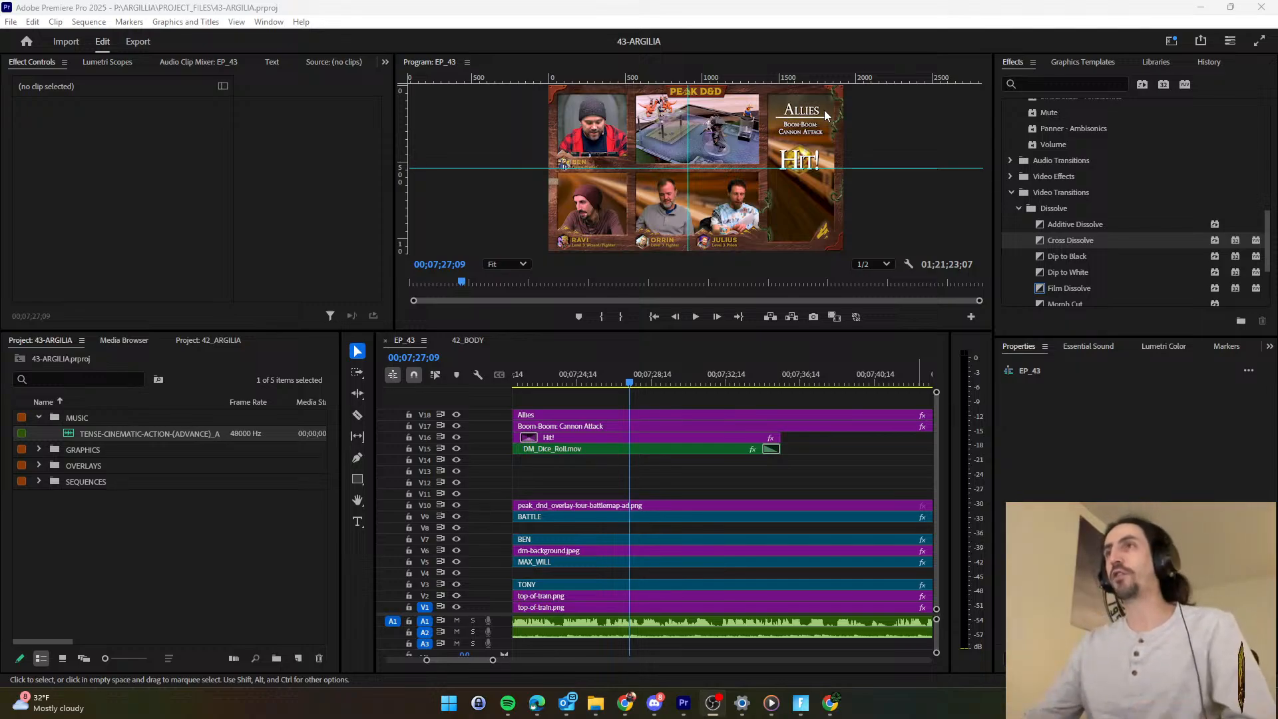
Play back the EP_43 sequence from about 00:07:09, ahead of the DM_Dice_Roll.mov clip.
click(696, 477)
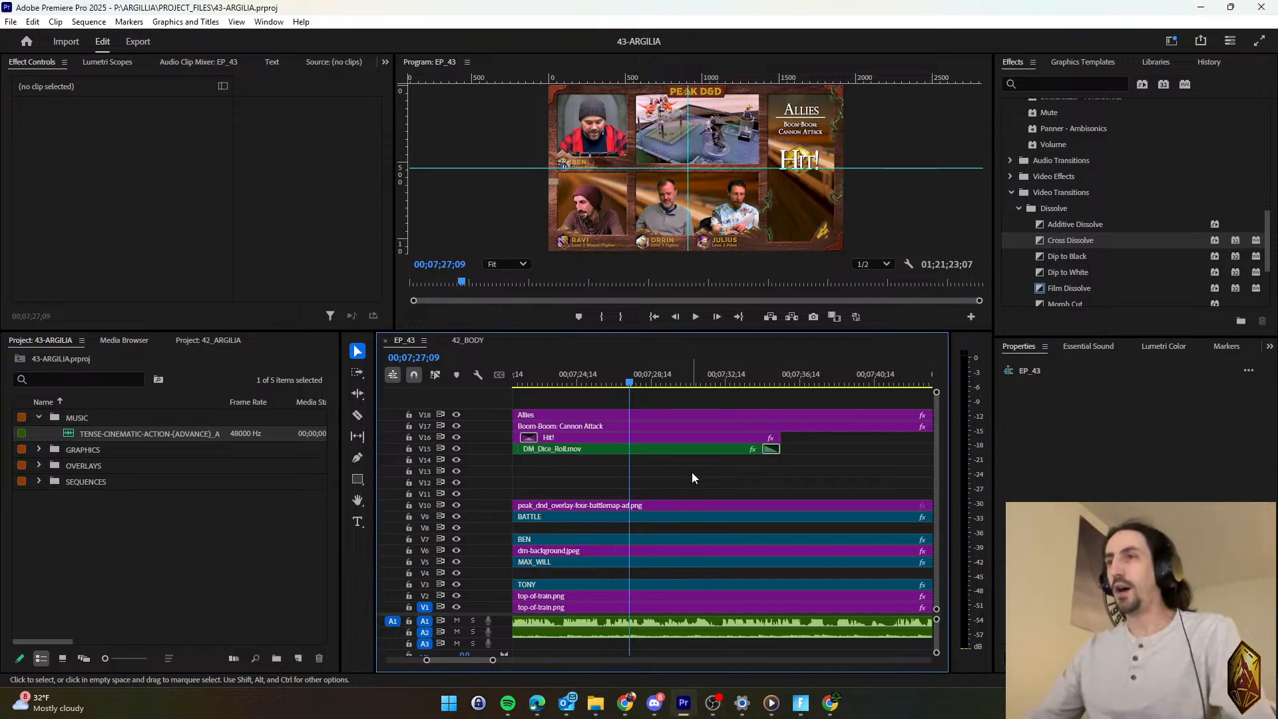
scroll(692, 477, up, 6)
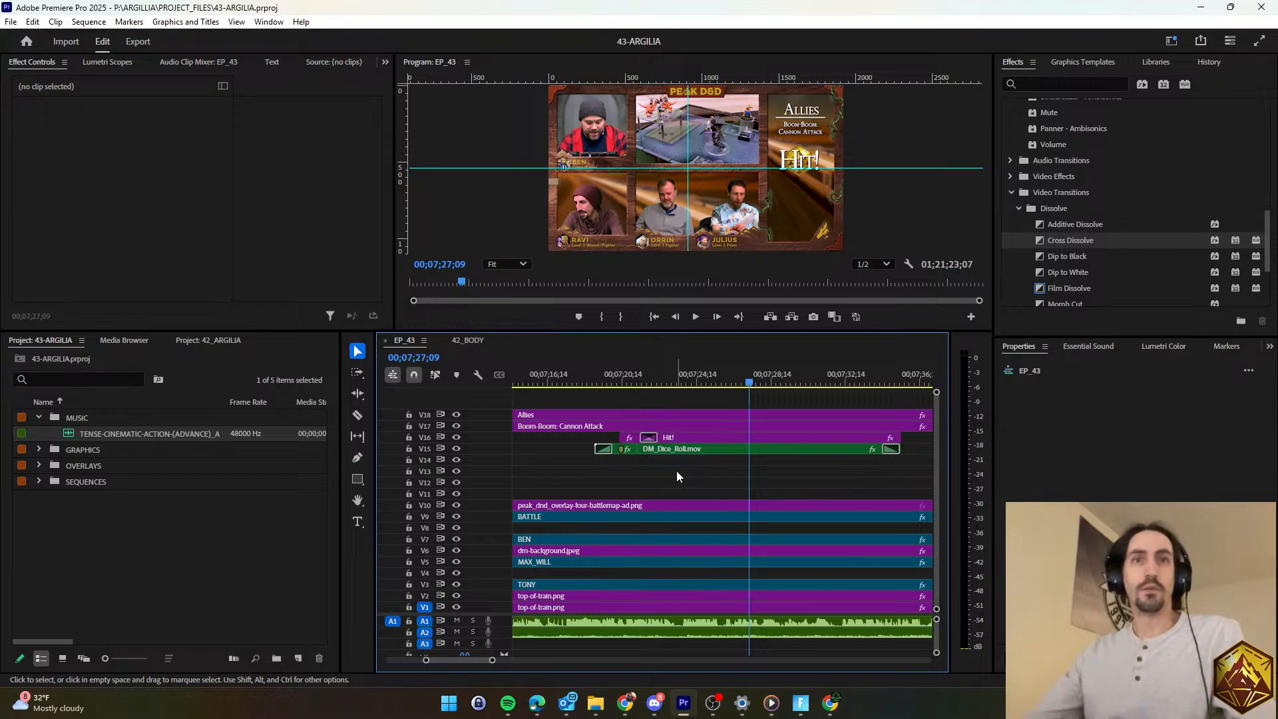
scroll(572, 439, up, 4)
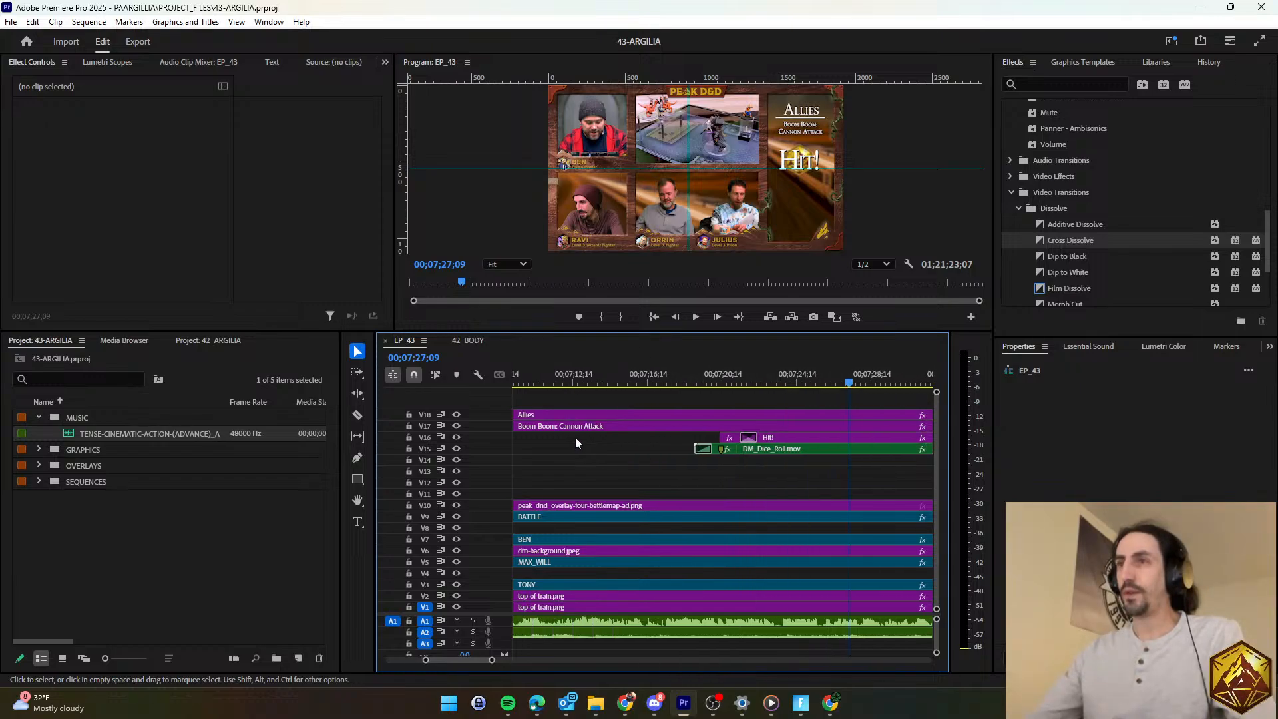
click(584, 384)
key(space)
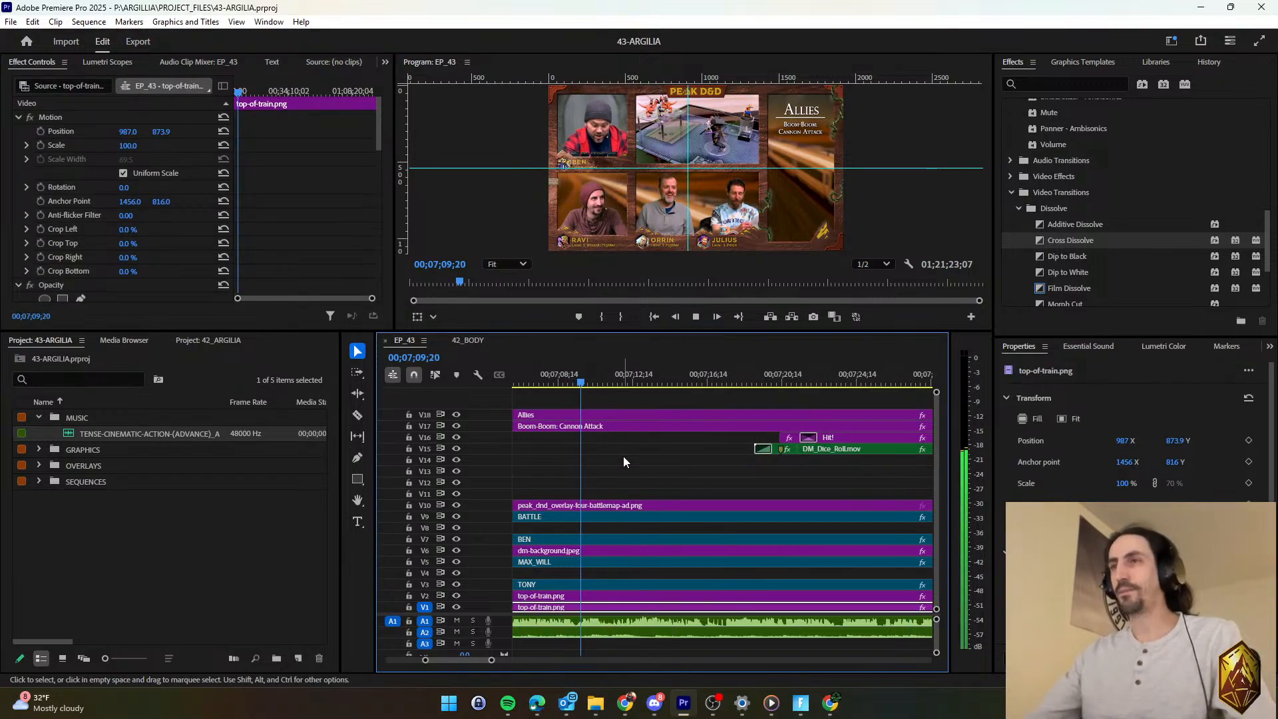
click(622, 457)
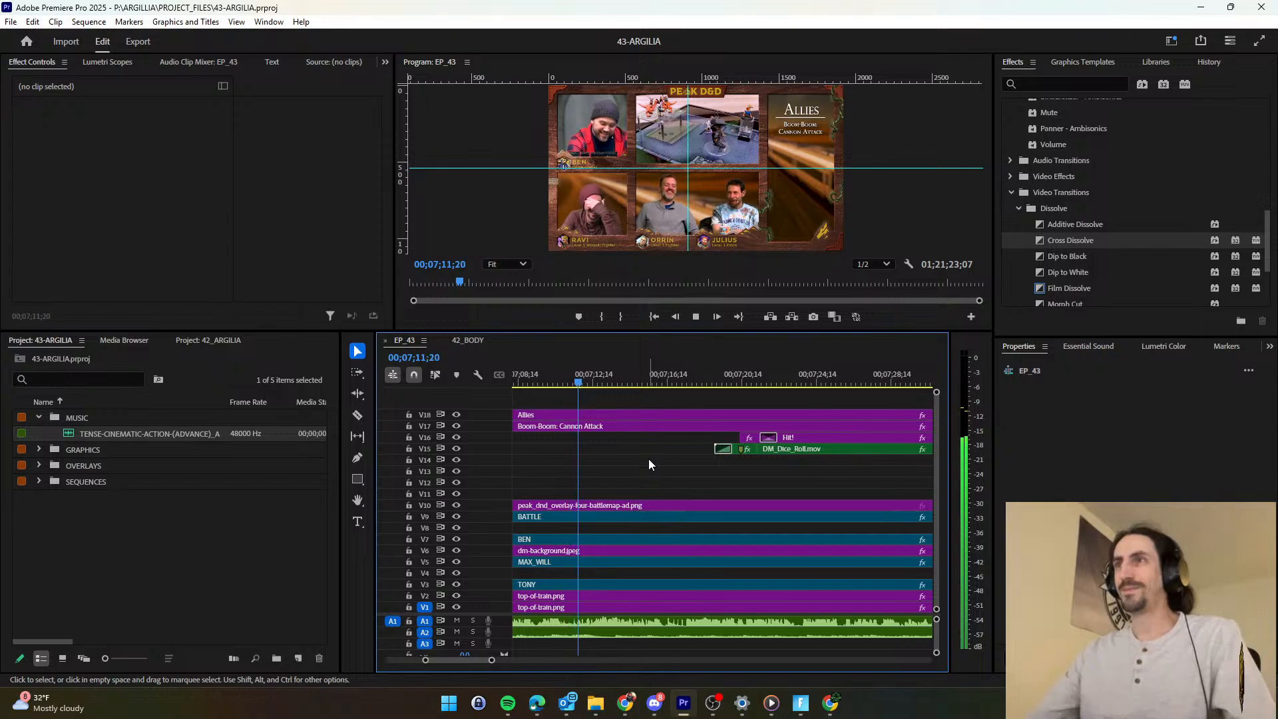
key(space)
key(minus)
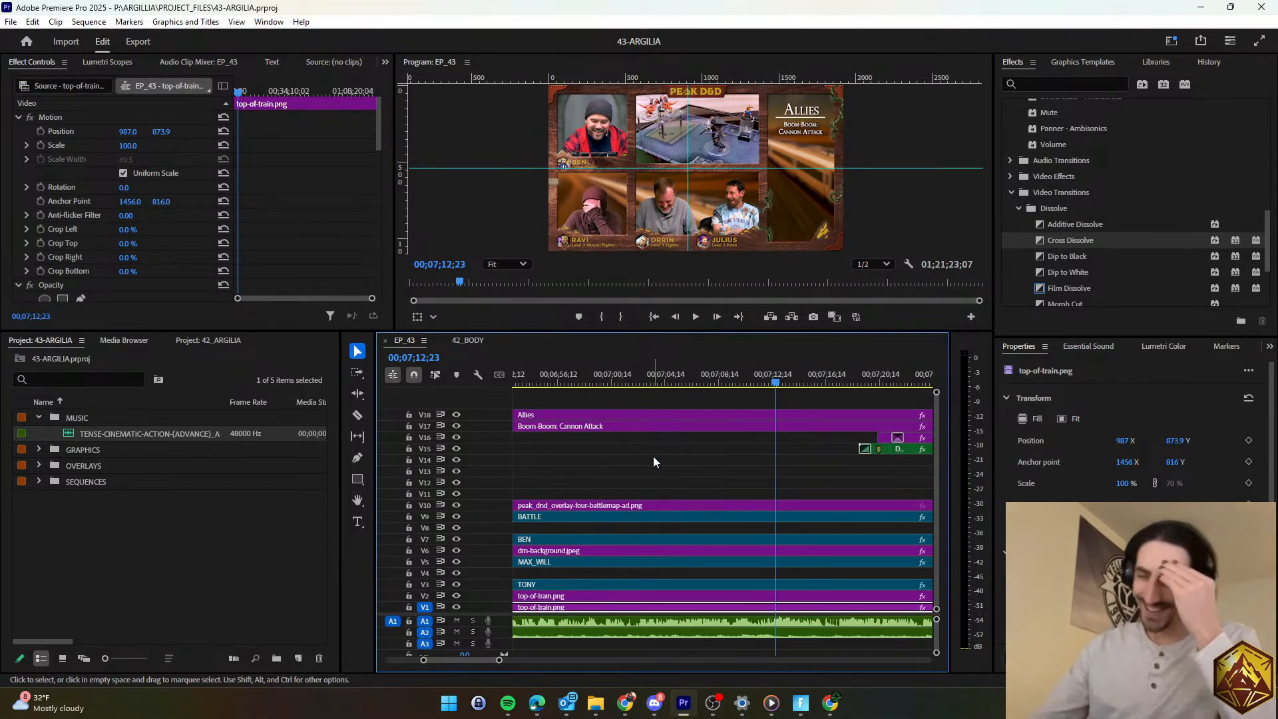
Play the sequence from 00:06:51:06, just before the Boom-Boom: Cannon Attack title starts.
scroll(653, 456, up, 2)
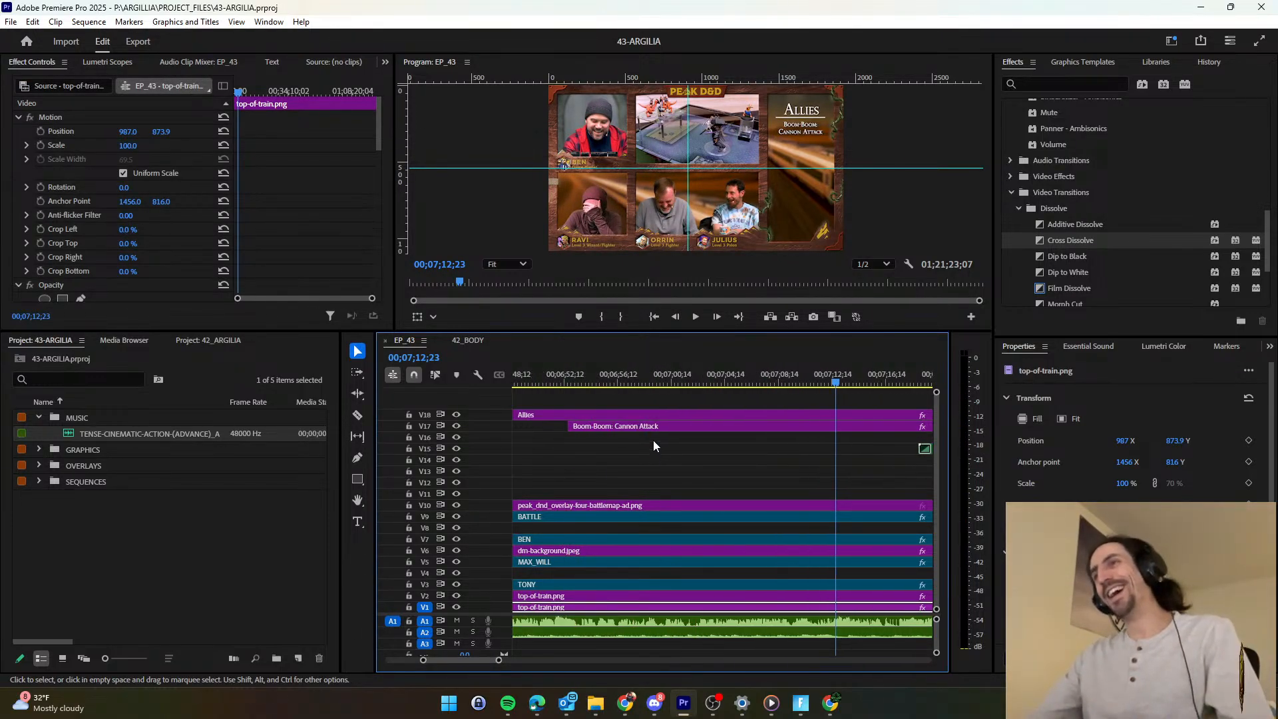
click(549, 381)
click(612, 471)
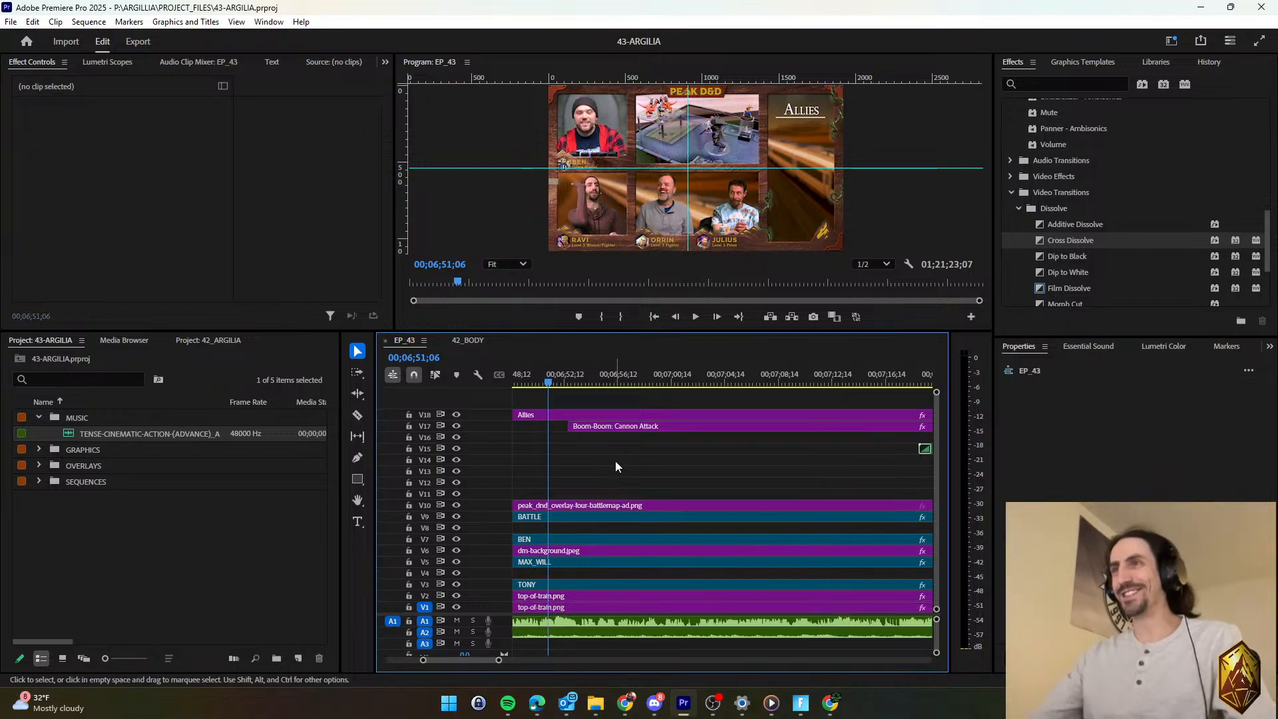
key(space)
key(space)
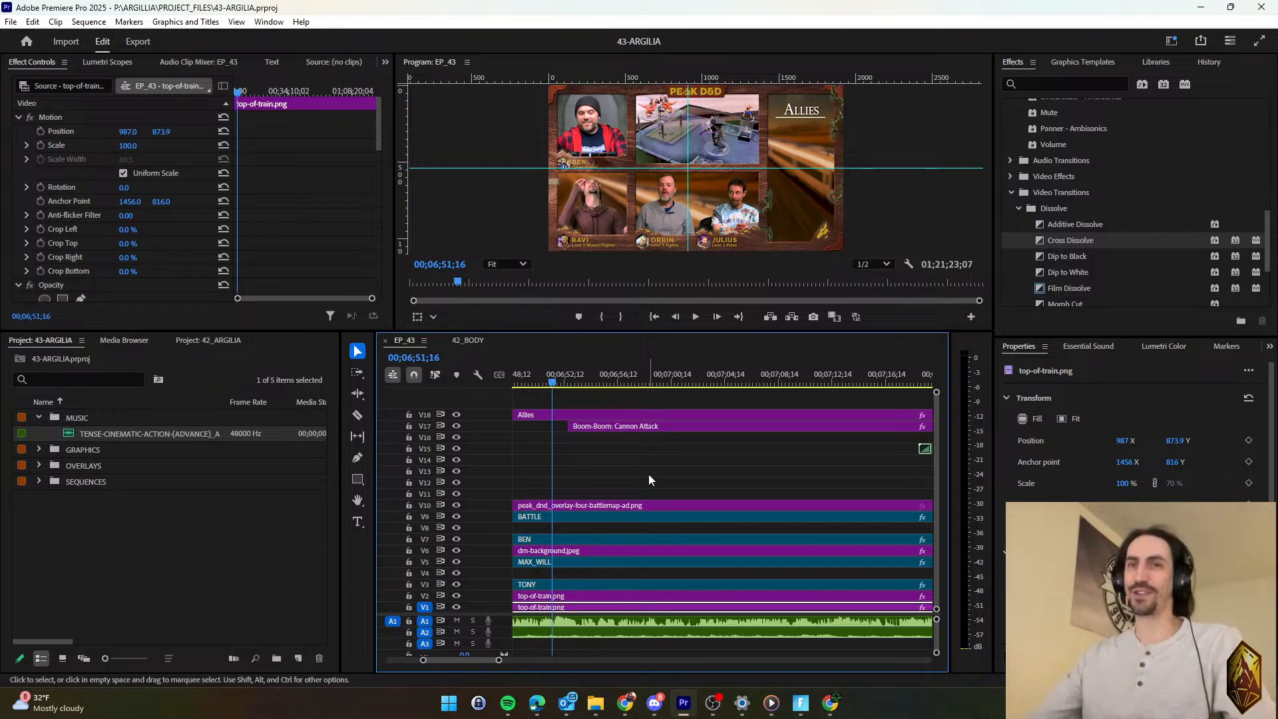
key(space)
click(656, 459)
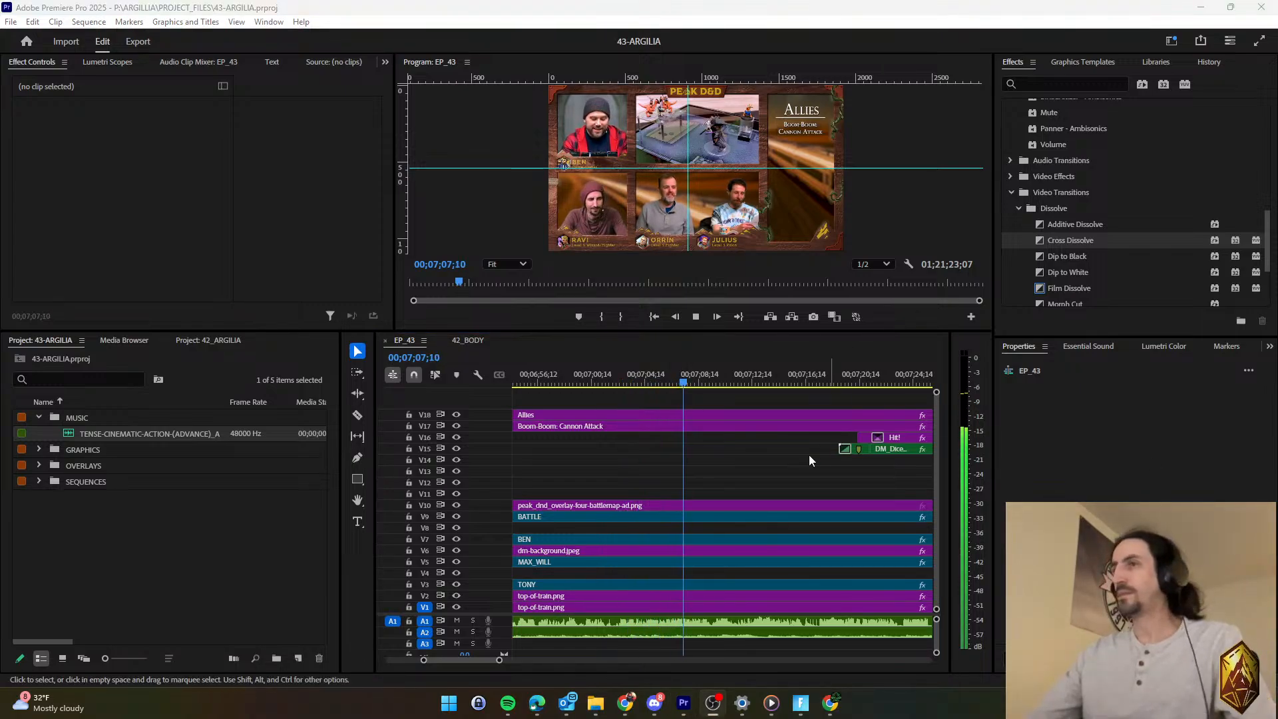
Replay the cannon attack section up to shortly before the dice roll clip, stopping at 00:07:17:14.
click(570, 376)
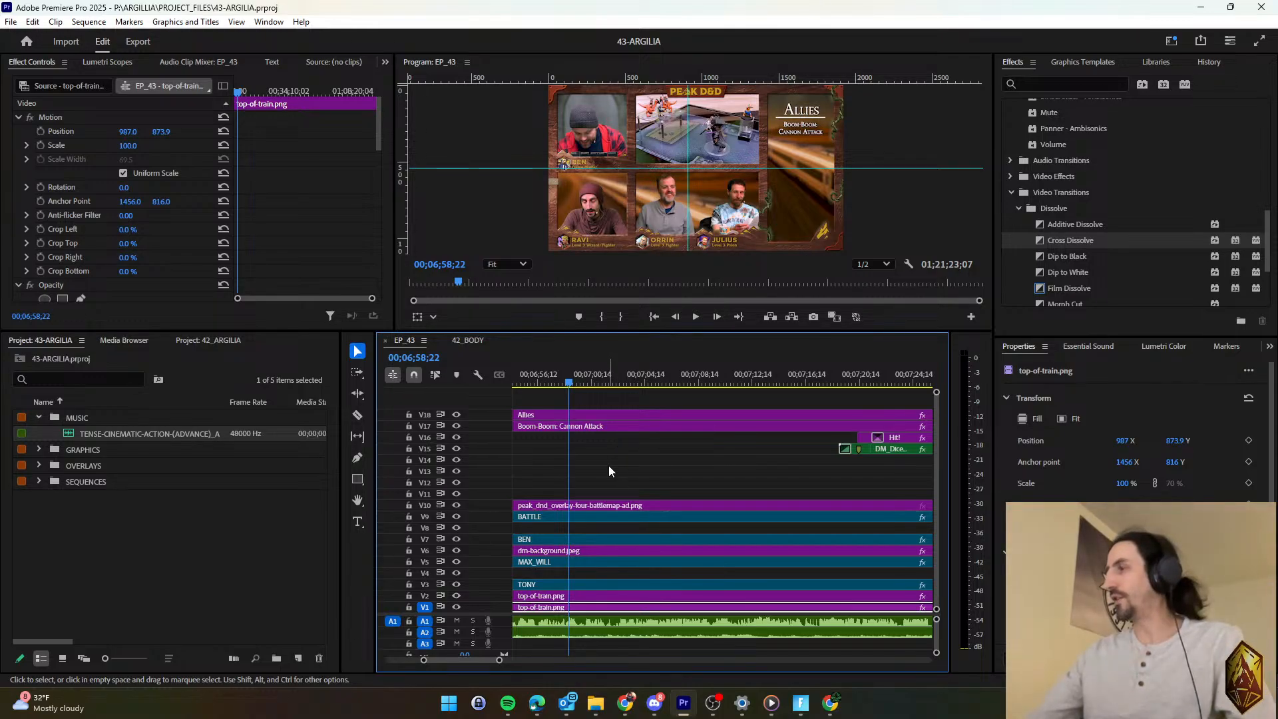
key(Up)
key(space)
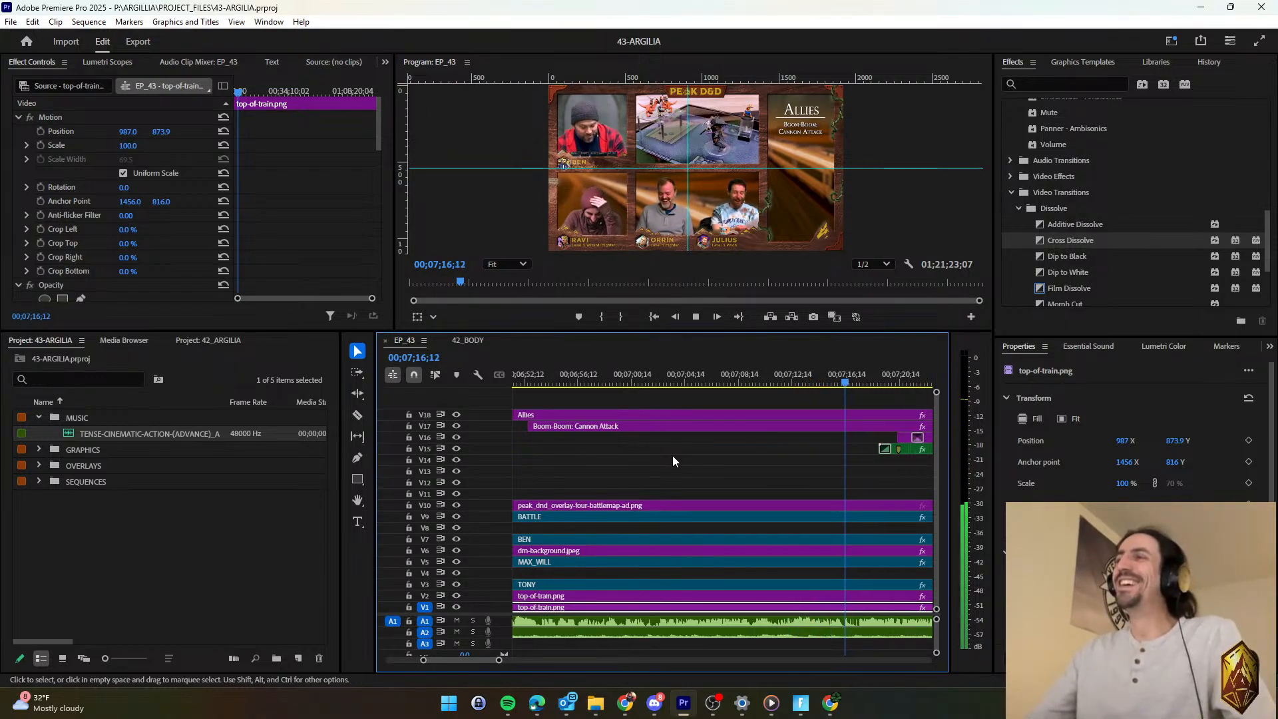
key(space)
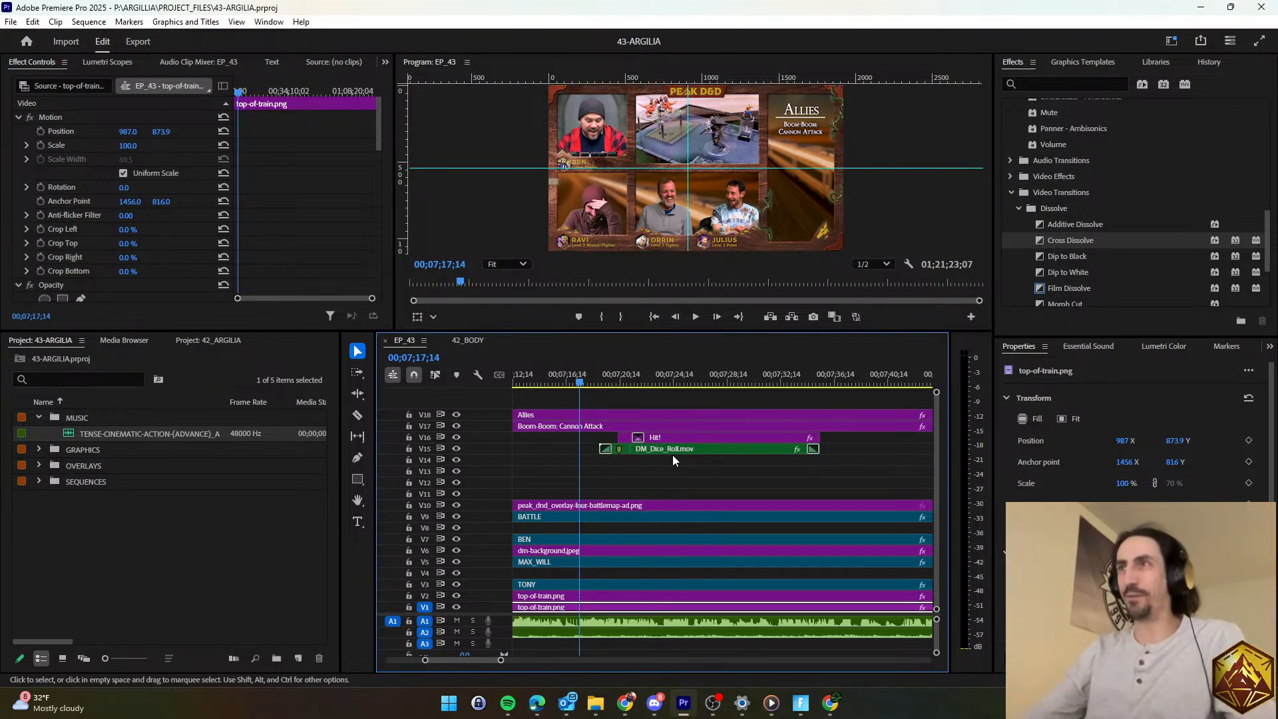
Play on from 00:07:17:14 through the dice roll into the Hit! text to review the change of text.
scroll(672, 454, down, 1)
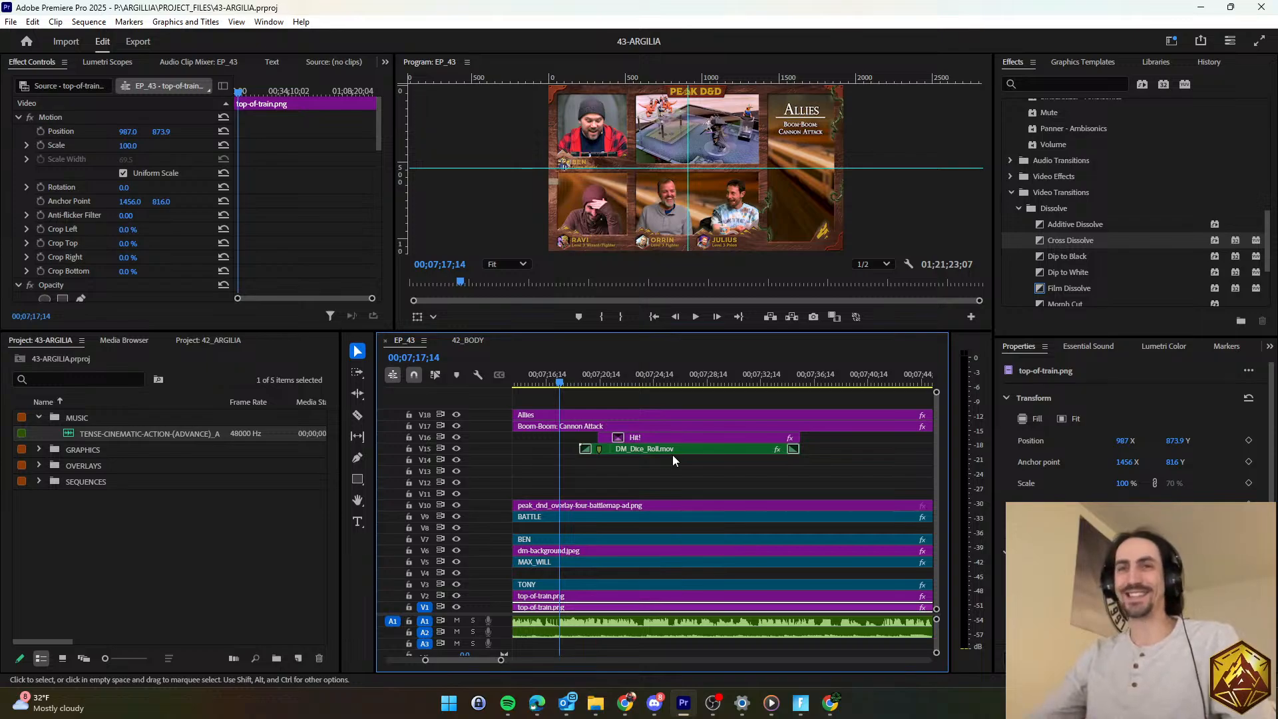
click(665, 492)
scroll(655, 483, up, 3)
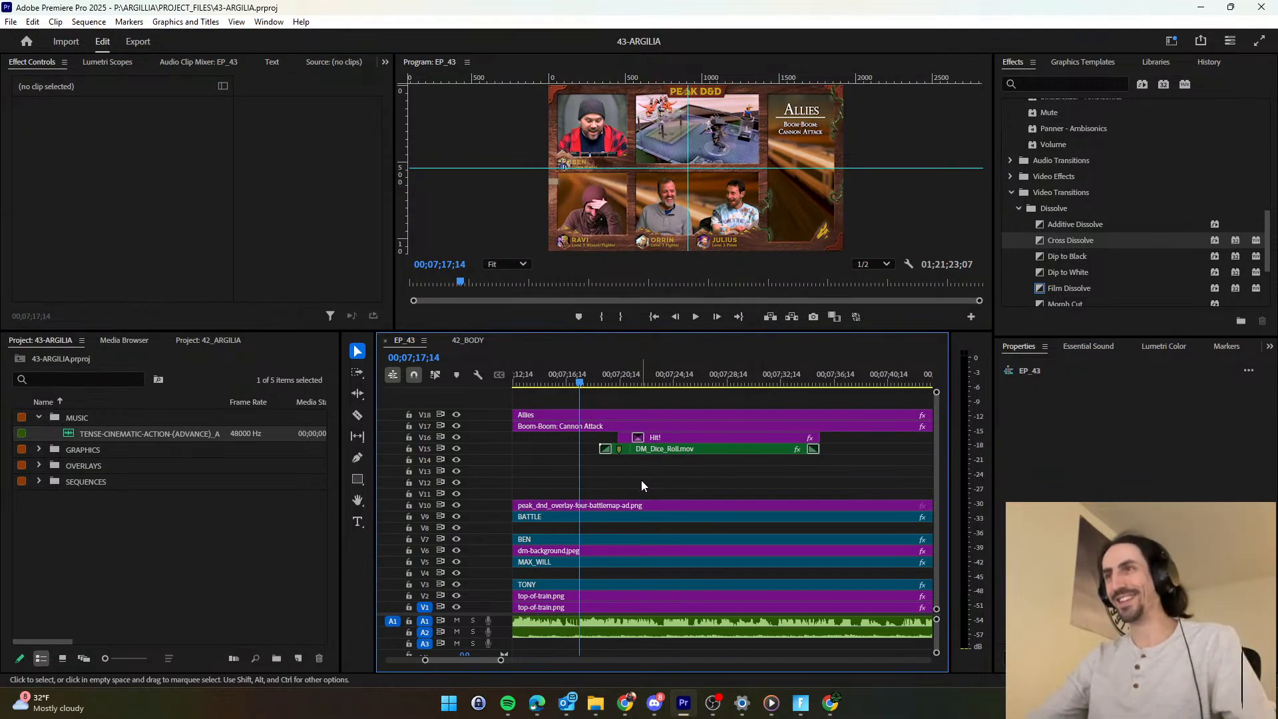
key(space)
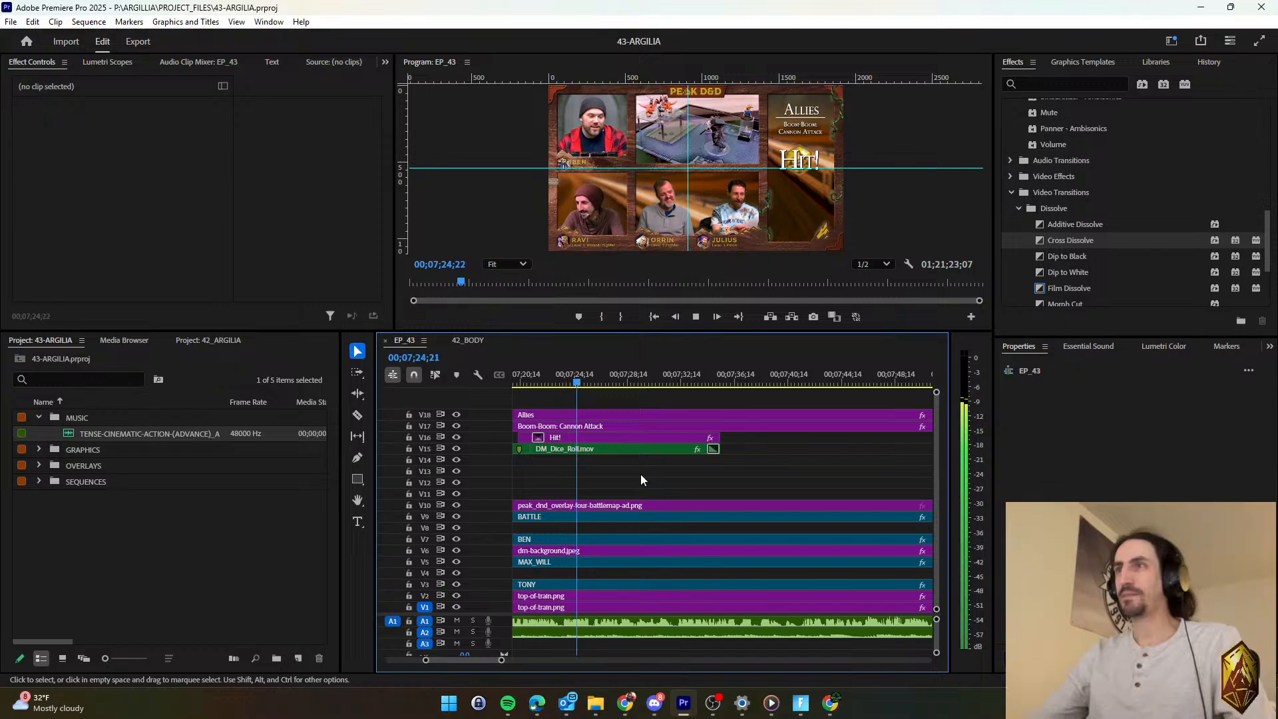
key(space)
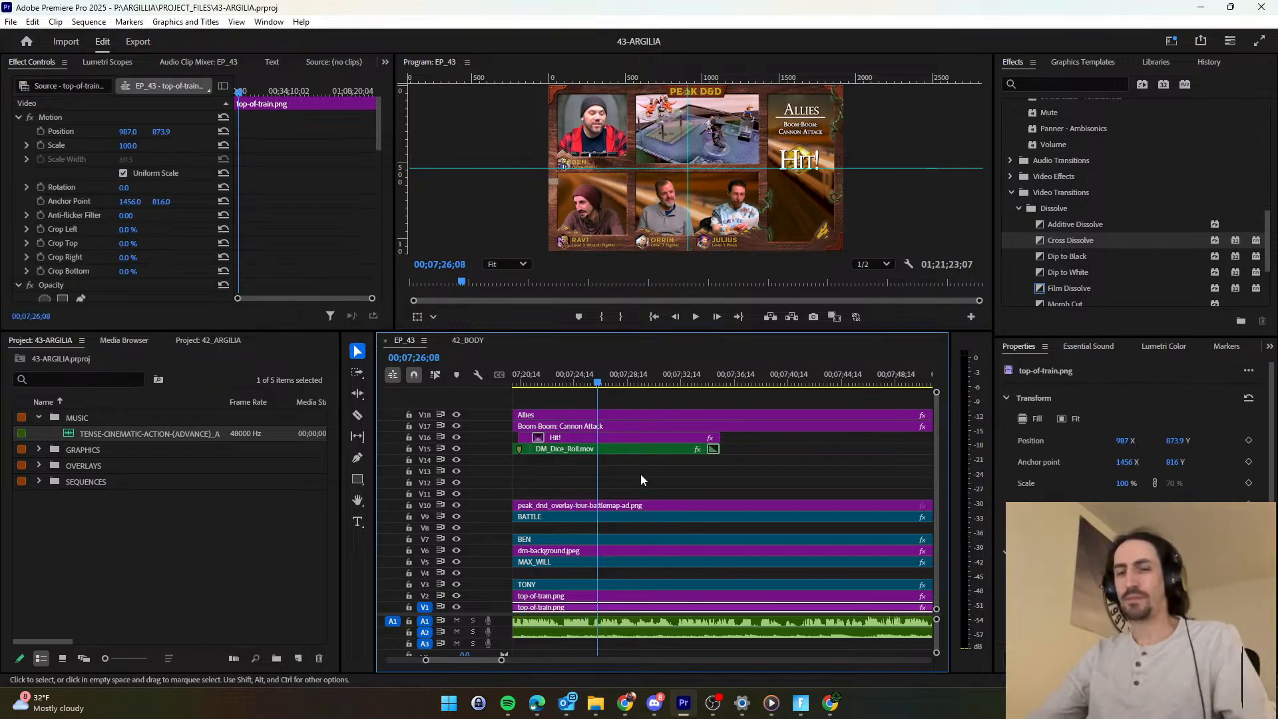
Look through the available video transitions, from the Dissolve group down to Zoom.
scroll(640, 474, up, 2)
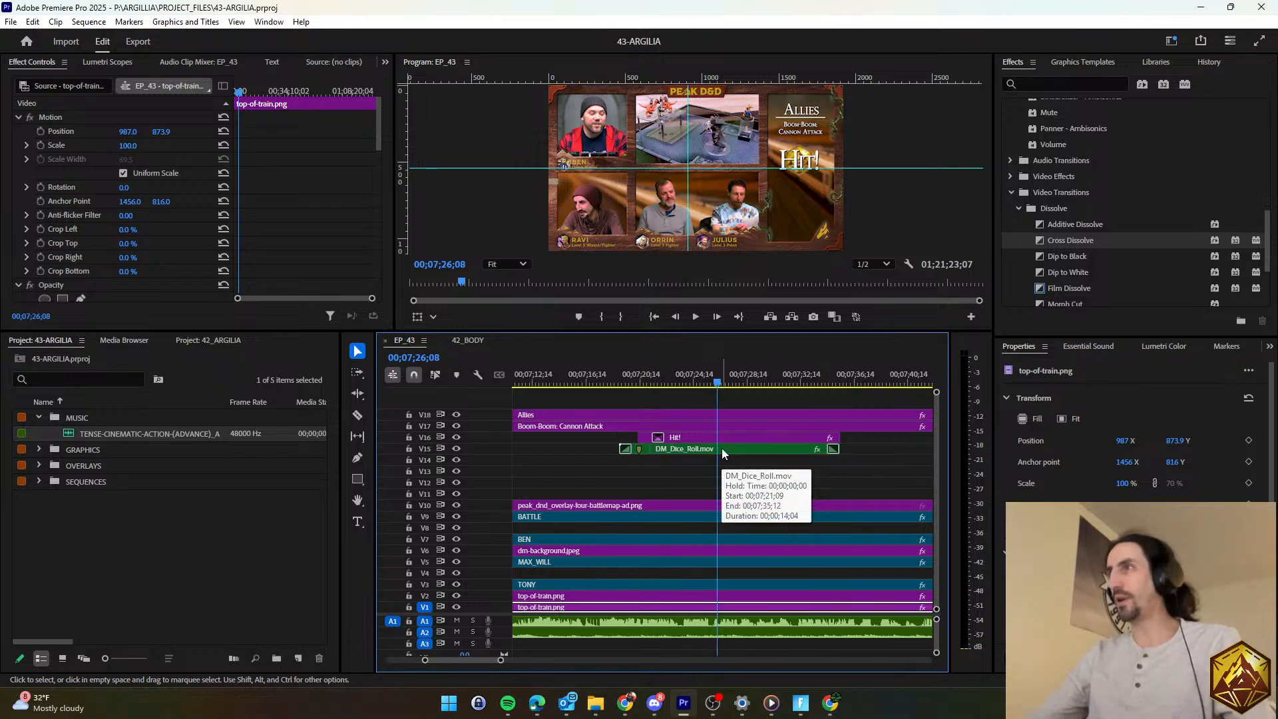
scroll(1152, 250, up, 2)
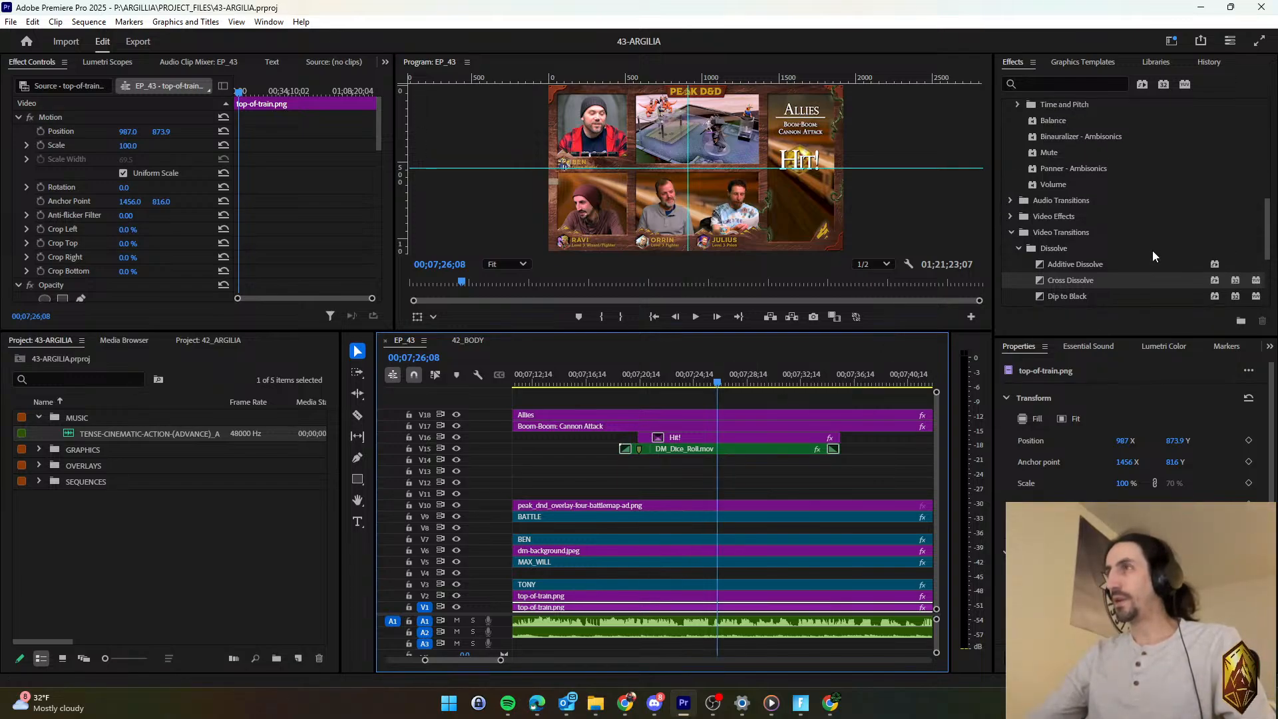
scroll(1072, 234, down, 7)
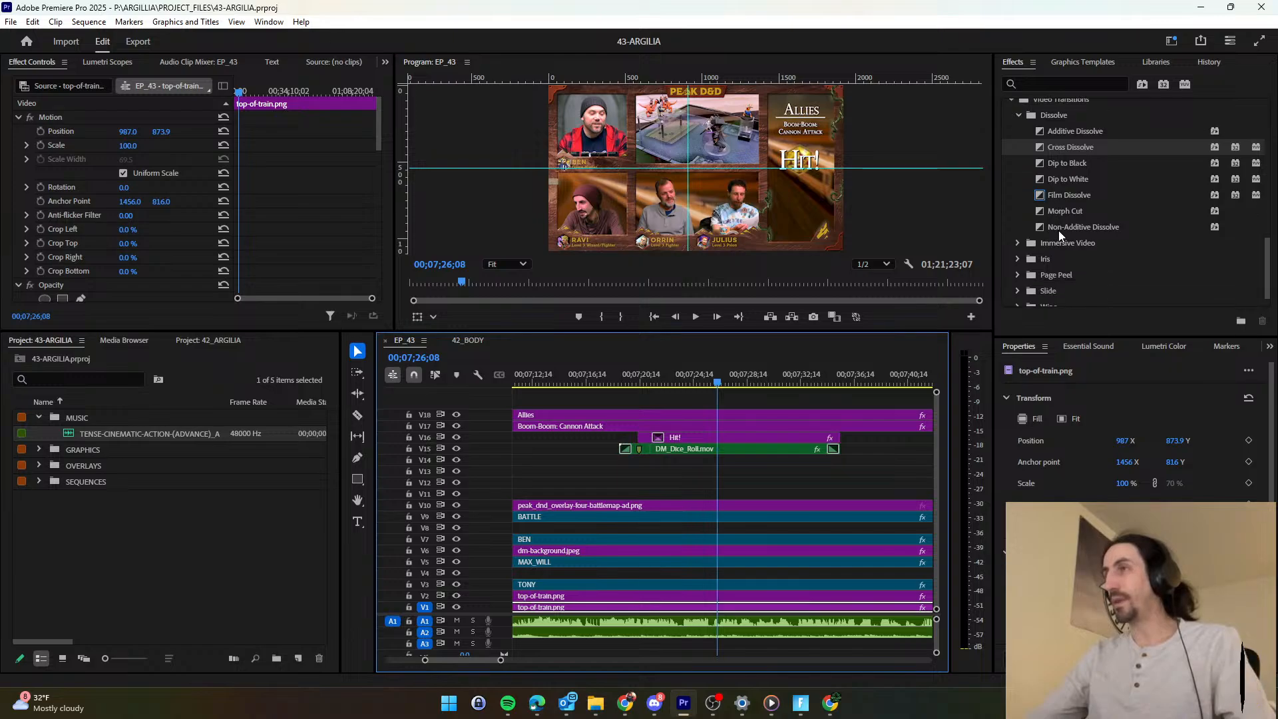
scroll(1057, 230, down, 1)
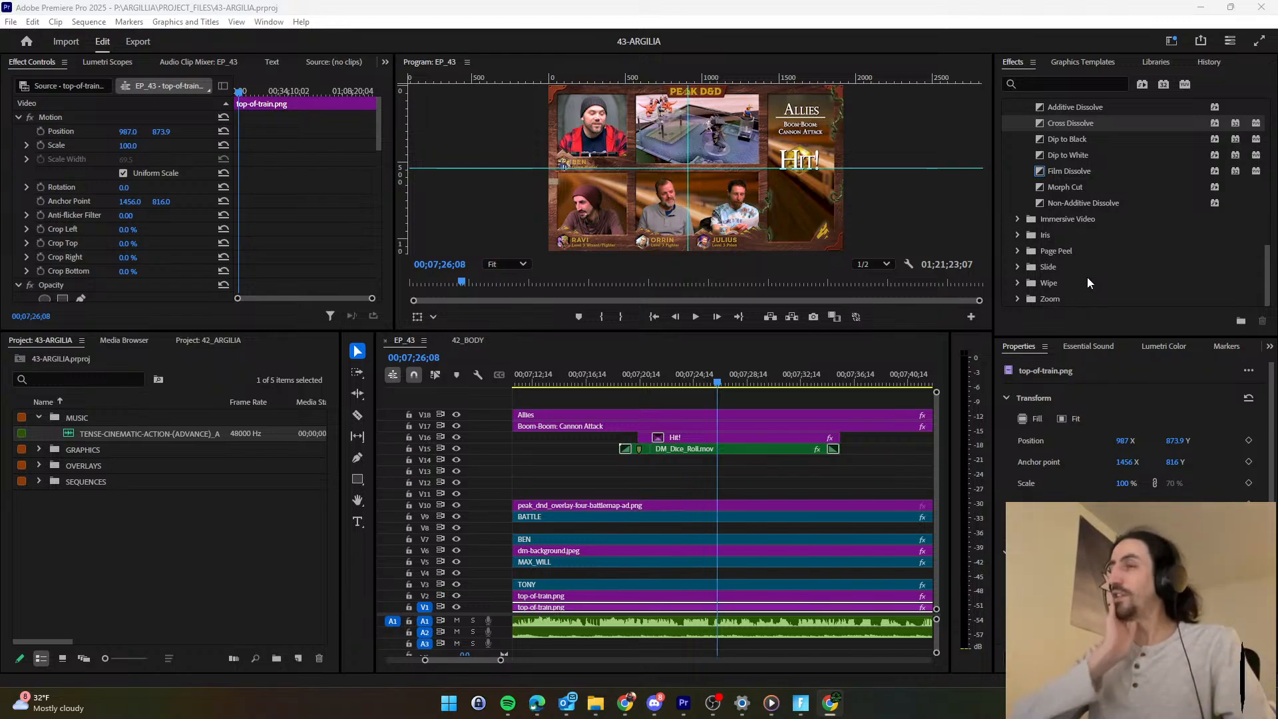
Delete the transition between the 25 and Hit! graphics on track V16.
click(742, 477)
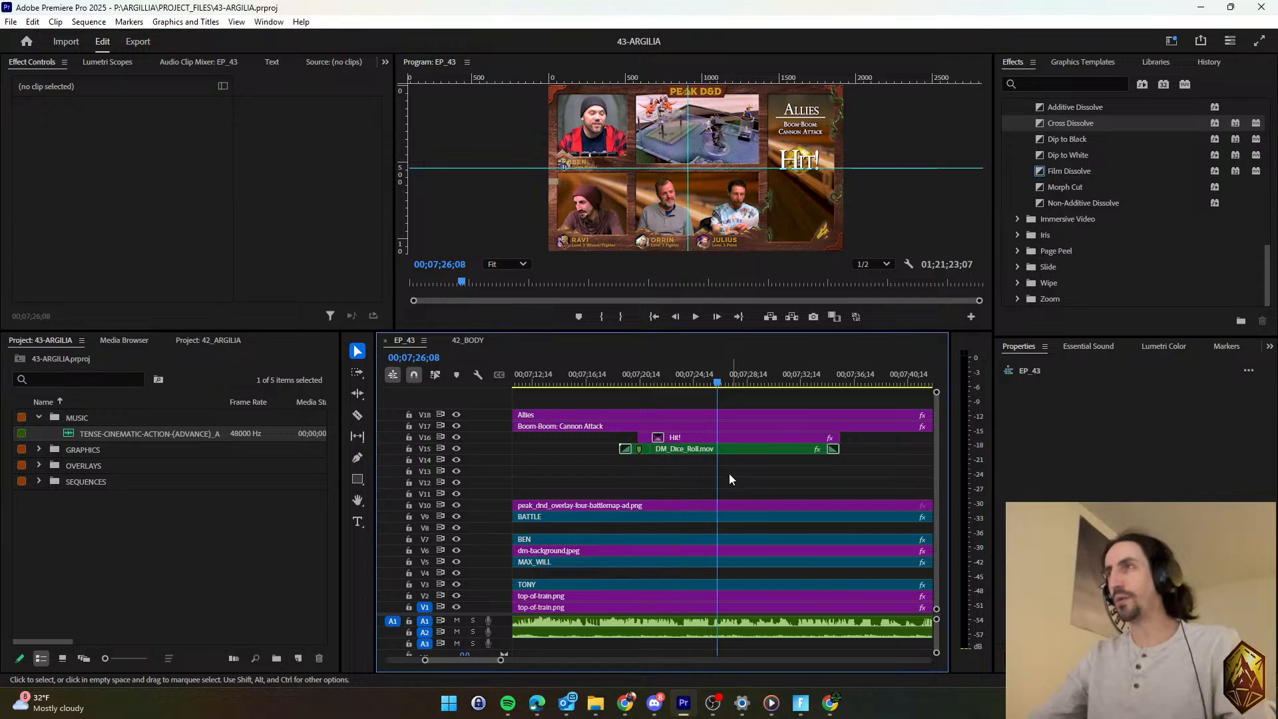
scroll(666, 468, up, 5)
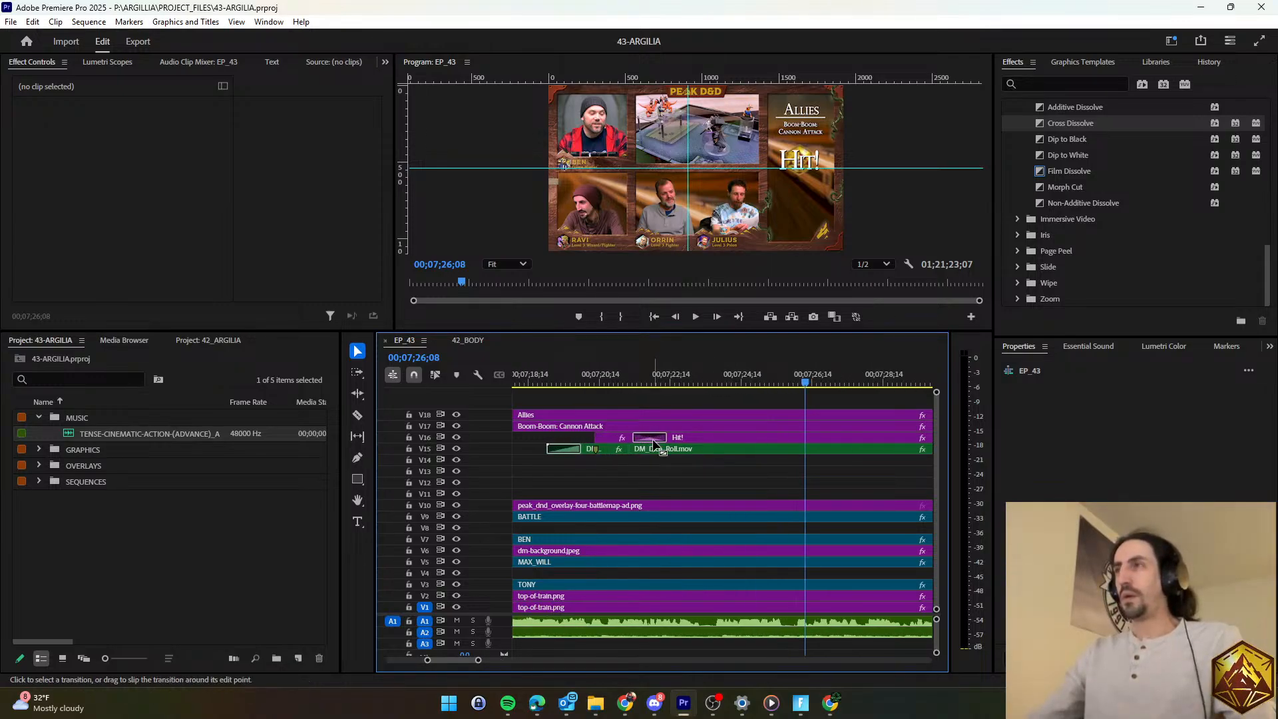
scroll(655, 445, down, 2)
scroll(652, 438, down, 2)
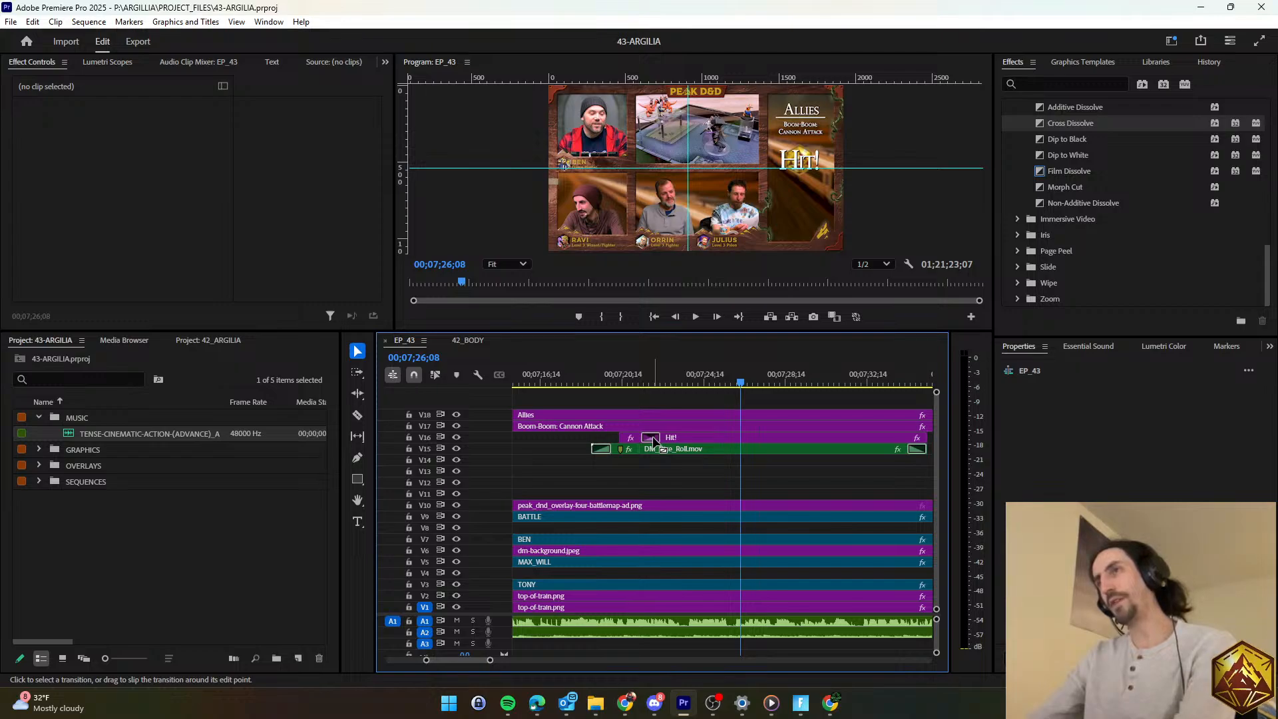
click(652, 436)
key(Delete)
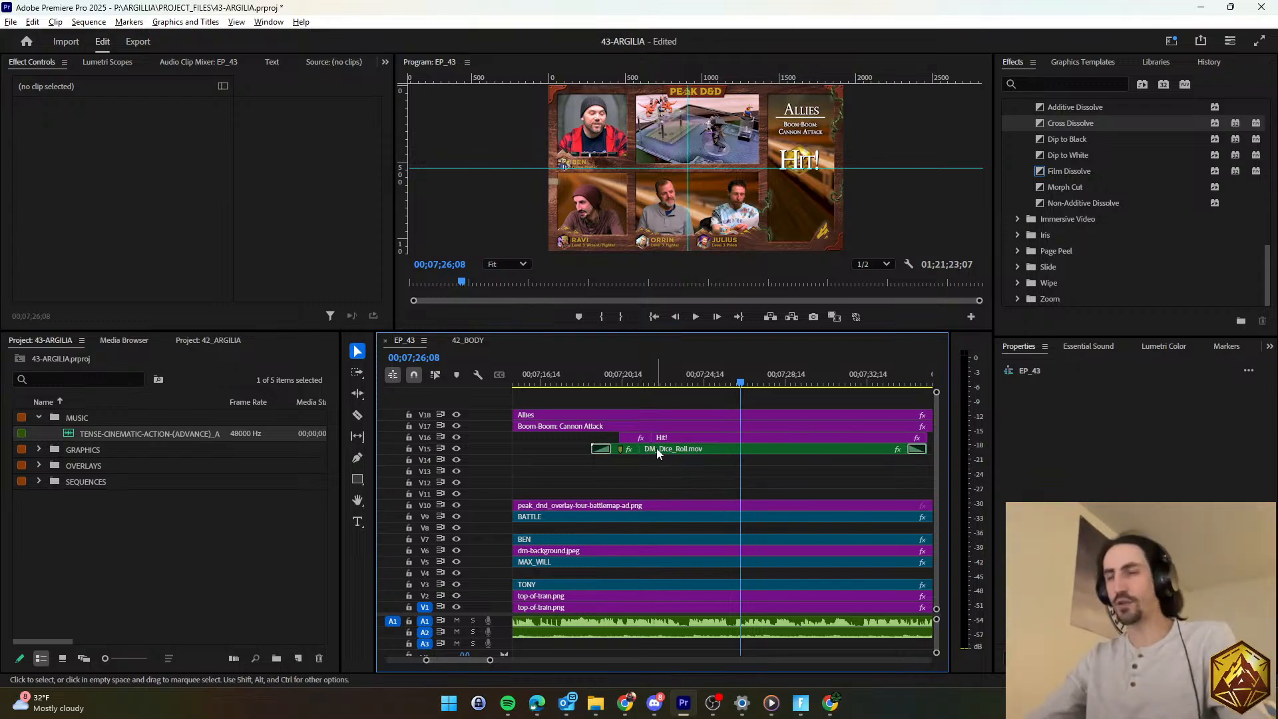
Select the 25 graphic on V16 with the playhead at 00:07:21:22 and collapse its text properties.
scroll(658, 440, up, 3)
click(617, 369)
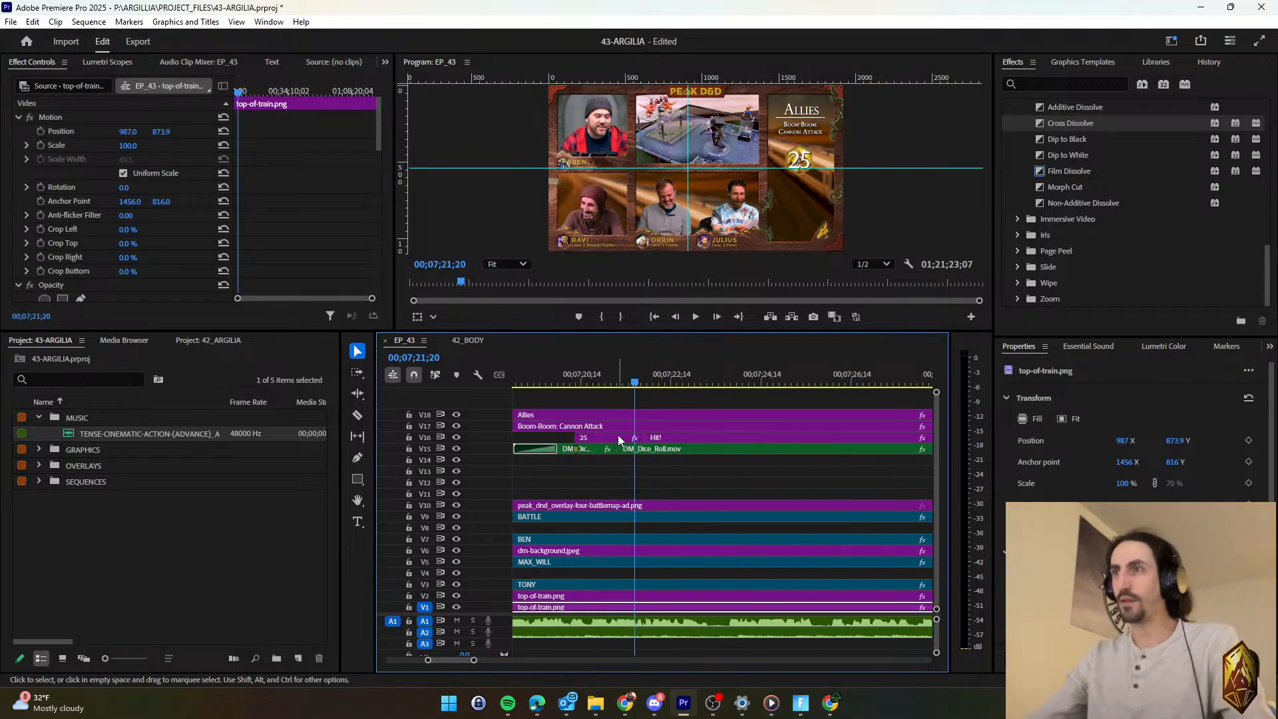
click(621, 438)
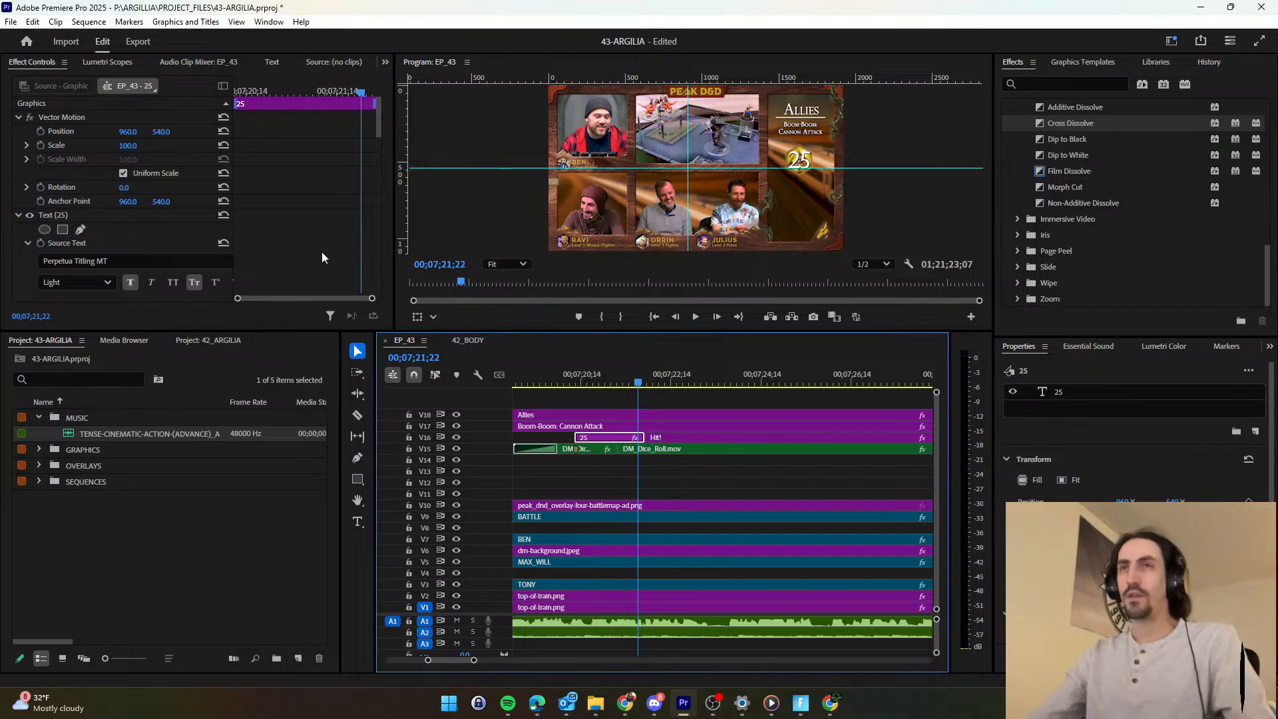
click(18, 215)
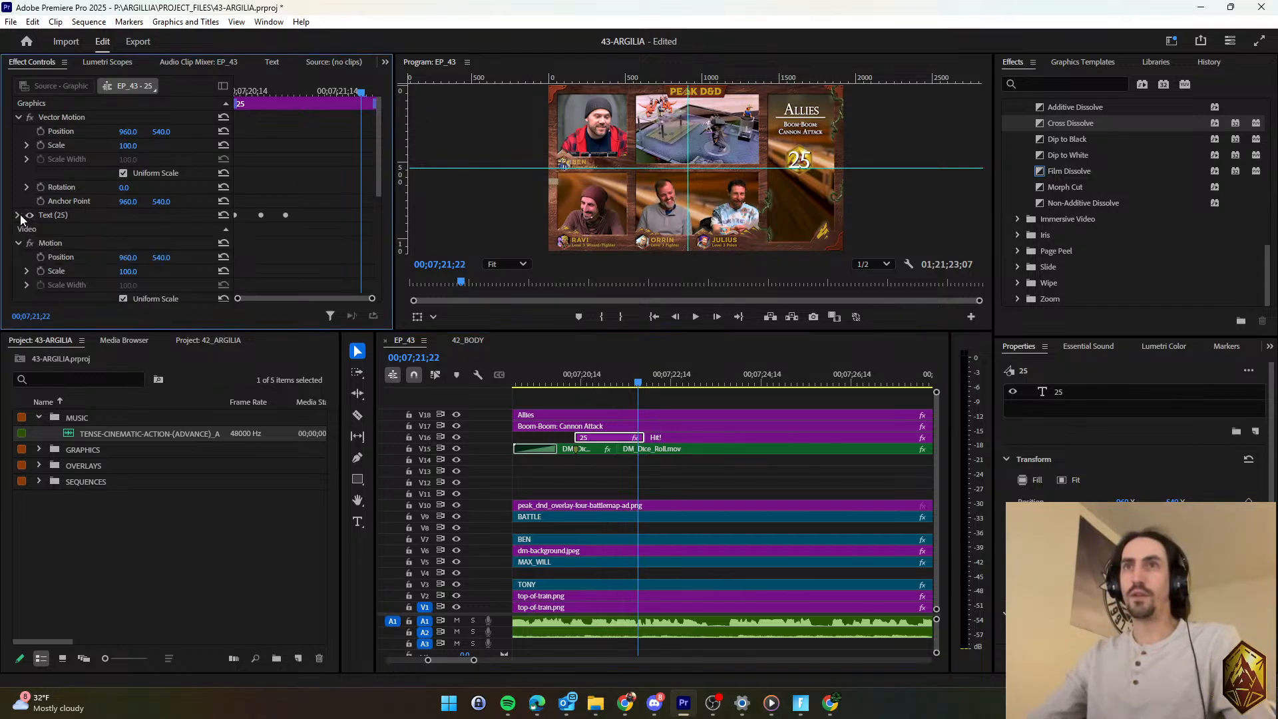
Apply the Directional Blur effect from Blur & Sharpen to the 25 graphic, above its text layer.
scroll(1174, 250, up, 5)
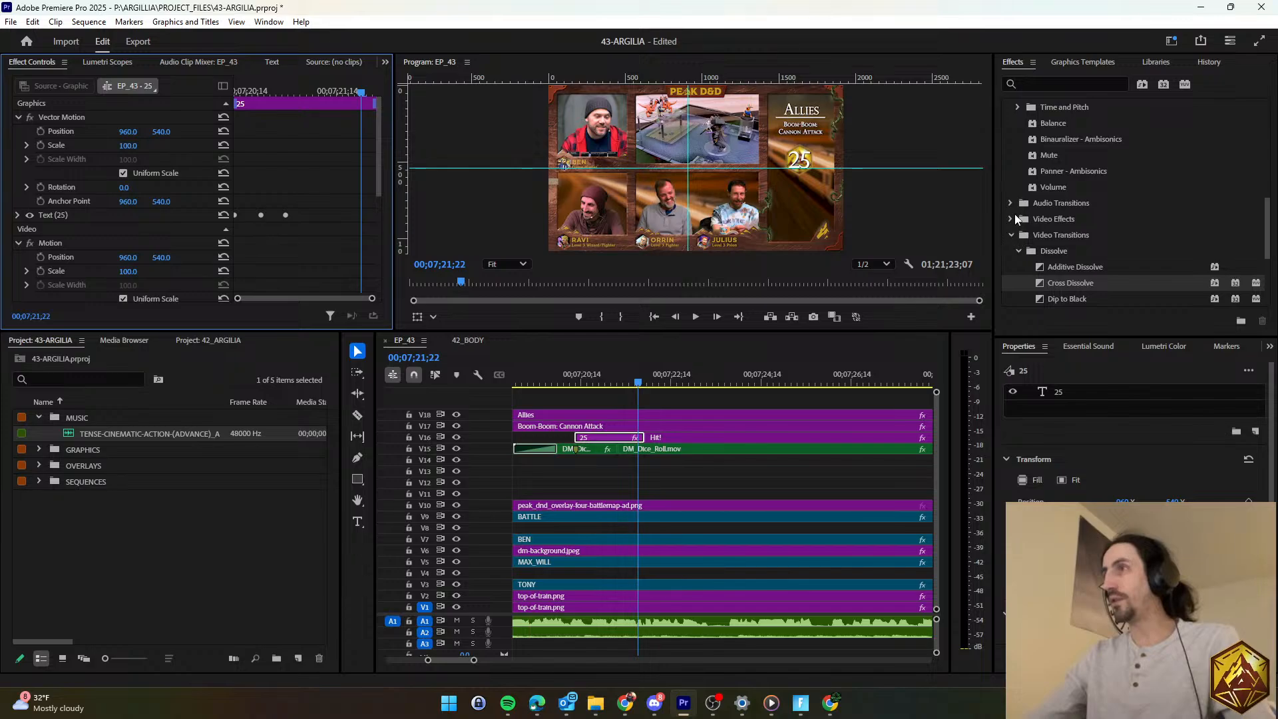
click(1011, 219)
click(1013, 219)
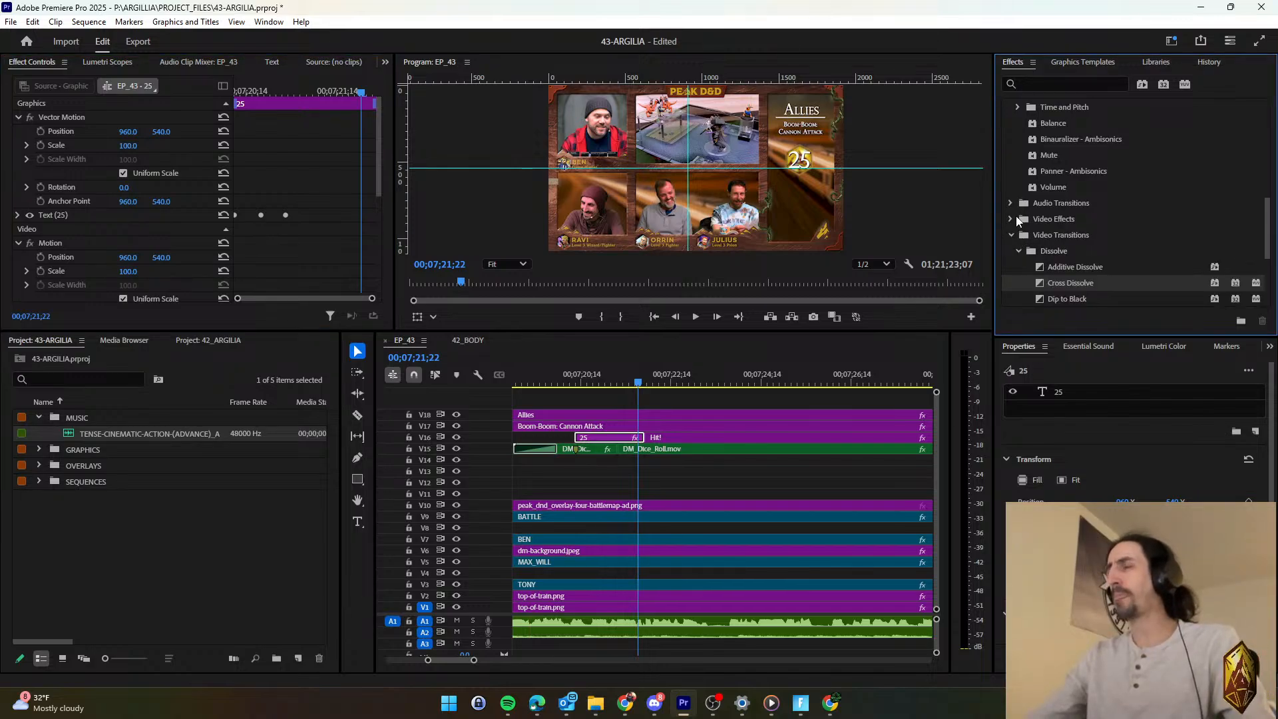
scroll(1043, 205, up, 10)
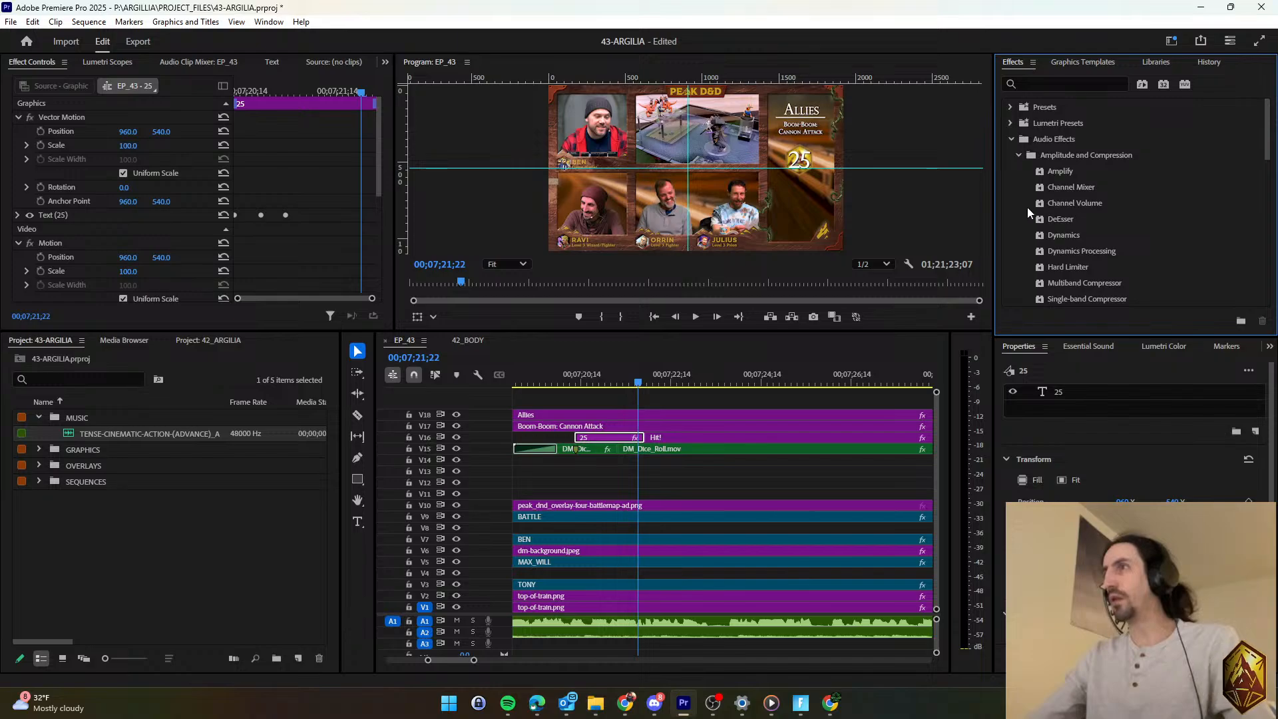
scroll(1025, 195, down, 8)
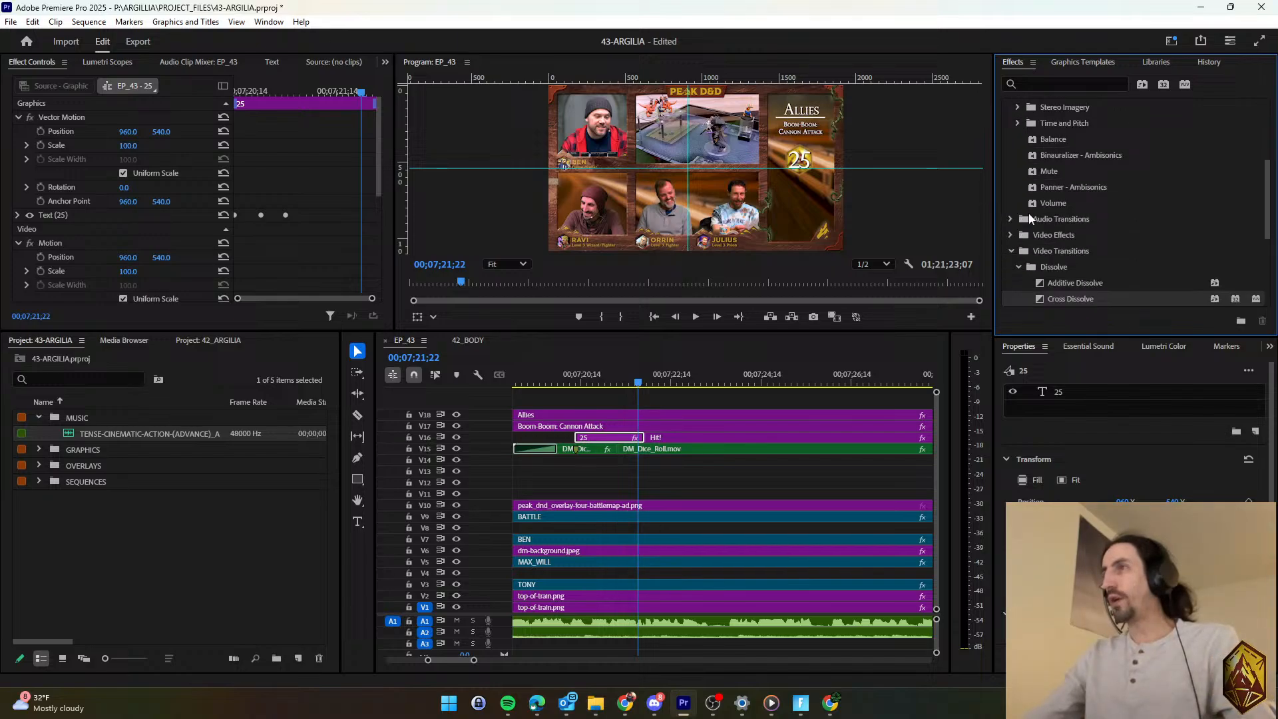
scroll(1028, 214, down, 4)
click(1013, 183)
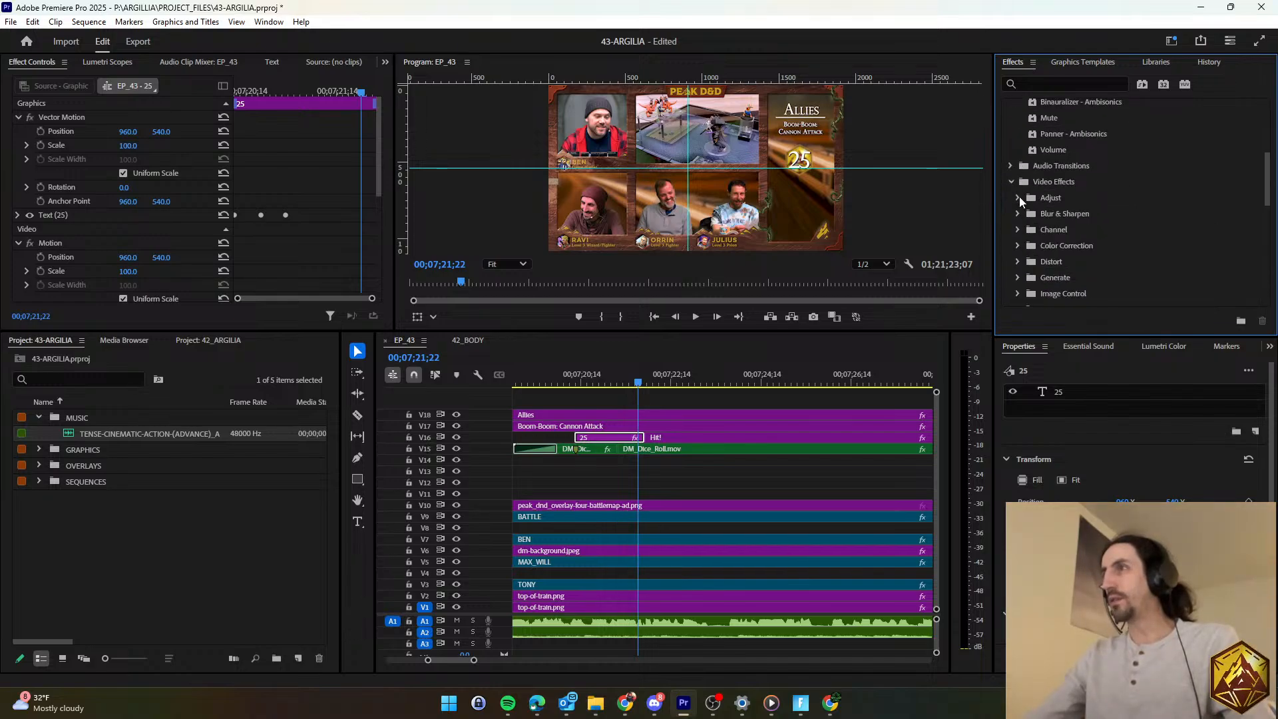
scroll(1022, 201, down, 1)
click(1017, 200)
drag(1061, 232, 1072, 392)
click(1088, 394)
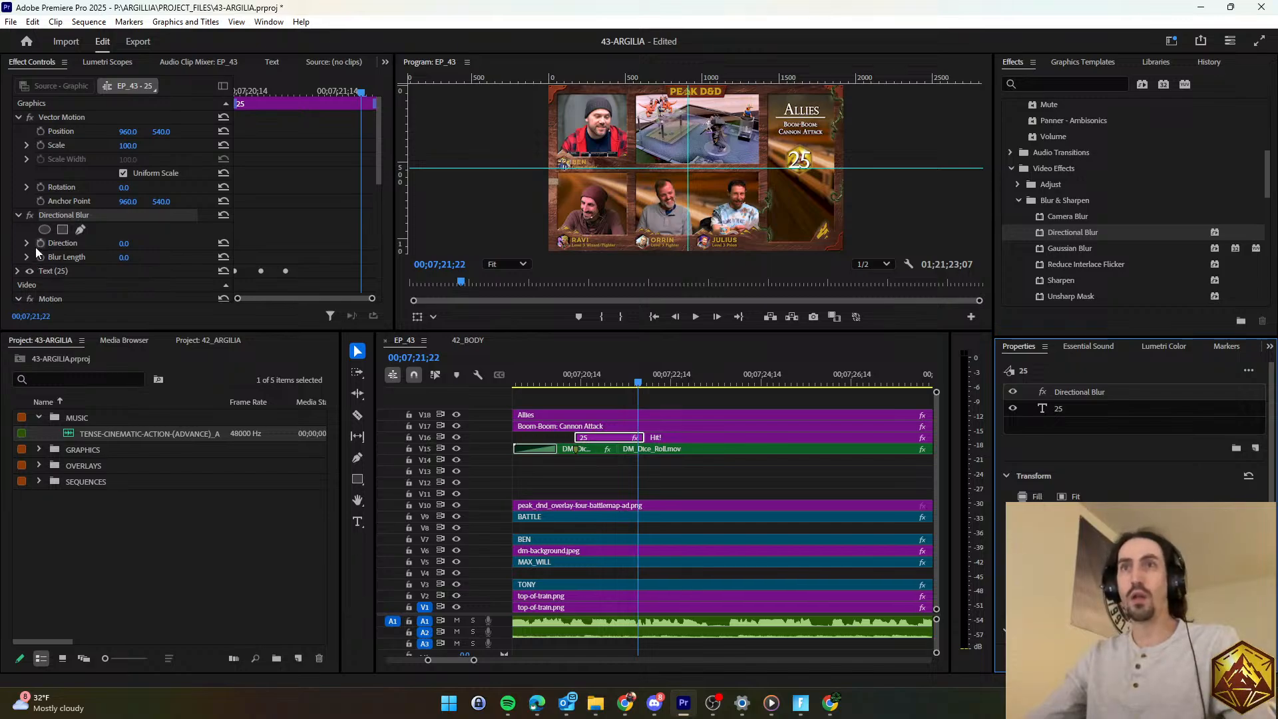
Set the Directional Blur's direction on the 25 graphic to 75°.
click(124, 243)
text(75)
key(Return)
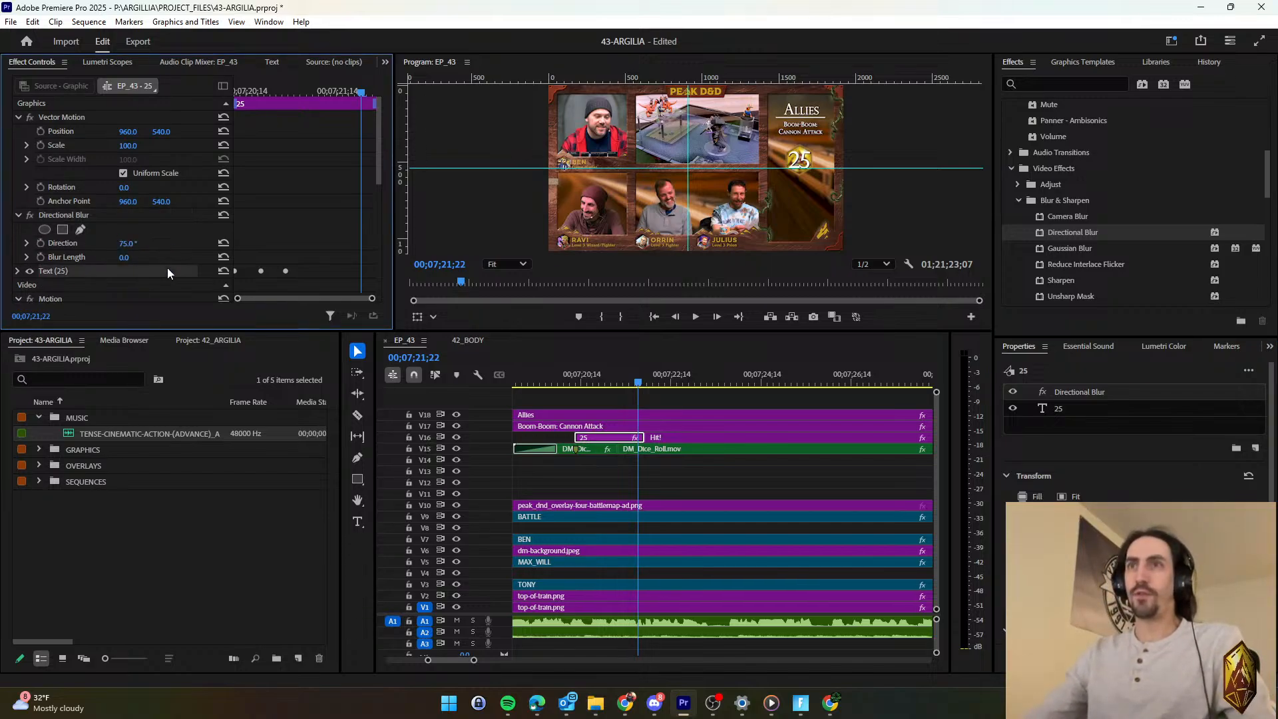
Start keyframing the 25 graphic's Directional Blur length with a value of 0 at 00:07:21:22, leaving its direction unanimated.
click(168, 271)
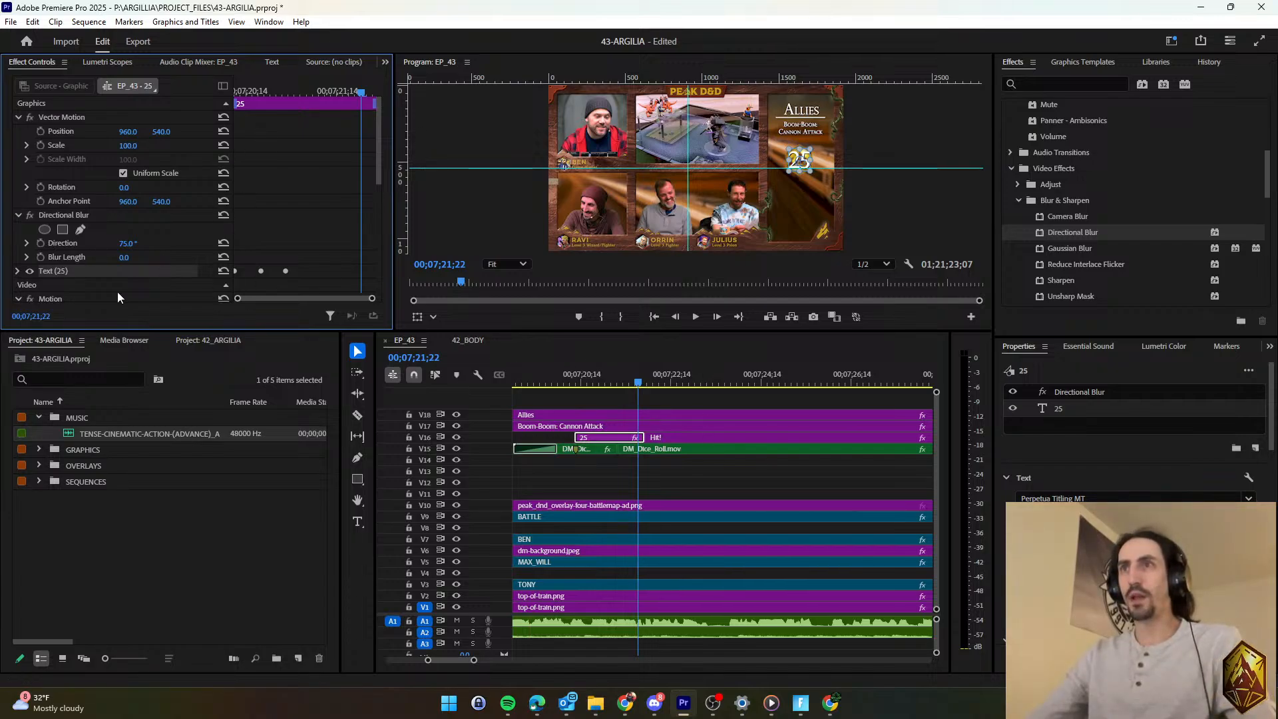
click(42, 242)
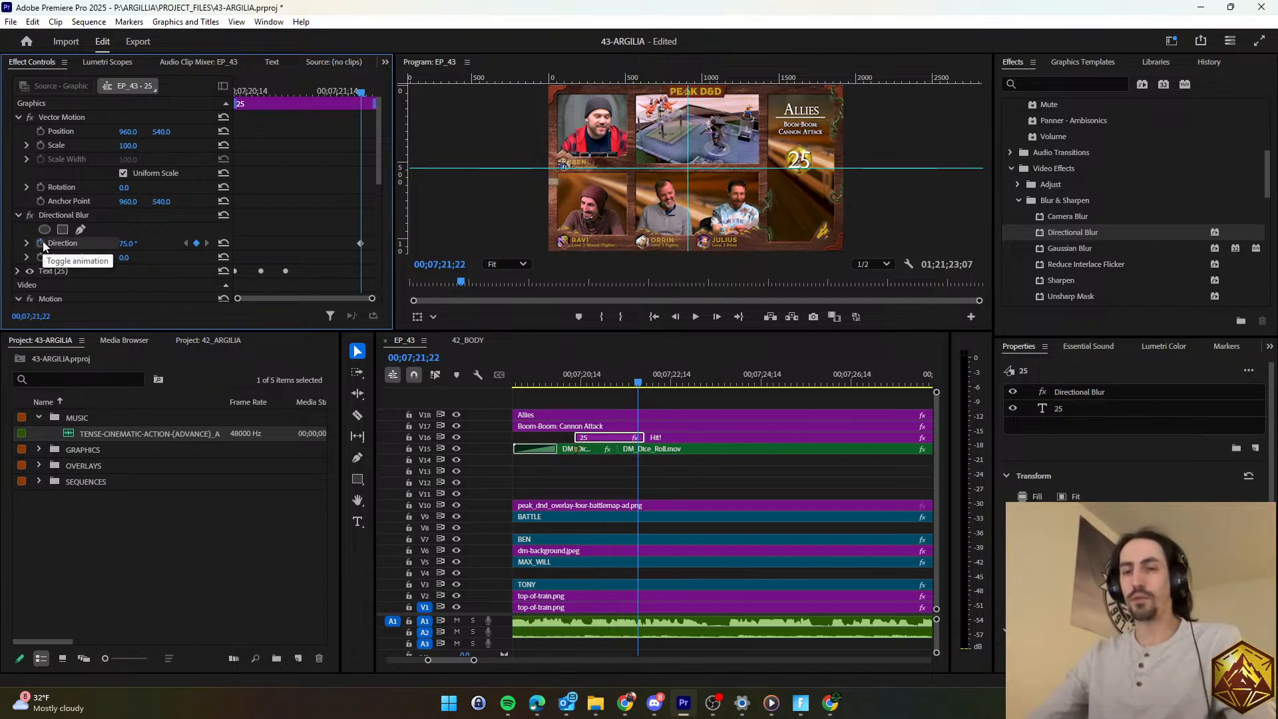
click(43, 240)
click(43, 257)
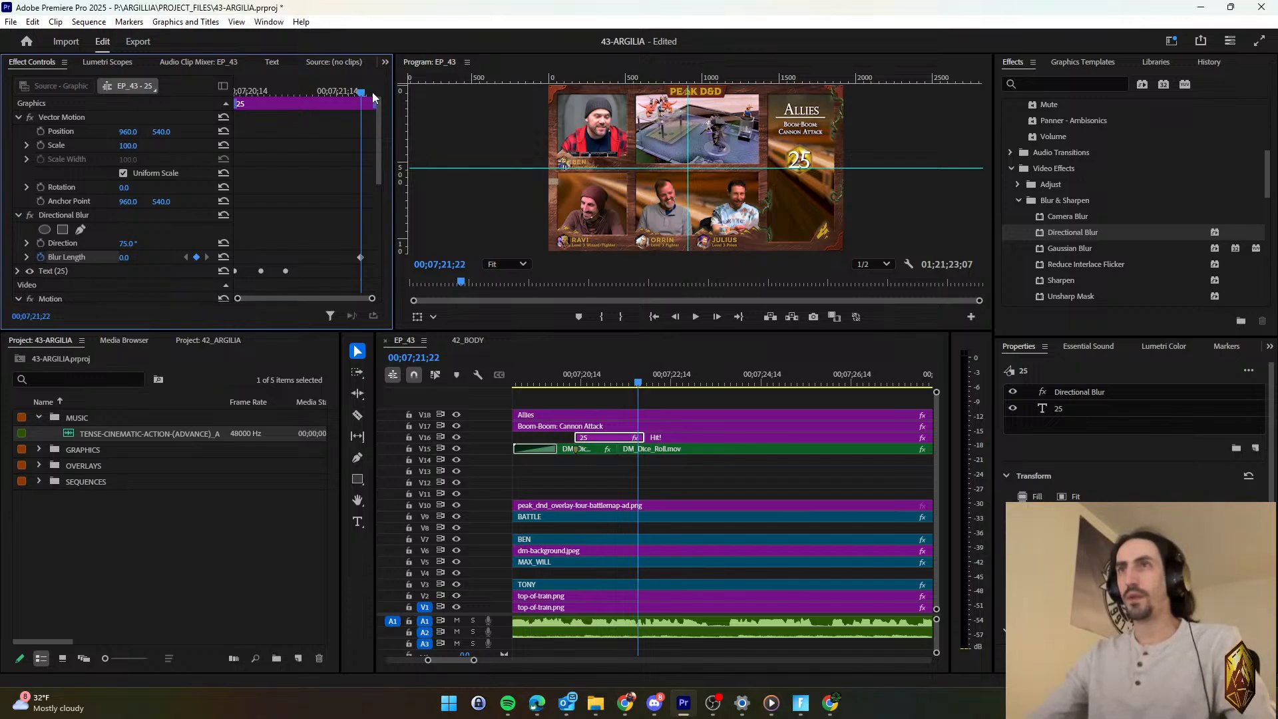
Return the playhead to the 25 graphic's Blur Length keyframe at 00:07:21:22 and reselect that graphic on V16.
drag(363, 96, 382, 96)
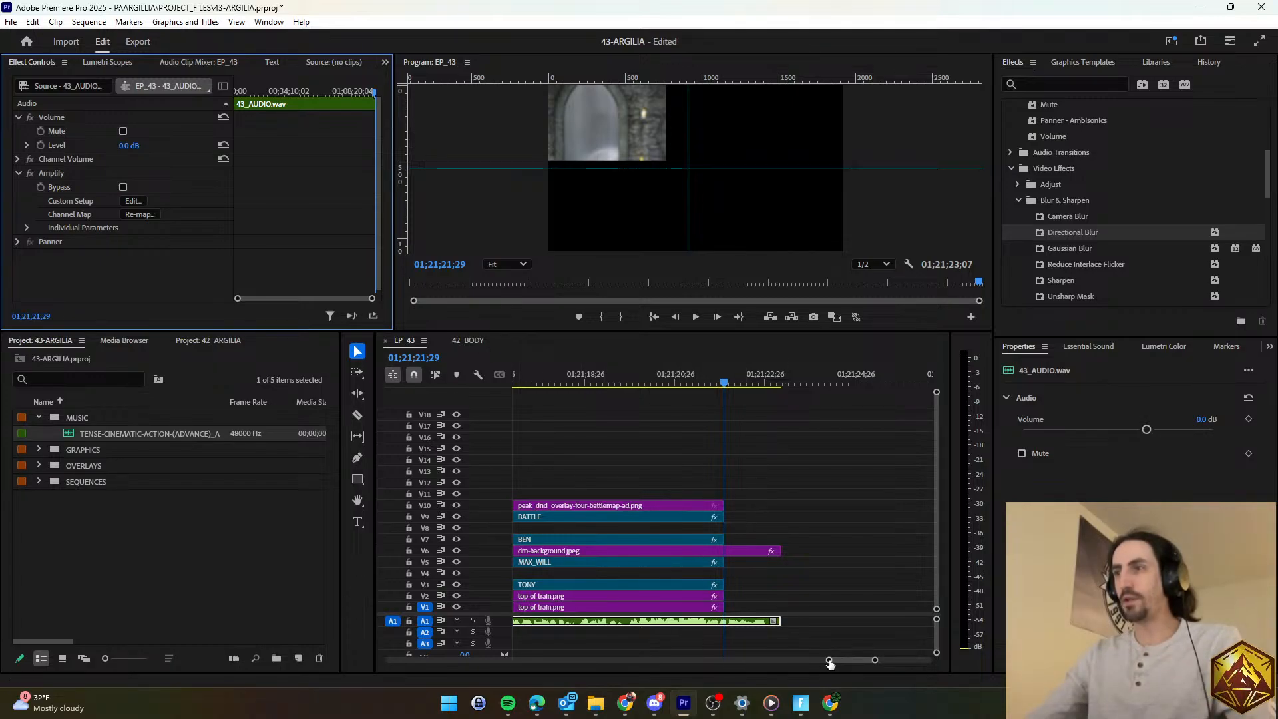
drag(829, 662, 446, 650)
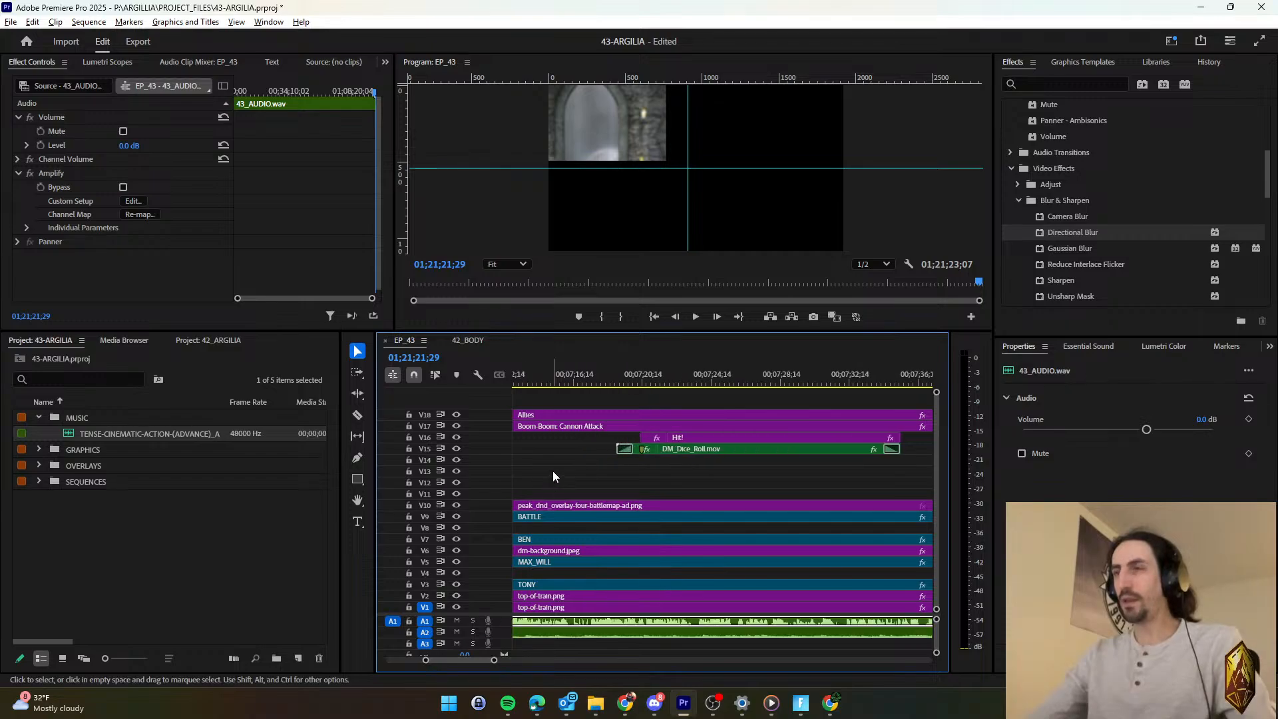
scroll(710, 462, up, 5)
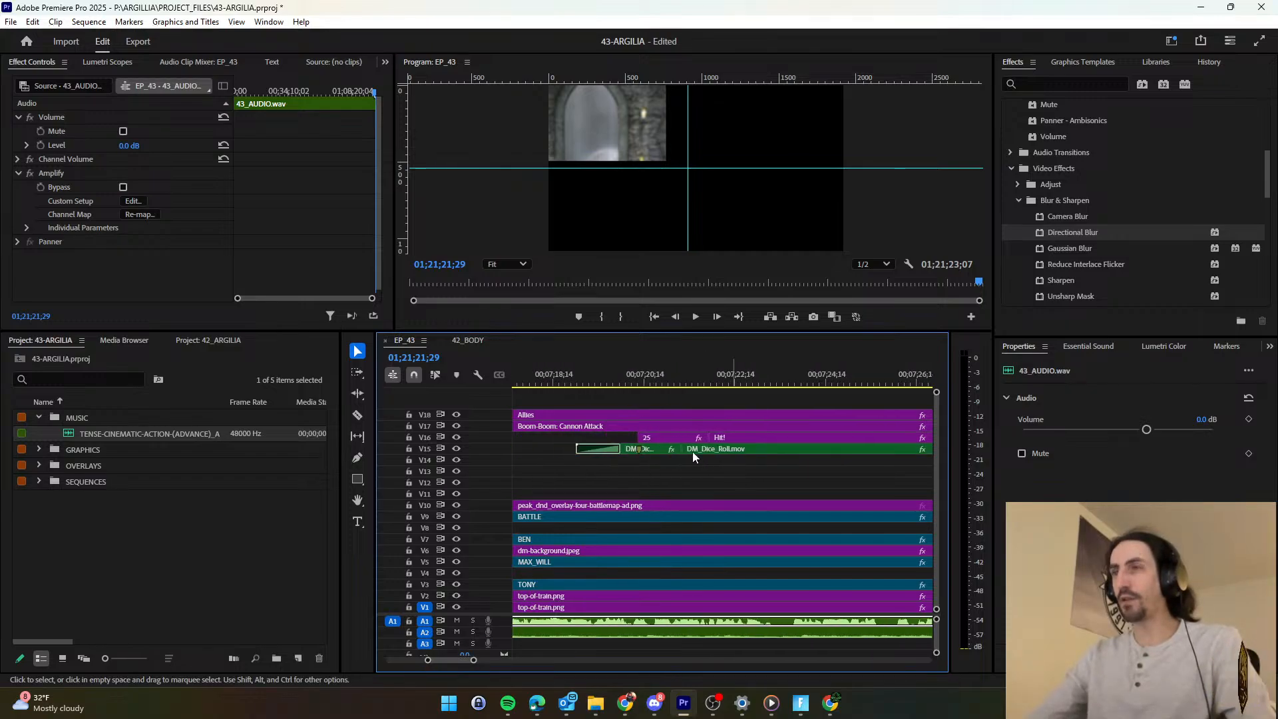
click(700, 380)
scroll(665, 459, up, 2)
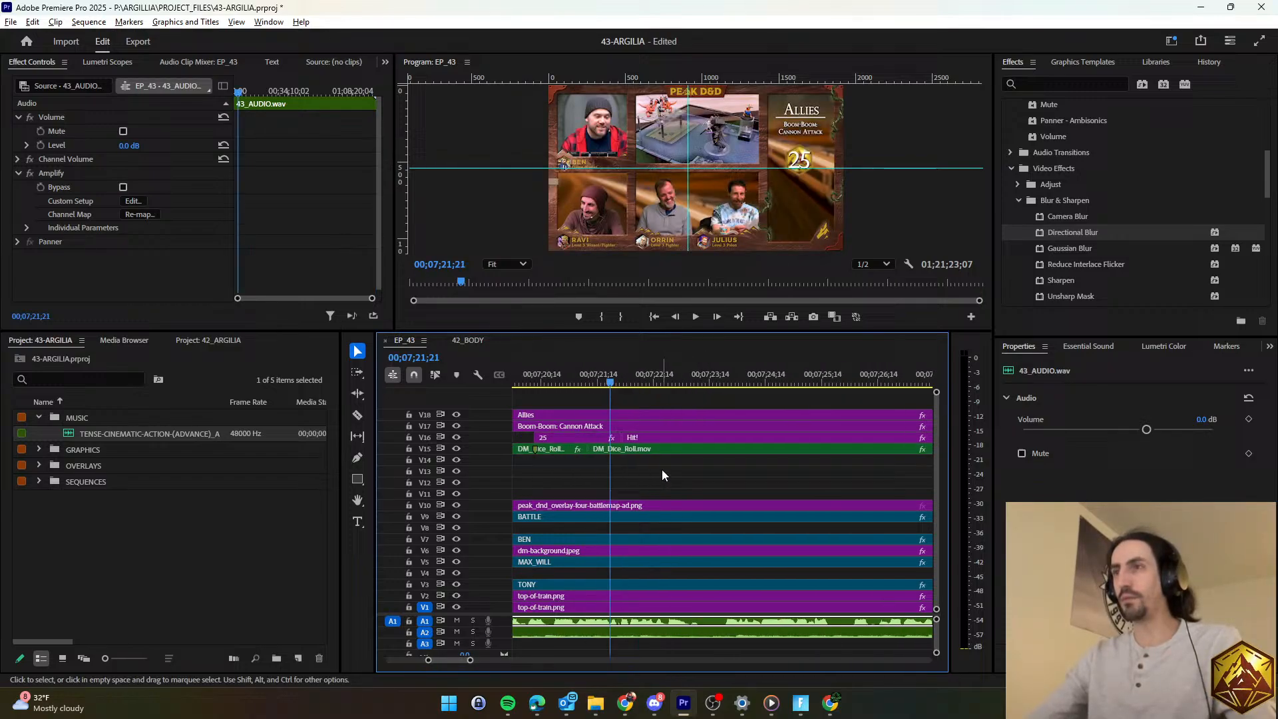
click(599, 438)
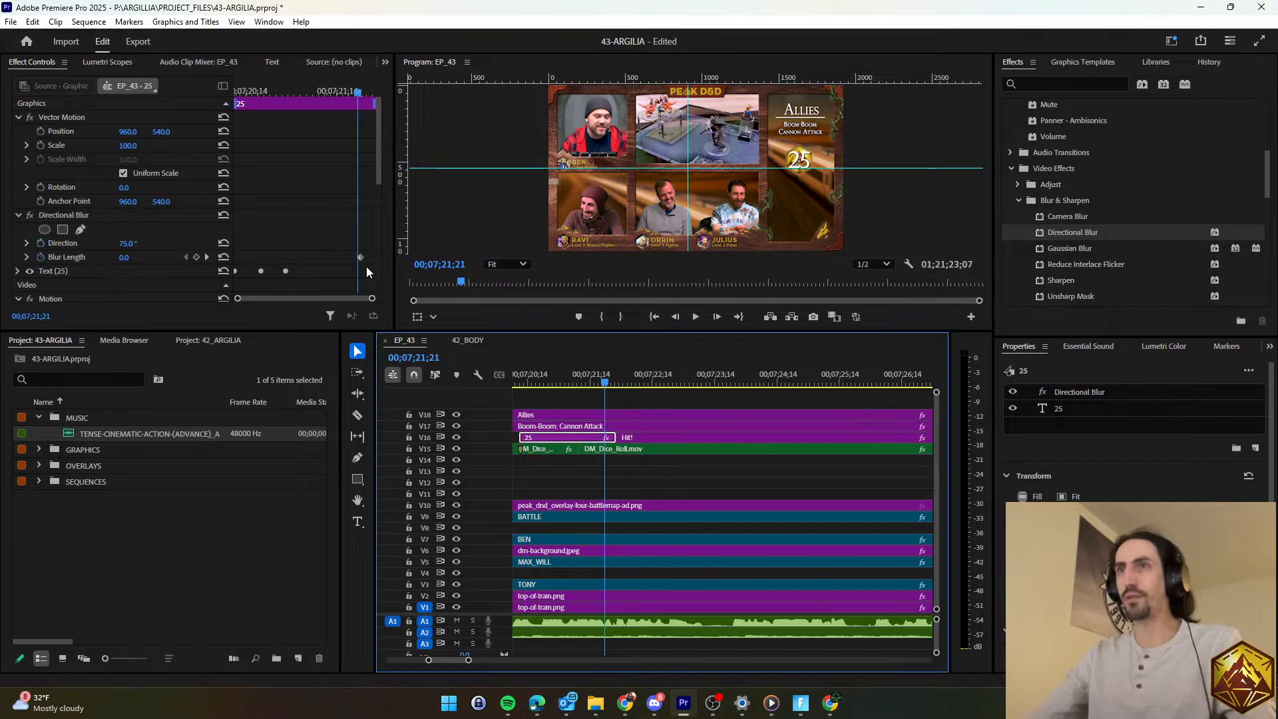
scroll(299, 240, down, 2)
click(300, 237)
key(Right)
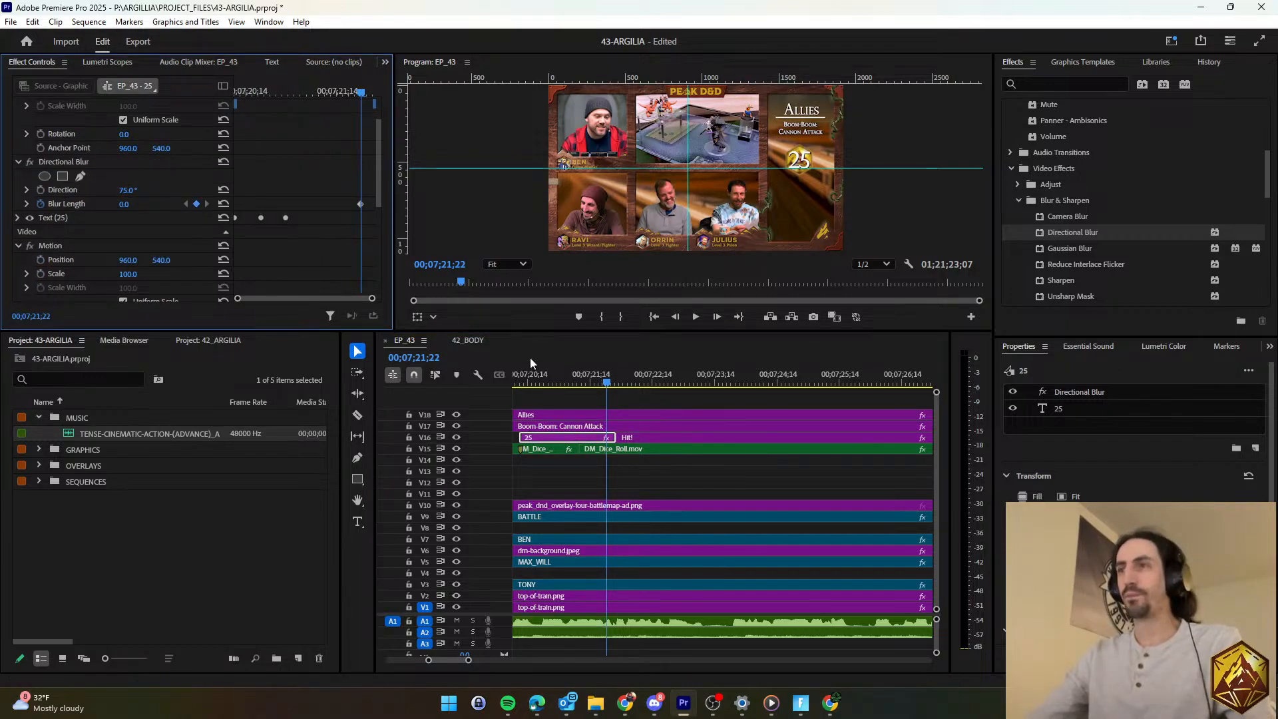
Add a Blur Length keyframe of 25 to the 25 graphic at its cut with Hit!, 00:07:21:27.
scroll(530, 363, up, 4)
click(607, 384)
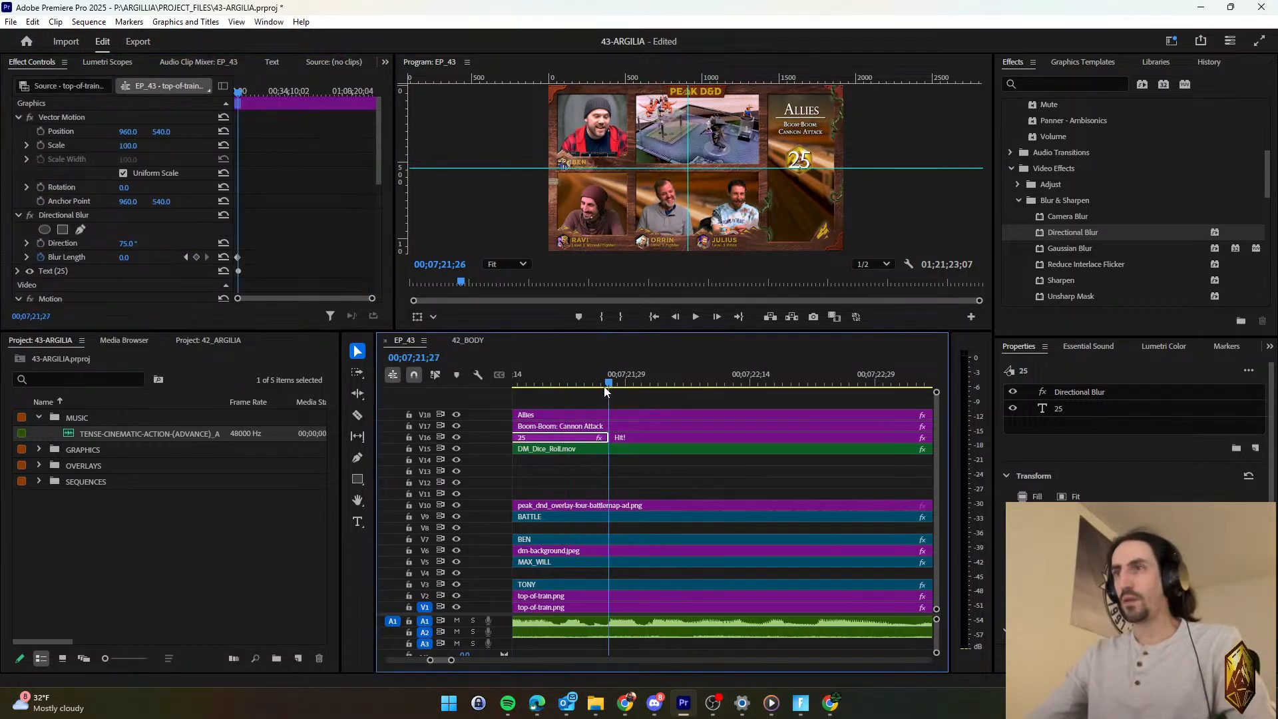
click(586, 438)
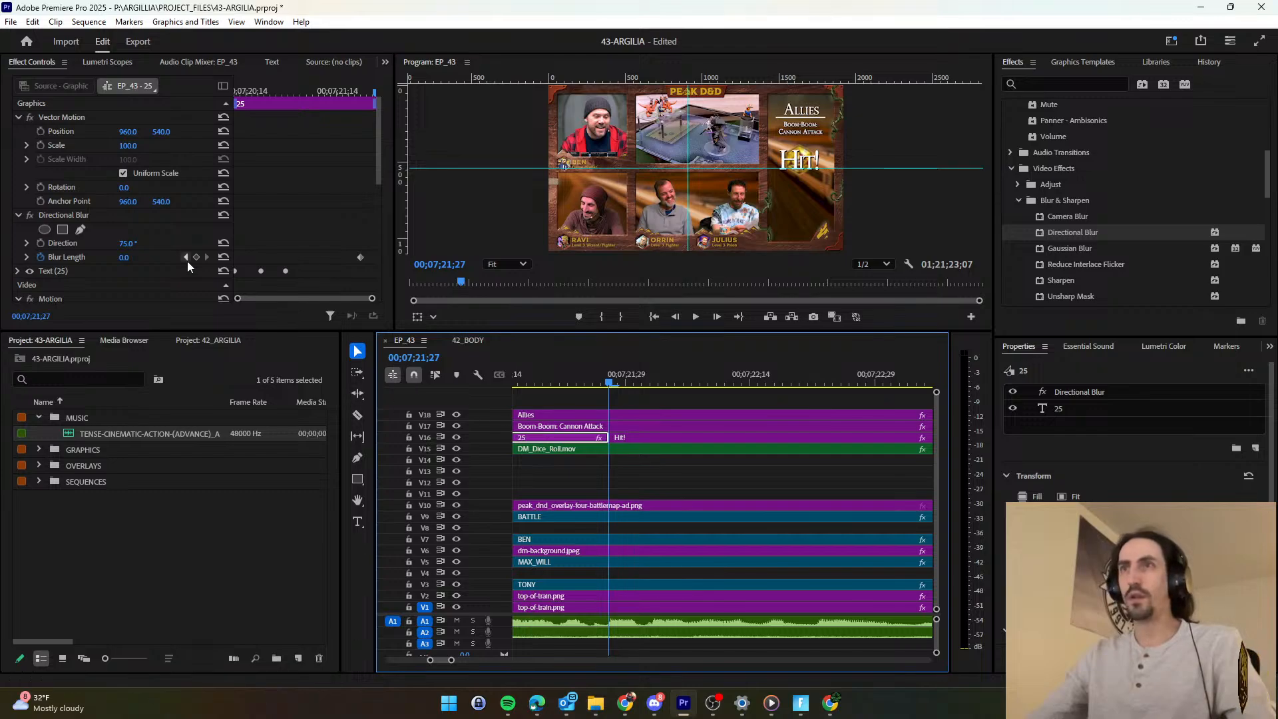
click(197, 258)
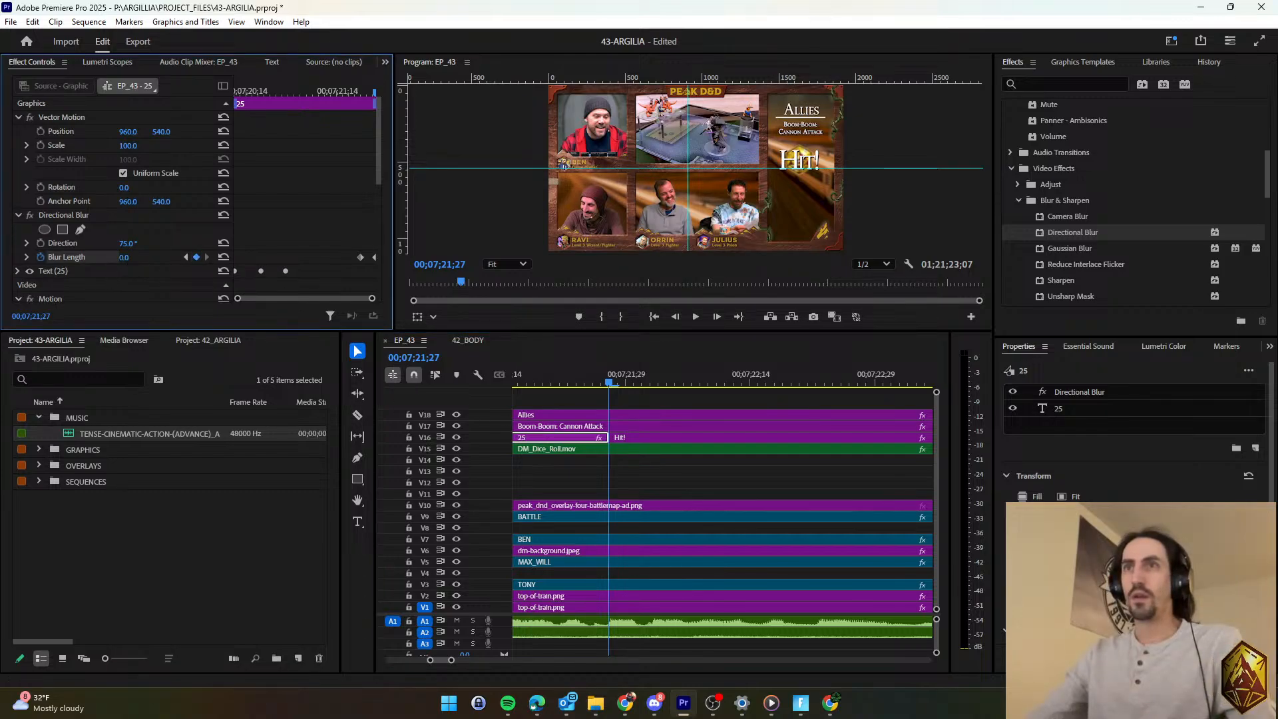
click(126, 257)
text(25)
key(Return)
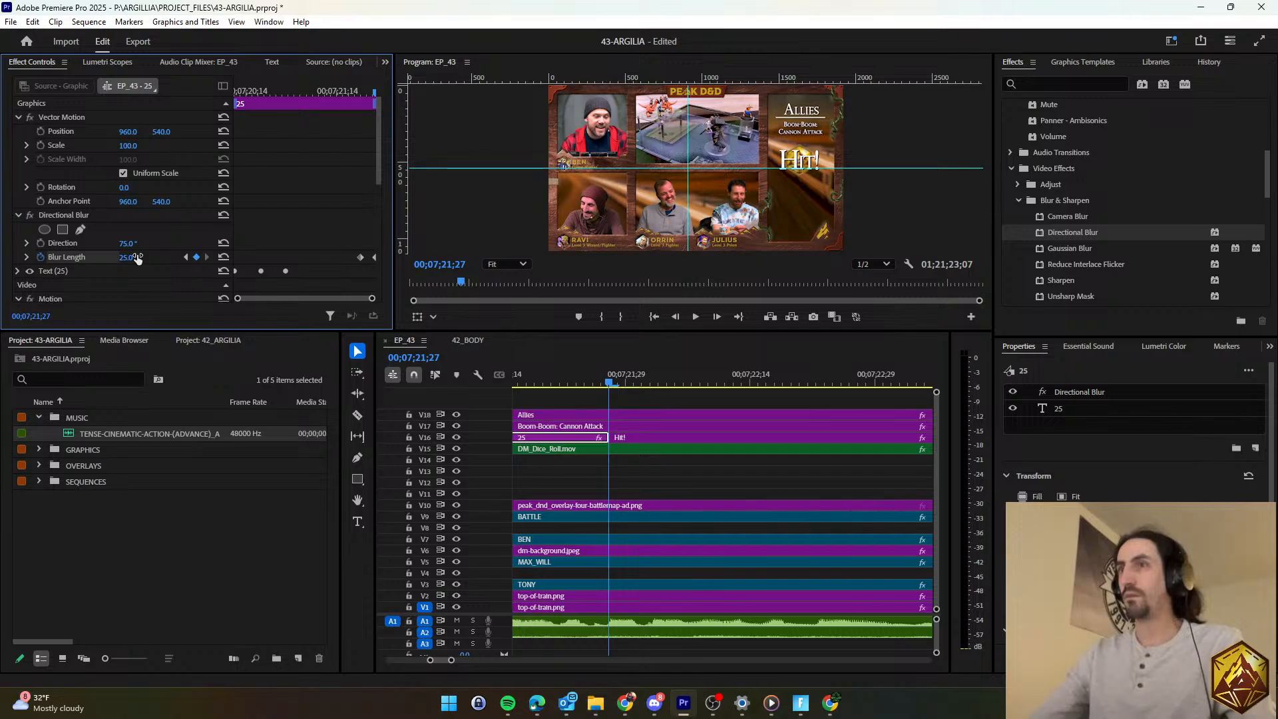
Apply the Directional Blur effect to the Hit! graphic on V16, above its text layer.
click(607, 384)
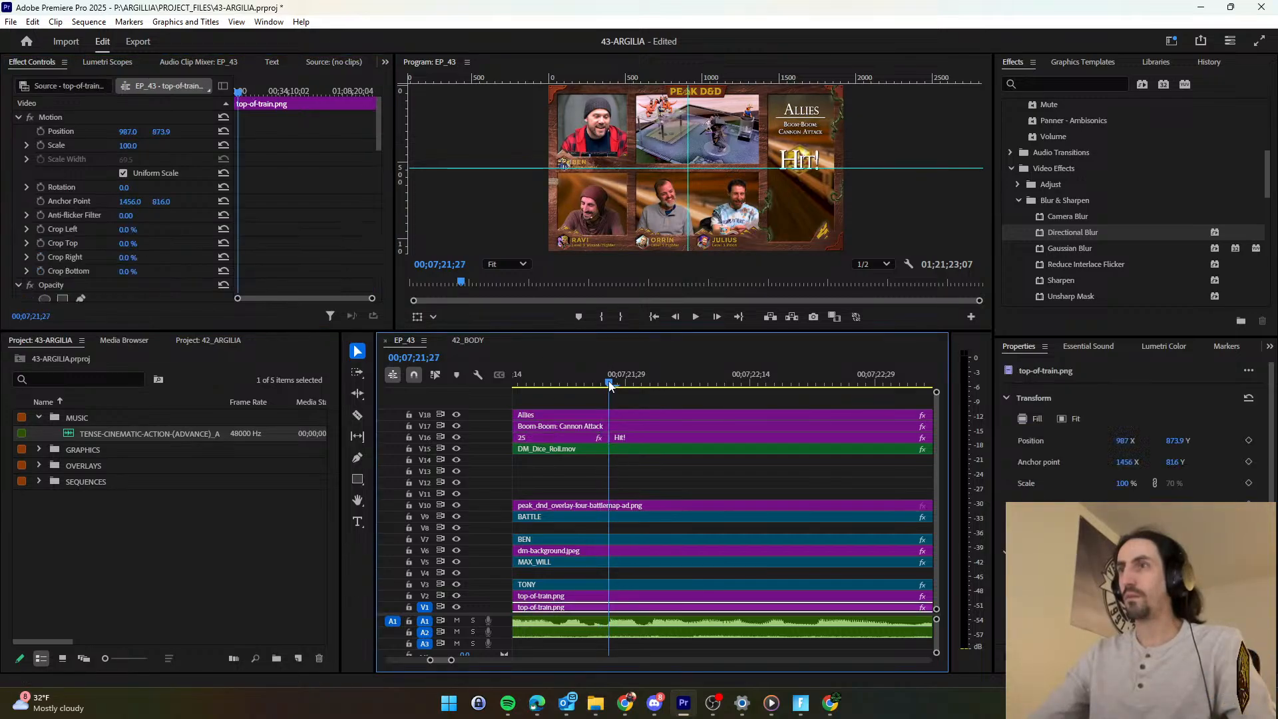
click(608, 385)
click(622, 444)
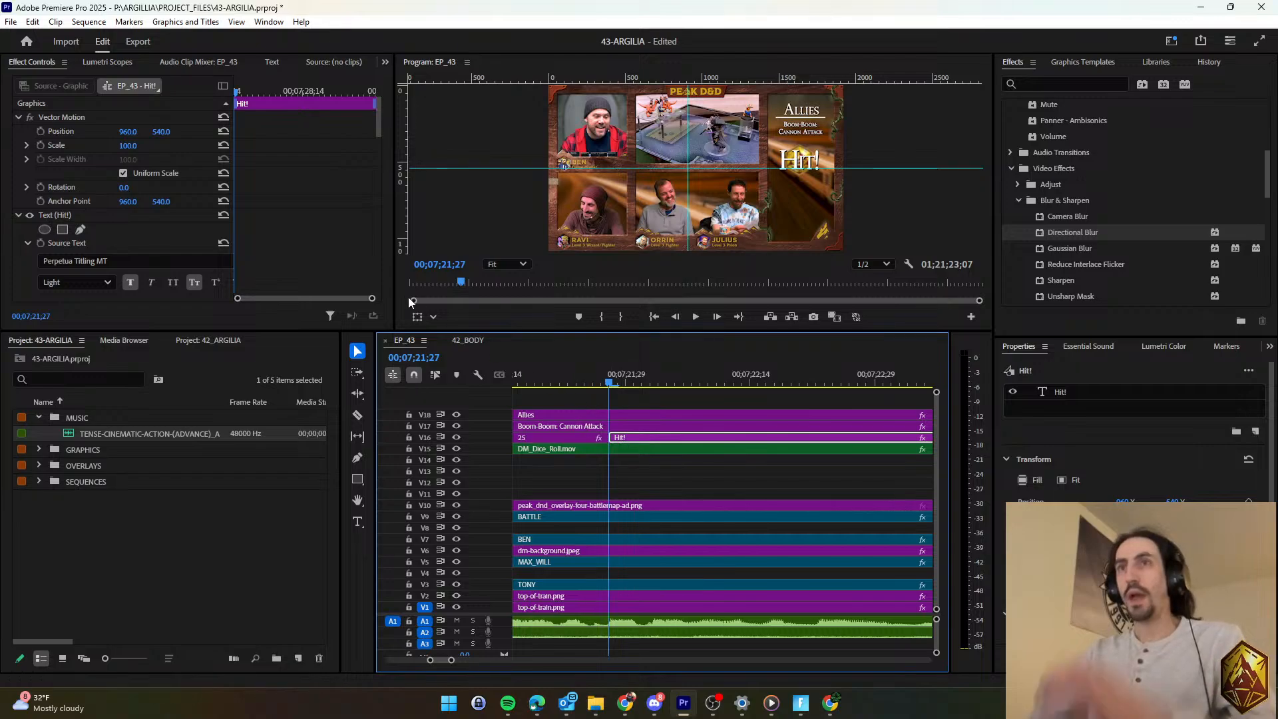
drag(1135, 231, 1096, 385)
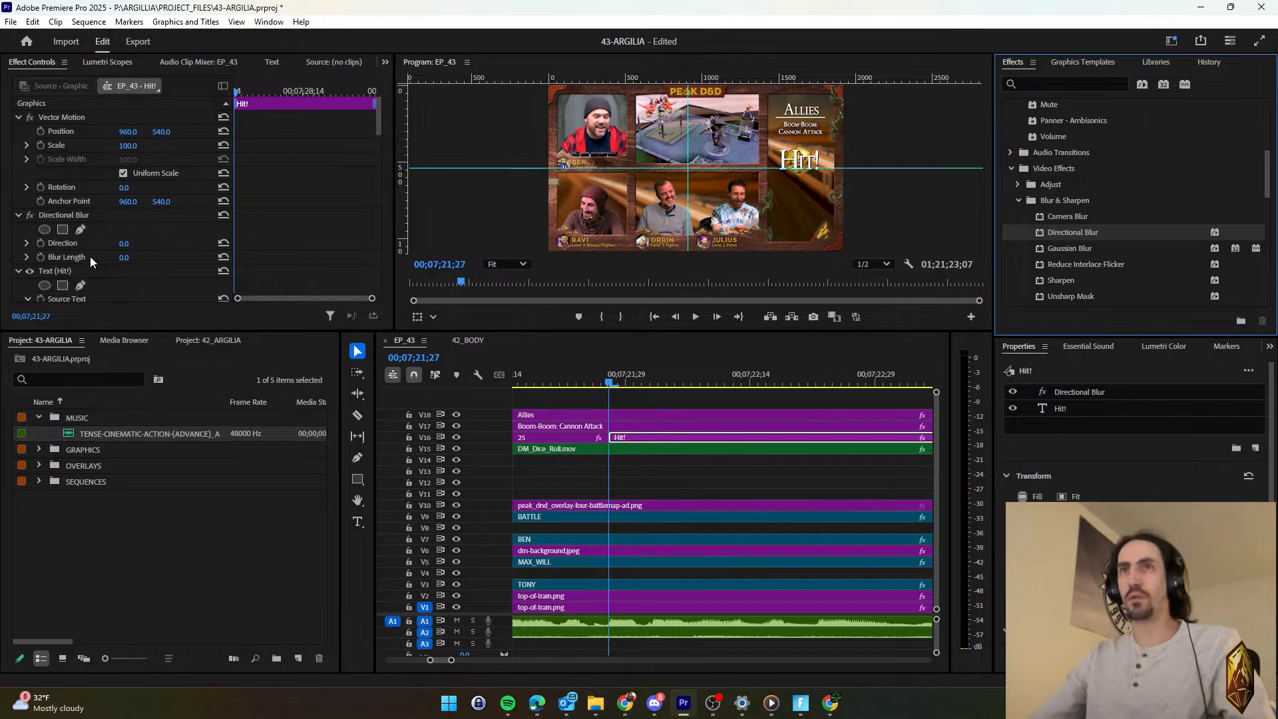
Enable keyframing for the Hit! graphic's blur direction and blur length at 00:07:21:27, and set the direction to 75°.
click(40, 241)
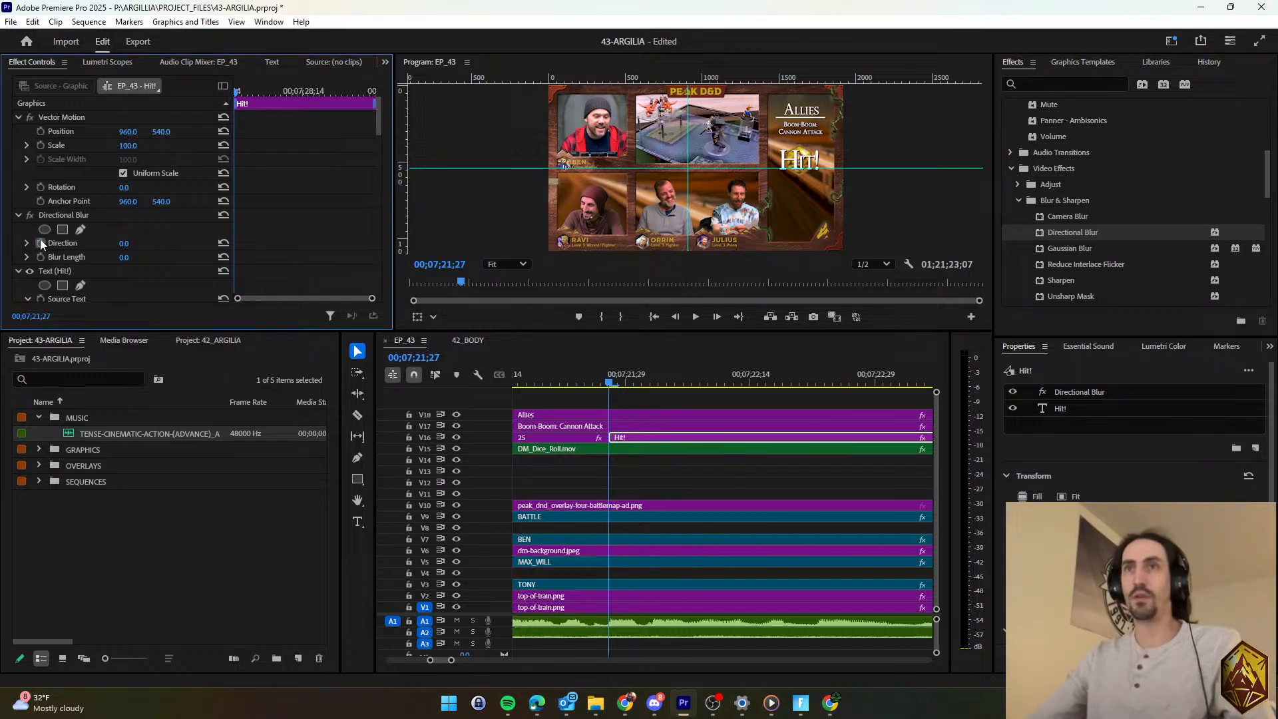
click(142, 241)
text(75)
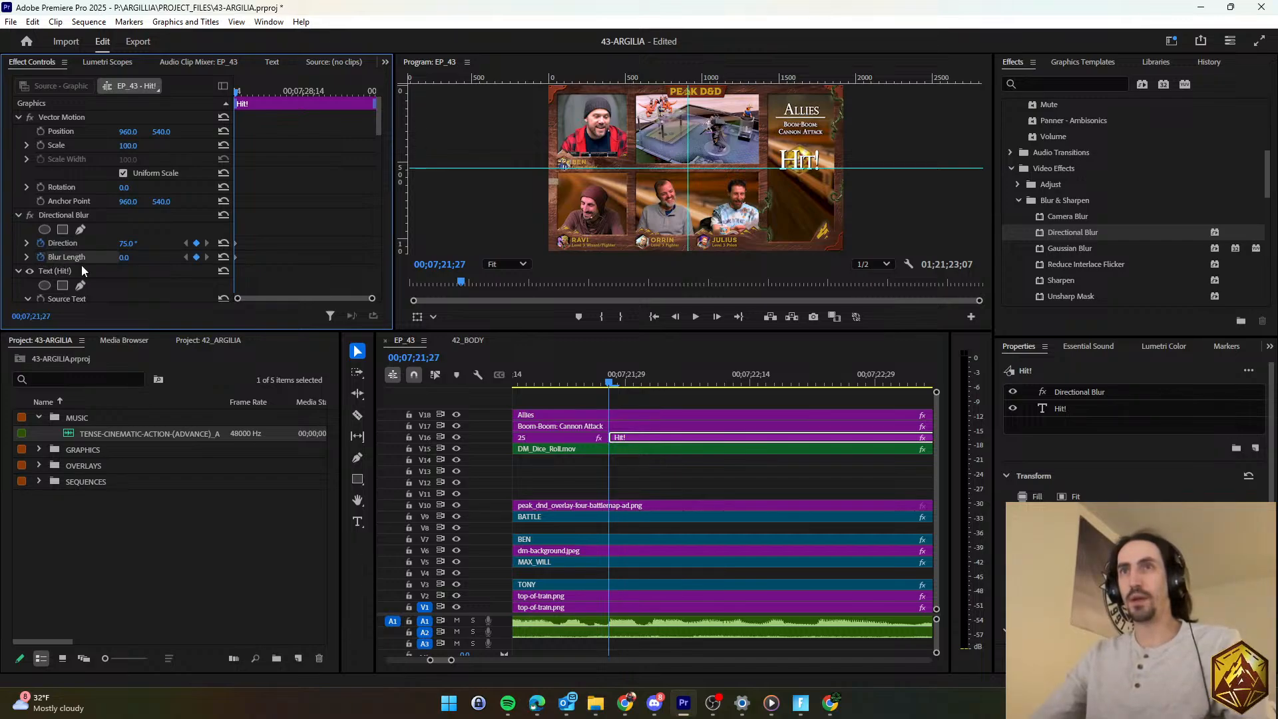
Set the Blur Length keyframe at the start of the Hit! graphic, 00:07:21:27, to 35.
key(space)
key(space)
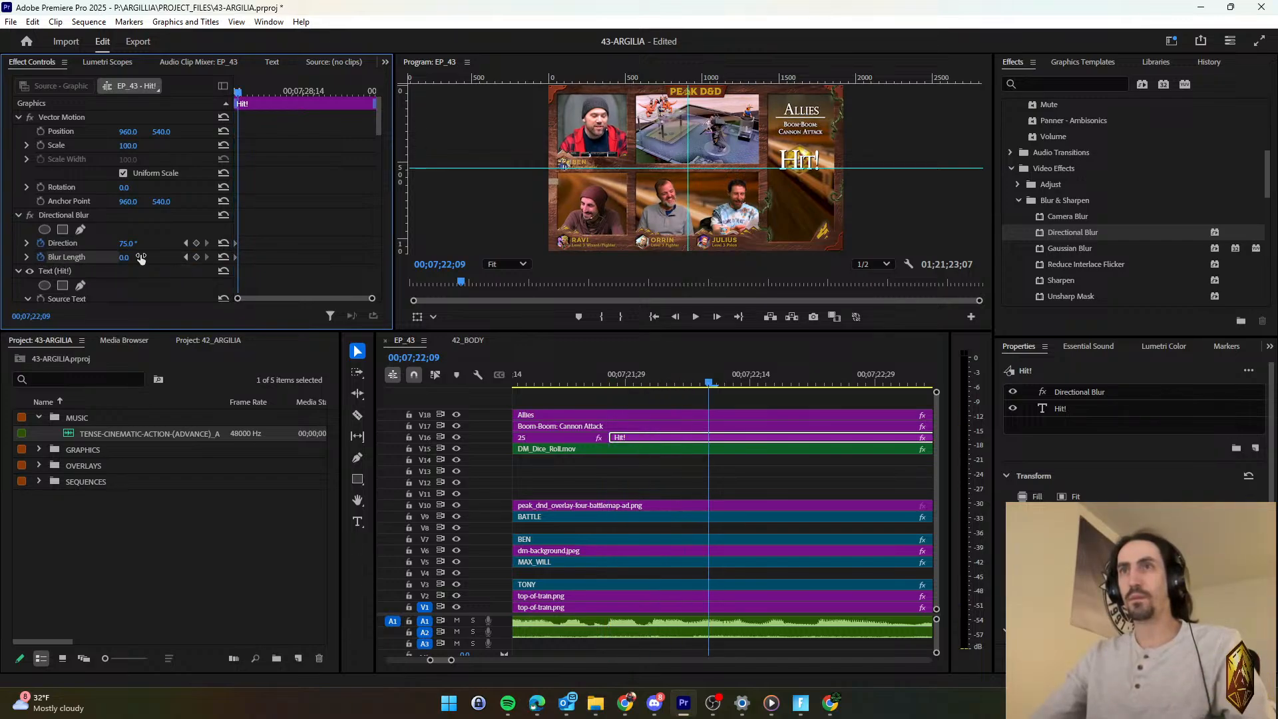
click(137, 256)
click(186, 258)
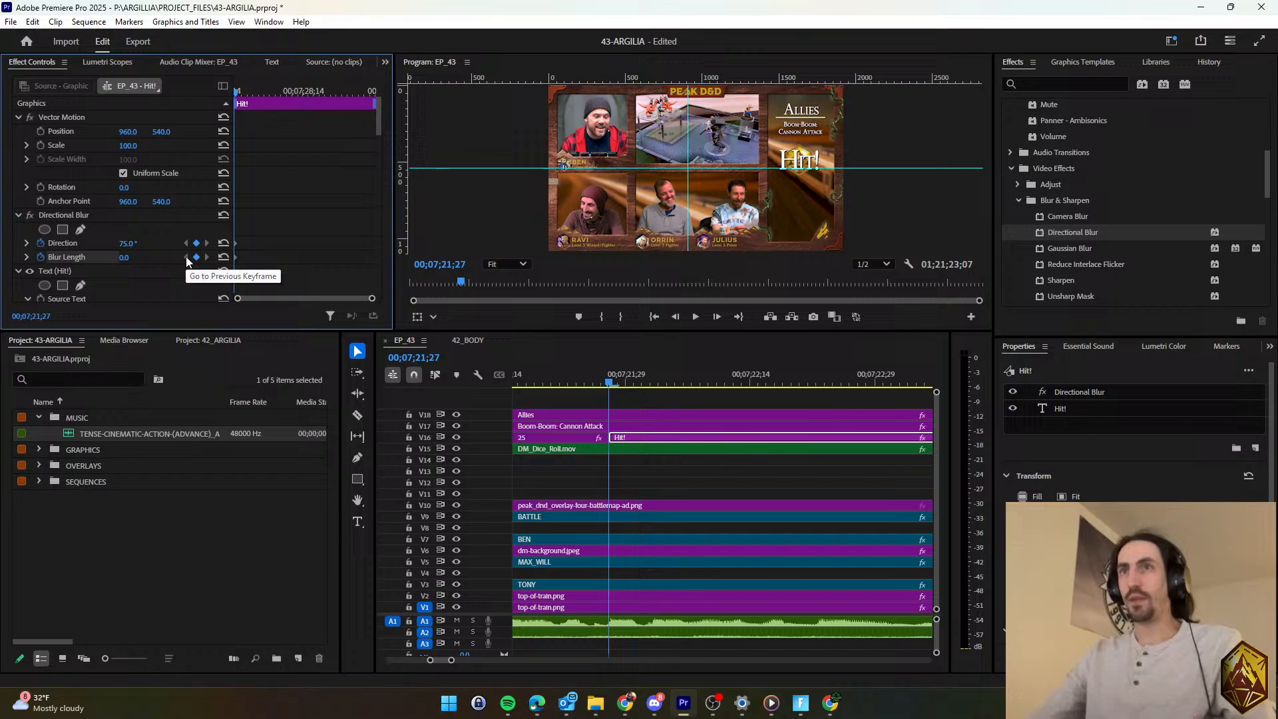
click(137, 255)
text(35)
key(Return)
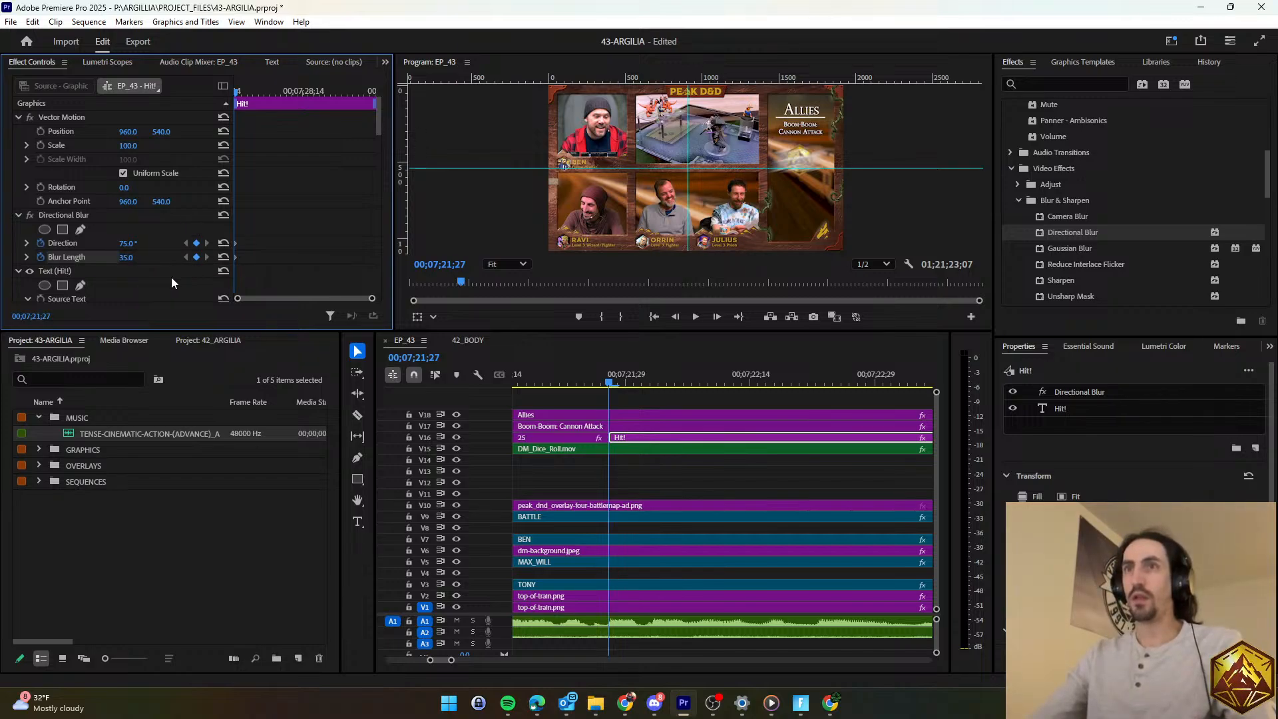
Move the playhead to 00:07:22:08 and remove the Direction keyframes from the Hit! graphic's Directional Blur.
key(space)
key(space)
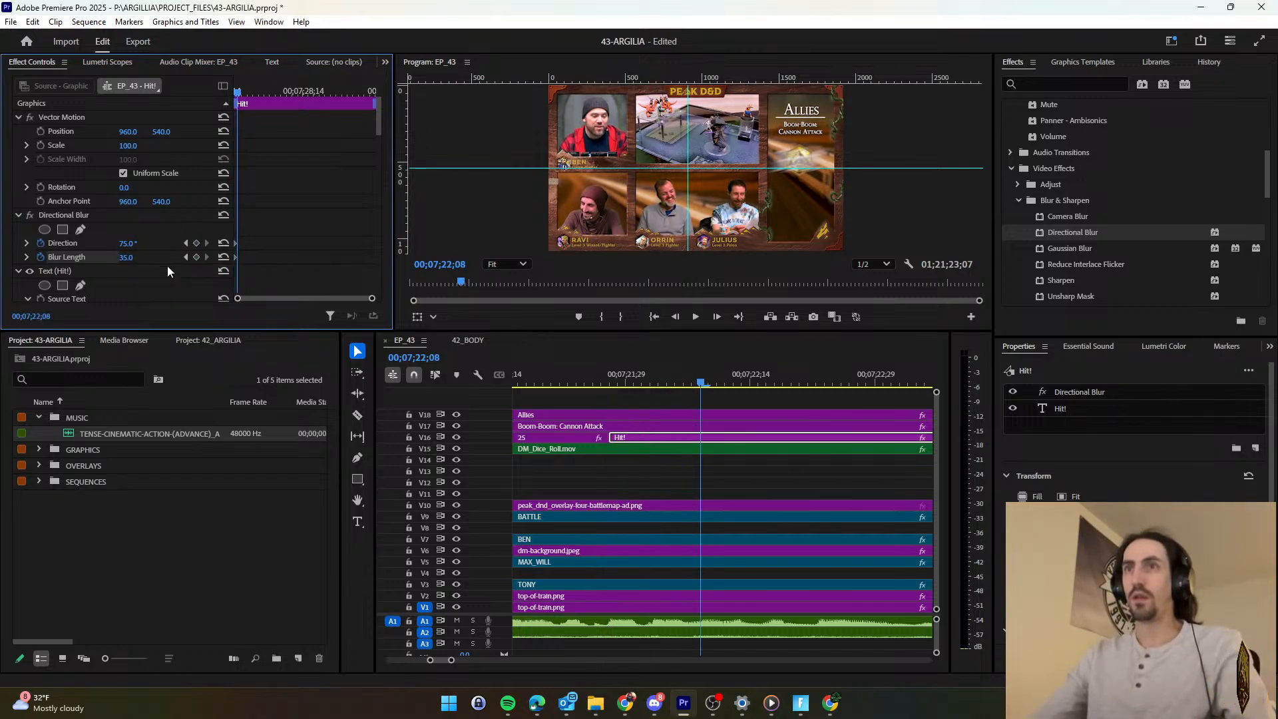
click(41, 243)
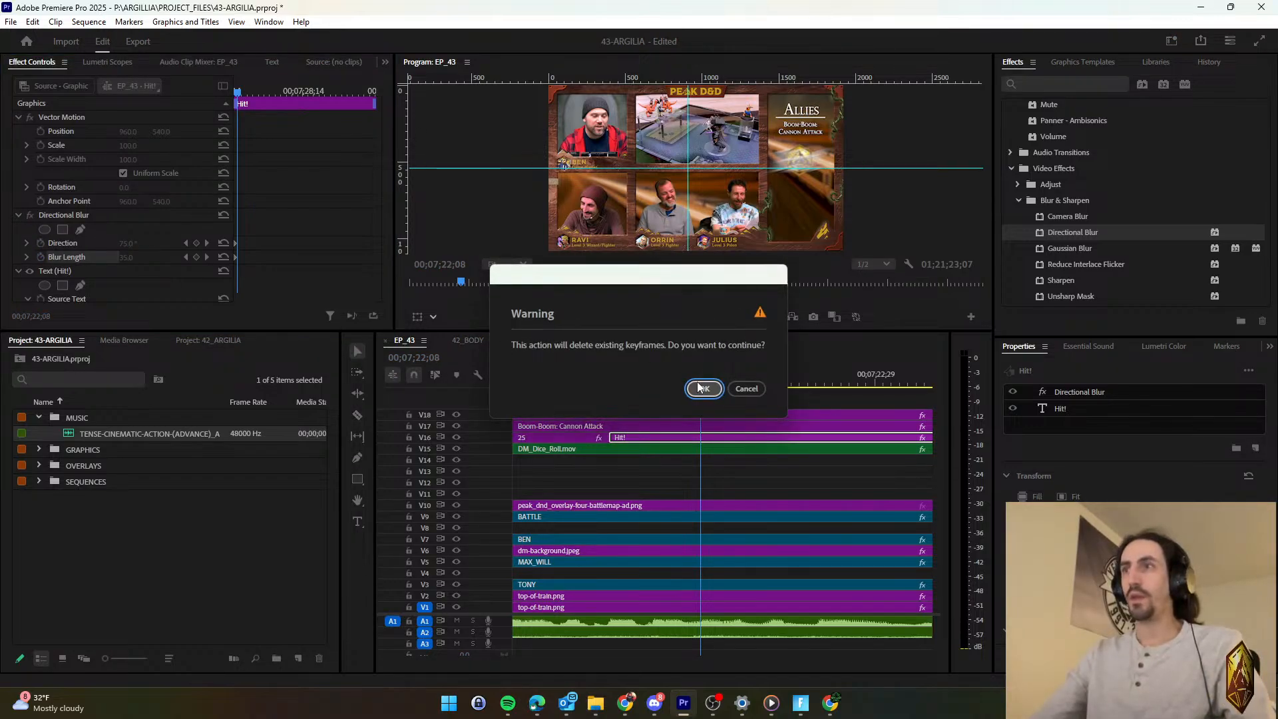
click(704, 388)
Add a Blur Length keyframe of 0 to the Hit! graphic at 00:07:22:08.
click(197, 257)
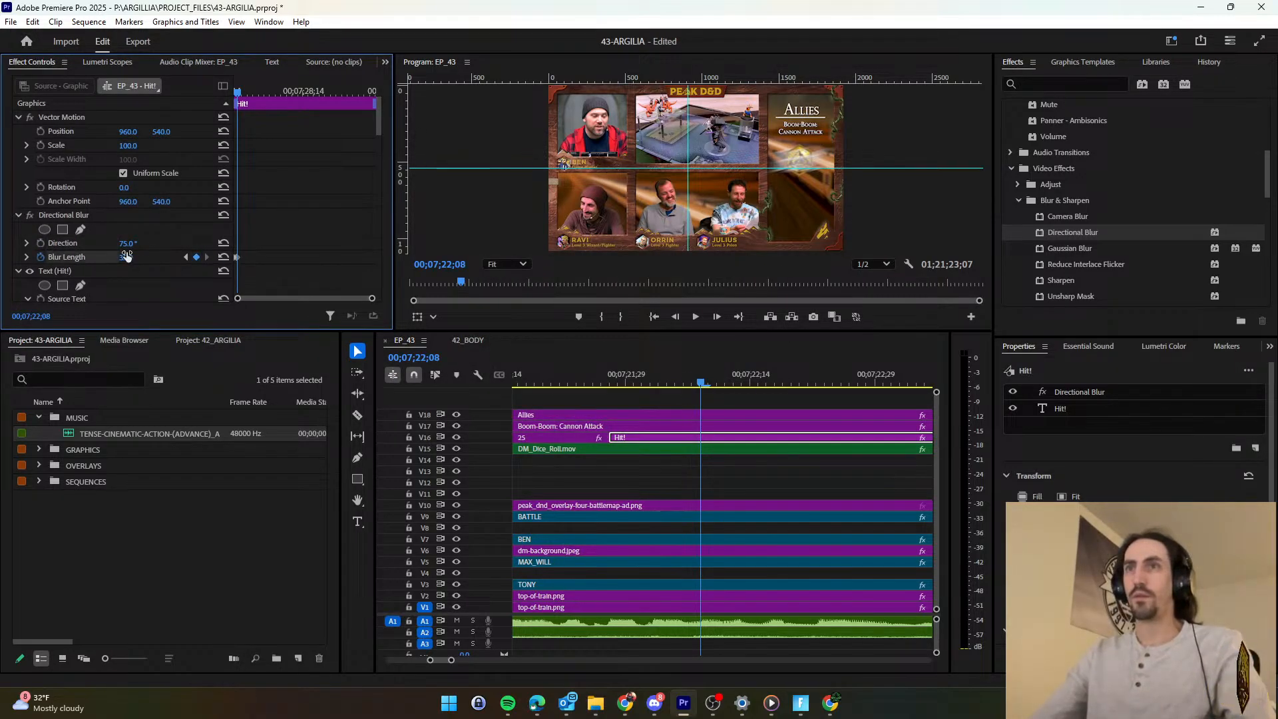
click(136, 256)
text(0)
key(Return)
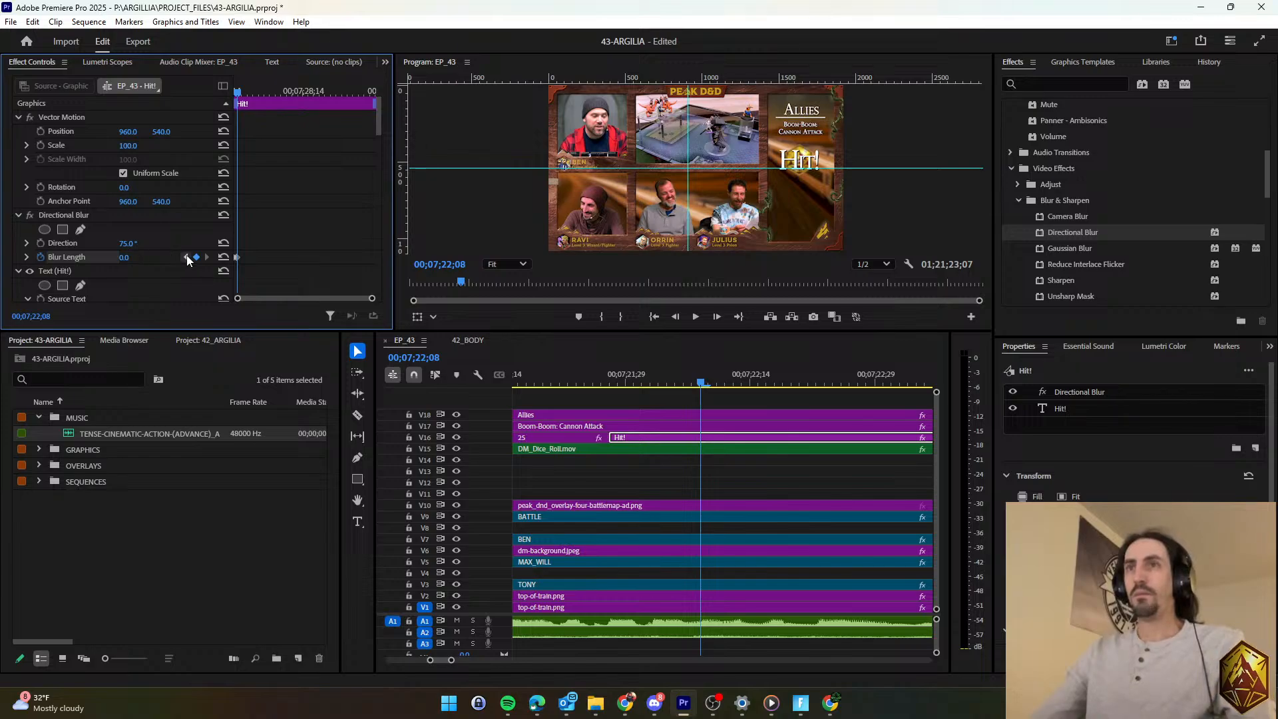
Play back the blur transition from the 25 graphic to Hit! and save the project.
click(629, 441)
key(space)
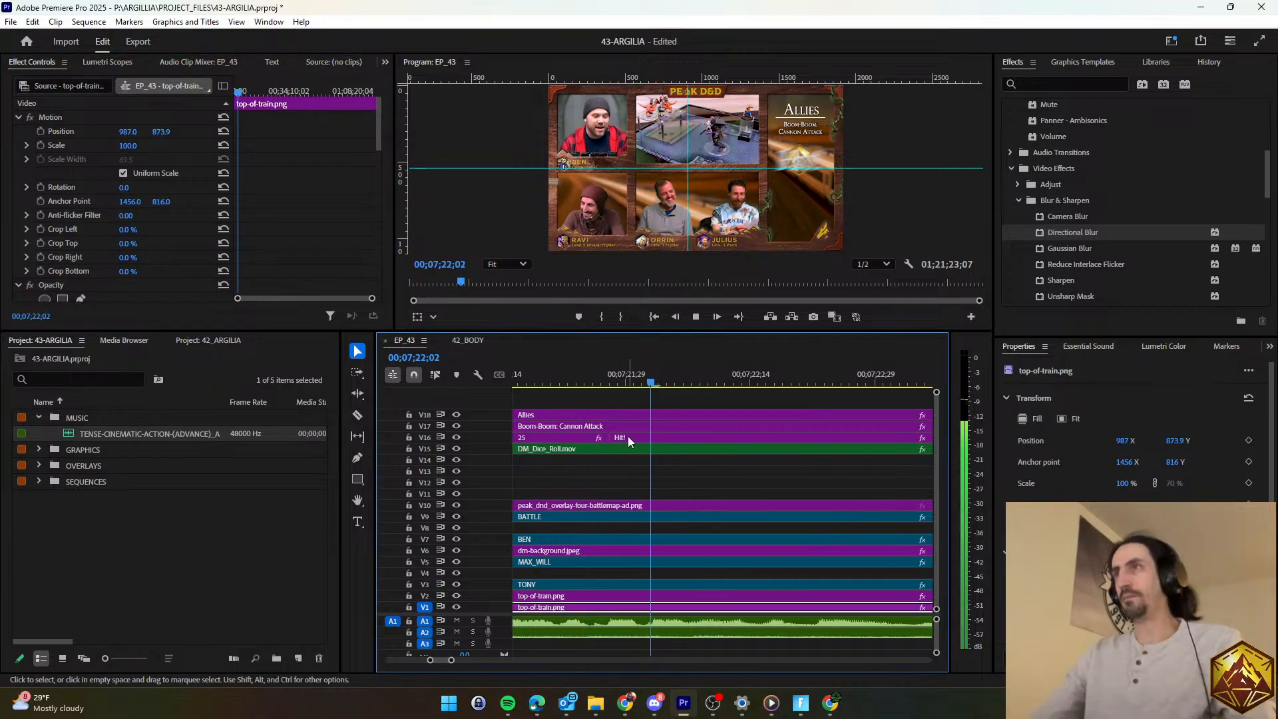
key(space)
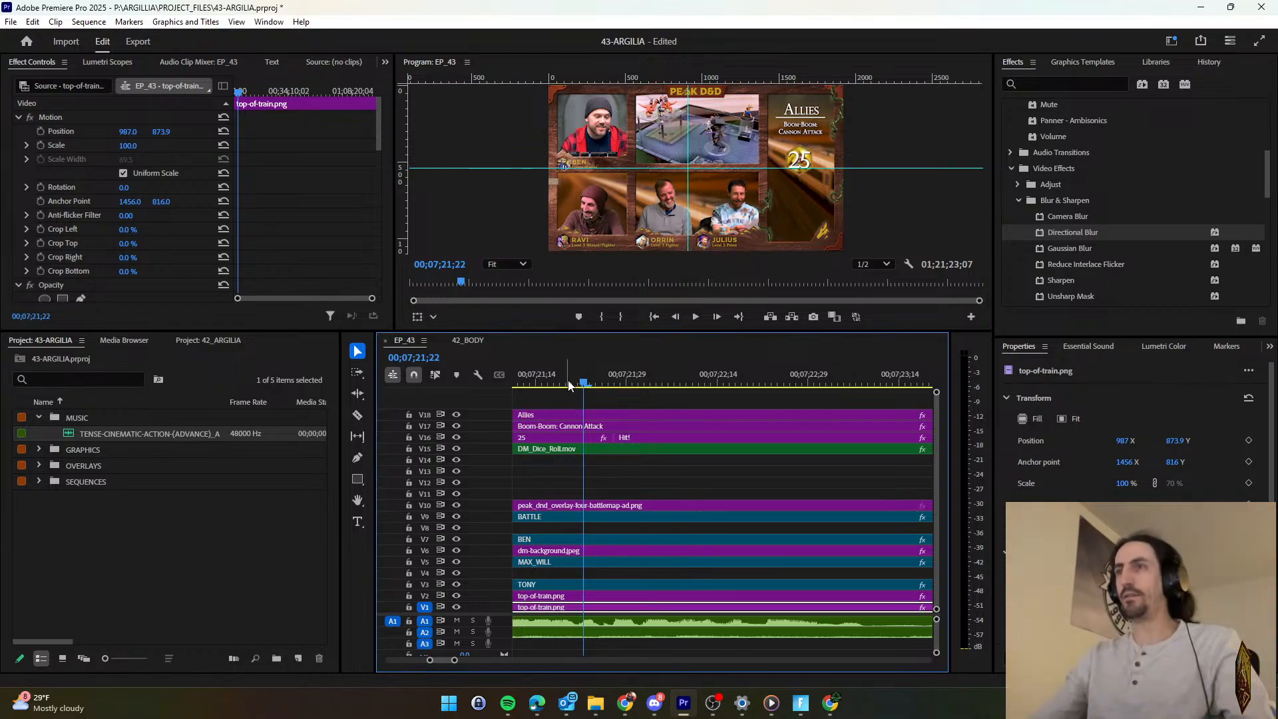
key(space)
key(space)
key(ctrl+s)
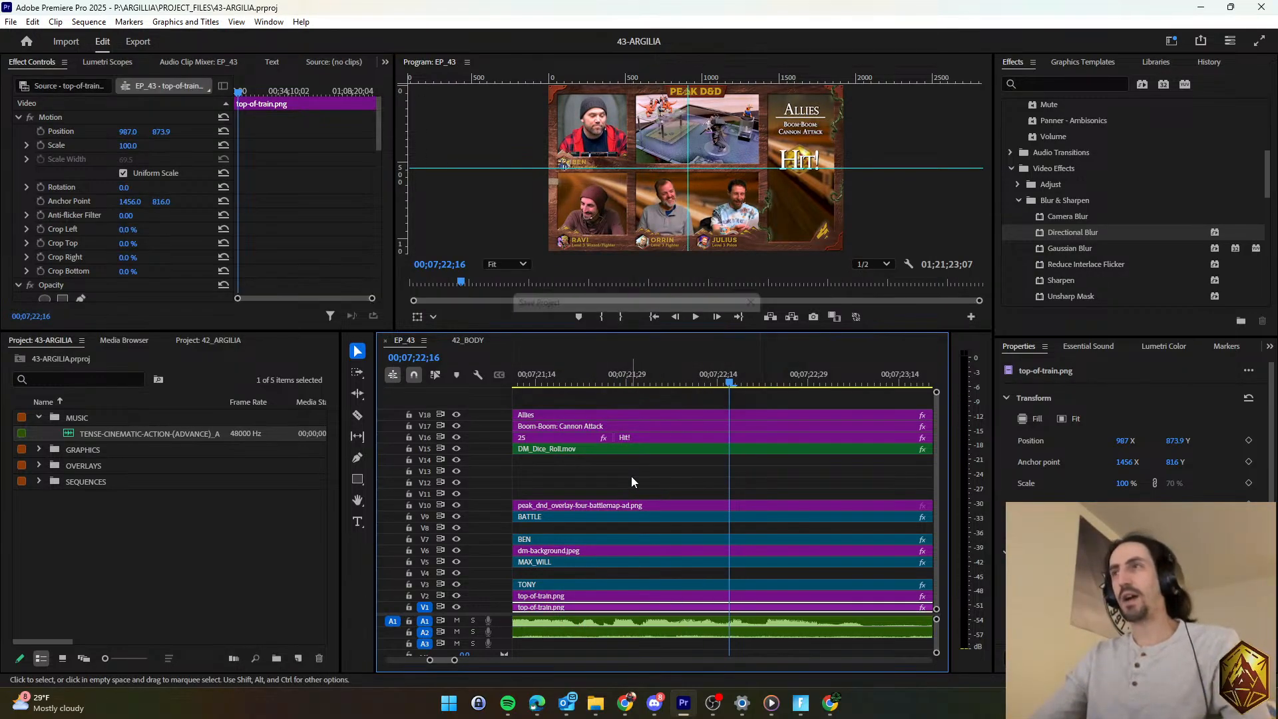
Deselect the clips and play the sequence onward through the Hit! graphic to 00:07:25:27.
scroll(590, 435, down, 1)
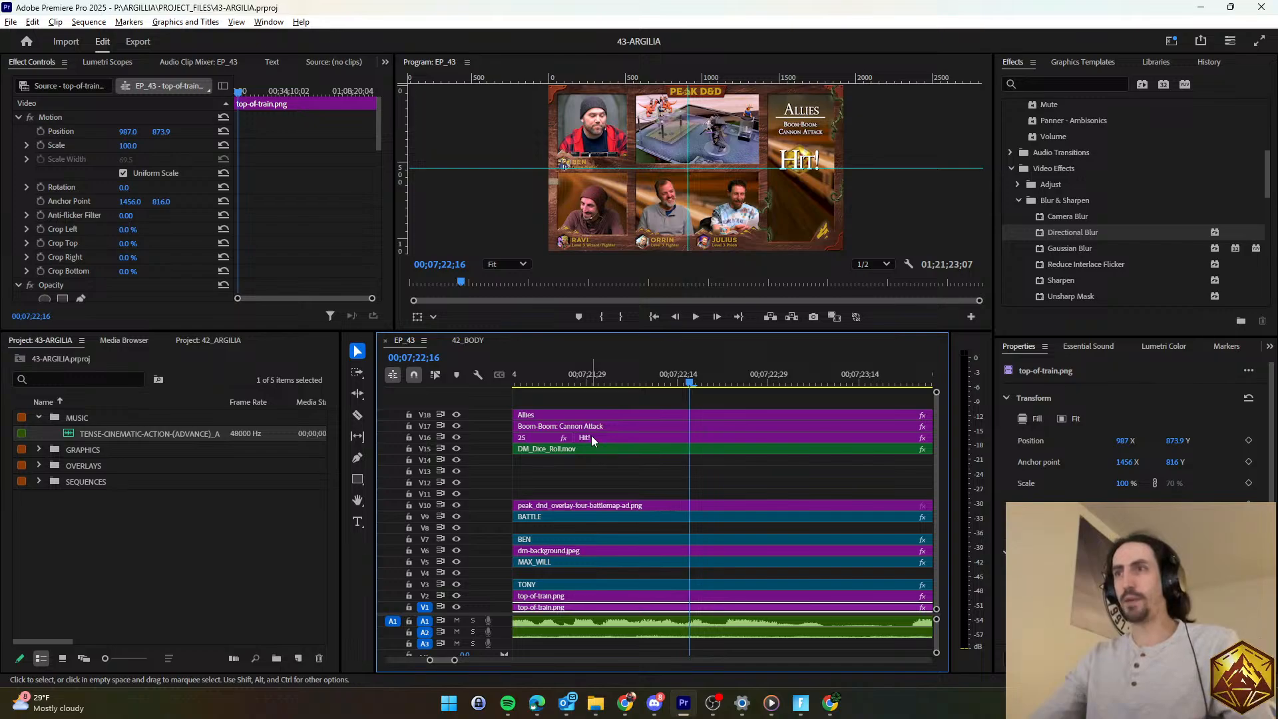
scroll(591, 435, down, 1)
scroll(591, 435, down, 3)
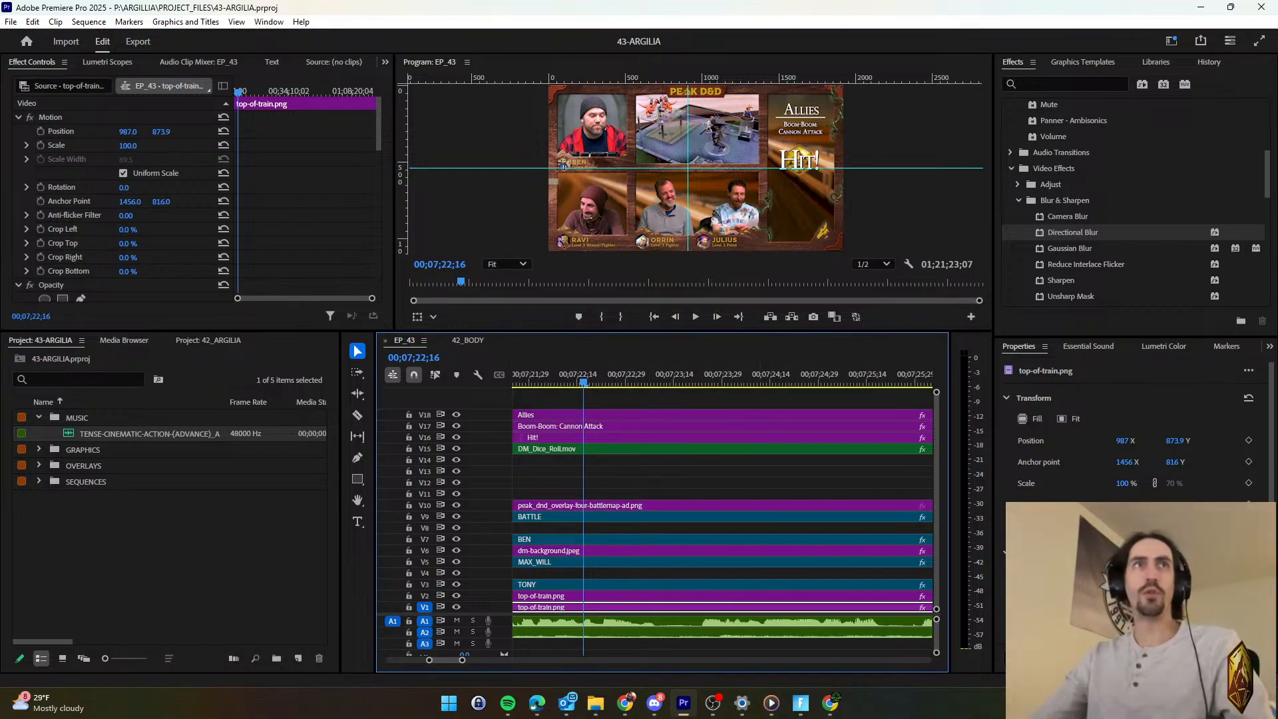
click(676, 473)
key(space)
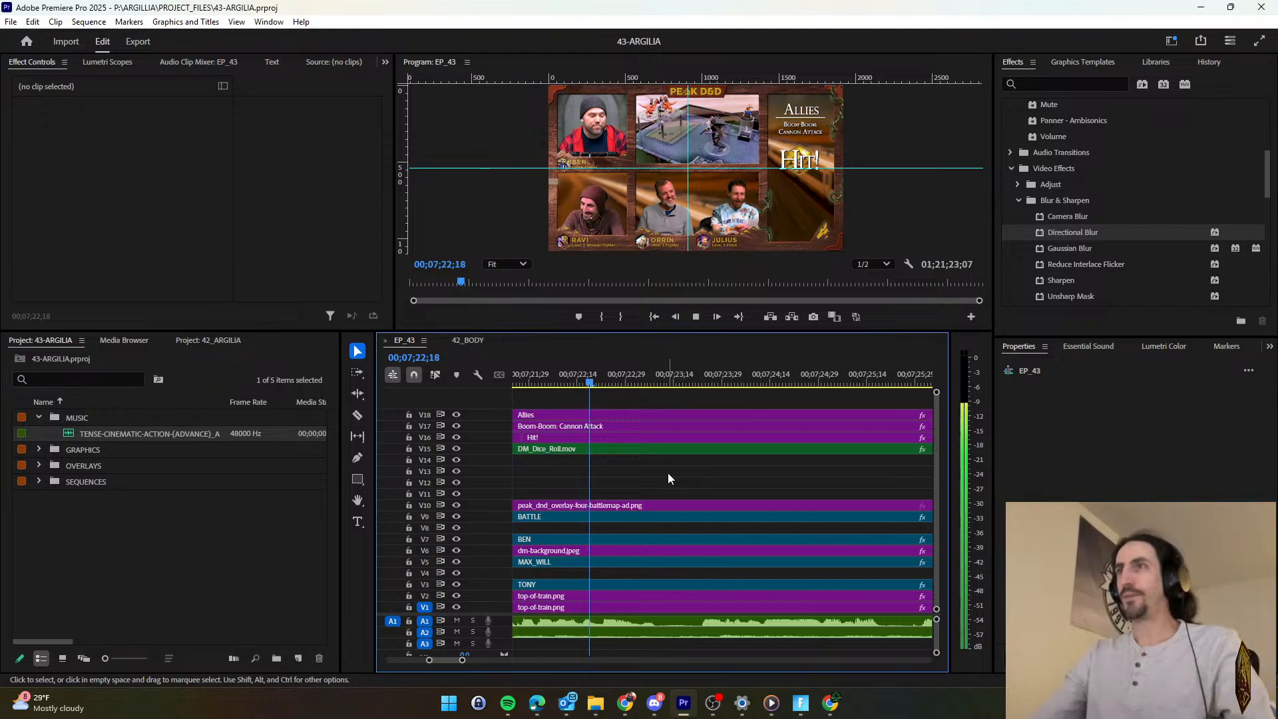
key(minus)
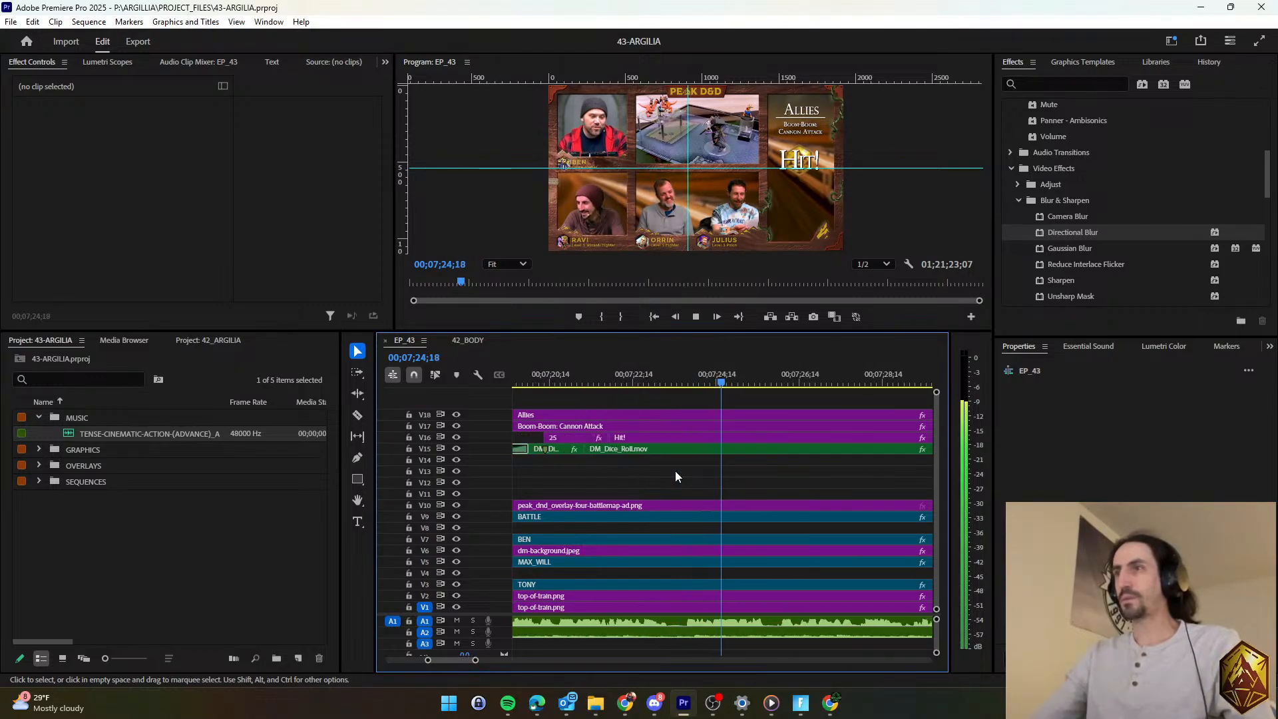
scroll(675, 470, down, 3)
key(space)
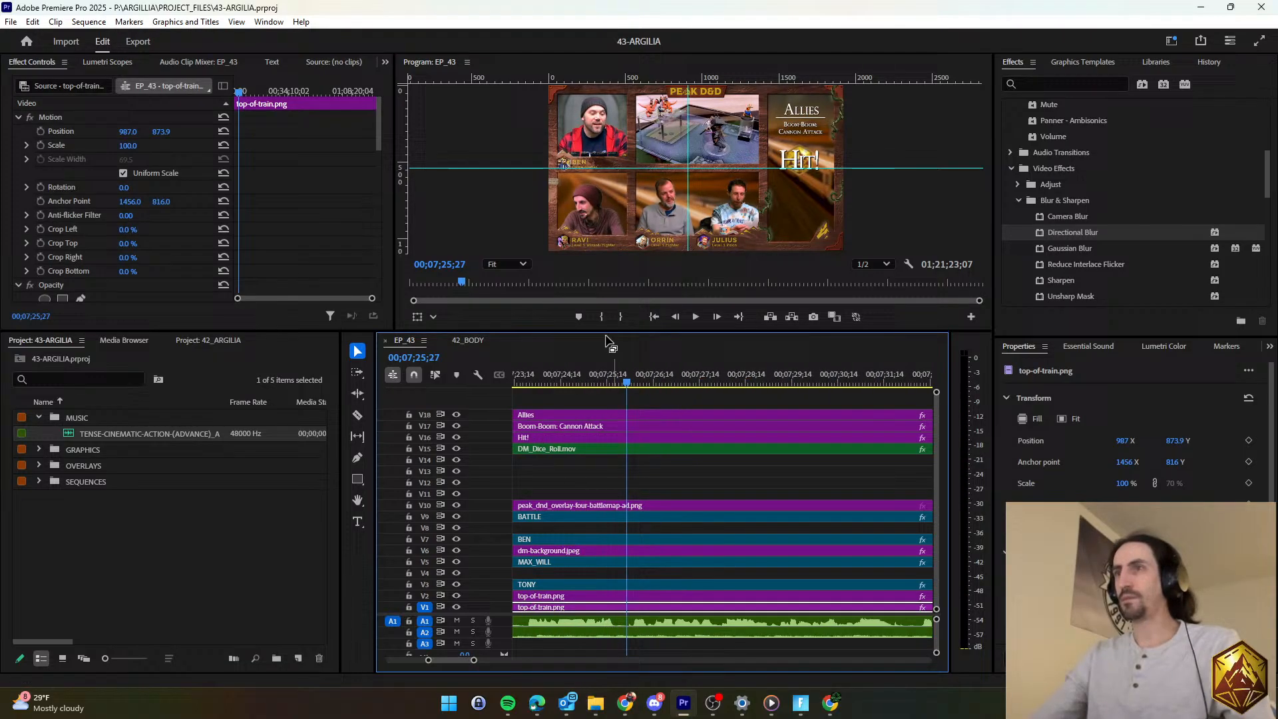
Inspect the overlay and dice roll graphics in the program preview, comparing 50% and 25% magnification.
click(511, 265)
click(513, 331)
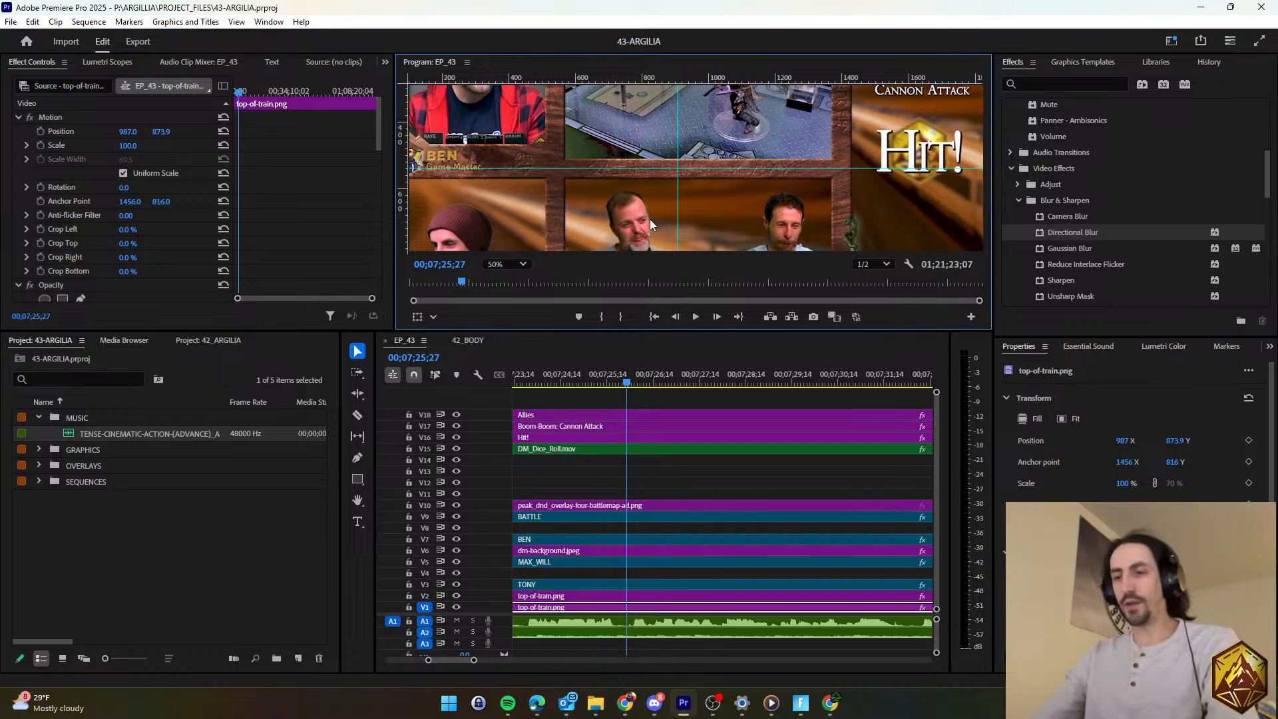
key(h)
drag(629, 157, 579, 234)
click(506, 263)
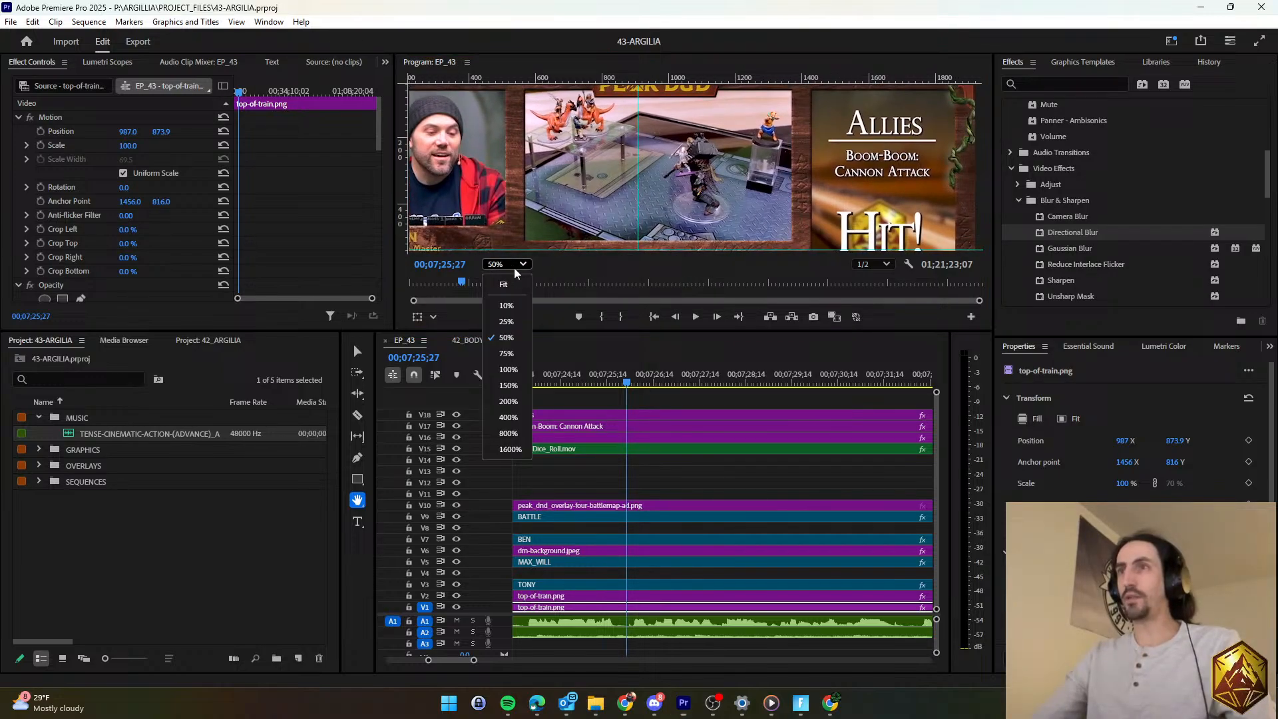
click(519, 322)
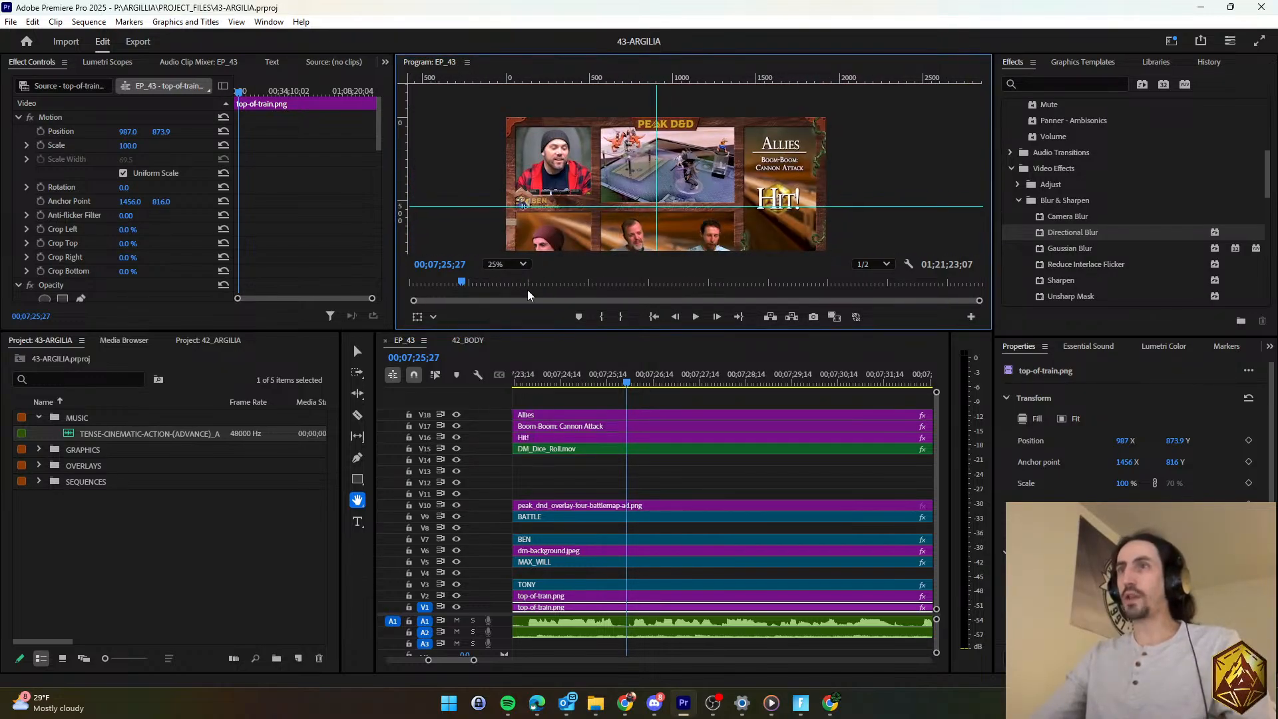
click(506, 263)
click(506, 337)
drag(639, 135, 651, 147)
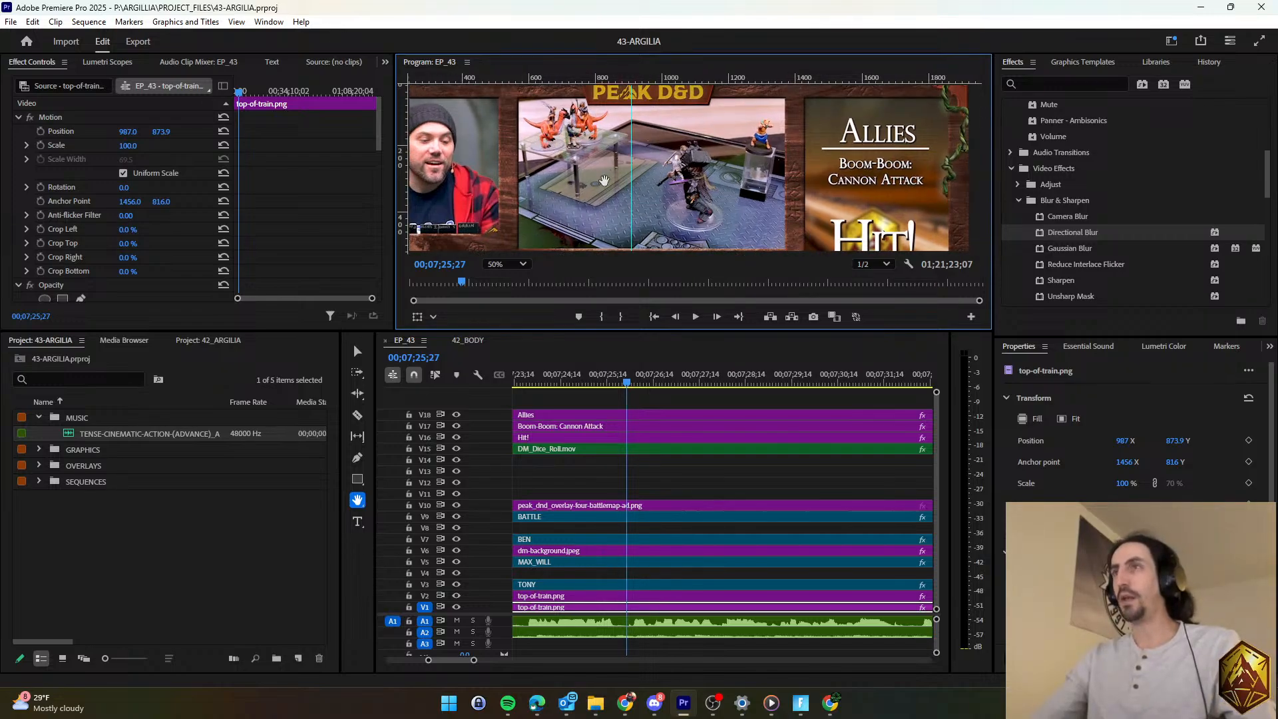
Set the program preview's magnification to 25% and reposition the picture so both rows of players are in view.
click(505, 264)
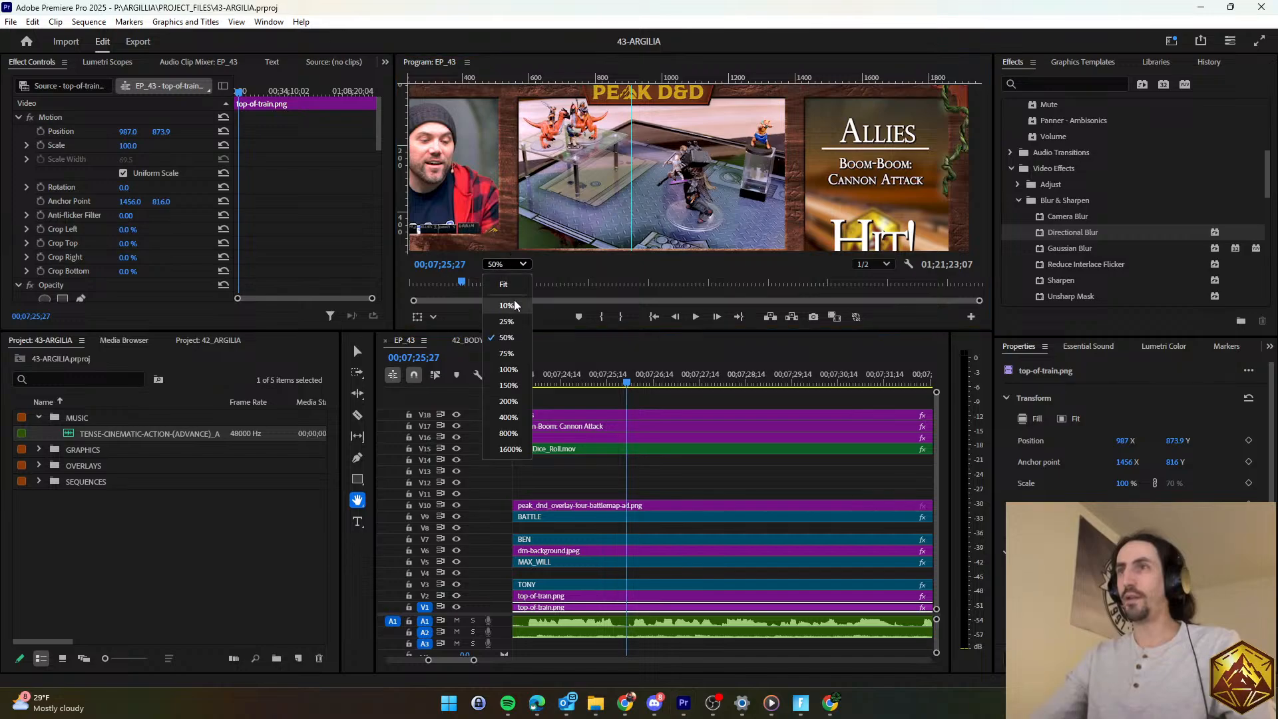
click(518, 322)
click(357, 350)
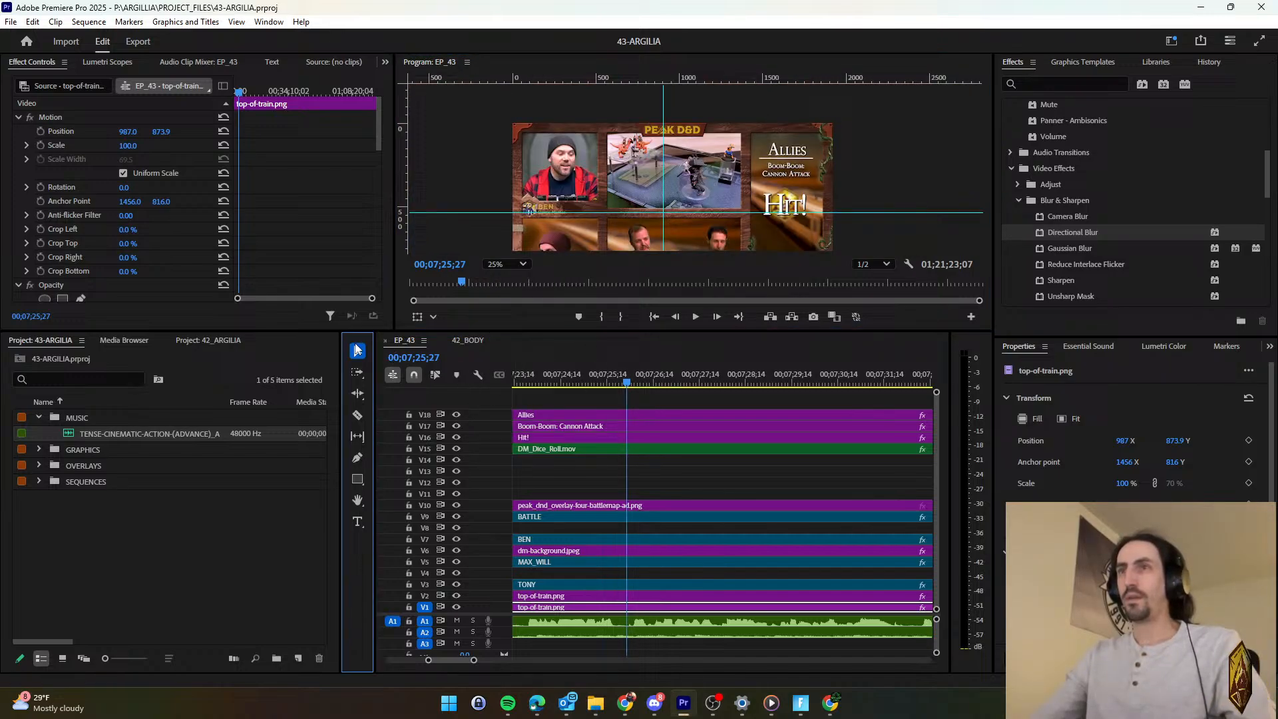
click(689, 465)
key(h)
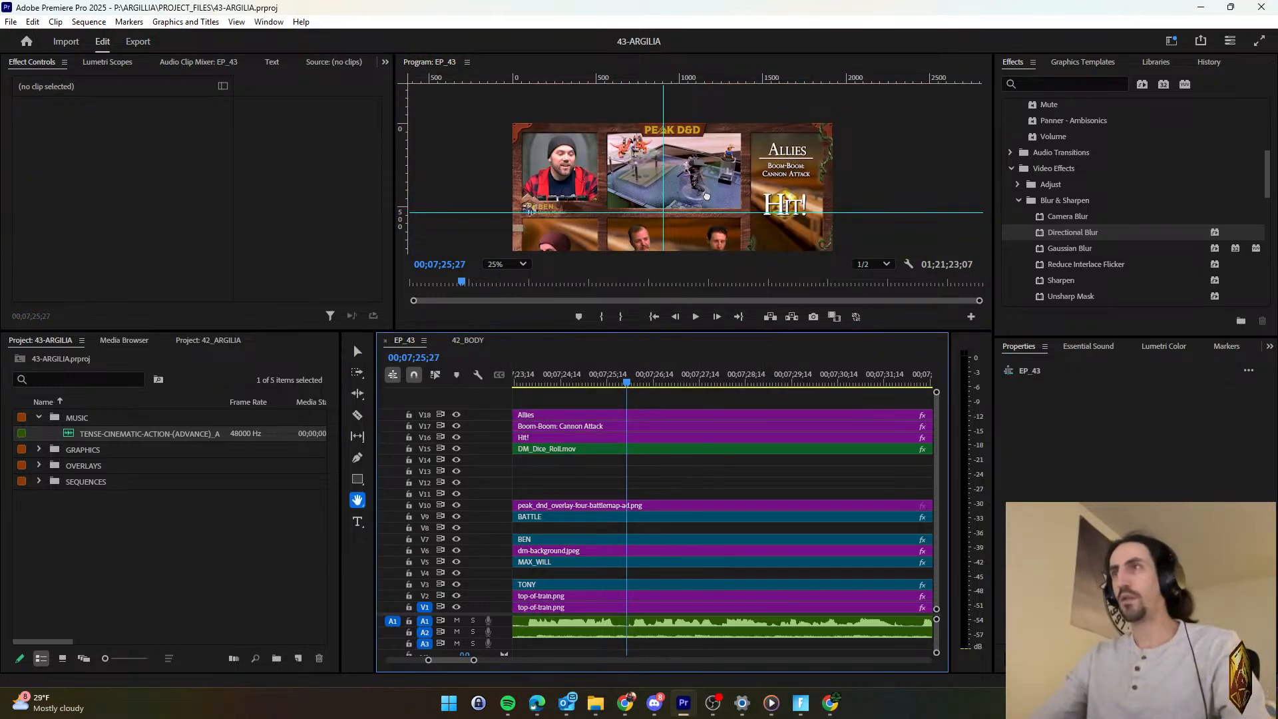
drag(716, 236, 708, 194)
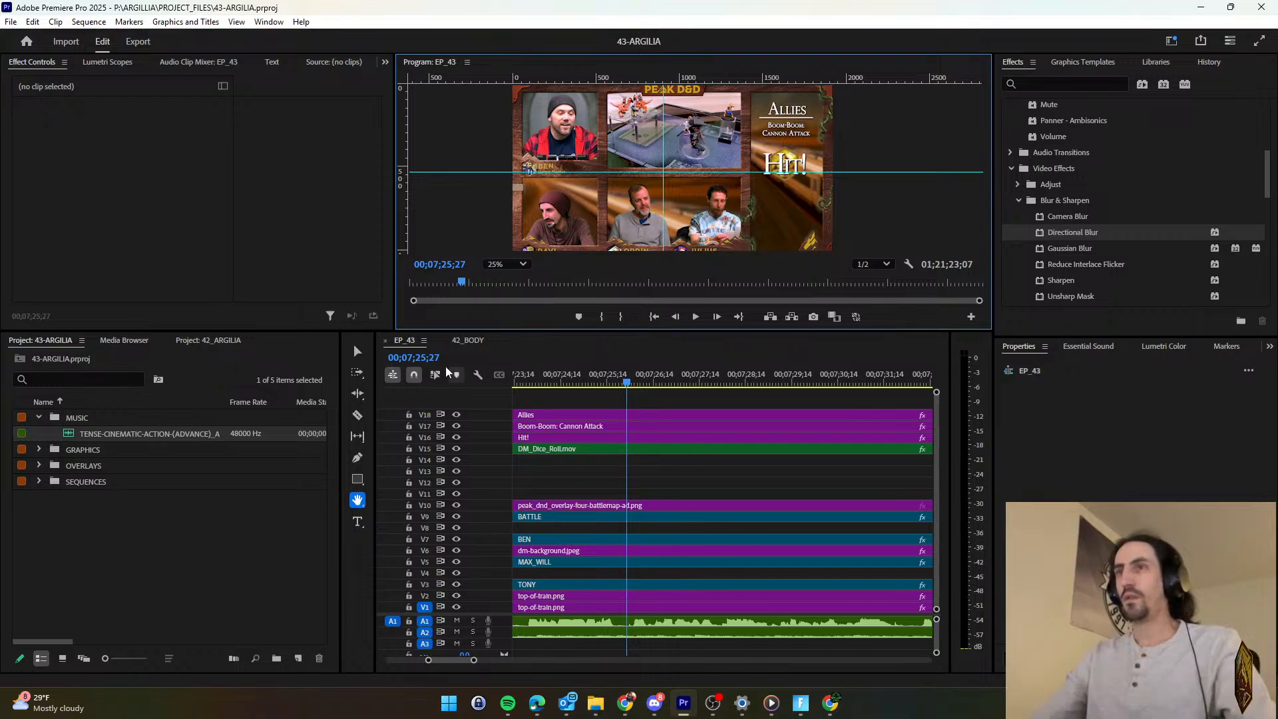
click(357, 350)
Play the sequence onward from 00:07:25:27 toward the end of the Hit! graphic.
click(609, 477)
key(space)
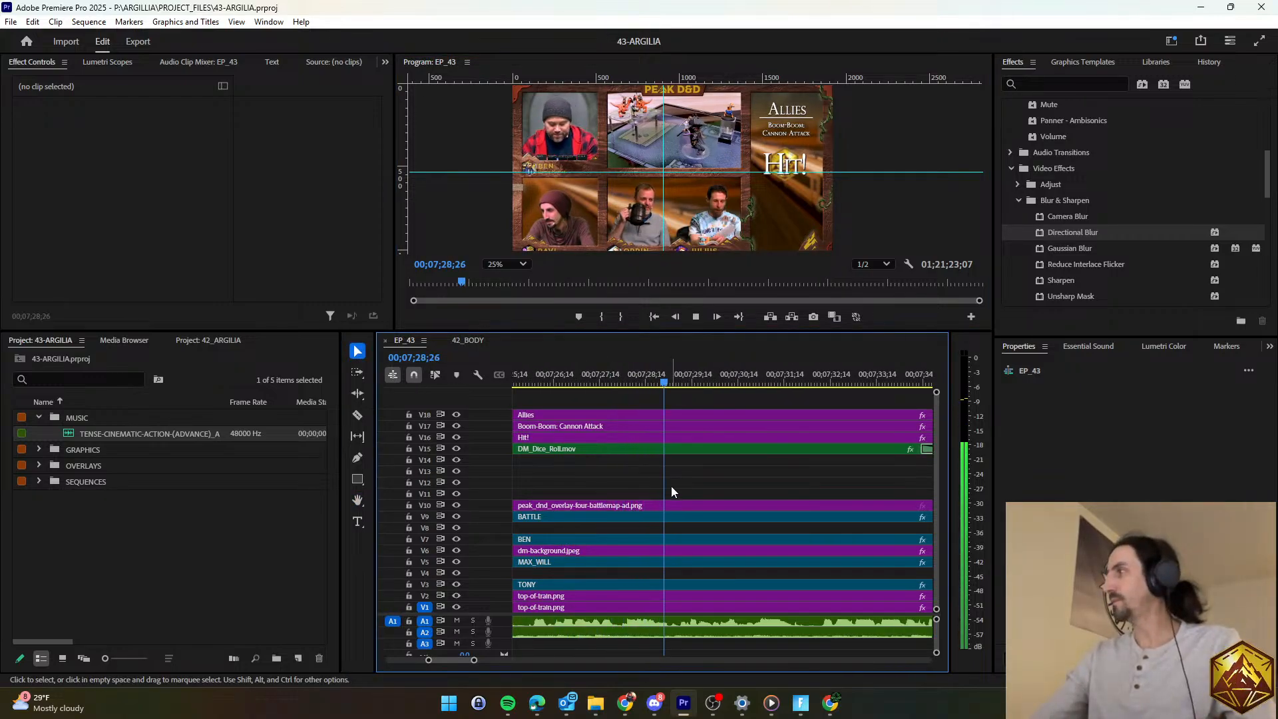
scroll(662, 478, down, 1)
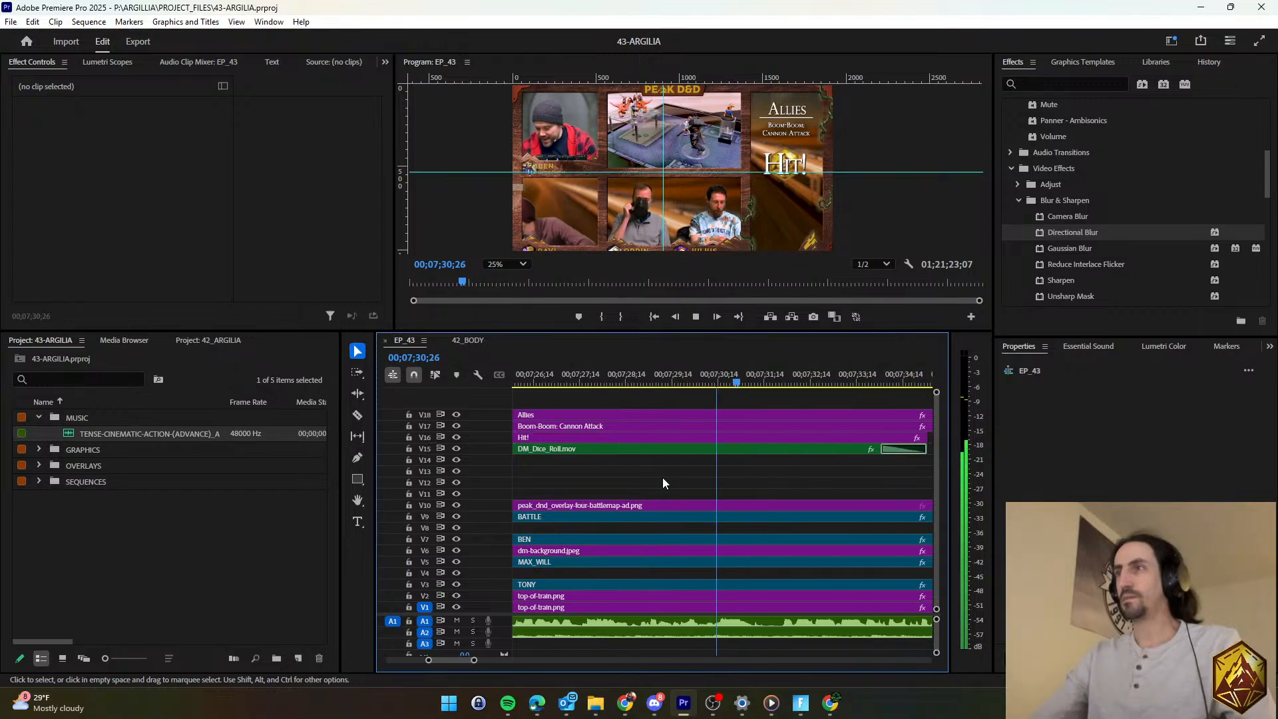
scroll(679, 476, down, 2)
scroll(744, 472, up, 1)
scroll(743, 472, down, 3)
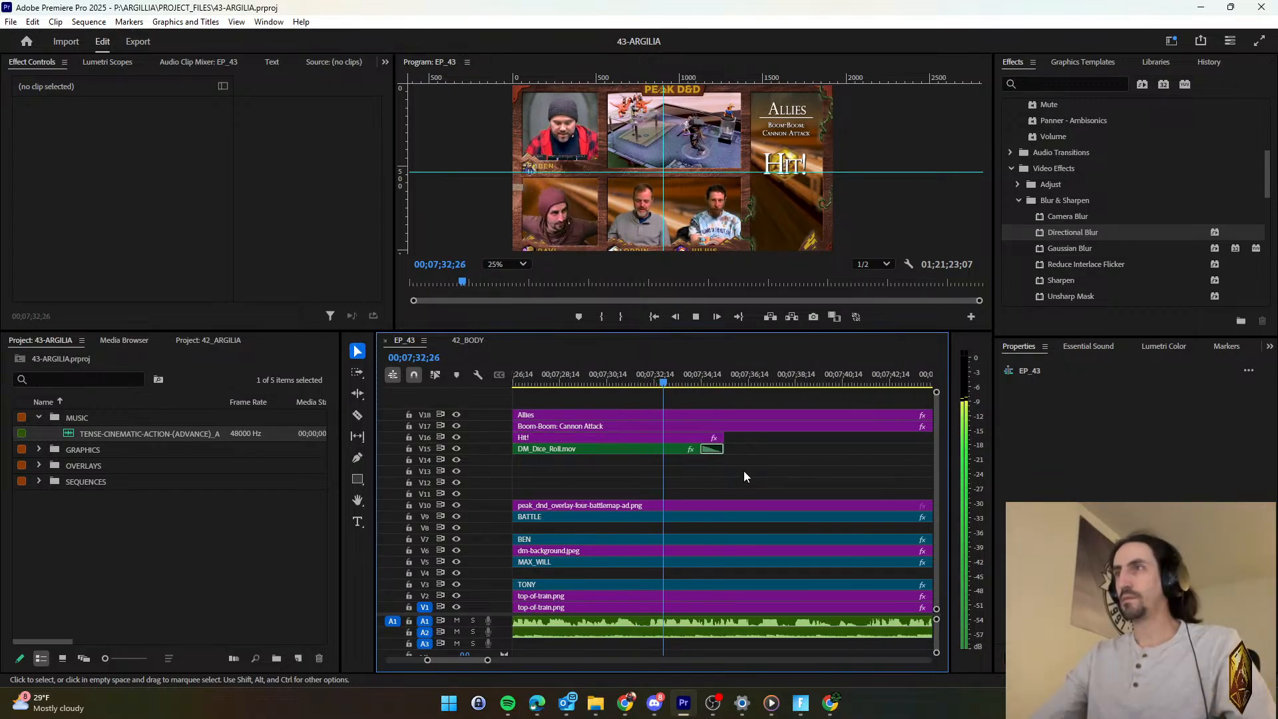
Extend DM_Dice_Roll.mov and the Hit! graphic so both end at about 00:07:46.
drag(684, 450, 887, 452)
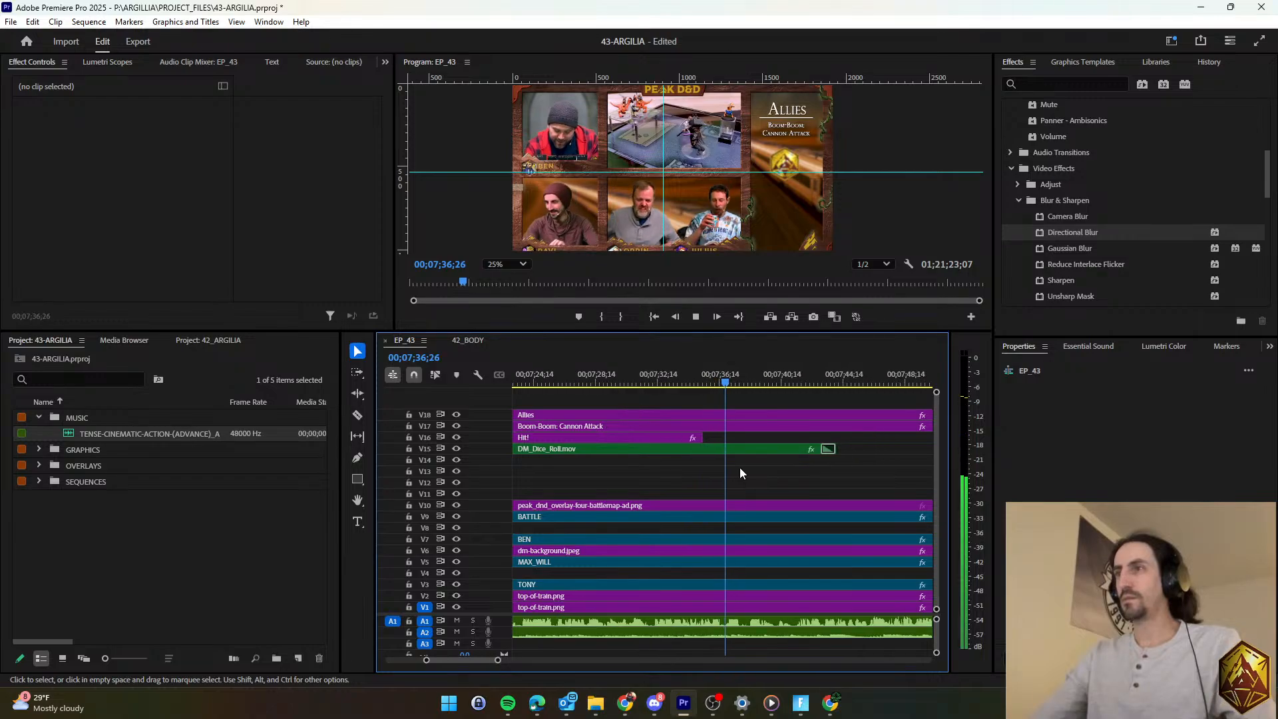
scroll(735, 470, down, 2)
drag(633, 440, 785, 439)
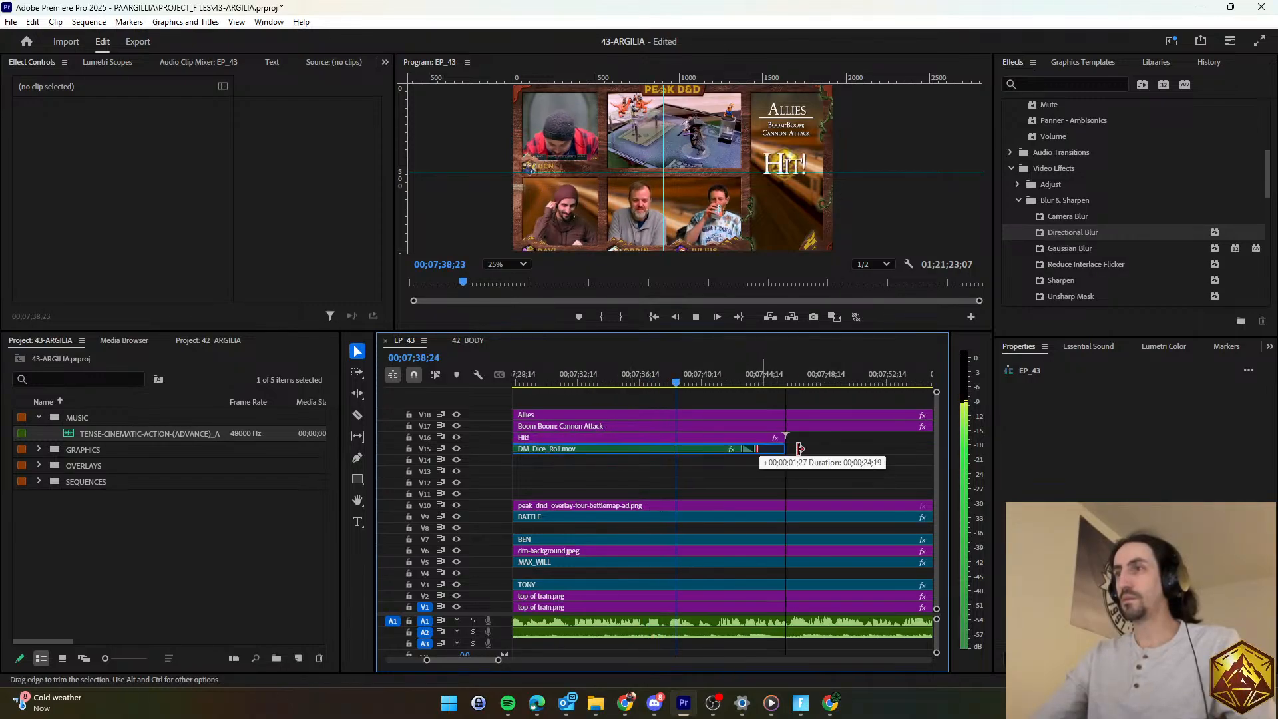
scroll(765, 467, down, 2)
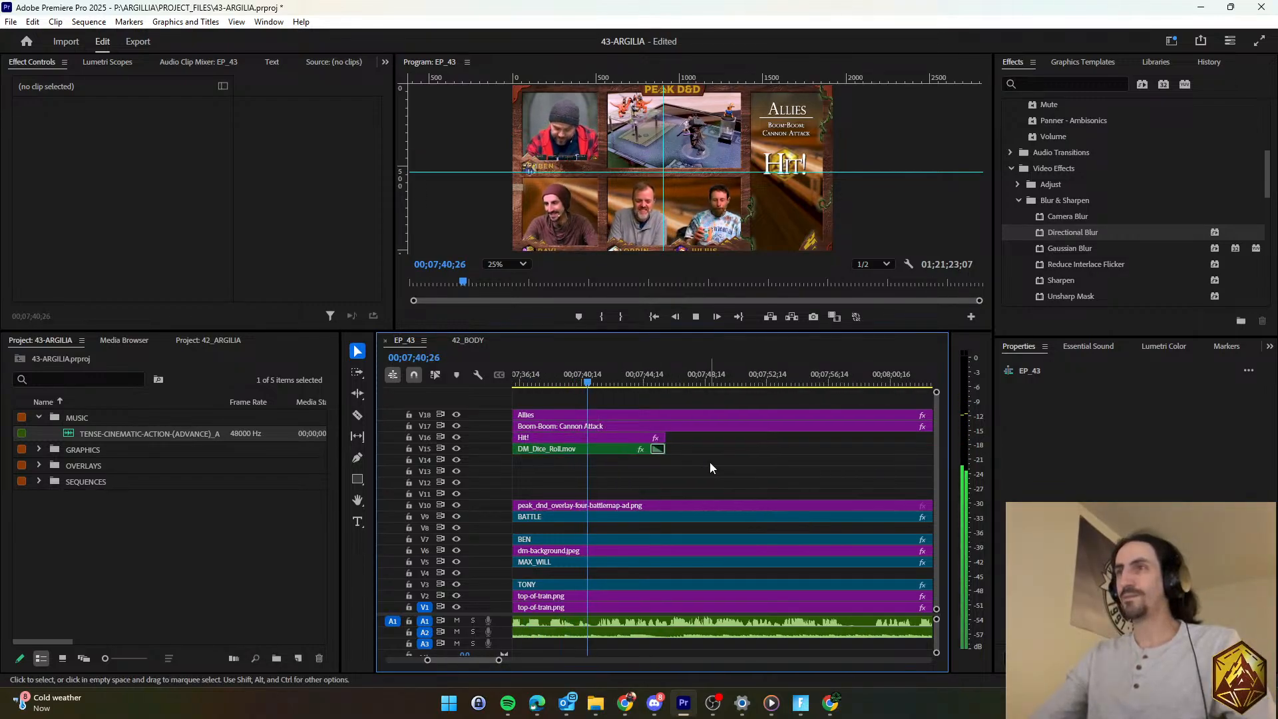
Lengthen the Hit! graphic and DM_Dice_Roll.mov to about 00:07:53, stop playback at 00:07:47:21 and save the project.
drag(710, 462, 783, 444)
click(762, 462)
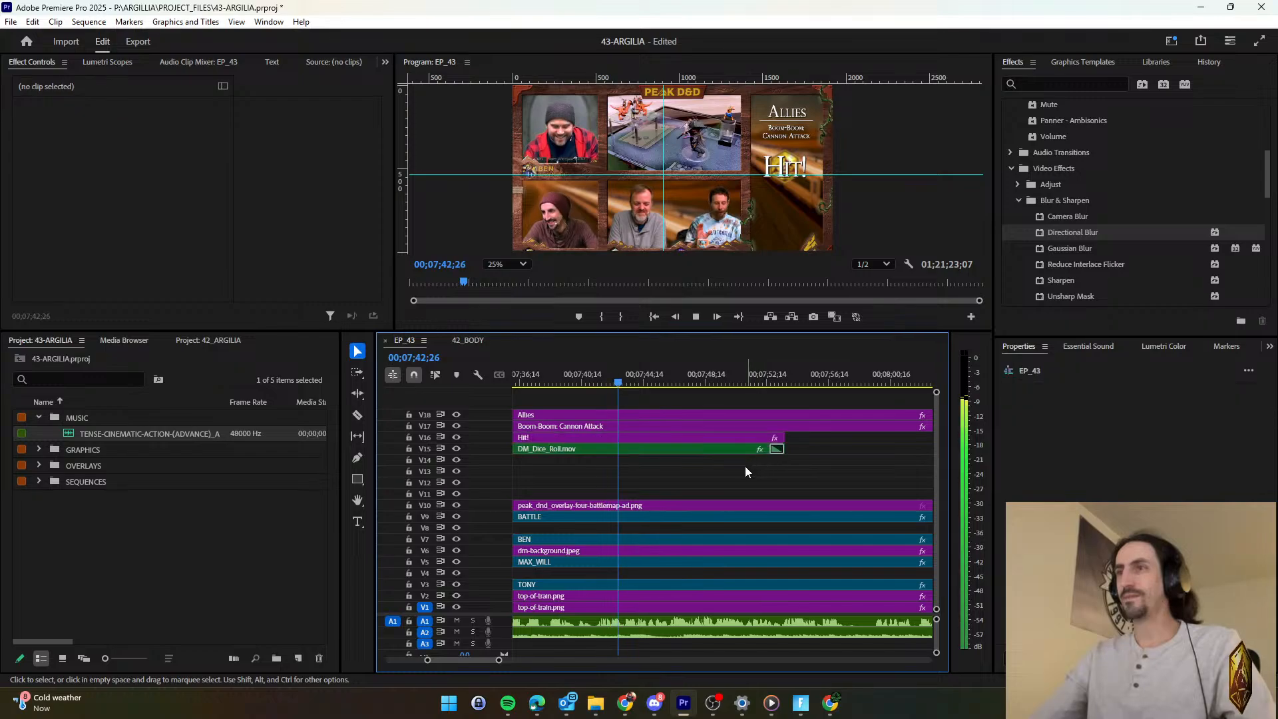
scroll(743, 465, down, 2)
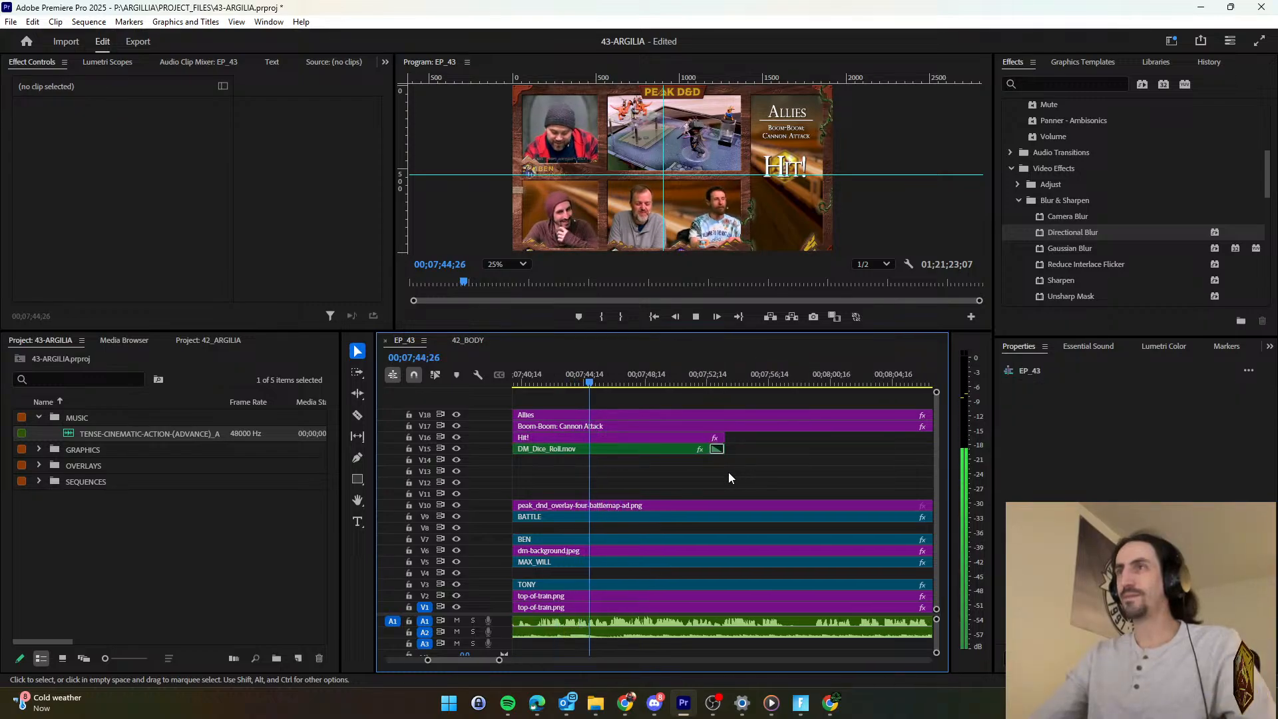
scroll(728, 473, down, 1)
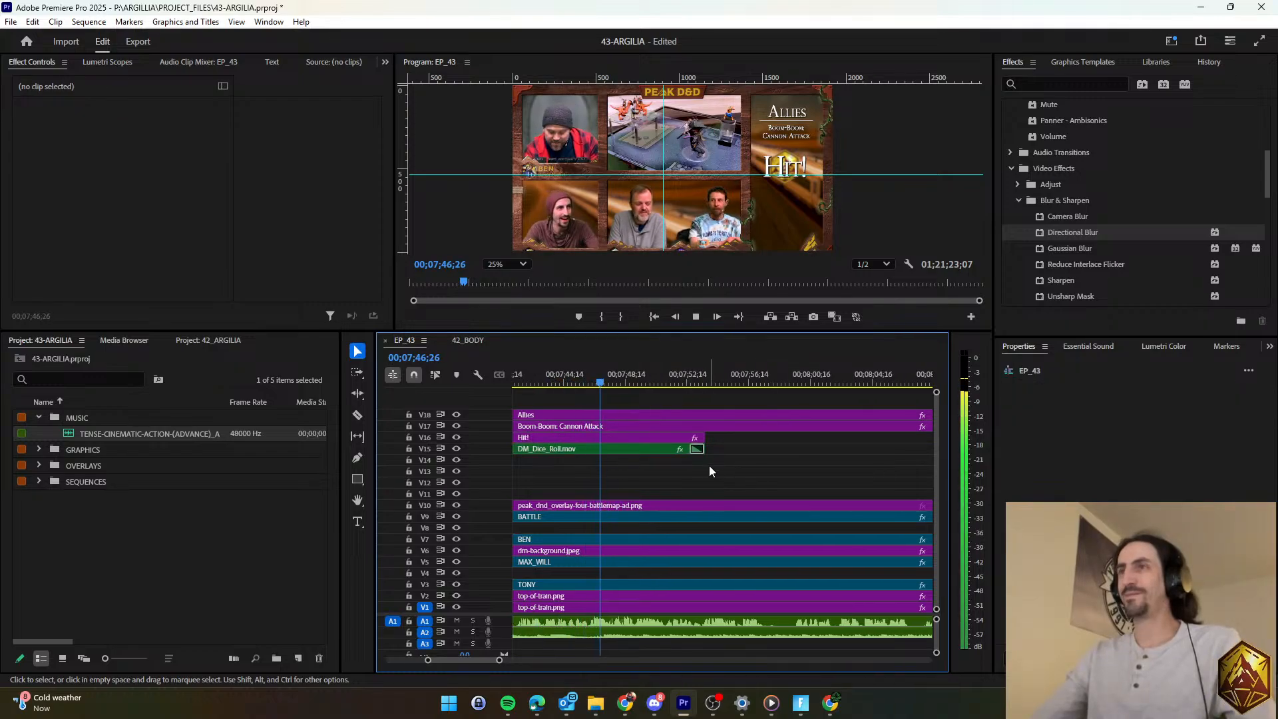
key(space)
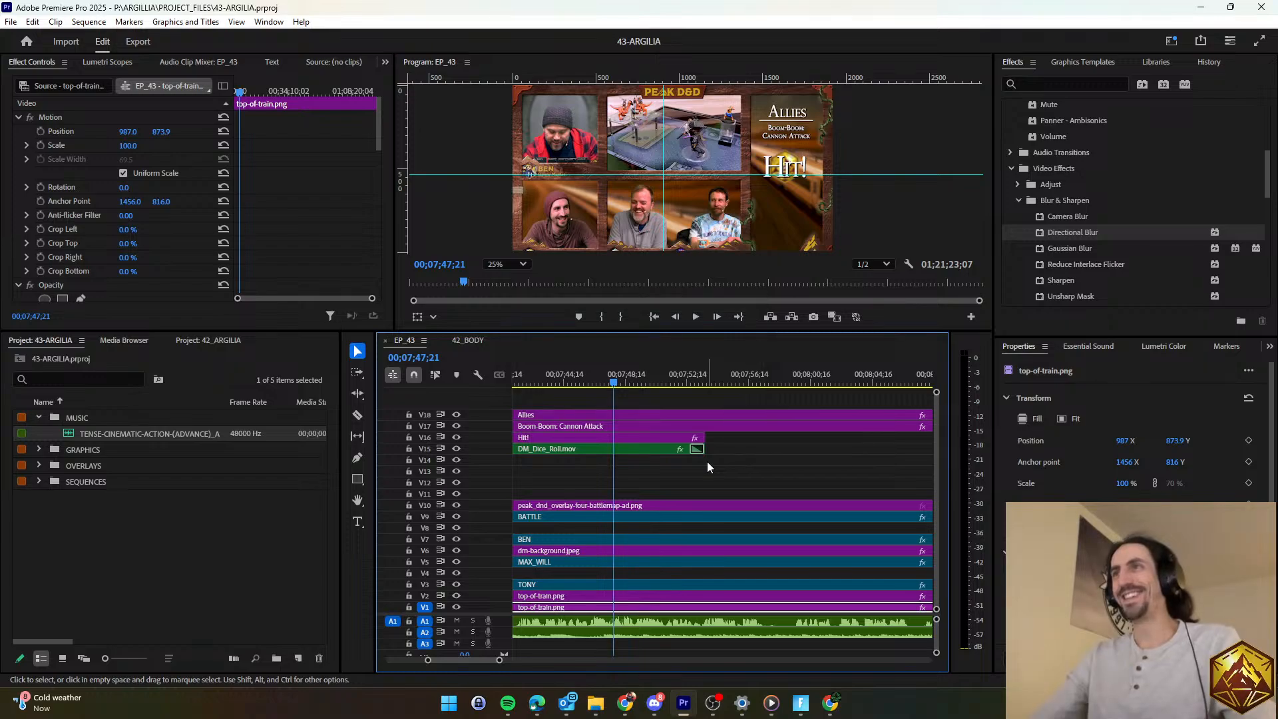
Resume playback and extend the Hit! graphic and DM_Dice_Roll.mov to about 00:08:02, stopping at 00:07:58:14.
key(space)
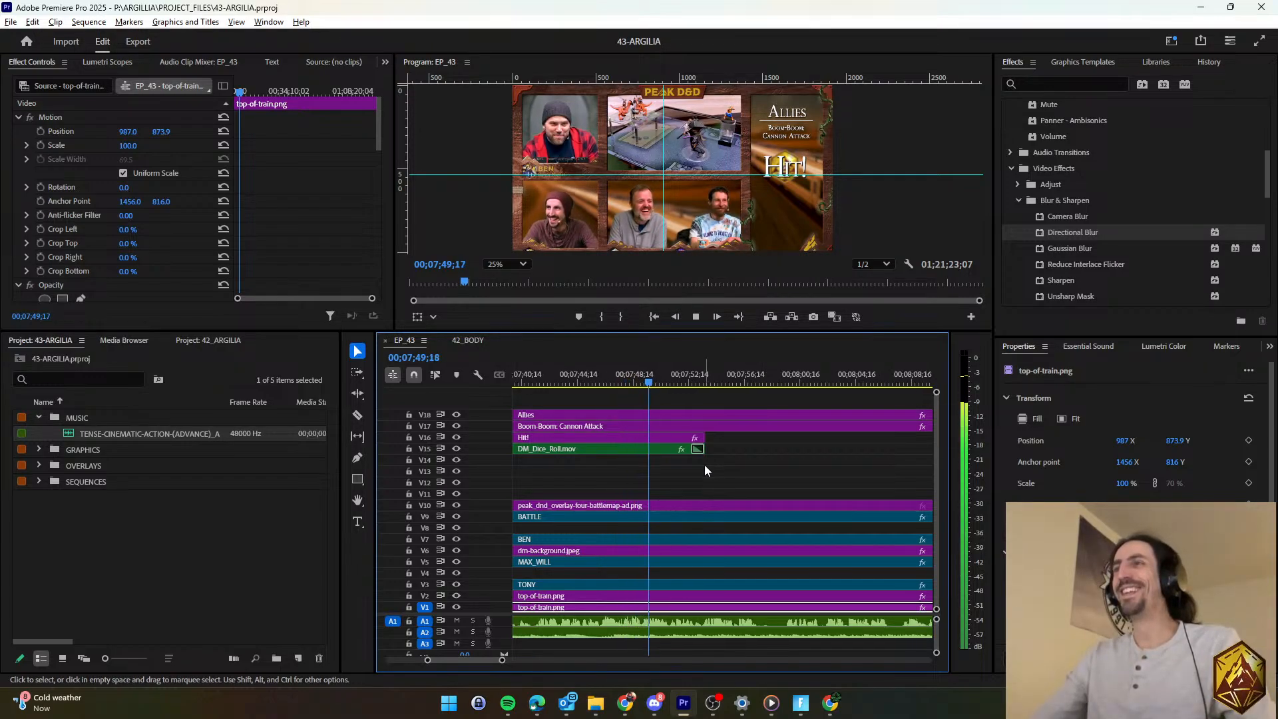
drag(743, 466, 849, 447)
click(764, 482)
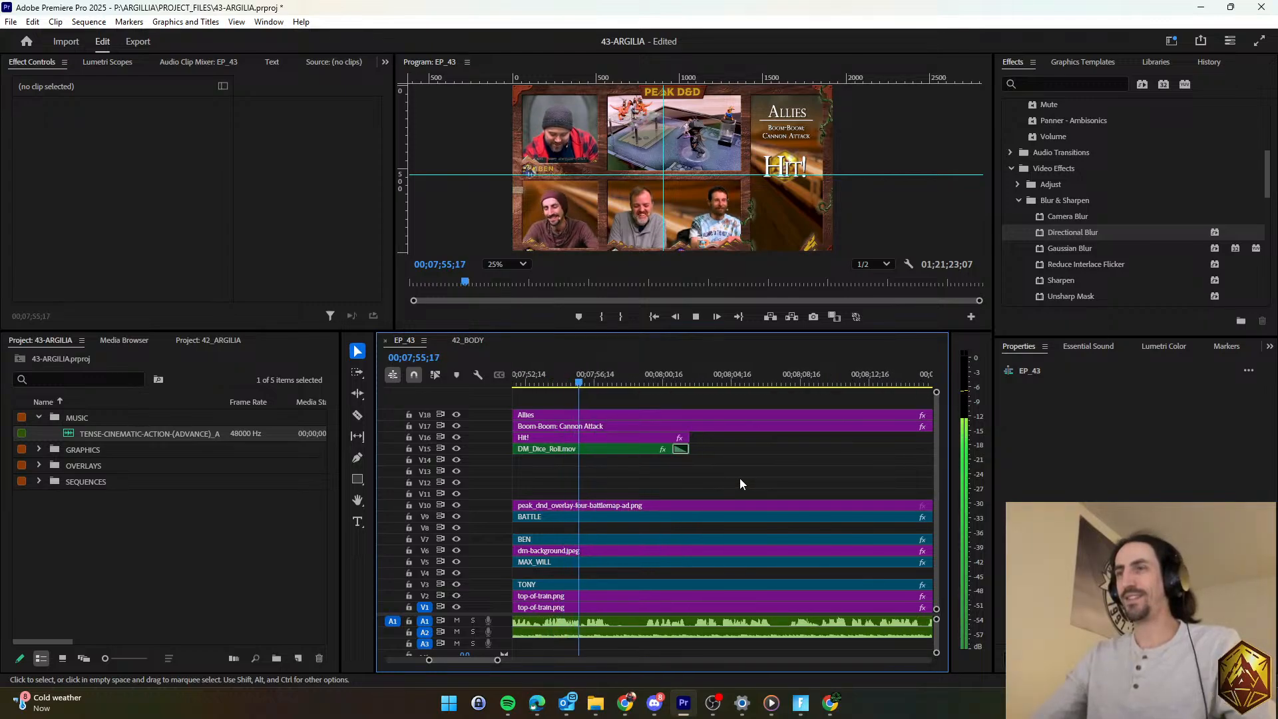
scroll(740, 478, down, 5)
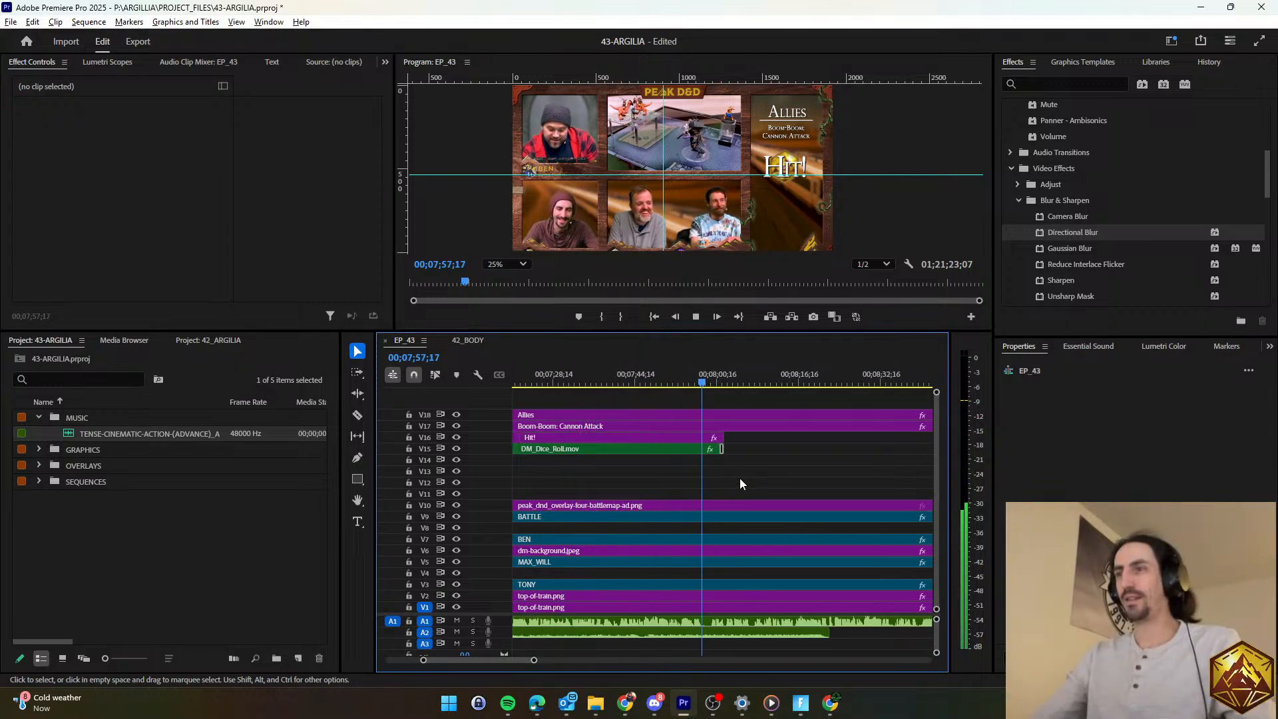
key(space)
Add a volume Level keyframe of -5 dB to the TENSE-CINEMATIC-ACTION music clip on A2 at 00:07:59:16.
click(721, 629)
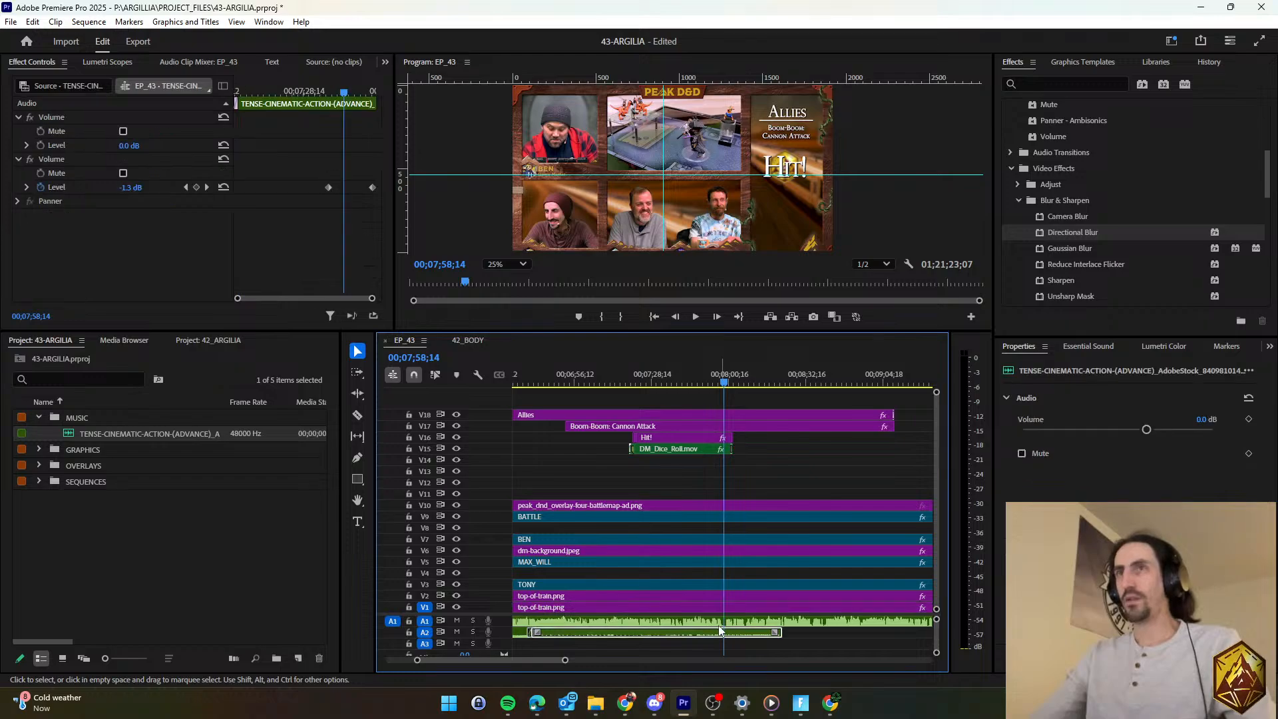
key(space)
key(space)
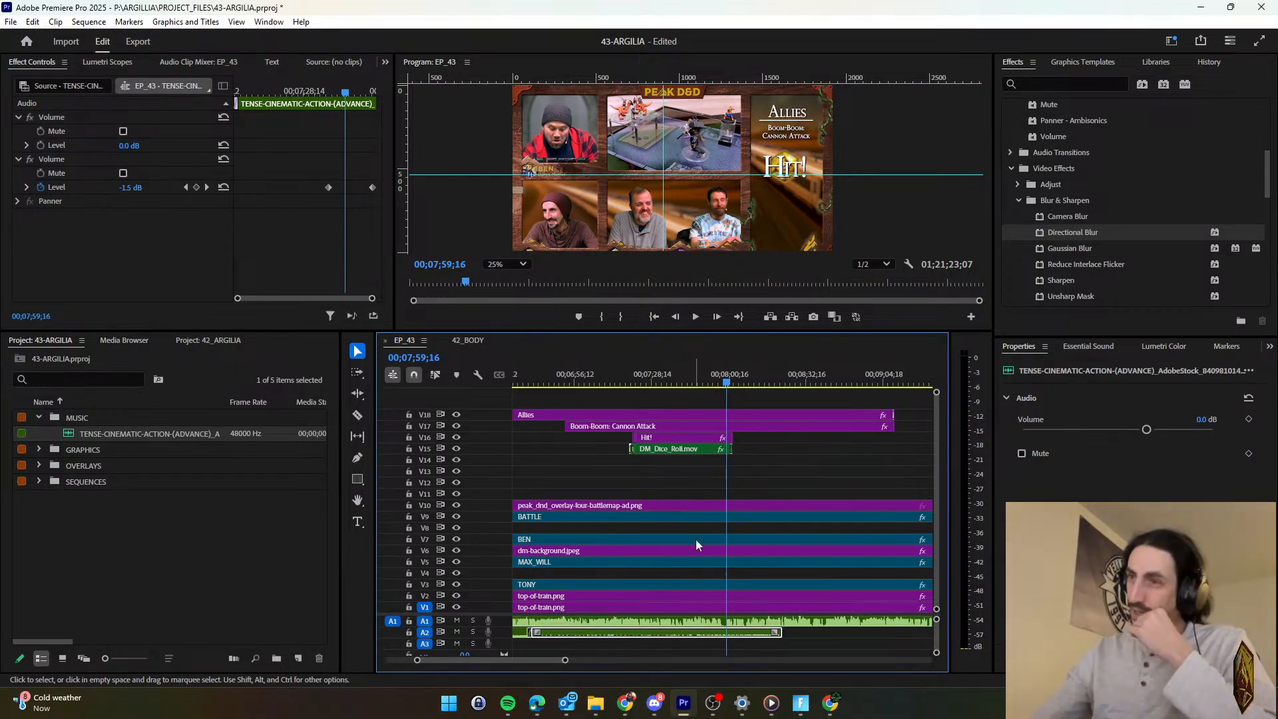
click(739, 644)
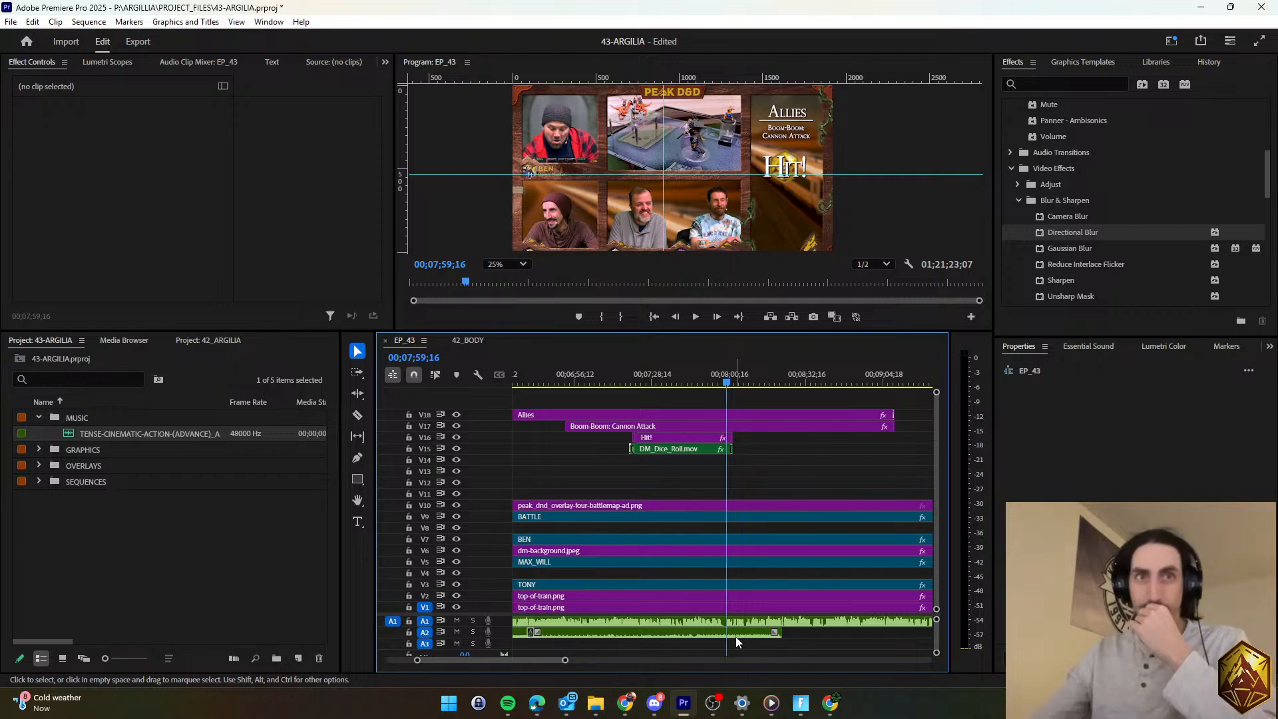
click(733, 633)
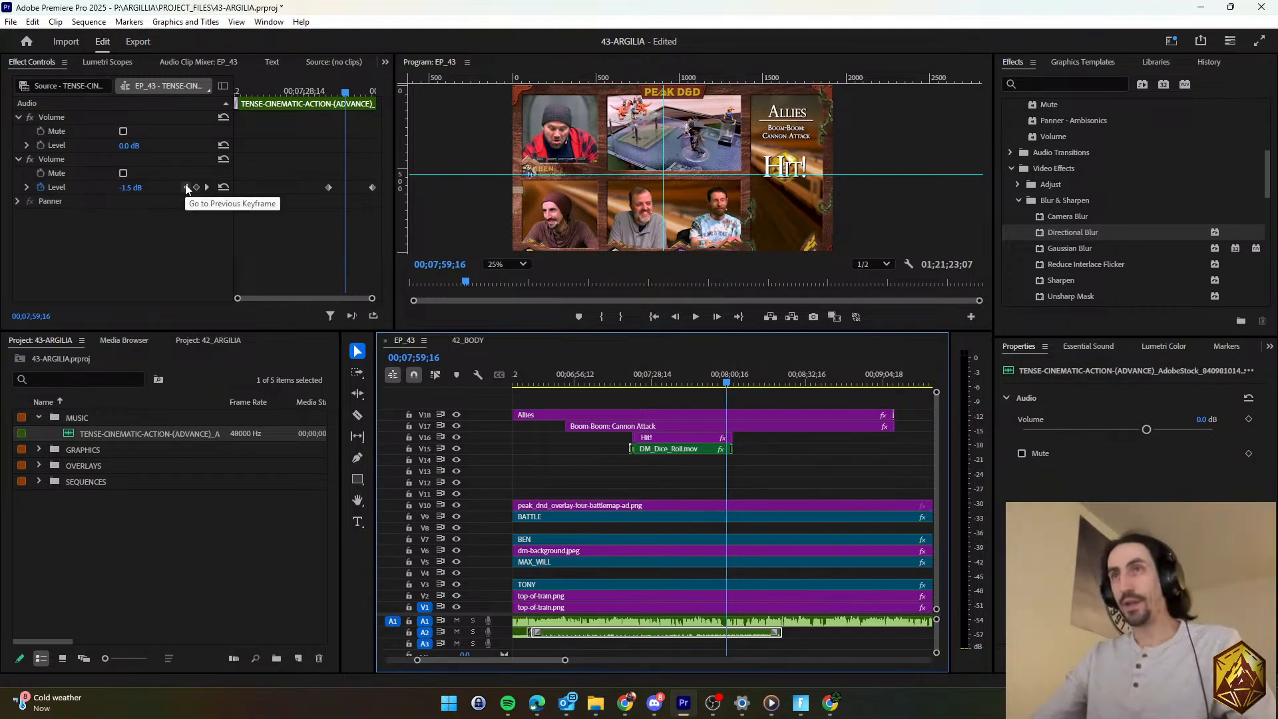
click(137, 189)
text(-5)
key(Return)
Play back the music fade from the Level keyframe preceding 00:07:59:16 to judge its volume under the dialogue.
key(space)
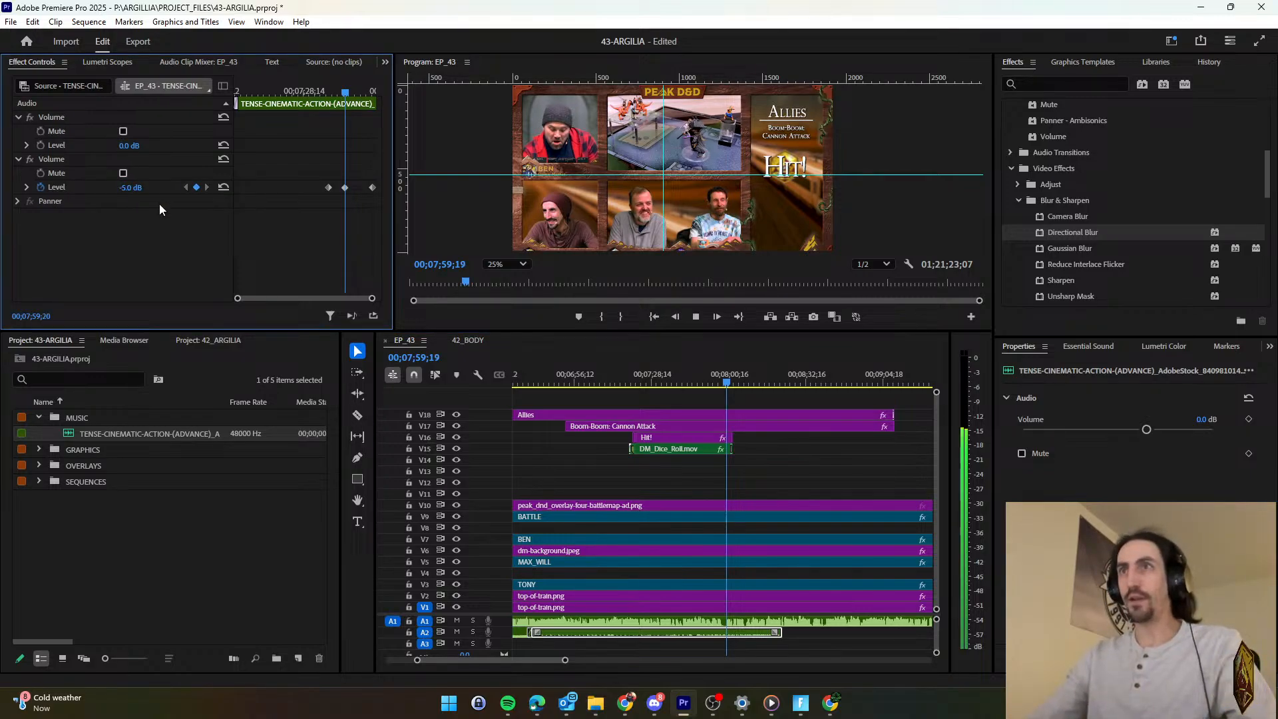
key(space)
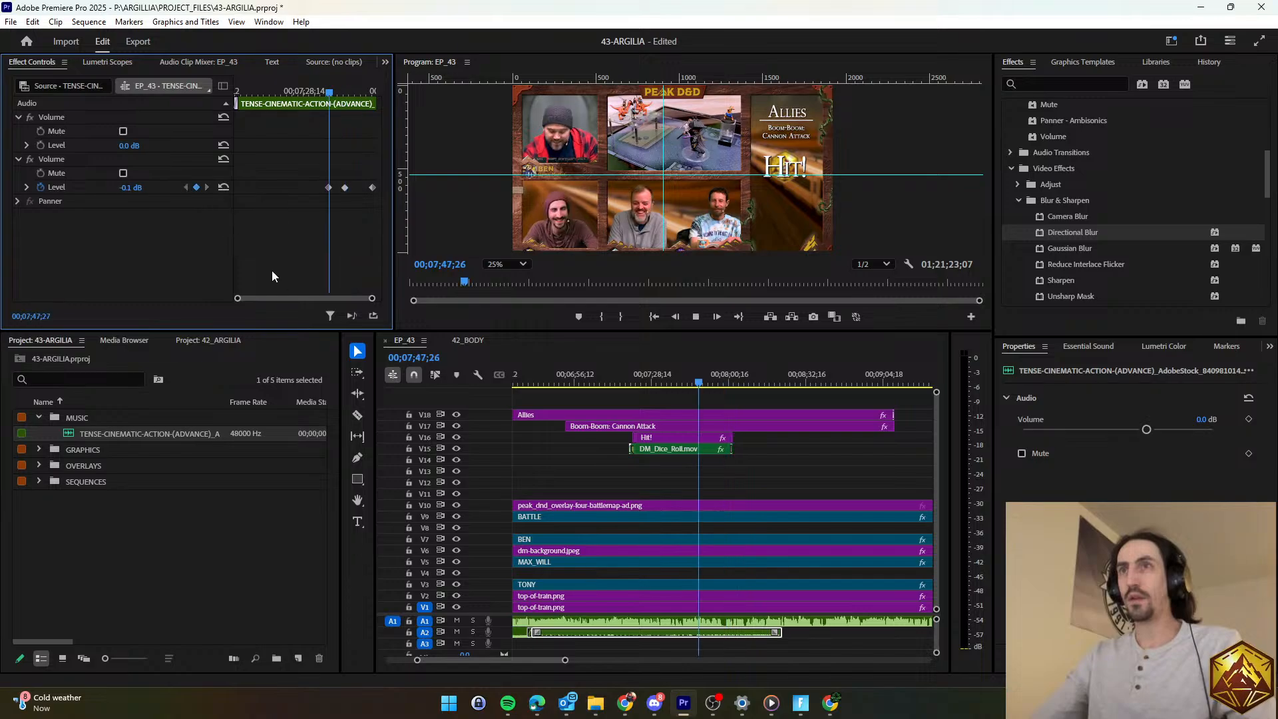
click(720, 478)
key(=)
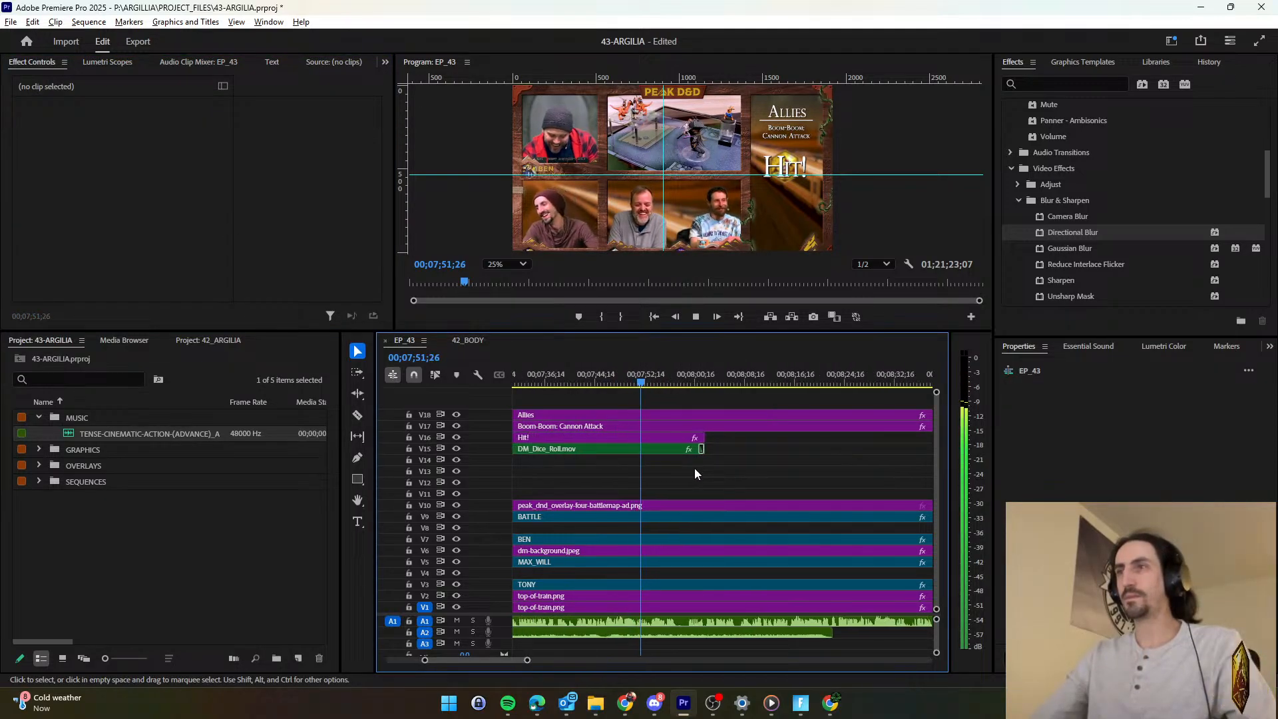
key(=)
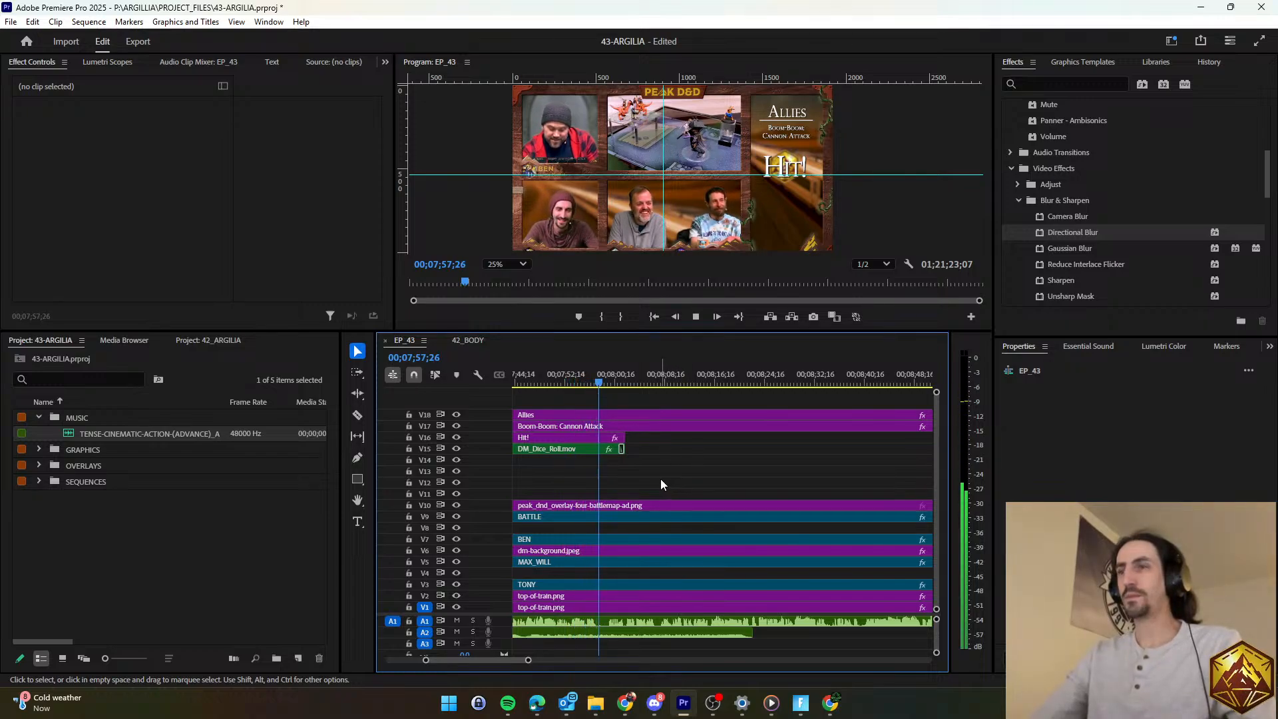
Set the music clip's volume Level keyframe at 00:07:59:16 to -8 dB.
click(640, 632)
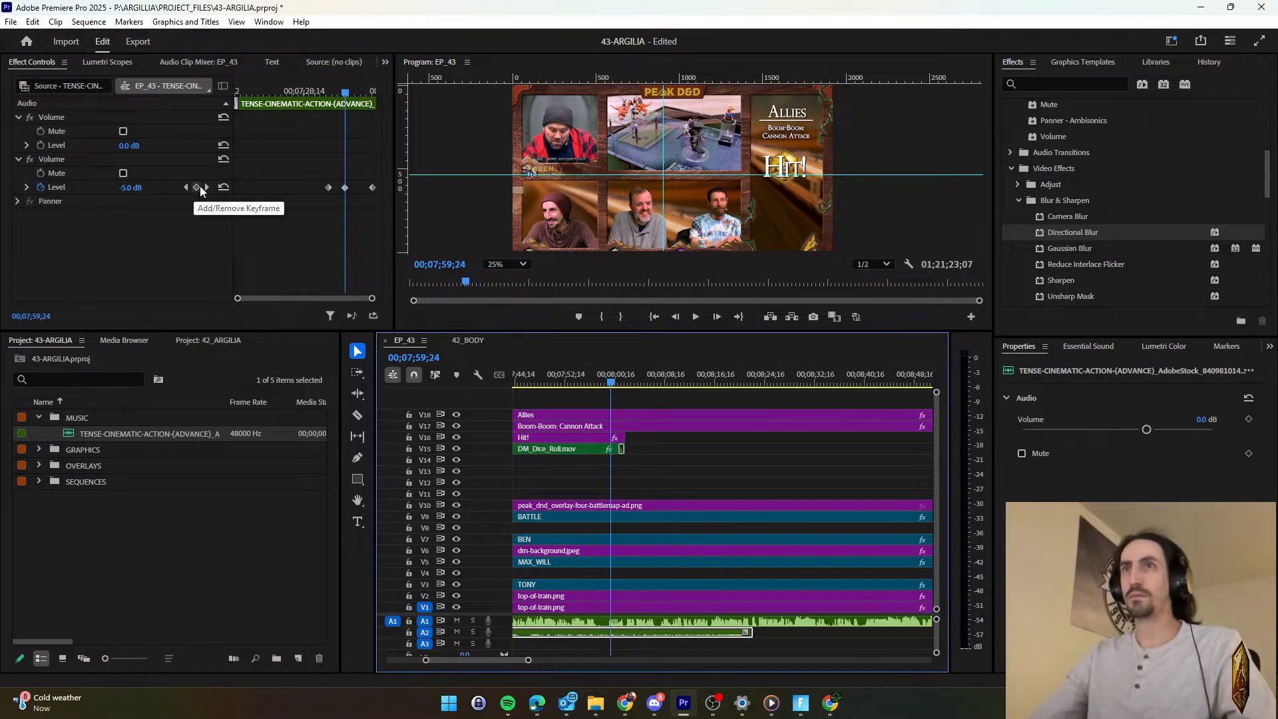
click(186, 187)
text(-8)
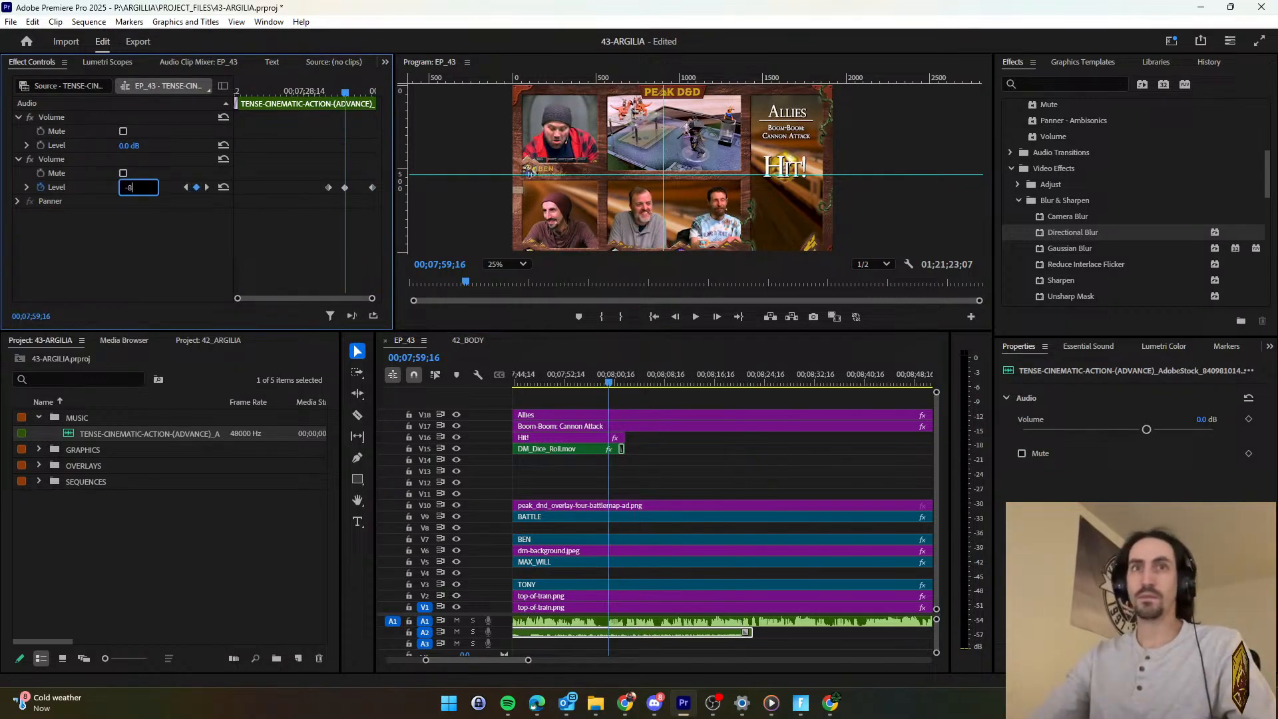
key(Return)
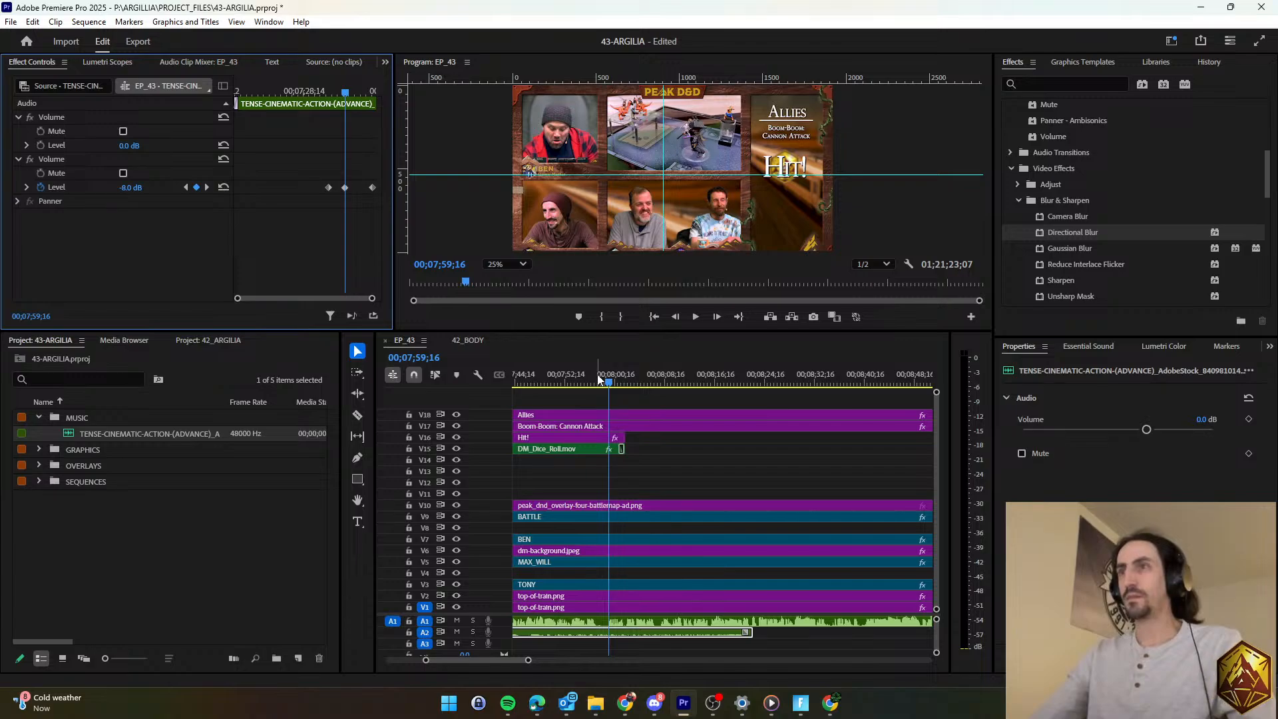
Play back the fade from the preceding music keyframe past the end of the Hit! graphic and return to 00:08:00:05.
click(185, 187)
key(space)
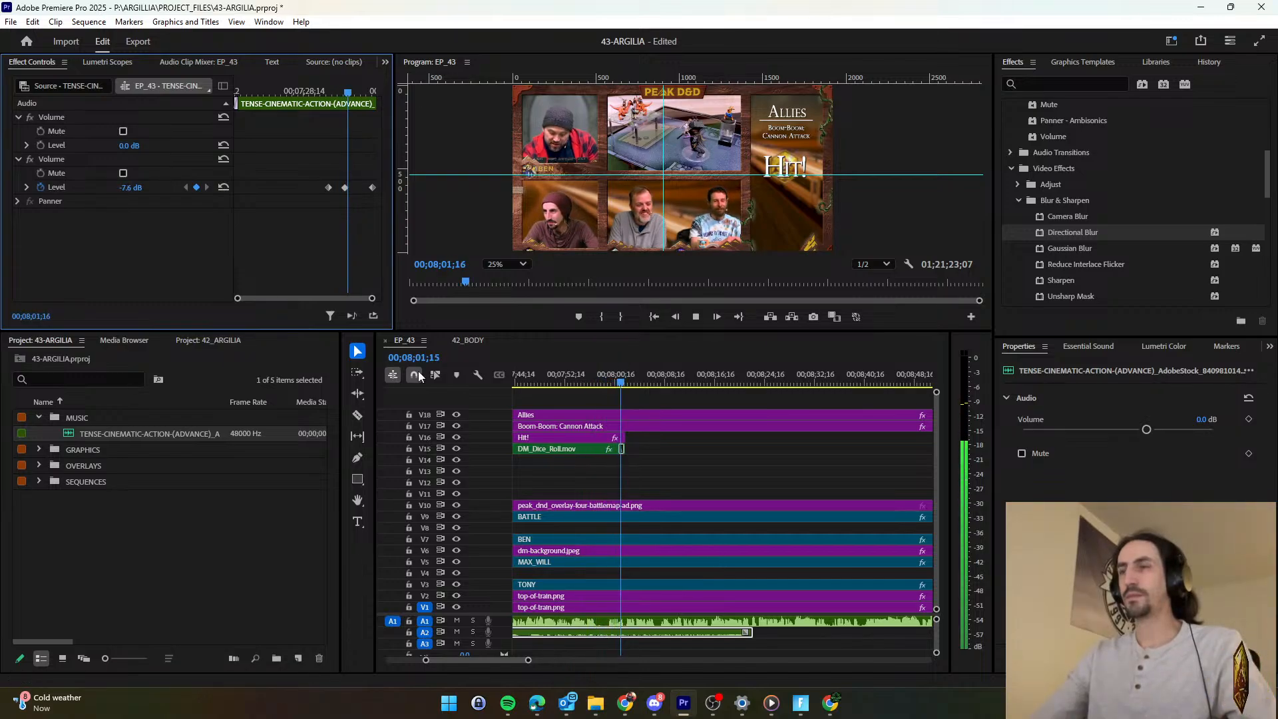
click(661, 474)
scroll(662, 470, down, 2)
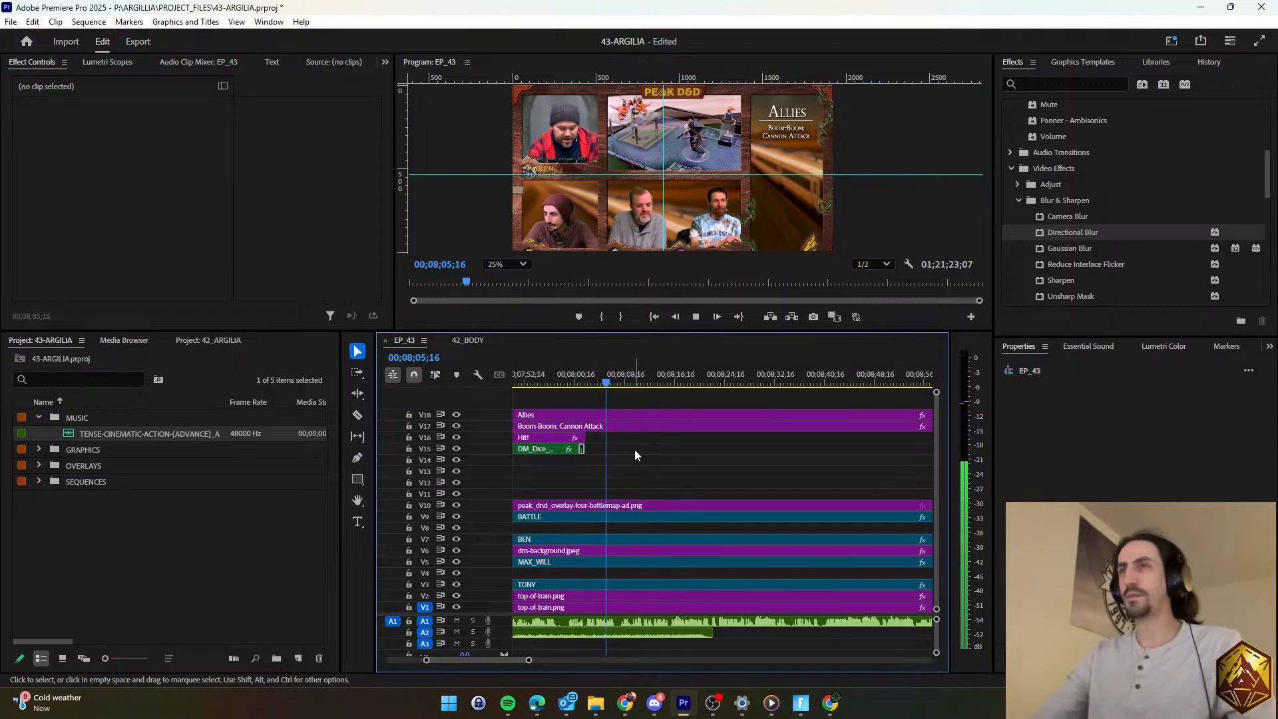
key(space)
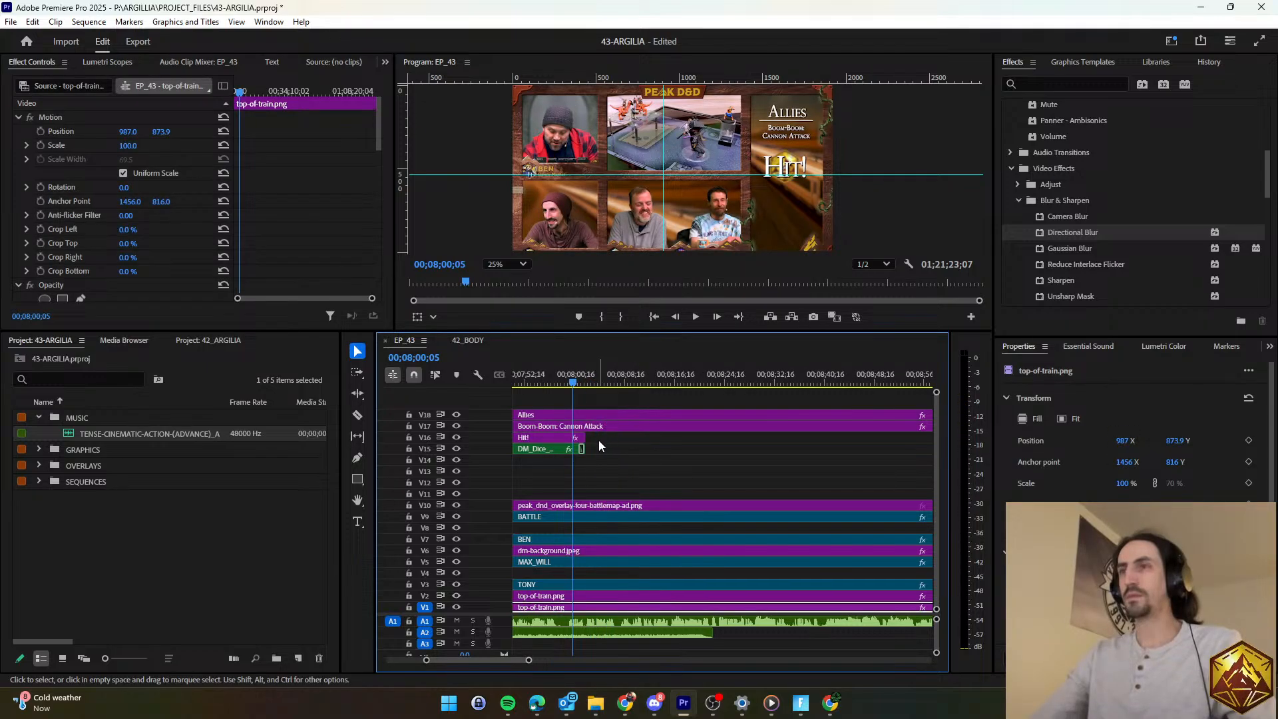
Copy the dice clip's ending dissolve on V15 to the end of the Hit! graphic on V16 and save the project.
key(space)
key(space)
click(581, 449)
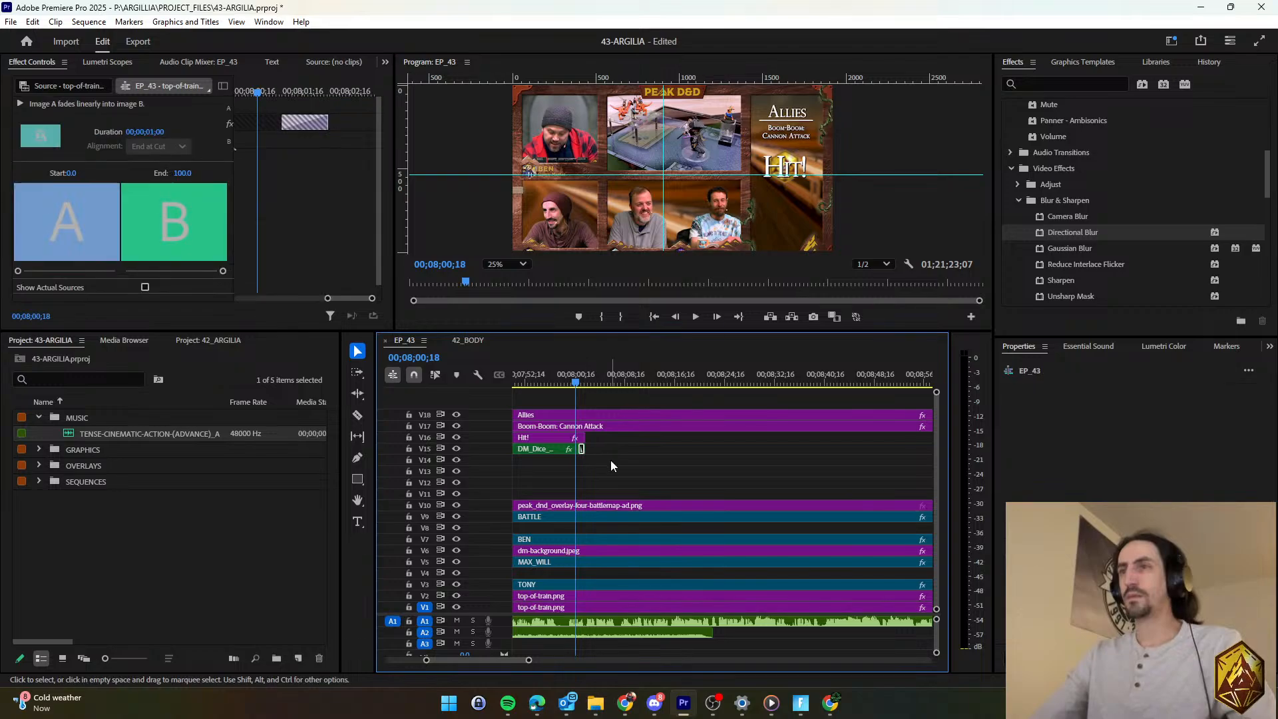
click(584, 438)
key(ctrl+v)
key(space)
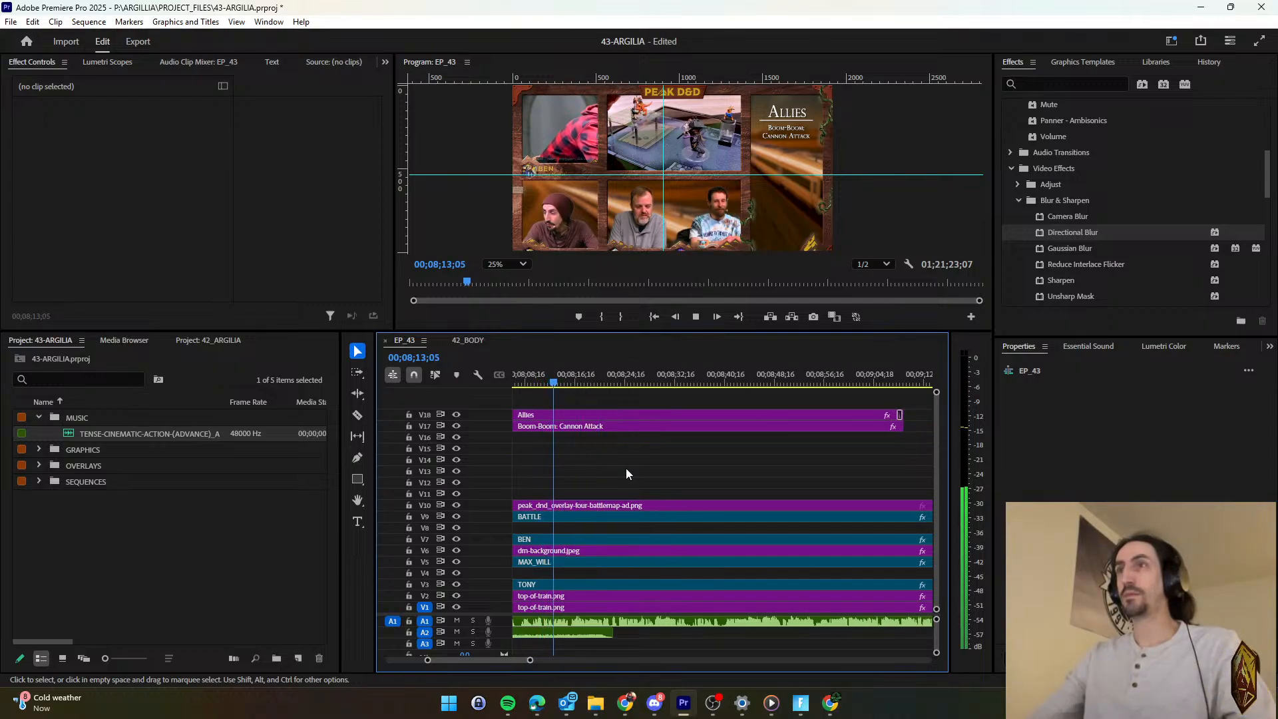
key(d)
key(ctrl+s)
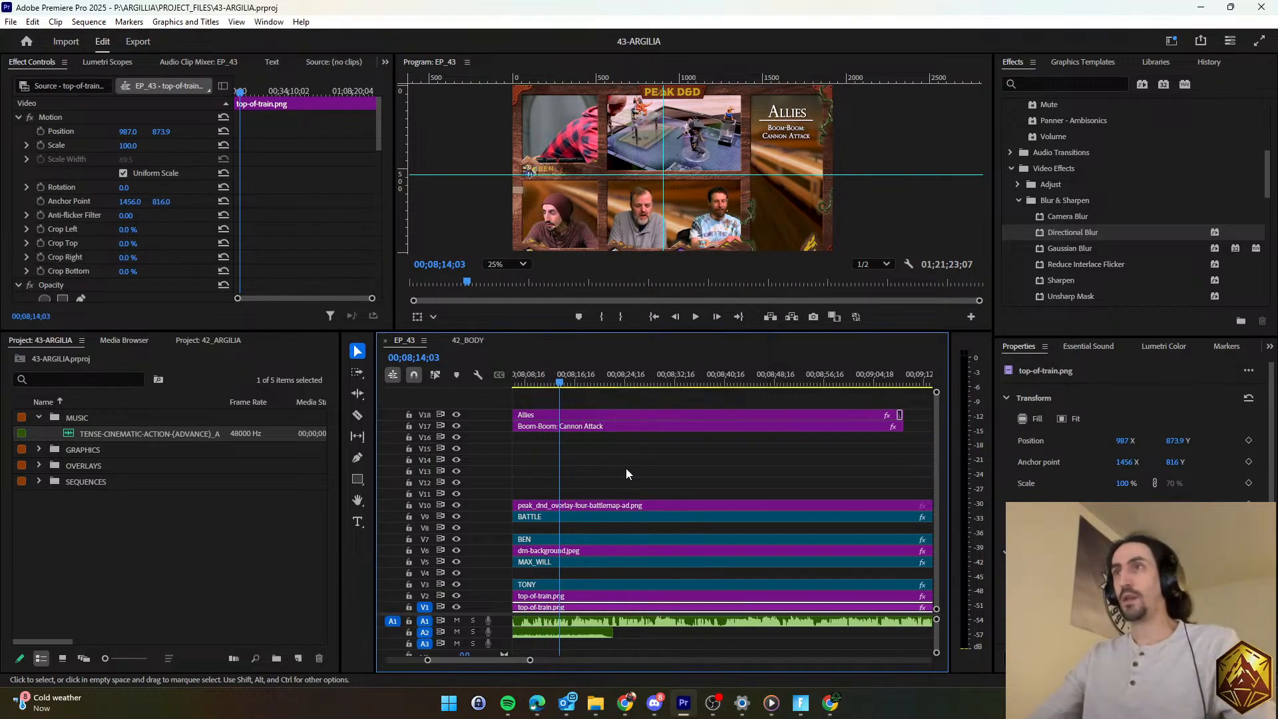
Paste a copy of the TENSE-CINEMATIC-ACTION music clip directly after its current end on A2, near 00:08:22.
key(space)
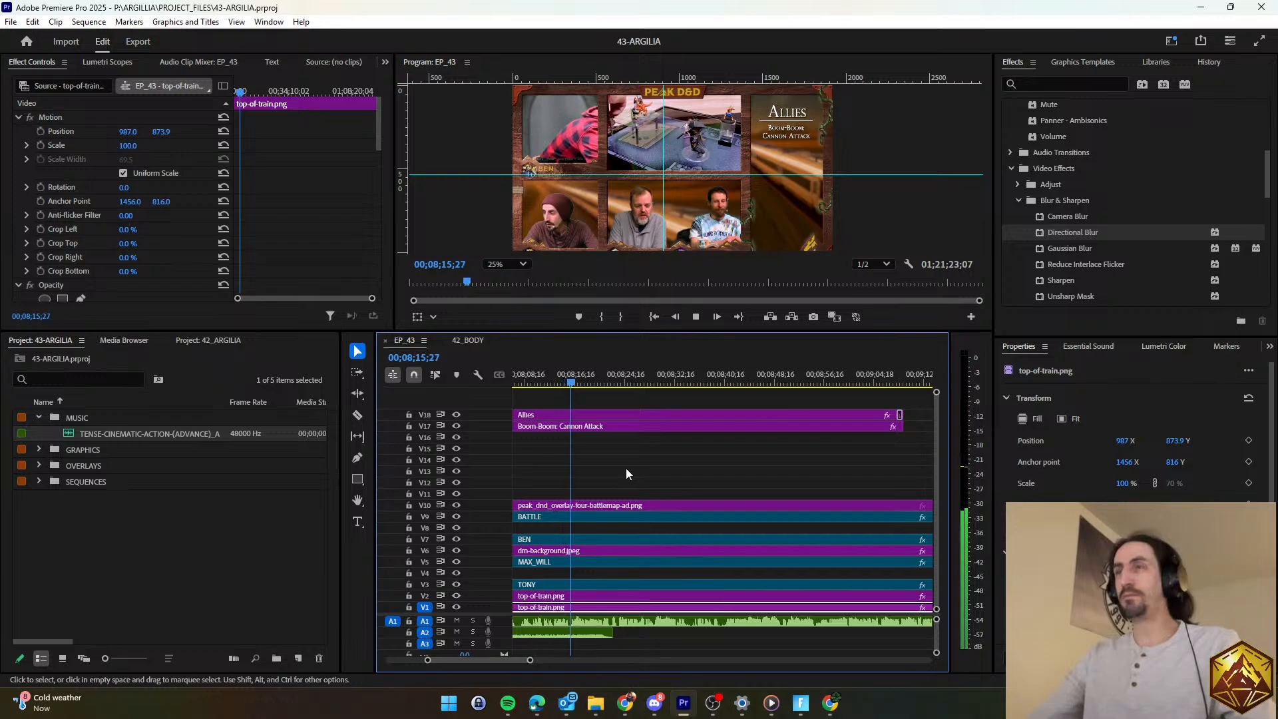
click(625, 469)
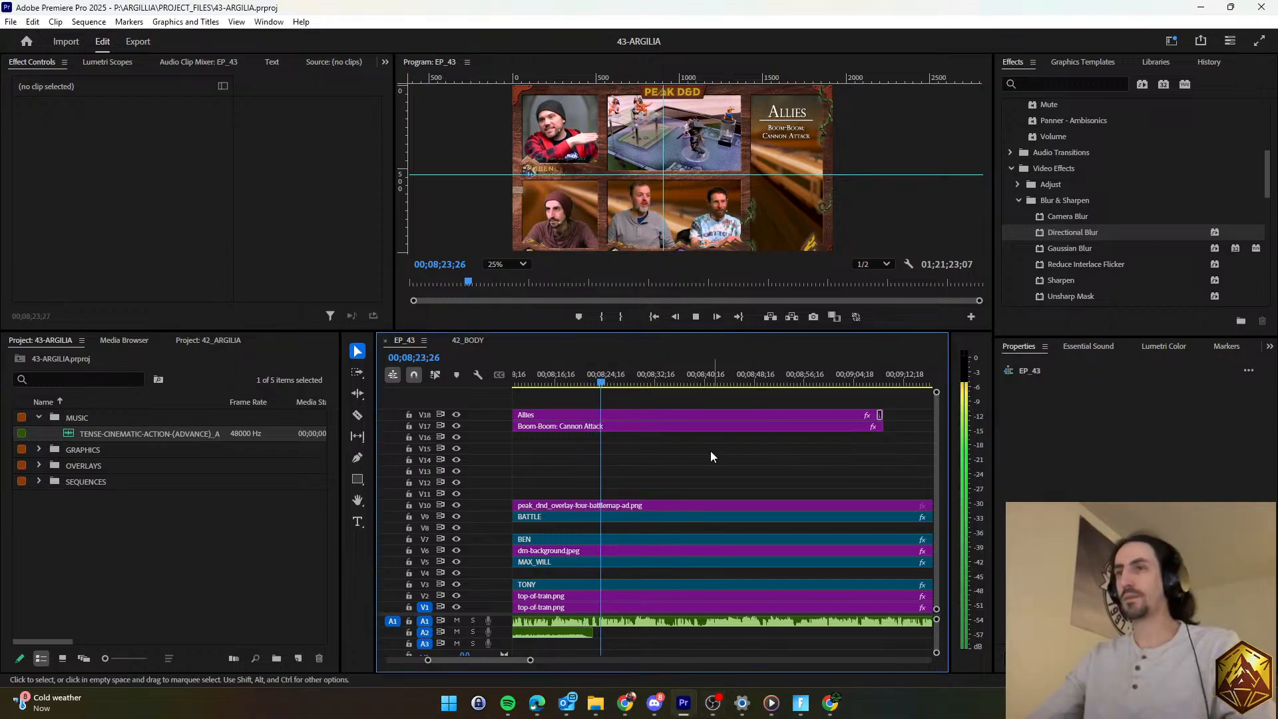
click(561, 632)
key(ctrl+c)
key(ctrl+v)
click(581, 608)
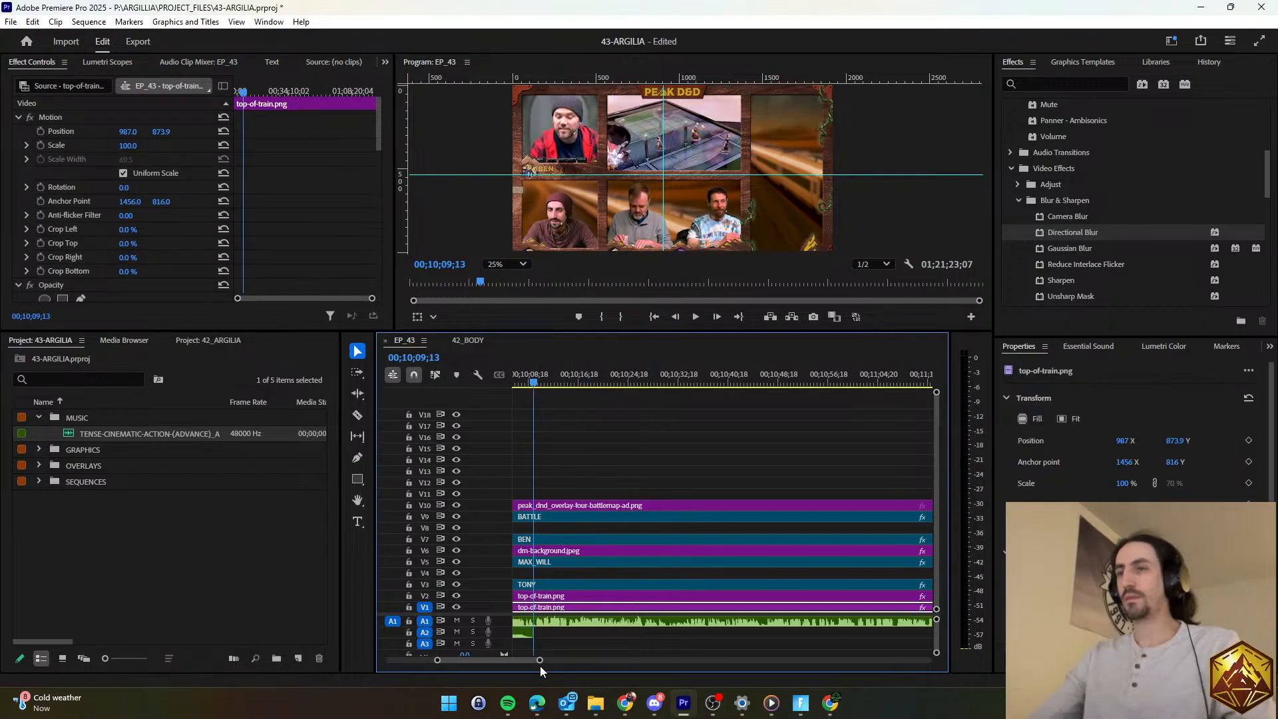
Extend the audio crossfade across the cut between the last two music clips on A2 and save the project.
drag(530, 662, 517, 660)
click(602, 633)
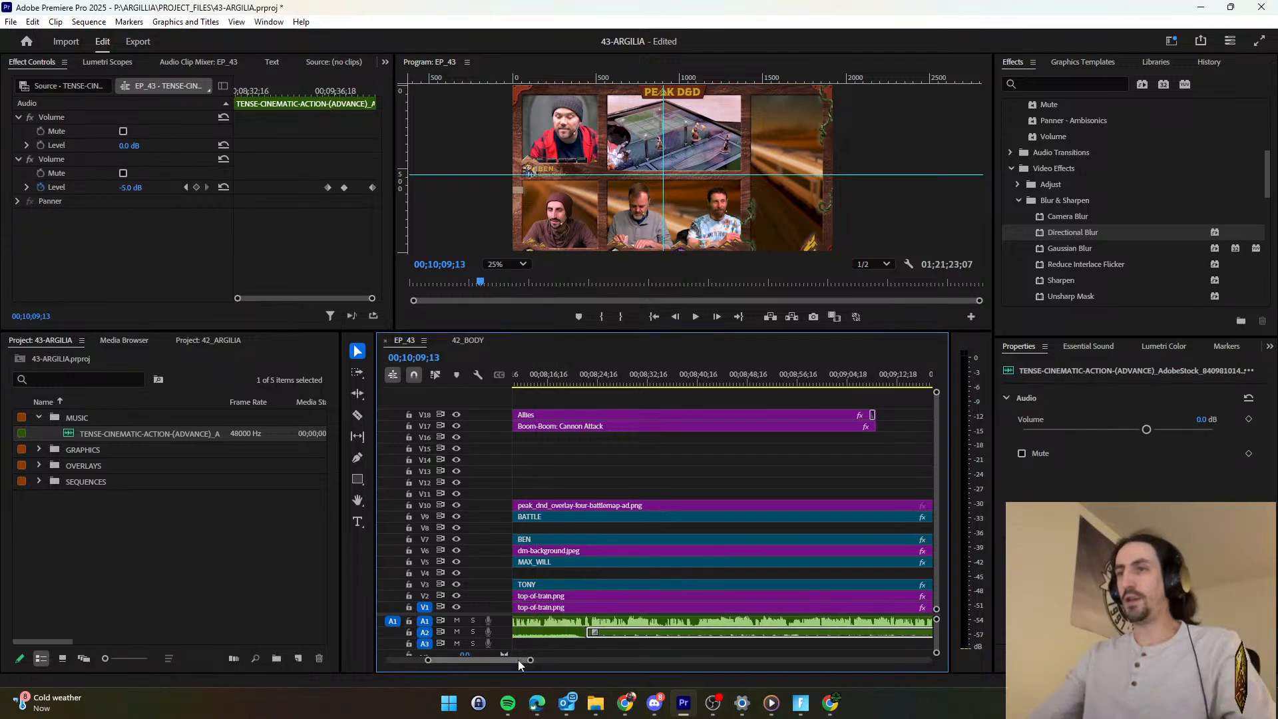
drag(696, 631, 687, 636)
click(663, 385)
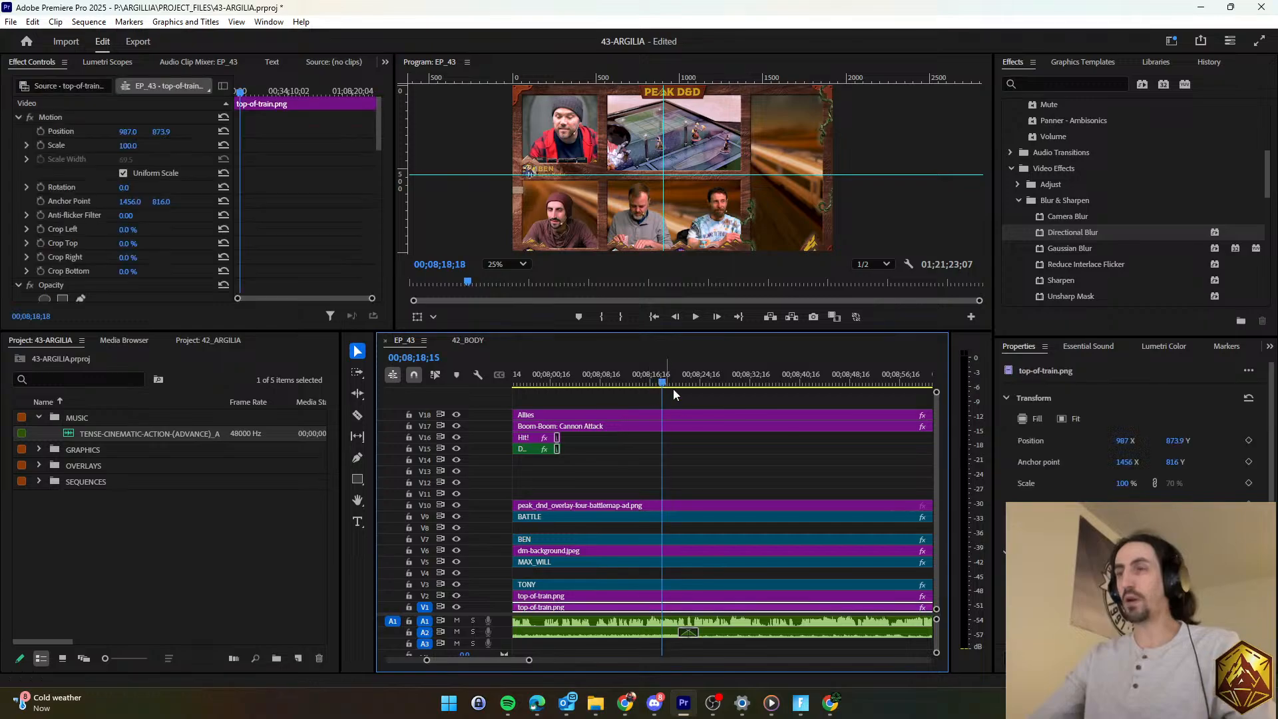
click(700, 494)
scroll(704, 472, down, 2)
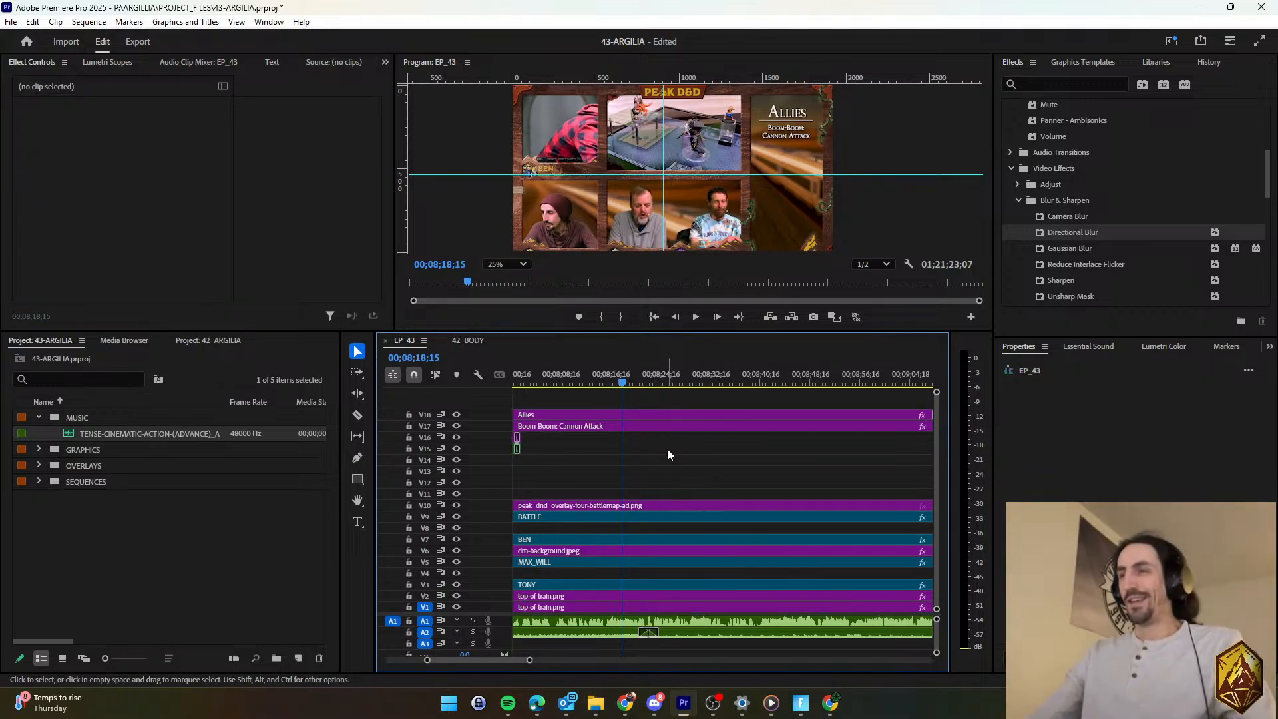
key(ctrl+s)
Play back the sequence from 00:08:18:15 past the music cut to check the music under the dialogue.
key(space)
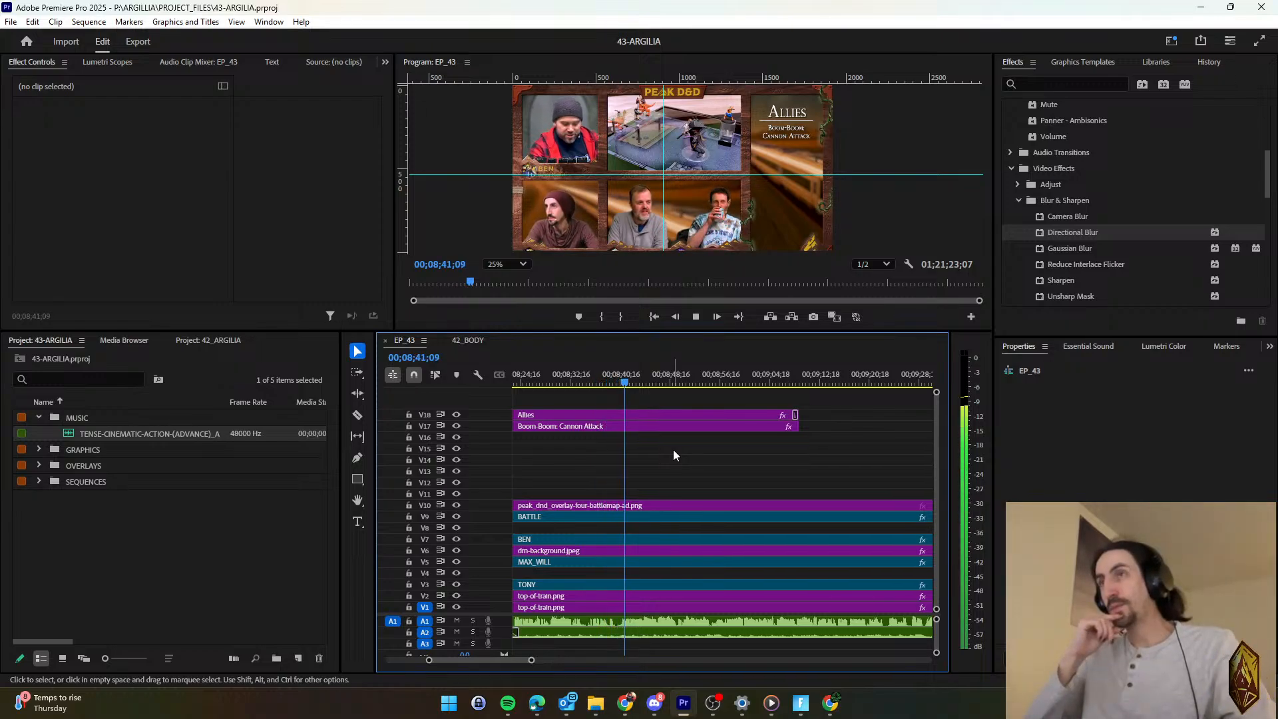
key(d)
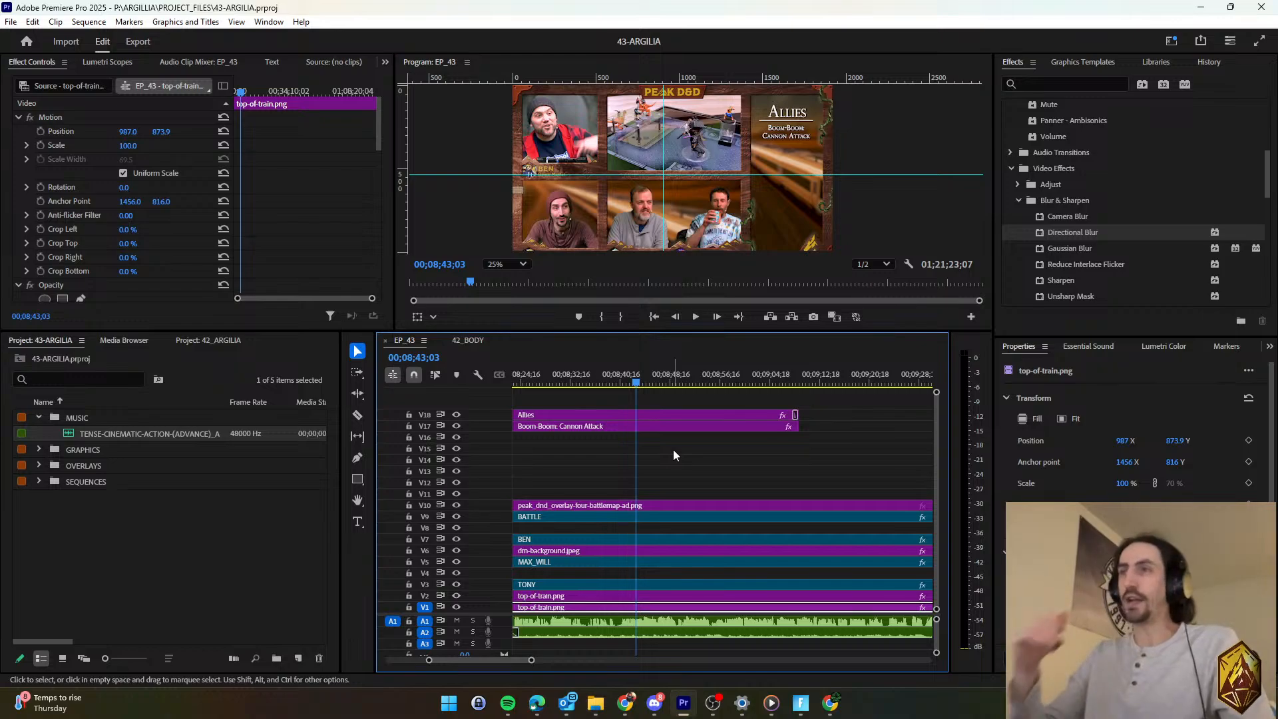
key(space)
scroll(673, 454, down, 2)
scroll(673, 449, down, 1)
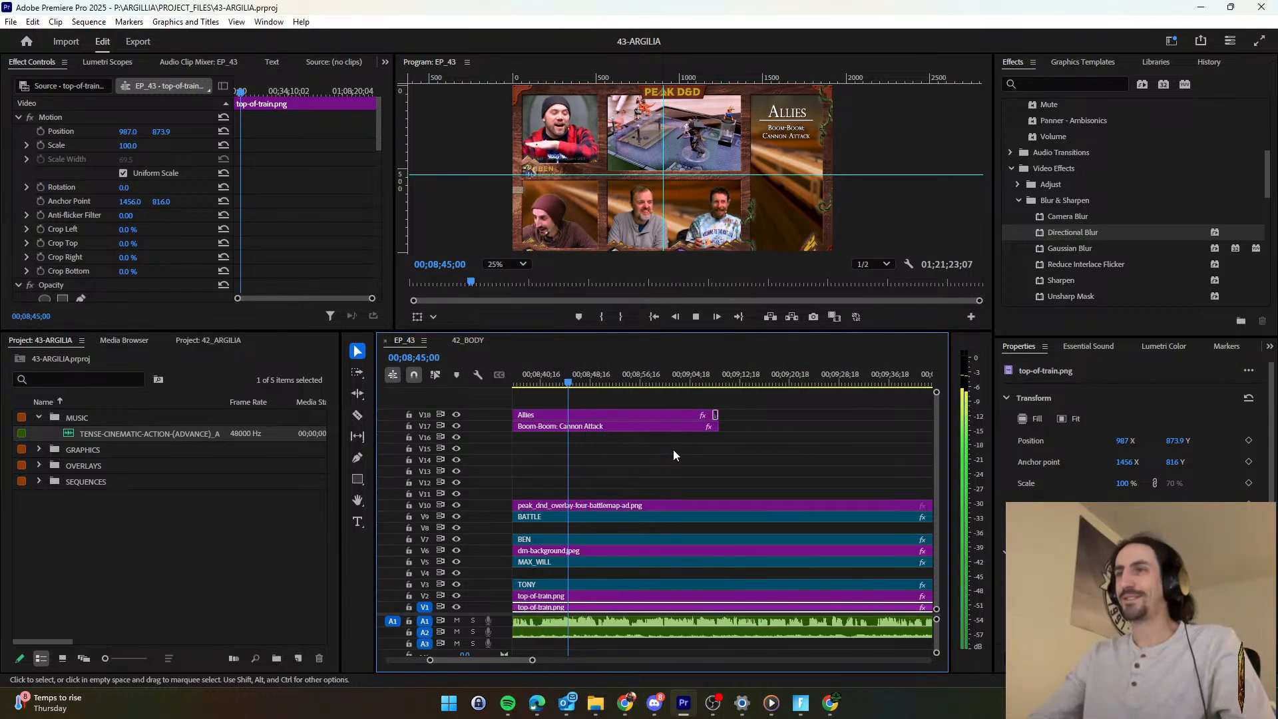
click(673, 449)
scroll(673, 449, down, 1)
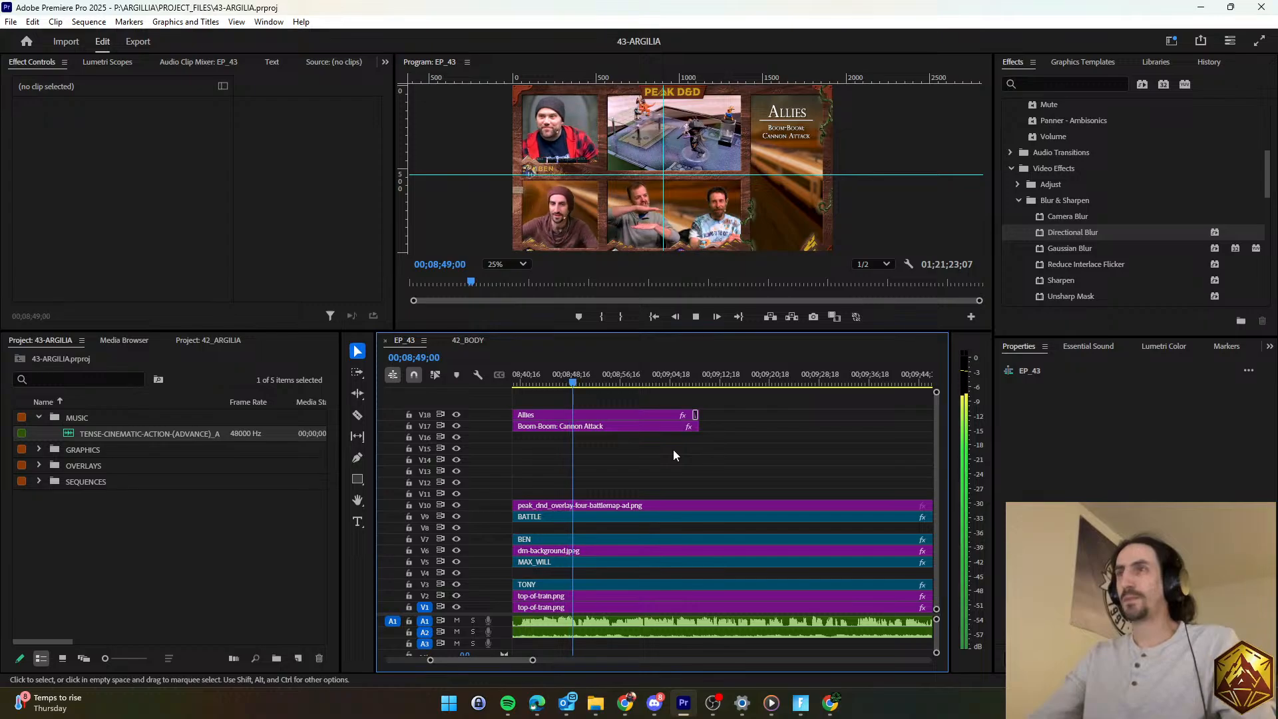
scroll(673, 449, down, 1)
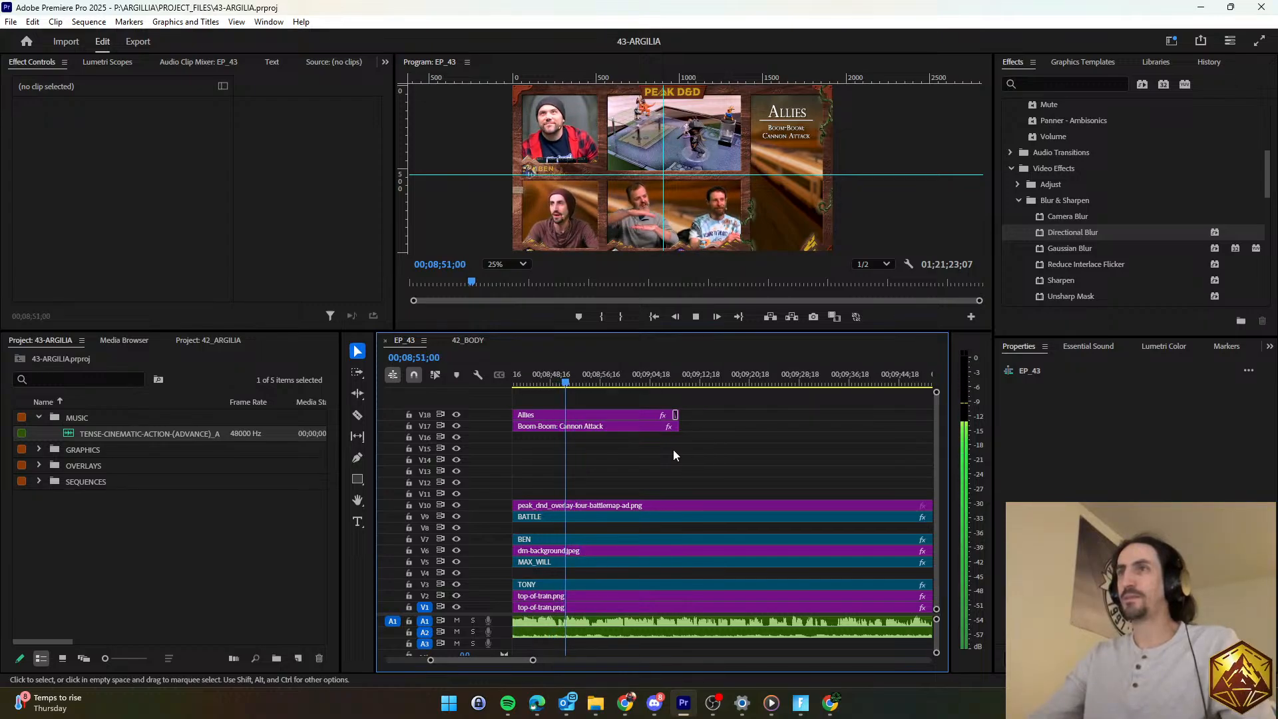
scroll(672, 449, down, 1)
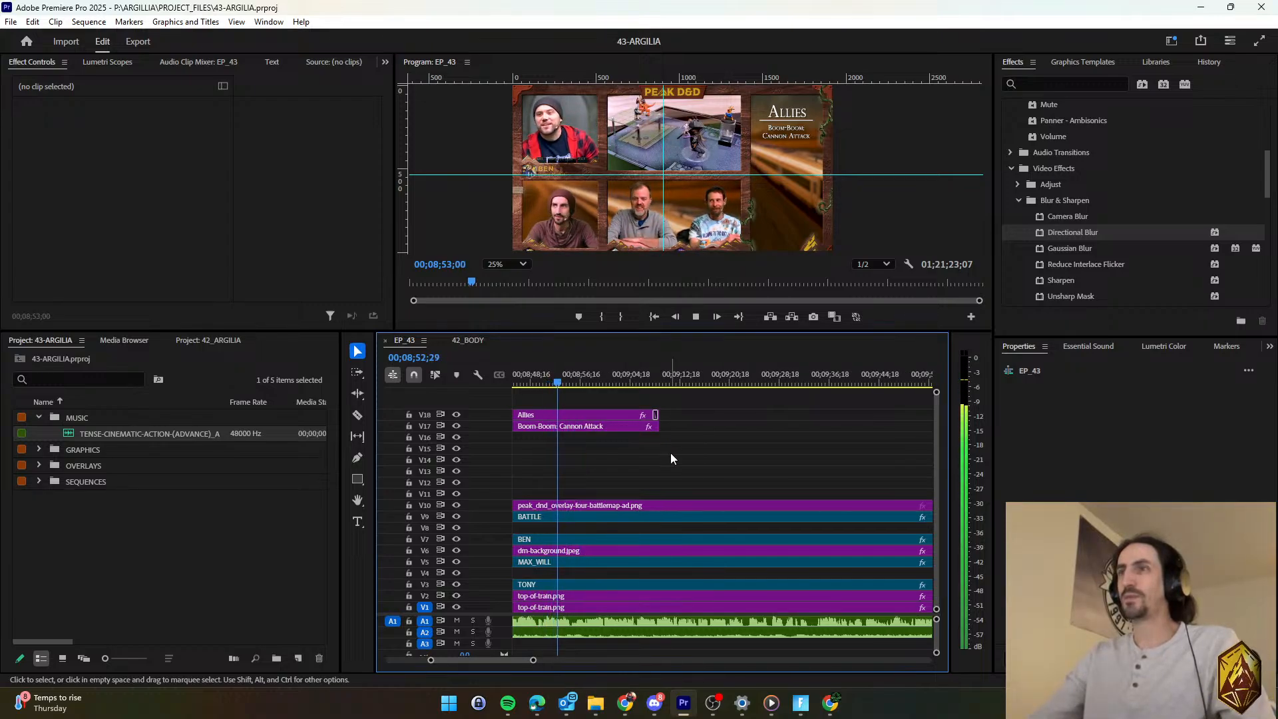
Copy the Allies title's ending dissolve to the end of the Boom-Boom: Cannon Attack title on V17.
click(655, 414)
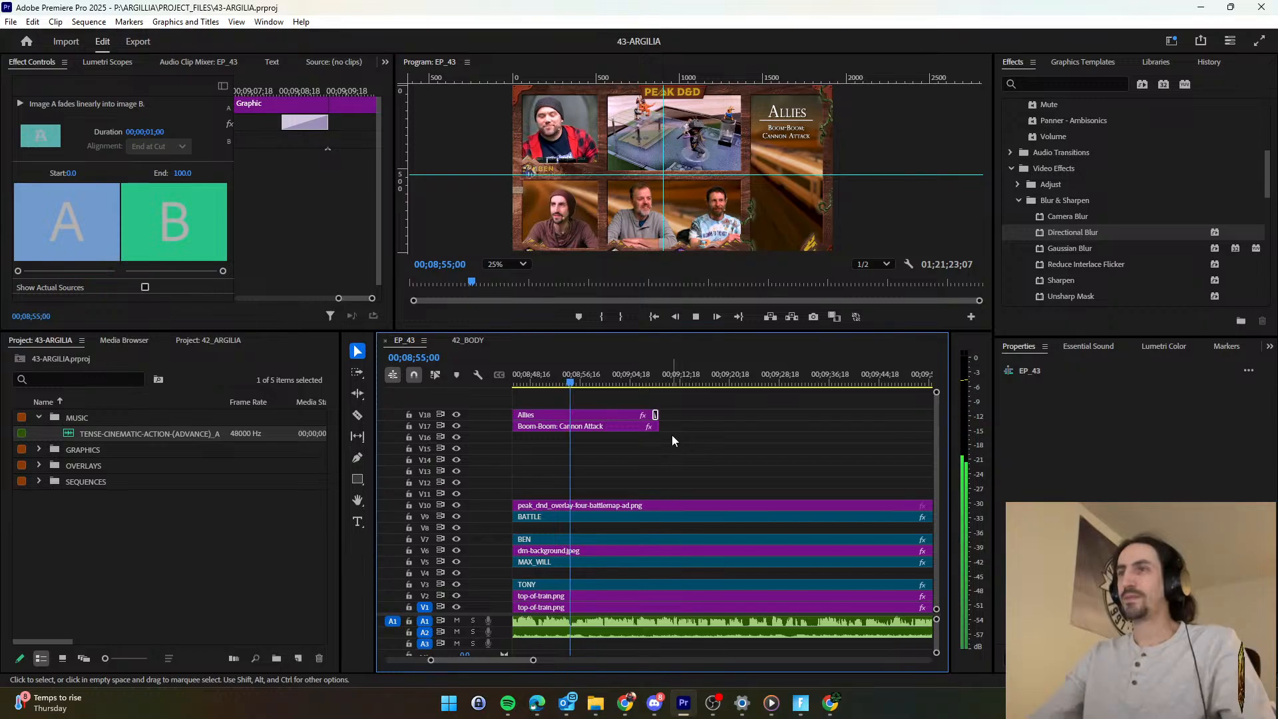
click(657, 427)
key(ctrl+v)
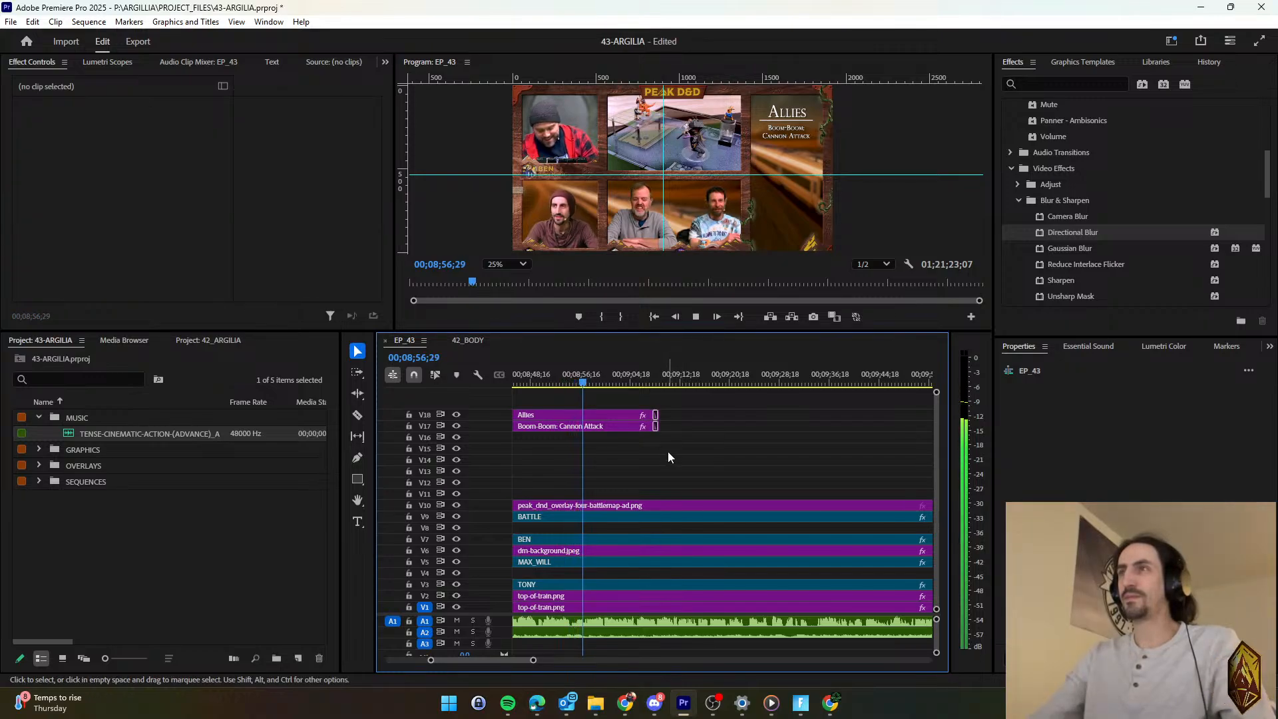
Extend the ends of the Allies and Boom-Boom: Cannon Attack titles together to about 00:09:37.
scroll(668, 451, down, 1)
drag(684, 441, 729, 466)
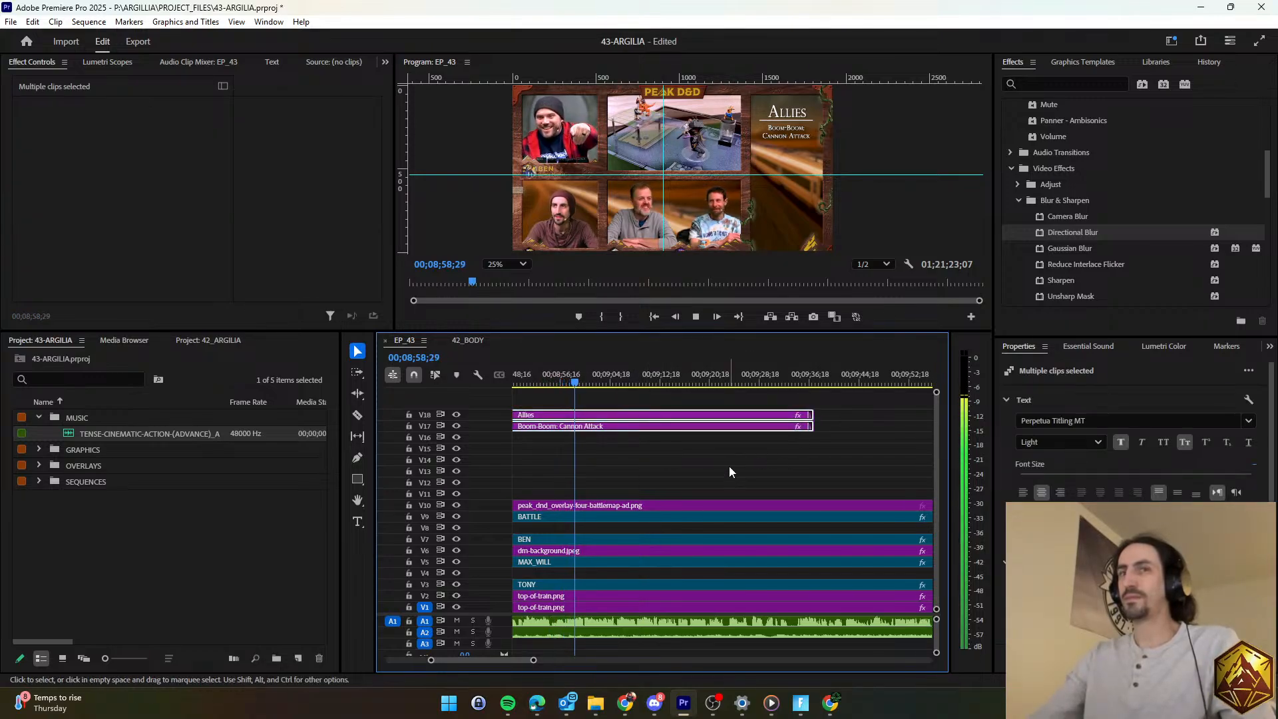
click(726, 466)
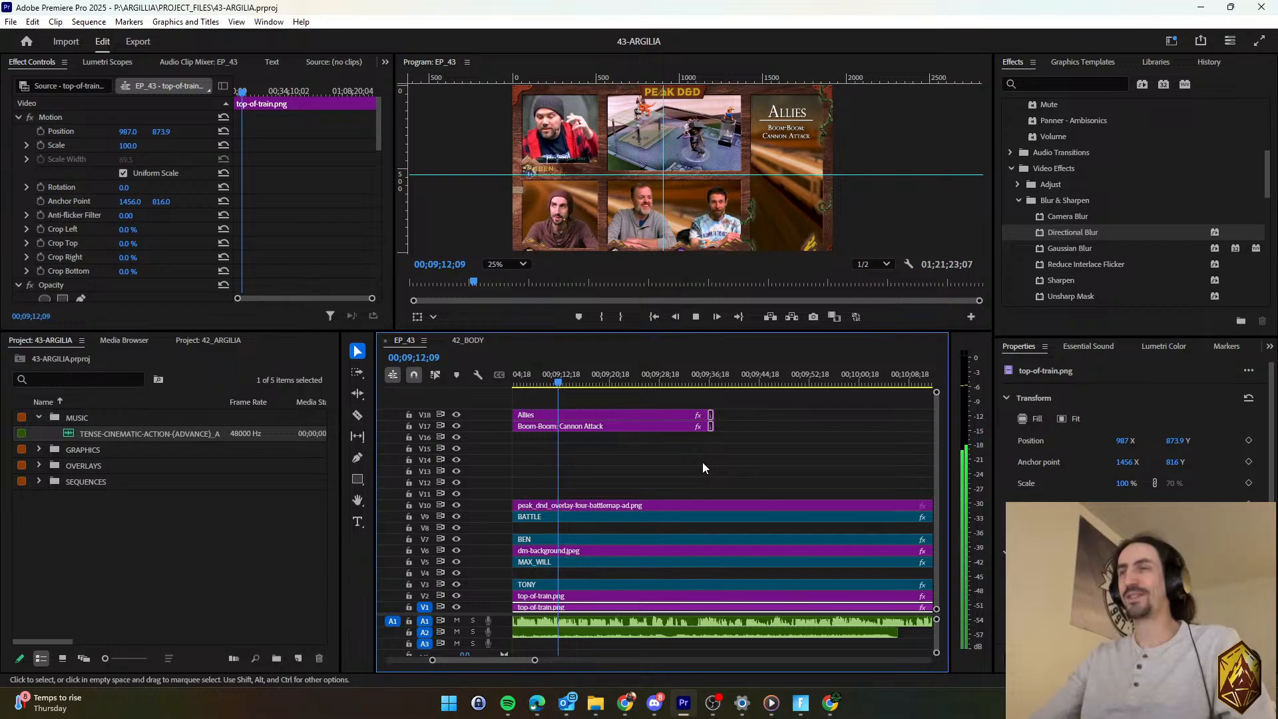
click(702, 464)
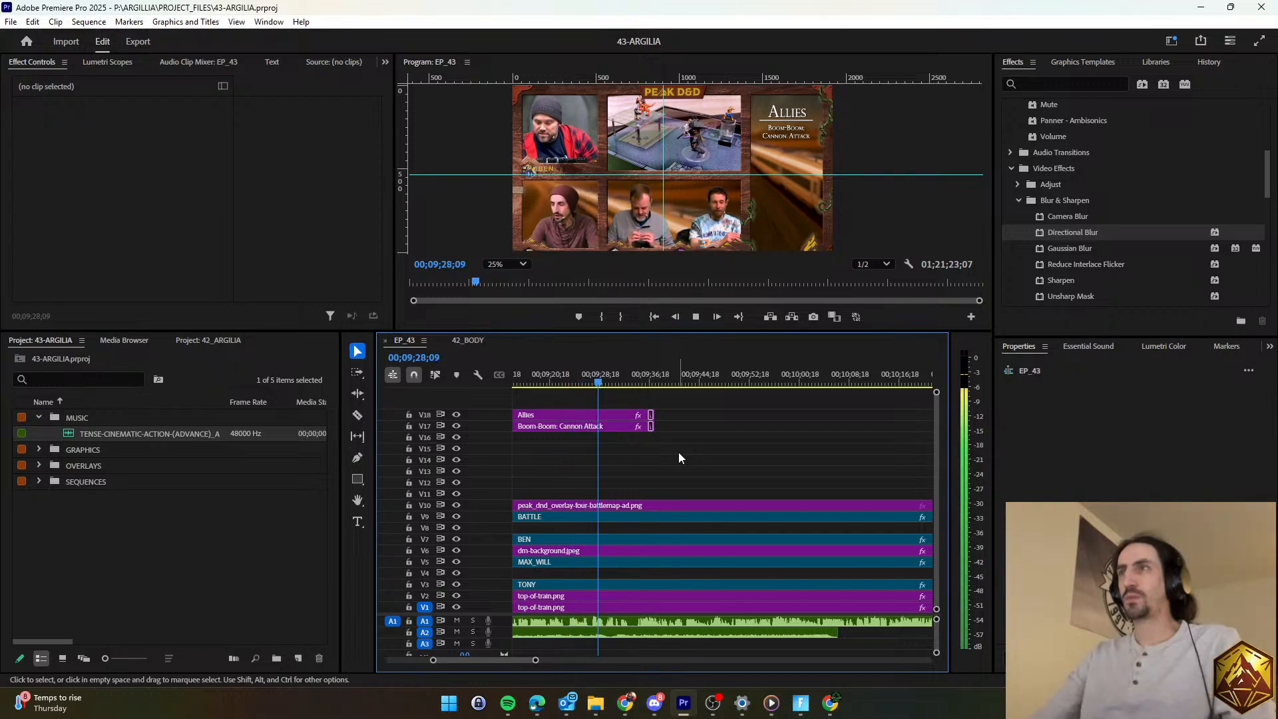
Extend both title clips on V17 and V18 to about 00:10:03 and save the project.
drag(678, 452, 739, 454)
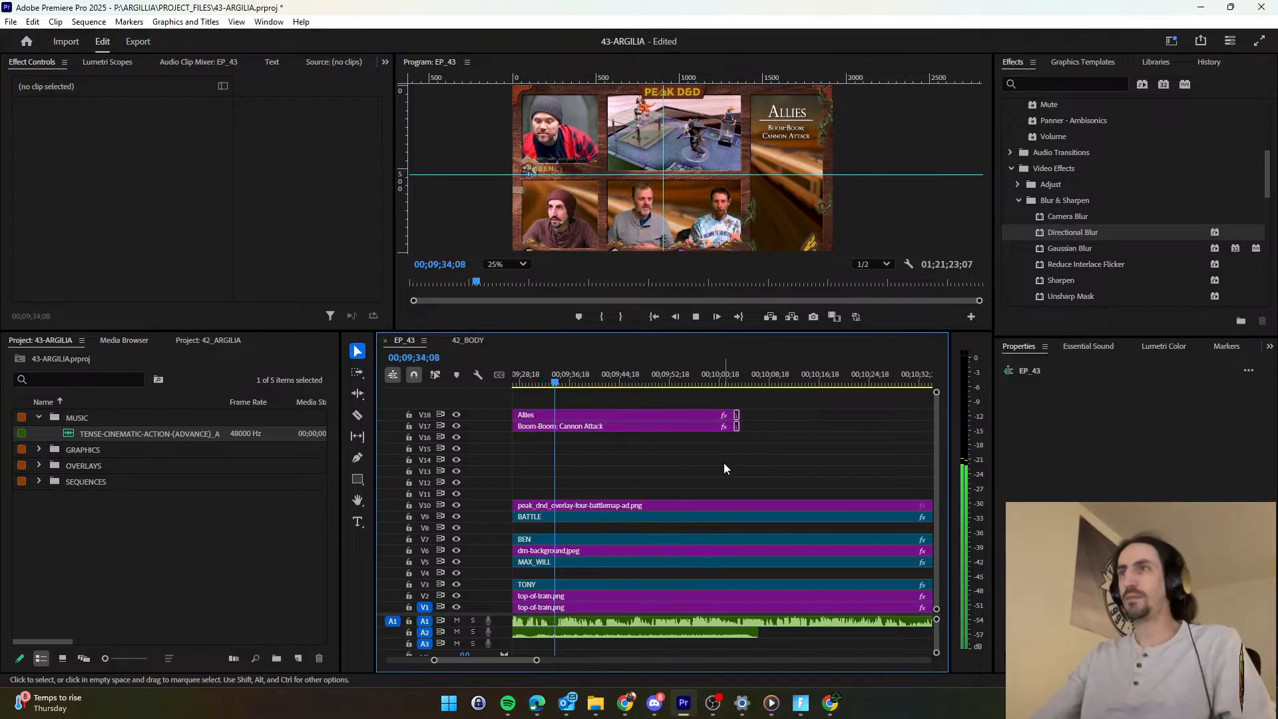
key(d)
key(ctrl+s)
Adjust the audio gain of the first music clip on A2 by -4 dB.
key(minus)
key(minus)
key(minus)
key(minus)
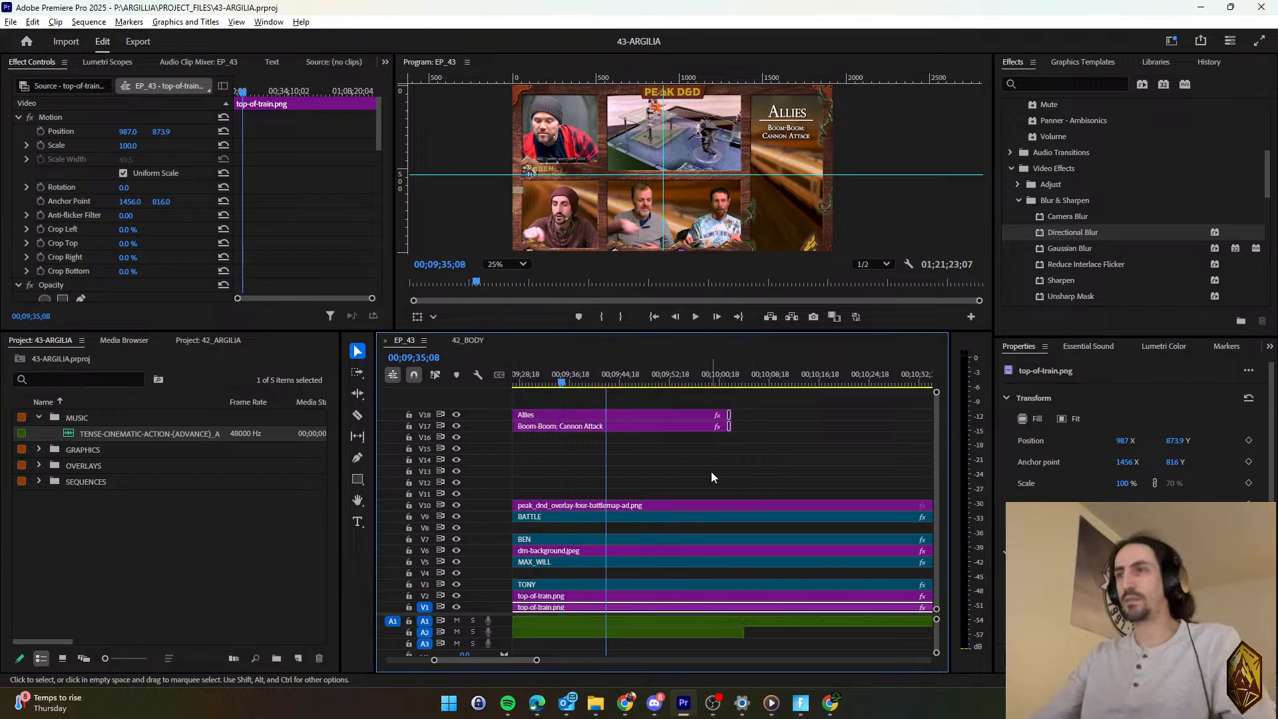
scroll(714, 472, up, 2)
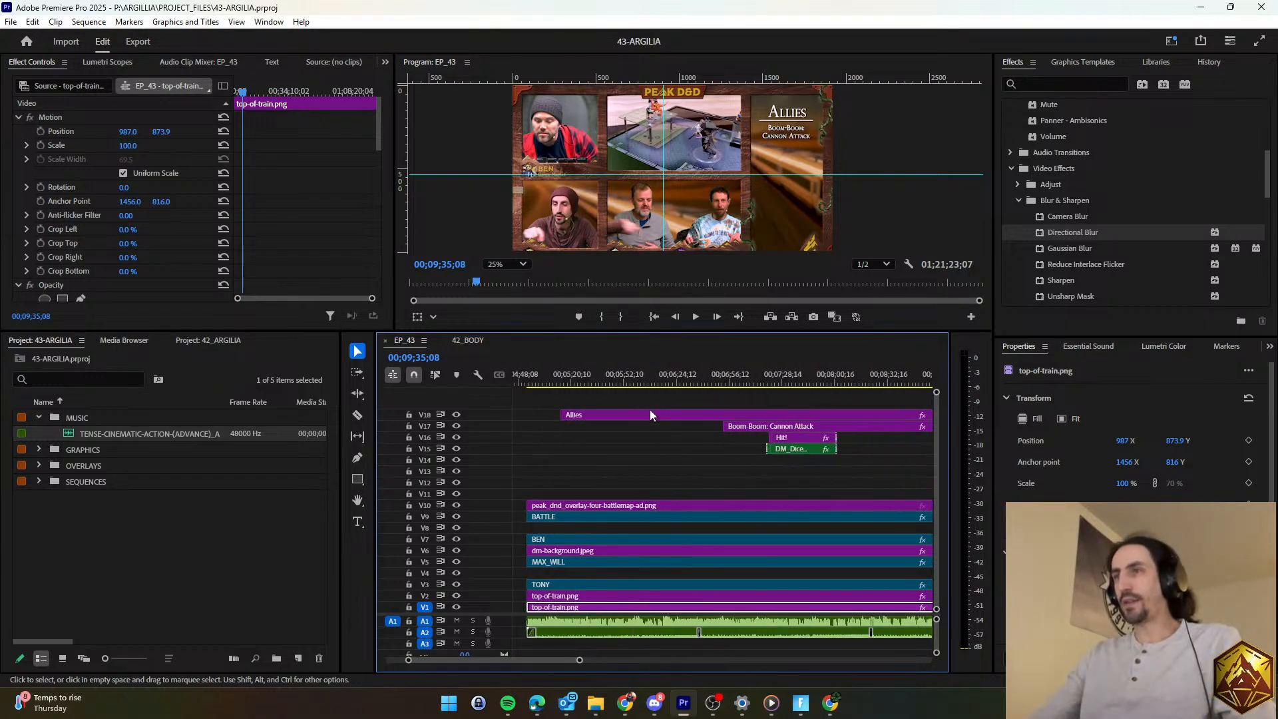
click(643, 382)
click(612, 632)
right_click(612, 632)
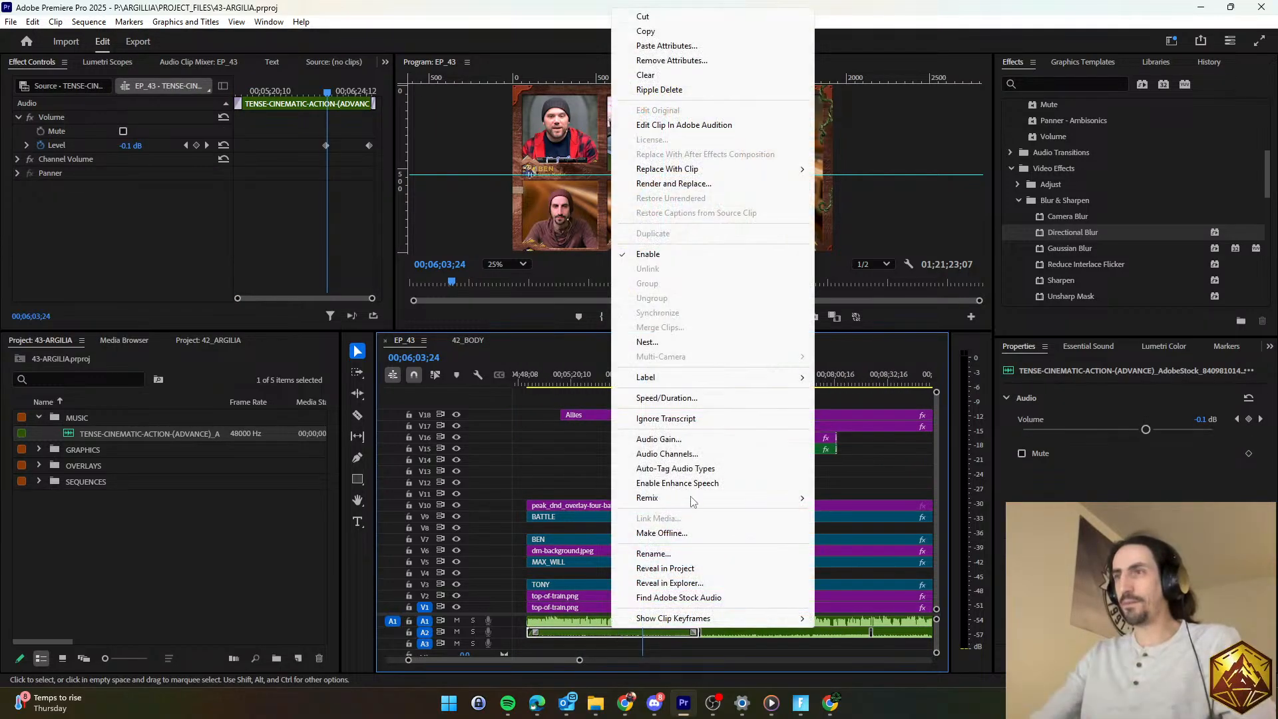
click(691, 447)
text(-4)
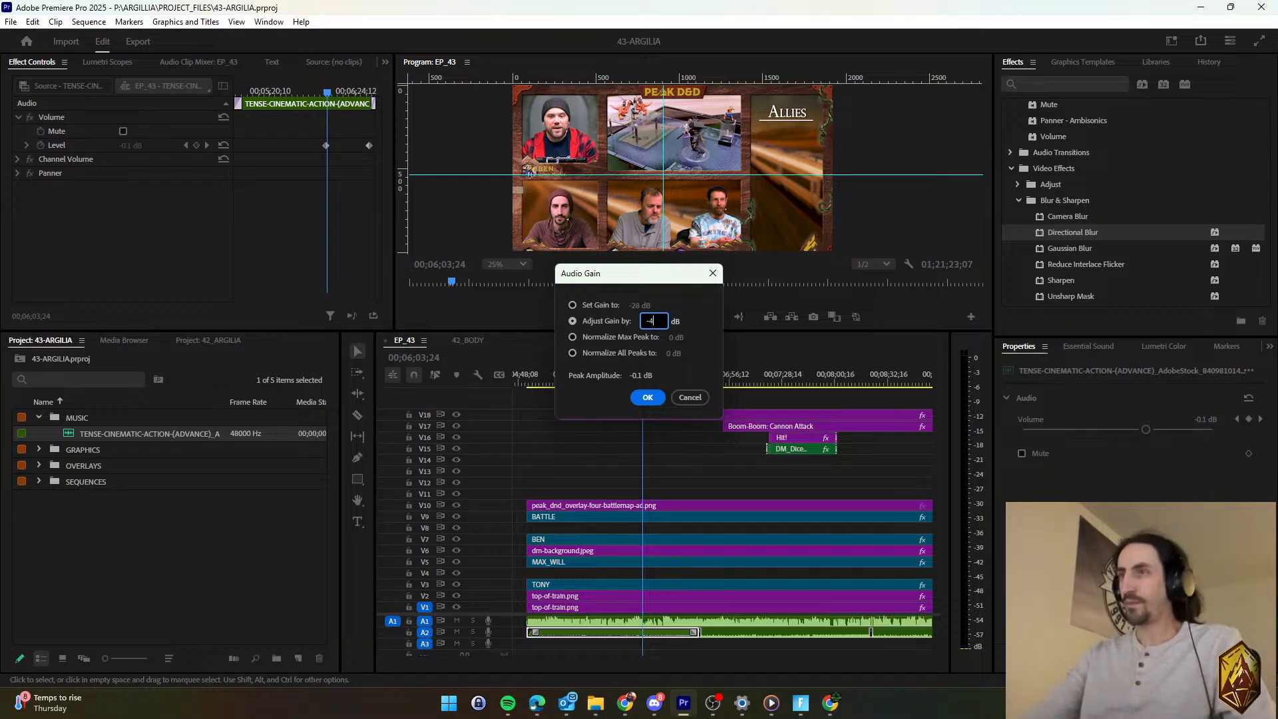
key(Return)
Play back the first music clip briefly and adjust the audio gain of the second music clip on A2.
key(space)
scroll(684, 445, down, 1)
scroll(684, 446, down, 1)
click(677, 462)
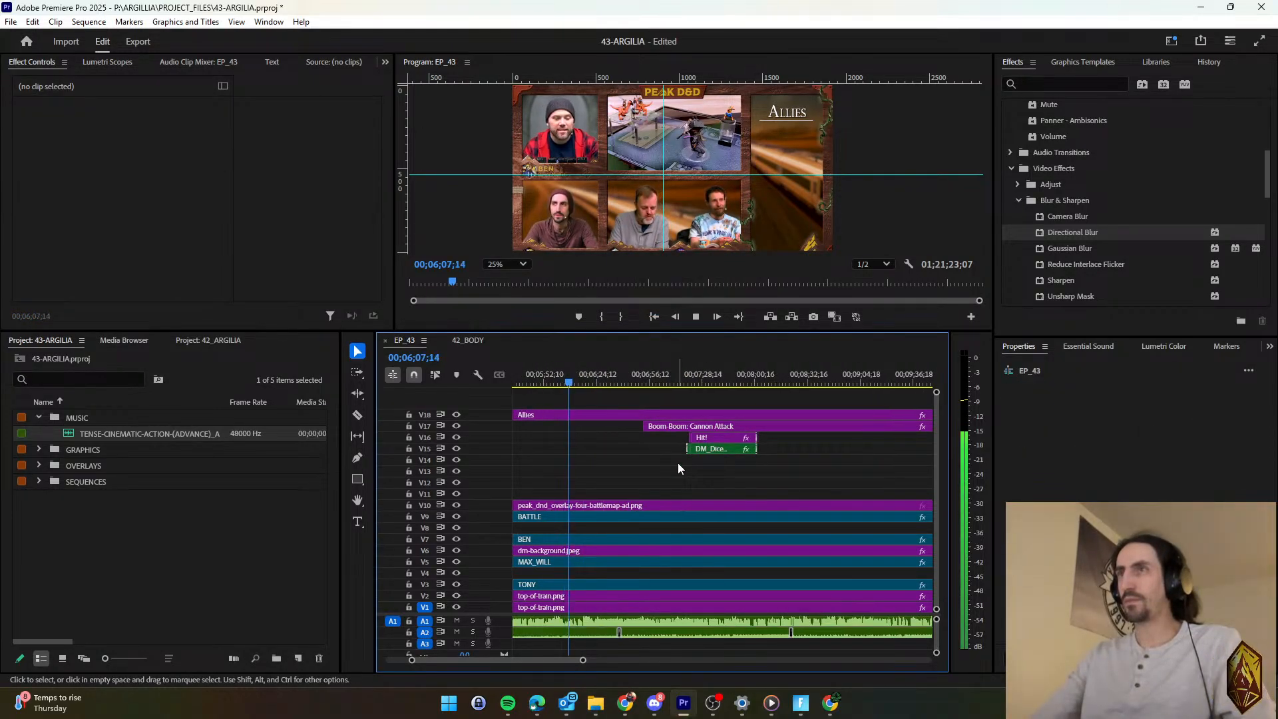
click(681, 629)
right_click(681, 629)
click(772, 446)
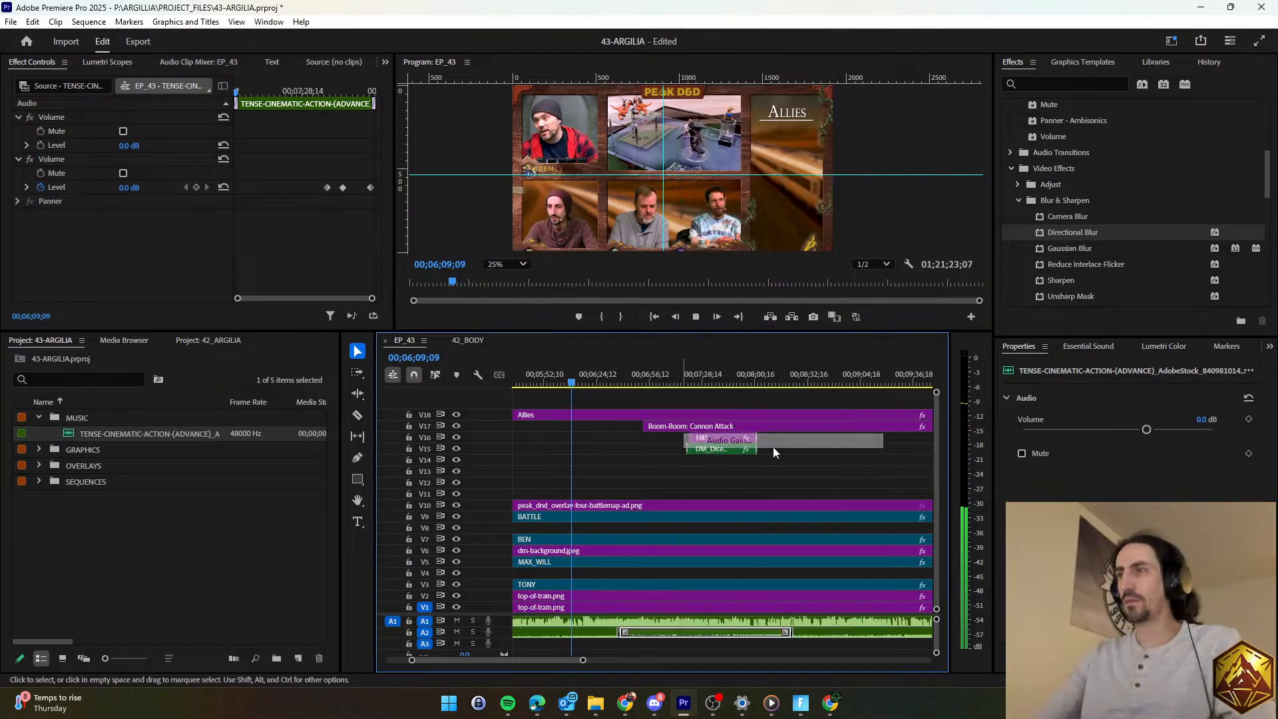
key(Return)
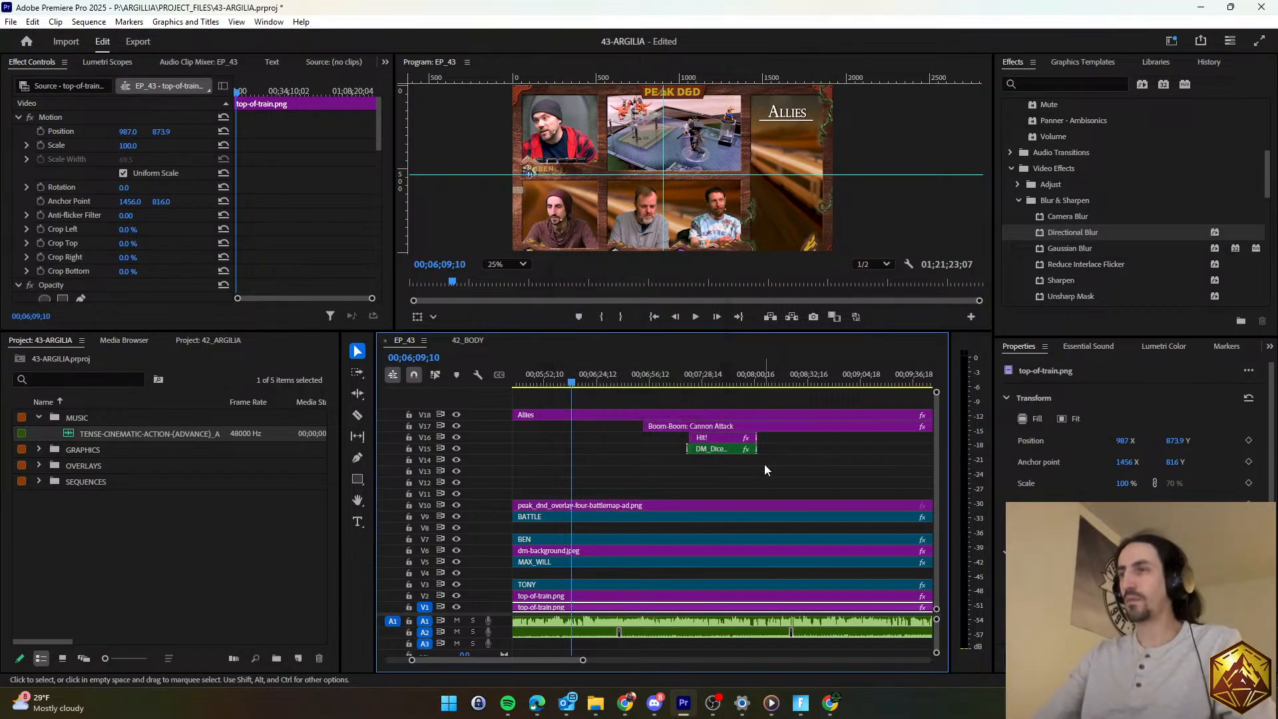
Listen to the music near the end of the Hit! graphic and adjust the third music clip's gain by -6 dB.
click(747, 381)
key(space)
scroll(764, 496, down, 5)
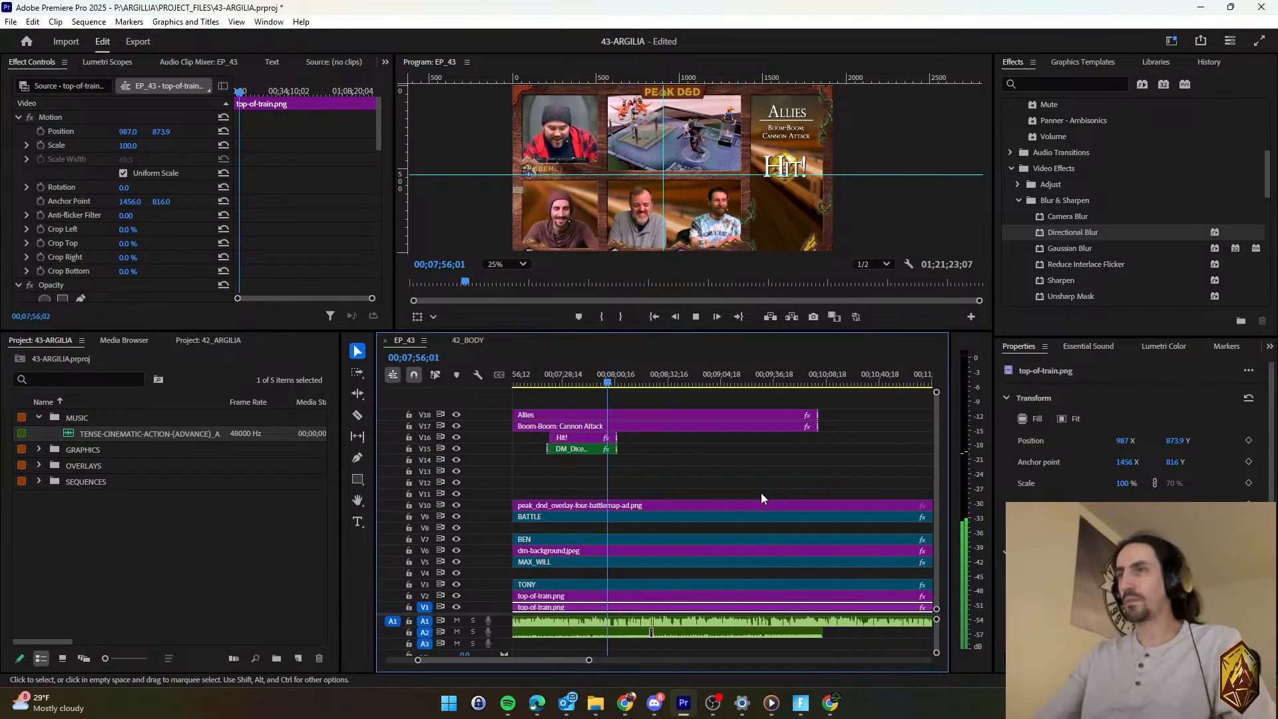
right_click(728, 630)
click(792, 442)
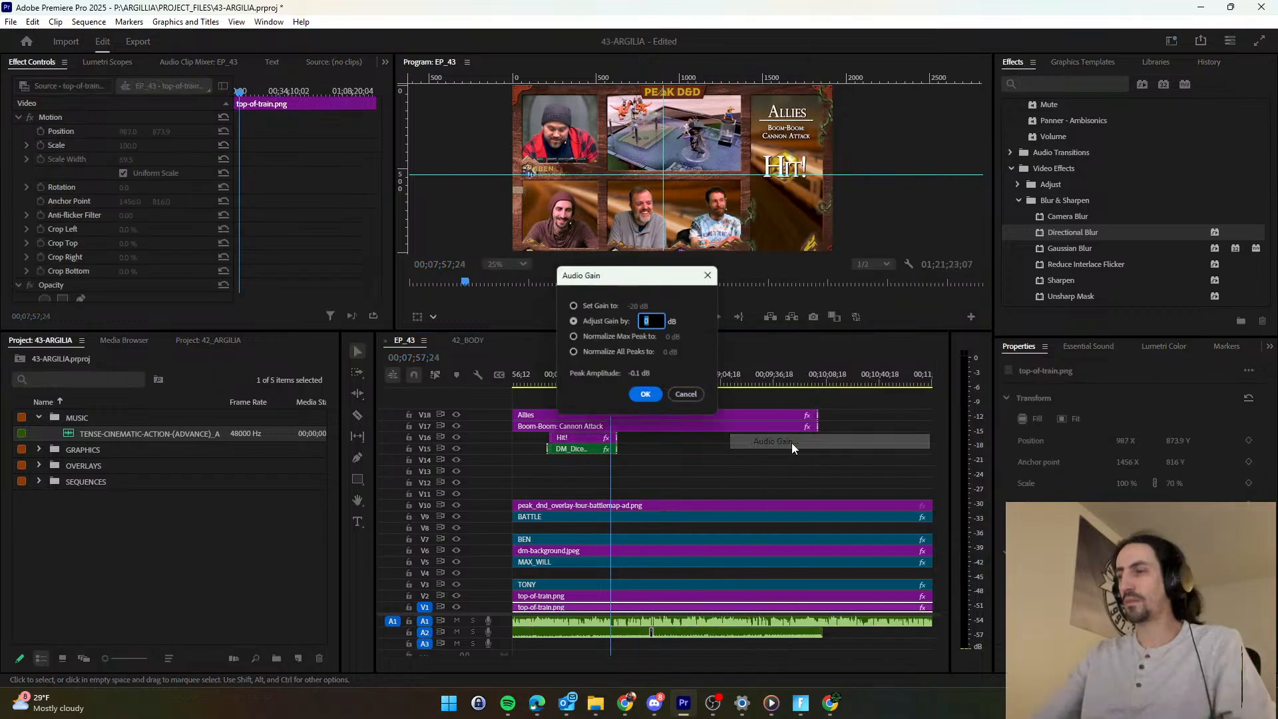
text(-6)
key(Return)
key(space)
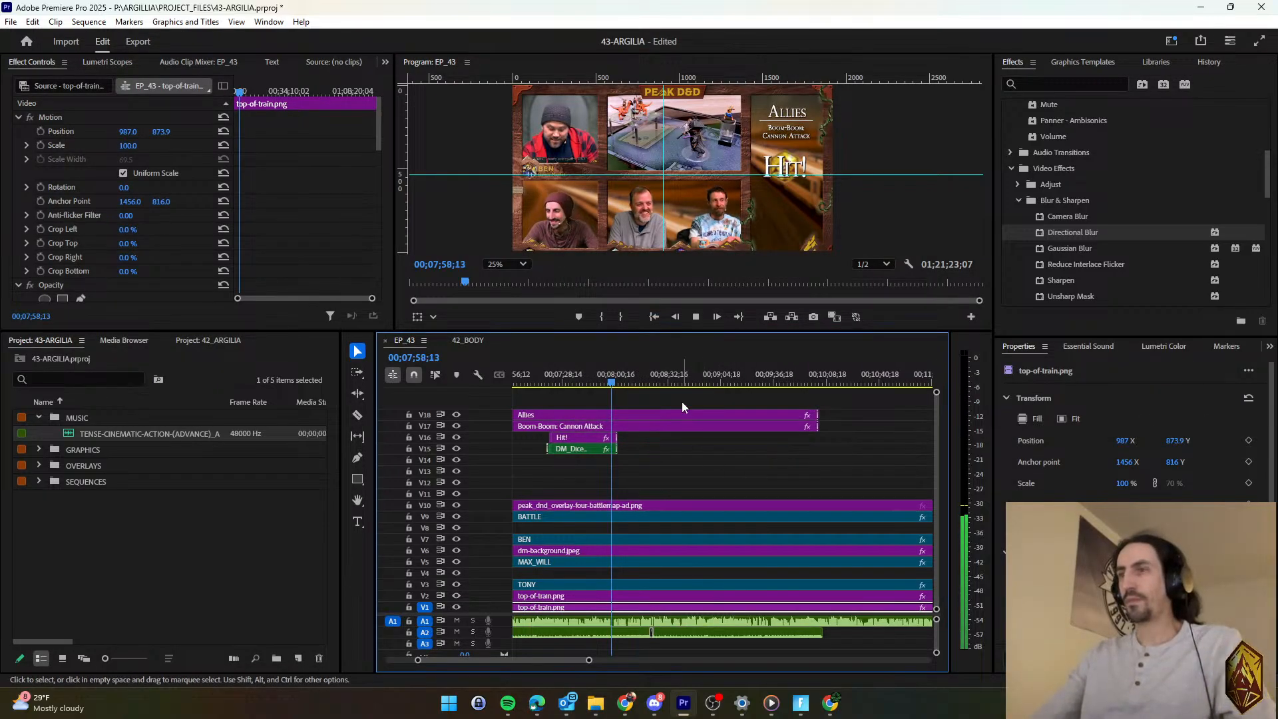
Play back the third music clip from about 00:08:41 to judge its volume under the dialogue.
click(683, 381)
key(space)
scroll(704, 466, down, 1)
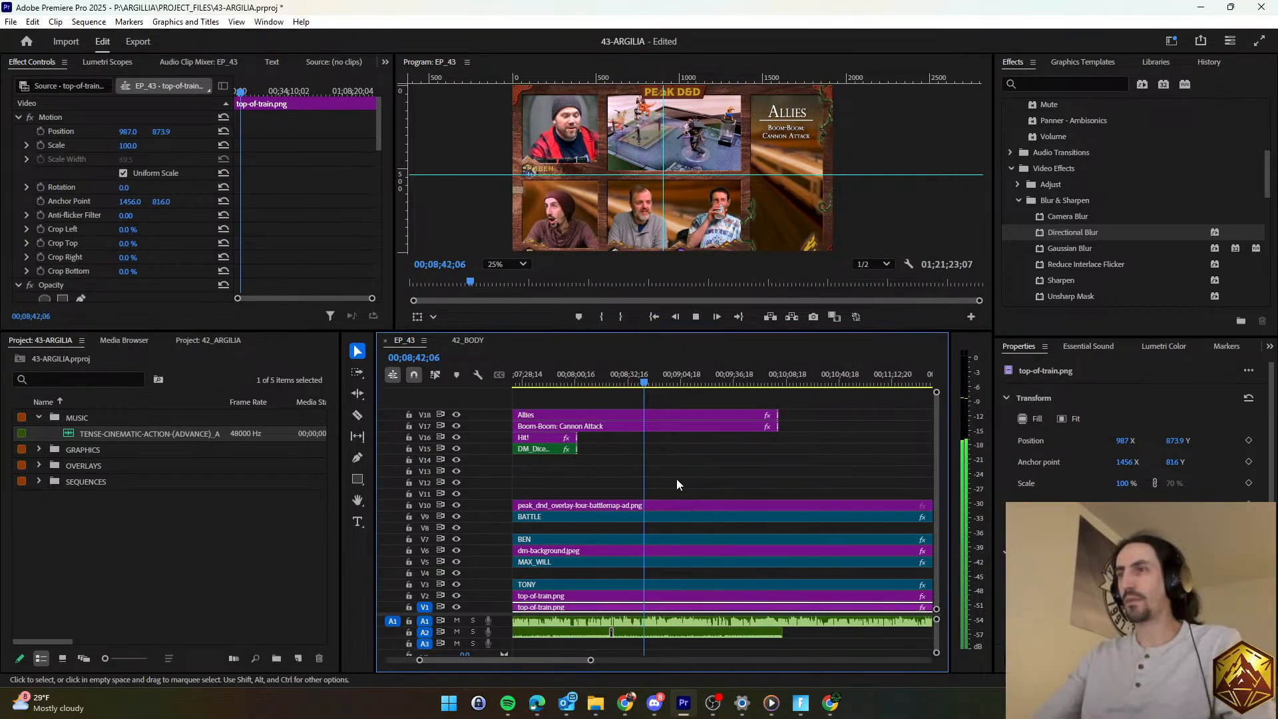
scroll(692, 475, up, 3)
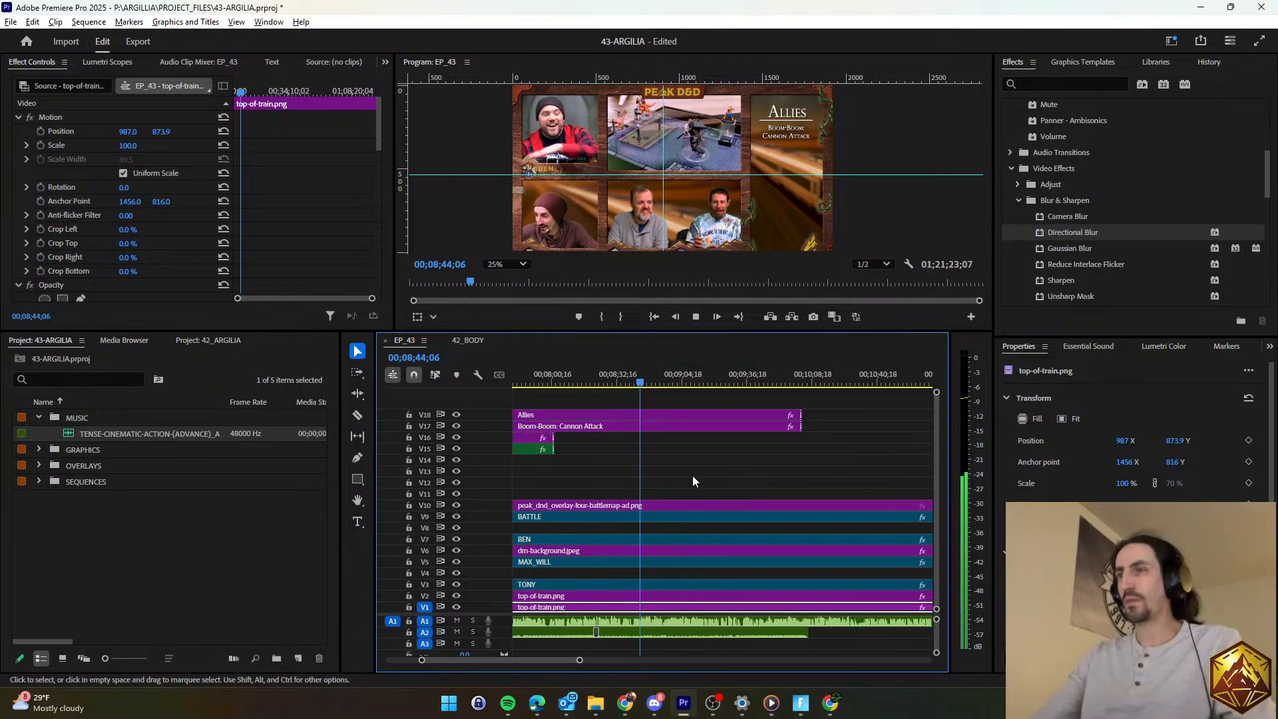
scroll(692, 475, down, 3)
key(space)
Adjust the third music clip's audio gain on A2 by 5 dB and resume playback from 00:08:44:17.
right_click(695, 631)
click(744, 446)
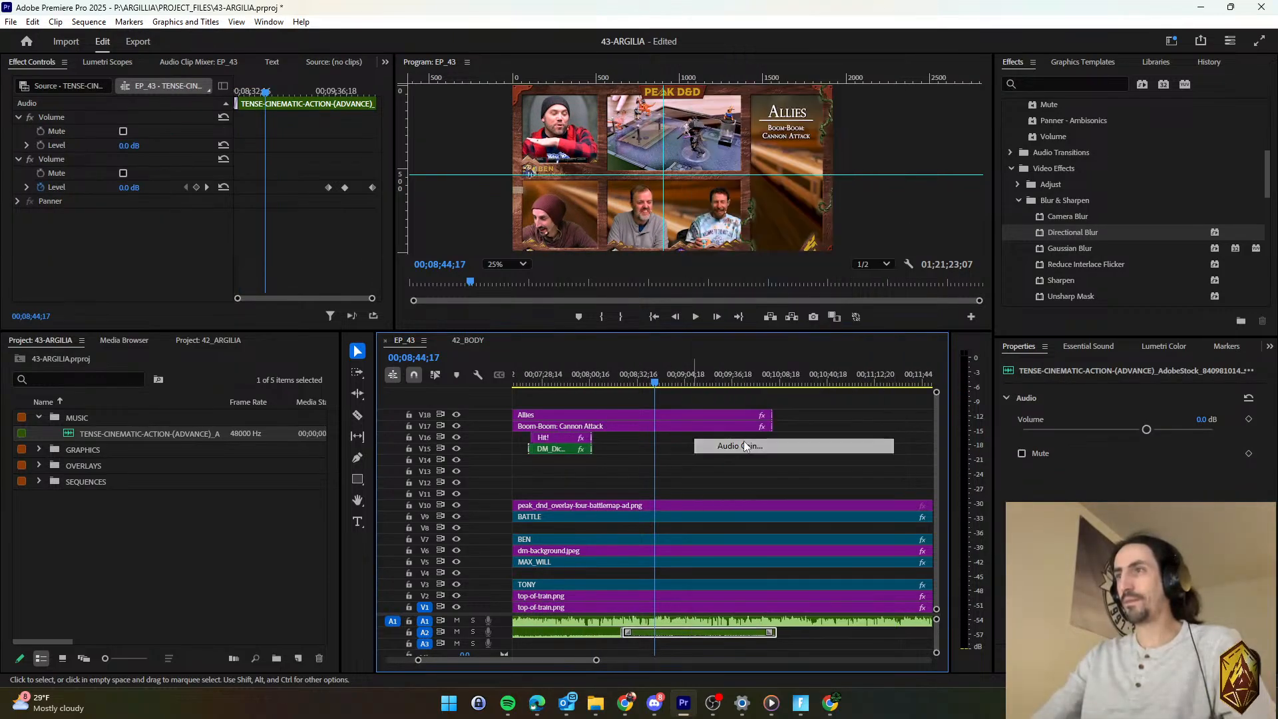
text(5)
key(Return)
scroll(674, 484, up, 1)
key(space)
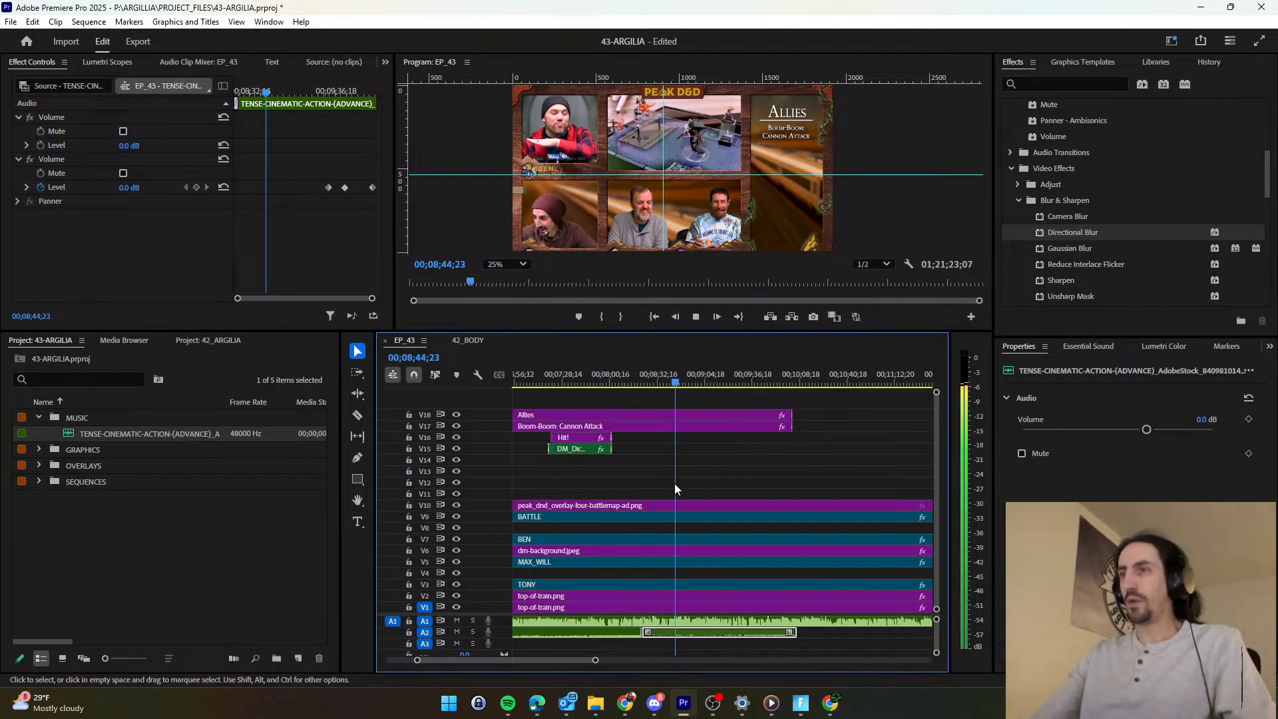
Return to the Hit! graphic at 00:07:29:07 and lower the second music clip's audio gain on A2 to -26 dB.
scroll(675, 485, up, 5)
click(663, 383)
click(650, 643)
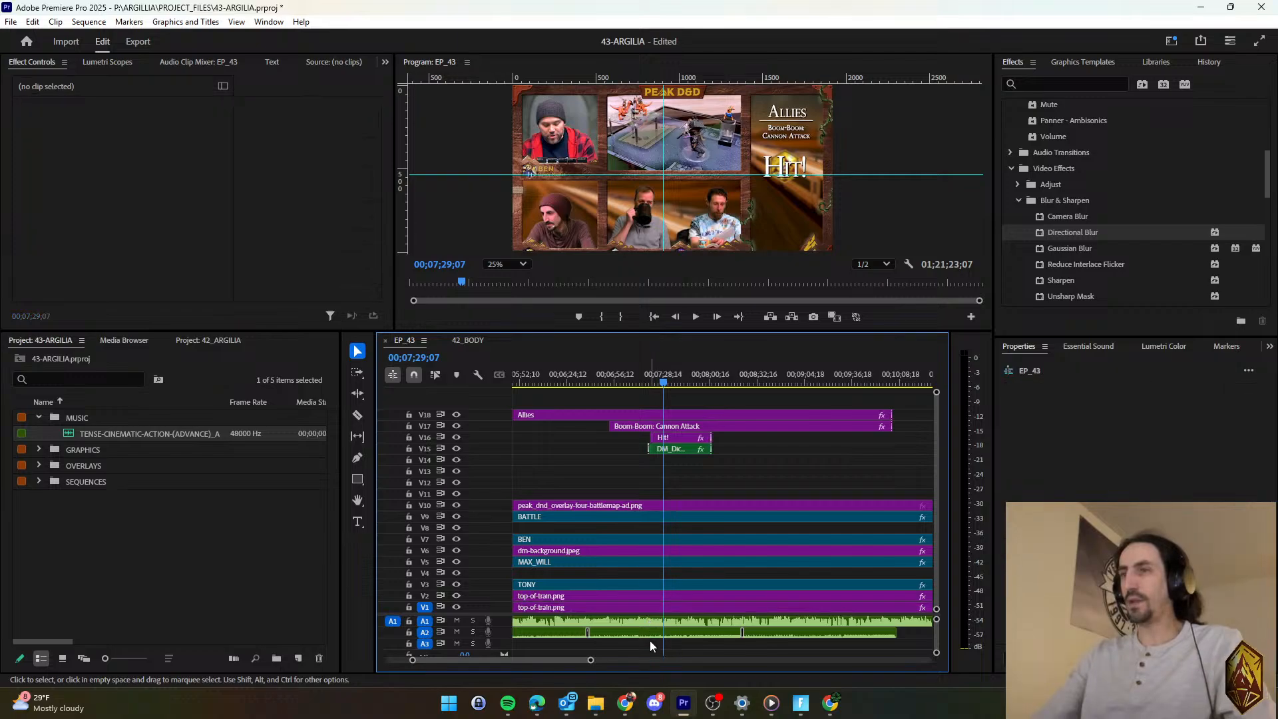
click(649, 639)
right_click(650, 638)
click(700, 446)
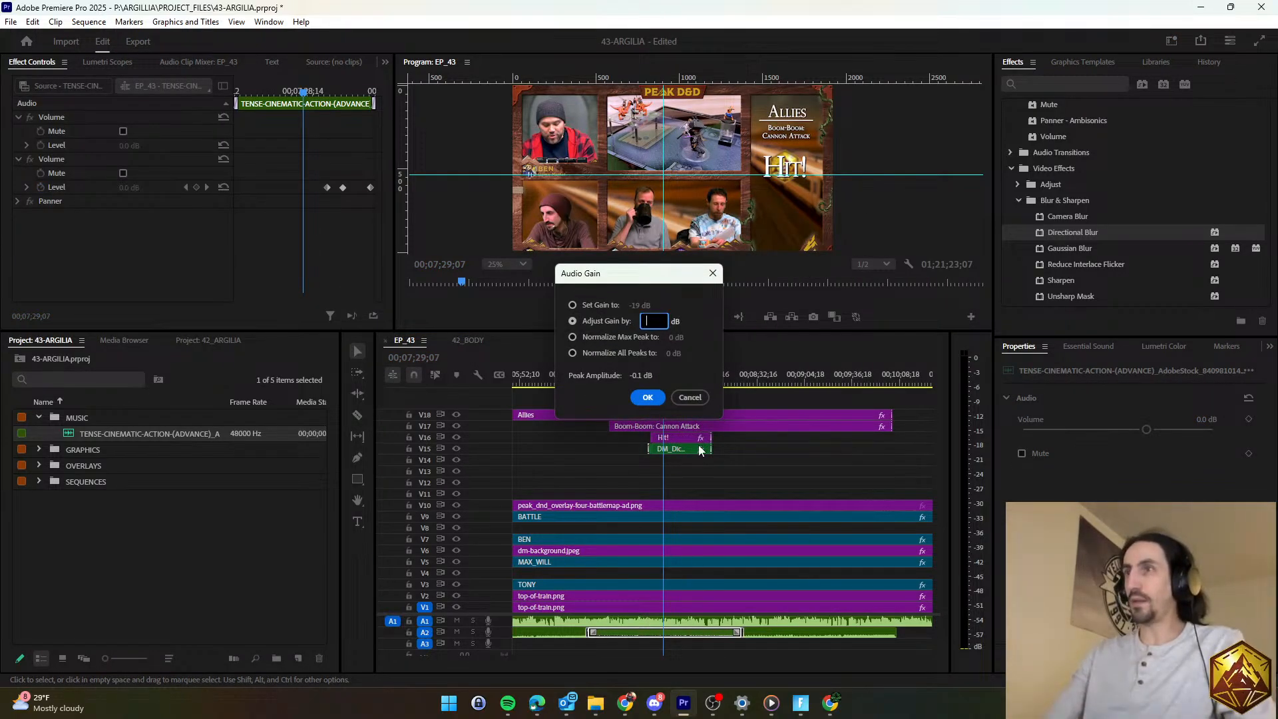
key(Return)
Adjust the second music clip's audio gain by a further -4 dB and play it back from 00:07:29:07.
right_click(713, 639)
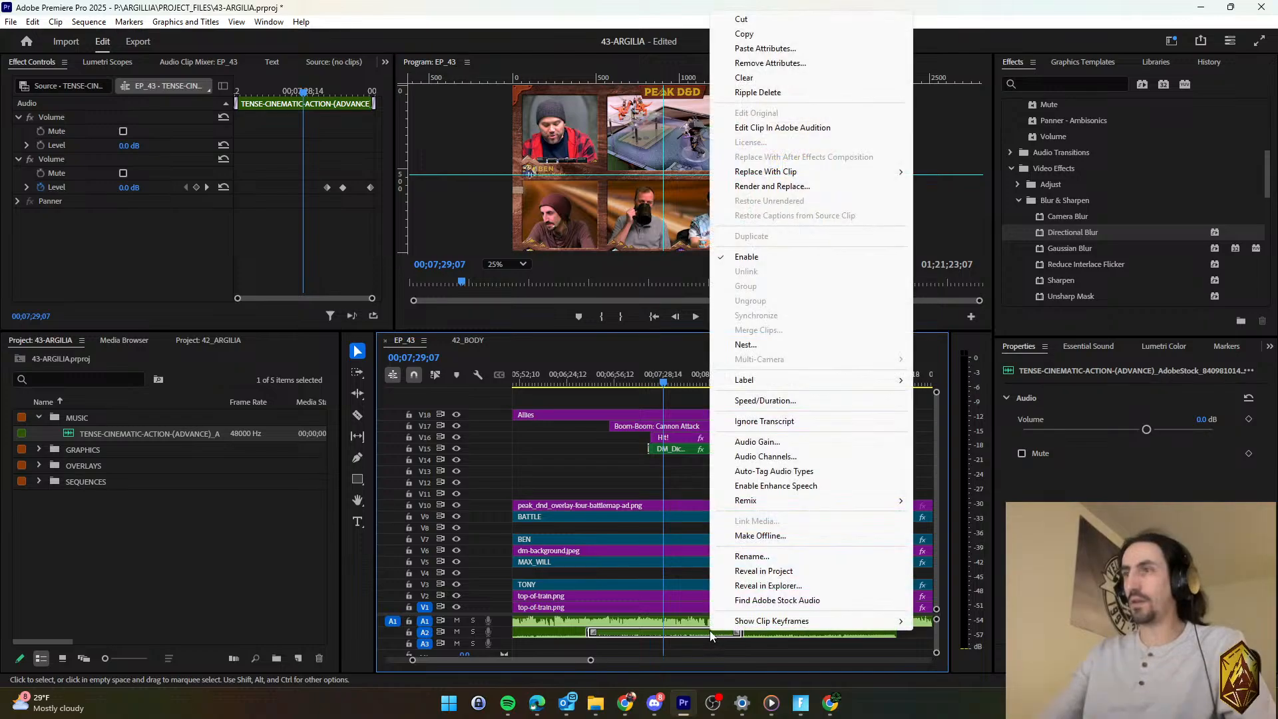
click(808, 442)
key(BackSpace)
key(Return)
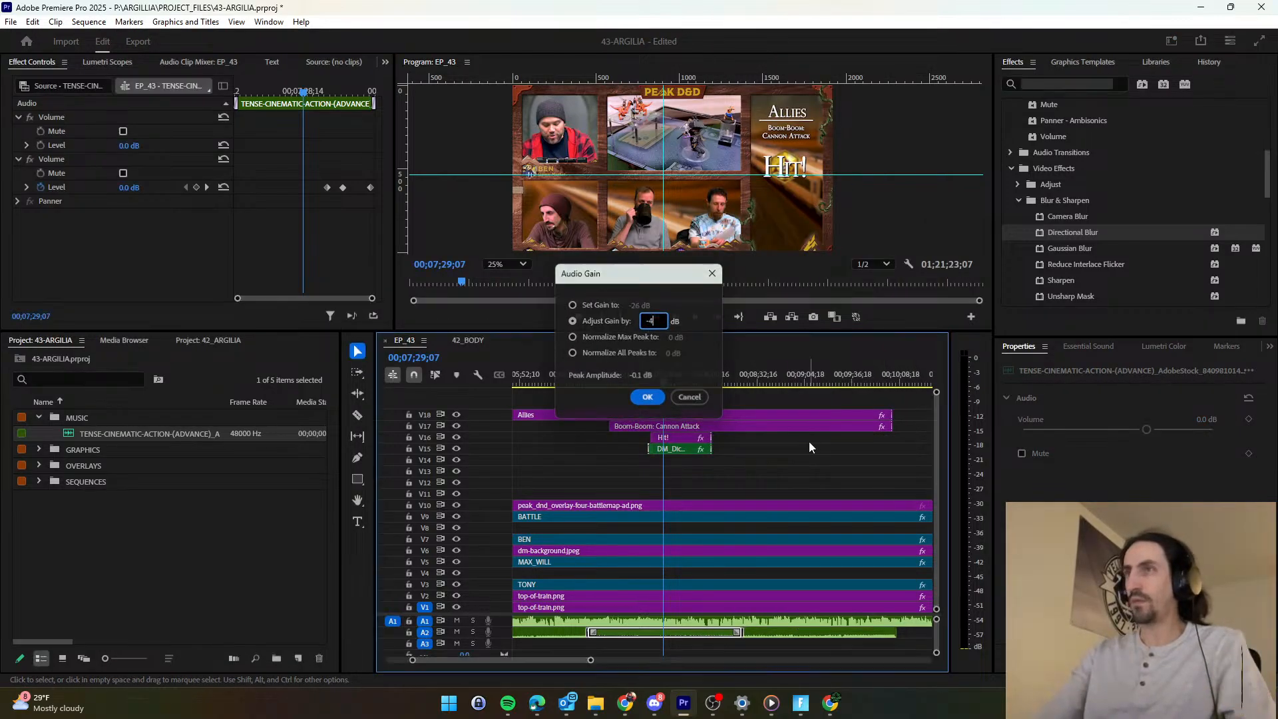
key(space)
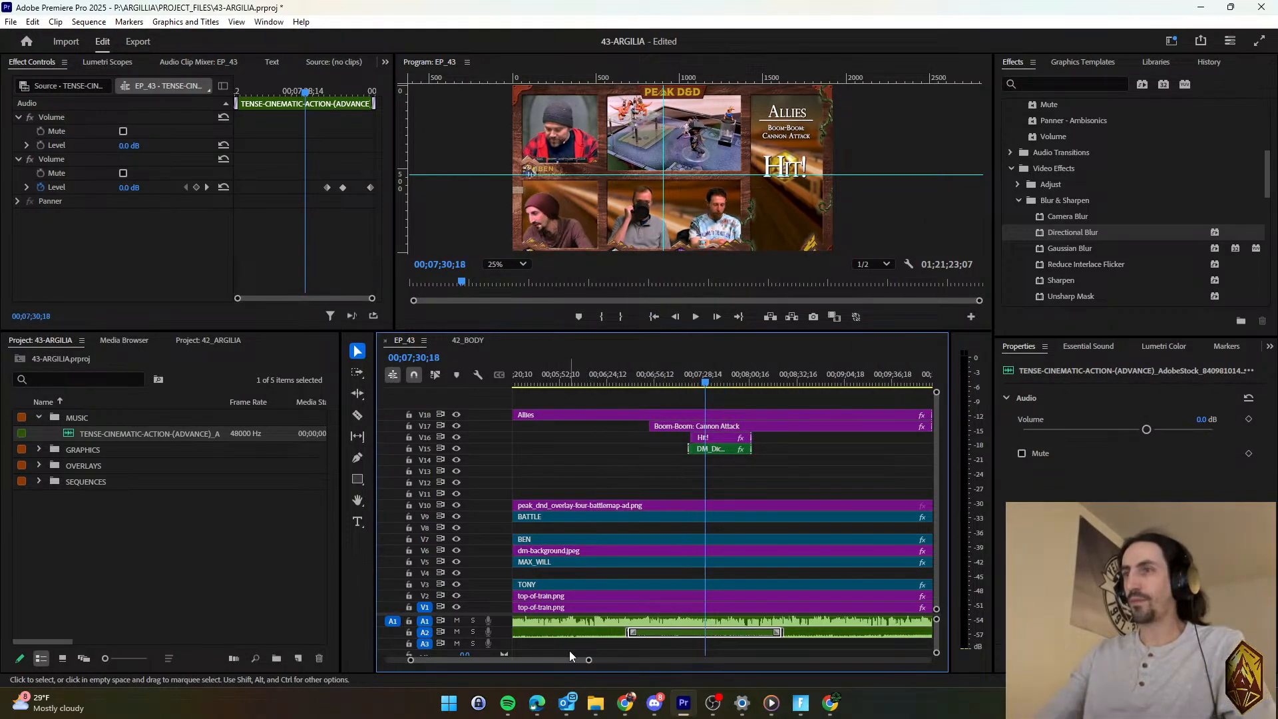
Adjust the first music clip's audio gain on A2 by 2 dB, play the section briefly and save the project.
right_click(571, 622)
click(615, 444)
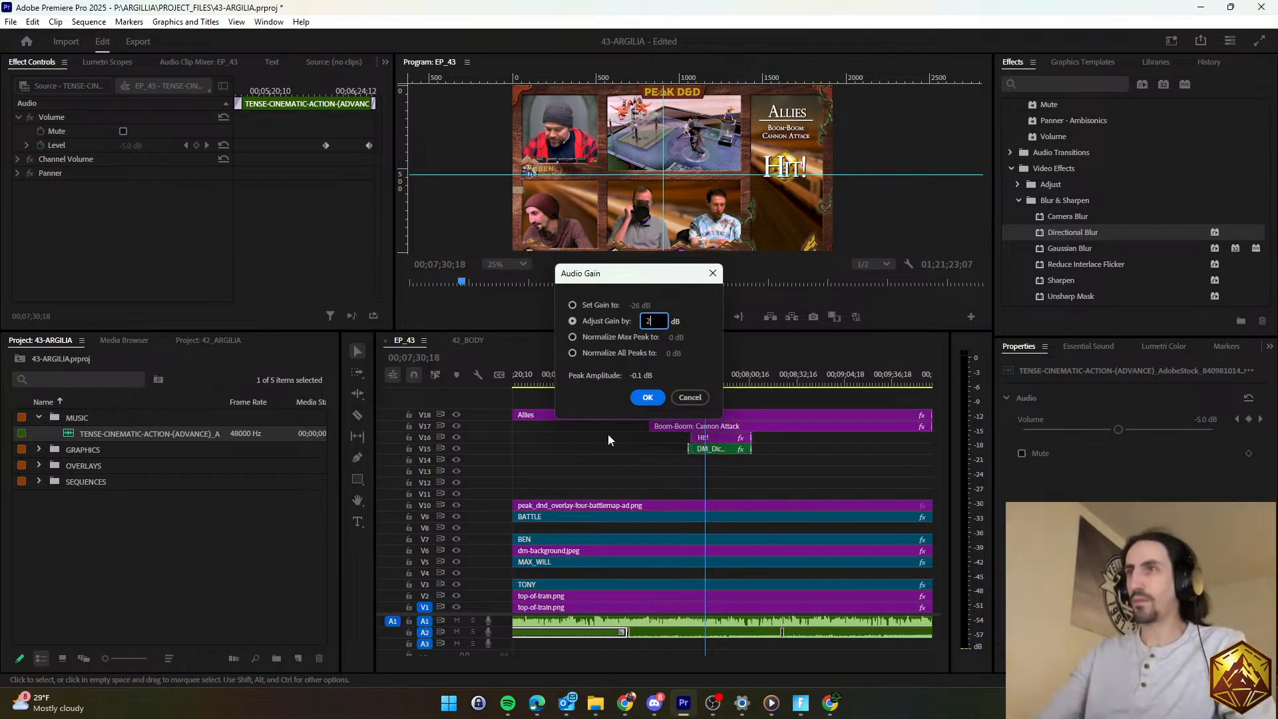
key(Return)
key(space)
scroll(778, 490, down, 2)
key(d)
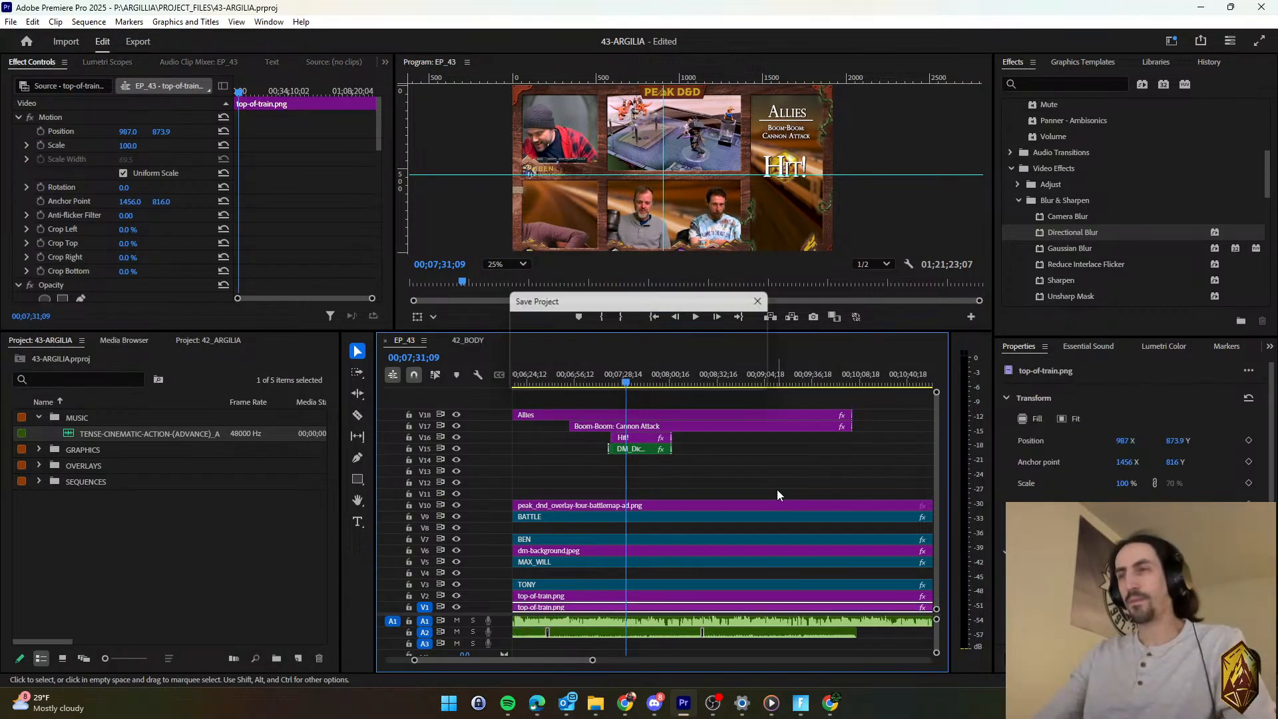
Play back the second music clip from about 00:08:05 to judge its volume under the dialogue.
scroll(765, 485, down, 2)
key(space)
click(616, 381)
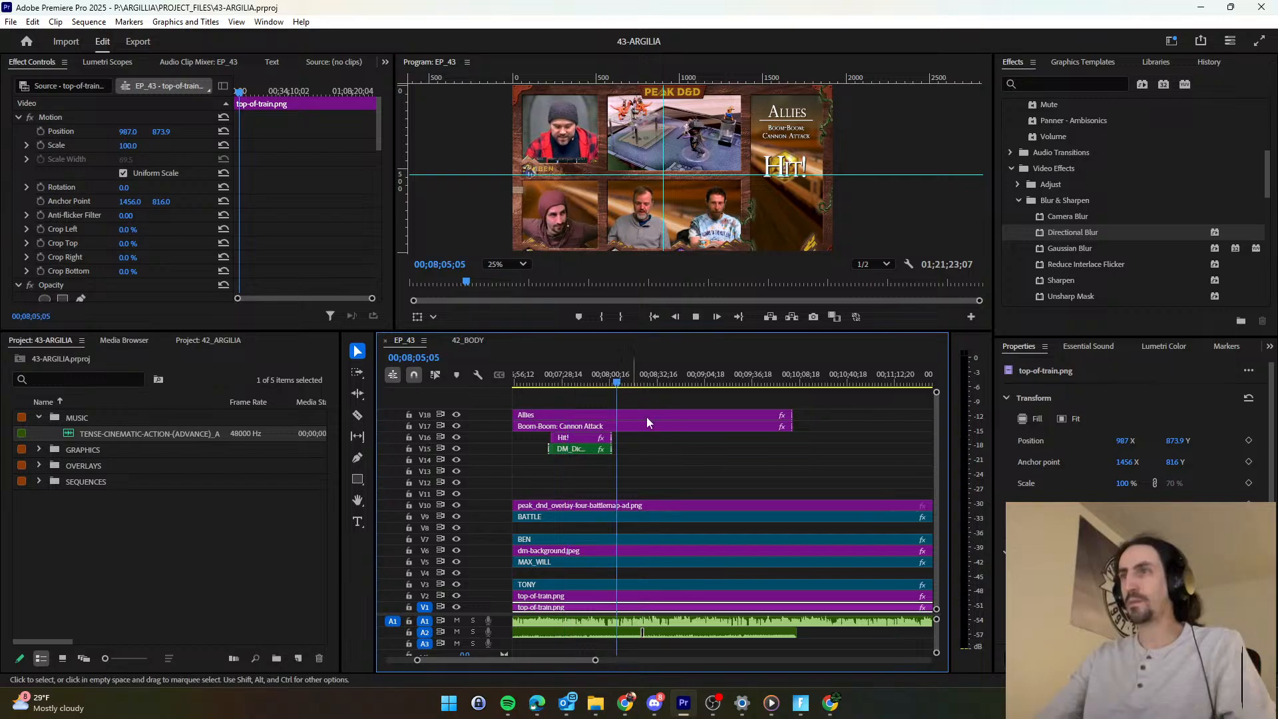
key(space)
scroll(679, 461, down, 1)
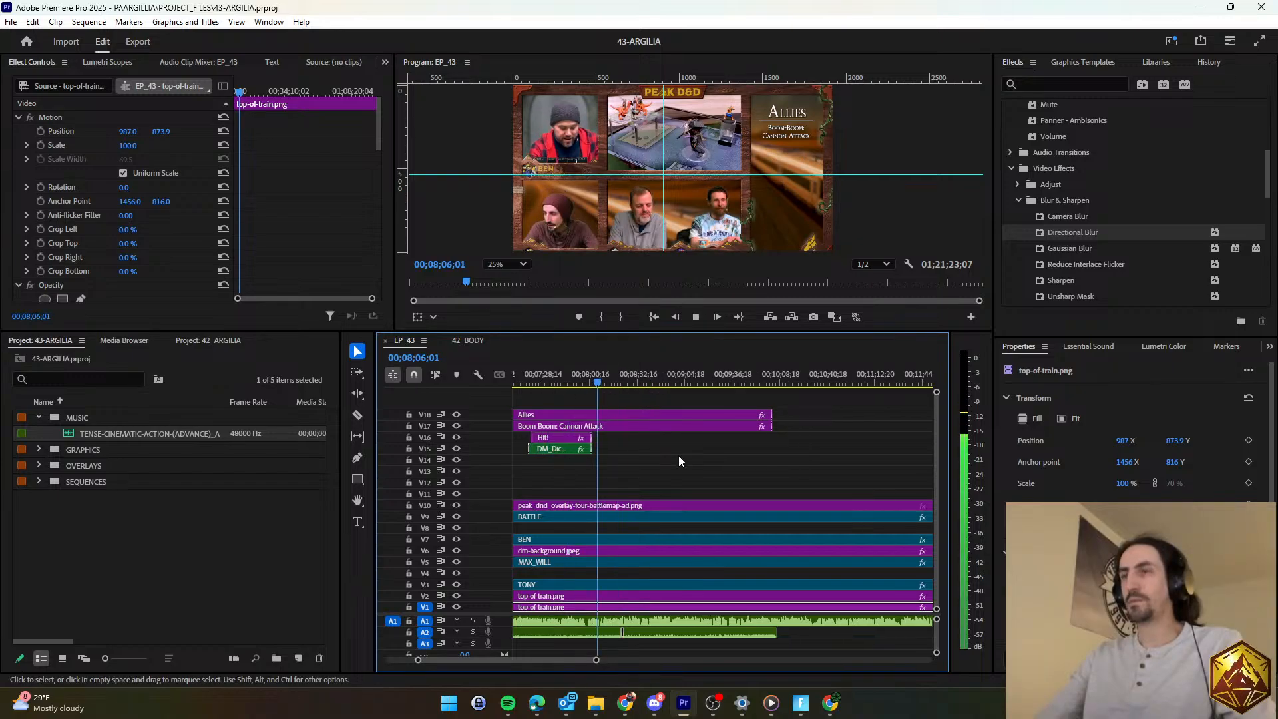
click(569, 630)
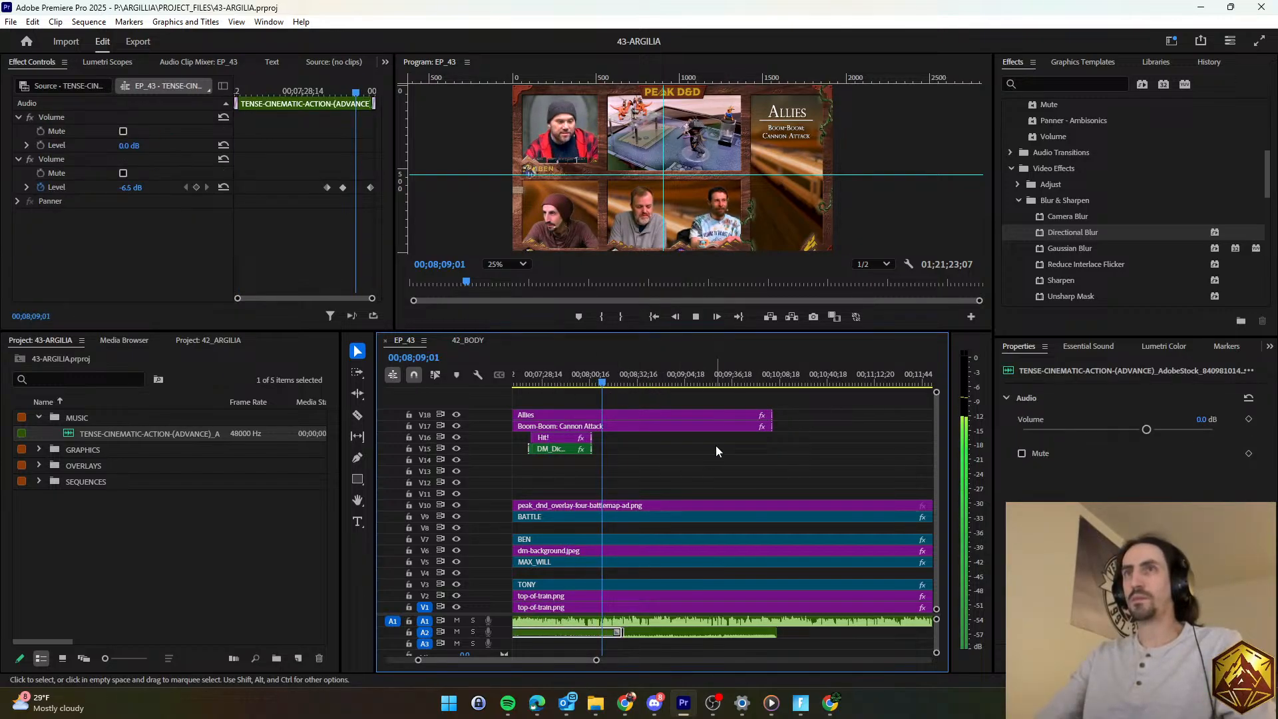
scroll(716, 450, down, 2)
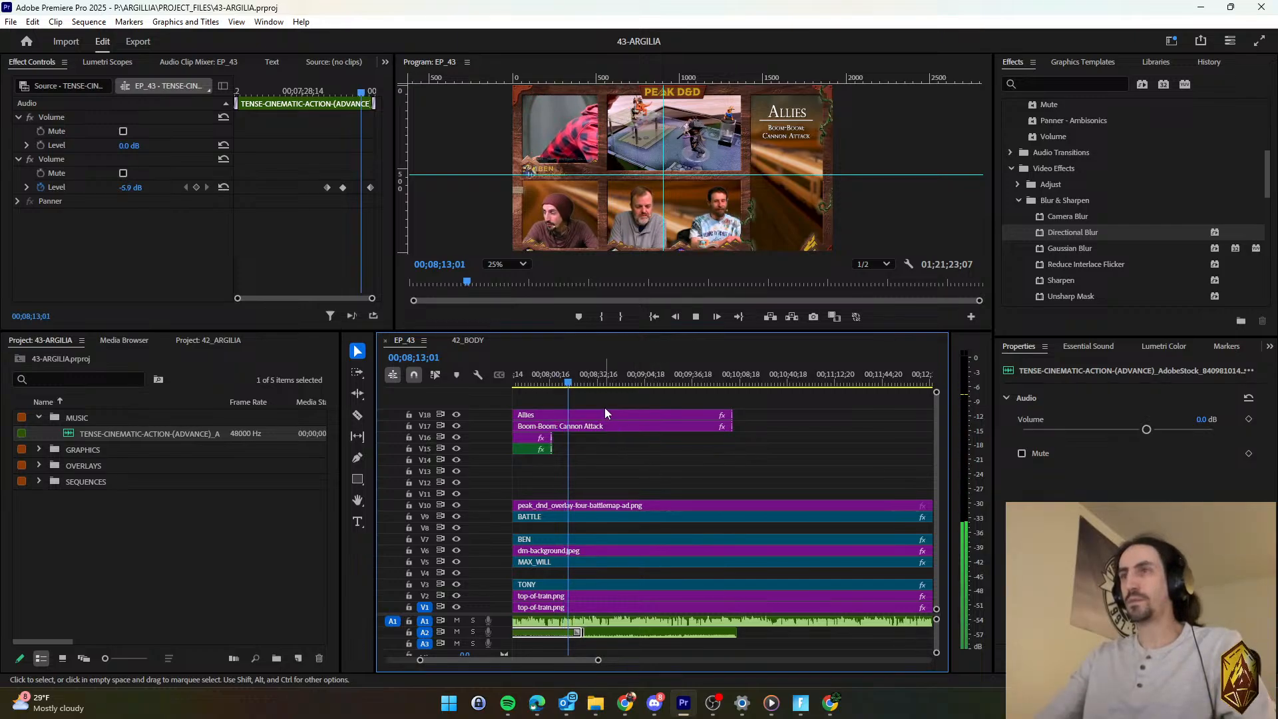
Play from the start of the third music clip to about 00:09:18 to check the transition and its level under the dialogue.
scroll(589, 453, up, 1)
click(585, 383)
scroll(612, 459, up, 3)
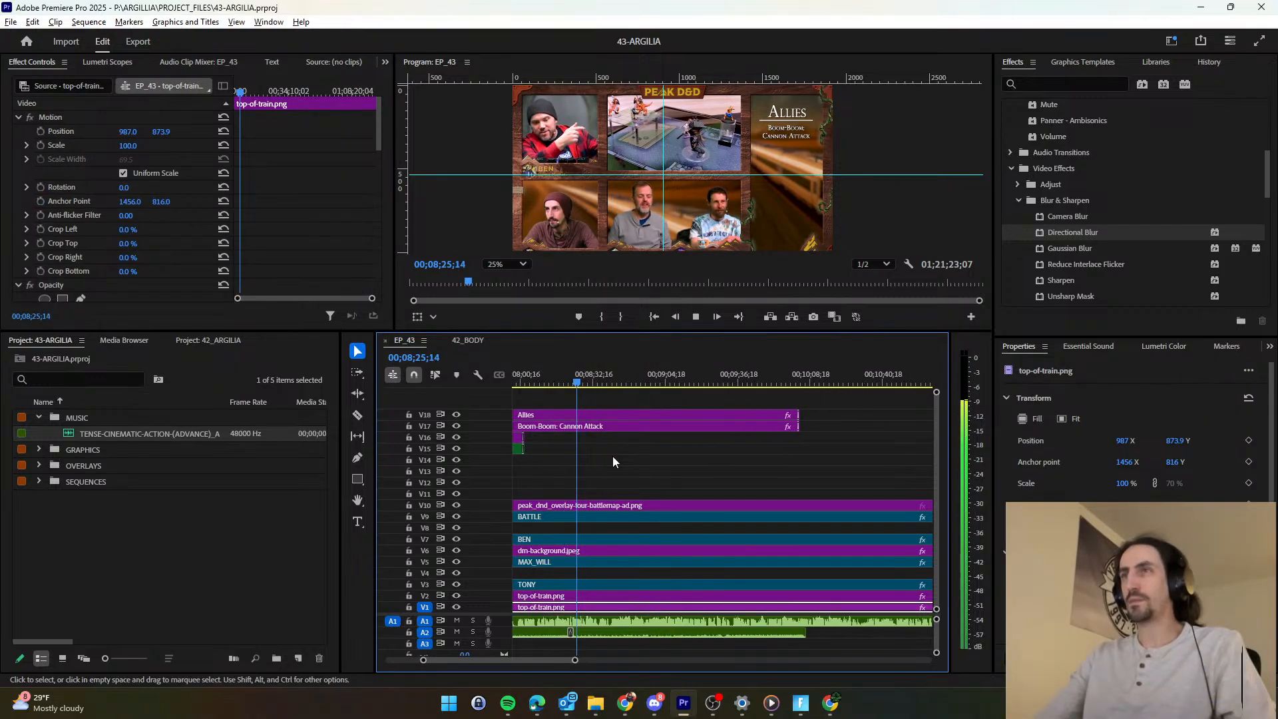
scroll(614, 455, up, 2)
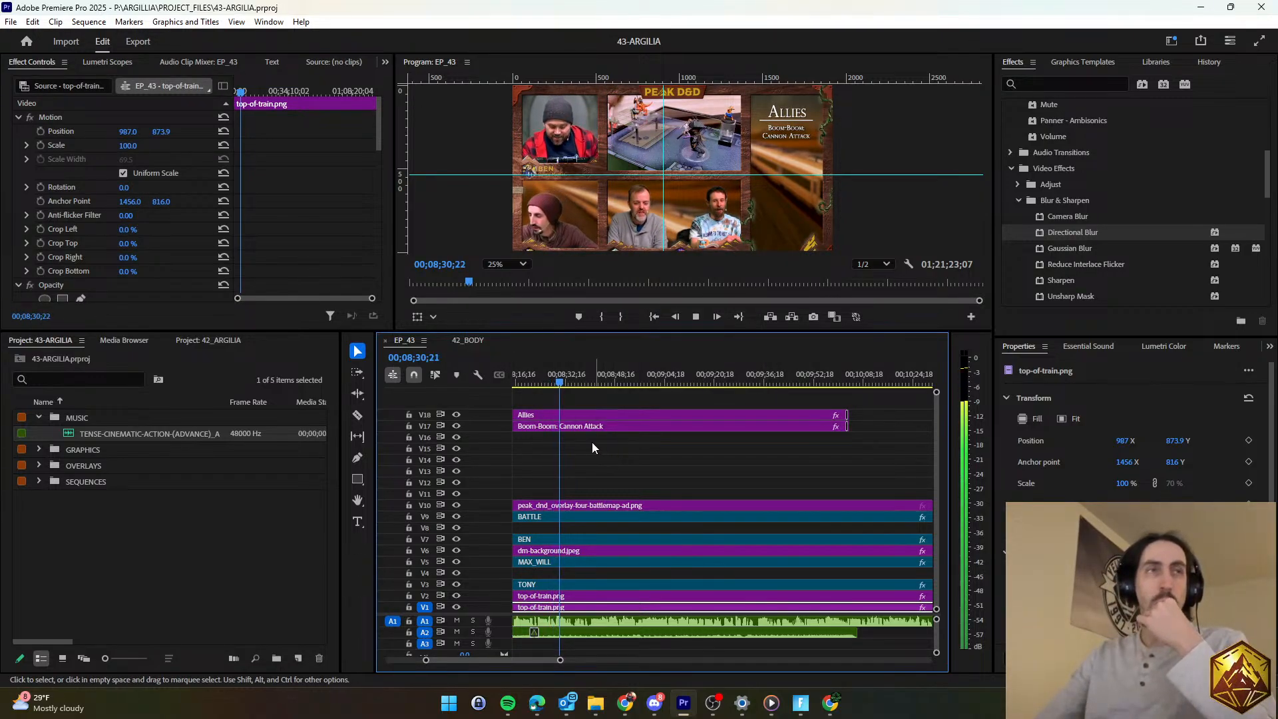
click(607, 454)
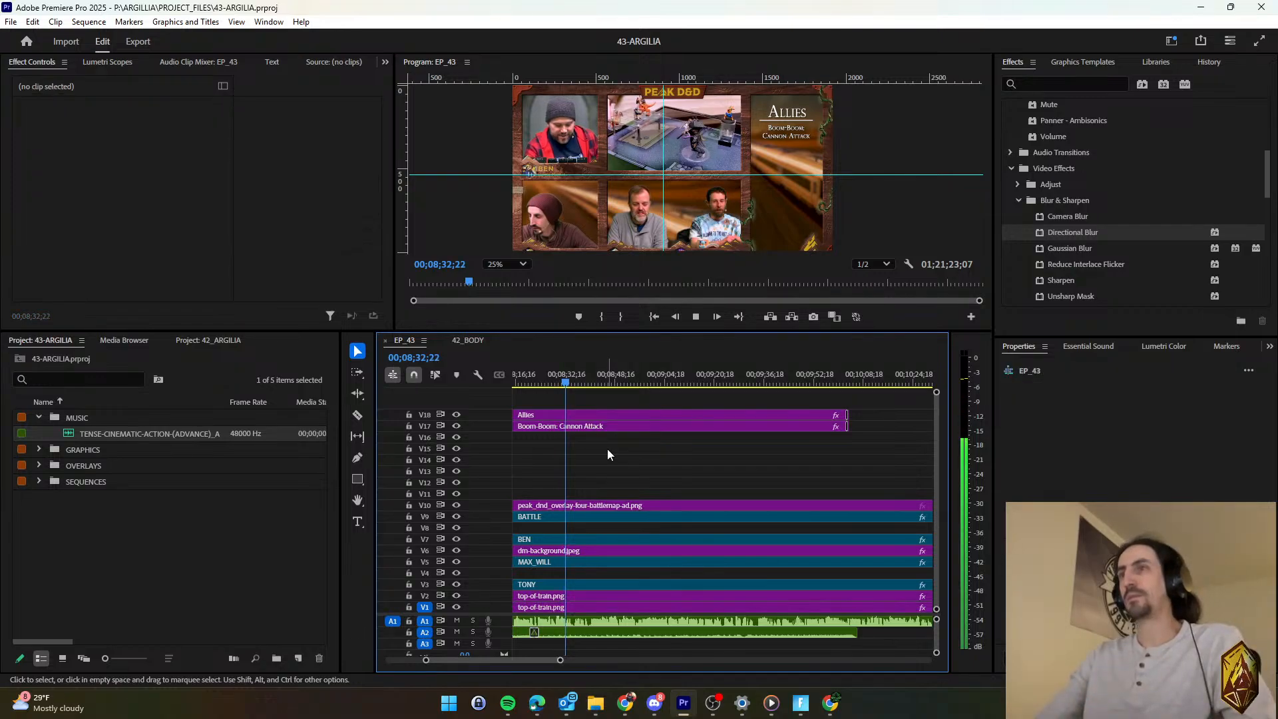
scroll(607, 448, down, 1)
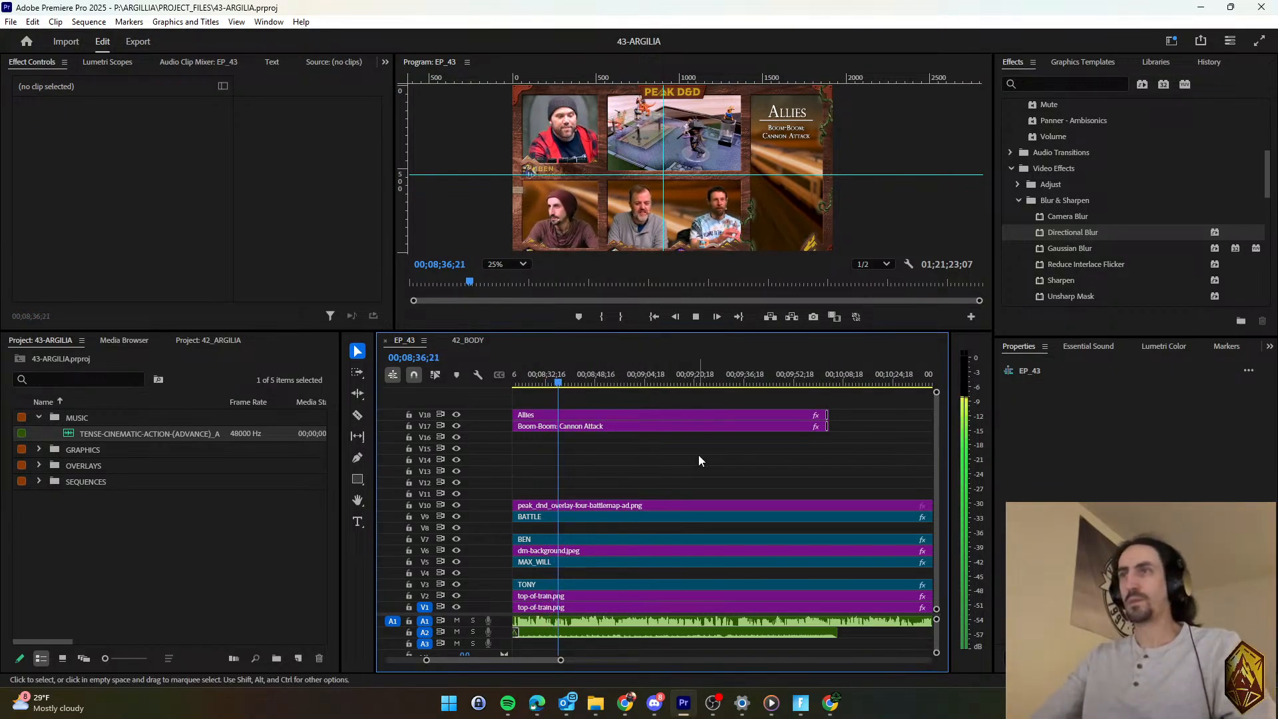
scroll(697, 459, down, 1)
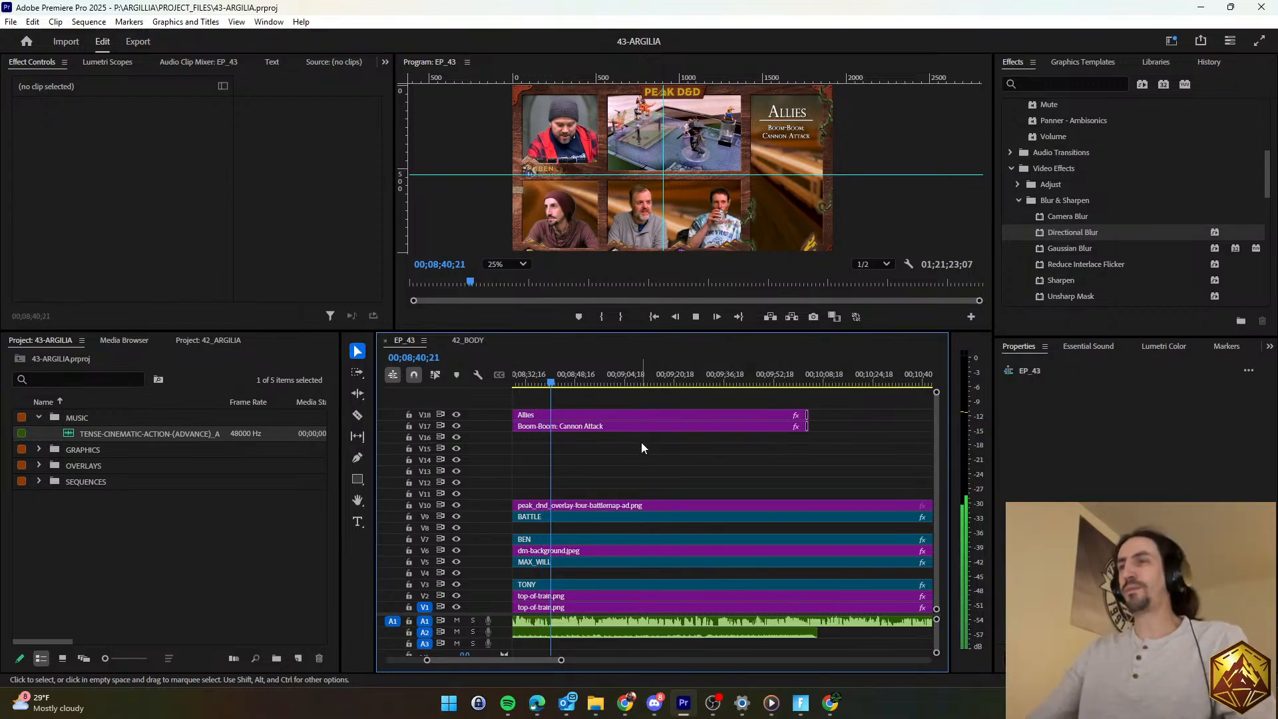
scroll(644, 469, down, 1)
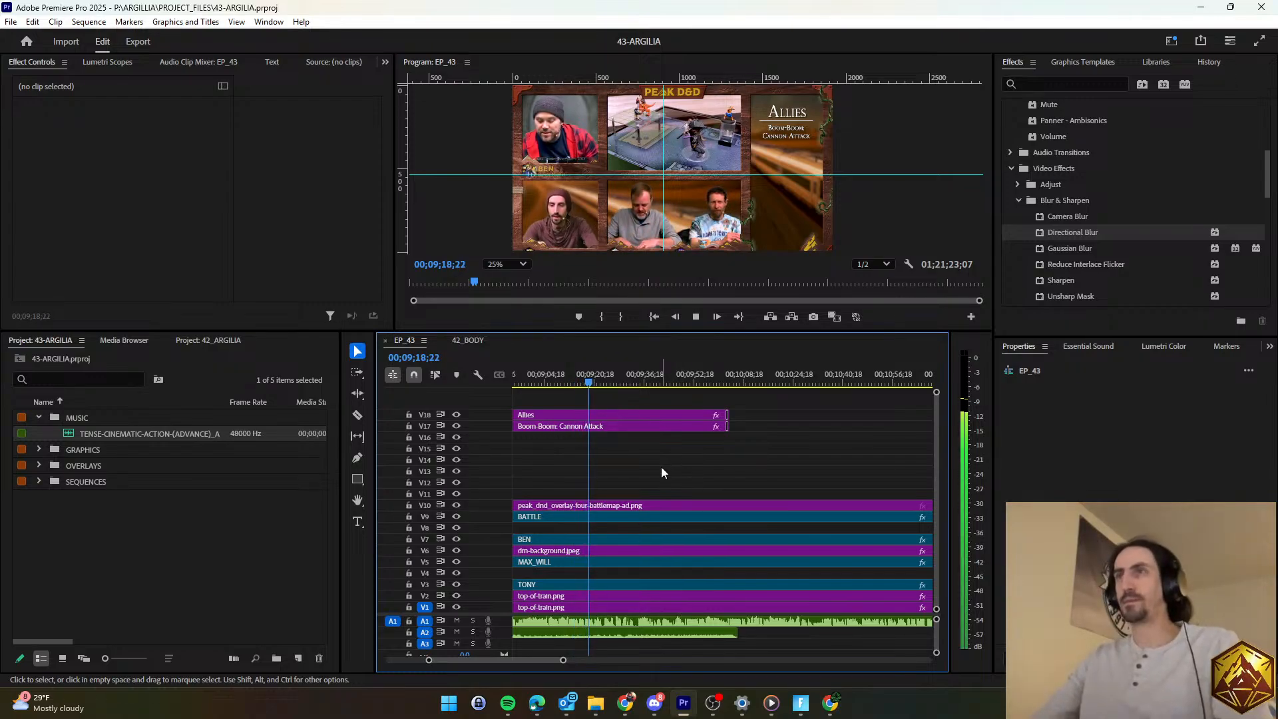
Extend the ends of the Allies and Boom-Boom: Cannon Attack titles on V18 and V17 to about 00:10:52.
scroll(661, 472, down, 2)
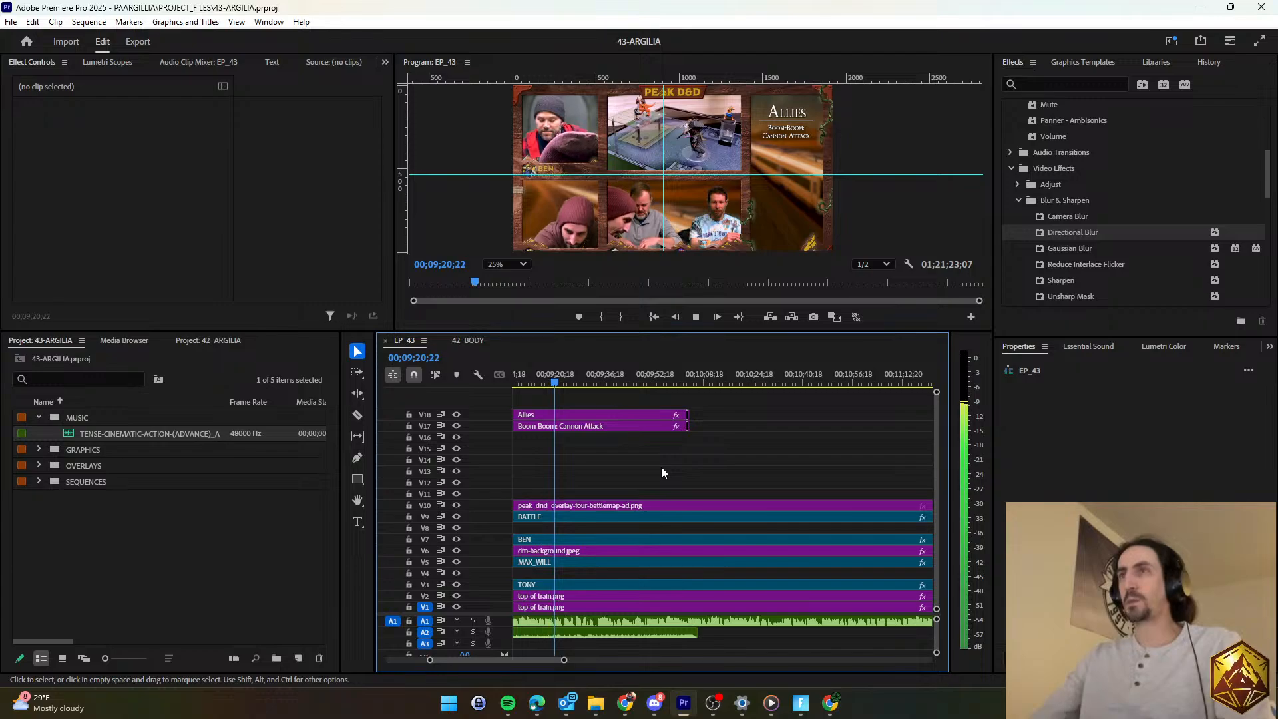
click(681, 634)
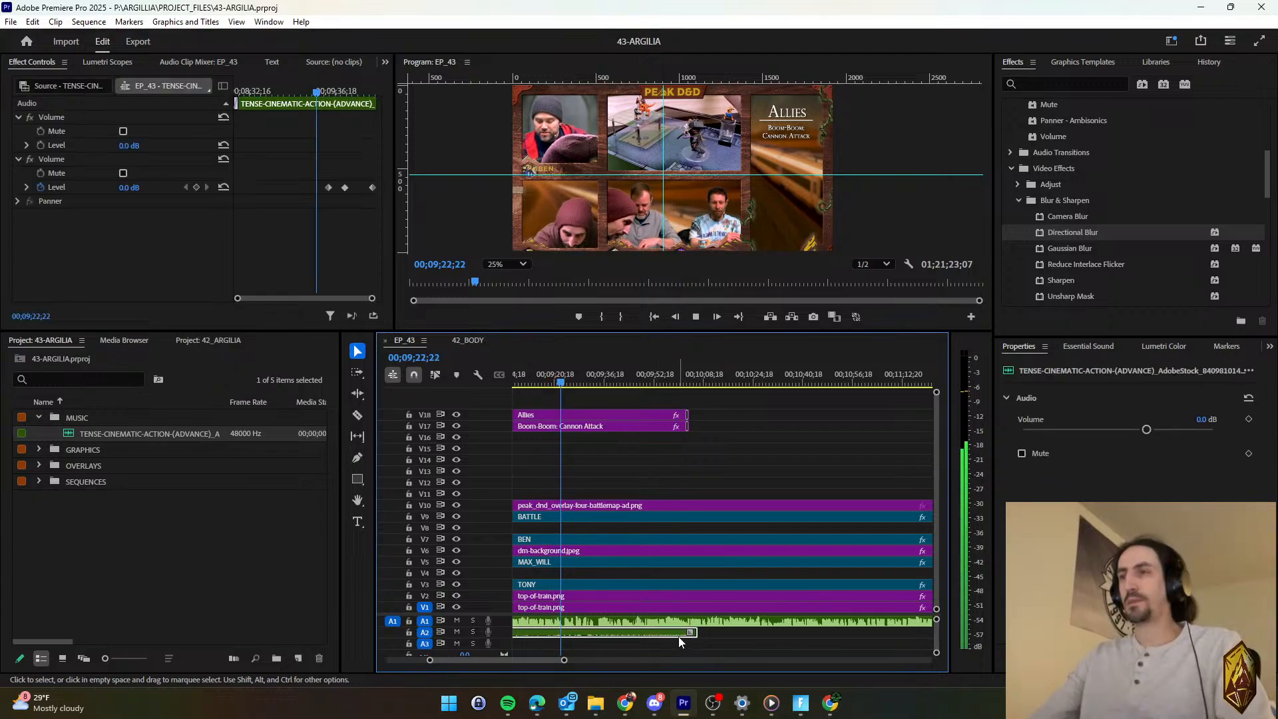
click(696, 484)
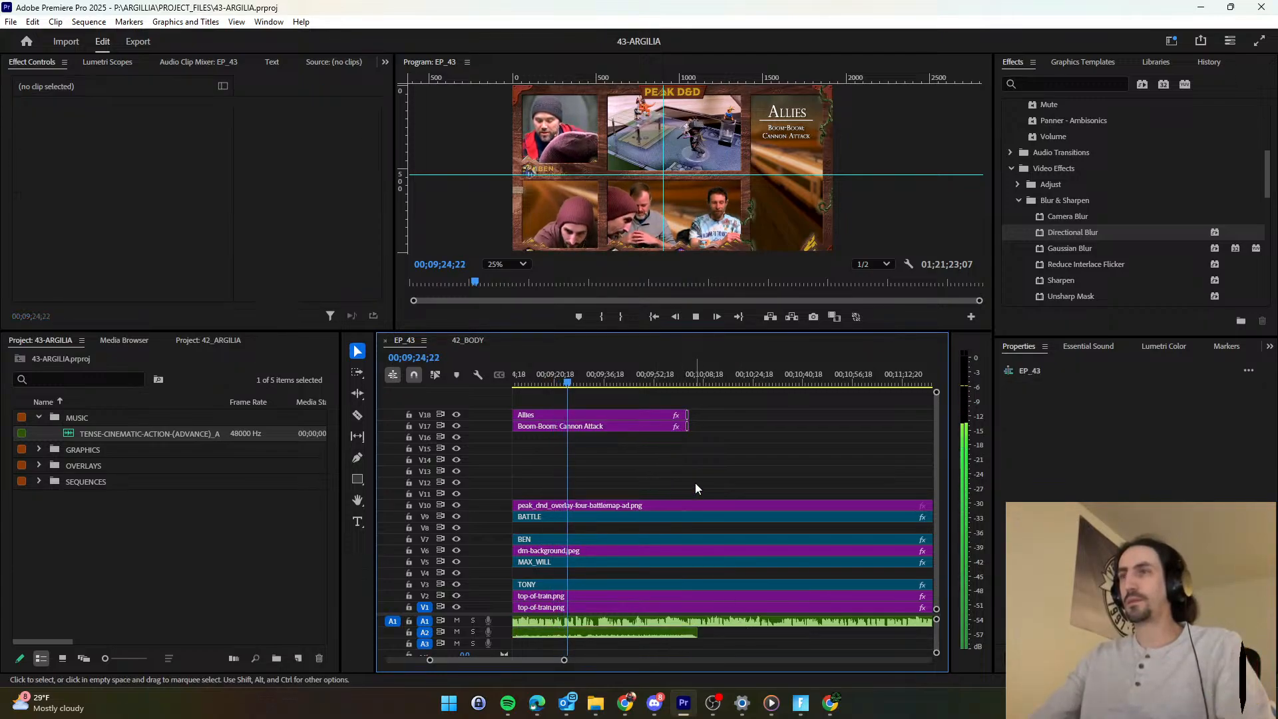
drag(680, 406, 842, 419)
click(792, 478)
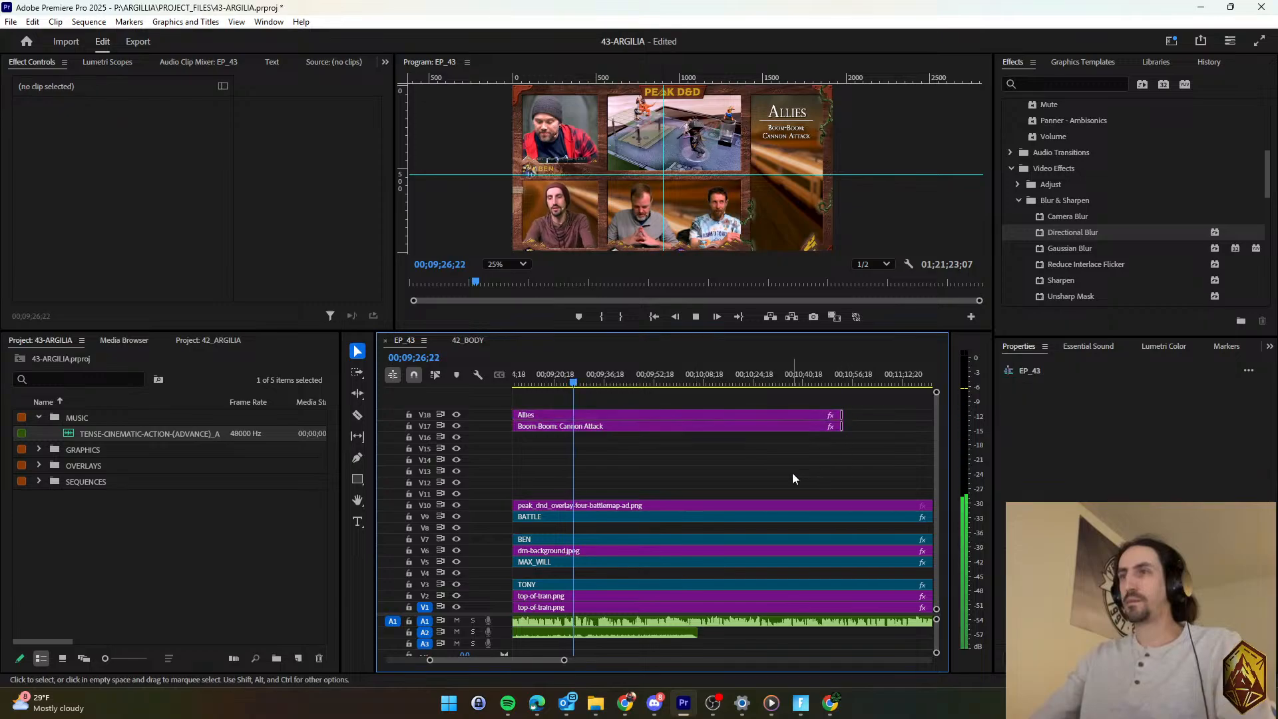
Listen to the third music clip from about 00:09:28 to 00:09:47 to judge its volume under the dialogue.
scroll(721, 462, down, 1)
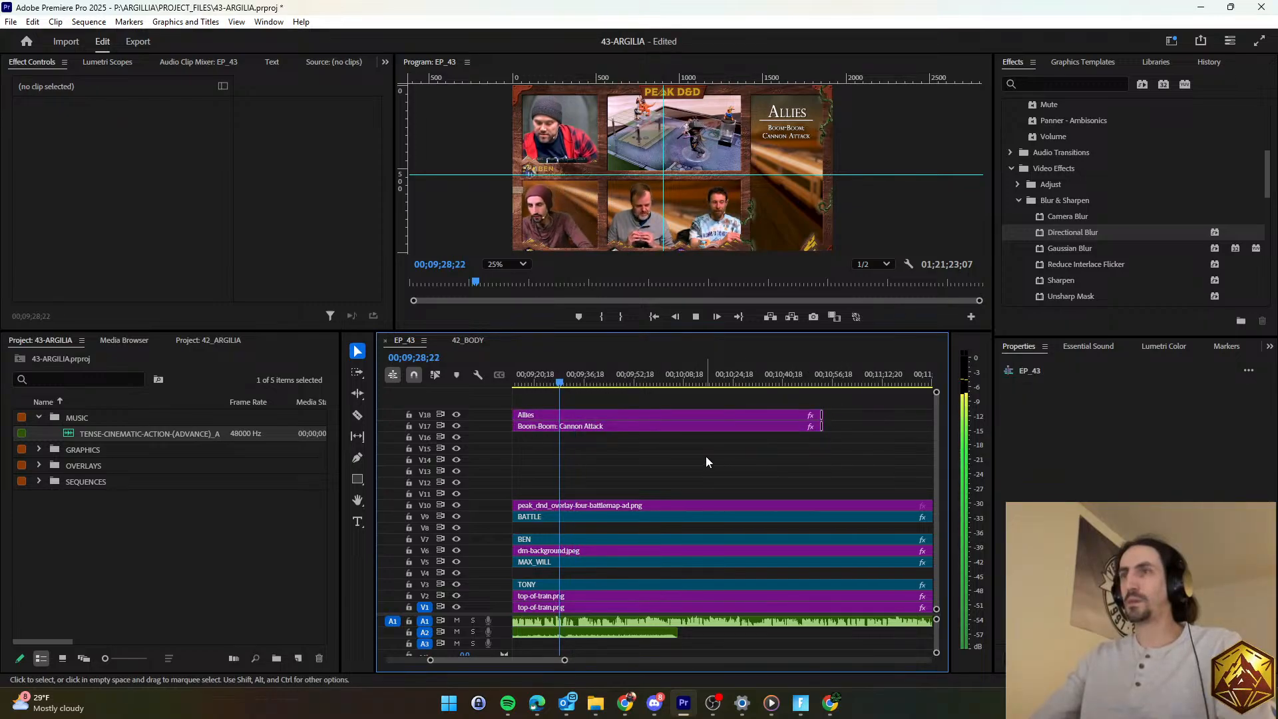
scroll(705, 456, down, 1)
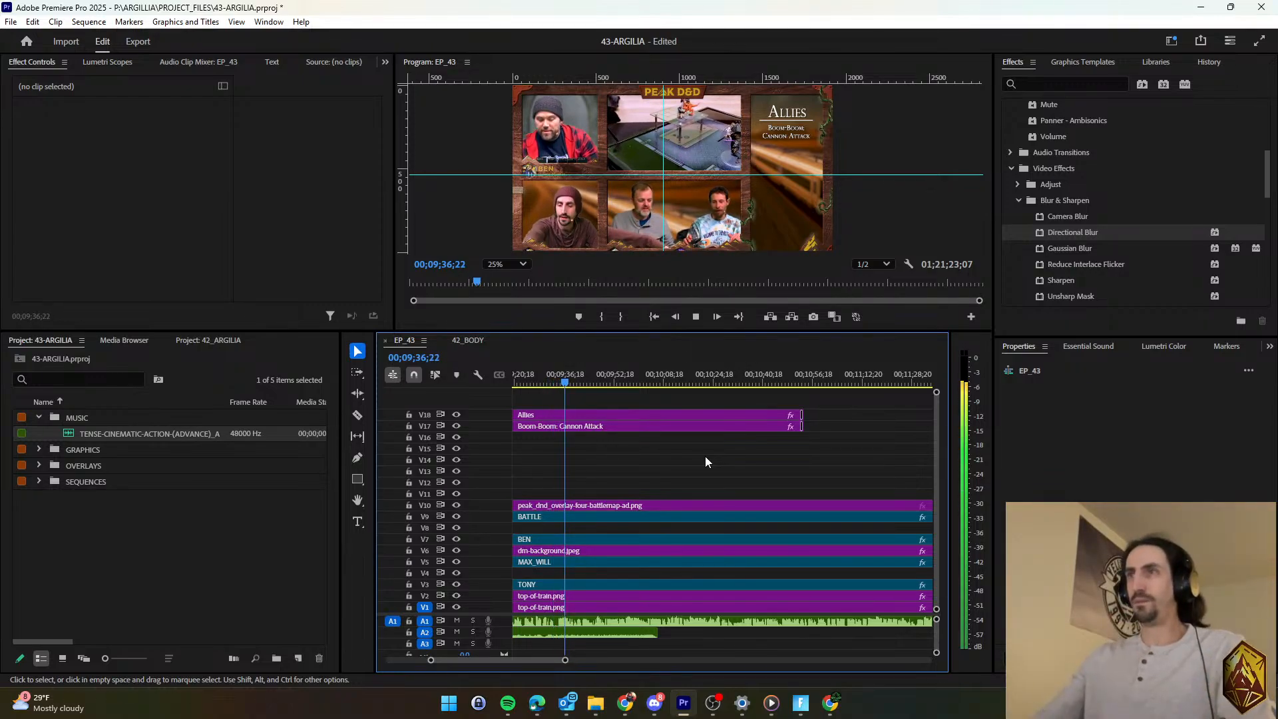
scroll(707, 455, down, 1)
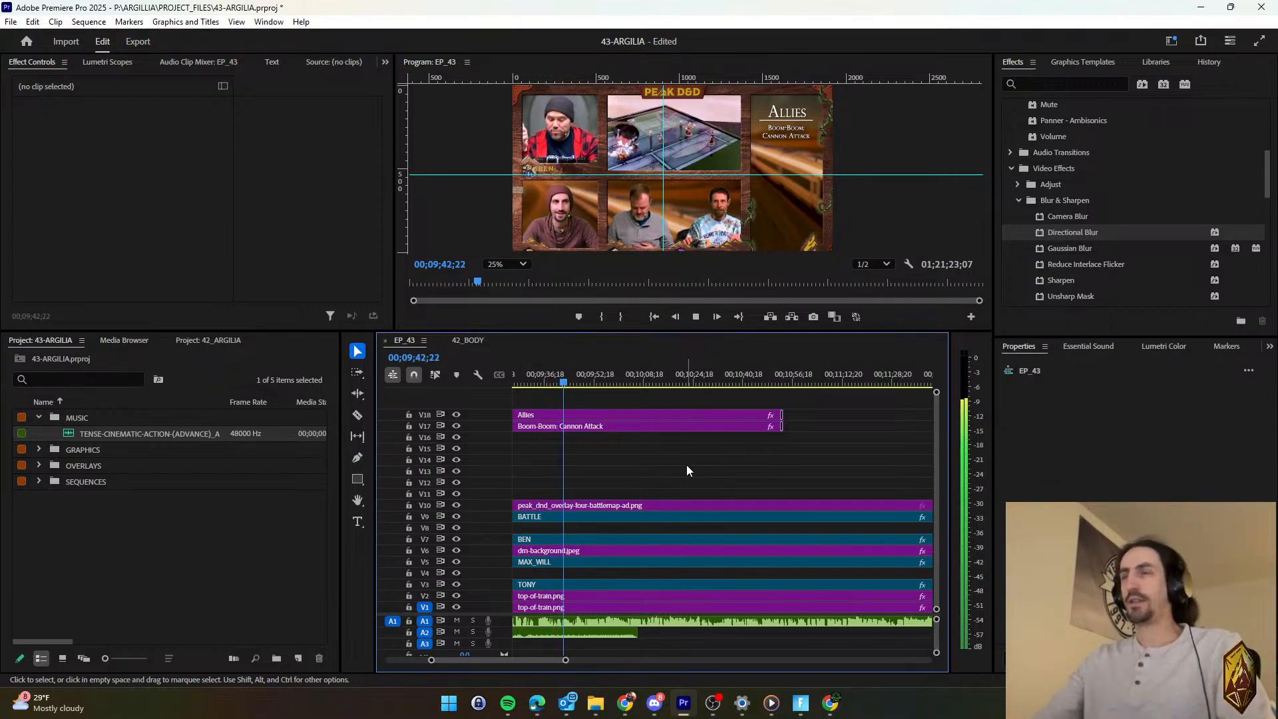
key(space)
key(d)
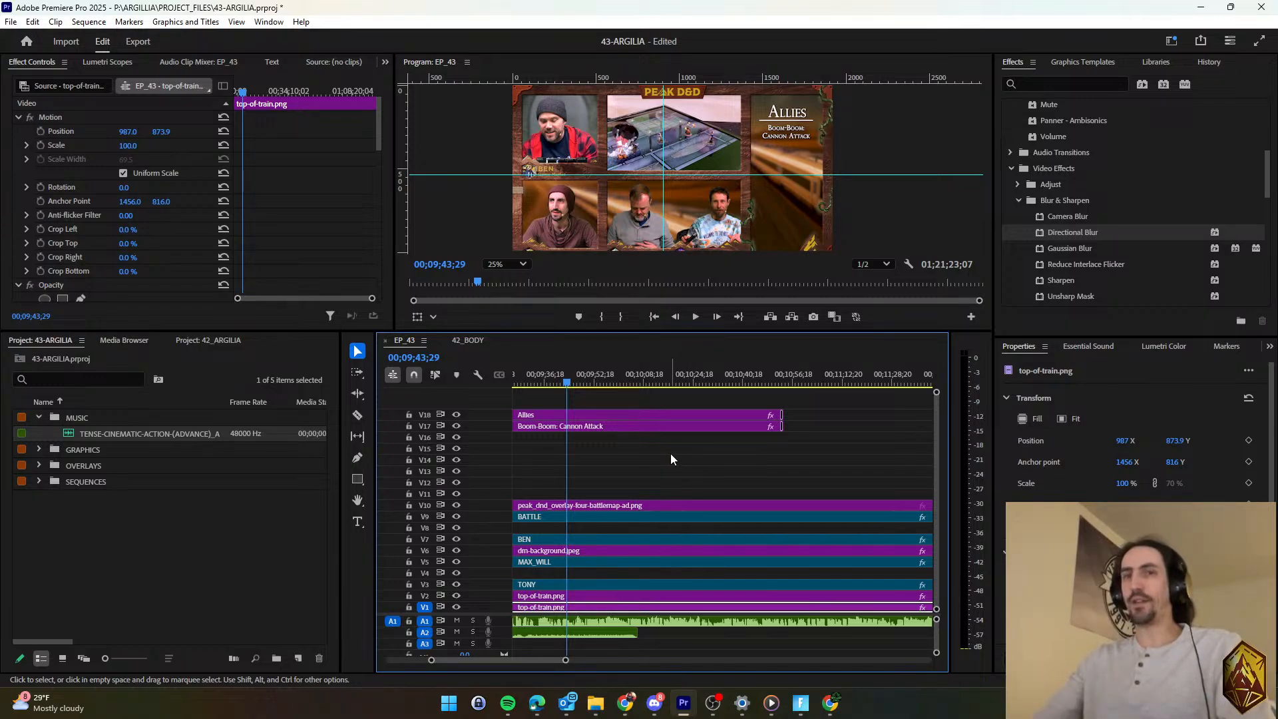
key(space)
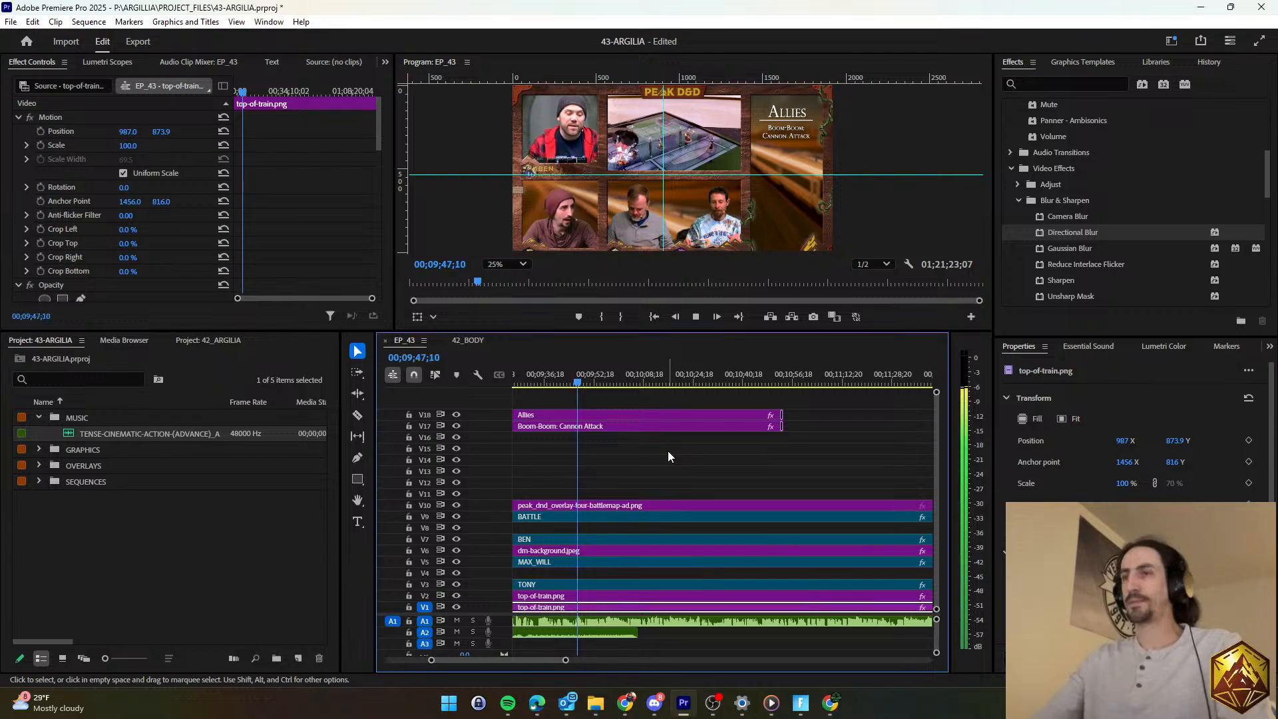
click(668, 456)
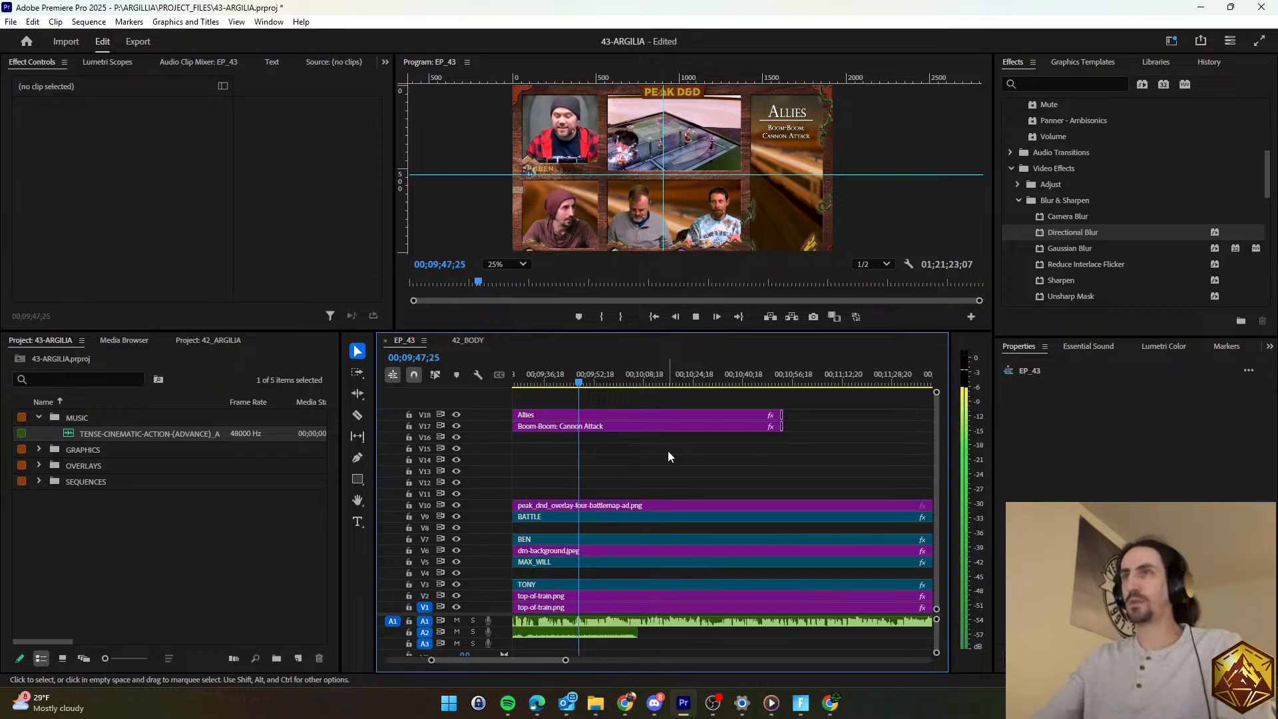
Set the third music clip's volume level keyframe at 00:09:43:25 to -5 dB and resume playback.
key(space)
click(617, 631)
click(186, 188)
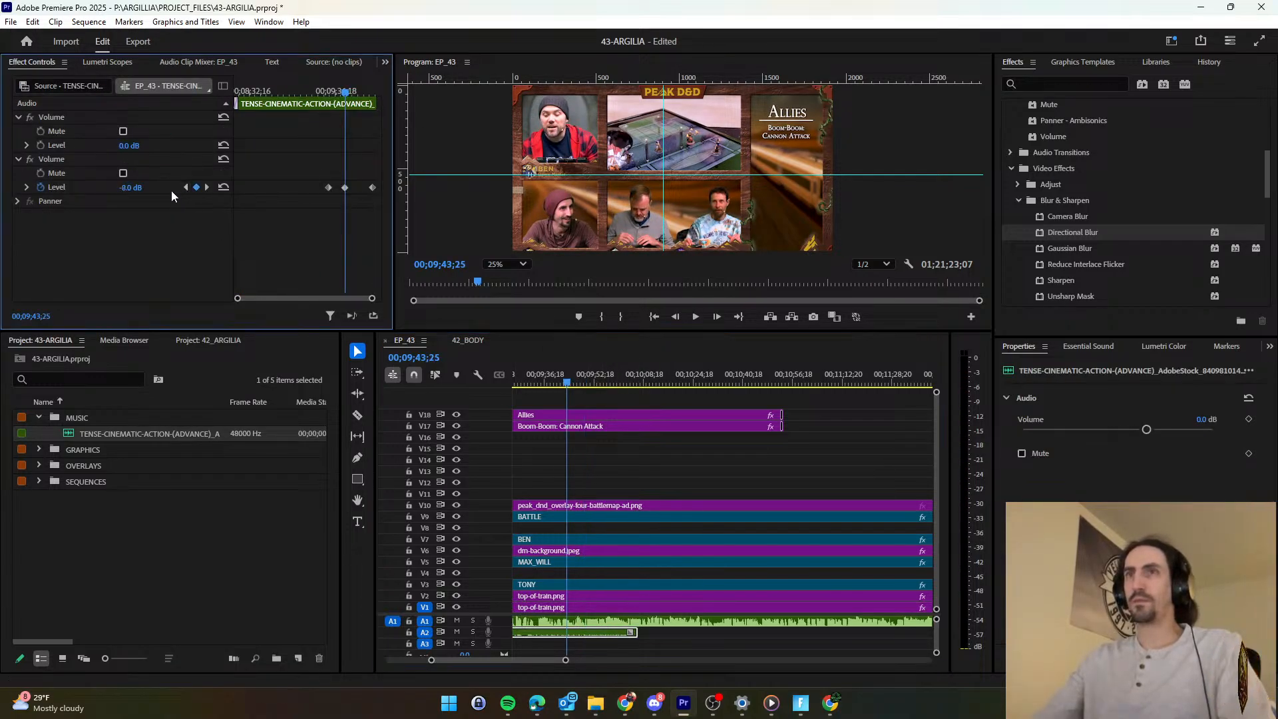
click(136, 188)
text(-5)
key(Return)
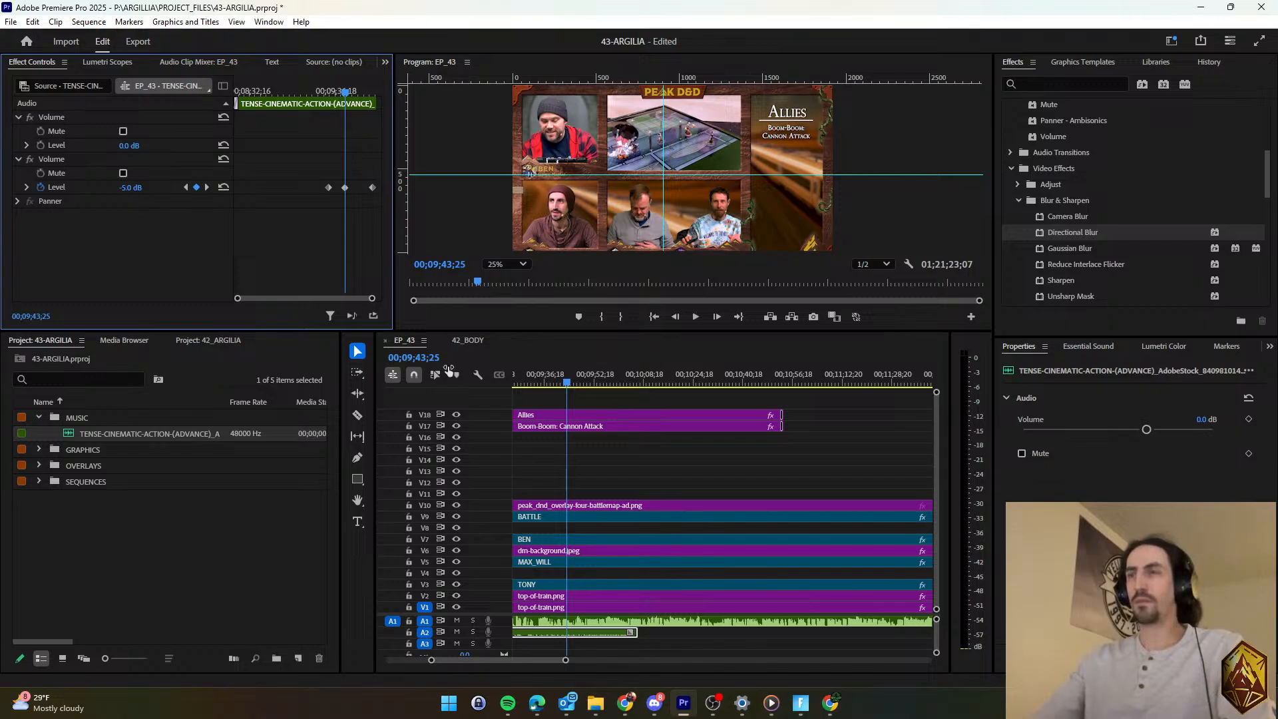
click(602, 482)
key(space)
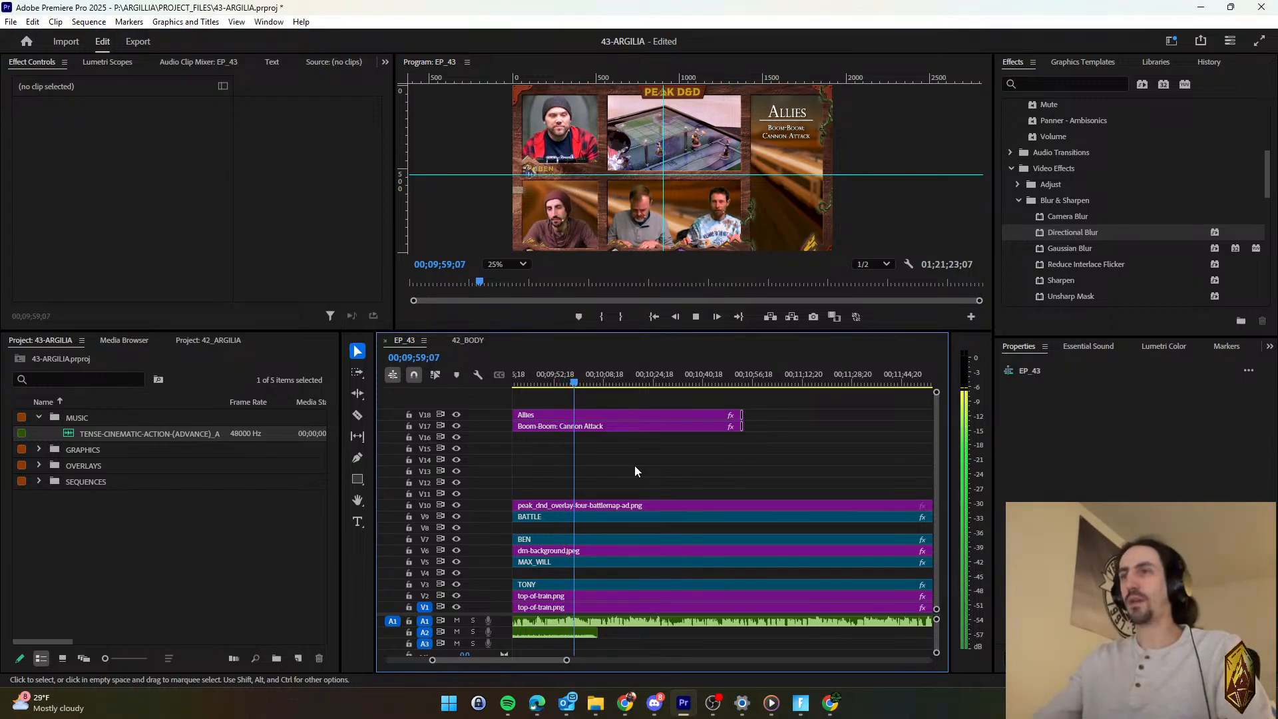
Paste another copy of the battle music on A2 at 00:10:07:17 and join it to the previous clip with a 5-second Constant Power crossfade.
click(573, 630)
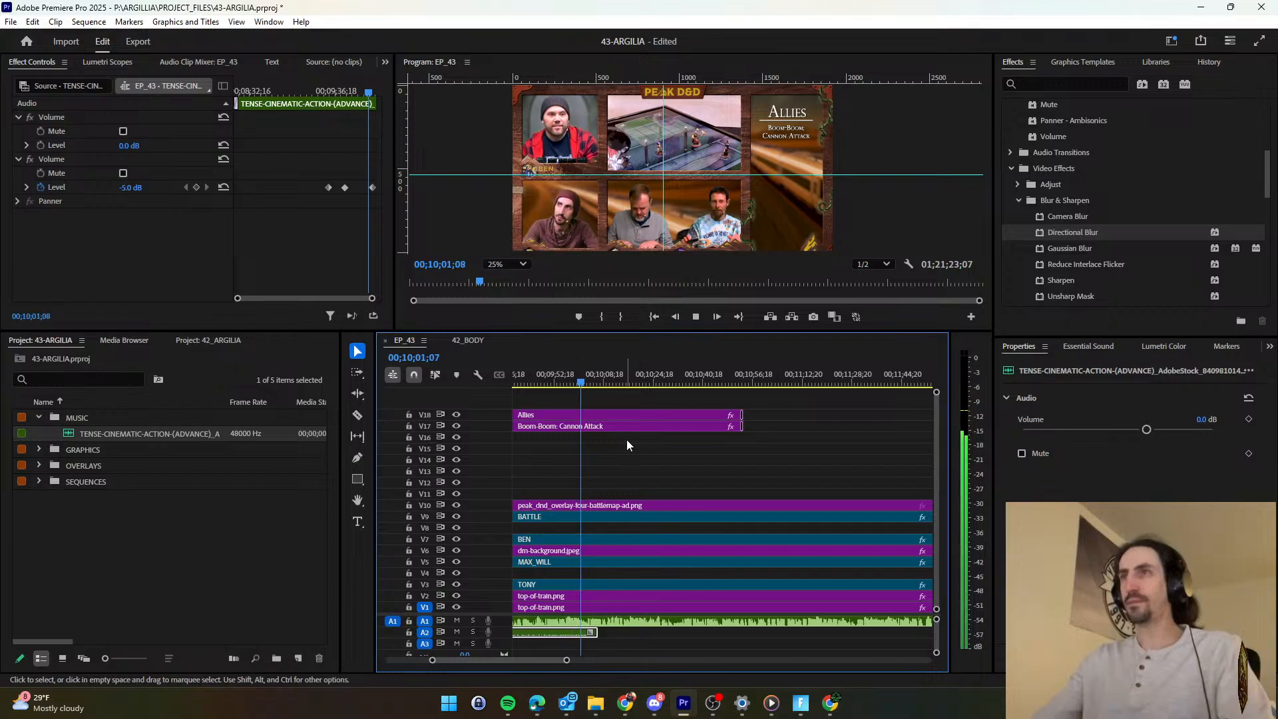
scroll(626, 439, down, 1)
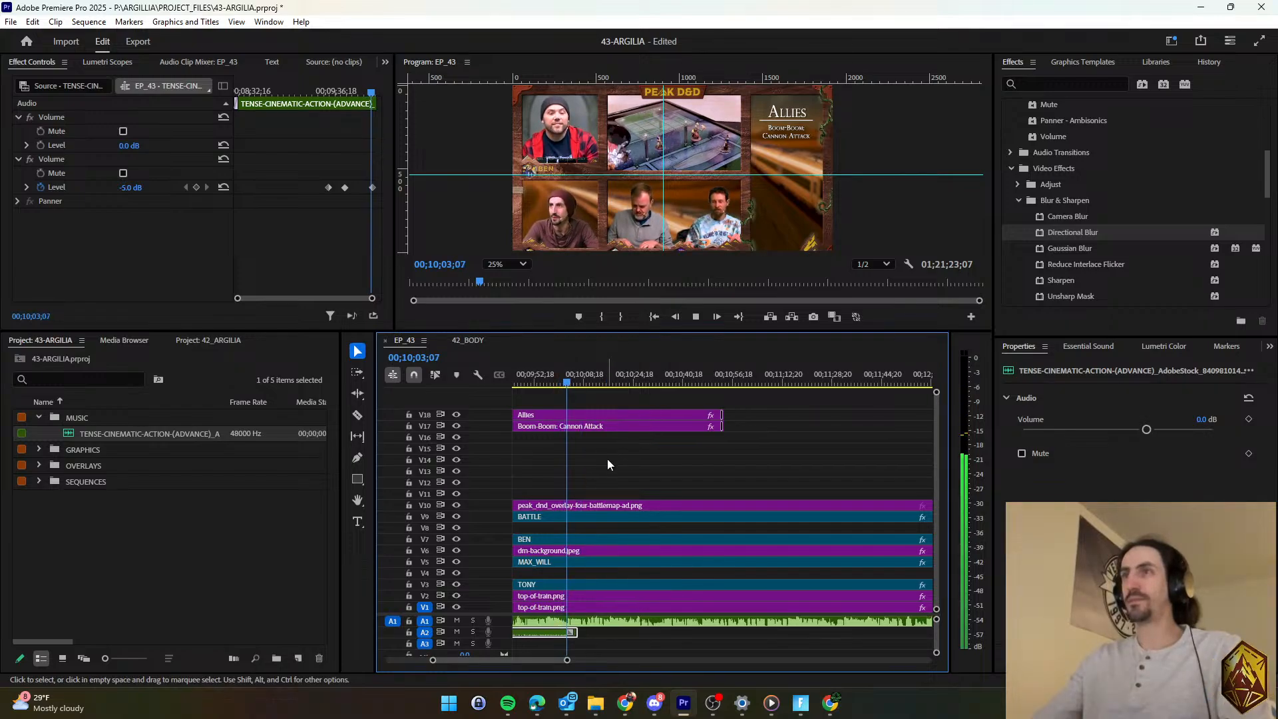
scroll(606, 457, down, 1)
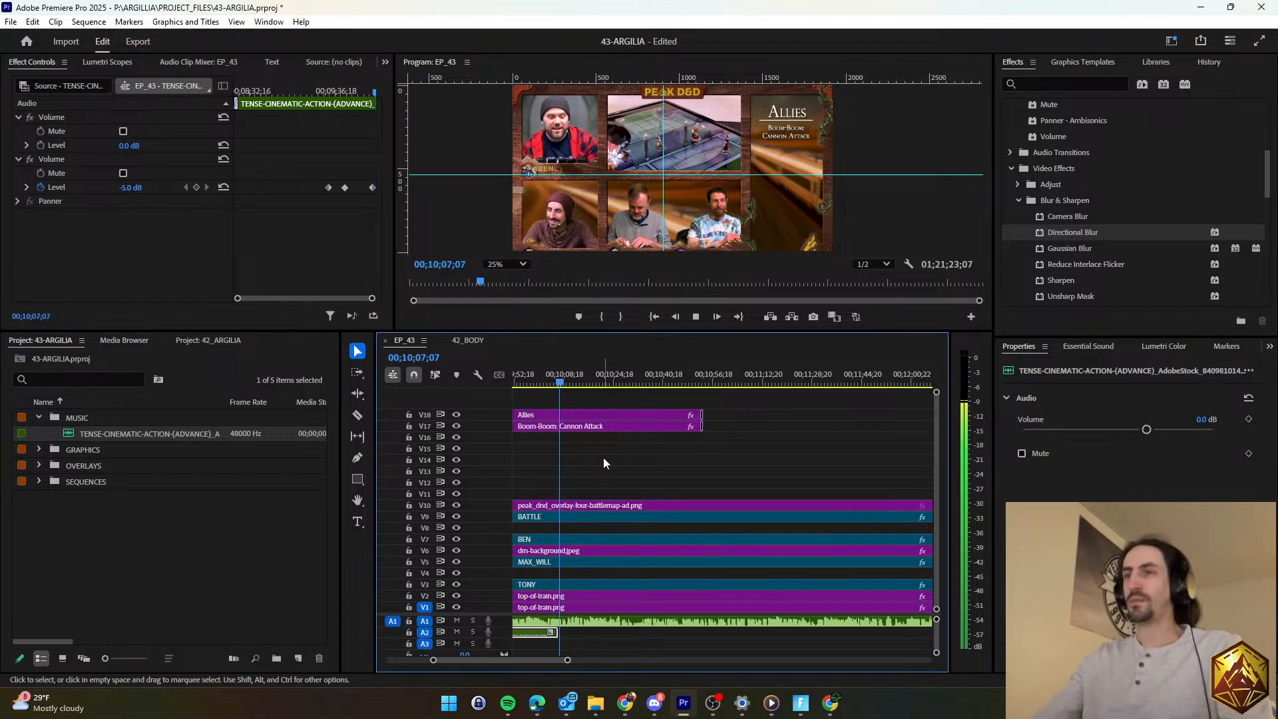
key(ctrl+v)
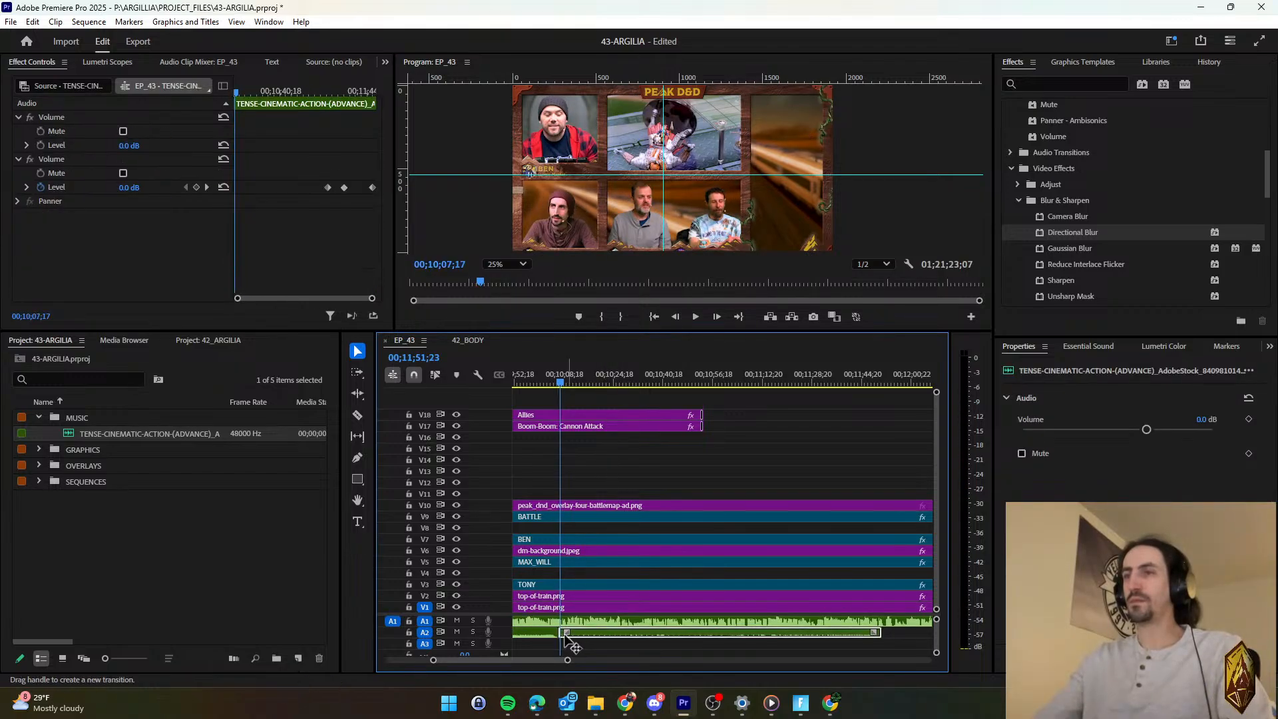
mouse_move(566, 639)
mouse_down()
mouse_move(552, 637)
mouse_move(571, 635)
mouse_up()
scroll(552, 637, up, 4)
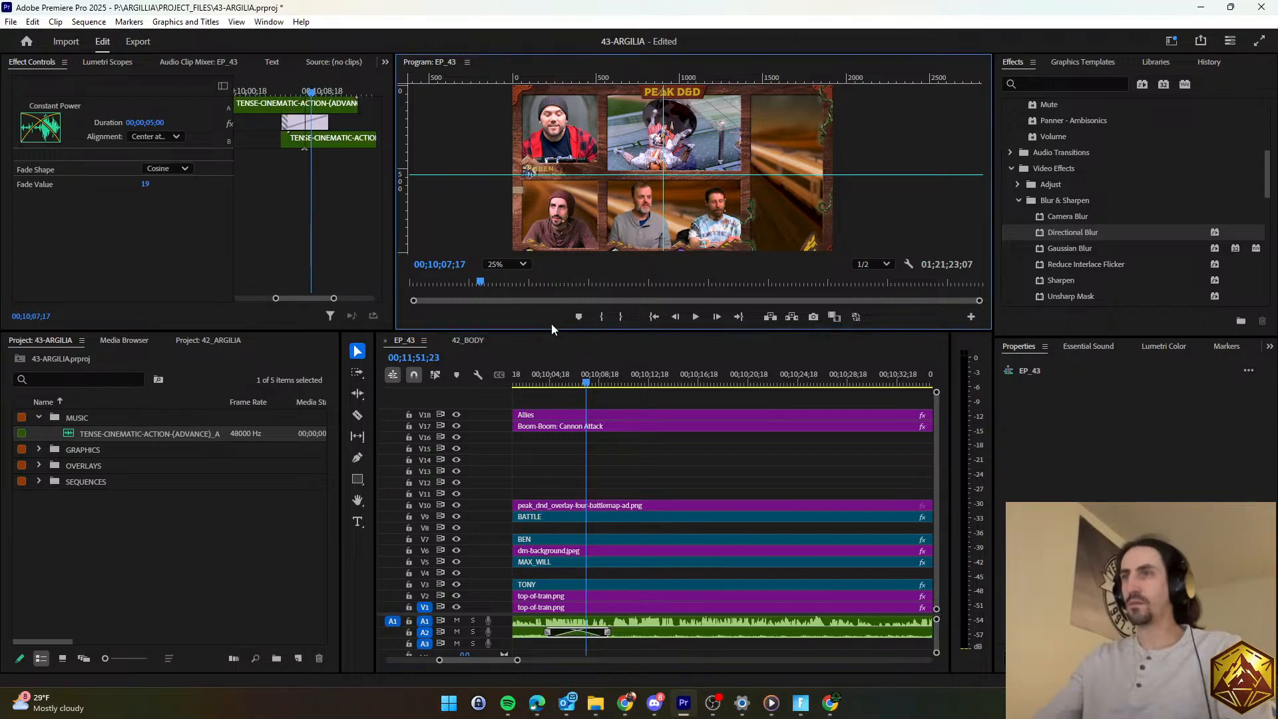
Play back the battle music crossfade on A2 from about 00:10:05 and review the attack section to about 00:10:33.
click(553, 377)
key(space)
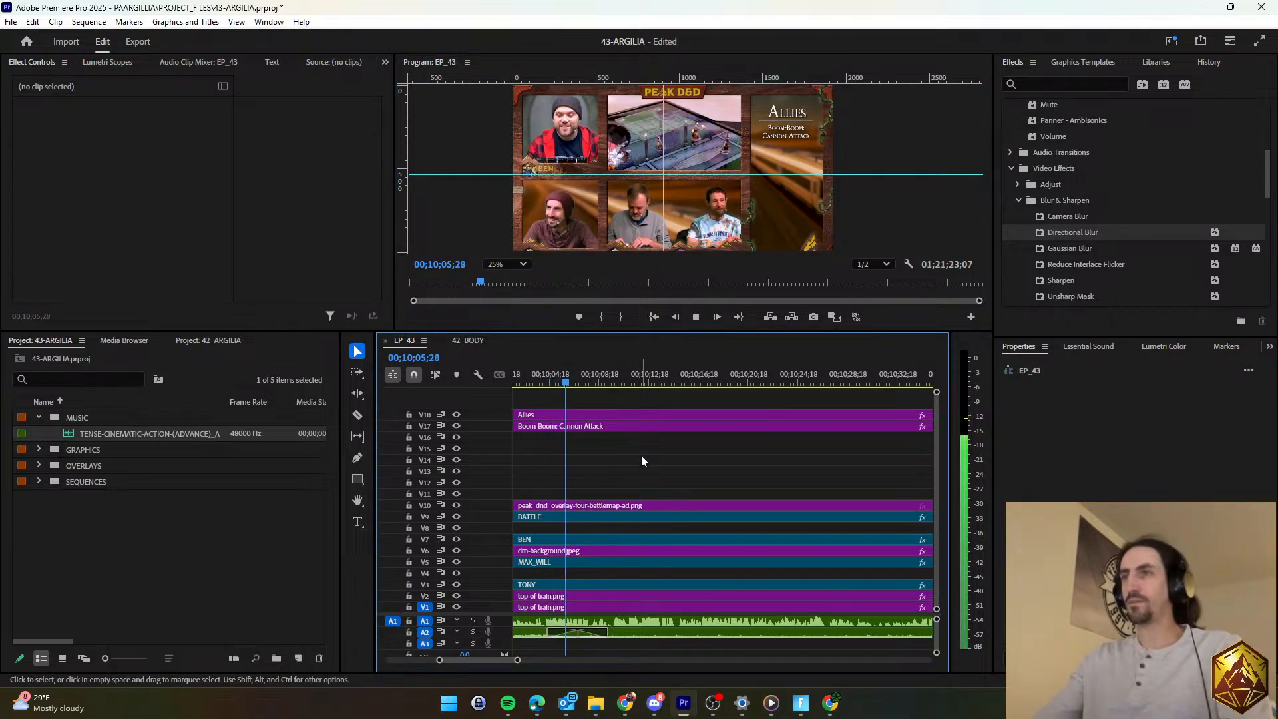
scroll(640, 455, down, 3)
scroll(640, 456, down, 2)
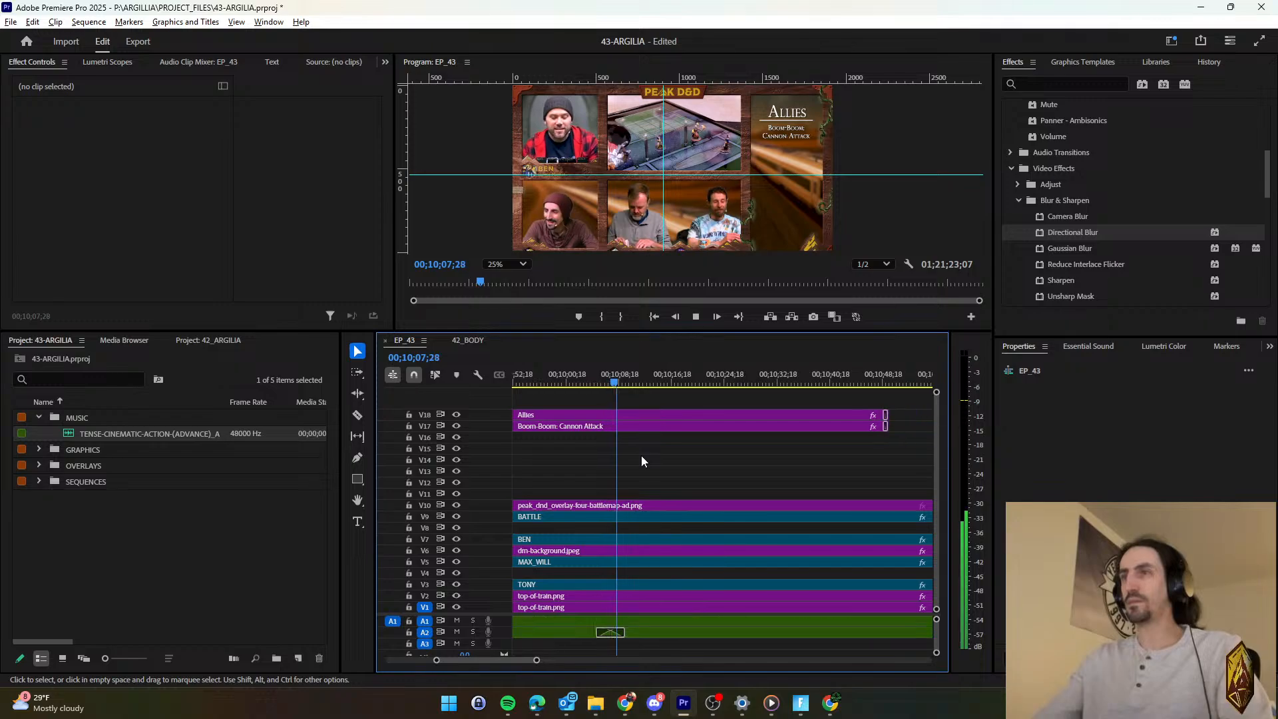
key(space)
key(space)
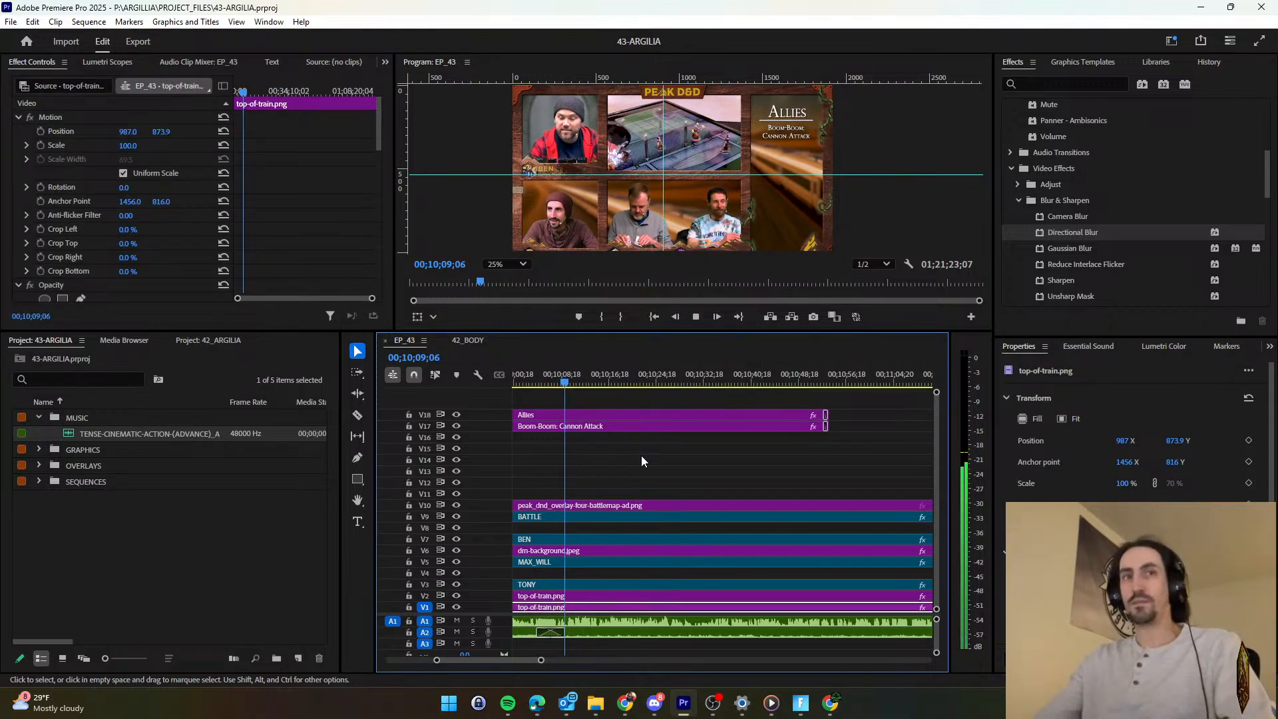
click(642, 459)
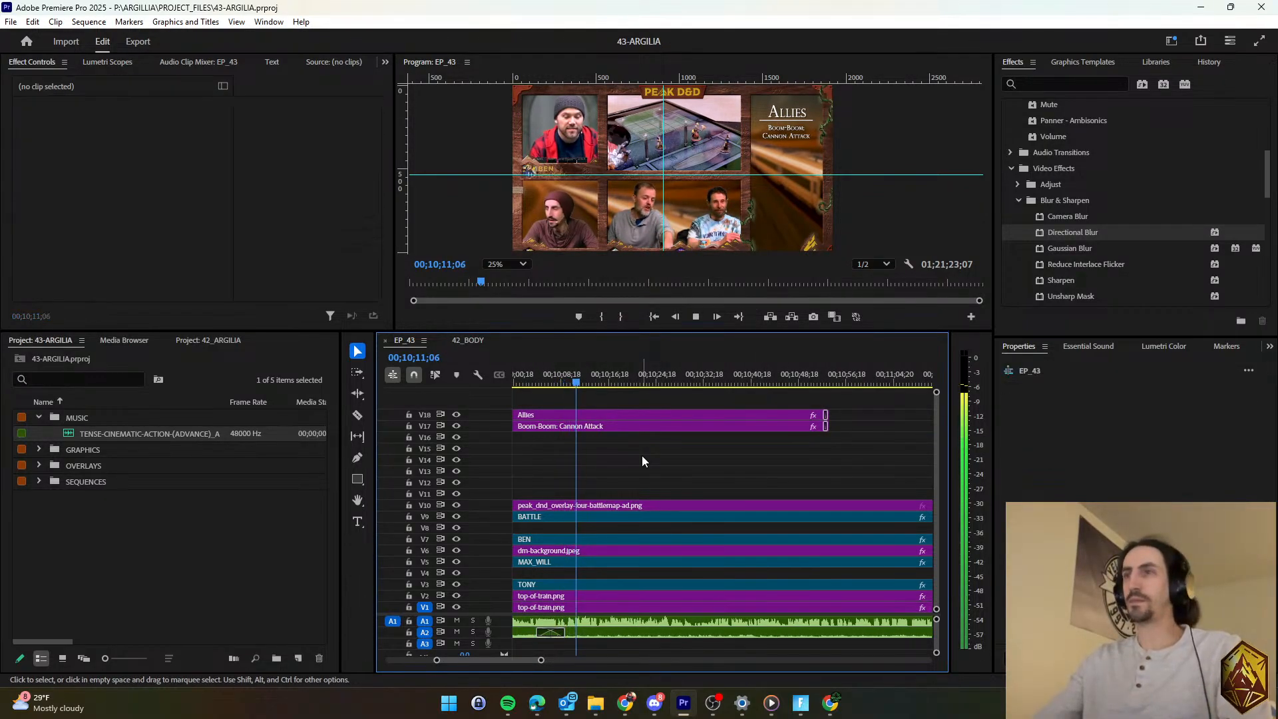
scroll(641, 459, down, 1)
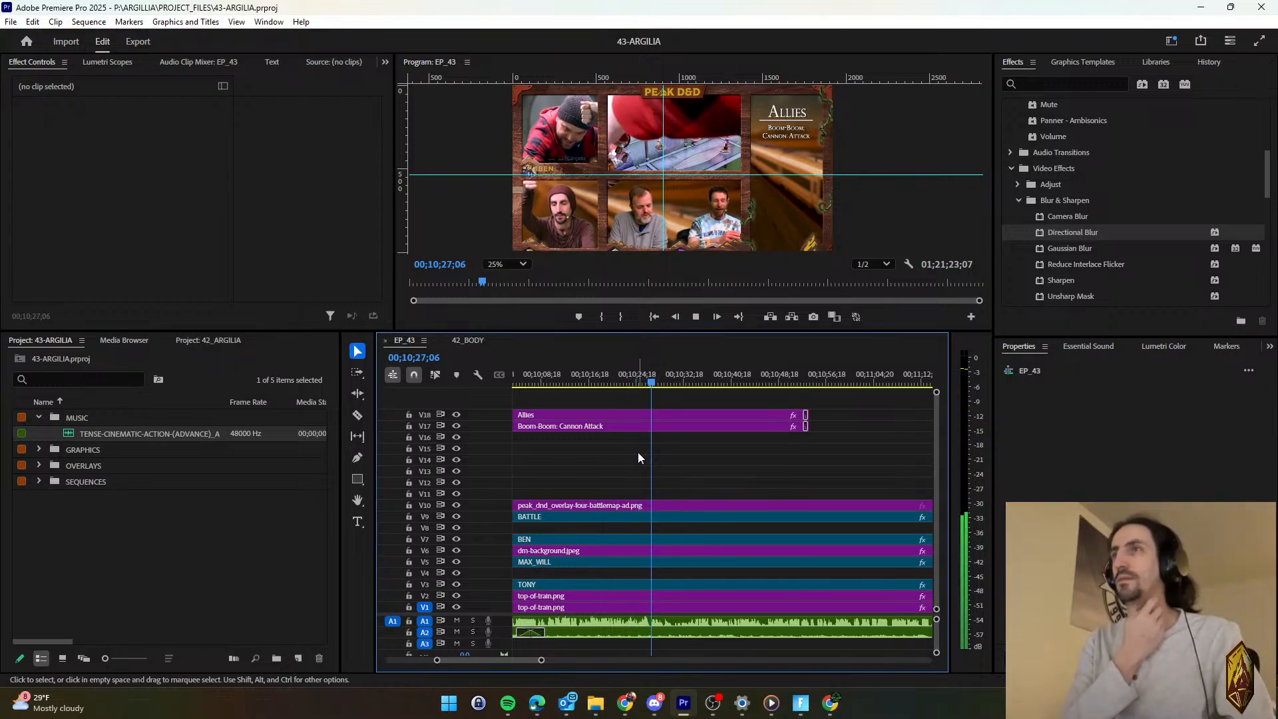
scroll(638, 452, down, 3)
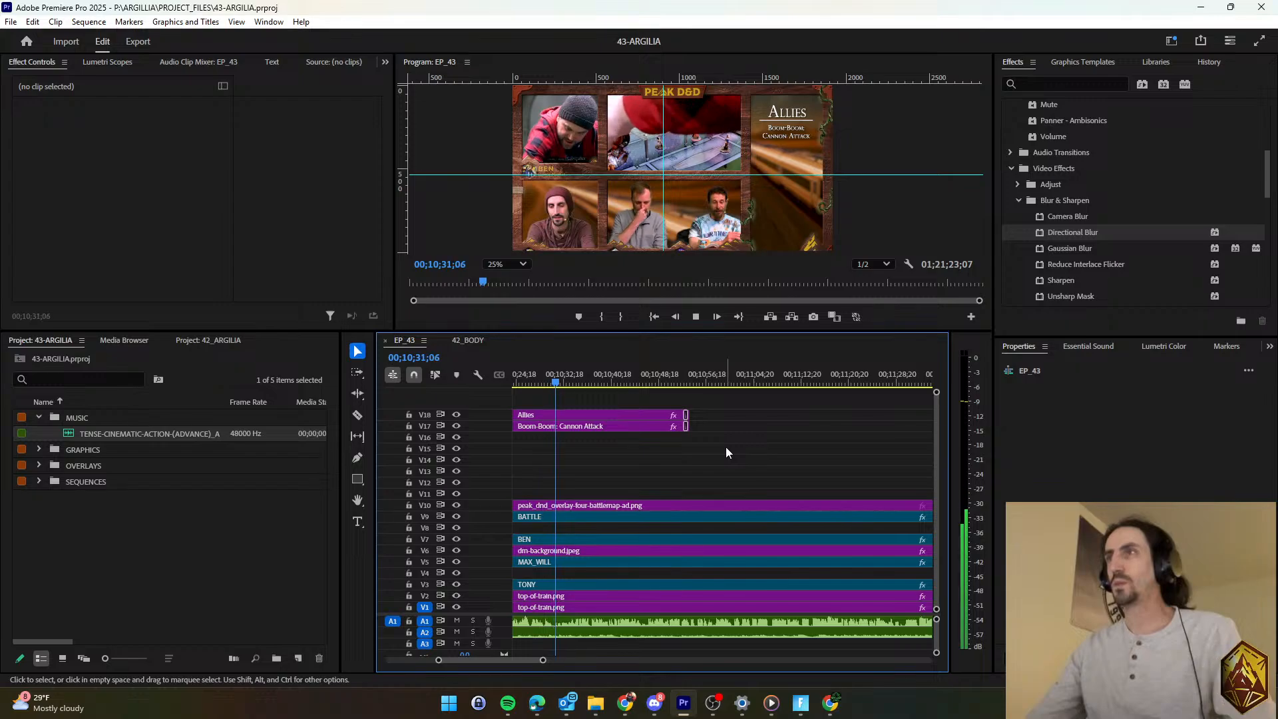
scroll(655, 468, up, 3)
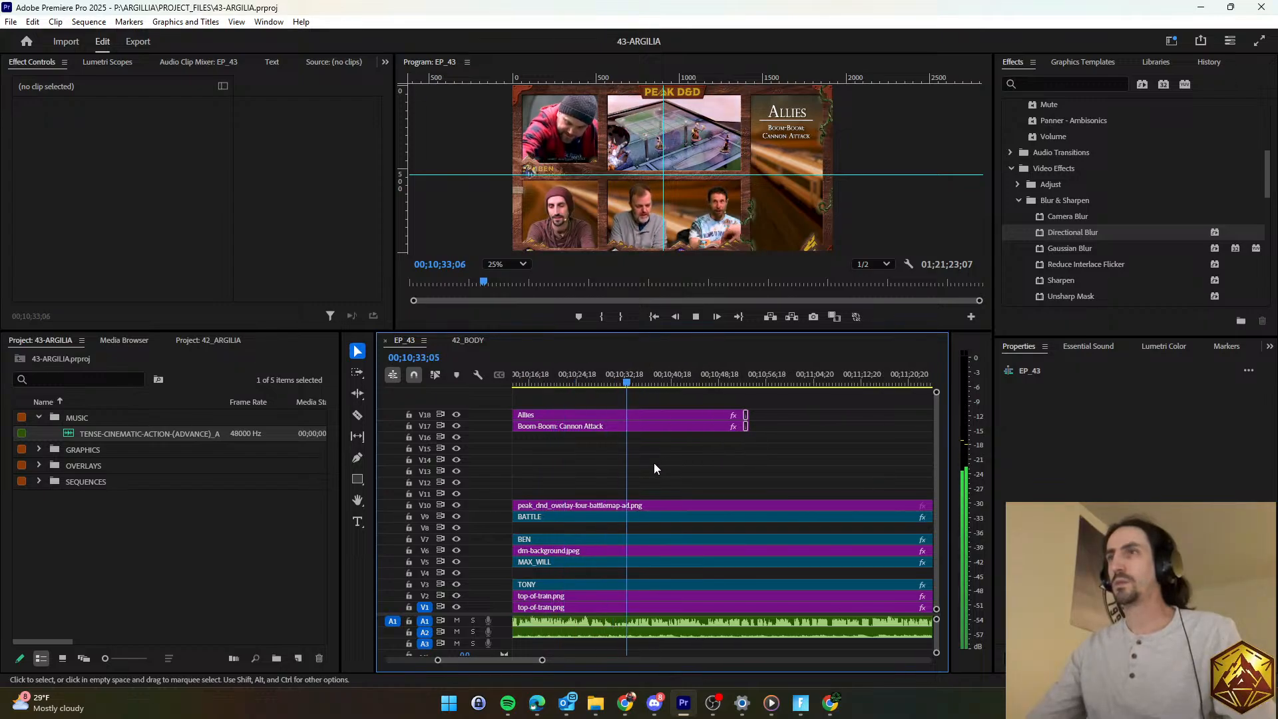
scroll(655, 468, down, 1)
scroll(655, 469, up, 2)
key(space)
Find where the cannon attack's next moment starts and split the Boom-Boom: Cannon Attack title on V17 at 00:09:40:01.
click(574, 383)
key(space)
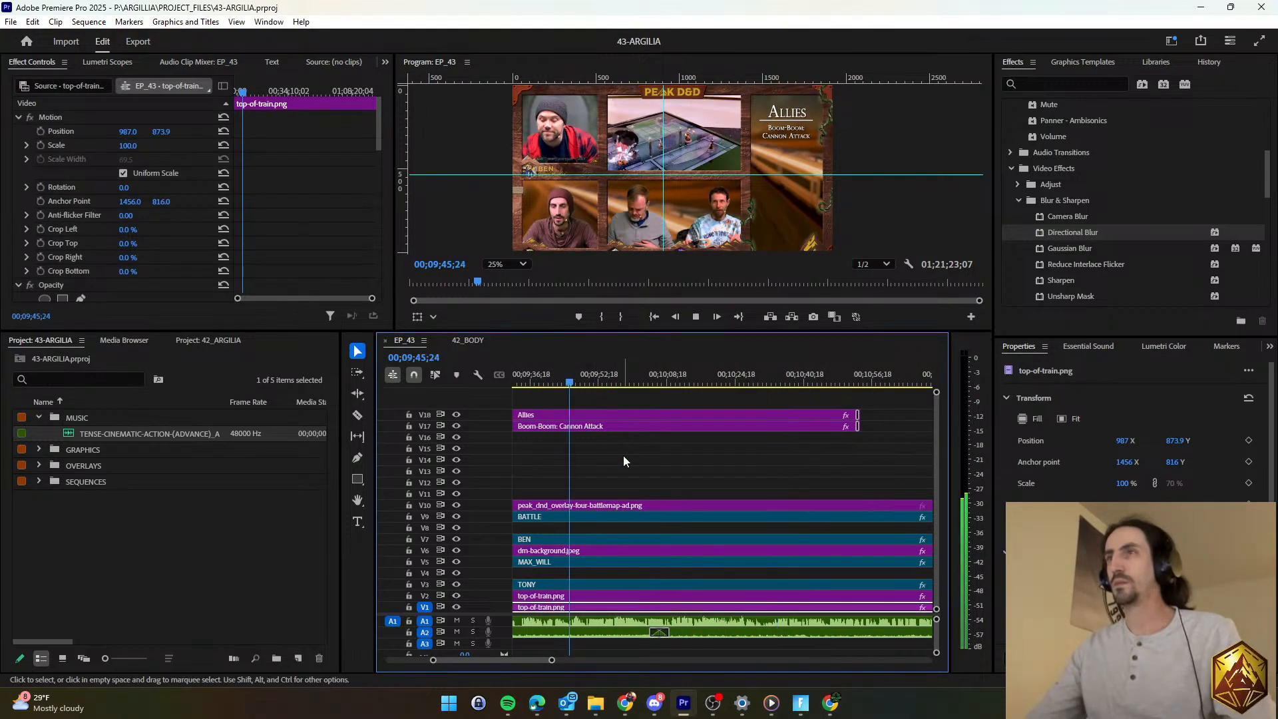
click(357, 414)
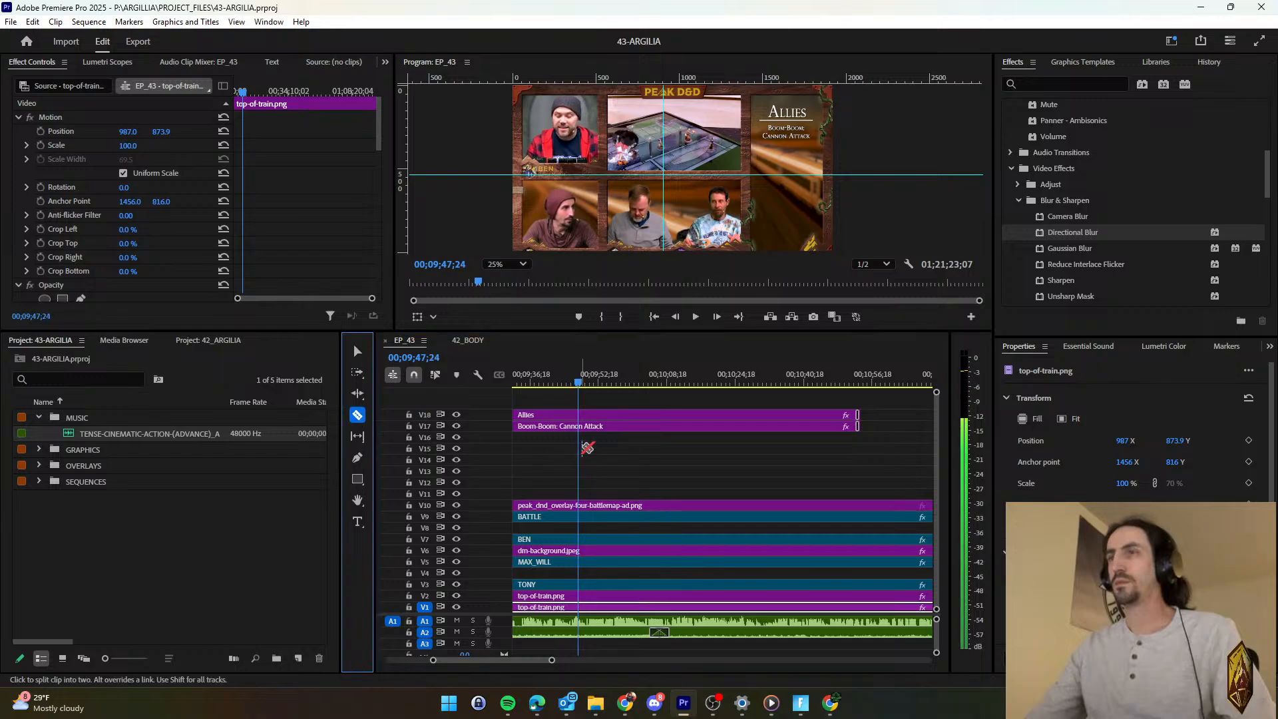
scroll(562, 442, up, 2)
click(598, 381)
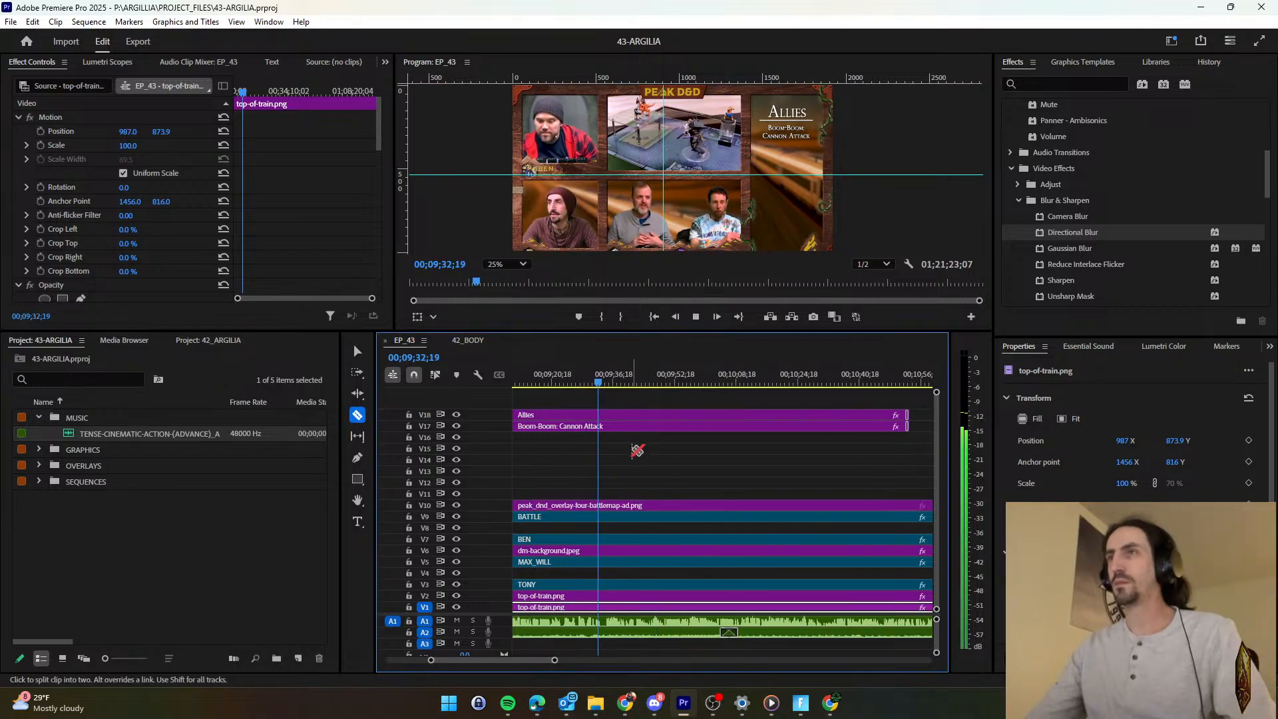
key(space)
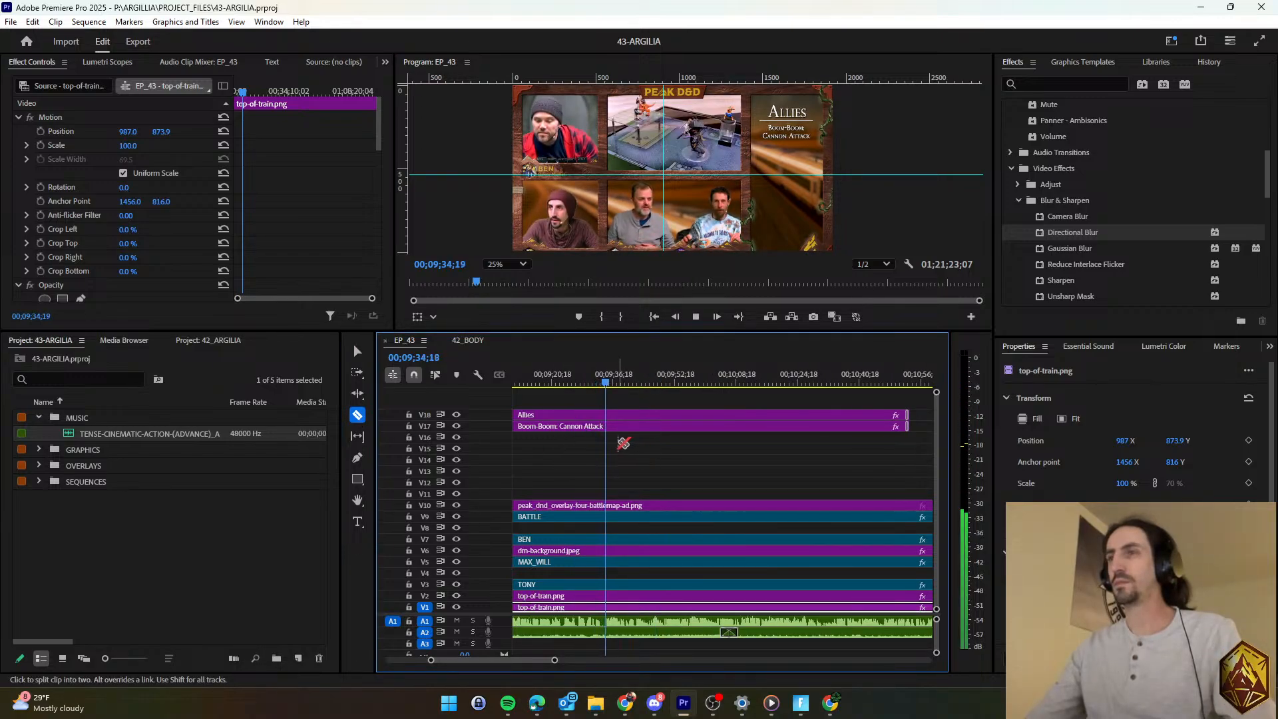
scroll(615, 451, down, 2)
scroll(612, 452, down, 1)
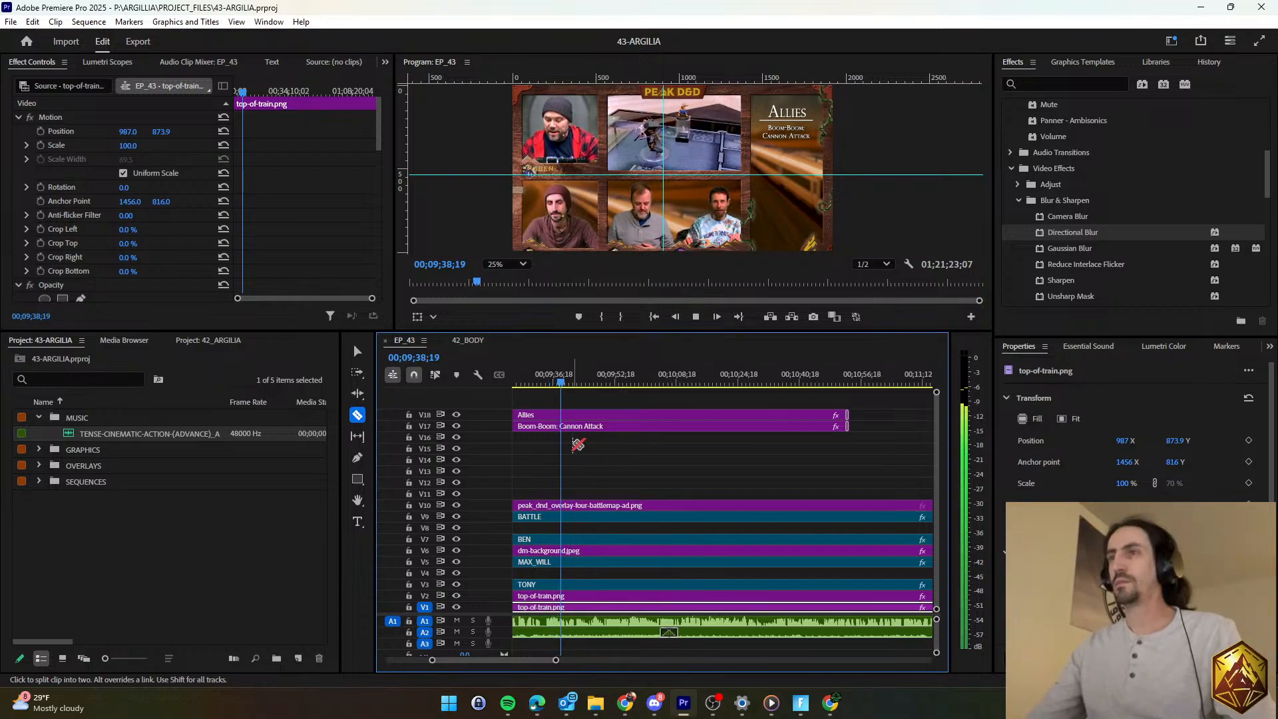
key(space)
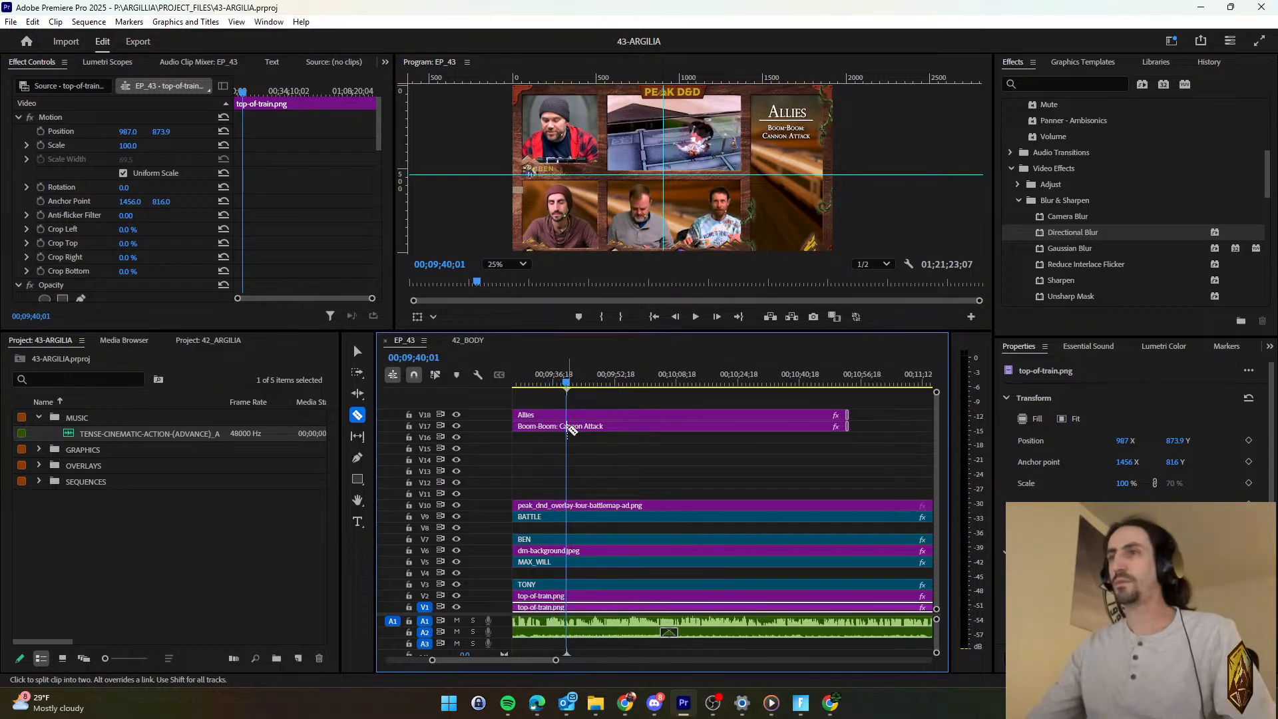
click(567, 427)
key(v)
Add a Gaussian Blur Blurriness keyframe of 0 at 00:09:39:18 to the first part of the split V17 title.
scroll(559, 455, up, 3)
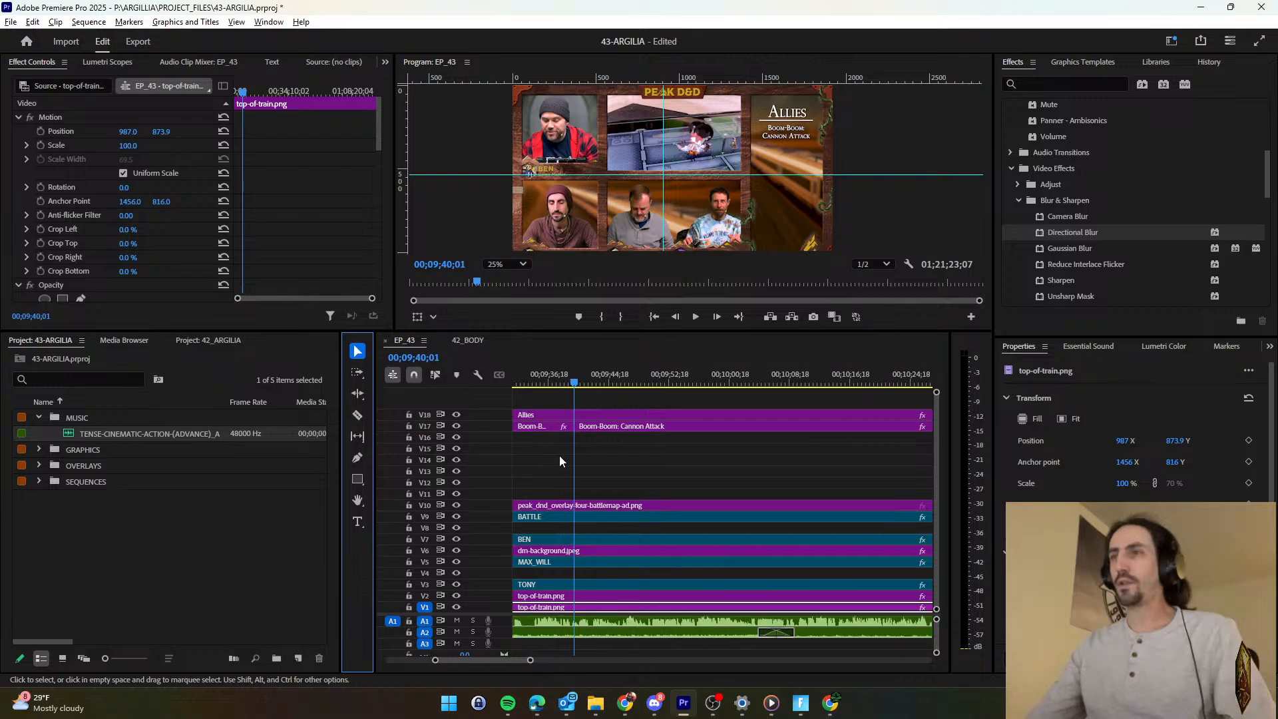
click(577, 385)
click(574, 384)
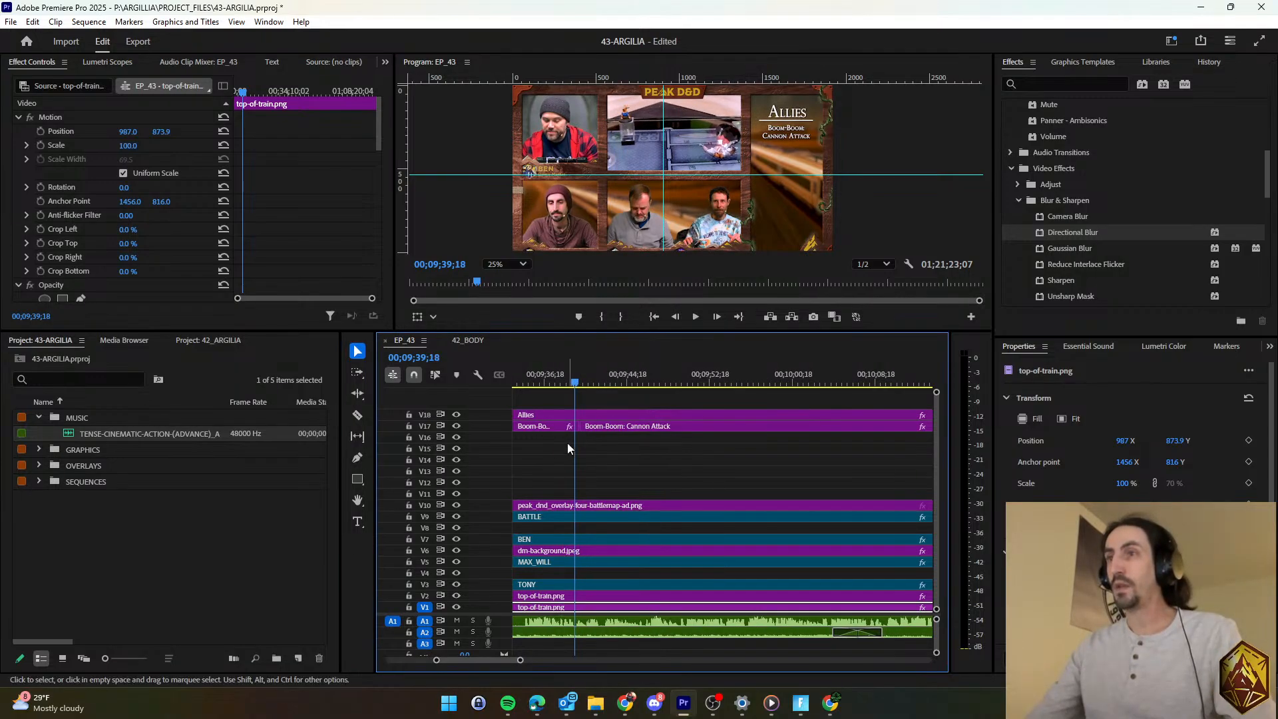
click(559, 425)
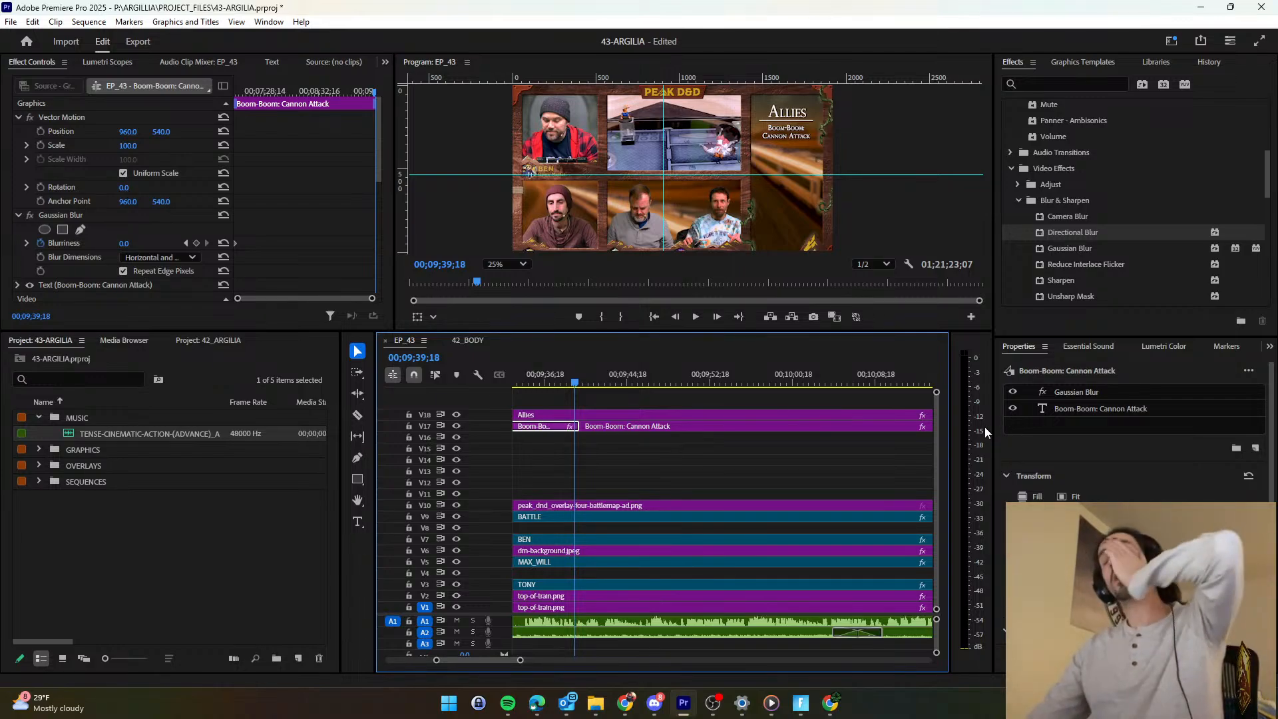
click(197, 243)
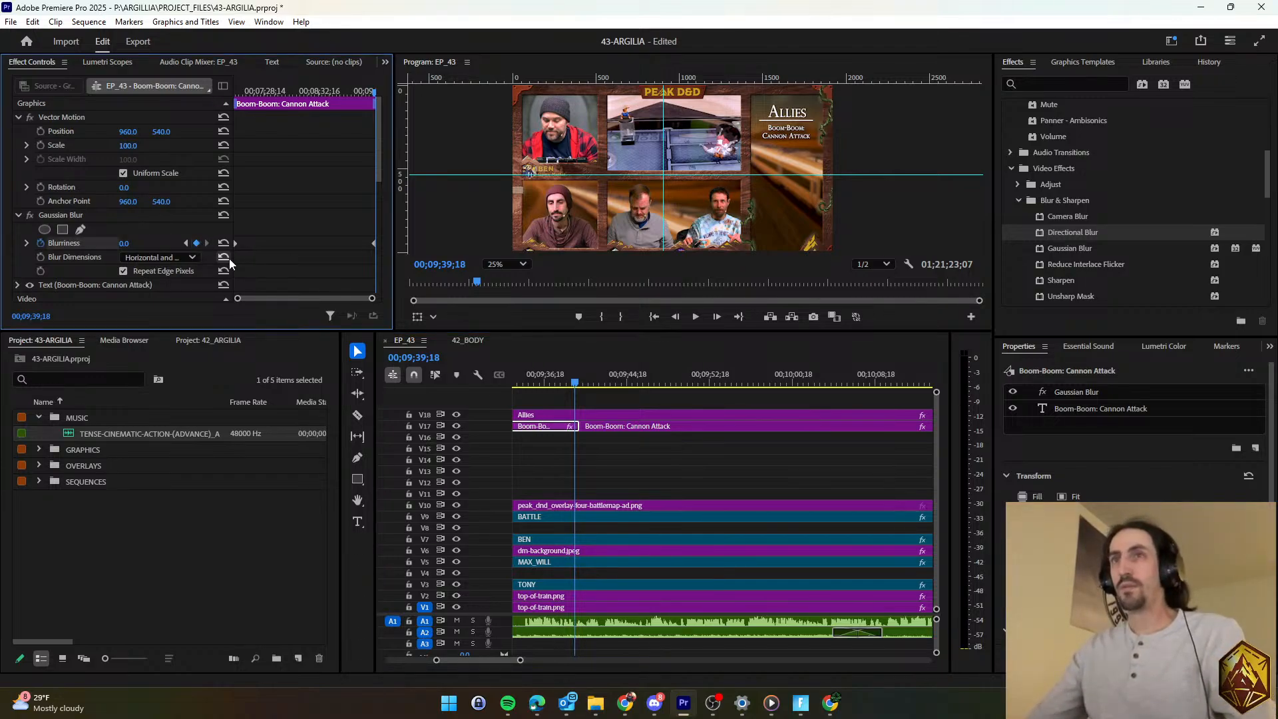
Try to set a Blurriness keyframe of 45 at 00:09:40:00, the end of the first V17 title part.
key(space)
key(space)
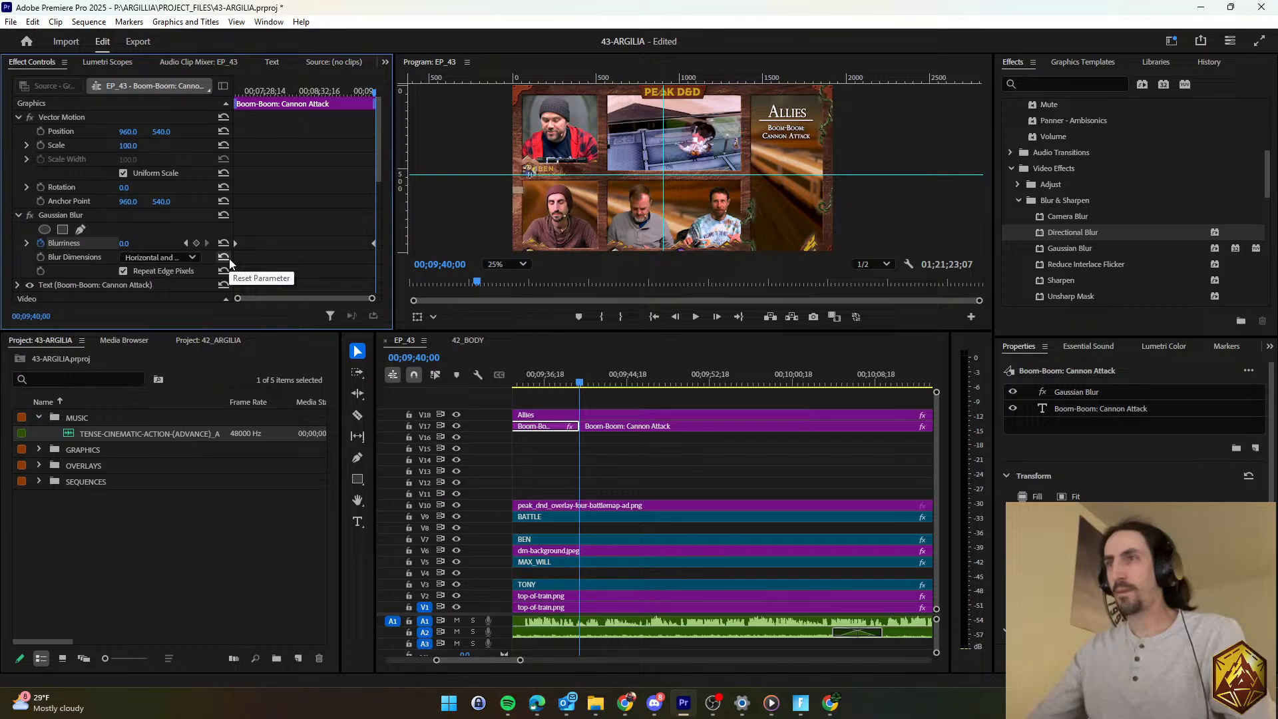
click(194, 243)
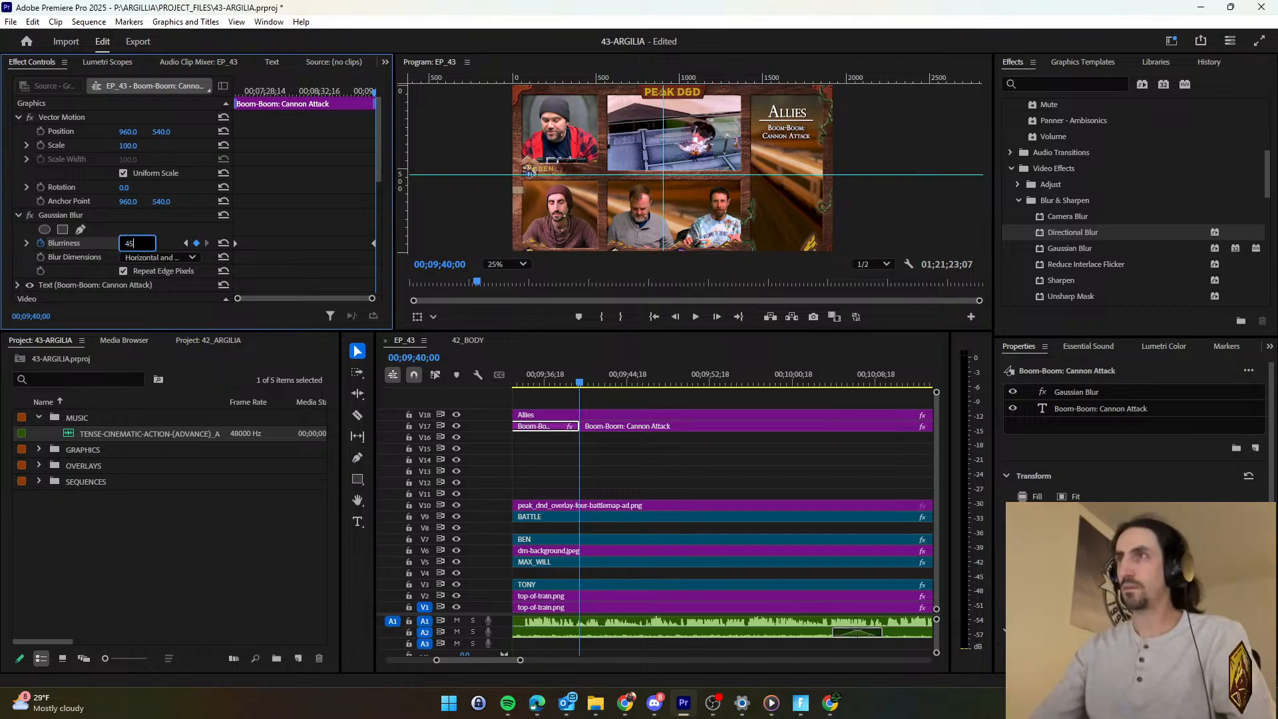
key(Return)
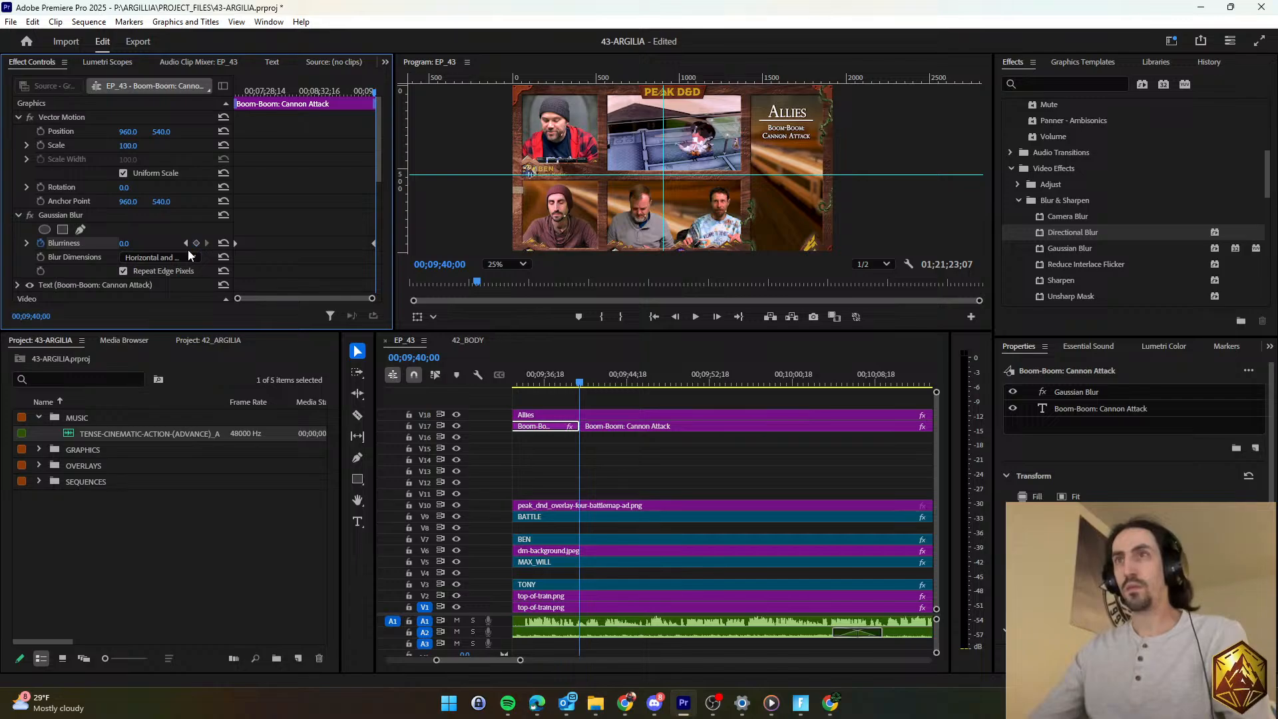
Apply the default transition at the 00:09:40:01 cut between the two V17 title parts and play it back.
key(space)
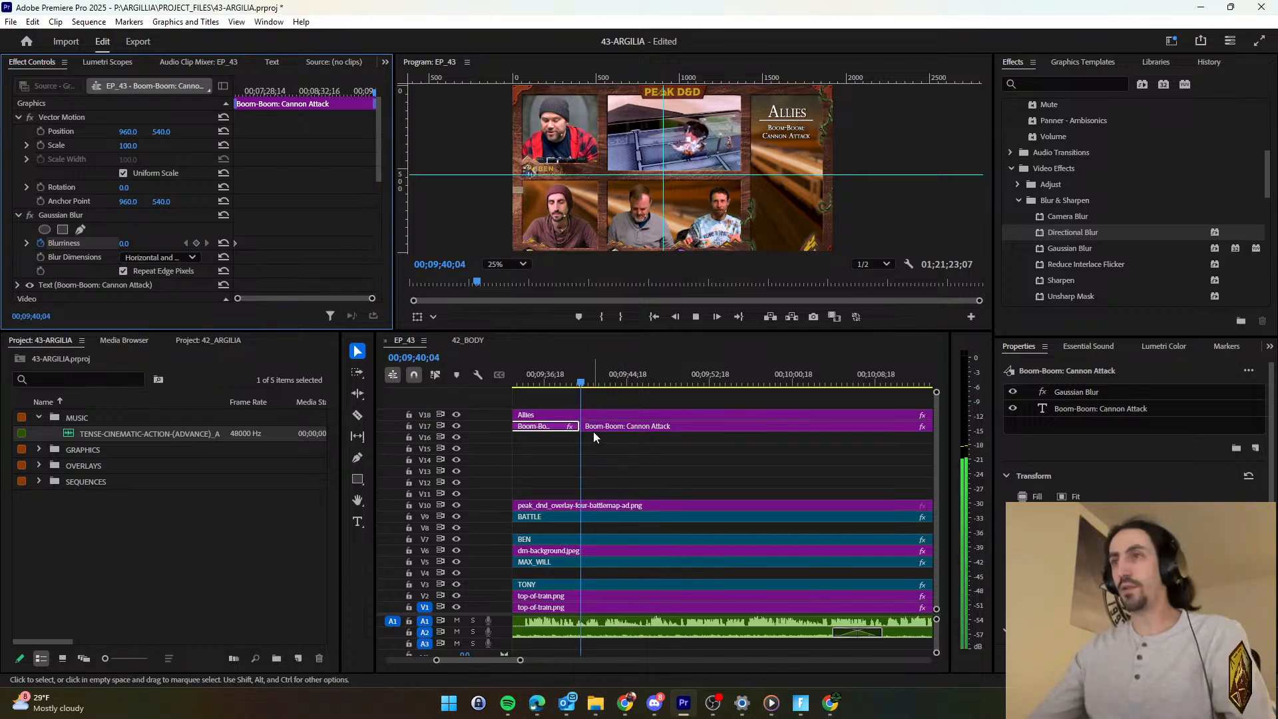
key(space)
scroll(593, 448, up, 4)
scroll(594, 445, up, 3)
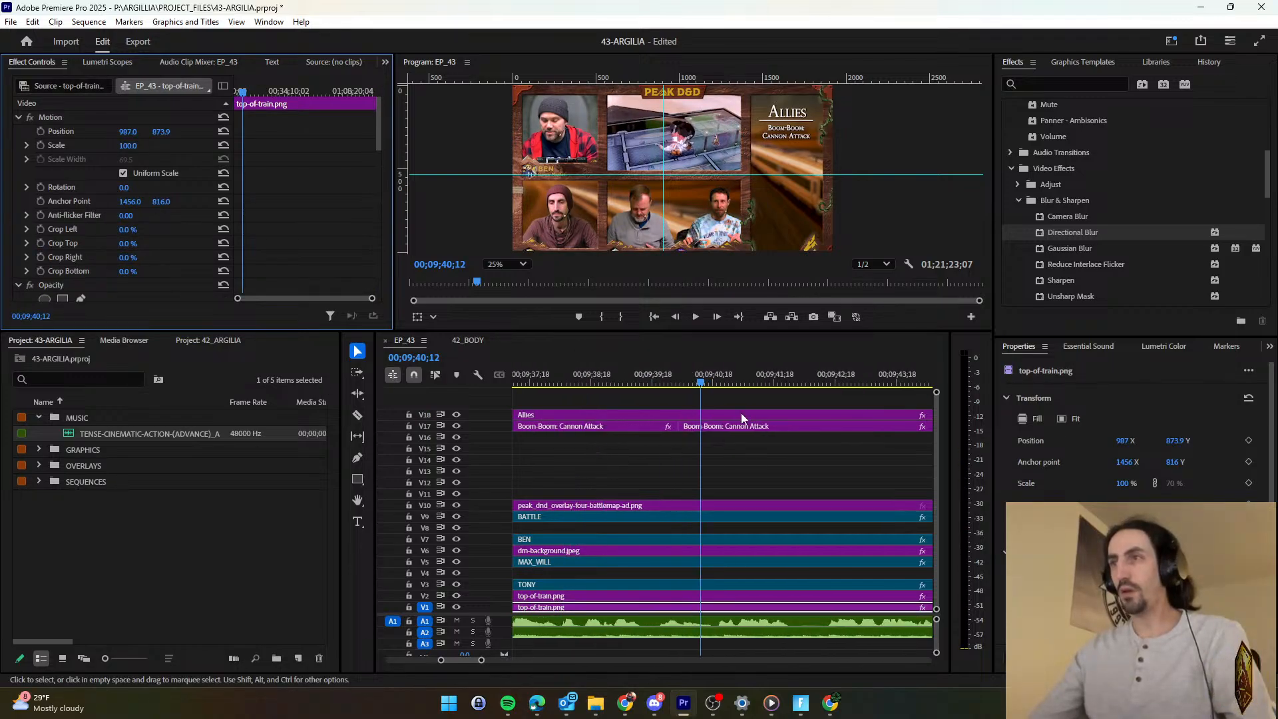
click(680, 384)
key(Left)
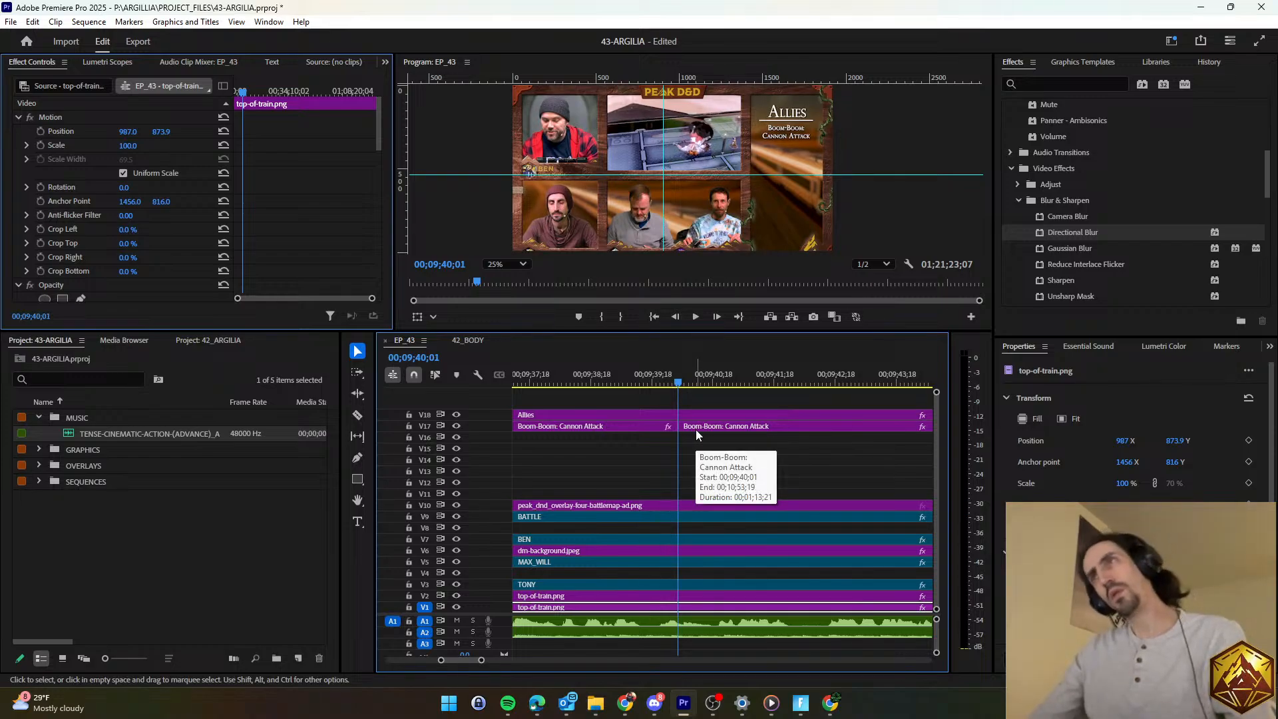
scroll(663, 457, down, 2)
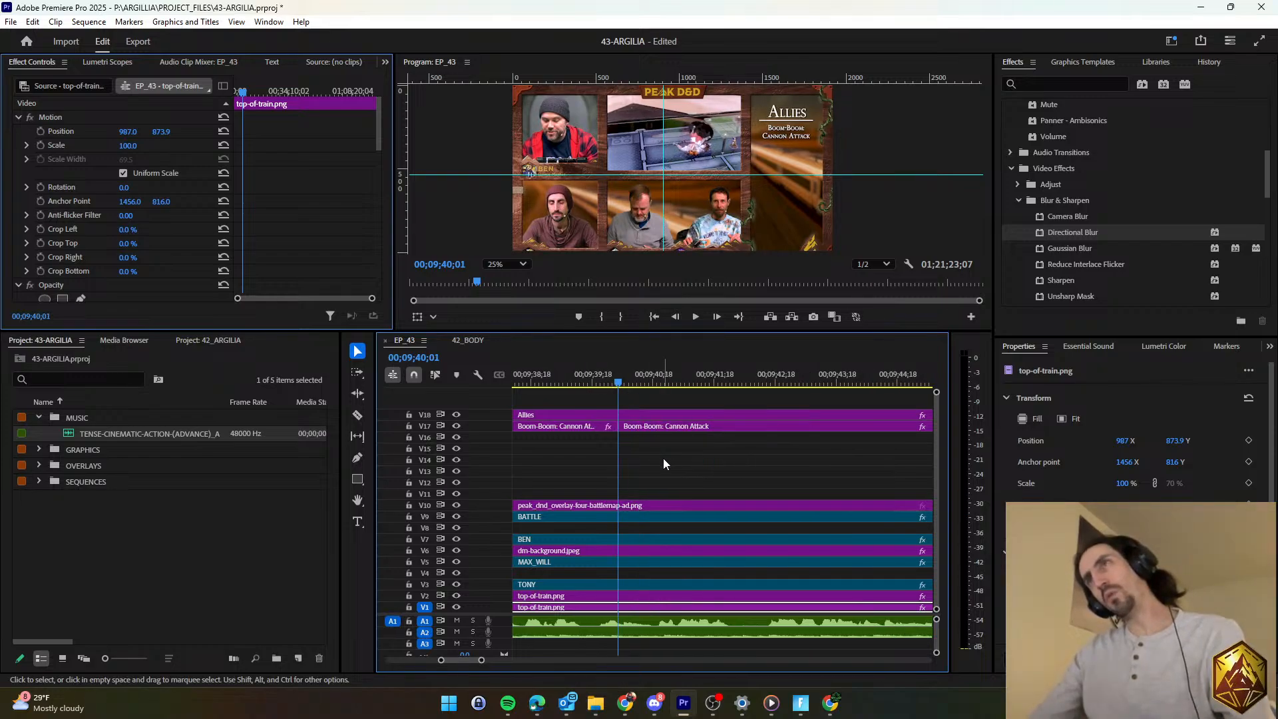
scroll(663, 461, down, 1)
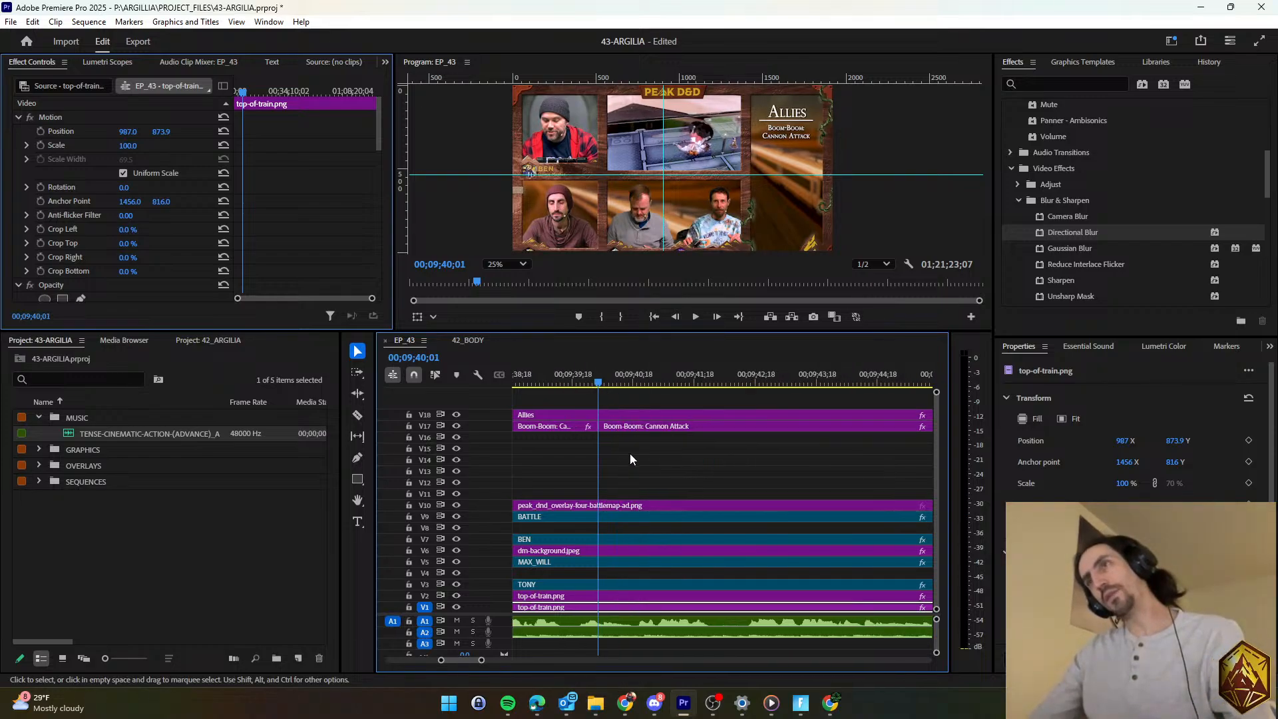
right_click(603, 428)
click(665, 517)
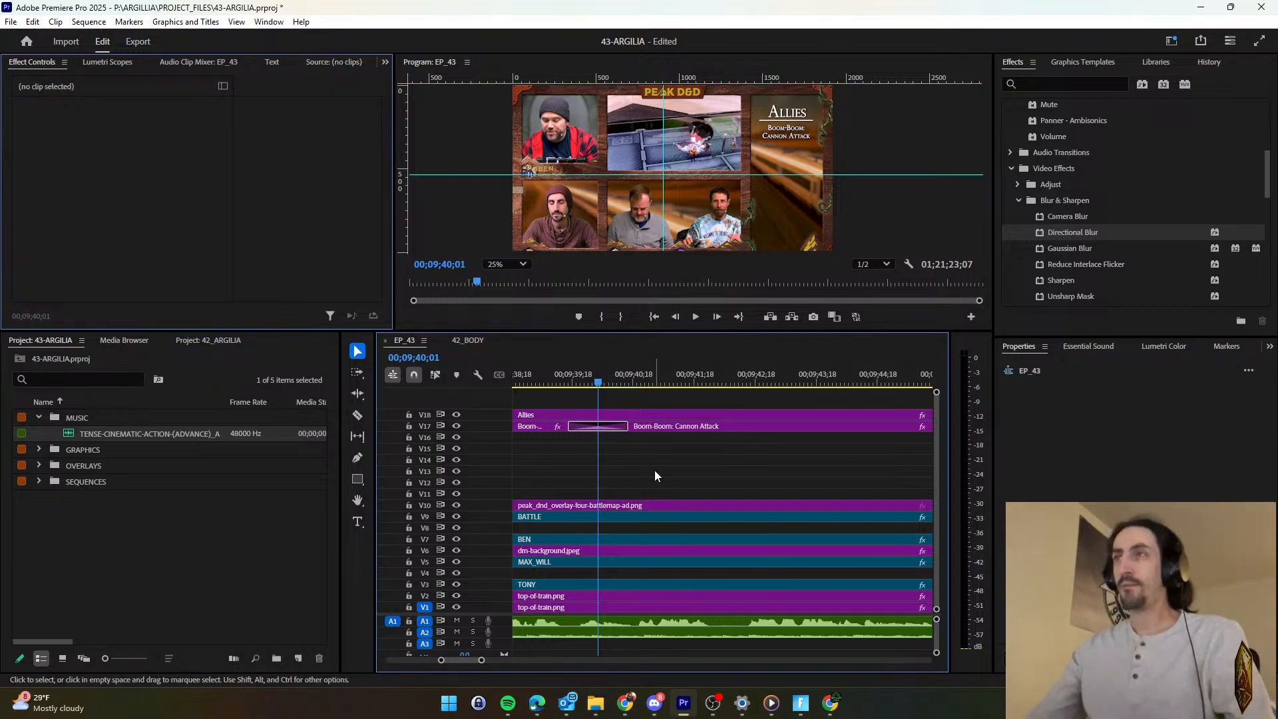
key(space)
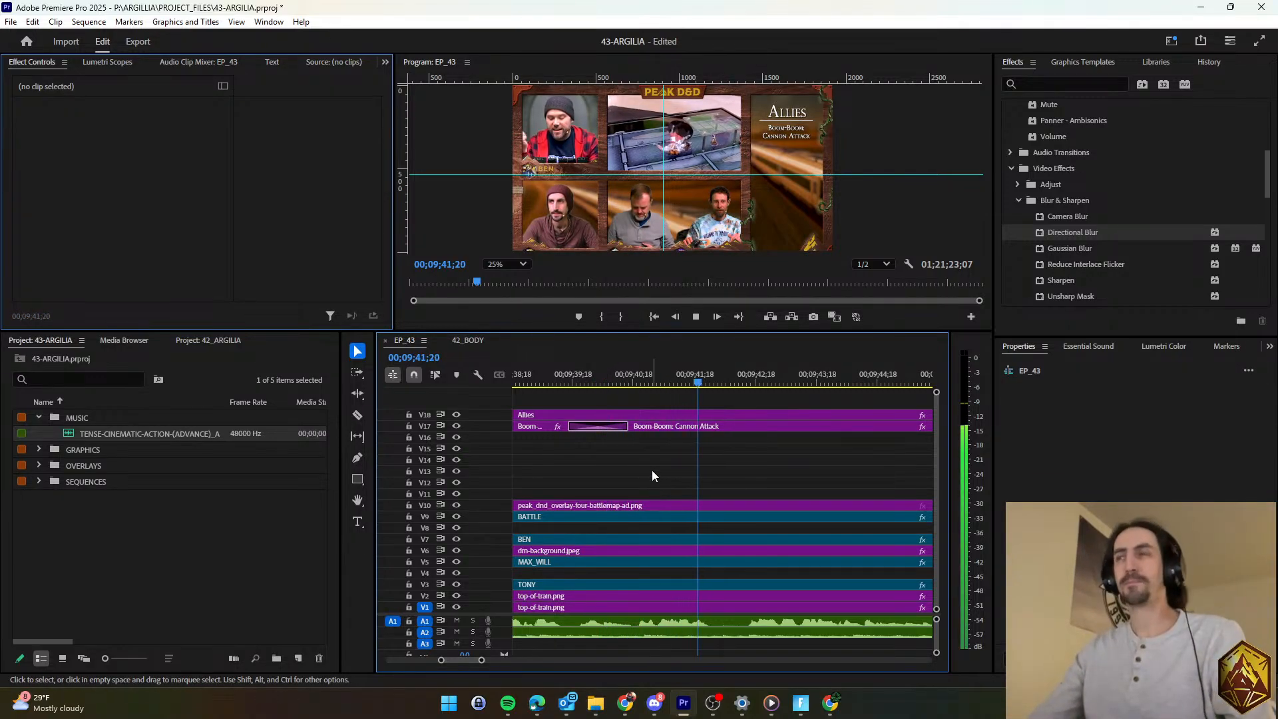
alt+scroll(644, 466, down, 2)
key(space)
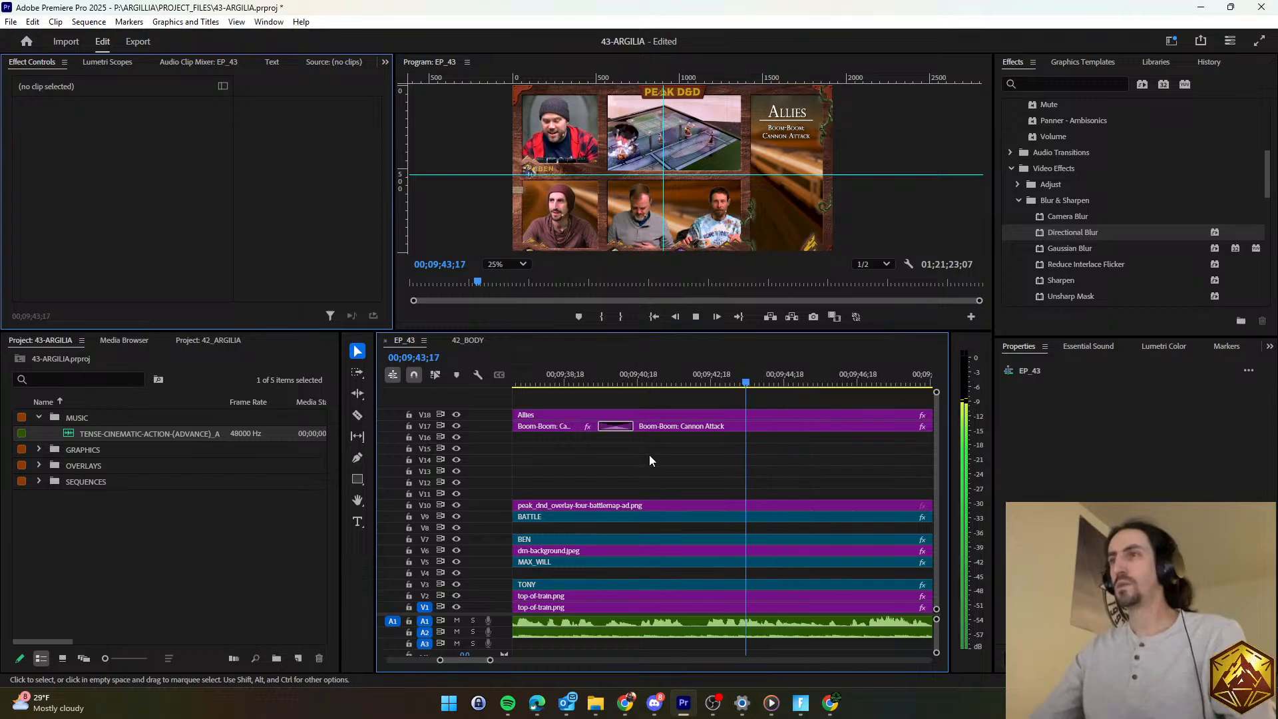
Add the text "Percy, Fishhook & Grover w/ Ravi" below Boom-Boom: Cannon Attack in the second V17 title part.
click(655, 429)
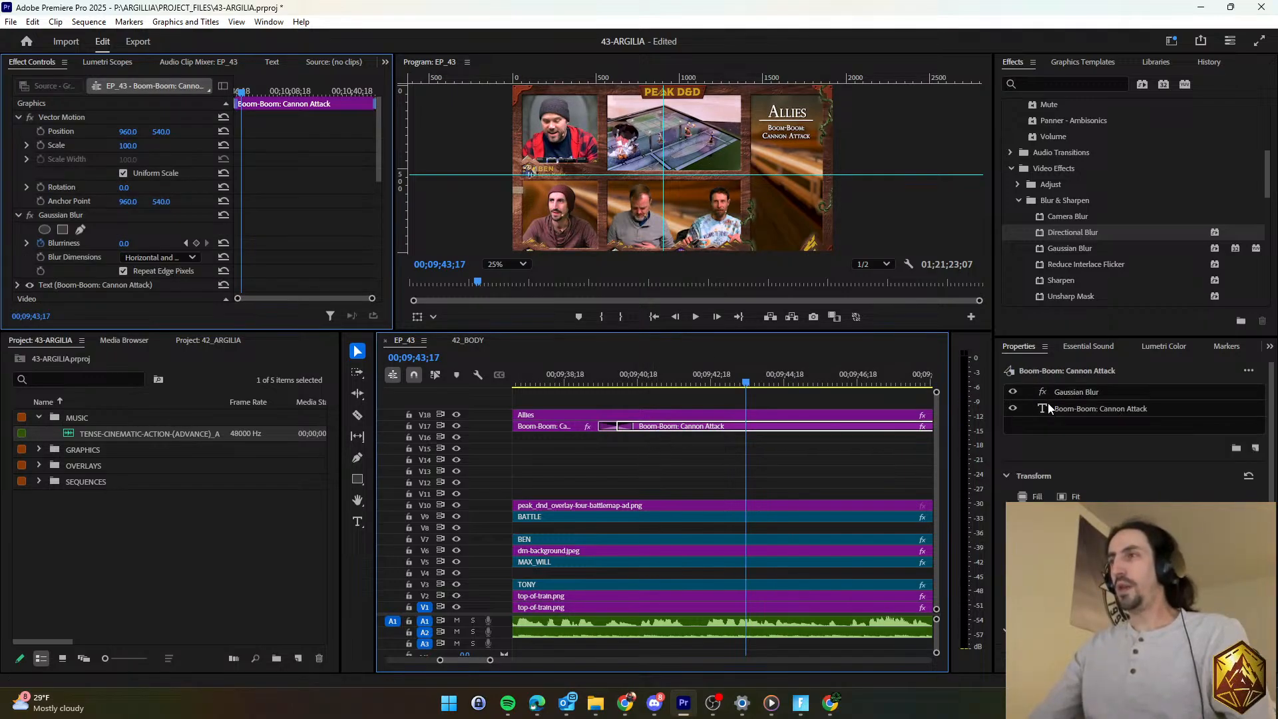
click(1061, 408)
text(0)
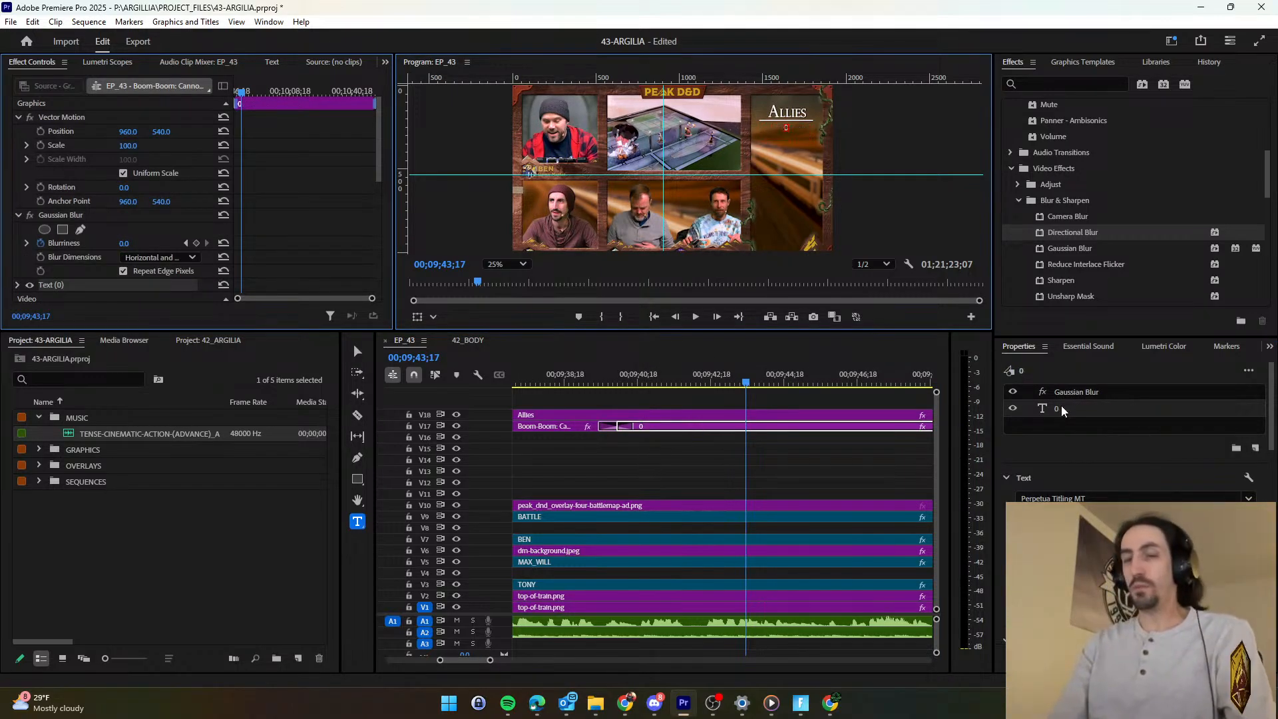
key(ctrl+z)
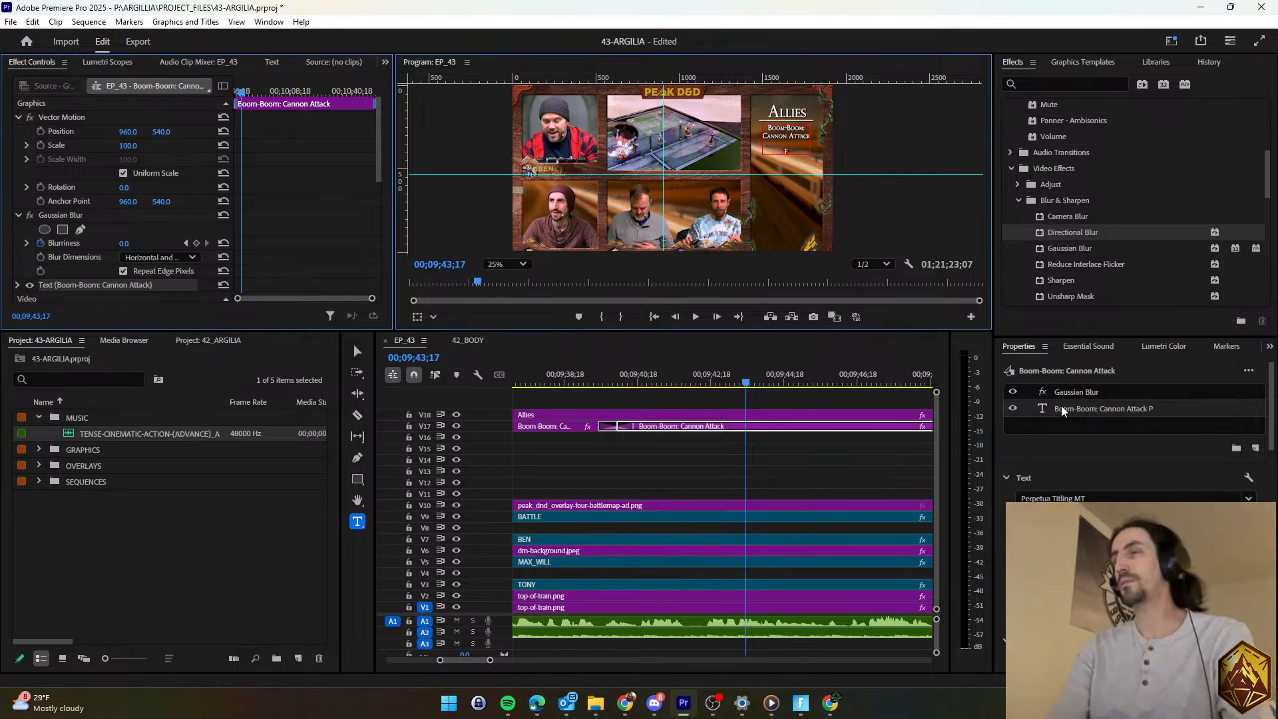
text(Percy, Fish)
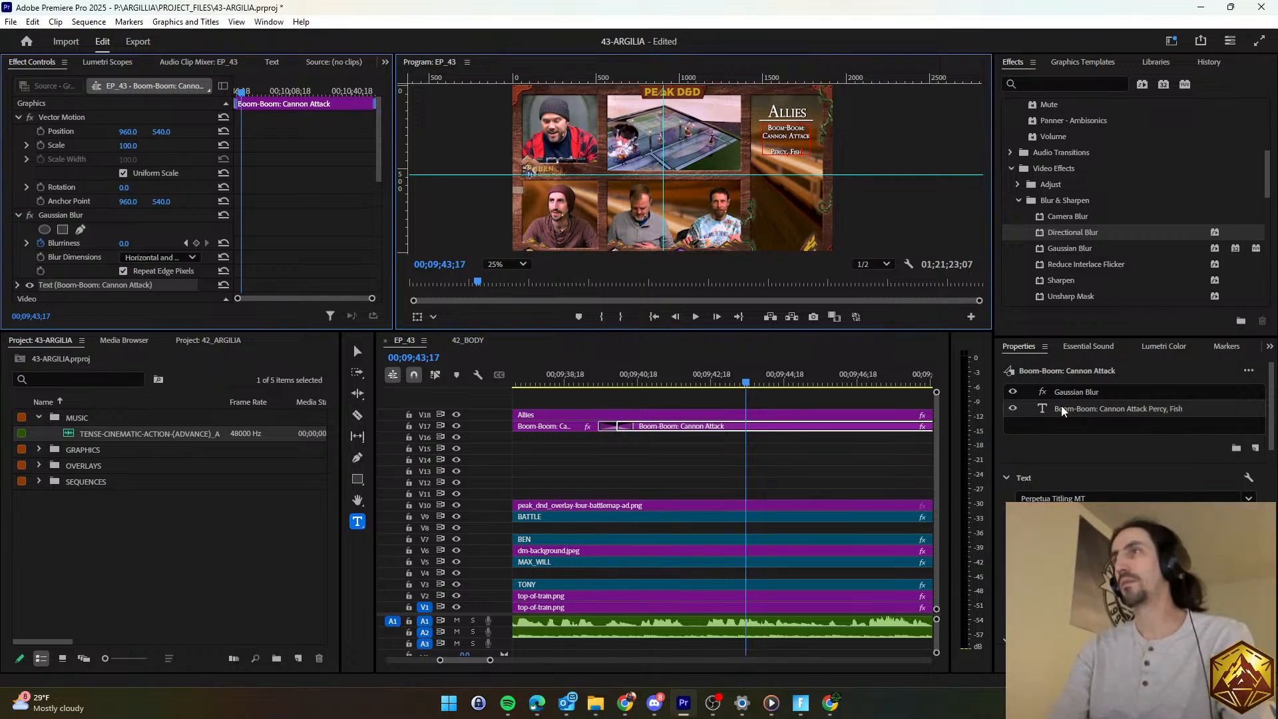
text(hook)
key(Left)
key(Left)
key(Left)
text(h)
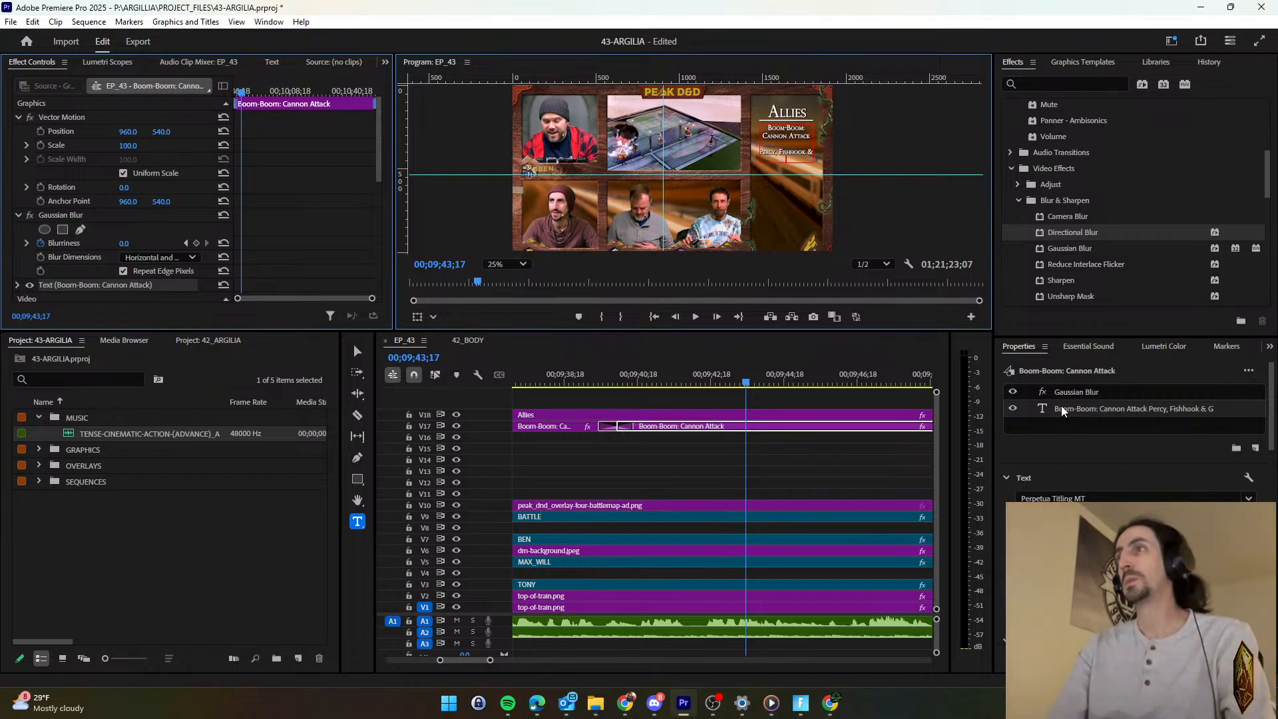
text(& Grover w/ Ravi)
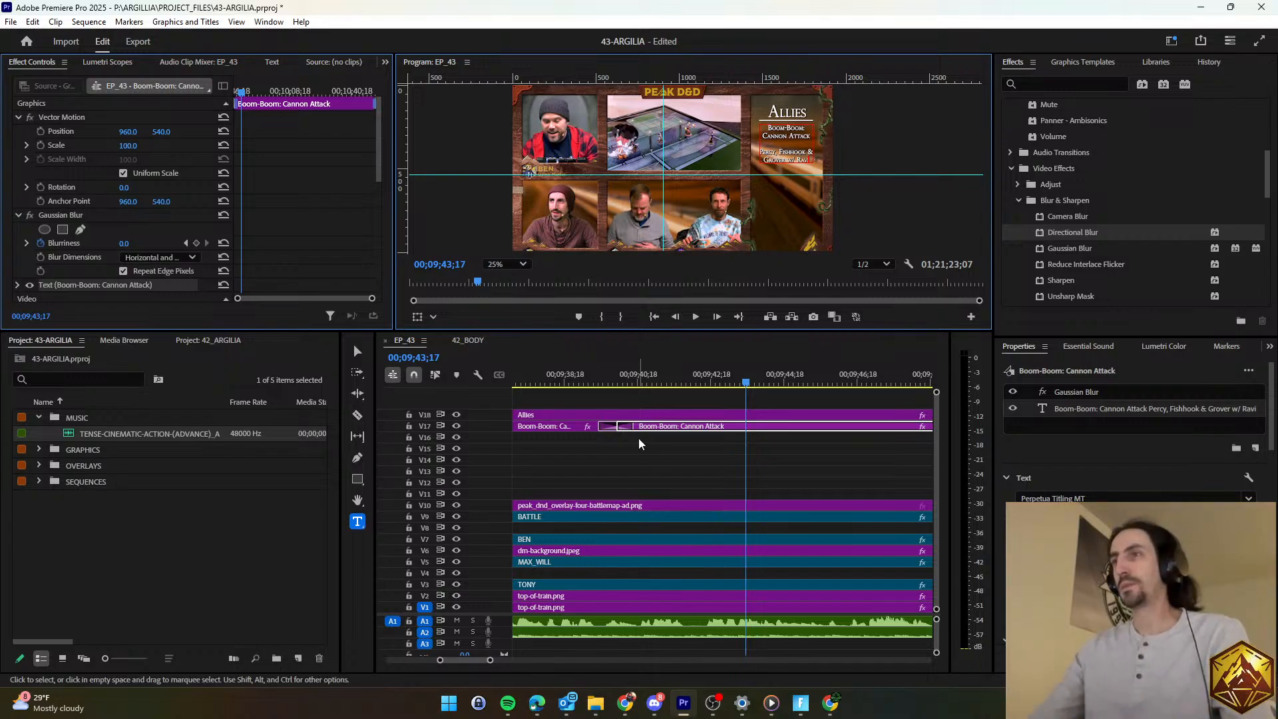
click(616, 398)
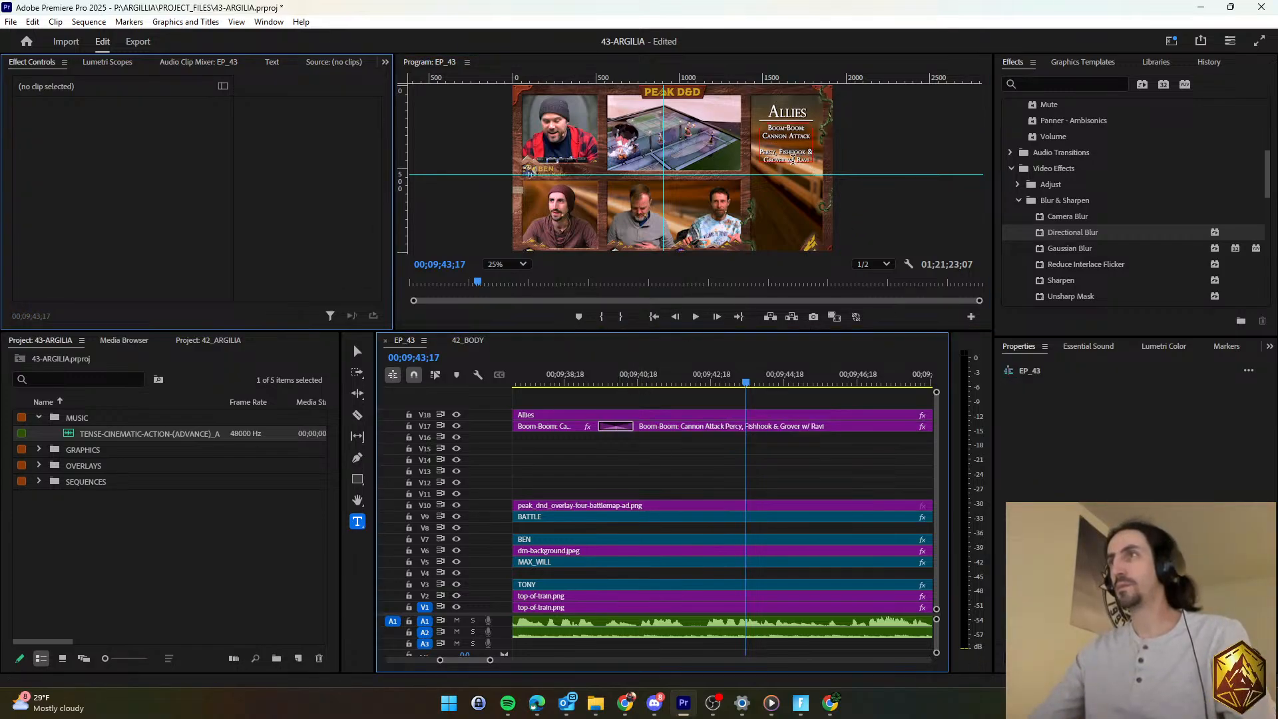
Replace "w/" with "with" before Ravi in the second V17 title part and play back the title change from 00:09:40.
click(793, 161)
key(BackSpace)
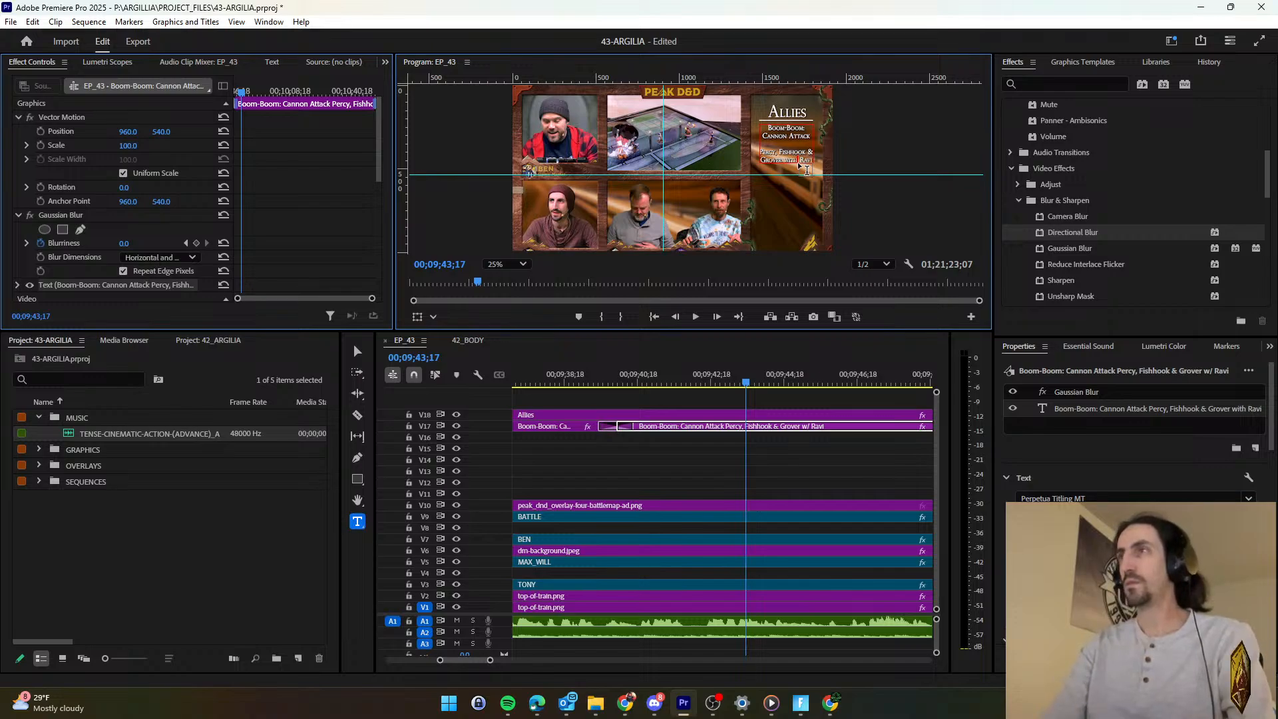
click(629, 363)
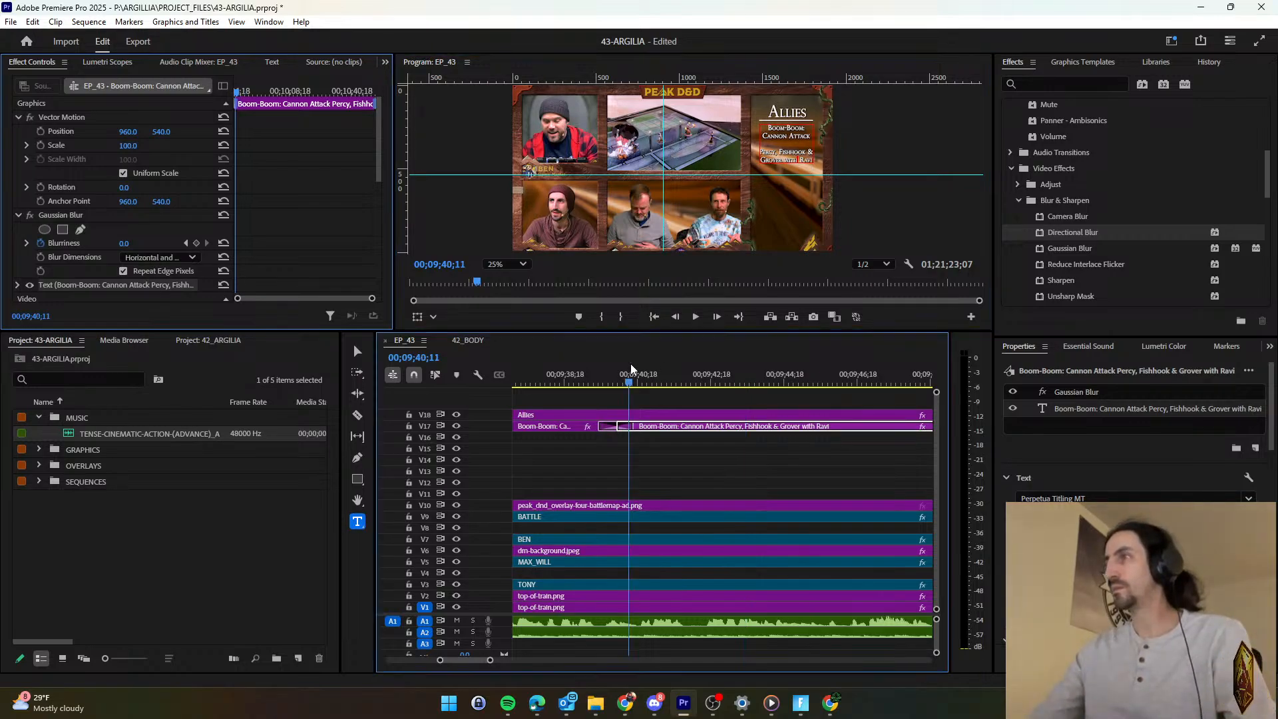
key(space)
key(Up)
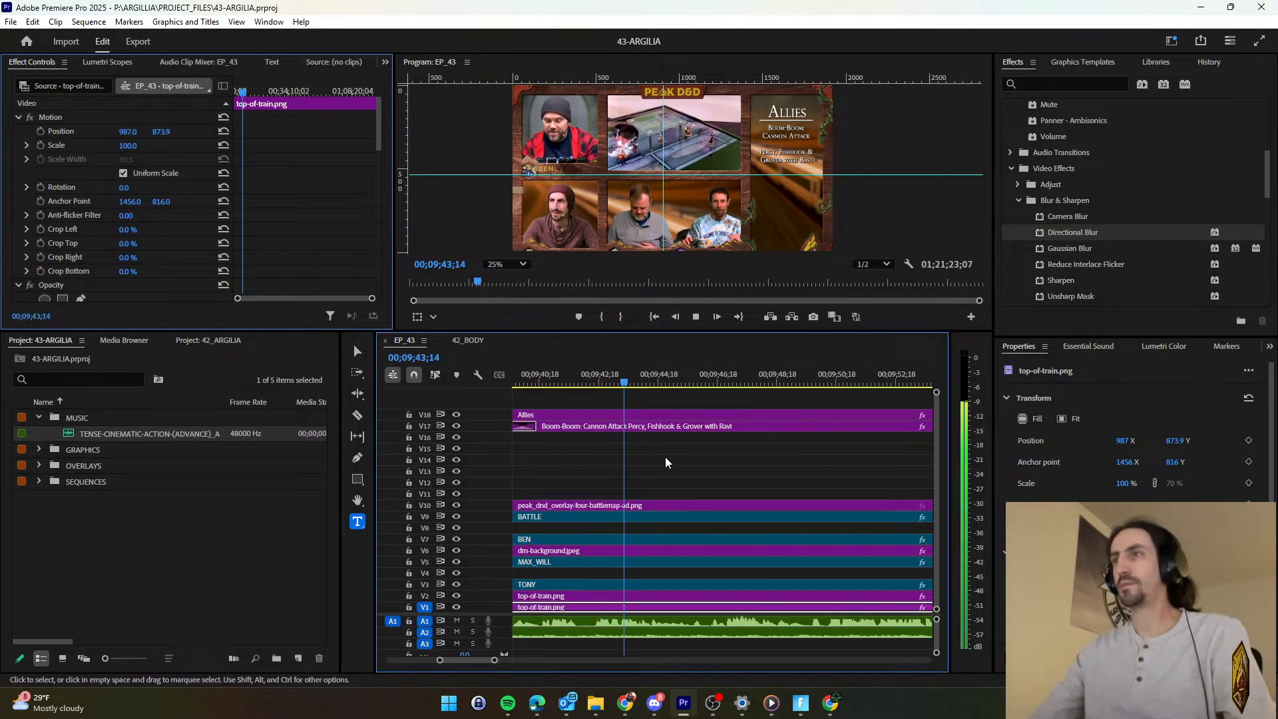
Play back the battle section from about 00:09:43 to 00:10:46, checking the Allies titles and the A2 music crossfade near 00:10:06.
scroll(665, 462, down, 5)
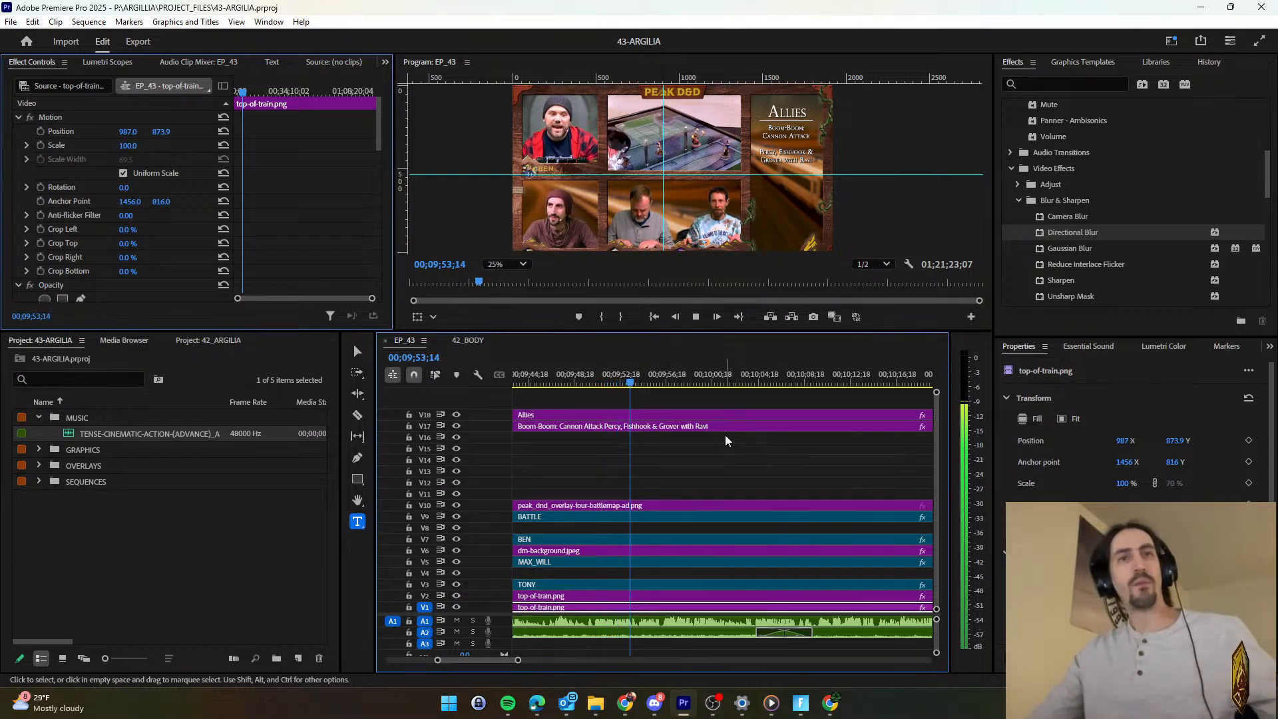
click(716, 453)
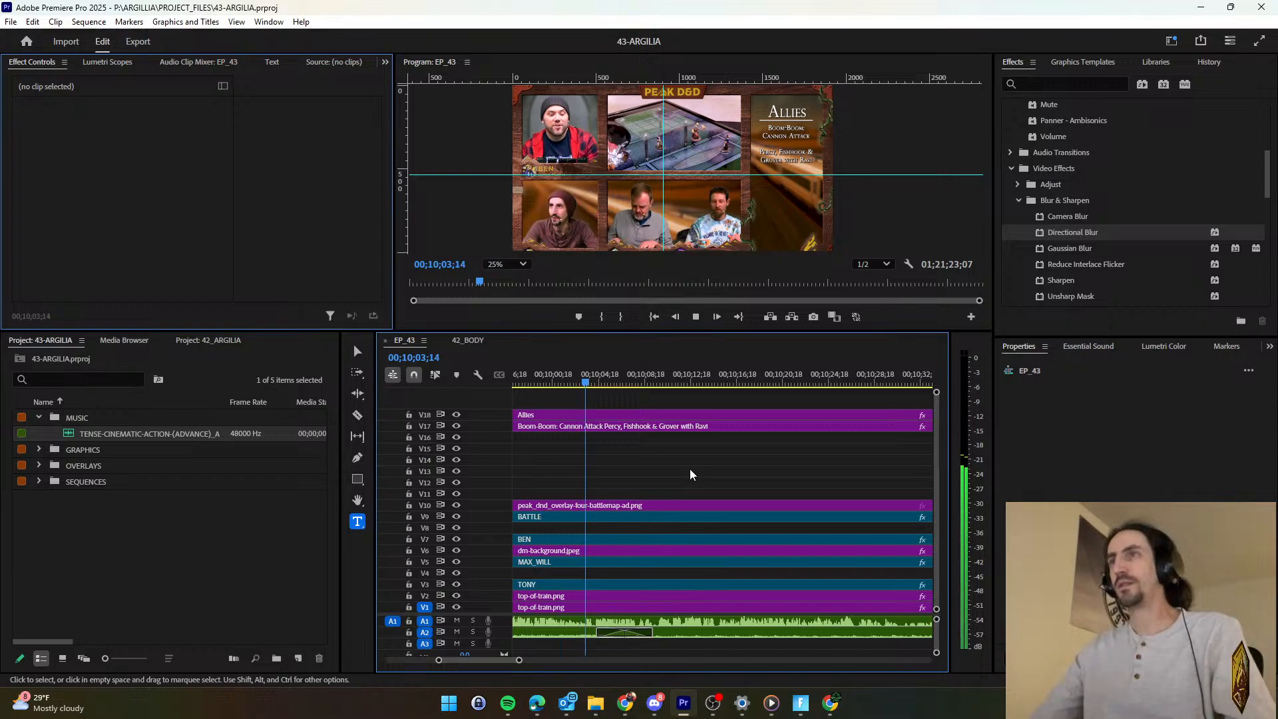
key(space)
key(d)
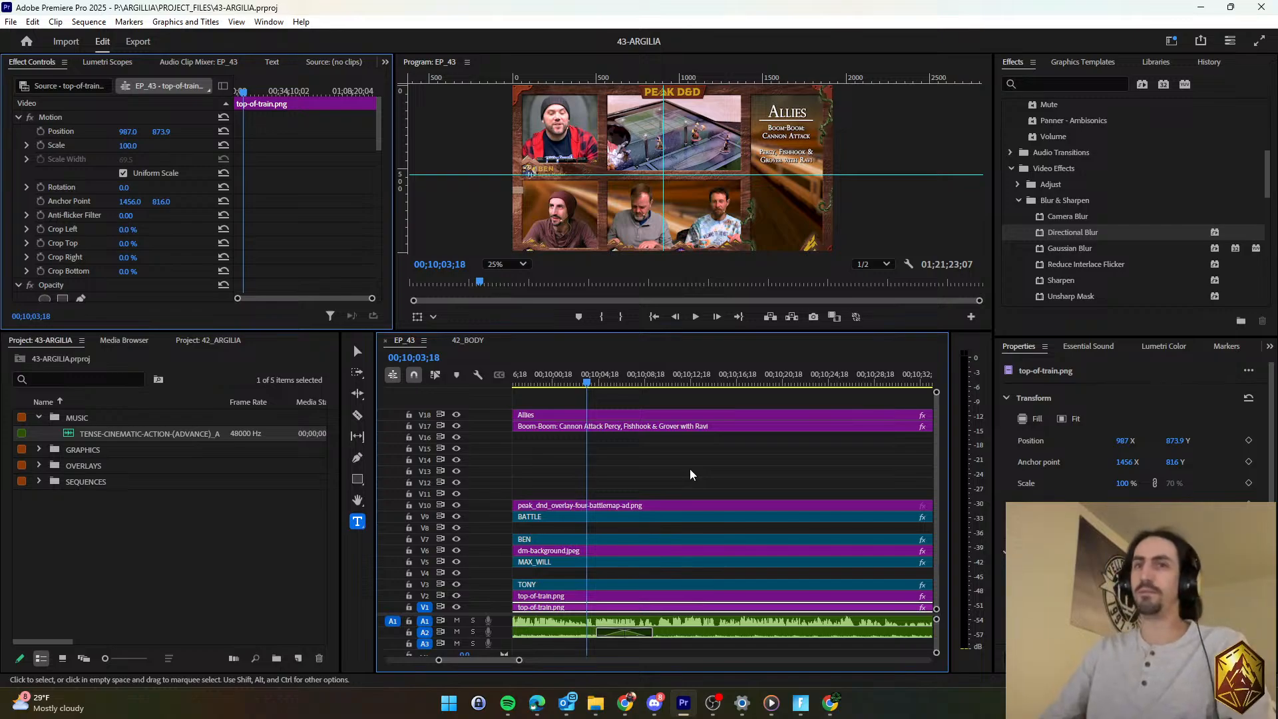
key(space)
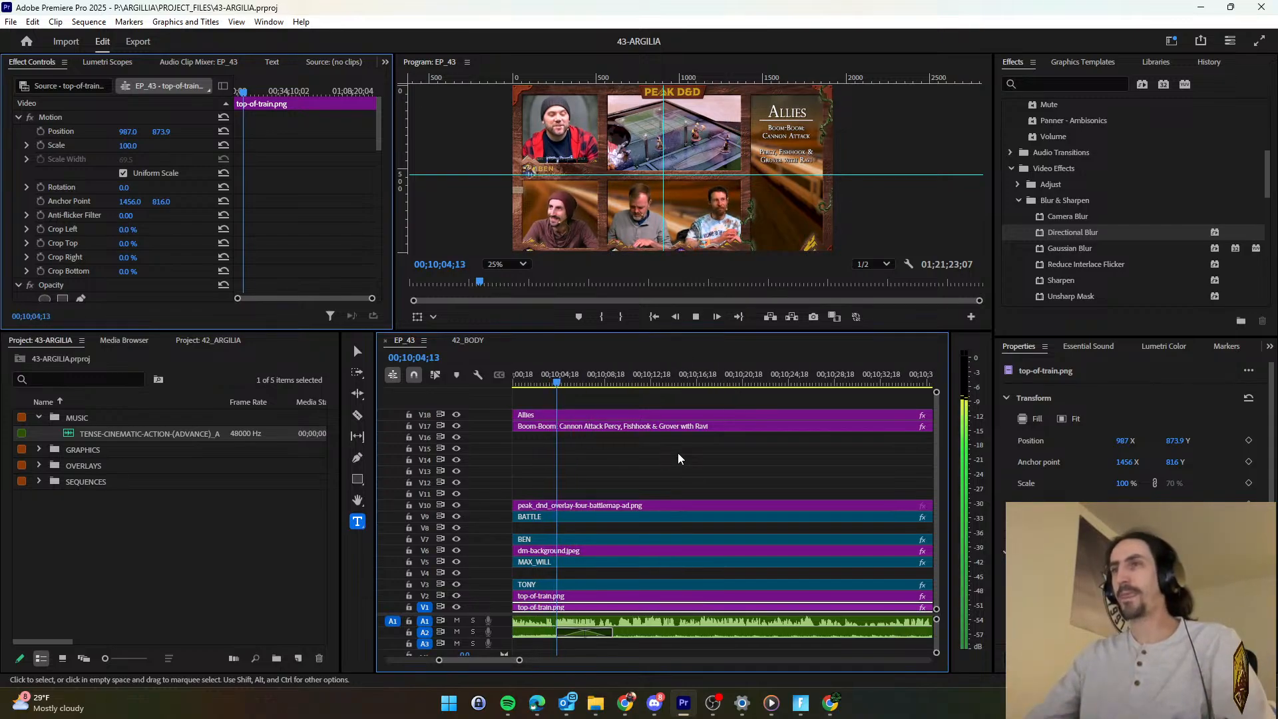
click(678, 455)
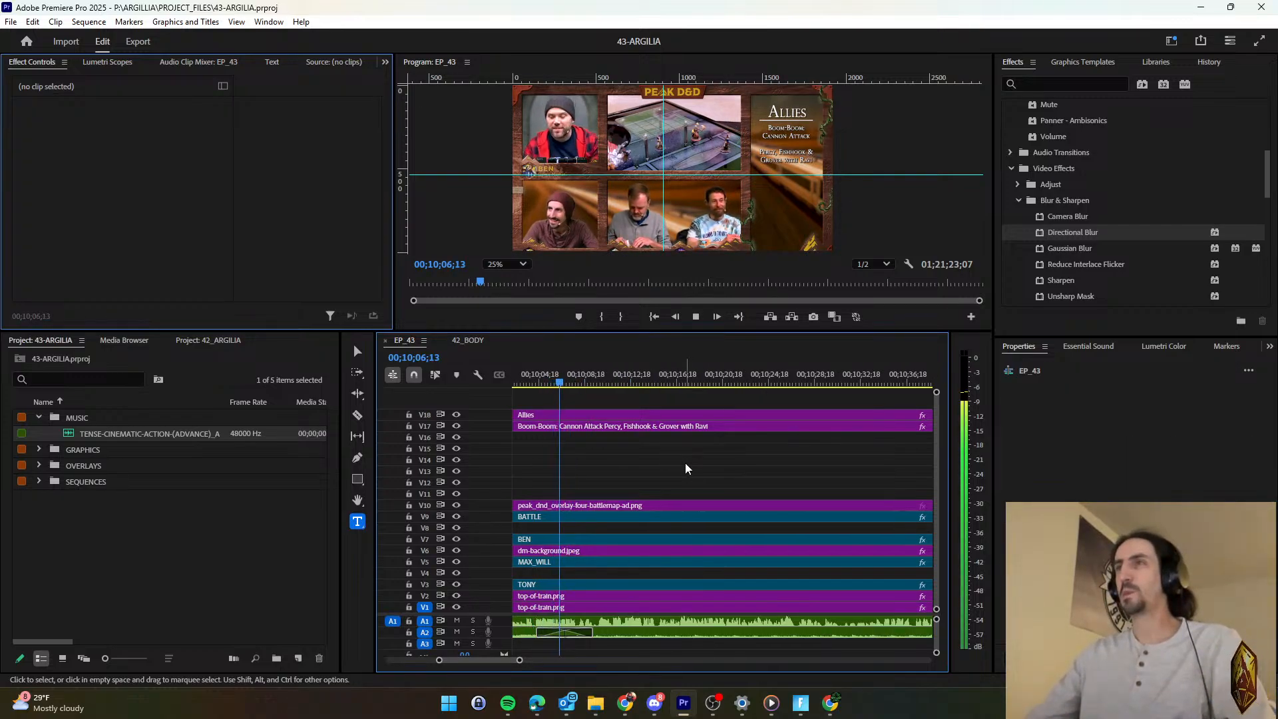
scroll(683, 462, down, 1)
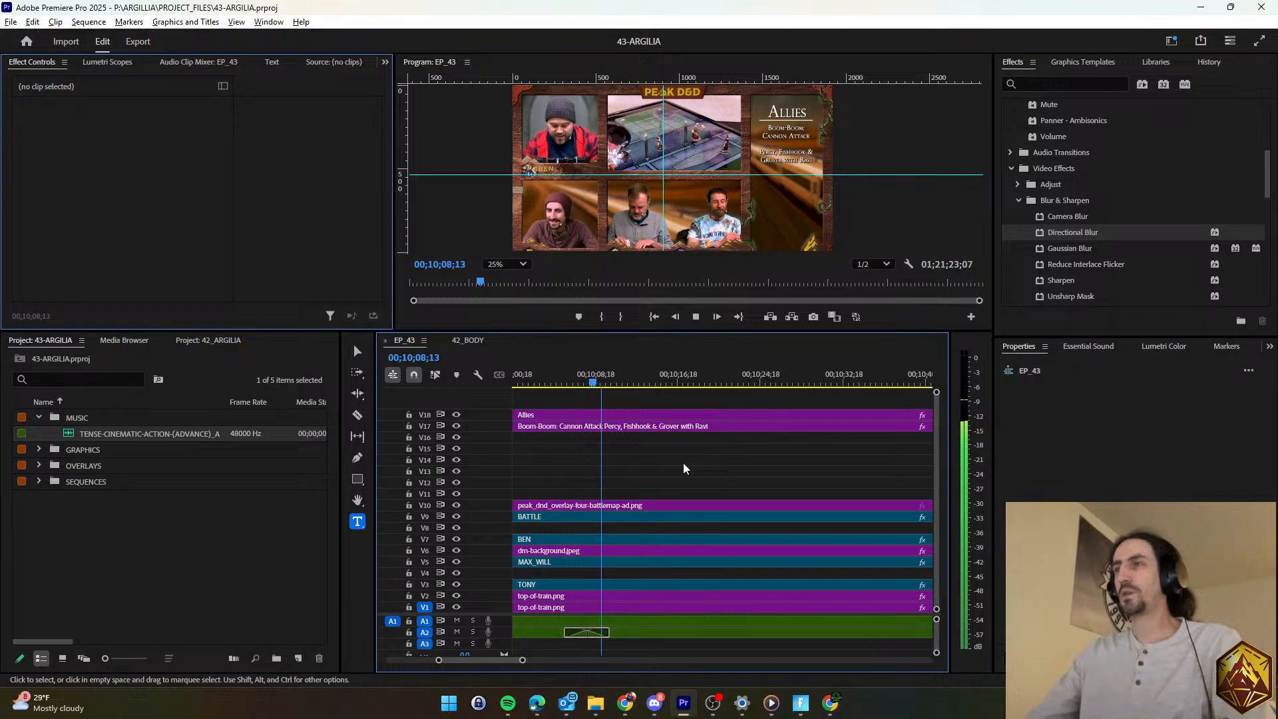
scroll(683, 462, down, 4)
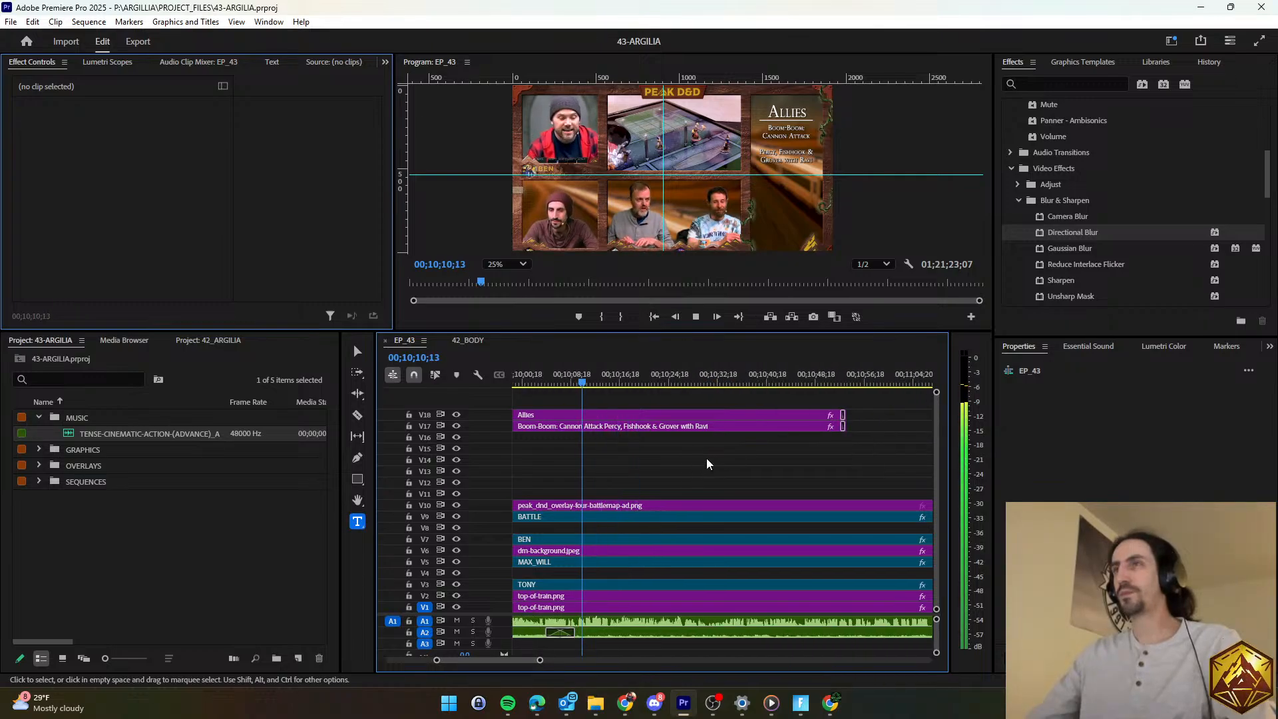
scroll(706, 458, down, 1)
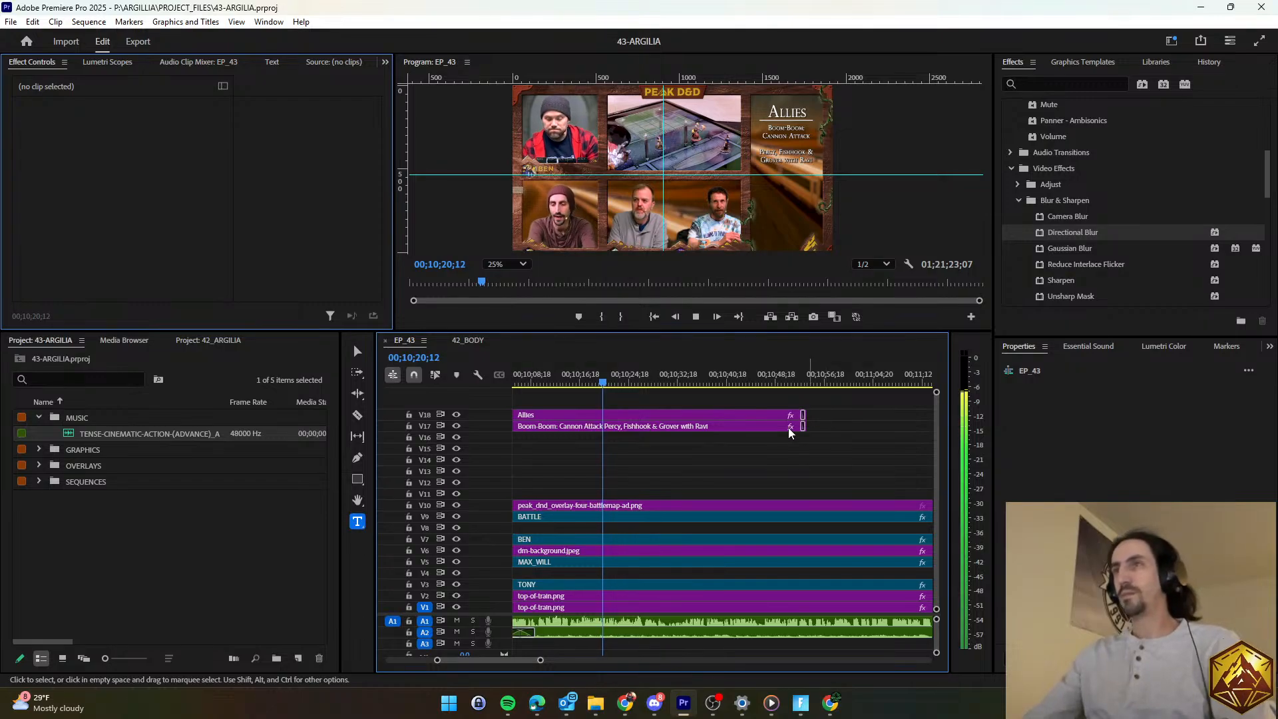
scroll(712, 465, down, 2)
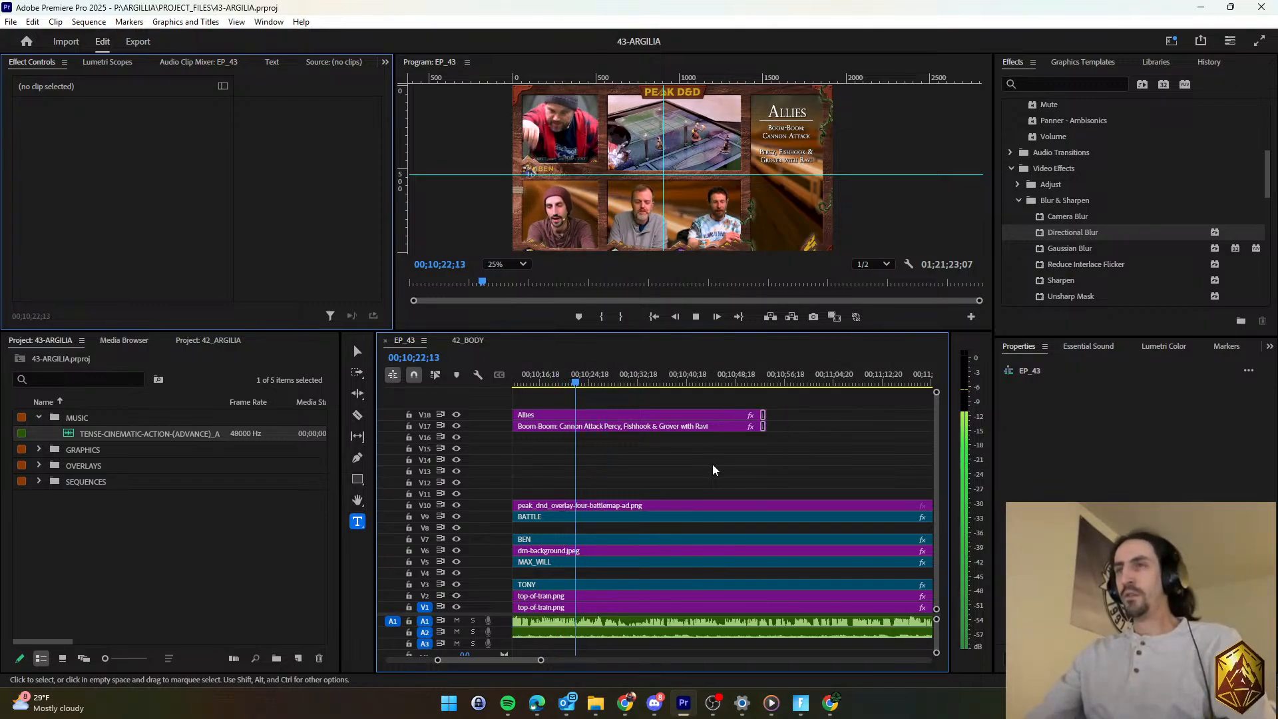
scroll(708, 465, down, 1)
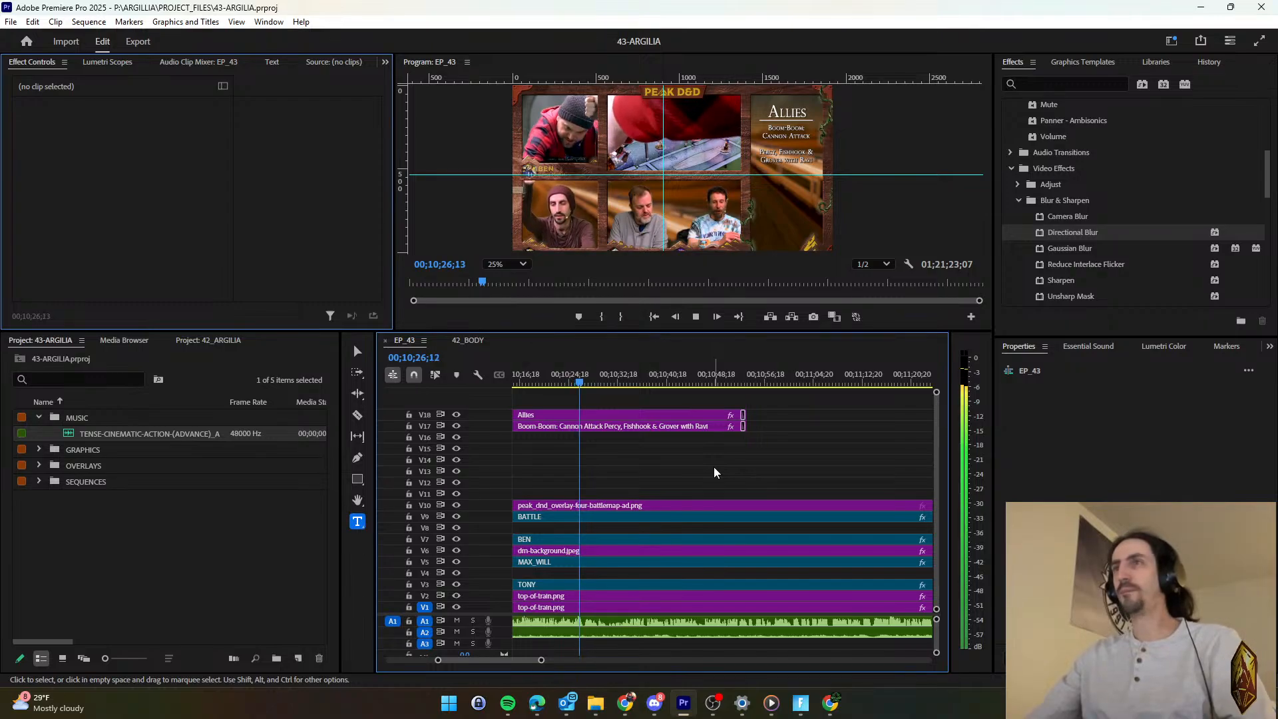
scroll(704, 462, down, 1)
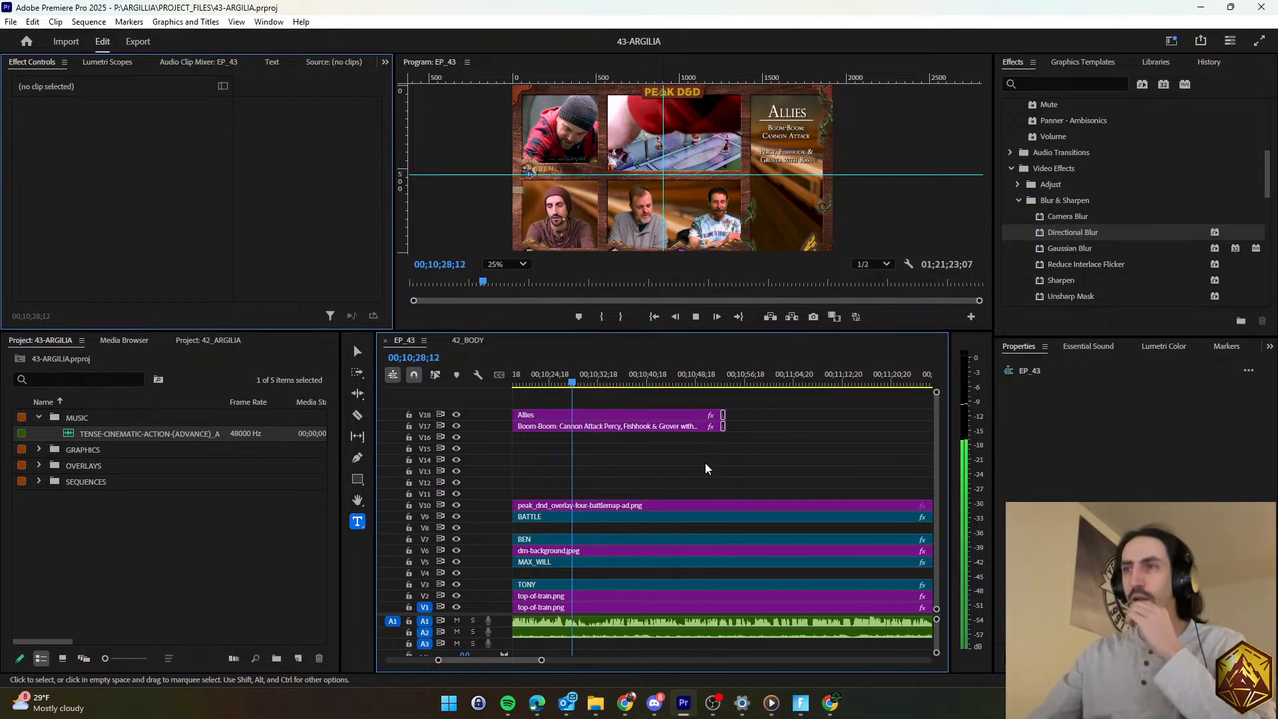
scroll(705, 462, down, 1)
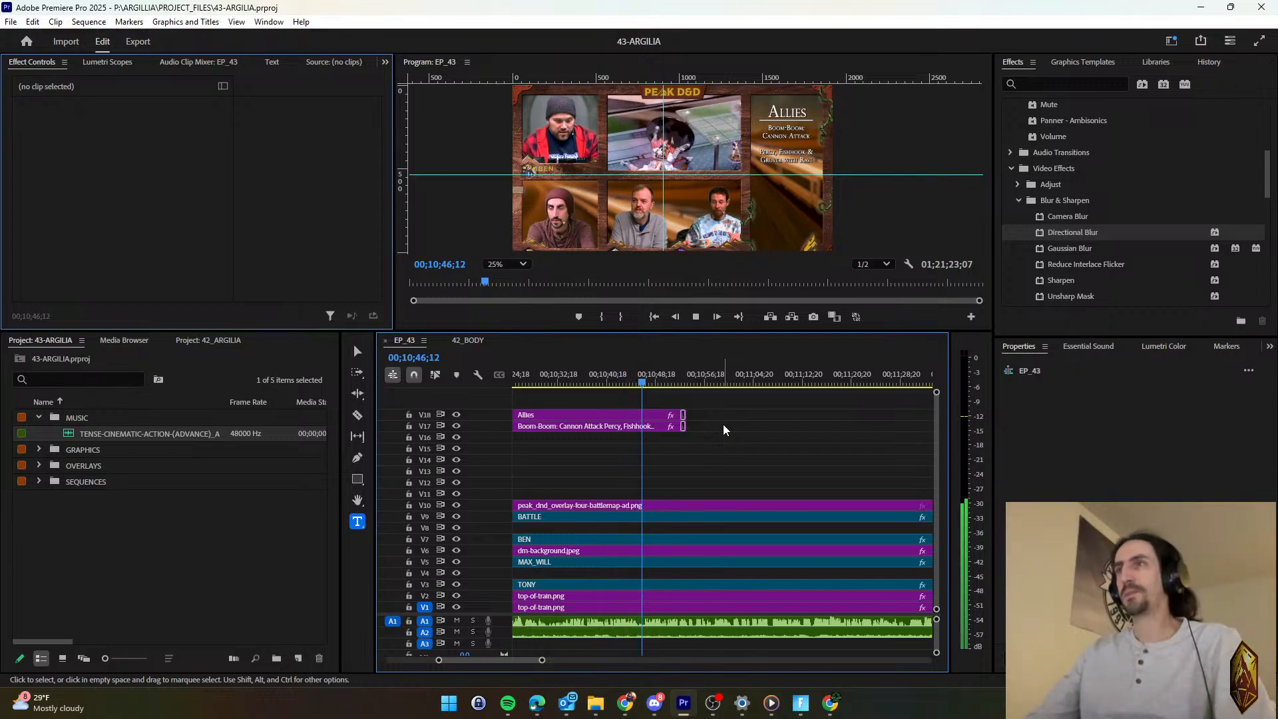
Extend the ends of the V18 and V17 Allies titles together to about 00:11:20, extend them further to about 00:11:47, and save the project.
drag(722, 426, 852, 433)
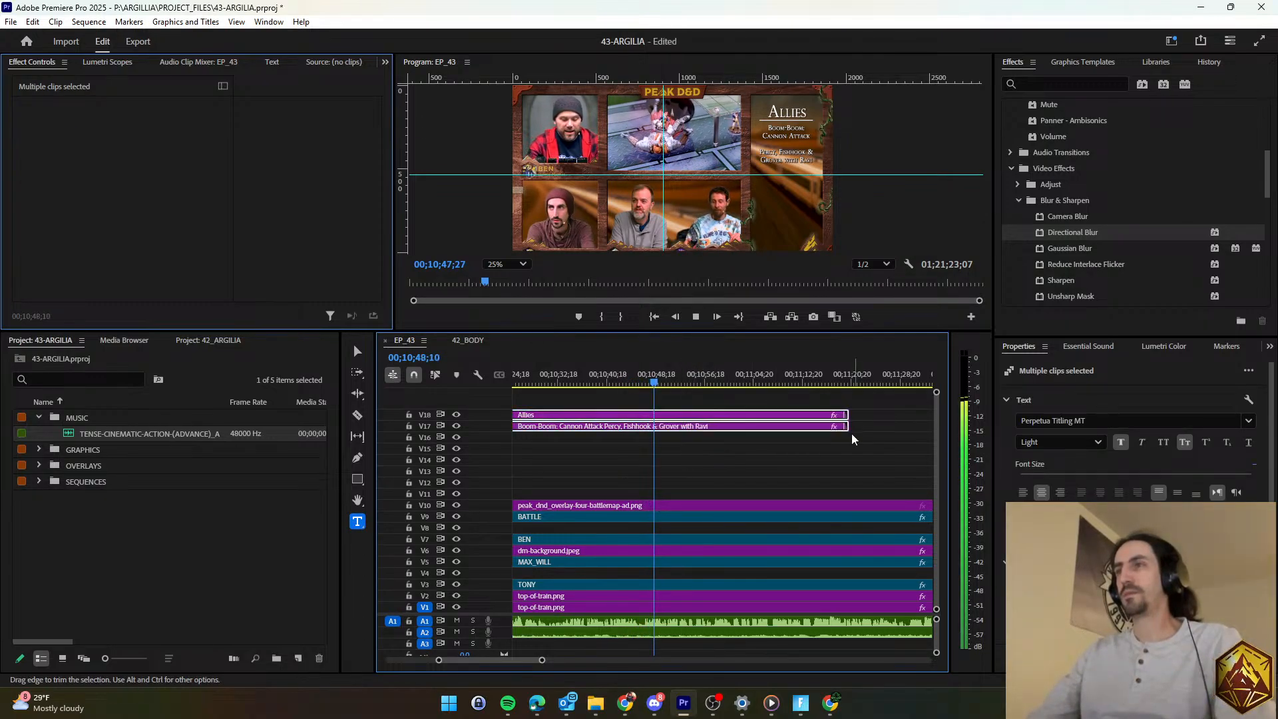
click(819, 453)
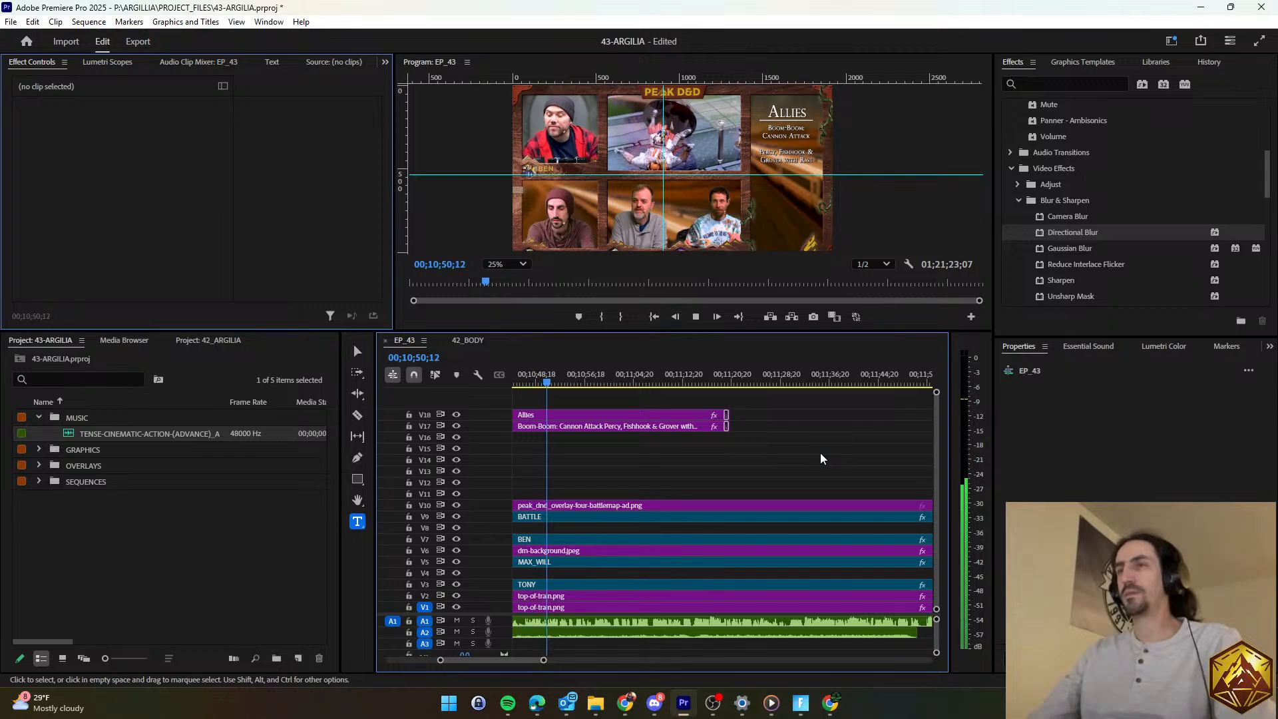
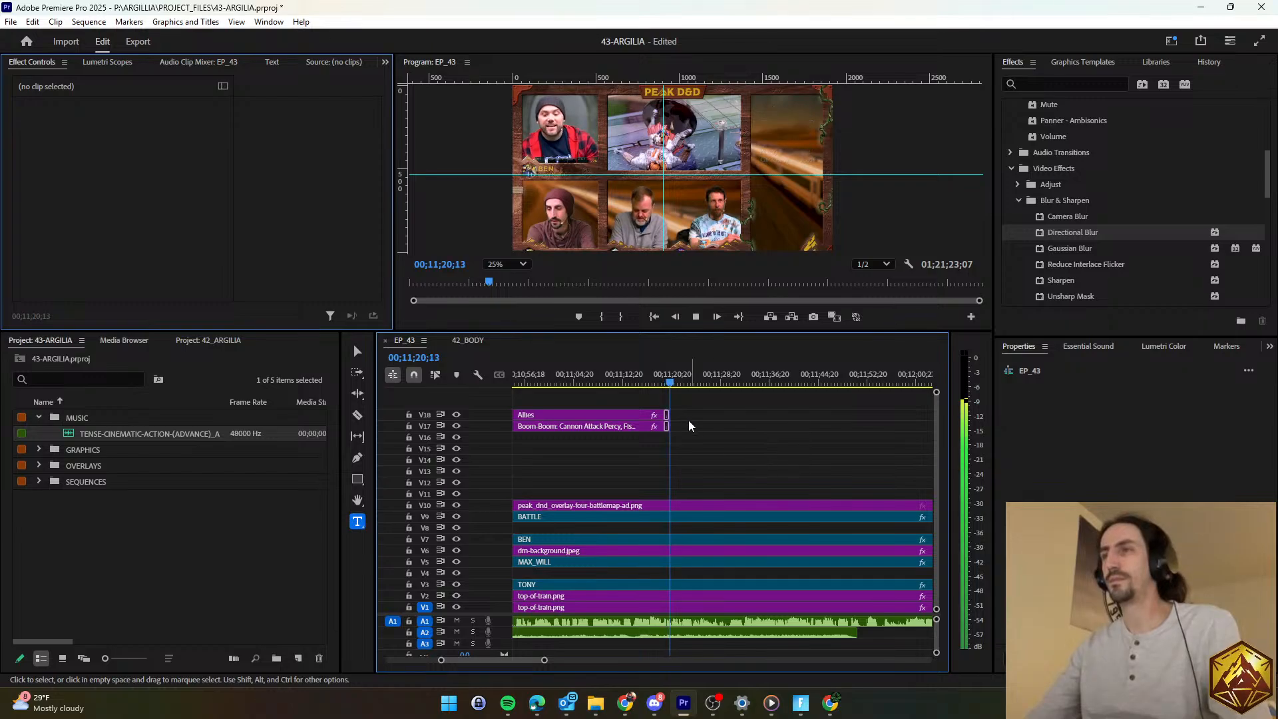
drag(650, 402, 827, 432)
click(719, 496)
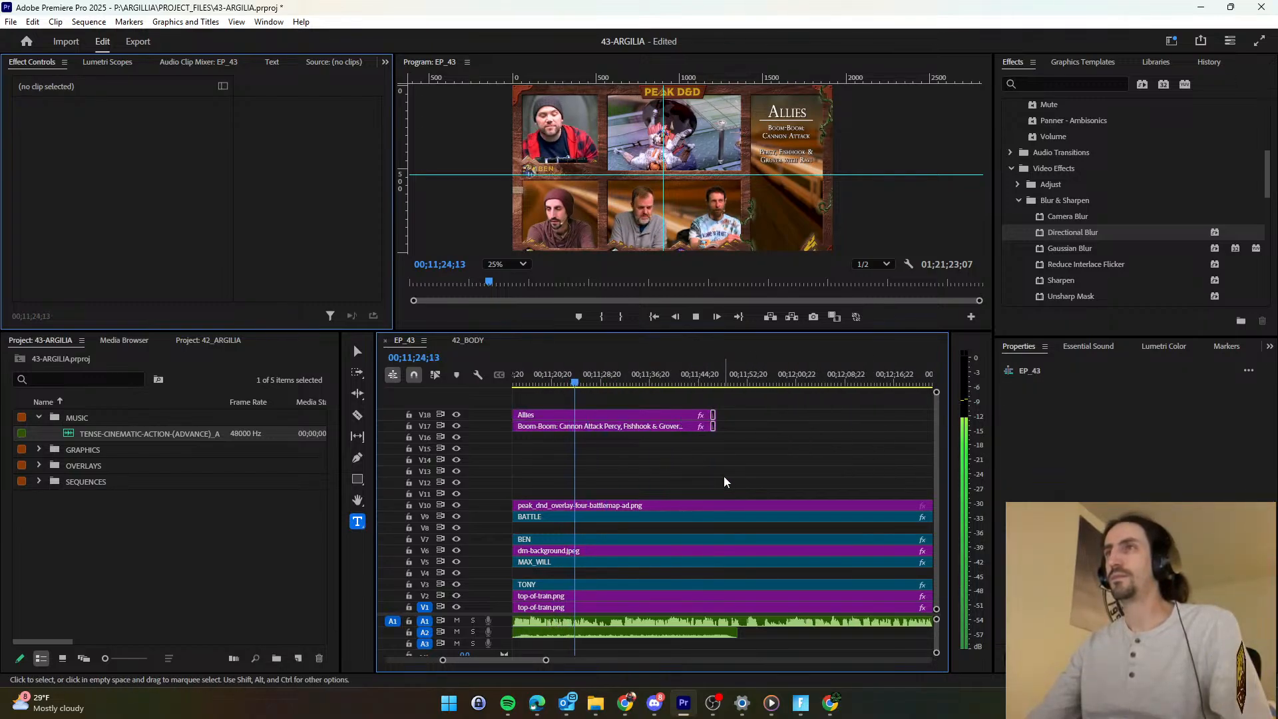
key(ctrl+s)
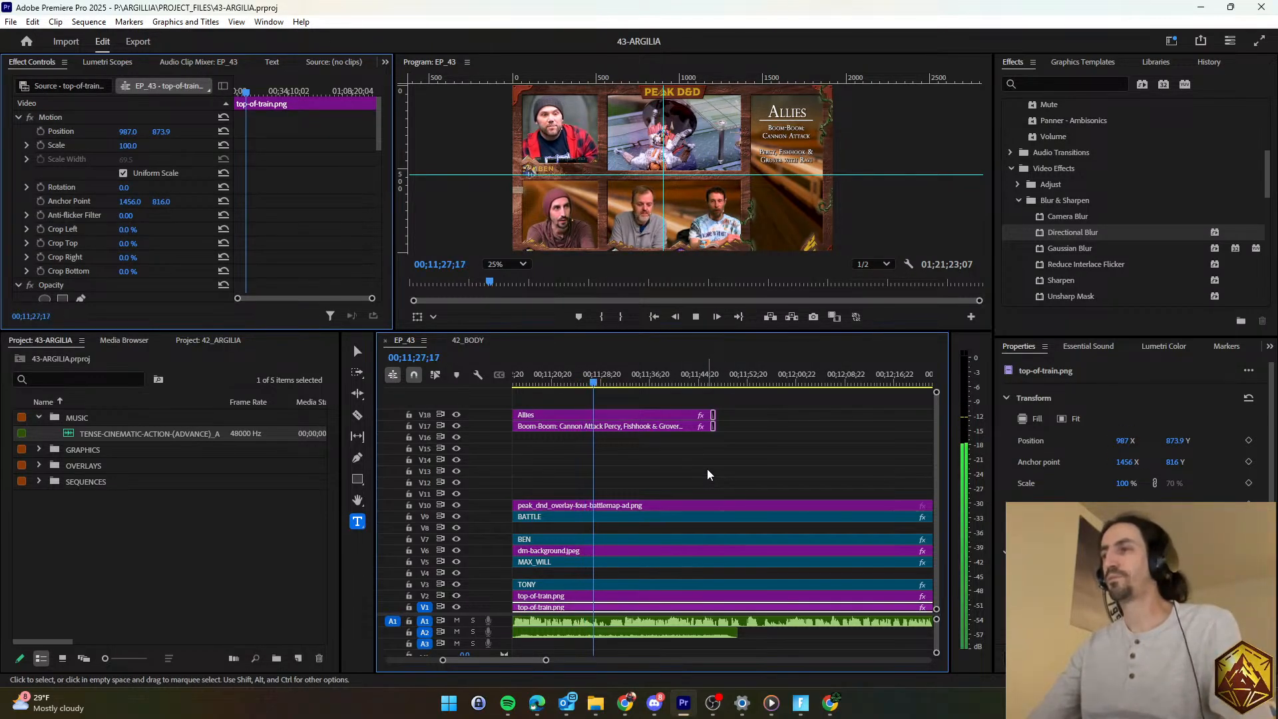
Extend the ends of the V18 and V17 Allies titles together to about 00:12:25.
click(706, 468)
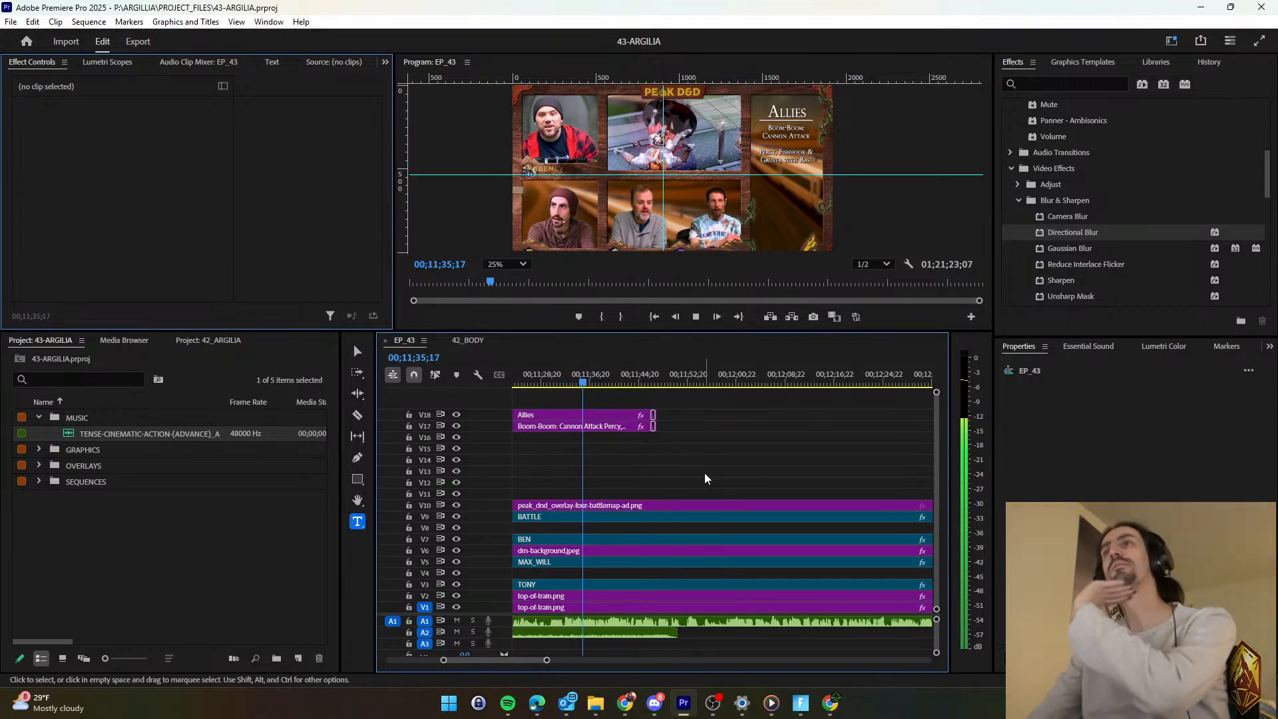
drag(694, 476, 891, 441)
click(792, 461)
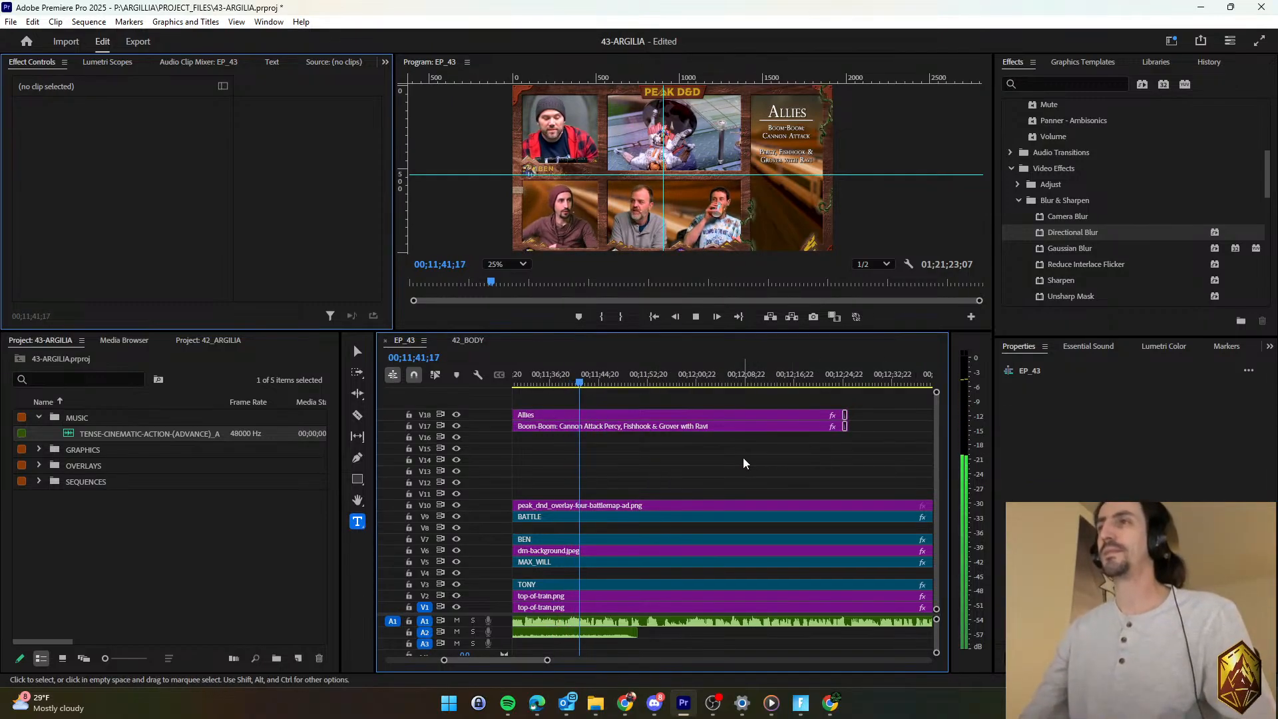
Paste another TENSE-CINEMATIC-ACTION music clip directly after the A2 music ending near 00:11:51 and add a crossfade at the cut.
click(592, 633)
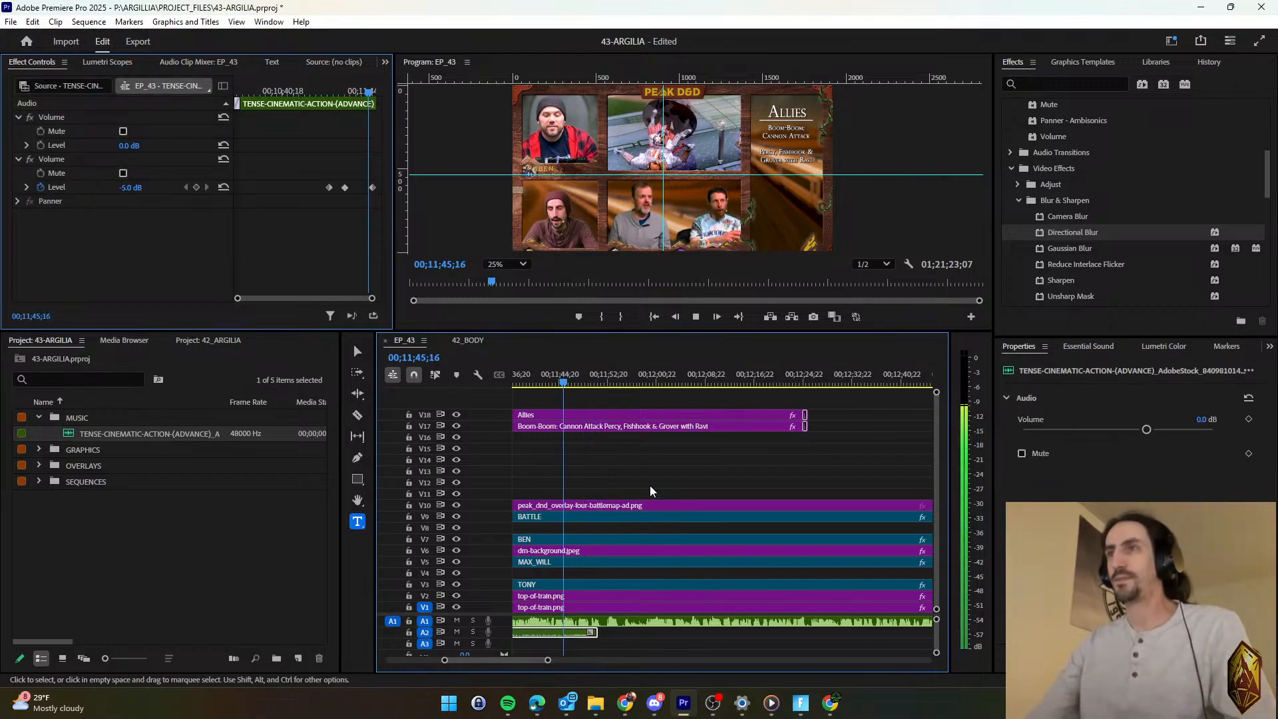
scroll(649, 485, down, 2)
scroll(633, 469, down, 3)
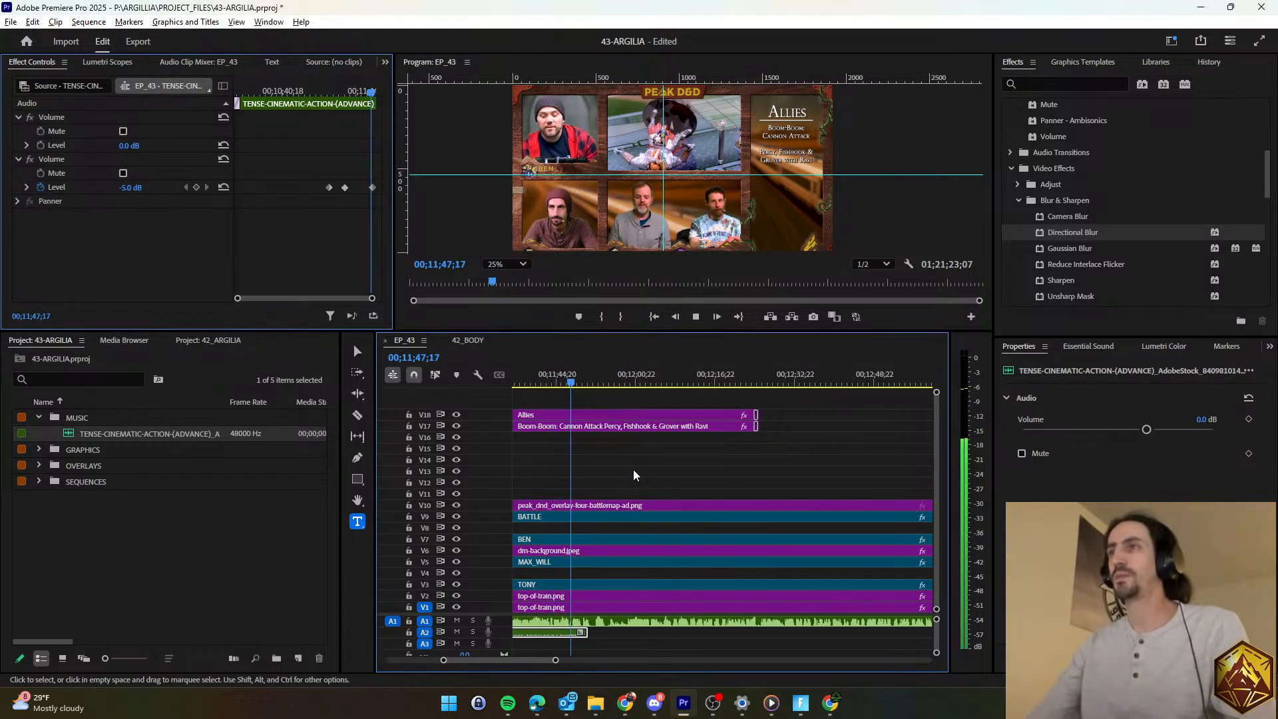
scroll(633, 469, down, 1)
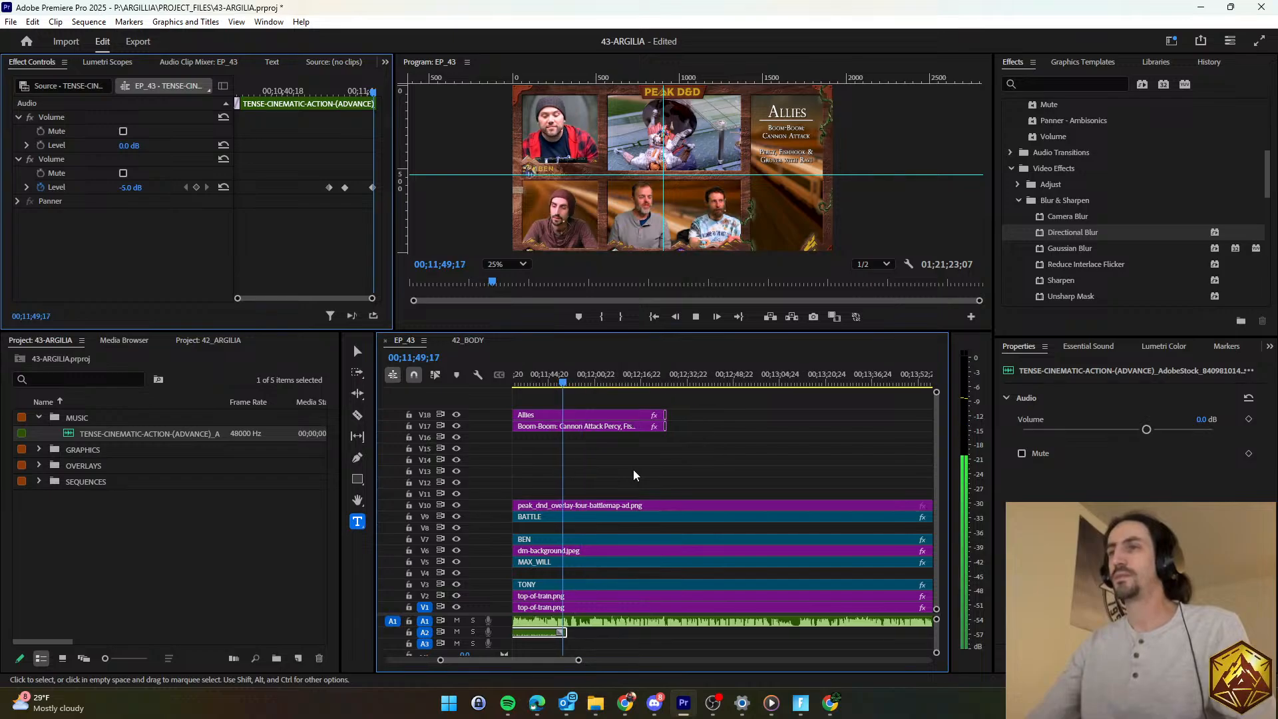
key(space)
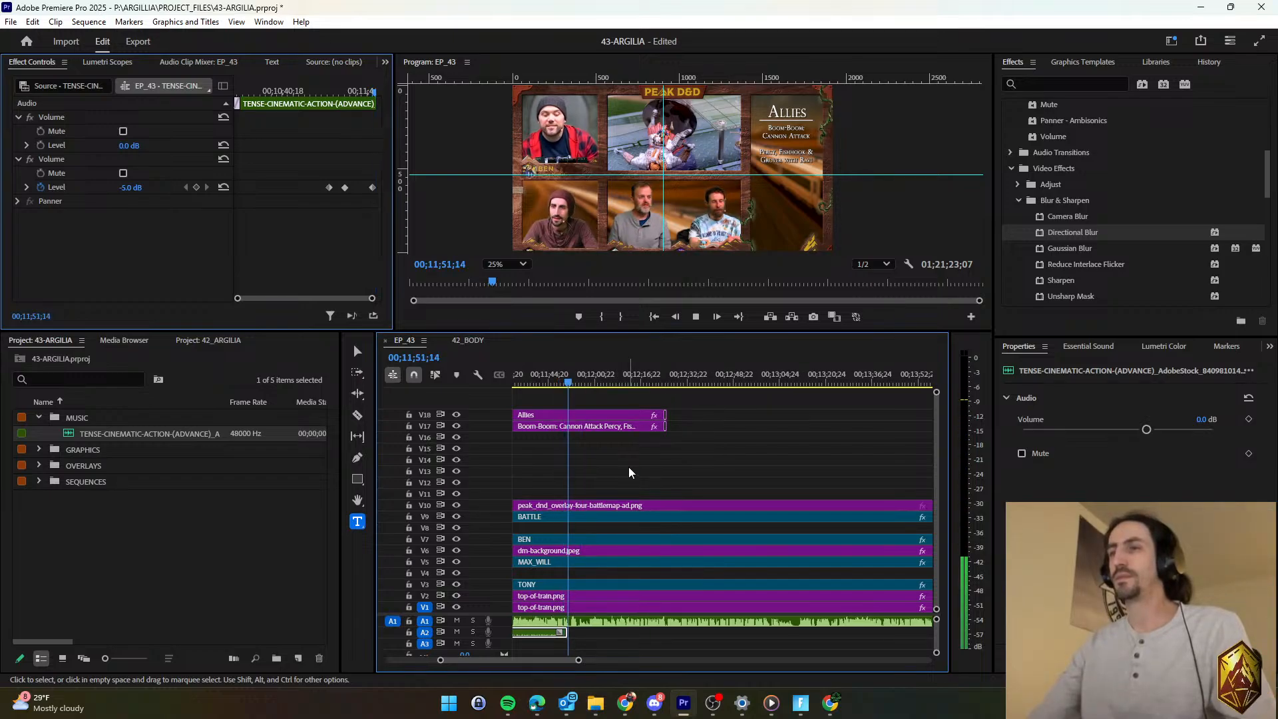
key(ctrl+v)
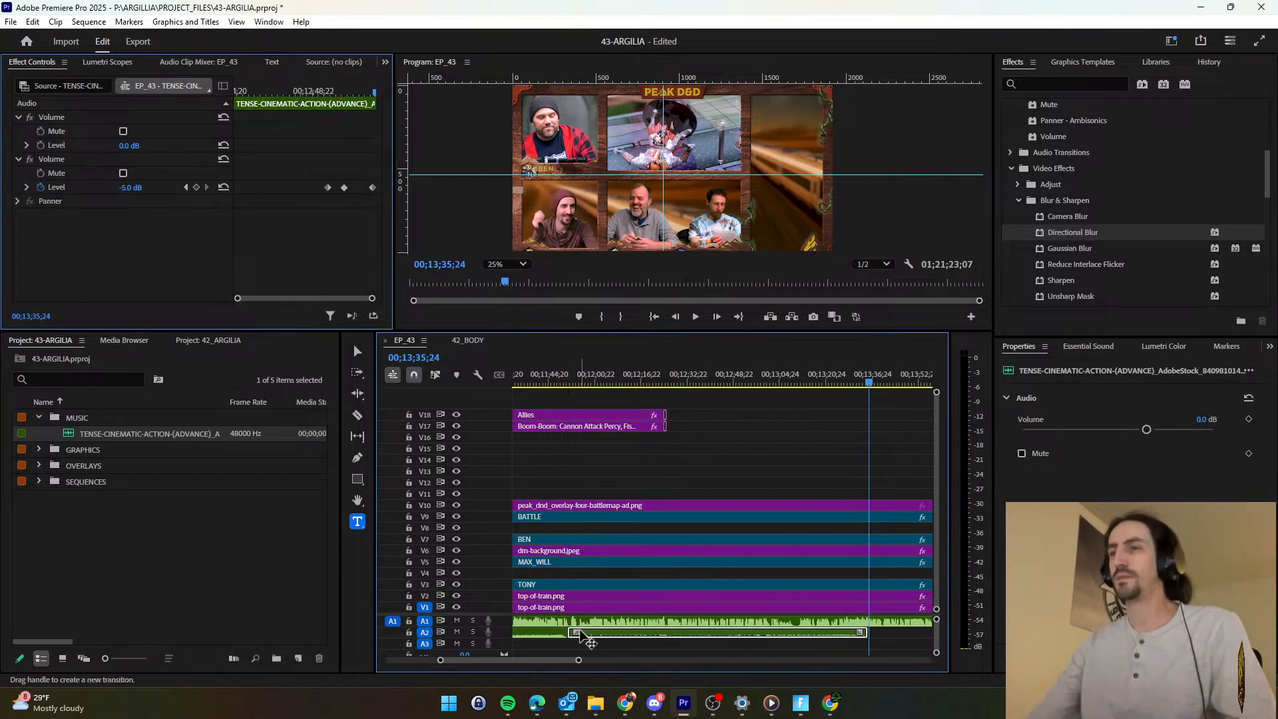
click(613, 464)
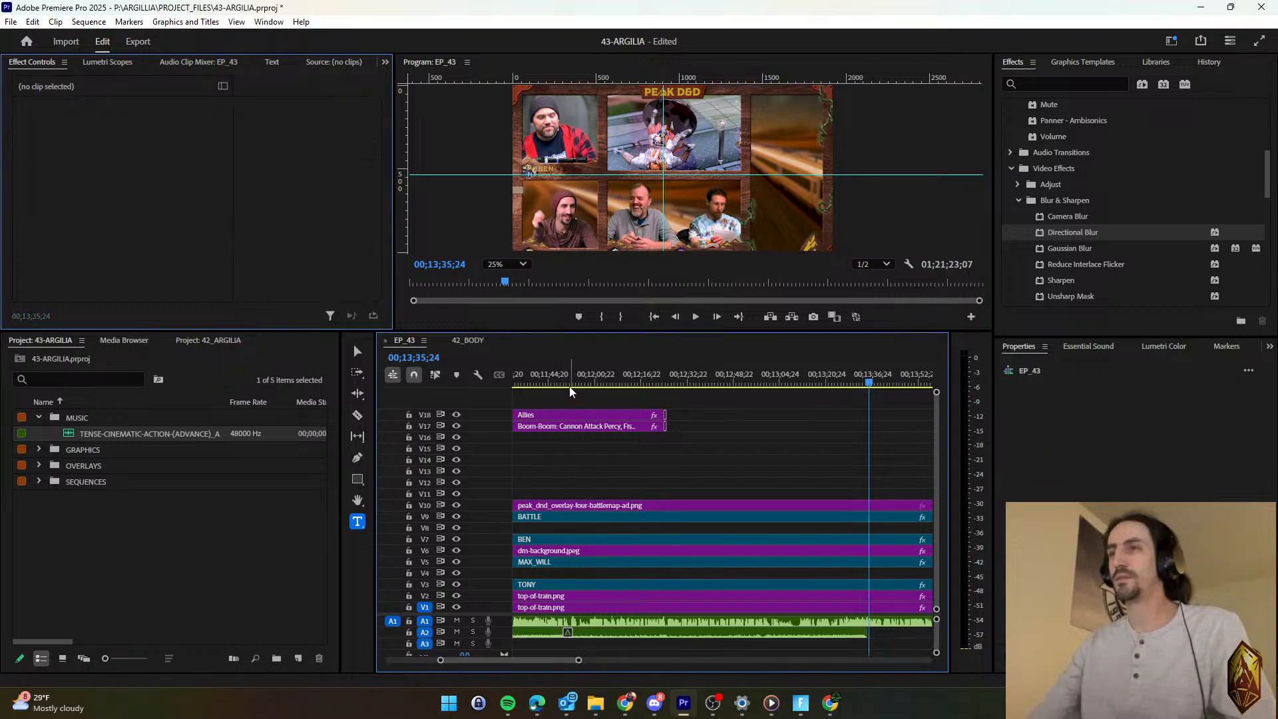
Play back the new A2 music crossfade from about 00:11:51 through 00:12:05 and save the project.
key(Up)
key(space)
scroll(597, 467, up, 2)
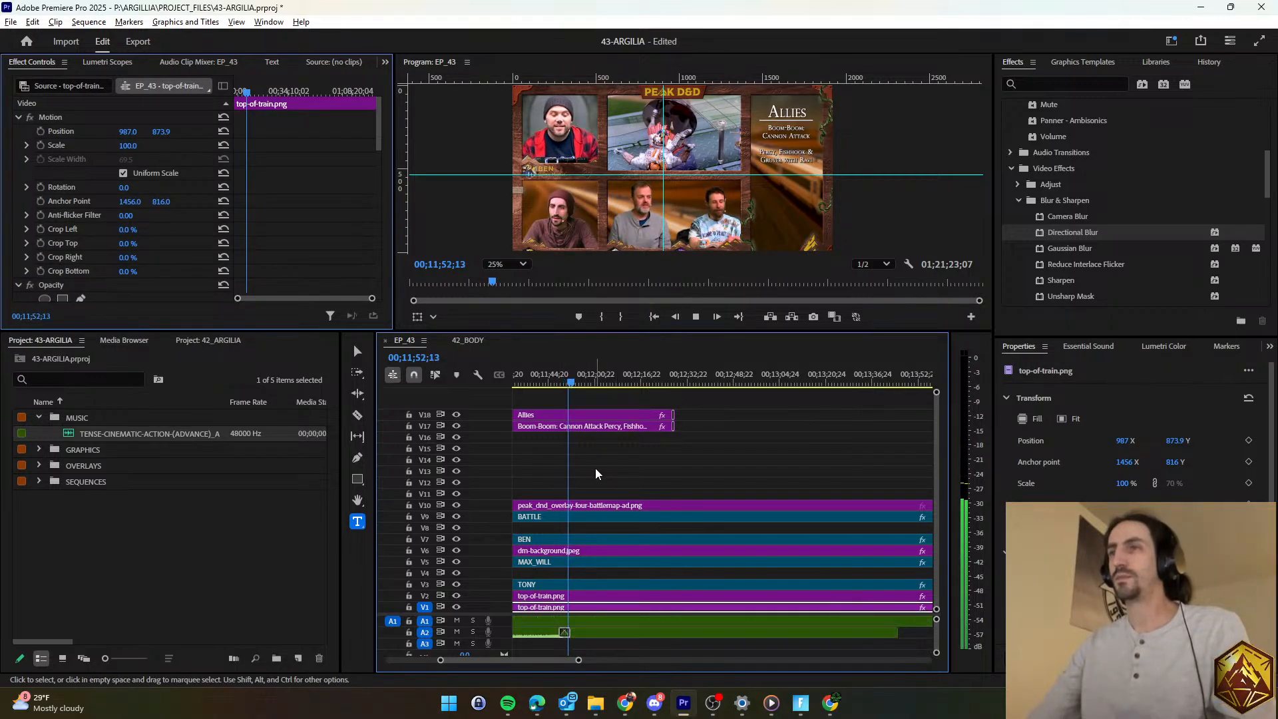
click(604, 461)
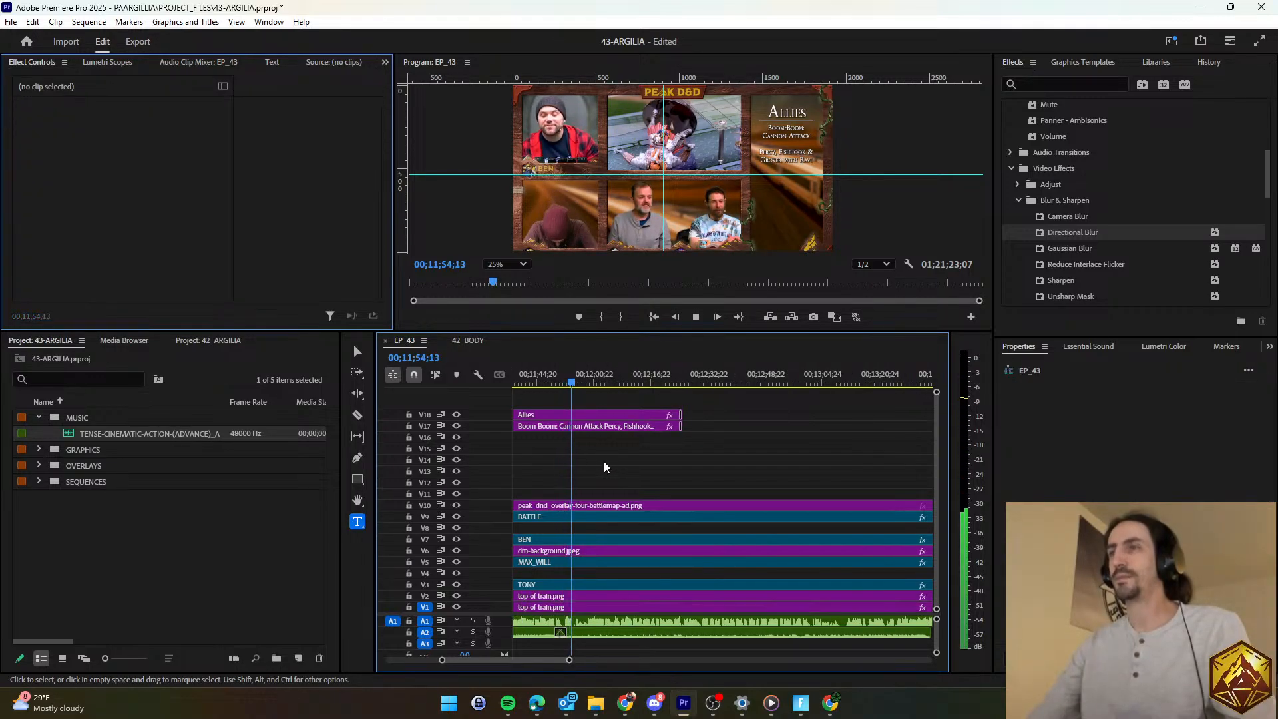
scroll(604, 461, up, 4)
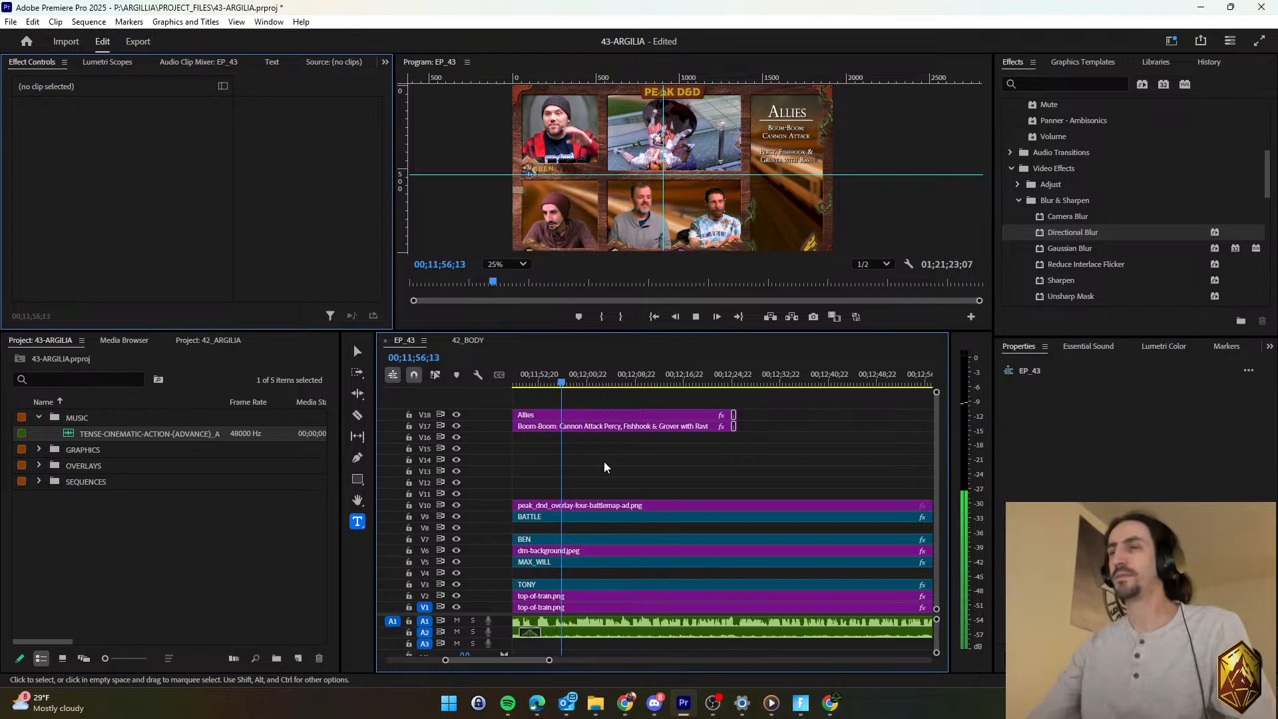
scroll(604, 461, down, 1)
key(space)
key(ctrl+s)
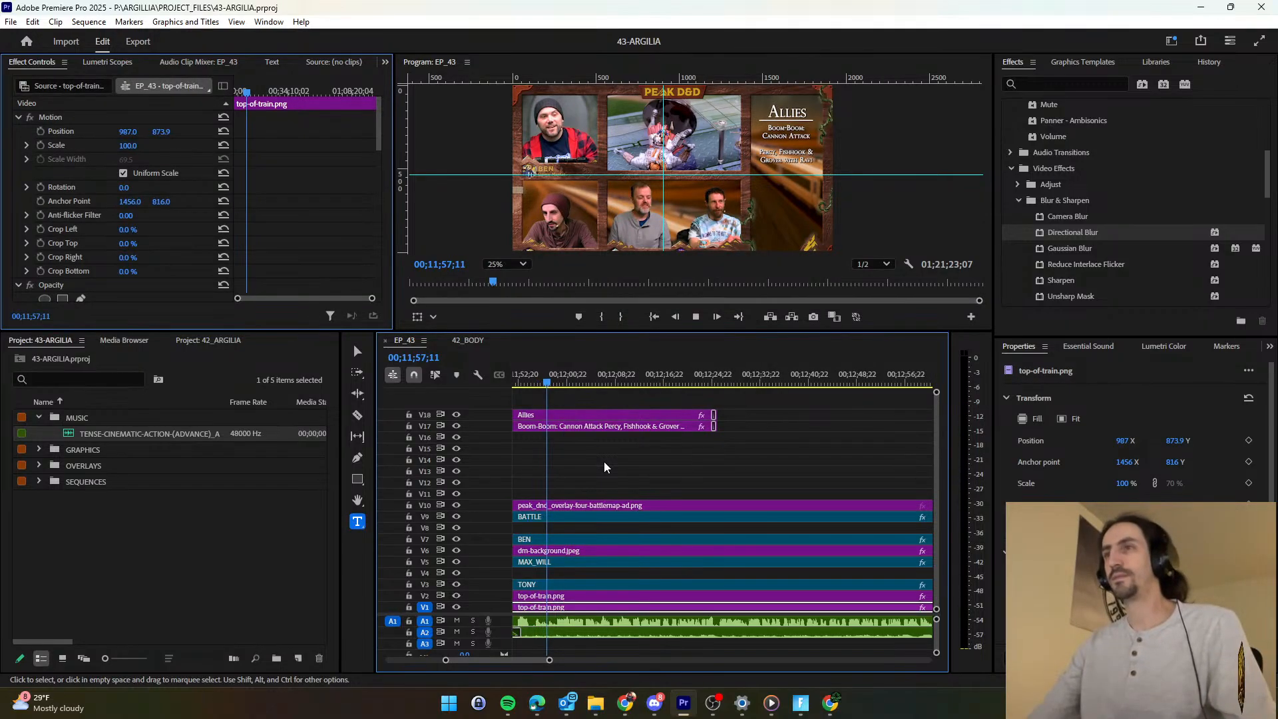
key(space)
scroll(600, 463, down, 1)
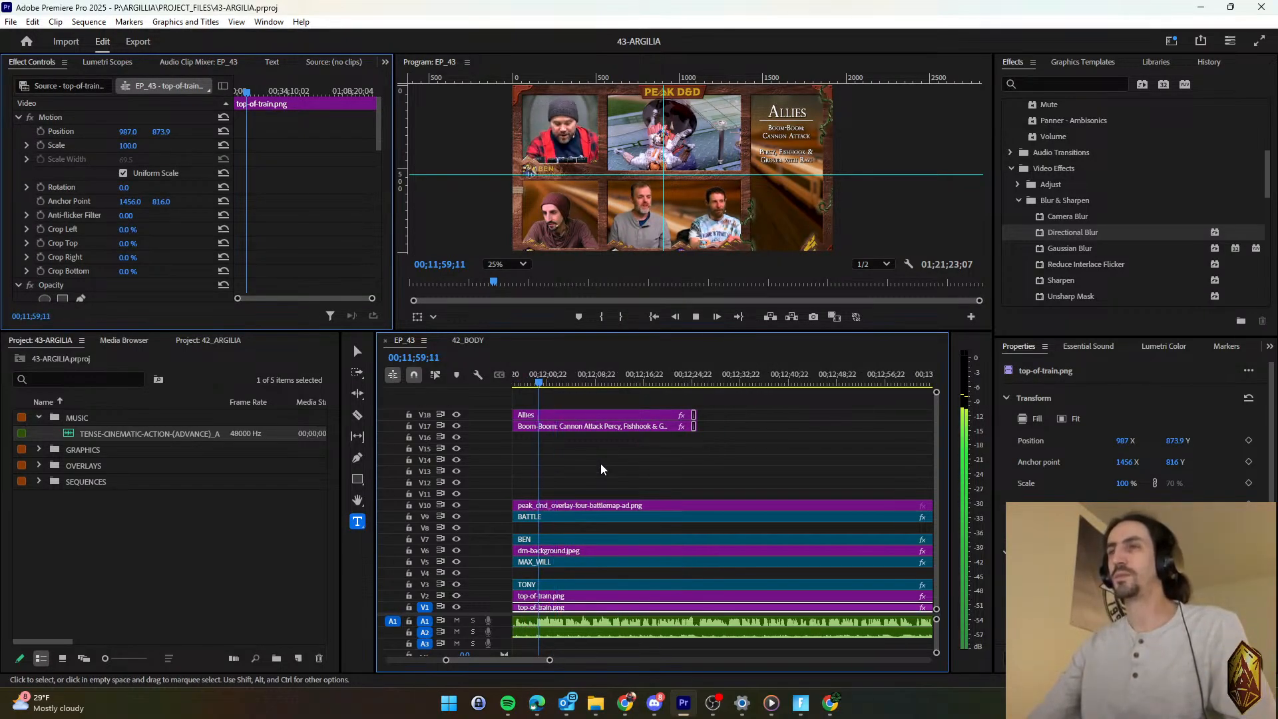
click(600, 463)
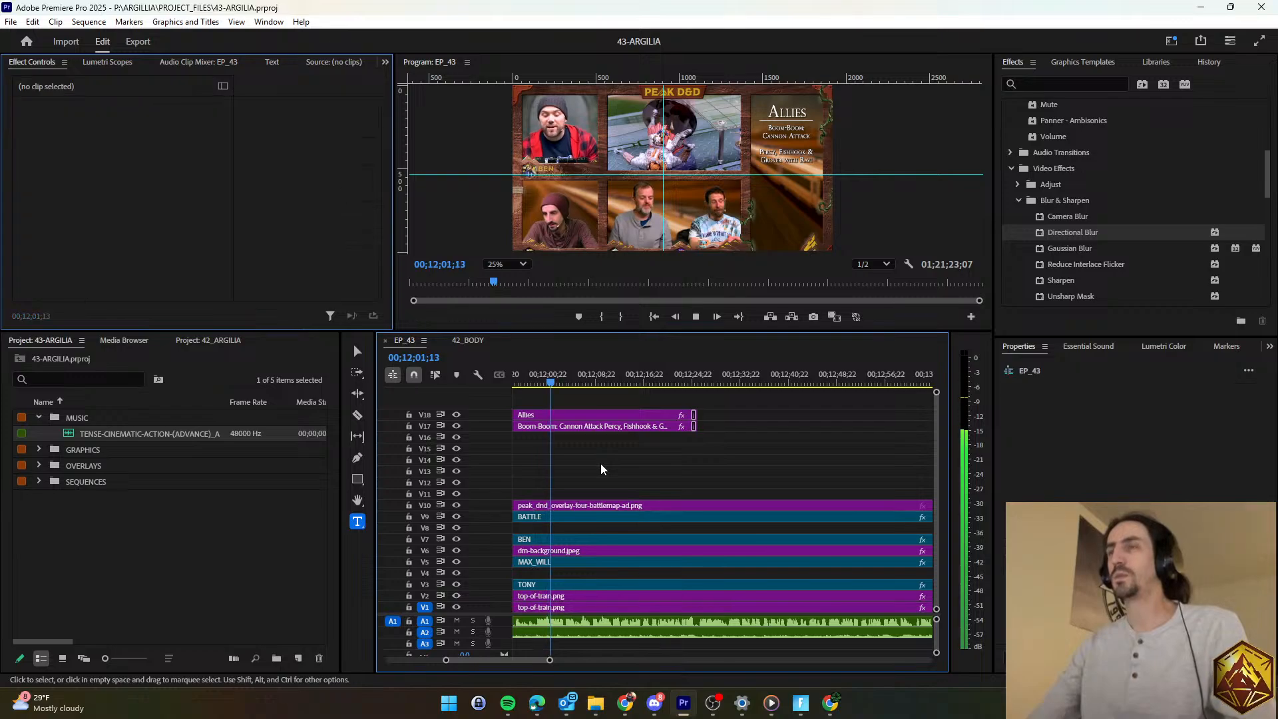
scroll(600, 463, down, 1)
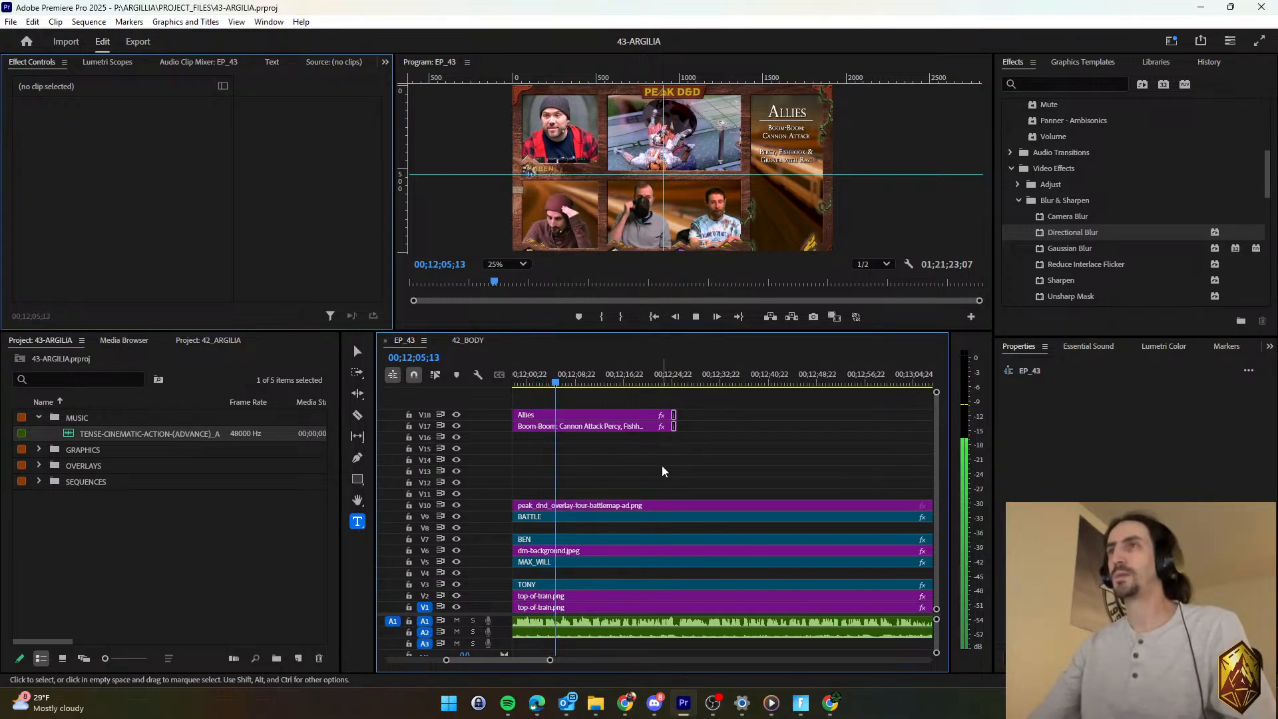
Play back the attack section from about 00:12:05 through 00:12:19.
scroll(662, 465, down, 1)
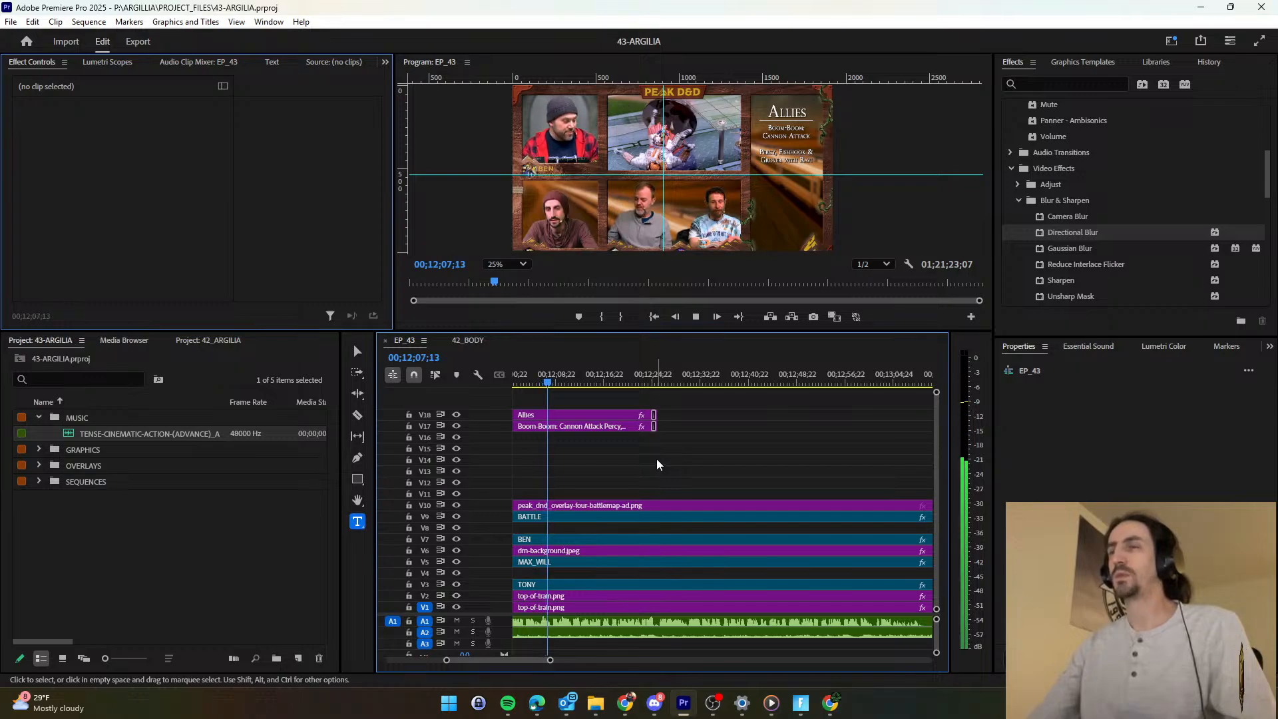
scroll(656, 457, down, 1)
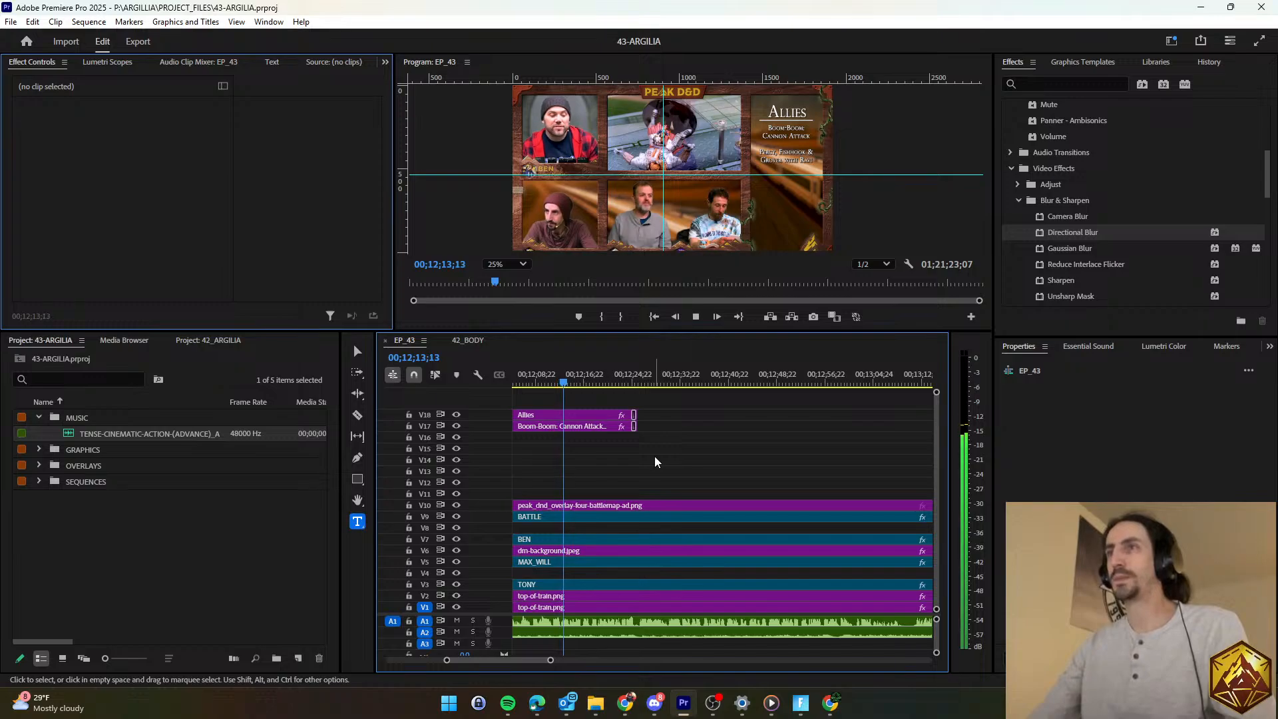
scroll(653, 457, down, 1)
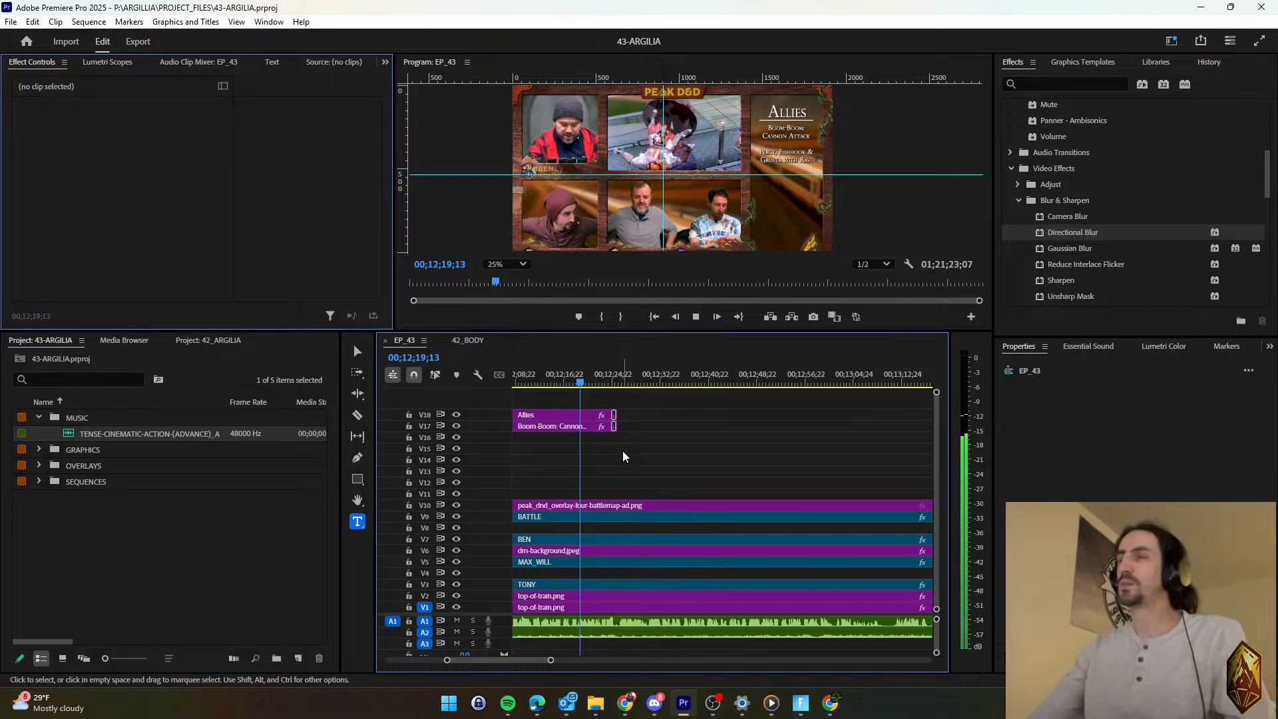
key(space)
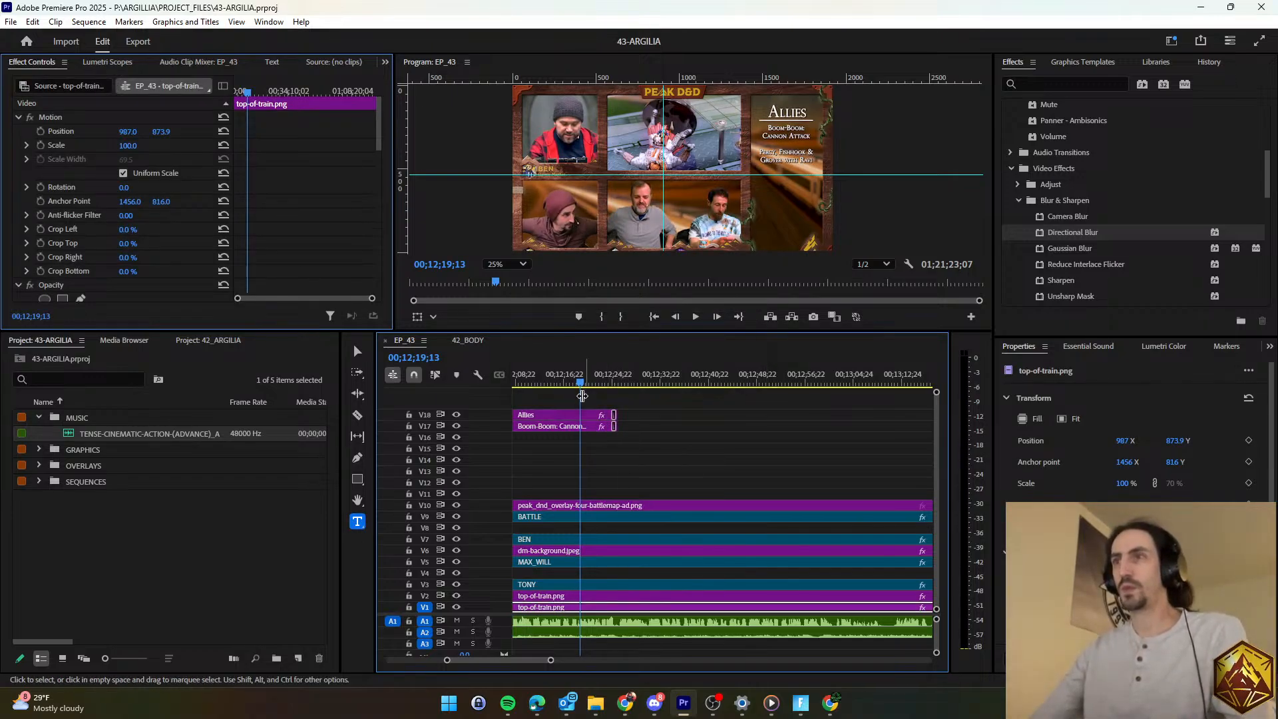
Trim the ends of the V18 Allies and V17 Boom-Boom: Cannon Attack titles together to 00:12:13:26.
click(552, 383)
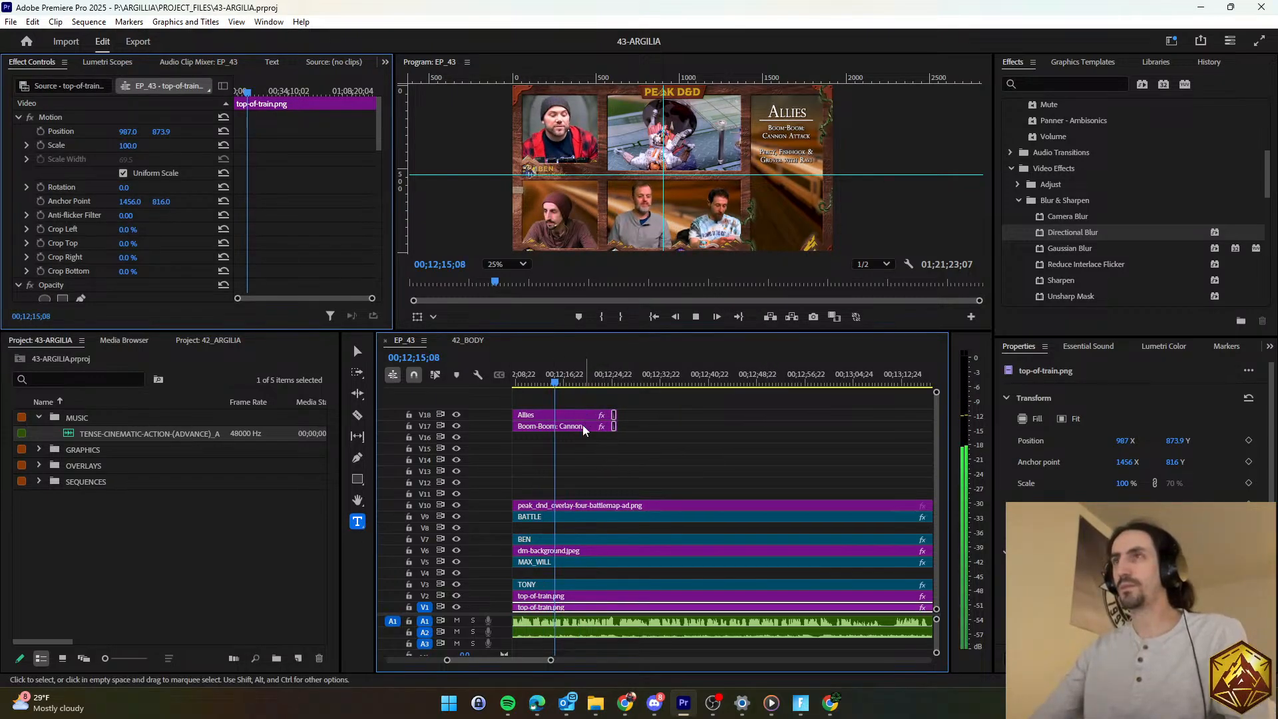
scroll(585, 419, up, 1)
click(587, 383)
key(space)
click(358, 415)
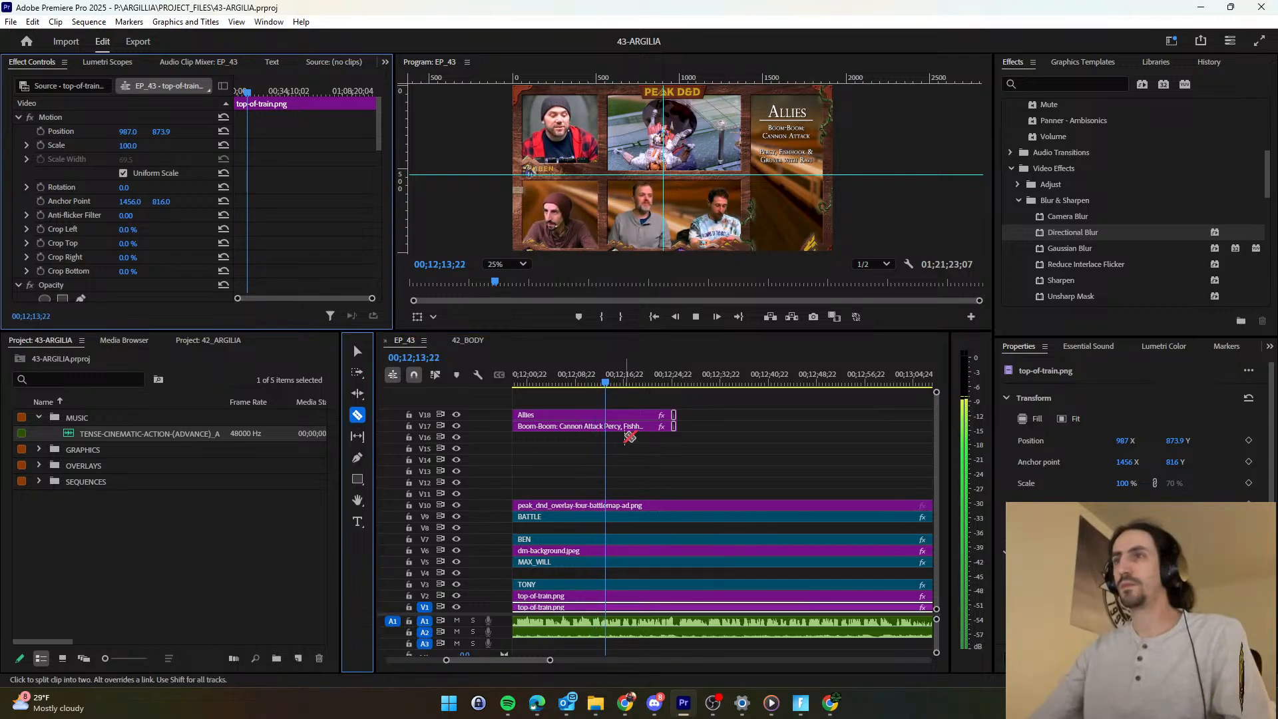
key(space)
key(v)
drag(656, 401, 606, 423)
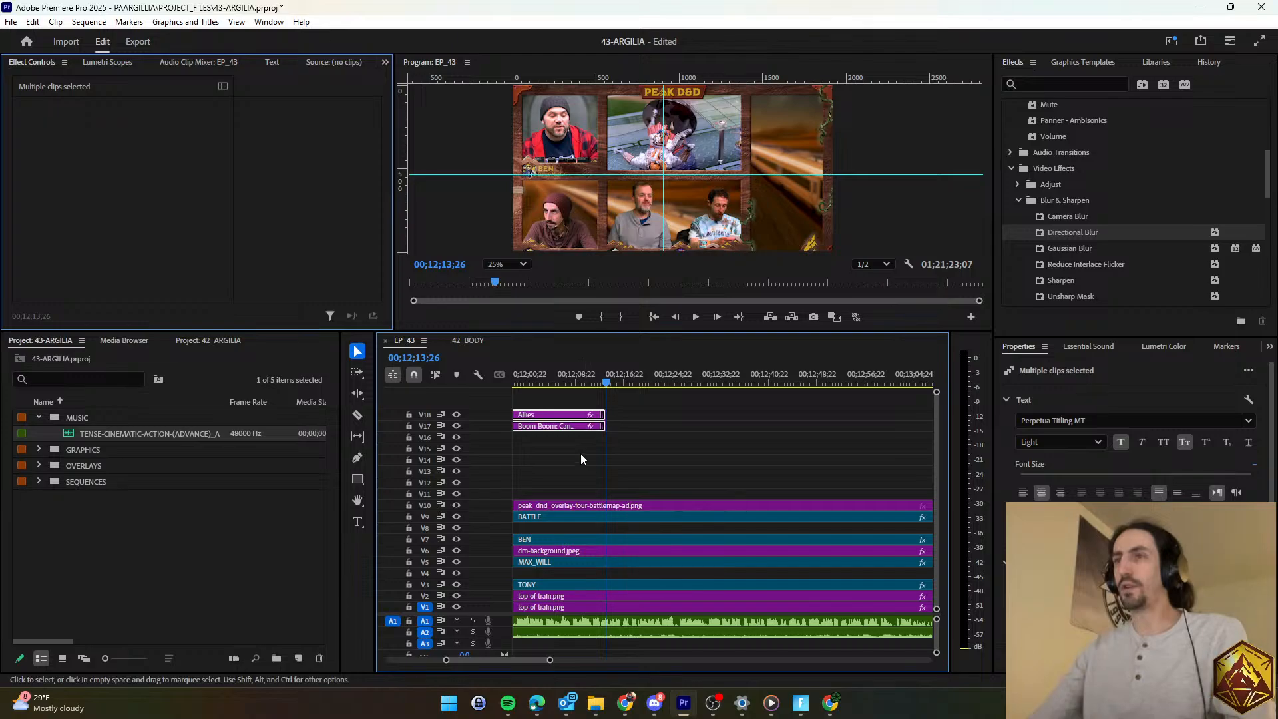
Copy the Allies and Boom-Boom: Cannon Attack titles from around 00:06:56 and paste them after the title ending at 00:12:13:26.
drag(532, 659, 507, 668)
scroll(612, 513, down, 5)
scroll(613, 513, up, 2)
drag(624, 405, 647, 440)
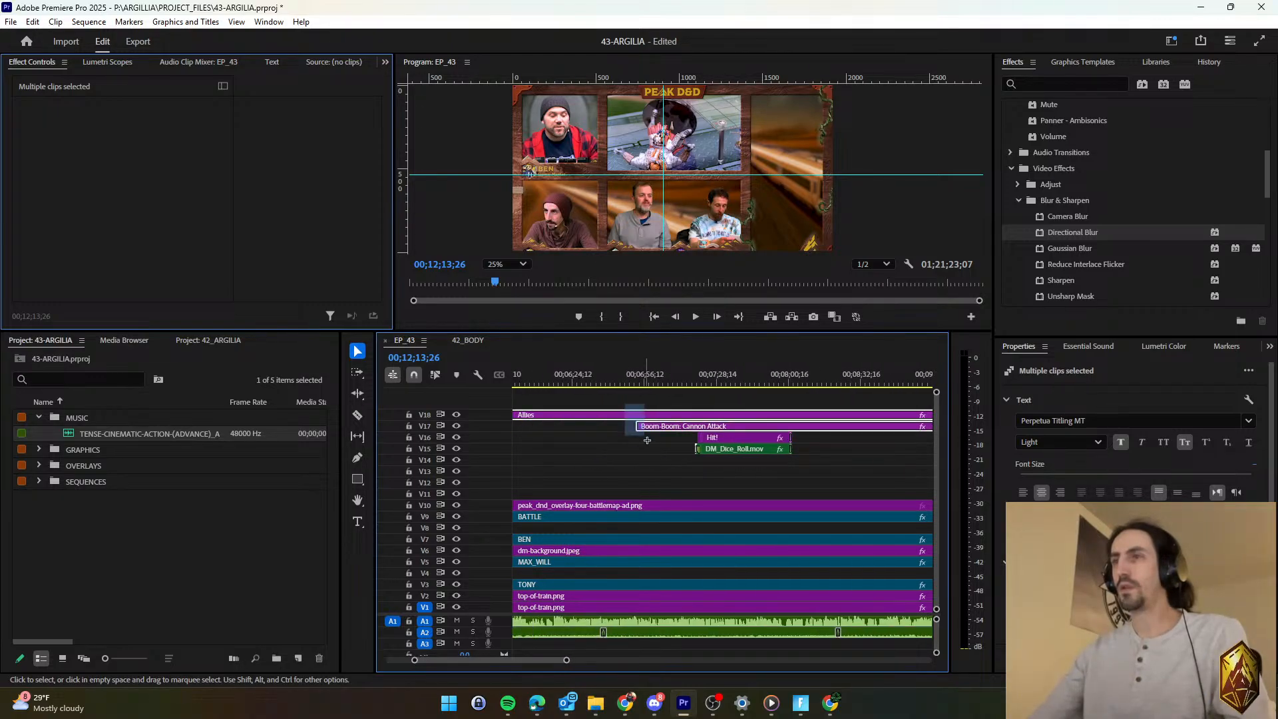
key(shift+Down)
key(shift+Down)
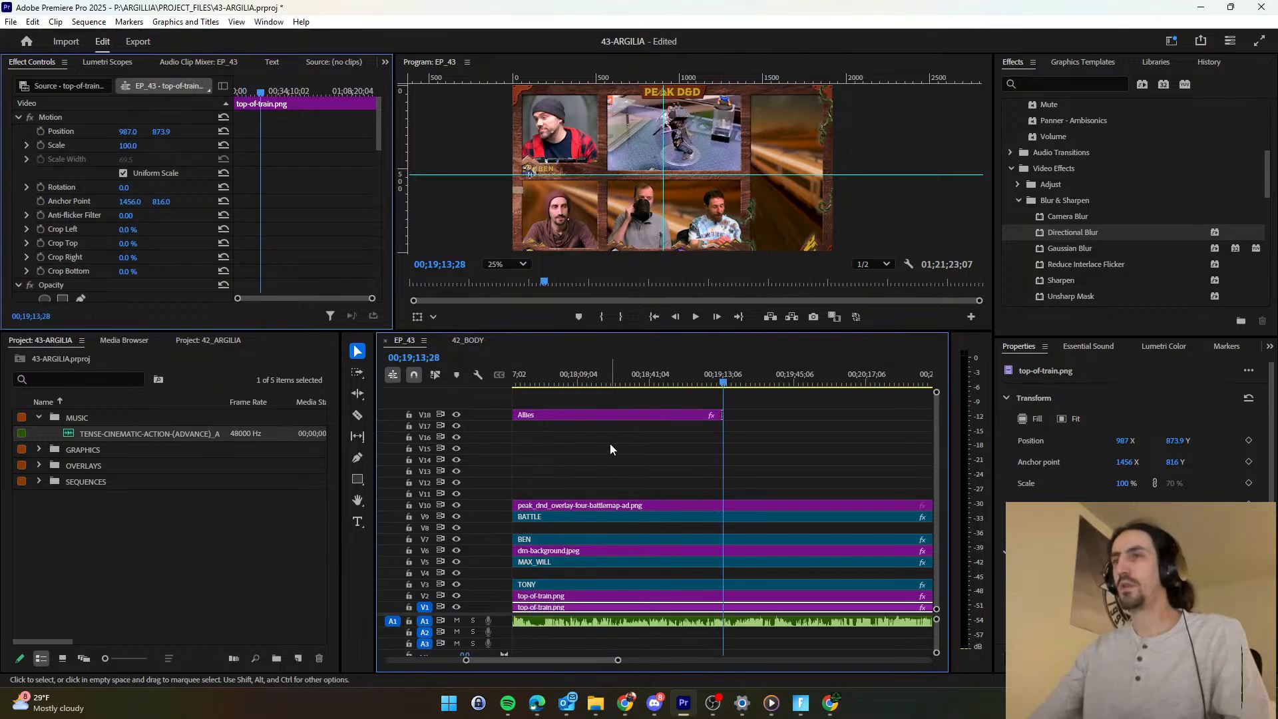
drag(609, 657, 557, 662)
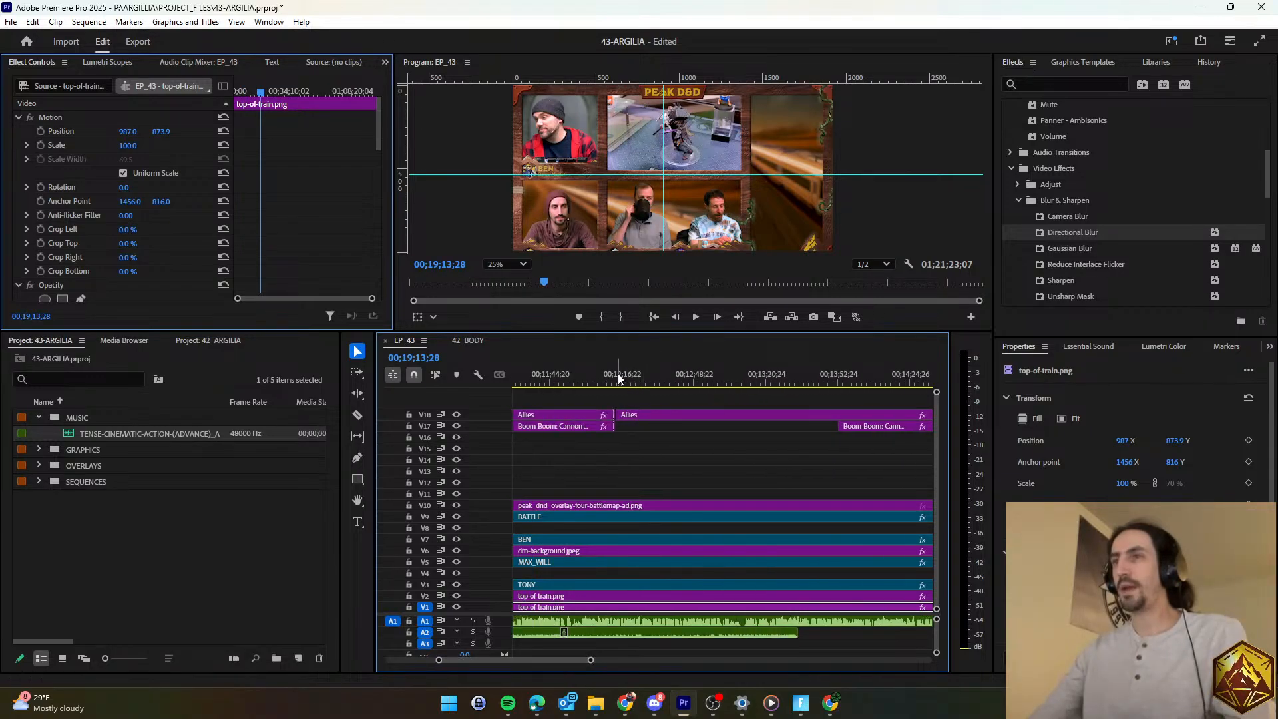
Clear the text of the pasted V18 Allies title near 00:12:17 and delete that title clip.
click(617, 380)
scroll(640, 435, up, 2)
key(space)
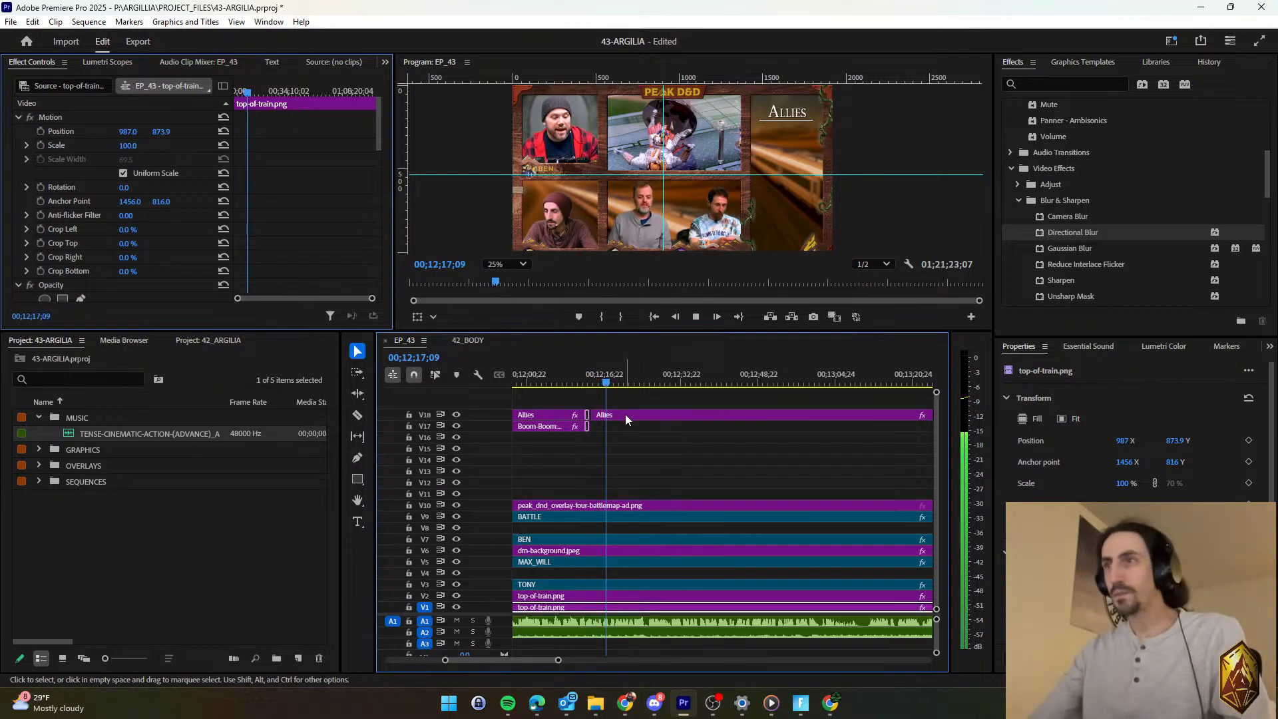
click(626, 415)
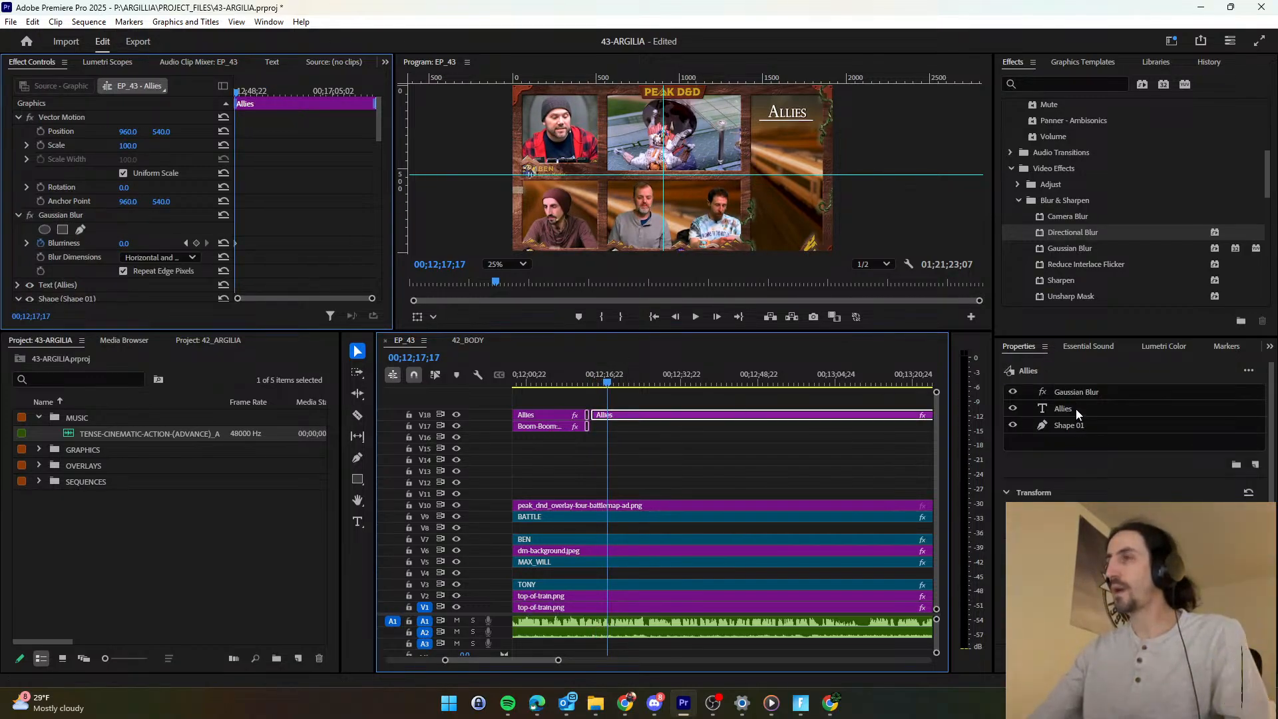
click(1076, 408)
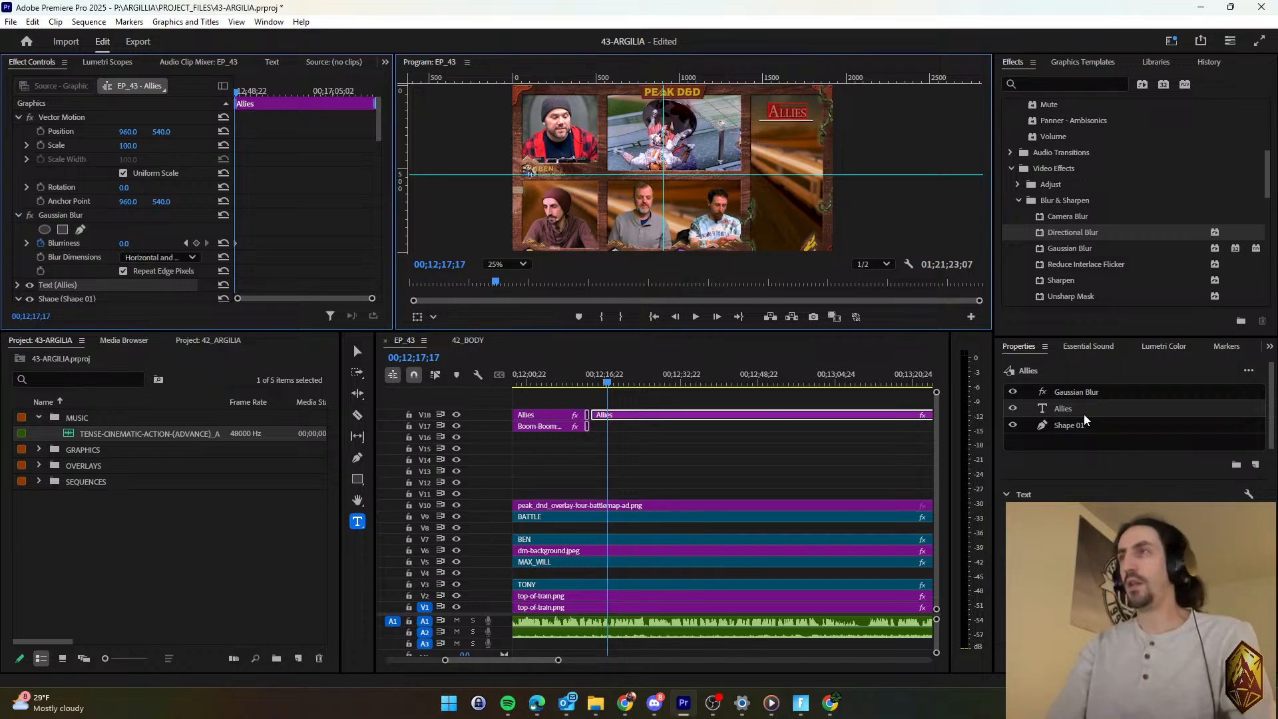
key(BackSpace)
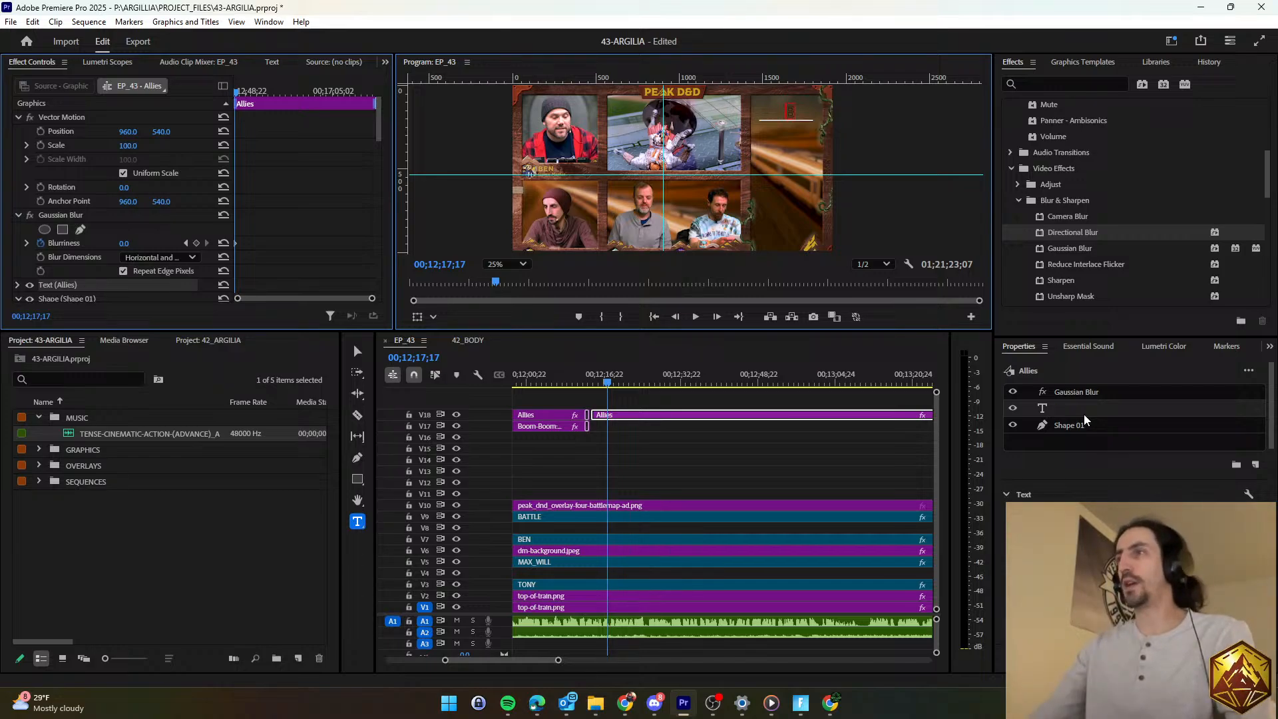
click(725, 487)
click(704, 419)
Copy the Lizardfolk and Attack Boom-Boom titles from around 01:34 in 42_BODY and paste them into EP_43 after the Allies titles.
click(470, 340)
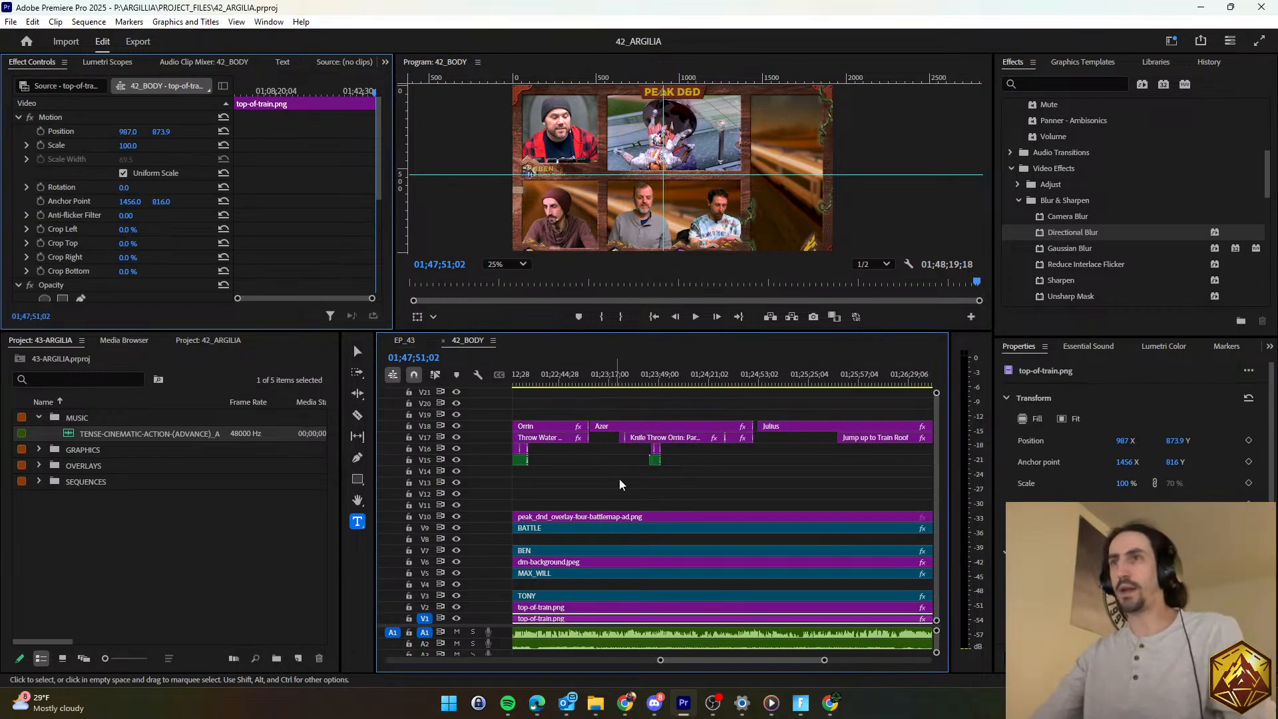
scroll(620, 478, right, 5)
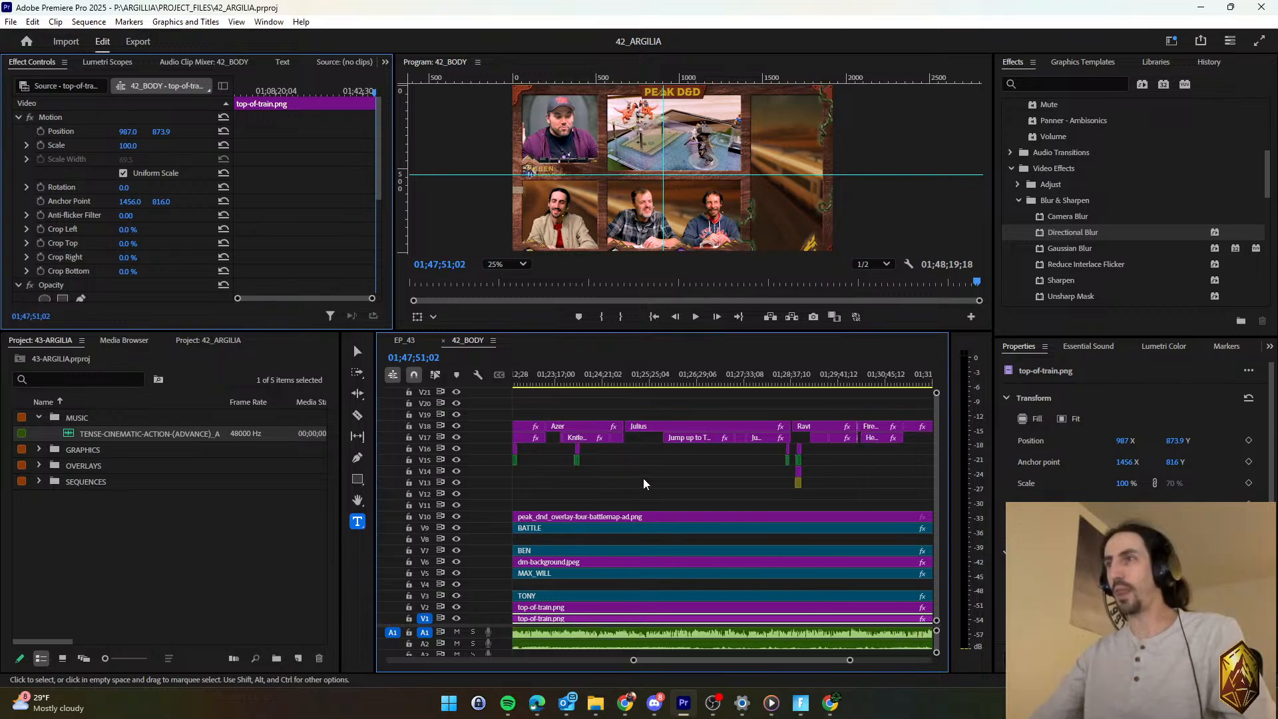
scroll(764, 483, right, 8)
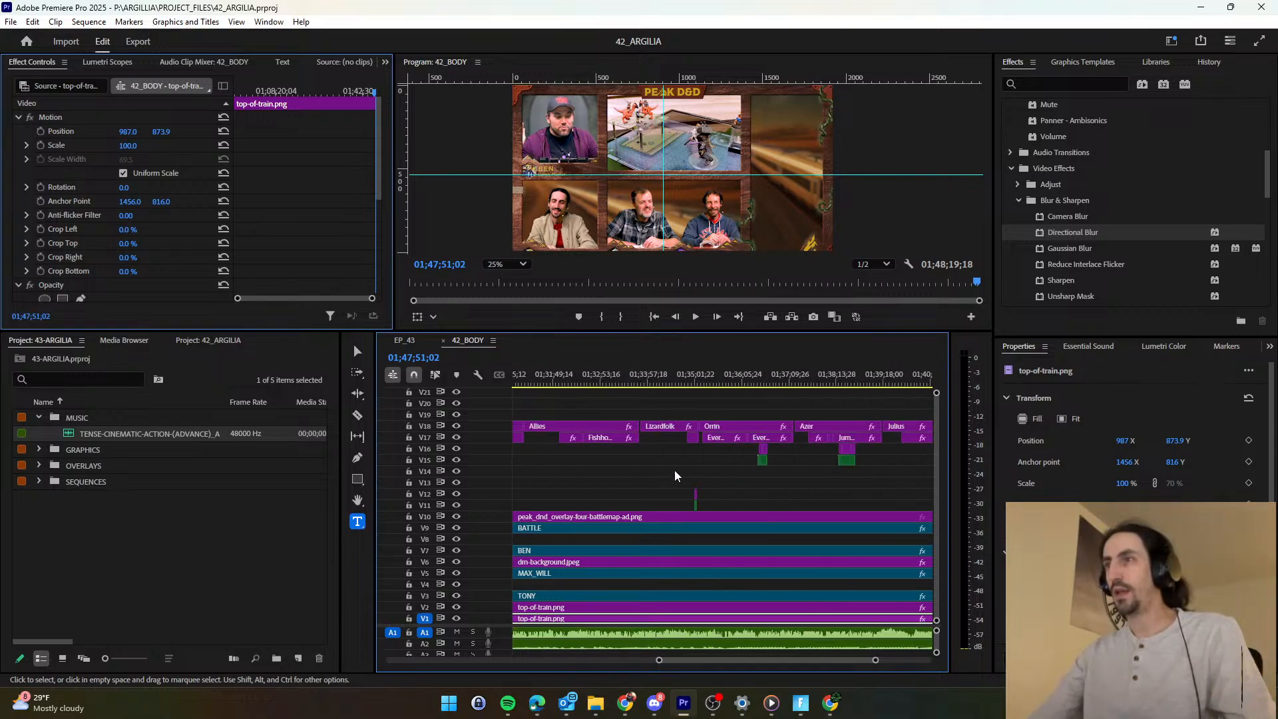
drag(632, 413, 723, 472)
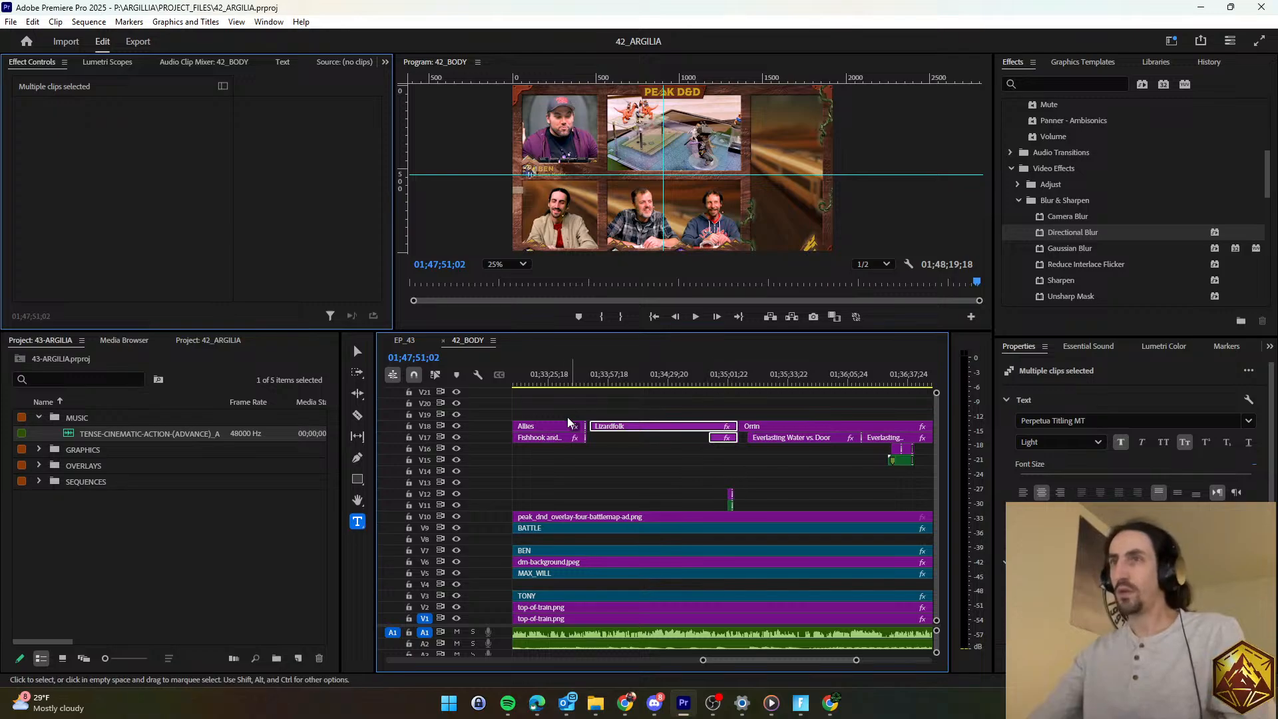
click(410, 342)
key(ctrl+v)
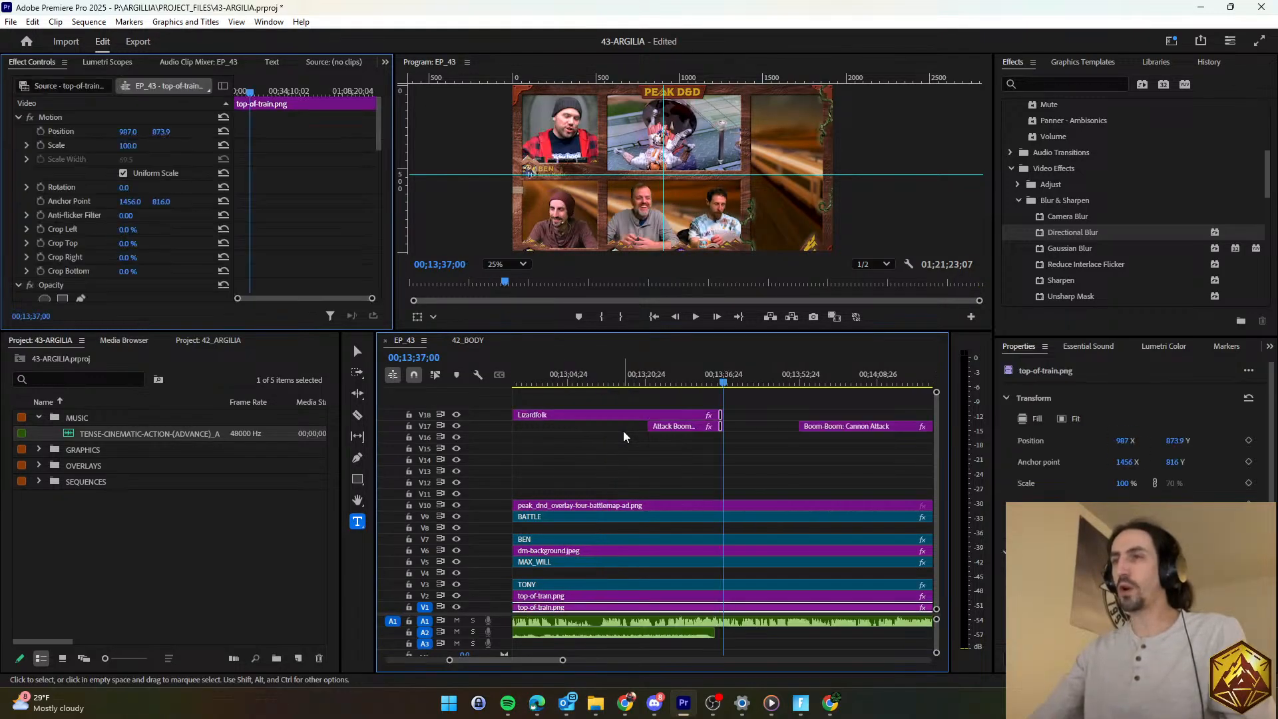
Delete the leftover V17 Boom-Boom: Cannon Attack title and move both Lizardfolk titles earlier, starting about one second after the Allies titles end.
scroll(795, 469, down, 2)
scroll(815, 453, down, 2)
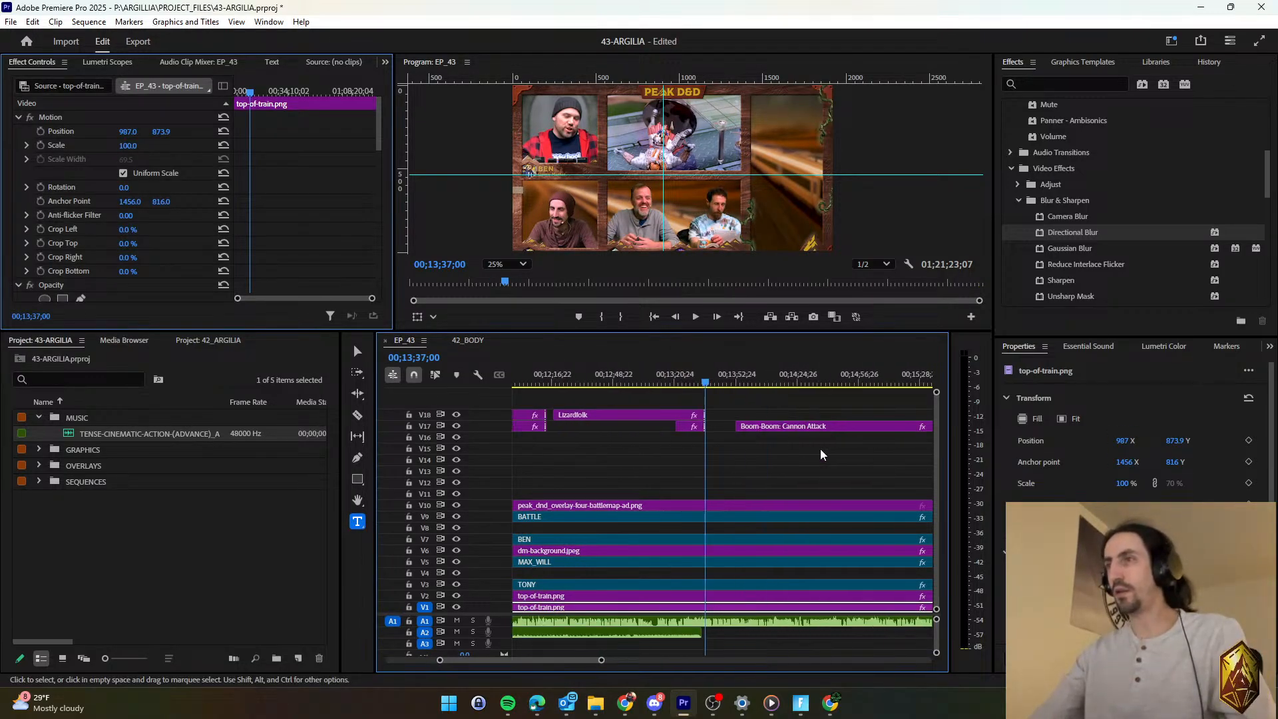
click(792, 427)
key(Delete)
scroll(644, 462, up, 1)
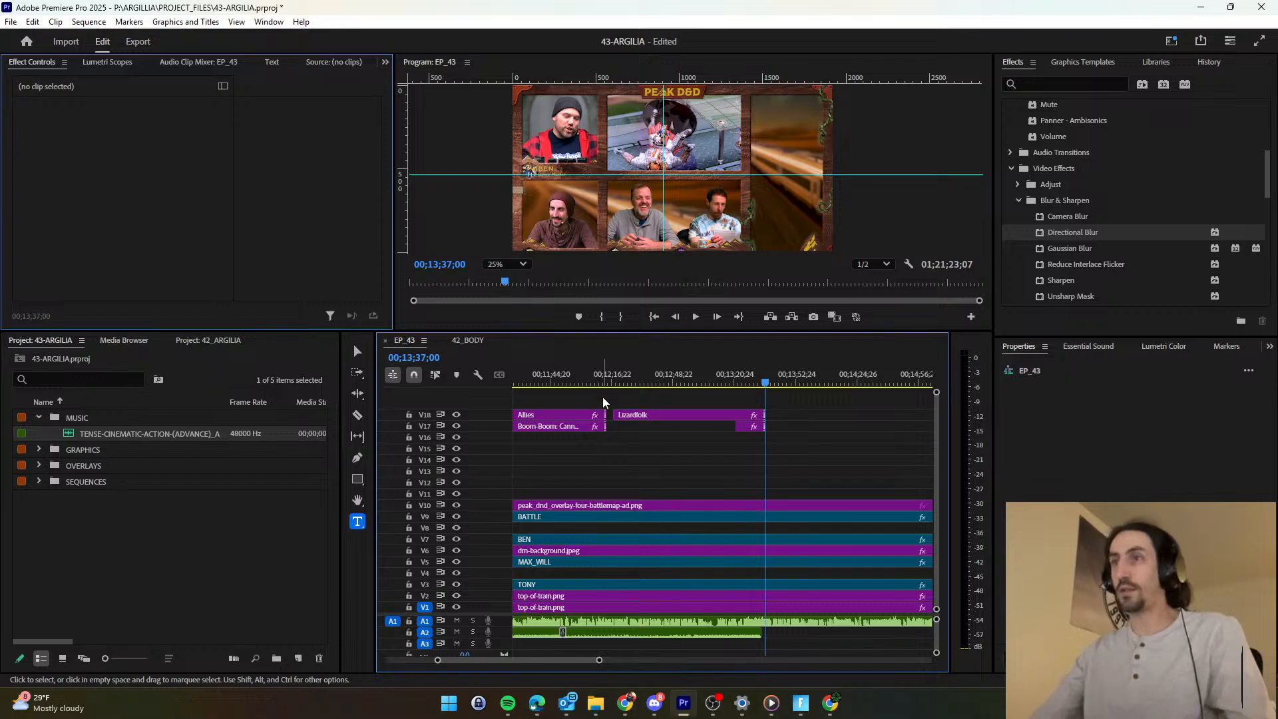
scroll(611, 412, up, 2)
scroll(683, 411, down, 2)
drag(808, 405, 855, 434)
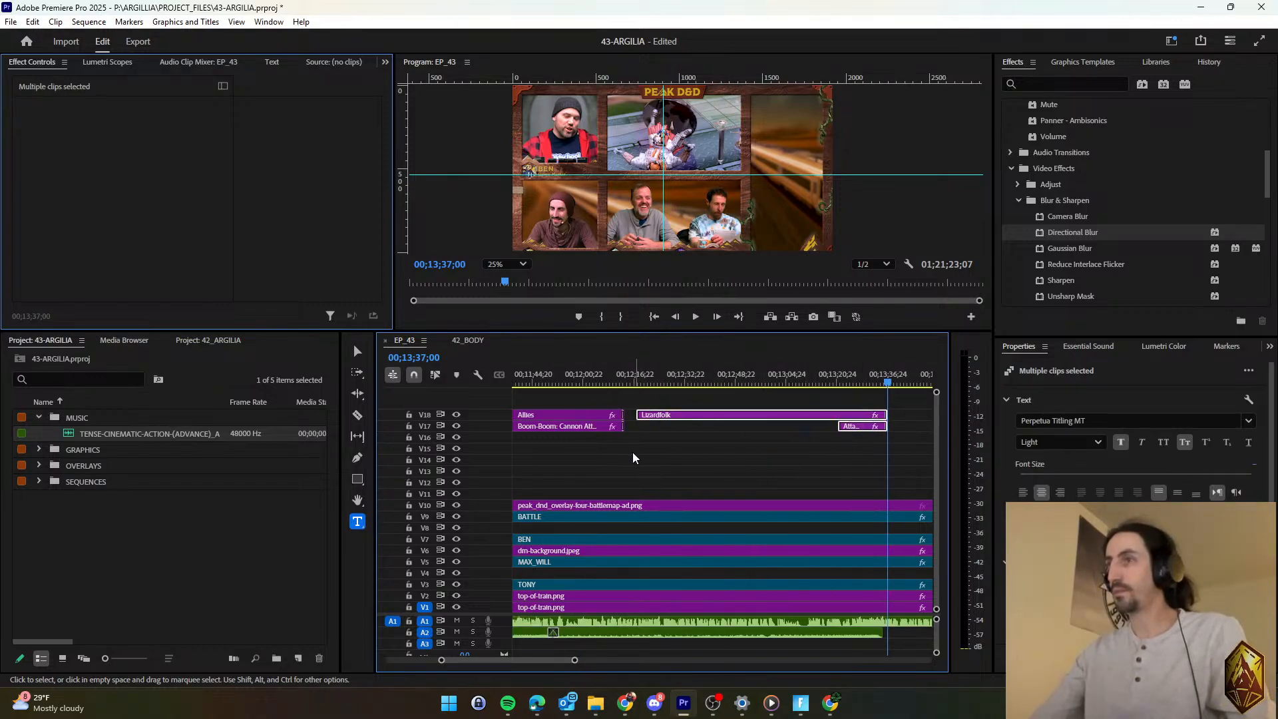
scroll(628, 453, up, 3)
drag(673, 416, 643, 418)
scroll(641, 444, up, 3)
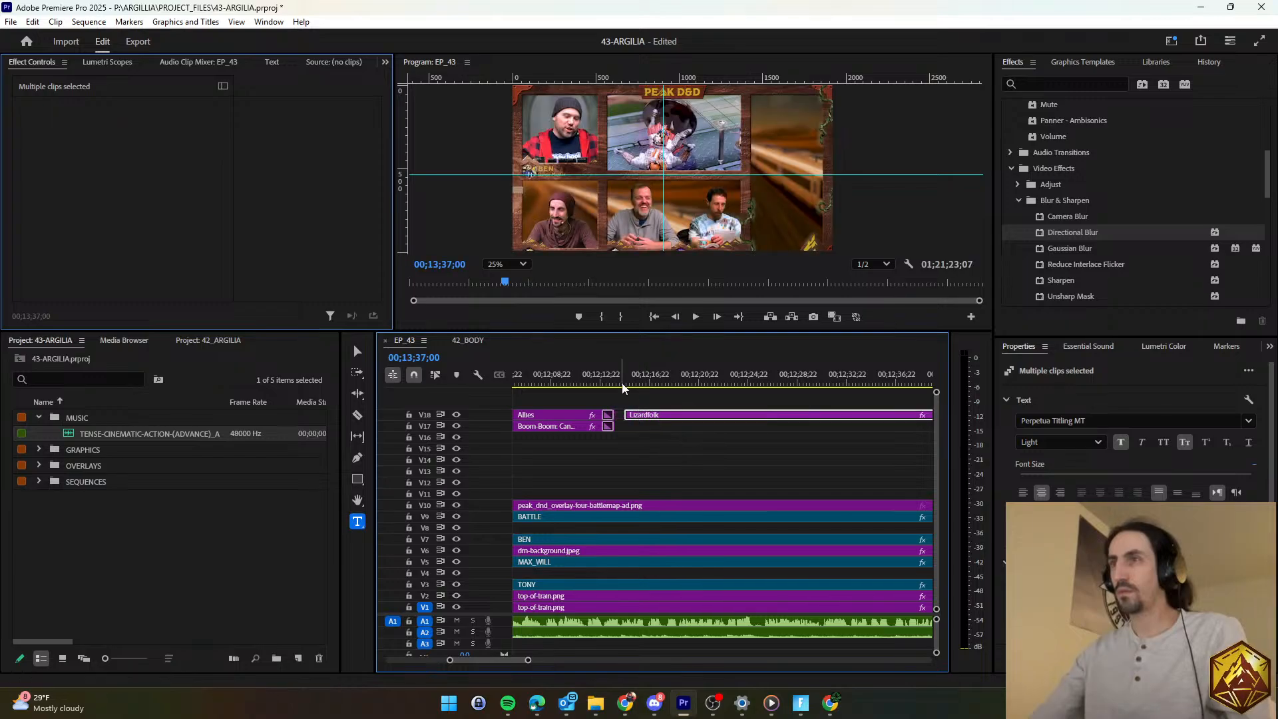
Play back the Lizardfolk title's entrance and move the V17 Attack Boom-Boom title earlier to start at about 00:12:18.
click(614, 384)
click(641, 426)
key(space)
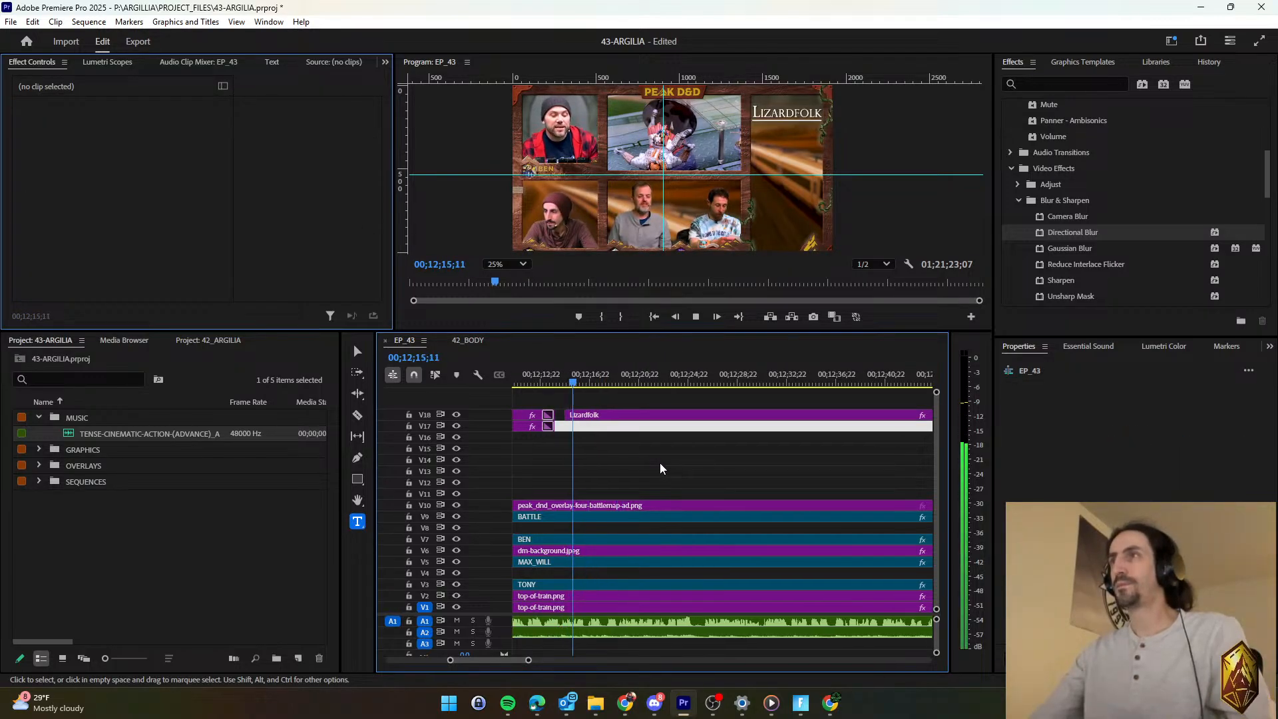
scroll(665, 457, down, 3)
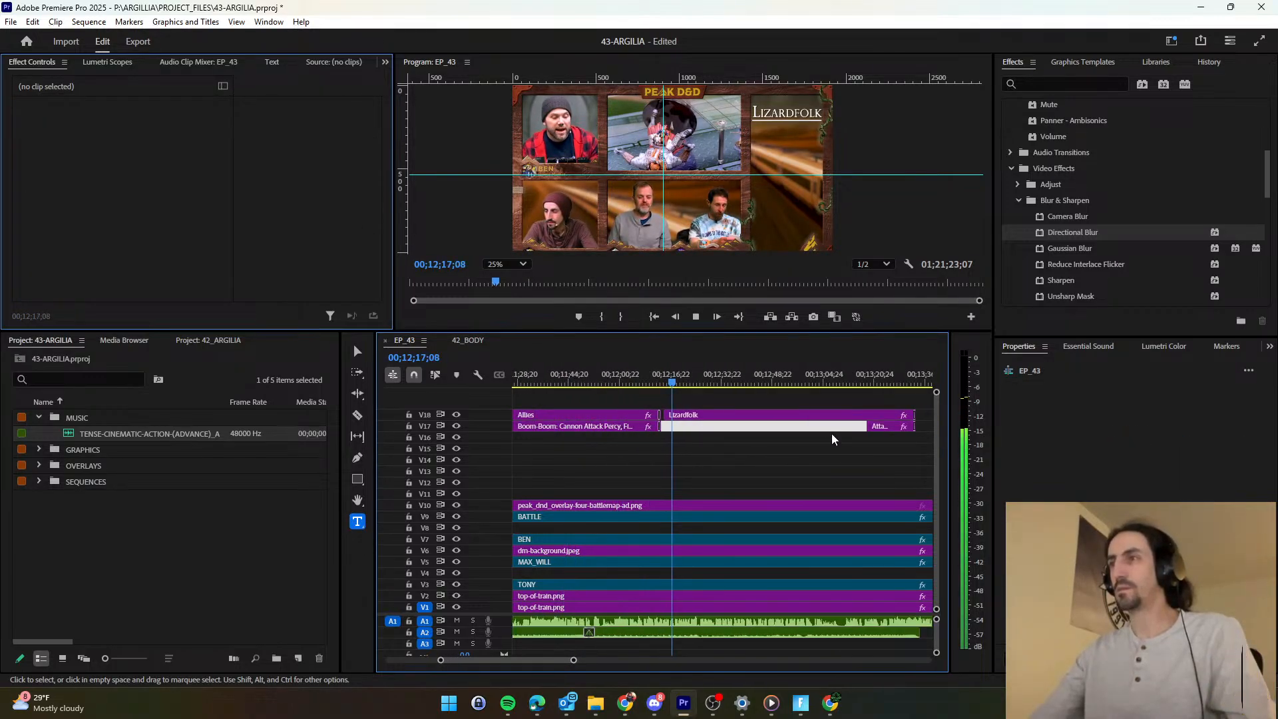
drag(872, 426, 692, 439)
key(space)
scroll(693, 450, up, 4)
click(687, 463)
scroll(688, 454, down, 4)
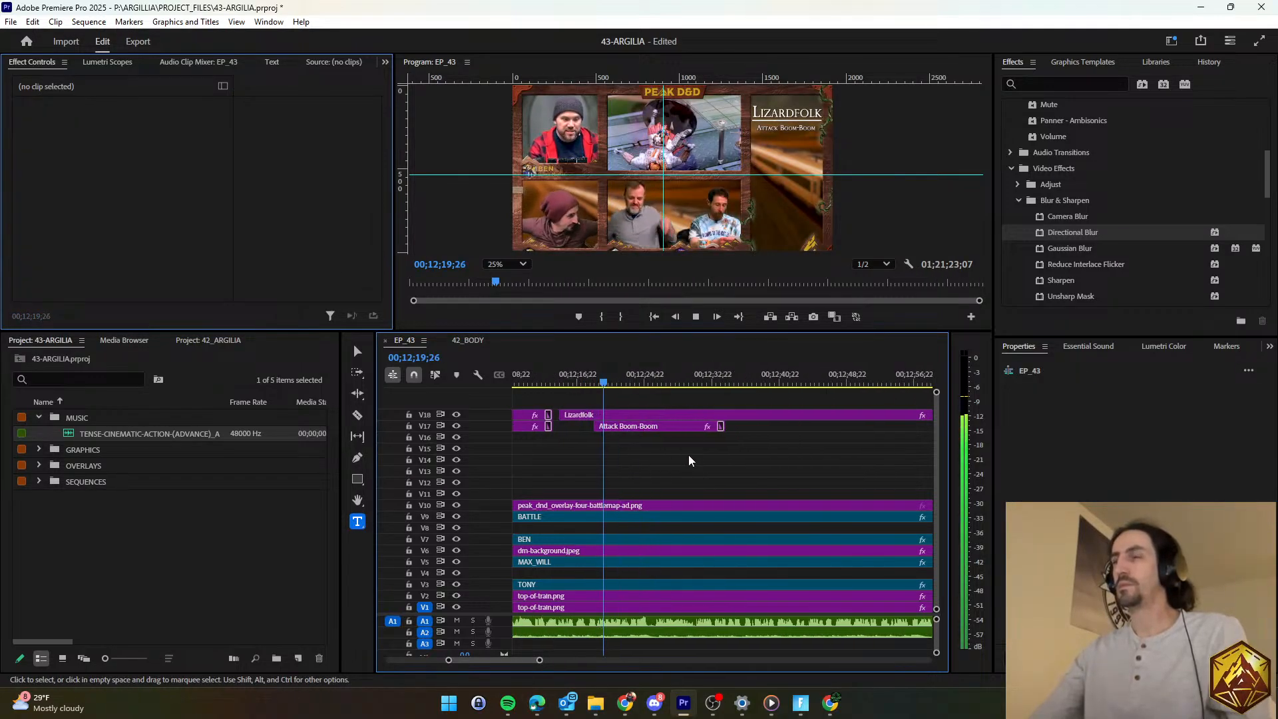
Extend the end of the V17 Attack Boom-Boom title to match the Lizardfolk title's end and save the project.
scroll(695, 446, down, 2)
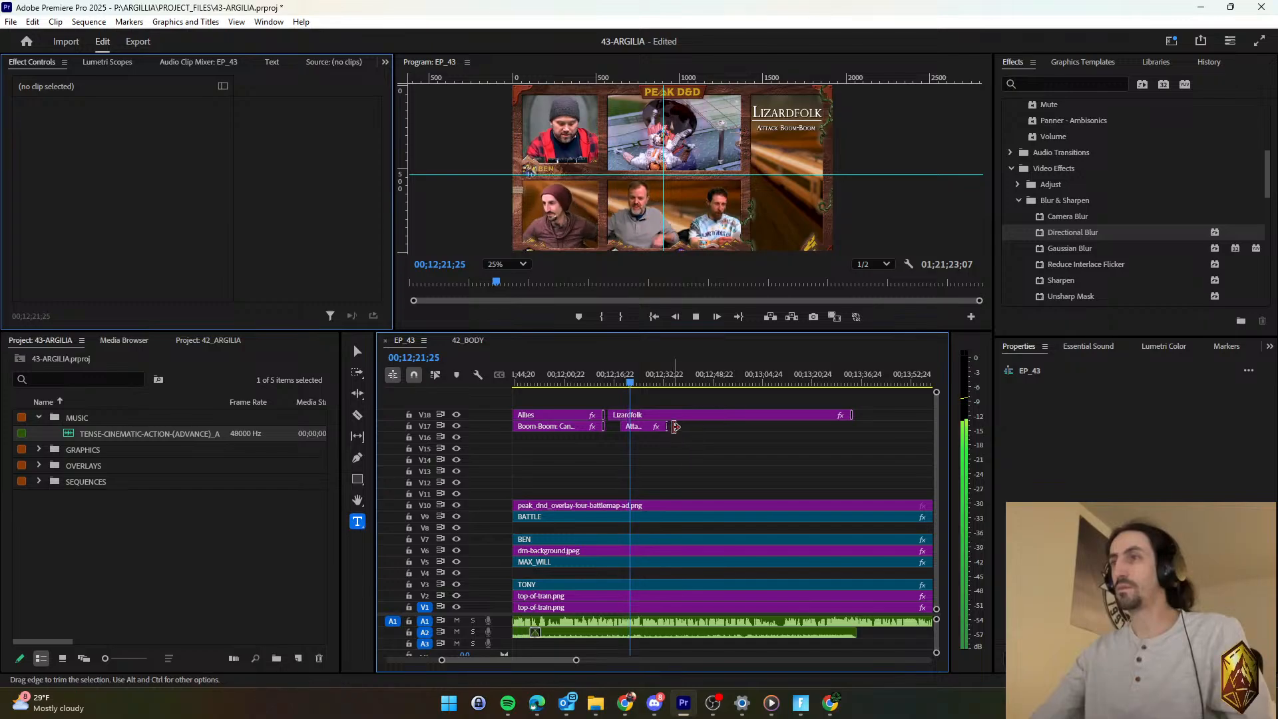
drag(667, 426, 861, 430)
scroll(698, 458, up, 3)
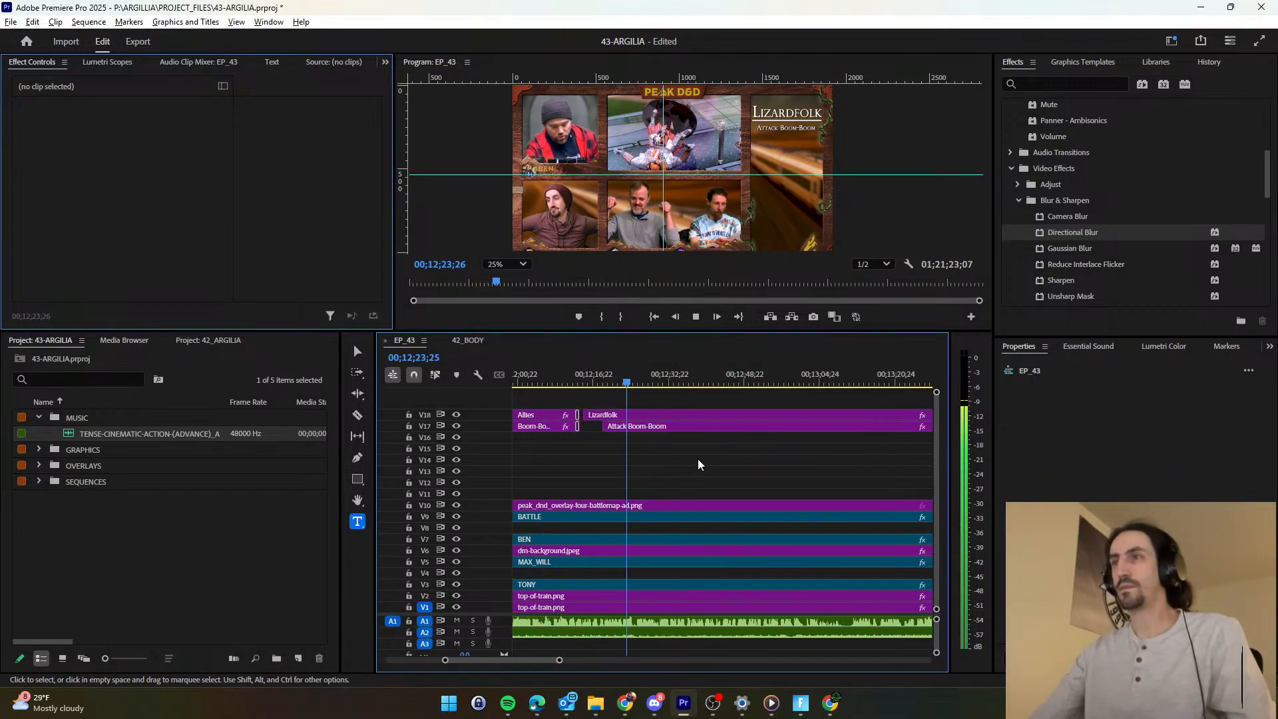
key(d)
key(ctrl+s)
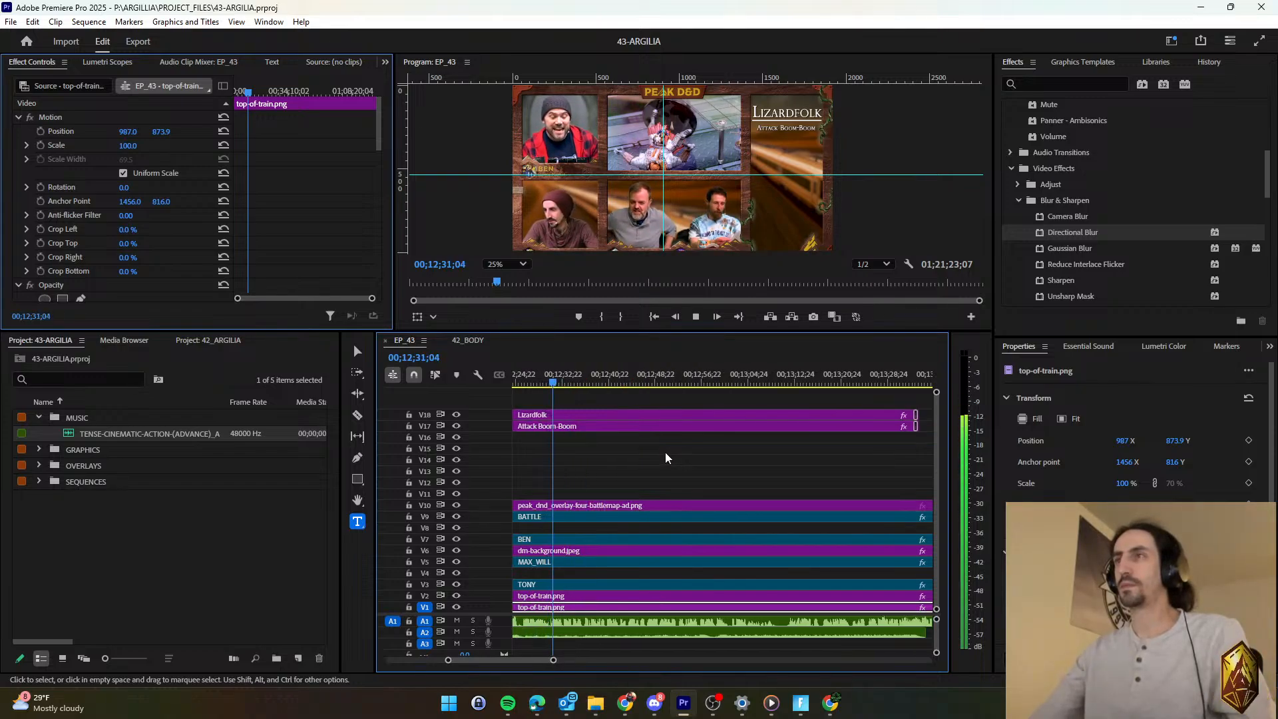
Replay the Lizardfolk attack moment around 00:12:30.
key(space)
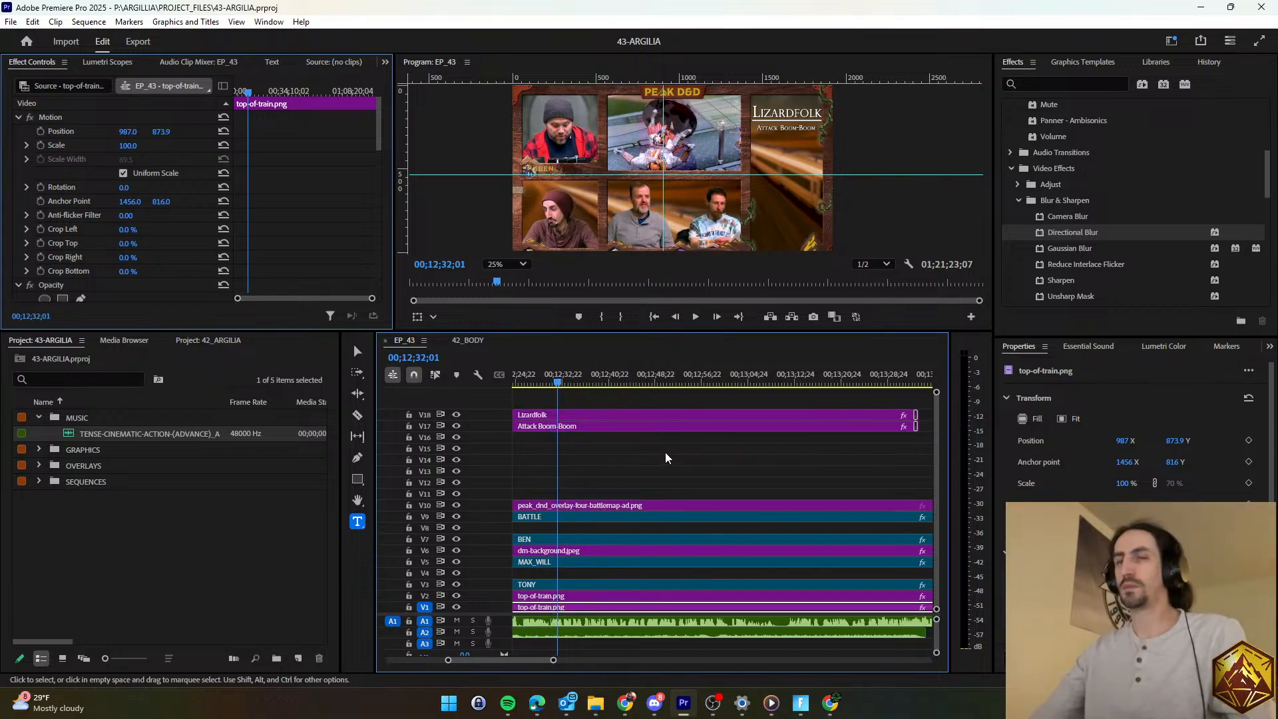
click(543, 379)
key(space)
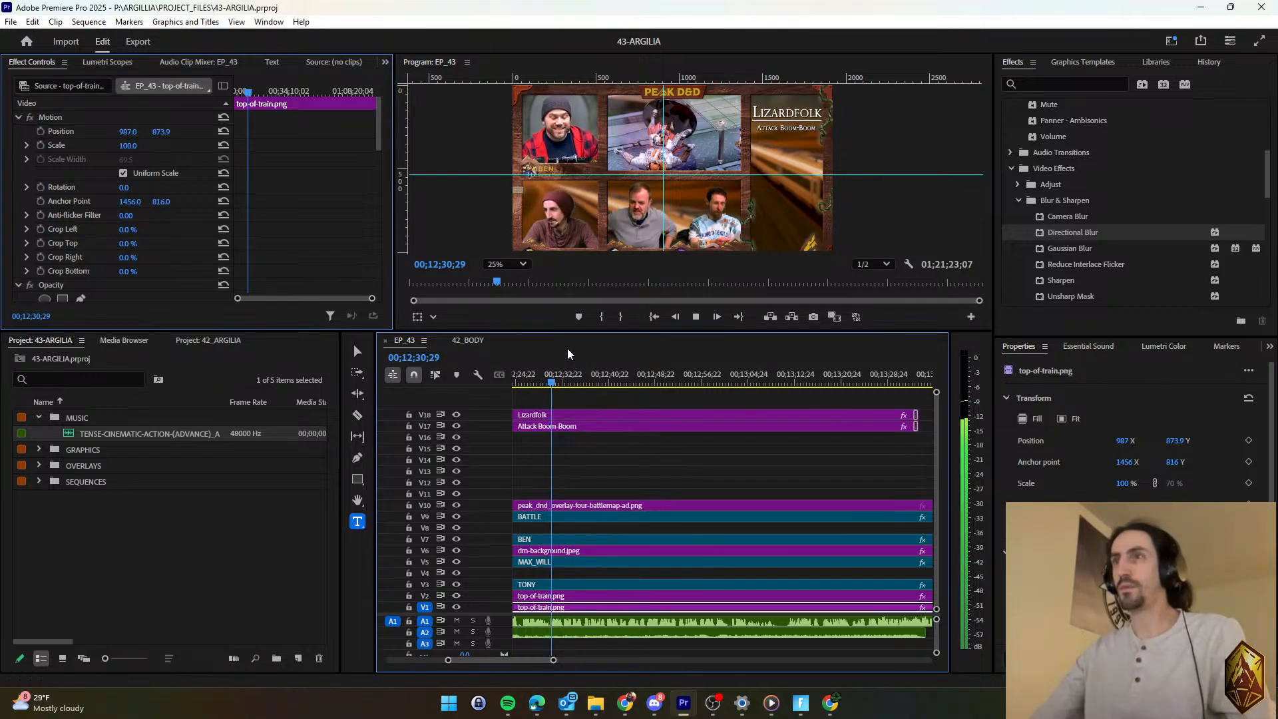
Check how the Lizardfolk attack result graphics are laid out in the 42_BODY sequence, then return to EP_43.
click(490, 338)
drag(717, 471, 753, 494)
scroll(753, 476, up, 4)
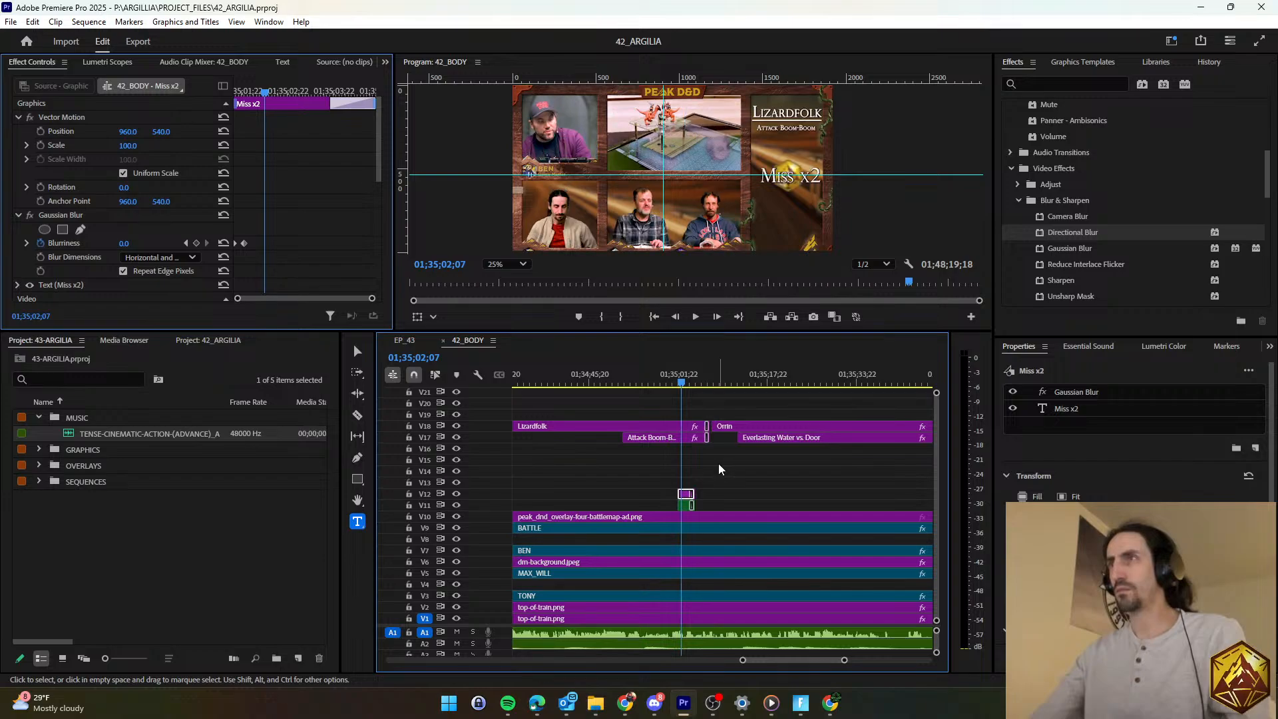
click(406, 340)
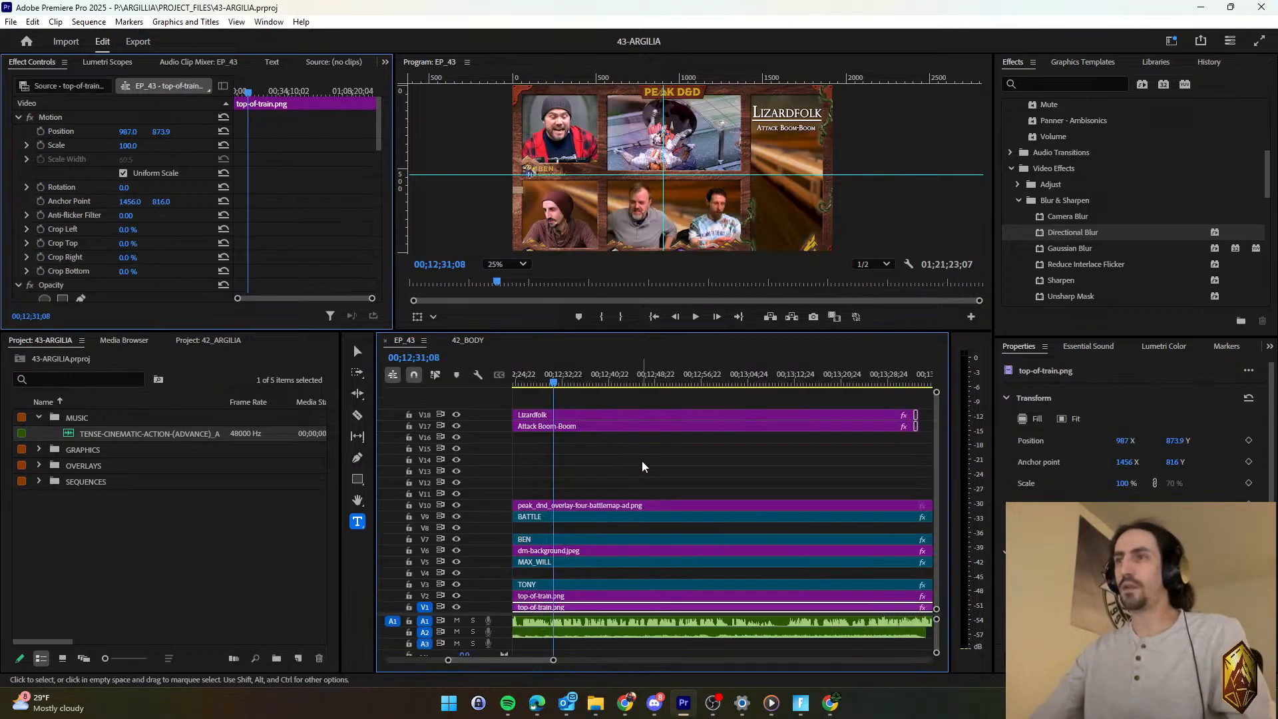
Copy the earlier dice roll, number and Hit! graphics in EP_43 and paste them at 00:12:31:08 under the Lizardfolk titles.
scroll(633, 458, up, 5)
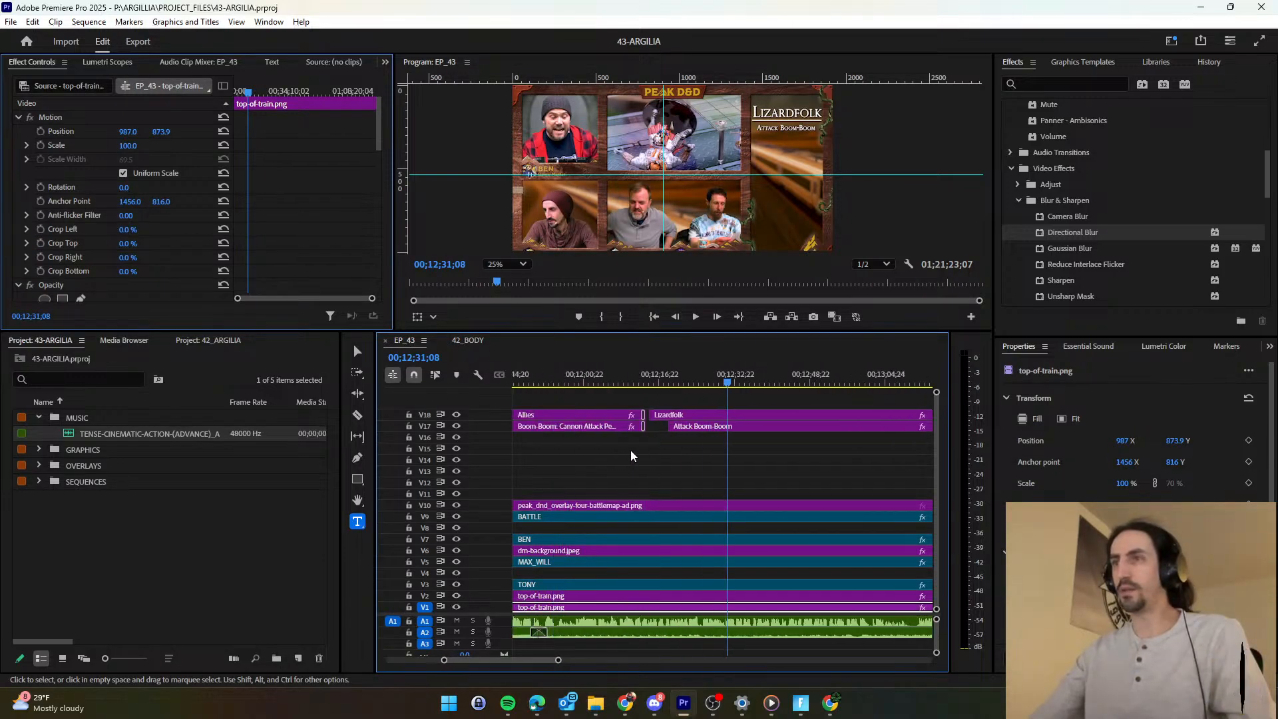
scroll(632, 455, up, 10)
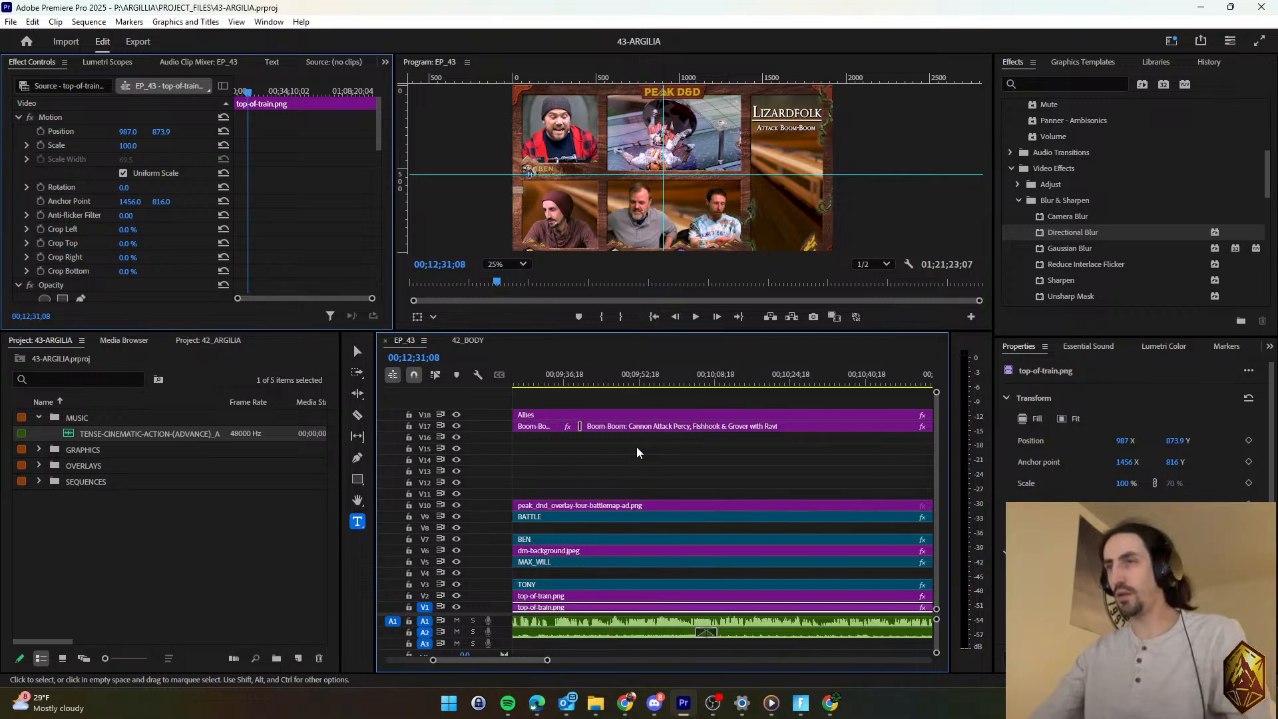
scroll(637, 452, up, 5)
drag(682, 474, 583, 441)
key(ctrl+x)
key(ctrl+v)
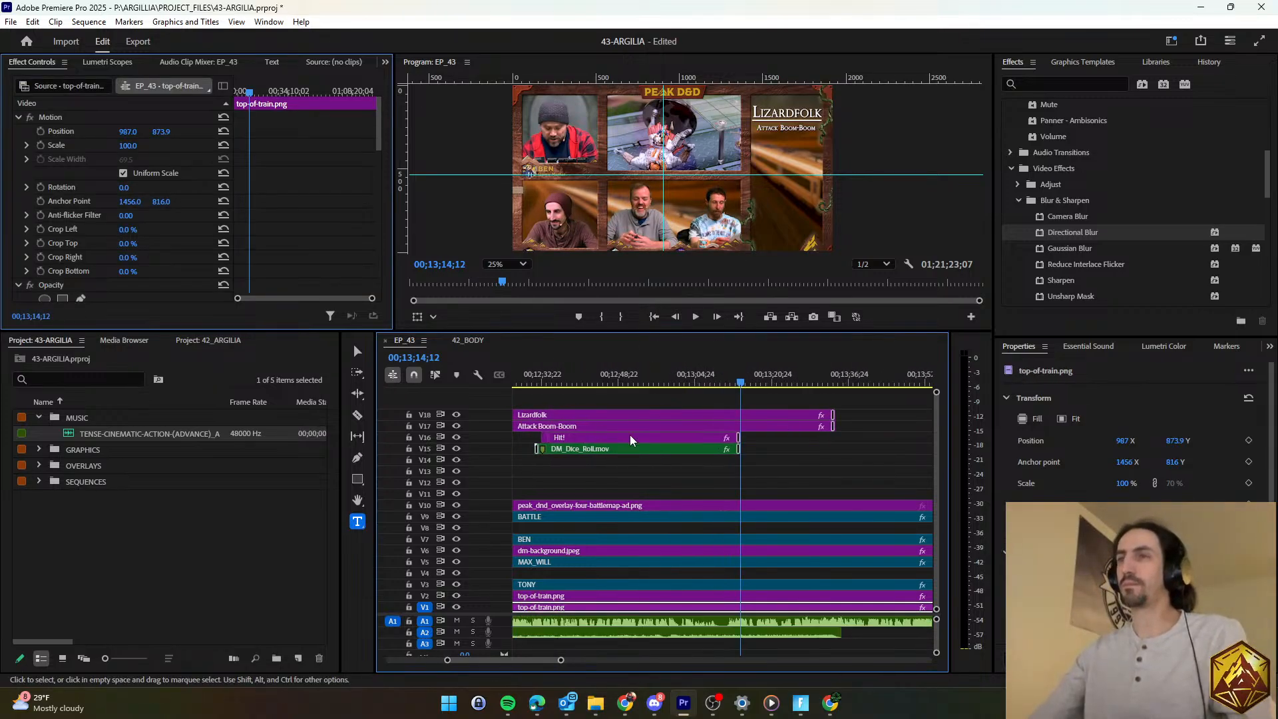
Play back the Lizardfolk attack moment and shift the pasted dice roll, number and Hit! clips about one second earlier.
click(591, 382)
scroll(595, 439, up, 3)
key(space)
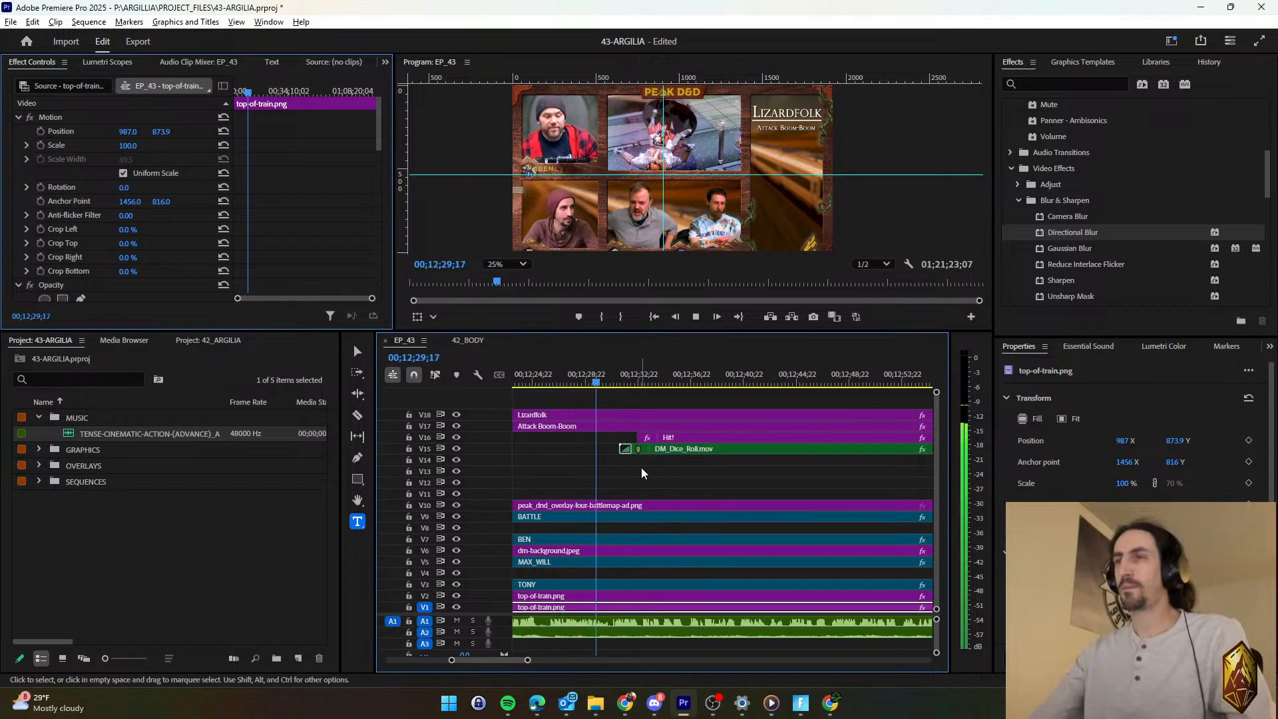
key(alt+space)
click(647, 468)
key(space)
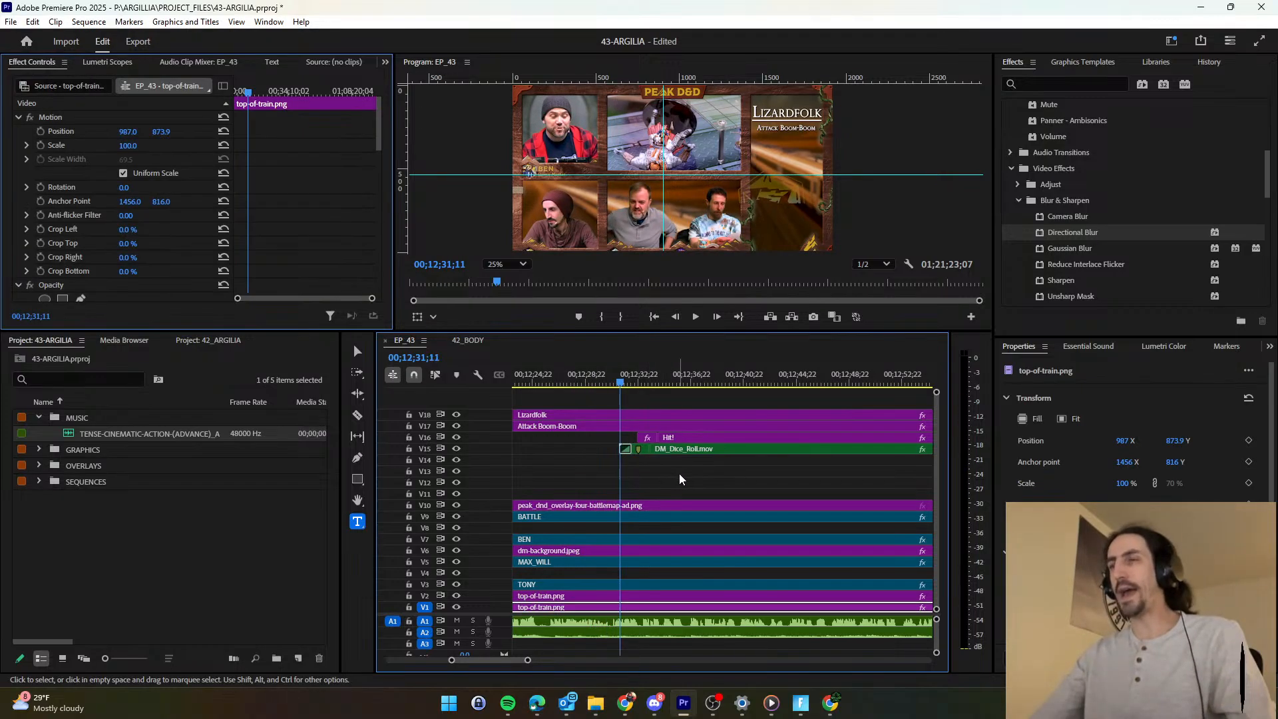
drag(710, 473, 589, 433)
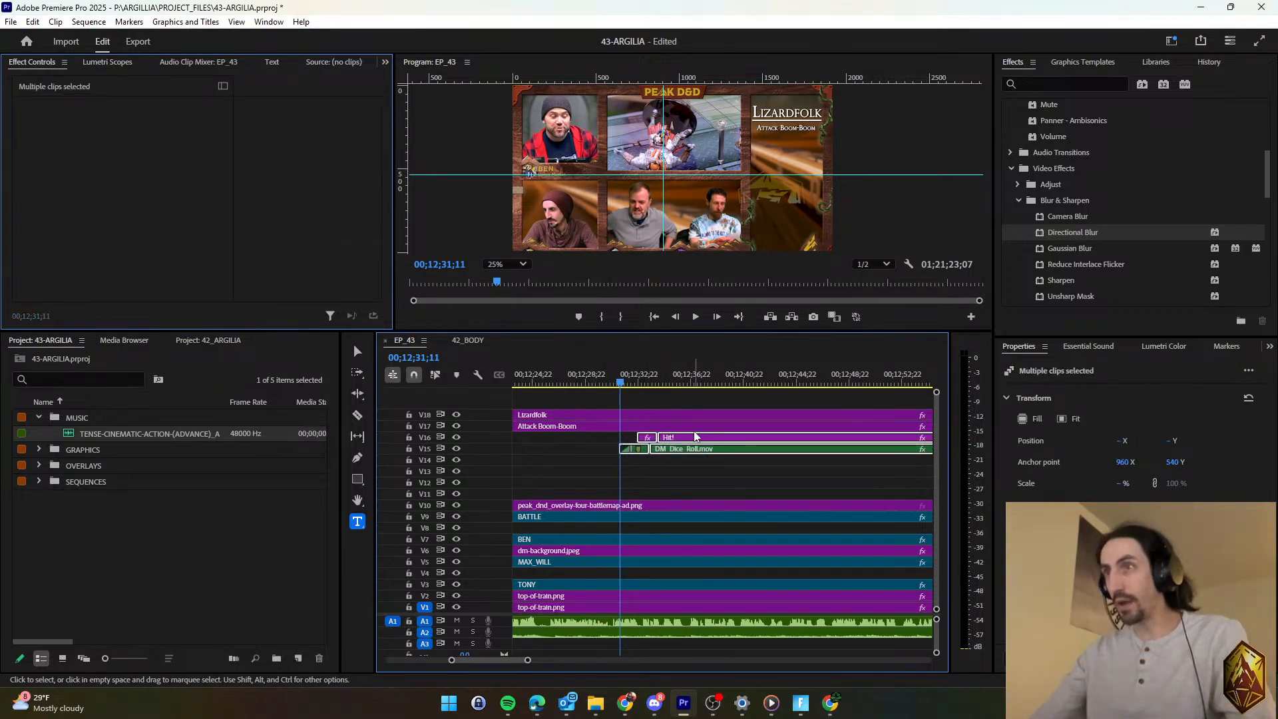
drag(692, 439, 674, 444)
click(666, 460)
scroll(617, 469, up, 3)
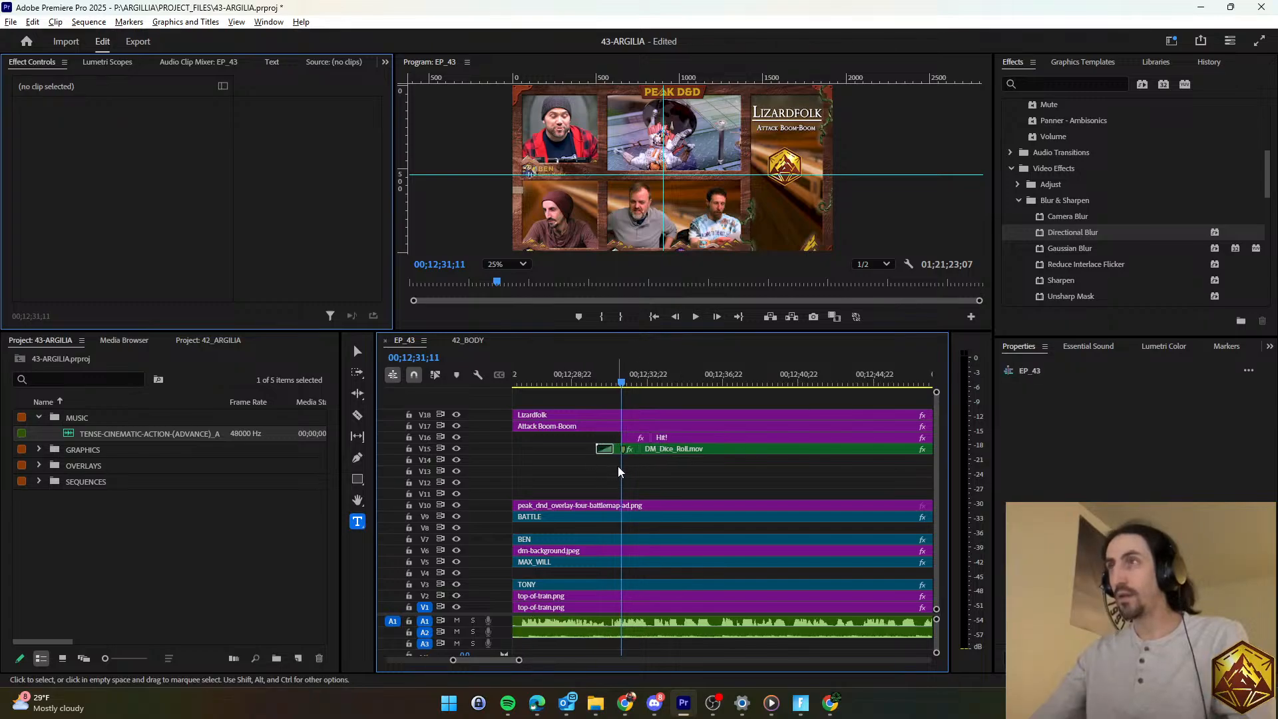
Change the text of the V16 number graphic over the dice roll to 20.
click(638, 437)
key(Down)
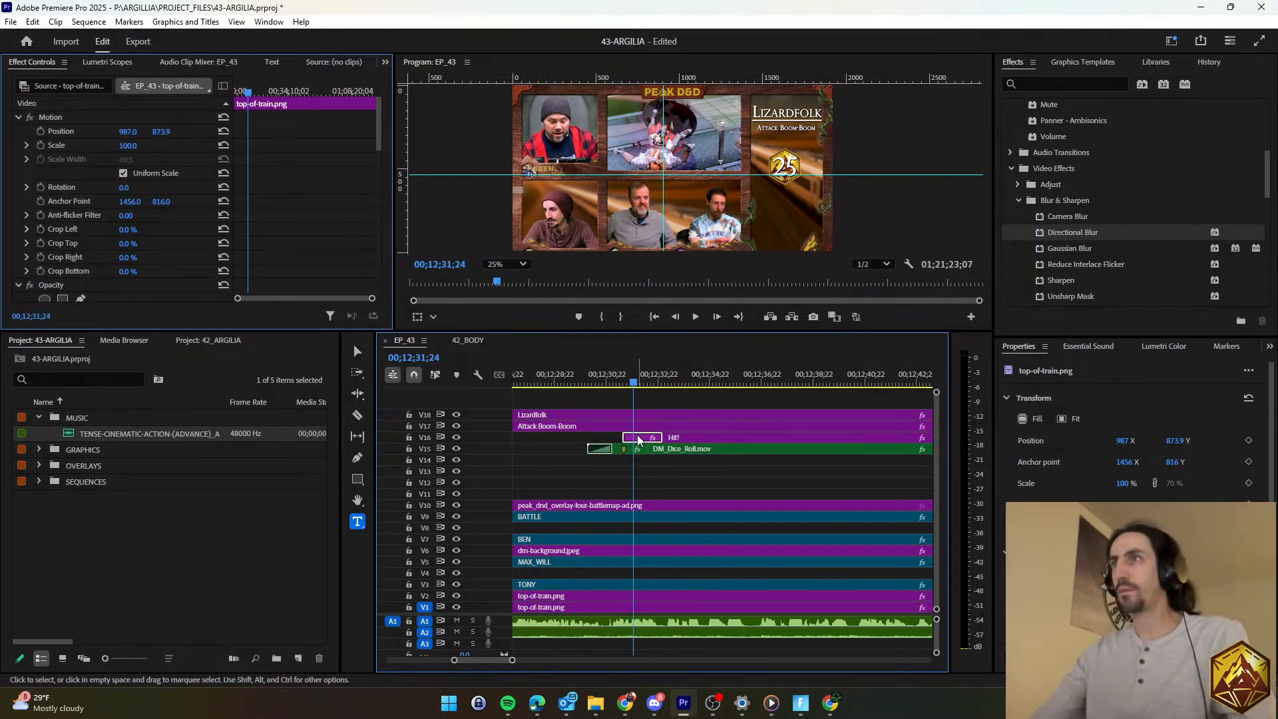
click(1065, 408)
text(20)
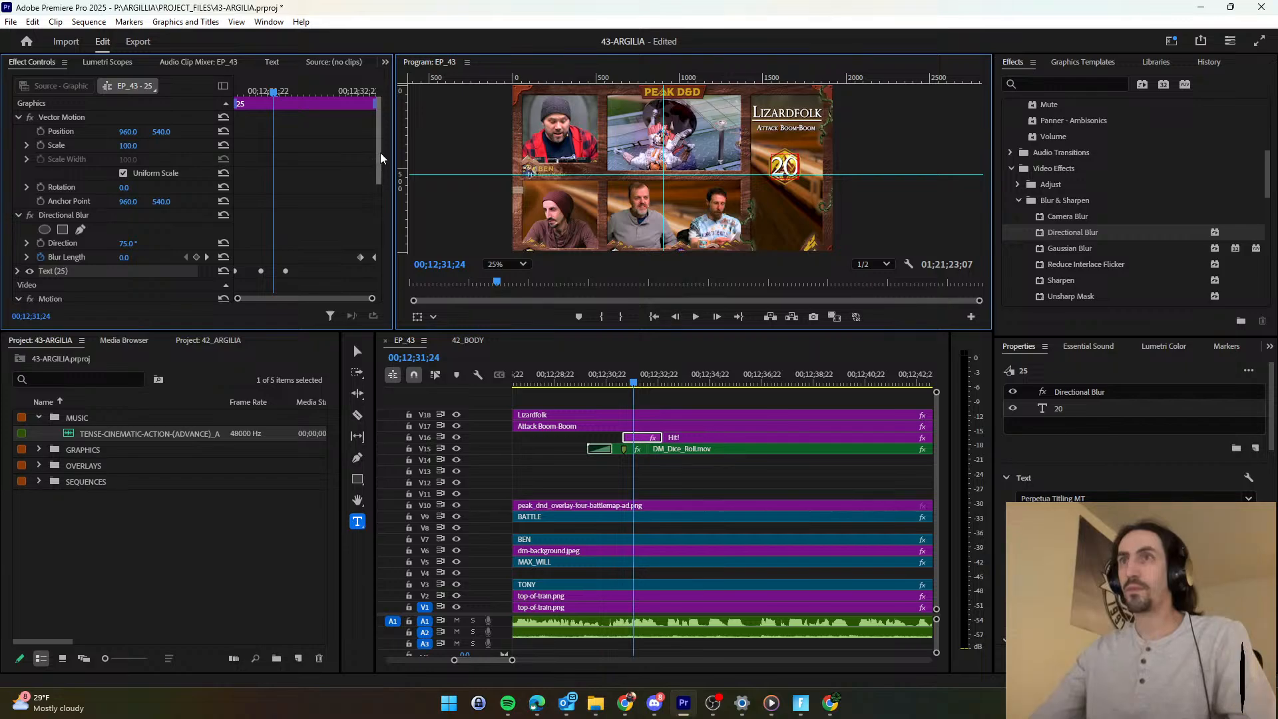
Set the 20 text's scale keyframe at 00:12:31:20 to 115 and its vertical position to 502.5.
scroll(379, 161, down, 3)
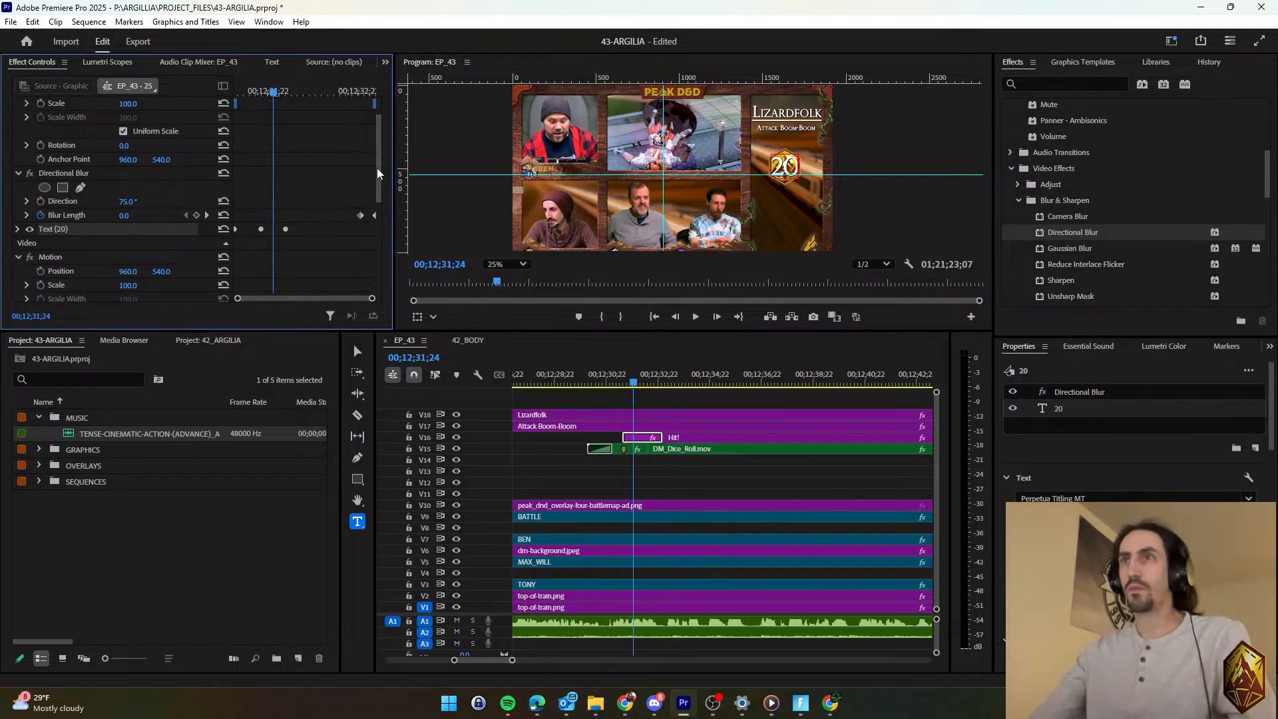
mouse_move(377, 174)
mouse_down()
mouse_move(376, 224)
mouse_move(370, 161)
mouse_move(373, 186)
mouse_up()
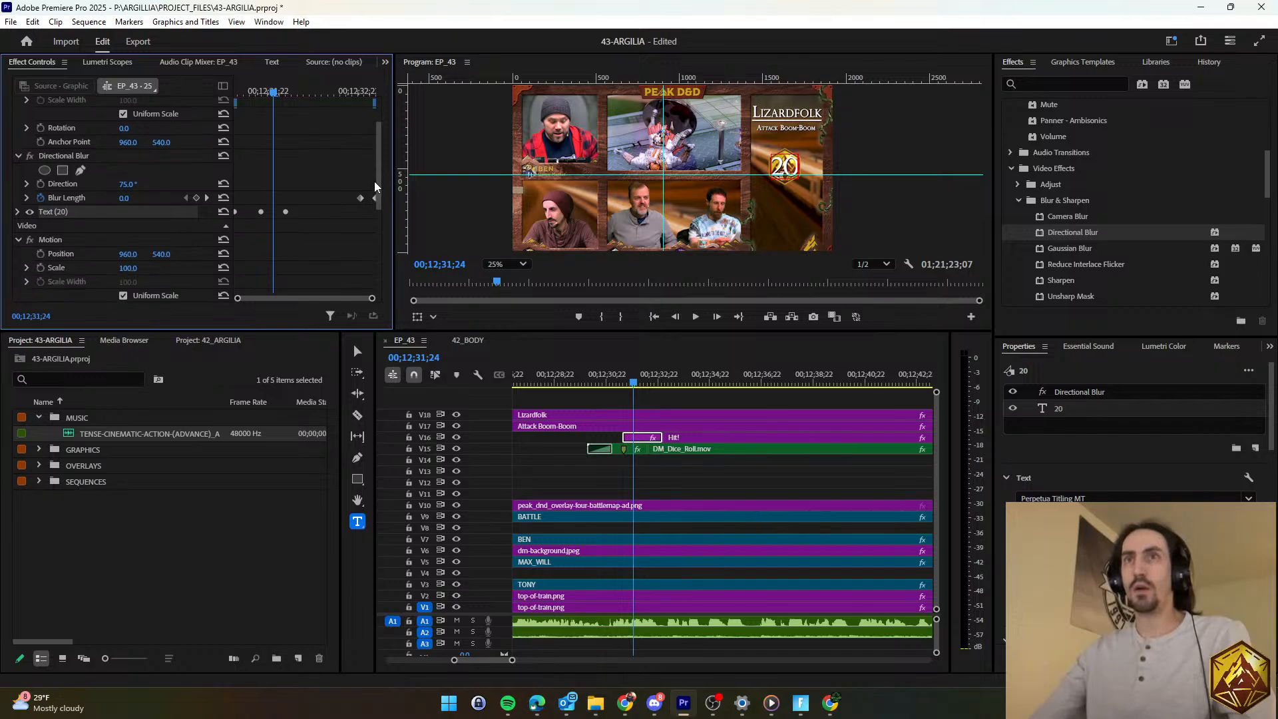
click(18, 184)
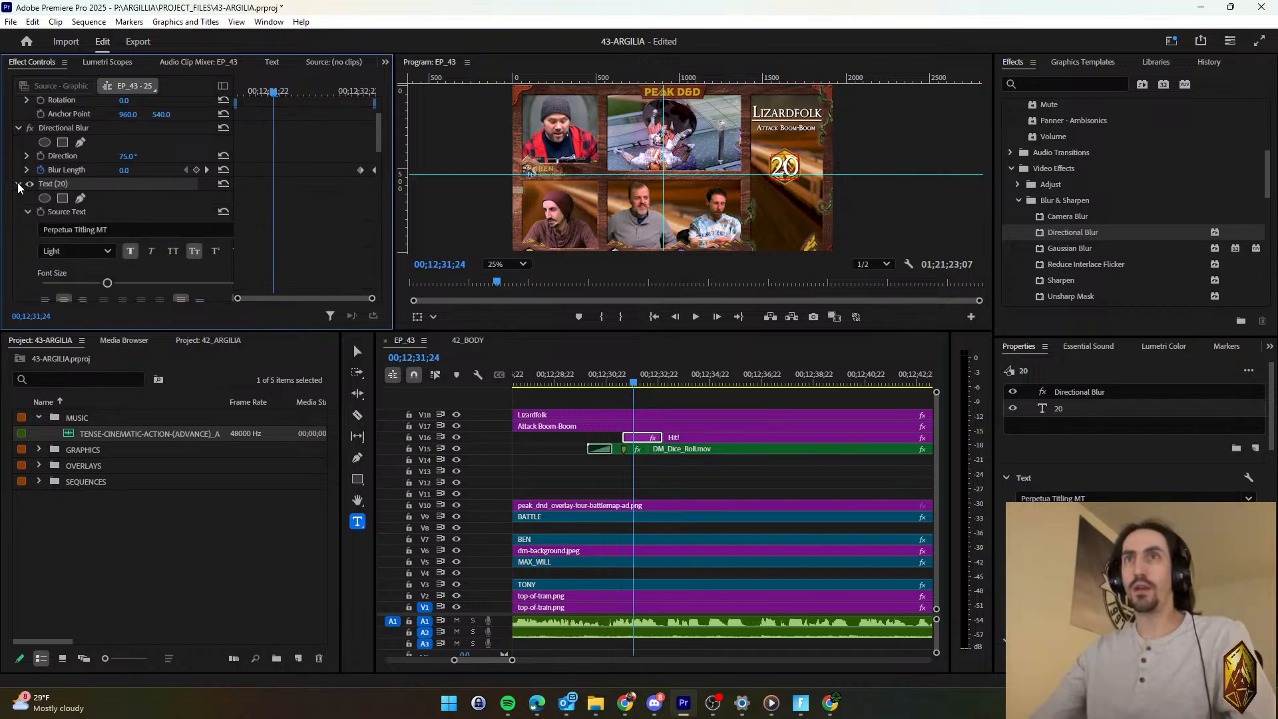
scroll(384, 184, down, 5)
scroll(383, 184, down, 10)
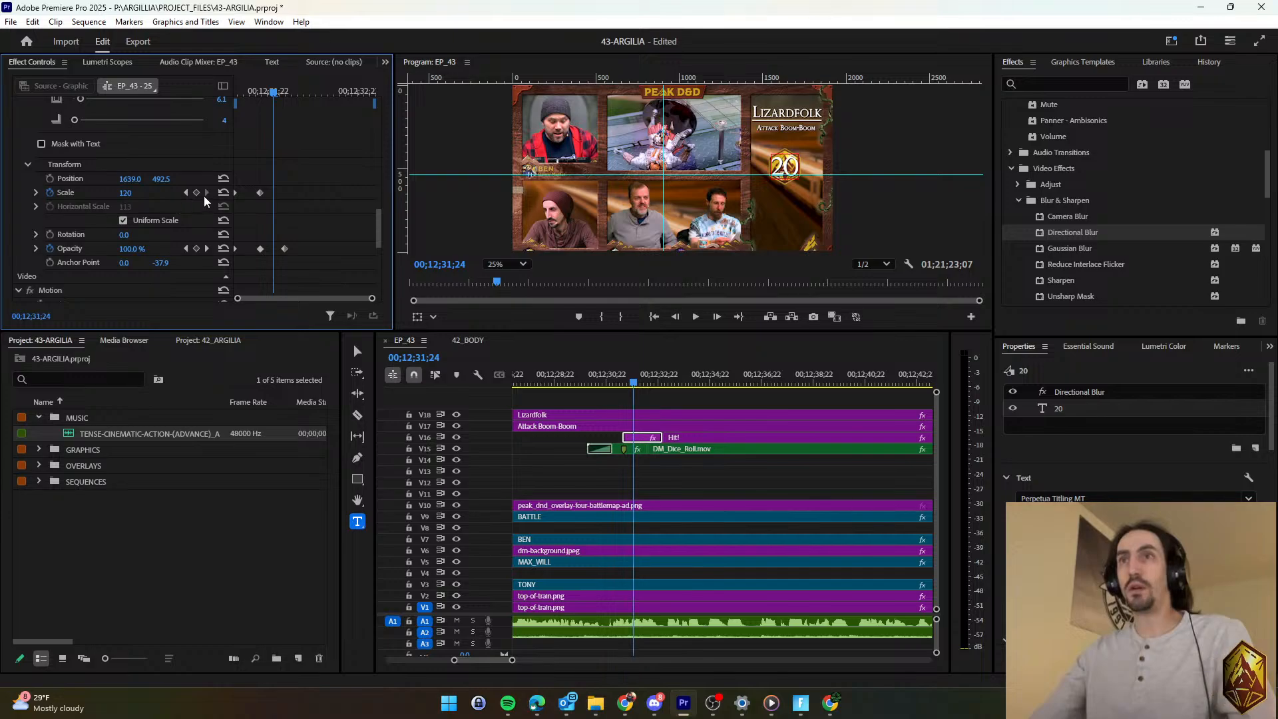
click(186, 192)
click(136, 191)
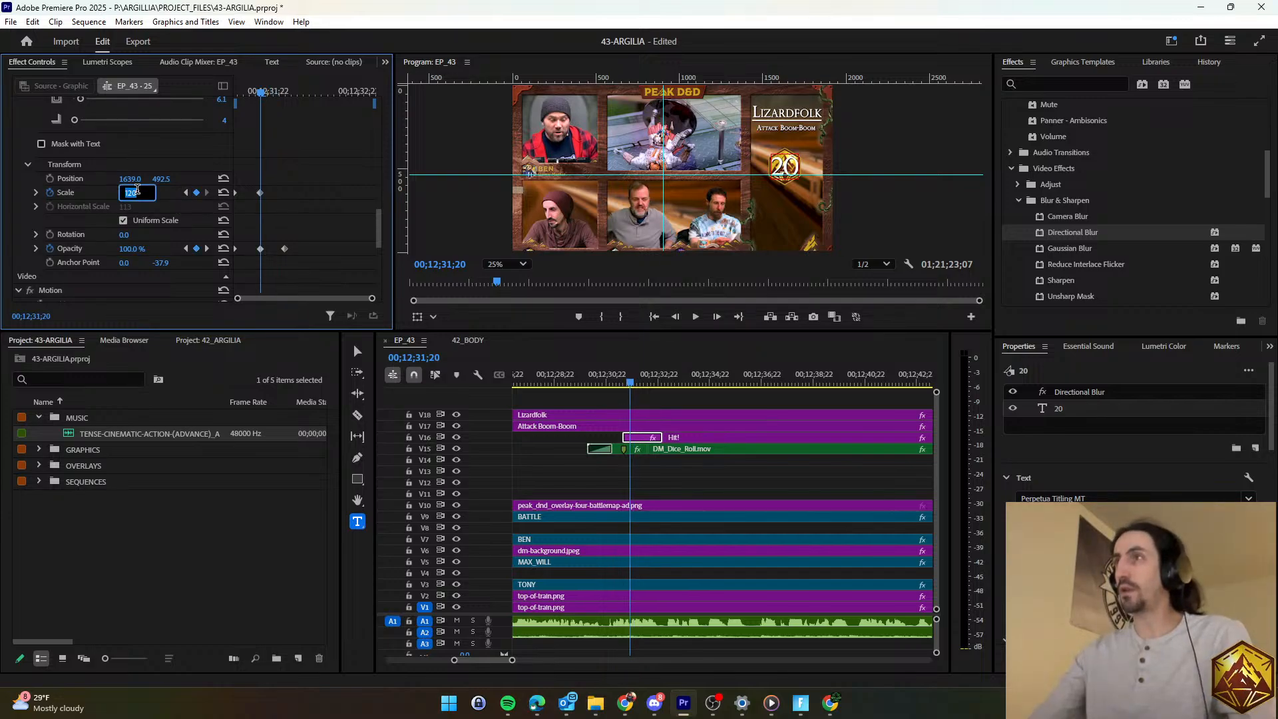
text(115)
key(Return)
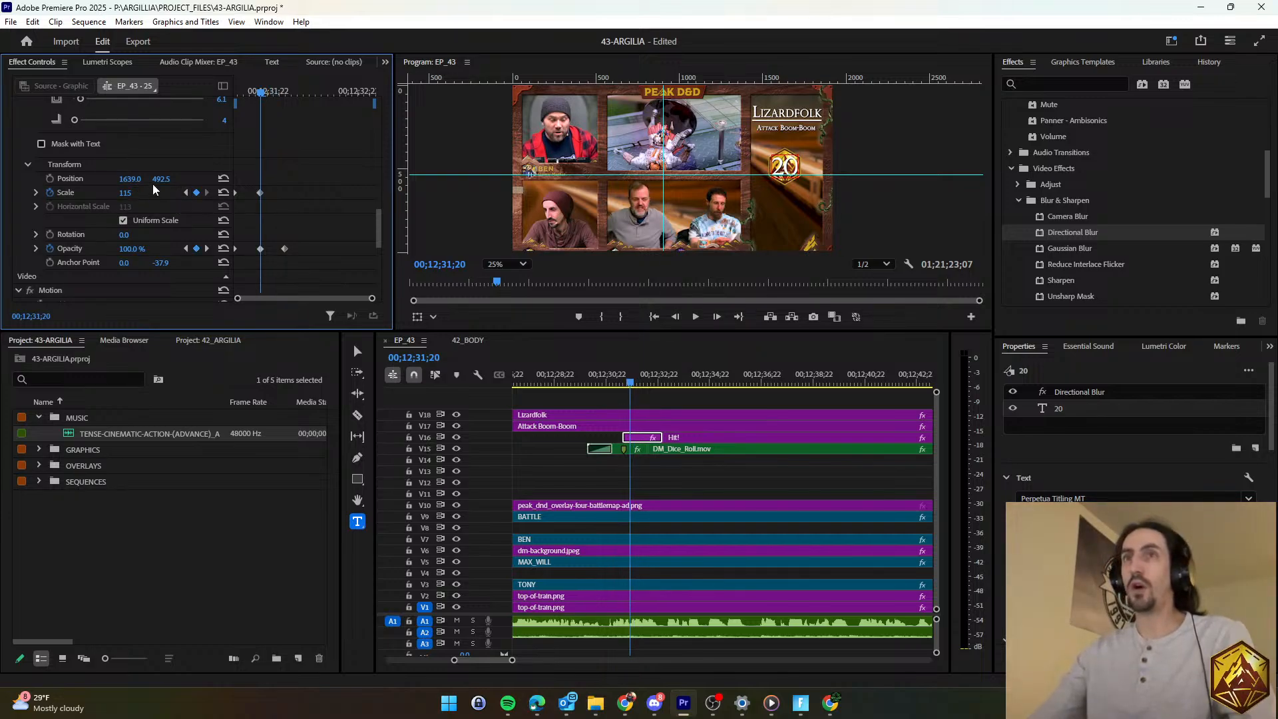
drag(162, 179, 166, 179)
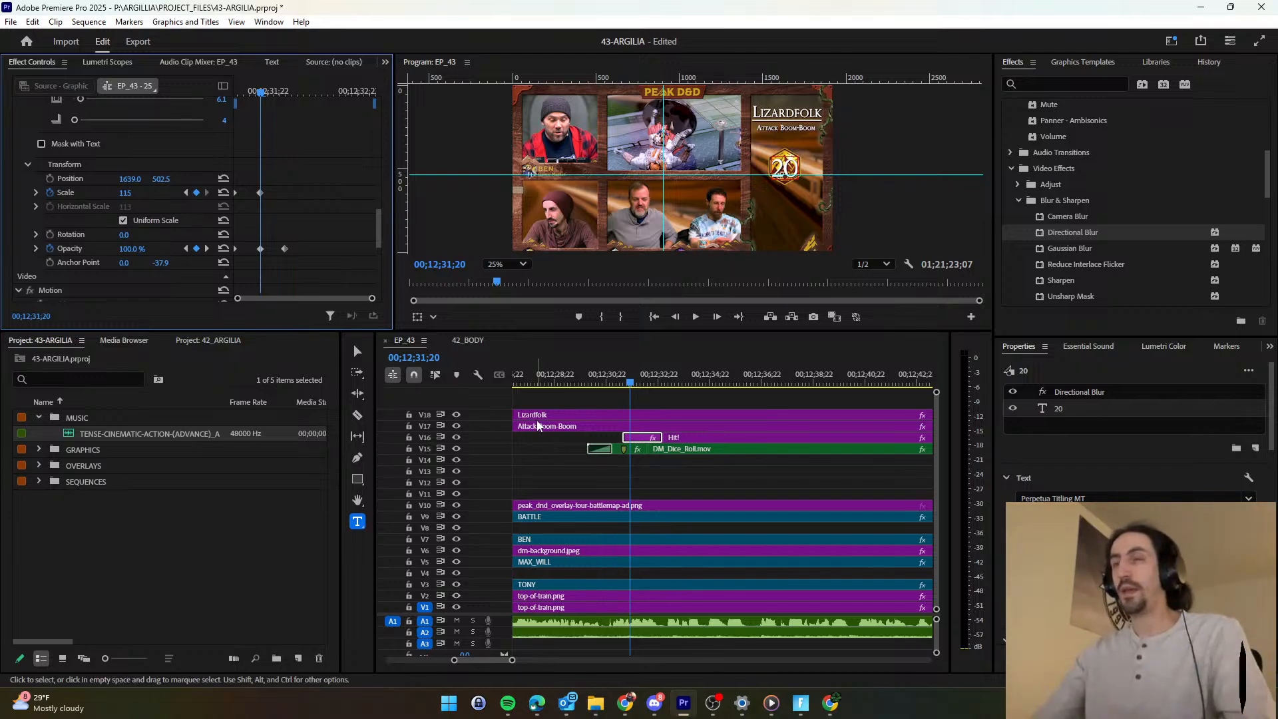
Delete the last opacity keyframe of the 20 text and return to the keyframe at 00:12:31:20.
click(207, 249)
click(196, 248)
click(186, 248)
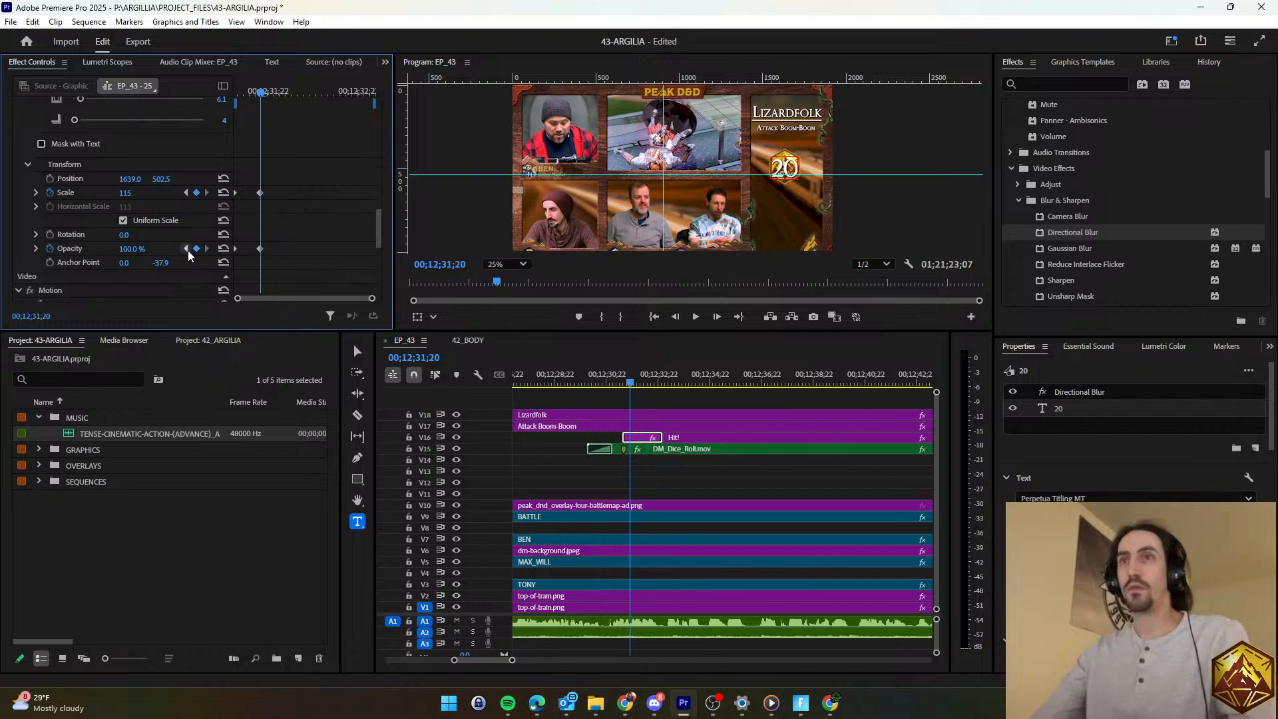
Add a scale keyframe of 115 to the 20 text at 00:12:31:27.
key(Right)
key(Right)
key(Right)
key(Right)
key(Right)
key(Right)
key(Right)
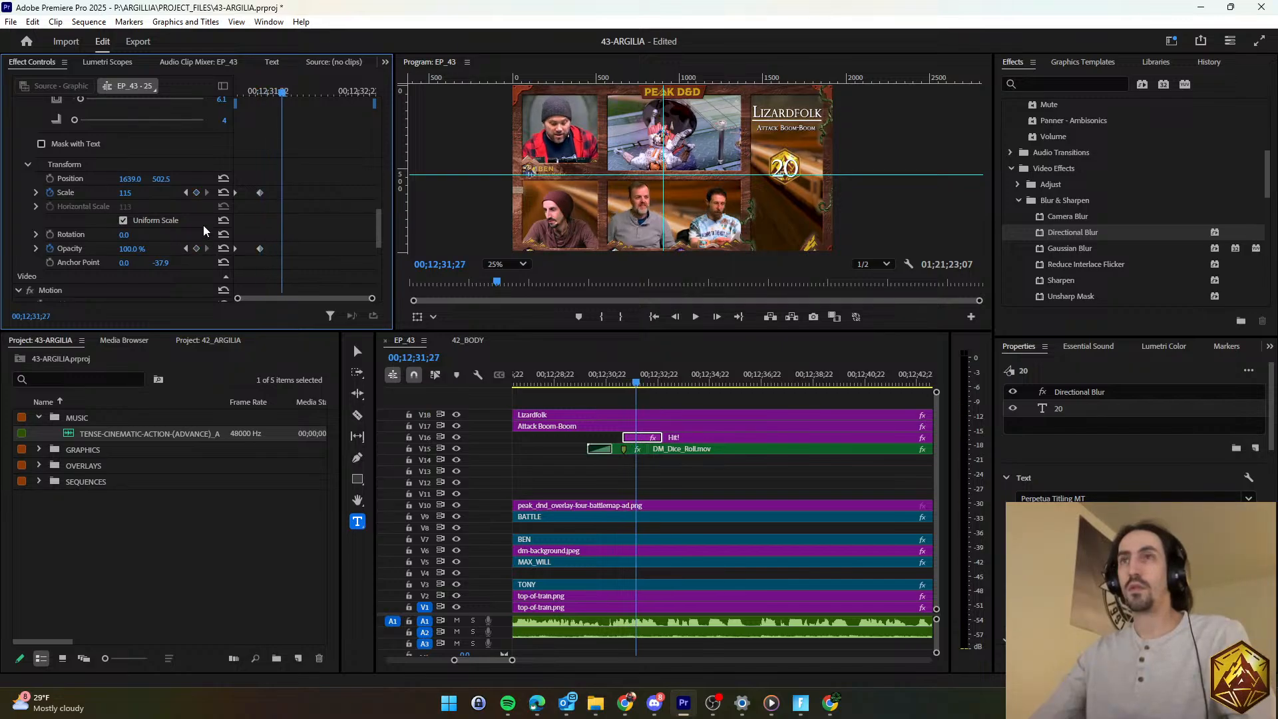
click(196, 193)
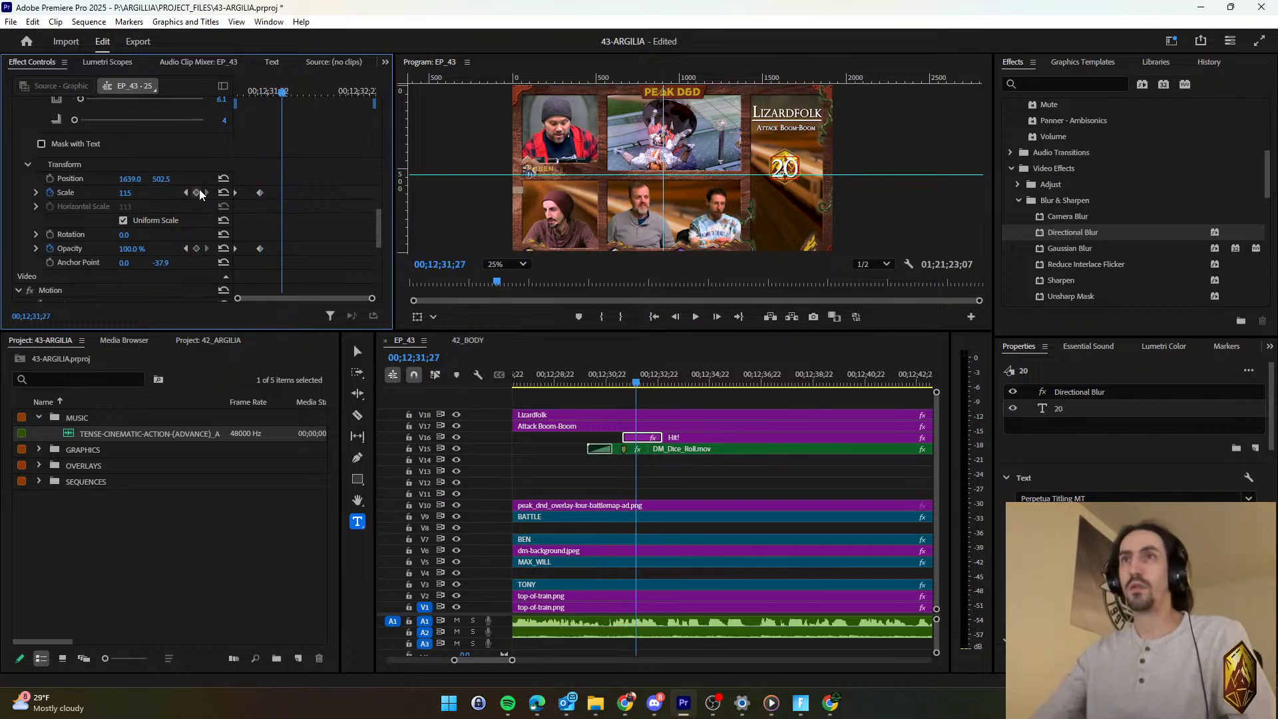
Add a scale keyframe to the 20 text at 00:12:32:02 and set it to 145.
key(Right)
key(Right)
key(Right)
key(Right)
key(Right)
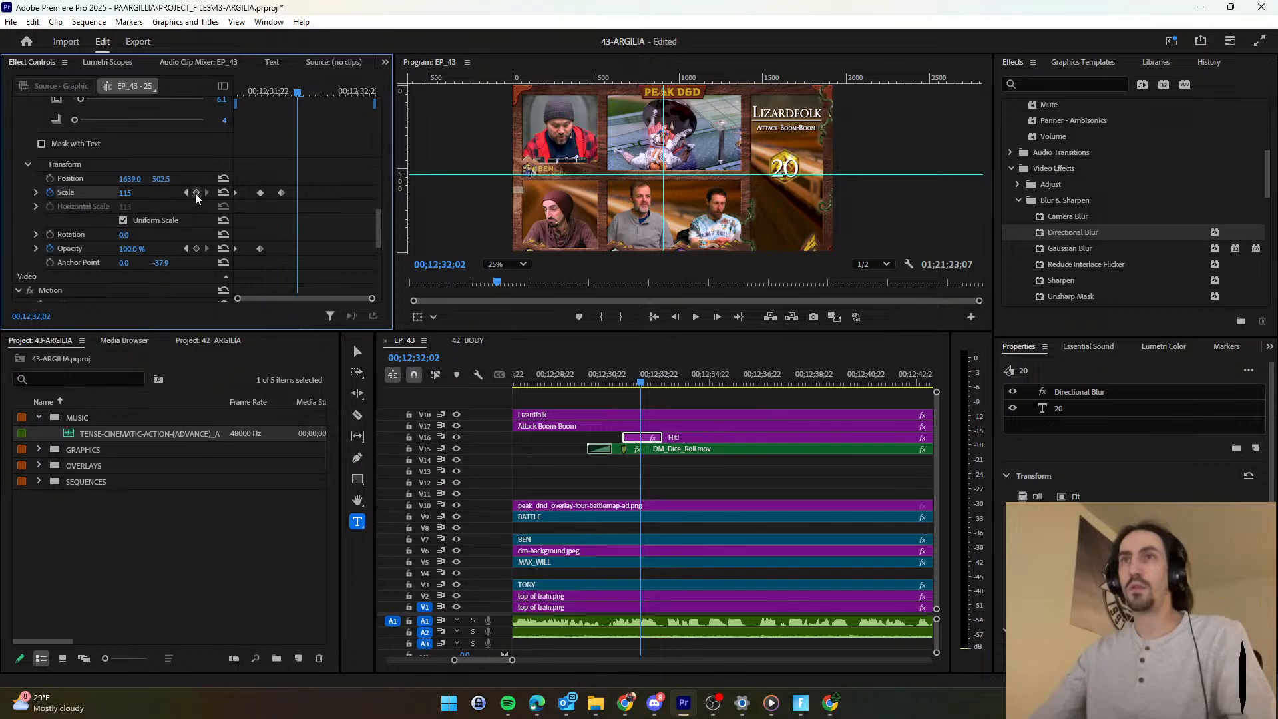
click(196, 192)
click(134, 192)
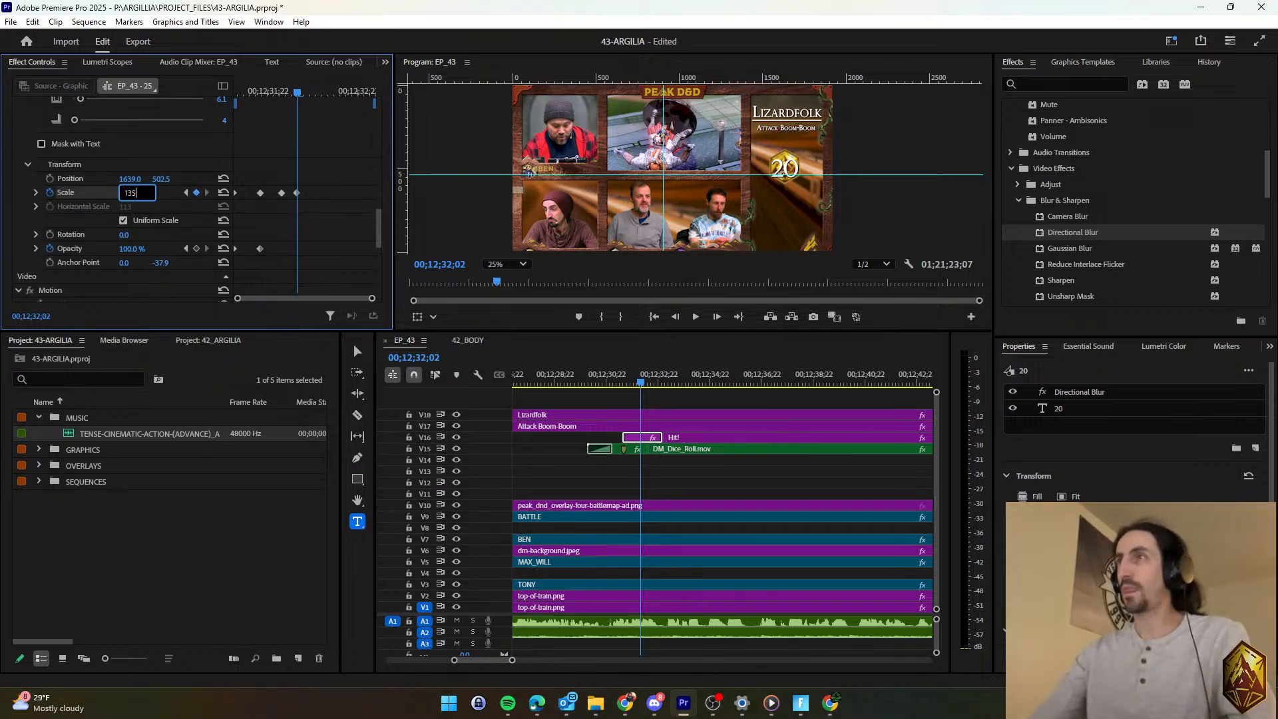
key(Return)
click(136, 192)
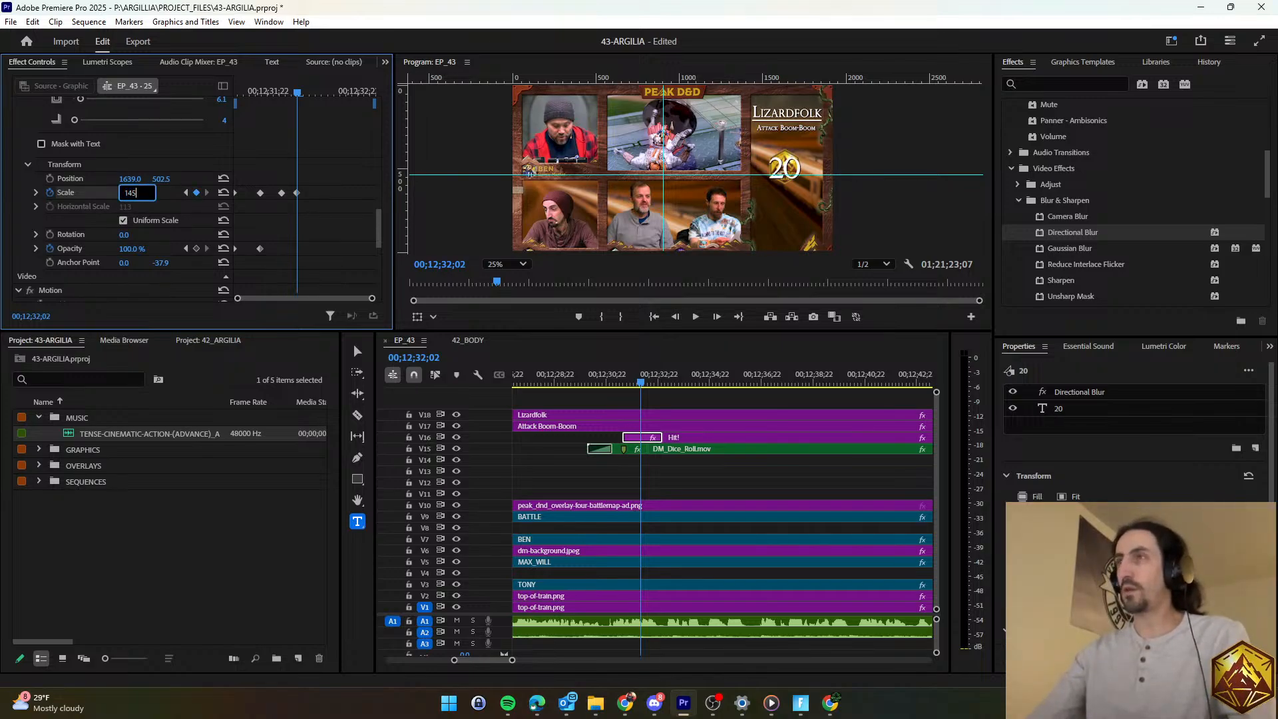
key(Return)
Play back the 20 text's scale-up animation from the keyframe at 00:12:31:20.
click(188, 194)
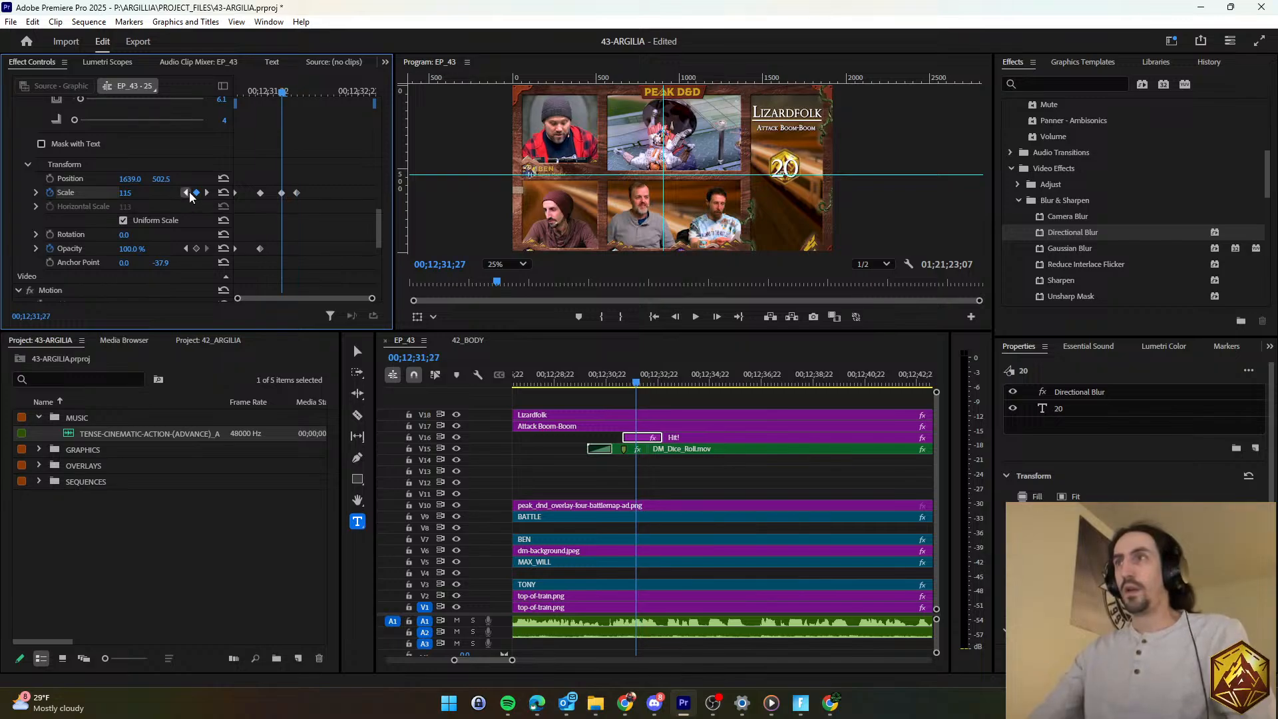
click(187, 194)
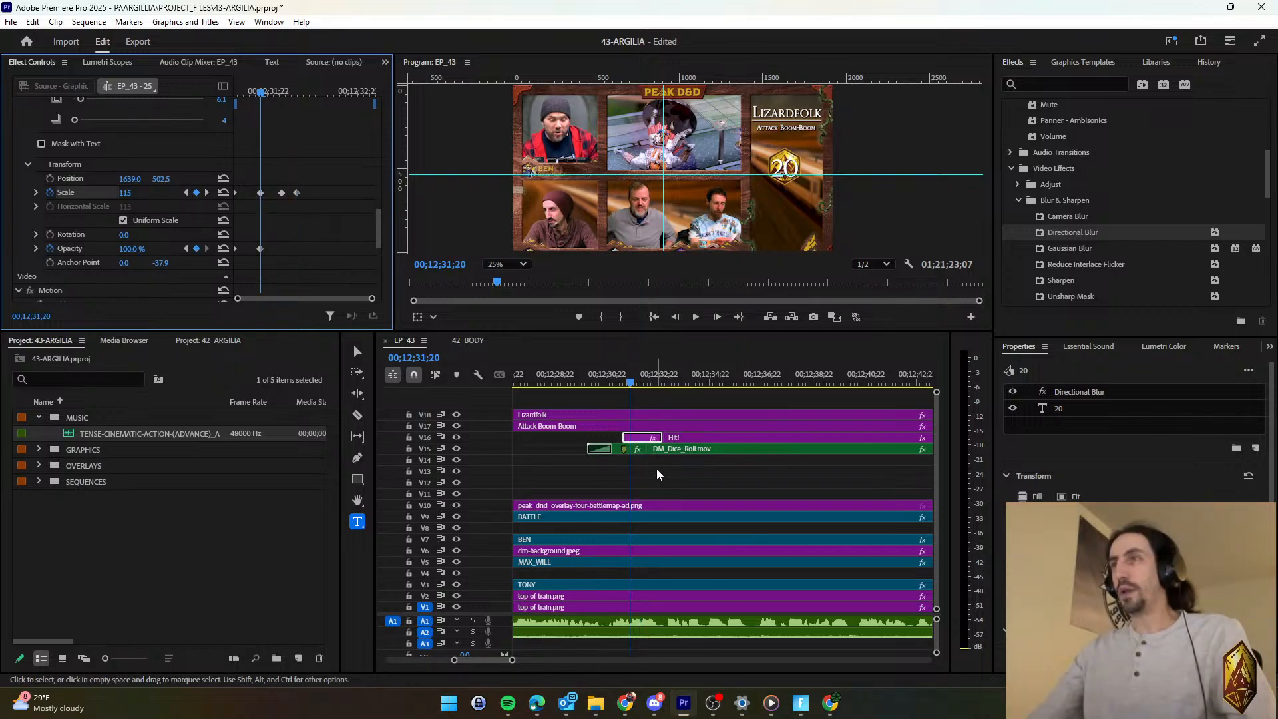
key(space)
key(space)
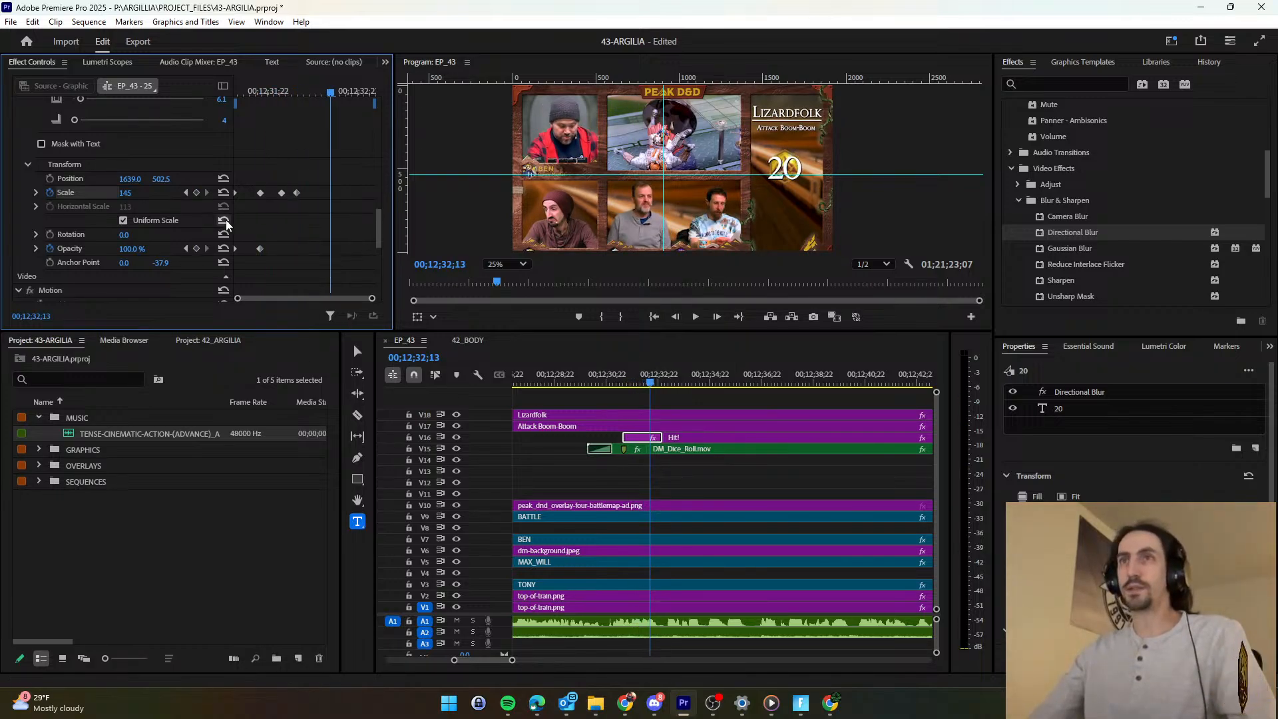
Keyframe the 20's source text at 00:12:31:27 and 00:12:32:02, sampling a gold fill from the dice icon for the second keyframe.
click(187, 193)
mouse_move(378, 228)
mouse_down()
mouse_move(373, 149)
mouse_move(386, 240)
mouse_up()
click(40, 142)
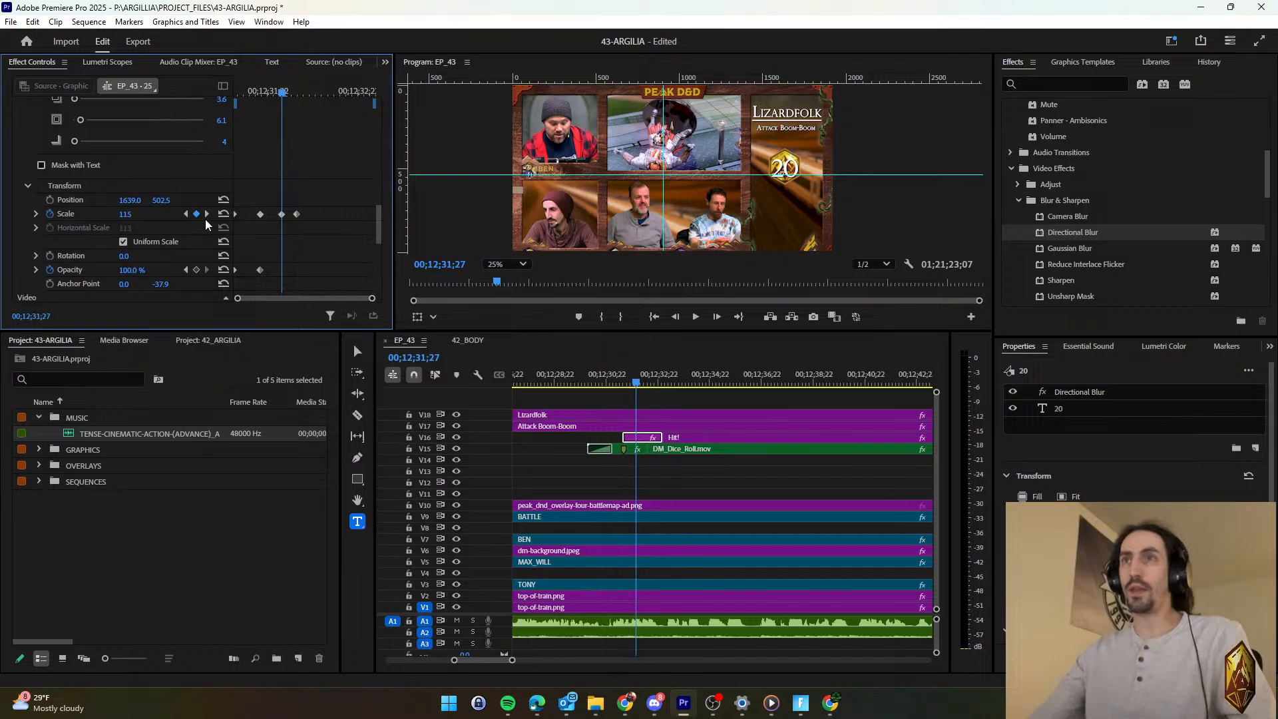
click(207, 213)
drag(380, 222, 377, 146)
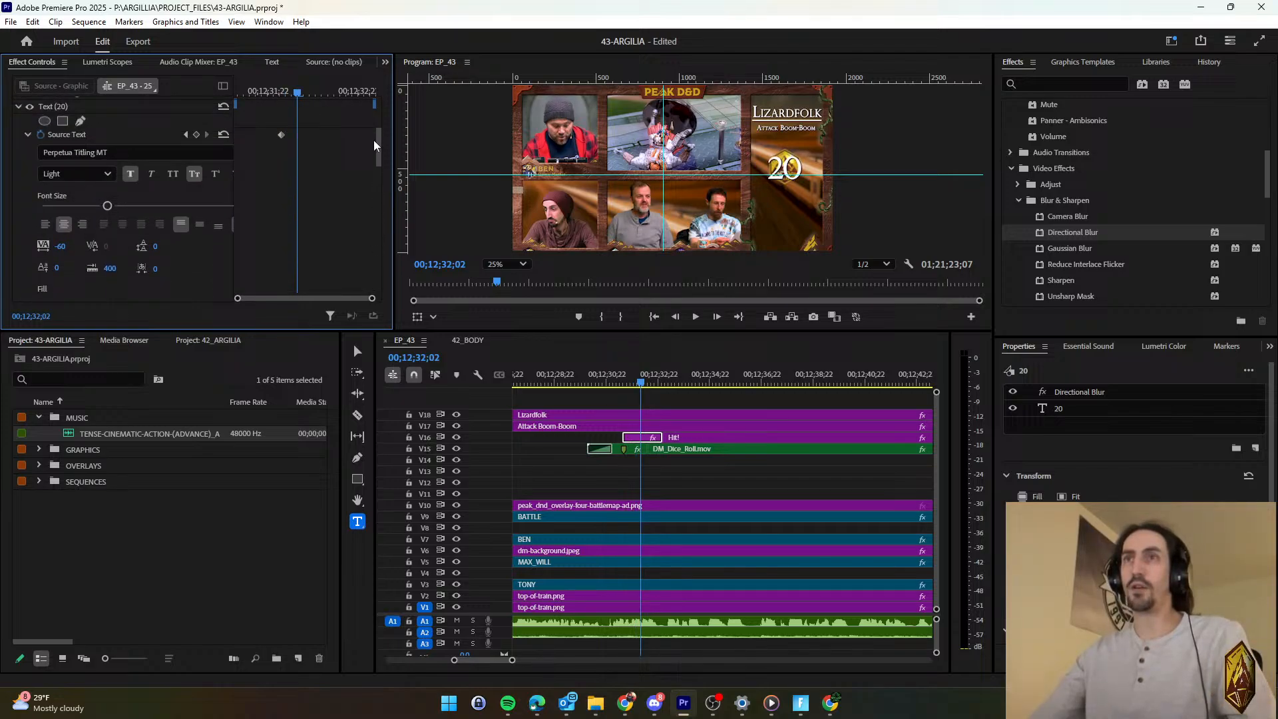
click(196, 135)
scroll(72, 281, down, 3)
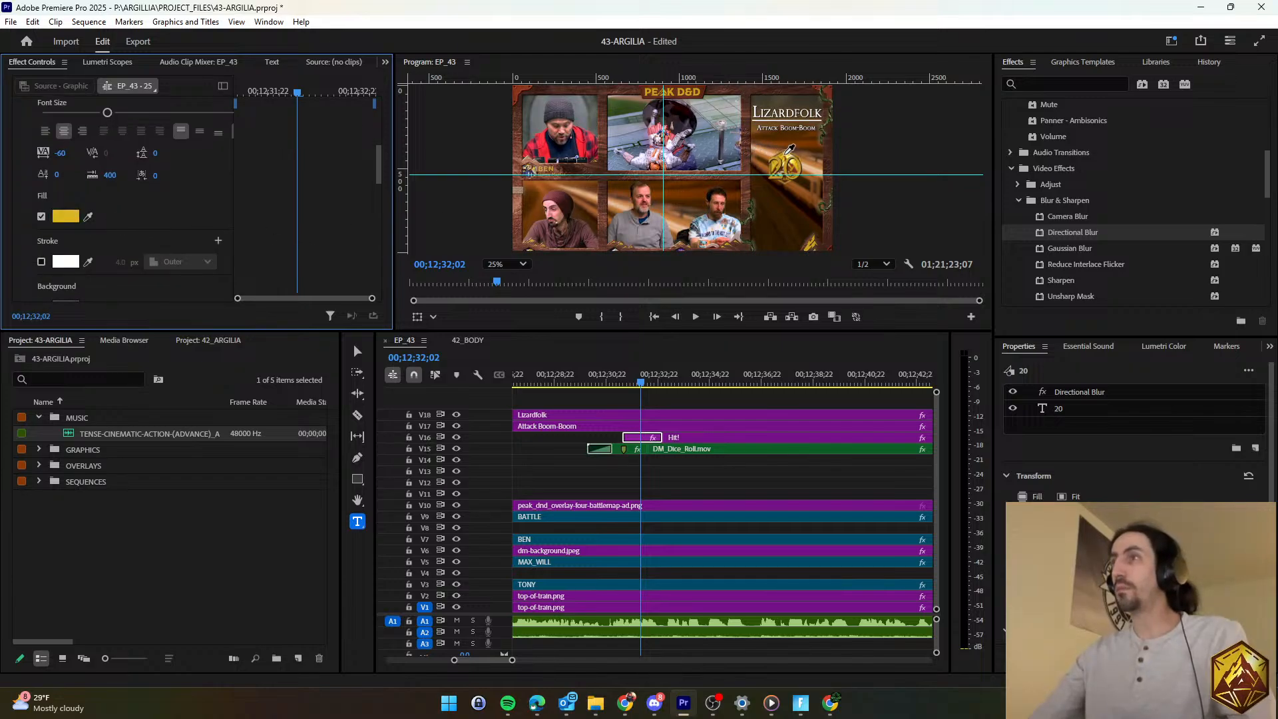
click(785, 158)
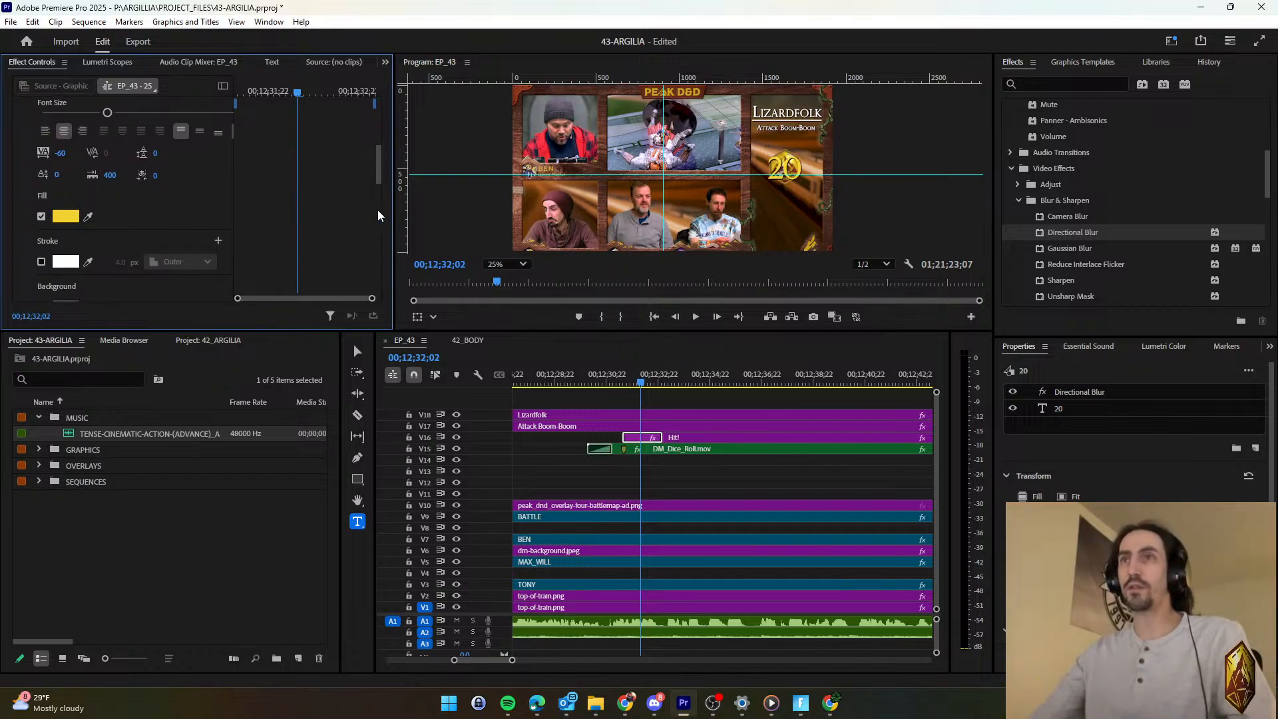
Replay the dice roll from just before the 20 appears through to the Hit! graphic.
click(622, 381)
key(space)
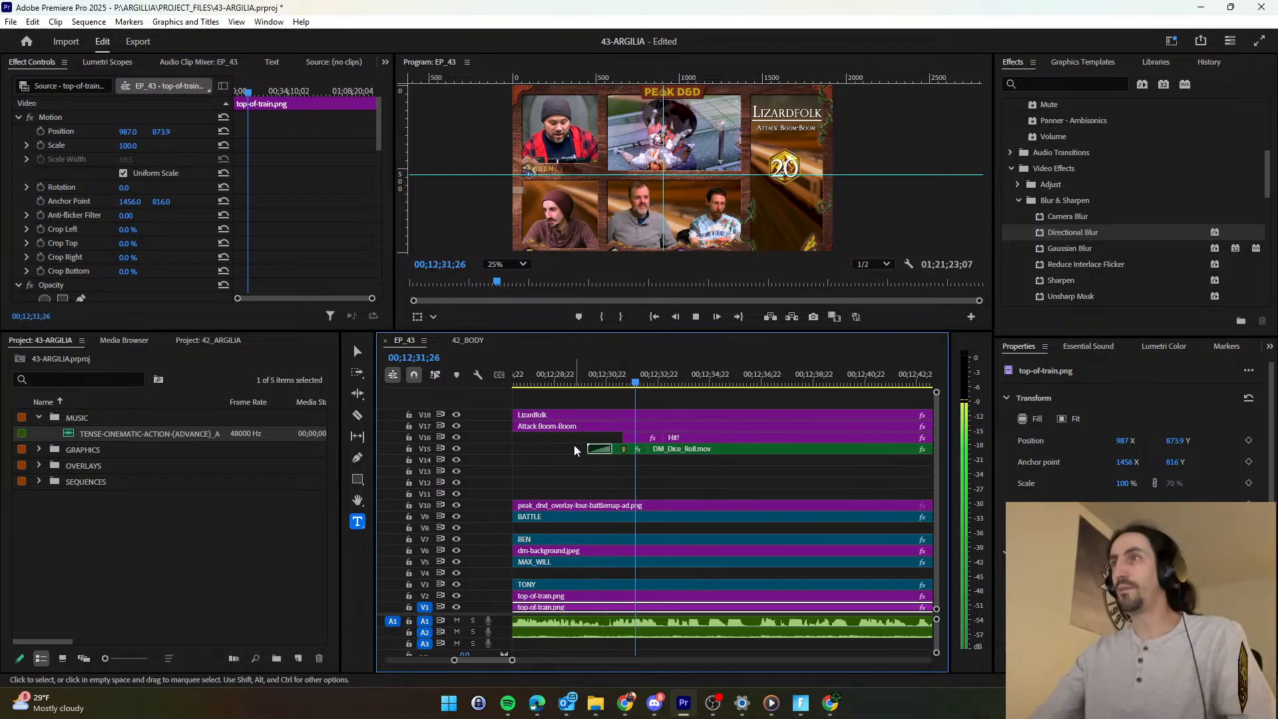
scroll(585, 472, down, 2)
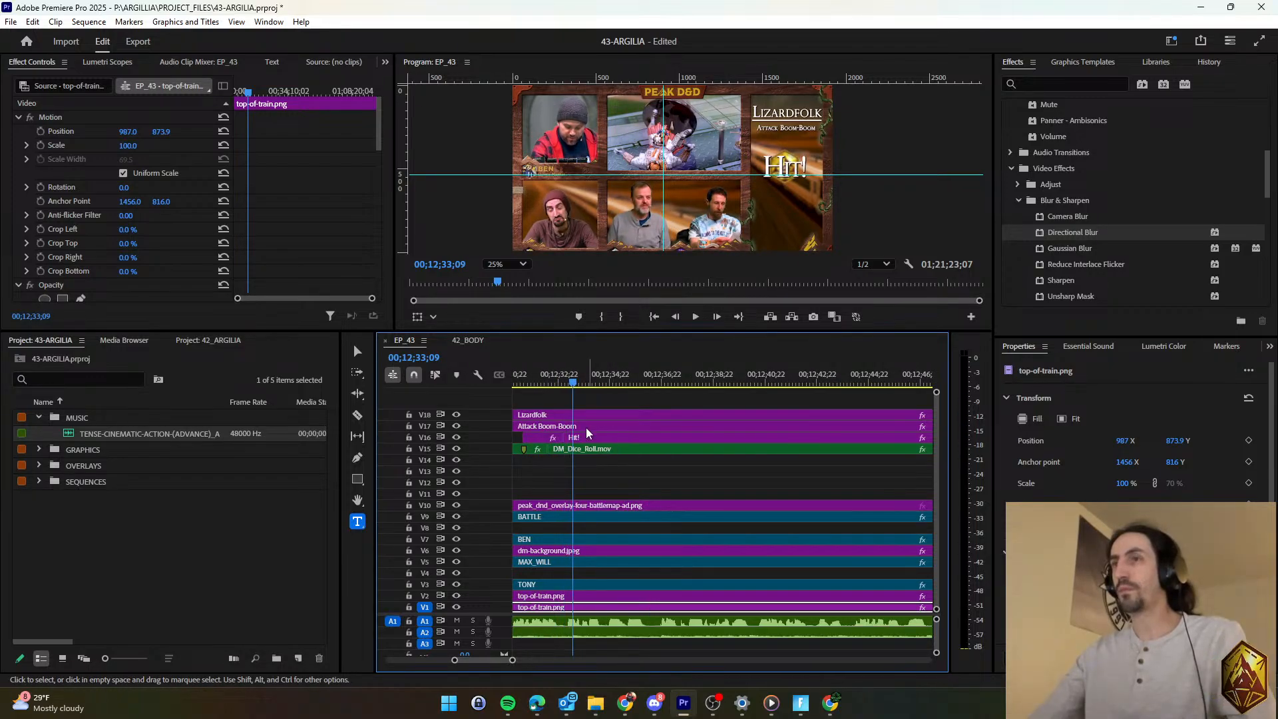
Change the Hit! graphic's text to "Critical Hit!" and tighten the spacing between its two lines.
click(605, 438)
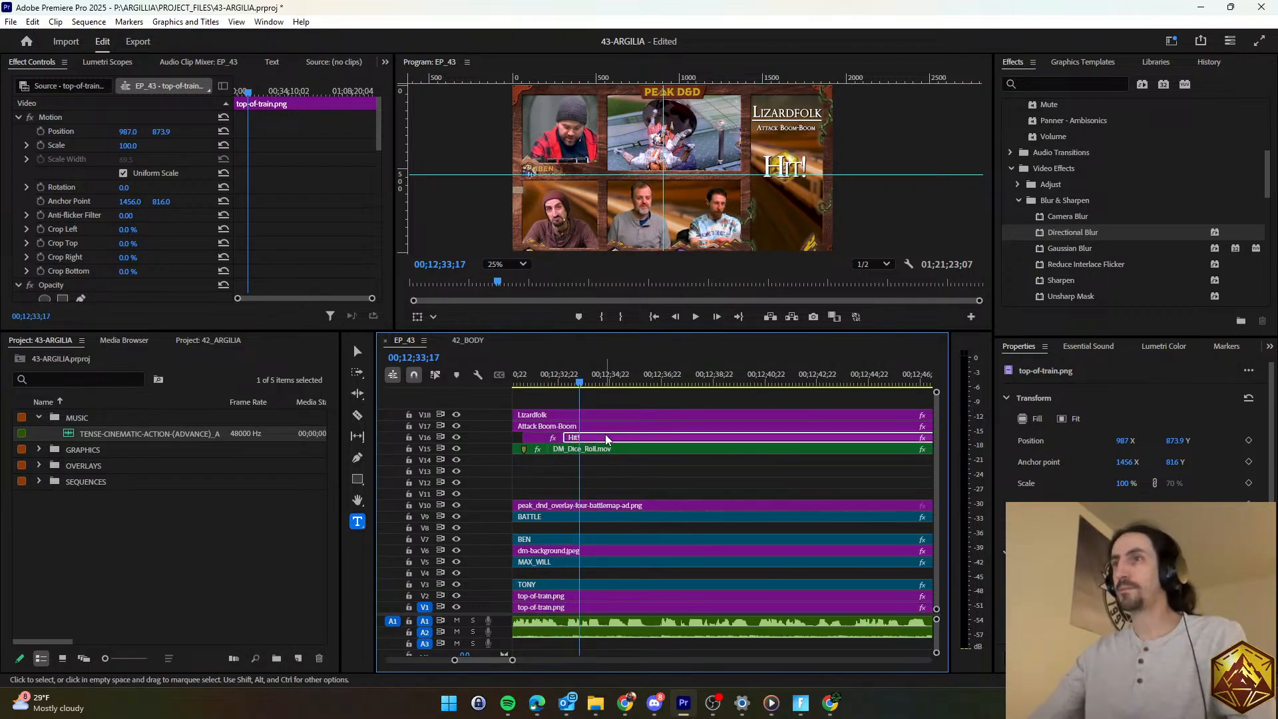
double_click(1080, 408)
text(Cr)
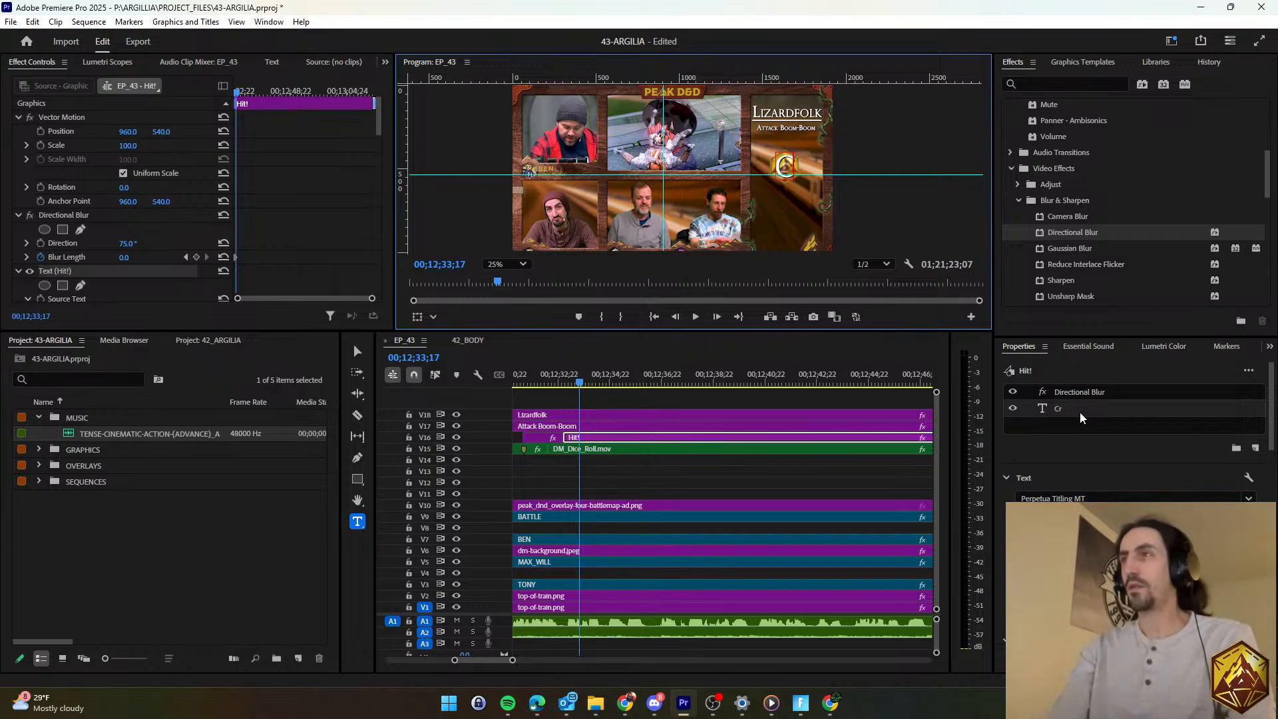
text(itical Hit!)
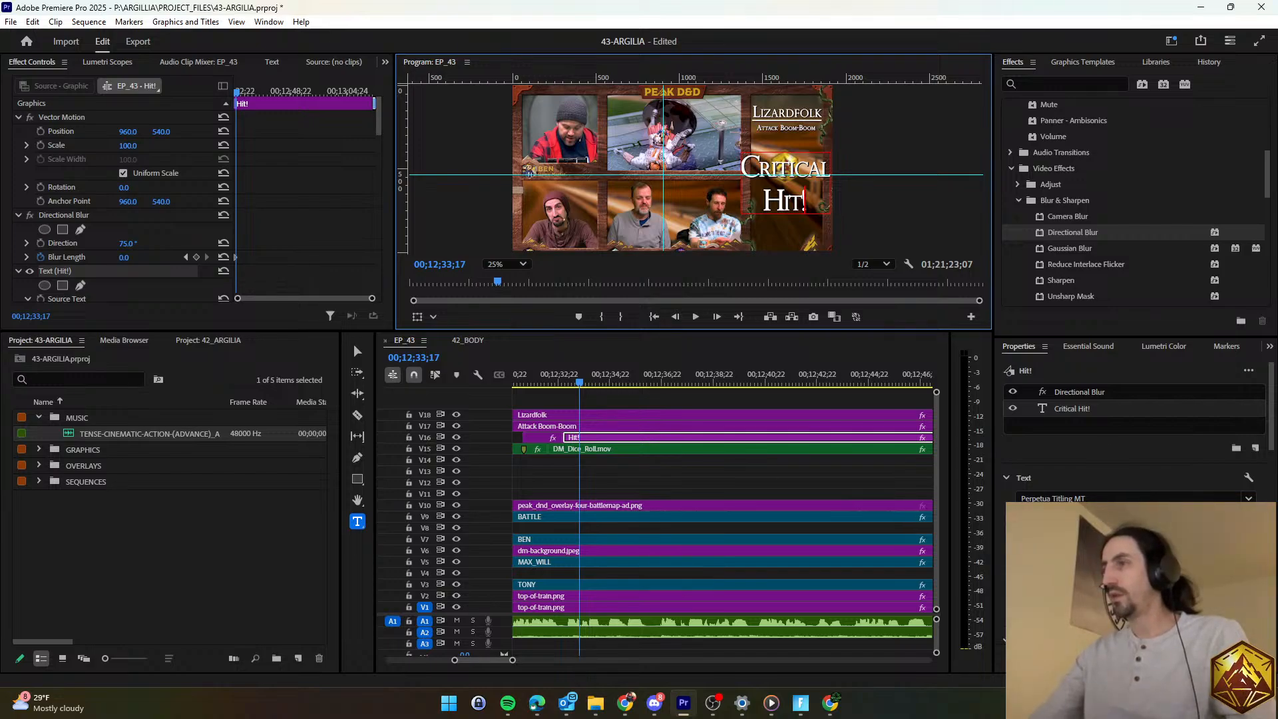
drag(1150, 580, 1118, 580)
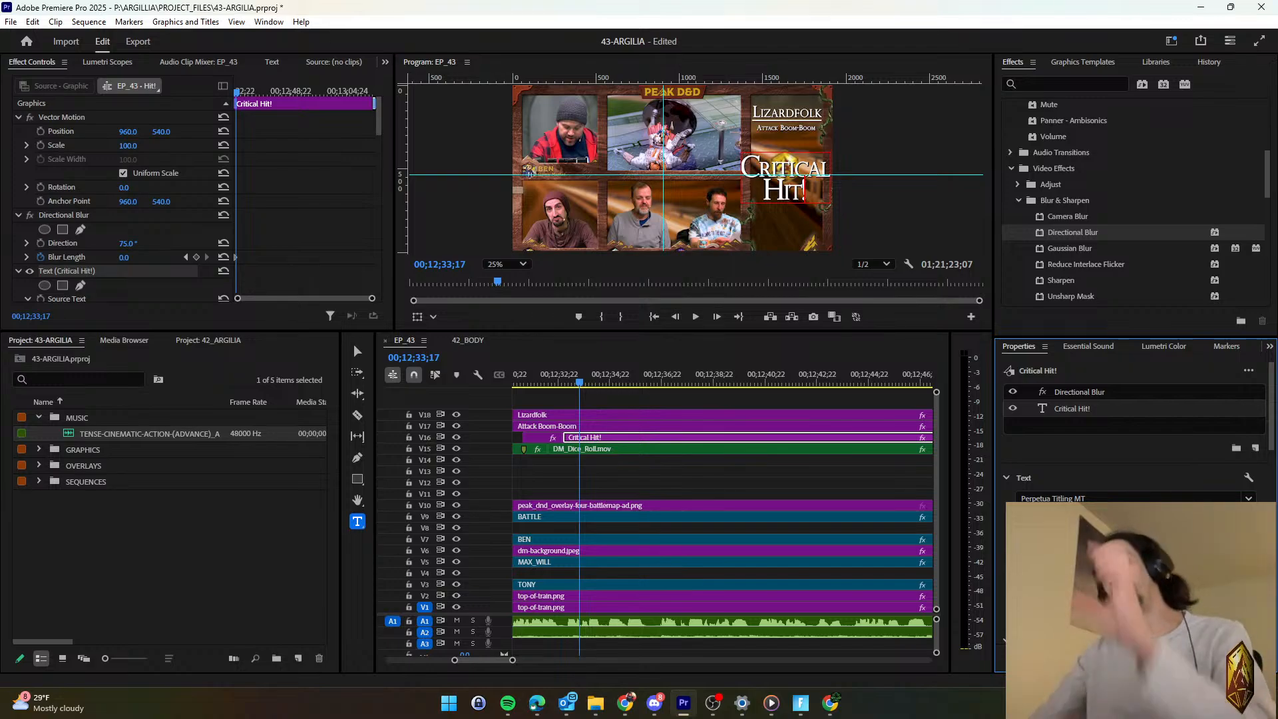
Scale the Critical Hit! text down to 95 so it fits within the side column.
click(353, 360)
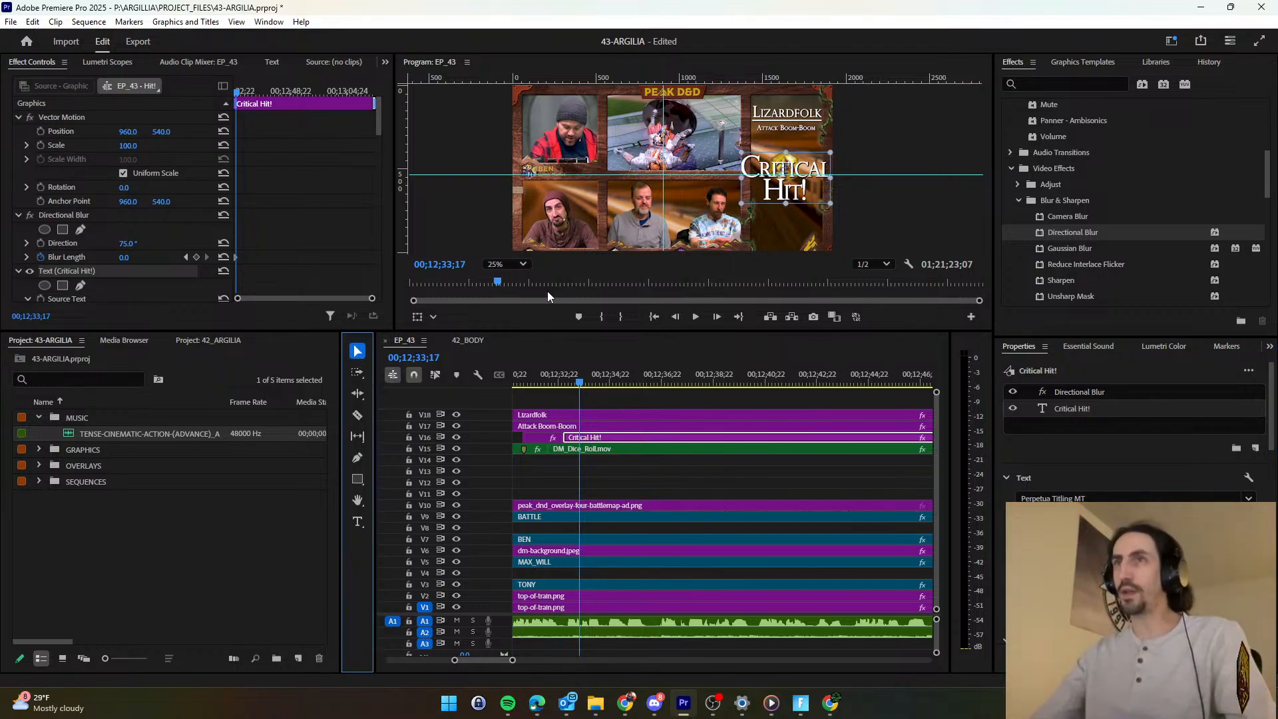
scroll(318, 217, down, 6)
scroll(321, 233, down, 8)
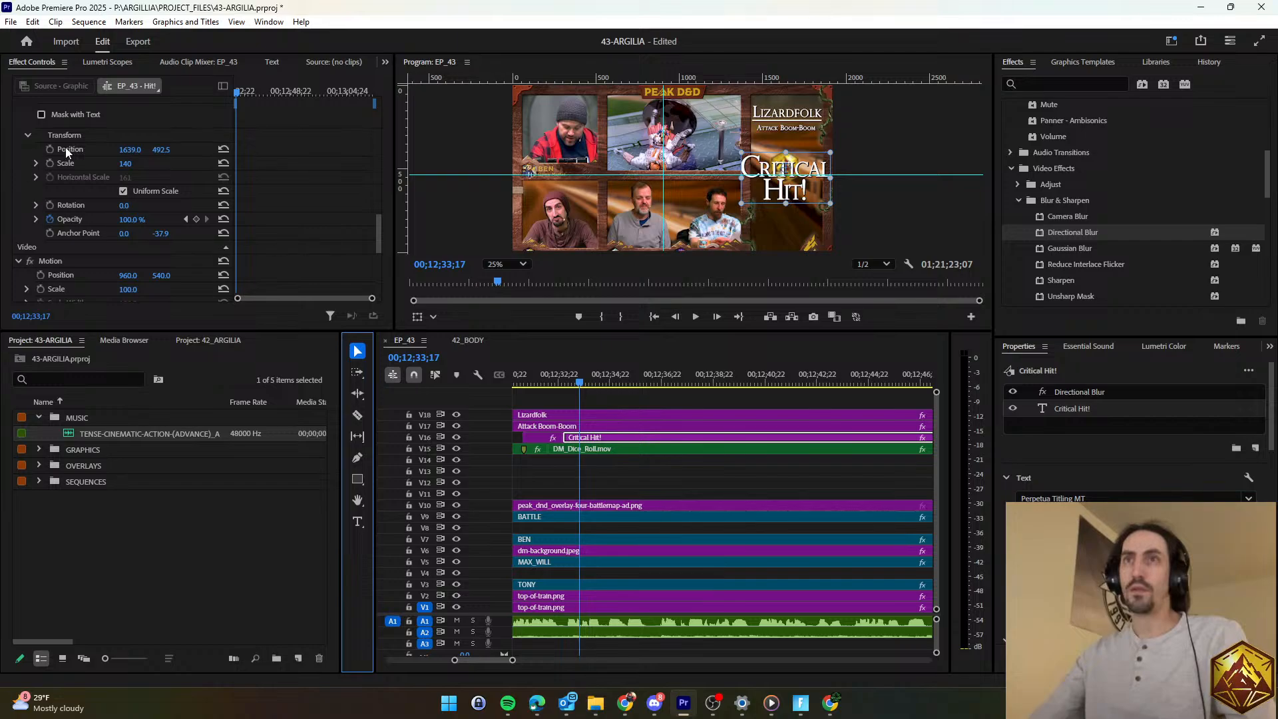
mouse_move(126, 169)
mouse_down()
mouse_move(89, 169)
mouse_move(150, 163)
mouse_up()
click(798, 190)
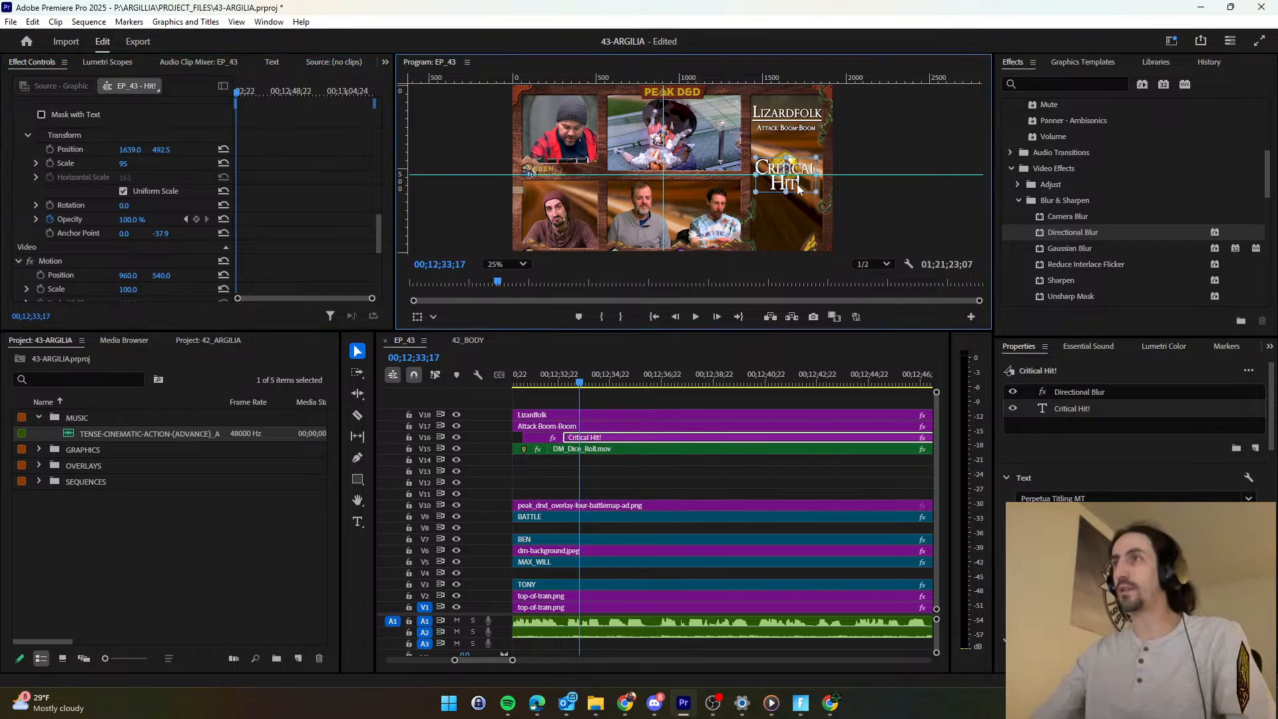
Play back the sequence from the Critical Hit! graphic and save the project.
key(space)
click(614, 481)
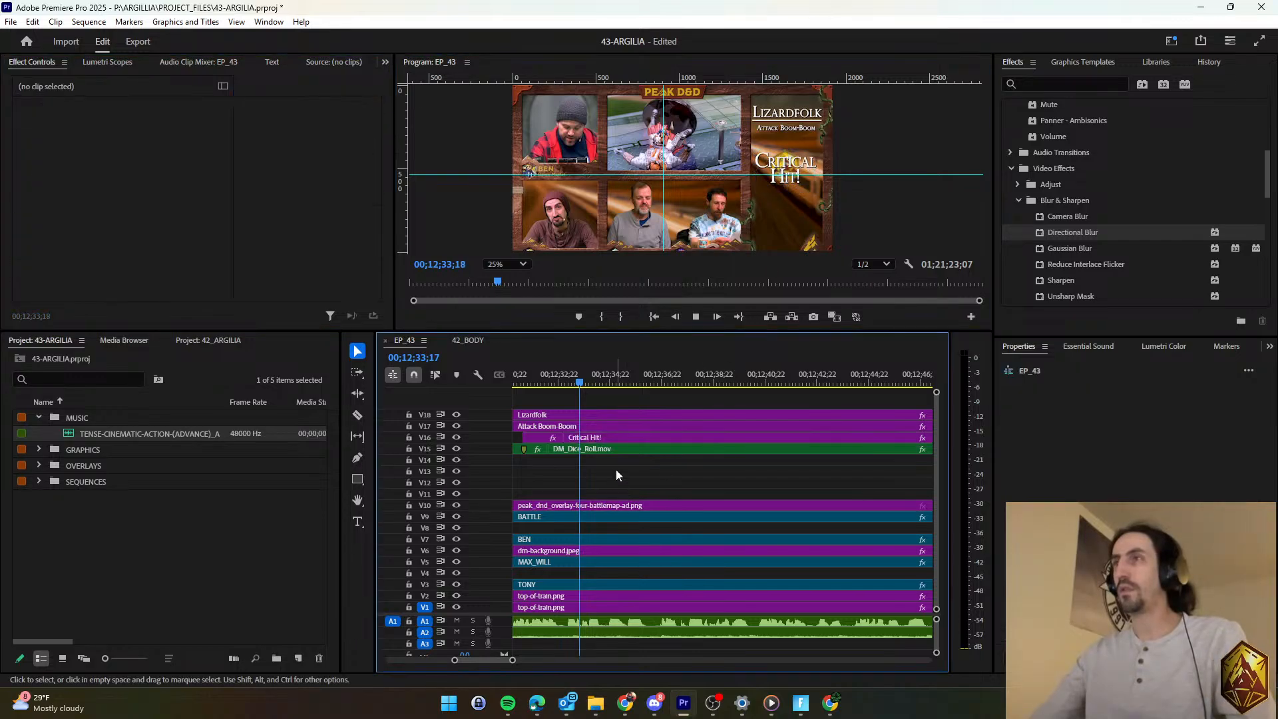
scroll(623, 467, down, 2)
scroll(659, 463, down, 2)
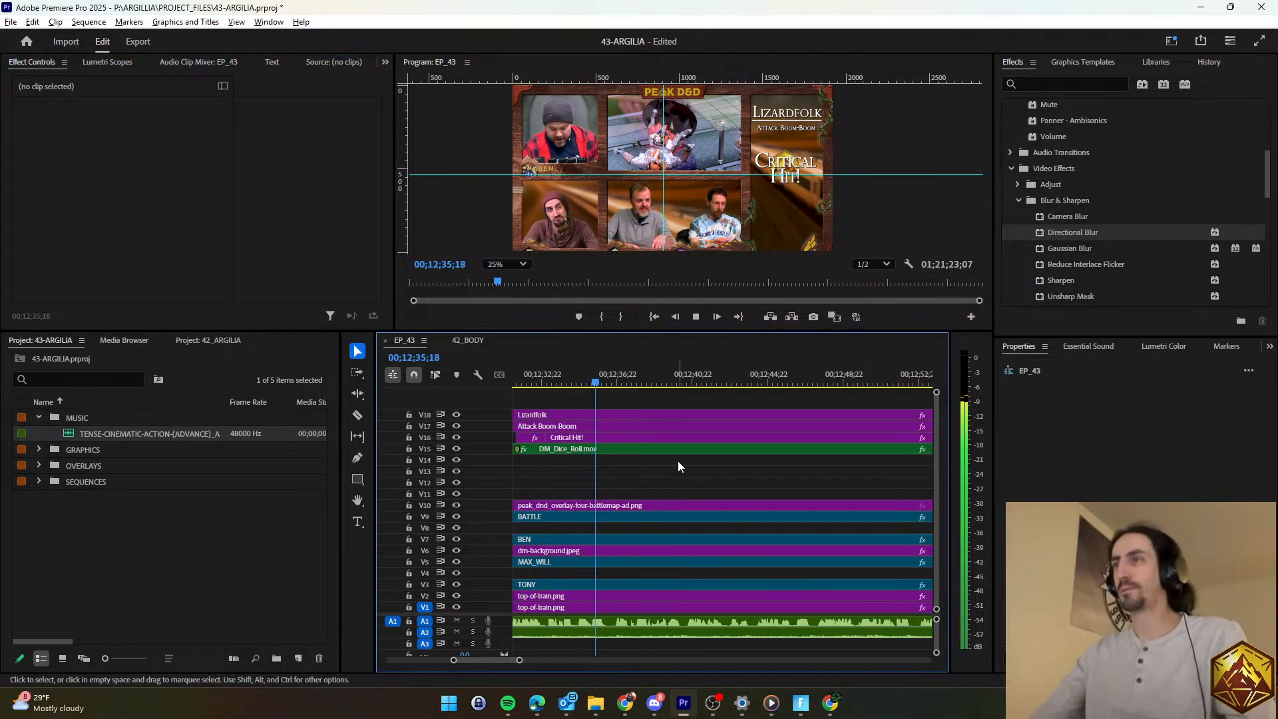
scroll(678, 460, down, 2)
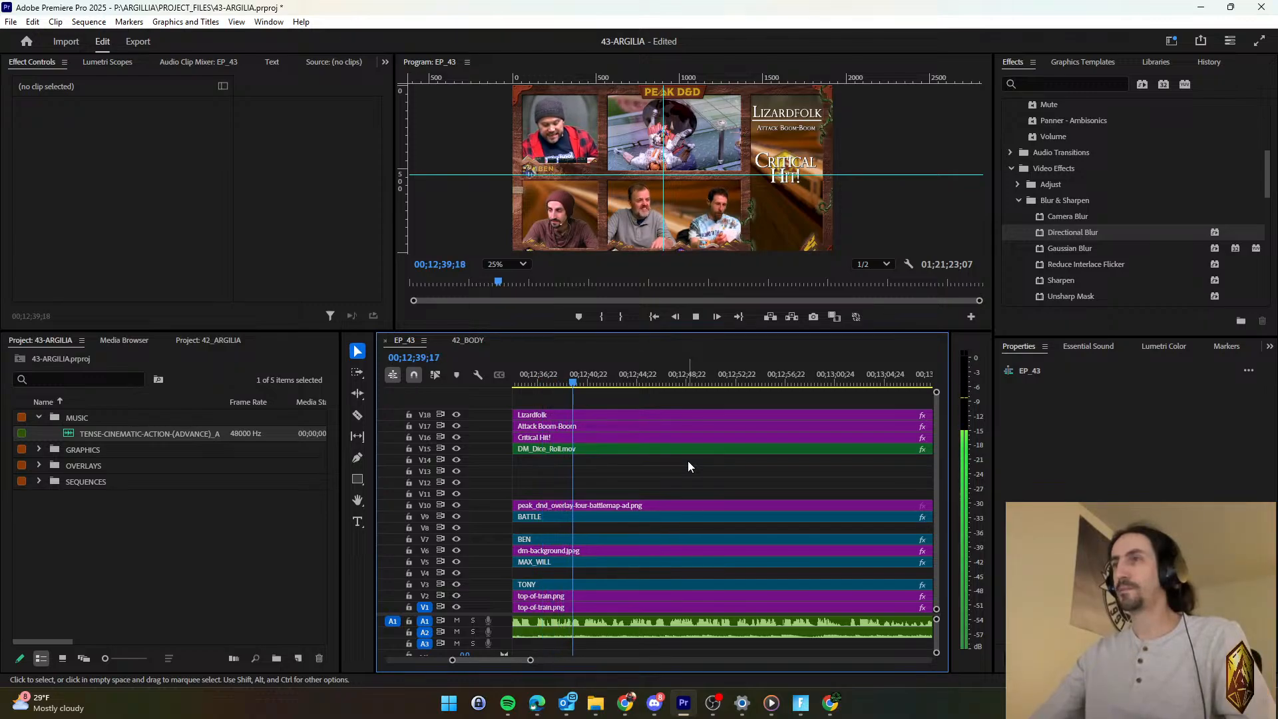
key(space)
key(d)
key(ctrl+s)
Shorten the Critical Hit! graphic and the DM_Dice_Roll.mov clip below it so both end at 00;12;37;09.
scroll(618, 433, up, 1)
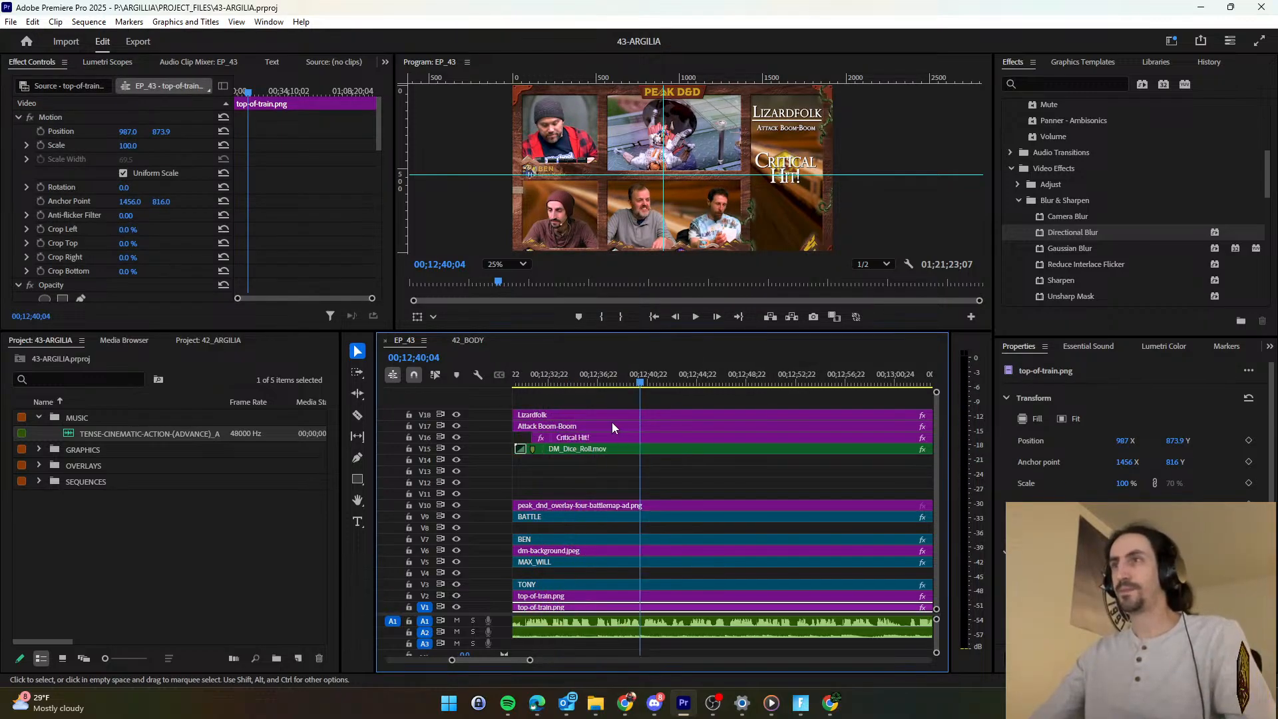
scroll(619, 436, up, 2)
scroll(653, 467, down, 2)
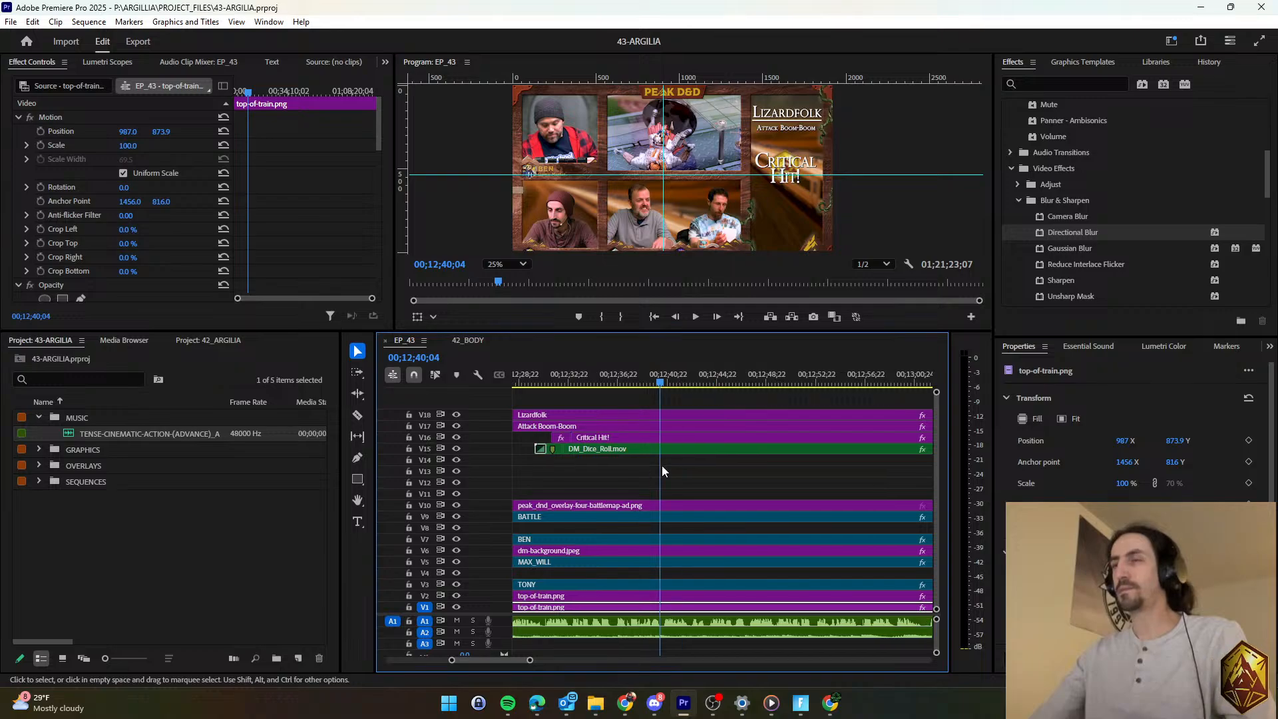
scroll(699, 469, down, 2)
scroll(699, 465, down, 3)
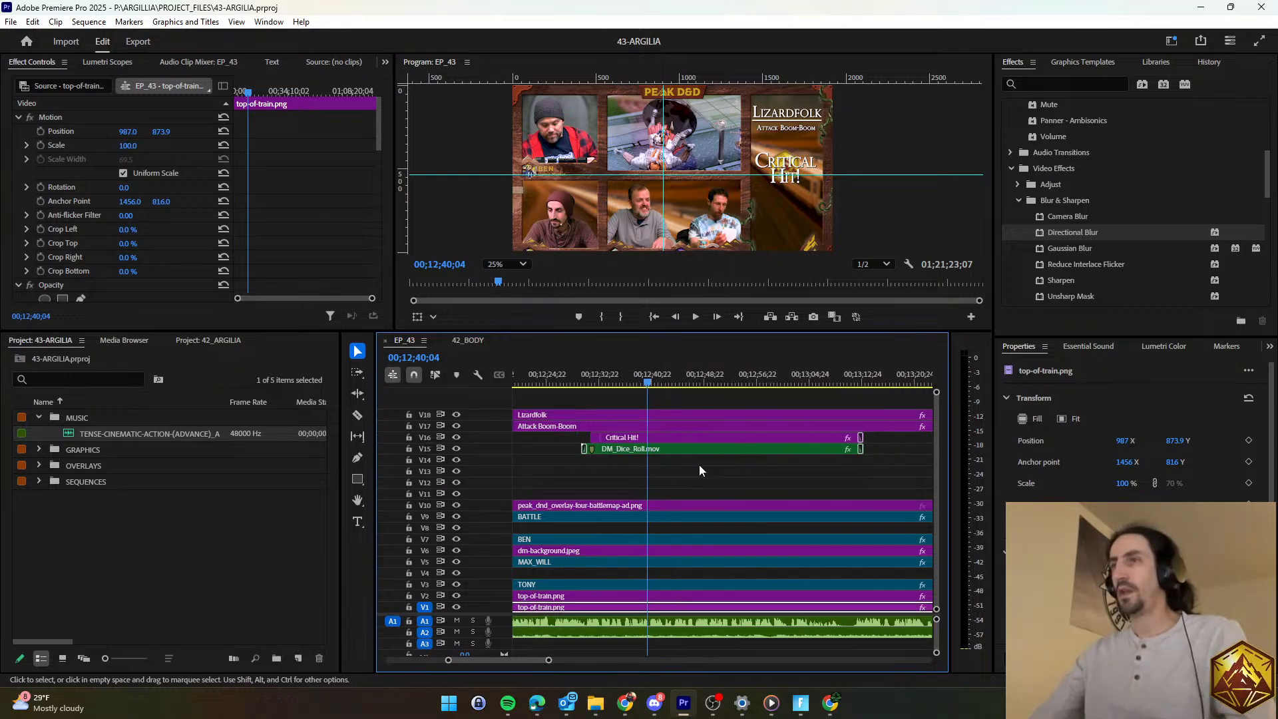
click(614, 379)
key(space)
scroll(738, 466, up, 1)
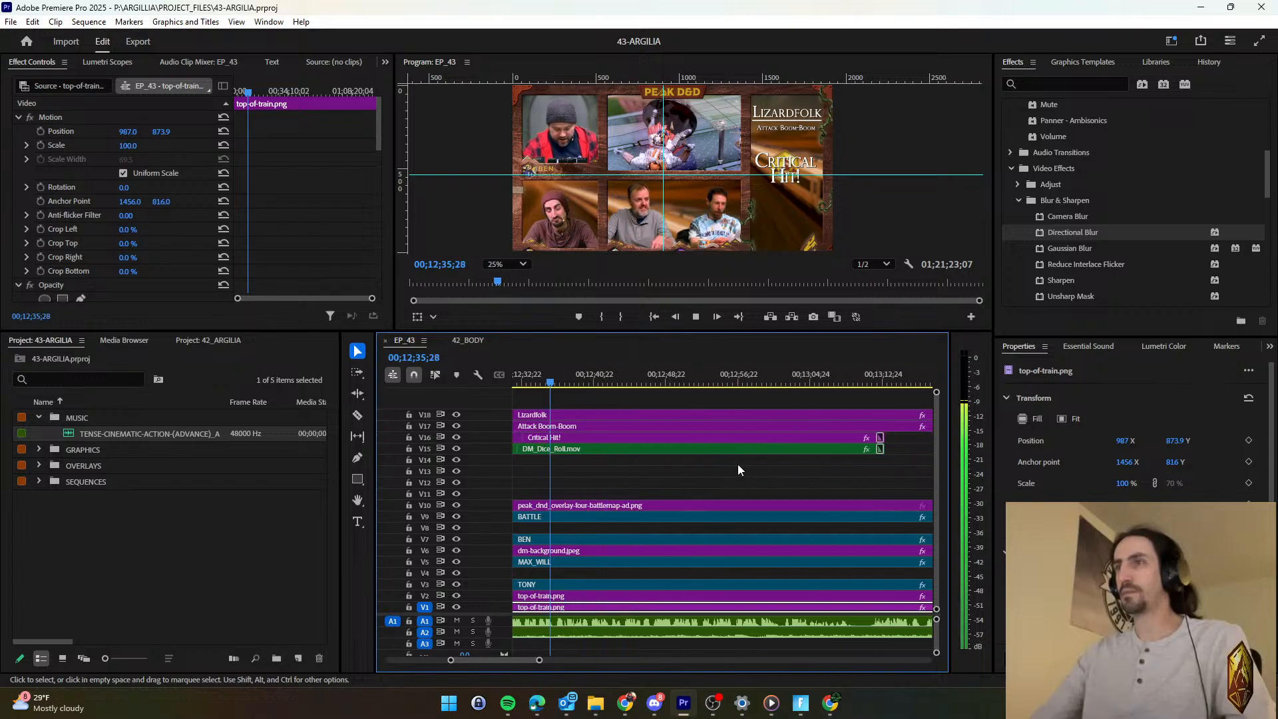
key(space)
drag(894, 464, 590, 464)
scroll(615, 485, up, 2)
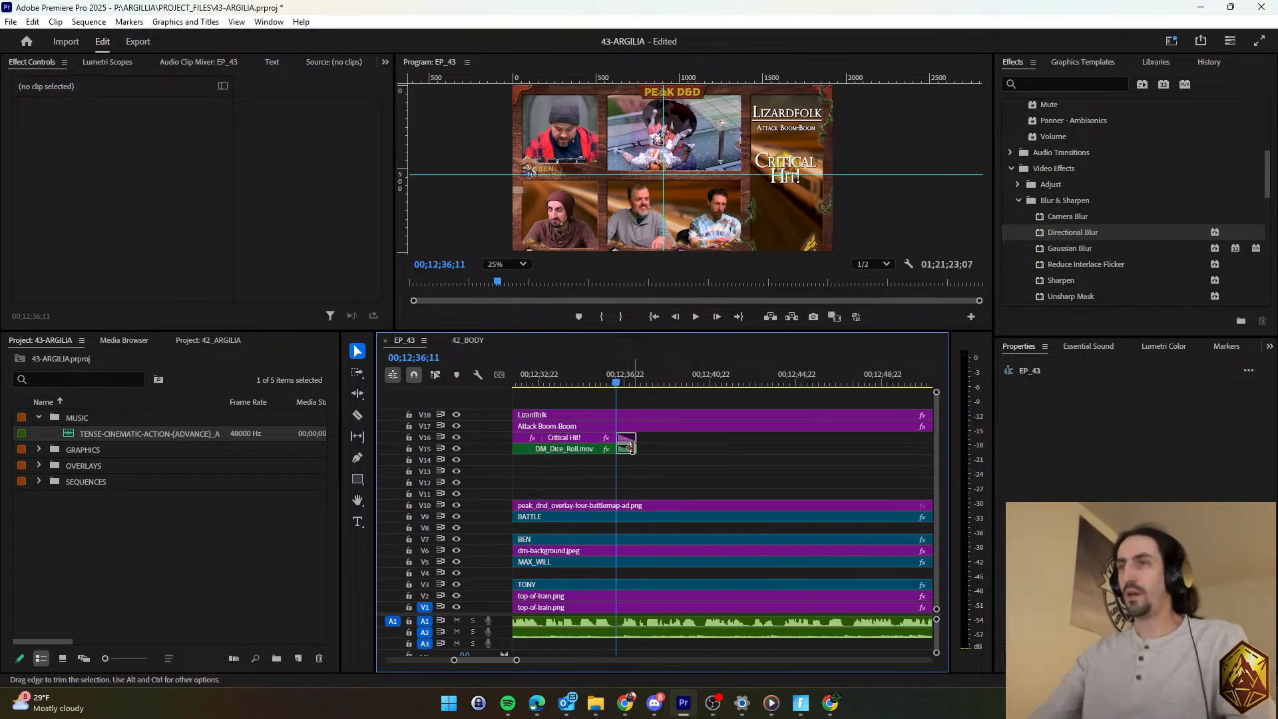
Remove the end transitions from the Critical Hit! graphic and the DM_Dice_Roll.mov clip.
key(ctrl+d)
click(620, 456)
key(ctrl+z)
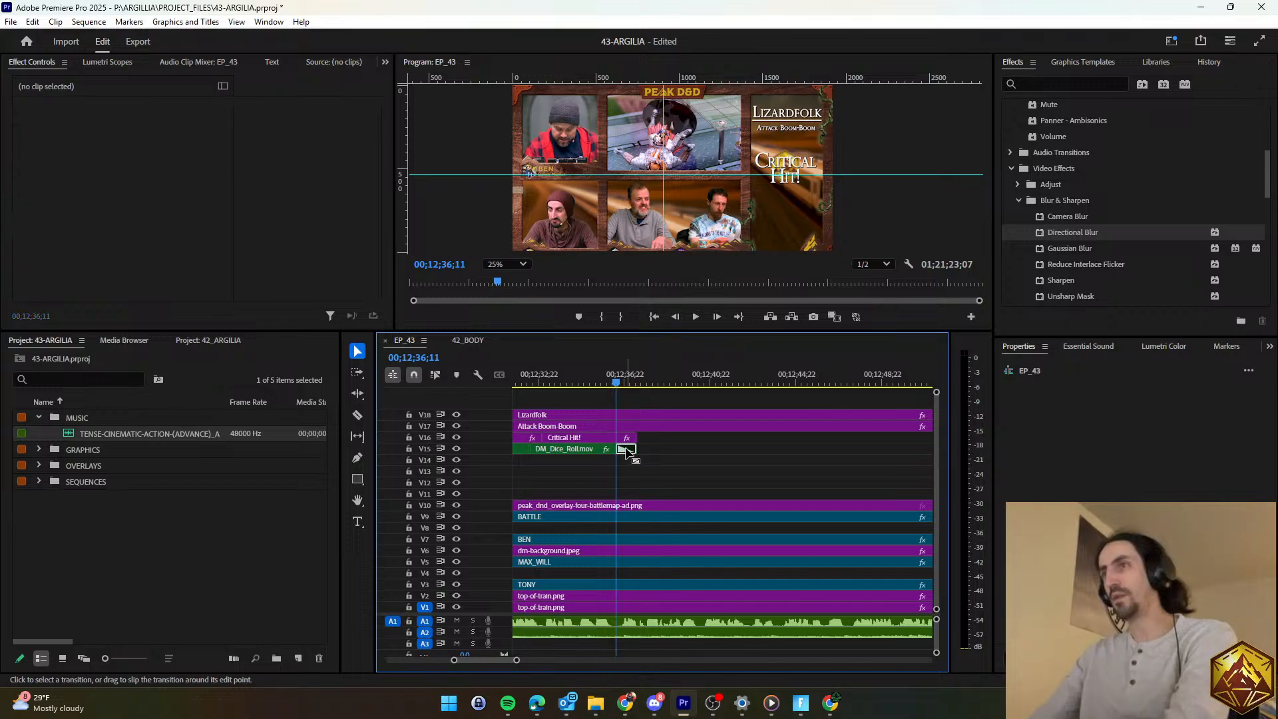
Add a Directional Blur length keyframe of 0 to the Critical Hit! graphic at 00;12;37;00.
click(596, 437)
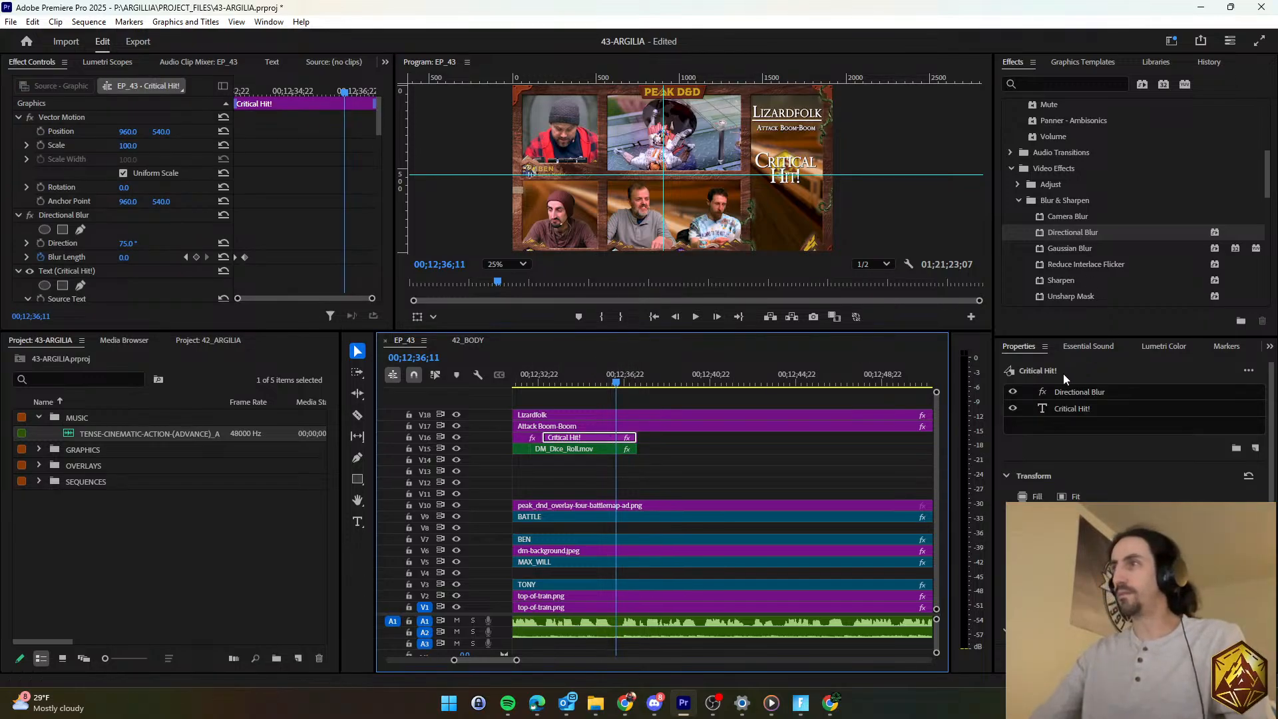
click(196, 257)
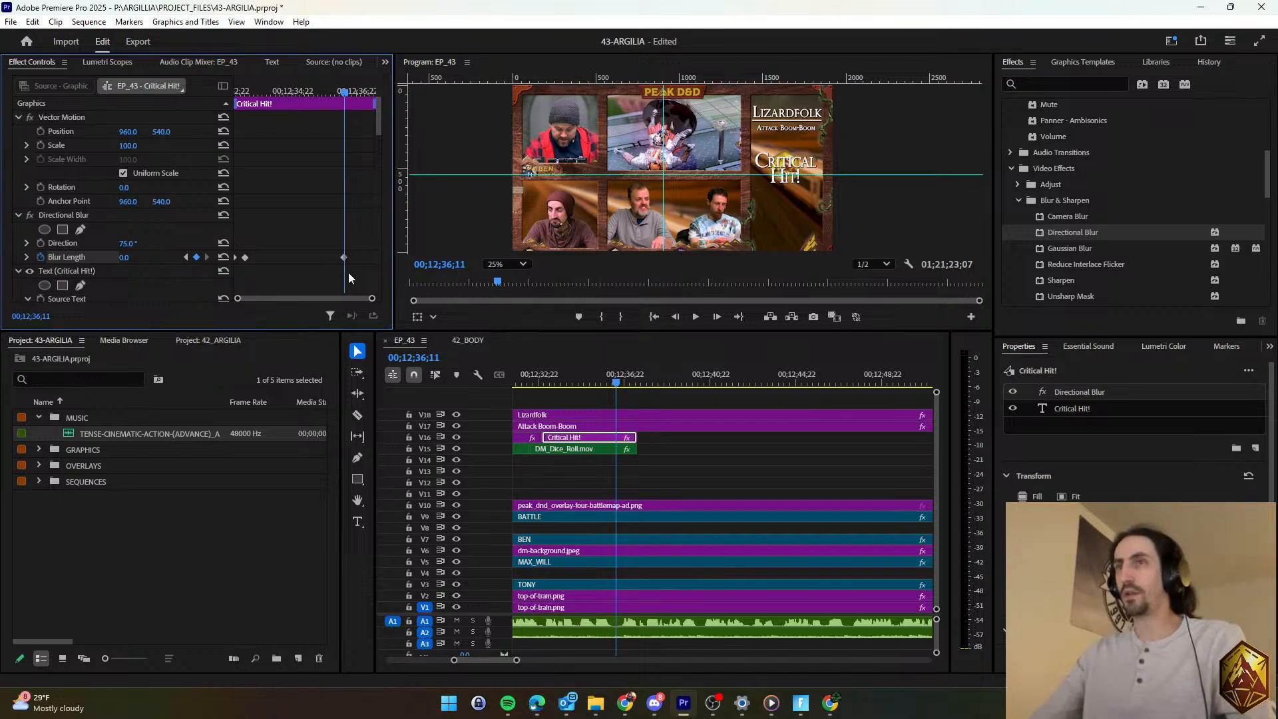
drag(344, 257, 364, 259)
click(207, 257)
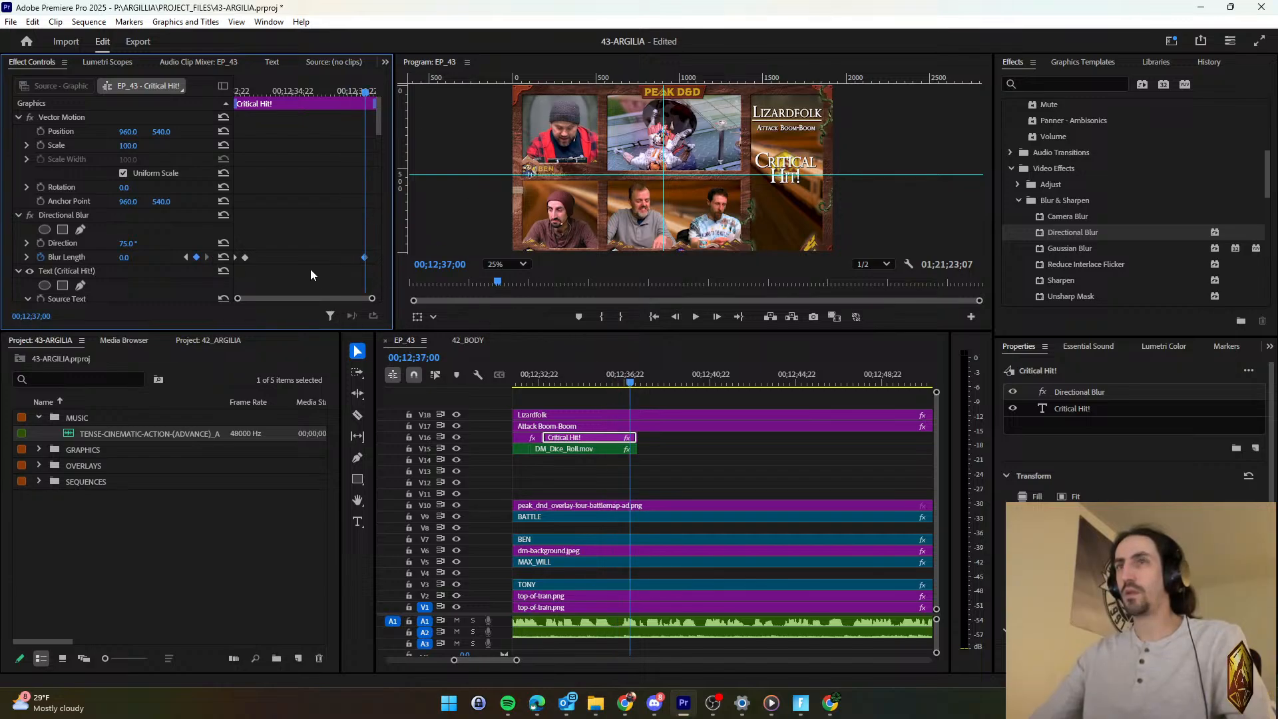
Keyframe the Critical Hit! graphic's Blur Length to 45 at its end, 00;12;37;09.
drag(630, 384, 637, 384)
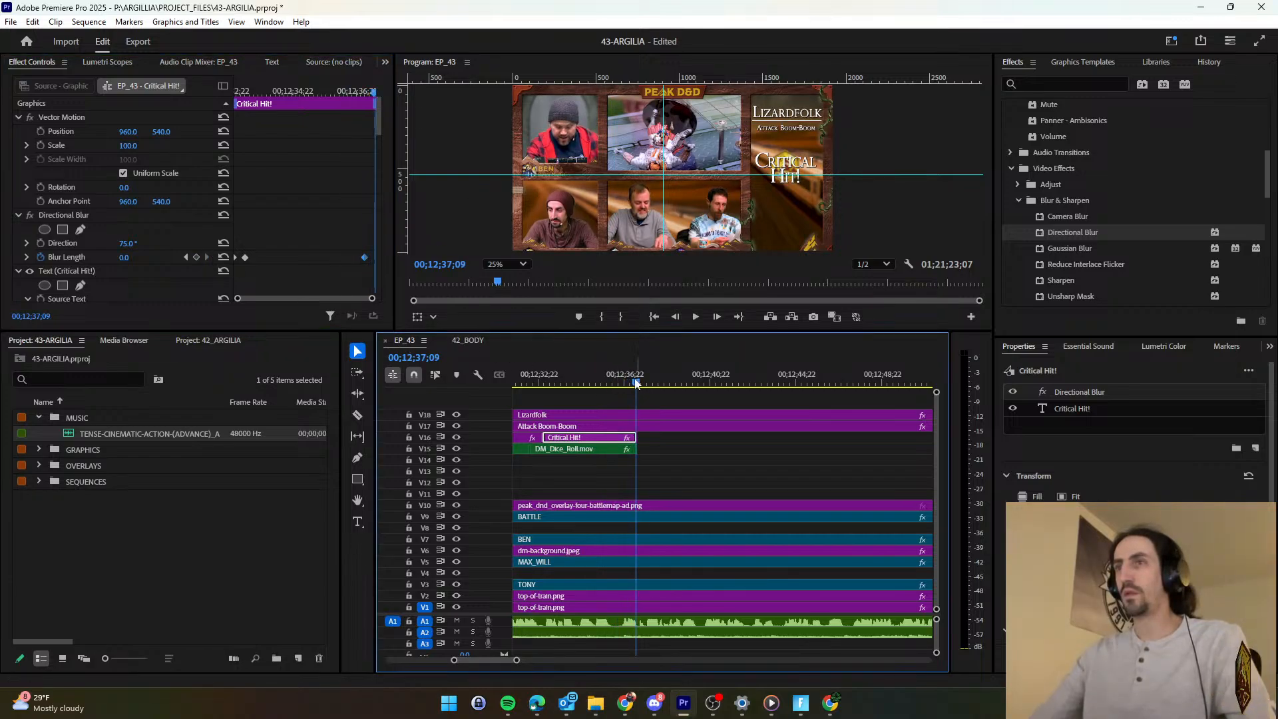
click(196, 257)
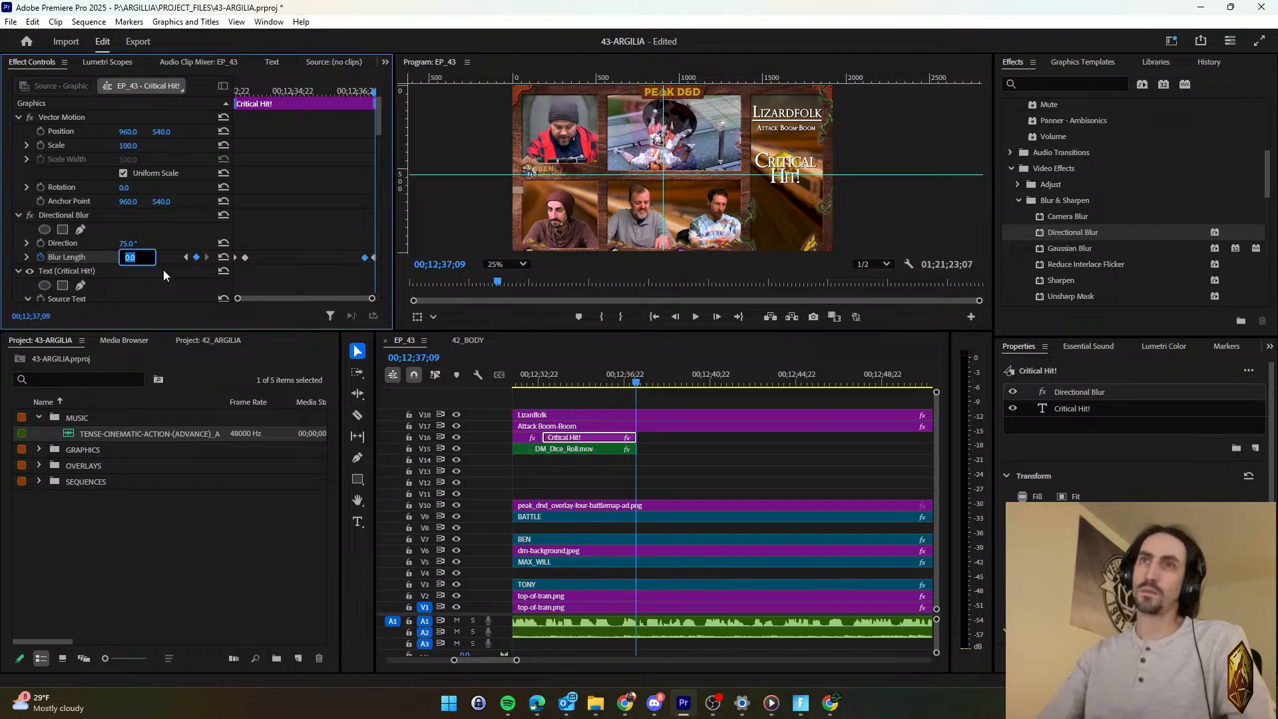
text(45)
key(Return)
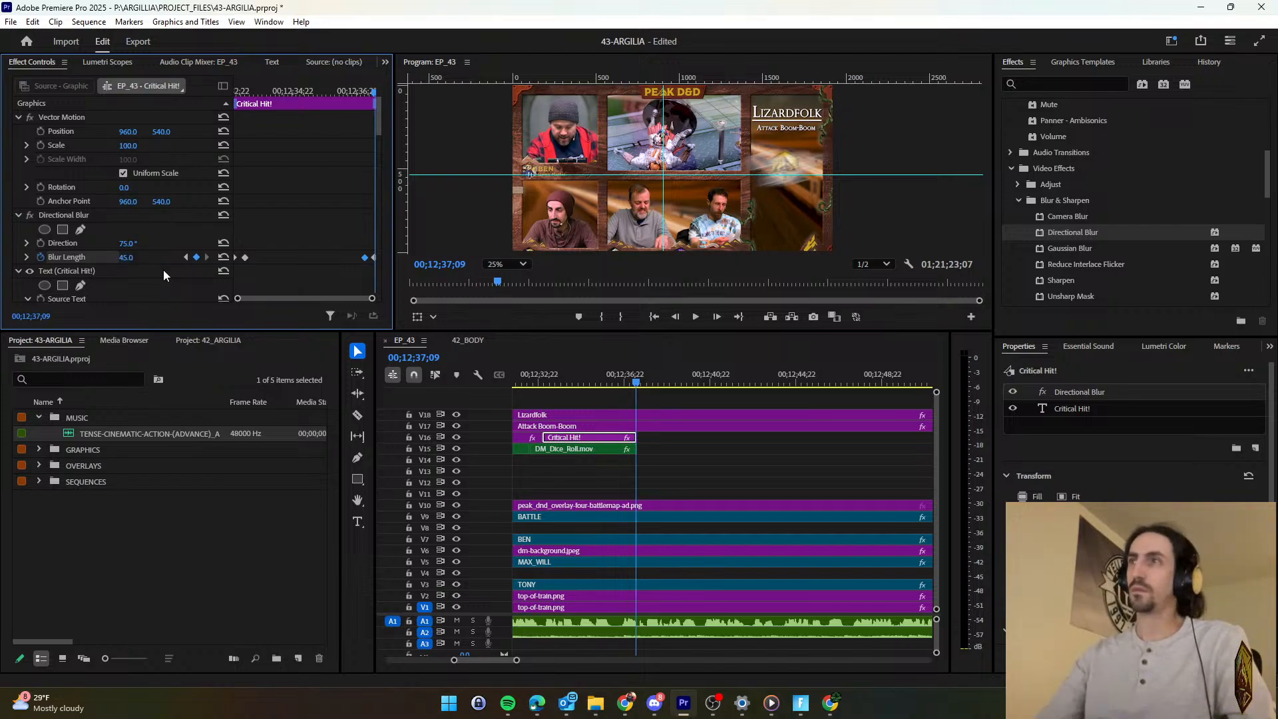
Apply the Directional Blur effect to the DM_Dice_Roll.mov clip.
click(608, 449)
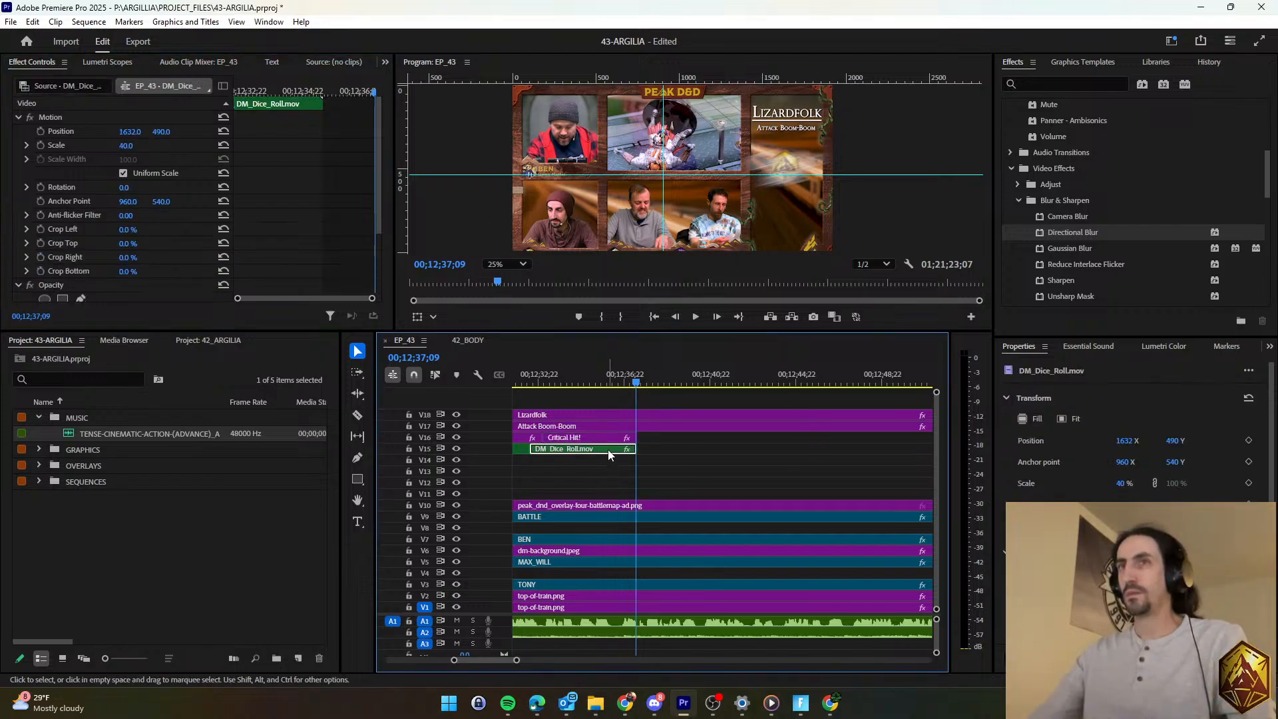
click(1088, 233)
drag(1088, 234, 415, 275)
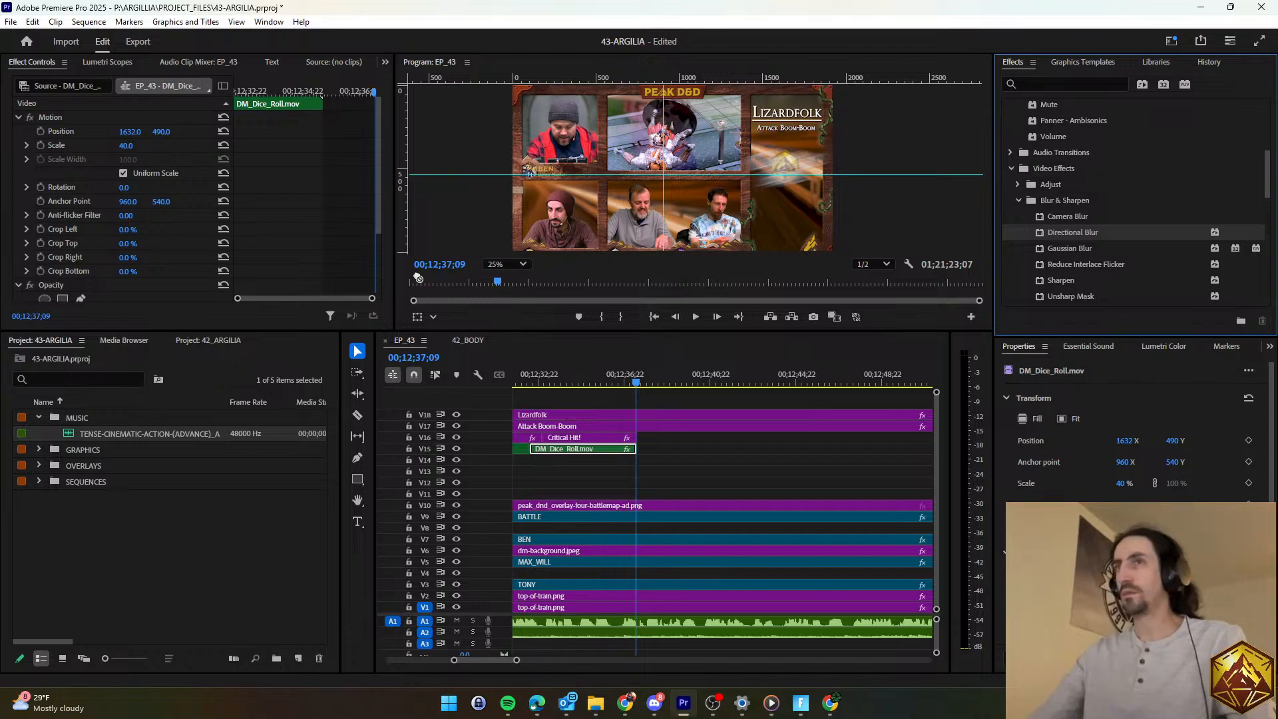
drag(378, 201, 378, 273)
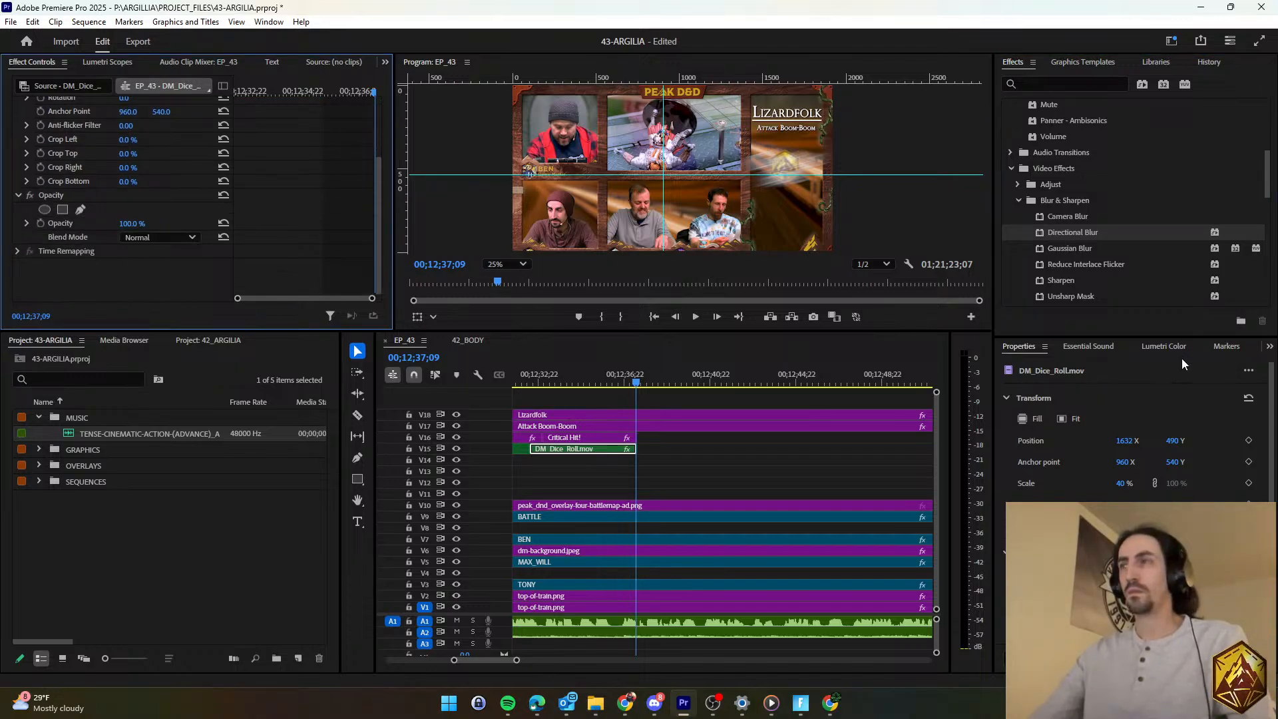
drag(1089, 234, 191, 281)
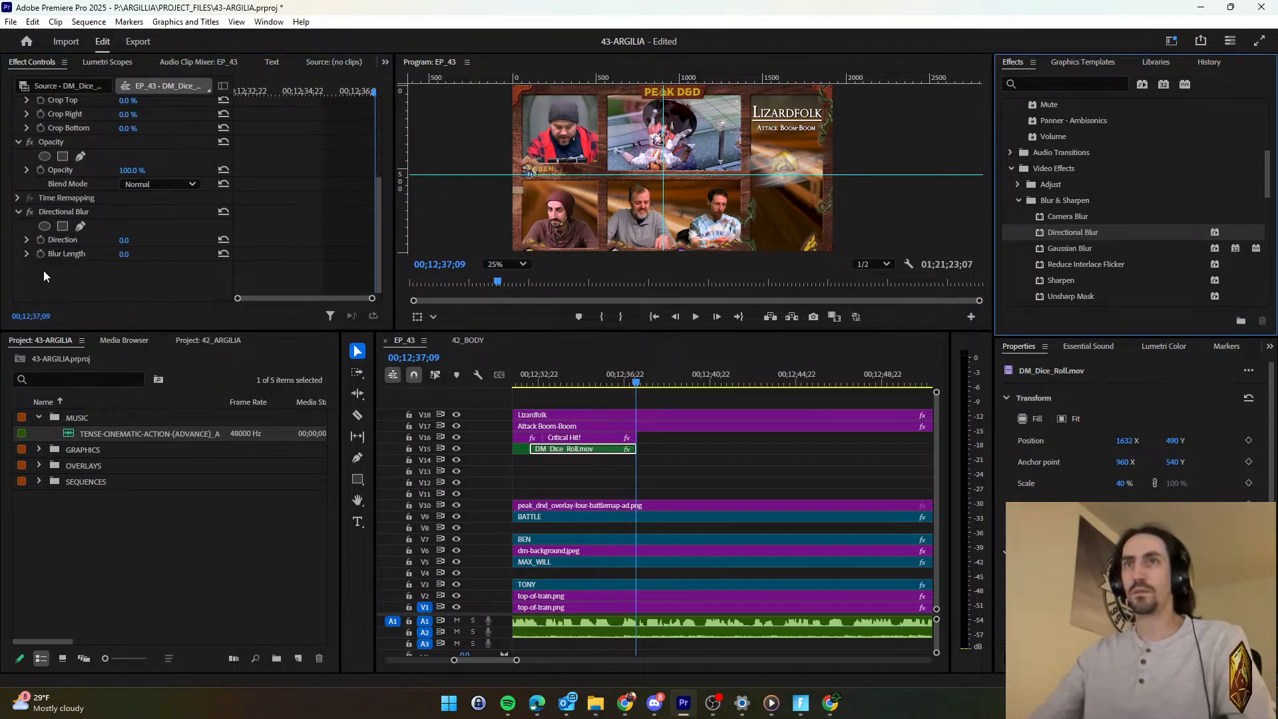
Enable Direction keyframing on the dice roll's Directional Blur and set it to 75° at 00;12;37;09.
click(40, 239)
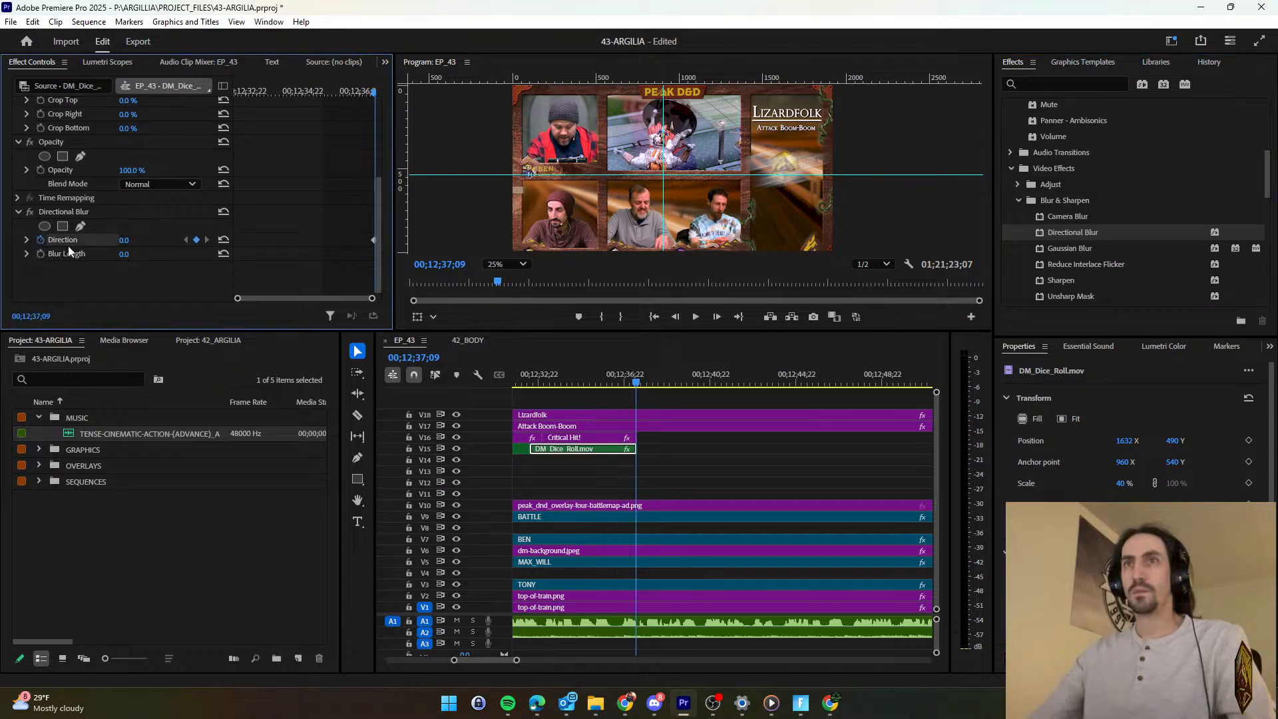
click(124, 239)
text(75)
key(Return)
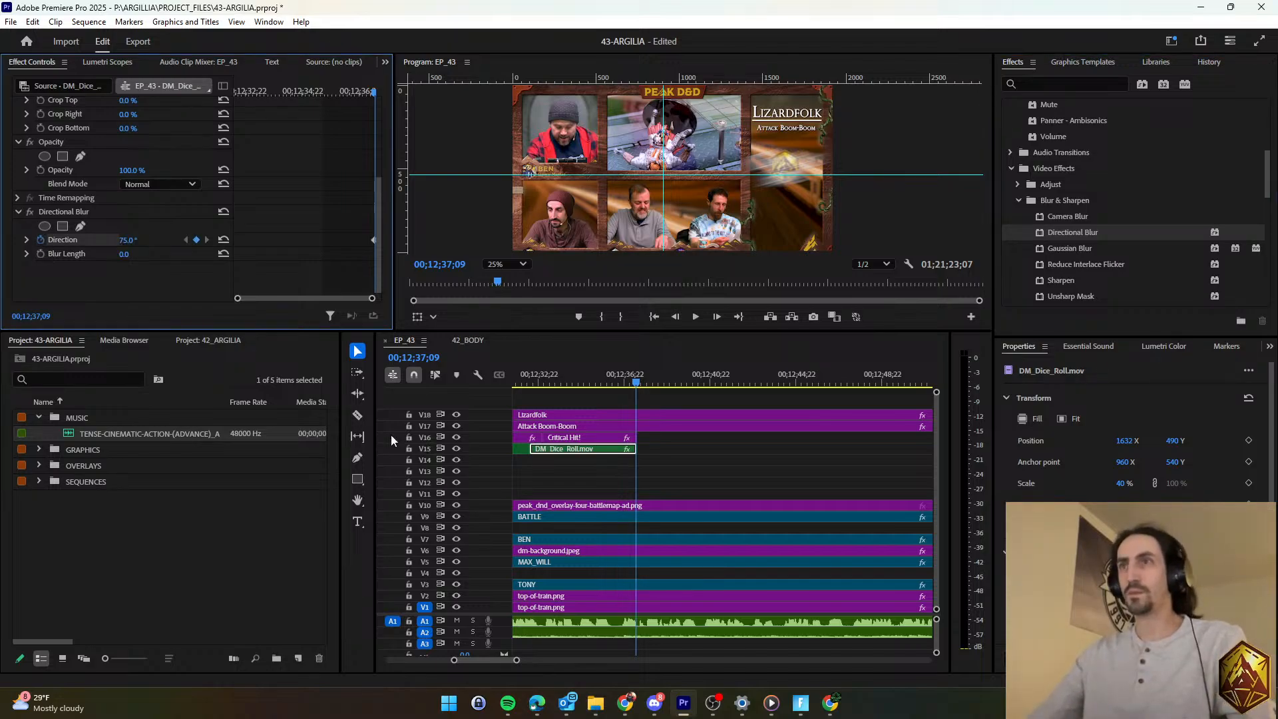
Add a blur Direction keyframe of 0 to the dice roll at 00;12;37;00, matching the Critical Hit! text's blur start.
click(588, 438)
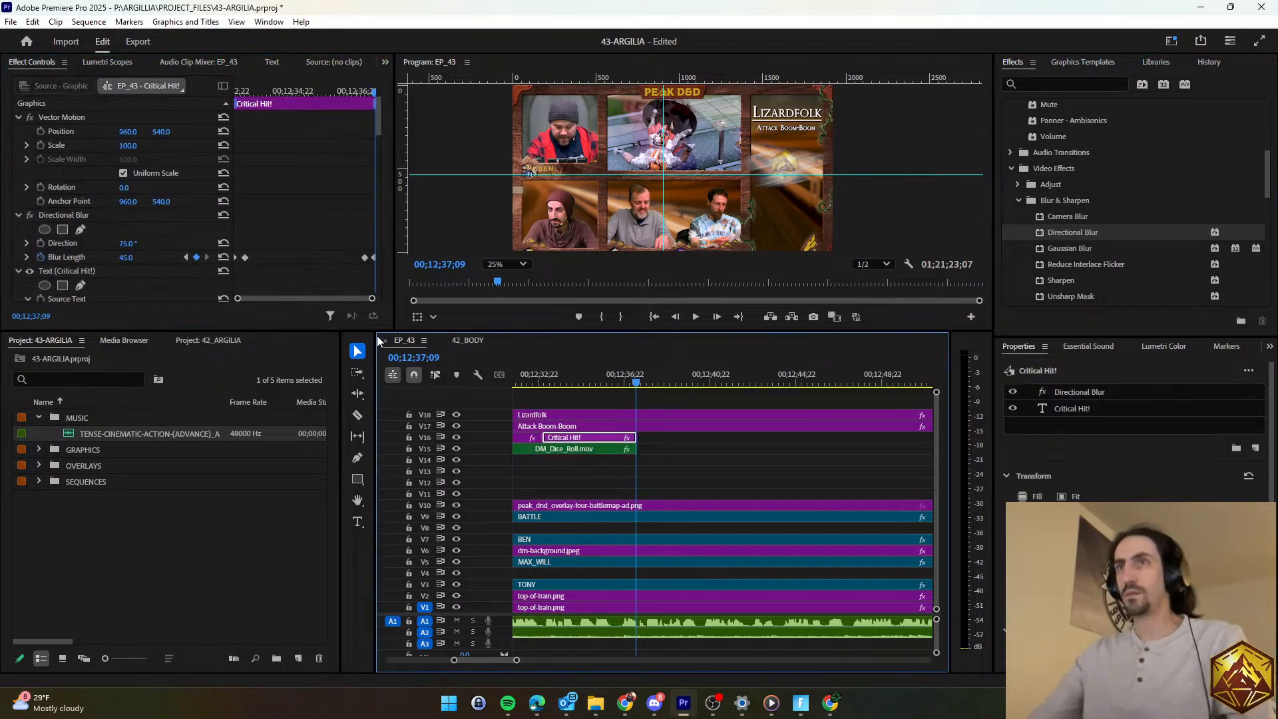
click(186, 257)
click(577, 449)
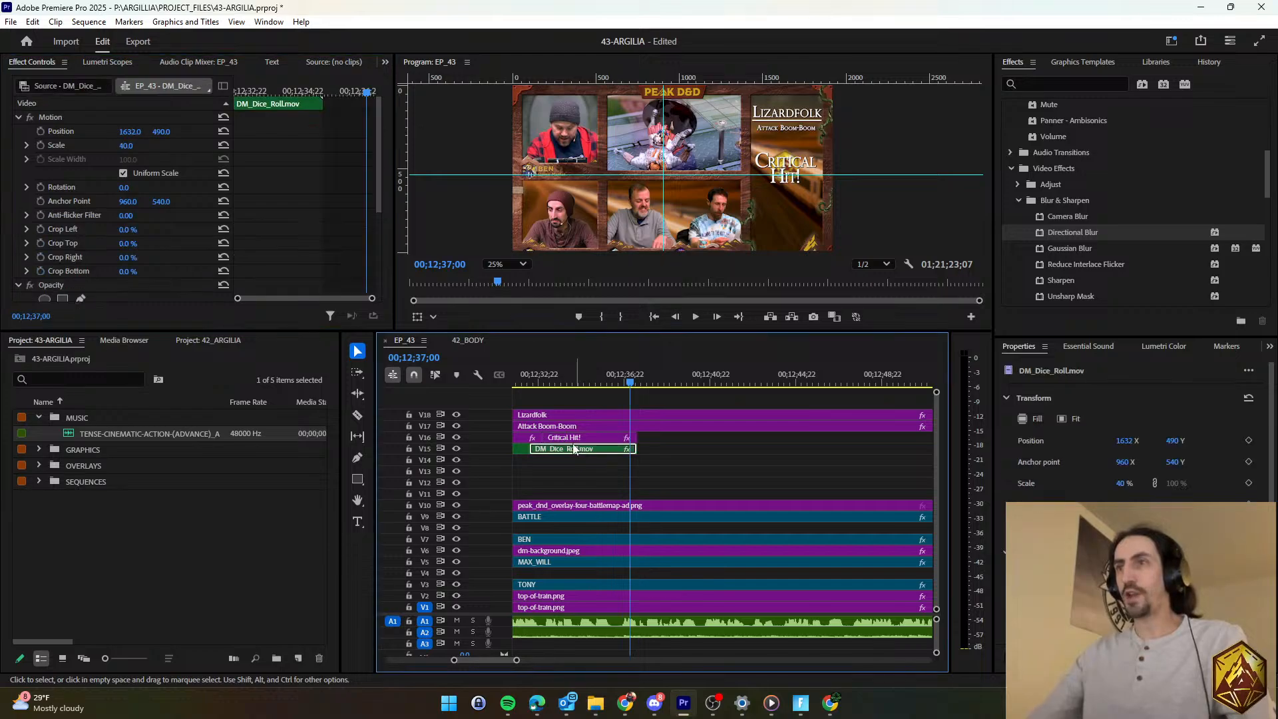
scroll(266, 250, down, 5)
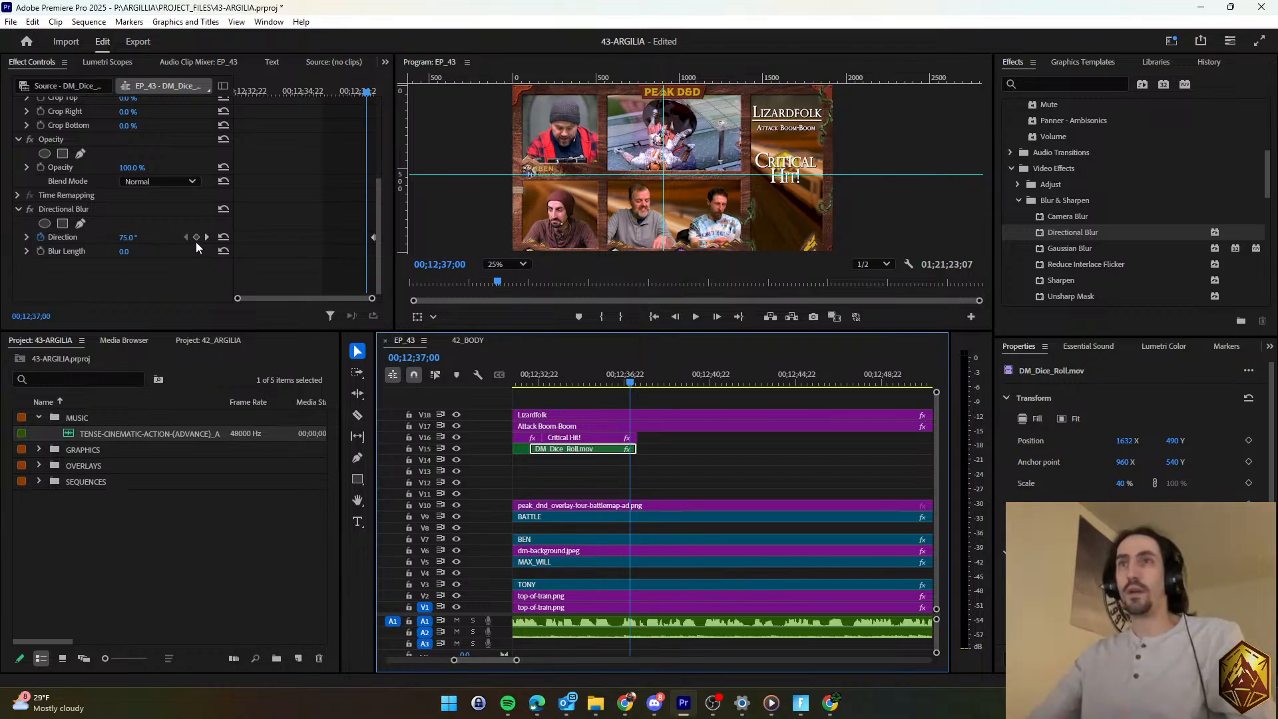
click(197, 237)
click(126, 238)
text(0)
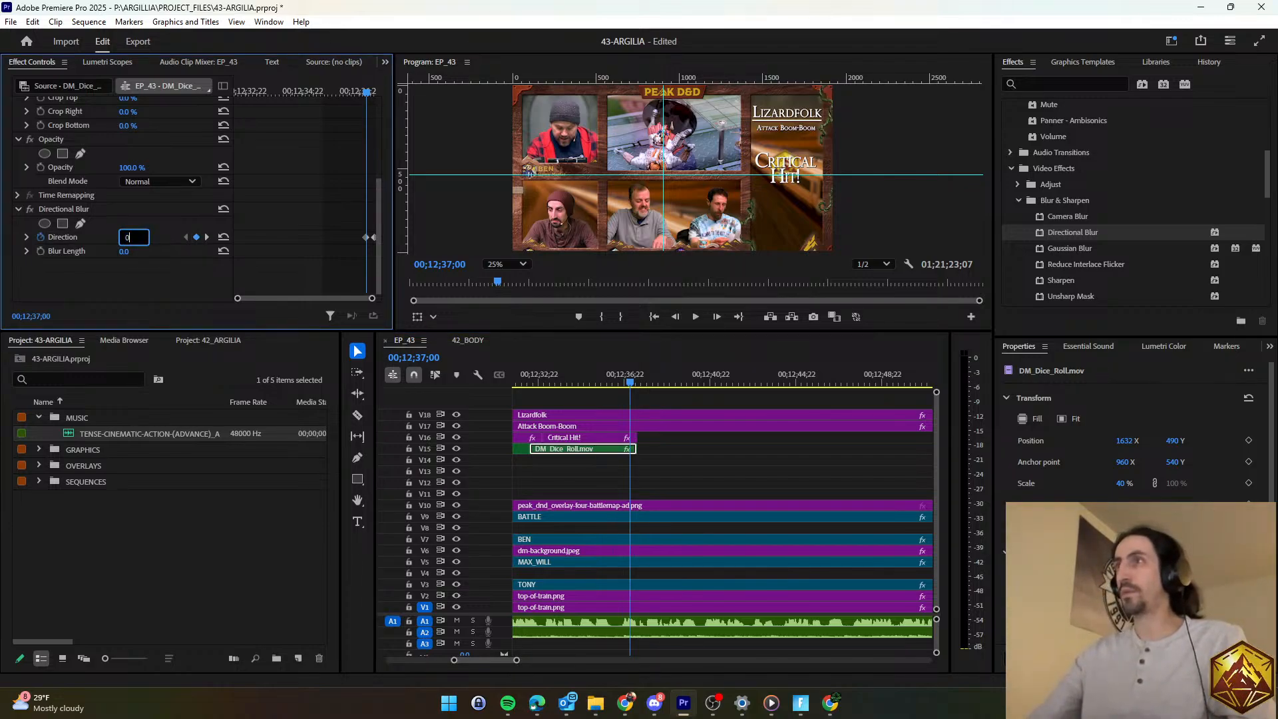
key(Return)
Set the dice roll's blur Direction keyframe at 00;12;37;09 to 1x140.0°.
click(206, 238)
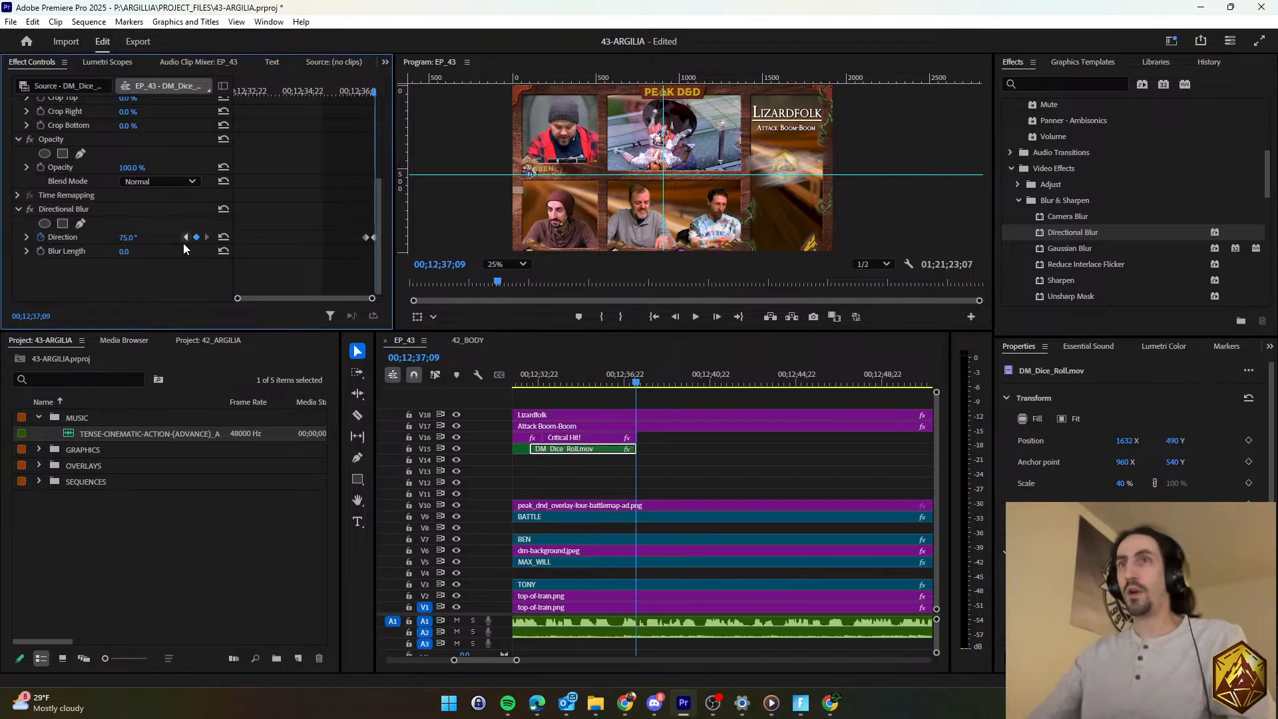
click(134, 234)
text(360)
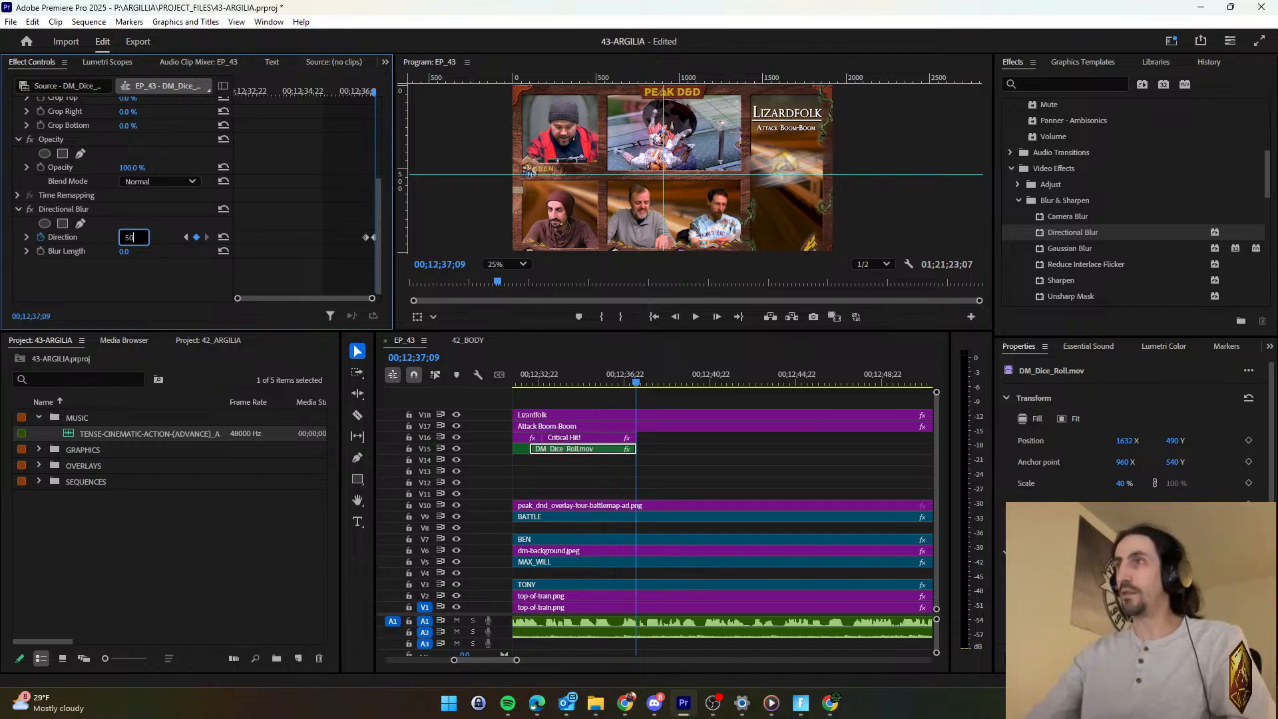
key(Return)
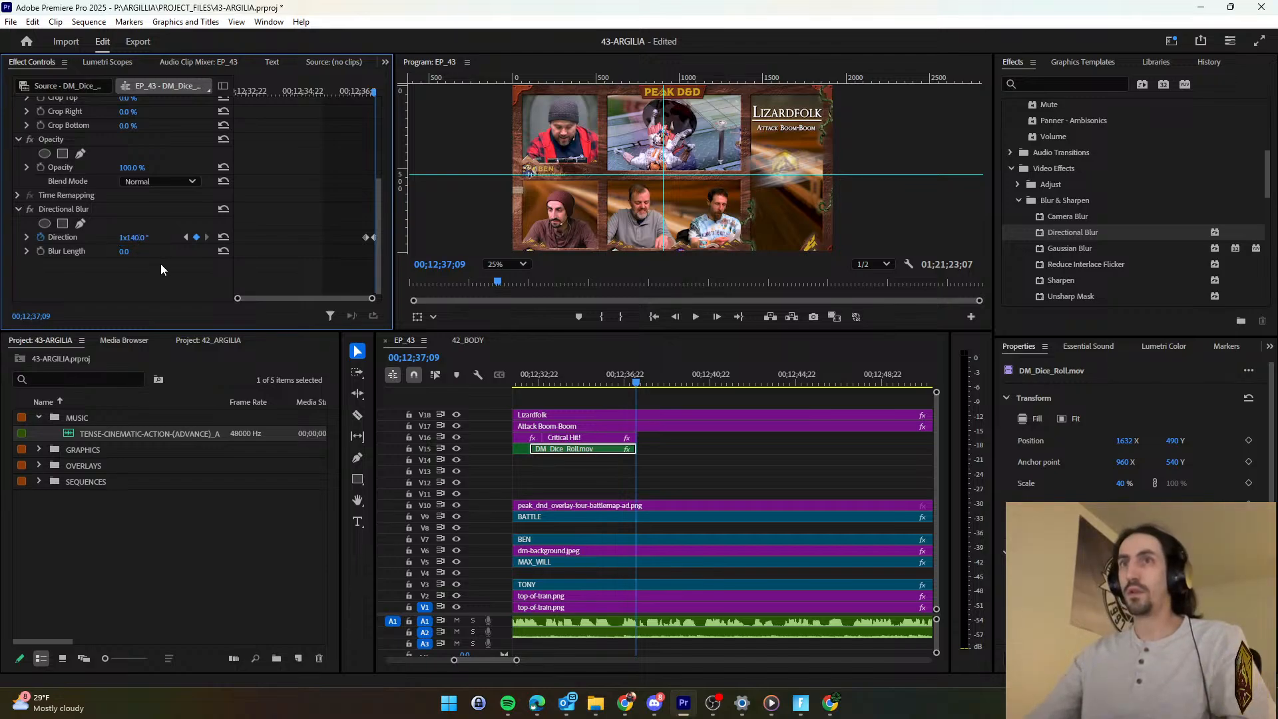
Remove the Directional Blur effect from the DM_Dice_Roll.mov clip.
drag(134, 238, 233, 238)
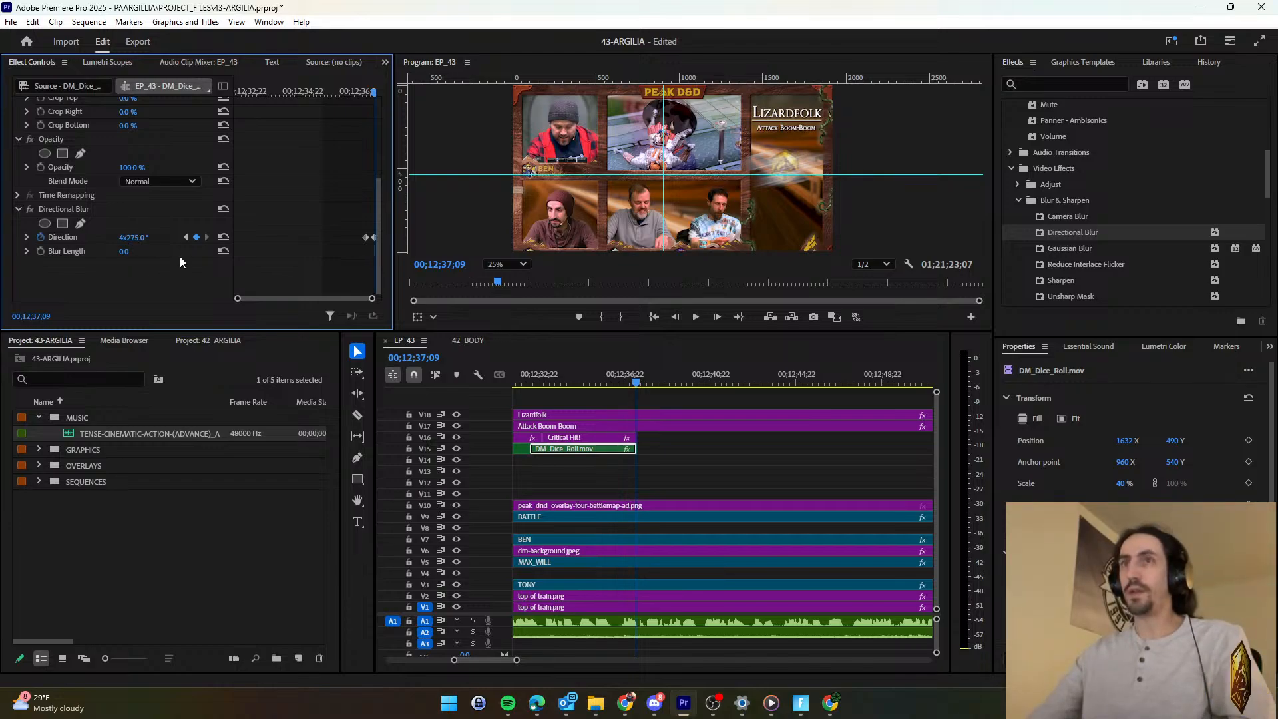
key(Delete)
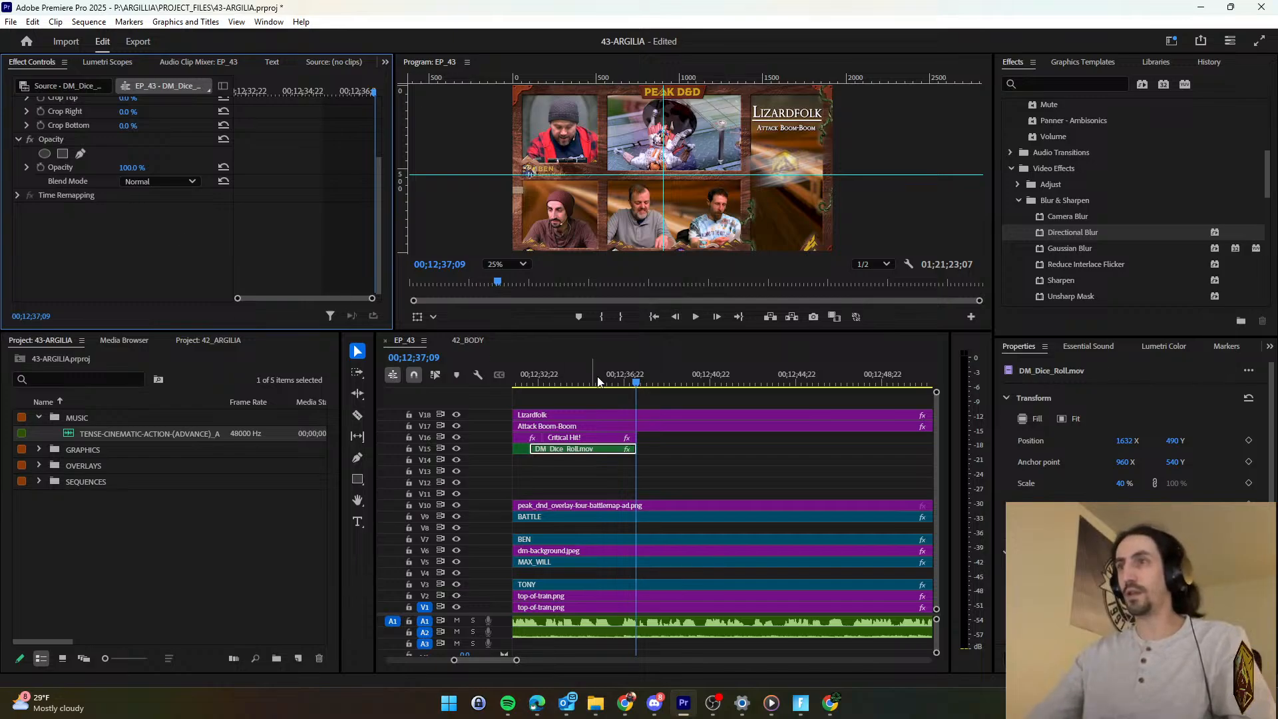
Add a Cross Dissolve to the ends of the Critical Hit! text and DM_Dice_Roll.mov clips, and play back the exit.
scroll(1091, 283, down, 6)
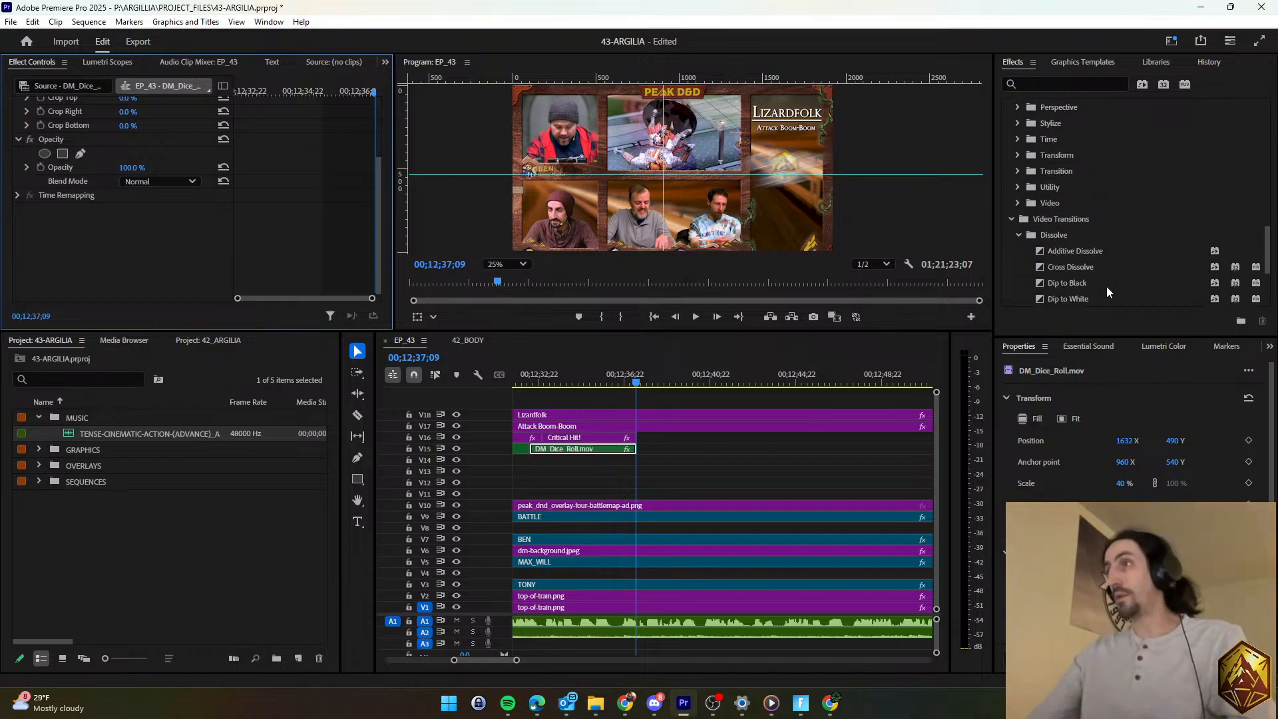
scroll(1106, 286, down, 3)
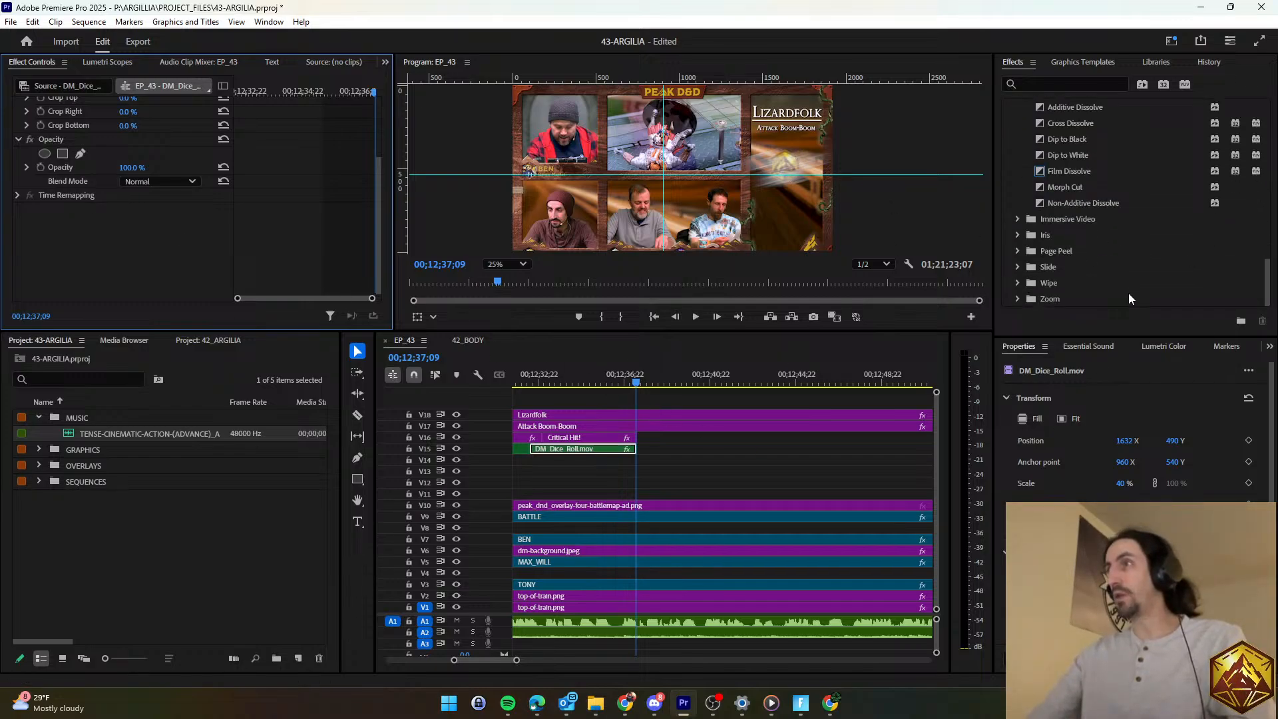
scroll(1071, 291, up, 2)
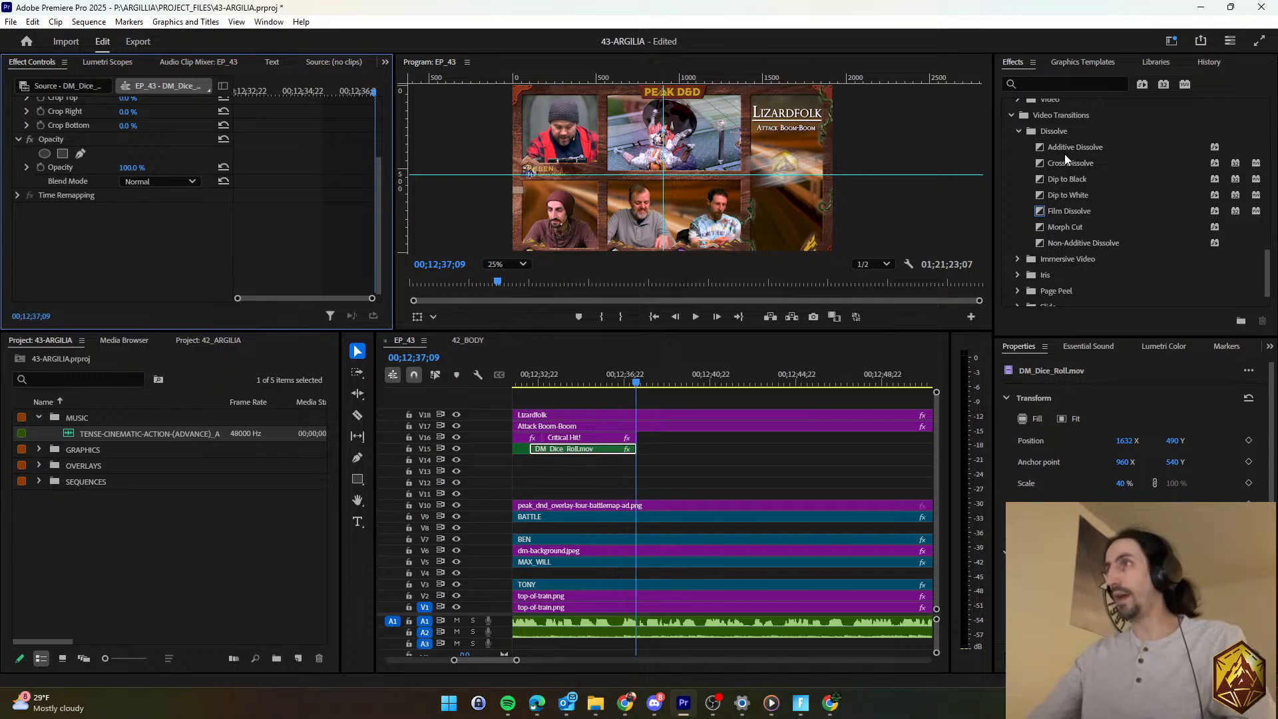
click(1068, 159)
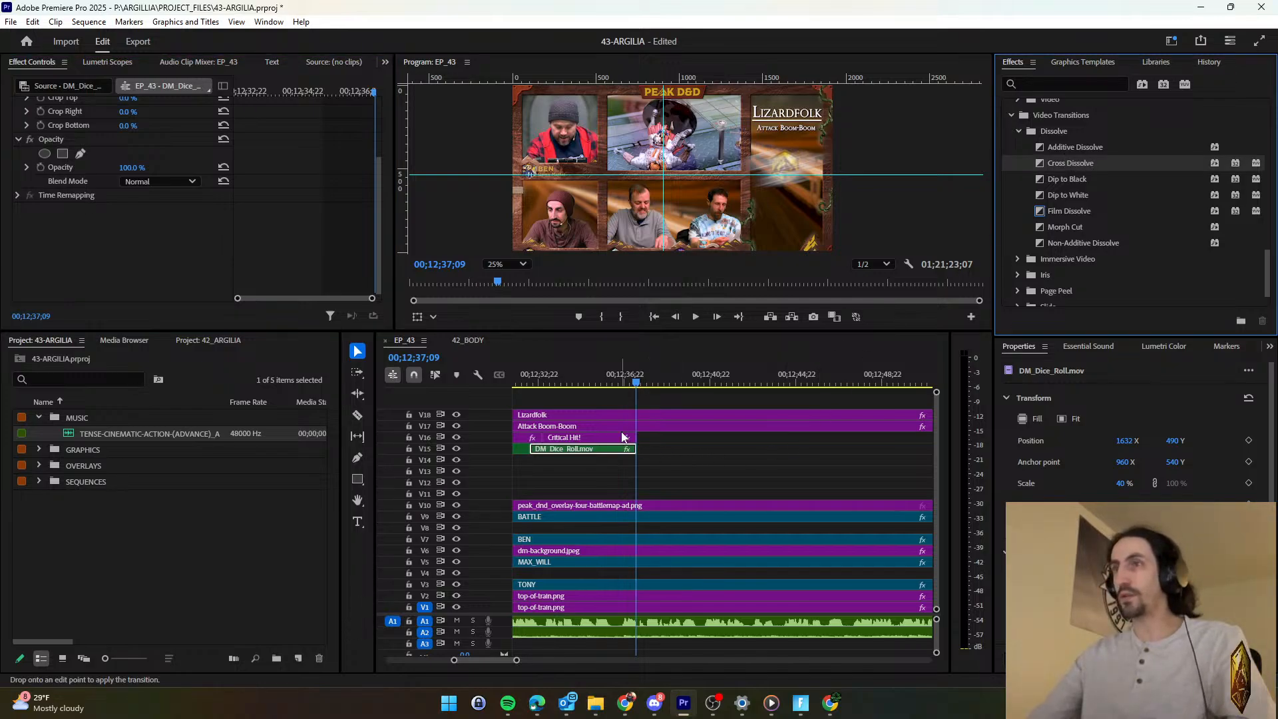
drag(628, 440, 628, 440)
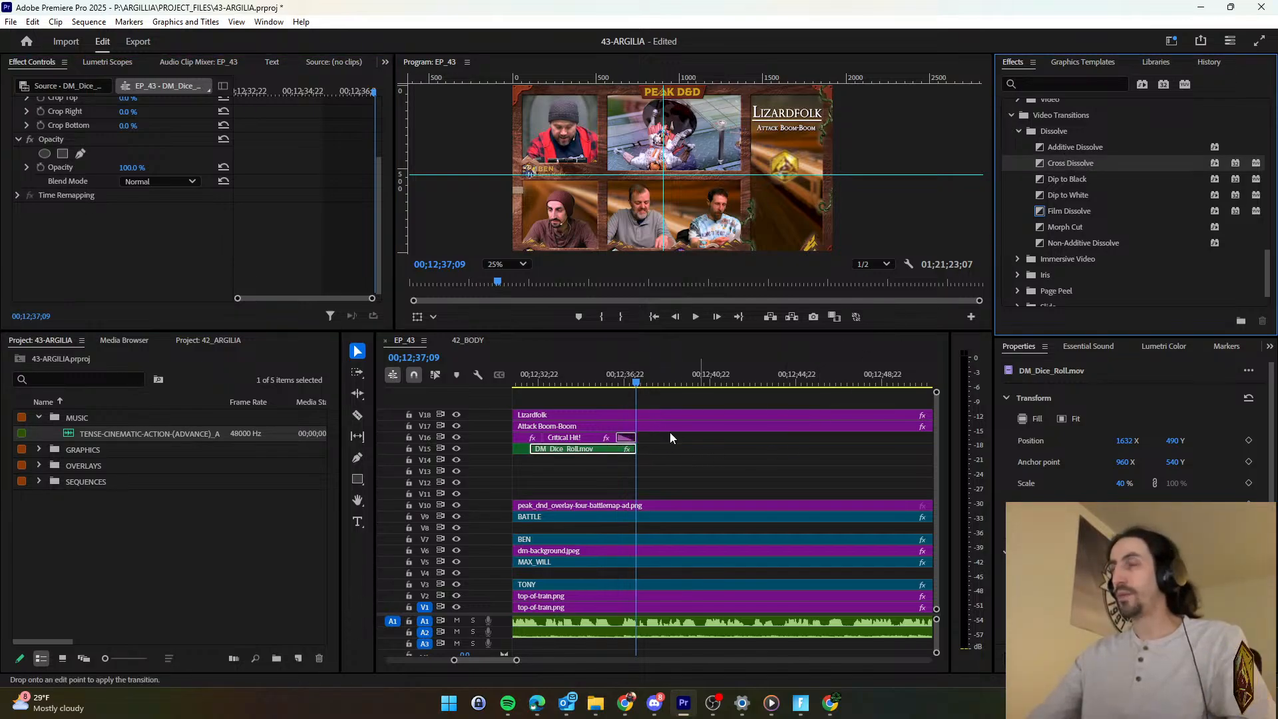
click(601, 375)
key(space)
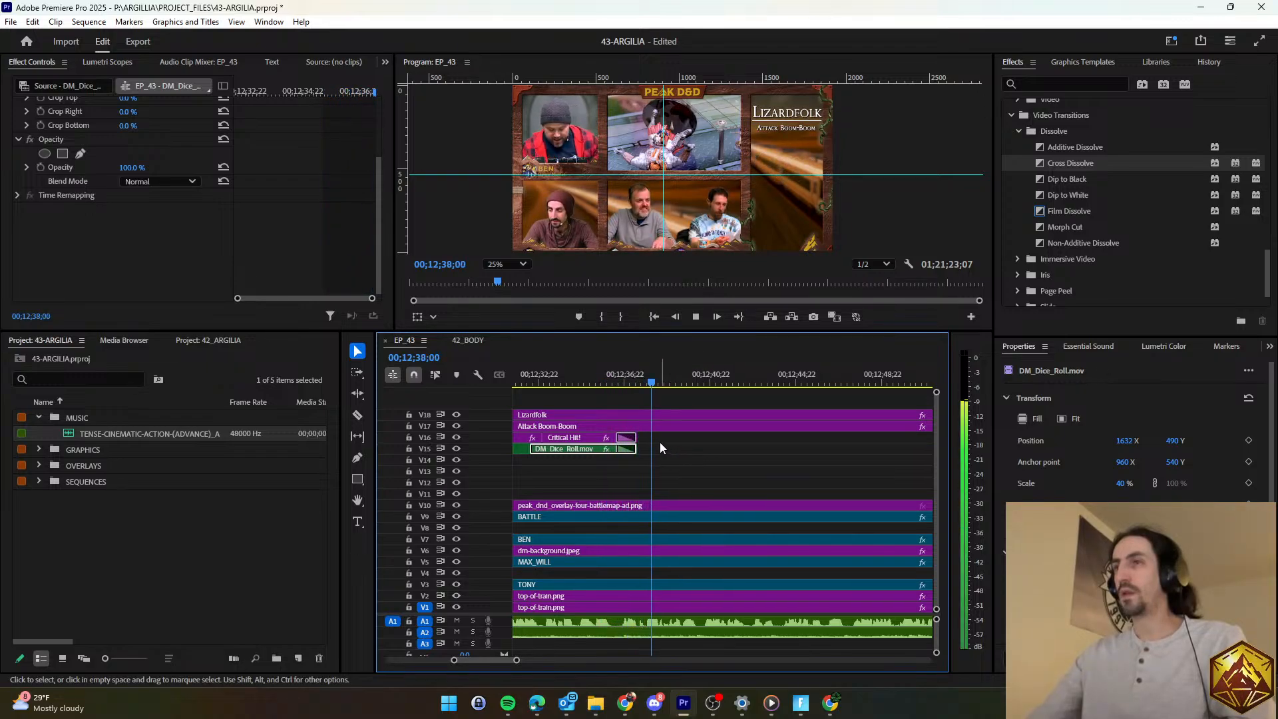
Move the Critical Hit! text's exit-blur start keyframe for Blur Length earlier, to 00;12;36;16, near the start of the dissolve.
click(605, 436)
drag(655, 379, 616, 404)
click(572, 437)
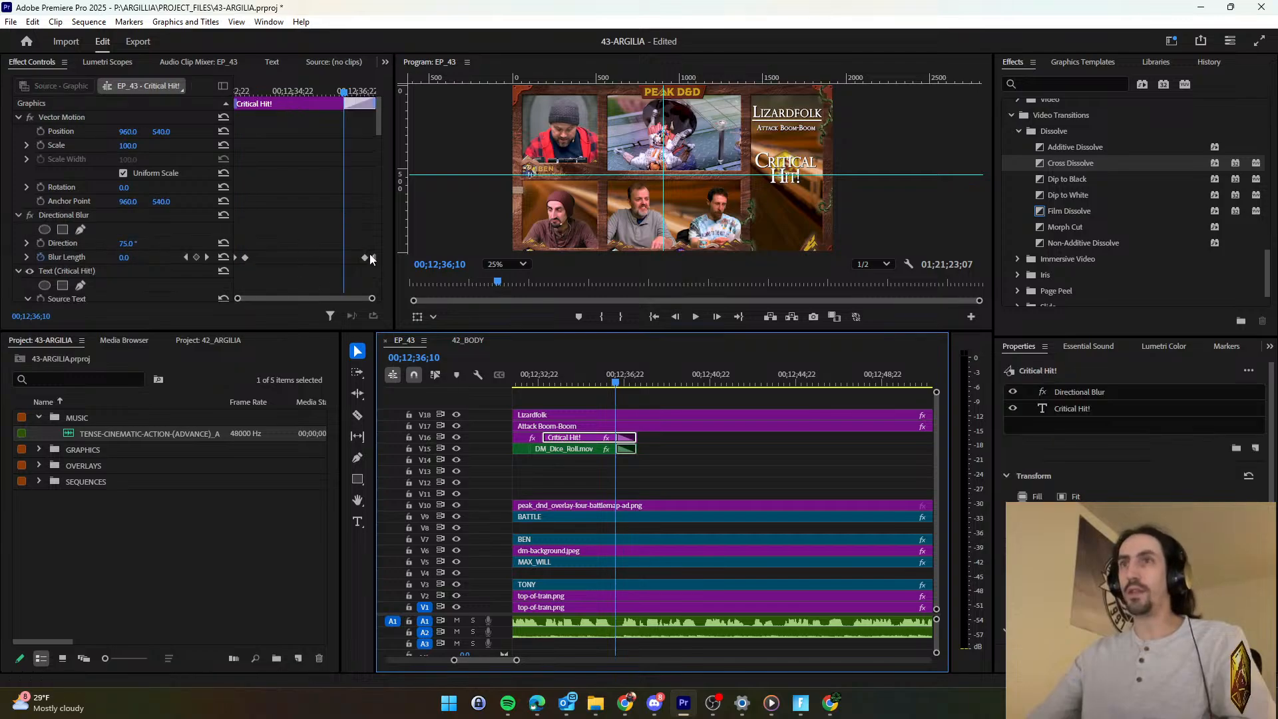
click(350, 258)
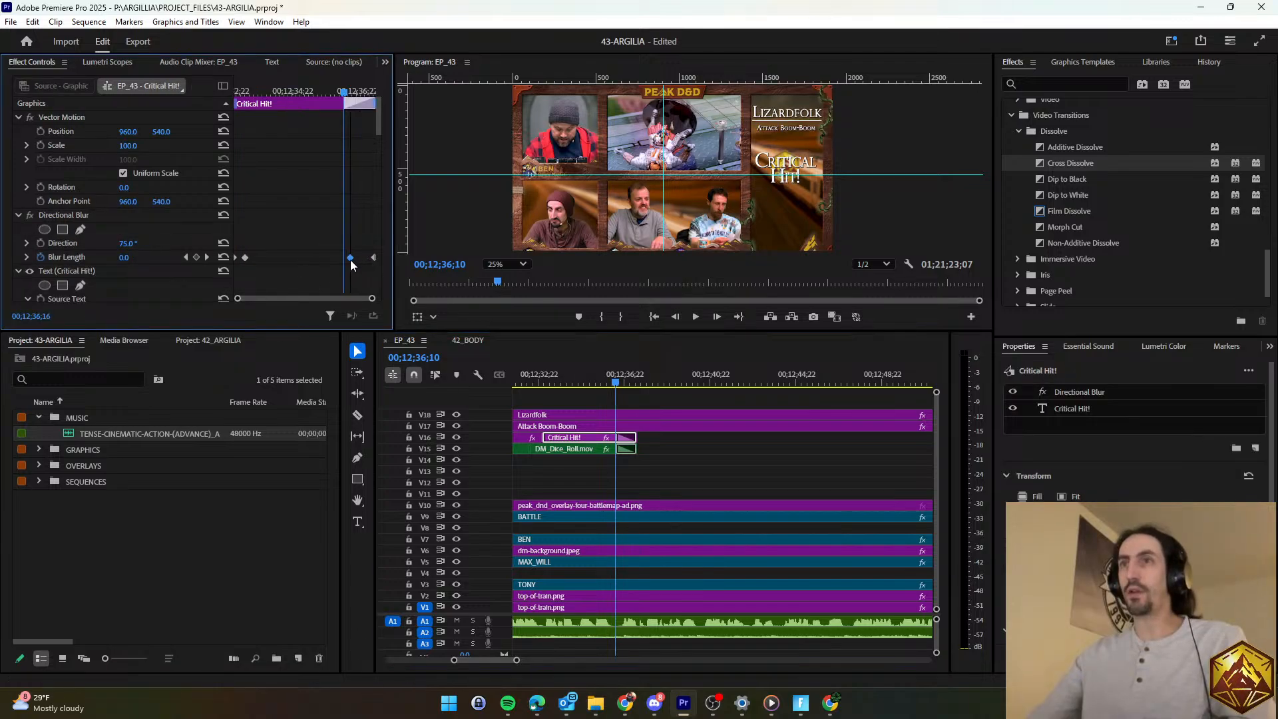
Align the Critical Hit! title's Blur Length keyframe with the start of its fade-out and play back the ending.
click(207, 257)
click(136, 257)
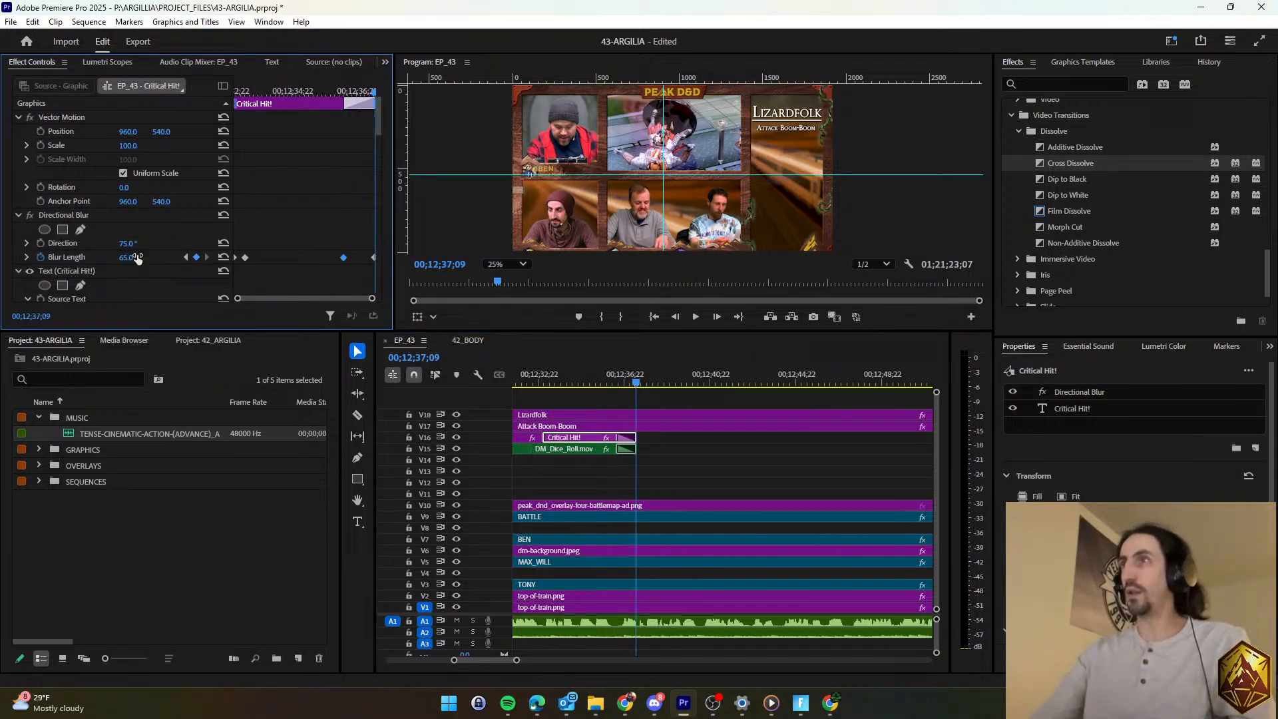
click(610, 381)
key(space)
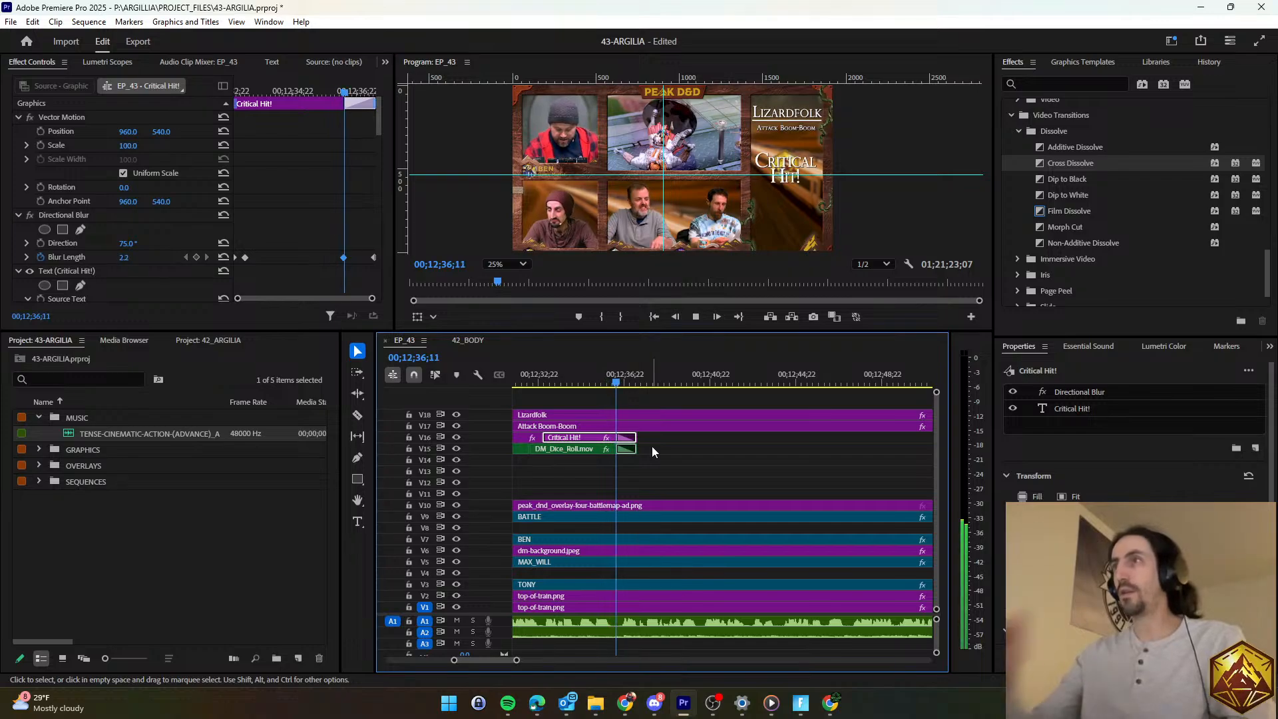
key(space)
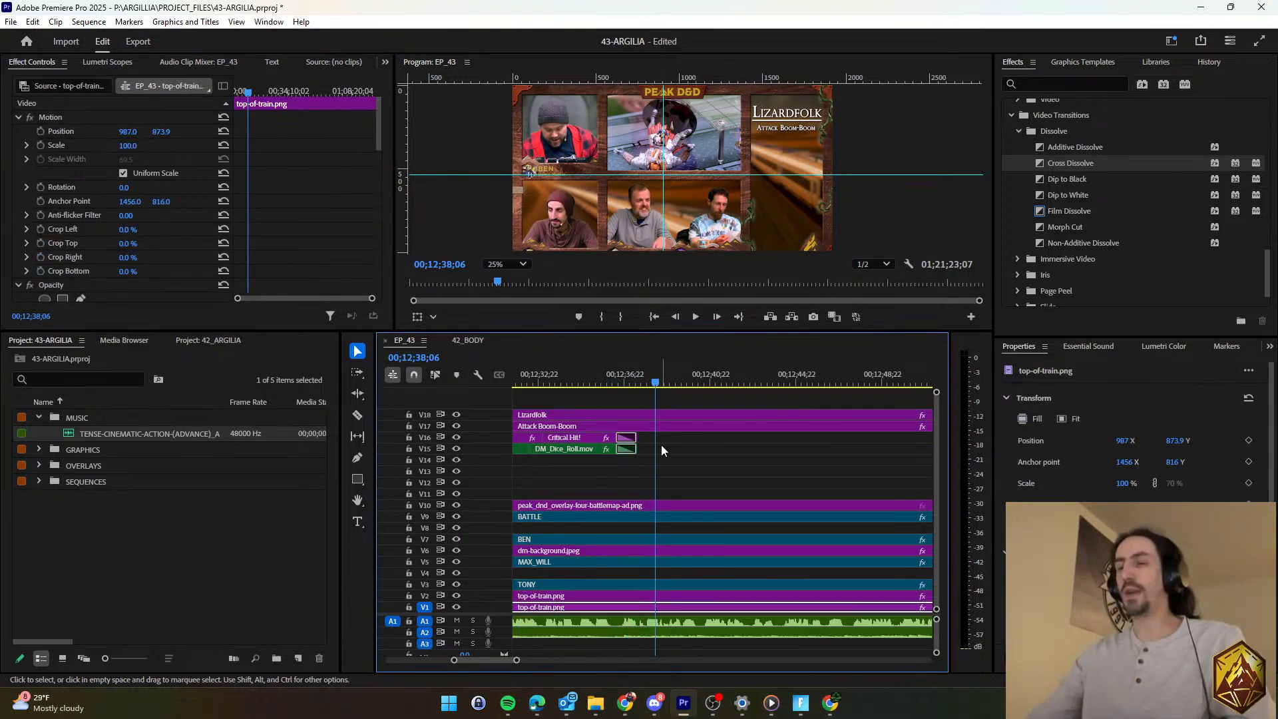
Save the project and play the EP_43 sequence on to the moment of the next attack roll.
key(ctrl+s)
key(minus)
key(space)
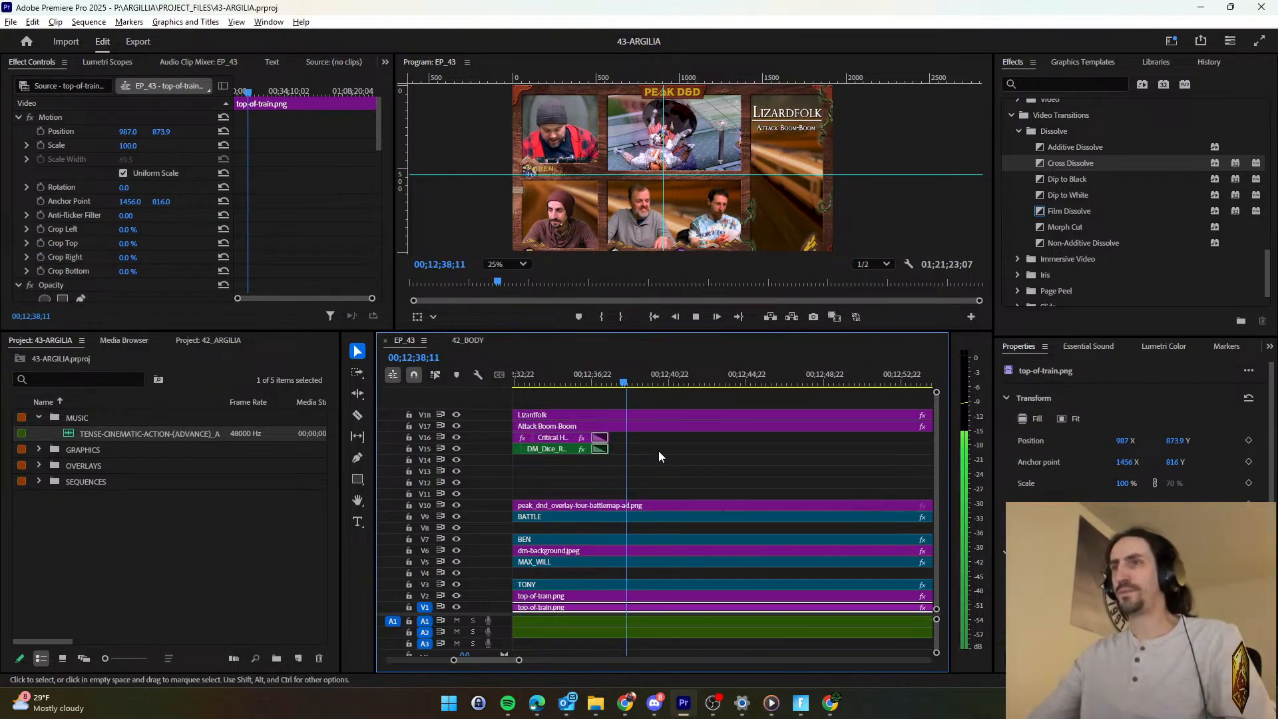
key(space)
Copy the earlier Hit! title and dice roll clips from the Cannon Attack section and paste them at 00;12;39;20.
scroll(670, 458, up, 10)
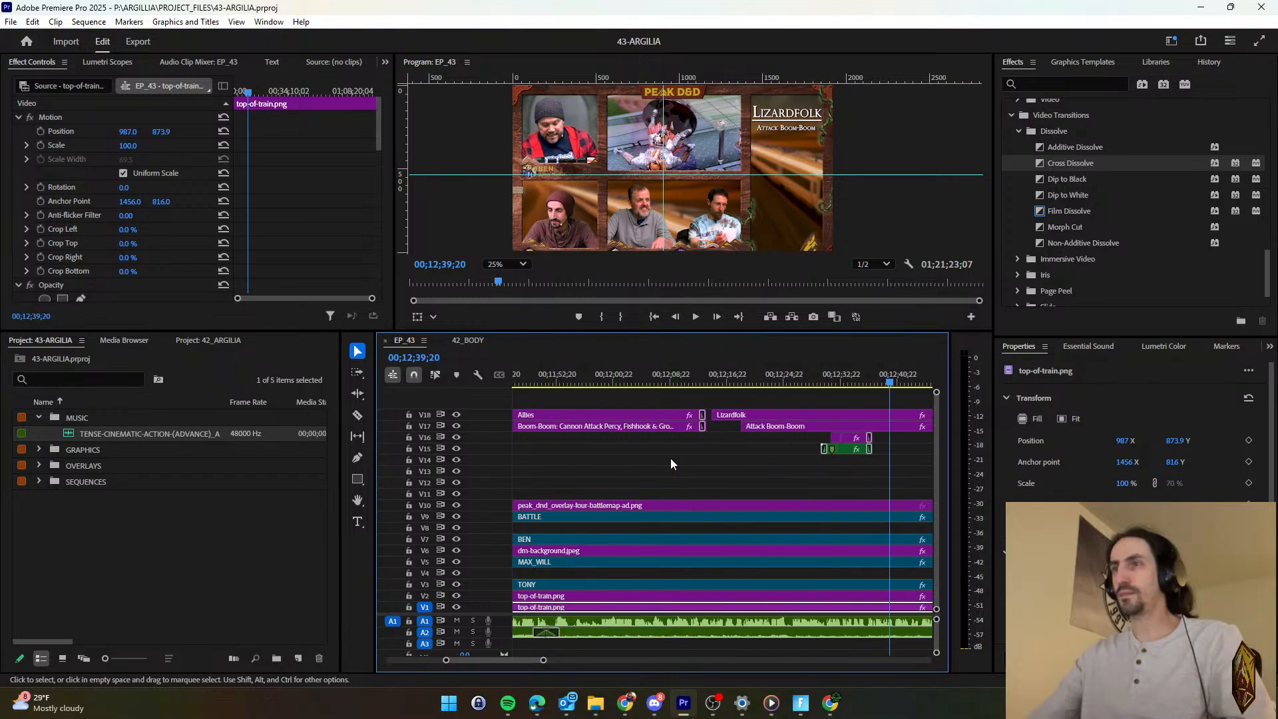
scroll(672, 455, up, 10)
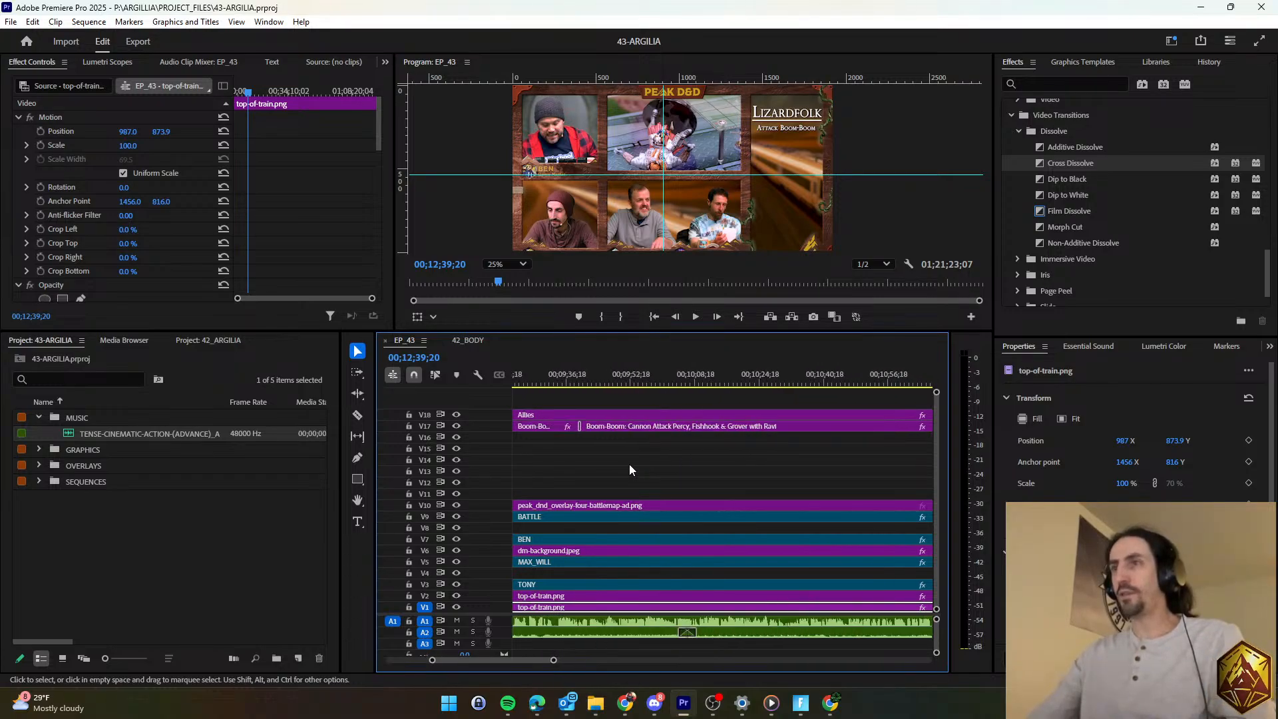
scroll(617, 462, up, 10)
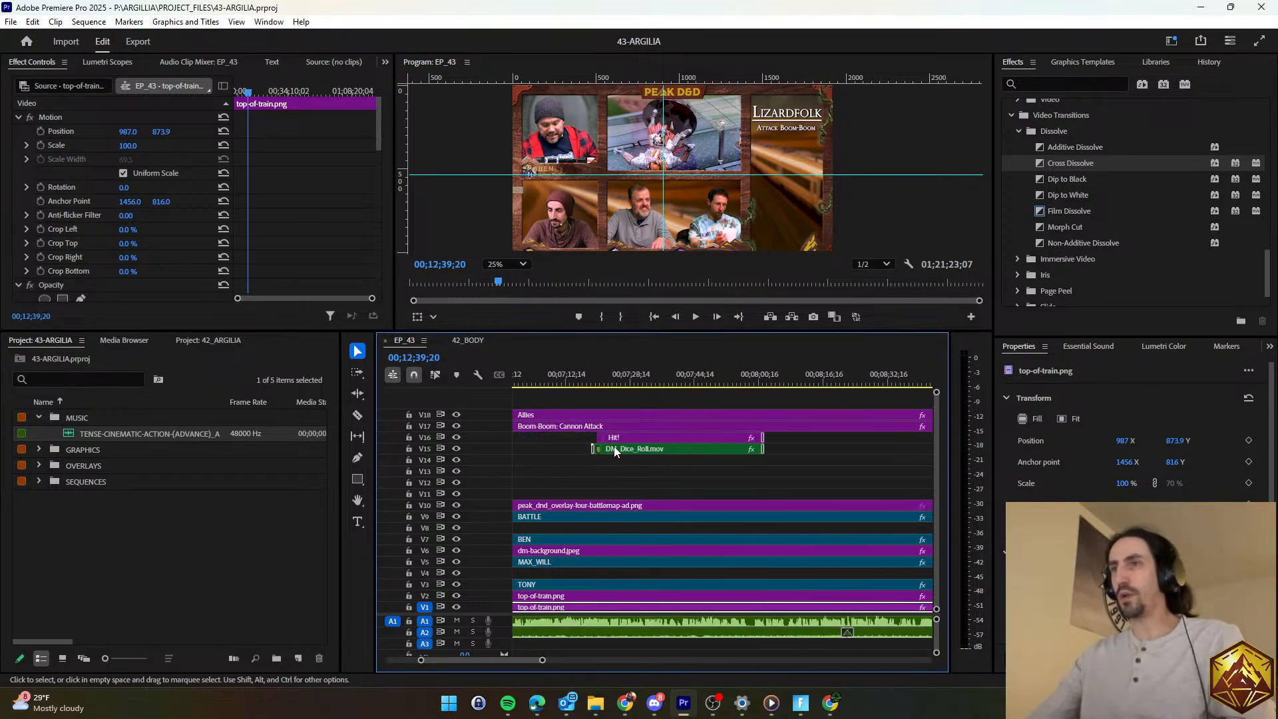
drag(634, 459, 585, 430)
key(ctrl+c)
key(ctrl+v)
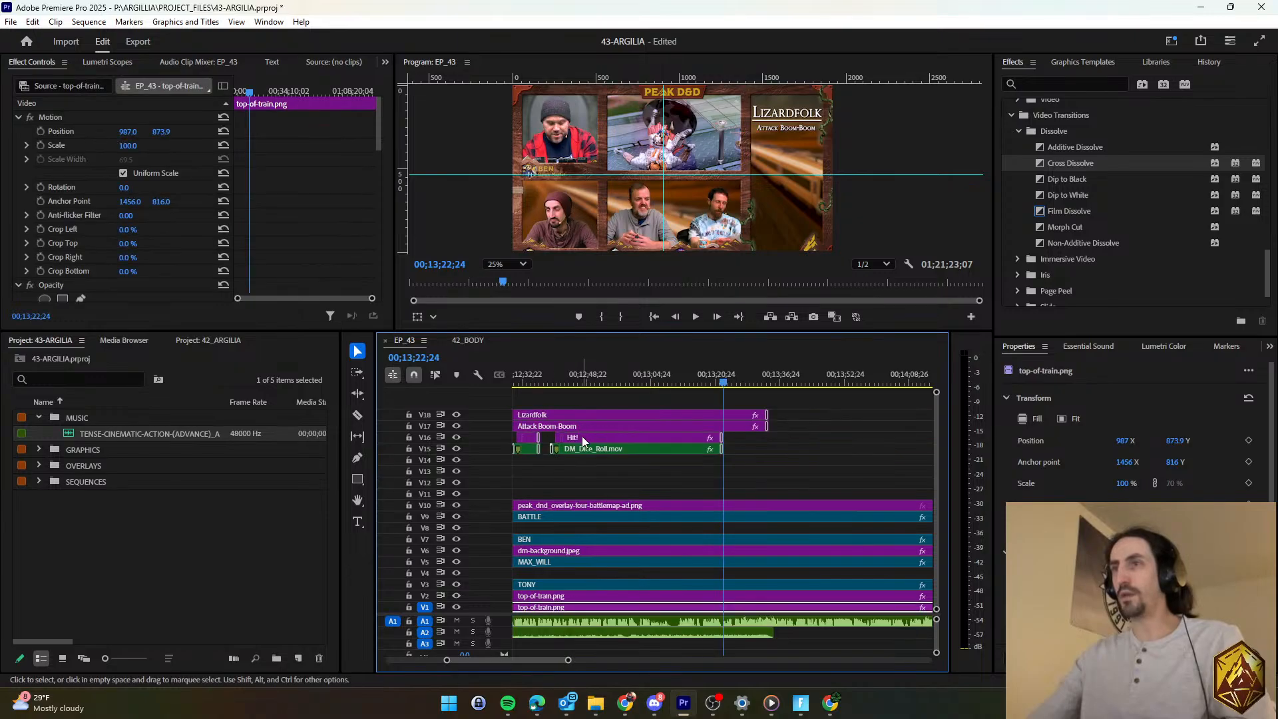
Move the pasted dice roll, number and Hit! clips slightly earlier, closer to the Critical Hit! clips, and play back the timing.
scroll(628, 453, up, 4)
scroll(628, 453, up, 2)
click(608, 383)
key(space)
scroll(604, 434, up, 3)
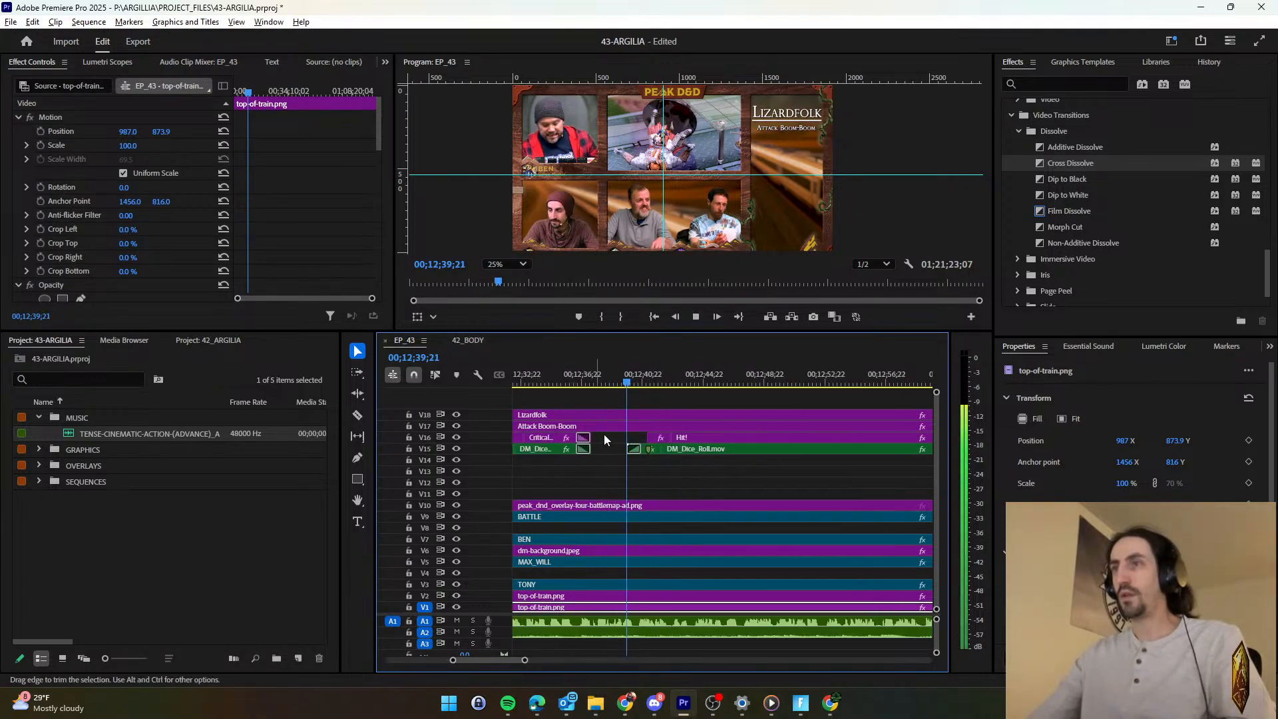
click(615, 378)
key(space)
key(space)
drag(608, 432, 658, 462)
key(space)
key(space)
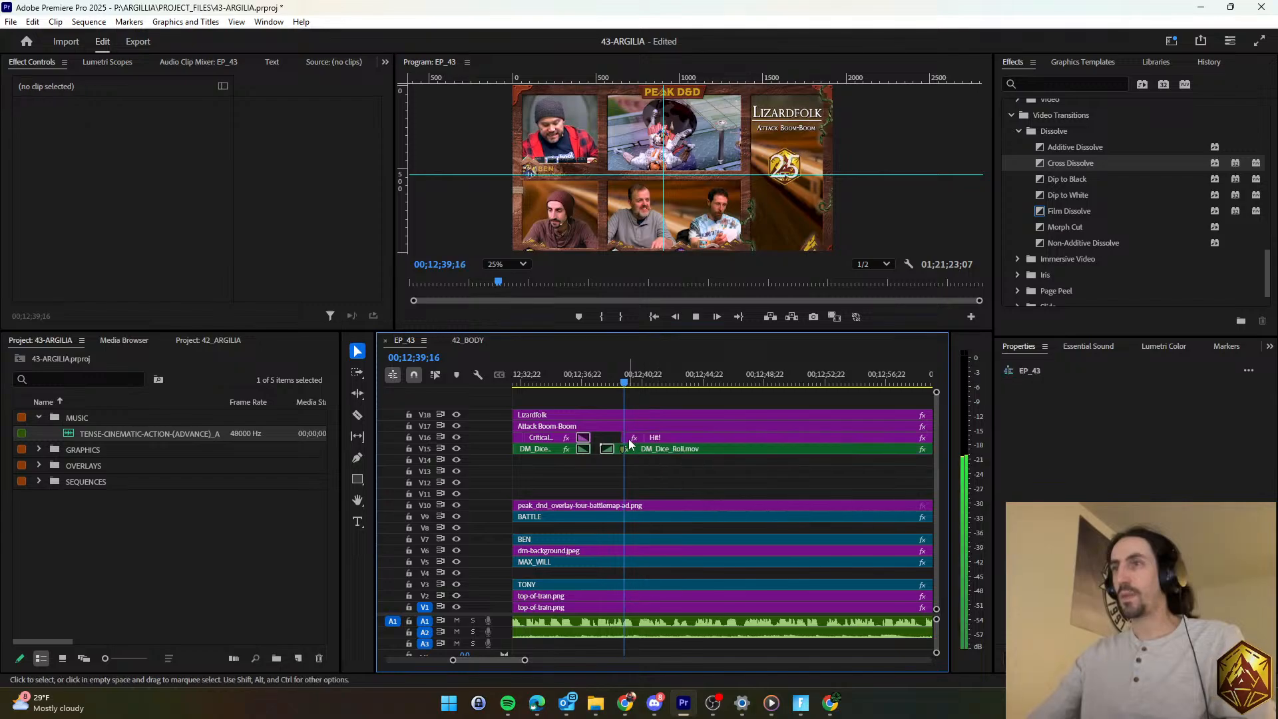
Change the pasted number title's text to 19 and adjust its horizontal position over the die.
key(t)
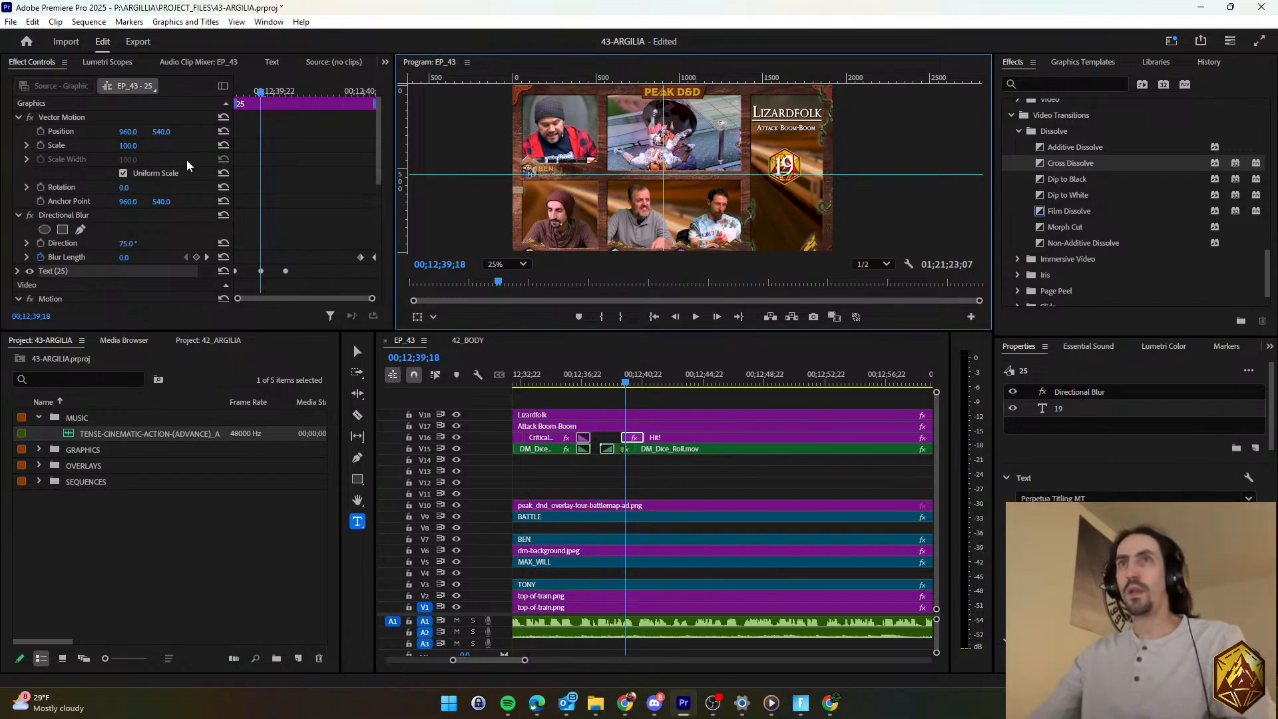
click(31, 273)
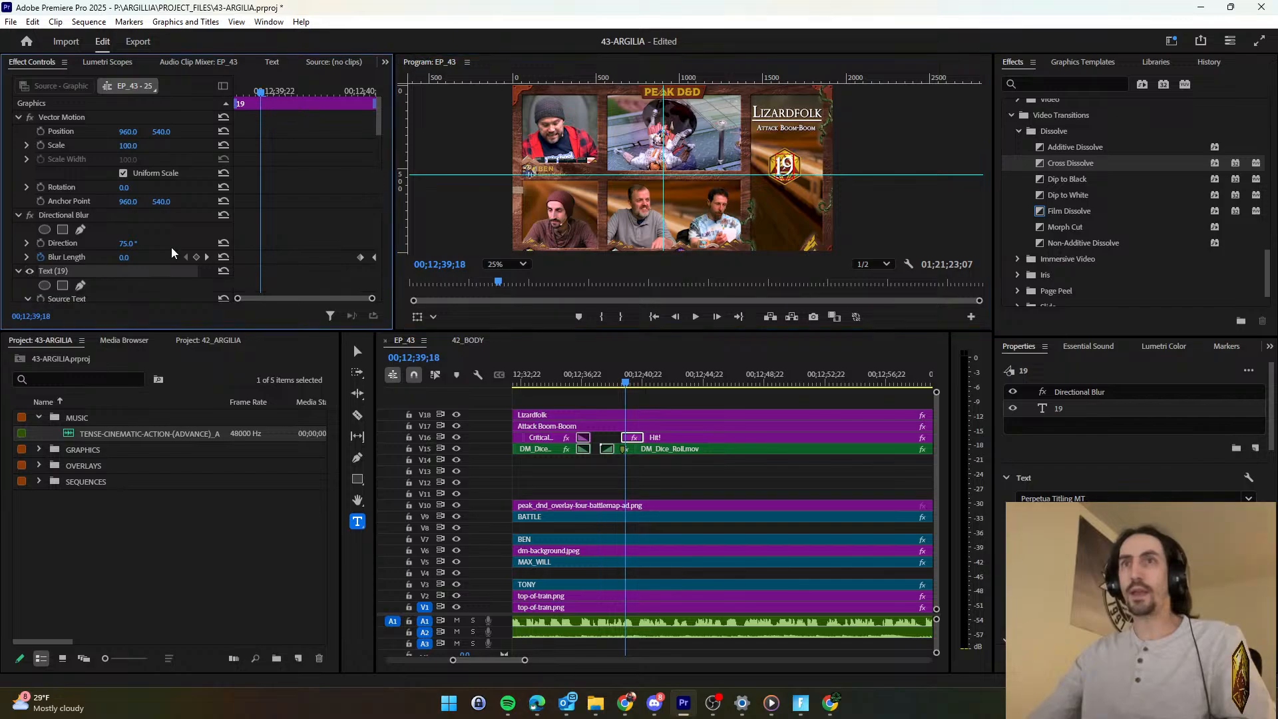
scroll(380, 146, down, 3)
drag(380, 146, 373, 262)
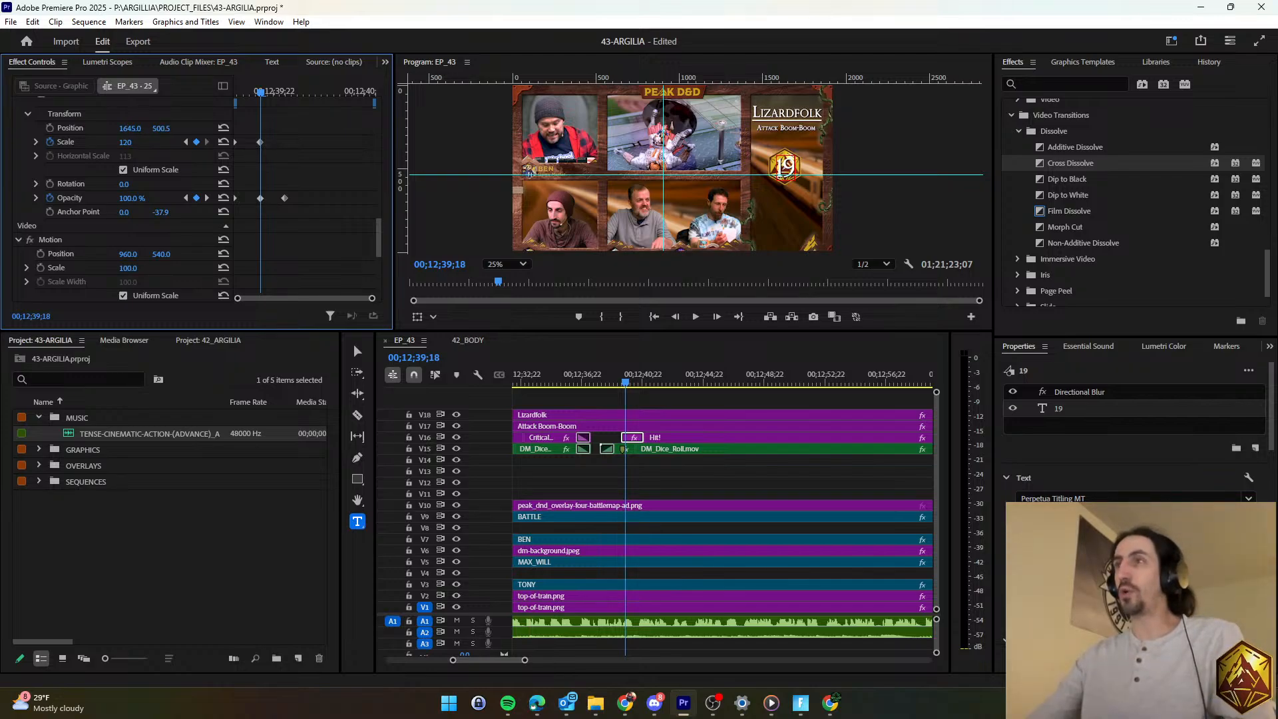
Play through the roll and move the dice roll, number and Hit! clips later so the number title starts at 00;12;45;22.
click(599, 376)
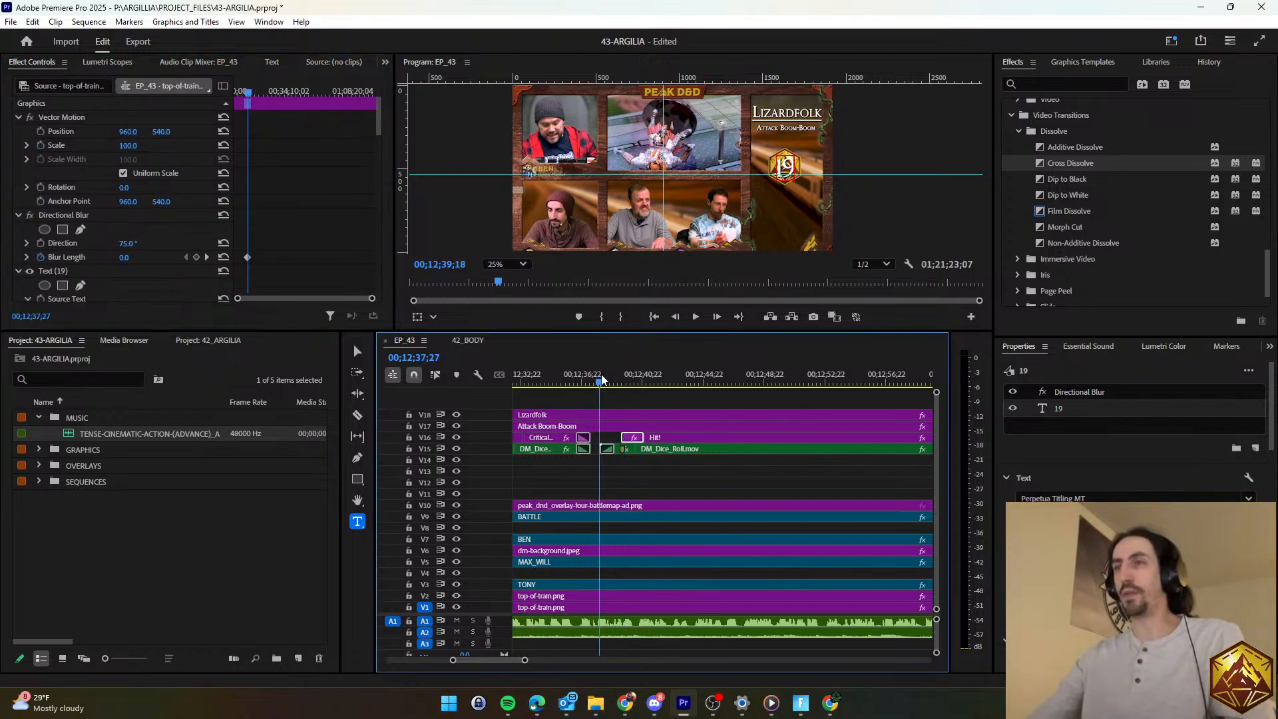
click(649, 471)
key(space)
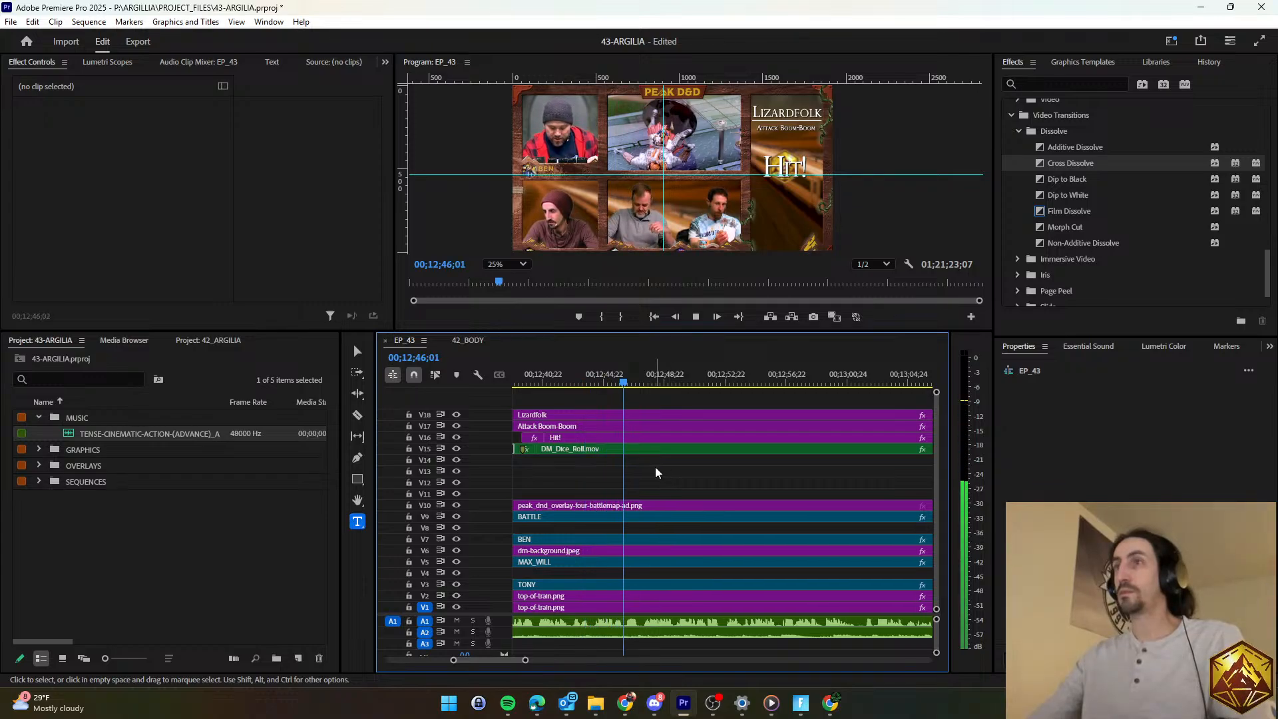
key(space)
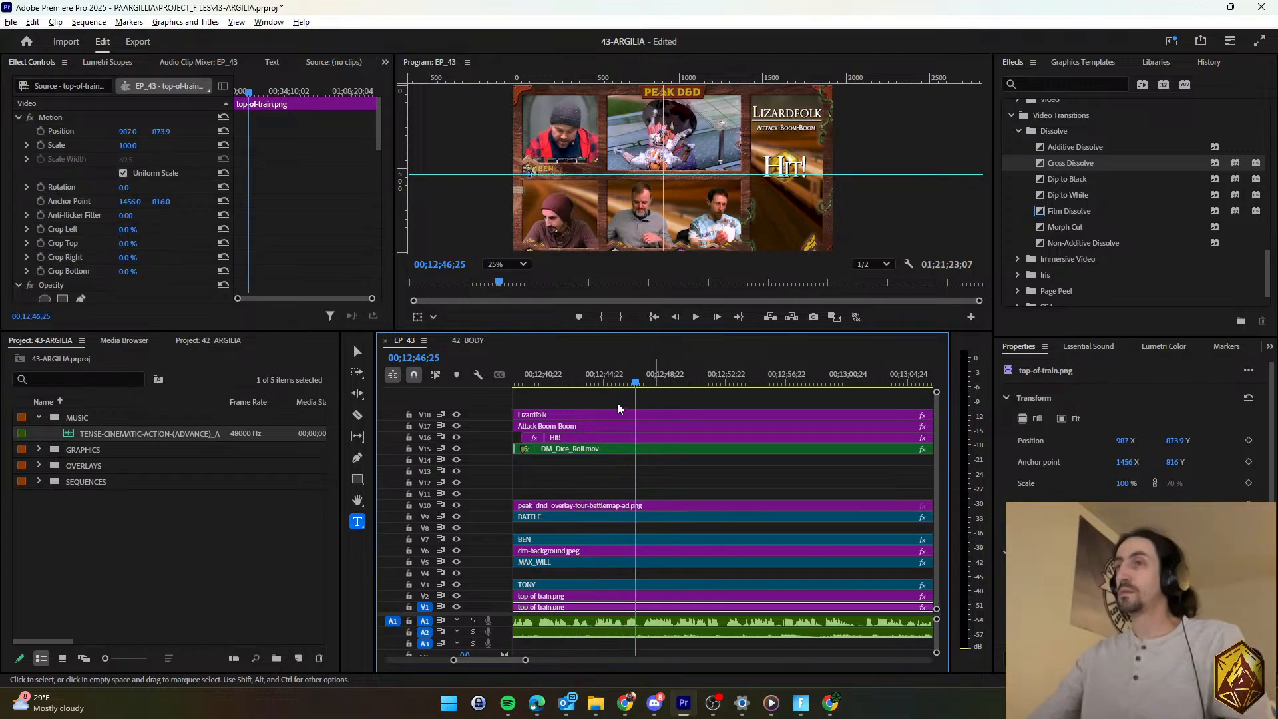
click(609, 382)
key(space)
key(space)
scroll(672, 479, up, 1)
drag(710, 470, 670, 449)
click(631, 478)
scroll(631, 478, down, 1)
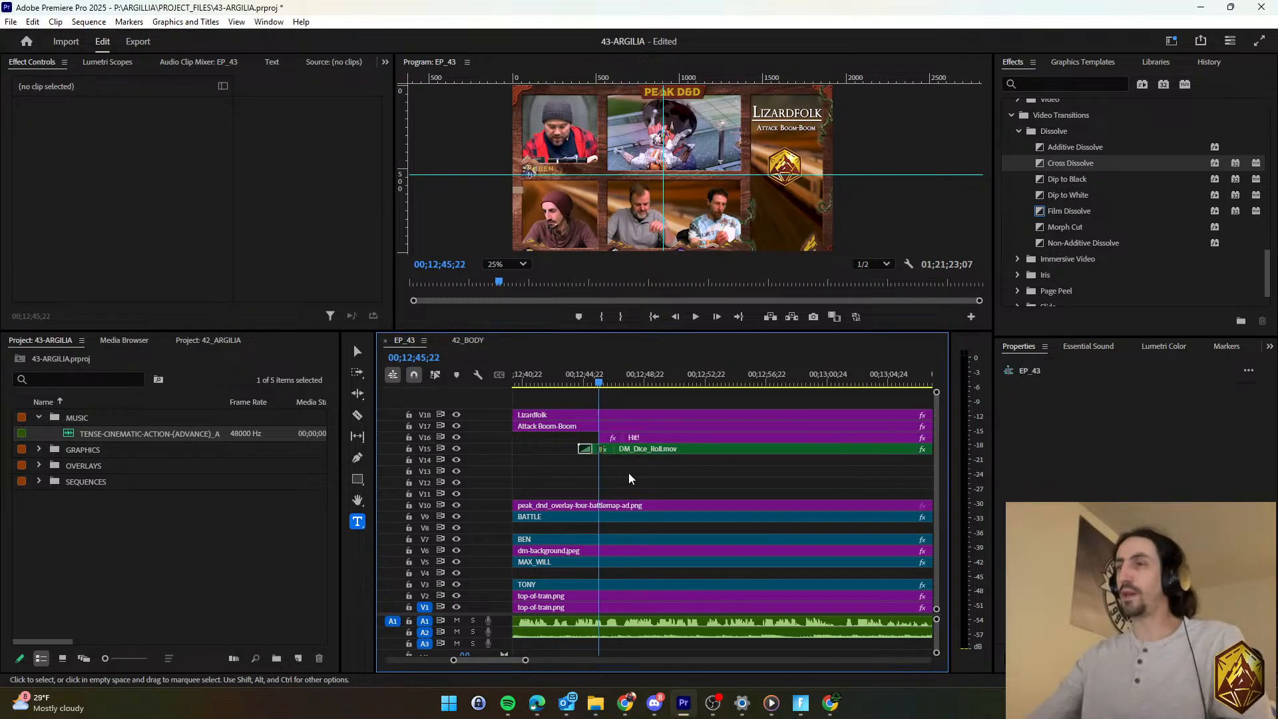
Change the number title's text to 23 and play back the dice roll.
click(608, 439)
click(1064, 410)
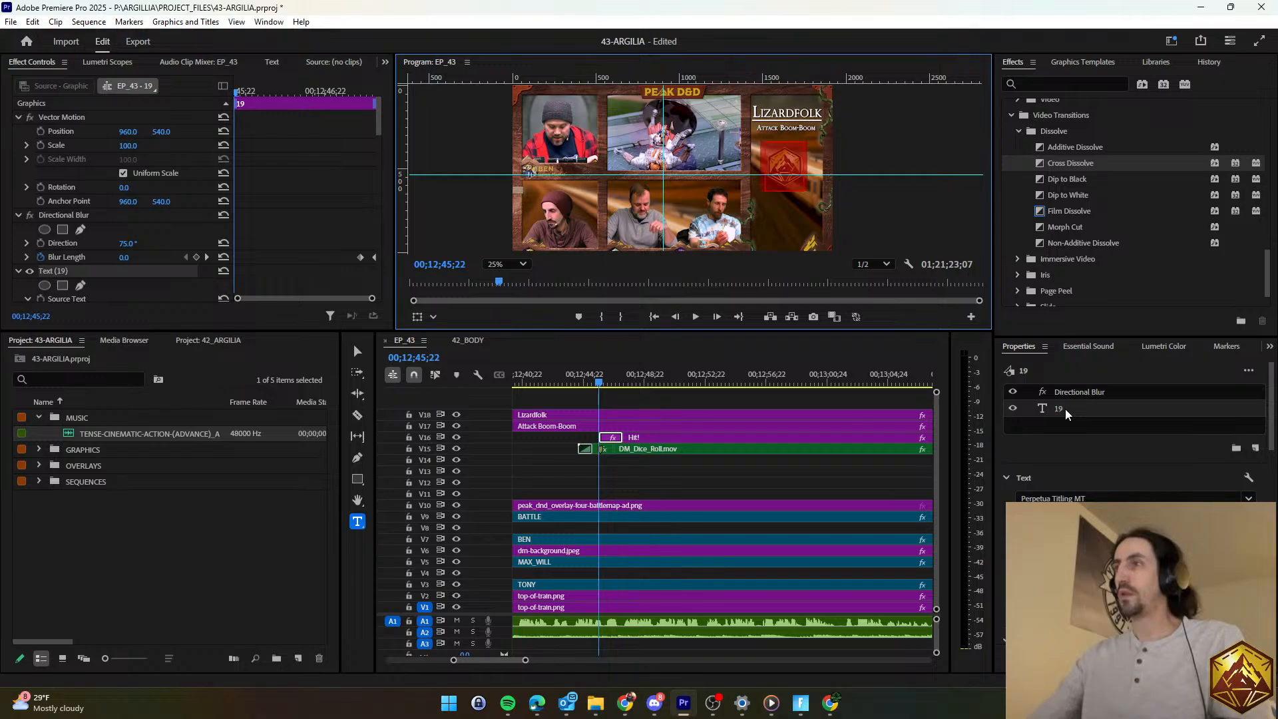
click(678, 474)
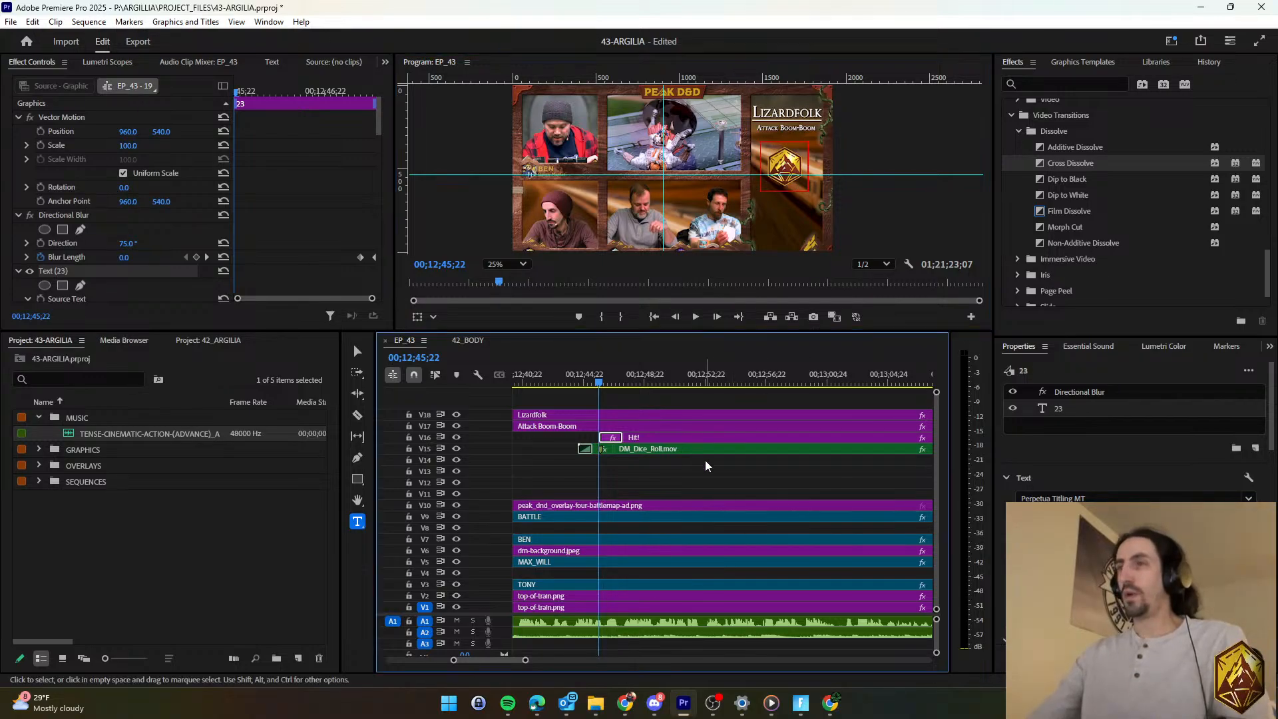
key(space)
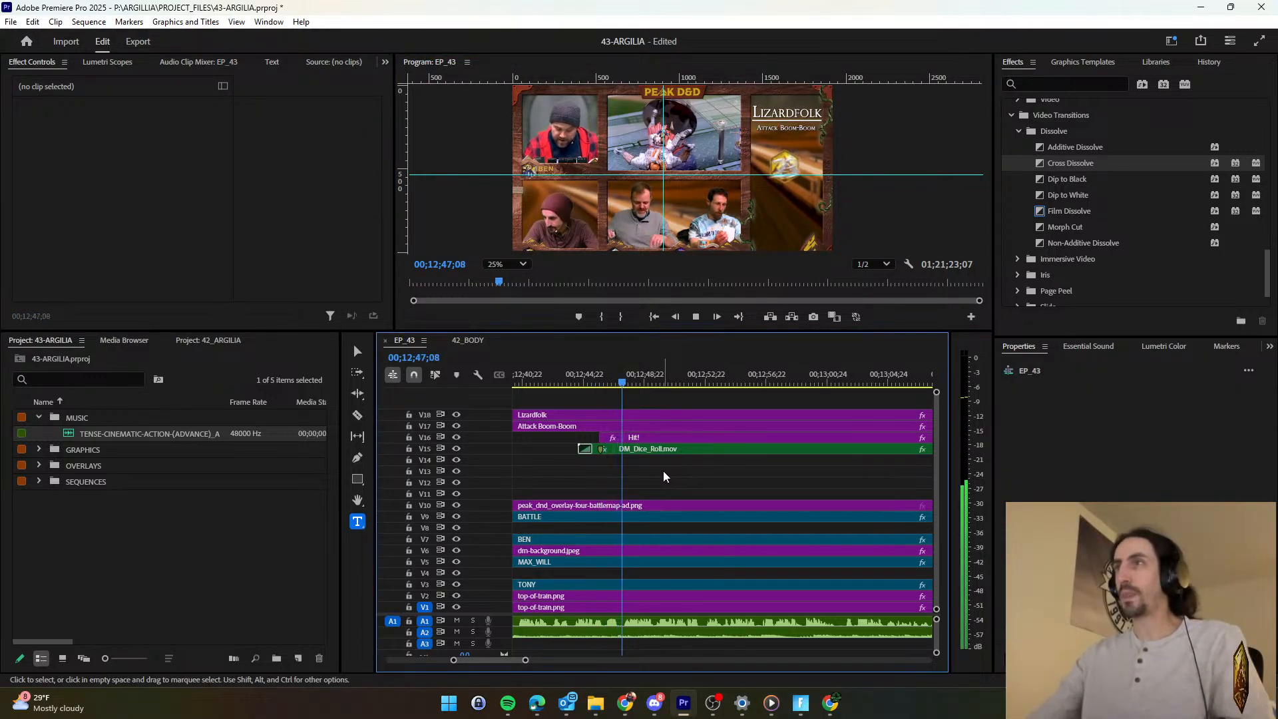
click(596, 381)
key(space)
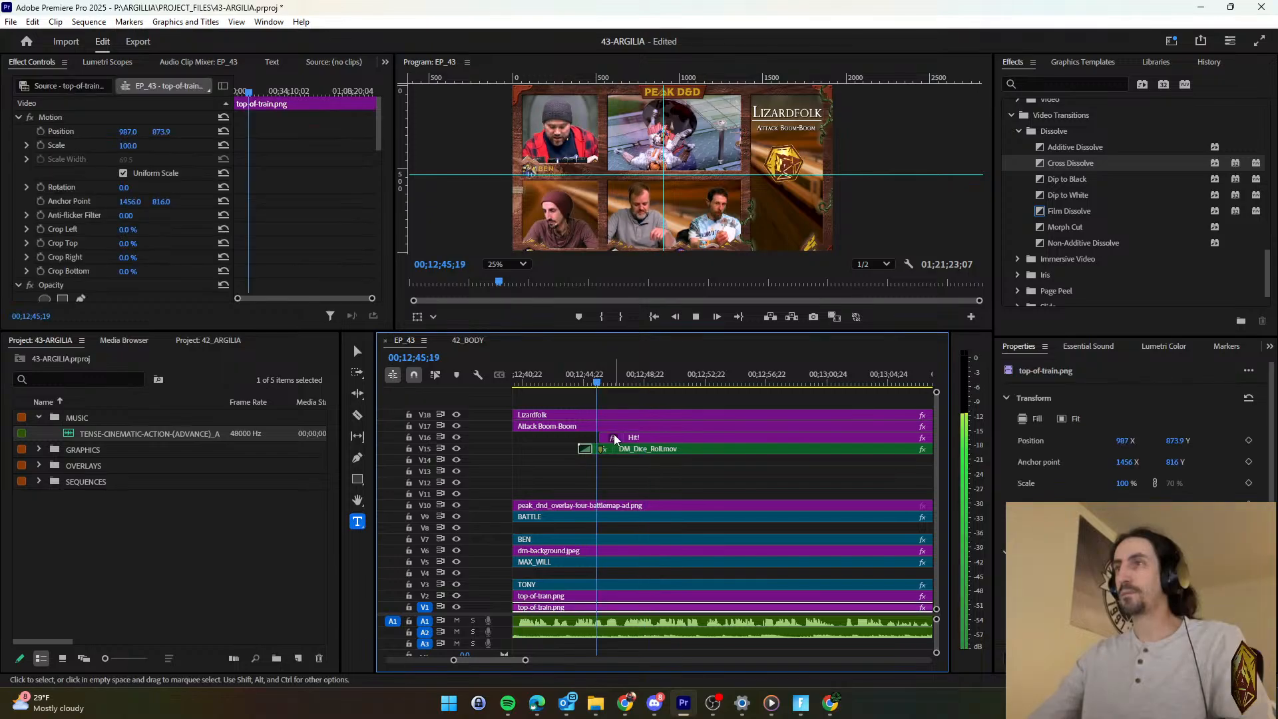
key(space)
Set the 23 title's horizontal text position to 1639 to center it on the die.
click(611, 437)
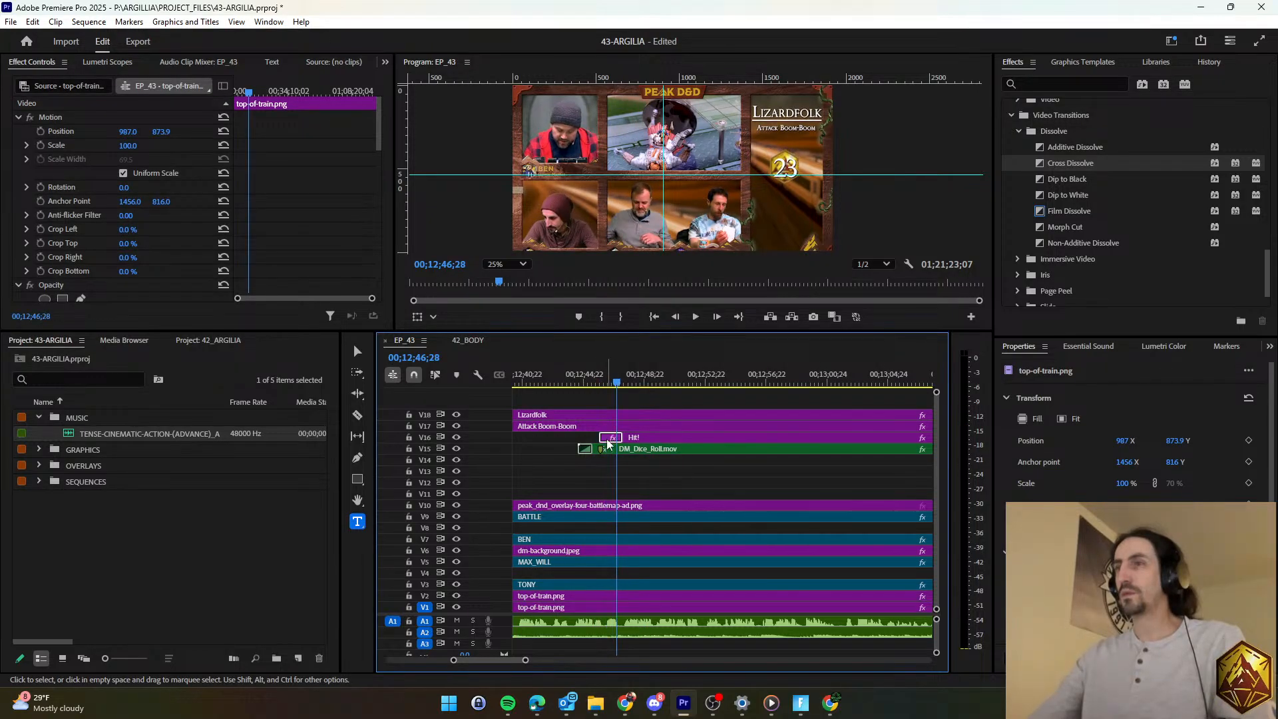
scroll(326, 260, down, 10)
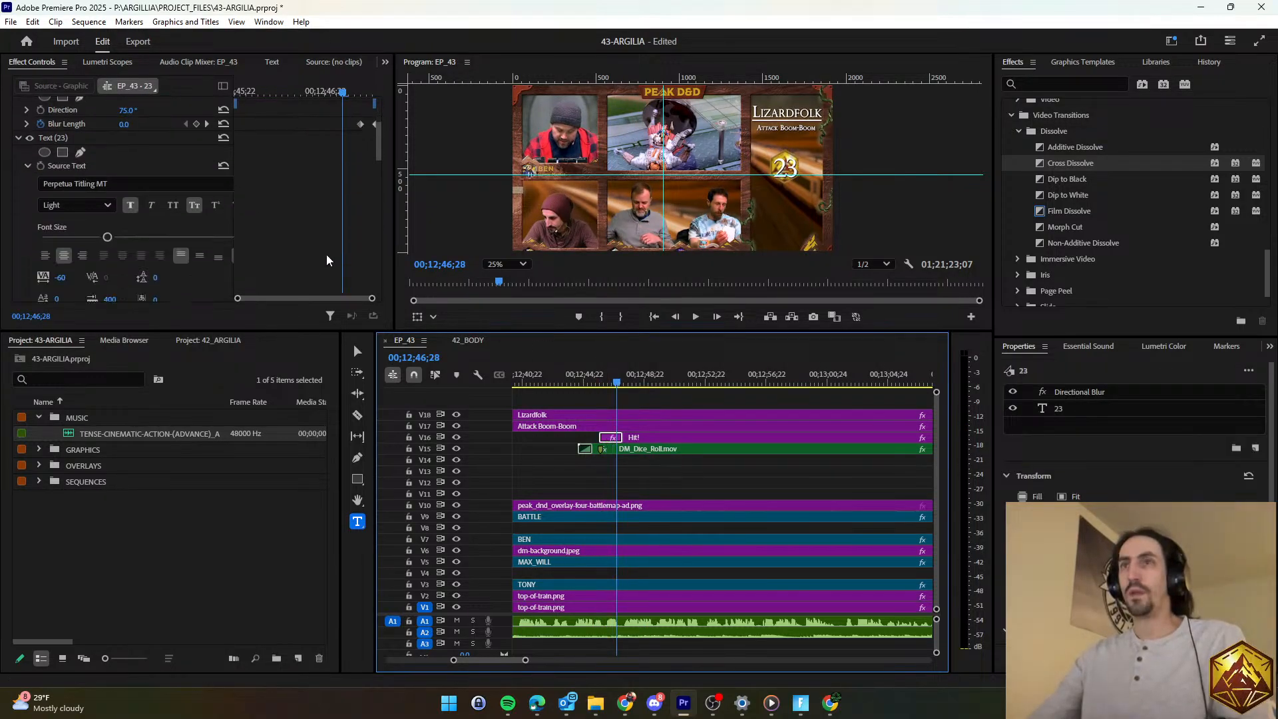
scroll(326, 261, down, 10)
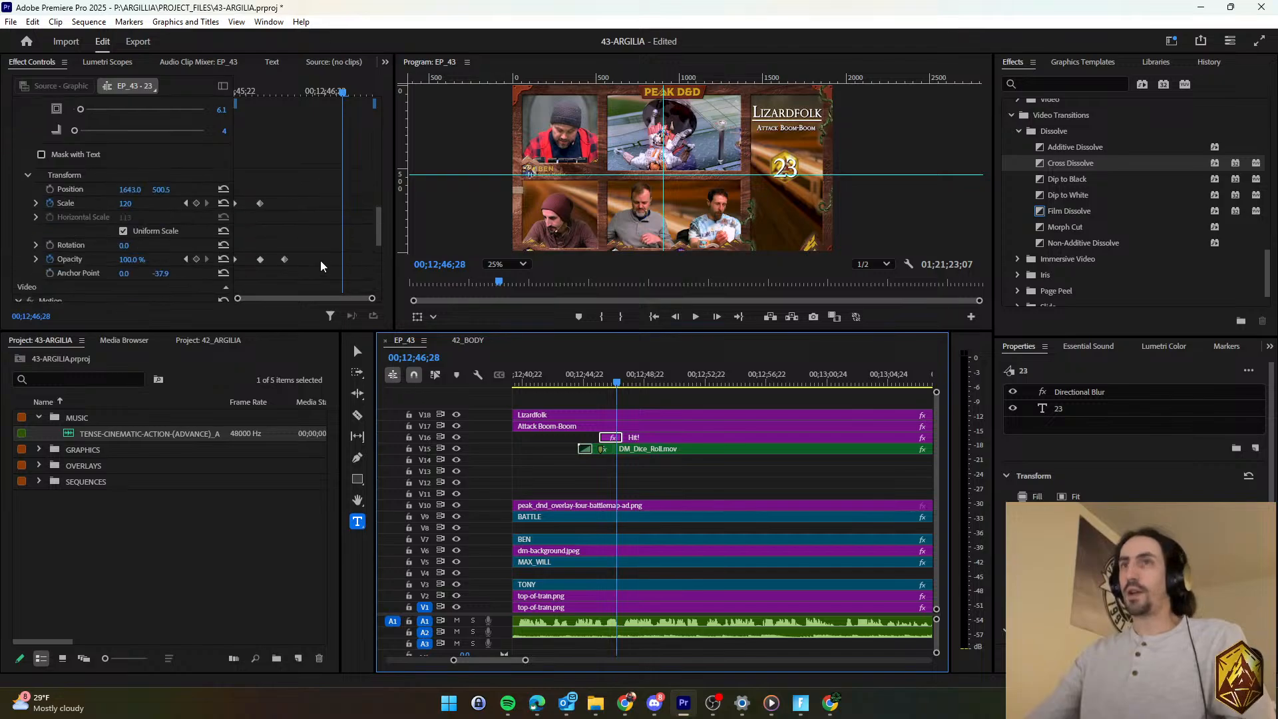
drag(135, 177, 135, 177)
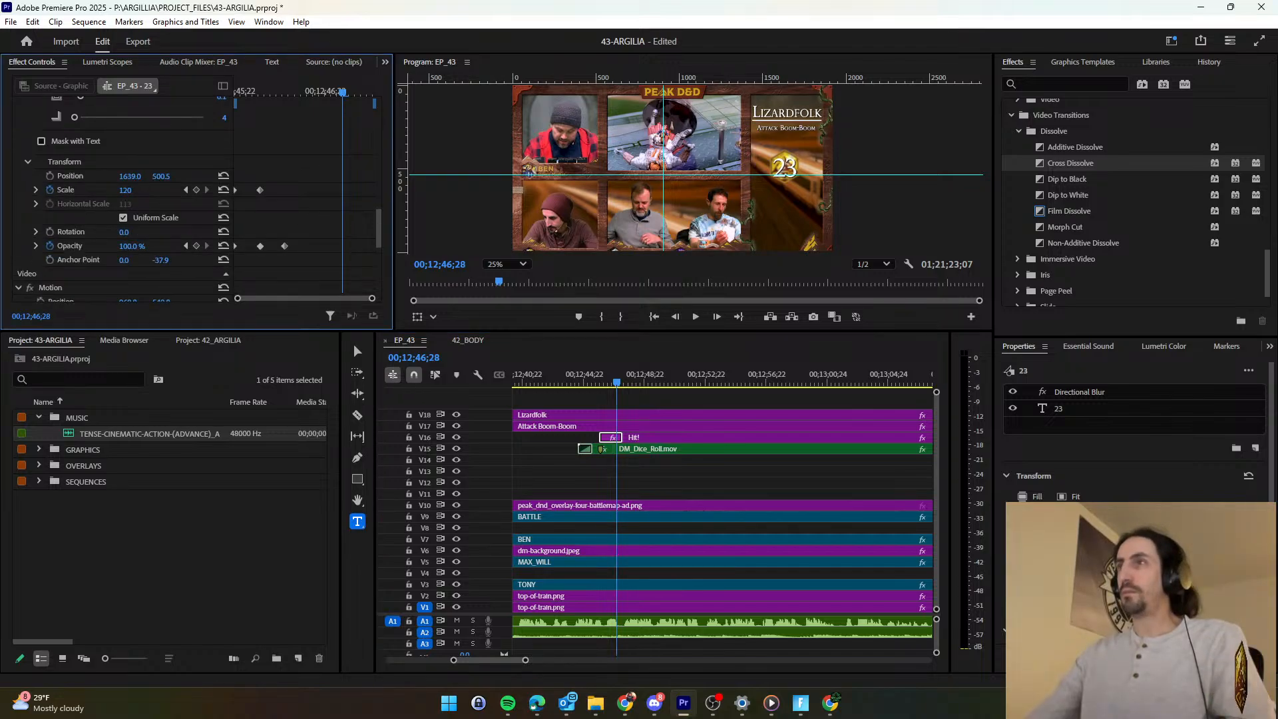
Change the text of the Hit! title following the 23 roll to Heavy Hit!
click(618, 437)
key(j)
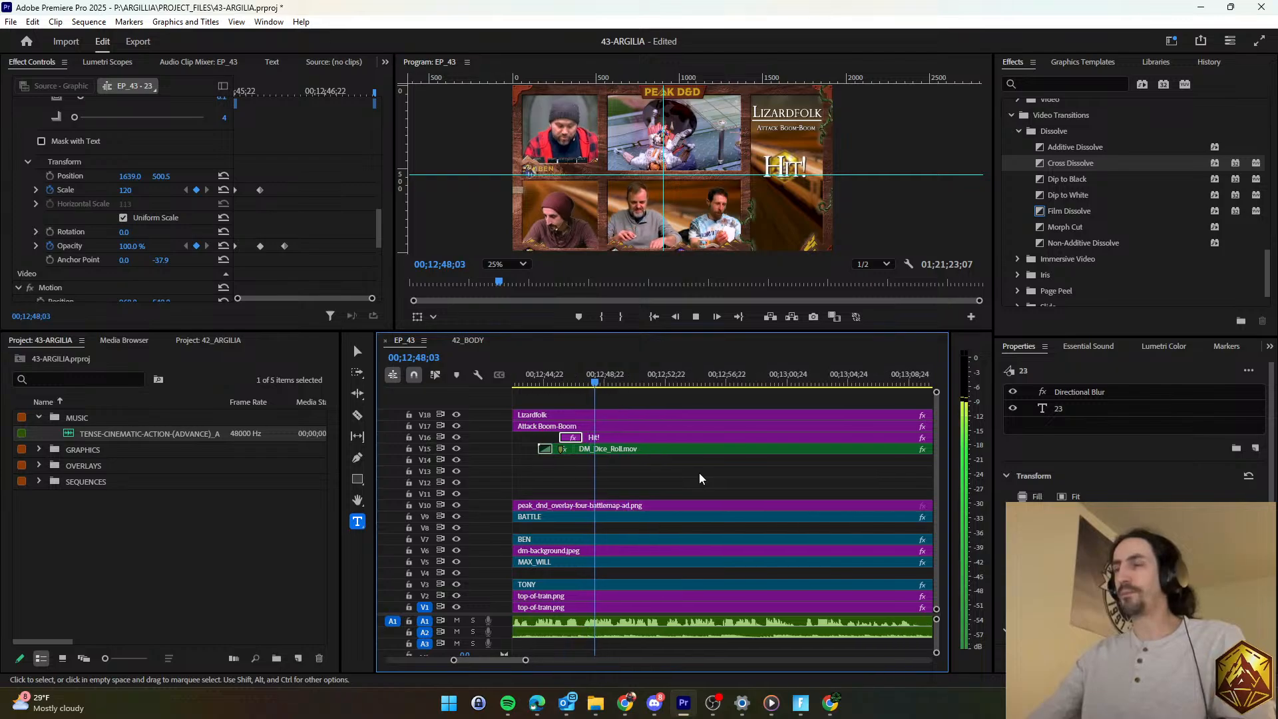
click(672, 437)
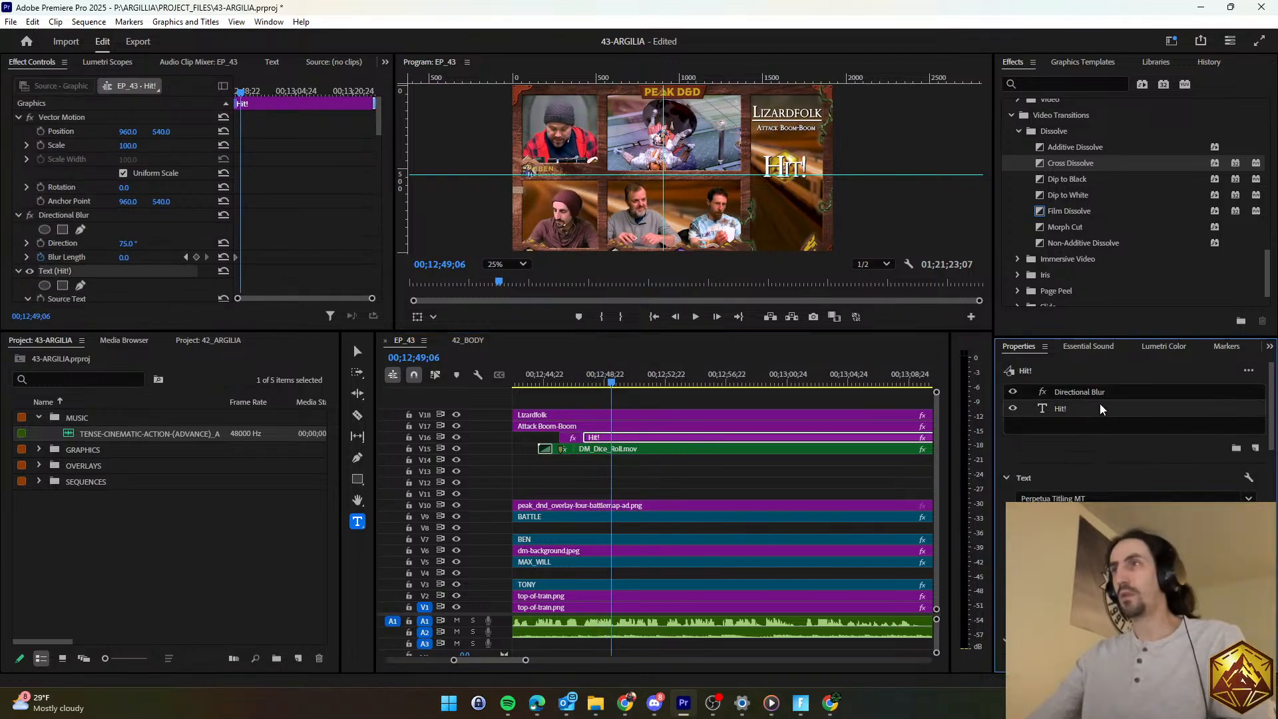
click(1103, 408)
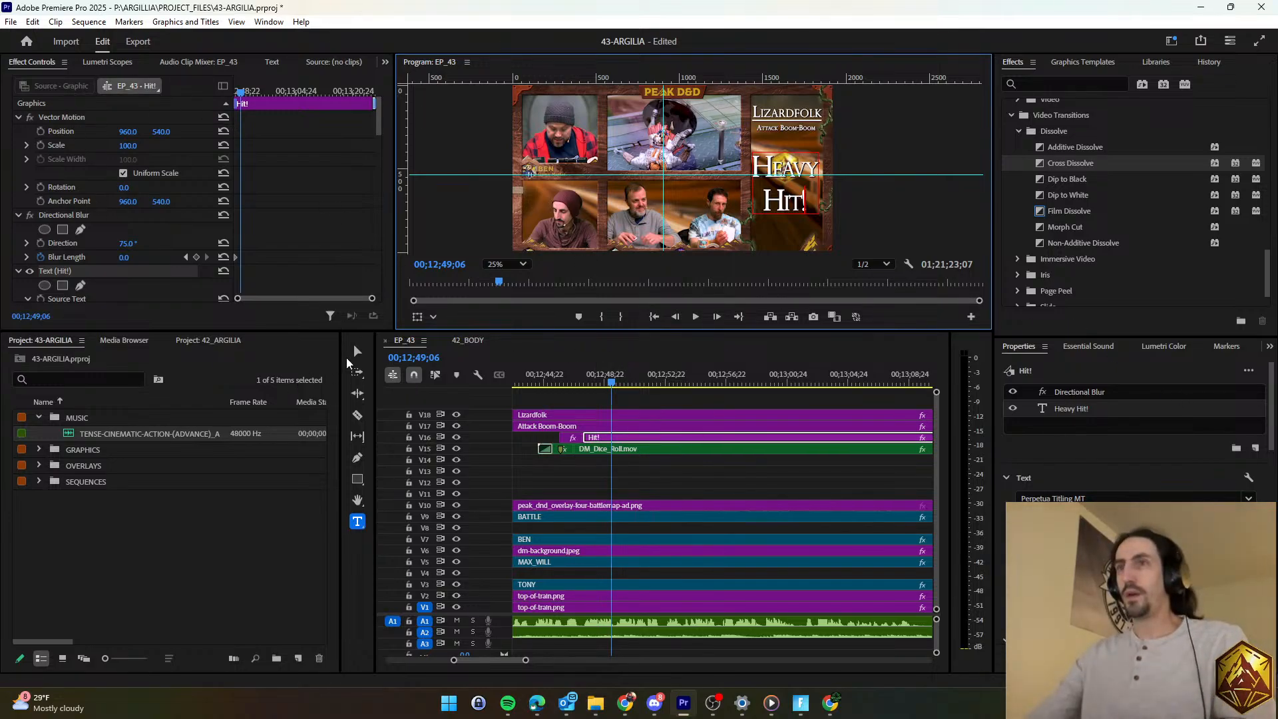
click(354, 352)
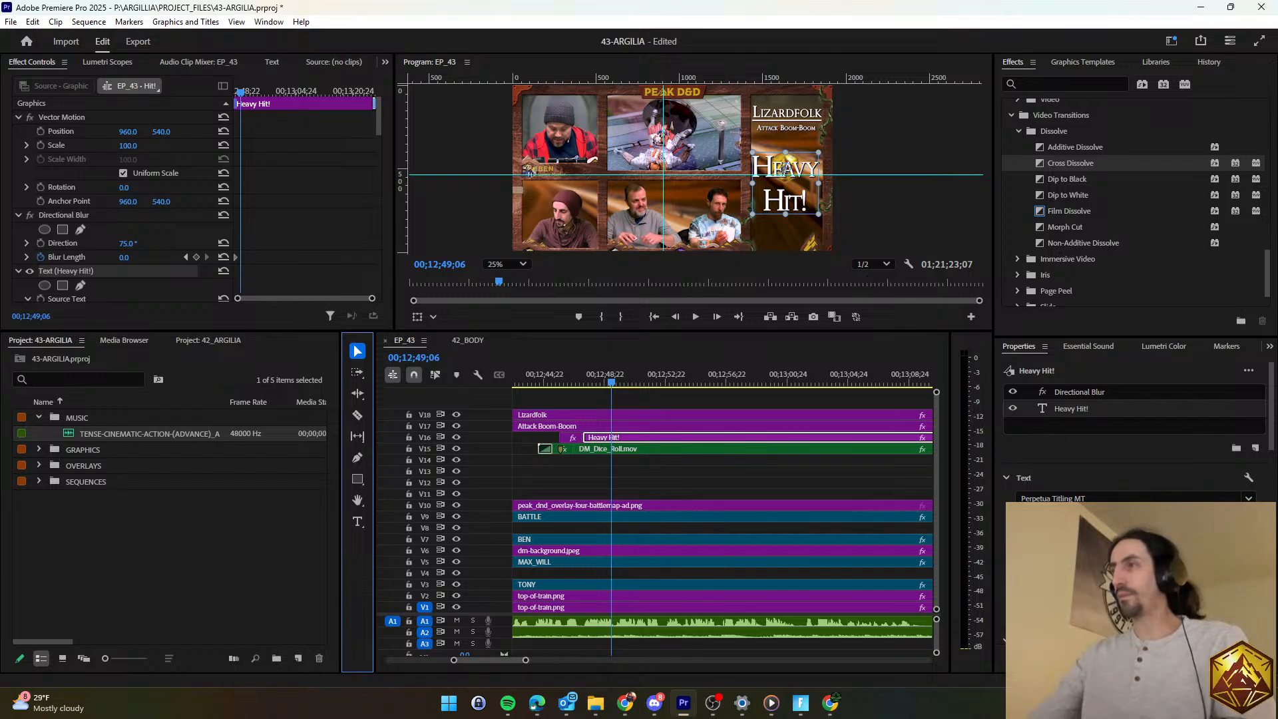
Tighten the Heavy Hit! title's line spacing, scale it down over the die, and play back the result.
drag(1161, 586, 1129, 586)
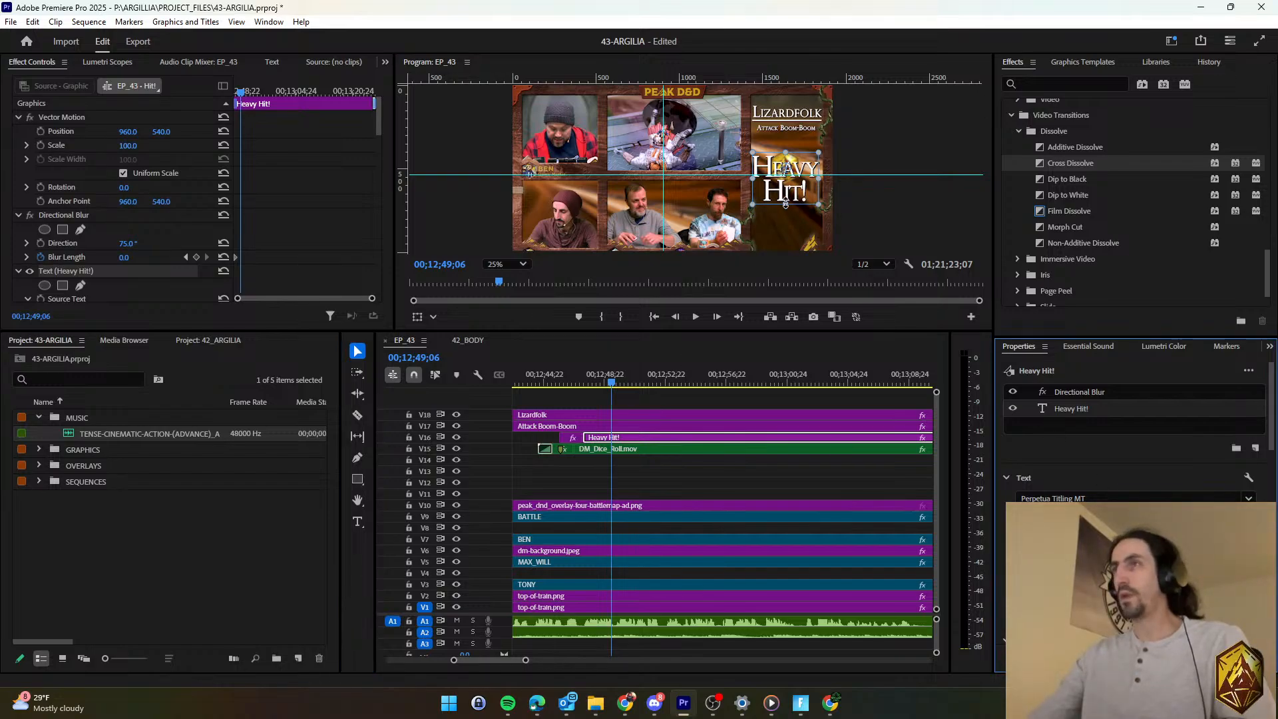
drag(753, 148, 777, 171)
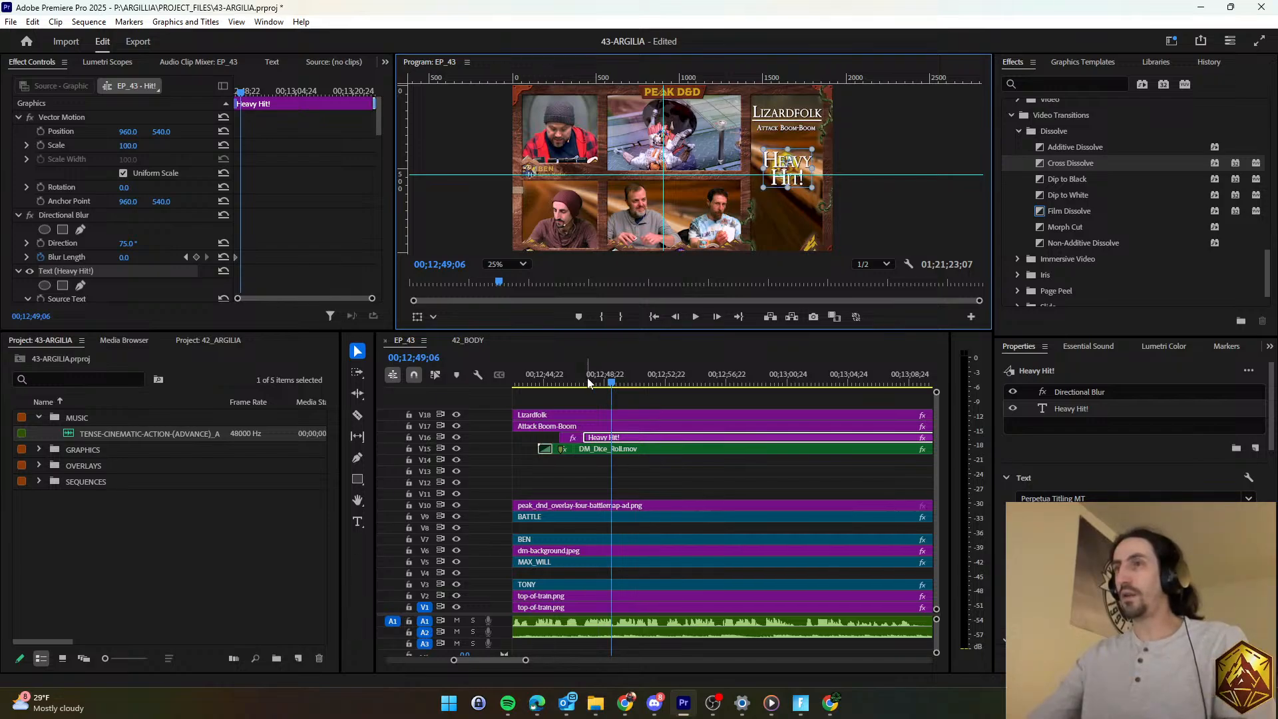
click(618, 402)
key(shift+k)
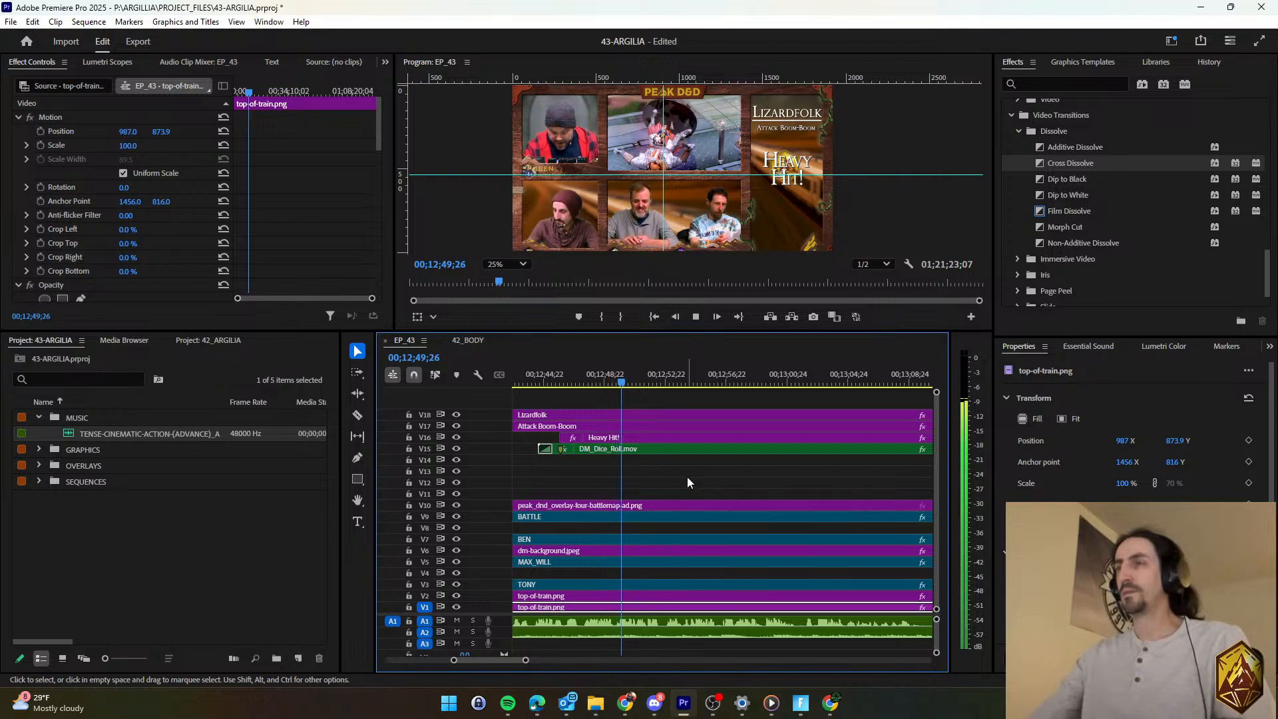
Trim the ends of the Heavy Hit! title and its dice roll clip back to about 00;13;01.
scroll(687, 474, down, 7)
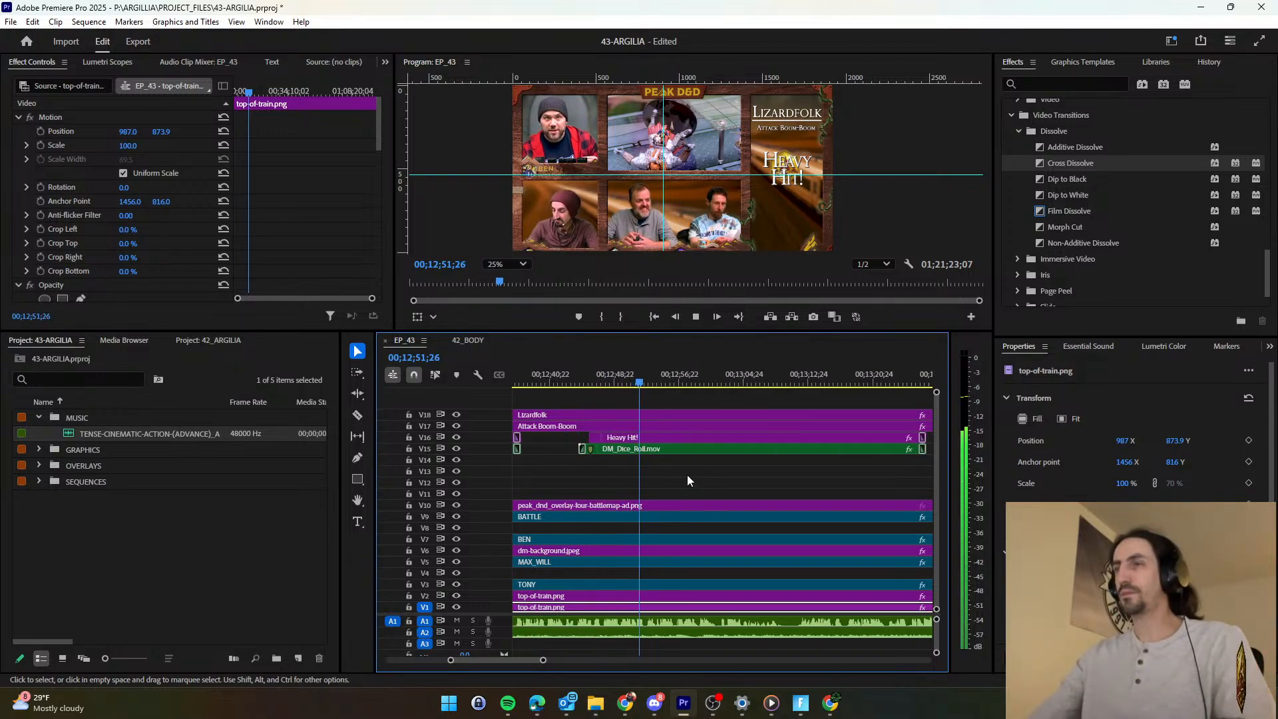
scroll(687, 474, down, 2)
drag(889, 468, 871, 434)
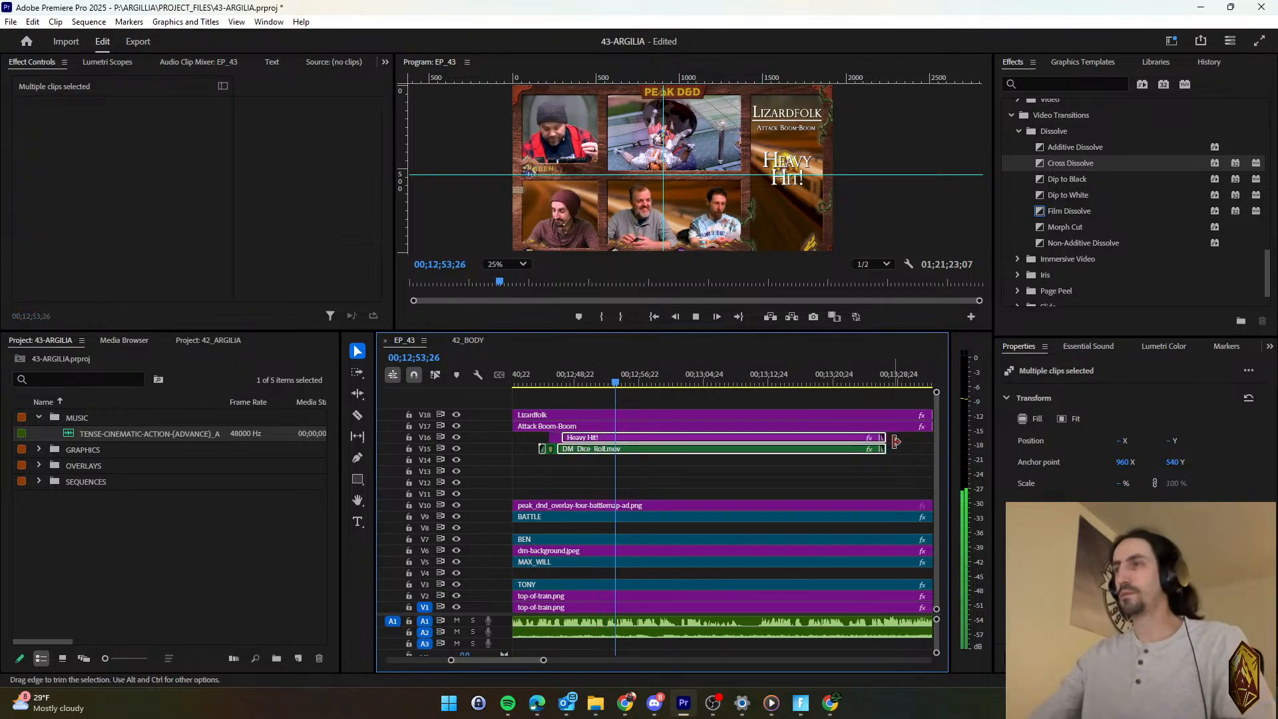
click(879, 457)
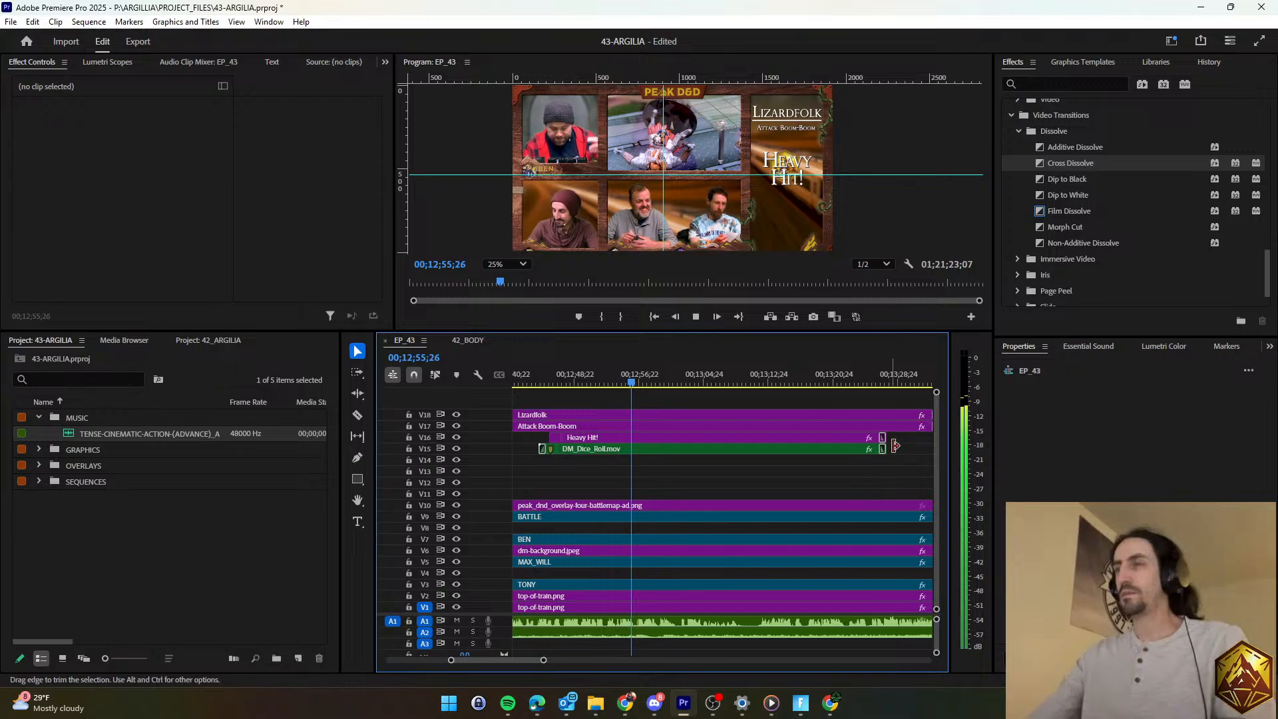
drag(882, 445, 673, 445)
click(671, 467)
key(=)
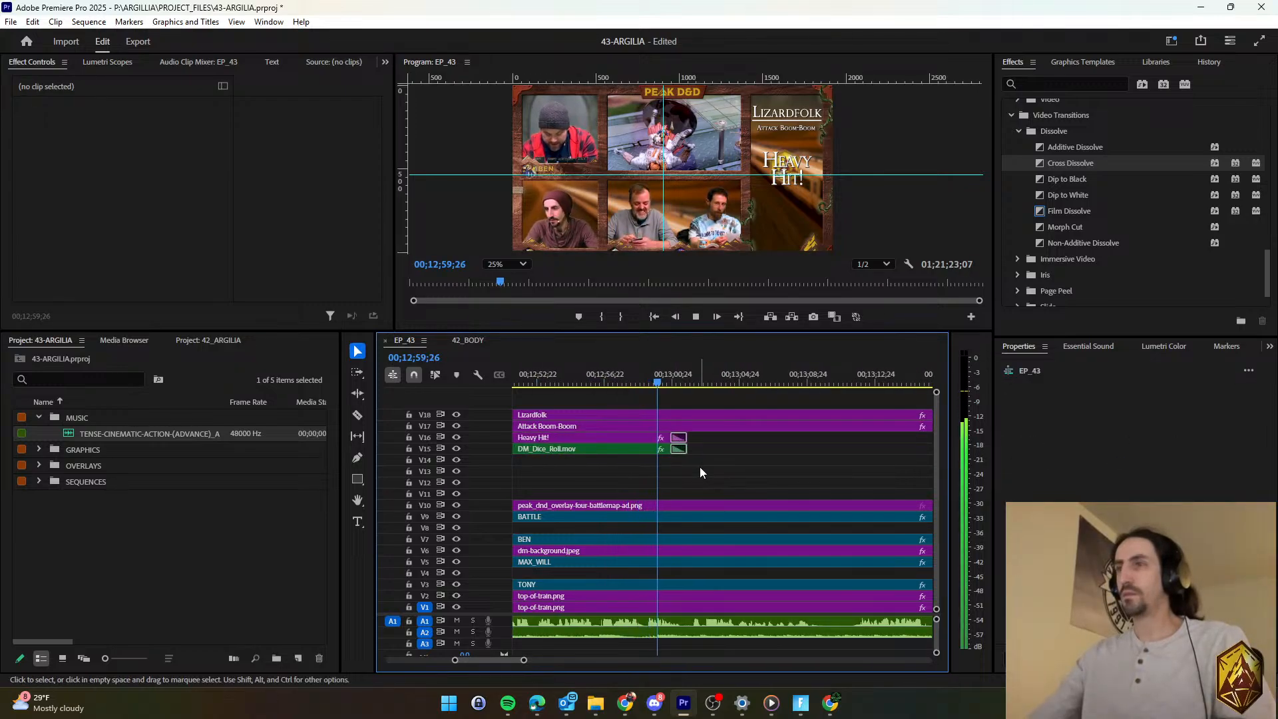
Turn on Direction keyframing for the Heavy Hit! title's Directional Blur at 00;13;00;20 and resume playback.
click(668, 449)
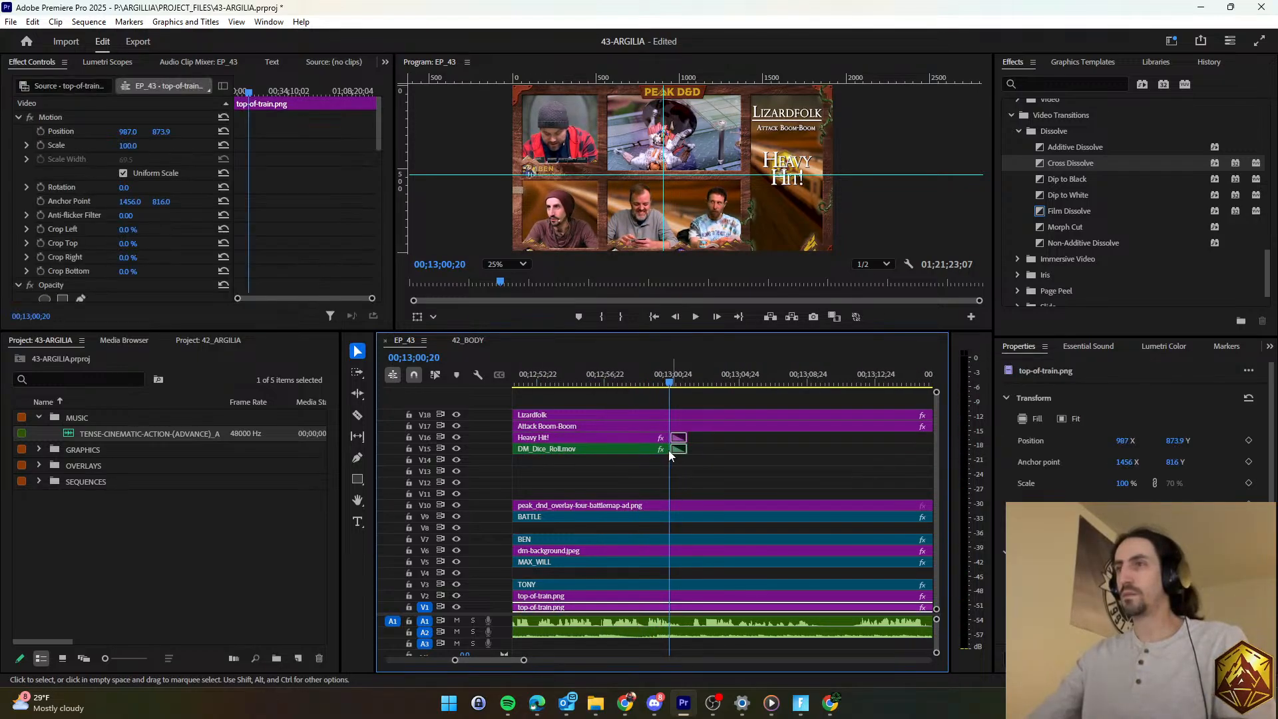
click(626, 438)
click(1075, 391)
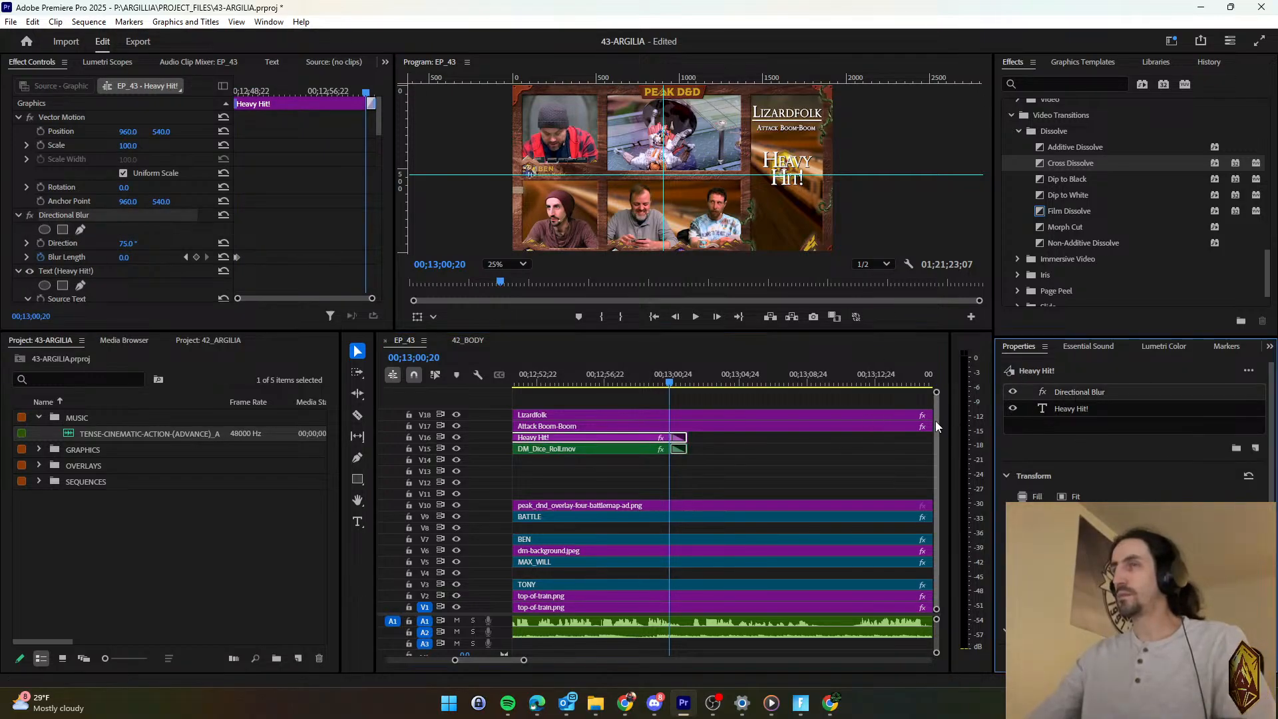
click(40, 242)
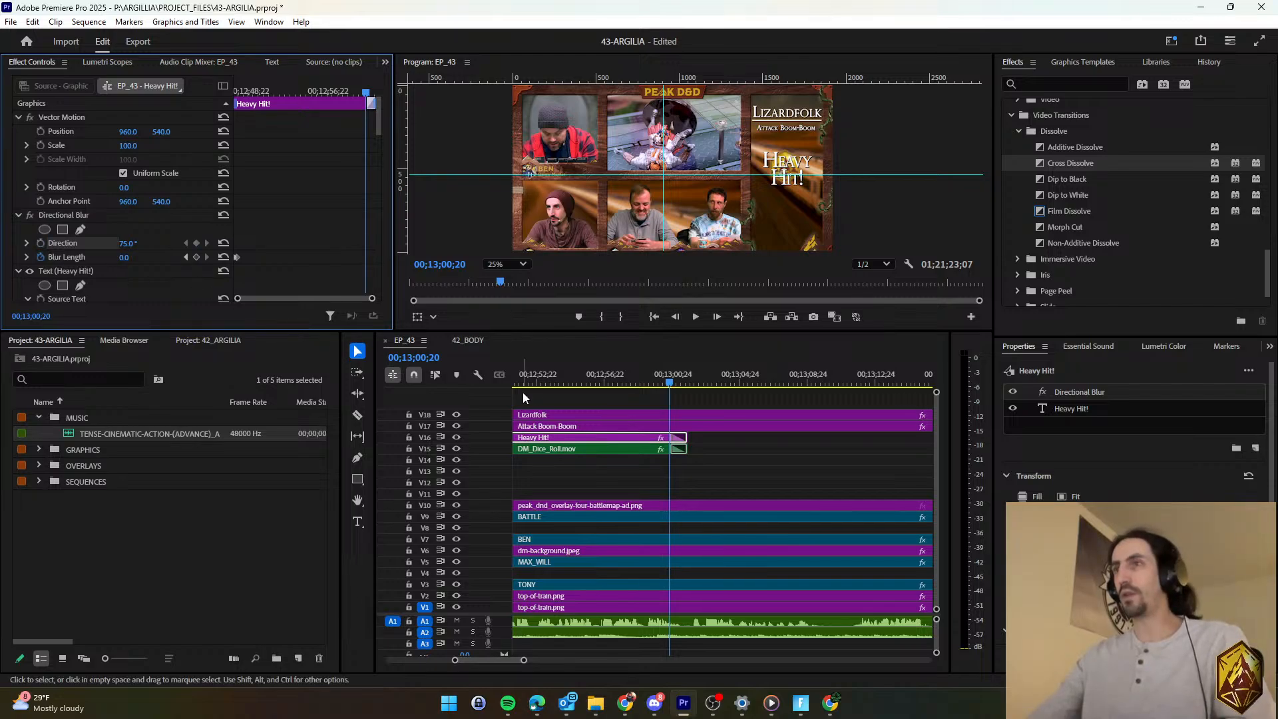
key(space)
key(minus)
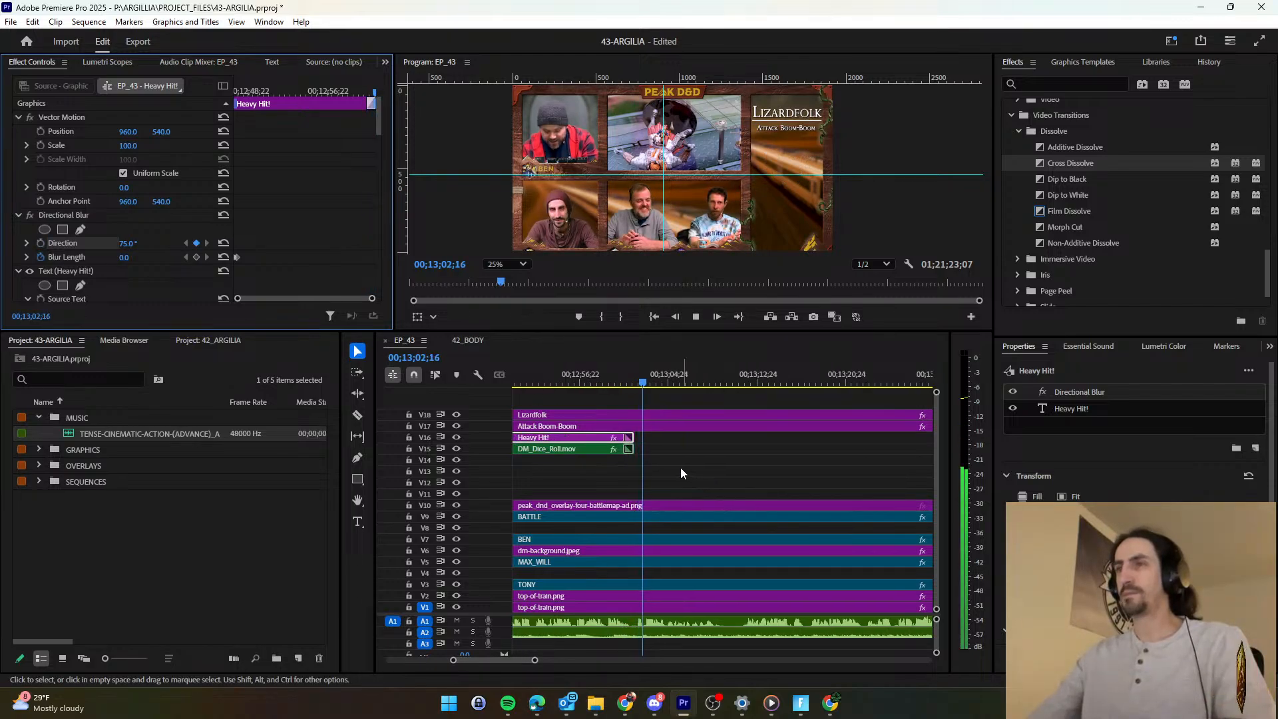
Extend the ends of the Heavy Hit! title and the dice roll clip to about 00;13;19 while the battle plays.
click(644, 465)
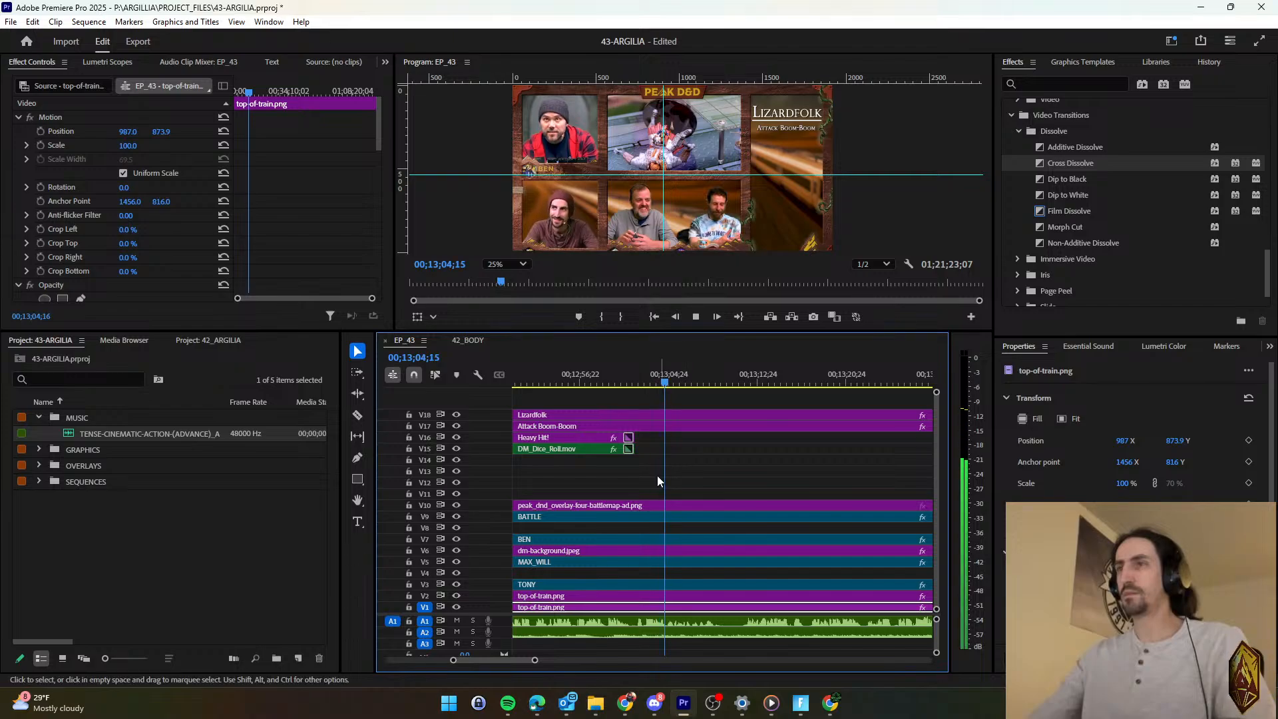
drag(653, 474, 621, 440)
drag(619, 442, 770, 445)
click(742, 468)
scroll(742, 468, down, 1)
click(724, 474)
scroll(660, 468, down, 1)
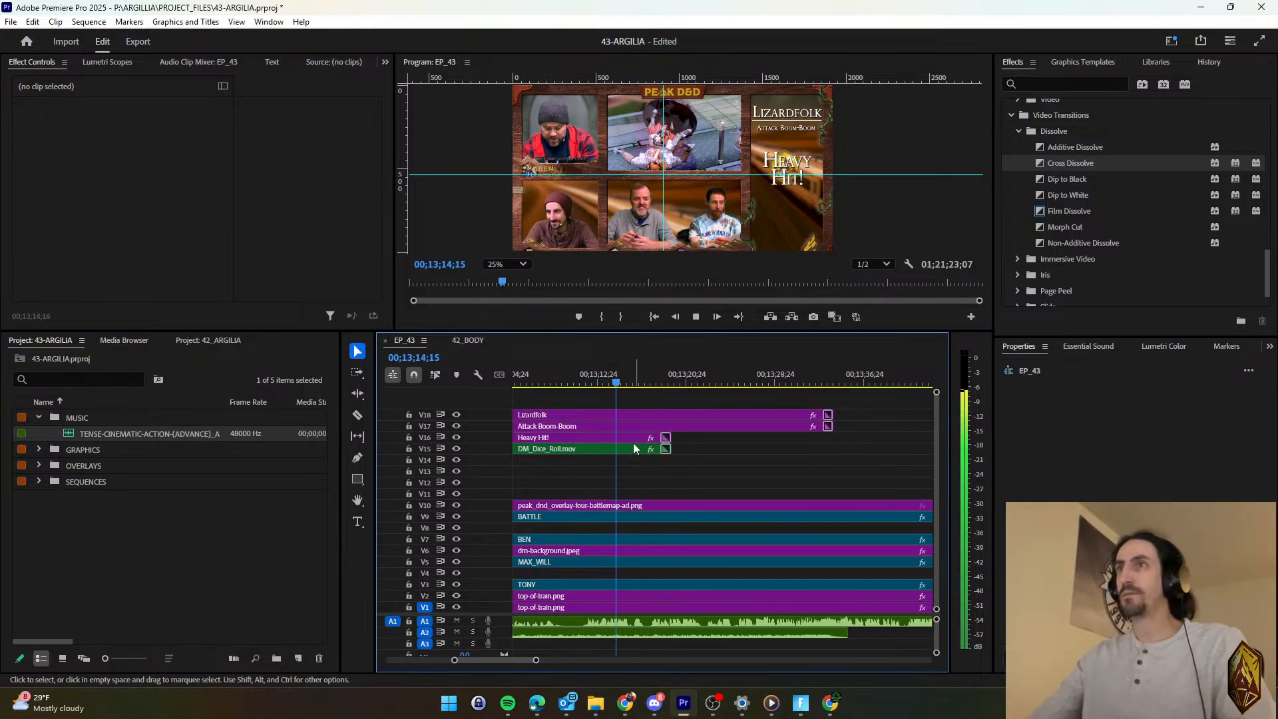
Replay the section from about 00;13;12 to check how long the Heavy Hit! title should stay.
click(601, 381)
click(635, 465)
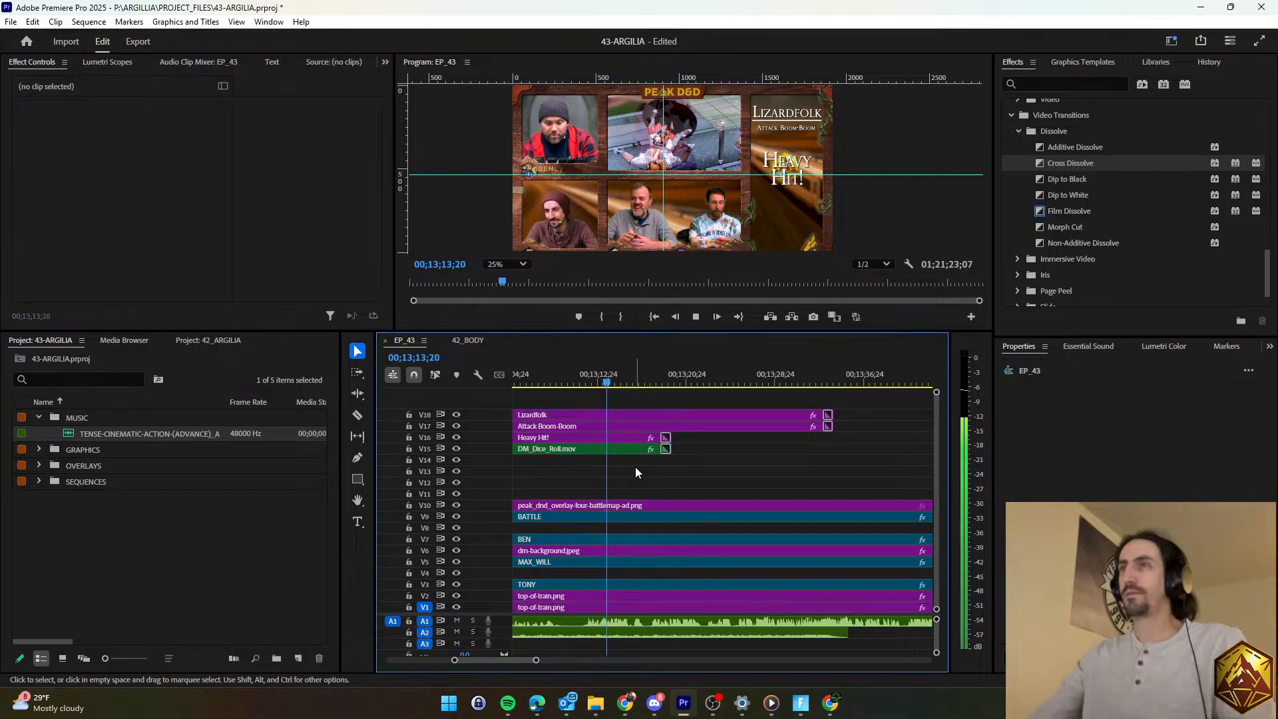
scroll(635, 466, down, 3)
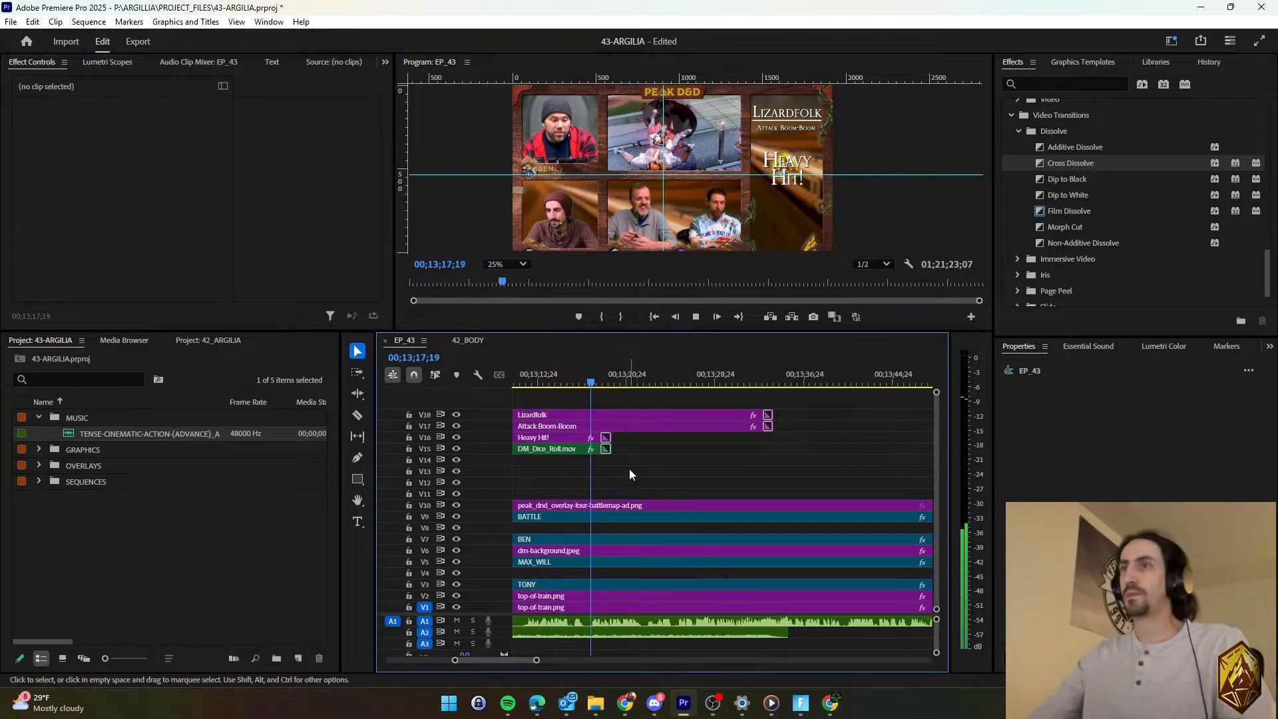
key(space)
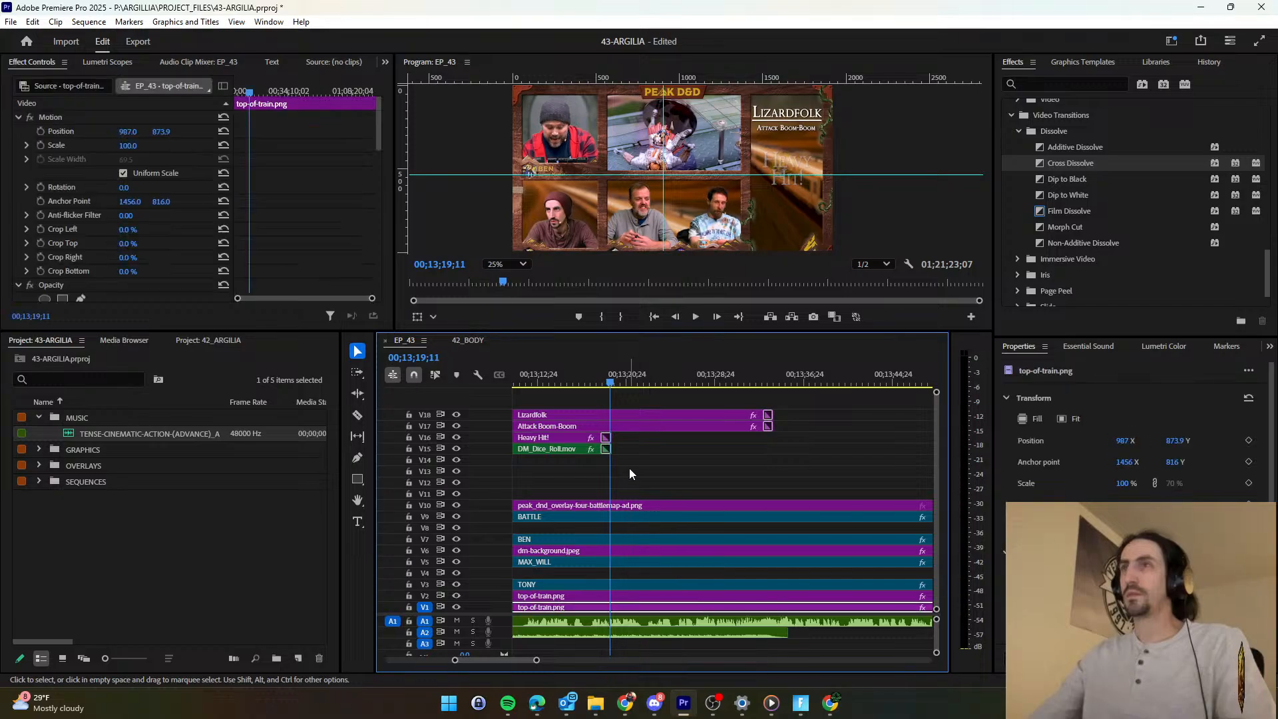
click(551, 378)
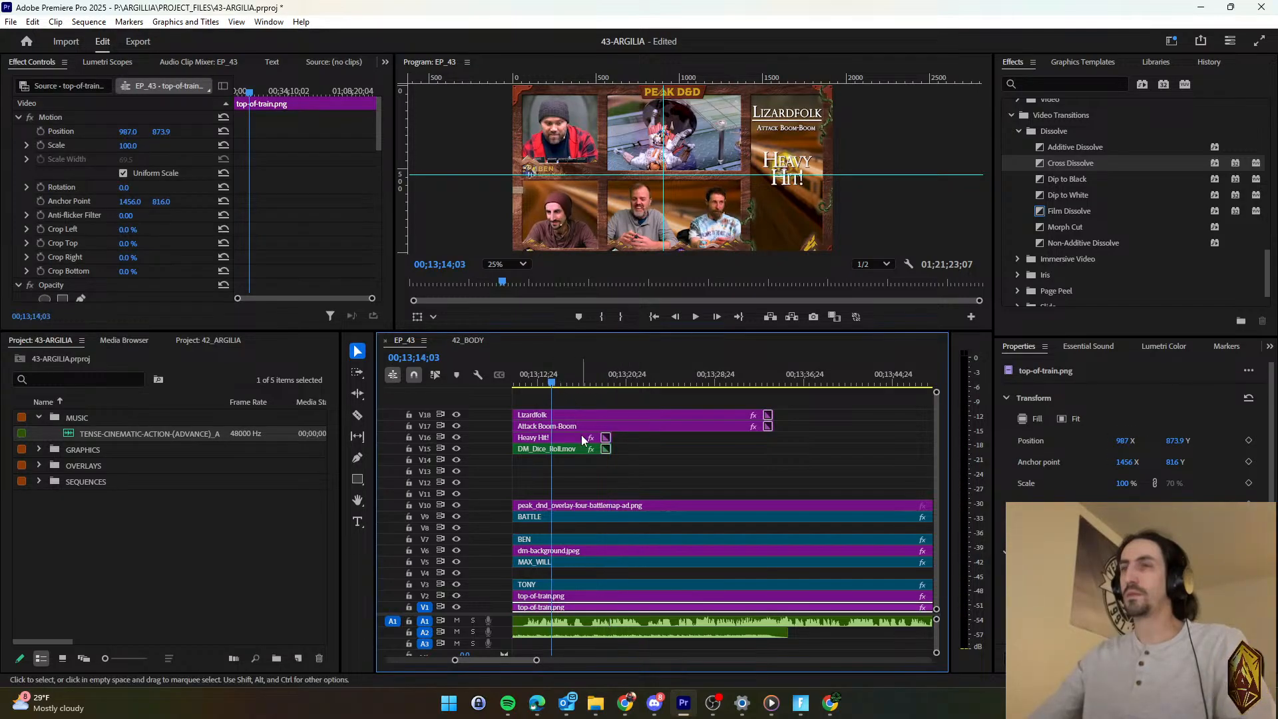
scroll(584, 437, up, 2)
click(602, 378)
key(space)
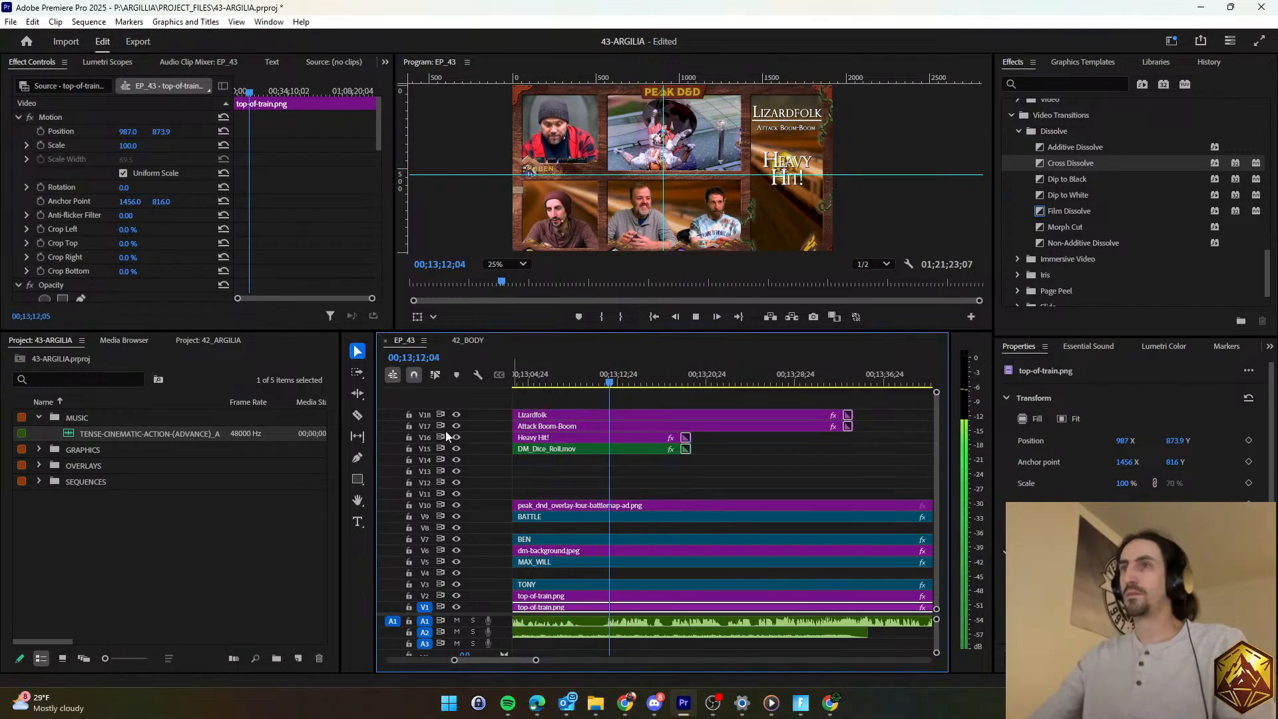
Extend the Heavy Hit! title and dice roll clip to about 00;13;26, and split the title at about 00;13;18.
drag(768, 480, 772, 440)
click(679, 470)
click(358, 414)
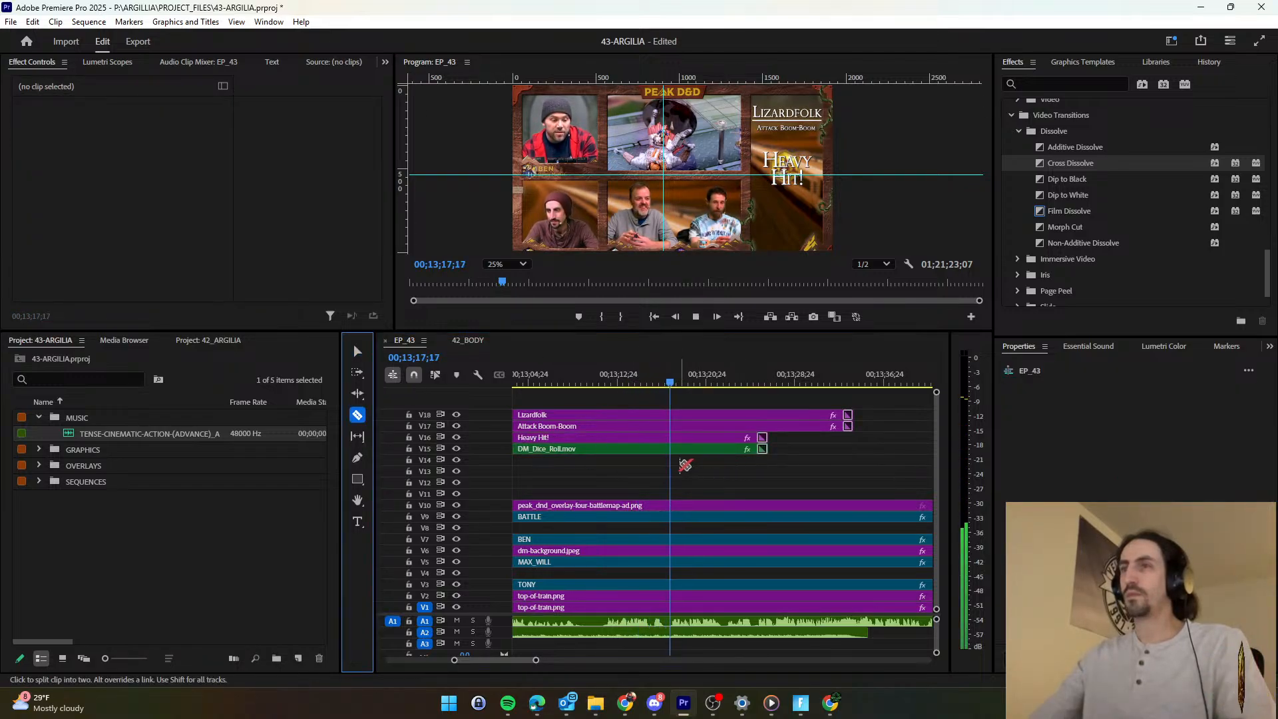
click(685, 438)
key(v)
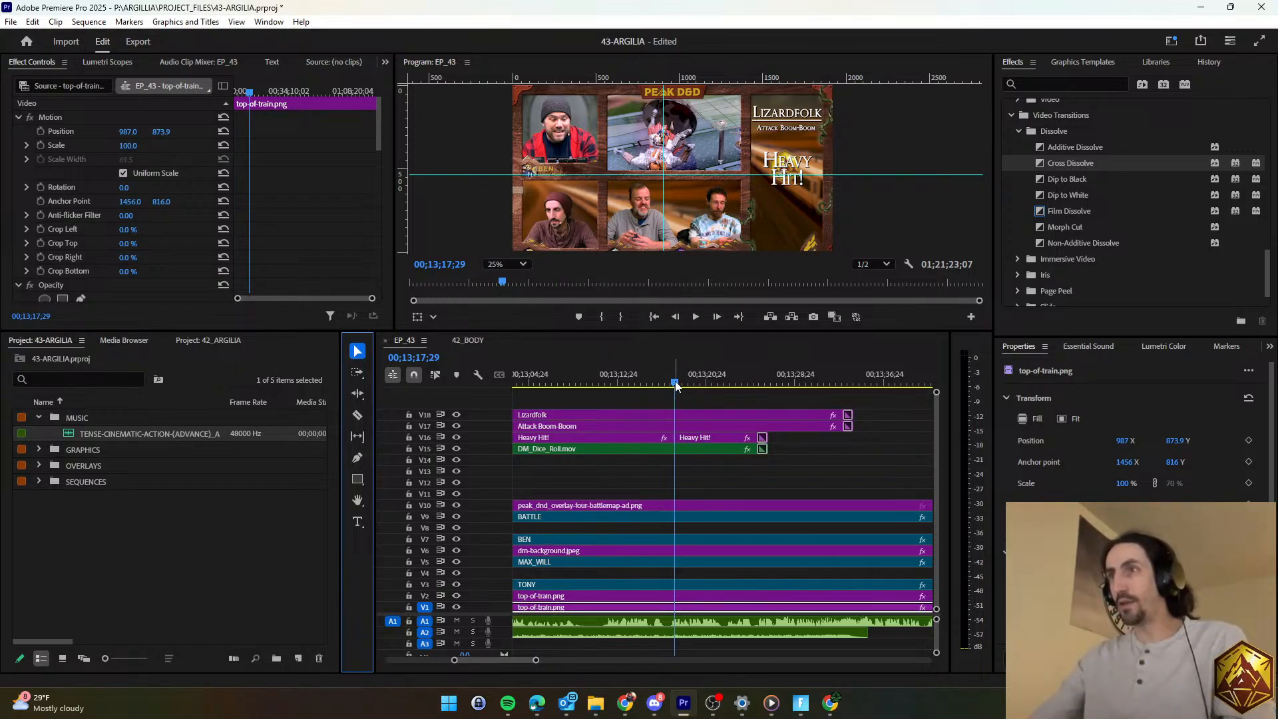
Animate the first Heavy Hit! clip's Directional Blur length from 0 at 00;13;17;14 to 45 at 00;13;17;27.
drag(674, 383, 669, 384)
click(629, 437)
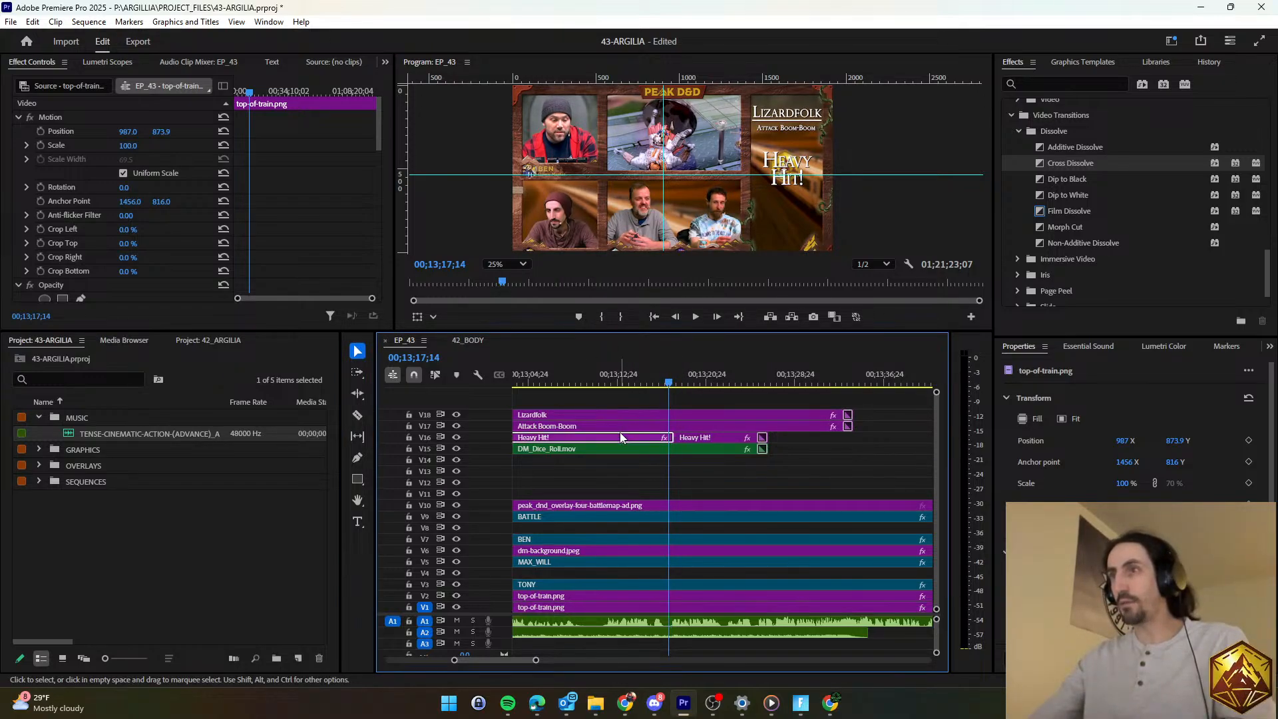
click(41, 243)
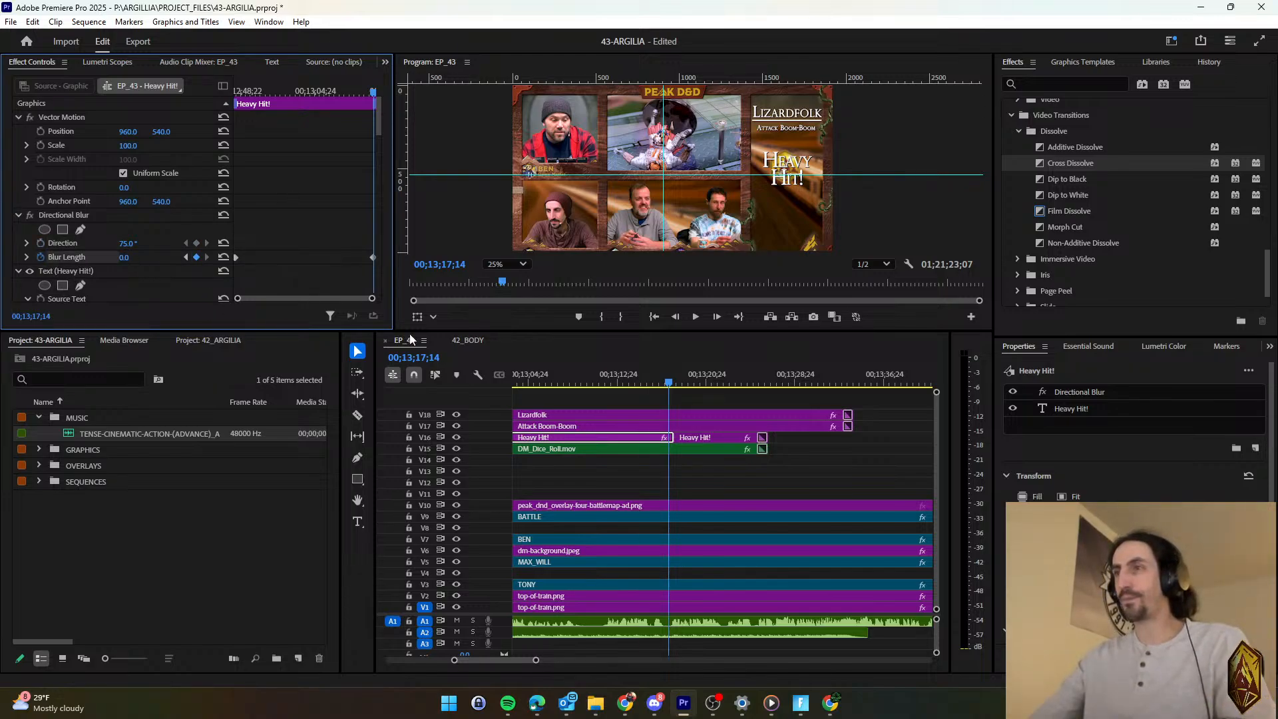
drag(670, 384, 676, 386)
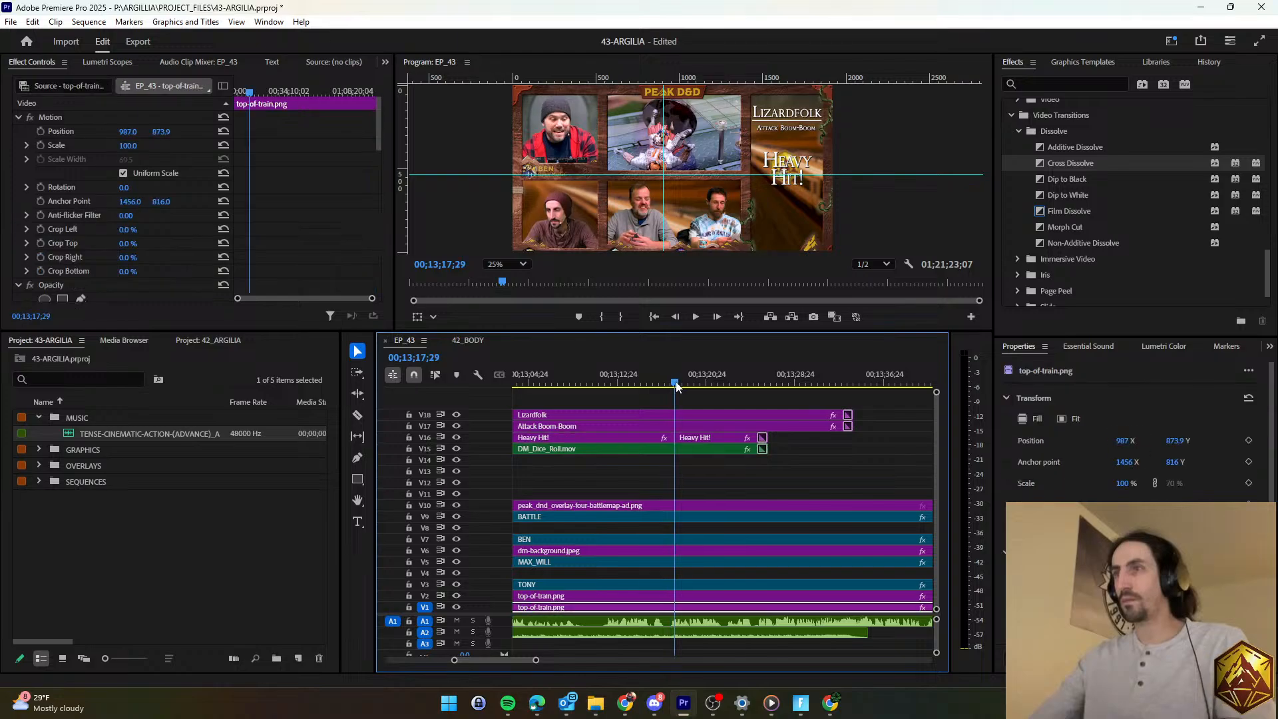
click(641, 439)
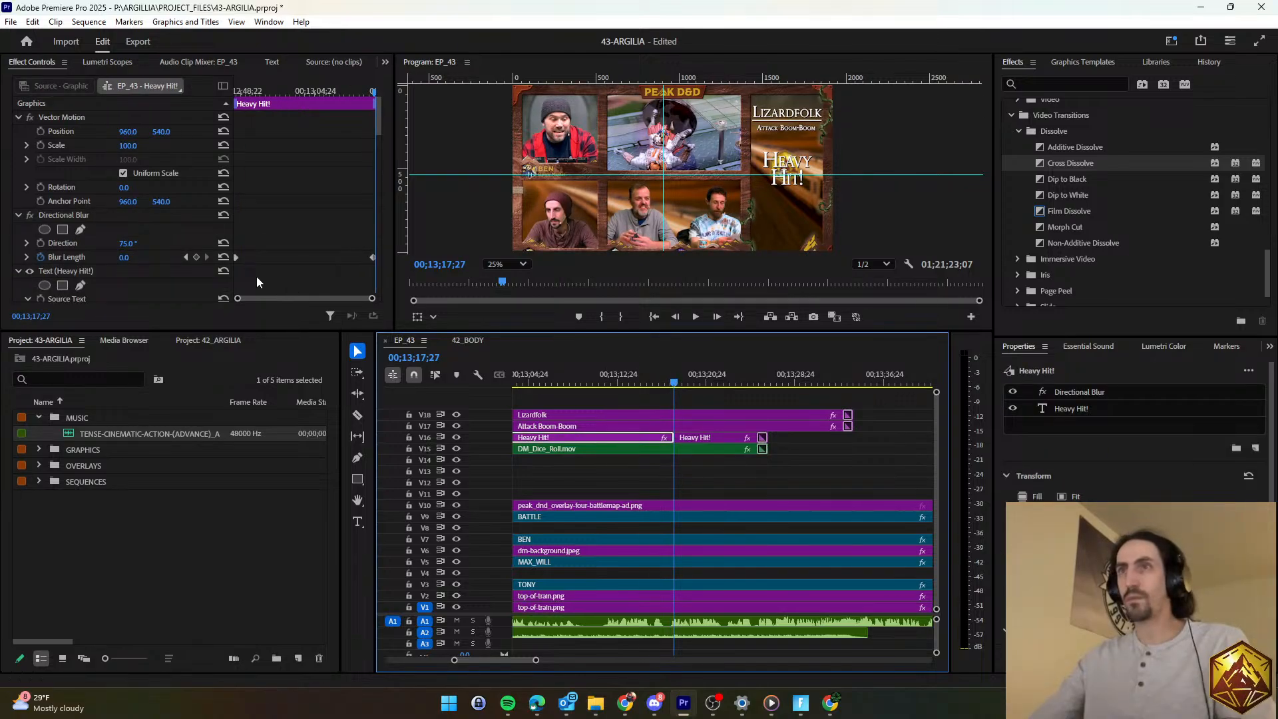
click(197, 257)
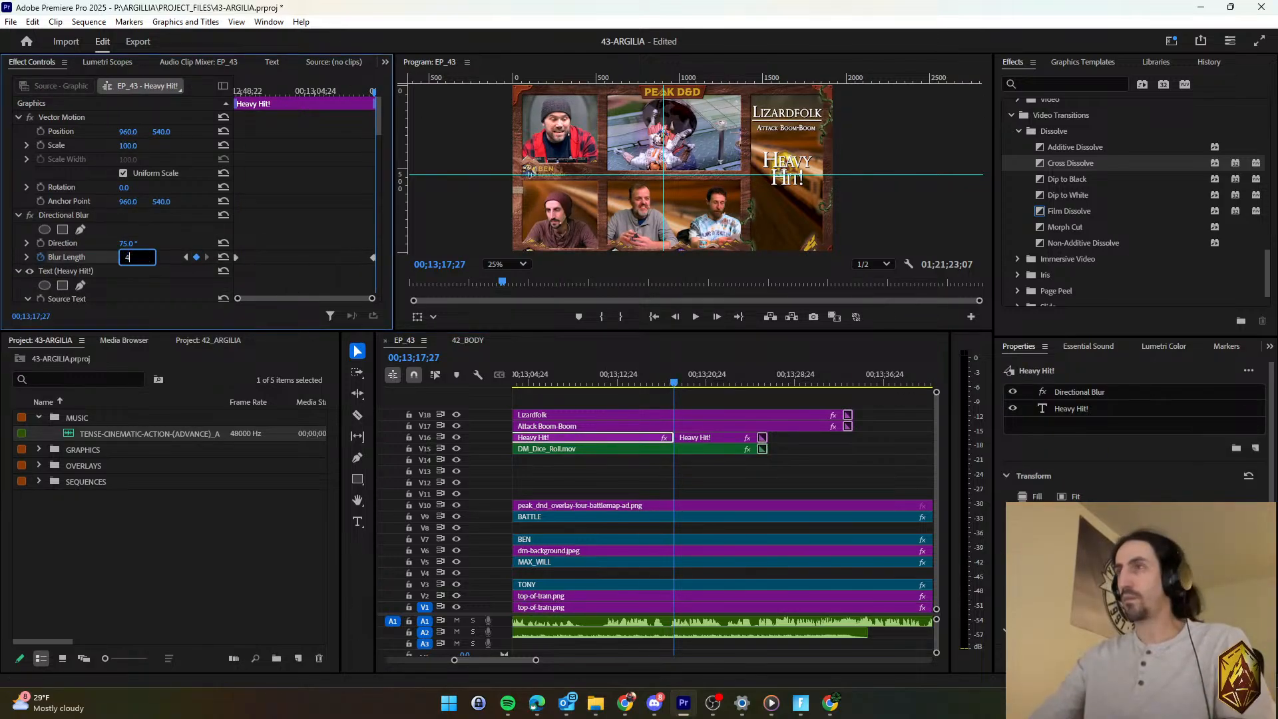
text(5)
key(Return)
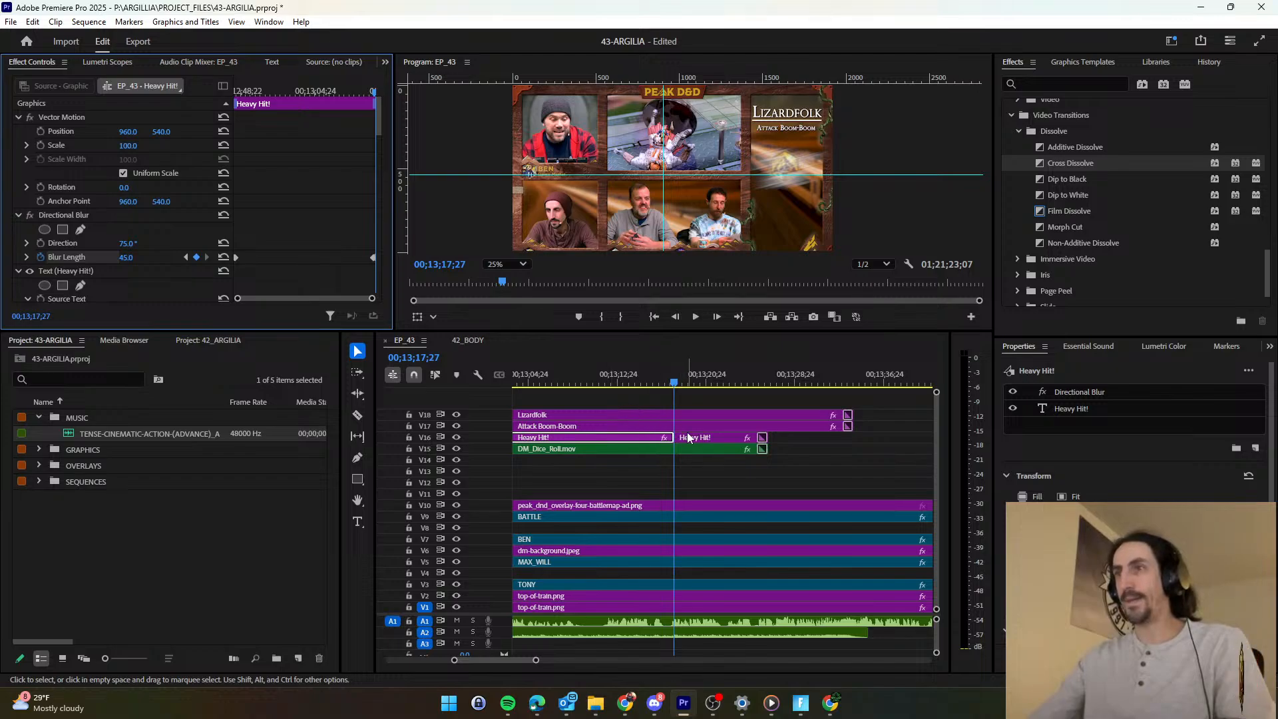
Animate the second Heavy Hit! clip's Directional Blur length from 45 at 00;13;18;00 to 0 at 00;13;18;04.
key(Right)
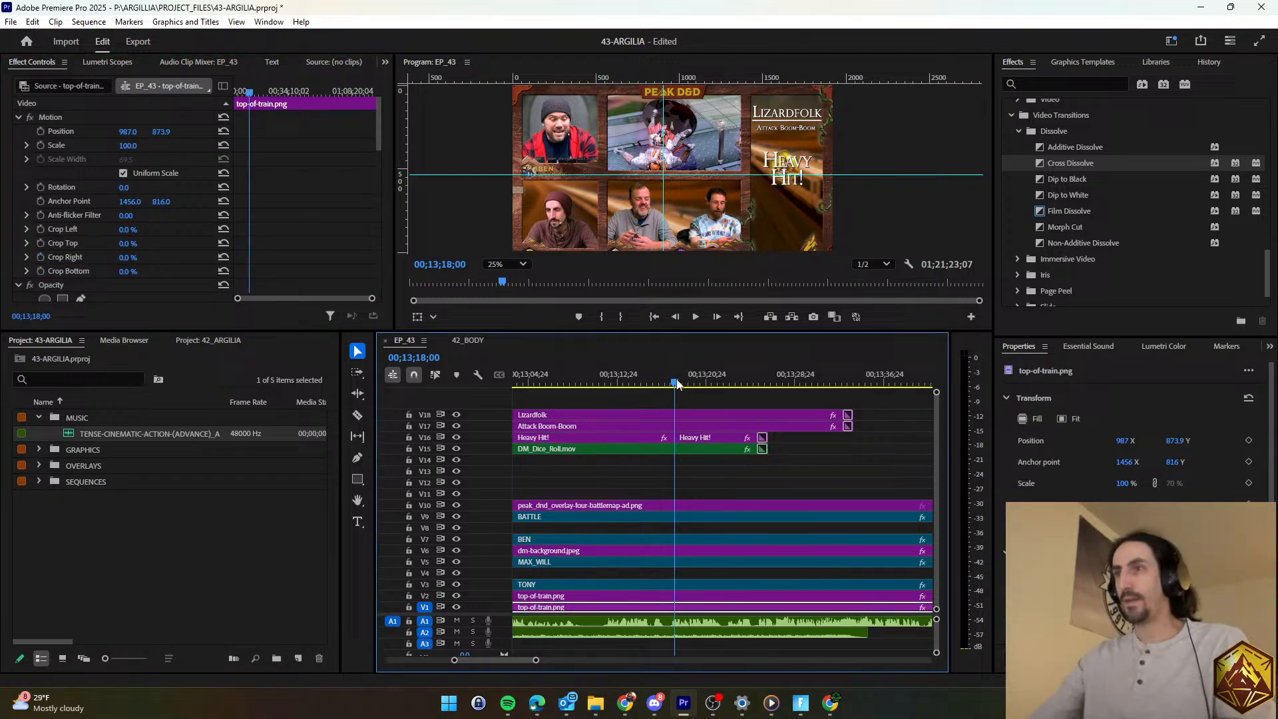
click(691, 436)
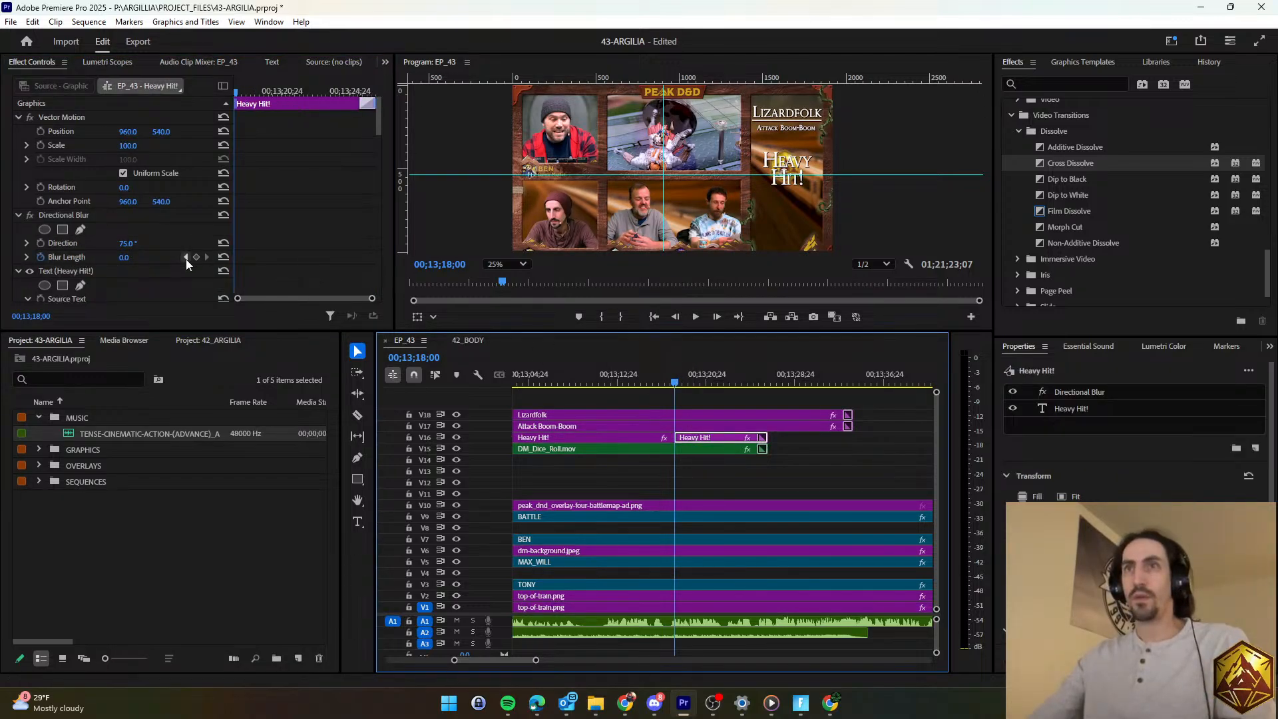
click(197, 257)
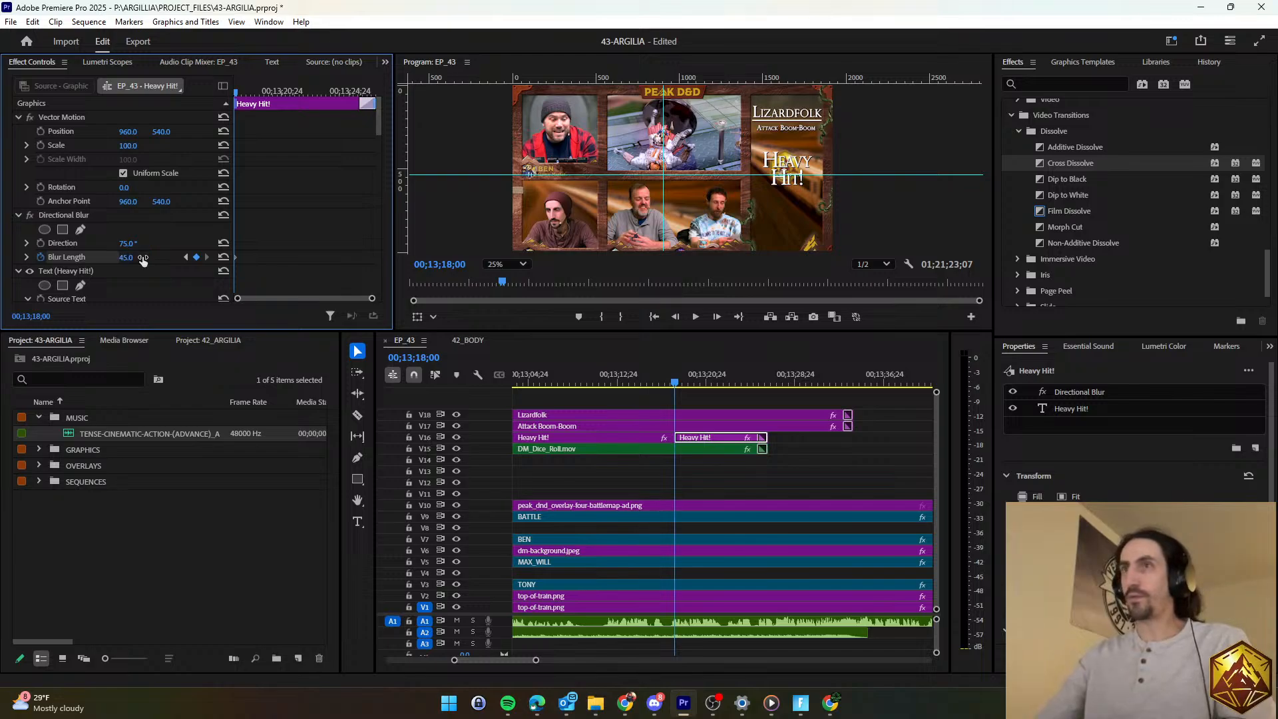
key(Right)
key(Right)
key(Right)
key(Right)
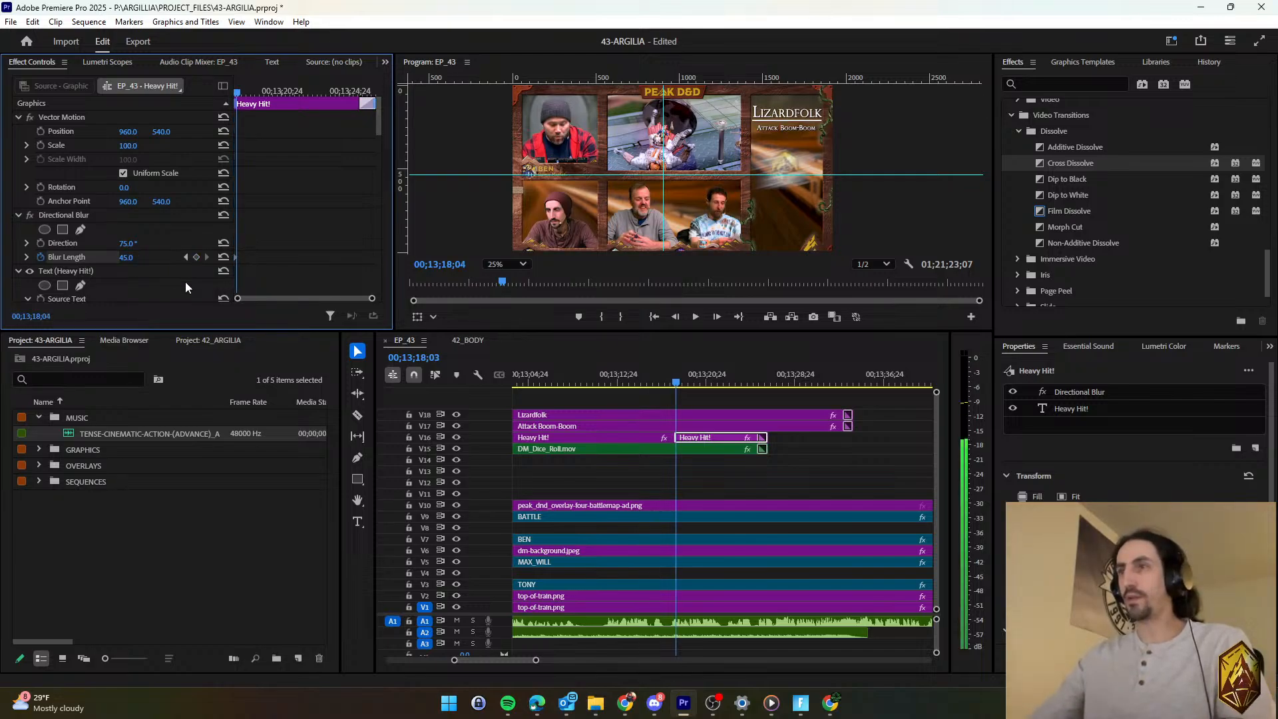
click(136, 256)
text(0)
key(Return)
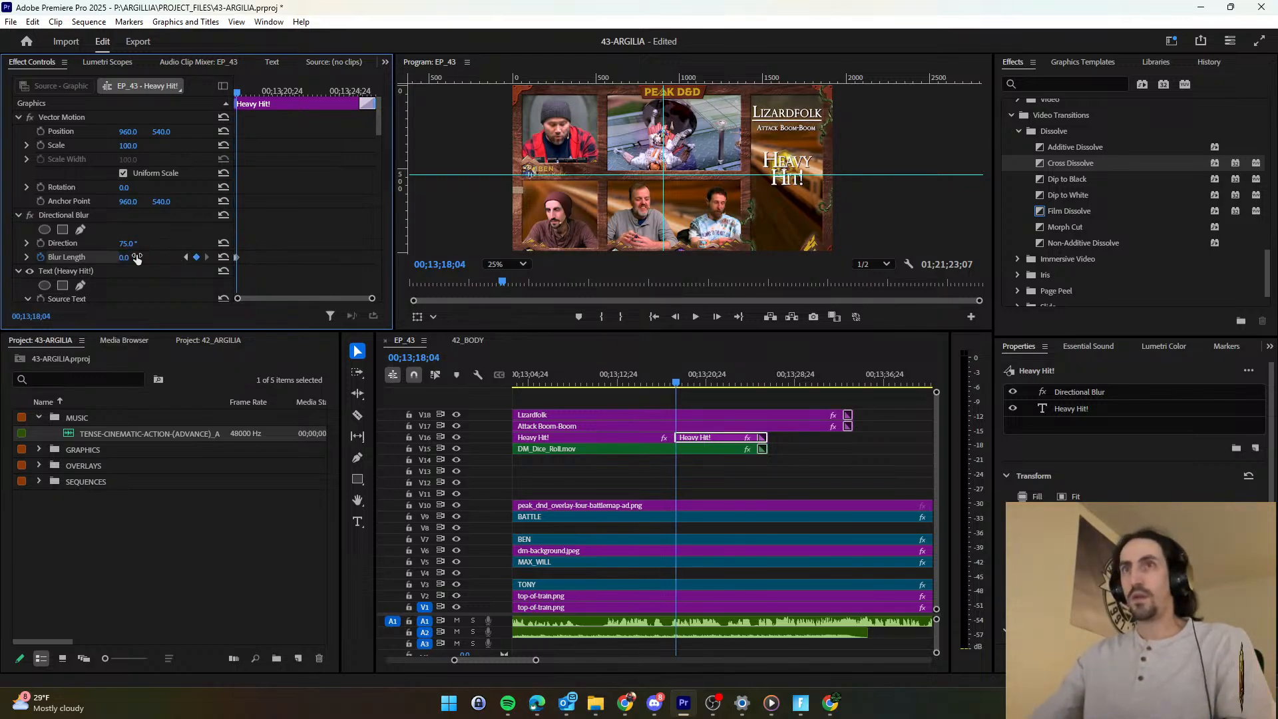
Change the second Heavy Hit! title's text to 5 Piercing 3 Slashing on two lines, and scale it down centered over the die.
click(1103, 409)
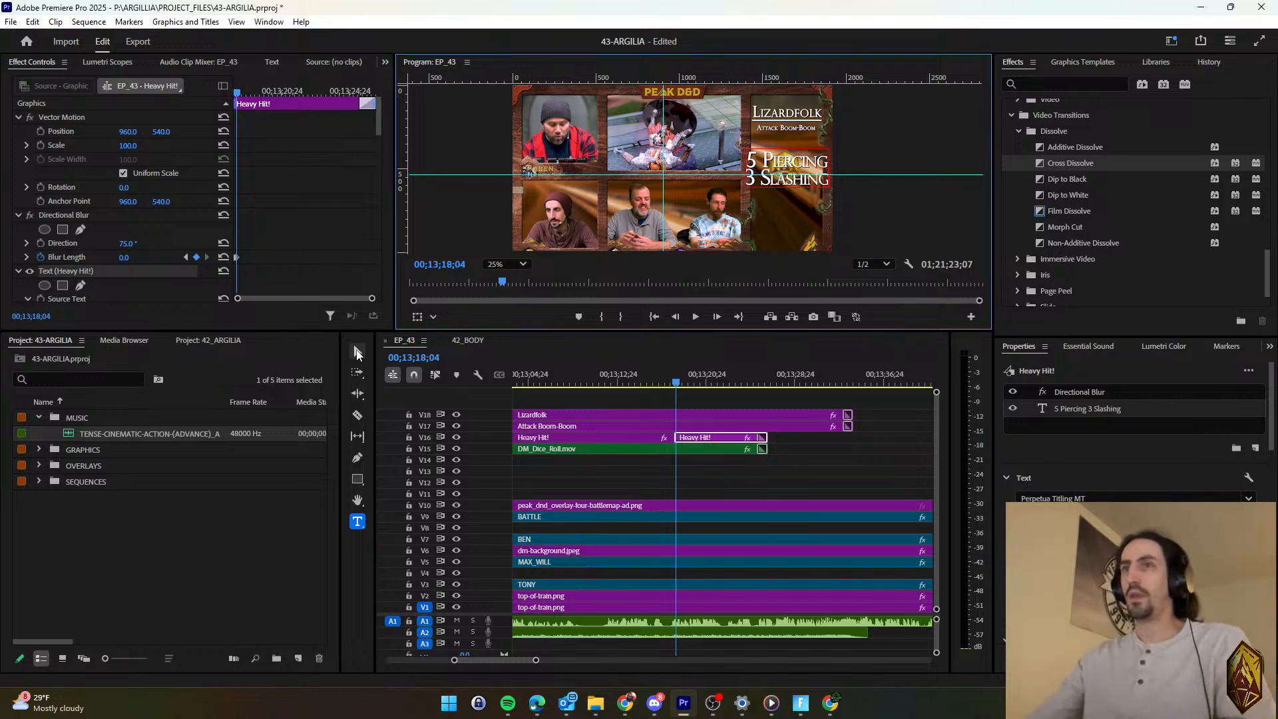
click(357, 351)
drag(737, 151, 772, 163)
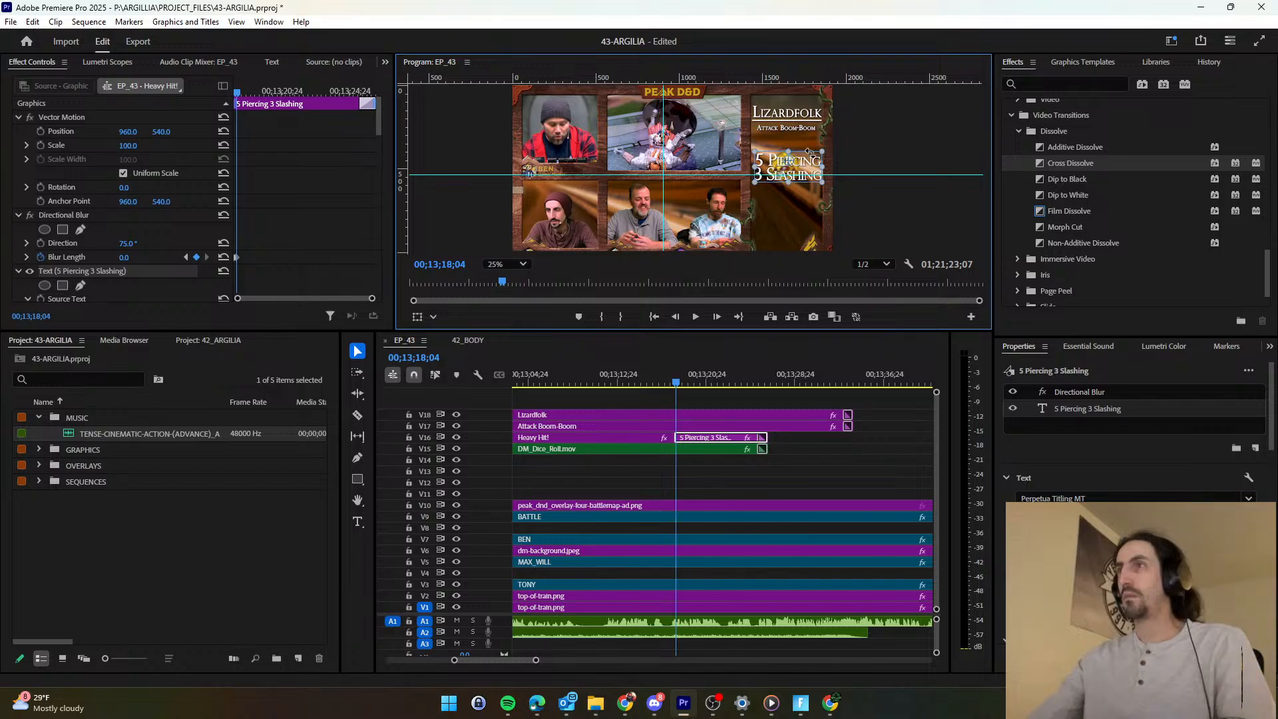
drag(811, 152, 807, 161)
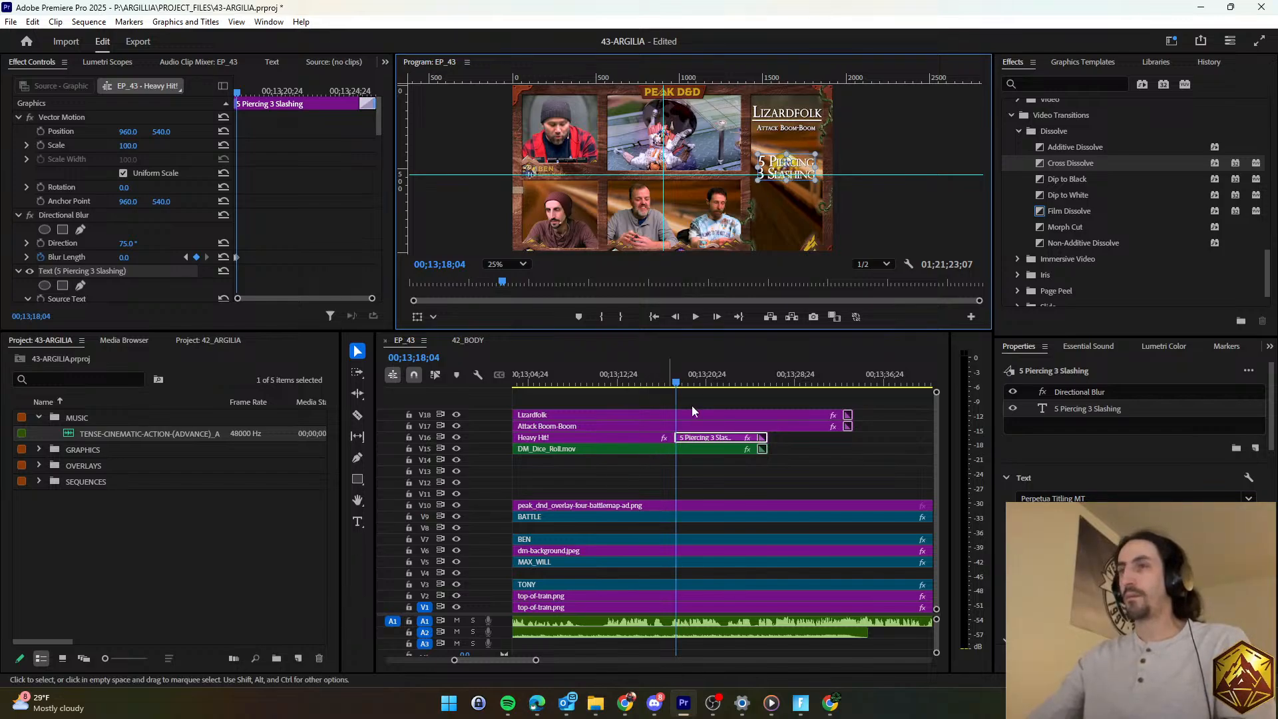
Play back the change from Heavy Hit! to the 5 Piercing 3 Slashing title, and save the project.
click(655, 383)
click(684, 476)
key(space)
scroll(676, 477, down, 2)
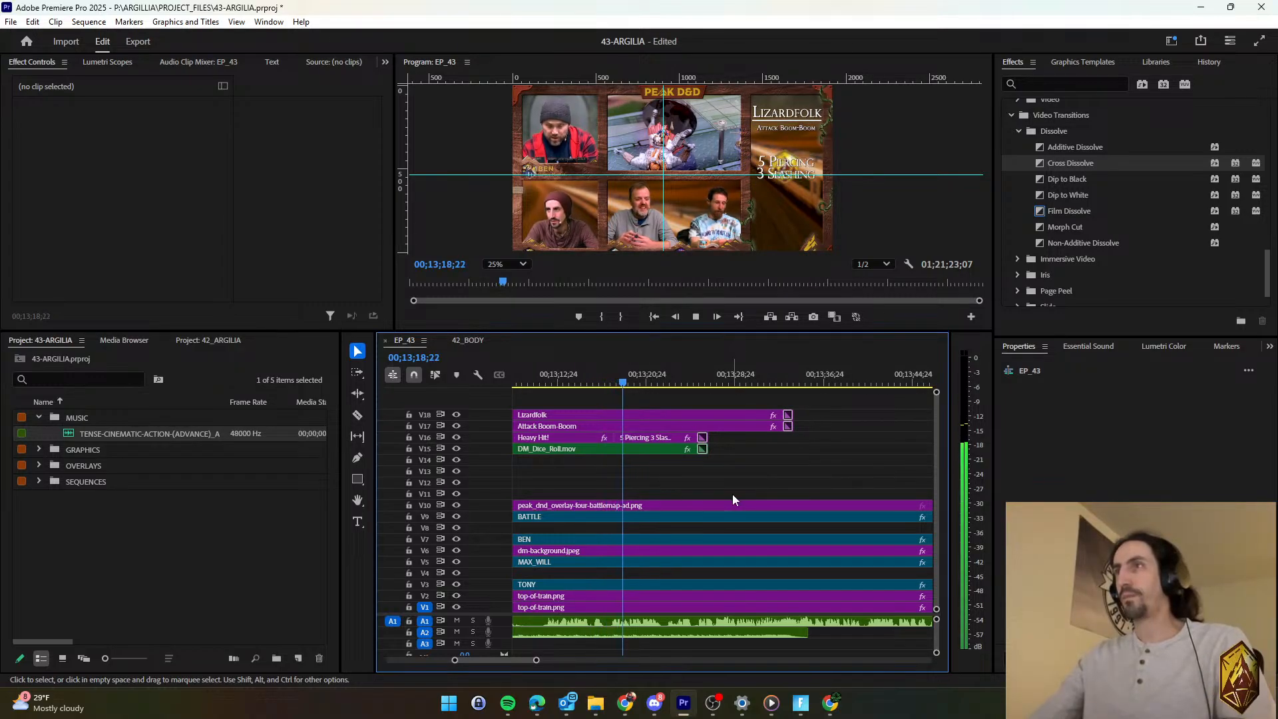
key(space)
key(ctrl+s)
key(space)
scroll(732, 483, down, 2)
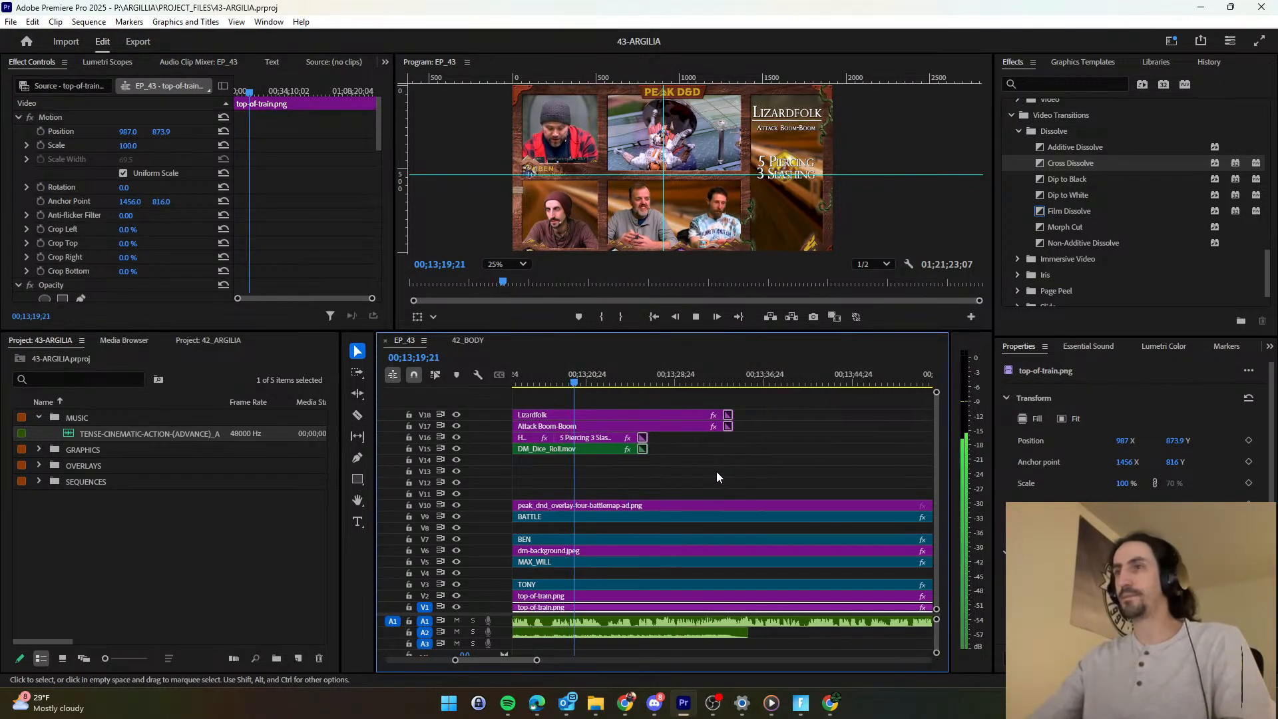
Trim the ends of the 5 Piercing 3 Slashing title and dice roll clip back by about one second, and continue playback.
drag(665, 464, 636, 444)
click(652, 450)
scroll(653, 450, down, 2)
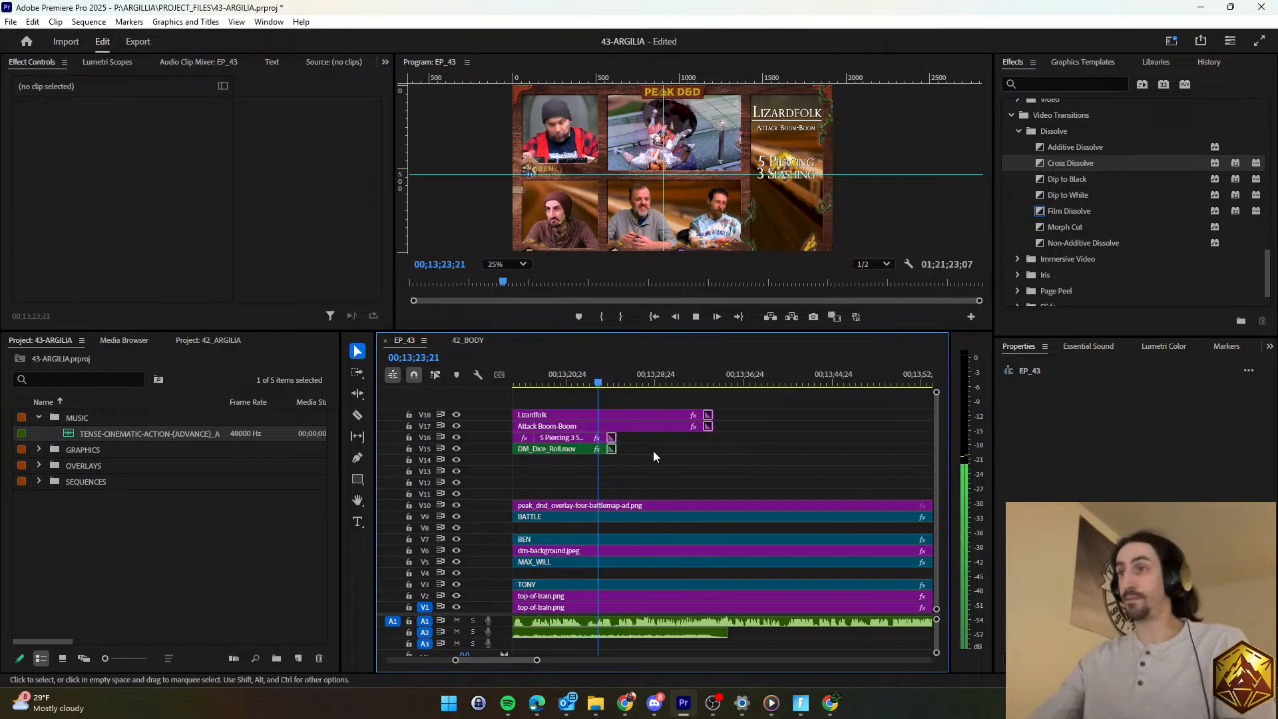
scroll(654, 452, down, 2)
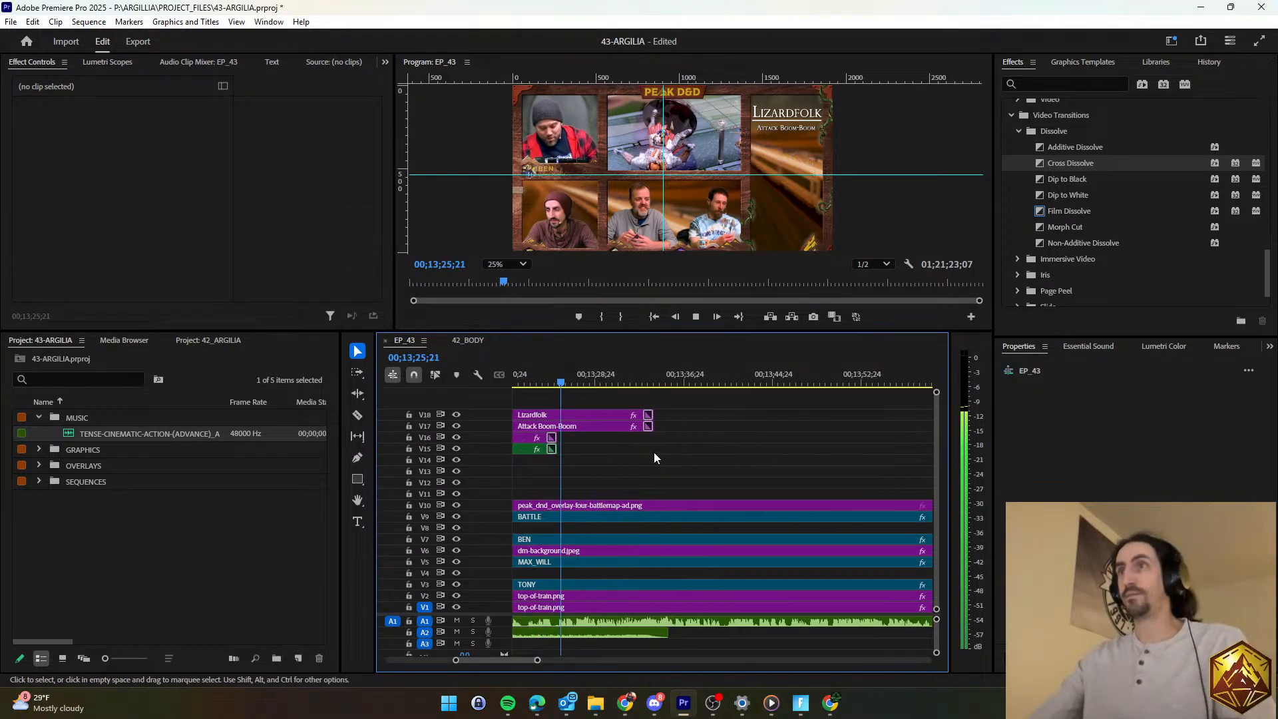
Extend the ends of the Lizardfolk and Attack Boom-Boom titles by about eight seconds.
key(d)
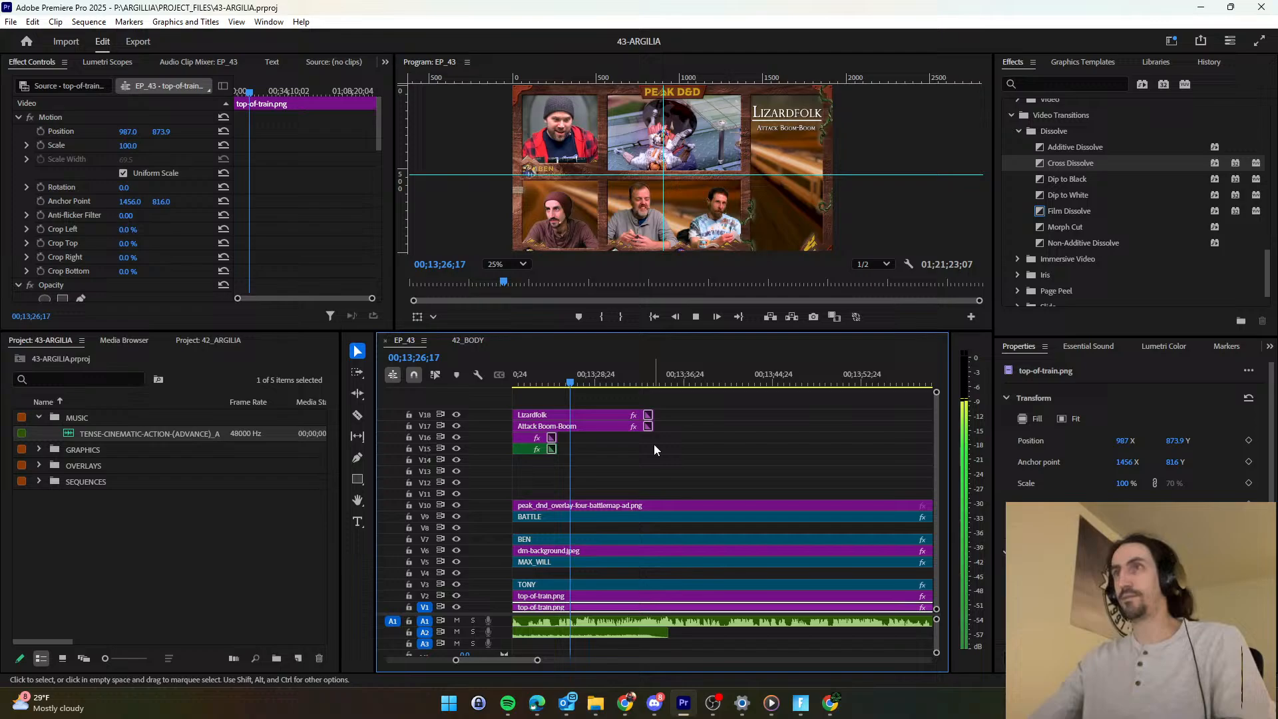
click(629, 468)
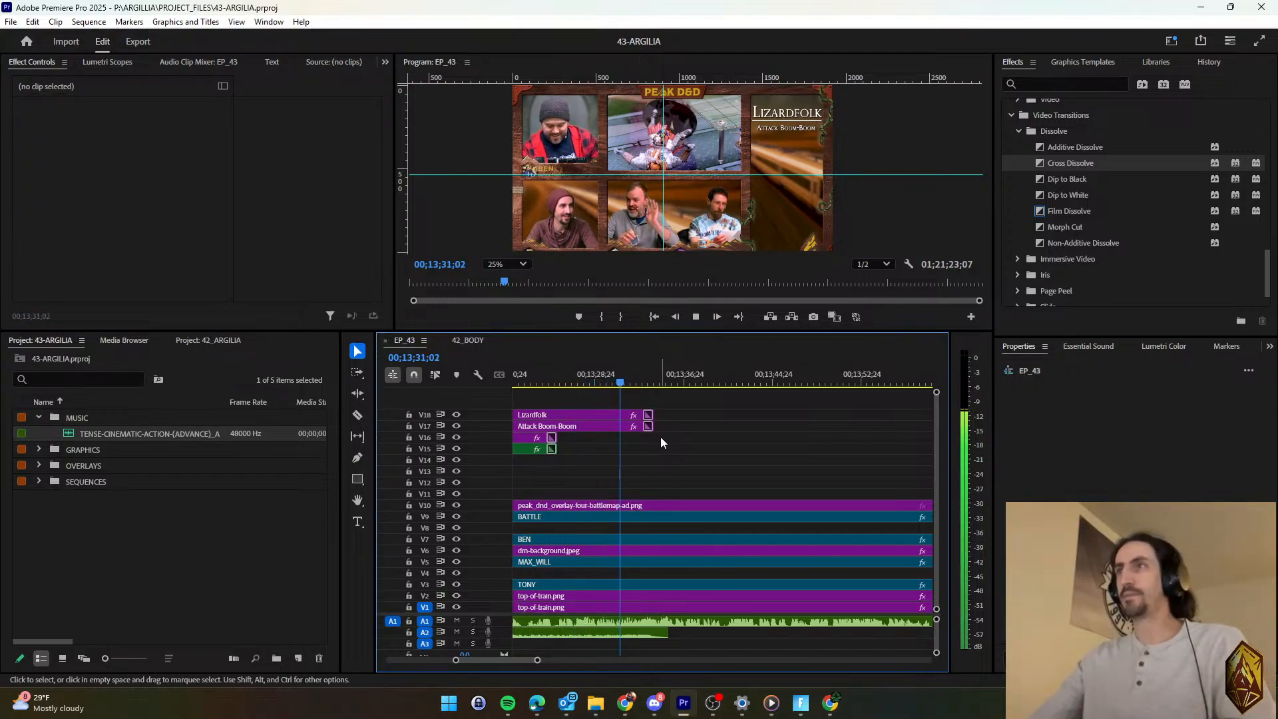
scroll(660, 437, down, 1)
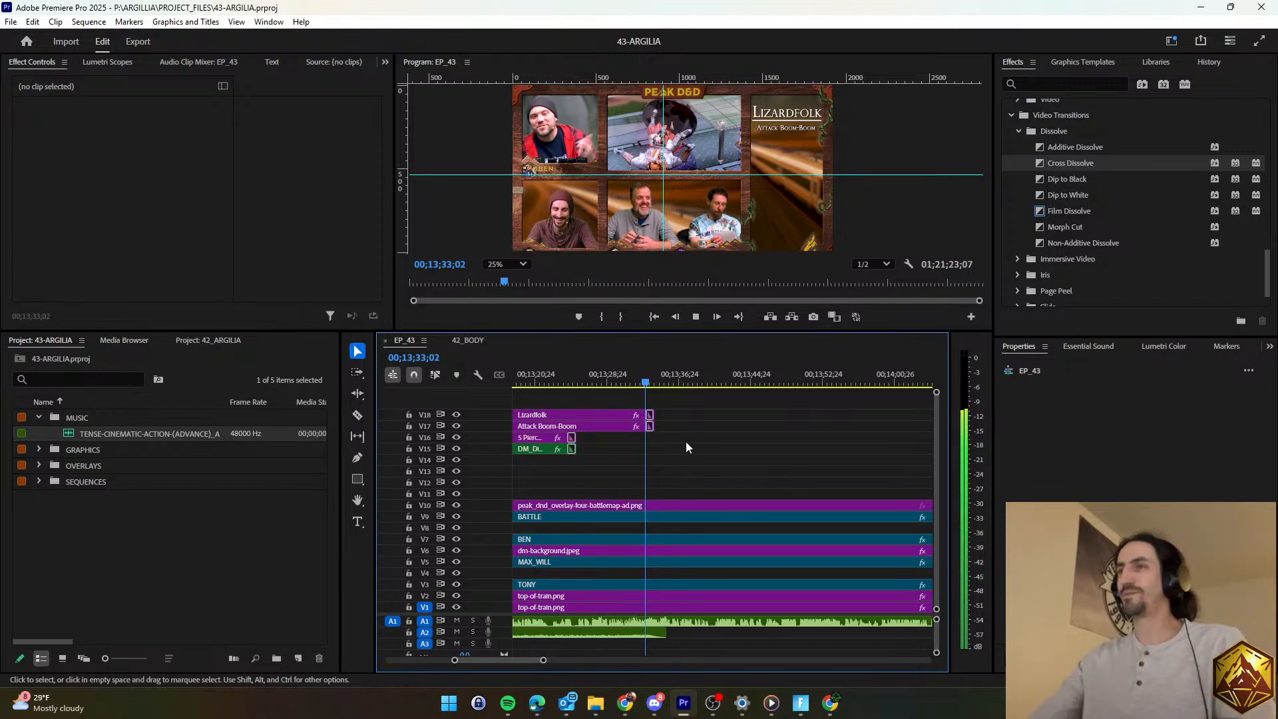
scroll(685, 441, down, 3)
drag(629, 448, 563, 407)
drag(572, 424, 644, 425)
click(626, 460)
Place a second copy of the TENSE-CINEMATIC-ACTION music directly after the first on A2, join them with a crossfade, and resume playback.
click(561, 632)
click(557, 607)
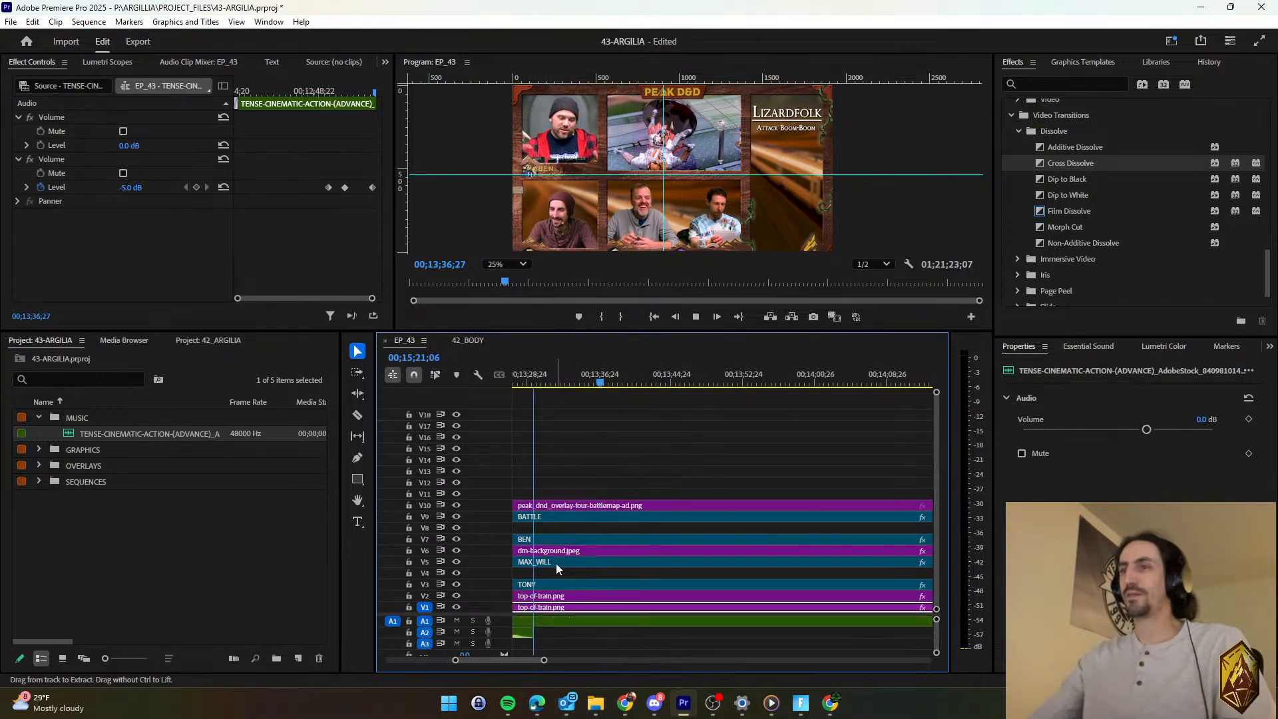
key(space)
scroll(538, 660, down, 1)
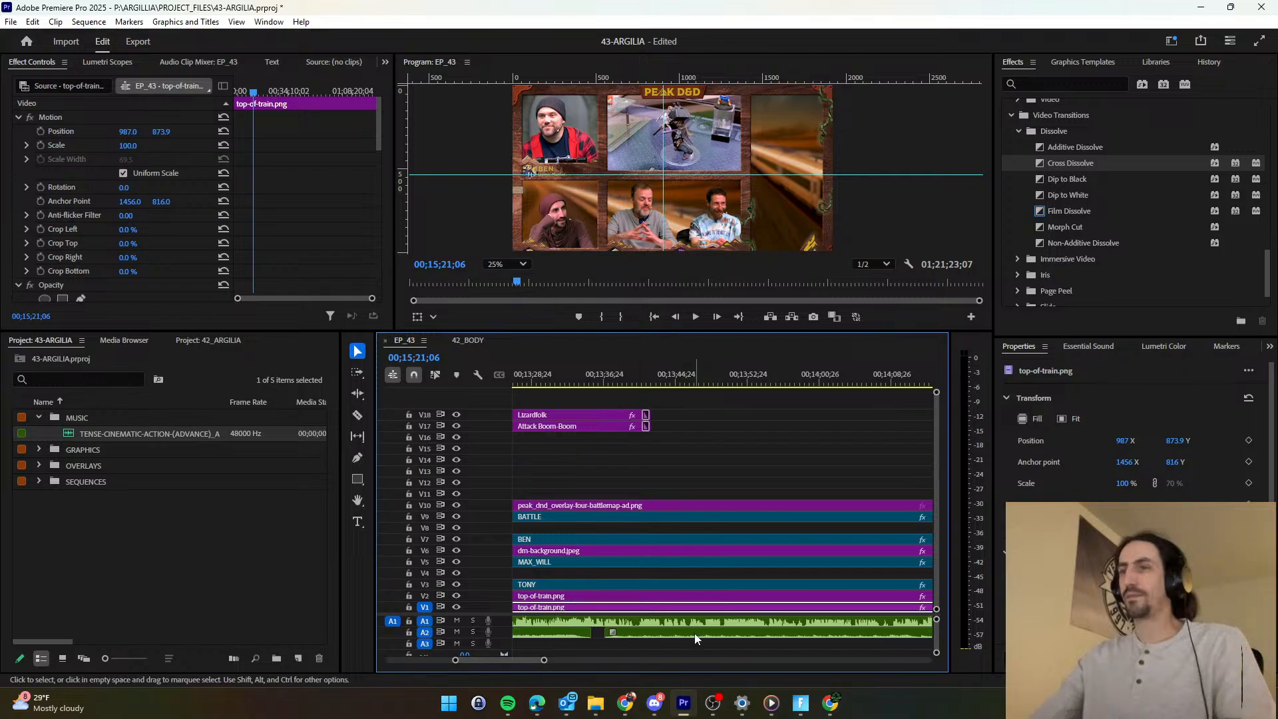
click(694, 632)
drag(585, 631, 580, 631)
click(587, 366)
key(space)
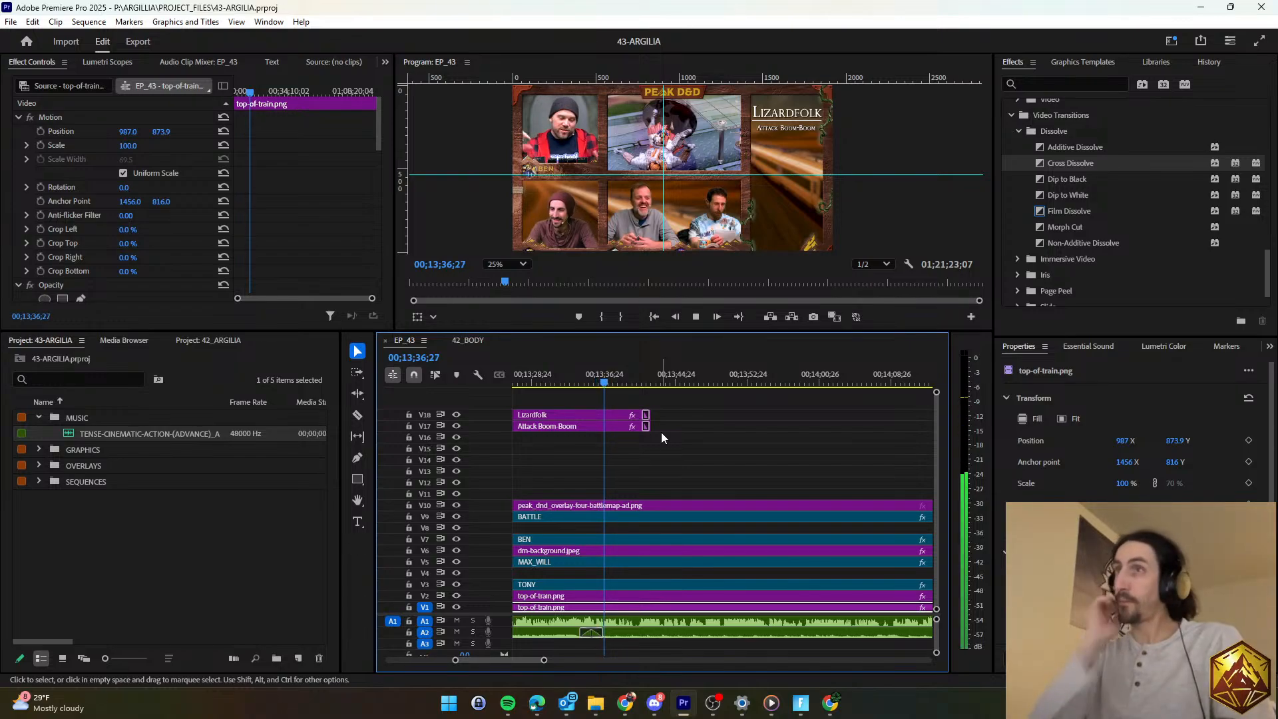
Extend the ends of the Lizardfolk and Attack Boom-Boom titles by about twelve more seconds during playback.
scroll(665, 436, down, 1)
drag(653, 452, 700, 447)
click(700, 447)
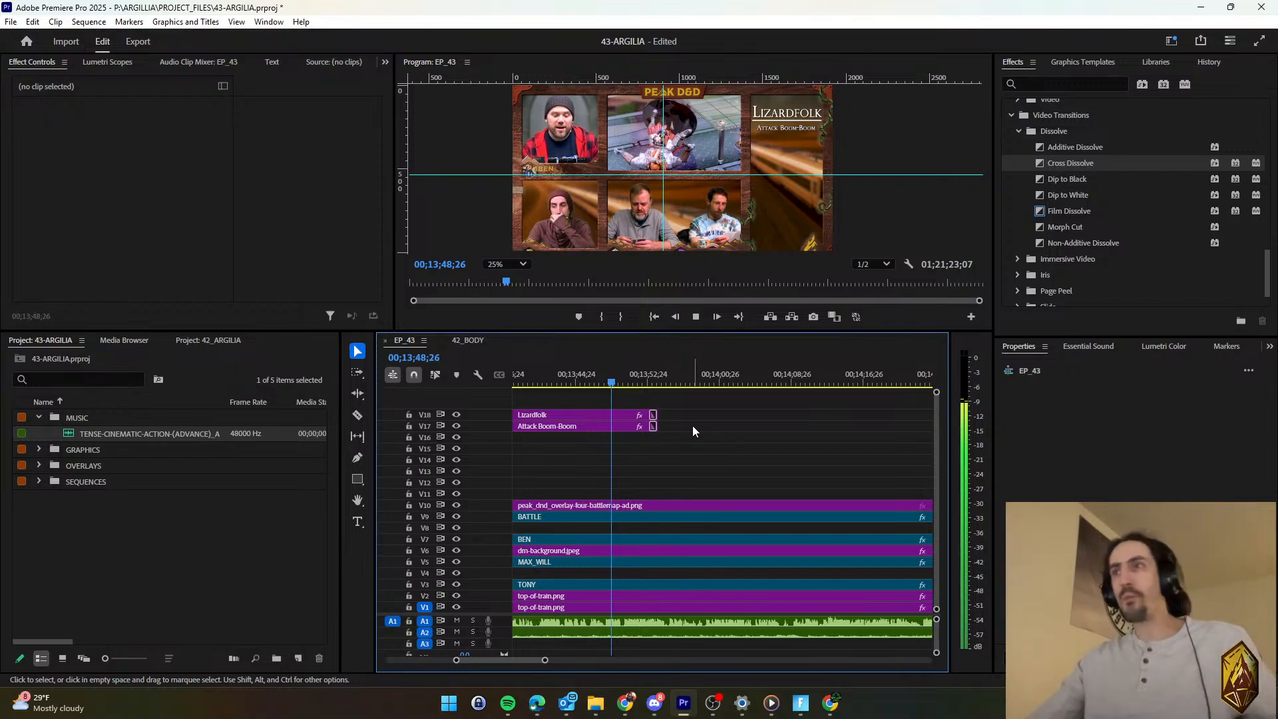
Replay the end of the Lizardfolk turn, and trim the Lizardfolk and Attack Boom-Boom titles back to 00;13;47;24.
click(581, 381)
key(space)
click(676, 451)
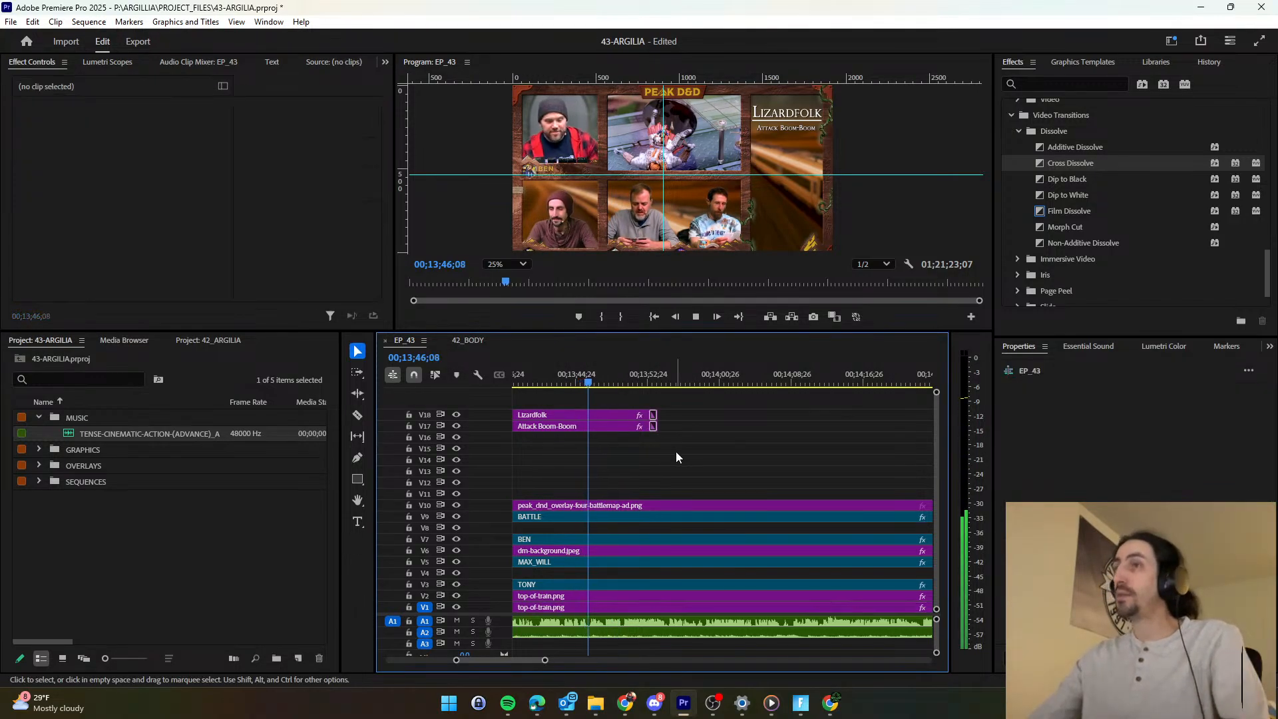
drag(673, 453, 513, 409)
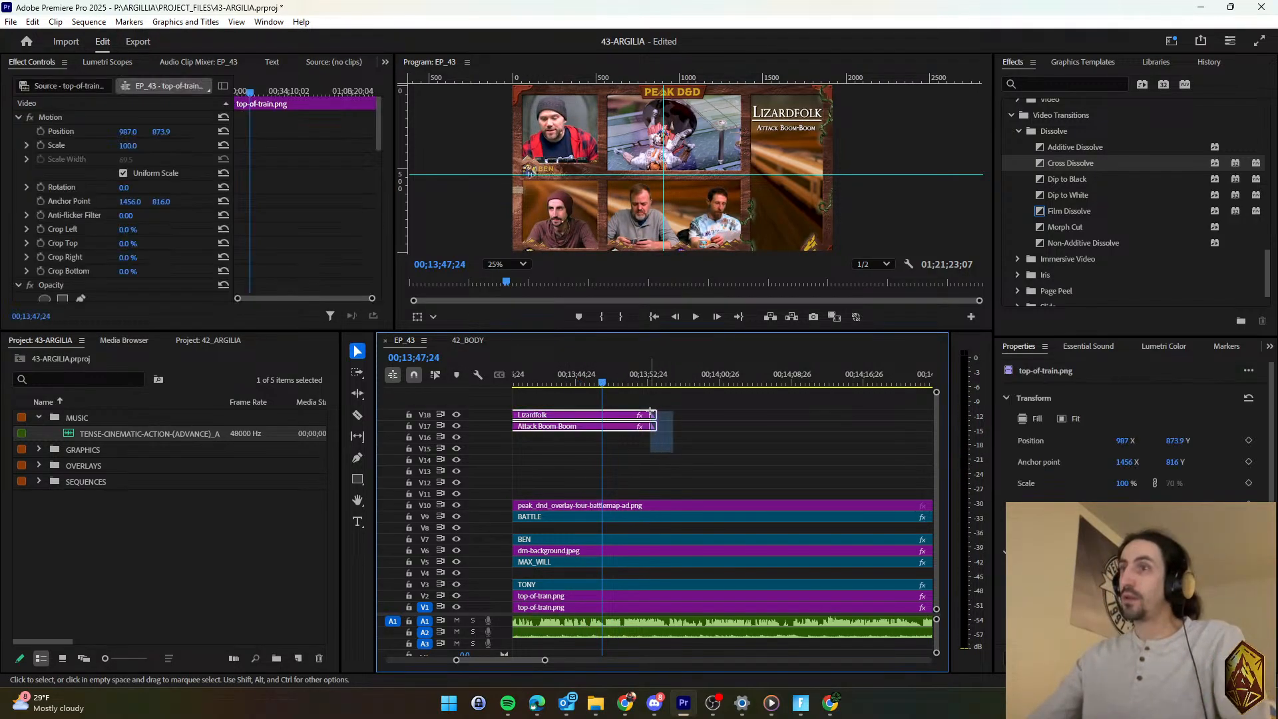
drag(653, 426, 609, 426)
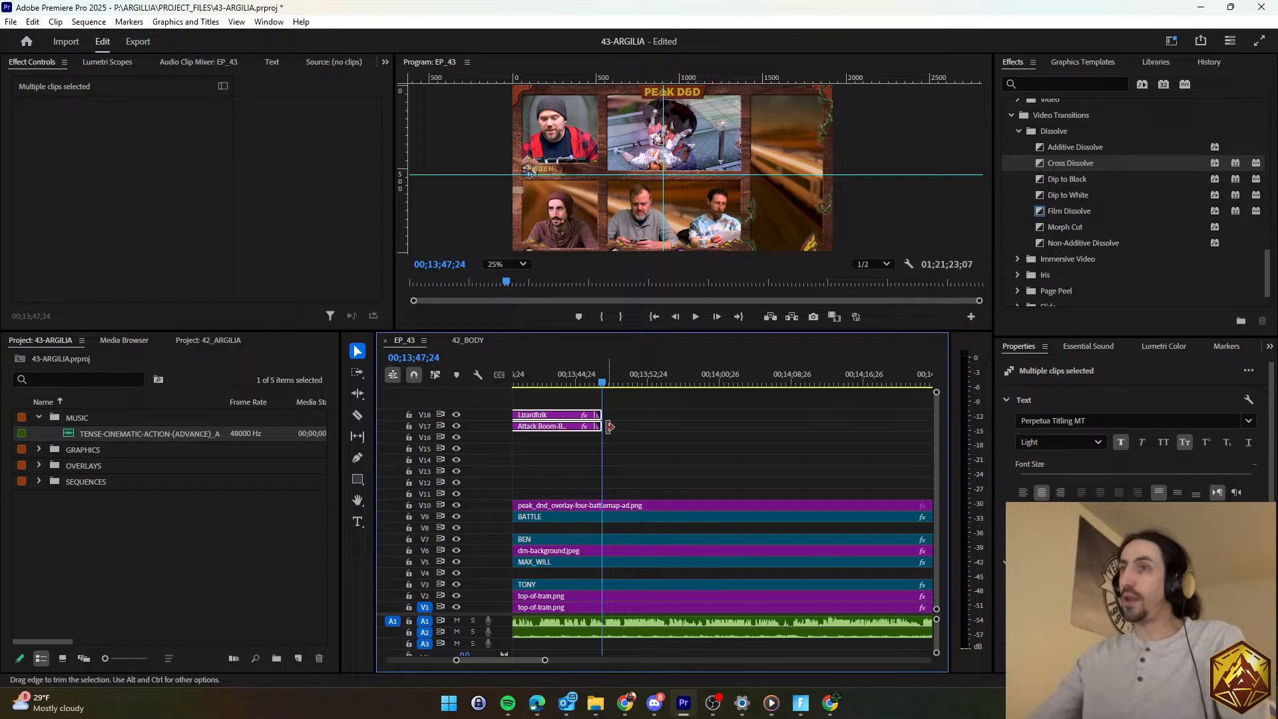
Copy the Orrin and Everlasting Water vs. Door titles from the 42_BODY sequence into EP_43 at about 00;13;48.
click(467, 342)
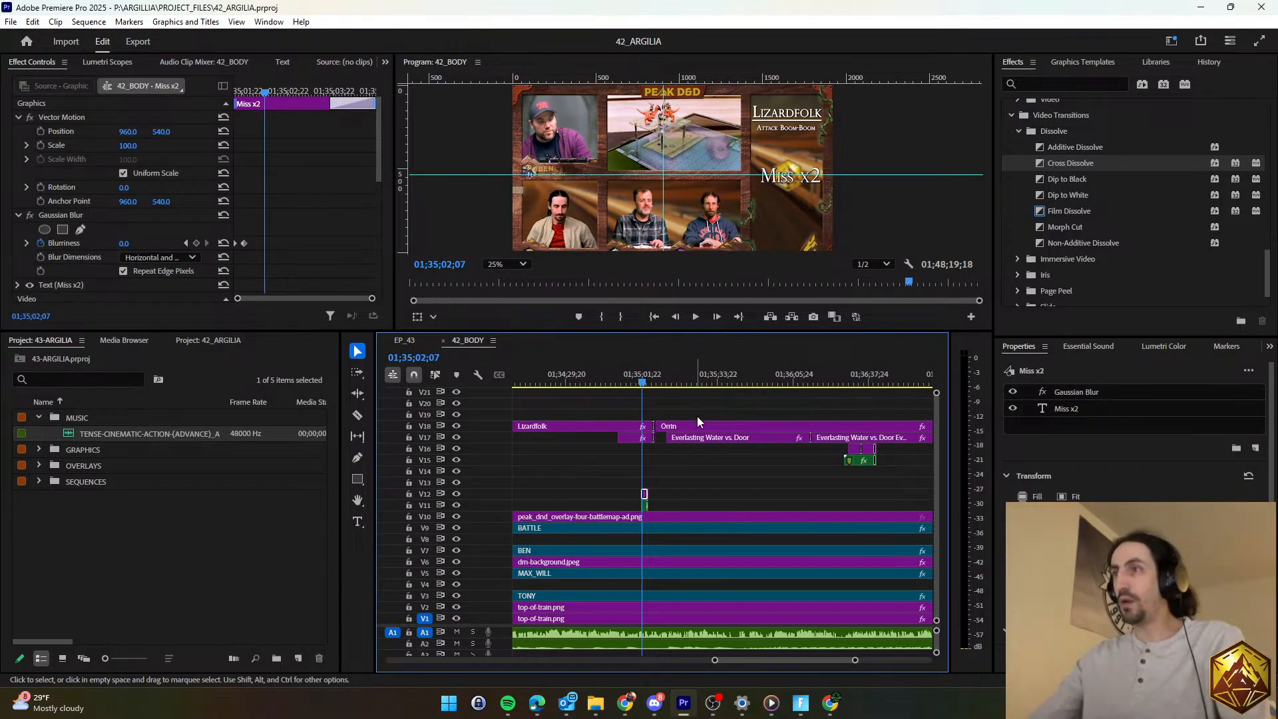
scroll(697, 417, right, 2)
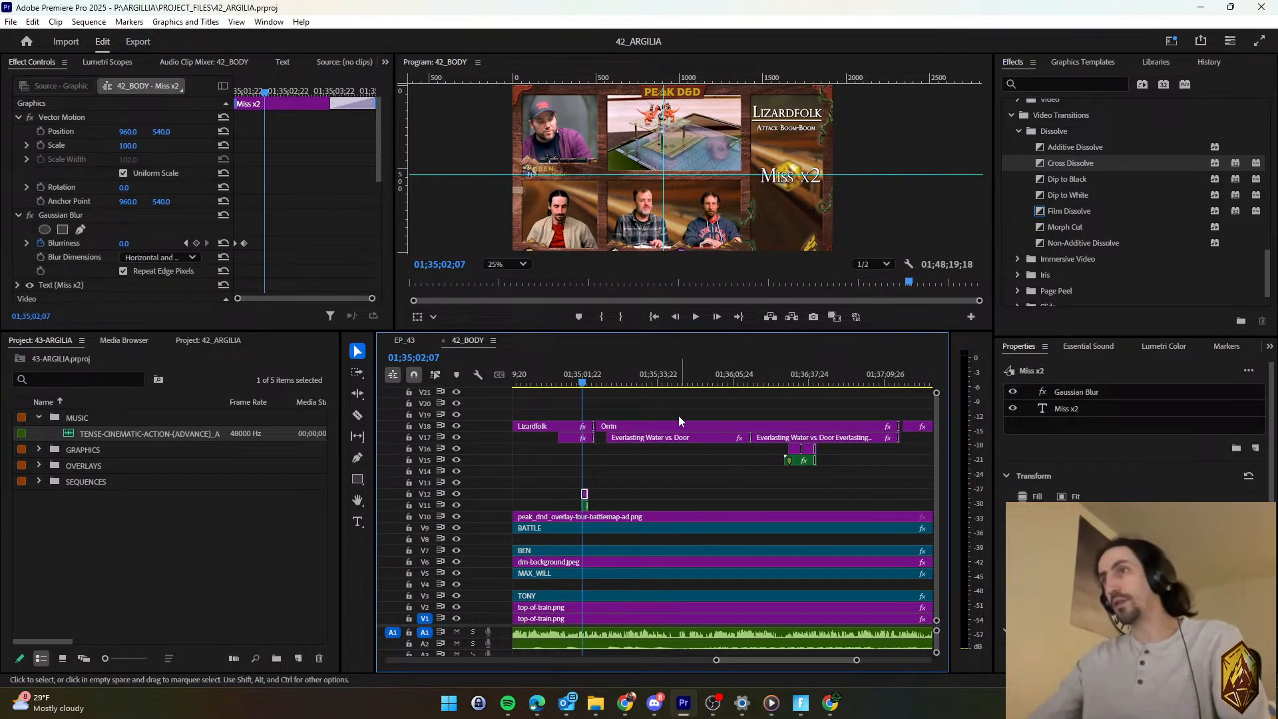
drag(640, 409, 668, 446)
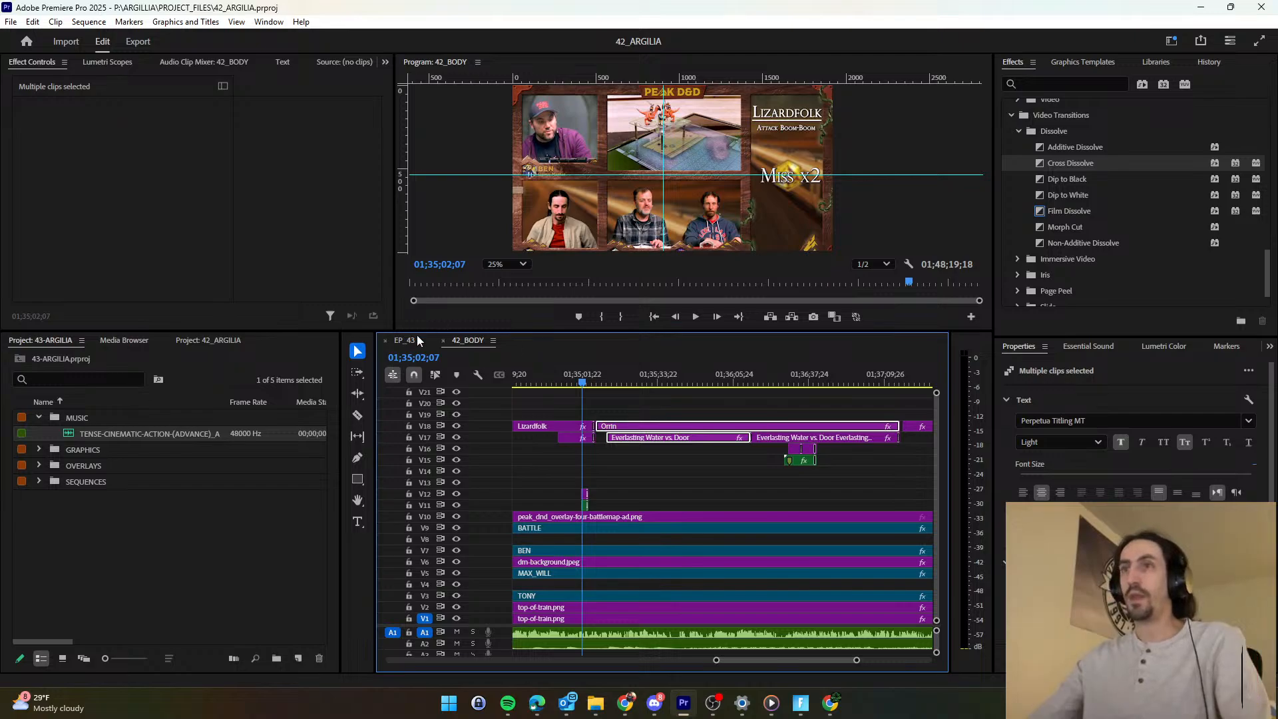
click(418, 340)
click(652, 419)
key(space)
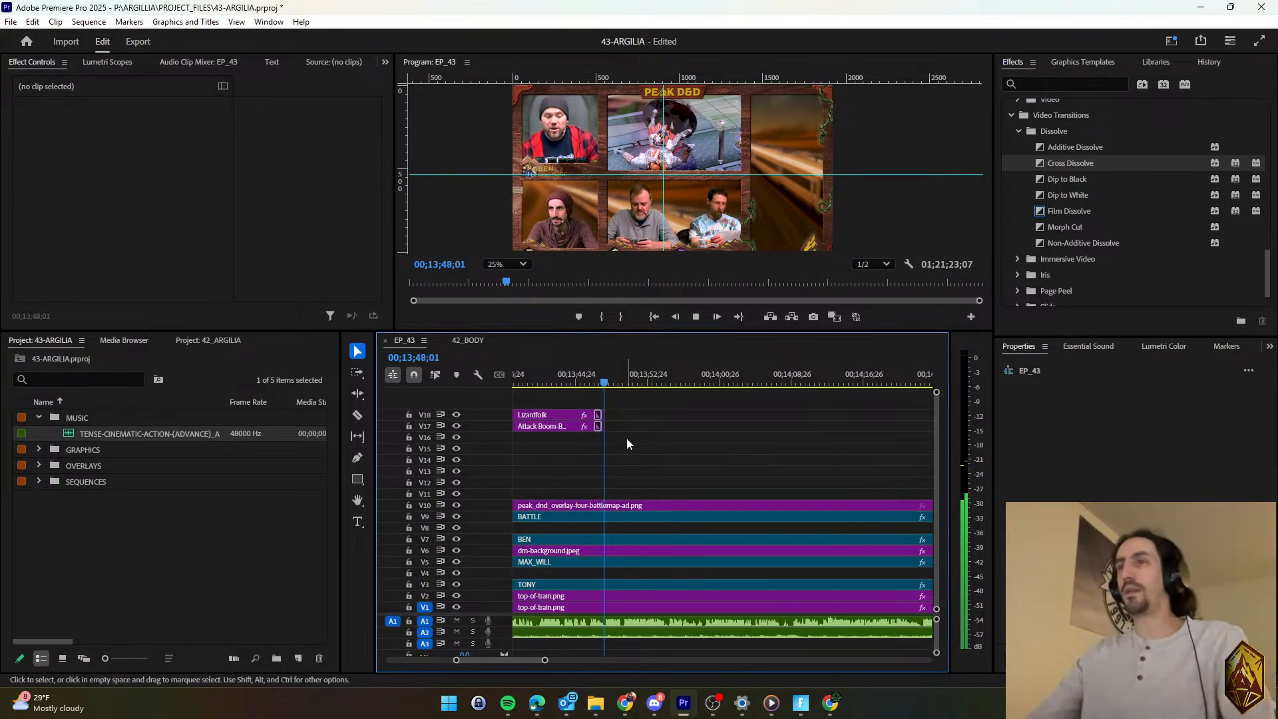
key(space)
key(ctrl+v)
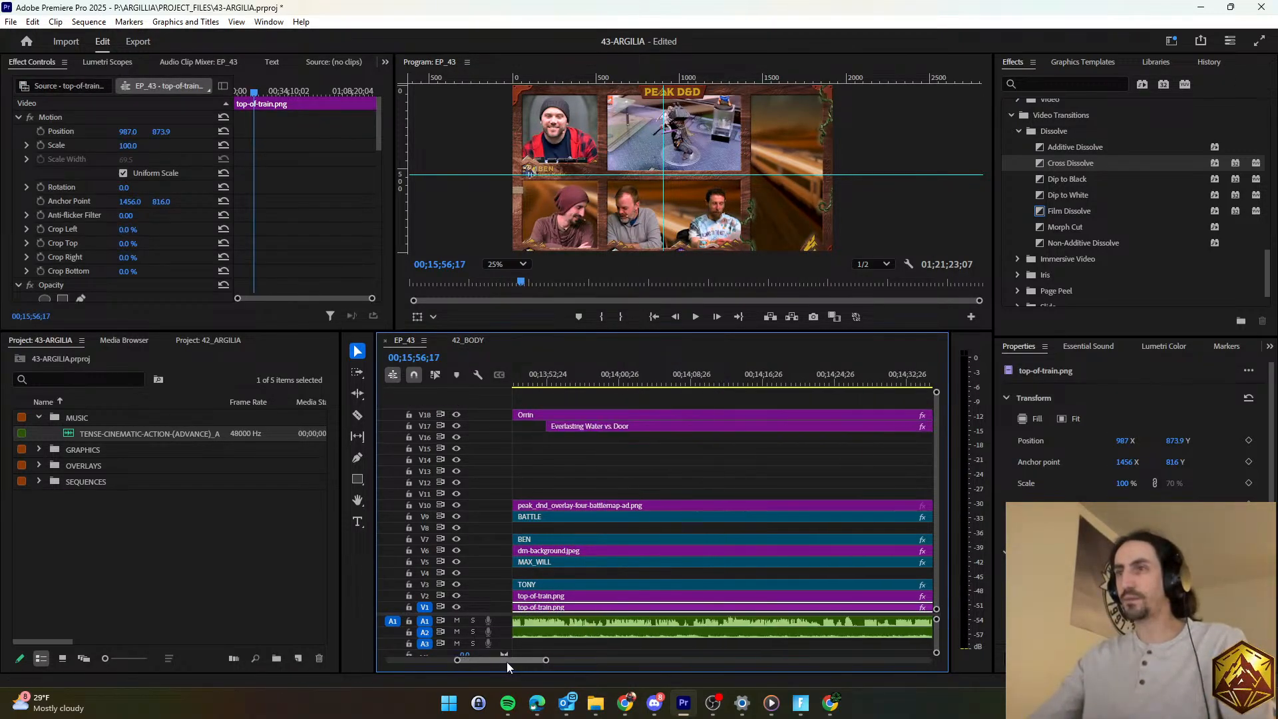
Play back the change from the Lizardfolk titles to the Orrin title.
scroll(506, 661, left, 3)
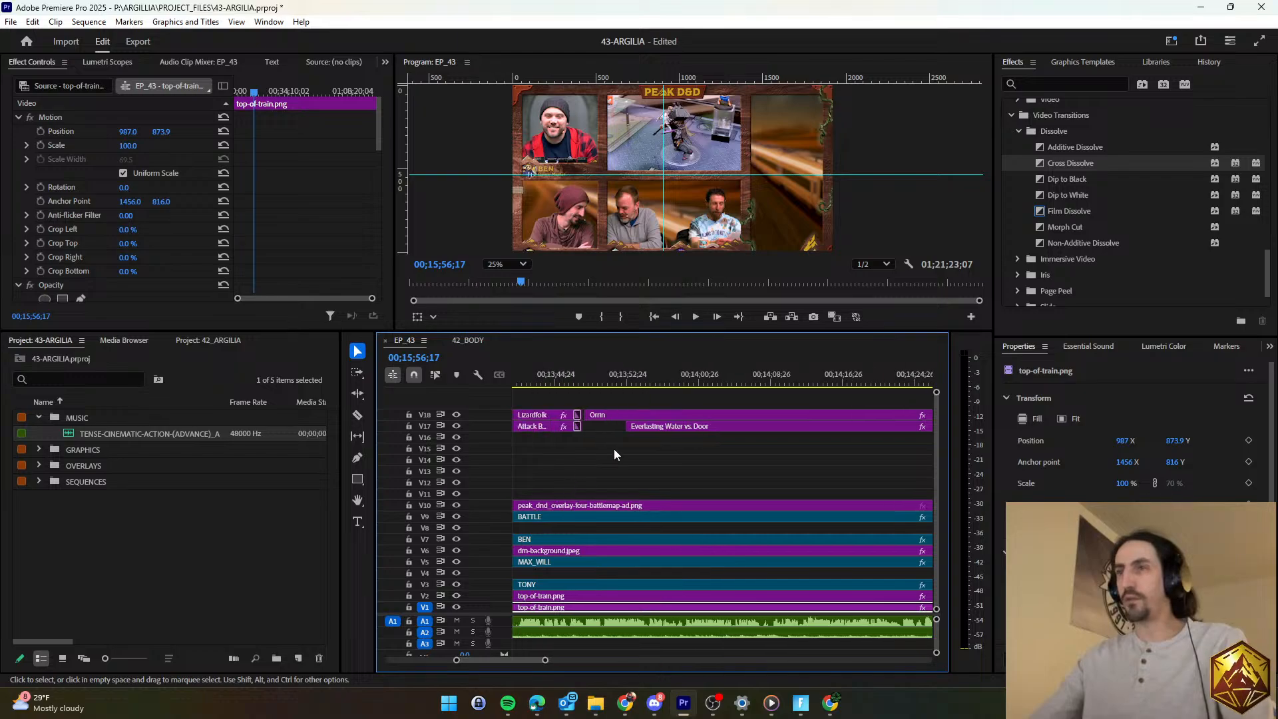
key(Up)
click(611, 451)
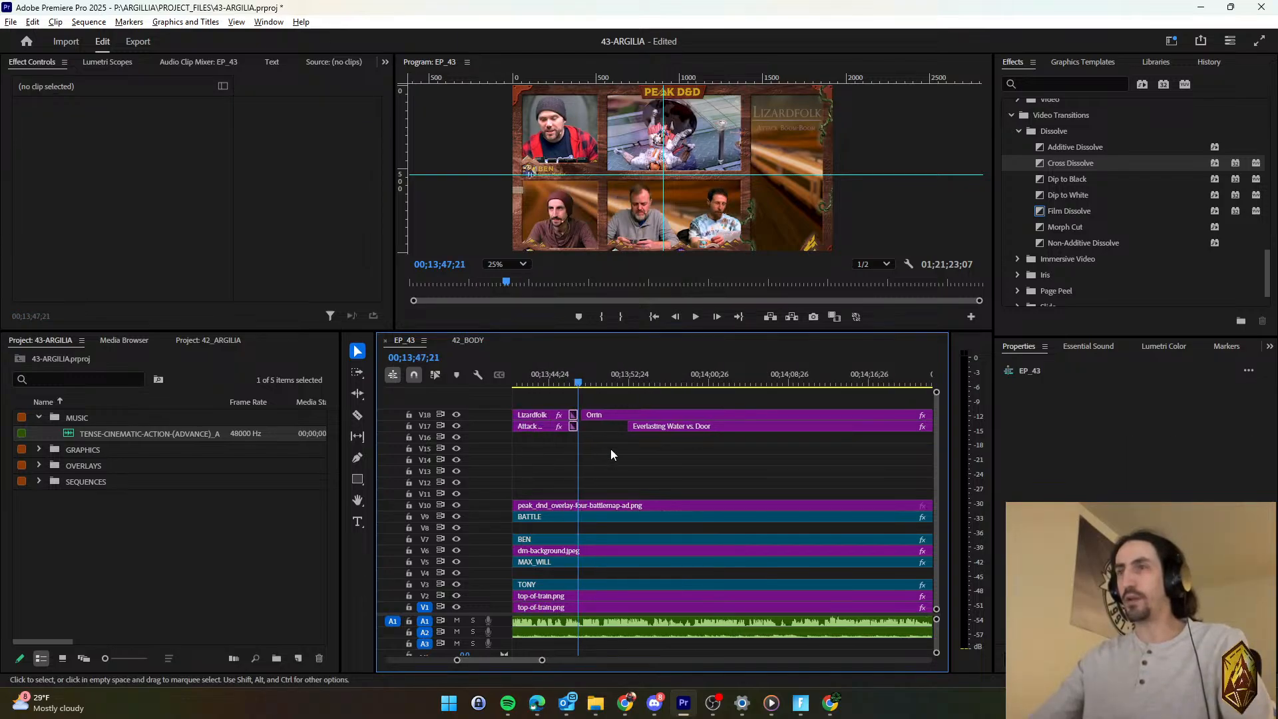
scroll(610, 449, up, 1)
key(space)
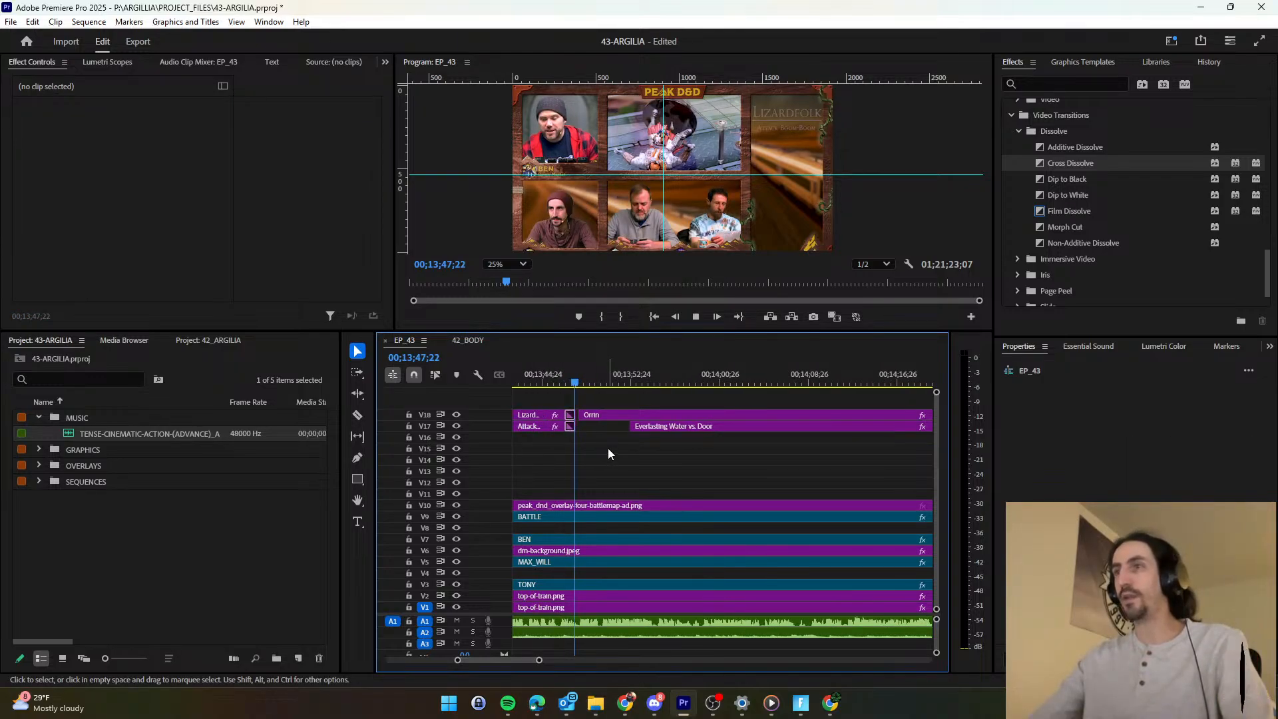
scroll(608, 449, right, 1)
click(540, 362)
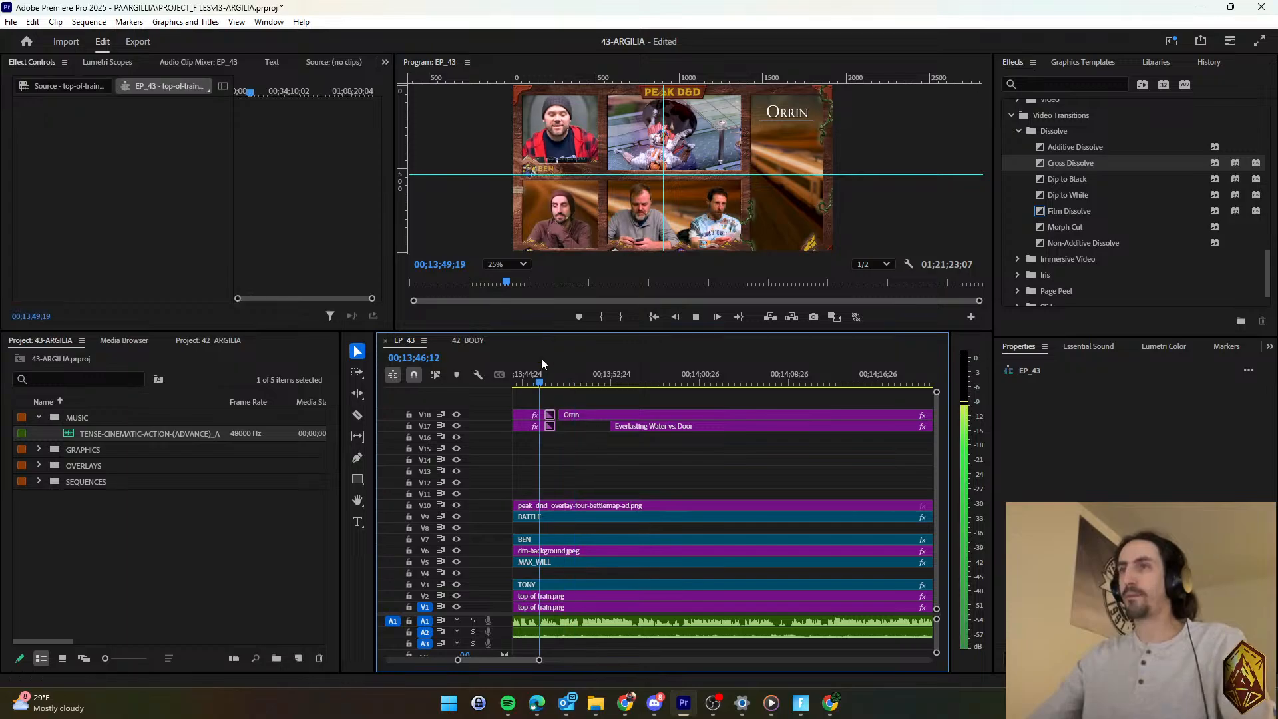
key(d)
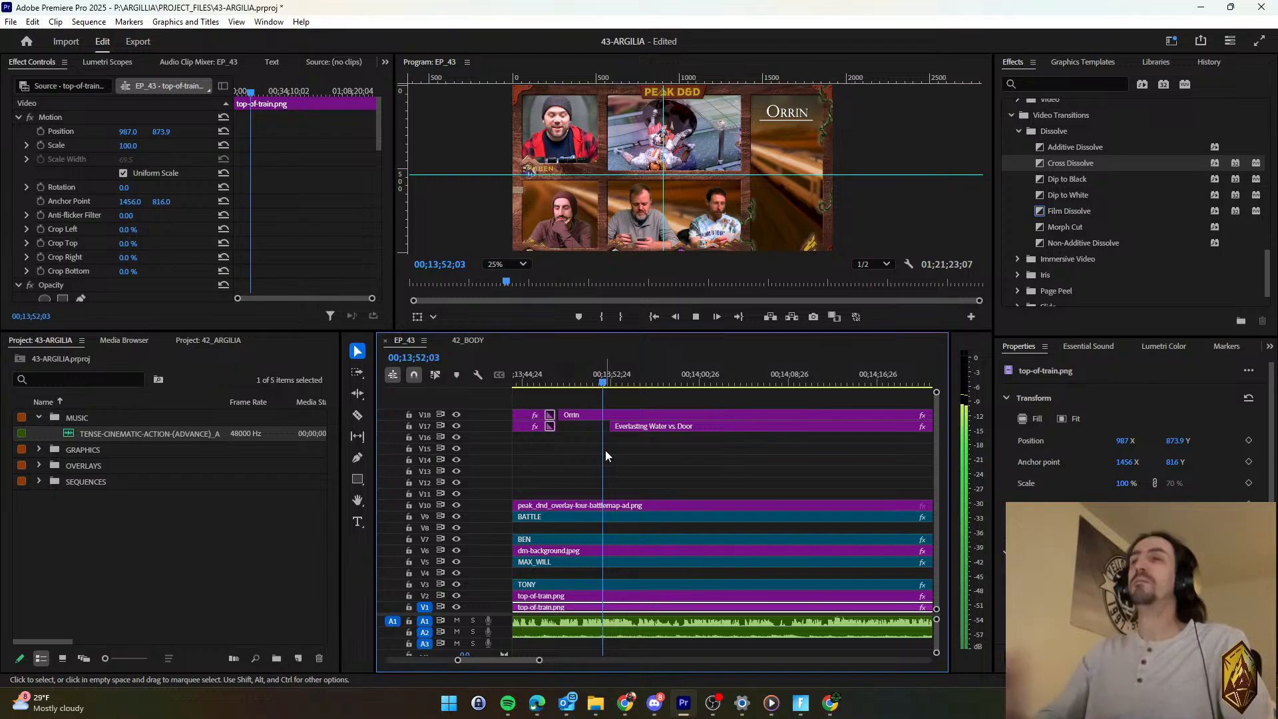
Move the Everlasting Water vs. Door title on V17 to start at about 00;14;32.
scroll(605, 449, down, 5)
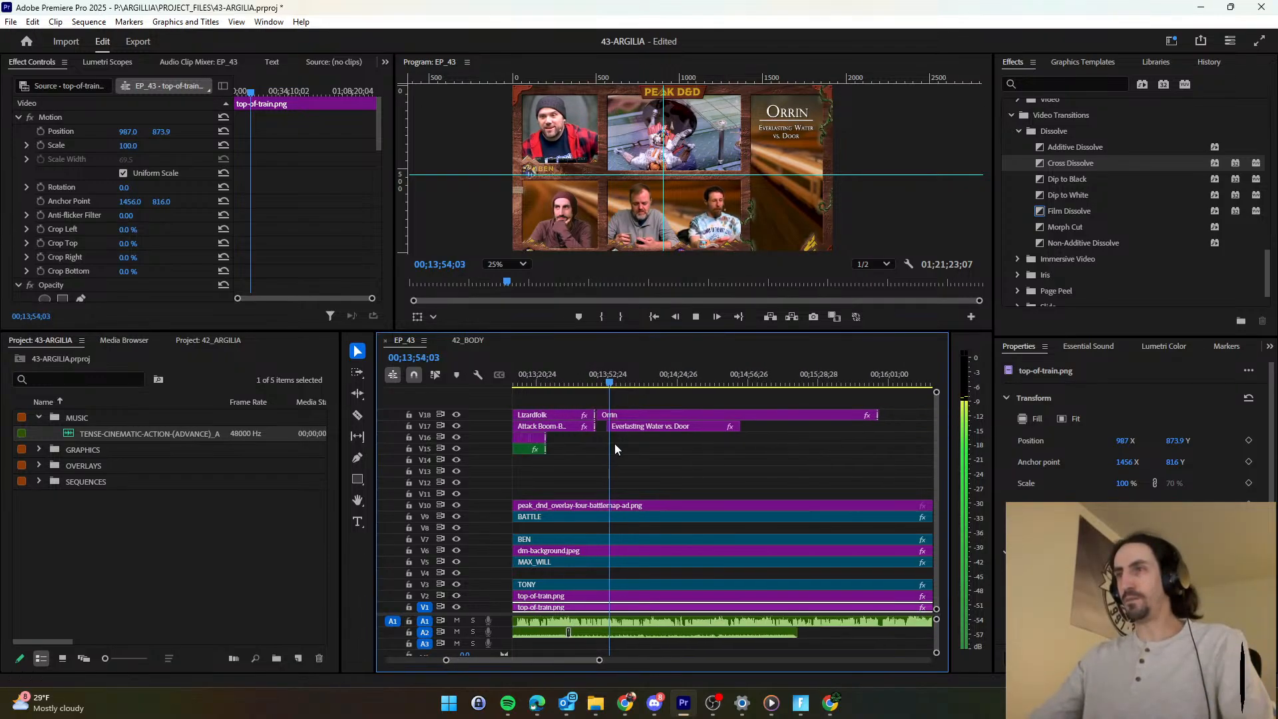
scroll(606, 446, down, 3)
click(571, 430)
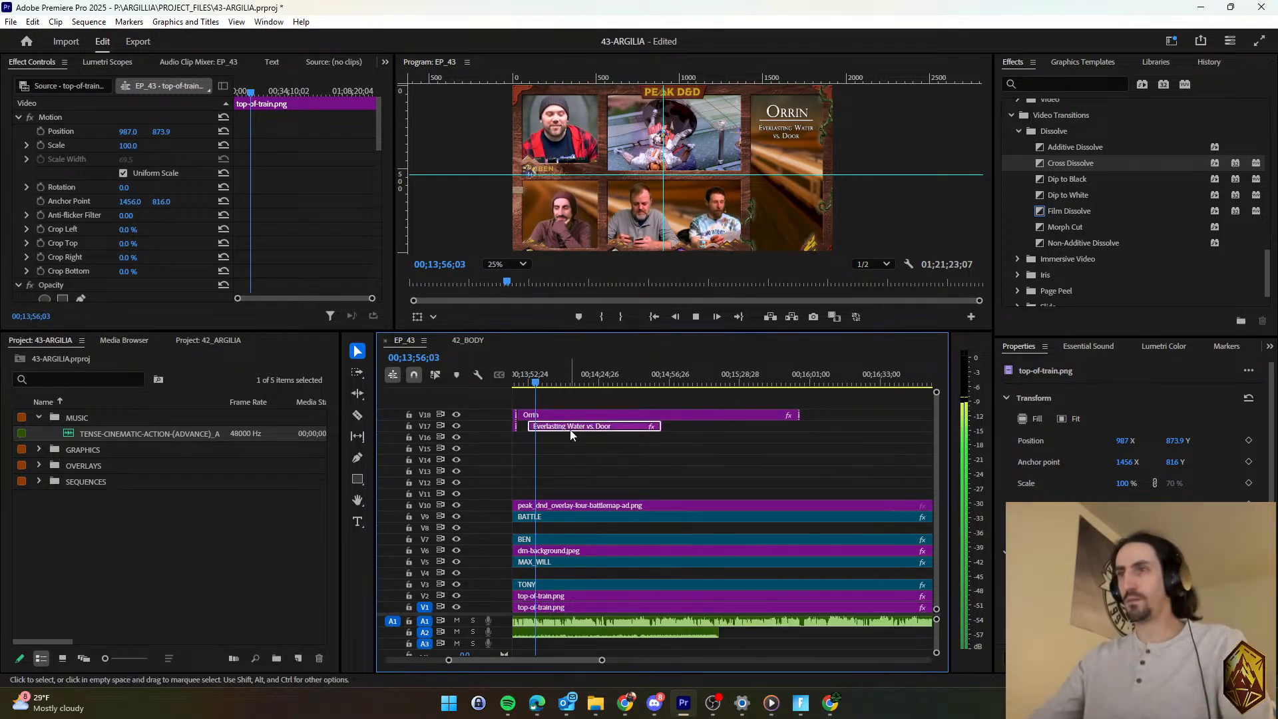
drag(571, 431, 658, 440)
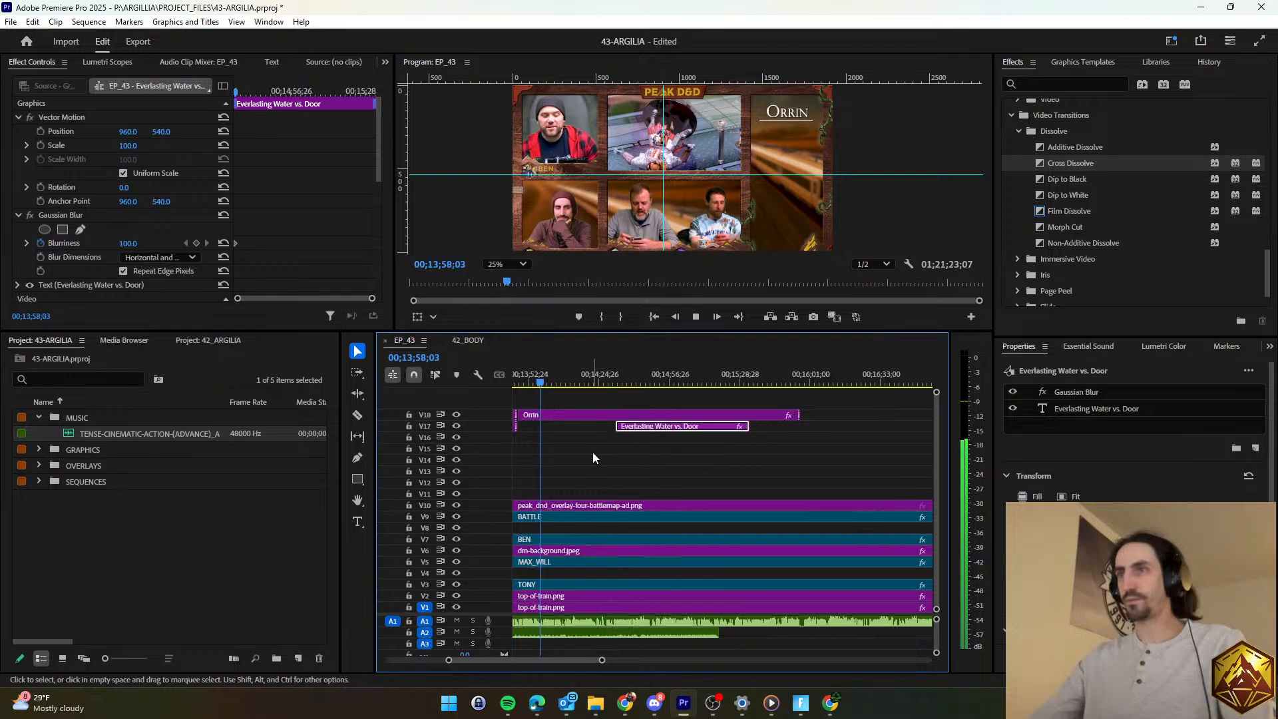
Play through Orrin's turn to examine when the Everlasting Water vs. Door title should start.
scroll(593, 452, up, 3)
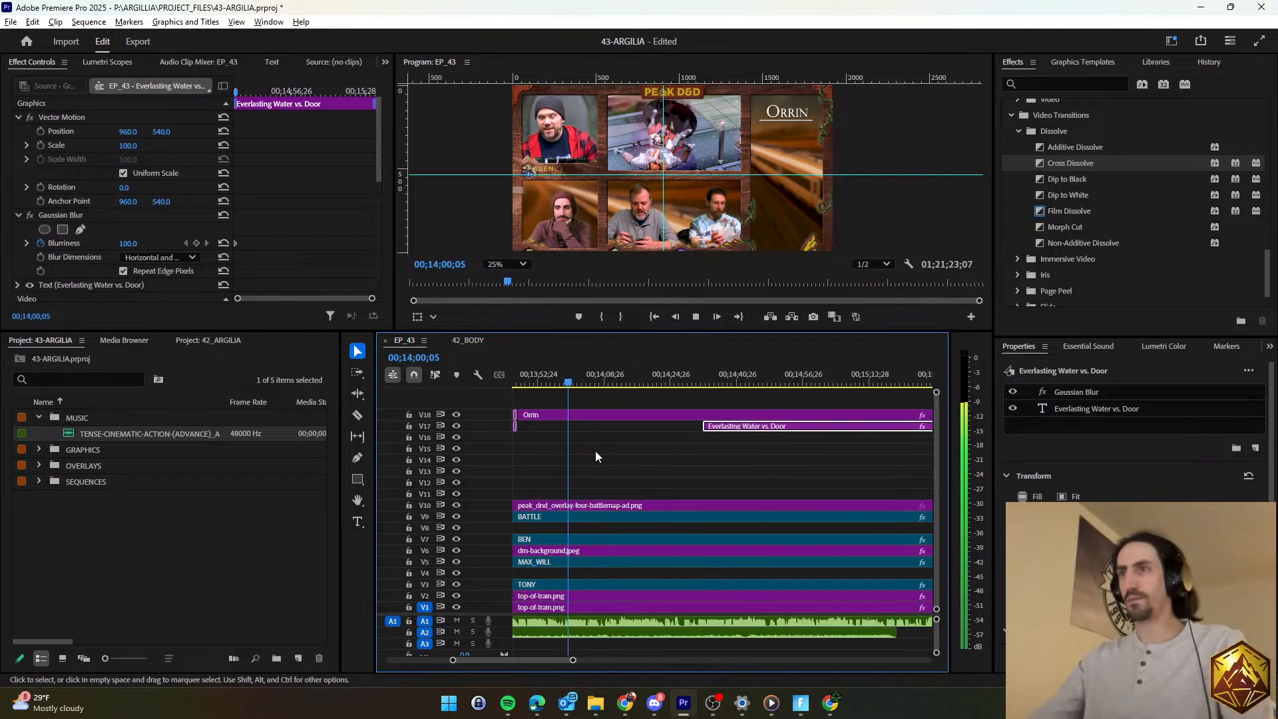
scroll(595, 450, up, 3)
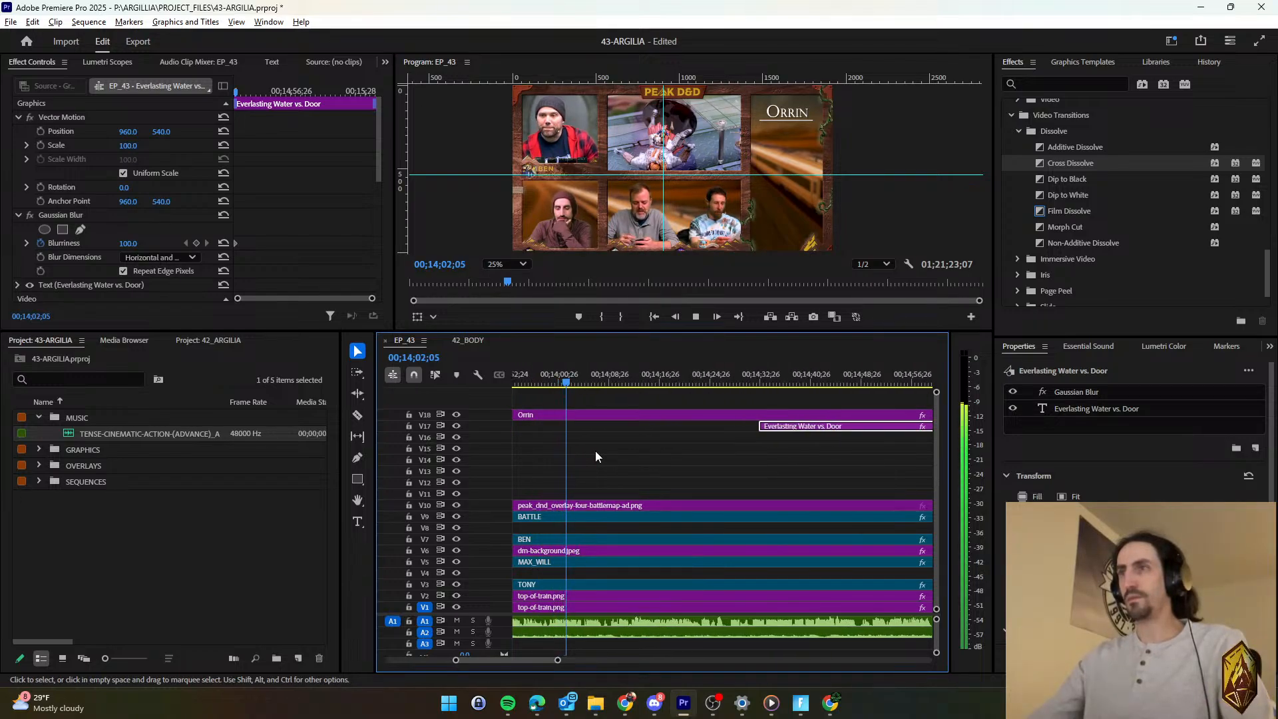
scroll(595, 450, down, 3)
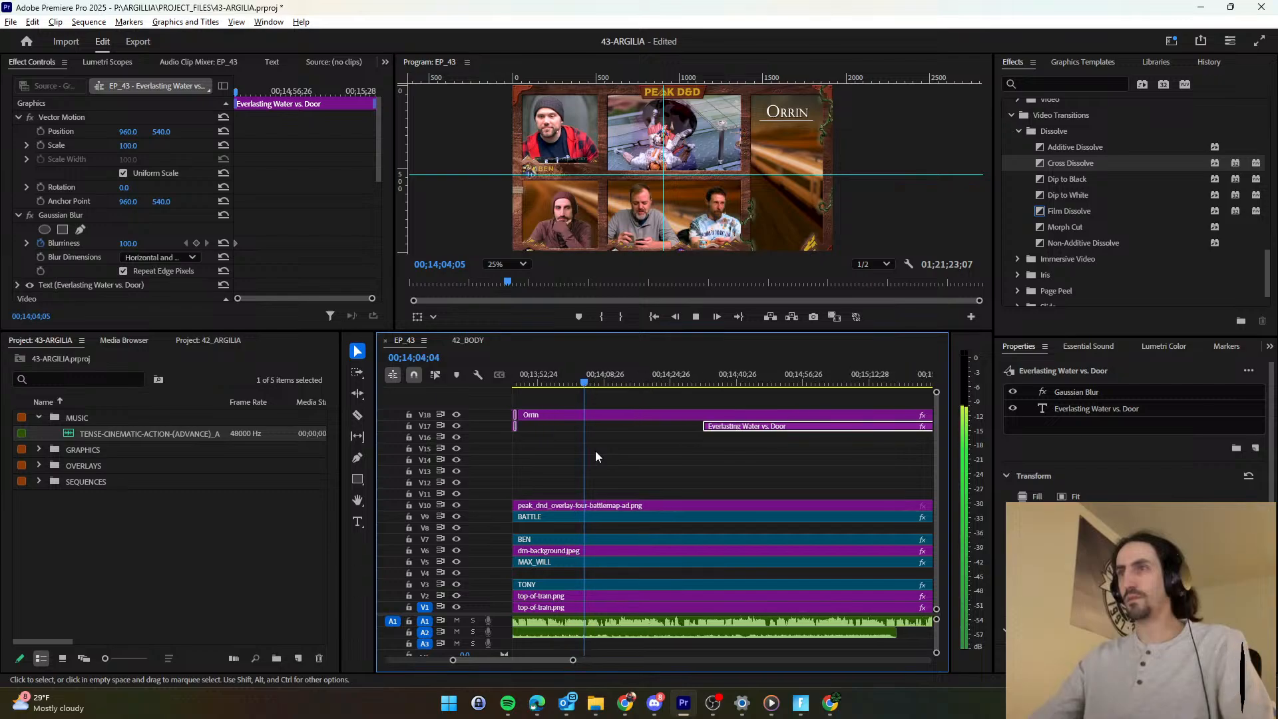
scroll(595, 450, up, 3)
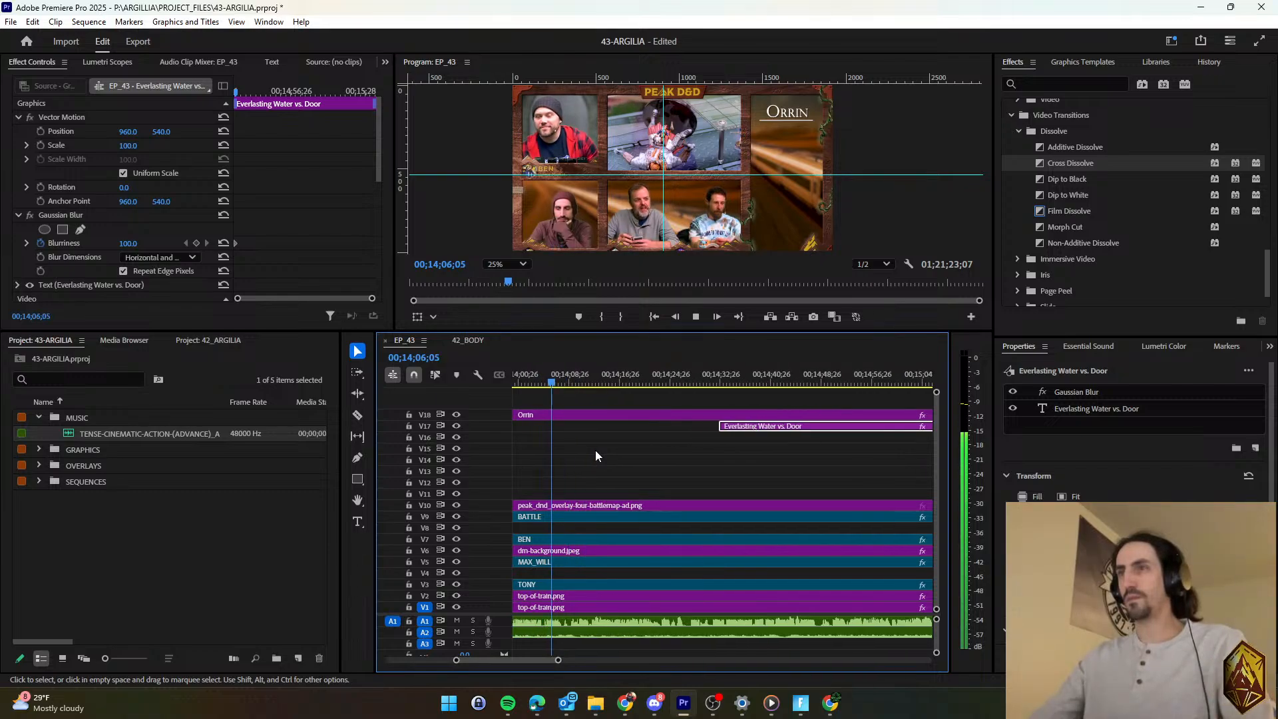
scroll(663, 455, down, 3)
scroll(667, 454, up, 3)
click(664, 460)
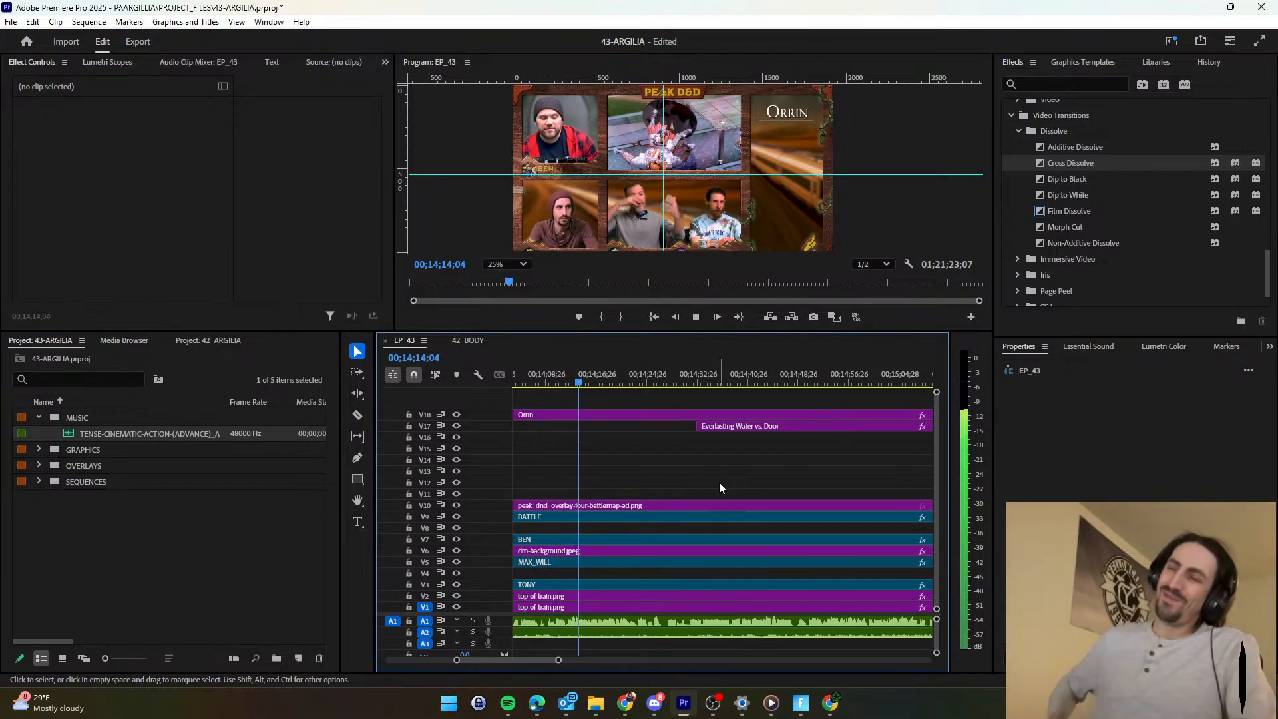
scroll(719, 482, down, 2)
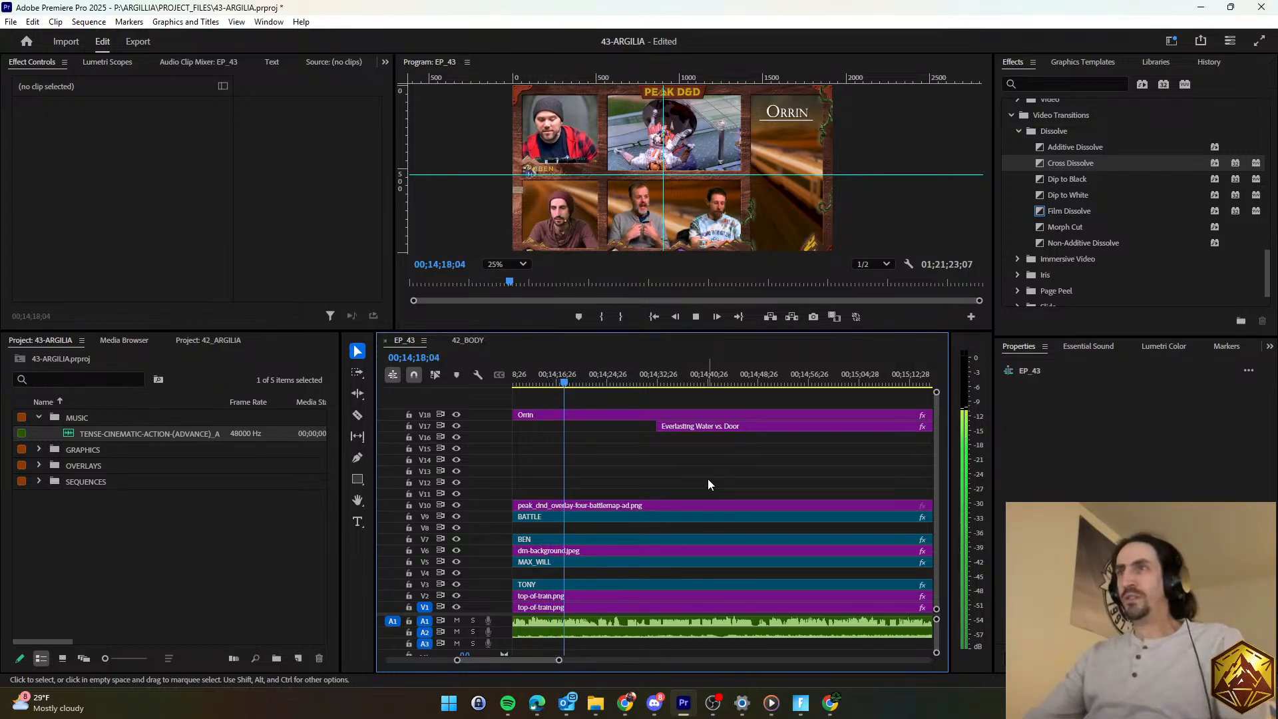
scroll(707, 478, down, 1)
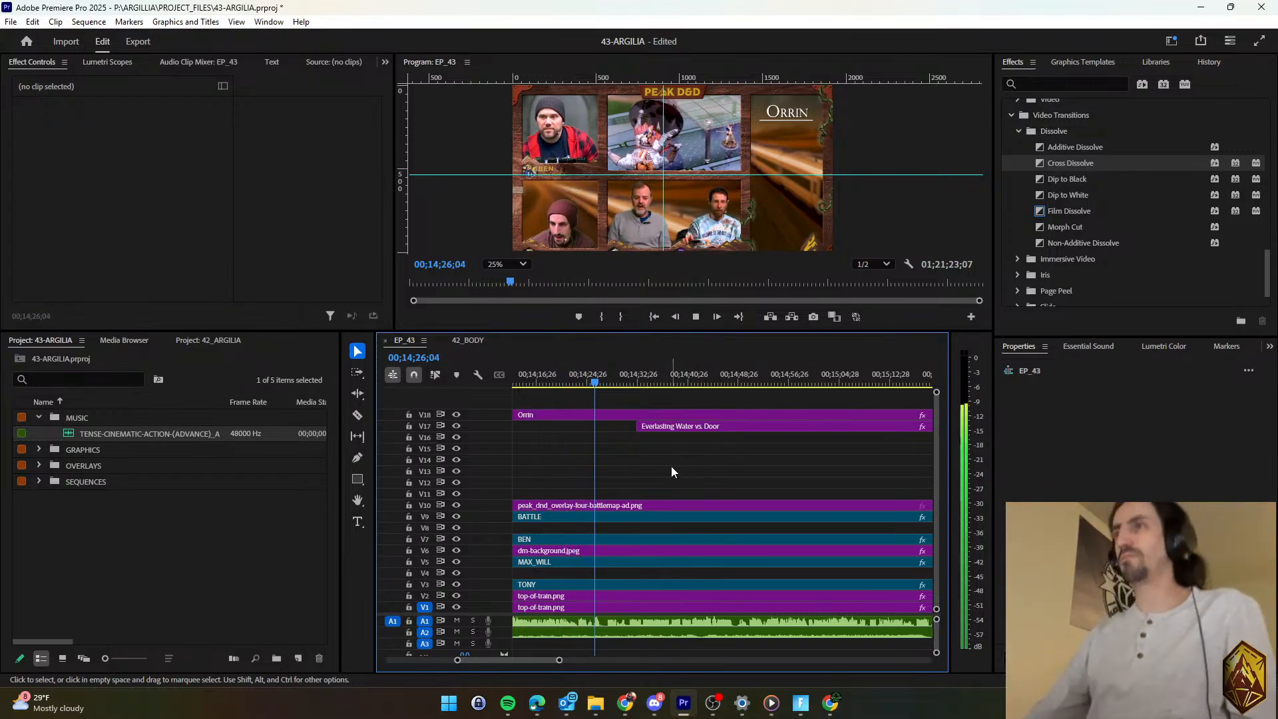
scroll(658, 461, down, 1)
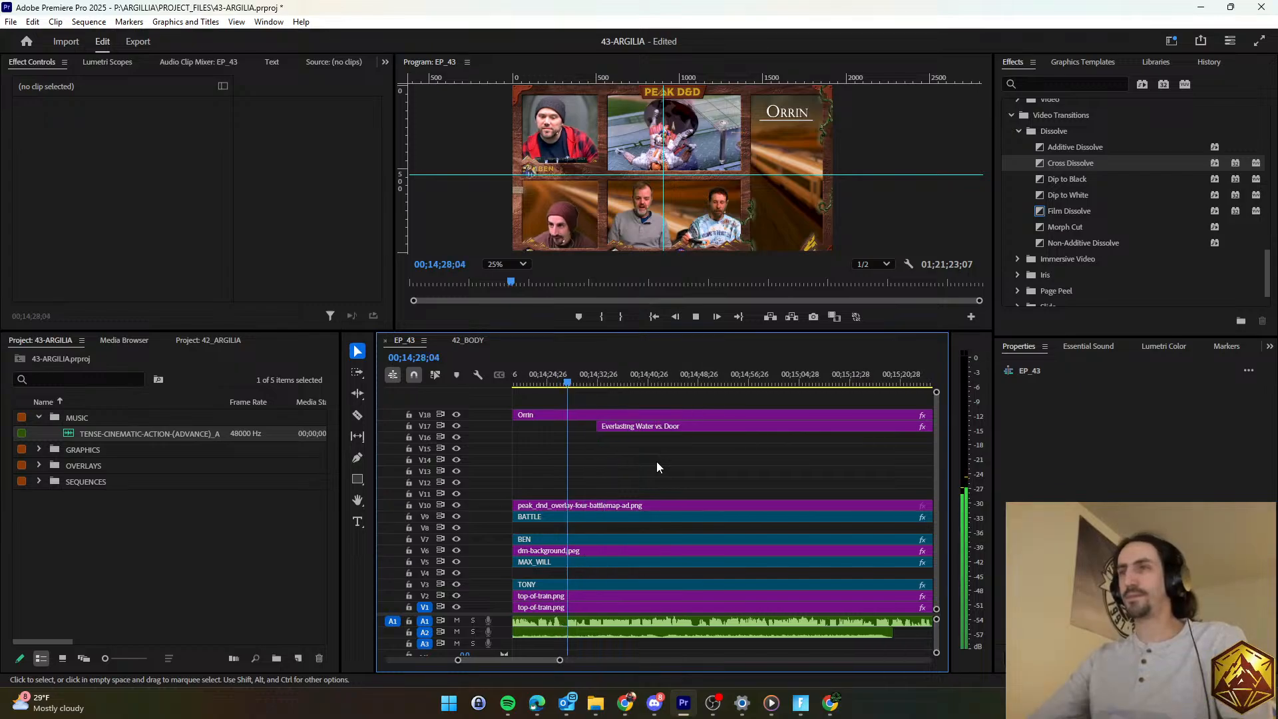
scroll(656, 461, down, 1)
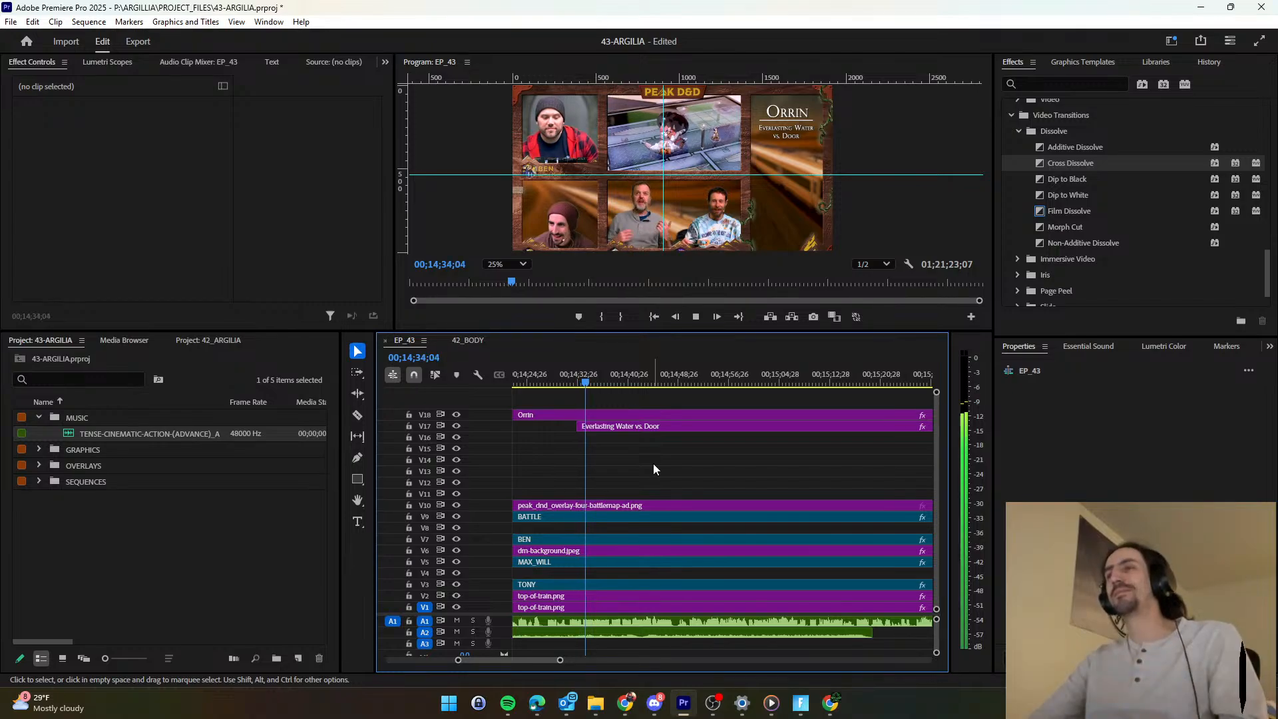
Move the Everlasting Water vs. Door title to start at about 00;14;44, and continue playback.
scroll(608, 448, down, 2)
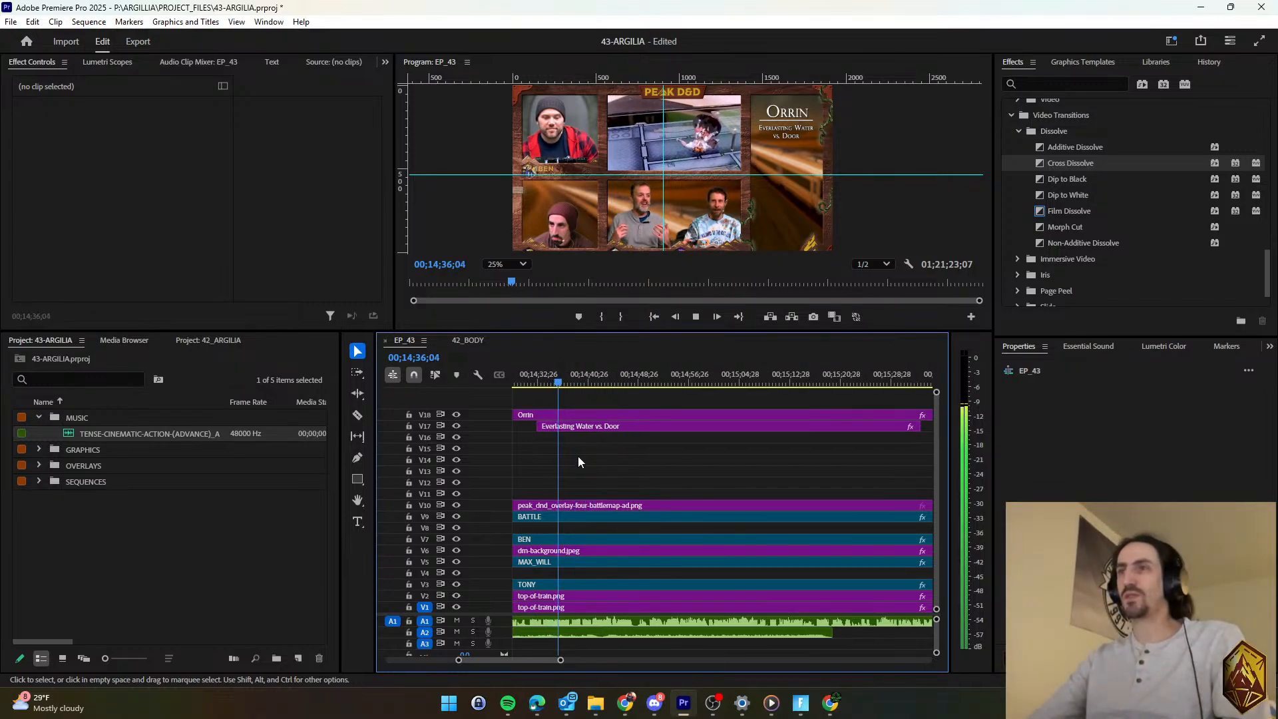
drag(575, 427, 649, 429)
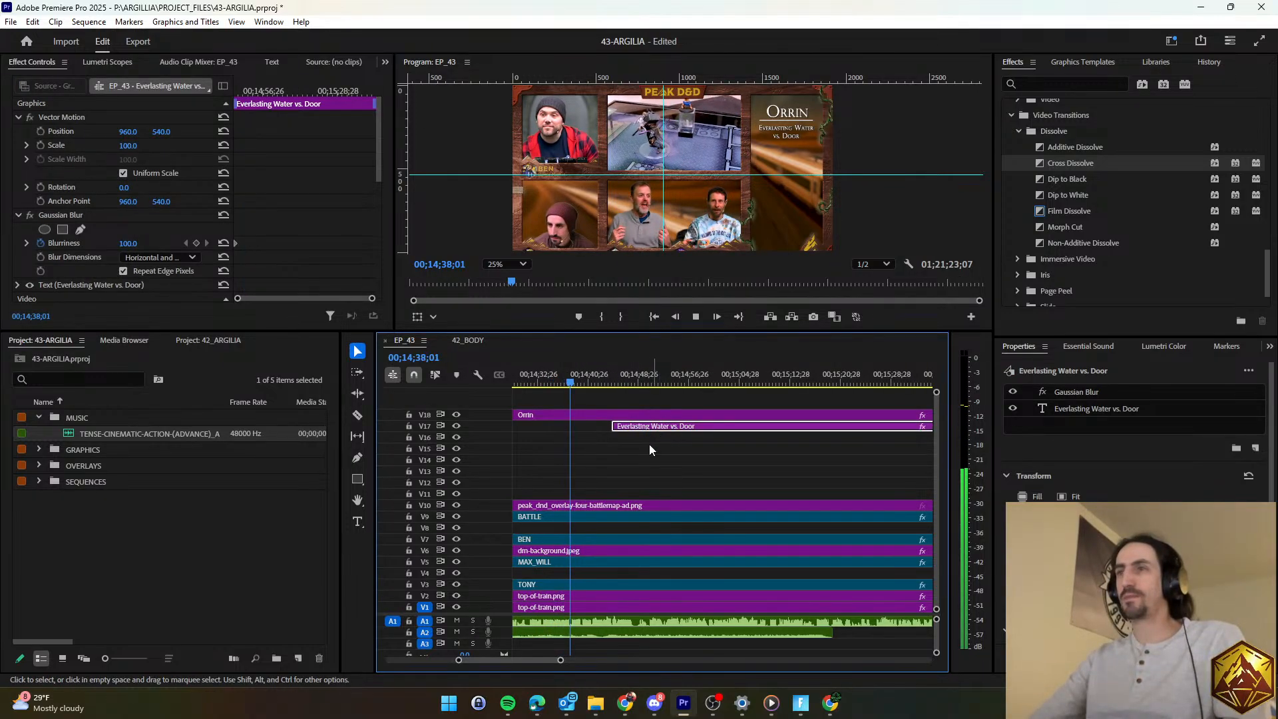
scroll(626, 459, down, 1)
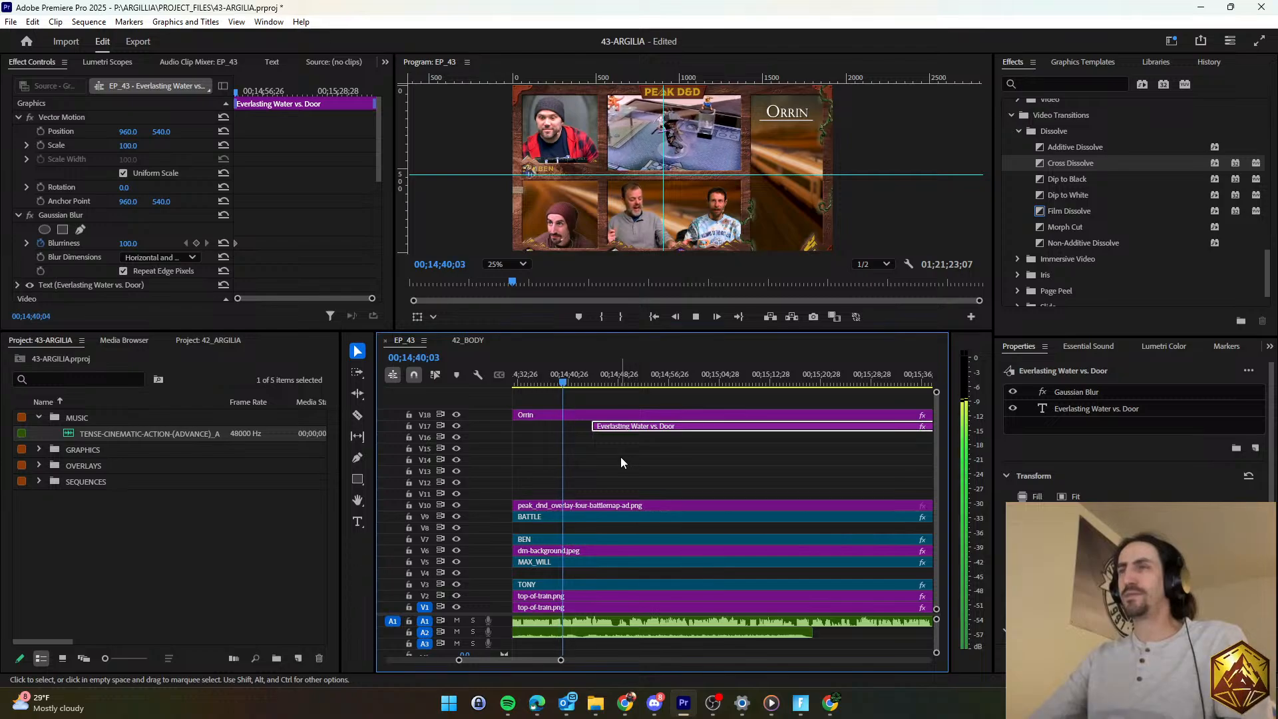
Change the Everlasting Water vs. Door title's text to "Longsword Attack vs. Fire Giant", and continue playback.
click(620, 456)
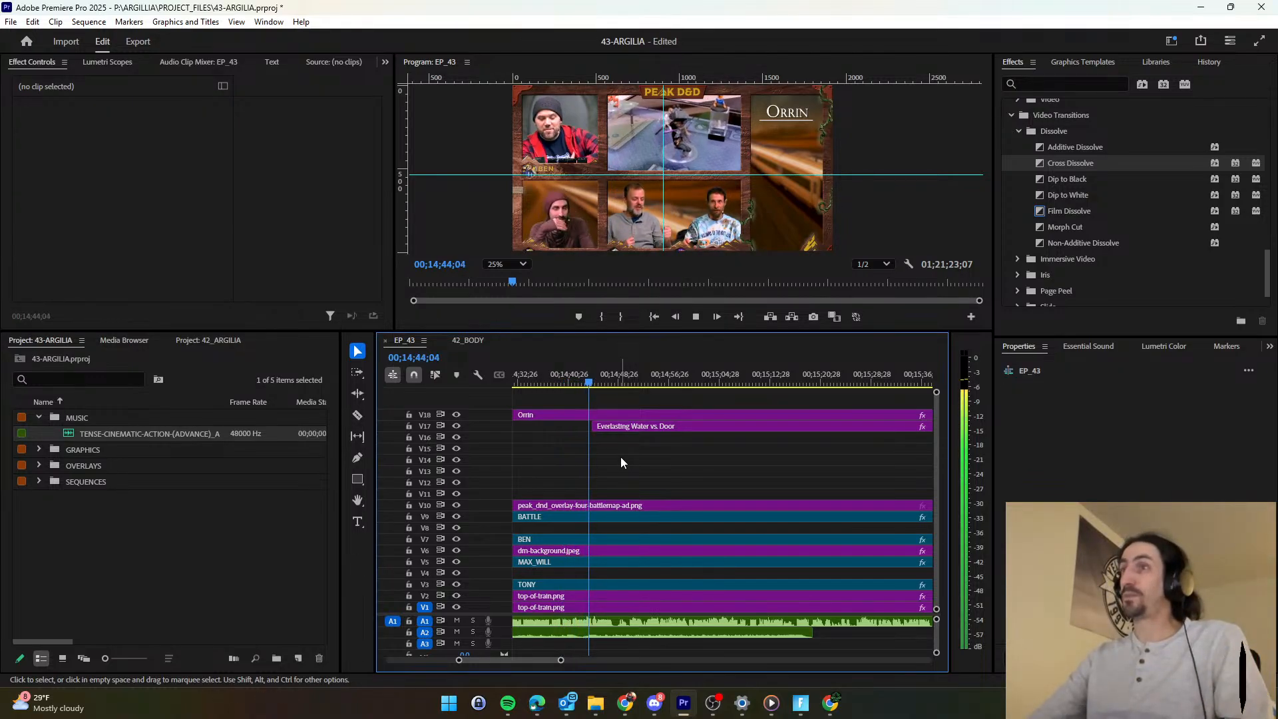
click(629, 426)
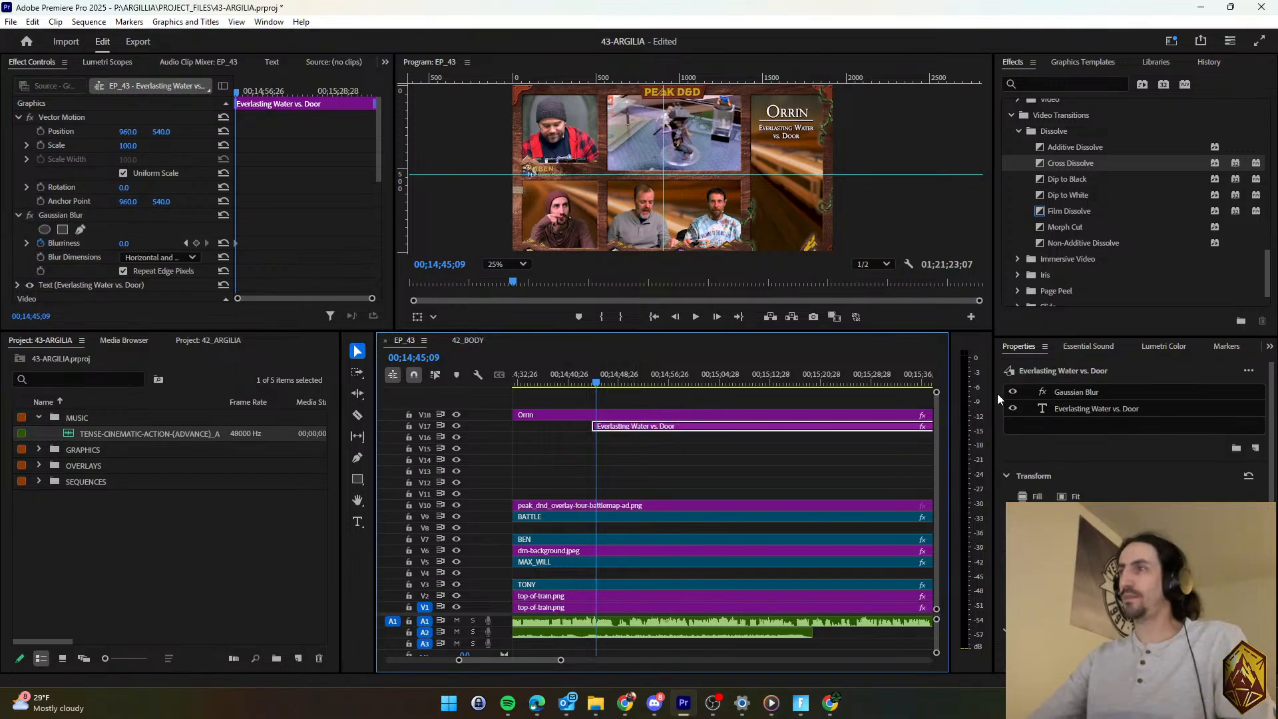
click(1060, 409)
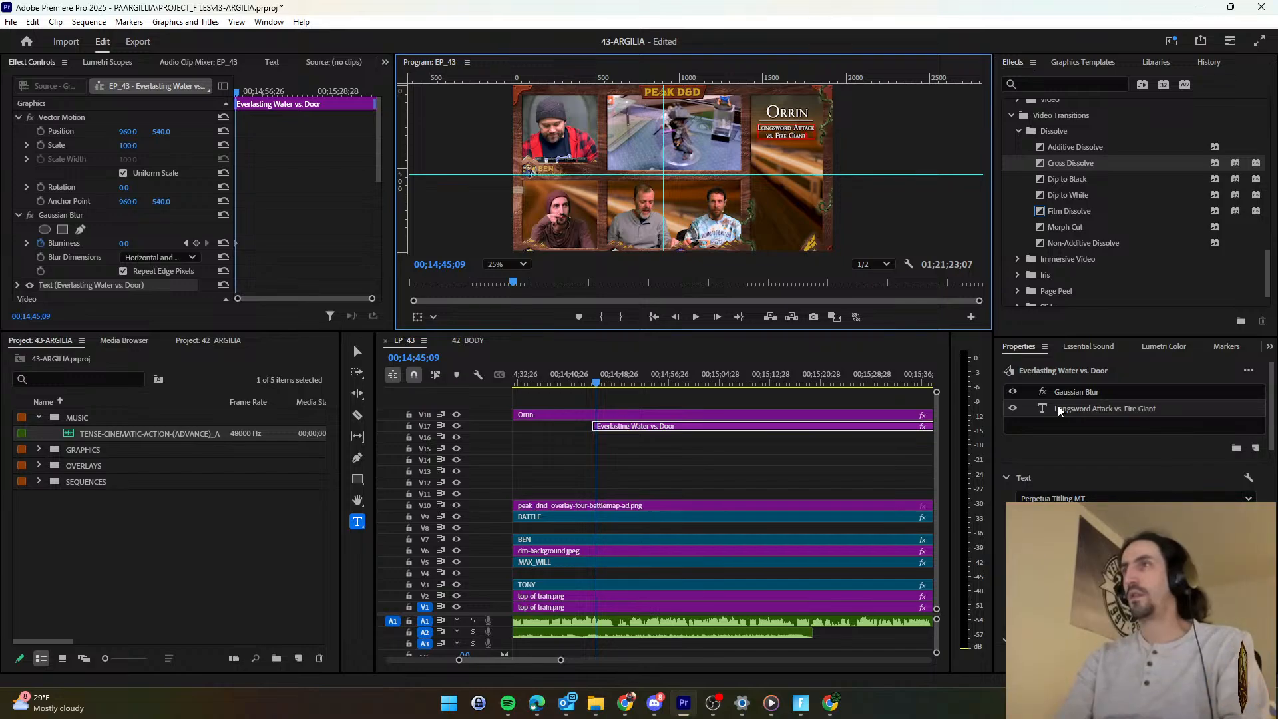
click(646, 458)
scroll(643, 456, down, 2)
key(space)
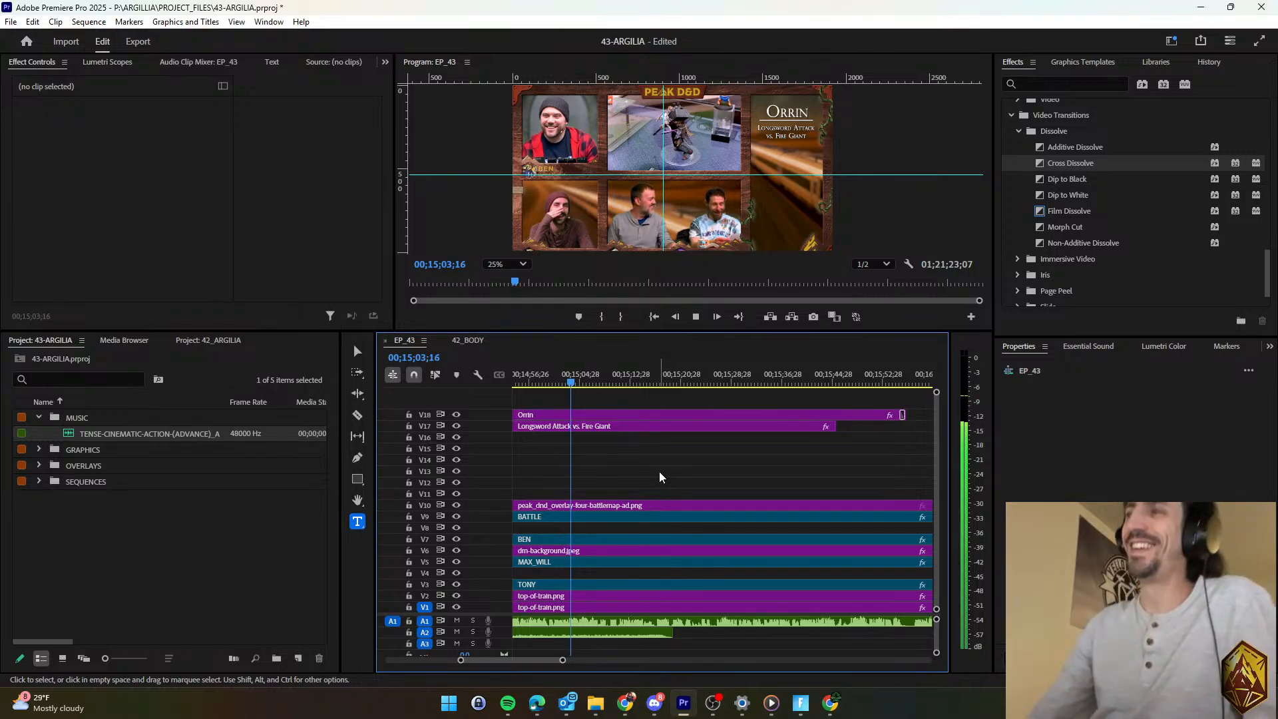
Extend the Longsword Attack title on V17 to the end of the Orrin title, and save the project.
drag(836, 427, 900, 431)
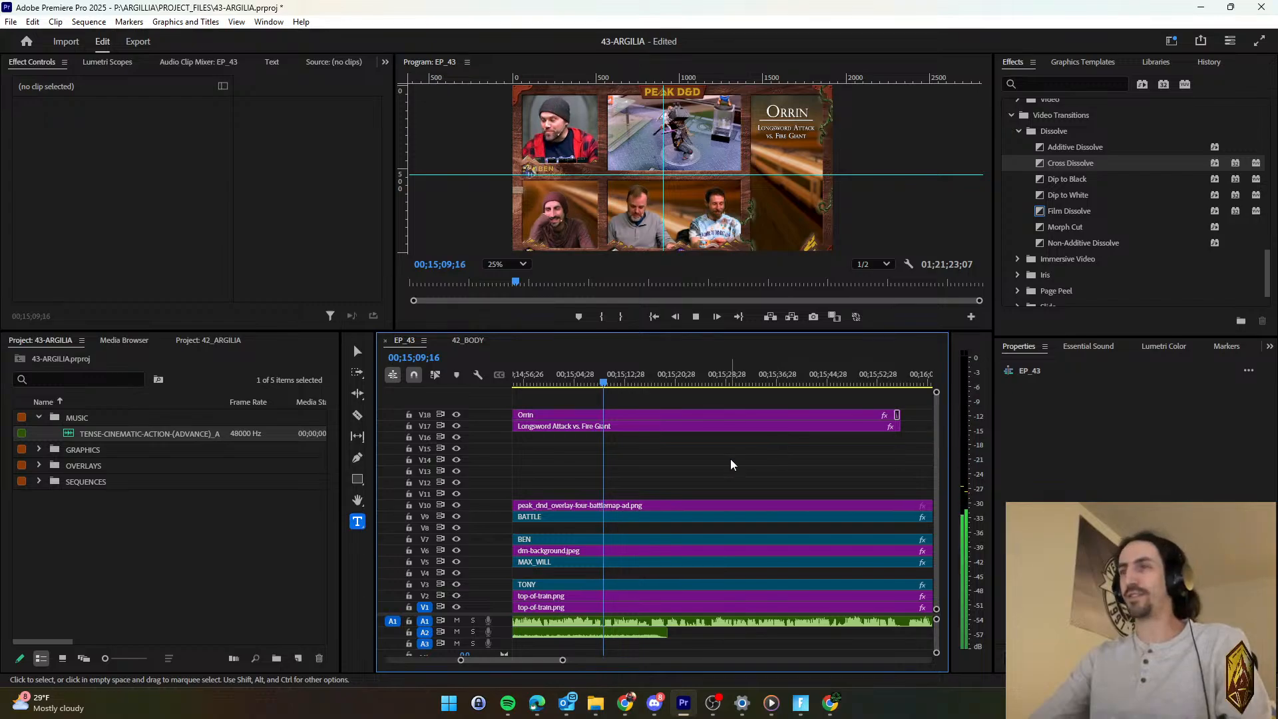
key(d)
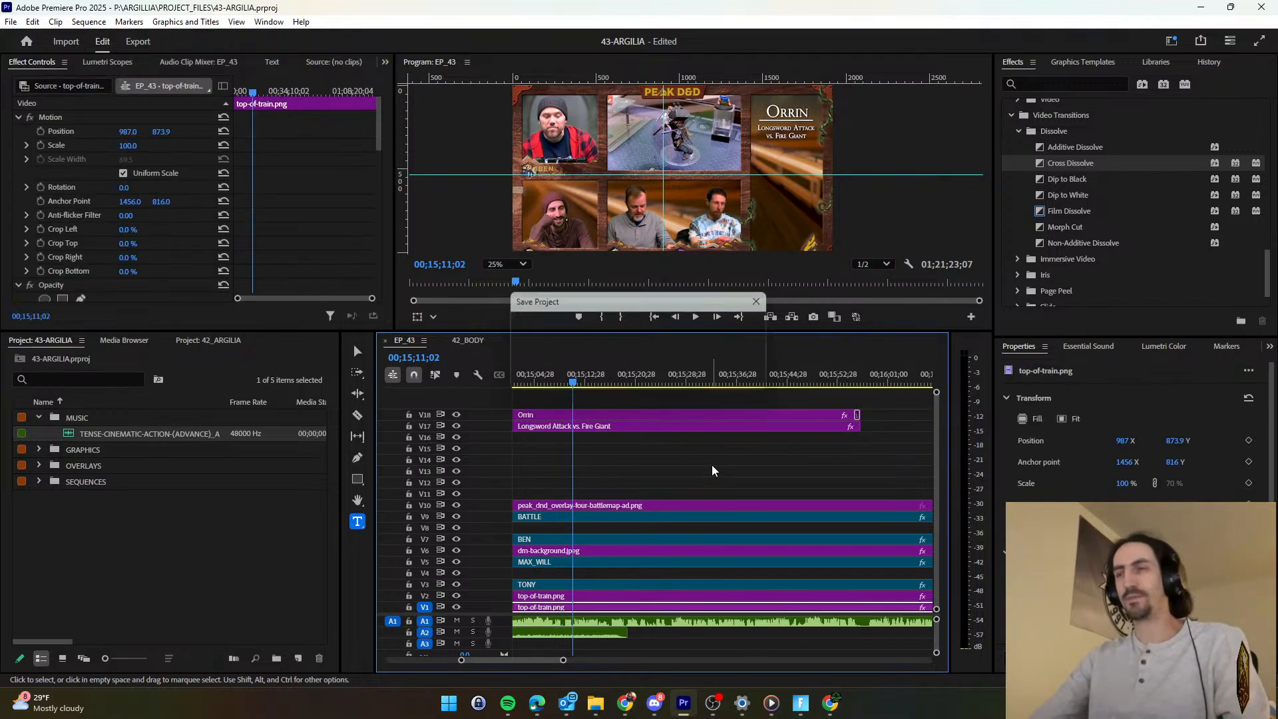
scroll(628, 462, right, 1)
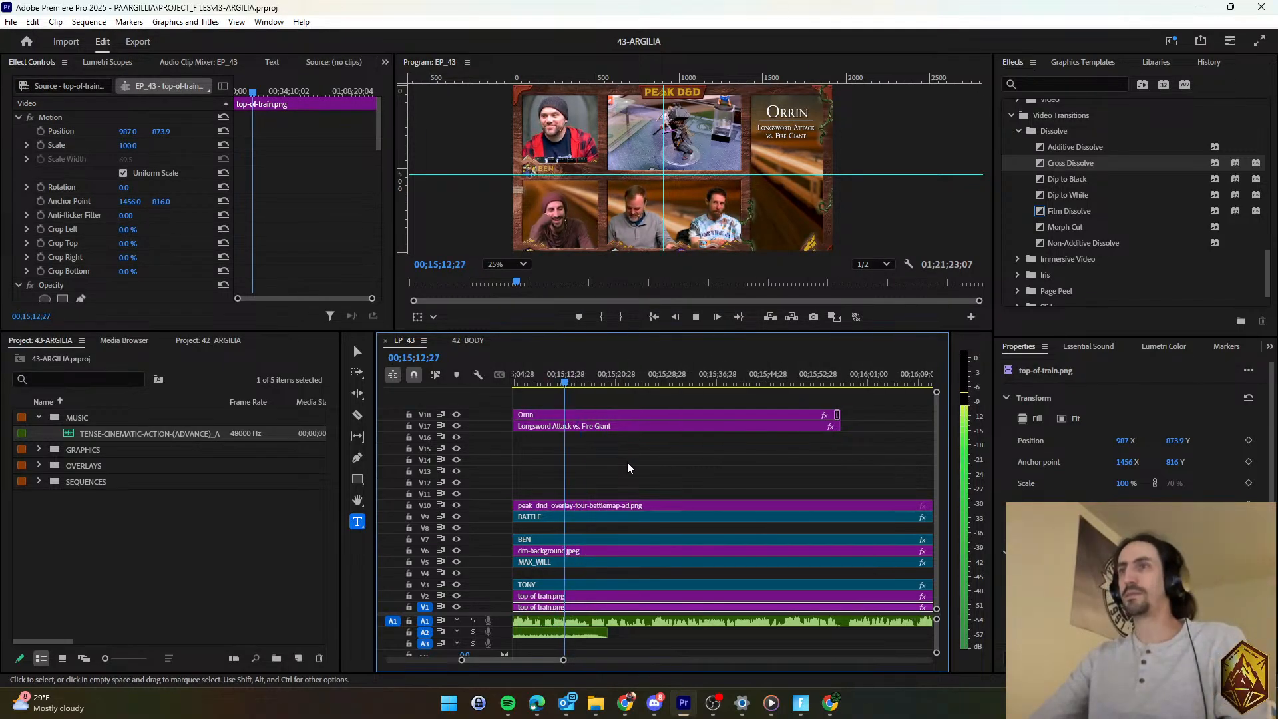
Replay Orrin's attack from about 00;15;07 and split the Longsword Attack title on V17 at 00;15;12;27.
scroll(627, 462, left, 5)
click(627, 382)
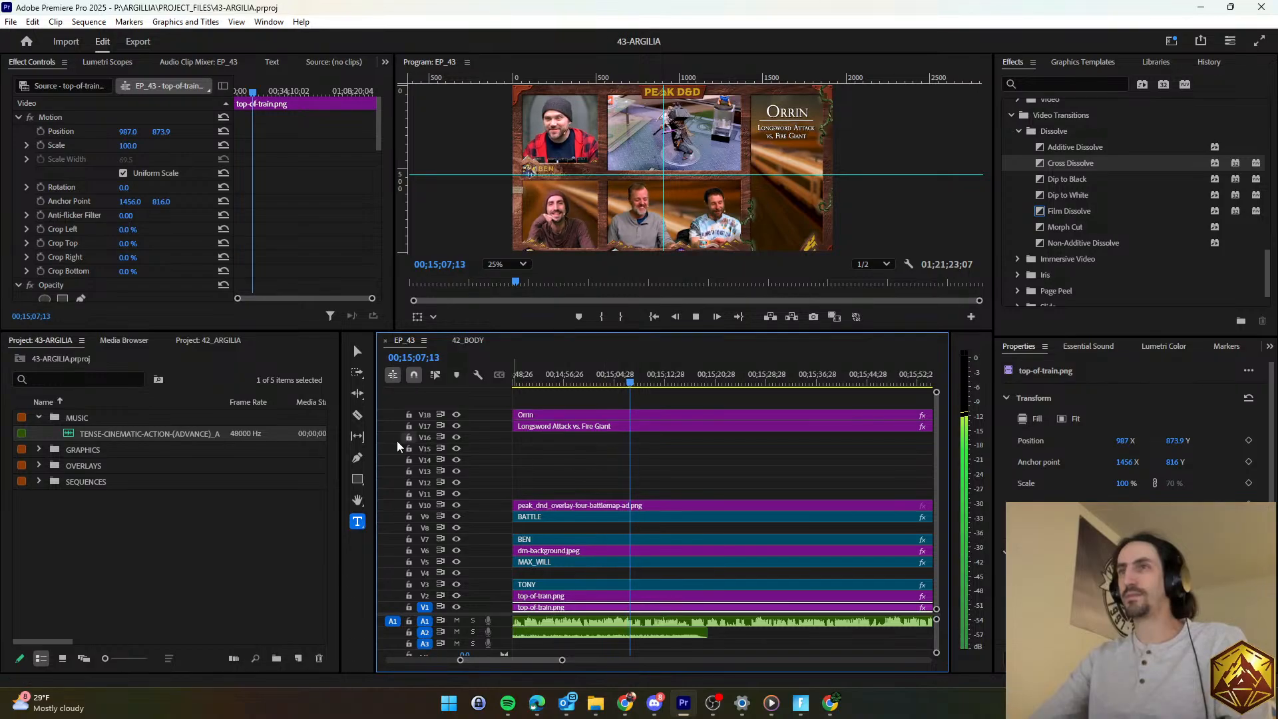
key(c)
scroll(637, 457, right, 2)
scroll(636, 460, right, 1)
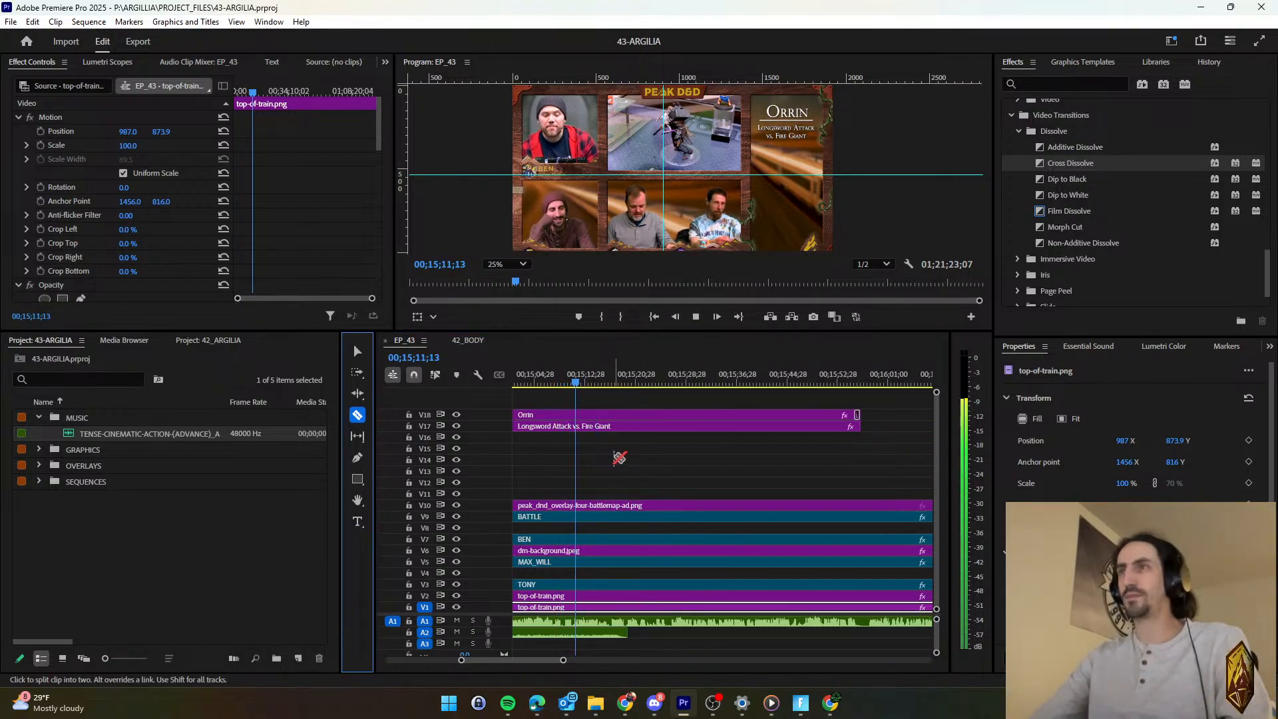
scroll(620, 459, right, 1)
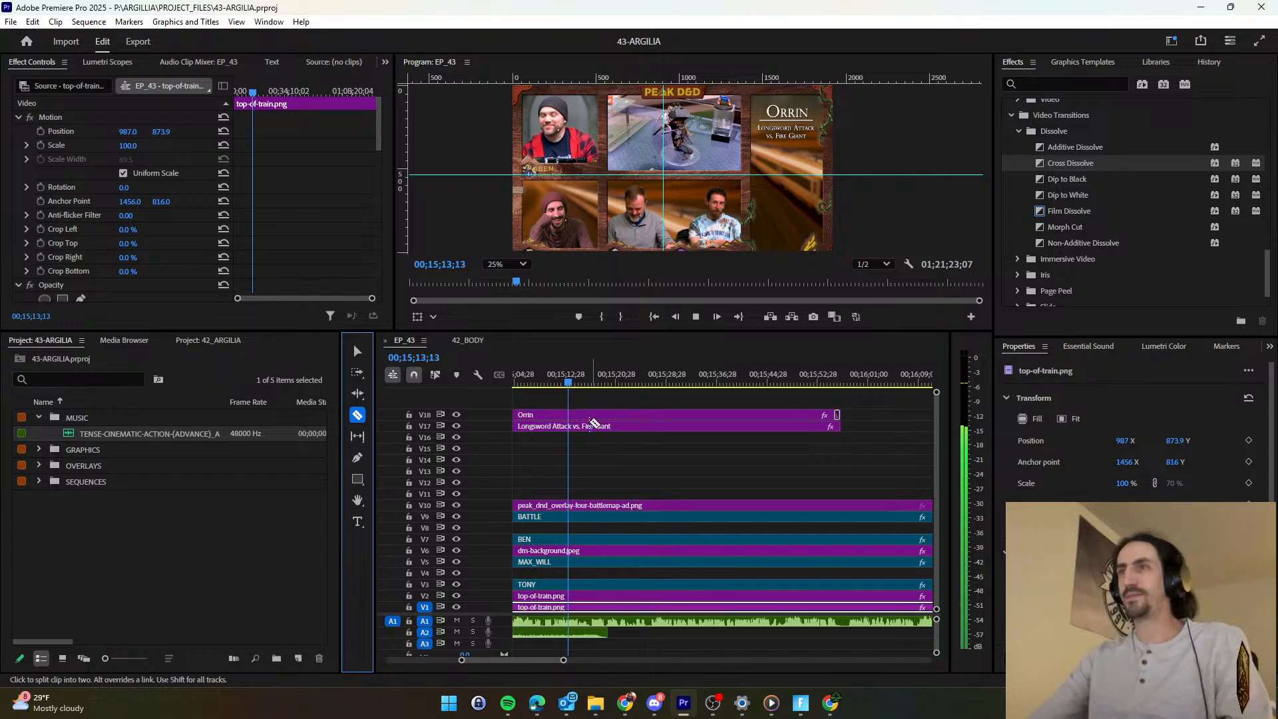
click(583, 441)
click(564, 426)
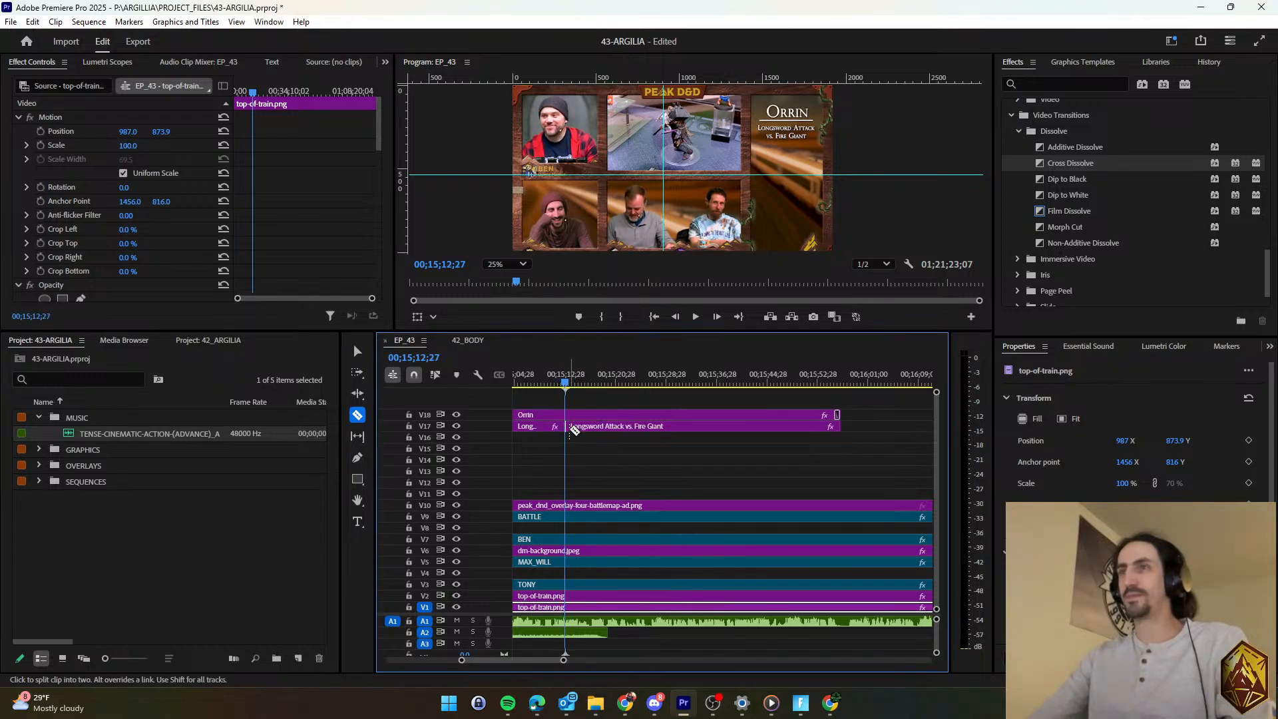
Add a transition at the cut between the two Longsword Attack title clips on V17.
key(v)
key(=)
key(=)
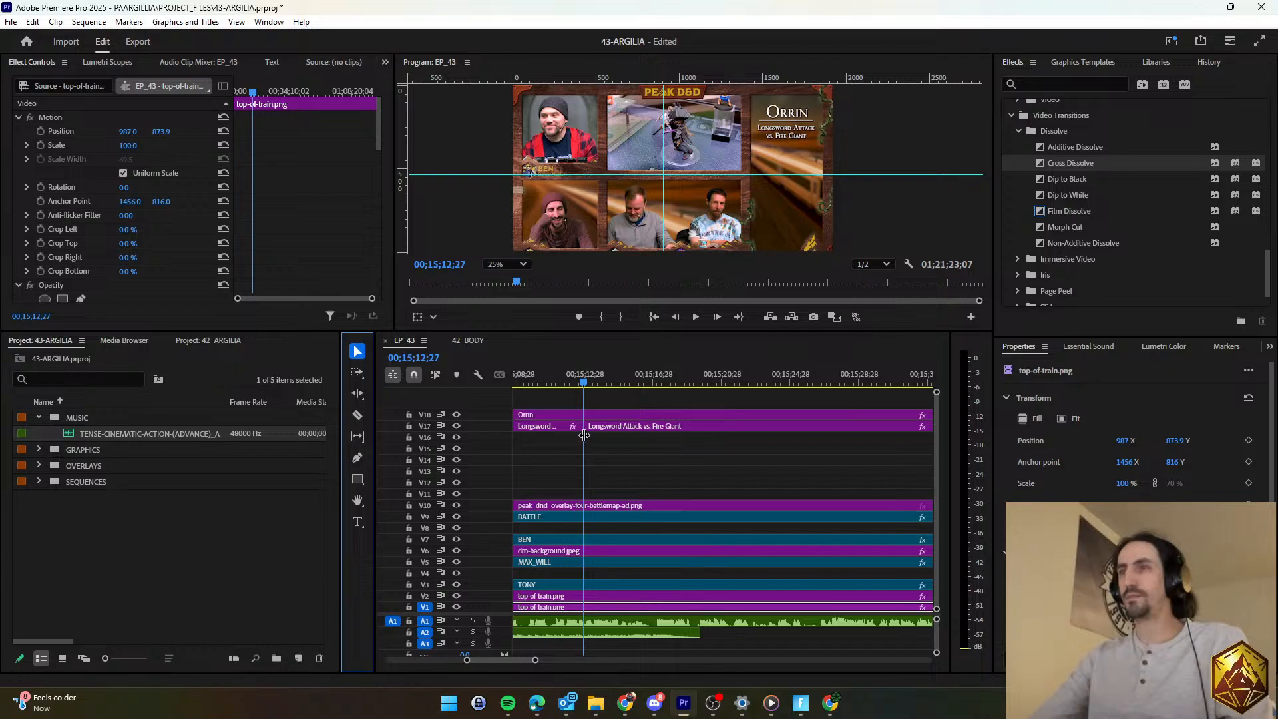
right_click(584, 426)
click(626, 513)
key(space)
Add the line "Power Attack x2" to the second Longsword Attack title, and continue playback.
click(615, 430)
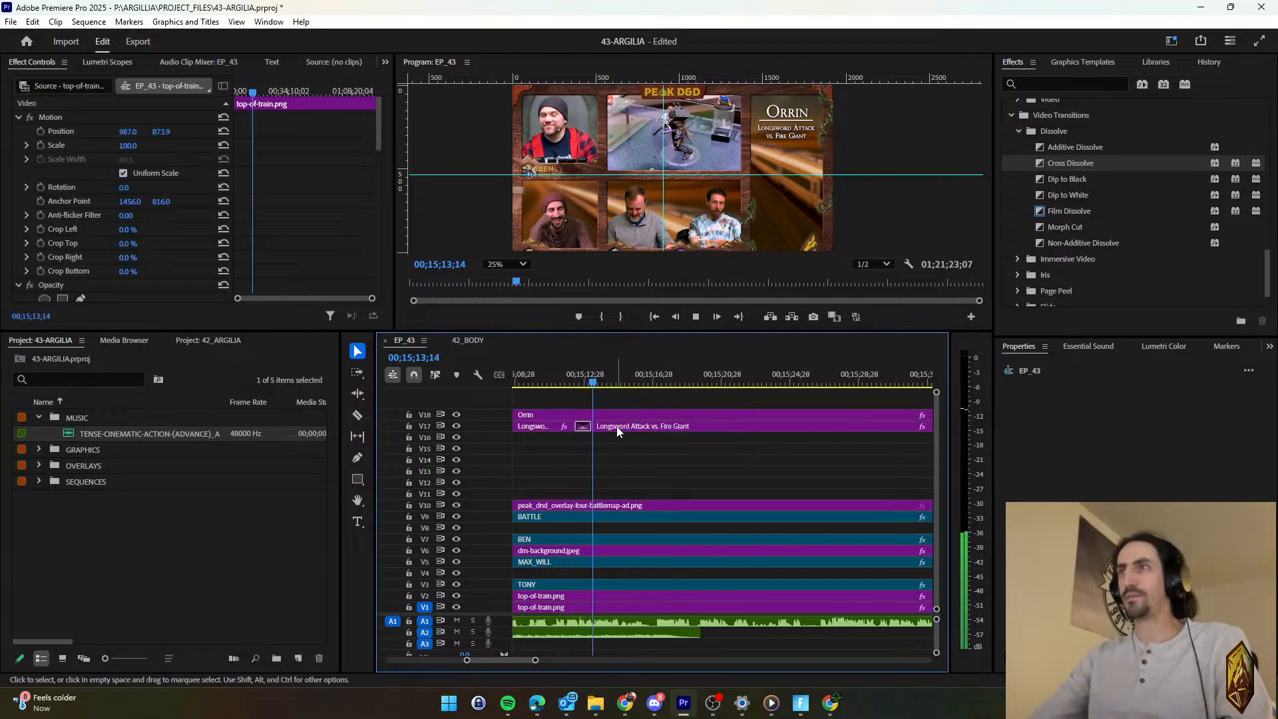
click(1044, 404)
text(Powe)
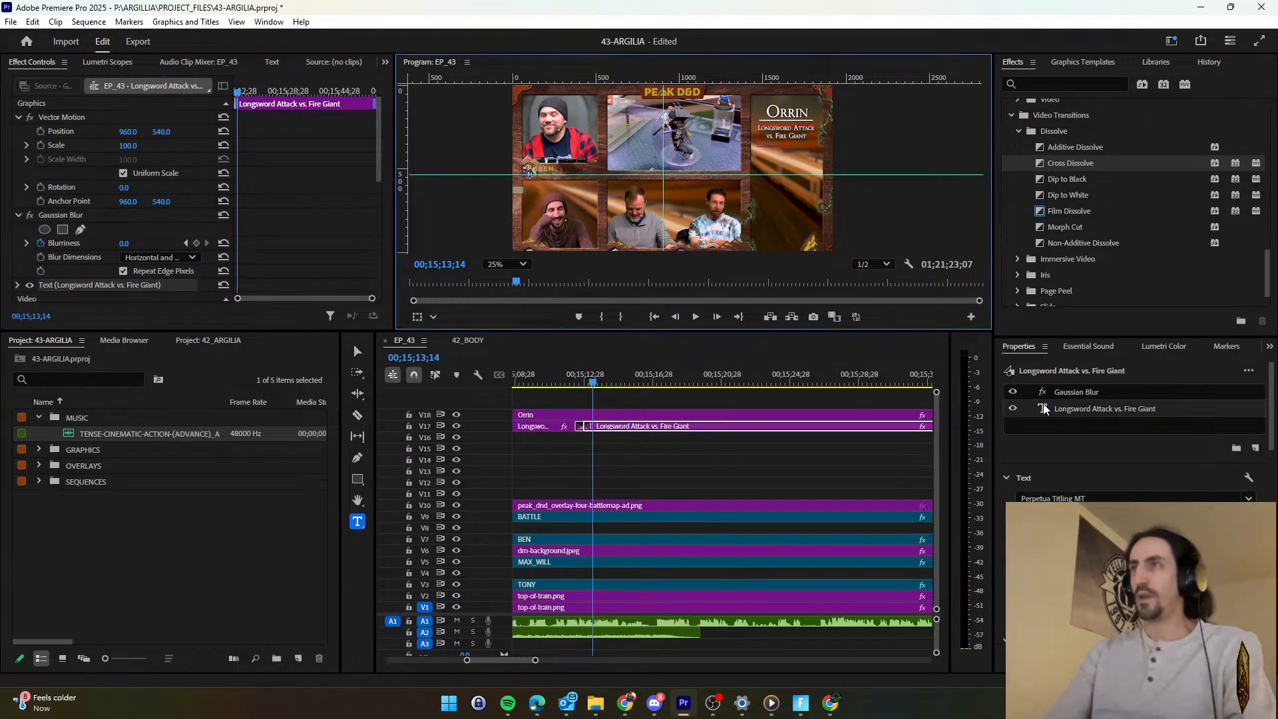
text(r Attack x2)
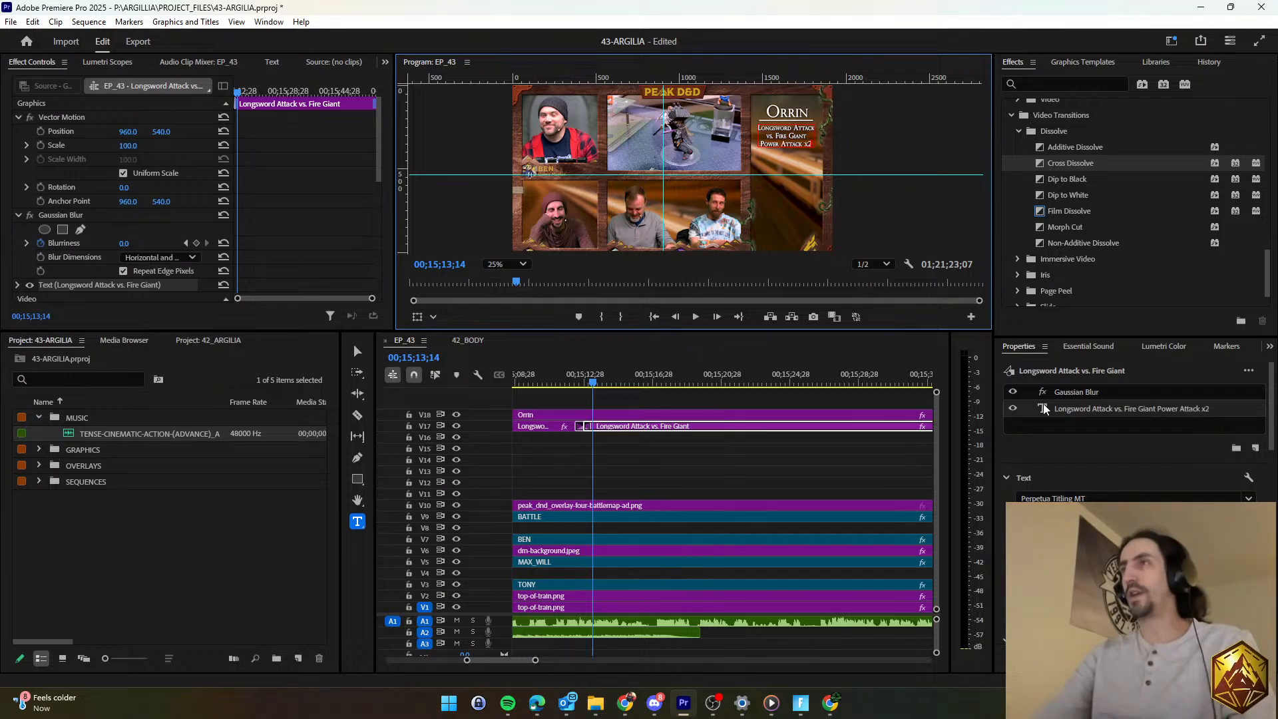
click(717, 444)
key(space)
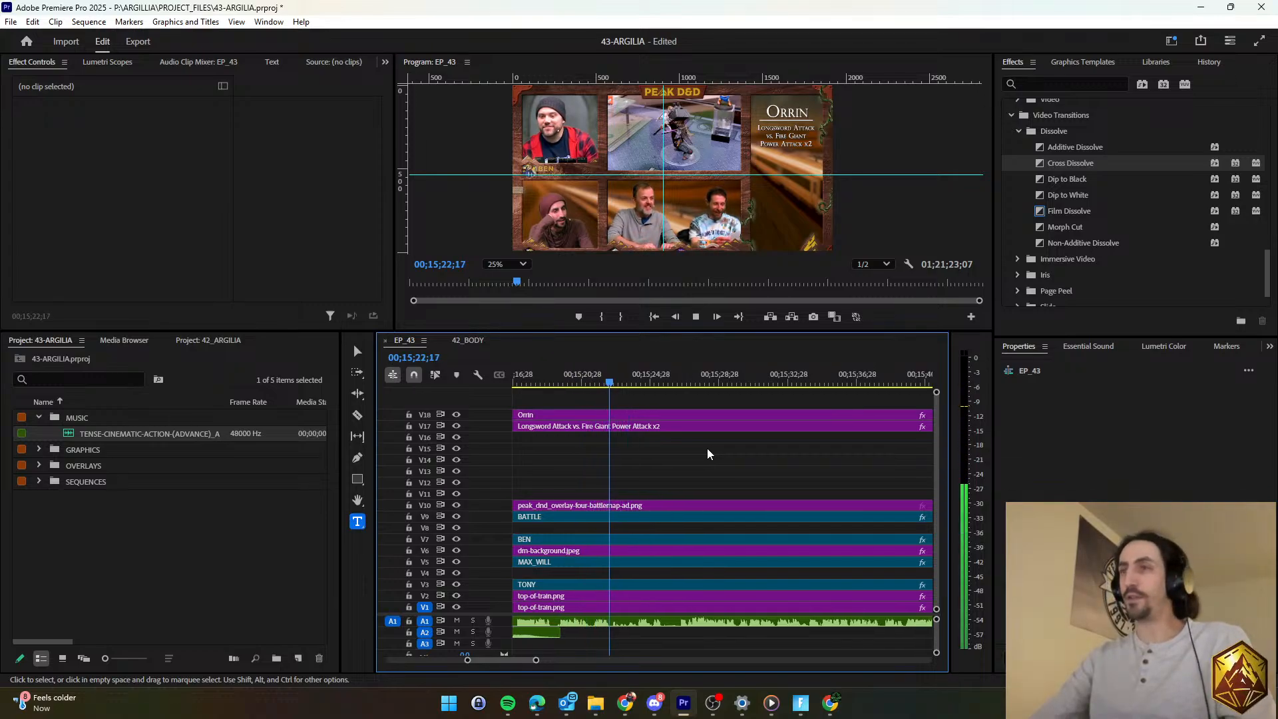
Duplicate the tense cinematic music clip on A2 and join the copy to the original's end with a crossfade.
scroll(707, 449, down, 1)
scroll(706, 448, down, 3)
key(space)
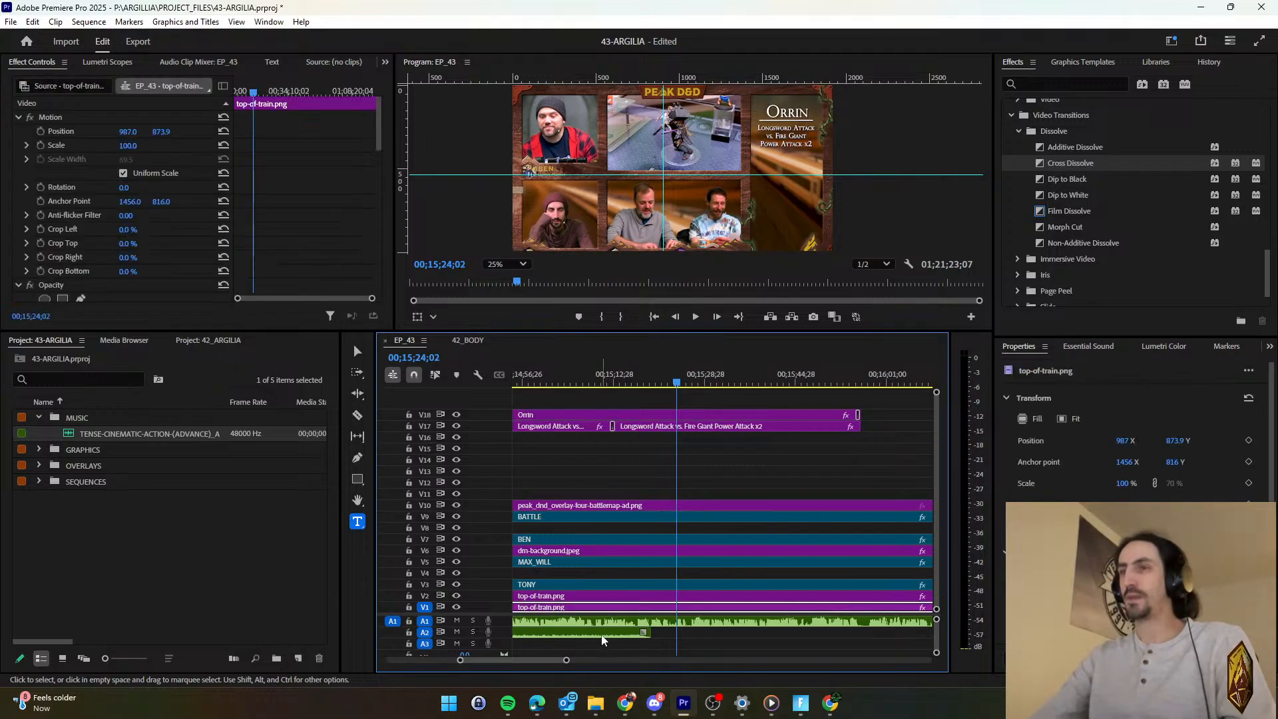
click(594, 631)
key(ctrl+c)
key(ctrl+v)
drag(563, 661, 556, 662)
click(689, 635)
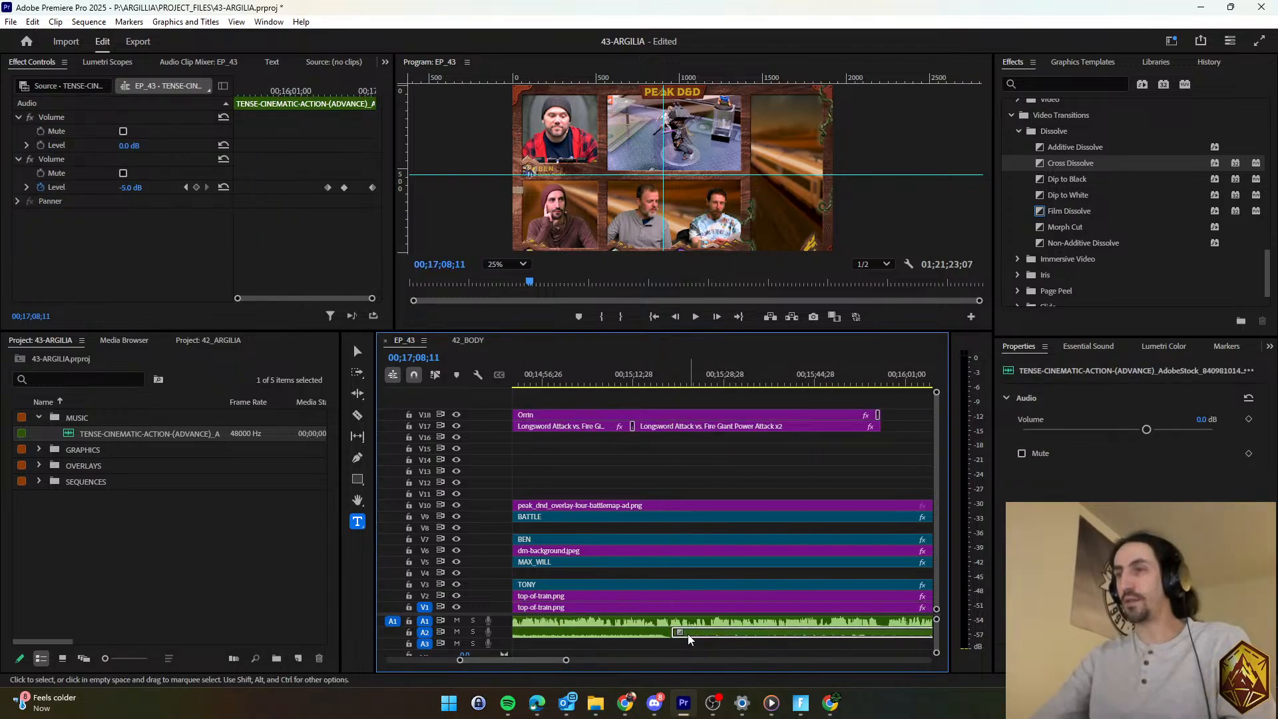
drag(681, 634, 668, 632)
Play back the music join from about 00;15;18, and save the project.
click(669, 367)
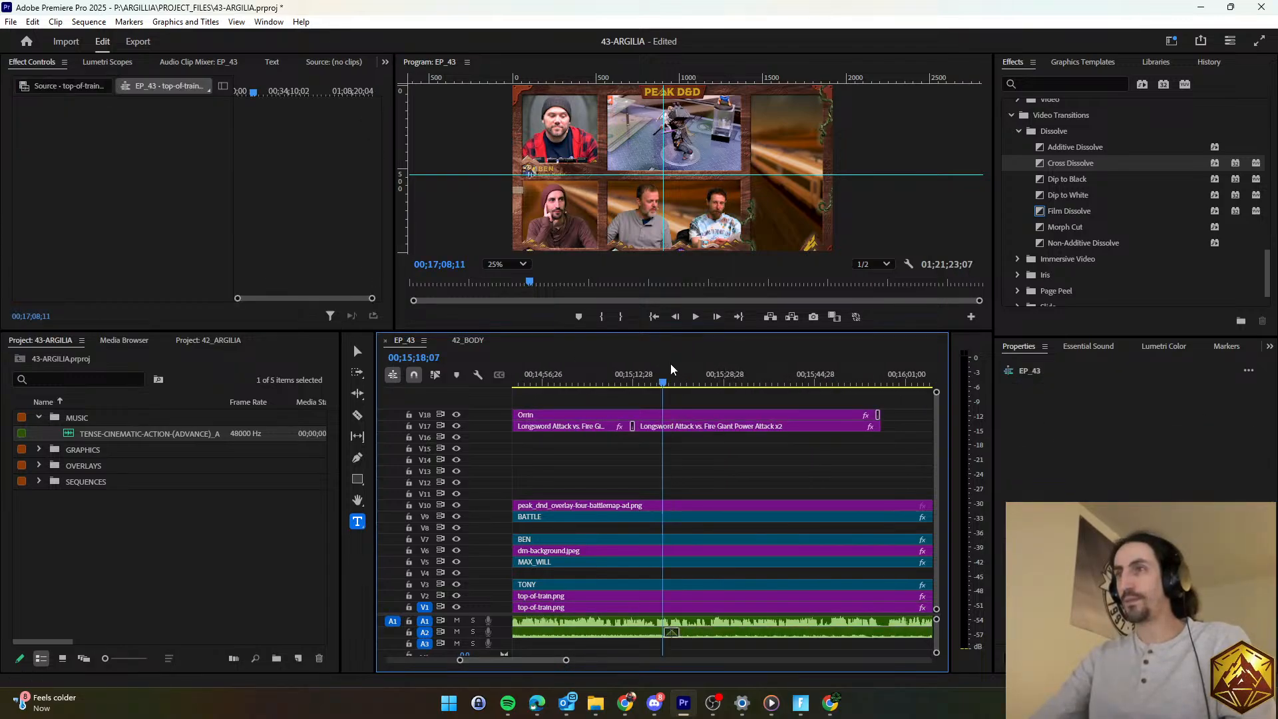
key(space)
click(709, 470)
scroll(709, 469, down, 3)
scroll(678, 466, up, 2)
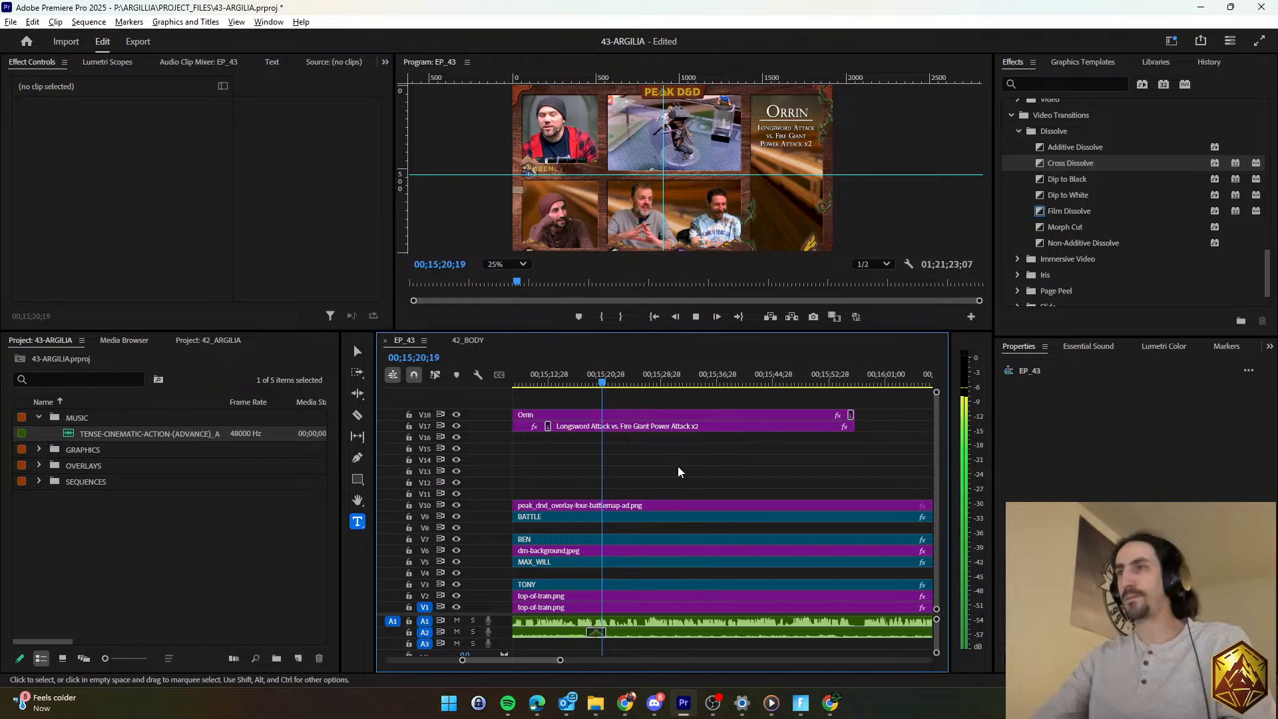
key(ctrl+s)
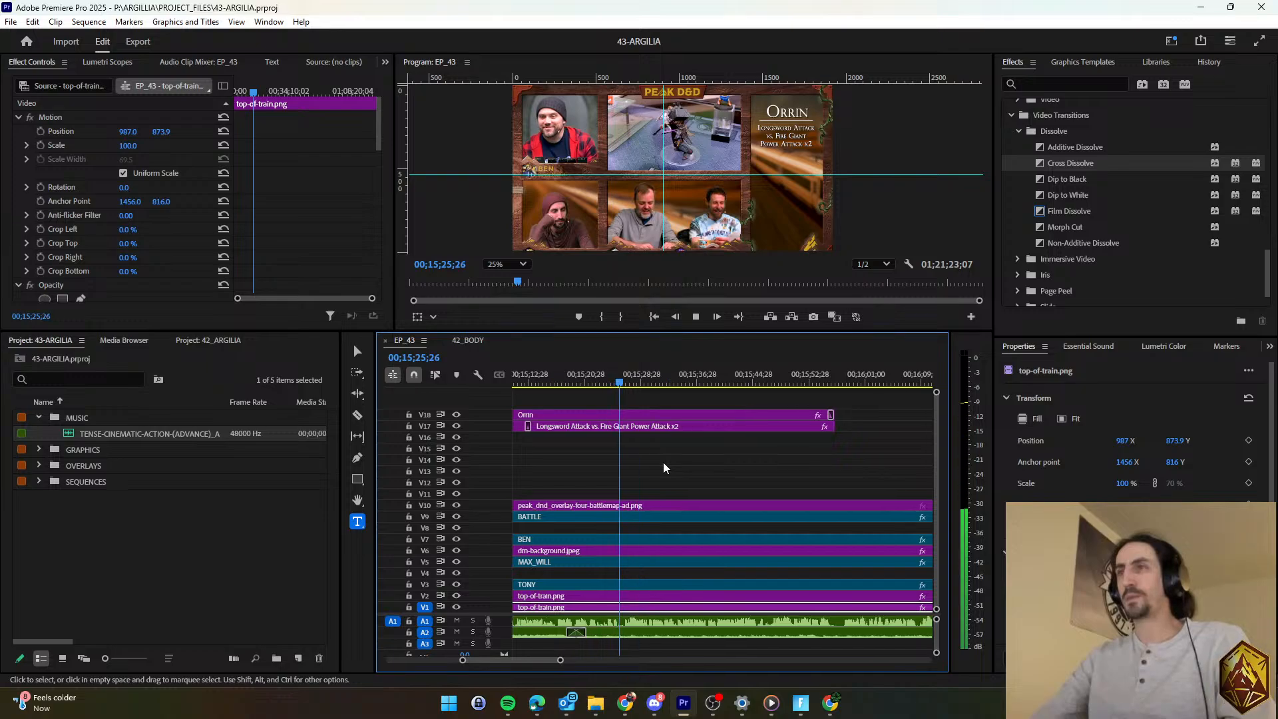
Delete the transition at the end of the Orrin title, play on to 00;15;40;26, and save the project.
click(606, 456)
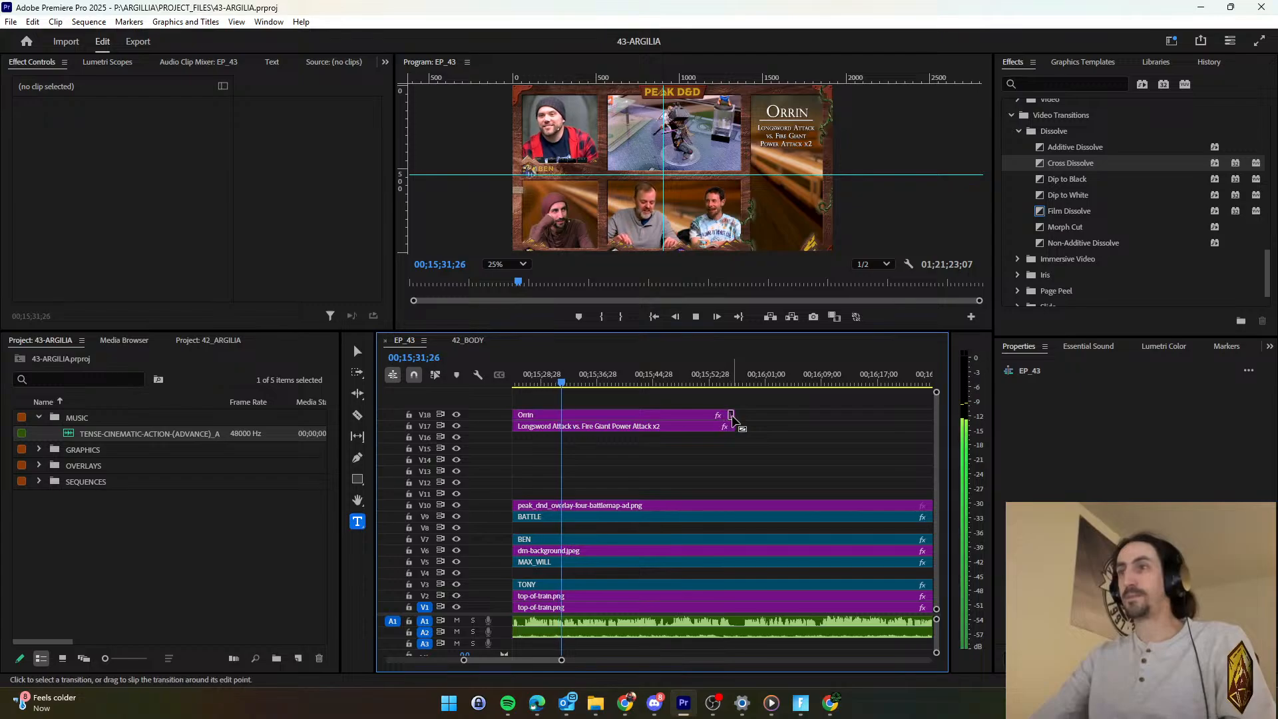
click(731, 416)
key(Delete)
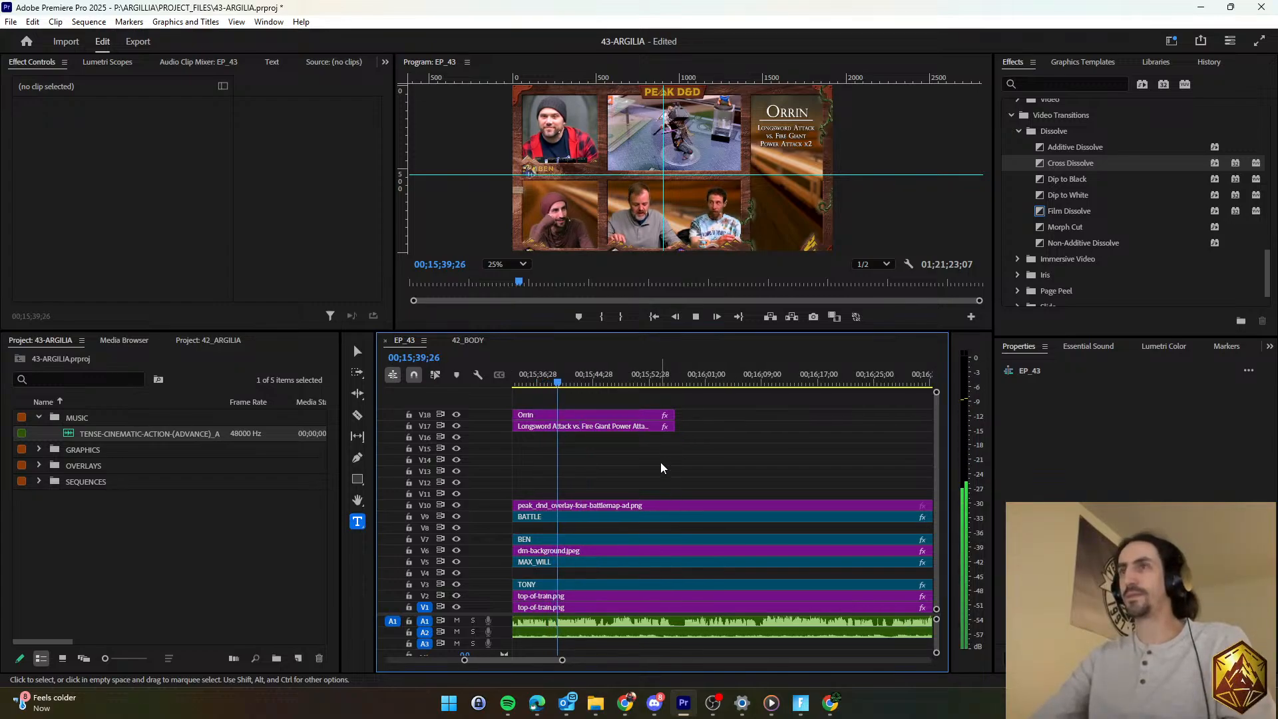
key(space)
key(d)
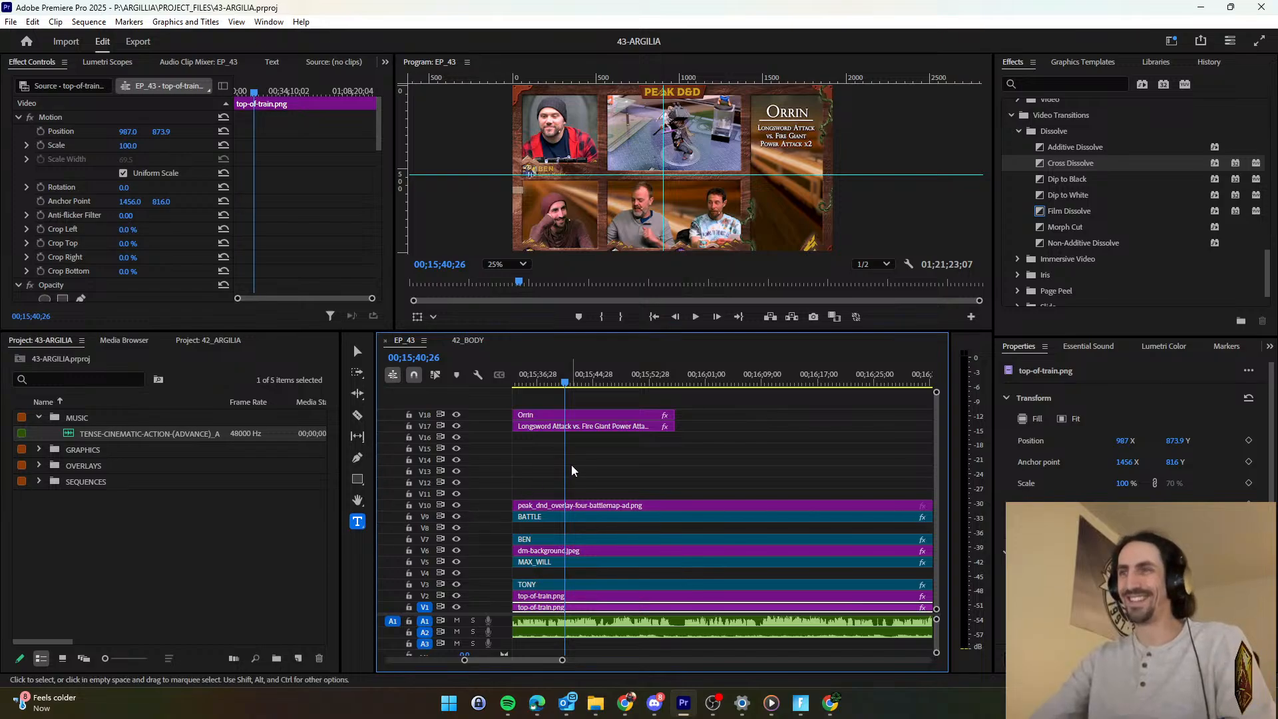
click(571, 470)
Place ADVANTAGE.png from the AD/DISAD bin on V19 at 00;15;40;26 and extend it to the end of the Orrin title.
click(40, 450)
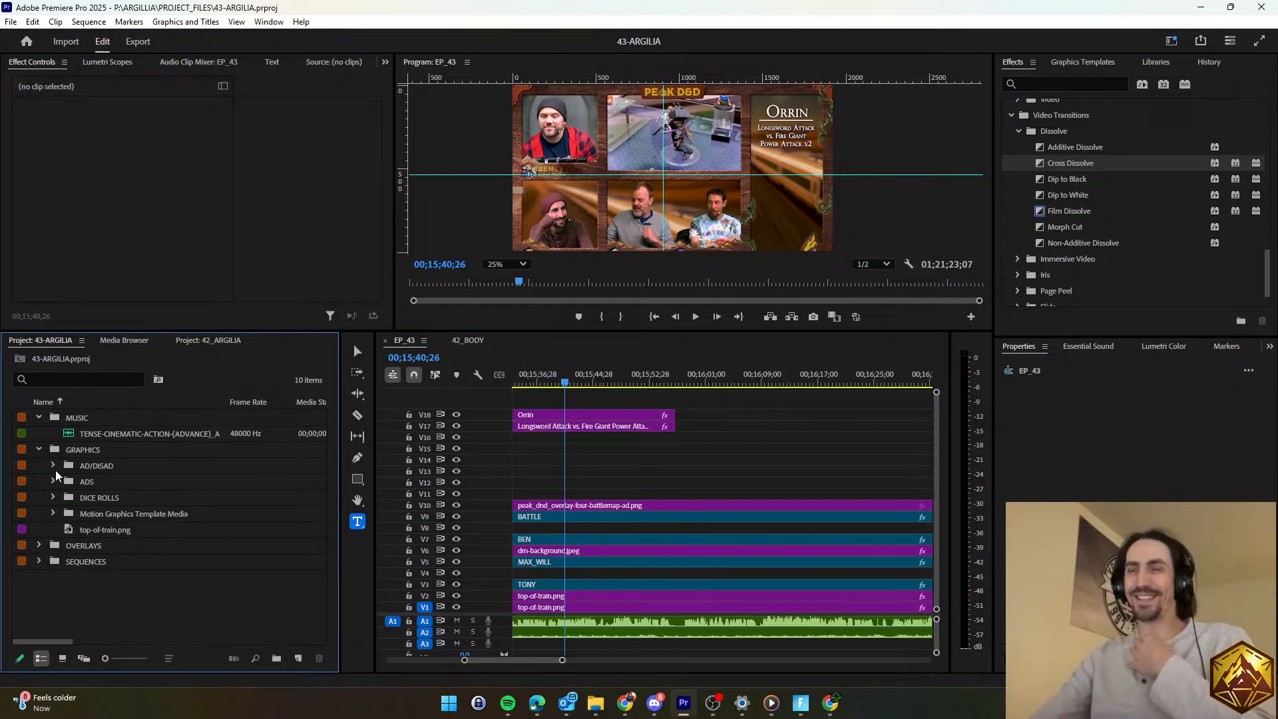
click(53, 466)
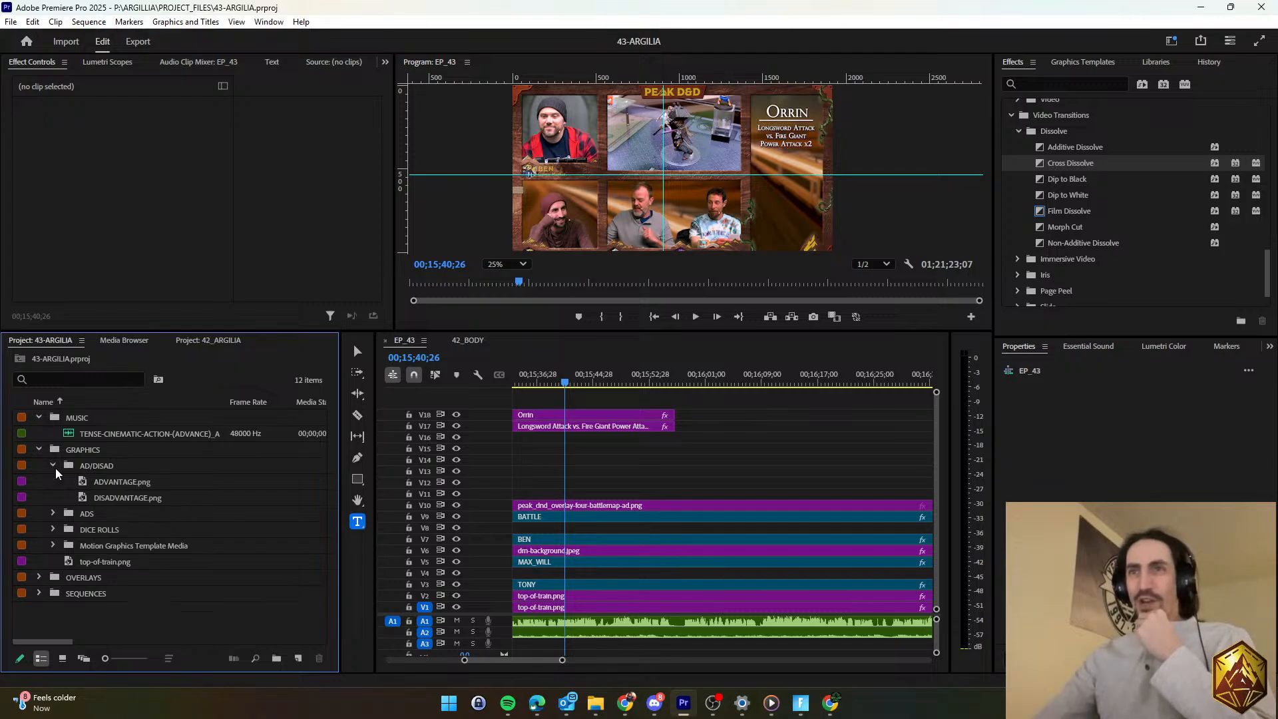
click(115, 483)
drag(115, 483, 565, 403)
drag(937, 395, 936, 388)
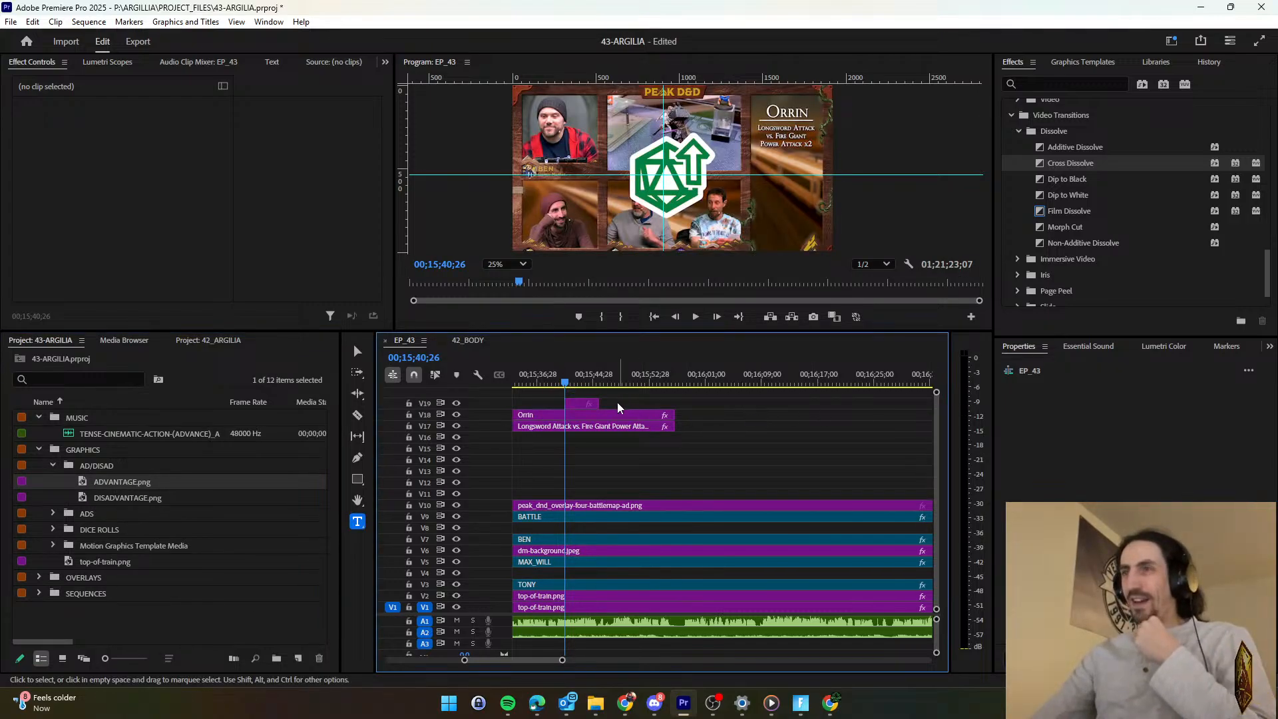
drag(609, 403, 682, 399)
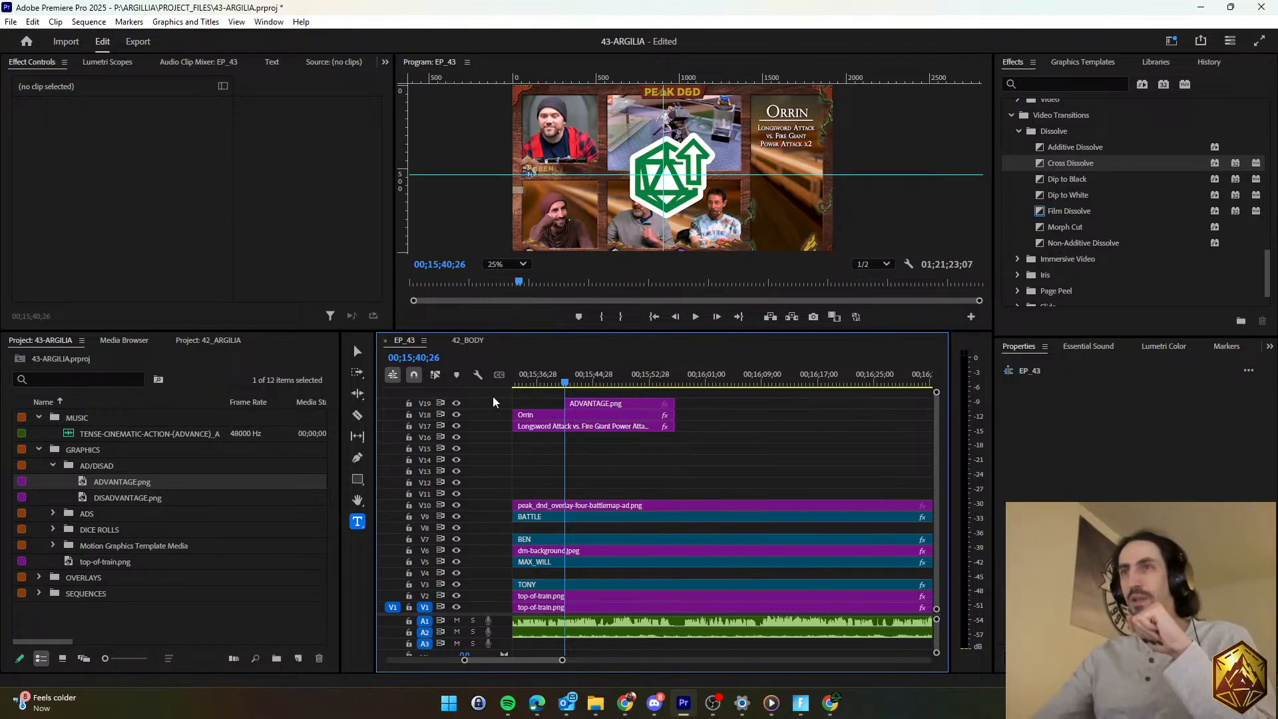
Replace ADVANTAGE.png on V19 in EP_43 with a copy of the scaled ADVANTAGE.png clip from Orrin's turn in 42_BODY.
click(467, 340)
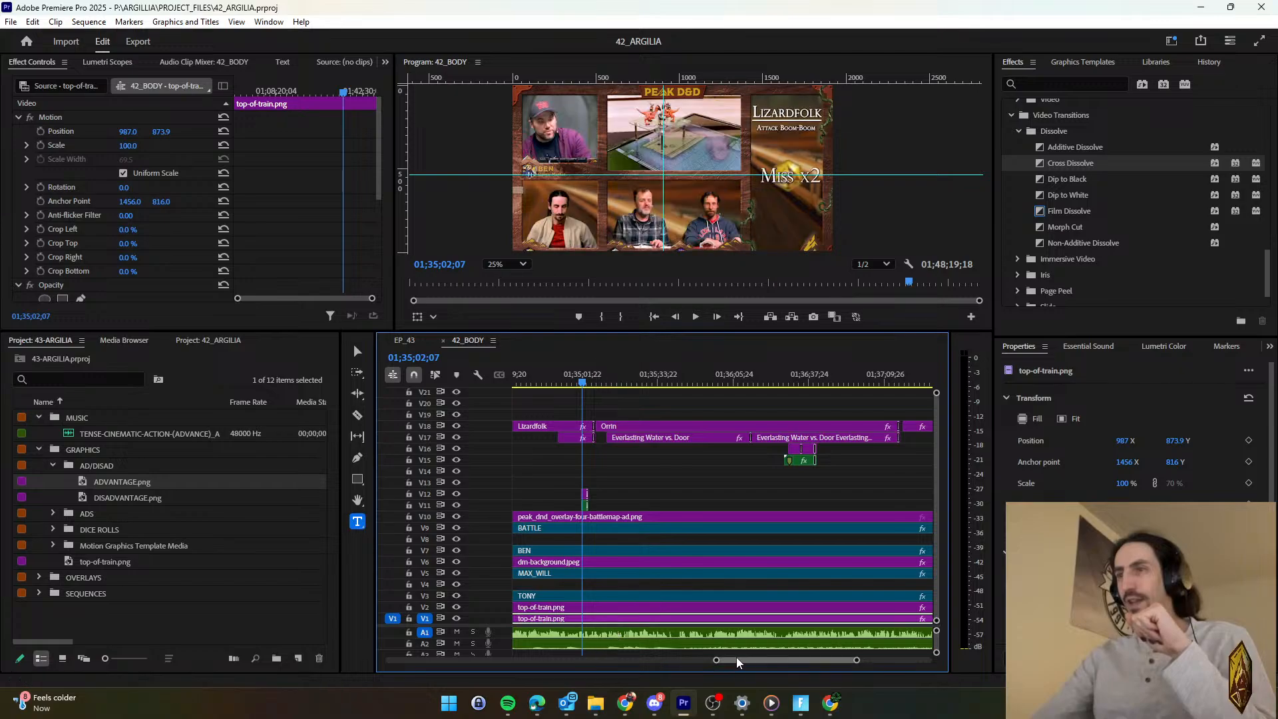
drag(736, 657, 681, 644)
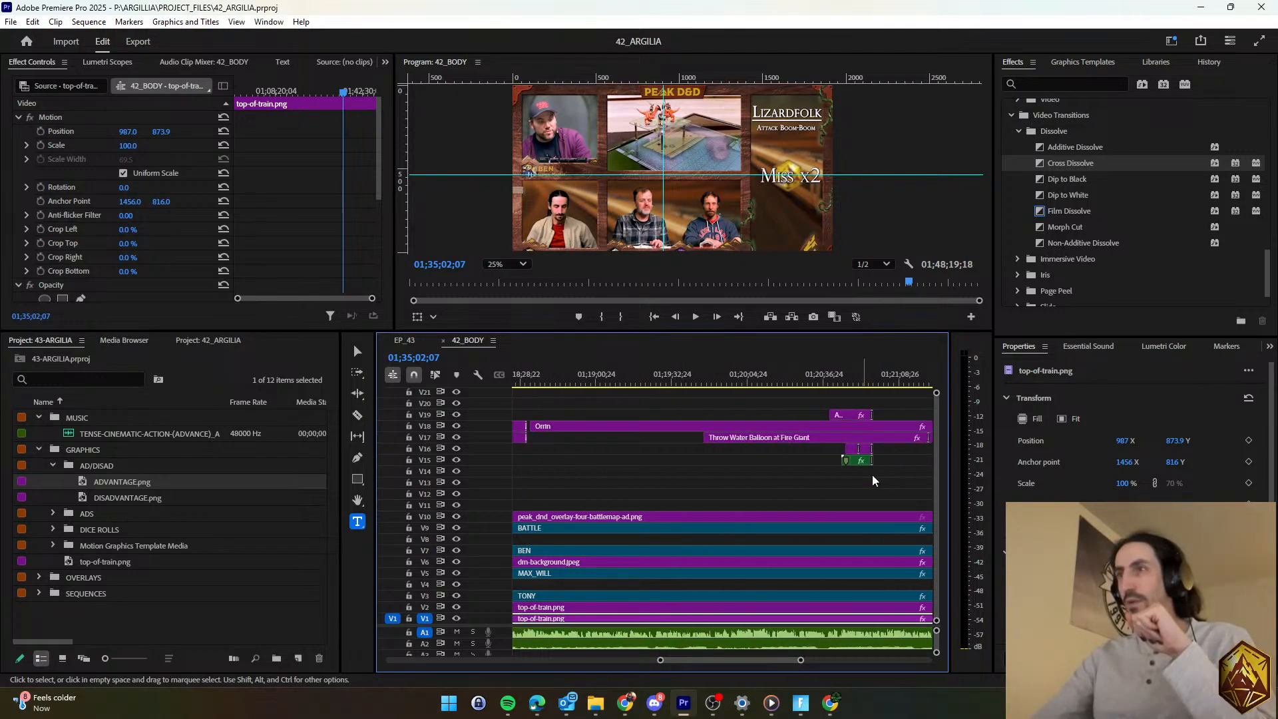
click(851, 415)
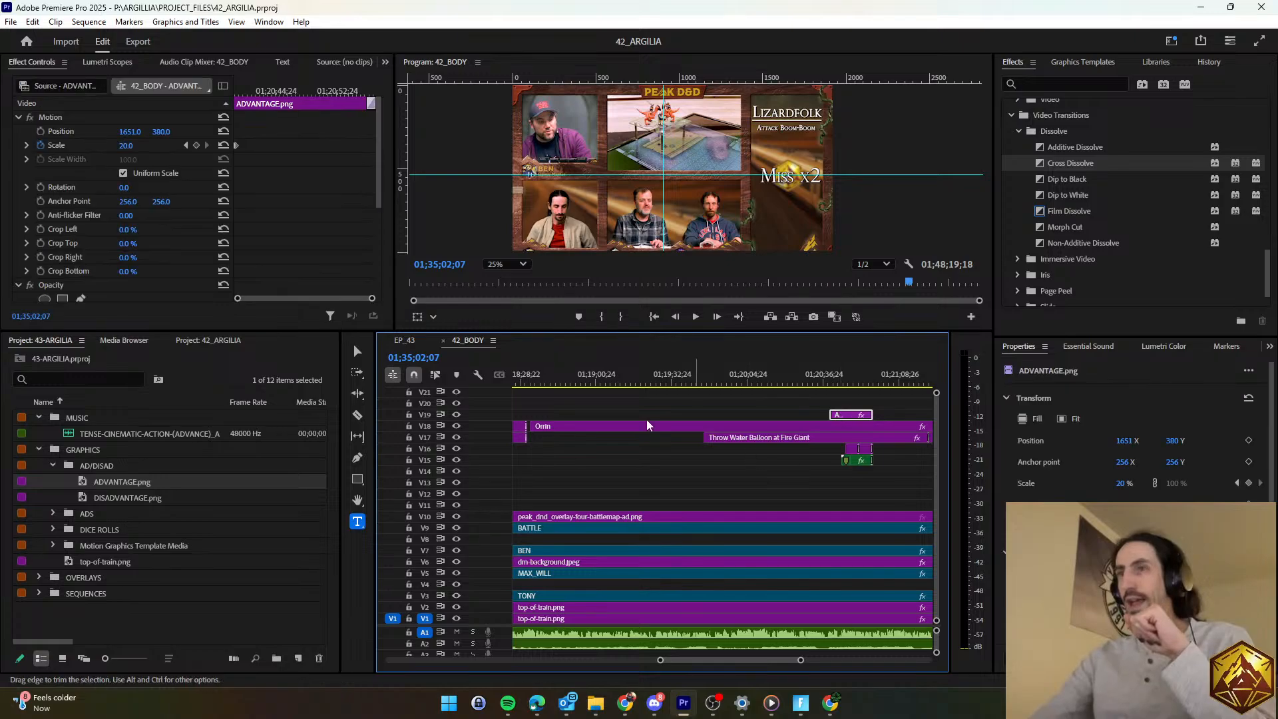
click(419, 341)
click(619, 404)
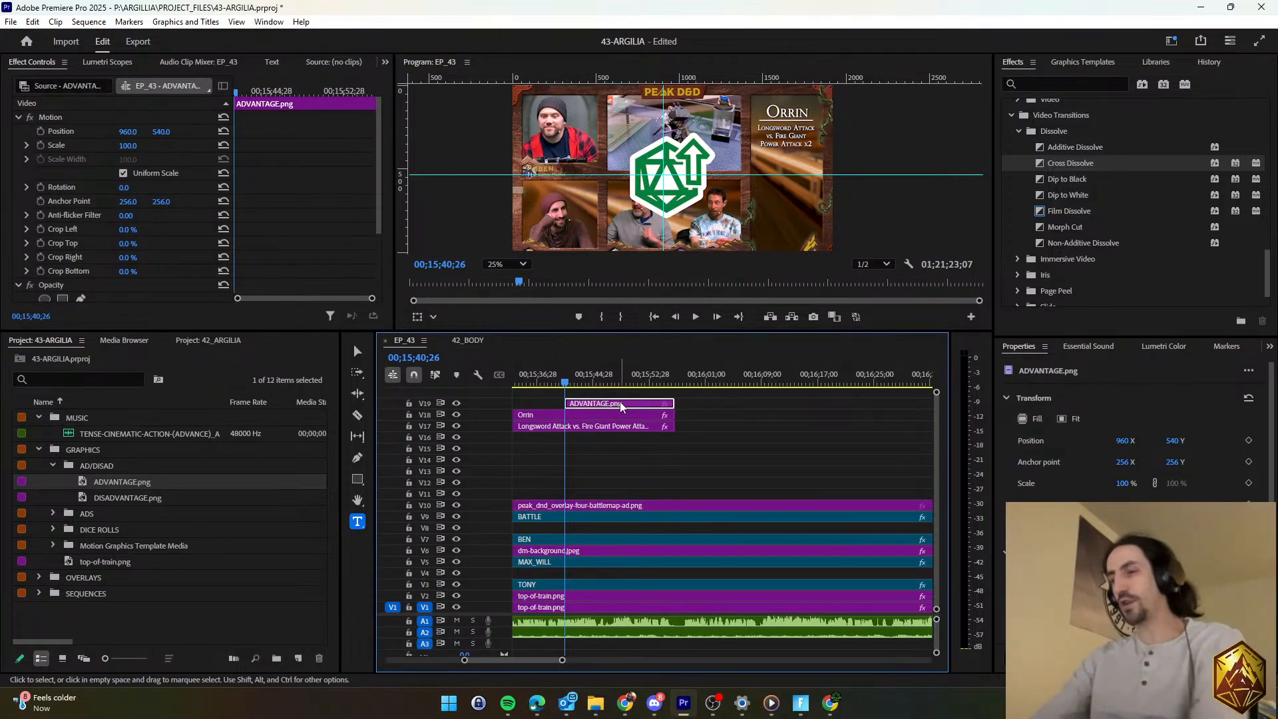
key(Delete)
key(ctrl+v)
Play the start of the pasted ADVANTAGE.png clip and set its vertical position to 432.
click(568, 381)
key(space)
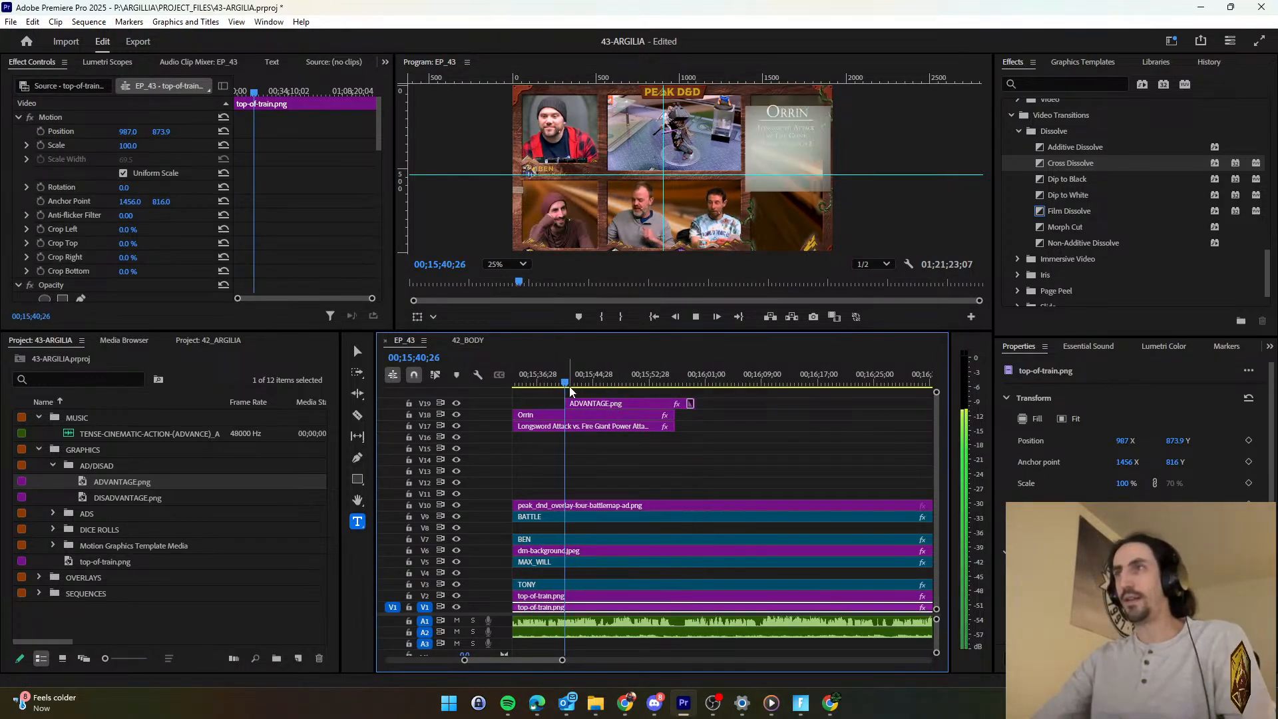
key(space)
click(599, 403)
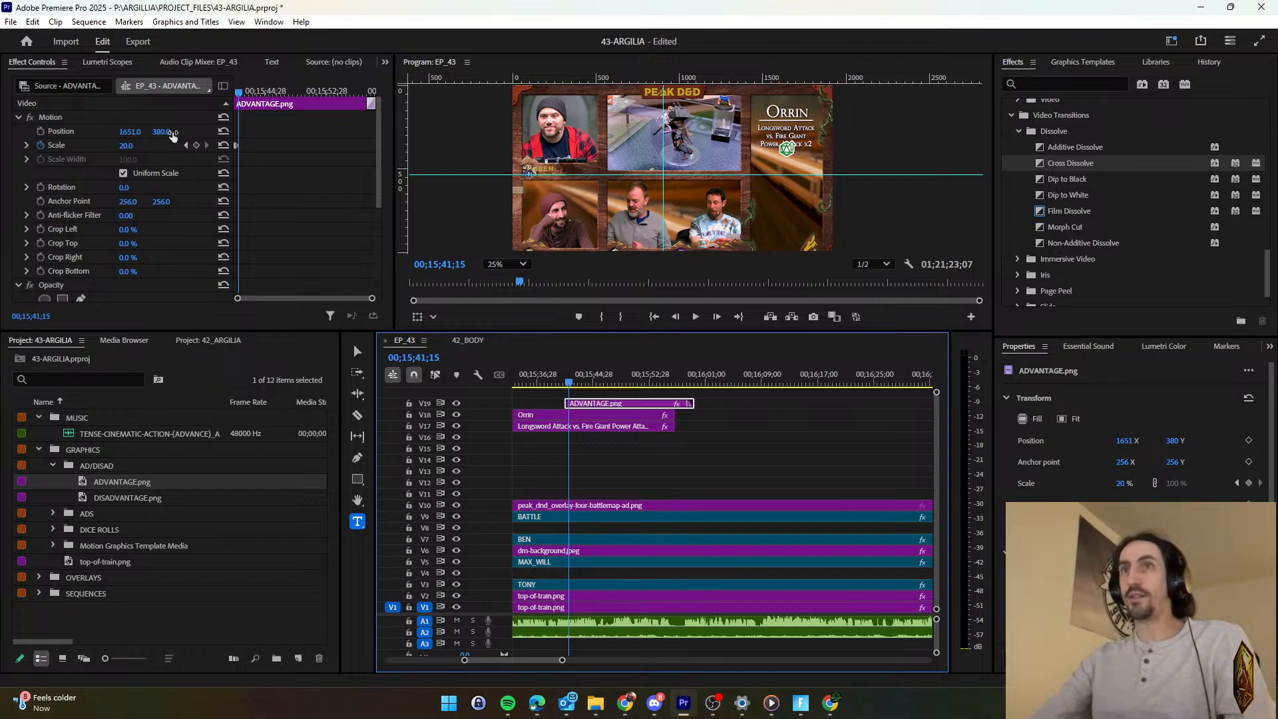
drag(168, 132, 170, 132)
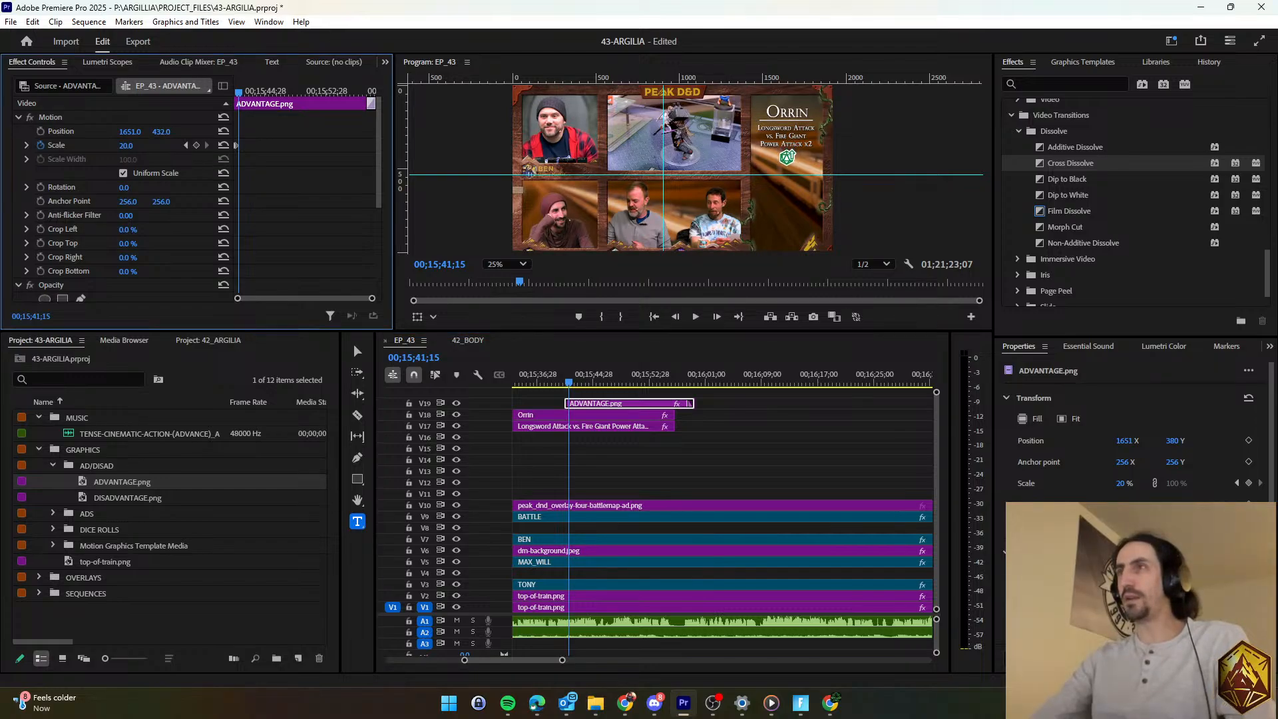
Play through the start of ADVANTAGE.png on V19 and add a Cross Dissolve at the beginning of that clip.
click(556, 381)
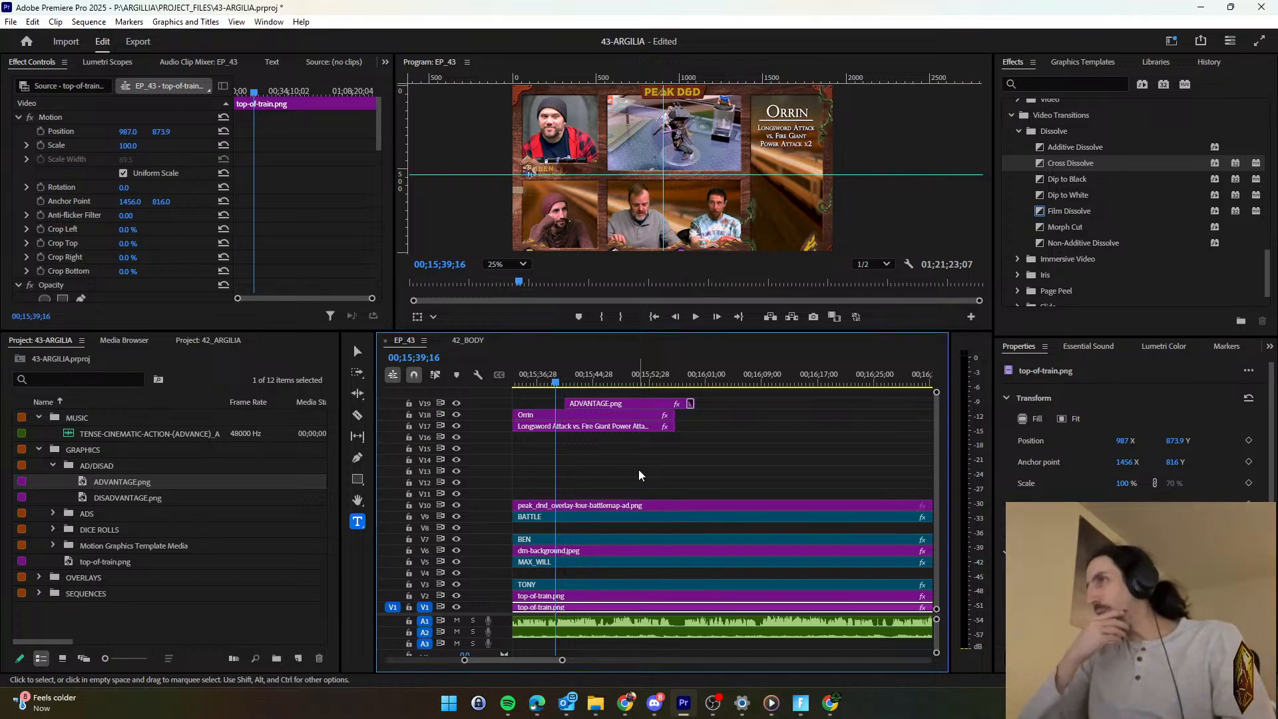
click(637, 469)
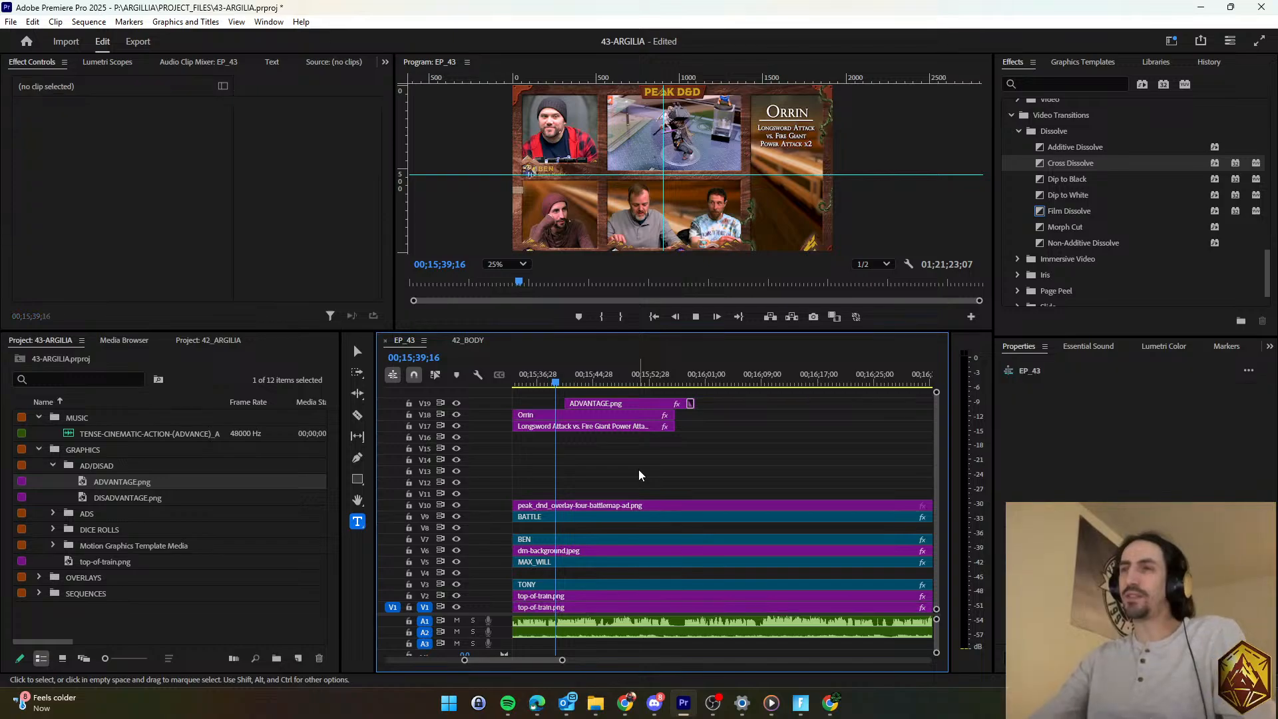
key(space)
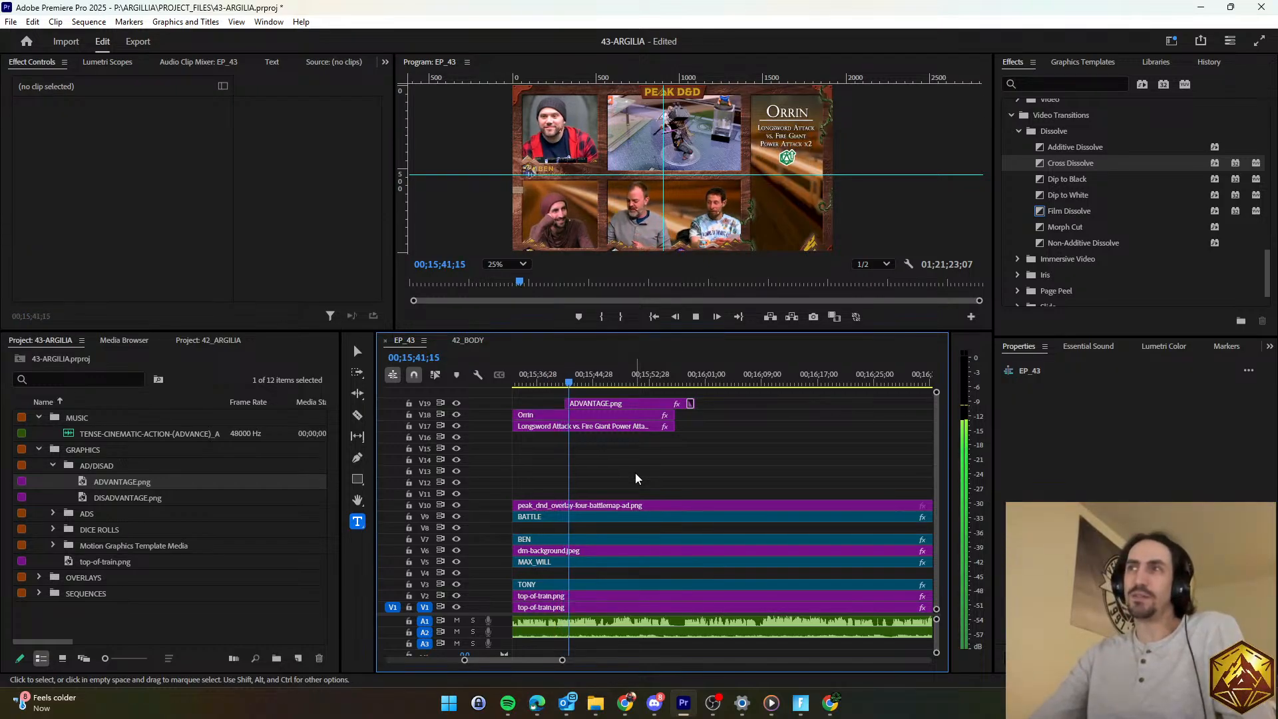
key(space)
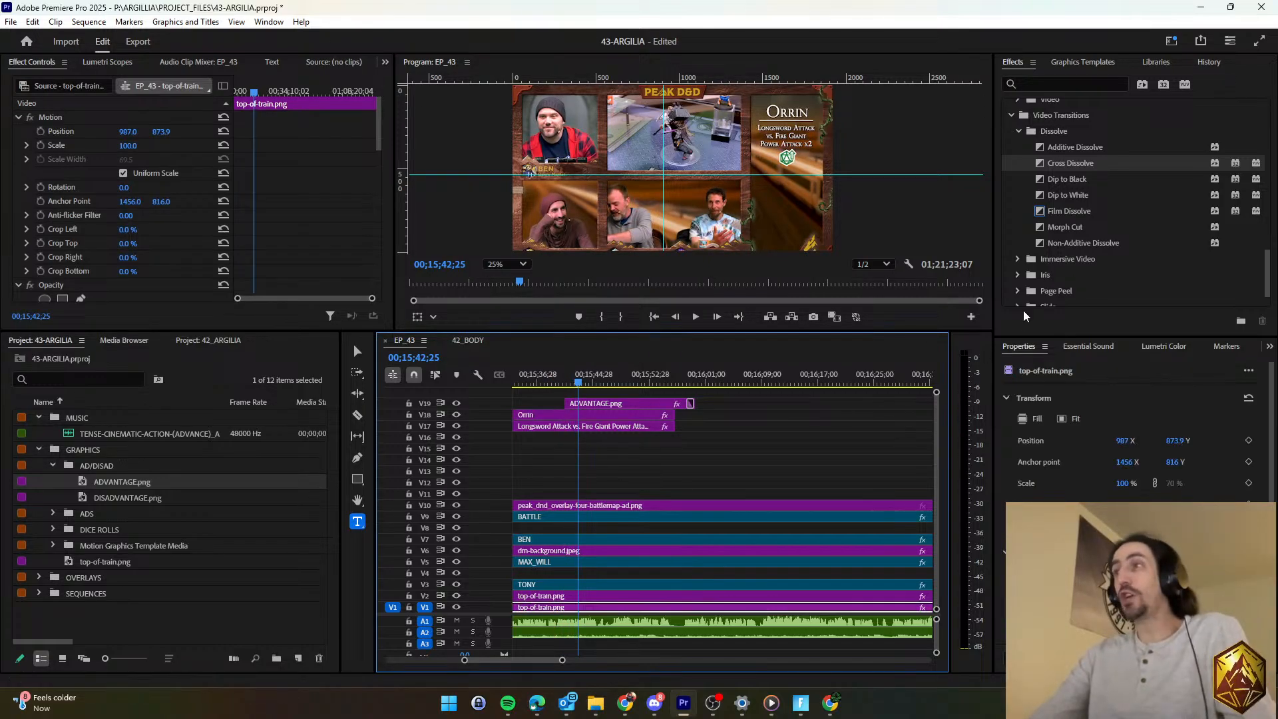
scroll(1061, 267, down, 2)
click(1017, 299)
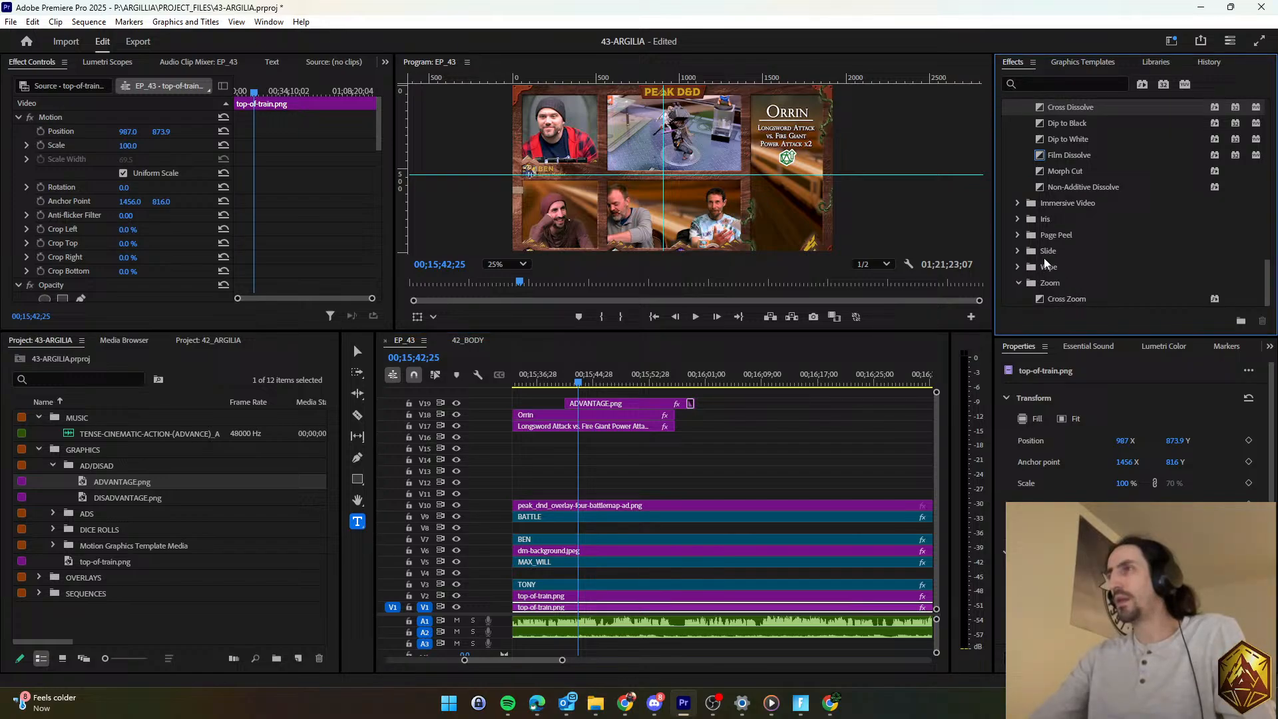
scroll(1021, 213, up, 2)
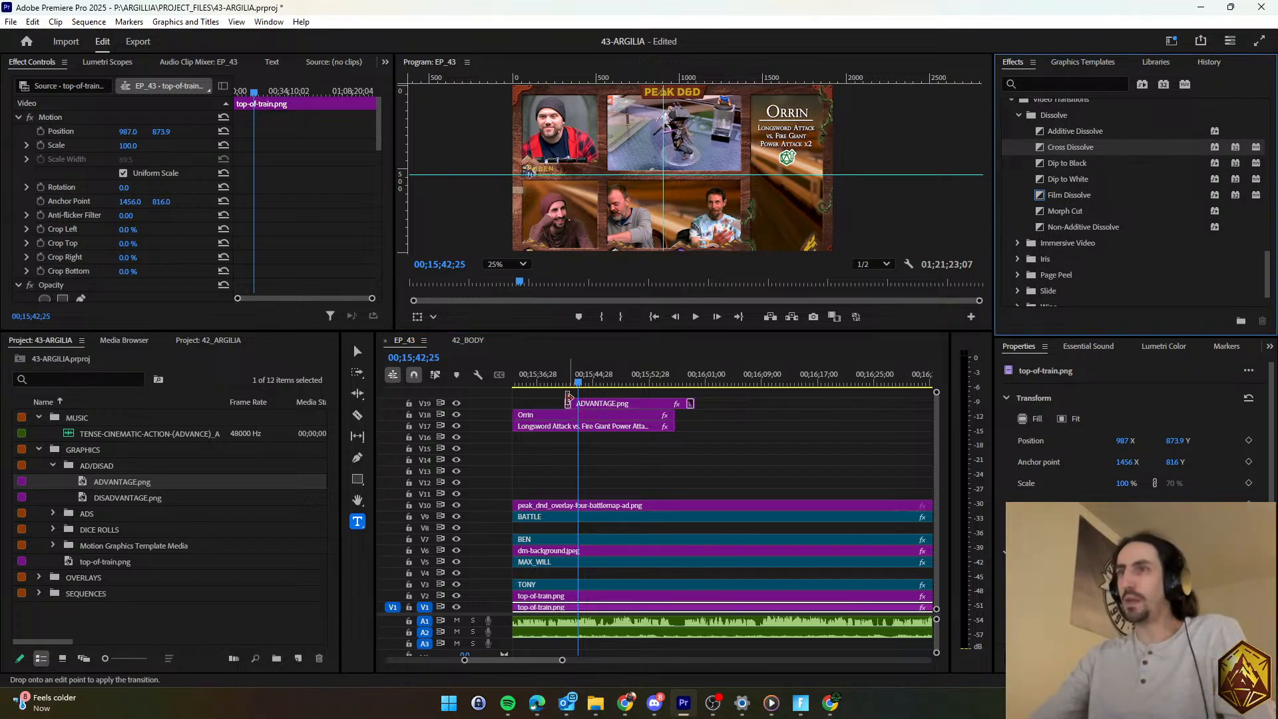
drag(567, 397, 568, 402)
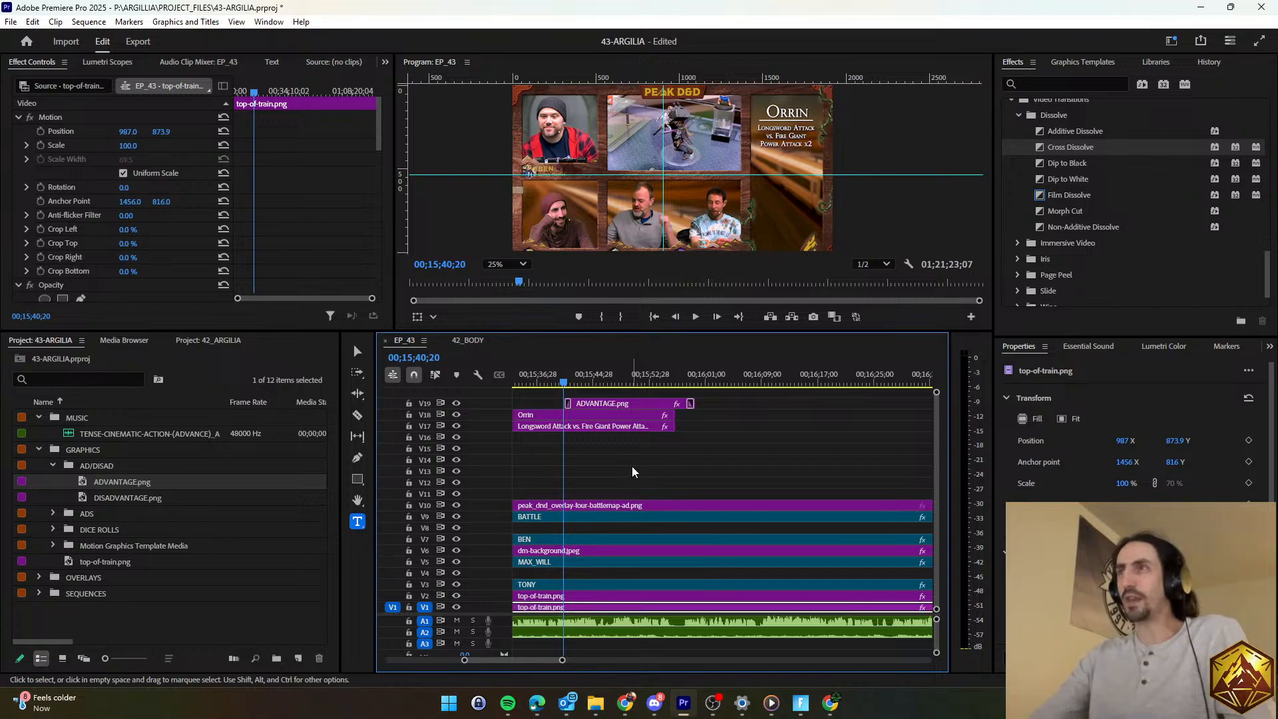
Shorten the dissolve at the start of ADVANTAGE.png, play it back, and save the project.
key(space)
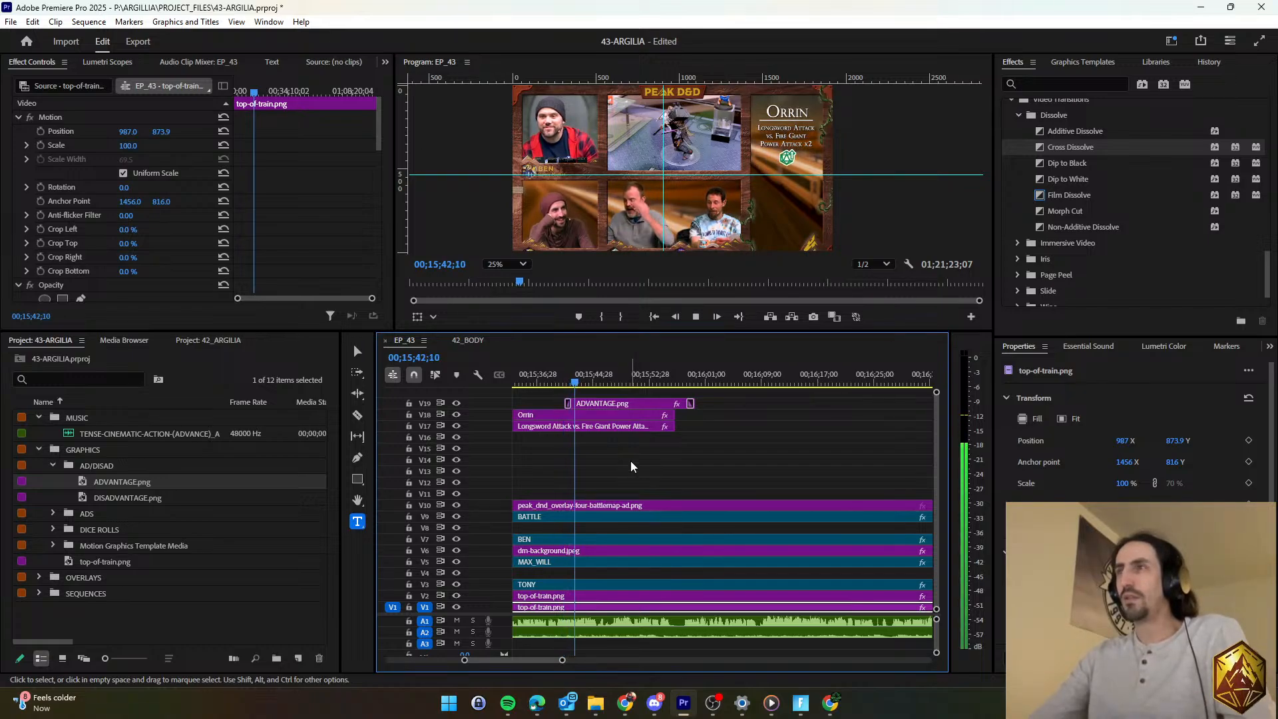
scroll(562, 457, up, 3)
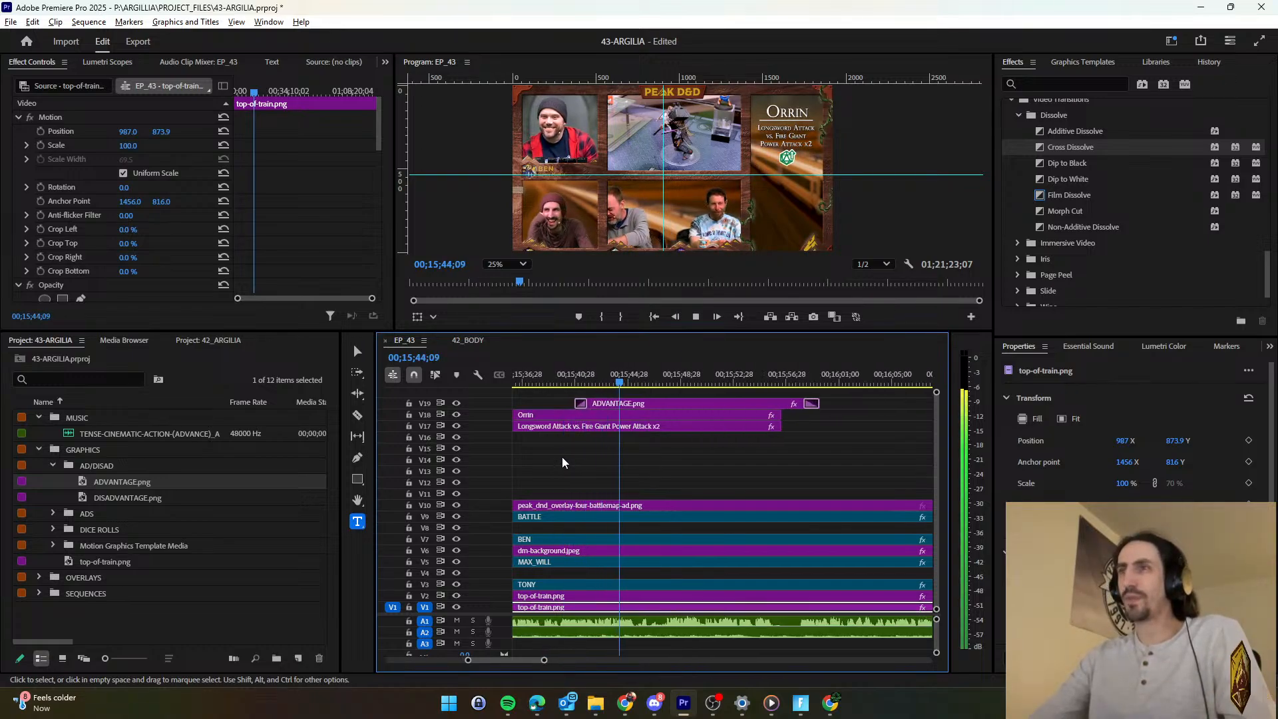
key(space)
click(599, 403)
drag(598, 403, 590, 404)
click(576, 382)
key(space)
key(space)
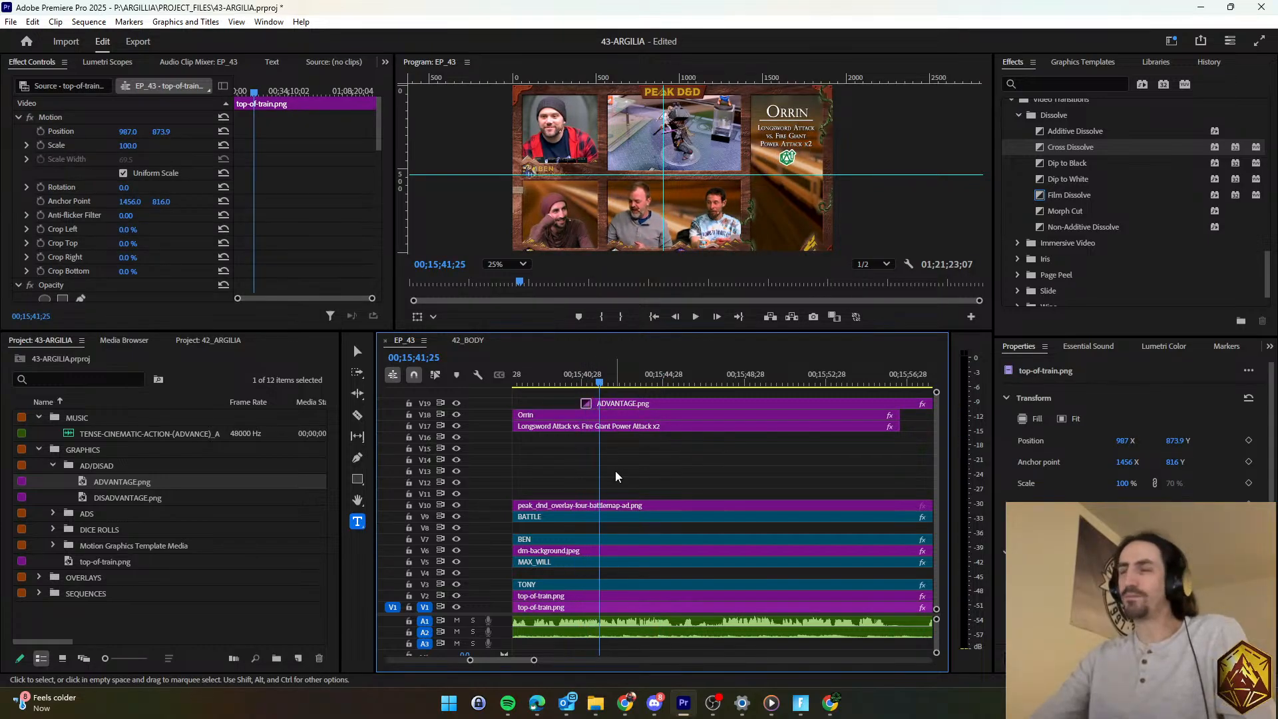
key(ctrl+s)
Extend the Orrin and Longsword Attack titles to the end of ADVANTAGE.png at 00;15;59;13 and delete that clip's closing Film Dissolve.
scroll(615, 466, down, 3)
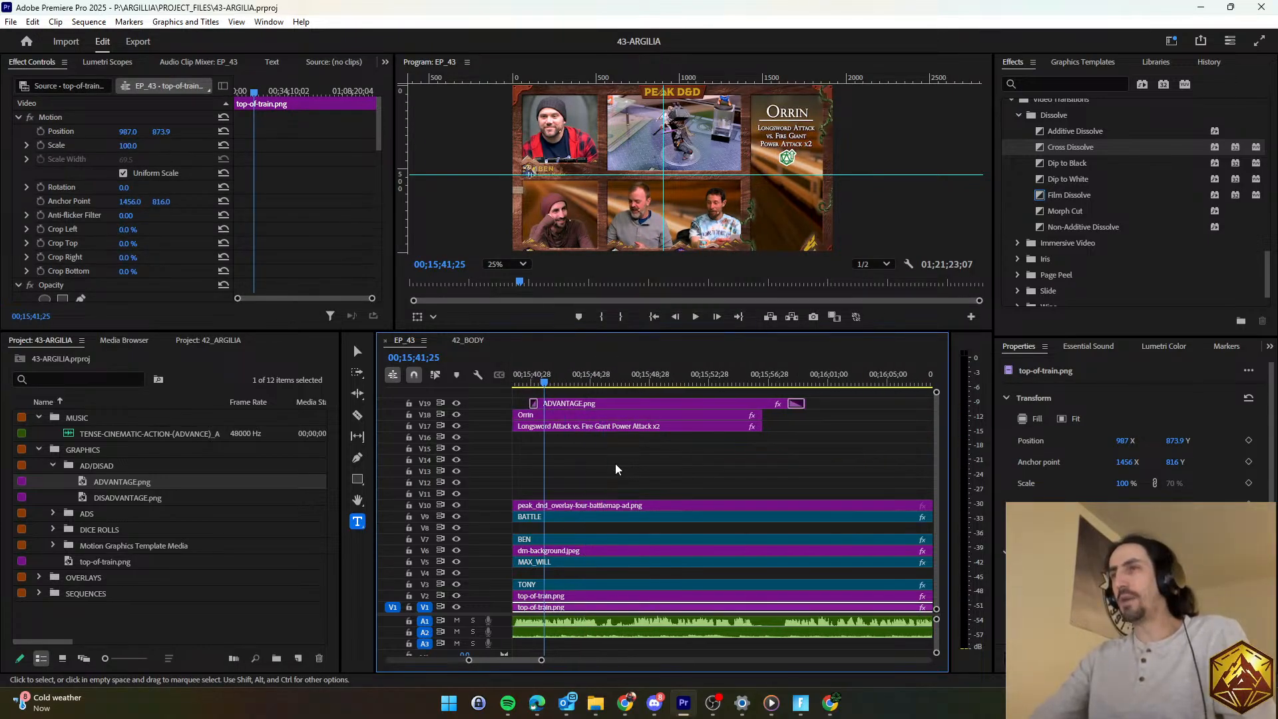
click(615, 463)
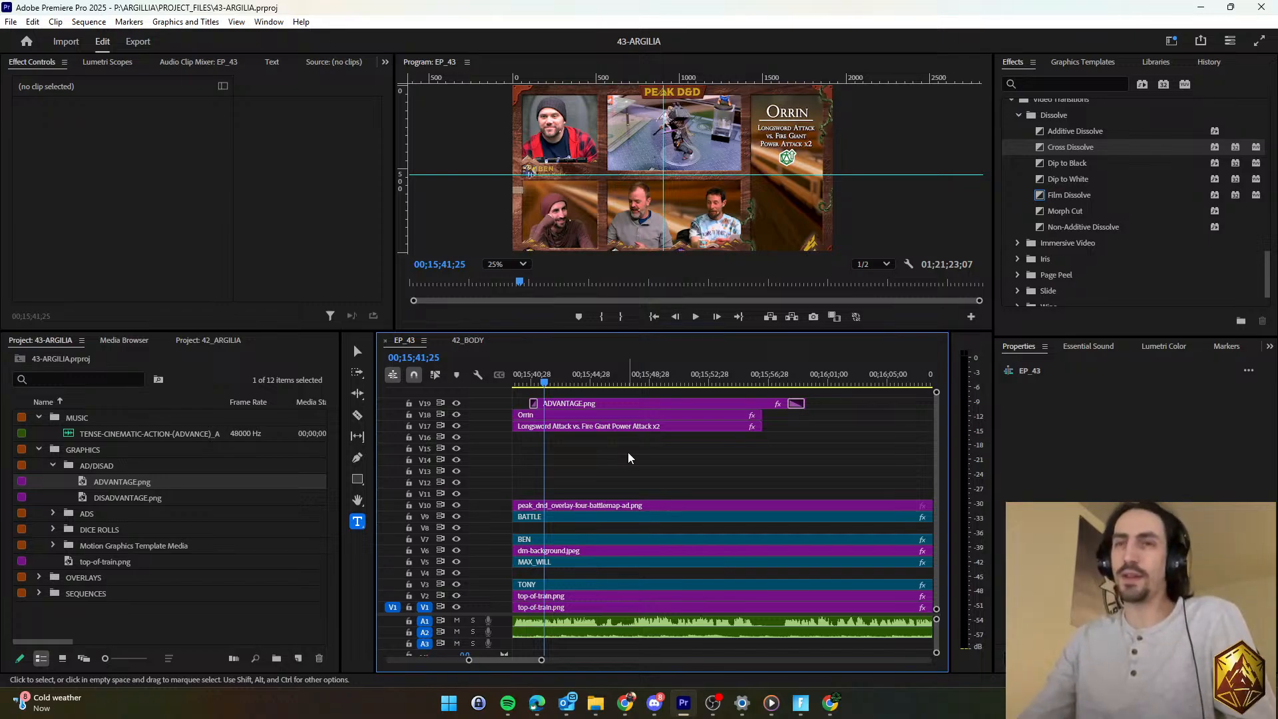
key(space)
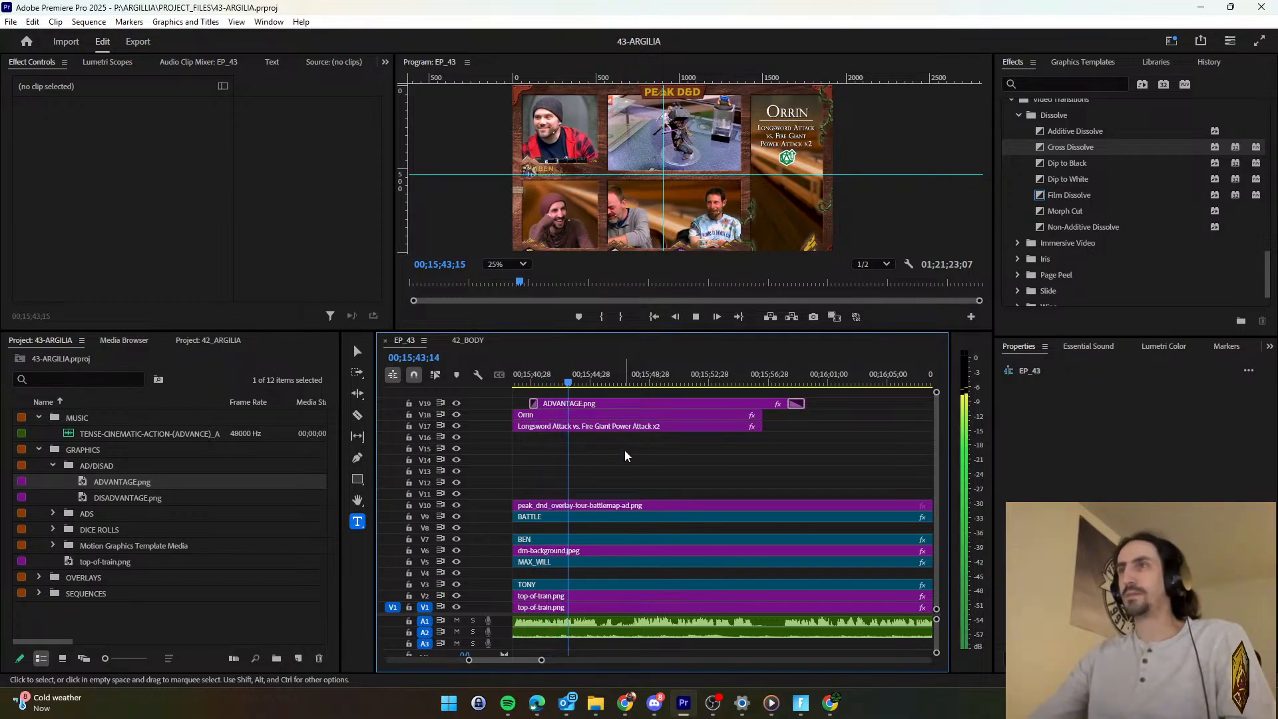
scroll(630, 457, down, 1)
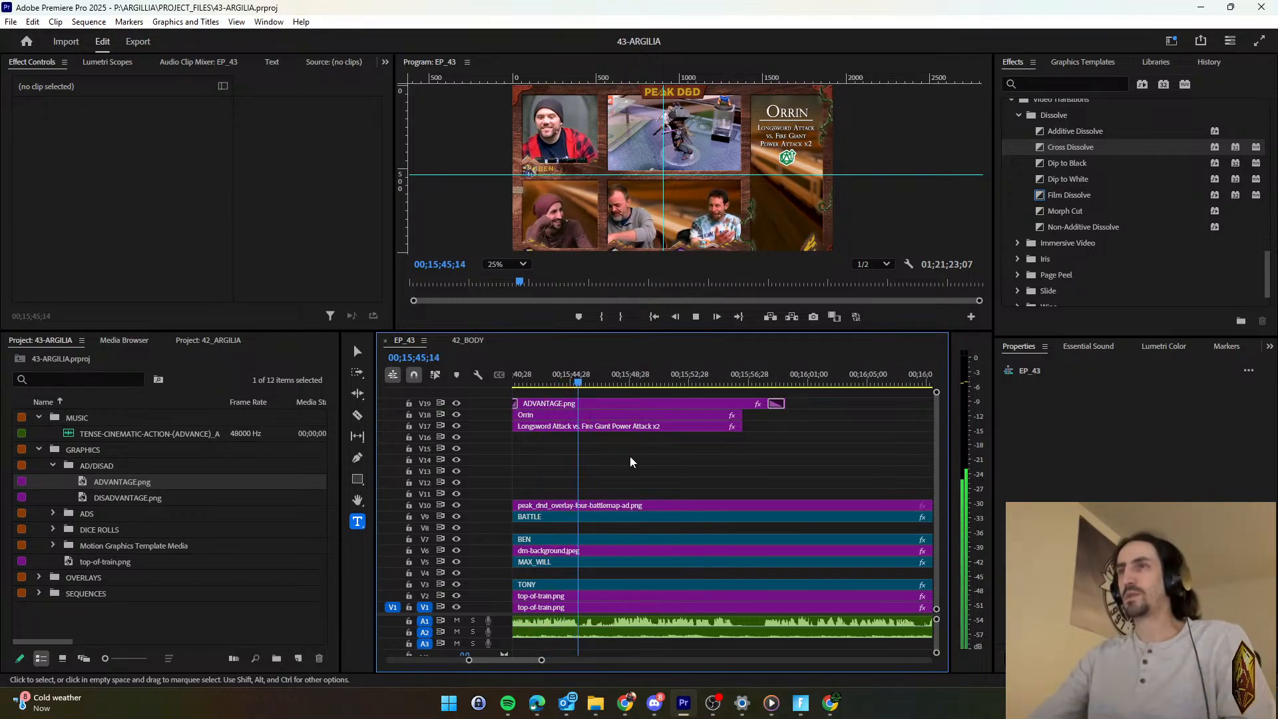
drag(752, 427, 784, 415)
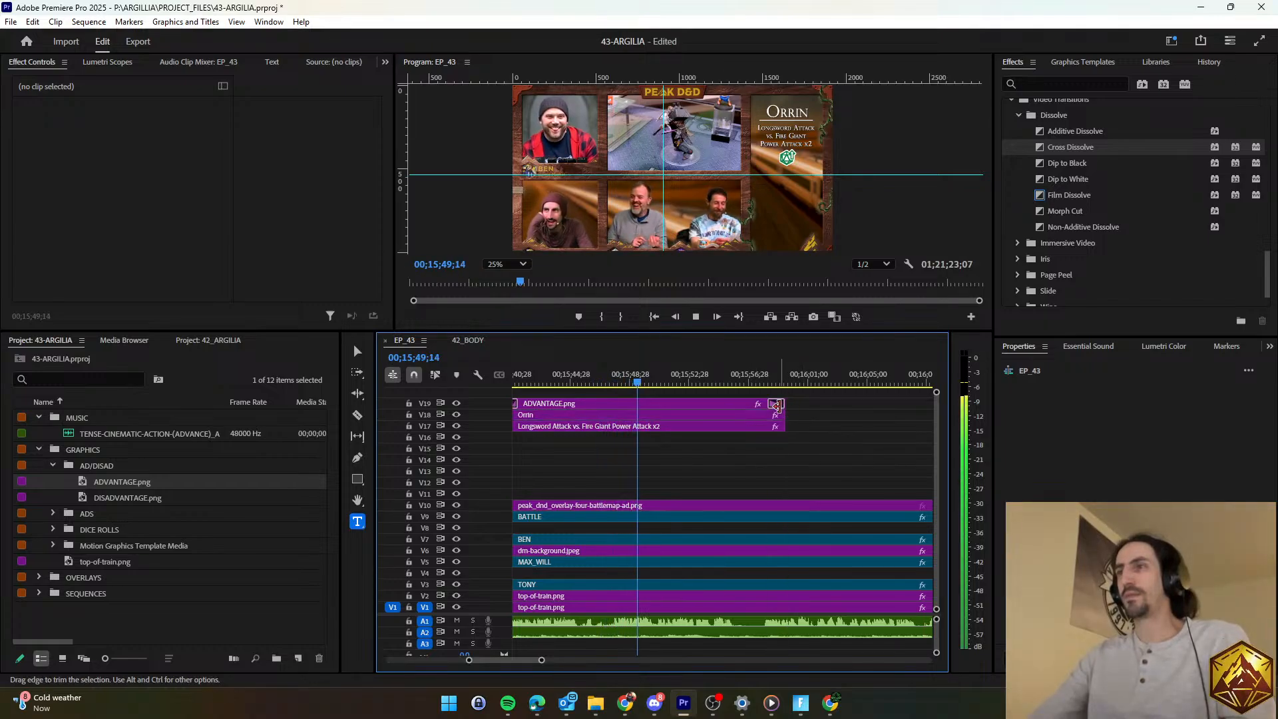
click(775, 404)
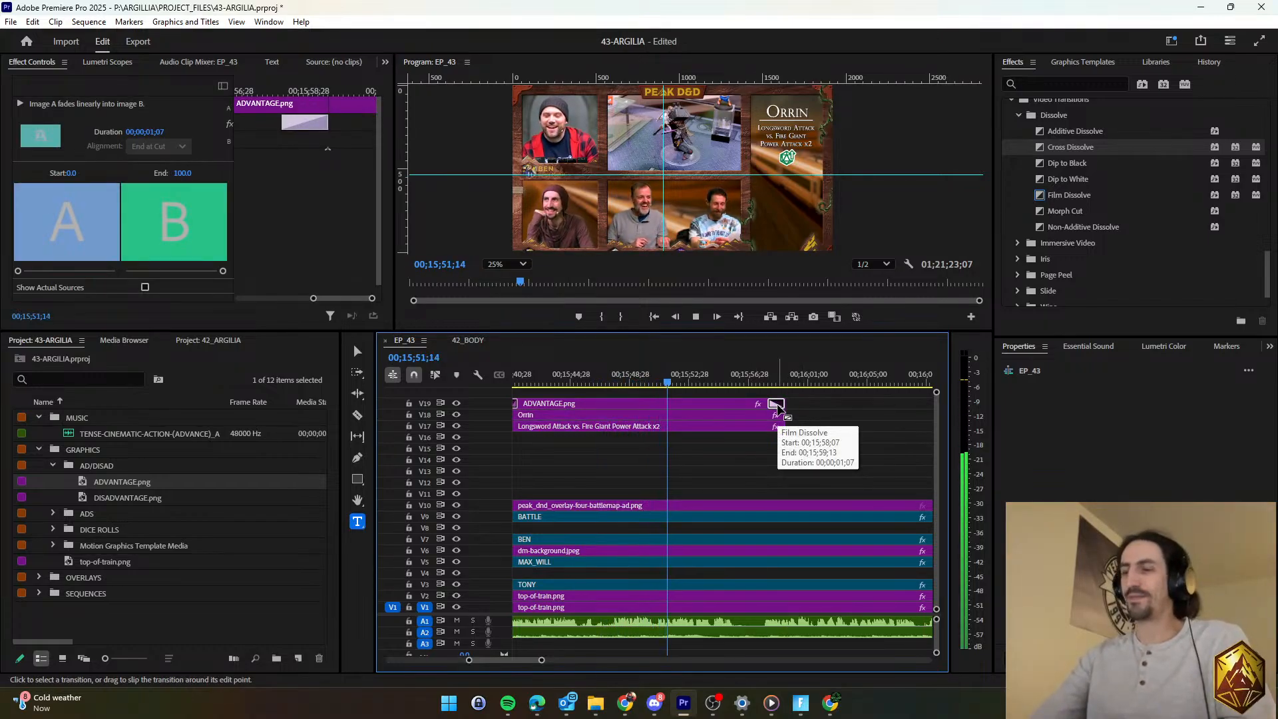
click(779, 408)
scroll(723, 452, down, 3)
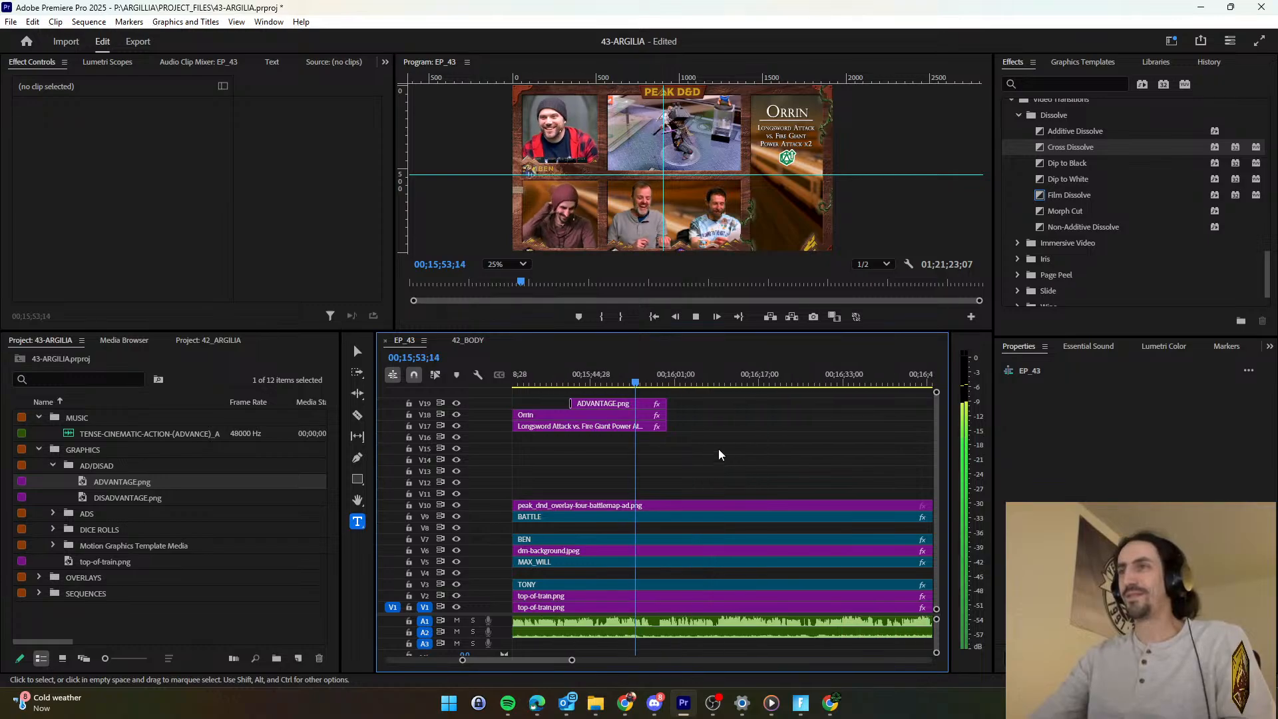
Extend ADVANTAGE.png and the Orrin and Longsword Attack titles together to about 00;16;58 during playback, and save the project.
drag(715, 448, 848, 413)
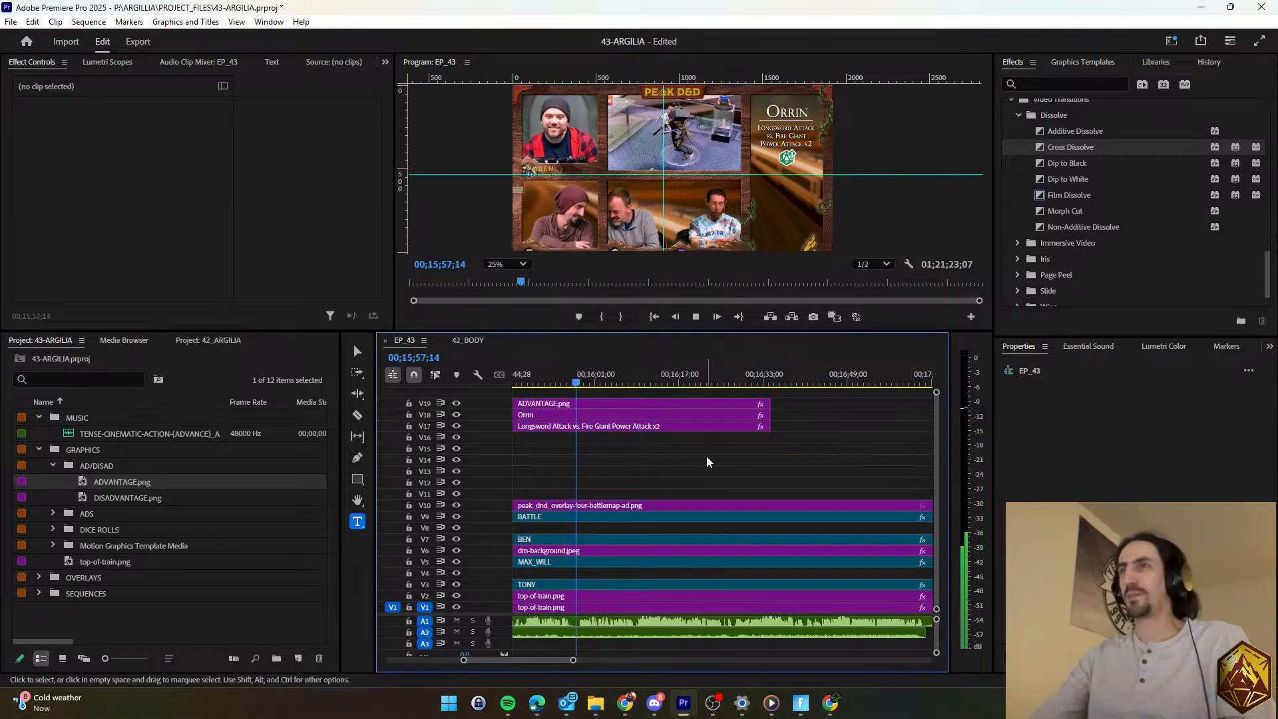
scroll(699, 458, up, 1)
scroll(696, 464, down, 1)
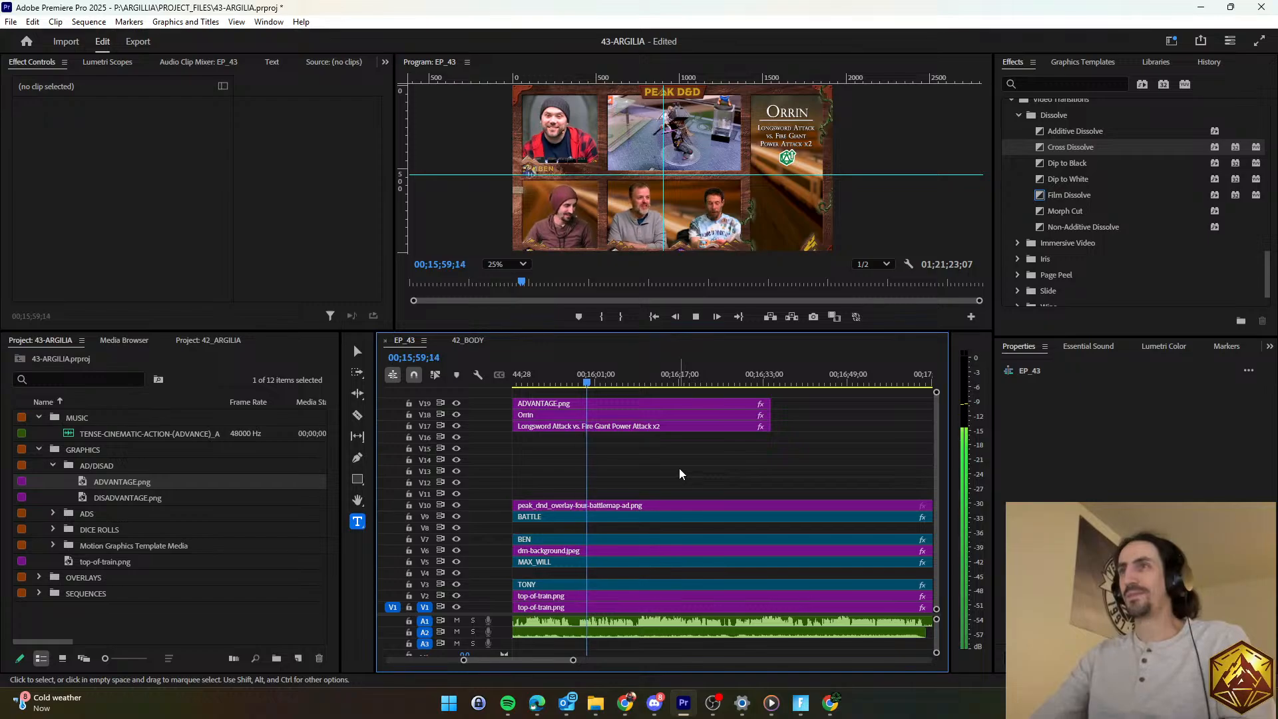
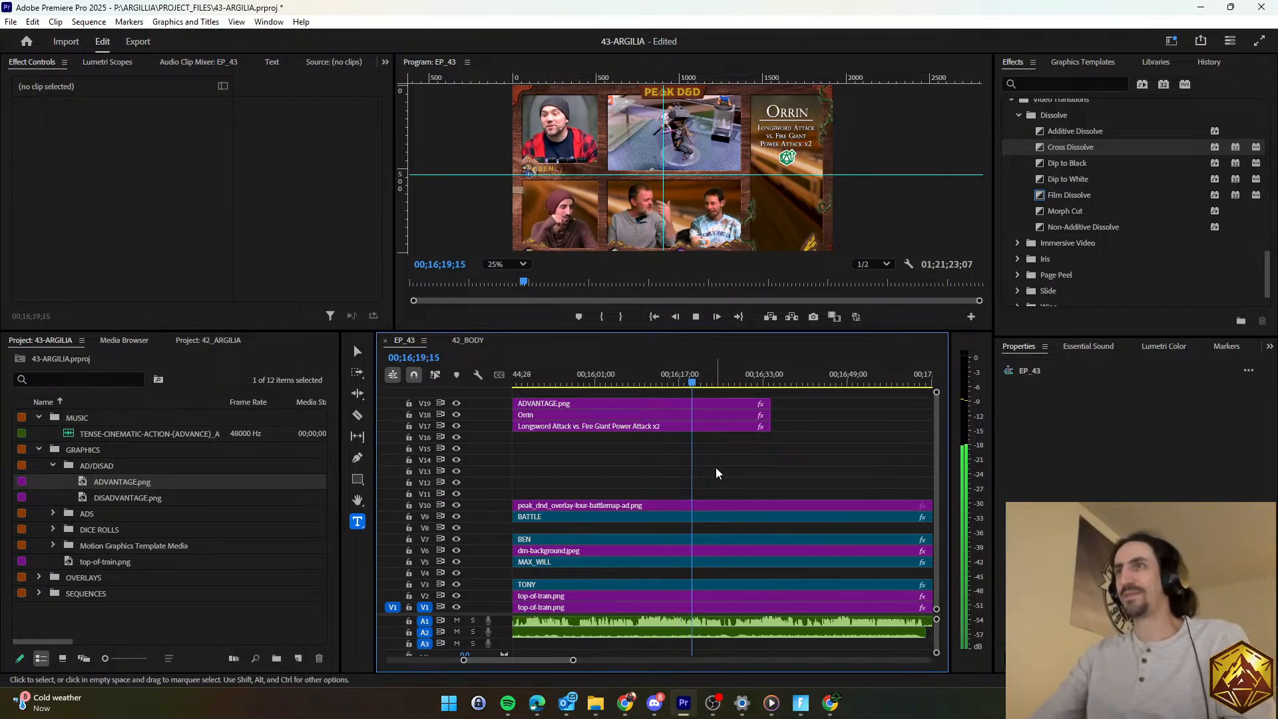
scroll(716, 467, down, 1)
scroll(716, 468, down, 2)
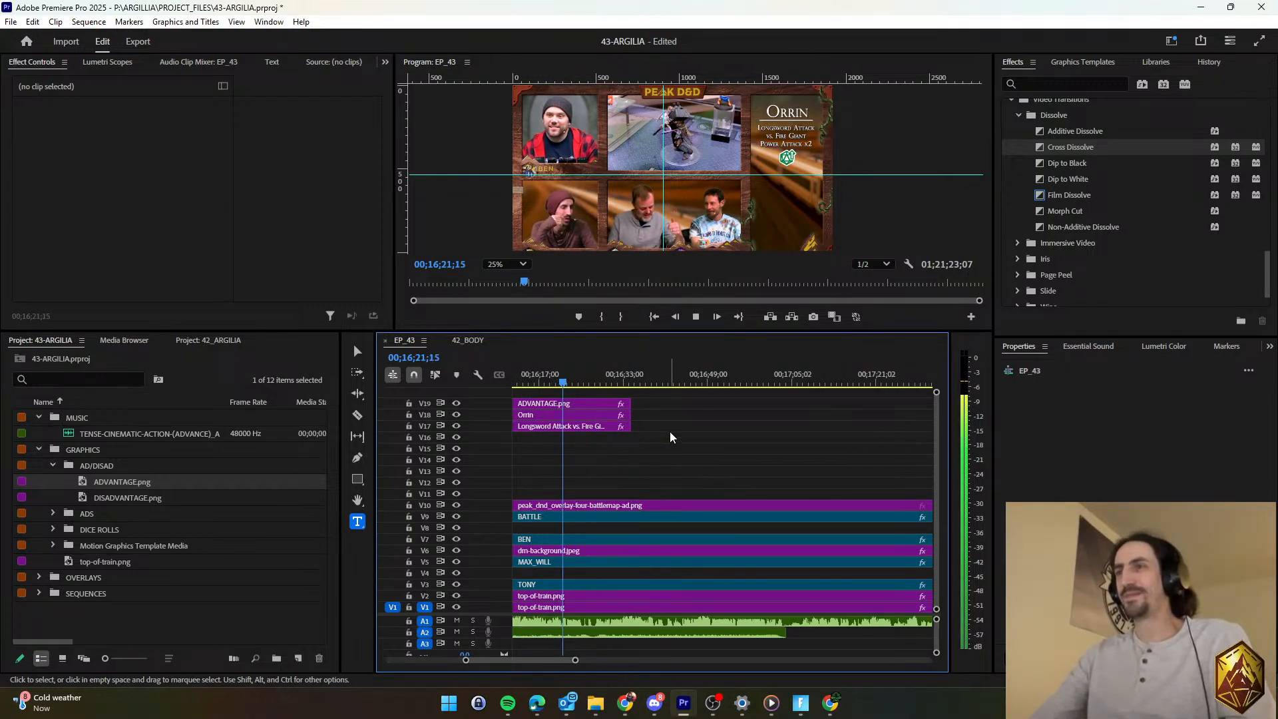
drag(644, 399, 756, 420)
click(729, 451)
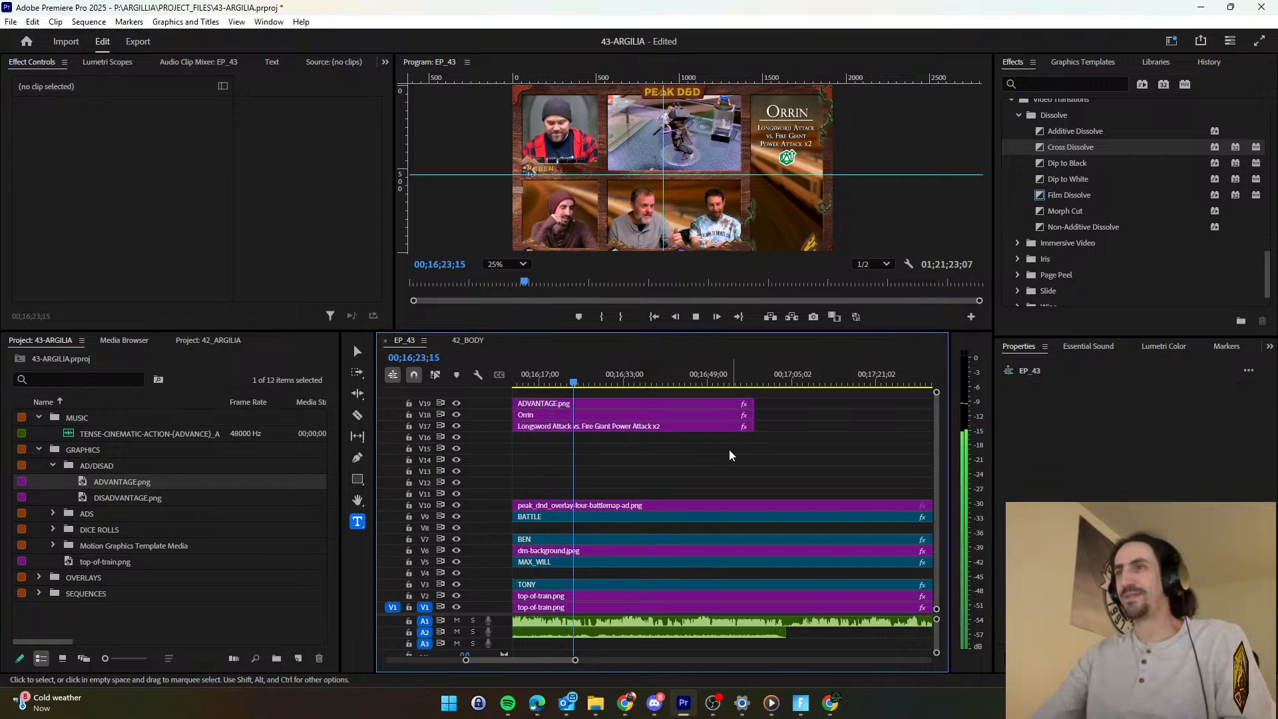
key(ctrl+s)
Copy Will_Dice_Roll.mov with its 9 and Miss! titles from Orrin's turn in 42_BODY into EP_43 on V15 and V16 at 00;16;23;25.
click(560, 379)
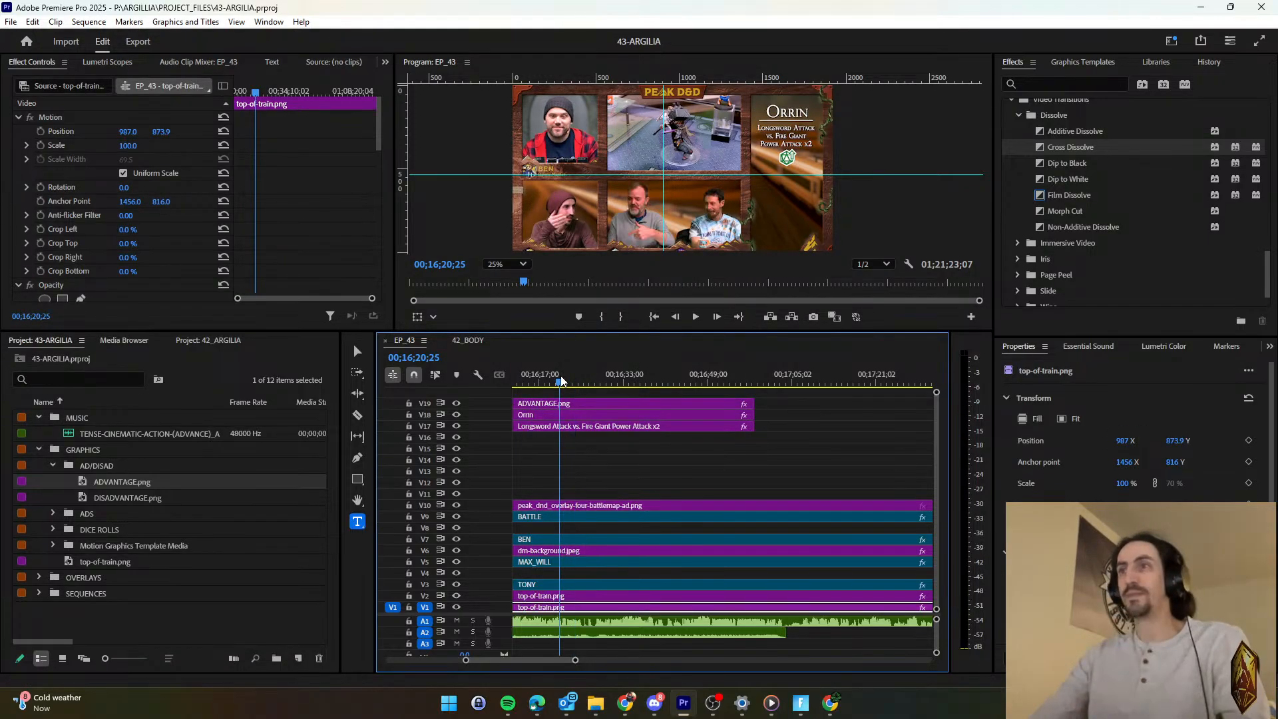
key(space)
click(602, 440)
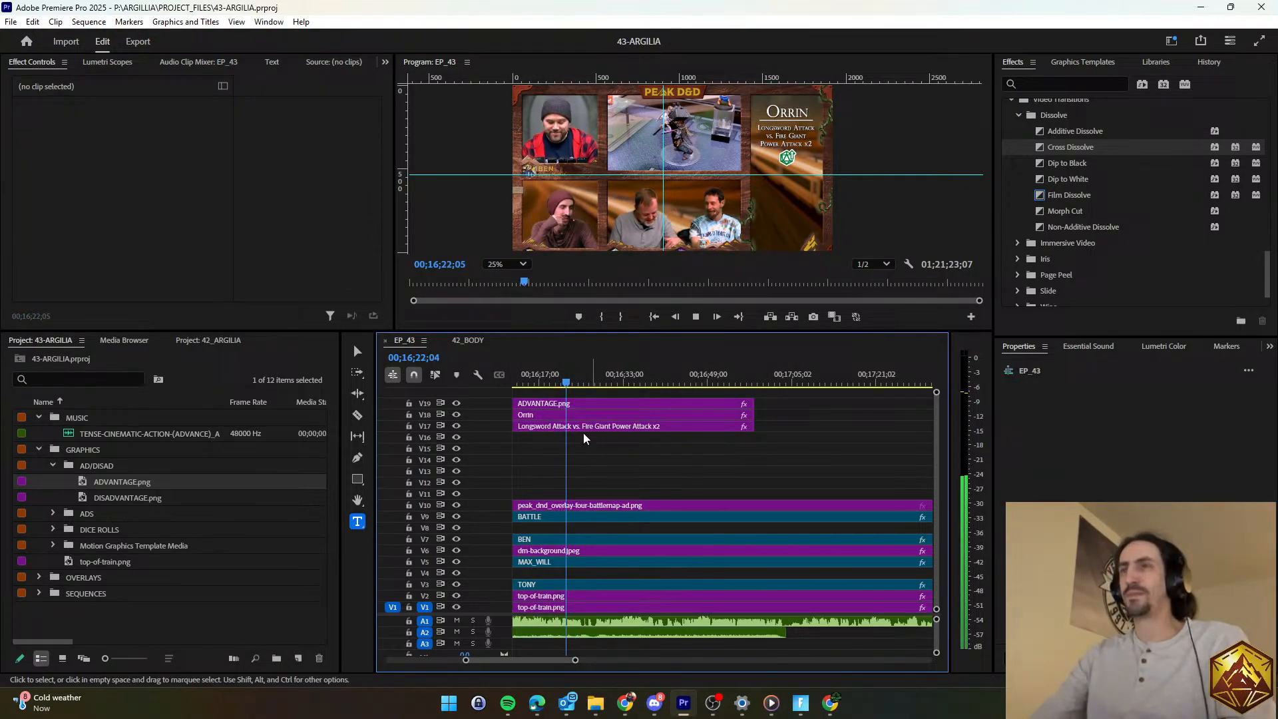
click(469, 338)
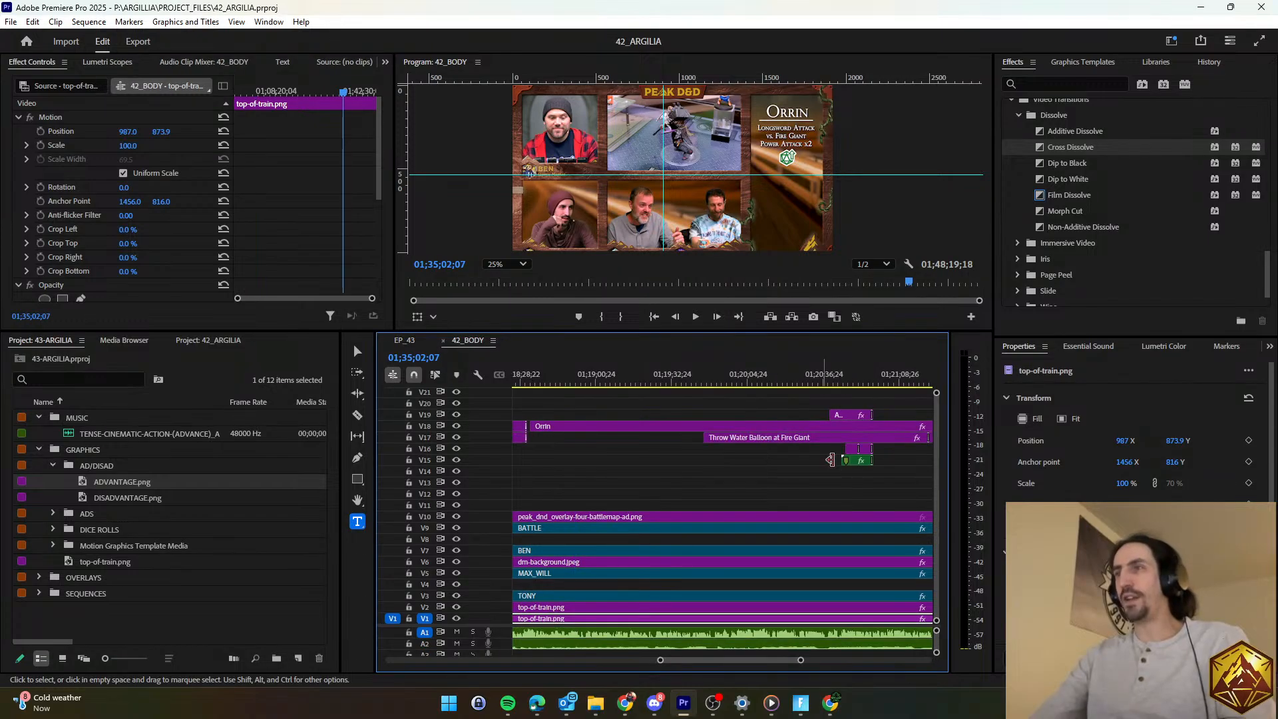
scroll(805, 449, down, 3)
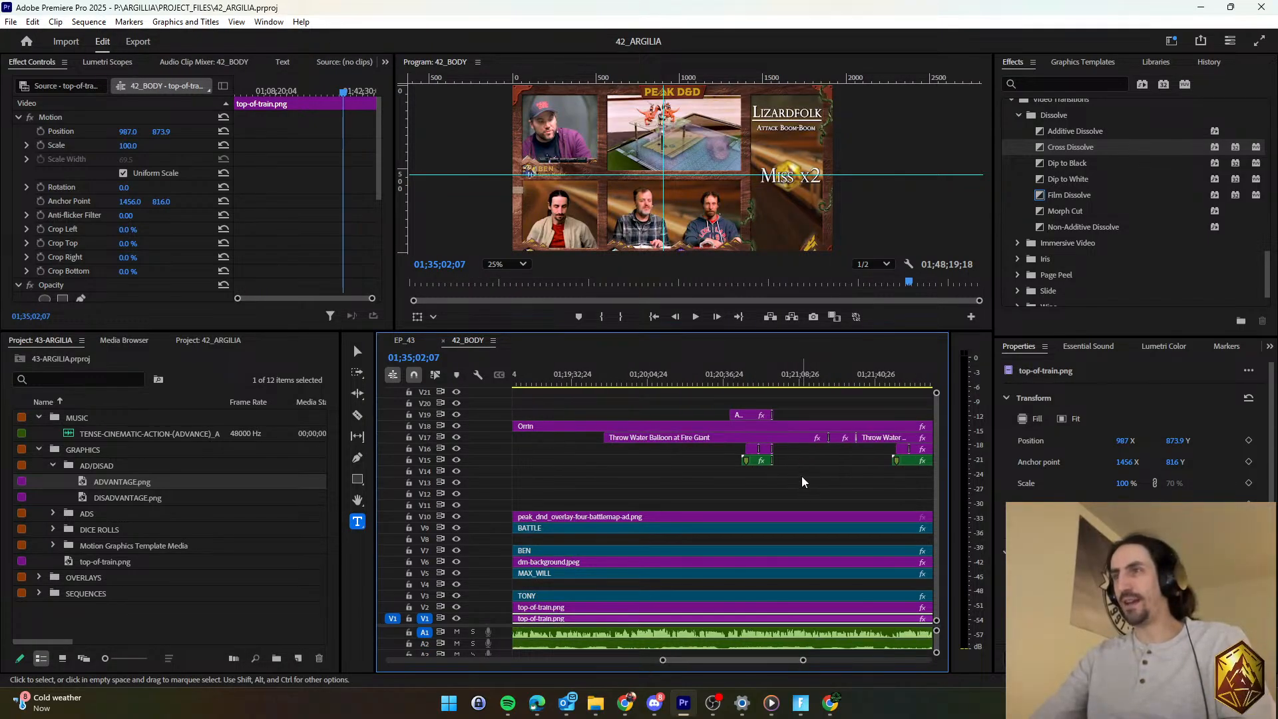
scroll(808, 474, down, 5)
drag(681, 477, 629, 447)
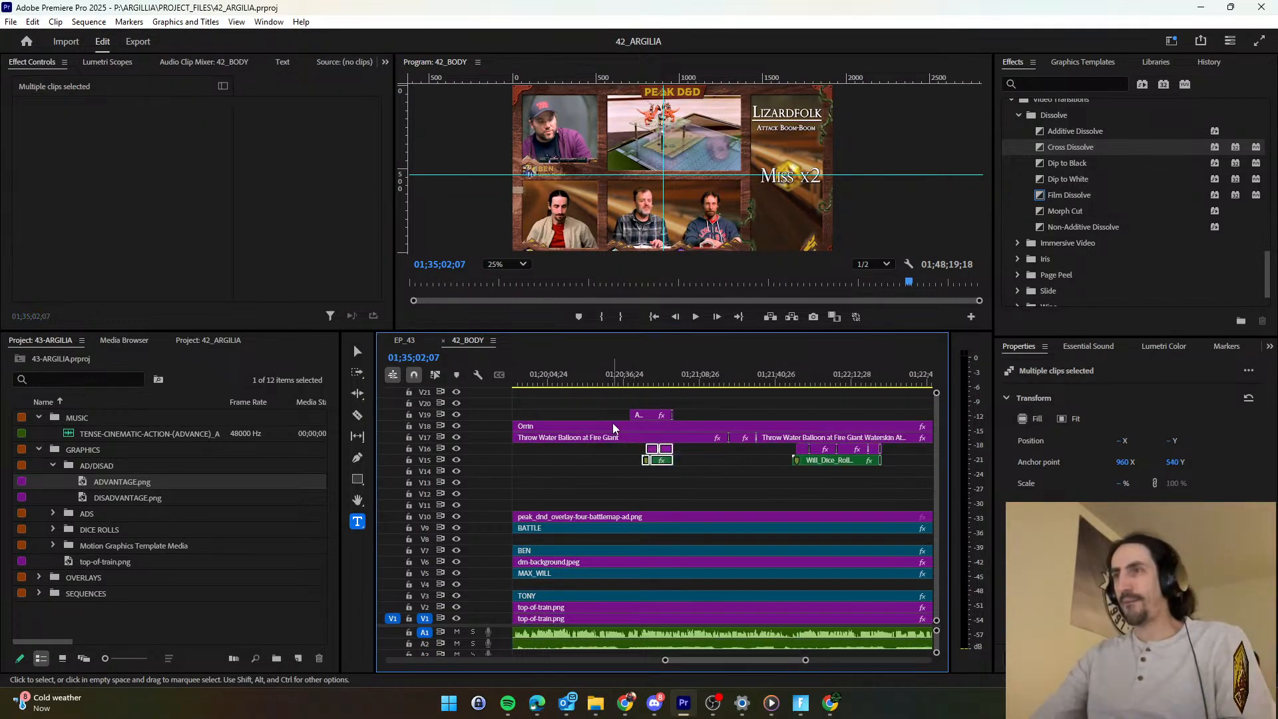
click(411, 340)
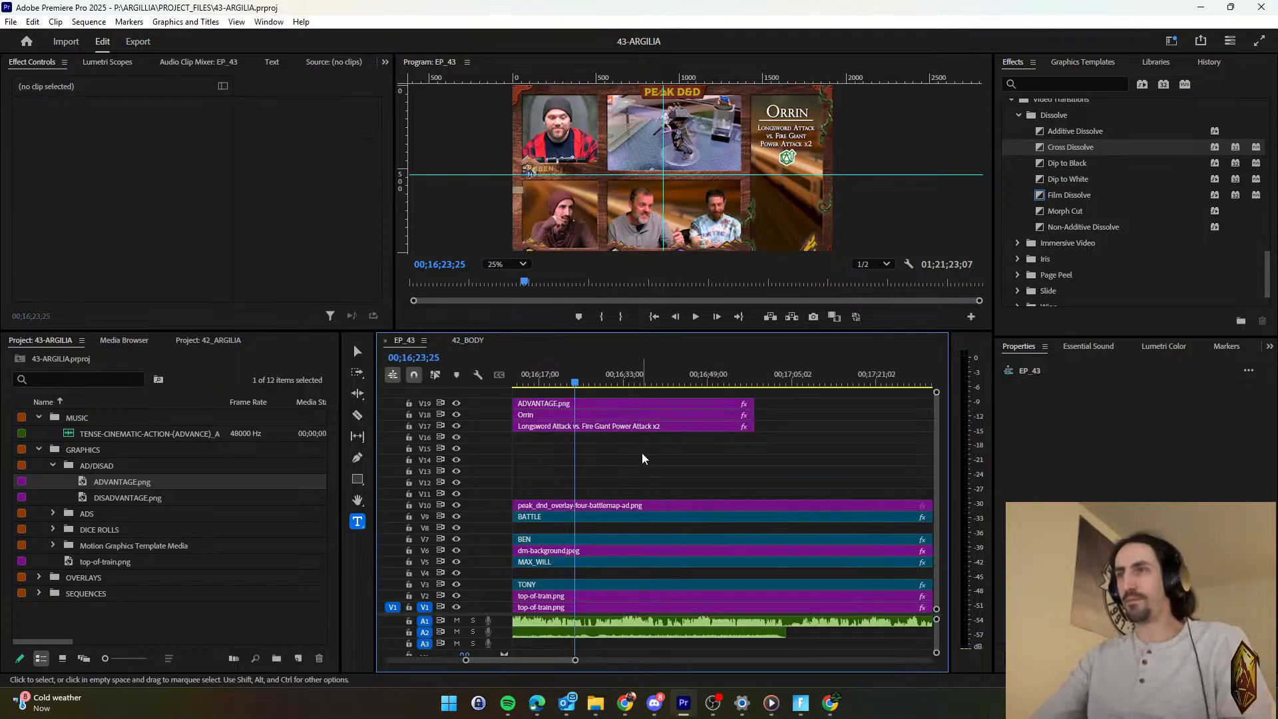
Play Orrin's roll moment and move the pasted dice roll and title clips earlier to start at 00;16;22;05.
click(594, 377)
key(space)
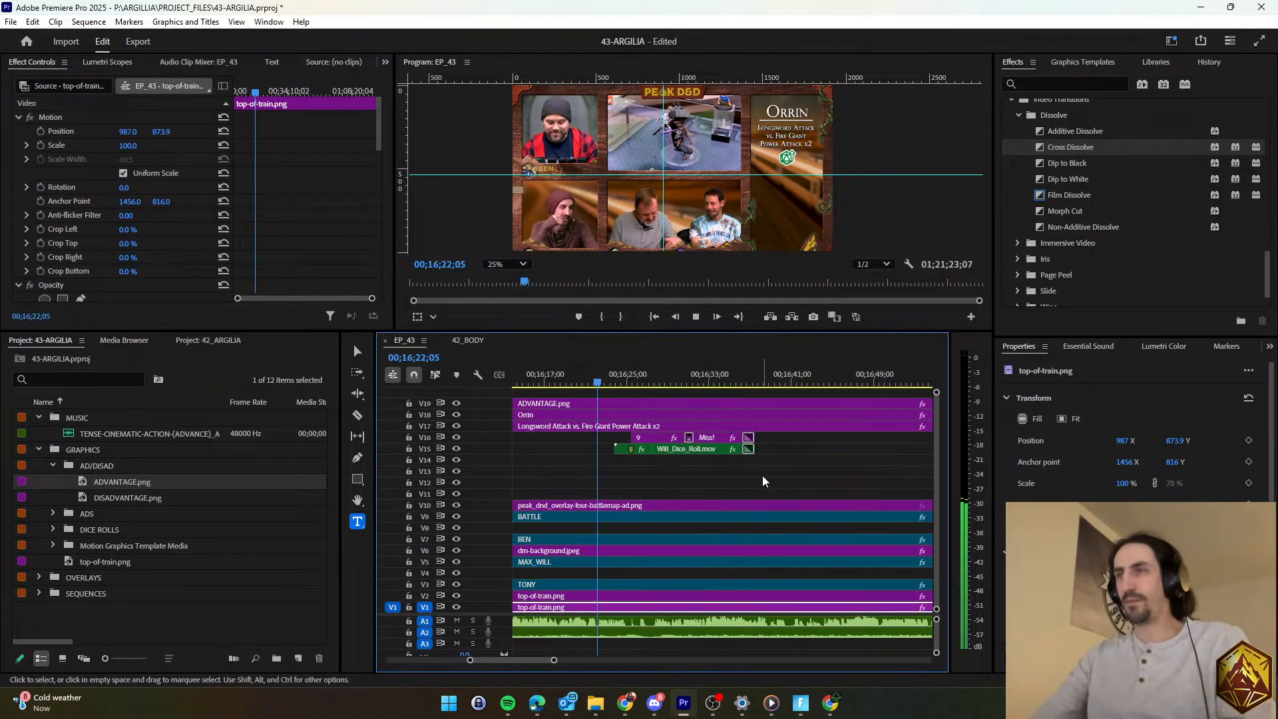
key(space)
drag(765, 467, 616, 436)
drag(647, 445, 628, 443)
click(631, 474)
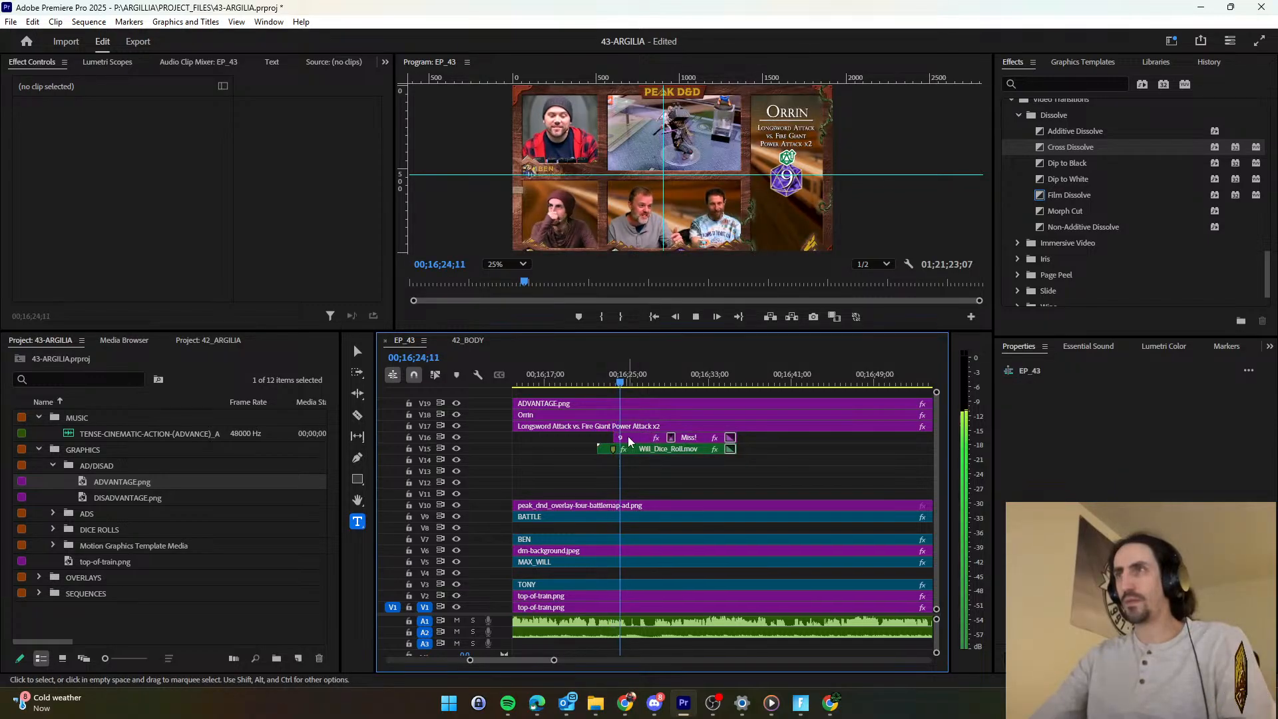
Set the vertical position of both Will_Dice_Roll.mov segments on V15 to 611.7.
click(613, 449)
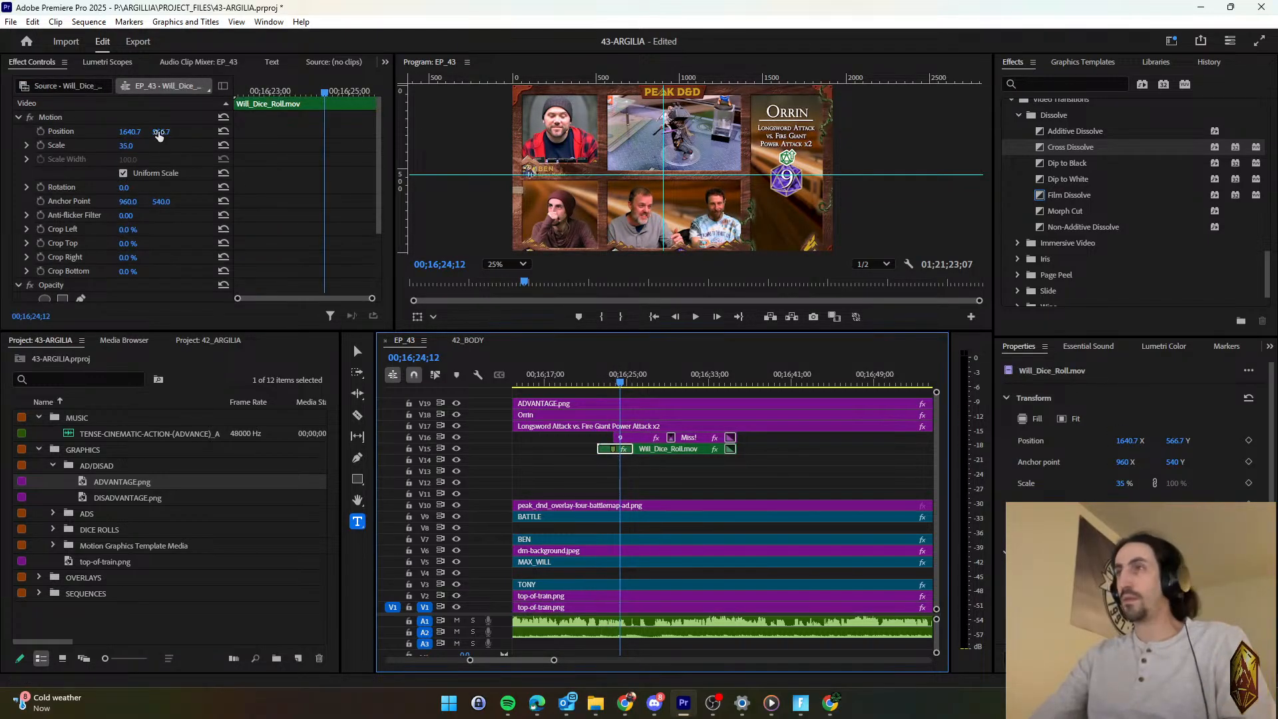
drag(158, 132, 175, 132)
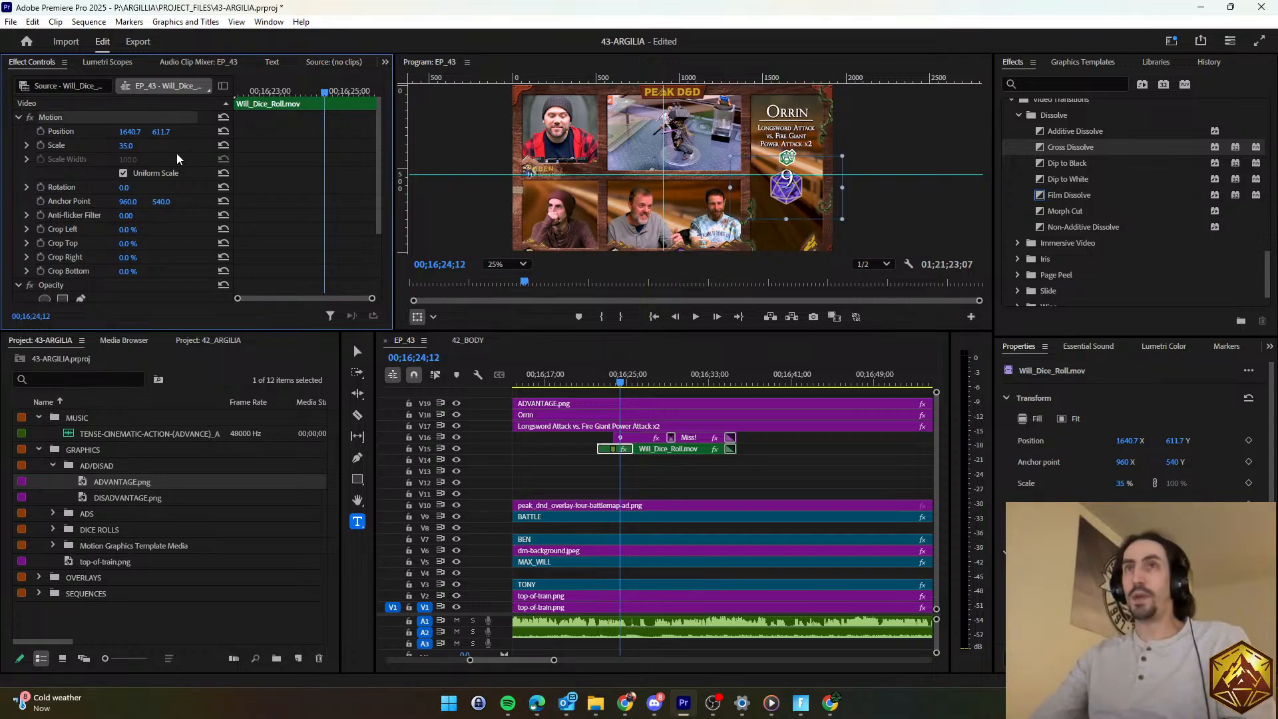
click(658, 449)
click(321, 242)
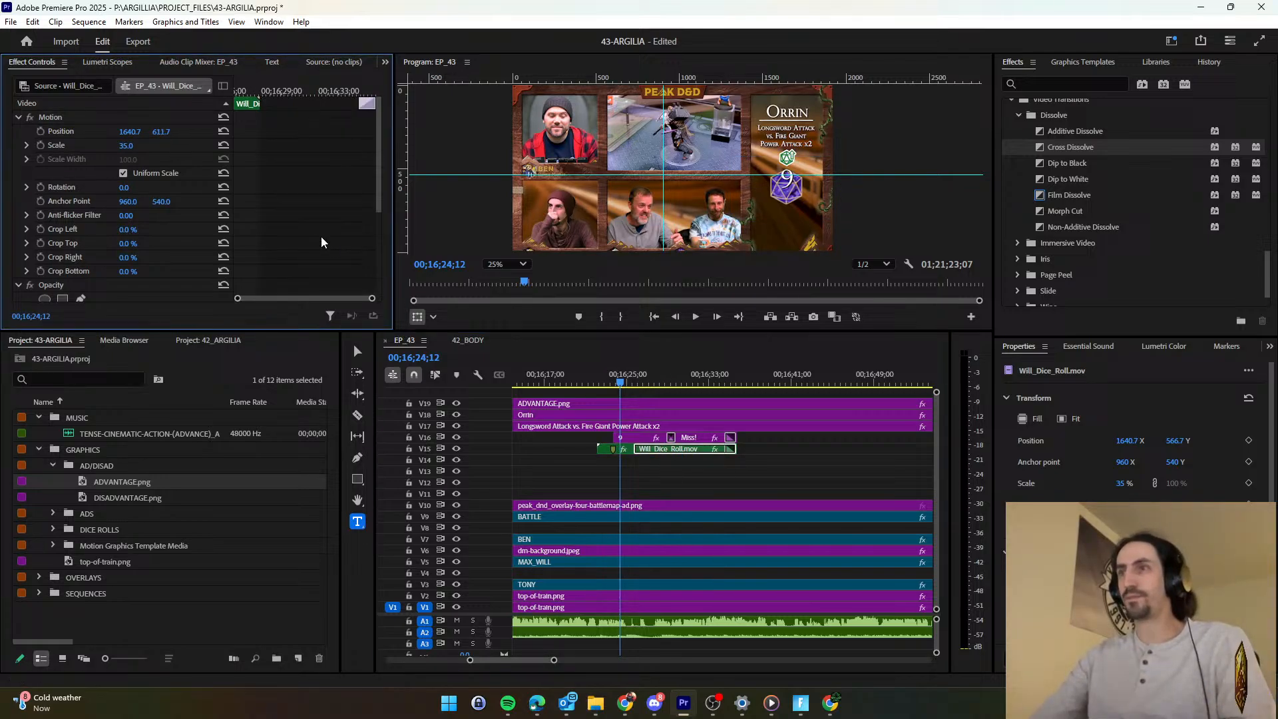
Change the 9 roll title on V16 to 14 and set its text's vertical position to 1023.0.
click(631, 438)
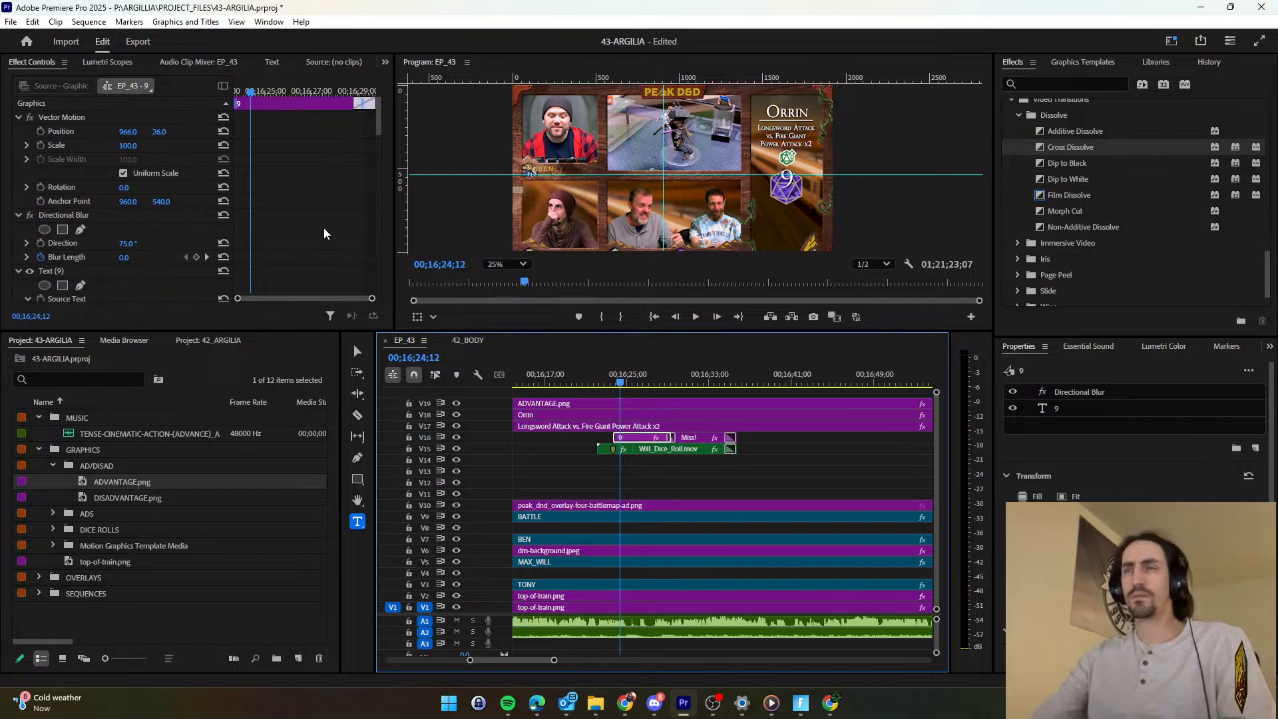
scroll(319, 233, down, 10)
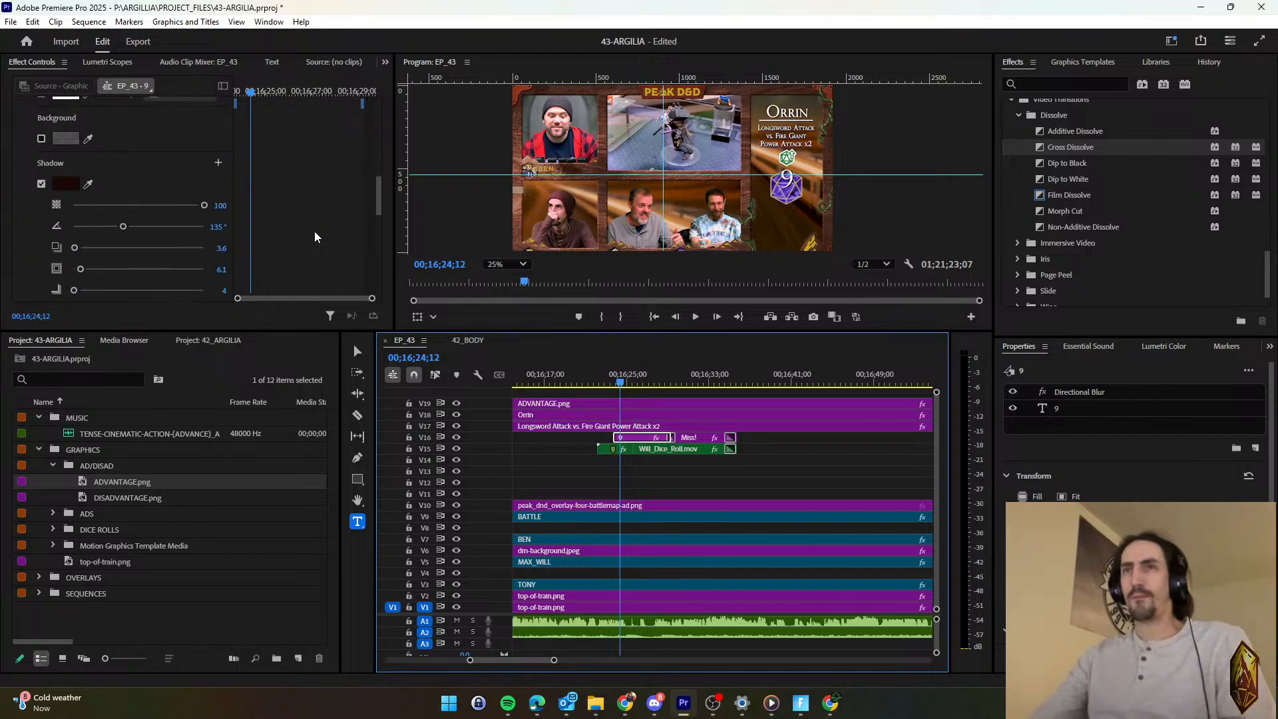
scroll(314, 230, down, 5)
click(177, 173)
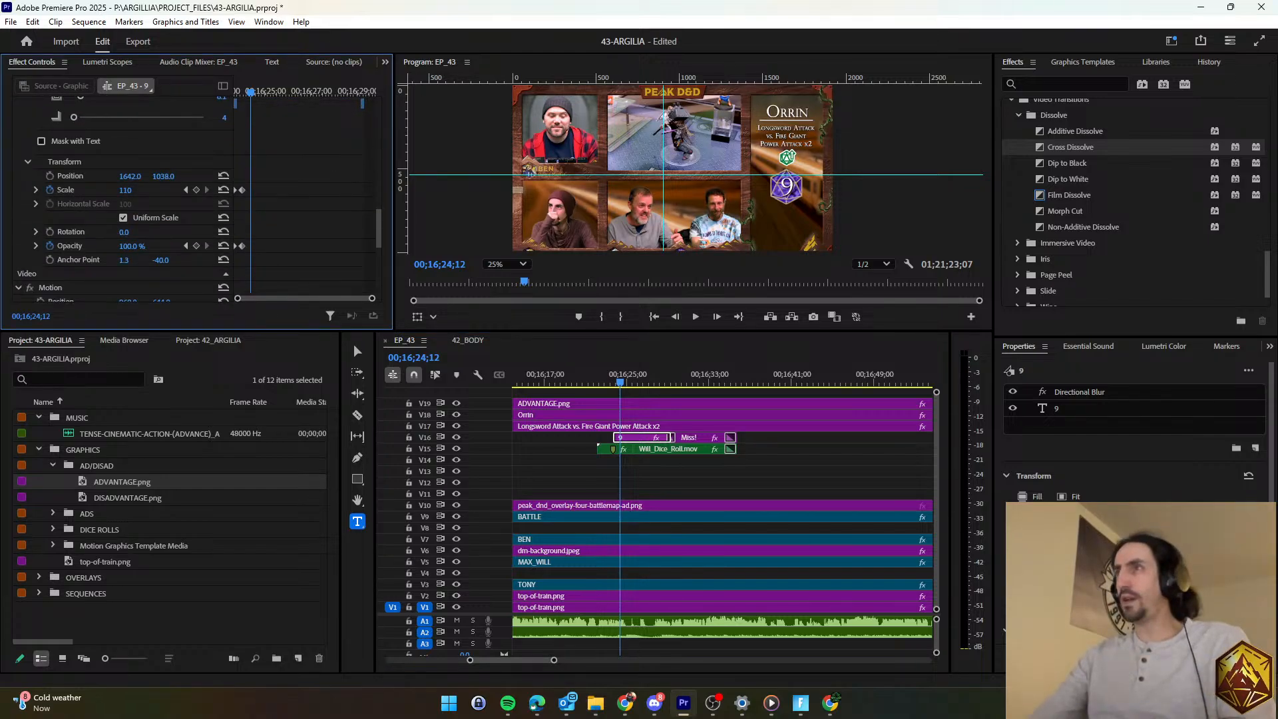
click(1100, 408)
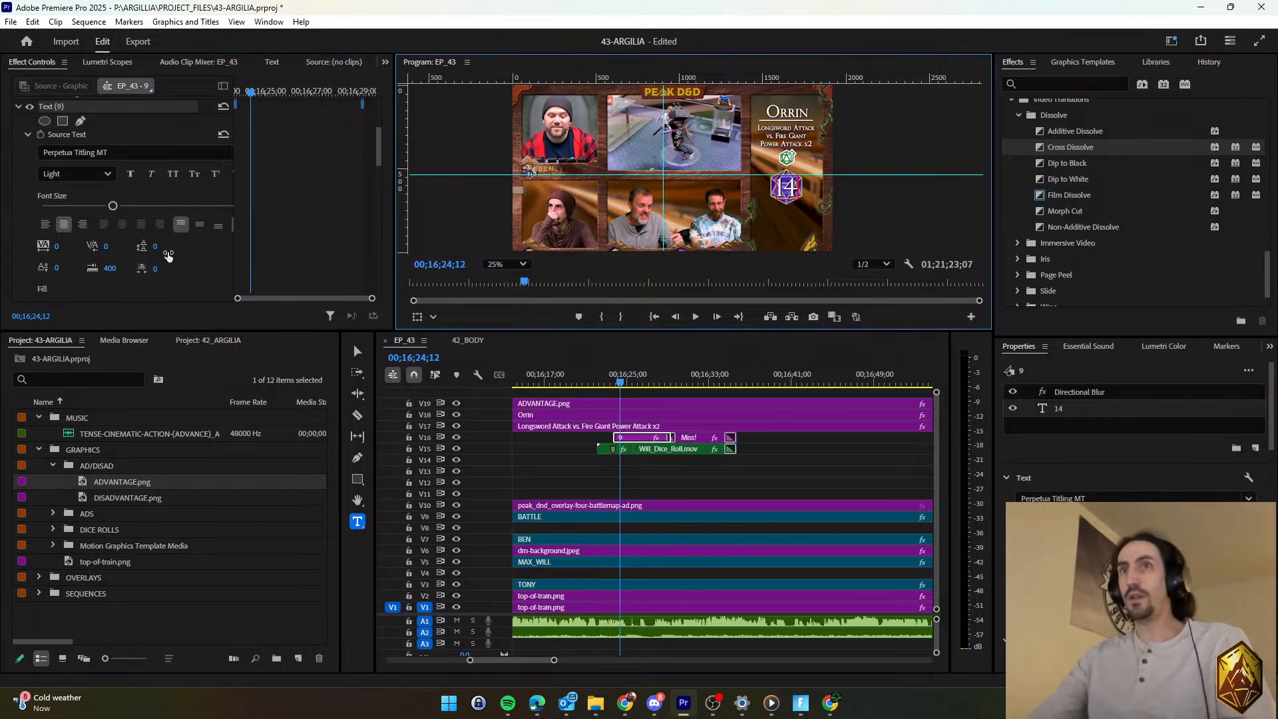
scroll(249, 229, down, 8)
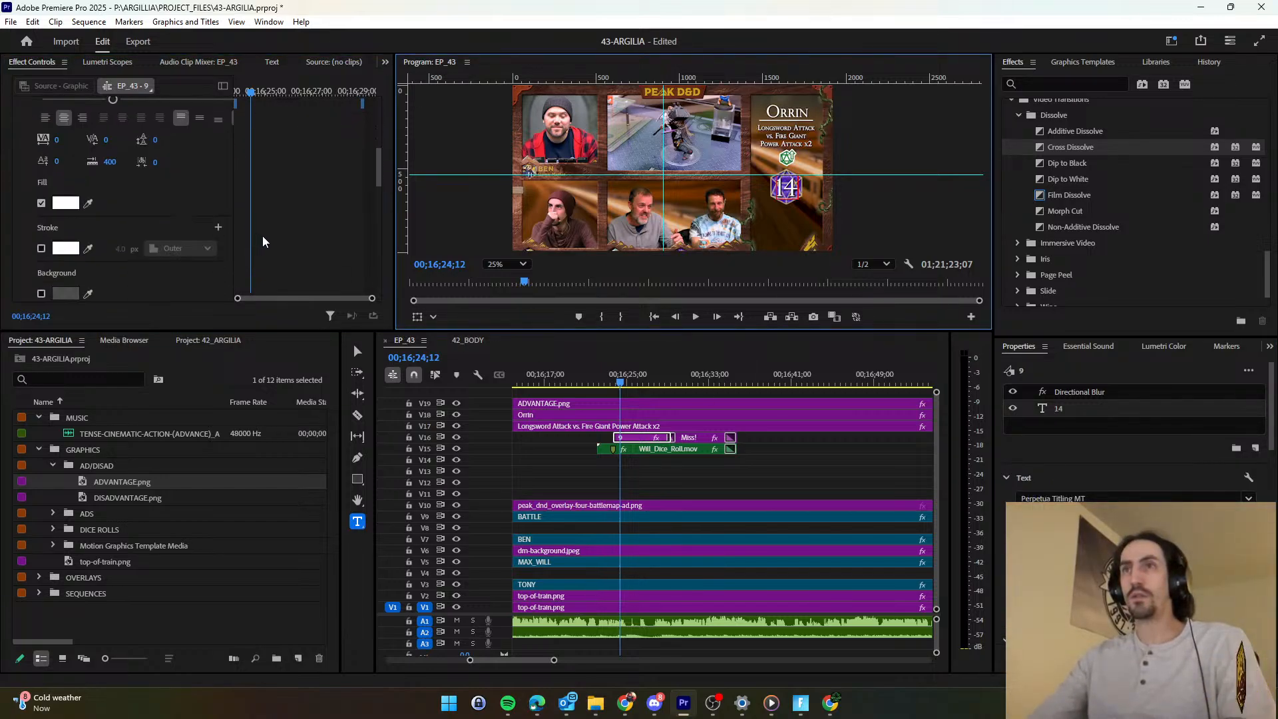
scroll(267, 240, down, 2)
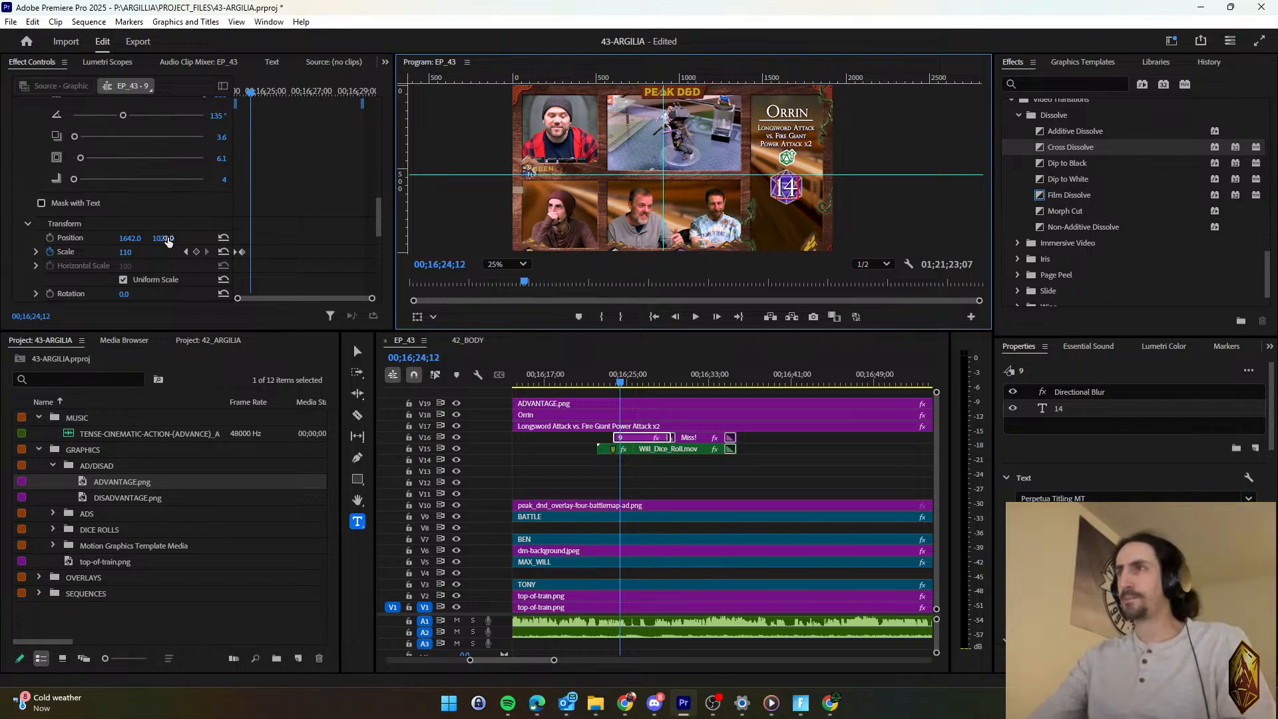
drag(163, 238, 159, 239)
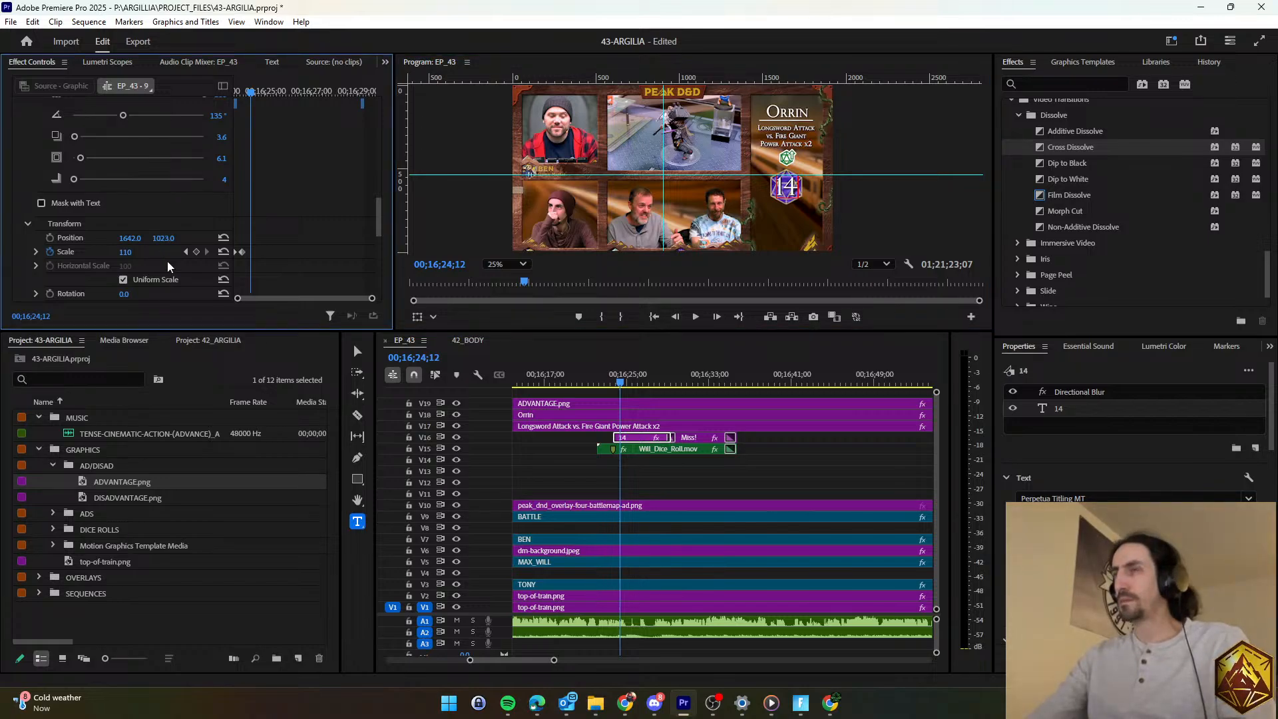
Remove the transition at the end of the 14 title, where it meets the Miss! title.
click(670, 436)
click(671, 459)
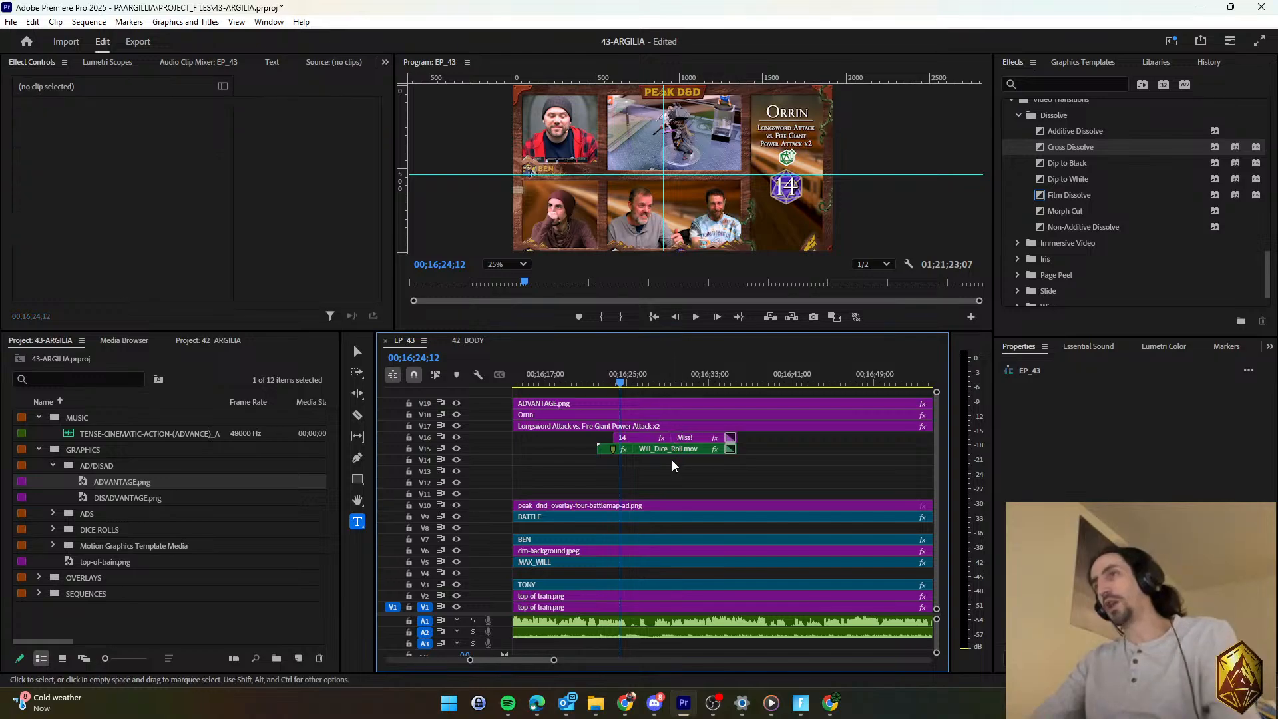
scroll(670, 465, down, 1)
click(691, 438)
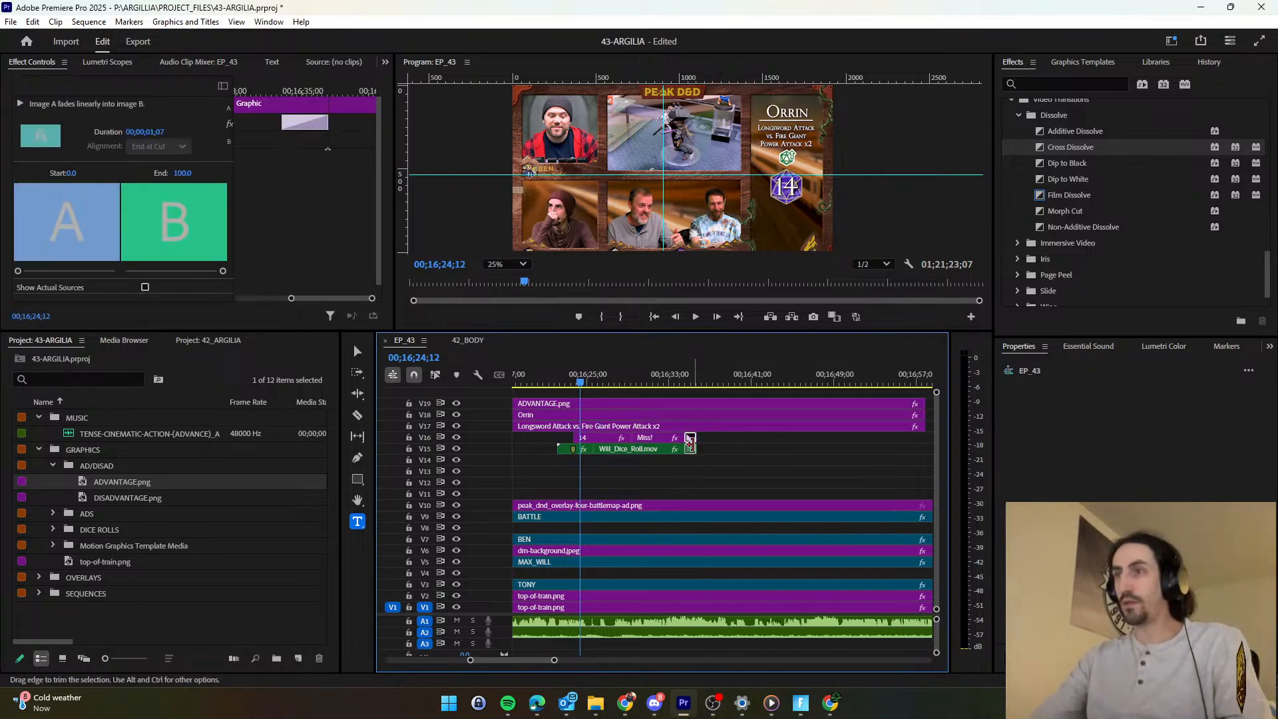
key(Delete)
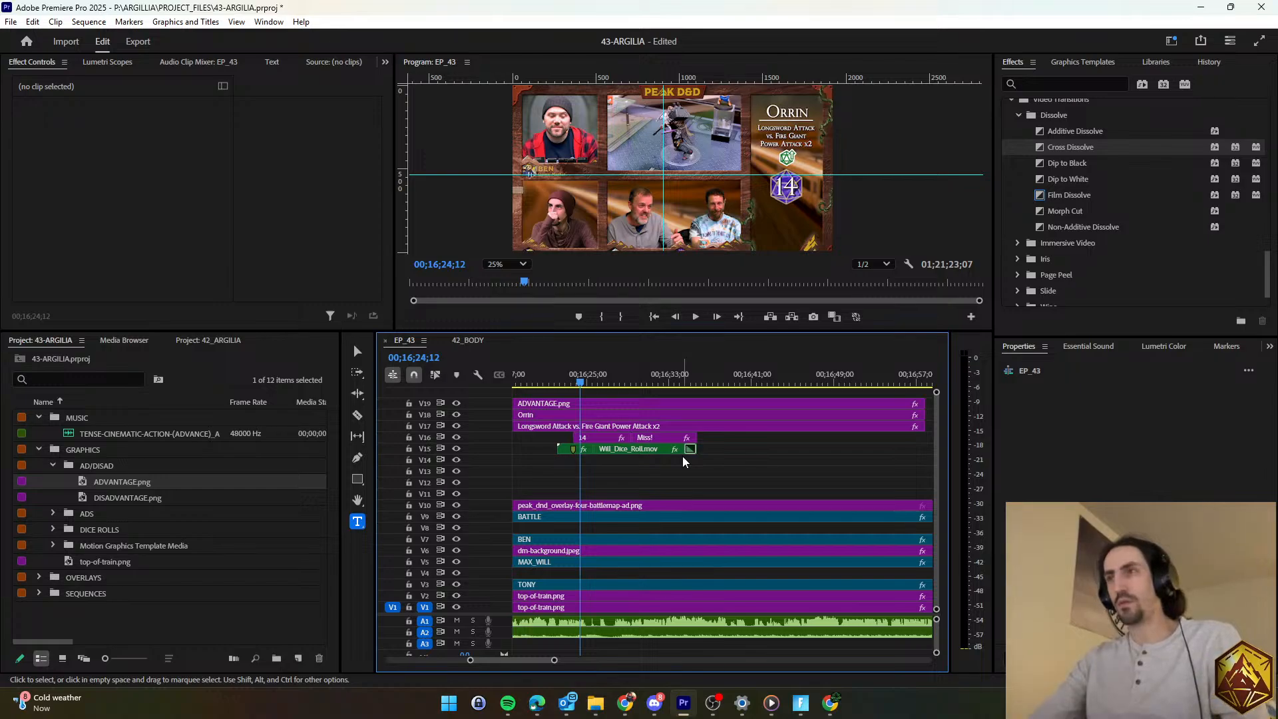
key(ctrl+z)
Keyframe the 14 title's Directional Blur length from 0 at 00;16;29;01 to 65 at 00;16;29;08.
key(space)
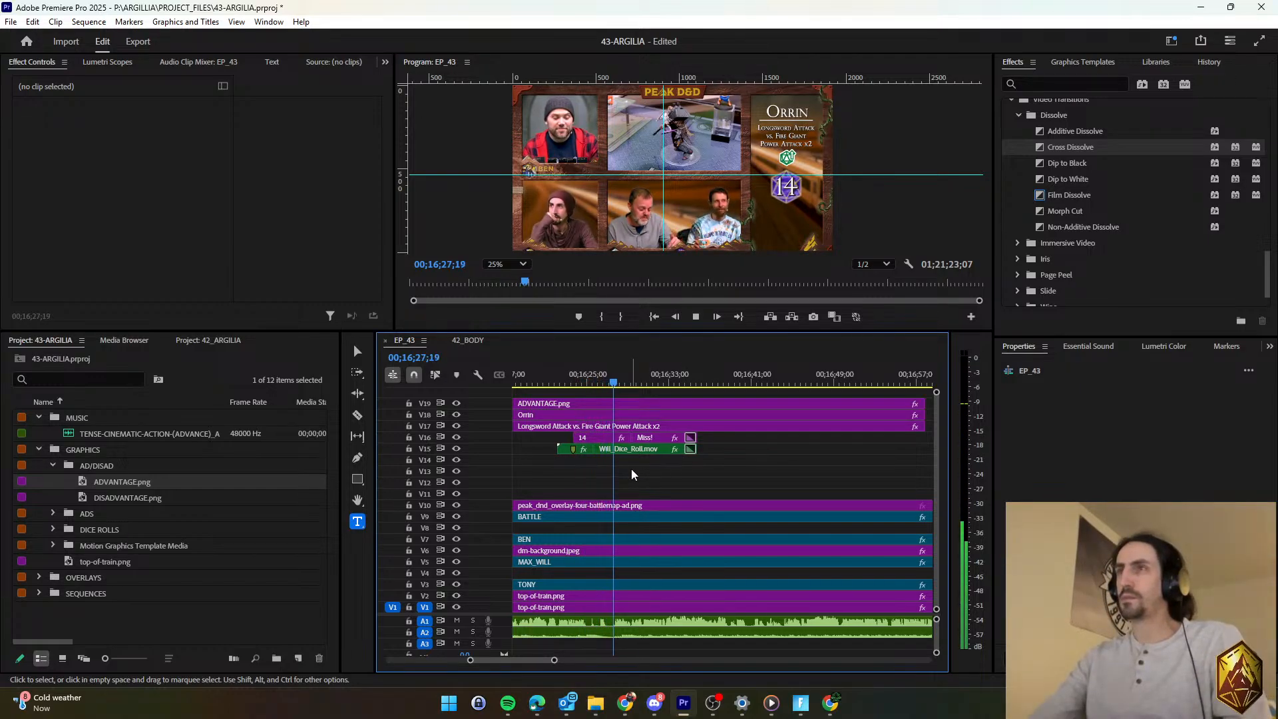
key(space)
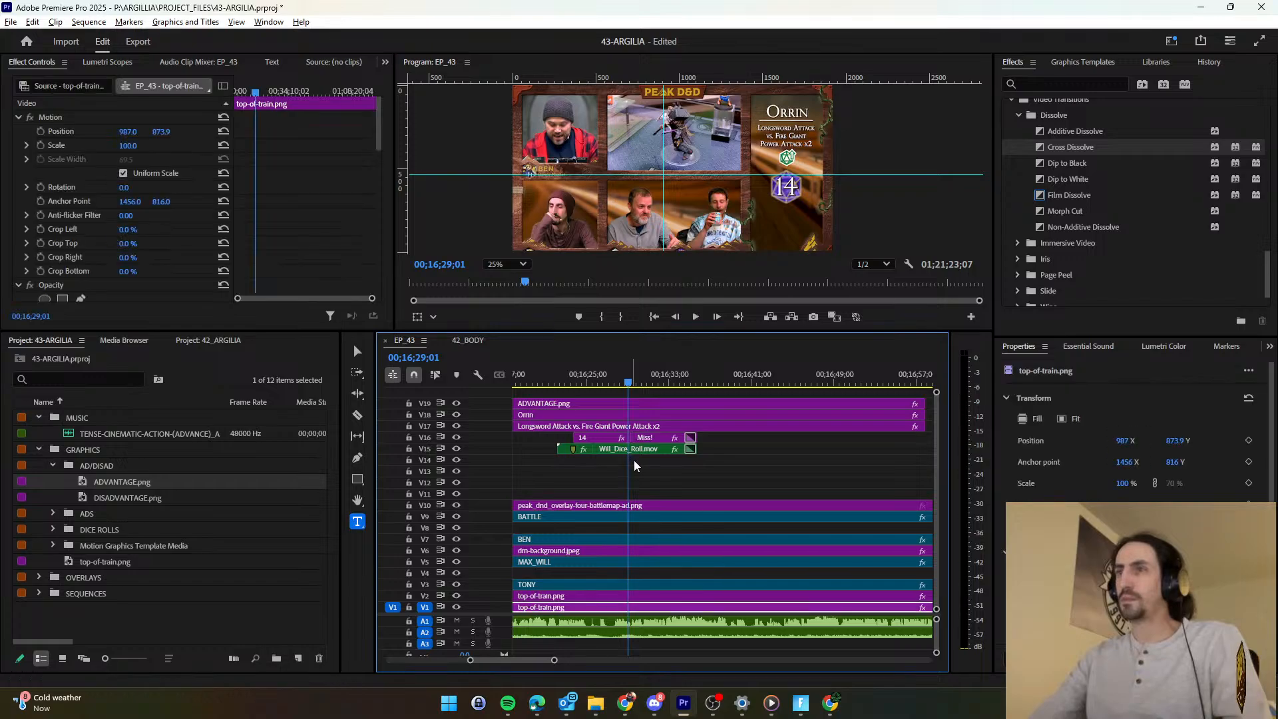
key(equal)
click(604, 435)
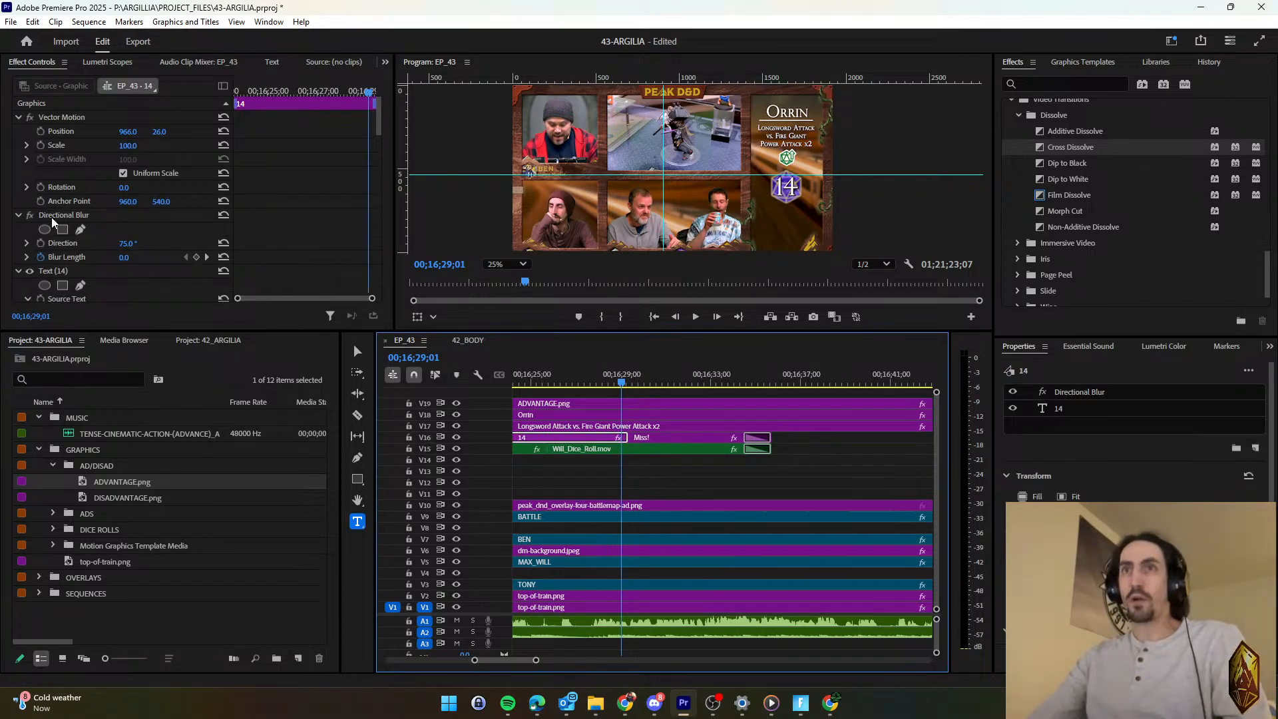
click(197, 257)
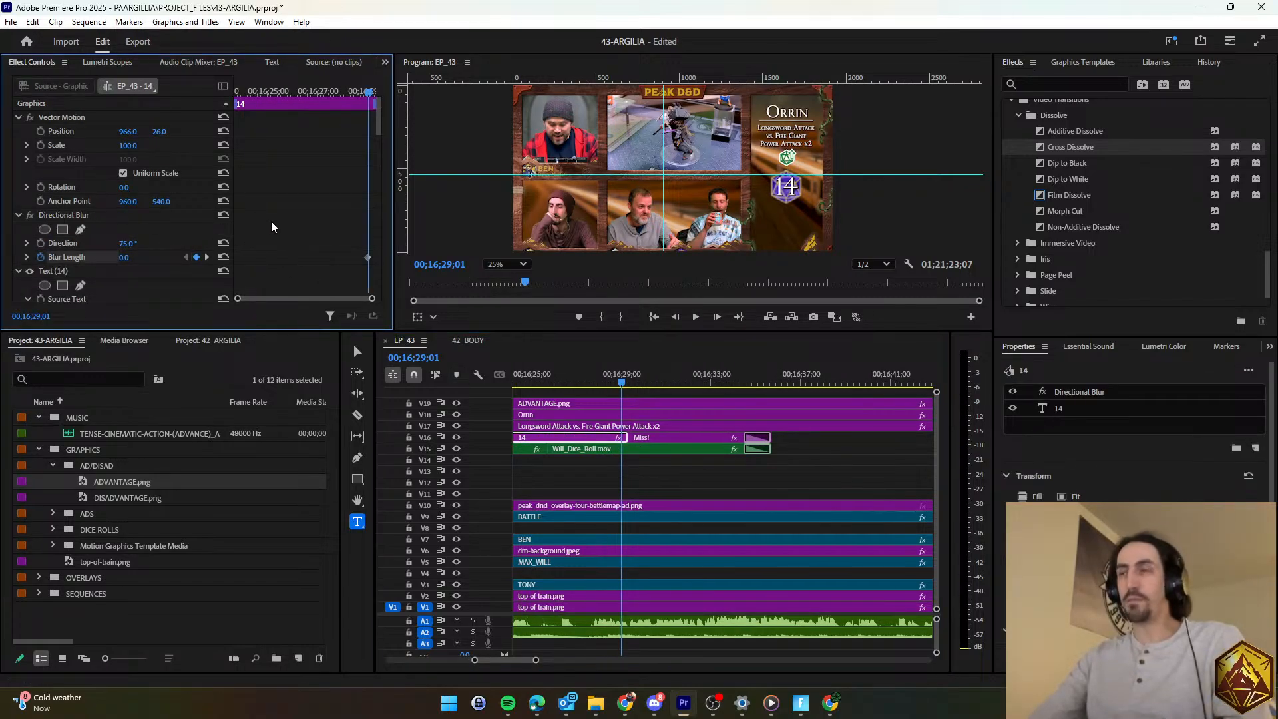
drag(622, 384, 626, 382)
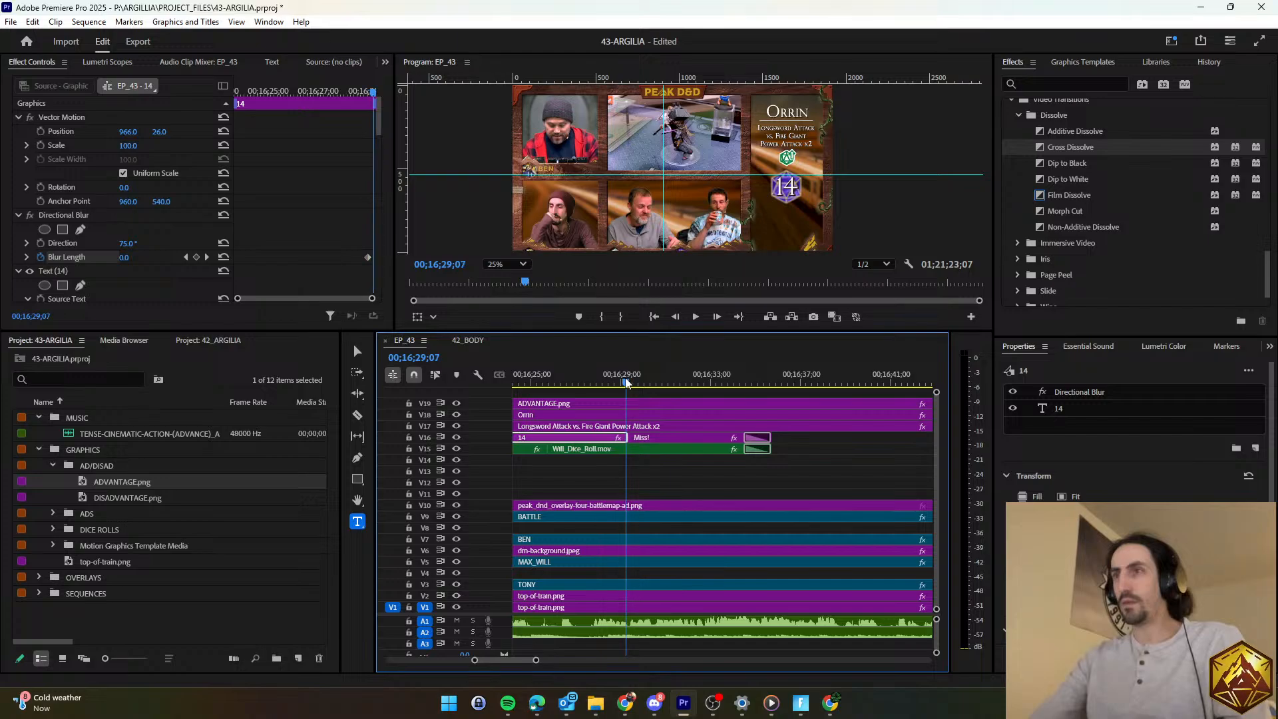
click(197, 256)
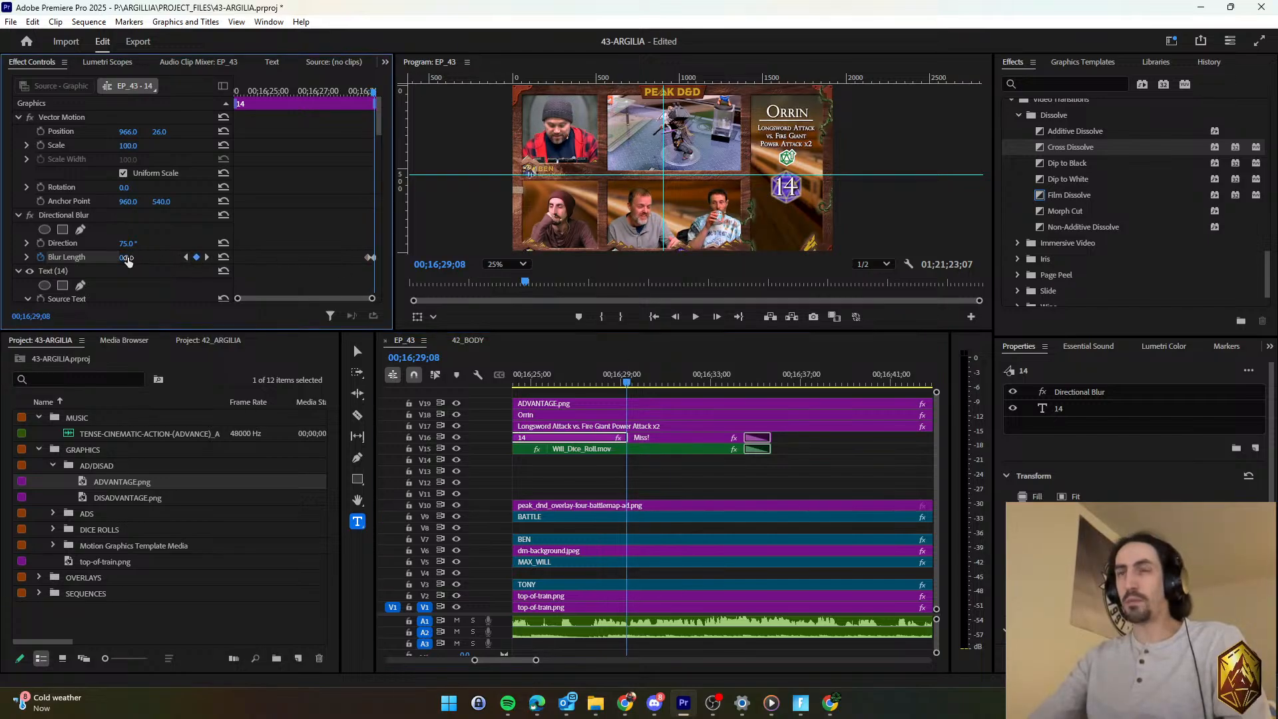
key(Return)
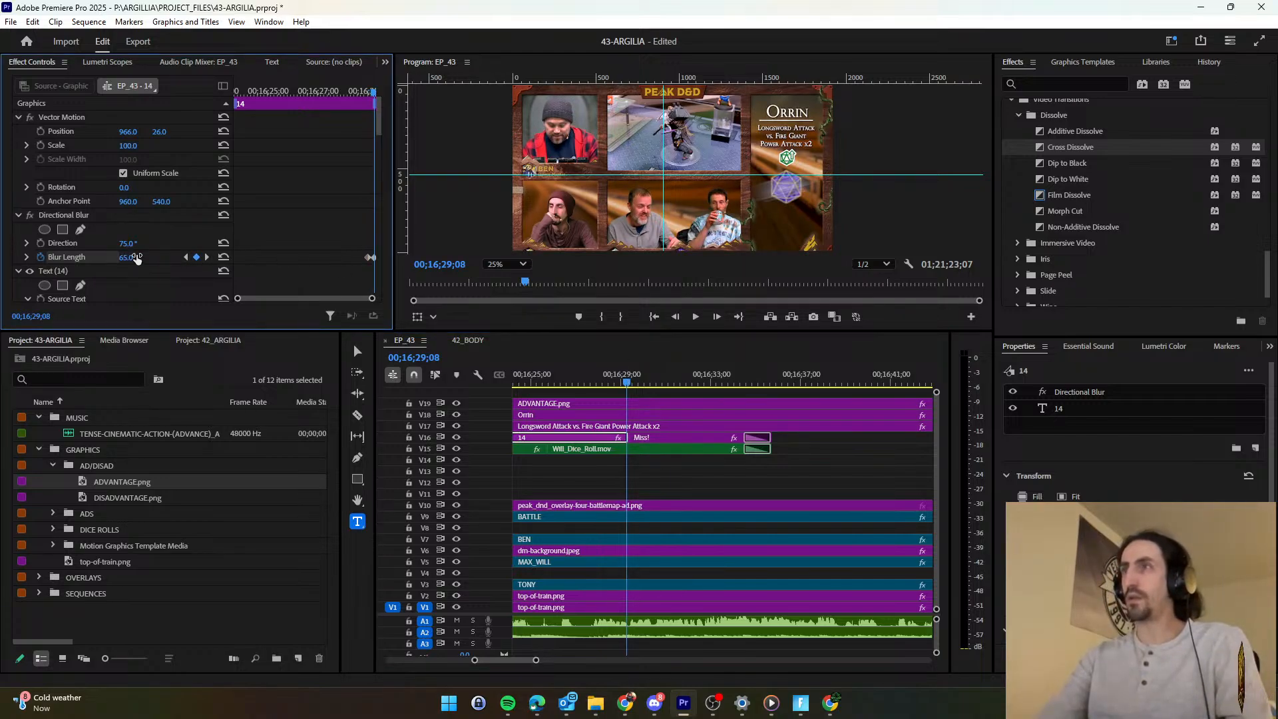
Lower the Miss! title on the die by setting its text's vertical position to 1117.0.
click(655, 435)
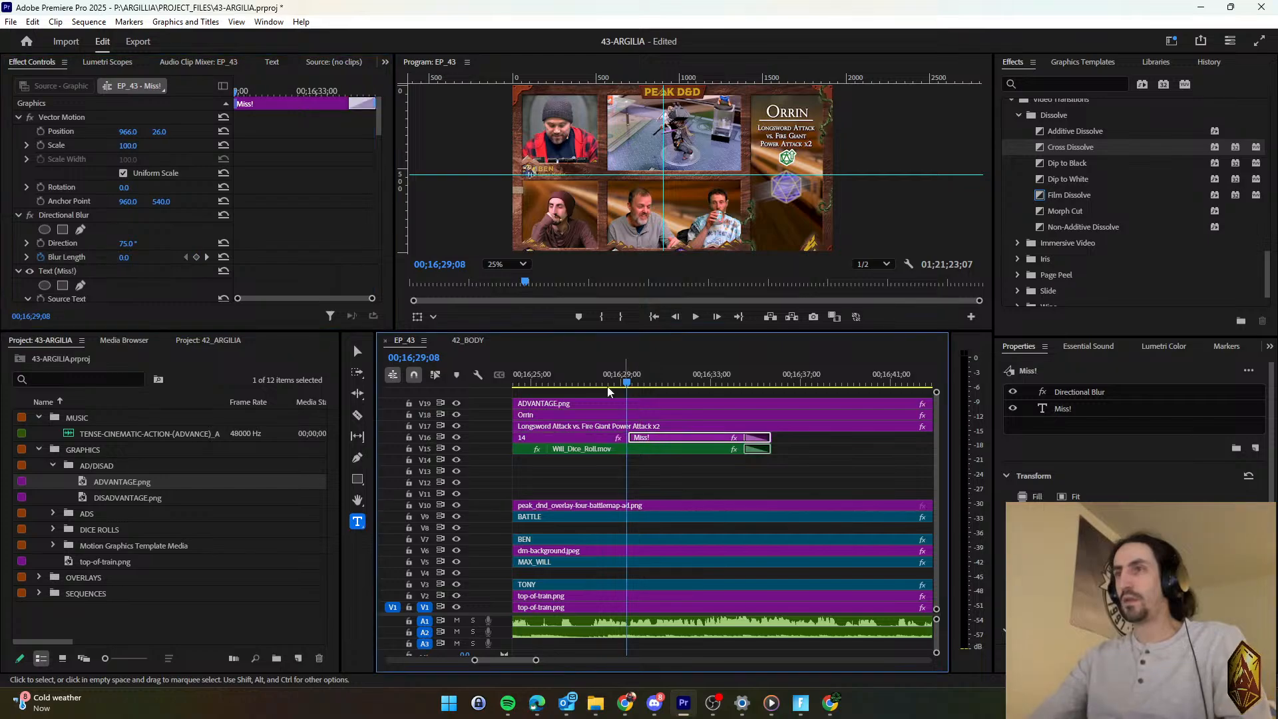
key(Down)
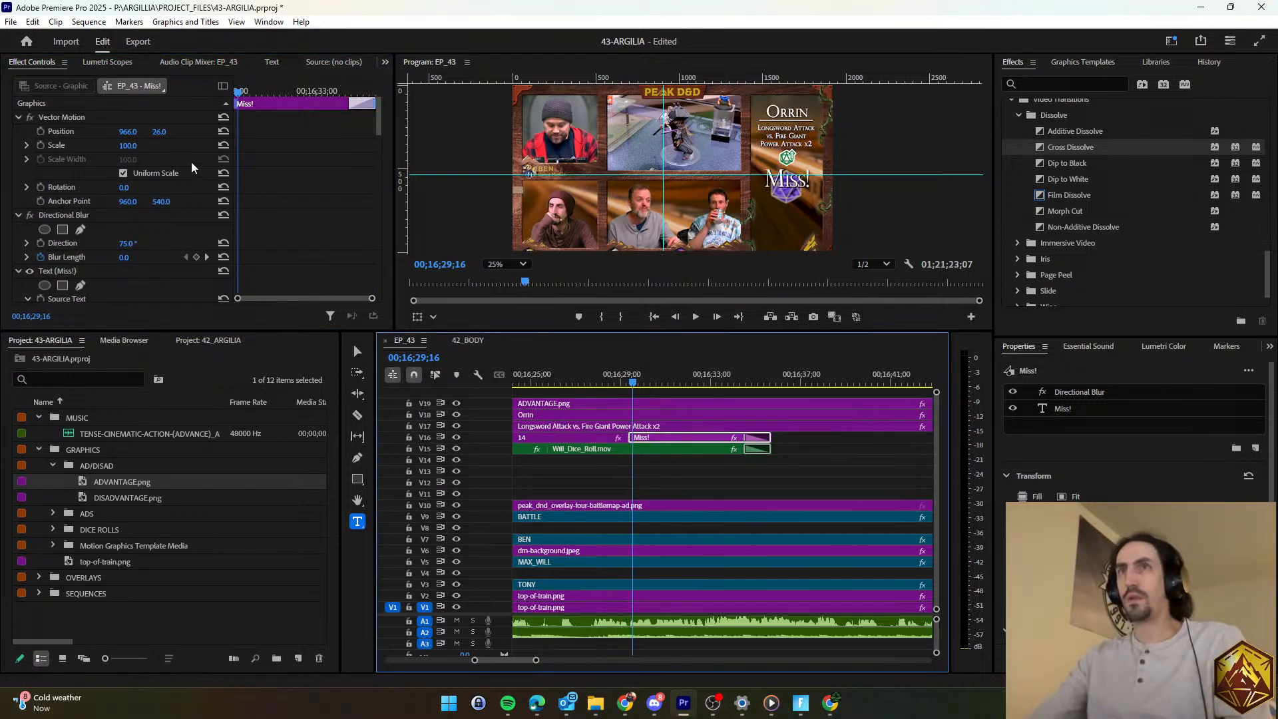
scroll(309, 218, down, 10)
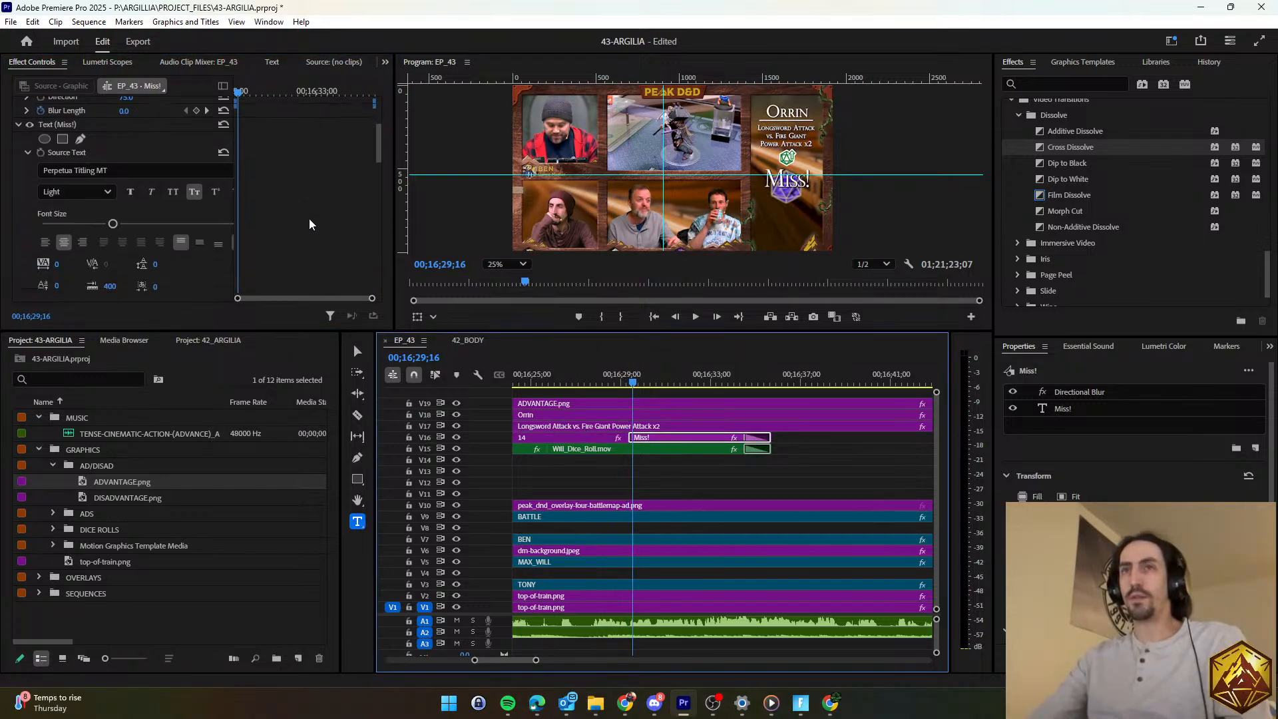
scroll(308, 218, down, 5)
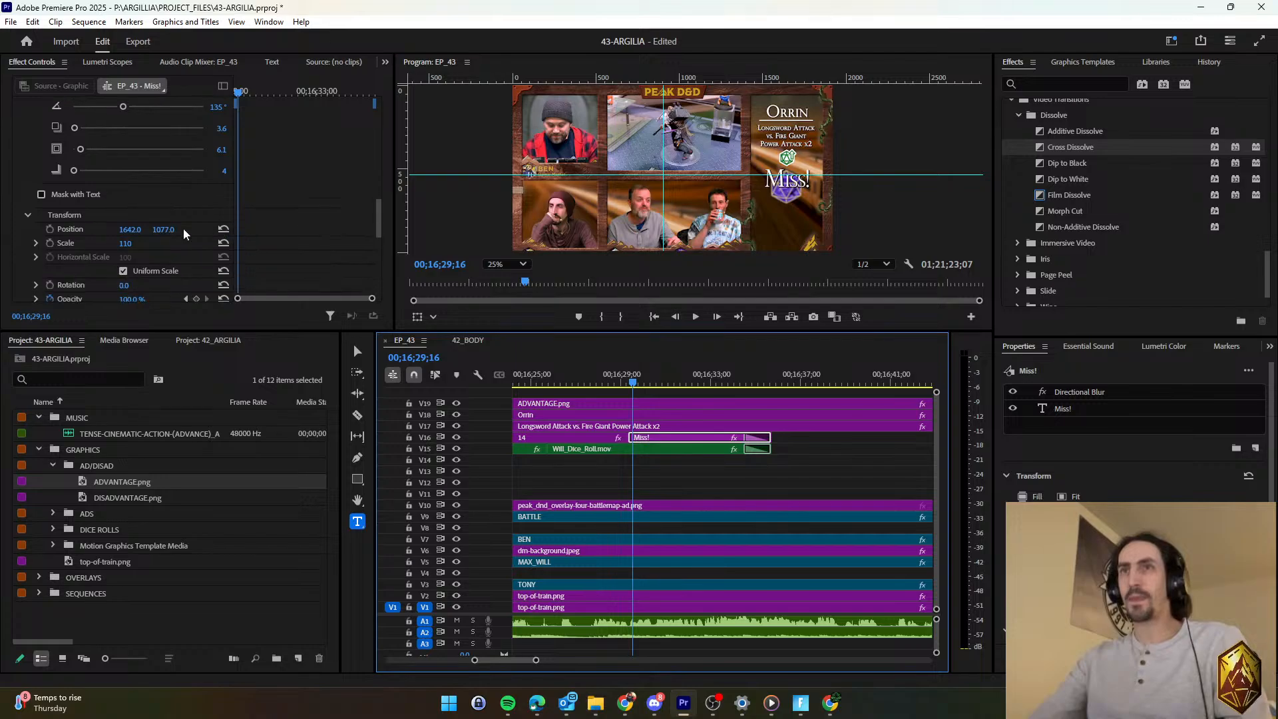
drag(165, 229, 193, 229)
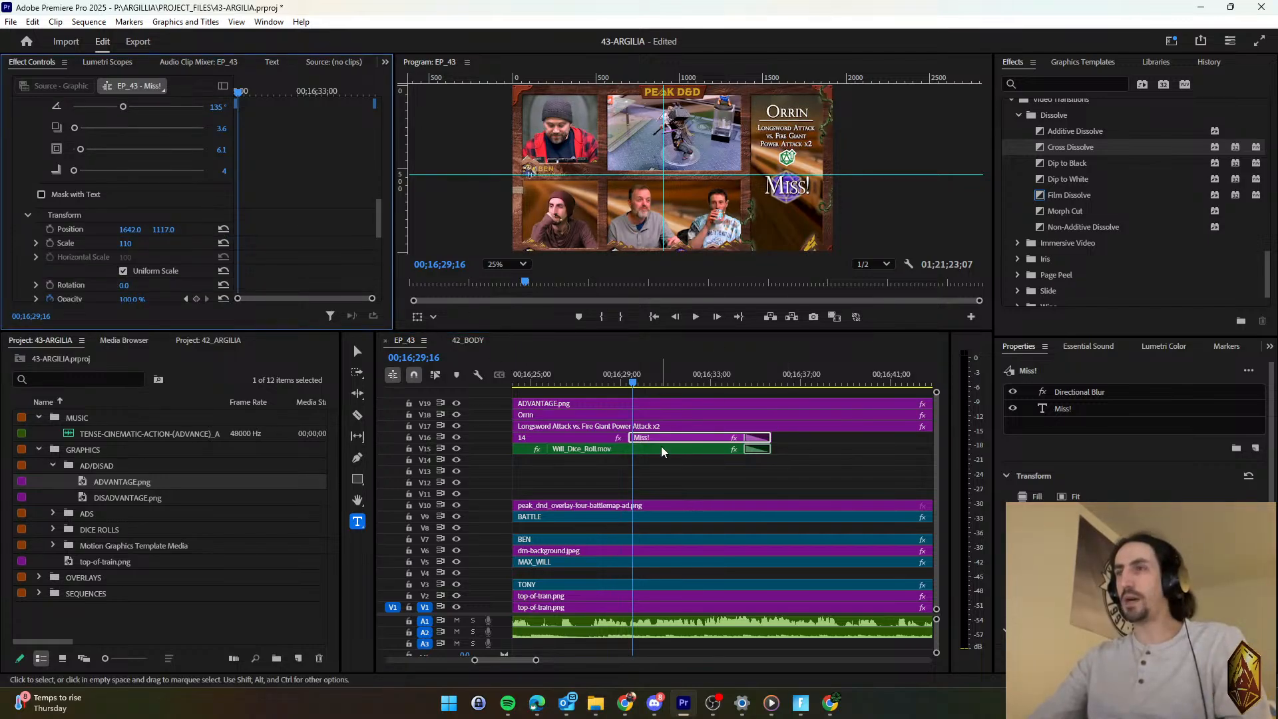
Keyframe the Miss! title's Directional Blur length from 65 at 00;16;29;11 to 0 at 00;16;29;17.
drag(634, 386, 629, 385)
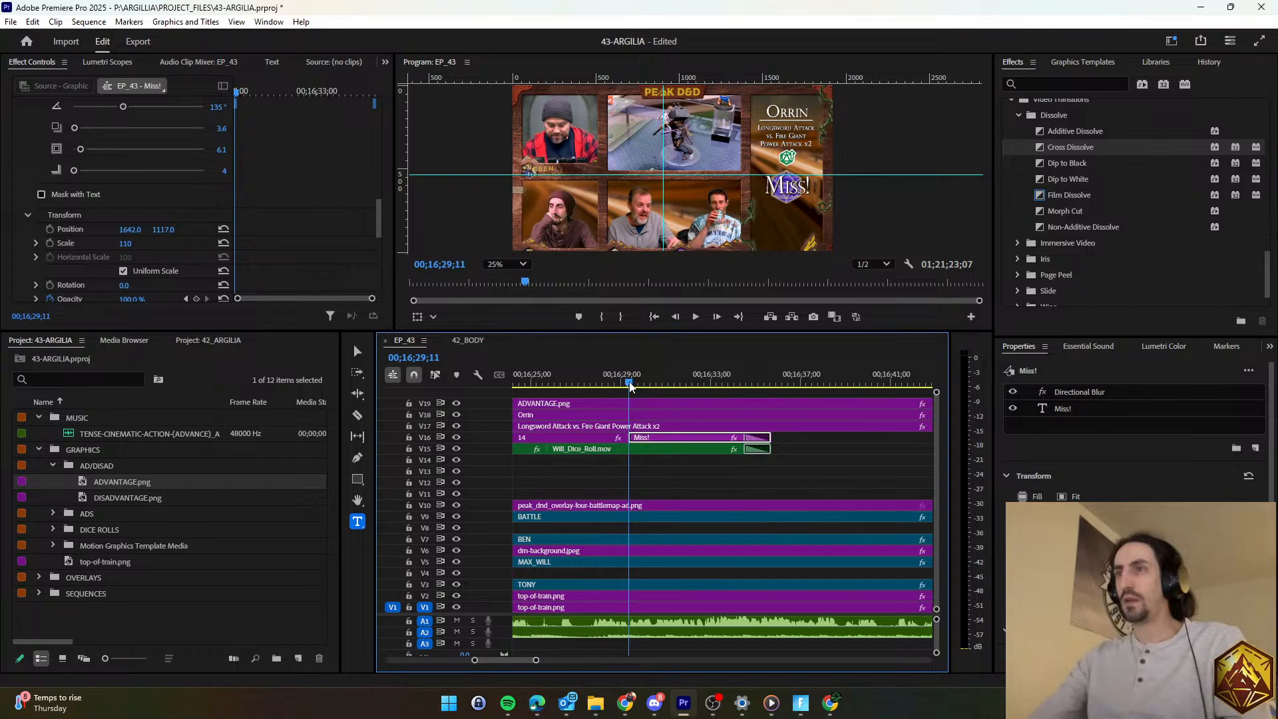
drag(378, 216, 374, 119)
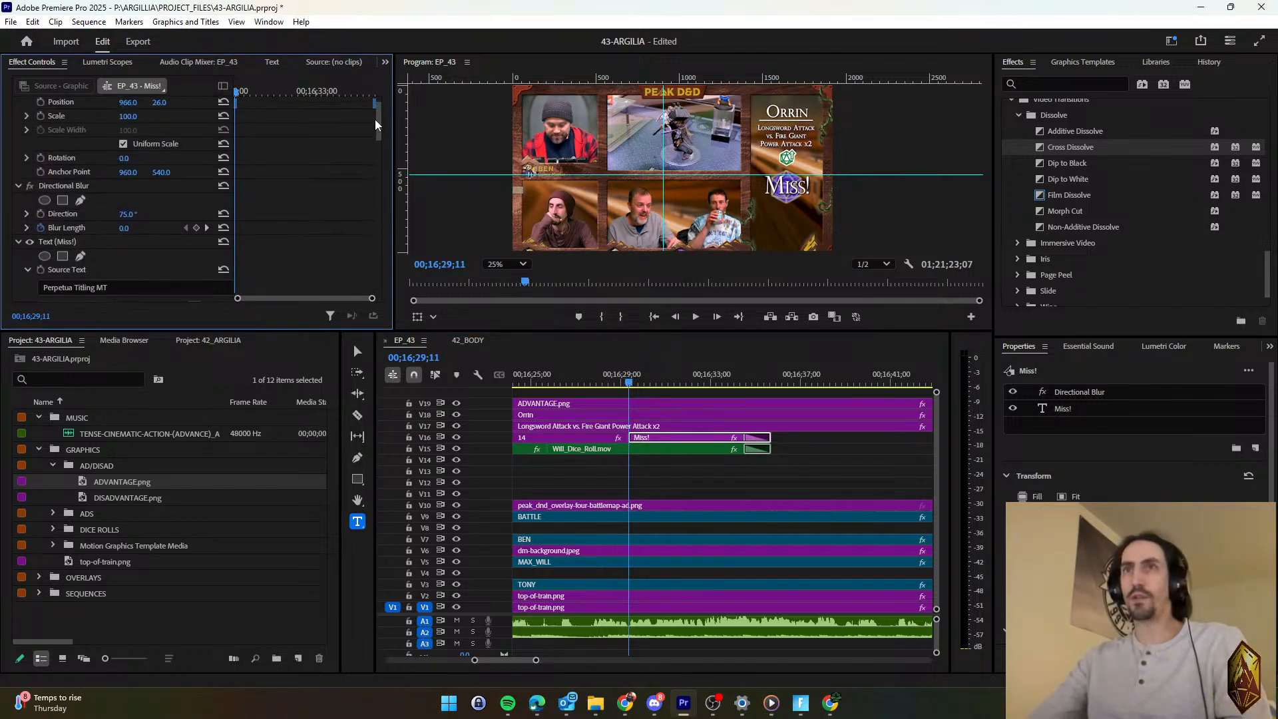
click(196, 228)
key(Right)
key(Right)
key(Right)
key(Right)
key(Right)
key(Right)
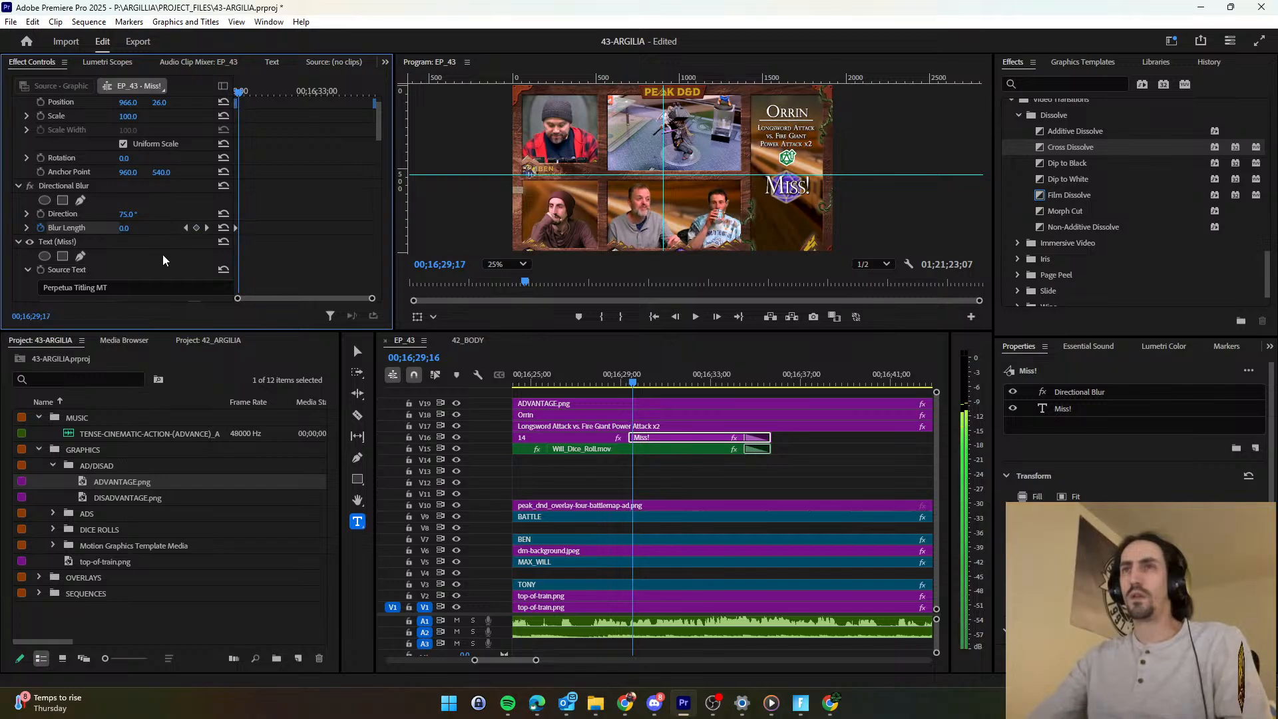
click(186, 229)
click(132, 227)
text(6.0)
key(Return)
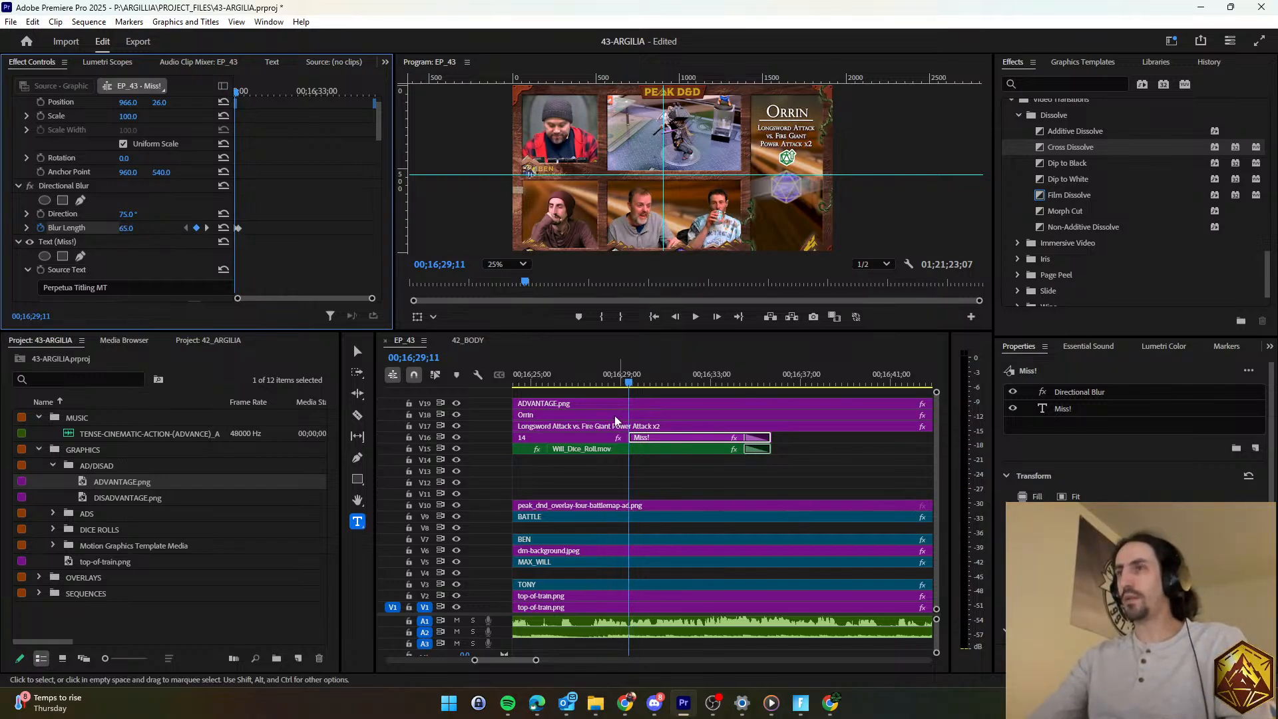
Keyframe the Miss! title's Blur Length from 0 at 00;16;34;13 up to 65, moving the 65 keyframe to the clip's end.
click(609, 382)
key(space)
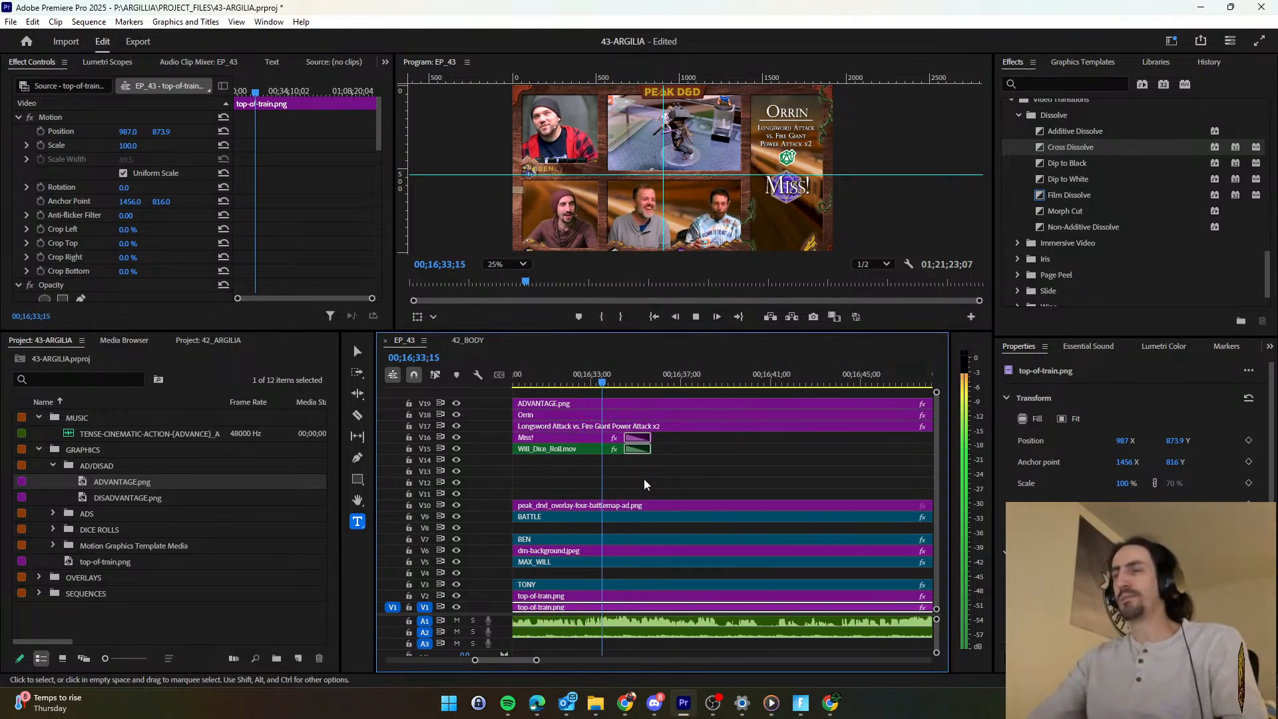
key(space)
click(601, 438)
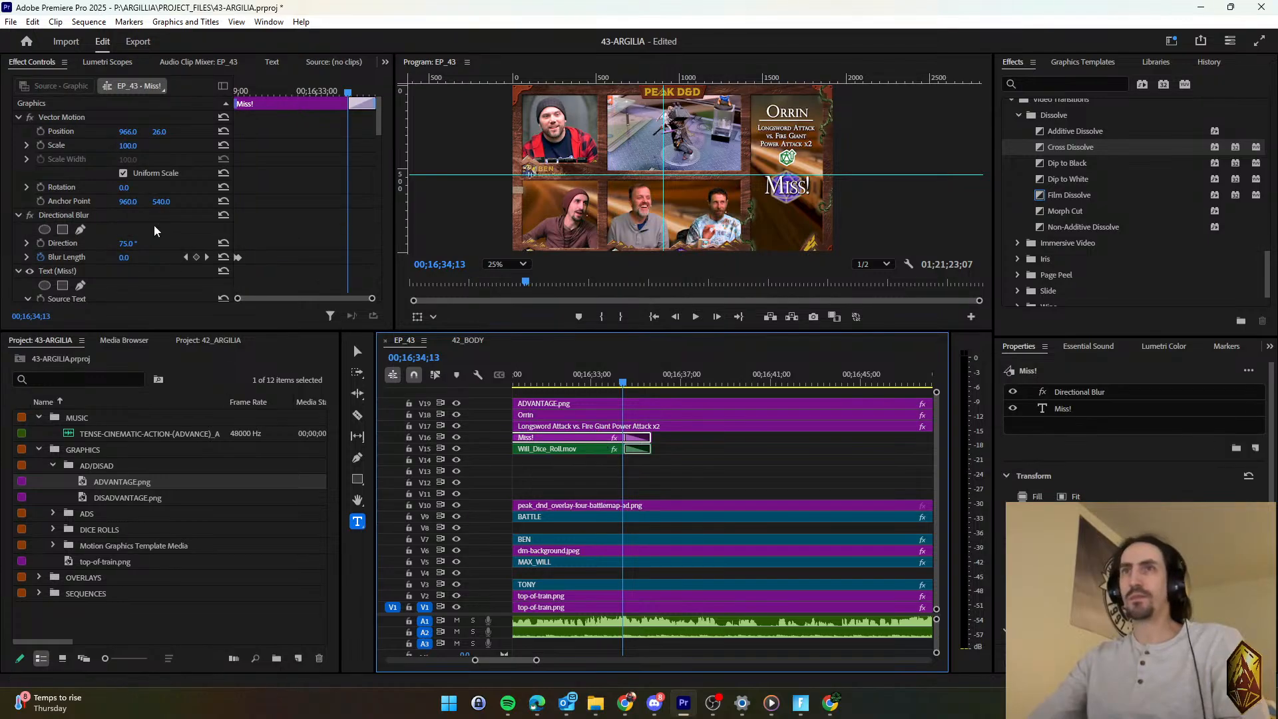
click(139, 267)
key(space)
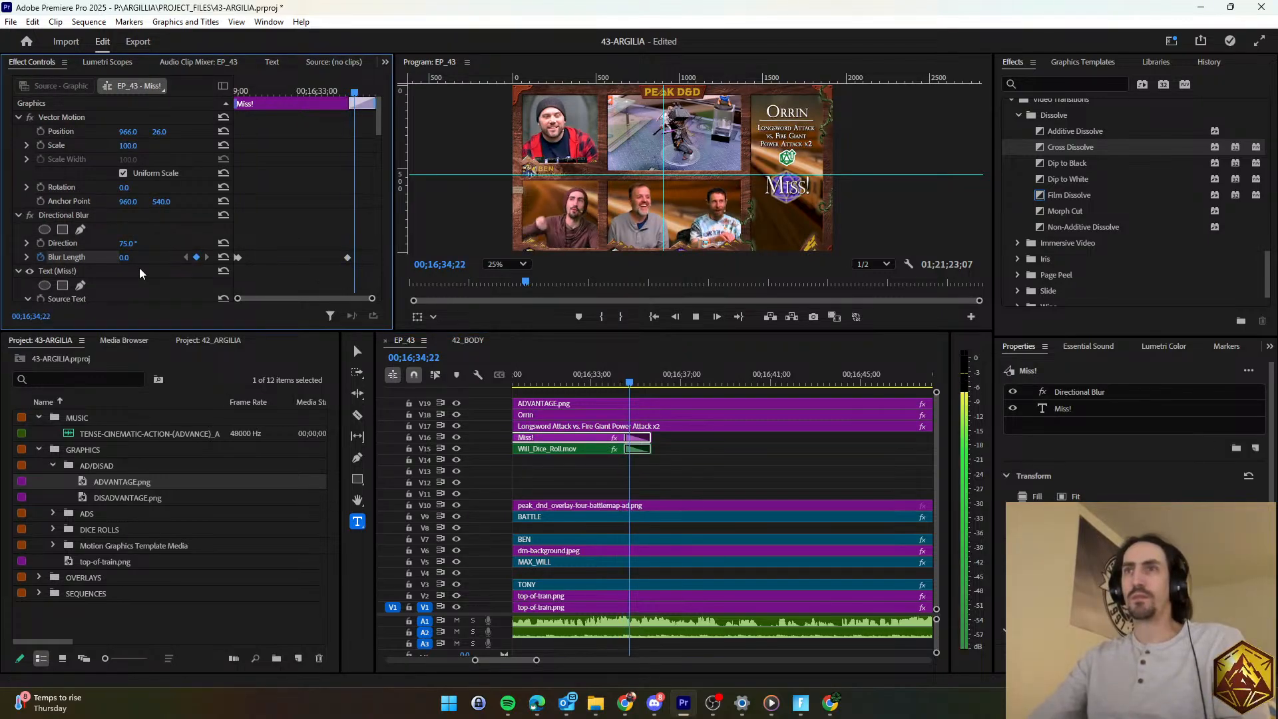
click(136, 256)
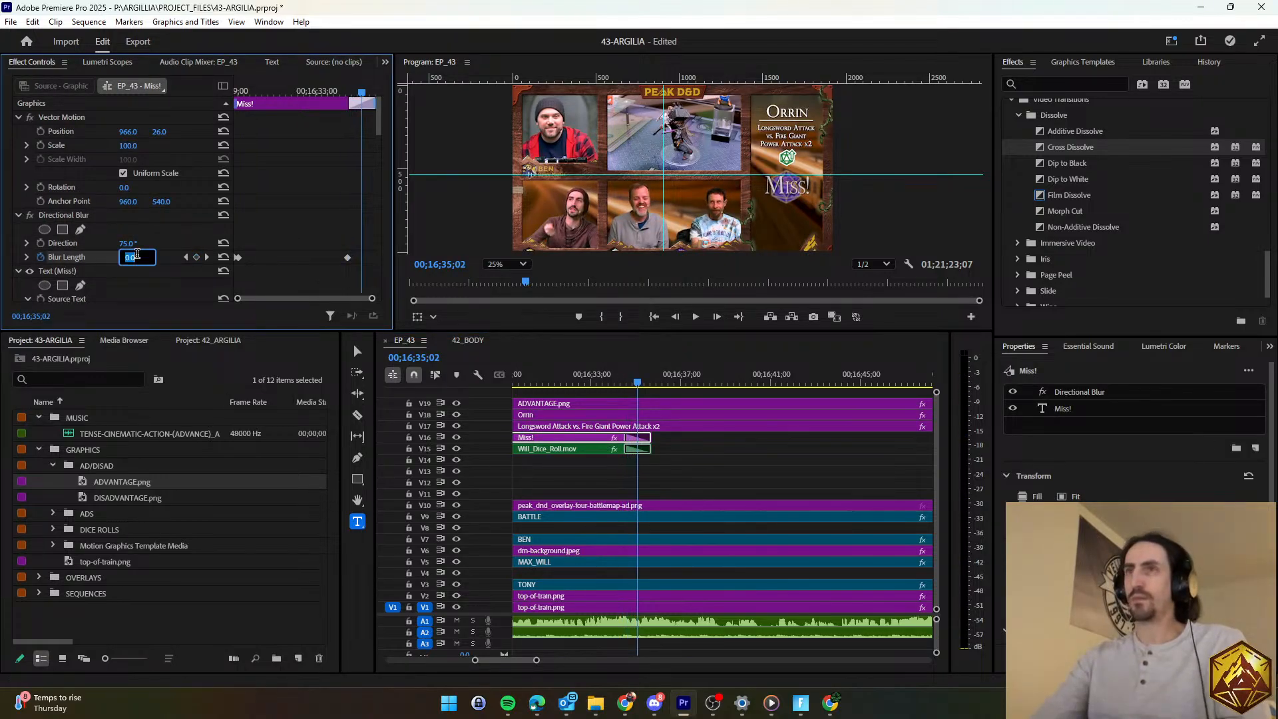
text(65)
key(Return)
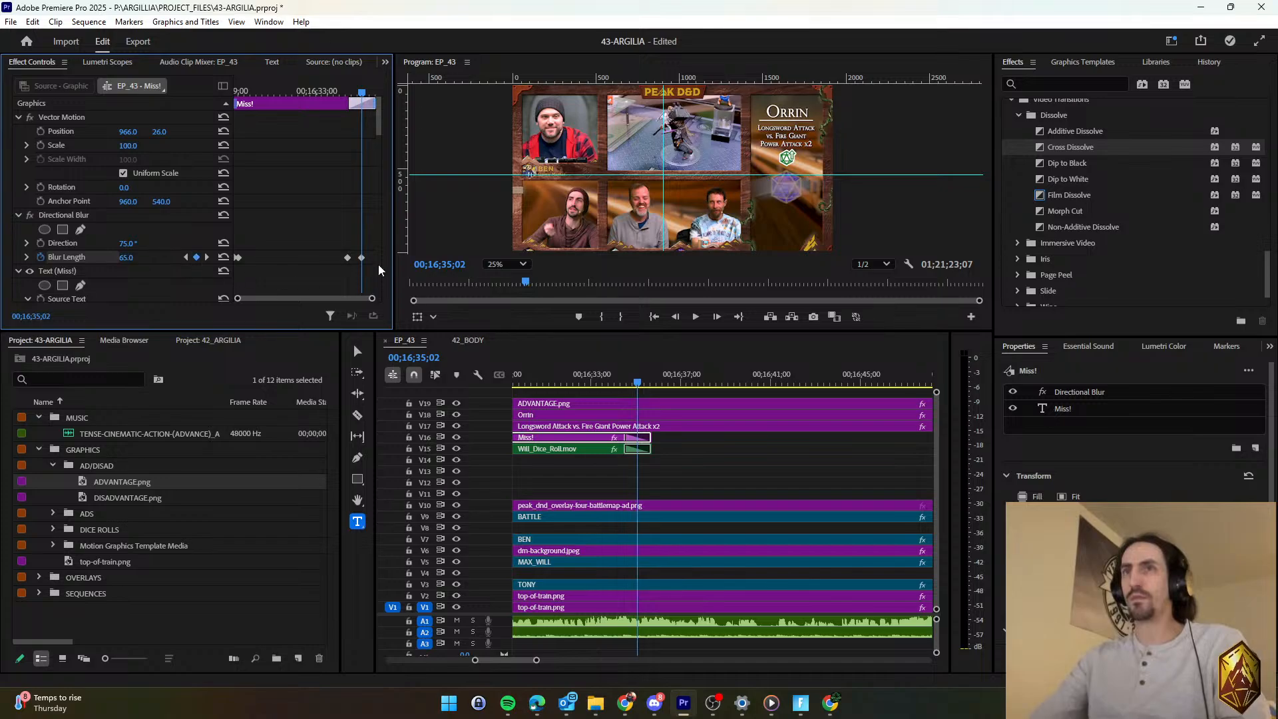
drag(364, 257, 374, 254)
click(700, 464)
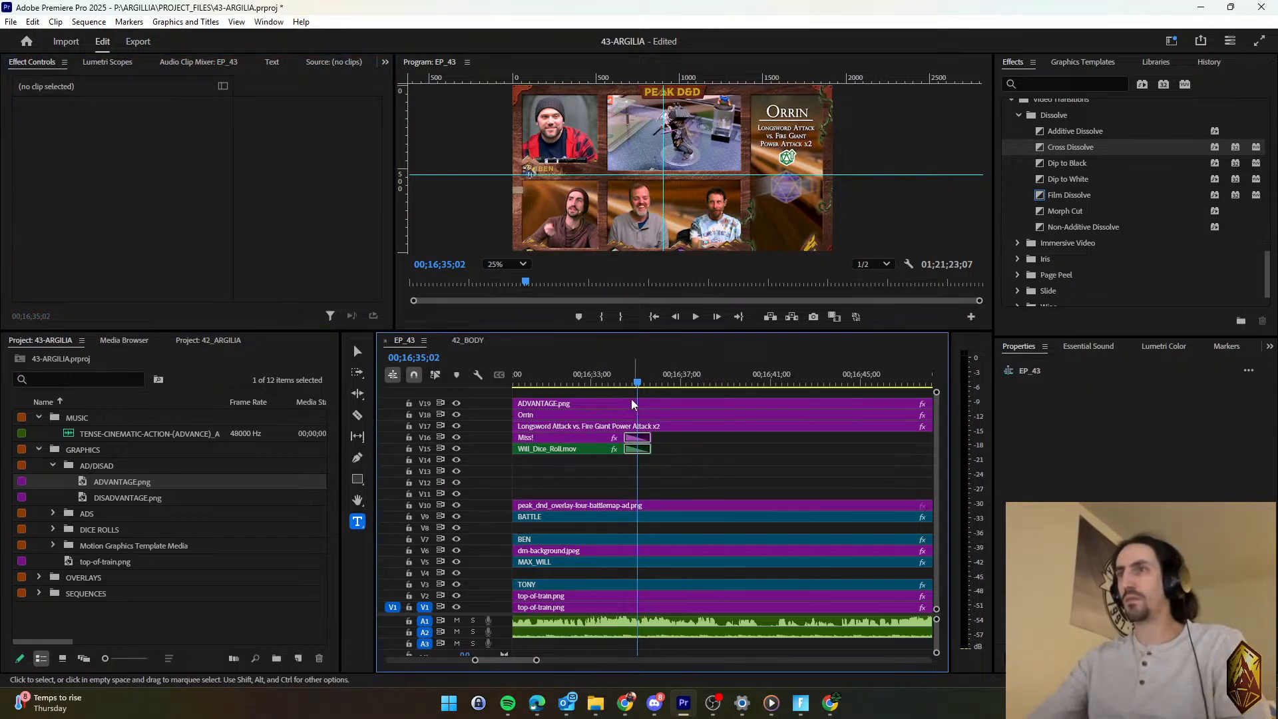
Play the EP_43 sequence on from the Miss! roll to 00;16;40;15 and save the project.
key(j)
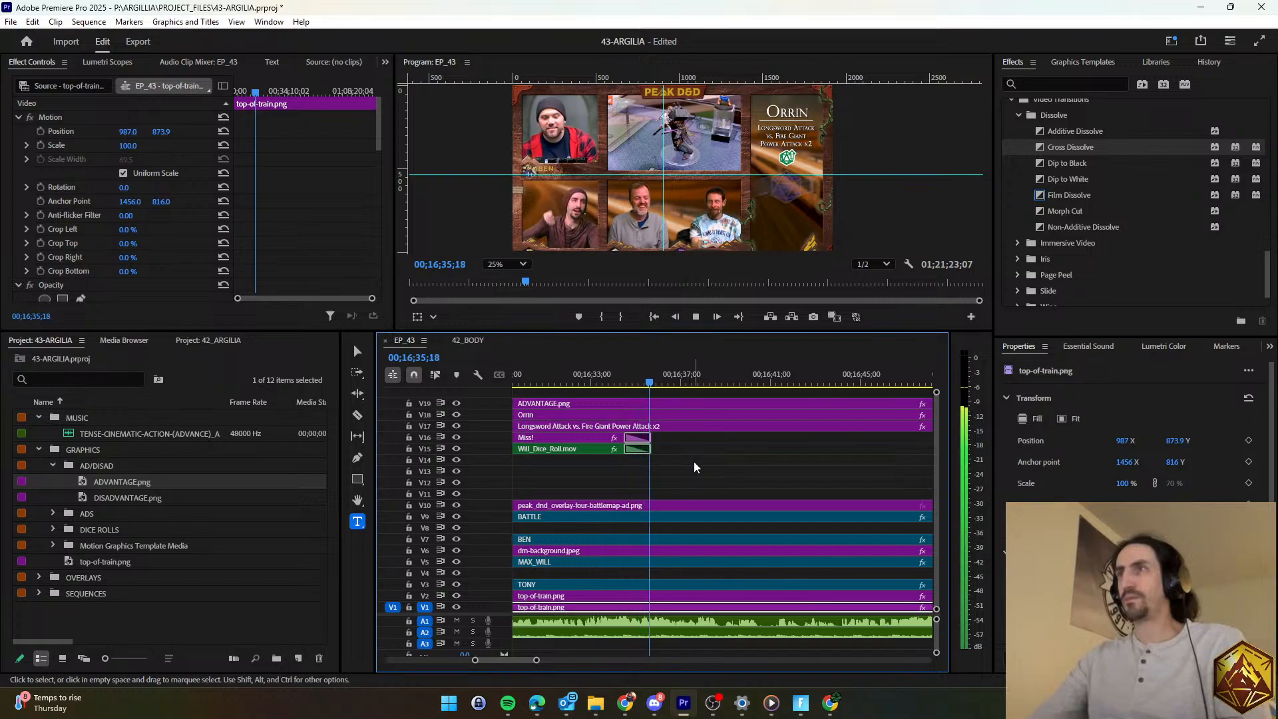
key(minus)
key(minus)
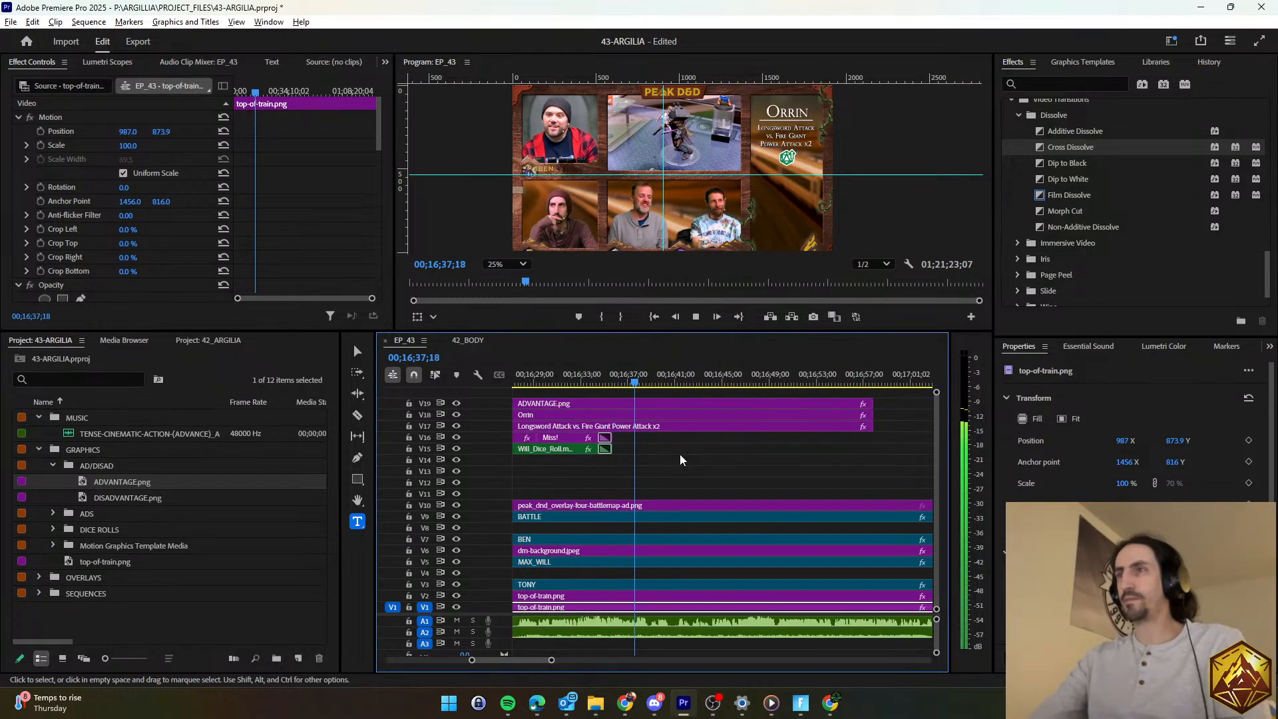
click(689, 465)
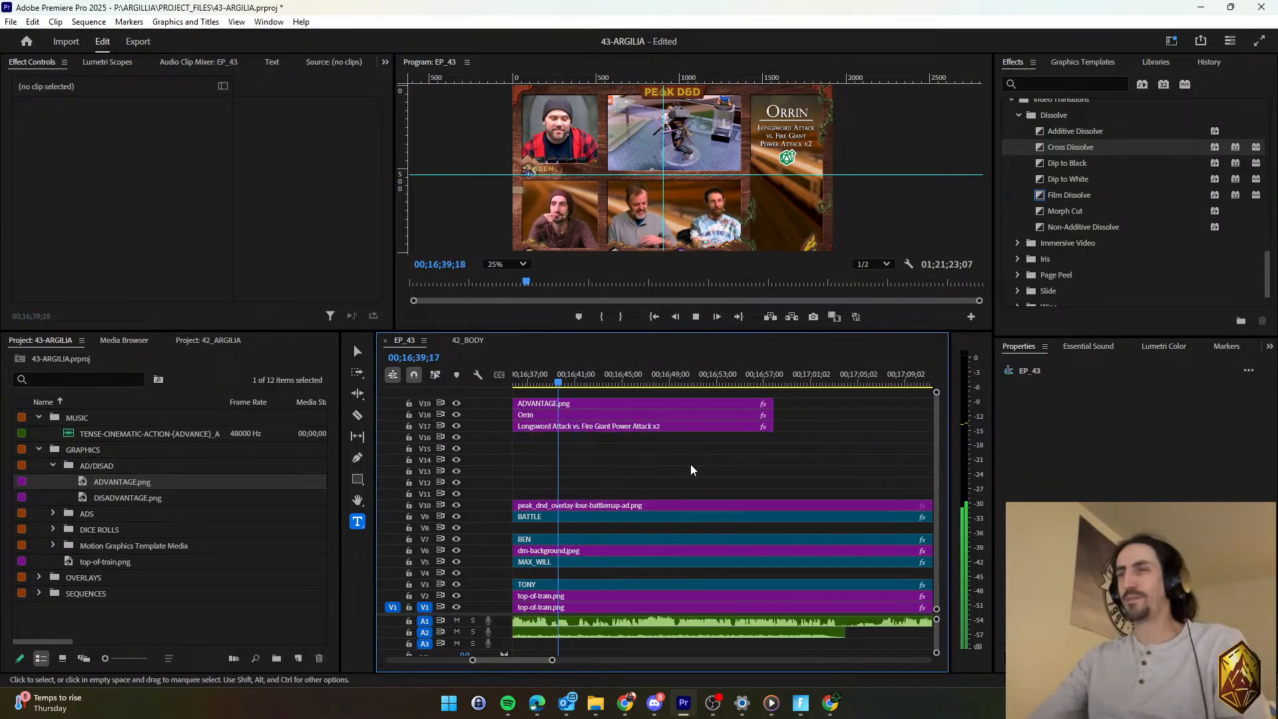
key(space)
key(ctrl+s)
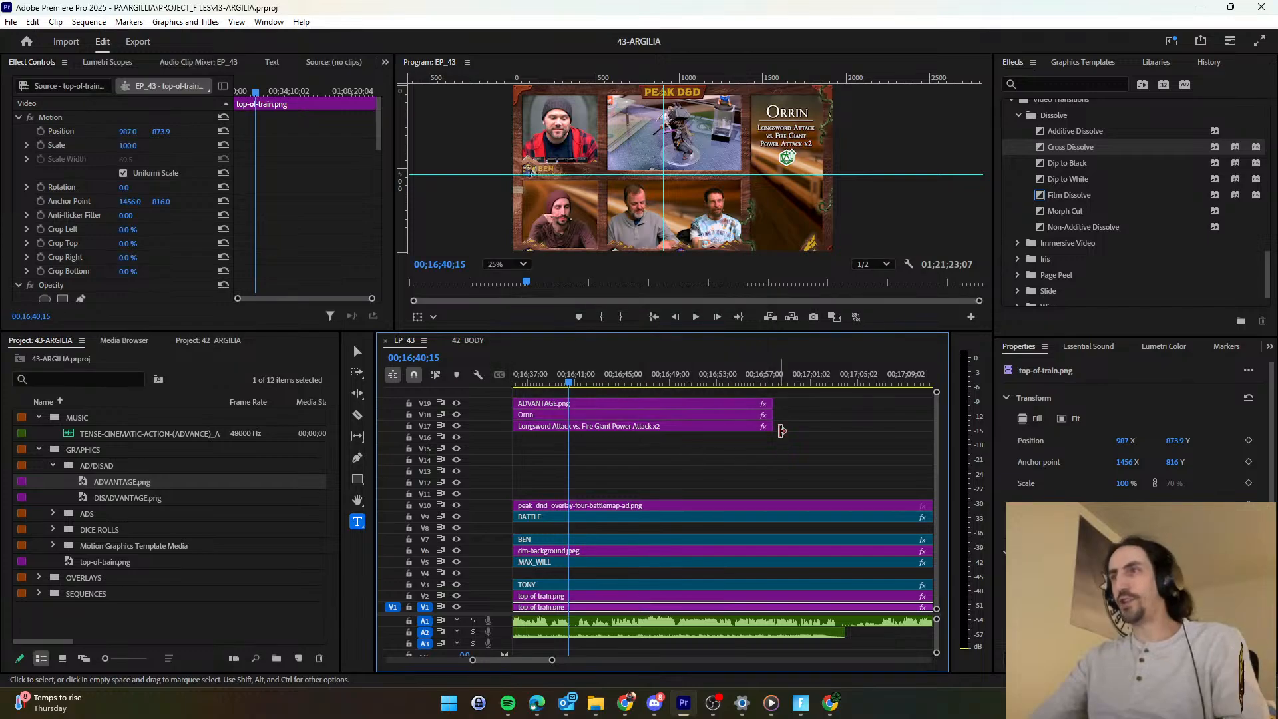
Shorten the ADVANTAGE.png, Orrin and Longsword Attack clips together so they end at about 00;16;42.
drag(780, 452, 592, 415)
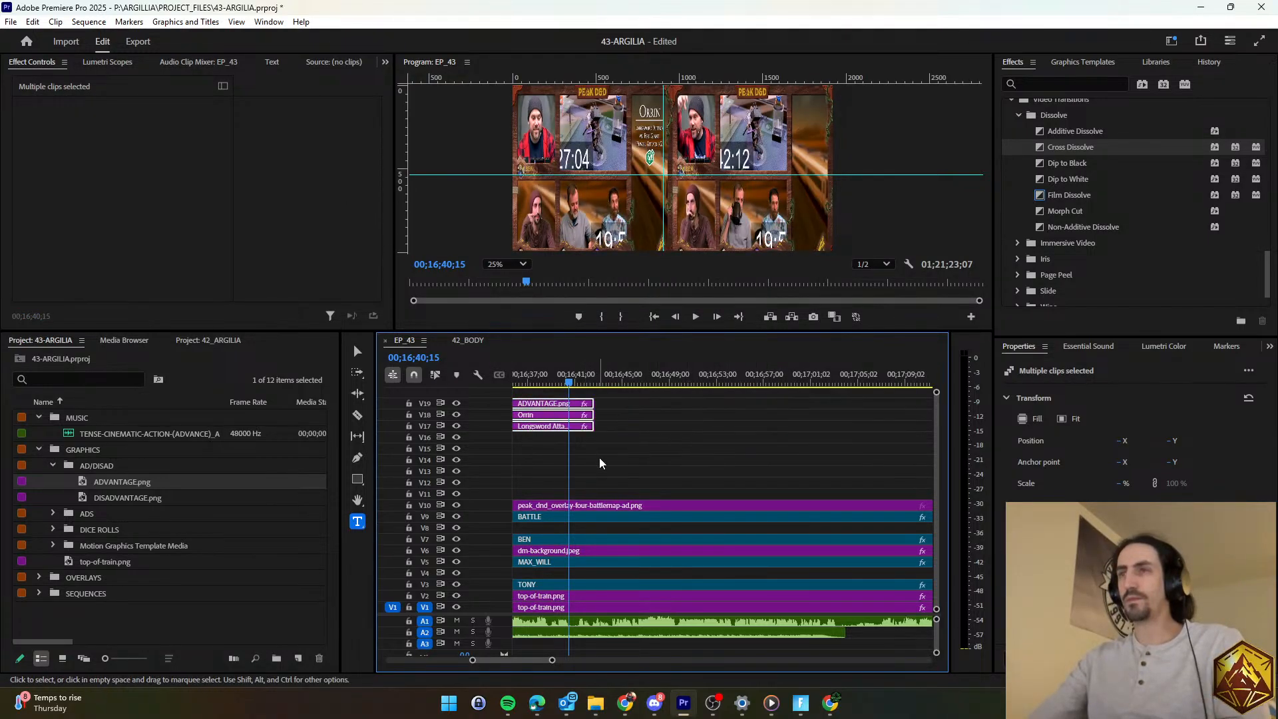
click(598, 457)
key(space)
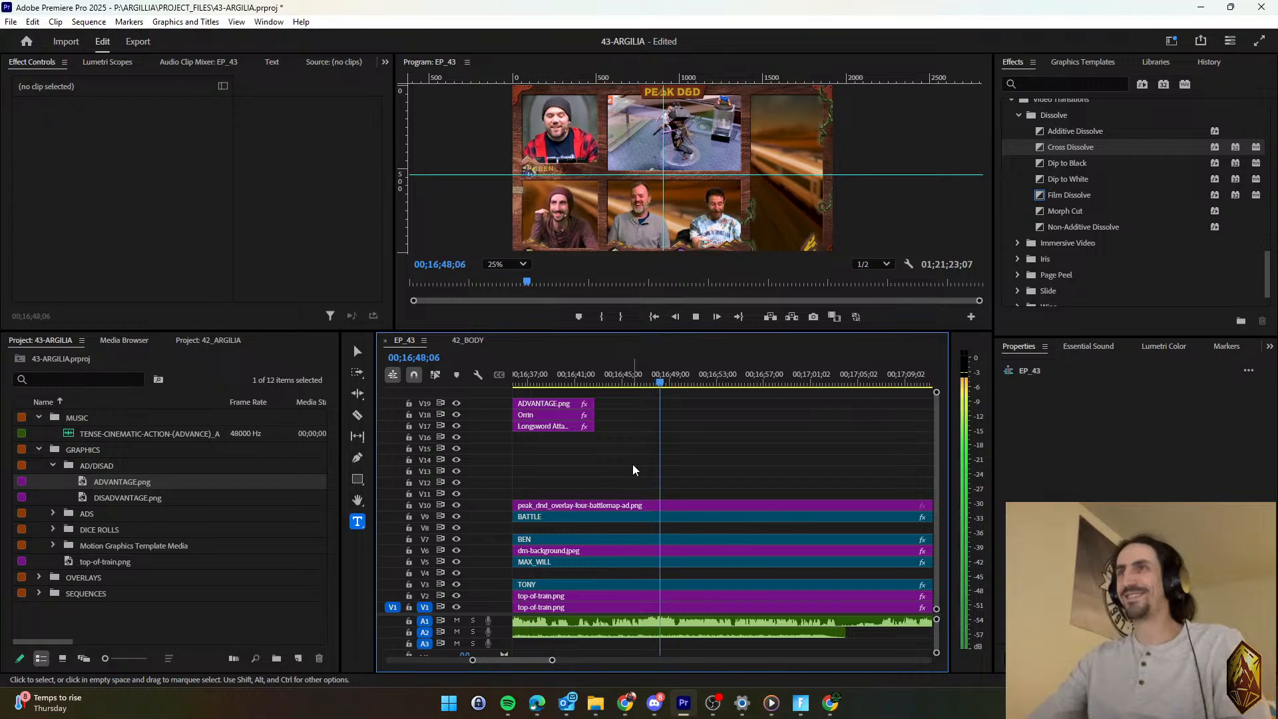
Find the end of Orrin's turn and extend the ADVANTAGE.png, Orrin and Longsword Attack clips to about 00;16;49.
key(space)
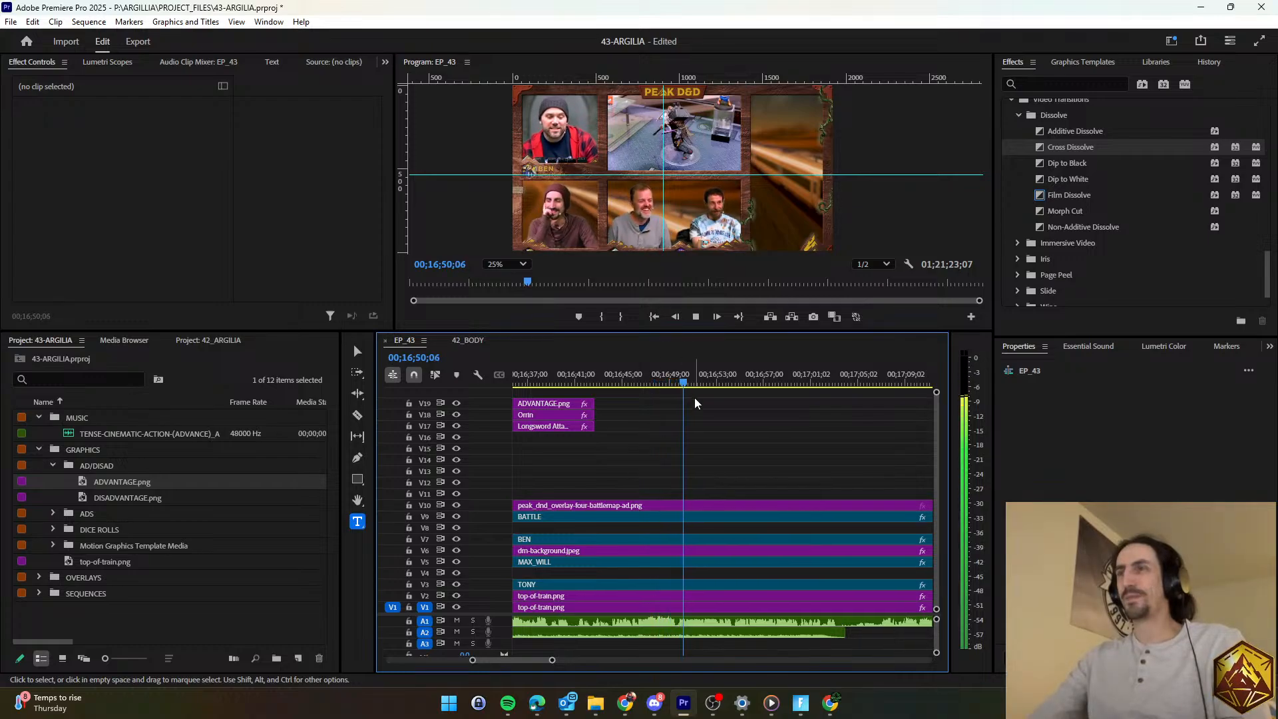
key(d)
key(j)
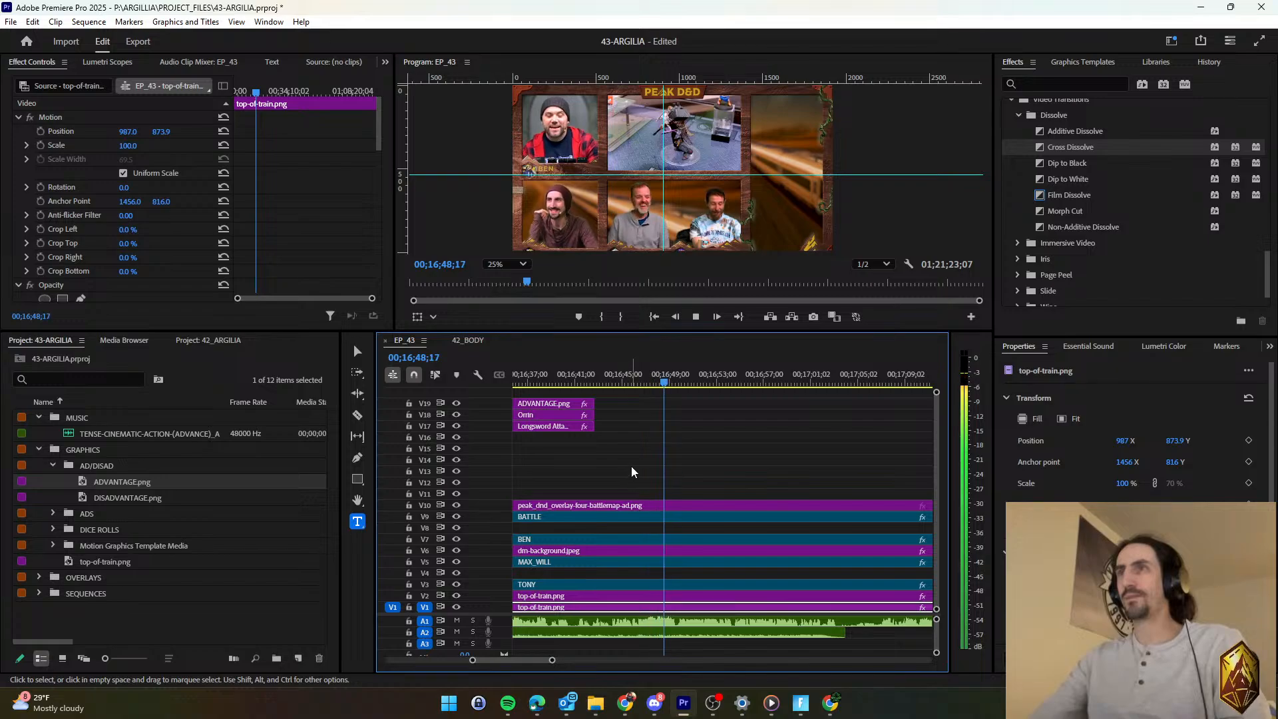
drag(630, 466, 666, 389)
click(677, 414)
Add a Cross Dissolve to the ends of the ADVANTAGE.png, Orrin and Longsword Attack clips.
click(657, 403)
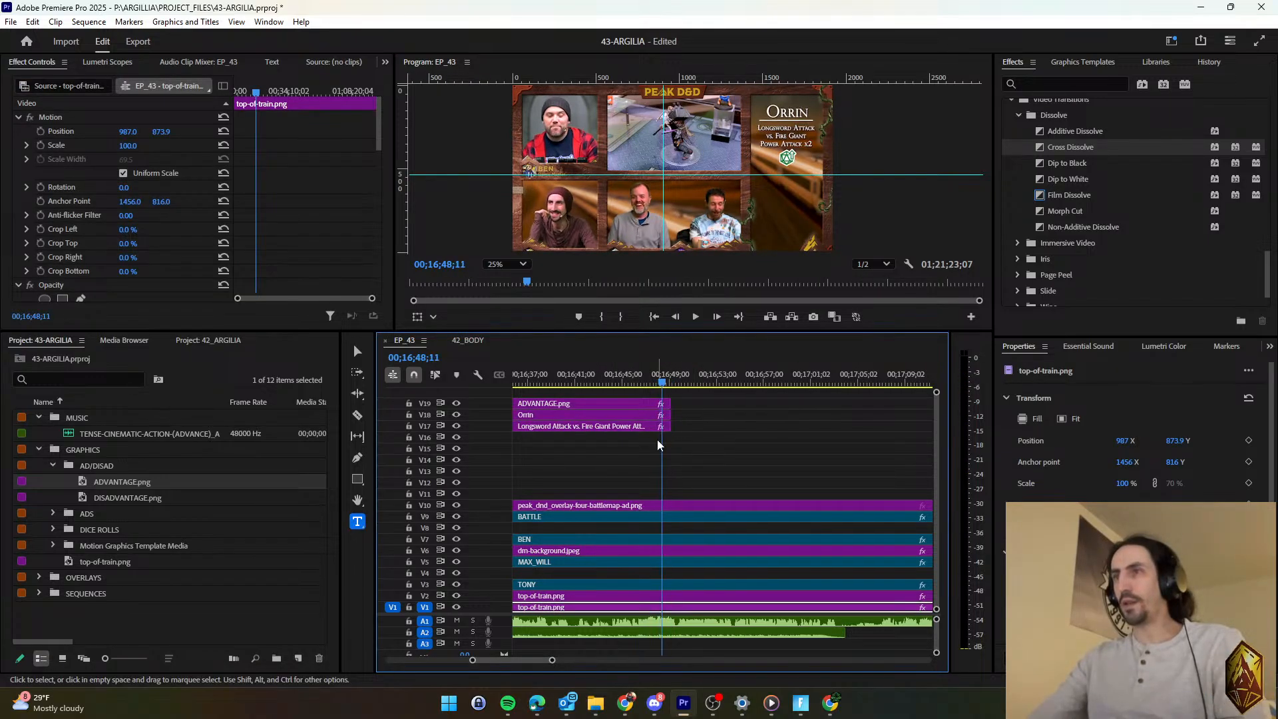
scroll(270, 171, down, 5)
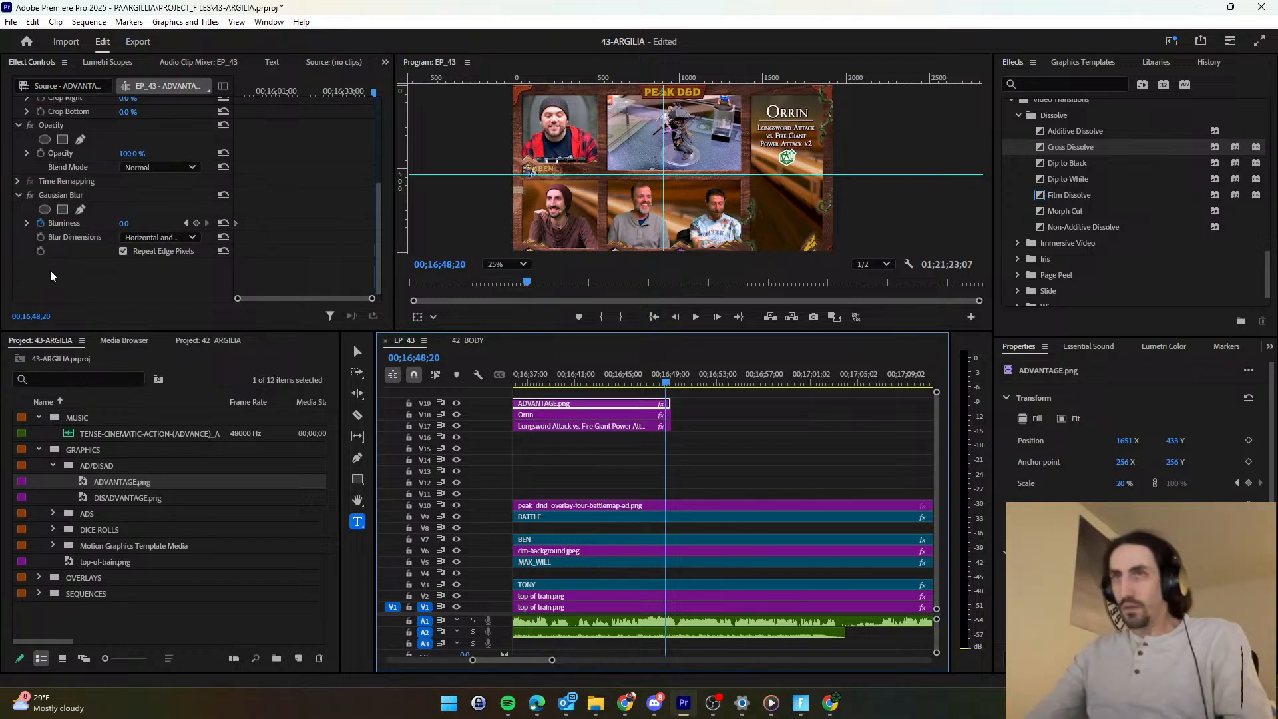
drag(1064, 147, 1034, 206)
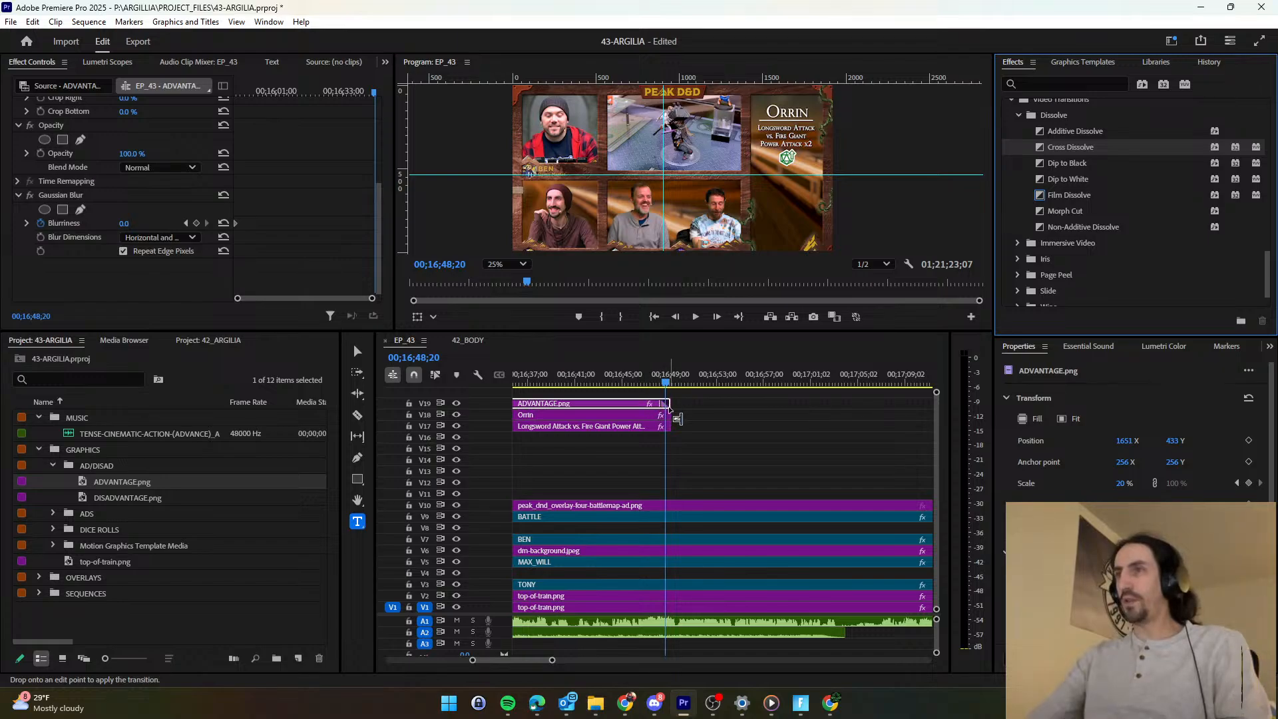
drag(1075, 149, 1045, 169)
drag(919, 281, 664, 415)
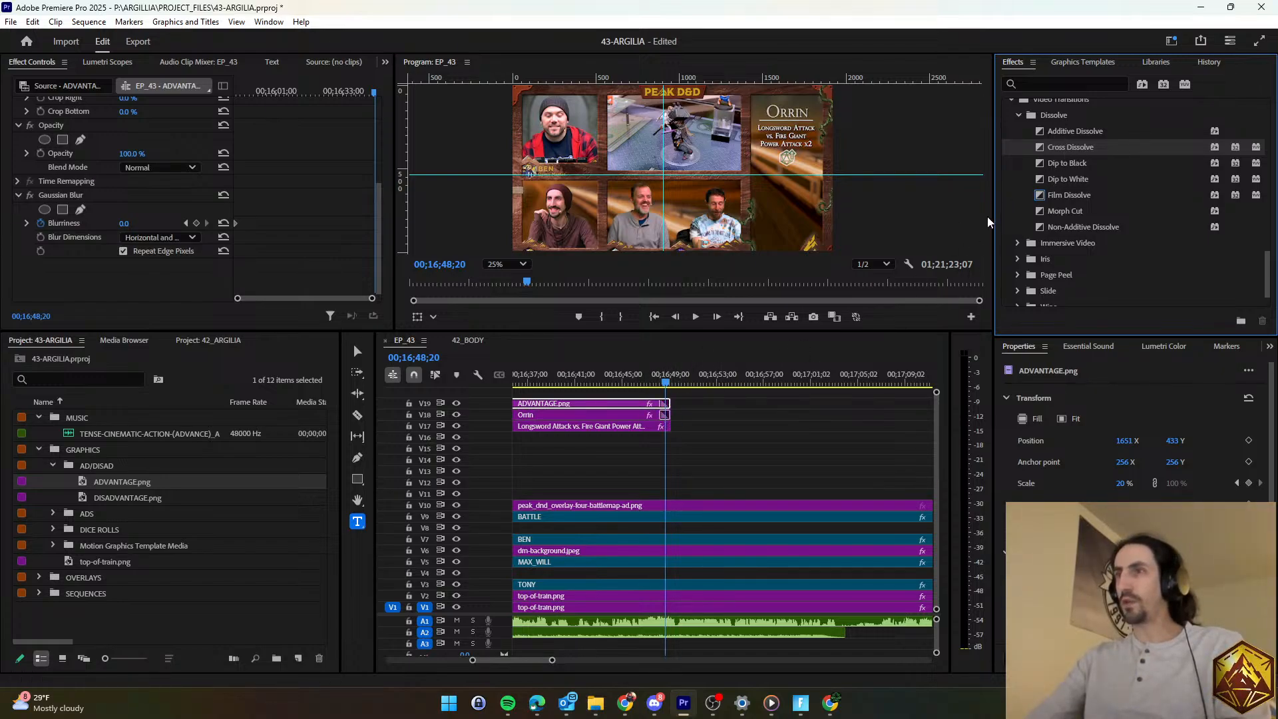
drag(1071, 148, 665, 426)
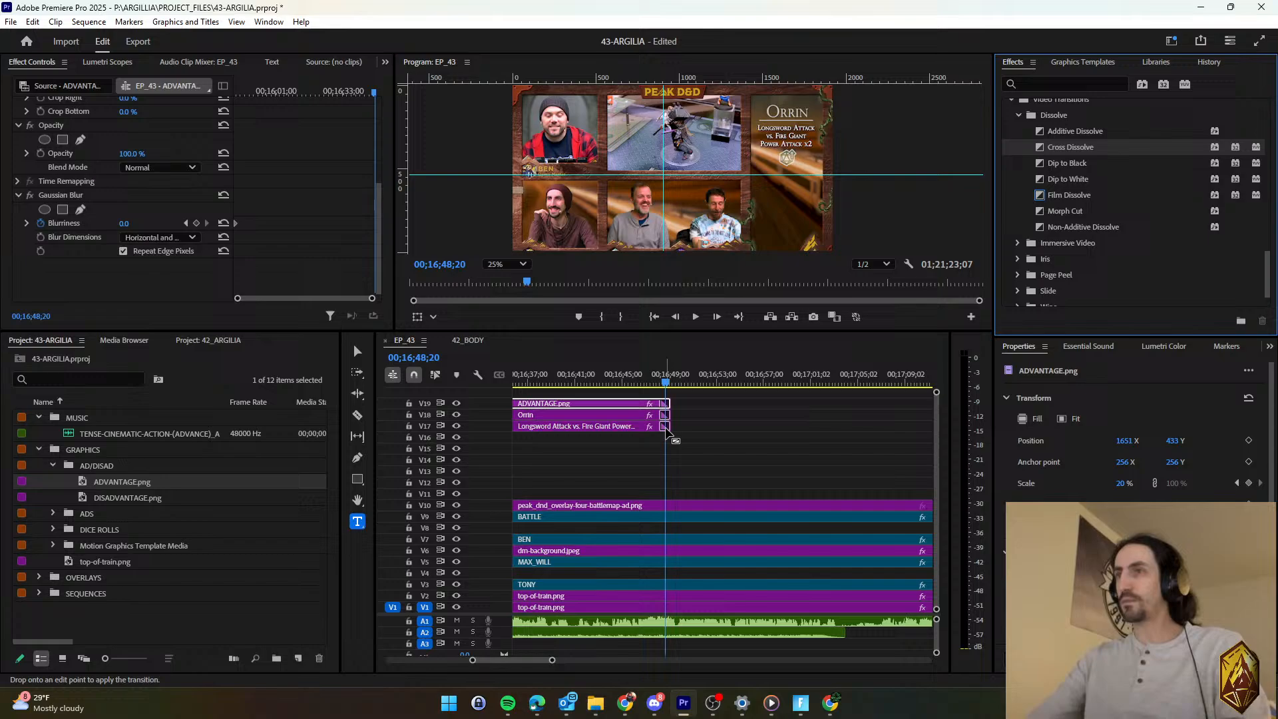
Keyframe ADVANTAGE.png's Gaussian Blur blurriness from 0 at 00;16;48;05 to 500 at 00;16;49;02.
scroll(650, 466, up, 3)
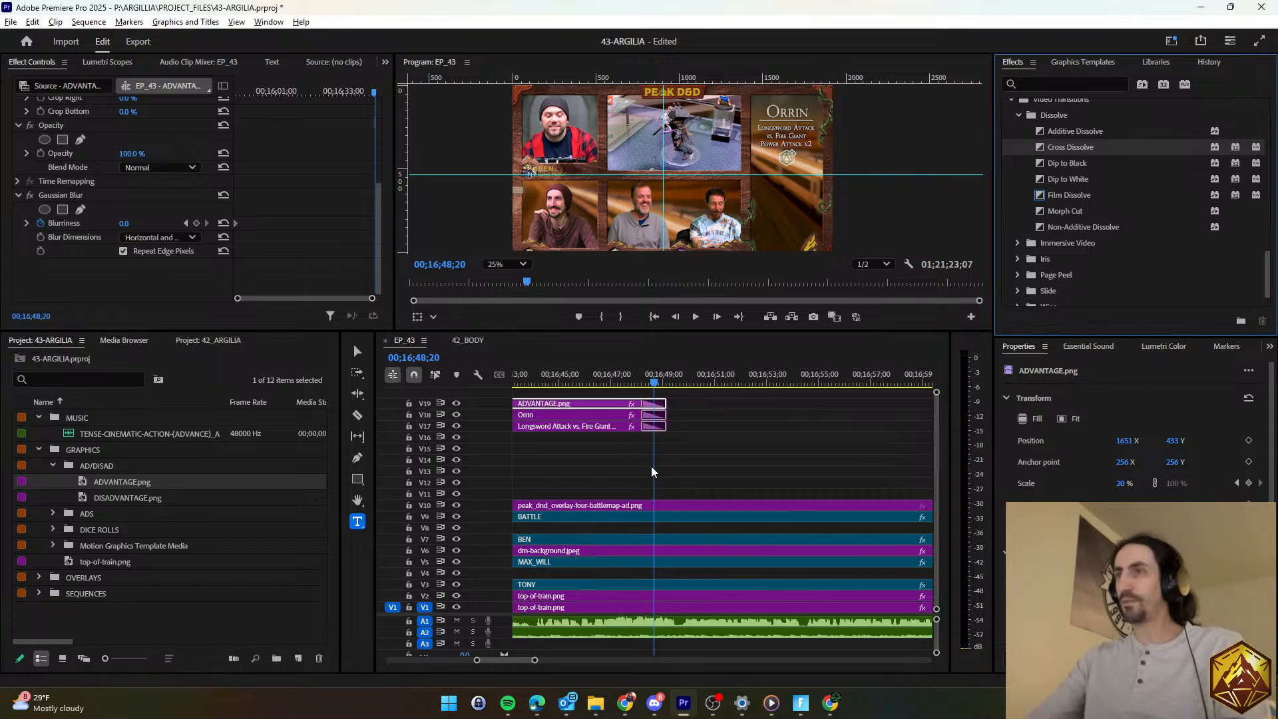
click(643, 384)
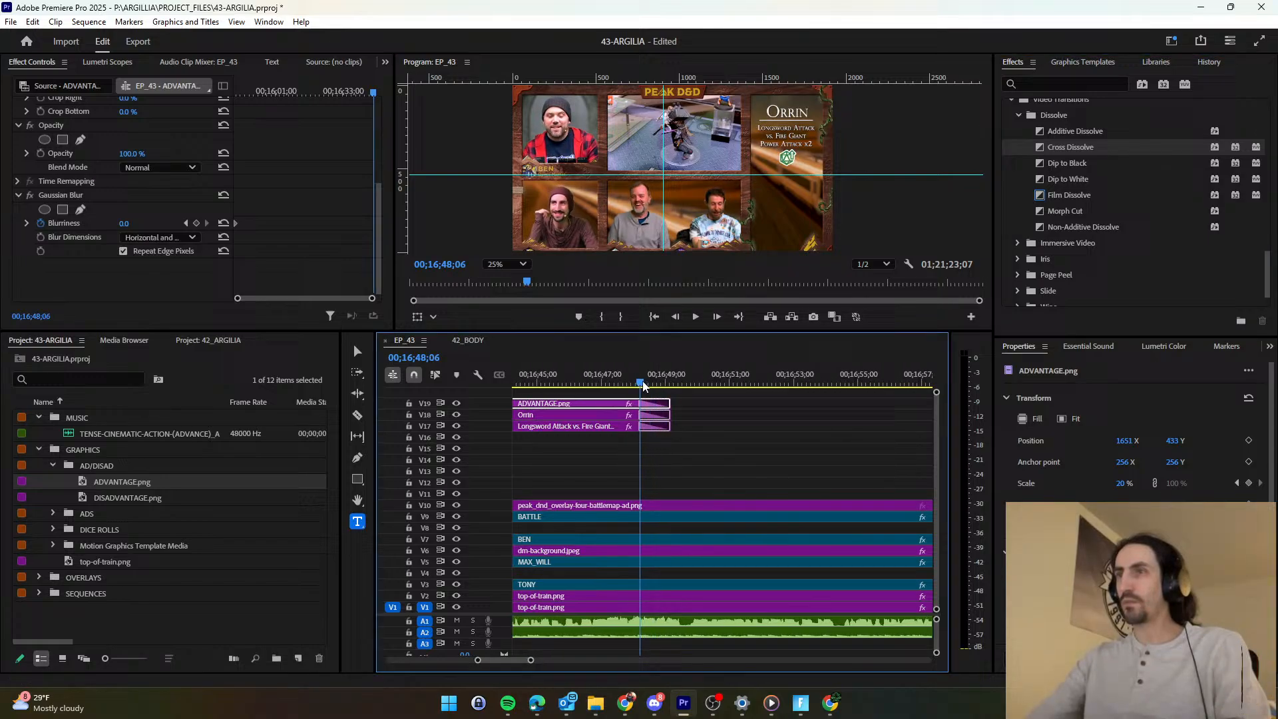
key(Left)
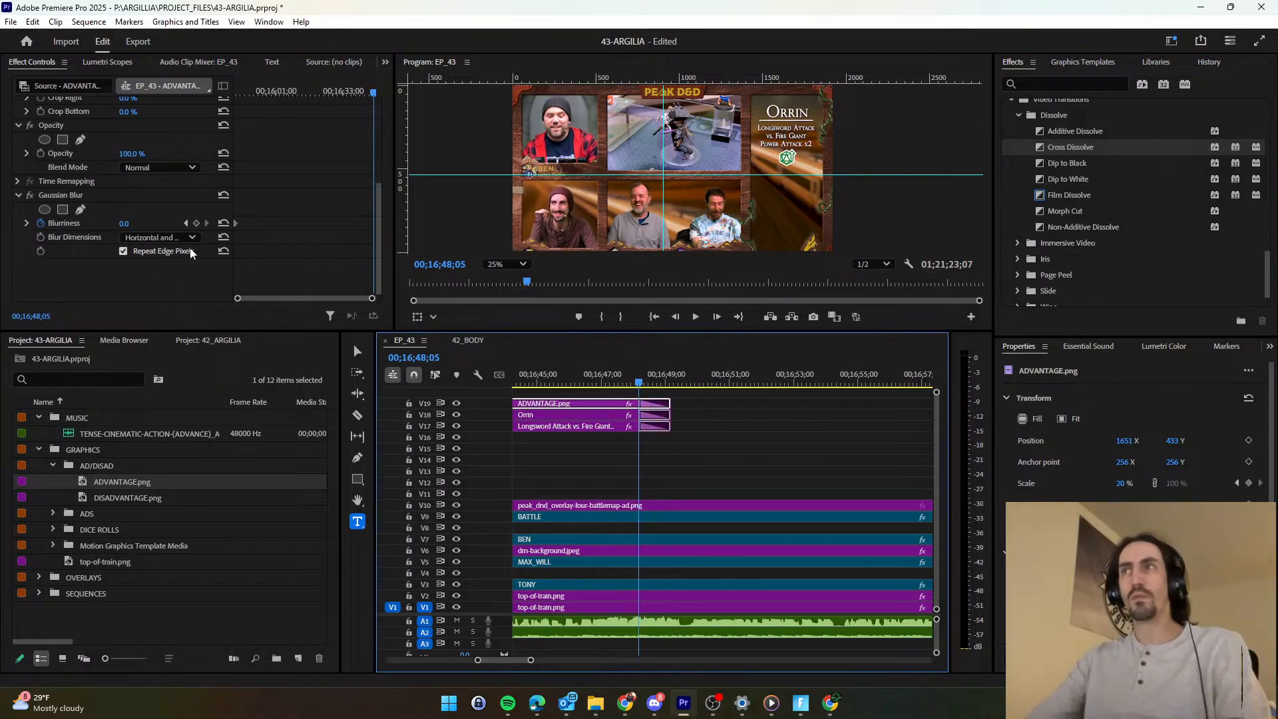
click(197, 223)
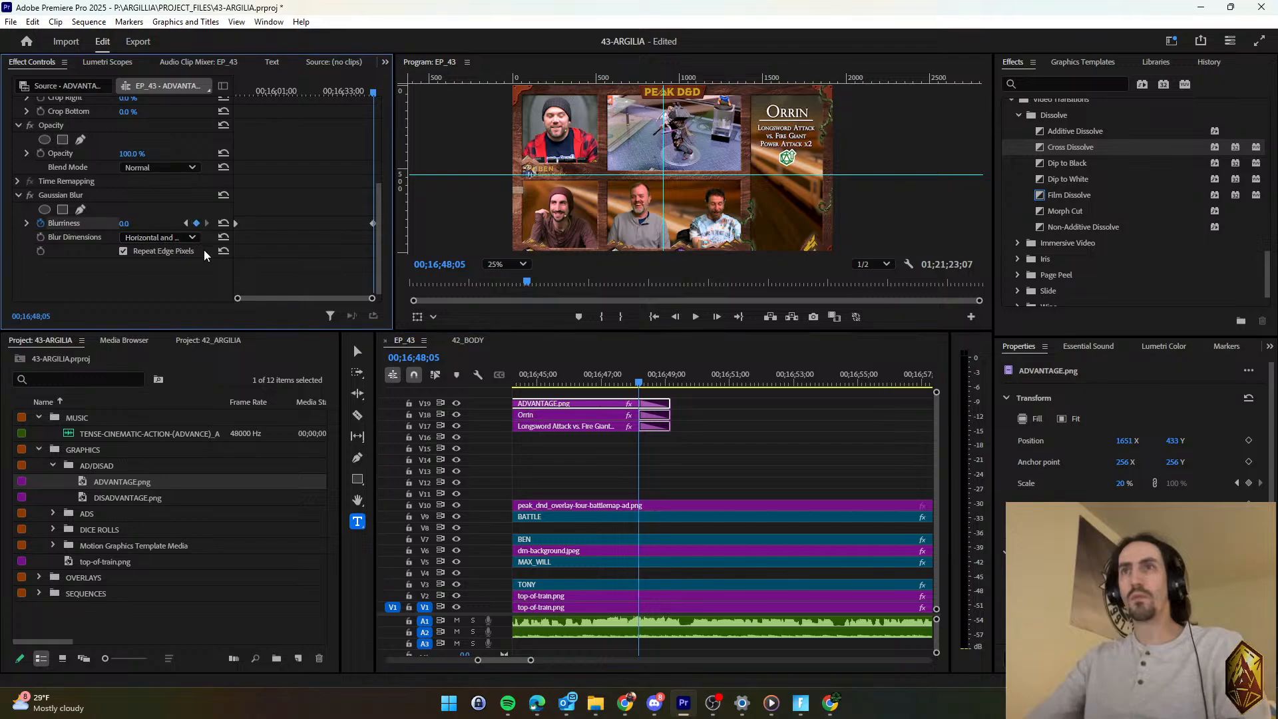
click(643, 390)
key(space)
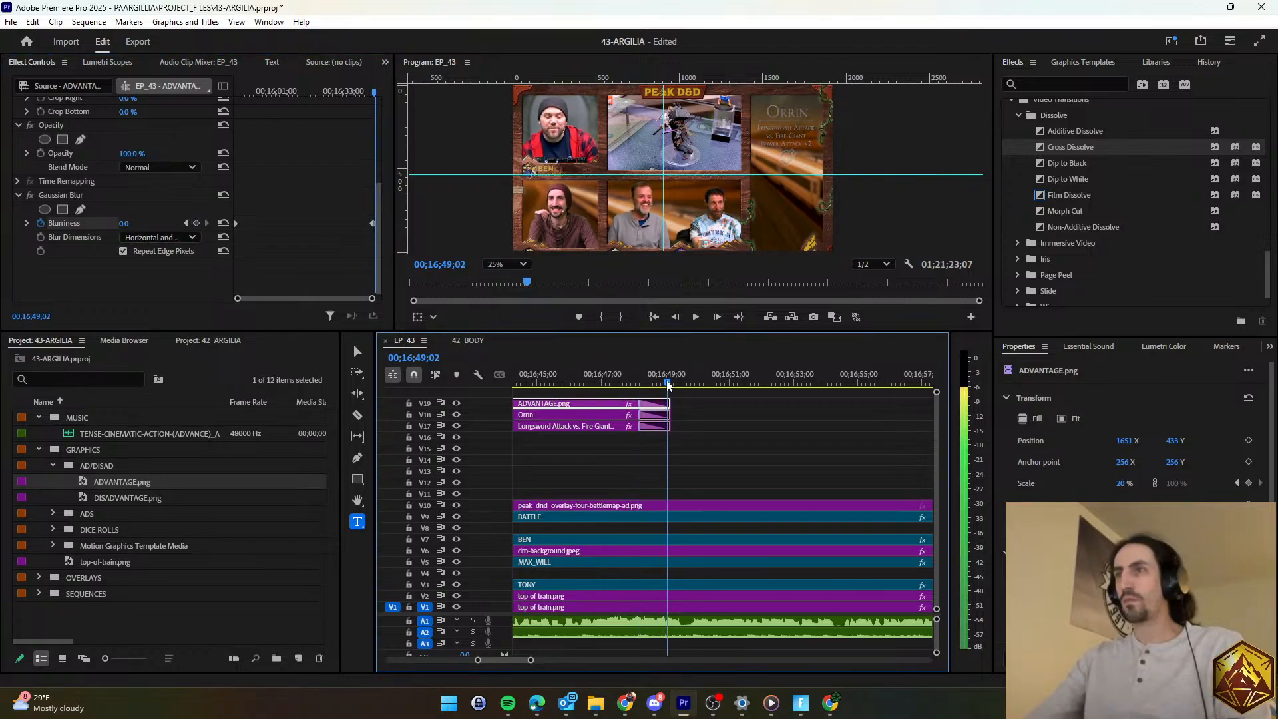
click(196, 223)
click(131, 223)
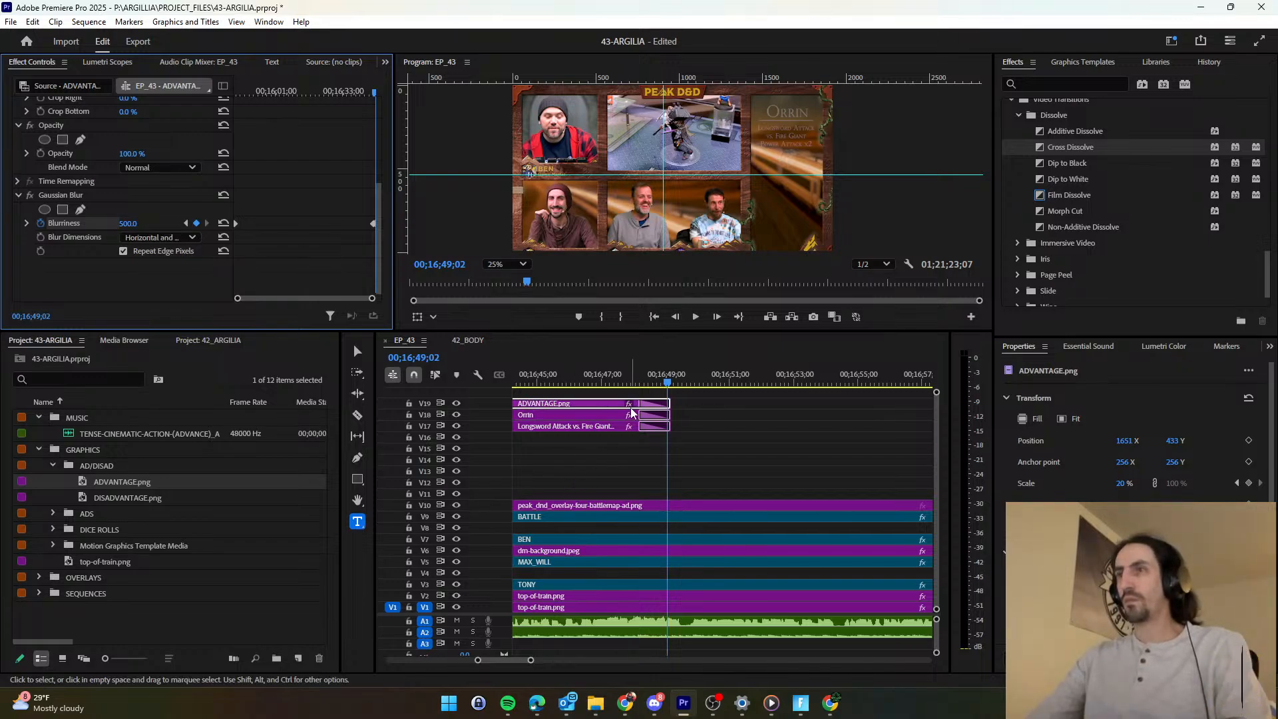
Keyframe the Orrin title's Gaussian Blur blurriness from 0 at 00;16;48;05 to 65 at 00;16;49;03.
click(640, 385)
drag(640, 384, 638, 385)
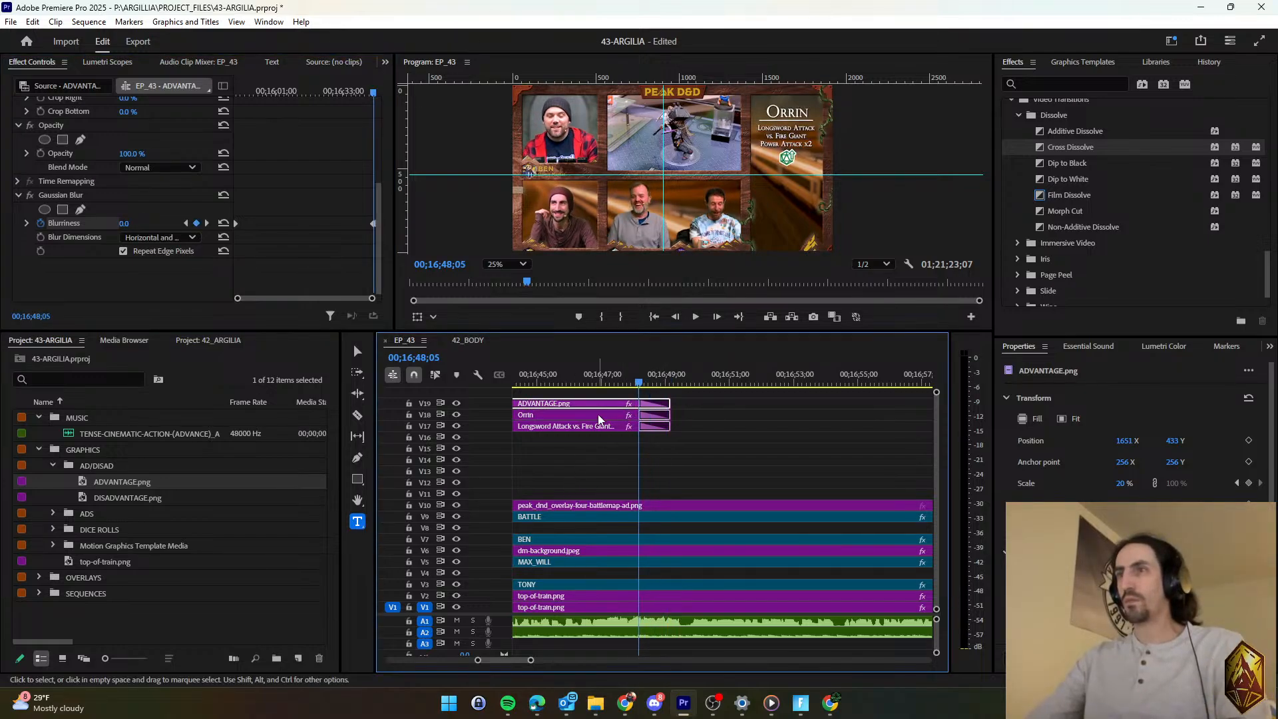
click(597, 414)
scroll(351, 246, down, 3)
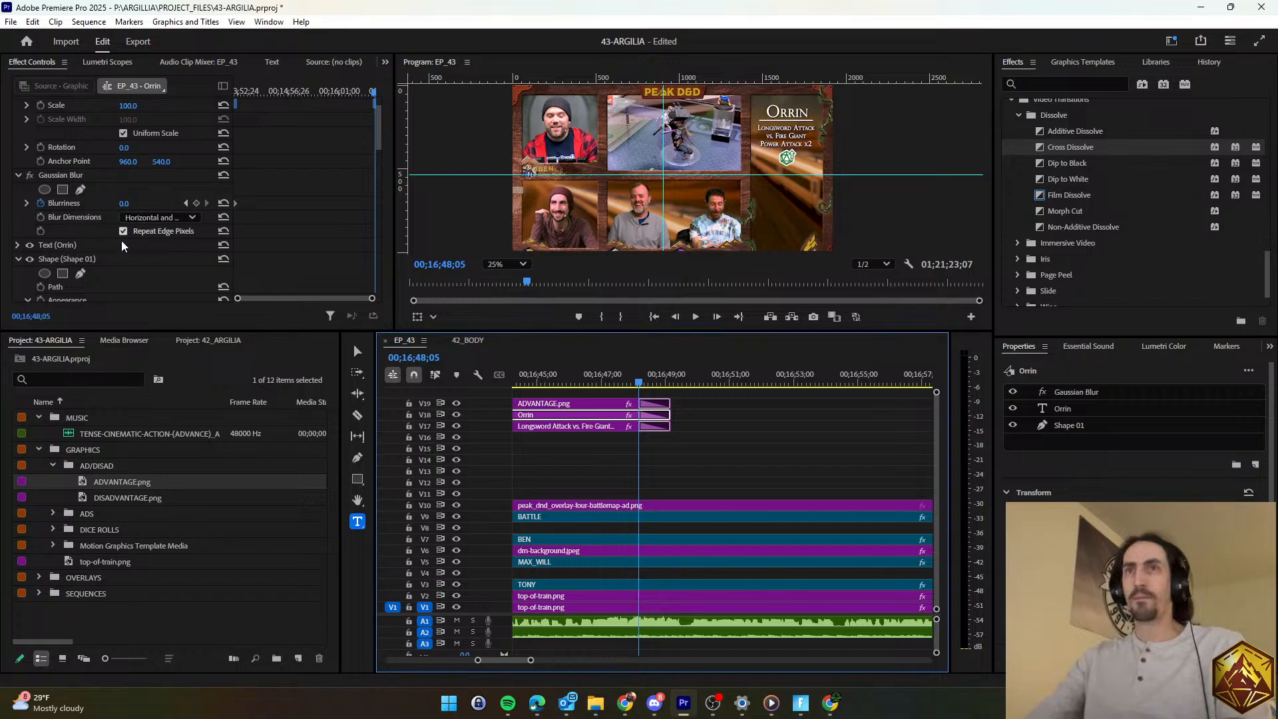
click(197, 204)
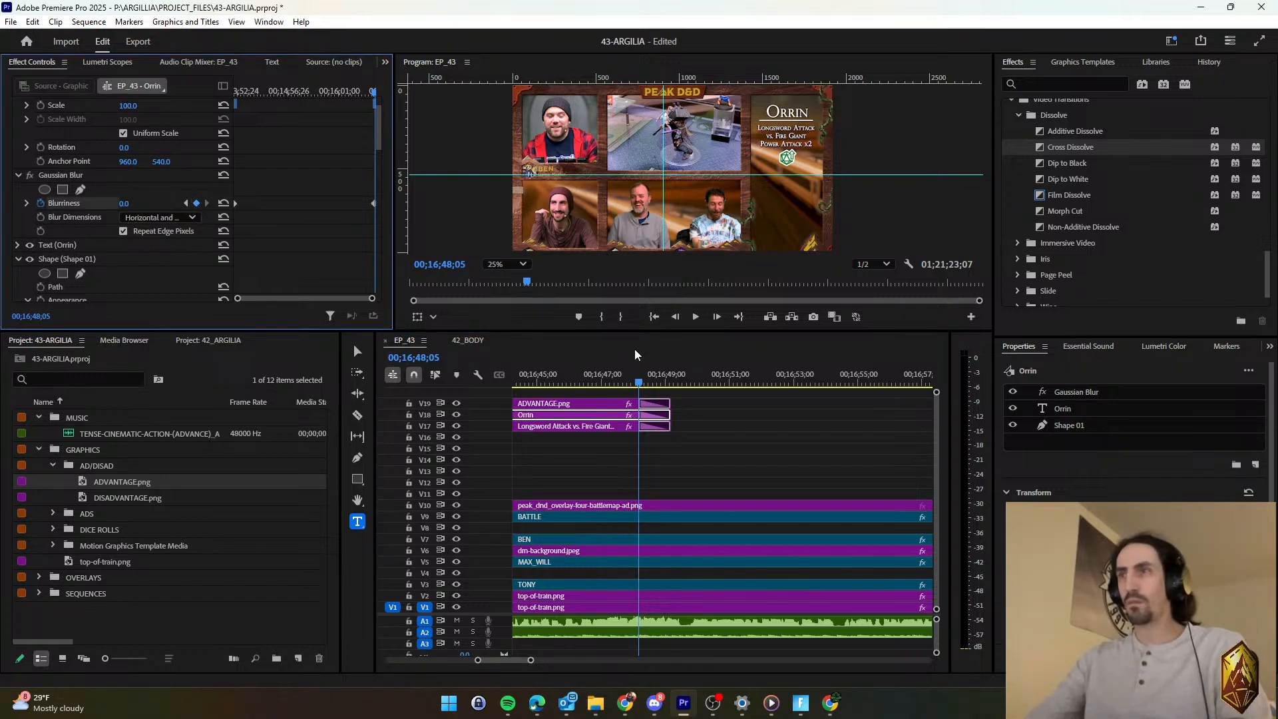
drag(641, 379, 670, 385)
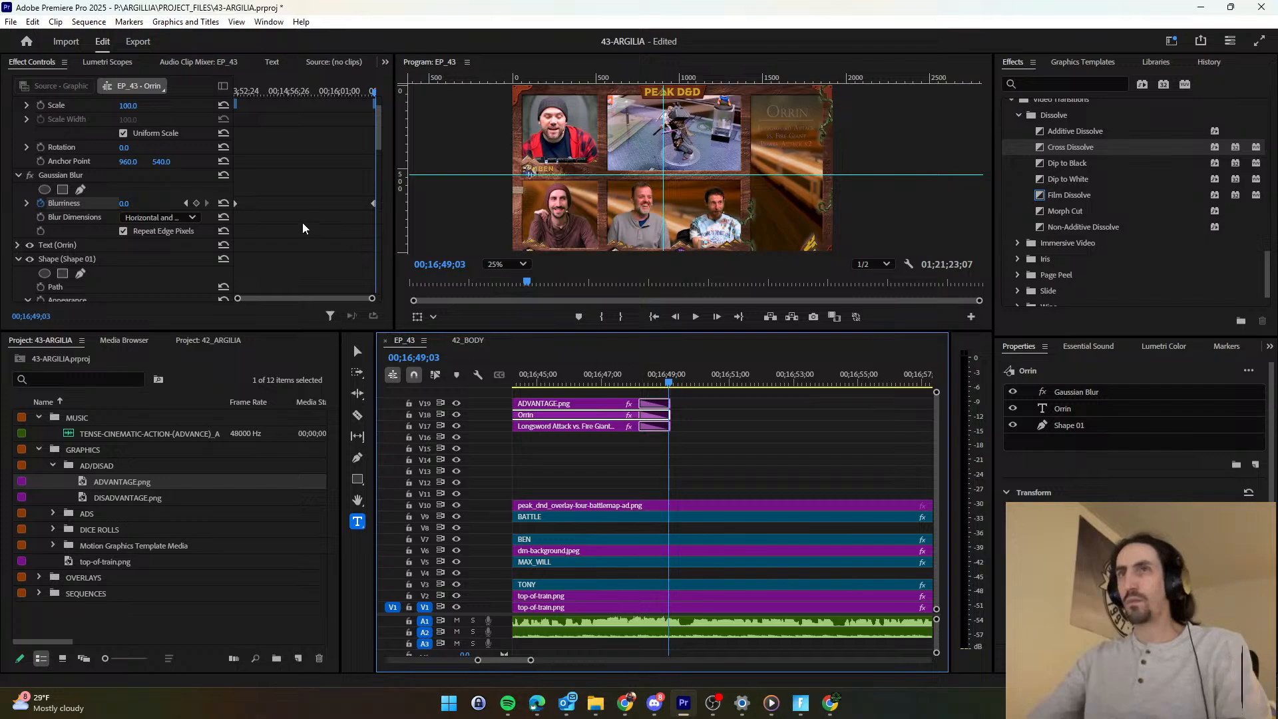
click(196, 203)
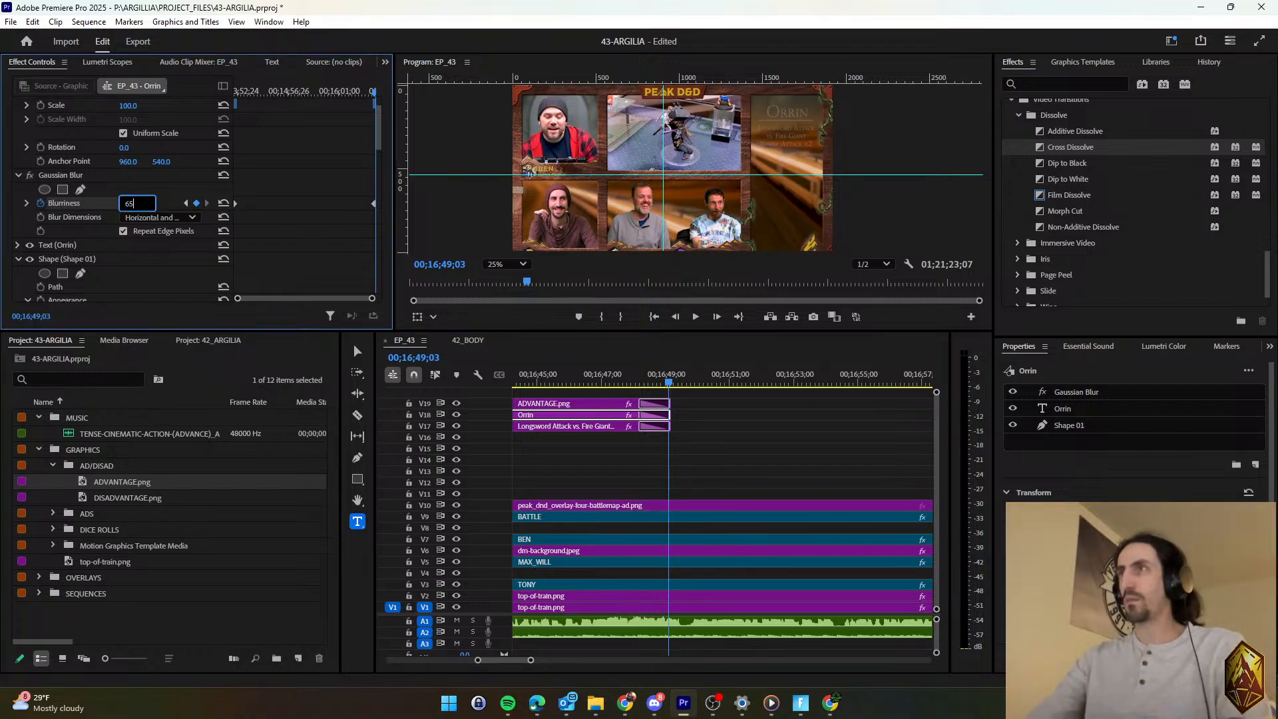
Keyframe the Longsword Attack title's Gaussian Blur blurriness from 0 at 00;16;48;04 to 65 at 00;16;49;03.
click(640, 384)
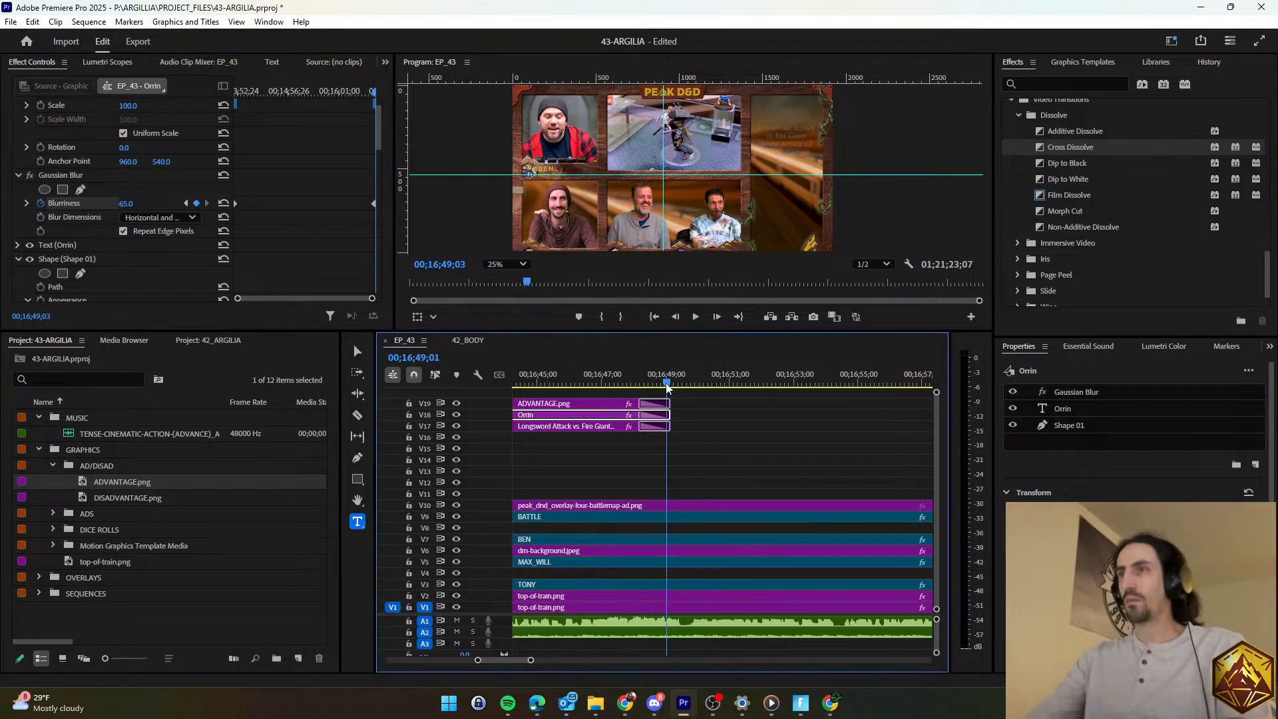
drag(641, 390, 637, 389)
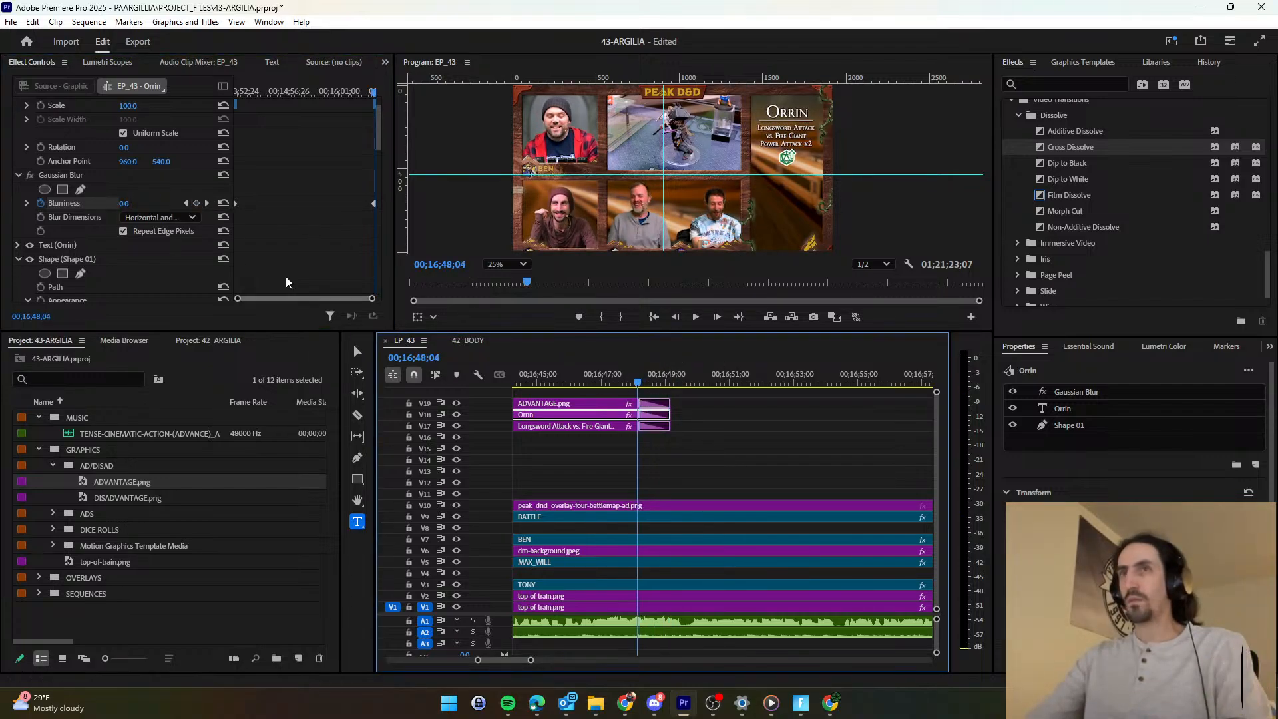
click(570, 426)
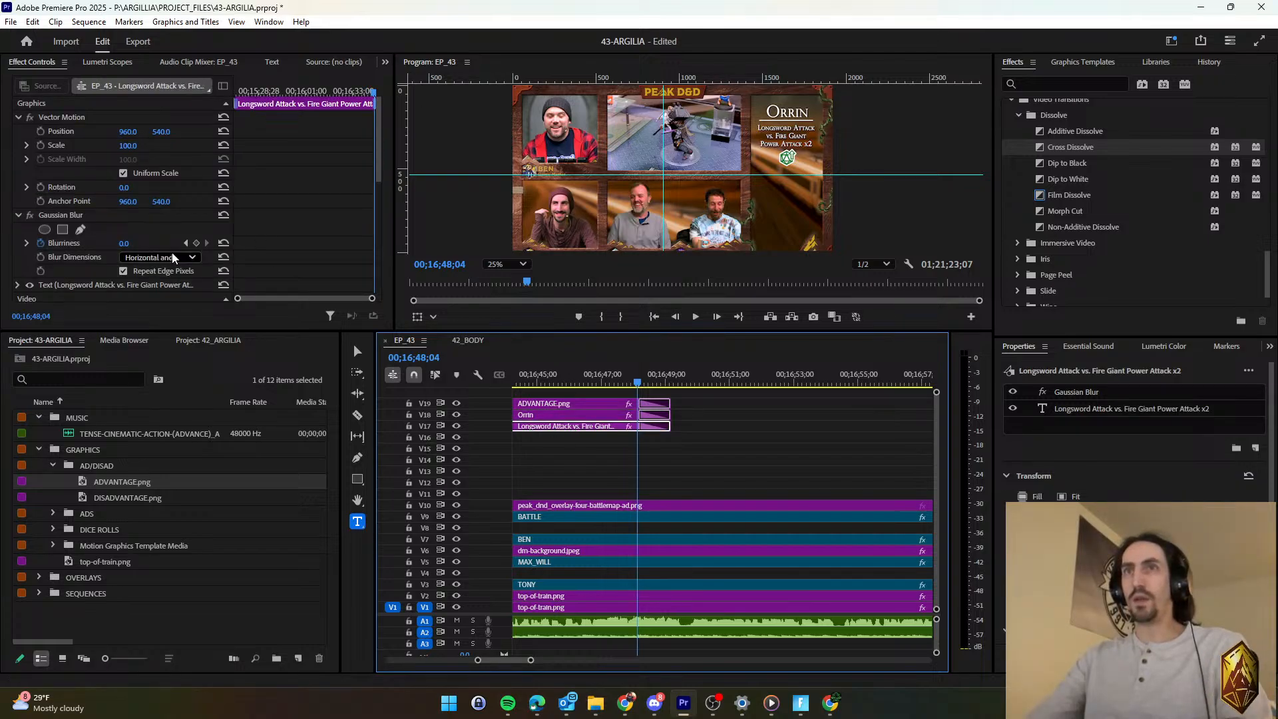
click(194, 242)
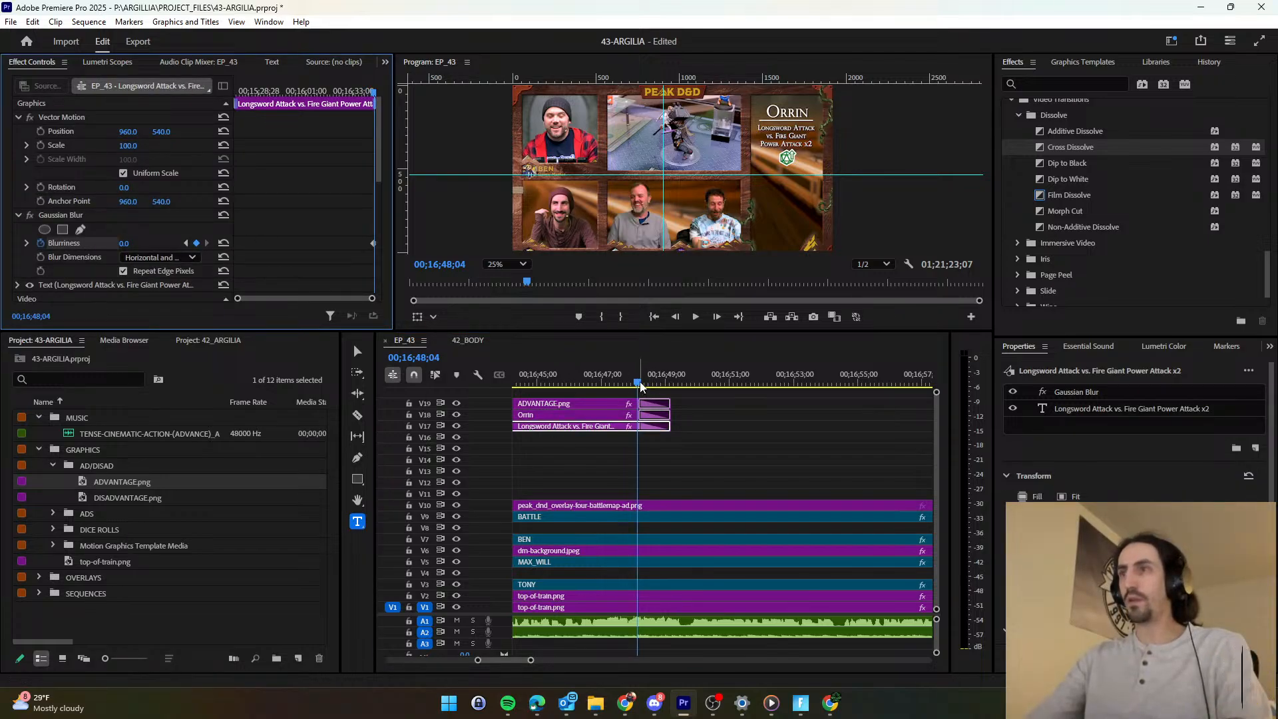
drag(640, 386, 667, 381)
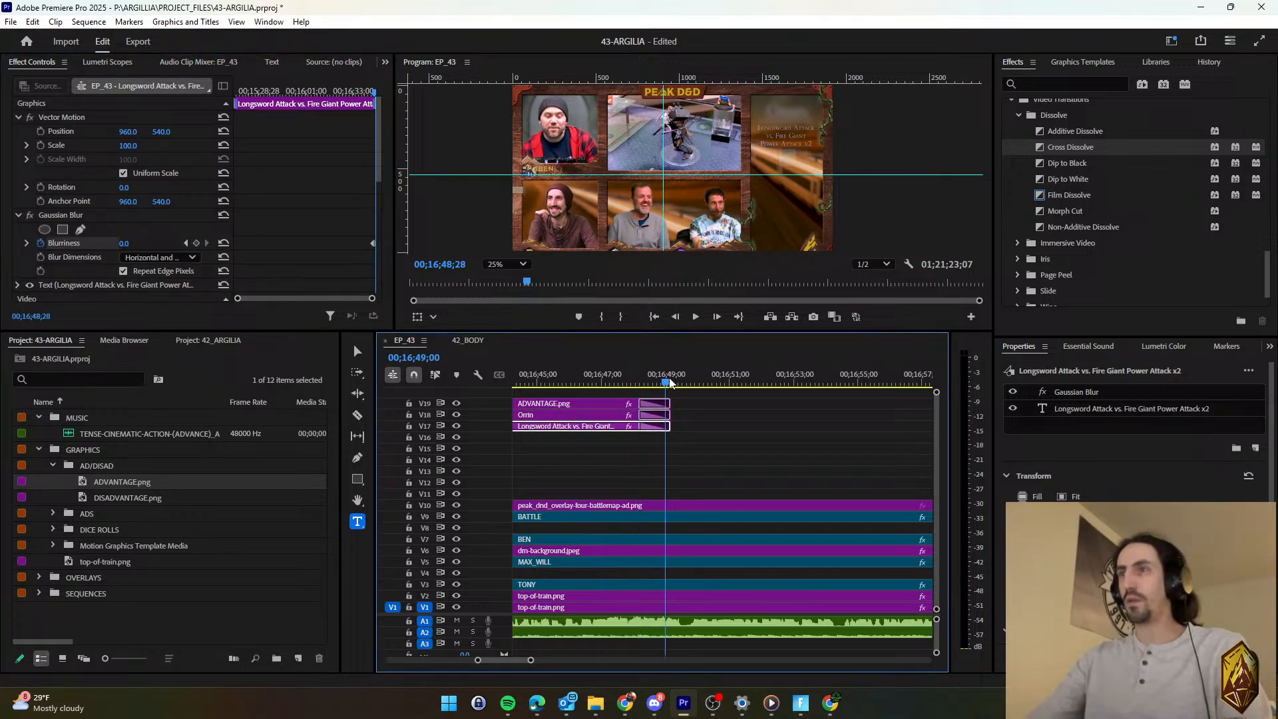
click(196, 242)
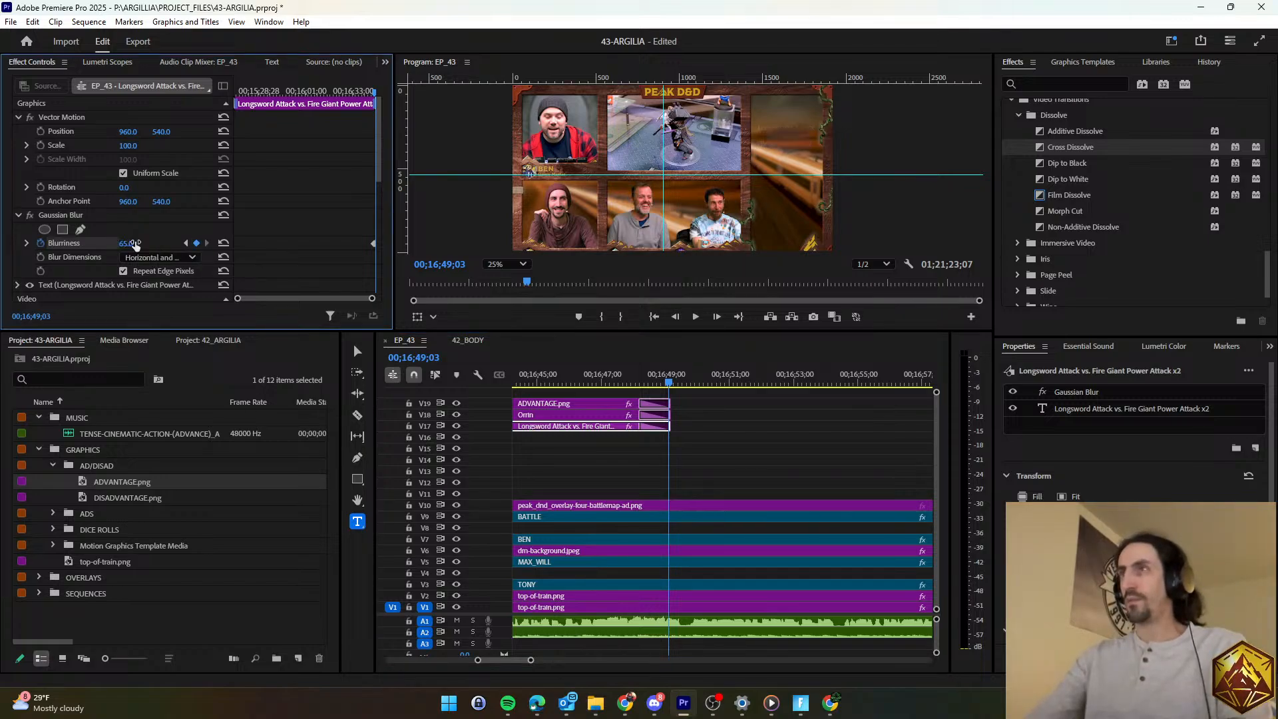
Save the project and play back the blurred fade-out of Orrin's turn graphics.
click(623, 381)
key(ctrl+s)
key(space)
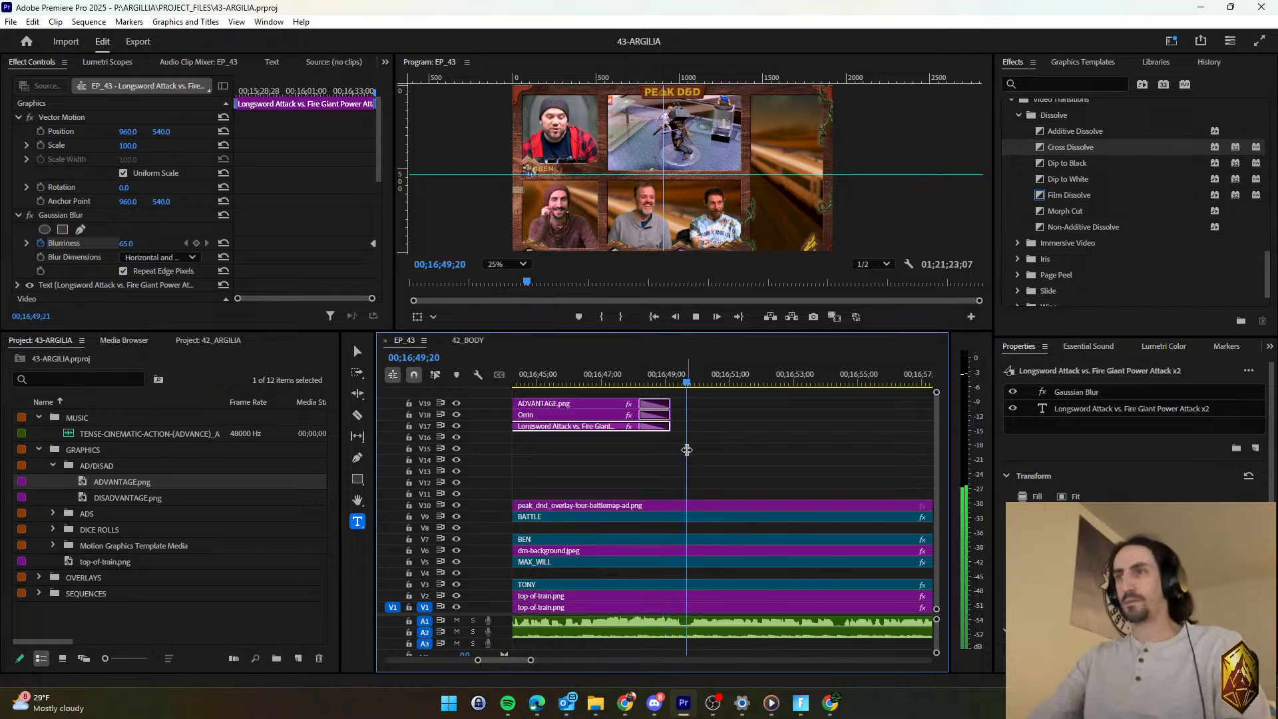
key(space)
Look over the battle titles in 42_BODY, return to EP_43 and play on past the end of Orrin's turn.
click(468, 340)
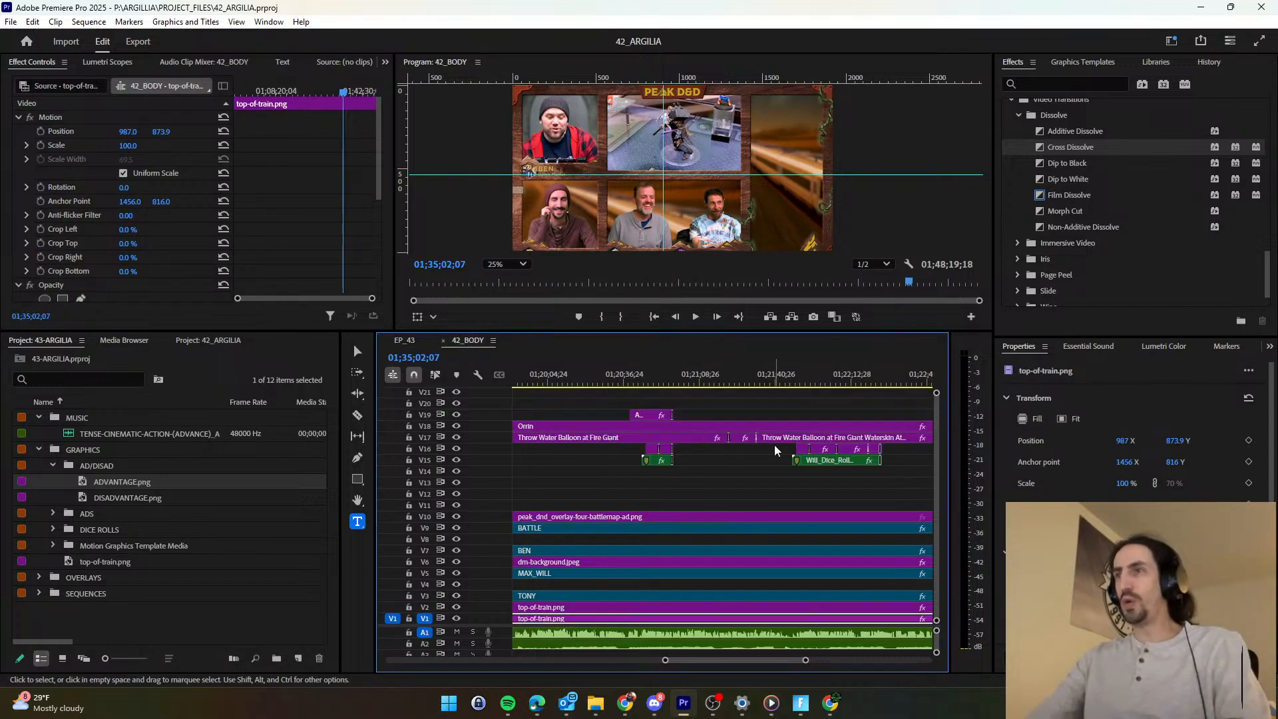
scroll(795, 441, down, 3)
scroll(794, 440, down, 5)
scroll(794, 441, down, 6)
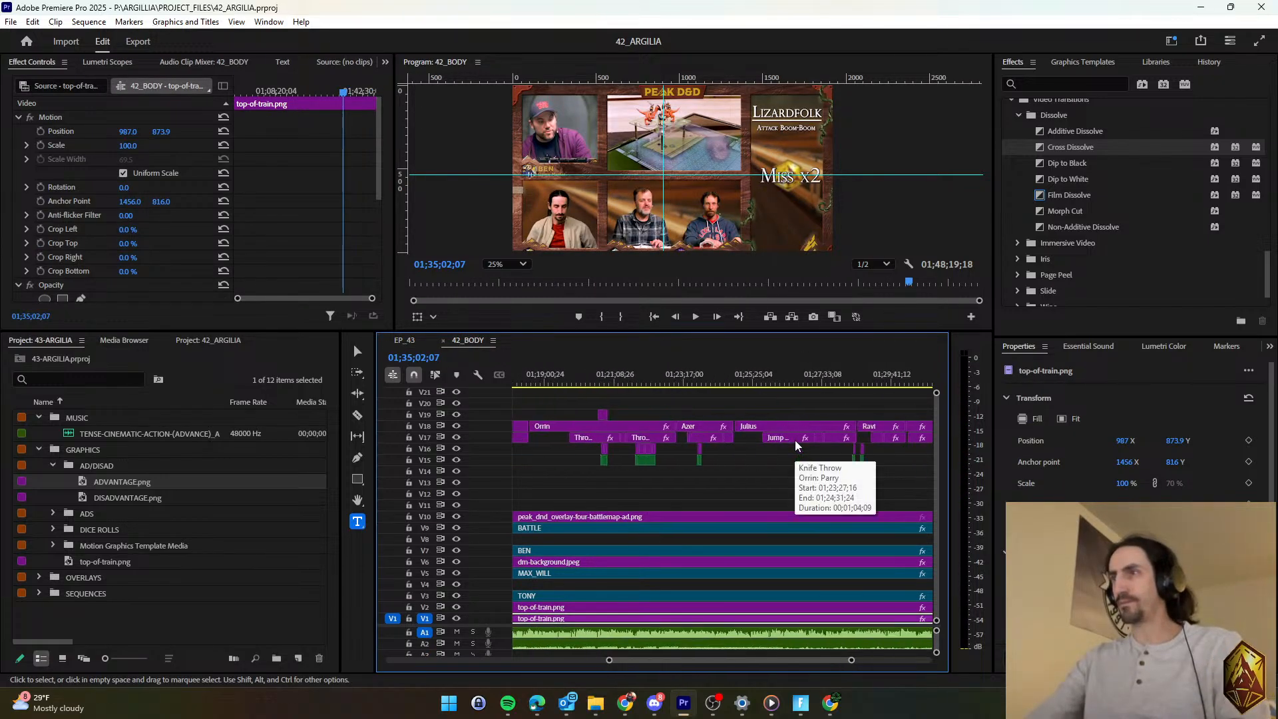
click(412, 354)
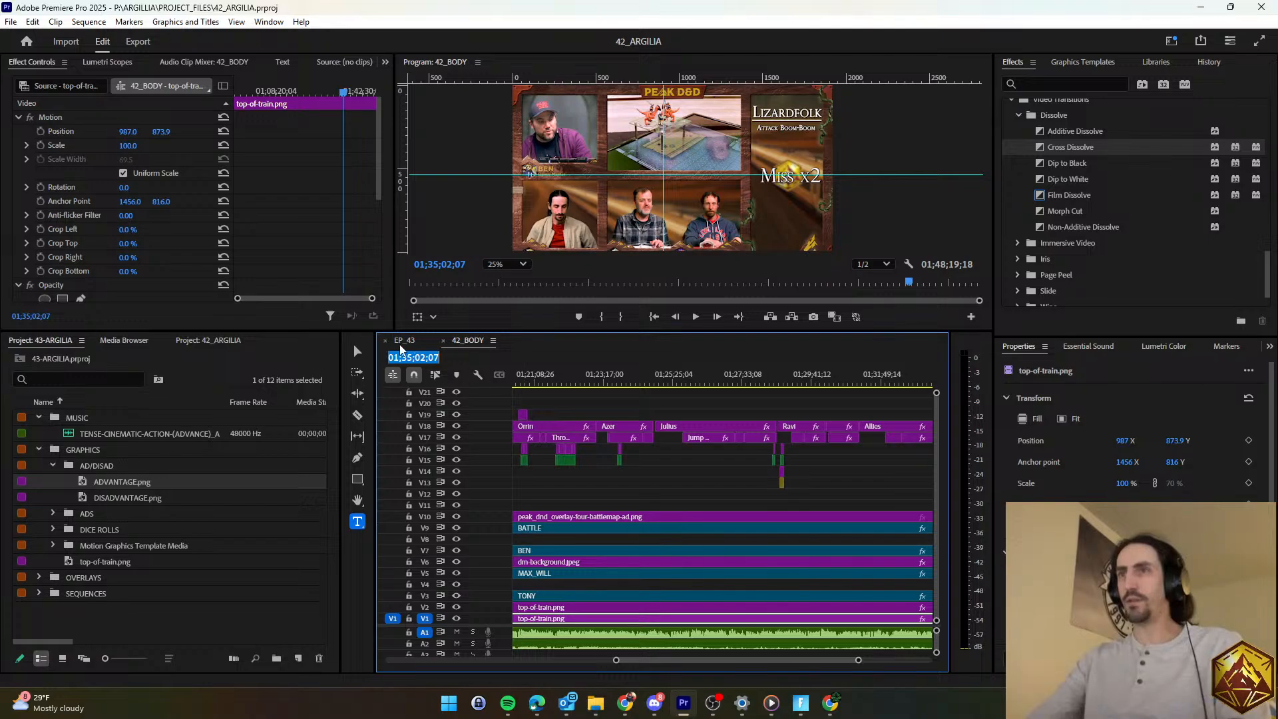
click(403, 340)
key(space)
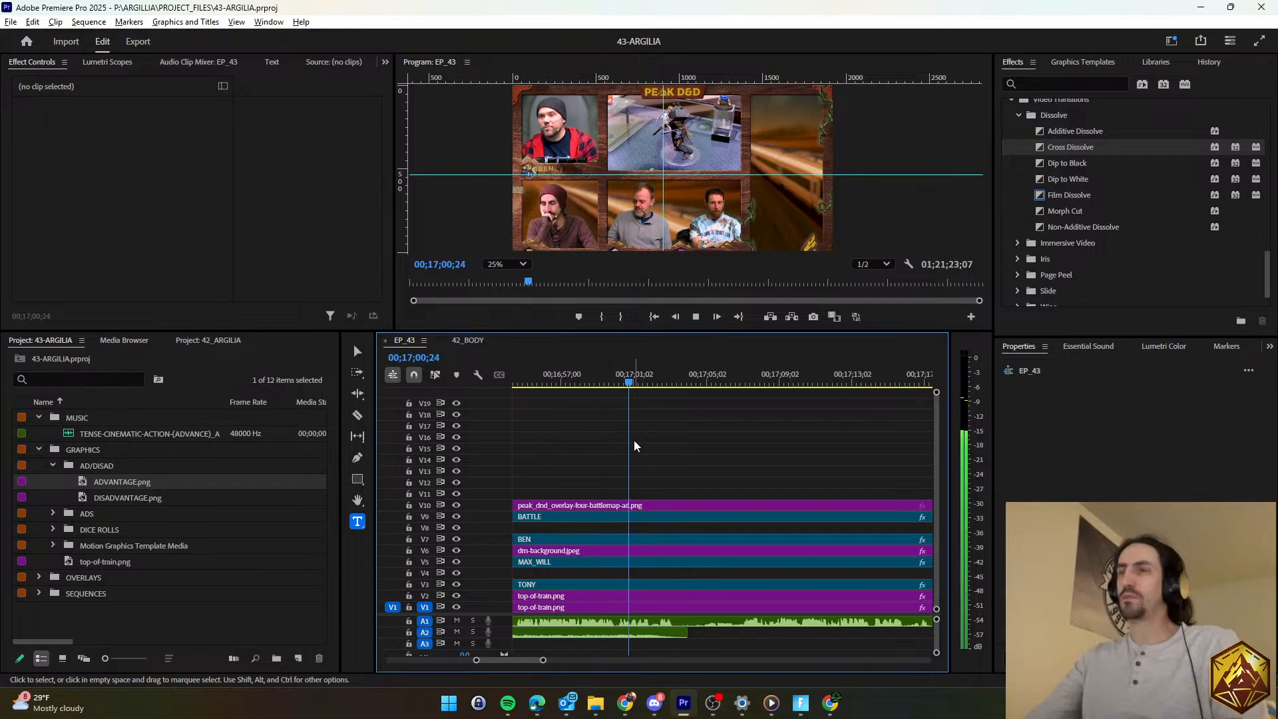
Replay EP_43 from the end of Orrin's turn to find where the next turn begins.
scroll(633, 441, down, 2)
scroll(634, 440, up, 2)
click(618, 385)
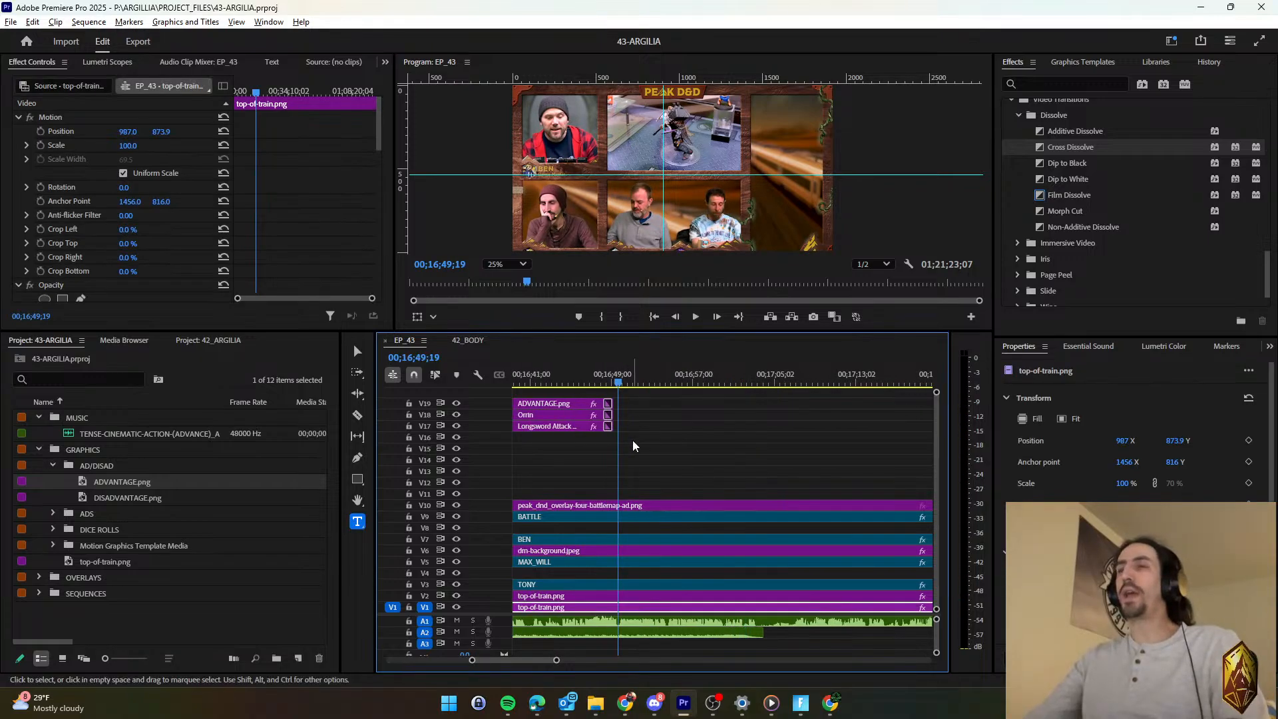
scroll(633, 443, up, 2)
key(space)
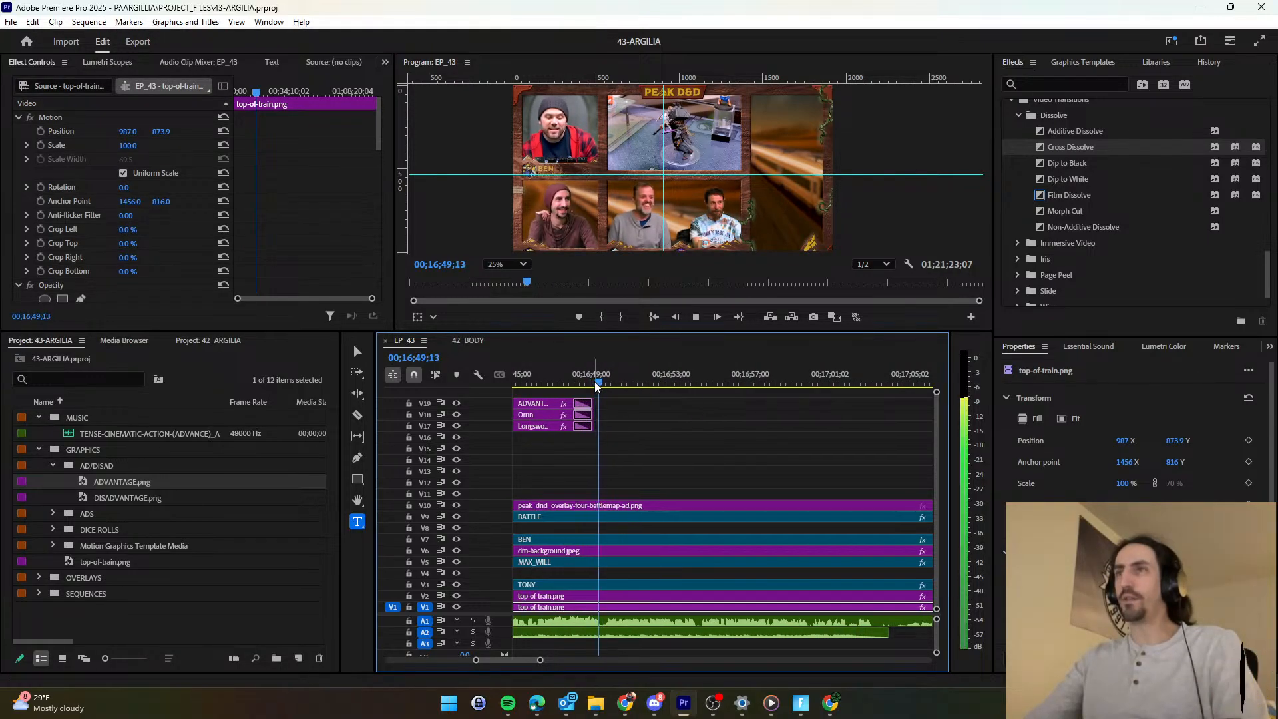
key(space)
Copy the Julius and Jump up to Train Roof titles from 42_BODY into EP_43 just after Orrin's turn graphics.
click(468, 341)
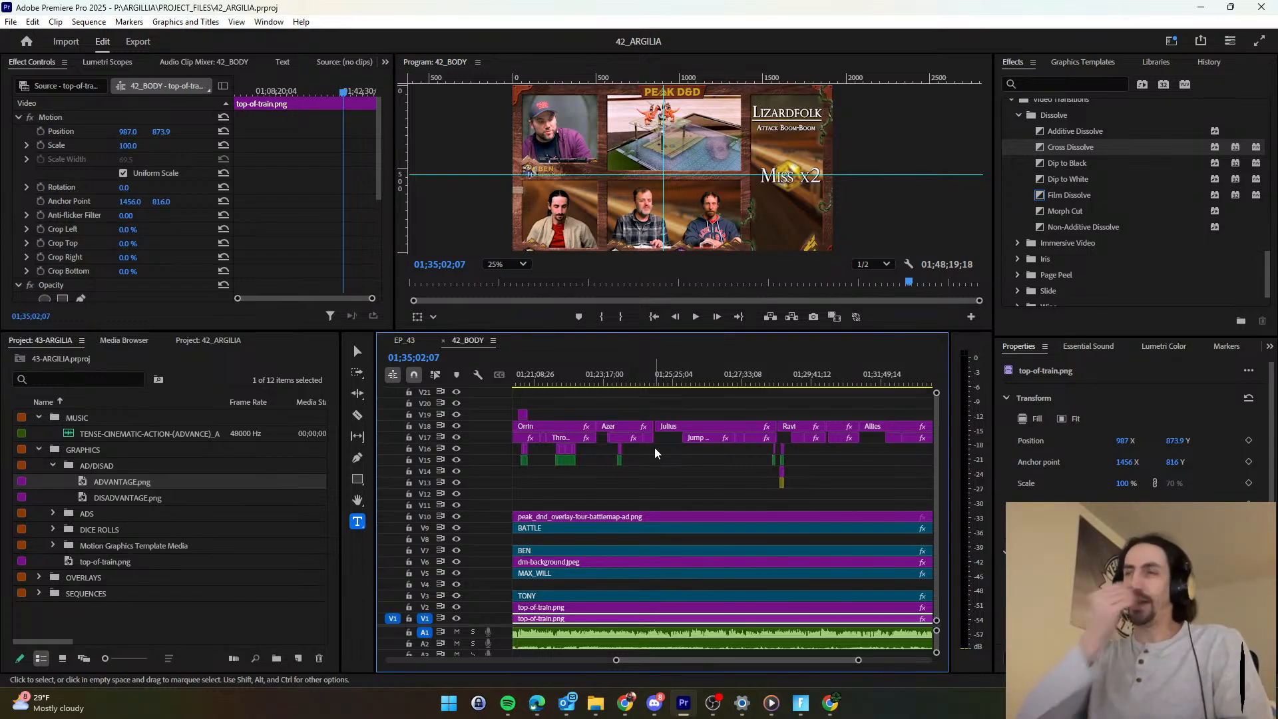
click(687, 416)
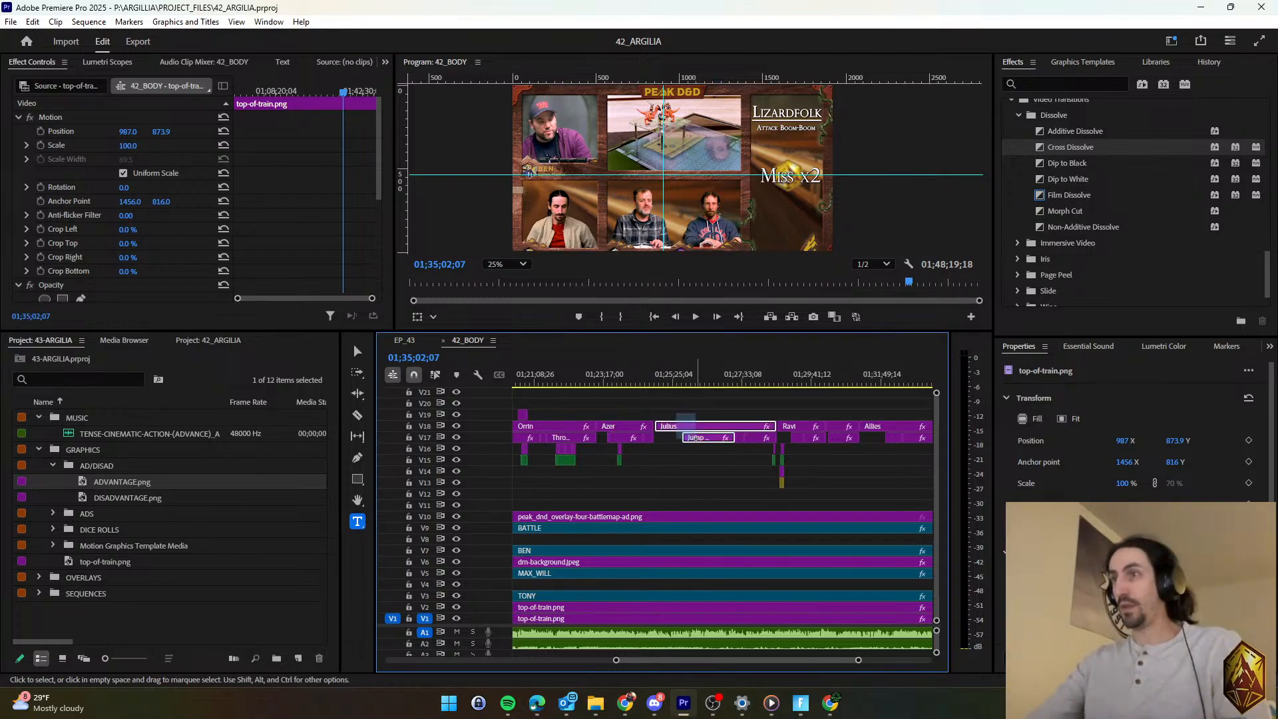
shift+click(697, 437)
click(407, 340)
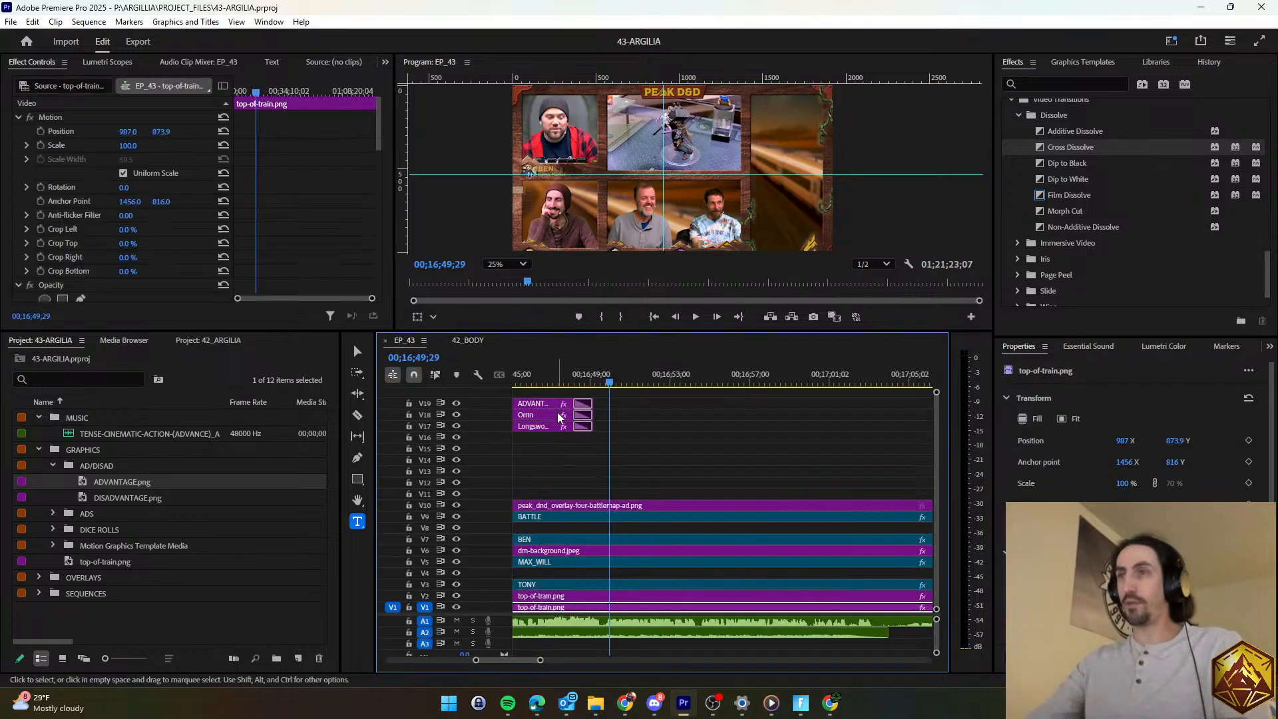
click(618, 374)
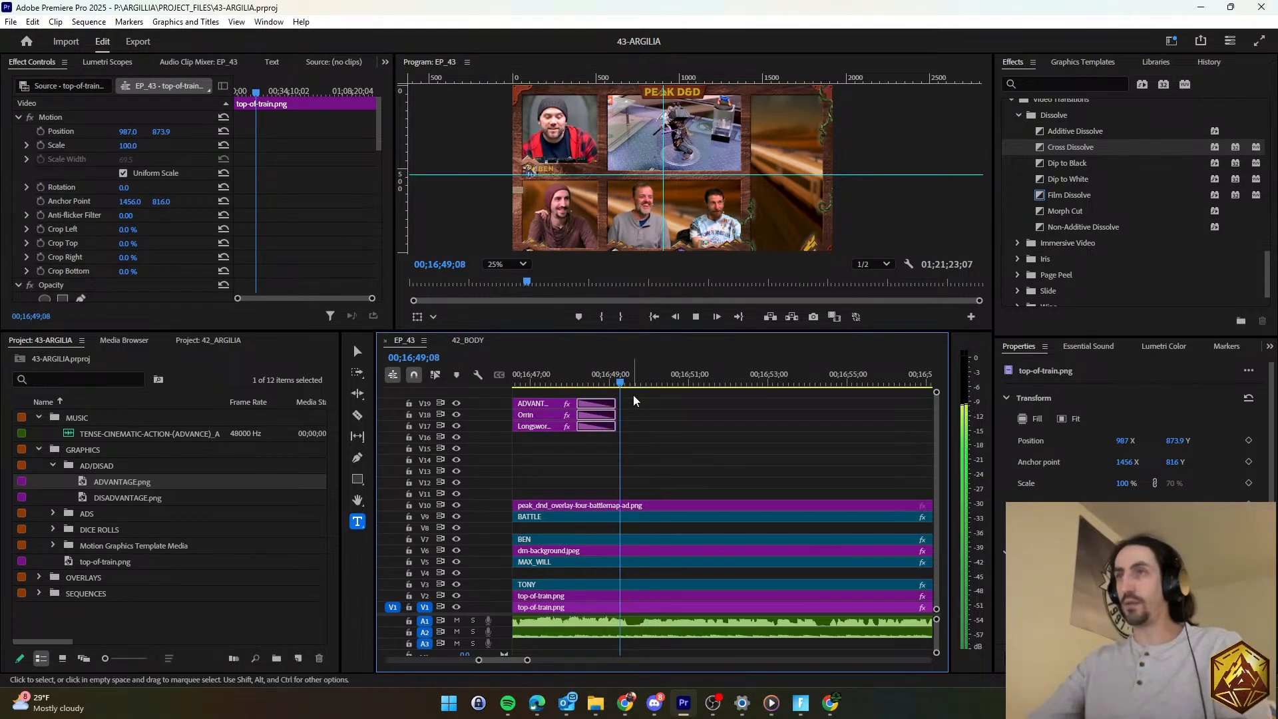
key(ctrl+v)
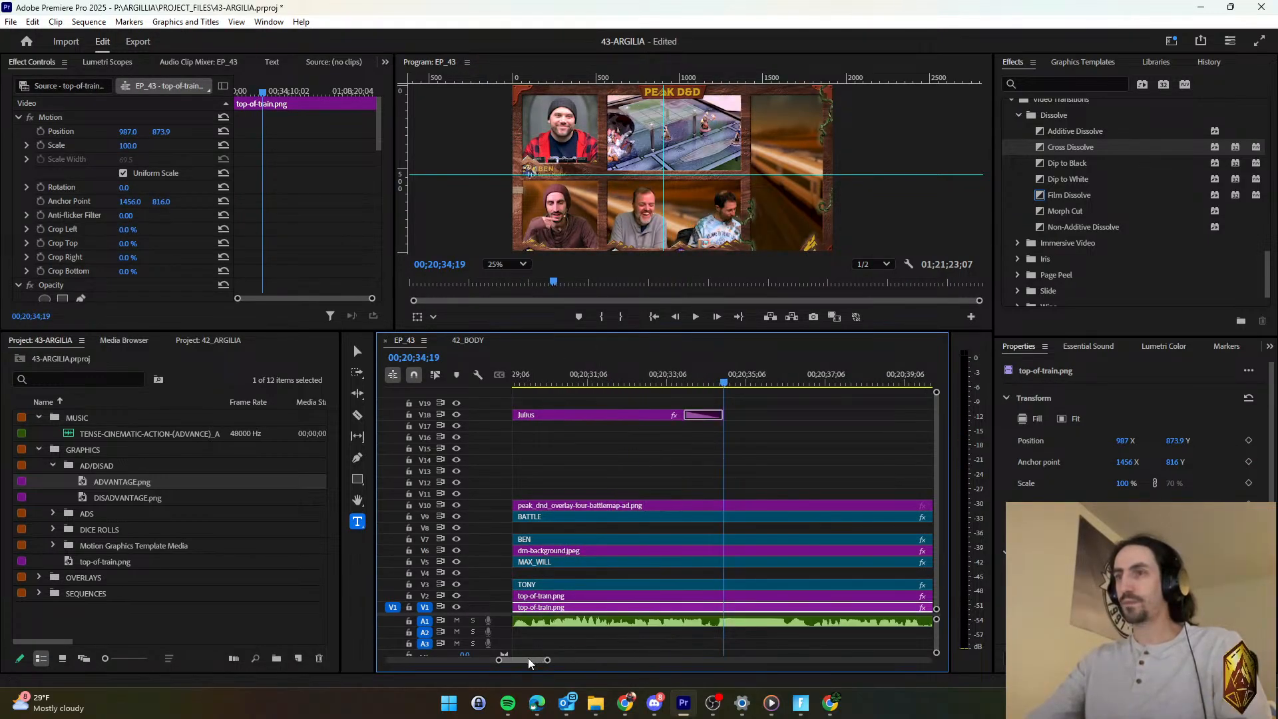
drag(528, 658, 509, 660)
scroll(616, 438, left, 3)
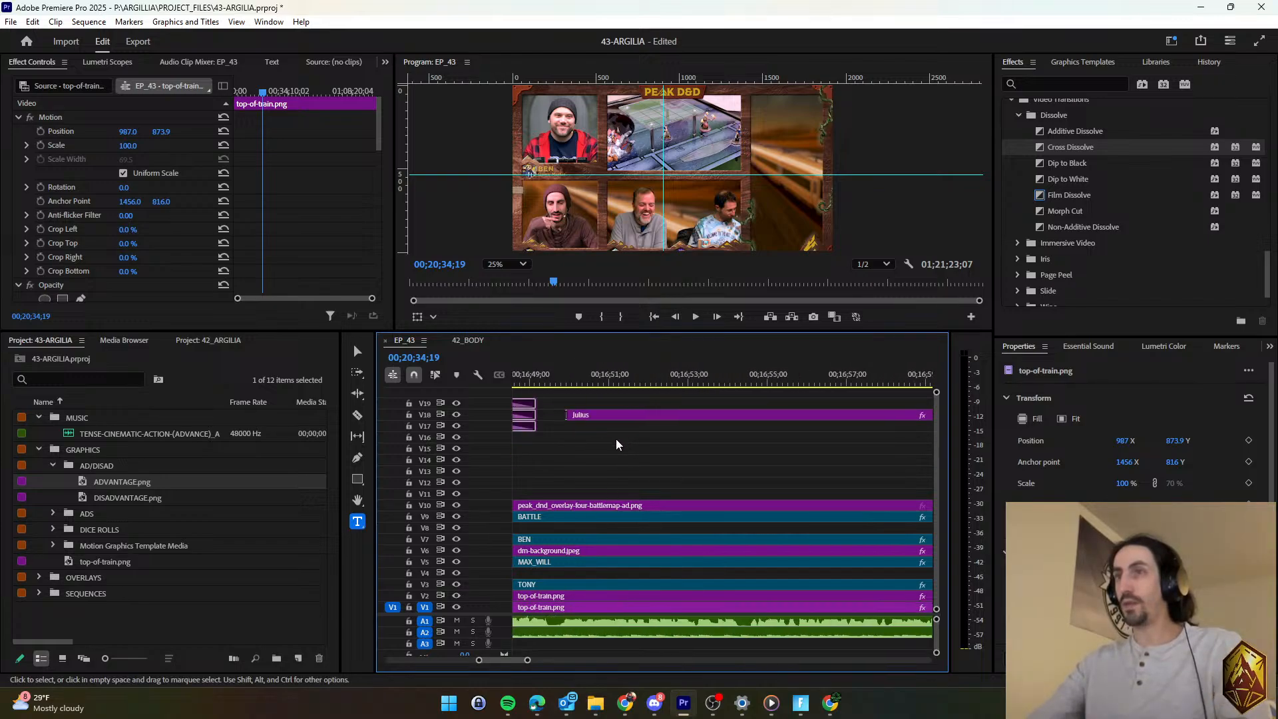
Play back the opening of Julius's turn with its title, up to the end of the A2 music clip.
click(649, 376)
key(space)
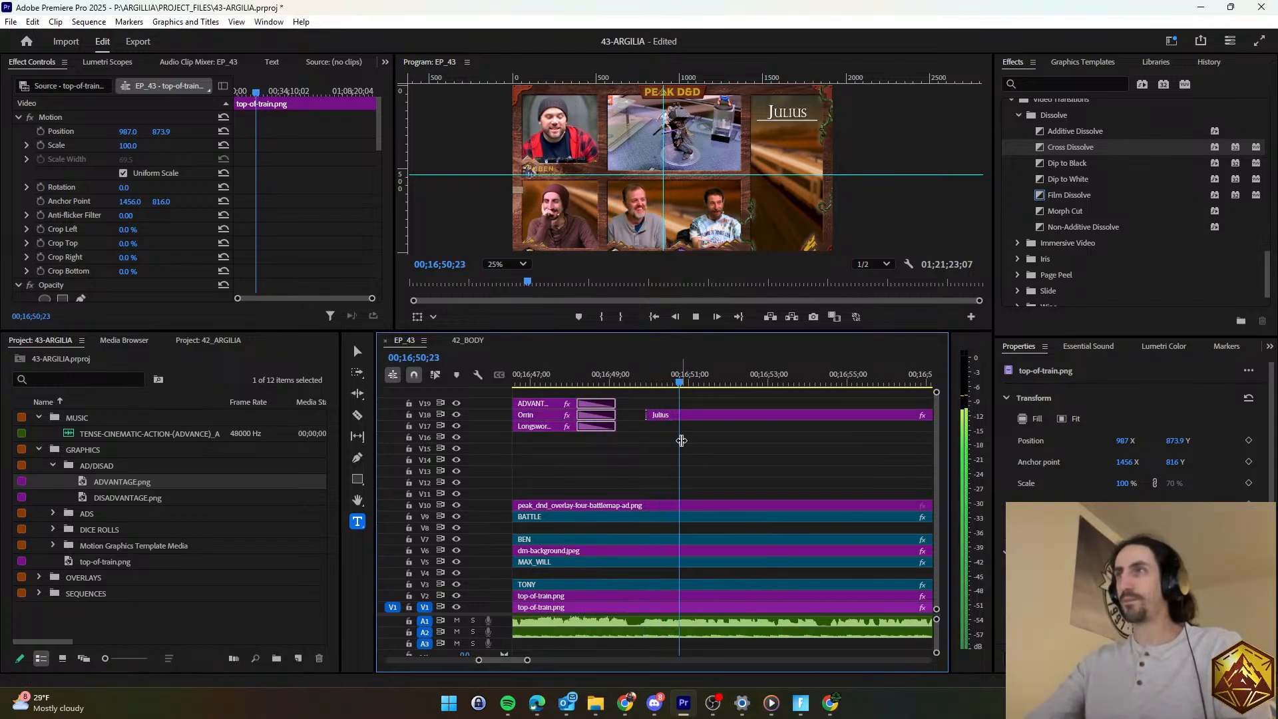
scroll(680, 438, down, 3)
scroll(682, 437, down, 3)
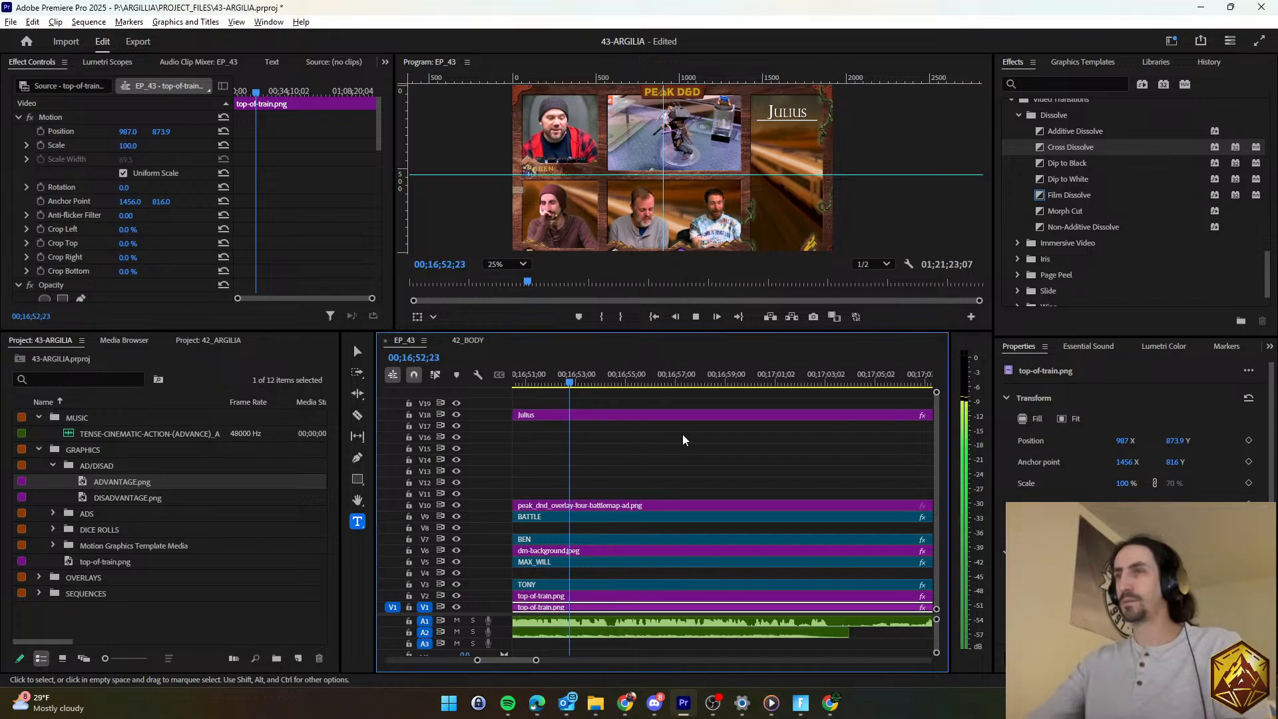
scroll(682, 436, right, 2)
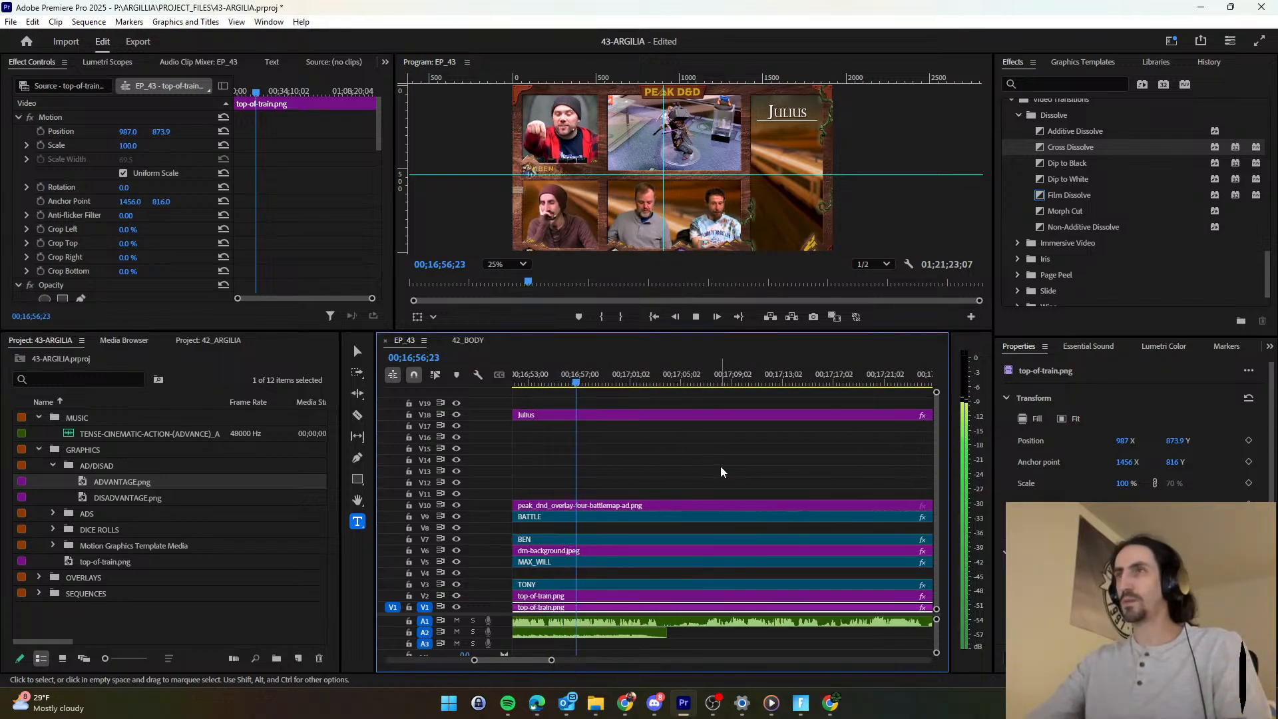
scroll(719, 466, down, 2)
scroll(717, 462, up, 1)
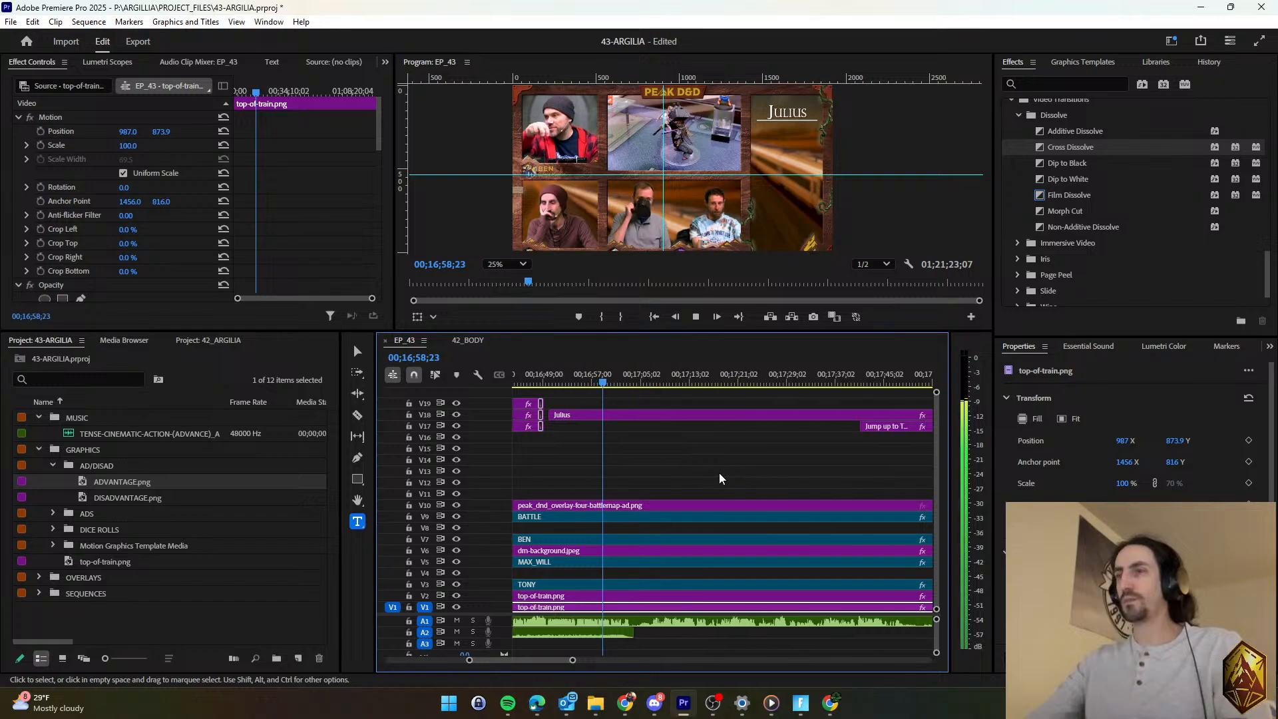
key(space)
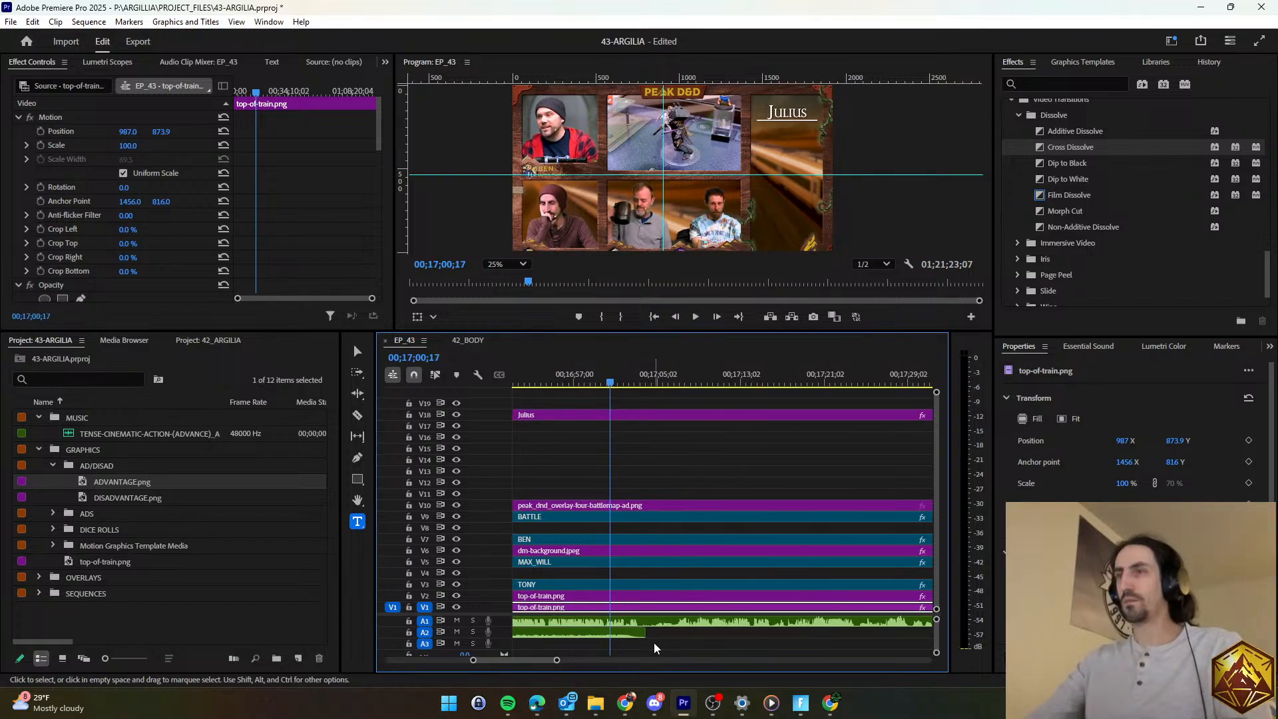
Continue the A2 music with a pasted copy, joining the trimmed clips with an audio crossfade near 00;17;03.
drag(645, 634, 634, 640)
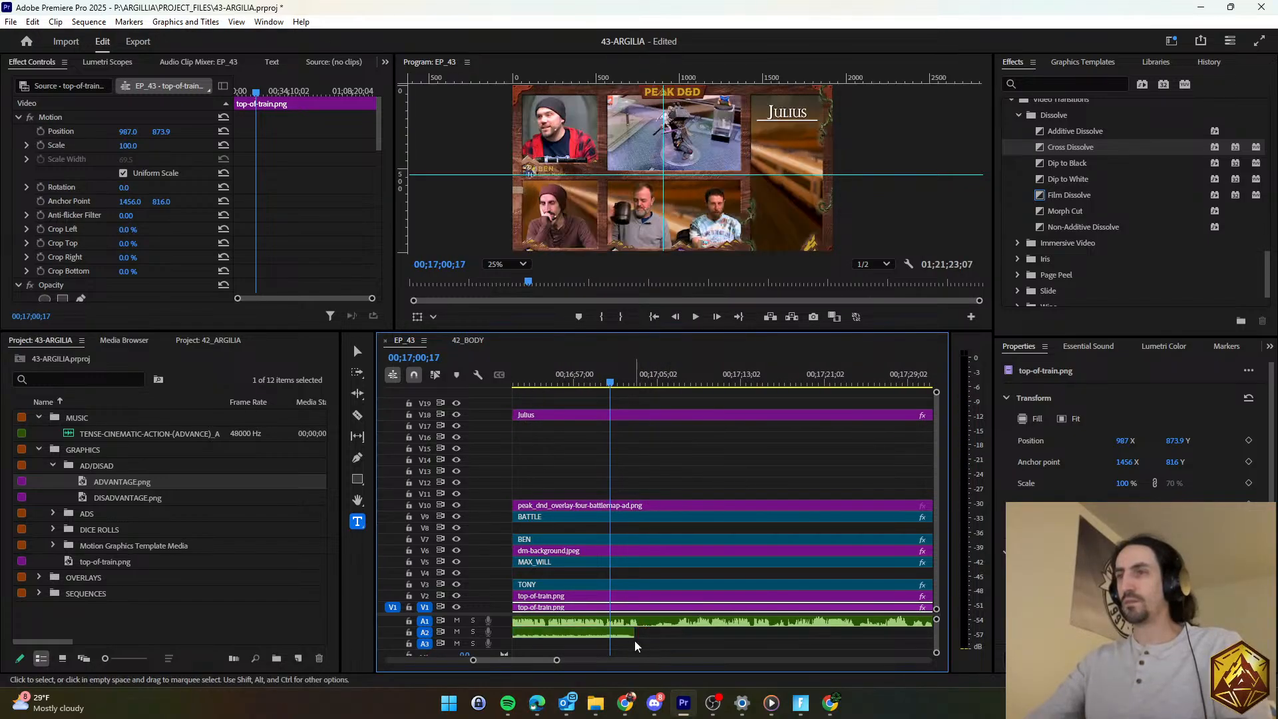
click(628, 635)
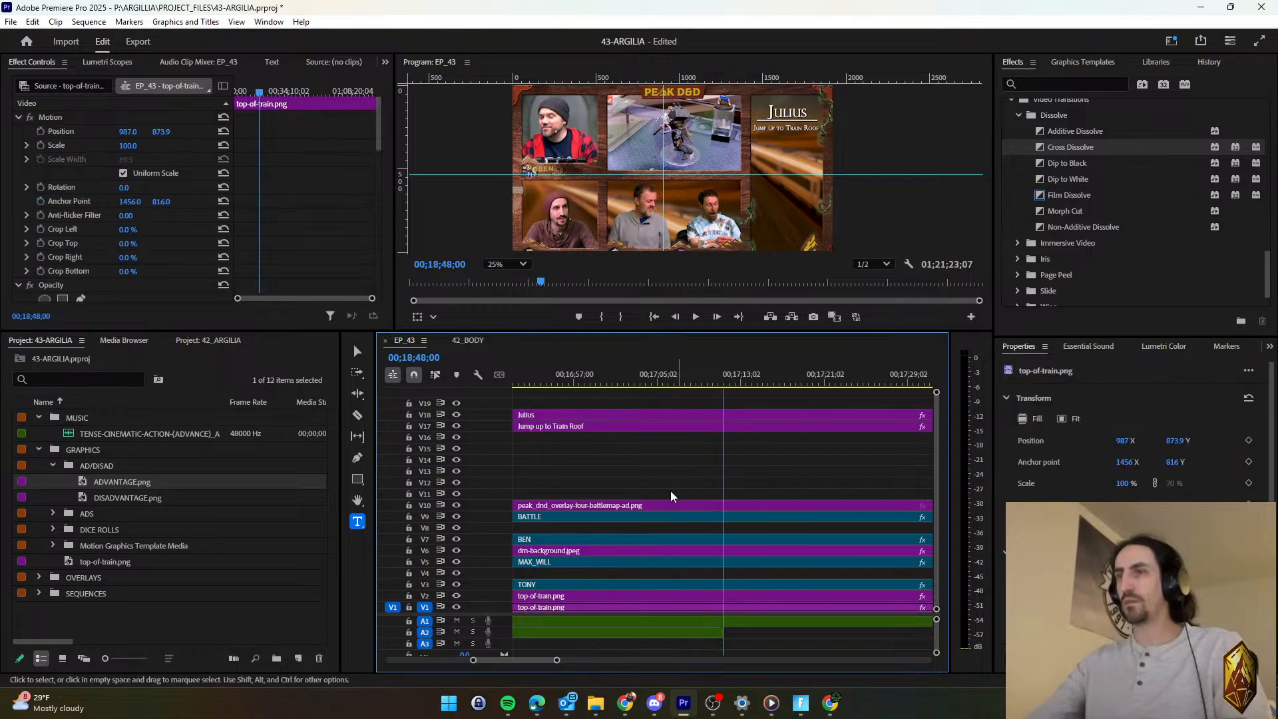
drag(542, 661, 532, 660)
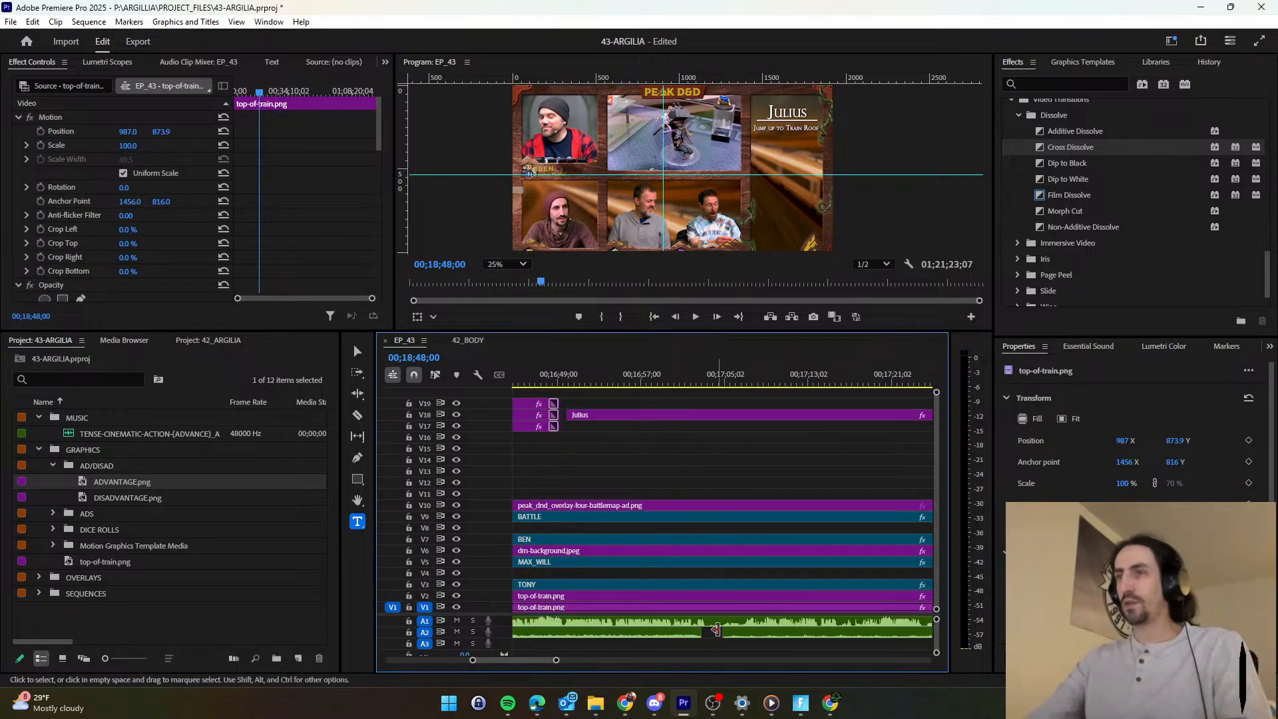
click(737, 633)
drag(710, 632, 686, 635)
Play back the music transition from 00;17;00;06, return to just before it and save the project.
click(676, 381)
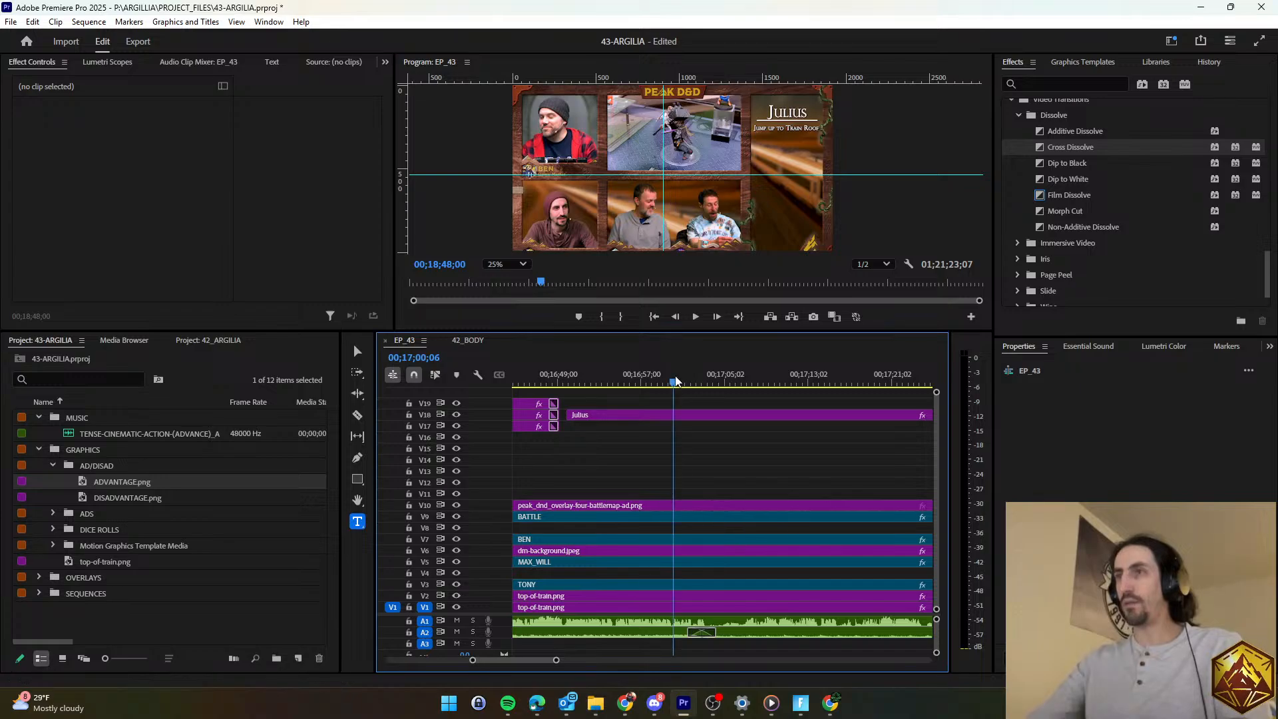
key(space)
scroll(678, 470, down, 2)
scroll(677, 466, down, 2)
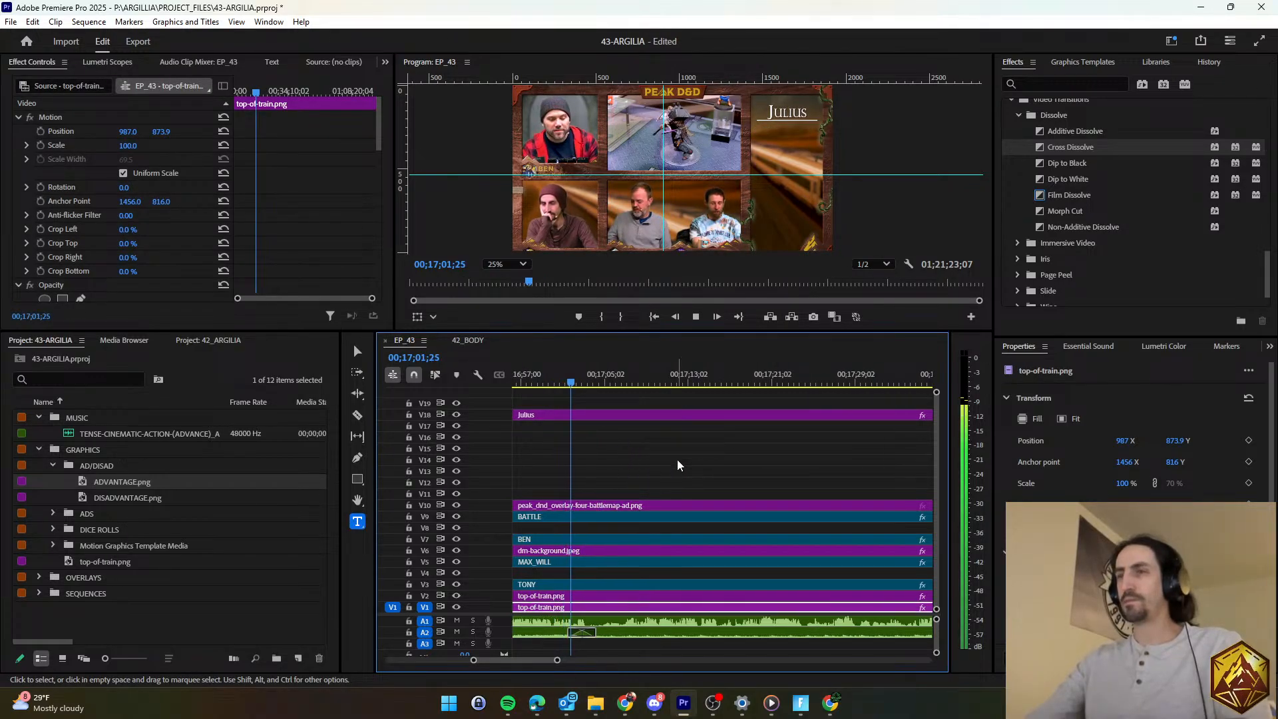
scroll(676, 458, down, 2)
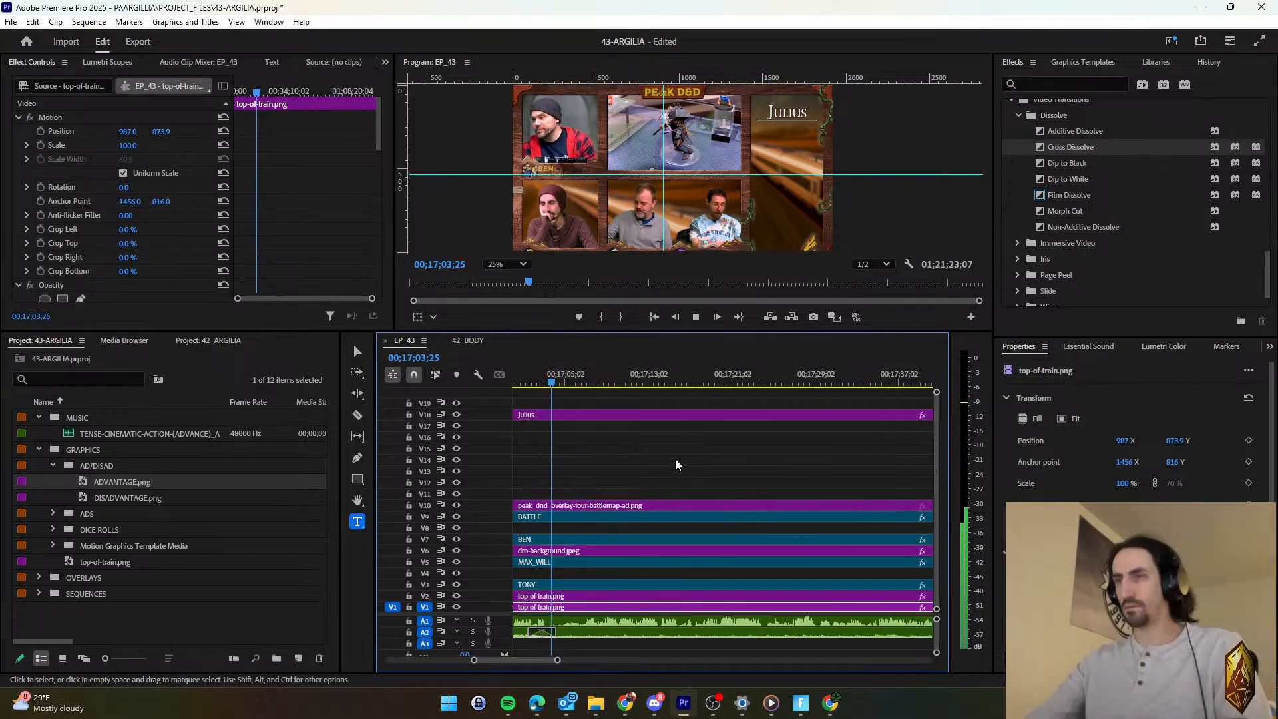
click(675, 458)
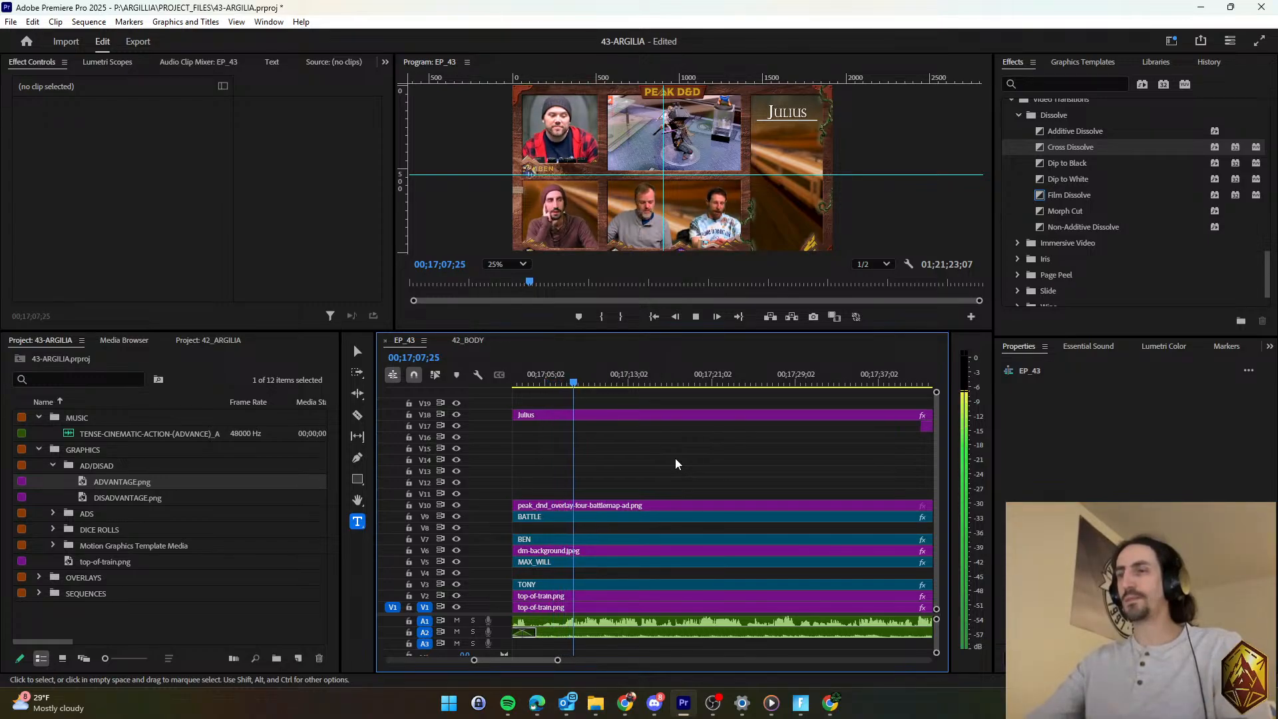
scroll(674, 458, up, 7)
key(space)
key(Up)
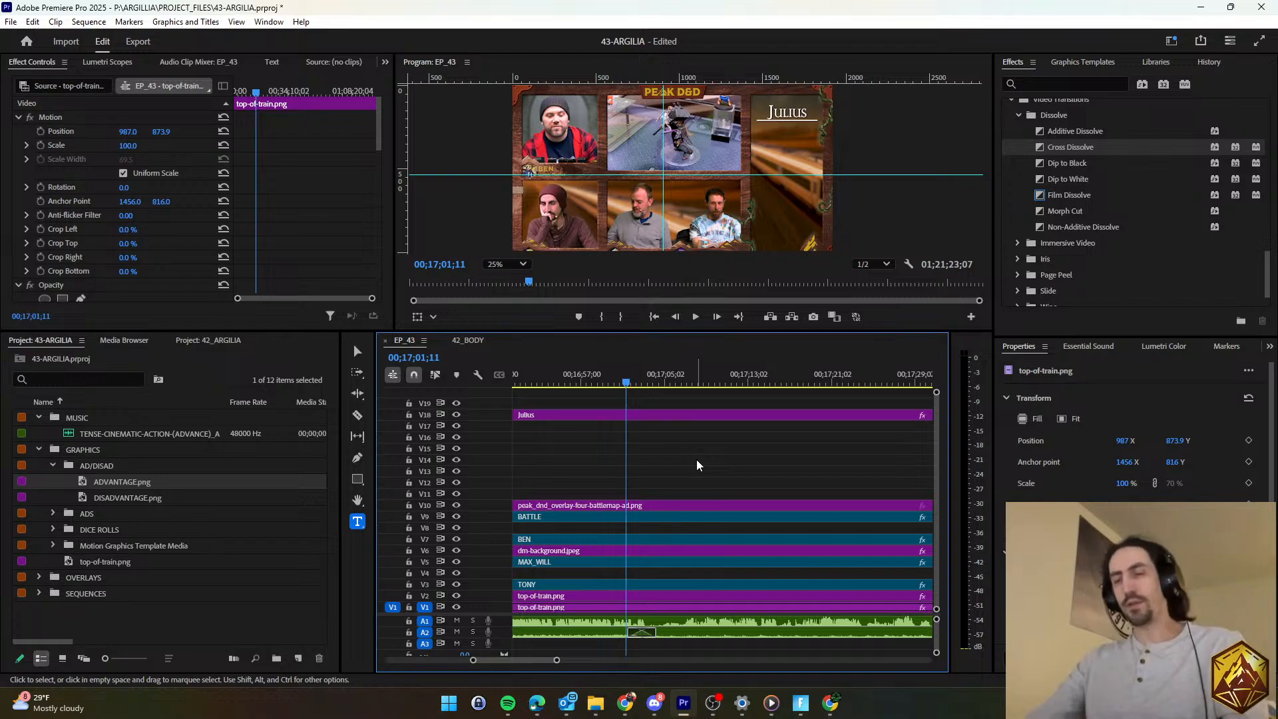
key(ctrl+s)
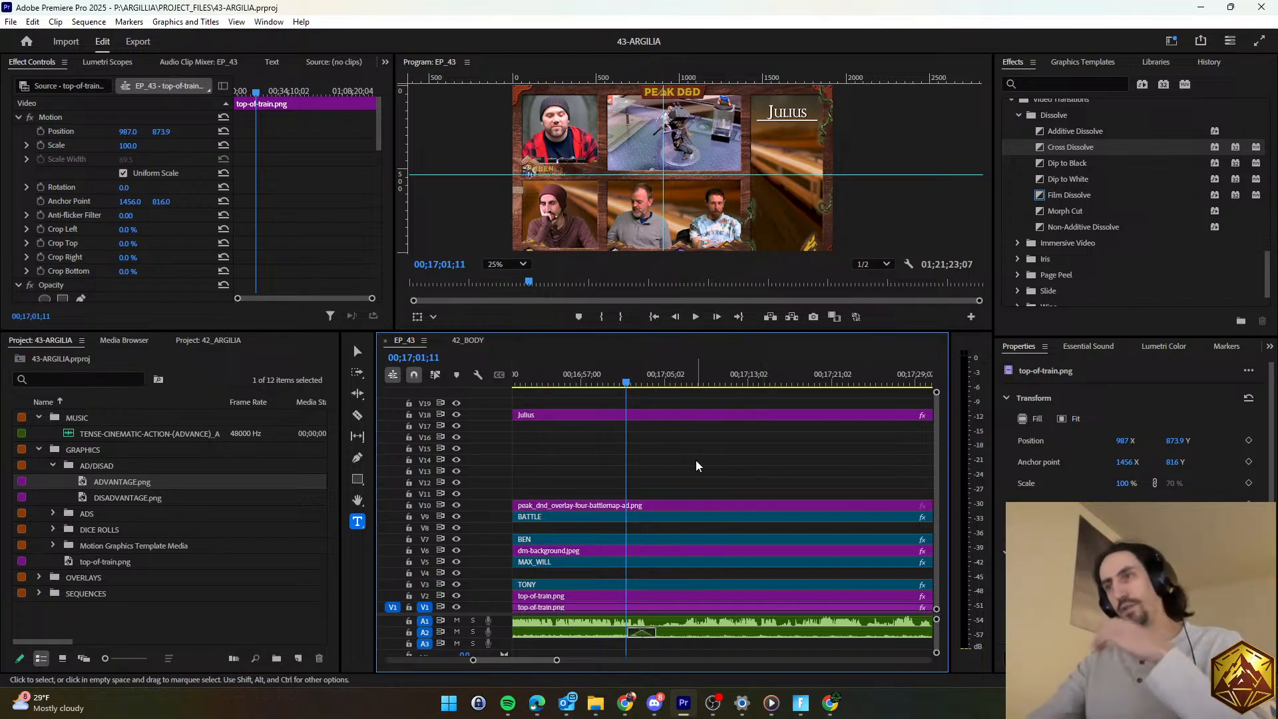
Check the music crossfade from 00;16;58;13 with audio track A1 muted, save the project and unmute A1.
click(457, 620)
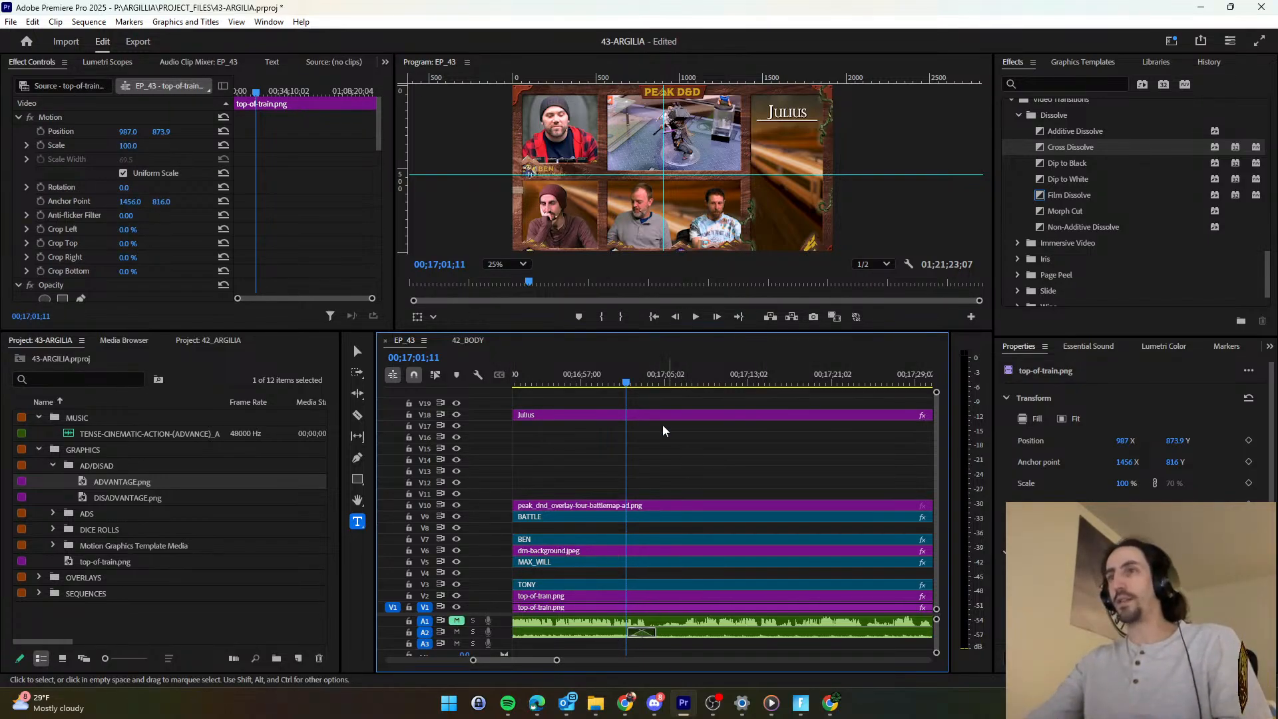
click(597, 380)
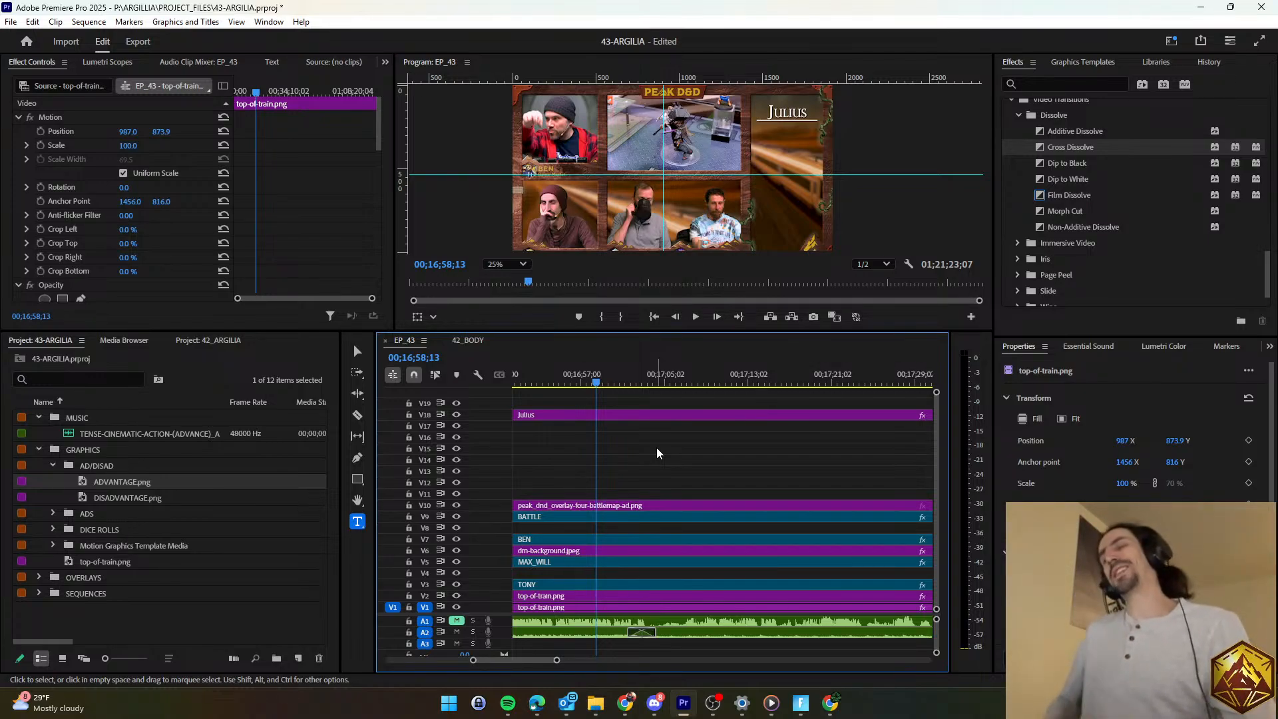
key(v)
key(space)
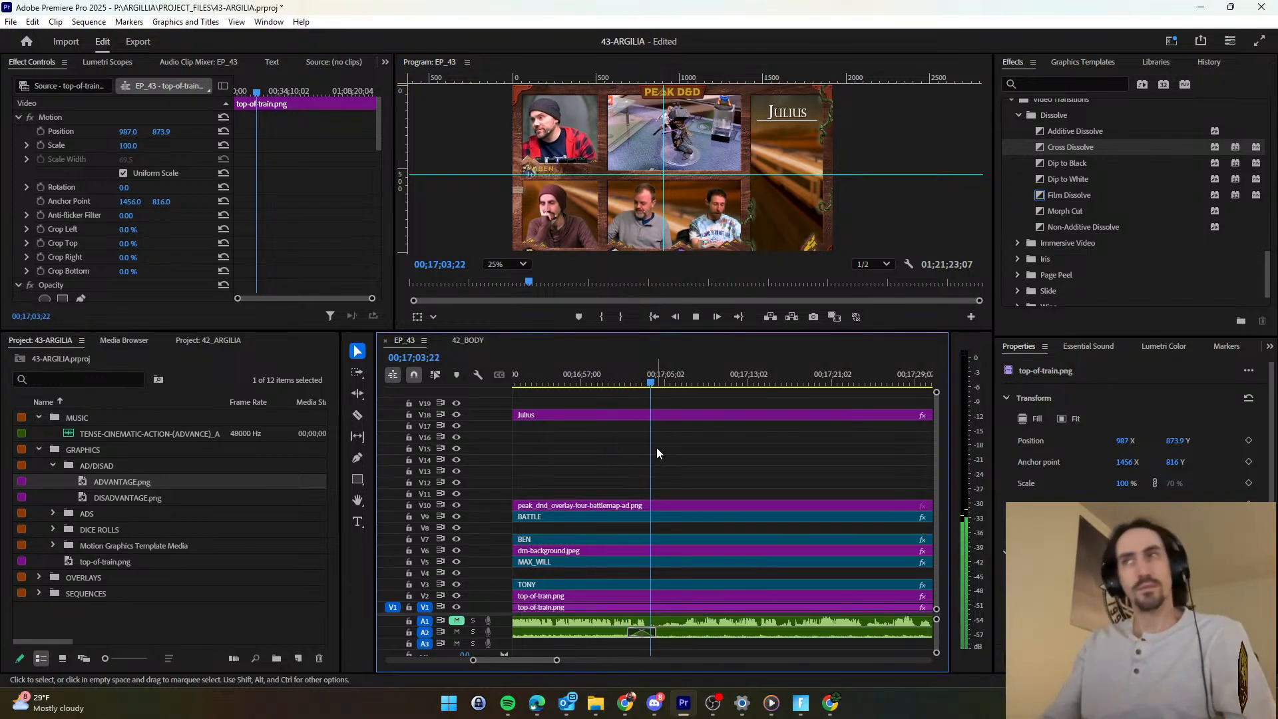
key(space)
key(ctrl+s)
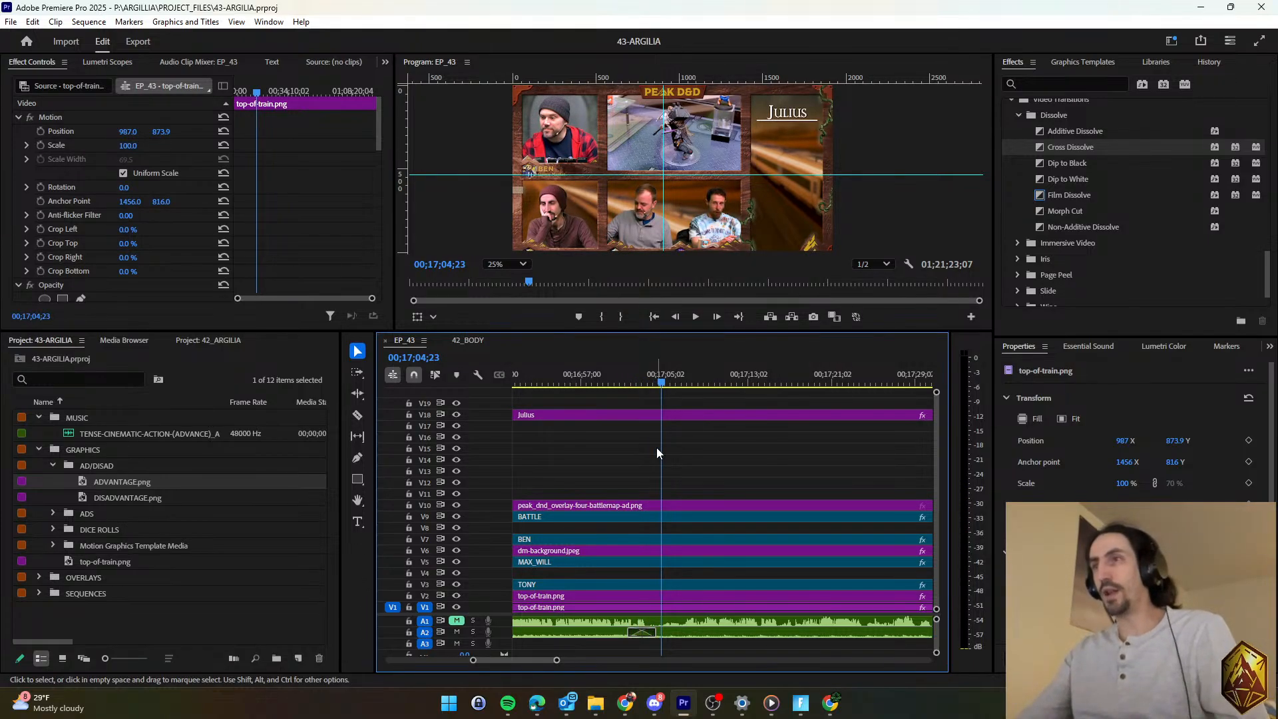
scroll(656, 460, down, 1)
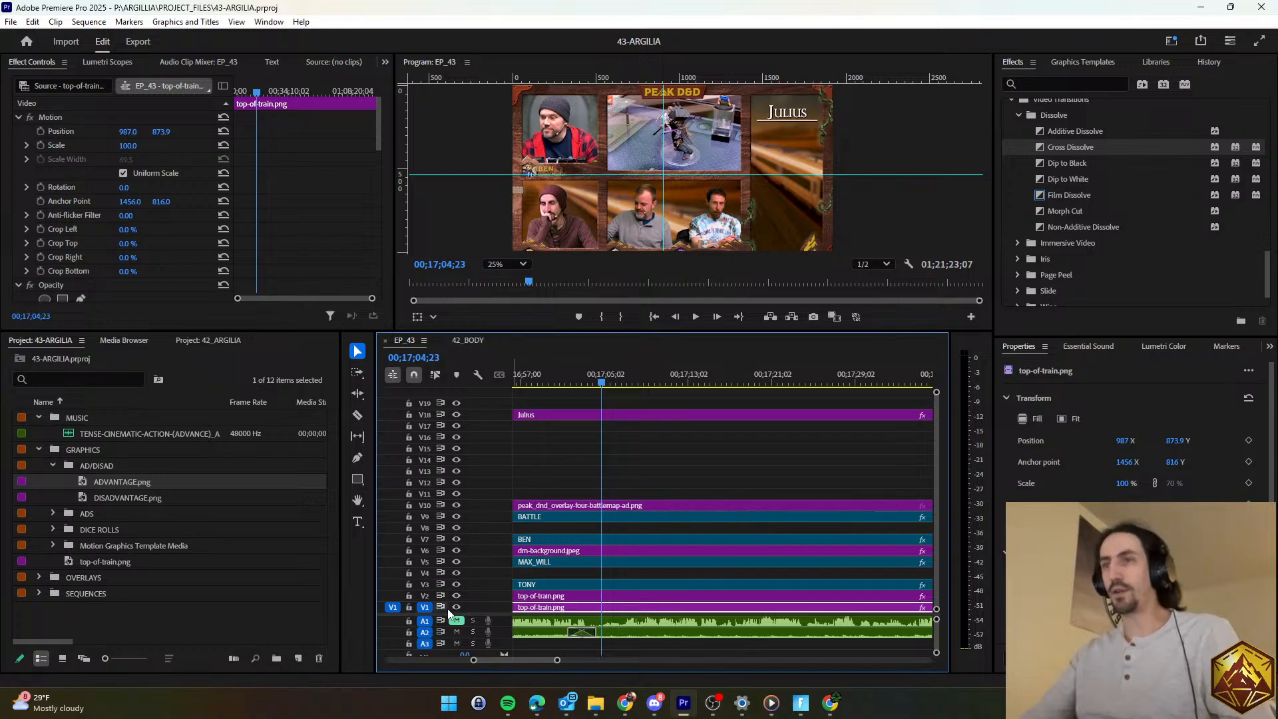
click(618, 475)
Play on through Julius's turn to check the timing of the Jump up to Train Roof title.
scroll(618, 475, down, 2)
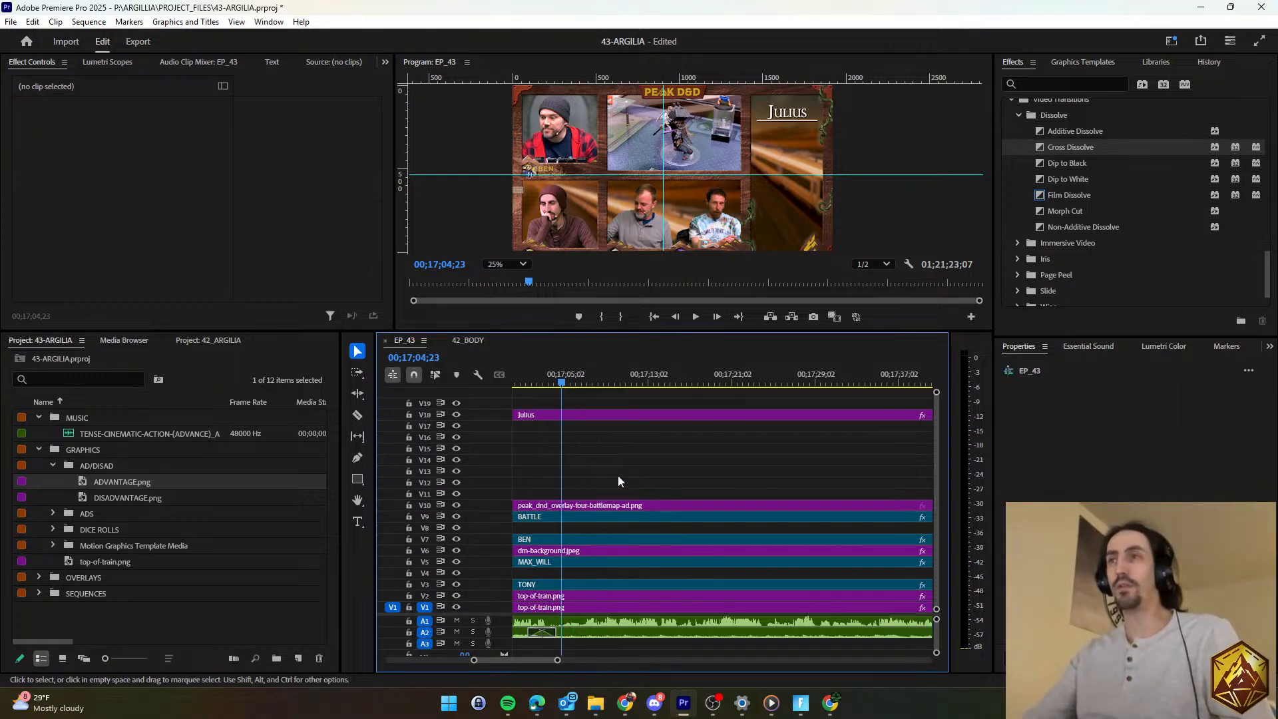
scroll(617, 476, down, 1)
key(space)
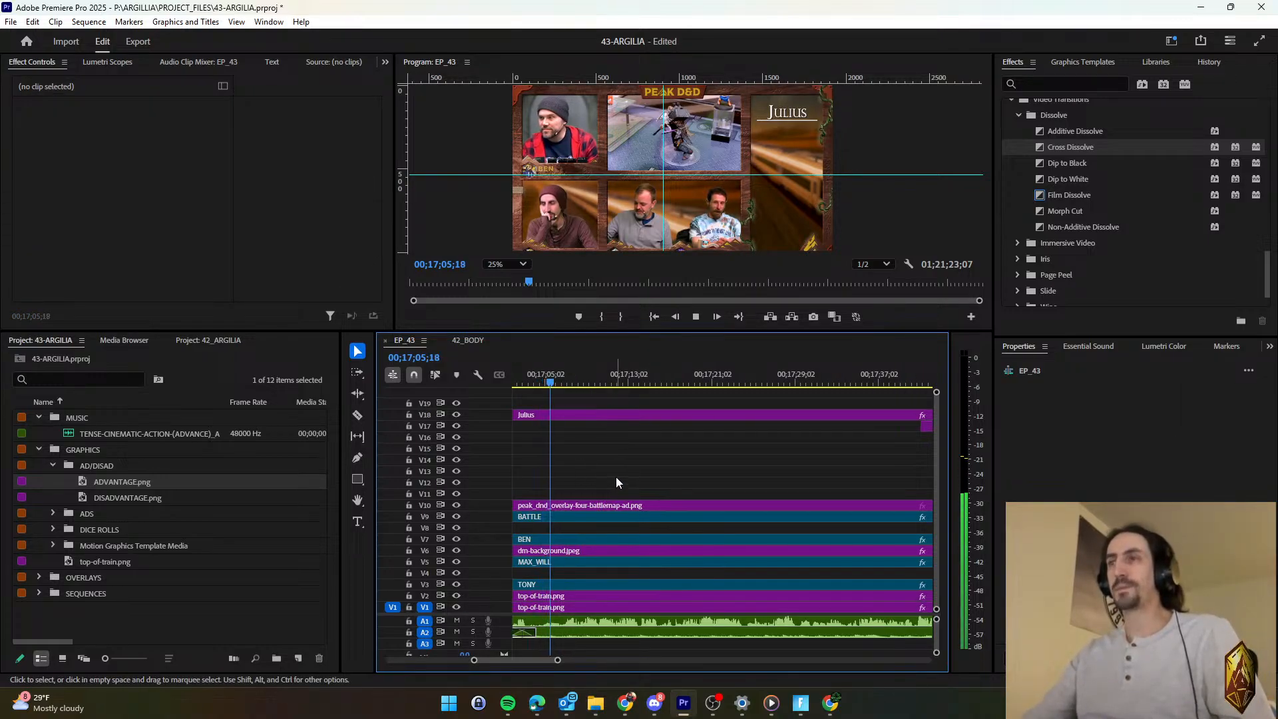
scroll(628, 465, down, 1)
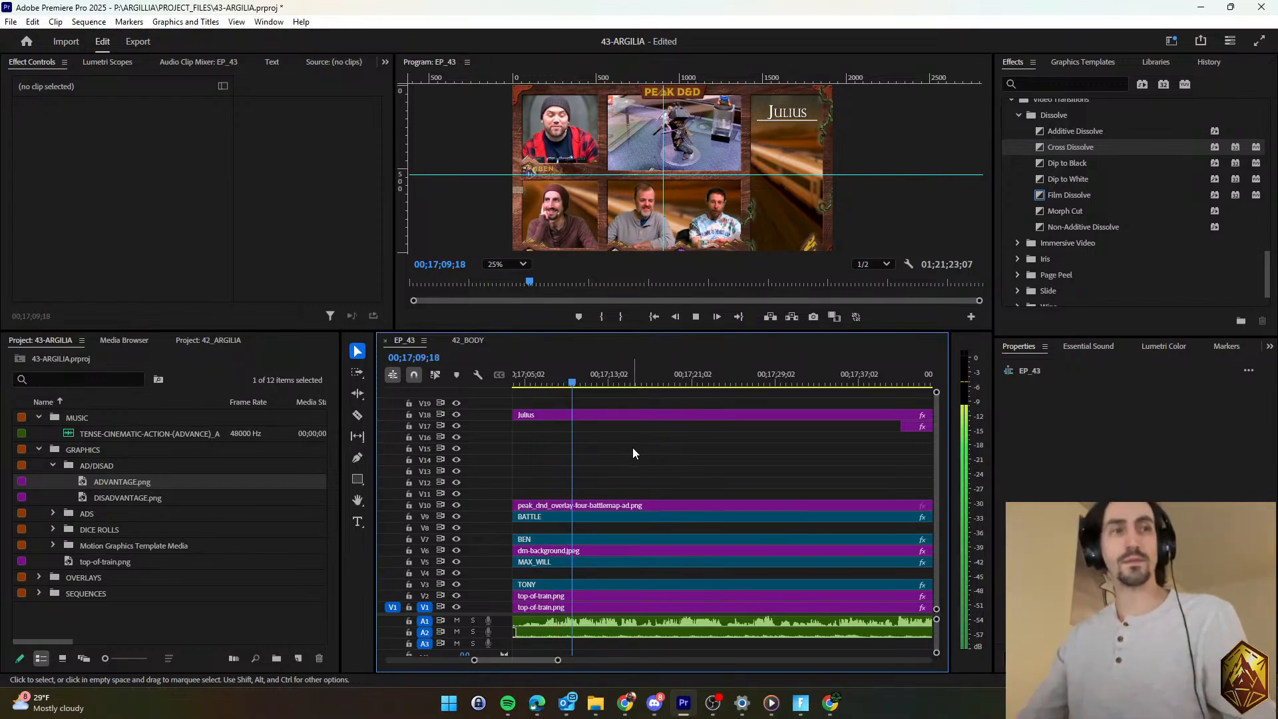
scroll(633, 459, down, 1)
scroll(636, 448, down, 1)
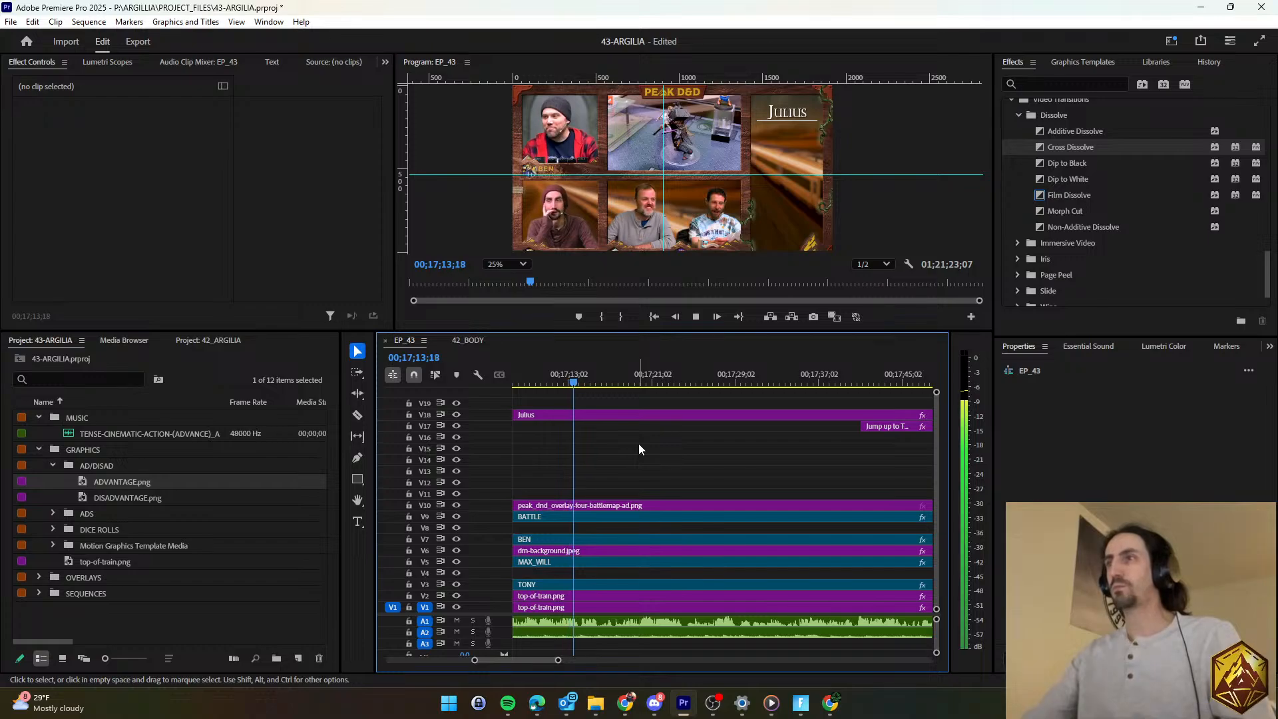
scroll(637, 443, down, 1)
scroll(637, 443, down, 1)
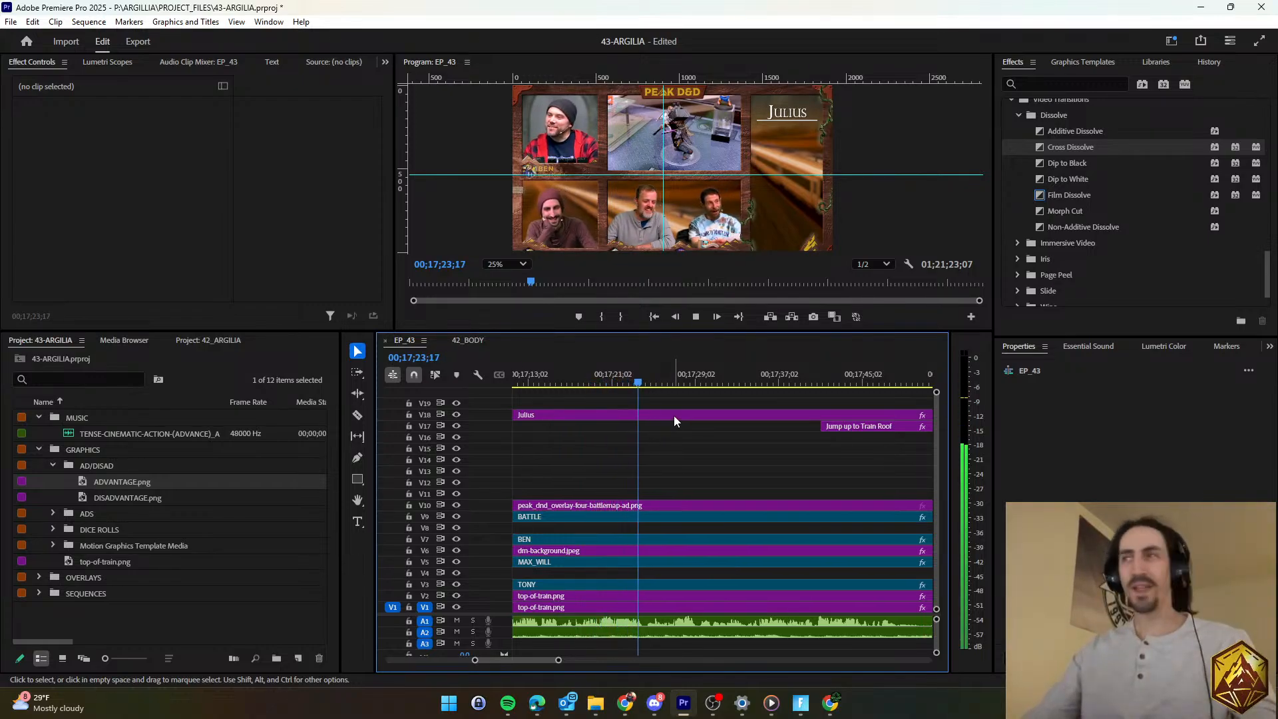
scroll(685, 471, down, 2)
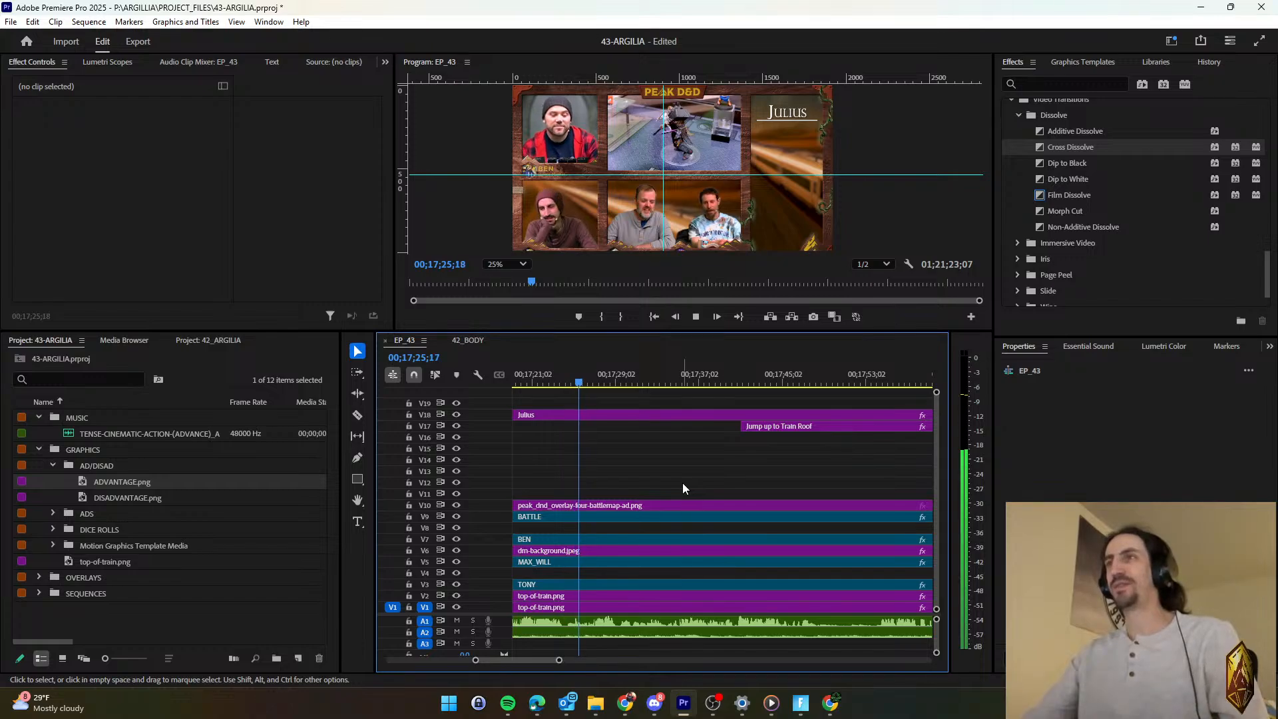
scroll(681, 474, down, 1)
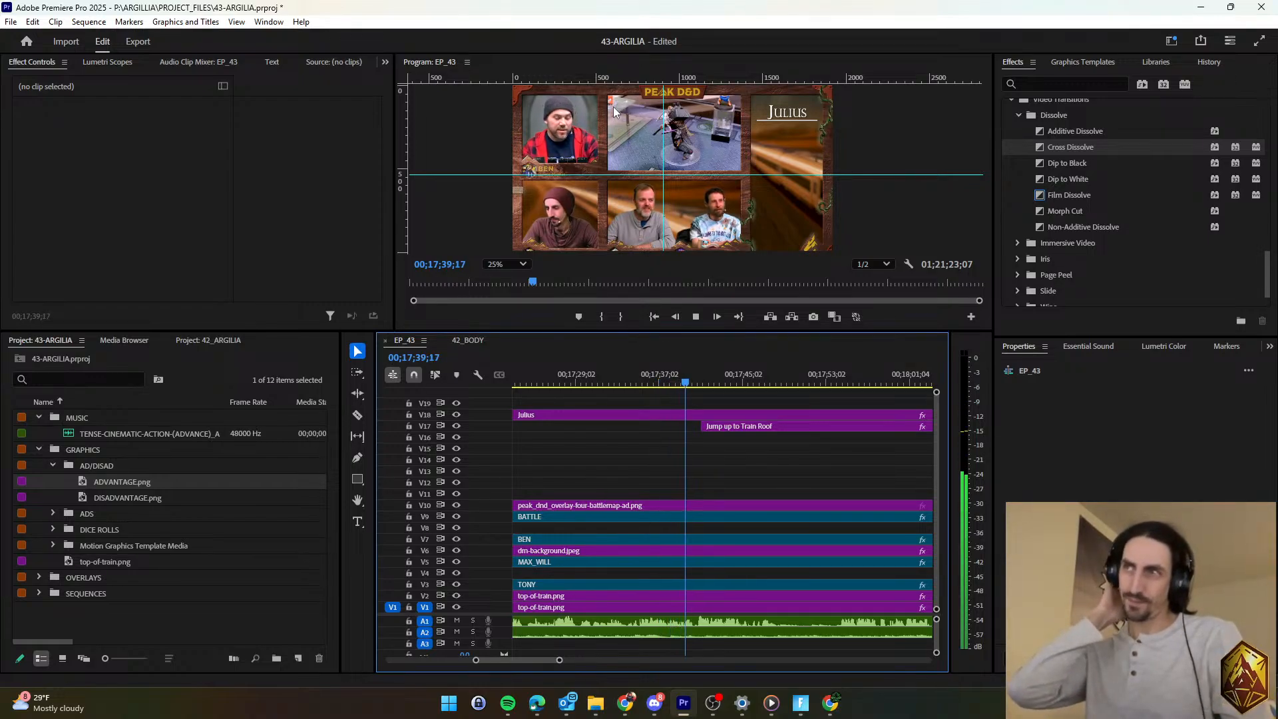
scroll(626, 416, up, 5)
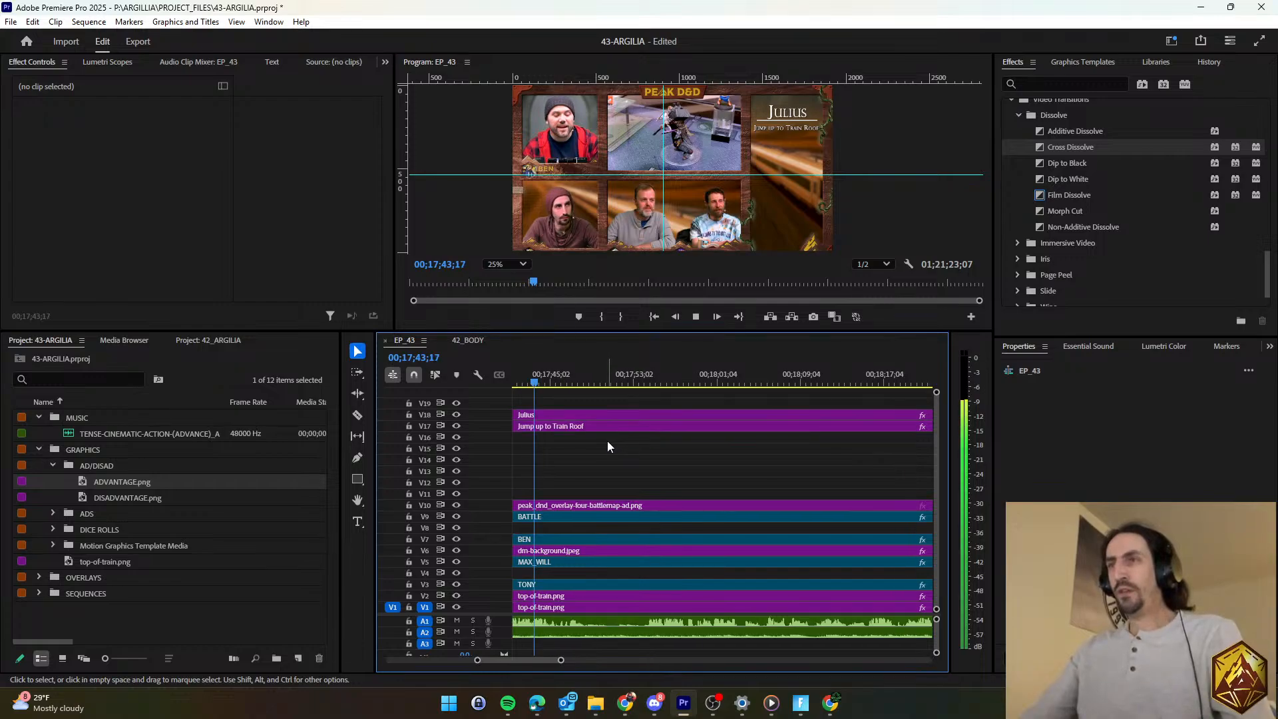
Delay the start of the Jump up to Train Roof title to about 00;18;02 while playing on, and save the project.
scroll(606, 441, down, 3)
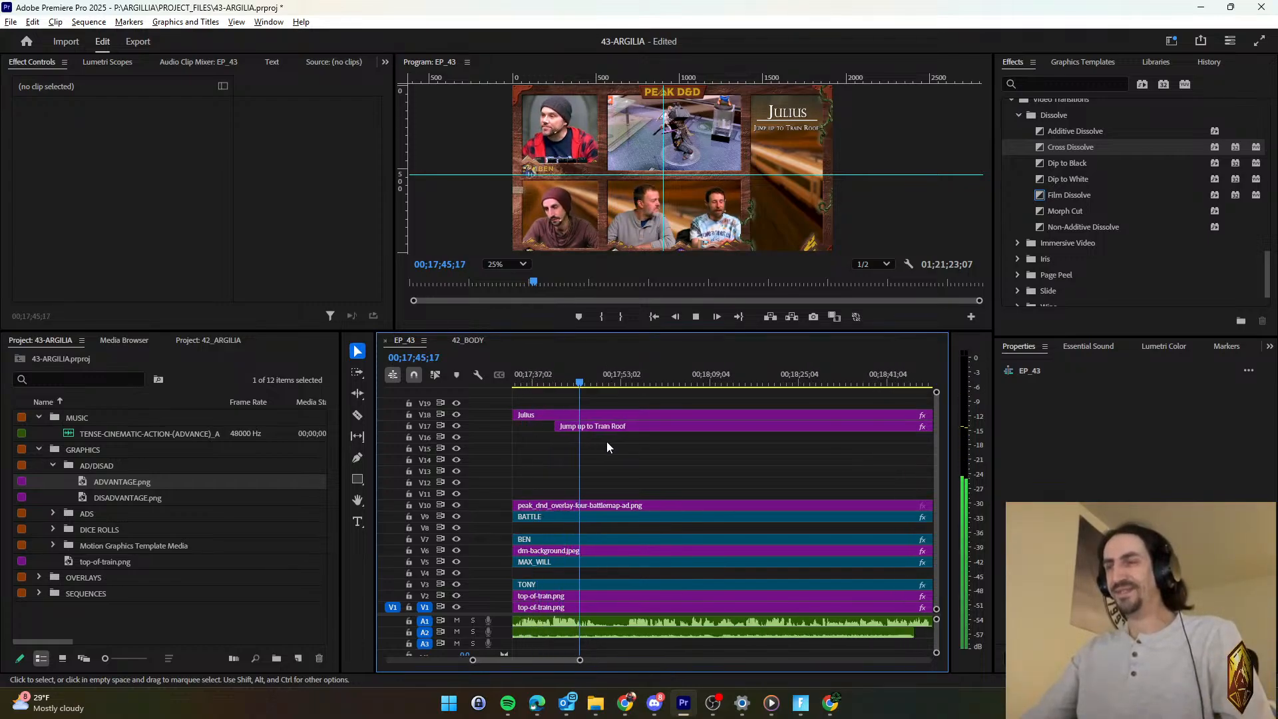
scroll(605, 441, up, 1)
drag(564, 429, 645, 429)
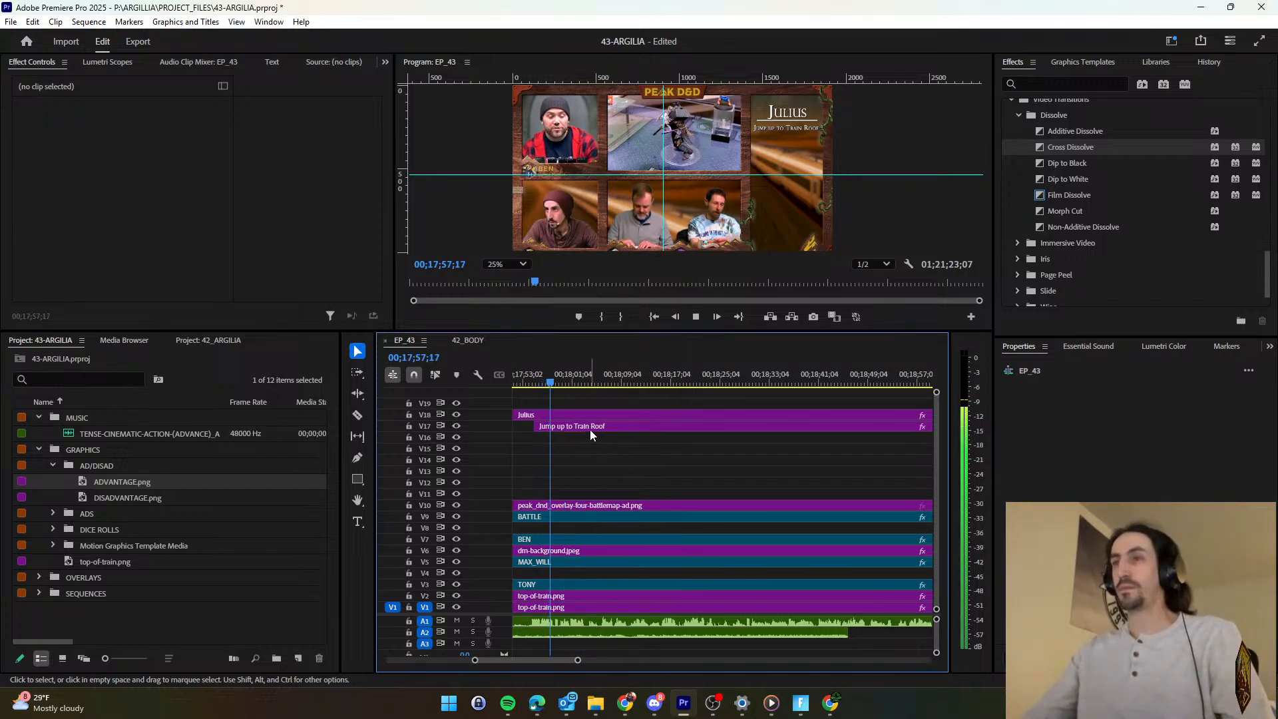
drag(590, 429, 634, 429)
click(633, 466)
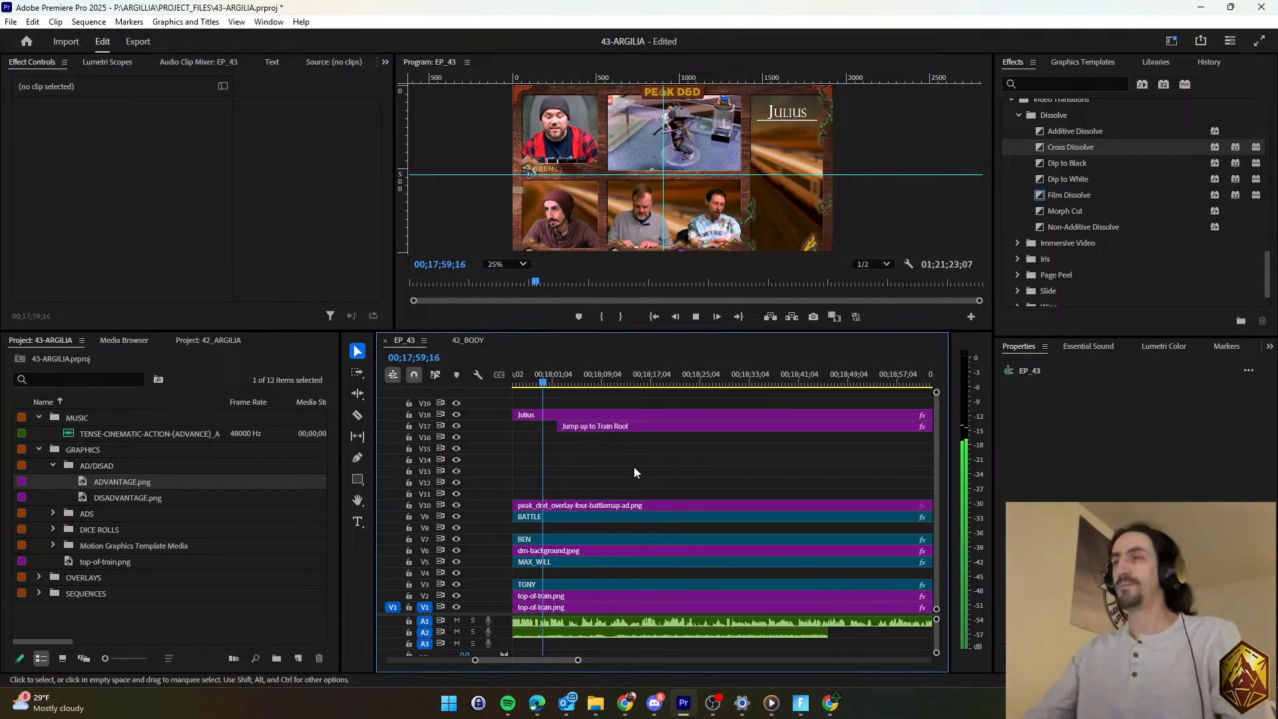
key(d)
key(ctrl+s)
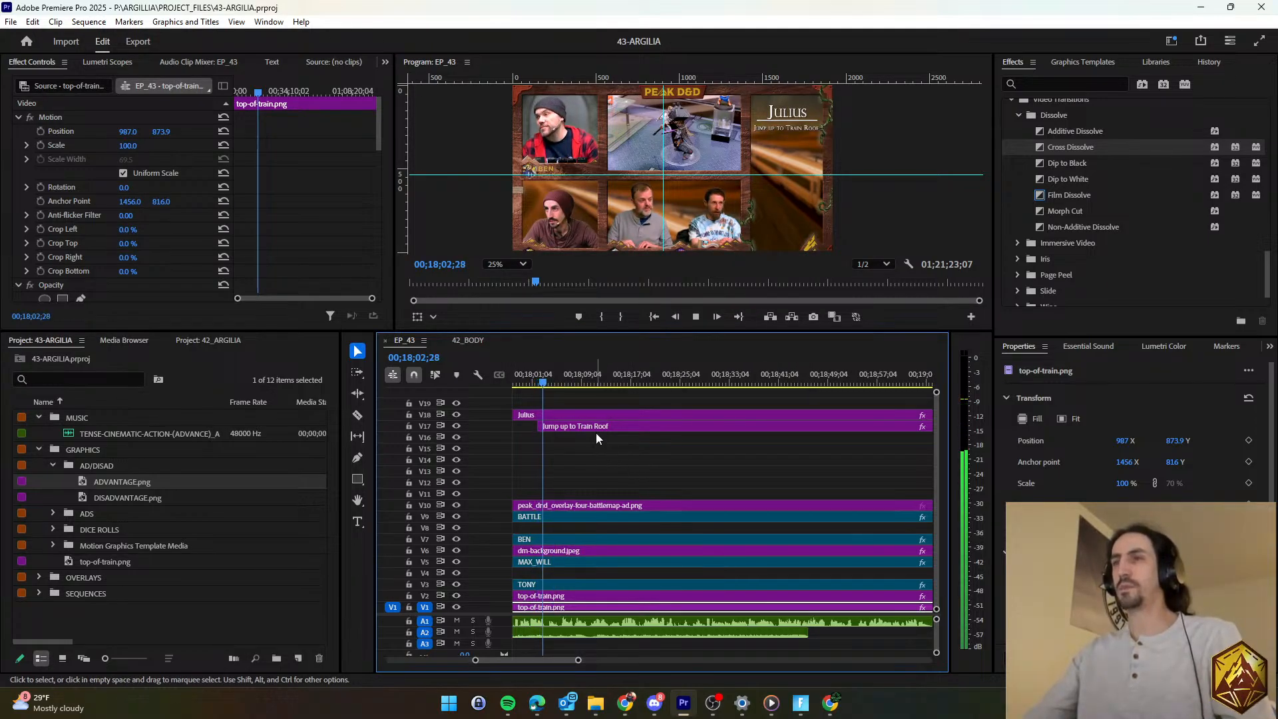
Move the start of the Jump up to Train Roof title on to about 00;18;30 during playback and save the project.
drag(596, 432, 656, 448)
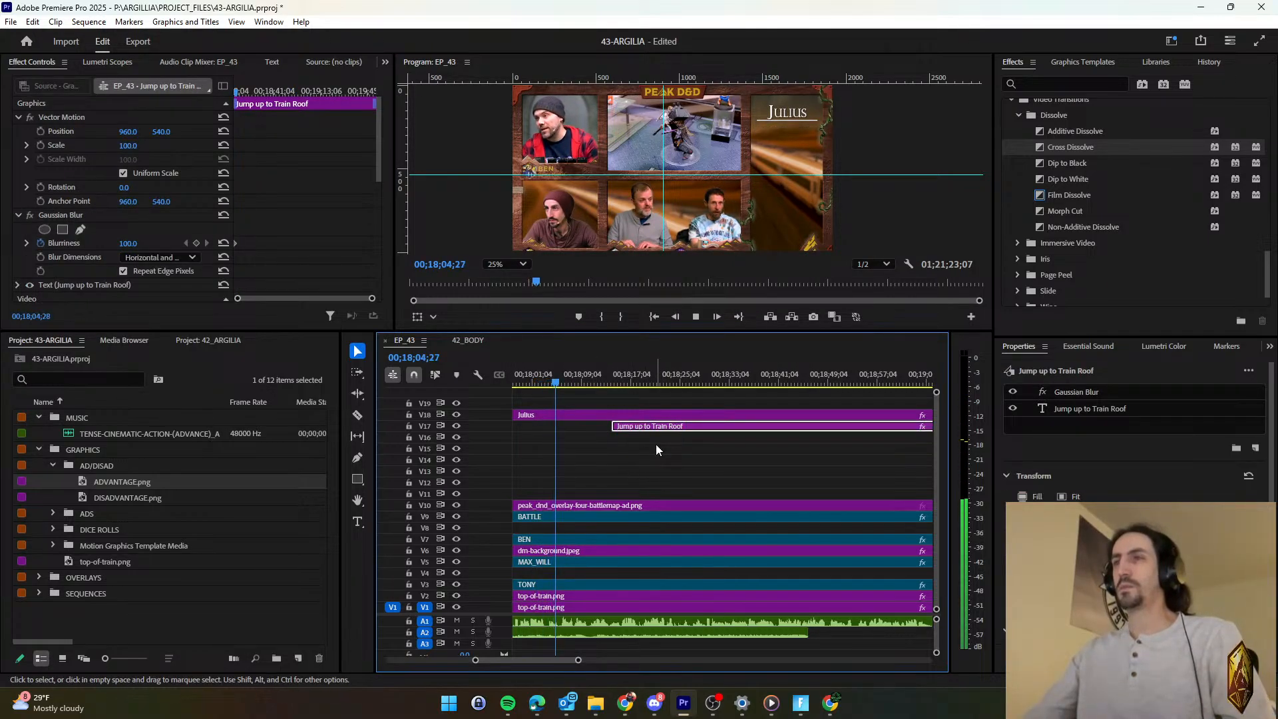
click(655, 452)
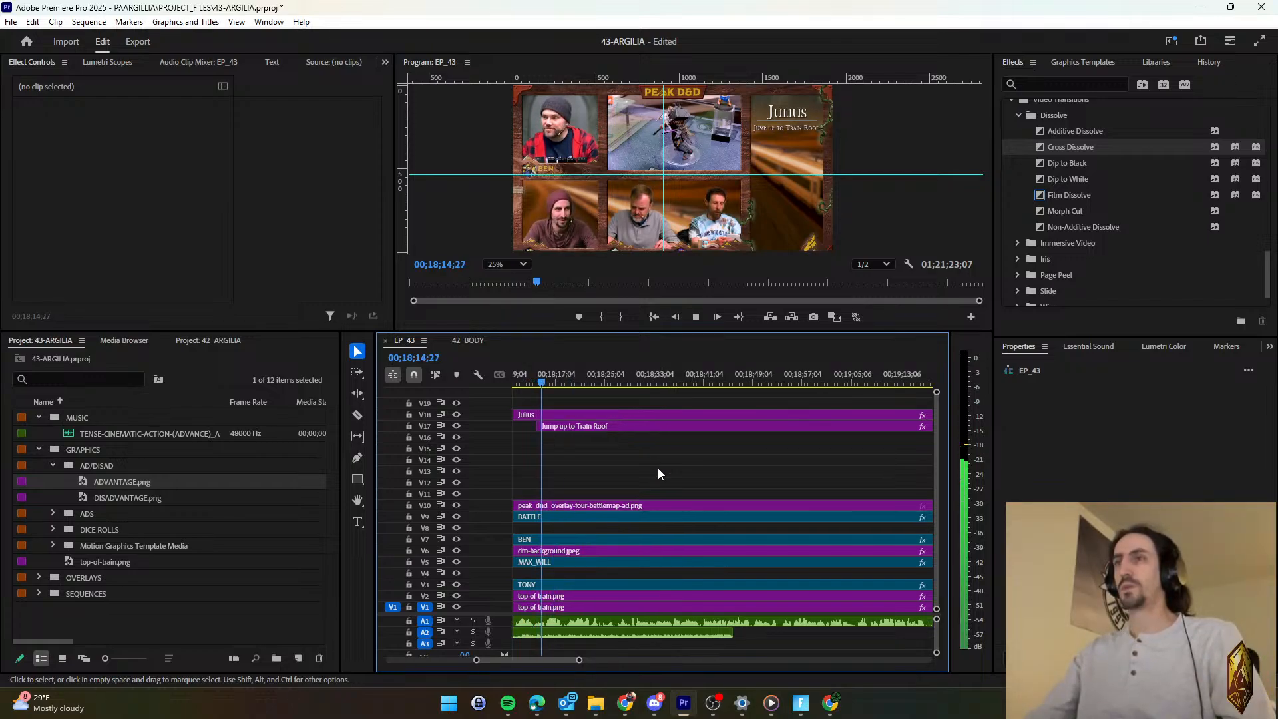
drag(596, 426, 699, 434)
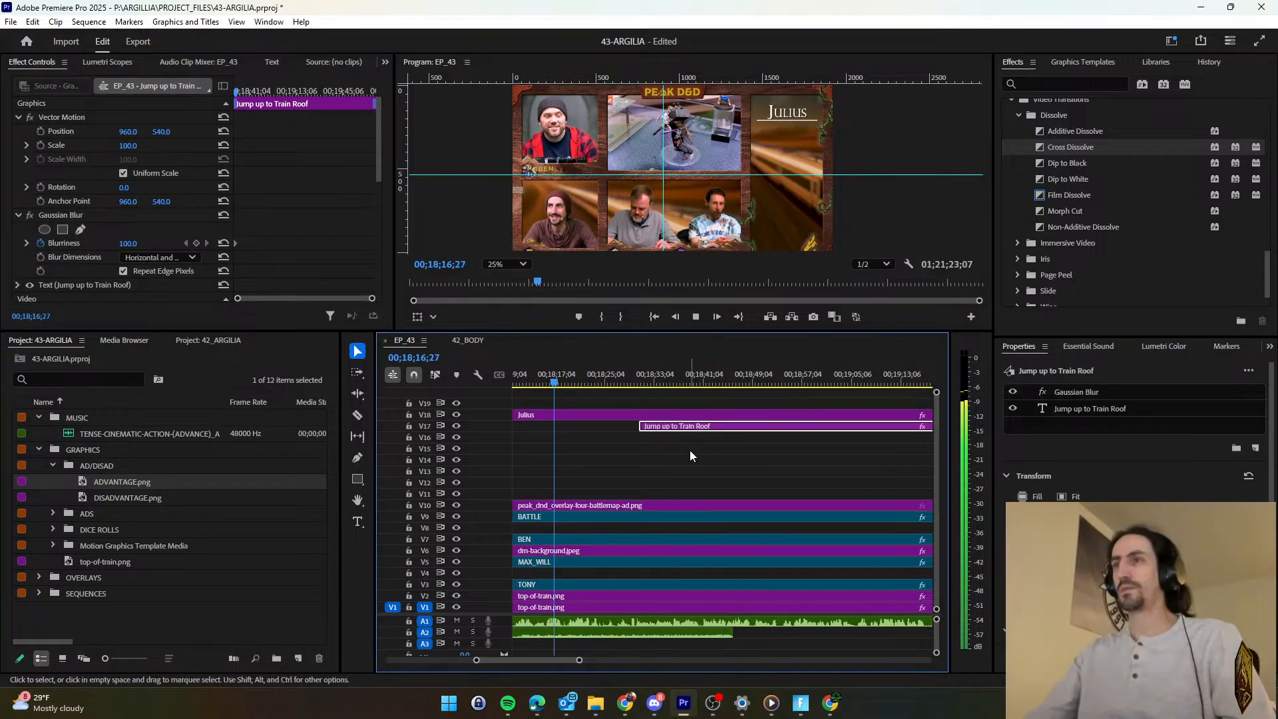
click(671, 457)
key(space)
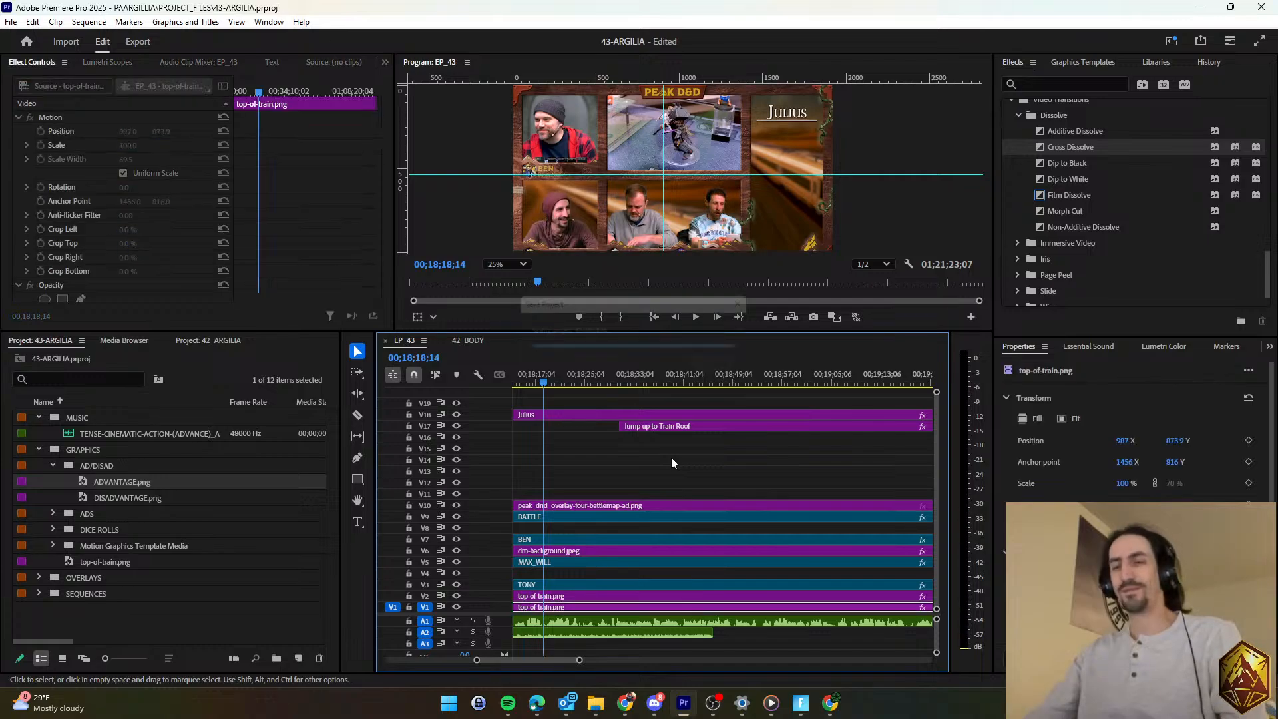
key(space)
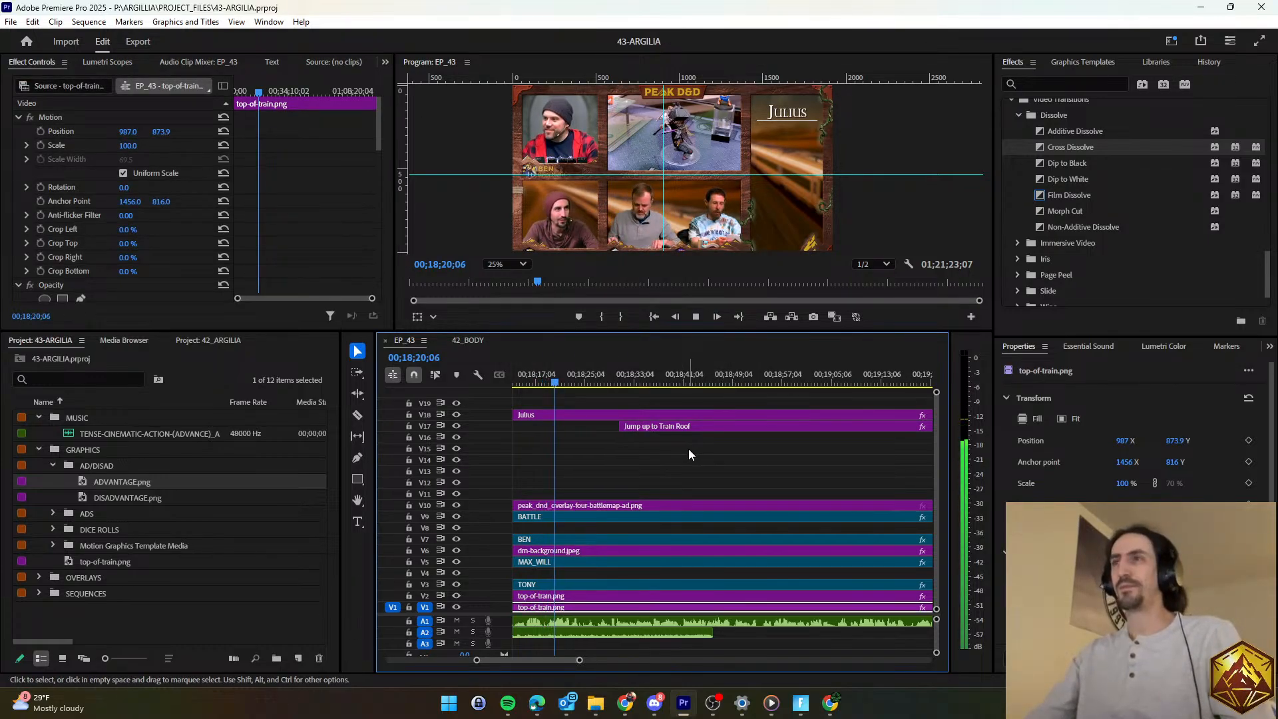
Retime the Jump up to Train Roof title during playback so it starts at about 00;18;37, saving the project.
click(704, 463)
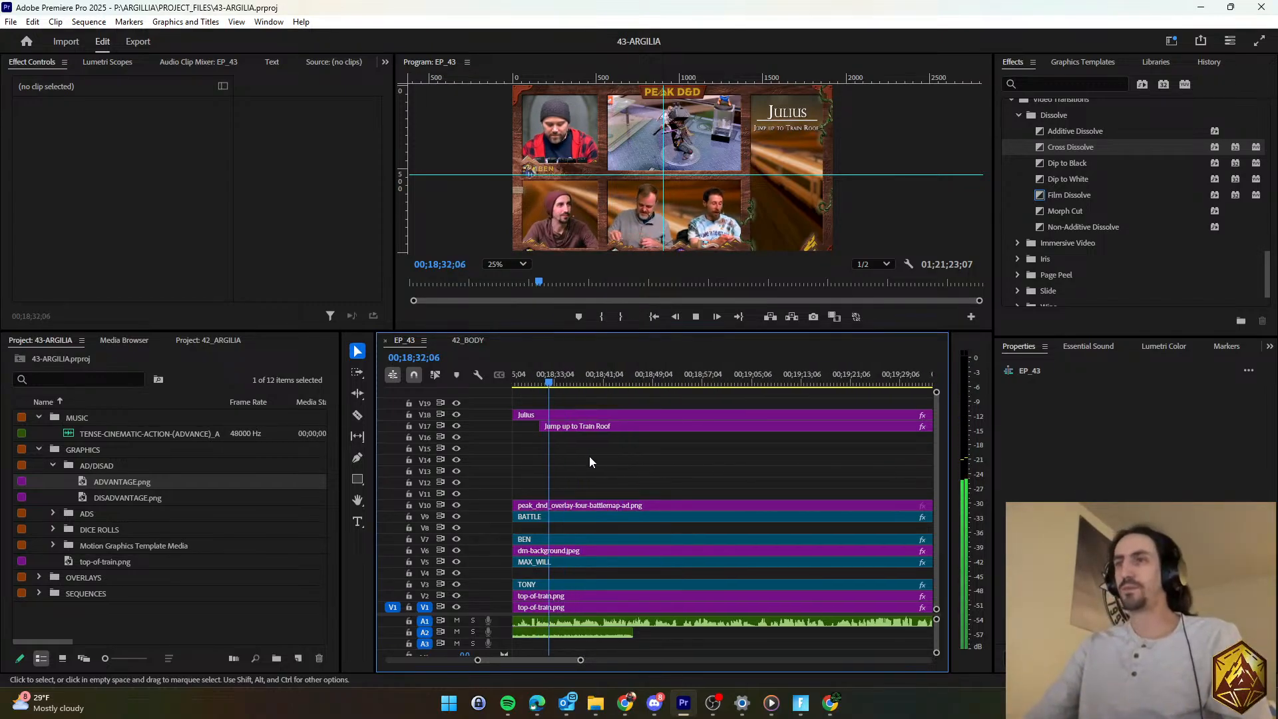
drag(568, 425, 642, 427)
click(641, 468)
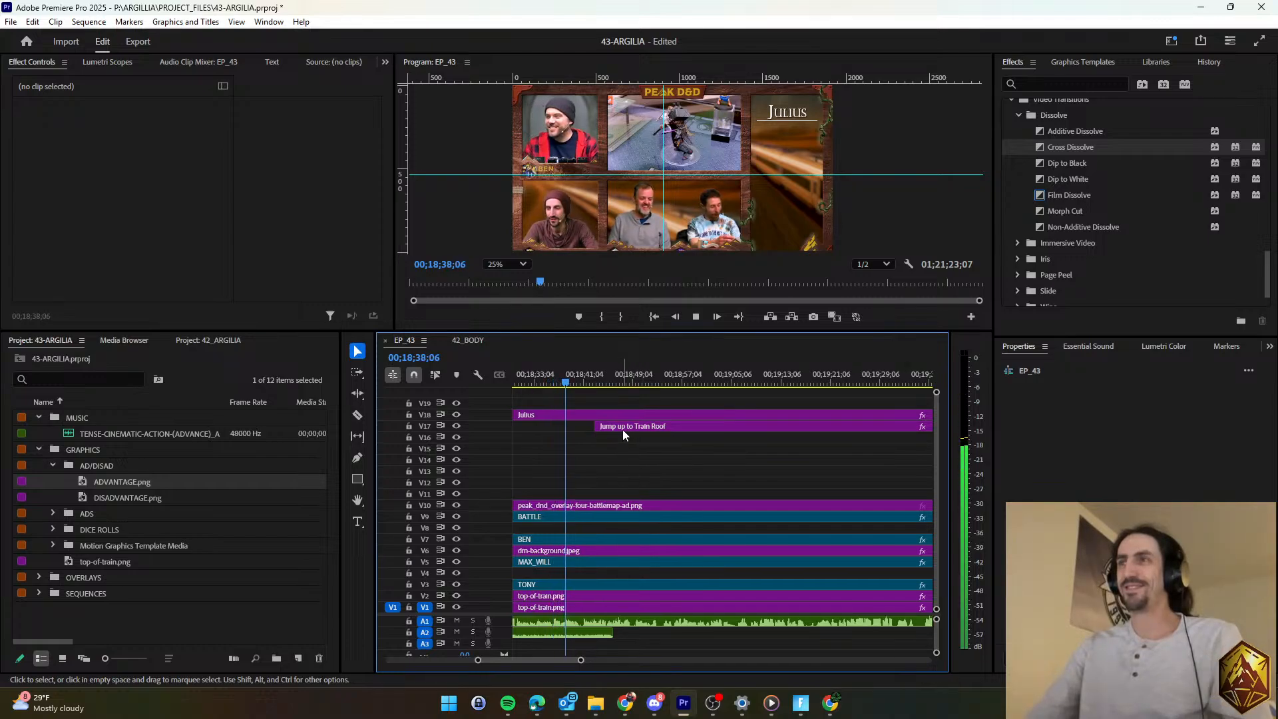
key(d)
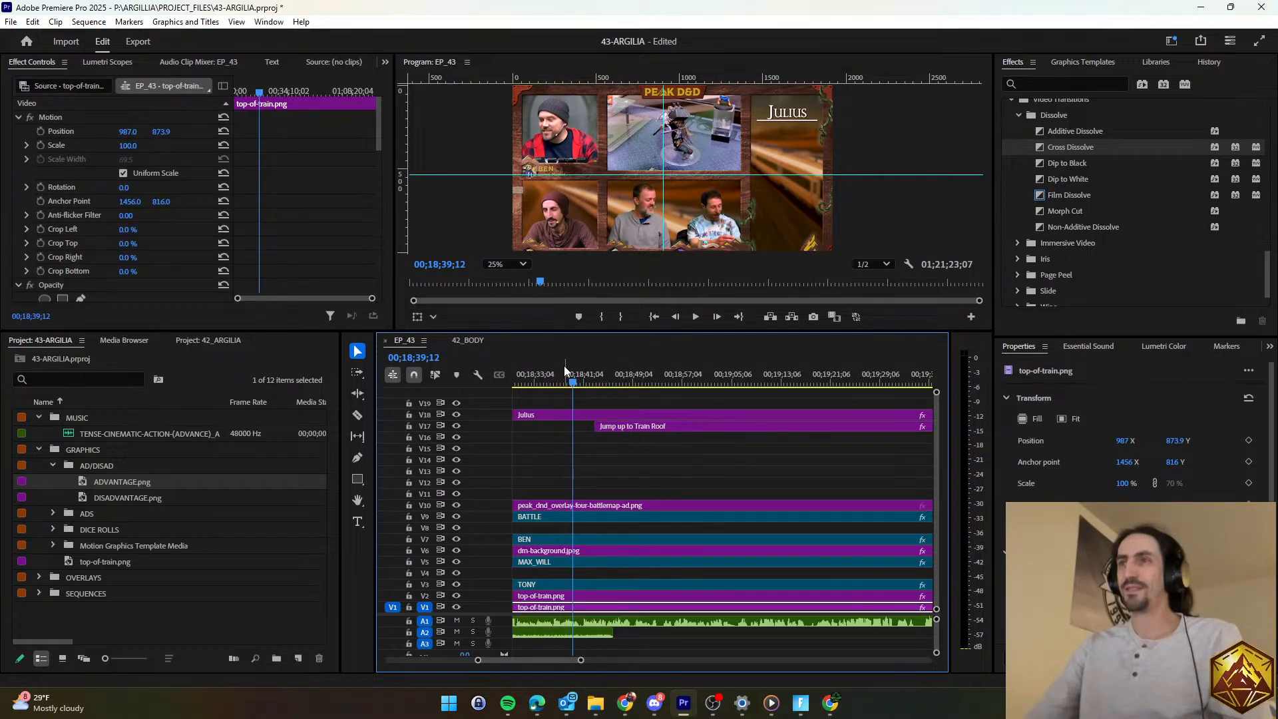
key(space)
drag(632, 425, 596, 428)
key(space)
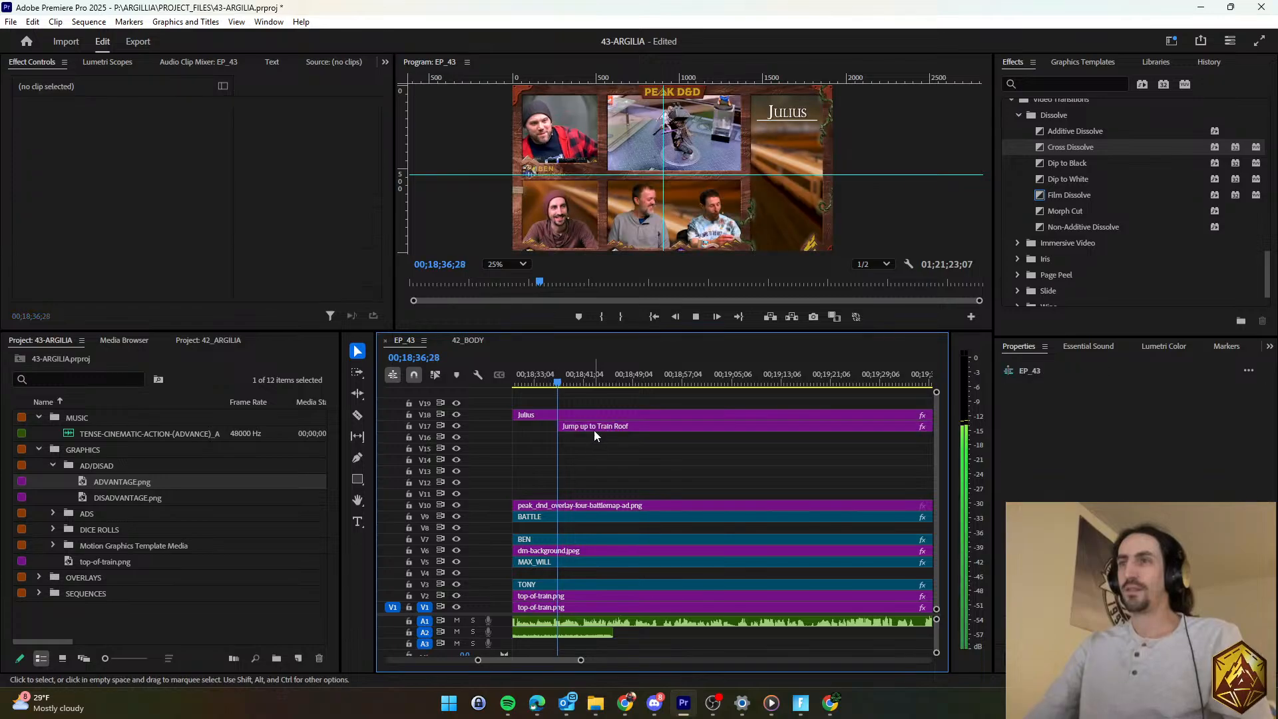
Replace the Jump up to Train Roof title's text with "Psibolt vs. Lizardfolk".
double_click(1073, 406)
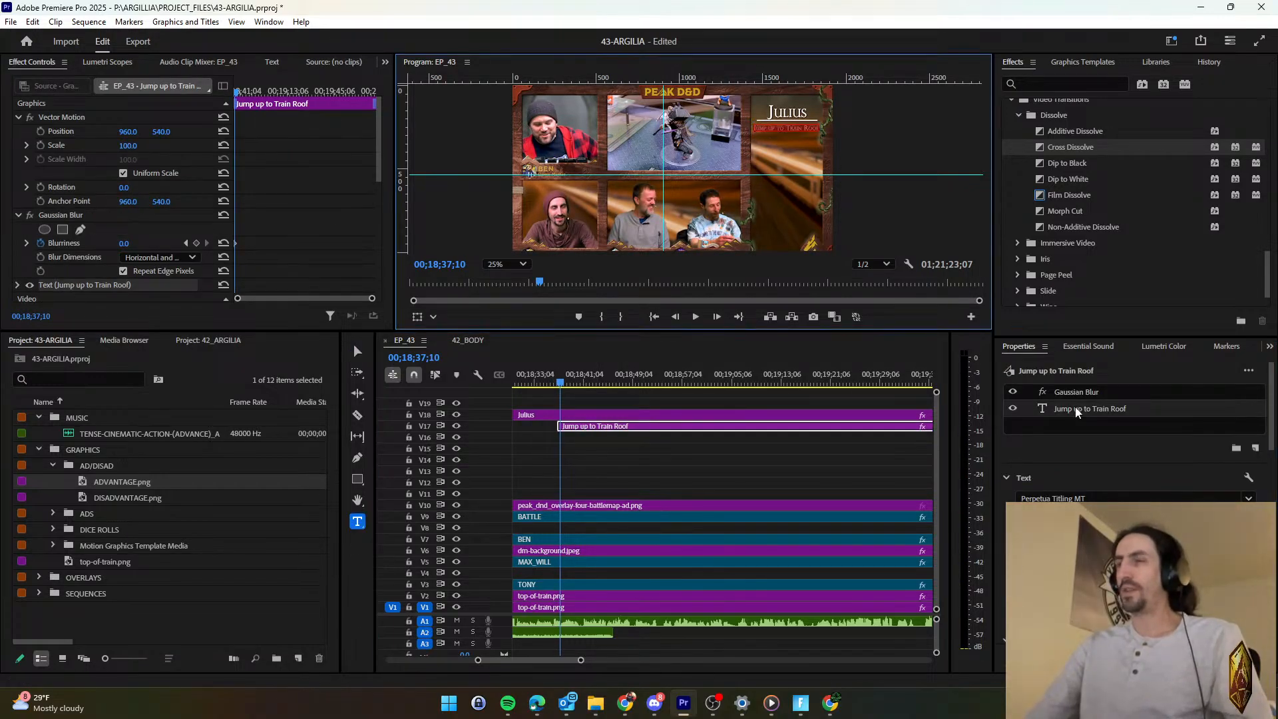
text(Psibo)
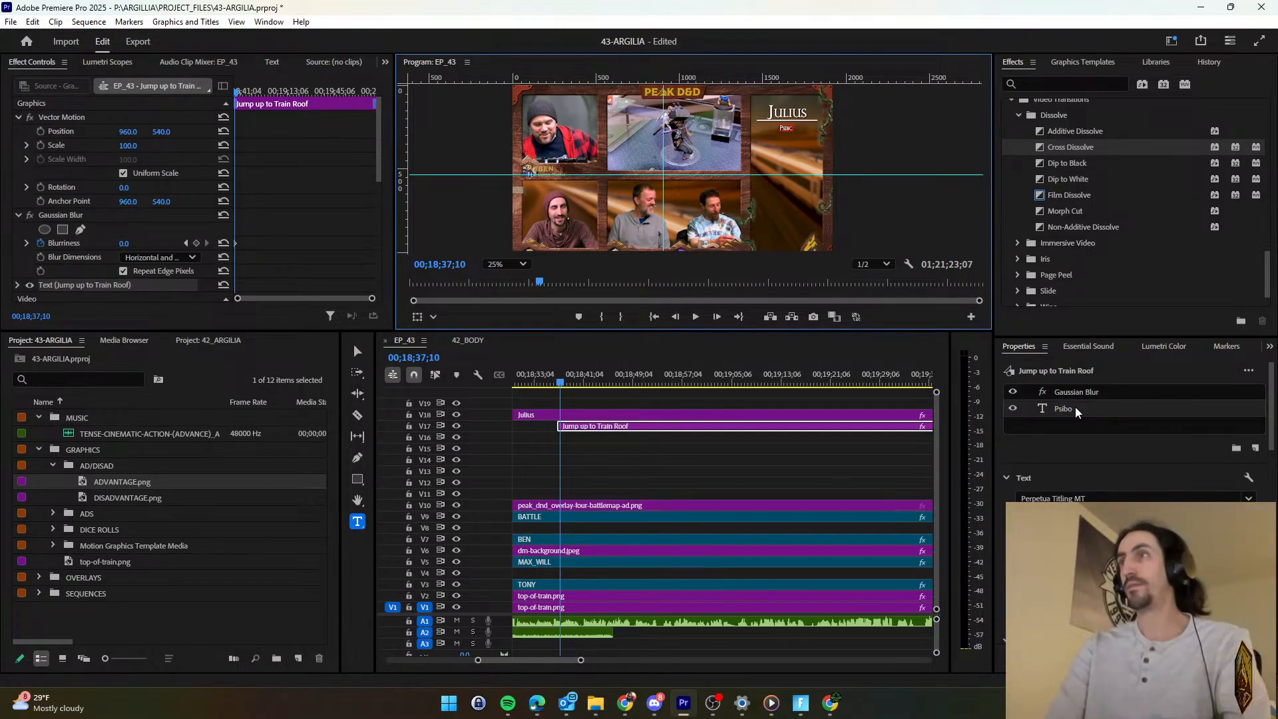
text(lt vs.)
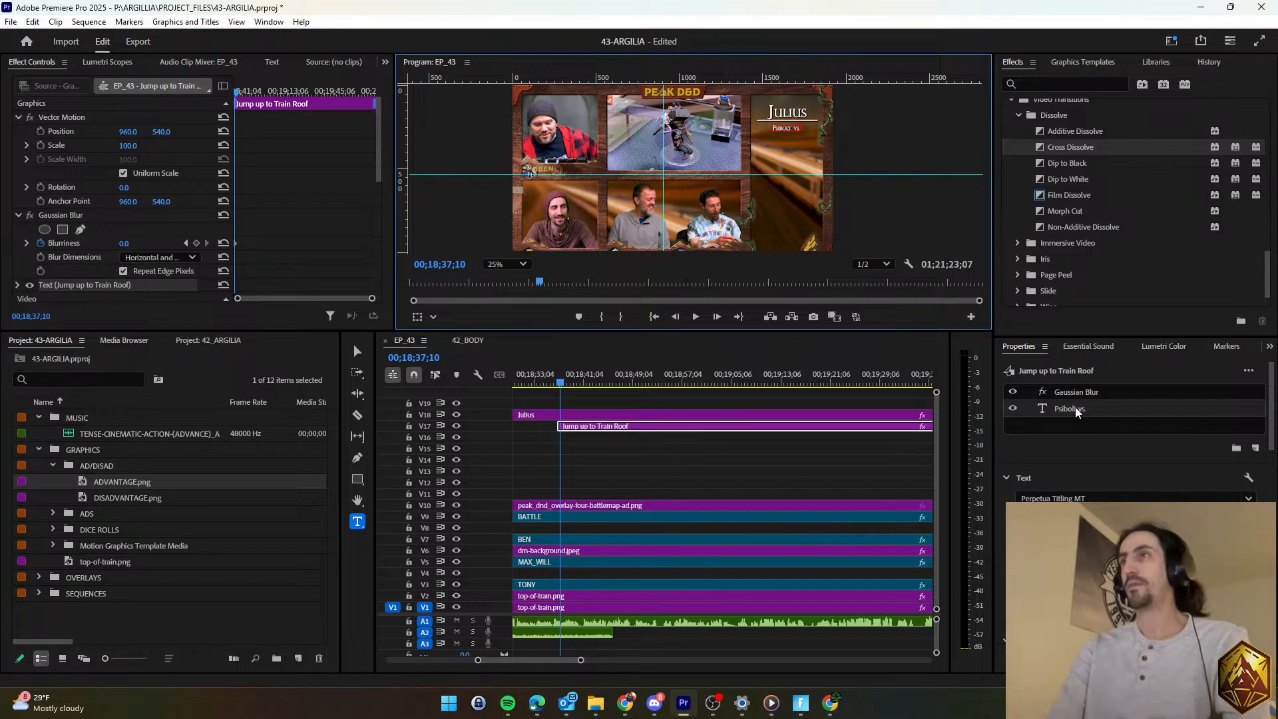
text( L)
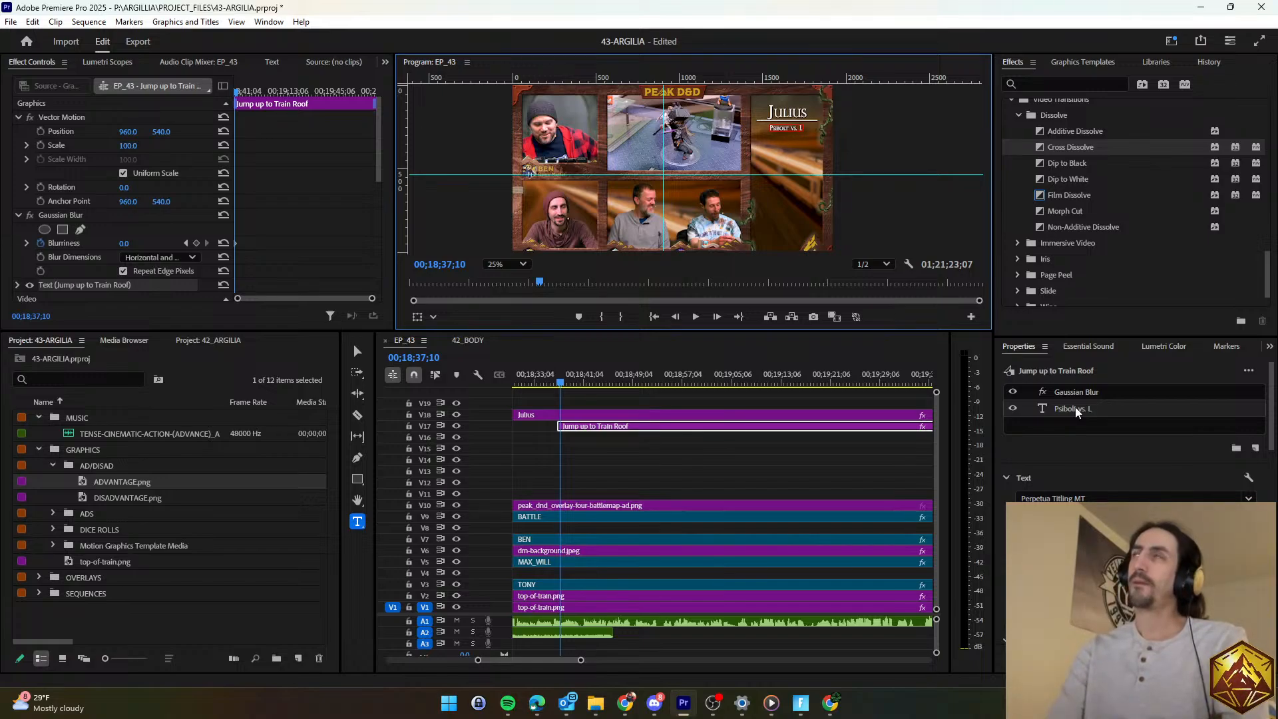
text(izardfolk)
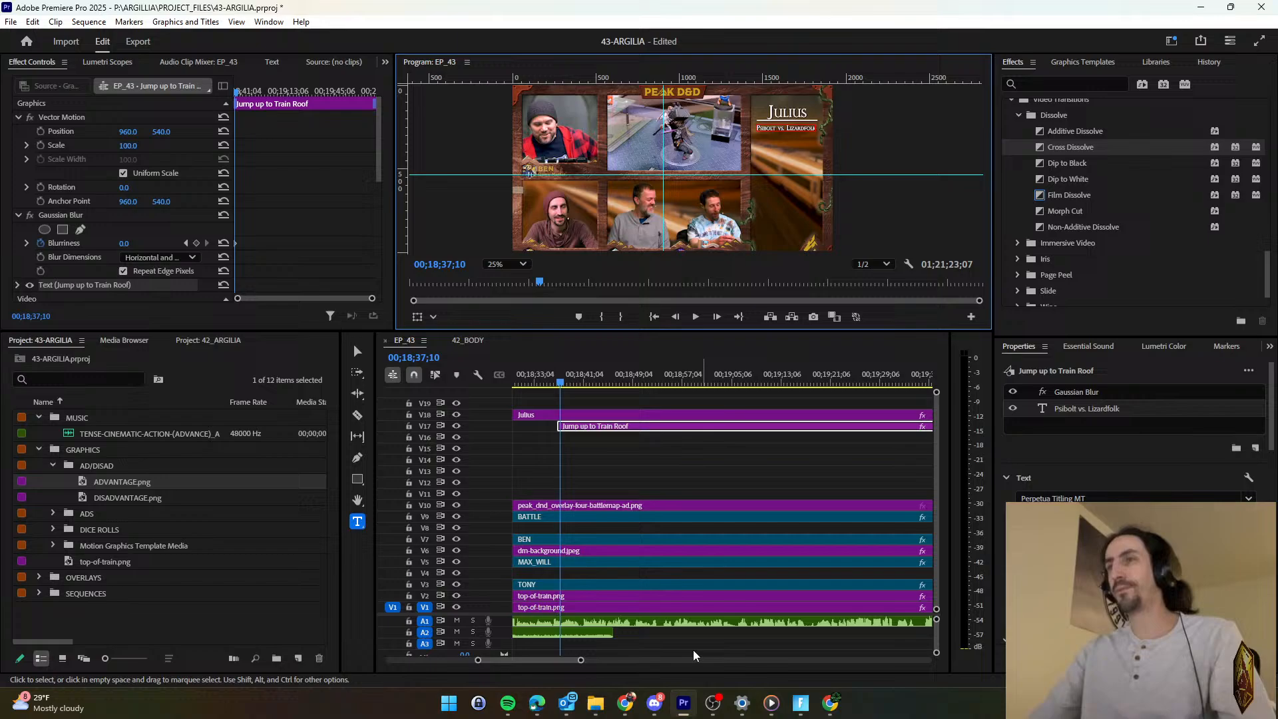
click(632, 465)
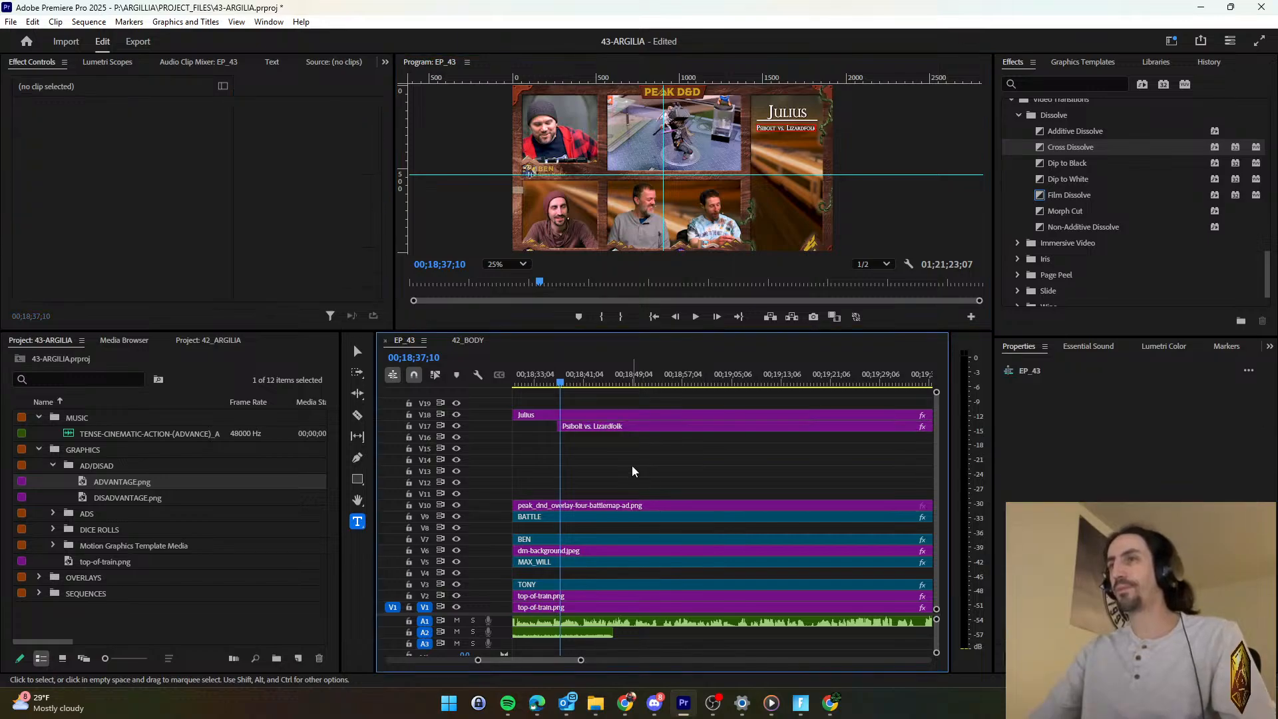
Play on to 00;18;47;06, split the Psibolt vs. Lizardfolk title there and apply the default transition at the cut.
key(space)
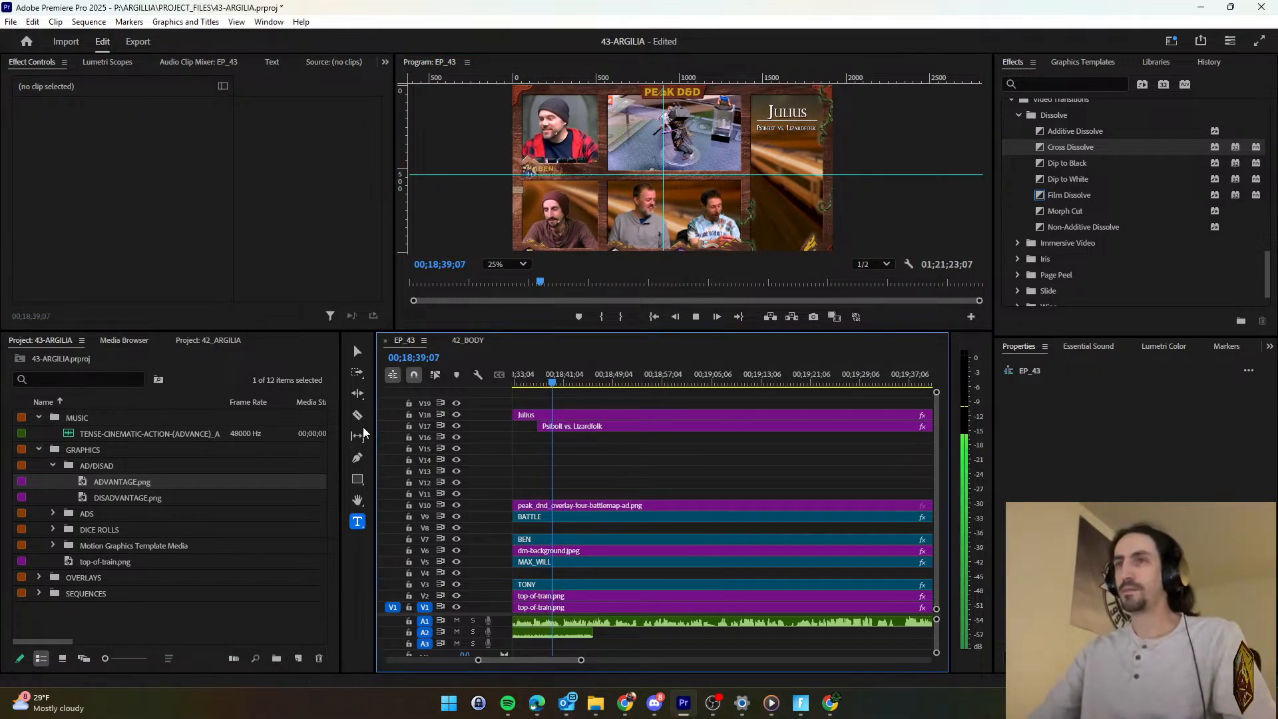
key(c)
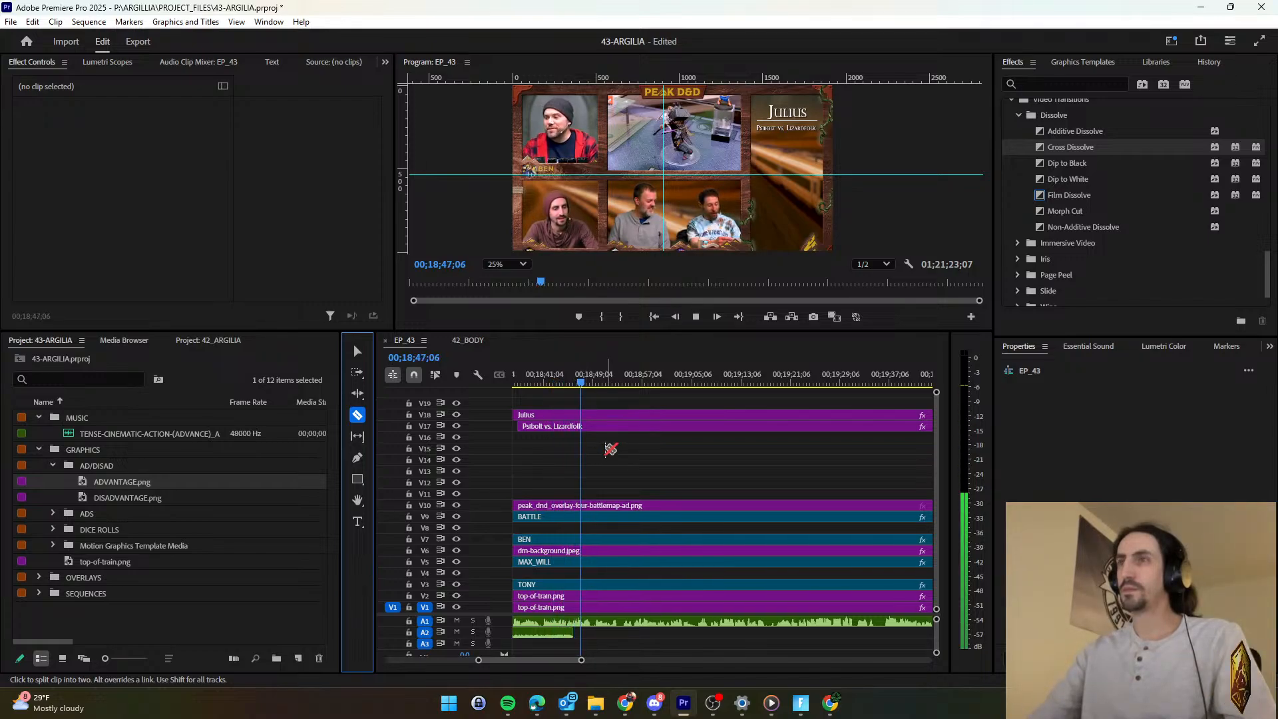
click(583, 426)
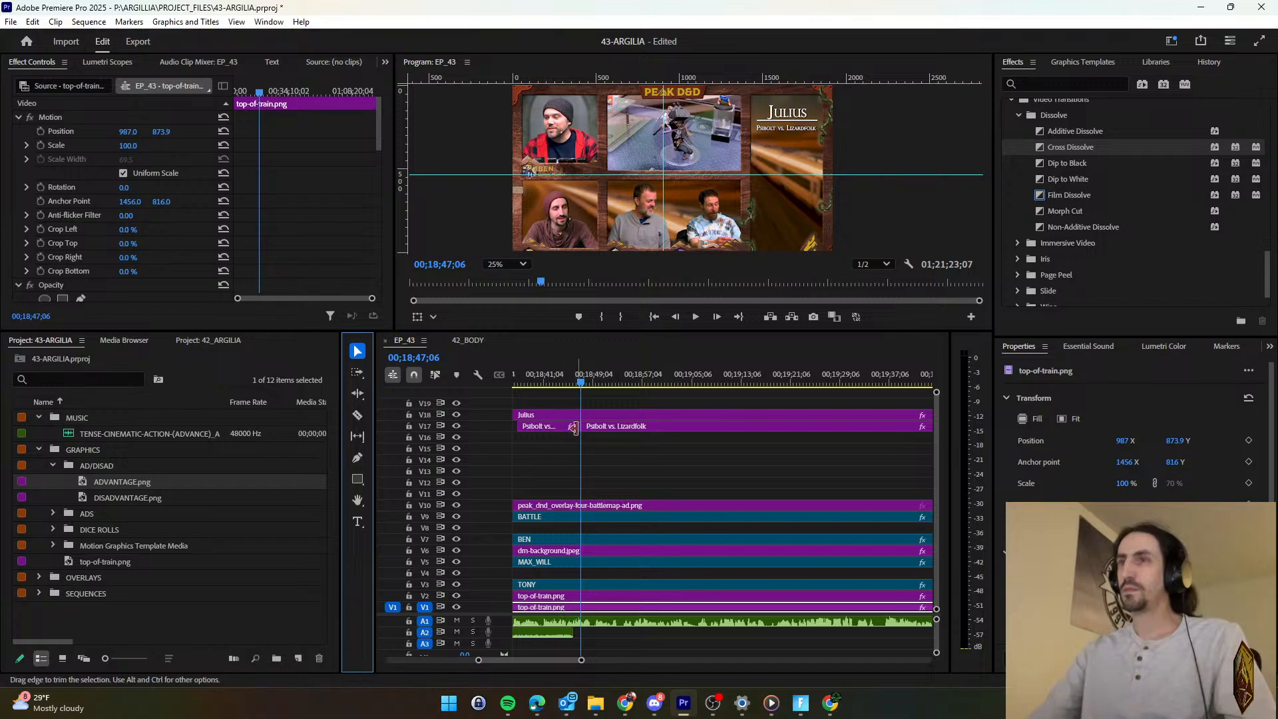
right_click(580, 427)
click(644, 510)
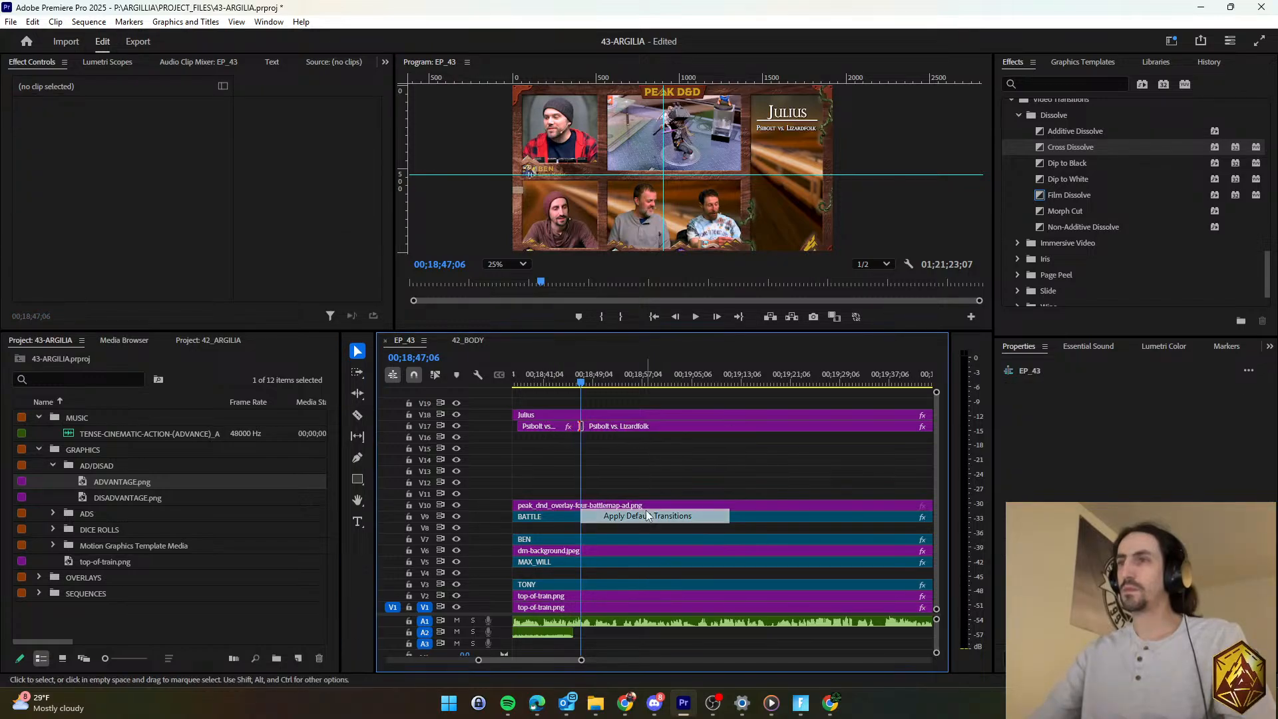
Extend the second title piece's text to "Psibolt vs. Lizardfolk Enhance Damage x3" and resume playback.
click(641, 426)
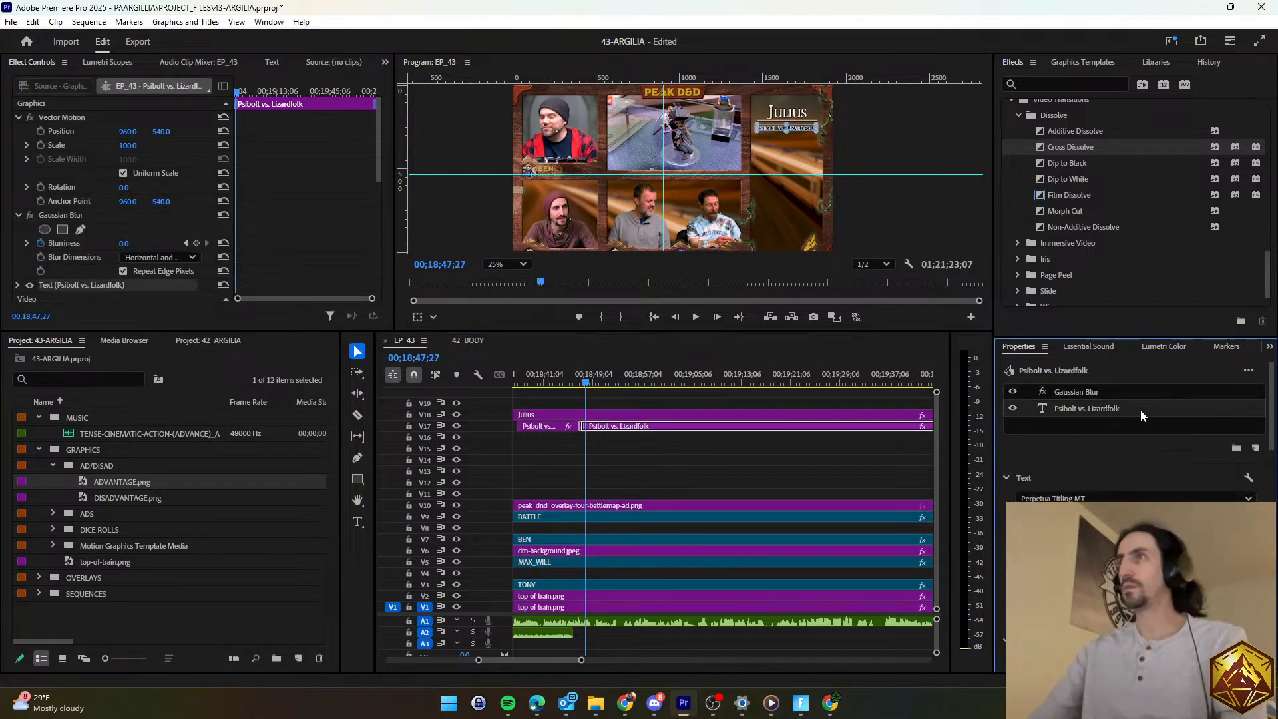
click(839, 449)
key(space)
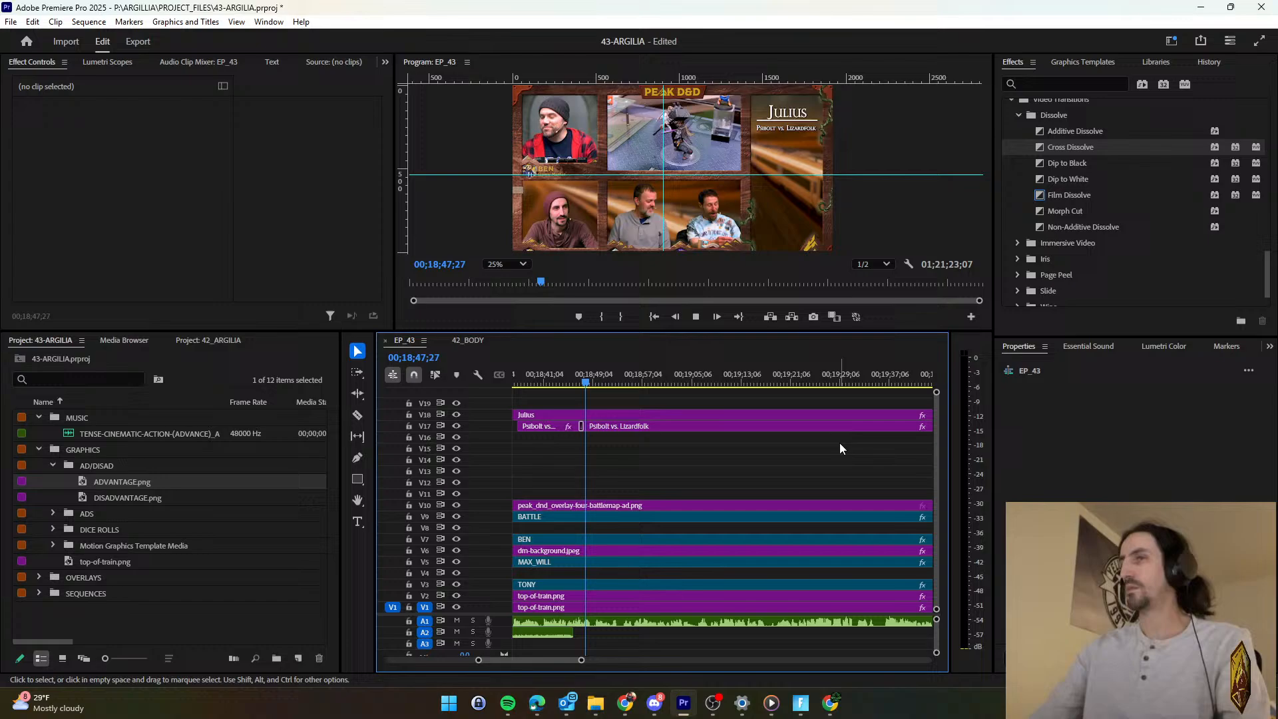
click(750, 428)
key(space)
click(1086, 404)
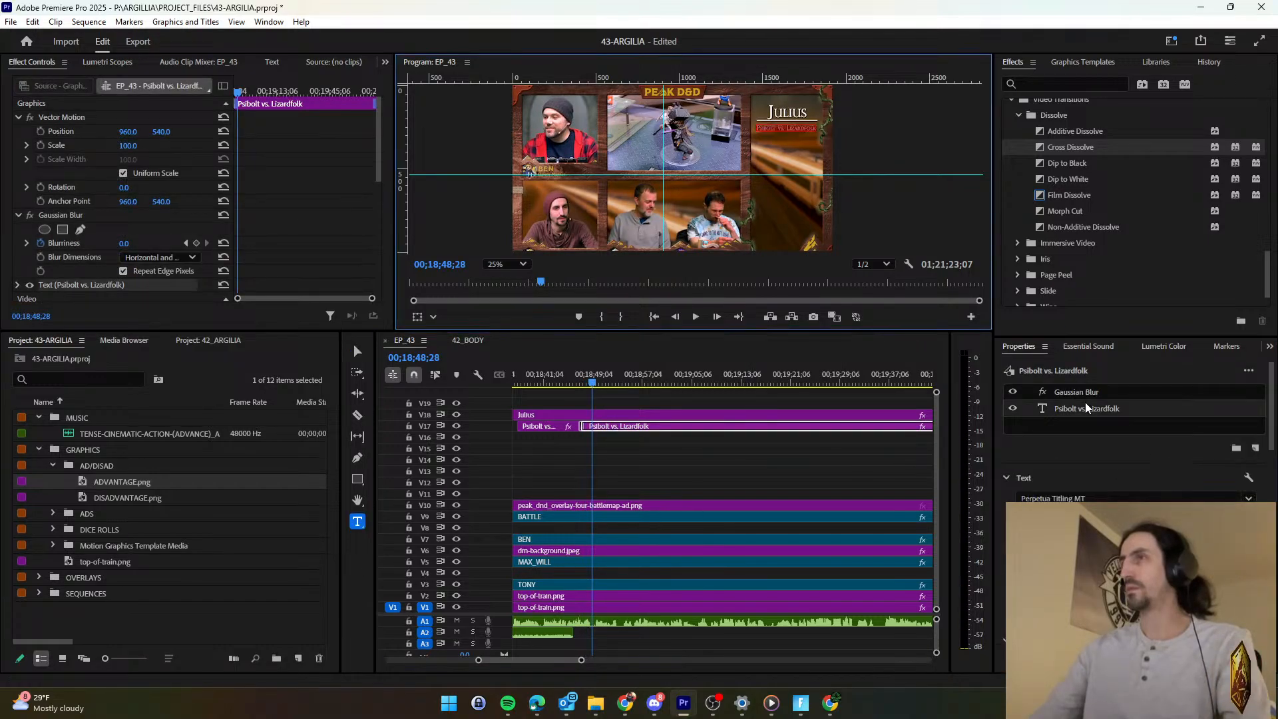
text(Enhance)
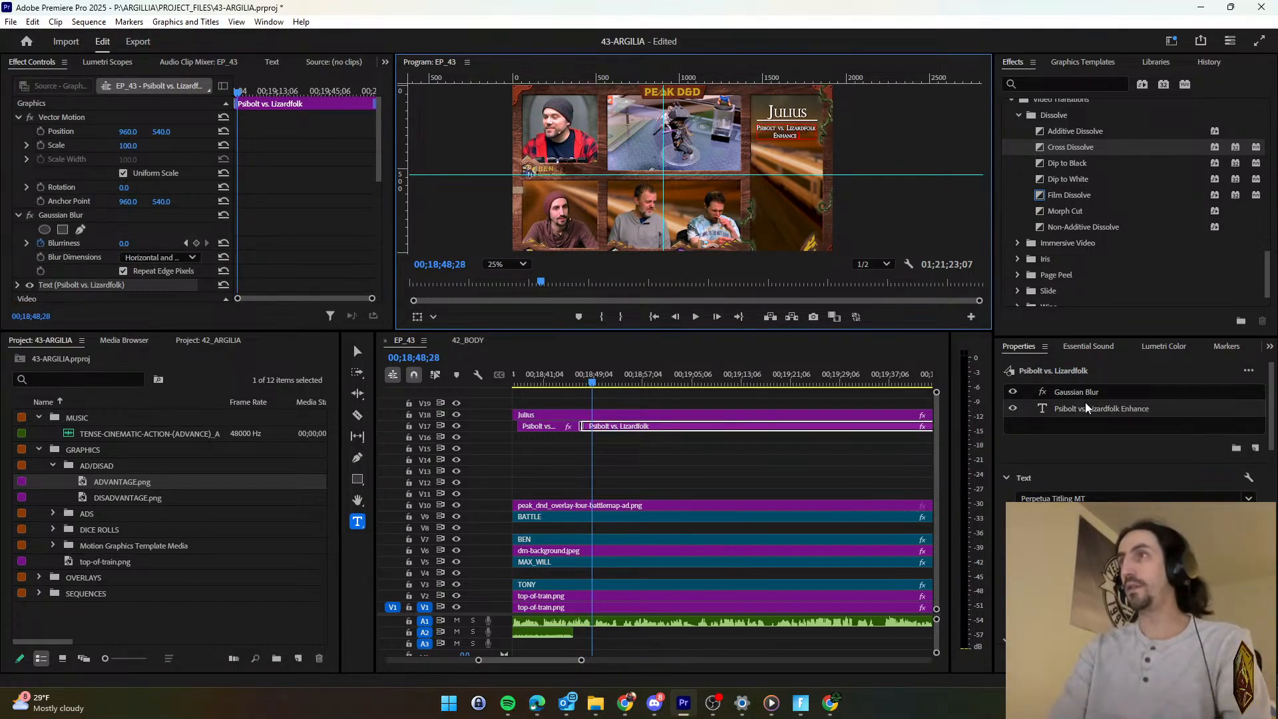
text( Damage x3)
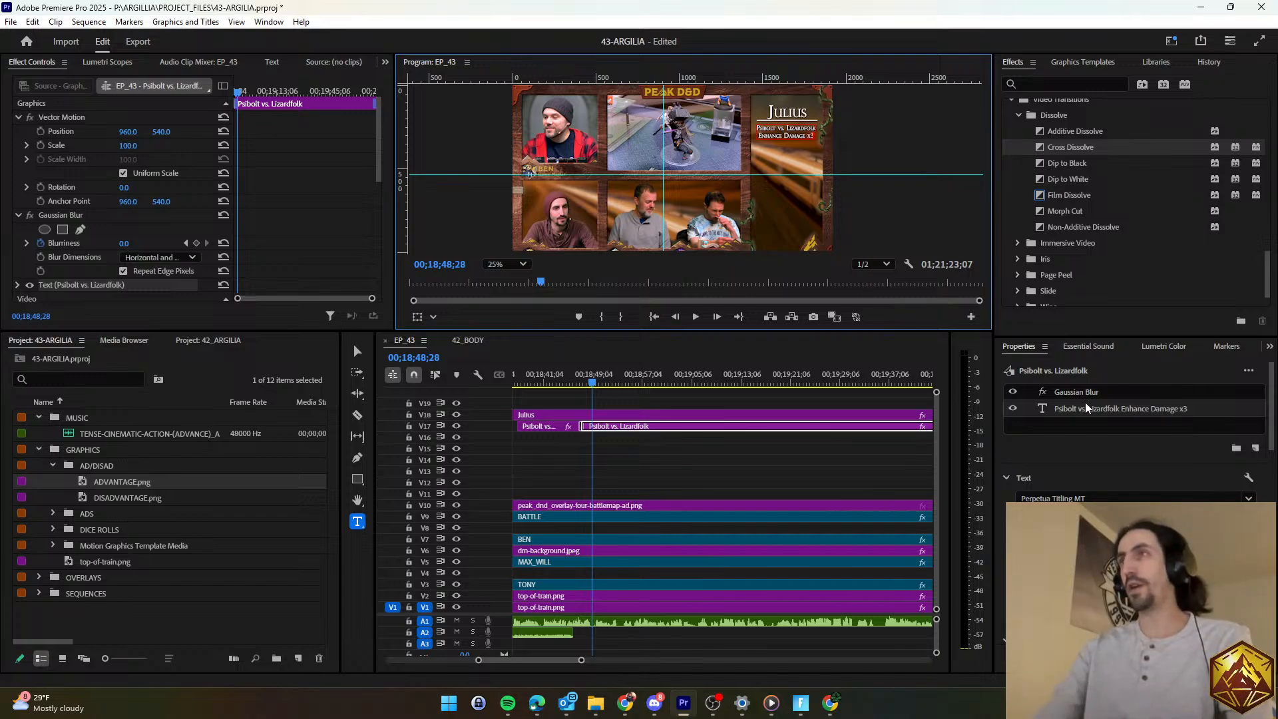
click(560, 631)
key(space)
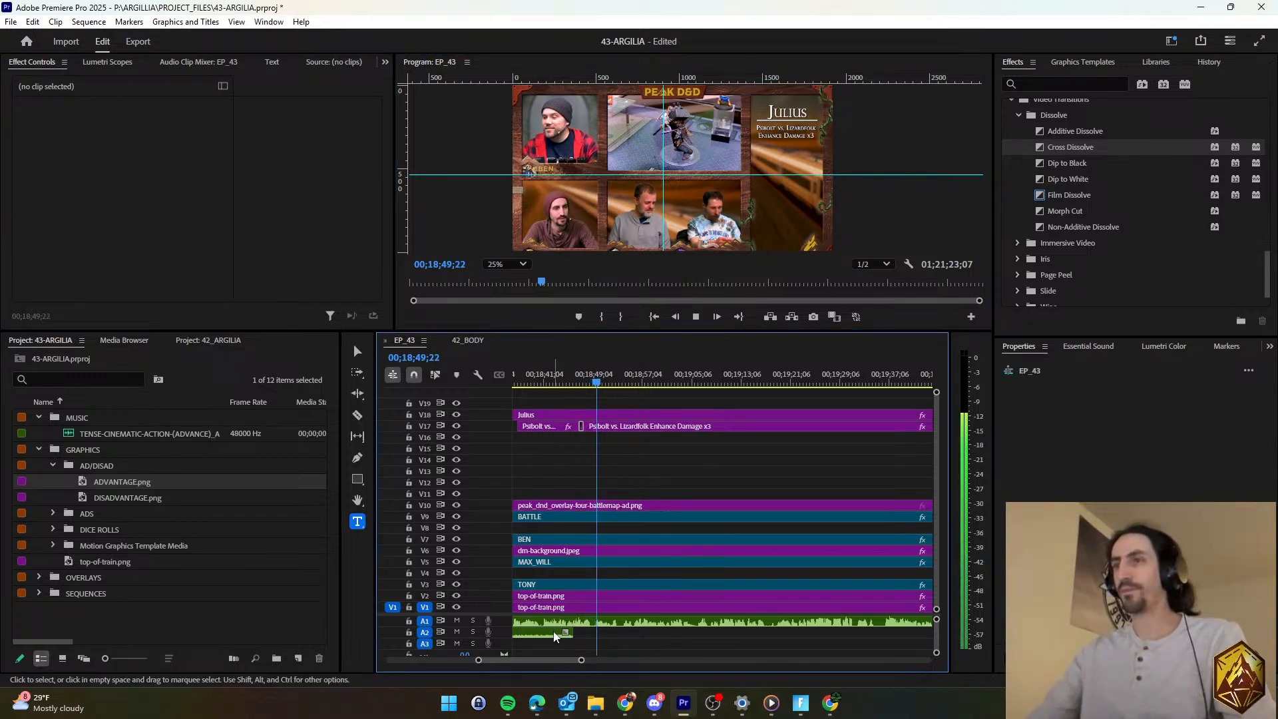
Continue the A2 music with another copy, joining the clips with an audio crossfade near 00;18;46, and play back the transition.
click(549, 607)
drag(576, 662, 565, 660)
drag(815, 632, 782, 631)
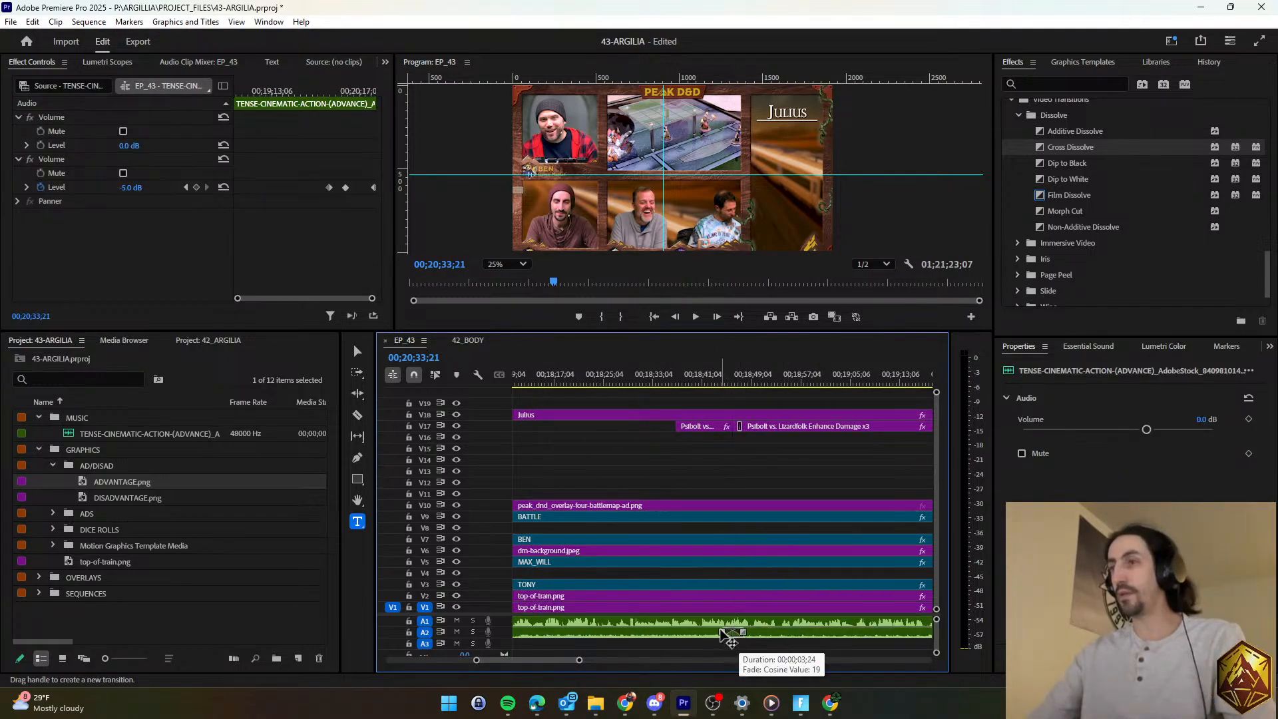
click(731, 632)
key(ctrl+shift+d)
click(735, 380)
key(space)
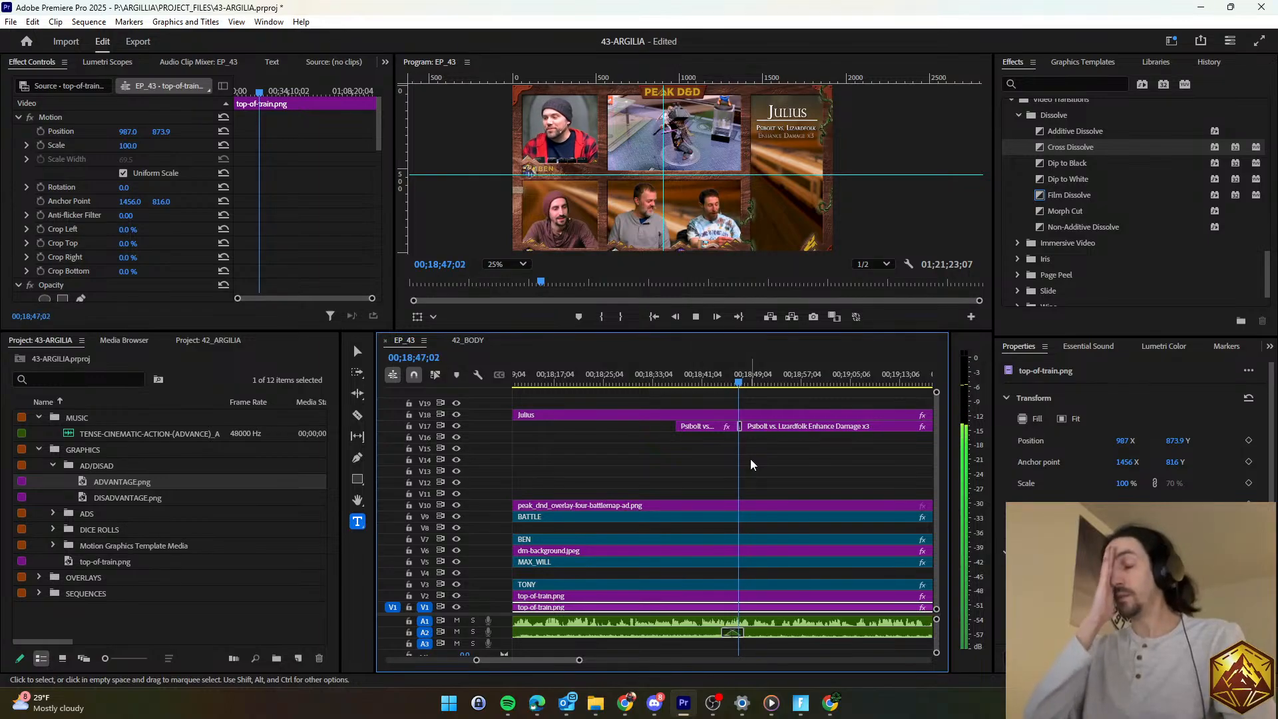
Change the second title piece's damage multiplier from x3 to x4 in its text and play on through the turn.
scroll(729, 460, up, 2)
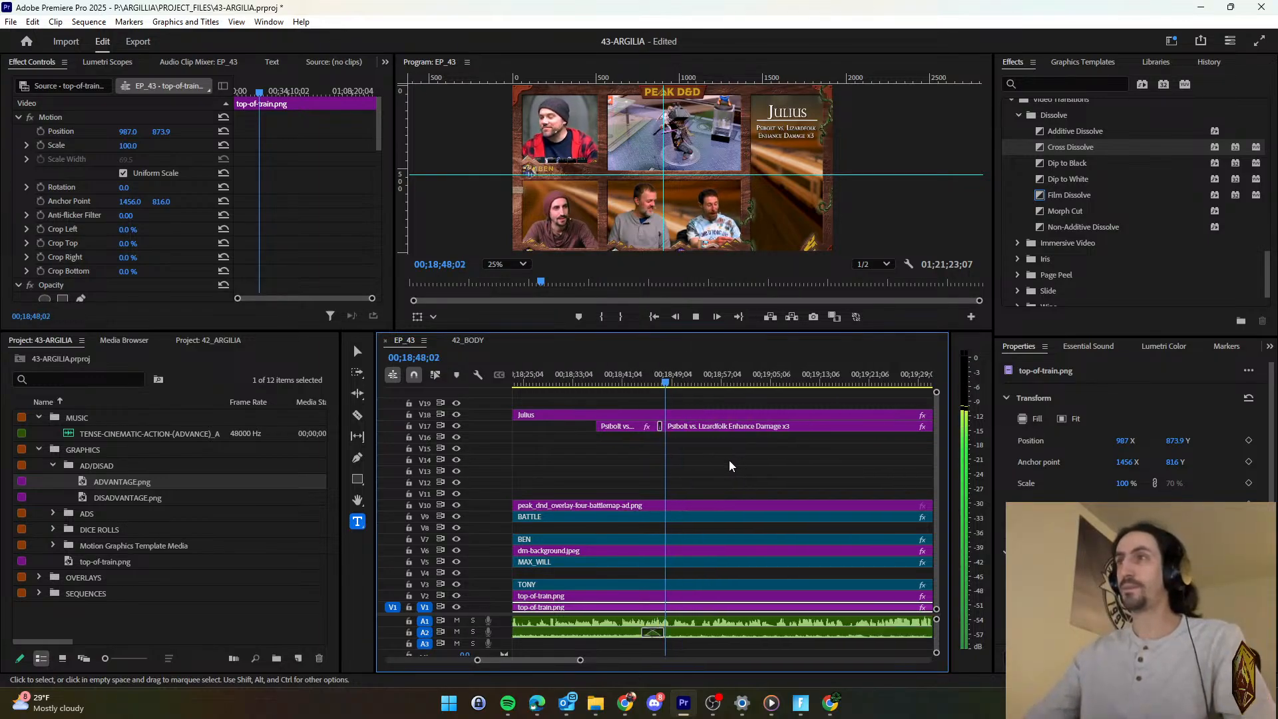
click(665, 427)
key(space)
click(1127, 410)
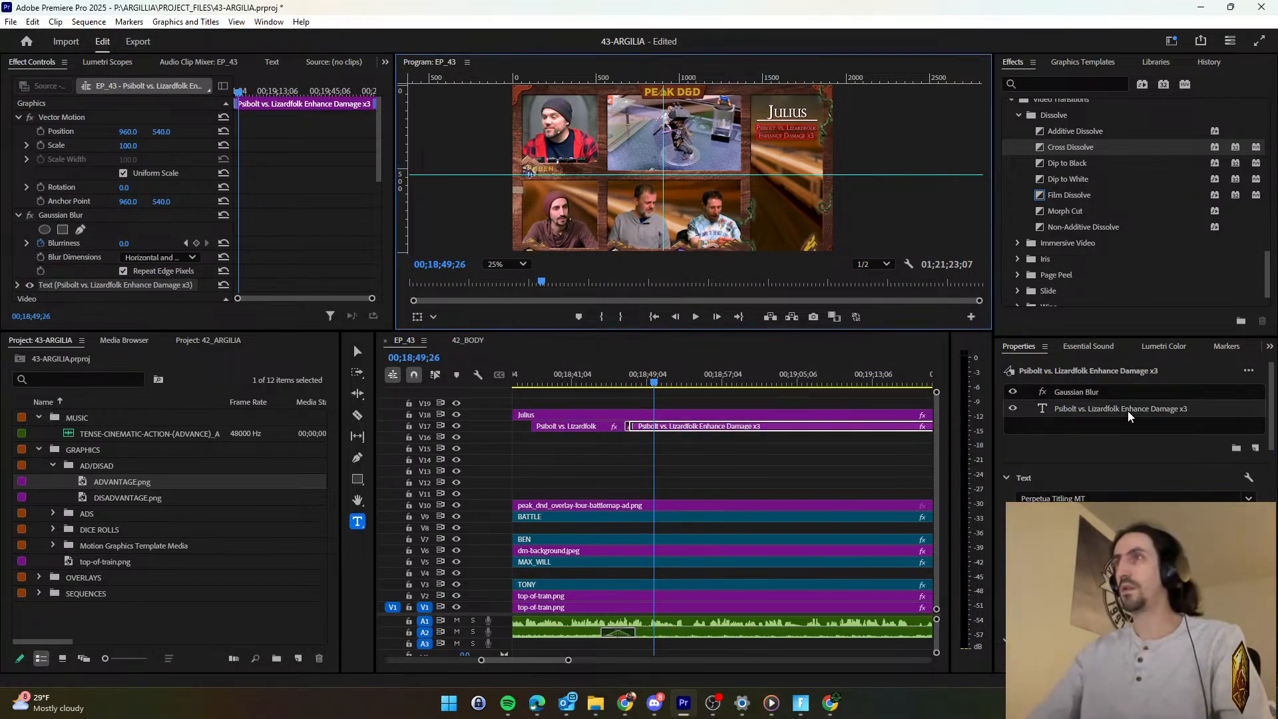
click(602, 460)
key(space)
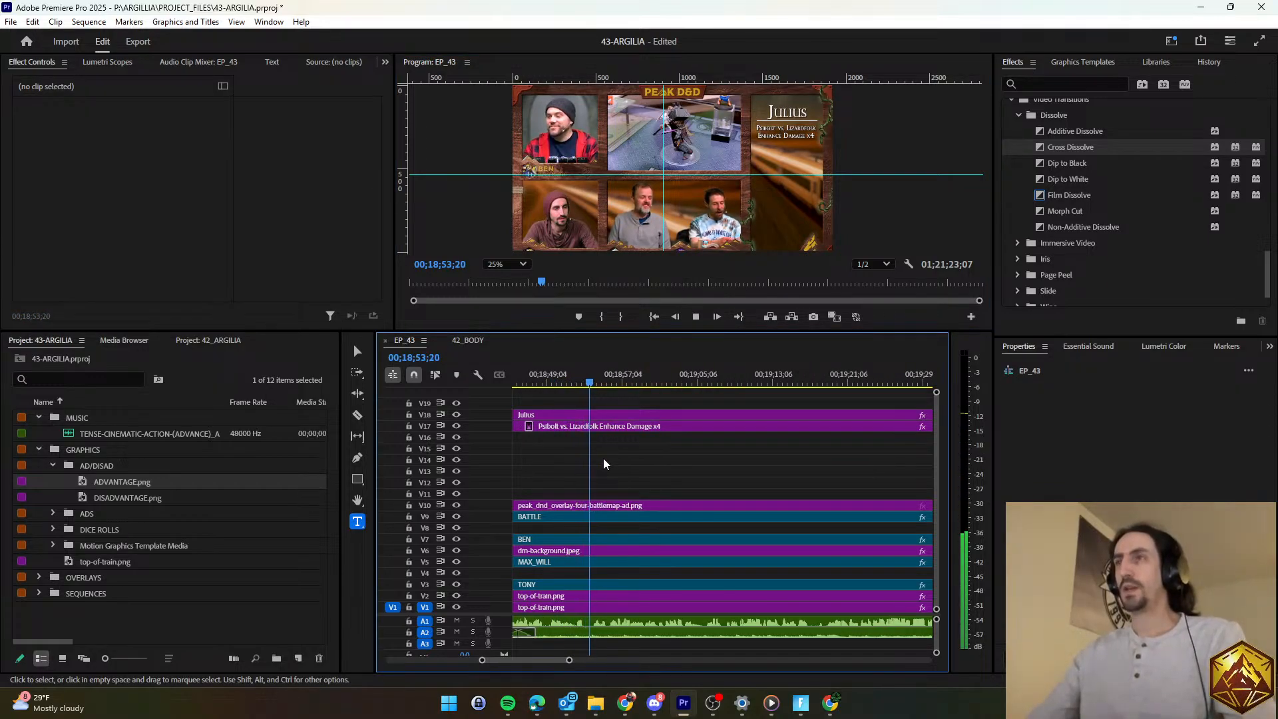
scroll(603, 456, down, 1)
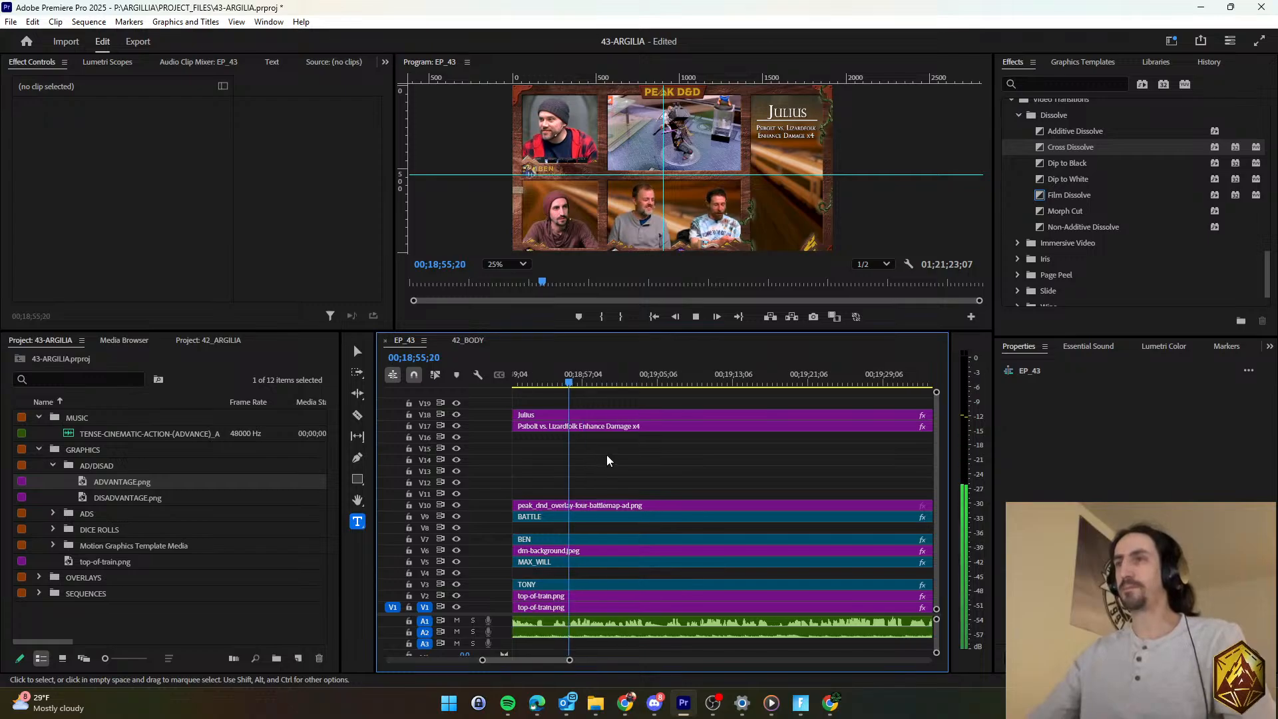
Replay the turn to 00;18;57;27, split the Psibolt vs. Lizardfolk Enhance Damage x4 title there and apply the default transition at the cut.
scroll(619, 450, down, 3)
scroll(629, 448, down, 2)
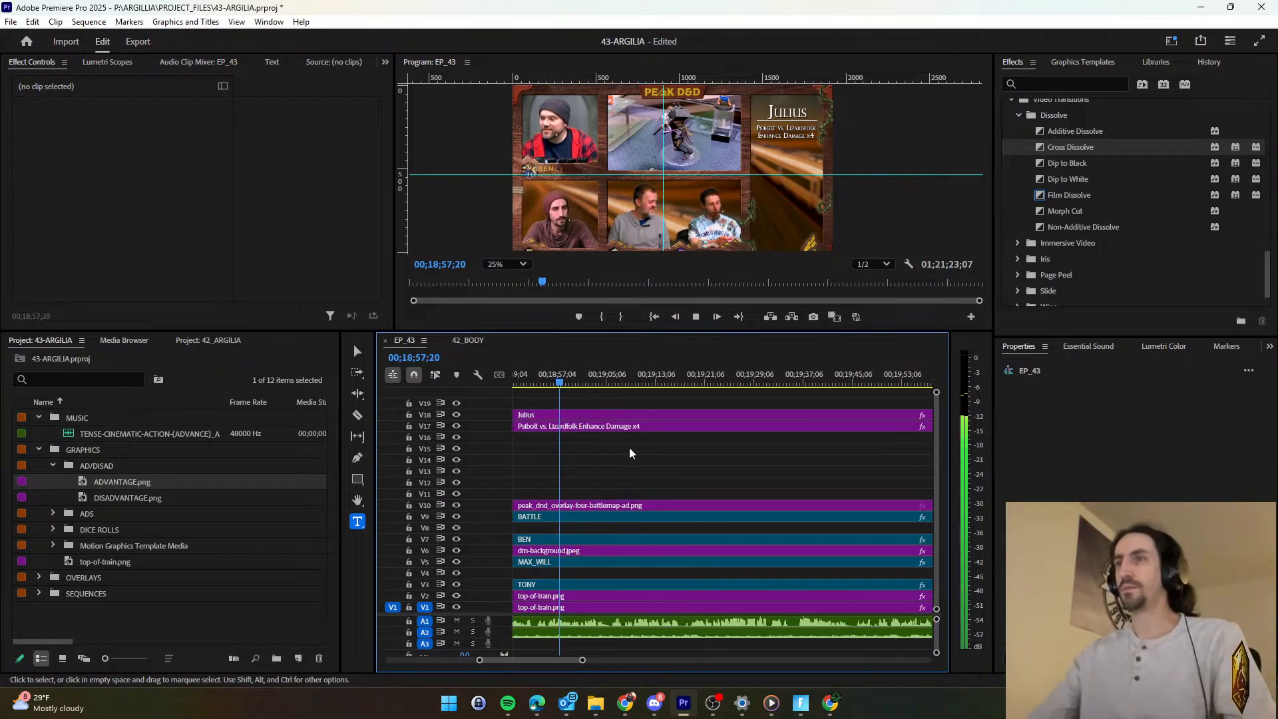
scroll(629, 447, up, 2)
scroll(629, 448, up, 1)
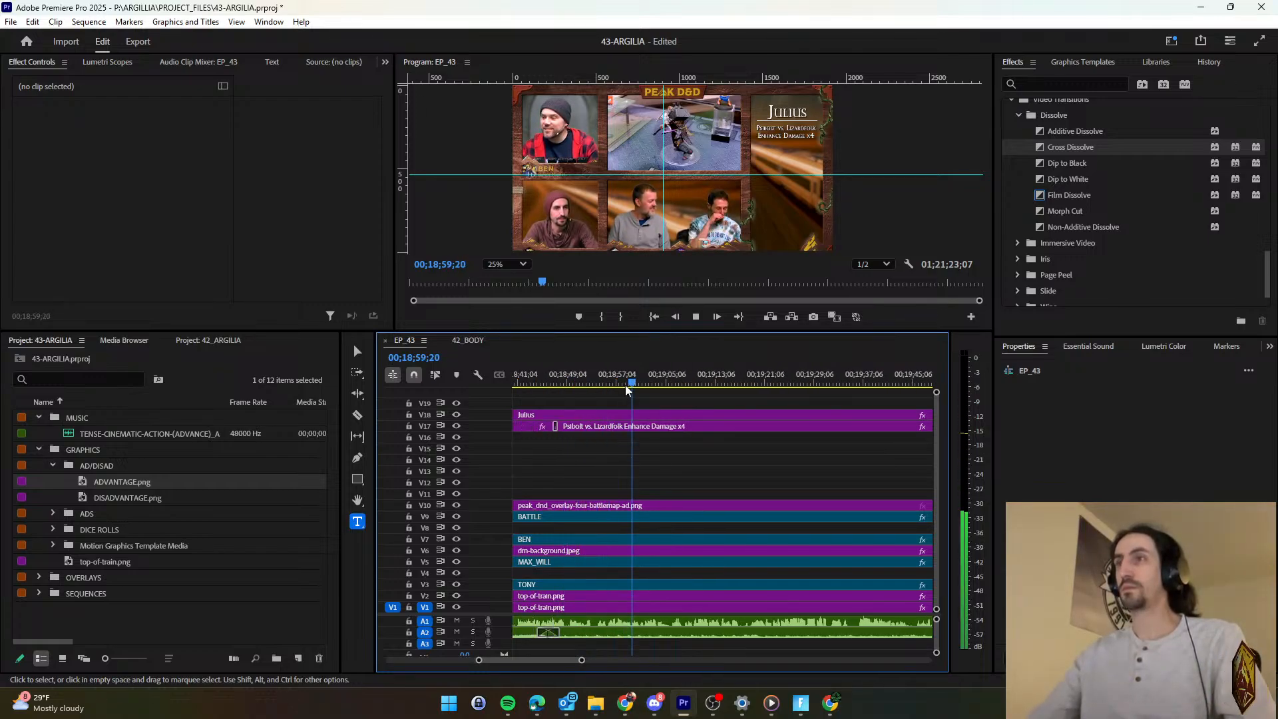
key(space)
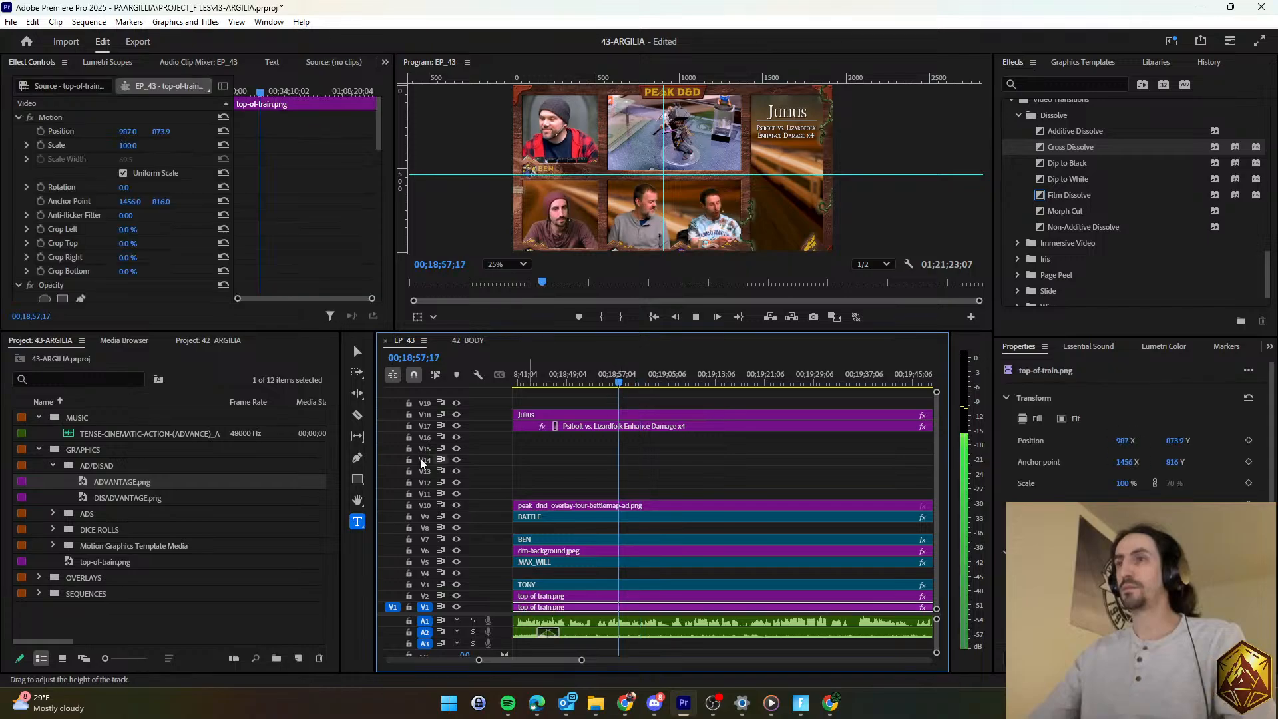
click(357, 414)
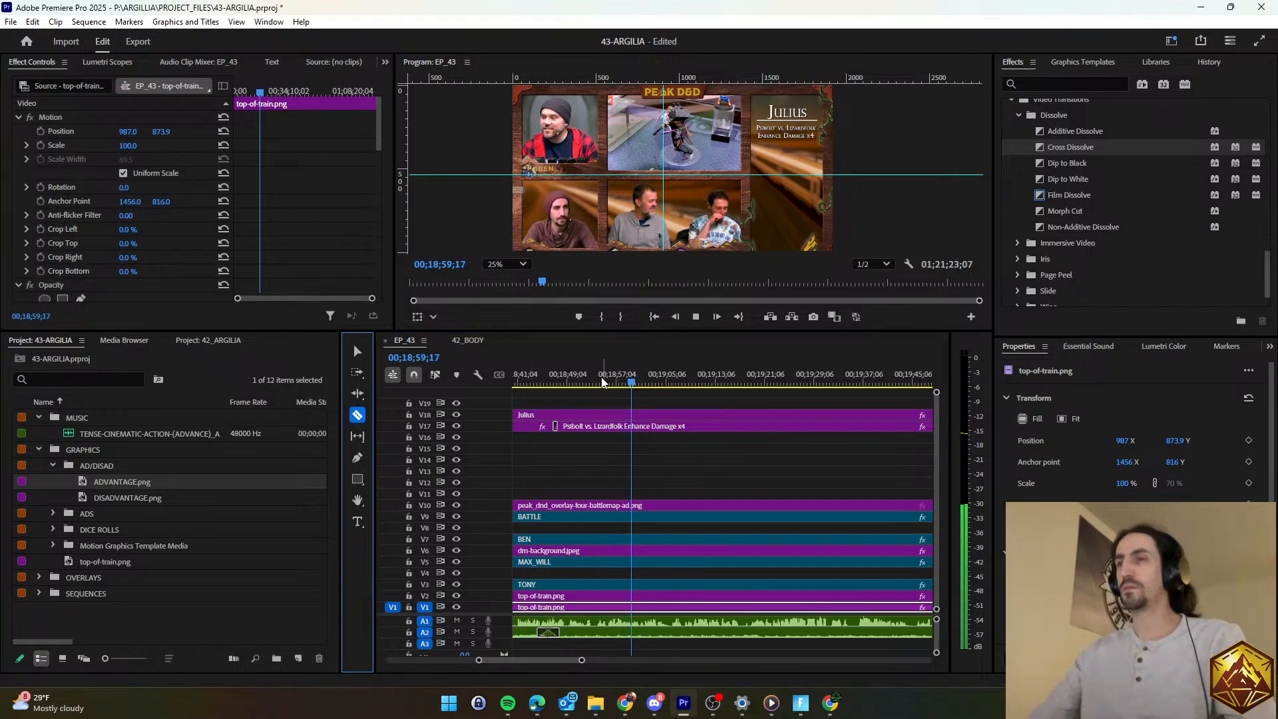
click(565, 376)
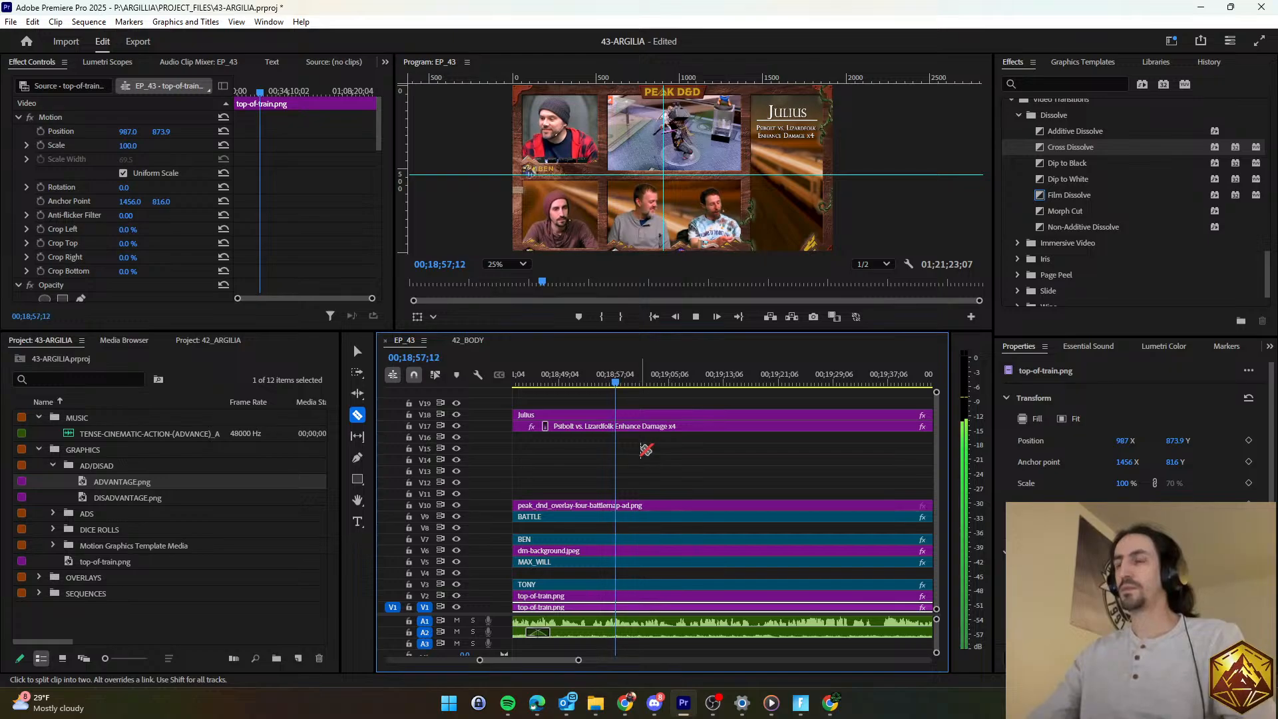
key(space)
click(618, 426)
key(v)
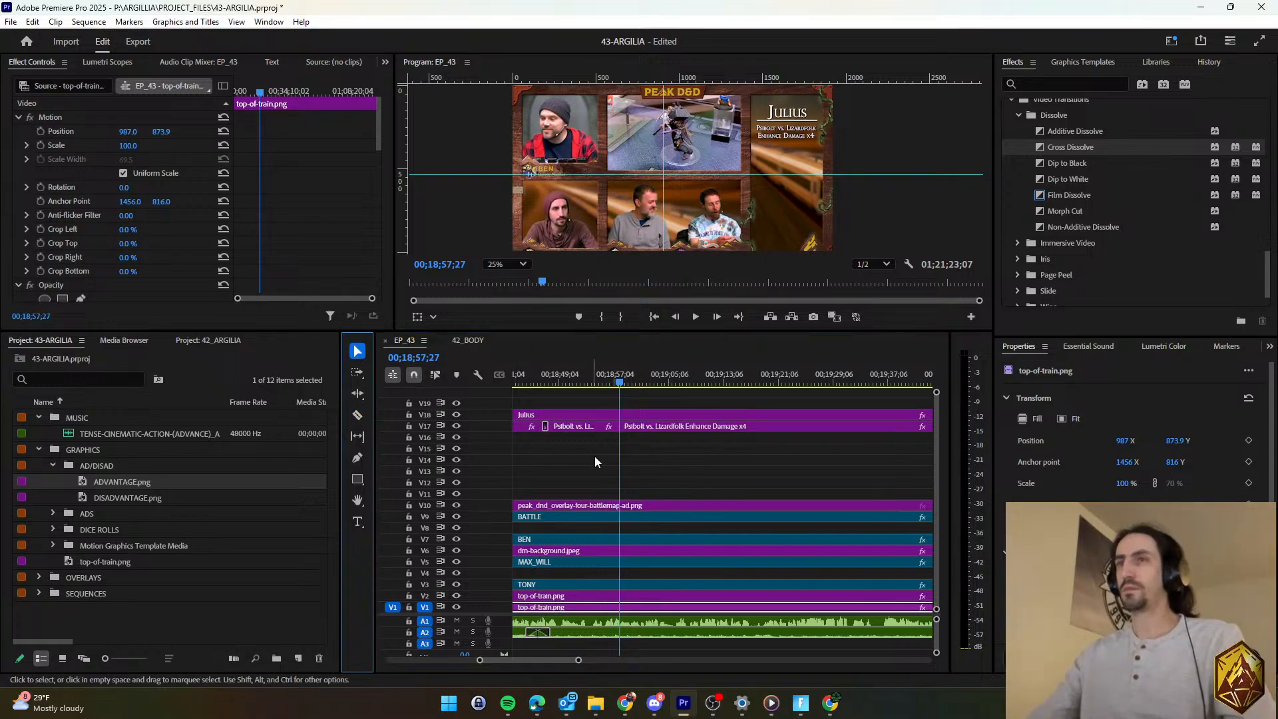
right_click(618, 426)
click(665, 521)
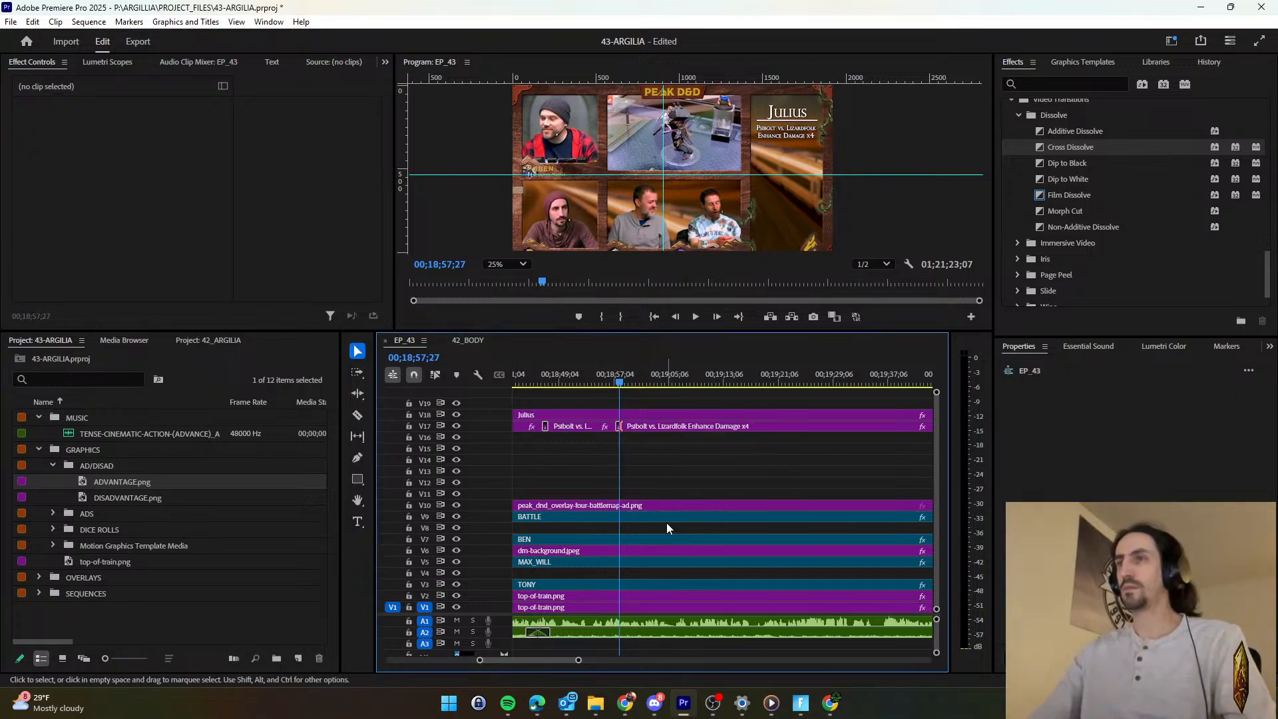
Change the damage multiplier to x5 in the title piece after the new cut and play back the transition.
key(space)
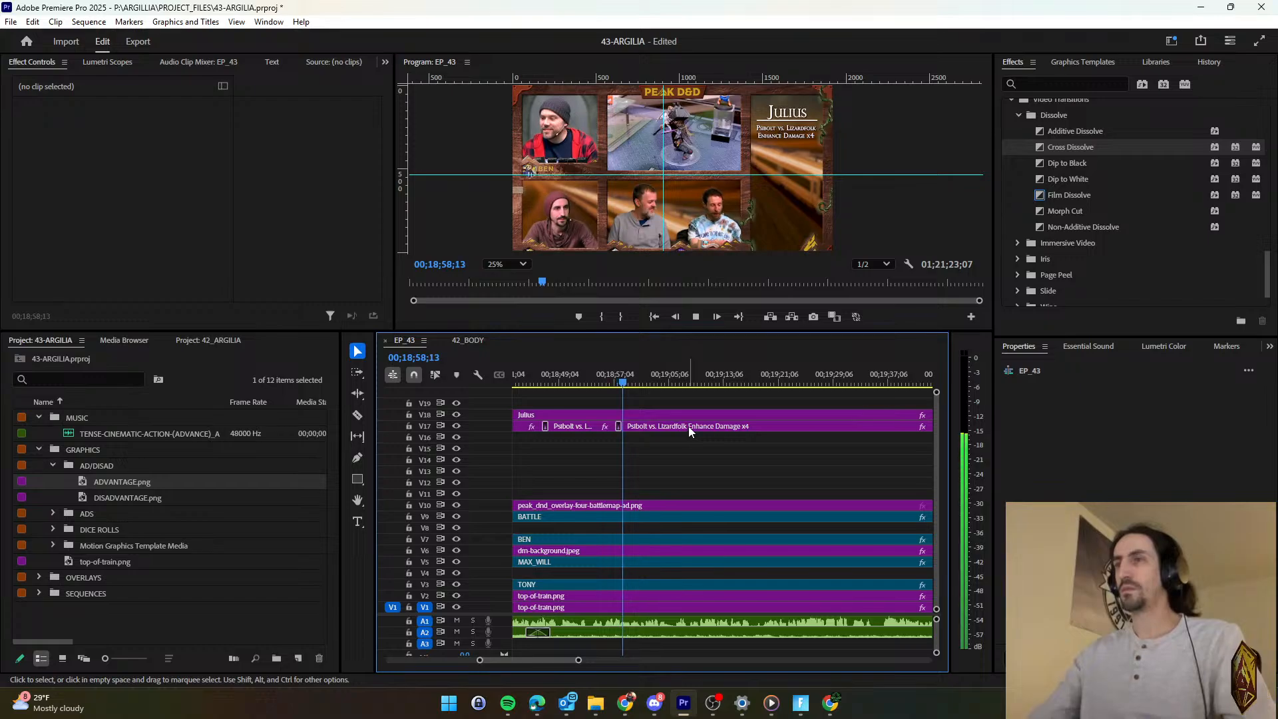
click(689, 426)
click(1116, 410)
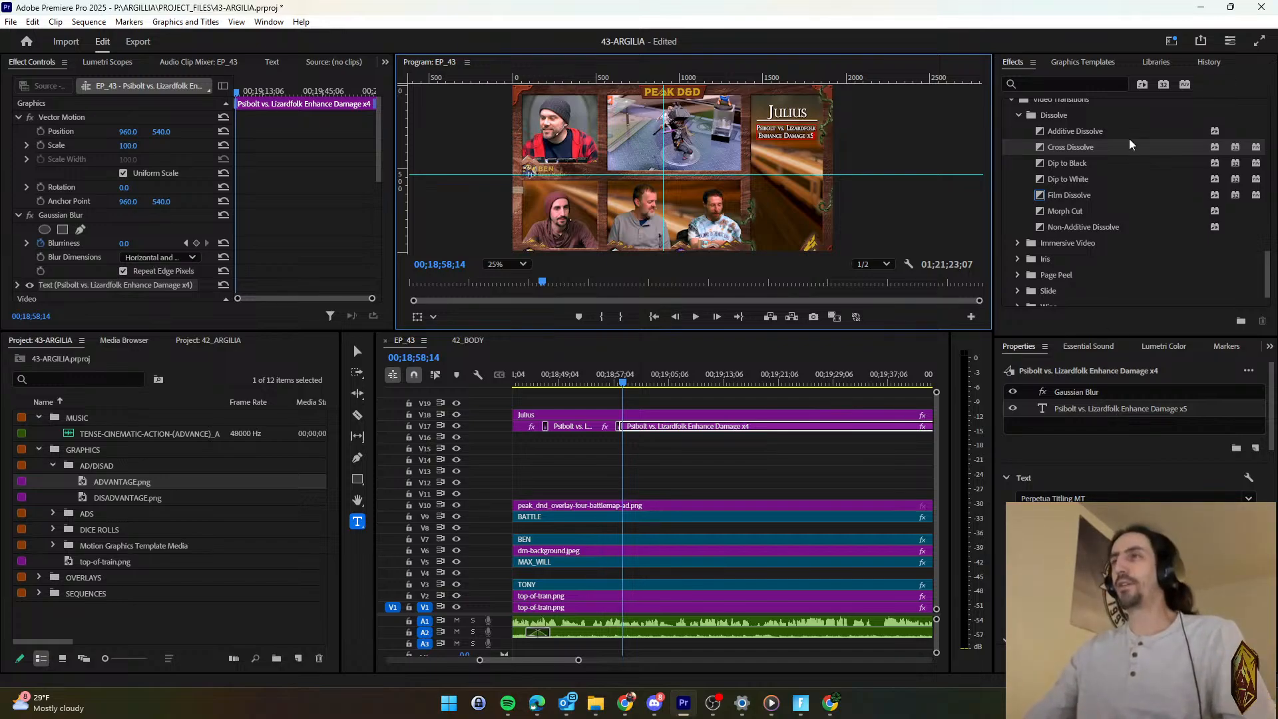
scroll(678, 448, up, 1)
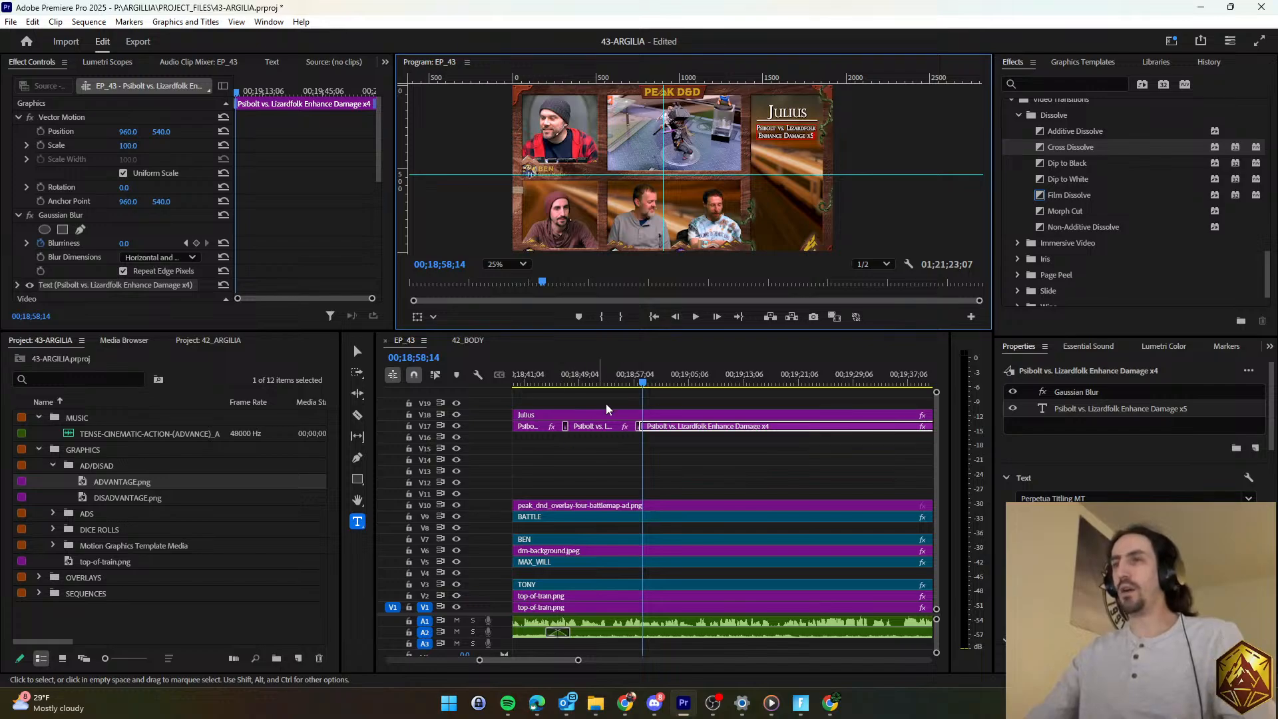
click(582, 376)
key(space)
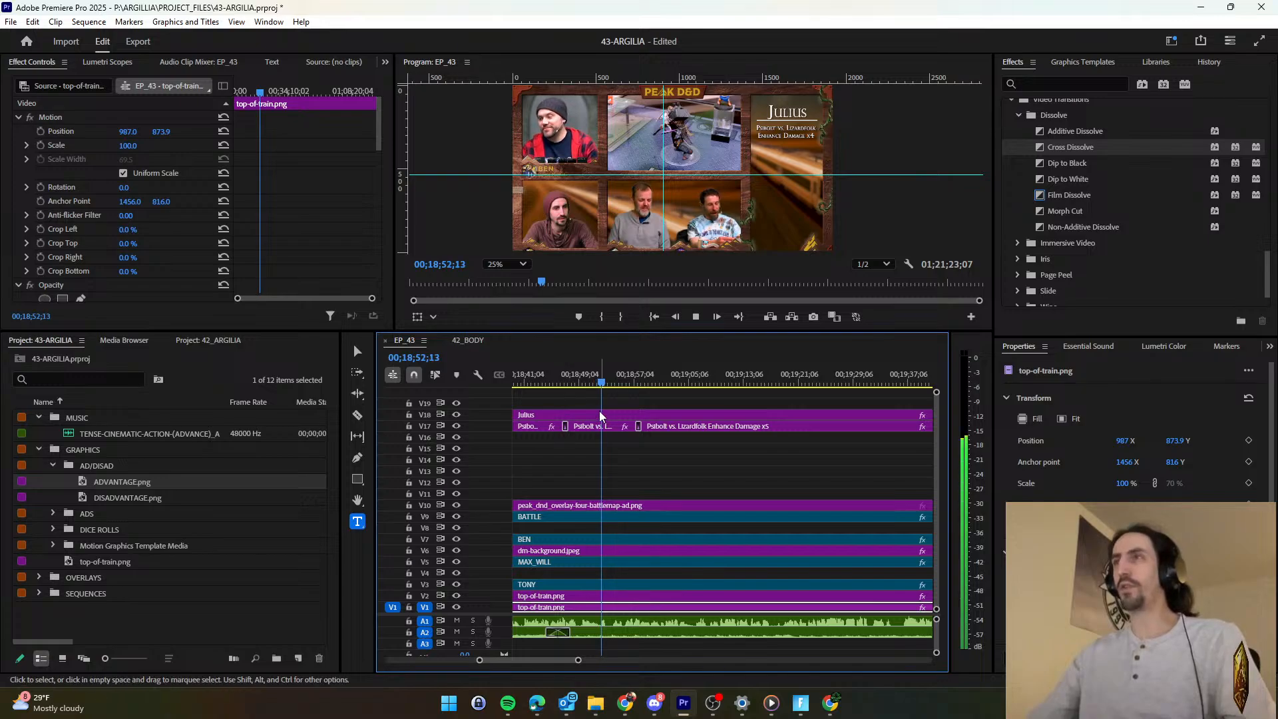
Play on through Julius's turn, set the playhead at 00;19;09;01 for the roll and save the project.
scroll(659, 448, down, 2)
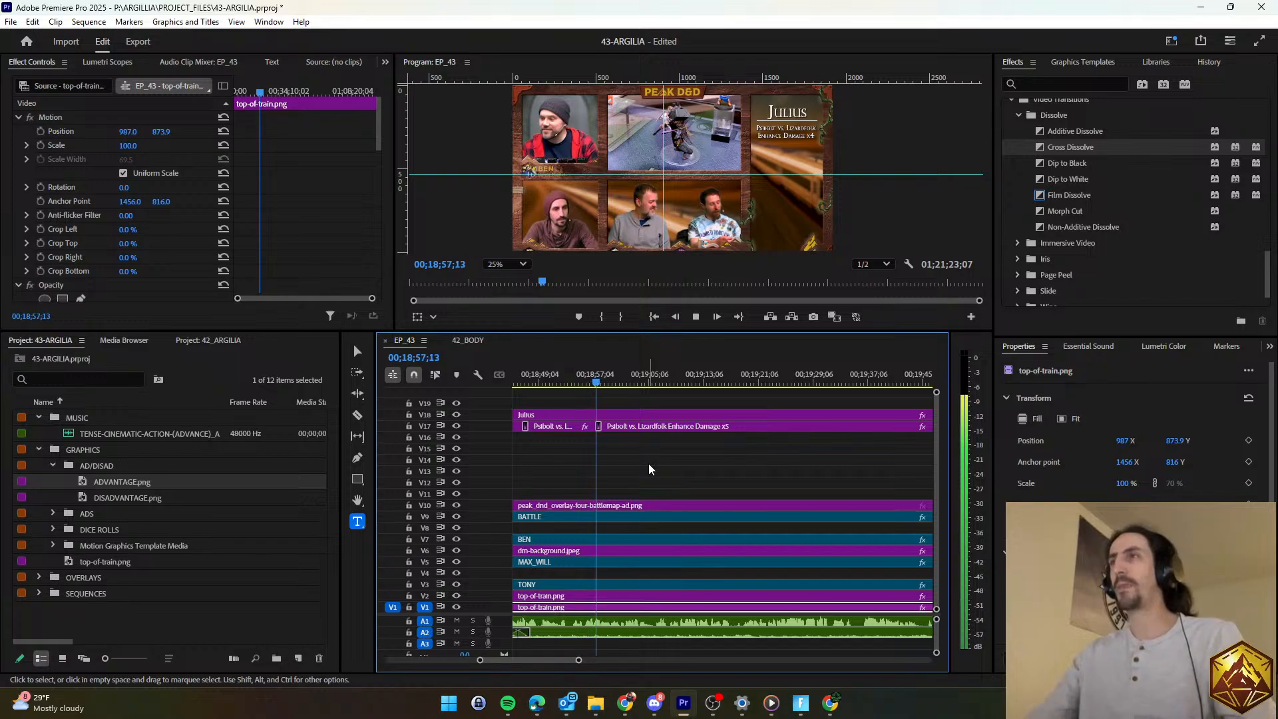
scroll(648, 463, down, 2)
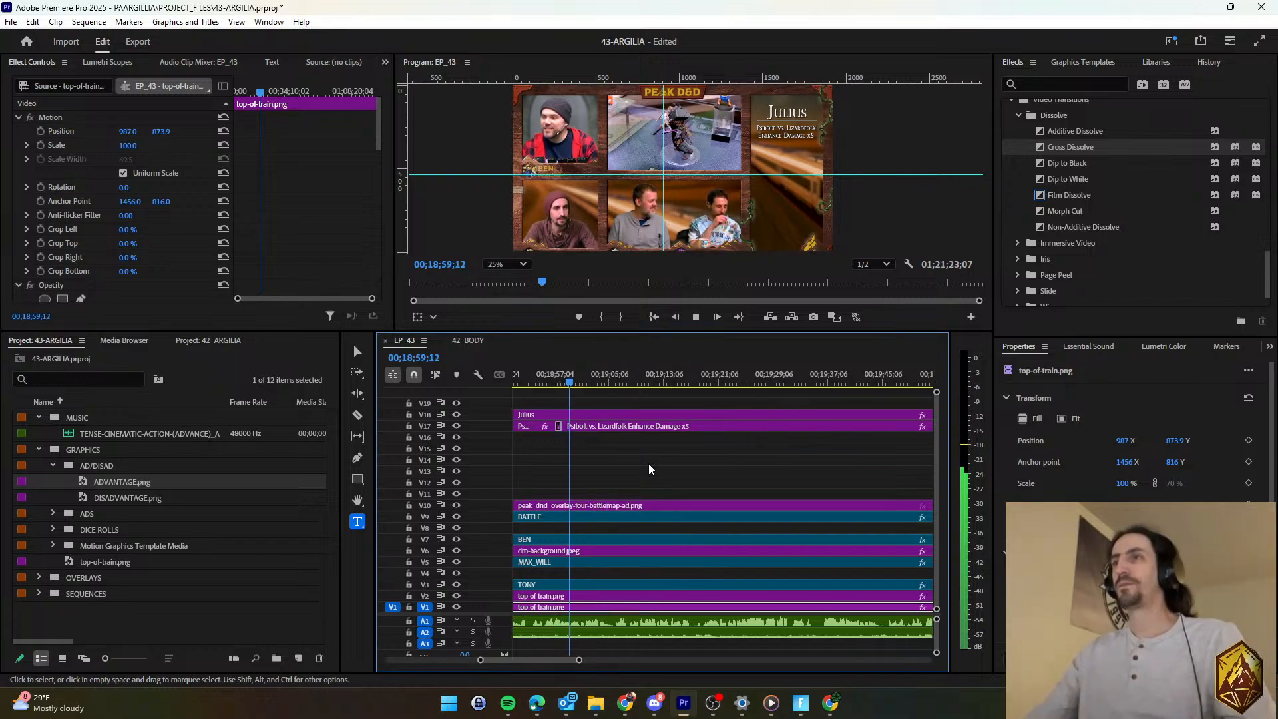
scroll(648, 464, down, 1)
click(648, 463)
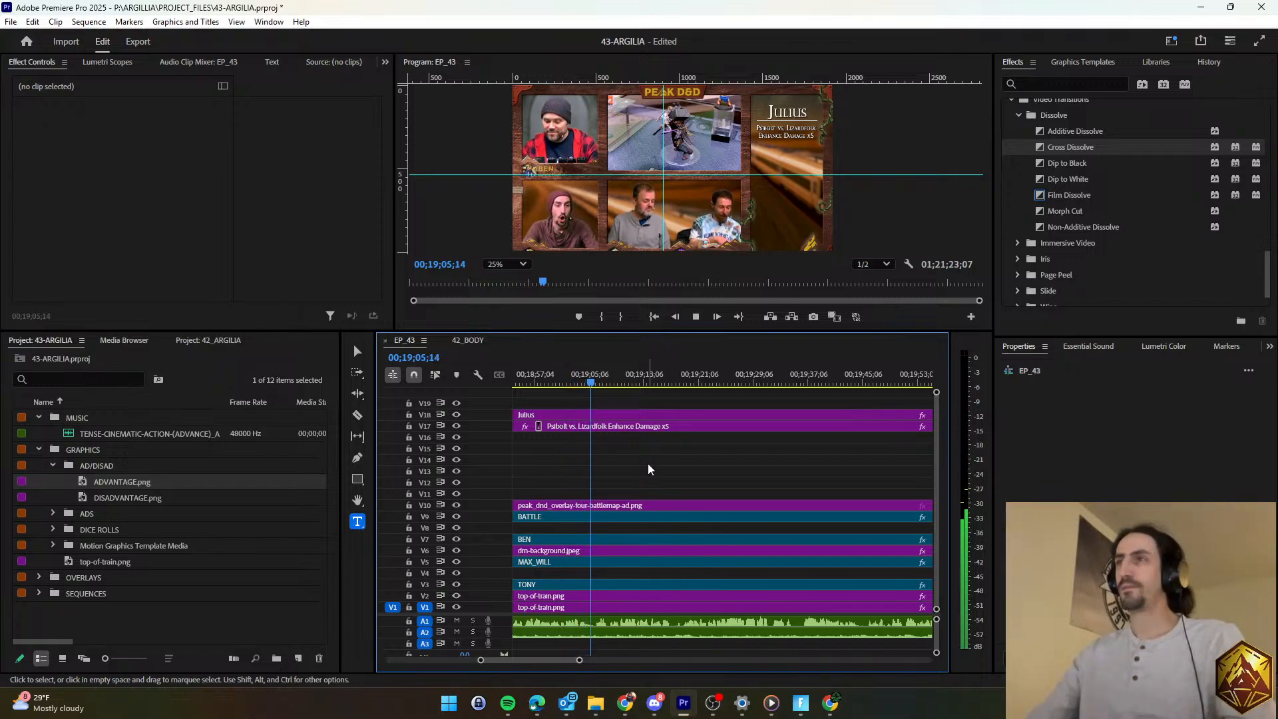
scroll(647, 463, down, 1)
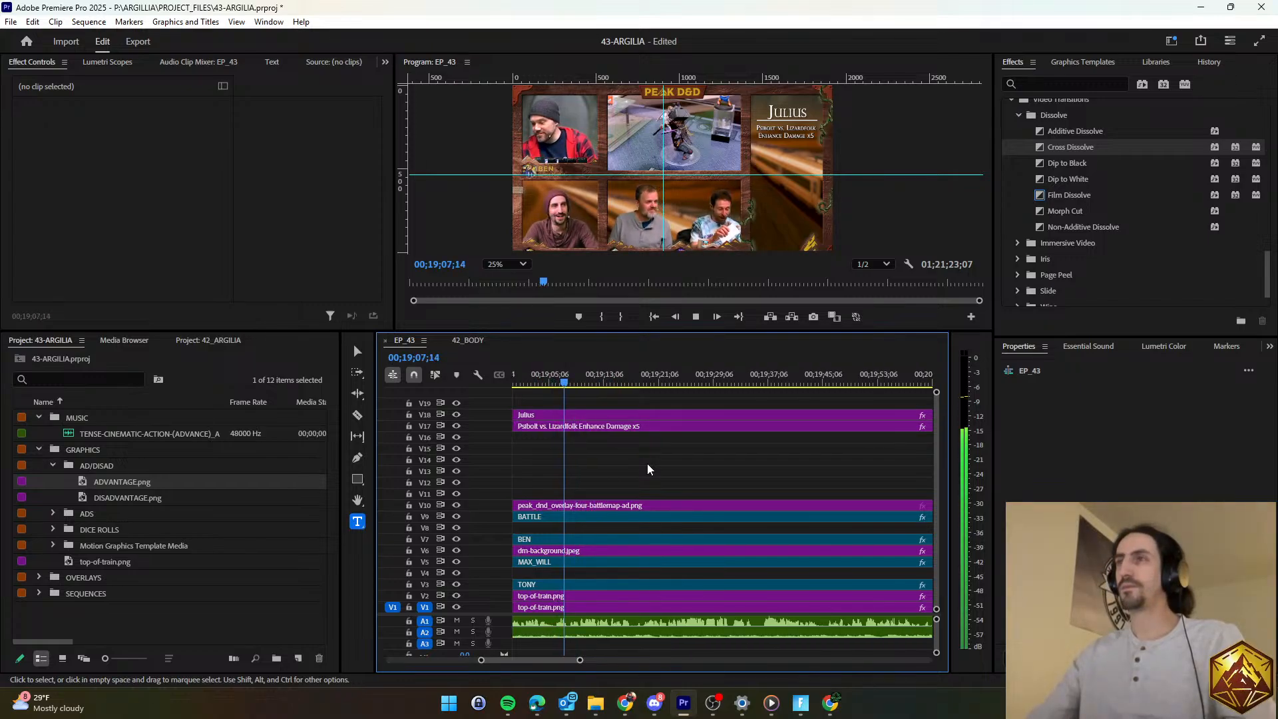
scroll(647, 463, down, 1)
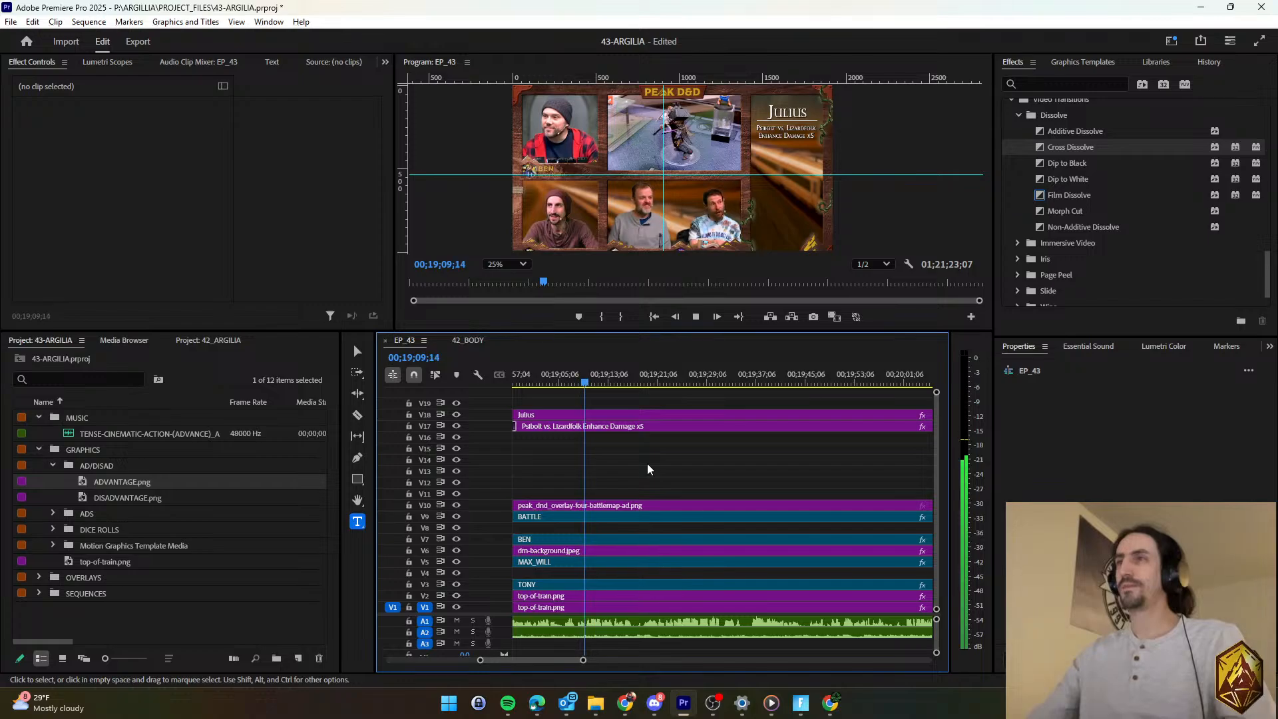
drag(589, 382, 579, 408)
key(ctrl+s)
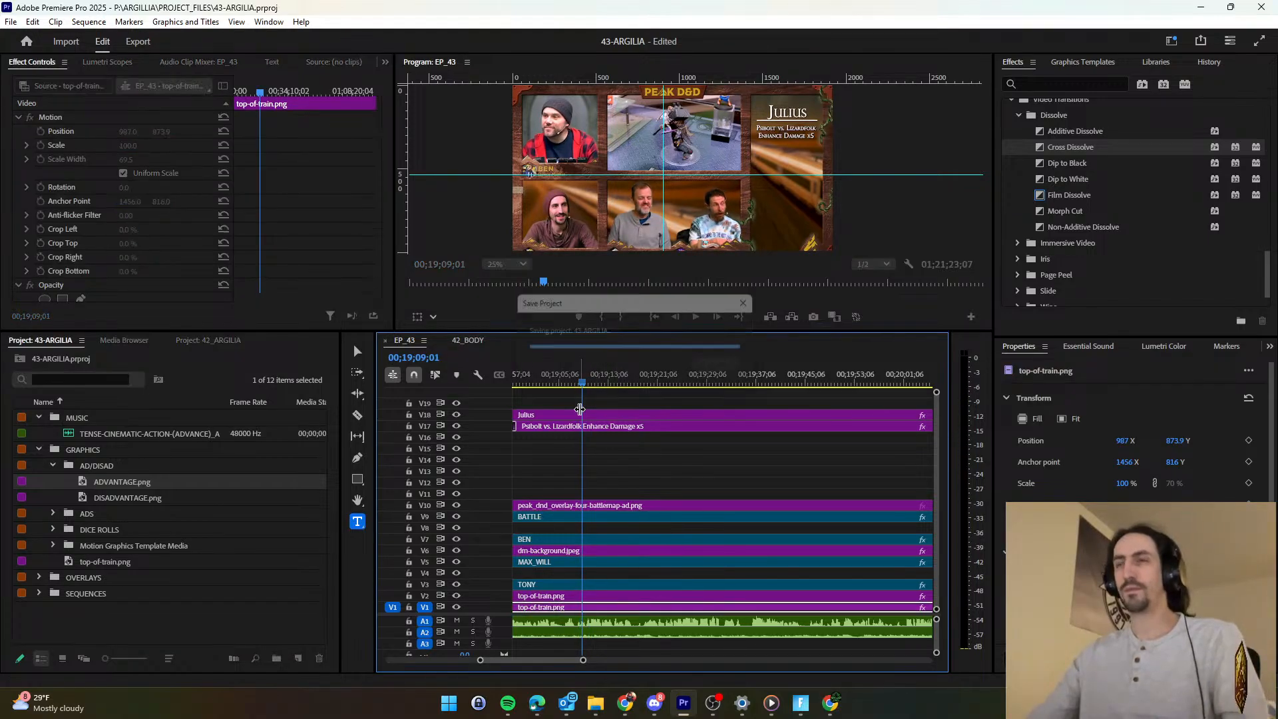
Copy Julius's Miss! text and dice roll clips from the 42_BODY sequence and paste them at 00;19;09;01 in EP_43.
click(469, 340)
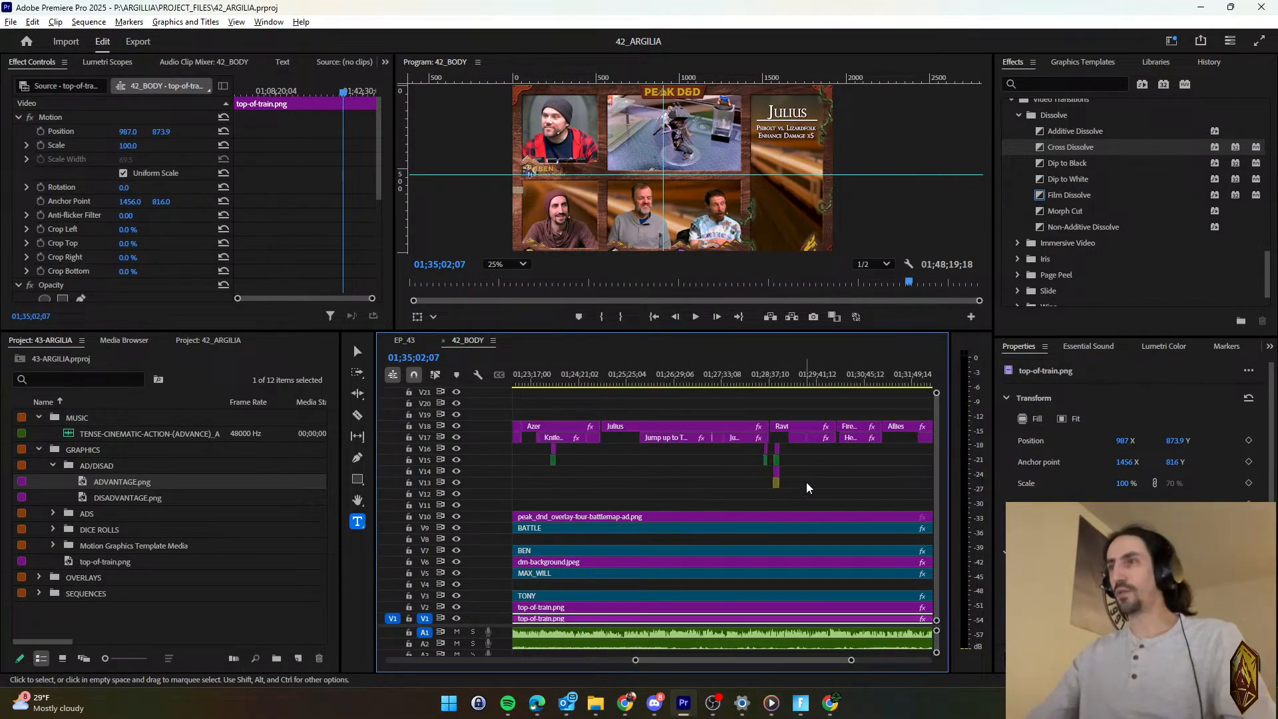
scroll(805, 482, up, 8)
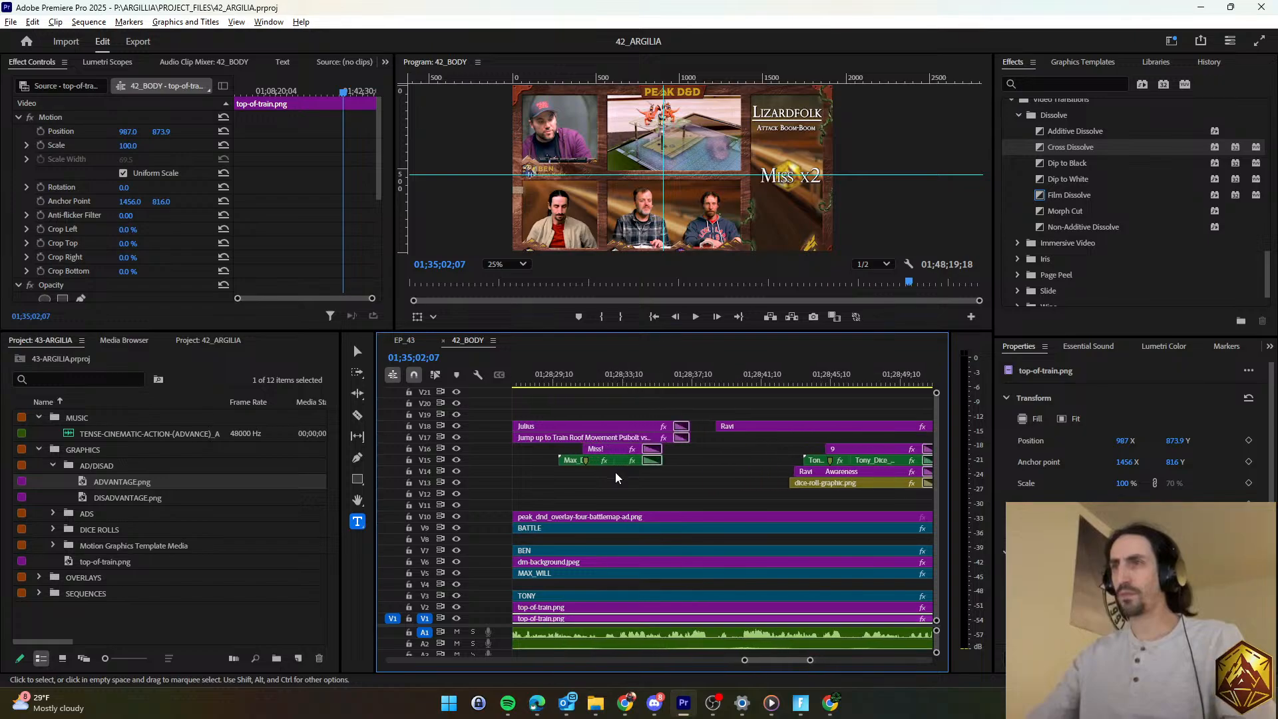
scroll(615, 472, down, 3)
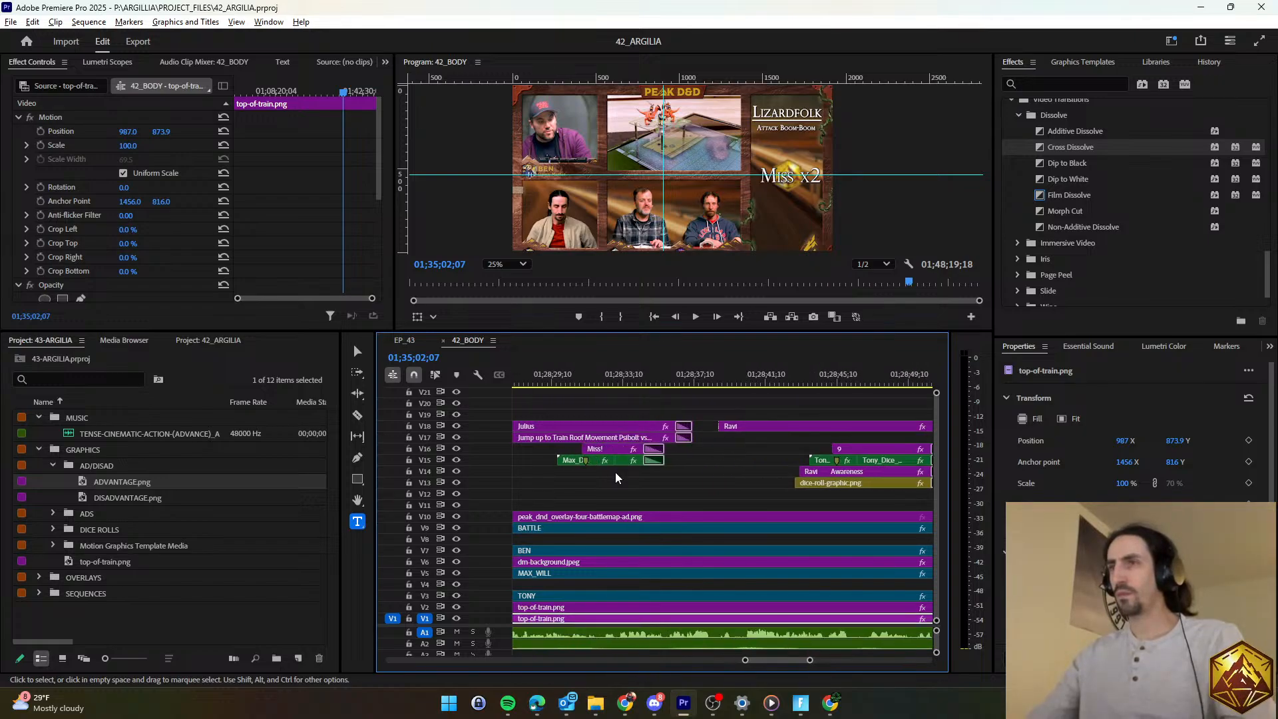
drag(643, 474, 558, 444)
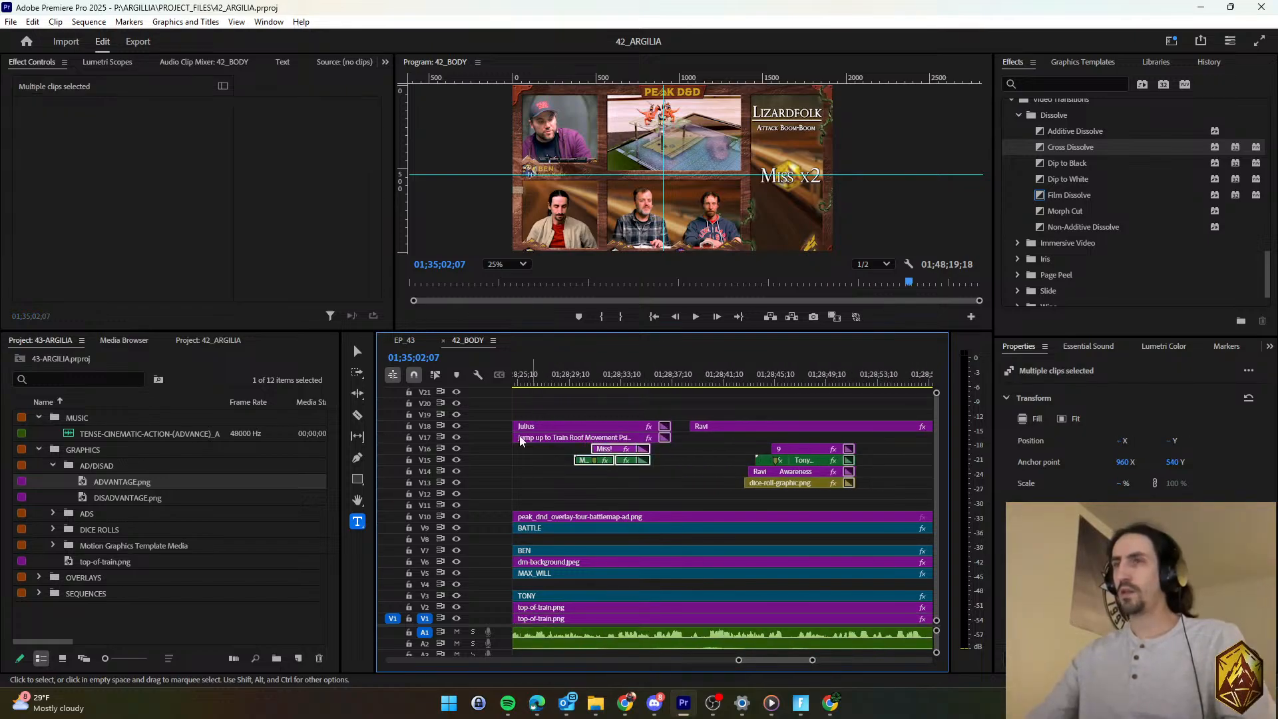
key(shift+3)
key(ctrl+v)
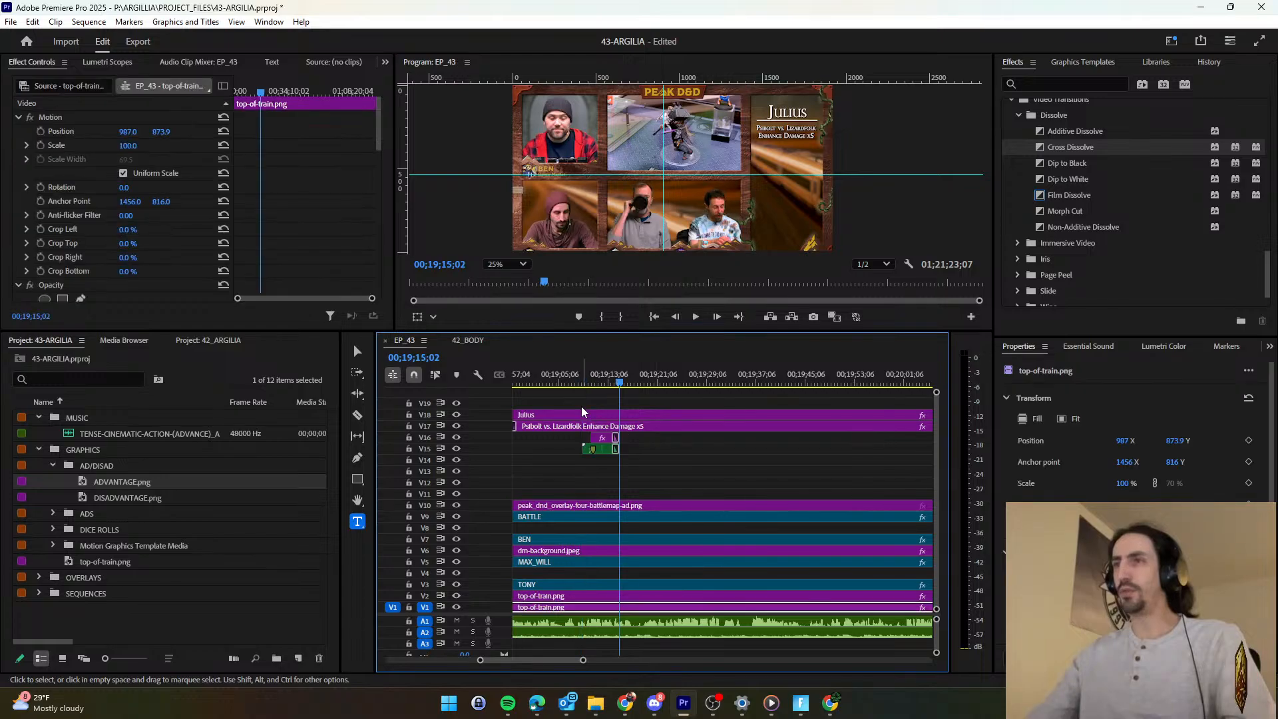
Play the pasted roll and set the horizontal position of both Max_Dice_Roll.mov pieces to 1649.7.
click(584, 374)
key(space)
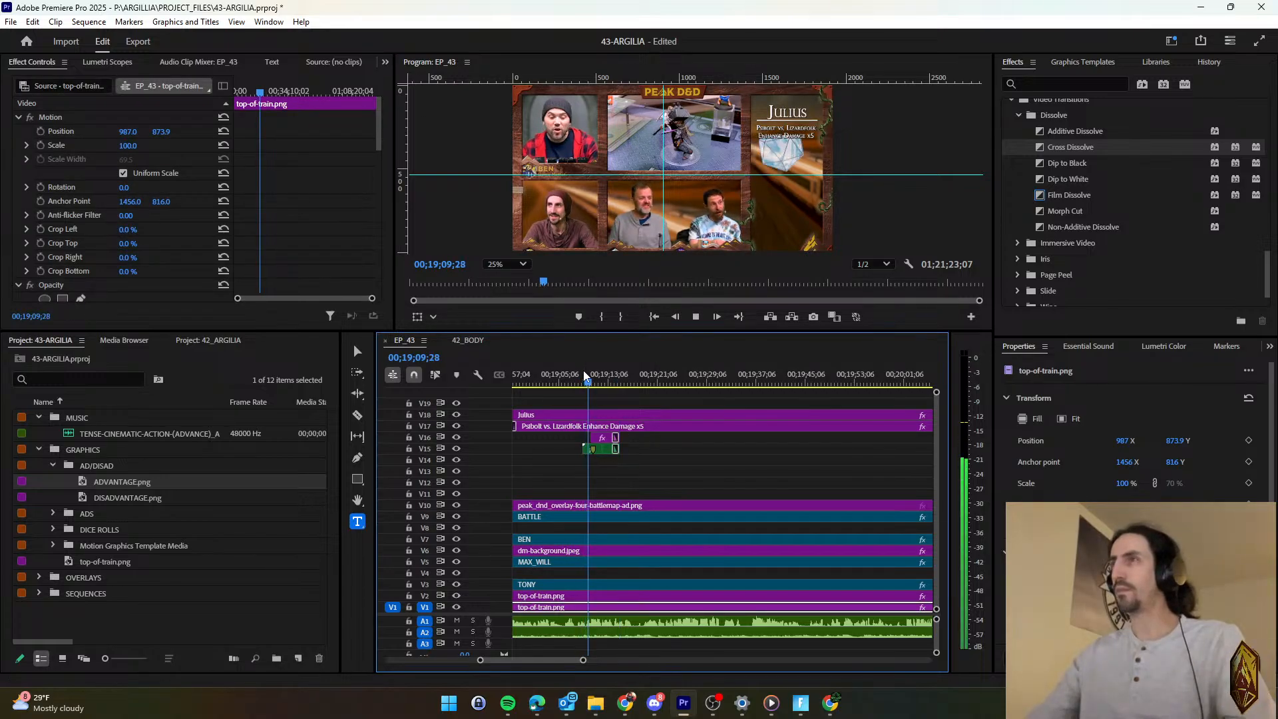
click(594, 453)
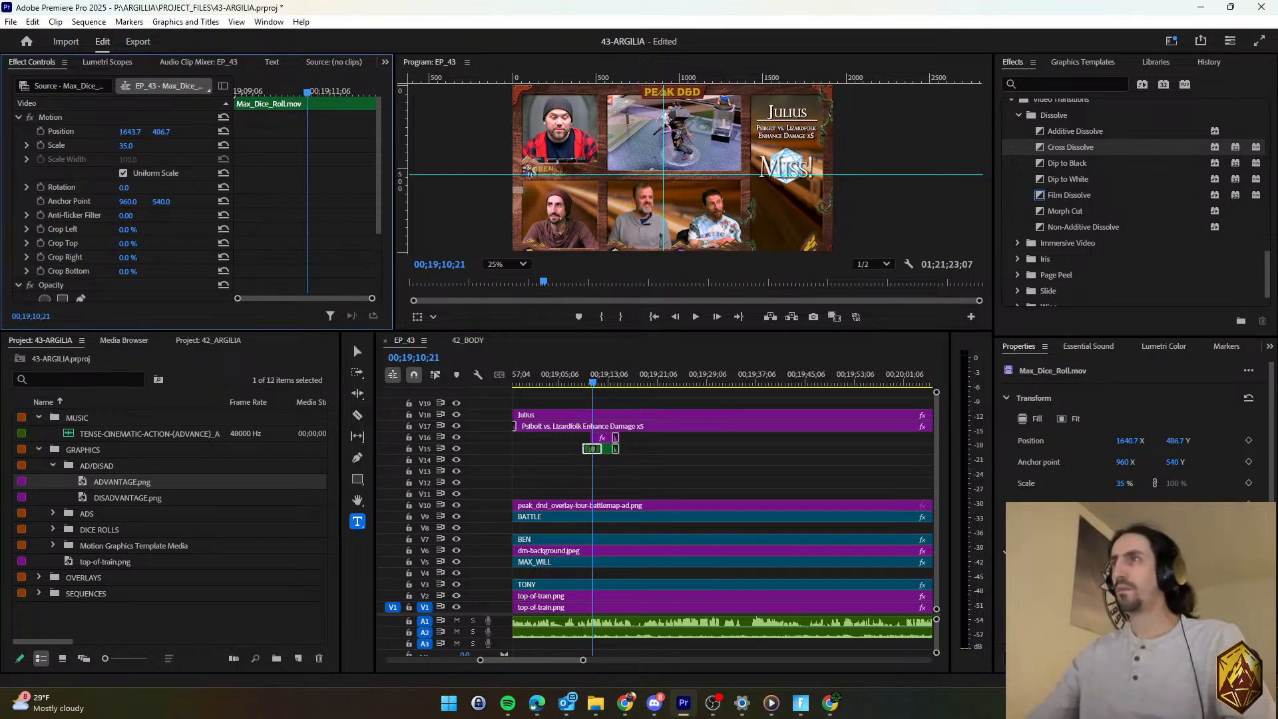
drag(130, 131, 134, 131)
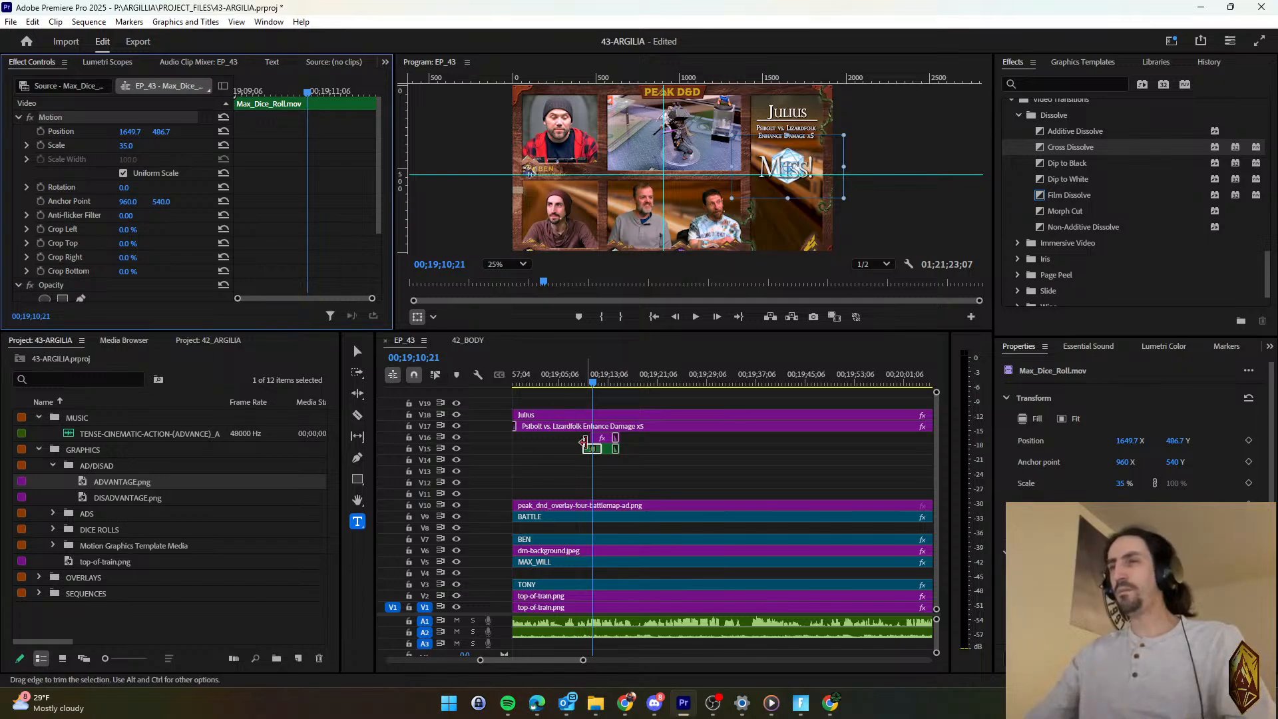
click(611, 448)
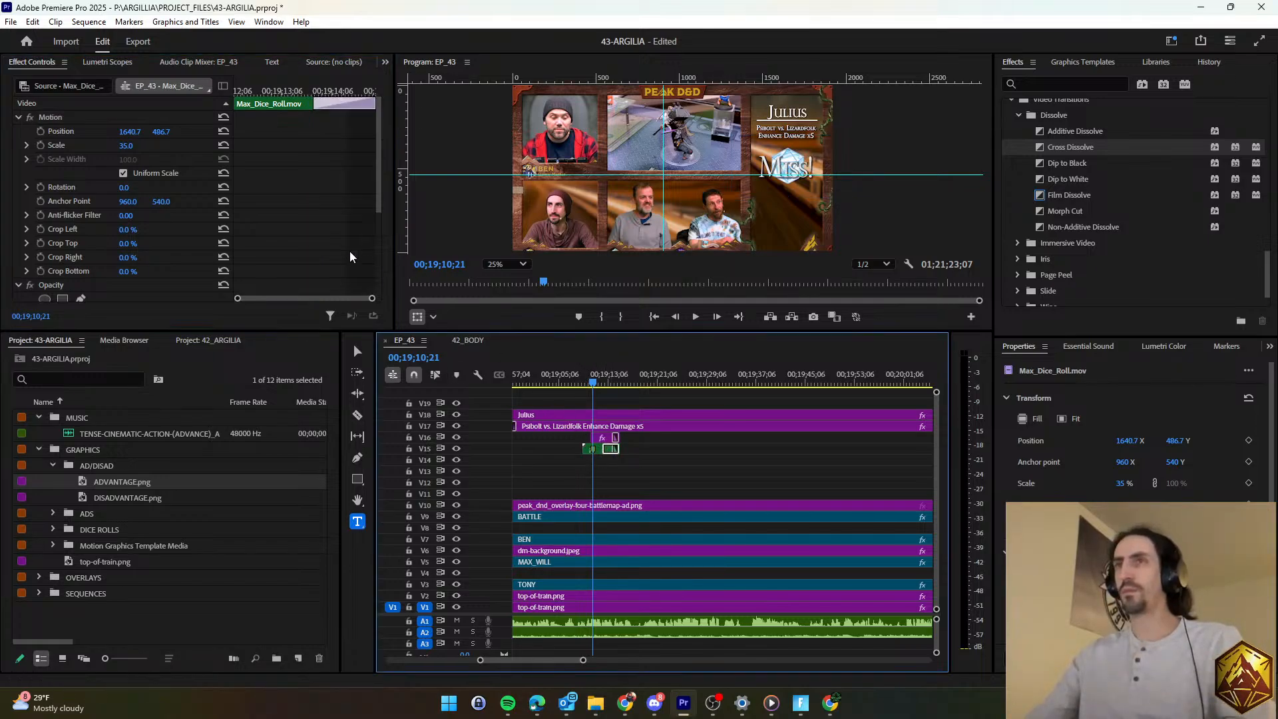
scroll(602, 489, up, 1)
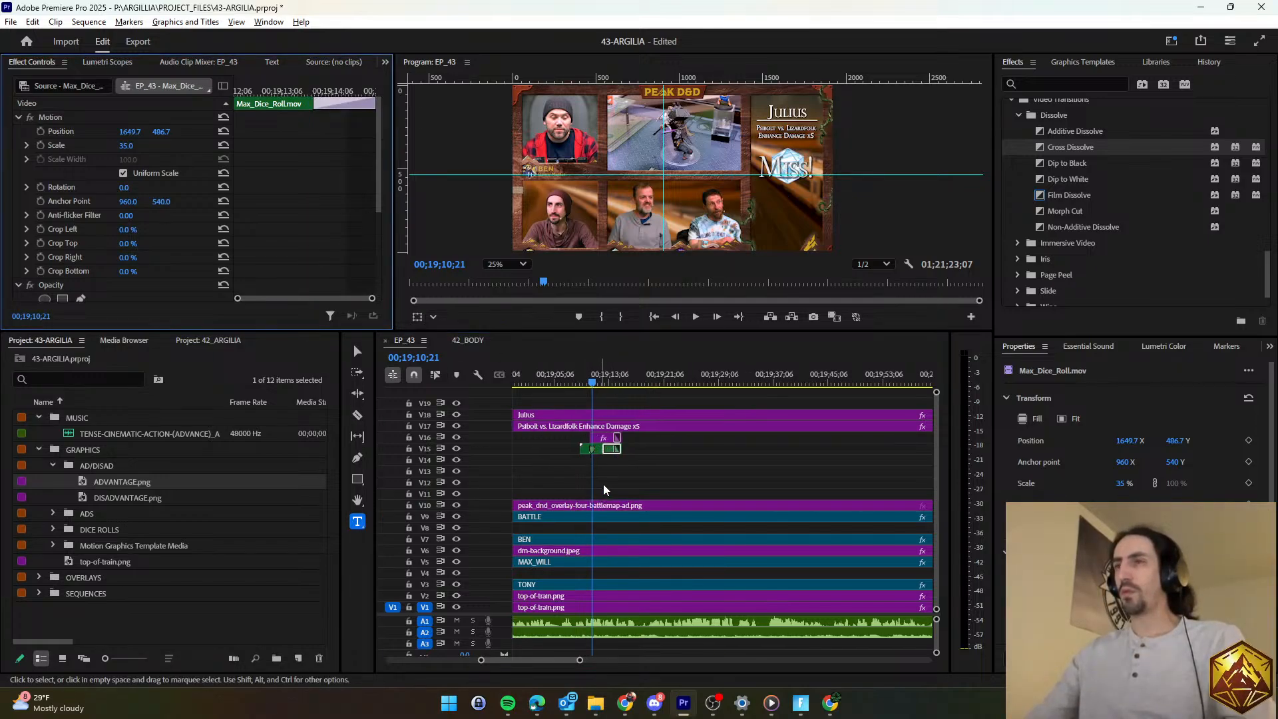
Replace the pasted roll graphic's Miss! text with 23 and briefly play it back.
click(603, 437)
click(1099, 409)
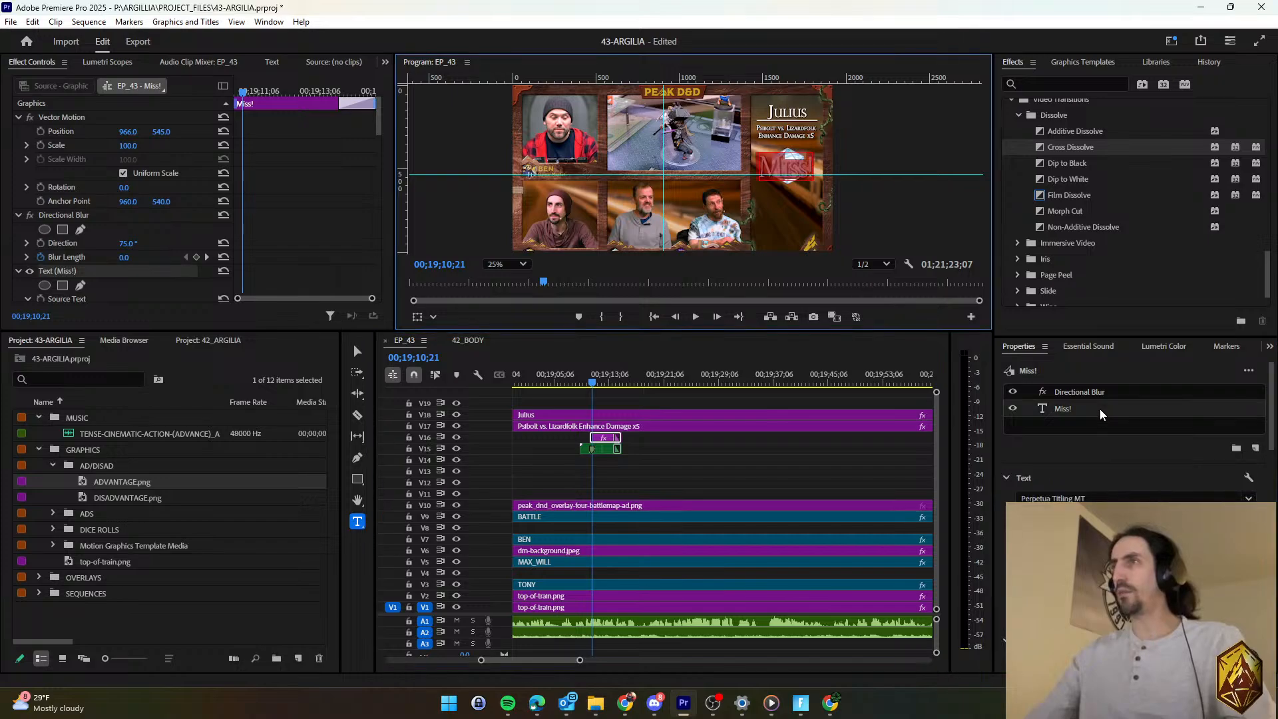
click(692, 477)
key(space)
key(space)
Set the 23 text's ending Scale keyframe to 160 and its horizontal position to 1646, and play back the roll.
click(603, 438)
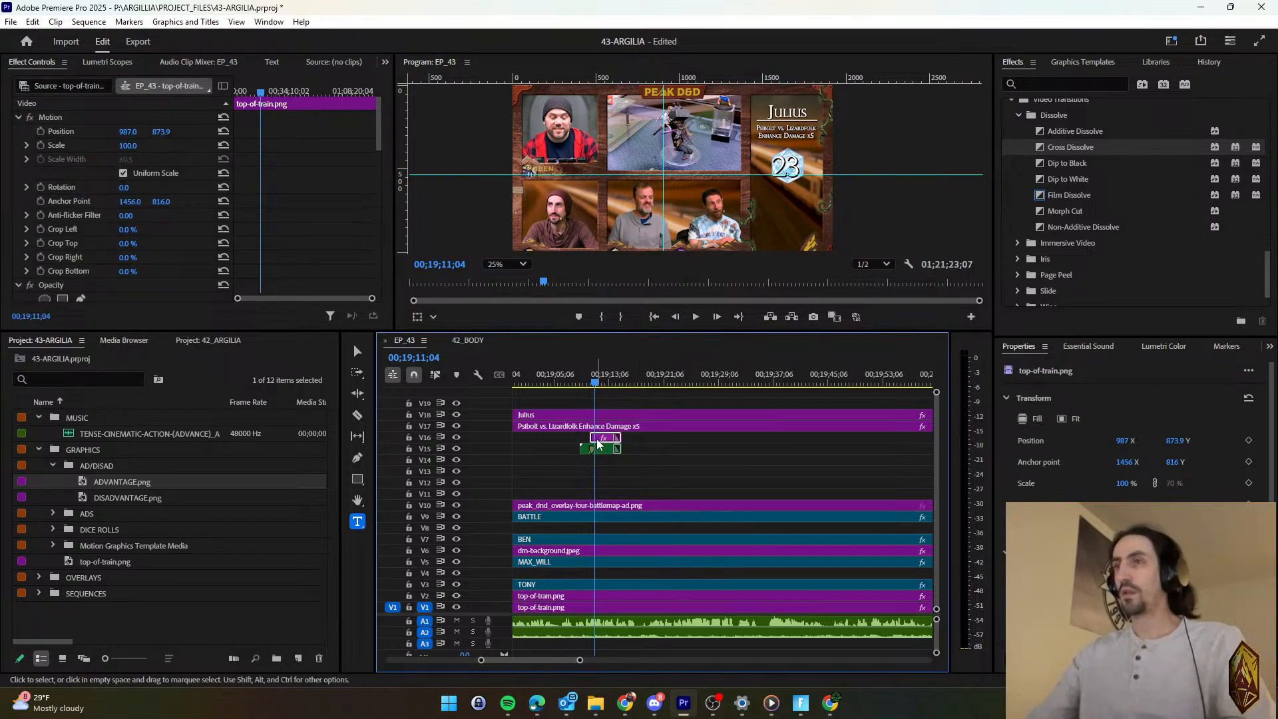
scroll(277, 253, down, 10)
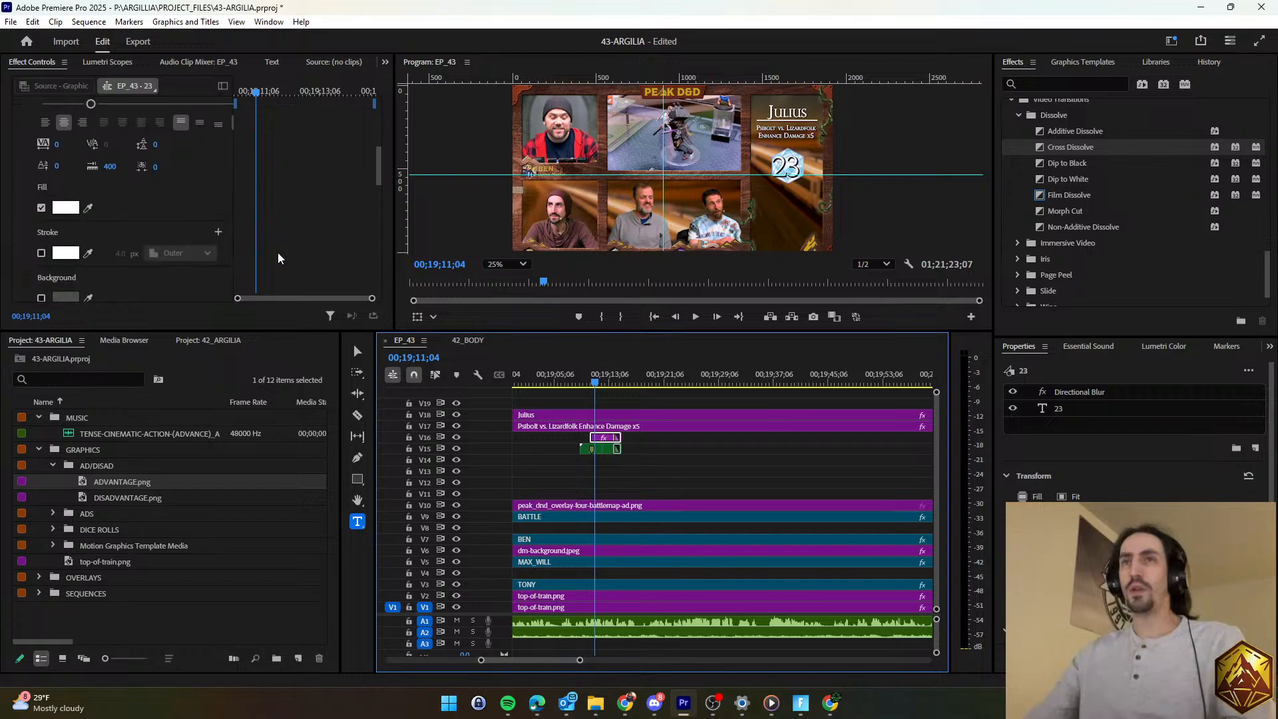
scroll(276, 257, down, 4)
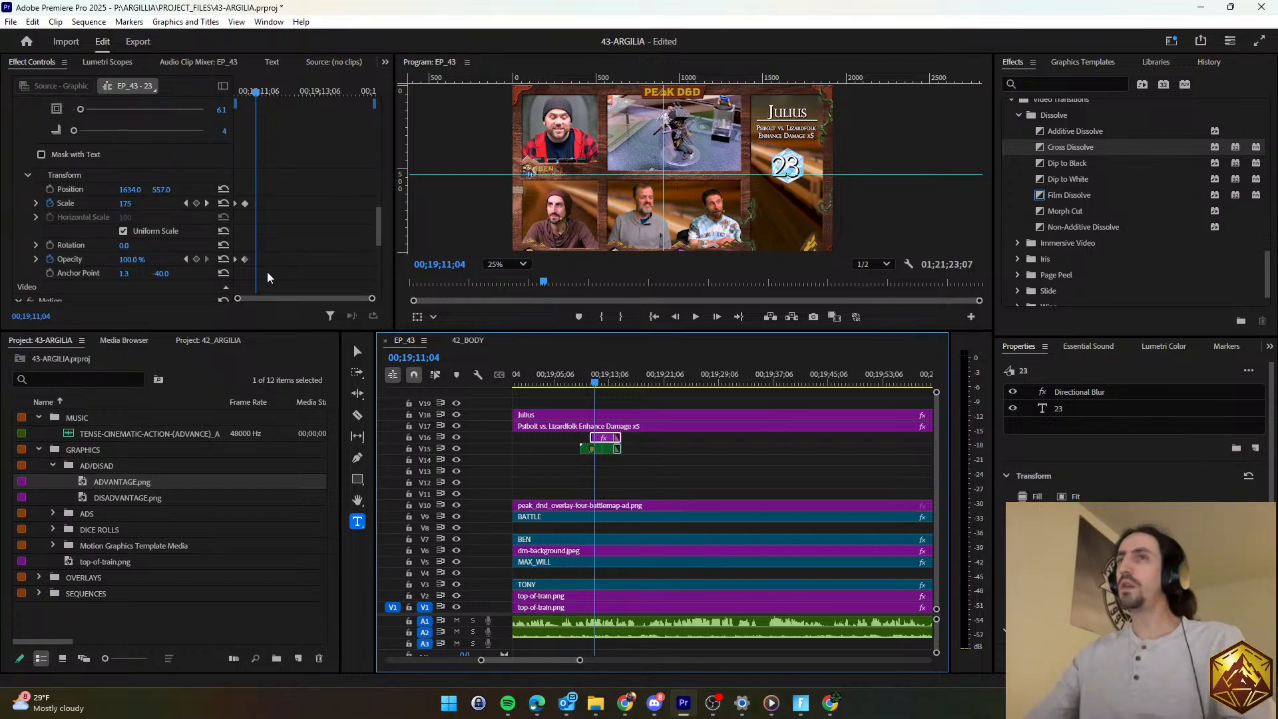
click(185, 203)
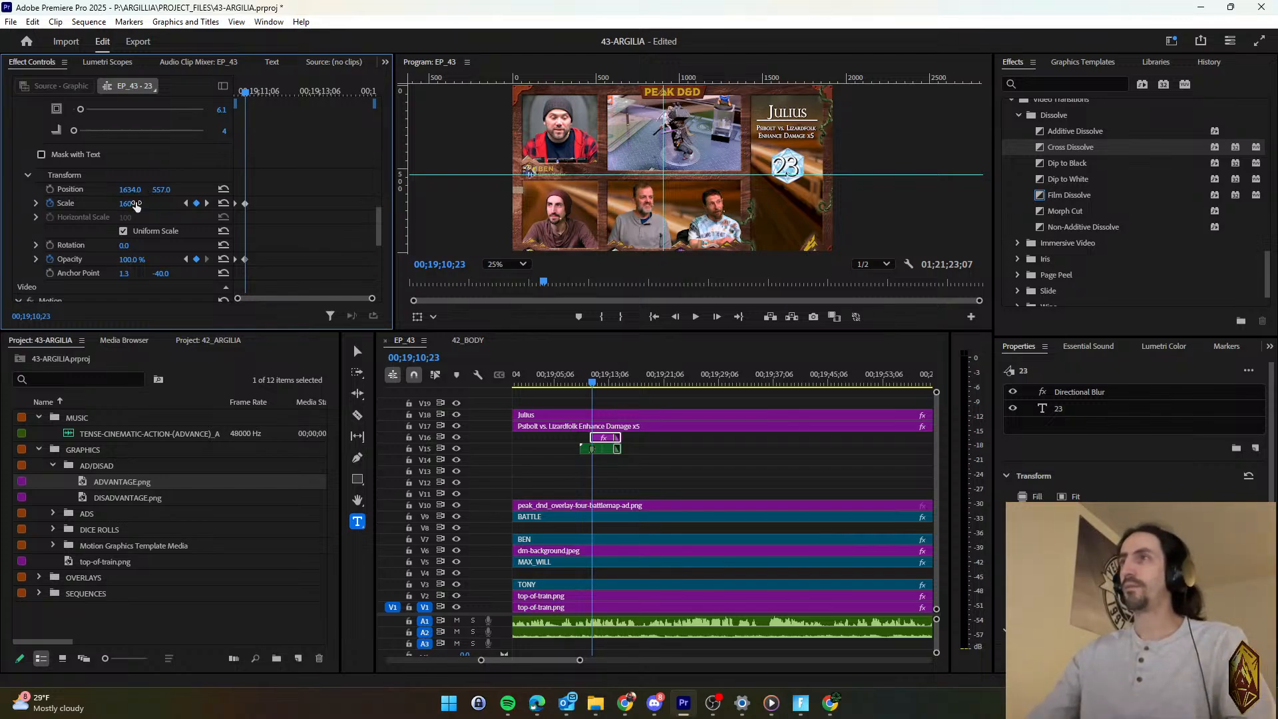
drag(130, 189, 134, 189)
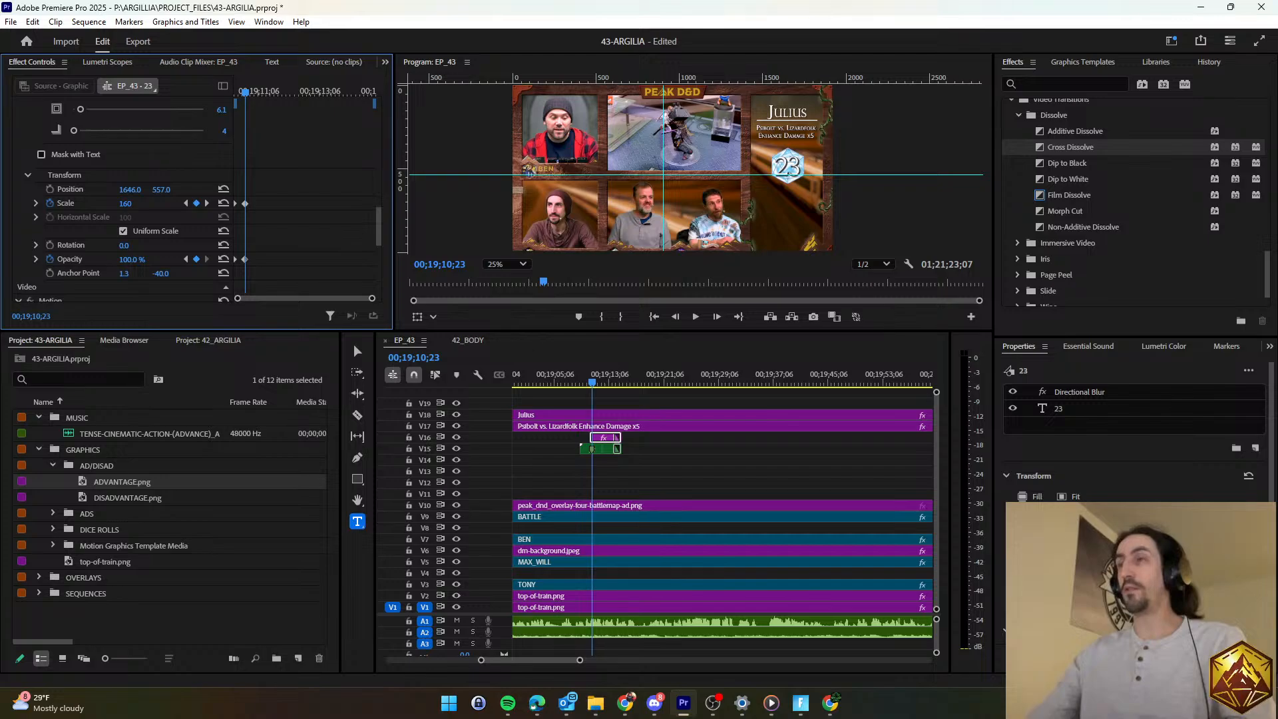
click(609, 477)
key(space)
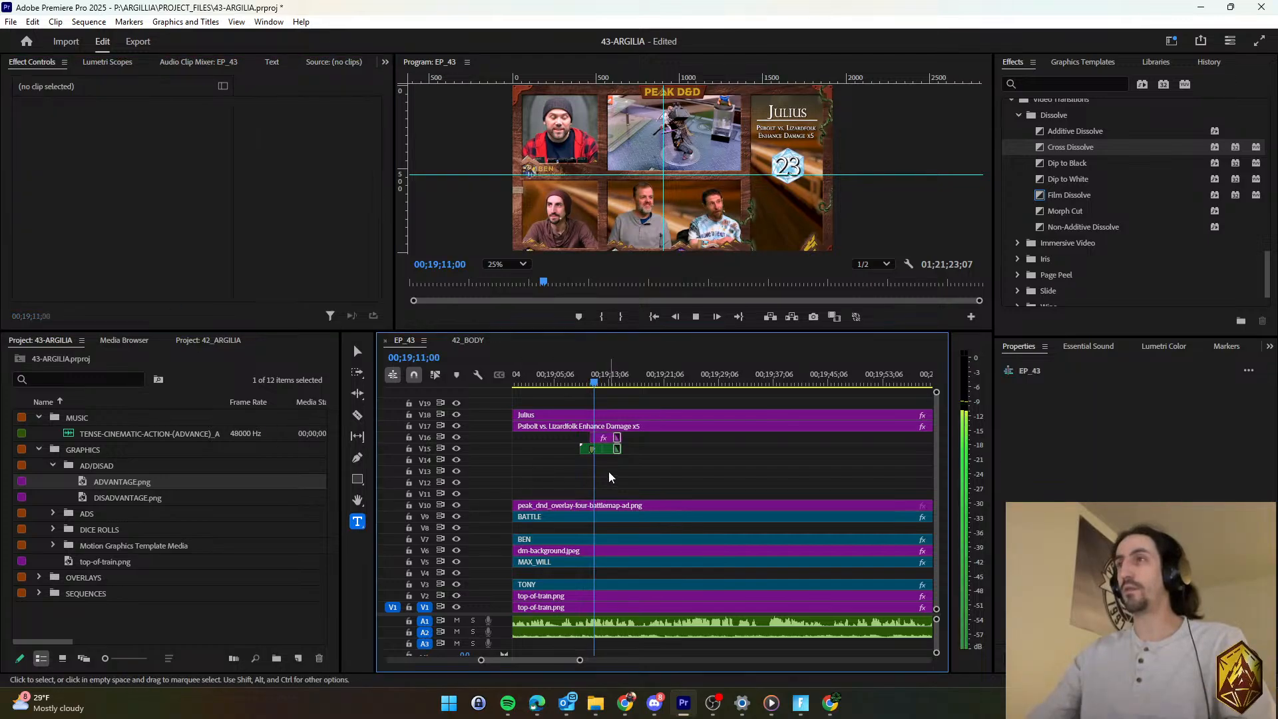
key(space)
scroll(604, 469, up, 2)
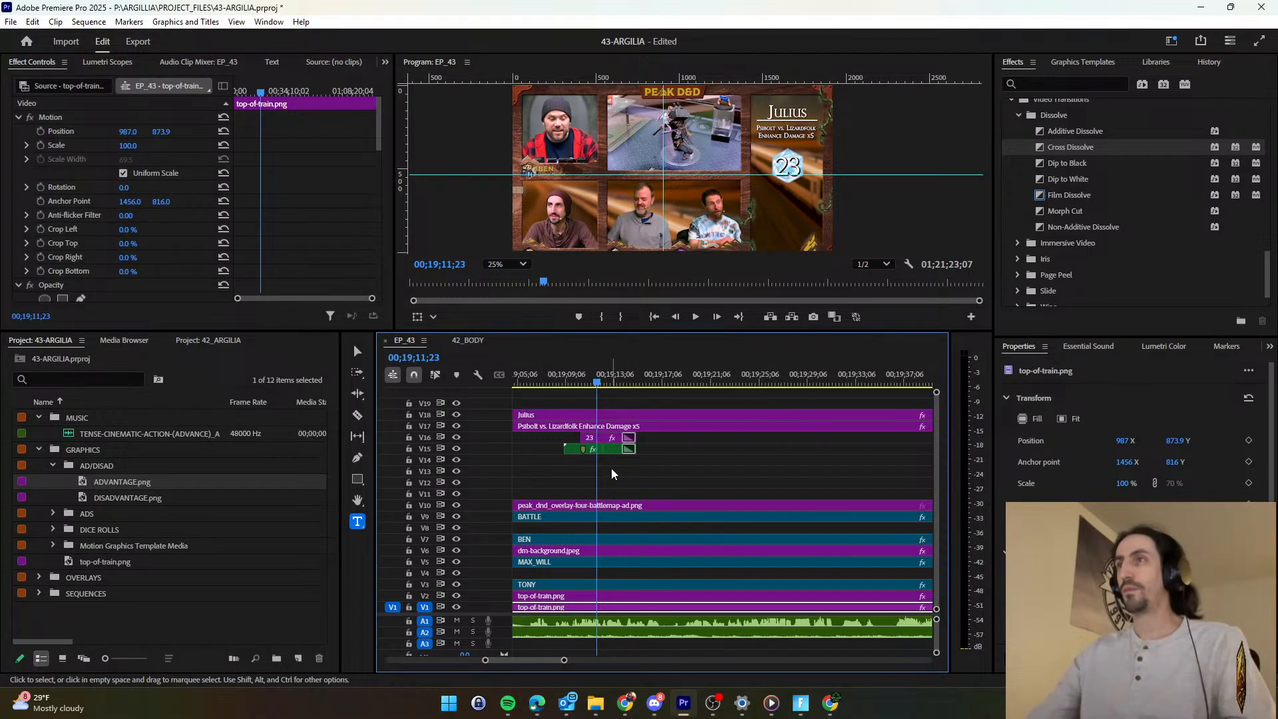
Extend the ends of the 23 text and Max_Dice_Roll.mov clips together to about 00;19;34.
drag(634, 449, 640, 449)
drag(660, 470, 865, 452)
click(807, 462)
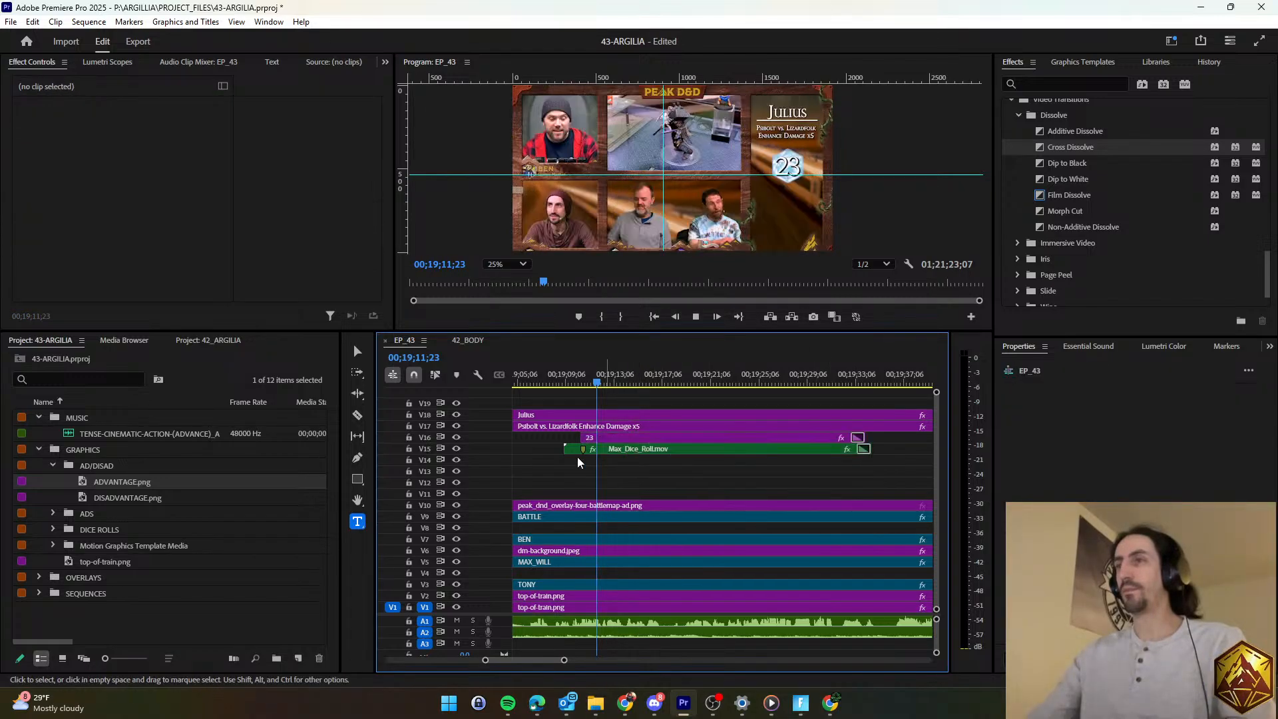
Play the roll to 00;19;12;08 and split the 23 text and Max_Dice_Roll.mov clips there.
key(space)
click(358, 416)
key(space)
click(603, 437)
click(603, 448)
click(357, 352)
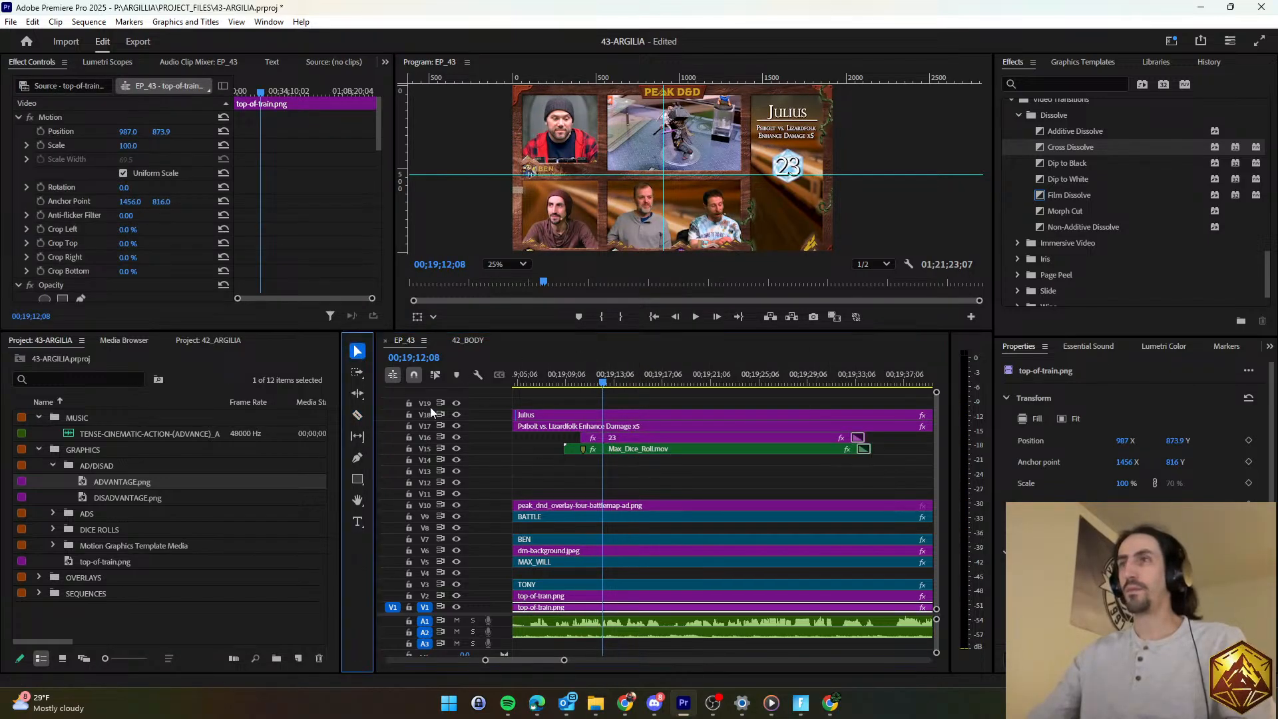
Keyframe the first 23 piece's Directional Blur Length at 0 on 00;19;12;03 and 45 on its last frame, 00;19;12;07.
scroll(585, 471, up, 2)
click(624, 382)
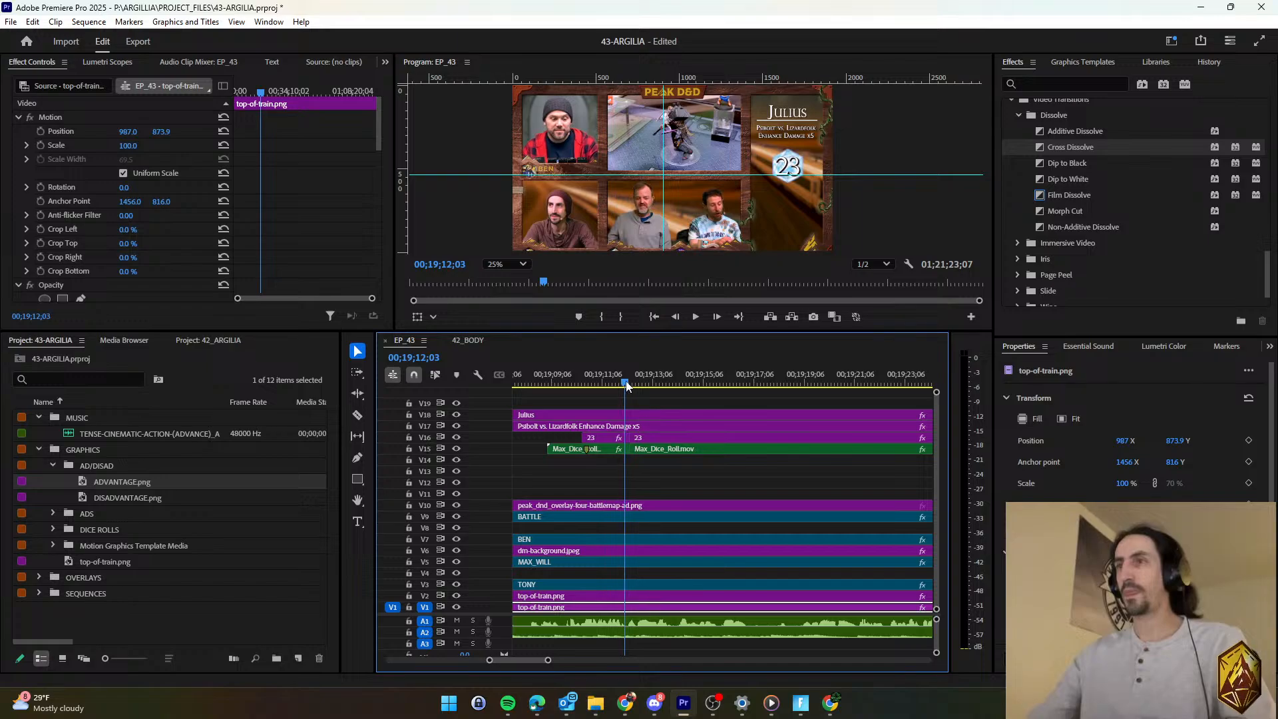
click(598, 439)
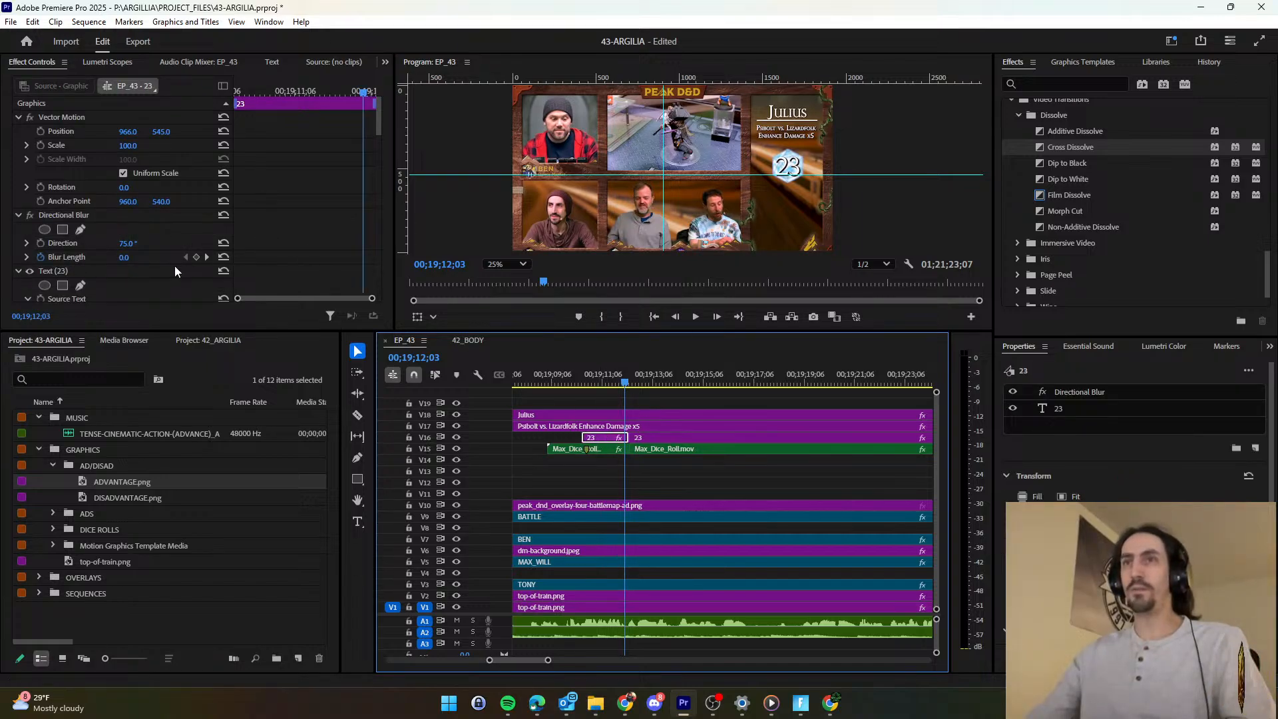
click(196, 257)
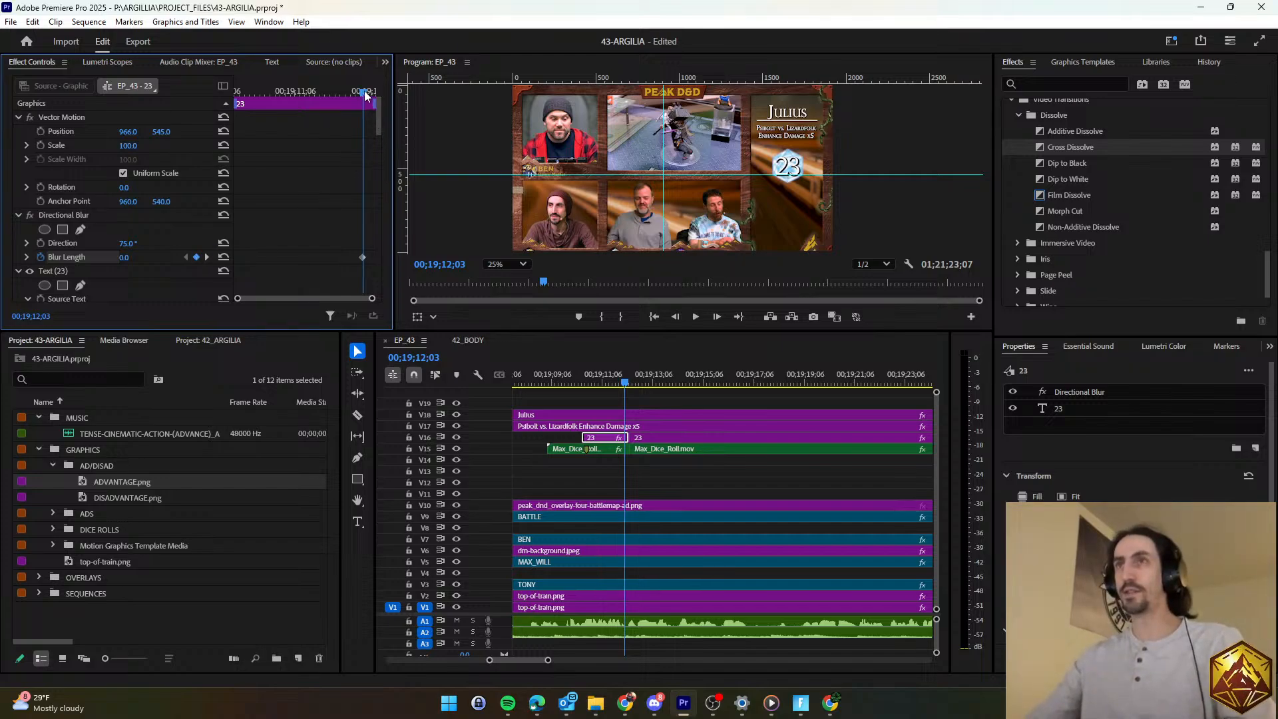
drag(365, 95, 374, 93)
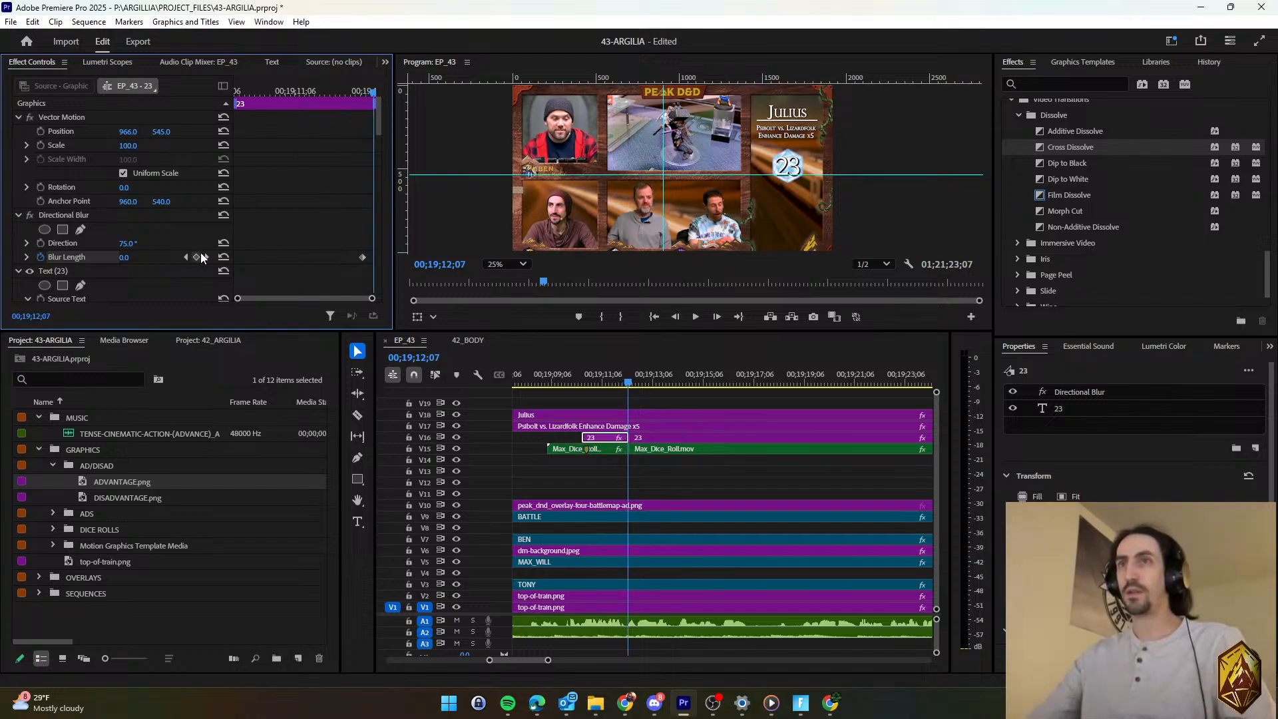
key(Return)
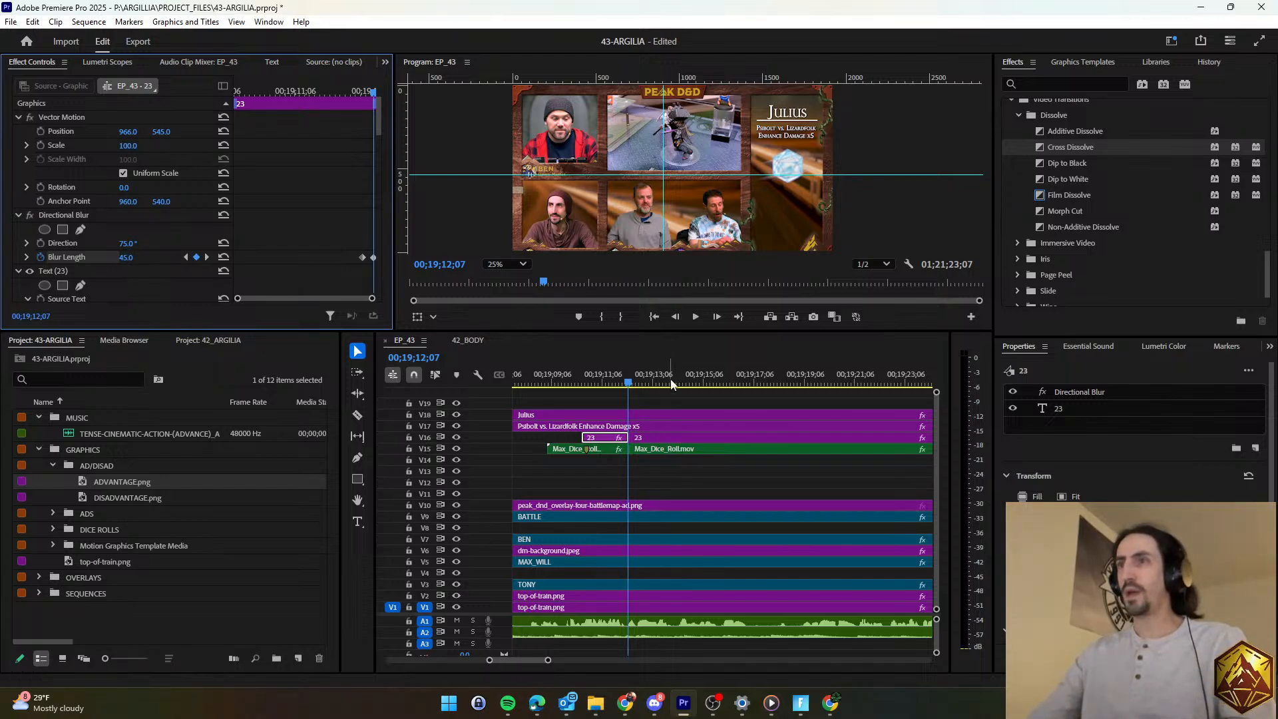
Select the second 23 text piece and place the playhead on its first frame, 00;19;12;08.
scroll(645, 420, up, 1)
click(646, 442)
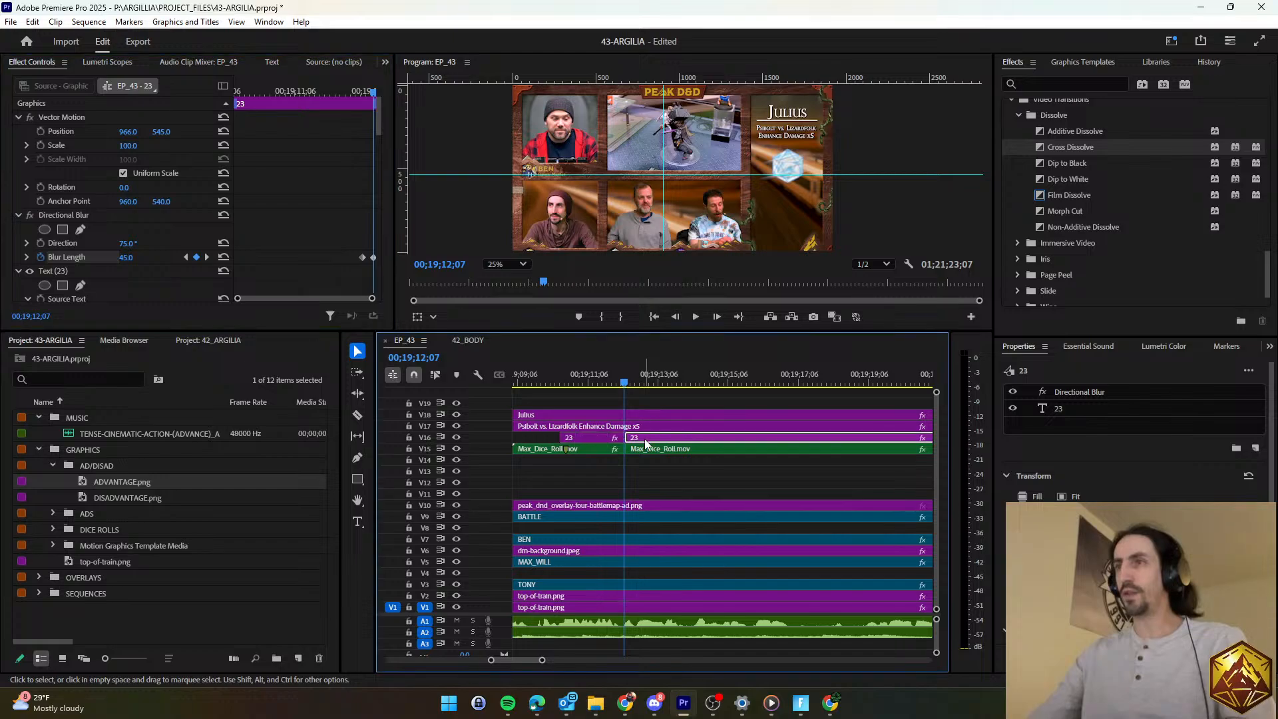
key(Right)
key(Right)
key(Right)
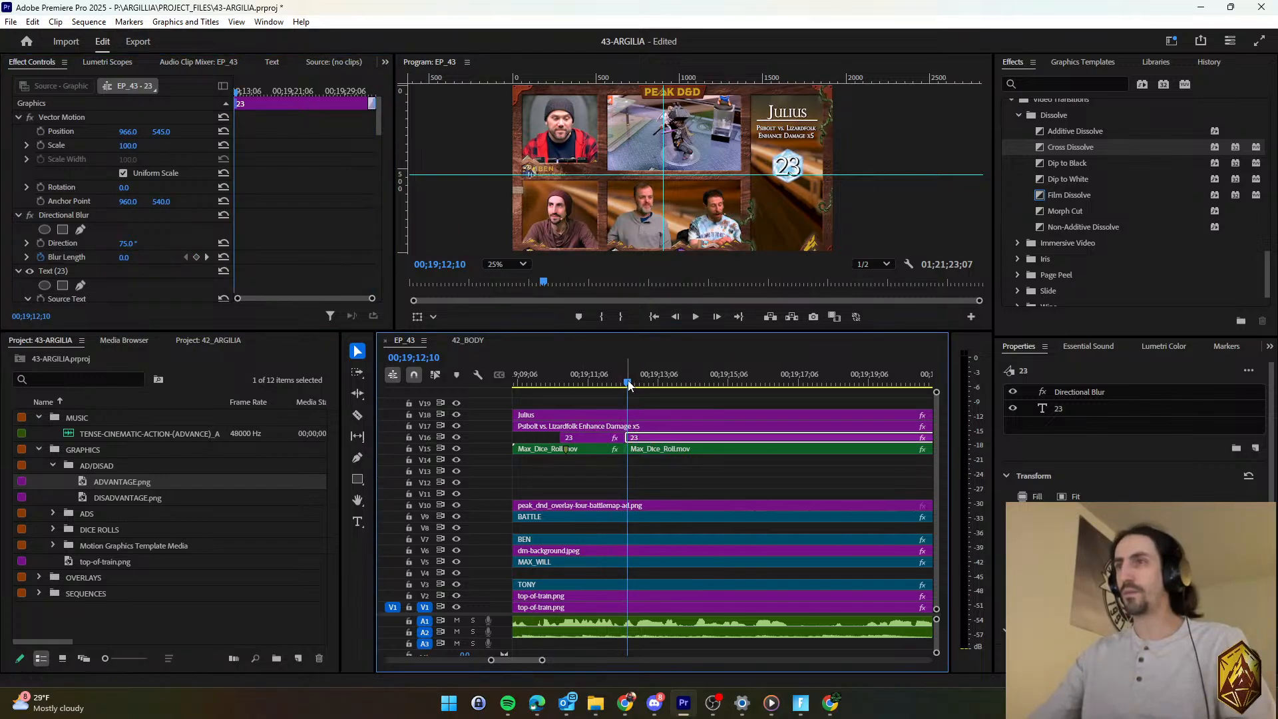
drag(629, 384, 625, 385)
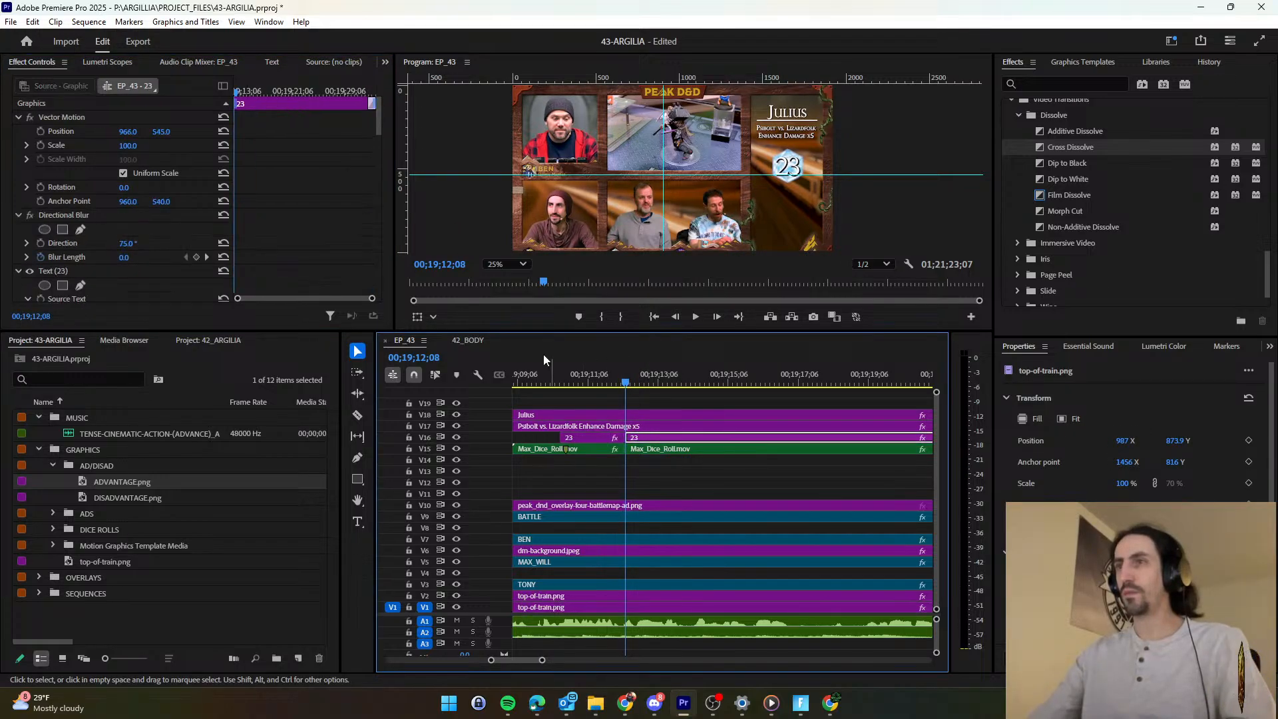
Set the second 23 title's directional Blur Length to 45 at its start, with 0 five frames on, and preview it.
scroll(200, 238, down, 2)
click(196, 231)
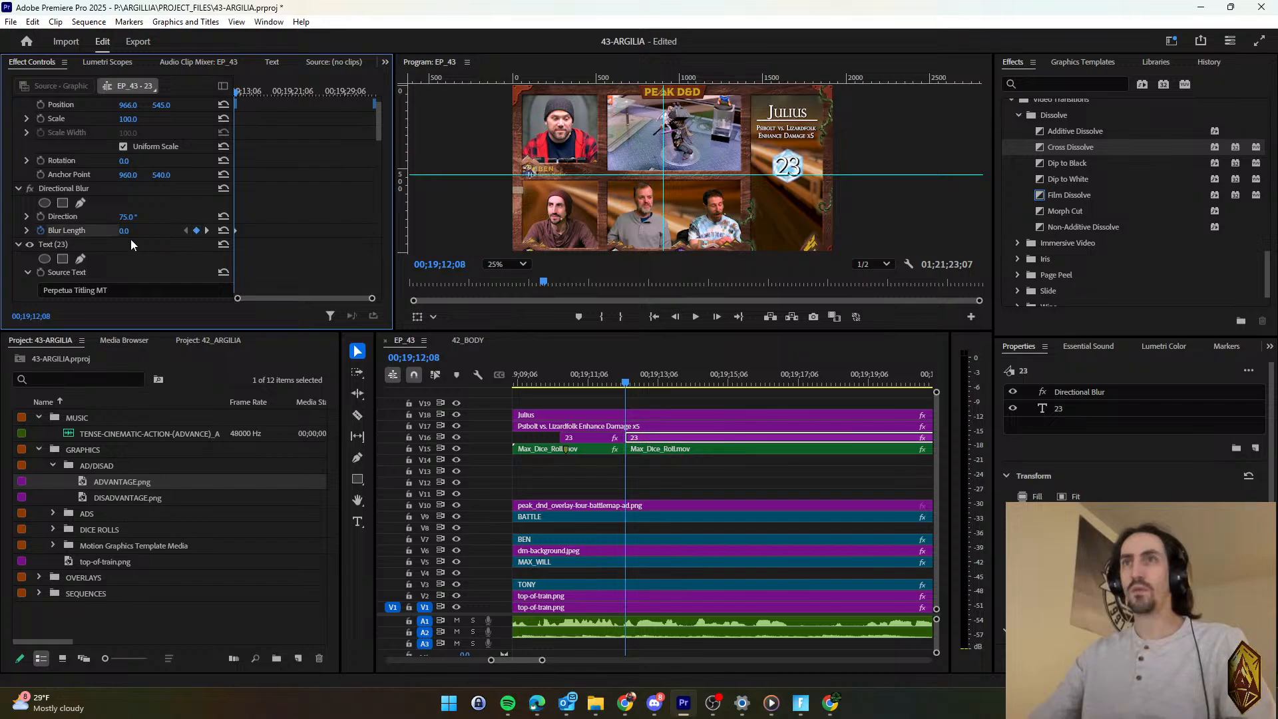
text(45)
key(Return)
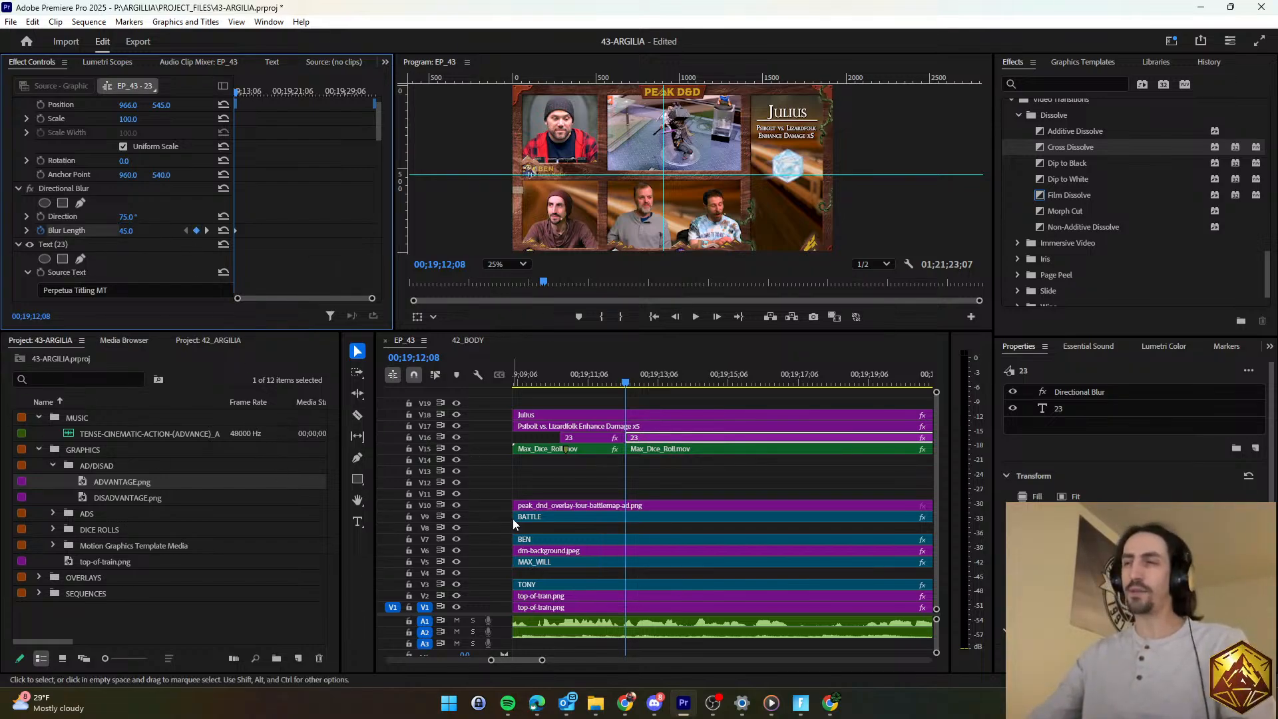
key(shift+Right)
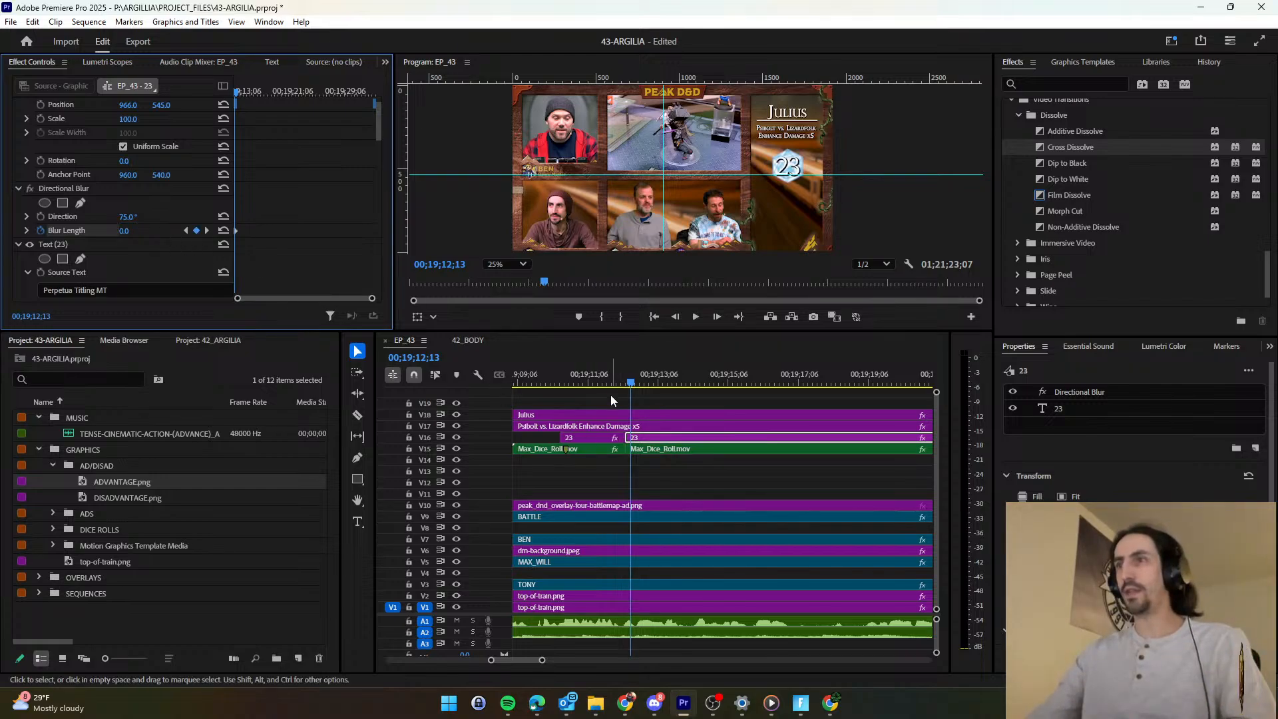
key(space)
key(space)
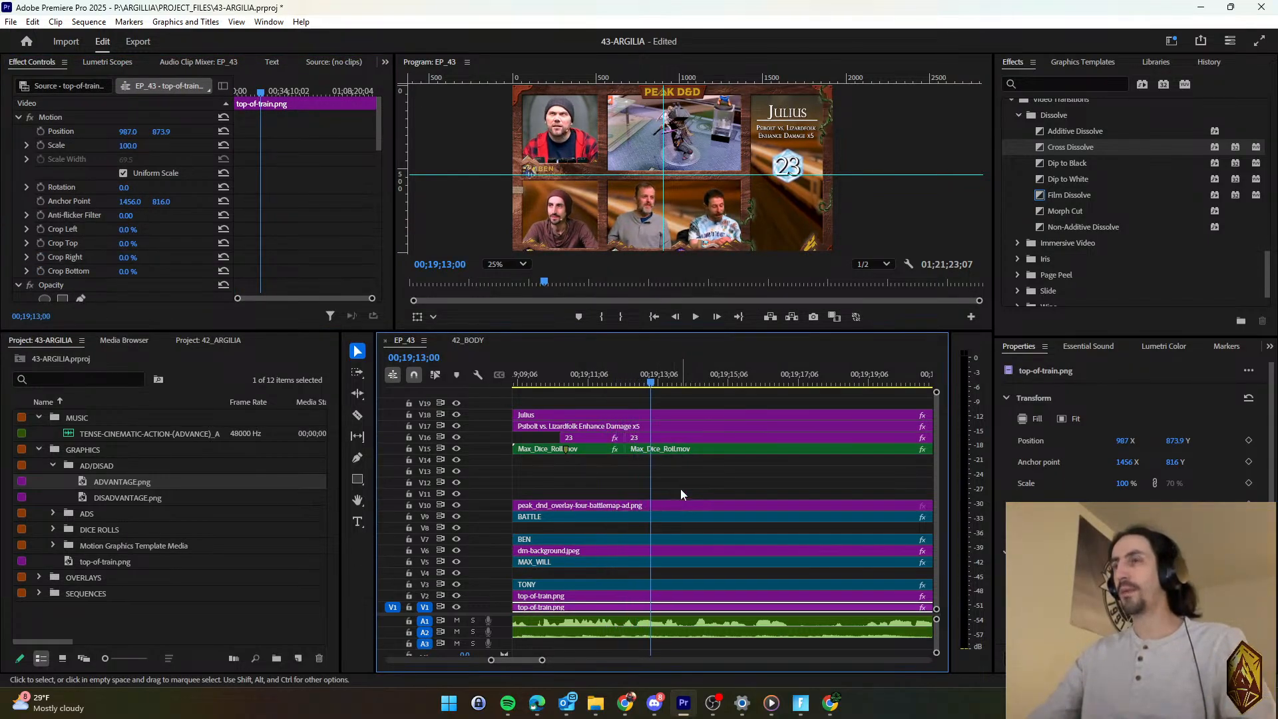
Replace the second 23 title's text with "Heavy Hit!" and tighten the spacing between its two lines.
click(676, 437)
click(1092, 409)
key(t)
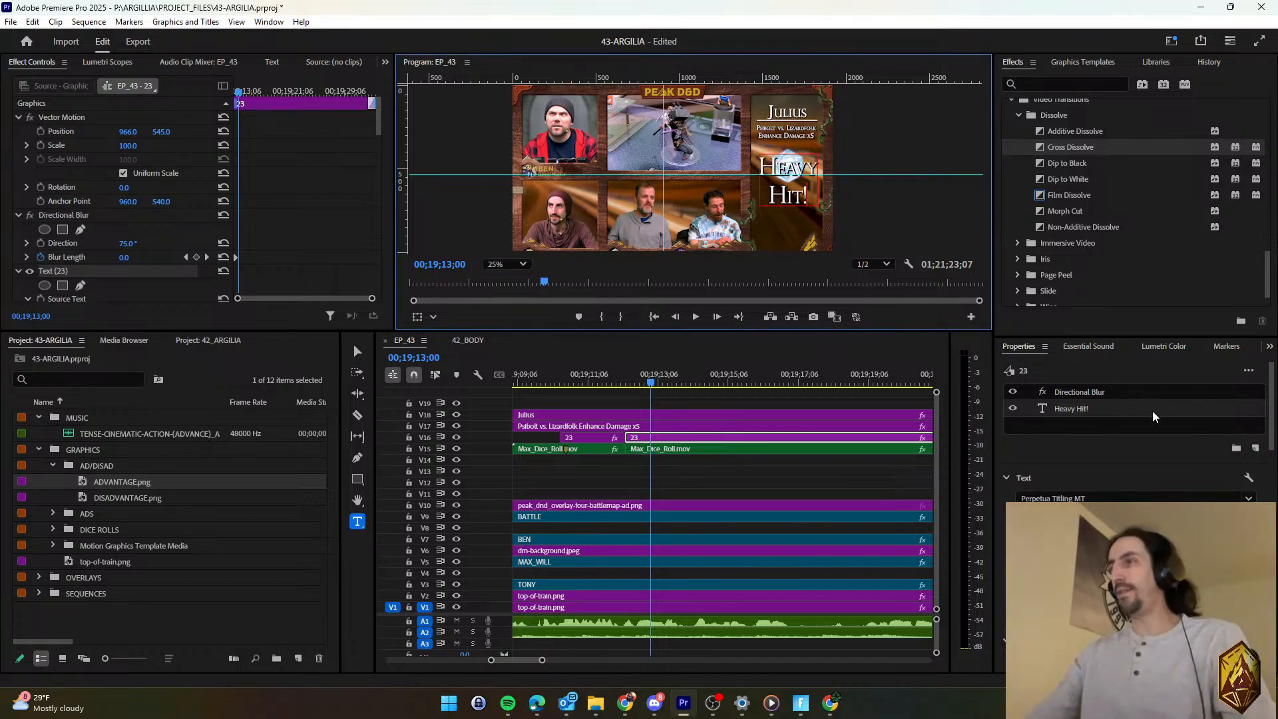
click(1144, 532)
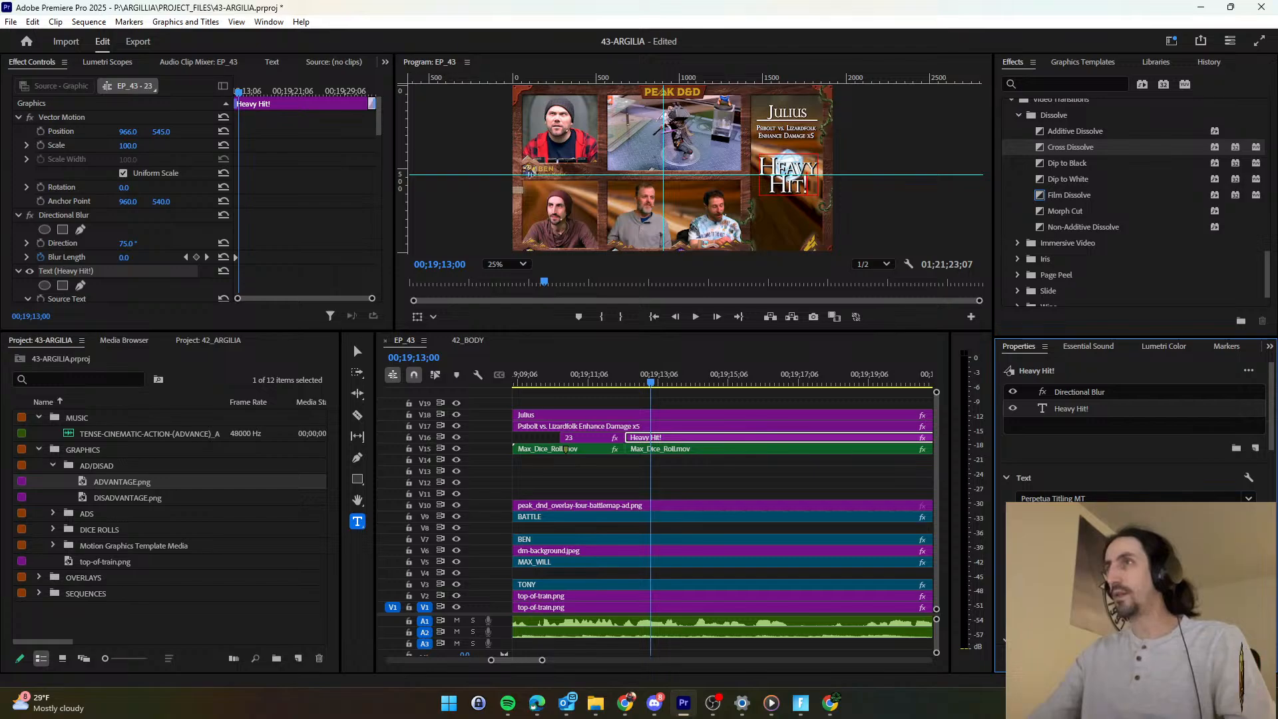
Resize and raise the Heavy Hit! text over the die, remove its scale keyframes to hold scale at 157, and preview it.
click(358, 353)
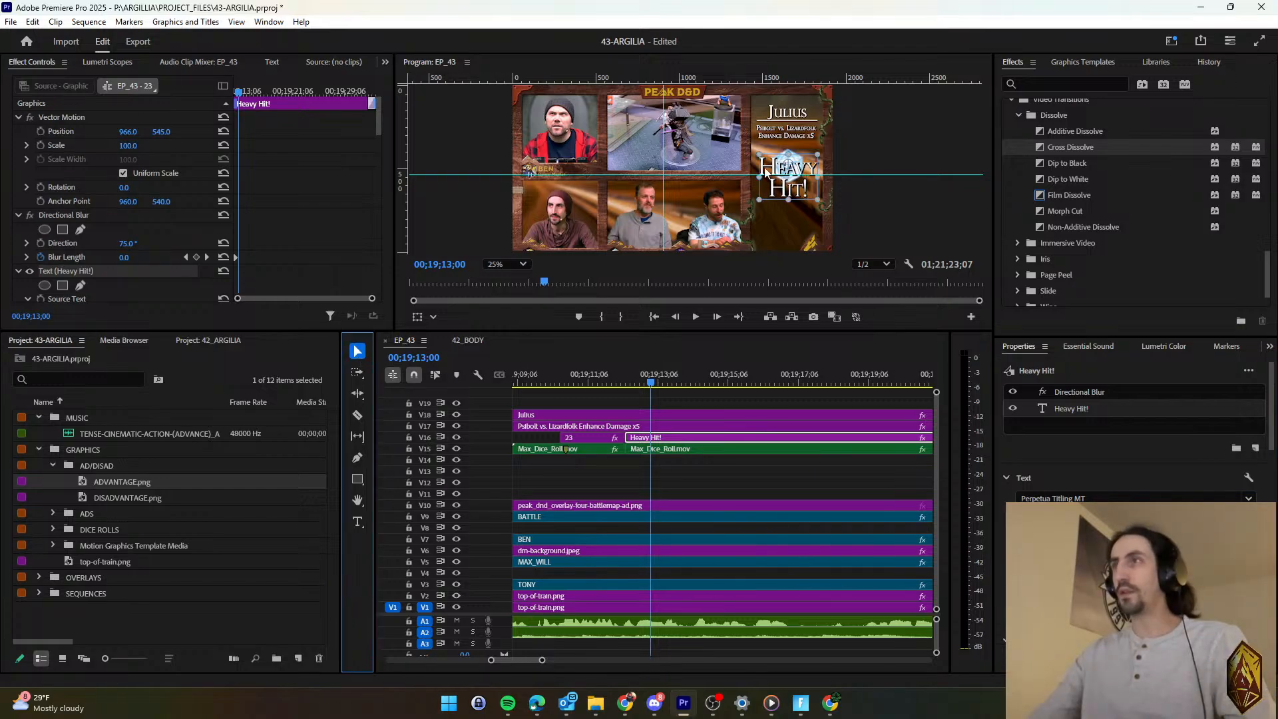
drag(754, 150, 760, 155)
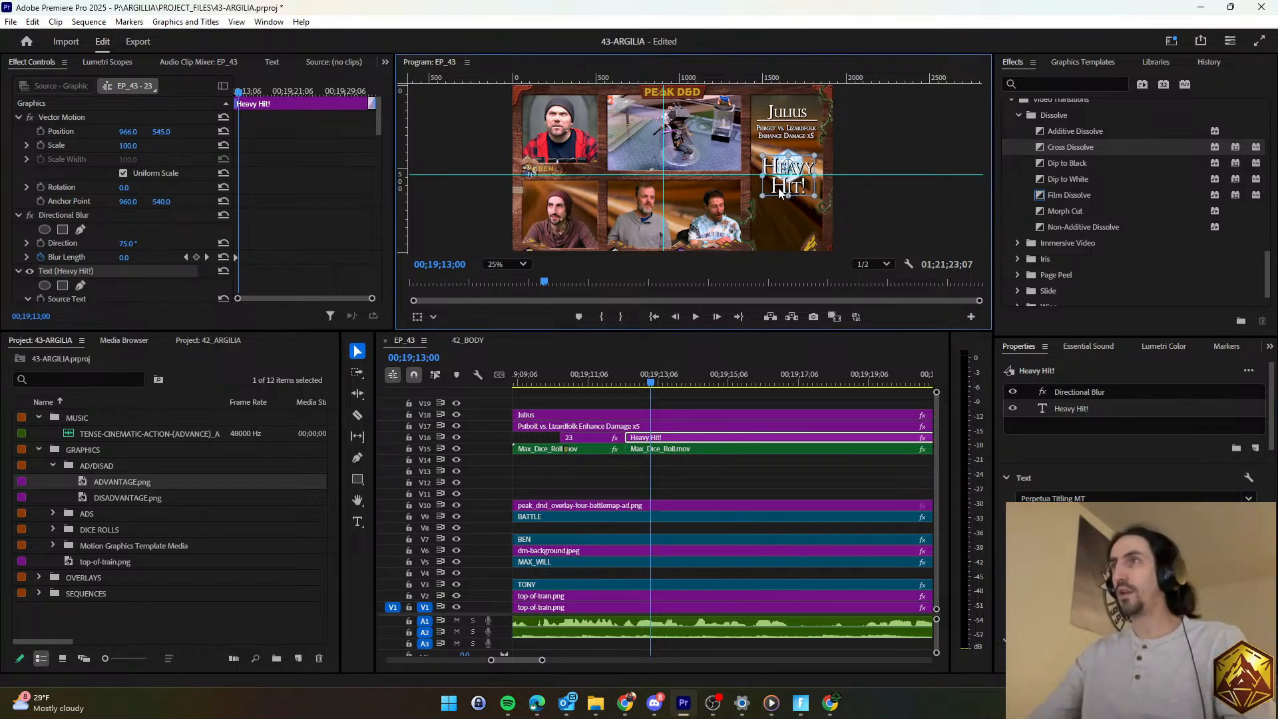
drag(378, 125, 393, 242)
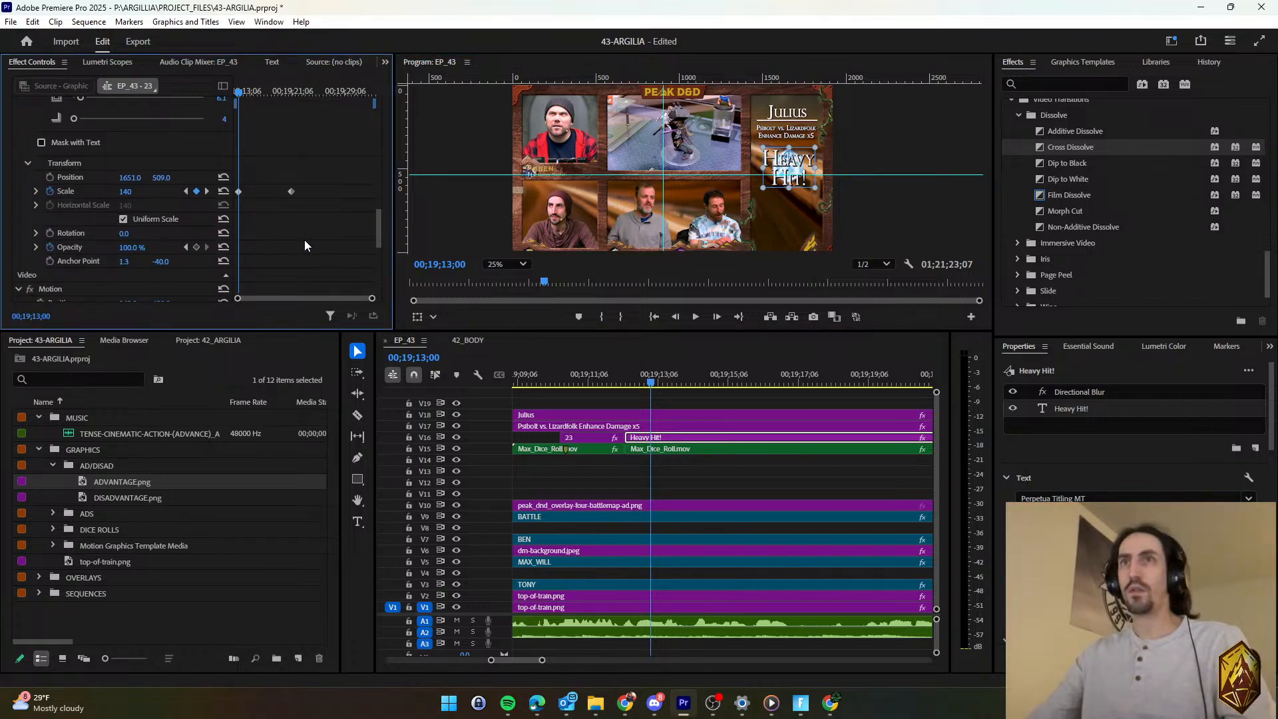
click(196, 191)
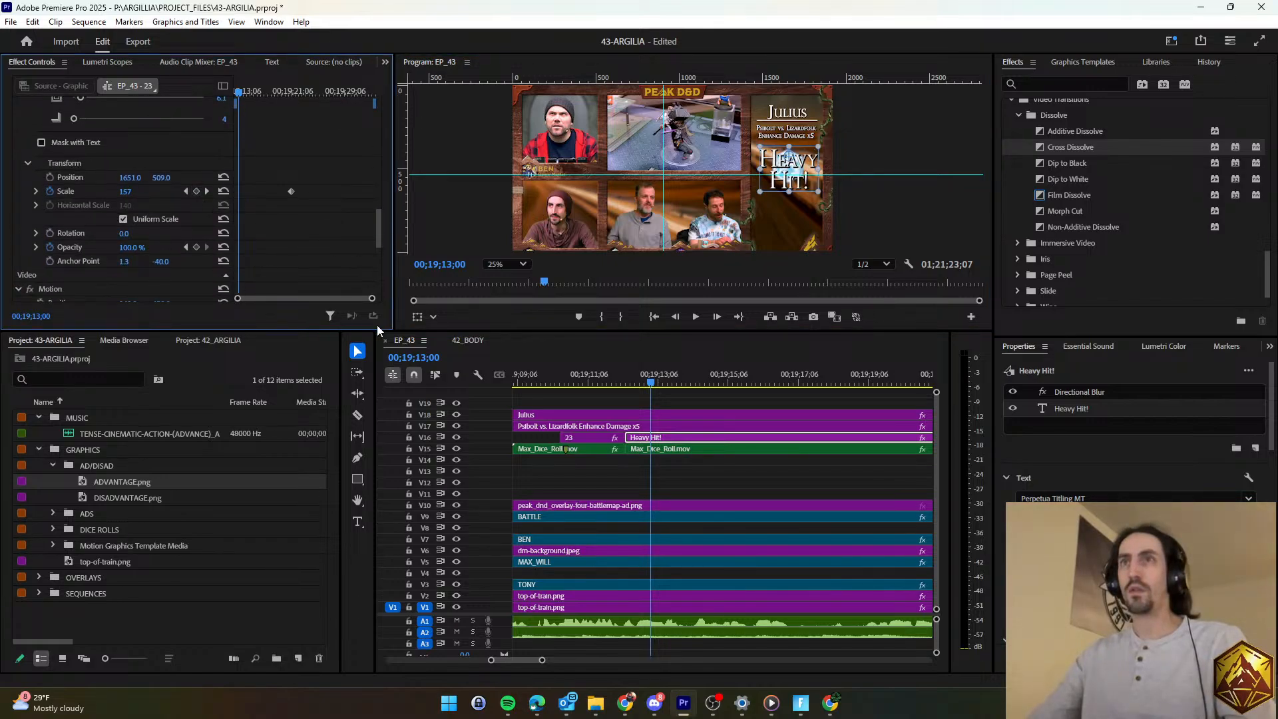
click(49, 192)
click(704, 389)
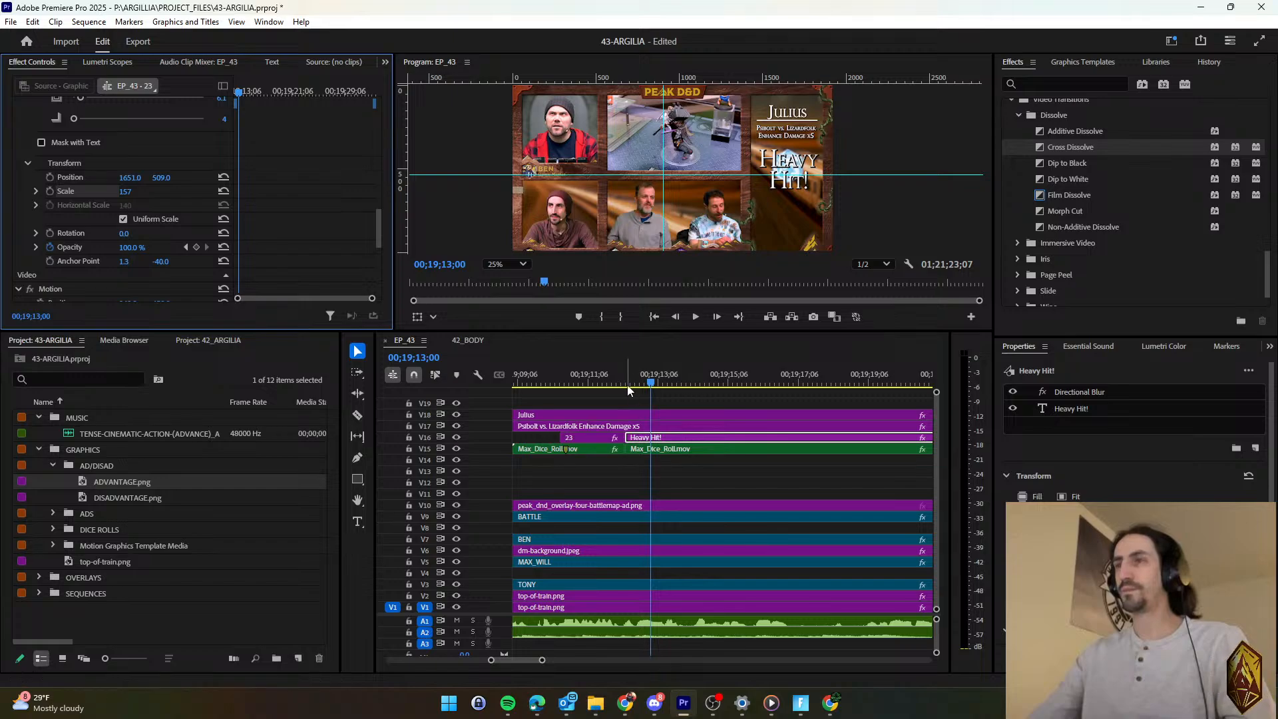
key(Up)
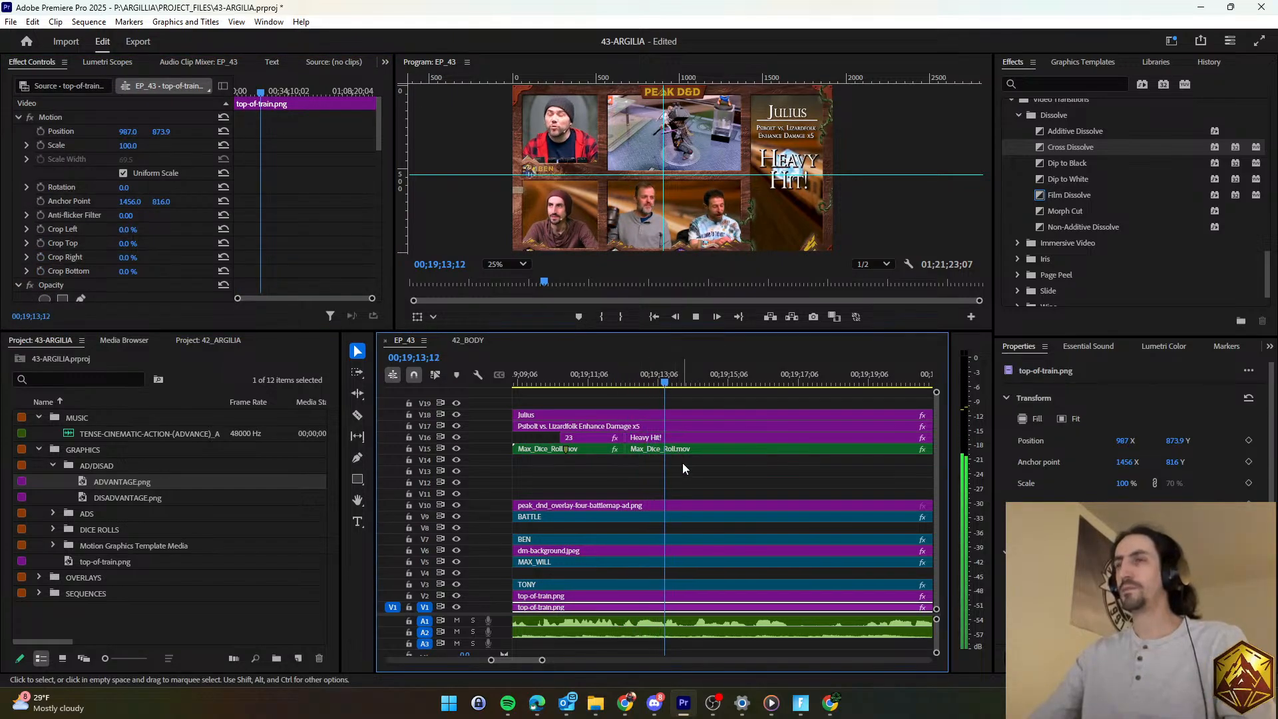
key(space)
Change the title text from Heavy Hit! to "Brutal Hit!".
click(649, 438)
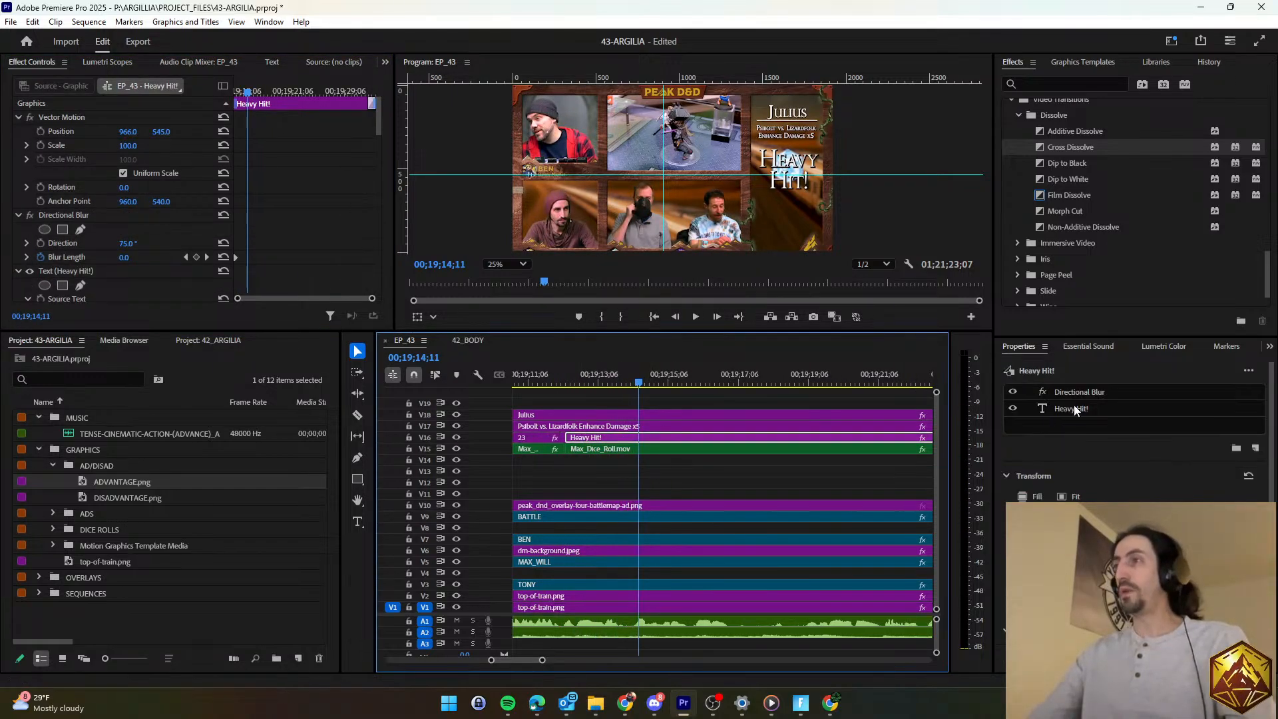
click(1073, 408)
click(778, 168)
double_click(780, 161)
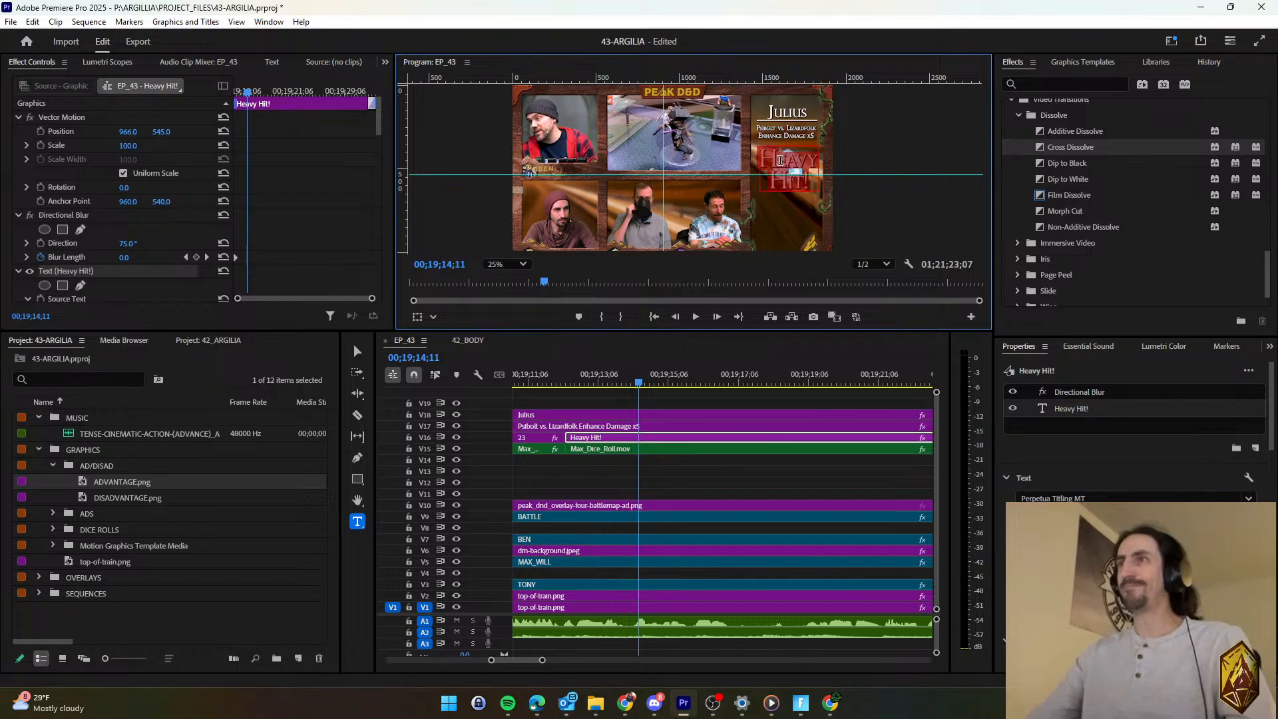
text(BrfuHit!)
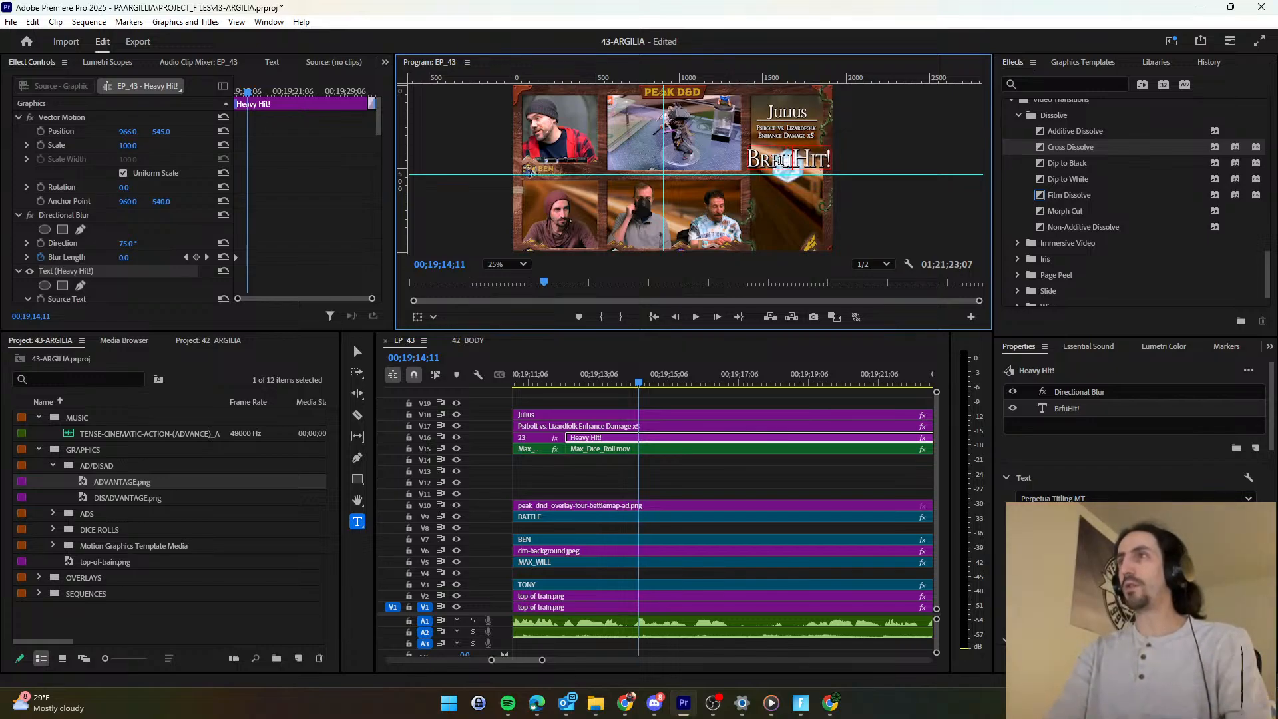
text(ta)
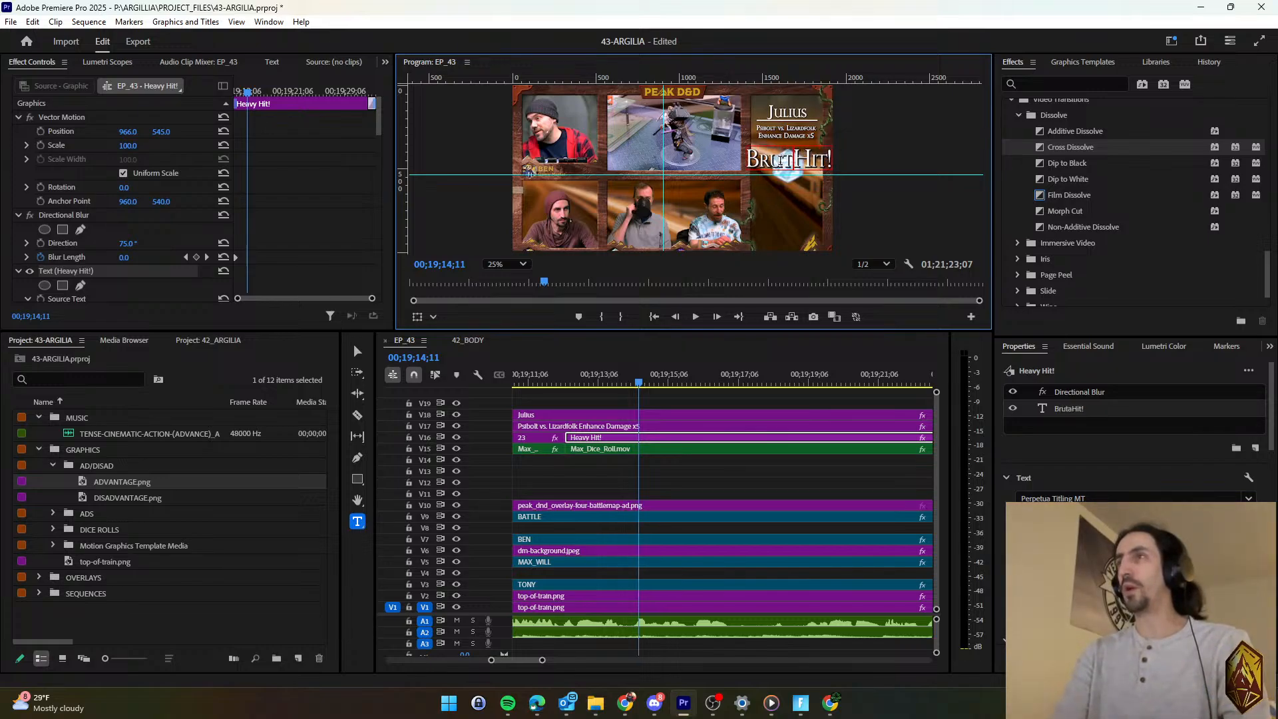
text(l)
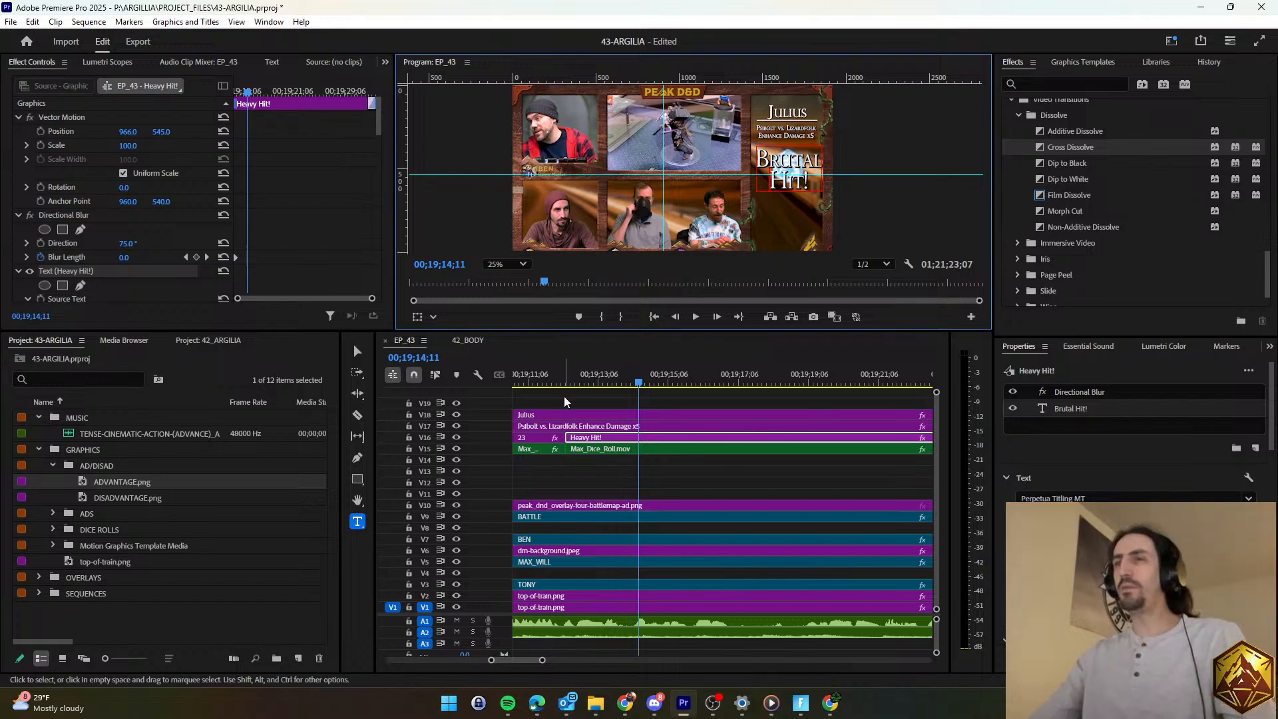
Play the sequence from just before the Brutal Hit! title and save the project.
click(563, 383)
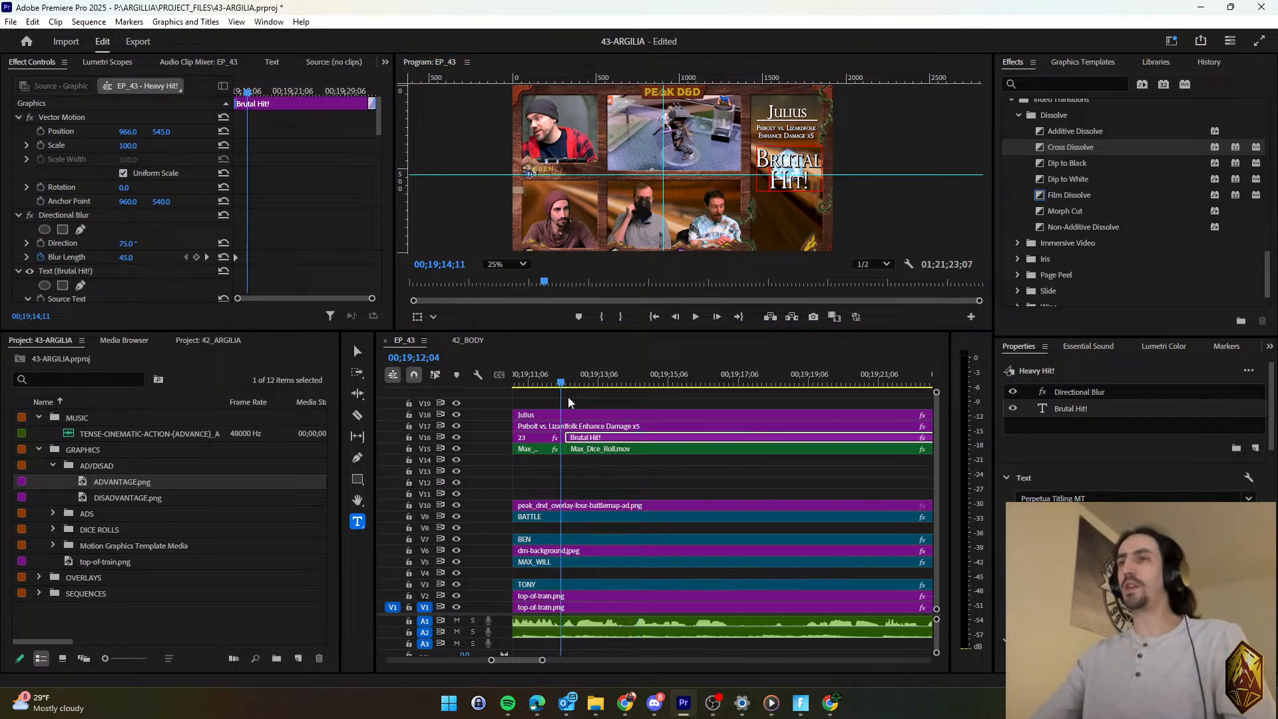
click(609, 463)
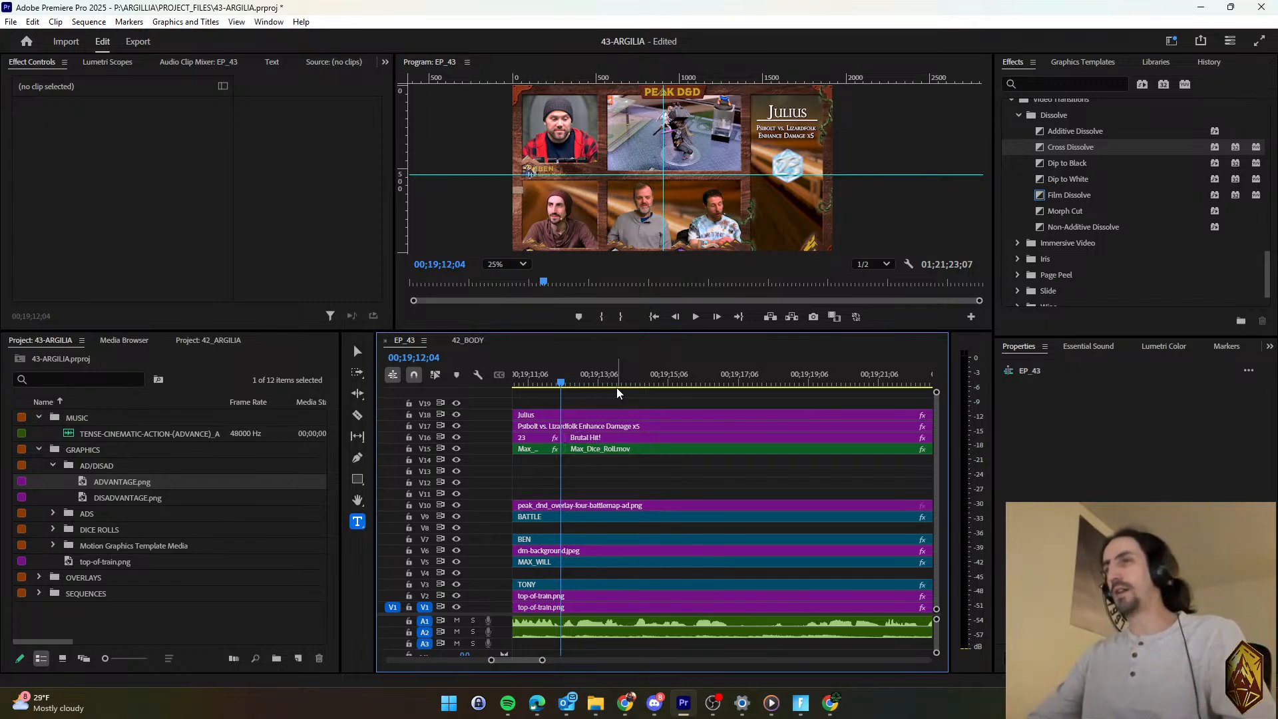
key(space)
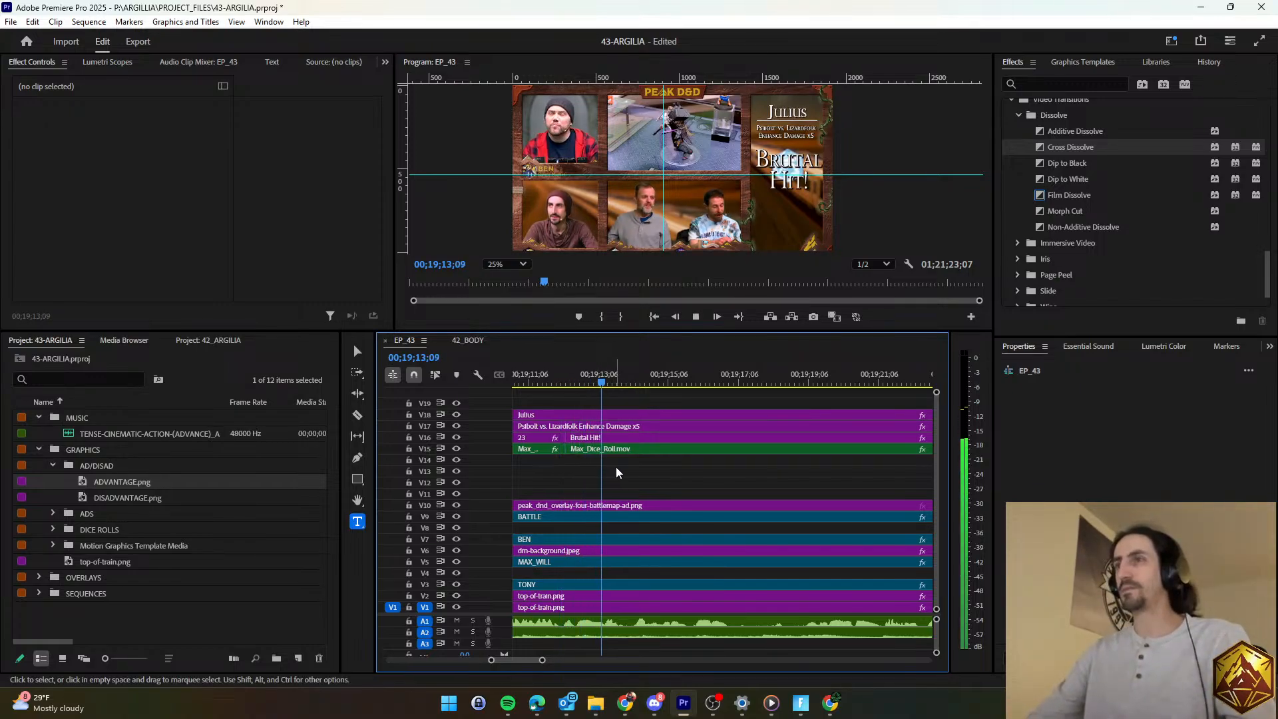
scroll(616, 467, down, 2)
scroll(615, 466, down, 4)
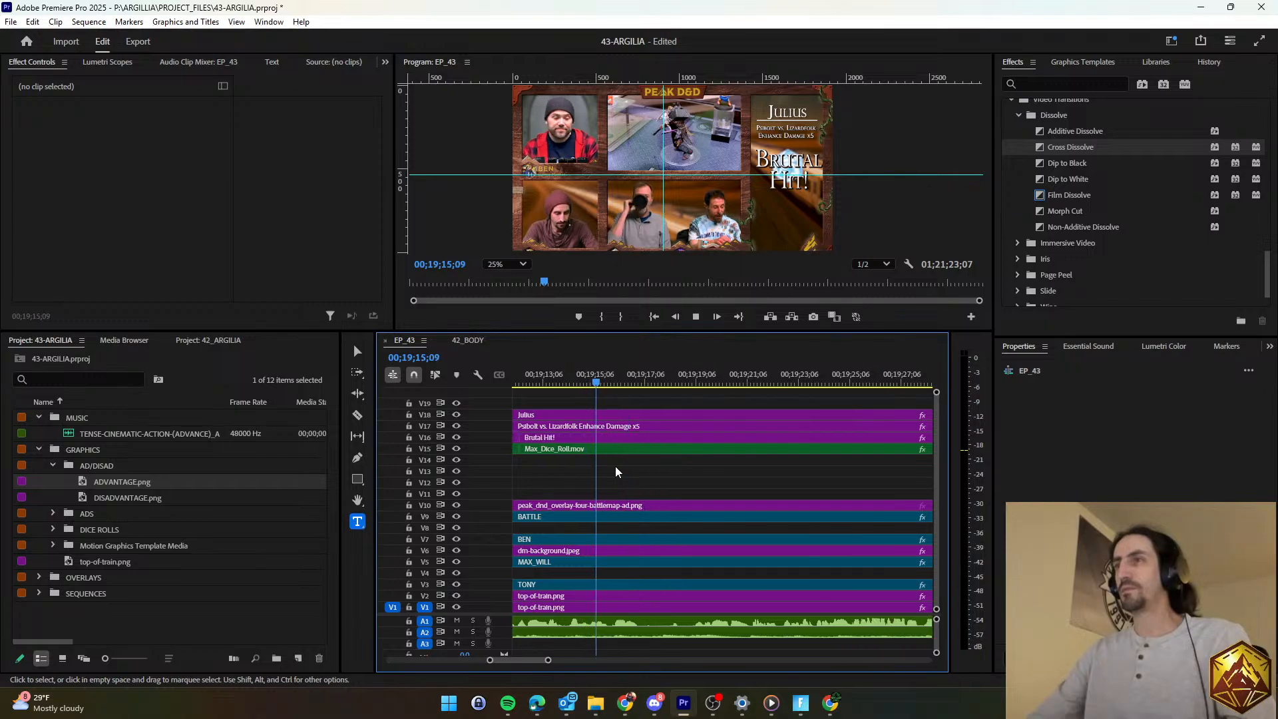
key(space)
key(ctrl+s)
key(space)
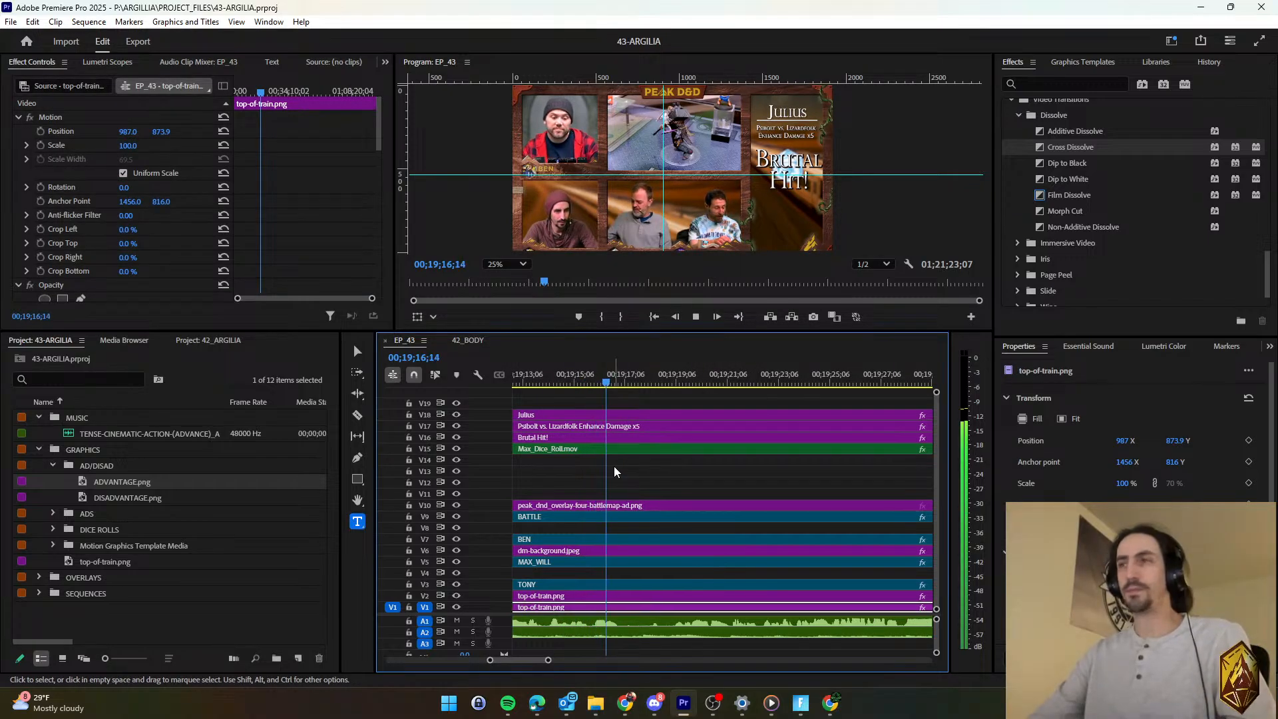
Extend the end of the Brutal Hit! title to line up with the end of the Max_Dice_Roll.mov clip.
scroll(613, 466, down, 2)
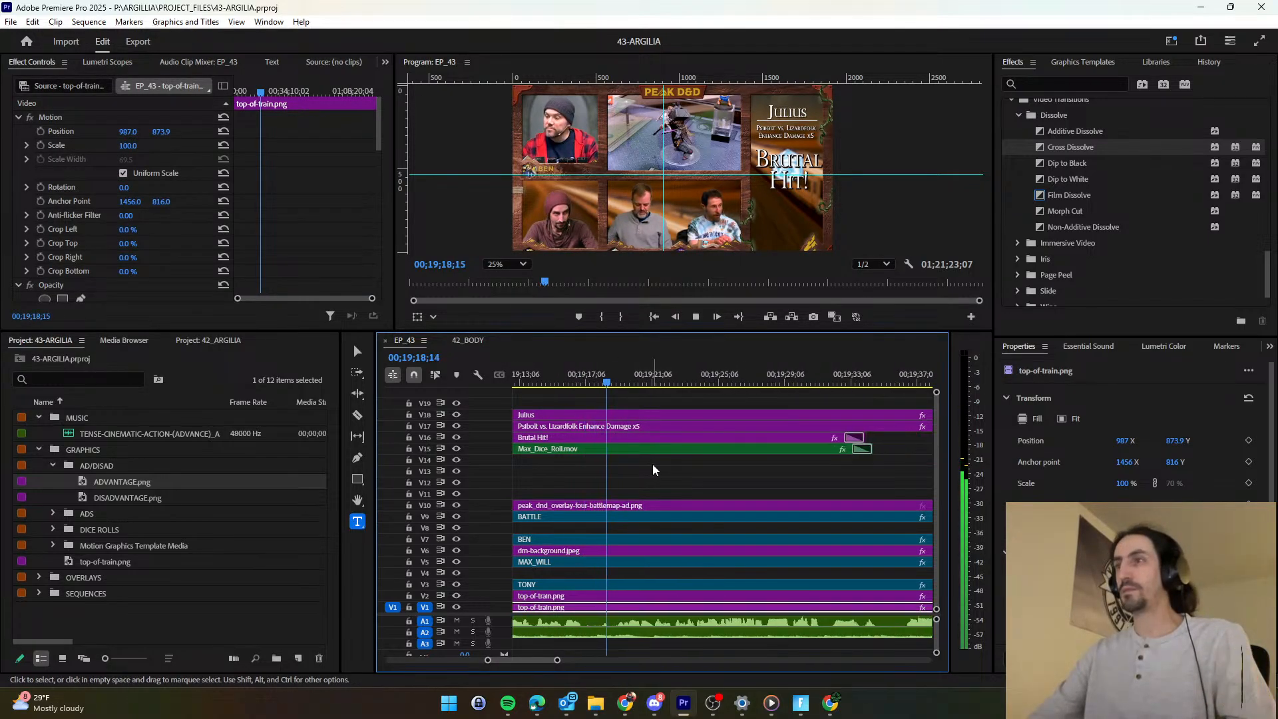
scroll(652, 465, down, 1)
drag(843, 437, 851, 438)
click(812, 470)
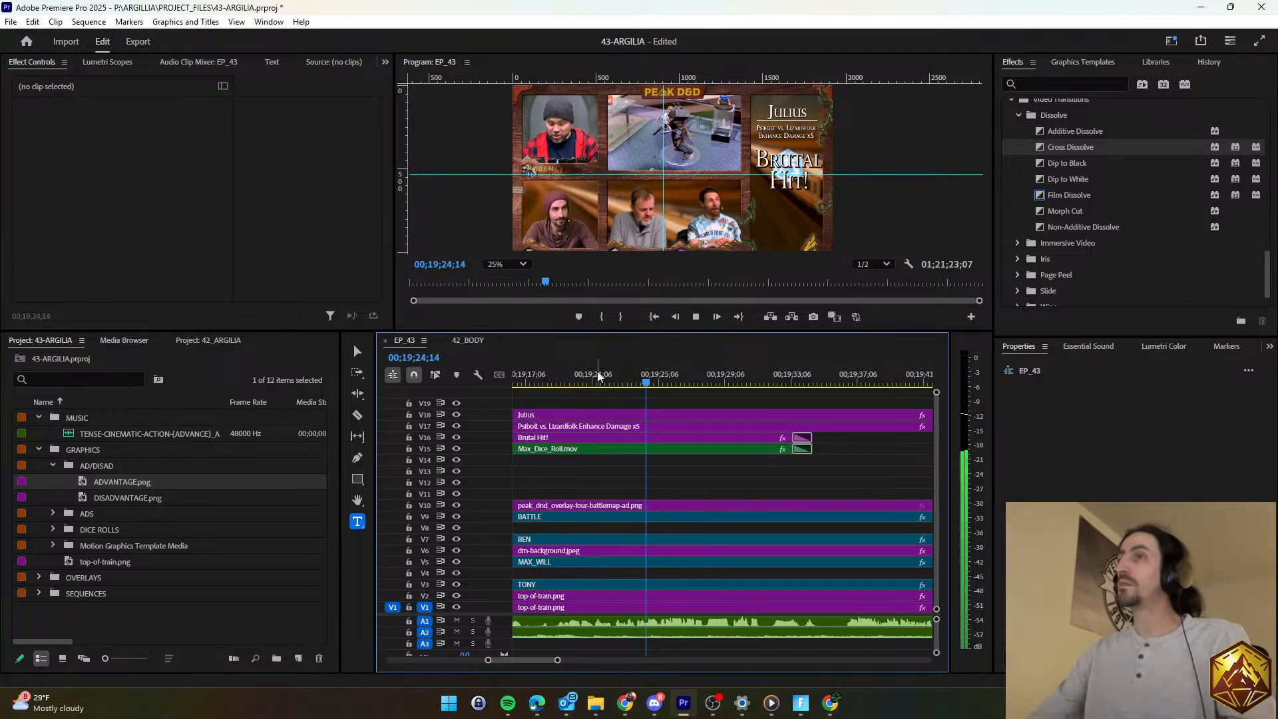
Find the point for the next title change and split the Brutal Hit! clip at 00;19;23;20.
click(597, 376)
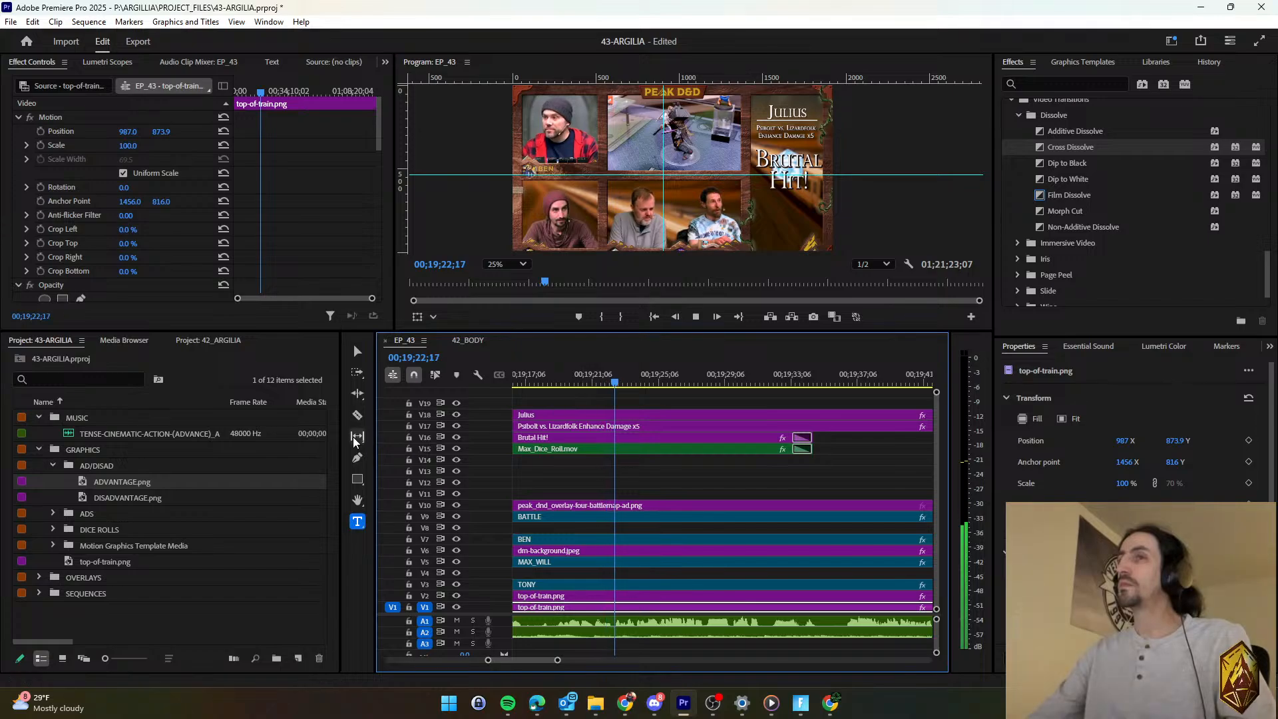
key(c)
key(space)
click(634, 437)
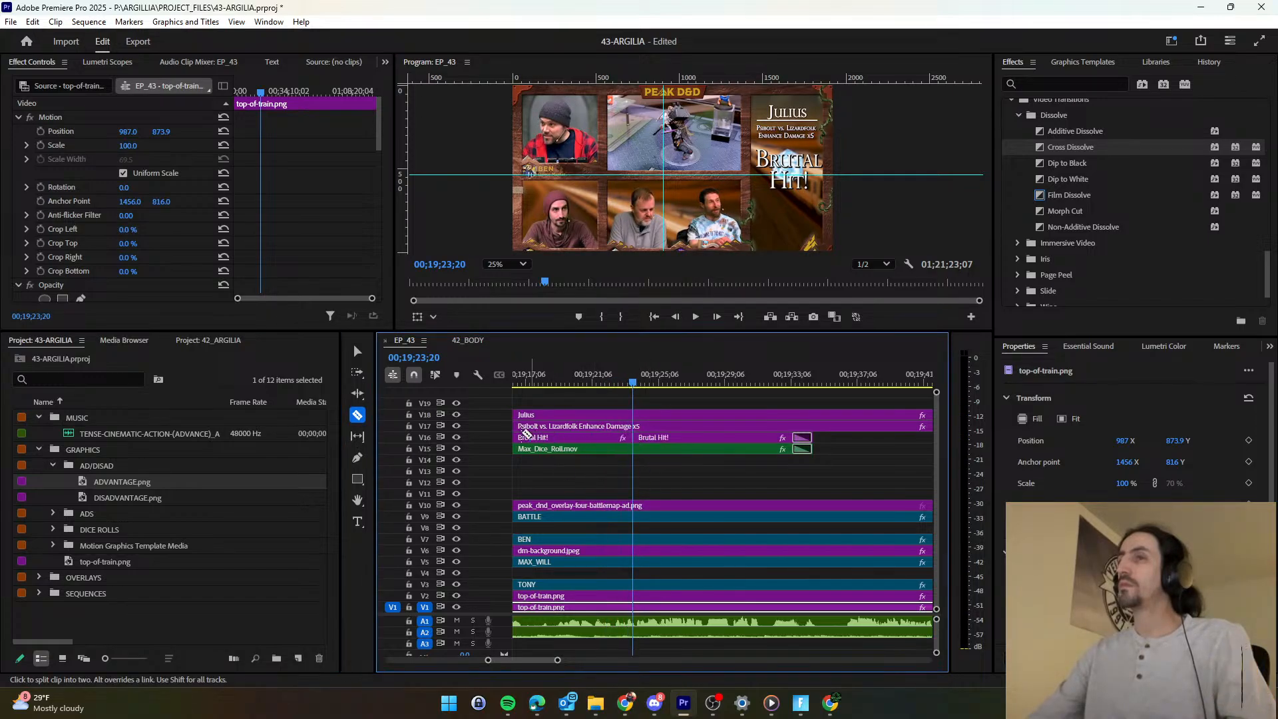
click(357, 351)
Add a Blur Length keyframe of 0 to the first Brutal Hit! piece at 00;19;23;13, seven frames before the cut.
key(Left)
key(Left)
key(Left)
key(Left)
key(Left)
key(Left)
key(Left)
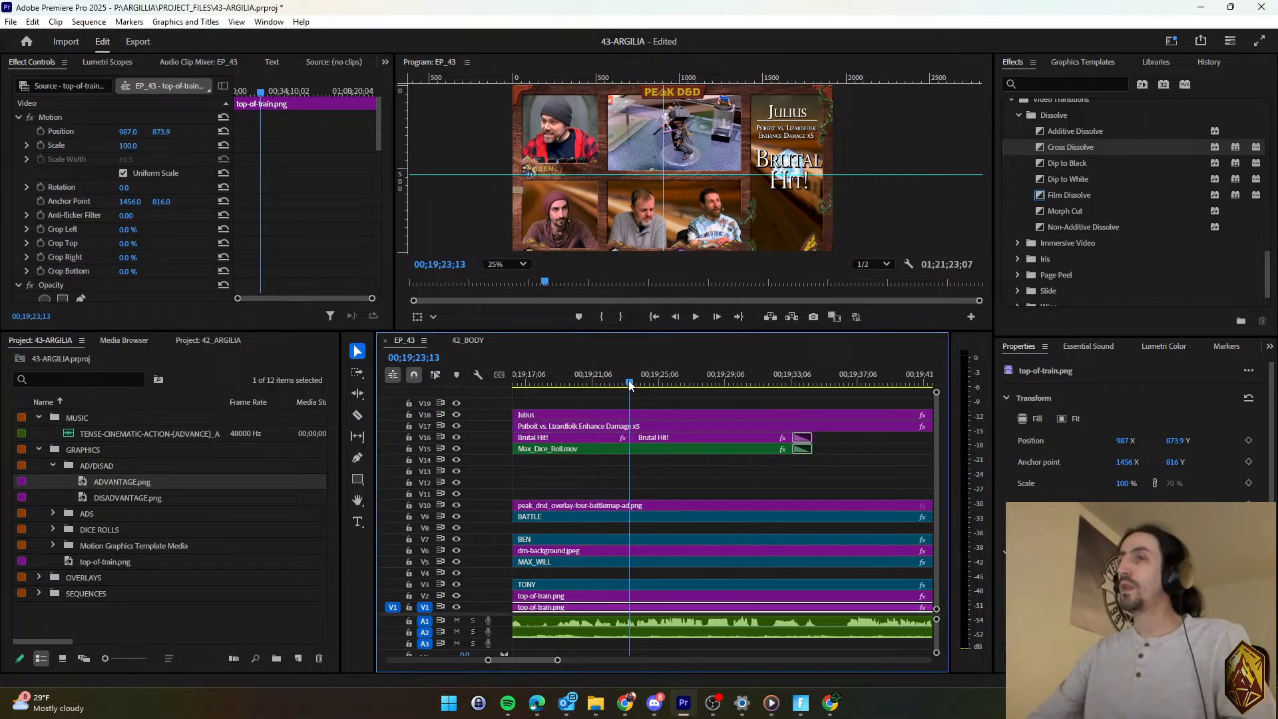
click(607, 437)
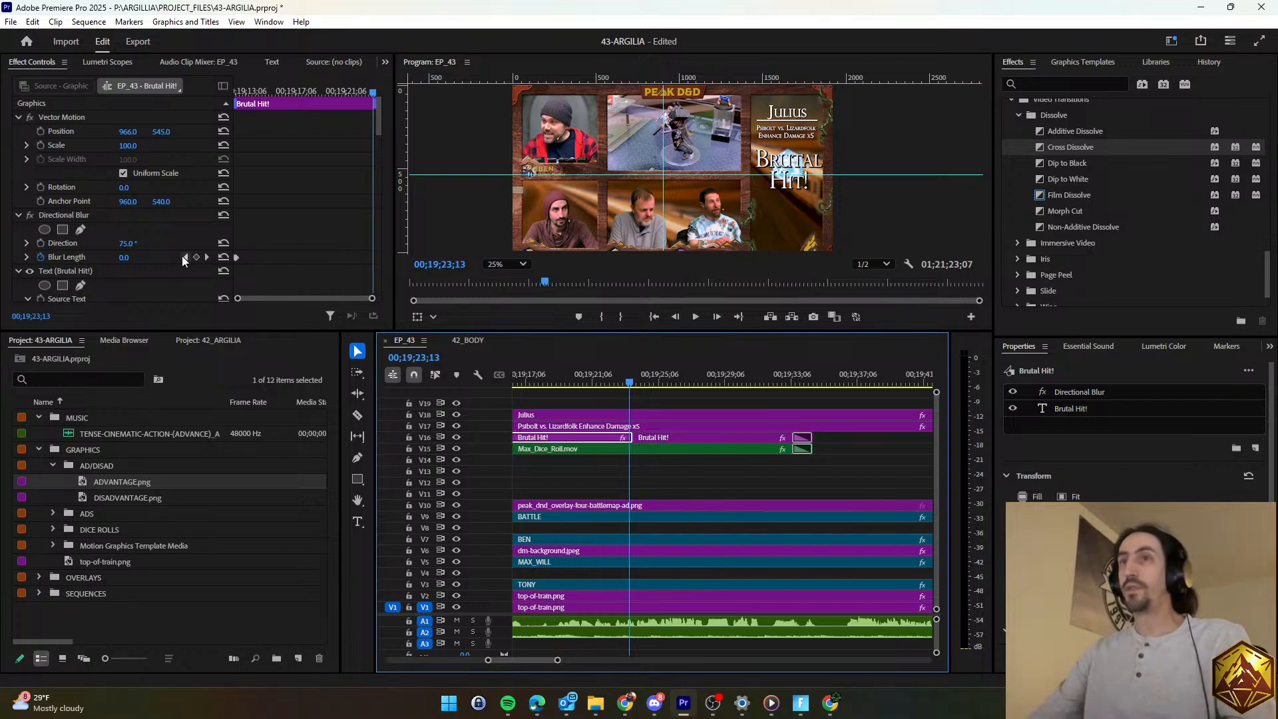
click(196, 257)
scroll(636, 461, up, 2)
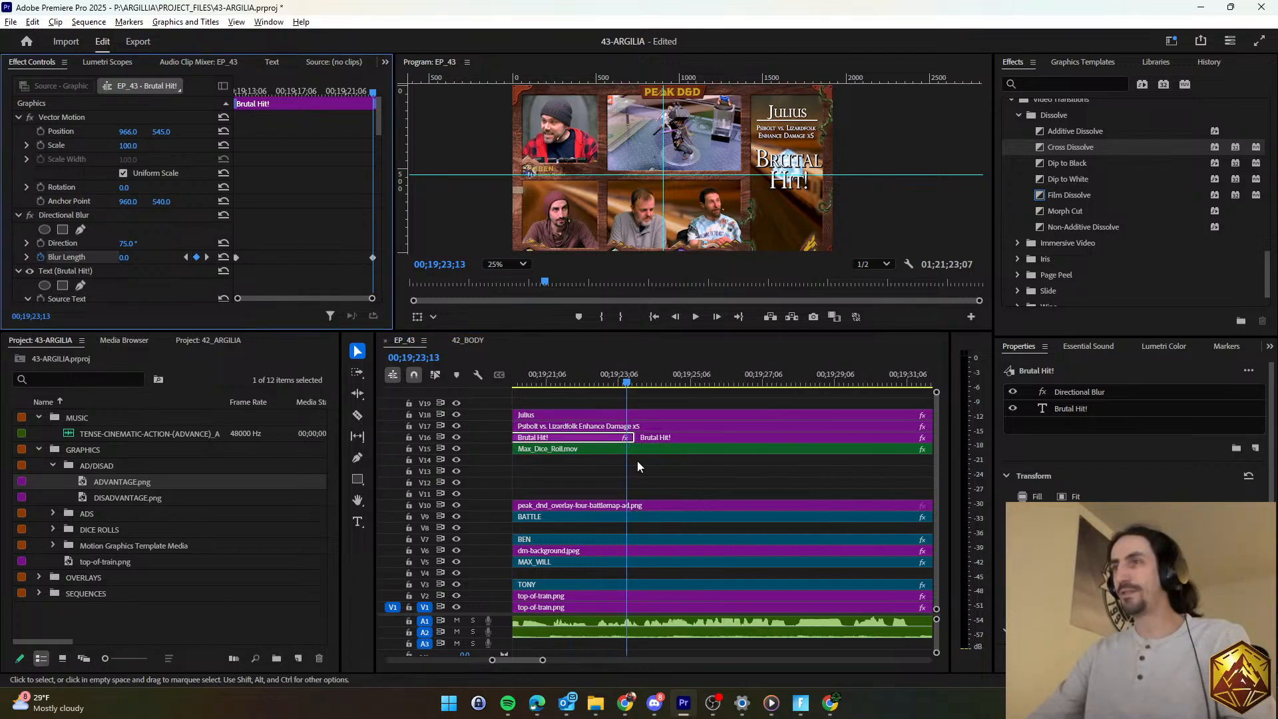
Set the first Brutal Hit! piece's Blur Length to 45 at 00;19;23;19, just before the cut.
click(577, 357)
key(Right)
key(Right)
key(Right)
key(Right)
key(Right)
key(Right)
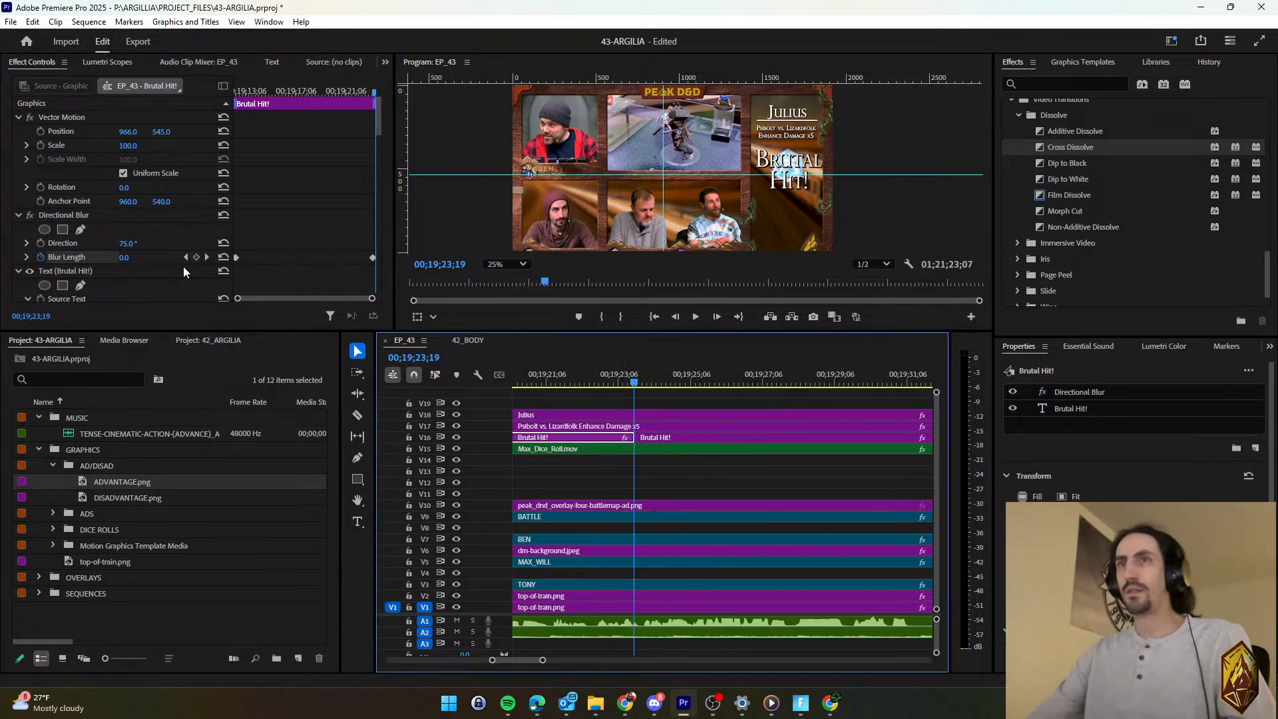
click(135, 257)
text(45)
key(Return)
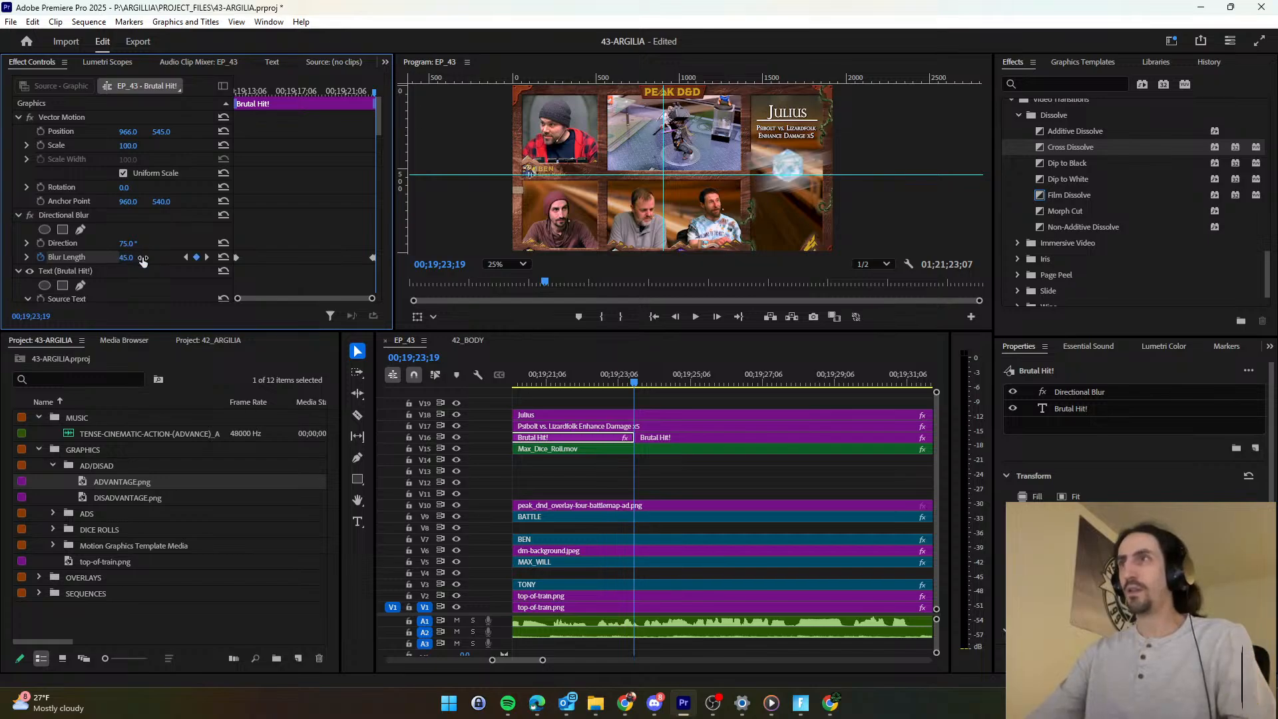
Keyframe the second Brutal Hit! piece's Blur Length at 45 at 00;19;23;21, just after the cut.
click(651, 437)
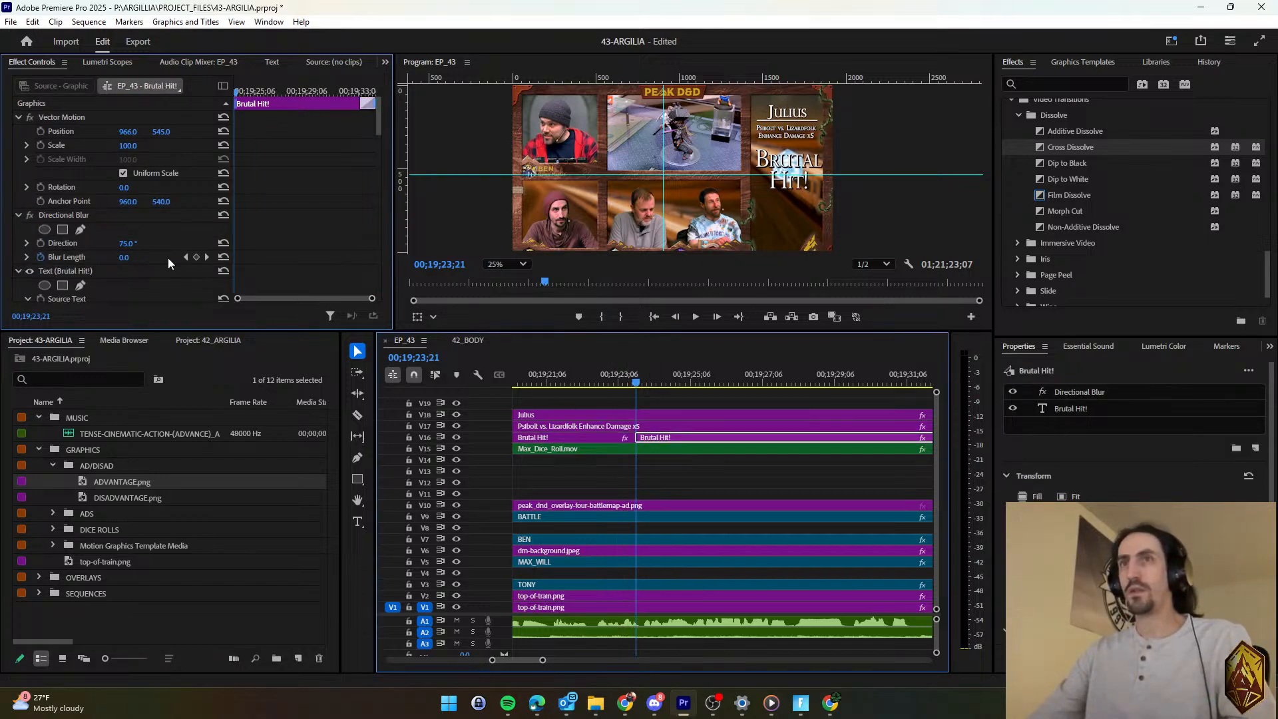
click(195, 258)
text(45)
key(Return)
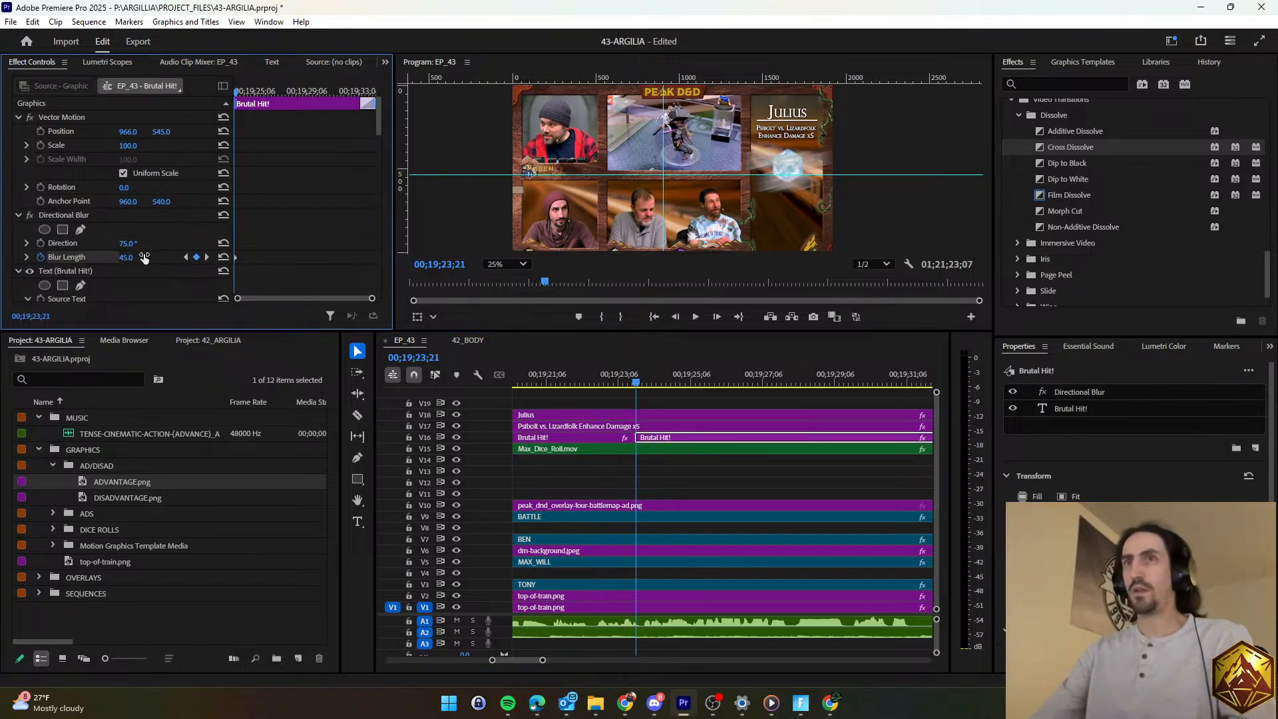
Set the second Brutal Hit! piece's Blur Length to 0 five frames on, at 00;19;23;26, and preview the transition.
key(Right)
key(Right)
key(Right)
key(Right)
key(Right)
click(137, 257)
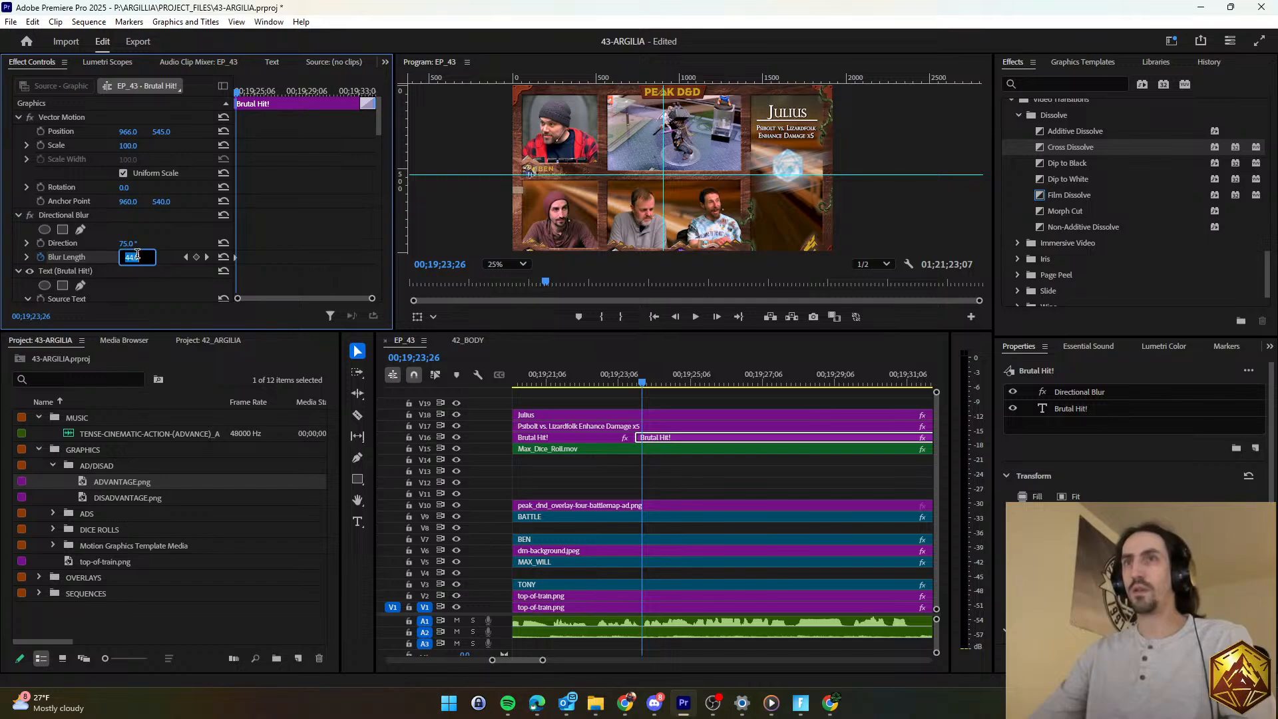
text(0)
key(Return)
click(692, 470)
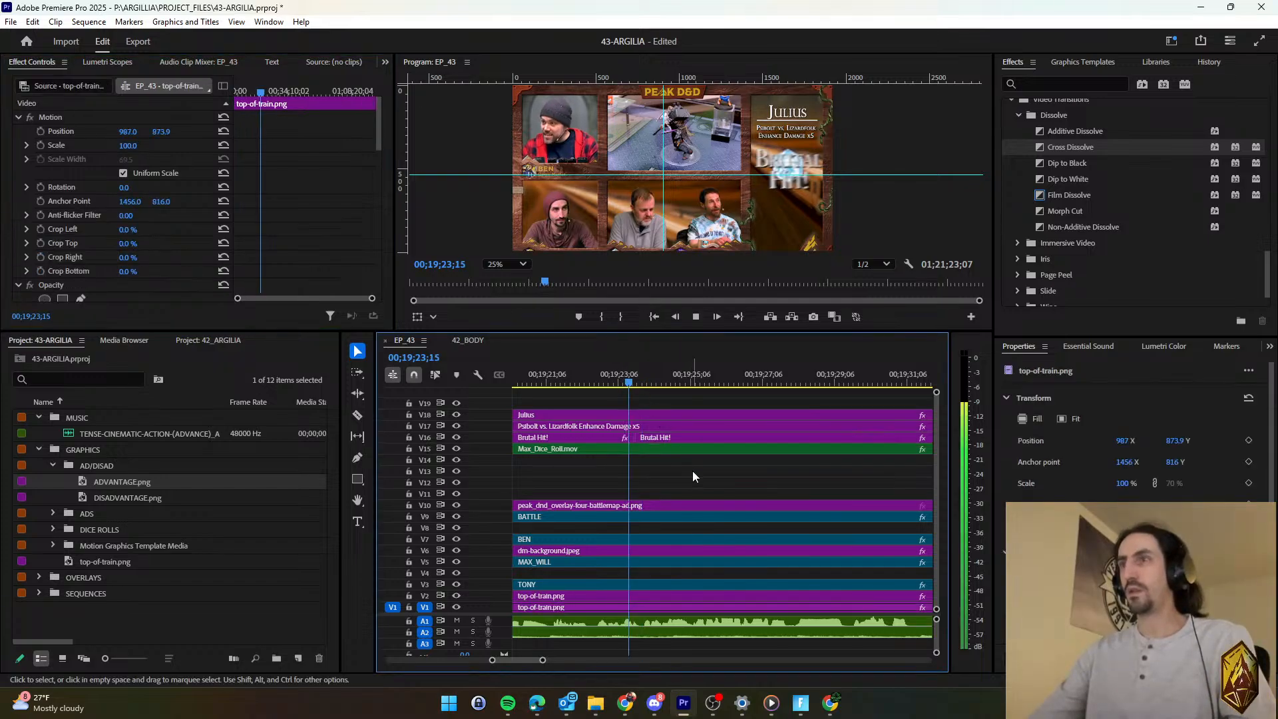
Change the second Brutal Hit! piece's text to "8 Psychic Damage" and scale it down to fit the side panel.
key(space)
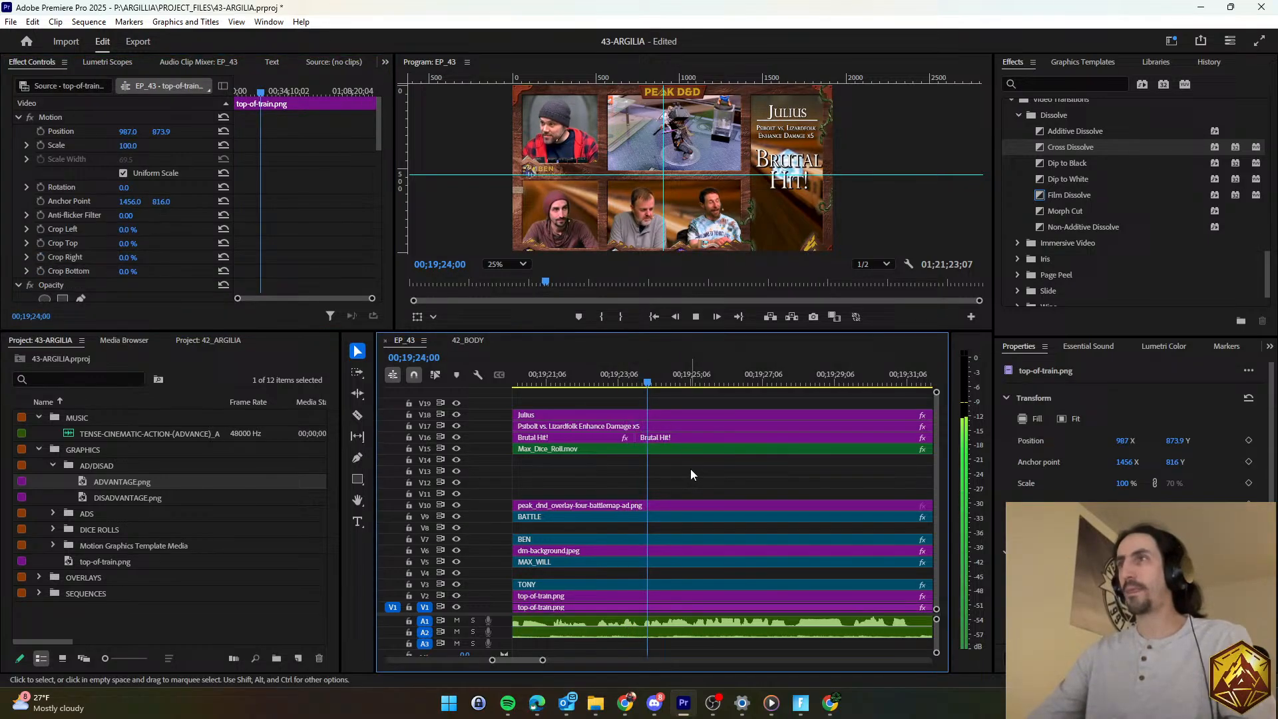
click(676, 438)
click(1094, 403)
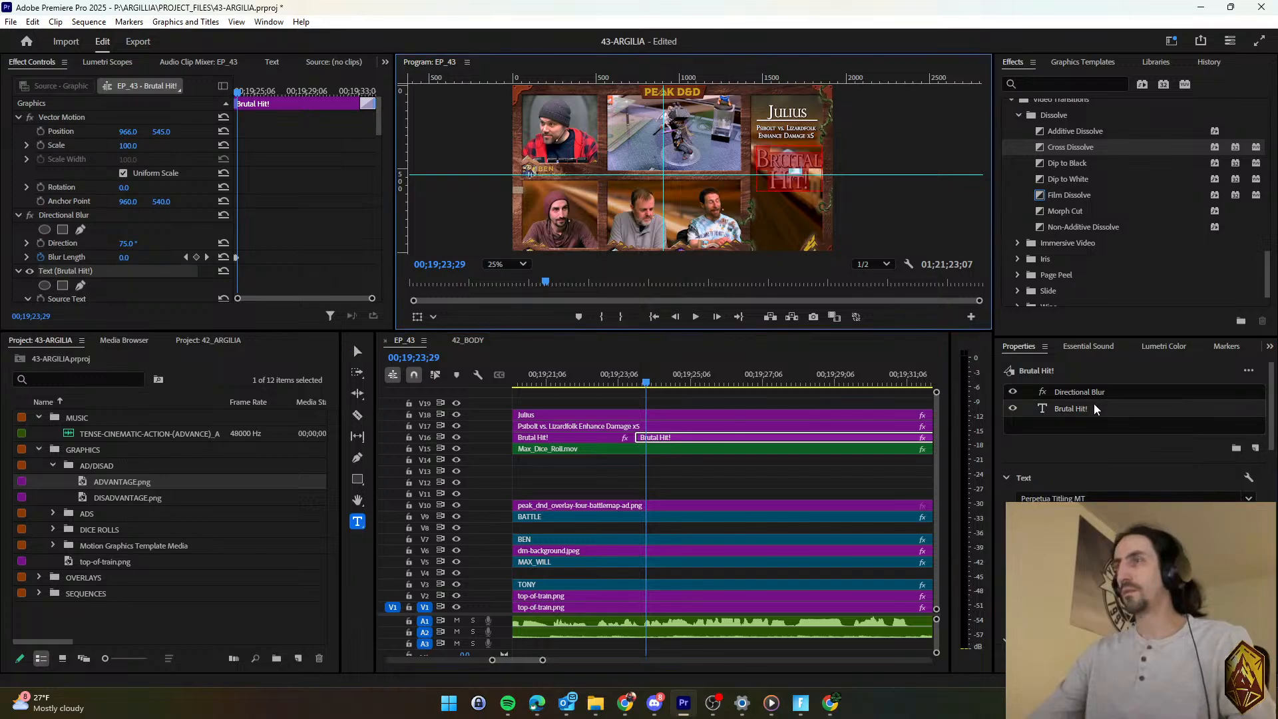
text(8 Psyc)
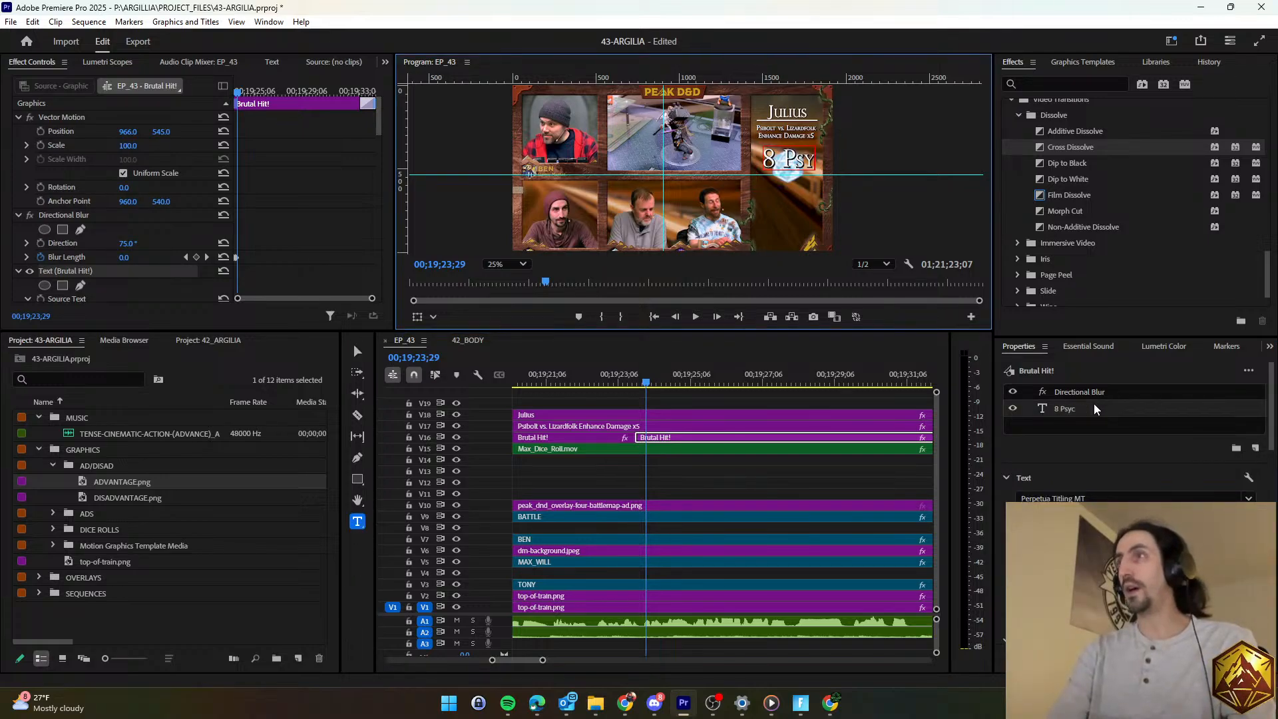
text(hic Damage)
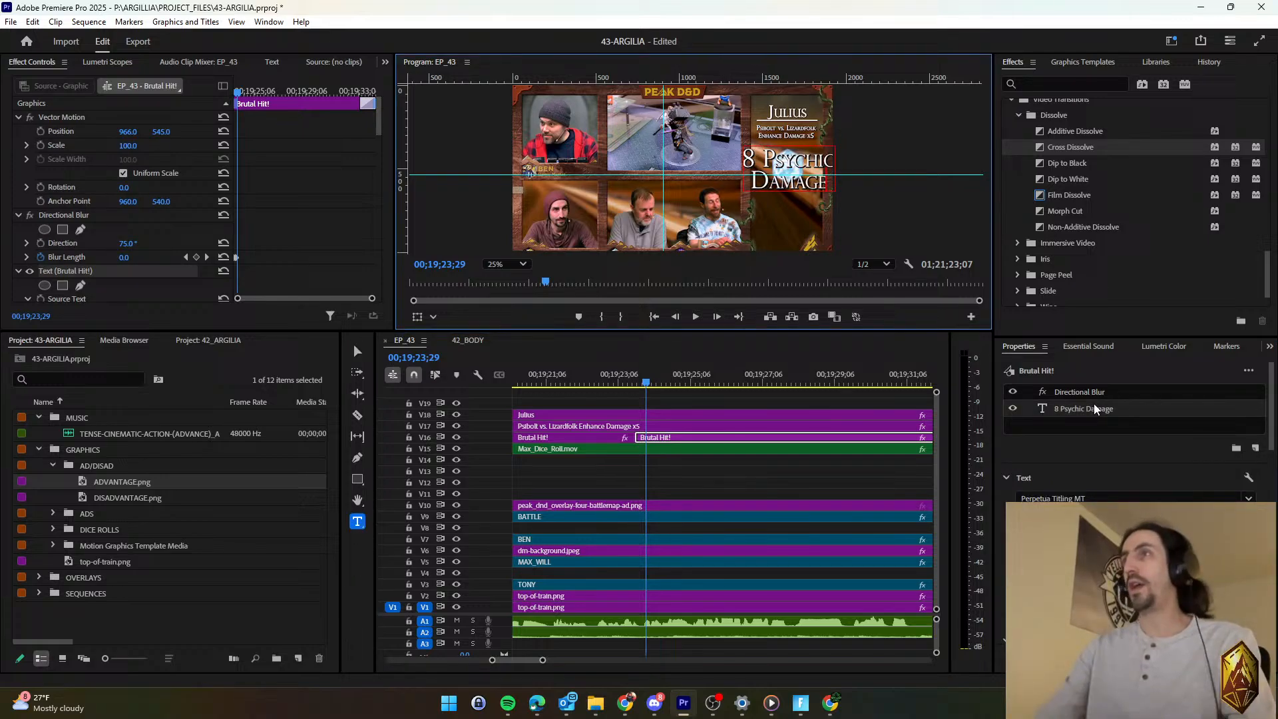
click(356, 351)
drag(738, 160, 770, 171)
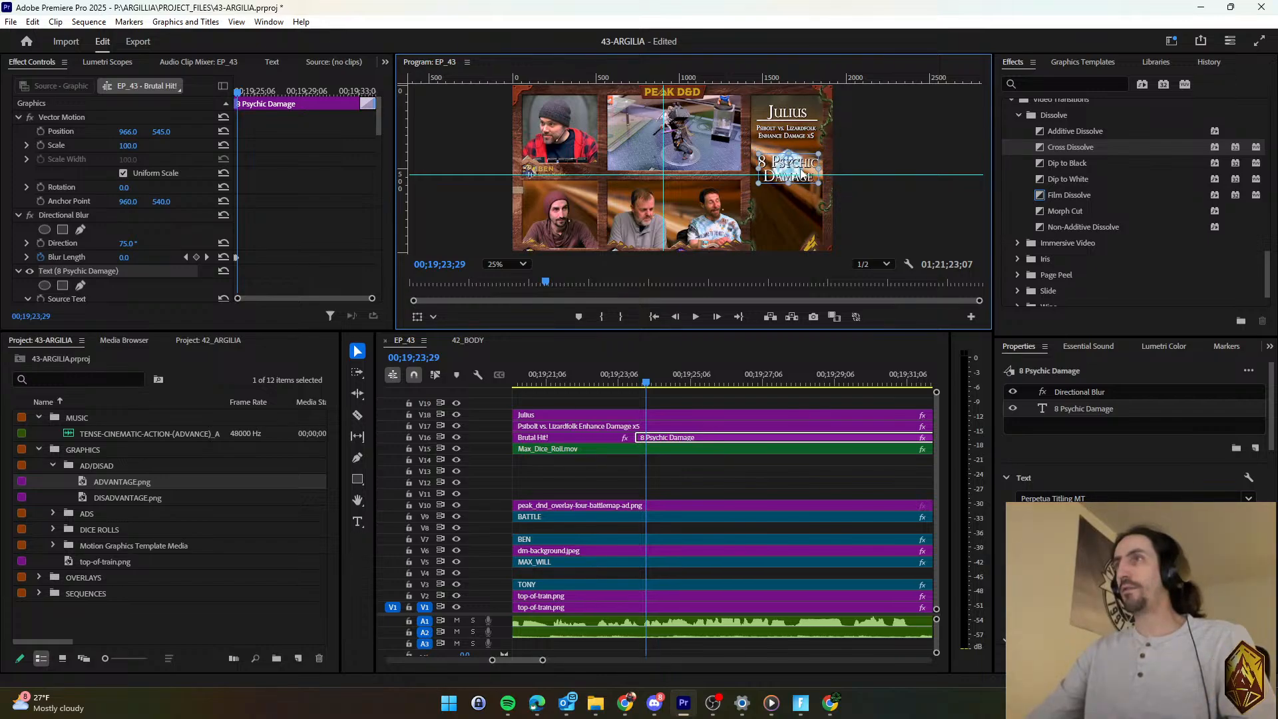
Play back the transition from Brutal Hit! to 8 Psychic Damage and the footage after it, up to about 00;19;33;13.
click(629, 382)
key(space)
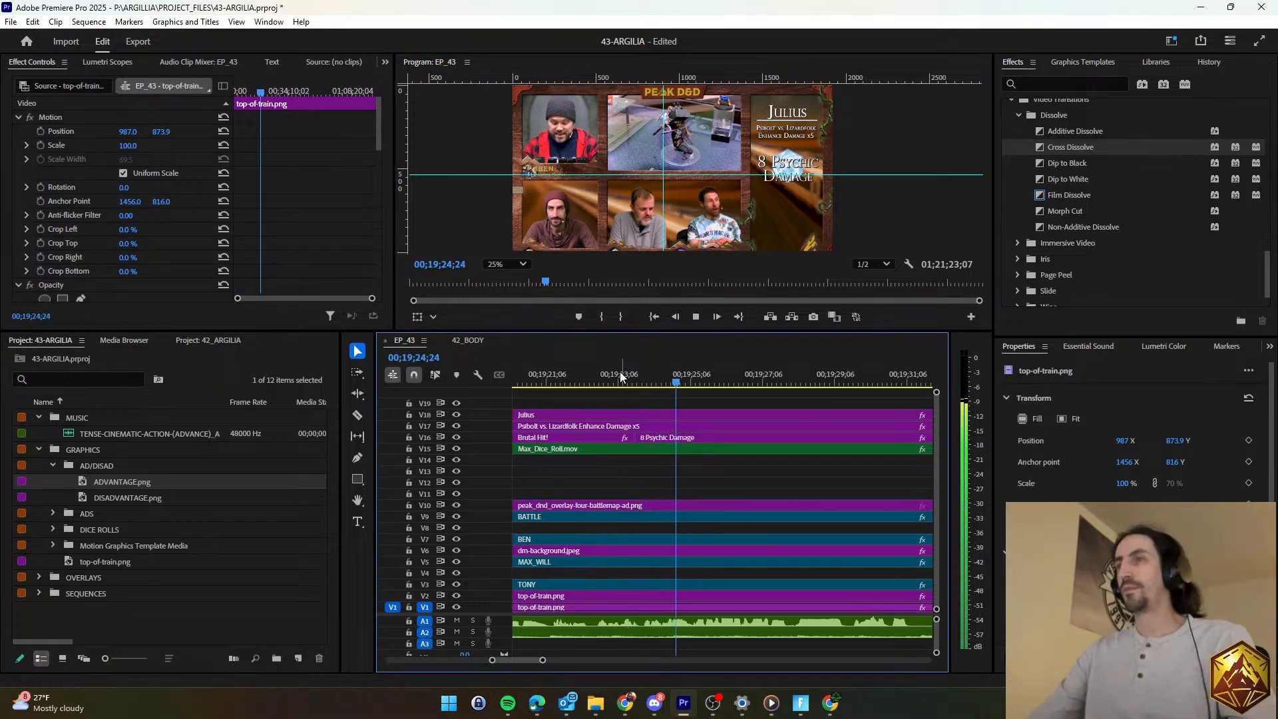
key(space)
key(space)
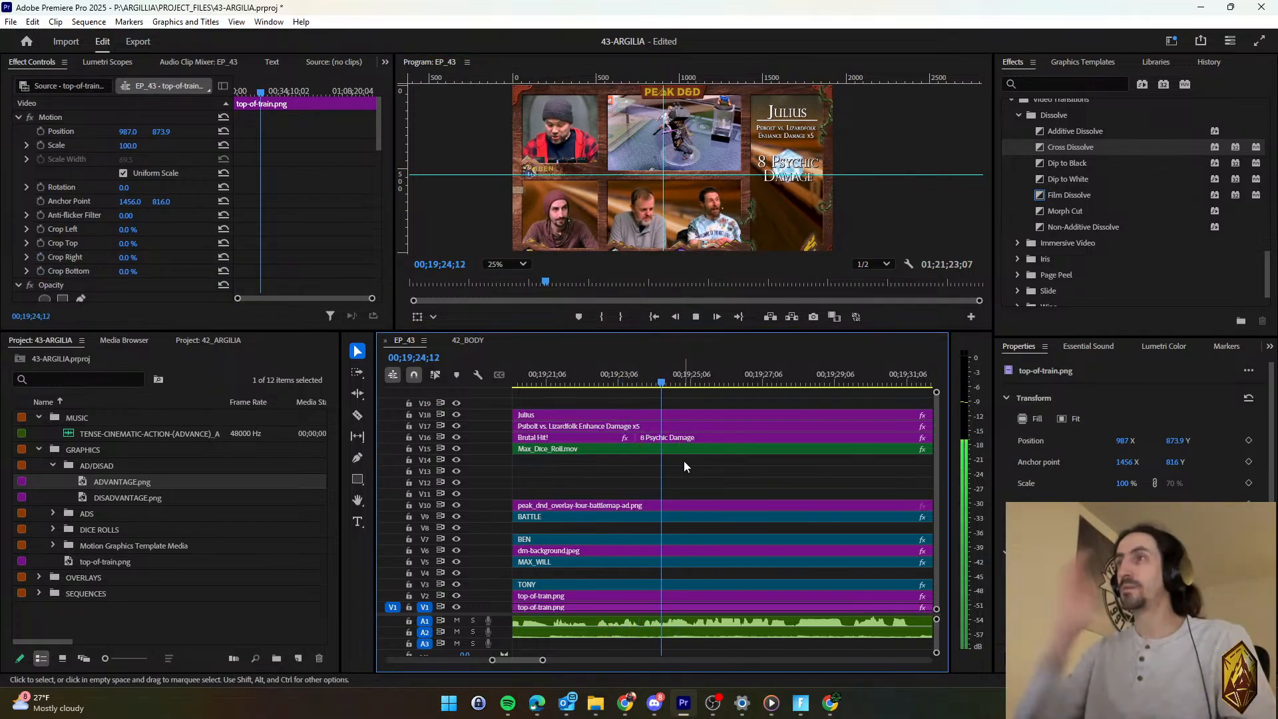
scroll(684, 466, down, 3)
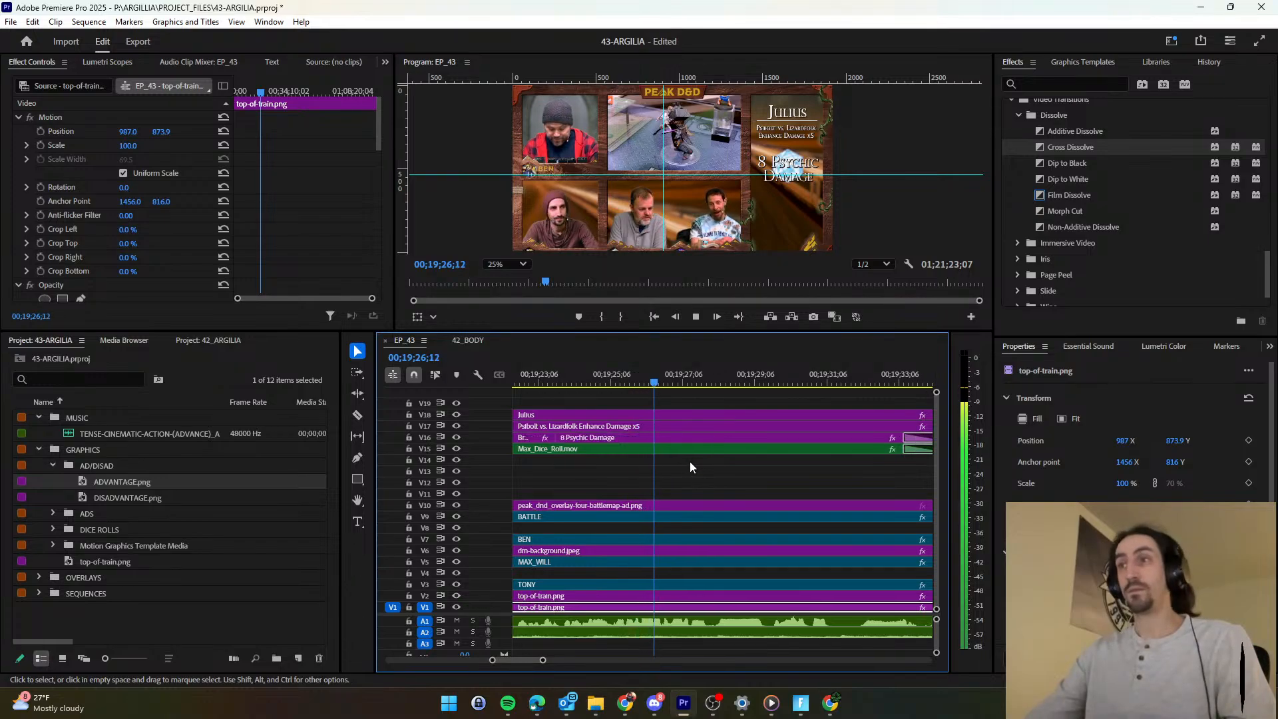
scroll(723, 477, down, 3)
scroll(729, 466, down, 4)
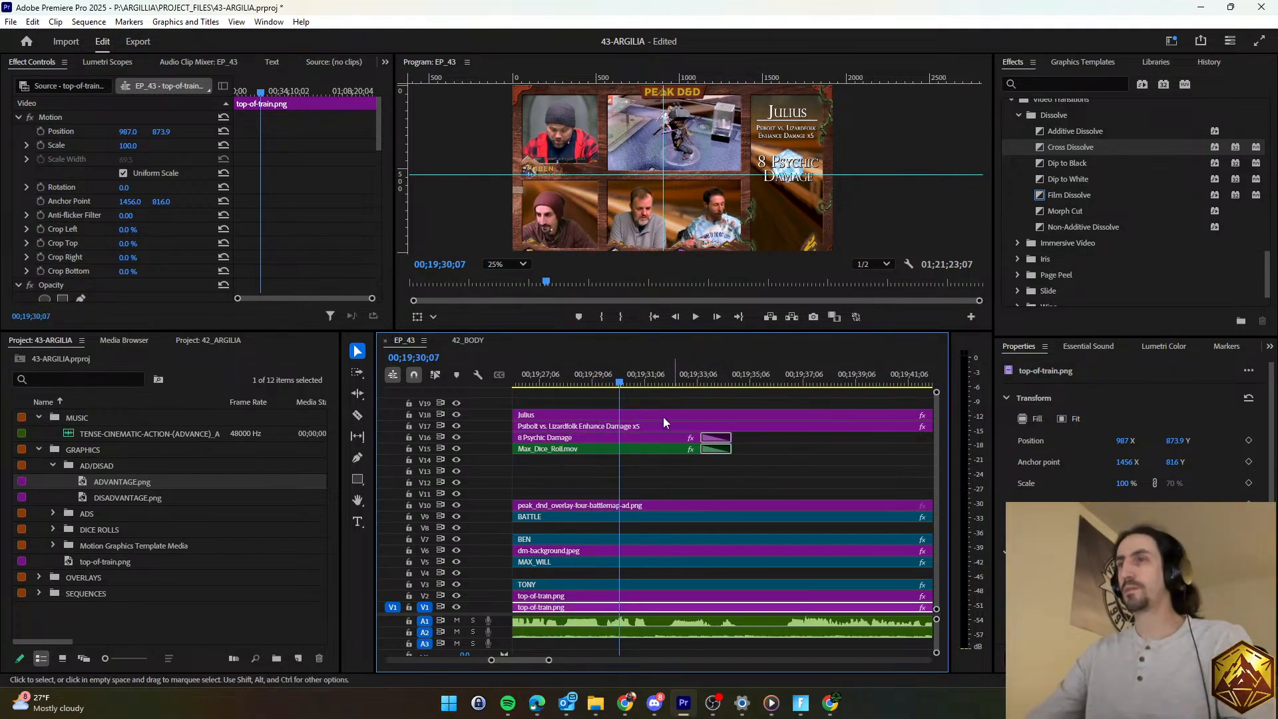
scroll(663, 416, up, 2)
scroll(637, 425, down, 2)
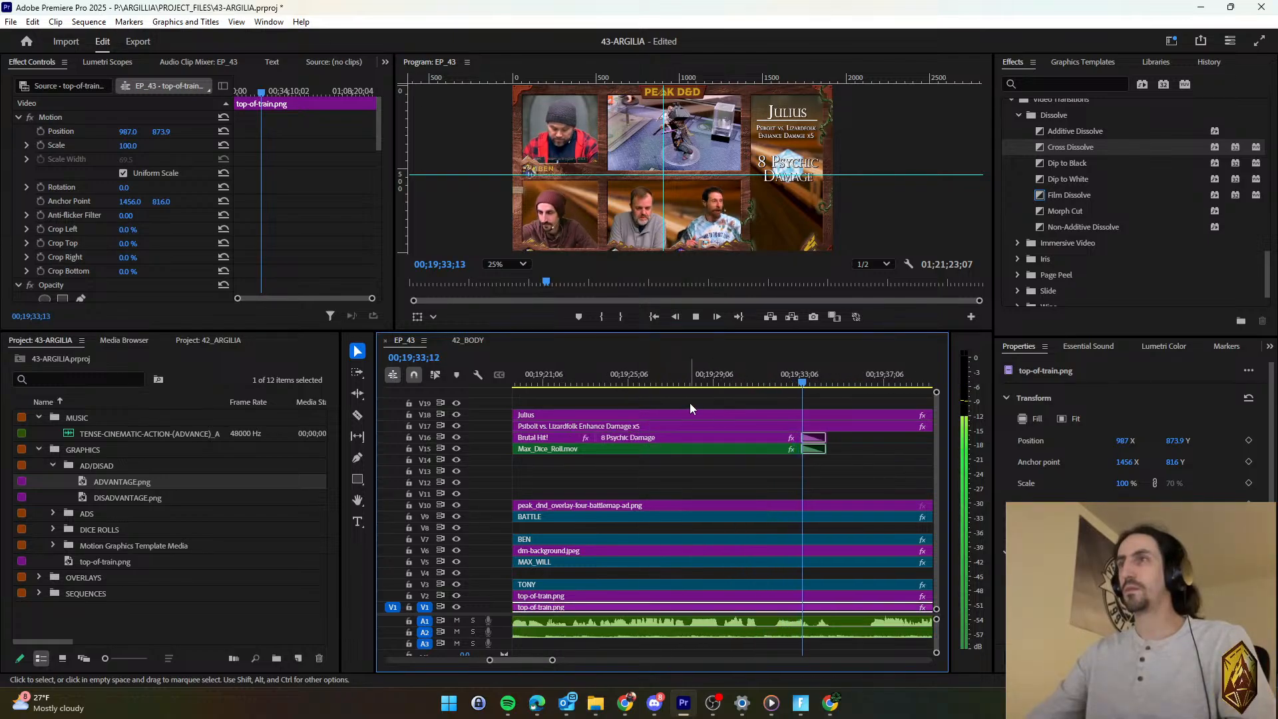
Play on from about 00;19;27 and trim the 8 Psychic Damage and Max_Dice_Roll.mov clips to end at about 00;19;30;20.
click(664, 378)
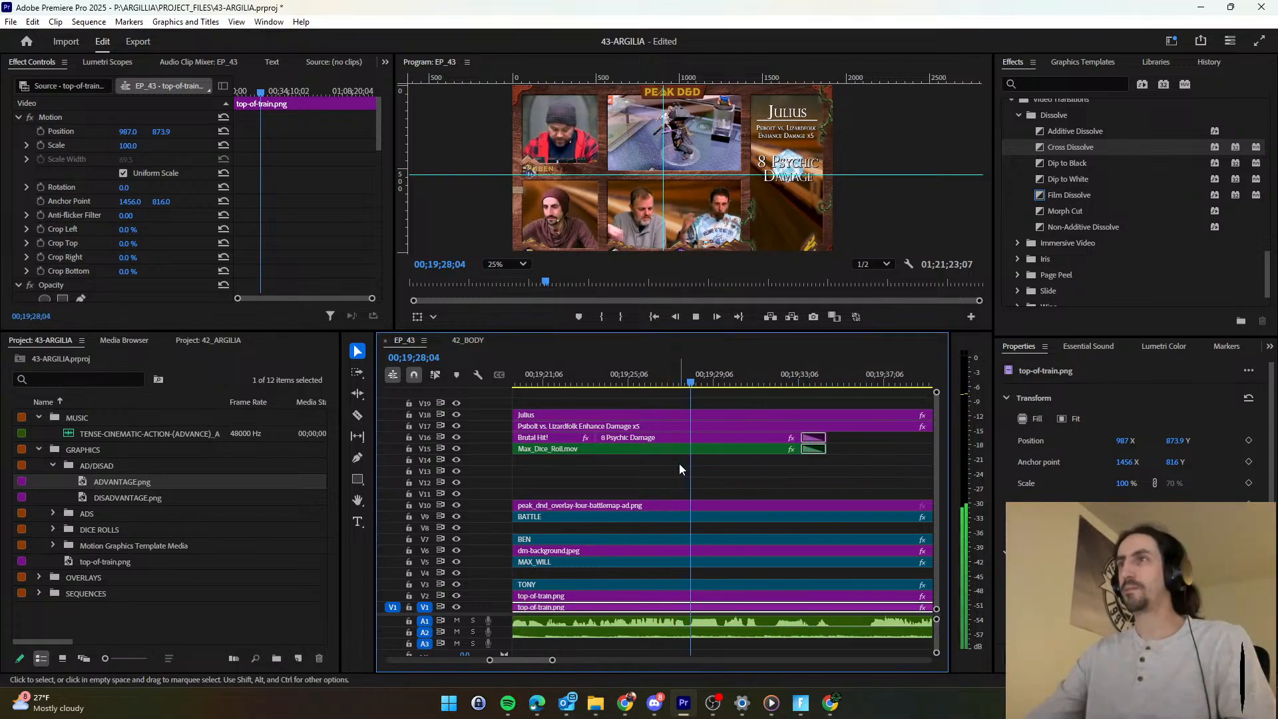
key(space)
drag(849, 469, 745, 443)
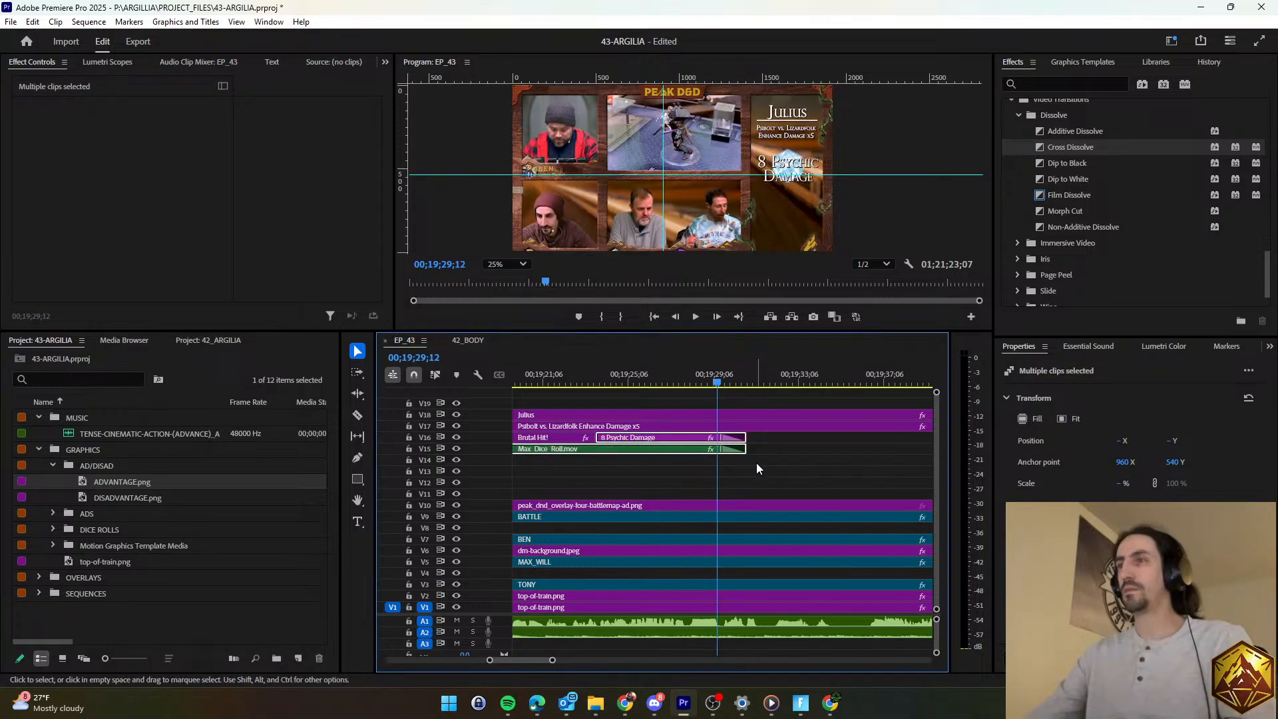
click(756, 462)
Correct the 8 Psychic Damage title to read "7 Psychic Damage".
click(696, 441)
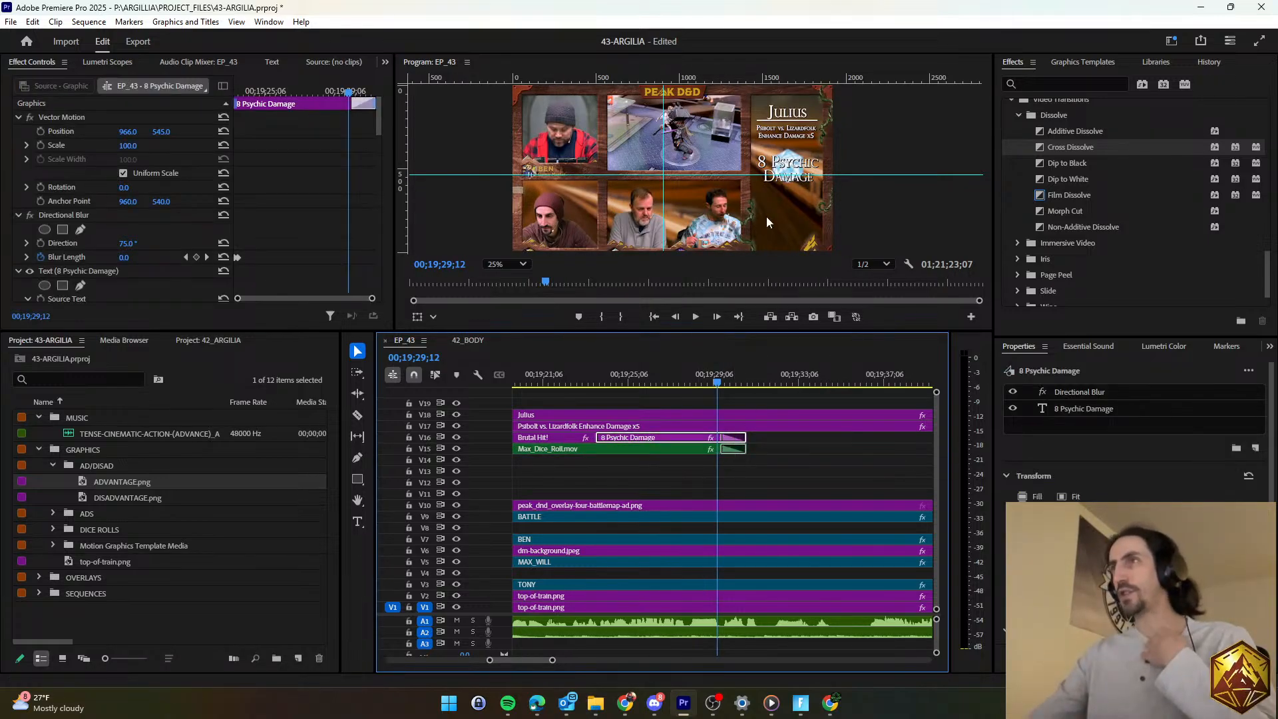
click(1100, 408)
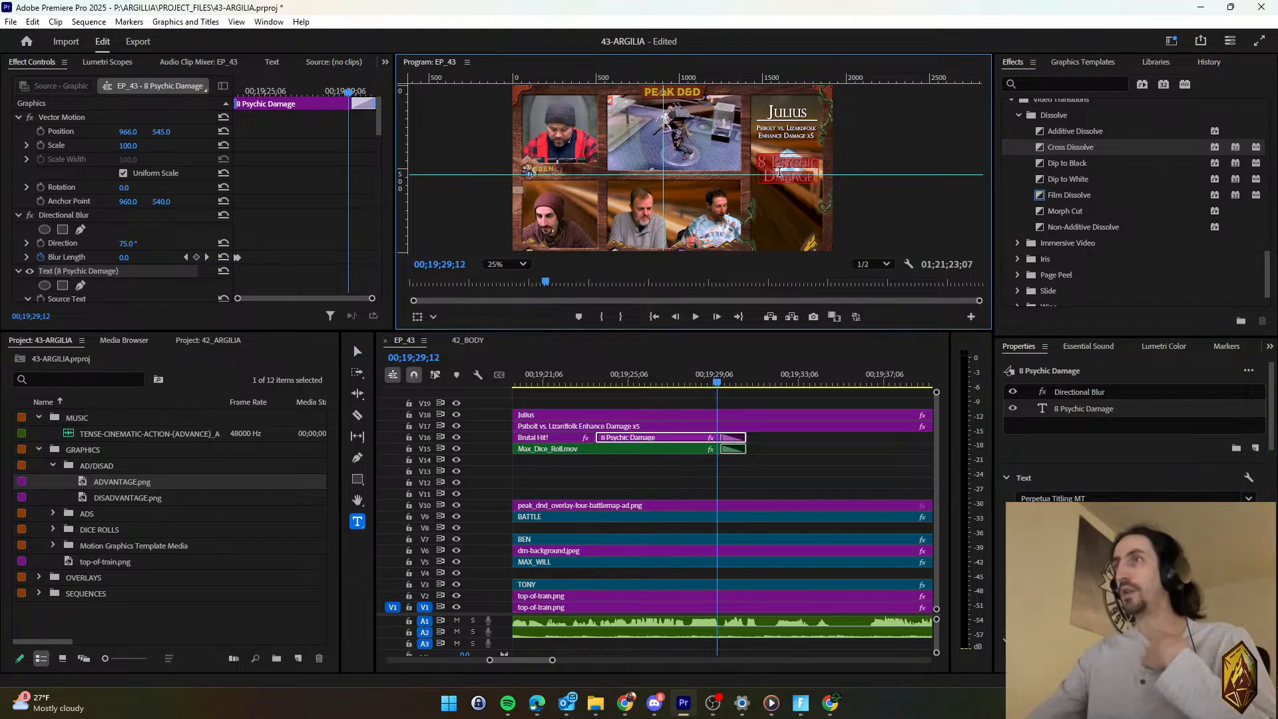
text(7)
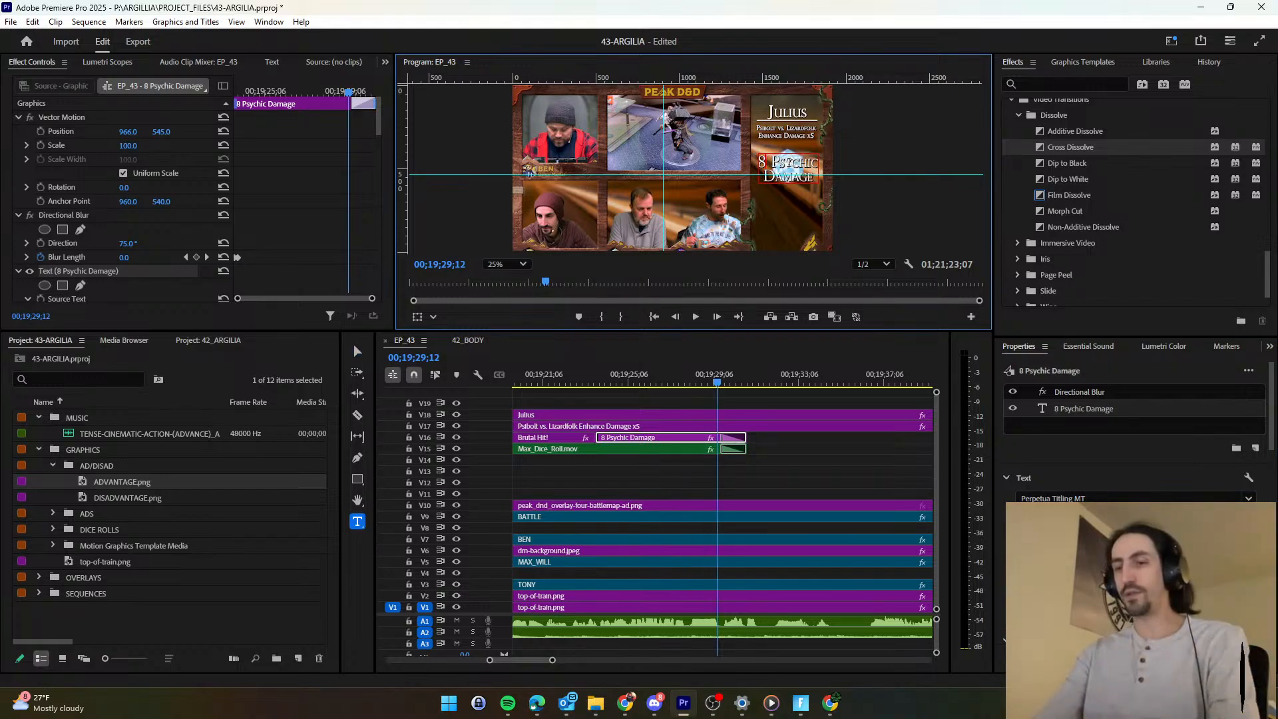
Extend the 7 Psychic Damage and Max_Dice_Roll.mov clips with their end dissolves to about 00;19;38;12 while playing the scene.
drag(780, 471, 846, 445)
click(789, 471)
key(space)
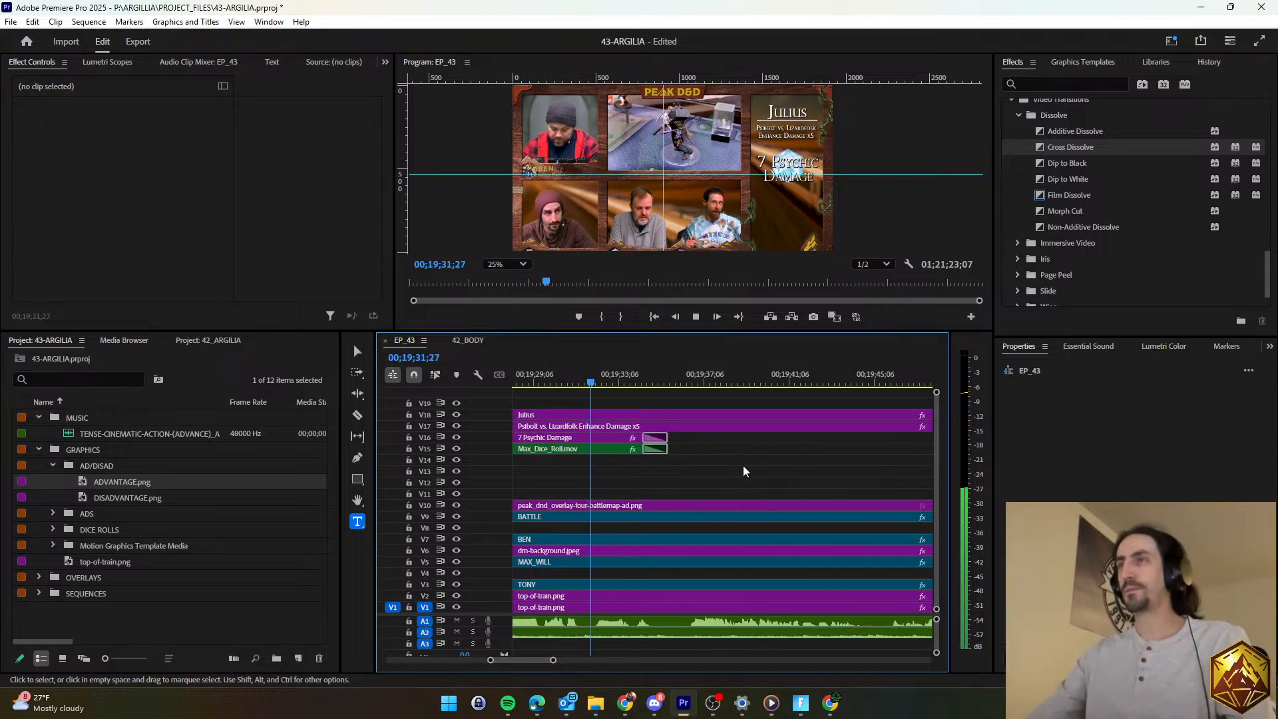
mouse_move(743, 465)
mouse_down()
mouse_move(679, 439)
mouse_move(732, 445)
mouse_up()
click(757, 469)
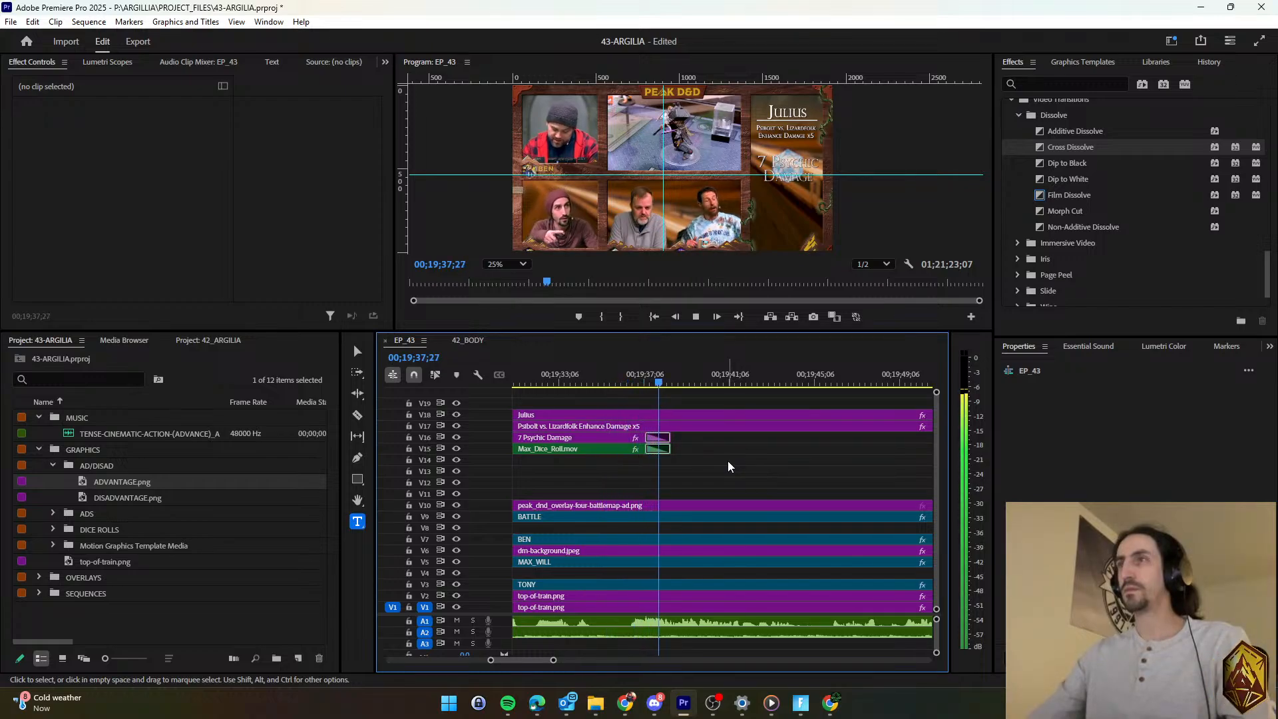
Replay the scene and extend the 7 Psychic Damage and Max_Dice_Roll.mov clips further, to about 00;19;44.
click(604, 367)
key(space)
drag(710, 473, 660, 438)
drag(671, 445, 793, 454)
click(729, 469)
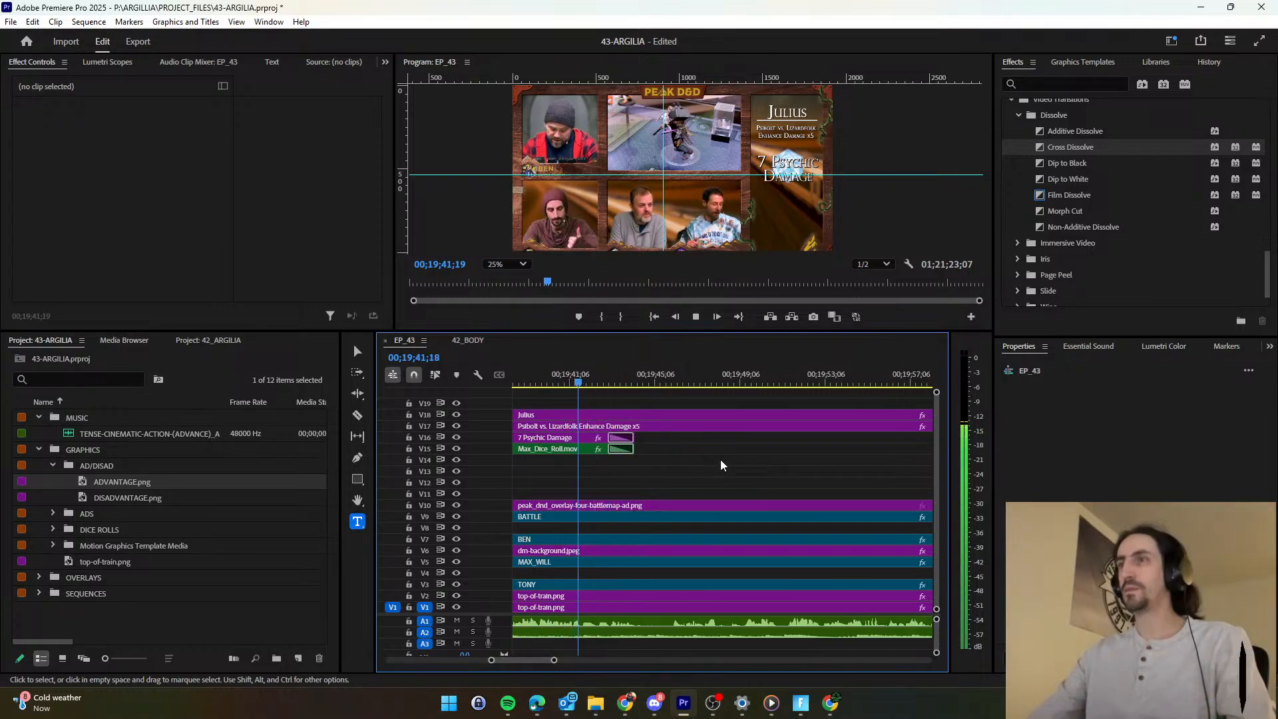
key(space)
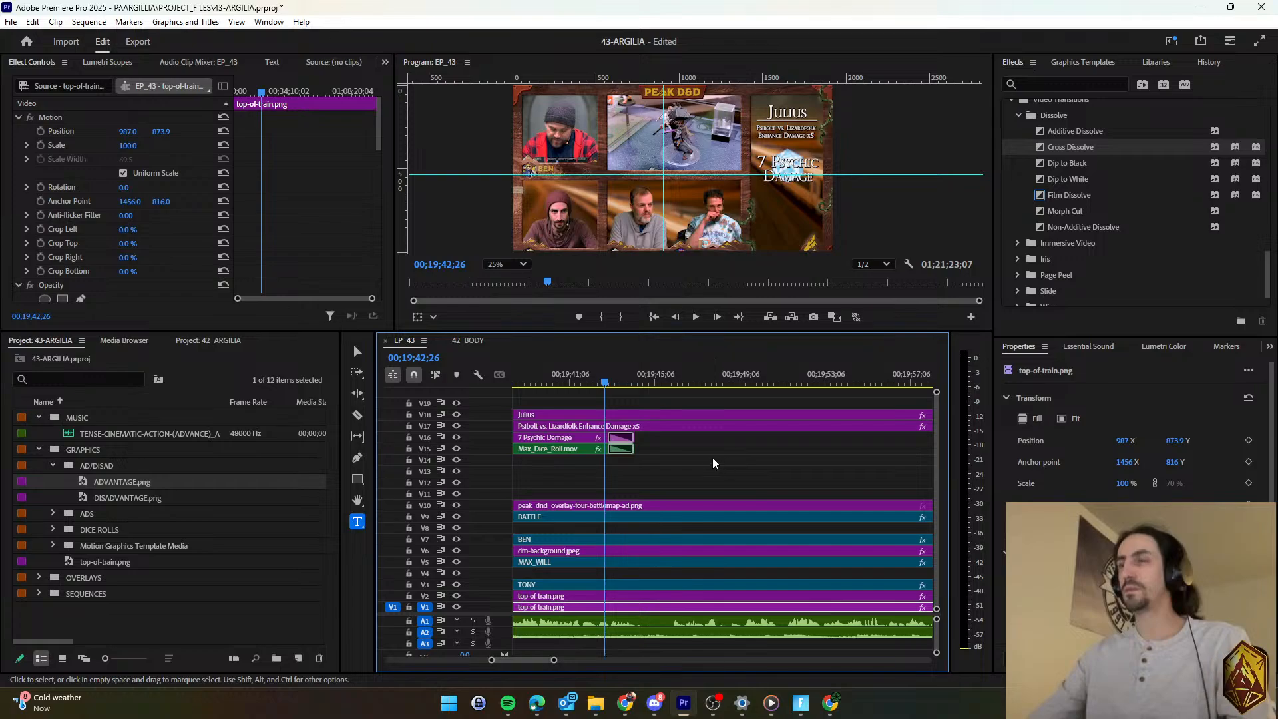
click(568, 438)
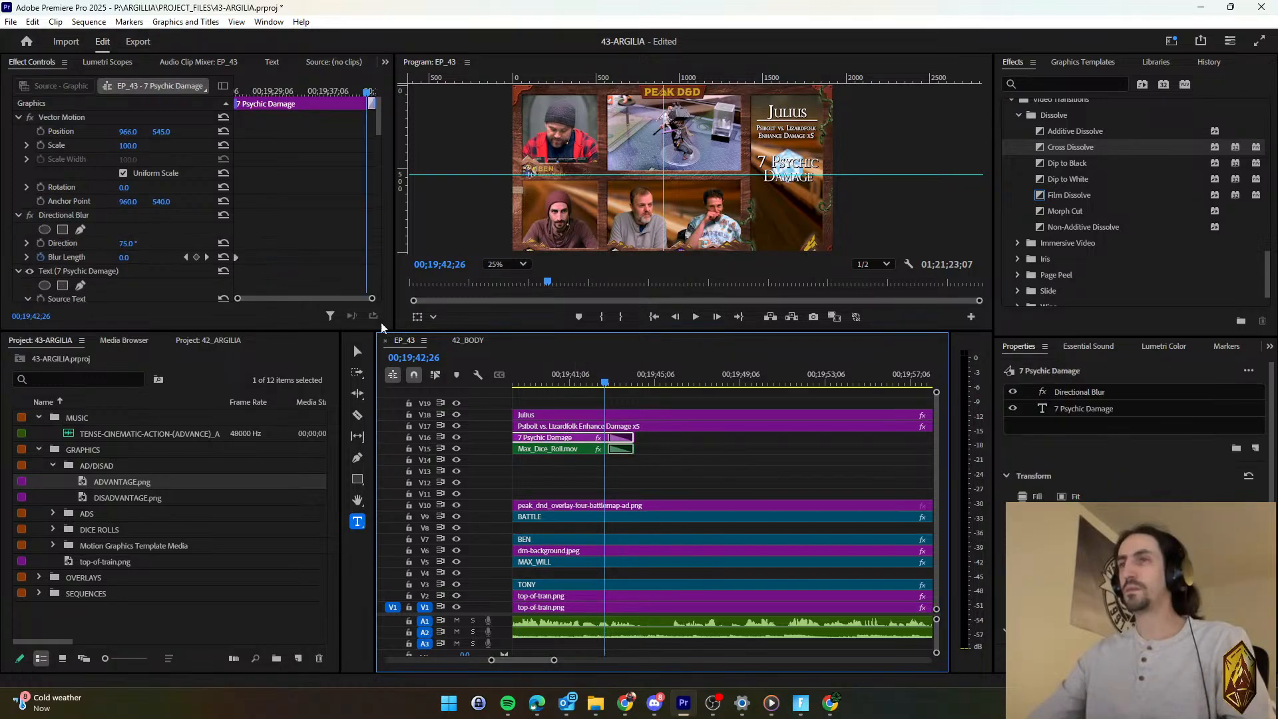
click(187, 257)
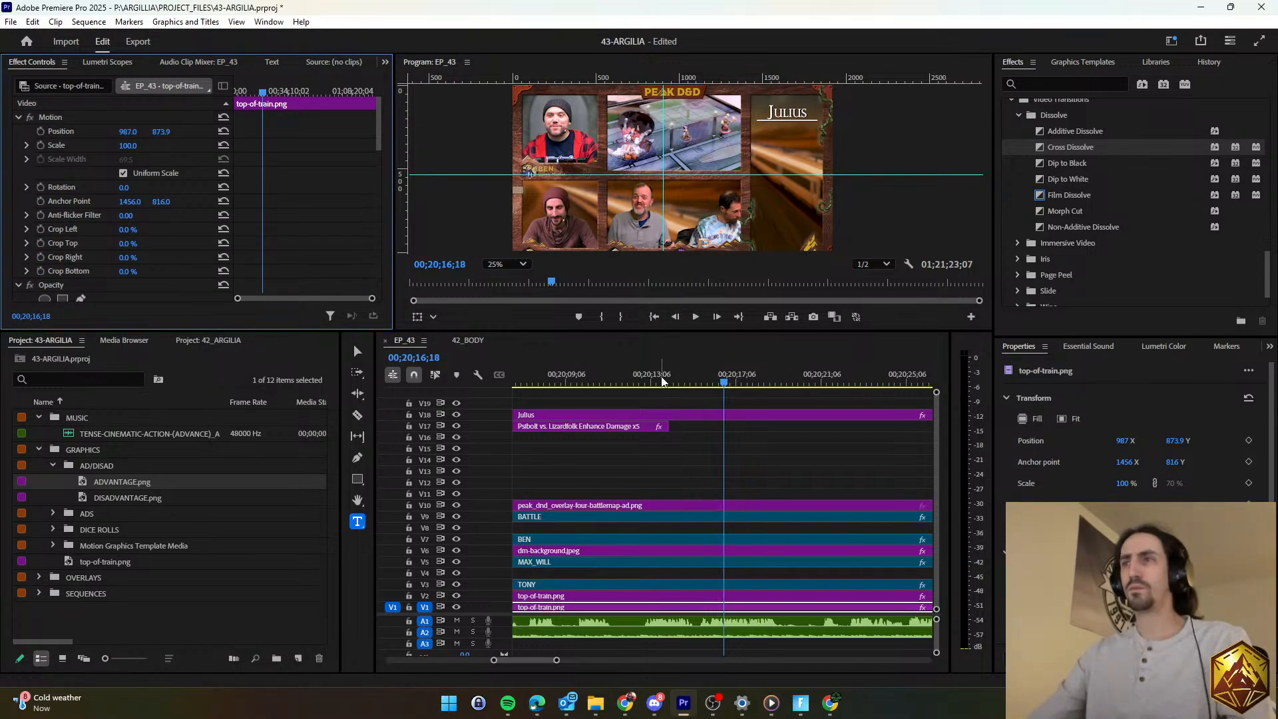
click(632, 425)
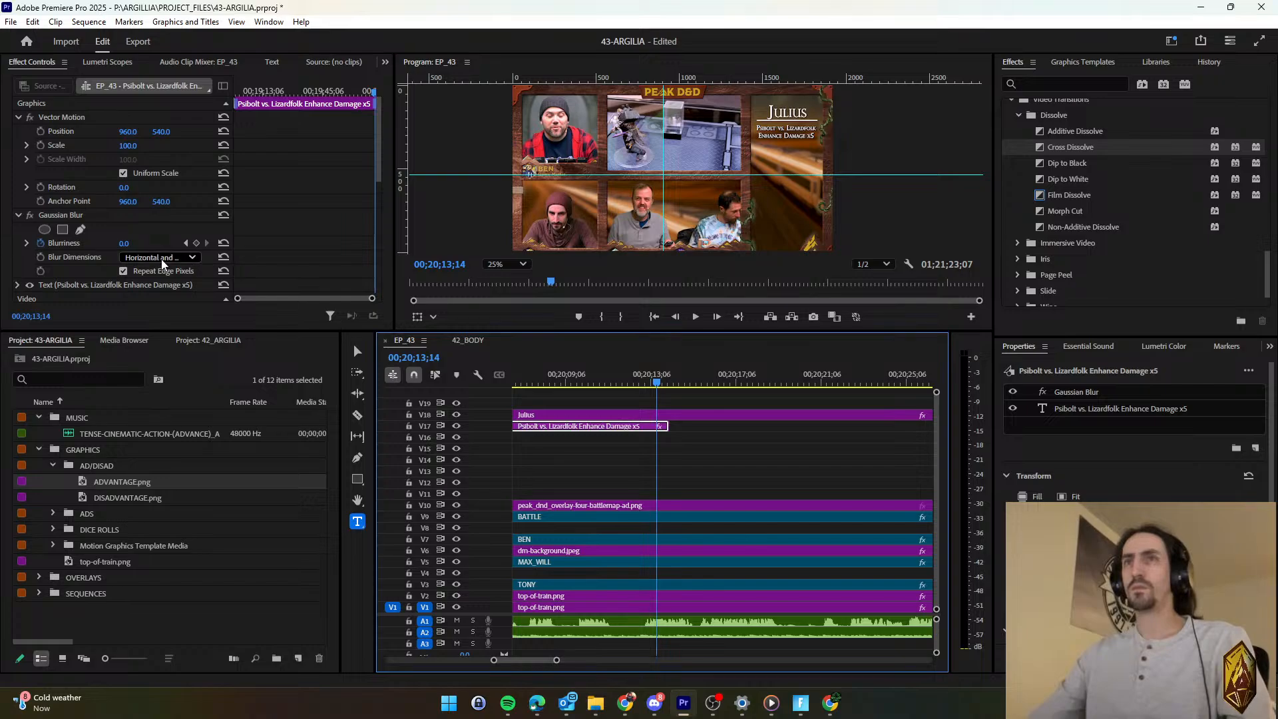
click(136, 241)
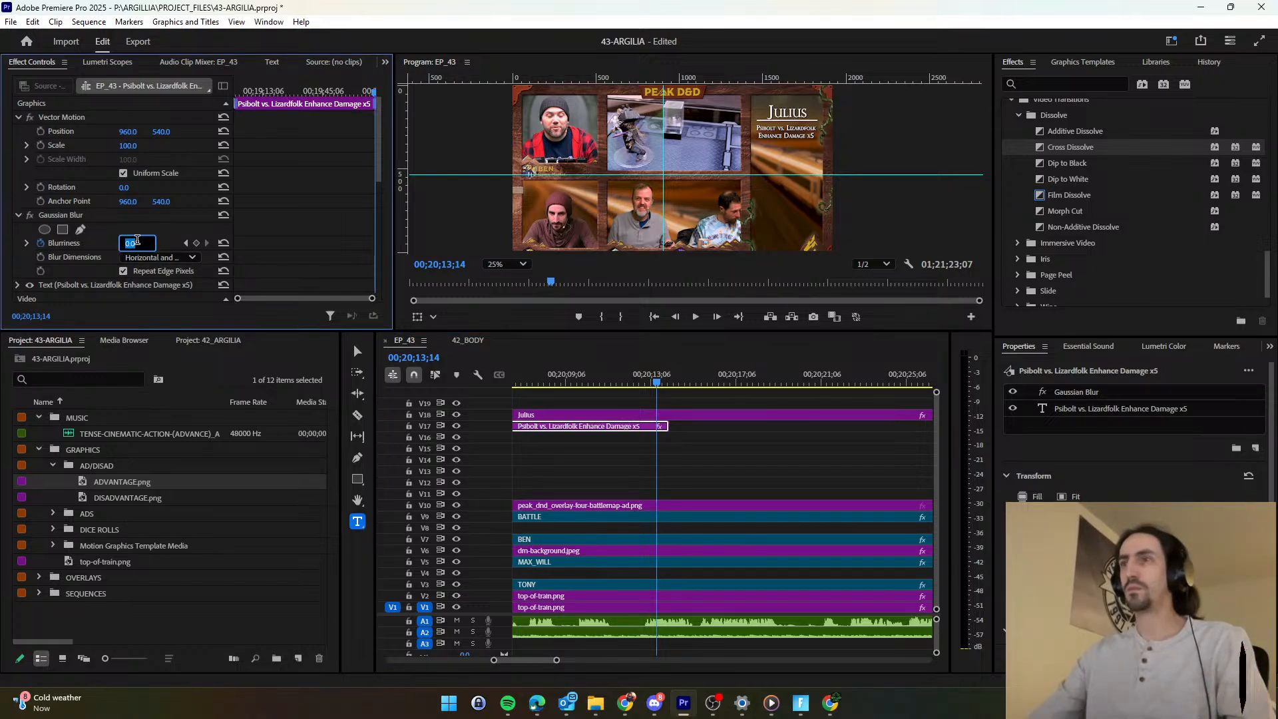
click(605, 439)
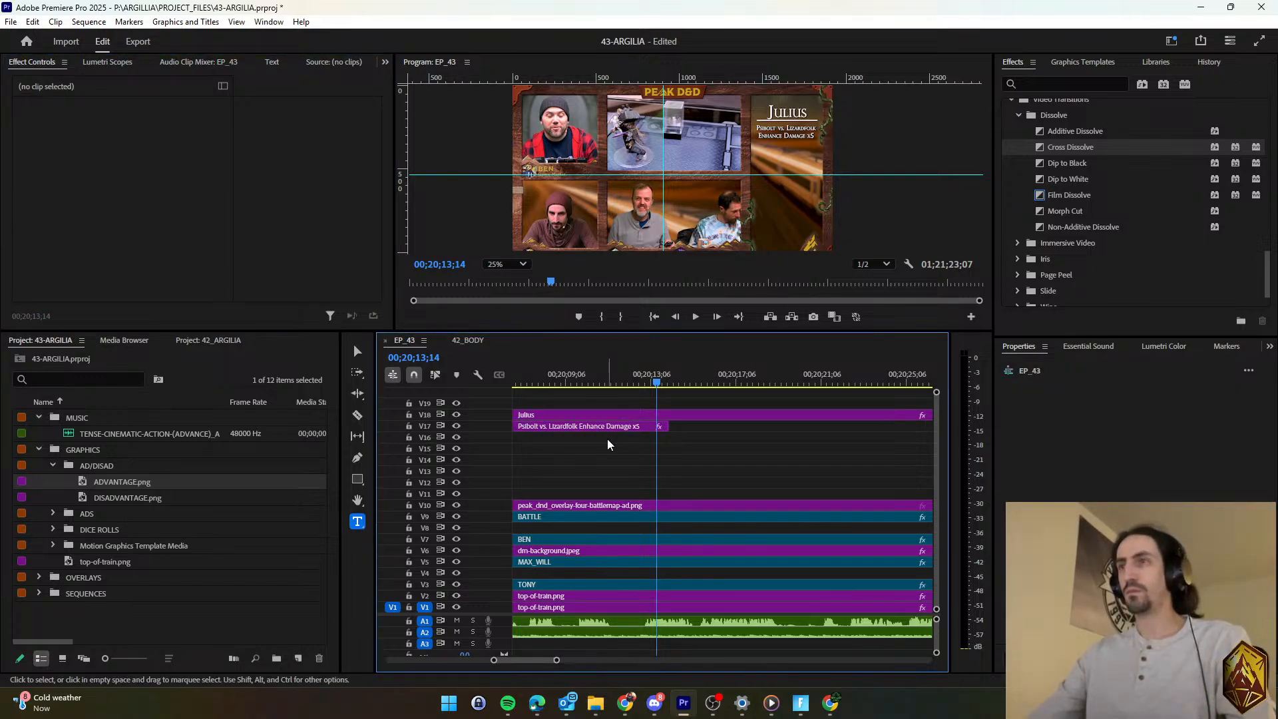
Add a Blur Length keyframe of 0 to the 7 Psychic Damage title at 00;19;37;08, where its end dissolve starts.
scroll(608, 440, down, 3)
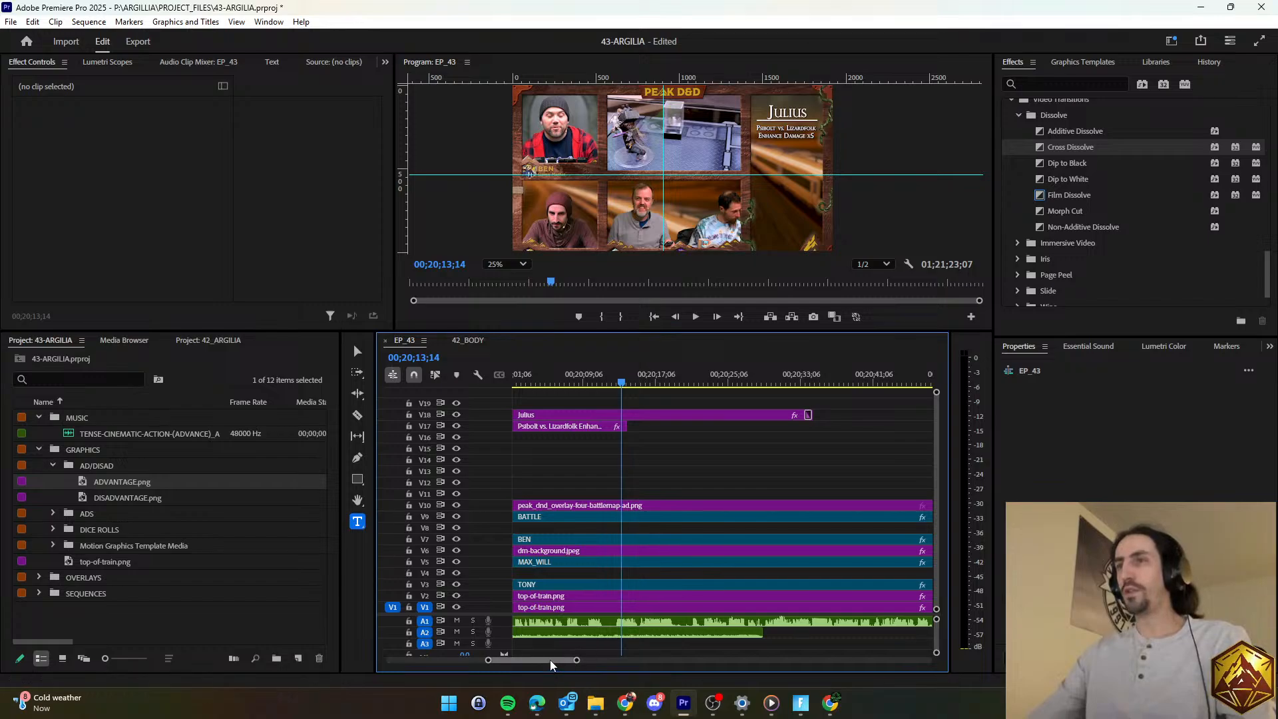
drag(550, 661, 547, 661)
scroll(574, 497, up, 3)
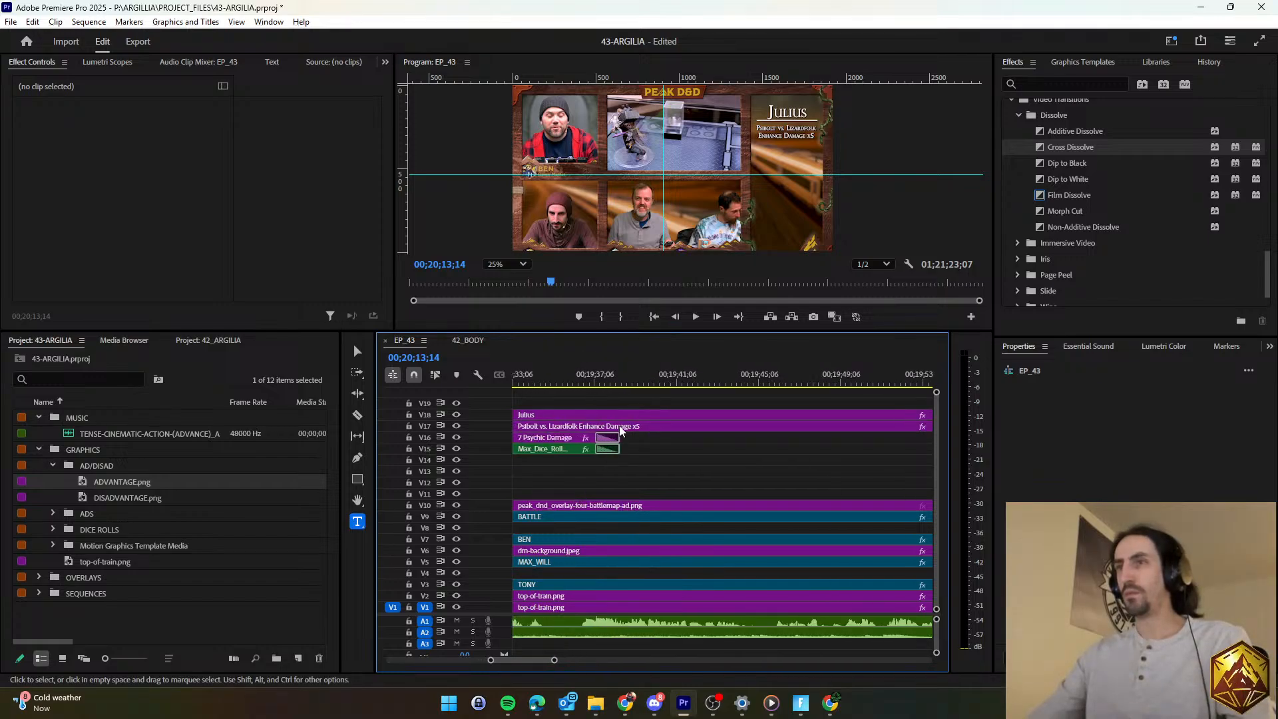
click(597, 374)
scroll(617, 472, up, 3)
click(537, 439)
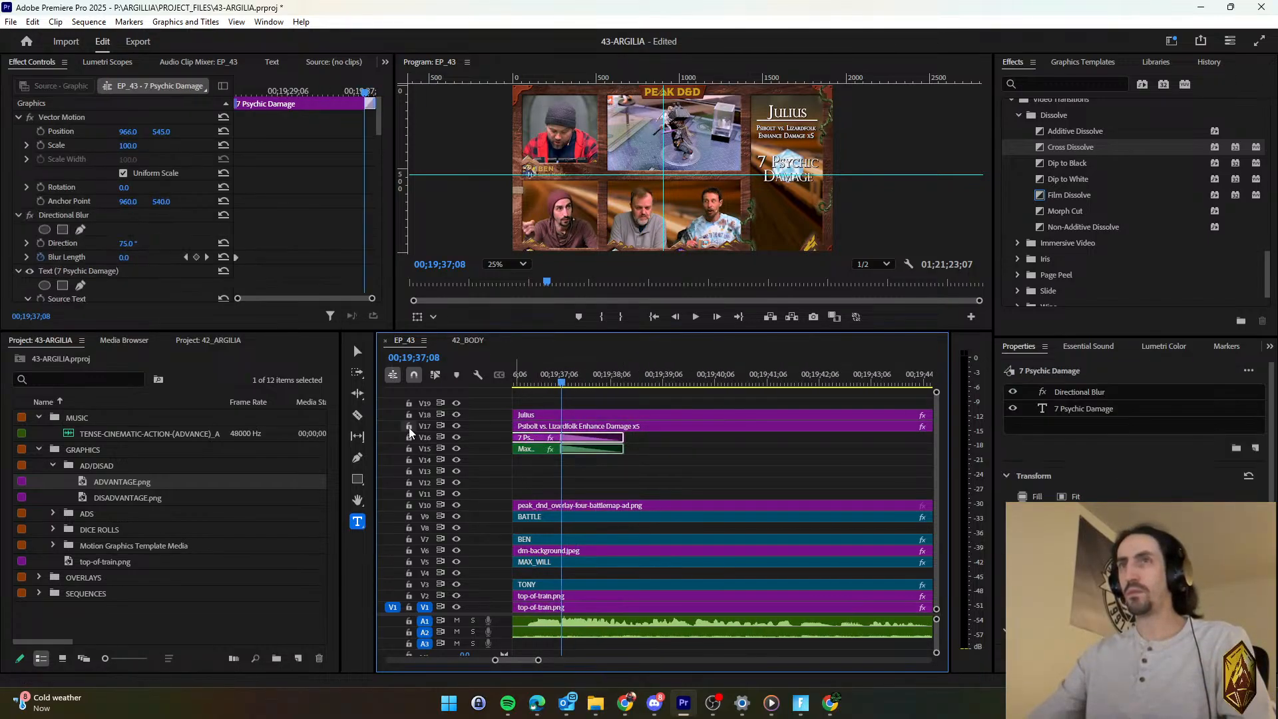
click(136, 257)
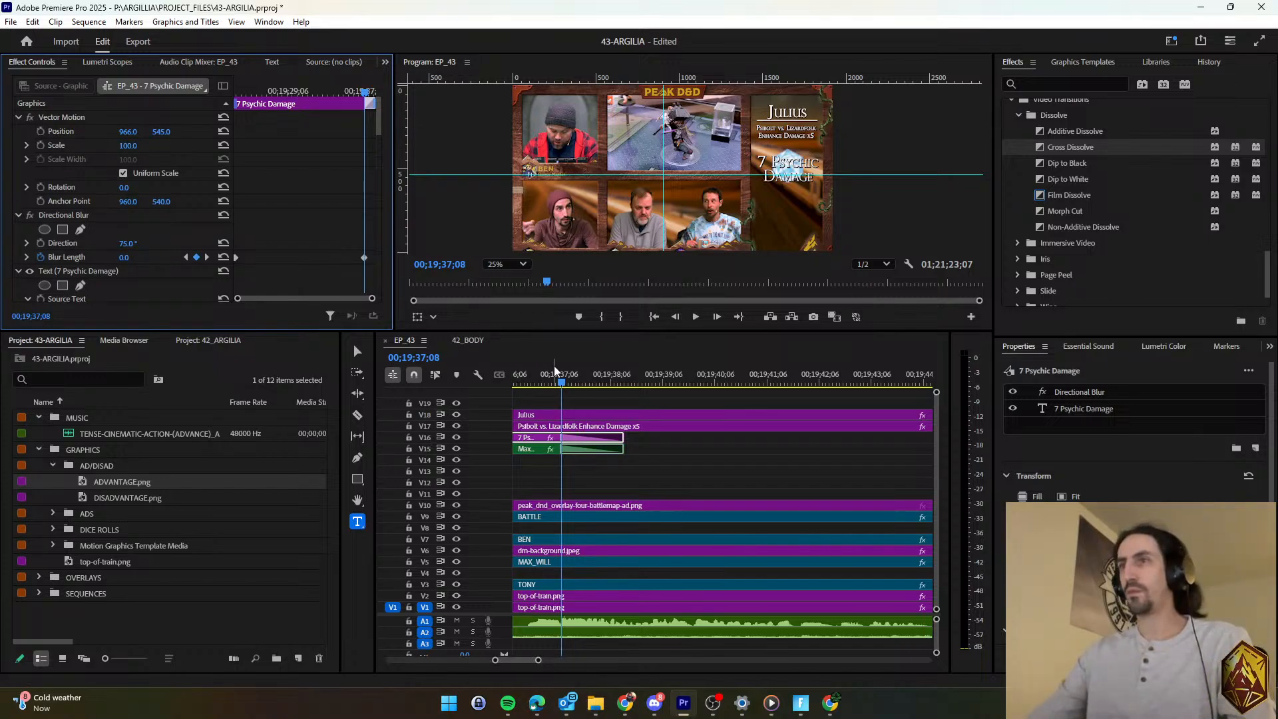
Keyframe the 7 Psychic Damage title's Blur Length at 45 at 00;19;38;12, the end of its dissolve, and preview the fade-out.
drag(562, 380, 621, 391)
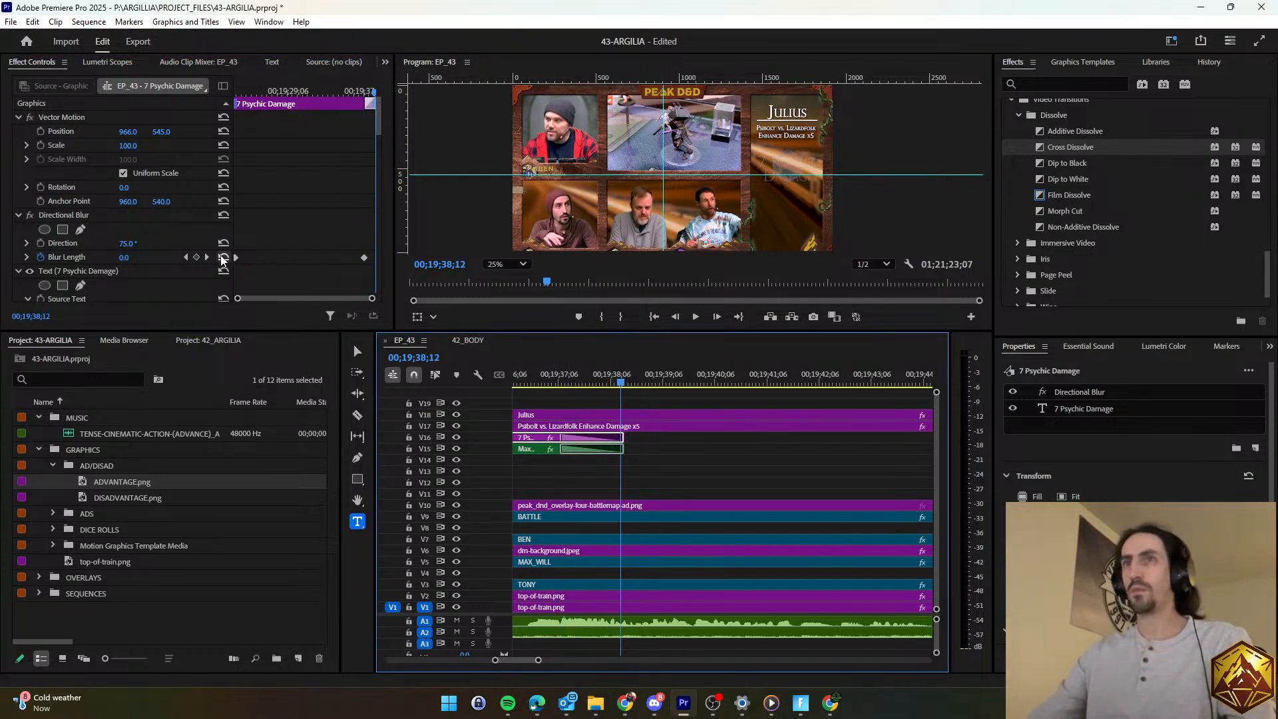
click(197, 257)
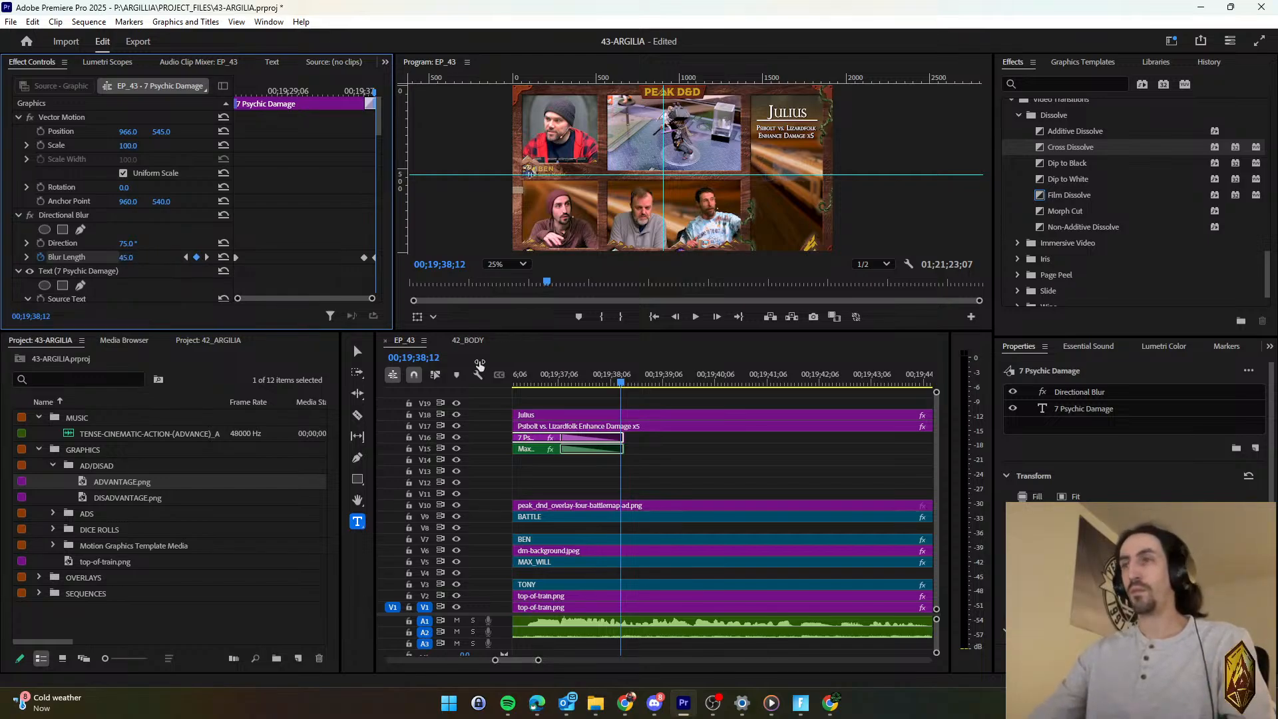
click(546, 375)
key(space)
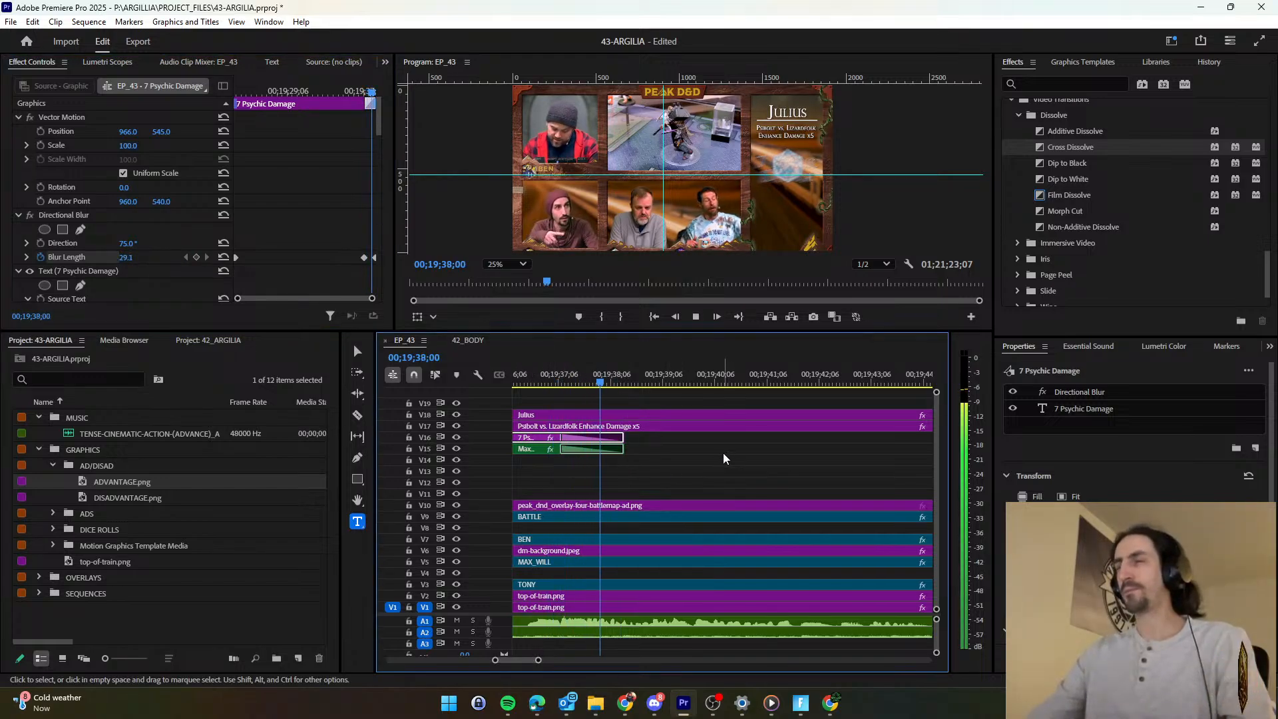
Save the project and keep playing the sequence past the title's end to about 00;19;45.
key(ctrl+s)
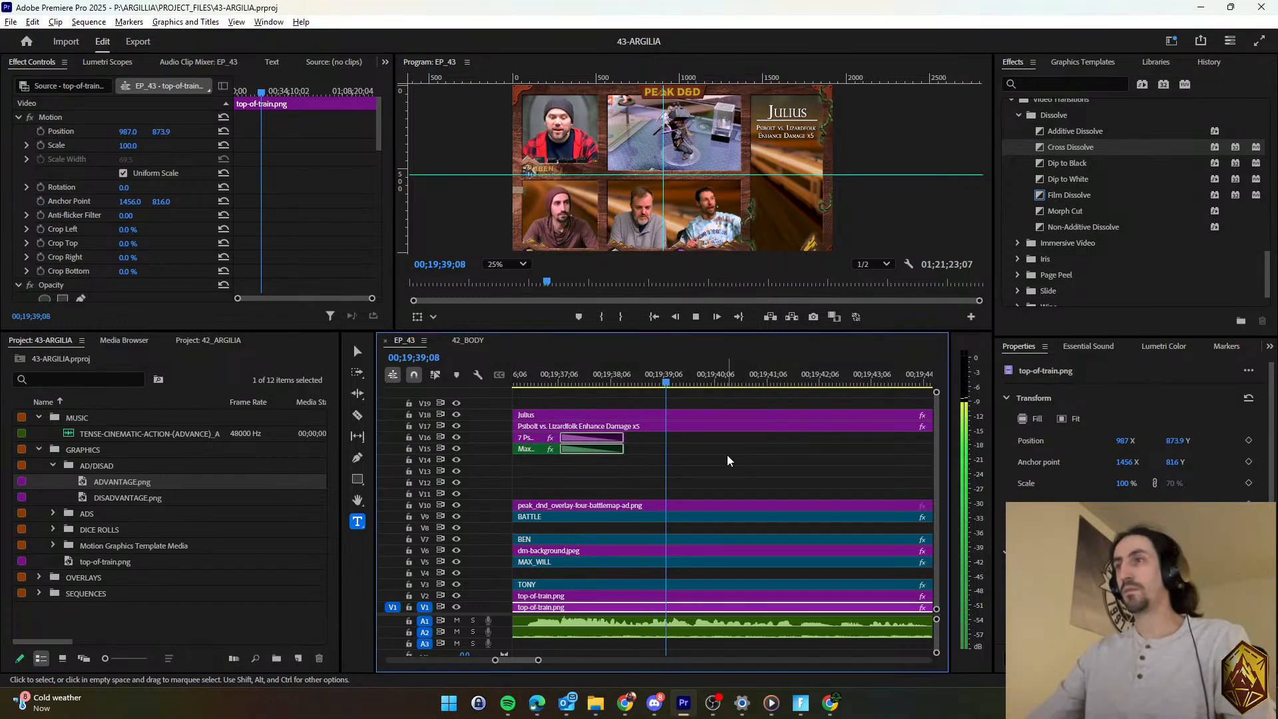
scroll(730, 459, down, 2)
scroll(732, 452, down, 2)
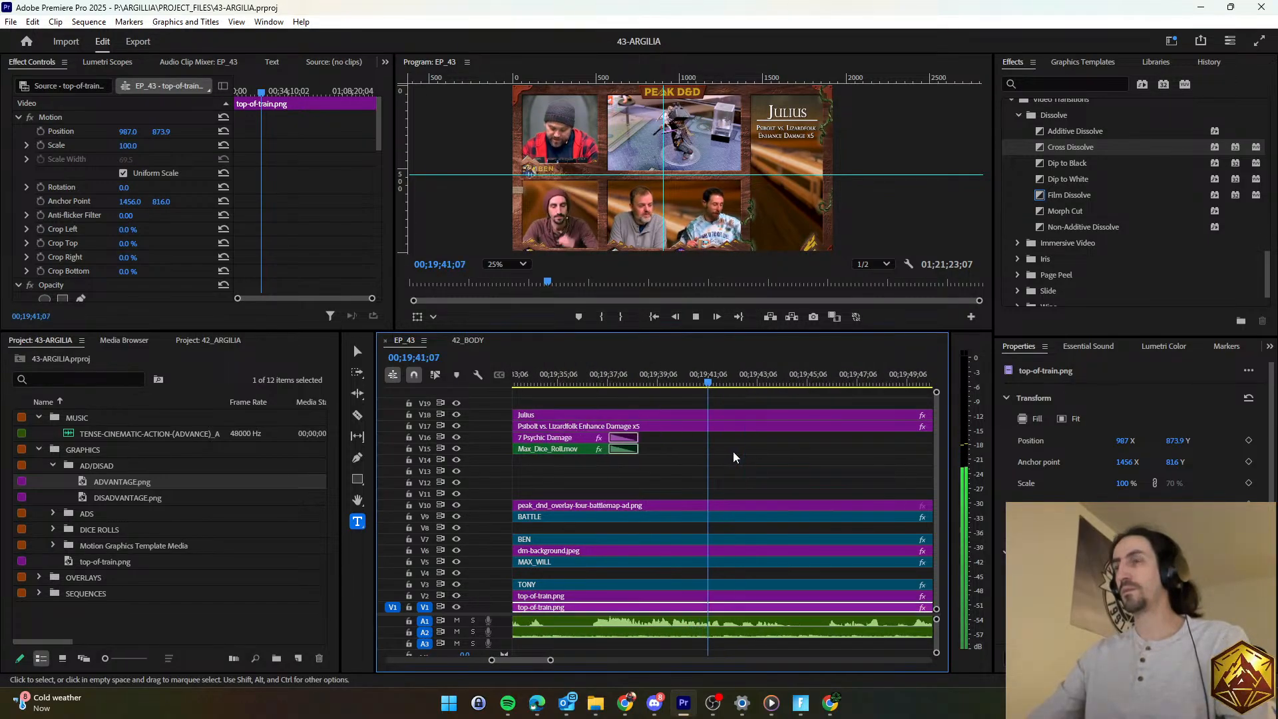
scroll(732, 451, down, 2)
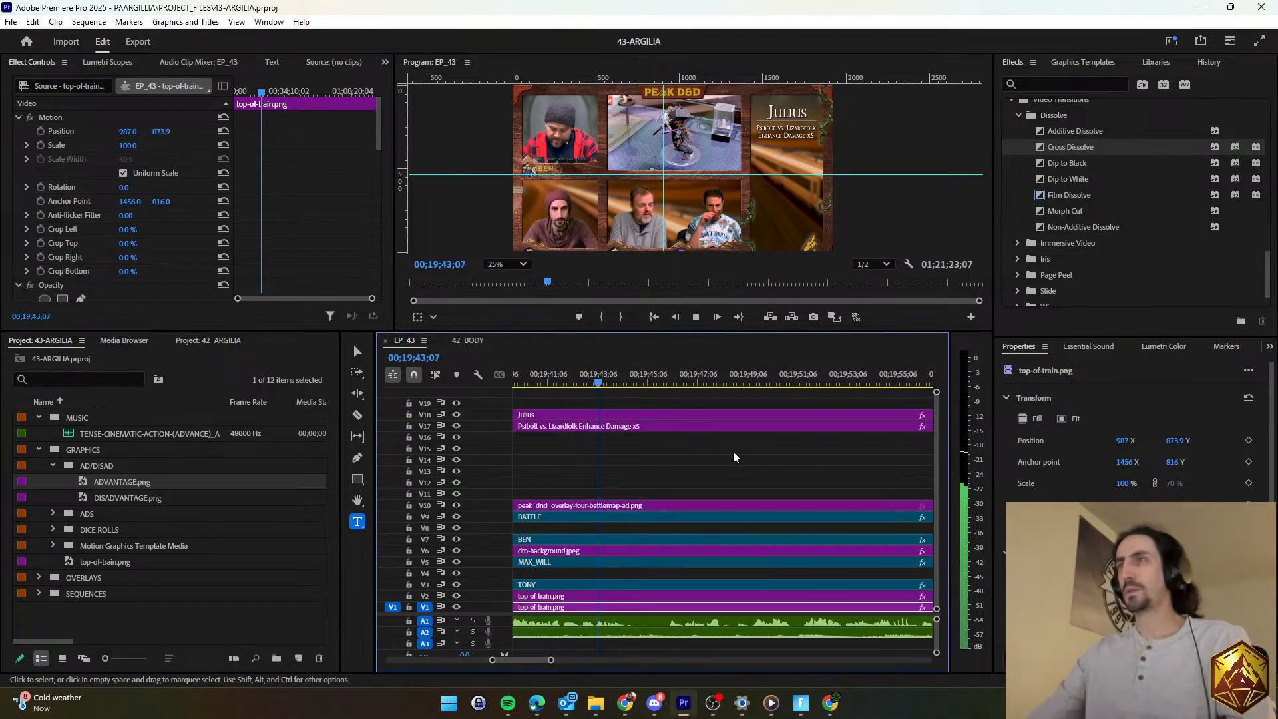
click(733, 453)
scroll(732, 453, down, 2)
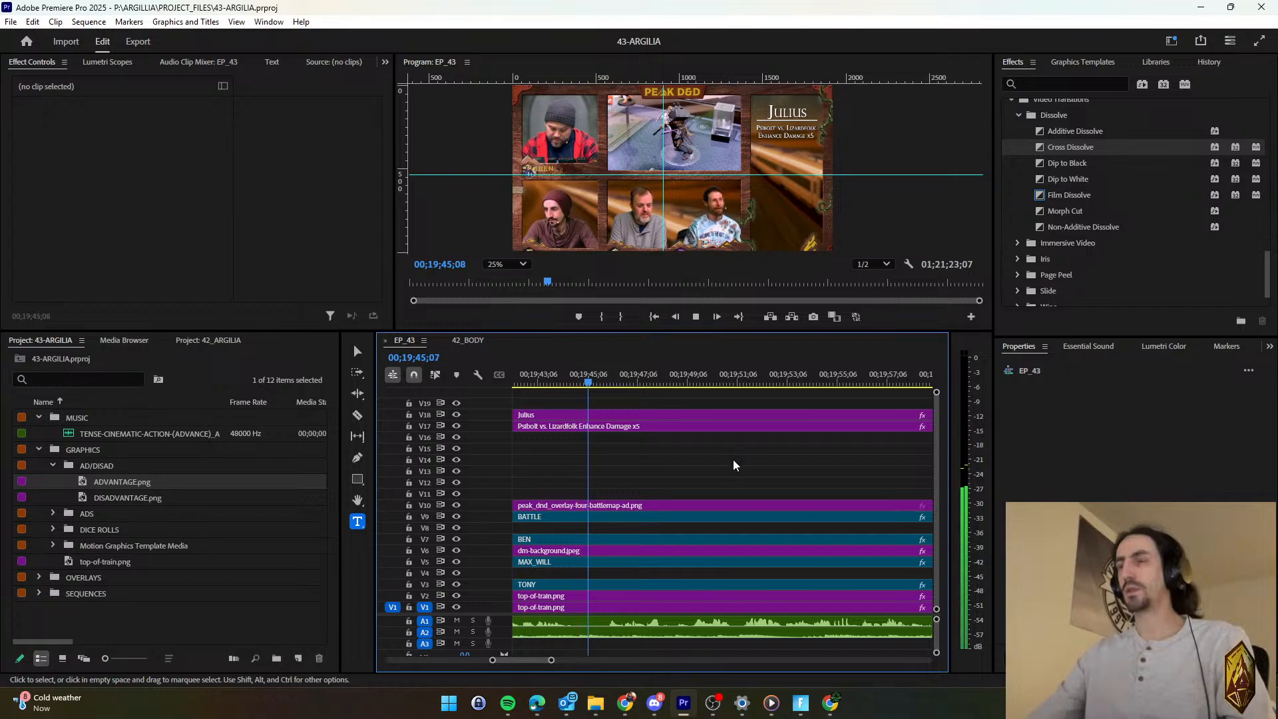
Shorten the Julius and Psibolt vs. Lizardfolk Enhance Damage x5 titles so both end at about 00;20;01.
scroll(732, 460, down, 3)
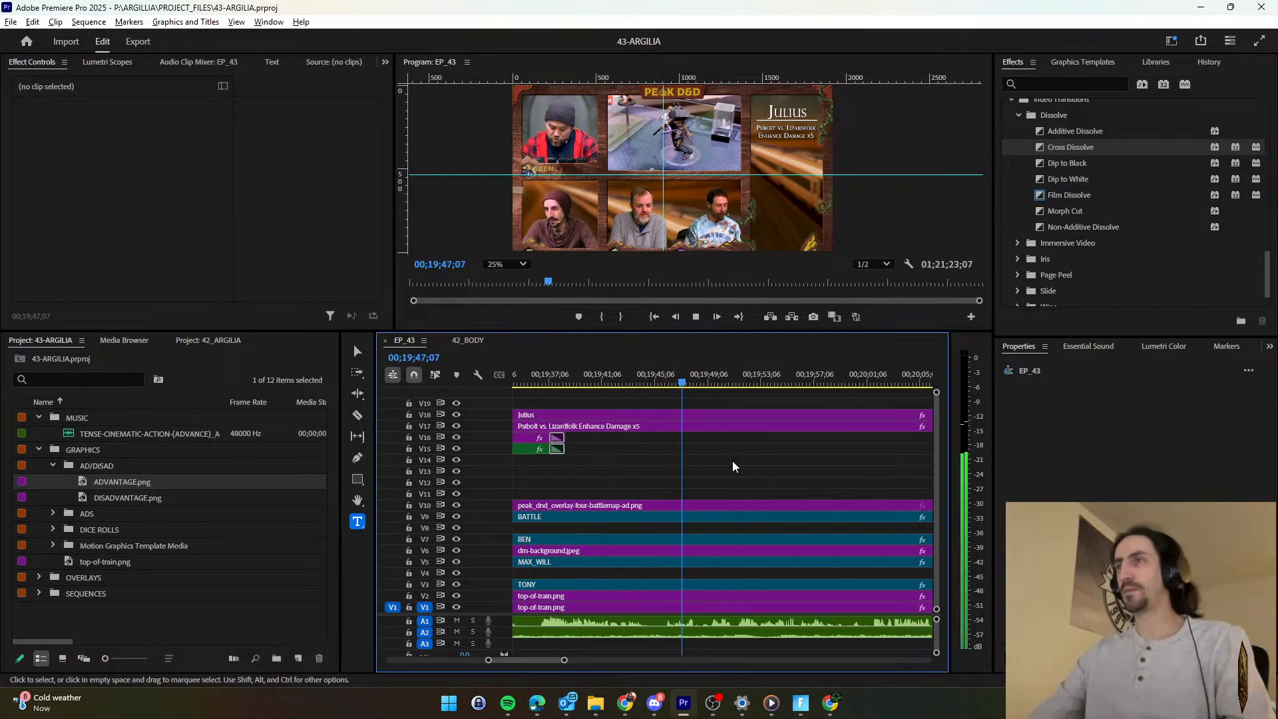
scroll(732, 460, down, 2)
scroll(732, 460, down, 3)
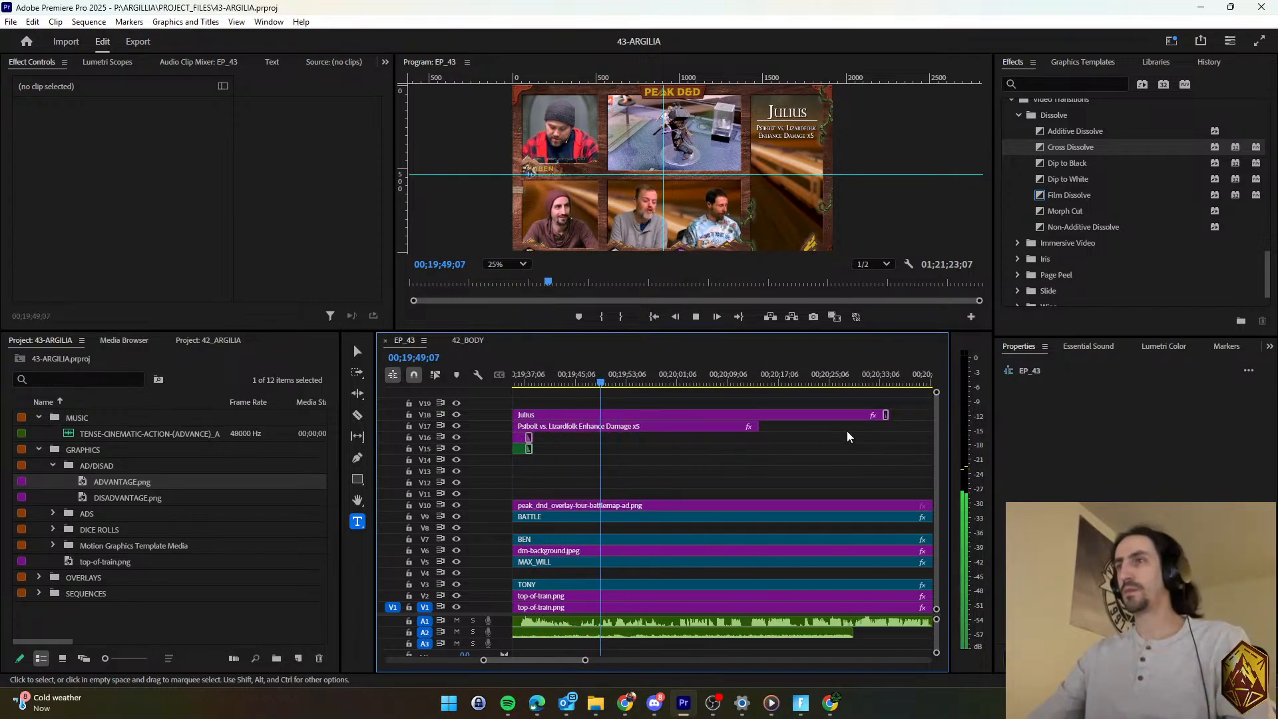
drag(896, 416, 686, 424)
click(648, 466)
scroll(649, 452, up, 2)
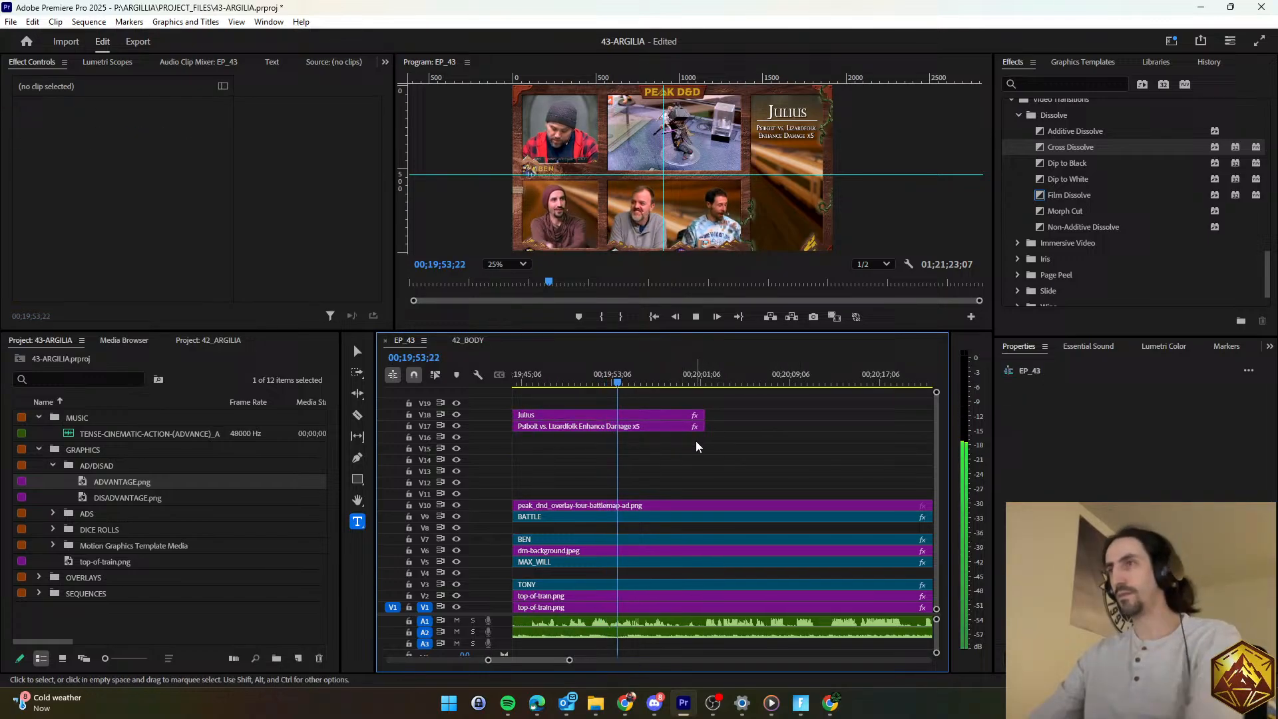
Add a Cross Dissolve to the end of the Julius and Psibolt titles and extend both to about 00;20;13.
click(1138, 147)
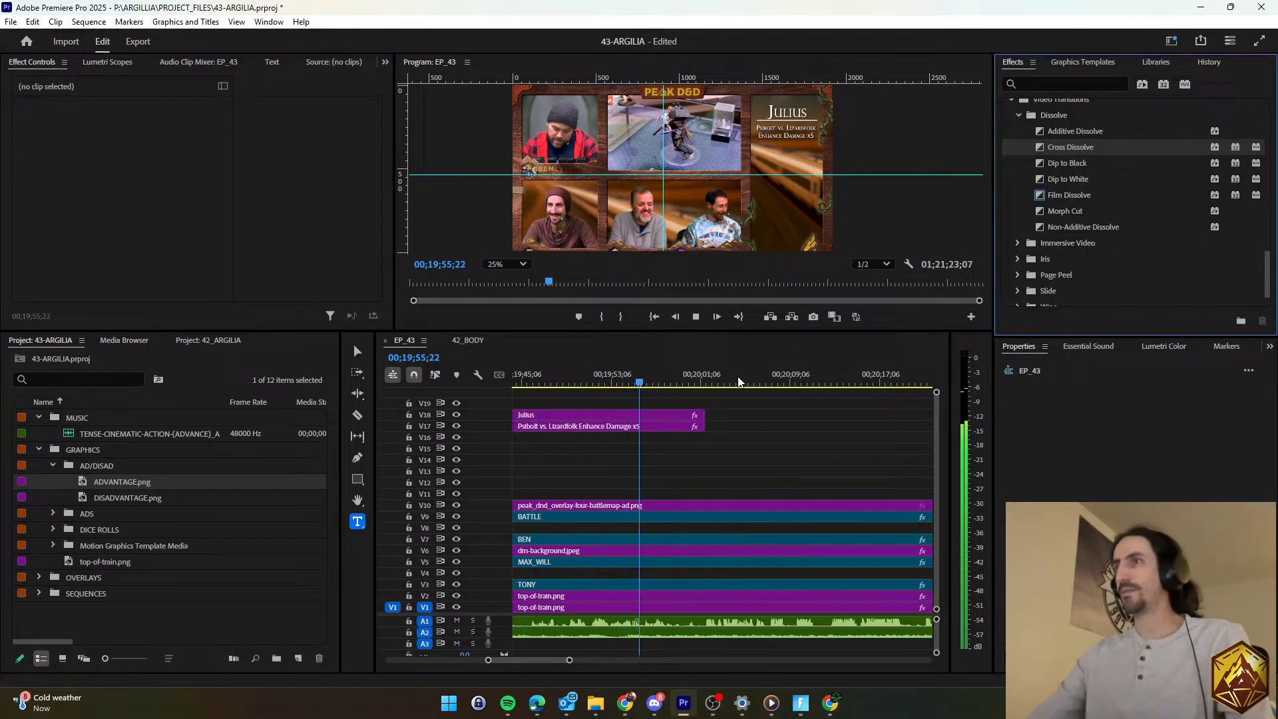
drag(1107, 153, 765, 445)
scroll(699, 449, down, 3)
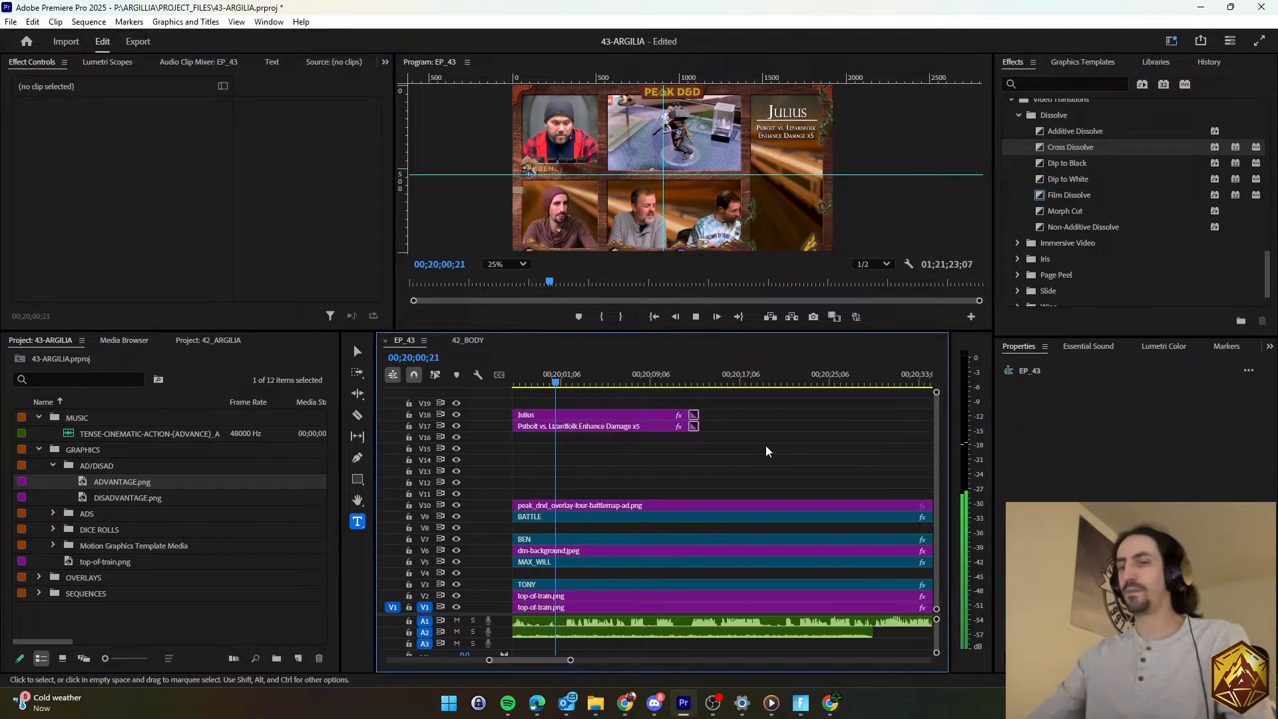
Stop playback at 00;20;03;24 and trim the ends of the Julius and Psibolt titles back to that frame.
click(766, 445)
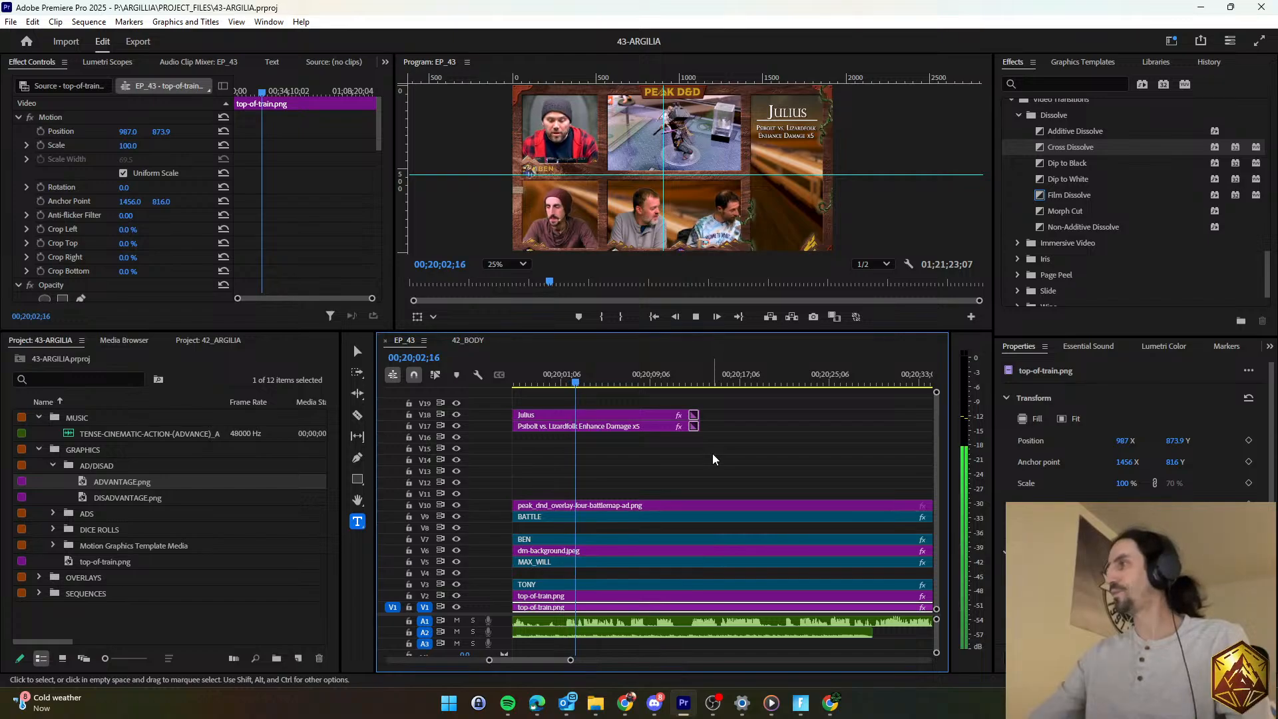
key(space)
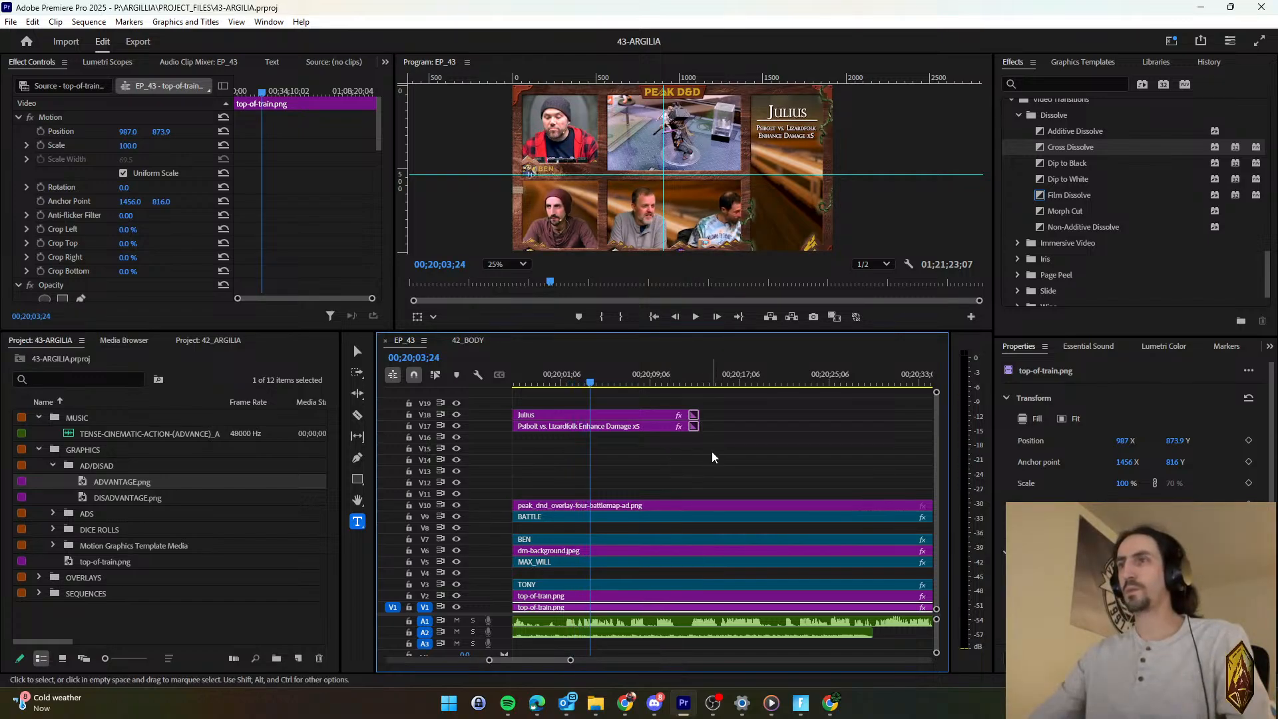
drag(712, 451, 602, 445)
scroll(670, 417, up, 2)
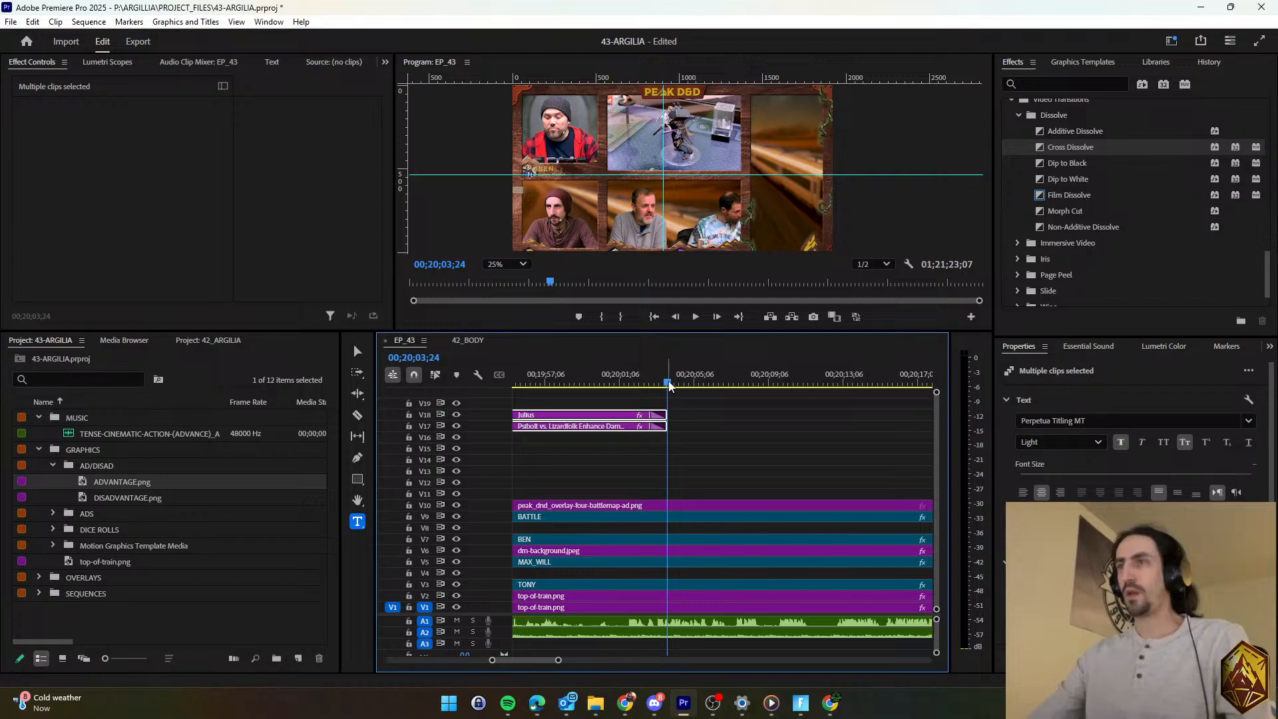
Keyframe the Julius title's Gaussian Blur Blurriness at 0 at 00;20;02;24 and 100 at 00;20;03;20.
click(656, 387)
drag(656, 388, 649, 388)
click(624, 414)
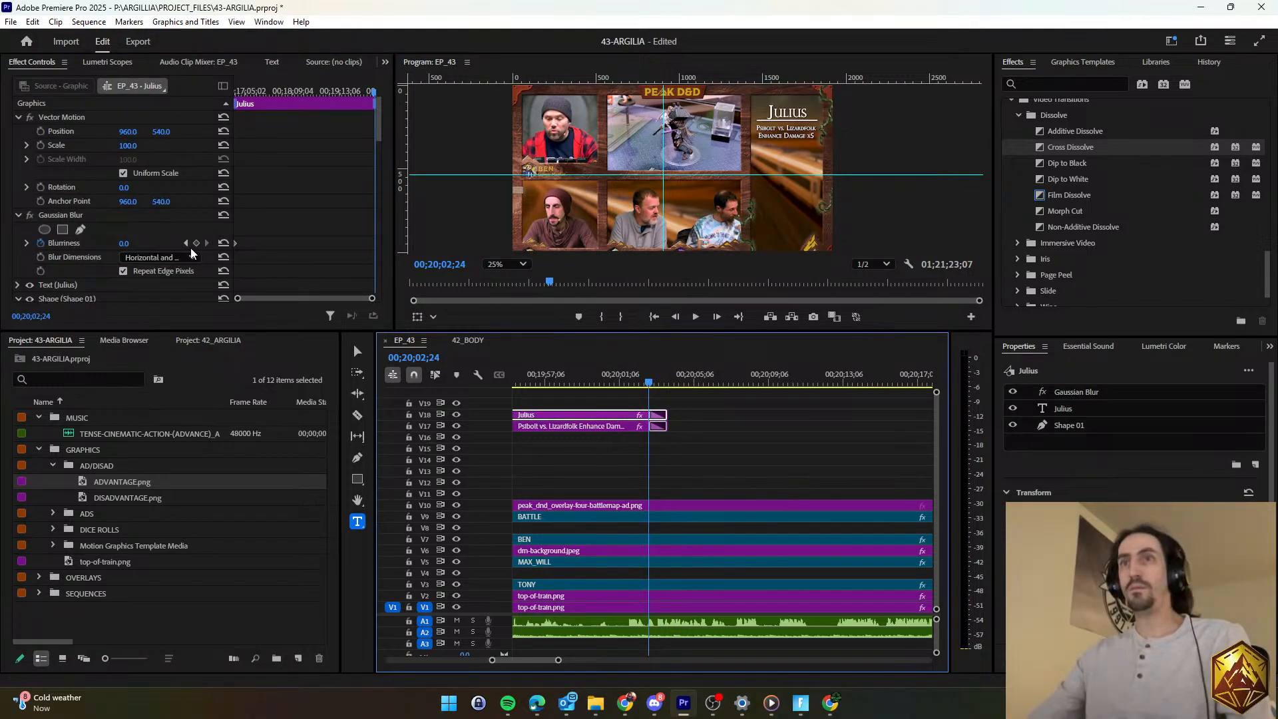
click(193, 245)
click(665, 389)
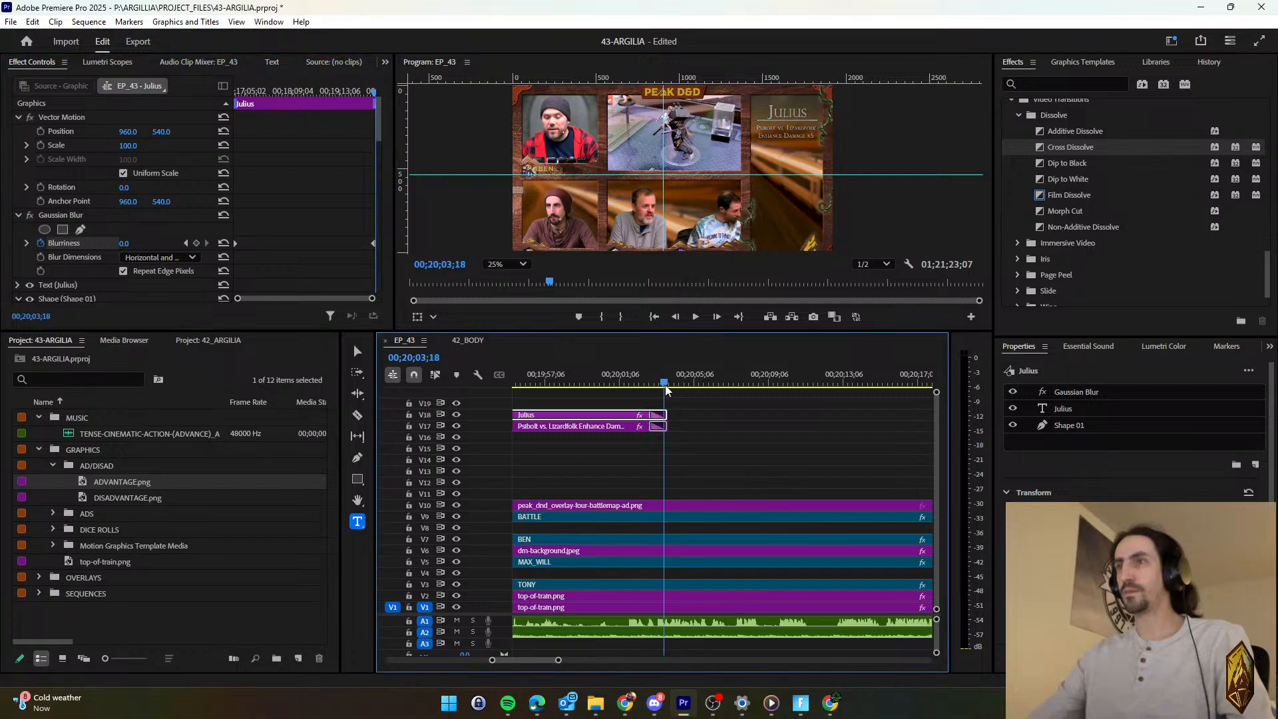
click(133, 243)
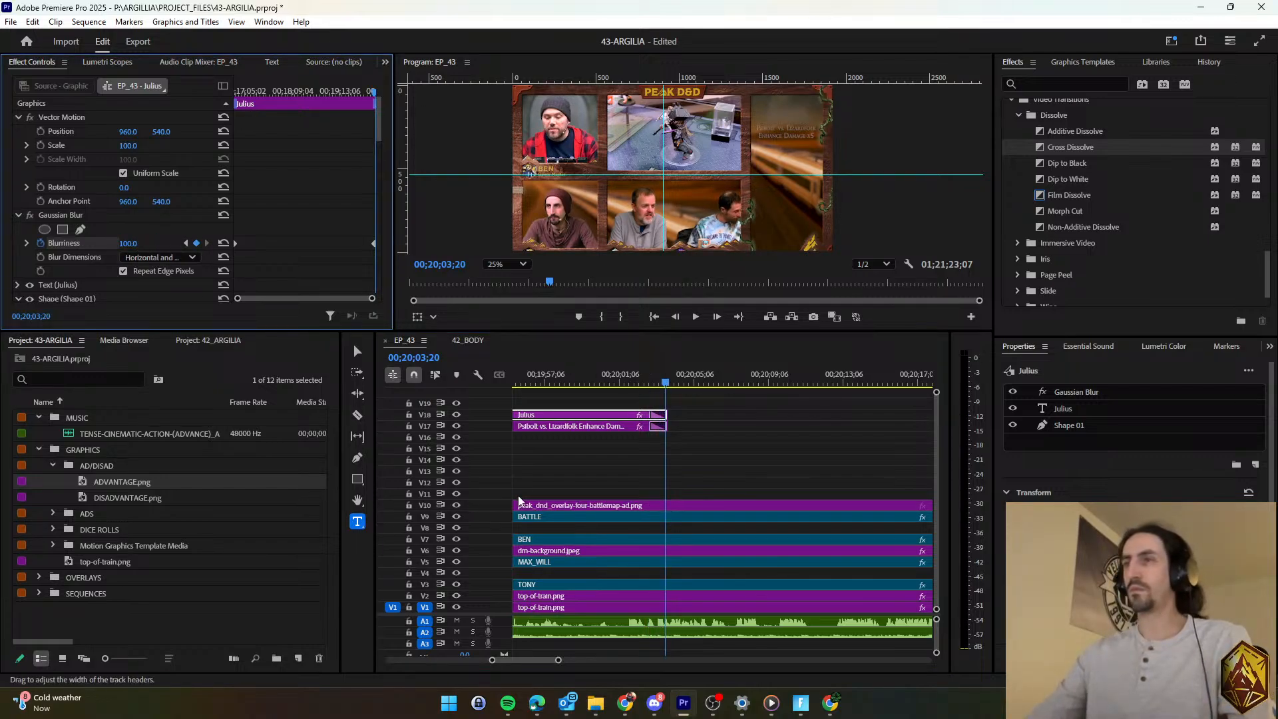
Keyframe the Psibolt title's Gaussian Blur Blurriness at 100 at 00;20;03;20 and 0 at 00;20;02;26.
click(585, 425)
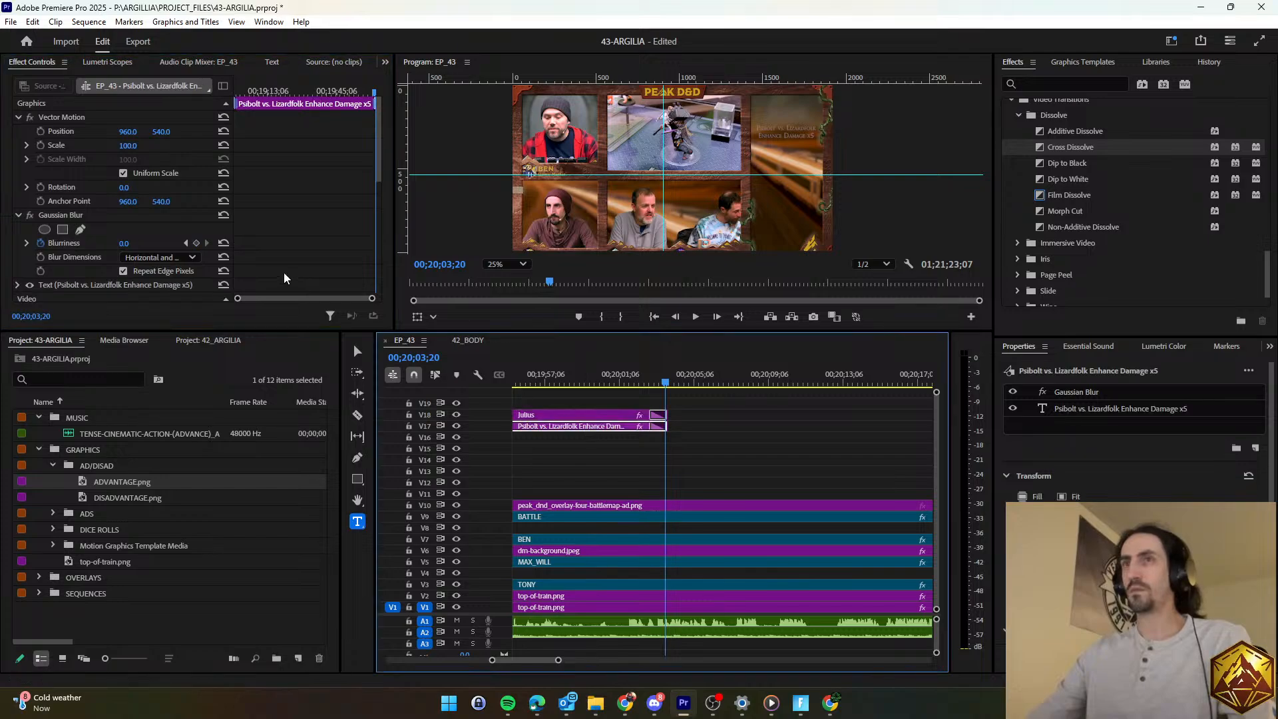
click(195, 243)
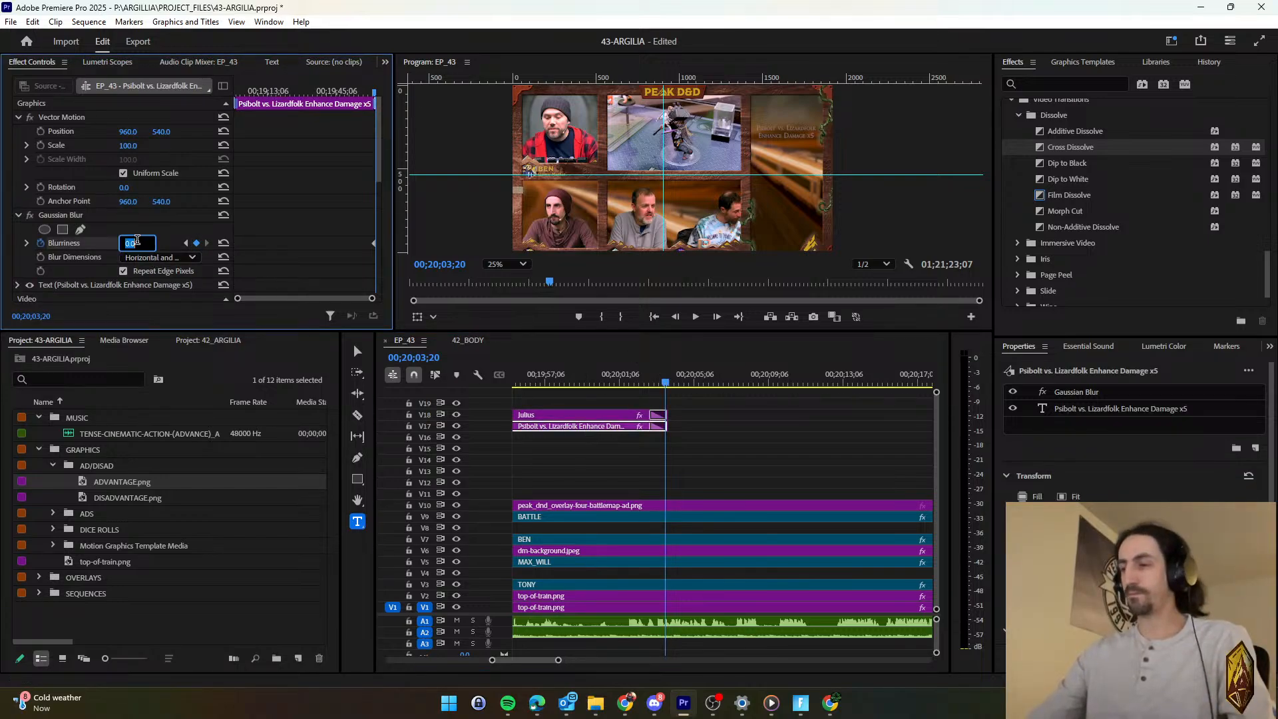
drag(664, 383, 650, 382)
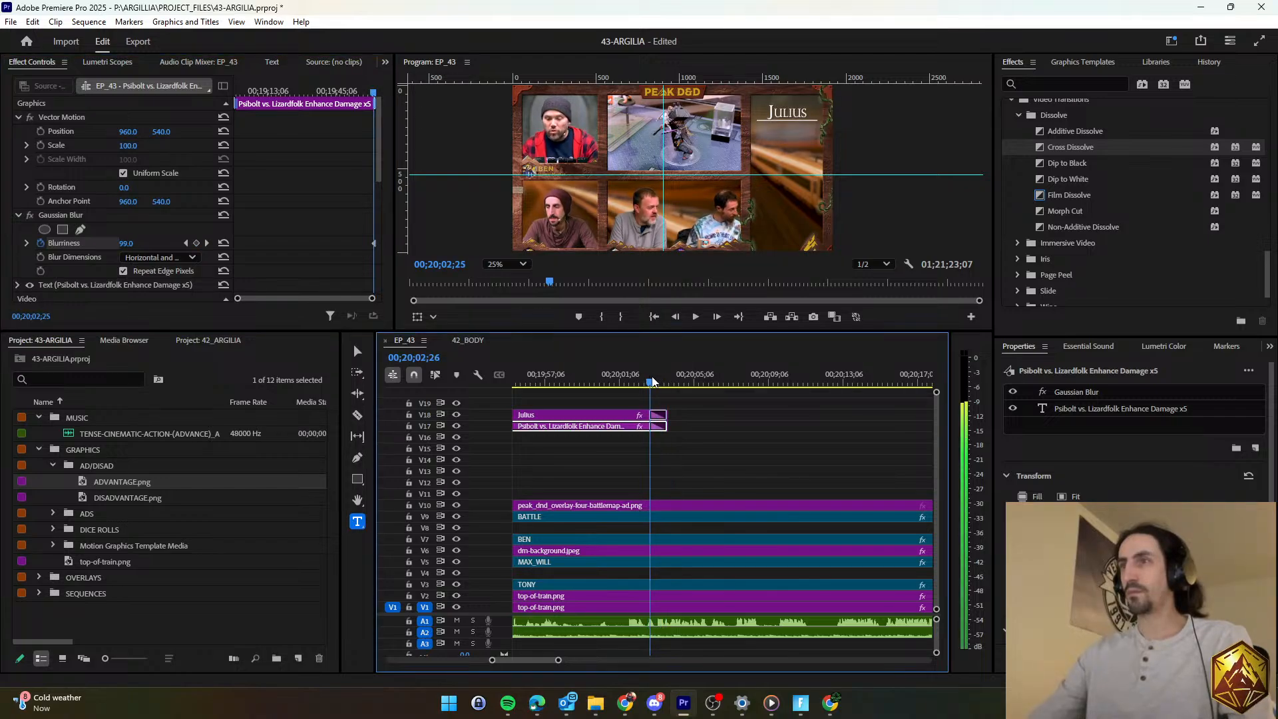
click(136, 239)
text(0)
key(Return)
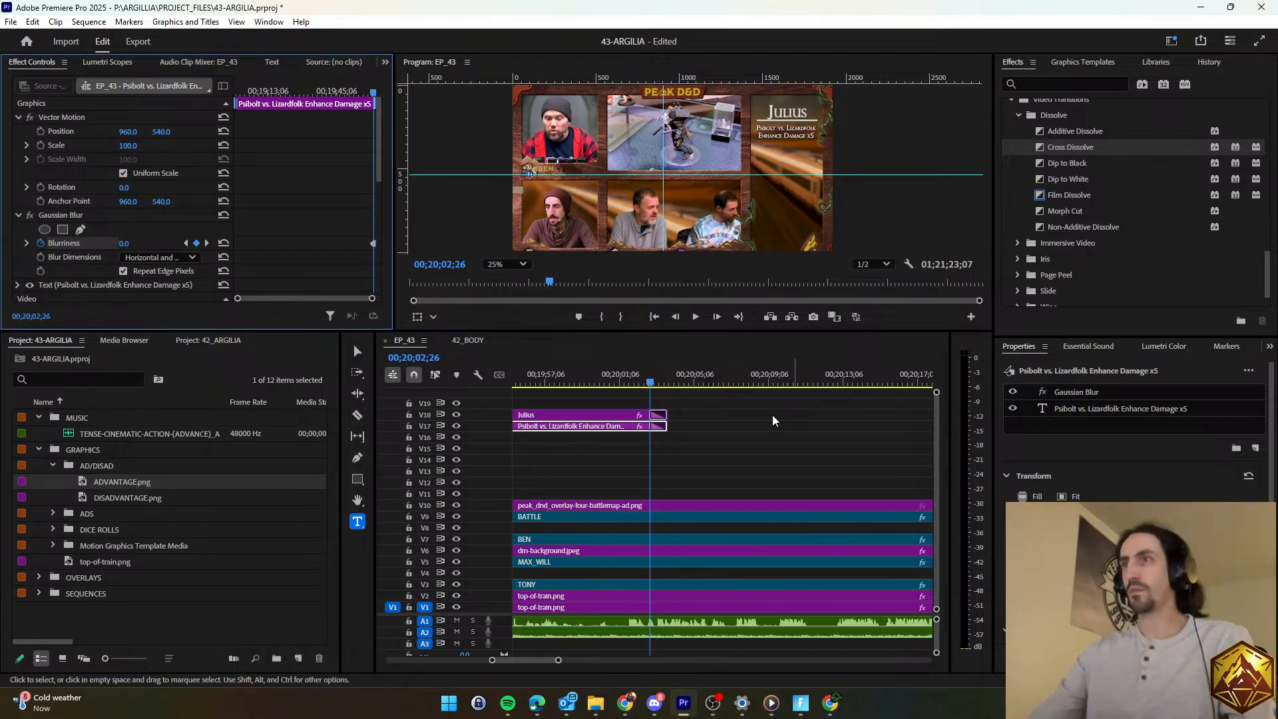
Play back the blurred fade-out of the Julius and Psibolt titles and replay it once, stopping at 00;20;04;09.
key(space)
scroll(732, 411, down, 2)
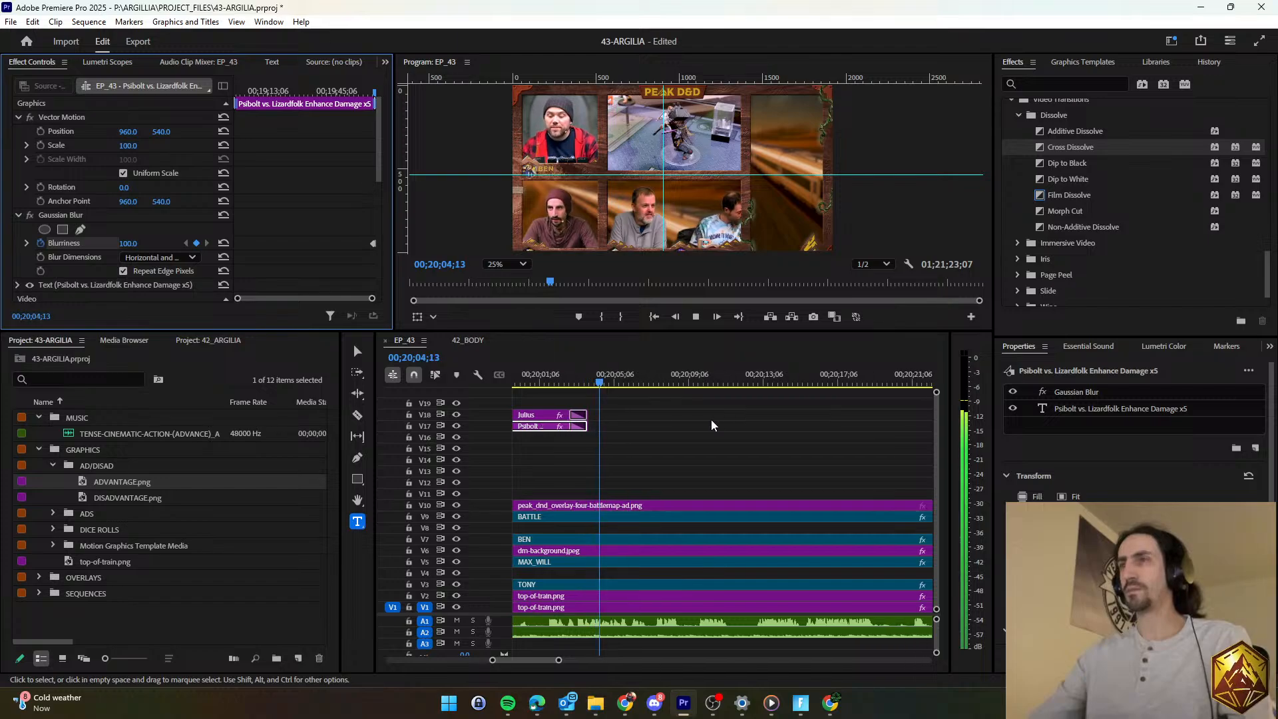
key(space)
click(573, 383)
key(space)
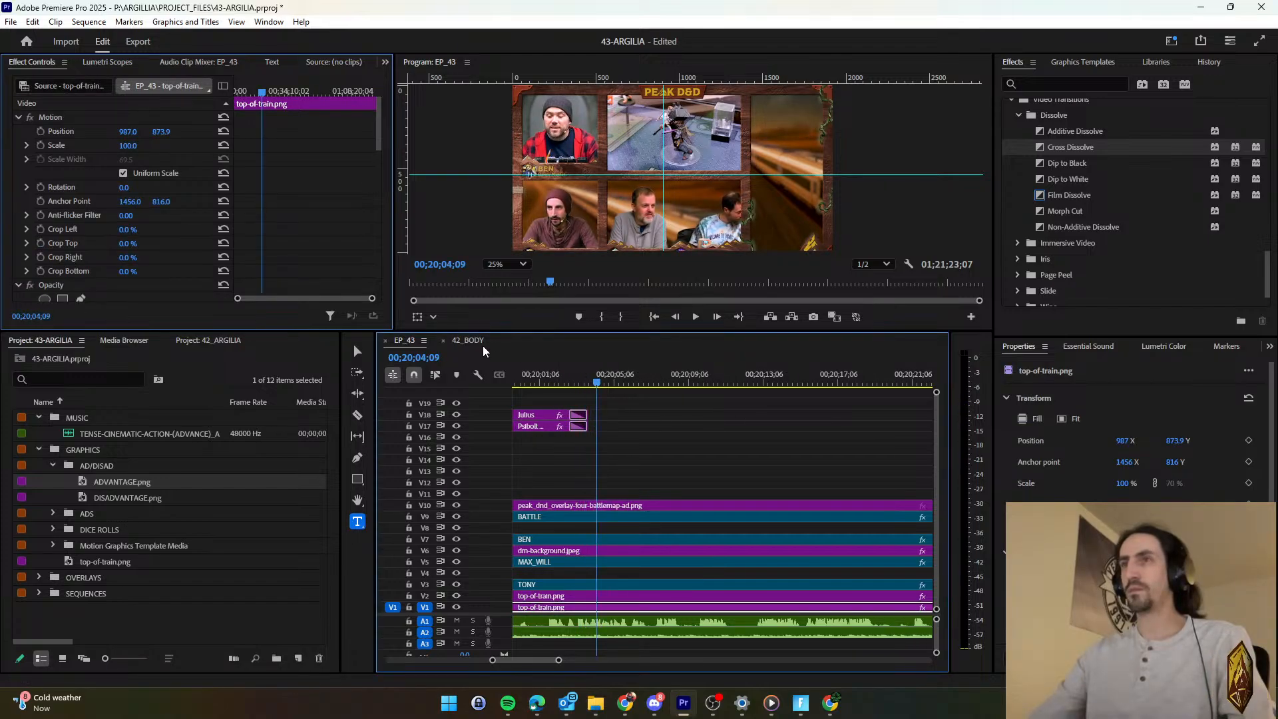
Copy the Ravi and Retrieve Keys titles from the 42_BODY sequence and paste them into EP_43 at 00;20;04;09.
click(474, 341)
scroll(697, 474, down, 2)
scroll(696, 474, down, 2)
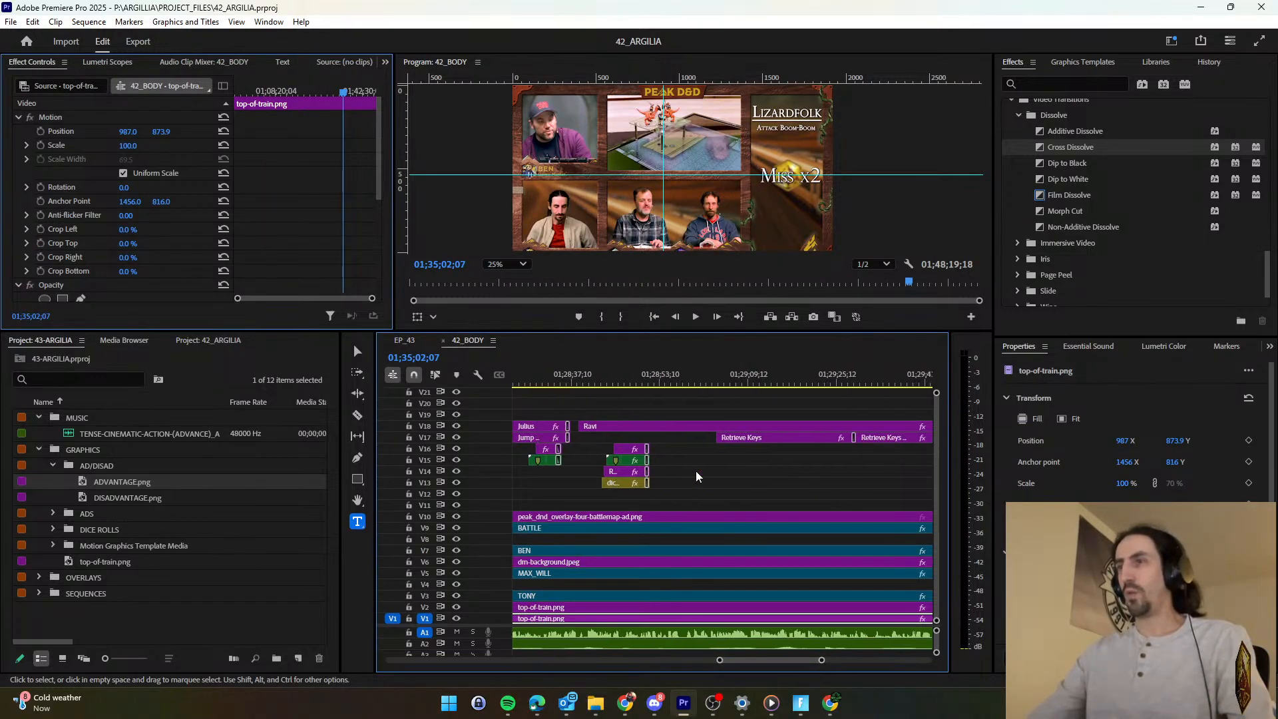
scroll(695, 472, down, 2)
scroll(683, 418, down, 1)
scroll(683, 414, down, 3)
drag(583, 402, 654, 435)
click(417, 340)
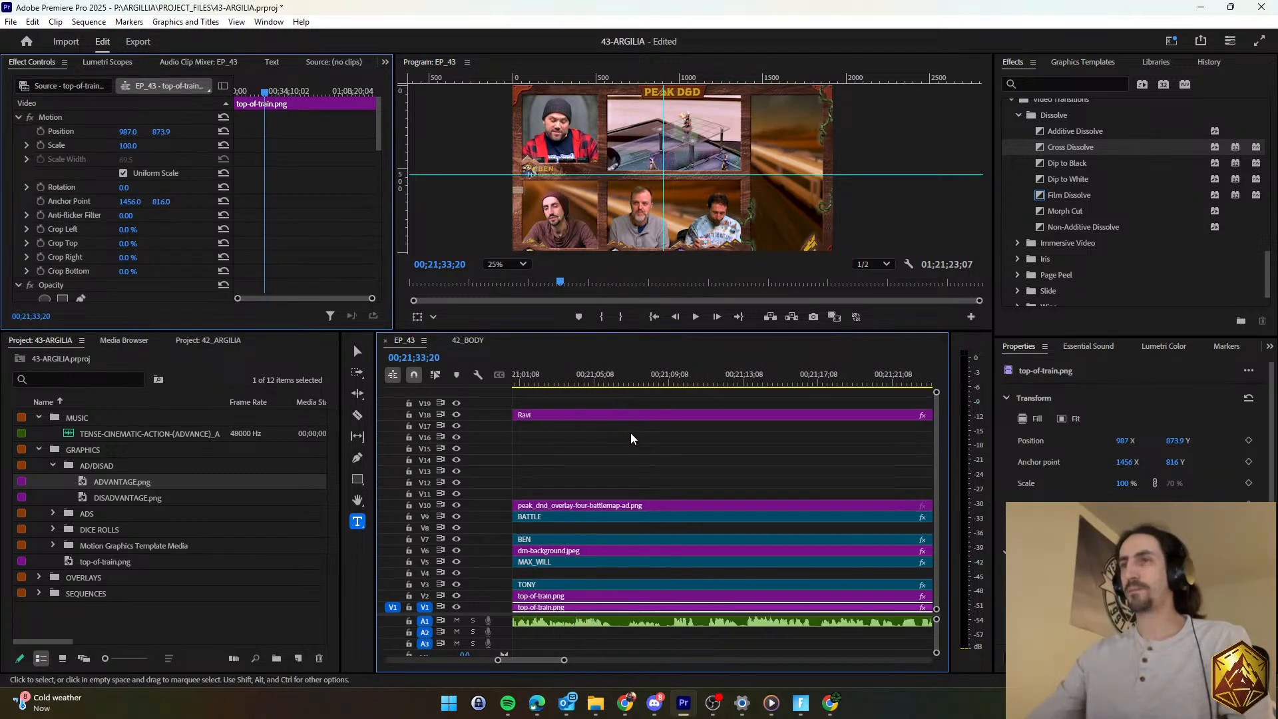
Play EP_43 from the start of the Ravi title to about 00;20;21 to check title timing against the footage.
scroll(636, 429, up, 10)
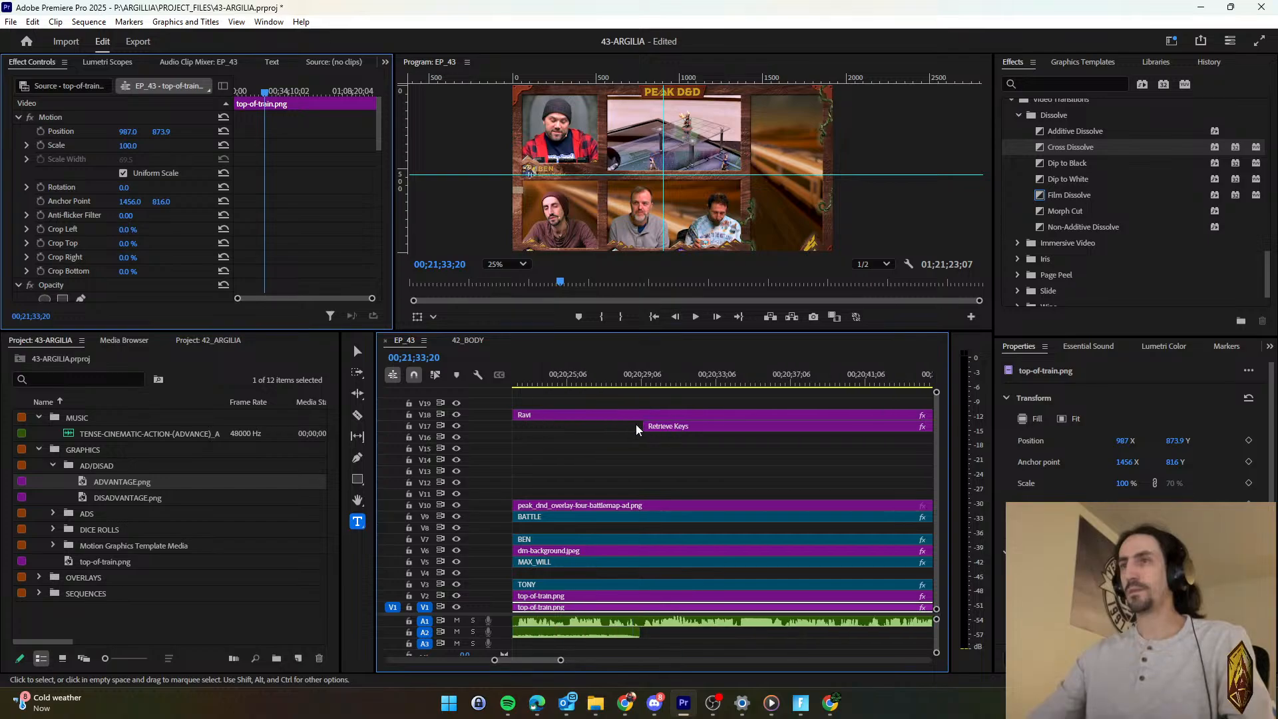
click(625, 386)
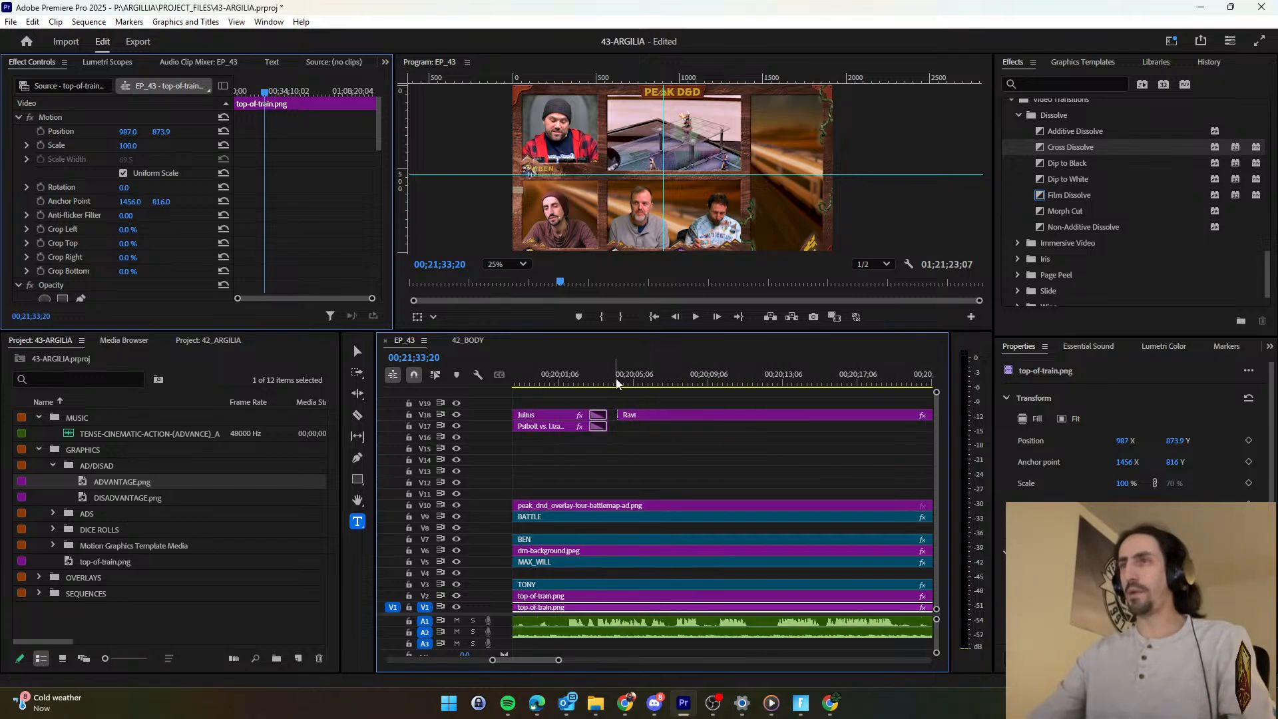
key(space)
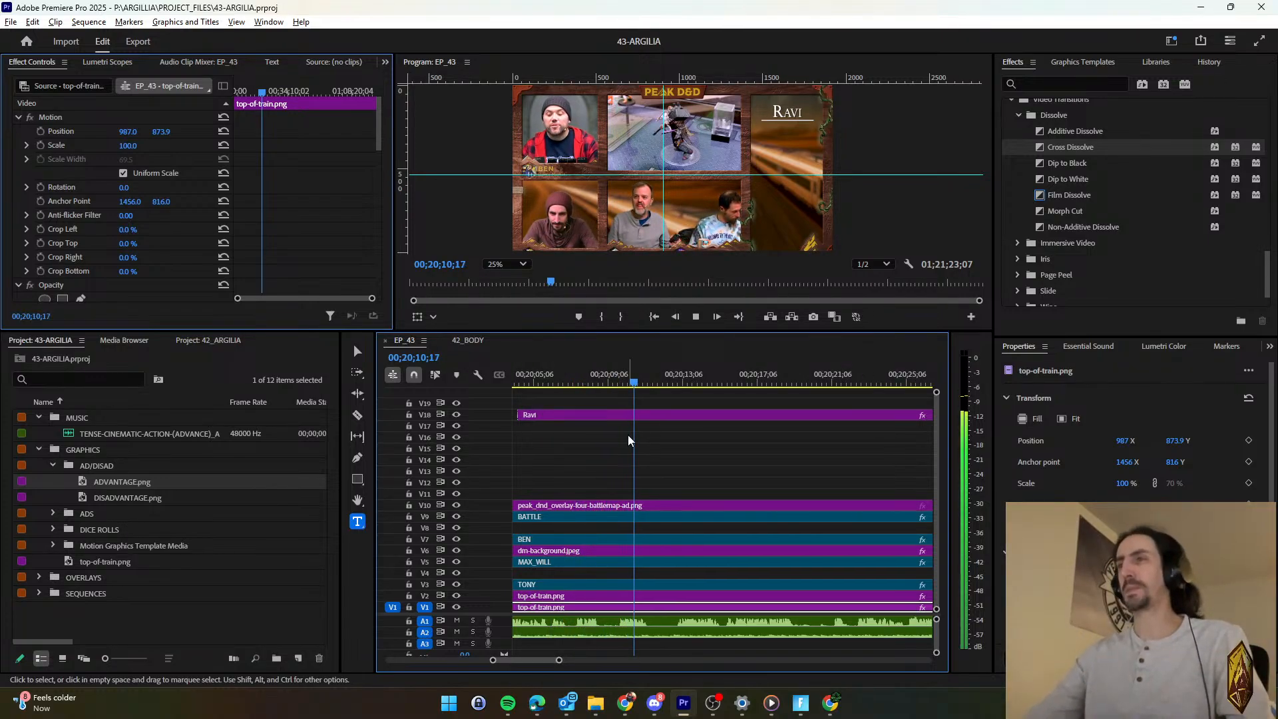
scroll(629, 435, down, 2)
scroll(631, 442, down, 4)
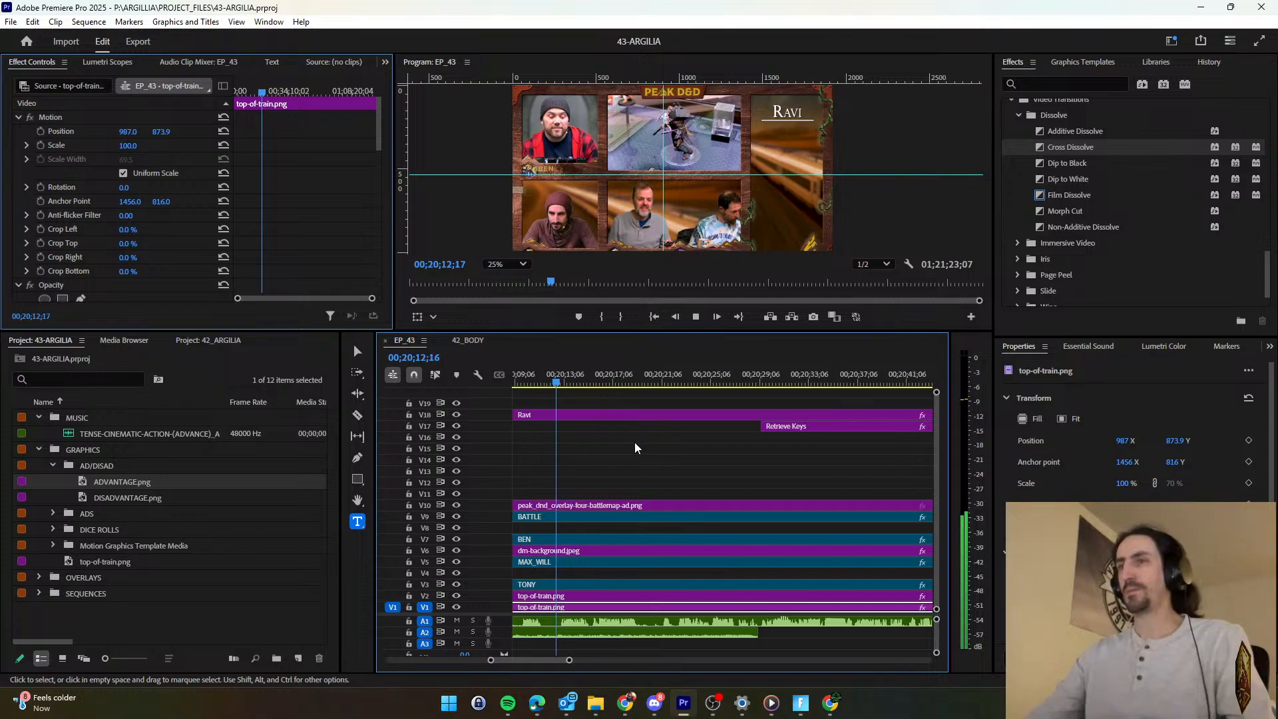
click(632, 442)
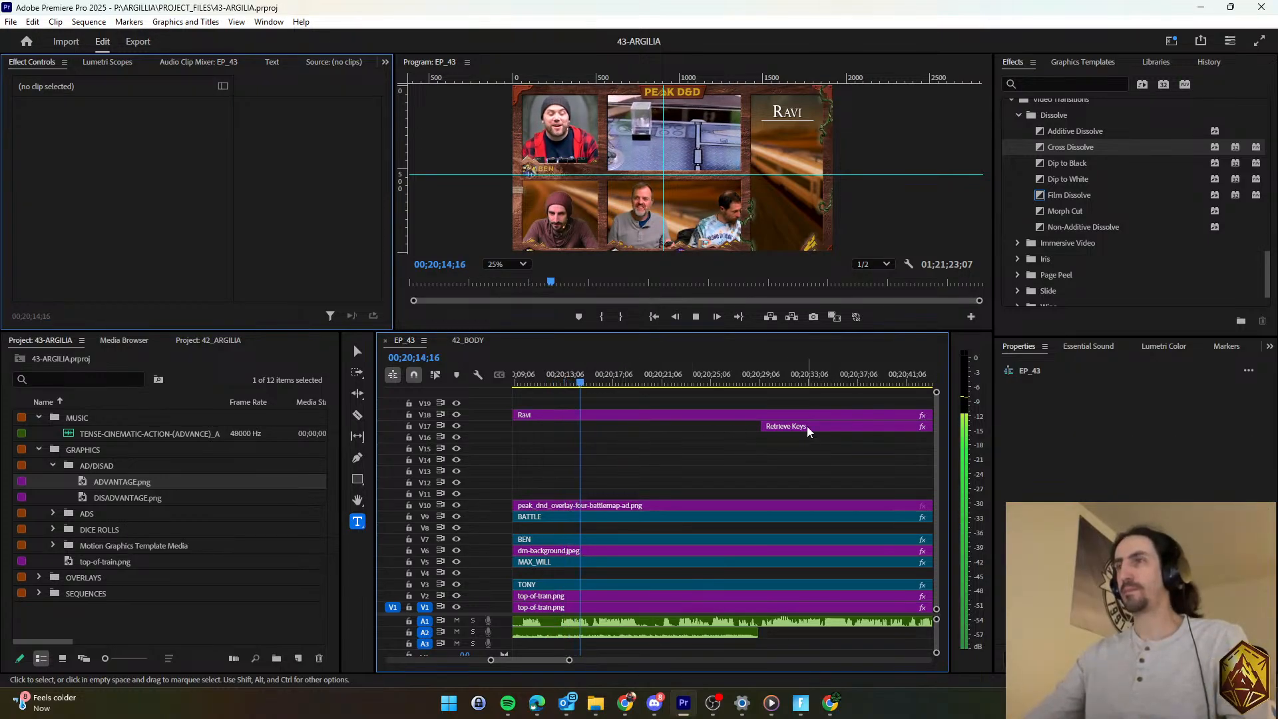
scroll(740, 446, down, 3)
scroll(740, 446, down, 2)
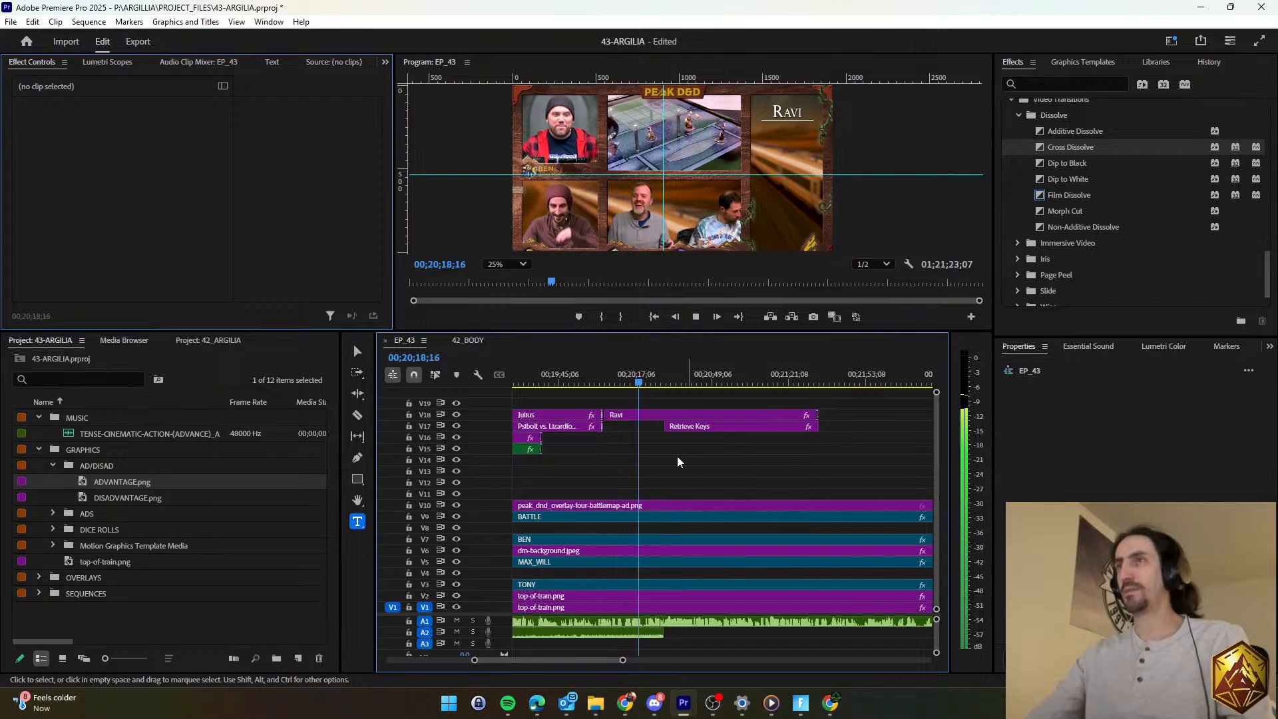
scroll(664, 457, up, 3)
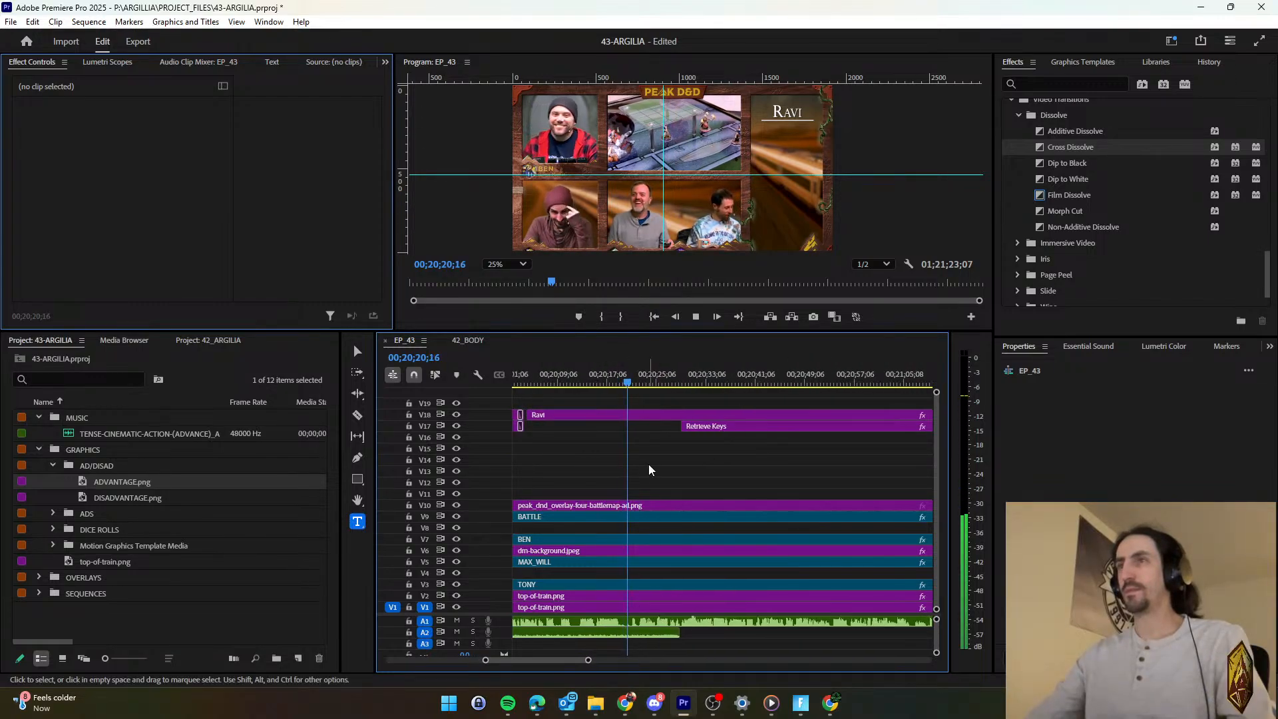
scroll(645, 473, down, 1)
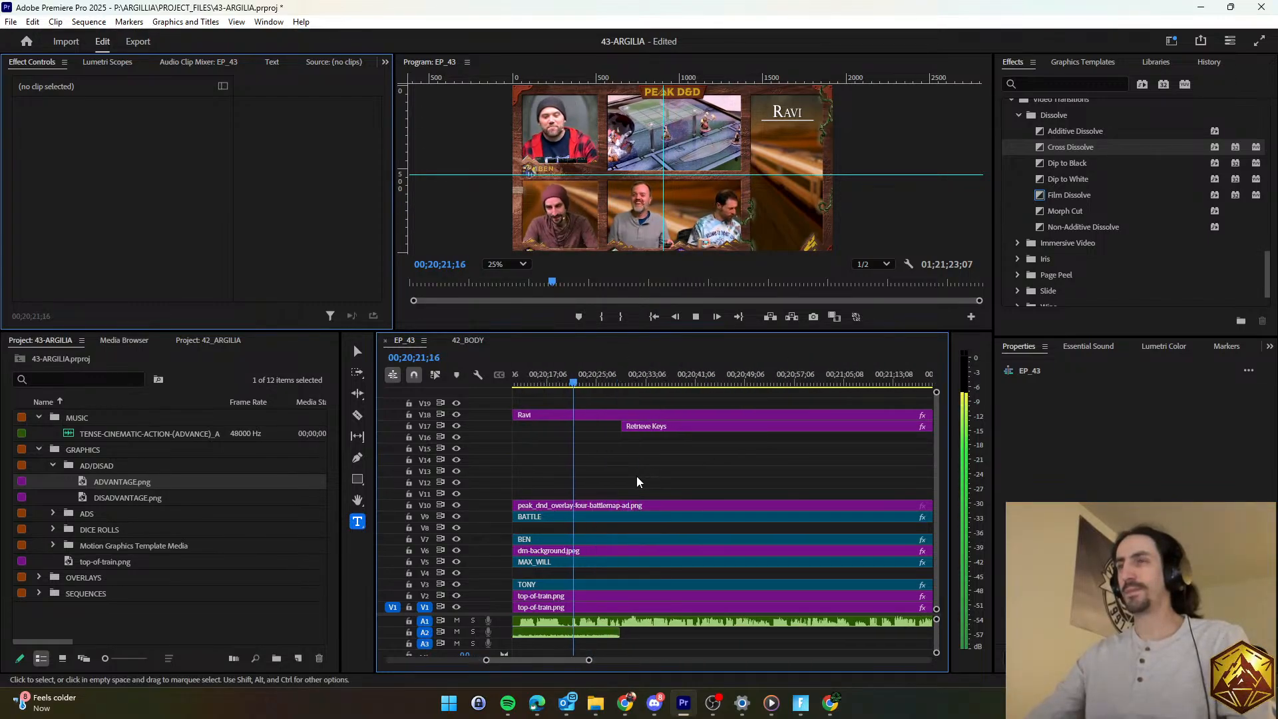
Duplicate the TENSE-CINEMATIC-ACTION music clip on A2, placing the copy after the original's end at about 00;20;28.
click(603, 632)
scroll(605, 458, up, 4)
scroll(602, 457, down, 4)
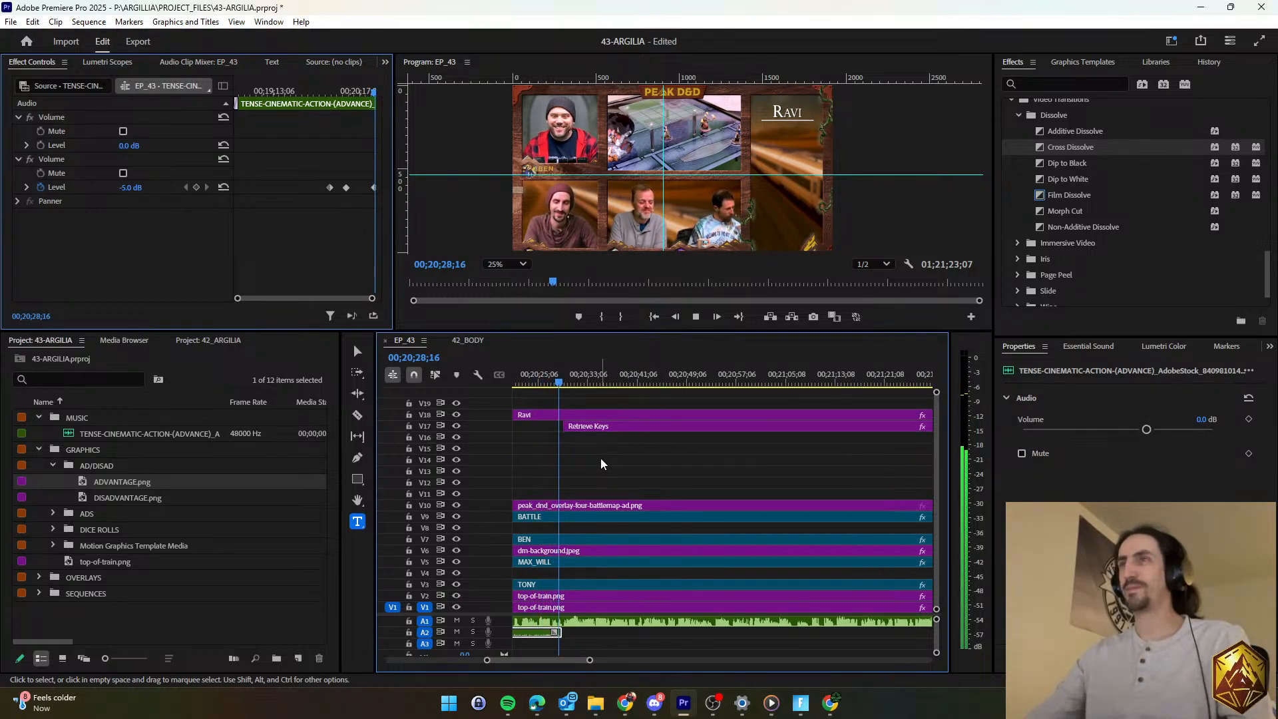
click(590, 607)
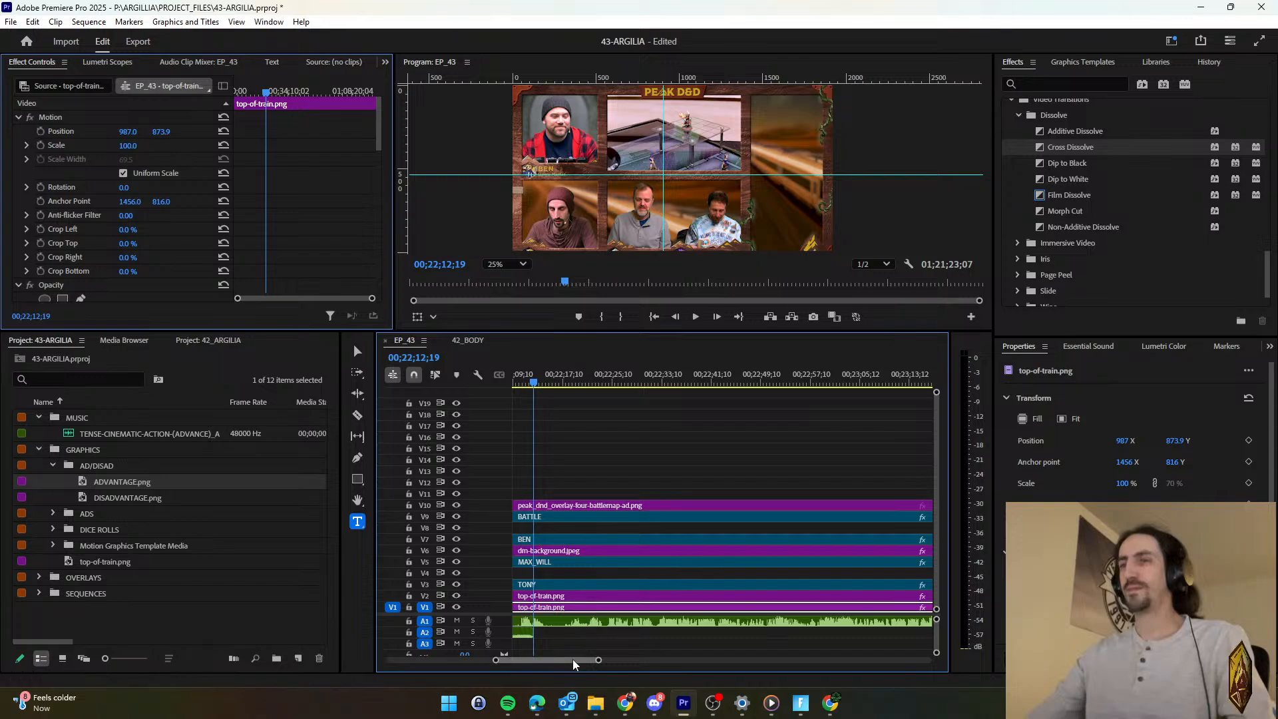
drag(572, 659, 561, 663)
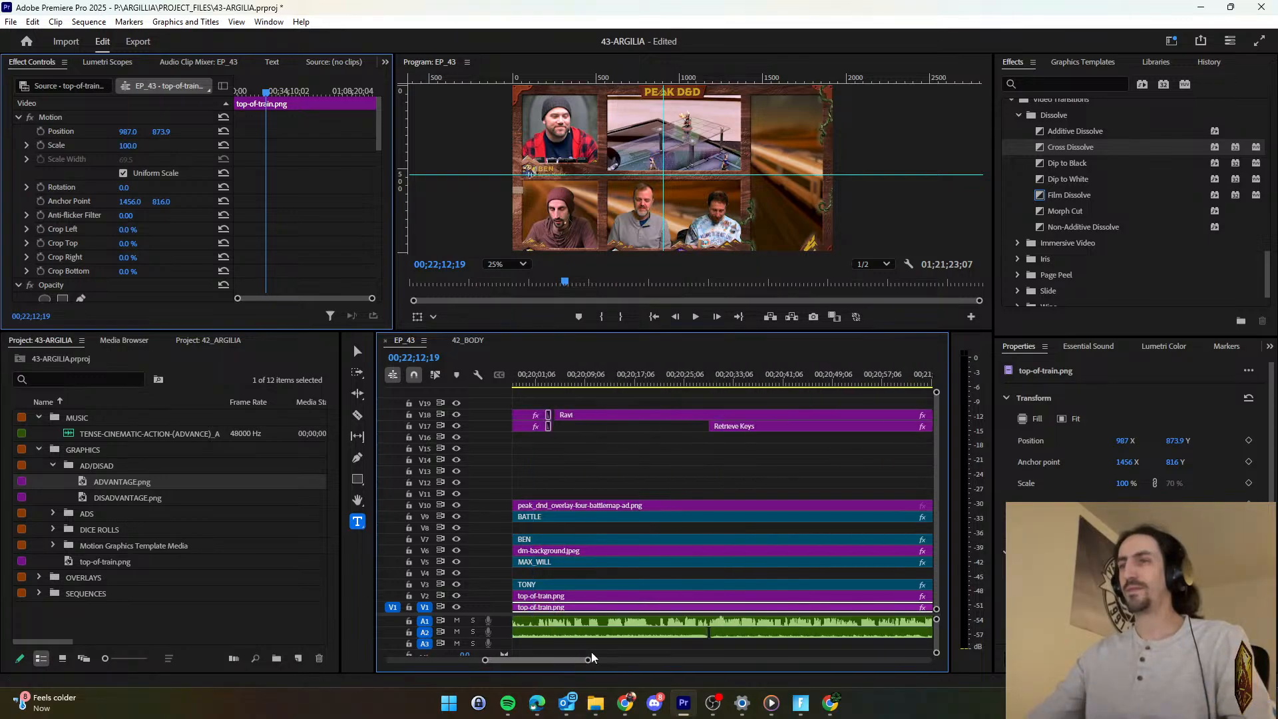
Join the two music clips on A2 with a crossfade at about 00;20;28 and play across the join.
click(725, 634)
drag(716, 632, 697, 636)
click(694, 436)
click(691, 381)
key(space)
scroll(712, 484, down, 3)
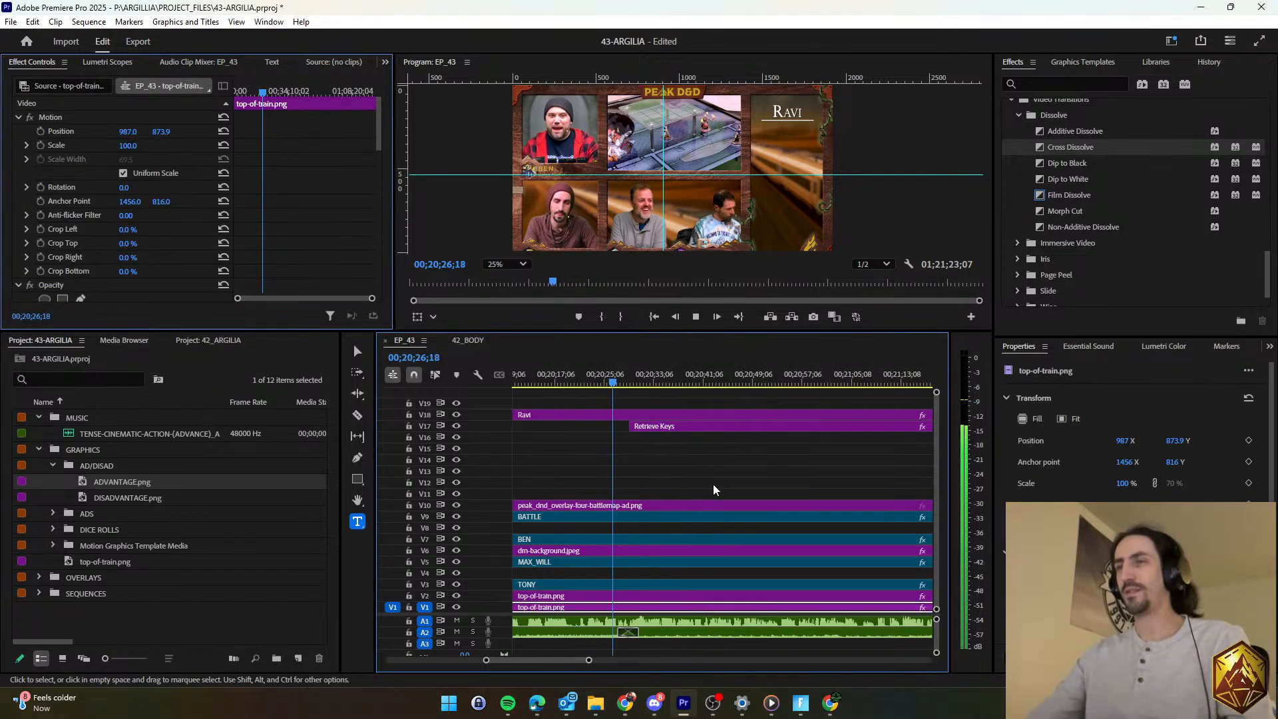
key(space)
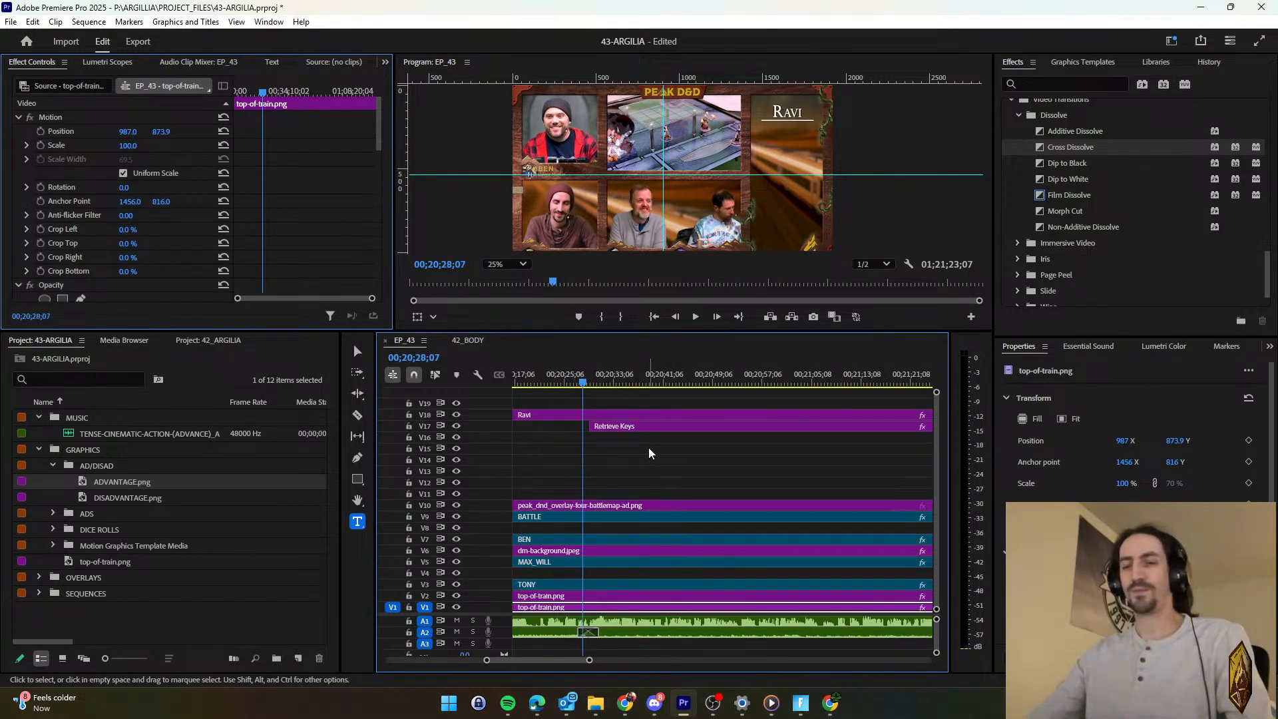
Save the project, continue playback, and move the Retrieve Keys title to start at about 00;20;43.
key(ctrl+s)
key(space)
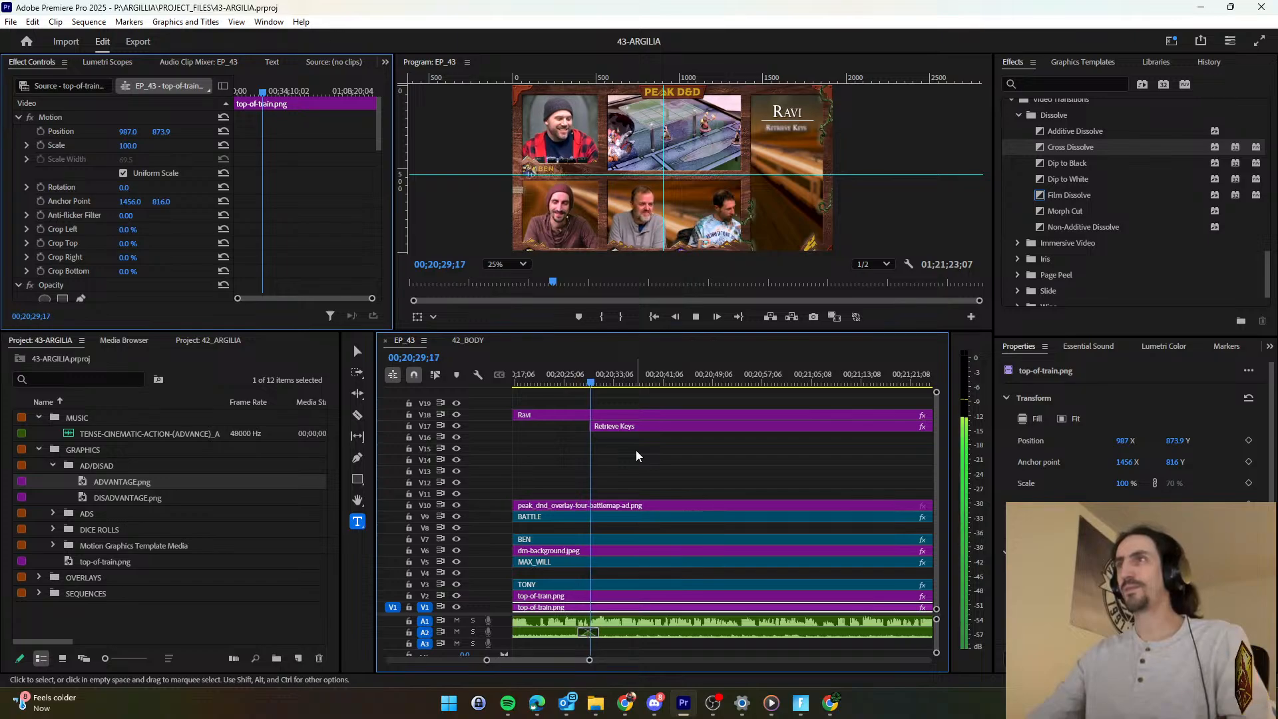
scroll(625, 452, down, 2)
drag(594, 427, 680, 429)
click(668, 459)
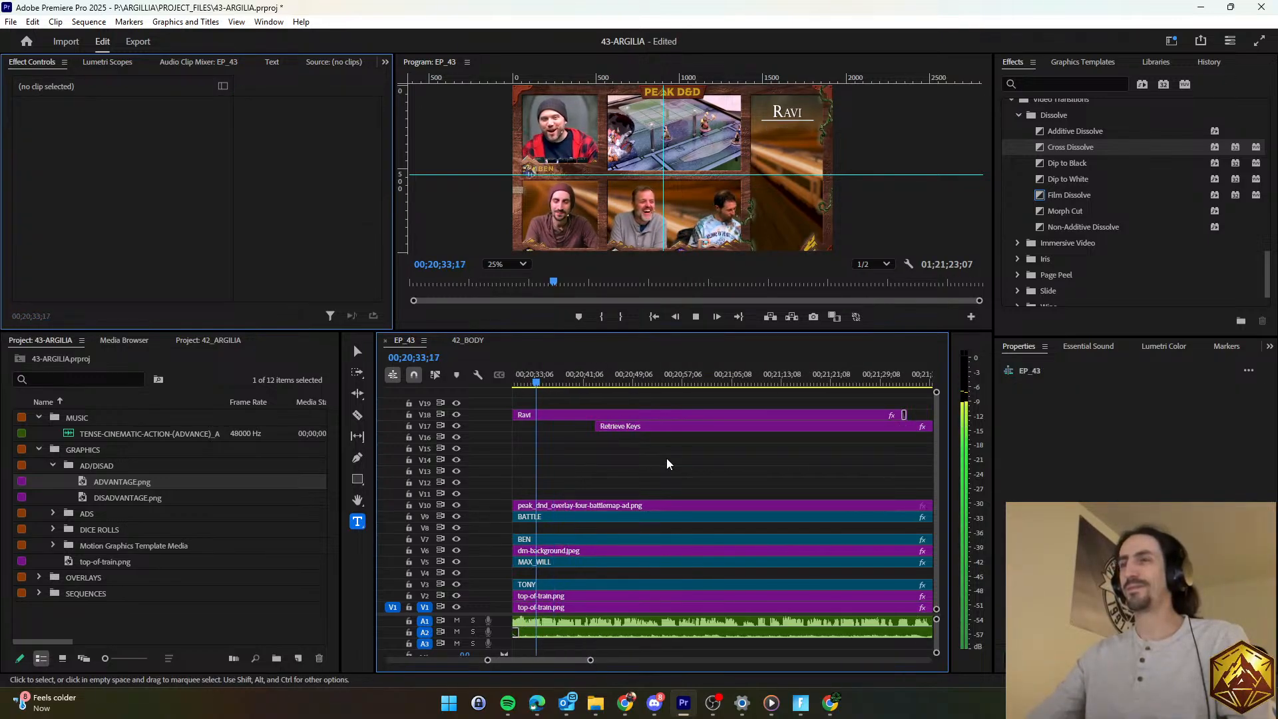
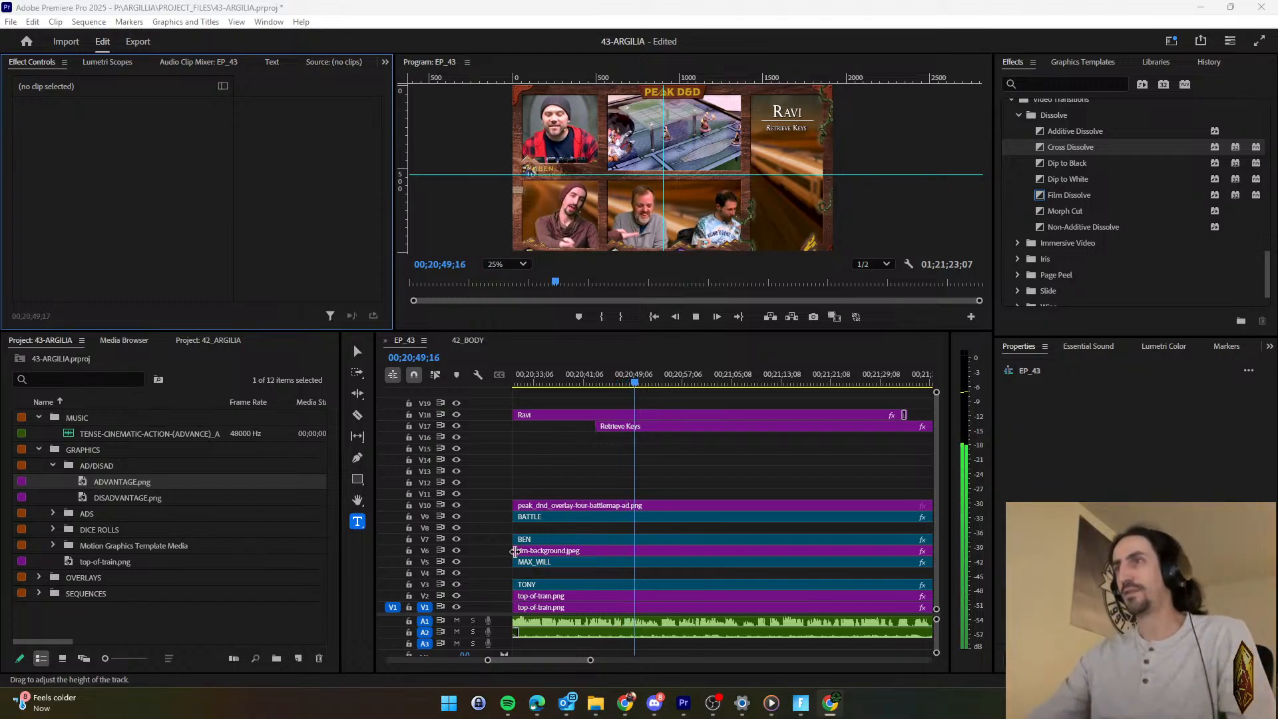
Extend the Ravi title on V18 to end at about 00;22;08 and move the Retrieve Keys title to start at about 00;21;02.
scroll(683, 465, down, 2)
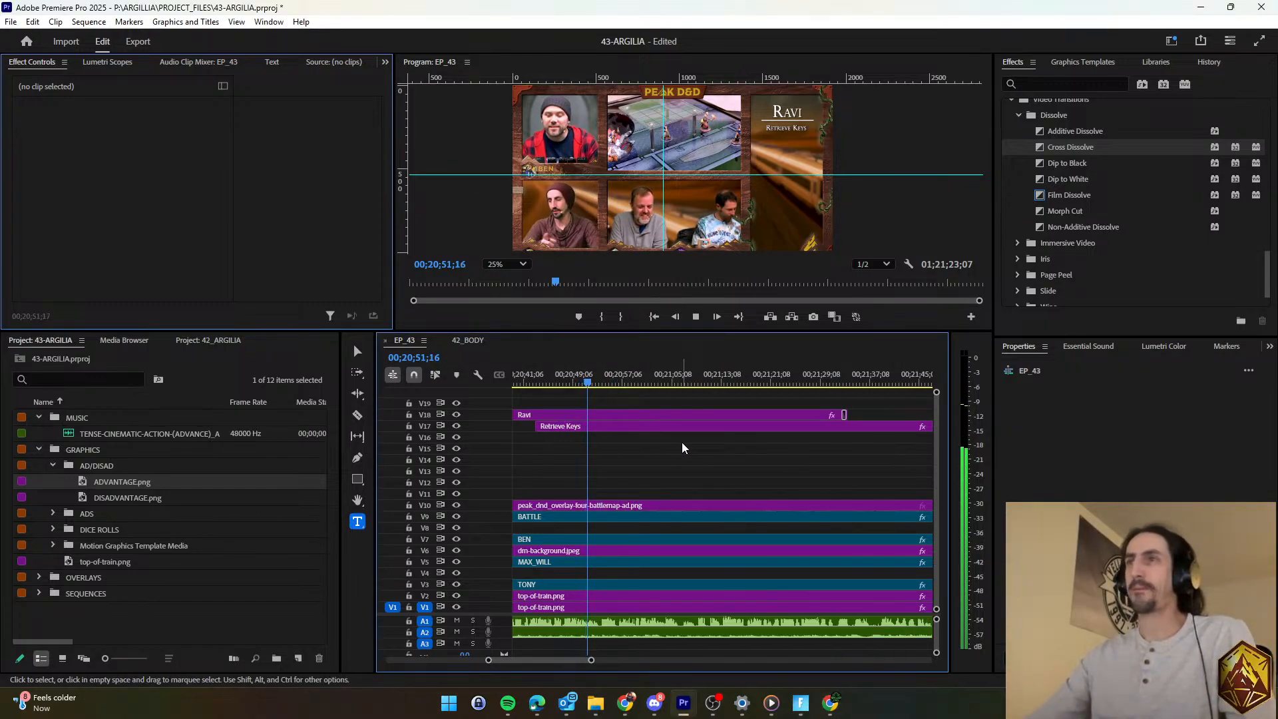
scroll(681, 442, down, 1)
scroll(681, 441, down, 1)
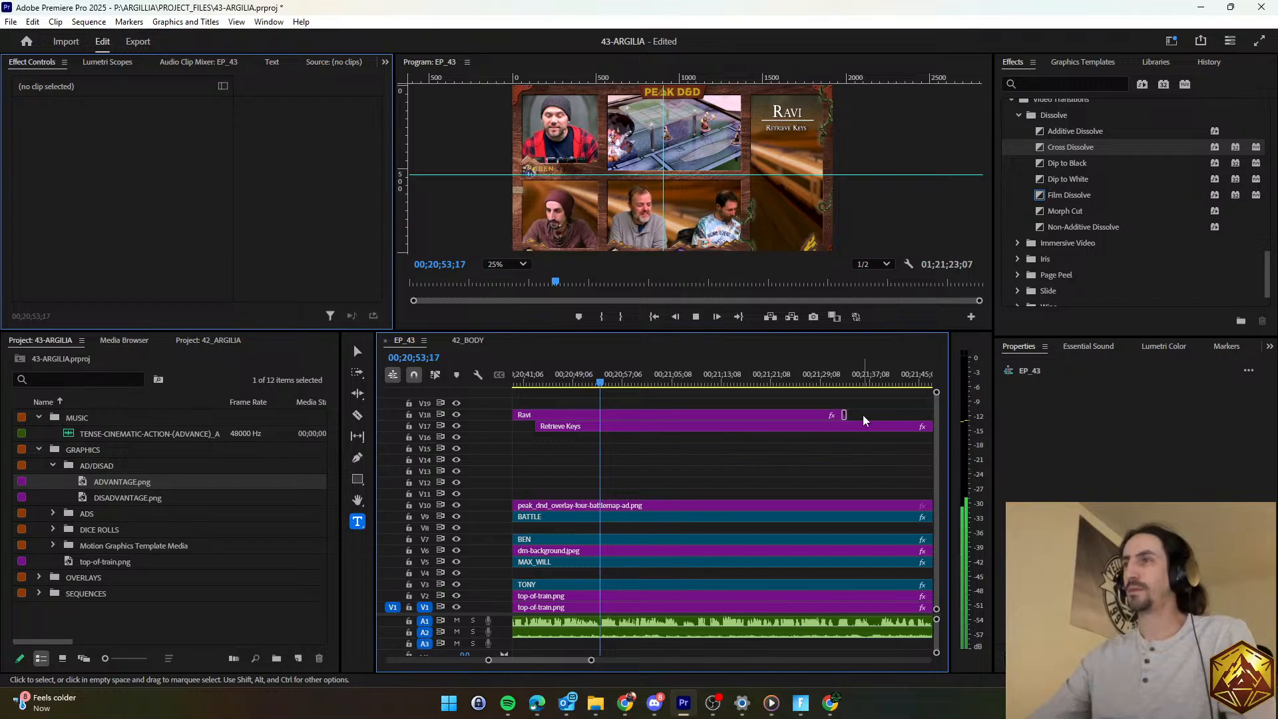
scroll(760, 456, down, 1)
scroll(760, 457, down, 1)
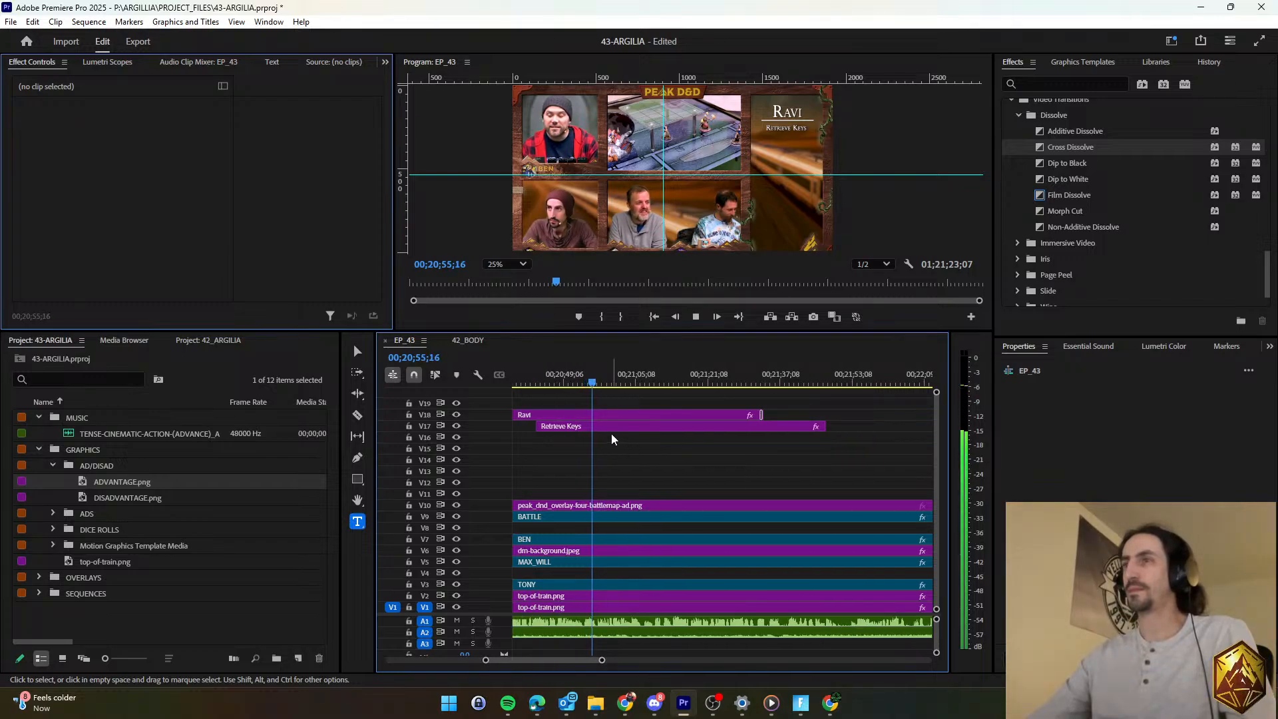
drag(611, 428, 902, 420)
click(741, 476)
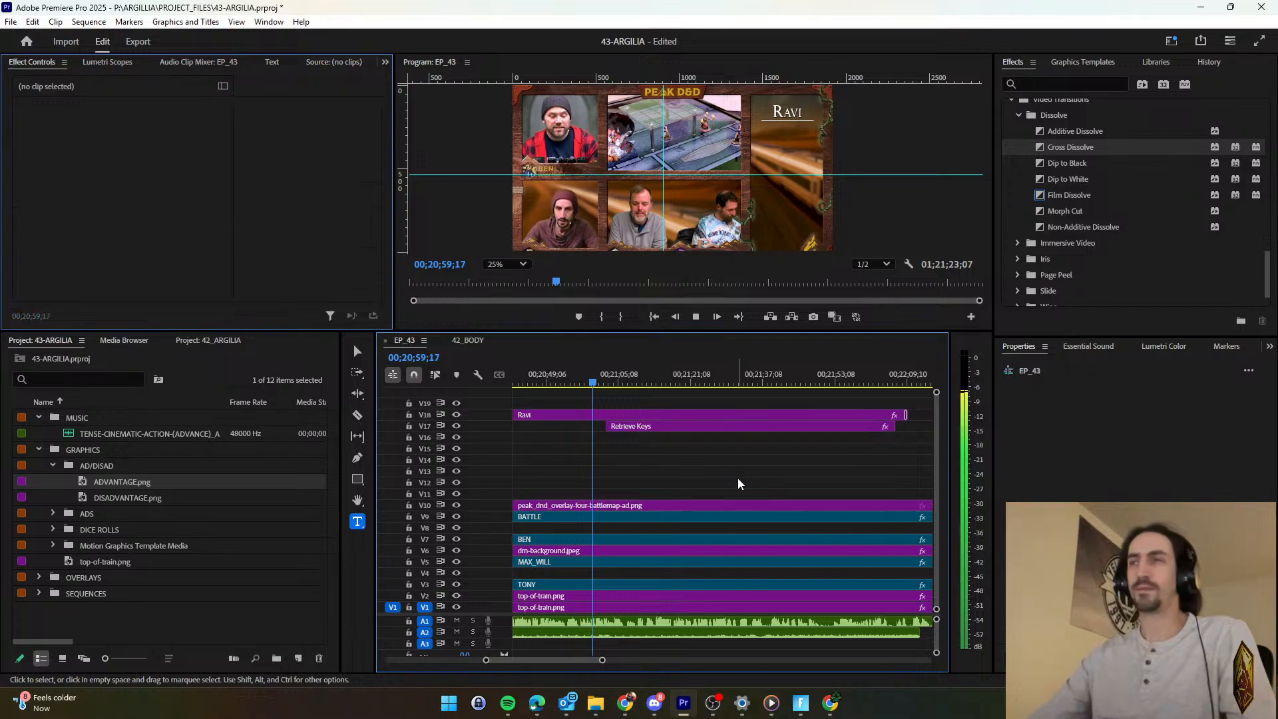
Move the Retrieve Keys title on V17 to start at about 00;21;20 while playback continues to about 00;21;13.
scroll(737, 478, down, 3)
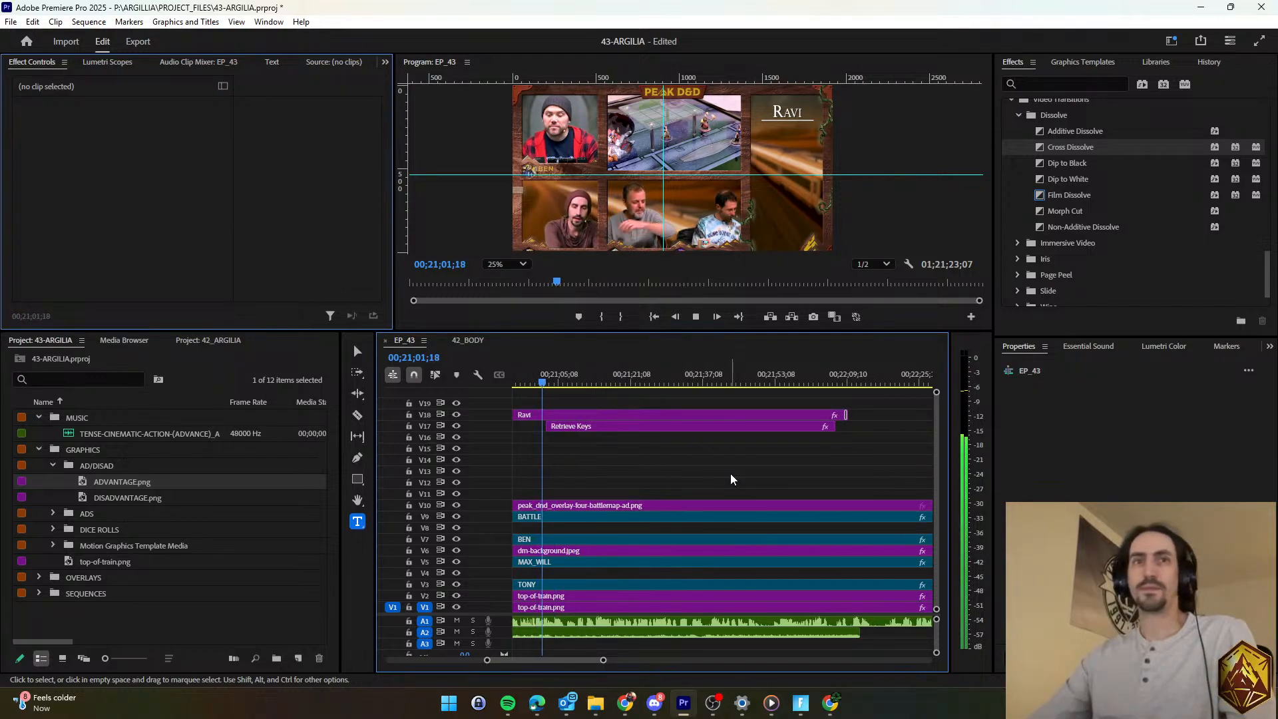
drag(605, 427, 687, 429)
click(666, 456)
scroll(656, 466, down, 1)
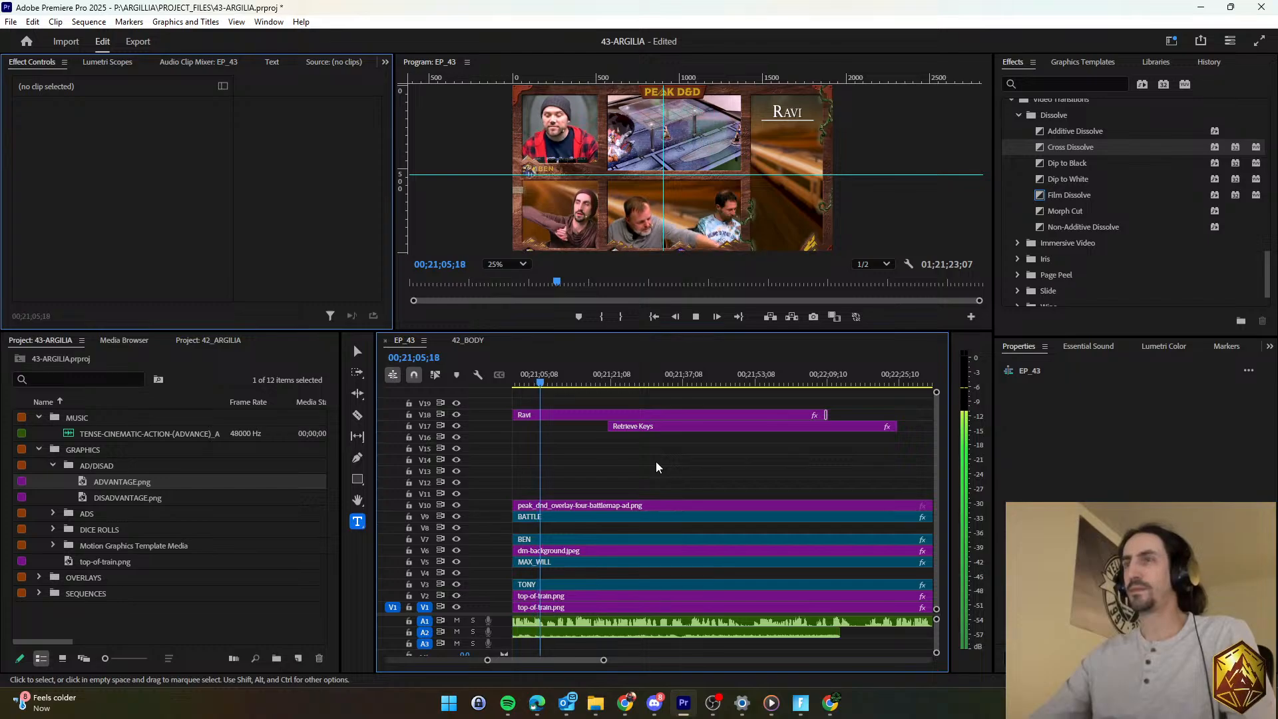
scroll(654, 467, down, 1)
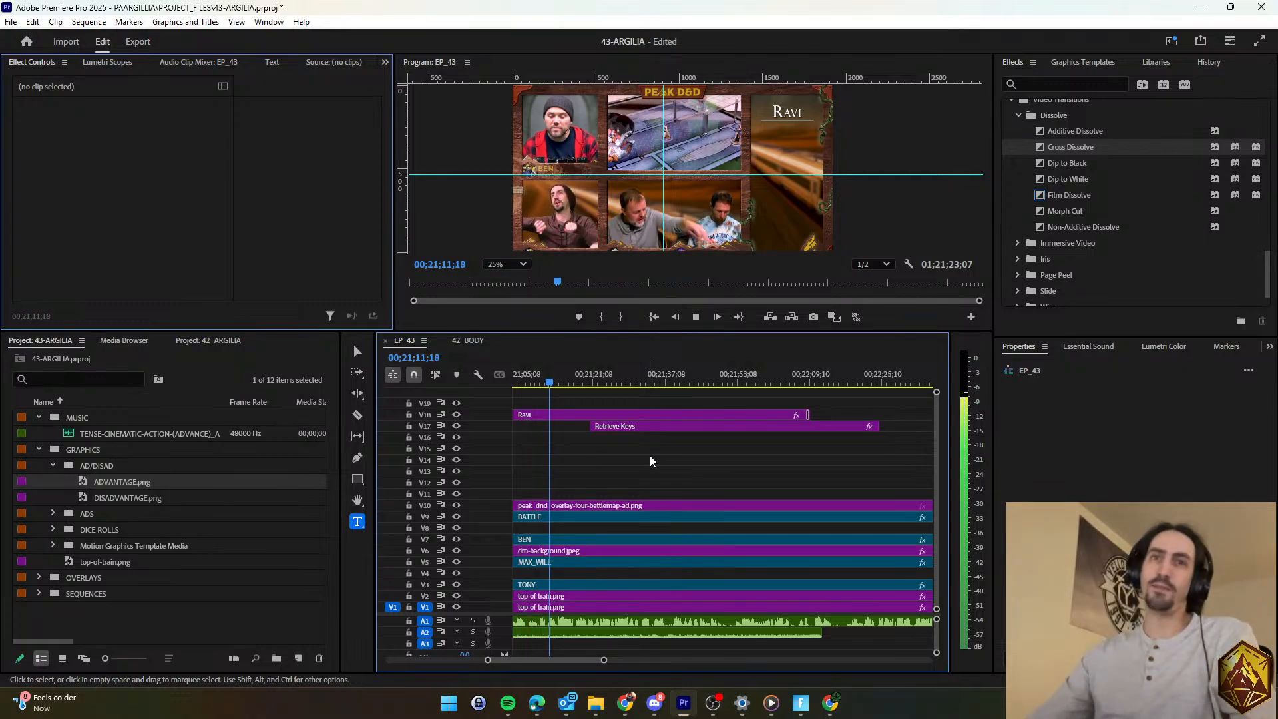
scroll(648, 459, down, 1)
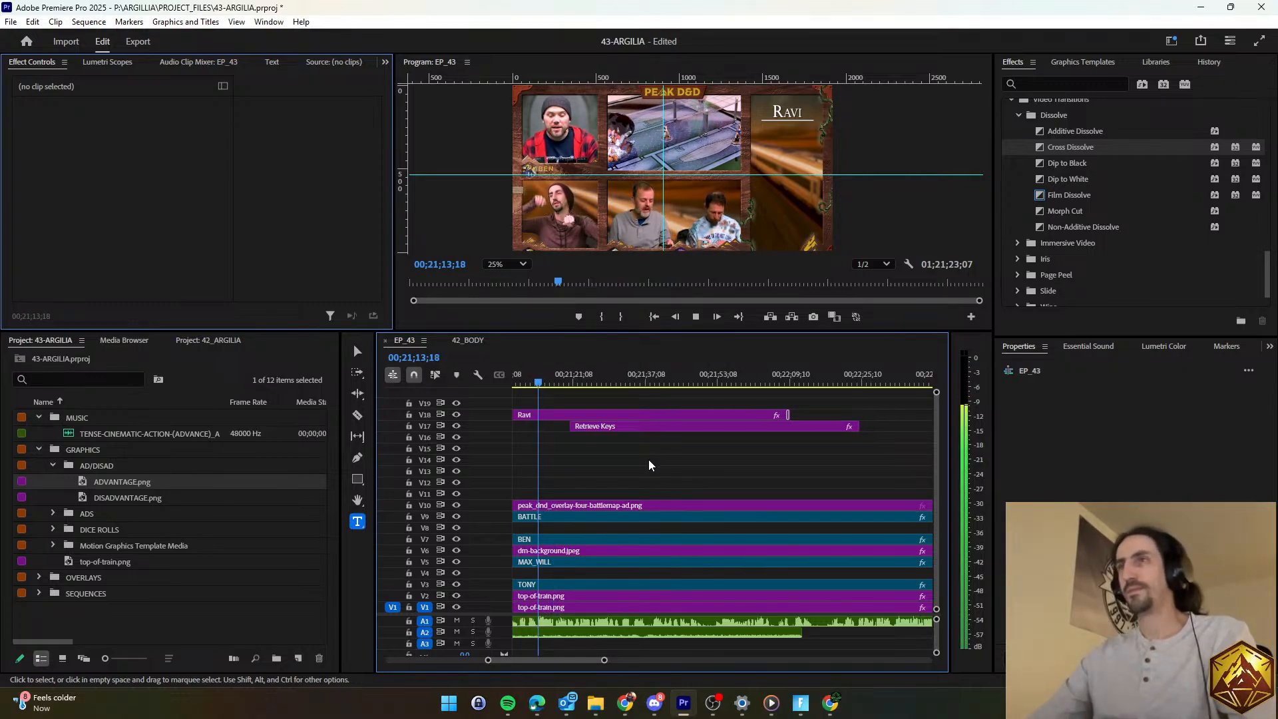
Replay from about 00;21;01 and move the Retrieve Keys title on V17 to start at 00;21;05;20.
scroll(640, 461, up, 1)
key(space)
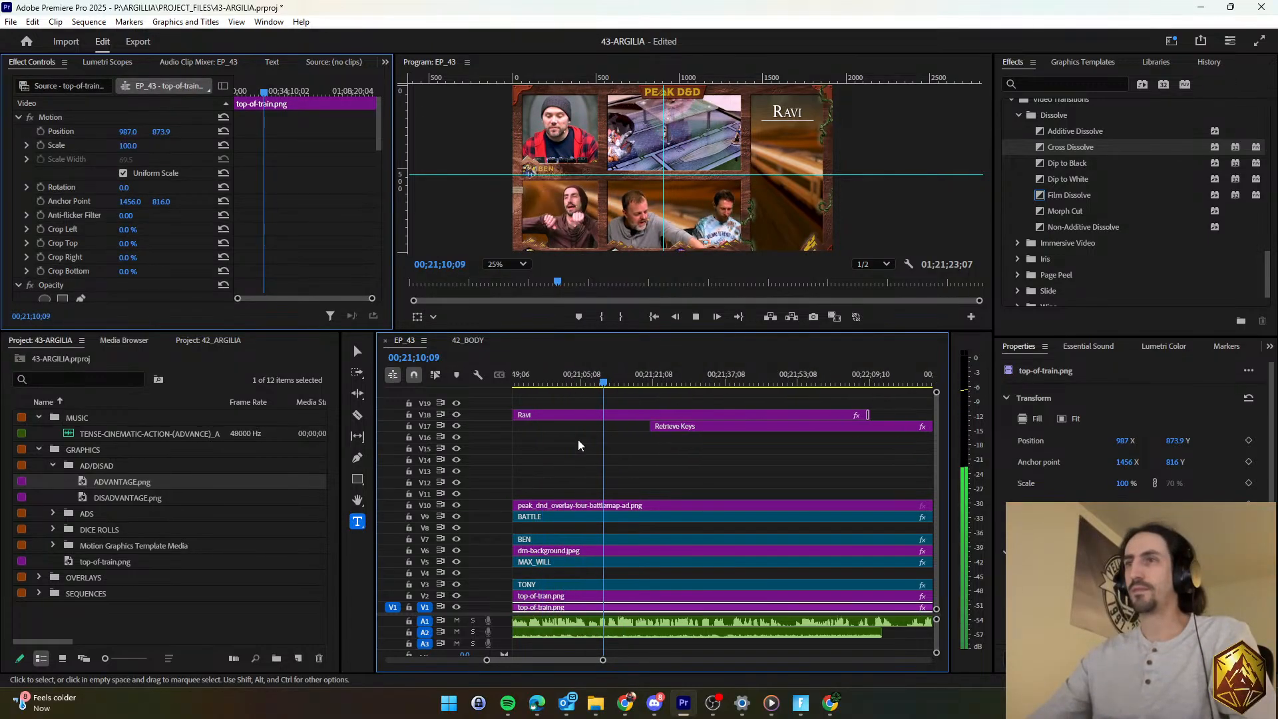
scroll(629, 446, up, 2)
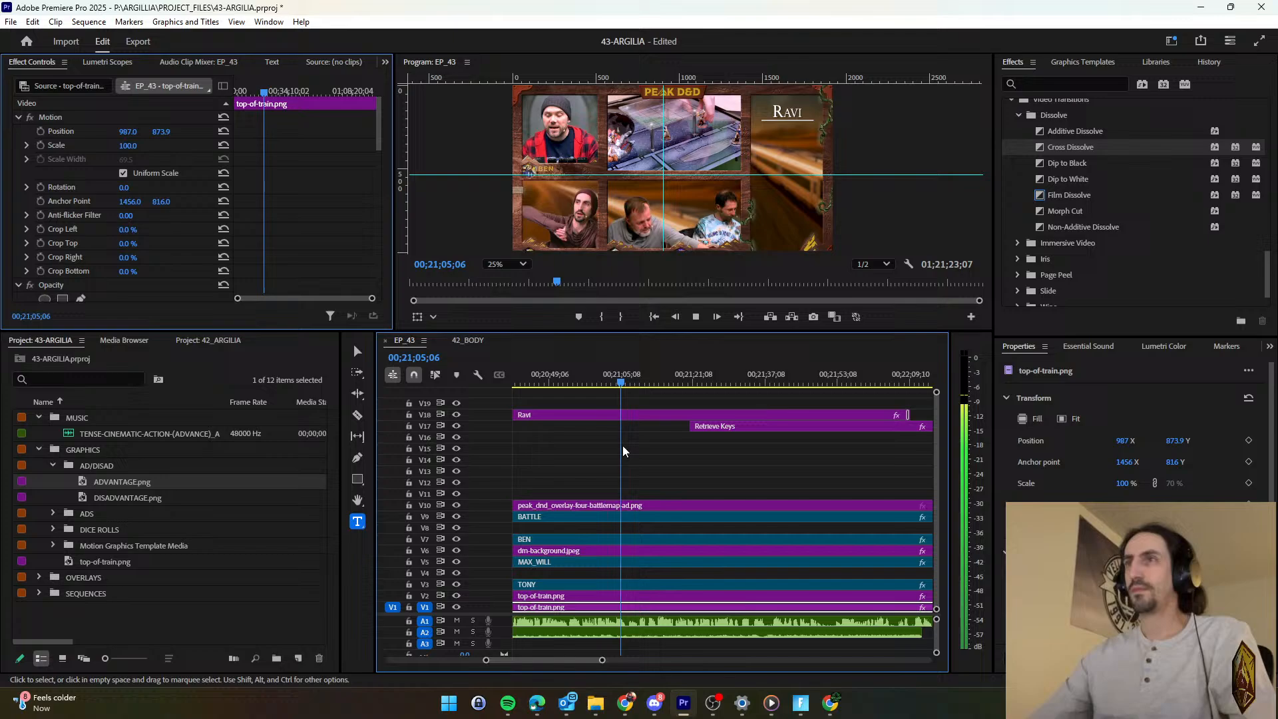
click(601, 373)
key(space)
click(682, 462)
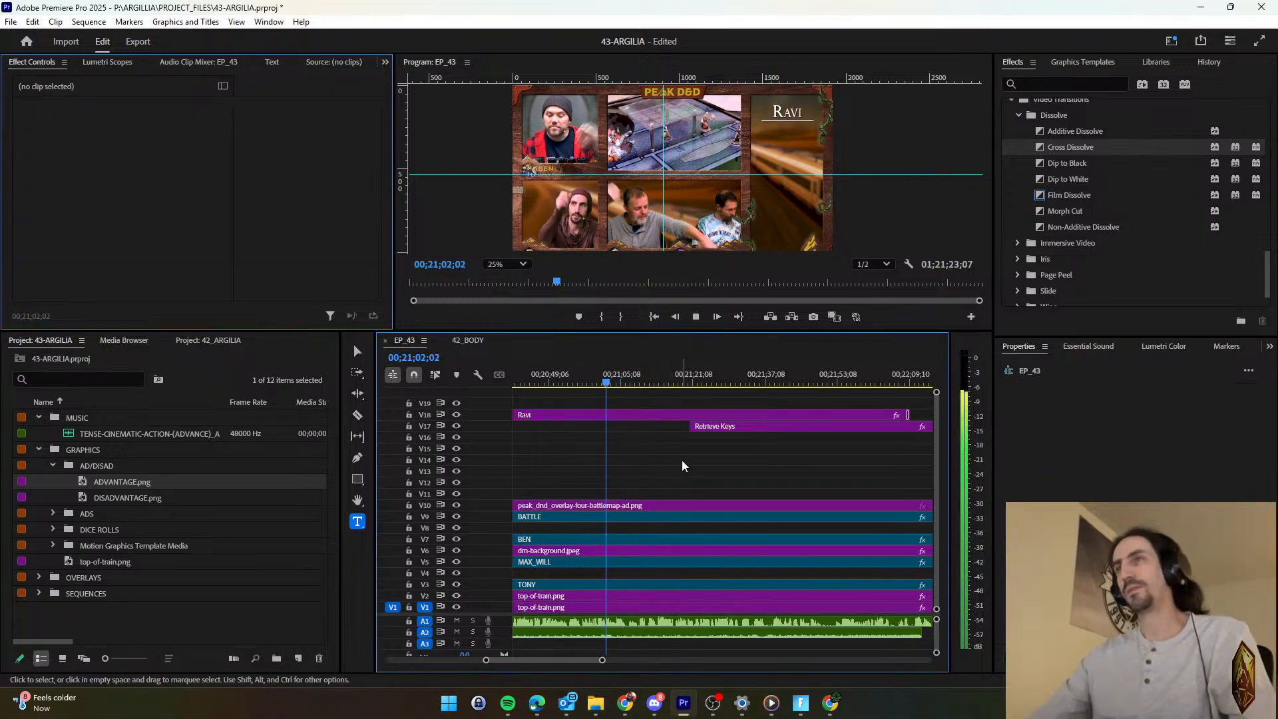
scroll(682, 462, down, 1)
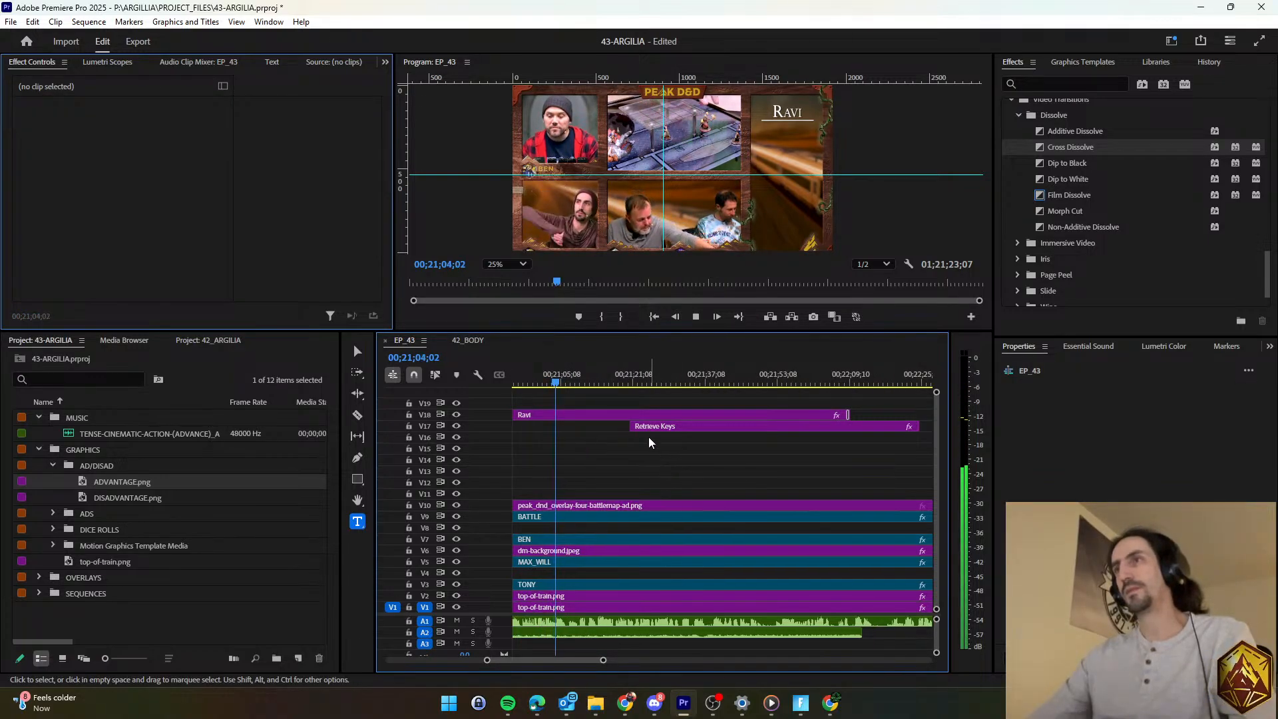
key(d)
drag(645, 430, 589, 431)
key(space)
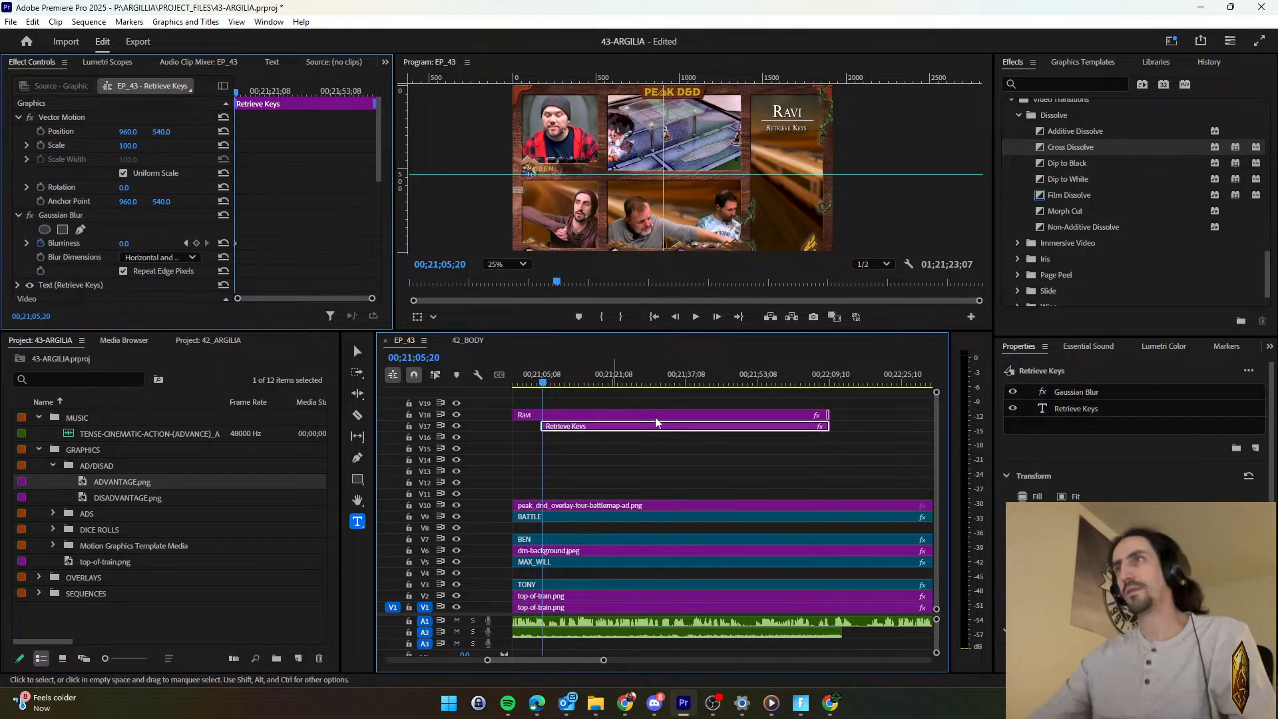
Change the Retrieve Keys title's text to "Climb ladder to the top of the train".
click(1079, 407)
text(Cli)
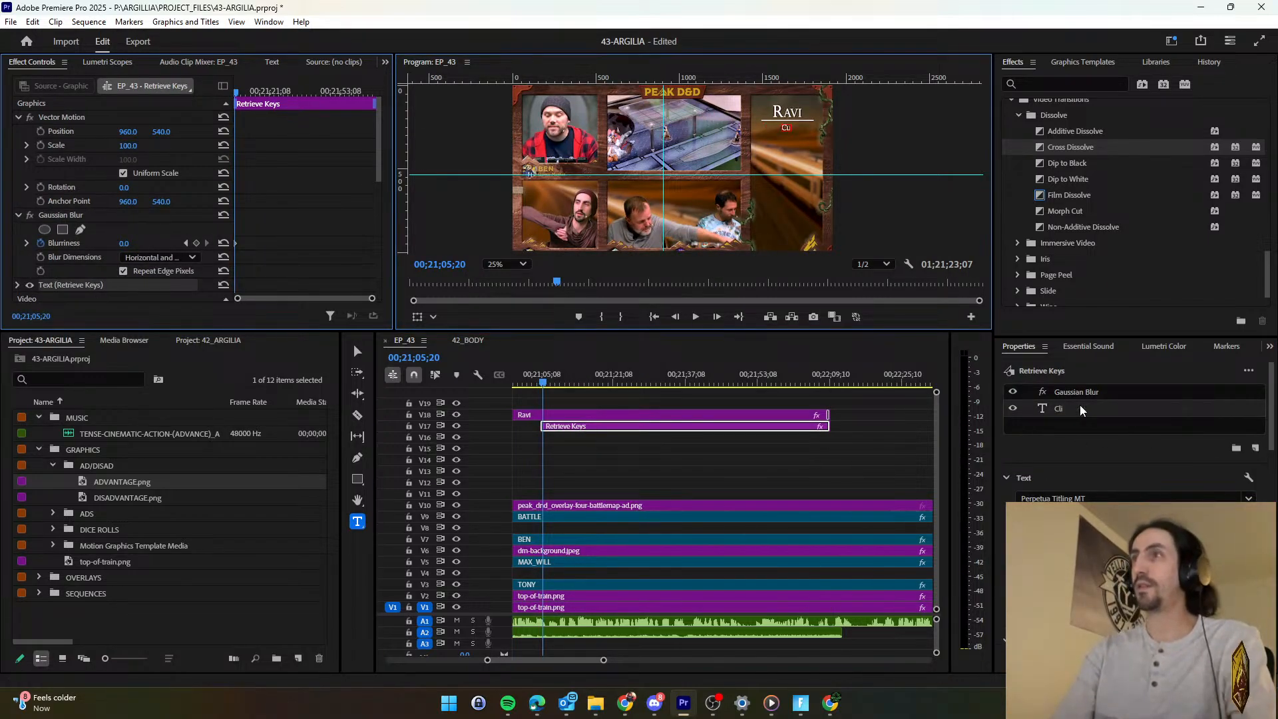
text(mb)
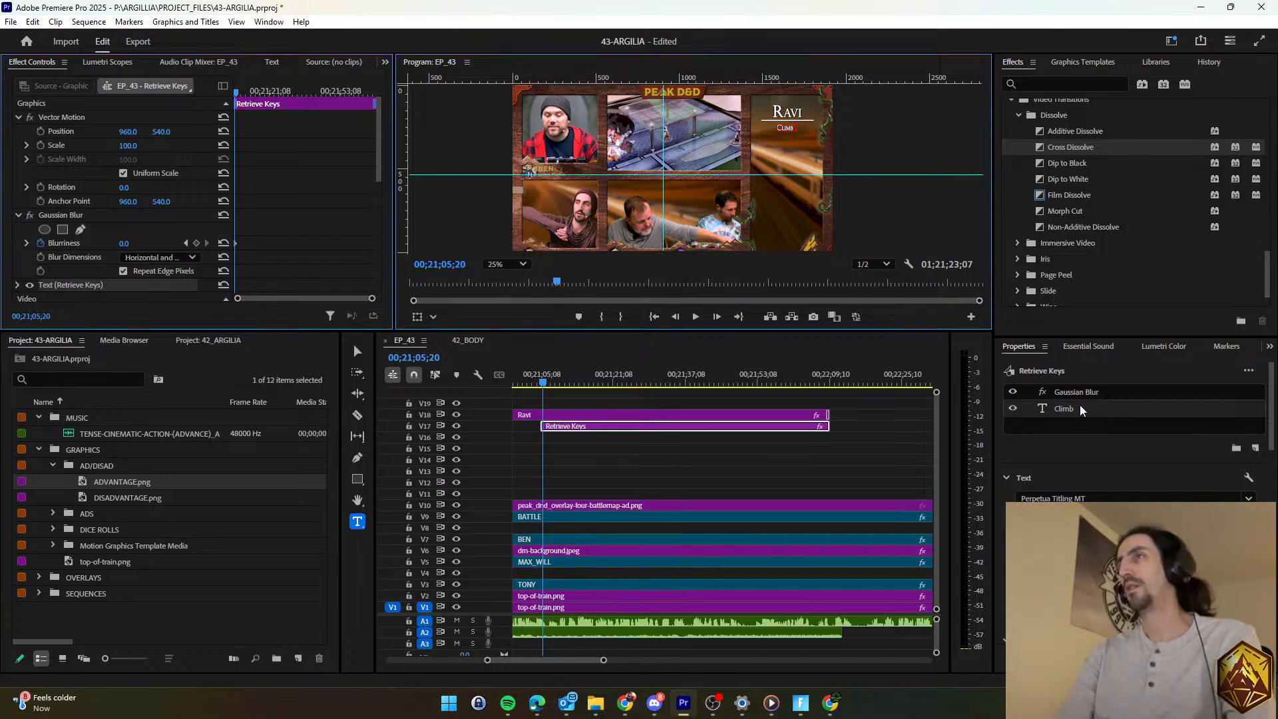
text( ladde)
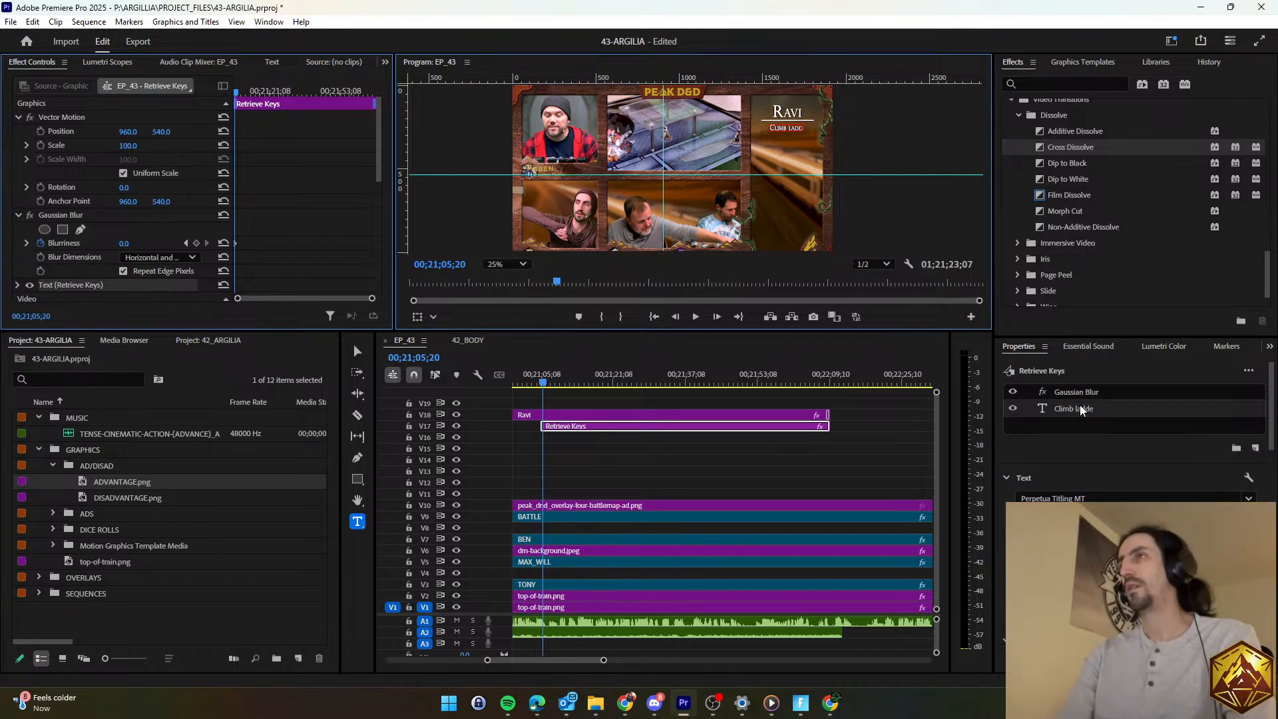
text(r to t)
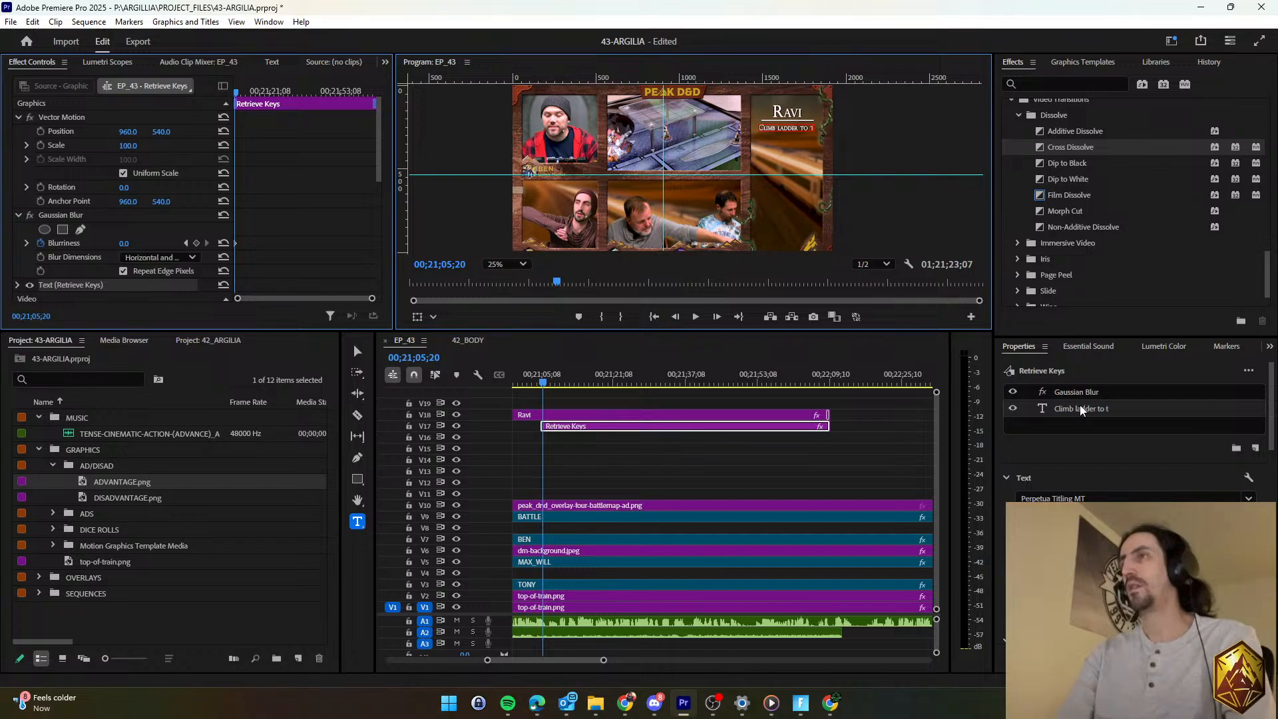
text(he top of the train)
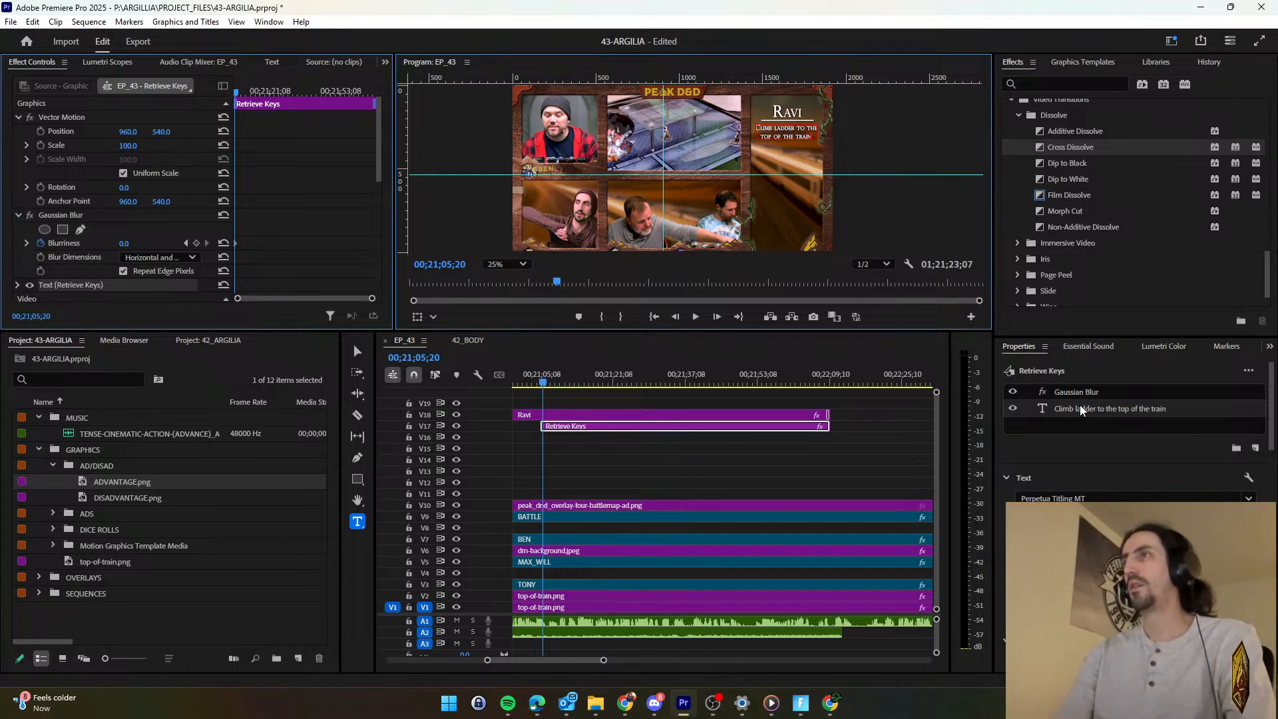
click(629, 446)
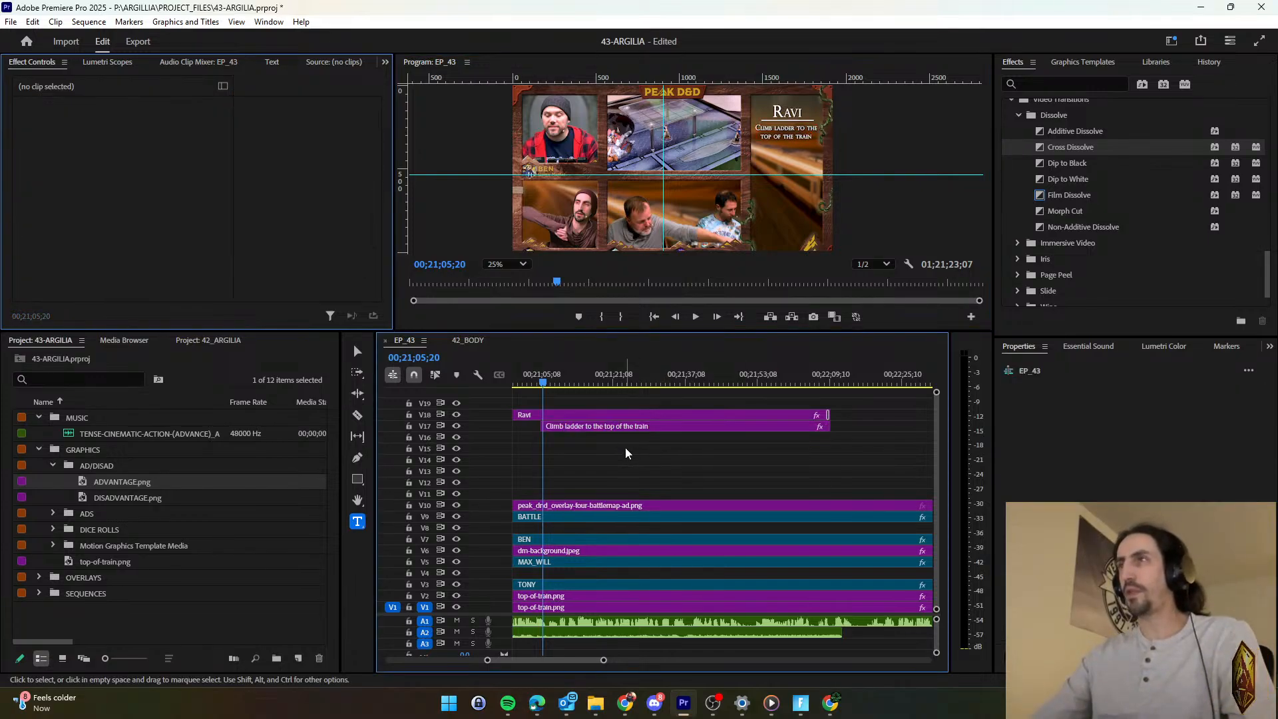
Save the project and play on to about 00;21;44 to check the Ravi and ladder titles against the footage.
key(space)
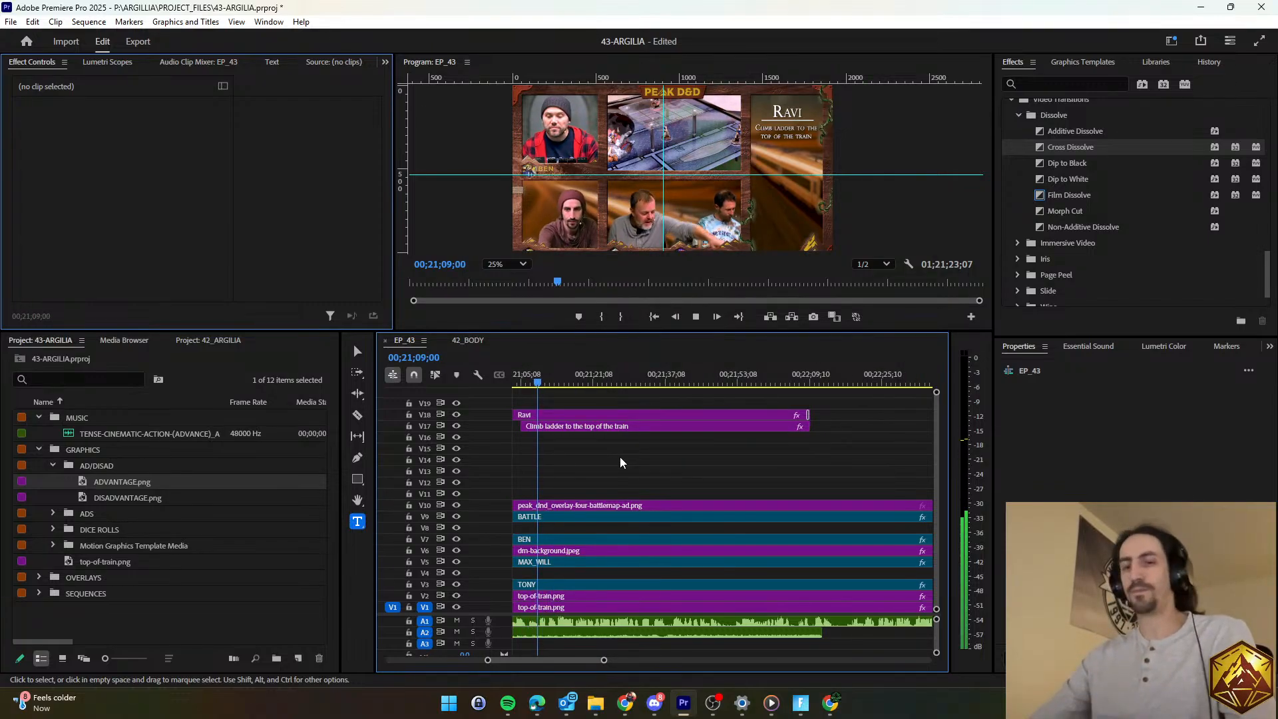
key(d)
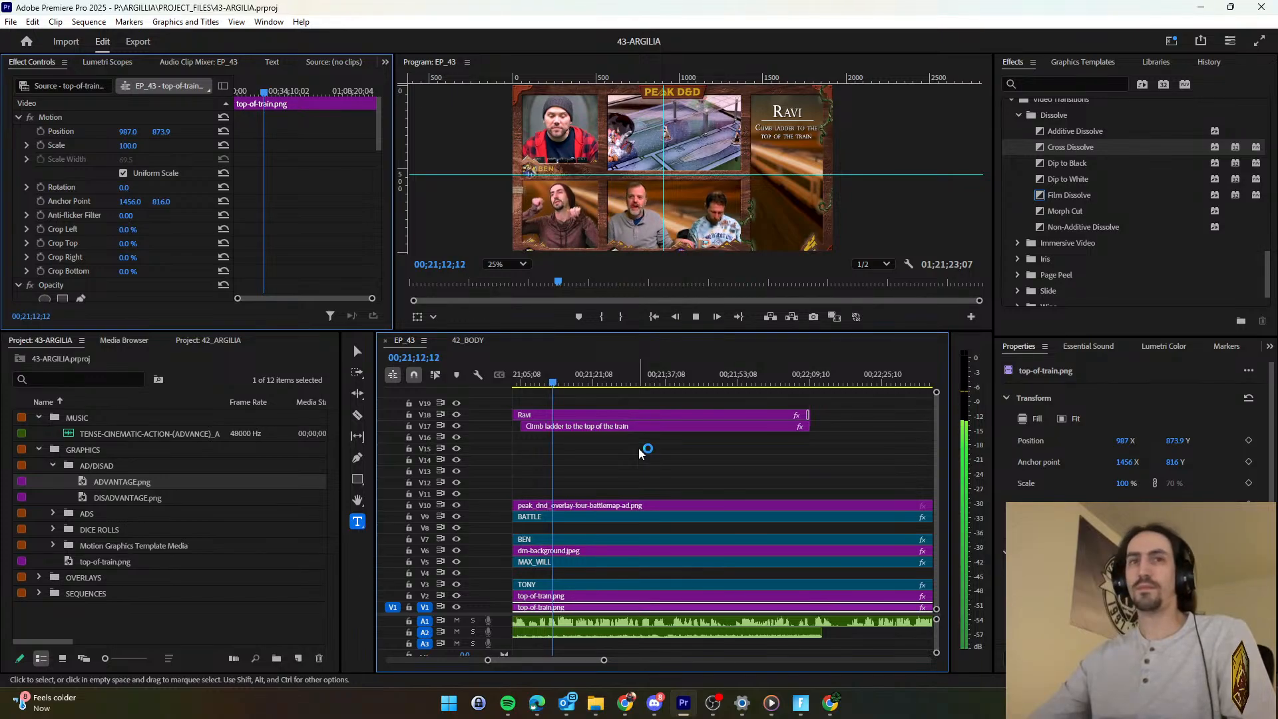
click(639, 449)
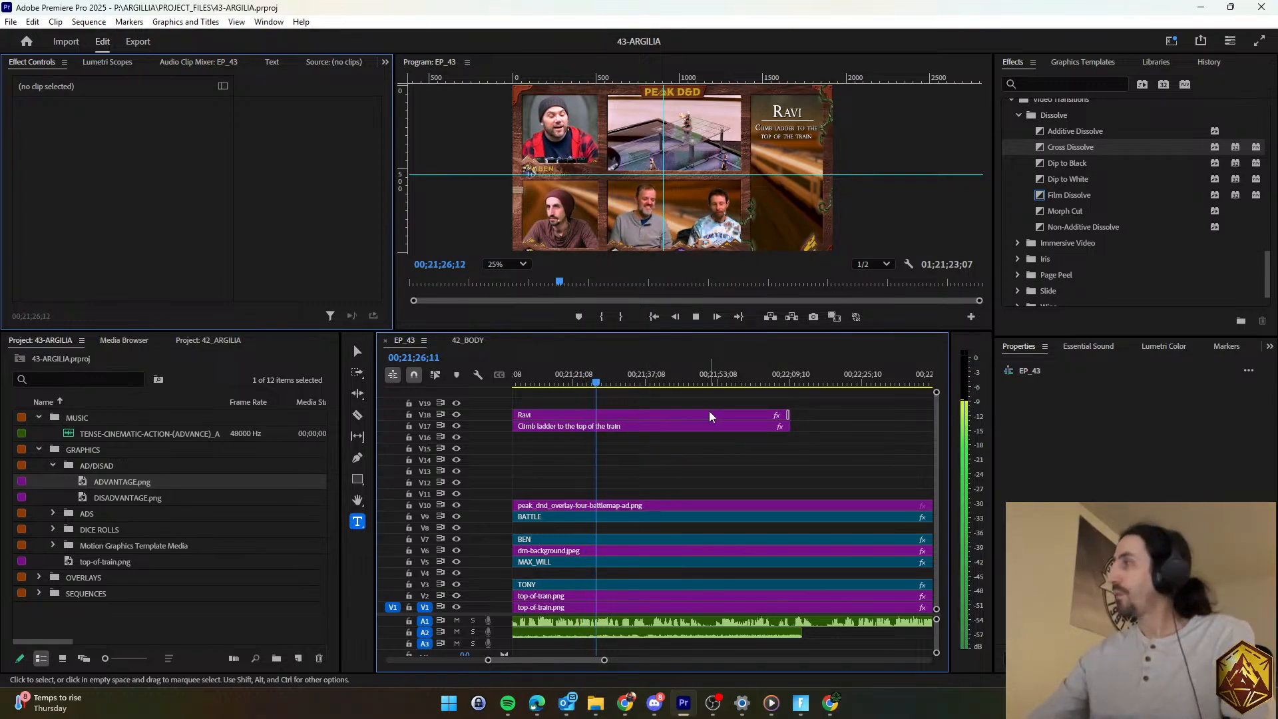
scroll(674, 458, down, 1)
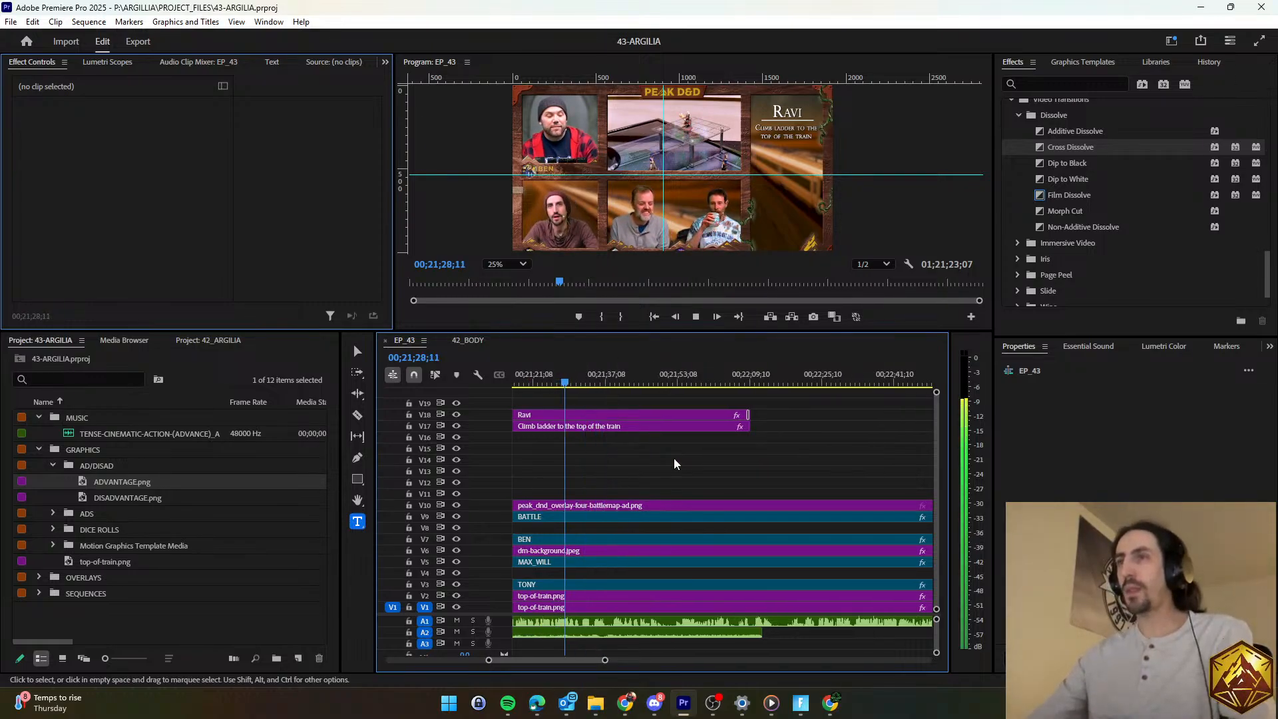
scroll(673, 459, down, 1)
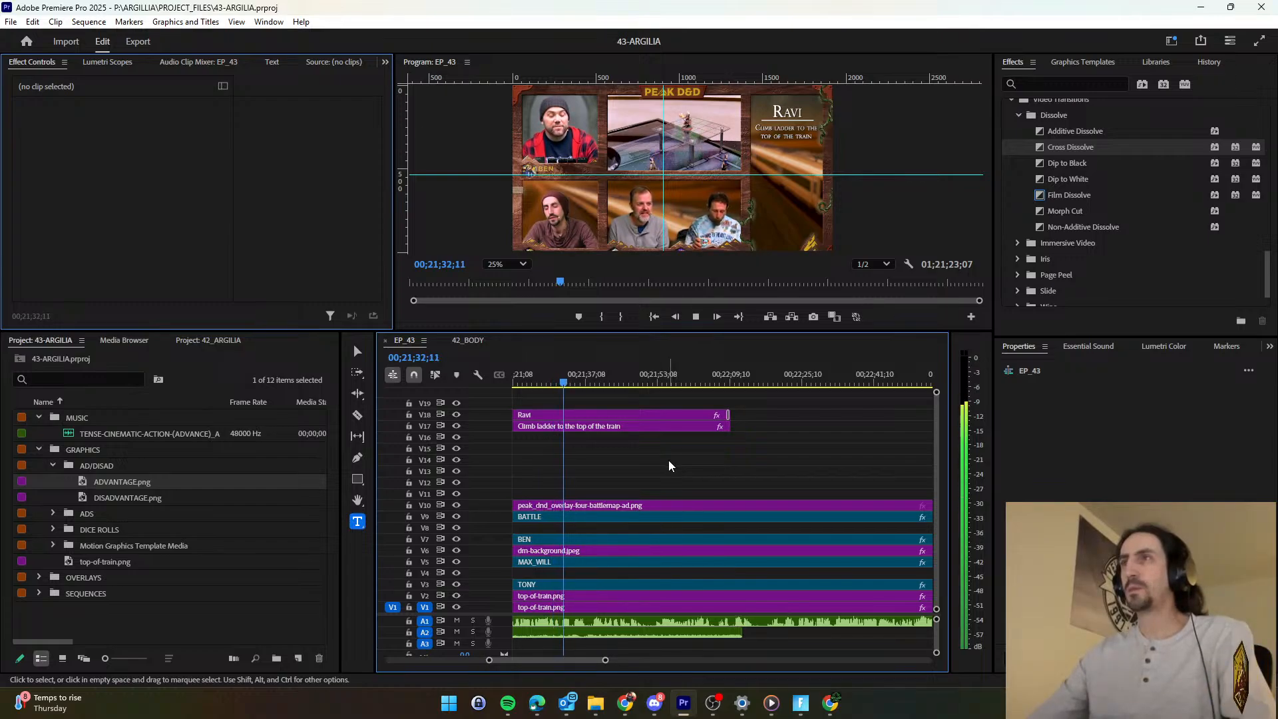
scroll(669, 460, down, 1)
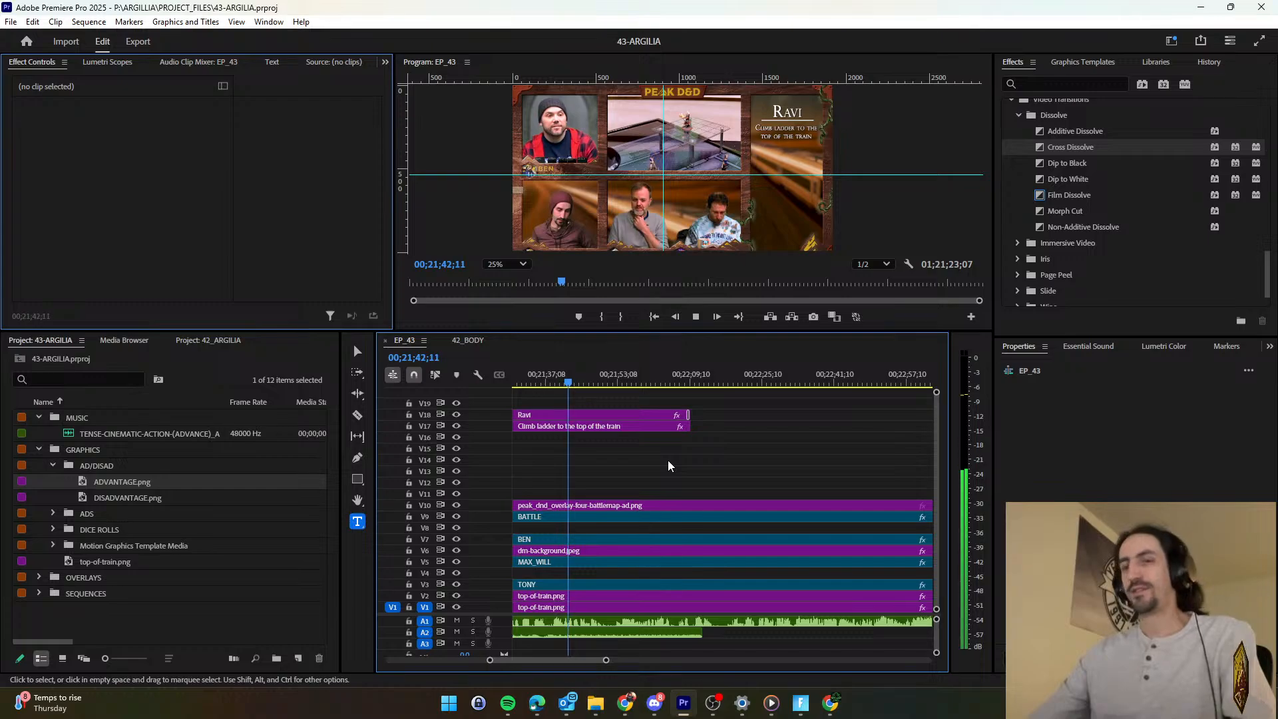
key(d)
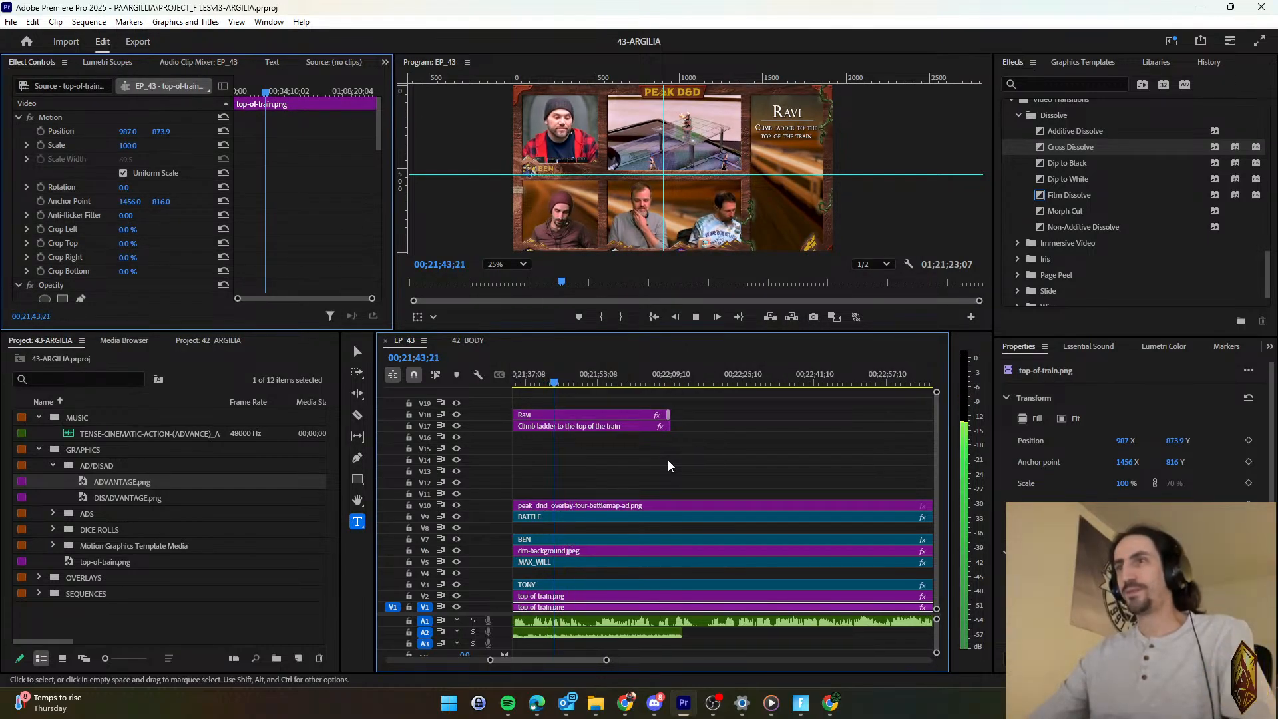
click(668, 461)
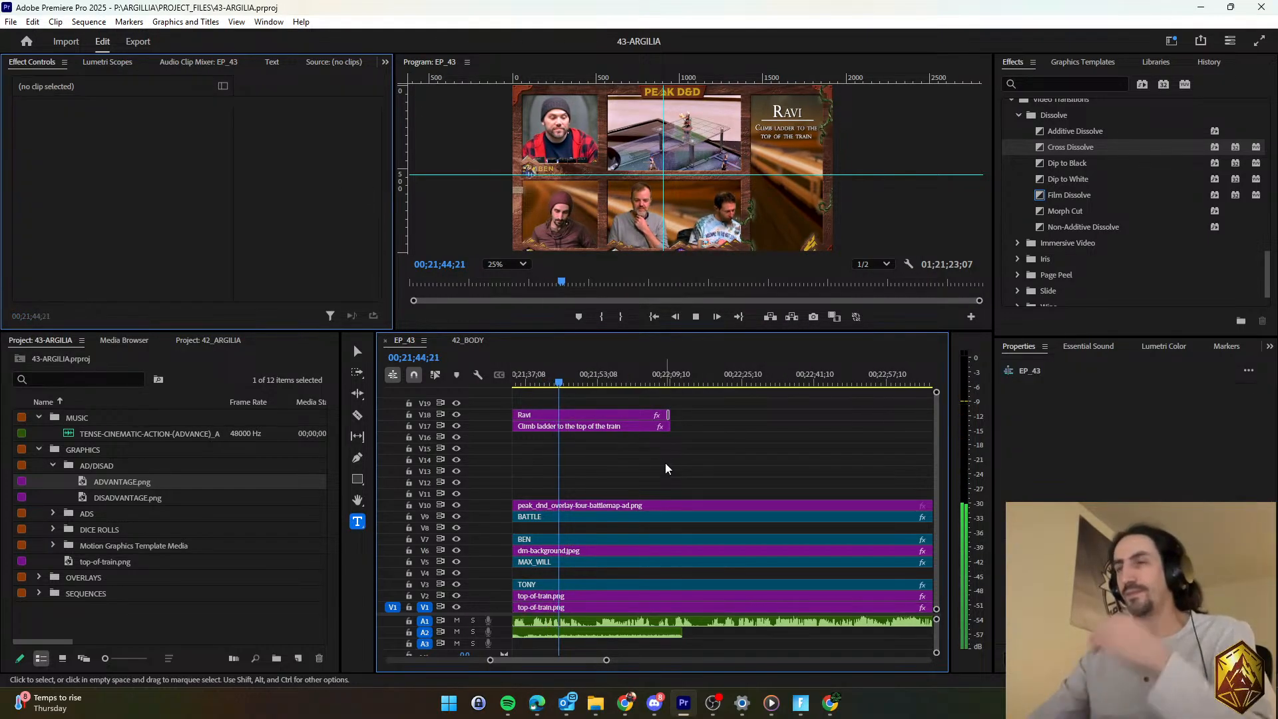
Delete the transition at the end of the Ravi title and extend both the Ravi and ladder titles to about 00;22;25.
click(669, 418)
key(Delete)
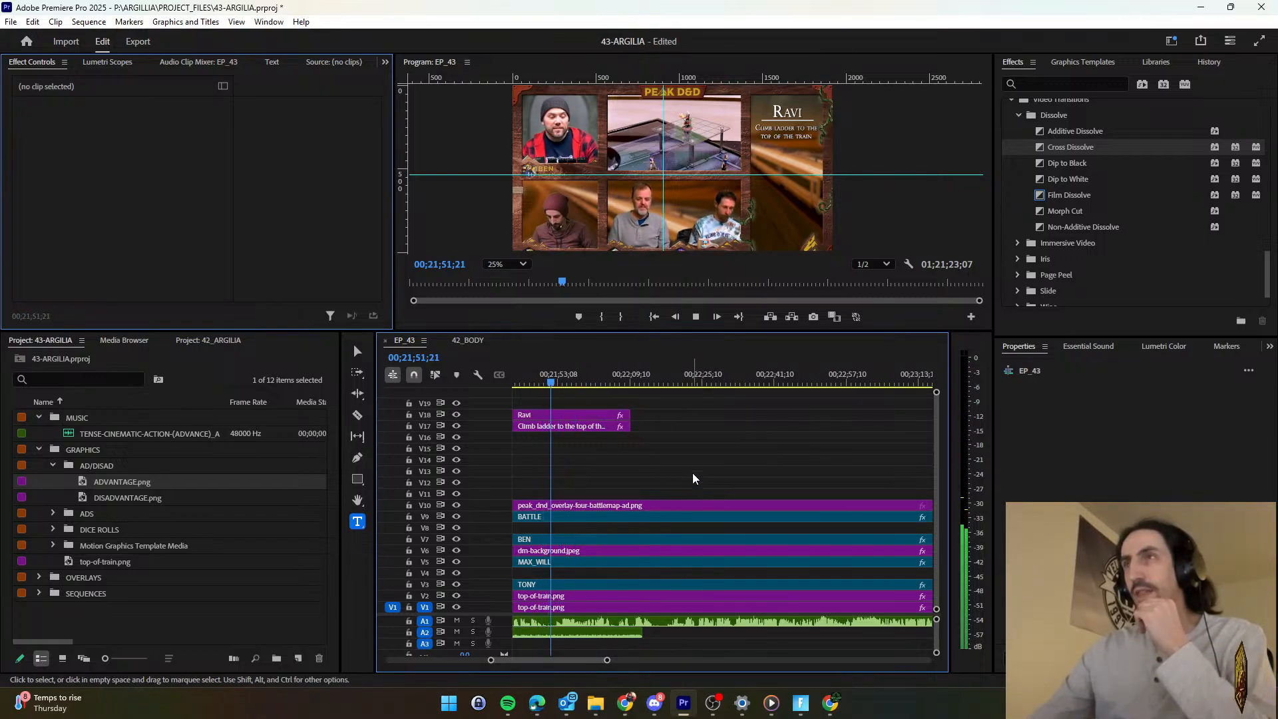
drag(653, 446, 702, 419)
click(716, 445)
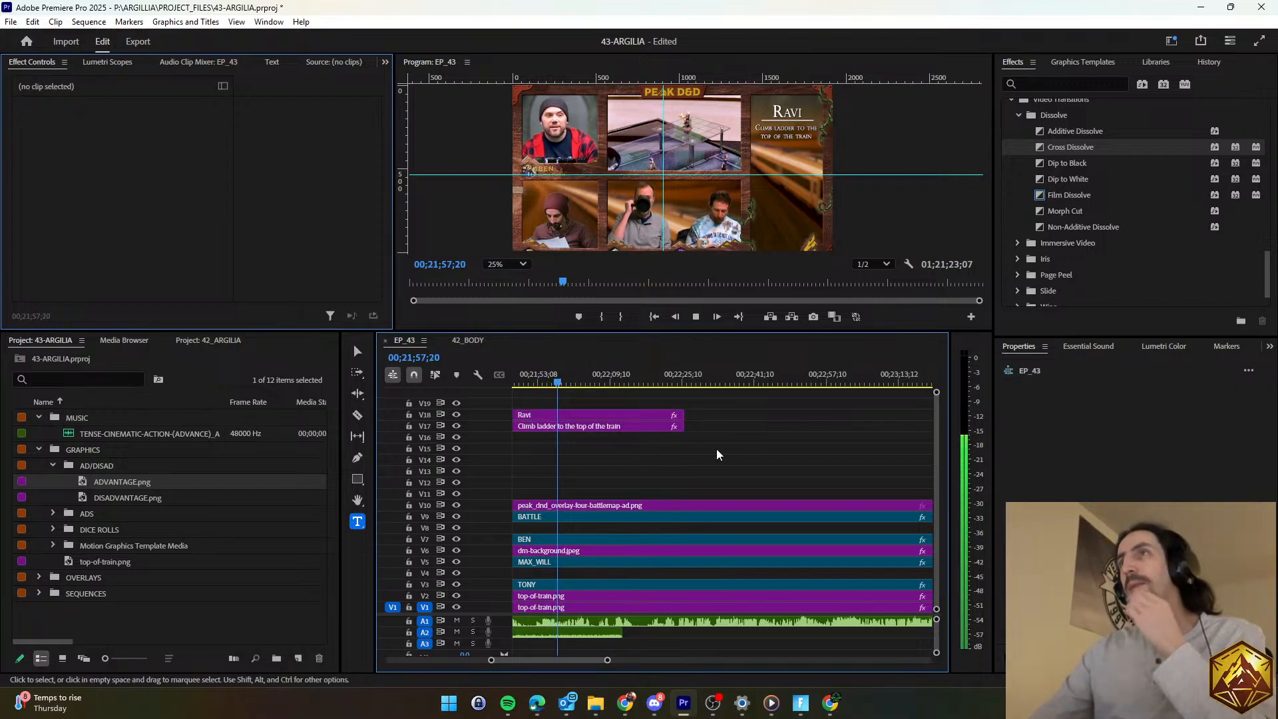
scroll(713, 444, down, 1)
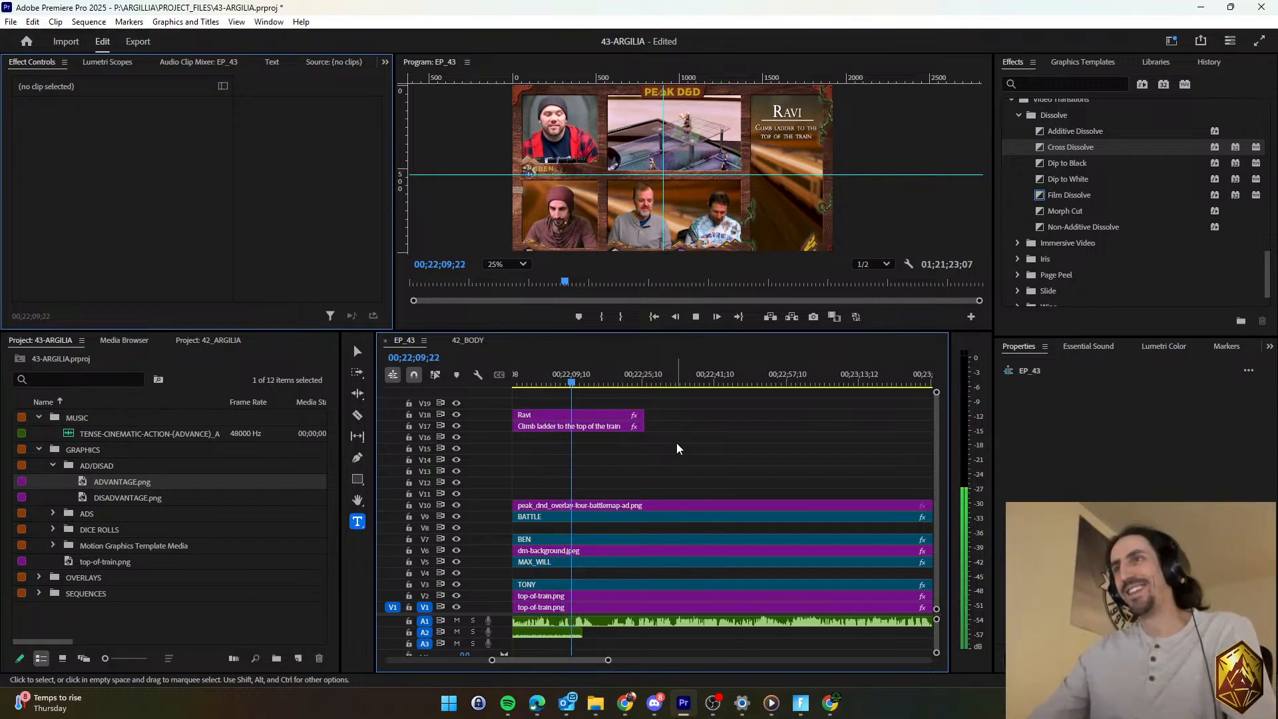
Continue the TENSE-CINEMATIC-ACTION music on A2 with another copy, crossfade the join at about 00;22;12, and save the project.
click(568, 629)
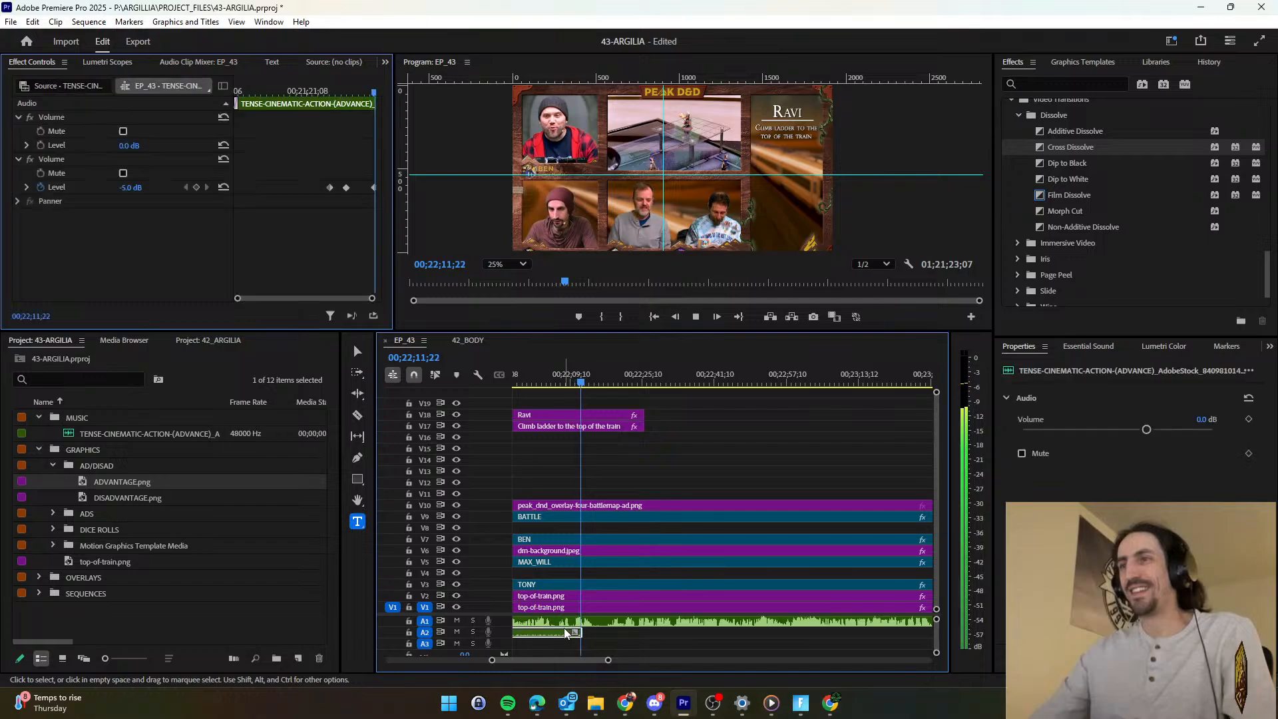
mouse_move(583, 634)
mouse_down()
mouse_move(619, 637)
mouse_move(579, 640)
mouse_up()
click(670, 452)
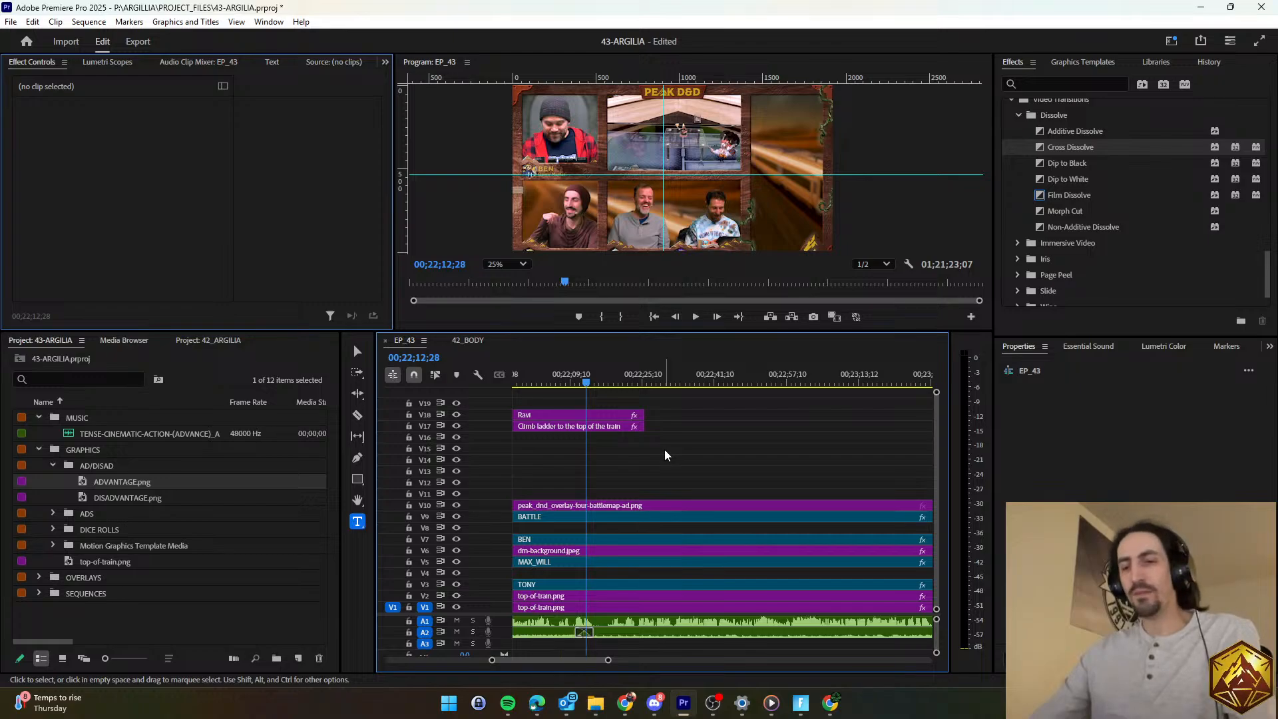
key(ctrl+s)
Play EP_43 from just after the new music join to 00;22;18;06 to check the footage.
scroll(649, 453, down, 1)
key(space)
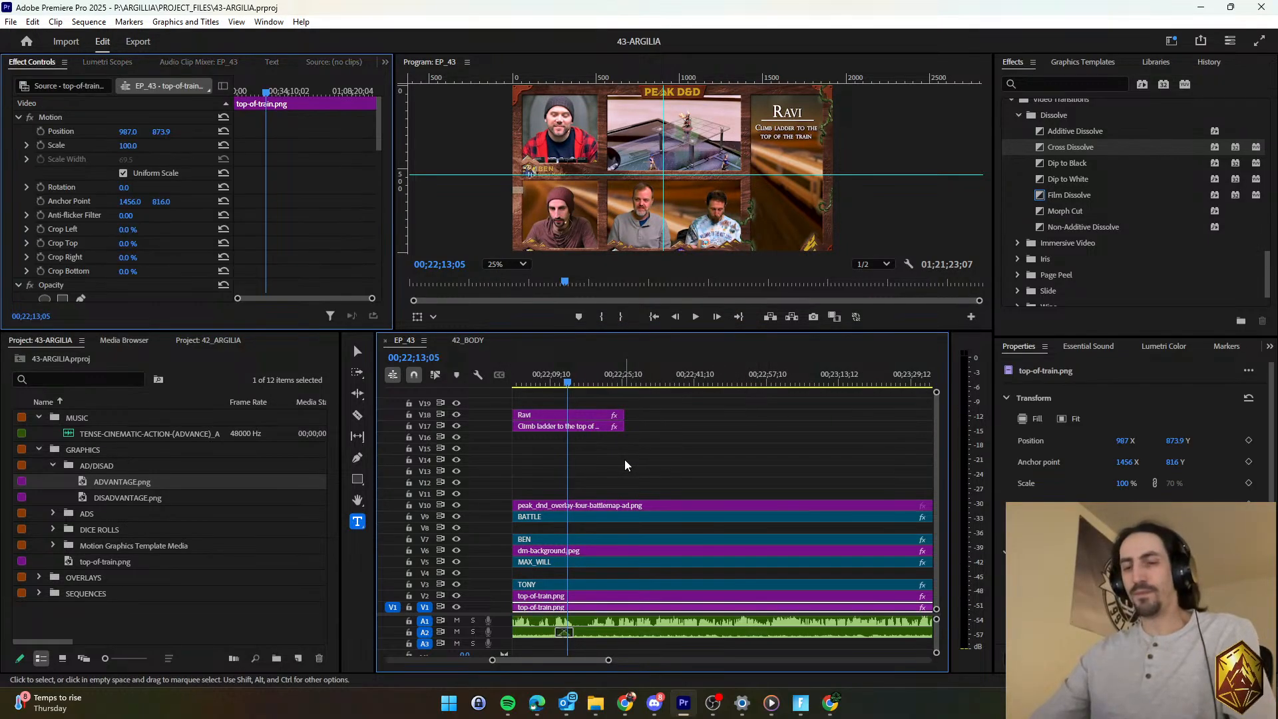
scroll(624, 459, down, 1)
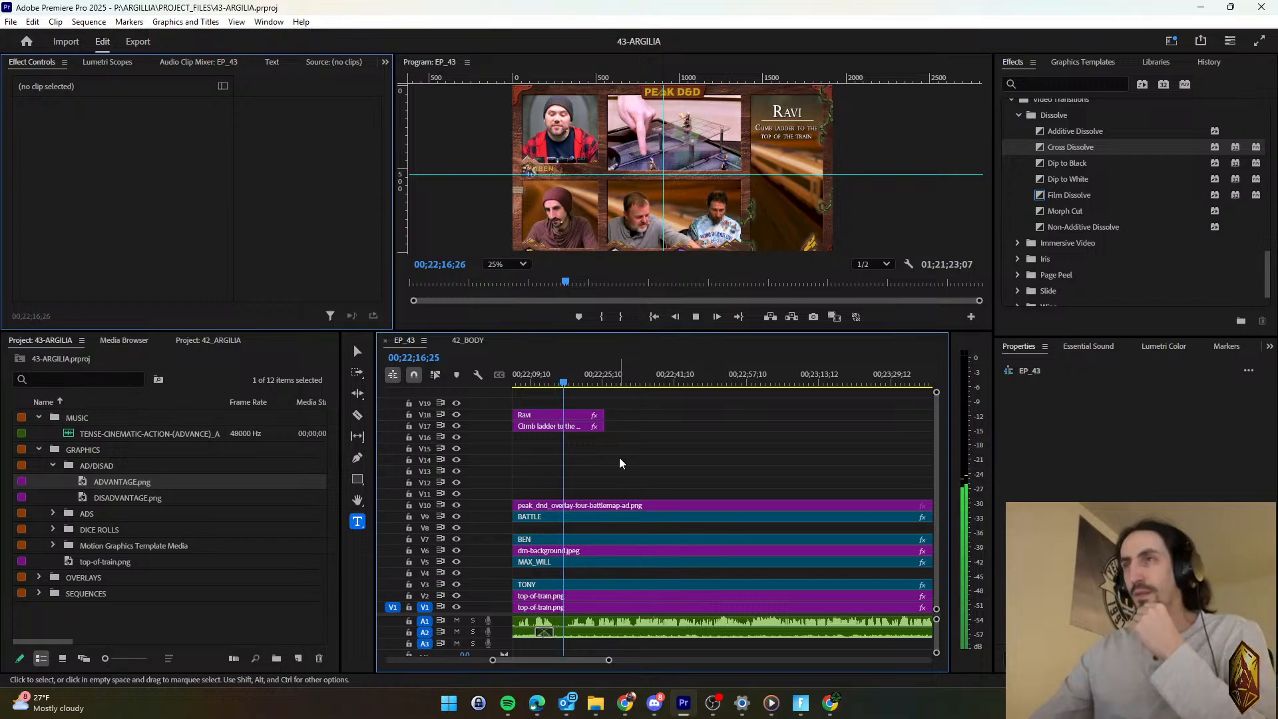
key(space)
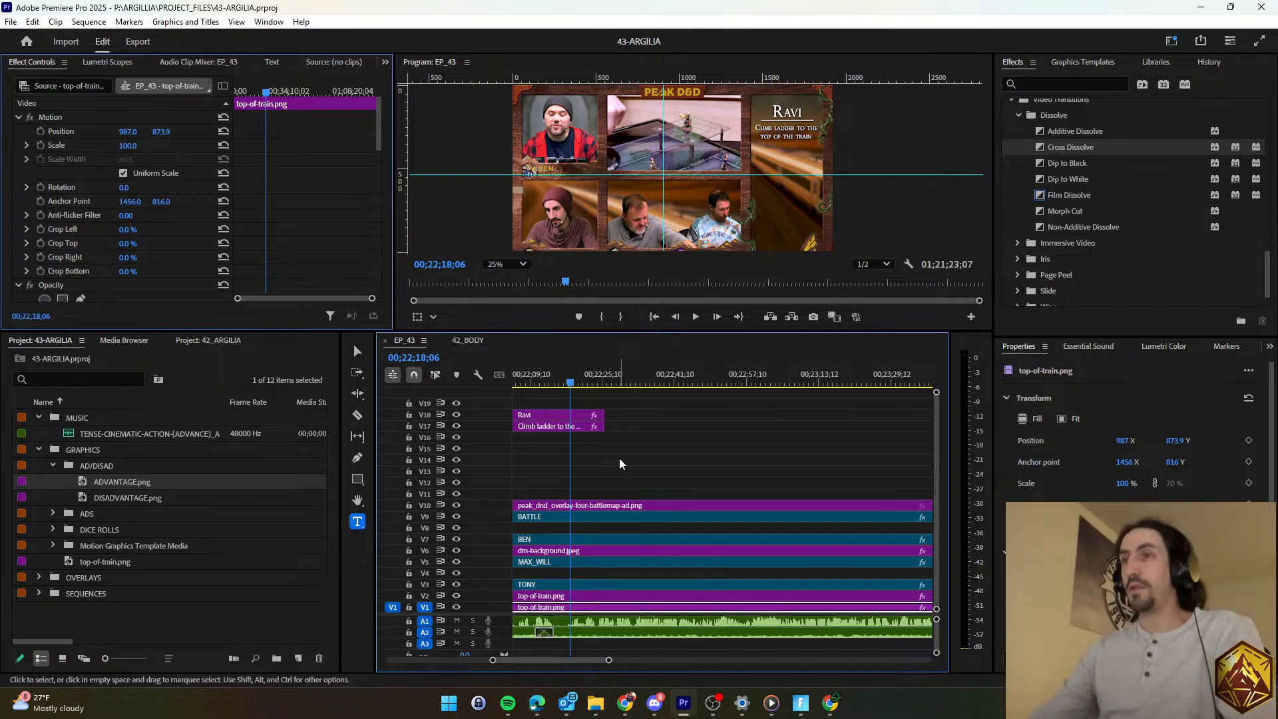
Play on from 00;22;18;06 and extend both the Ravi and ladder titles to about 00;22;55.
click(619, 464)
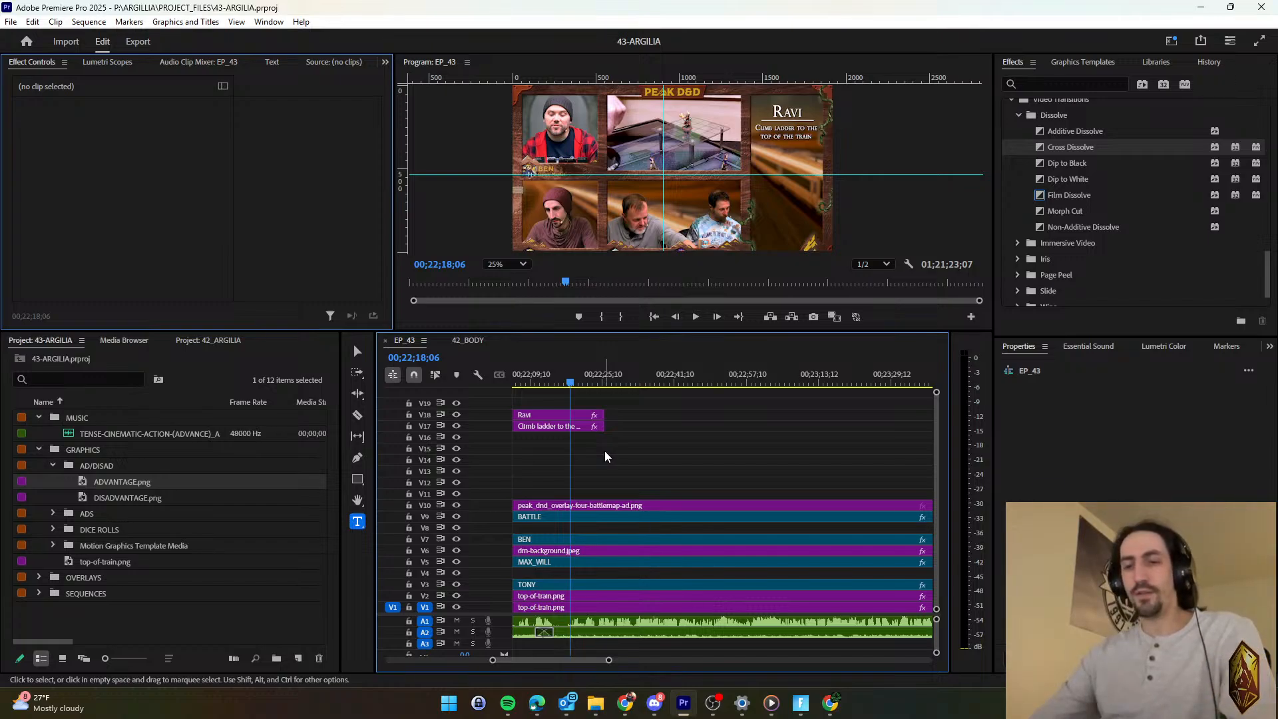
key(space)
scroll(602, 453, up, 5)
scroll(600, 454, down, 5)
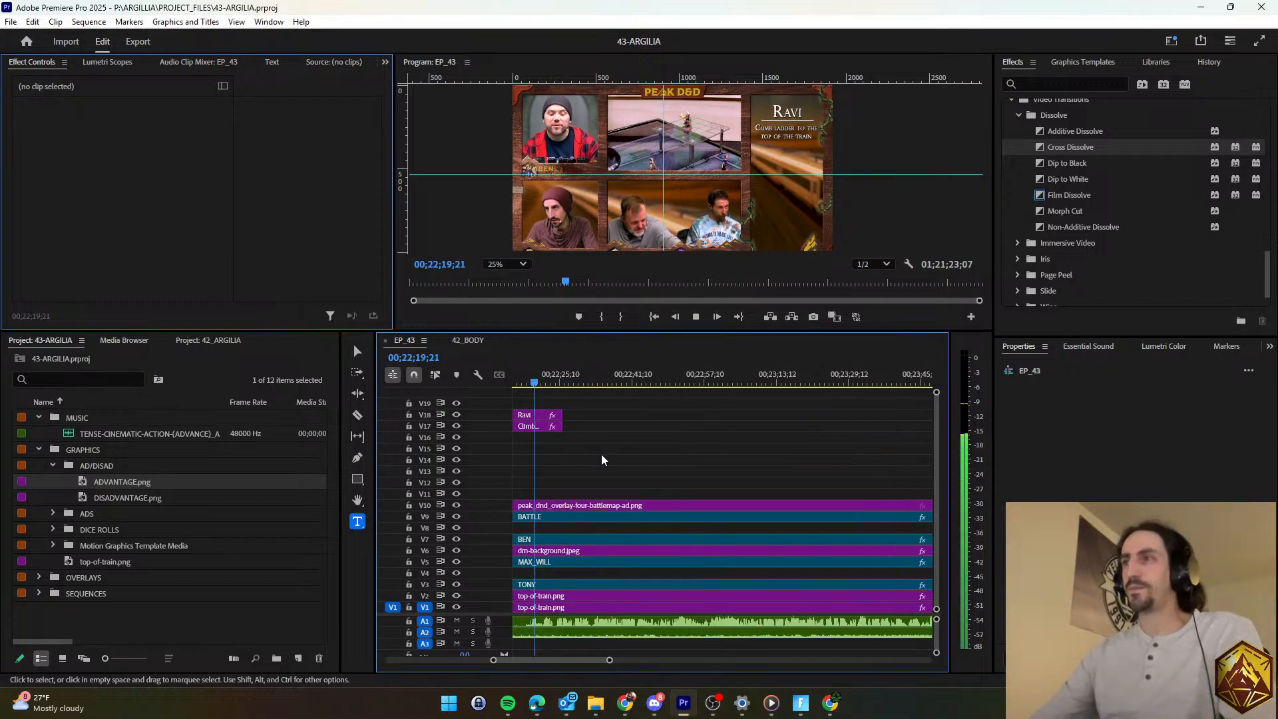
drag(579, 454, 558, 407)
drag(560, 425, 697, 426)
click(687, 469)
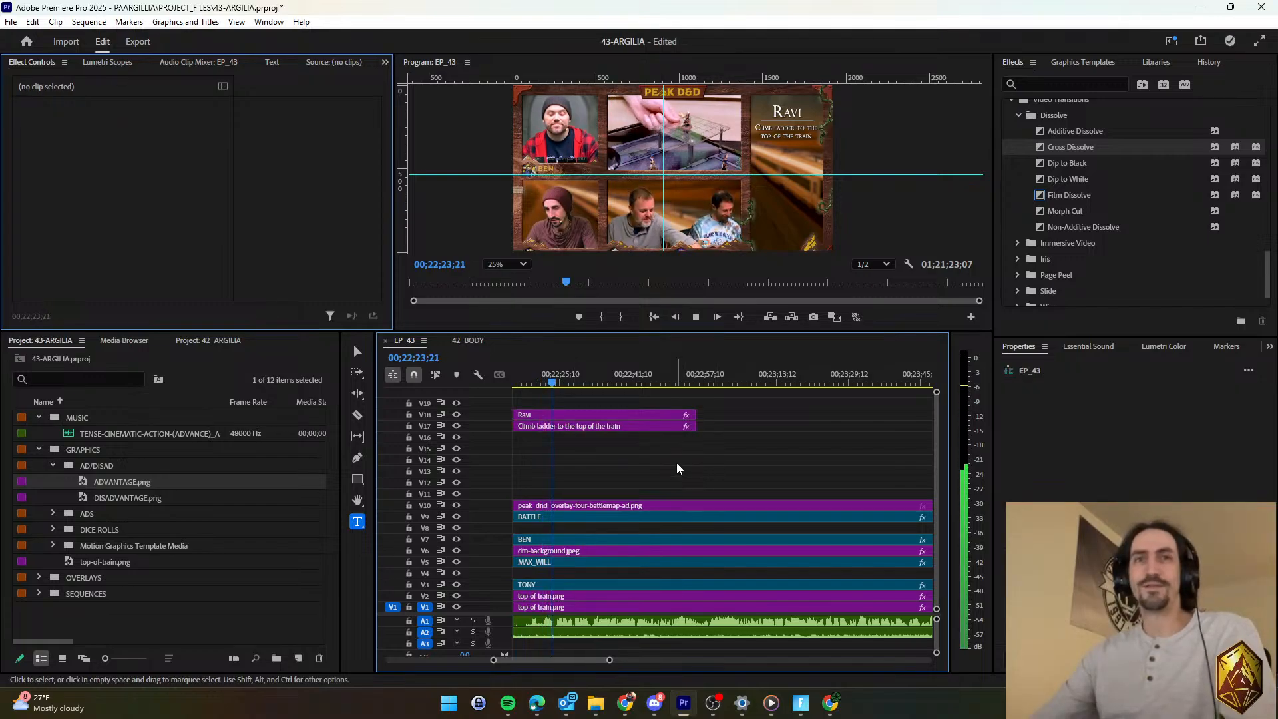
Review the footage to about 00;22;35 and split the ladder title on V17 at 00;22;32;10.
scroll(675, 462, down, 1)
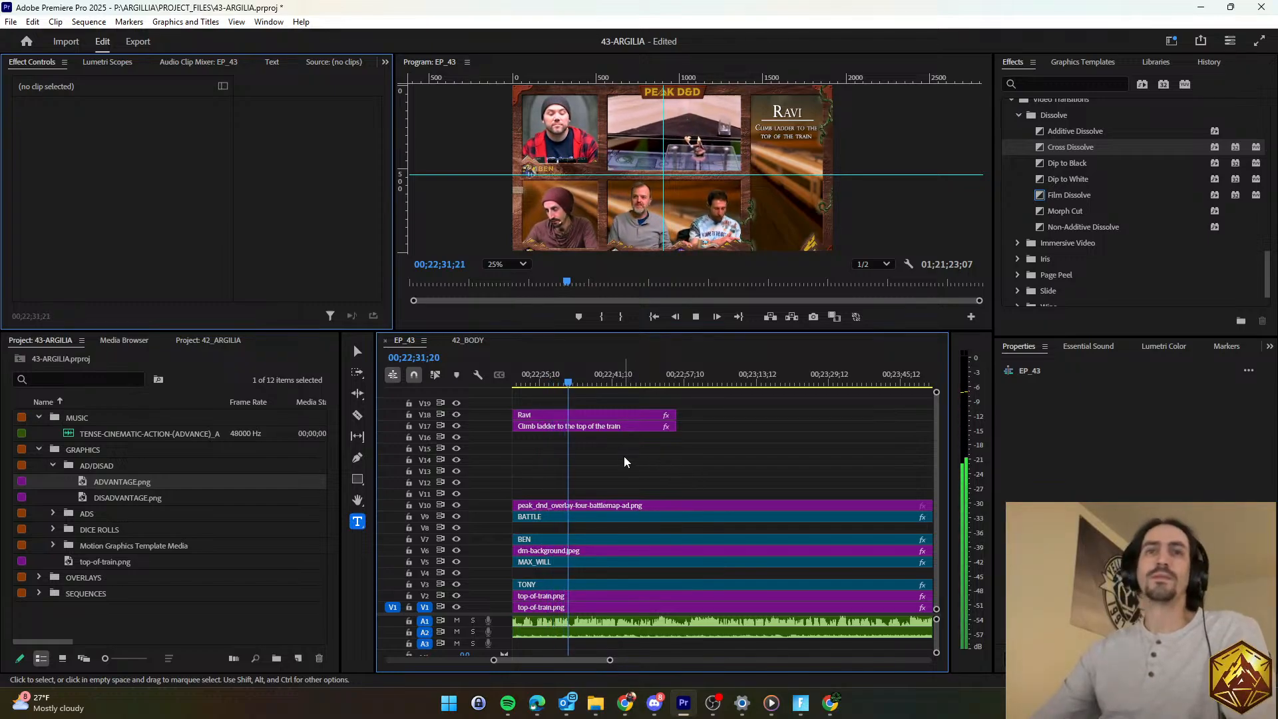
scroll(624, 456, down, 1)
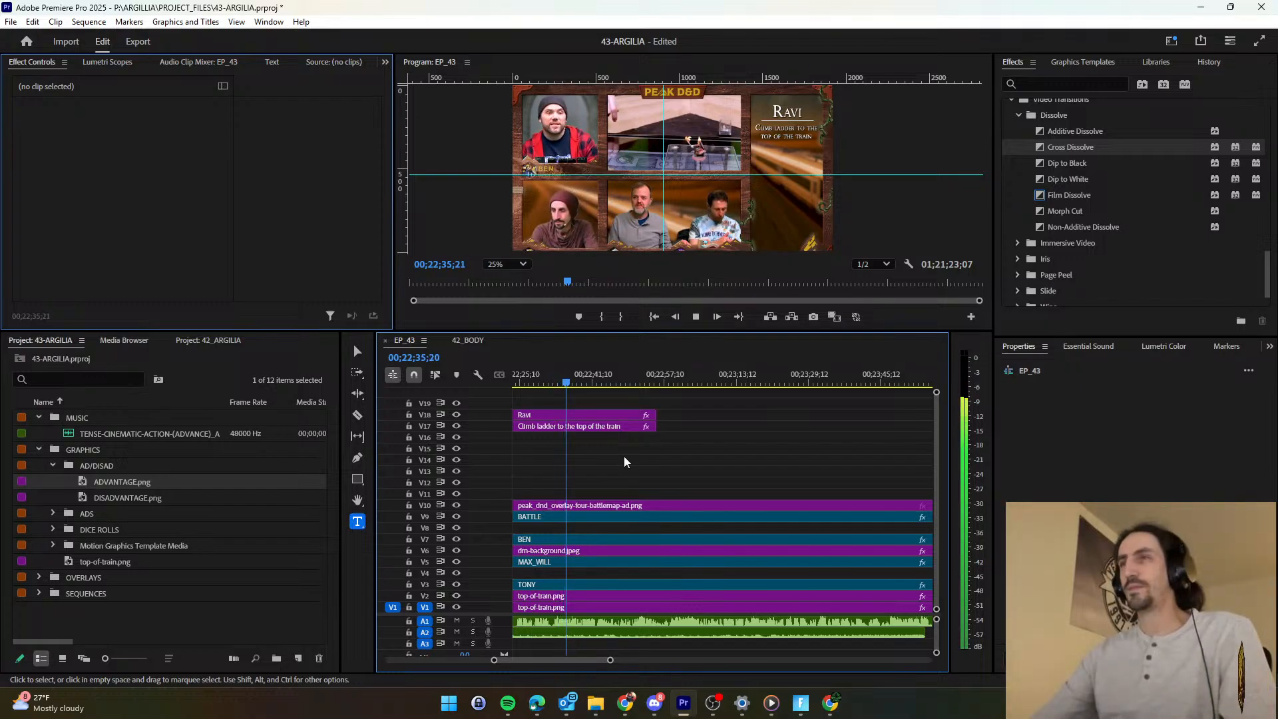
click(547, 379)
scroll(584, 447, up, 2)
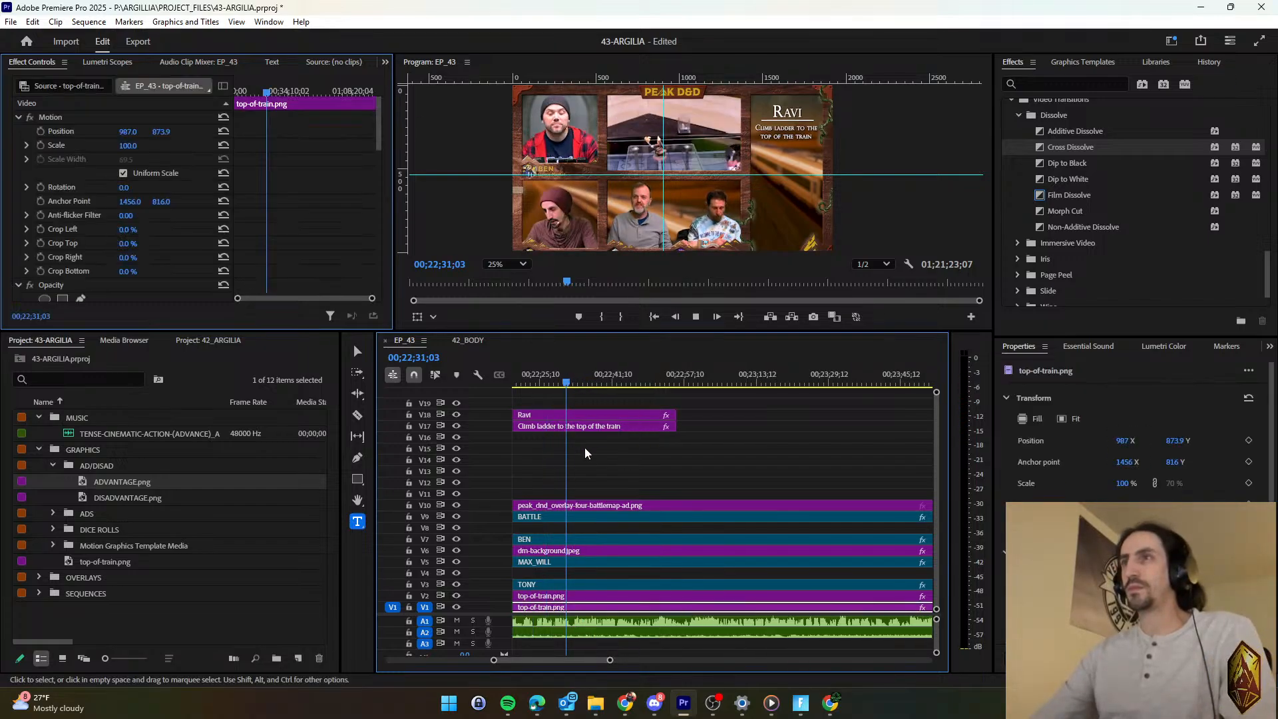
key(space)
click(358, 415)
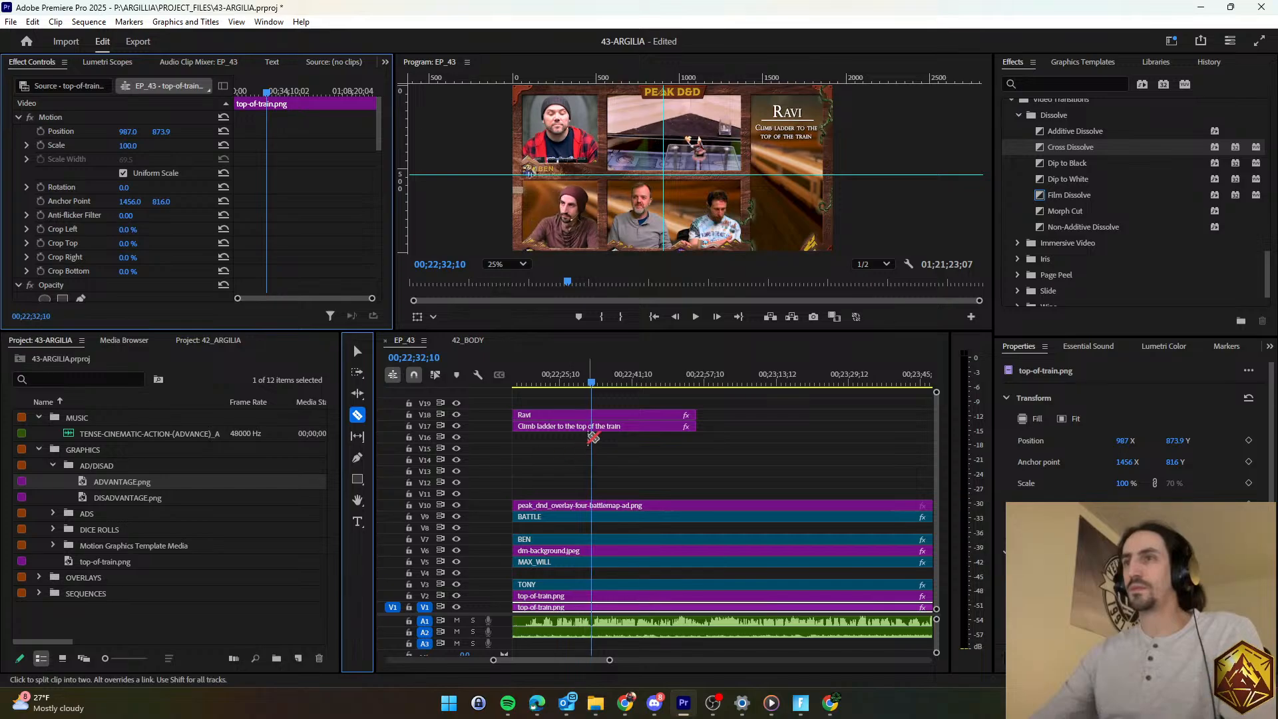
click(592, 427)
Apply the default transition at the cut between the two ladder title clips.
click(357, 351)
right_click(592, 426)
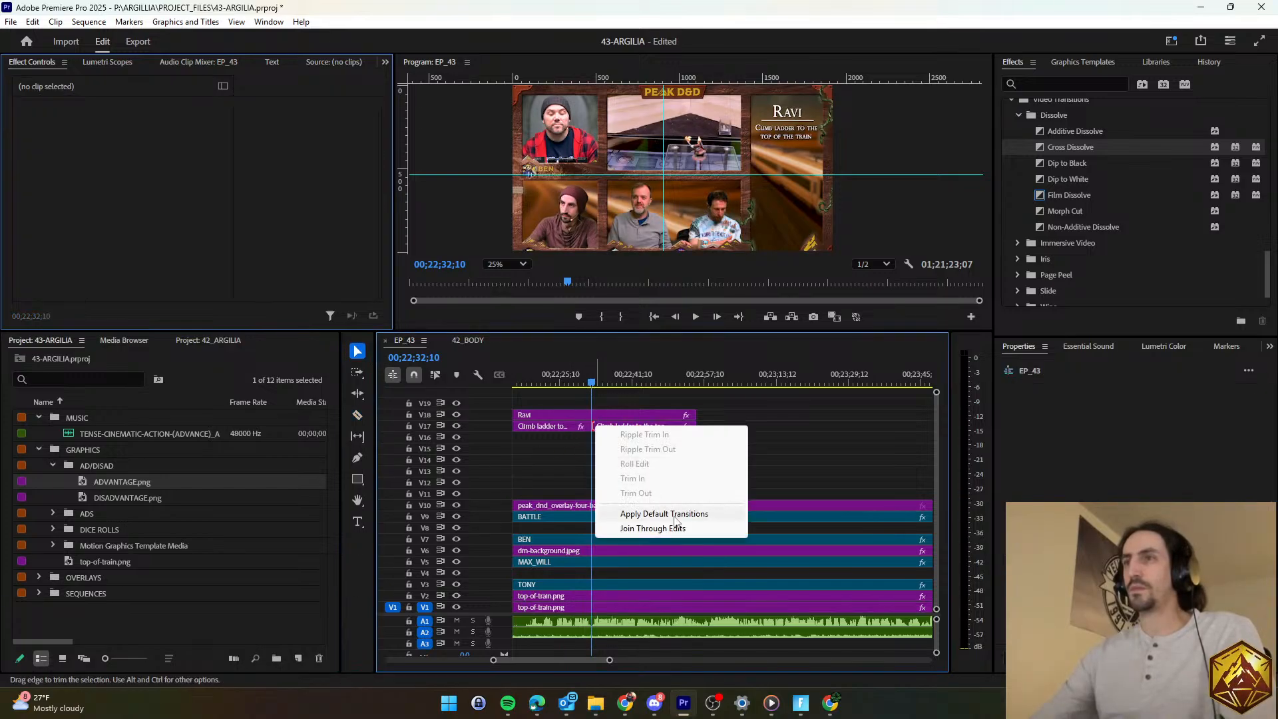
click(658, 511)
Add the line "Move across the train" below the existing text in the second ladder title clip.
key(space)
click(620, 428)
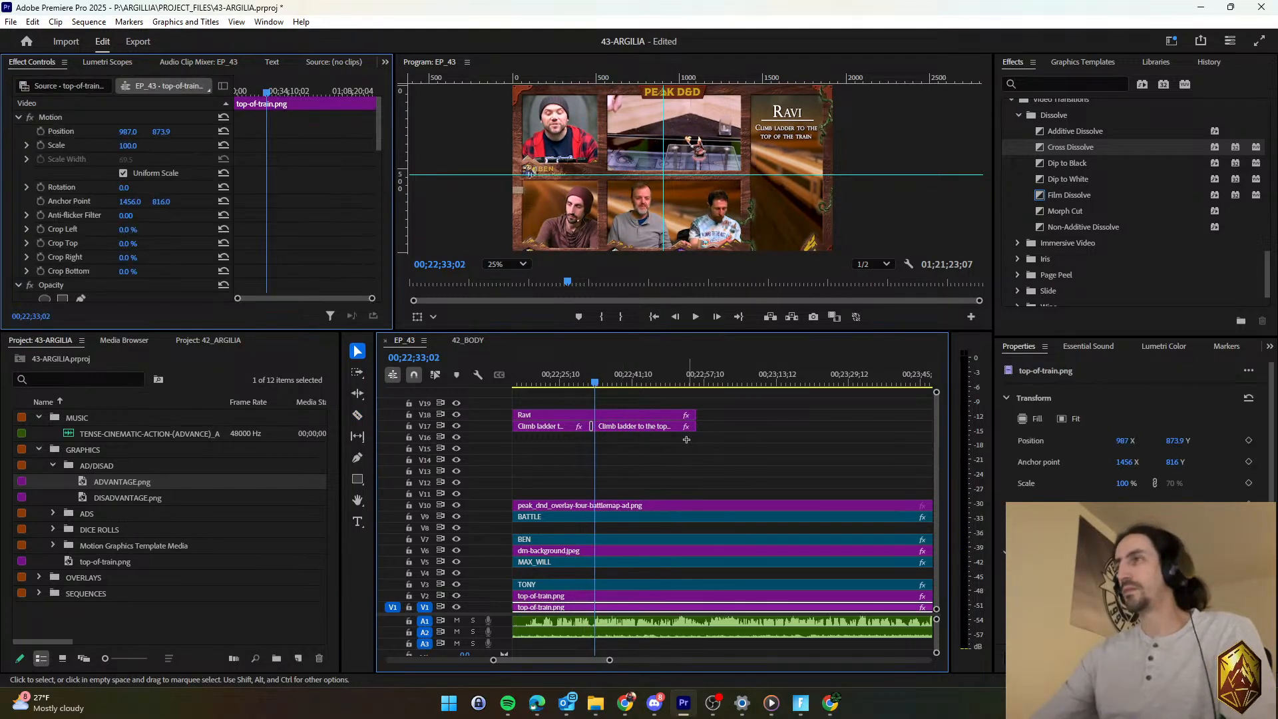
click(1069, 412)
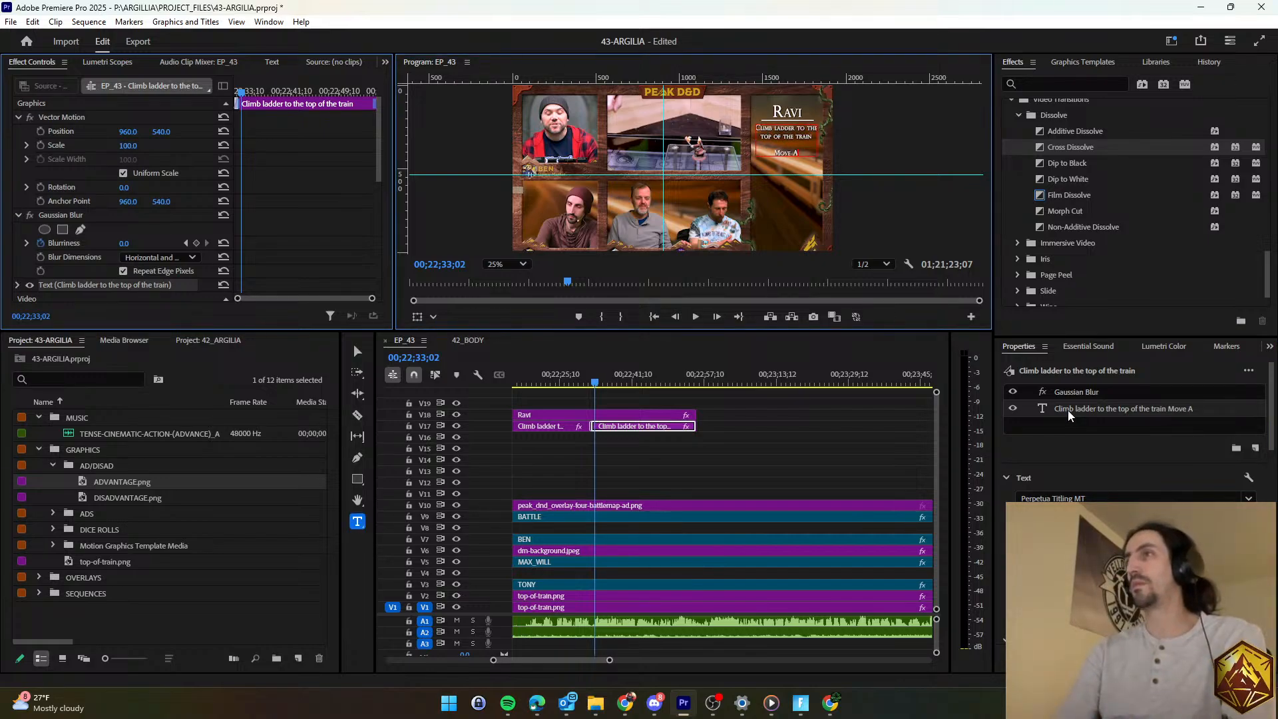
text(ss the train)
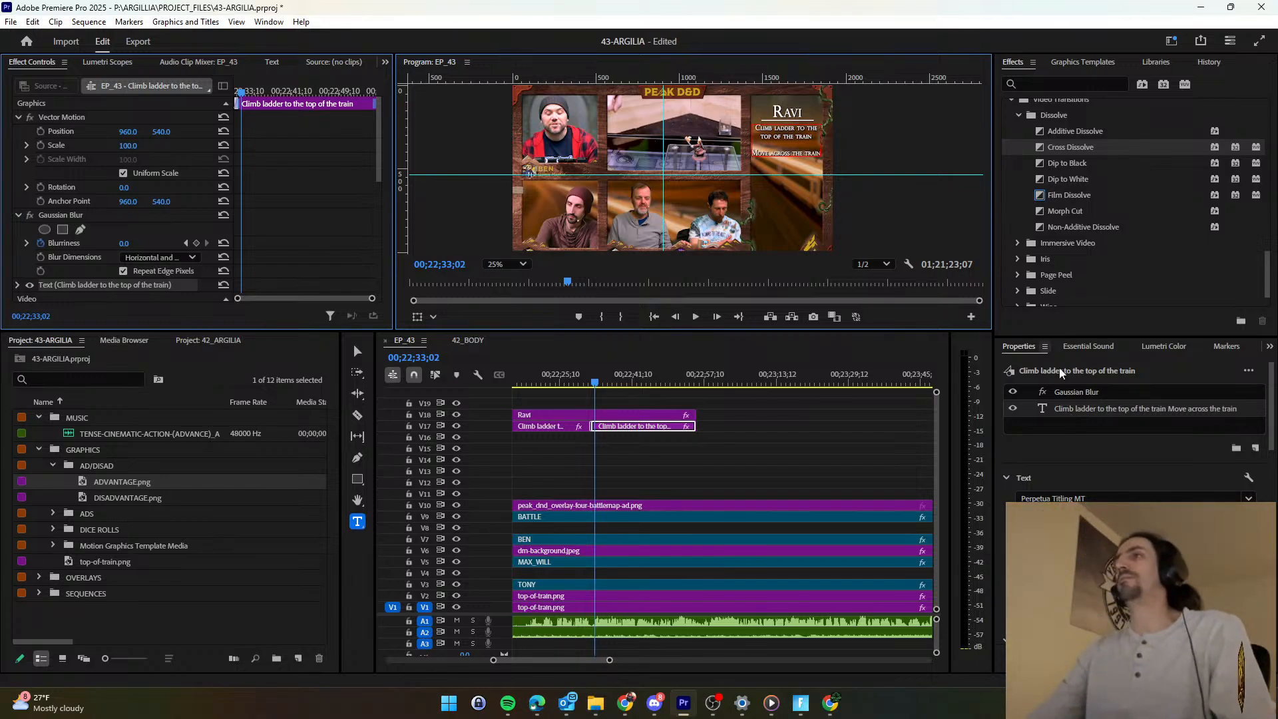
Save the project and play on to 00;22;37;12 to check the extended Ravi turn text against the footage.
click(666, 438)
key(ctrl+s)
key(space)
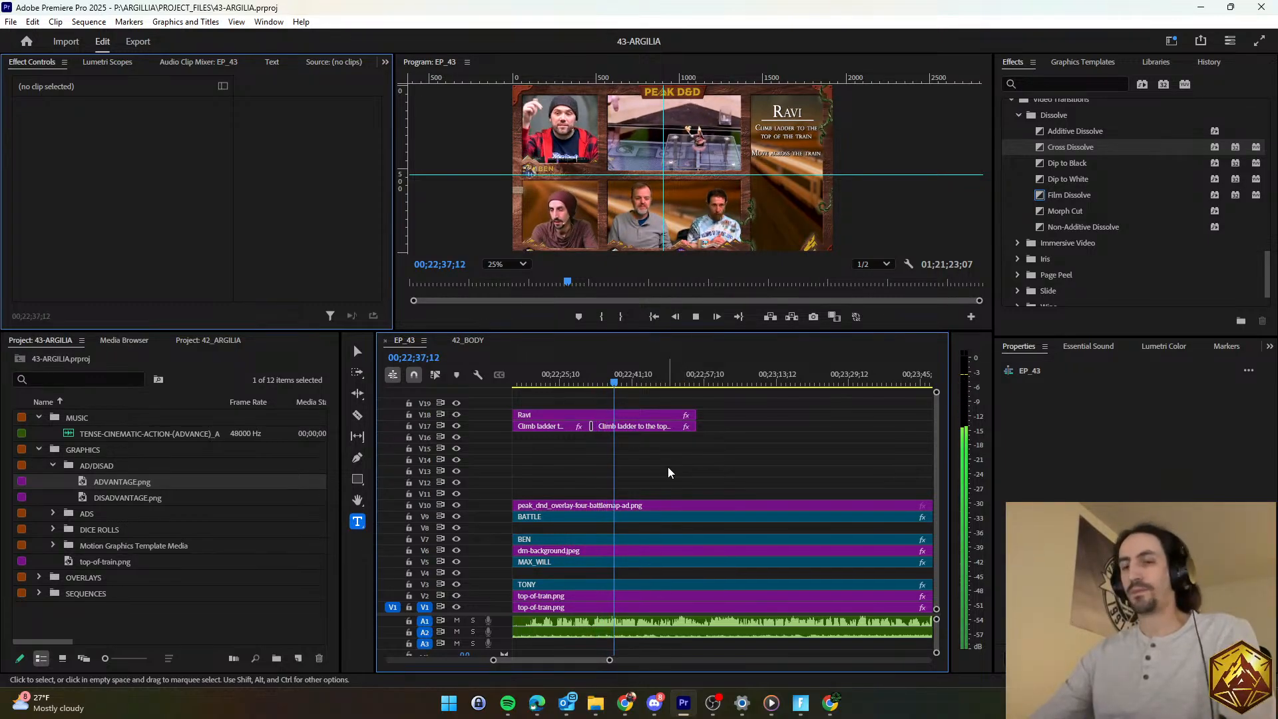
key(space)
Check the audio gain of the last and fourth TENSE-CINEMATIC-ACTION clips on A2 without changing it.
scroll(668, 467, down, 10)
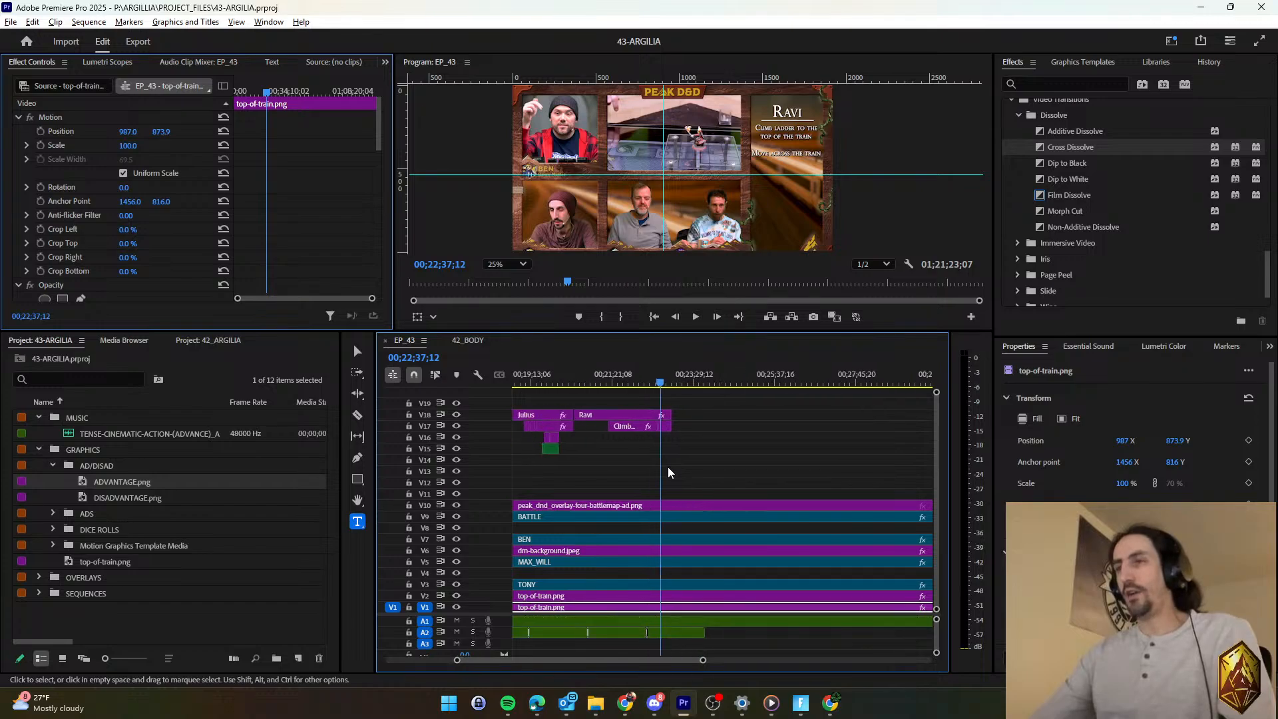
scroll(669, 467, down, 10)
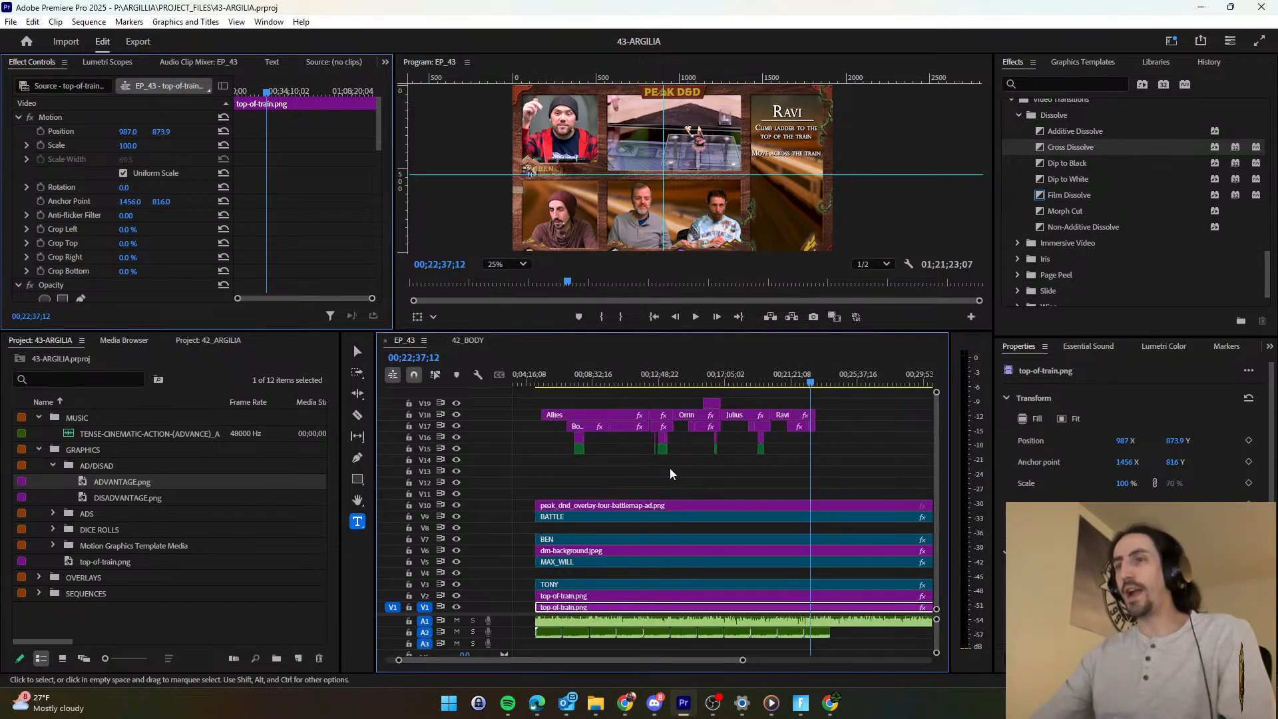
scroll(669, 468, down, 1)
click(797, 632)
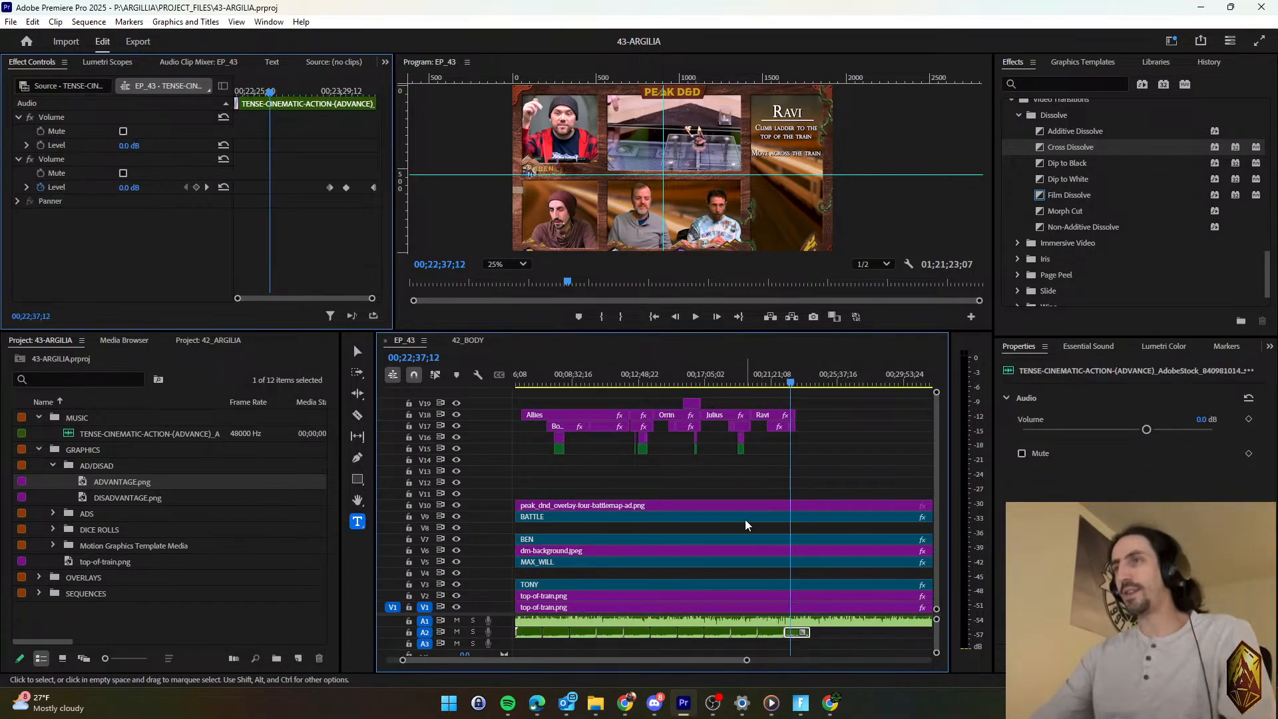
right_click(797, 631)
click(877, 441)
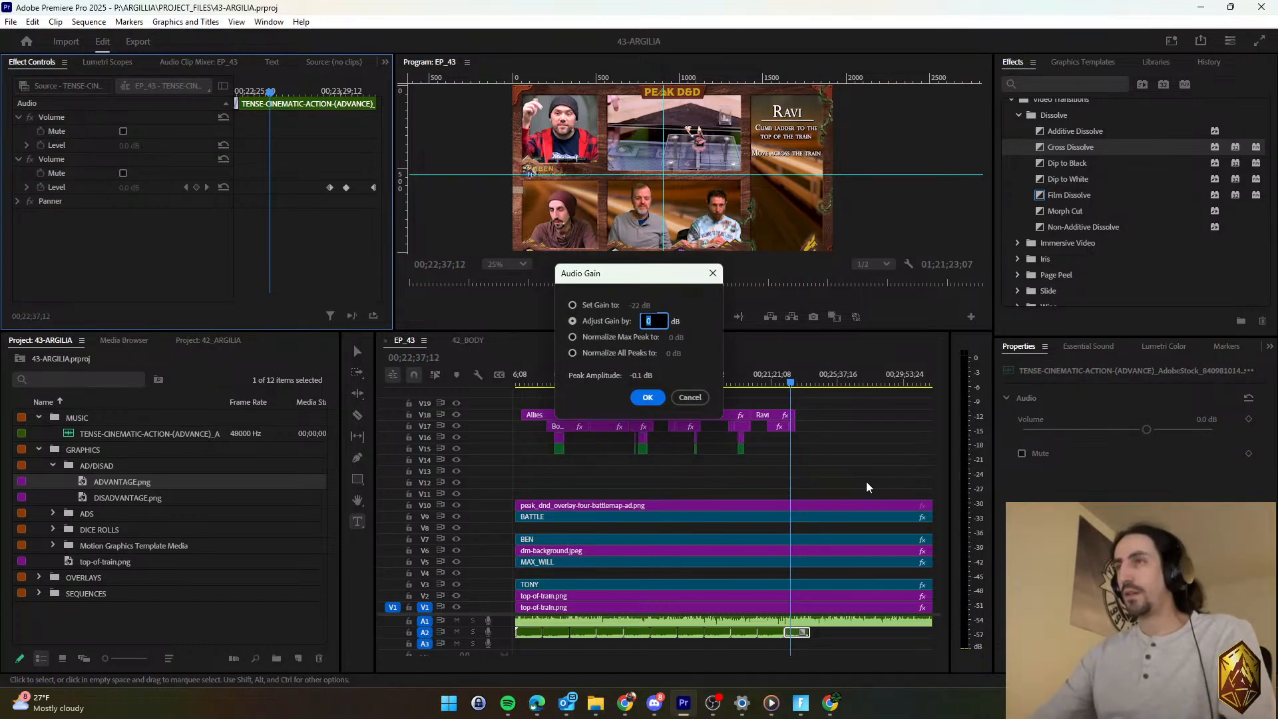
key(Escape)
right_click(610, 631)
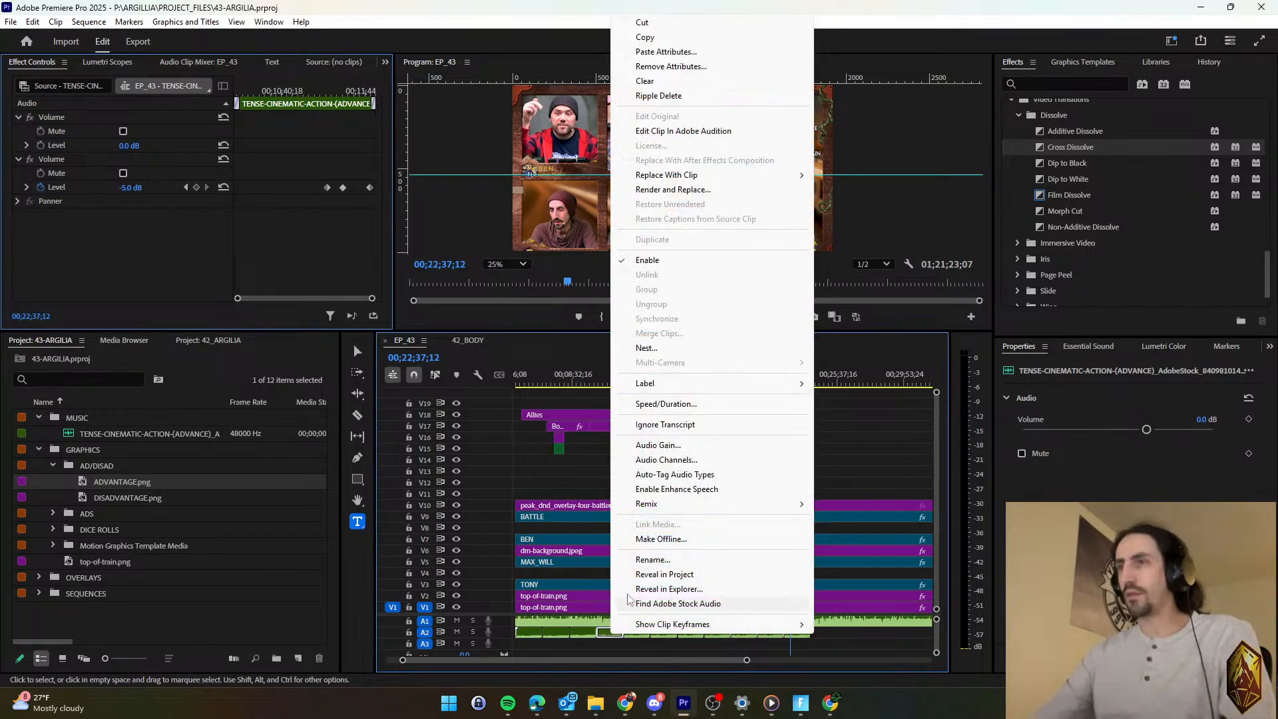
click(658, 445)
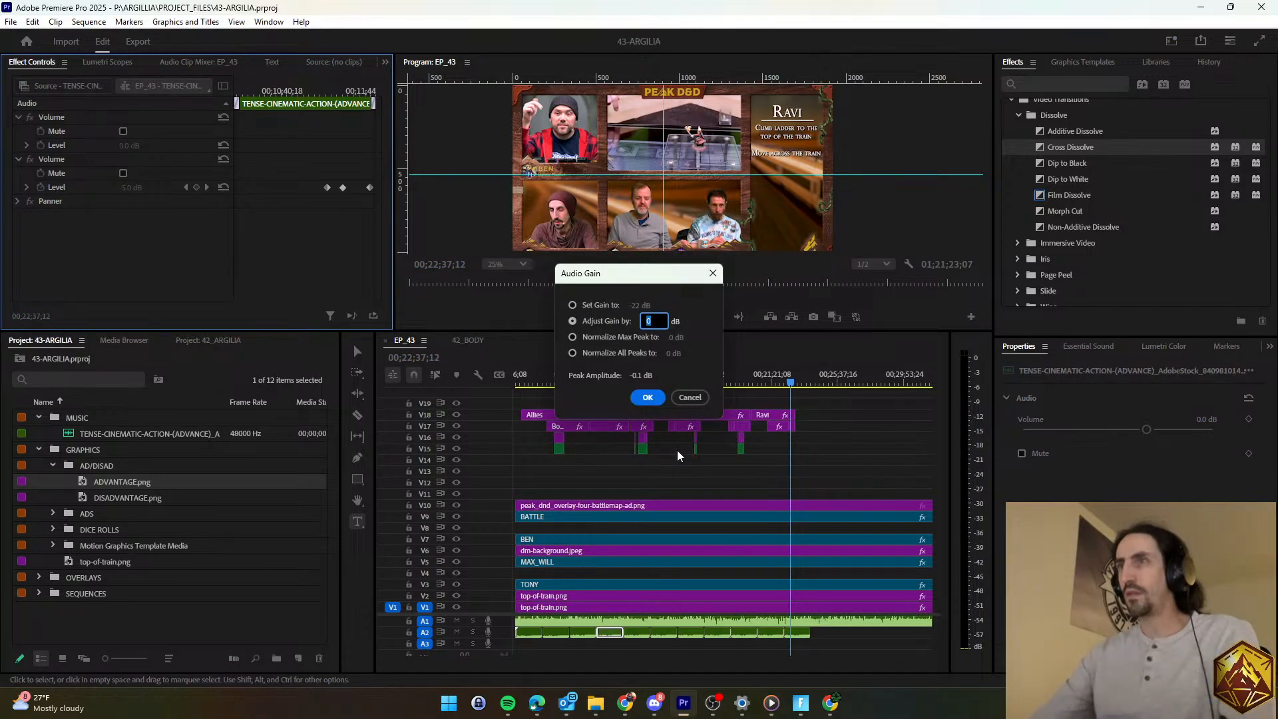
click(648, 398)
Check the audio gain of the first and second TENSE-CINEMATIC-ACTION clips on A2 for comparison.
right_click(530, 636)
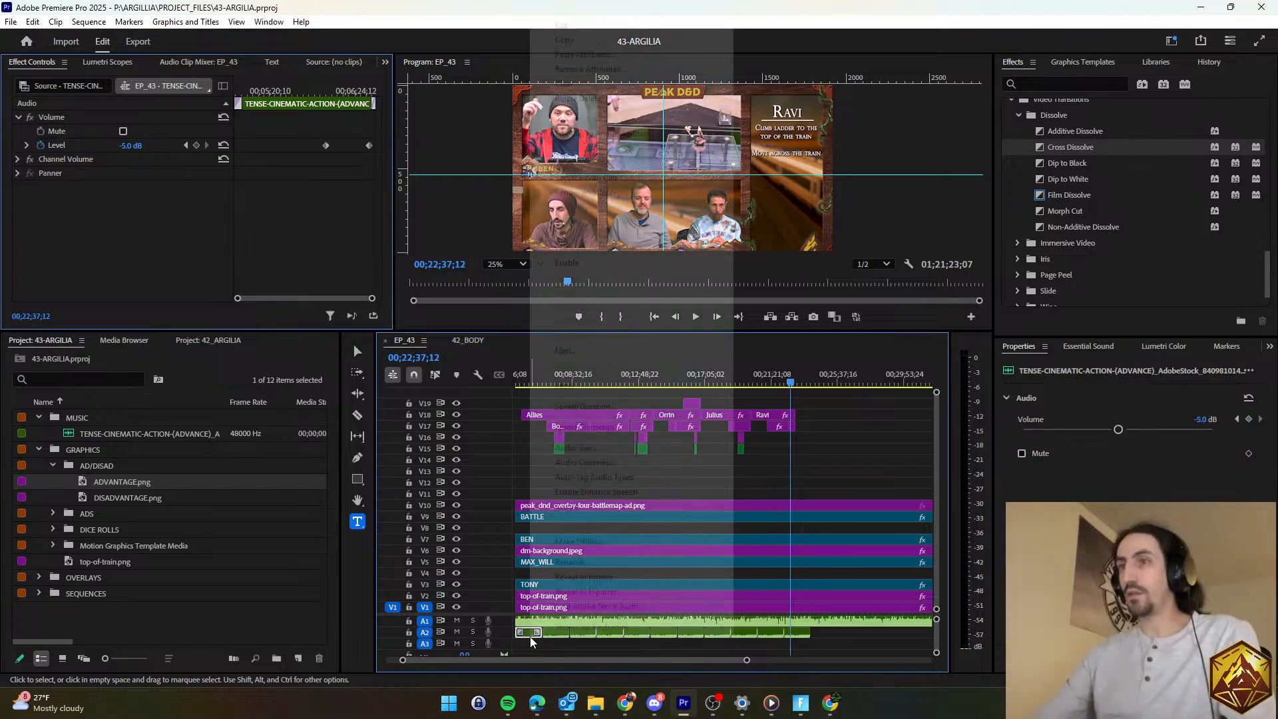
click(624, 441)
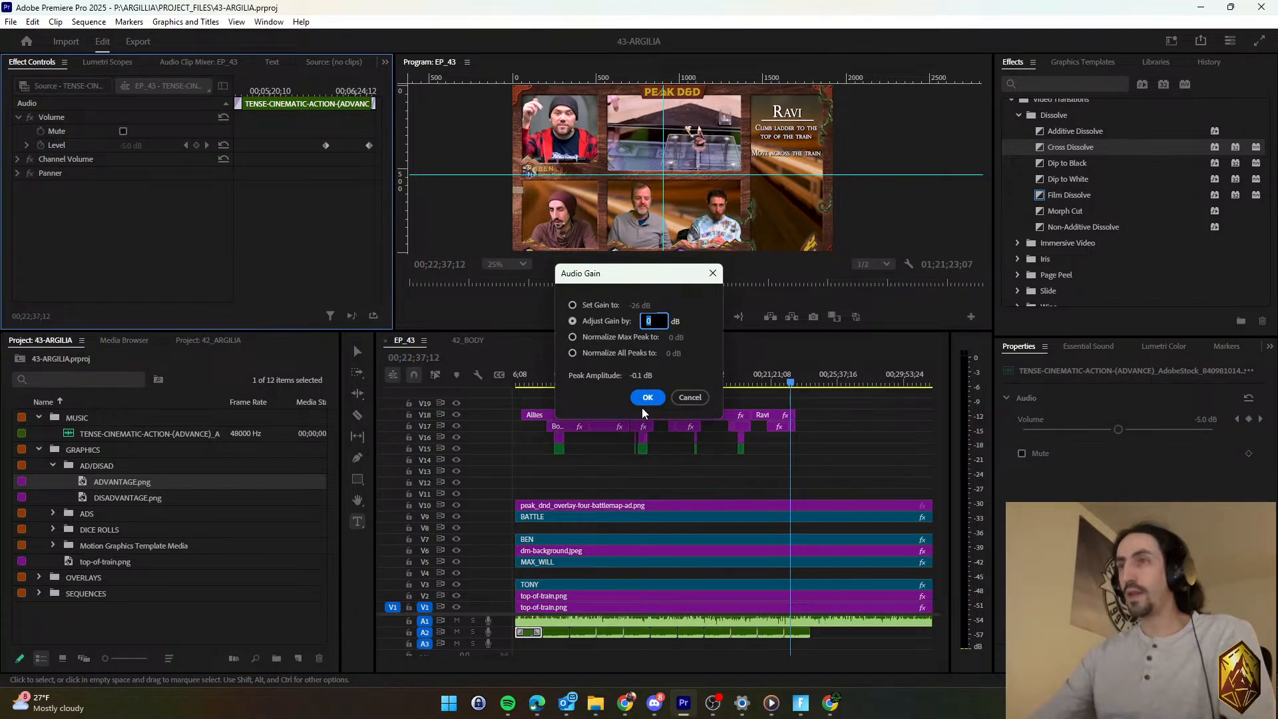
click(647, 398)
right_click(556, 632)
click(624, 440)
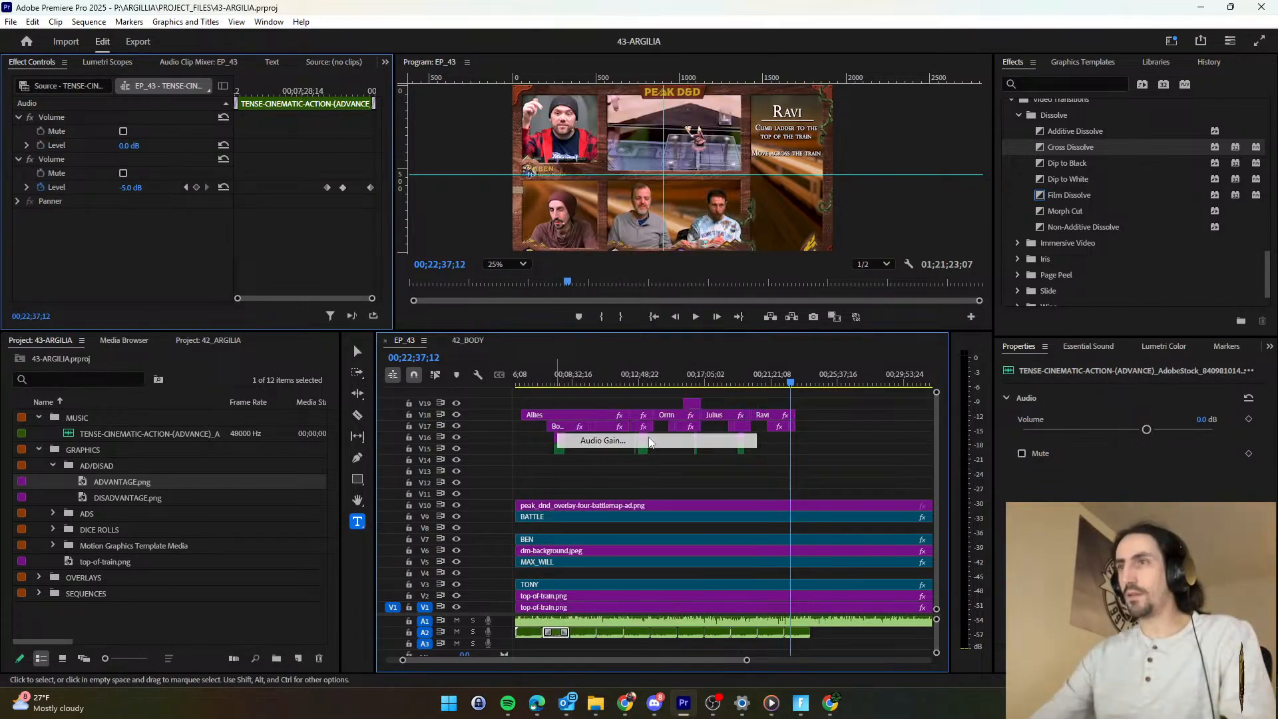
click(648, 397)
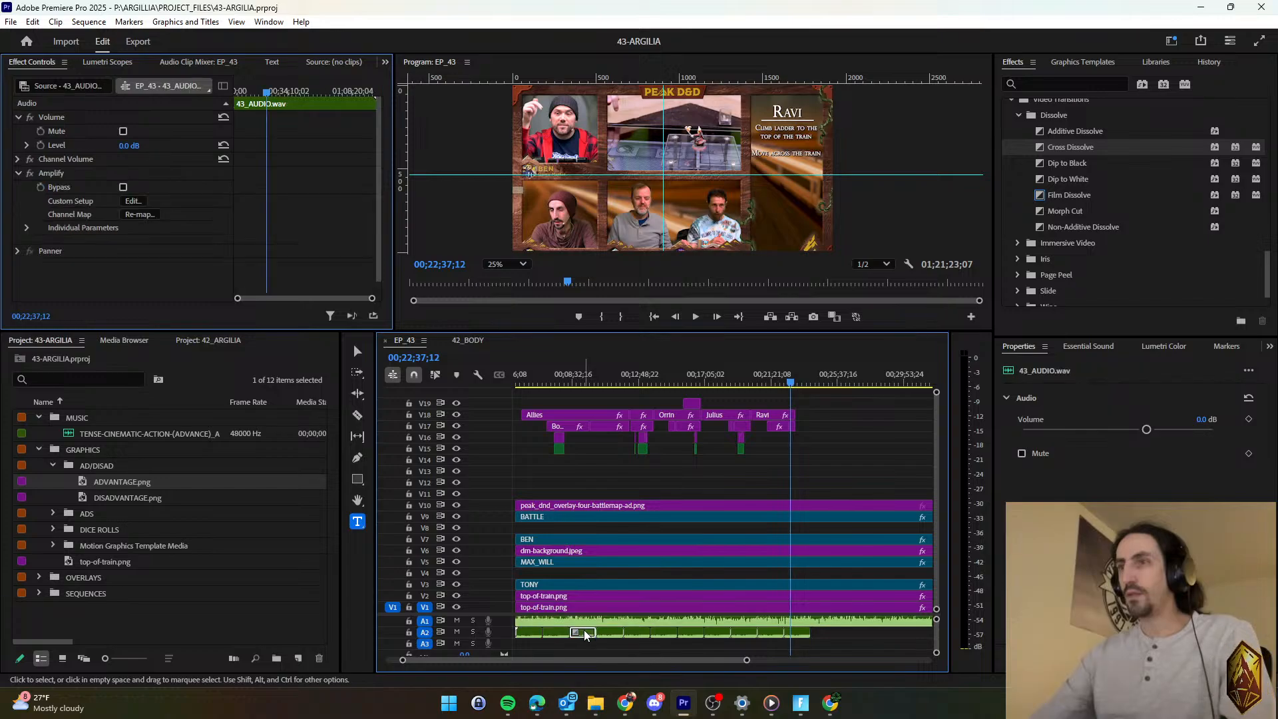
Adjust the audio gain of the third and fourth TENSE-CINEMATIC-ACTION clips on A2 by -5 dB each.
right_click(584, 629)
click(684, 439)
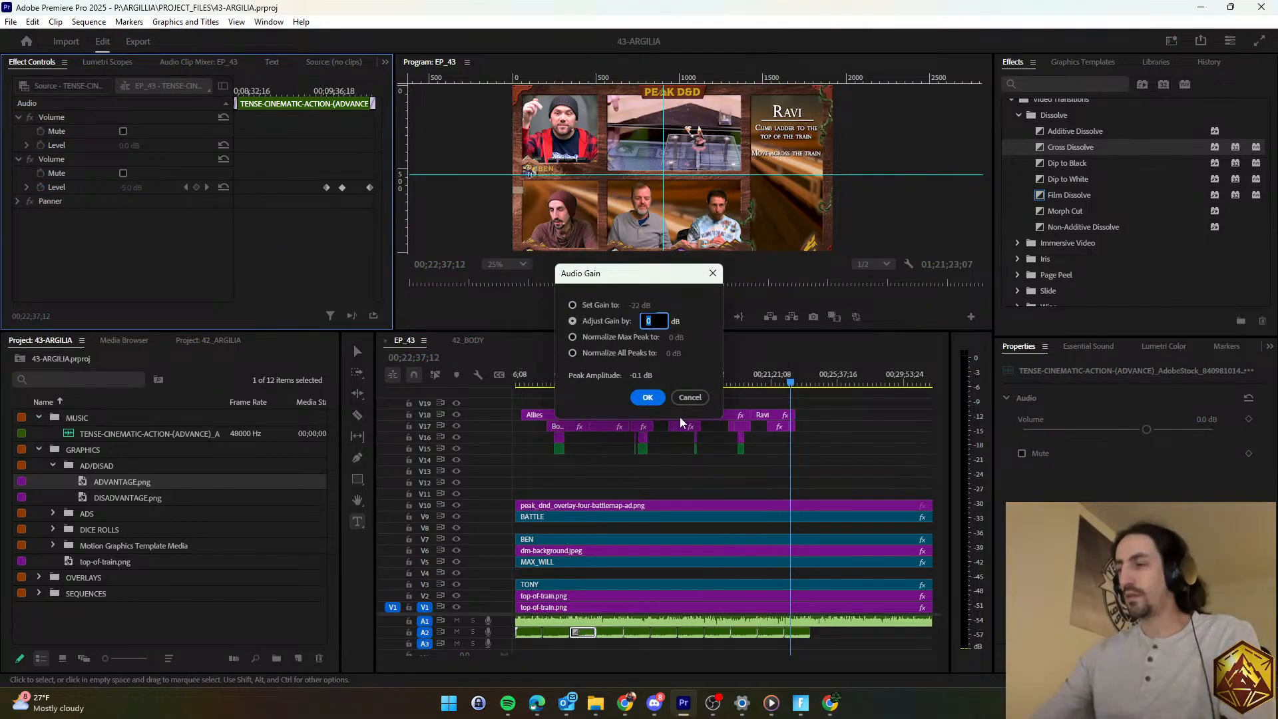
text(-5)
key(Return)
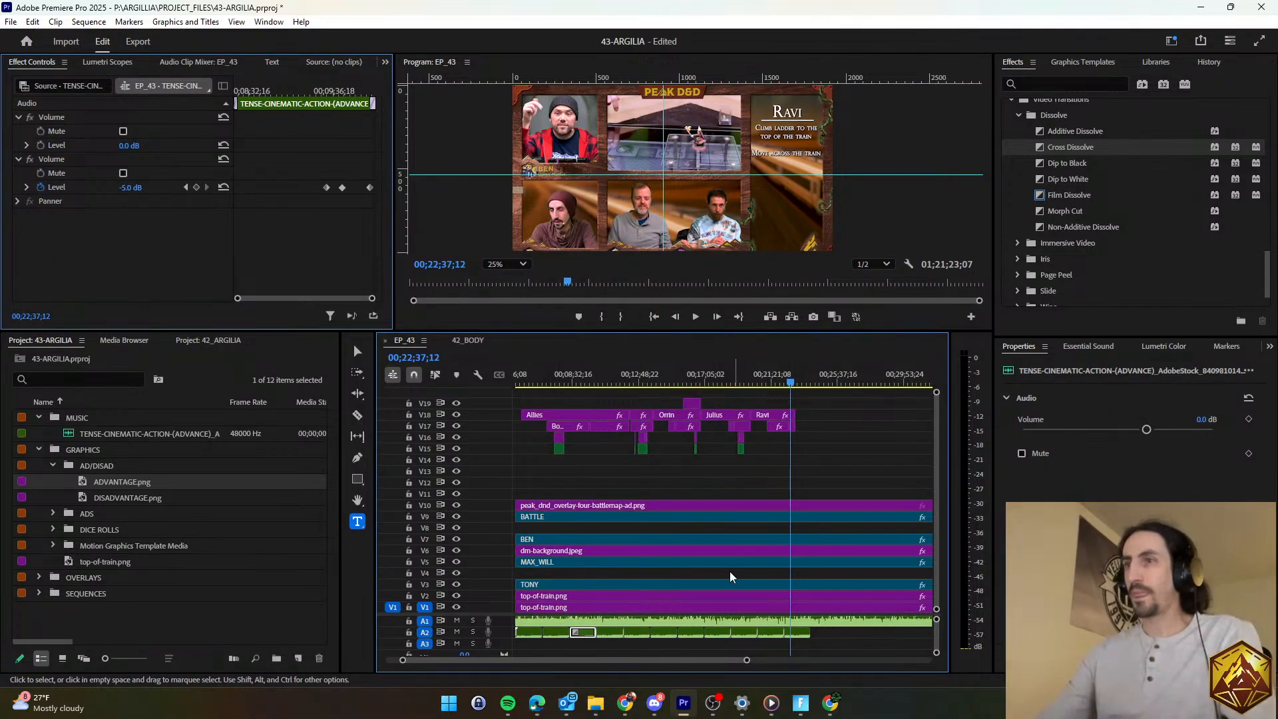
right_click(610, 631)
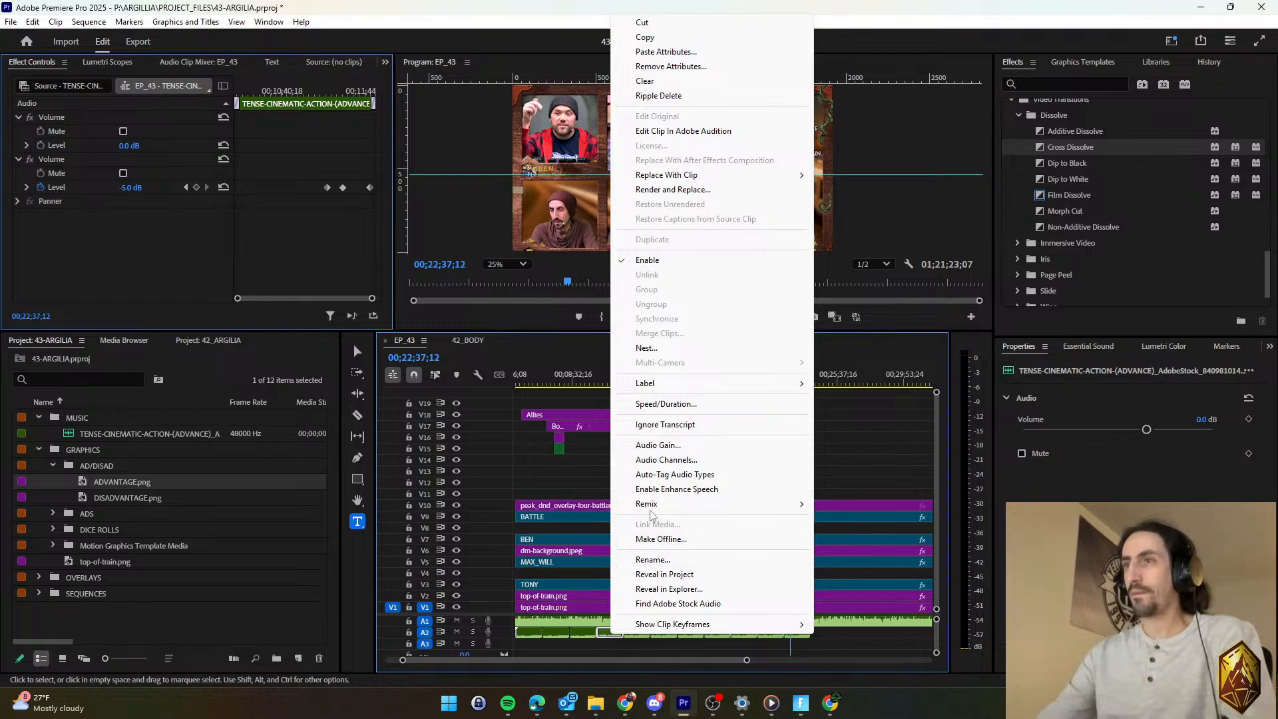
click(647, 443)
text(-)
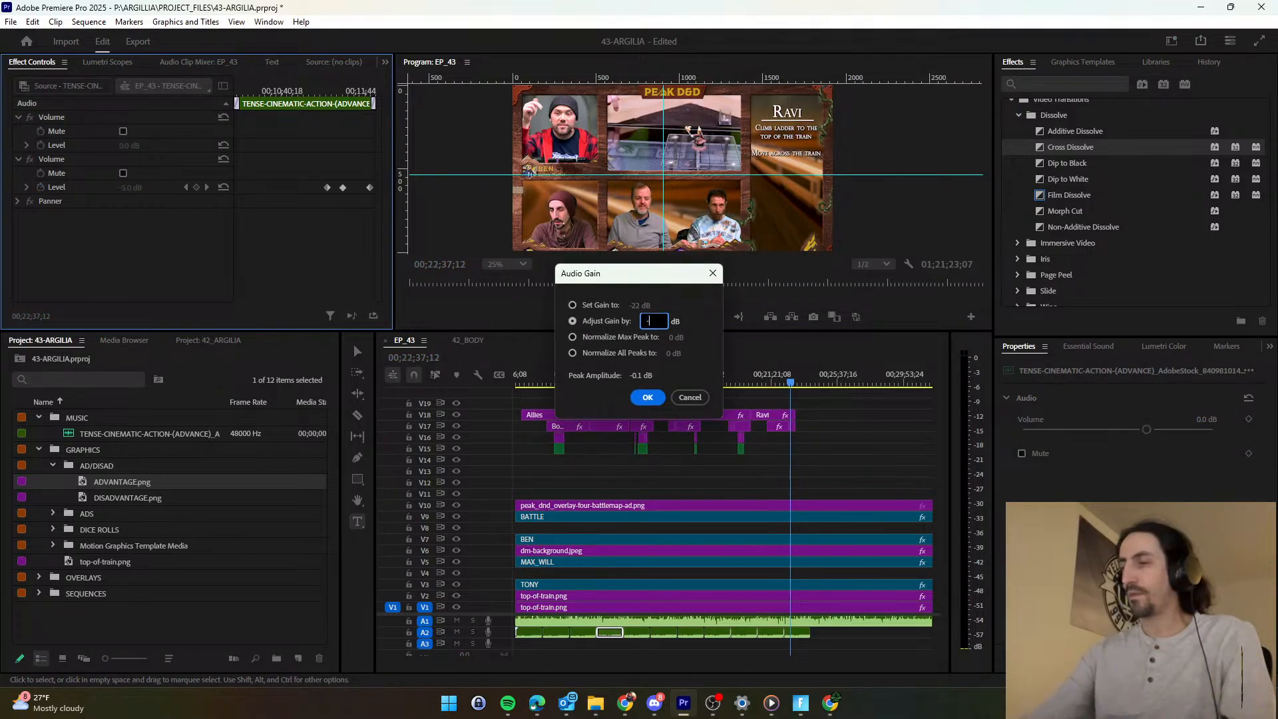
text(5)
key(Return)
Apply a -4 dB audio gain adjustment twice to the fifth TENSE-CINEMATIC-ACTION clip on A2.
right_click(640, 632)
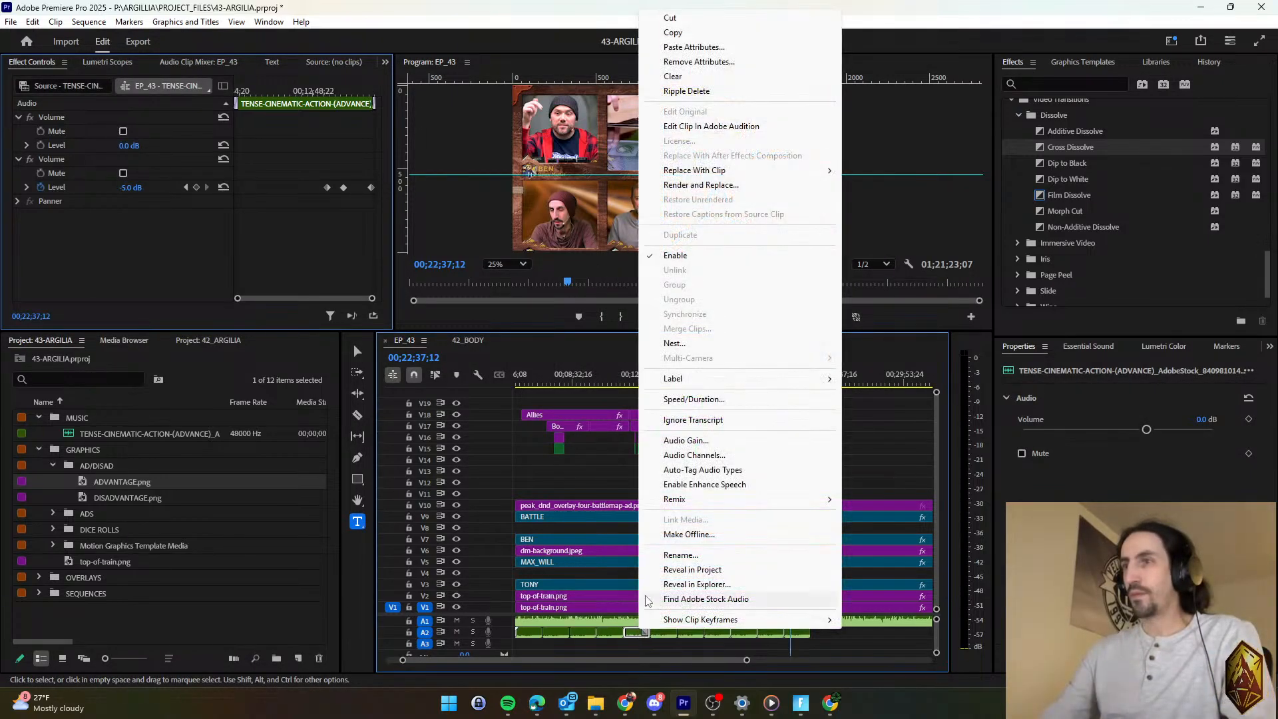
click(691, 442)
text(-4)
key(Return)
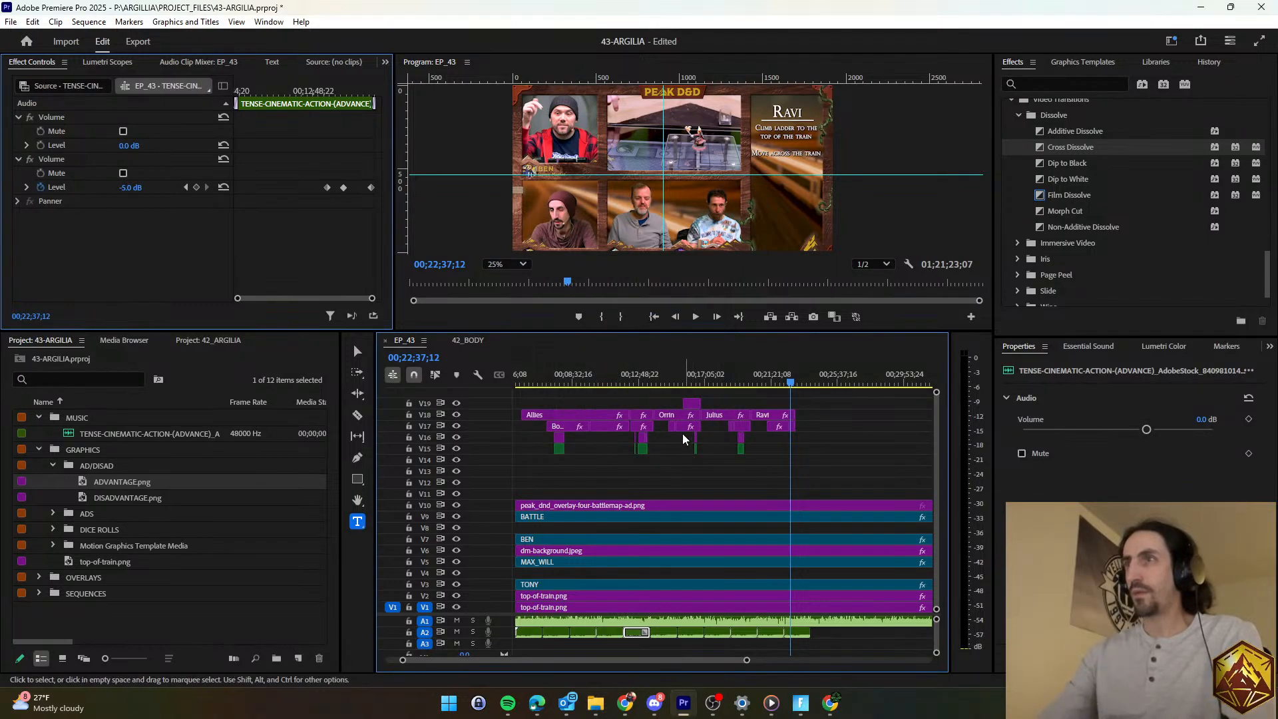
right_click(639, 633)
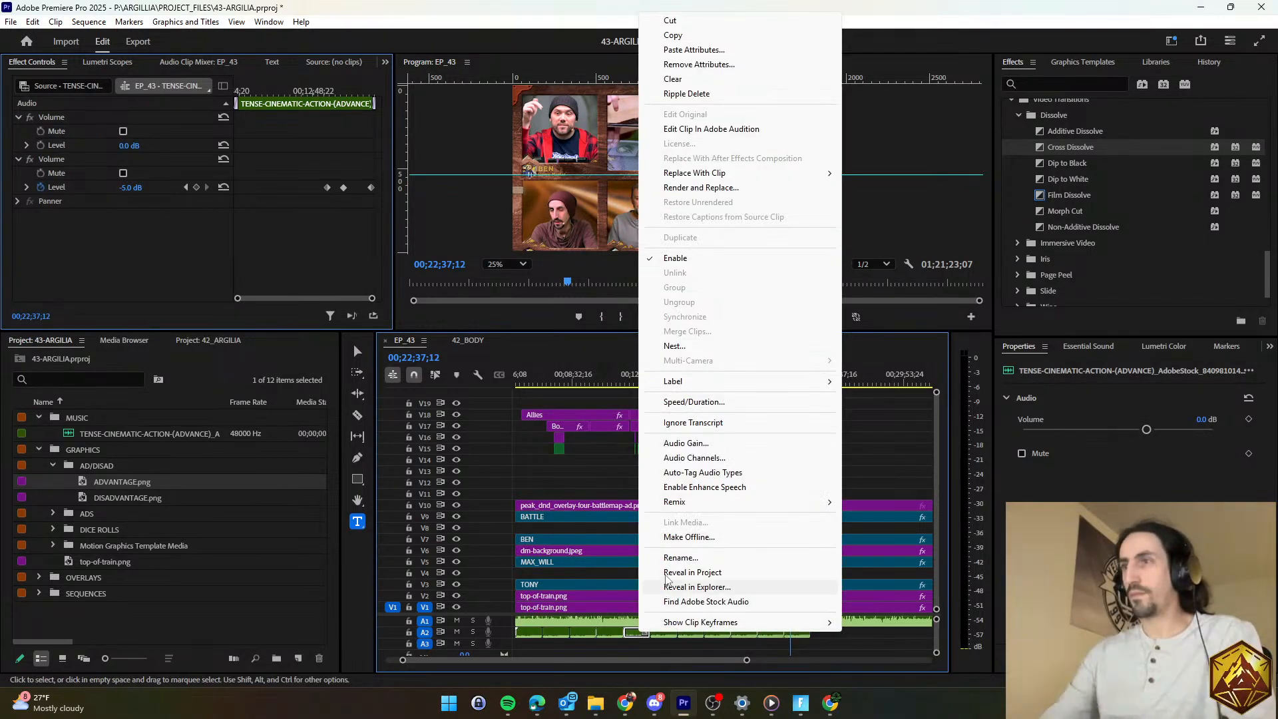
click(685, 442)
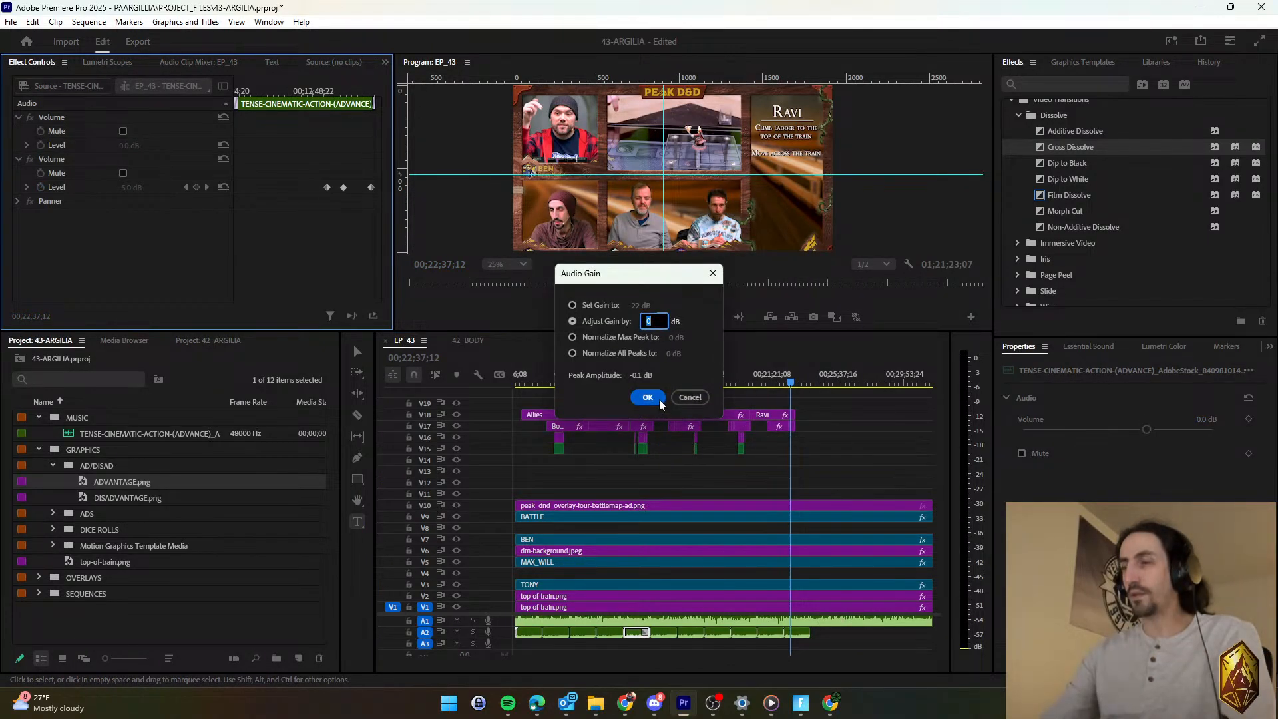
text(-4)
key(Return)
Adjust the audio gain of the sixth and seventh TENSE-CINEMATIC-ACTION clips on A2 by -4 dB each.
right_click(661, 636)
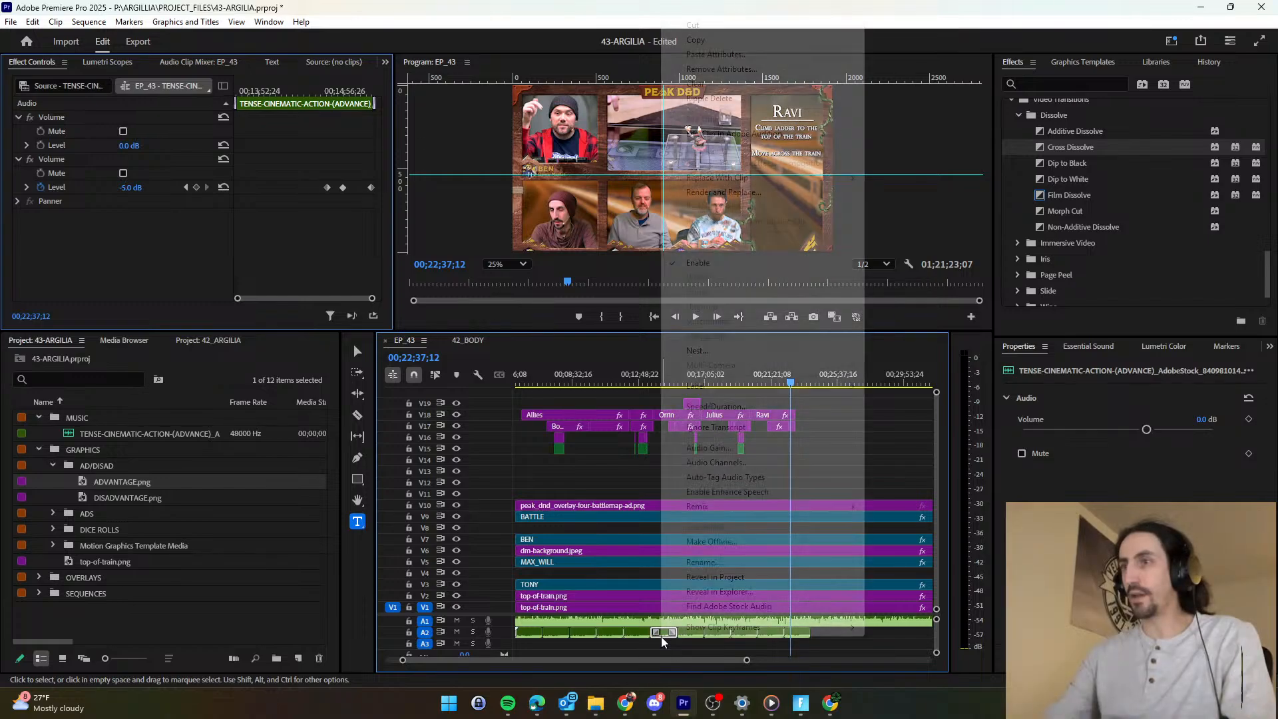
click(721, 446)
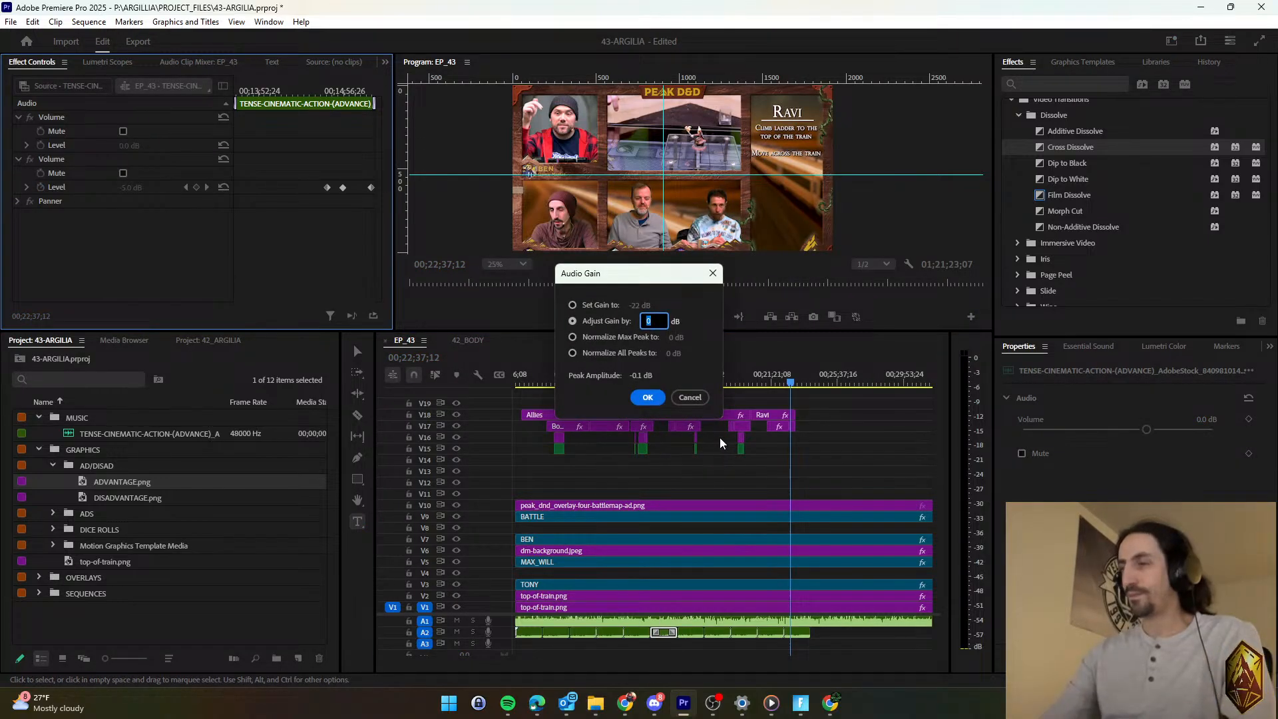
key(Return)
right_click(692, 632)
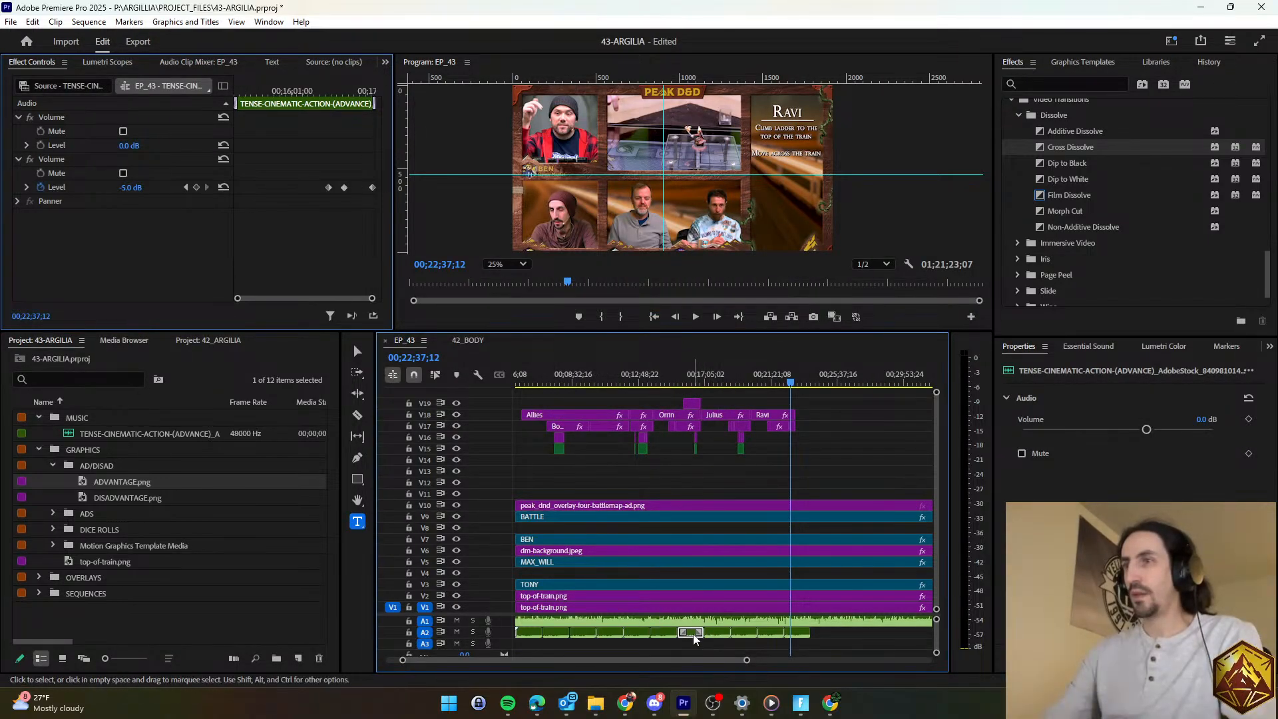
click(740, 445)
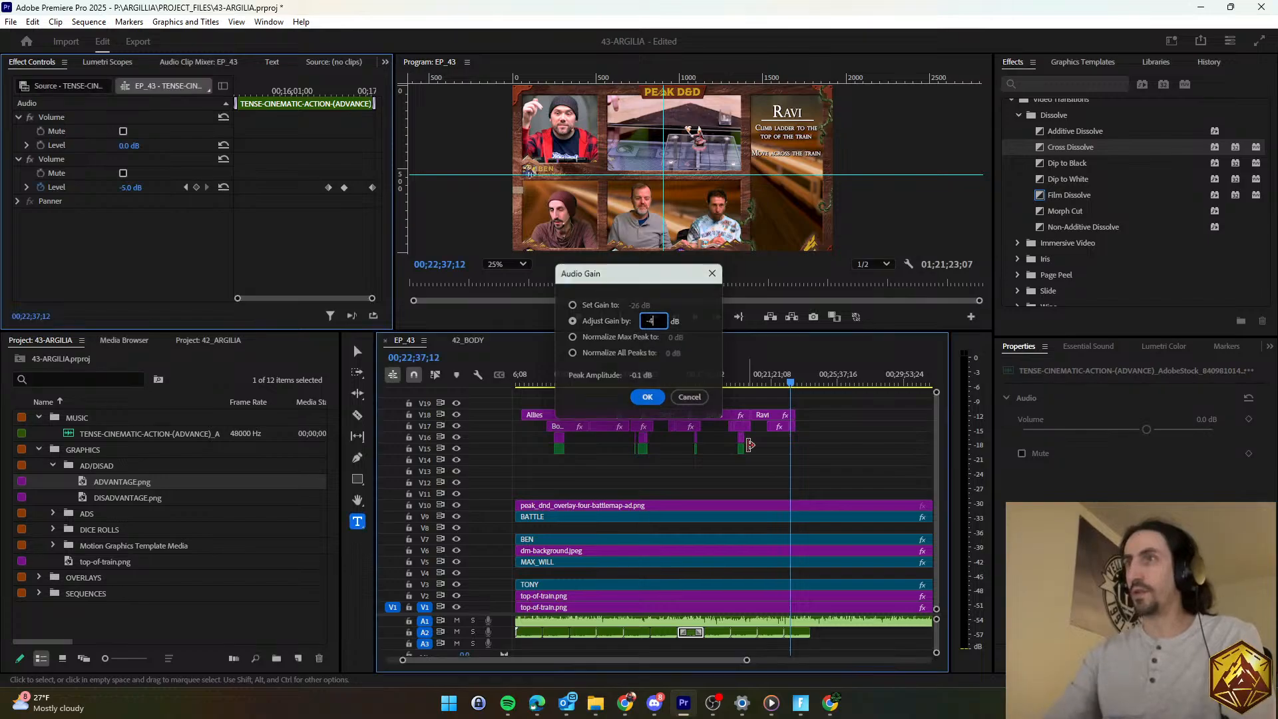
key(Return)
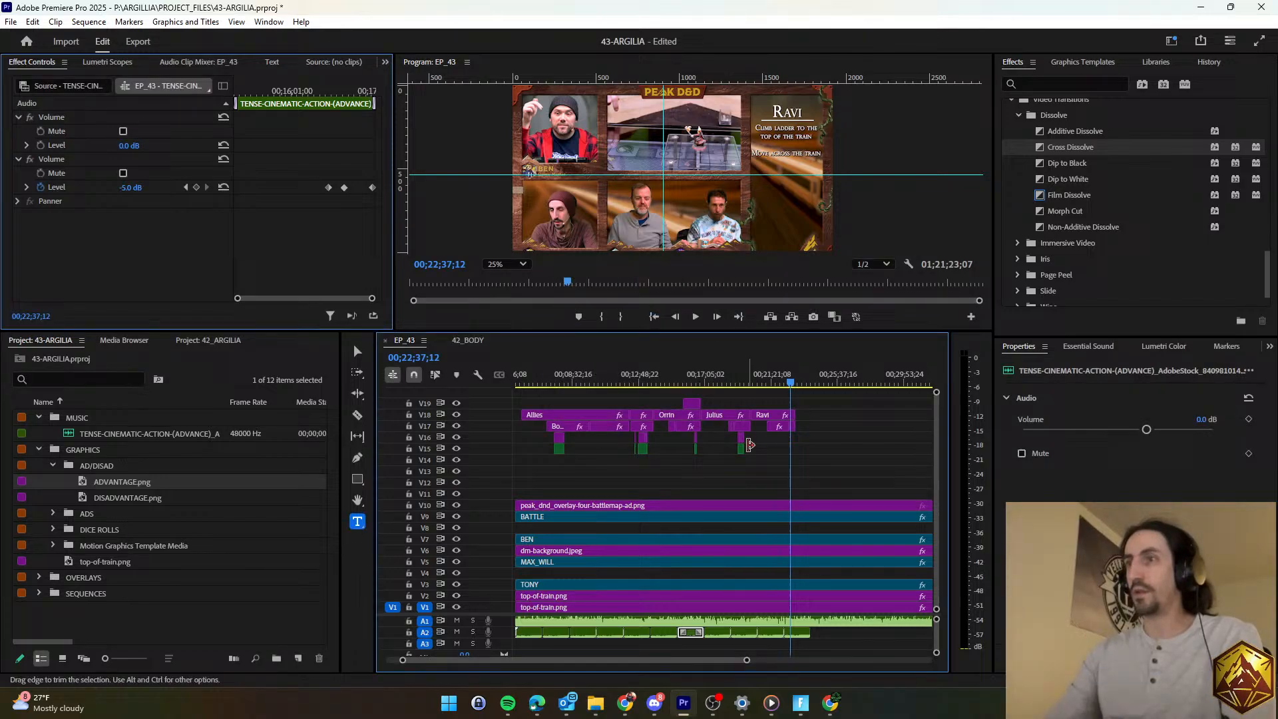
Adjust the audio gain of the eighth and ninth TENSE-CINEMATIC-ACTION clips on A2 by -4 dB each.
right_click(715, 632)
click(759, 447)
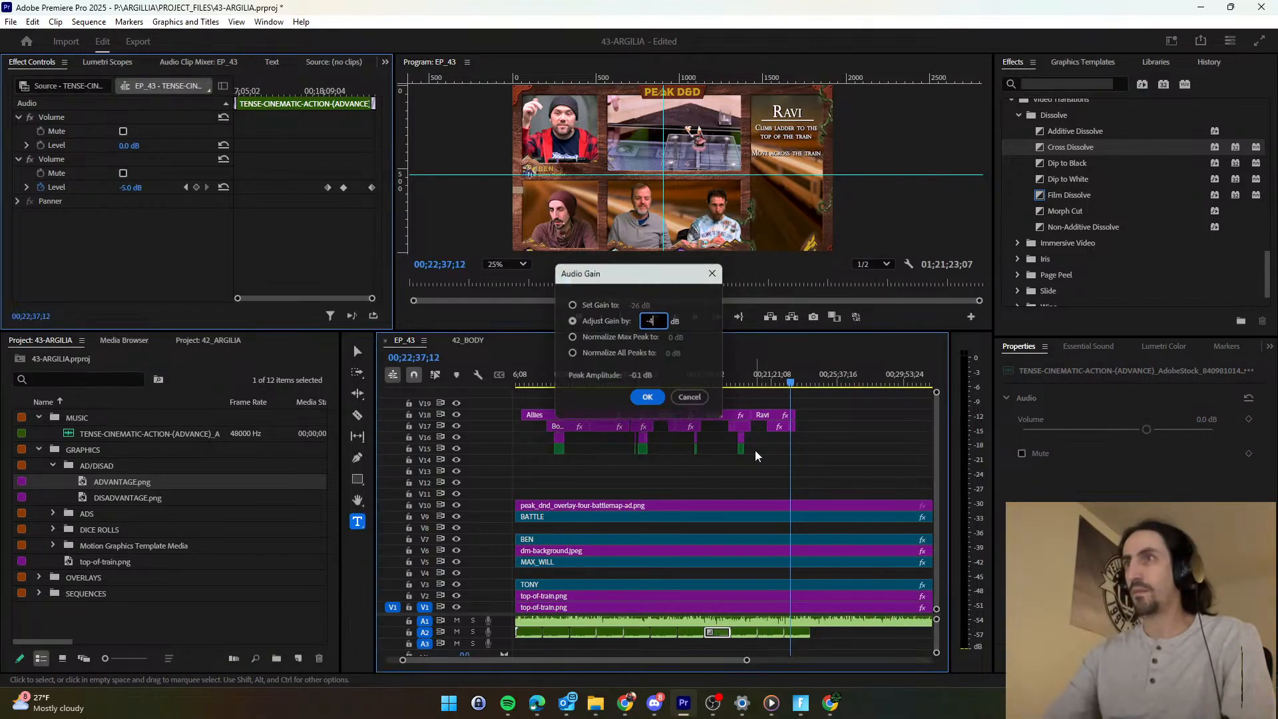
key(Return)
right_click(743, 632)
click(785, 440)
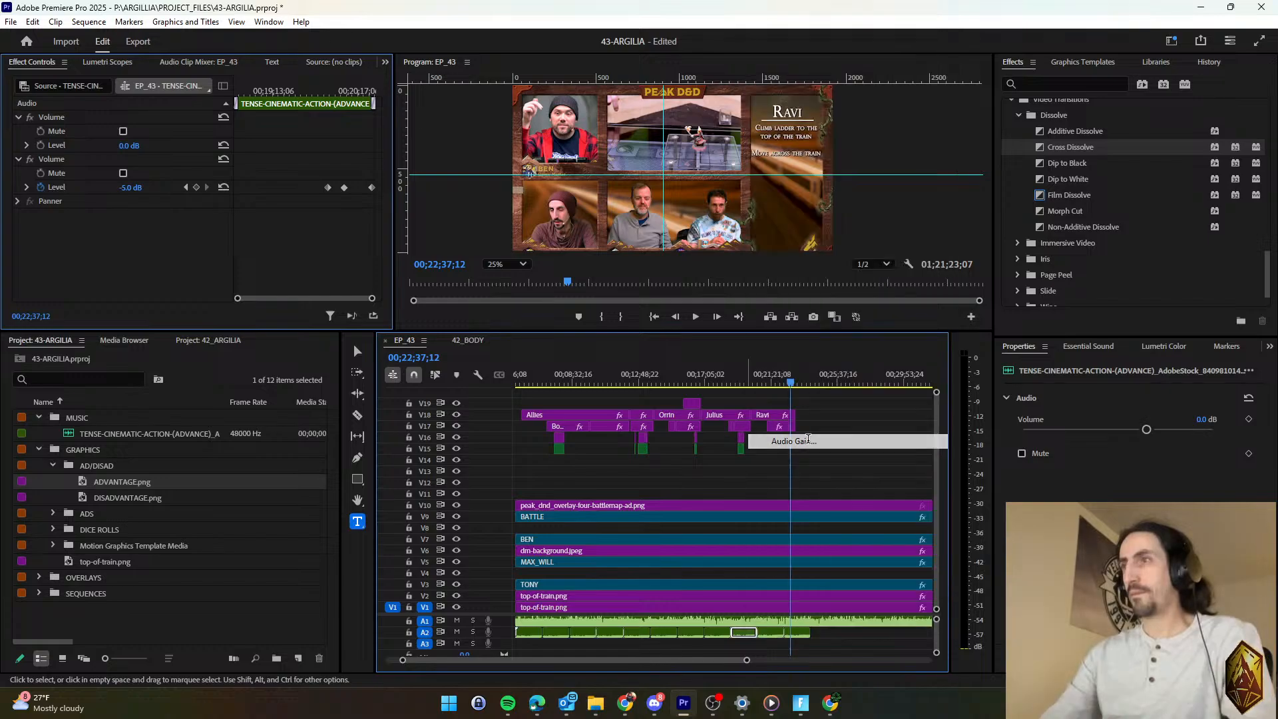
key(Return)
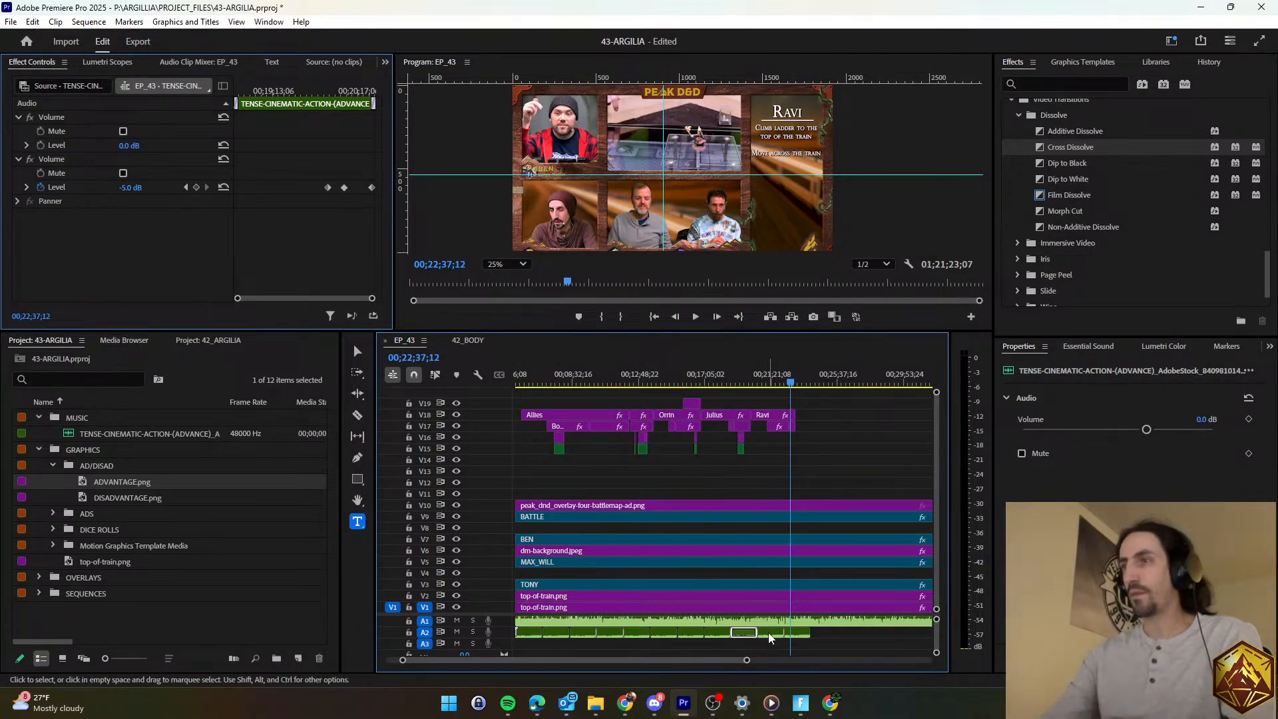
Adjust the audio gain of the last two TENSE-CINEMATIC-ACTION clips on A2 by -4 dB each.
right_click(770, 632)
click(823, 443)
key(Return)
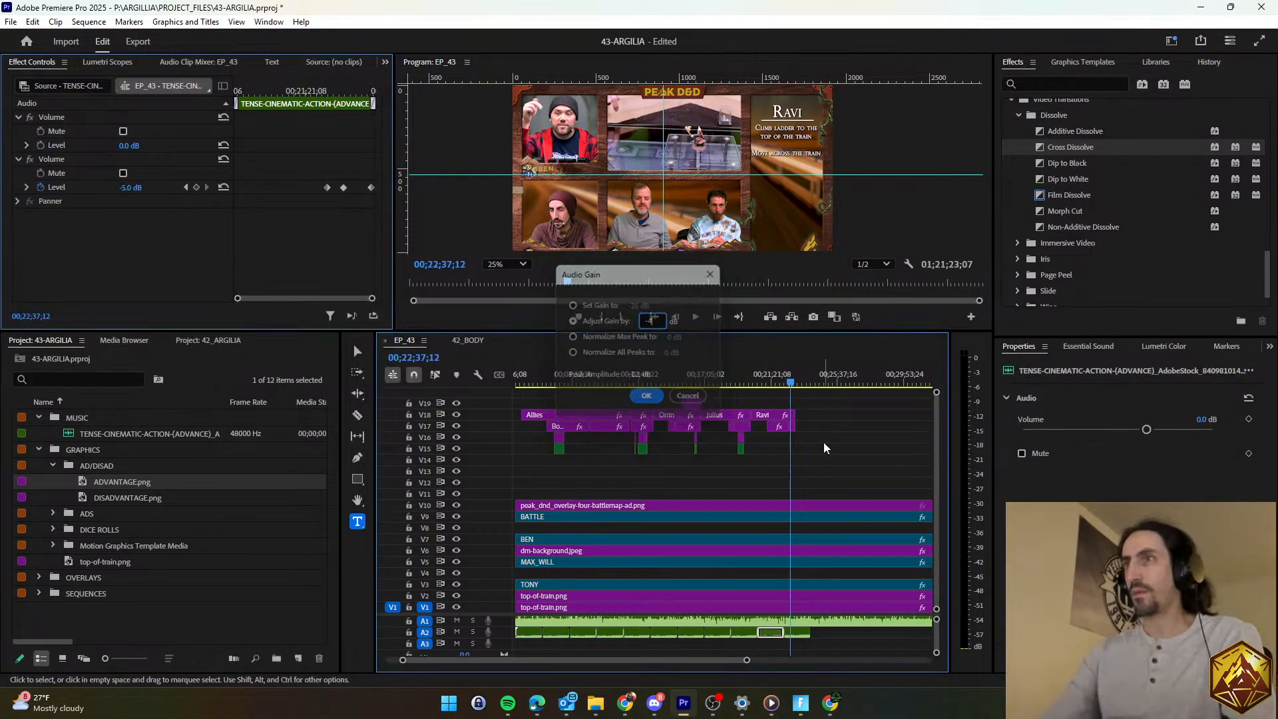
right_click(792, 632)
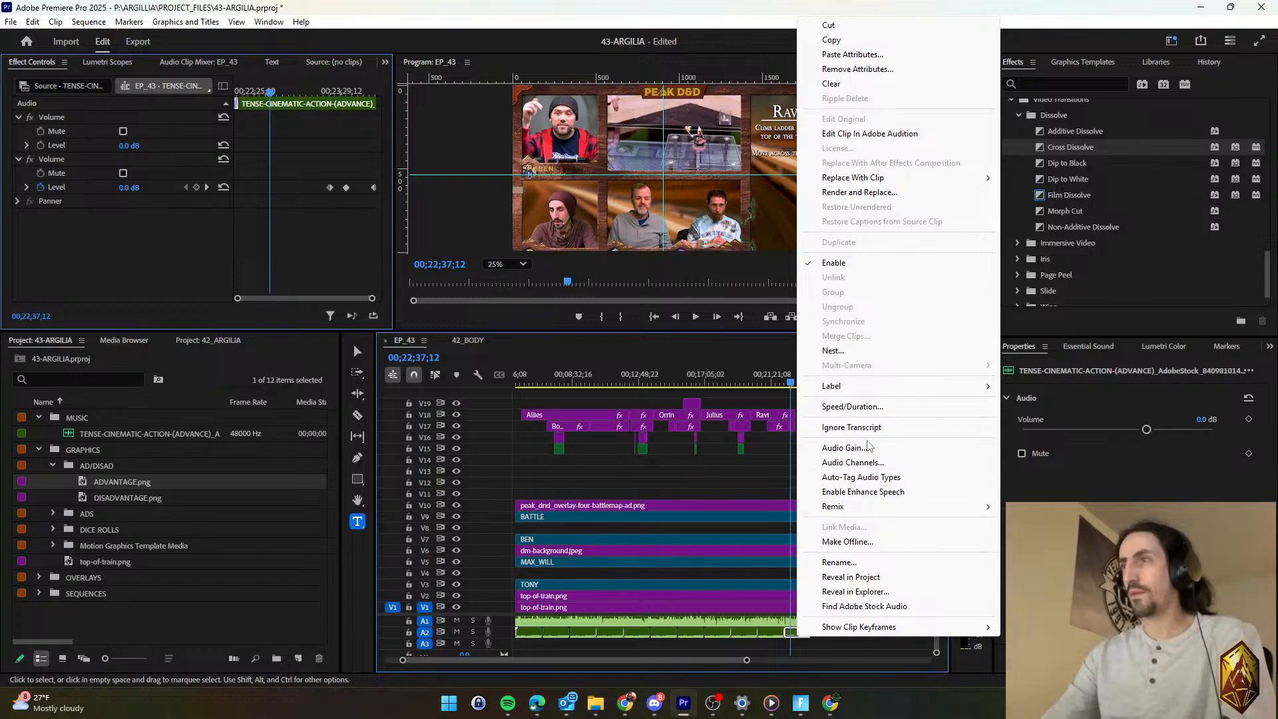
click(861, 449)
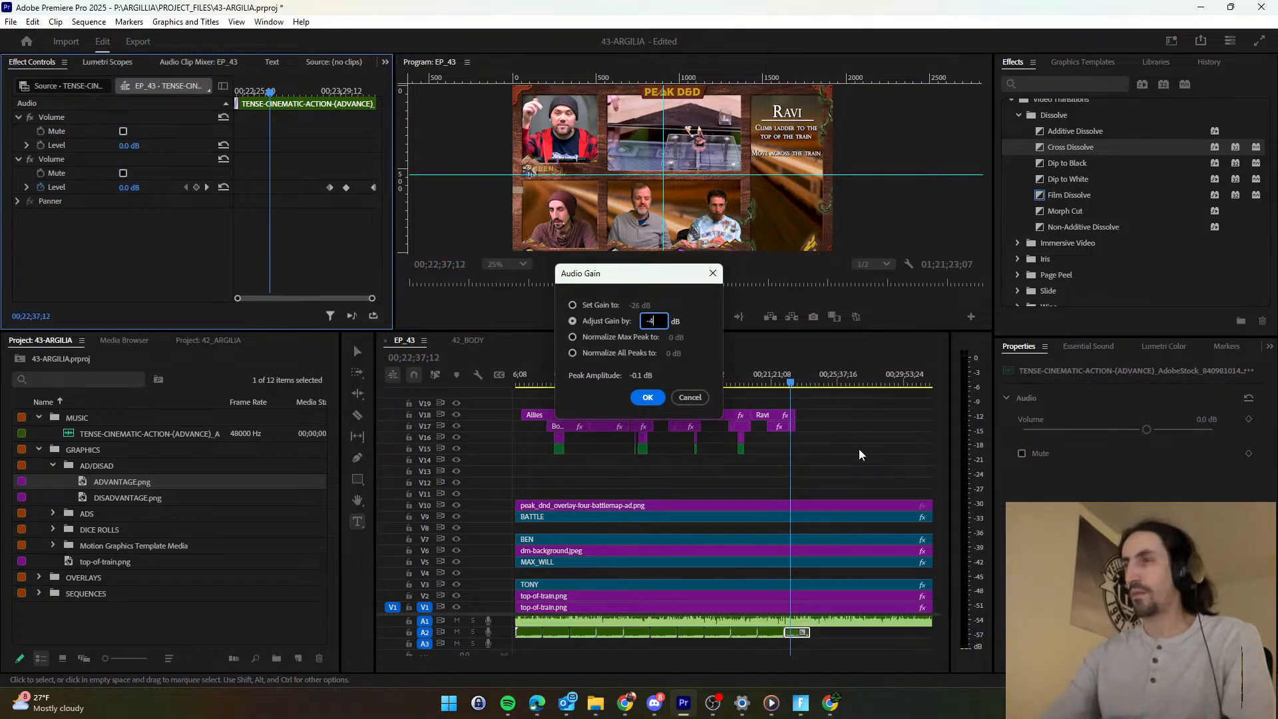
key(Return)
Play the sequence briefly from 00;22;37;12 to check the music level, stop playback and save the project.
click(843, 464)
scroll(774, 477, up, 5)
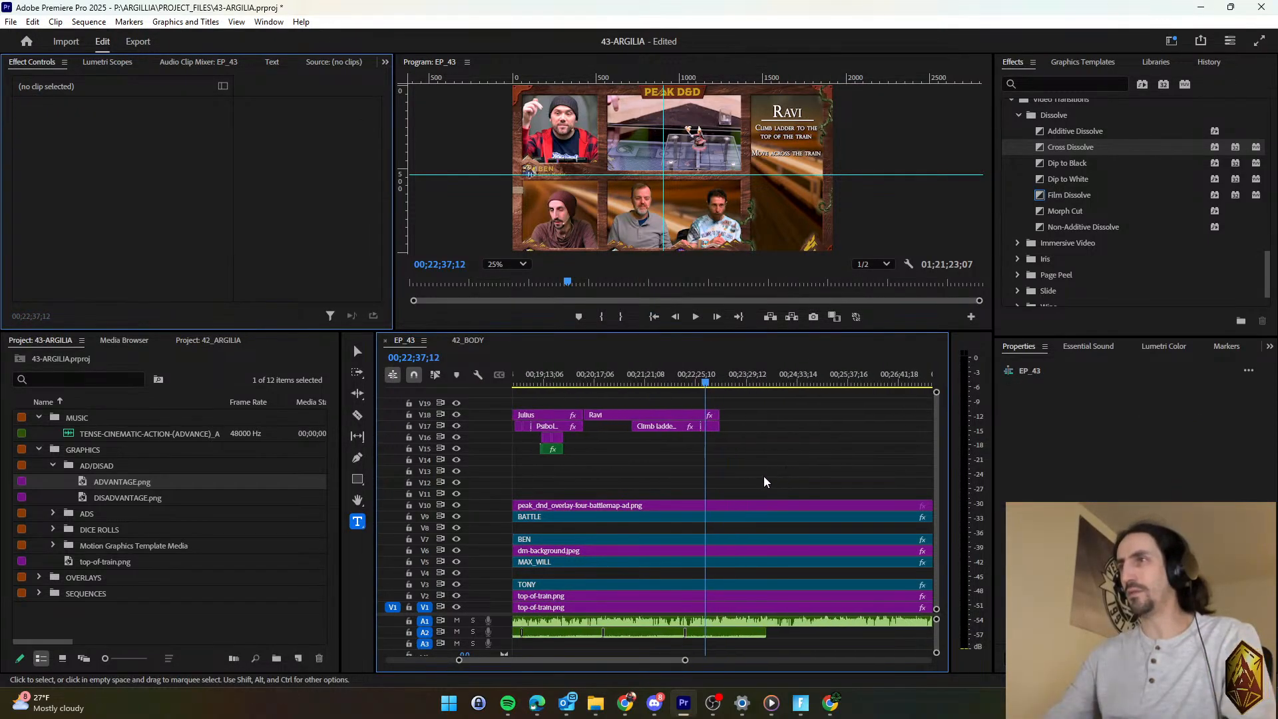
scroll(705, 475, up, 3)
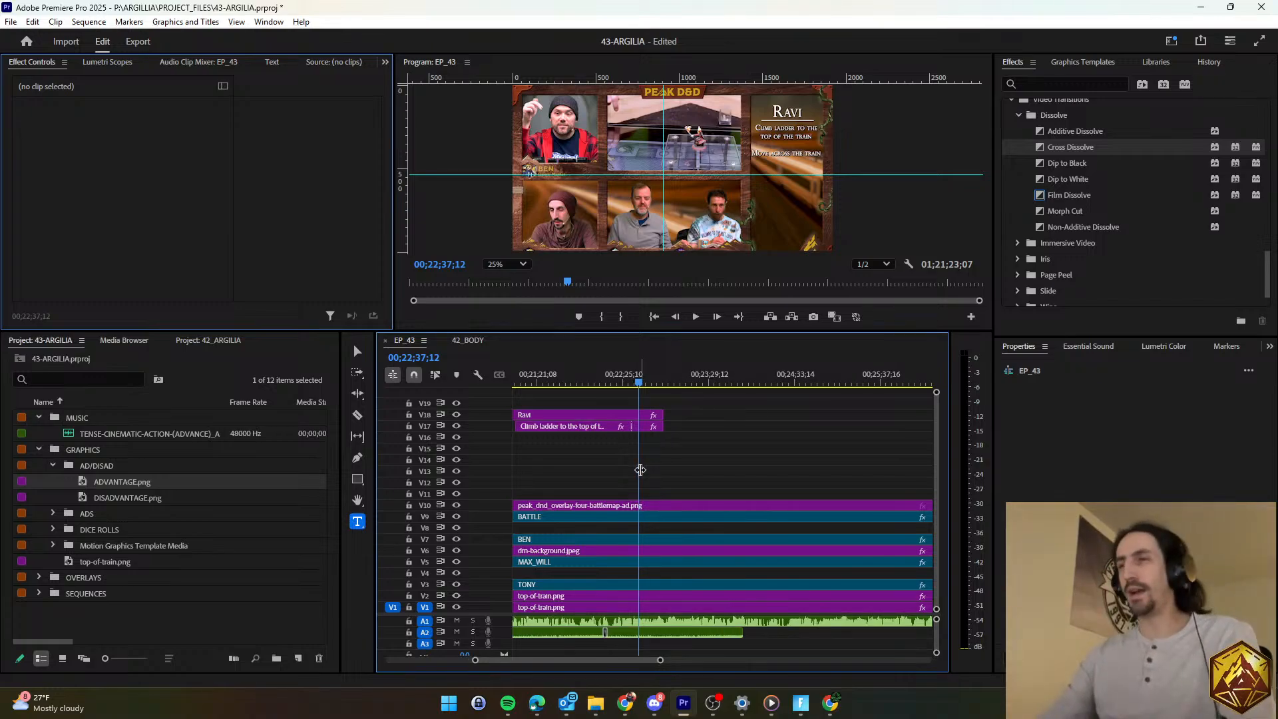
scroll(639, 470, up, 2)
key(space)
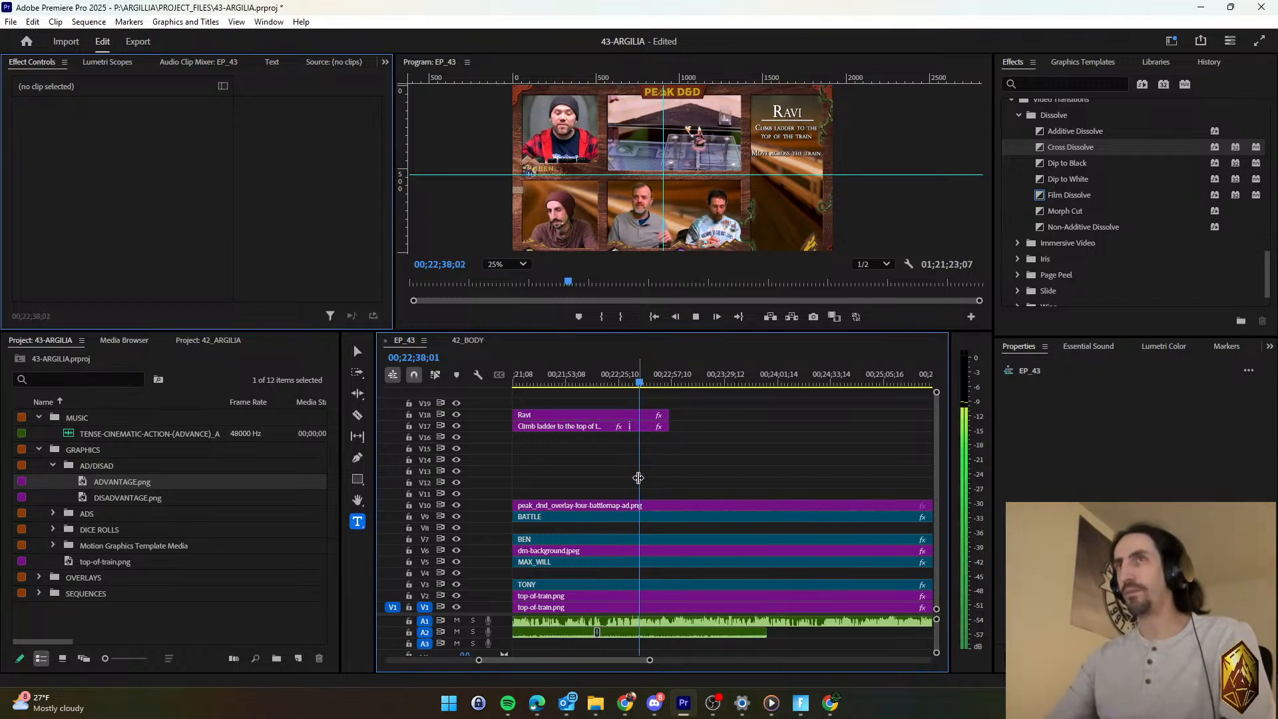
key(space)
key(d)
key(ctrl+s)
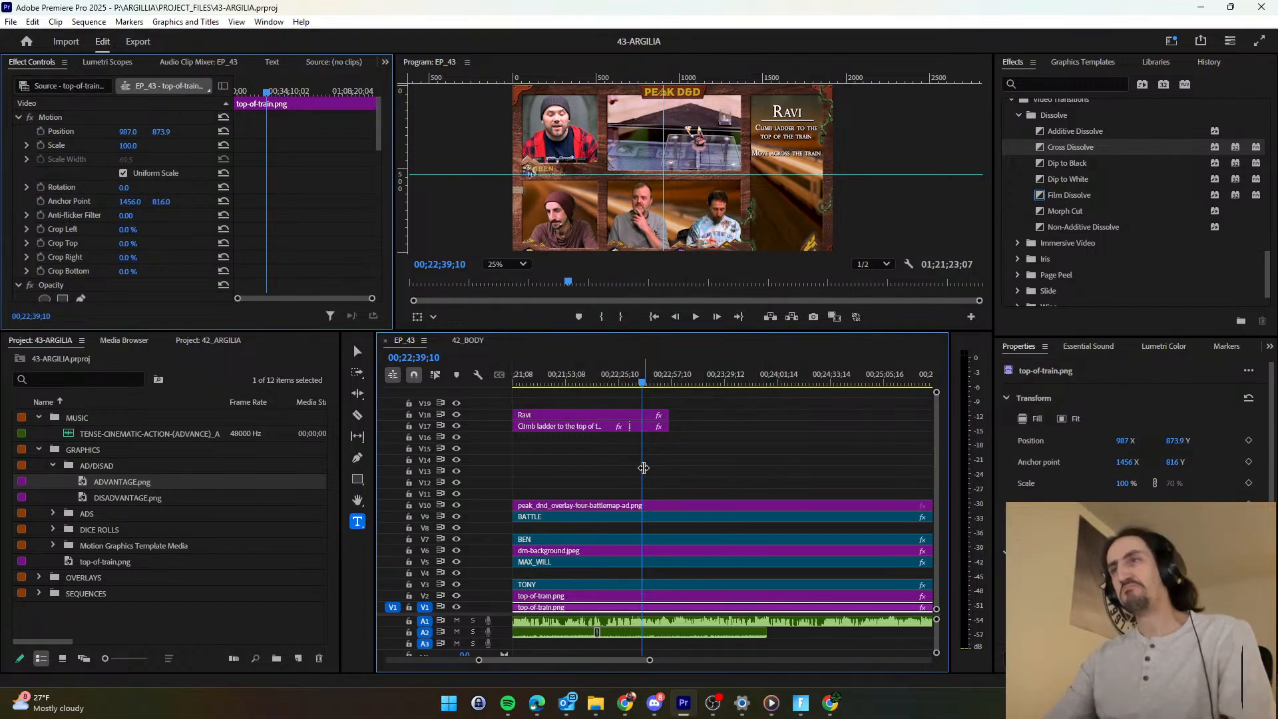
Play the footage around the current end of the Ravi turn title to check when the turn finishes.
scroll(642, 468, down, 1)
key(space)
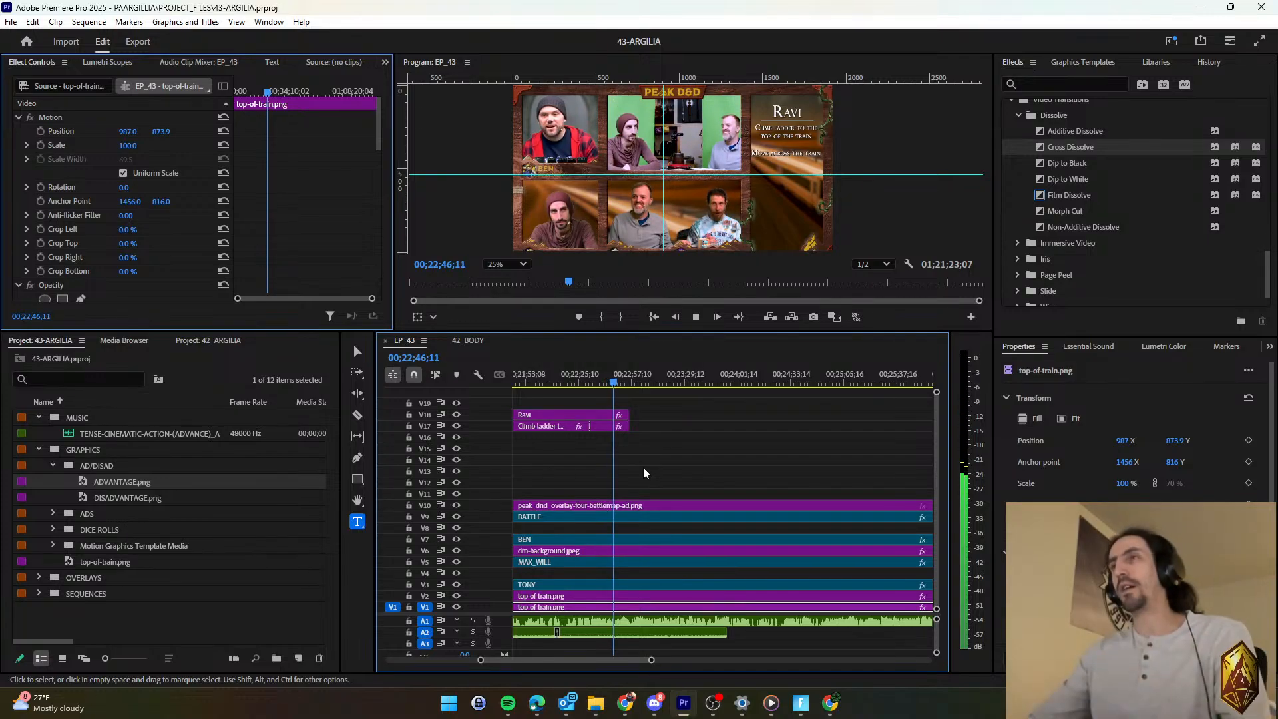
key(space)
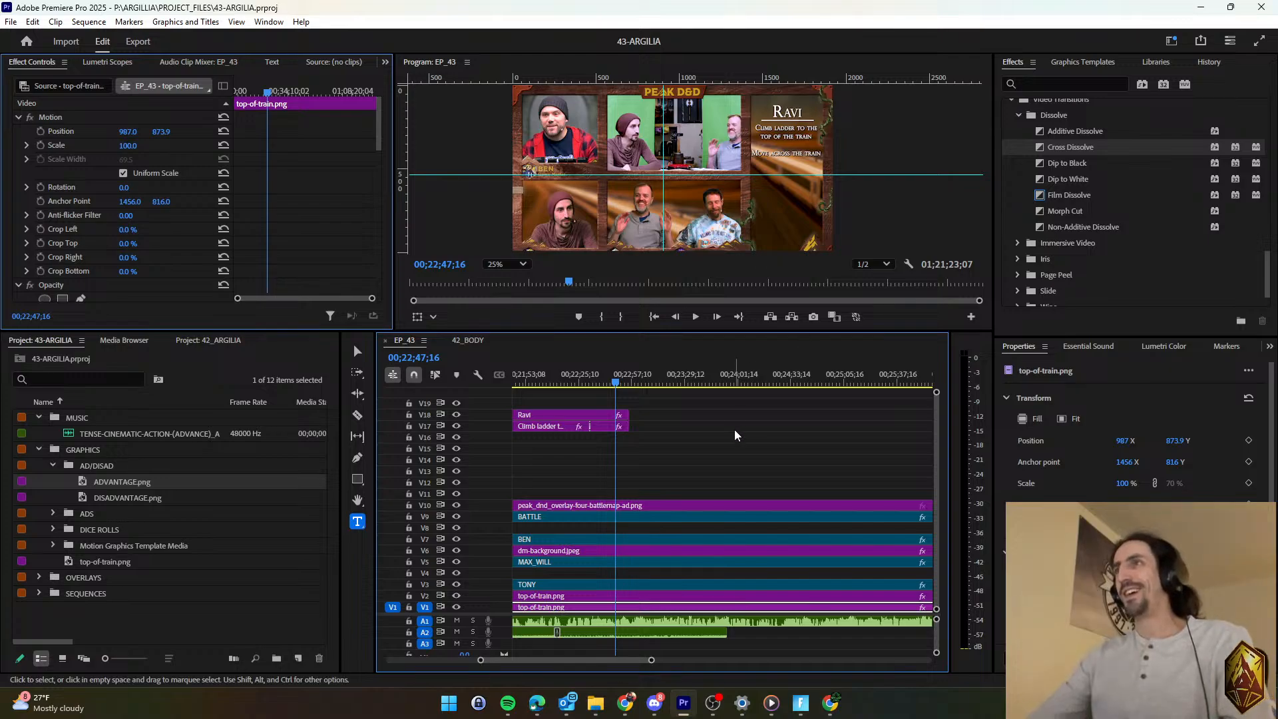
click(690, 459)
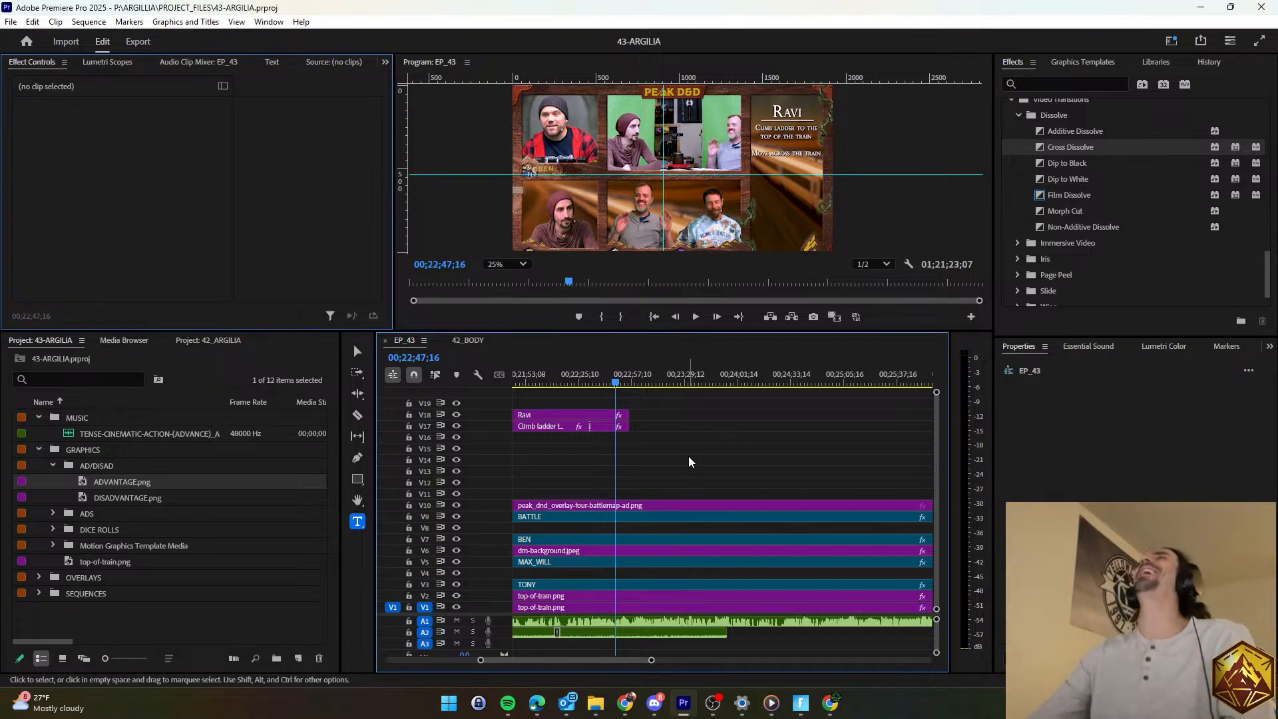
scroll(629, 459, up, 3)
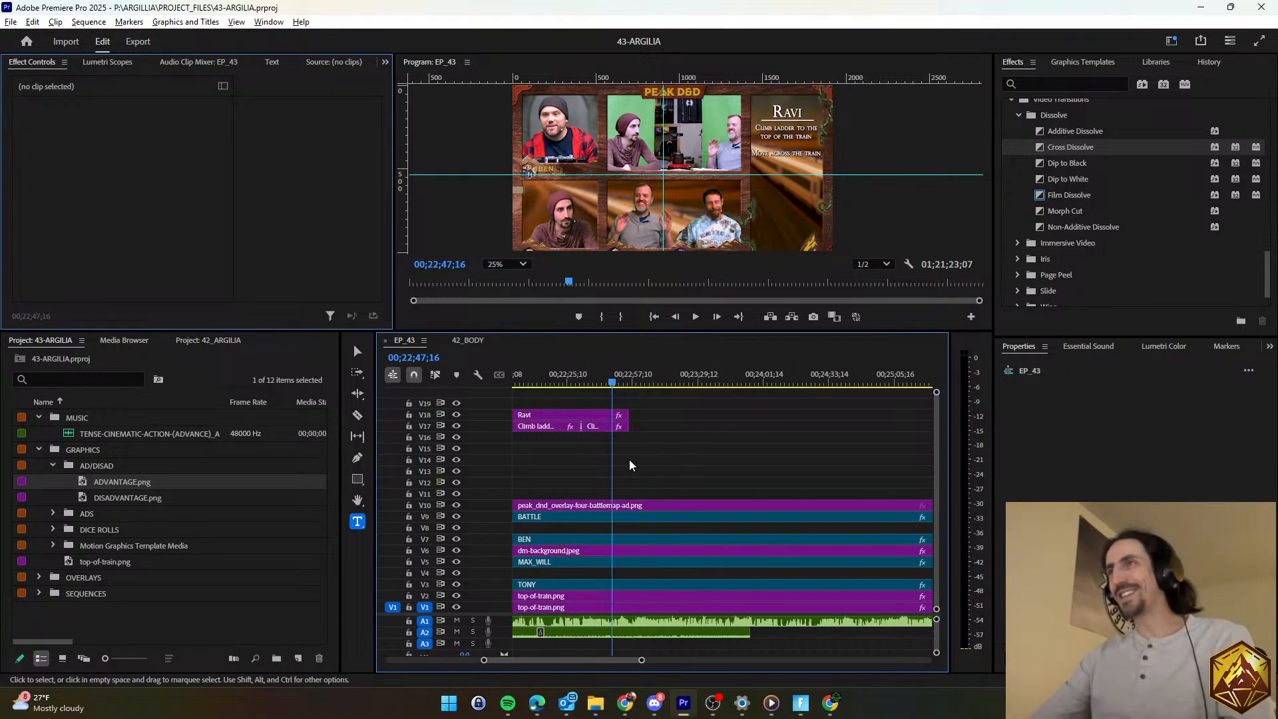
scroll(621, 466, up, 3)
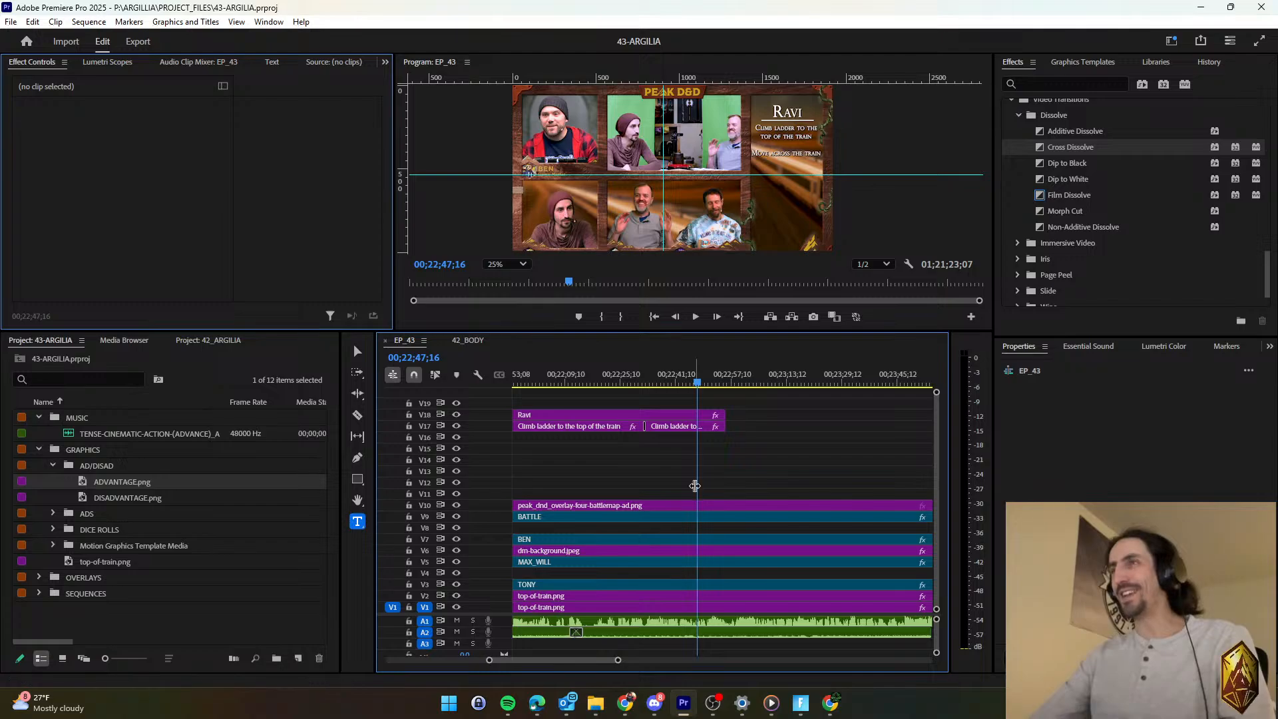
scroll(696, 473, right, 2)
scroll(696, 473, left, 4)
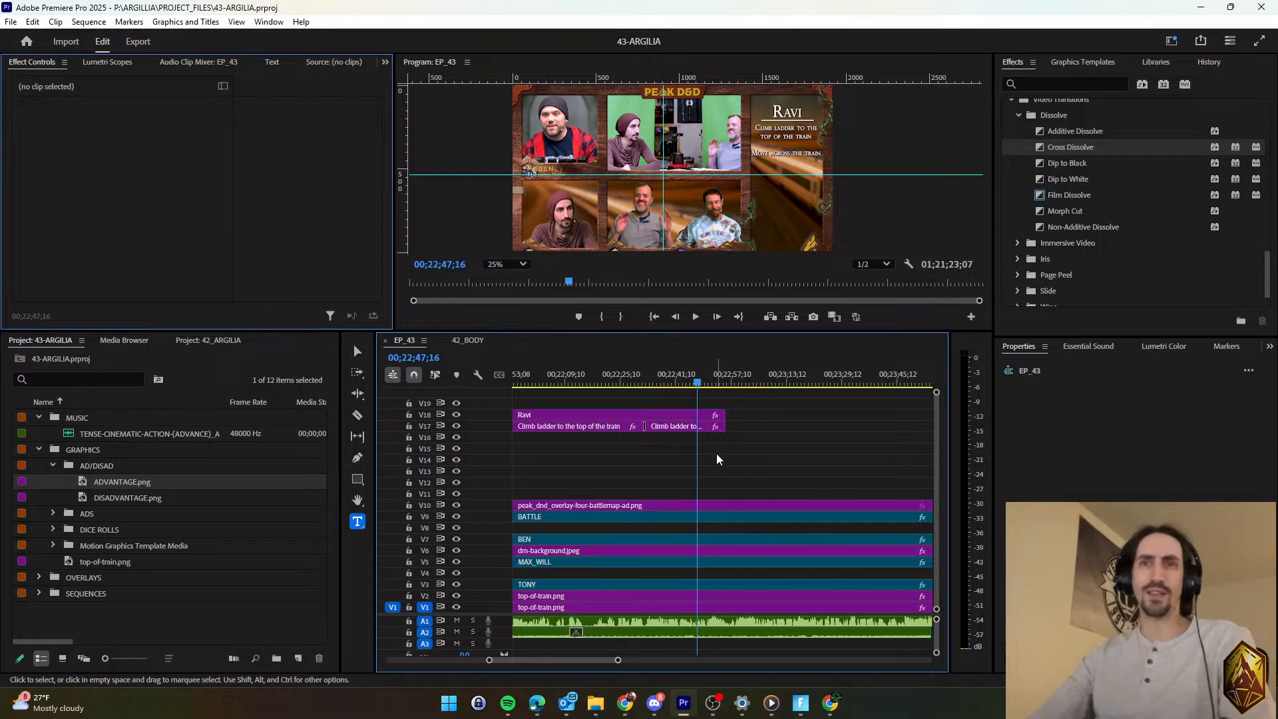
scroll(714, 454, up, 1)
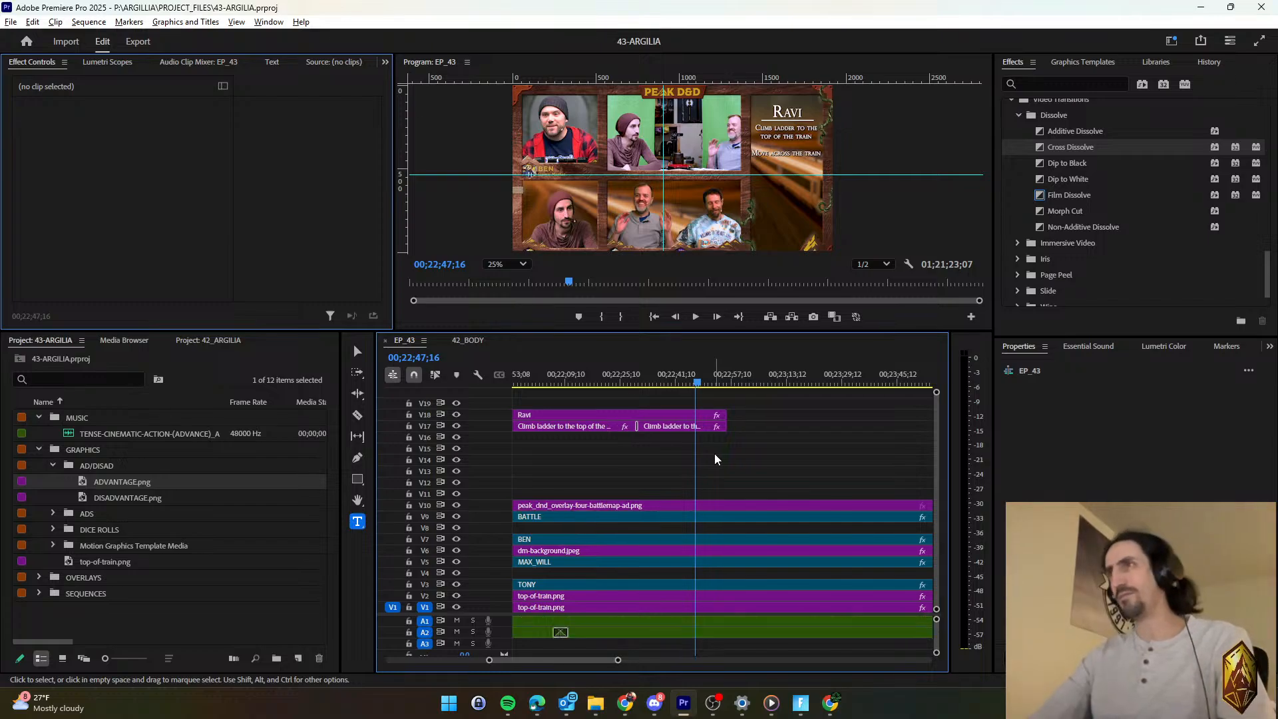
click(653, 384)
key(space)
scroll(703, 465, down, 1)
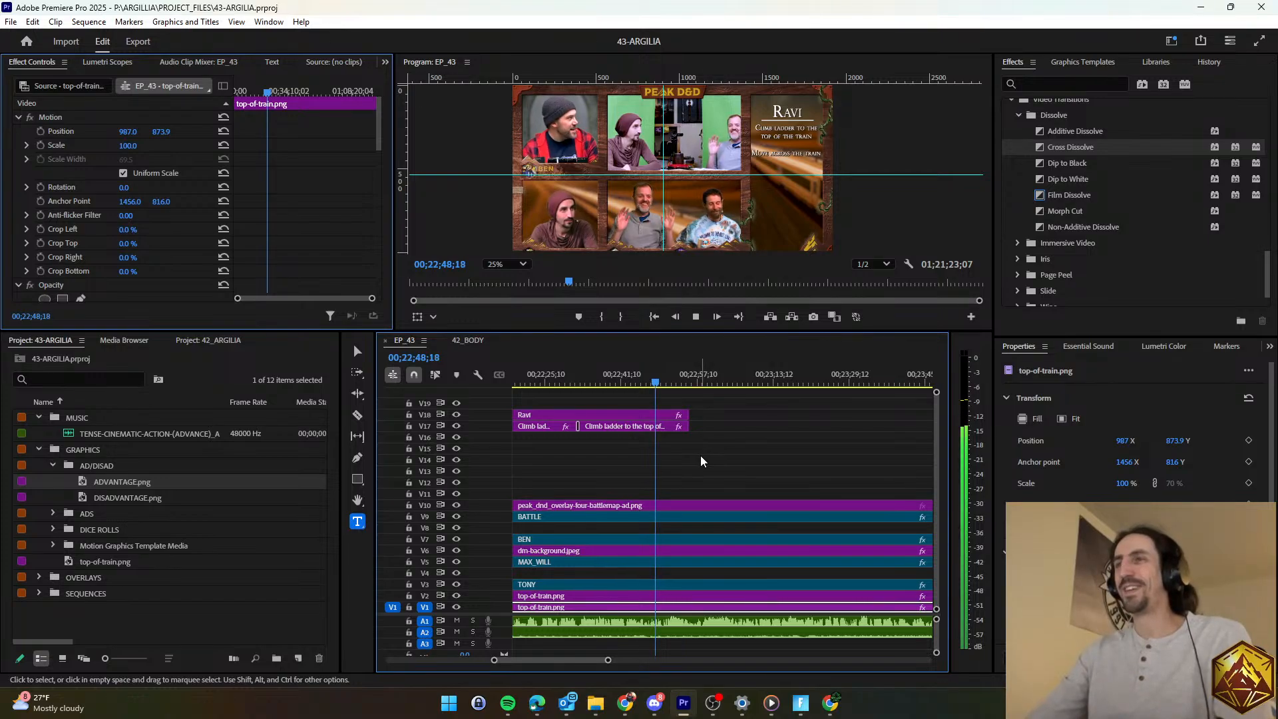
scroll(700, 455, down, 3)
scroll(700, 457, up, 1)
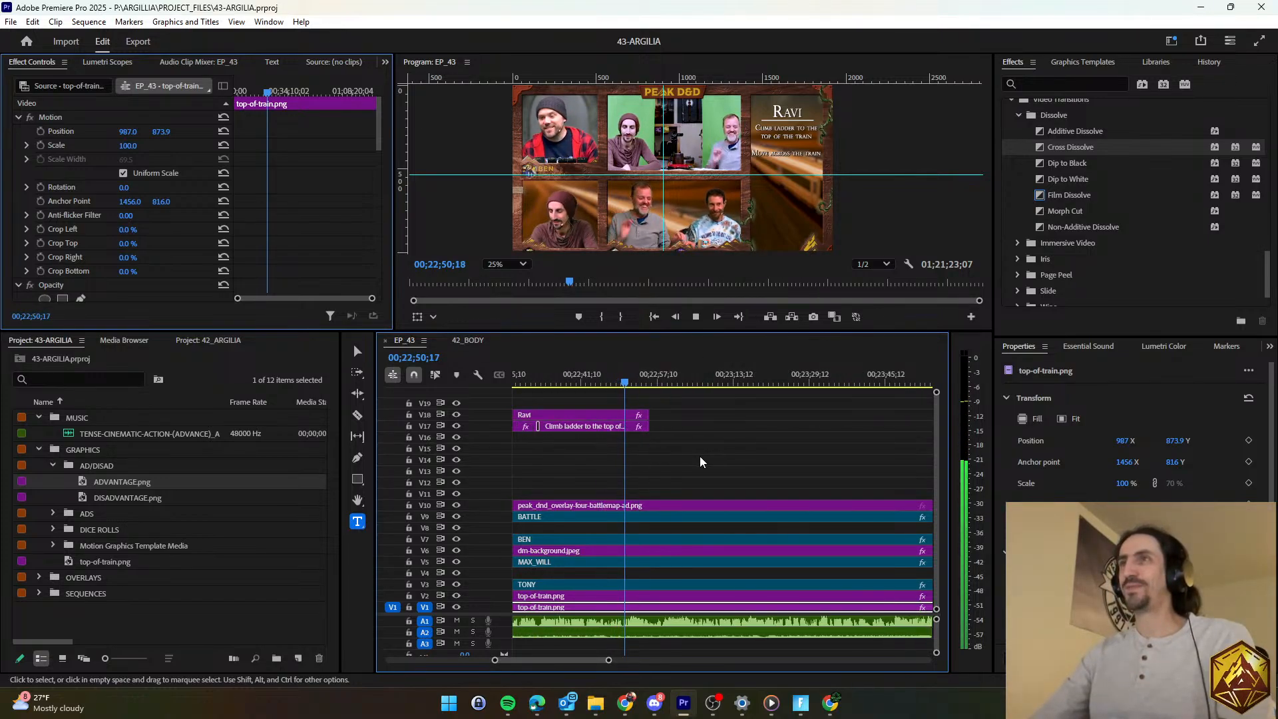
Extend the Ravi title on V18 and its action text on V17 to about 00;23;28 and save the project.
click(690, 473)
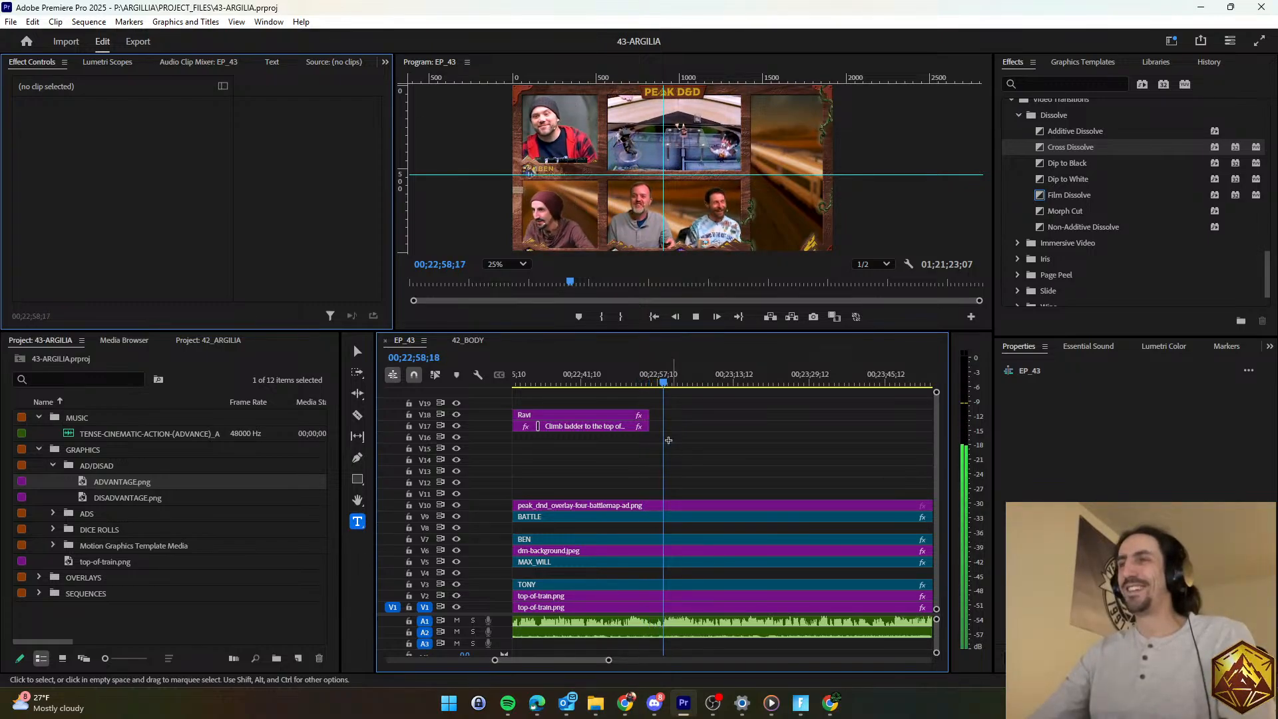
drag(672, 442, 802, 425)
click(746, 459)
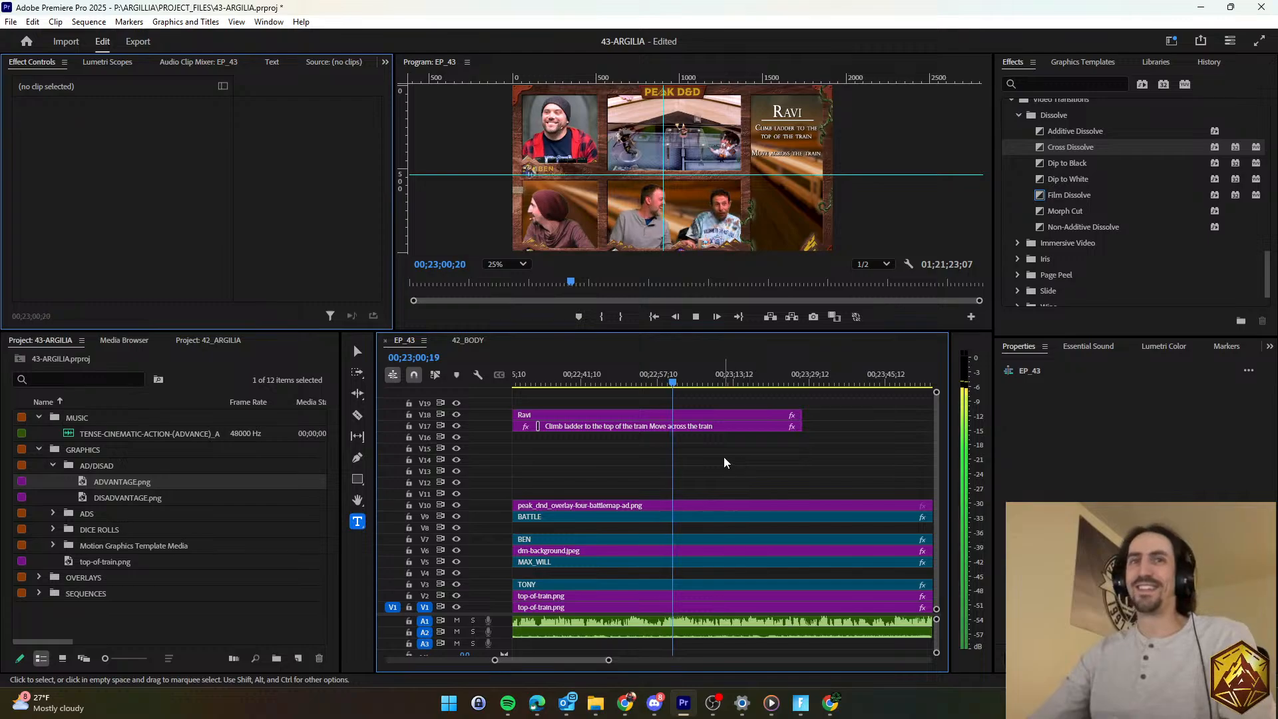
scroll(724, 457, down, 5)
key(ctrl+s)
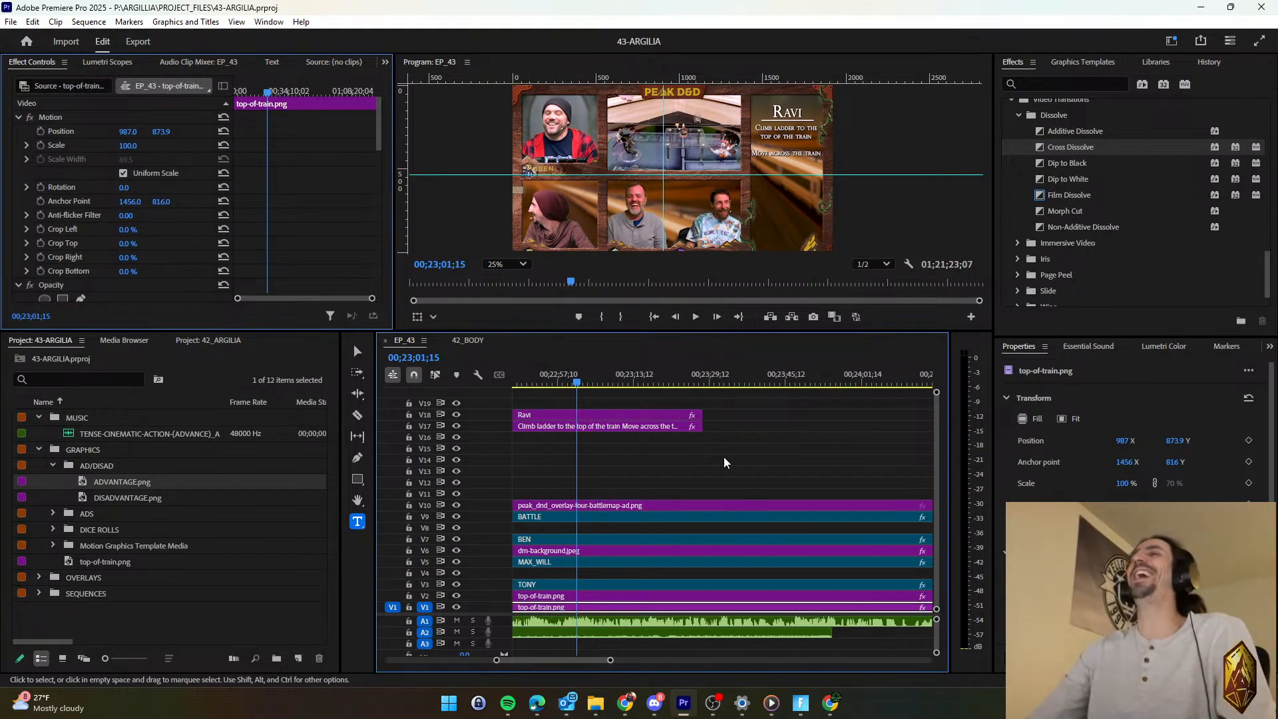
Play on, extend the Ravi title and its action text to about 00;23;53, and save the project.
key(space)
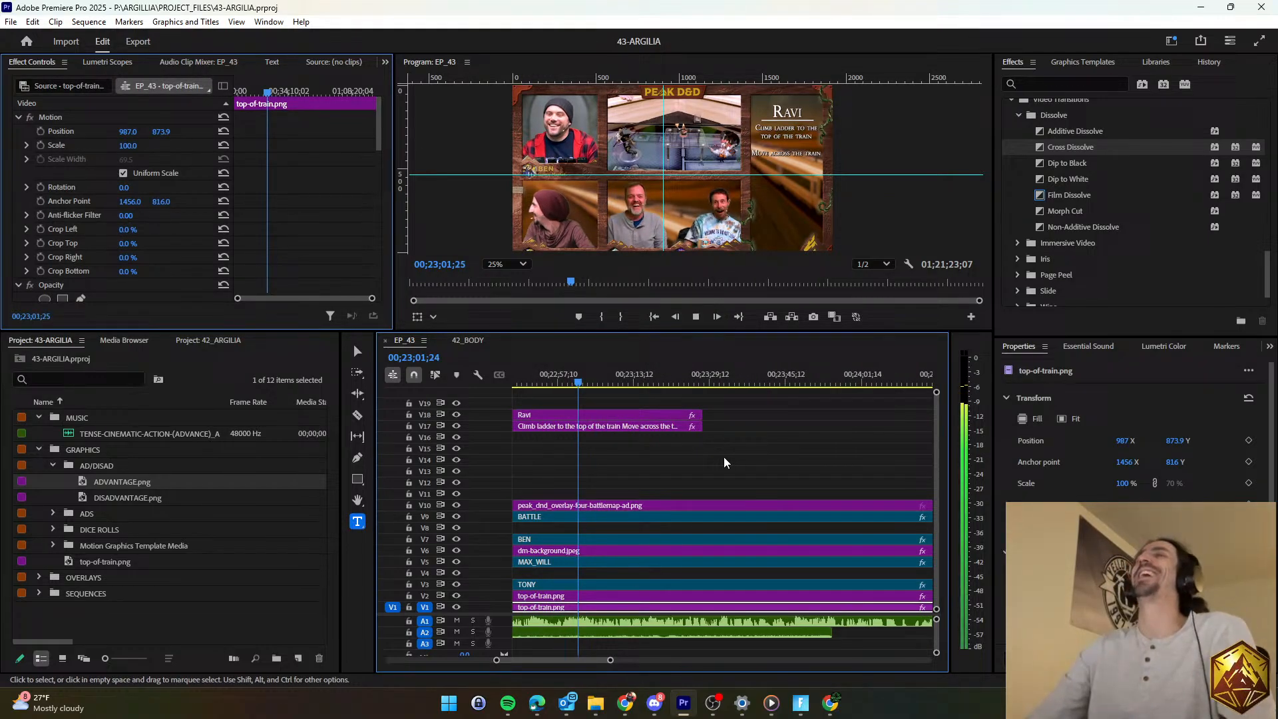
click(683, 448)
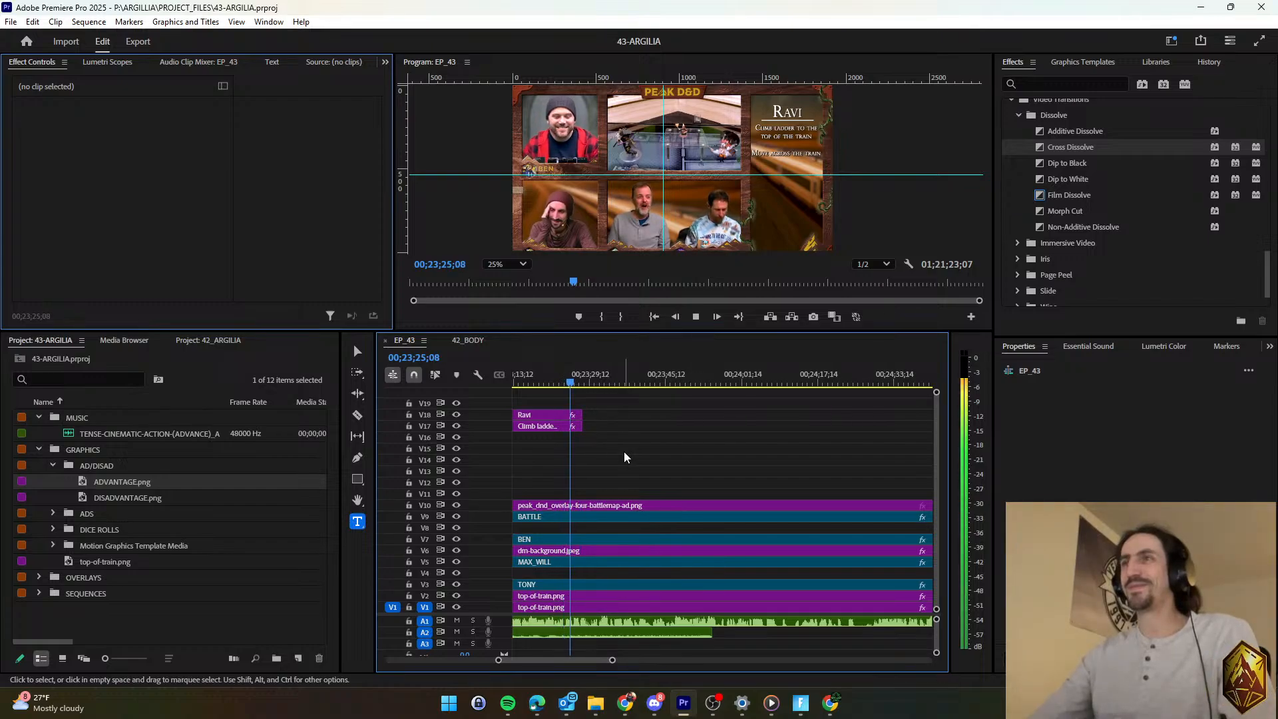
drag(624, 451, 700, 427)
click(708, 448)
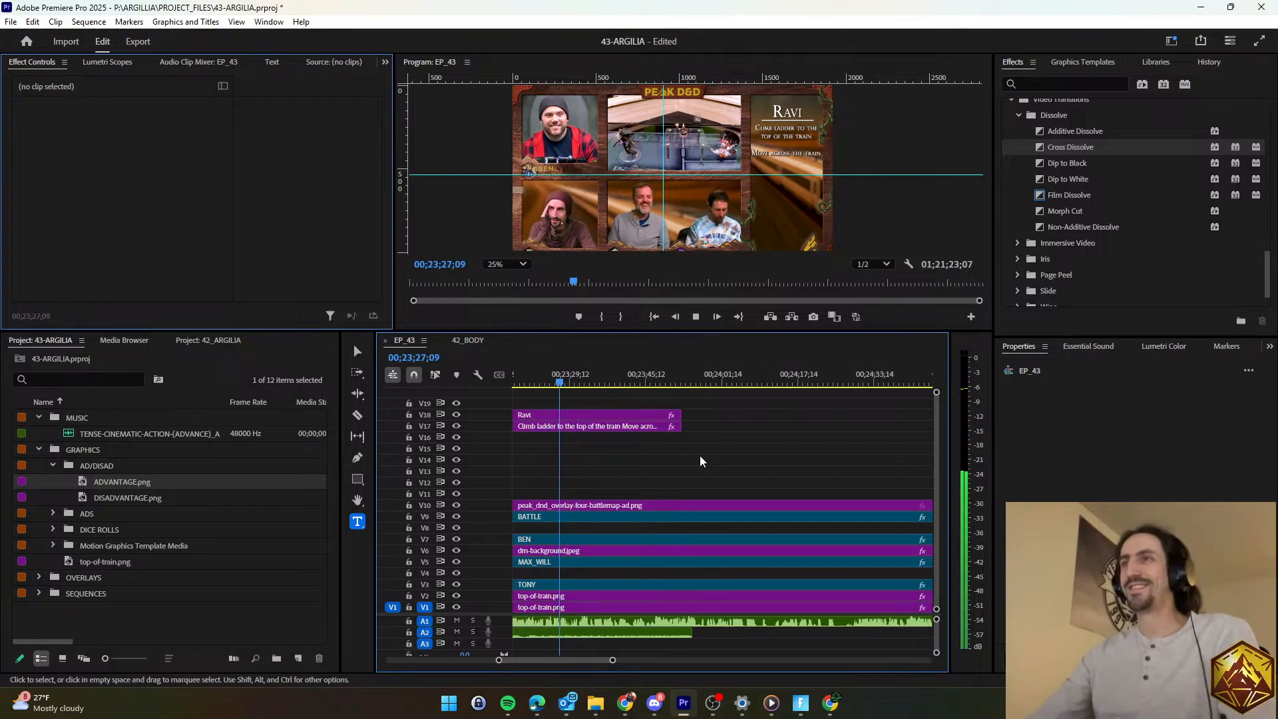
scroll(700, 461, down, 1)
key(space)
key(ctrl+s)
Replay the footage from 00;23;11;29 and stop at 00;23;31;00 to find where Ravi's turn ends.
scroll(655, 462, up, 2)
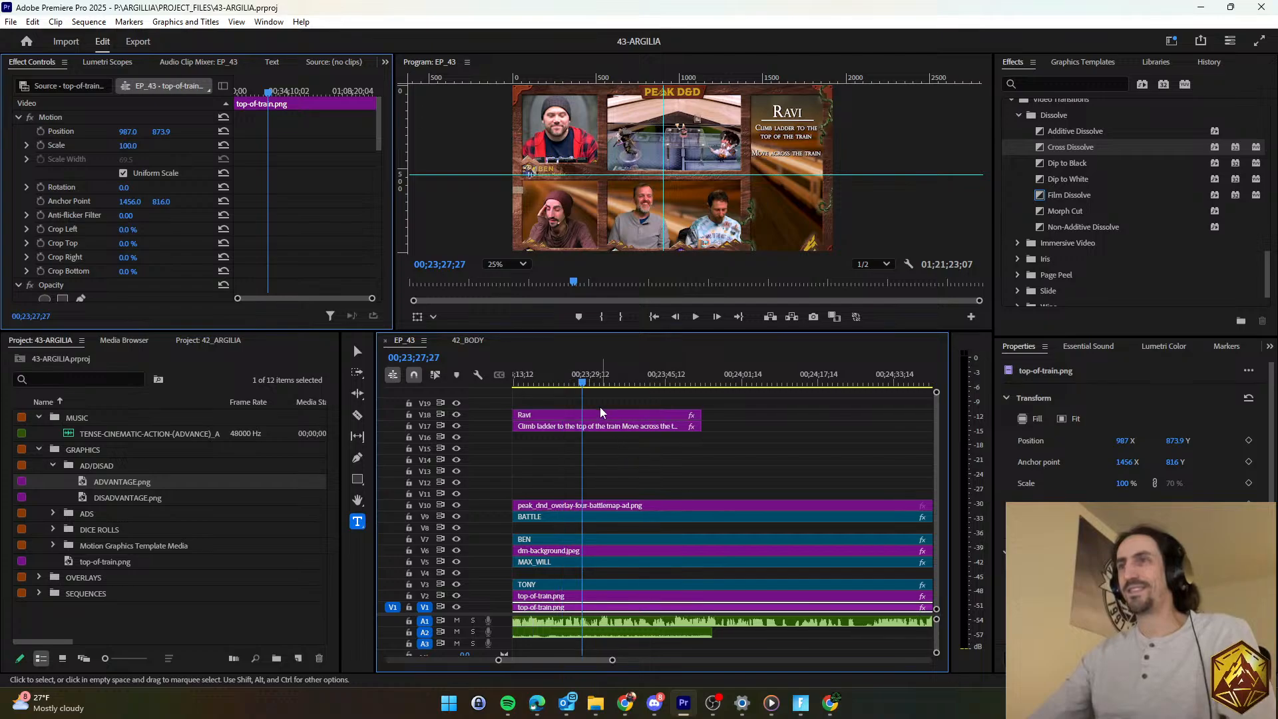
scroll(608, 457, up, 2)
click(588, 377)
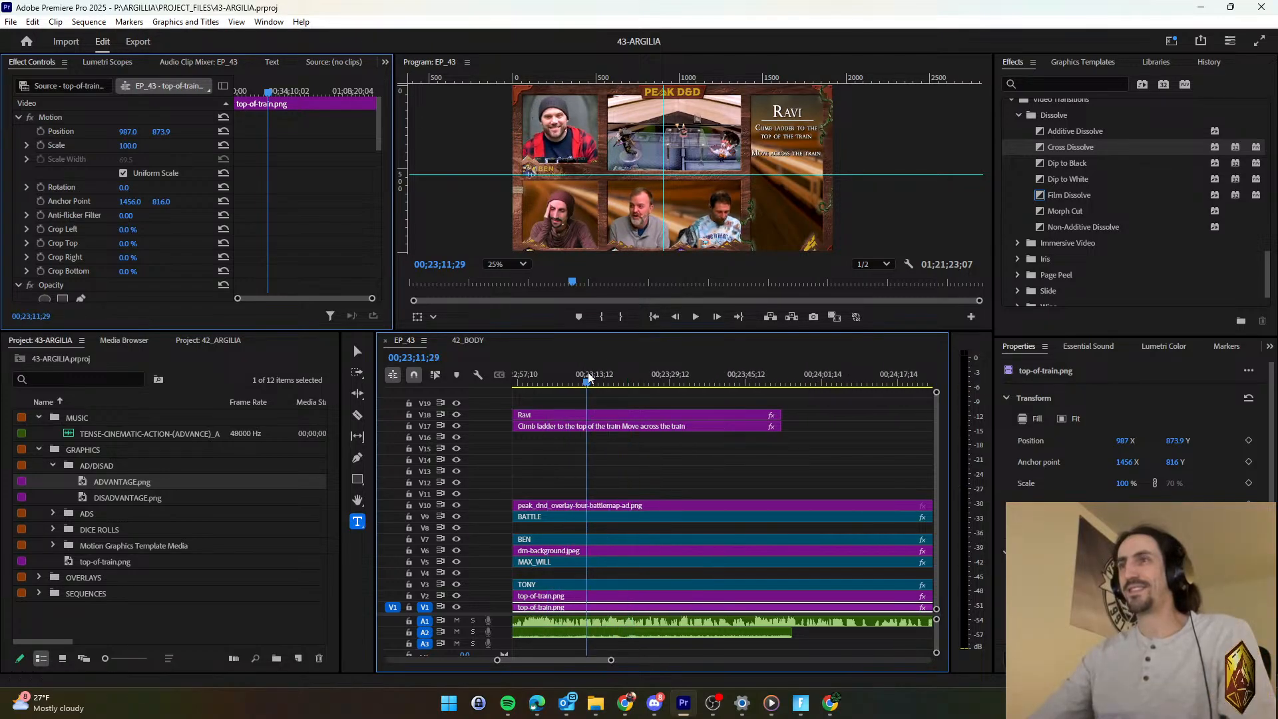
click(663, 456)
key(space)
scroll(663, 455, down, 1)
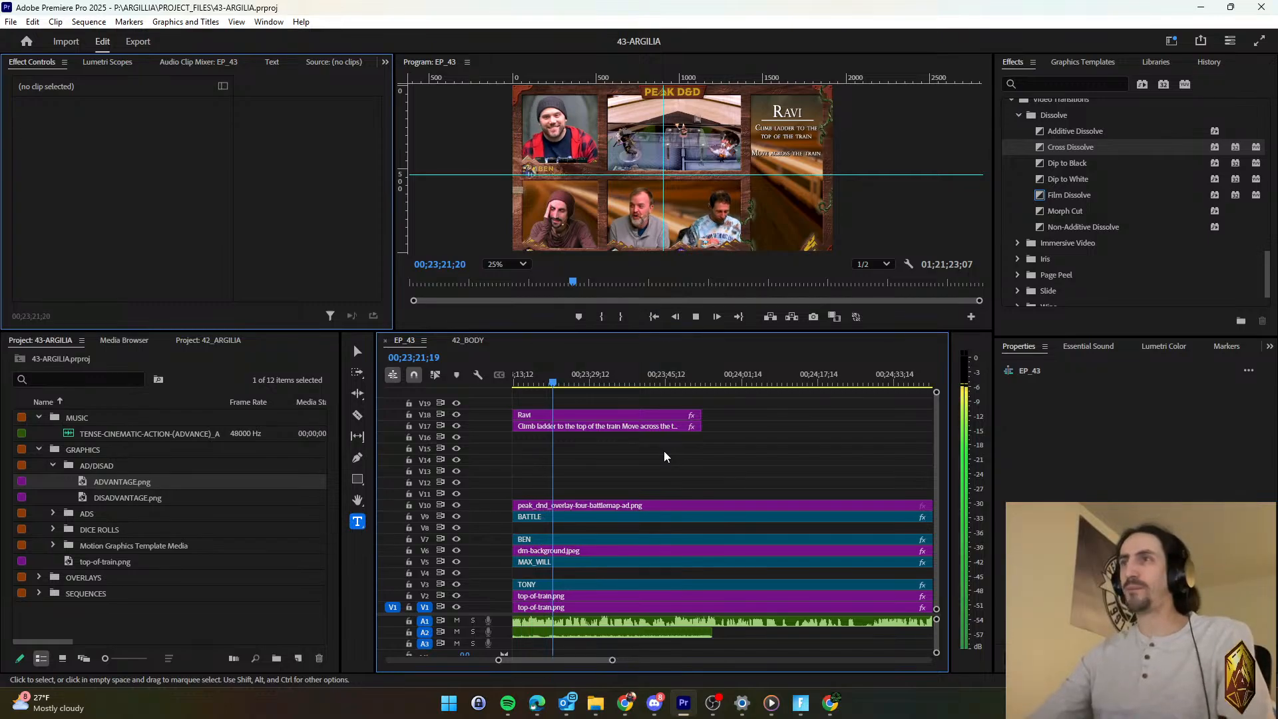
key(space)
key(d)
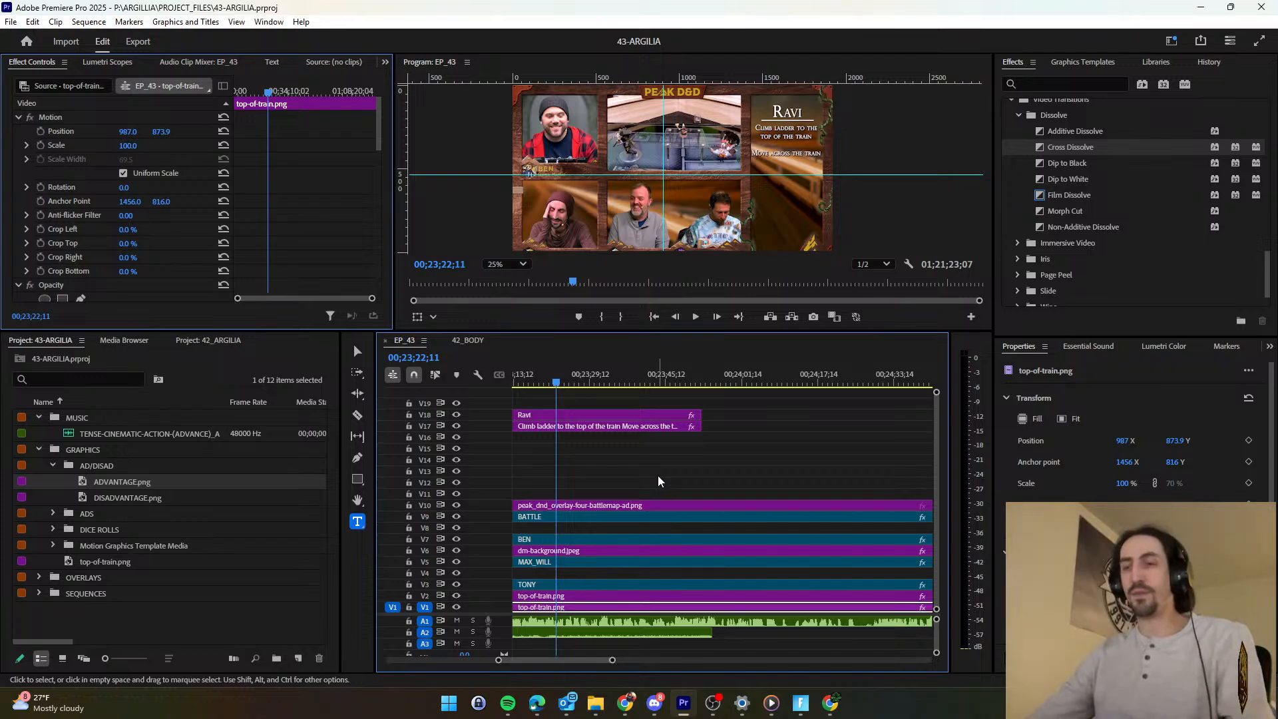
key(space)
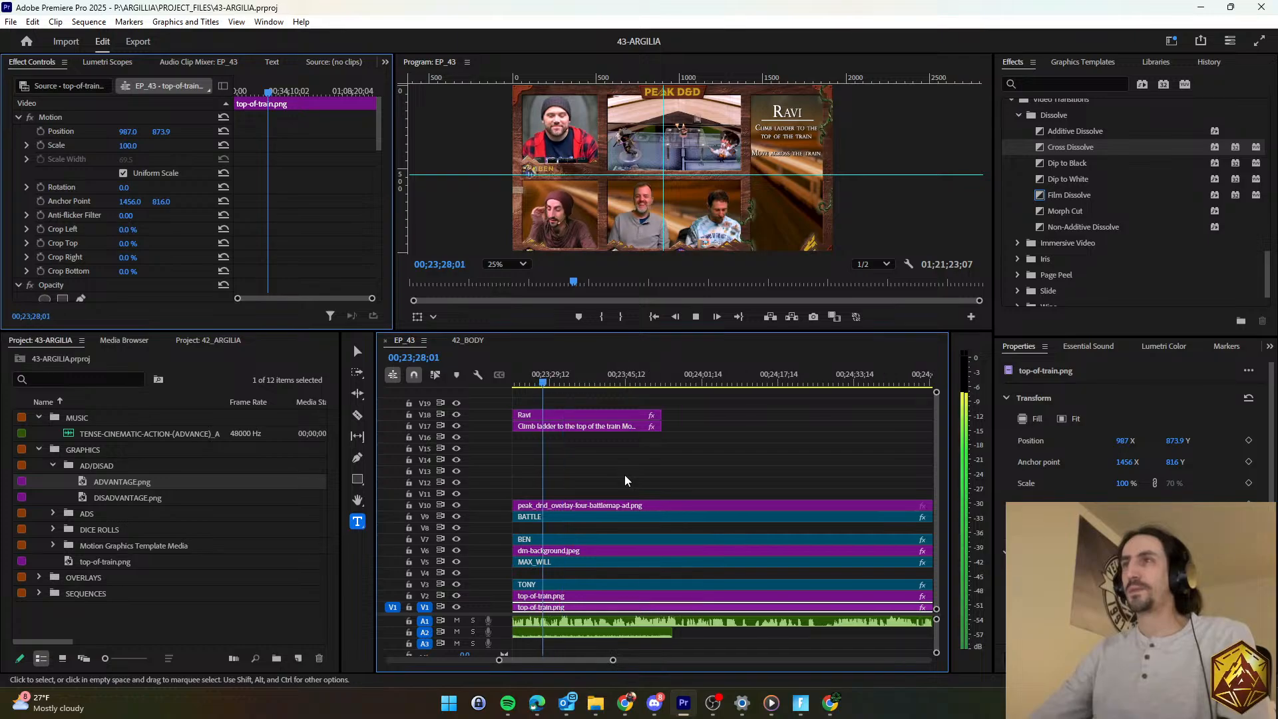
scroll(632, 459, up, 2)
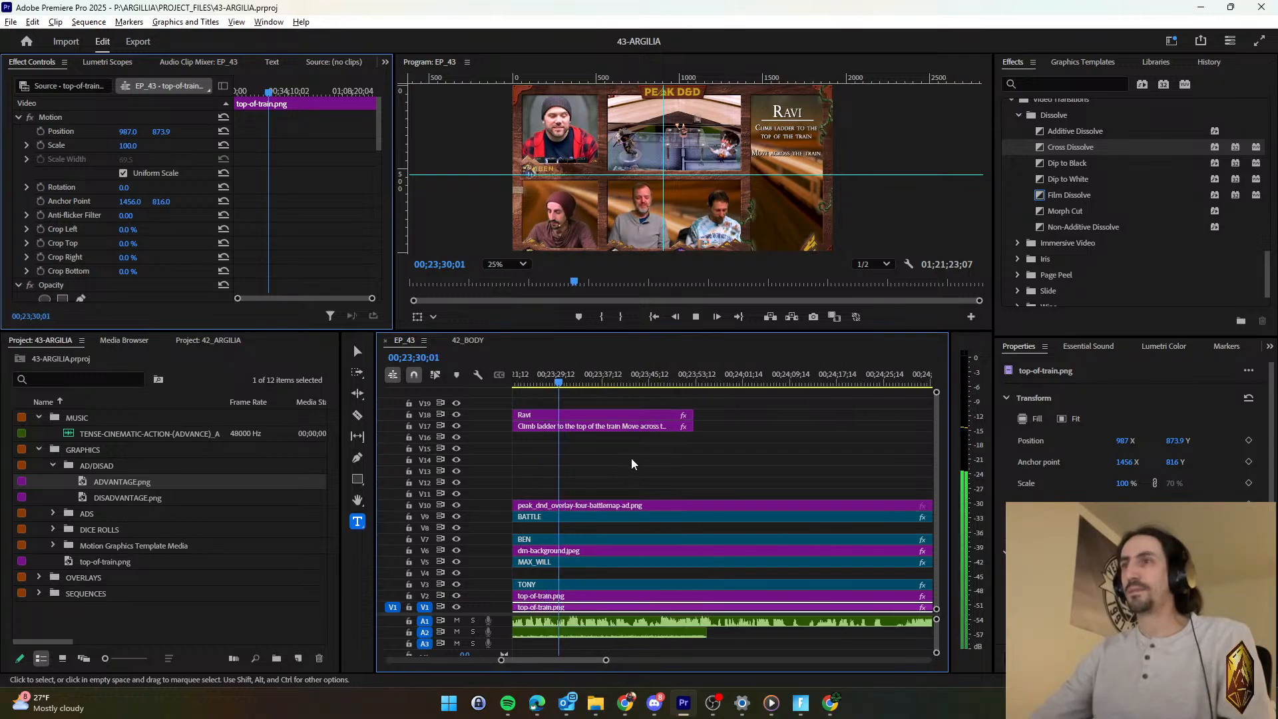
scroll(631, 459, up, 1)
scroll(631, 459, down, 1)
key(space)
Trim the ends of the Ravi title and its action text back to about 00;23;31;17.
drag(696, 452, 690, 405)
drag(689, 426, 576, 431)
scroll(553, 459, up, 2)
scroll(589, 439, up, 2)
Keyframe the Ravi title's Gaussian Blur from Blurriness 0 at 00;23;31;00 to 100 at 00;23;31;17.
click(549, 415)
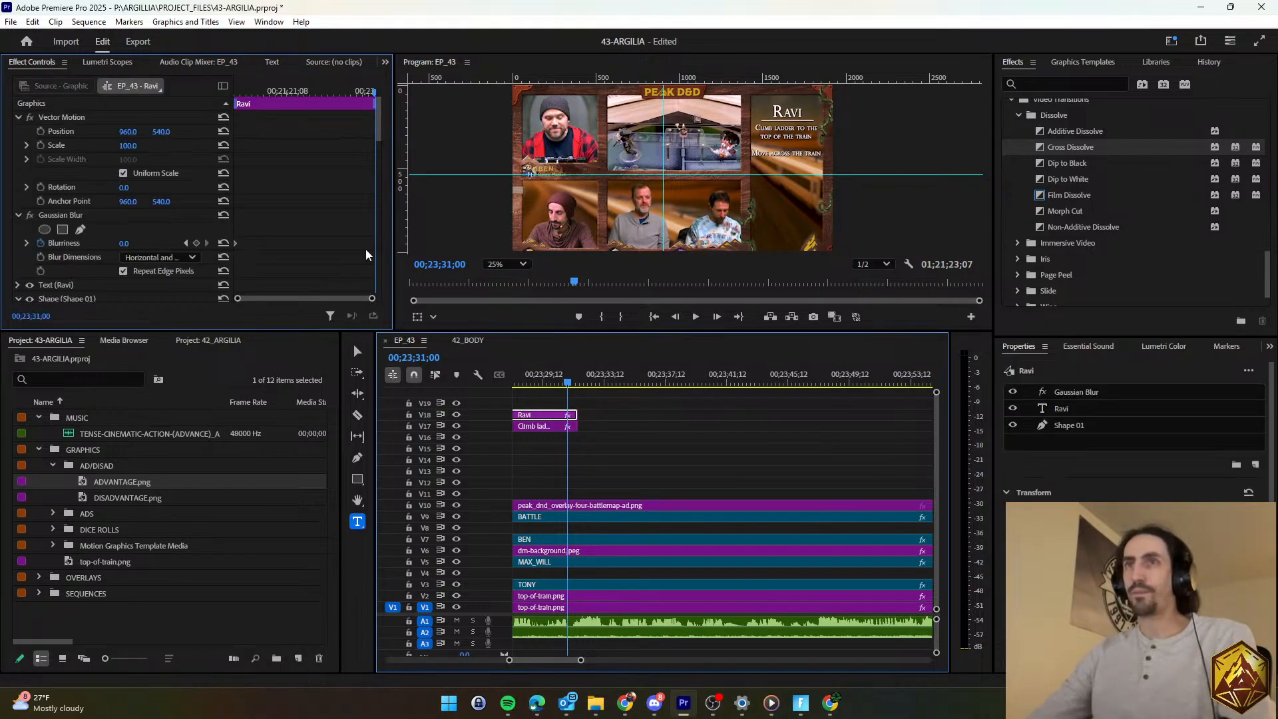
click(196, 242)
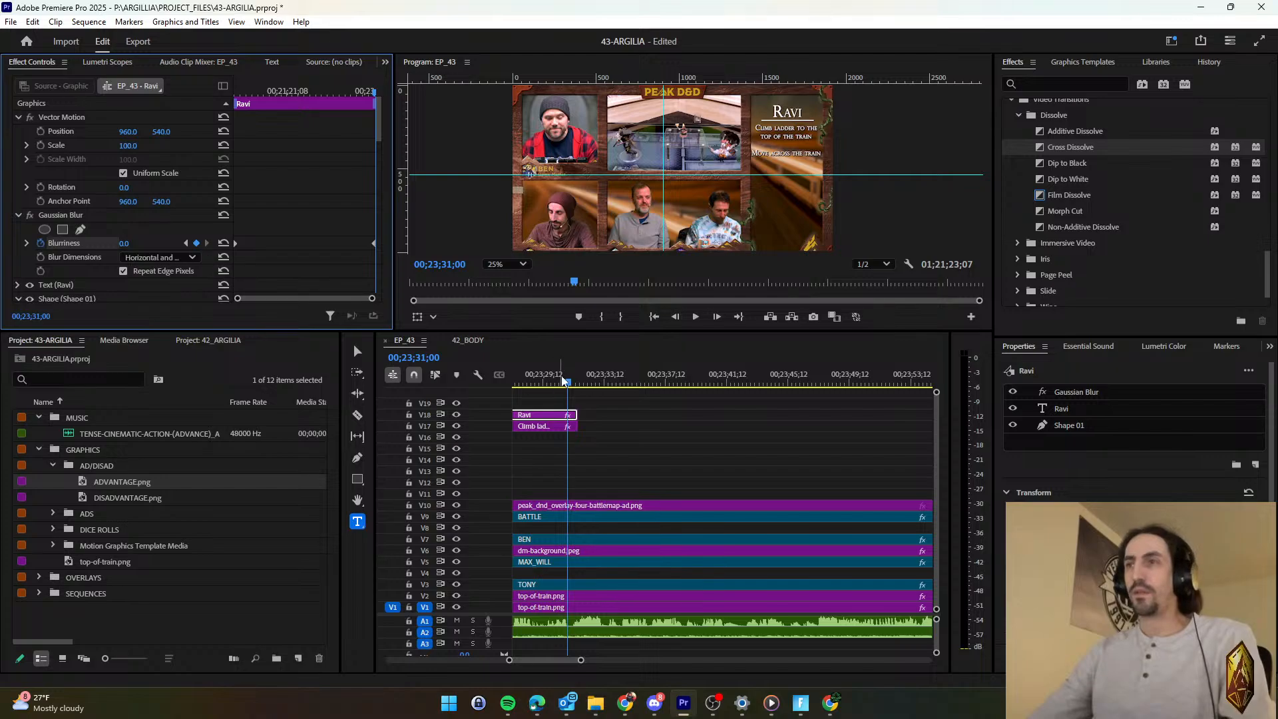
drag(561, 376, 576, 379)
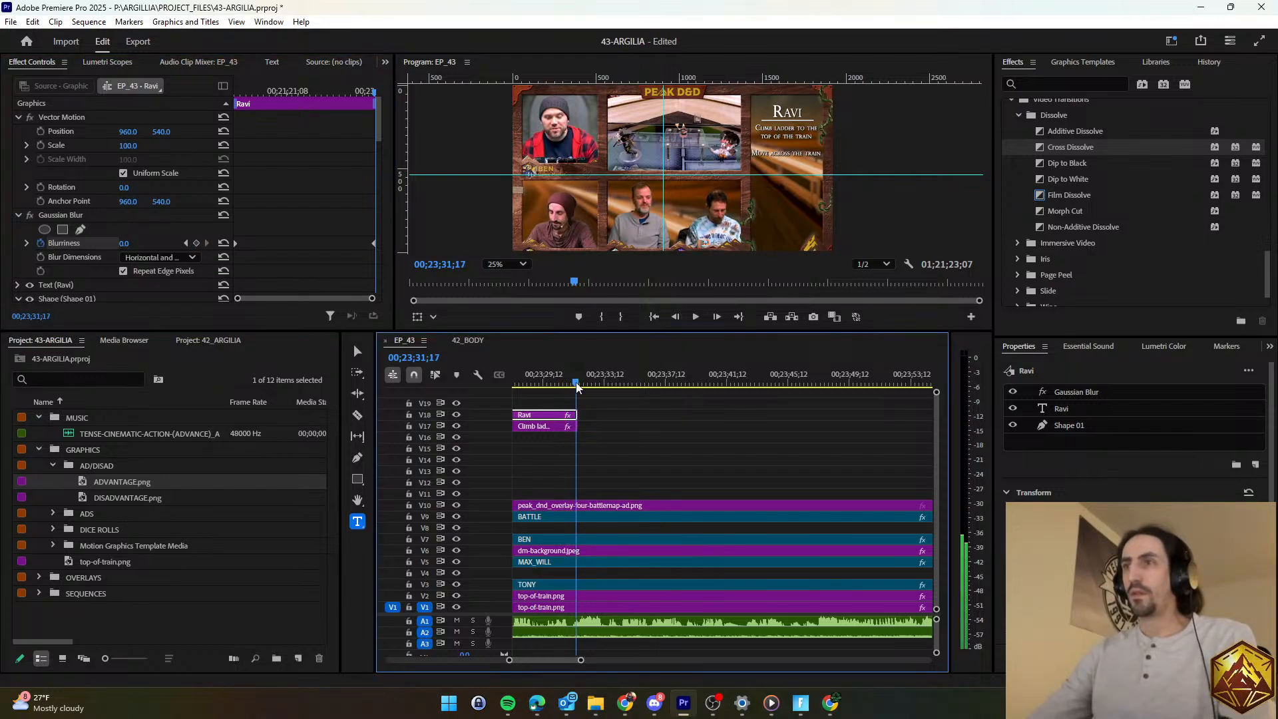
click(129, 241)
text(65)
key(Return)
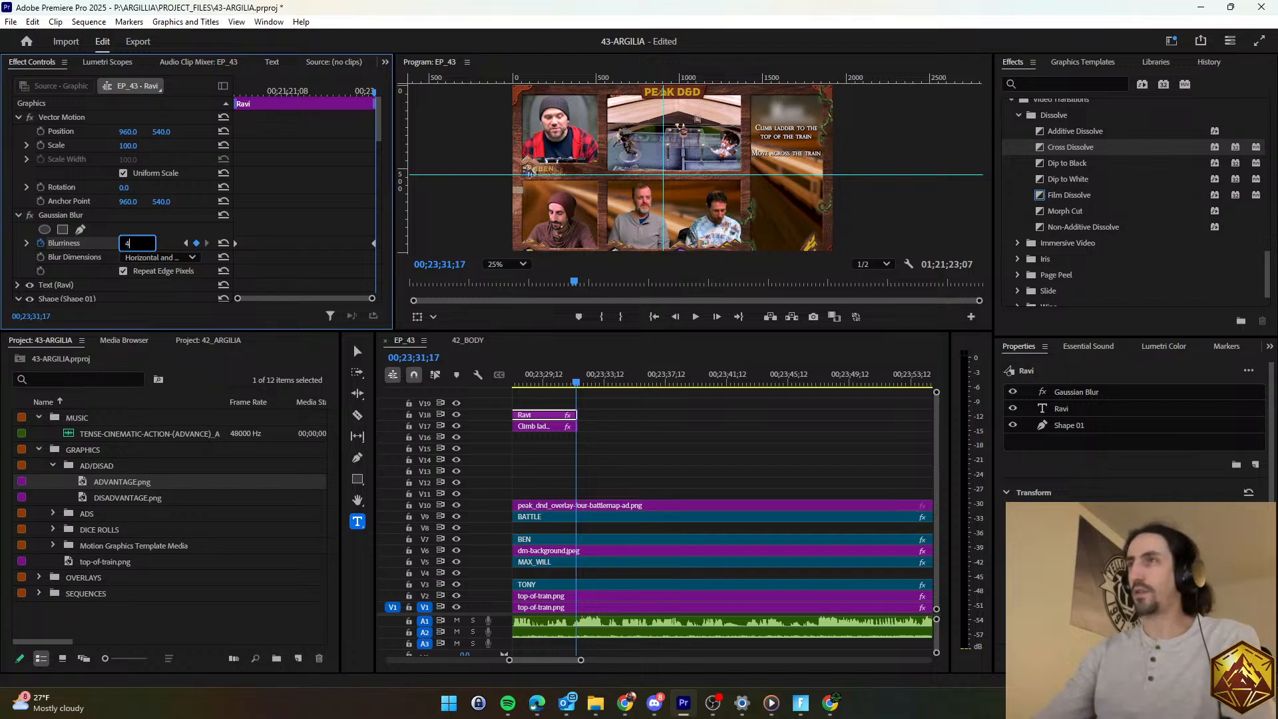
text(100)
key(Return)
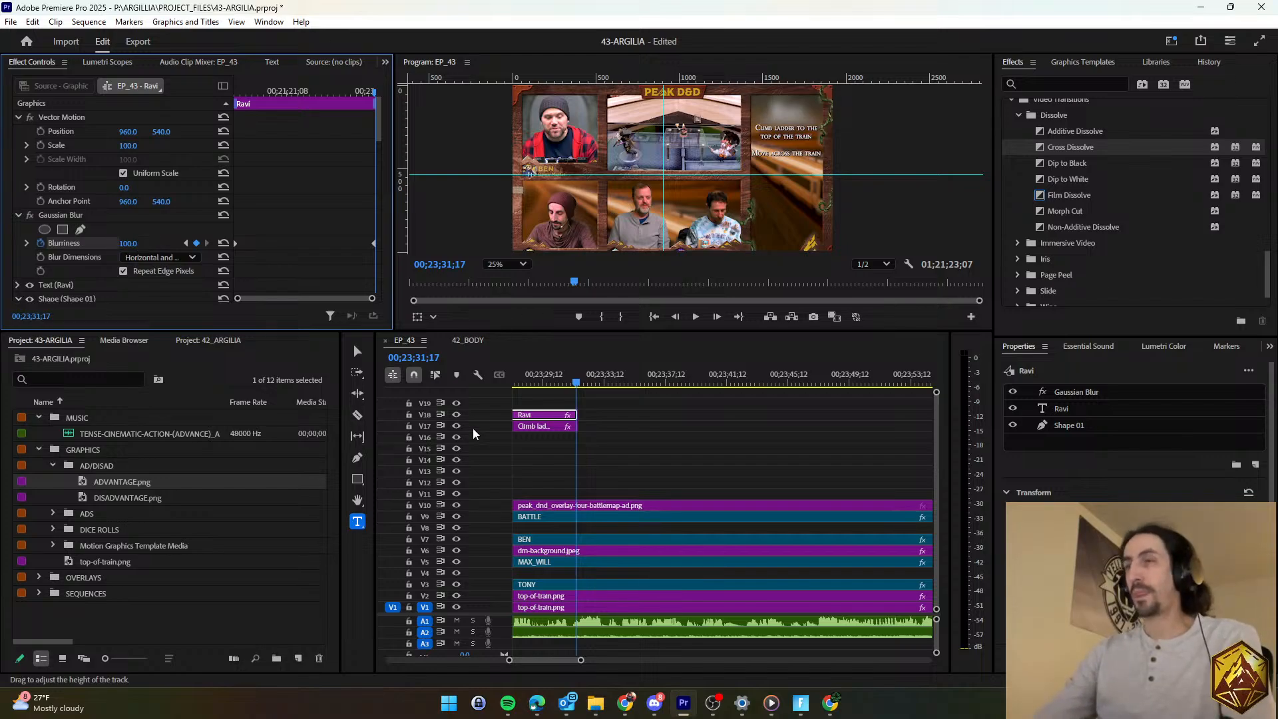
Keyframe the action text's Gaussian Blur on V17 from Blurriness 0 at 00;23;30;28 to 100 at 00;23;31;17.
click(547, 428)
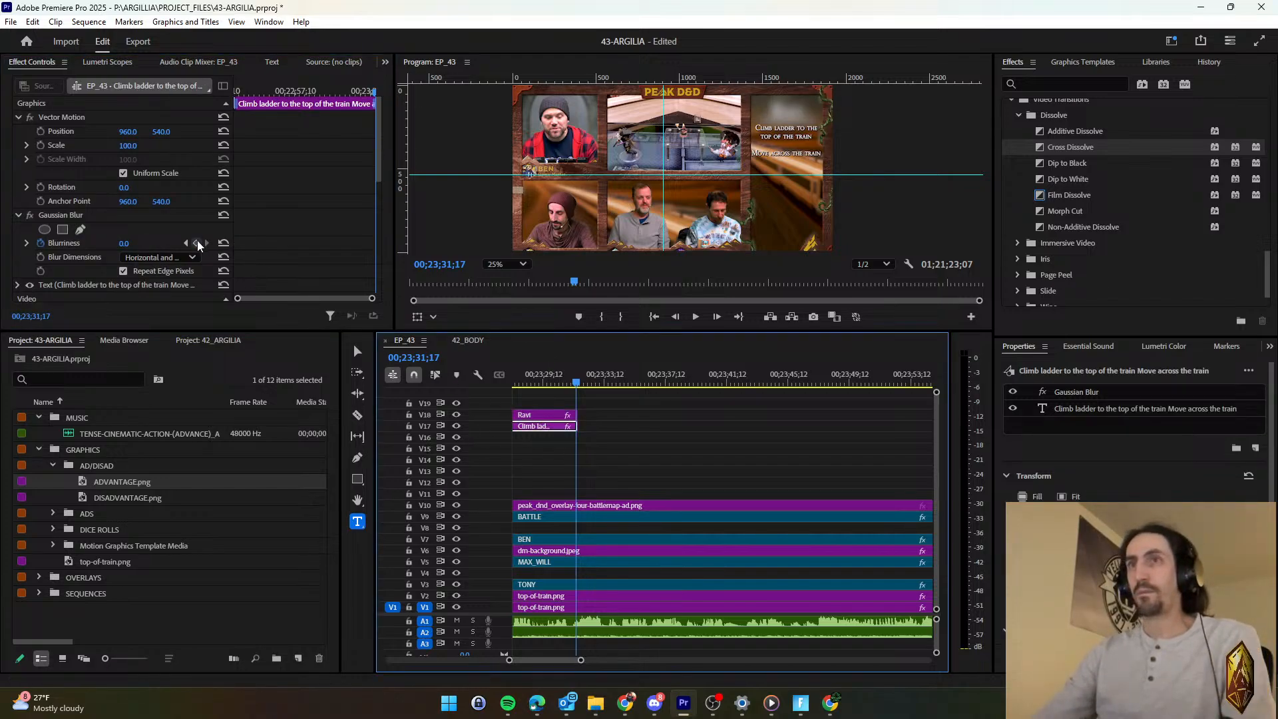
click(196, 243)
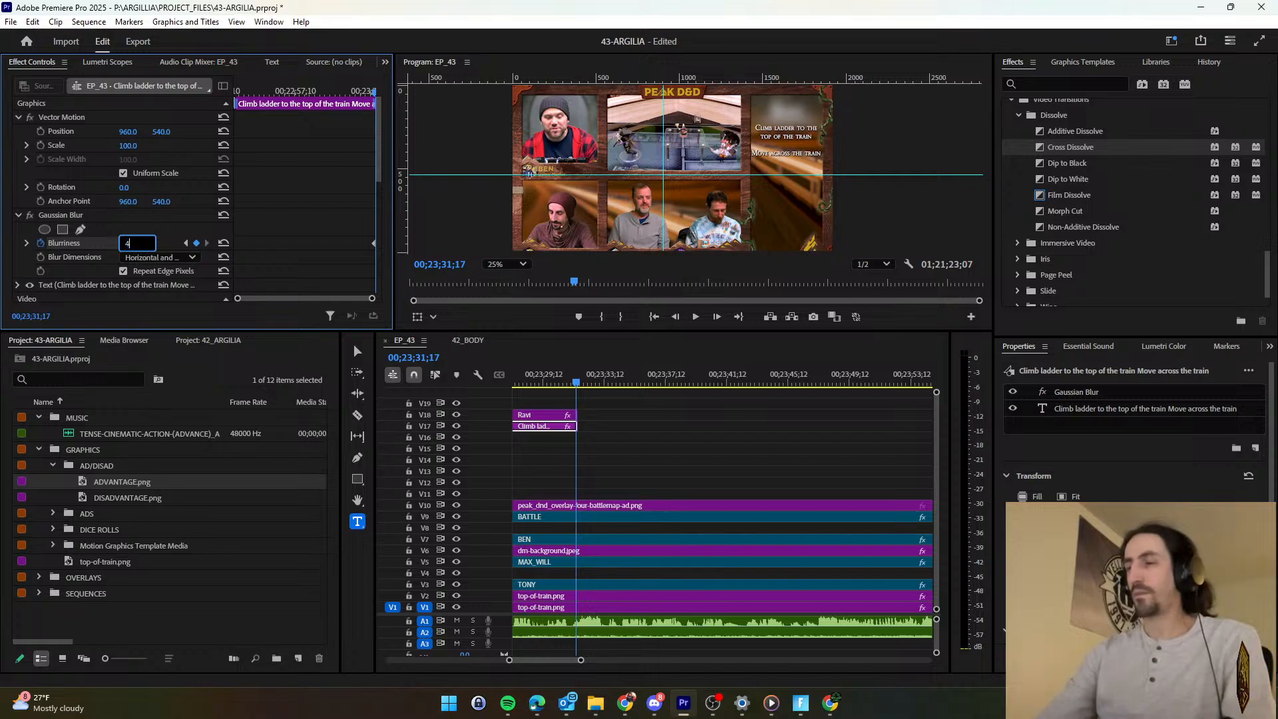
key(Return)
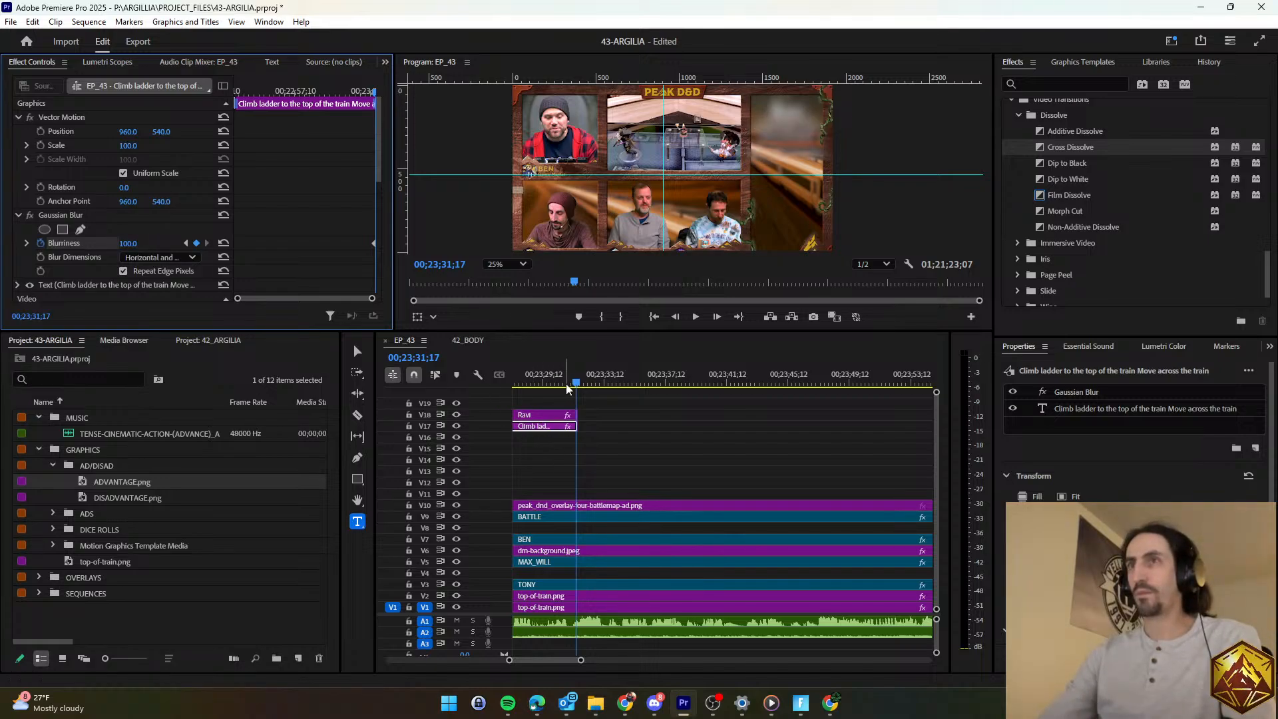
drag(575, 384, 574, 388)
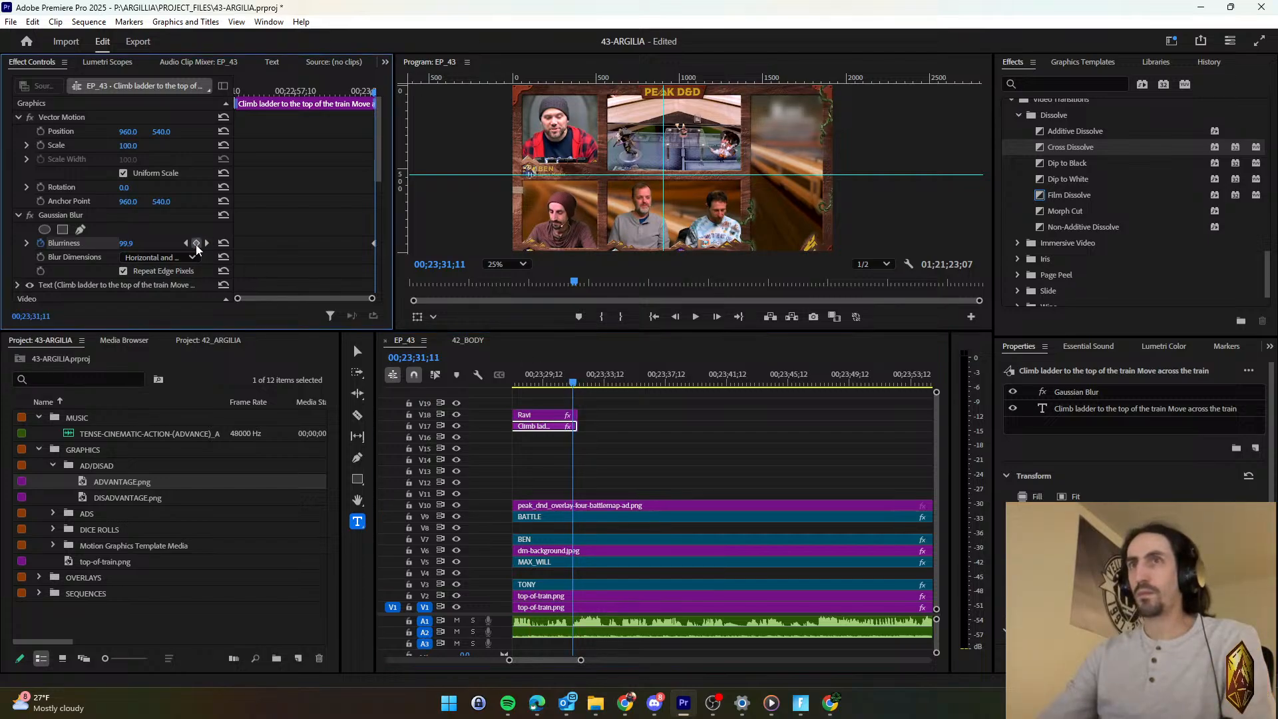
click(125, 244)
text(0)
key(Return)
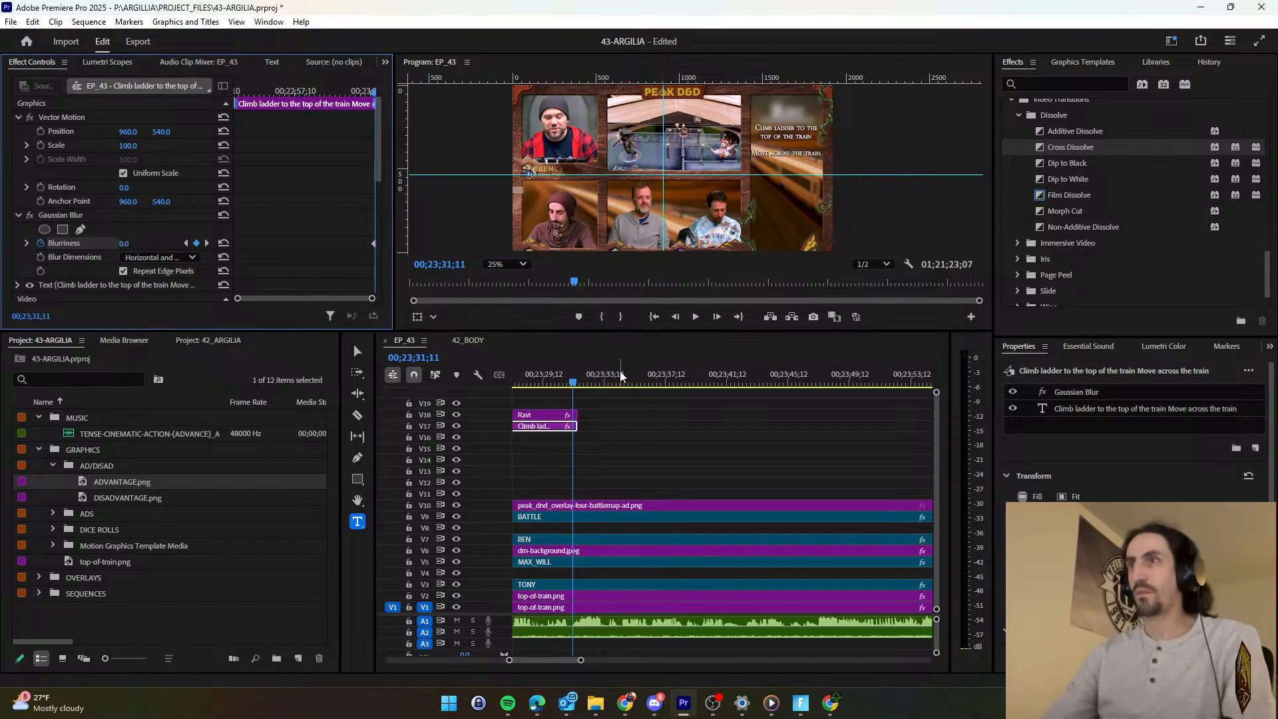
drag(570, 385, 563, 386)
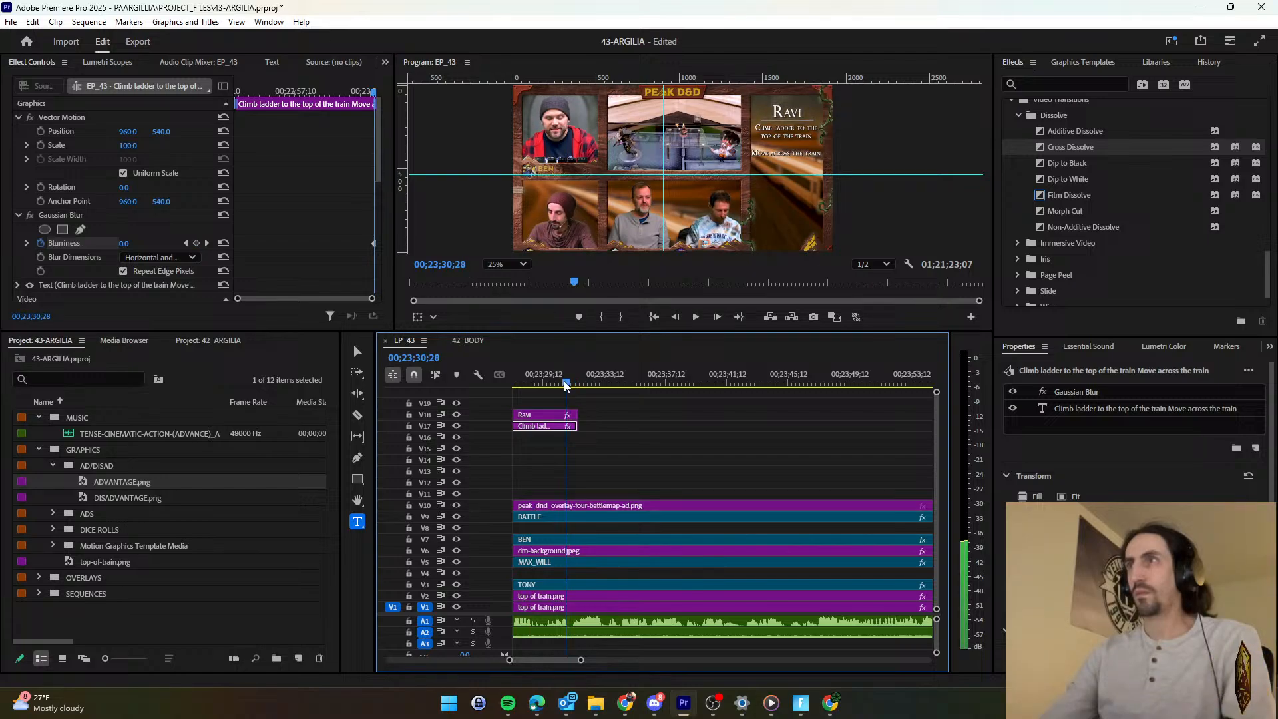
click(370, 245)
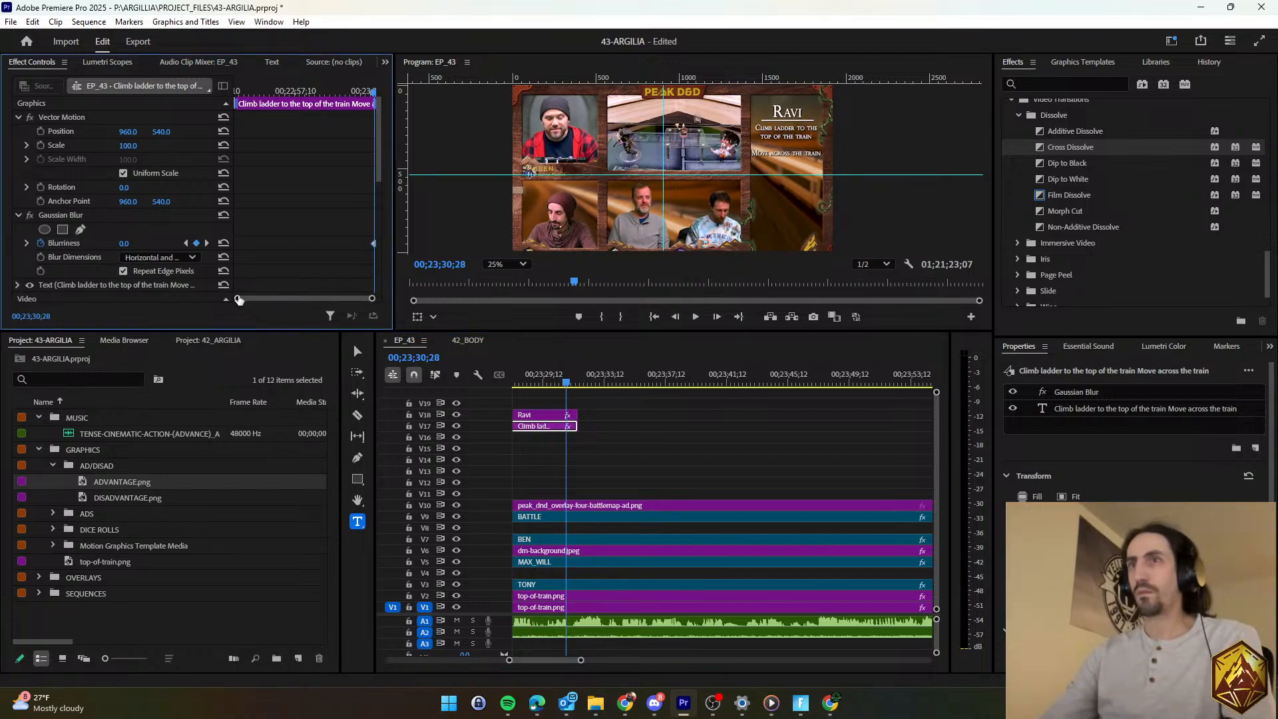
drag(238, 300, 288, 304)
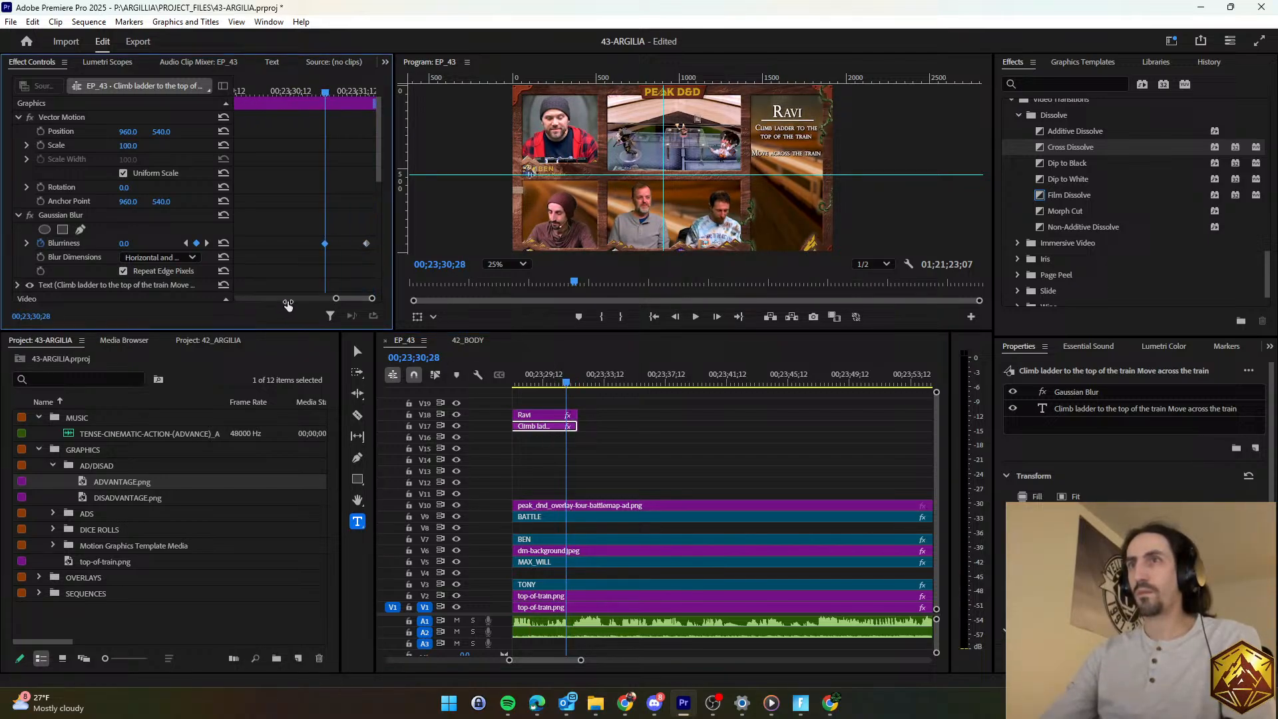
Play back the blur-out at the end of the Ravi titles and save the project.
click(612, 418)
key(space)
key(space)
key(ctrl+s)
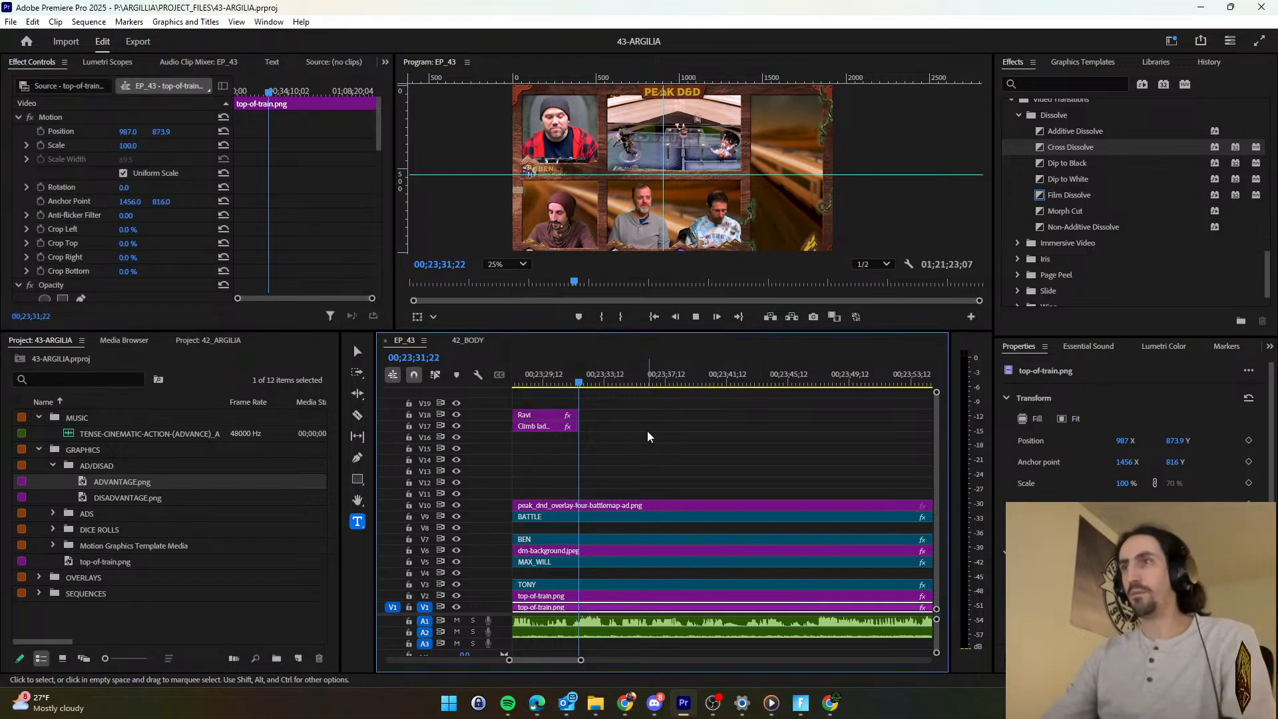
Replay the footage between about 00;23;31 and 00;23;36 to judge where the Ravi titles should end.
key(space)
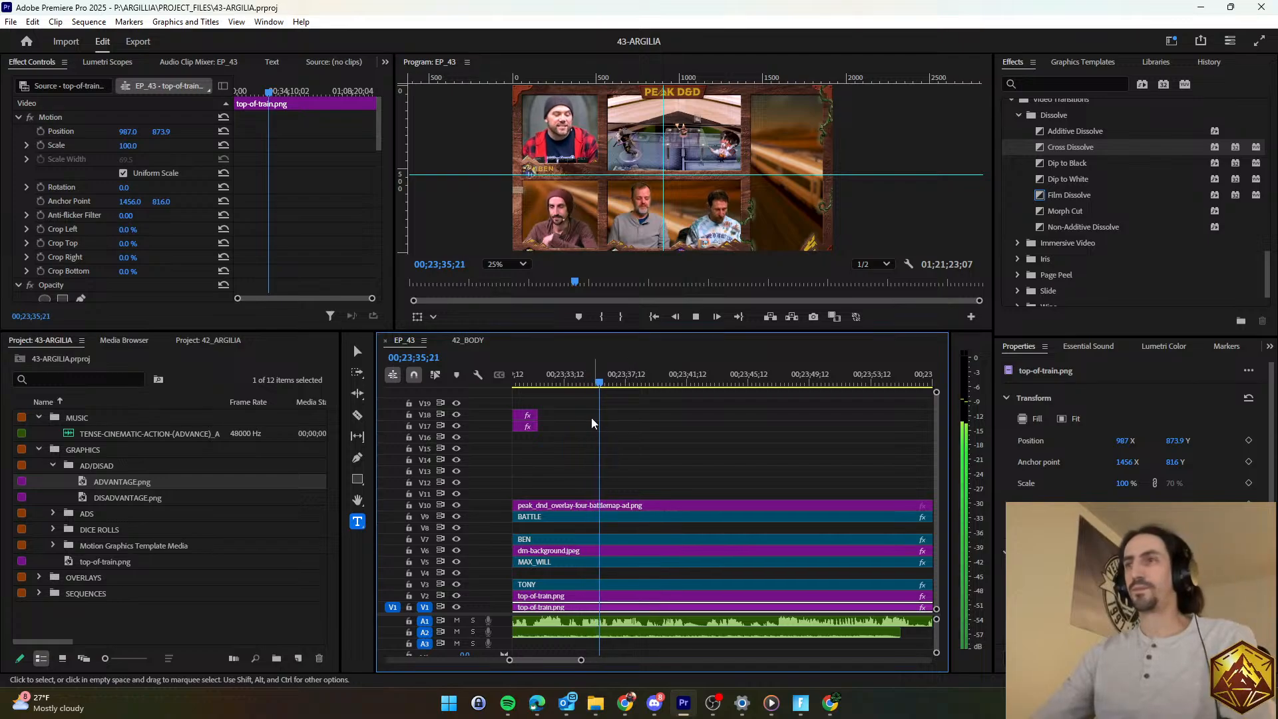
scroll(590, 416, down, 1)
click(553, 375)
click(615, 448)
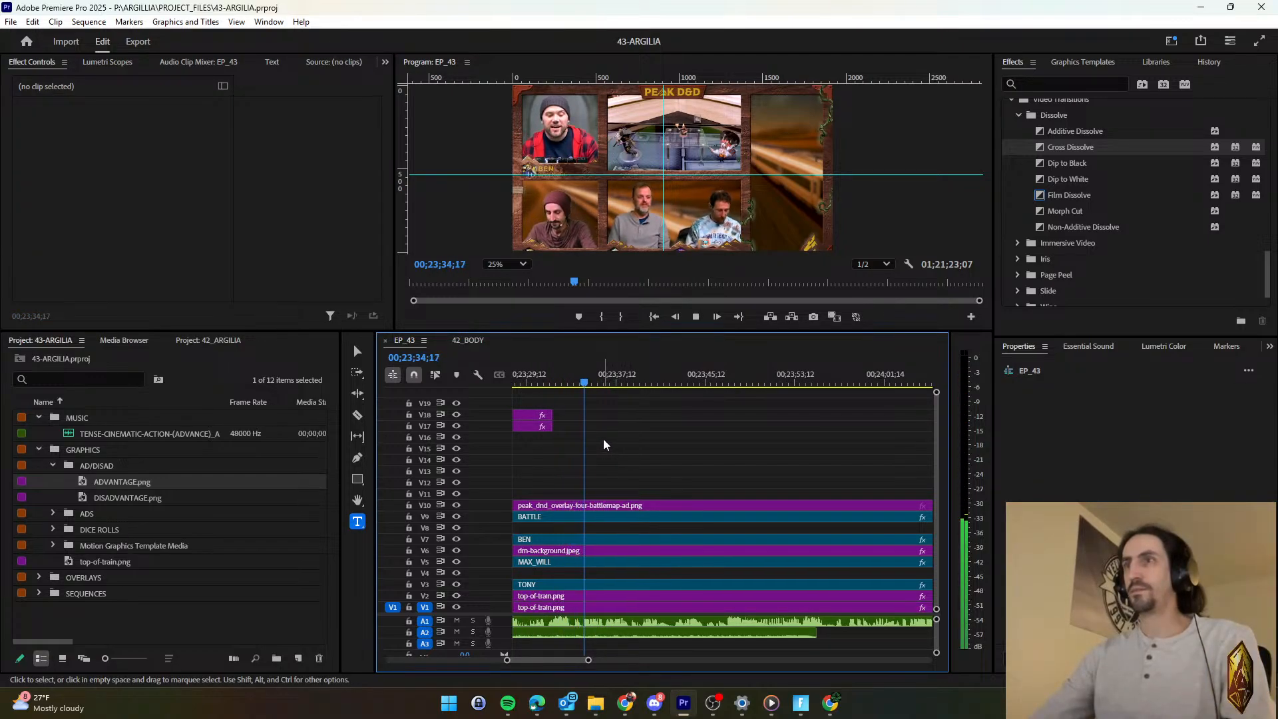
key(space)
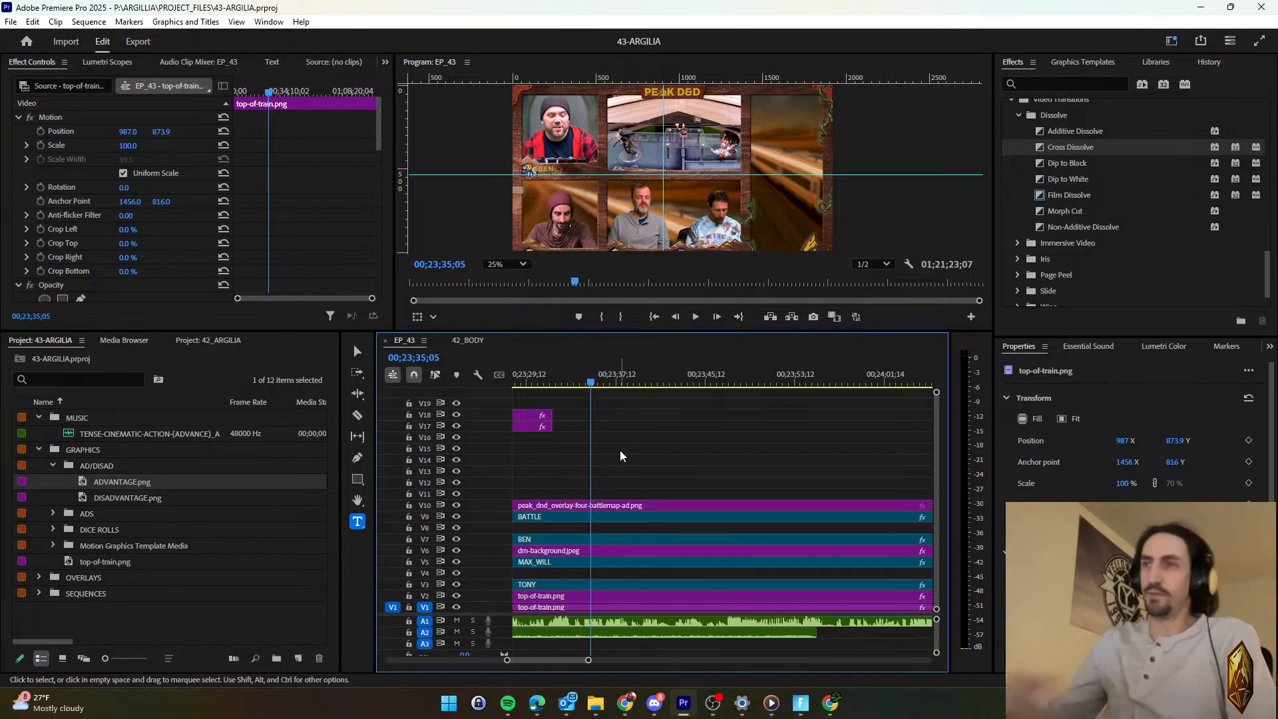
key(space)
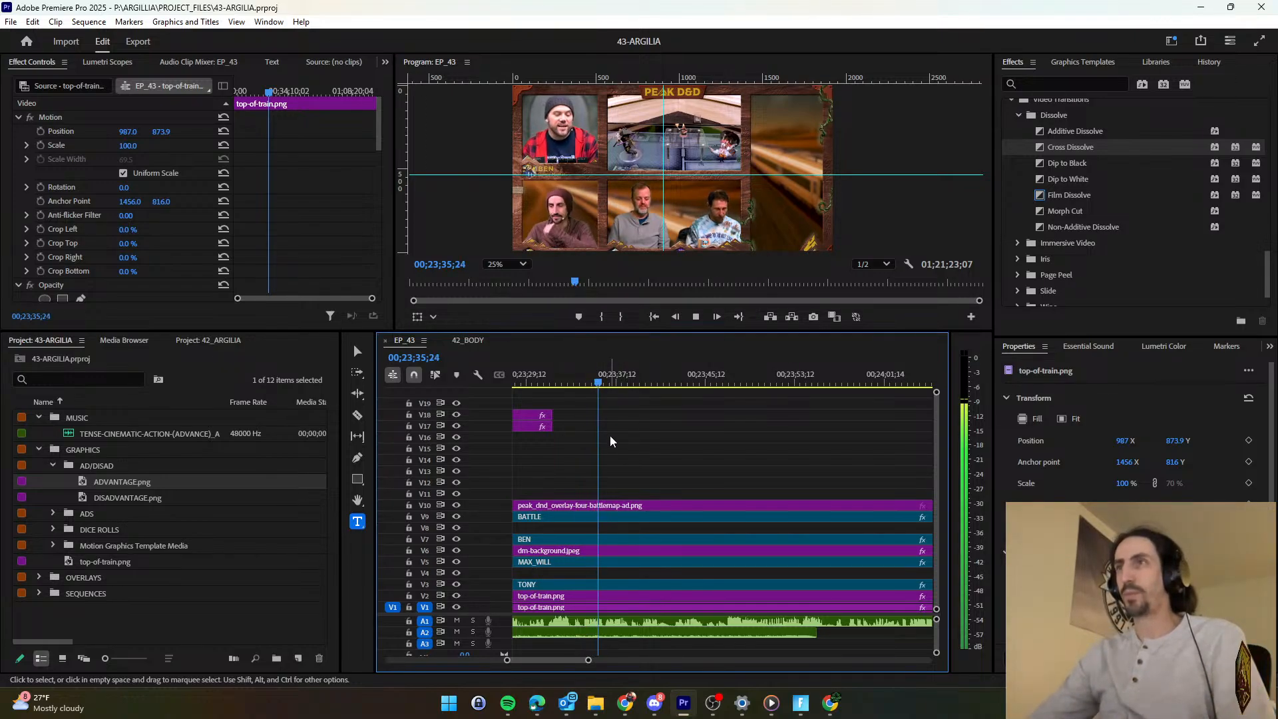
click(567, 381)
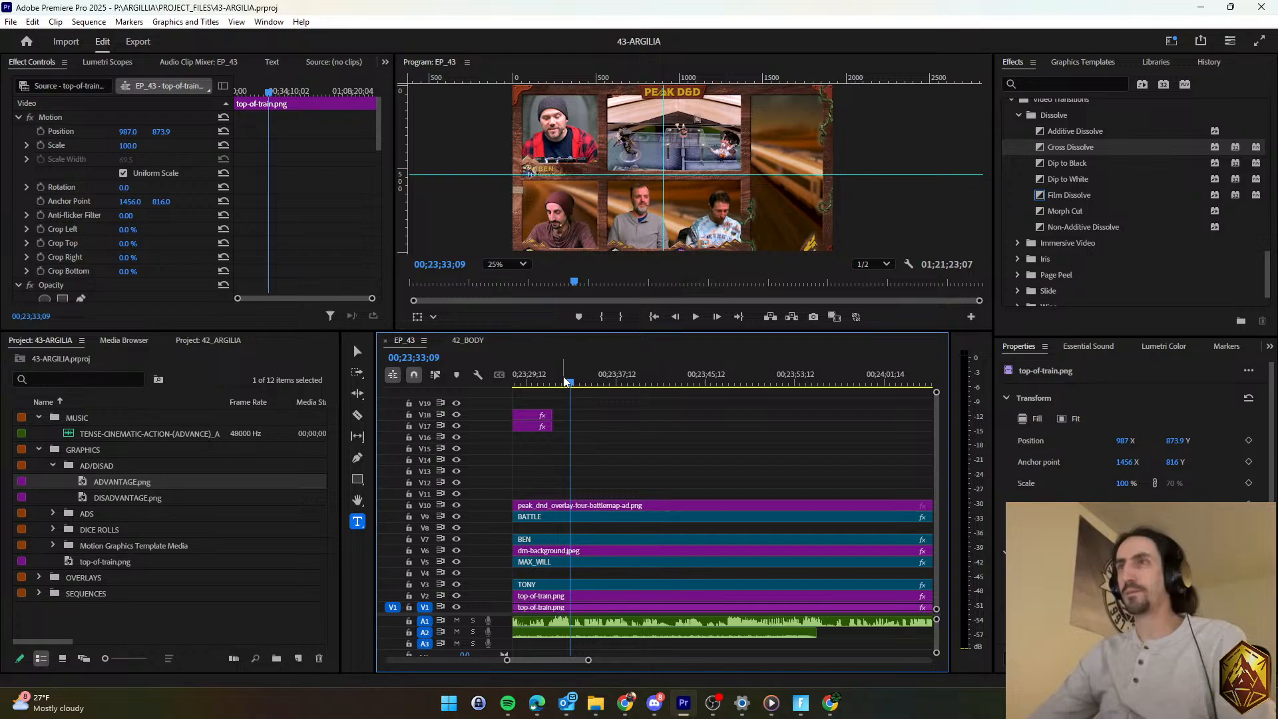
Extend the ends of the Ravi title and its action text to just past 00;23;34;00.
key(space)
key(space)
drag(556, 437, 574, 384)
click(576, 384)
scroll(561, 451, up, 2)
click(587, 384)
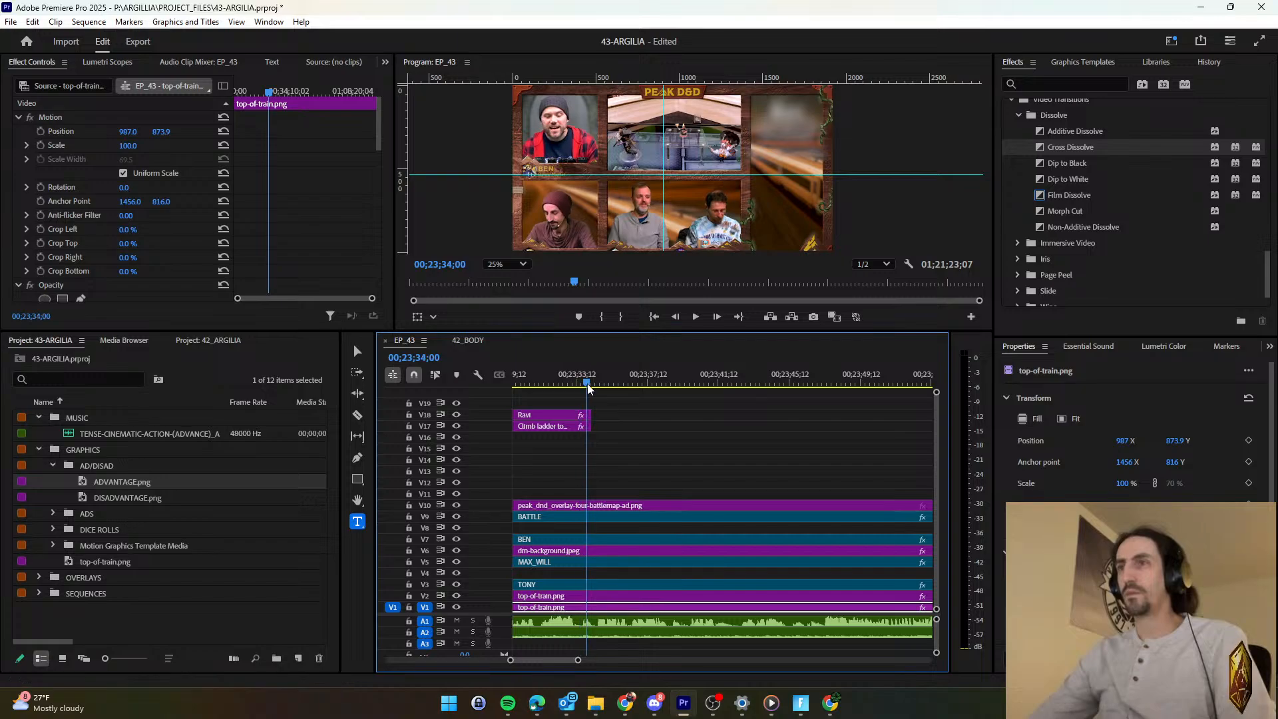
Move the closing Blurriness keyframes of the Ravi title and its action text to the clips' new ends.
click(562, 415)
drag(237, 299, 331, 299)
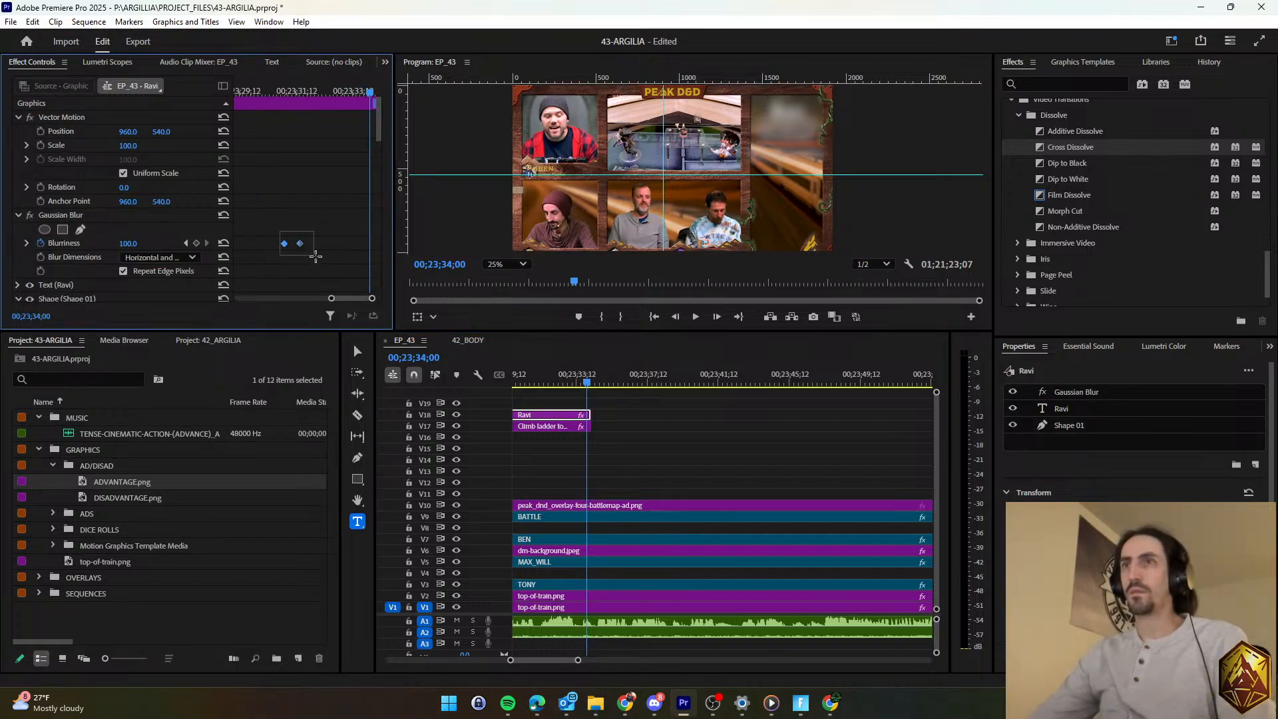
drag(330, 242, 385, 243)
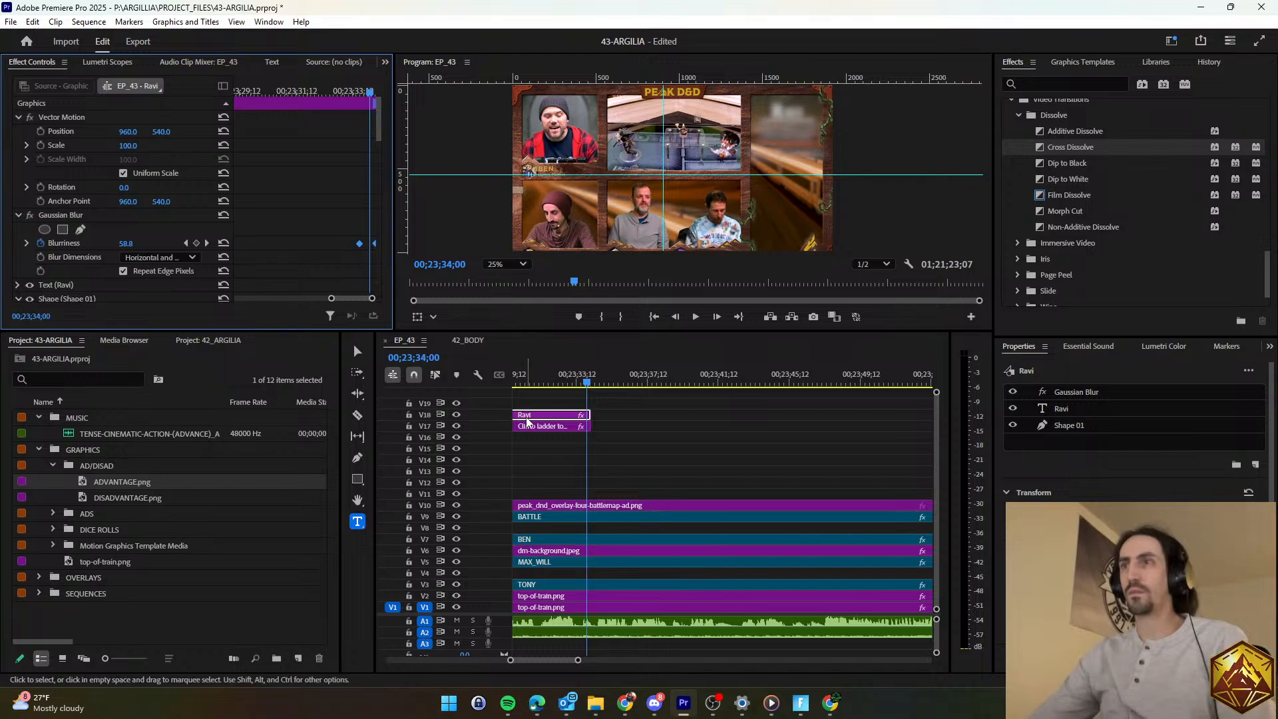
click(555, 426)
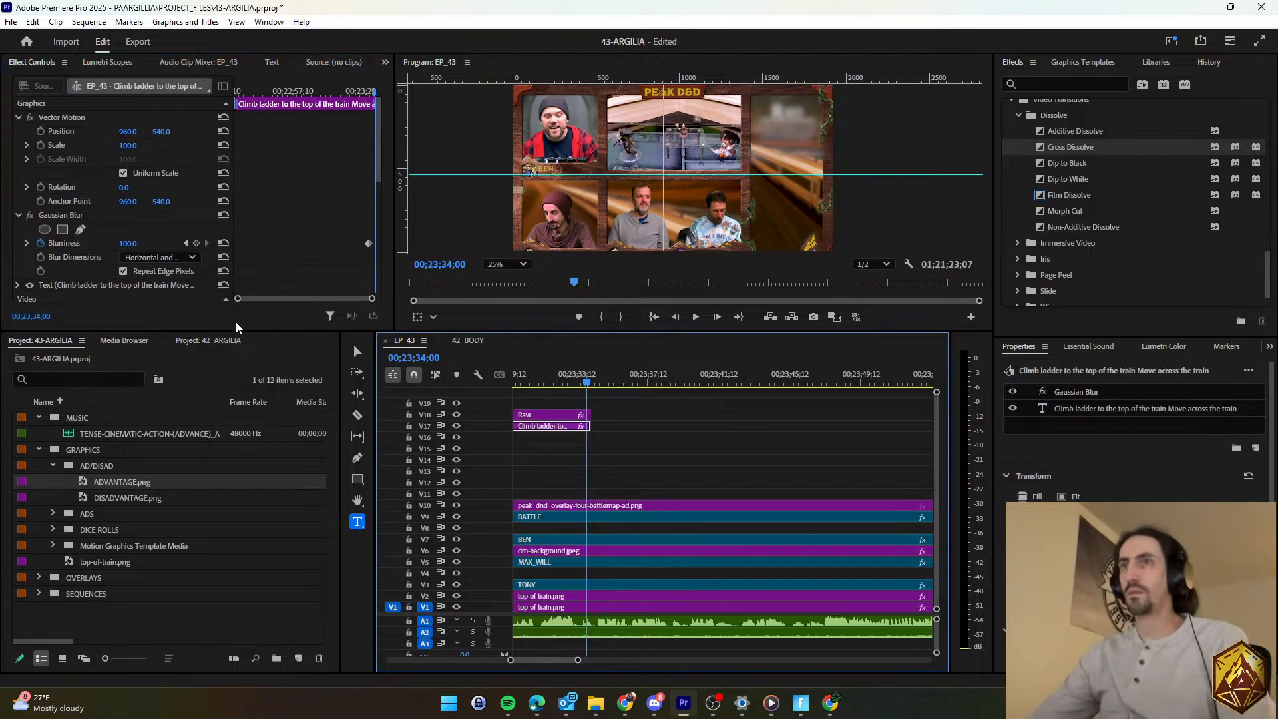
drag(237, 299, 324, 299)
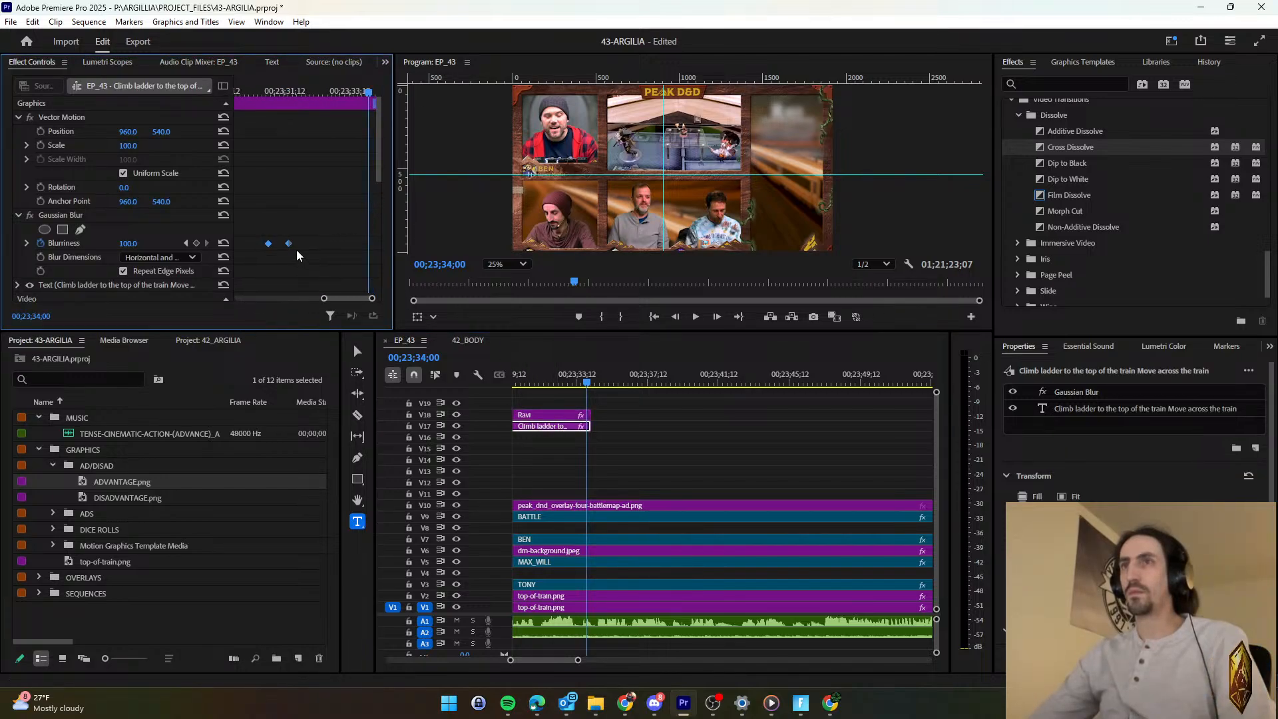
drag(288, 243, 375, 243)
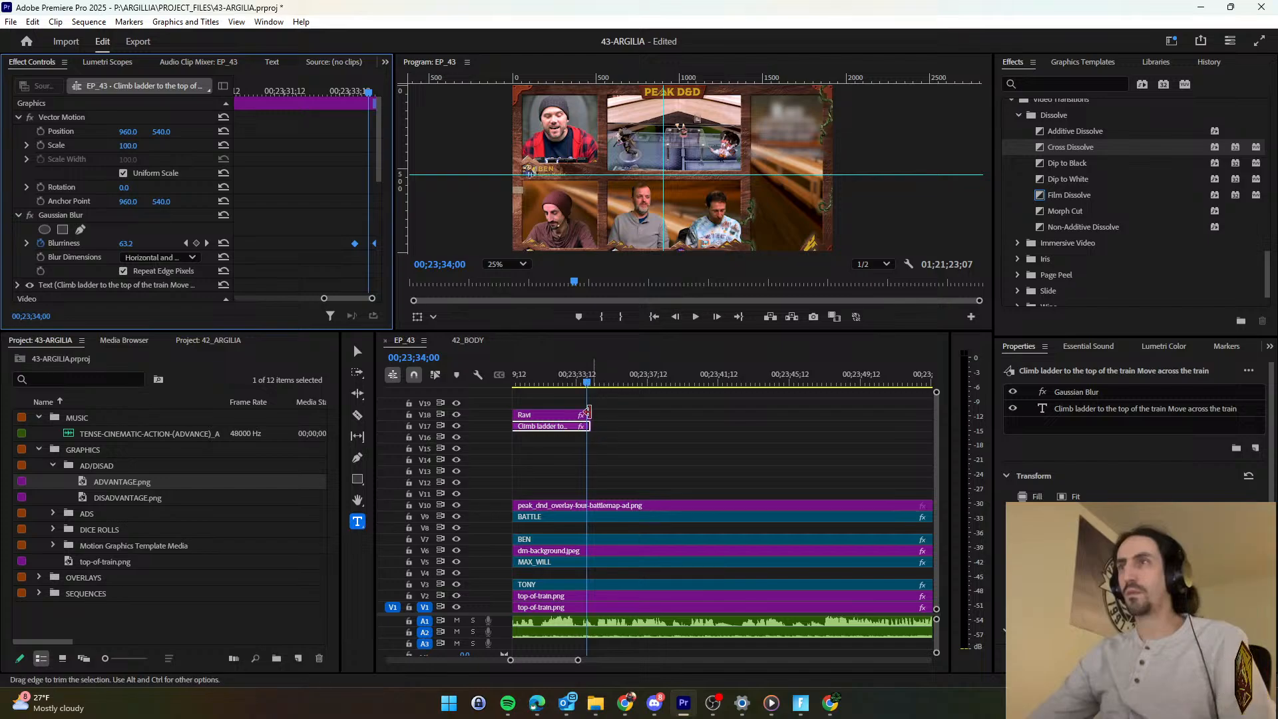
Copy the Fire Giant title and Heating Door text from the 42_BODY sequence into EP_43 at about 00;23;35;12.
click(628, 432)
key(space)
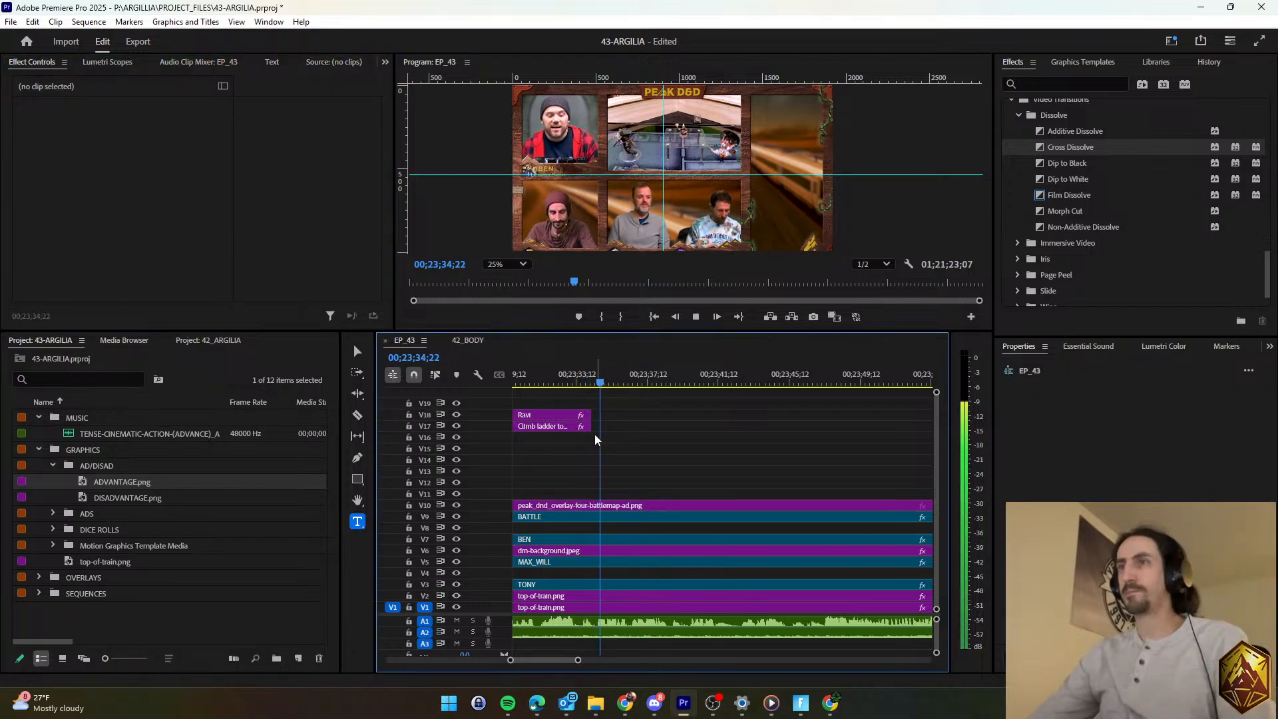
key(d)
click(468, 340)
scroll(690, 456, down, 4)
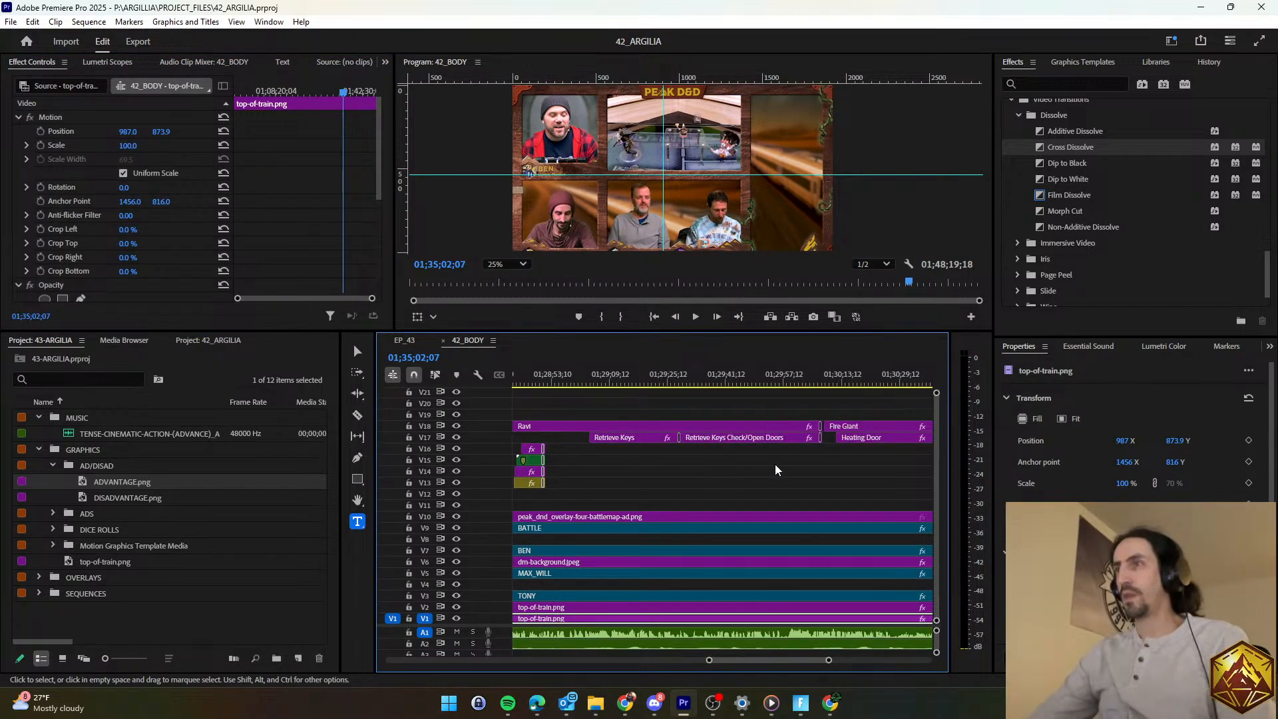
click(729, 438)
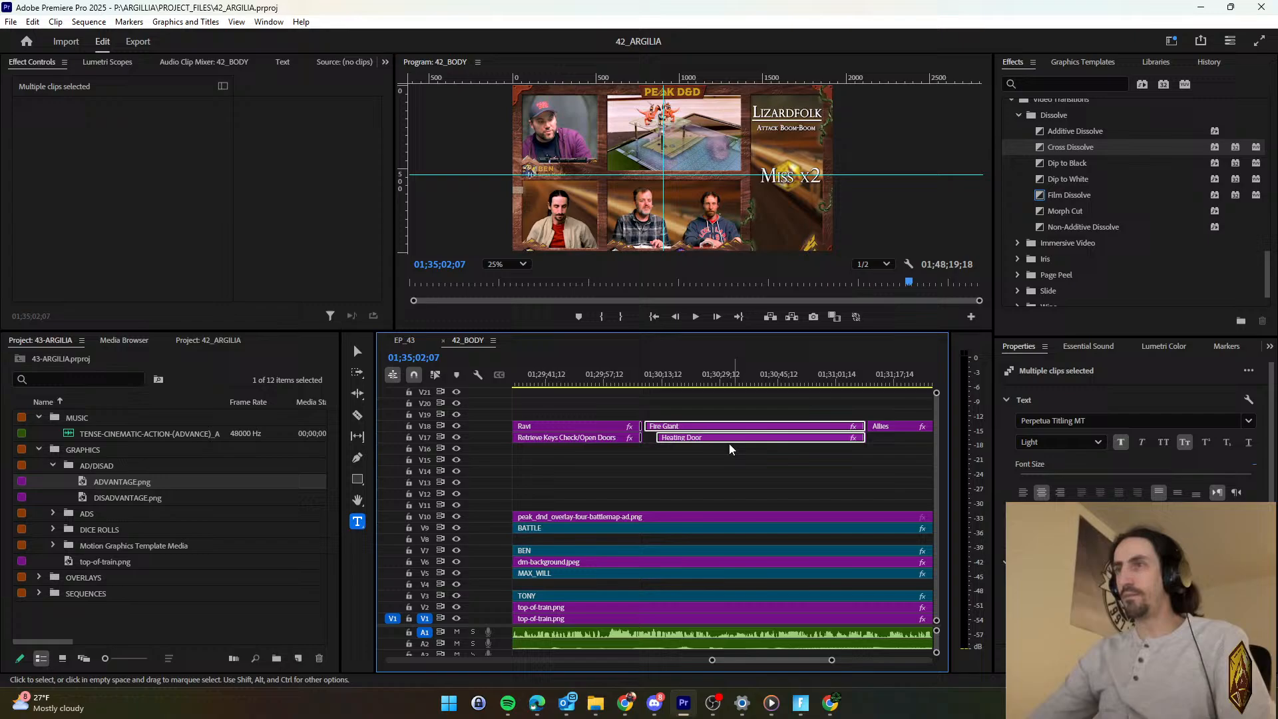
click(418, 343)
key(ctrl+v)
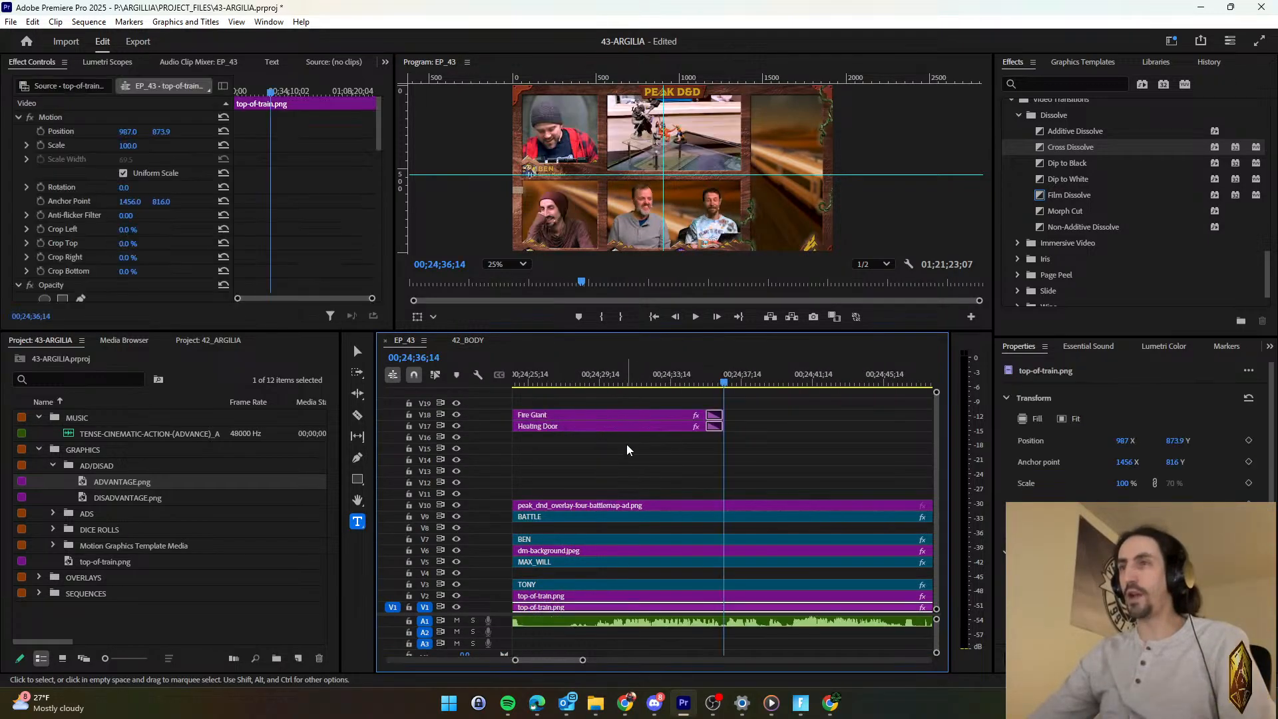
Play through the pasted Fire Giant title and shift the Heating Door text's start to about 00;23;49;12.
scroll(633, 460, up, 5)
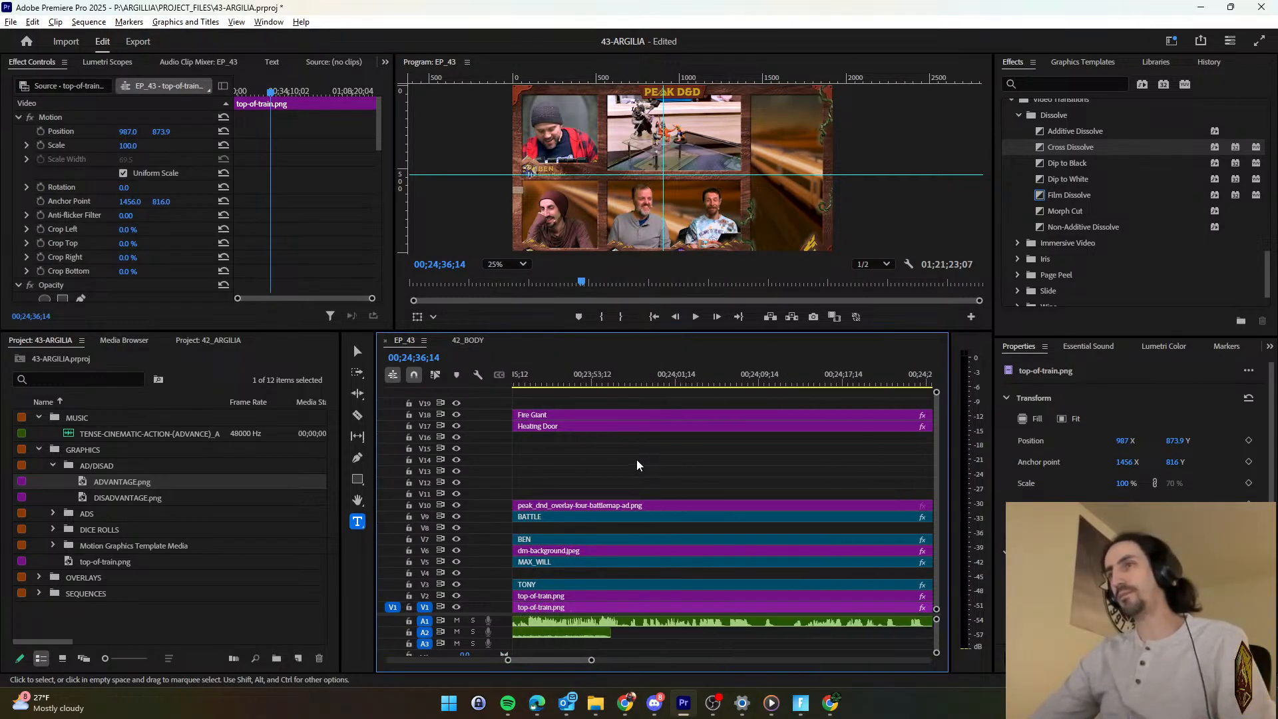
click(702, 383)
key(space)
scroll(700, 454, down, 2)
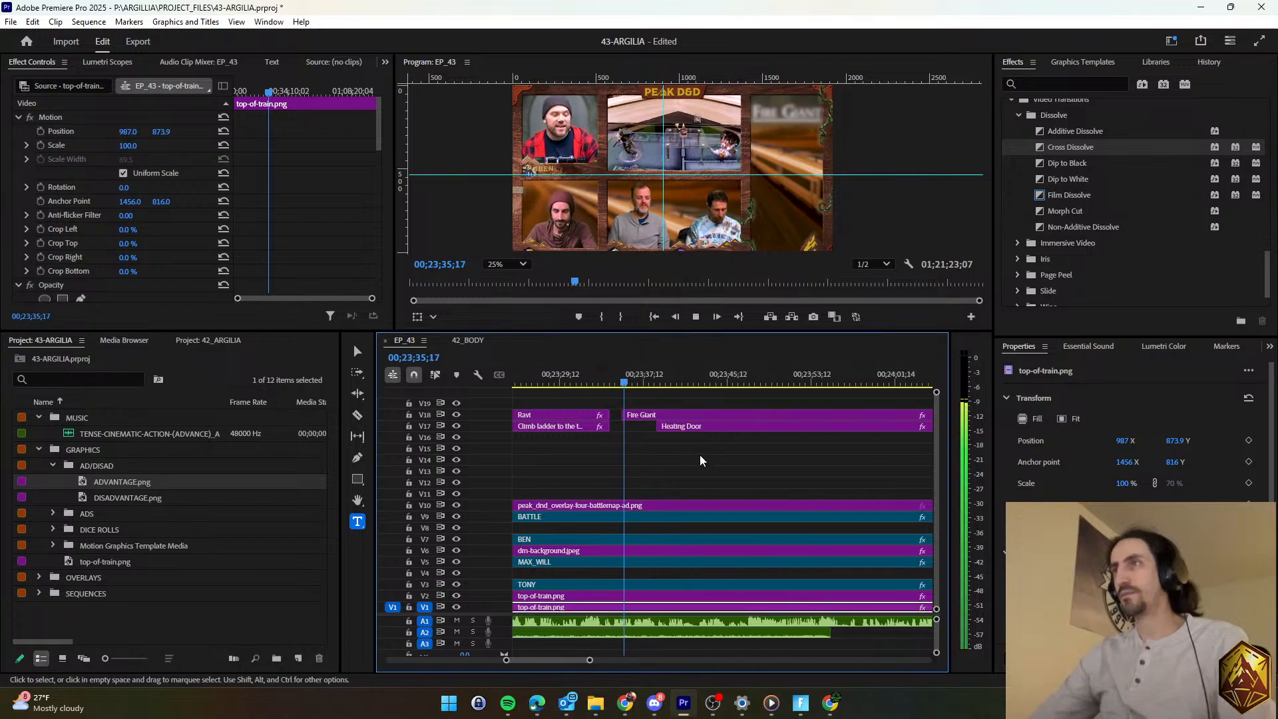
scroll(697, 455, up, 3)
scroll(682, 448, down, 4)
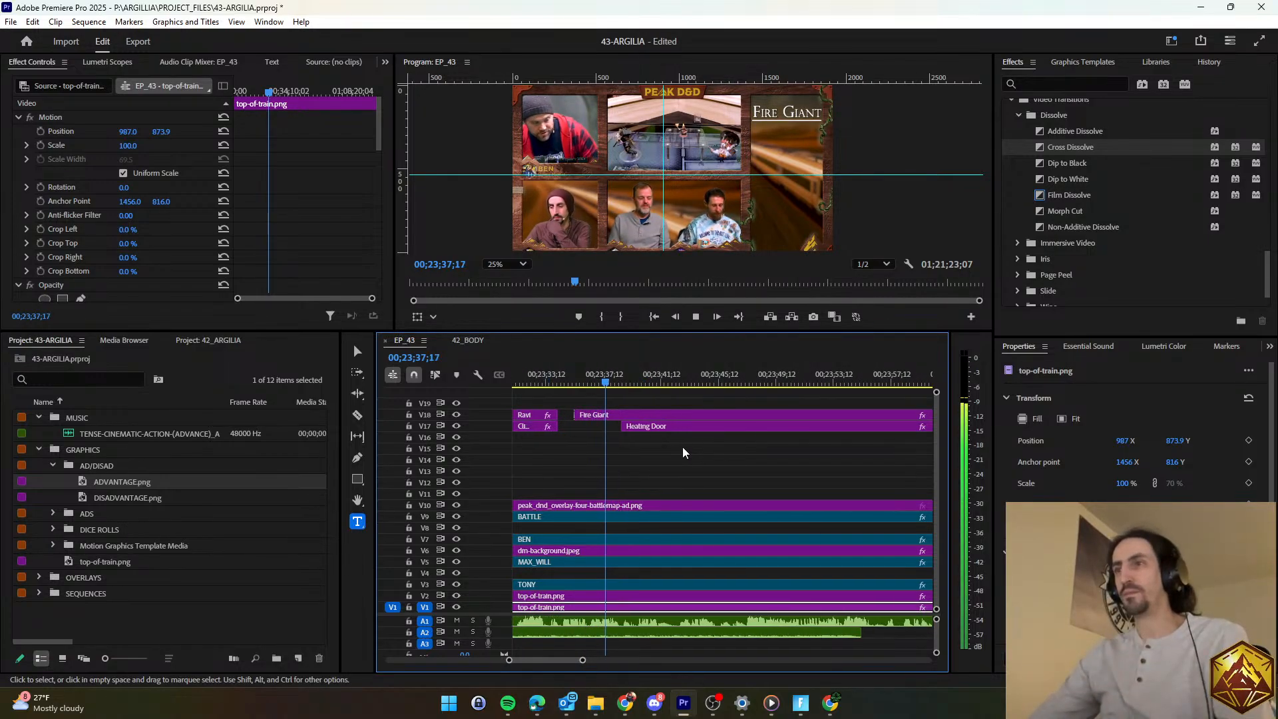
drag(590, 426, 746, 433)
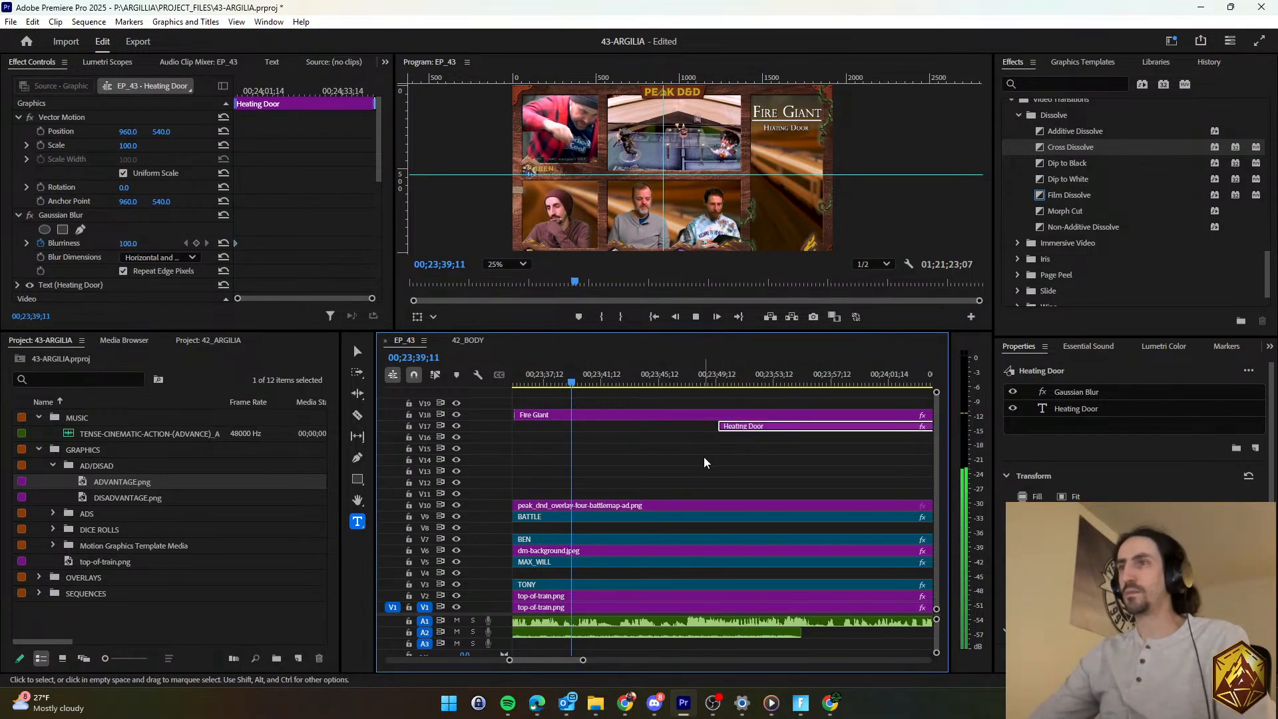
Save the project and play on through the Fire Giant's turn to about 00;23;53.
click(702, 457)
scroll(701, 458, down, 1)
key(space)
key(ctrl+s)
key(space)
scroll(696, 450, down, 1)
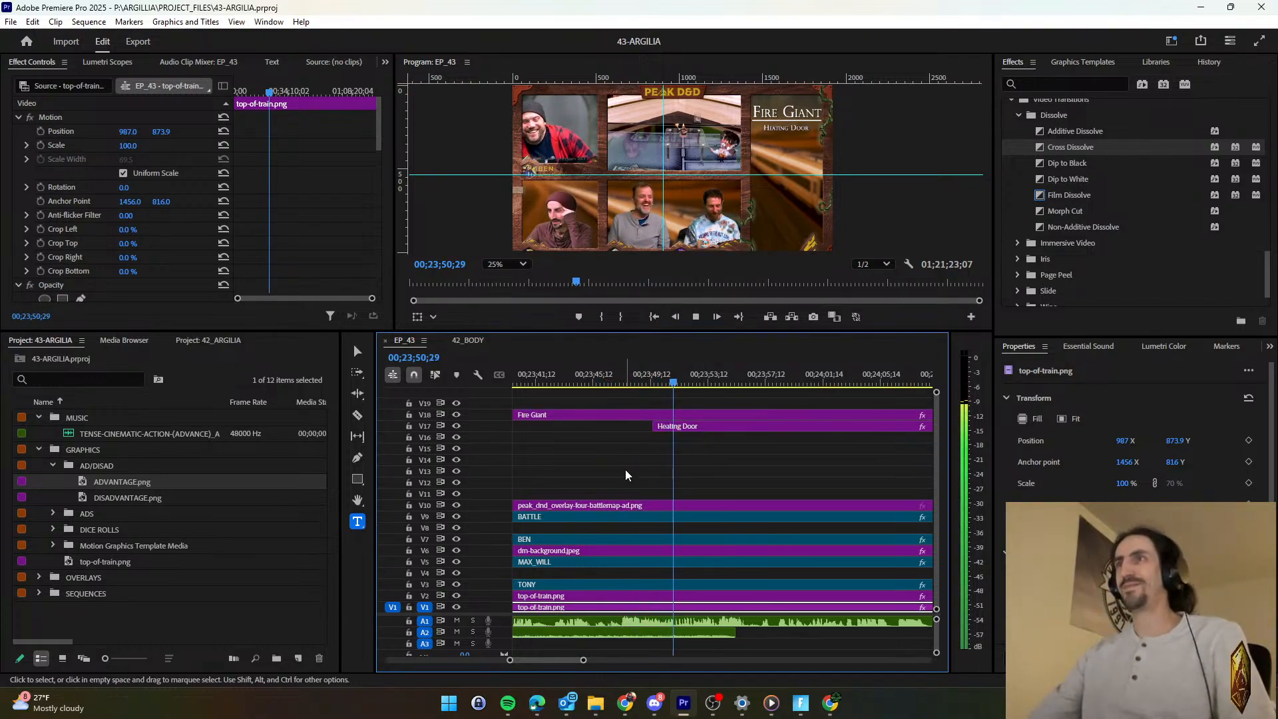
scroll(625, 469, right, 3)
scroll(624, 471, right, 2)
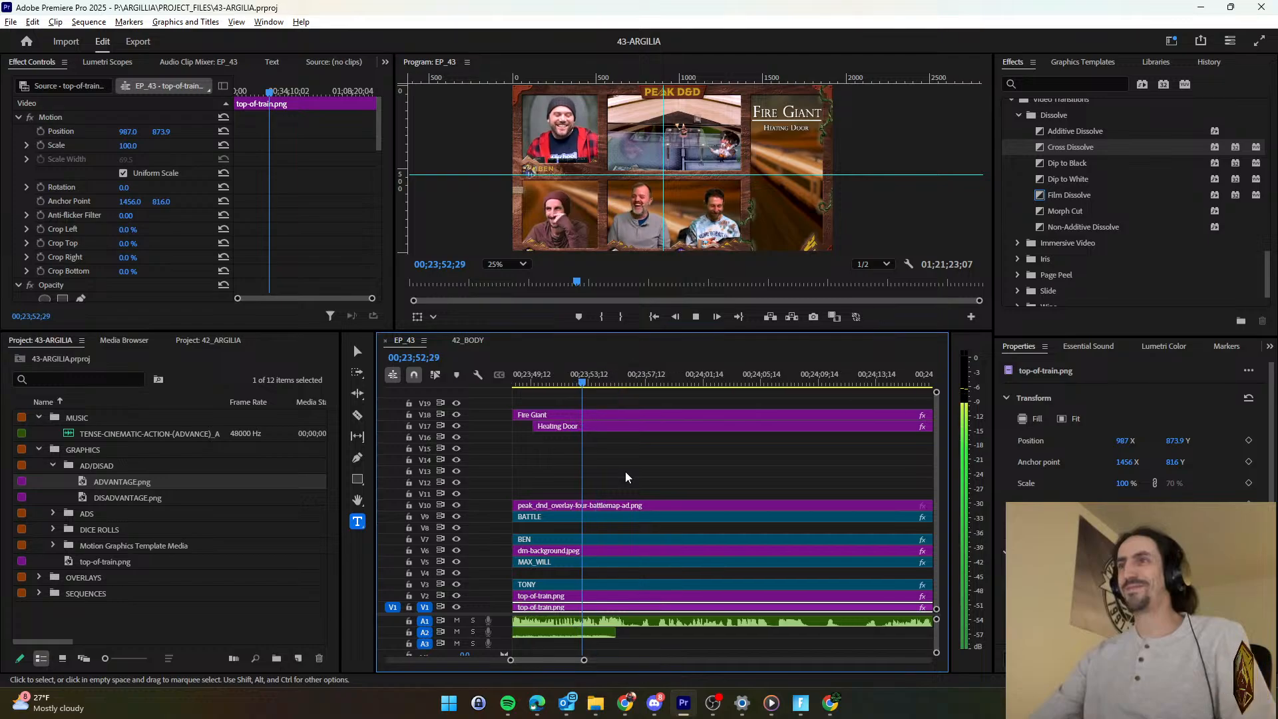
Shift the Heating Door text's start to about 00;24;01.
drag(568, 441, 714, 426)
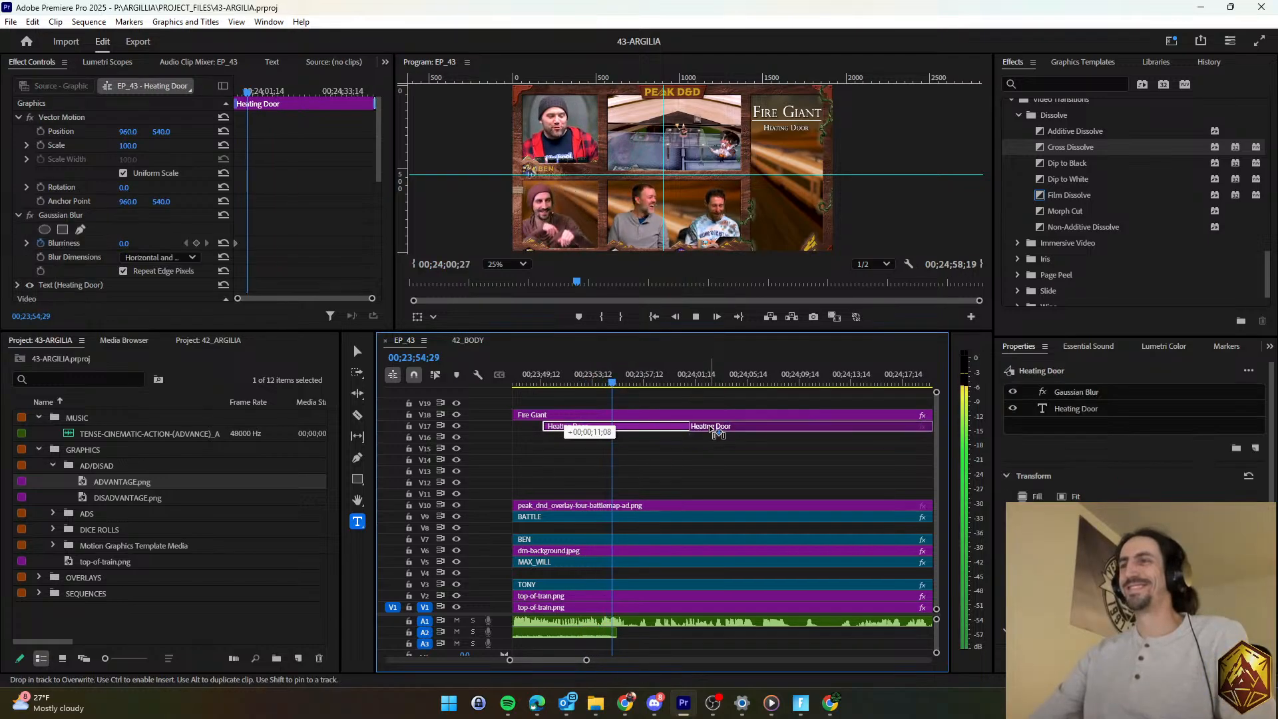
click(564, 632)
click(561, 595)
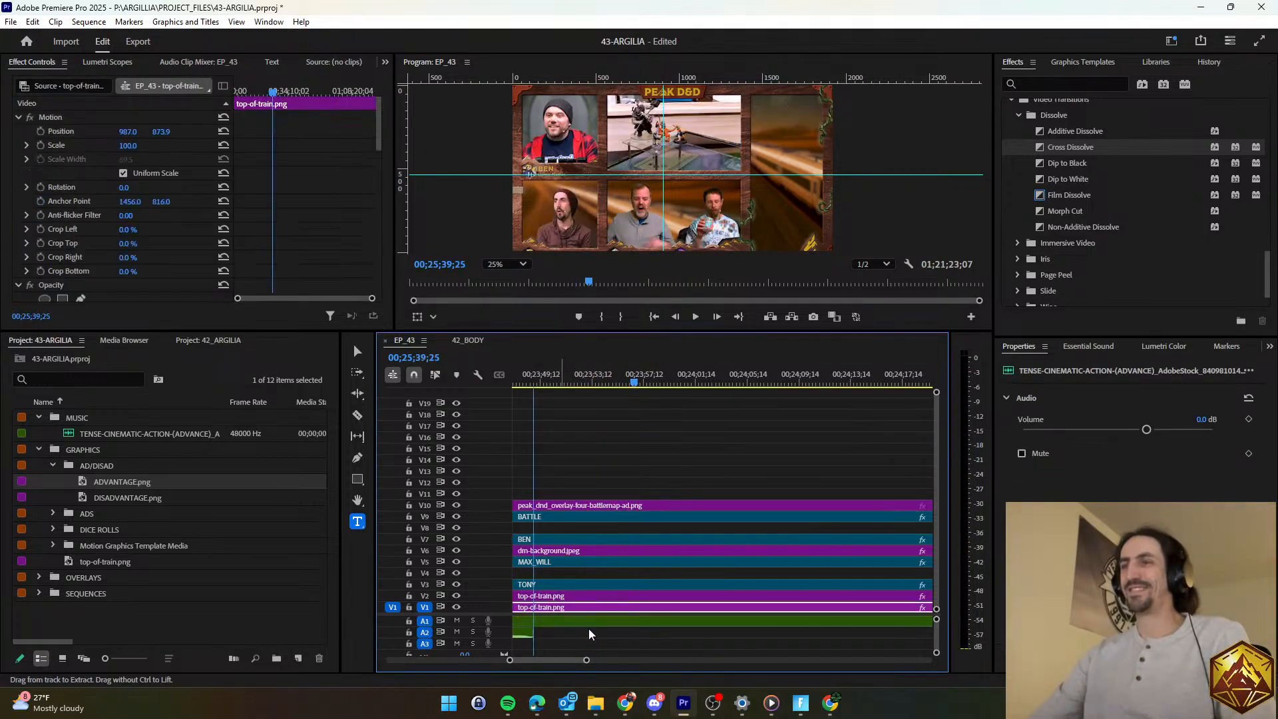
Close the gap in the background music at about 00;23;55 by moving the following music clip earlier, and play across the join.
scroll(557, 664, down, 5)
scroll(553, 664, up, 4)
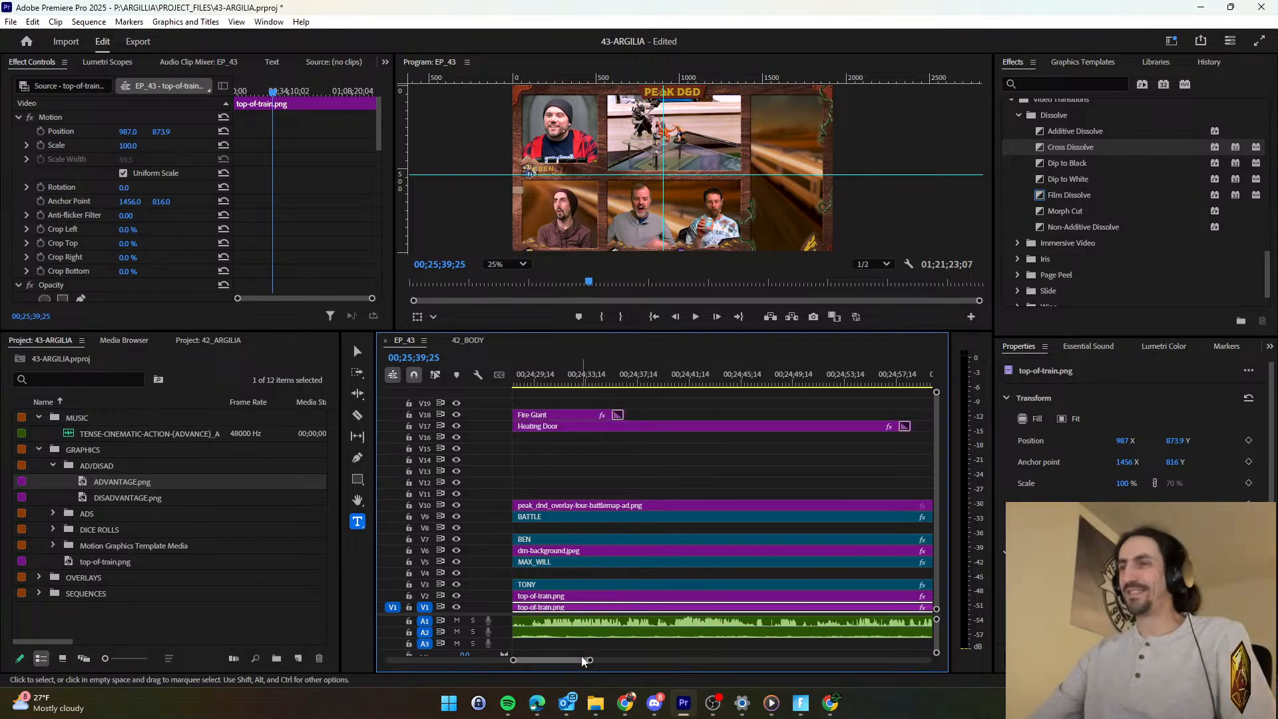
scroll(581, 656, down, 8)
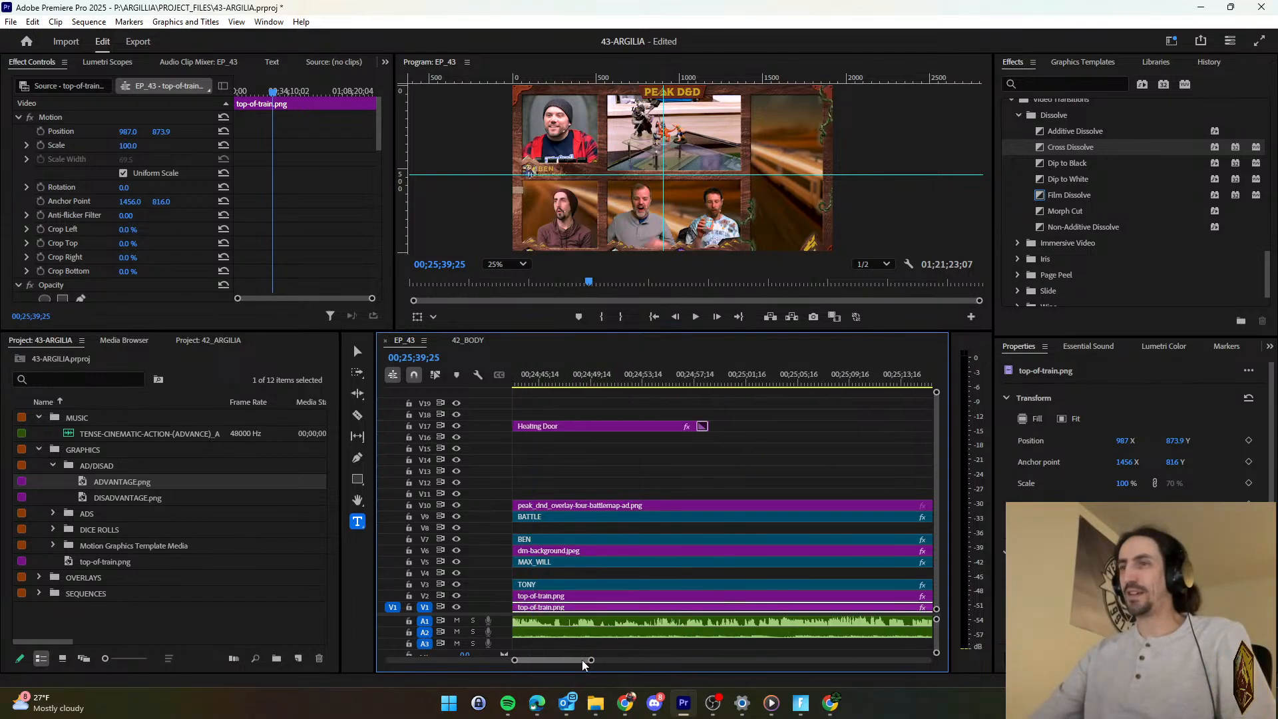
scroll(580, 661, up, 20)
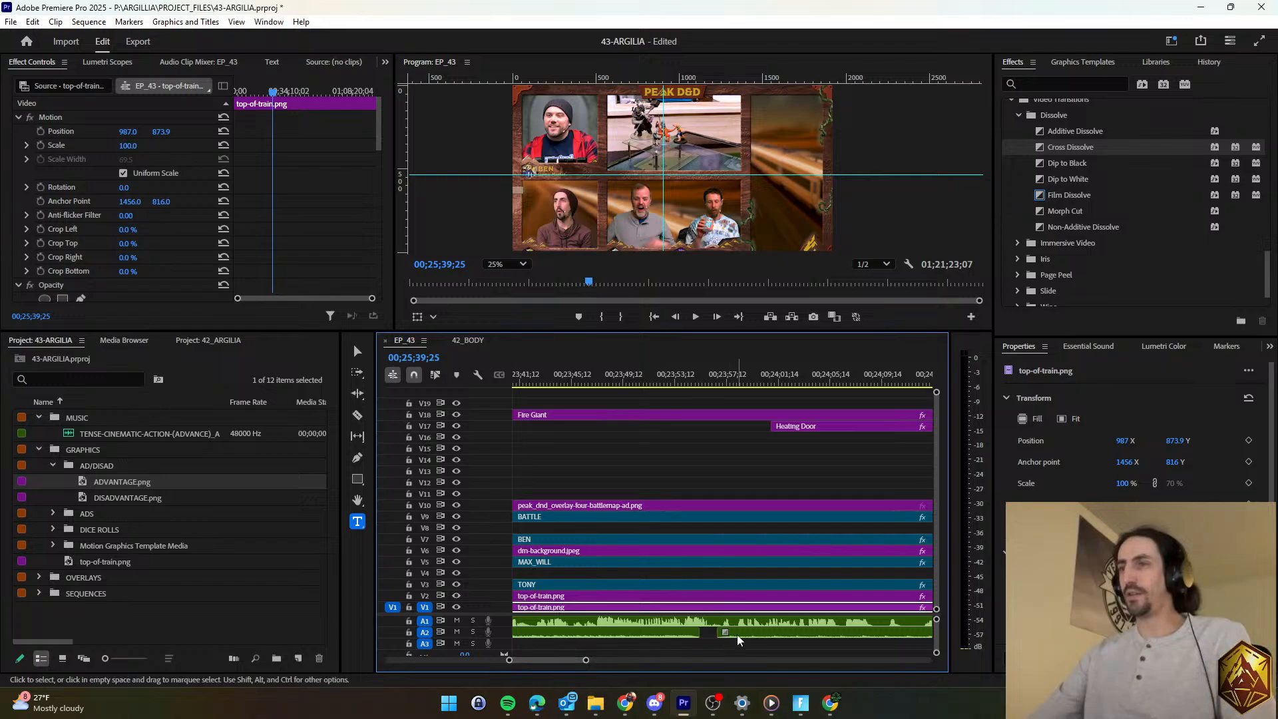
drag(726, 632, 692, 632)
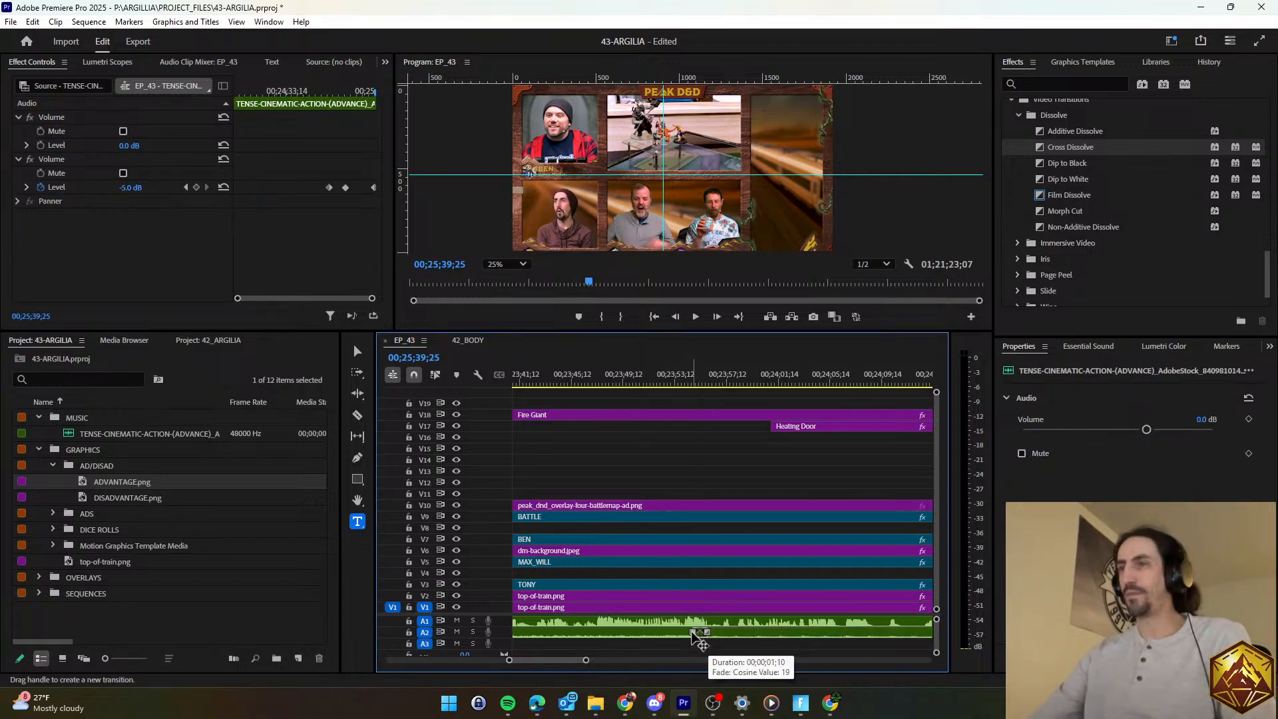
click(684, 373)
click(721, 459)
key(space)
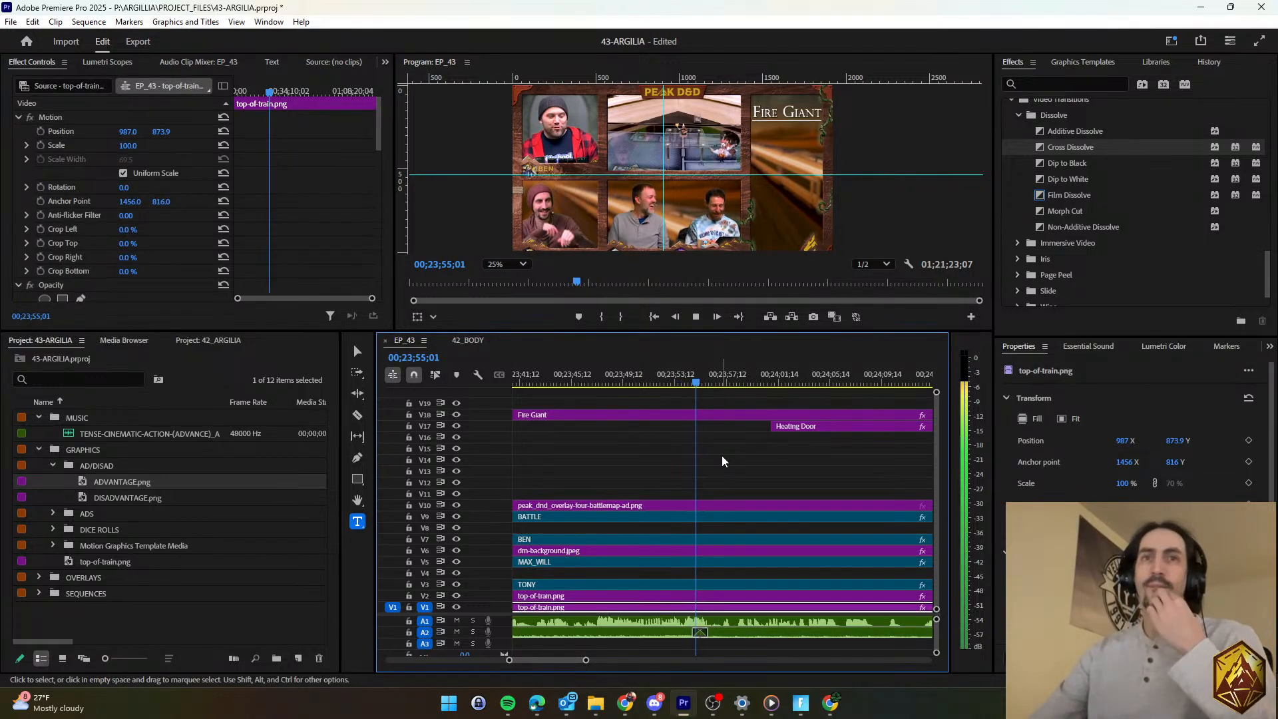
Replay the Fire Giant's turn across the music join from about 00;23;45 and save the project.
scroll(722, 459, down, 4)
click(564, 376)
key(space)
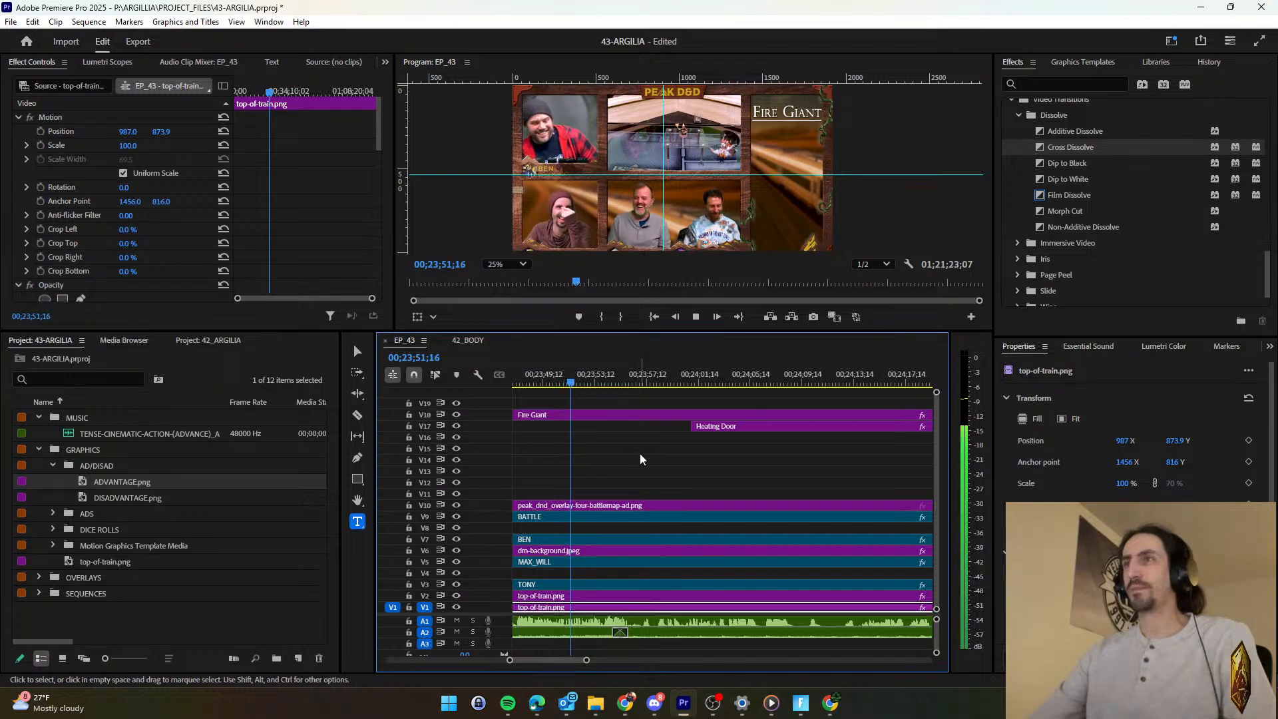
scroll(646, 450, up, 3)
click(567, 377)
key(space)
scroll(640, 450, up, 5)
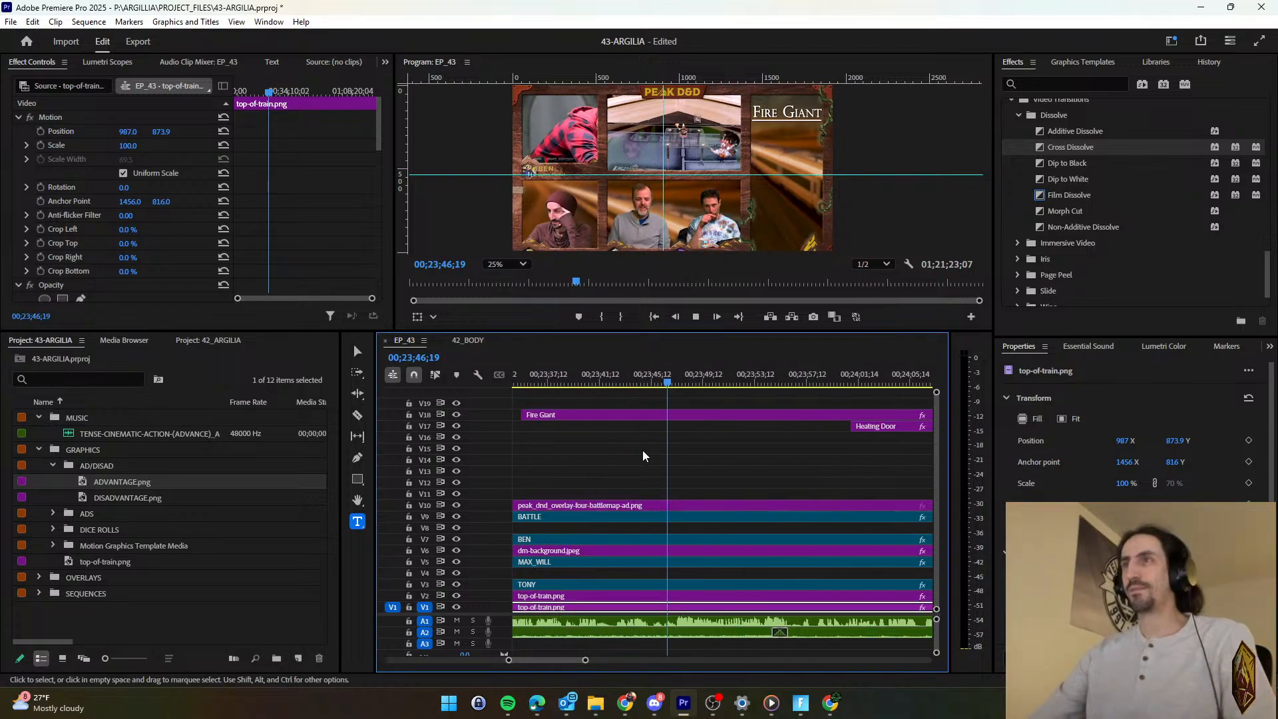
scroll(708, 449, down, 4)
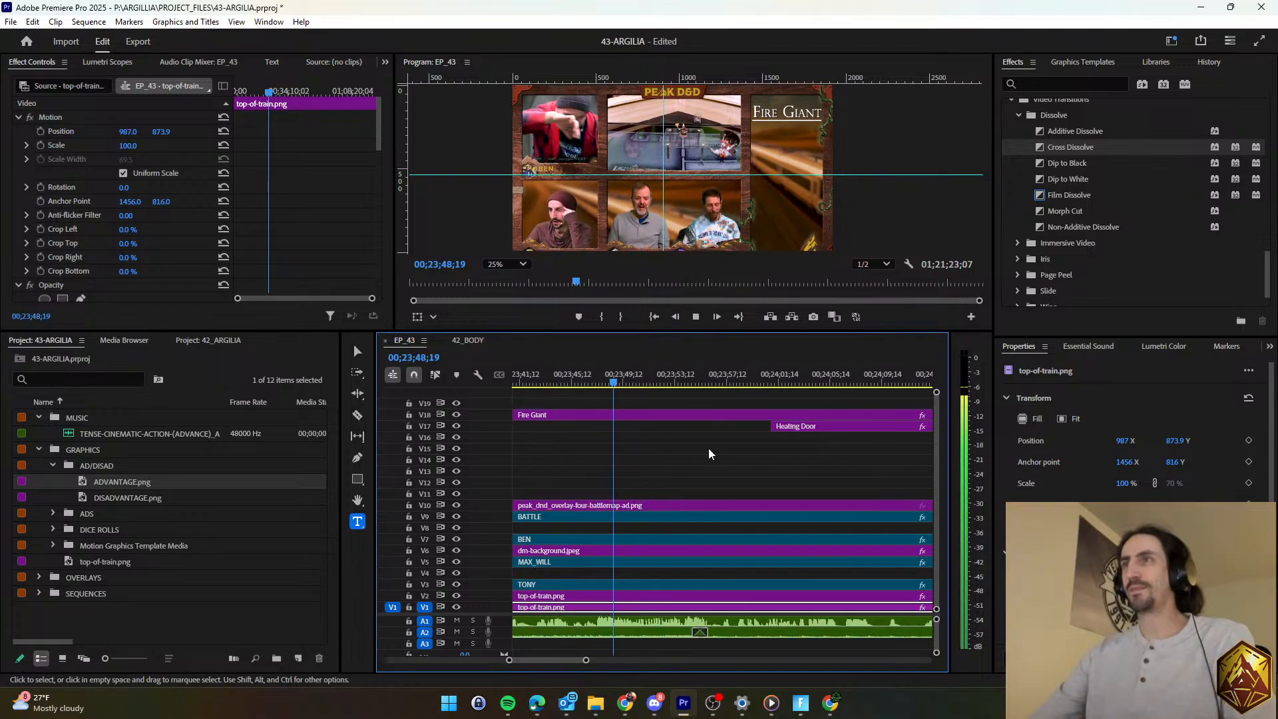
key(ctrl+s)
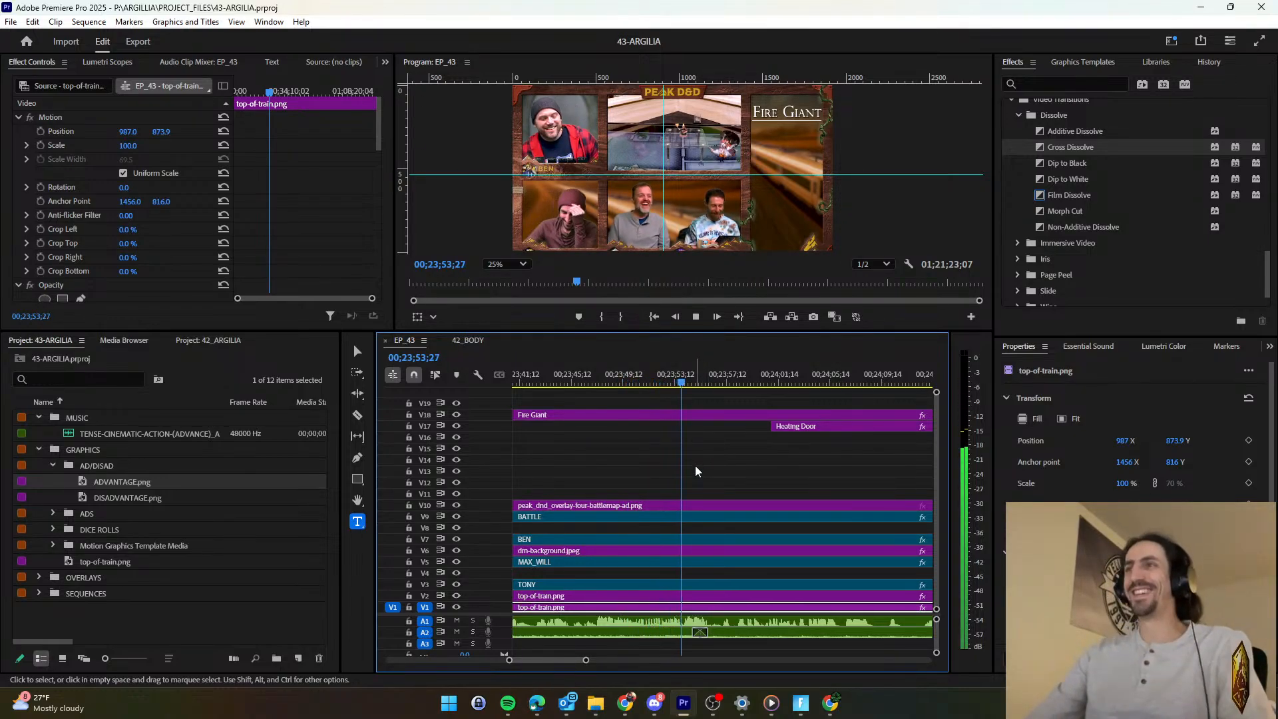
Play on to about 00;24;00 and shift the Heating Door text's start to about 00;24;11.
scroll(695, 465, down, 5)
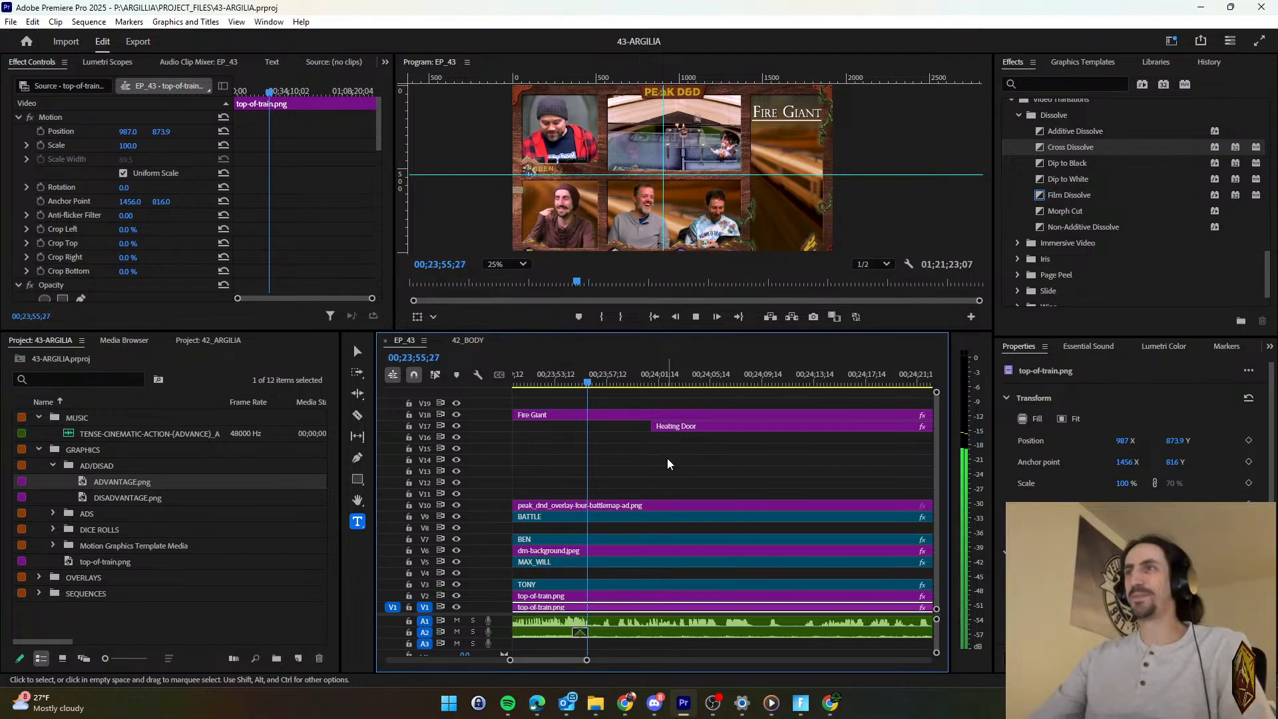
scroll(658, 461, down, 1)
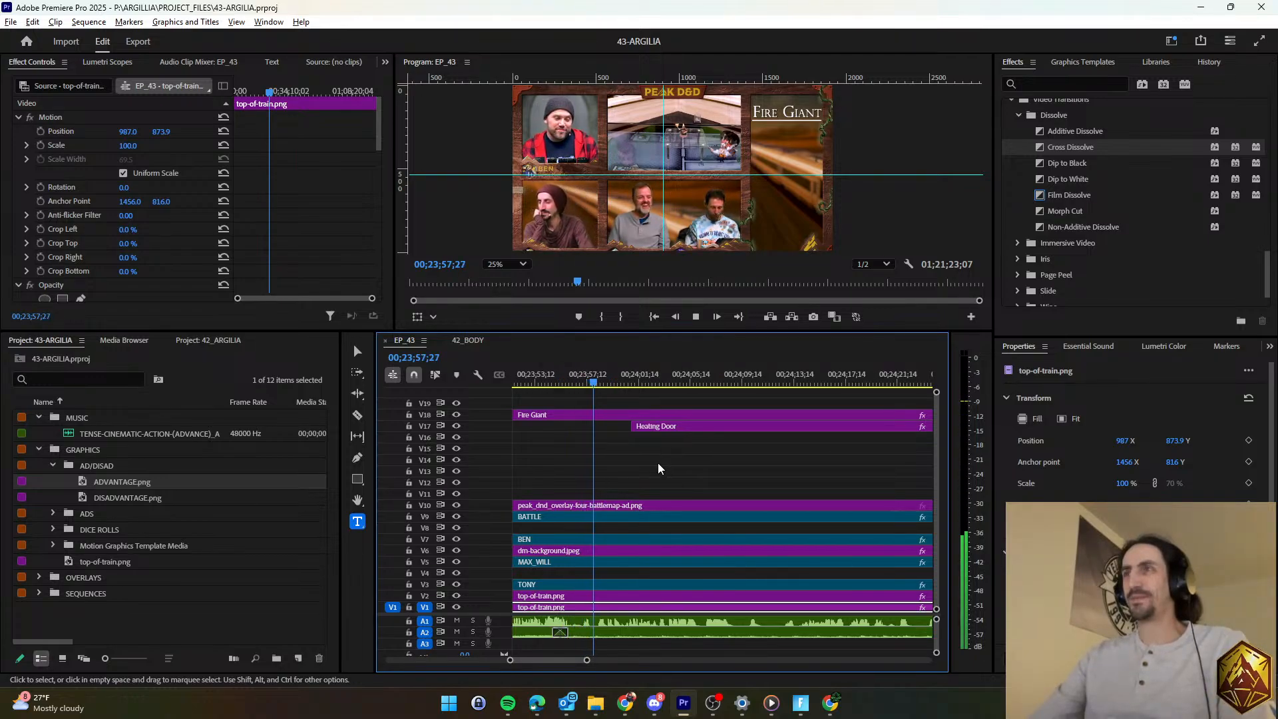
scroll(657, 462, down, 3)
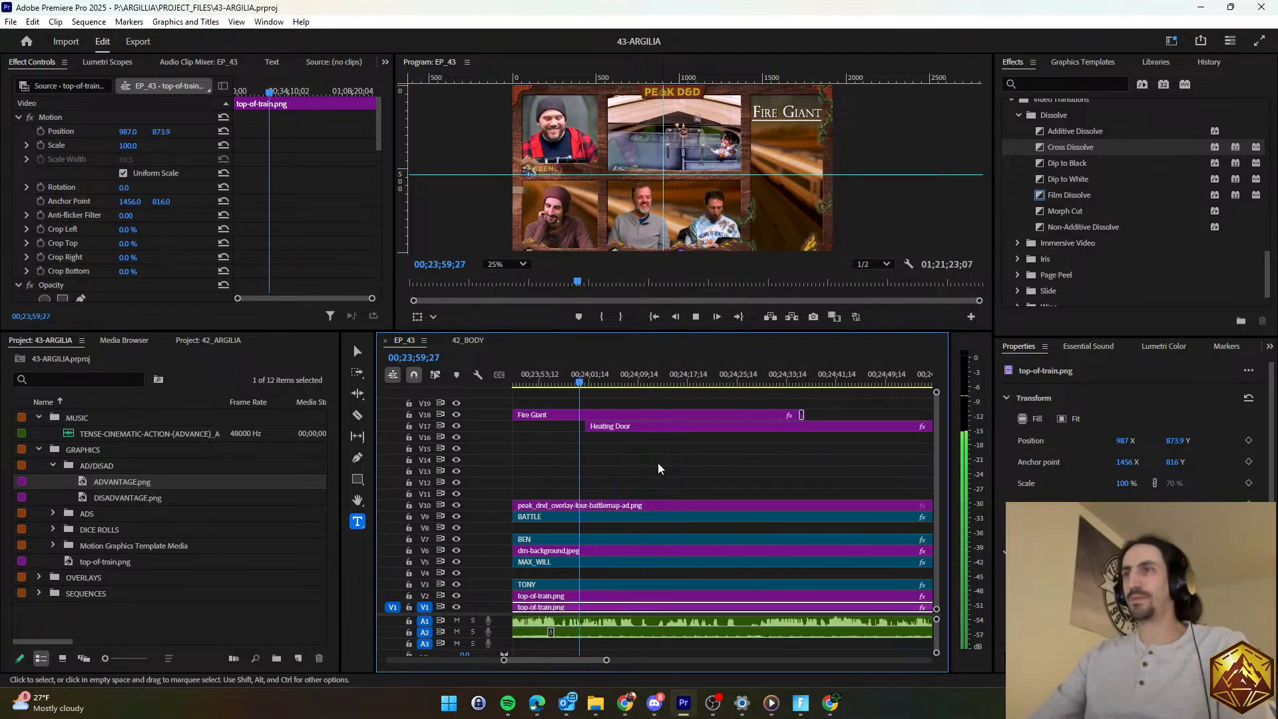
drag(610, 427, 673, 428)
scroll(650, 472, down, 1)
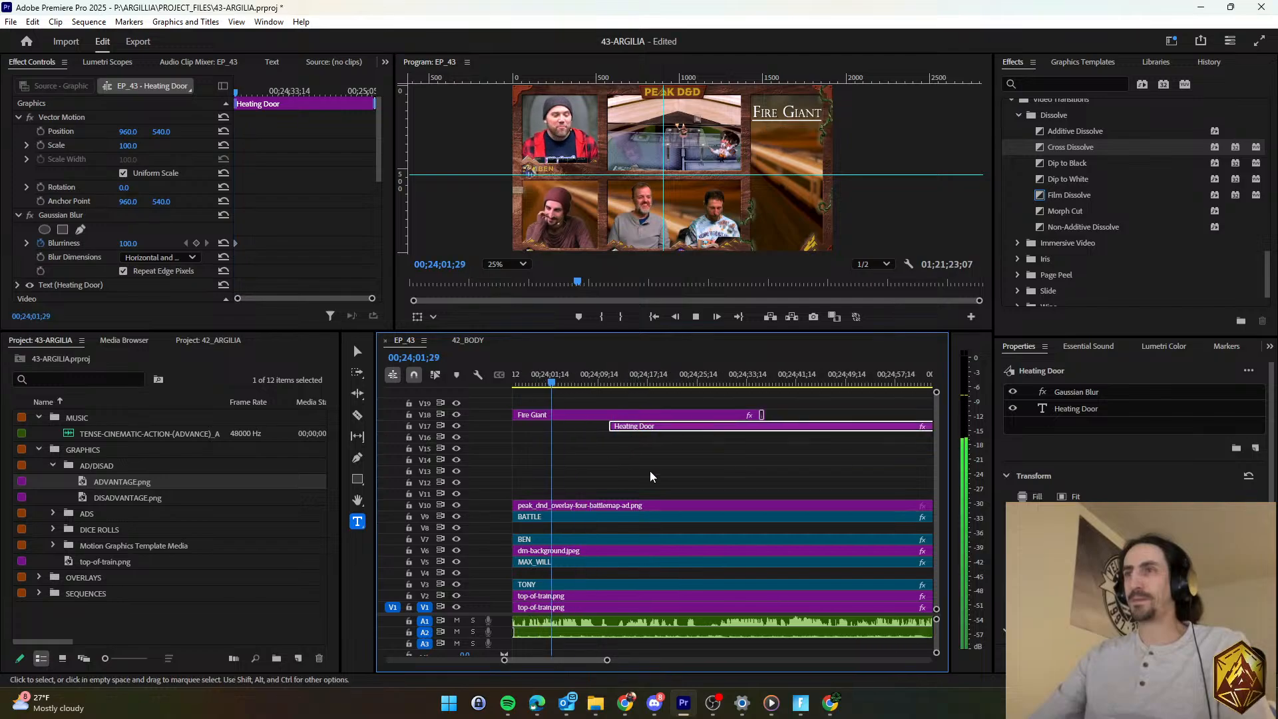
scroll(648, 470, down, 2)
click(647, 465)
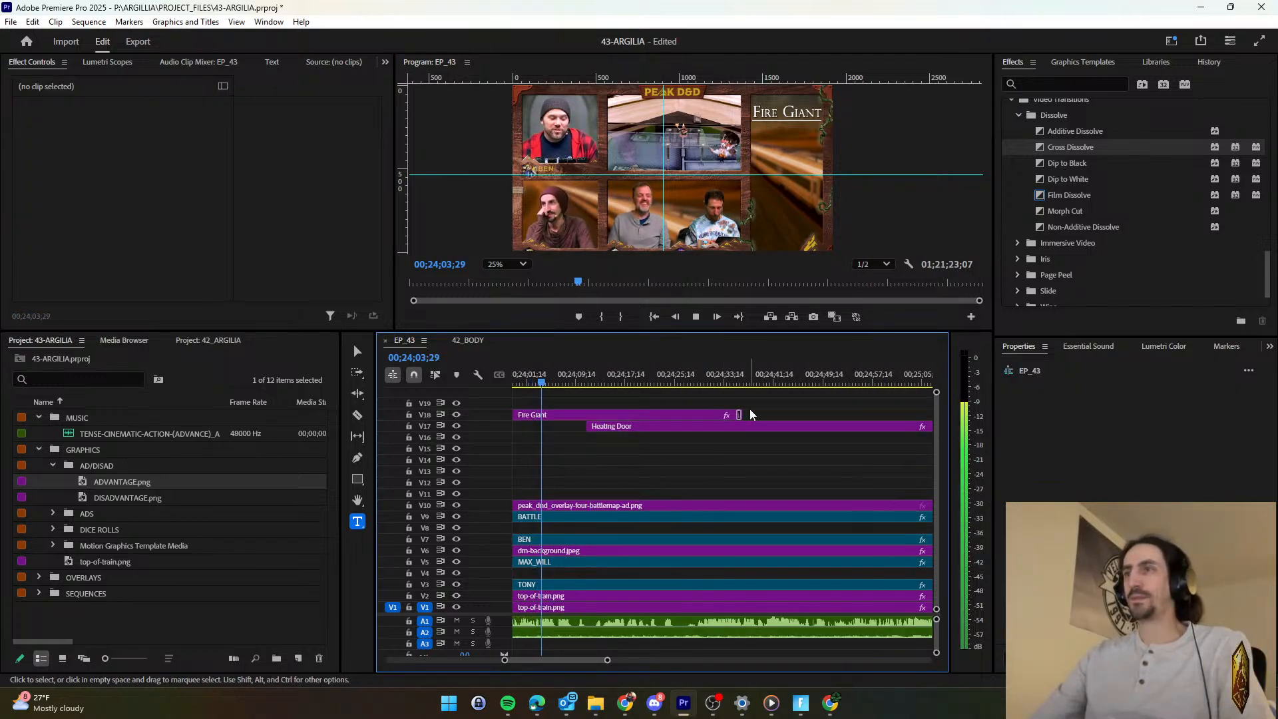
Extend the Fire Giant title's end to about 00;24;55 and replay the turn from before 00;23;49.
drag(740, 415, 857, 414)
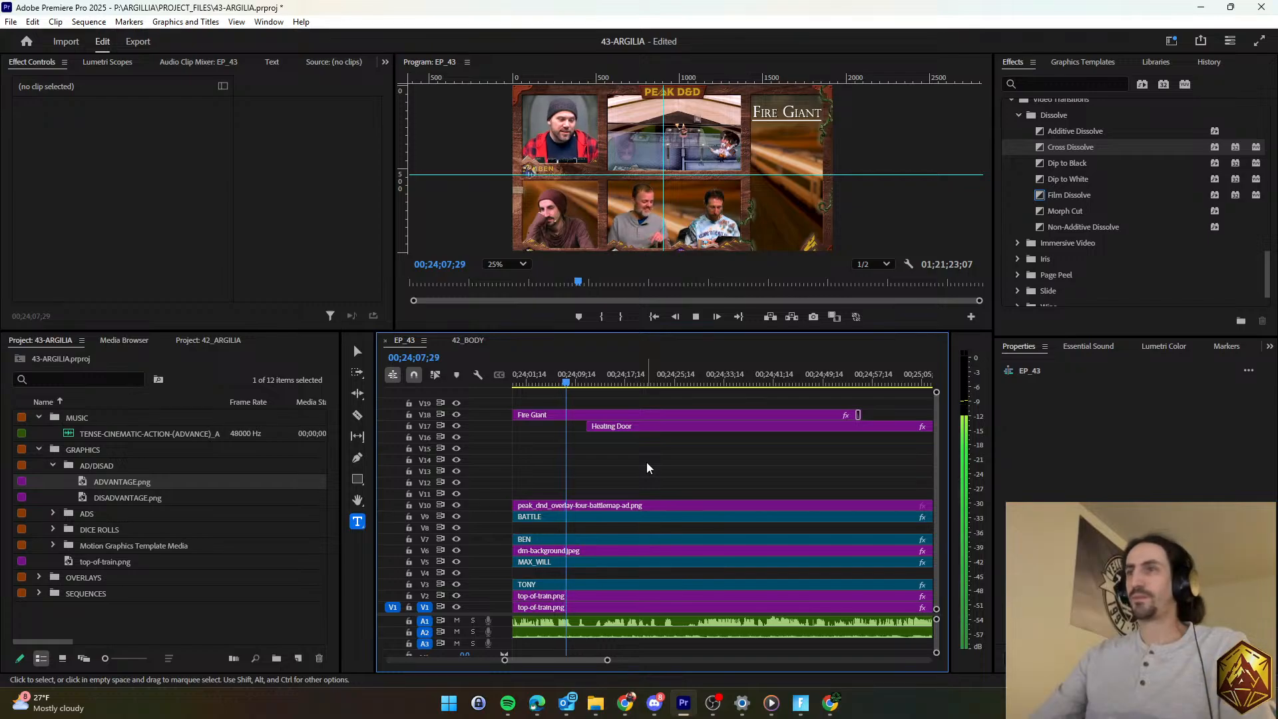
scroll(639, 468, down, 2)
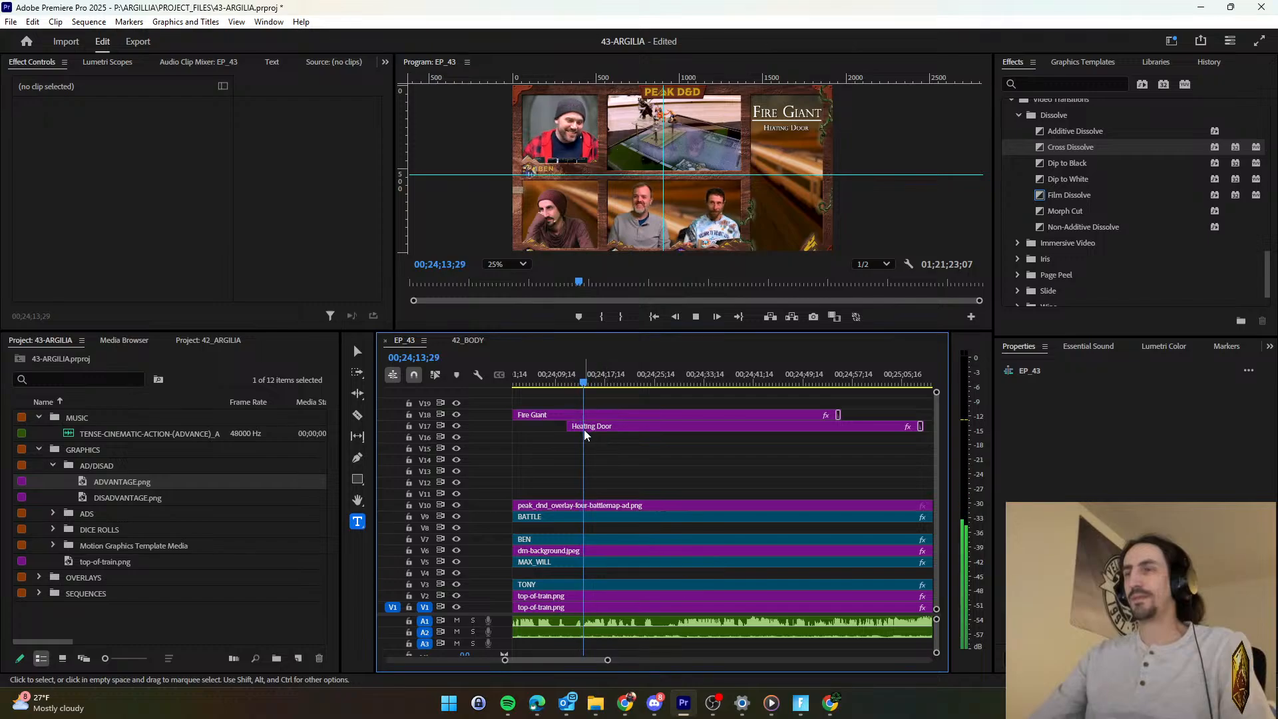
scroll(599, 448, up, 7)
click(573, 378)
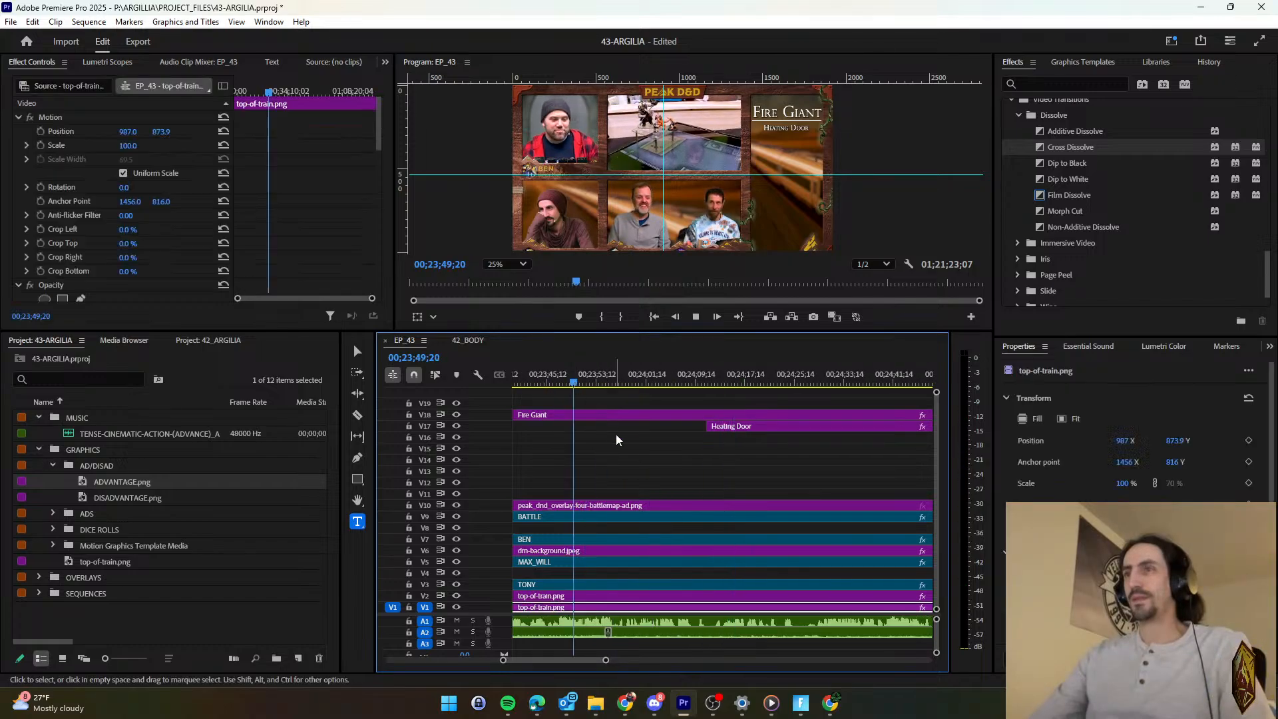
key(j)
scroll(625, 451, up, 3)
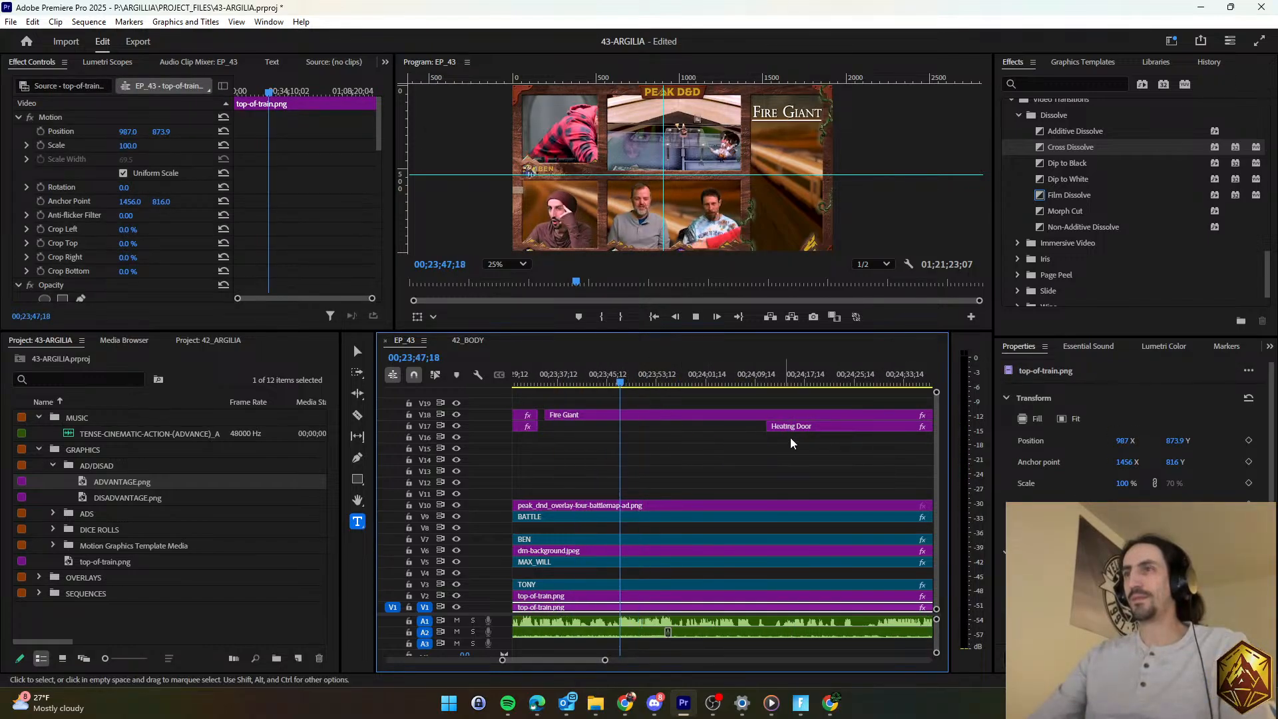
Move the Heating Door text's start to about 00;23;49;11 and change its wording to "Move to the top of the train".
drag(809, 424, 666, 434)
click(1076, 407)
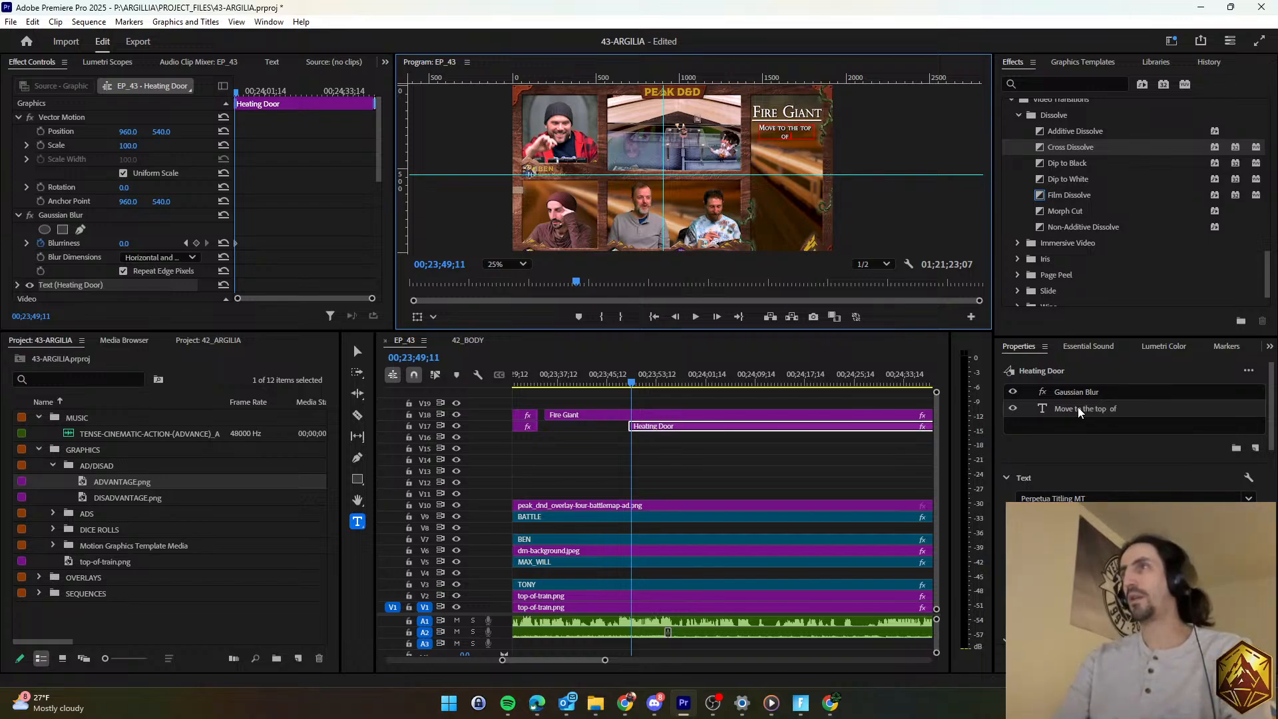
text(of the train)
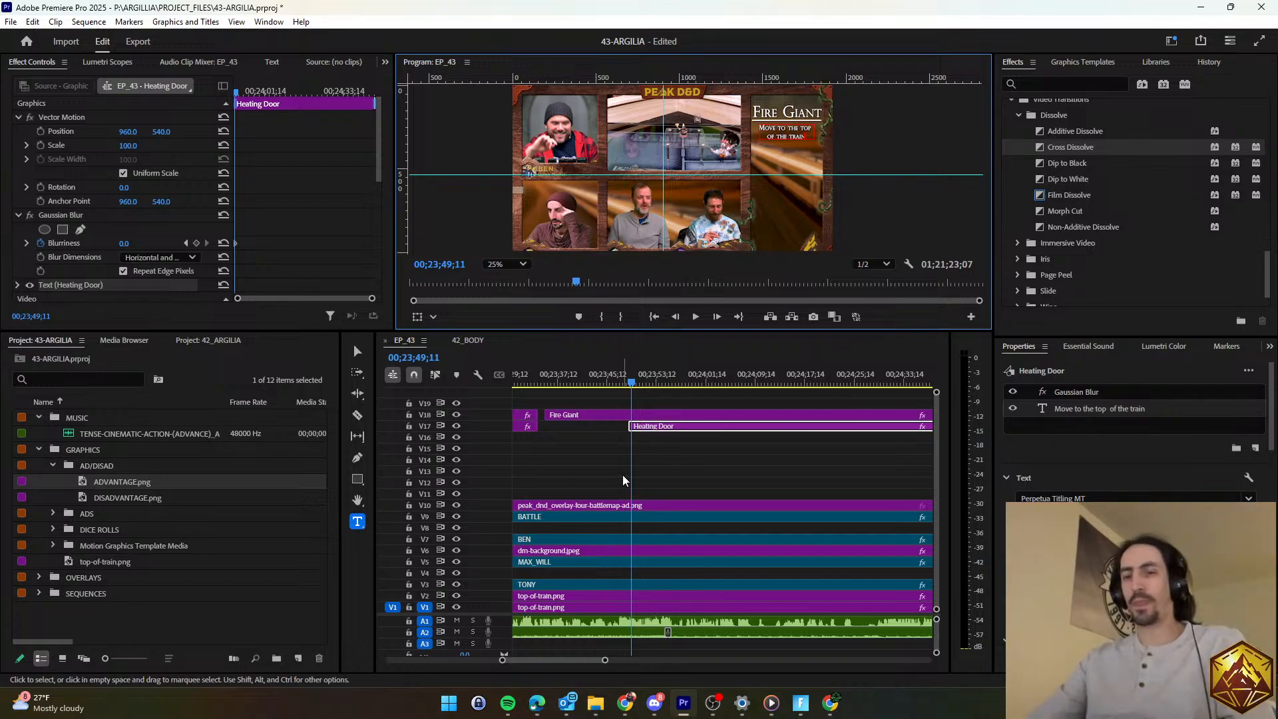
Extend the "Move to the top of the train" text to end with the Fire Giant title and save the project.
click(621, 474)
key(space)
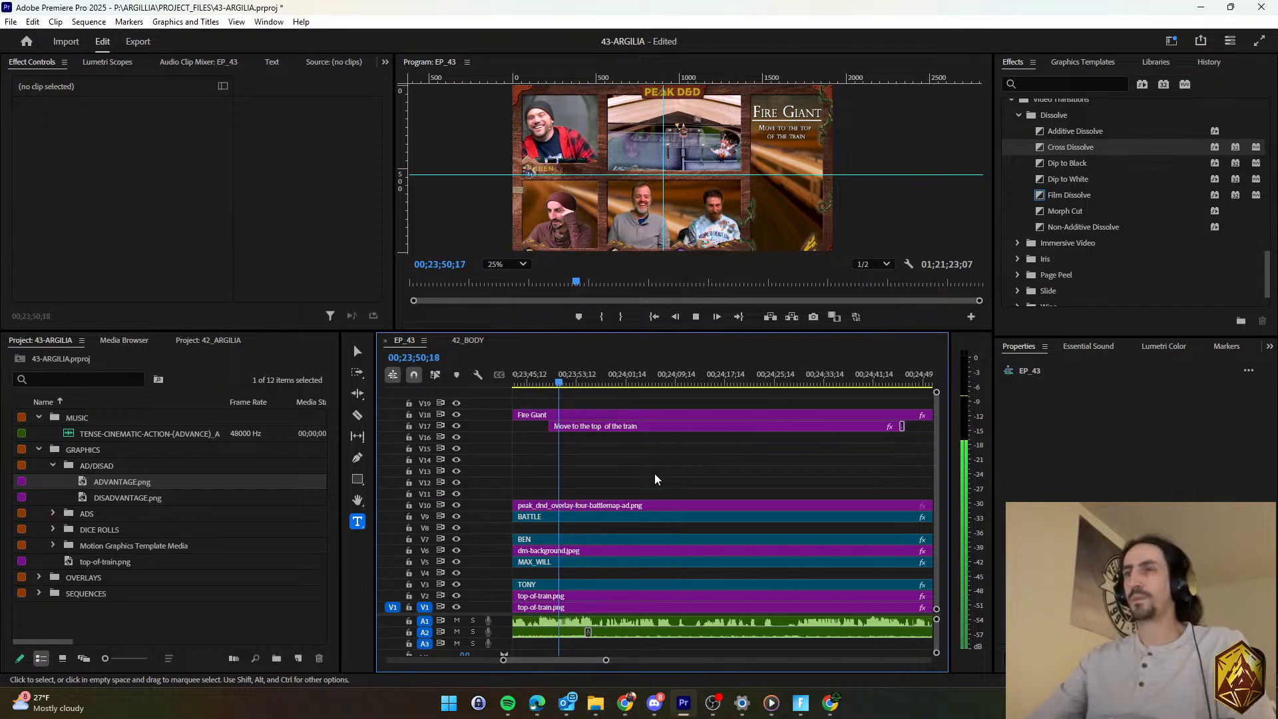
key(minus)
key(minus)
key(minus)
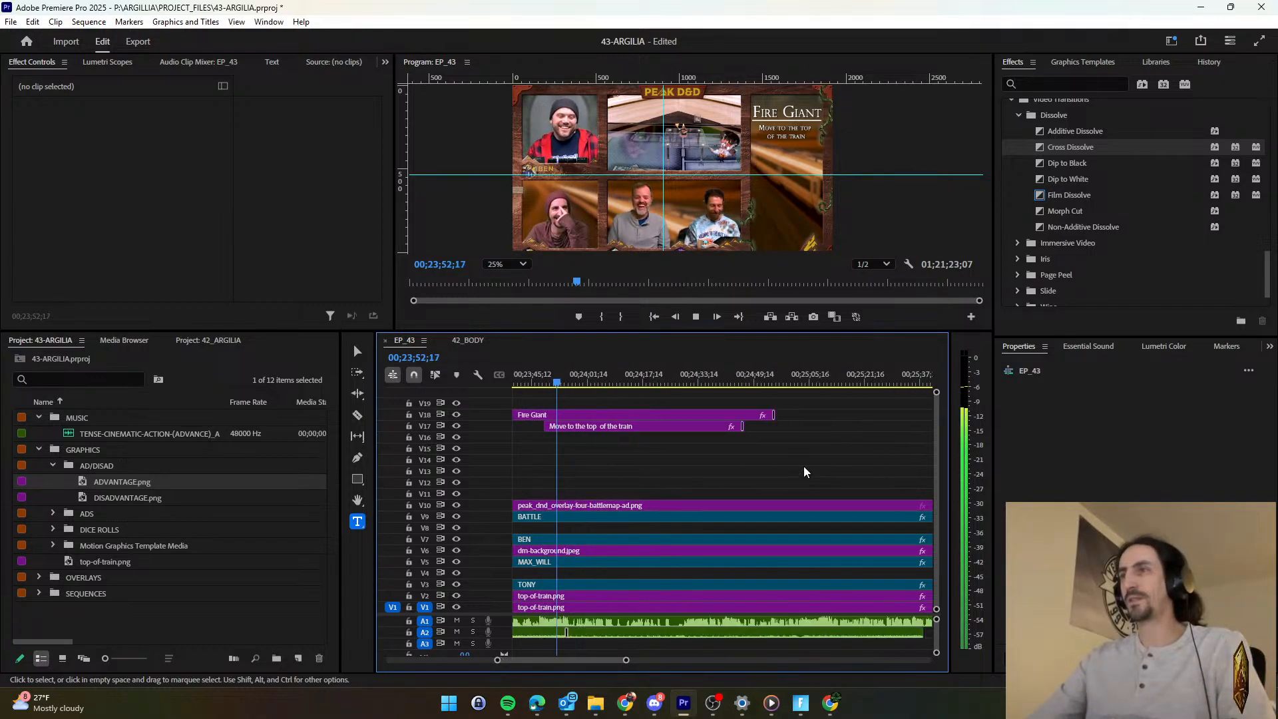
mouse_move(756, 426)
mouse_down()
mouse_move(784, 426)
mouse_move(772, 426)
mouse_up()
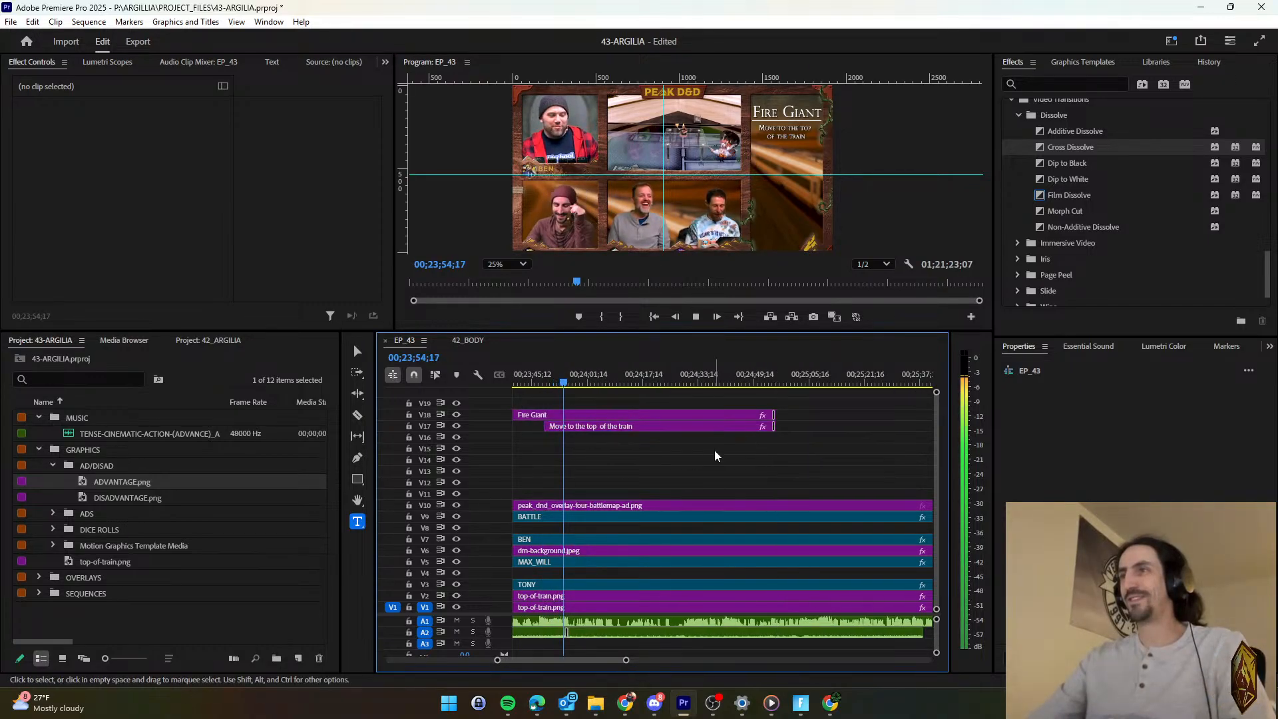
key(equal)
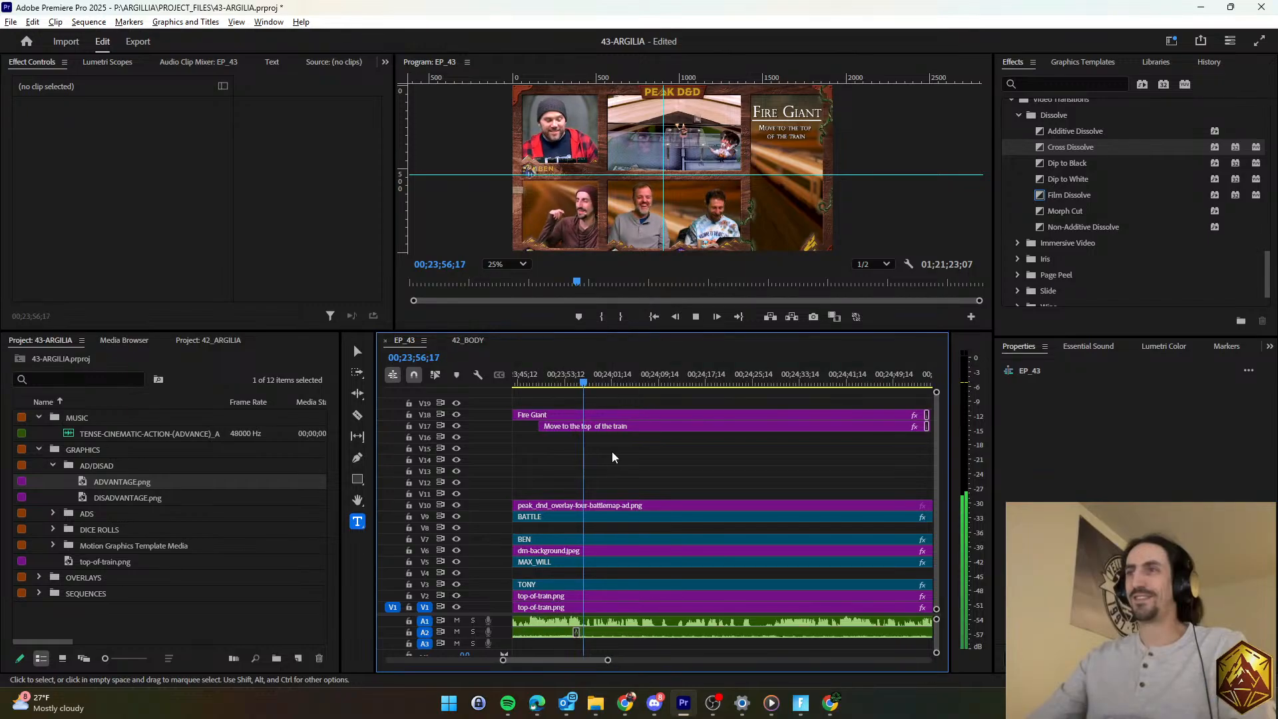
scroll(612, 451, up, 3)
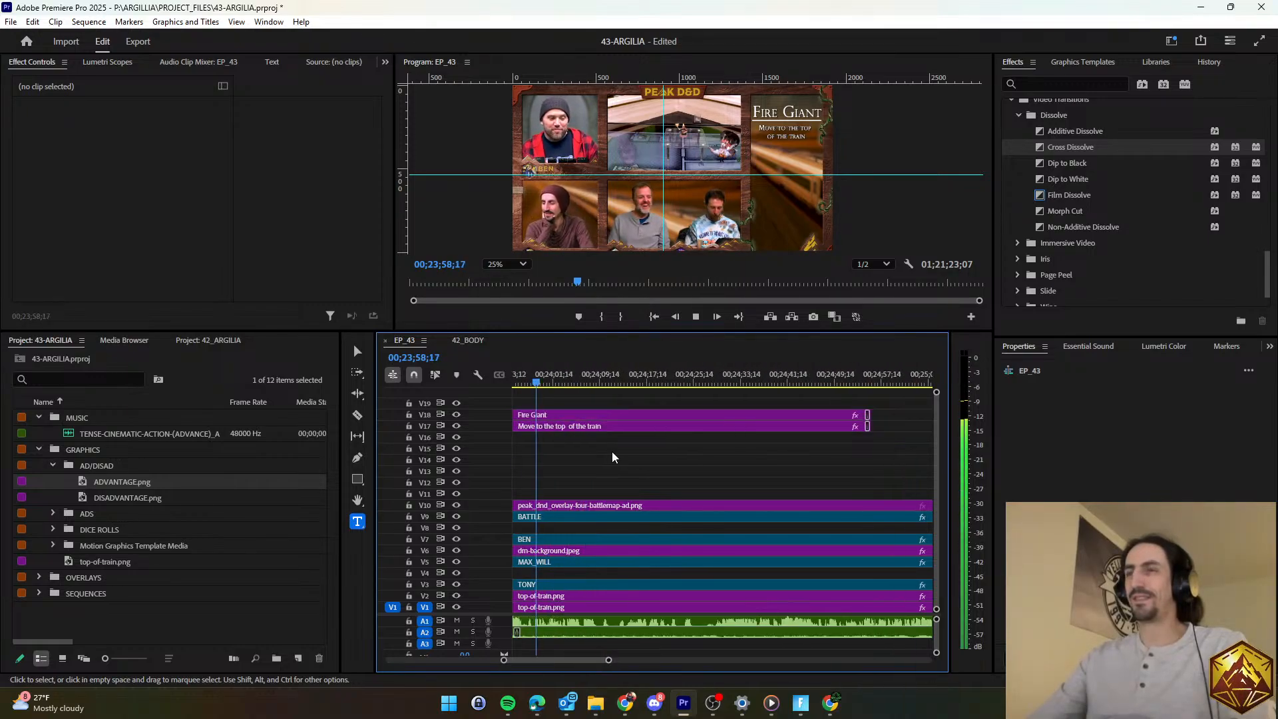
key(d)
key(ctrl+s)
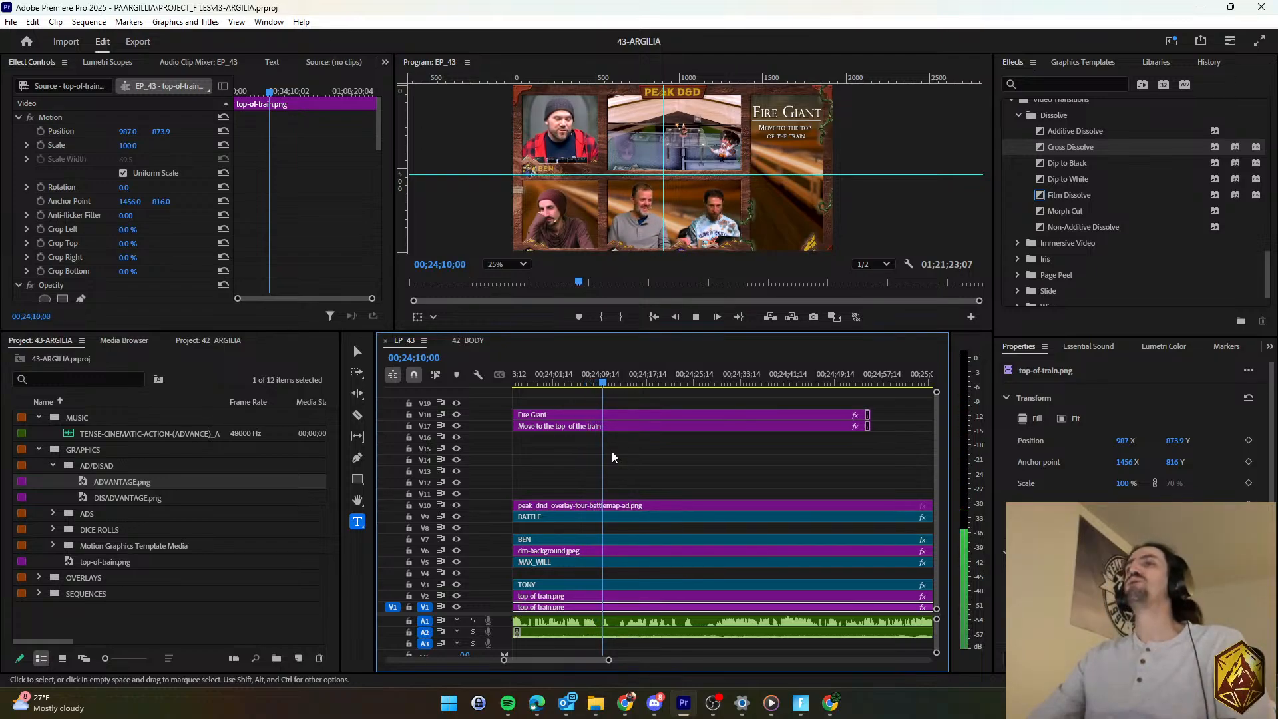
Play on through the Fire Giant's turn and split the "Move to the top of the train" text at 00;24;43;20.
scroll(612, 456, down, 2)
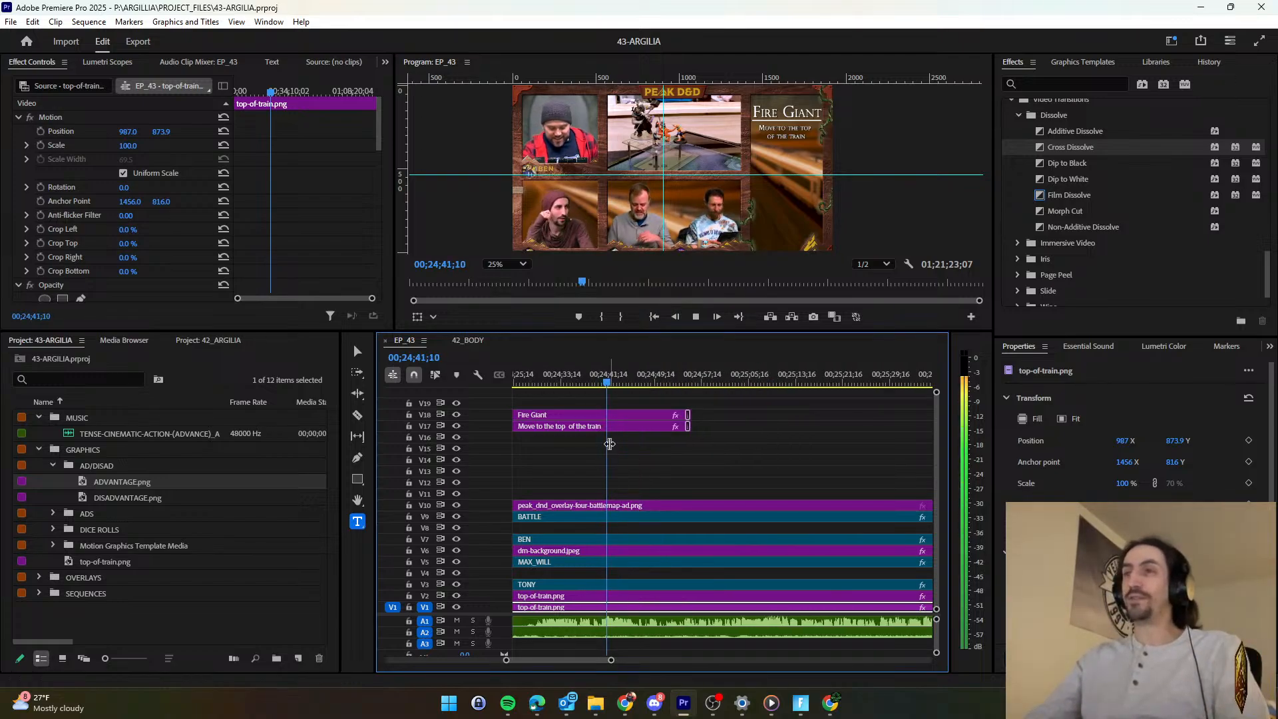
click(746, 462)
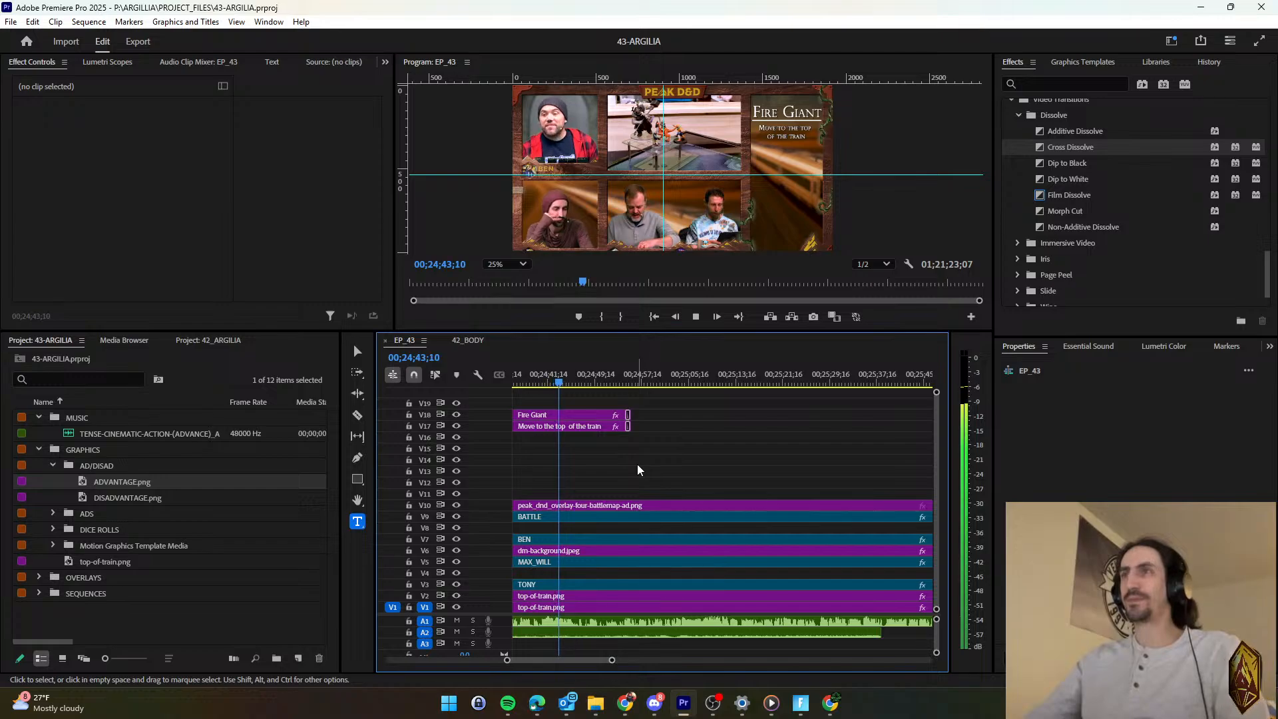
key(space)
key(d)
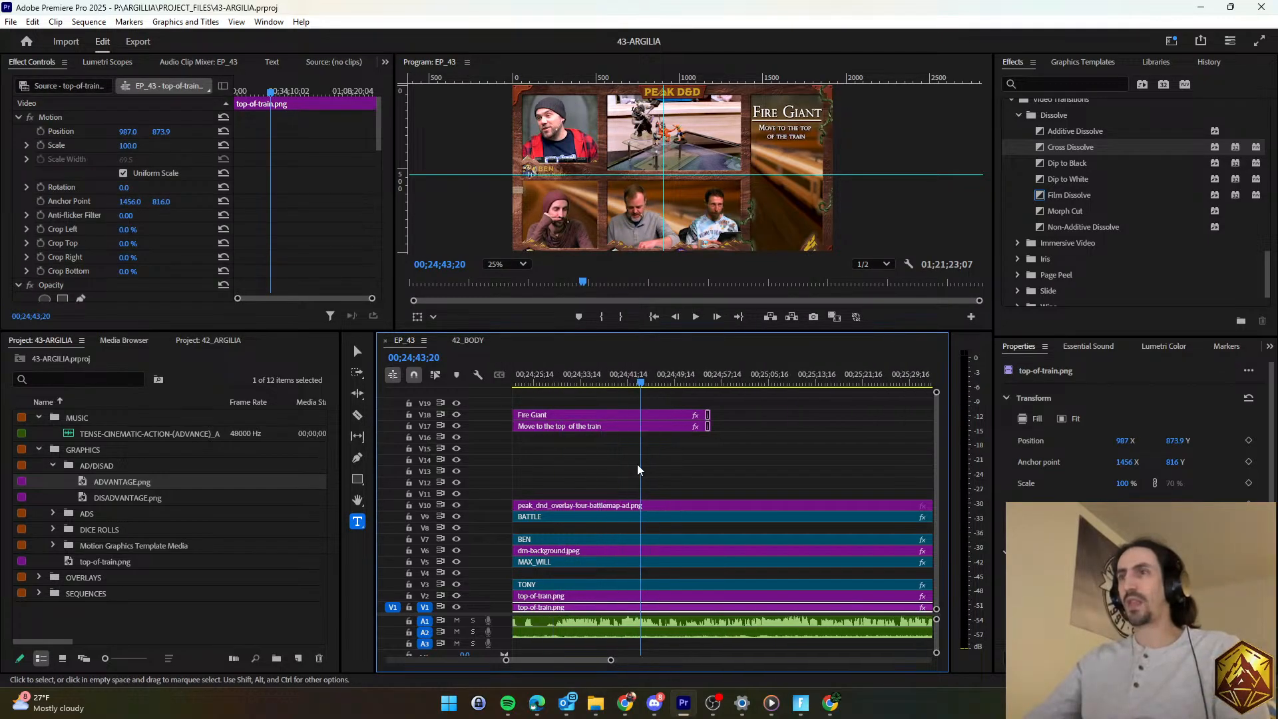
click(357, 415)
click(640, 426)
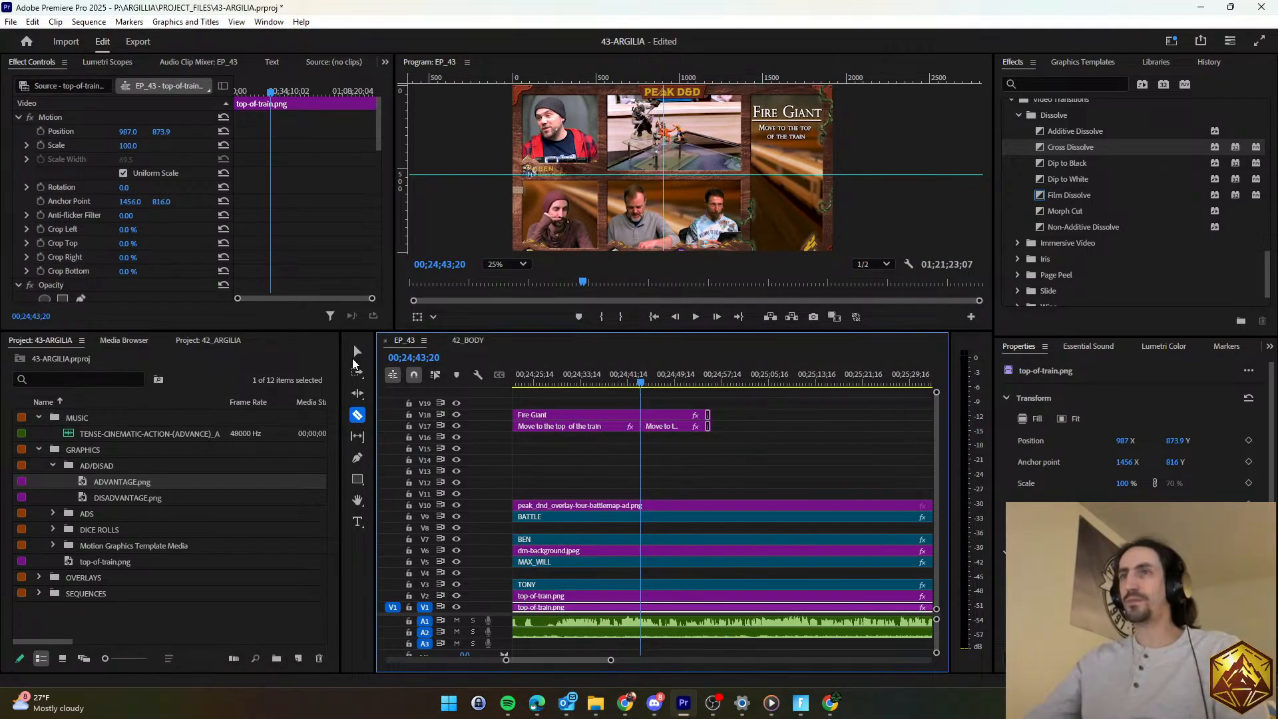
click(357, 350)
Apply the default transition at the text's new cut at 00;24;43;20 and play across it.
right_click(642, 432)
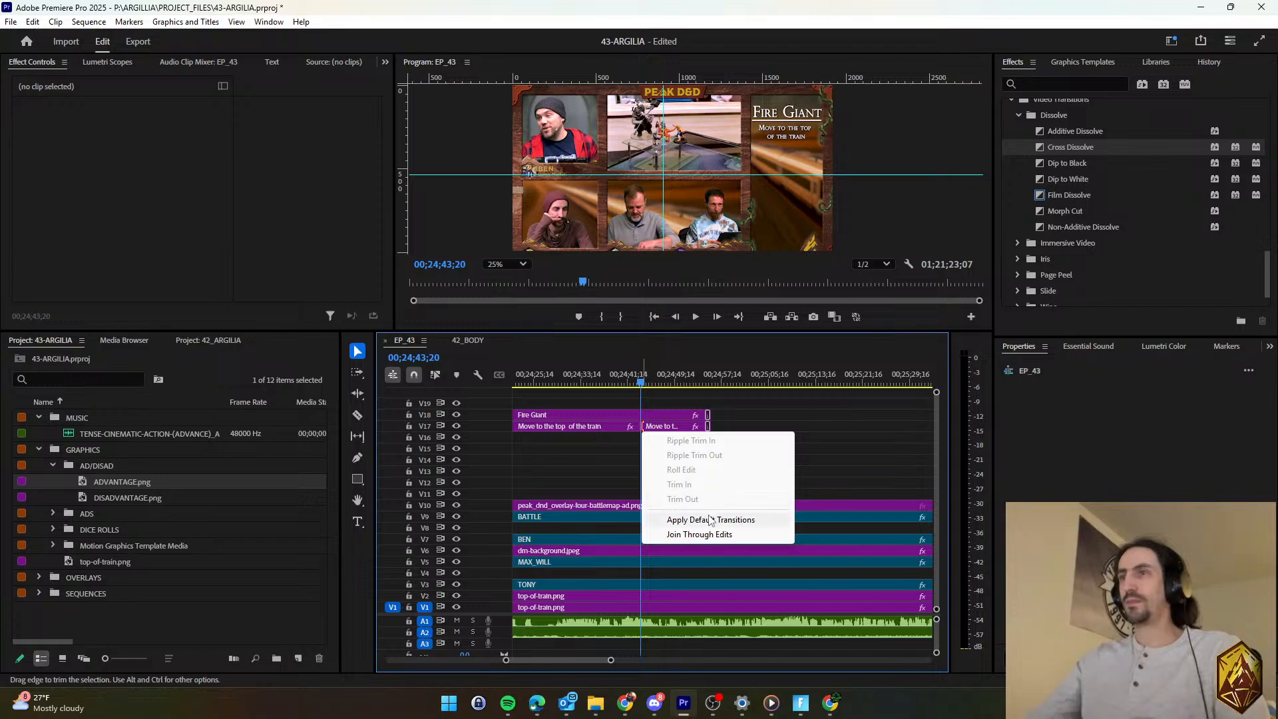
key(Escape)
scroll(663, 457, down, 2)
key(space)
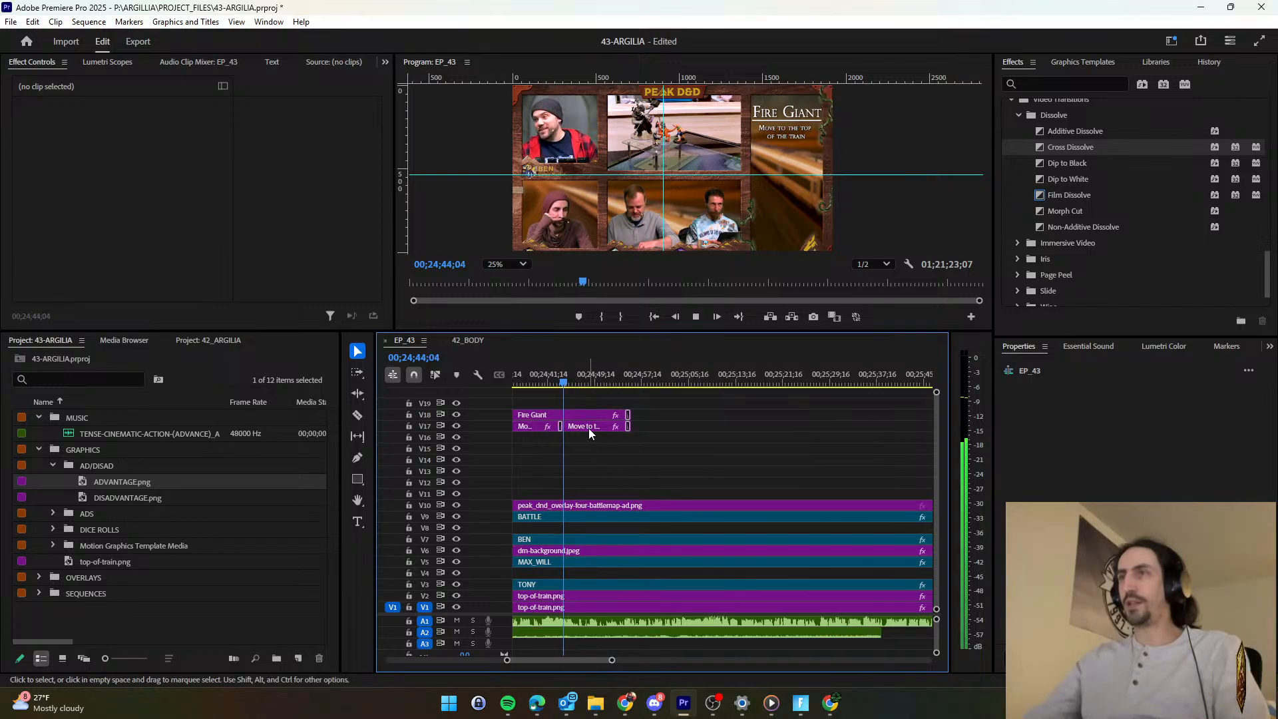
Add the line "Use Orrin to attack" below "Move to the top of the train" in the text after the cut.
click(588, 427)
click(1125, 410)
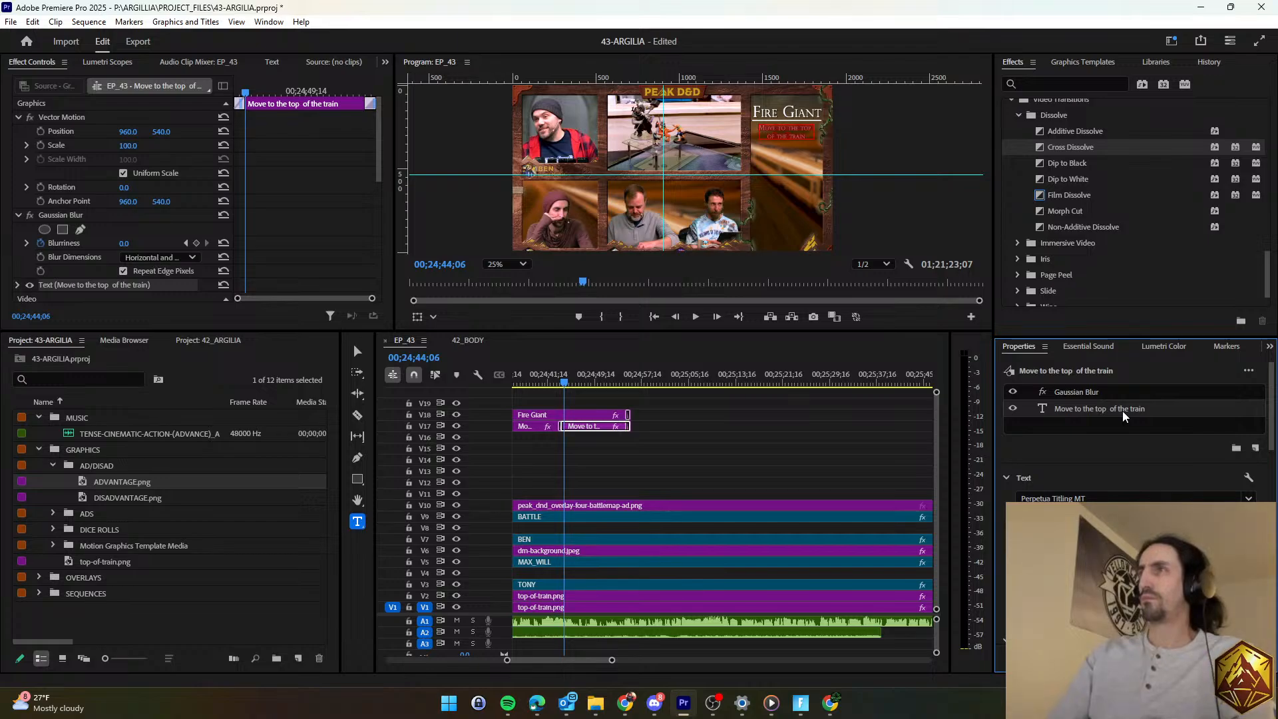
key(Right)
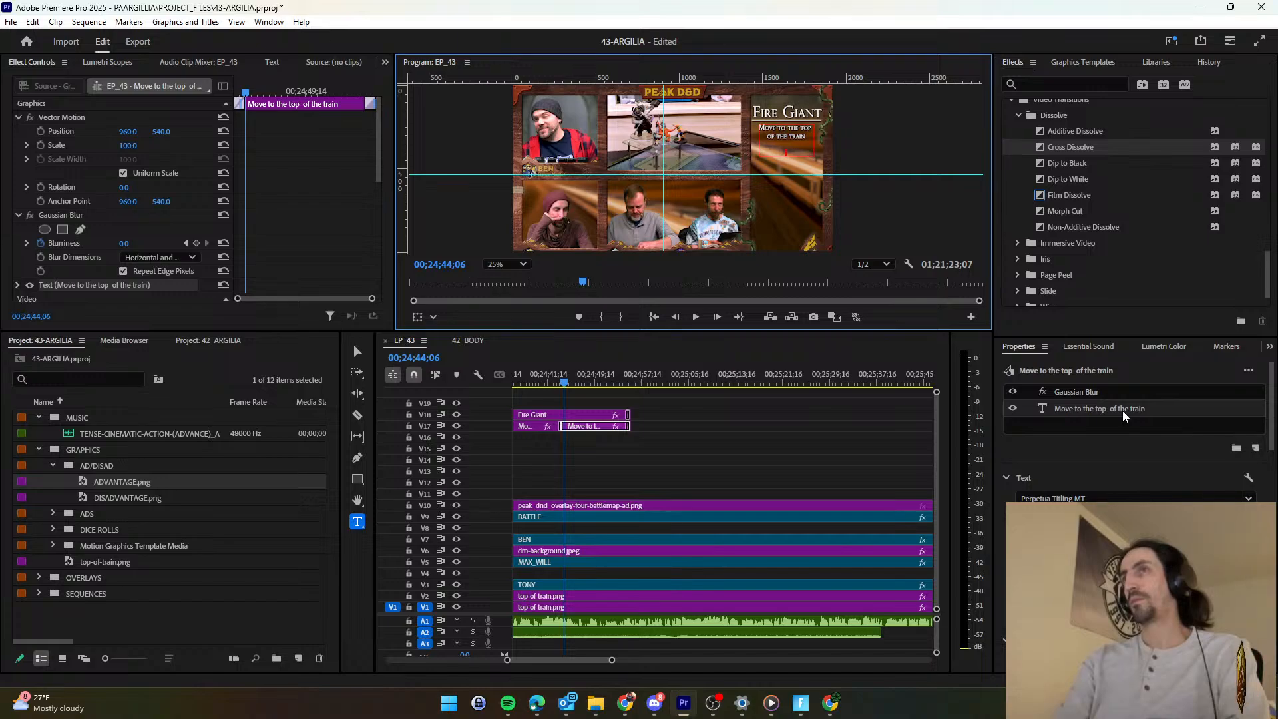
text(Use Orrin to attack)
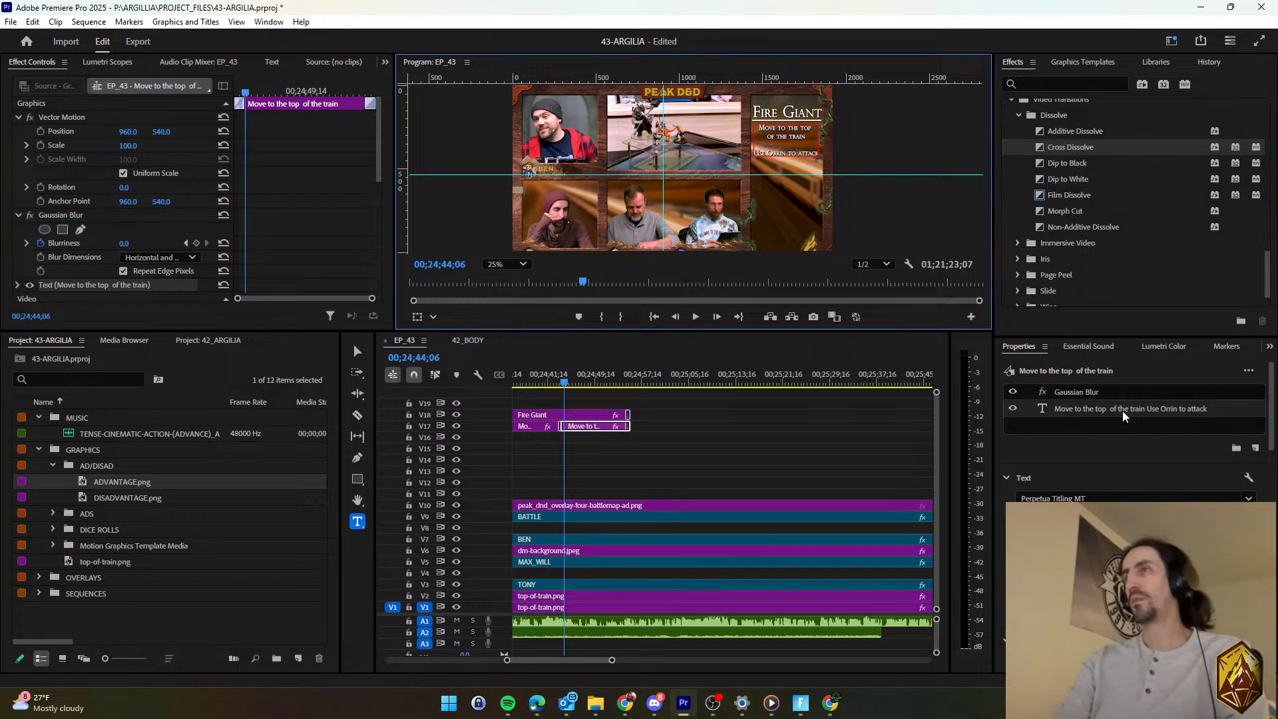
Reword the text's added line as "Use Orrin as weapon vs. Boom-Boom" and save the project.
key(BackSpace)
key(BackSpace)
key(BackSpace)
key(BackSpace)
key(BackSpace)
key(BackSpace)
key(BackSpace)
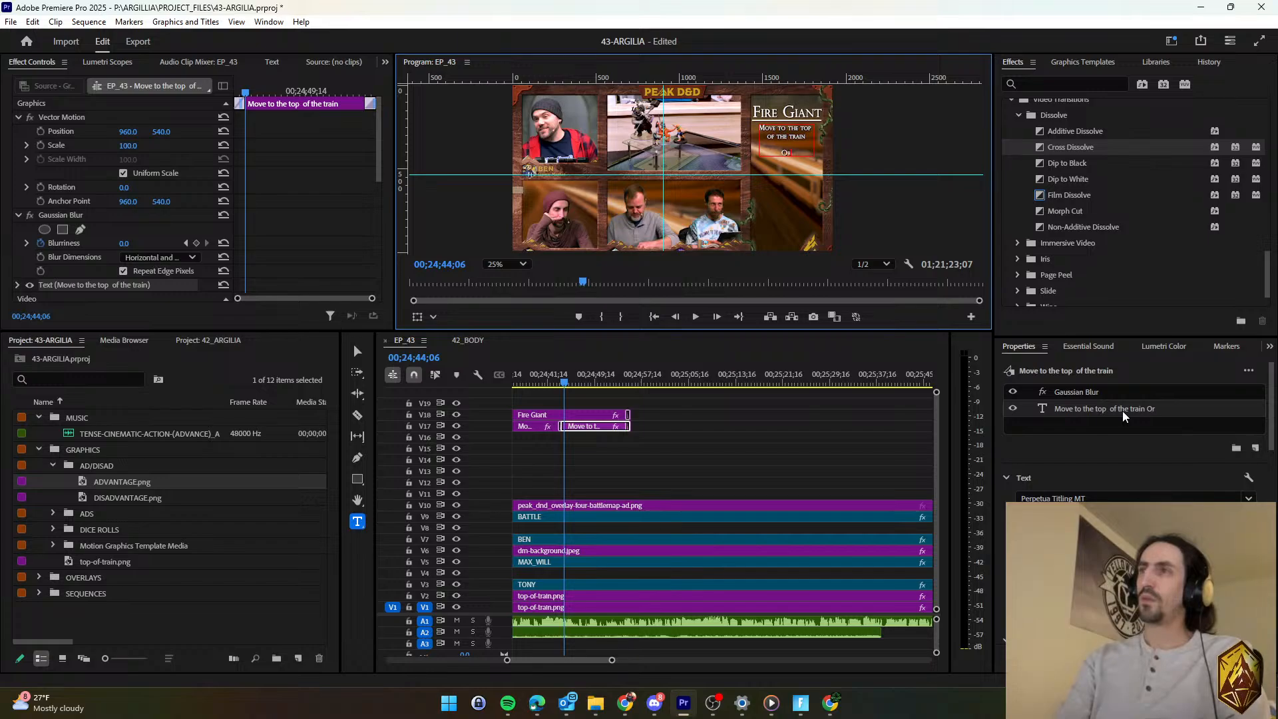
text(Orrin)
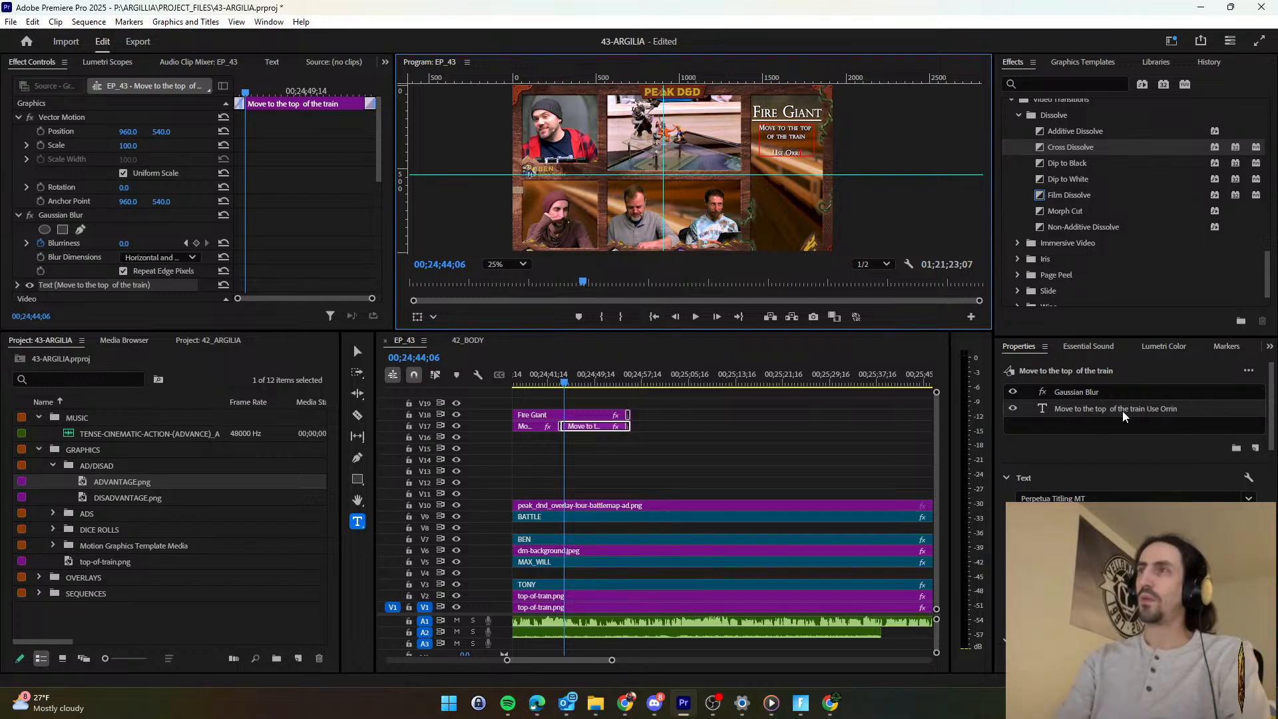
text( as weapon vs. Boom-B...)
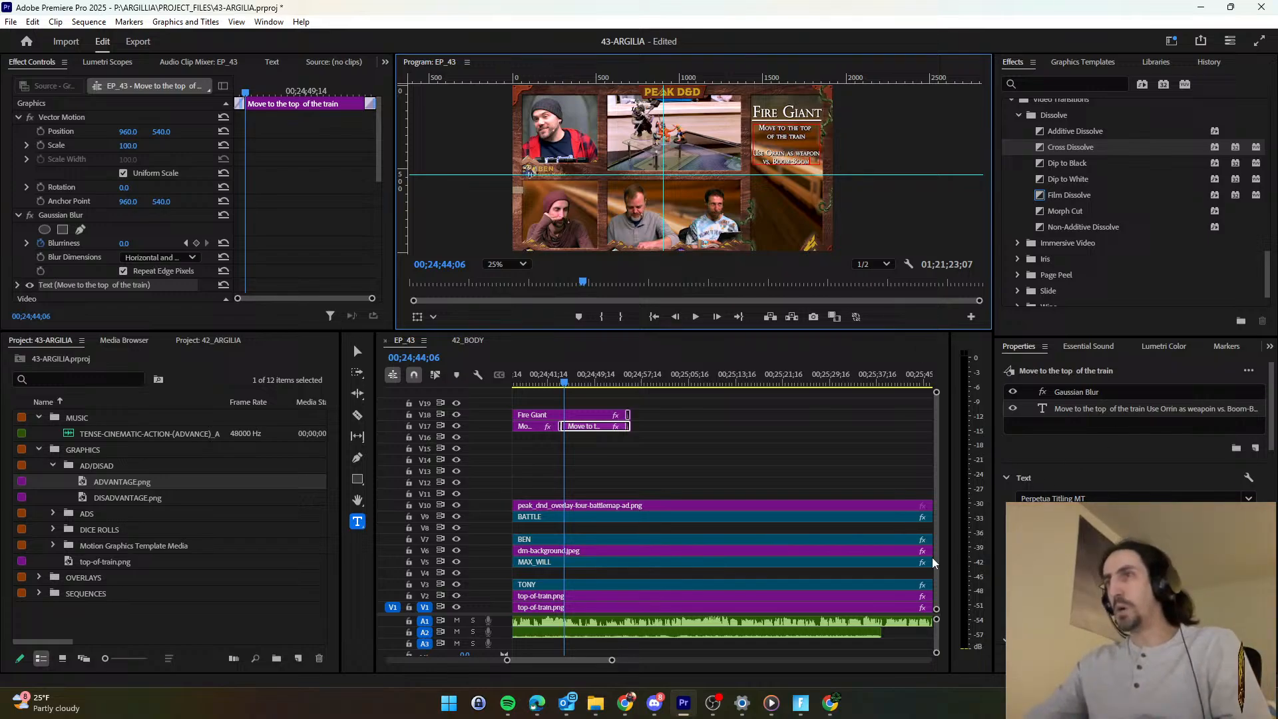
click(732, 485)
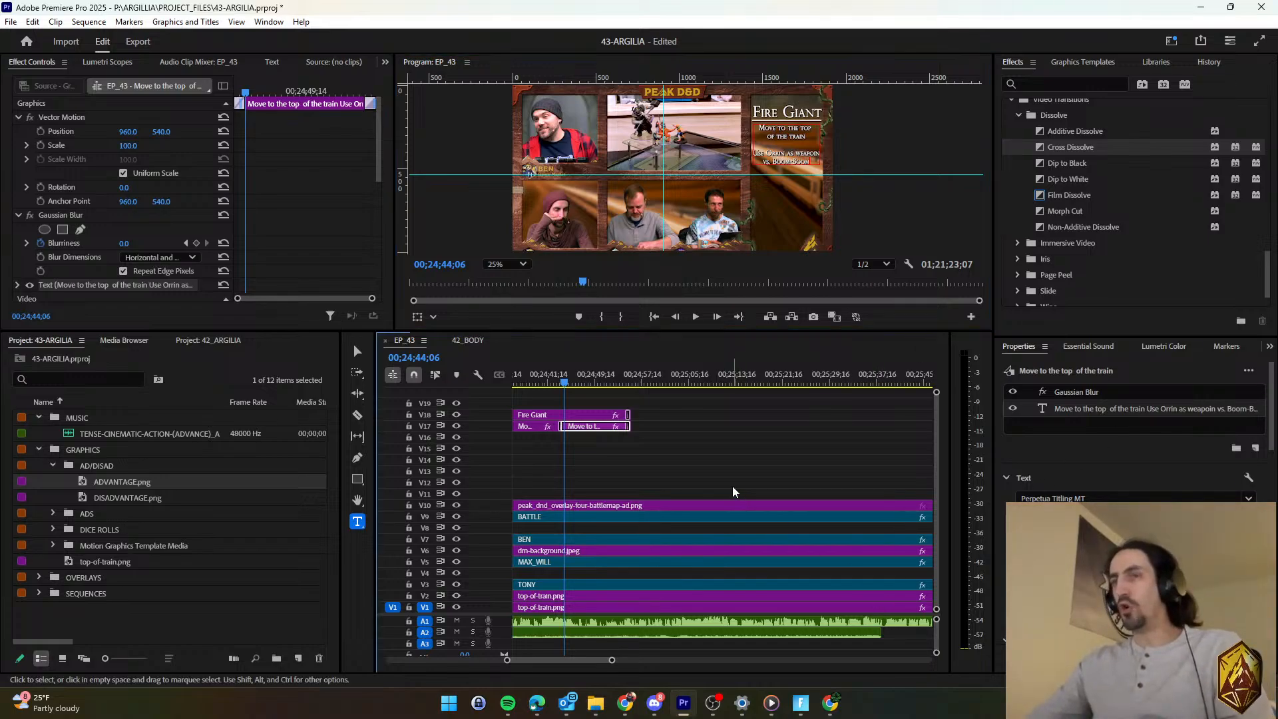
key(ctrl+s)
Play on while extending the Fire Giant title and its action text to about 00;25;43, and save the project.
key(space)
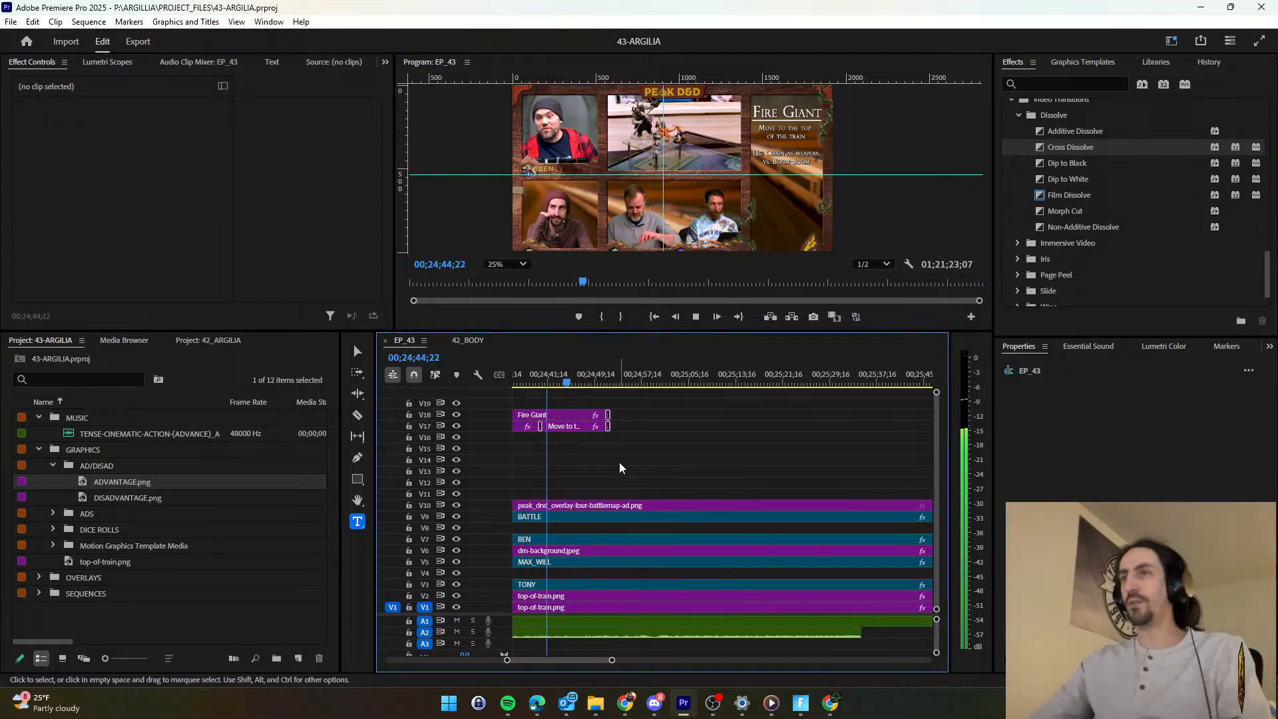
drag(613, 445, 681, 458)
click(673, 458)
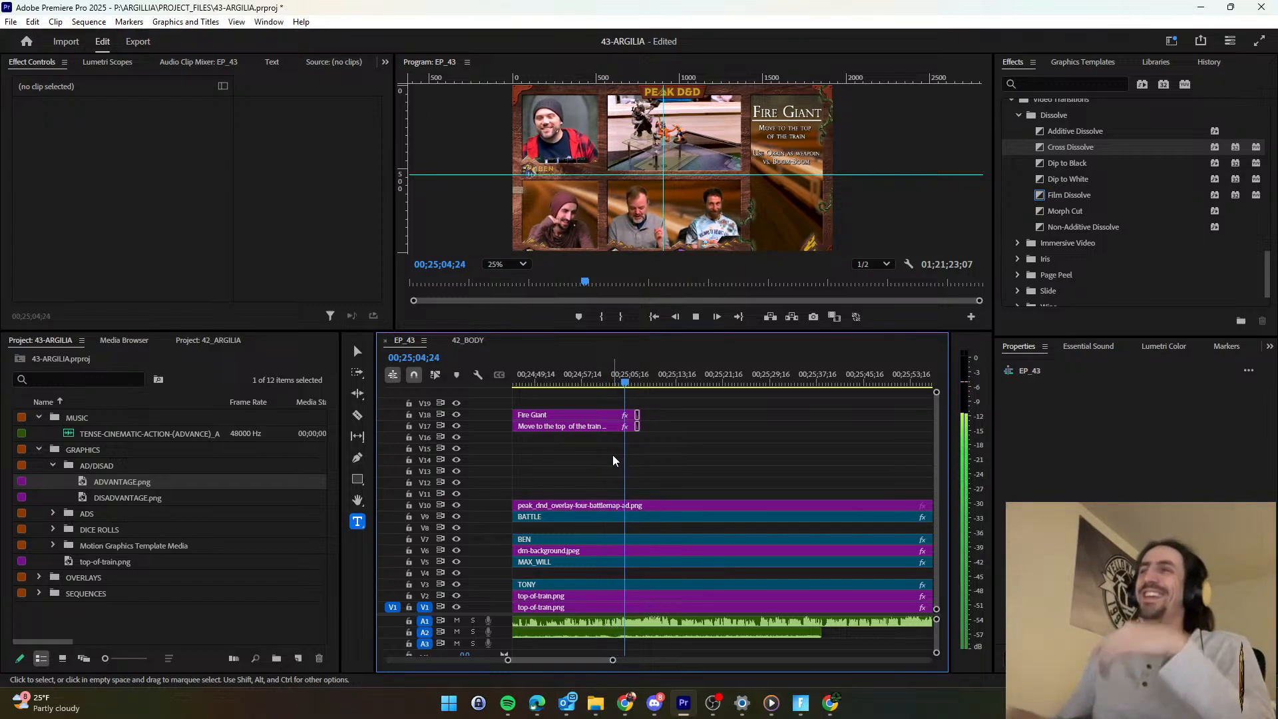
scroll(634, 457, down, 1)
drag(685, 466, 828, 419)
click(749, 466)
scroll(738, 472, down, 4)
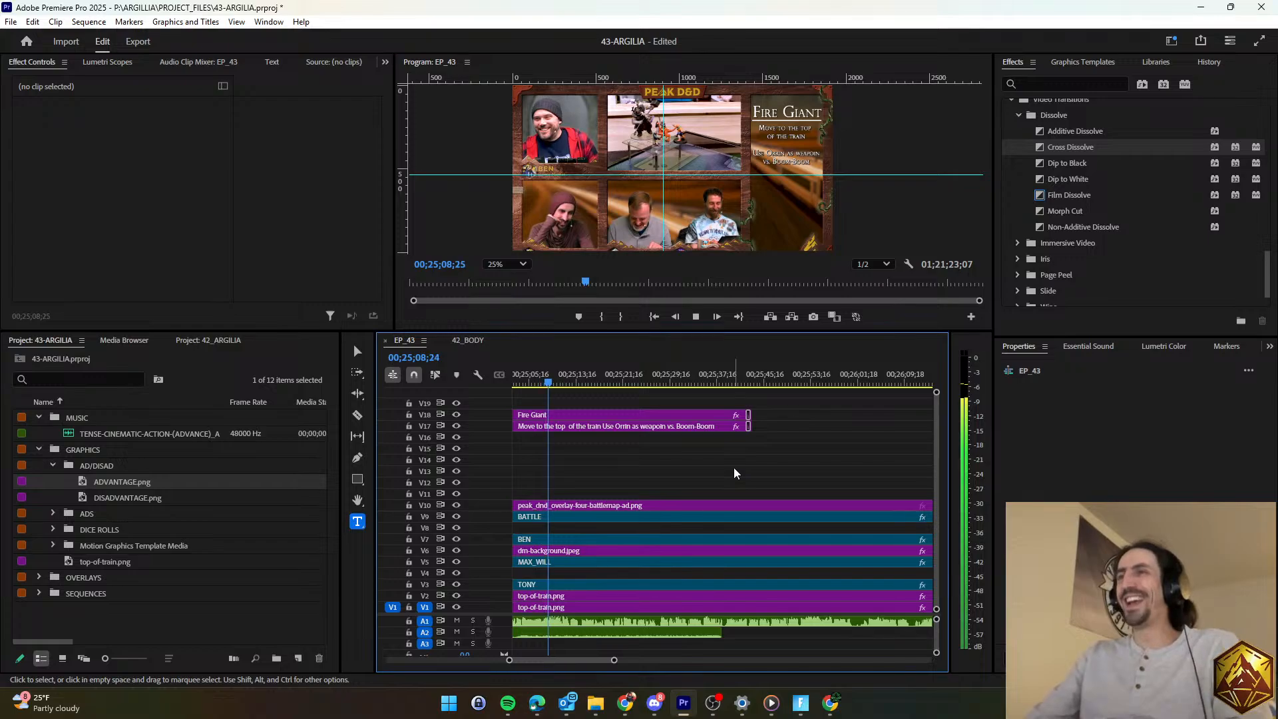
key(d)
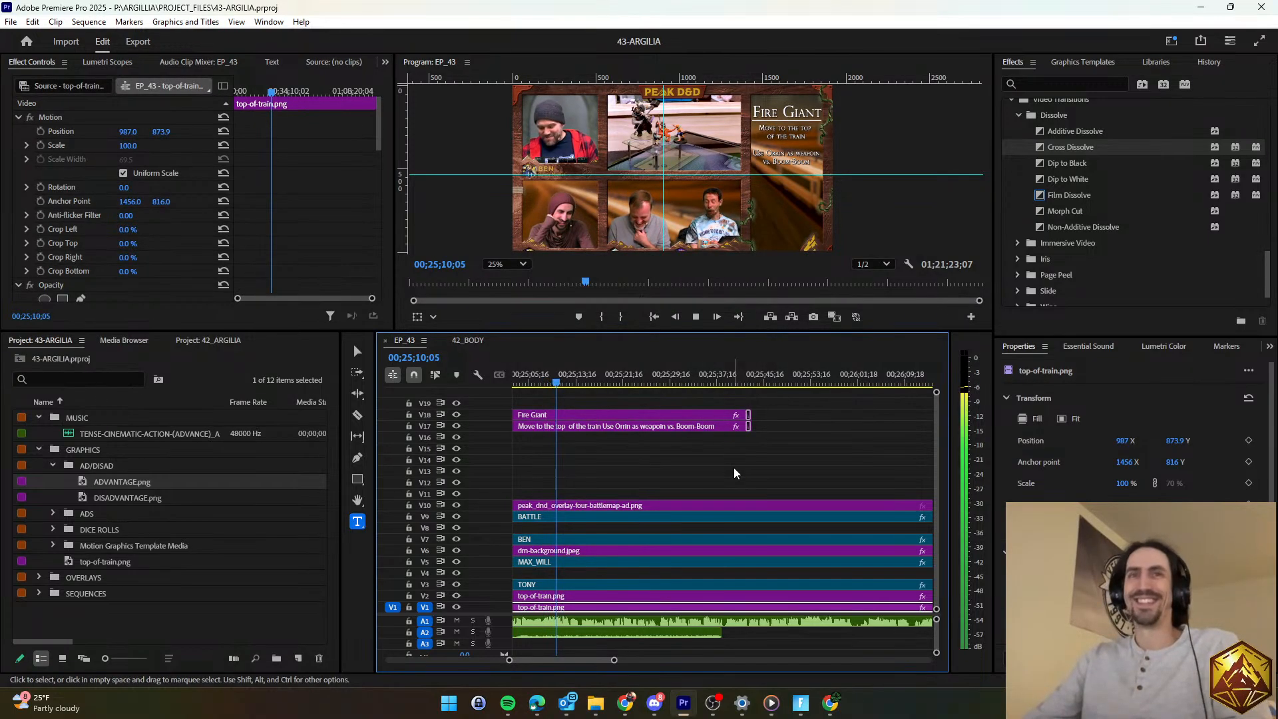
Play on through the Fire Giant's attack and extend his title and action text to about 00;26;21.
scroll(735, 473, down, 1)
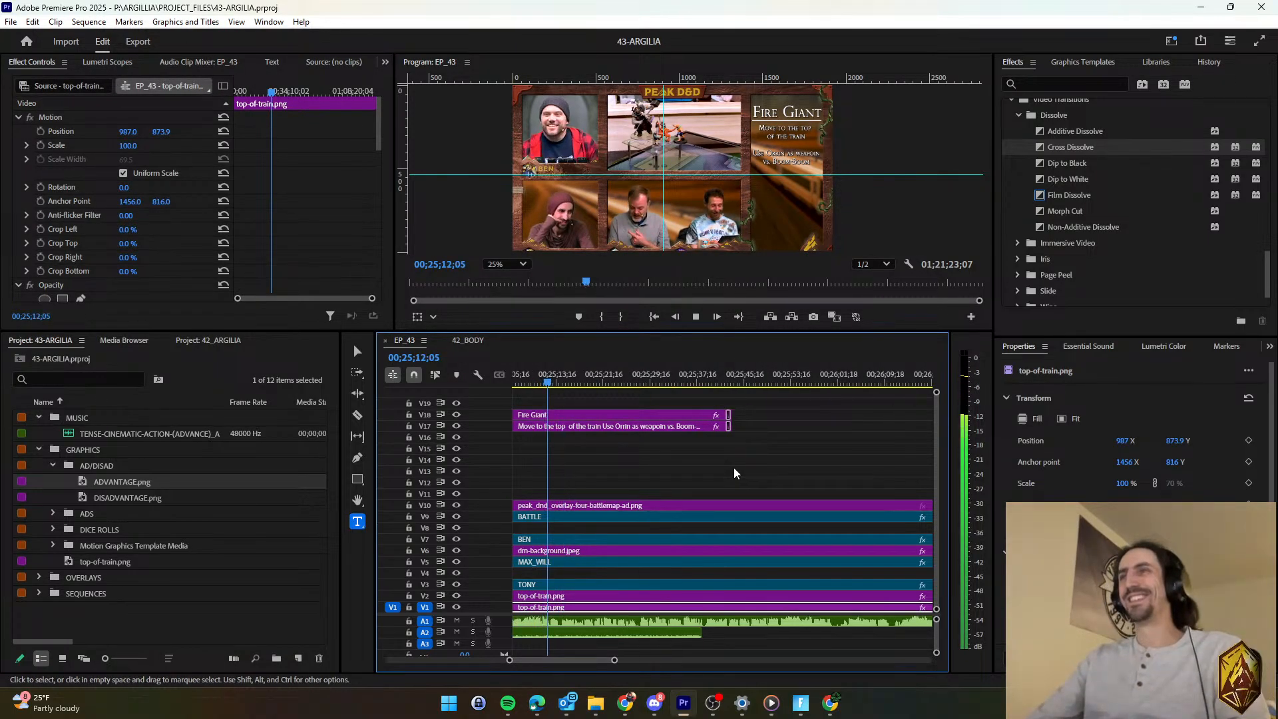
click(730, 470)
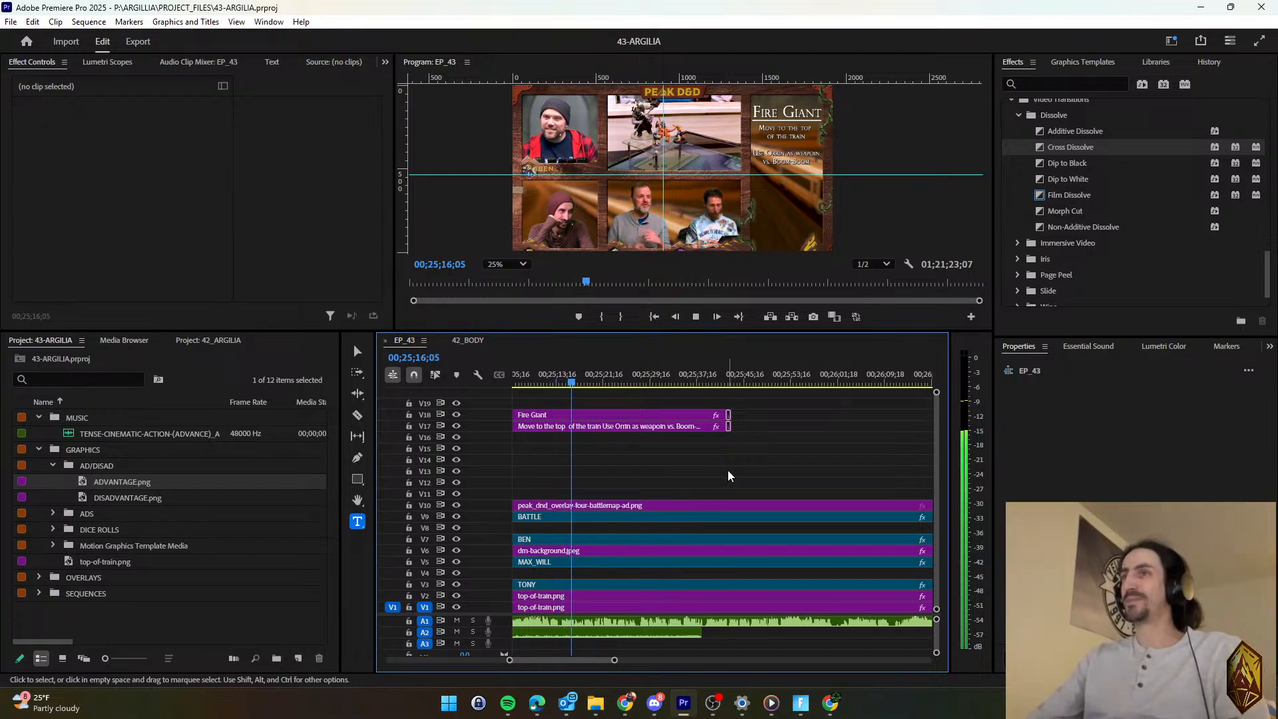
scroll(728, 469, down, 1)
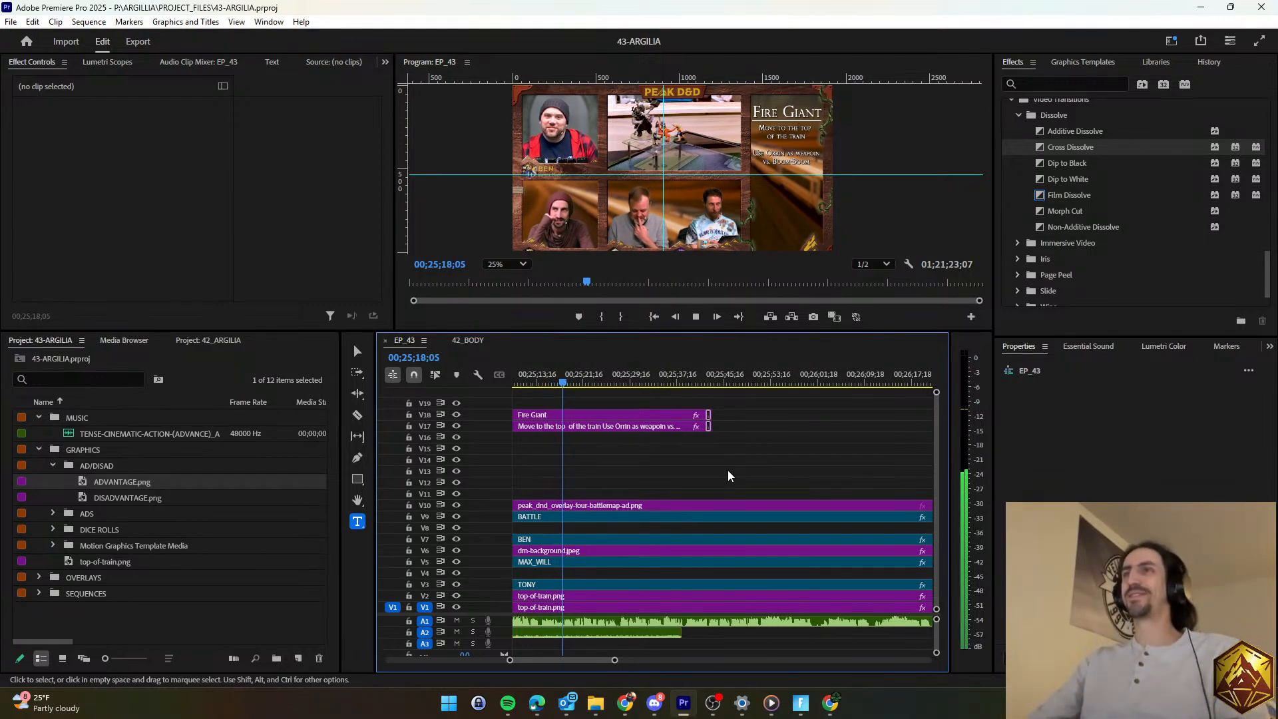
scroll(728, 469, down, 1)
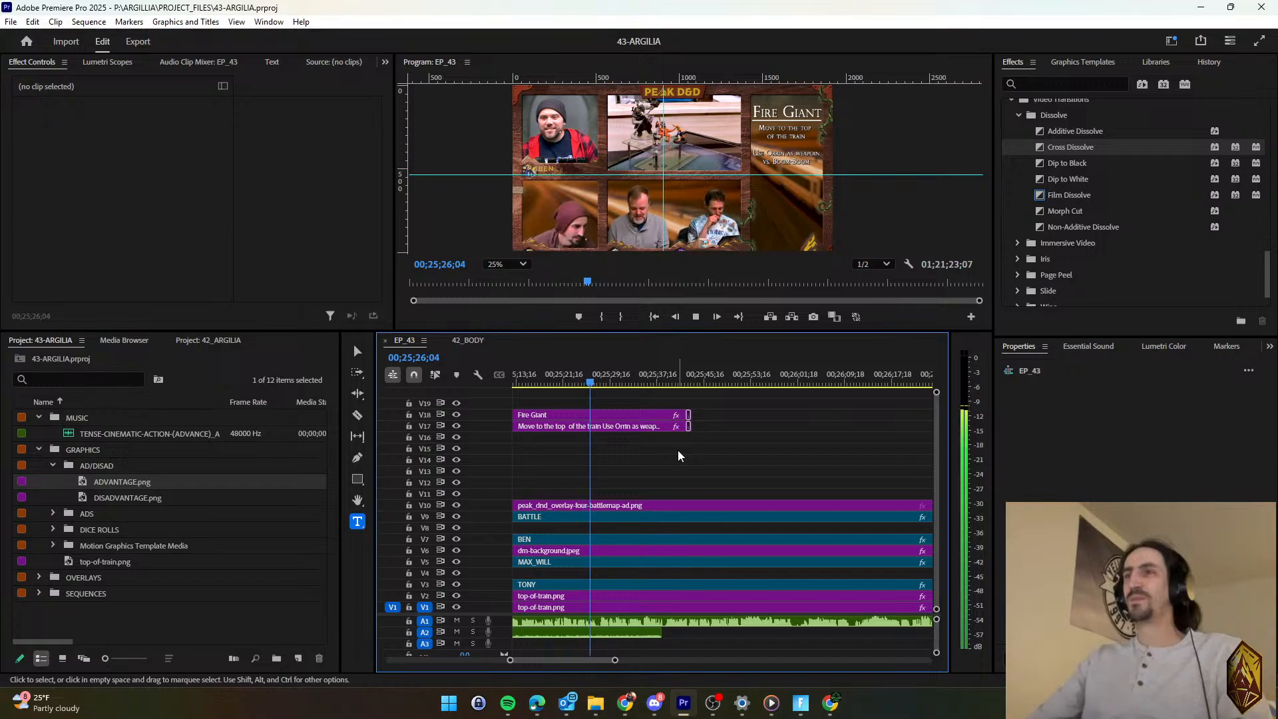
scroll(677, 450, down, 2)
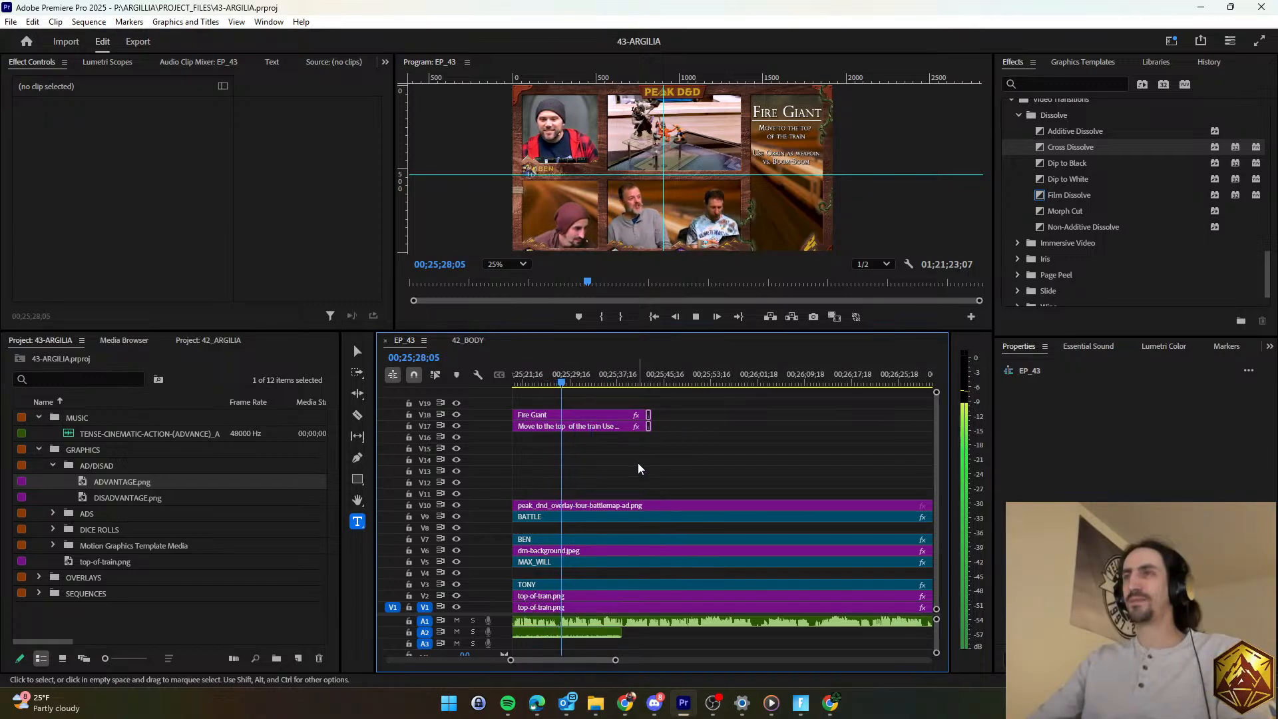
scroll(638, 462, down, 1)
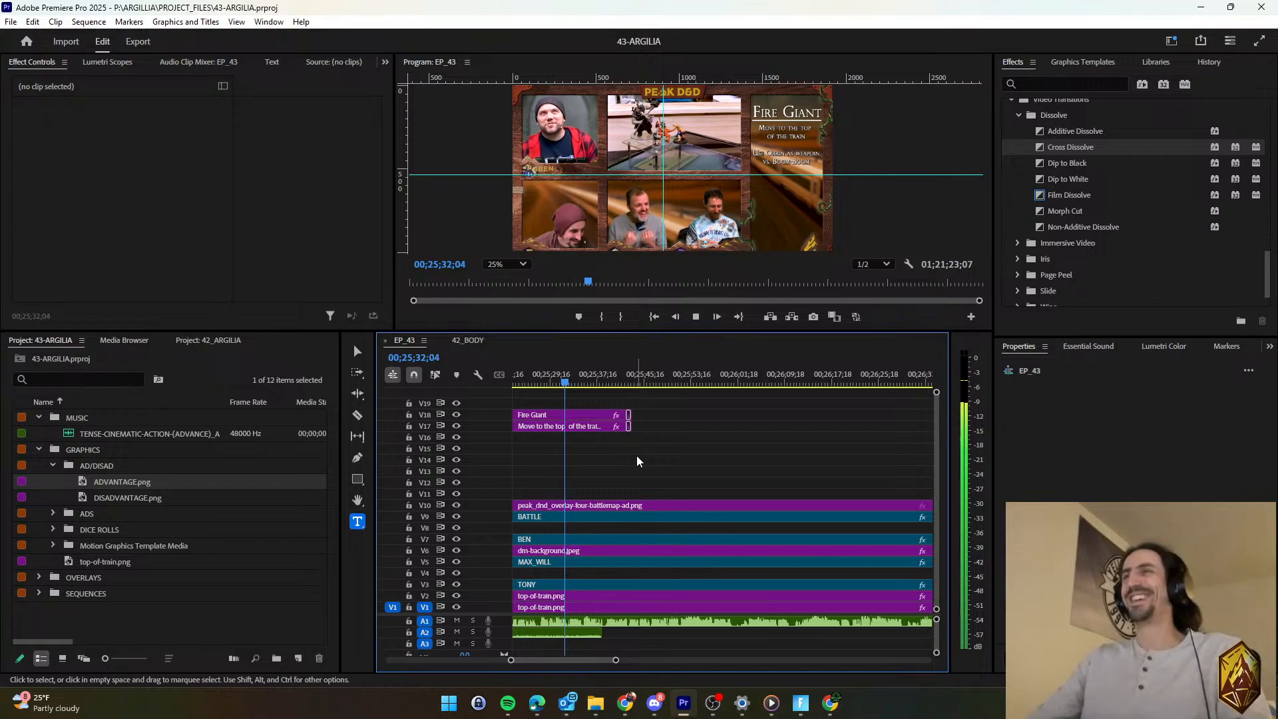
scroll(636, 457, down, 1)
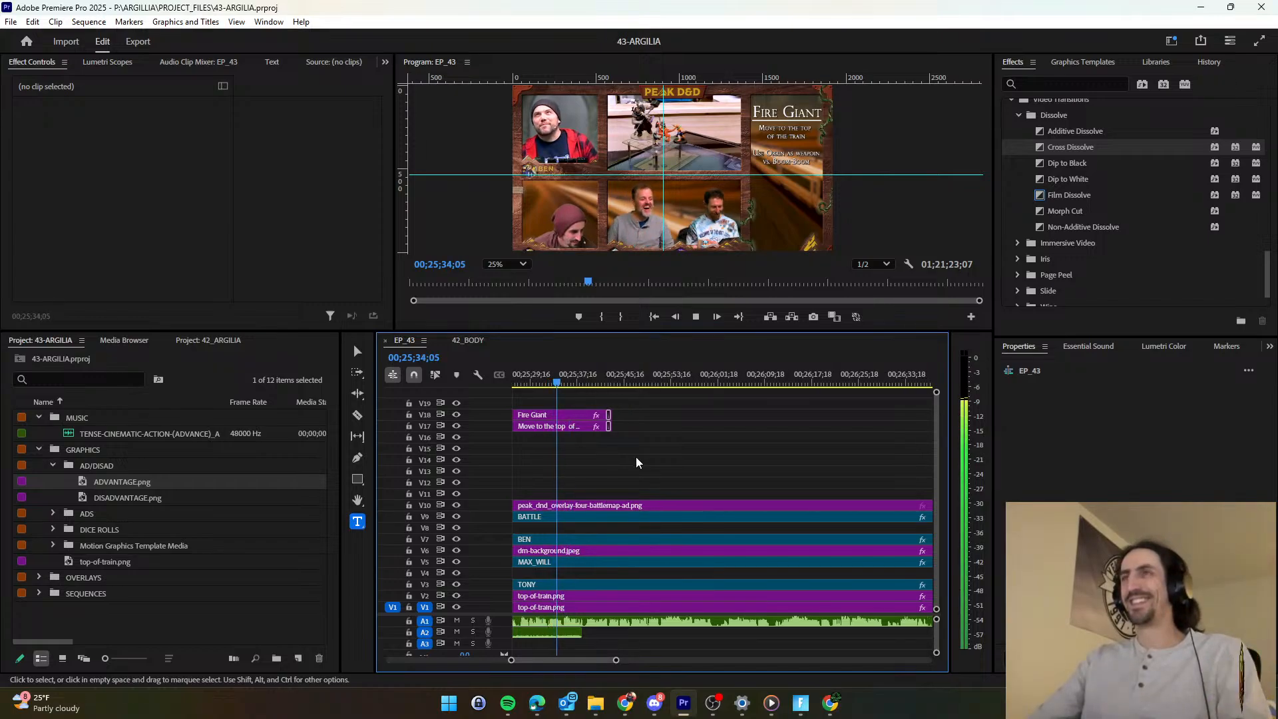
scroll(636, 456, down, 1)
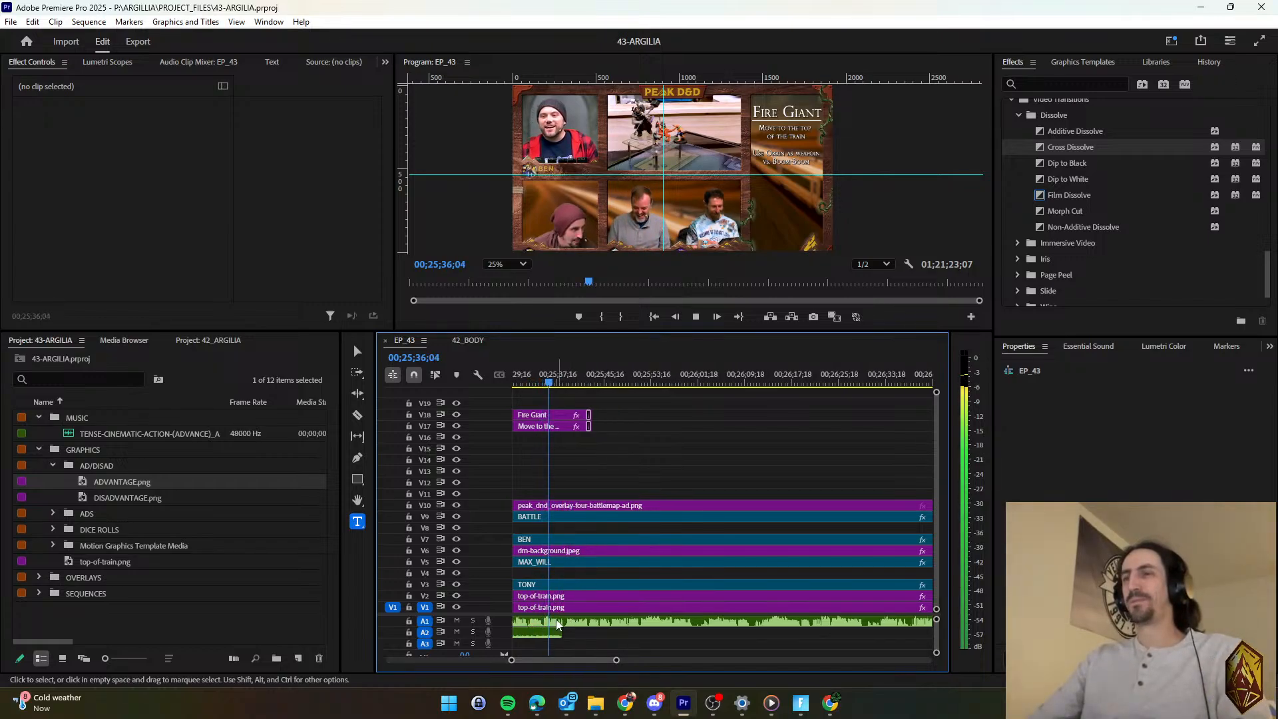
drag(631, 451, 807, 422)
Duplicate the TENSE-CINEMATIC-ACTION music clip on A2 and butt the copy against the end of the original.
click(537, 572)
click(536, 630)
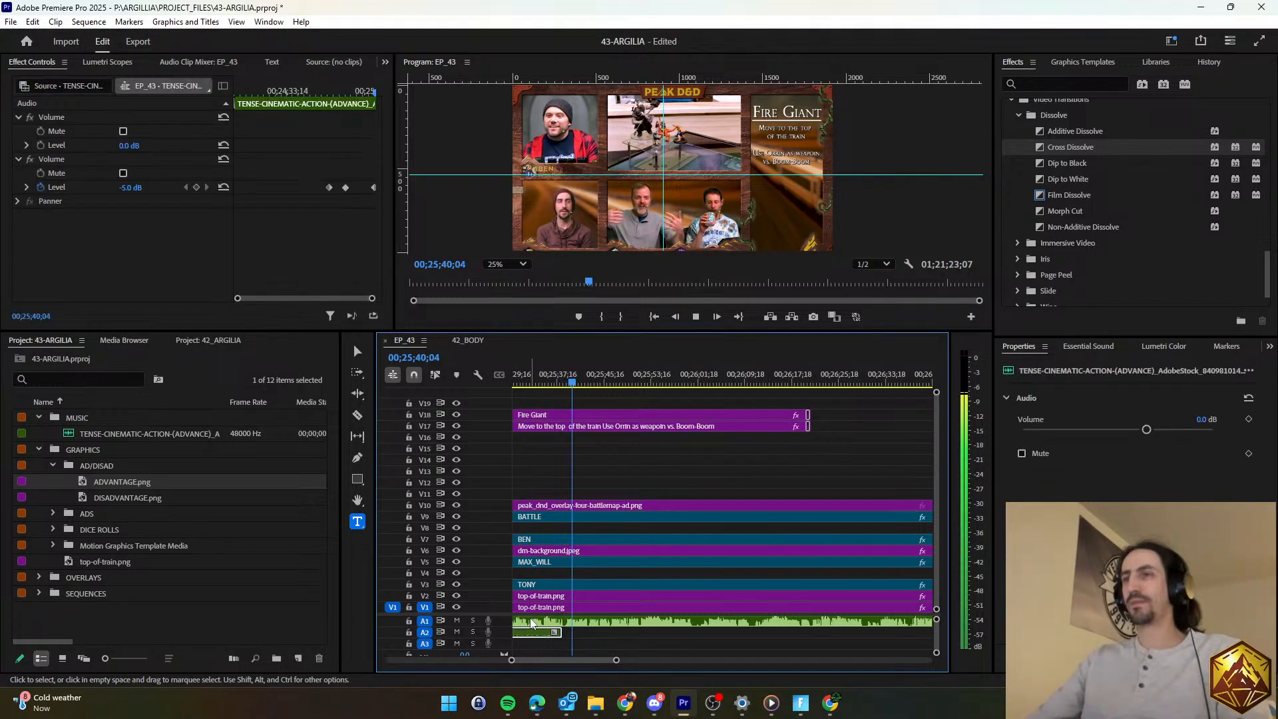
key(ctrl+c)
key(ctrl+v)
drag(597, 660, 589, 661)
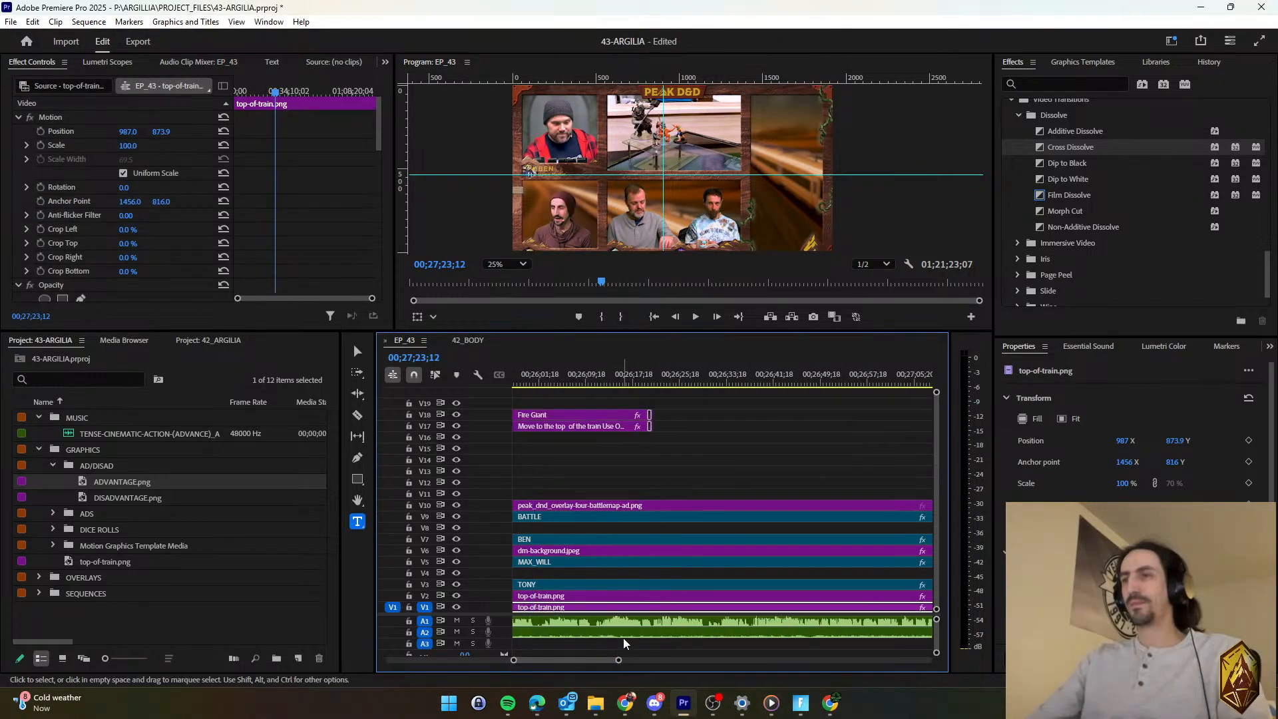
scroll(620, 637, down, 2)
scroll(620, 638, down, 2)
scroll(626, 629, up, 2)
scroll(625, 629, up, 1)
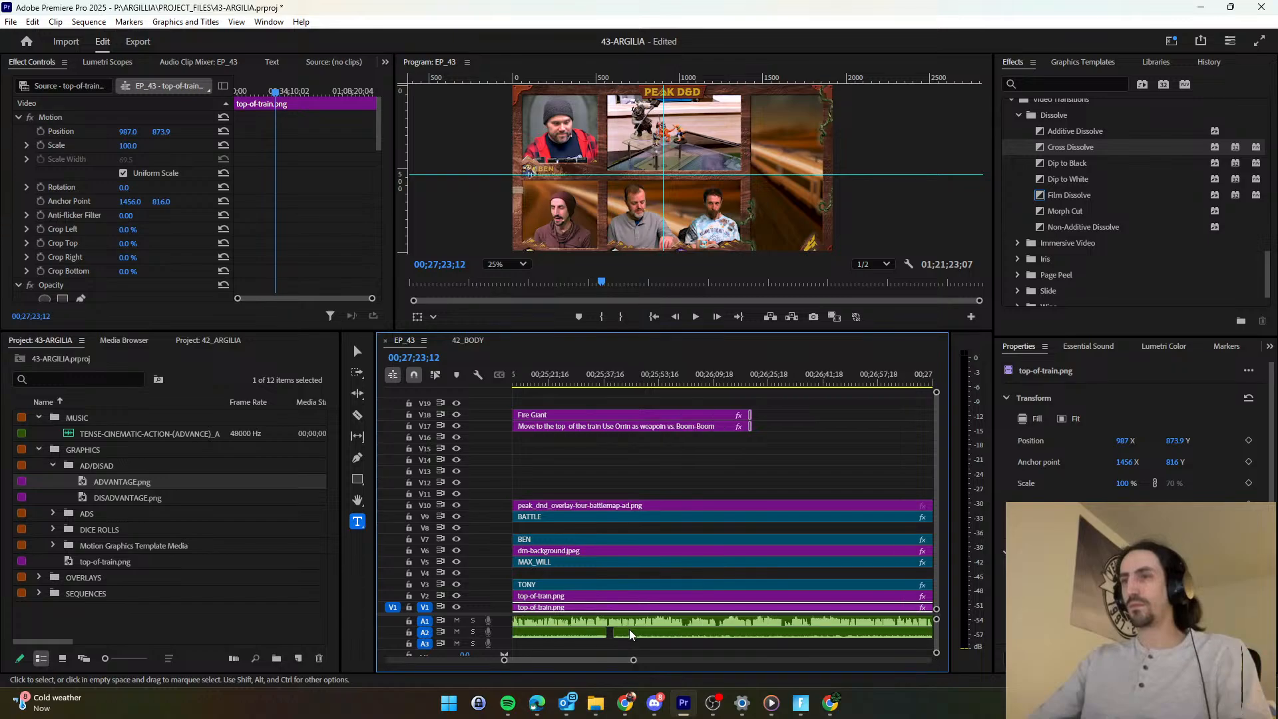
click(628, 633)
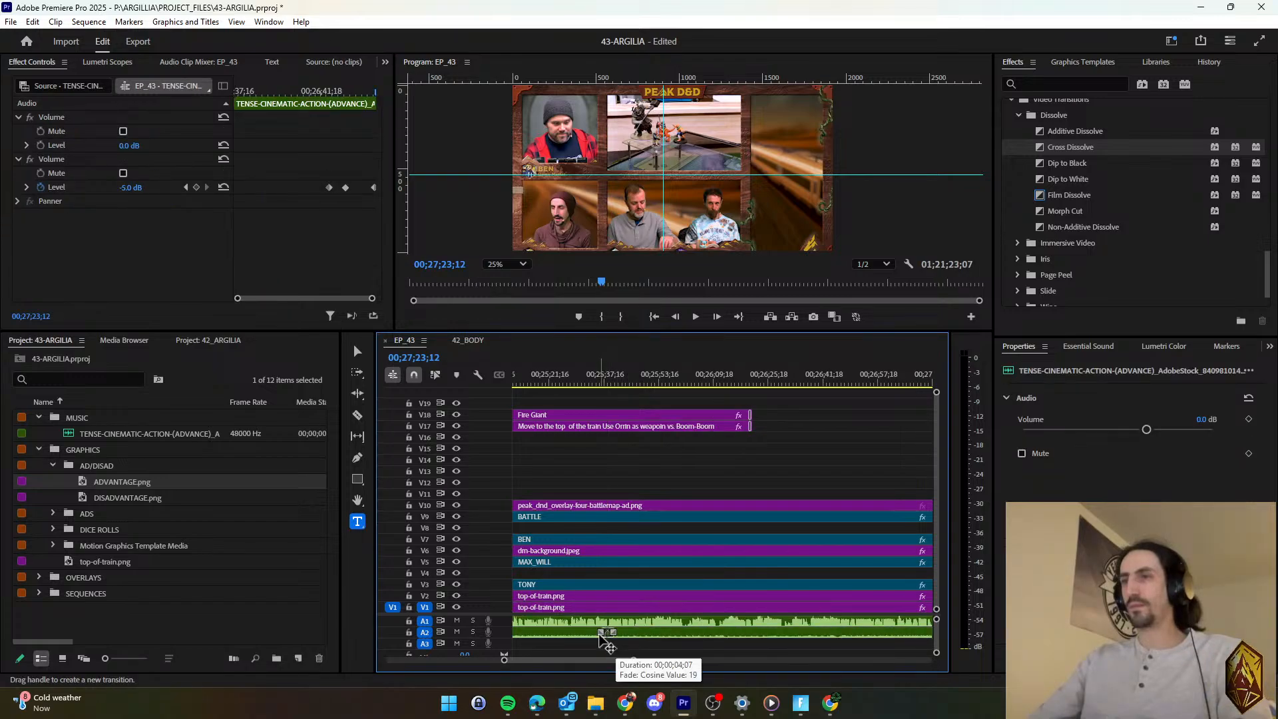
Crossfade the two music clips at their join near 00;25;38, play across it and save the project.
drag(599, 635, 600, 636)
click(604, 377)
key(space)
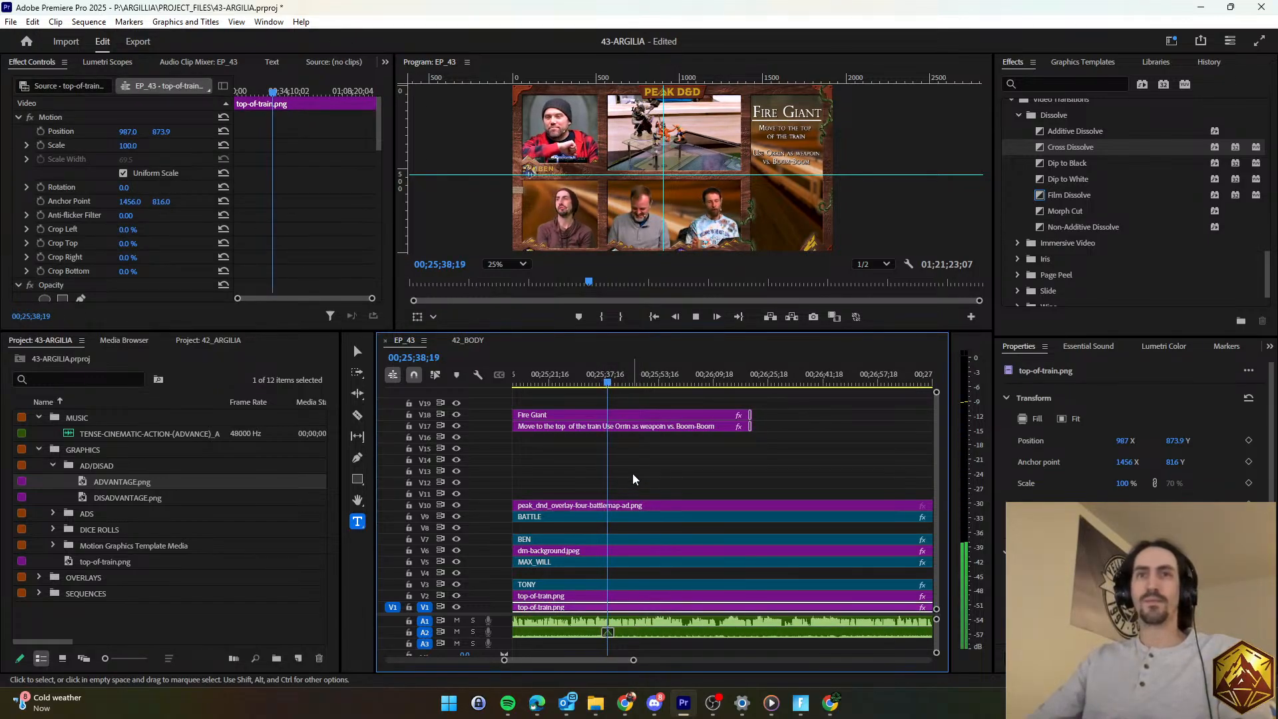
click(632, 473)
scroll(632, 473, up, 3)
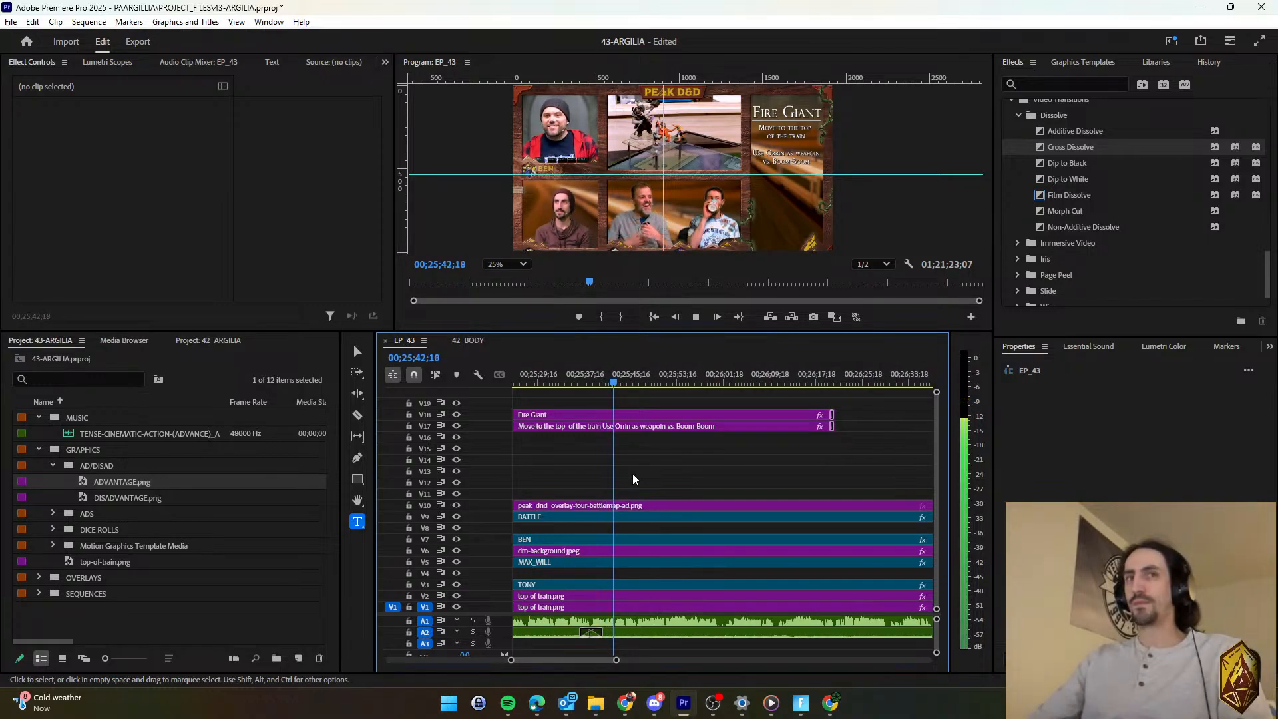
key(d)
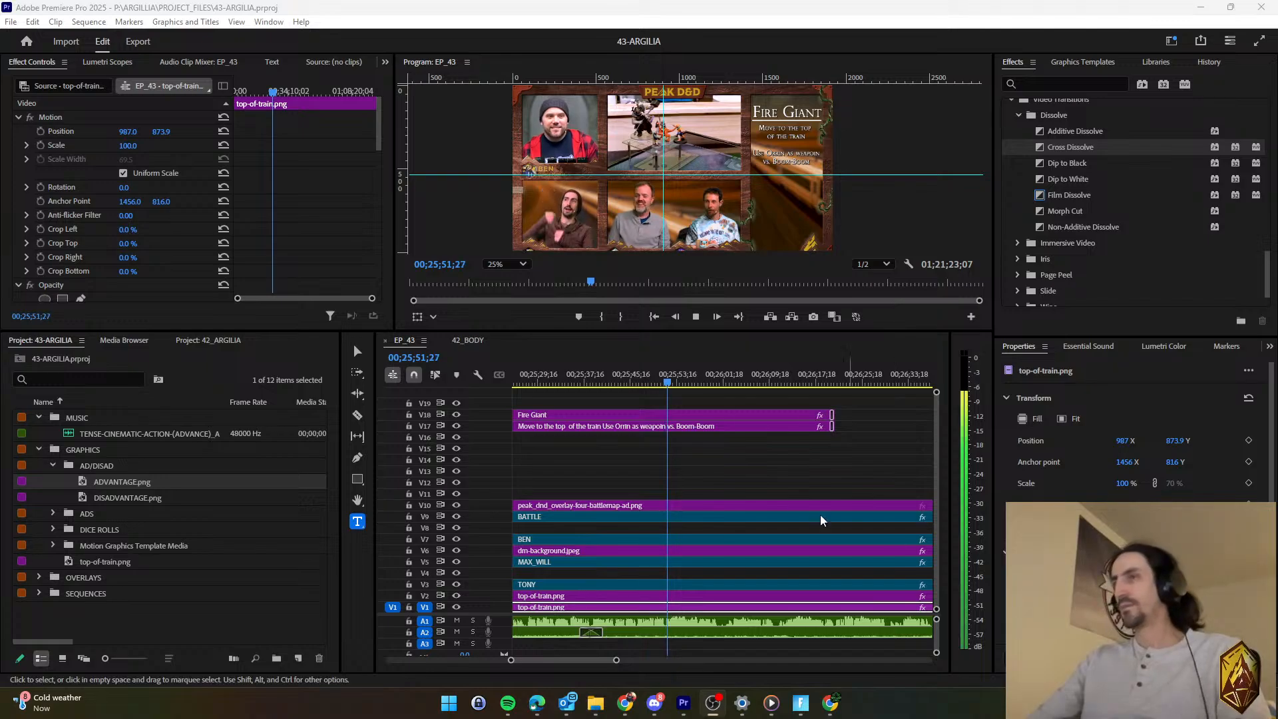
Play on to about 00;26;12 and extend the Fire Giant title and its action text to about 00;26;43.
click(752, 456)
scroll(729, 457, down, 3)
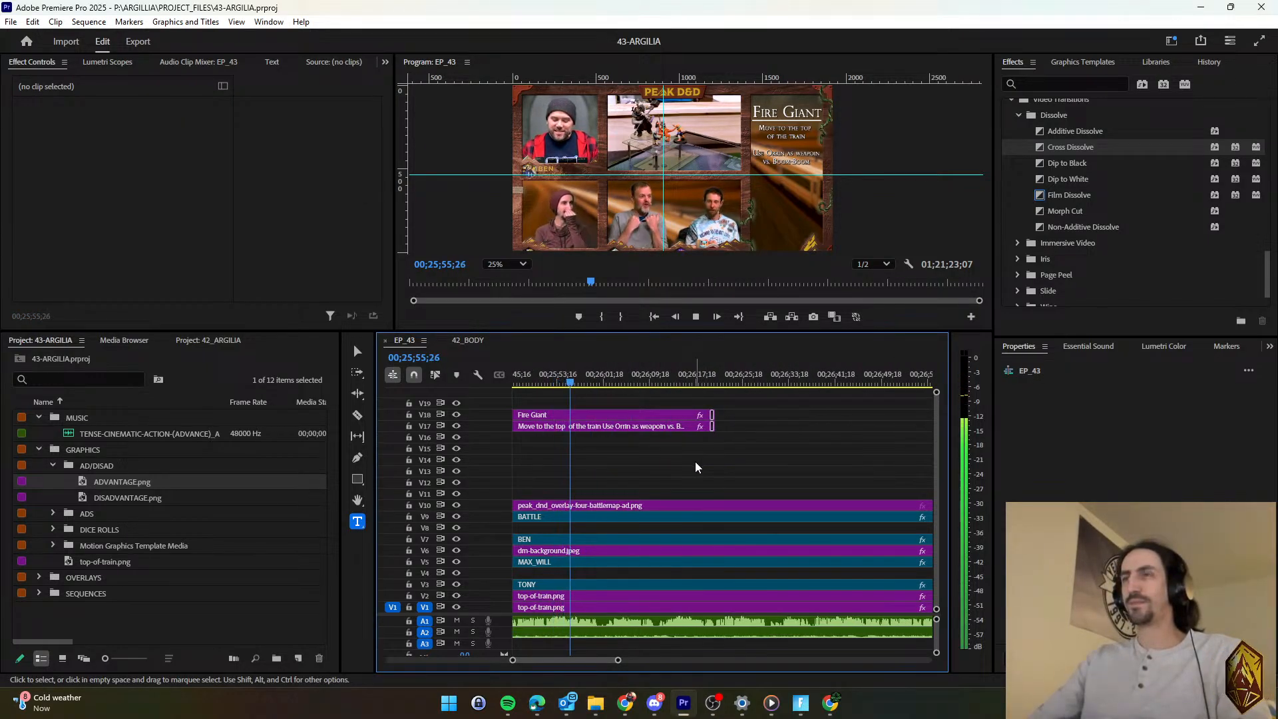
scroll(693, 461, down, 1)
key(d)
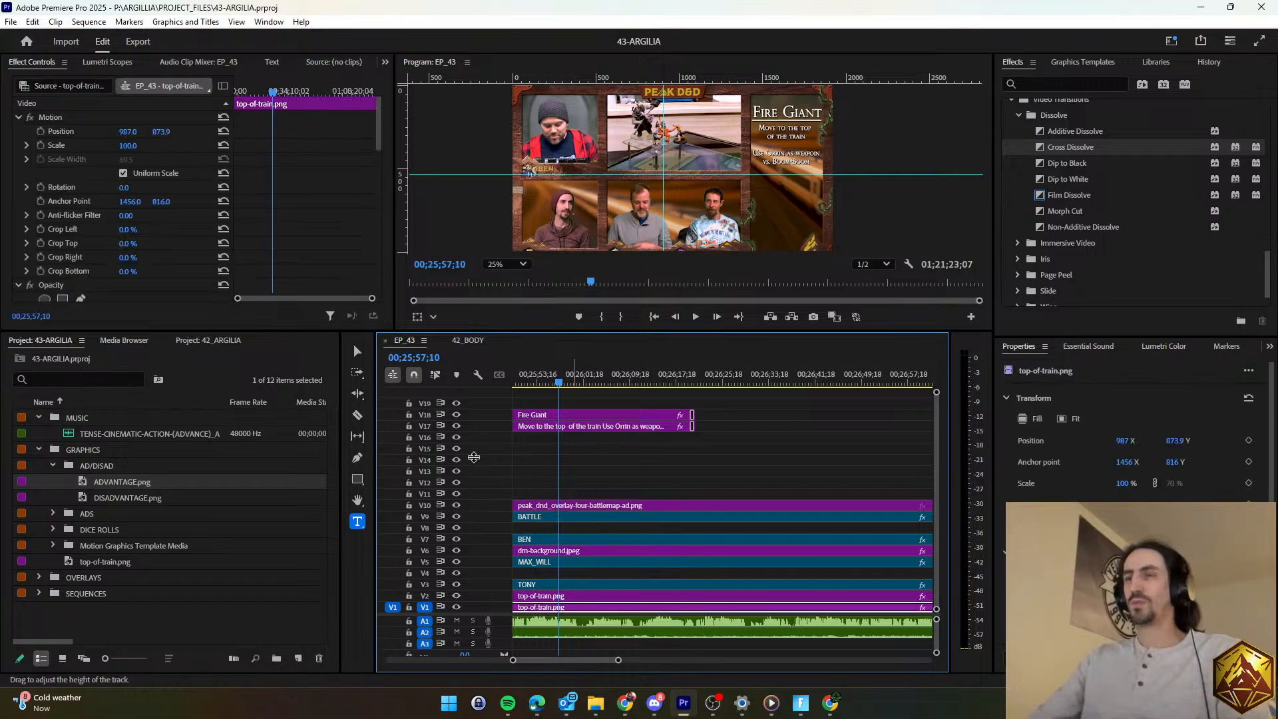
click(616, 469)
scroll(616, 469, down, 1)
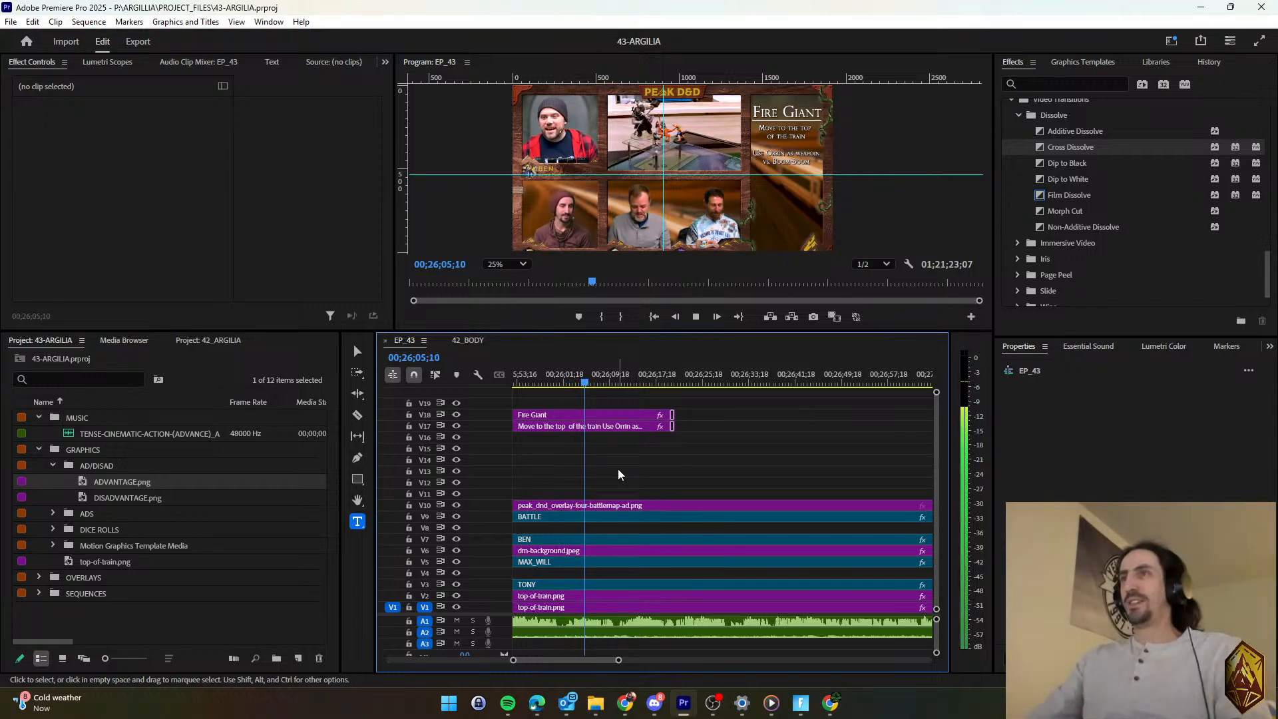
scroll(620, 462, down, 1)
scroll(620, 468, down, 1)
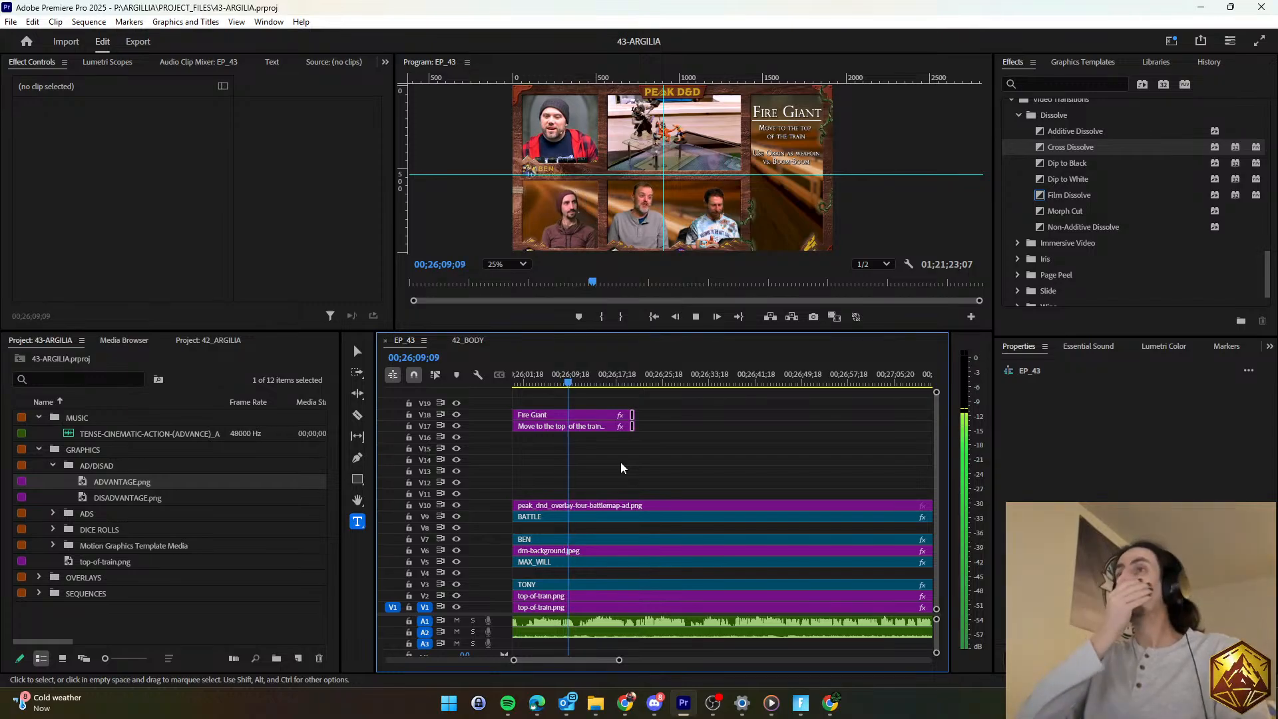
scroll(620, 468, down, 1)
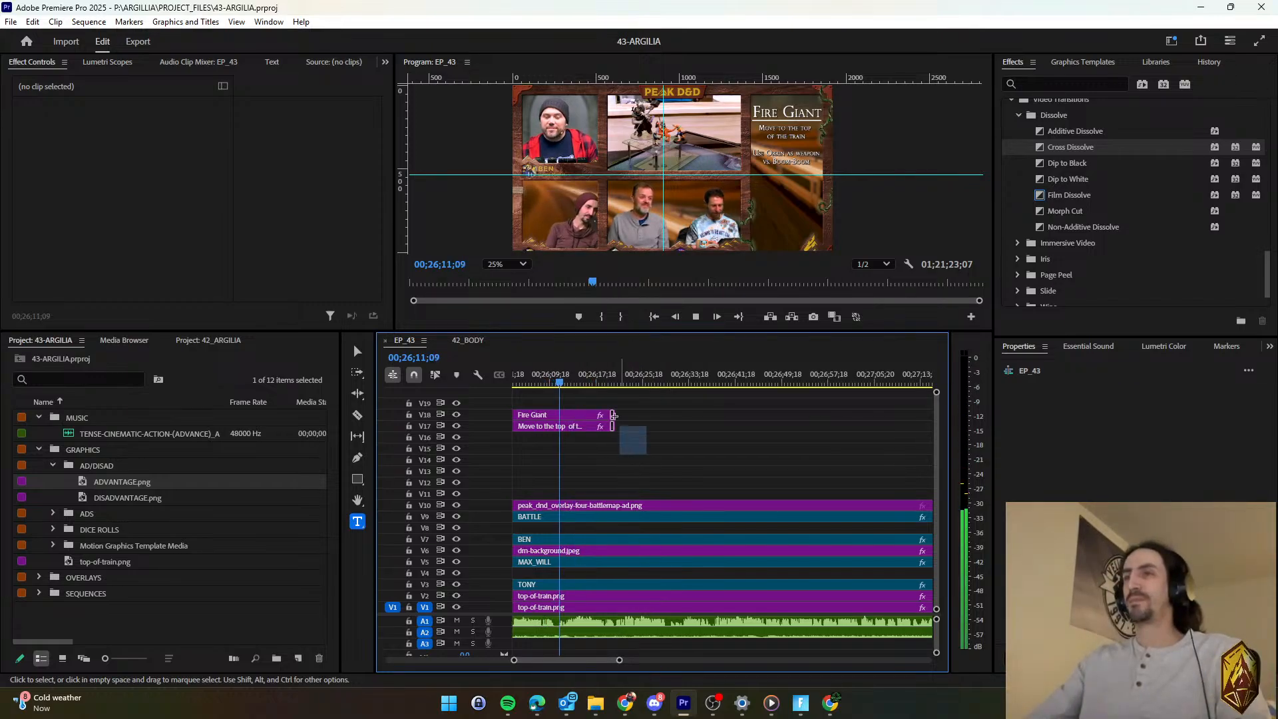
drag(622, 433, 727, 441)
click(726, 441)
Replay the footage from about 00;26;06 and split the Fire Giant's action text on V17 at 00;26;08;23.
click(358, 416)
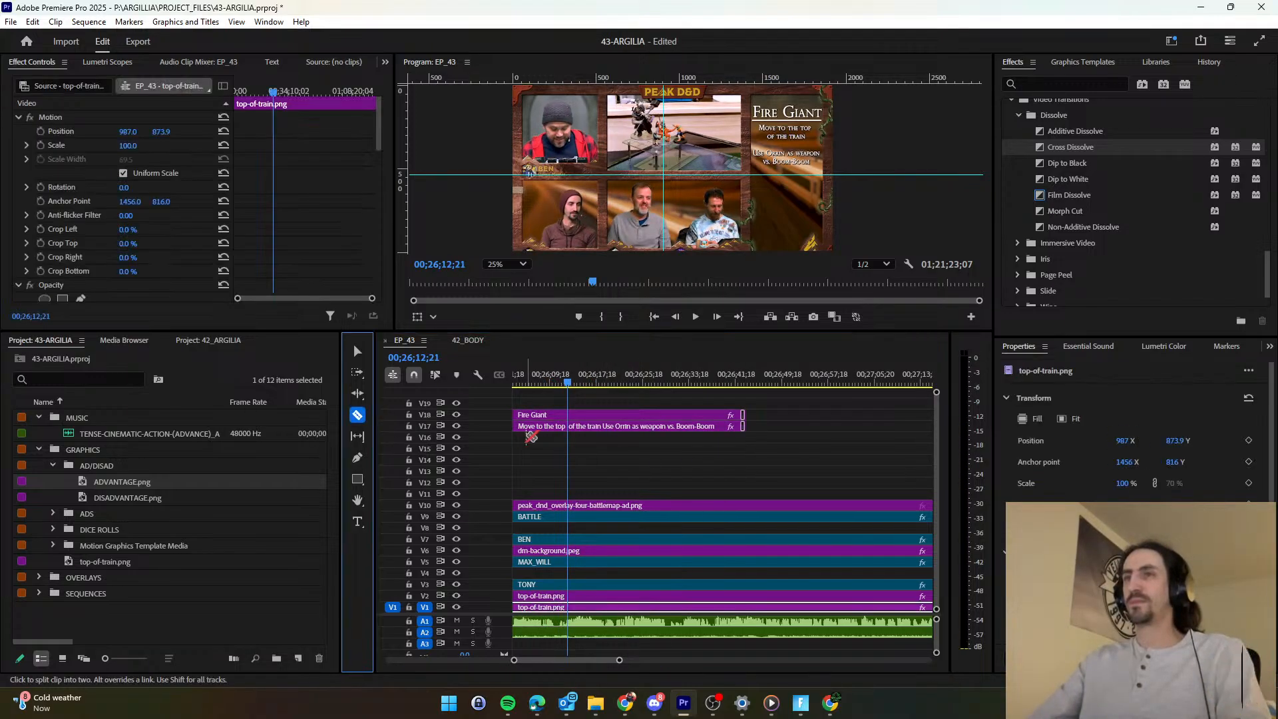
click(533, 382)
key(space)
scroll(548, 436, up, 9)
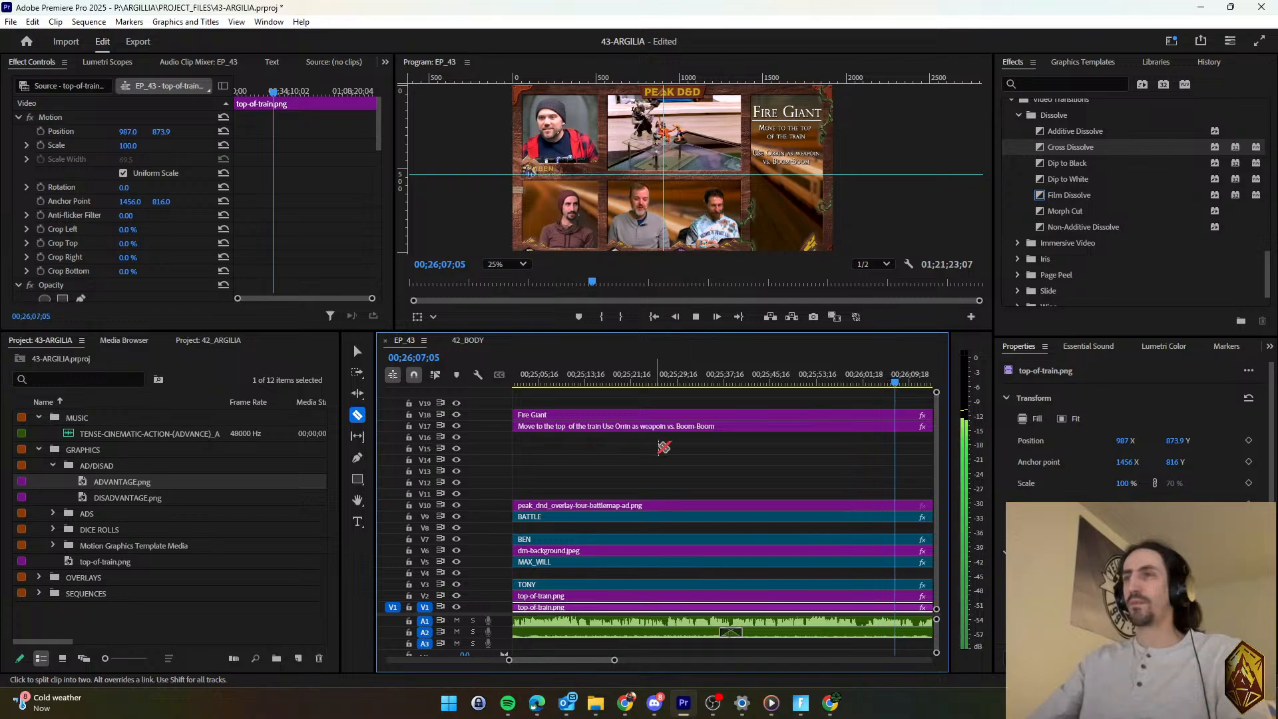
scroll(659, 447, down, 2)
key(space)
click(584, 426)
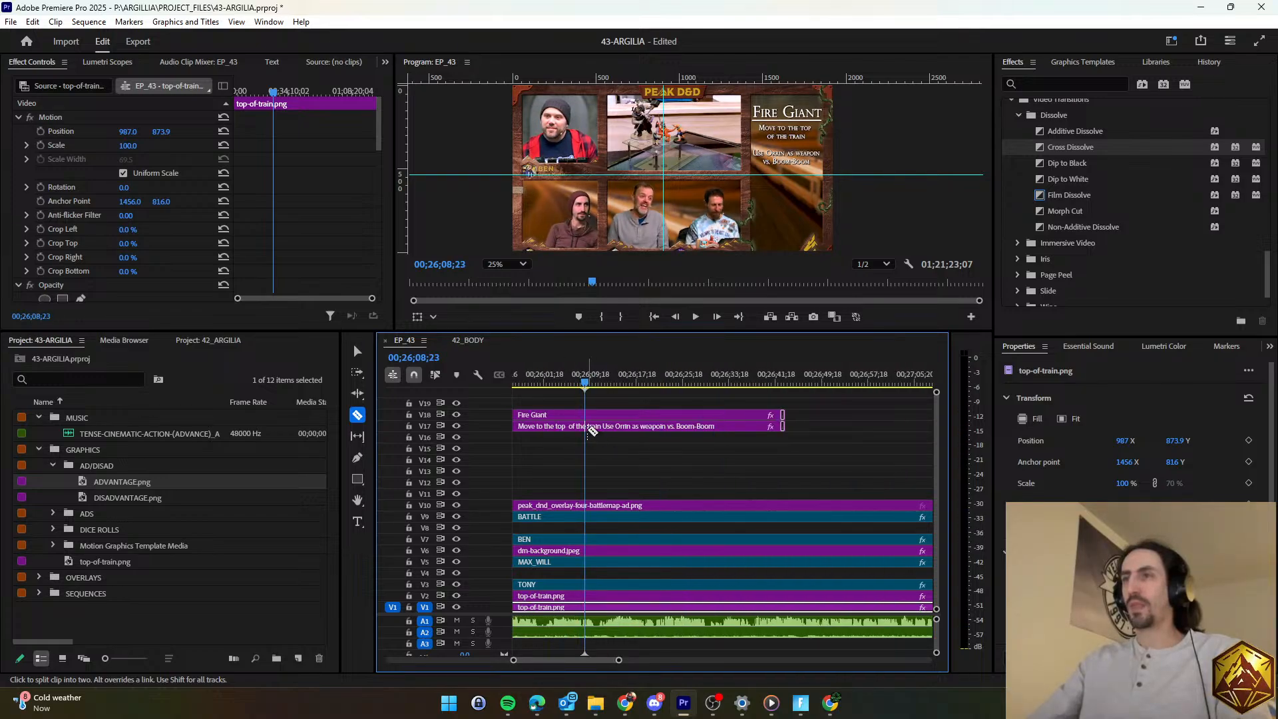
Apply the default transition to the cut in the Fire Giant's action text on V17 at 00;26;08;23.
click(357, 351)
right_click(585, 425)
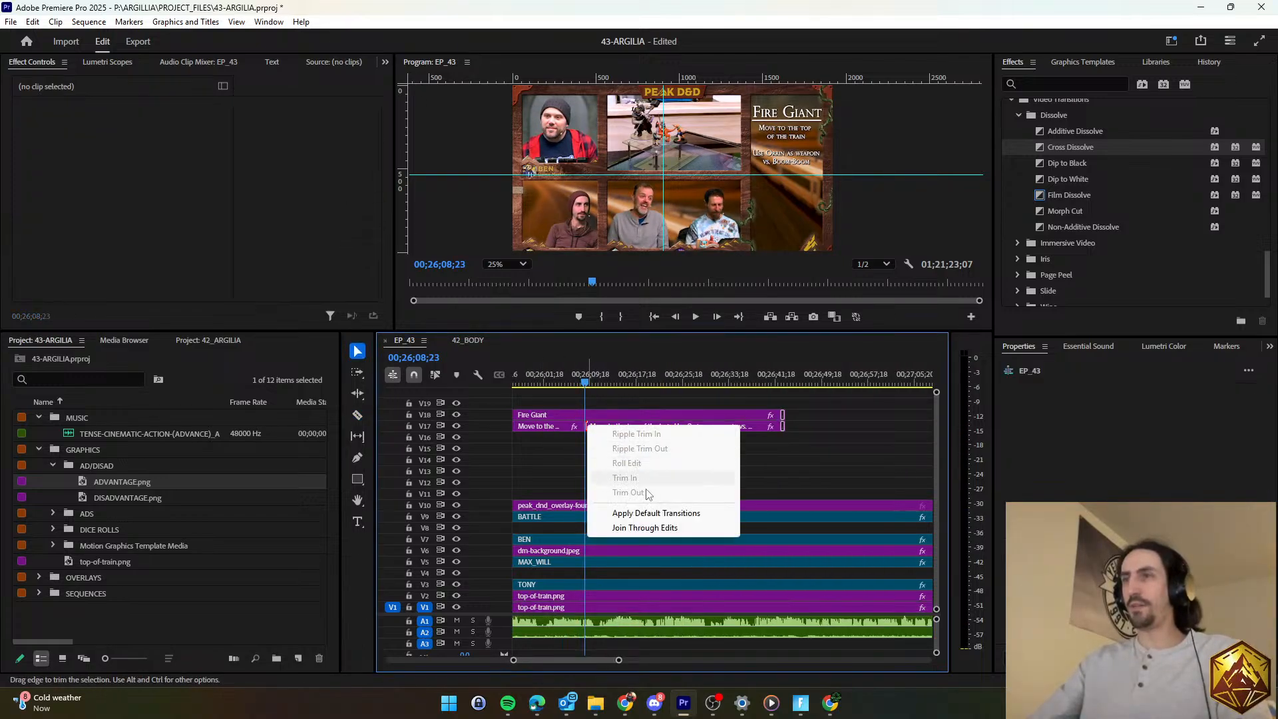
click(649, 513)
Add the line "Orrin: Parry" in gold beneath the text of the second Fire Giant action clip on V17.
click(657, 423)
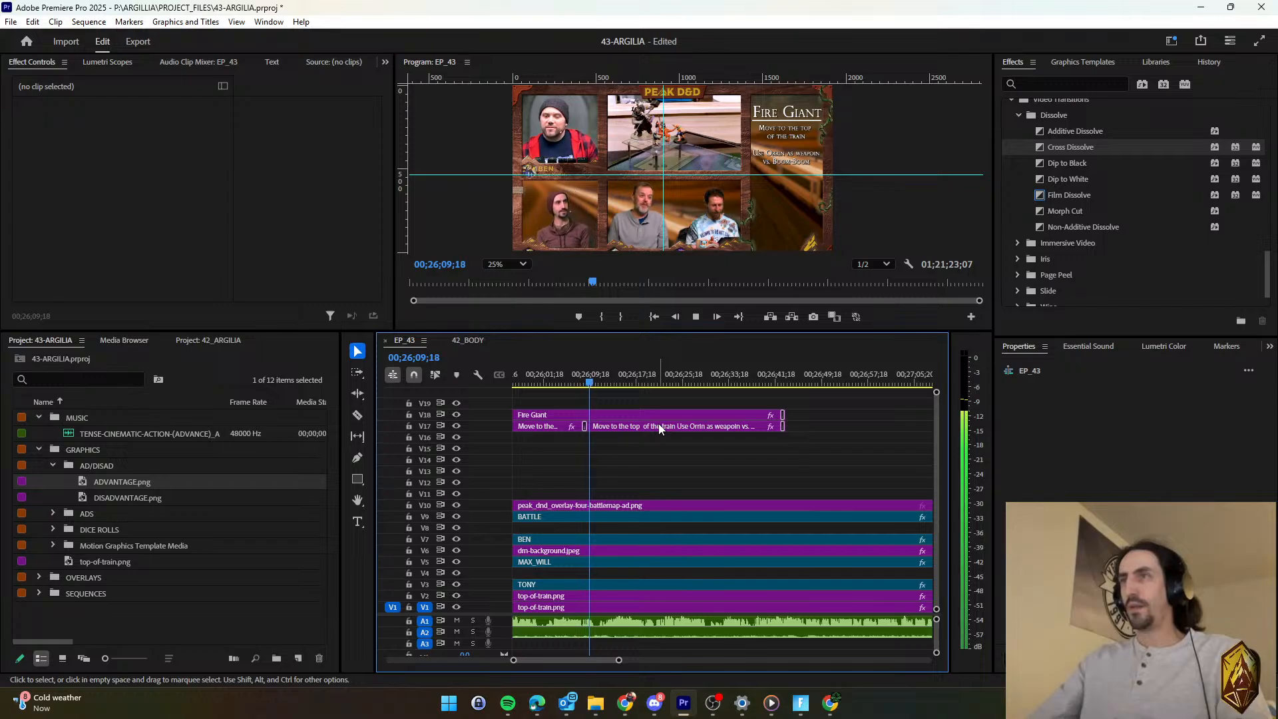
click(1083, 410)
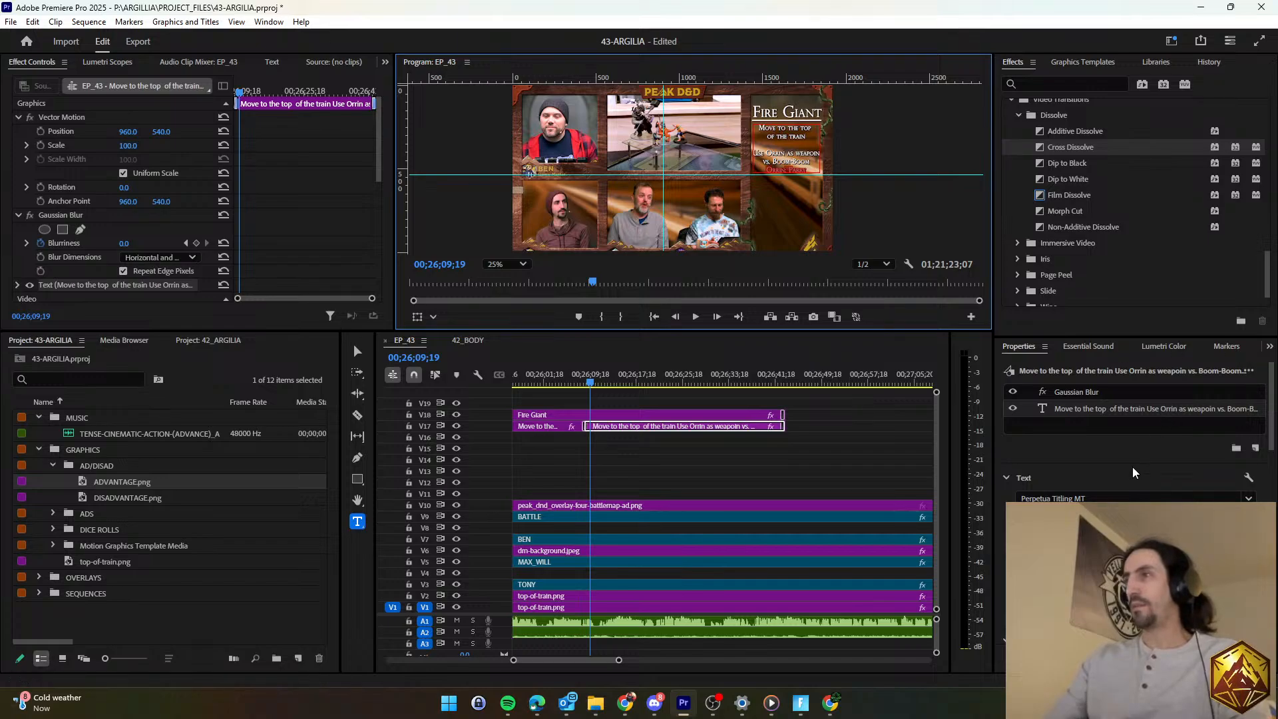
click(1038, 607)
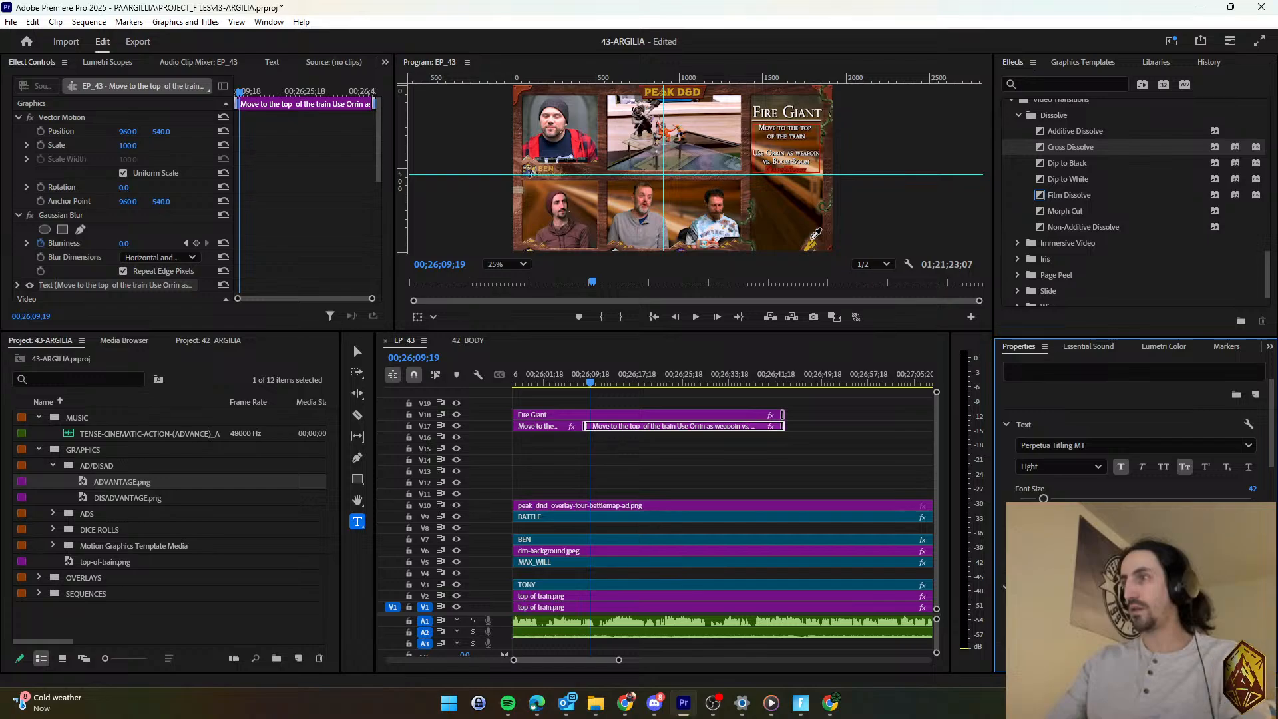
click(624, 456)
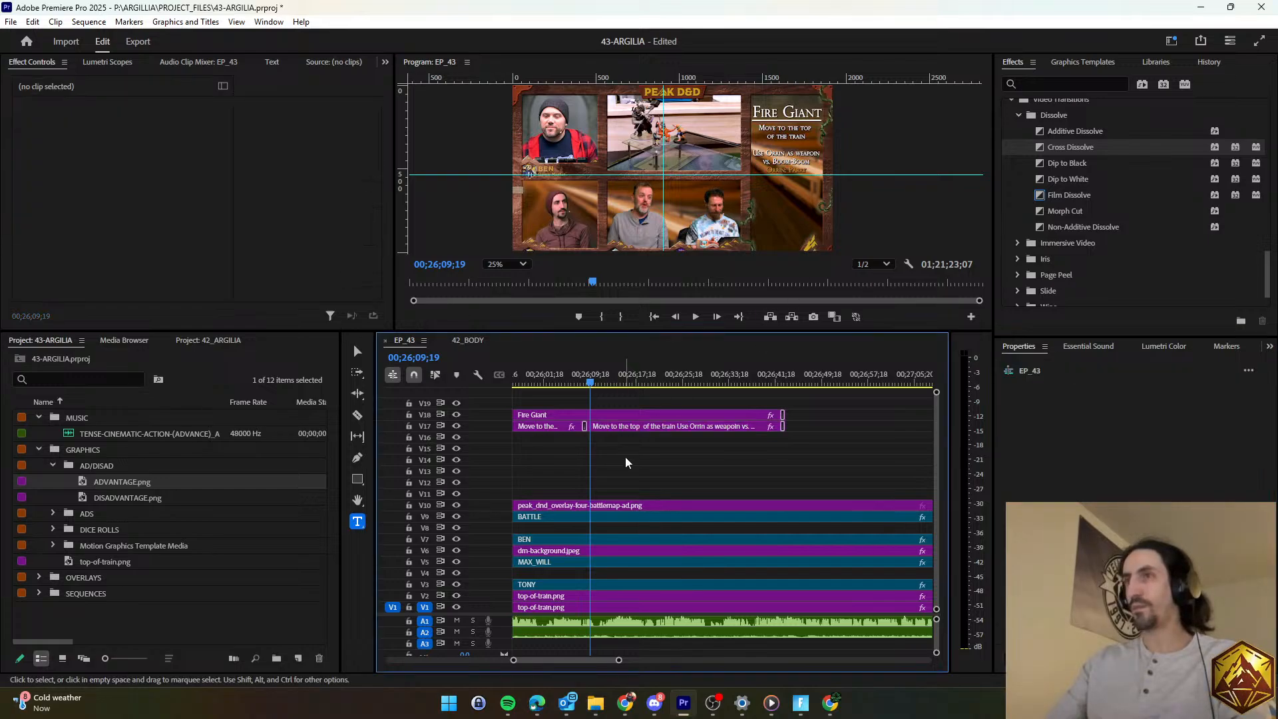
Lighten the "Orrin: Parry" line's fill colour to FFD350 and save the project.
click(628, 427)
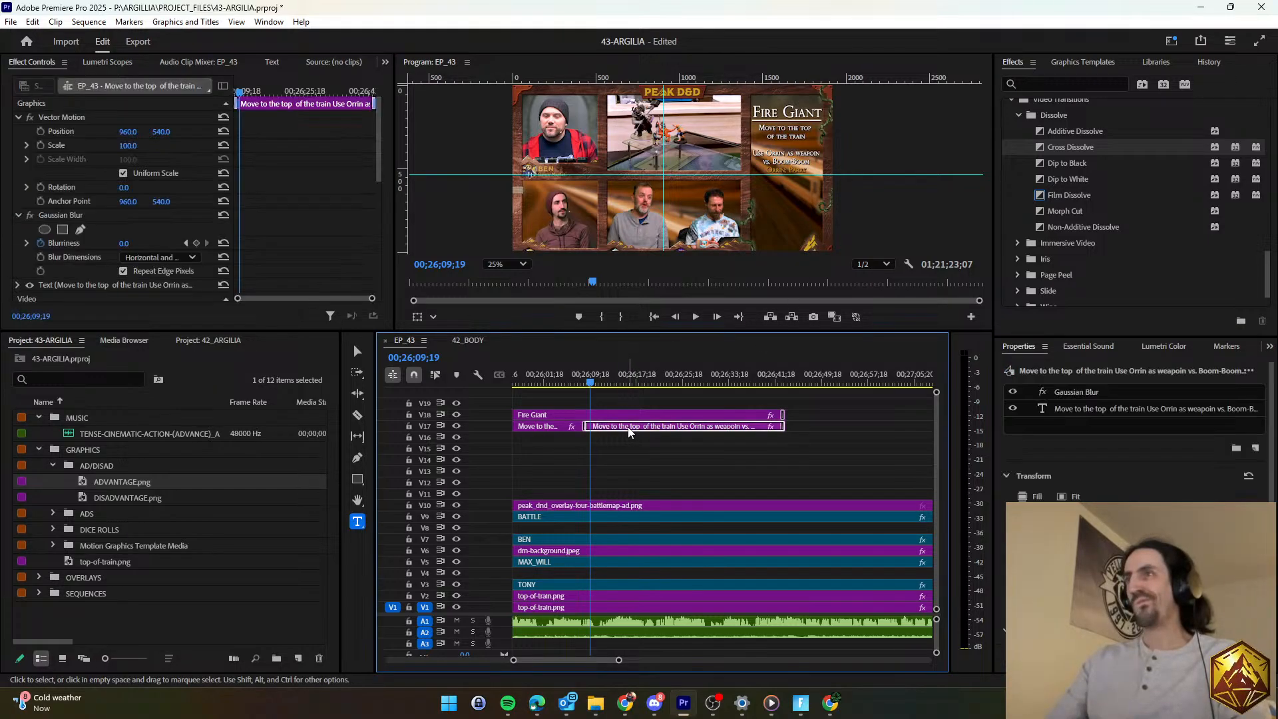
scroll(1001, 558, down, 2)
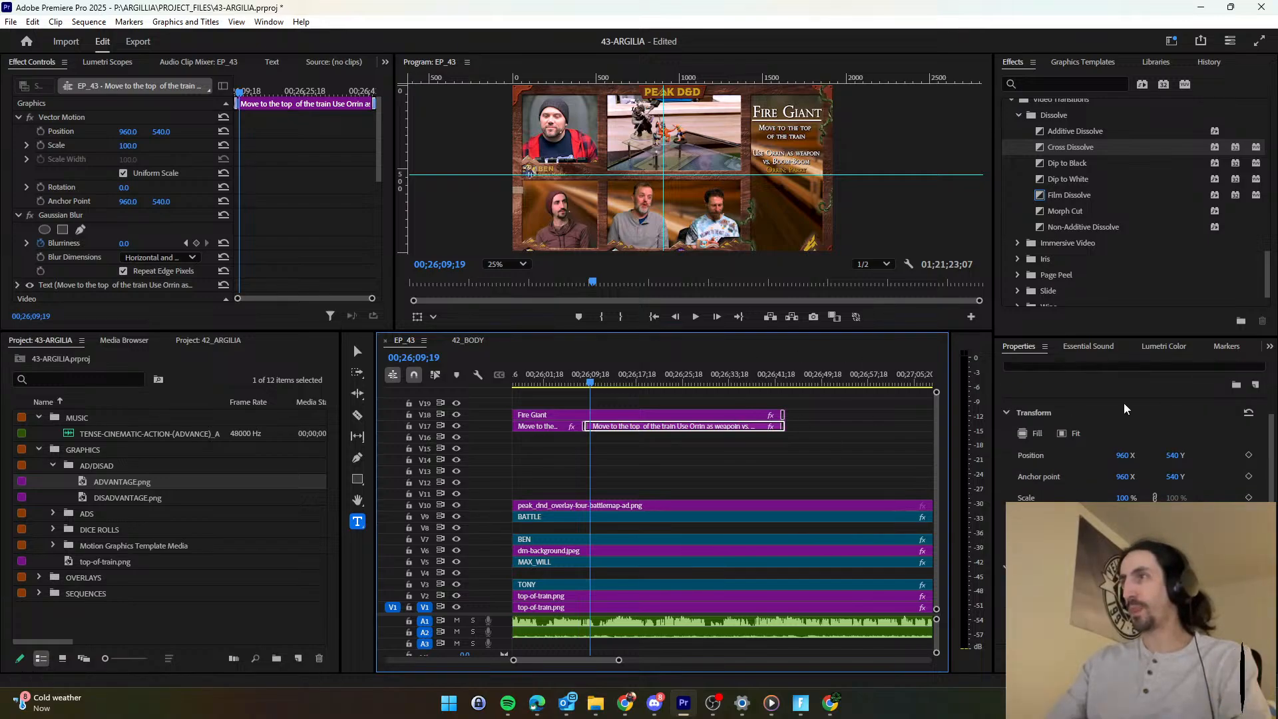
scroll(1123, 402, up, 4)
scroll(1138, 420, down, 3)
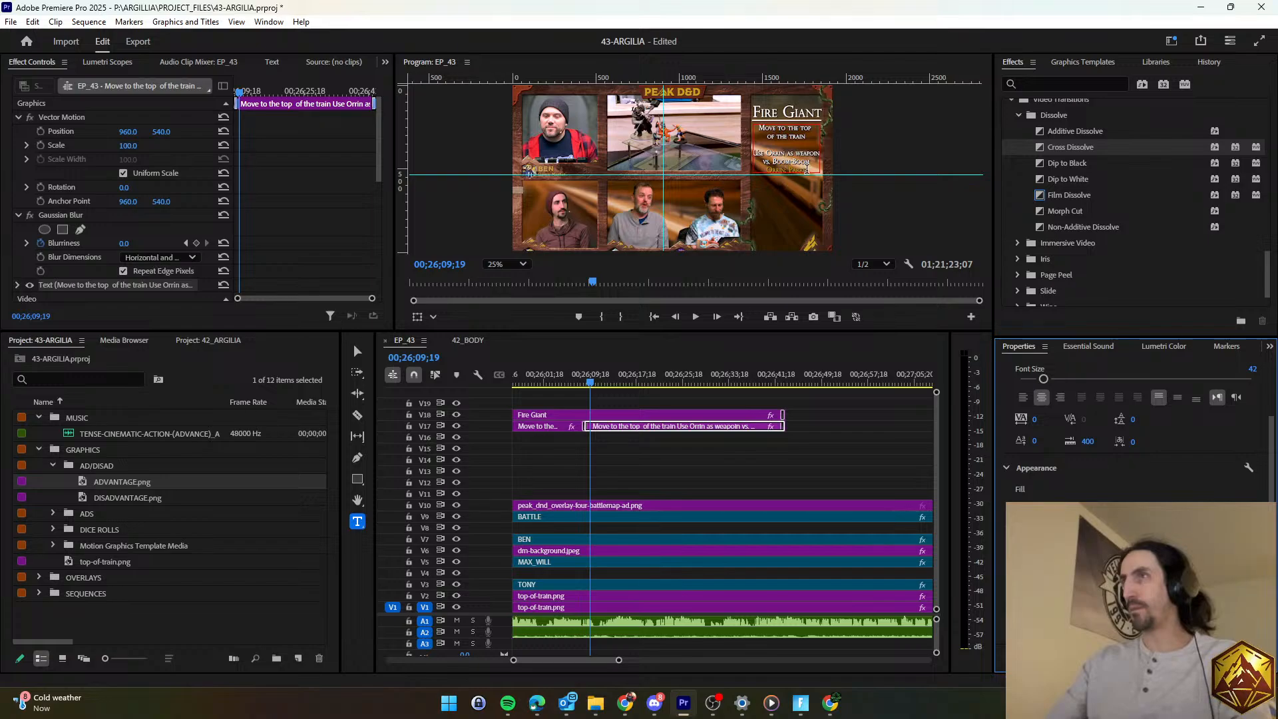
drag(807, 170, 764, 171)
click(1025, 509)
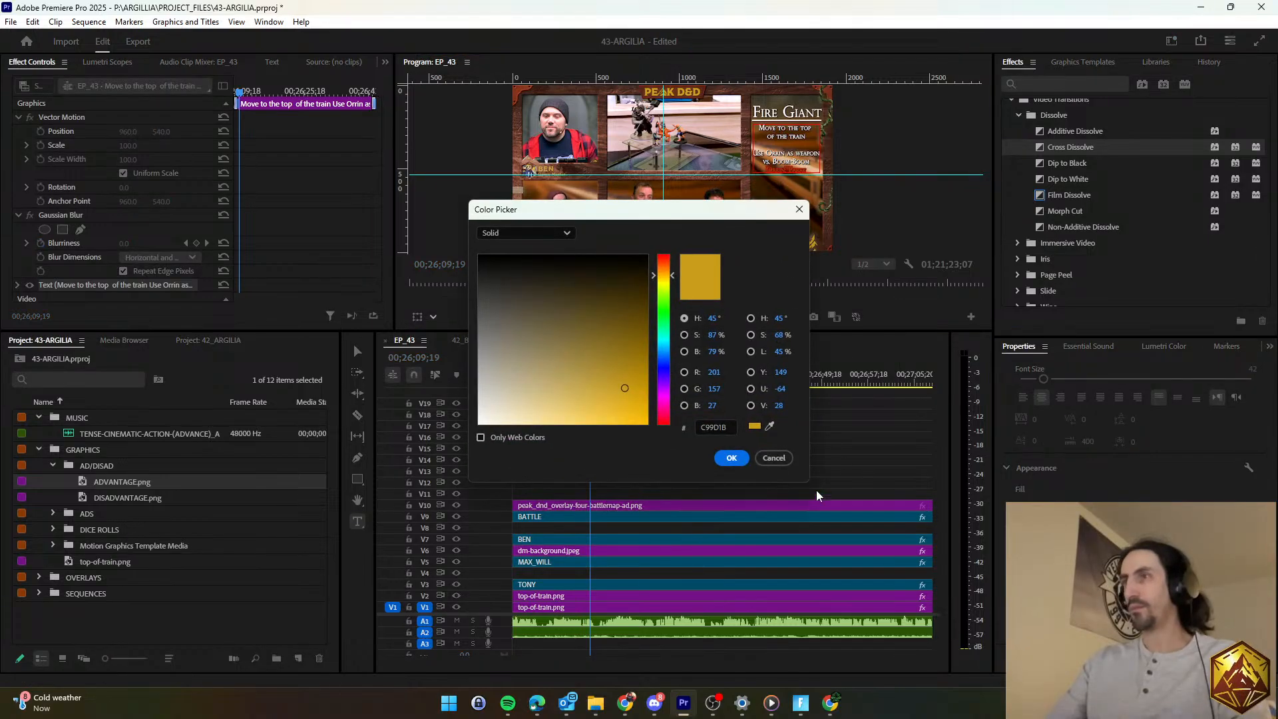
drag(634, 376, 594, 442)
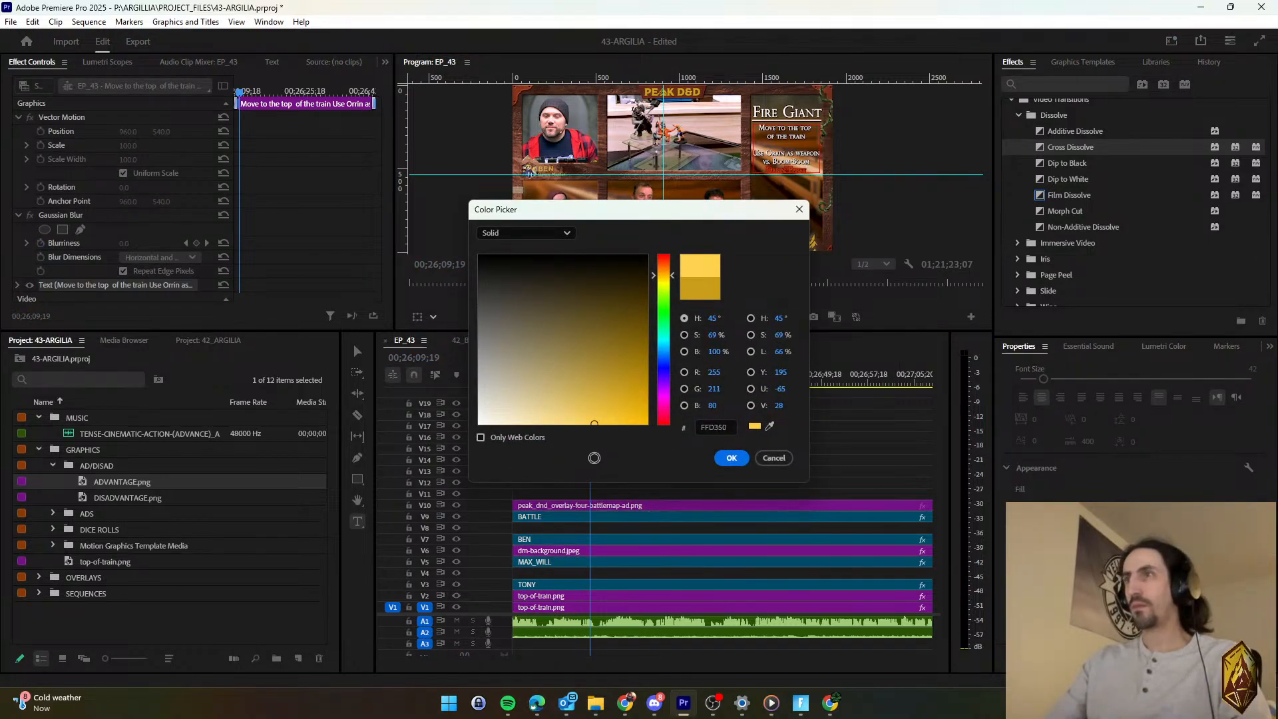
click(731, 458)
click(712, 449)
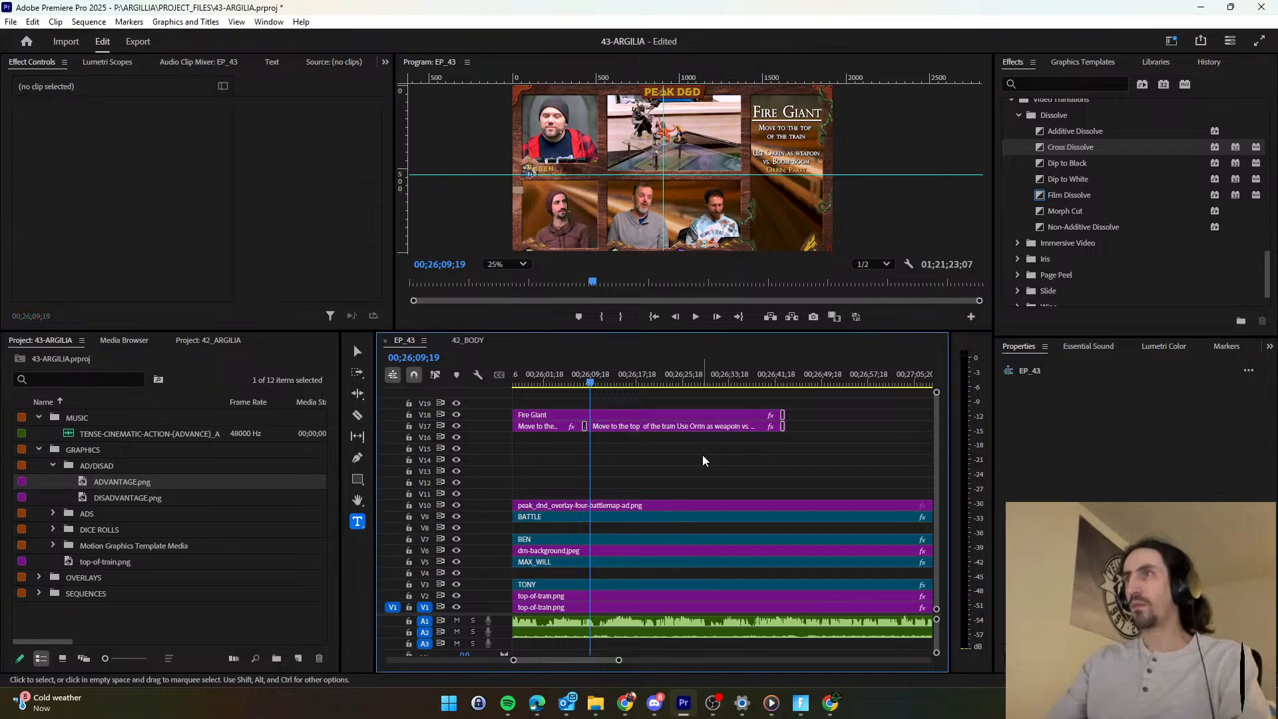
key(ctrl+s)
Play on to about 00;26;35, then replay from about 00;26;25;28 to examine the Fire Giant's roll against the footage.
key(space)
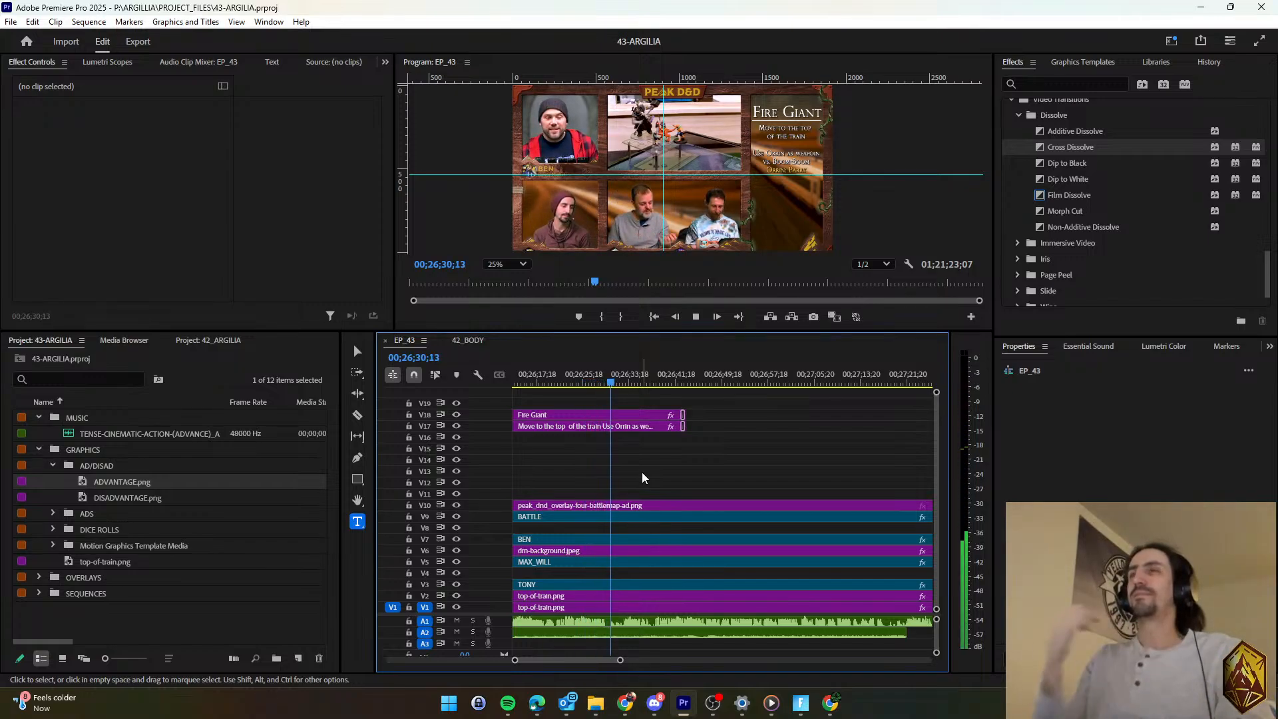
scroll(641, 473, down, 2)
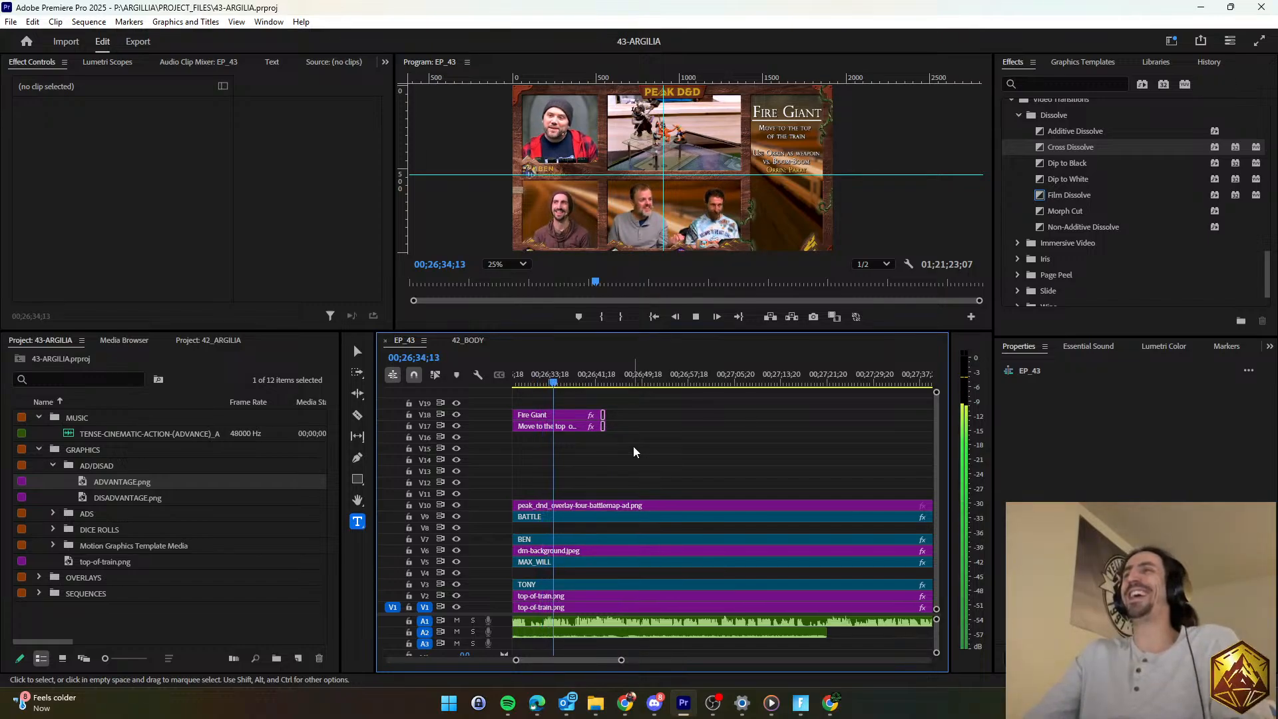
key(space)
key(d)
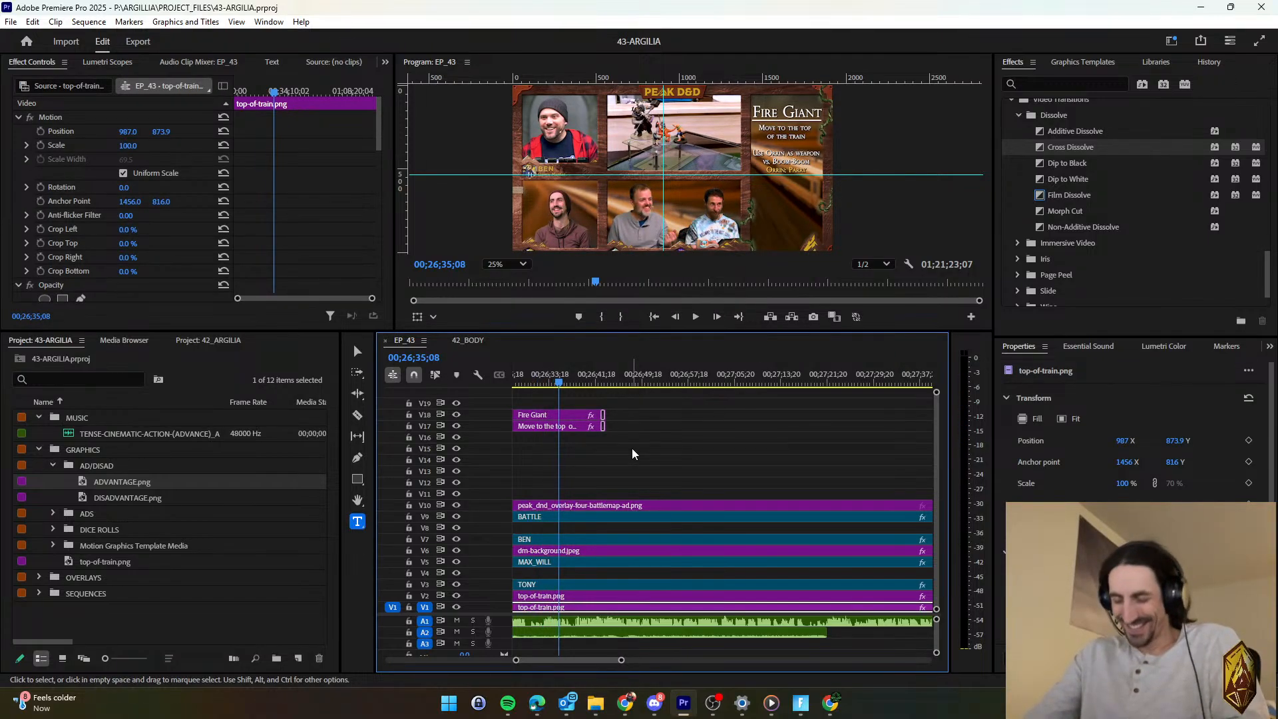
scroll(632, 449, up, 1)
click(558, 377)
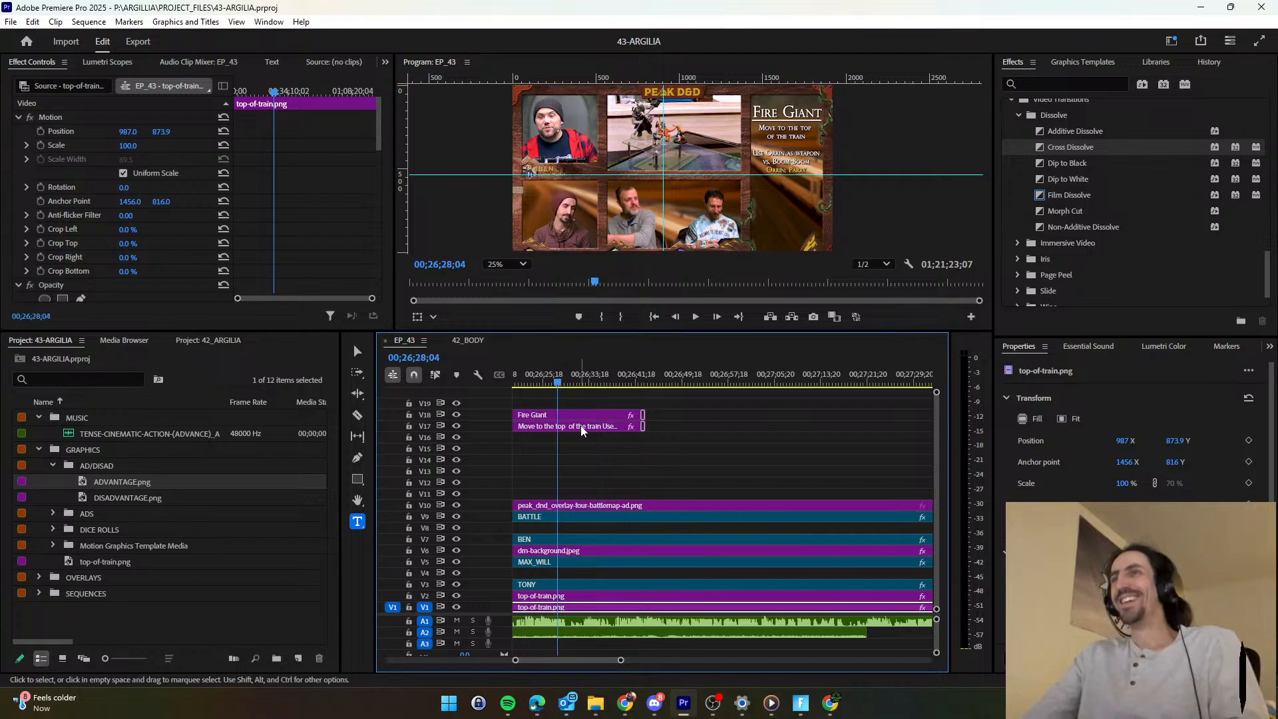
scroll(616, 476, up, 1)
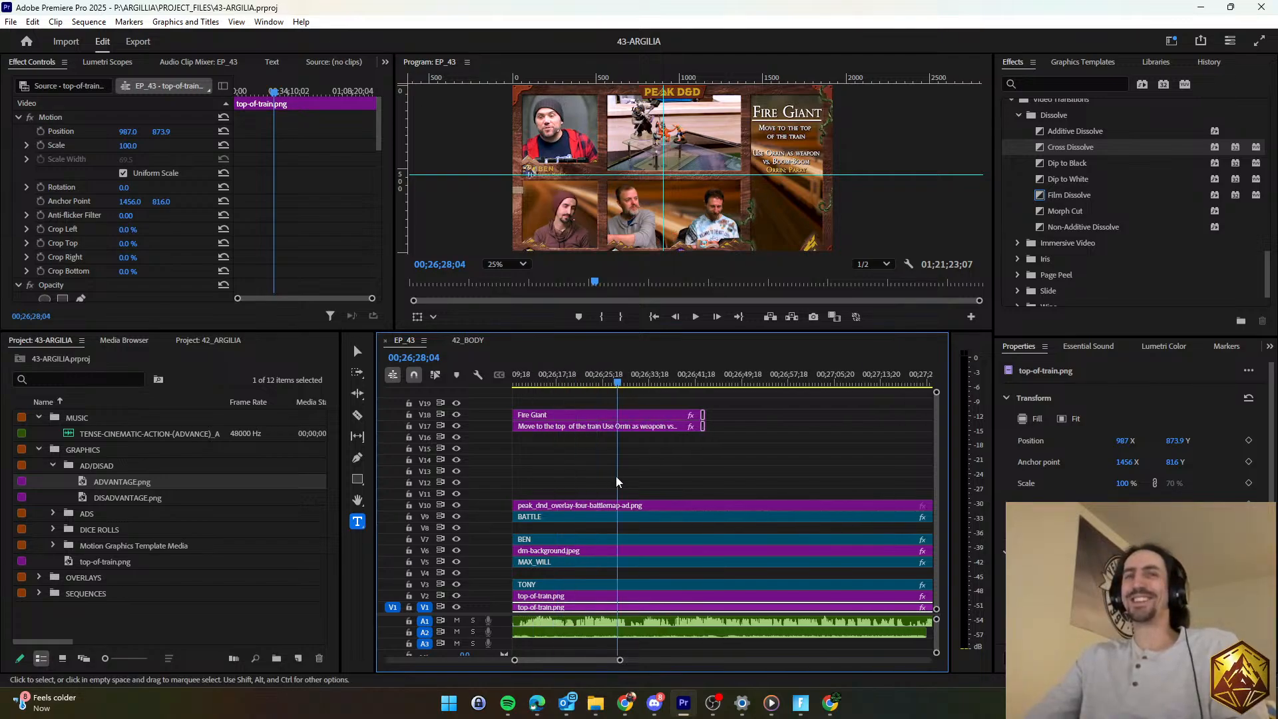
click(606, 380)
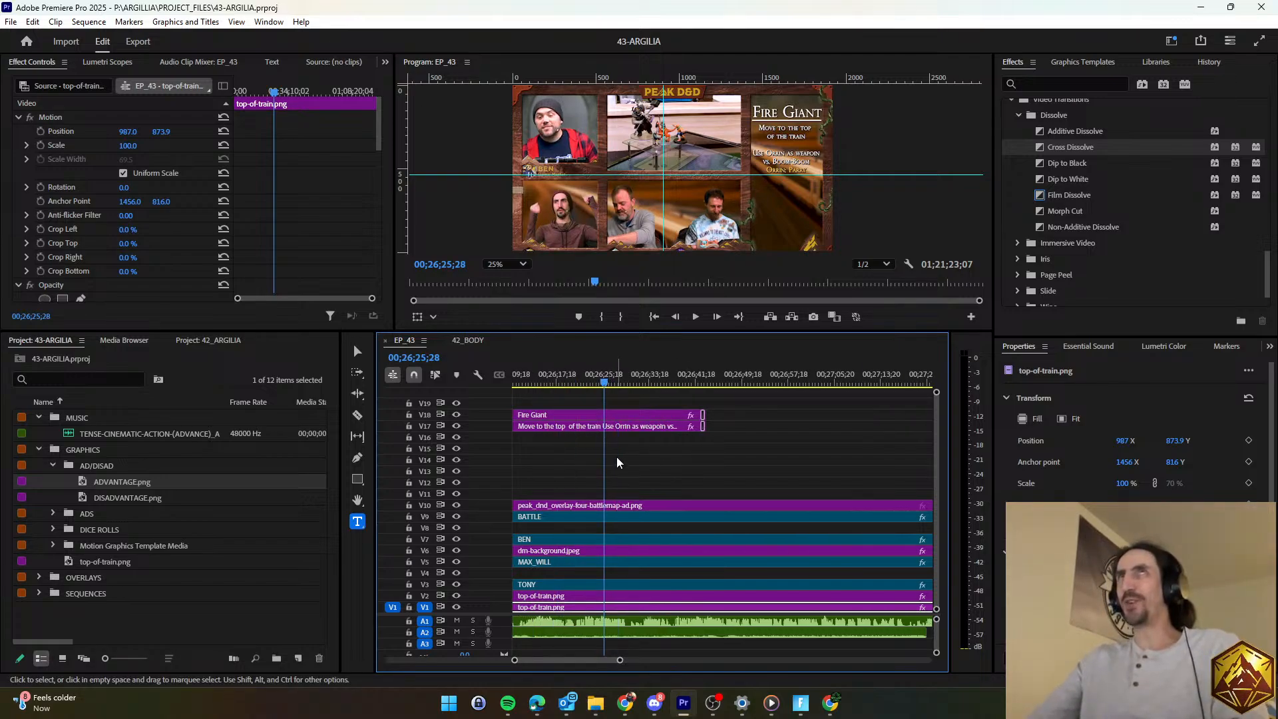
key(space)
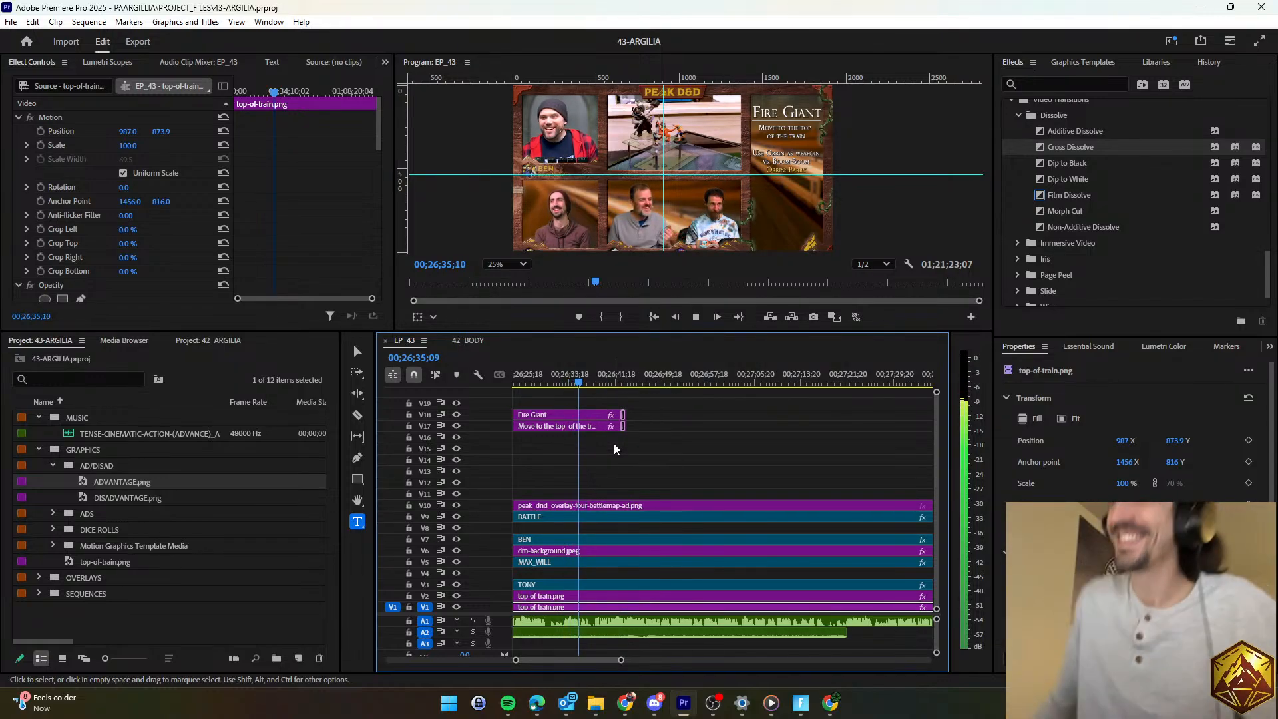
key(space)
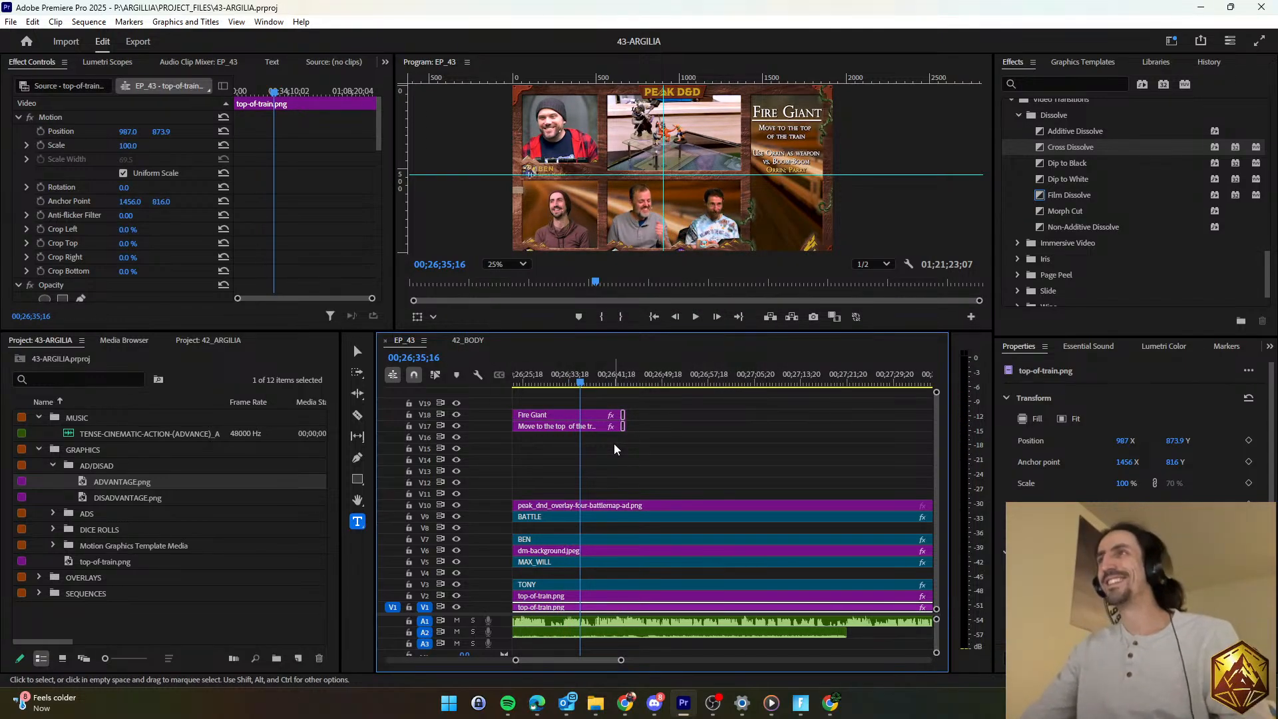
Replay the moments from about 00;26;33 and stop at 00;26;35;05 to time the dice result.
click(575, 378)
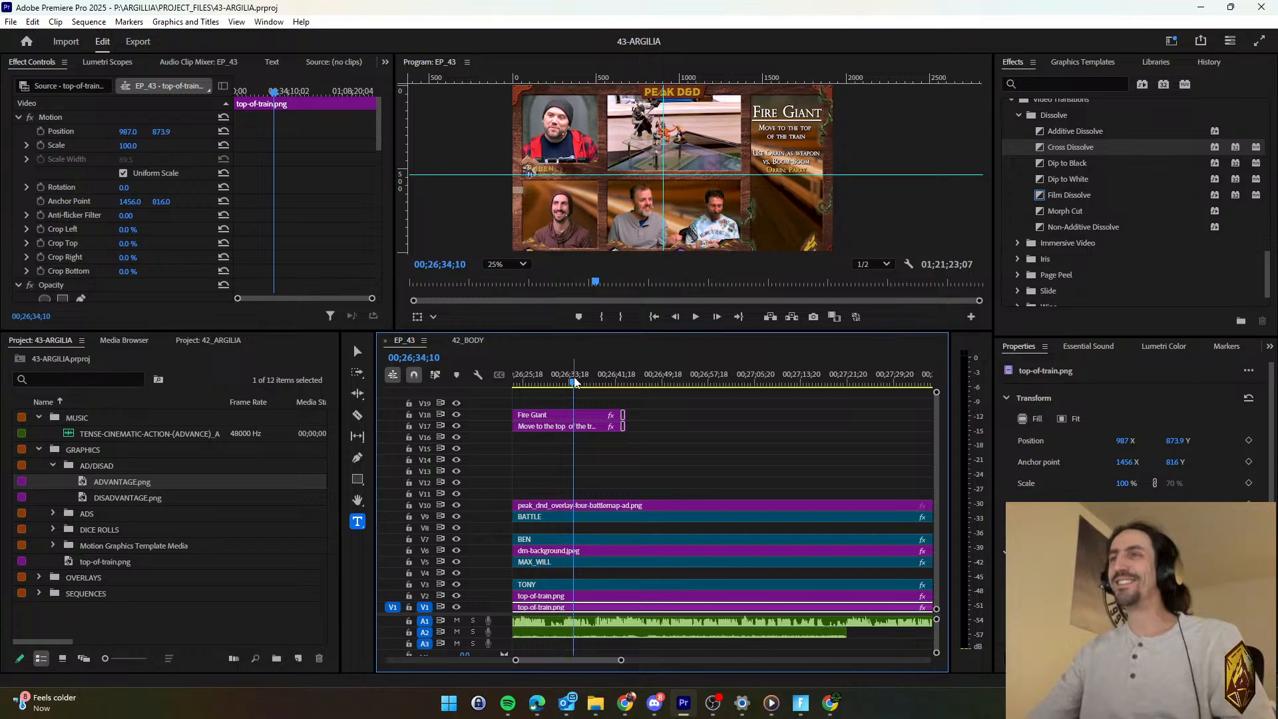
drag(573, 378, 569, 378)
click(613, 469)
key(space)
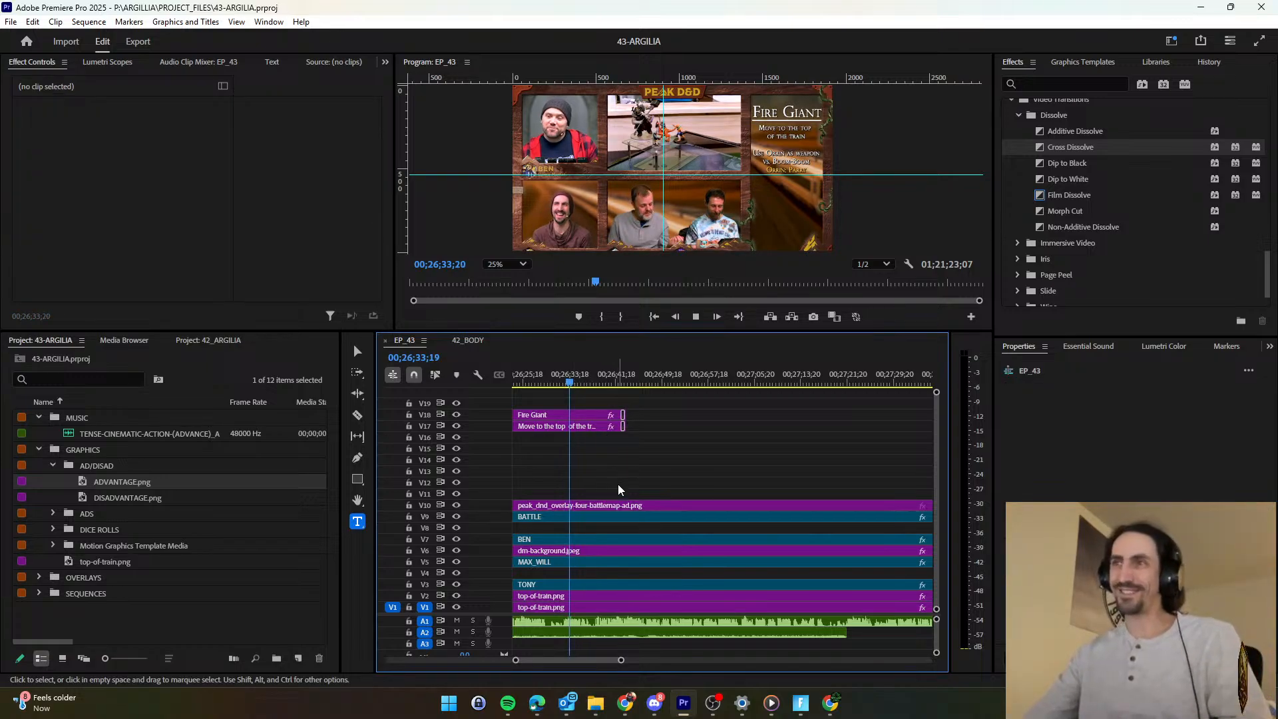
key(space)
key(space)
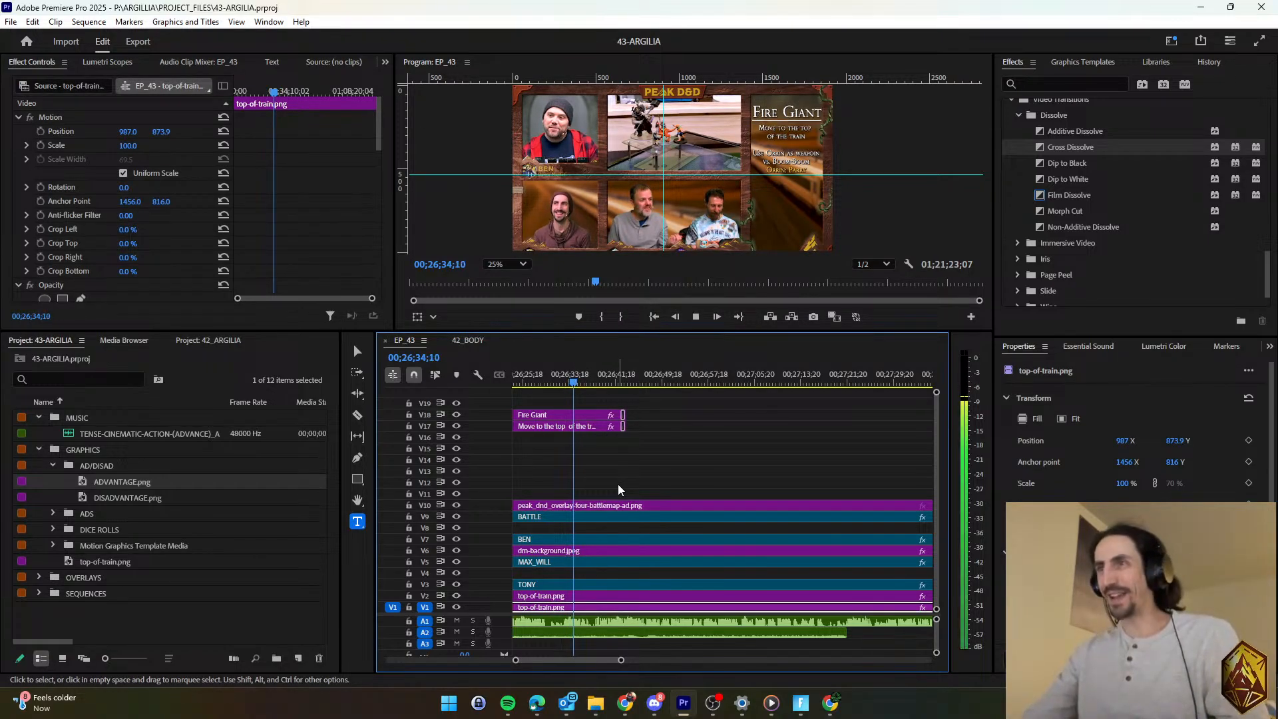
key(space)
Copy the dice roll, number and Hit! clips from about 00;07;20 and place them so the number starts near 00;26;35;04.
drag(579, 656, 487, 636)
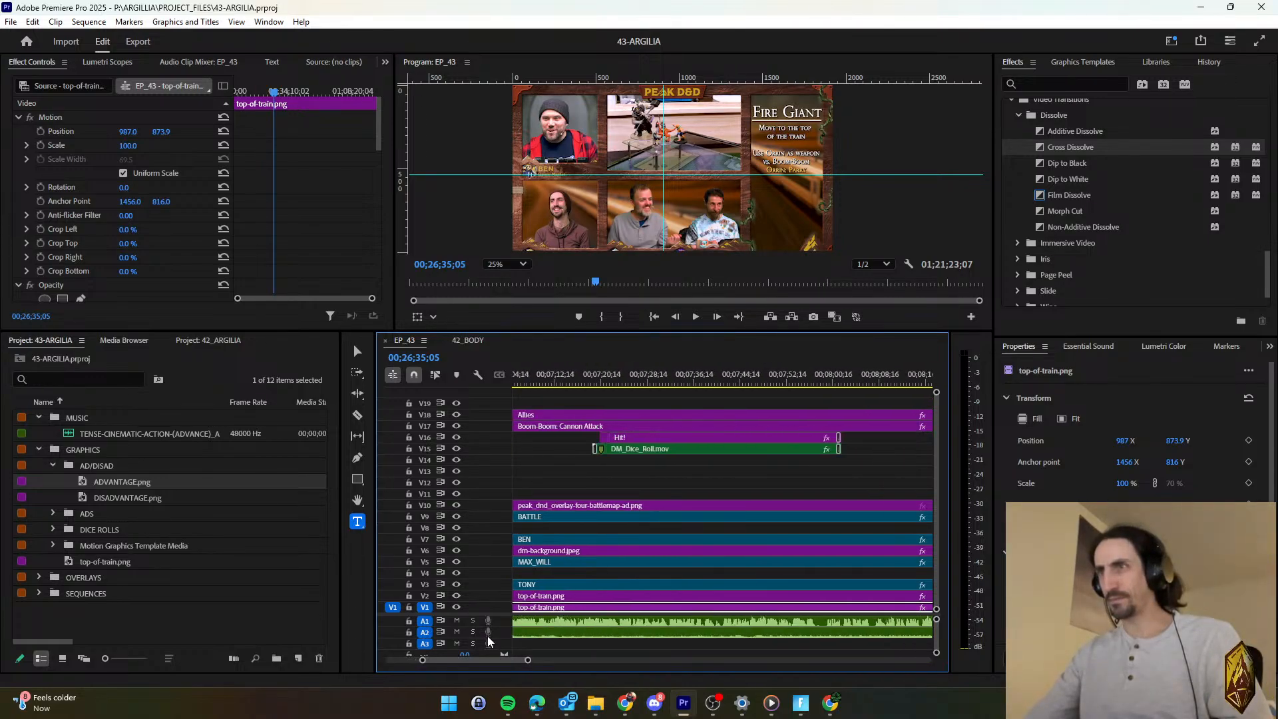
drag(633, 470, 585, 438)
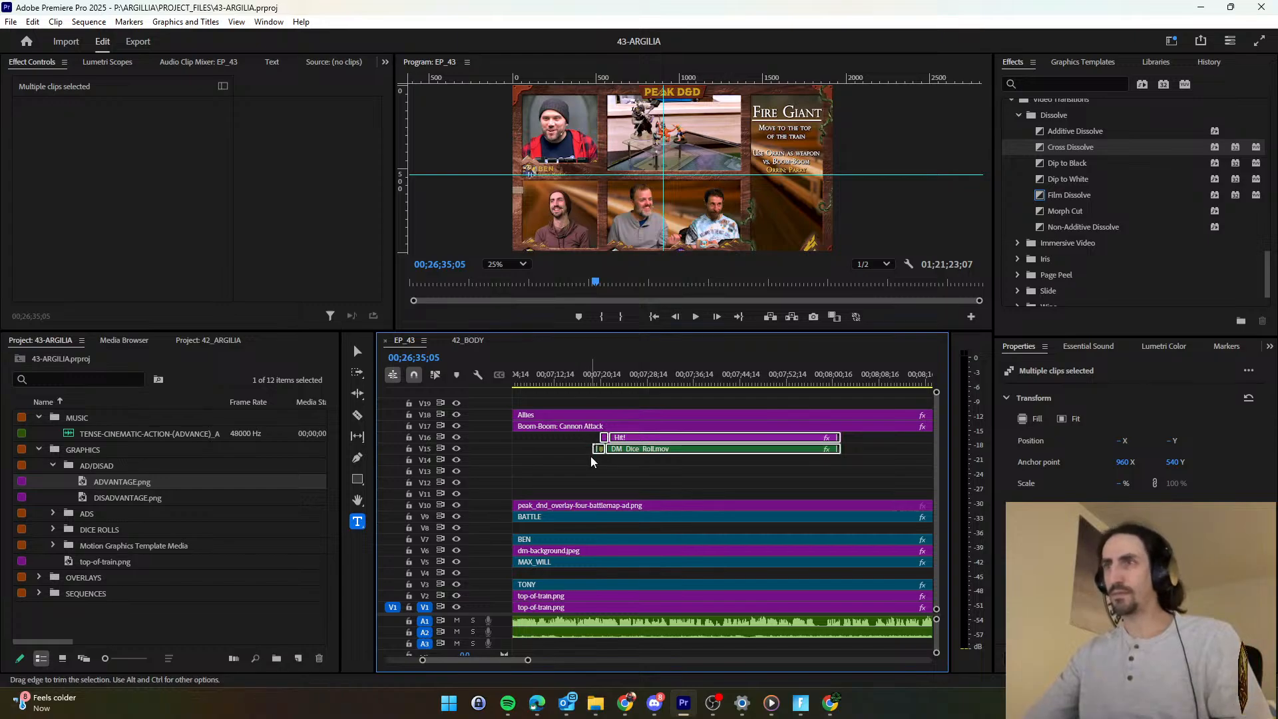
key(ctrl+c)
key(ctrl+v)
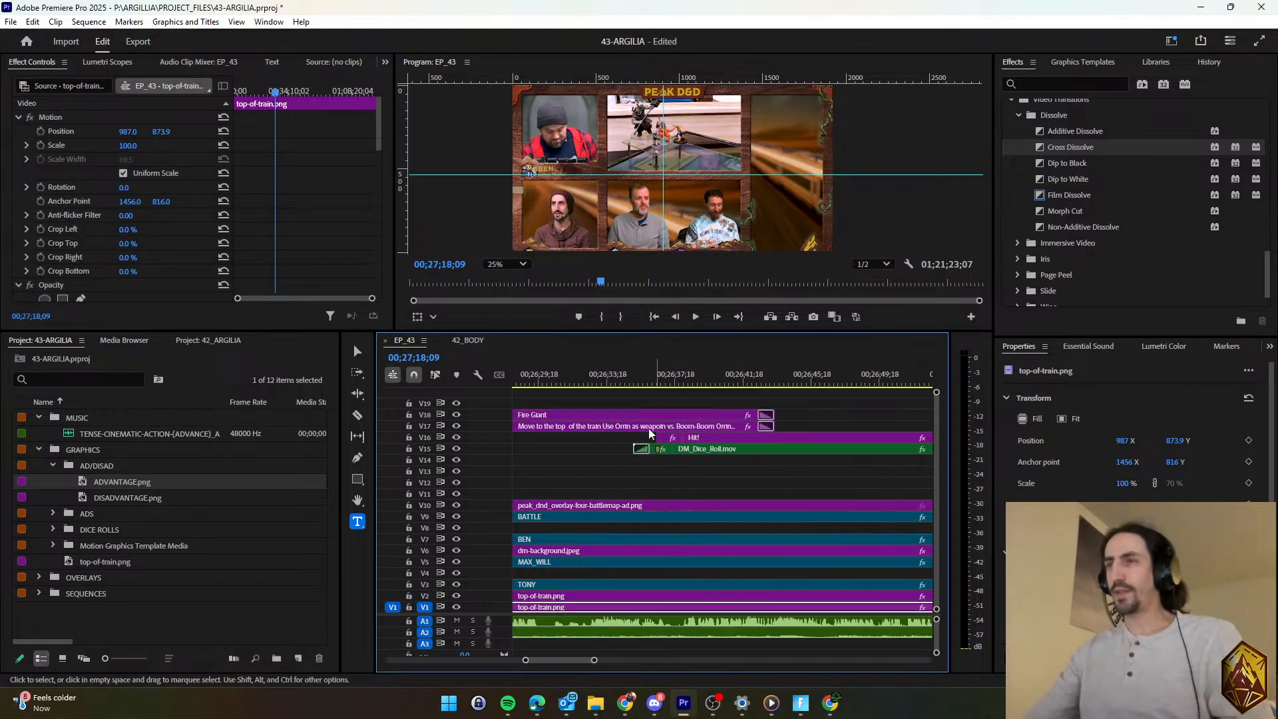
click(633, 376)
drag(607, 441, 664, 450)
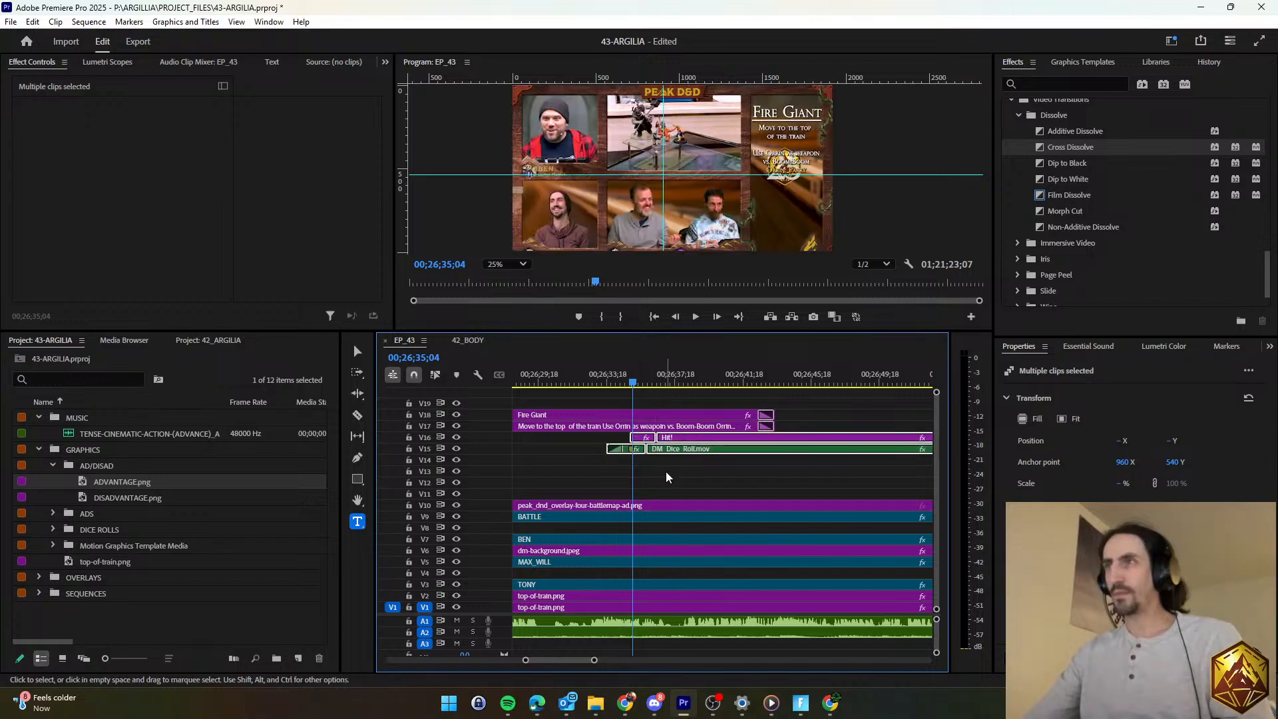
Set both parts of the pasted DM_Dice_Roll.mov to a vertical position of 662, below the action text.
click(657, 449)
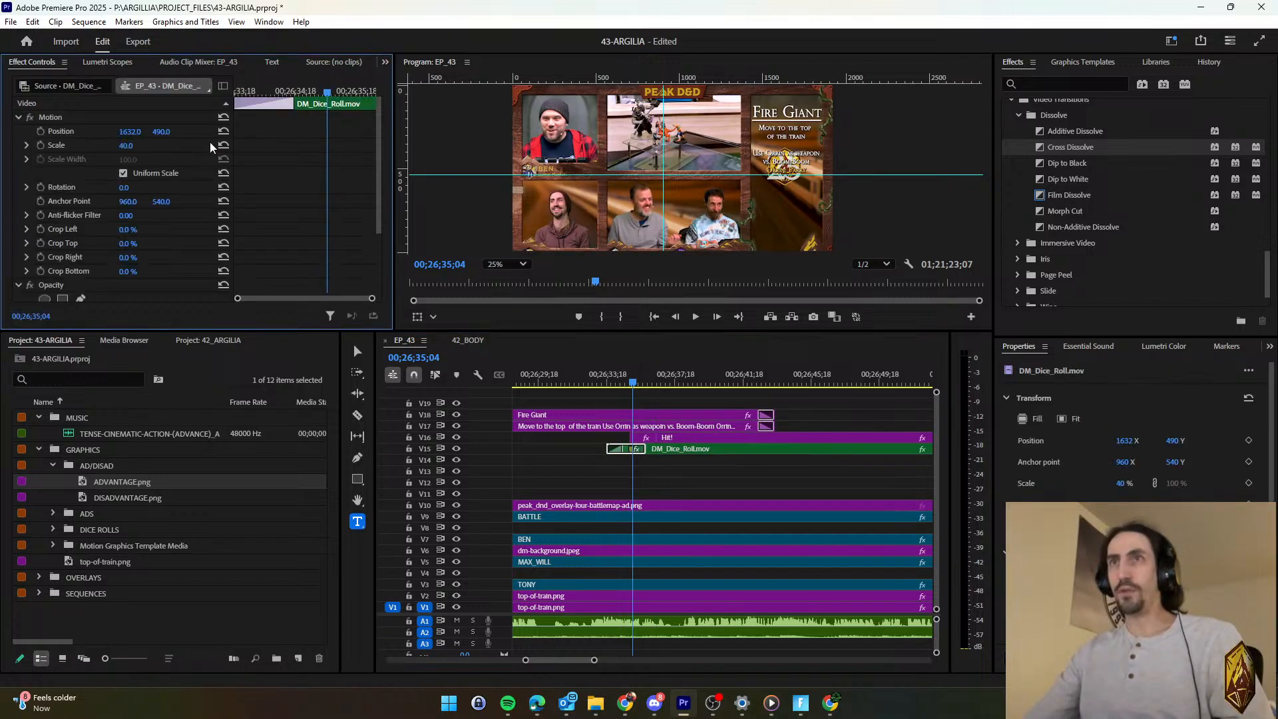
drag(165, 131, 279, 132)
click(152, 112)
click(688, 451)
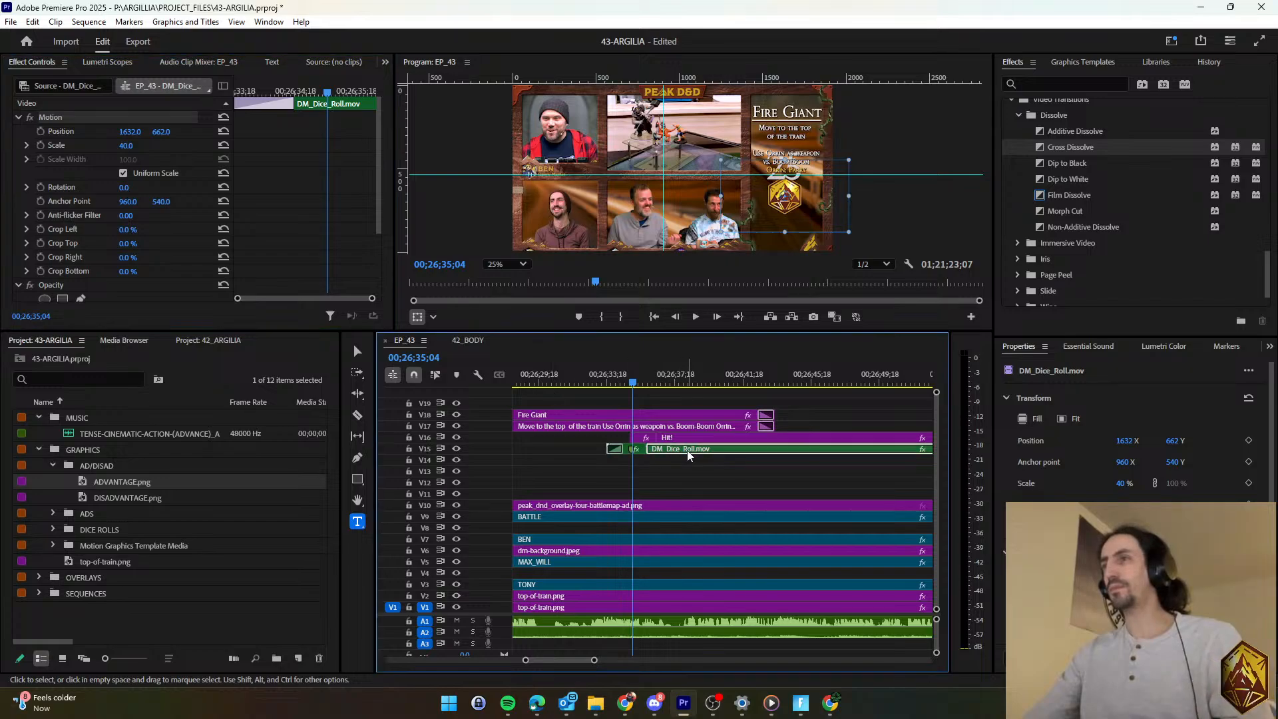
Lower the pasted 25 text onto the die at vertical position 663.5 and change the number to 1.
click(642, 437)
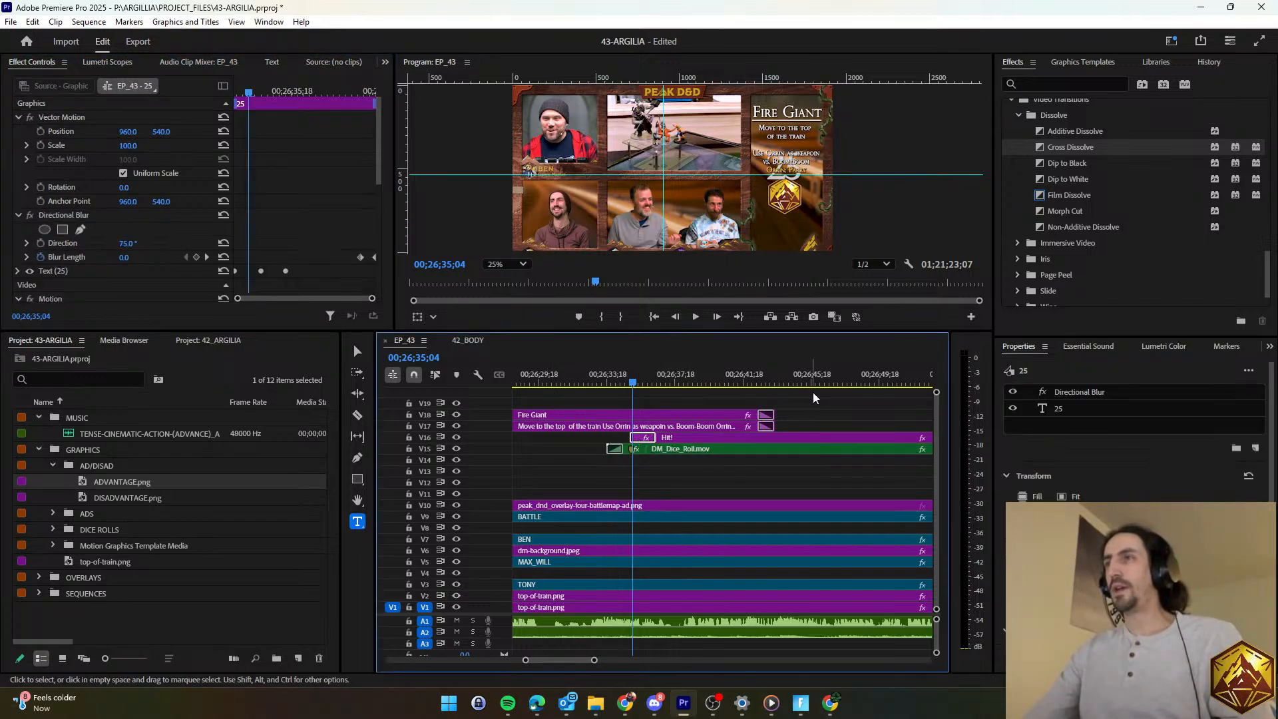
click(19, 270)
drag(378, 128, 396, 248)
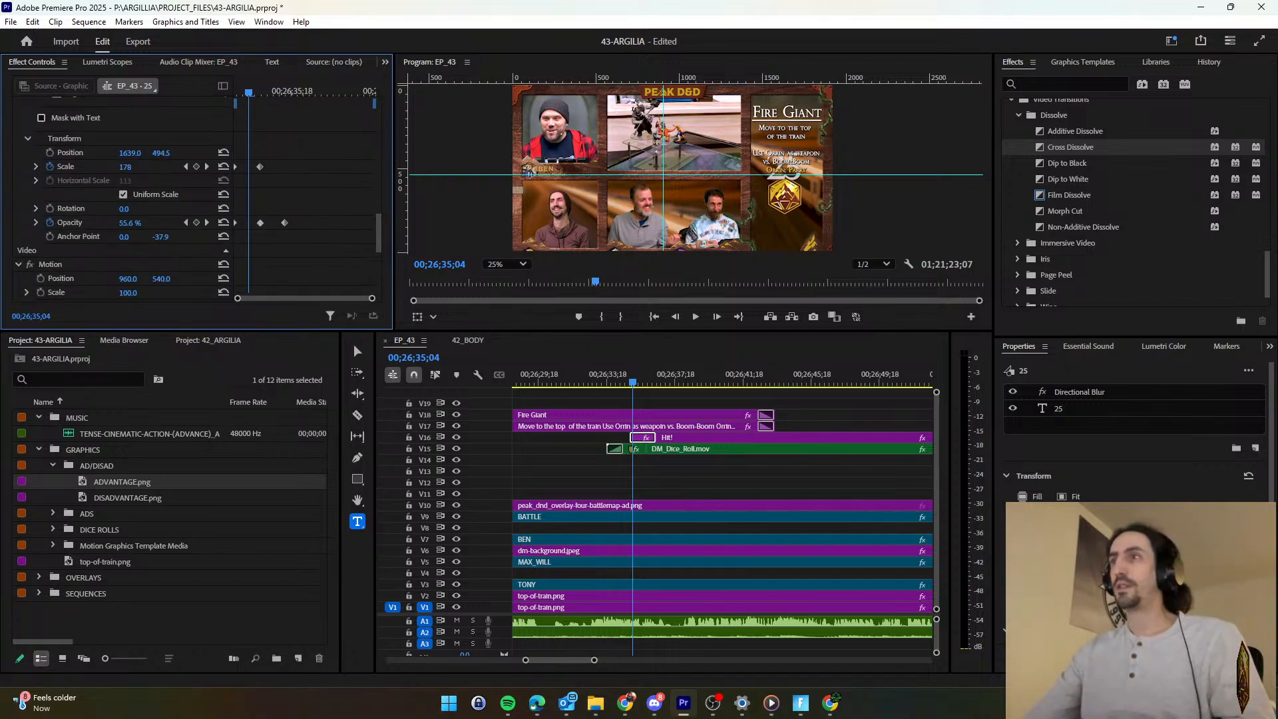
drag(161, 153, 257, 153)
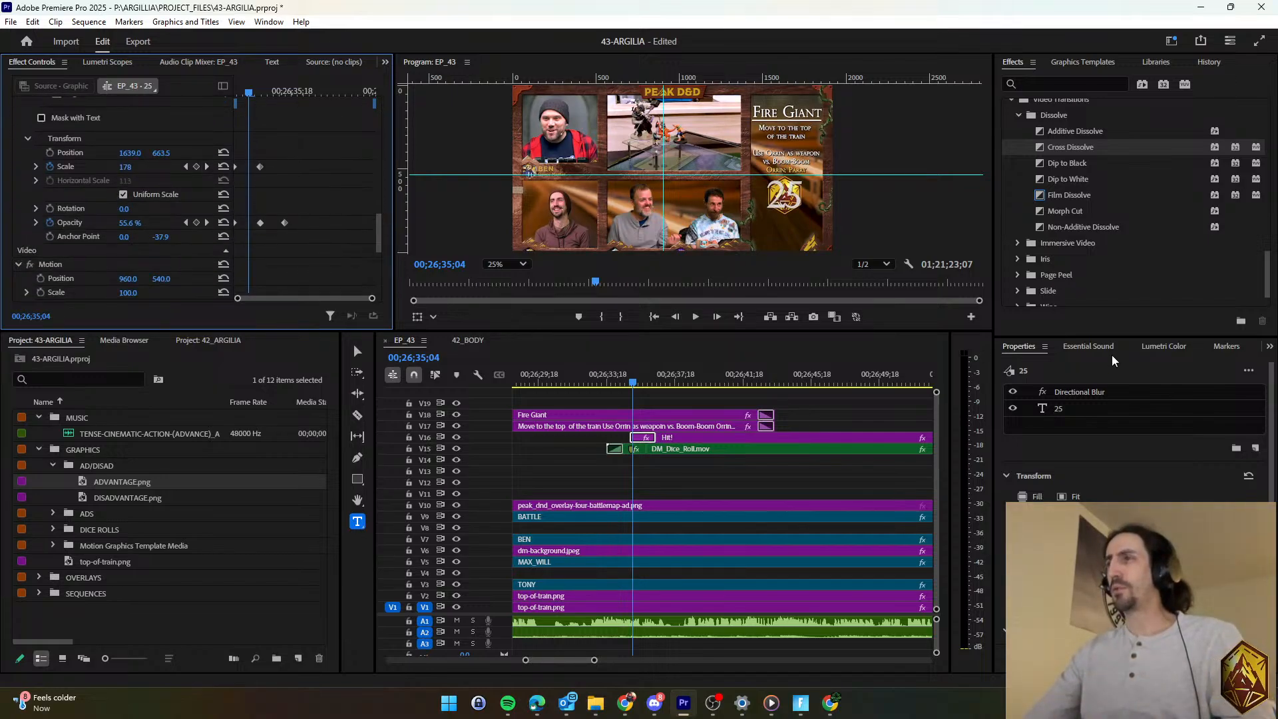
double_click(1085, 407)
text(1)
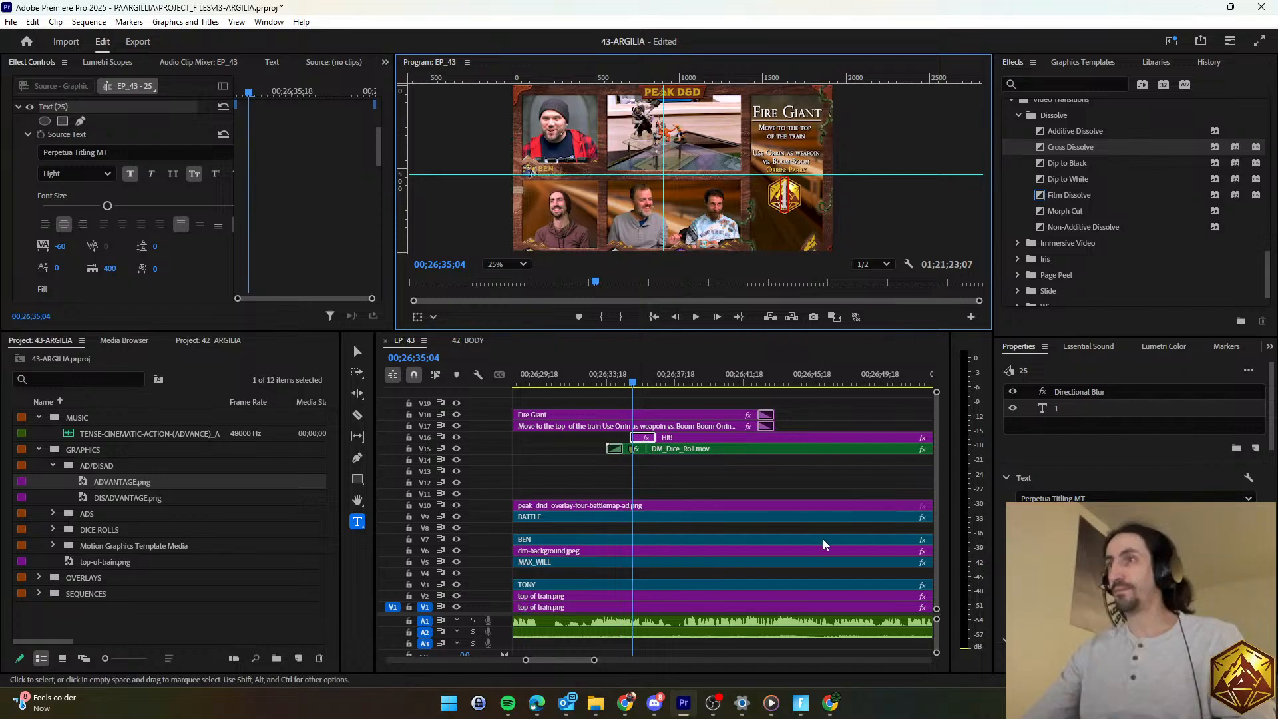
Lower the pasted Hit! text onto the die at vertical position 663.5 and change its wording to Critical Miss!
click(706, 478)
key(space)
key(d)
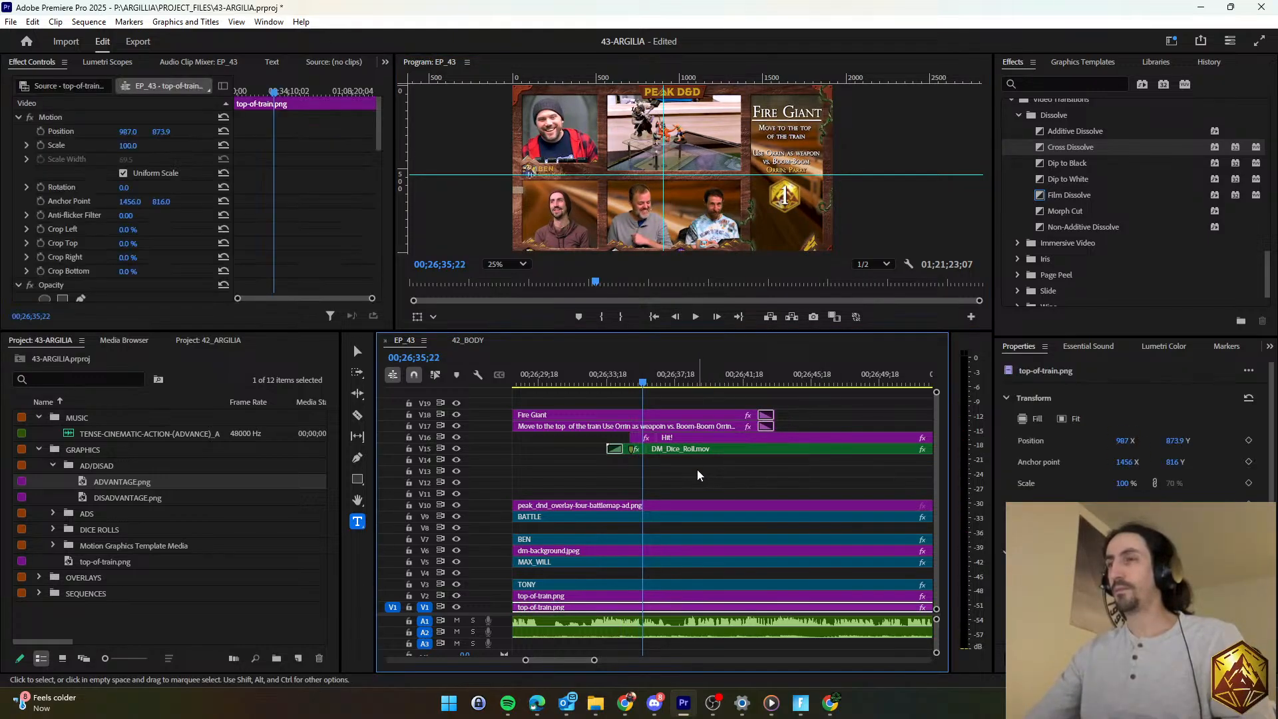
key(space)
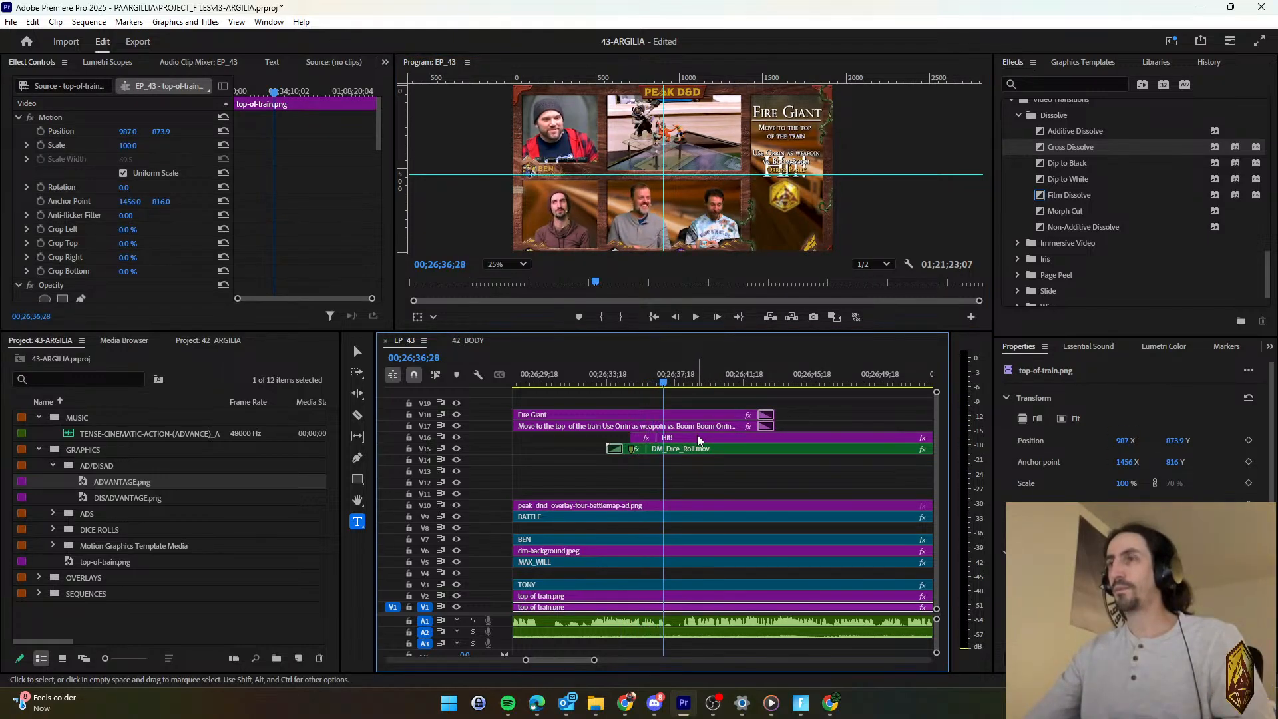
click(697, 436)
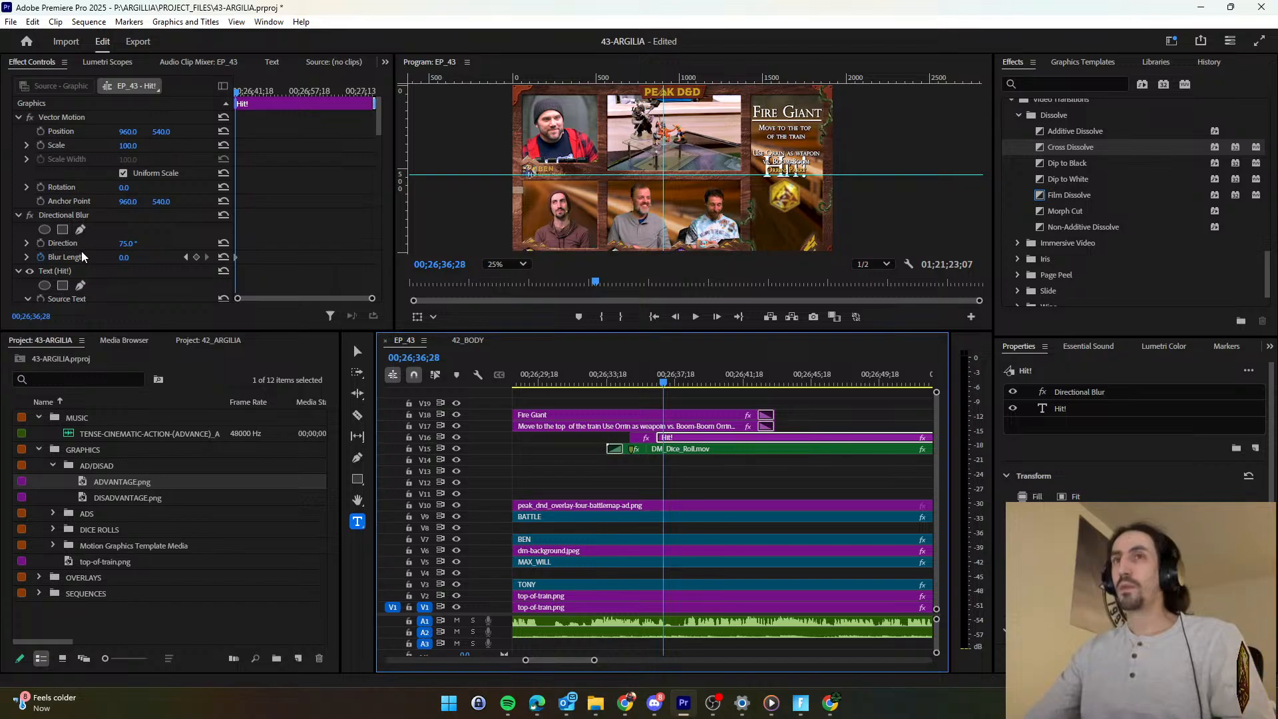
click(75, 269)
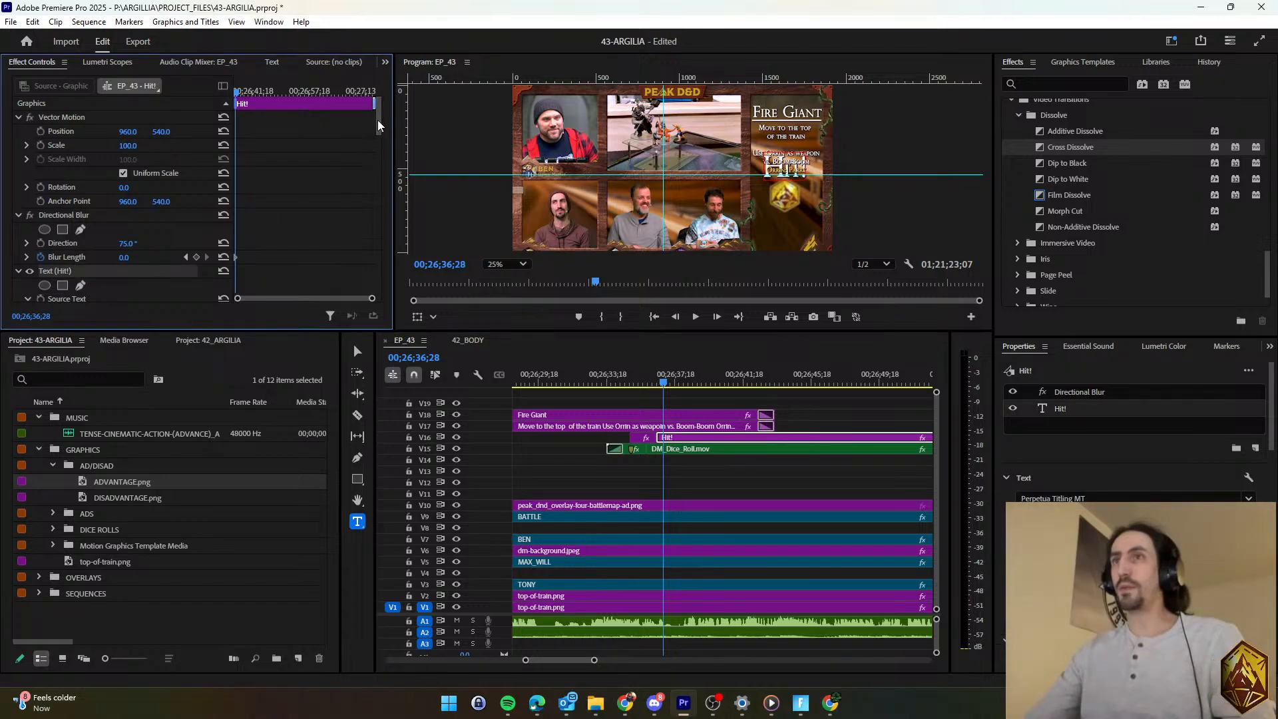
drag(377, 120, 213, 213)
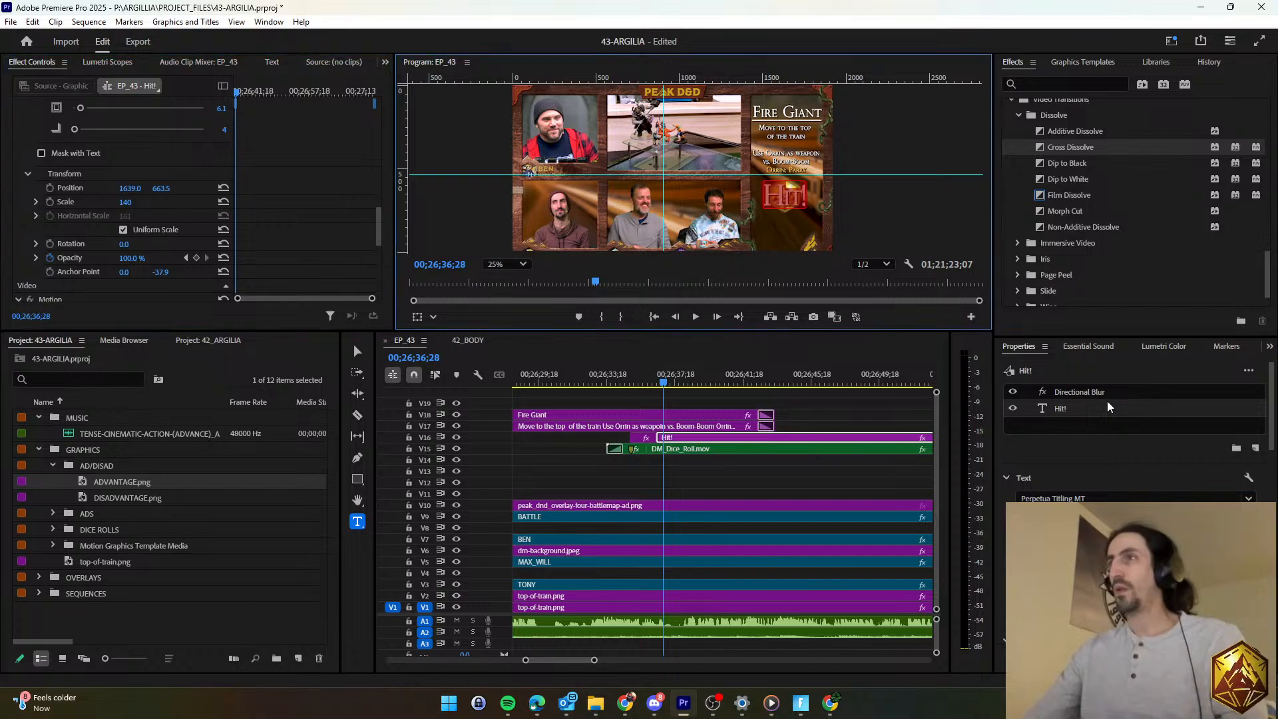
text(Critical Miss!)
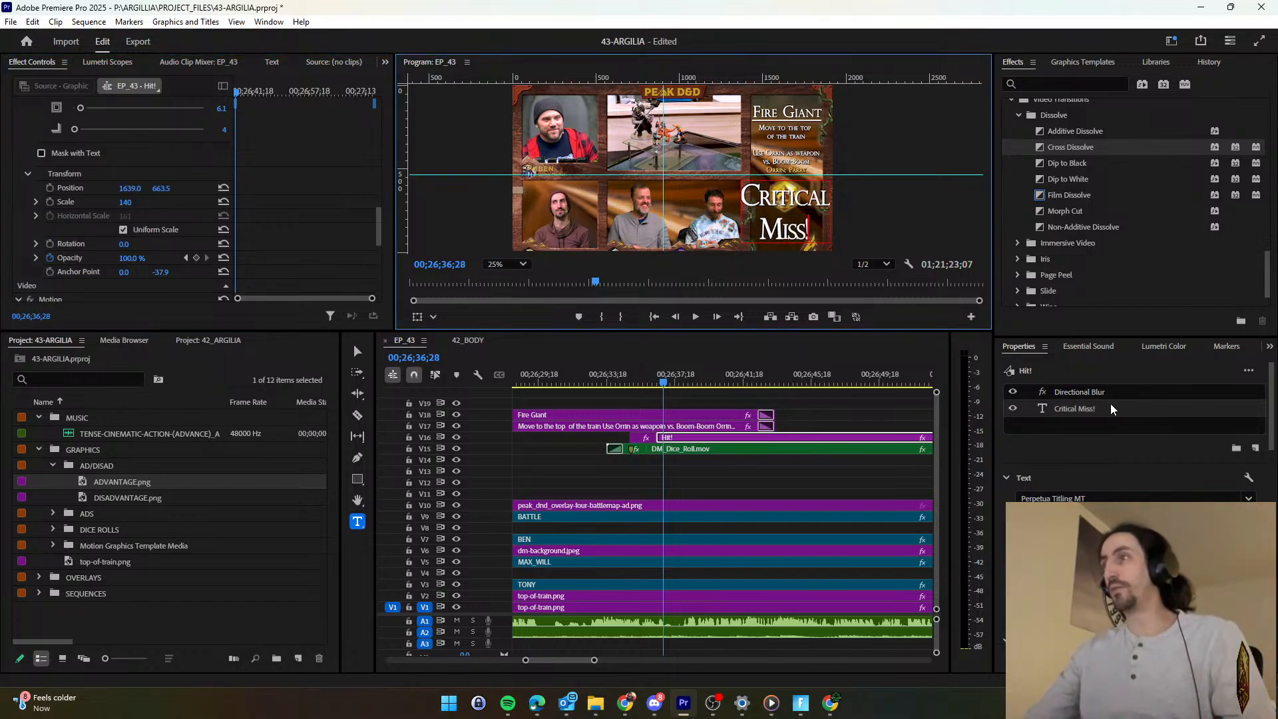
click(1110, 403)
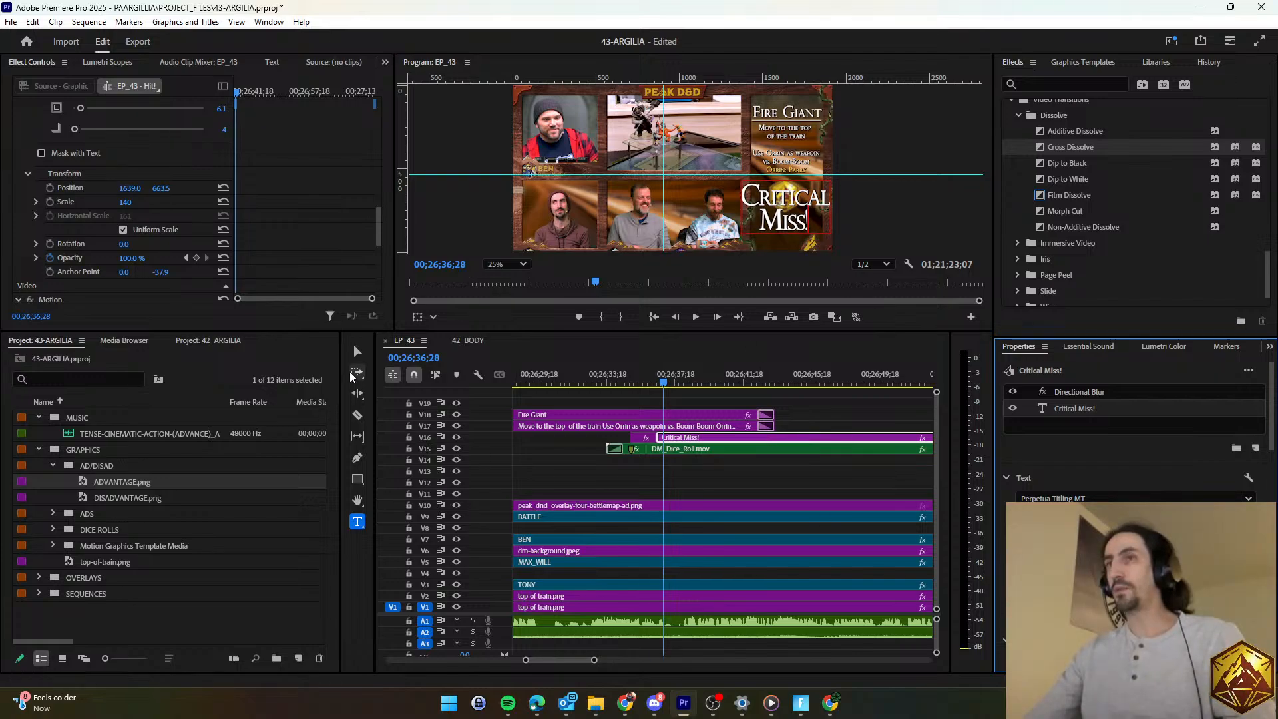
Shrink the Critical Miss! text to a scale of 90, move it up just below the action text, and replay from 00;26;36;00.
click(357, 351)
drag(745, 176, 780, 200)
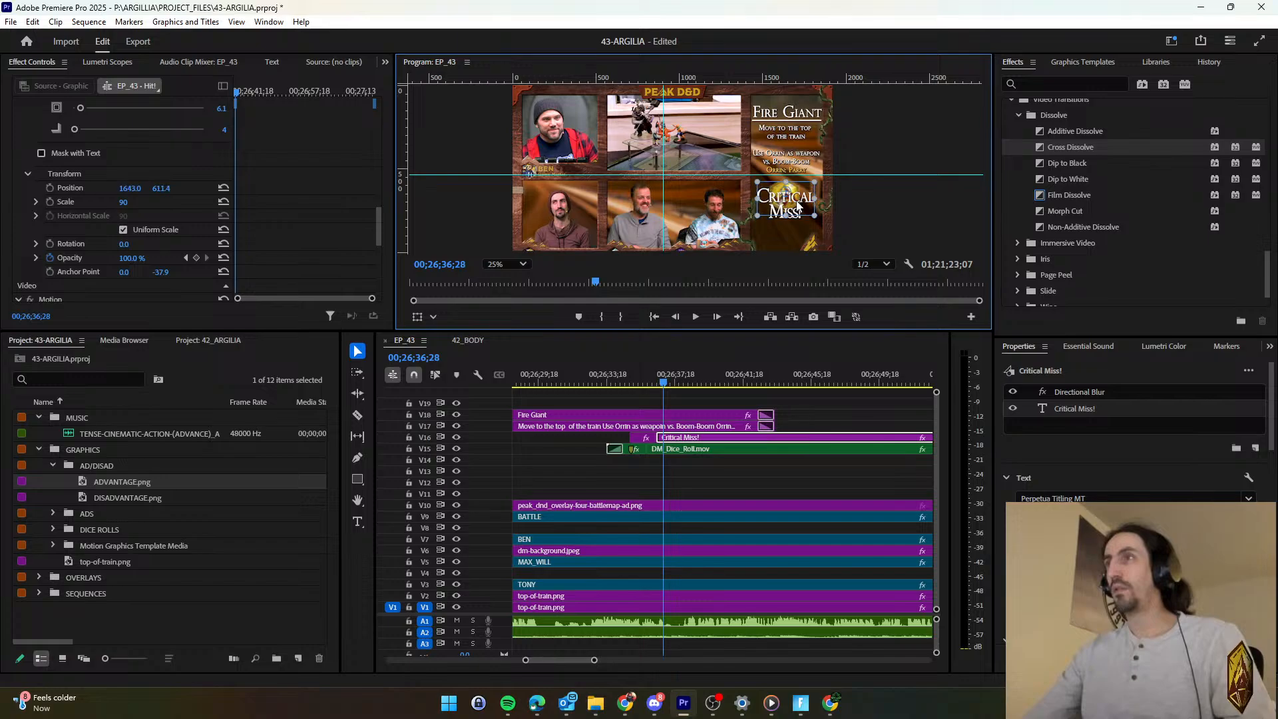
click(650, 378)
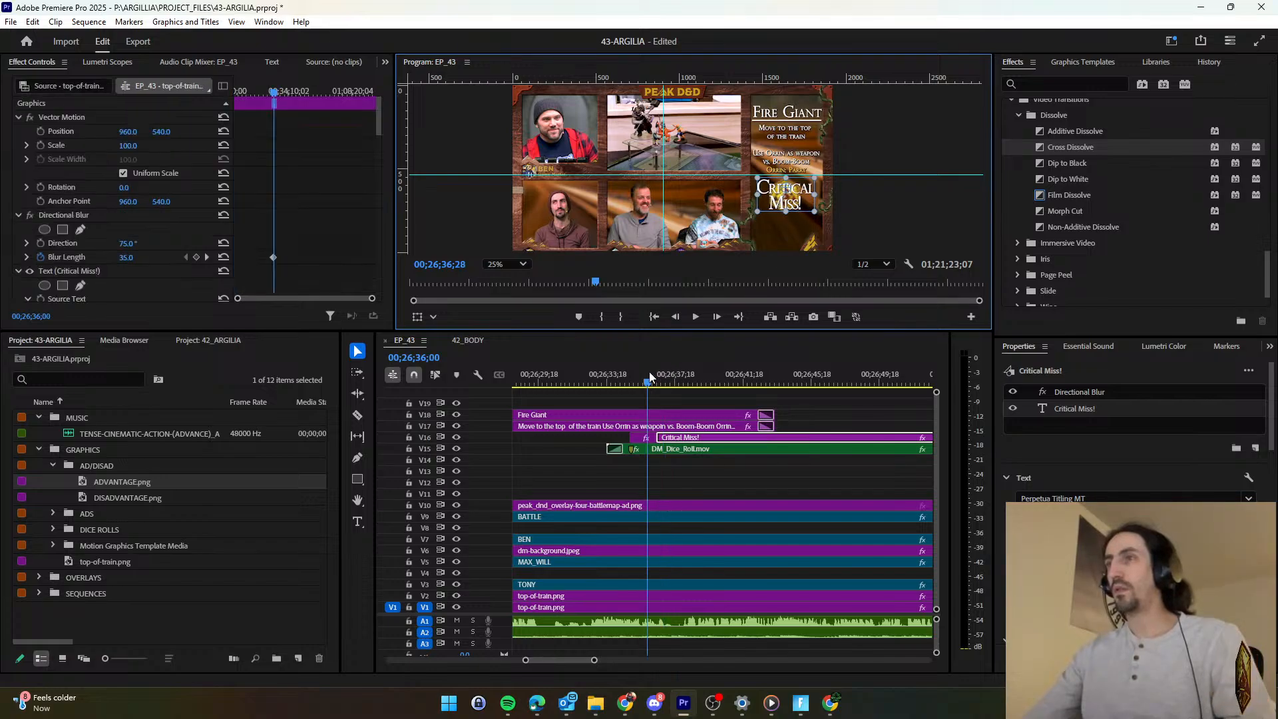
key(space)
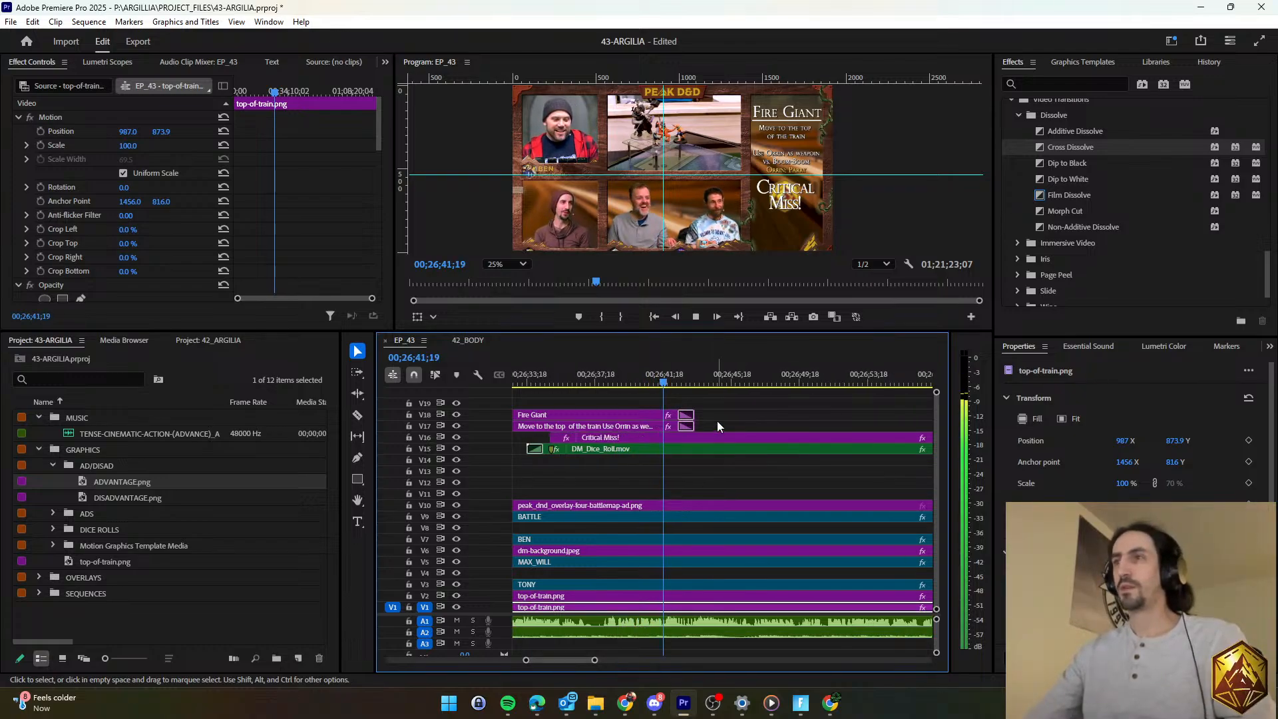
Extend the ends of the Fire Giant title and its action text together to about 00;26;52, keeping their closing dissolves.
drag(717, 424, 686, 413)
drag(693, 415, 845, 420)
scroll(703, 470, down, 1)
scroll(699, 471, down, 1)
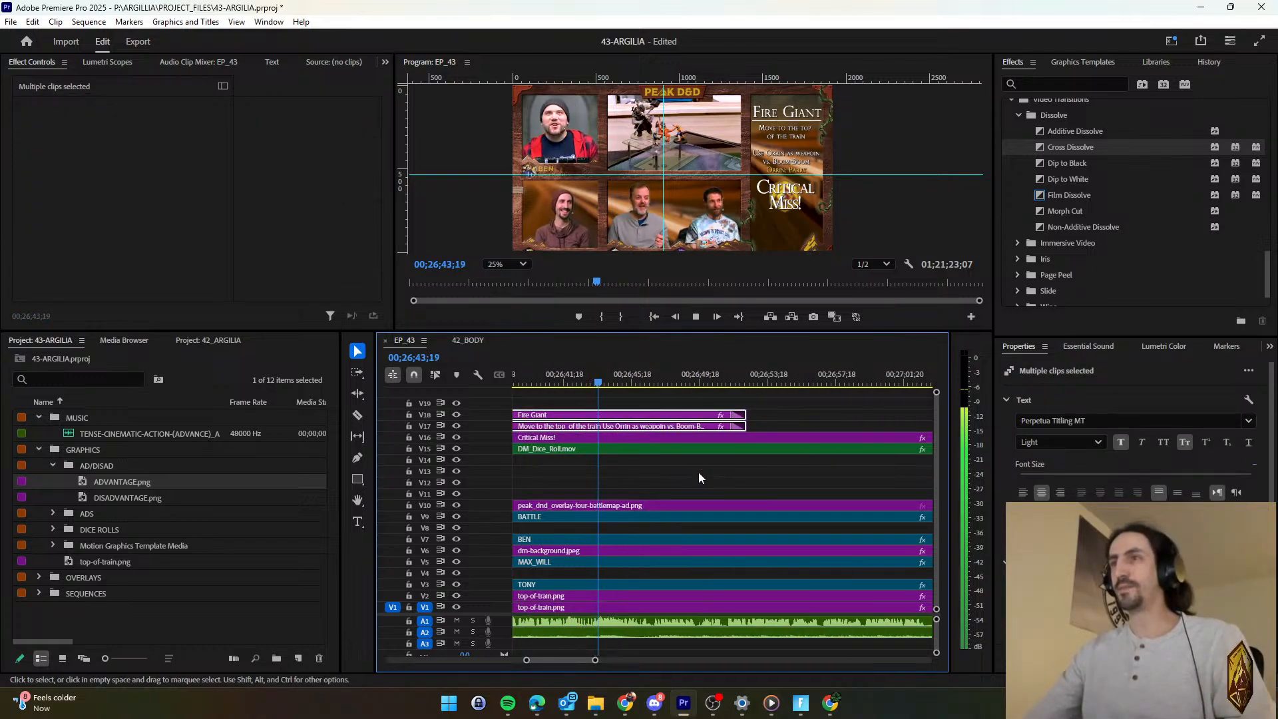
Review the critical-miss moment and trim the Critical Miss! title and DM_Dice_Roll.mov on V15–V16 to end at about 00;26;40;24.
scroll(697, 470, down, 1)
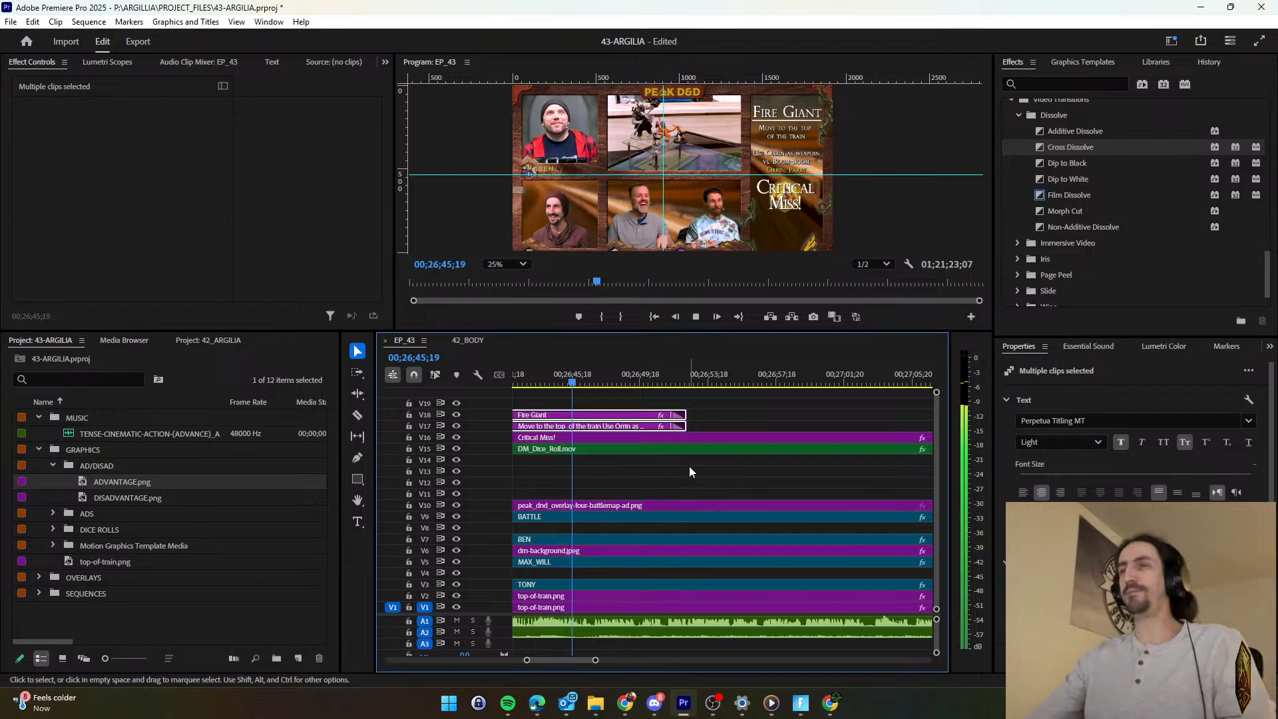
click(689, 466)
scroll(689, 466, down, 1)
scroll(666, 470, up, 1)
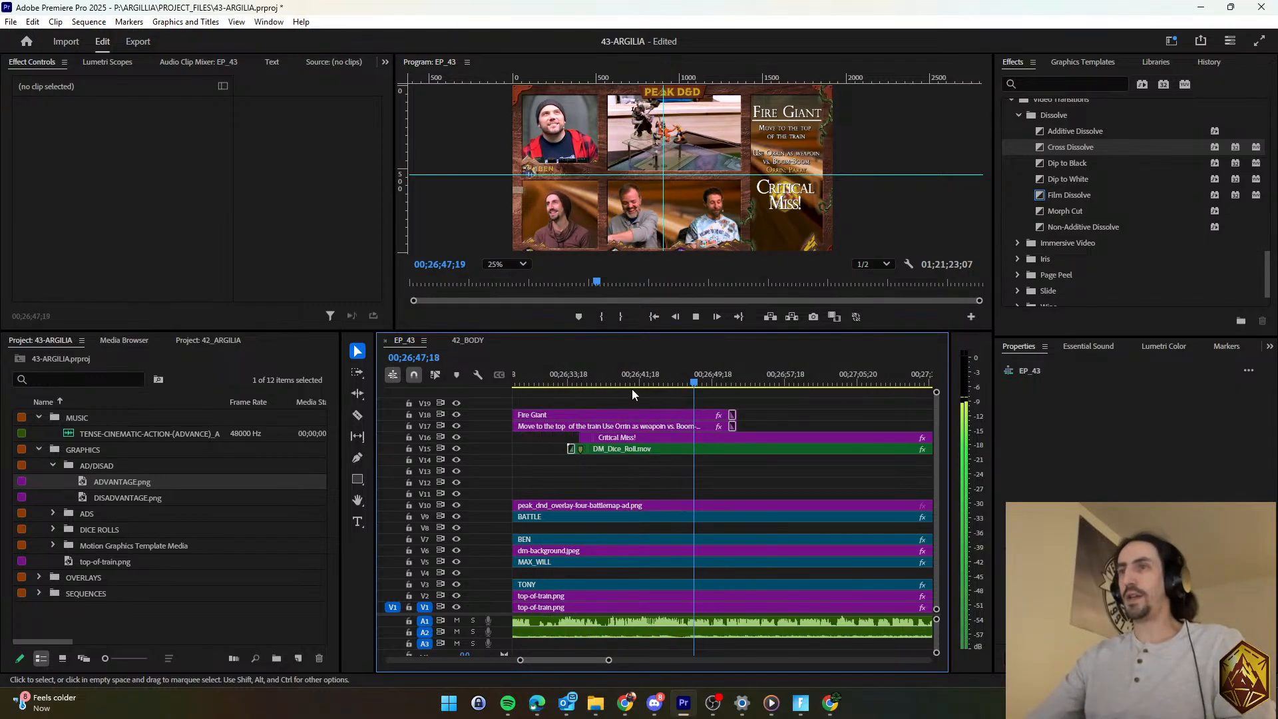
click(610, 384)
key(space)
scroll(737, 461, down, 1)
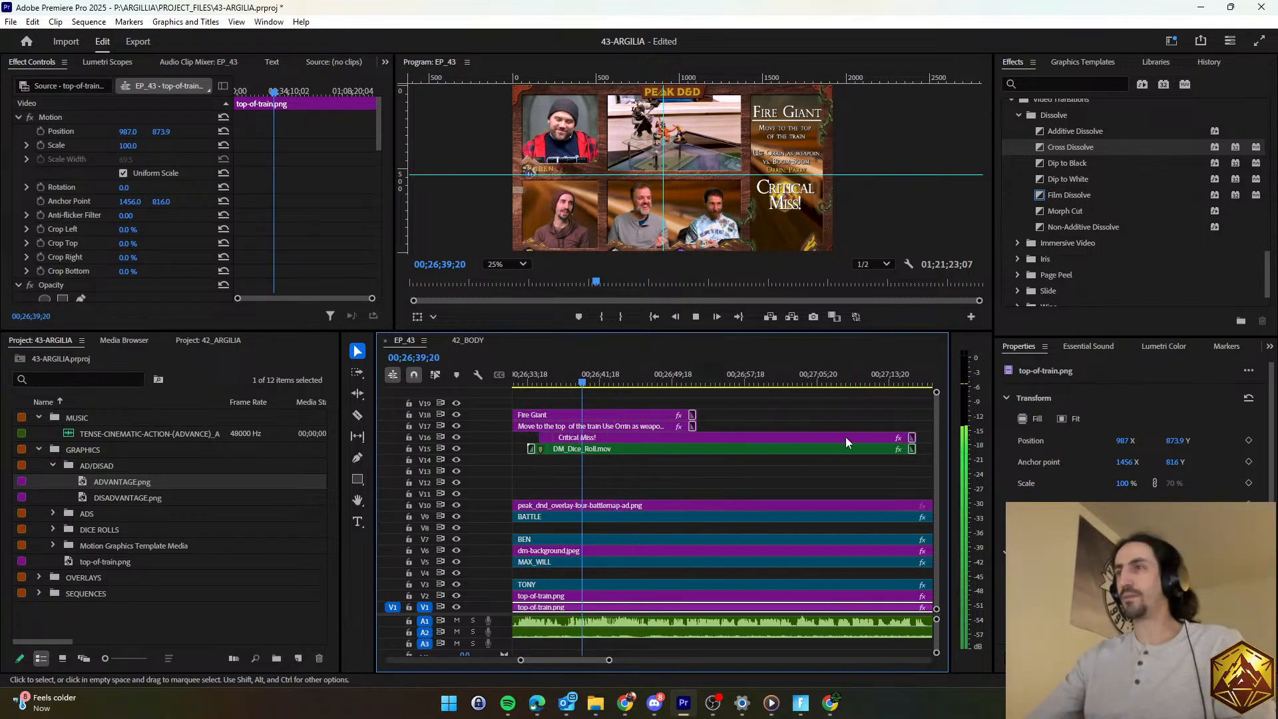
key(space)
drag(872, 414, 918, 465)
drag(910, 448, 589, 448)
scroll(564, 481, up, 3)
Keyframe the Critical Miss! title's Directional Blur over its fade-out, from Blur Length 0 to 45 at the clip's end.
click(605, 385)
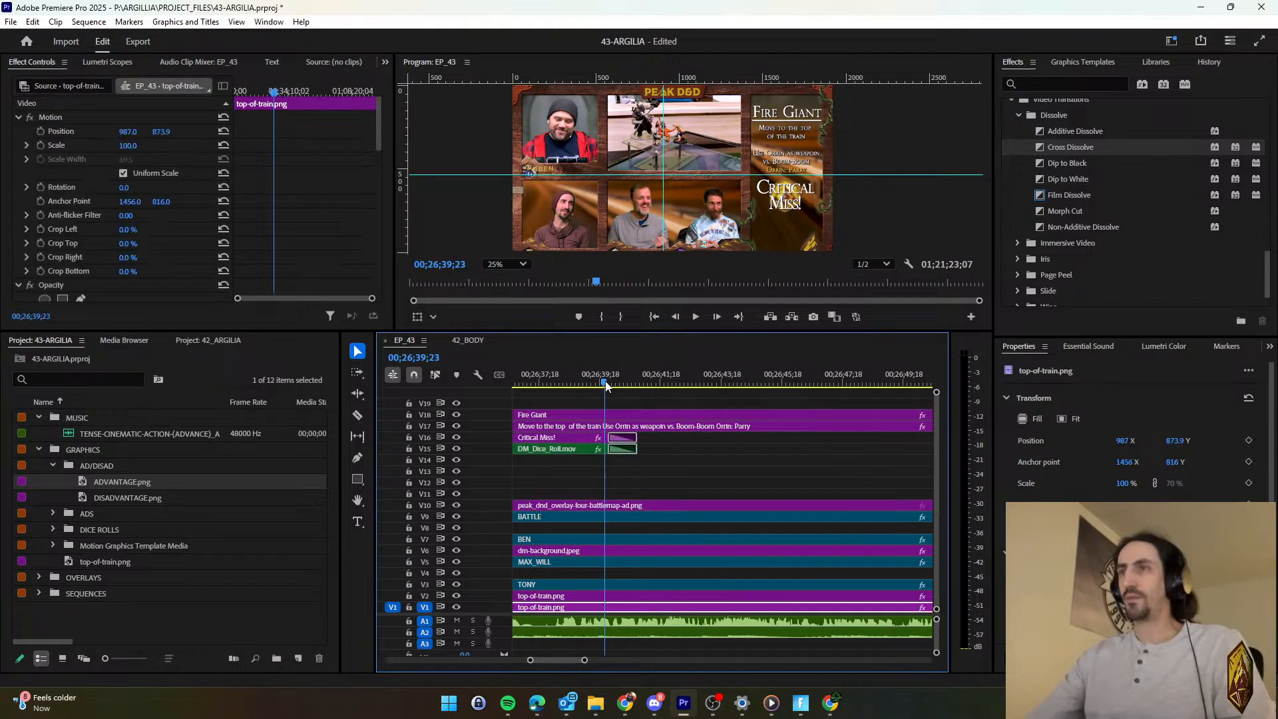
click(572, 438)
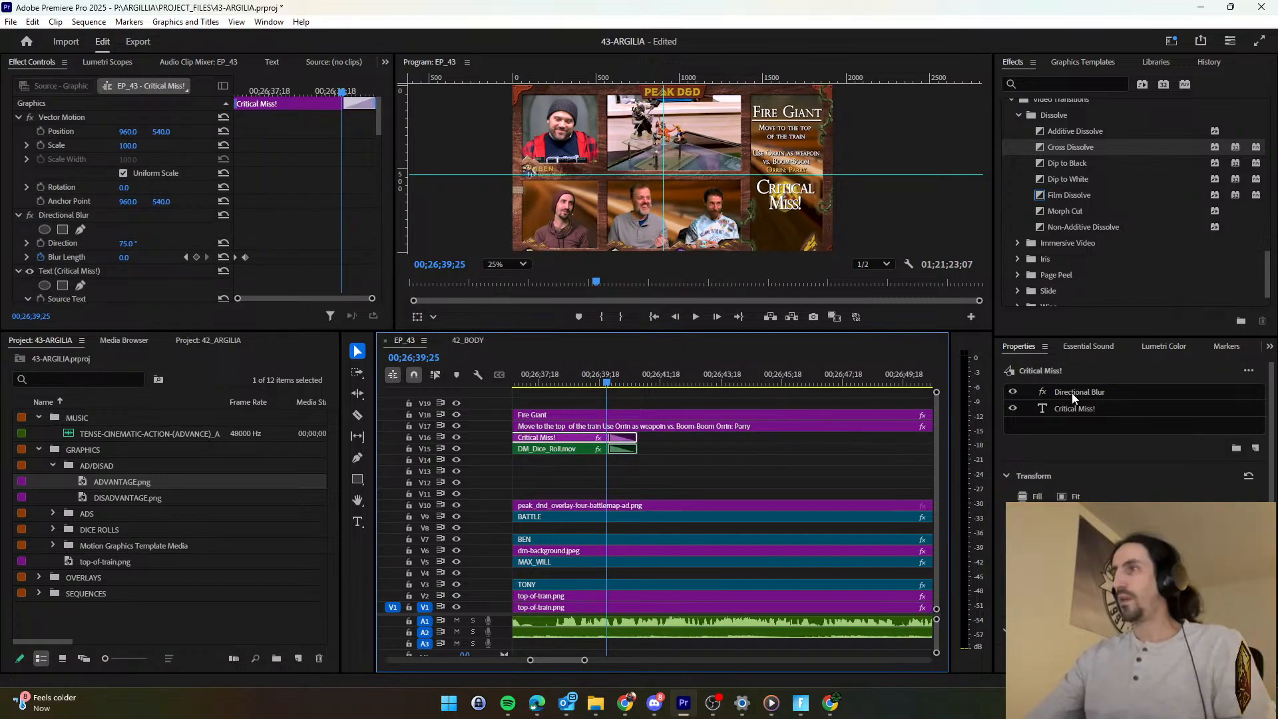
click(196, 257)
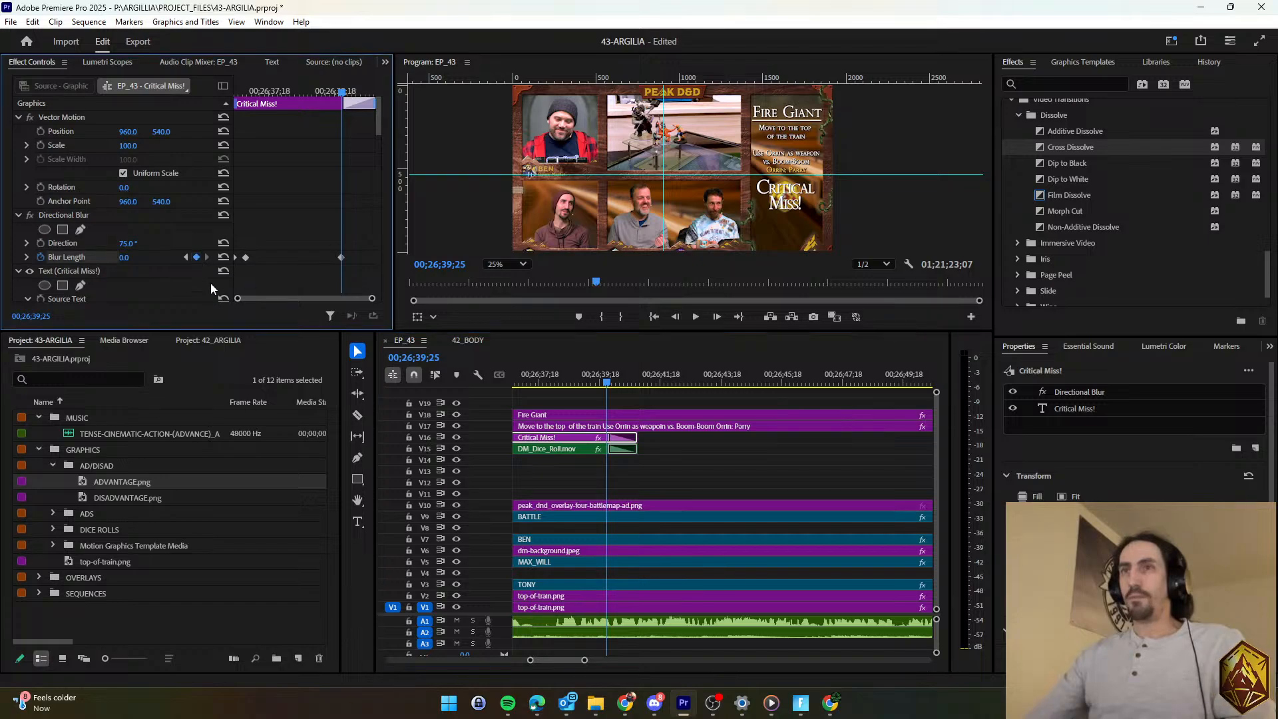
key(space)
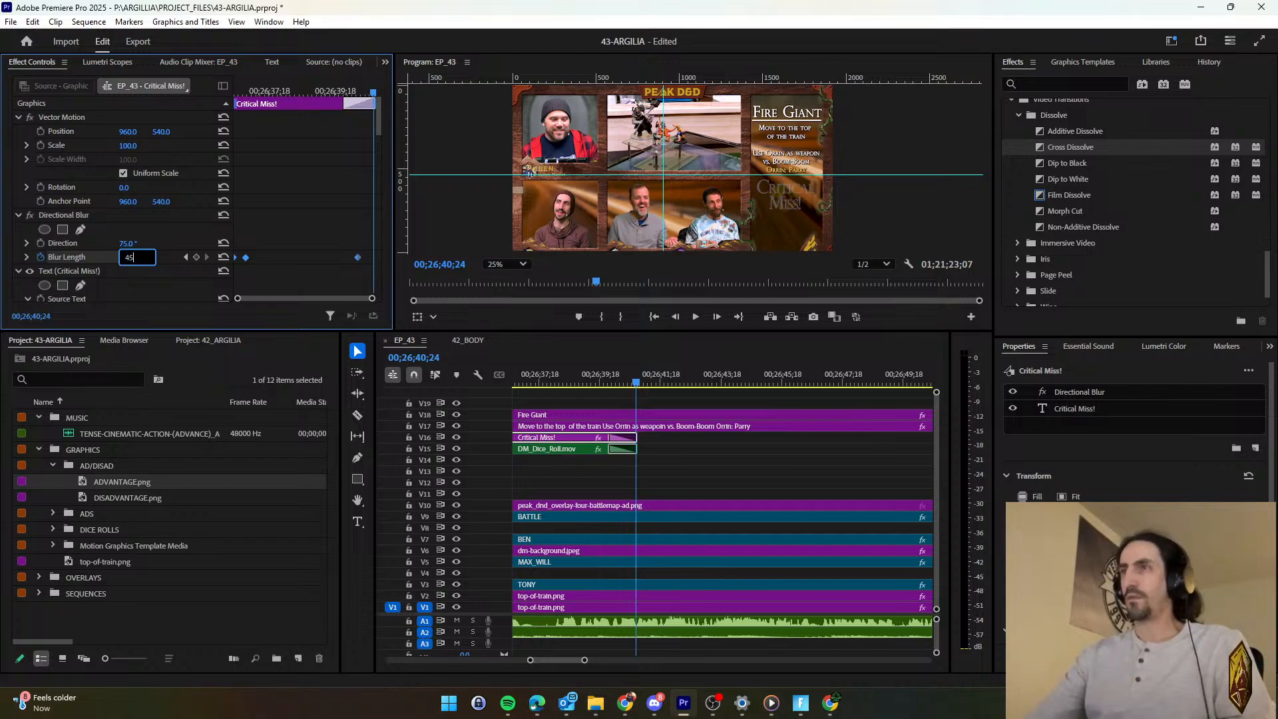
key(Return)
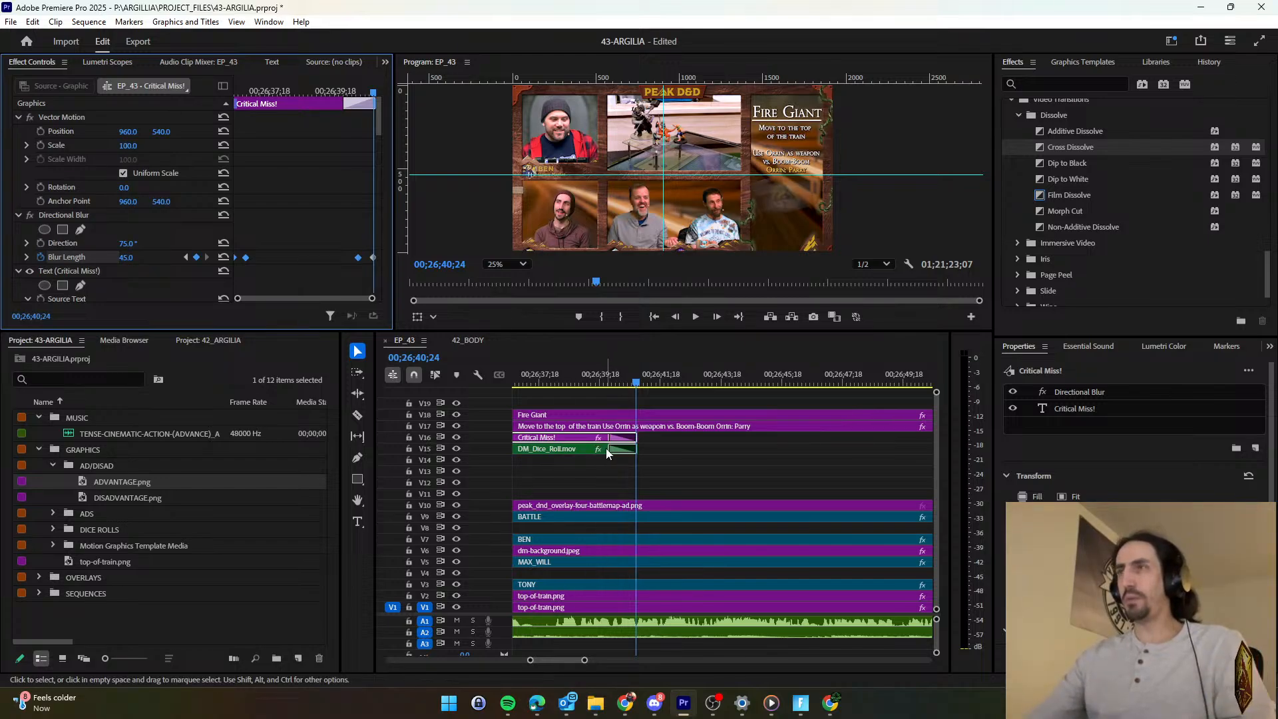
Play back the Critical Miss! title's blurred fade-out and save the project.
click(605, 378)
key(space)
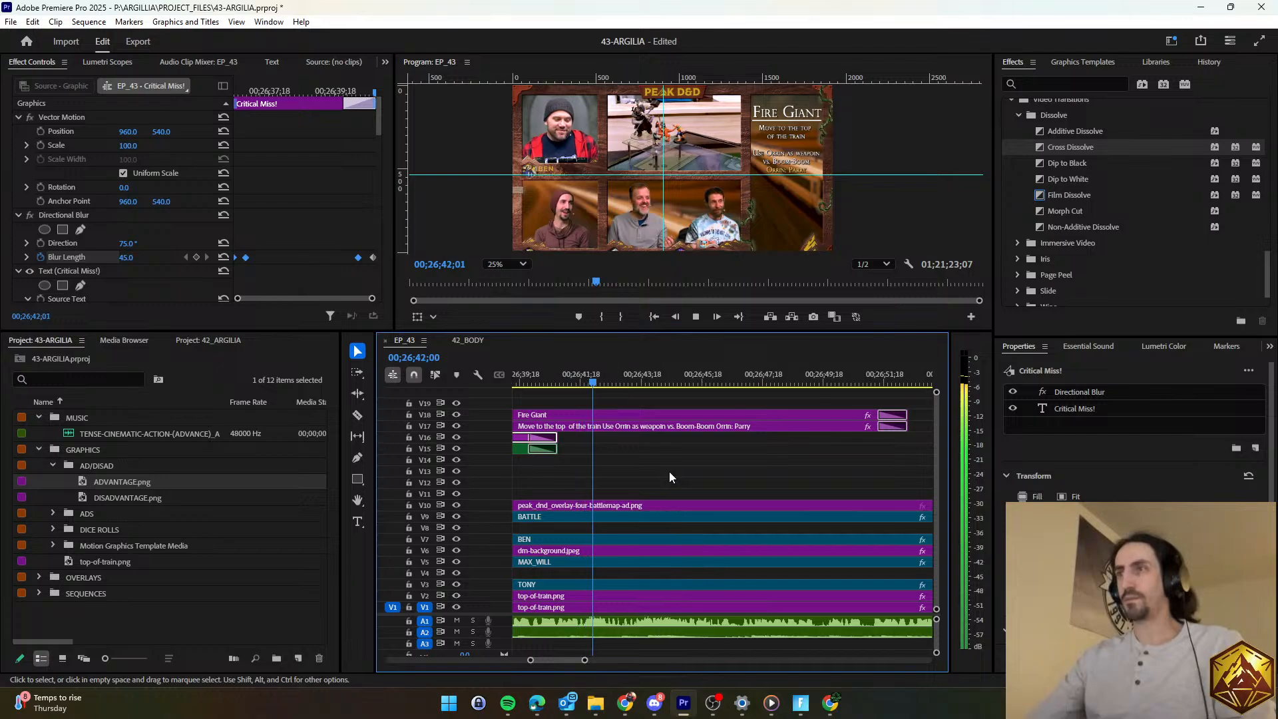
scroll(691, 464, down, 2)
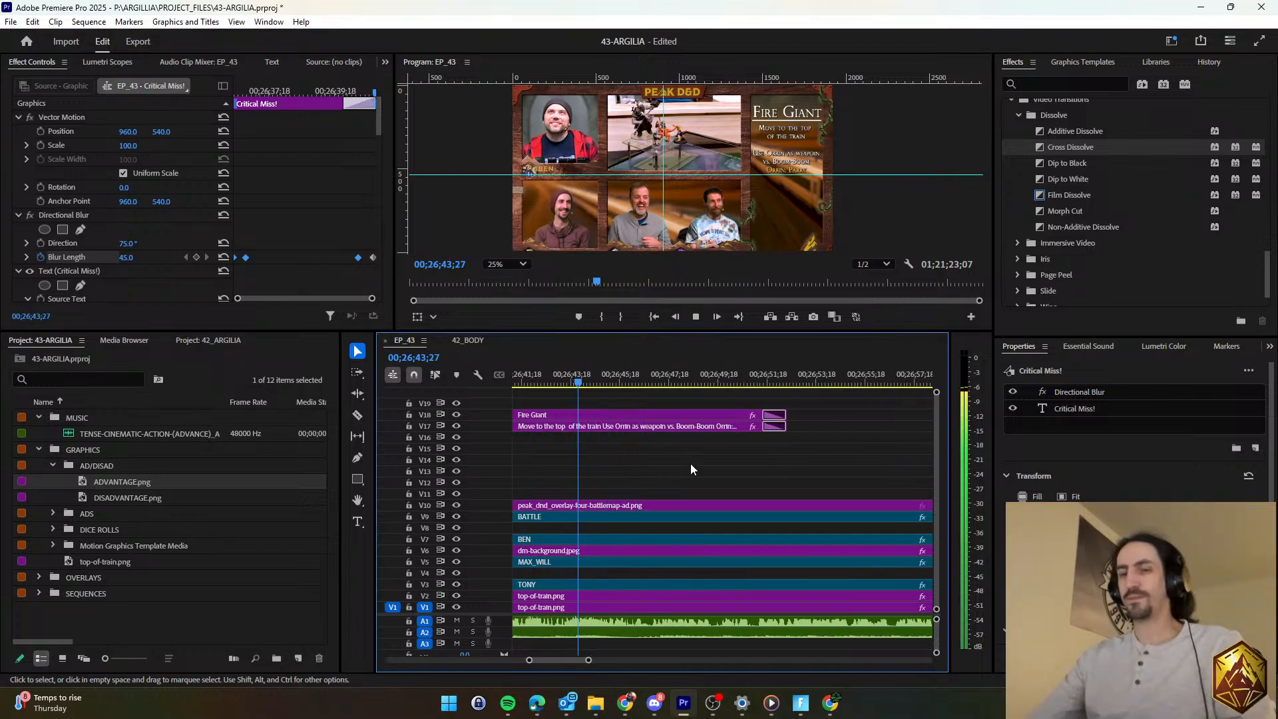
key(ctrl+s)
Extend the Fire Giant title and the action-text title on V17–V18 to end at about 00;27;02;20.
scroll(700, 451, down, 1)
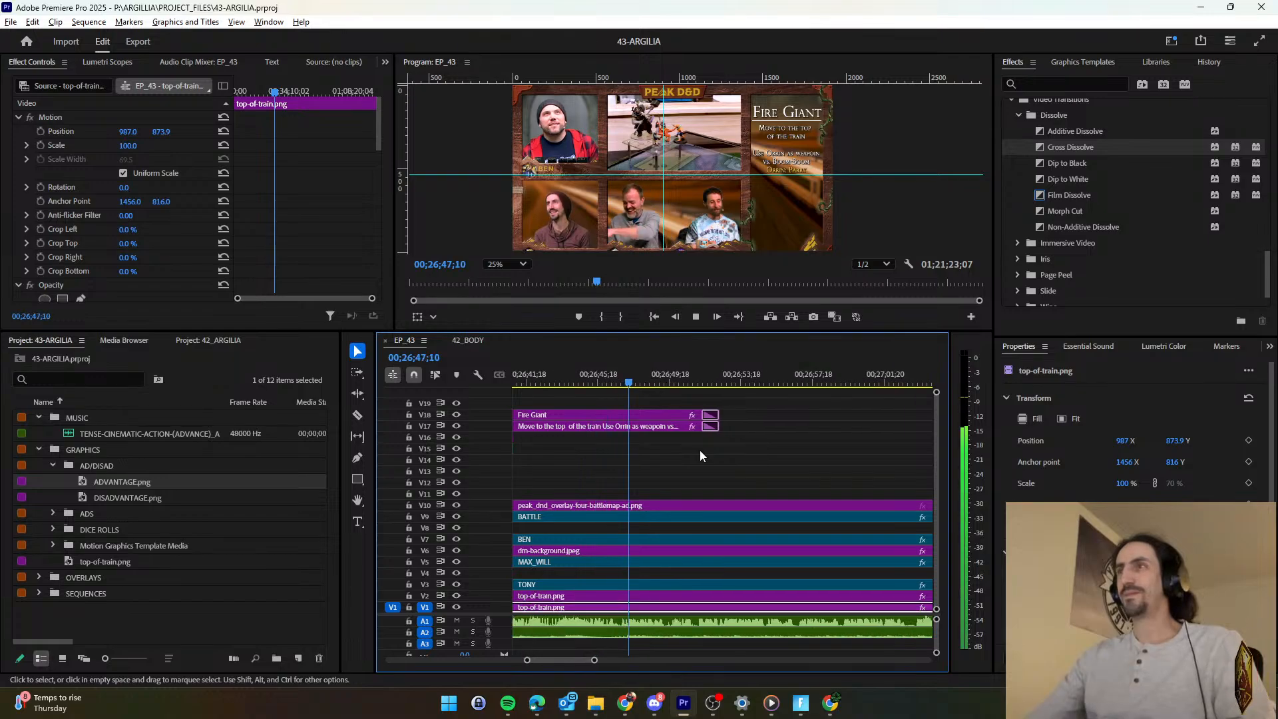
scroll(700, 450, down, 2)
scroll(700, 450, down, 1)
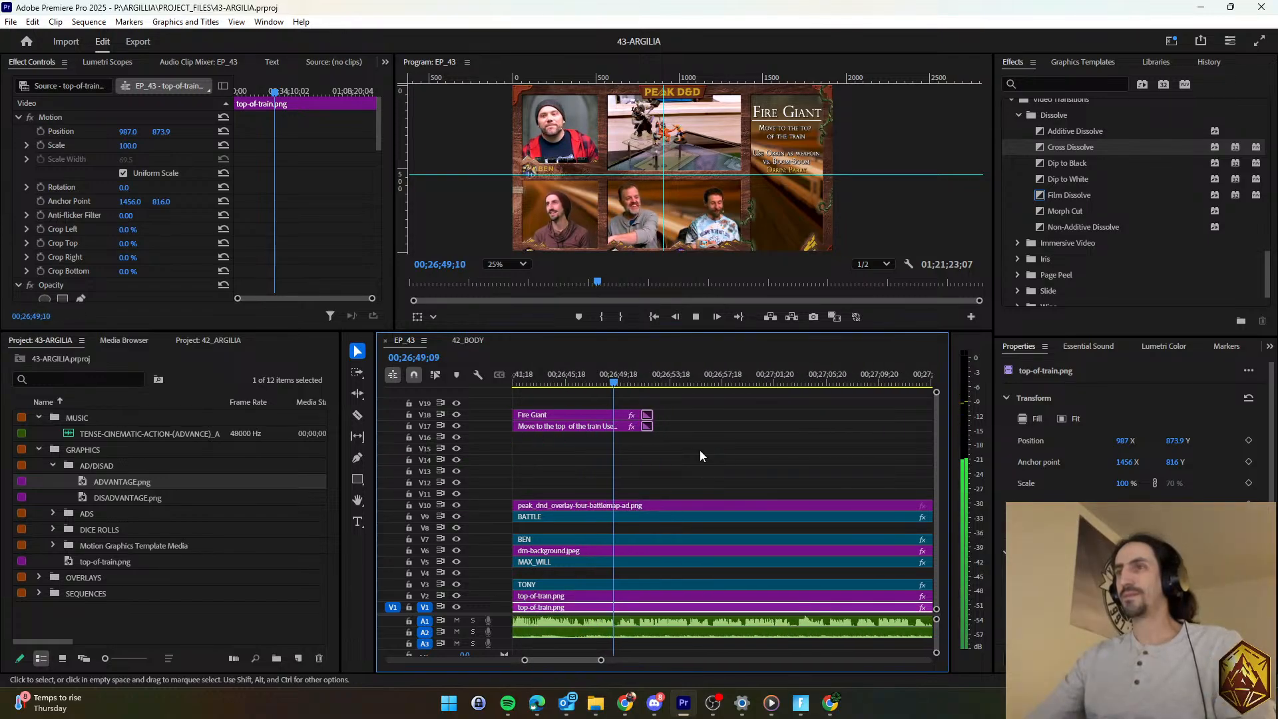
drag(736, 448, 785, 426)
click(774, 452)
scroll(773, 452, down, 2)
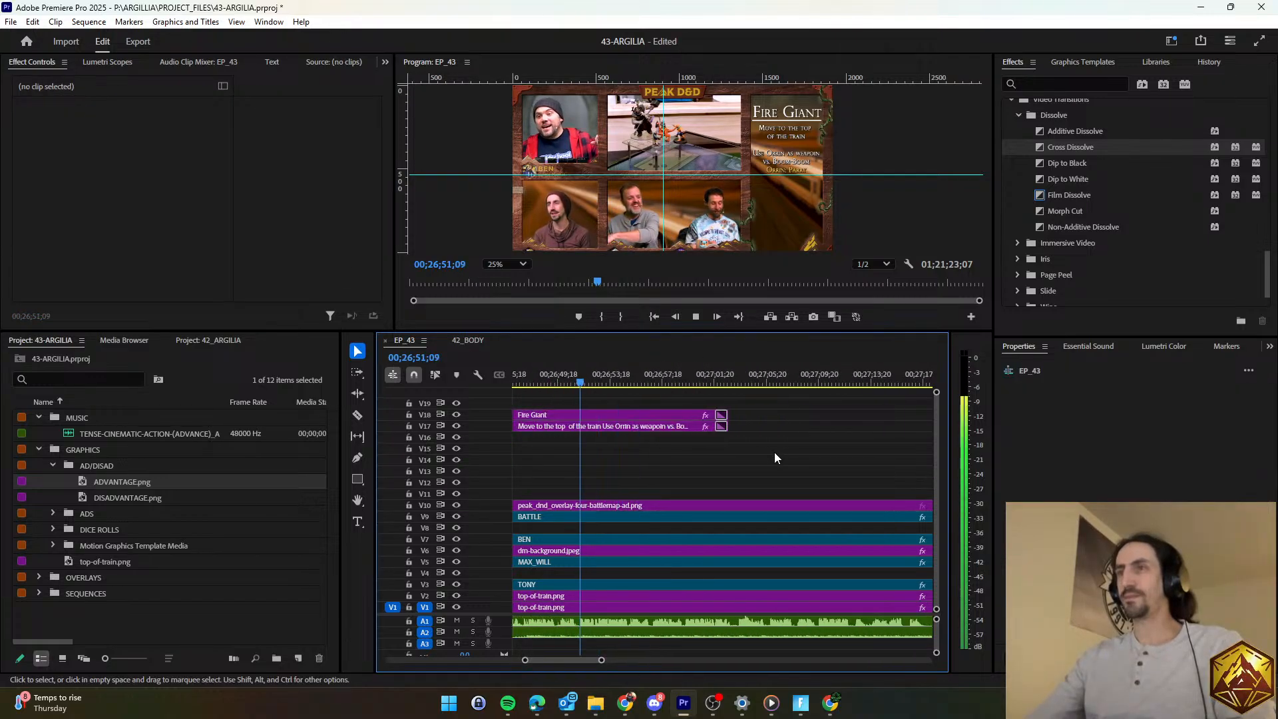
Play on and extend the Fire Giant and action-text titles to about 00;27;17, then save the project.
scroll(772, 446, down, 1)
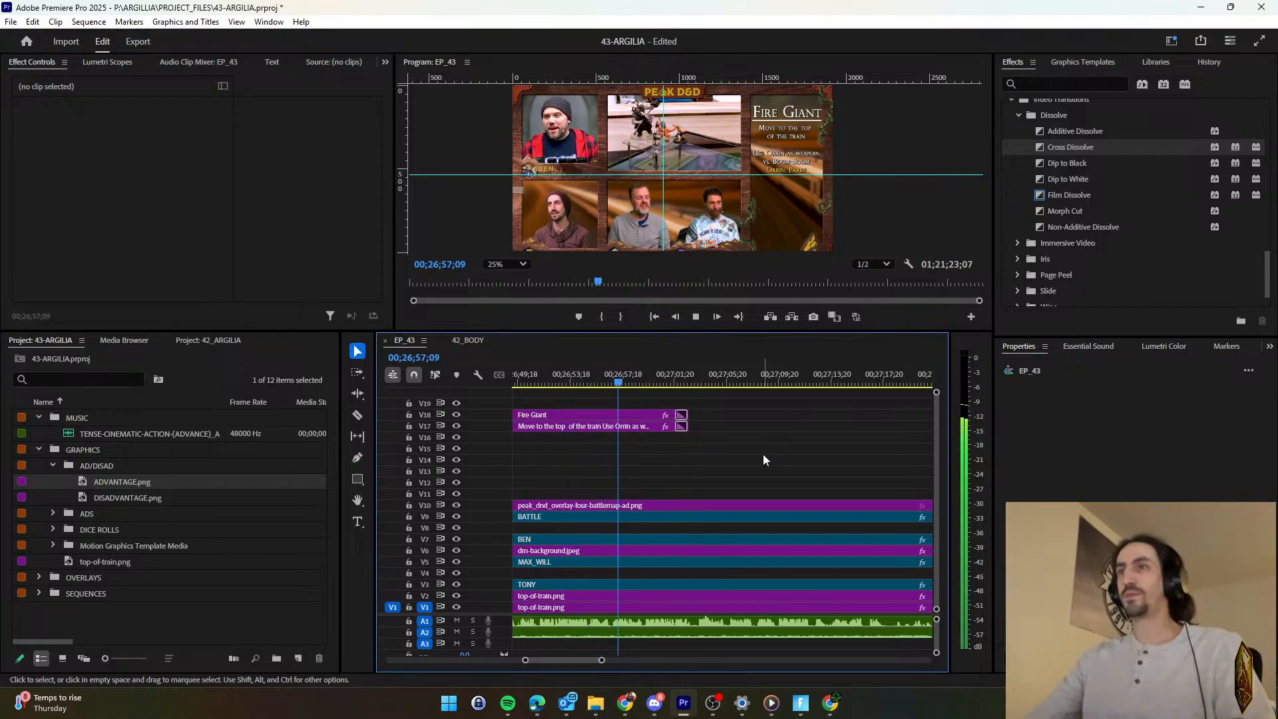
scroll(763, 454, down, 2)
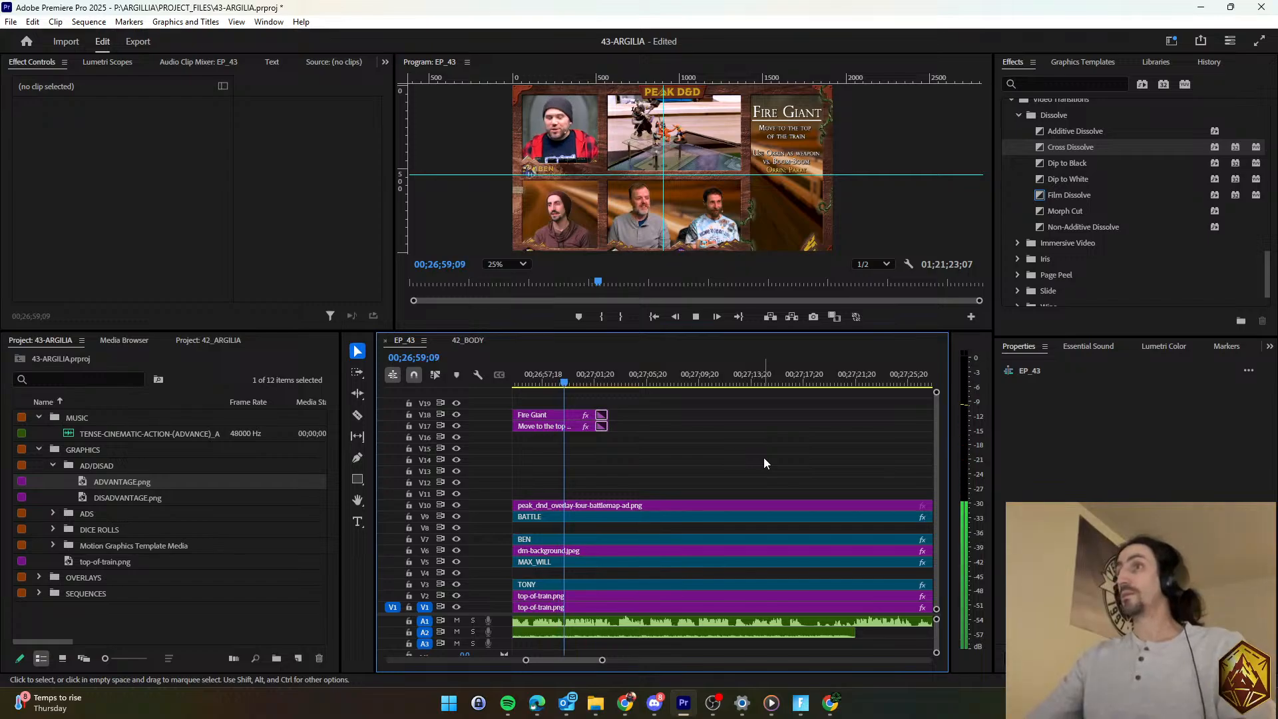
scroll(643, 470, down, 1)
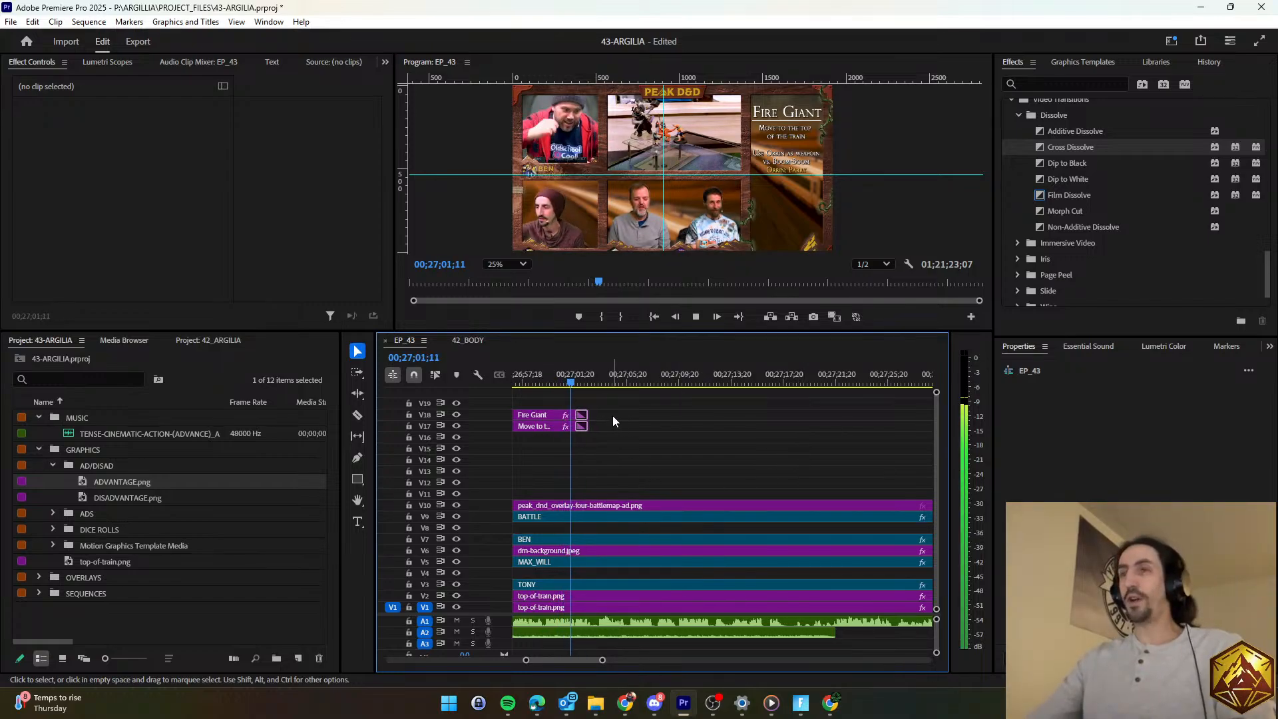
drag(607, 441, 795, 428)
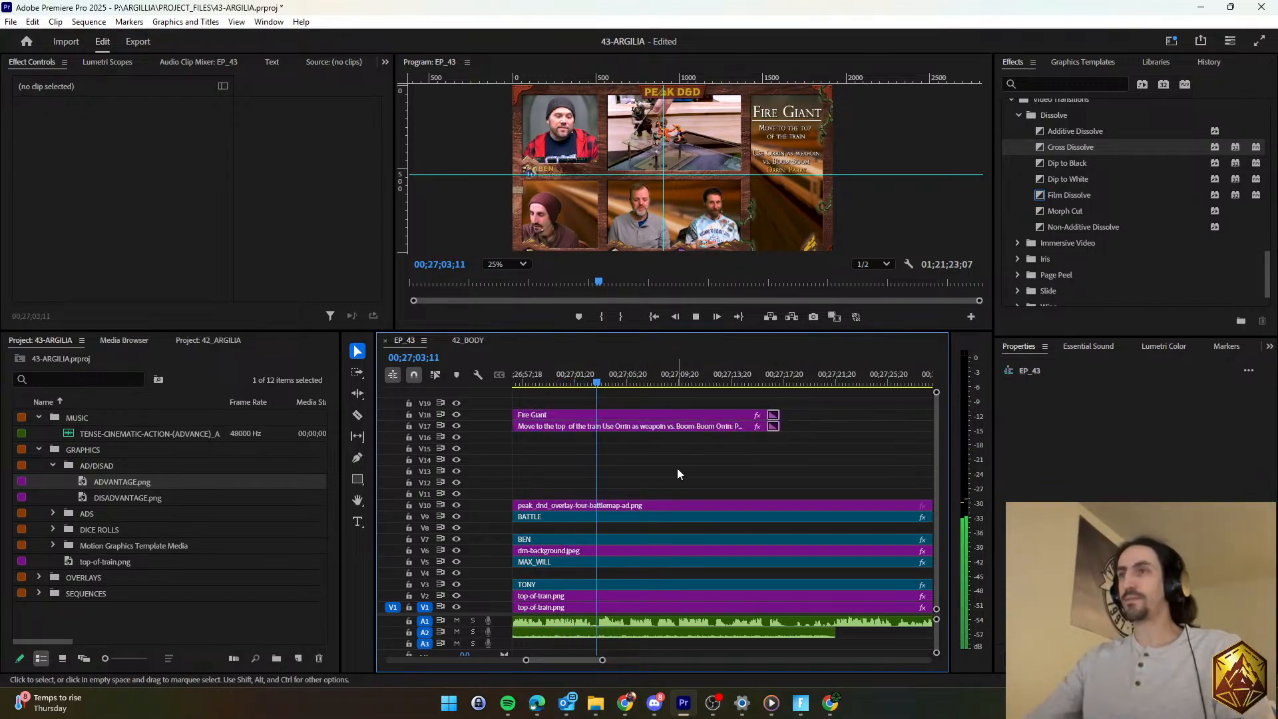
scroll(673, 466, down, 2)
click(671, 459)
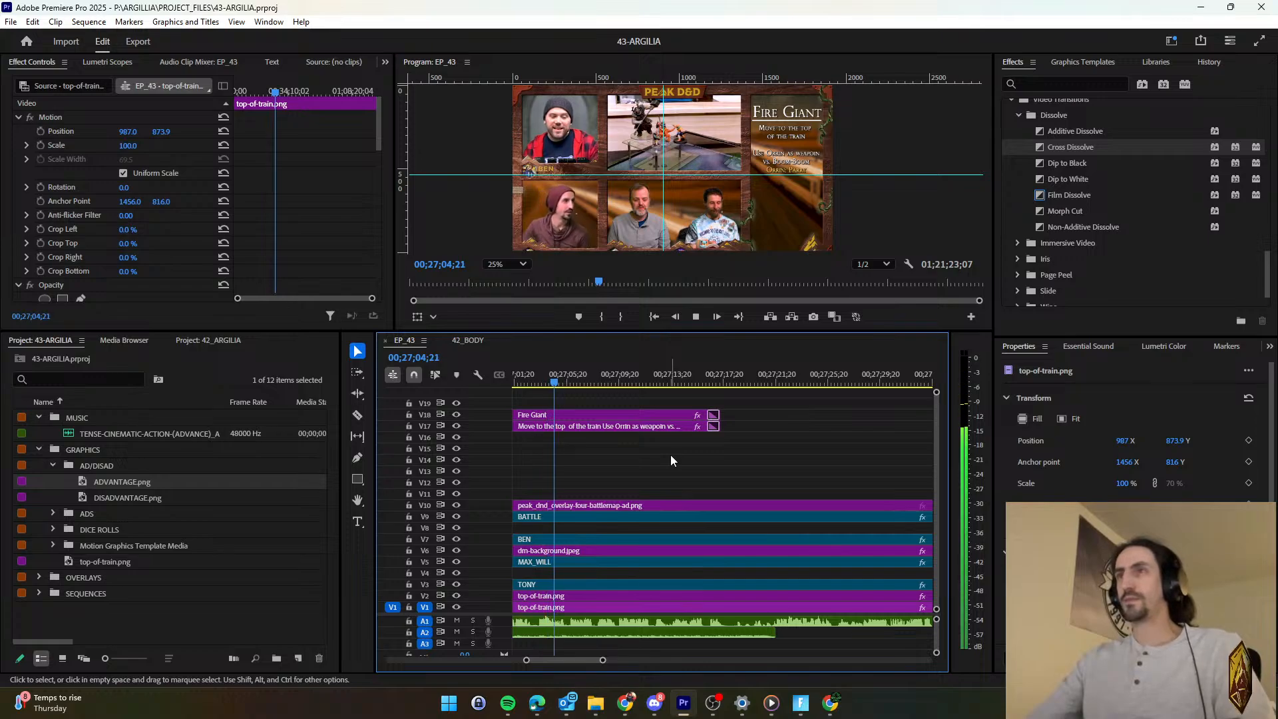
scroll(670, 456, down, 1)
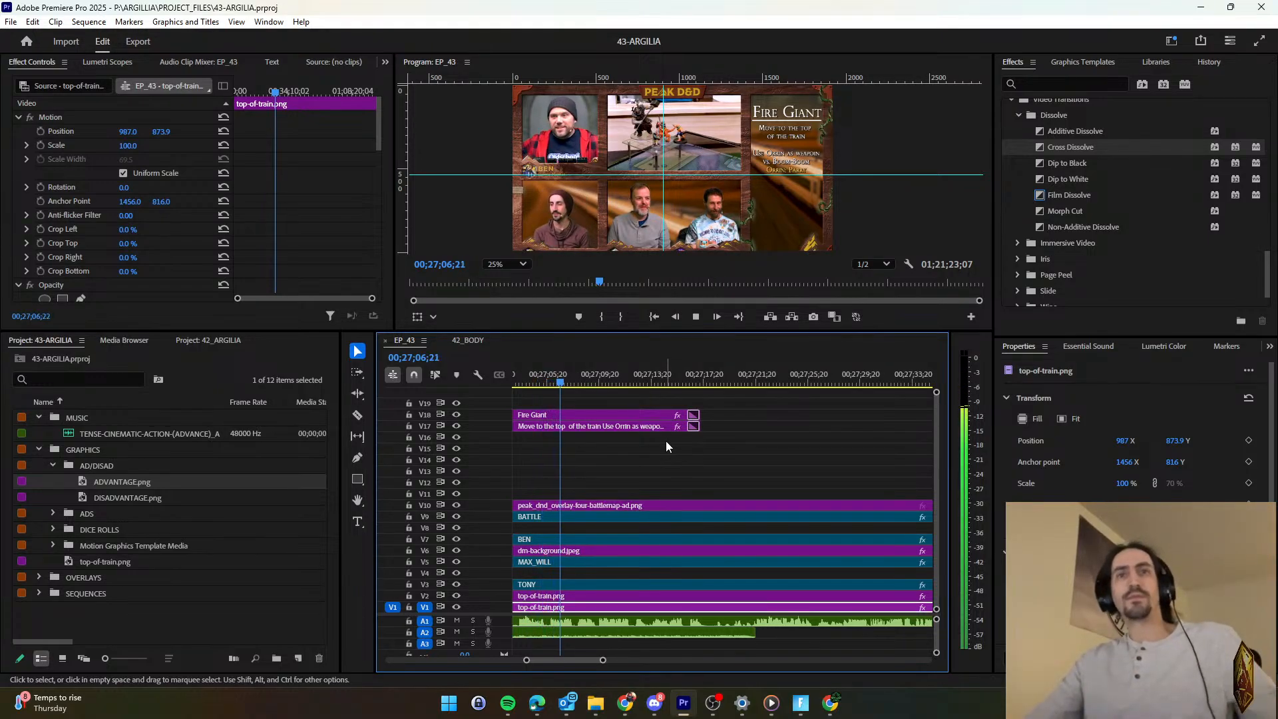
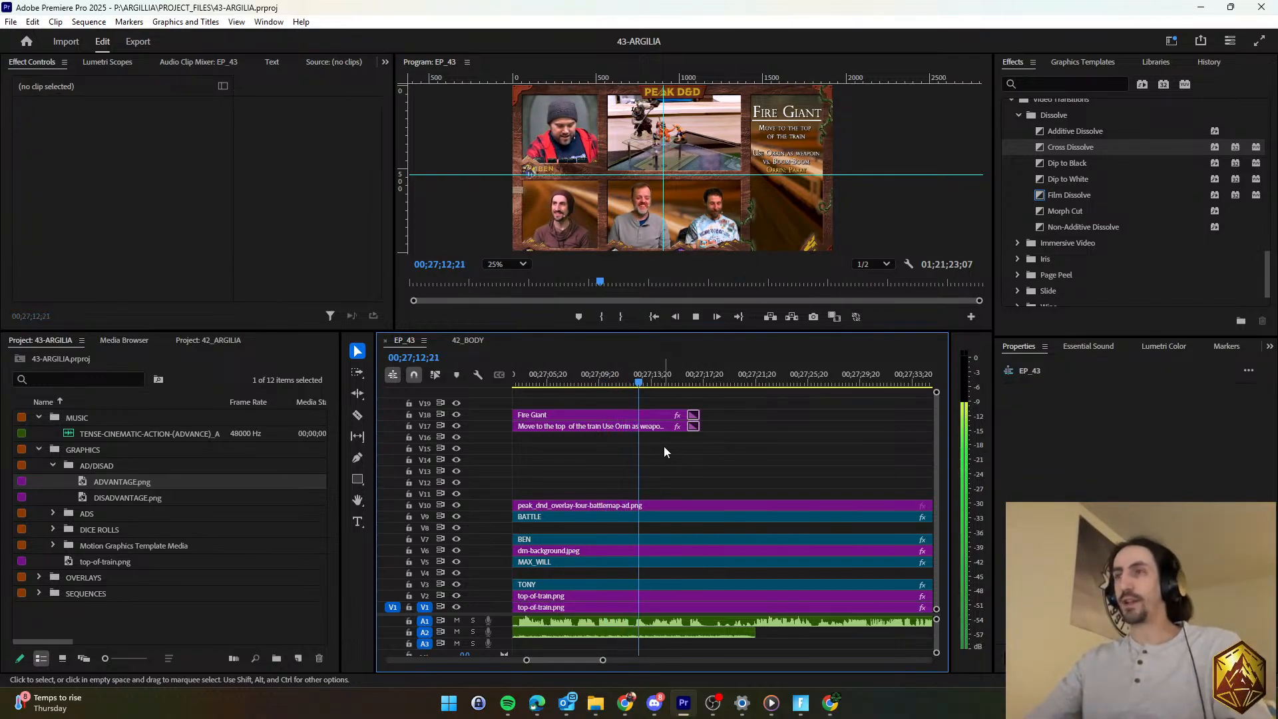
Extend the Fire Giant and action-text titles to end at about 00;27;28 and save the project.
key(space)
scroll(653, 453, down, 2)
scroll(652, 456, down, 1)
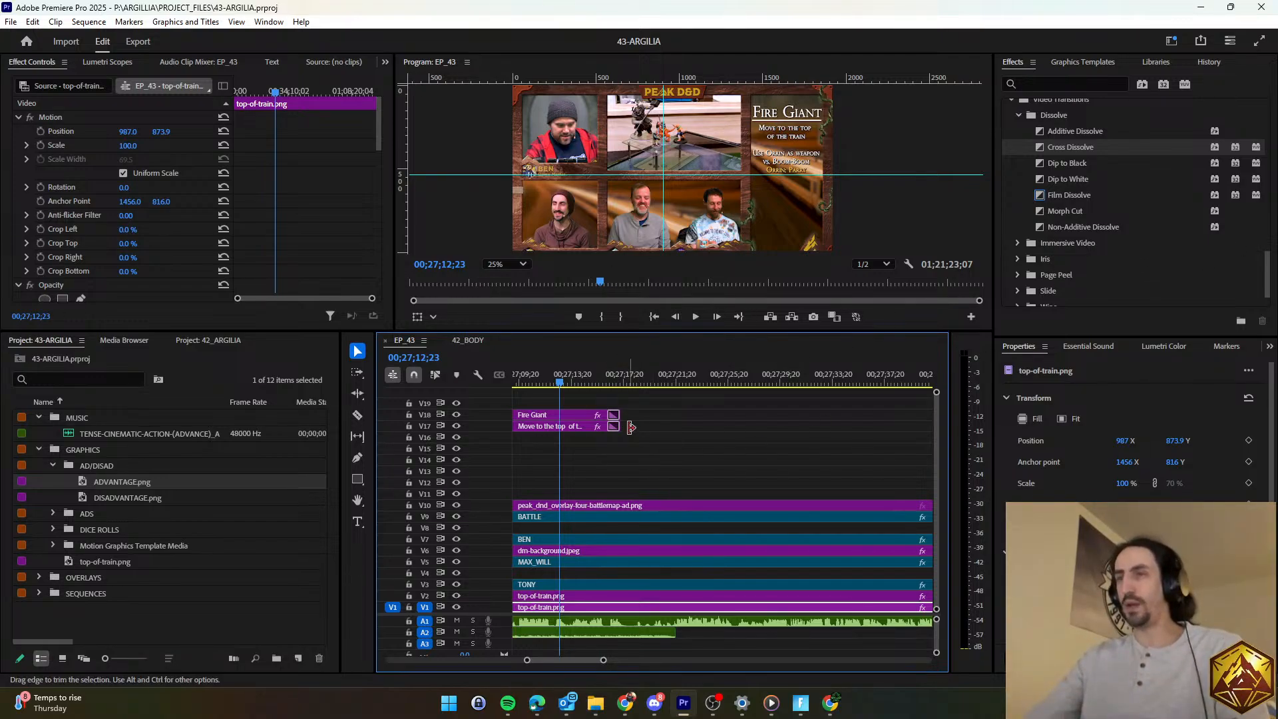
click(624, 475)
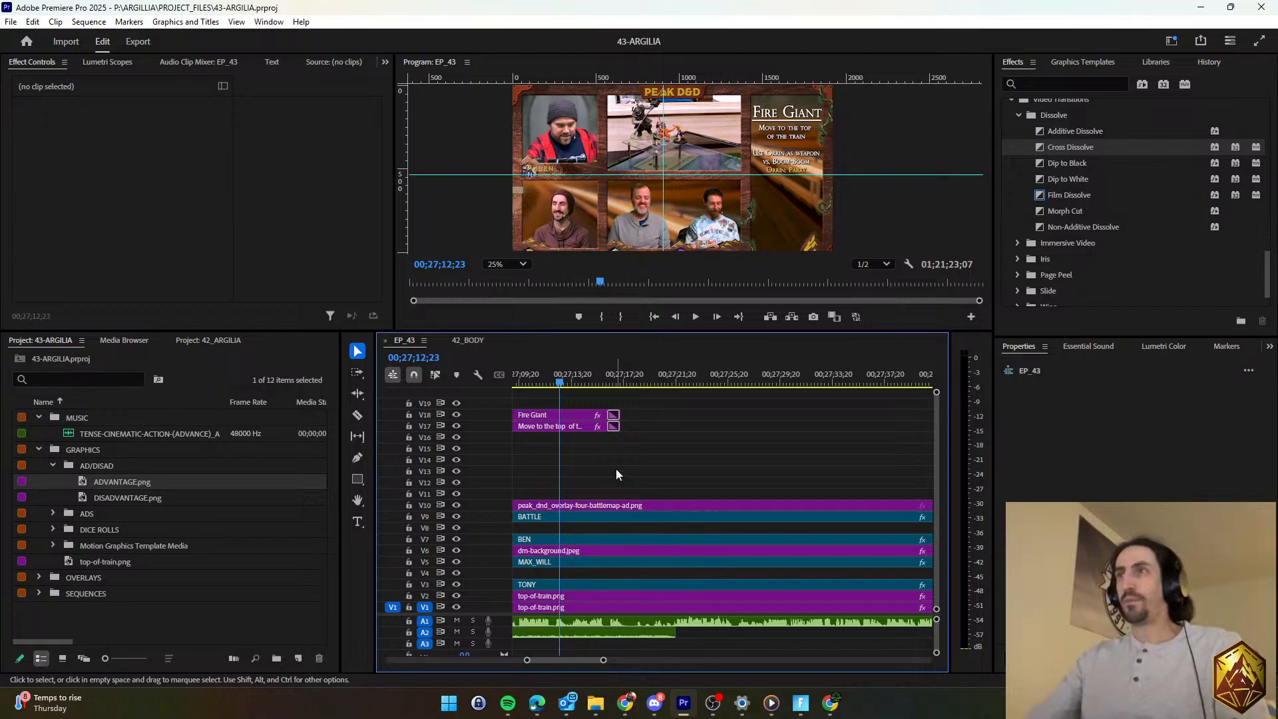
key(space)
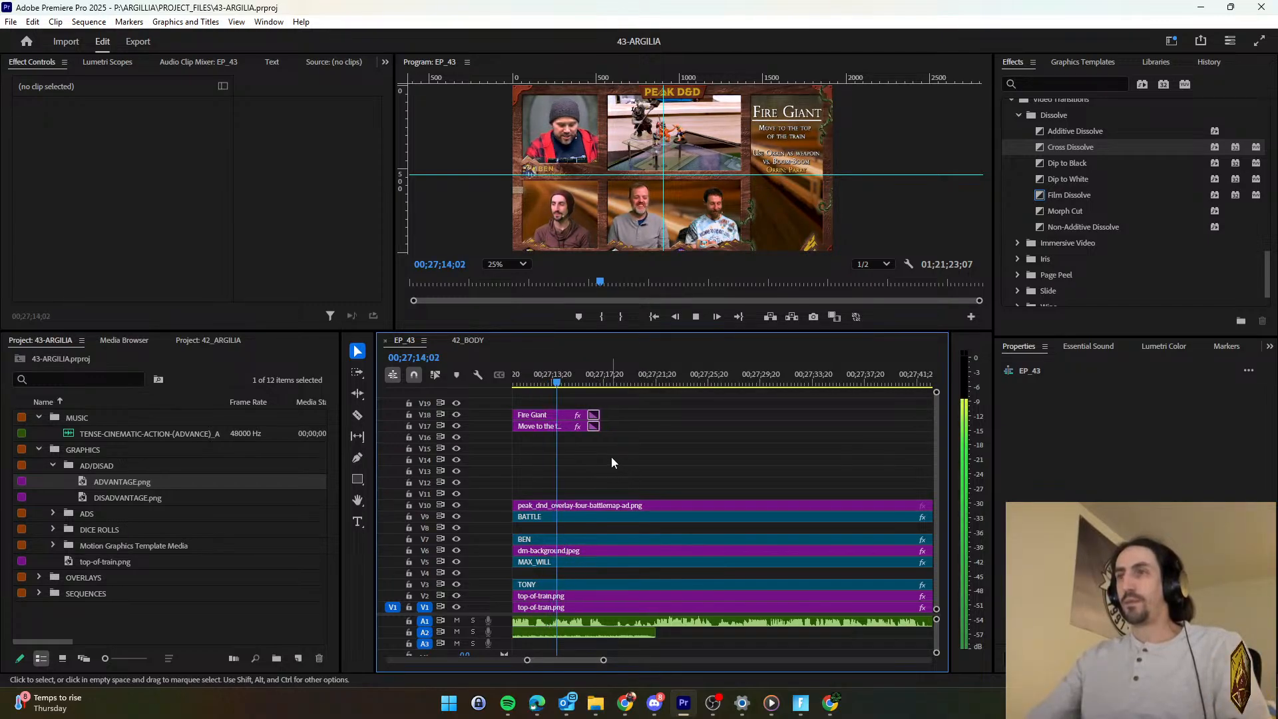
drag(611, 456, 716, 457)
click(686, 449)
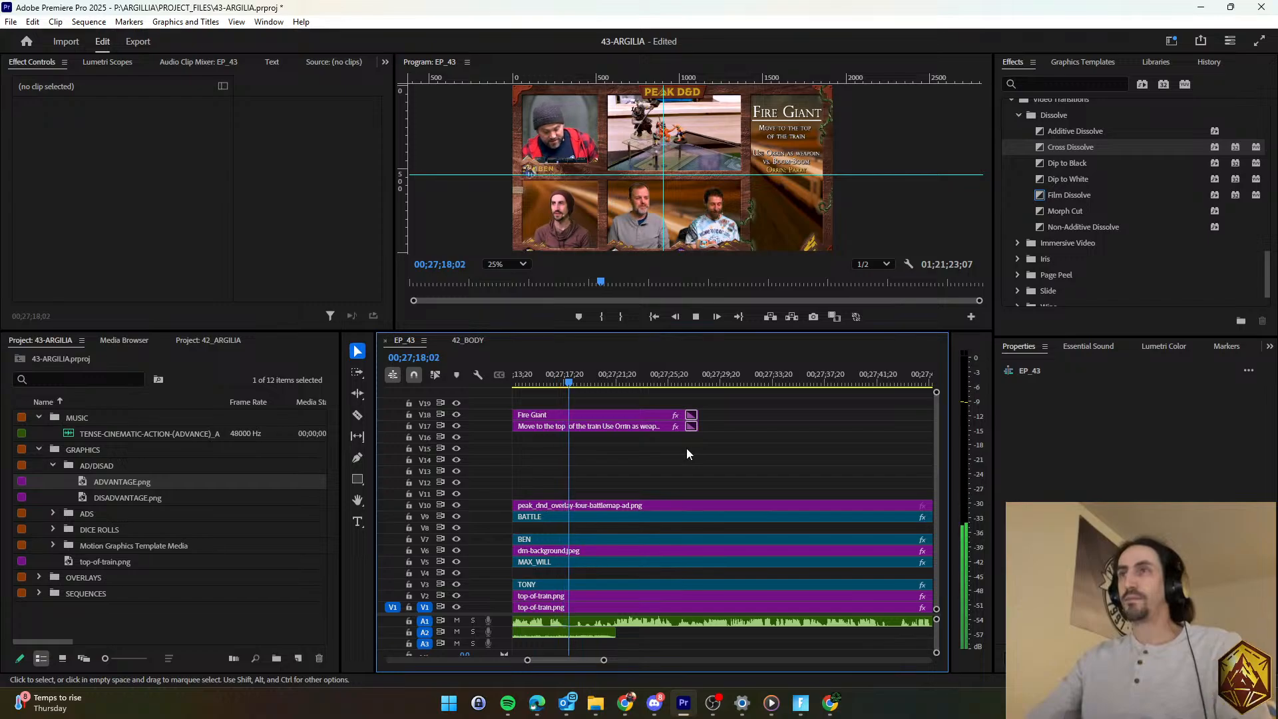
key(space)
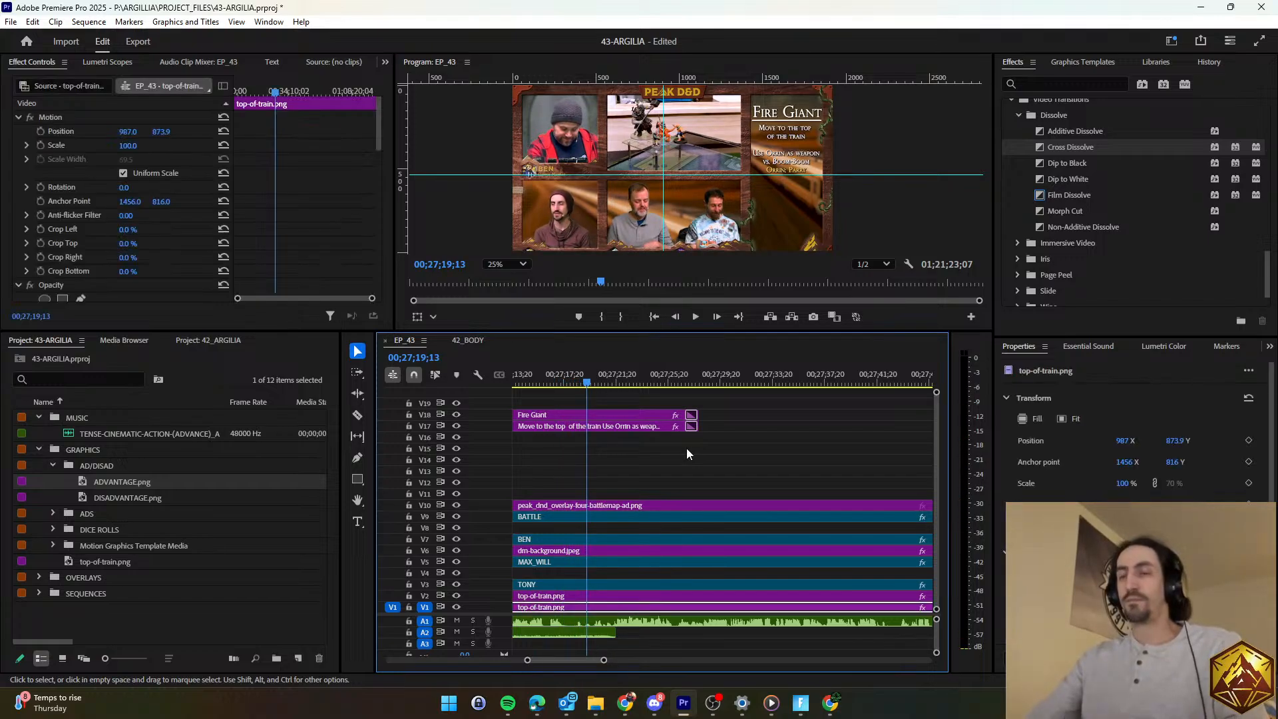
key(ctrl+s)
Paste the music clip on A2 where the current music ends near 00;27;21;21, and add an audio crossfade at the join.
key(space)
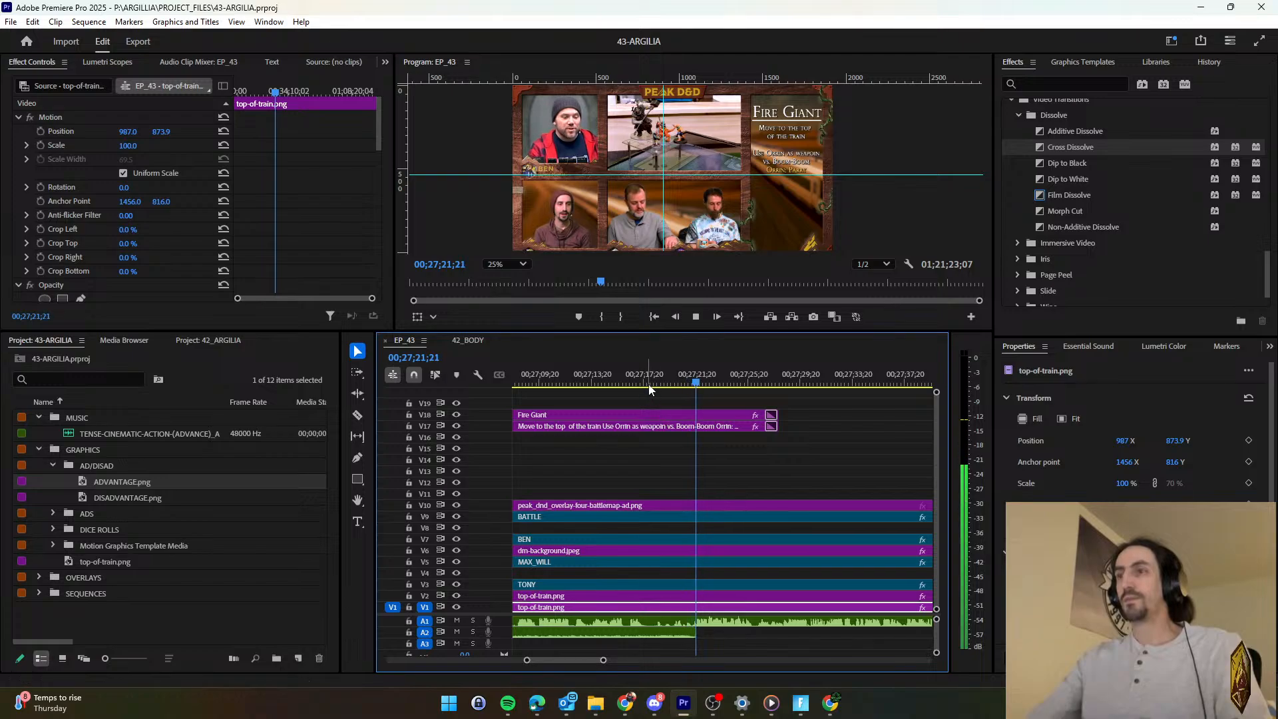
scroll(650, 466, down, 4)
scroll(648, 460, up, 1)
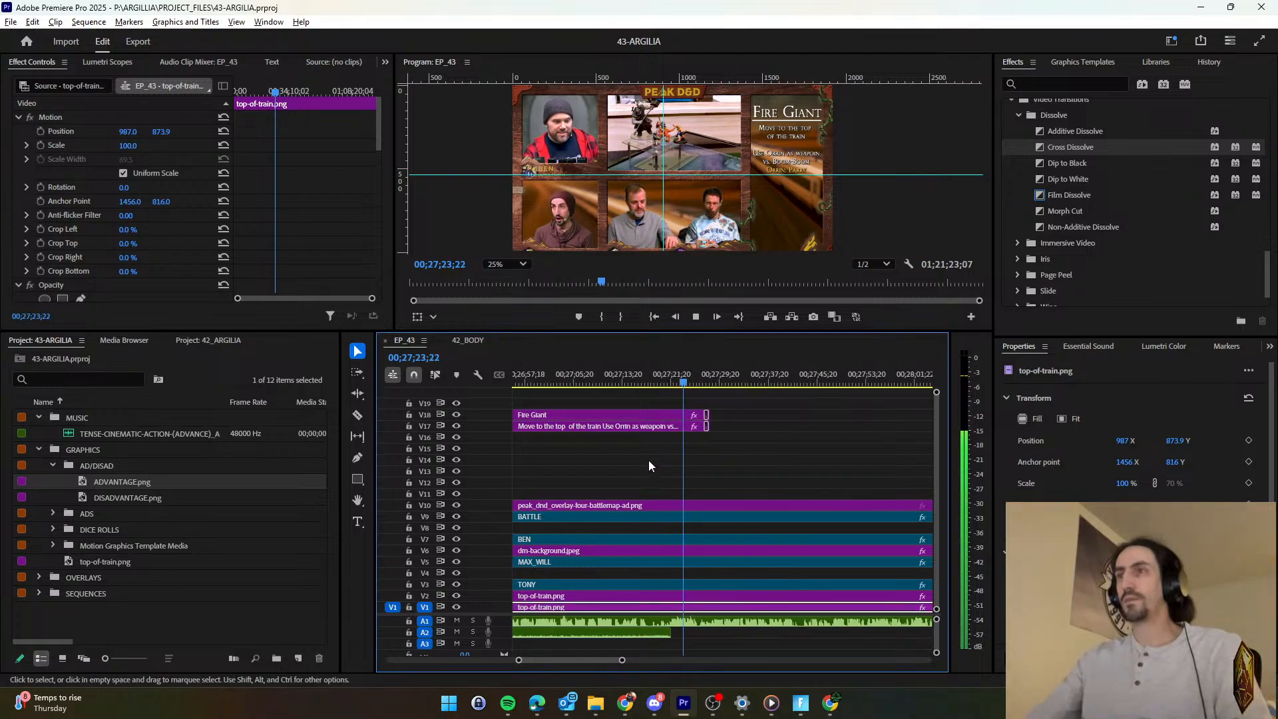
key(space)
click(628, 620)
key(ctrl+v)
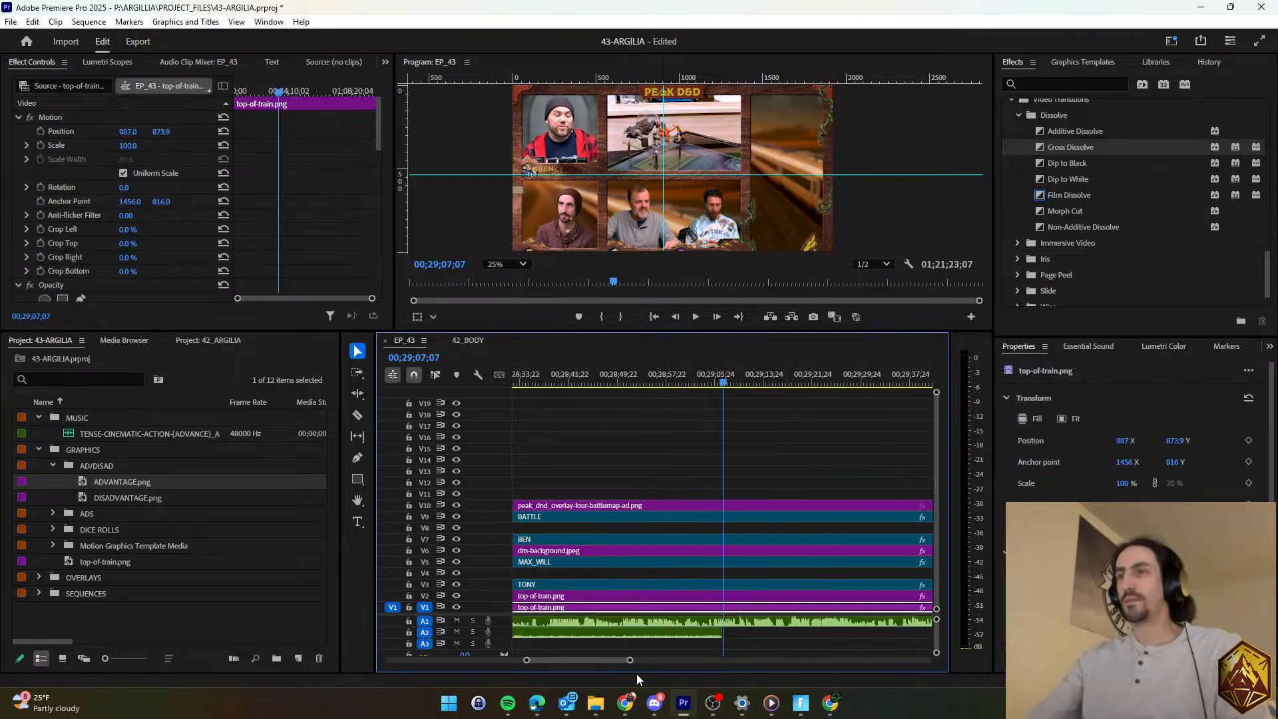
drag(596, 661, 579, 632)
click(581, 524)
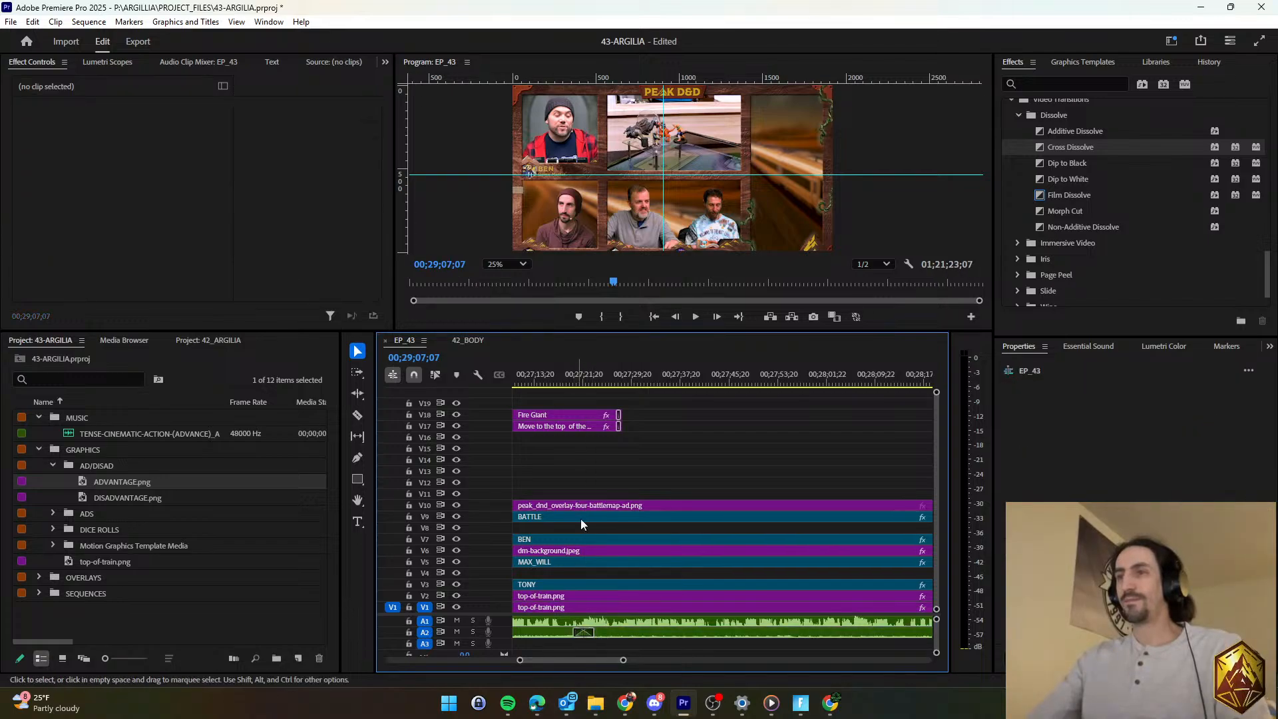
Play back the section leading into the A2 music crossfade near 00;27;21 and save the project.
click(557, 376)
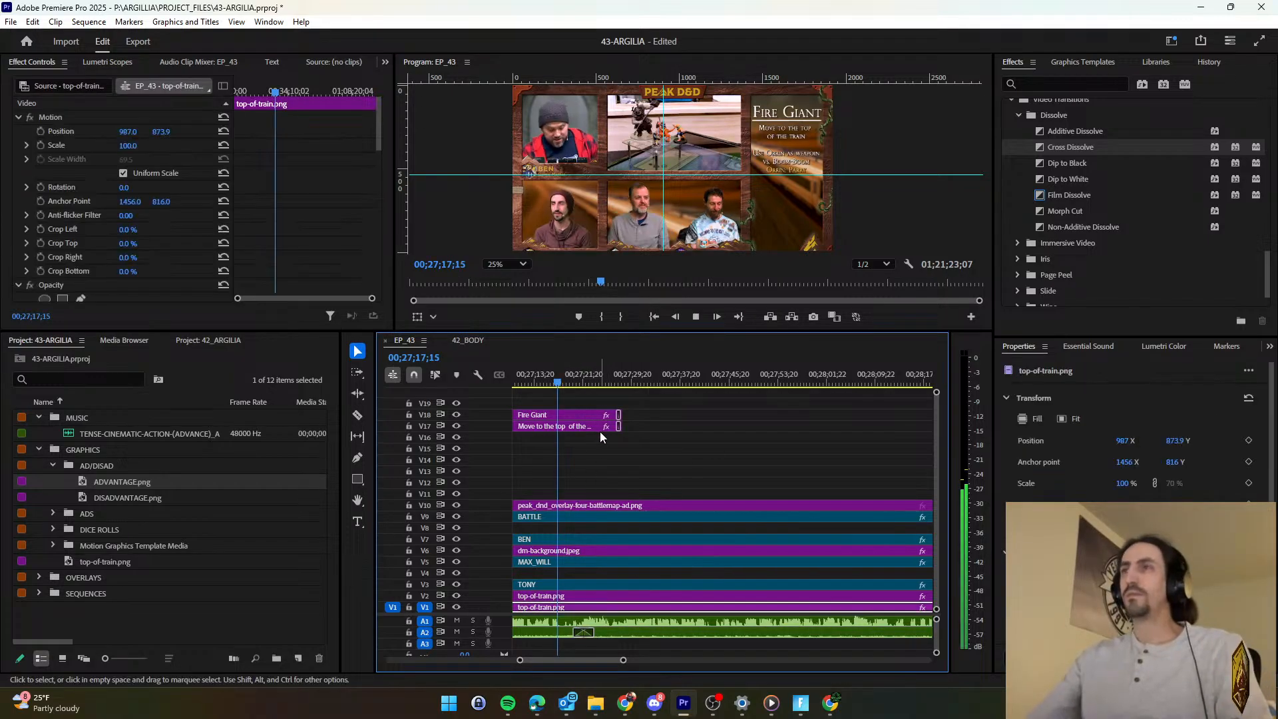
key(space)
scroll(600, 431, up, 1)
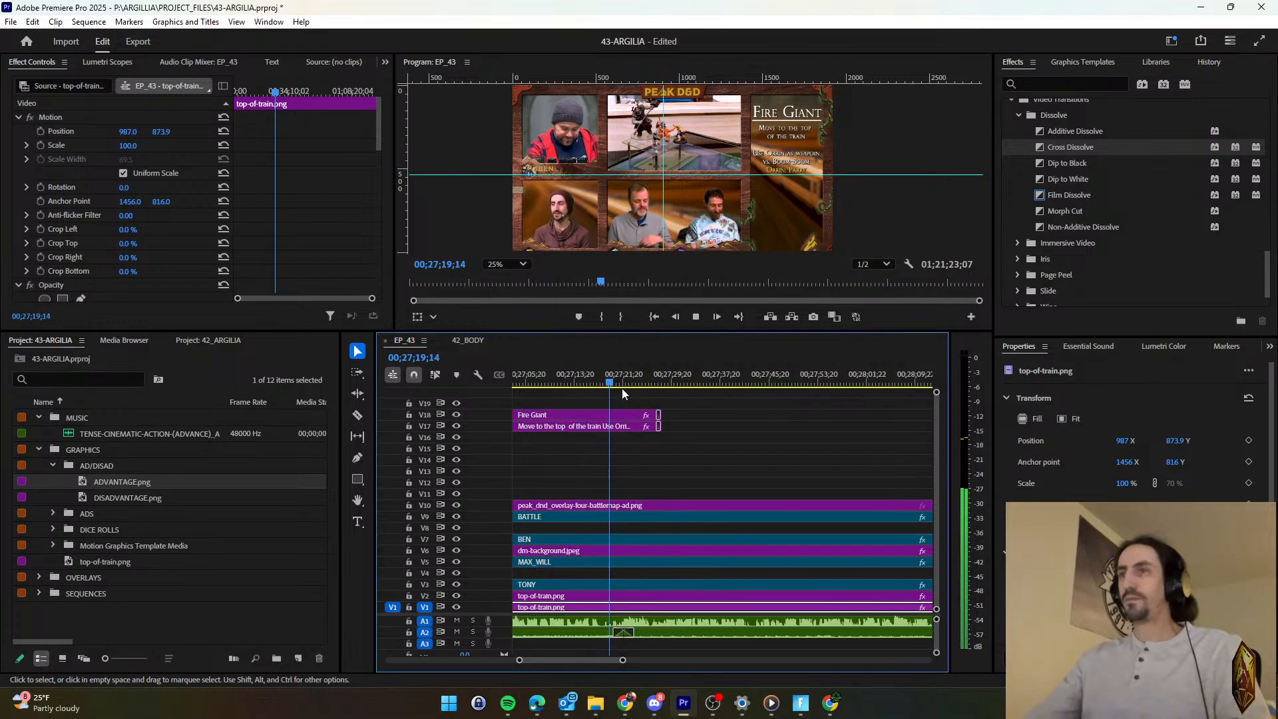
click(575, 380)
key(space)
scroll(605, 471, up, 3)
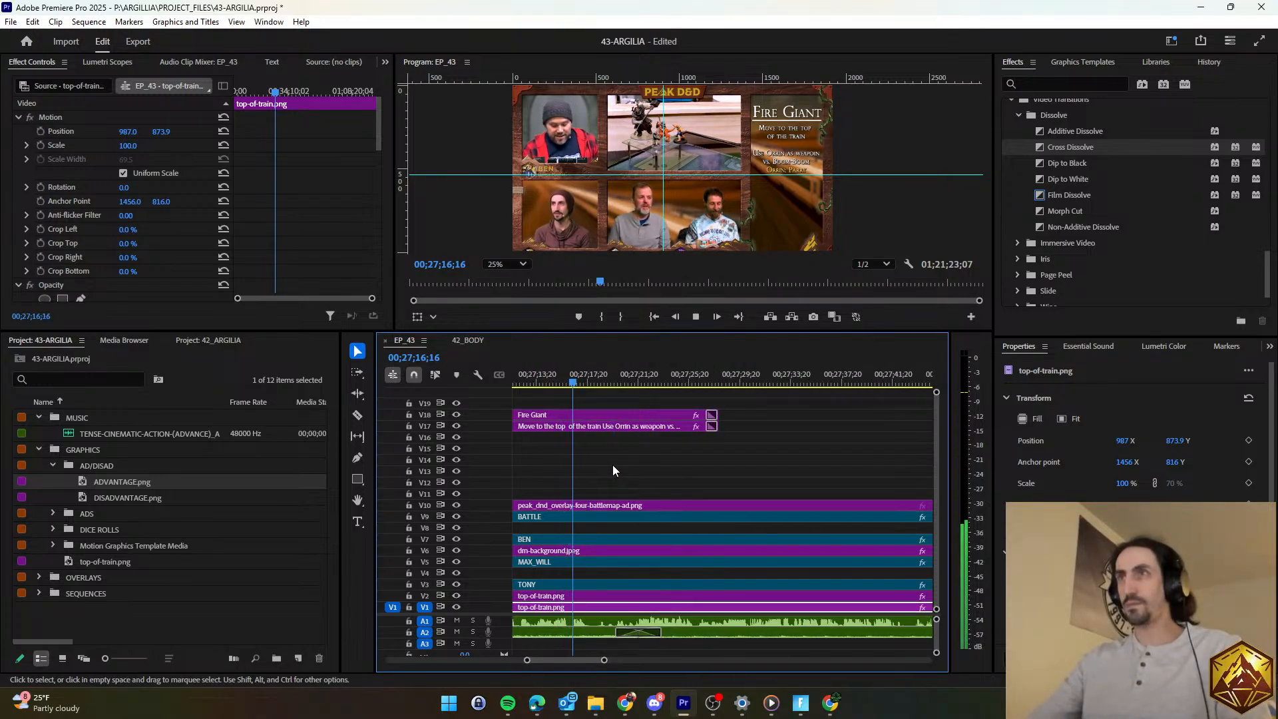
key(space)
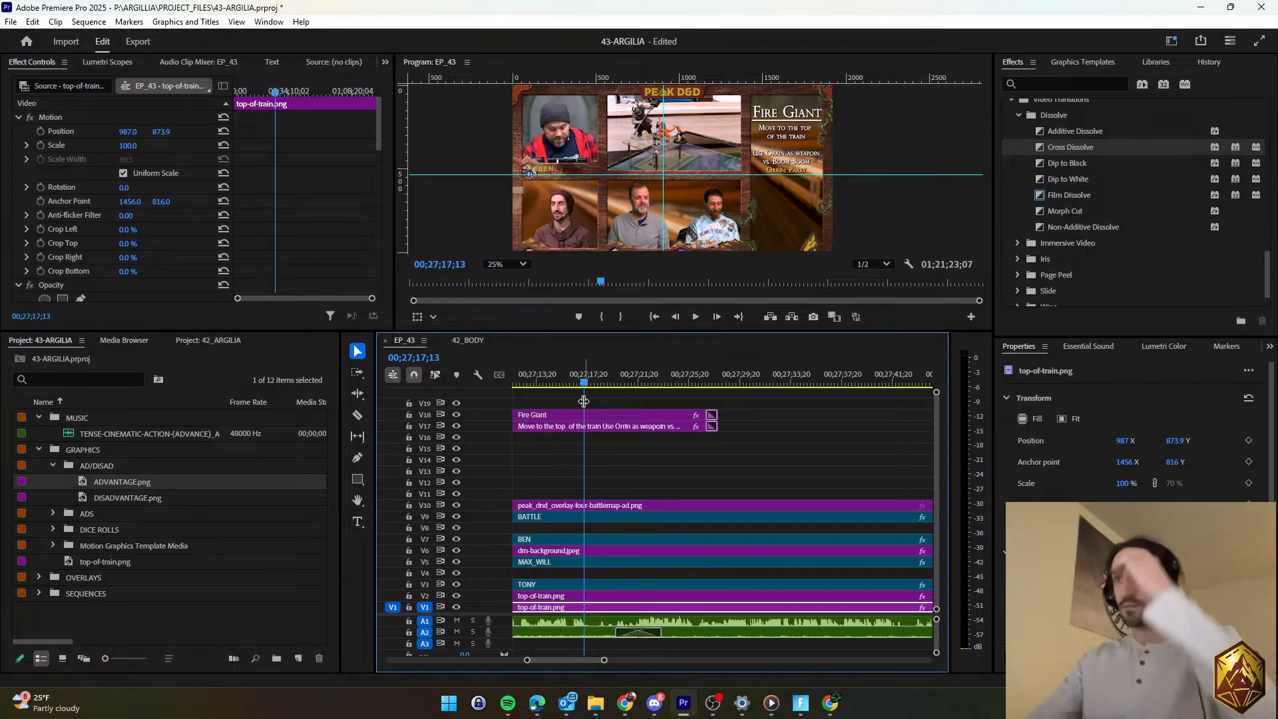
click(547, 373)
scroll(573, 445, up, 2)
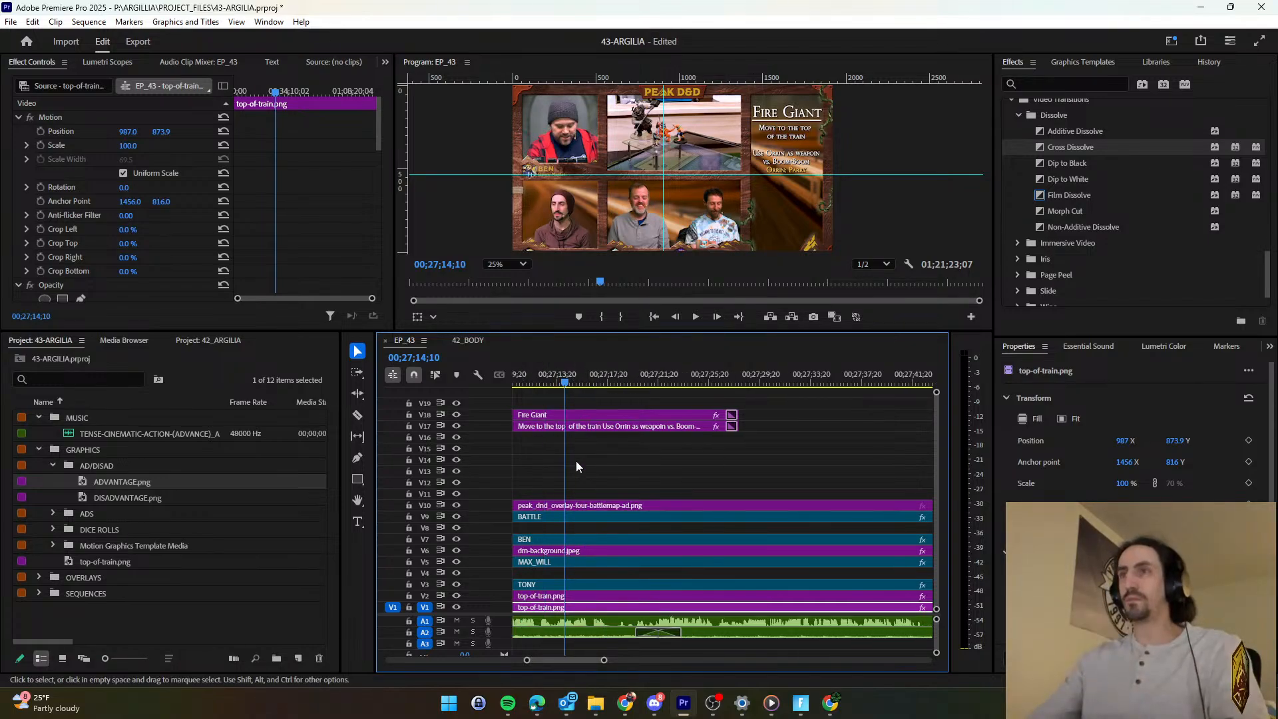
key(space)
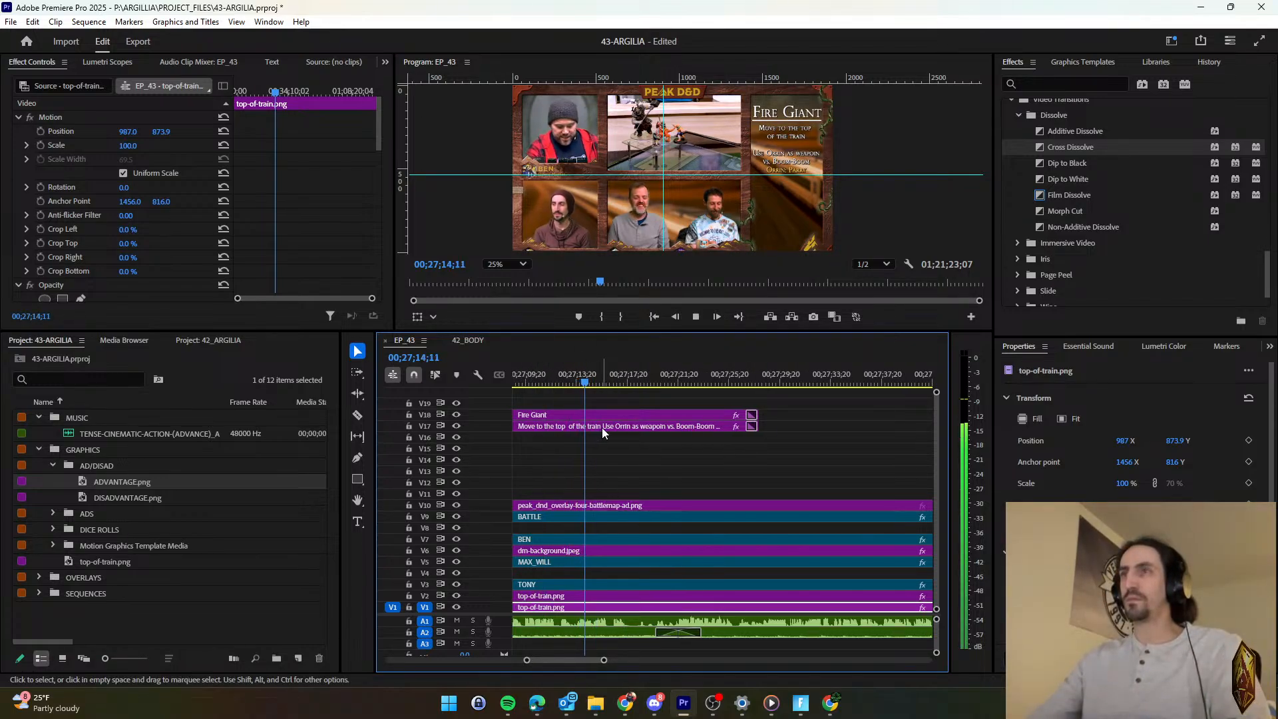
Split the action-text title on V17 at 00;27;14;18 and apply the default transition at the cut.
key(space)
click(347, 420)
drag(375, 420, 374, 420)
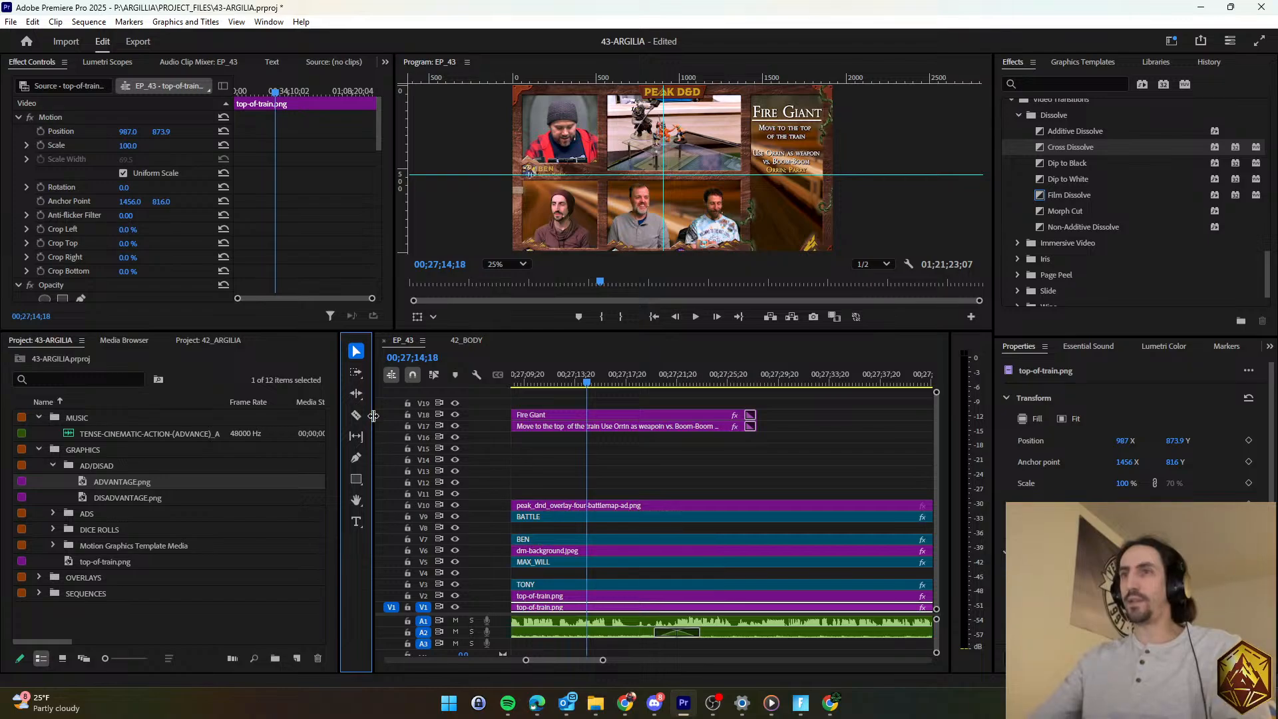
click(356, 415)
click(587, 426)
click(356, 350)
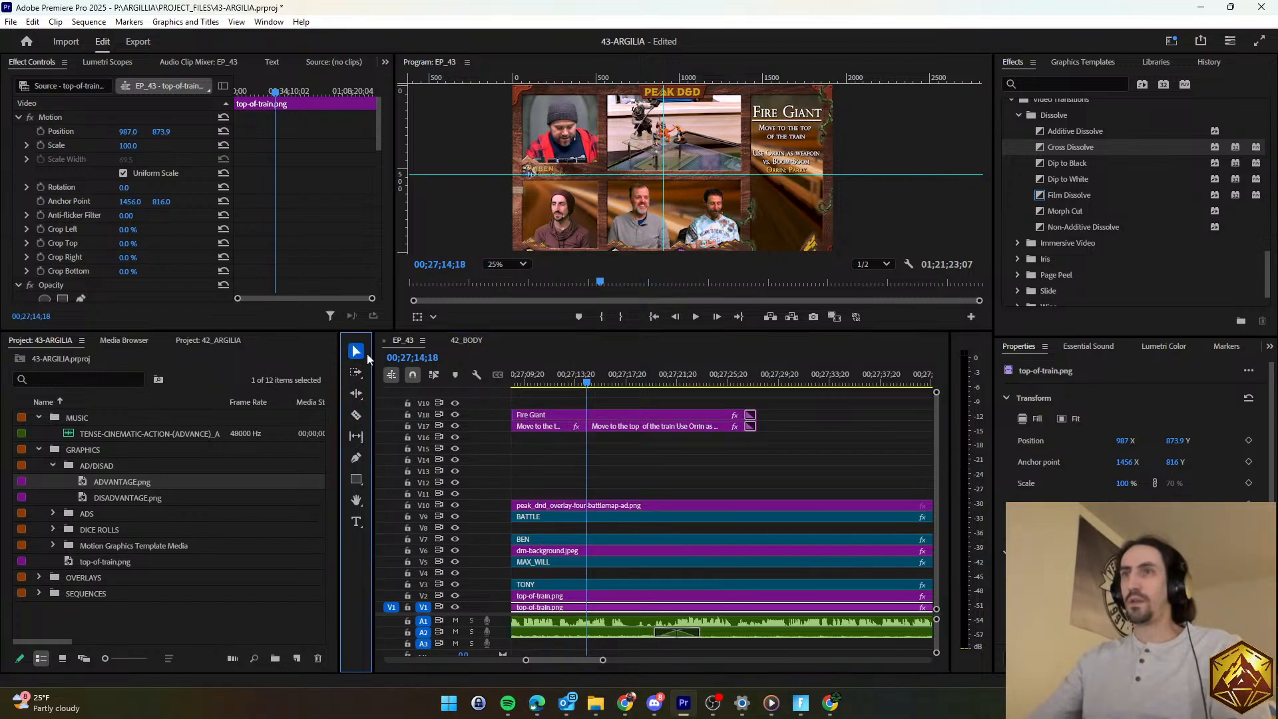
right_click(591, 424)
key(Escape)
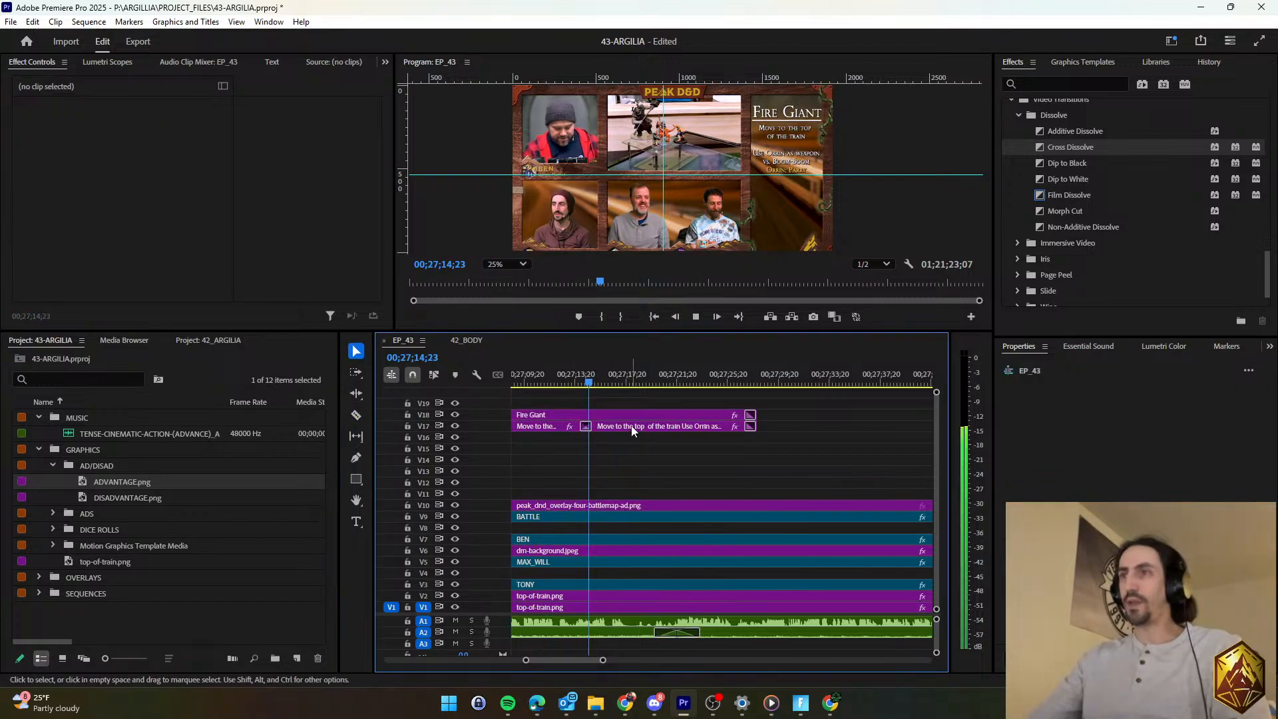
Add the line "Agility Save" below the existing text in the second action-text title on V17.
click(631, 425)
click(1061, 409)
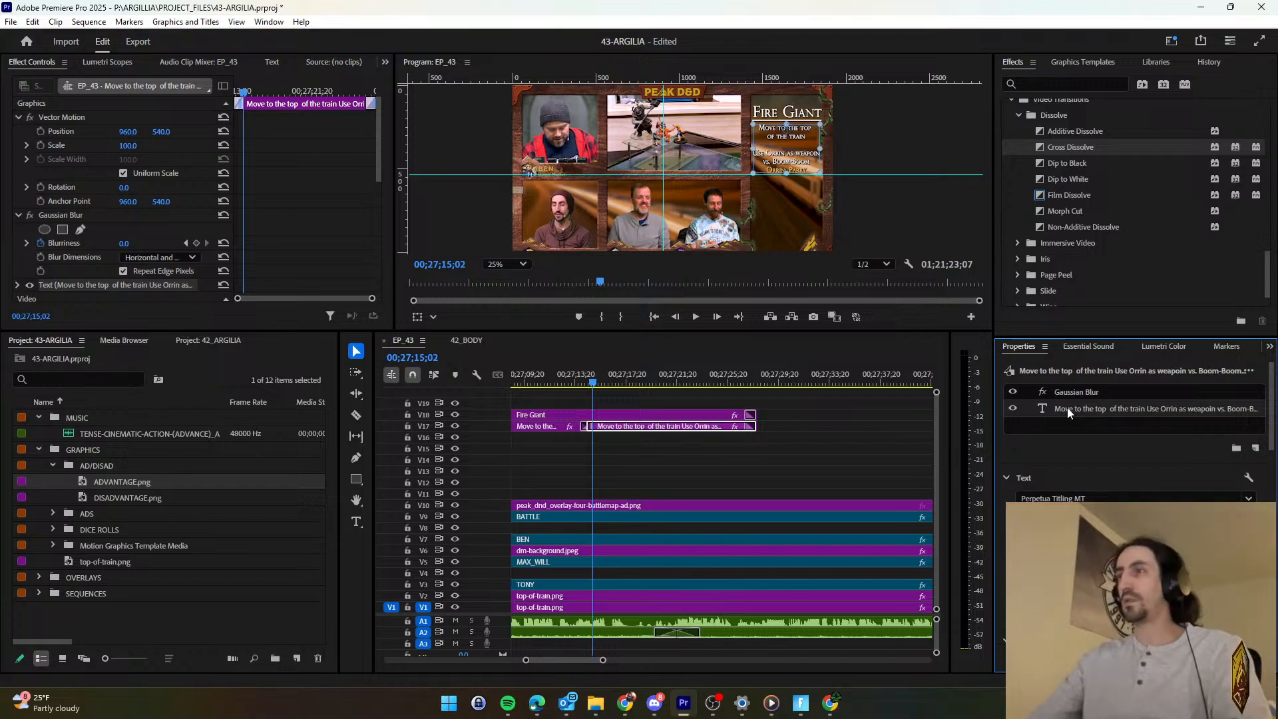
double_click(1100, 406)
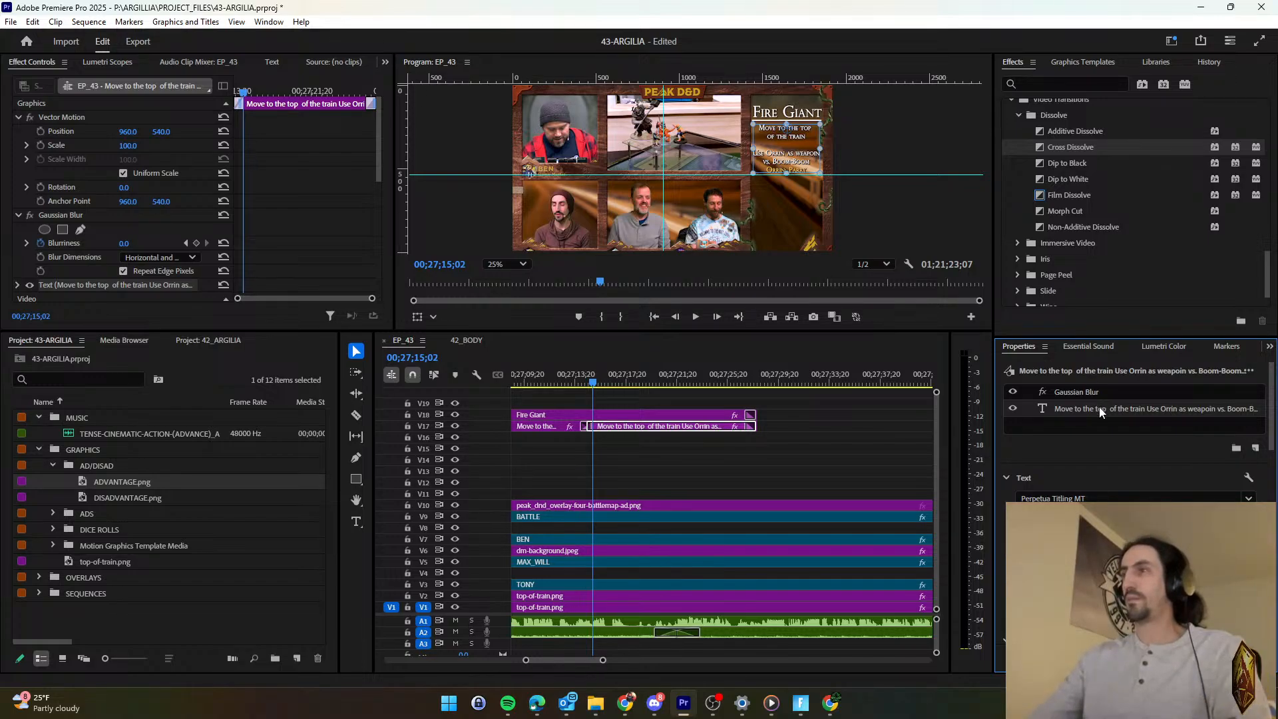
text(0)
key(ctrl+a)
key(ctrl+v)
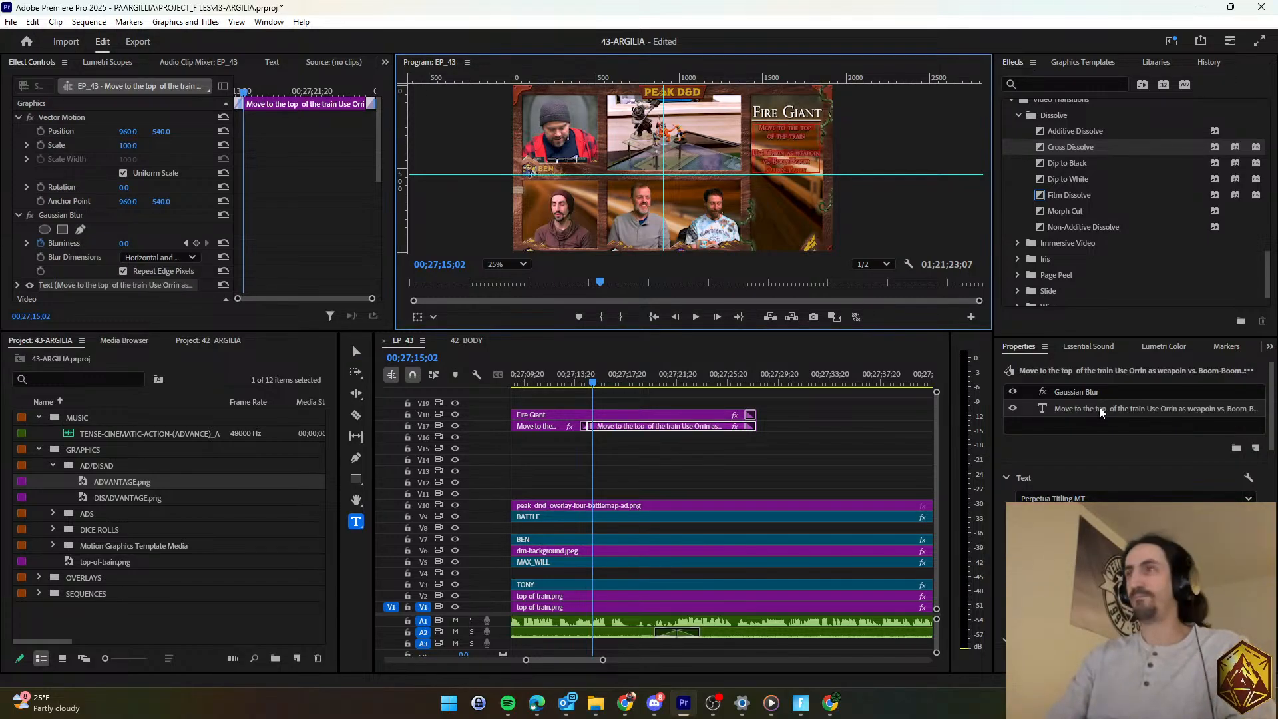
key(Return)
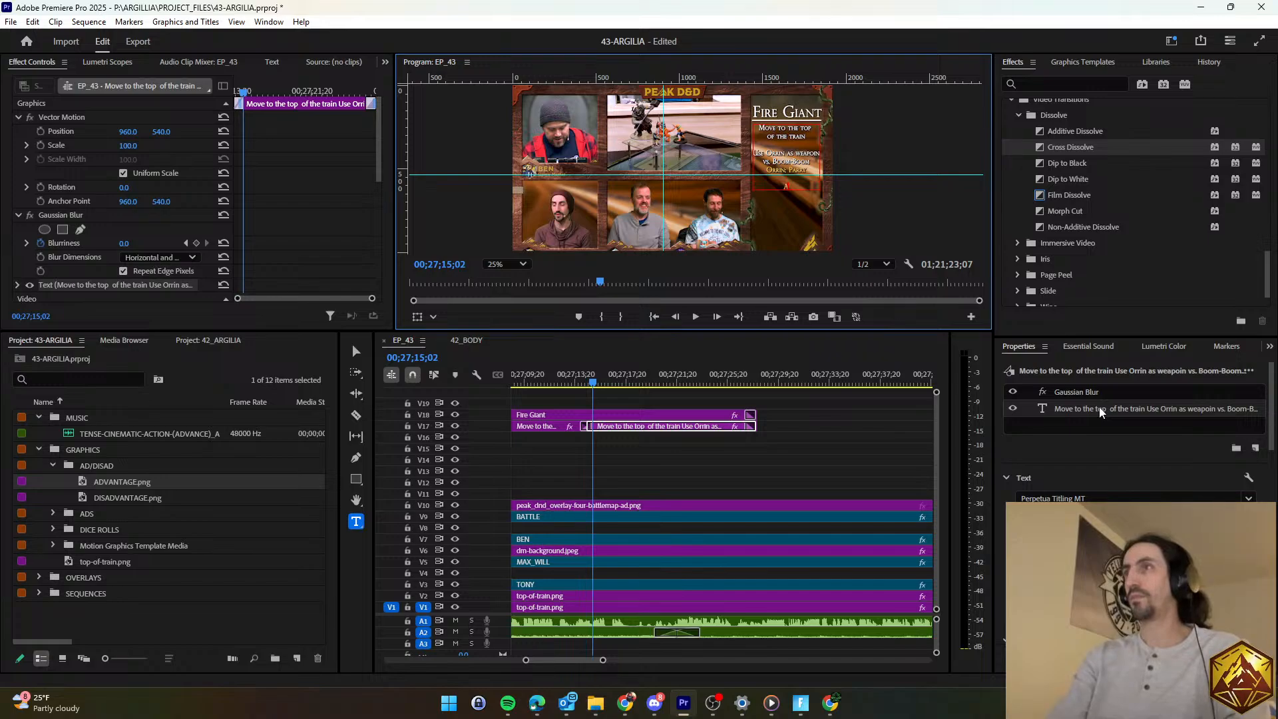
text(Agility Save)
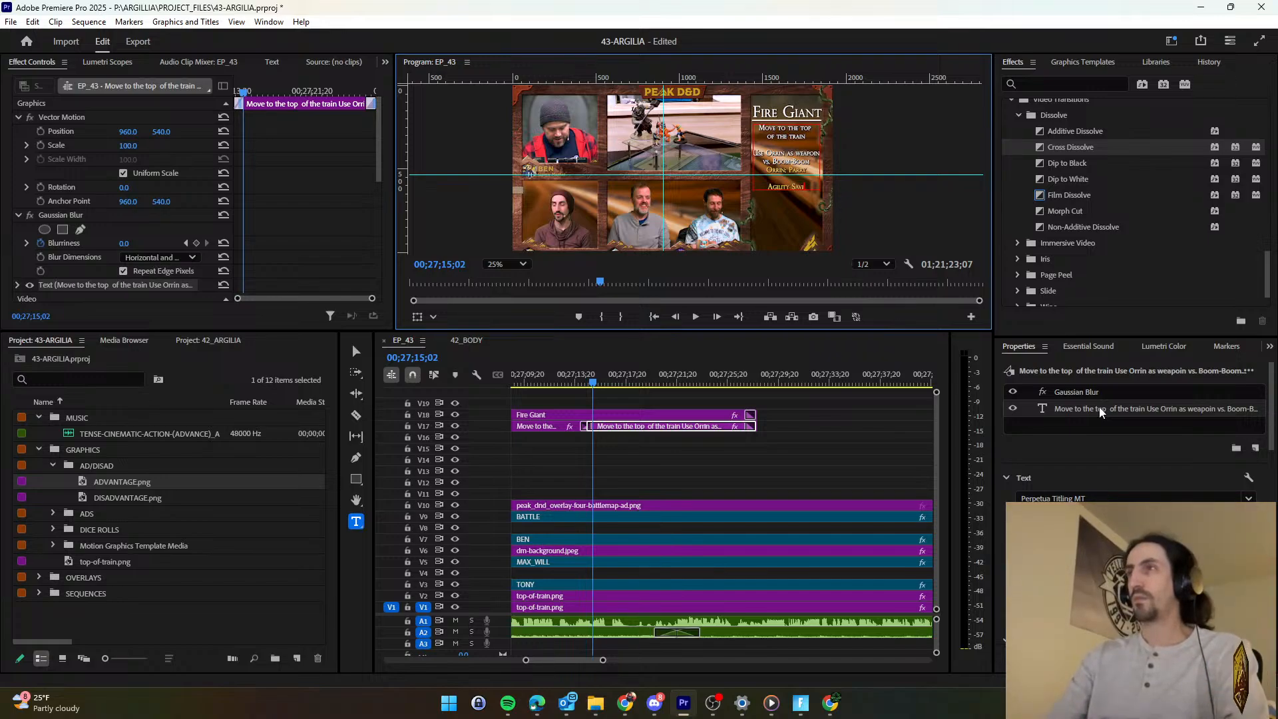
Set the fill colour of the "Agility Save" line to white, FFFFFF, and deselect the title.
scroll(1124, 556, down, 2)
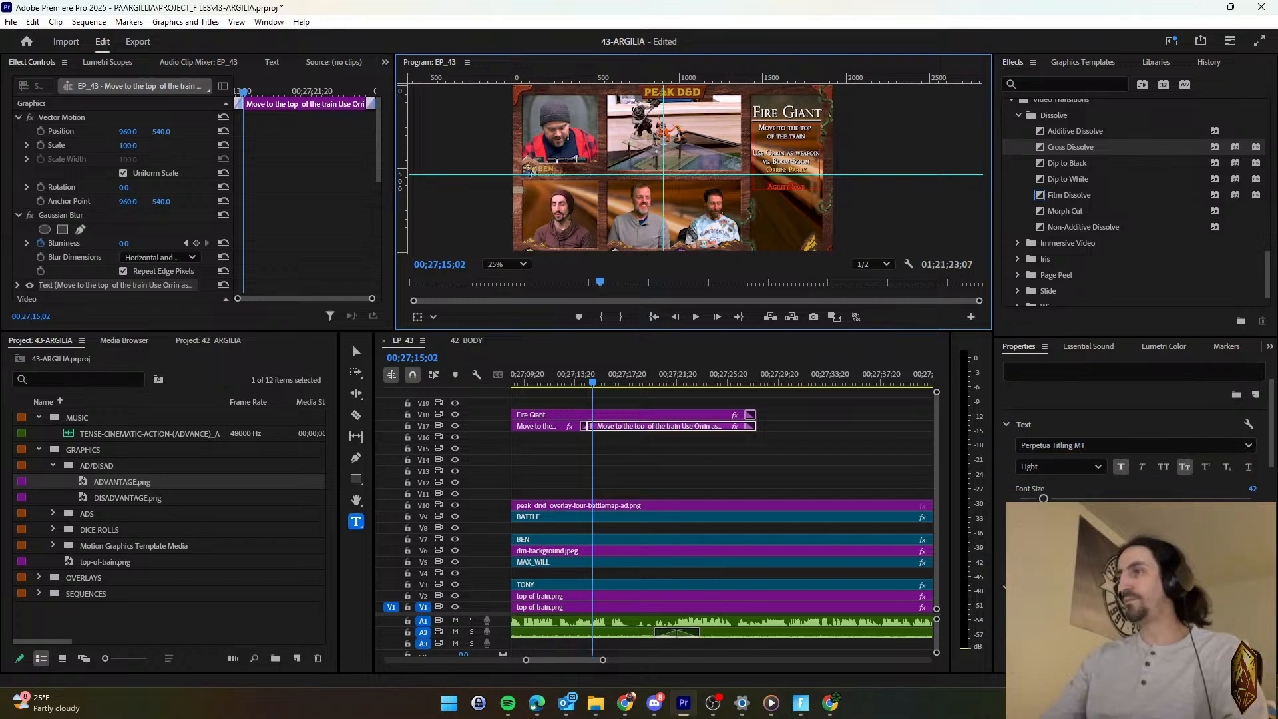
click(1035, 607)
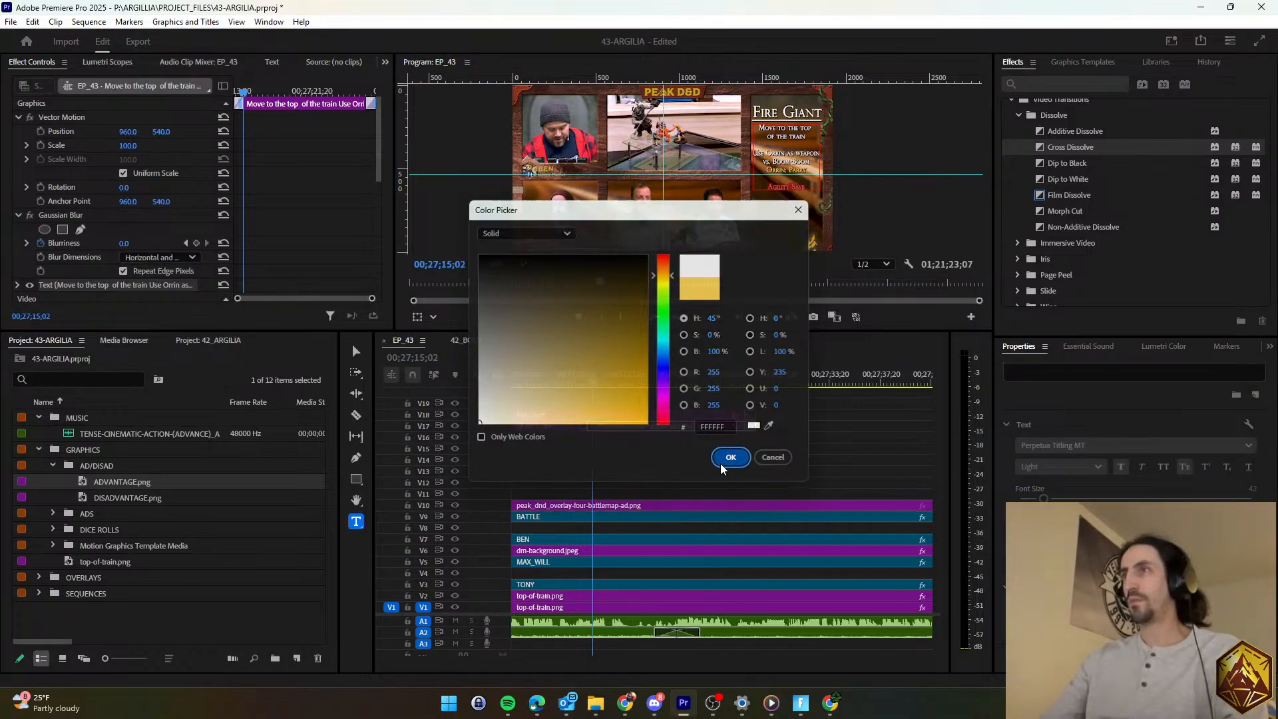
click(724, 461)
click(629, 454)
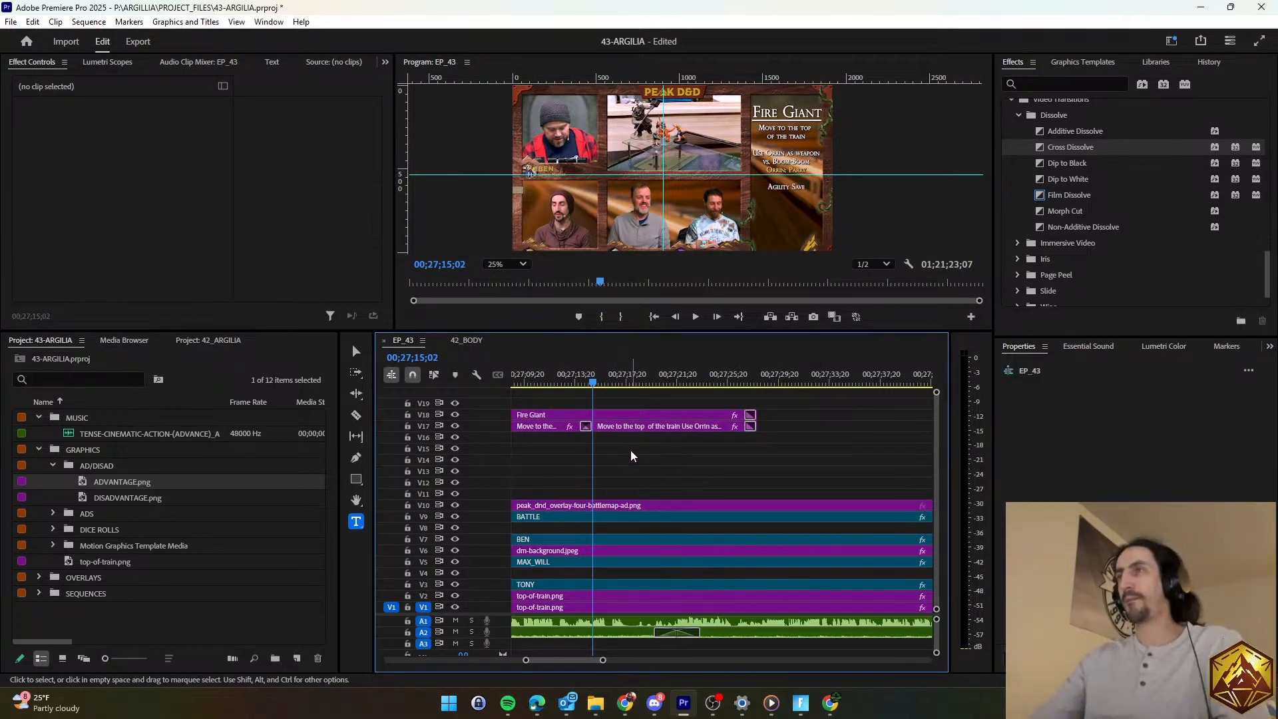
Copy the DISADVANTAGE.png clip from the 42_BODY sequence and paste it on V19 of EP_43 at about 00;27;17.
key(space)
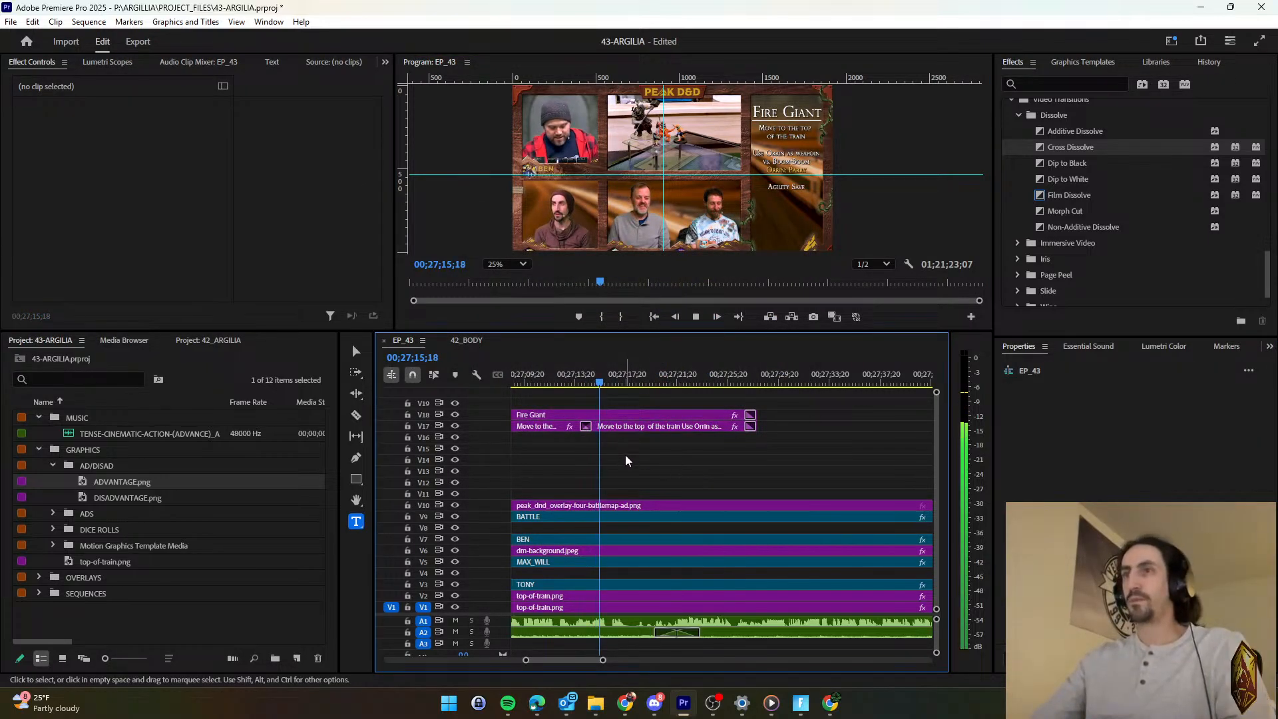
click(474, 342)
scroll(680, 479, down, 2)
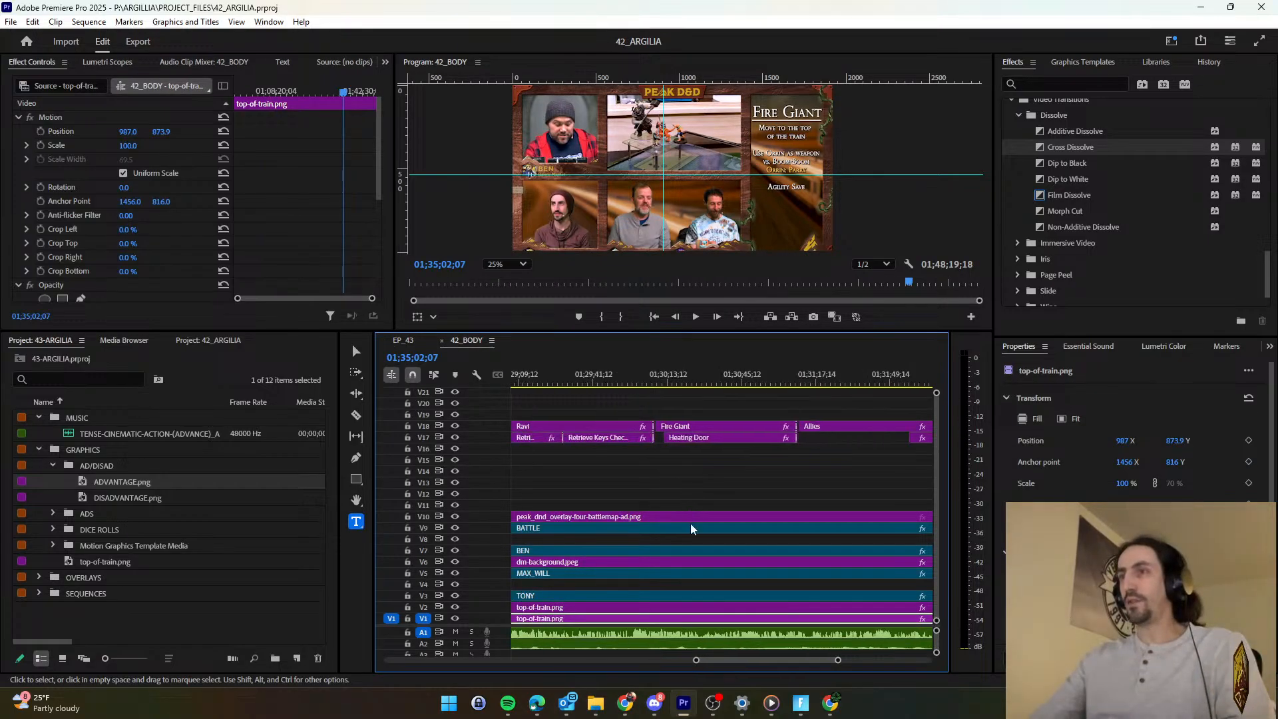
drag(743, 661, 667, 671)
scroll(670, 511, up, 2)
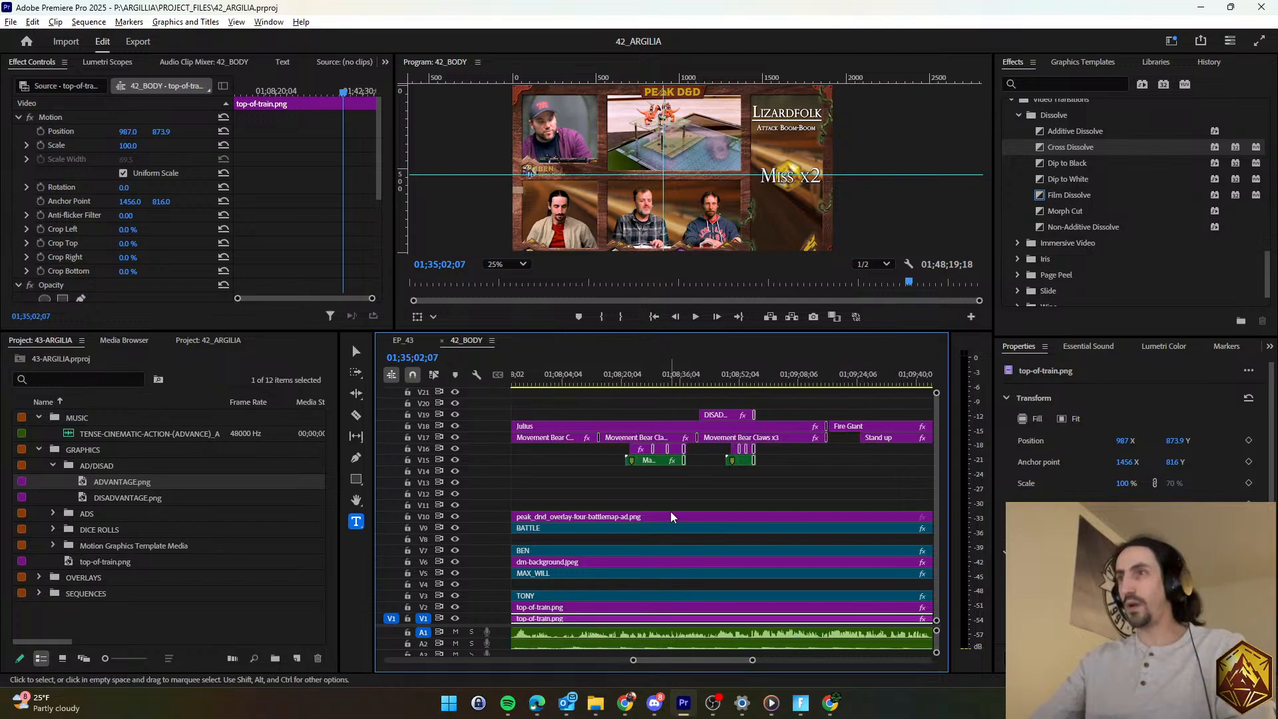
click(719, 416)
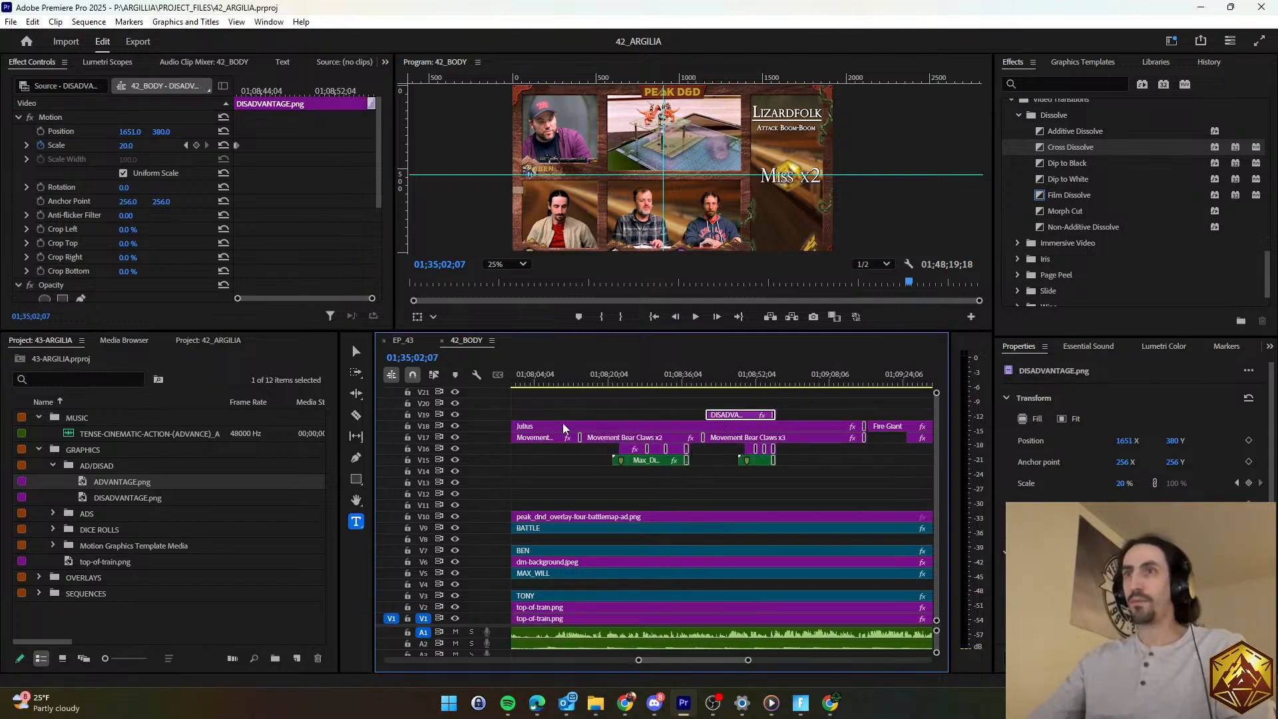
click(404, 341)
key(ctrl+v)
click(612, 376)
Reposition the DISADVANTAGE.png graphic beneath the "Agility Save" text, at 1651, 691.
key(space)
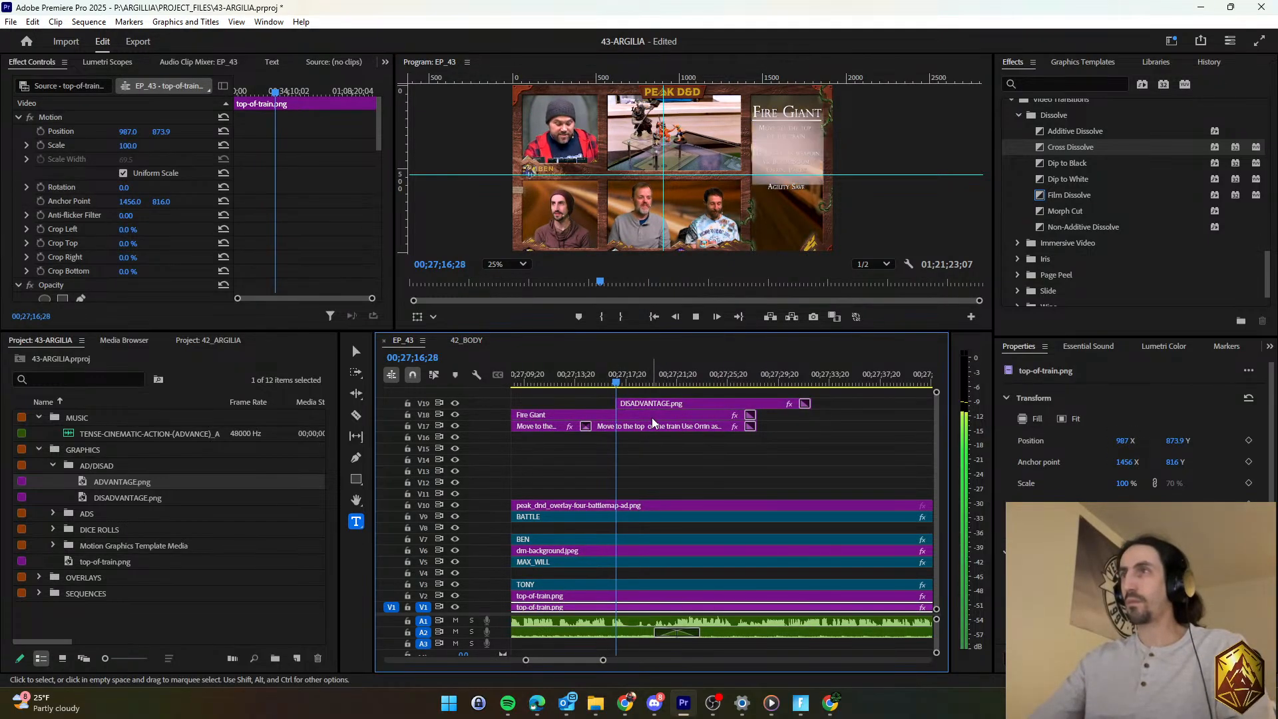
key(space)
click(652, 403)
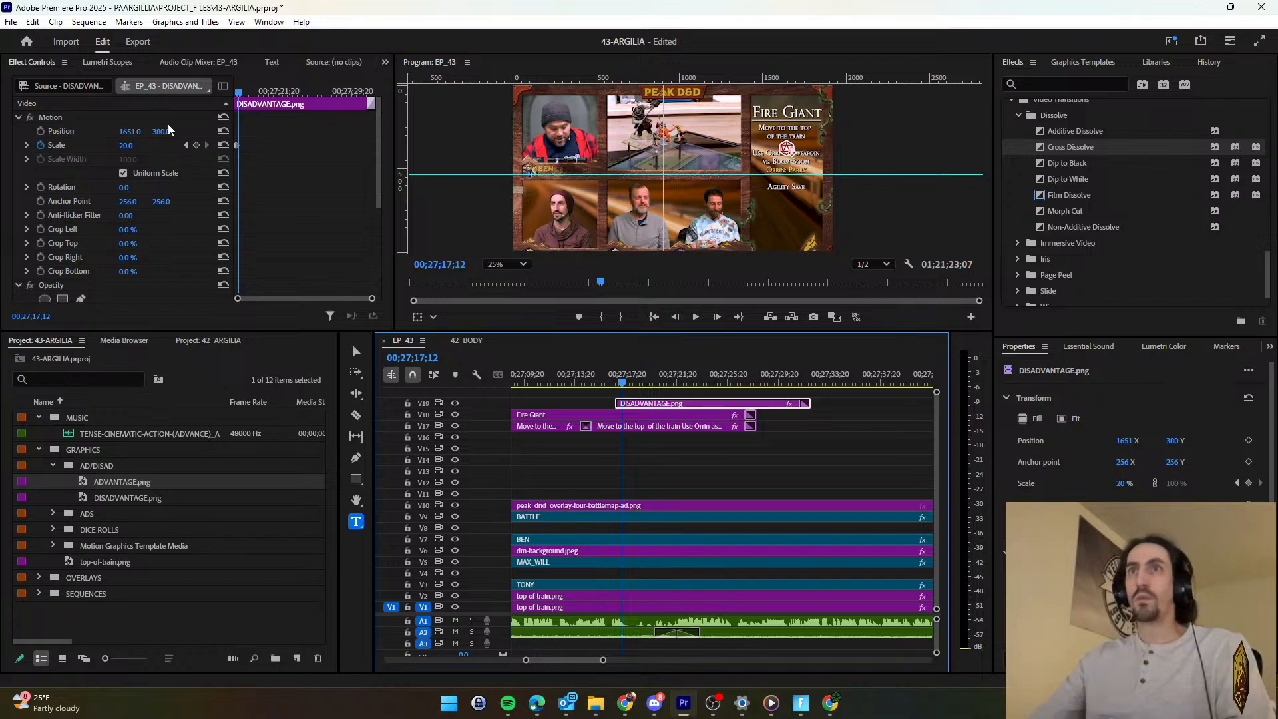
drag(165, 133, 282, 133)
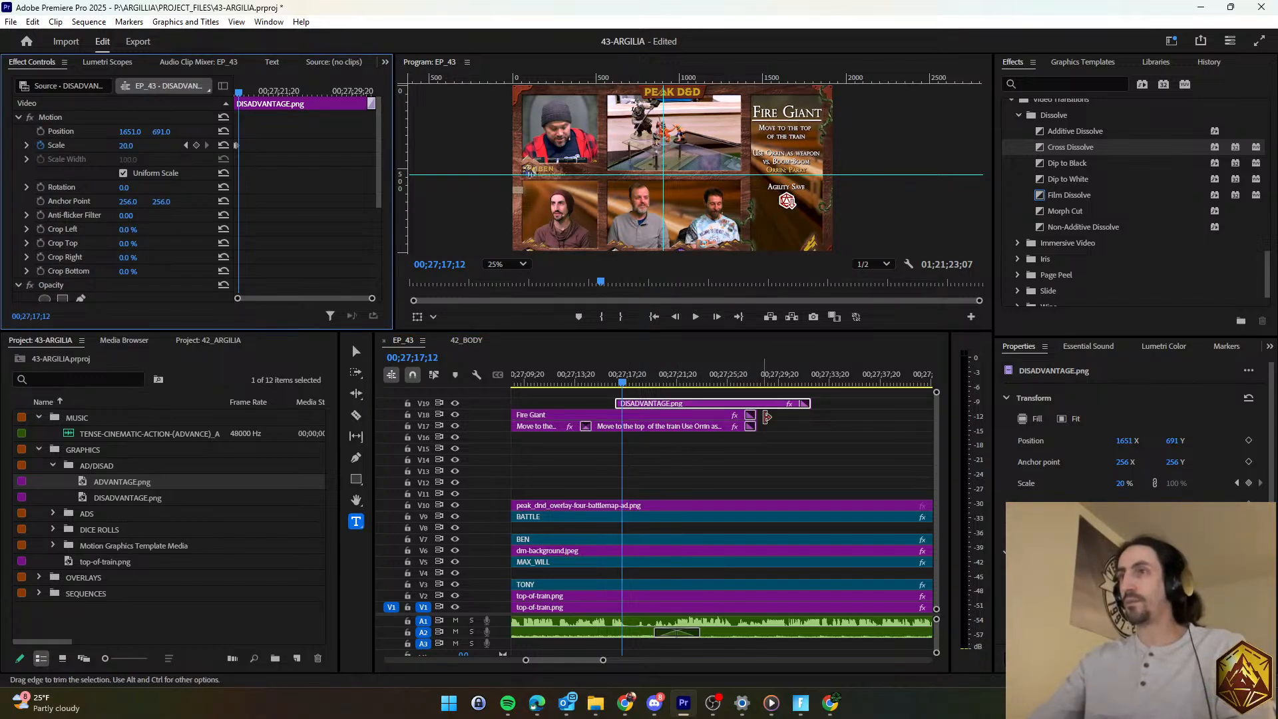
Trim the end of DISADVANTAGE.png to line up with the Fire Giant title's end, and play on.
drag(809, 403, 758, 408)
drag(770, 458, 855, 425)
click(749, 463)
key(space)
scroll(745, 458, down, 2)
scroll(736, 457, up, 1)
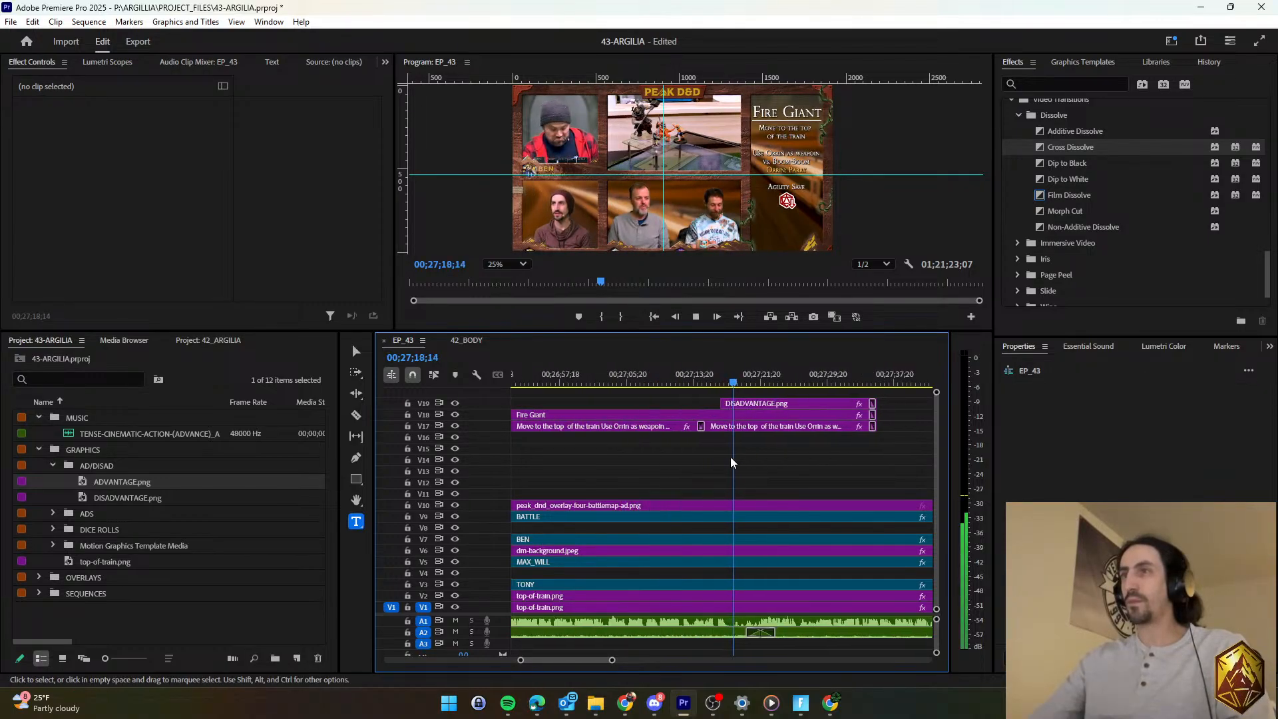
Copy the earlier dice-roll clips on V15 and V16 and place the copies to start at about 00;27;19.
scroll(701, 457, down, 2)
scroll(692, 458, up, 1)
drag(604, 466, 531, 434)
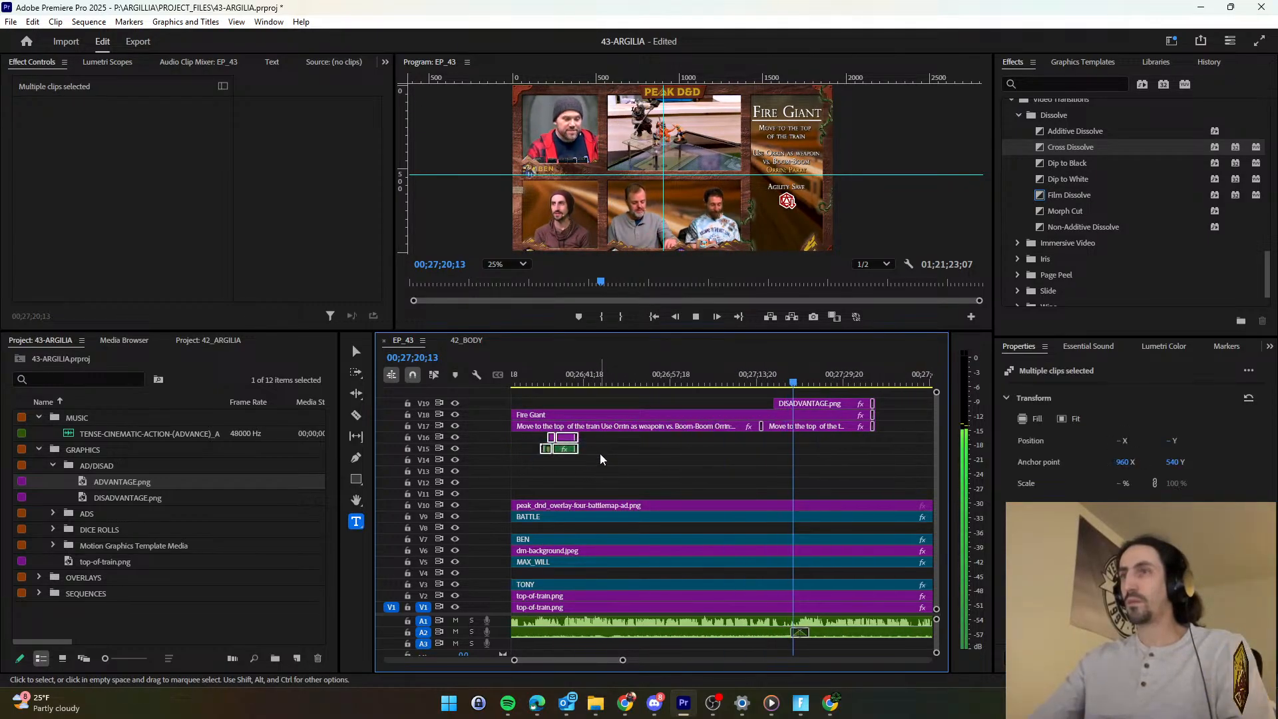
key(ctrl+c)
key(ctrl+v)
scroll(787, 440, up, 2)
click(800, 374)
scroll(732, 433, down, 3)
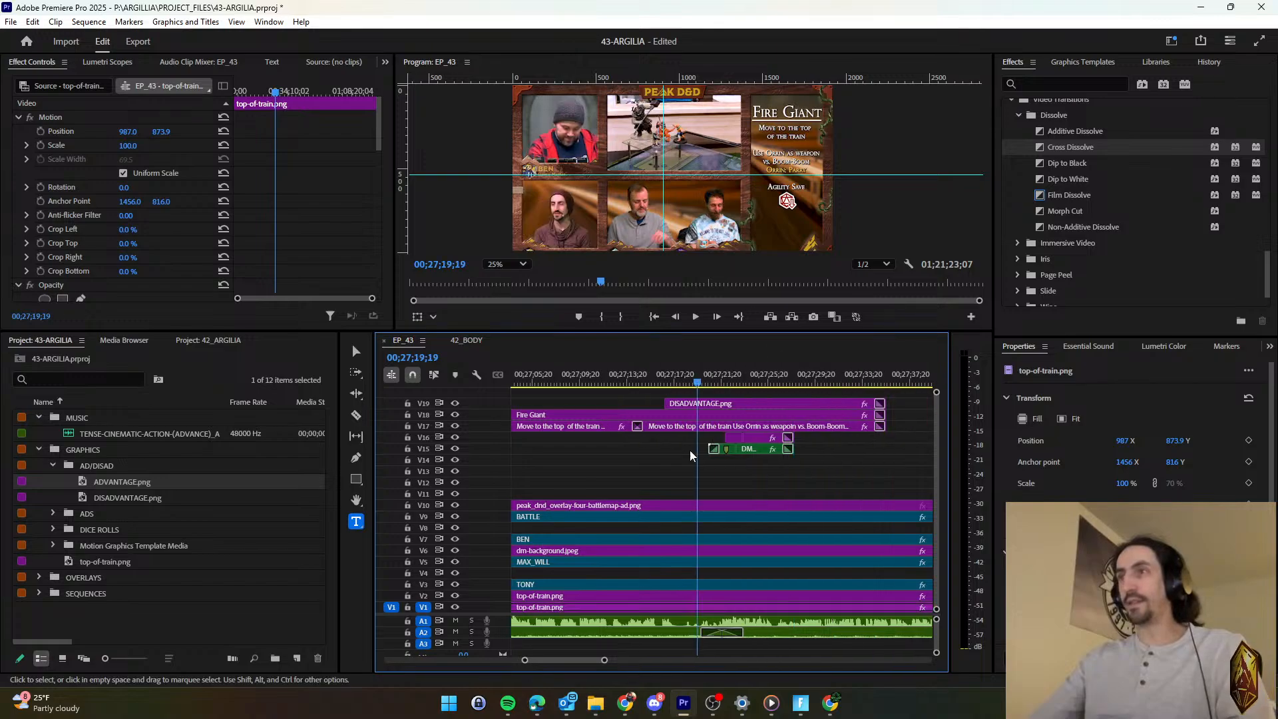
drag(827, 466, 729, 459)
click(731, 471)
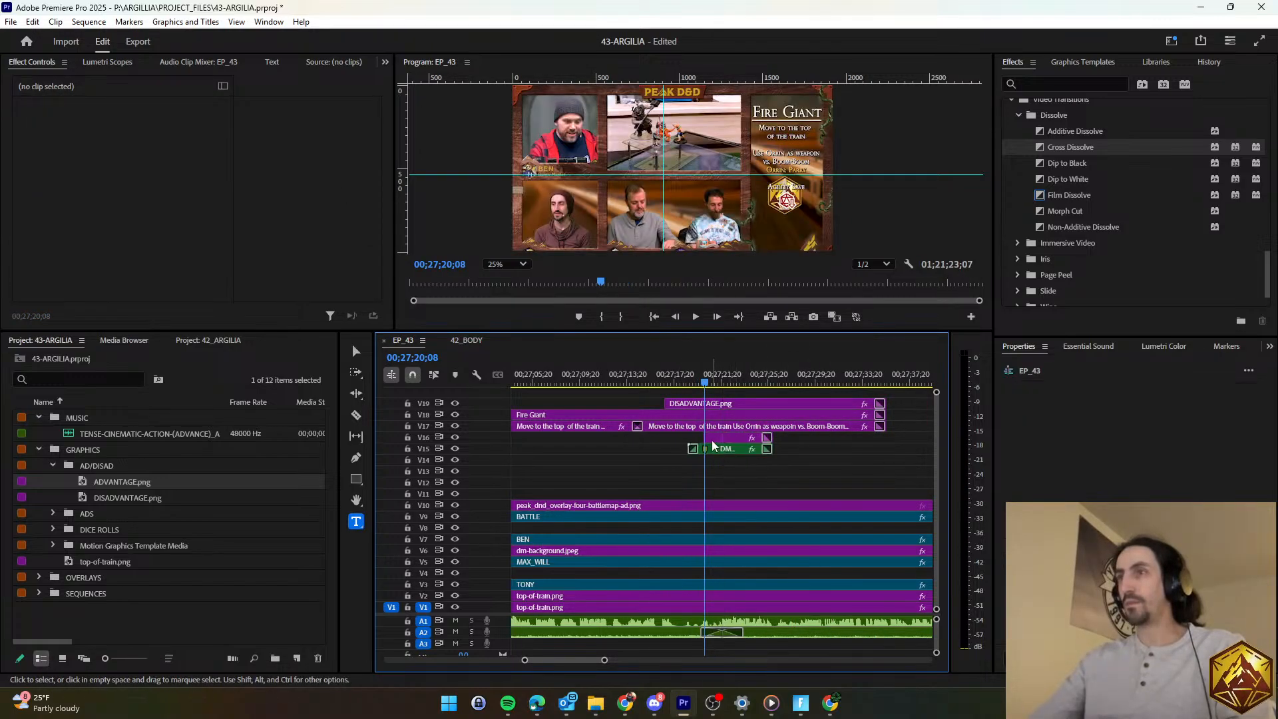
Position the first DM_Dice_Roll.mov copy at 1632, 877 and its number text on V16 at 1639, 887.5.
click(723, 438)
click(700, 448)
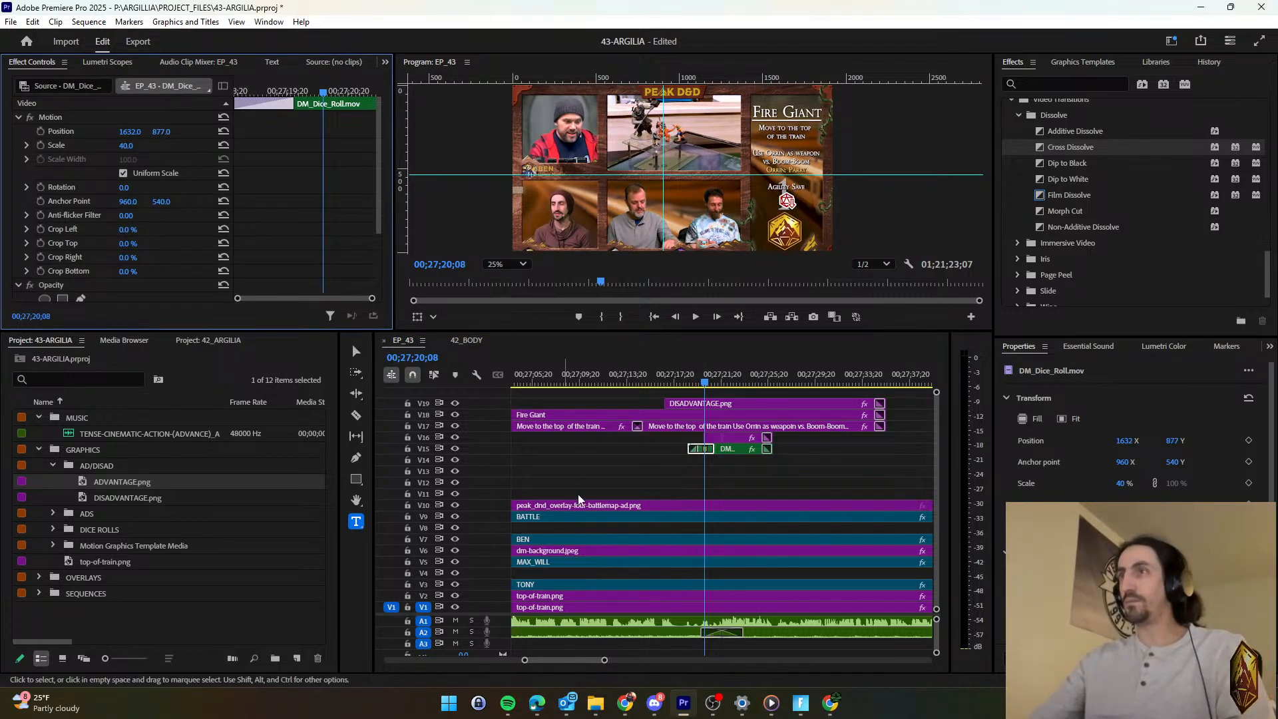
click(713, 437)
click(378, 166)
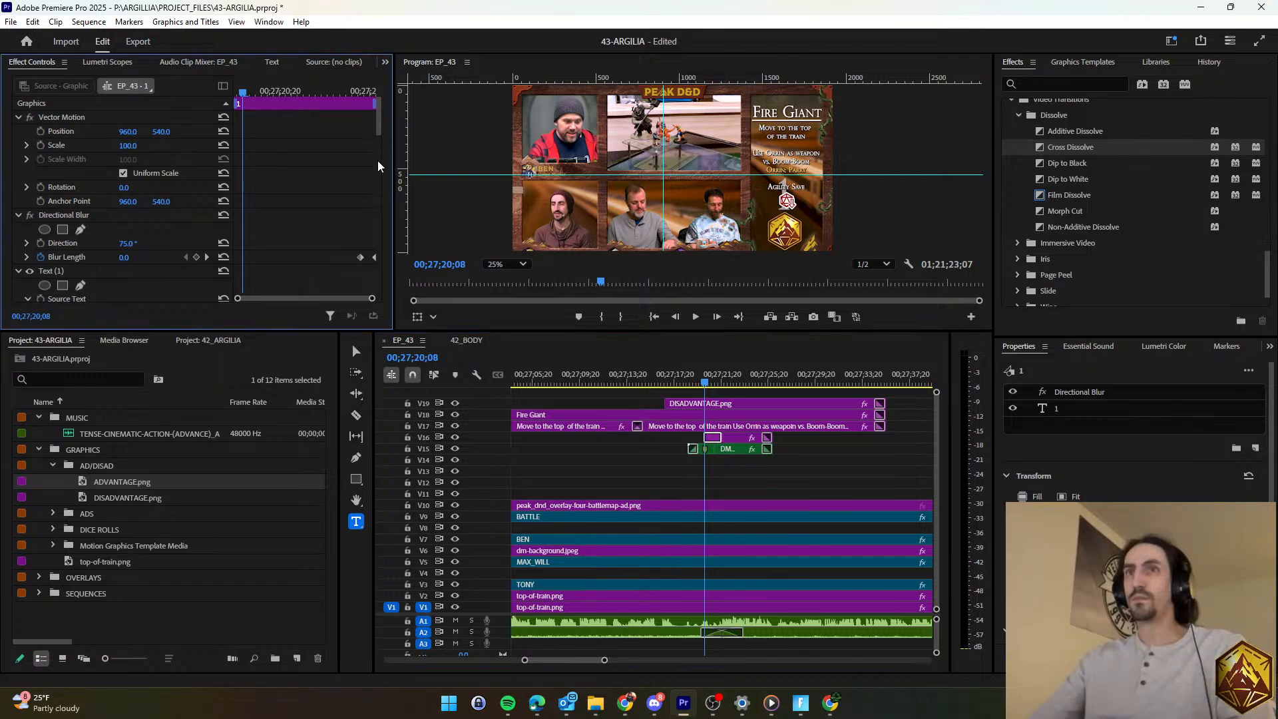
drag(377, 122, 360, 234)
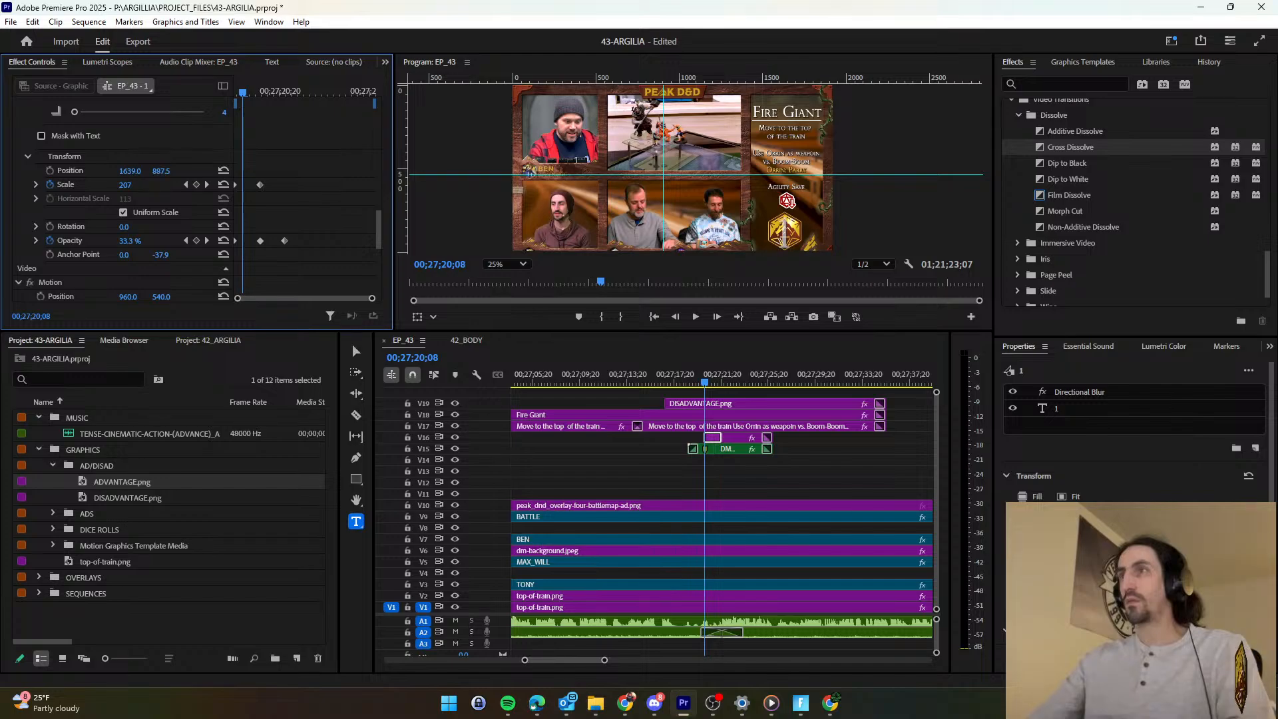
Change the dice number text on V16 to 3 and play back the roll.
click(1072, 410)
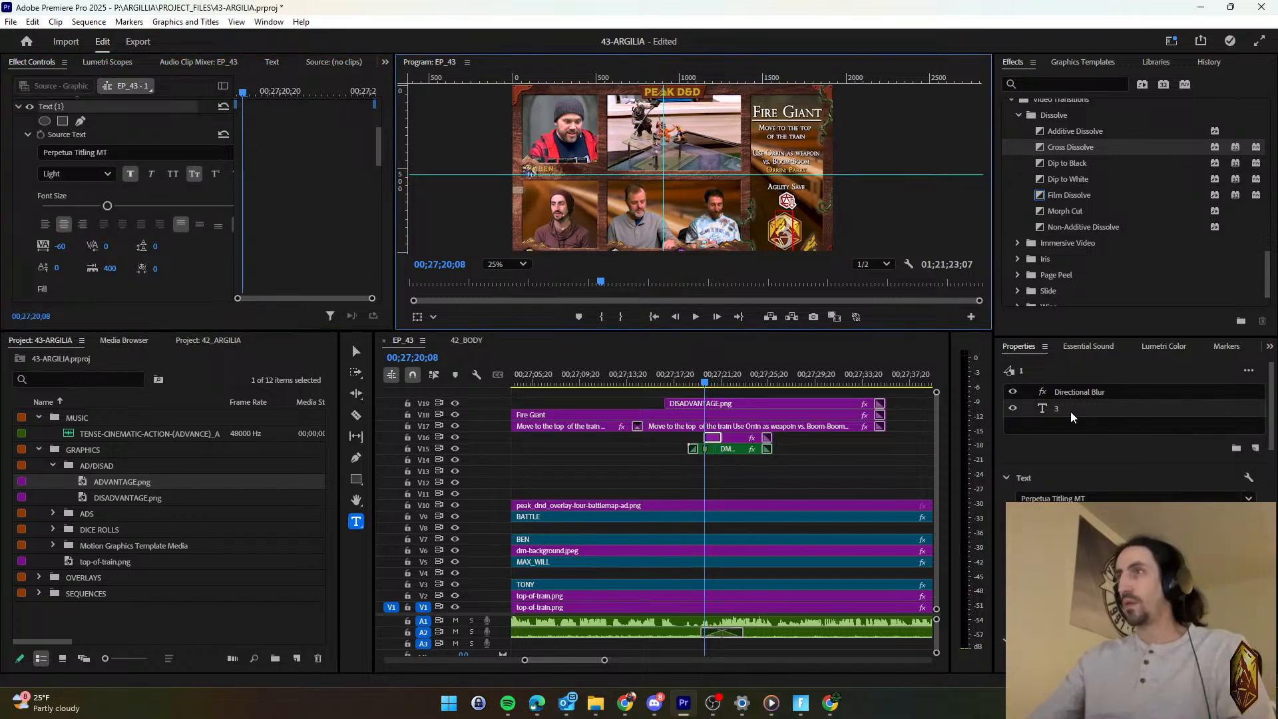
click(742, 470)
key(space)
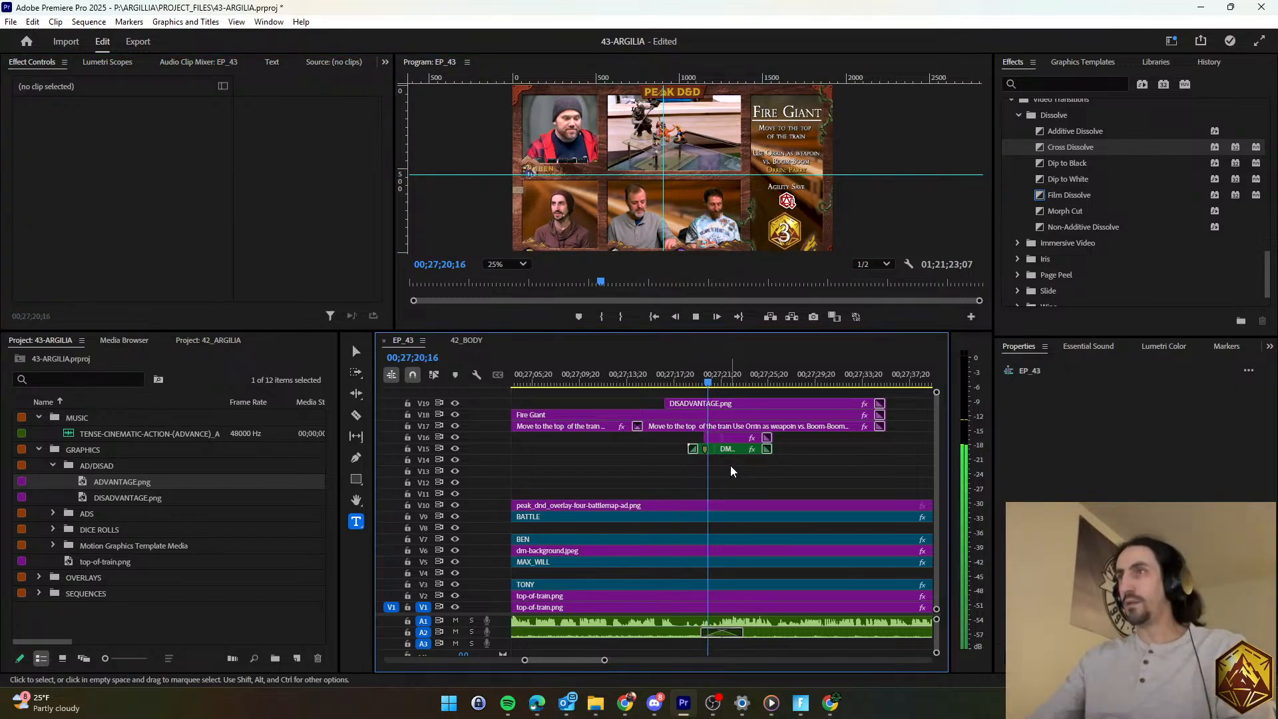
Centre the number 3 on the die by setting its position to 1644, 883.5, and its second scale keyframe to 135.
key(space)
click(712, 437)
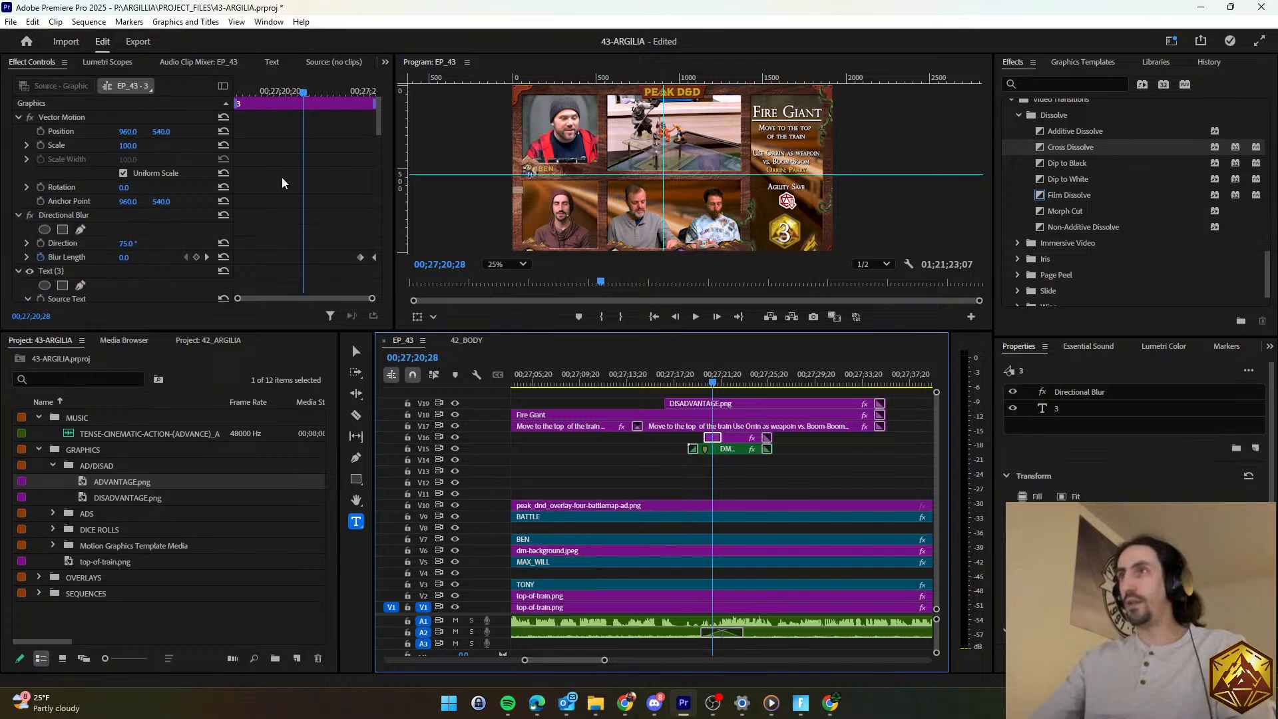
scroll(295, 195, down, 10)
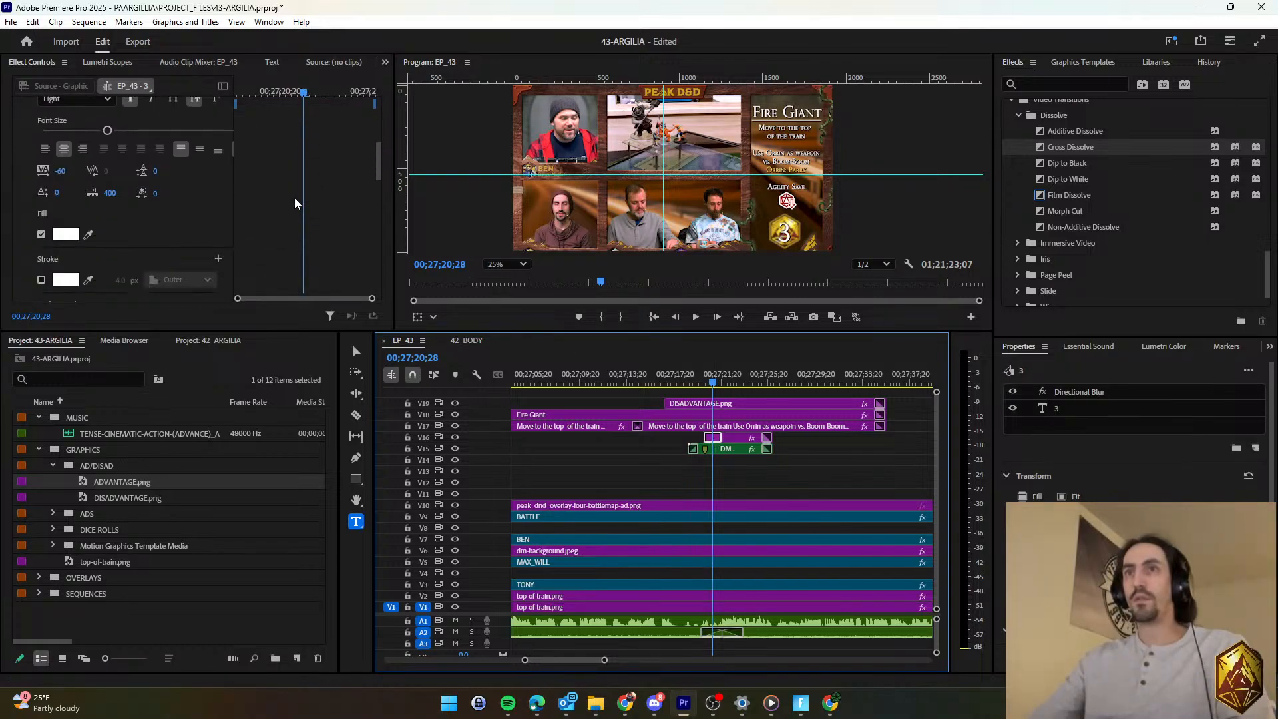
scroll(295, 213, down, 3)
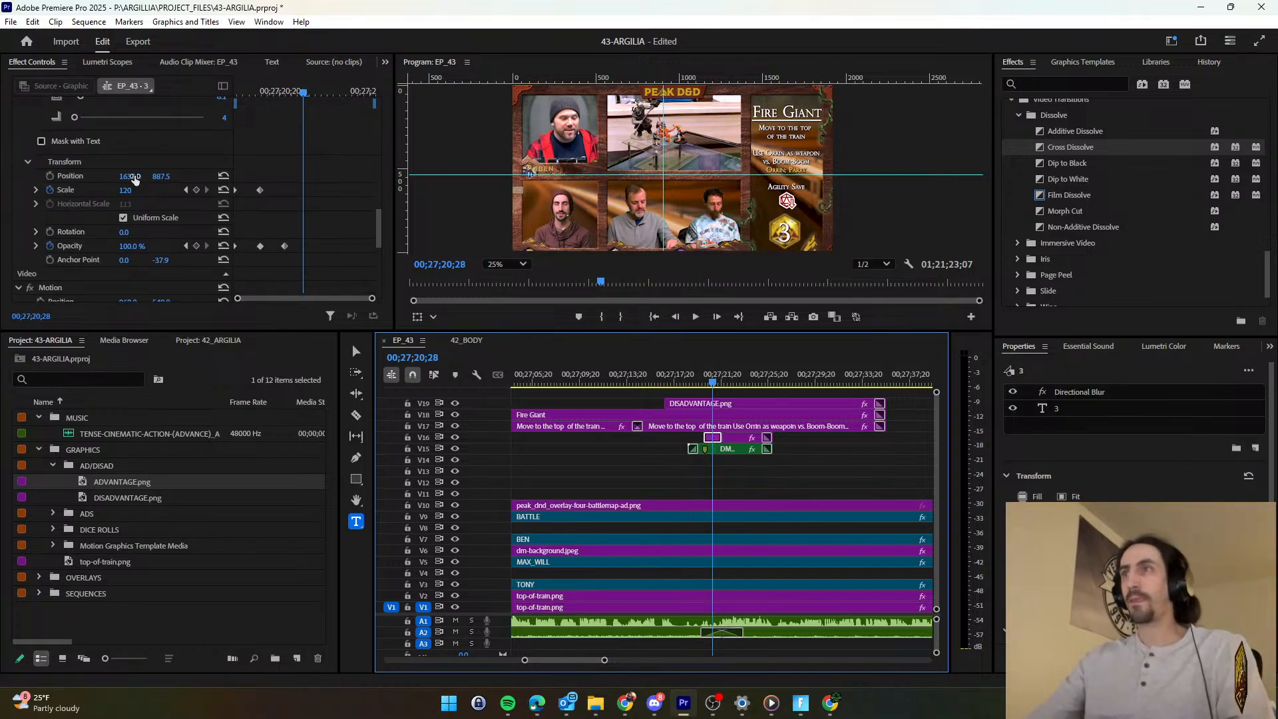
drag(135, 178, 159, 176)
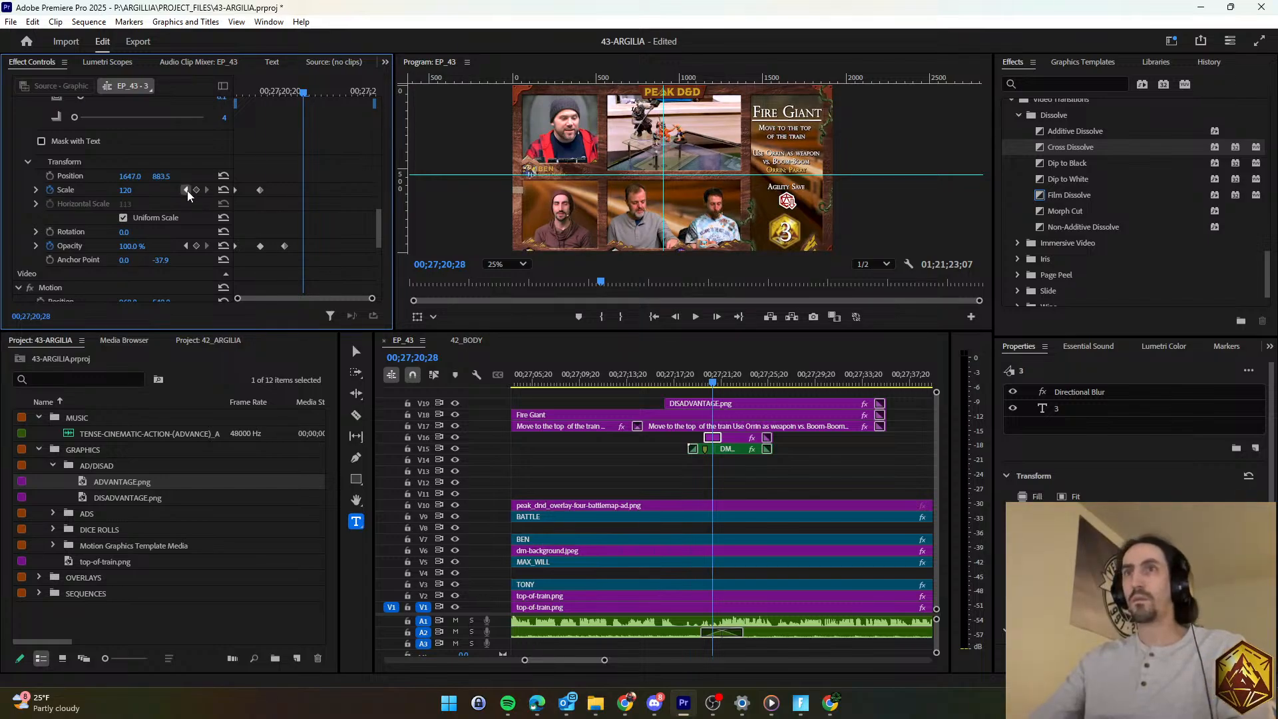
click(186, 190)
click(137, 190)
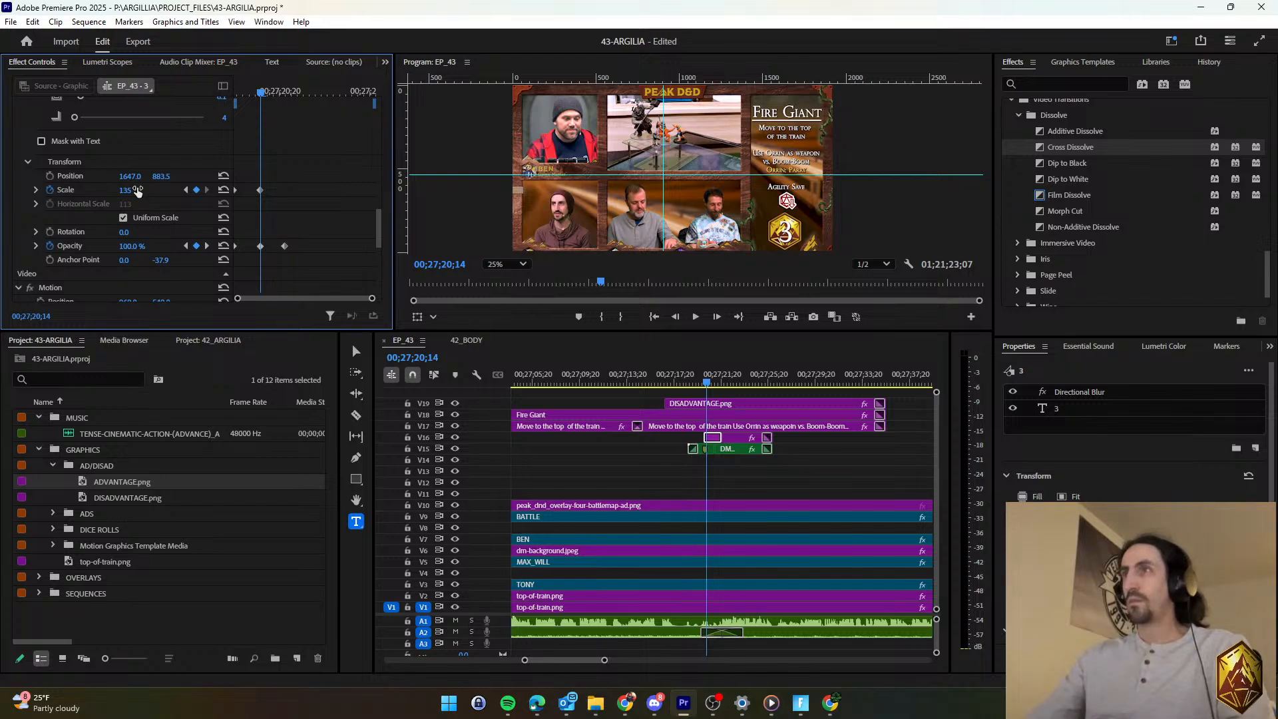
drag(130, 176, 127, 176)
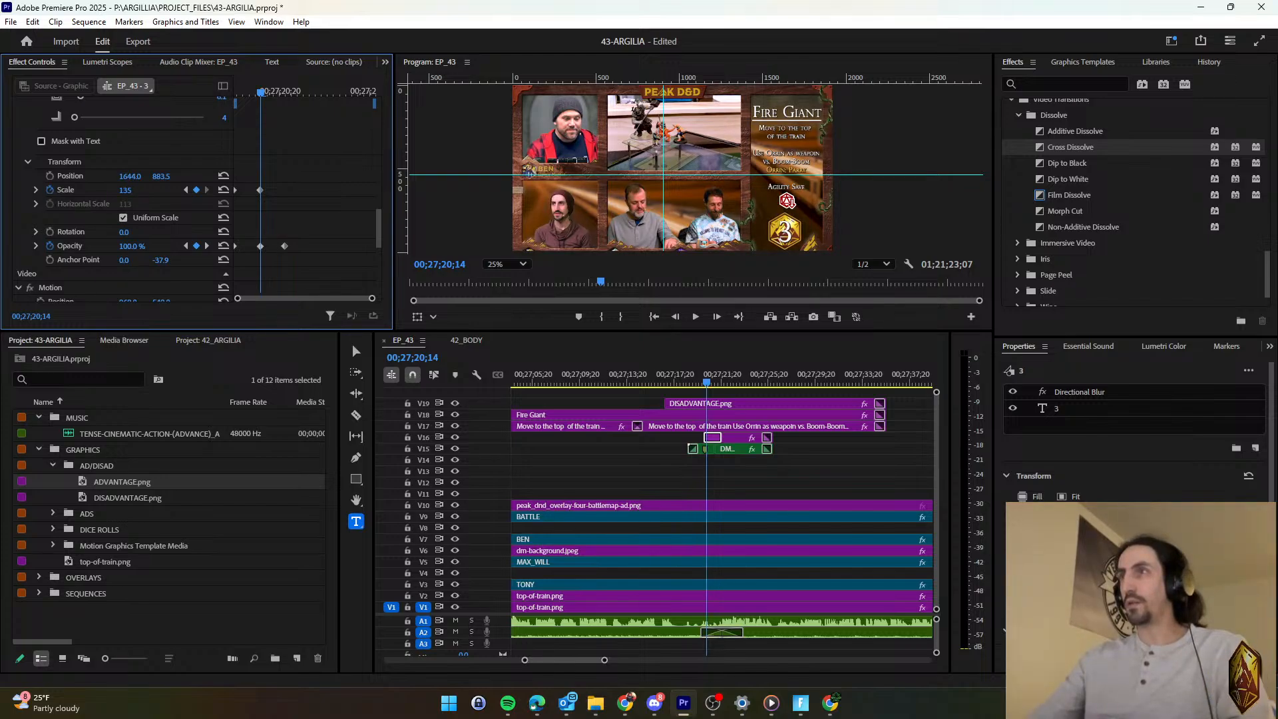
Match the second DM_Dice_Roll.mov clip to the first clip's position of 1632, 877 and play the section.
click(701, 451)
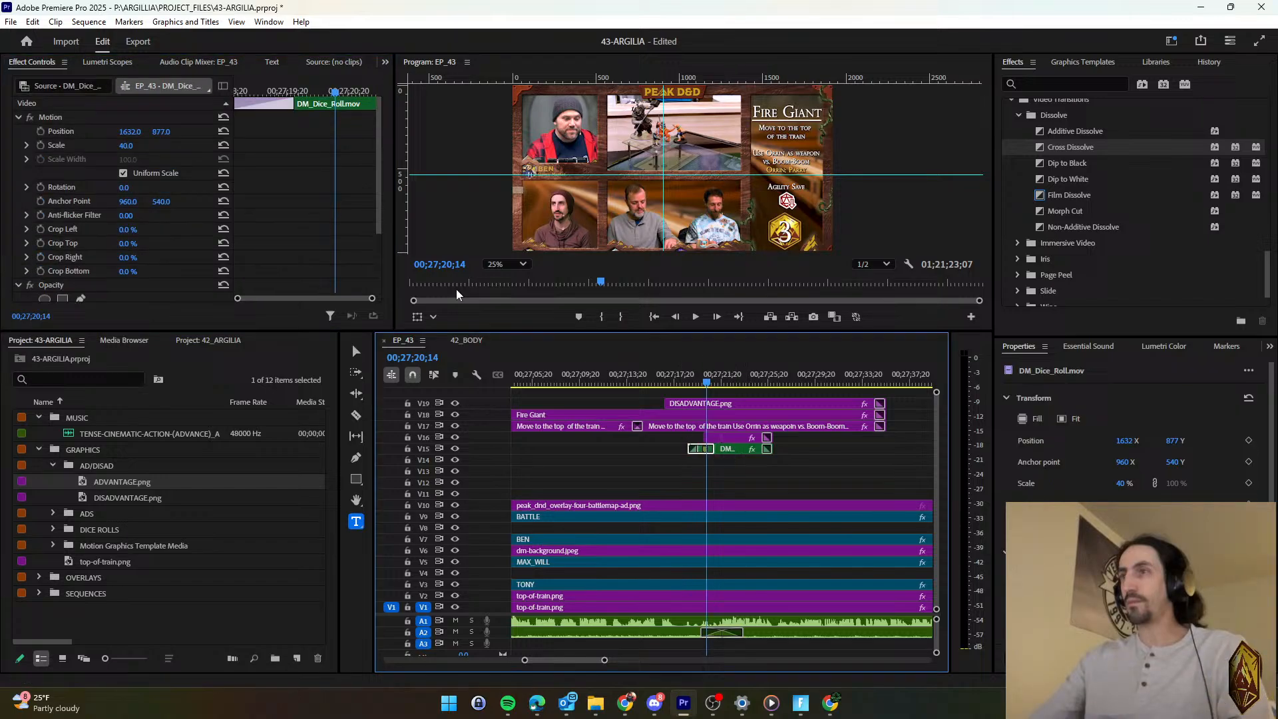
click(740, 451)
click(347, 234)
key(space)
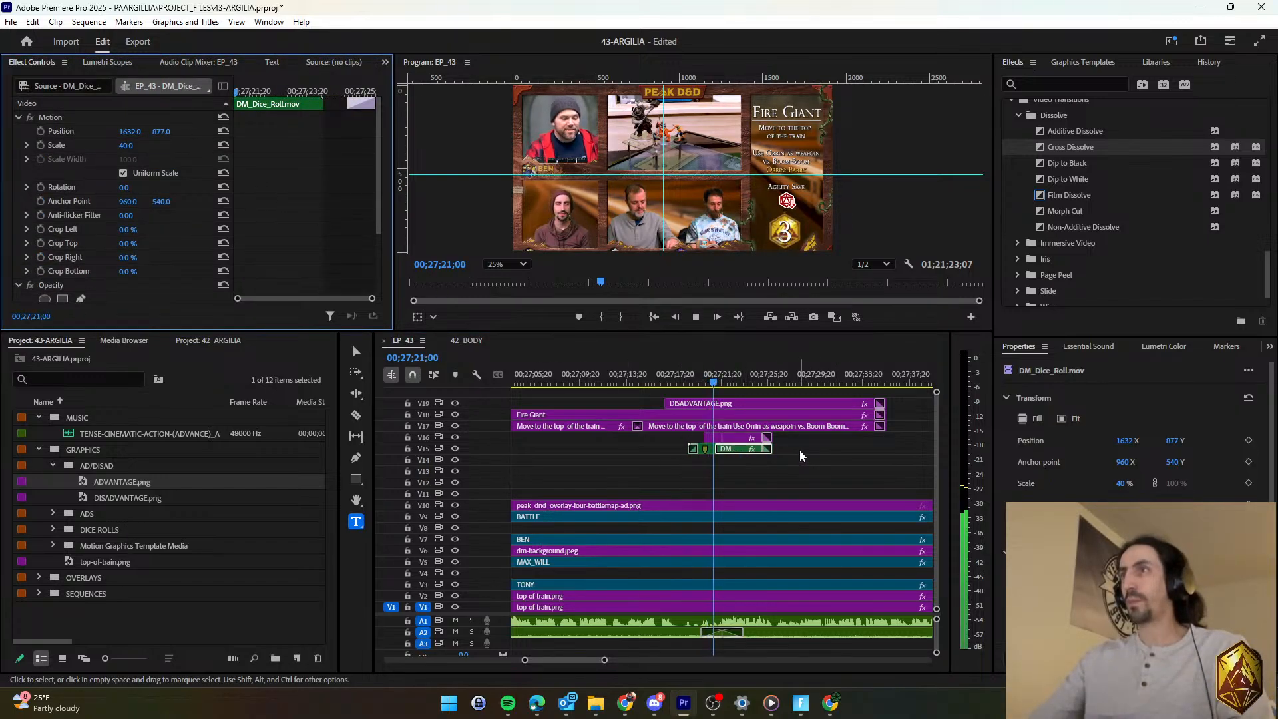
Move the Critical Miss! text on V16 down to 1639, 824.4 and change its wording to Failed!
key(space)
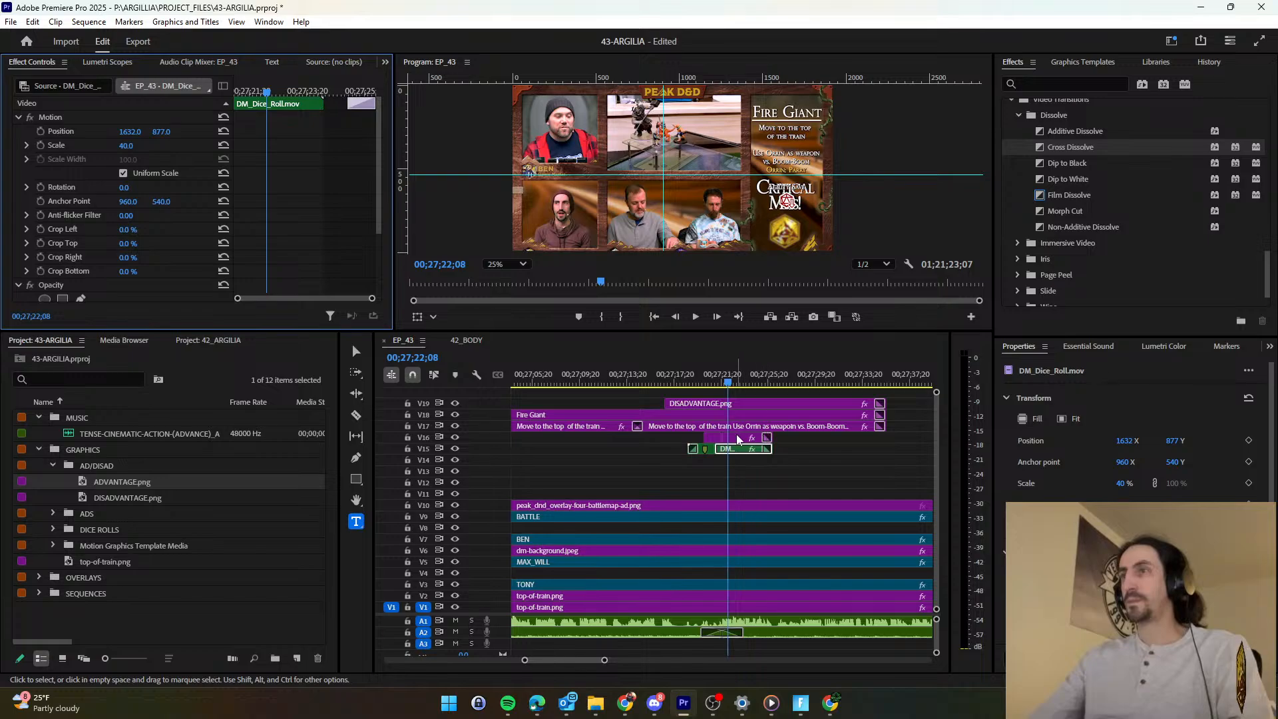
click(737, 438)
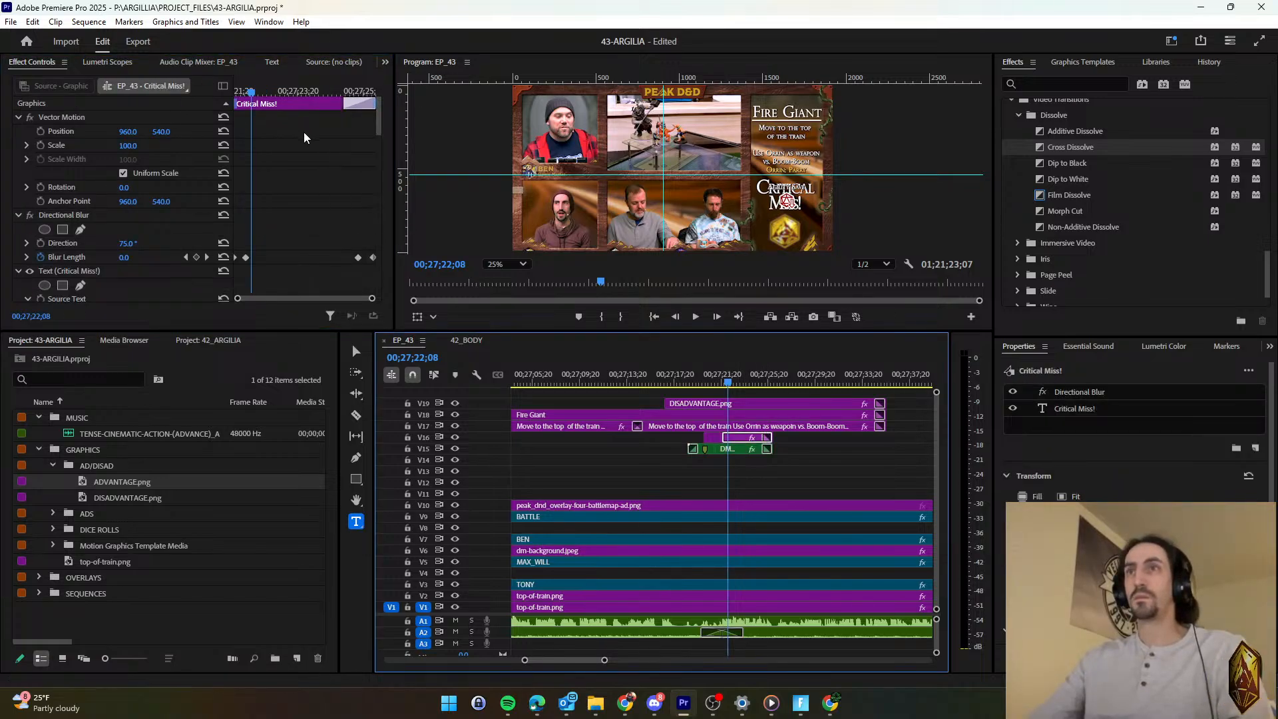
drag(377, 120, 383, 224)
drag(161, 203, 262, 203)
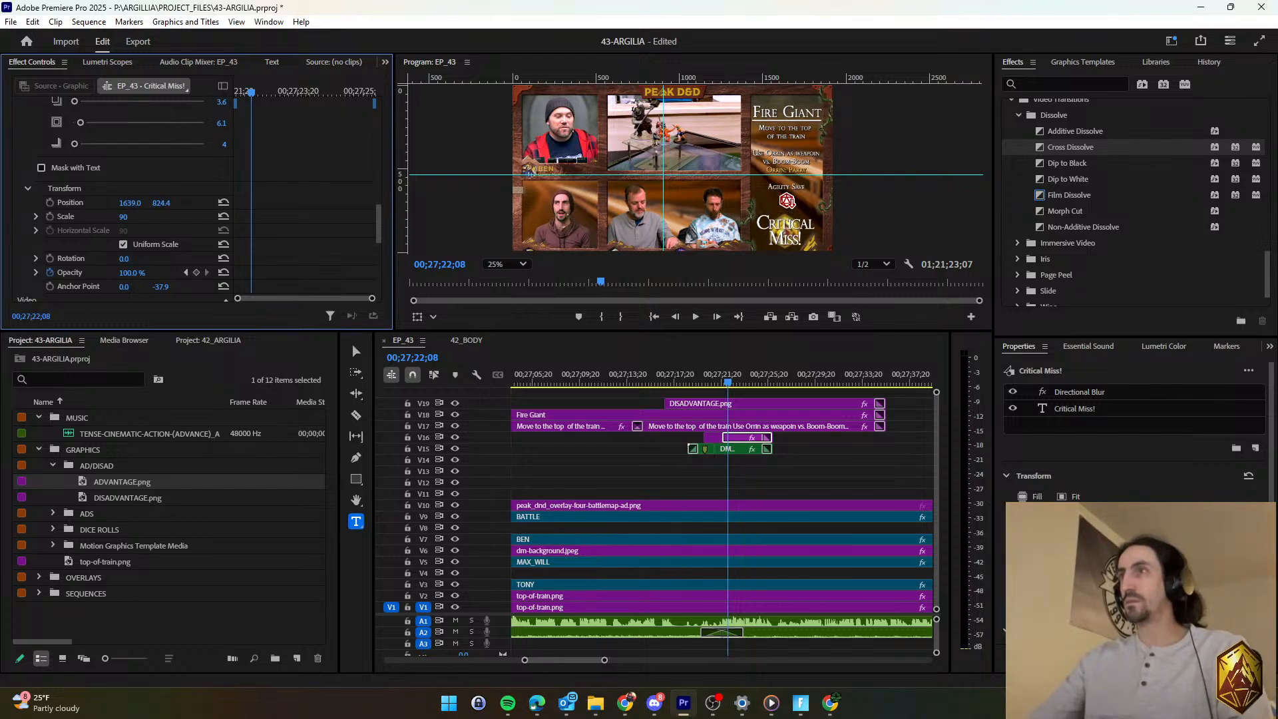
click(1088, 410)
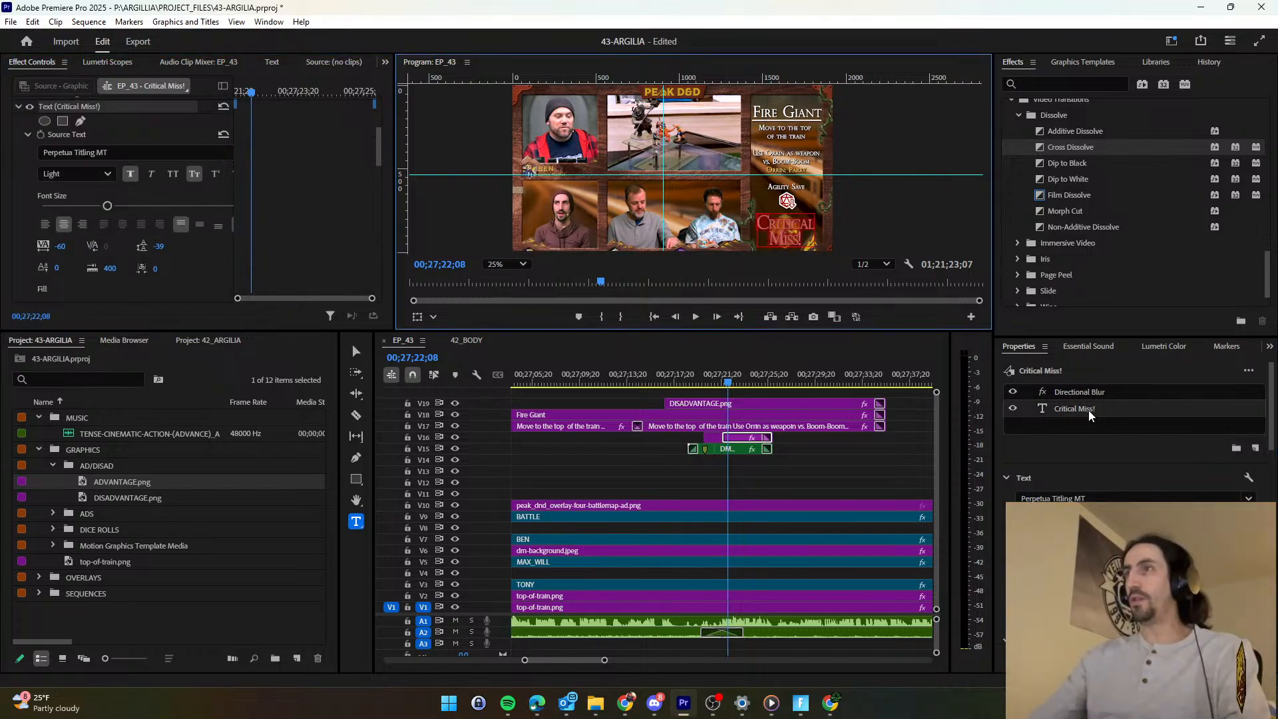
text(Failed!)
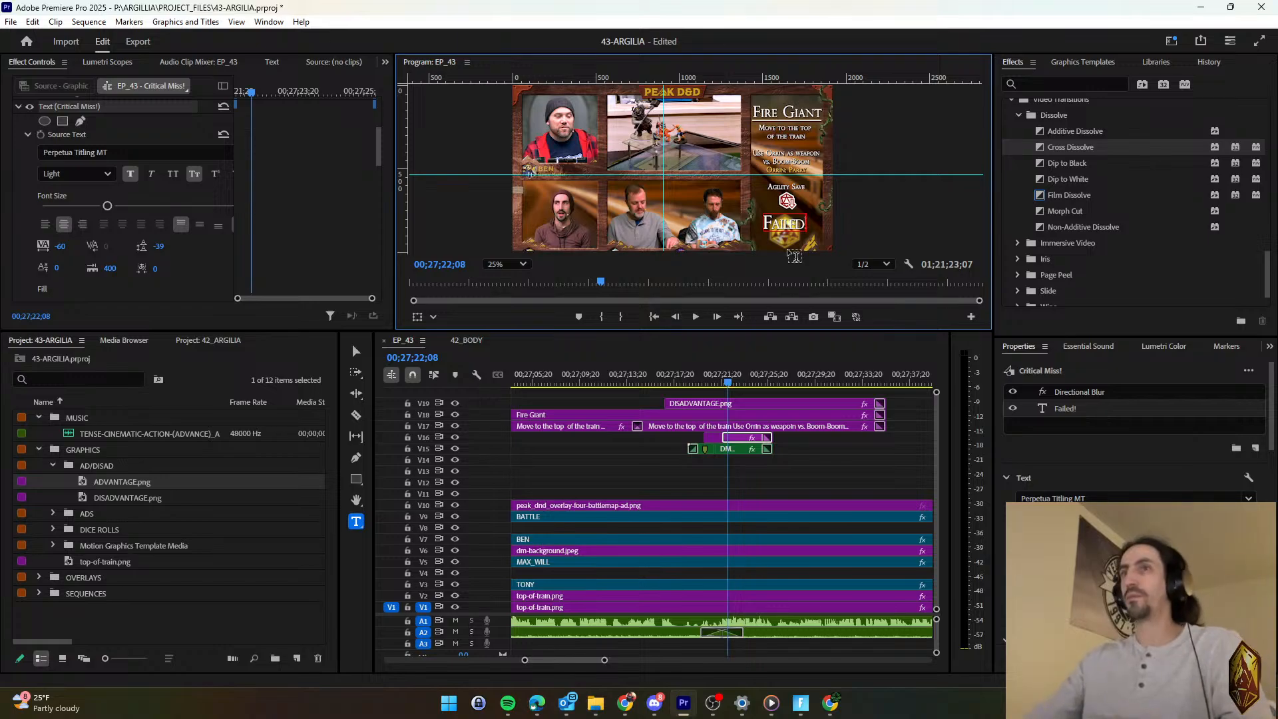
Lower the Failed! text over the die by setting its position to 1639, 865.4.
scroll(305, 233, down, 10)
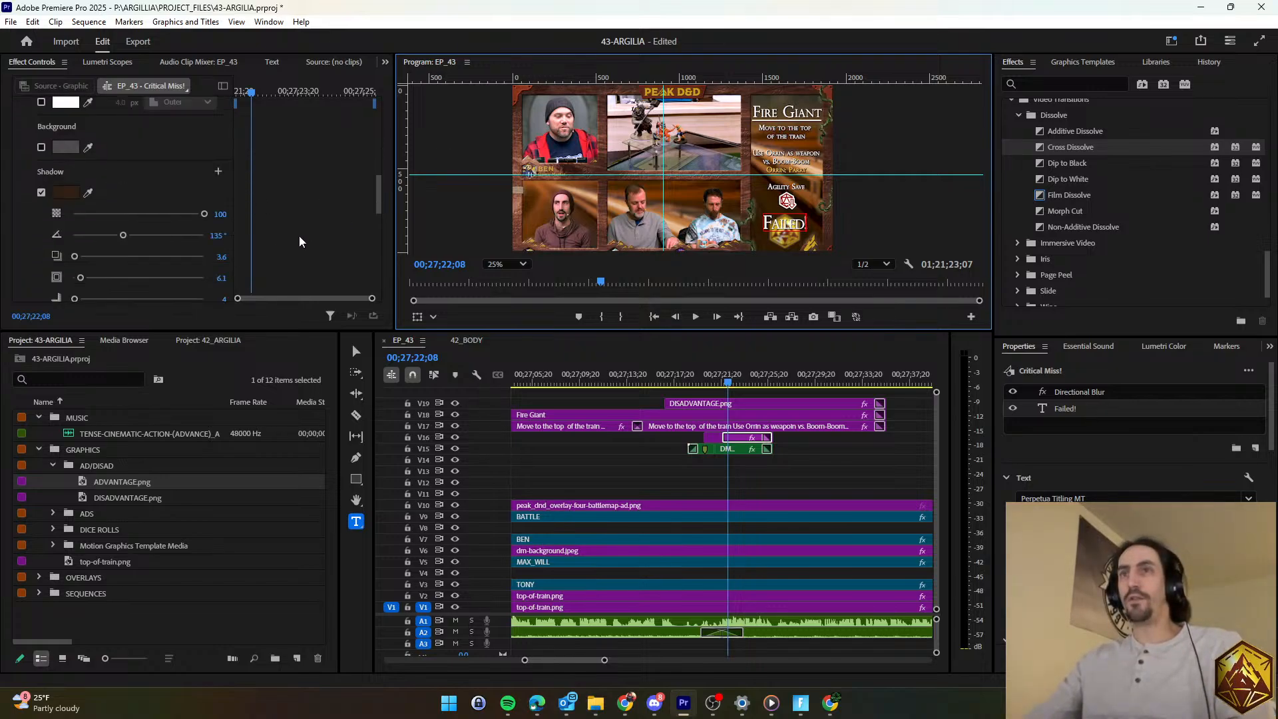
scroll(287, 244, down, 3)
drag(161, 251, 189, 251)
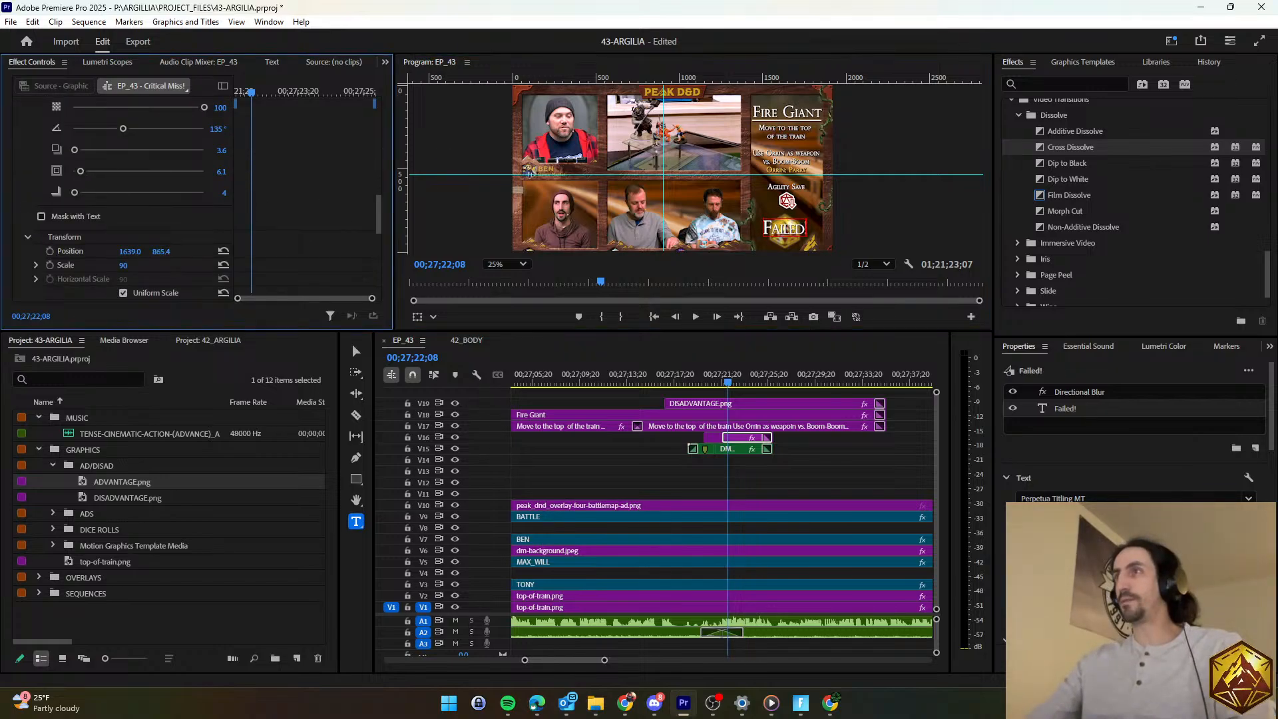
Play back the section from the Failed! text onward and save the project.
click(744, 466)
scroll(718, 472, right, 5)
scroll(626, 462, left, 2)
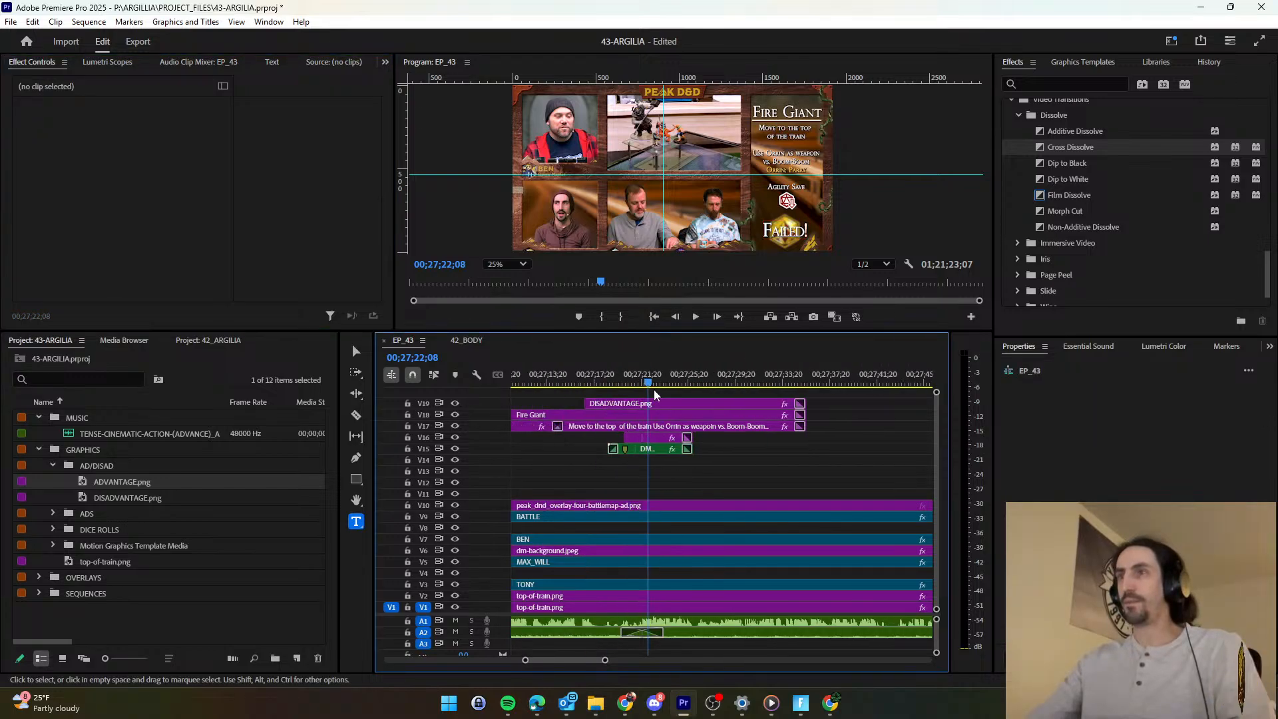
key(space)
scroll(671, 461, right, 3)
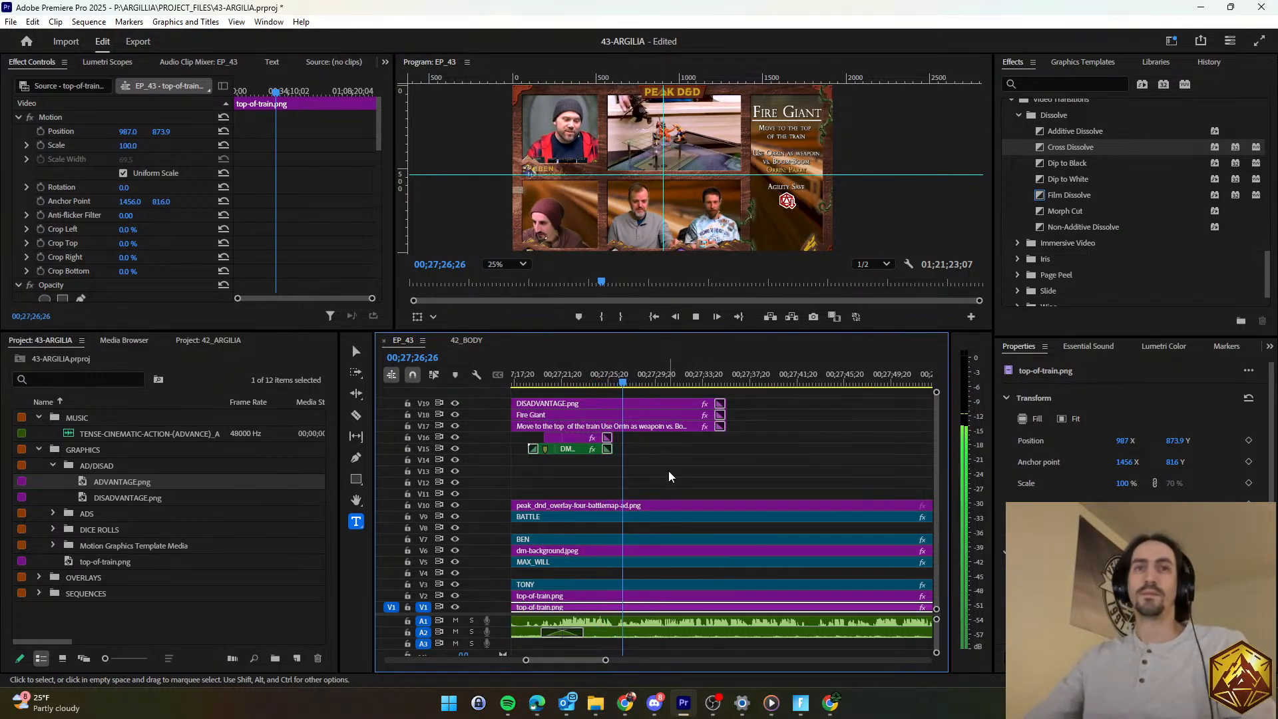
key(ctrl+s)
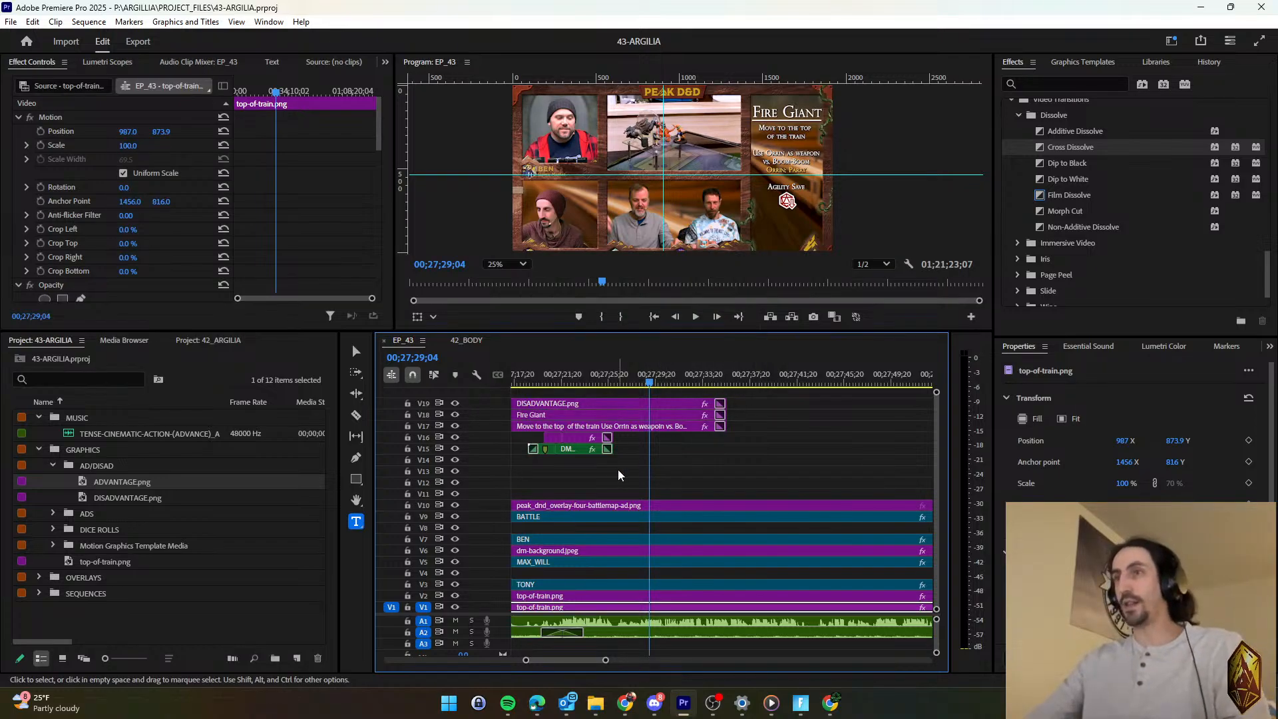
scroll(615, 470, up, 2)
key(ctrl+s)
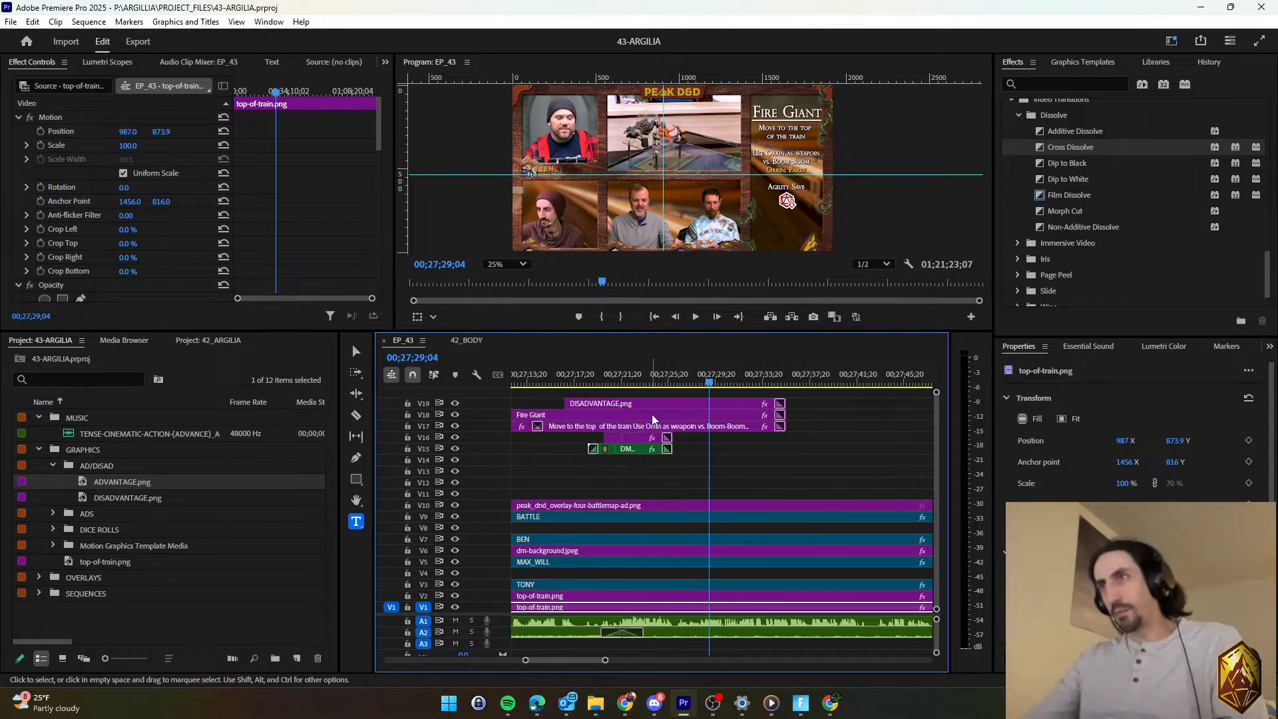
Replay the roll result from 00;27;21;25 and check the Failed! text's blur keyframes on V16.
click(623, 382)
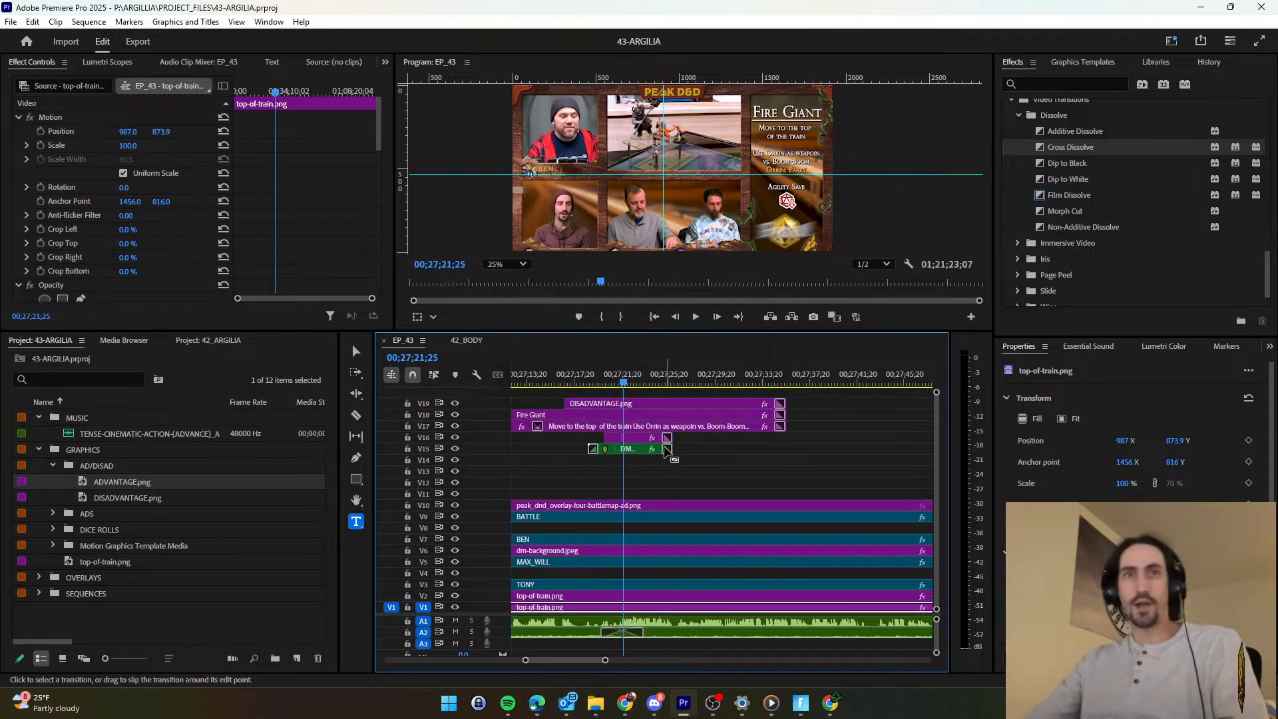
click(702, 475)
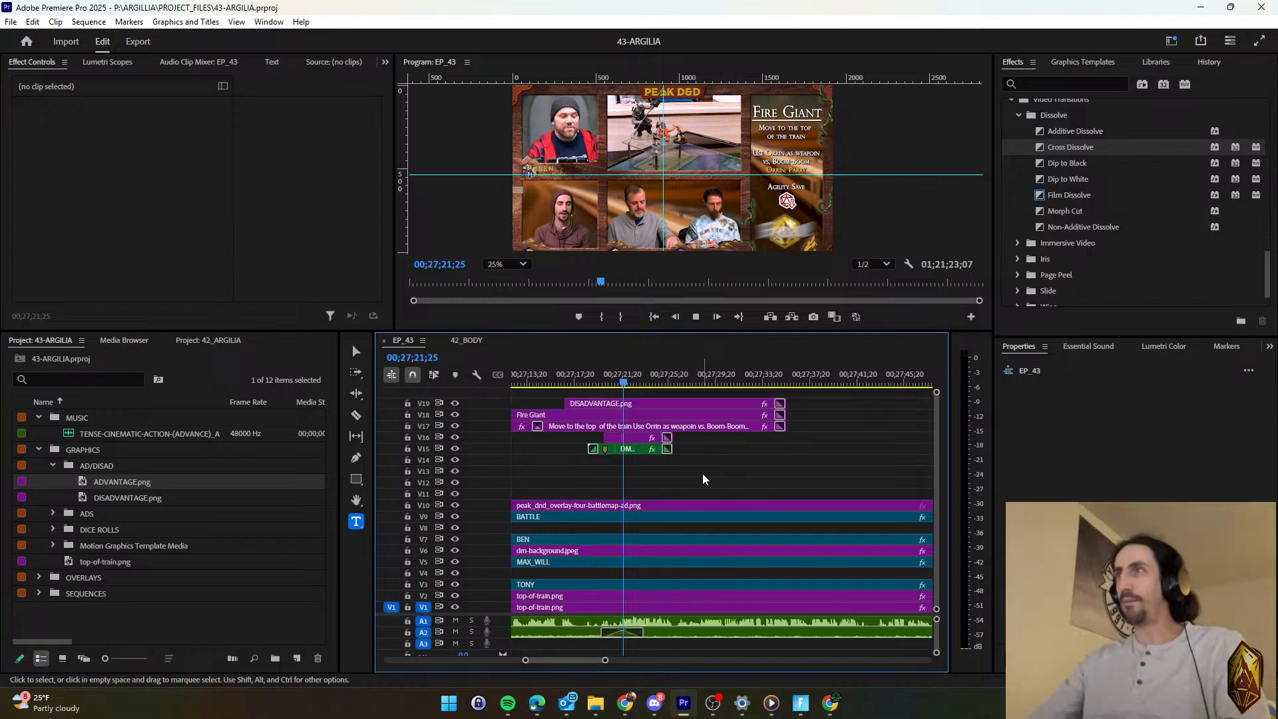
key(space)
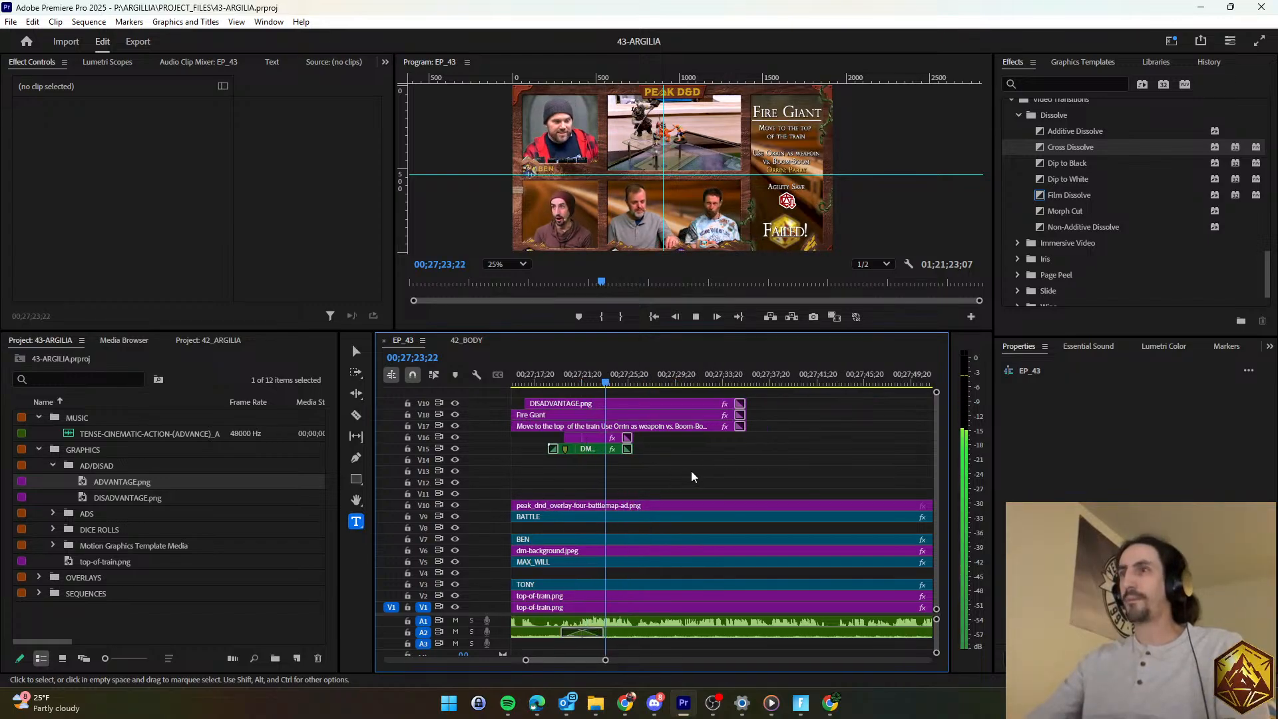
key(space)
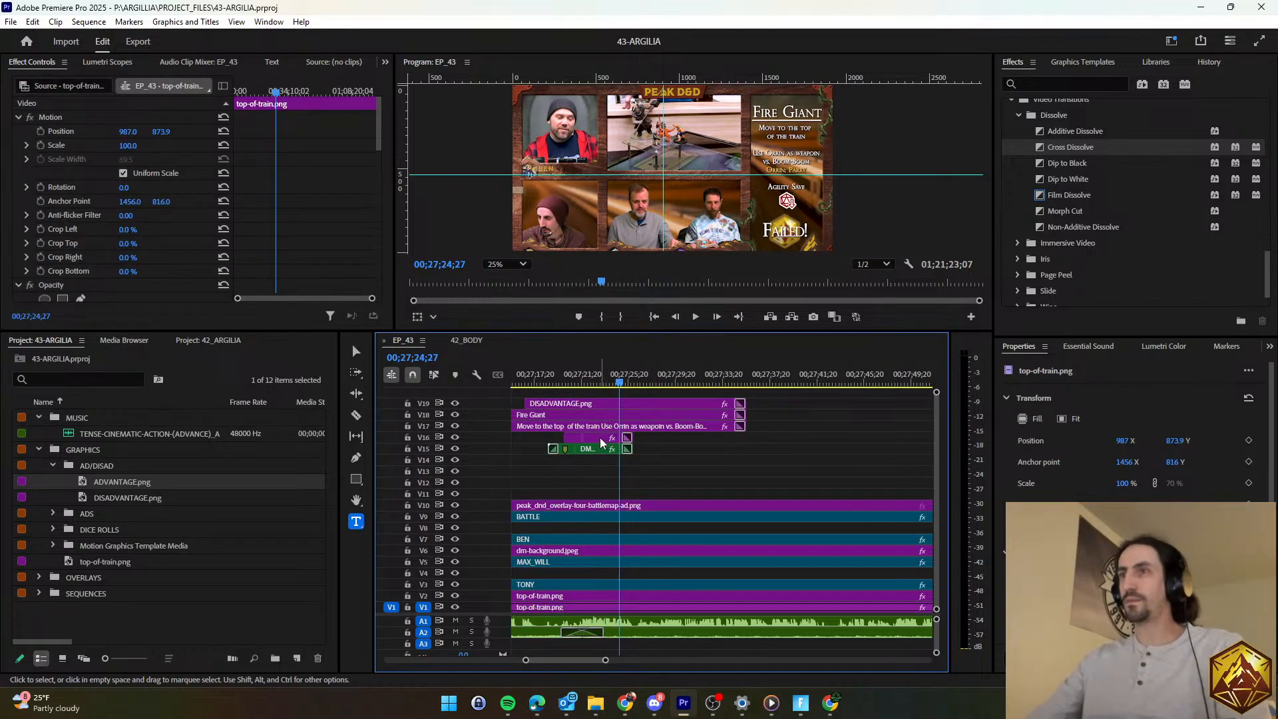
click(600, 437)
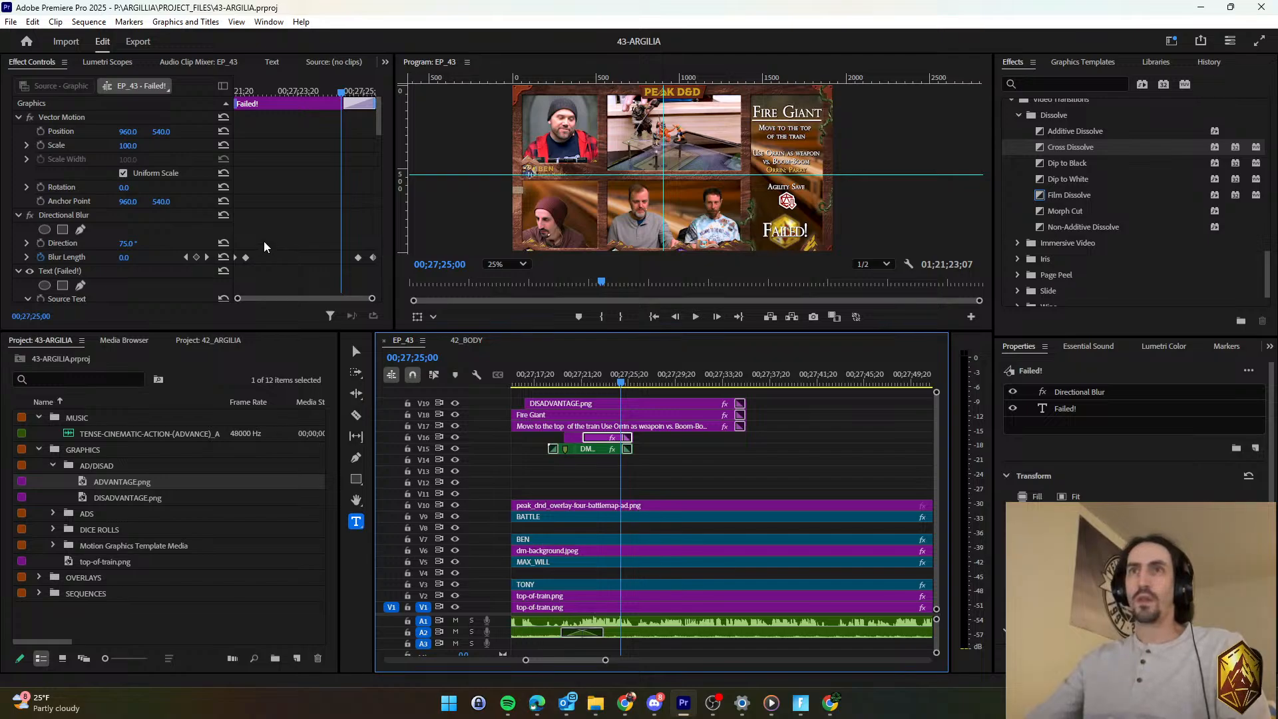
click(669, 460)
scroll(669, 459, down, 1)
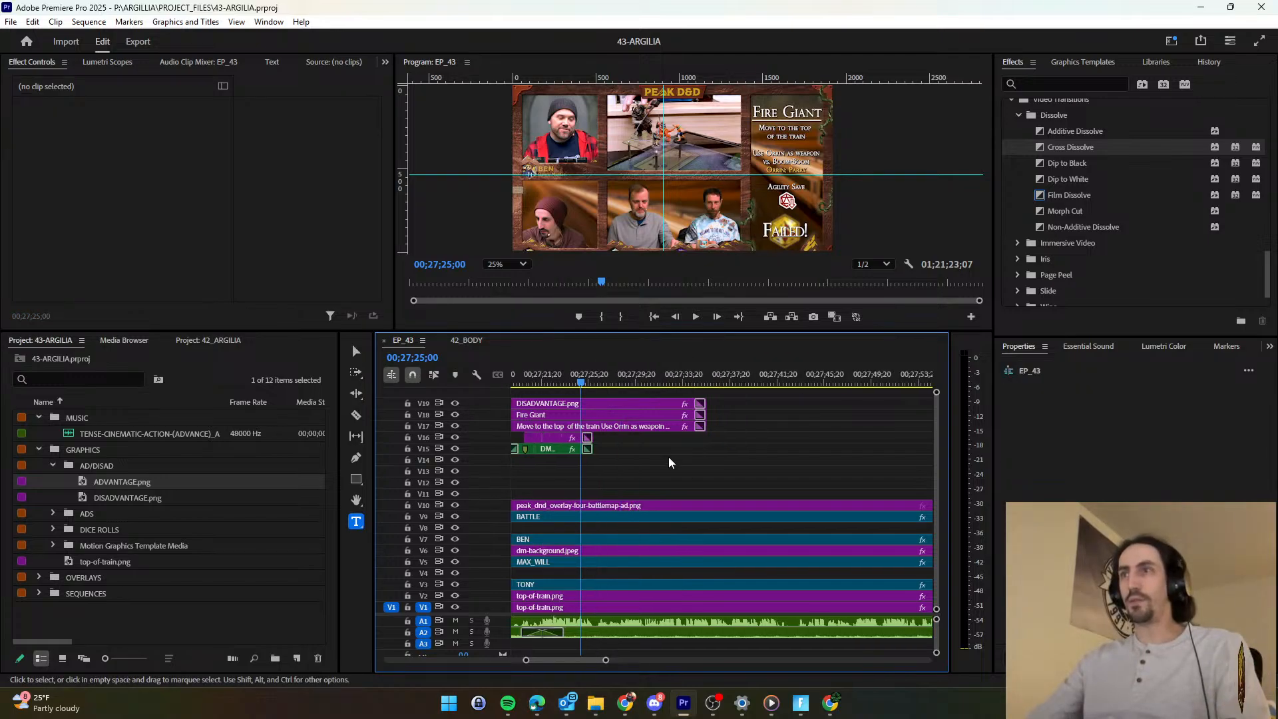
Play the section and extend the DISADVANTAGE.png, Fire Giant and Move to the top clips so they end at about 00;27;39;07.
key(space)
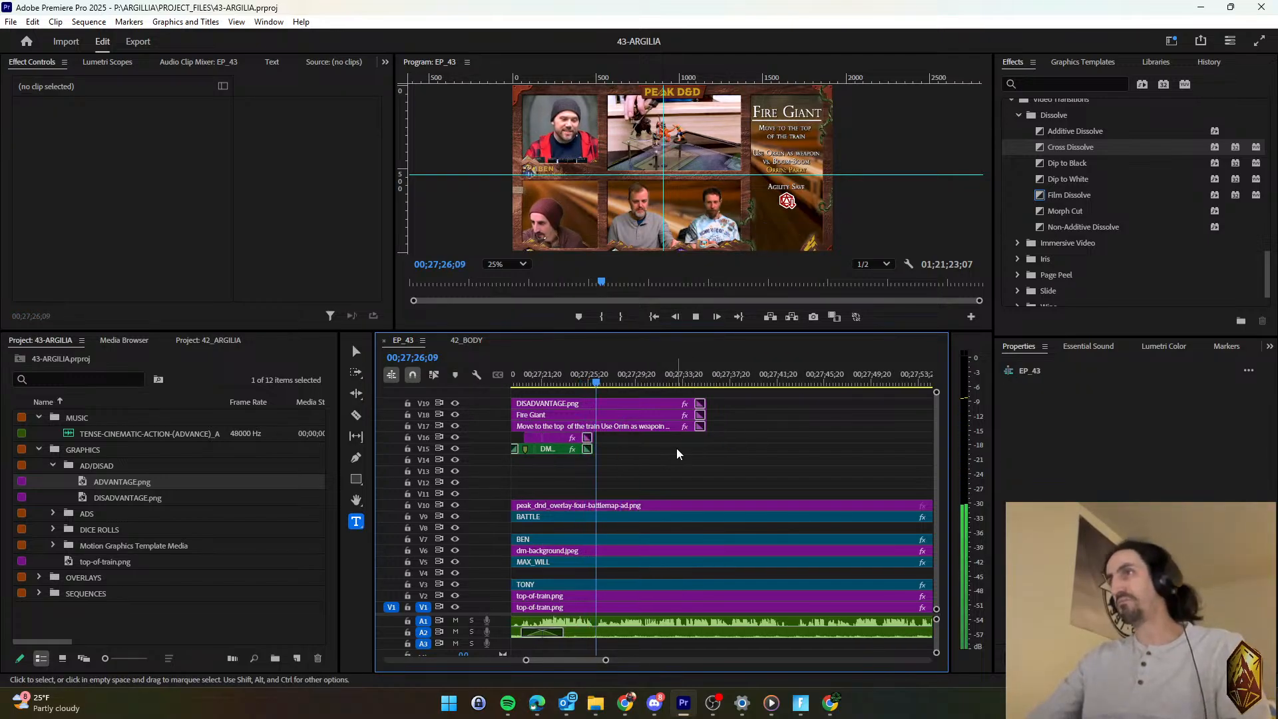
key(d)
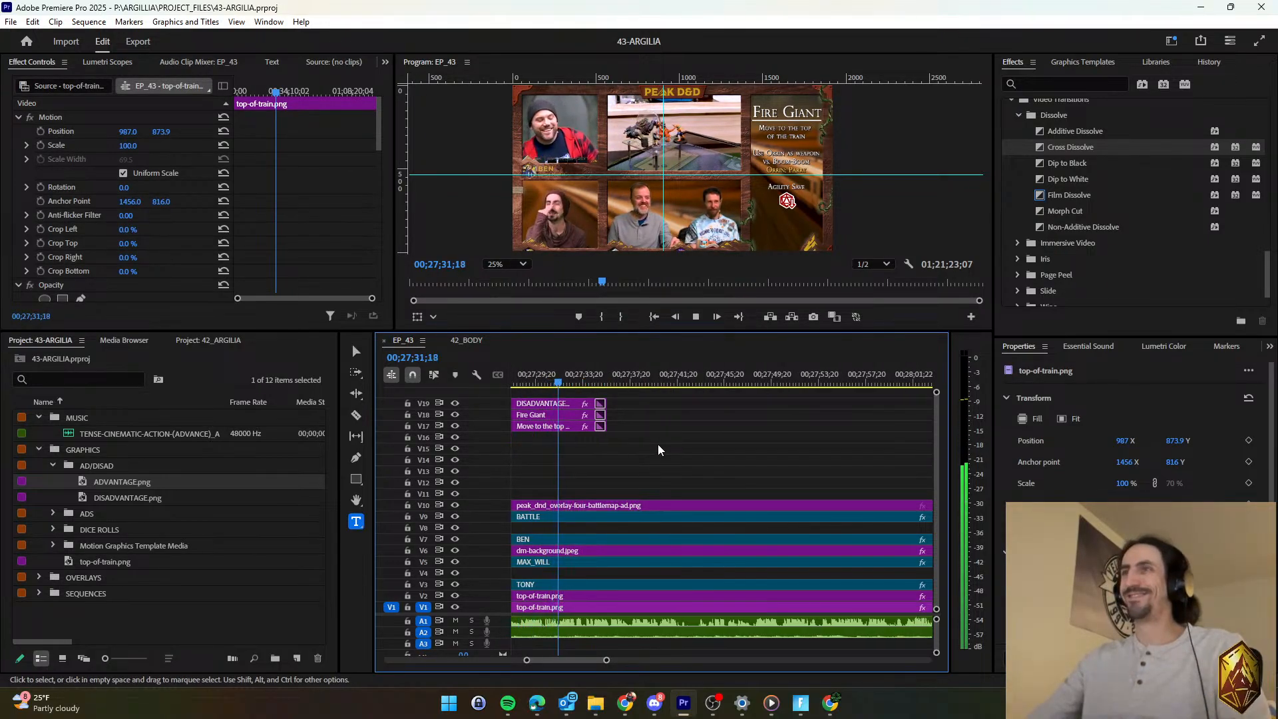
drag(658, 445, 701, 423)
click(681, 444)
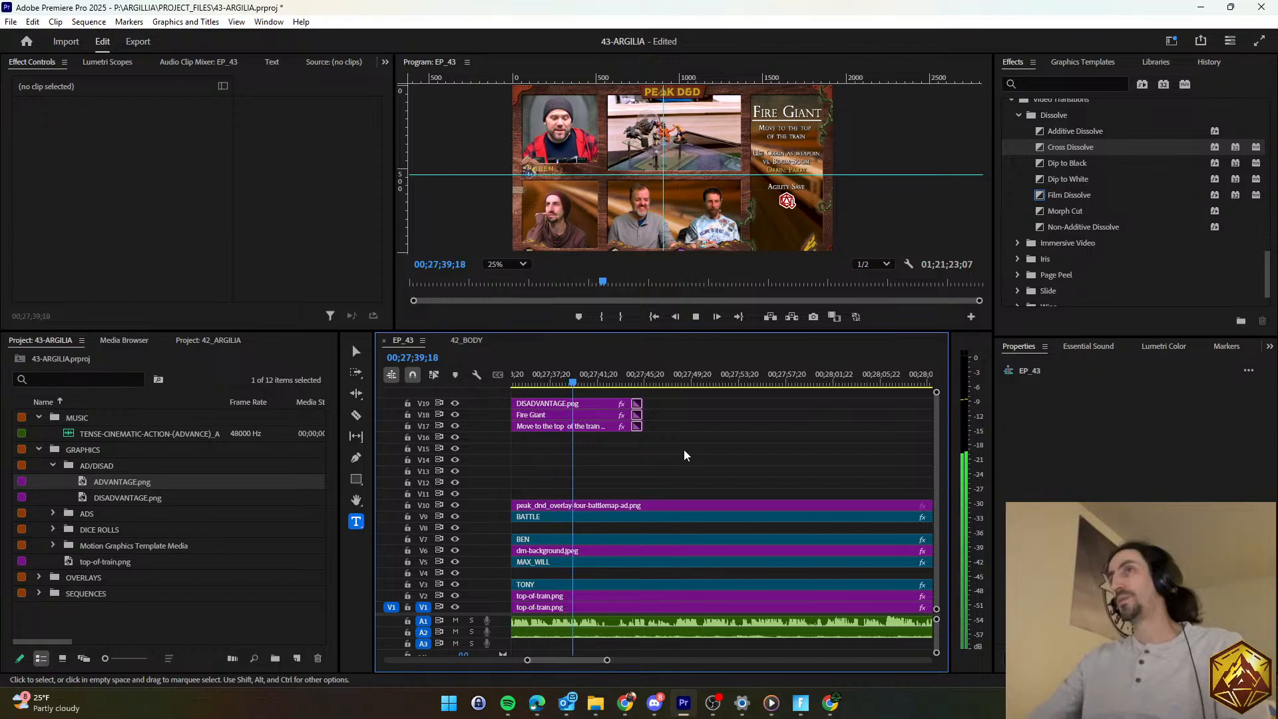
key(space)
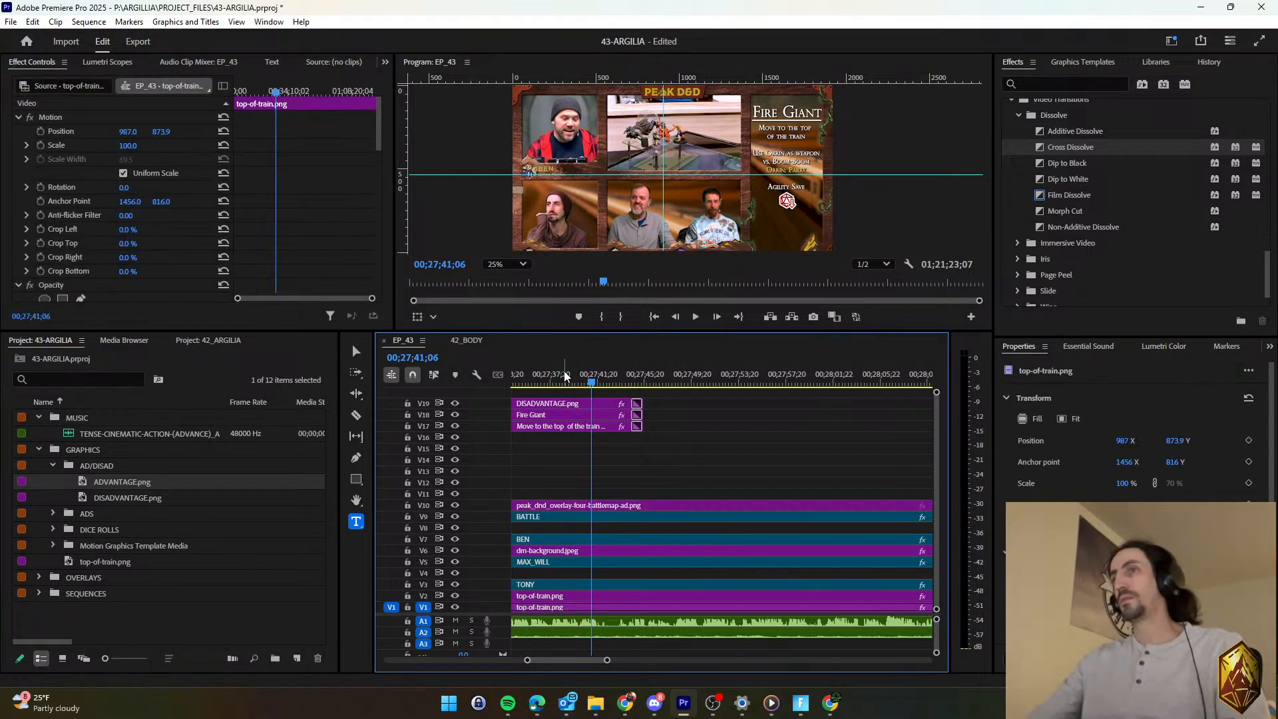
click(538, 373)
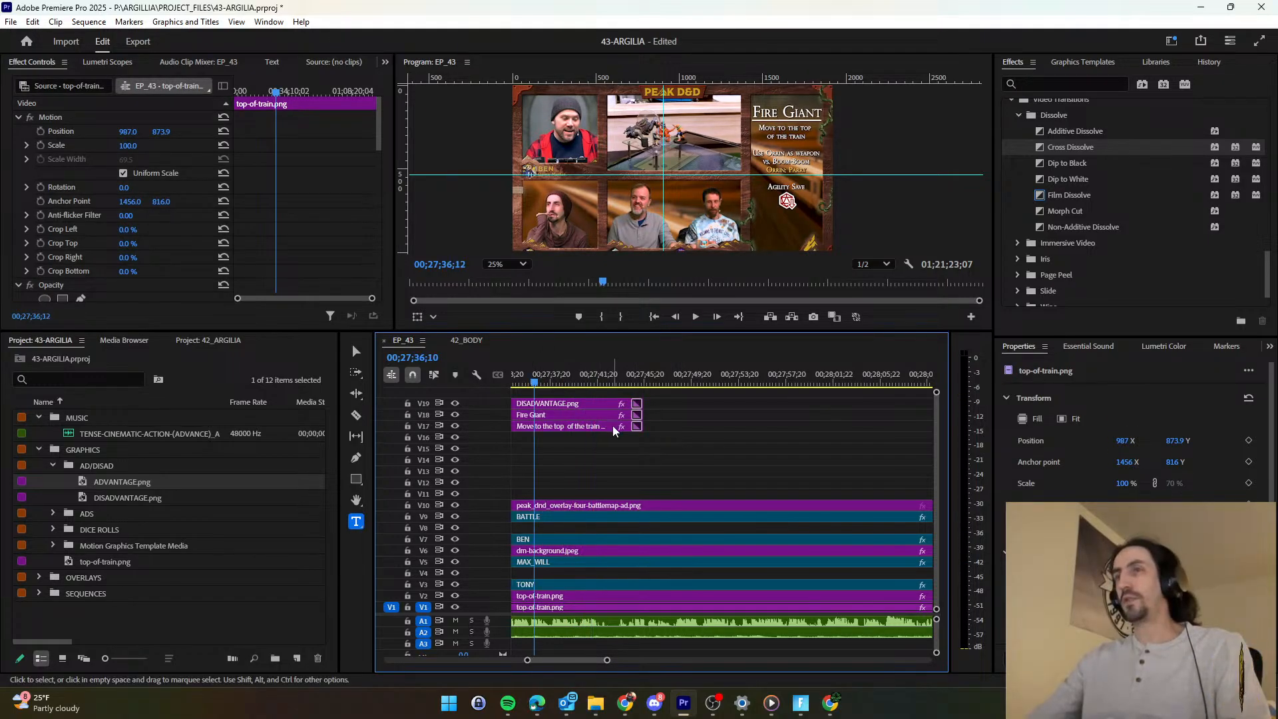
key(space)
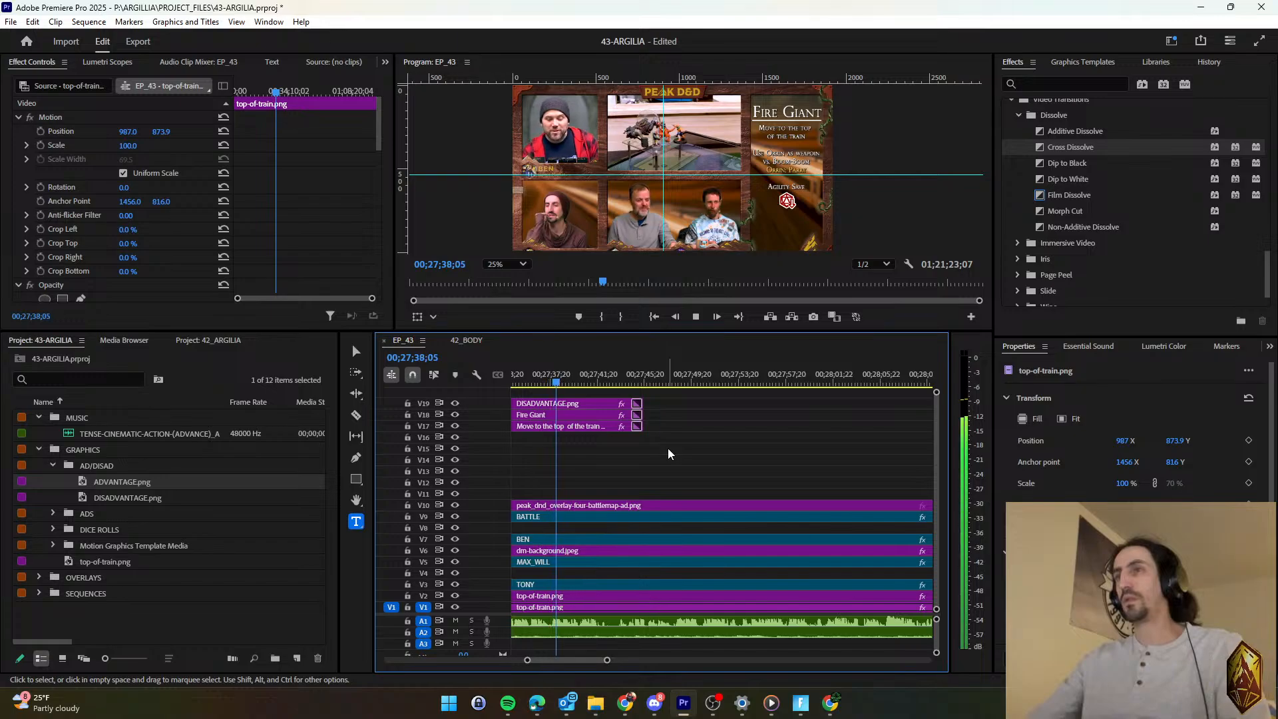
drag(668, 449, 512, 398)
drag(640, 414, 569, 408)
Add Gaussian Blur Blurriness keyframes of 0 at 00;27;38;17 to the DISADVANTAGE.png, Fire Giant and Move to the top clips.
click(542, 457)
click(530, 405)
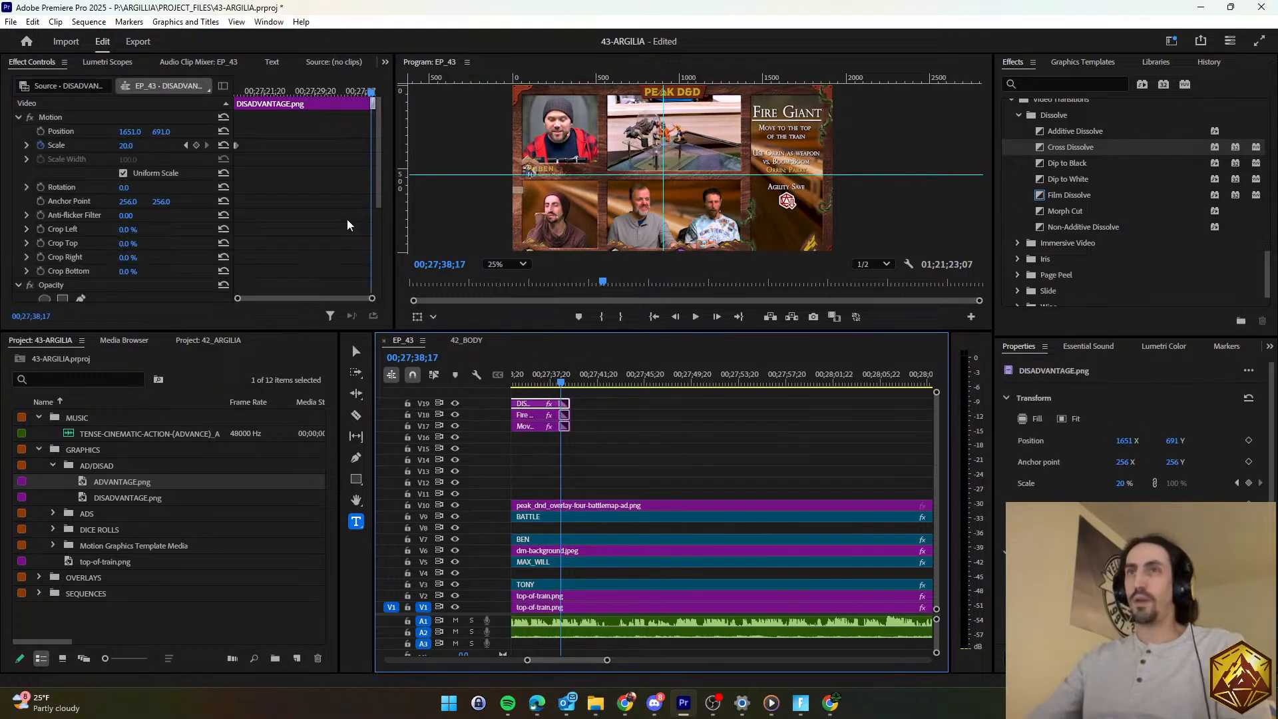
scroll(256, 181, down, 5)
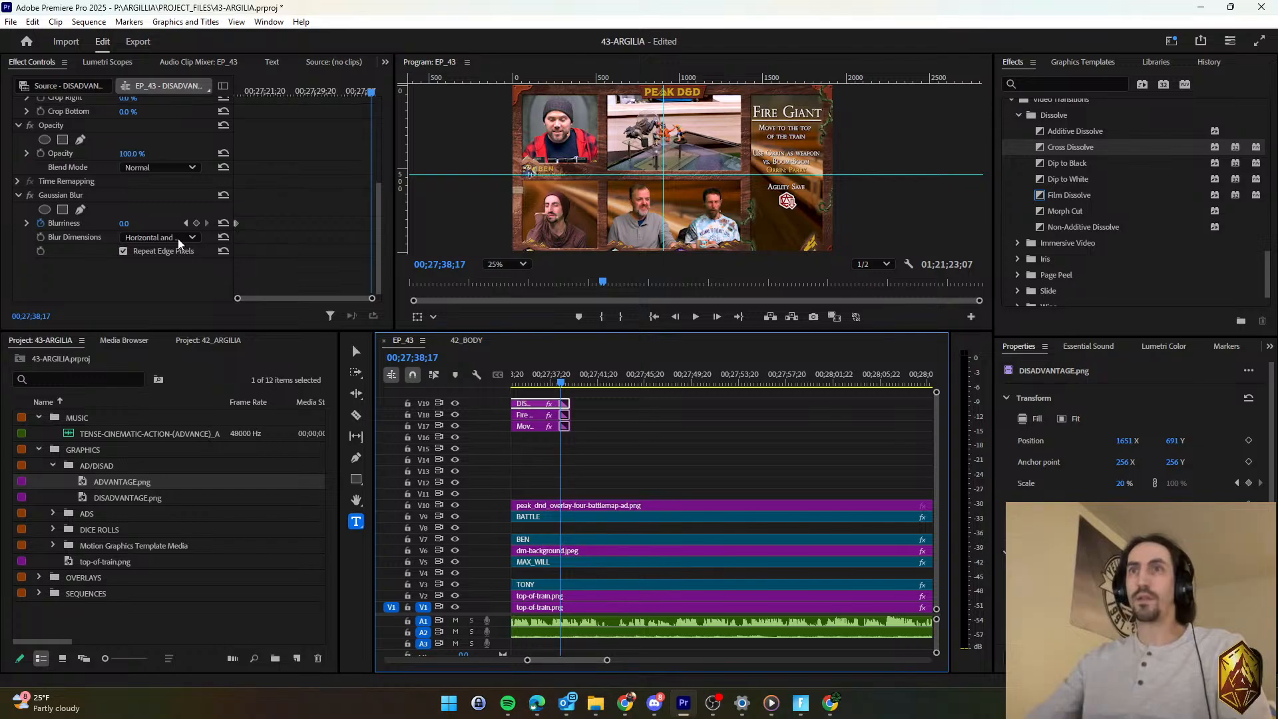
click(193, 223)
click(529, 414)
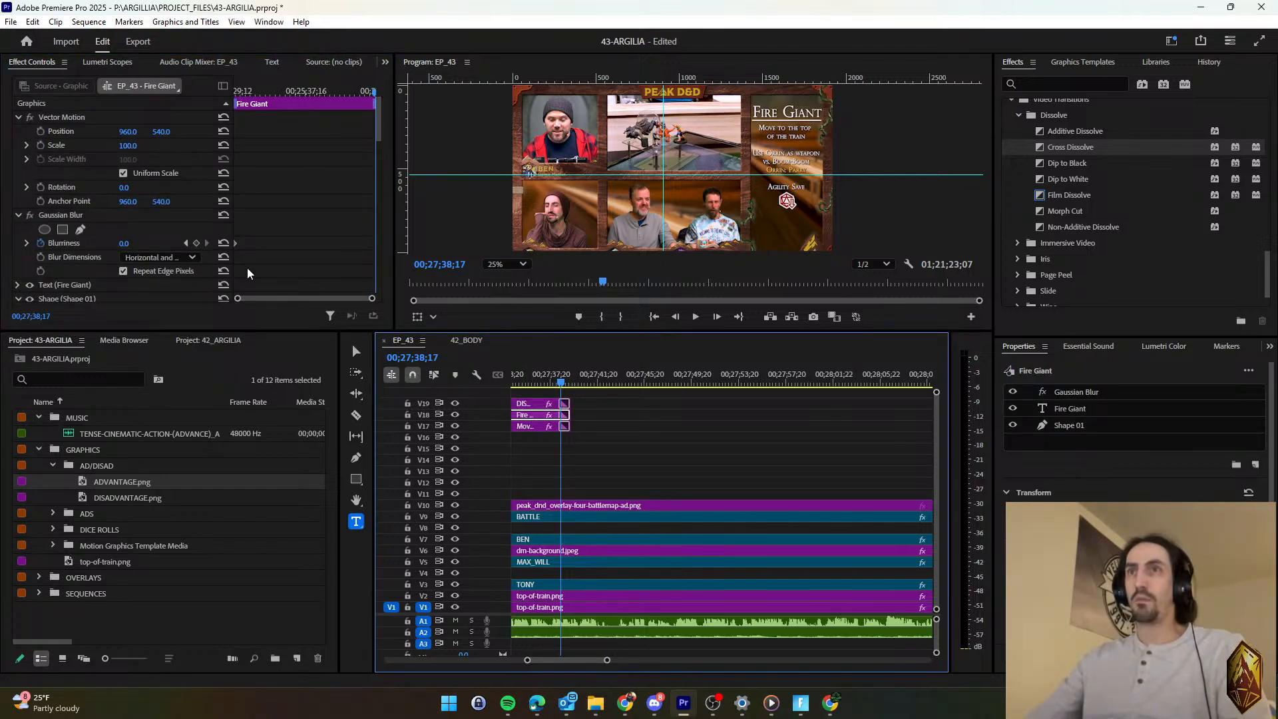
click(195, 241)
click(526, 426)
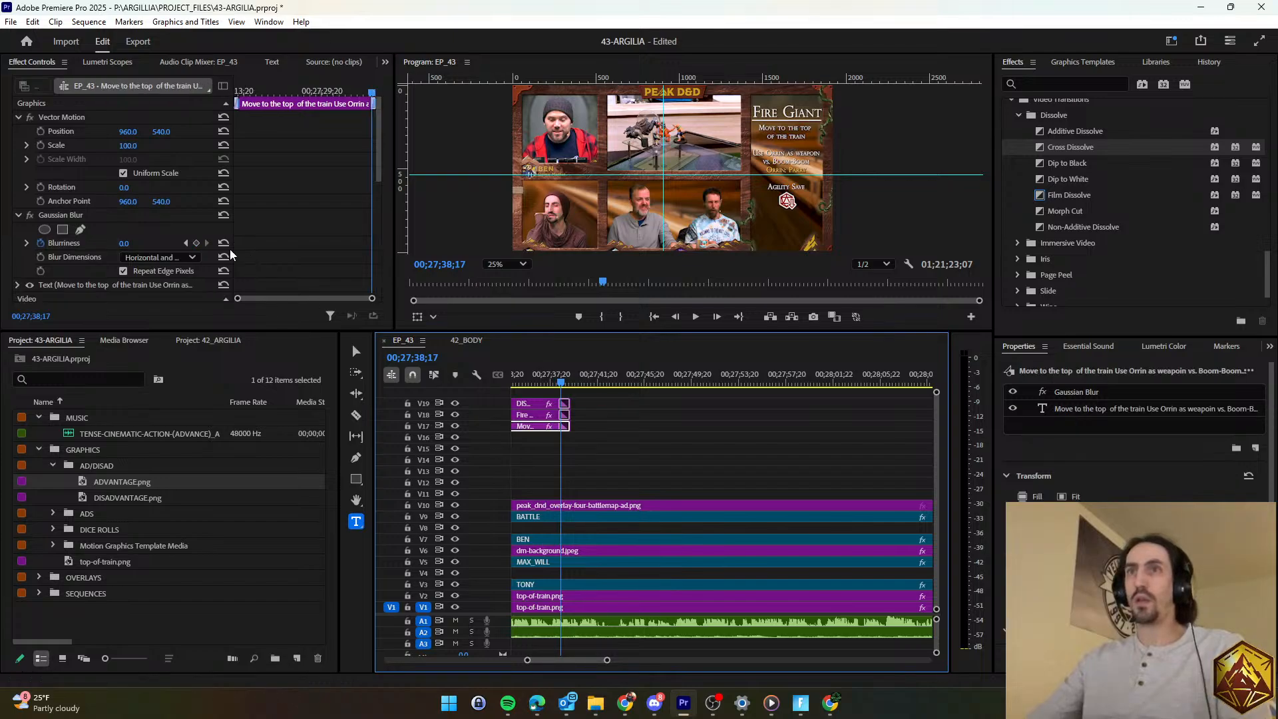
click(195, 244)
Add a Blurriness keyframe of 100 at 00;27;39;07 to the Move to the top text clip on V17.
click(566, 384)
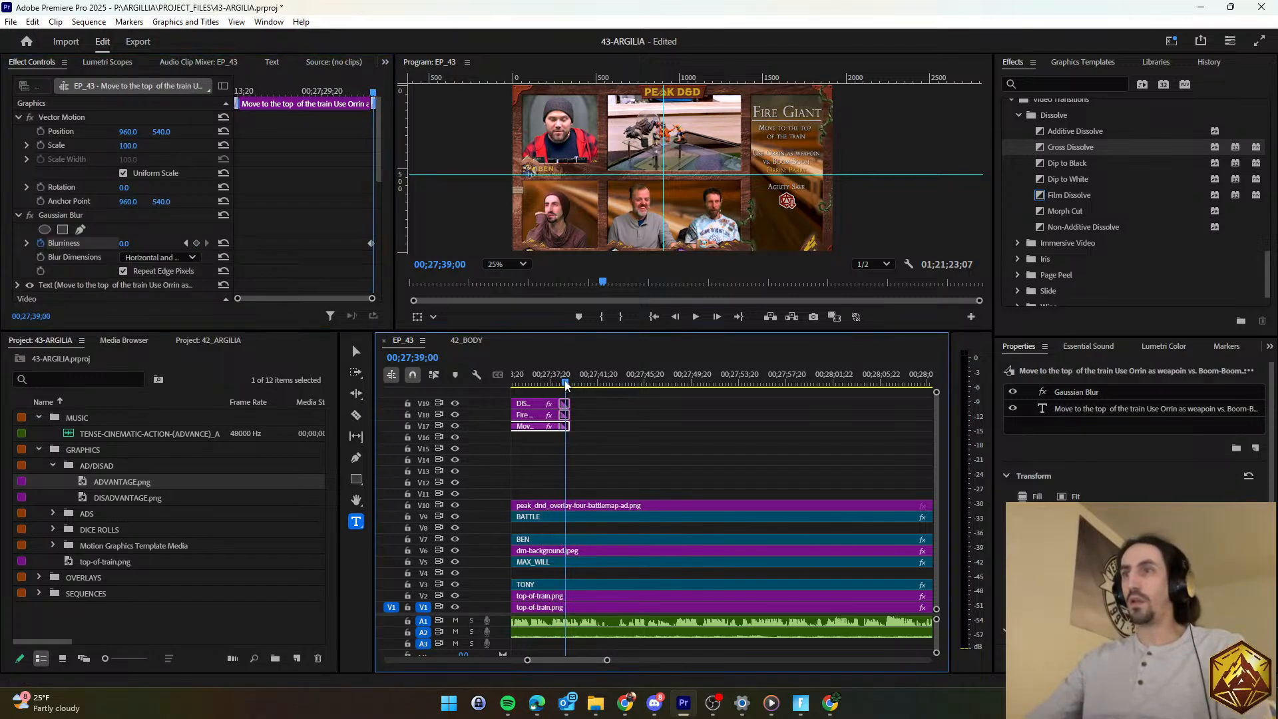
drag(566, 383, 568, 384)
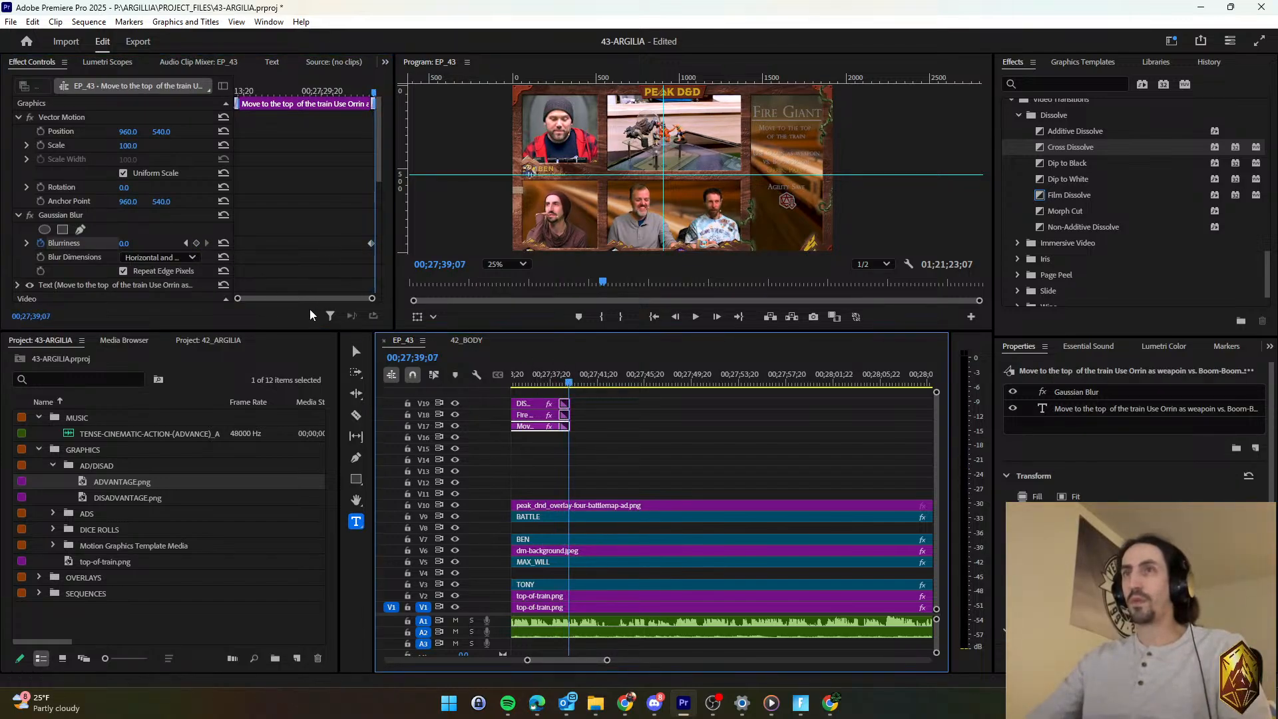
click(196, 242)
click(136, 240)
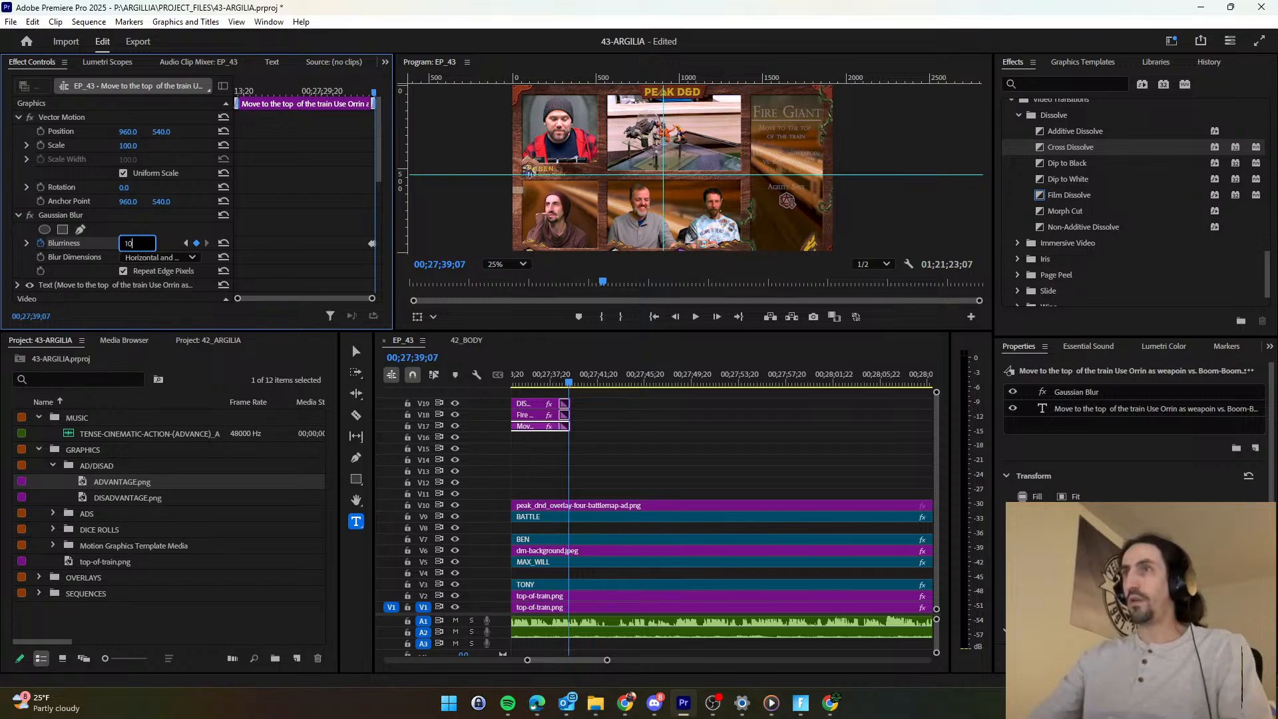
text(100)
key(Return)
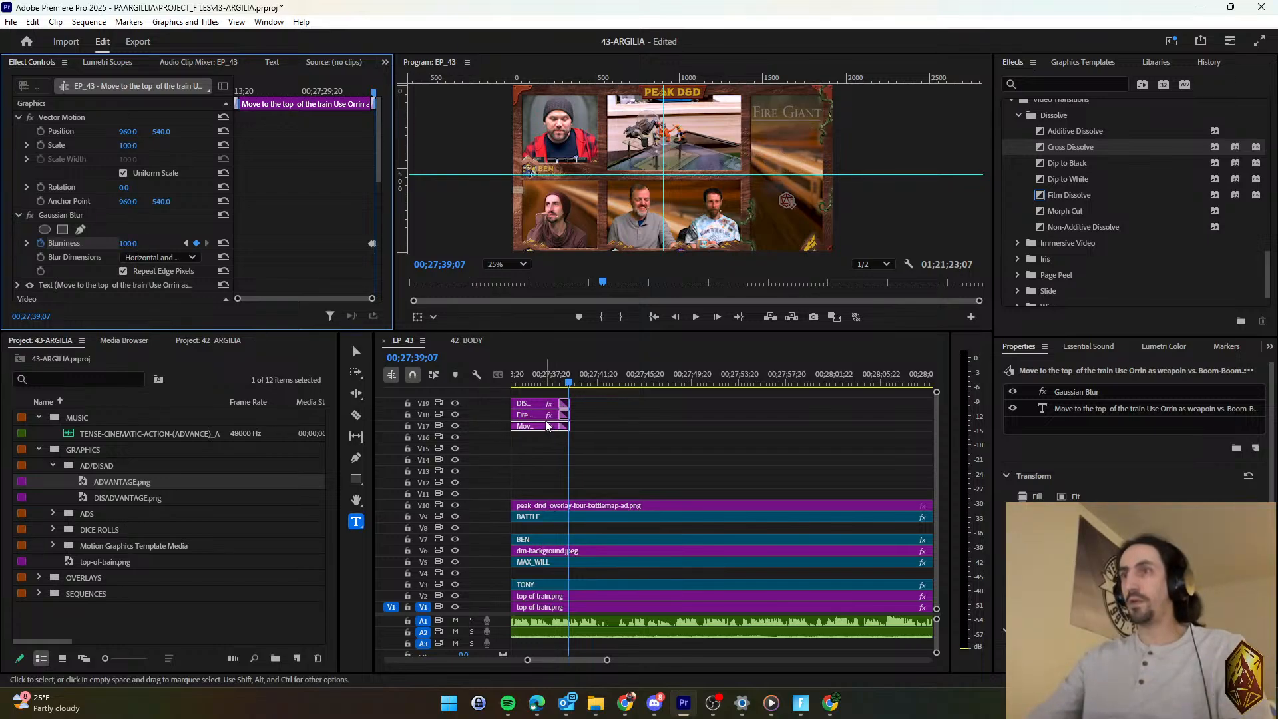
Set the Fire Giant title's Gaussian Blur Blurriness to 100 at 00;27;39;07.
click(526, 414)
click(135, 243)
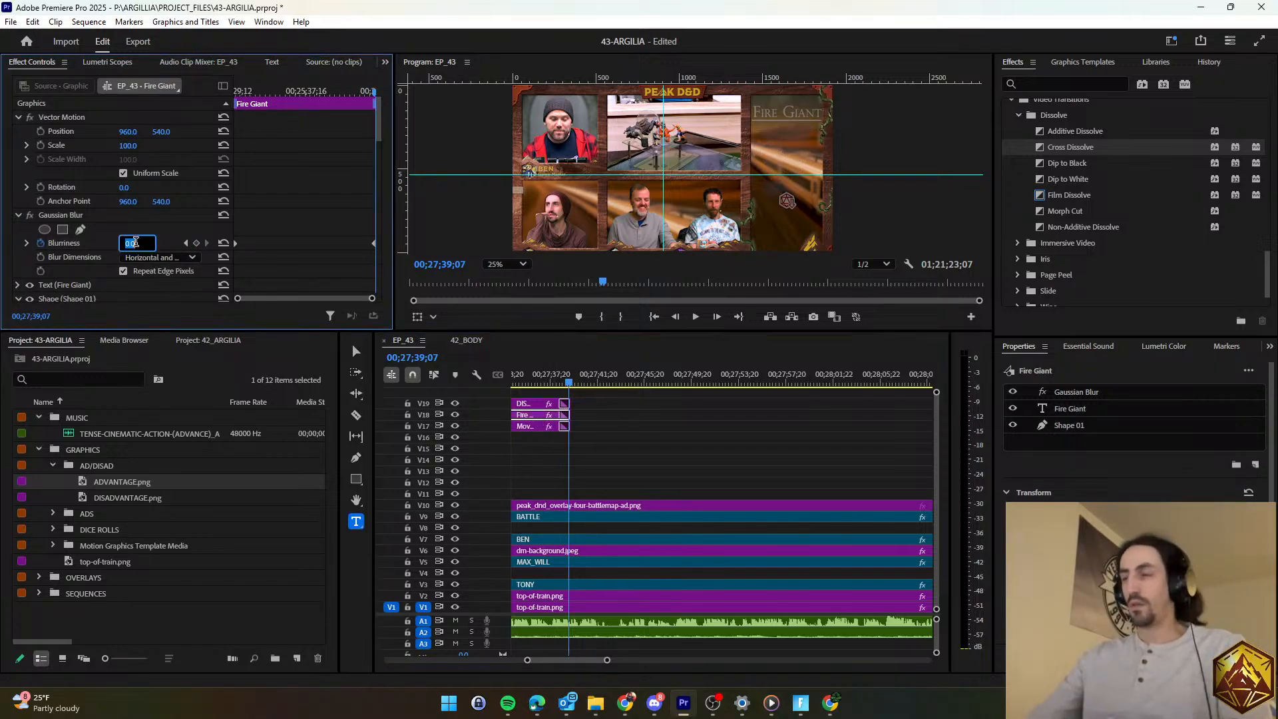
text(100)
key(Return)
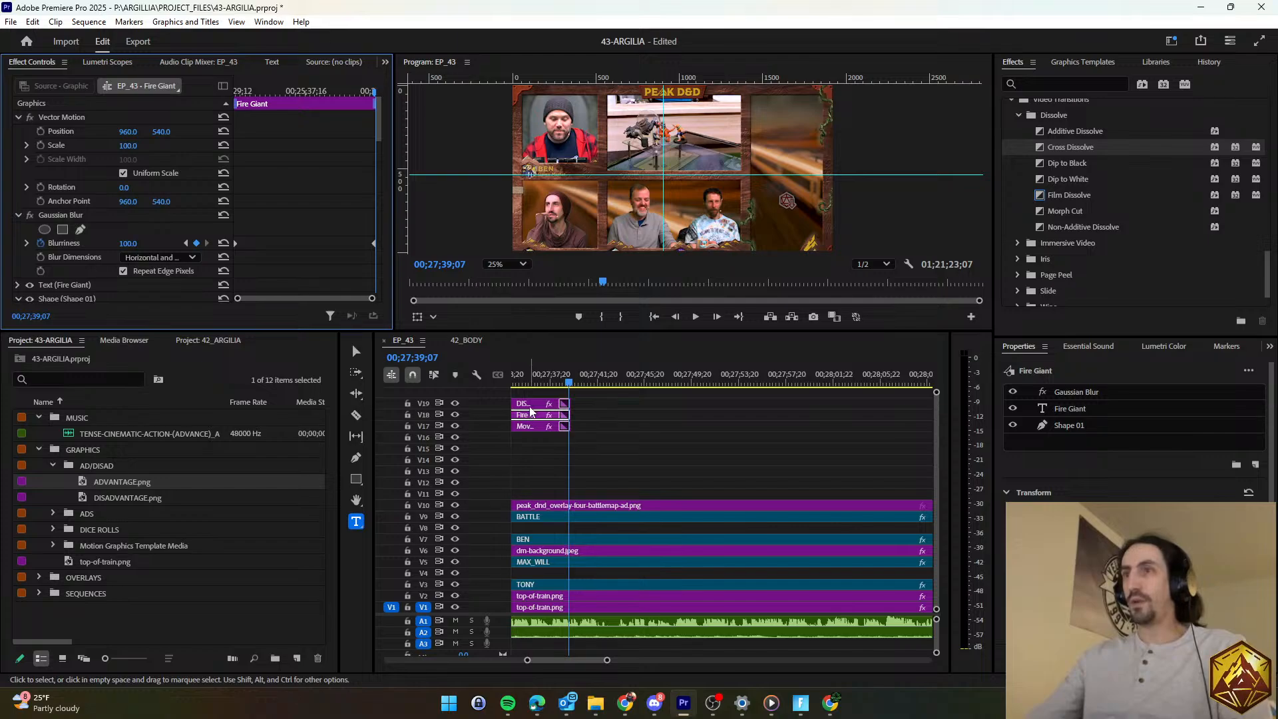
Set the DISADVANTAGE.png clip's Gaussian Blur Blurriness to 100 at 00;27;39;07 and play back the fade-out.
click(529, 404)
scroll(293, 279, down, 5)
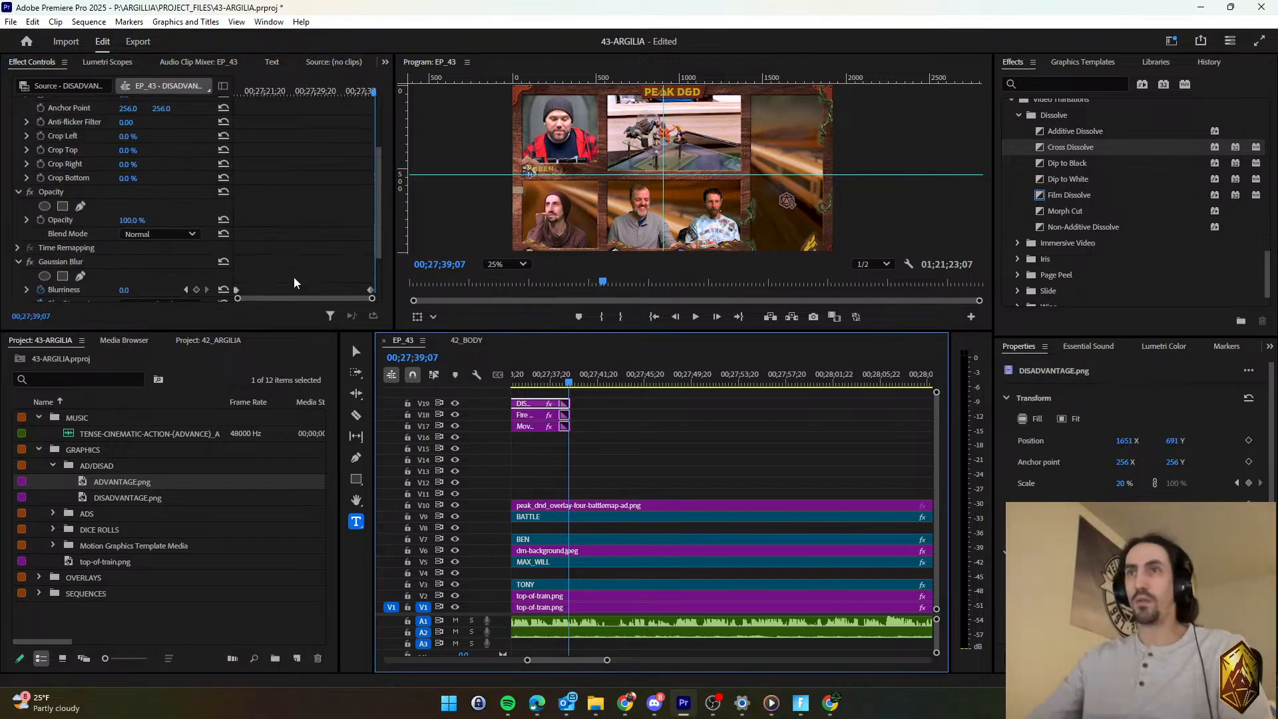
click(136, 220)
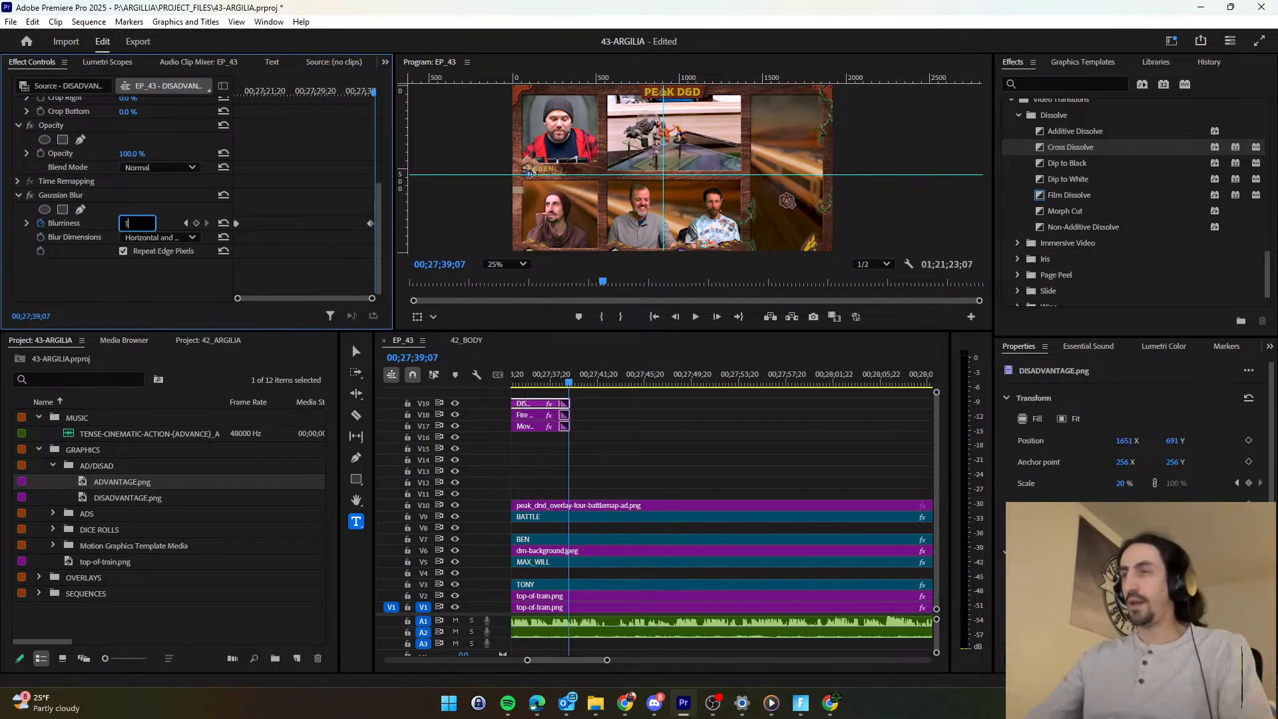
click(600, 442)
key(space)
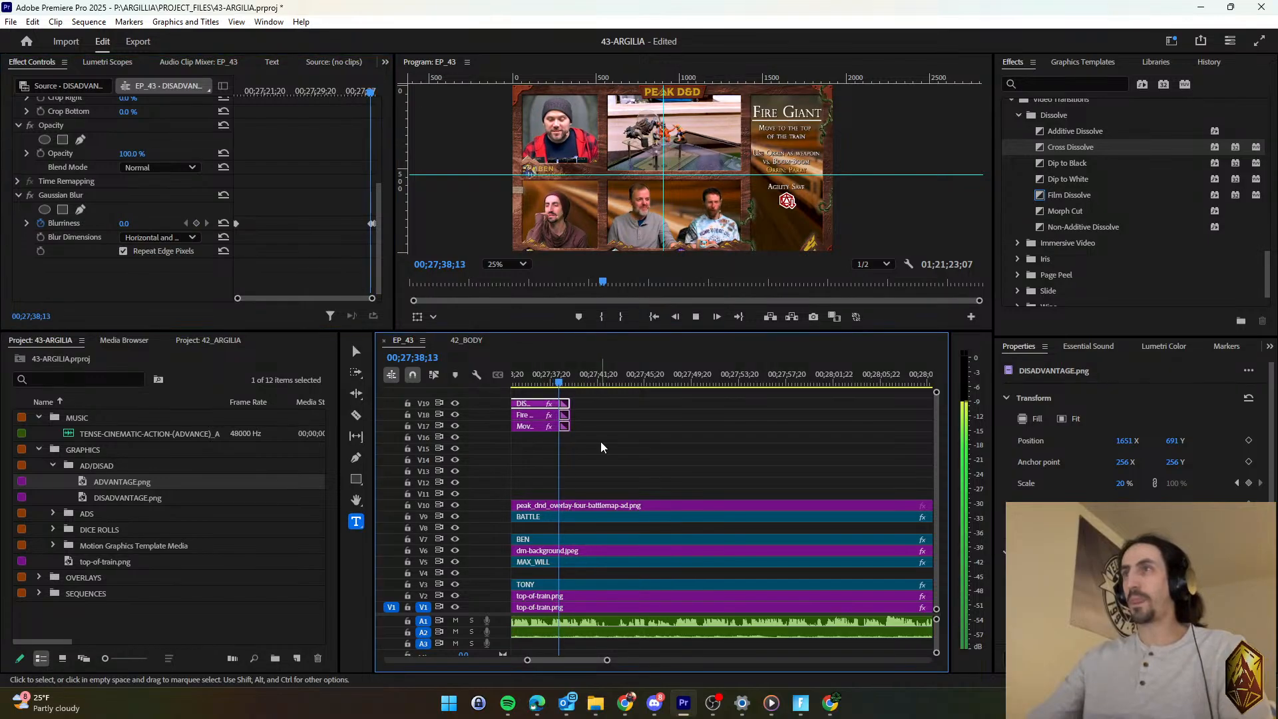
scroll(591, 433, down, 2)
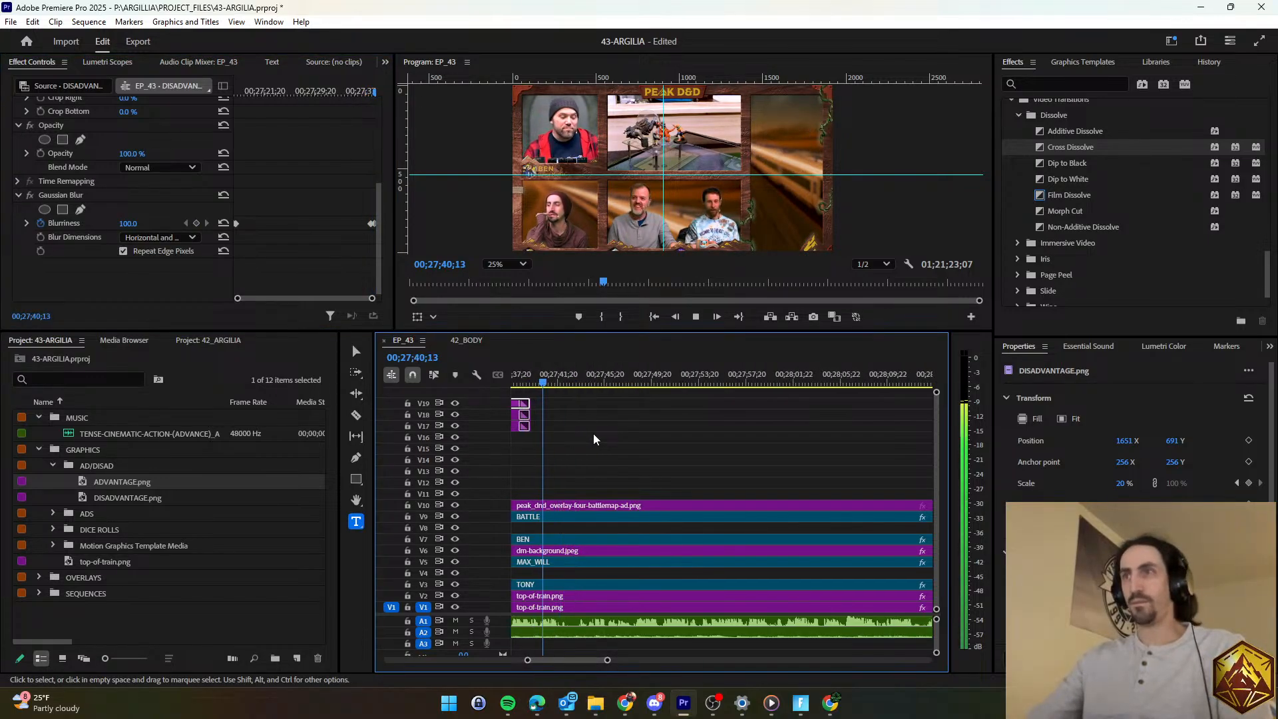
key(d)
key(space)
click(541, 381)
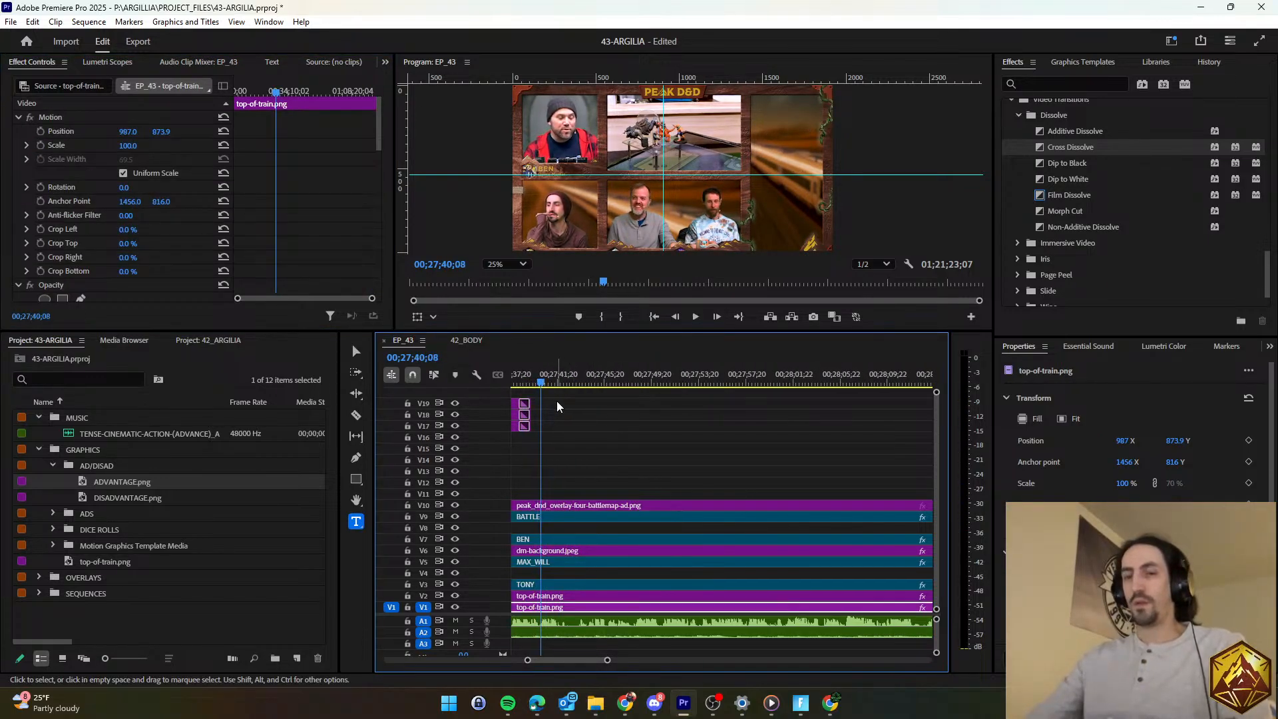
Look through the 42_BODY sequence for reusable turn titles and play EP_43 after the Fire Giant turn to find where the next turn starts.
click(468, 340)
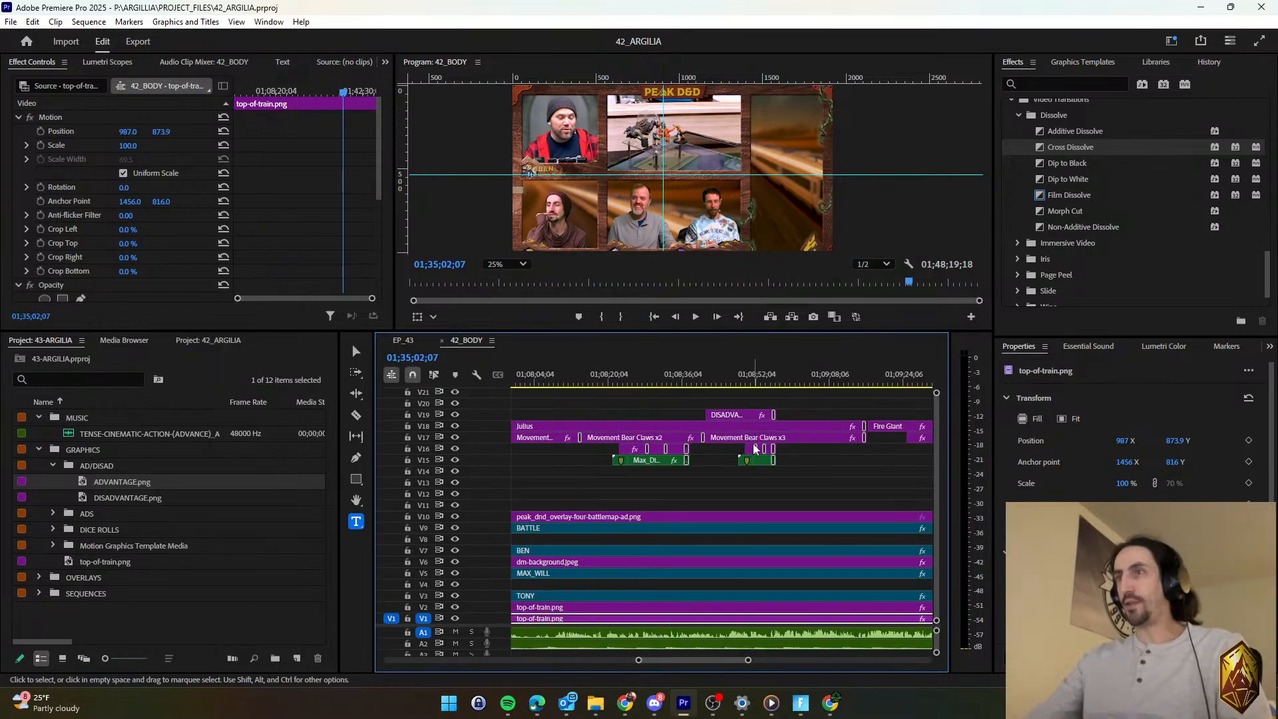
scroll(757, 448, down, 5)
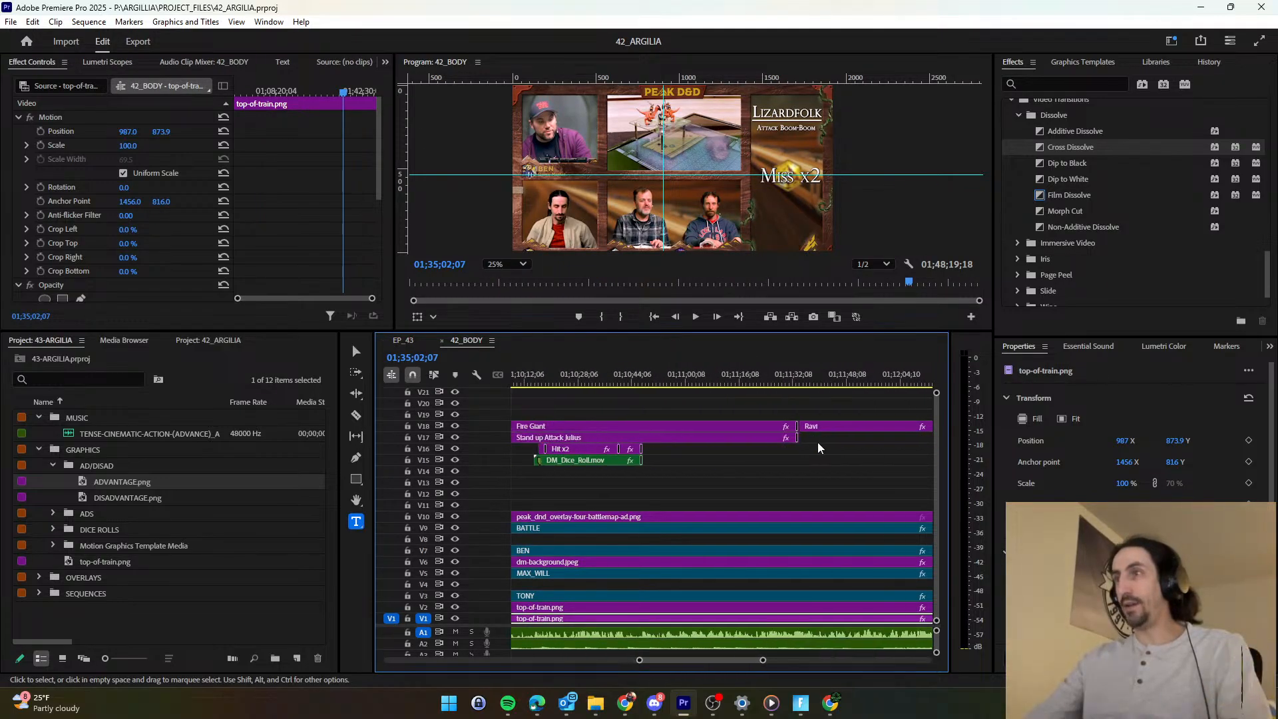
scroll(817, 442, down, 5)
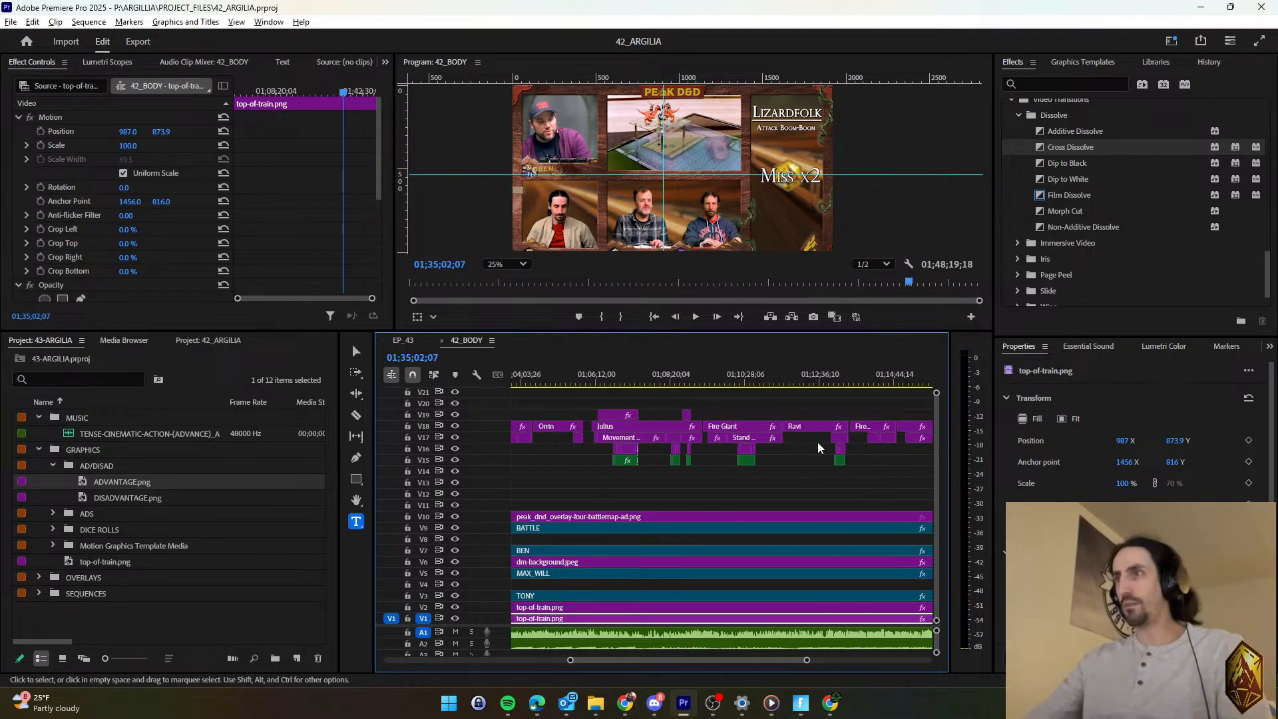
click(403, 340)
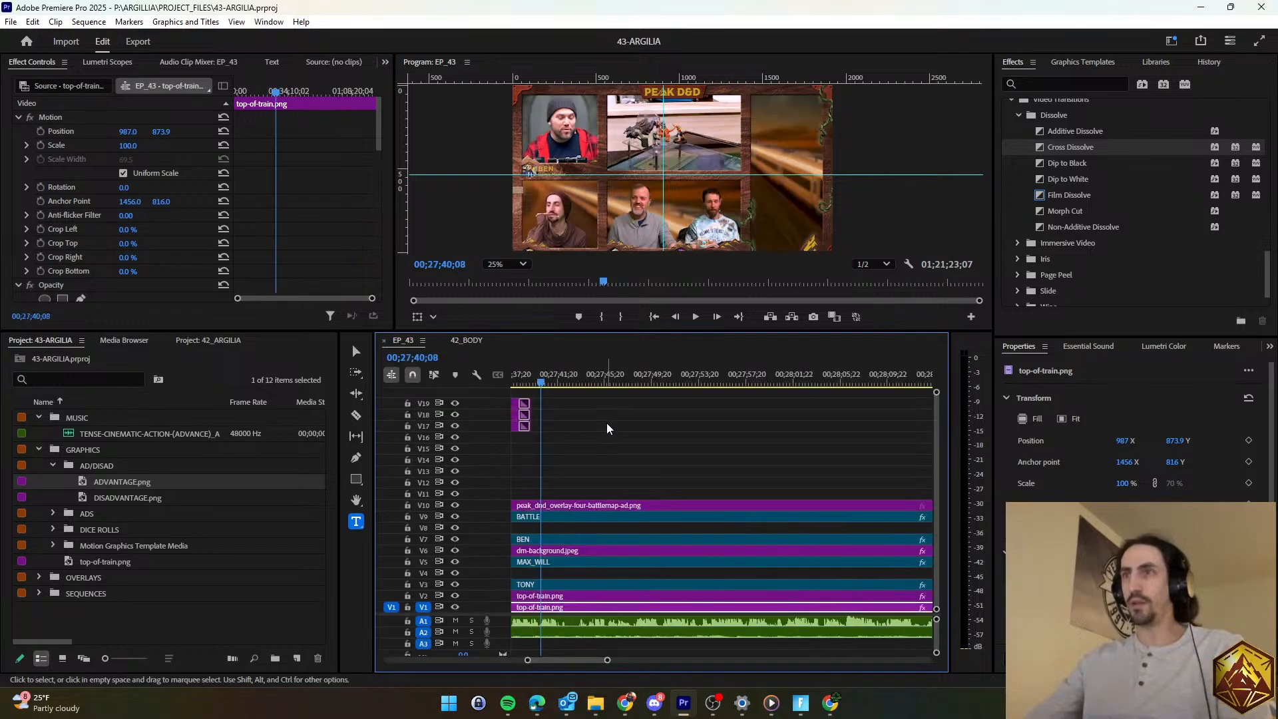
key(space)
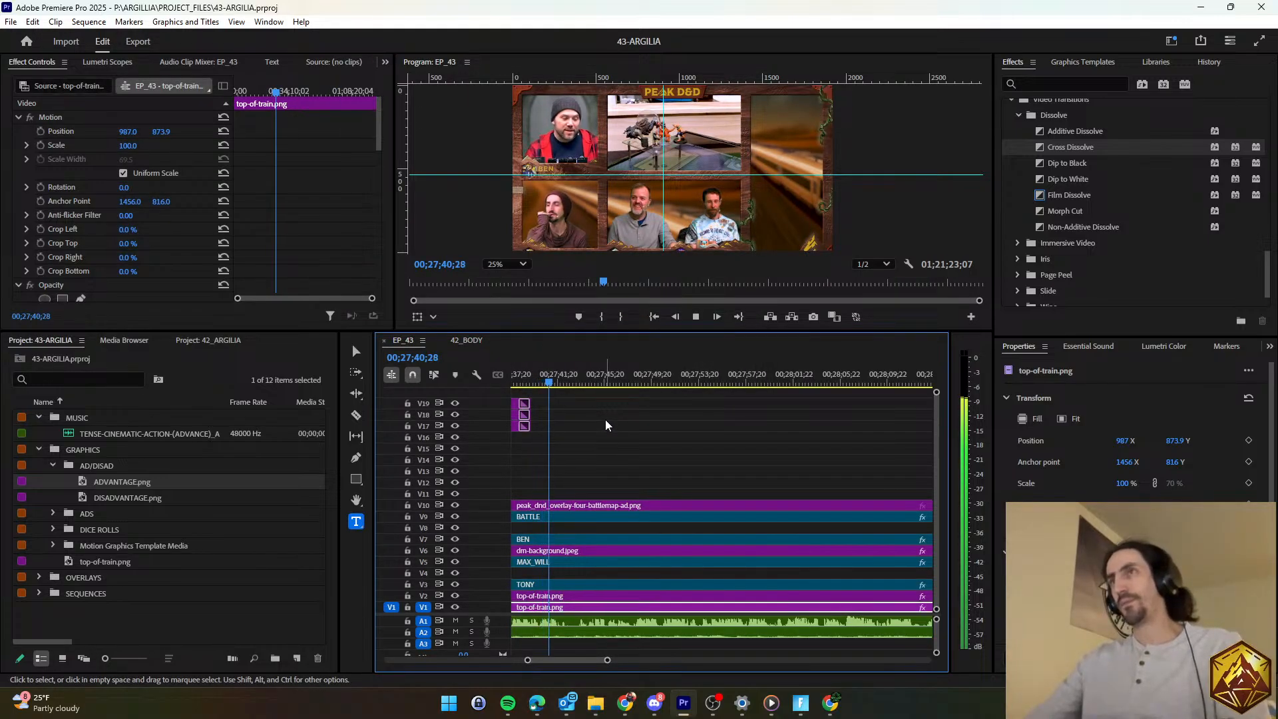
scroll(601, 427, up, 3)
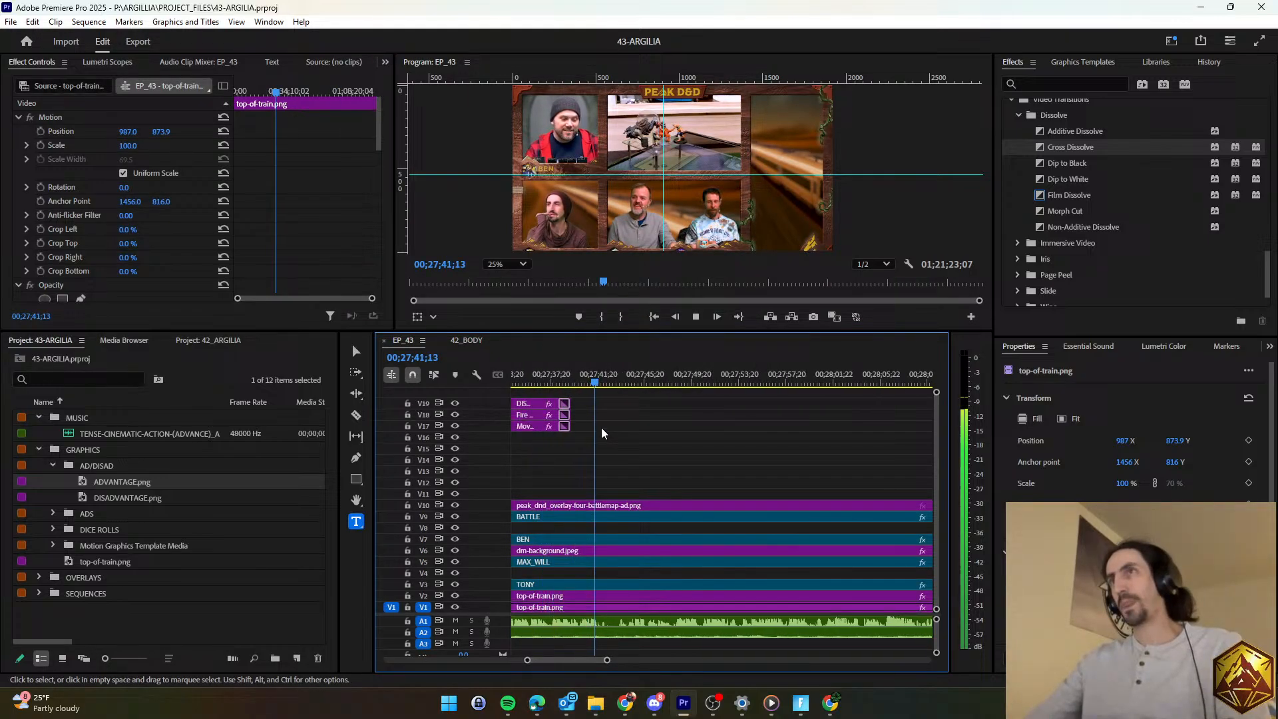
click(594, 382)
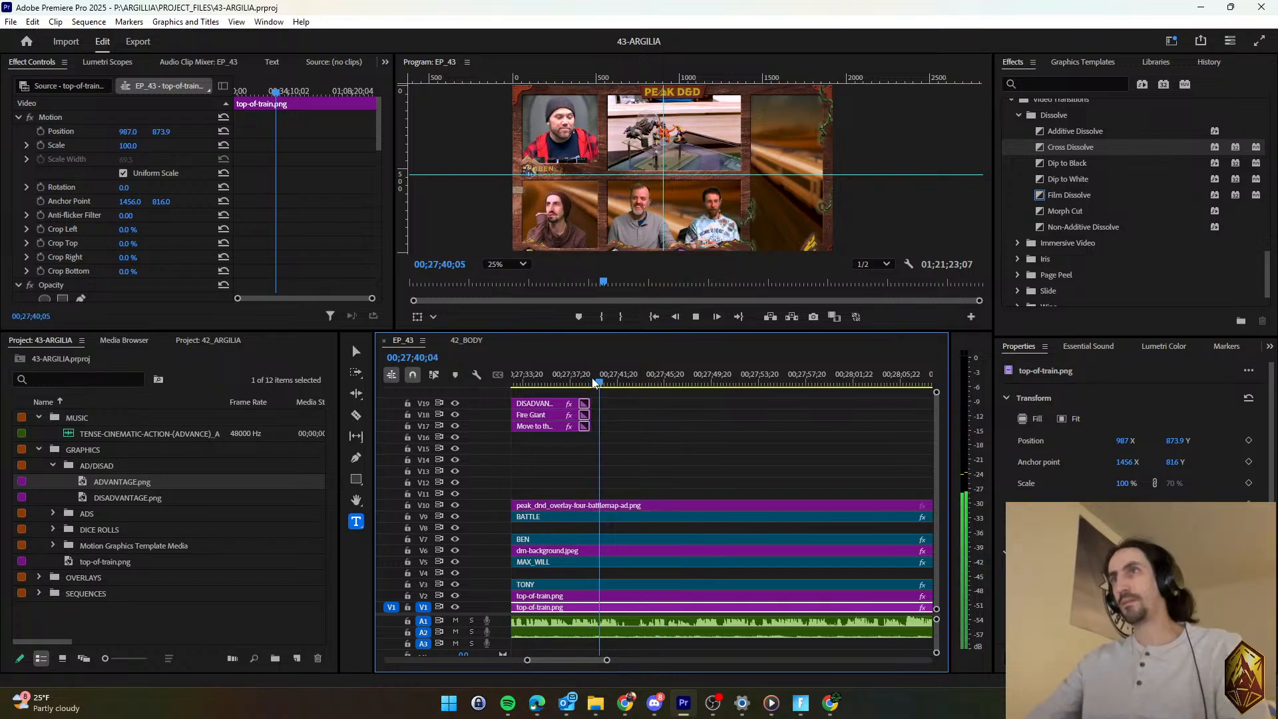
key(space)
Copy the Allies title and its Fishhook text clips from 42_BODY and paste them into EP_43 at about 00;27;40;15.
click(465, 340)
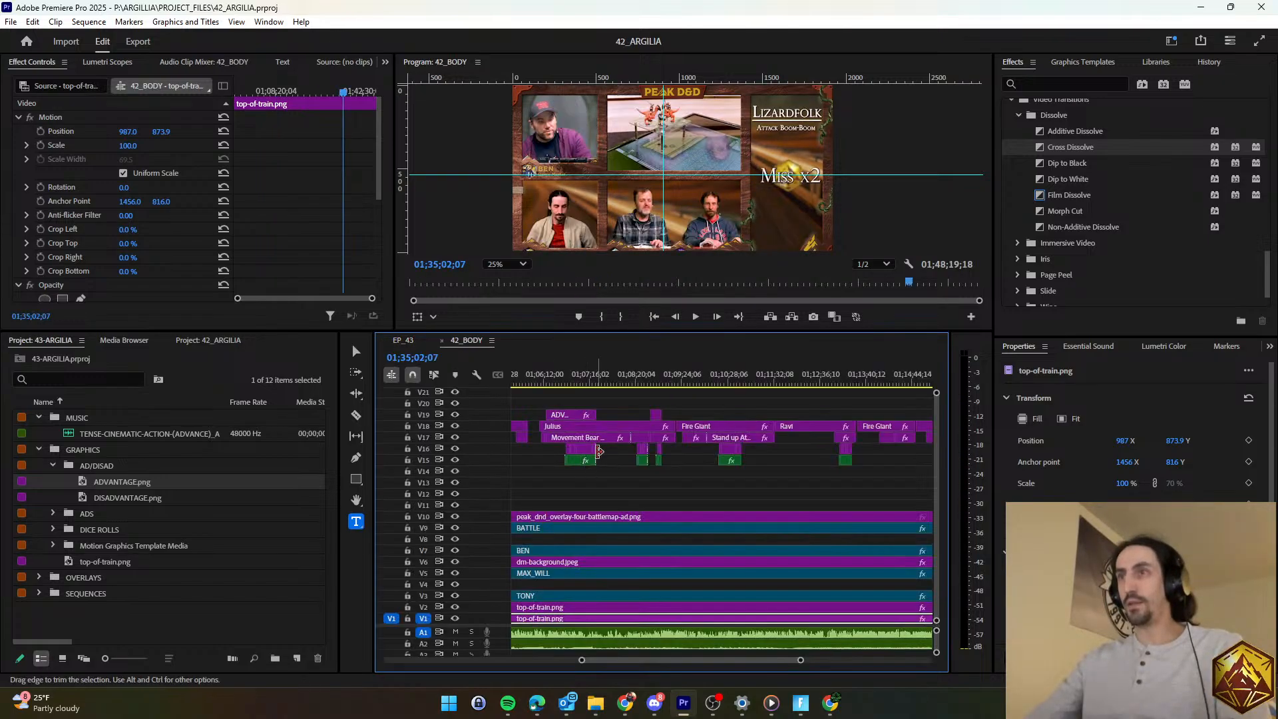
scroll(700, 458, up, 5)
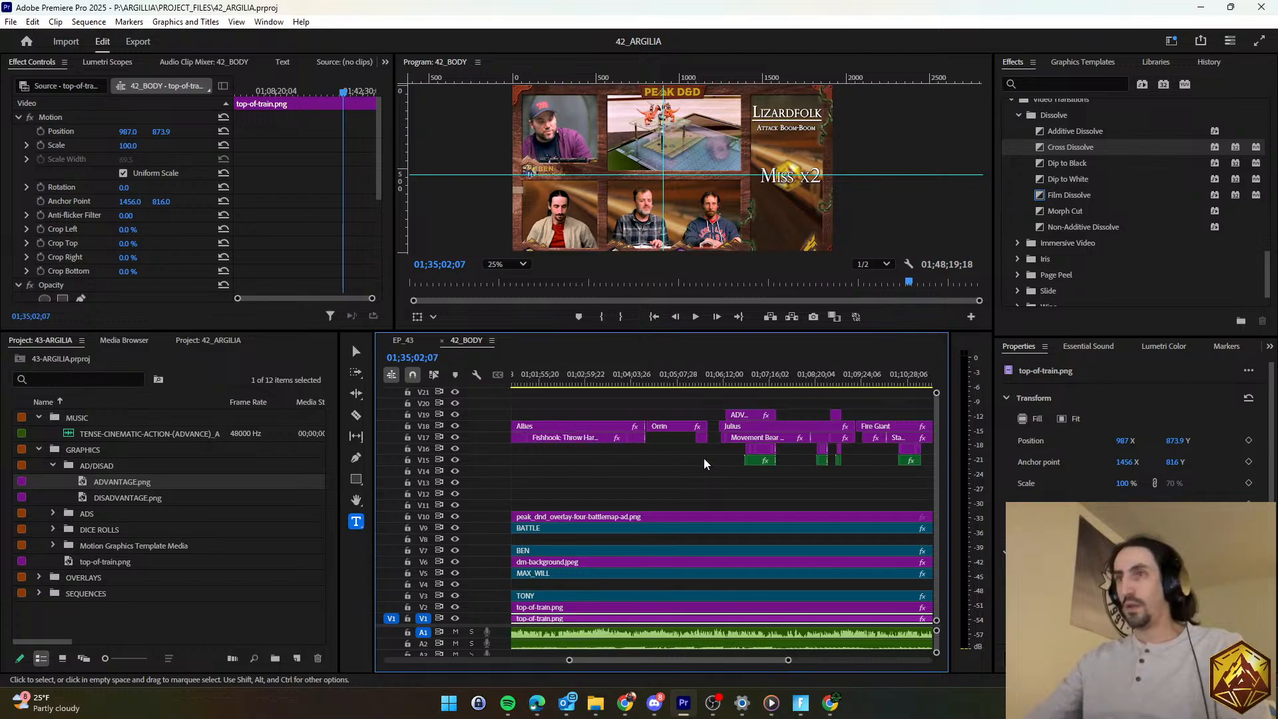
scroll(705, 452, up, 1)
drag(692, 410, 752, 459)
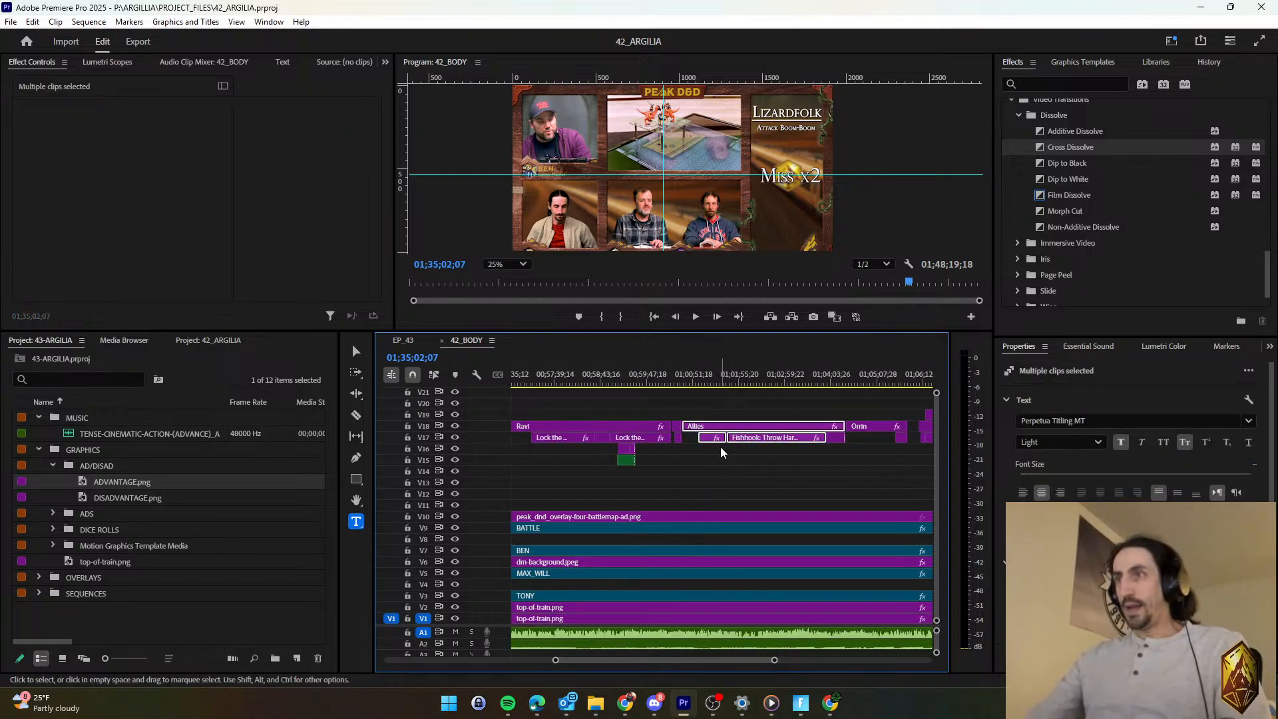
drag(706, 406, 778, 463)
click(402, 359)
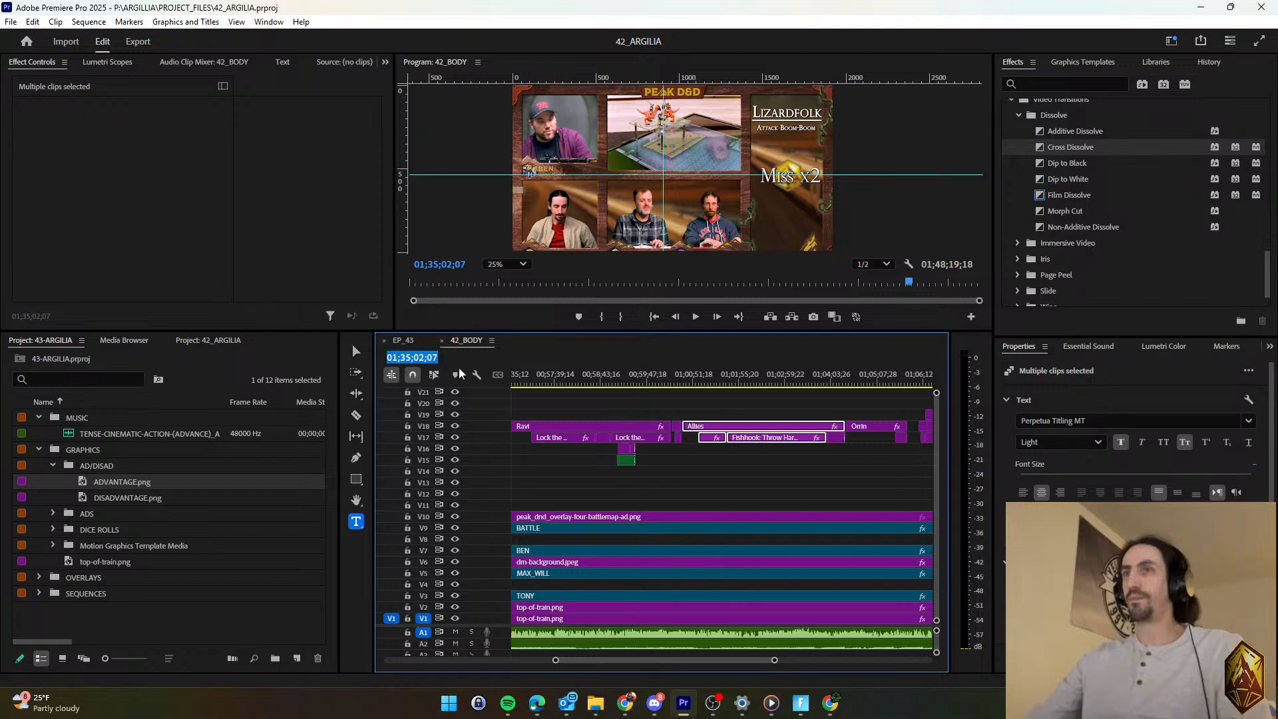
click(614, 435)
key(ctrl+v)
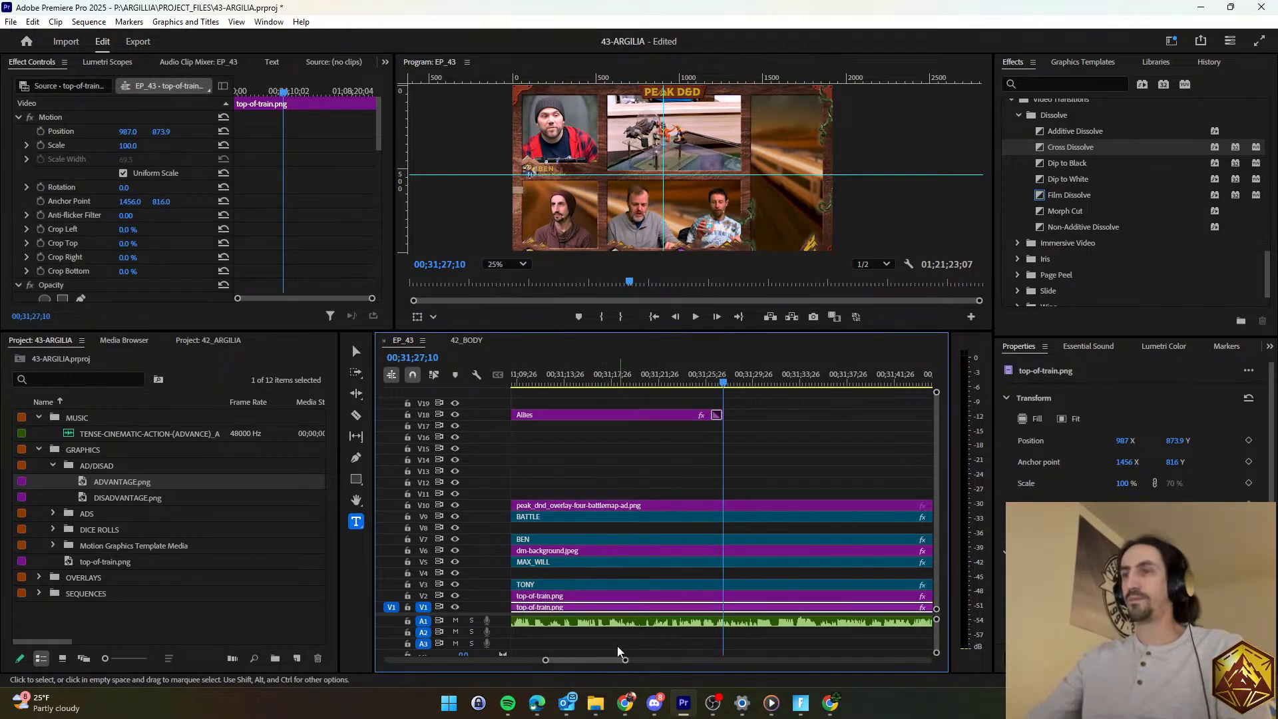
drag(602, 657, 584, 665)
click(641, 379)
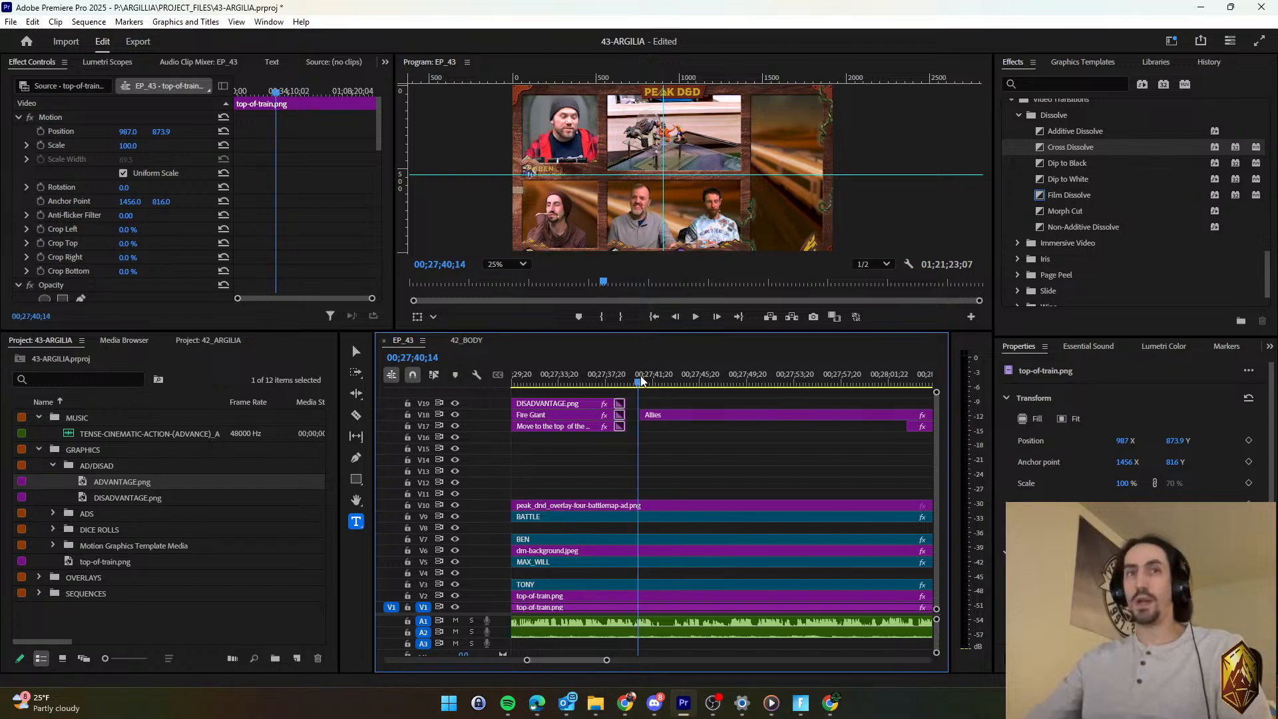
Delete the second Fishhook text clip, extend the Fishhook: Throw Harpoon clip on V17 past 00;29;05, and save the project.
key(space)
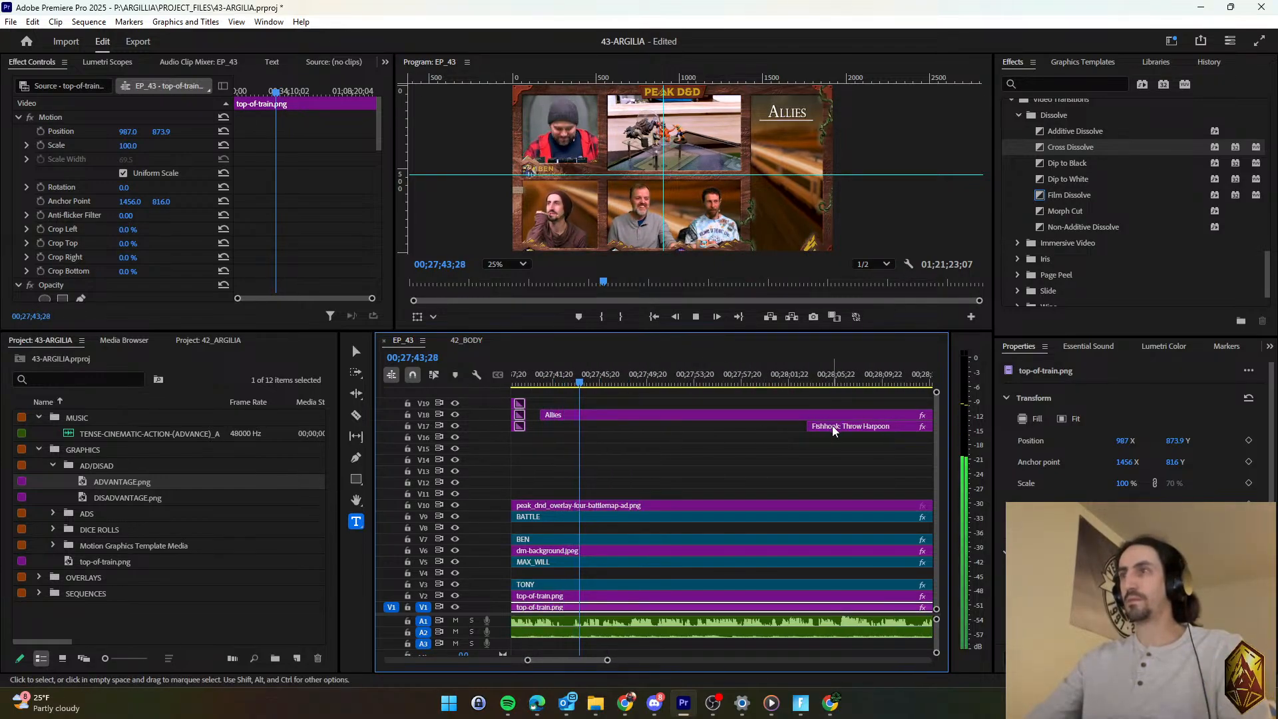
scroll(792, 437, down, 4)
scroll(774, 449, down, 2)
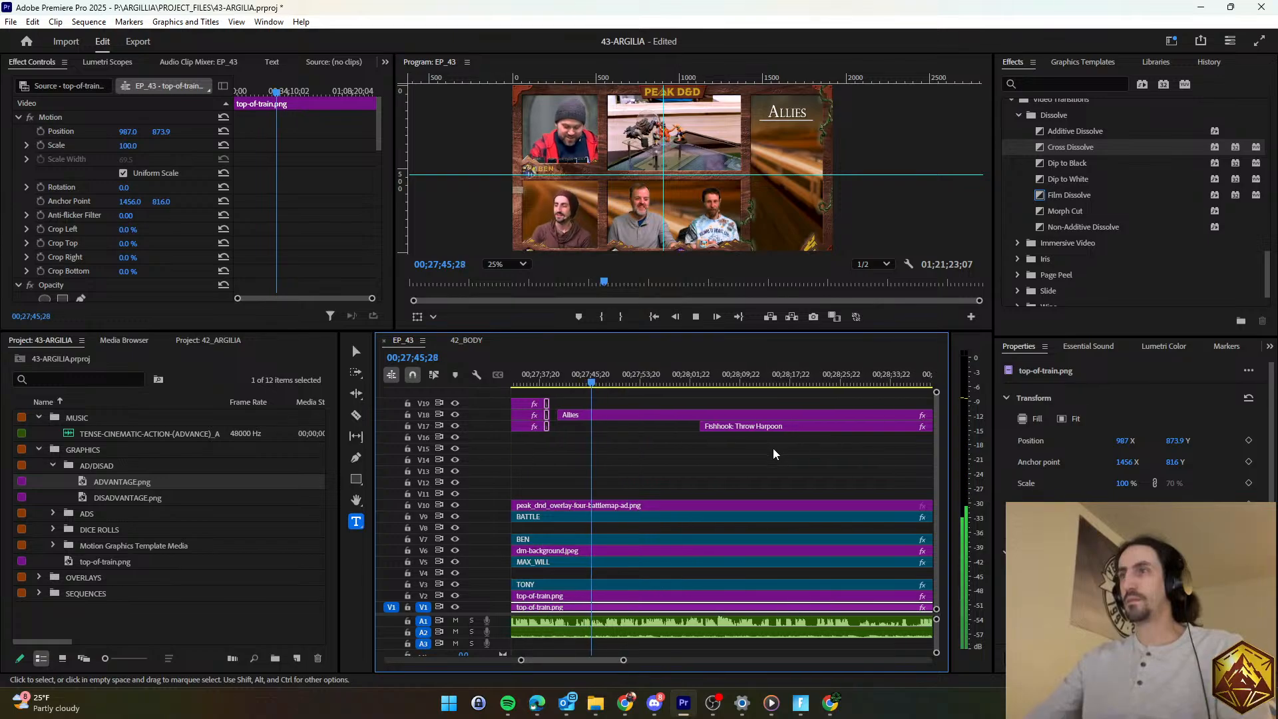
scroll(759, 453, down, 2)
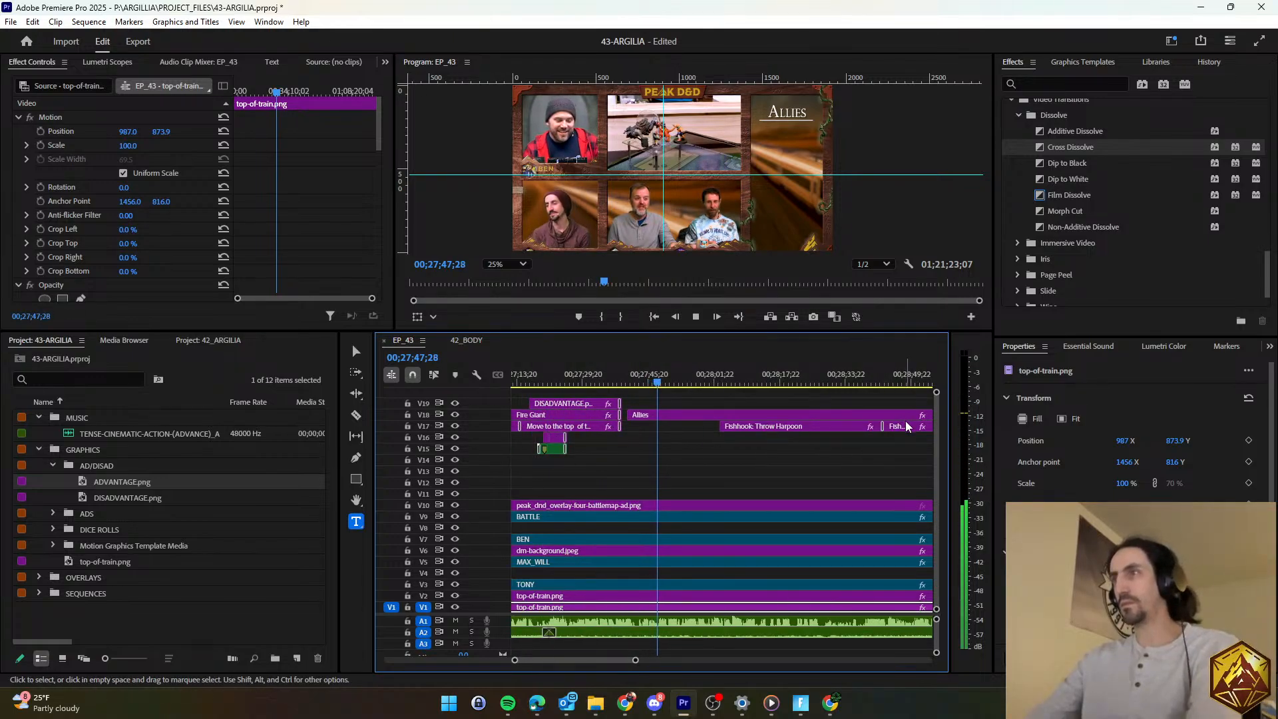
click(833, 454)
scroll(823, 446, down, 3)
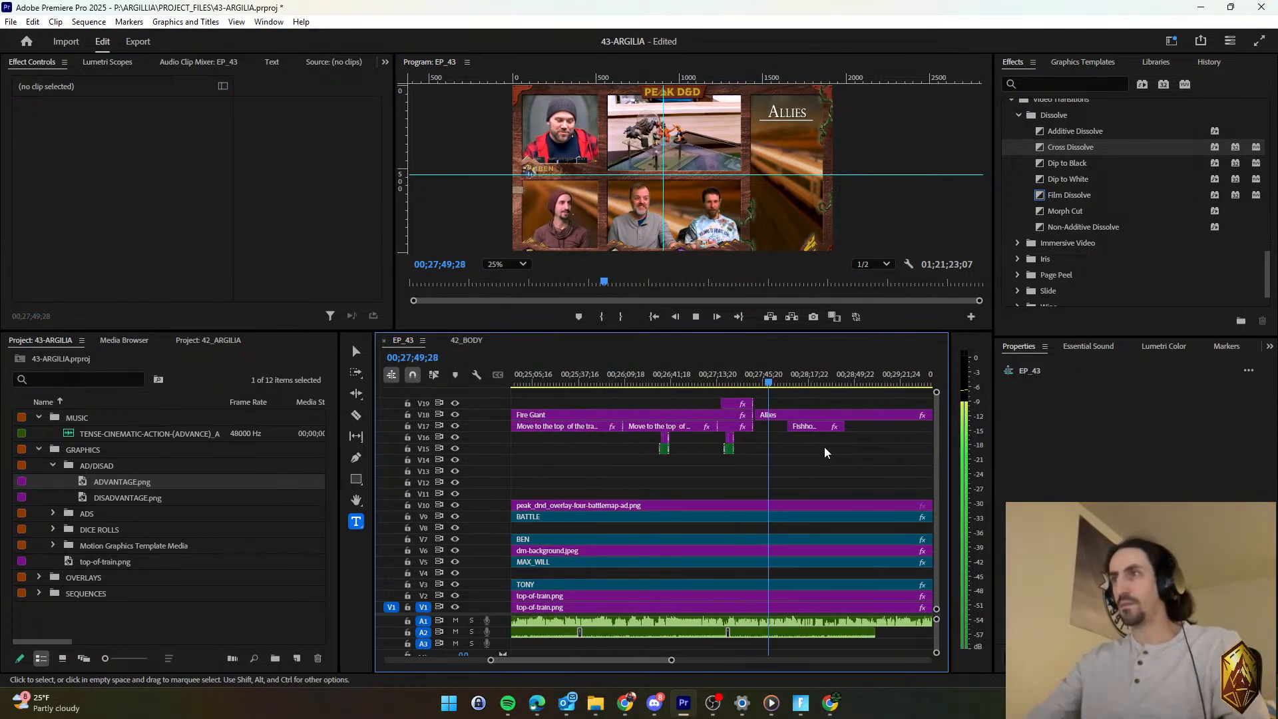
scroll(824, 446, down, 3)
drag(668, 428, 901, 446)
scroll(619, 436, up, 3)
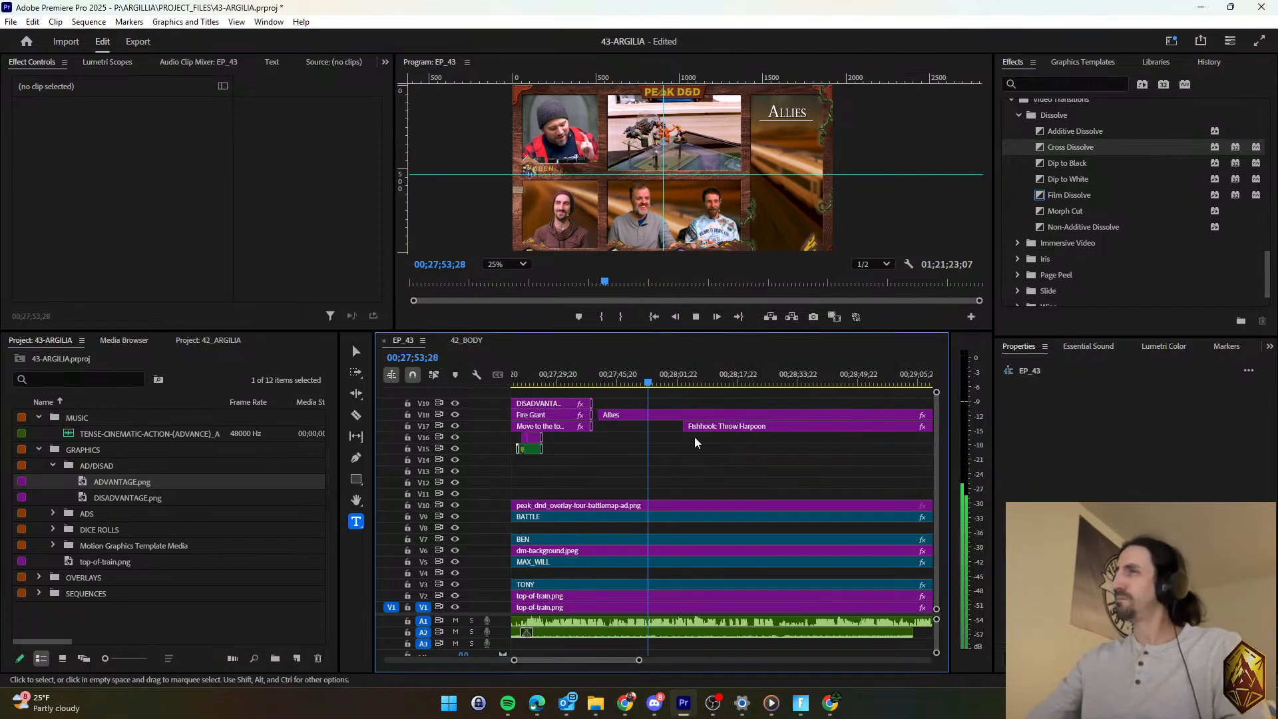
key(space)
key(ctrl+s)
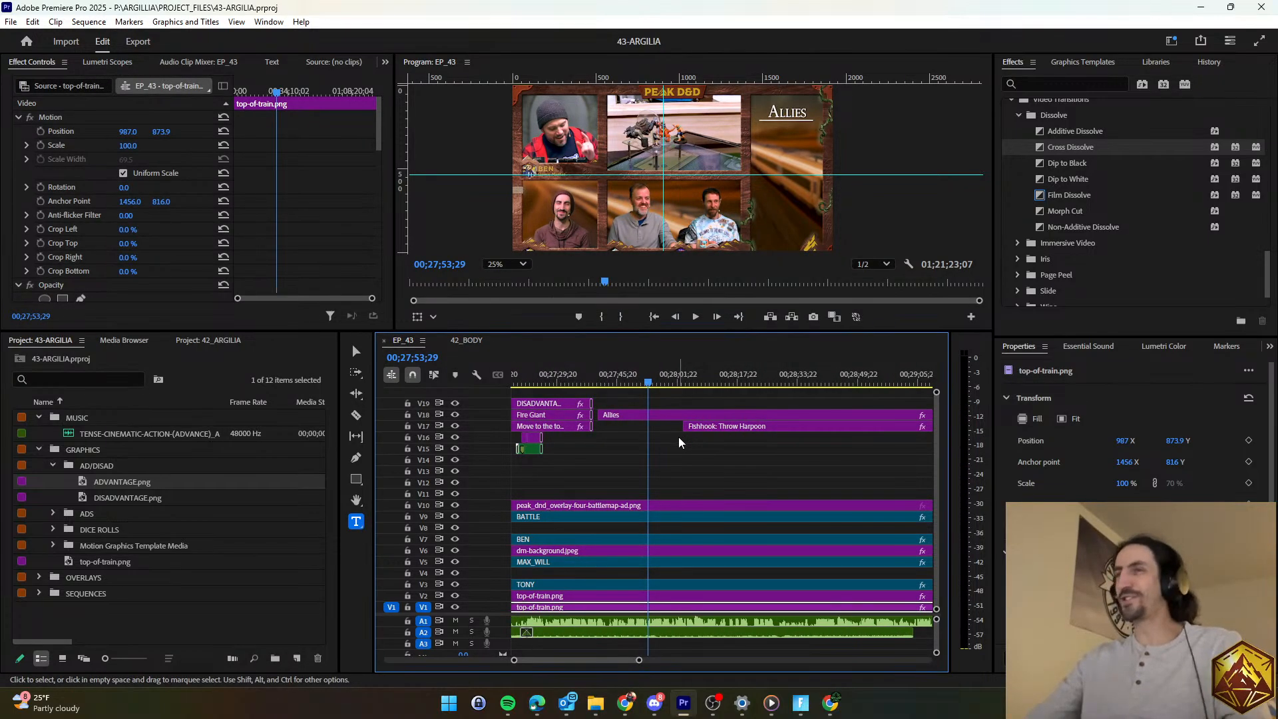
Play from about 00;27;50 and move the Fishhook: Throw Harpoon clip on V17 to start at 00;27;53;00.
scroll(655, 443, up, 4)
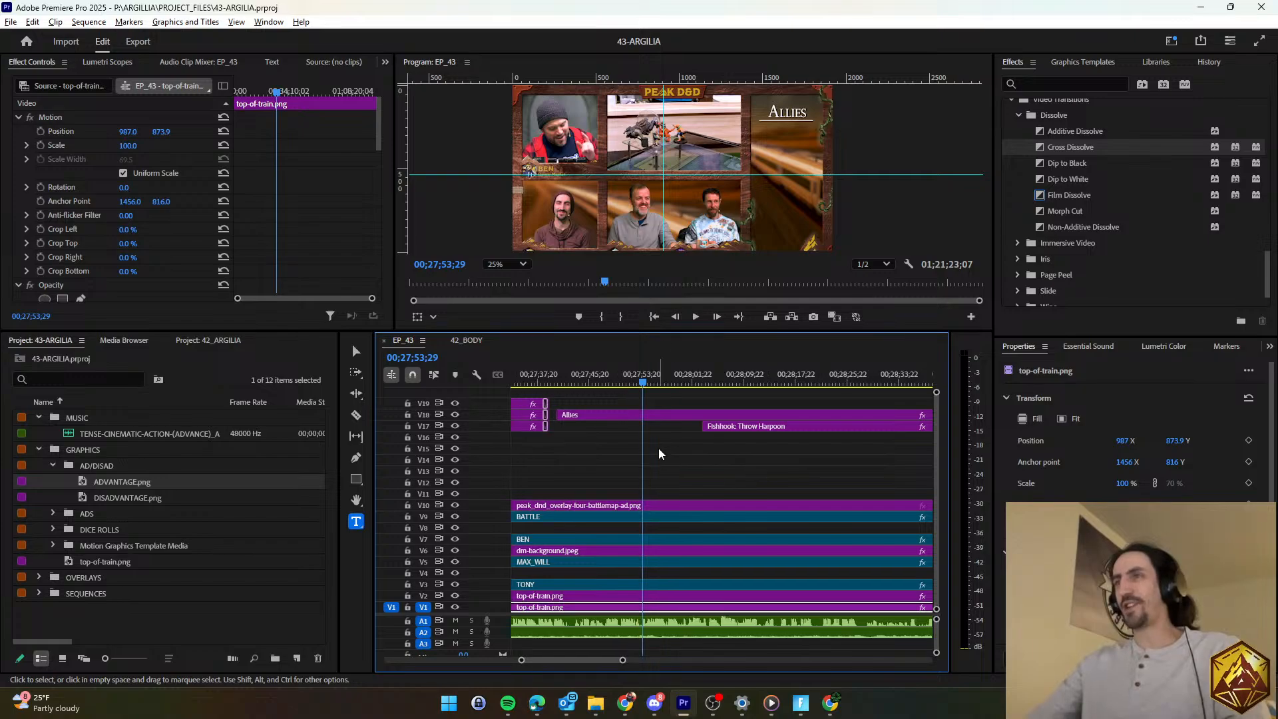
scroll(657, 448, down, 1)
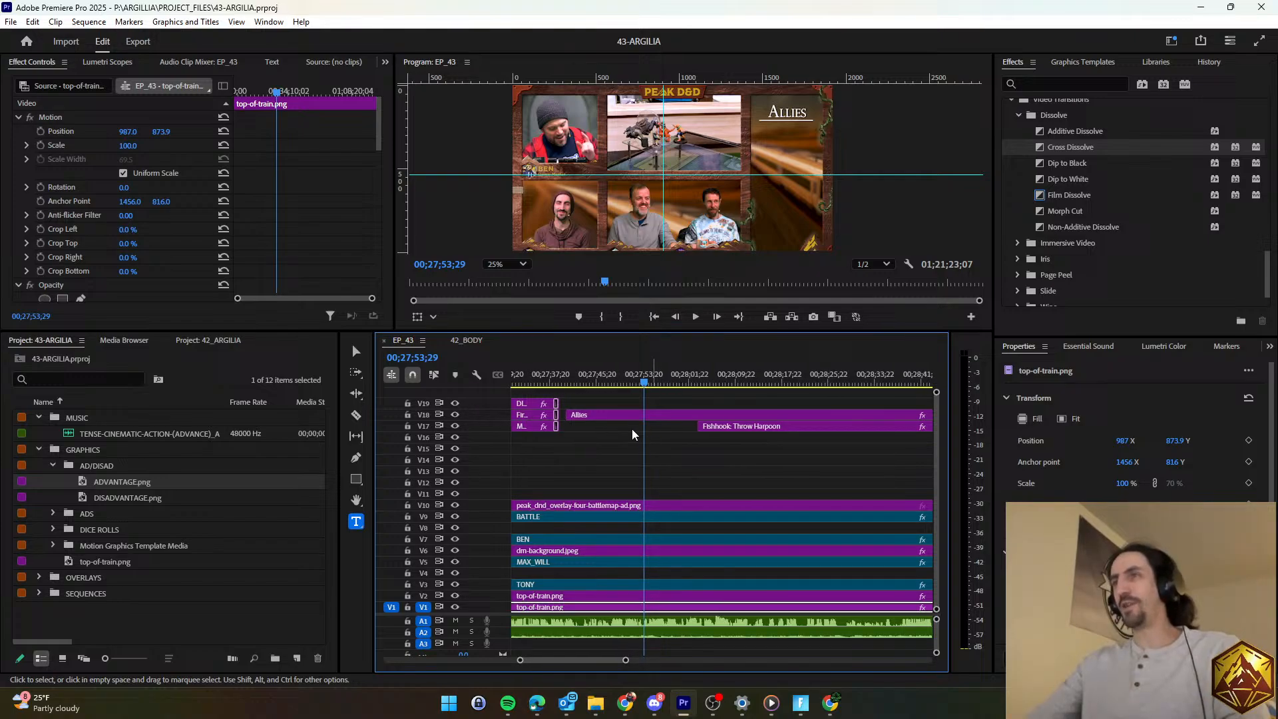
click(613, 380)
key(space)
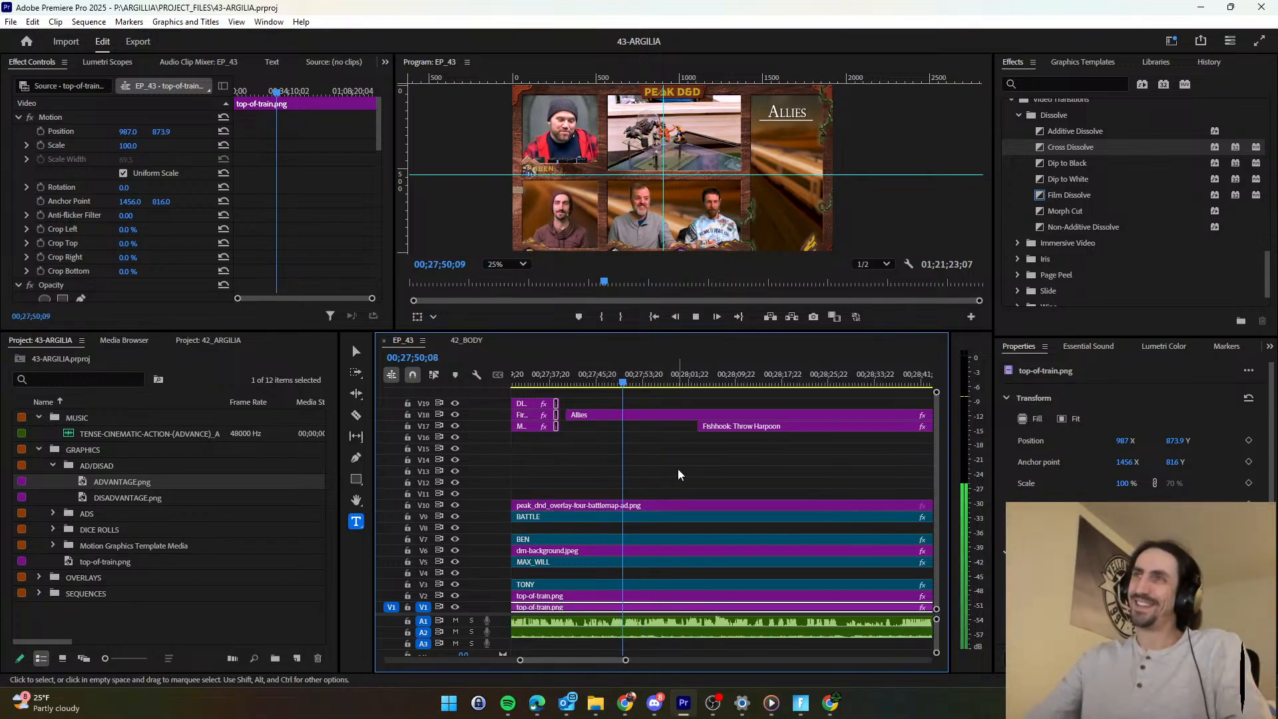
scroll(678, 468, down, 2)
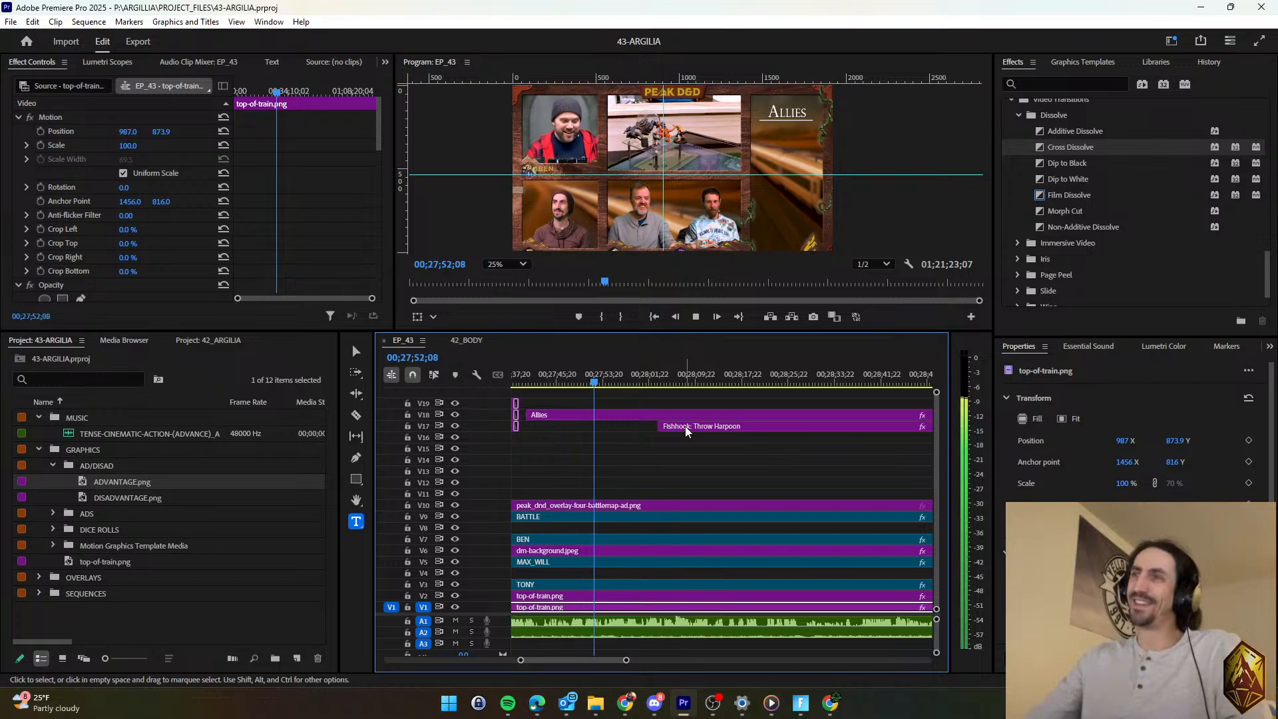
drag(685, 426, 620, 433)
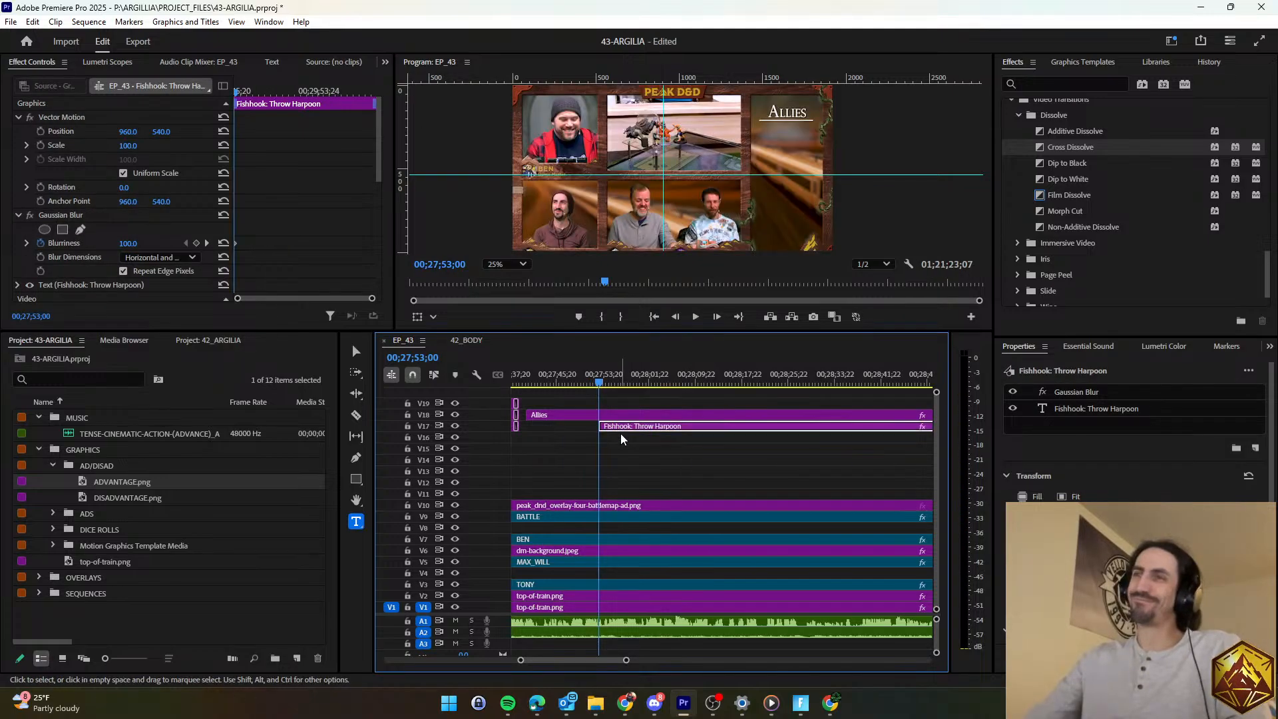
Change the Fishhook: Throw Harpoon text to "Boom-Boom: Cannon Attack" and play on to the dice roll.
click(1080, 407)
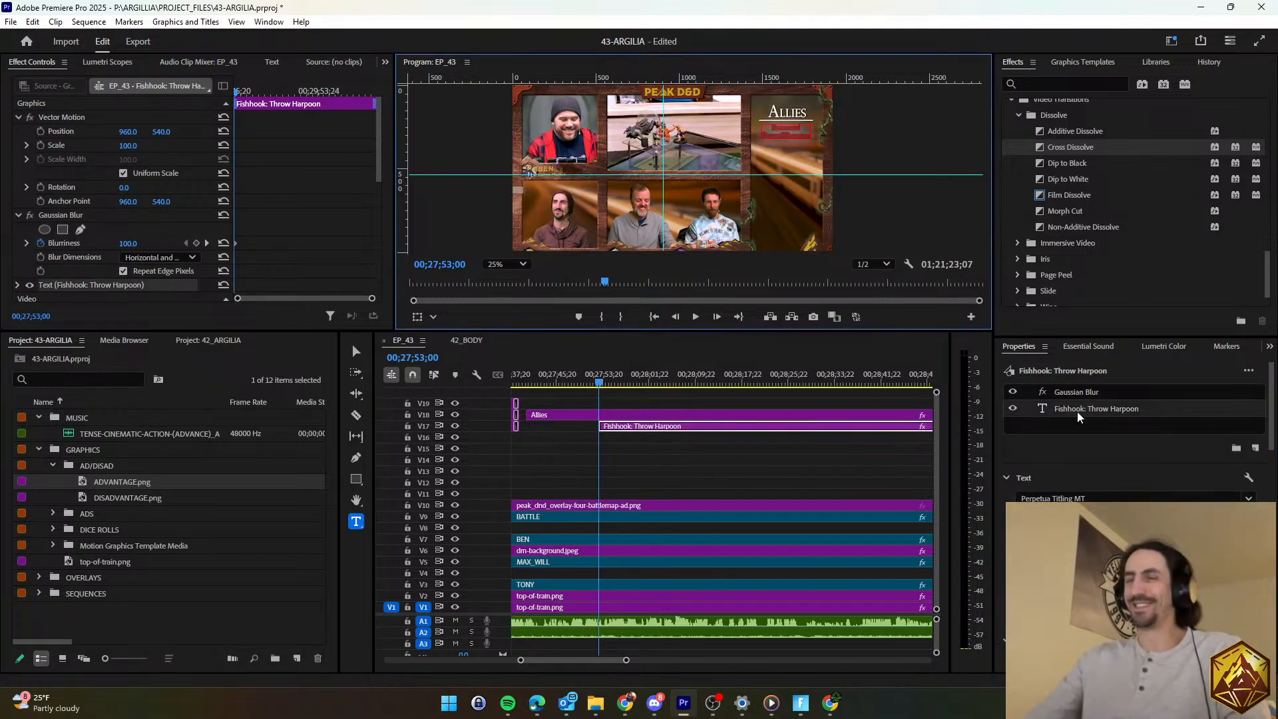
text(Boom-Boom: Cannon Attack)
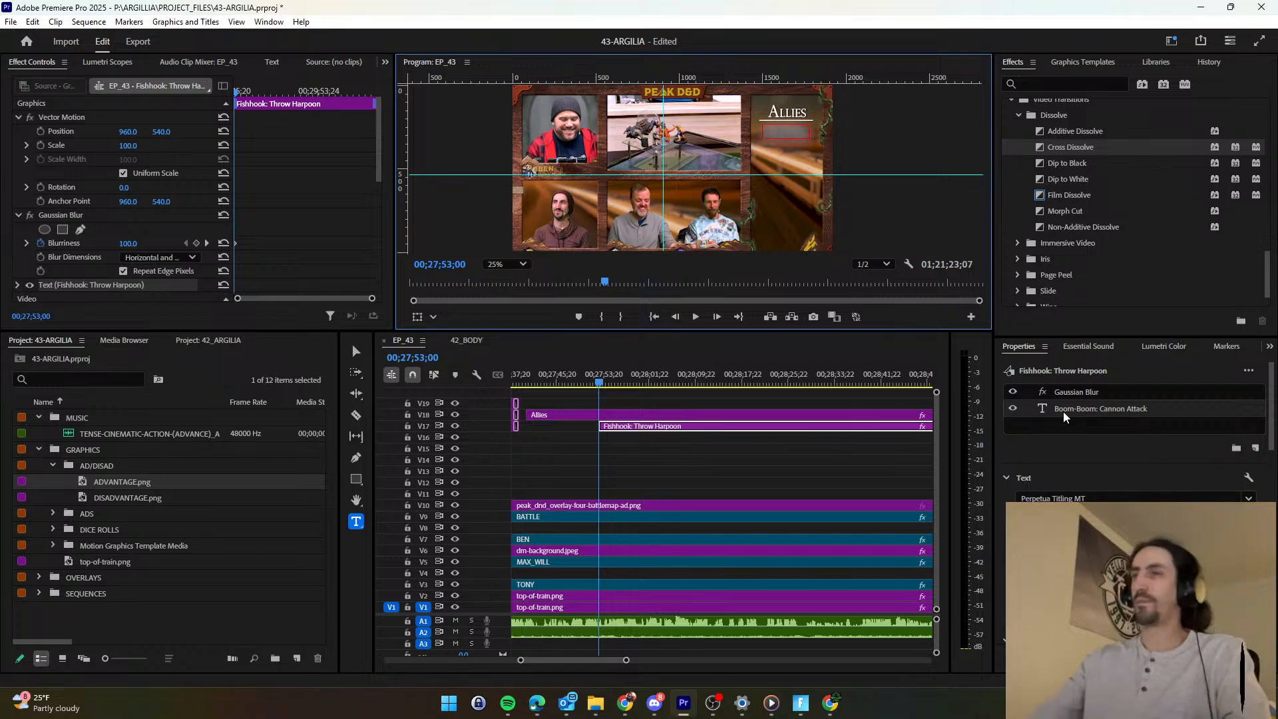
click(706, 463)
key(space)
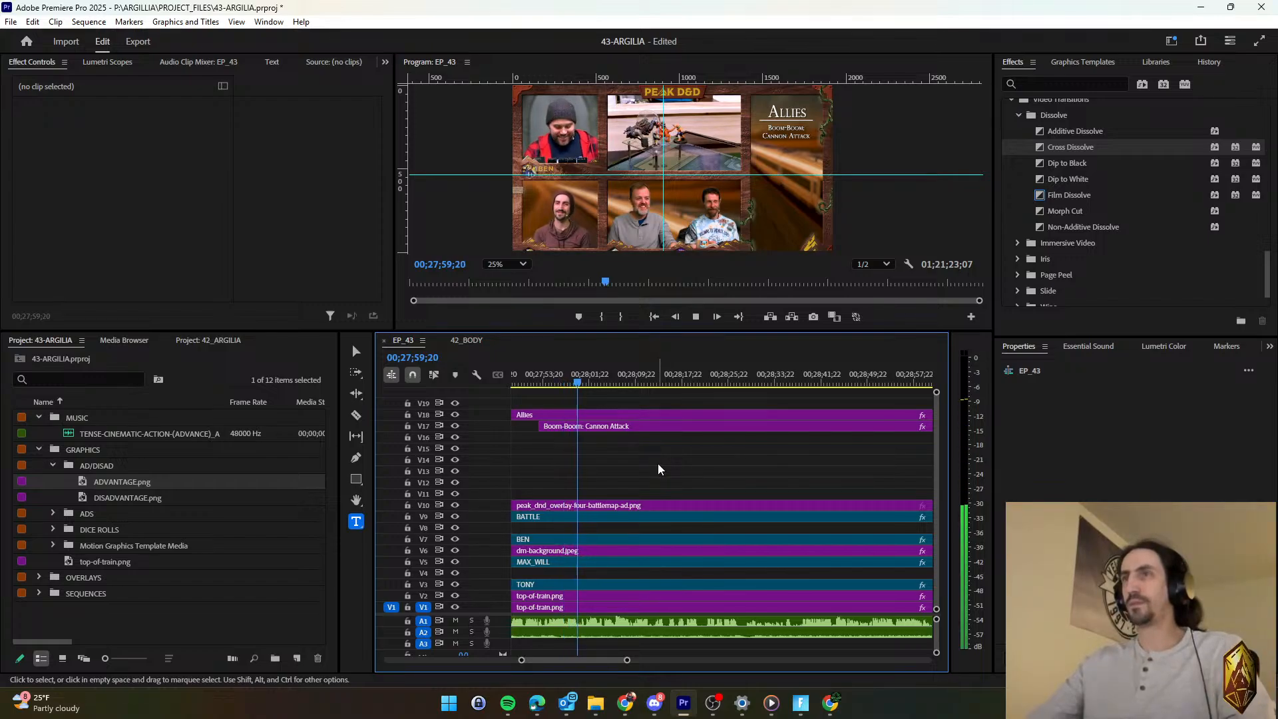
Save the project, copy the earlier Hit! text and DM_Dice_Roll.mov clips, paste them at about 00;28;00, and play through to about 00;28;16.
key(space)
key(ctrl+s)
drag(599, 668, 499, 669)
drag(665, 484, 596, 436)
key(ctrl+c)
key(ctrl+v)
key(space)
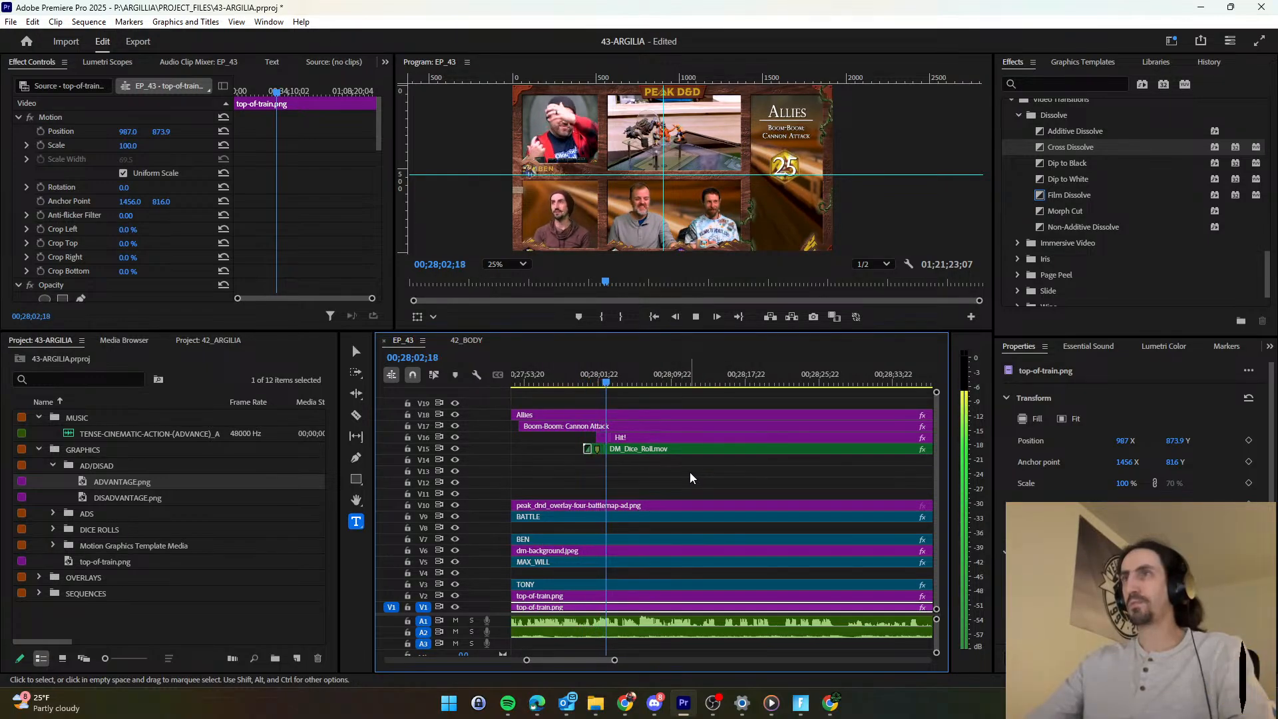
click(690, 477)
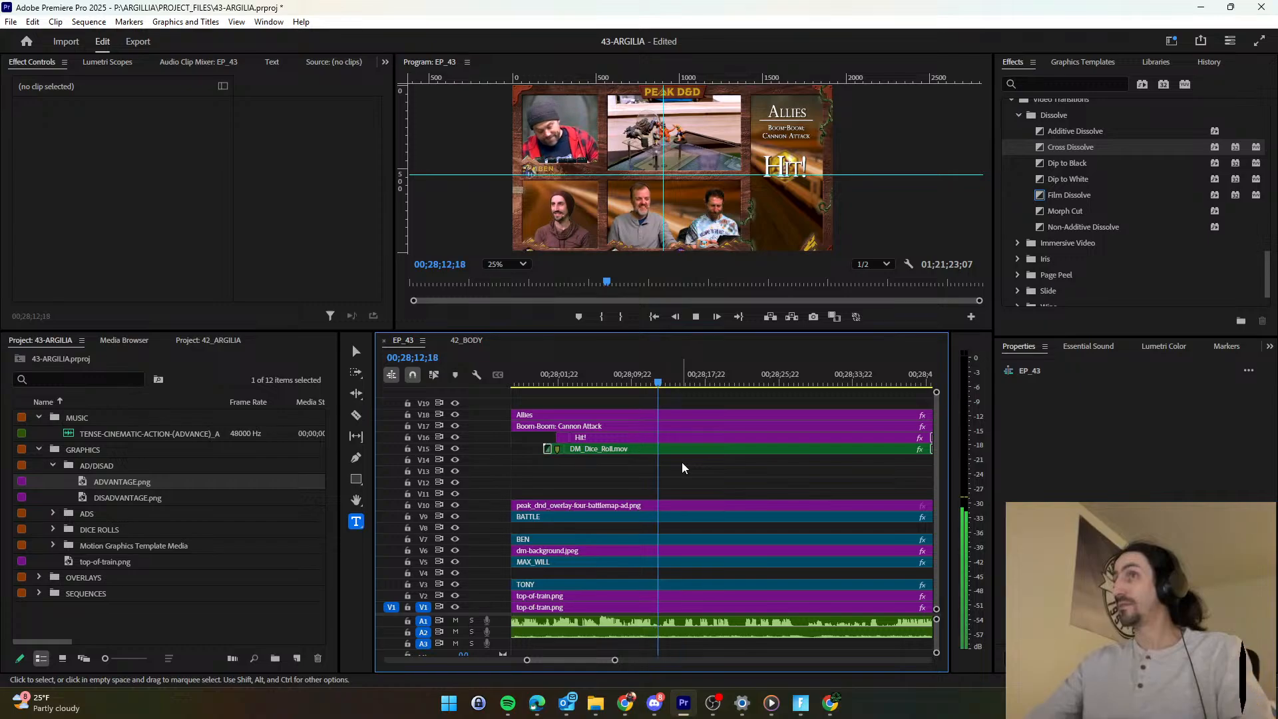
click(680, 384)
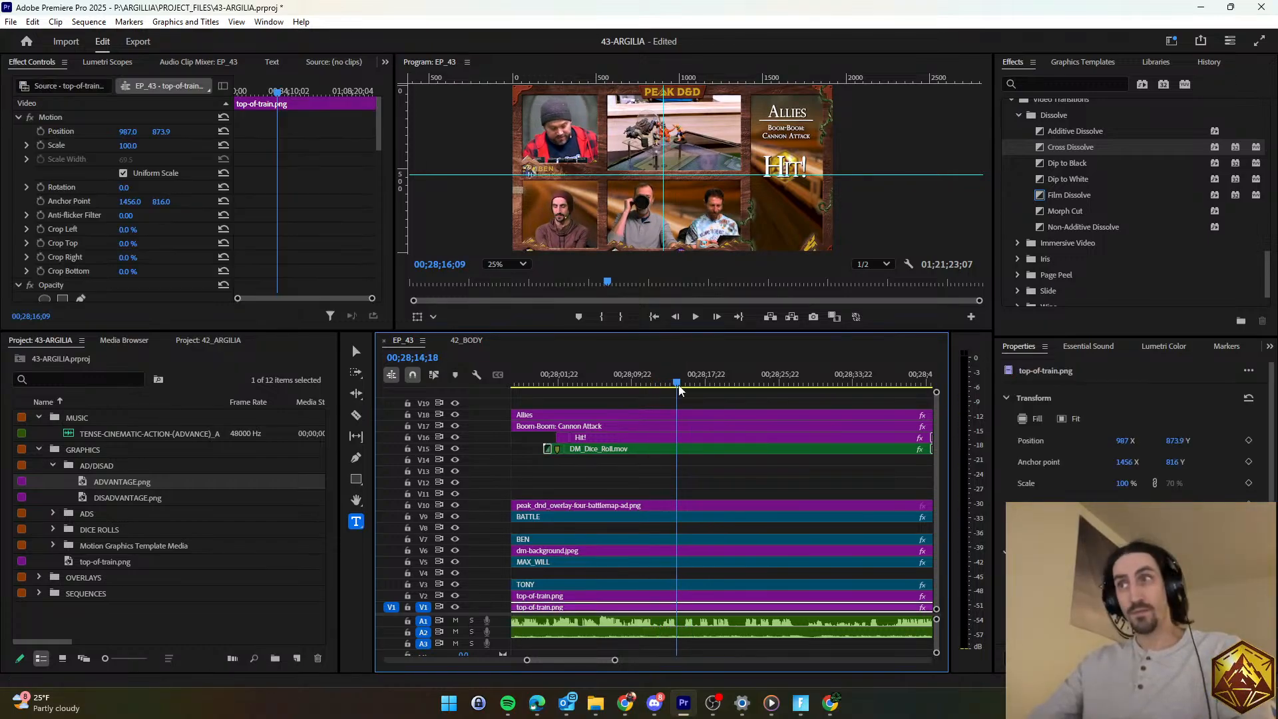
Move the pasted dice-number, Hit! and DM_Dice_Roll.mov clips later so the number clip on V16 starts at 00;28;15;19.
mouse_move(706, 480)
mouse_down()
mouse_move(571, 436)
mouse_move(707, 459)
mouse_up()
click(707, 484)
key(=)
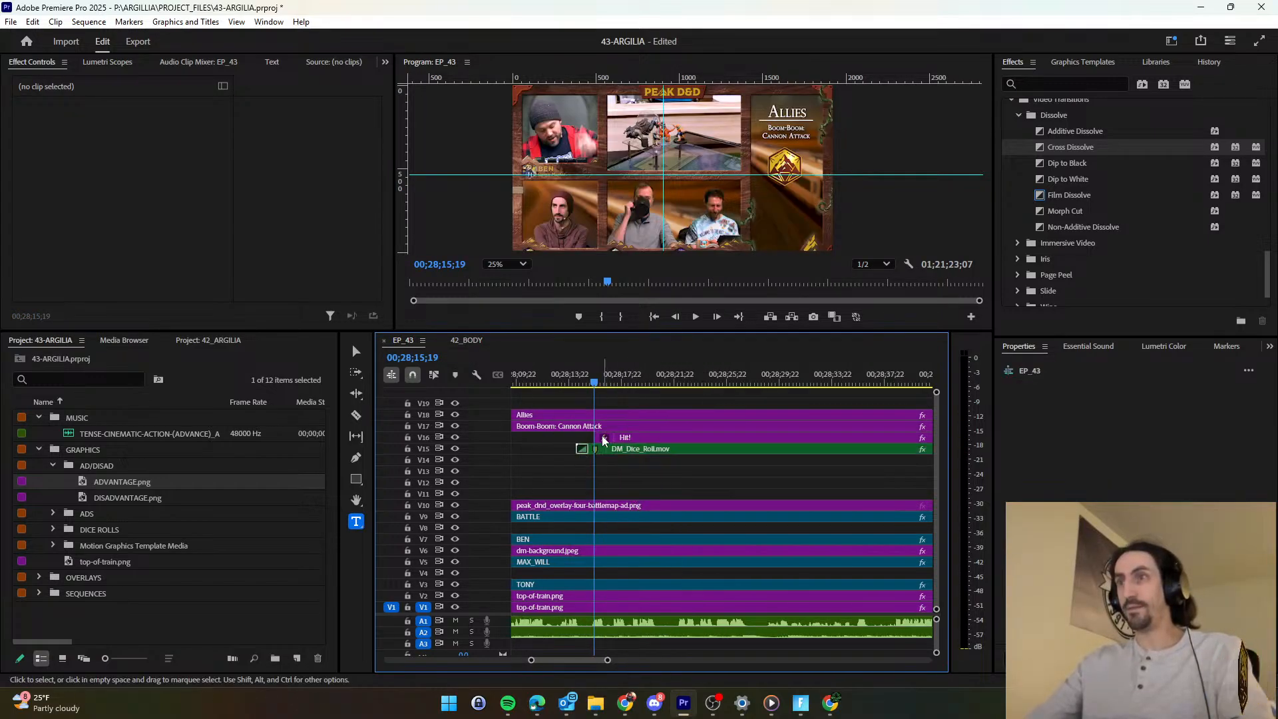
Change the dice-number text before the Hit! clip on V16 to "20" and play the roll.
click(603, 438)
click(1059, 411)
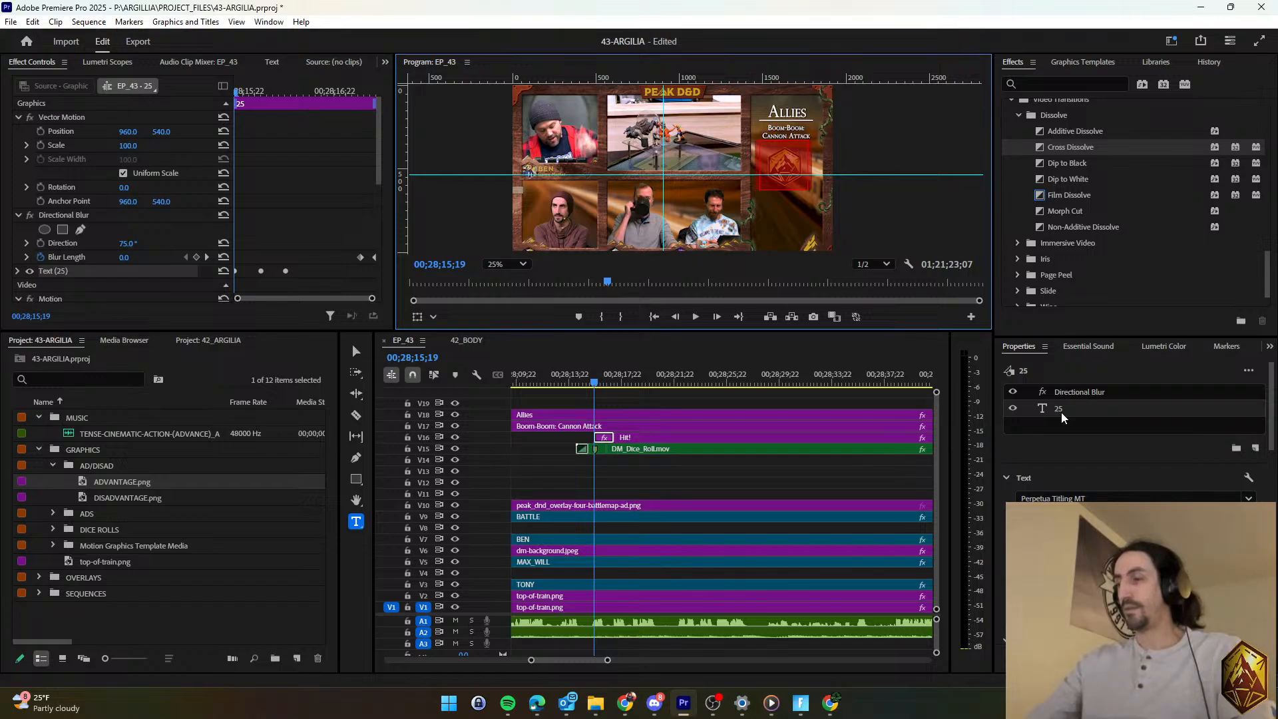
click(723, 472)
key(space)
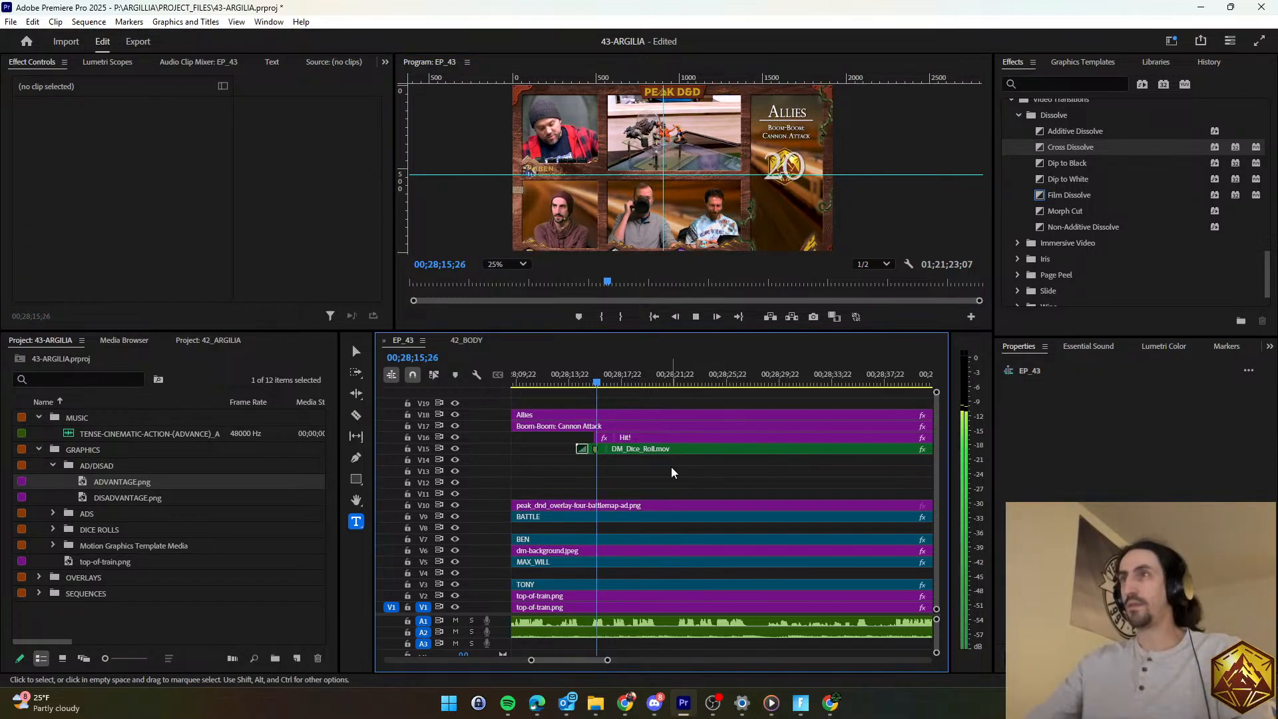
key(space)
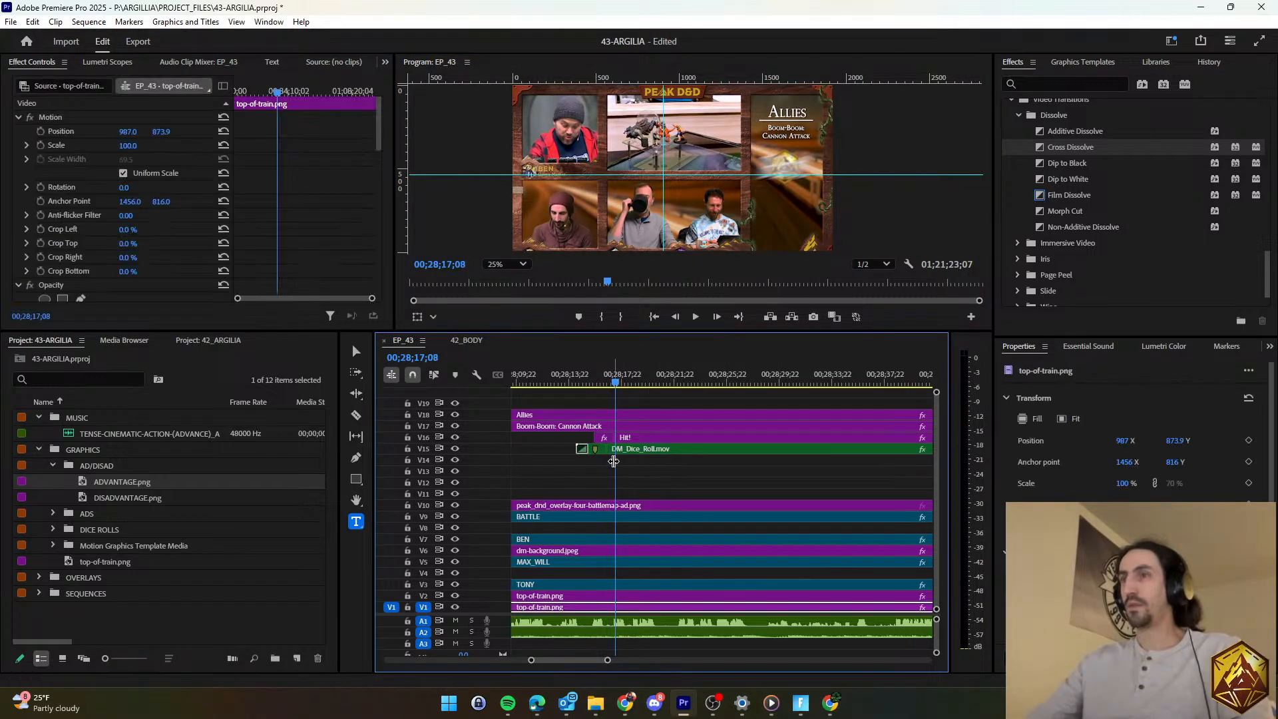
Set the second Scale keyframe of the 20 text layer, at 00;28;15;28, to 110.
key(Up)
click(478, 308)
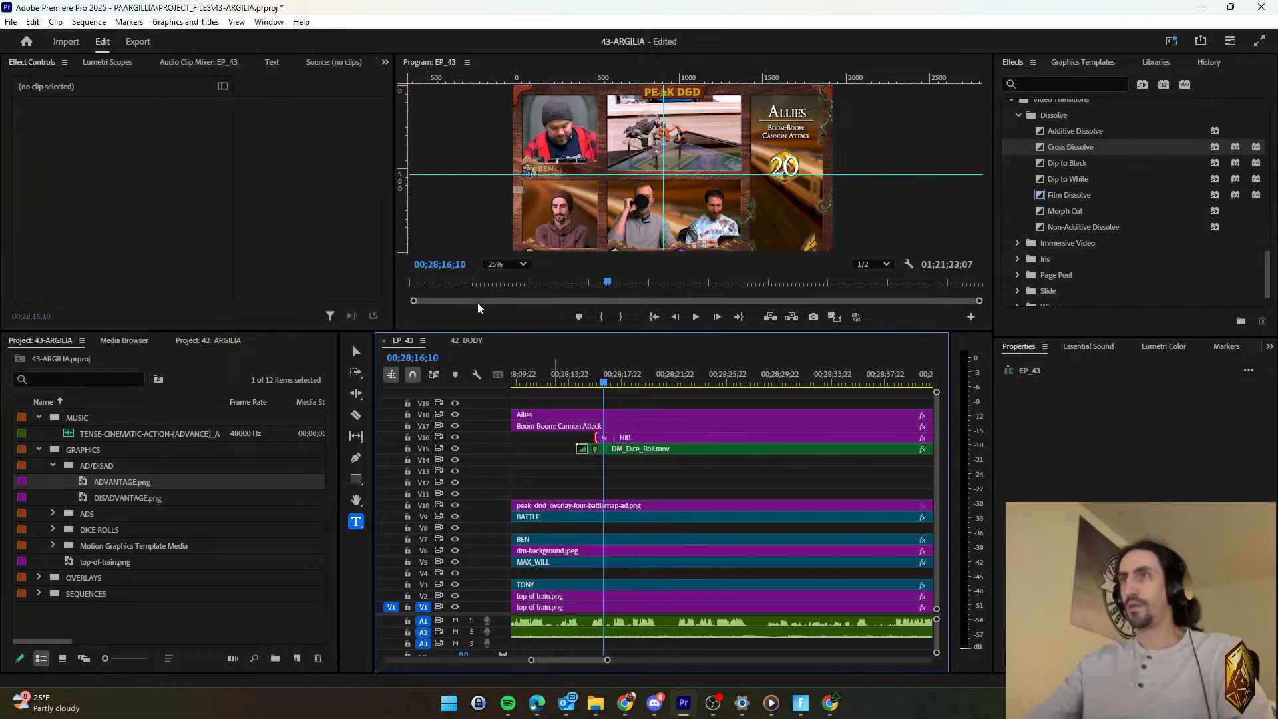
click(604, 437)
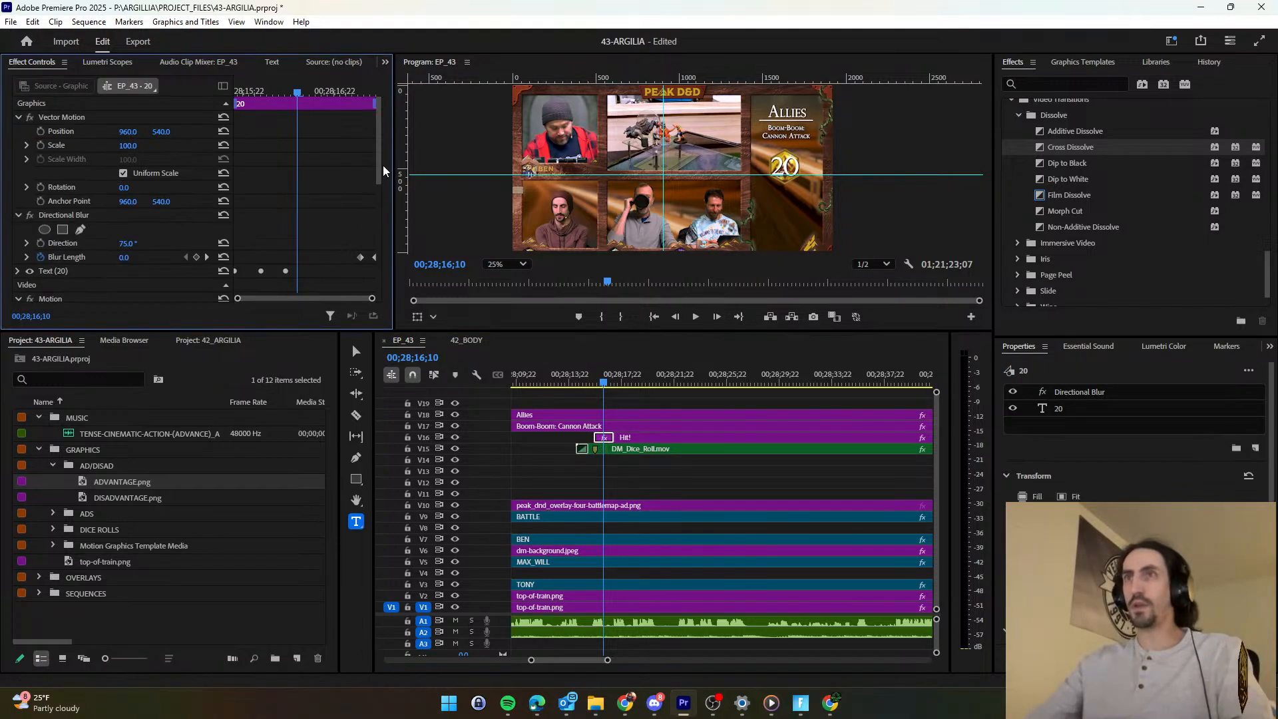
scroll(383, 172, down, 3)
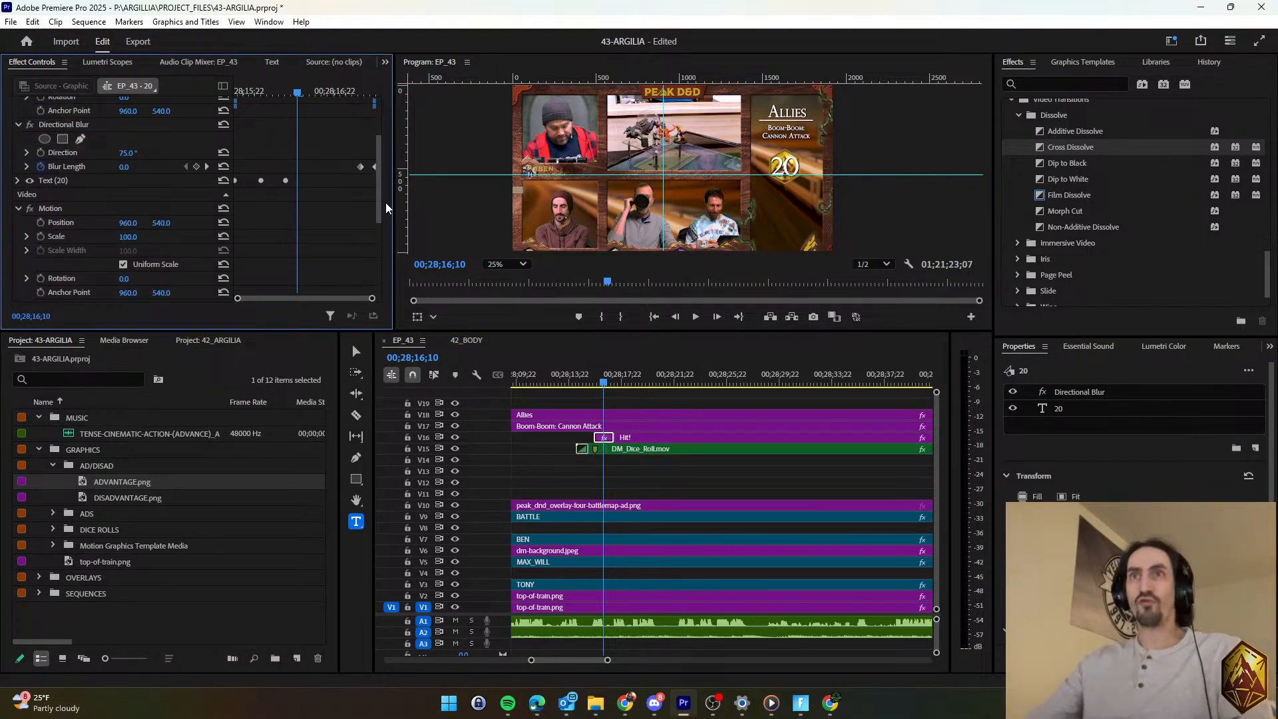
click(18, 173)
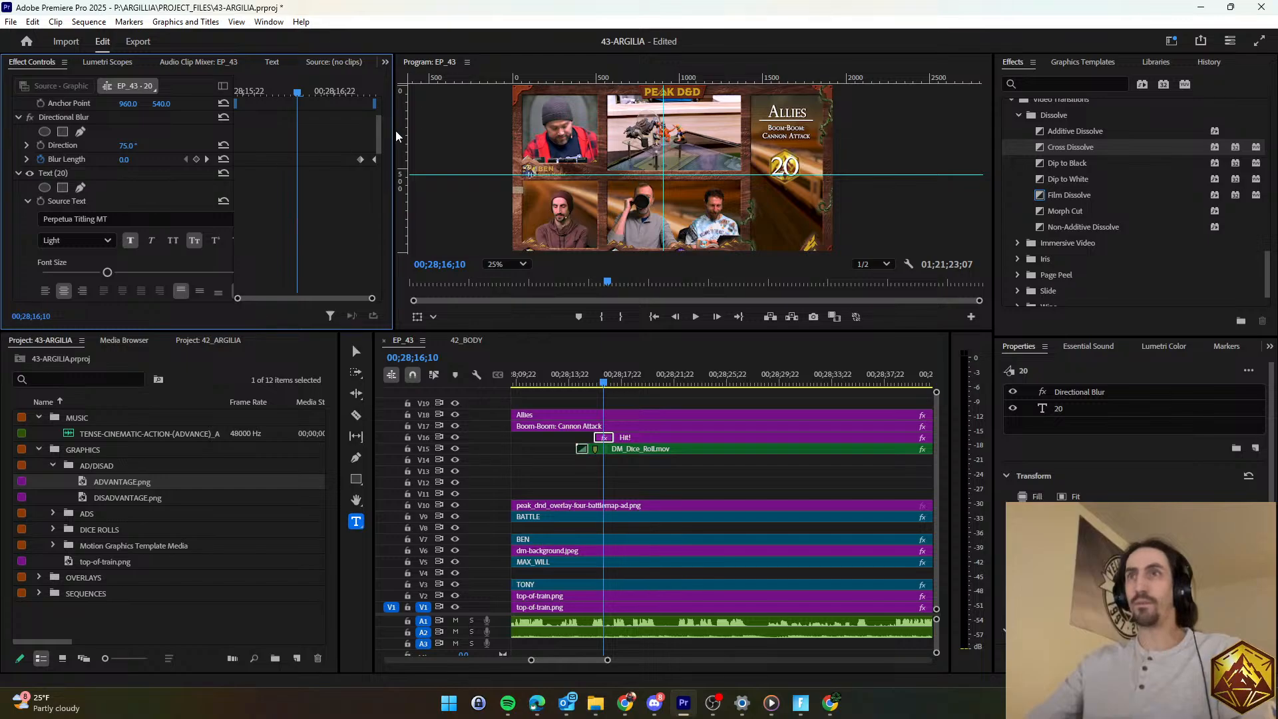
scroll(183, 197, down, 5)
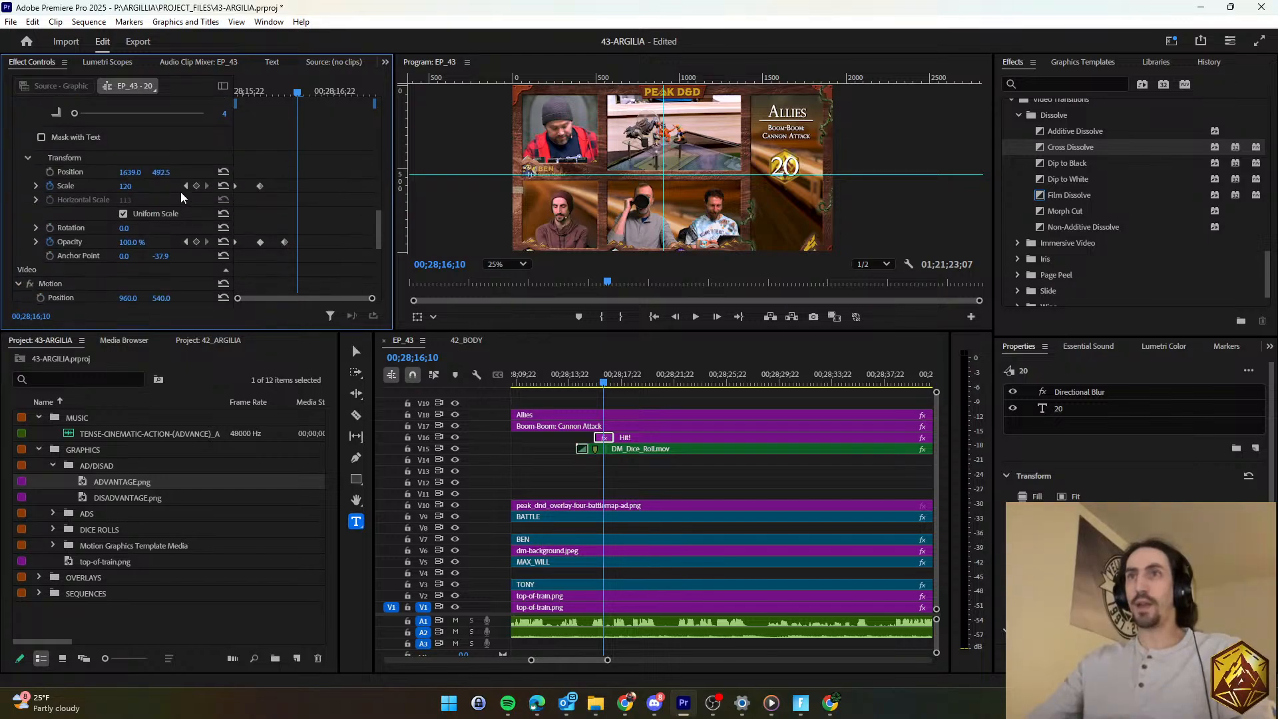
click(186, 186)
text(110)
key(Return)
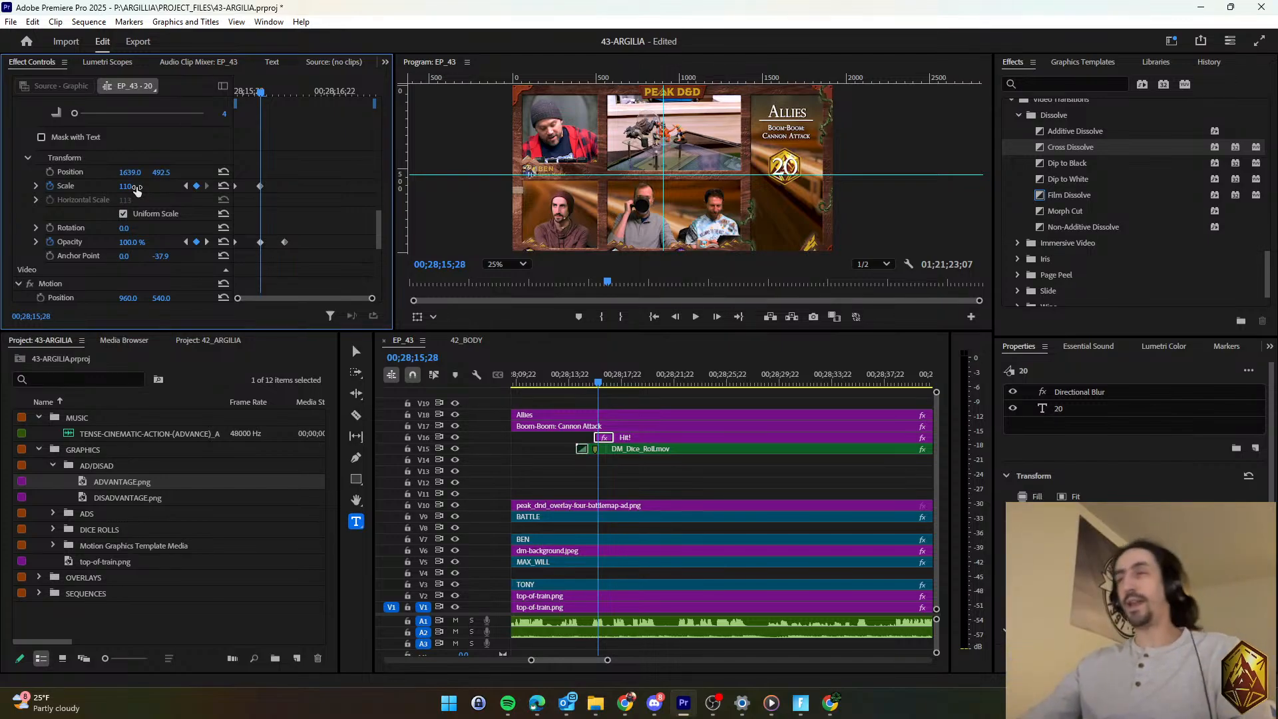
Play the roll and shift the 20, Hit! and DM_Dice_Roll.mov clips later so the number starts at about 00;28;17.
click(653, 478)
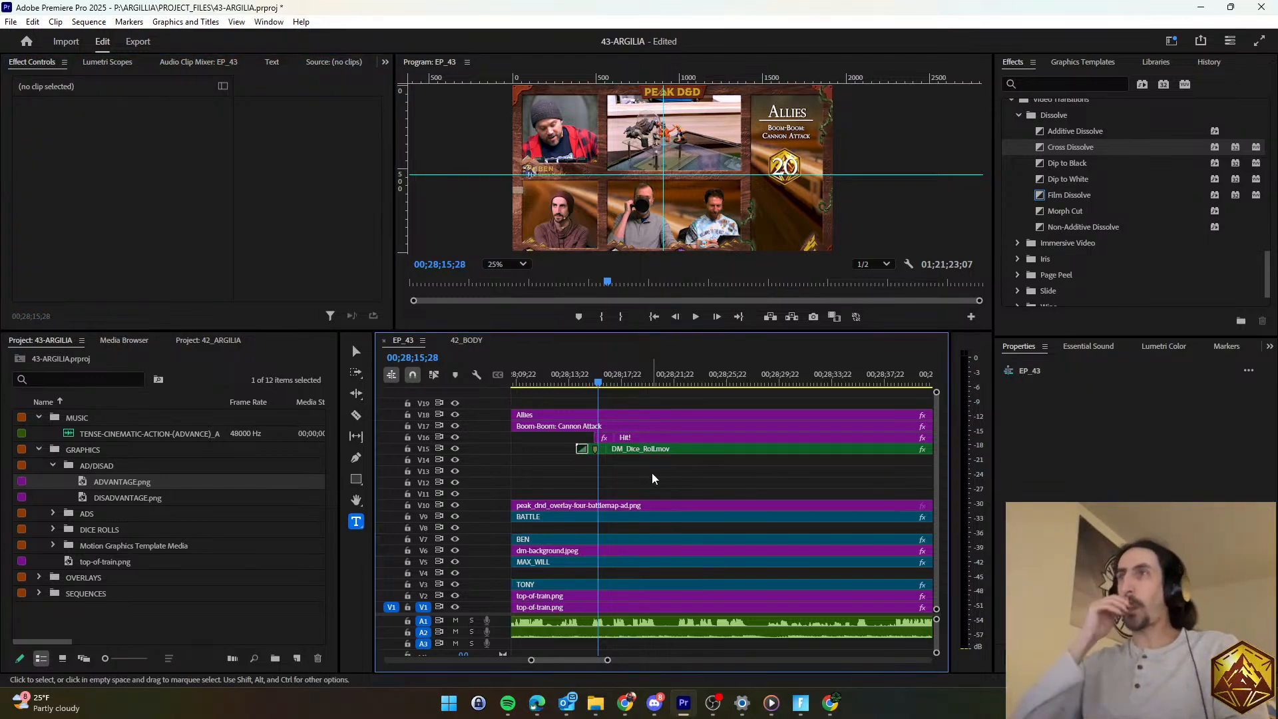
key(space)
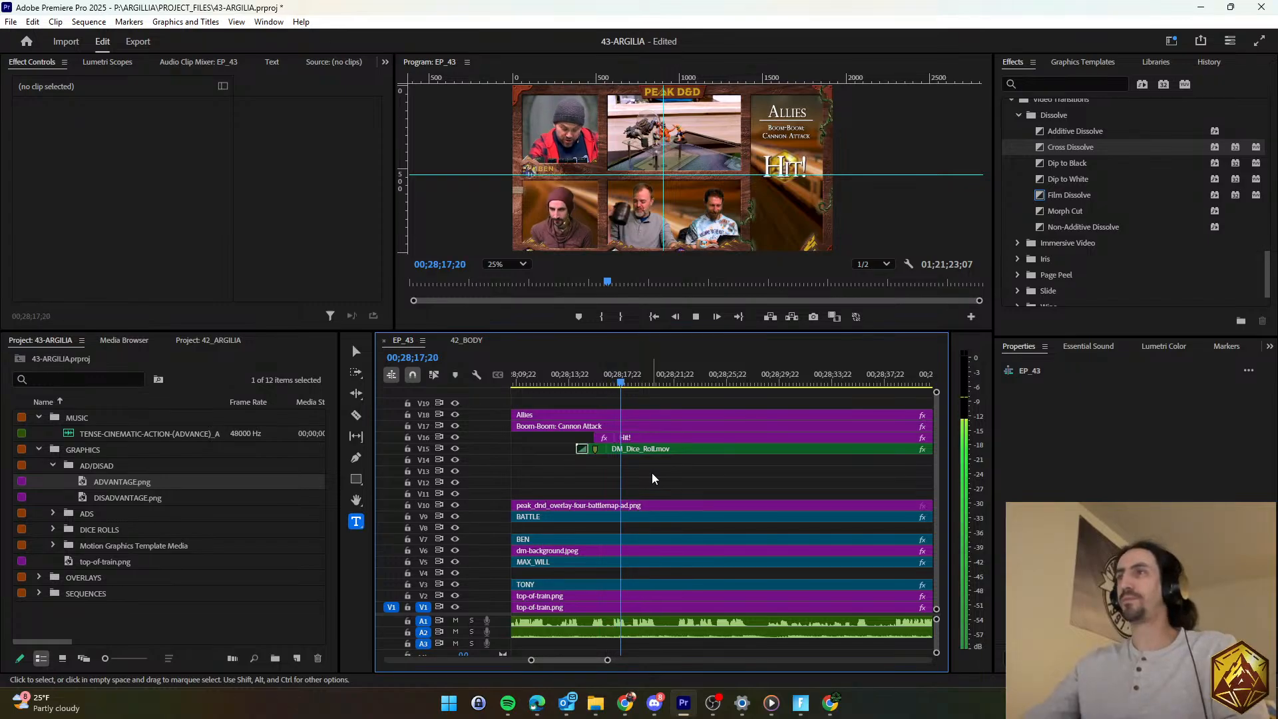
drag(631, 378, 611, 378)
key(space)
key(space)
drag(561, 438, 655, 453)
Change the text of the 20 dice-number clip on V16 to "22".
click(624, 437)
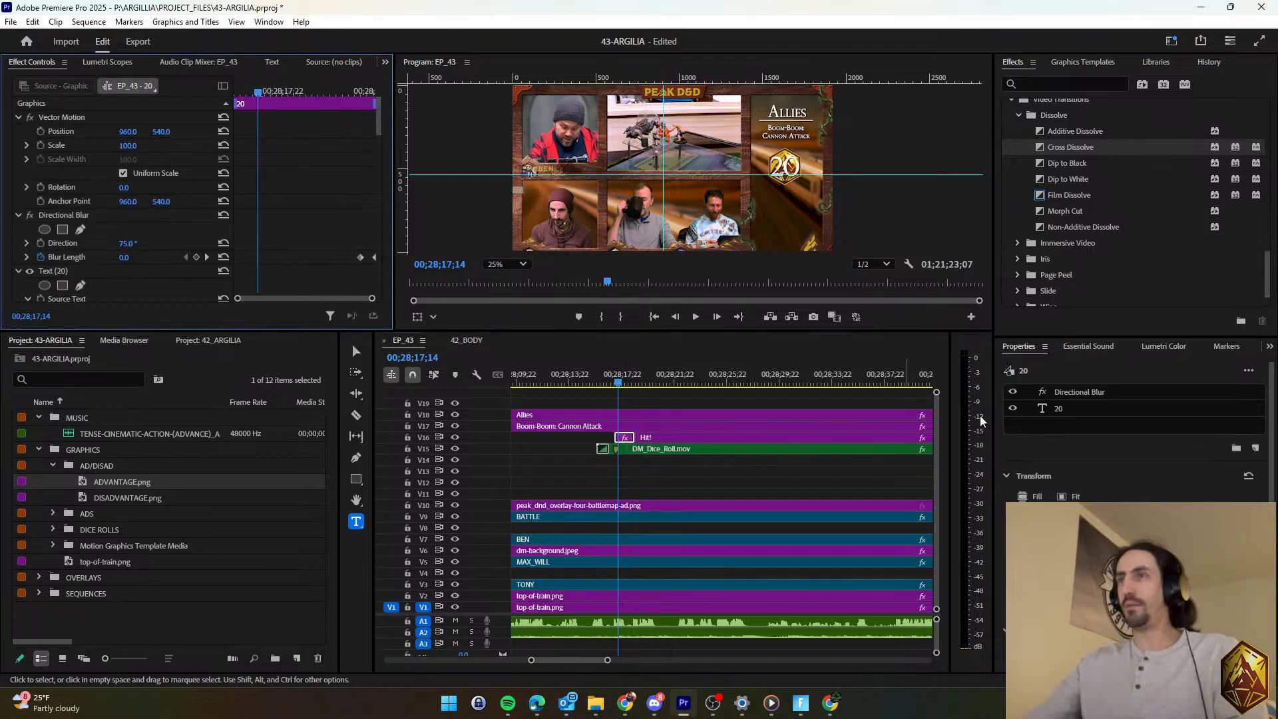
click(1089, 410)
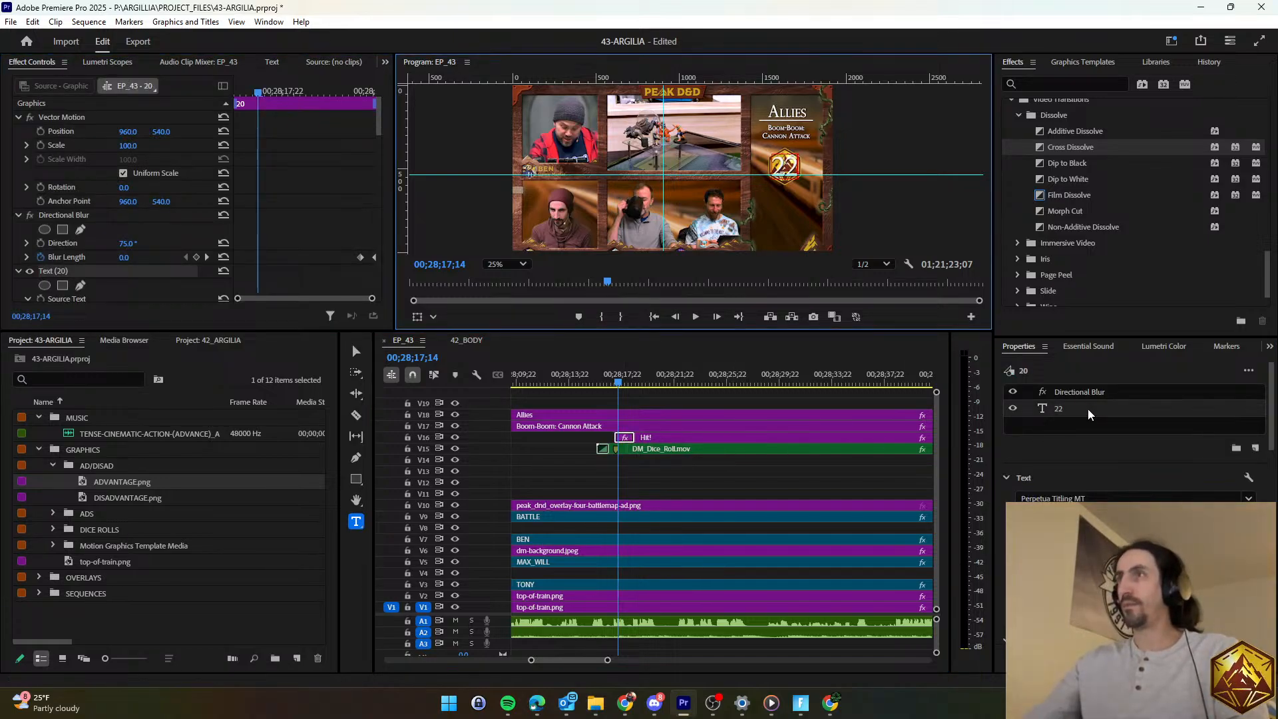
click(670, 486)
Play on, make the Hit! clip on V16 start at 00;28;22;11, and extend the 22 clip up to it.
key(space)
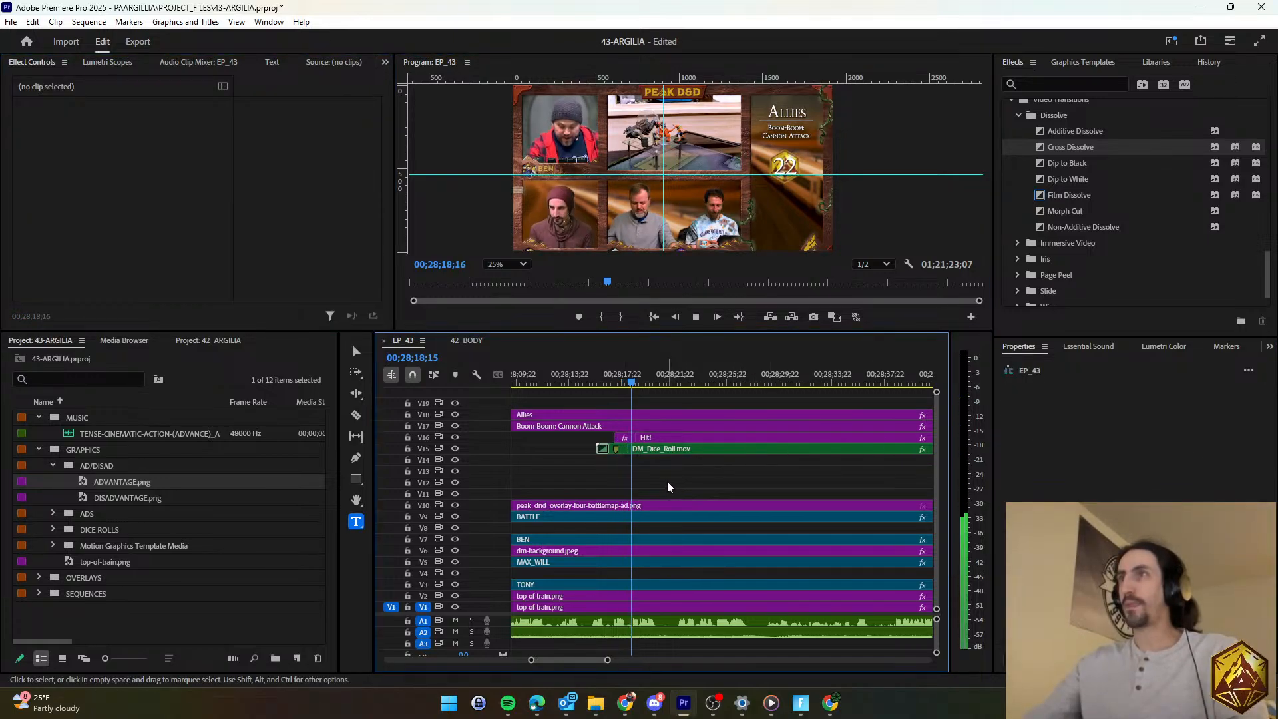
click(665, 441)
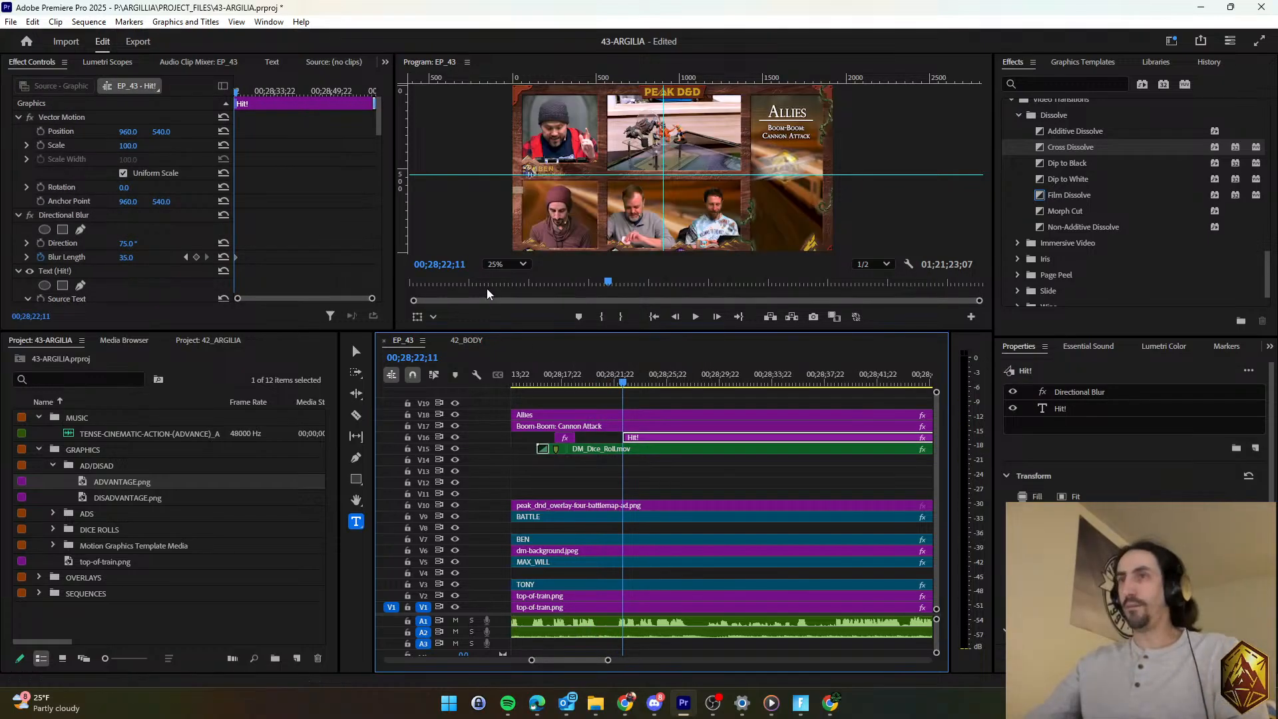
drag(573, 437, 622, 437)
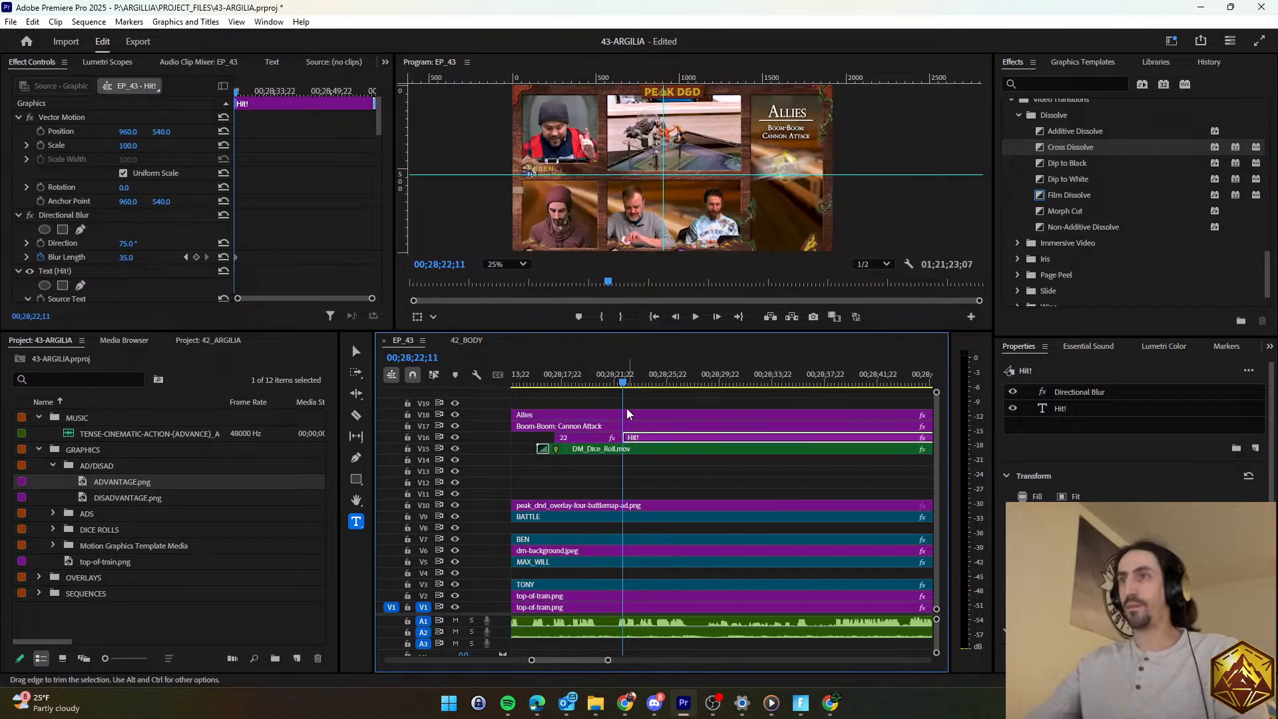
Move the 22 clip's Blur Length keyframes to the clip's end, starting the blur at 00;28;22;06.
drag(624, 382, 620, 382)
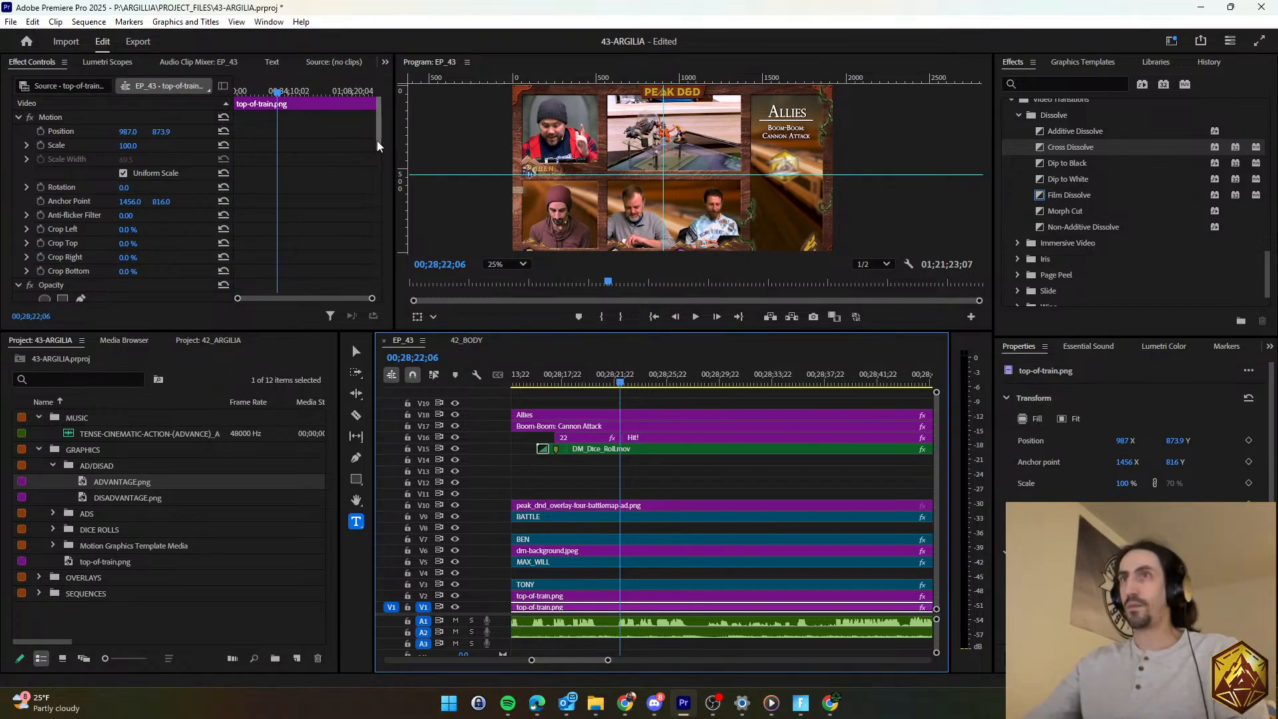
scroll(377, 146, down, 5)
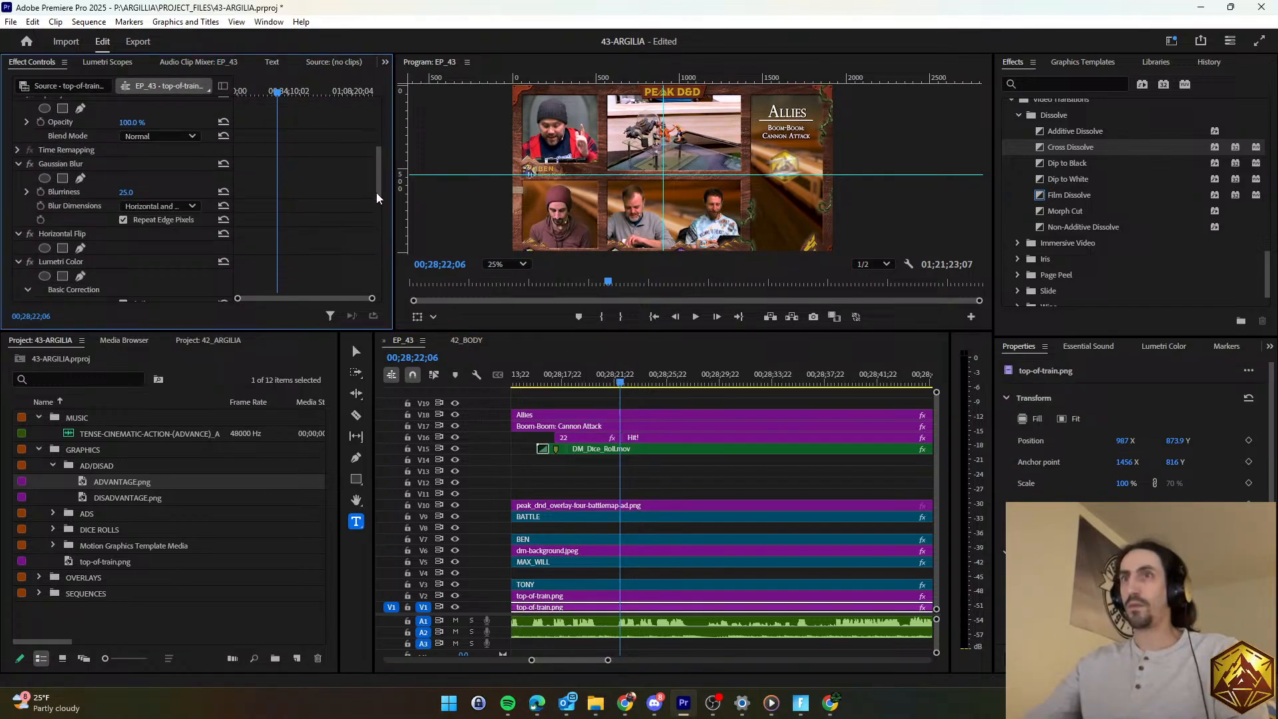
click(599, 438)
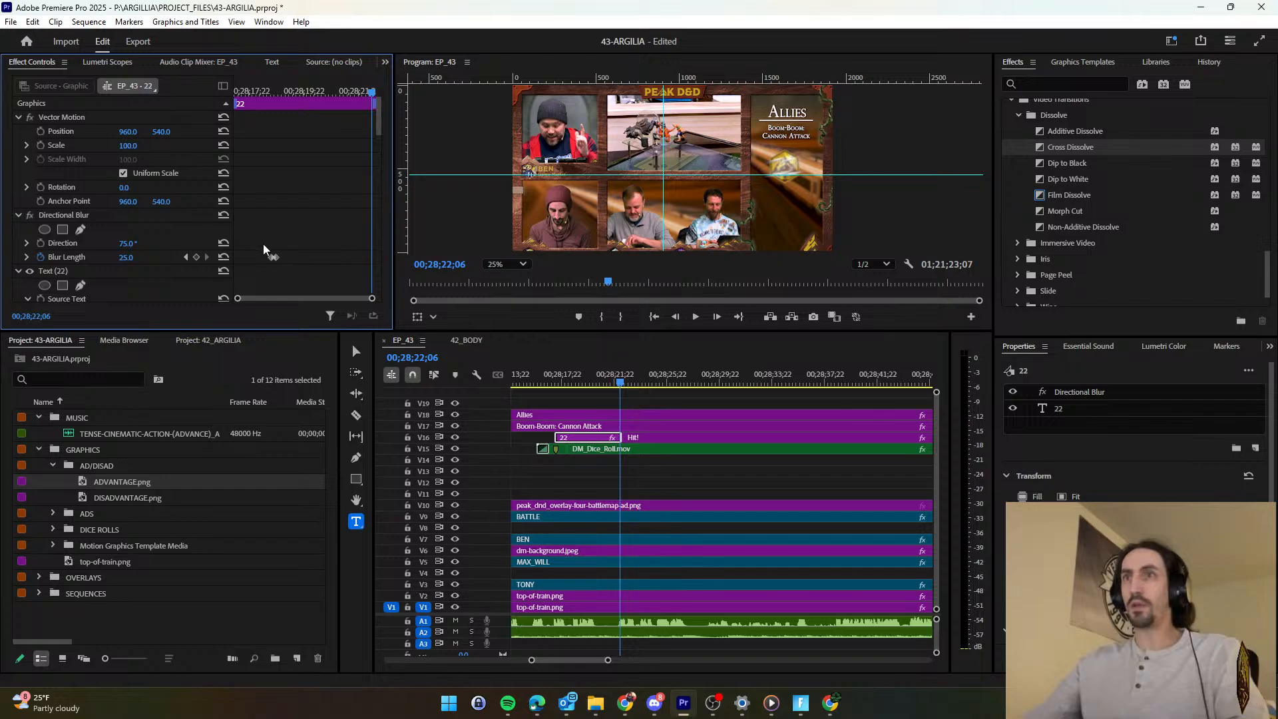
drag(273, 256, 374, 258)
click(371, 257)
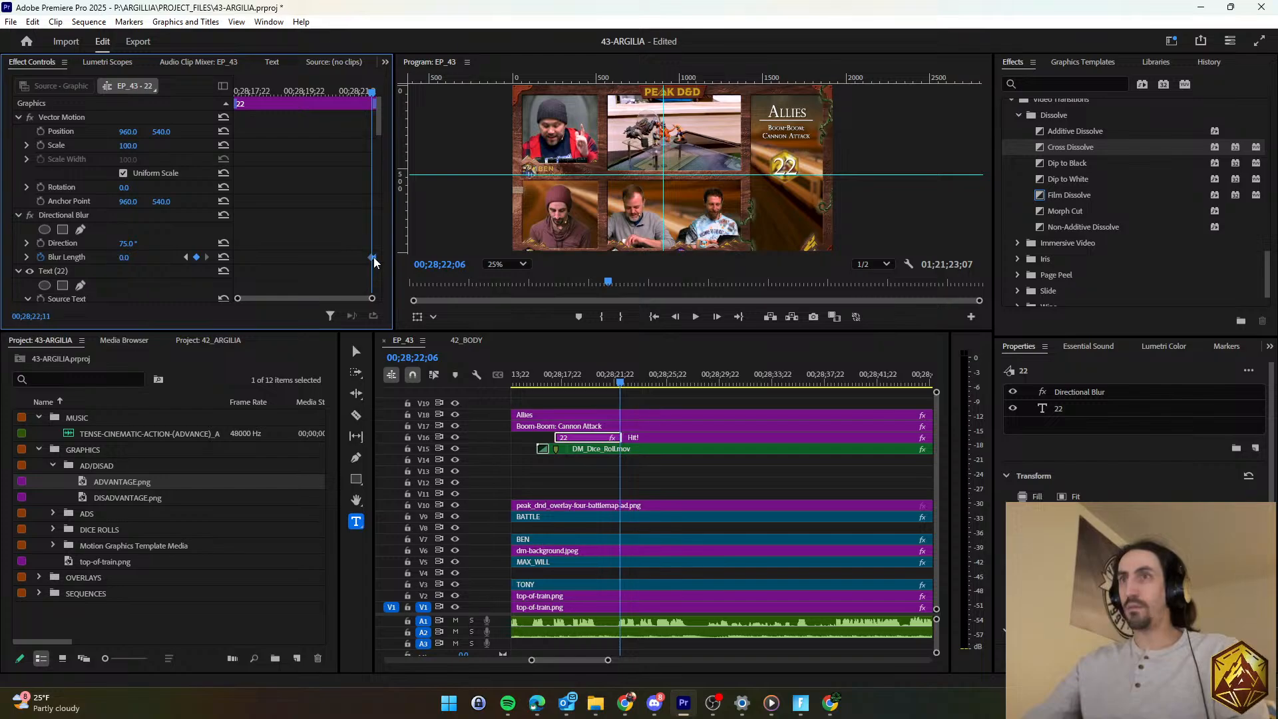
Change the Hit! text on V16 to "Heavy Hit!".
click(651, 479)
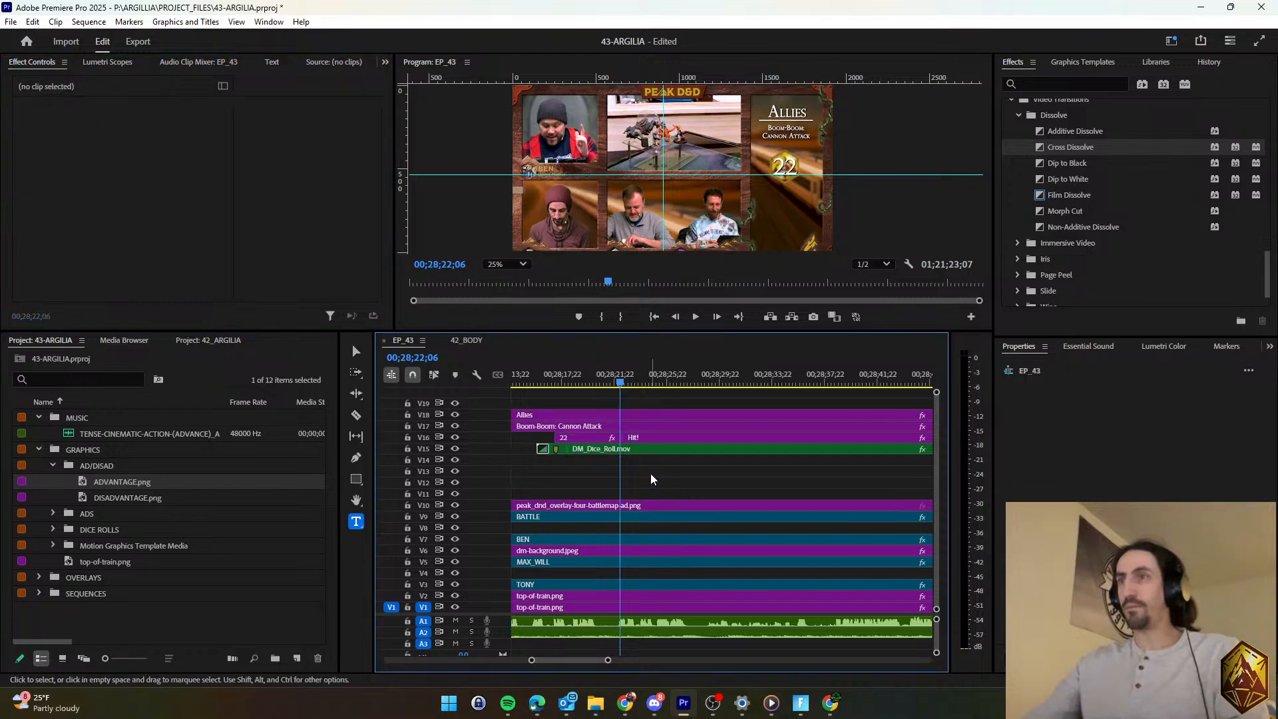
click(636, 440)
click(1099, 408)
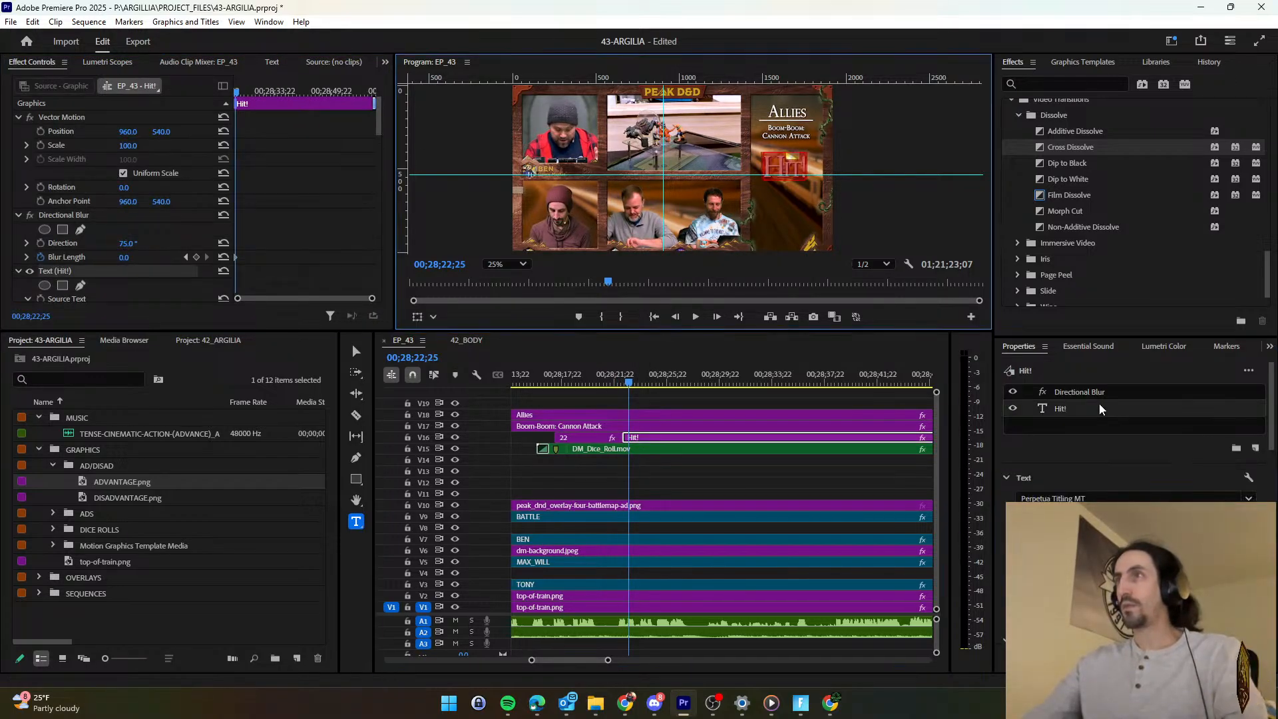
text(Heavy)
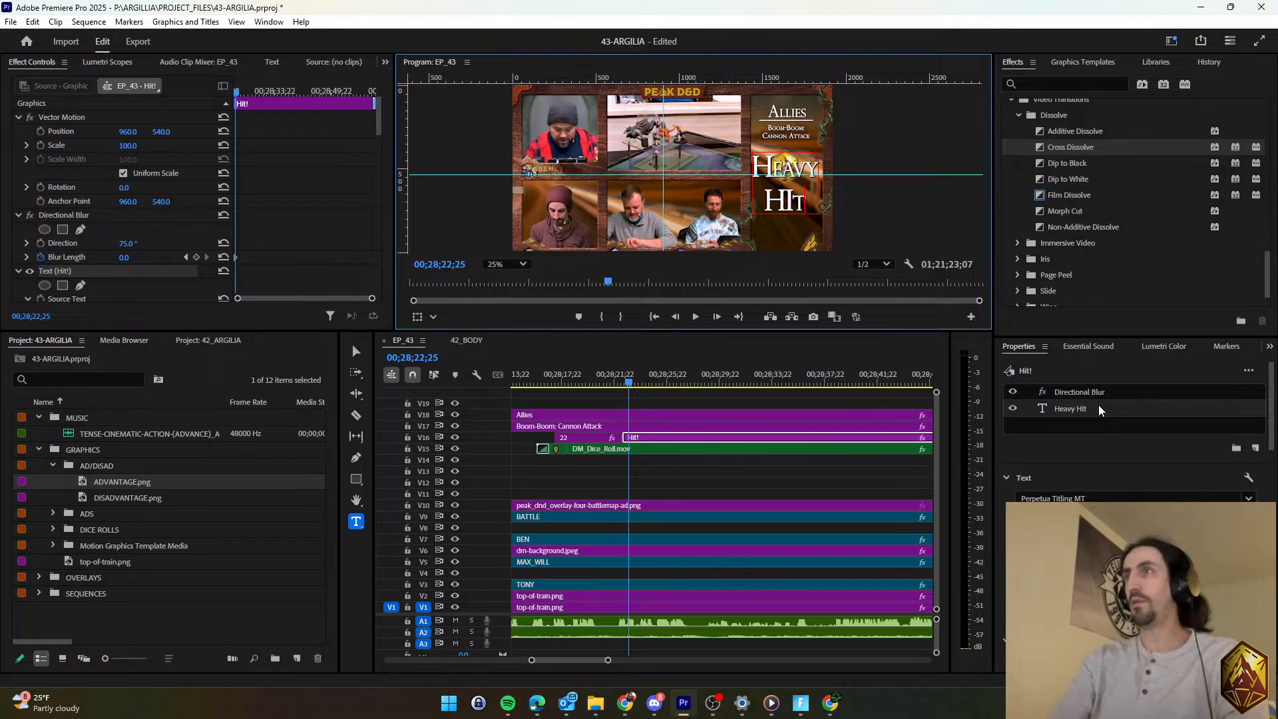
key(BackSpace)
key(BackSpace)
text(it)
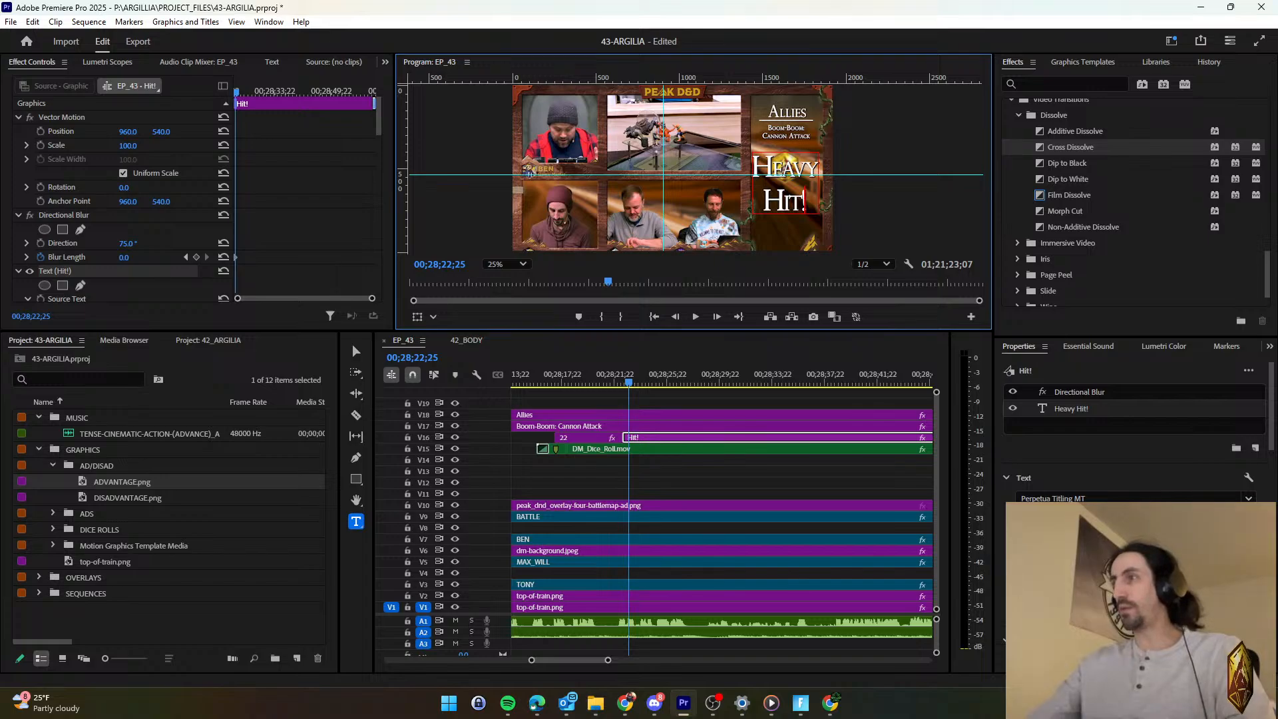
key(Escape)
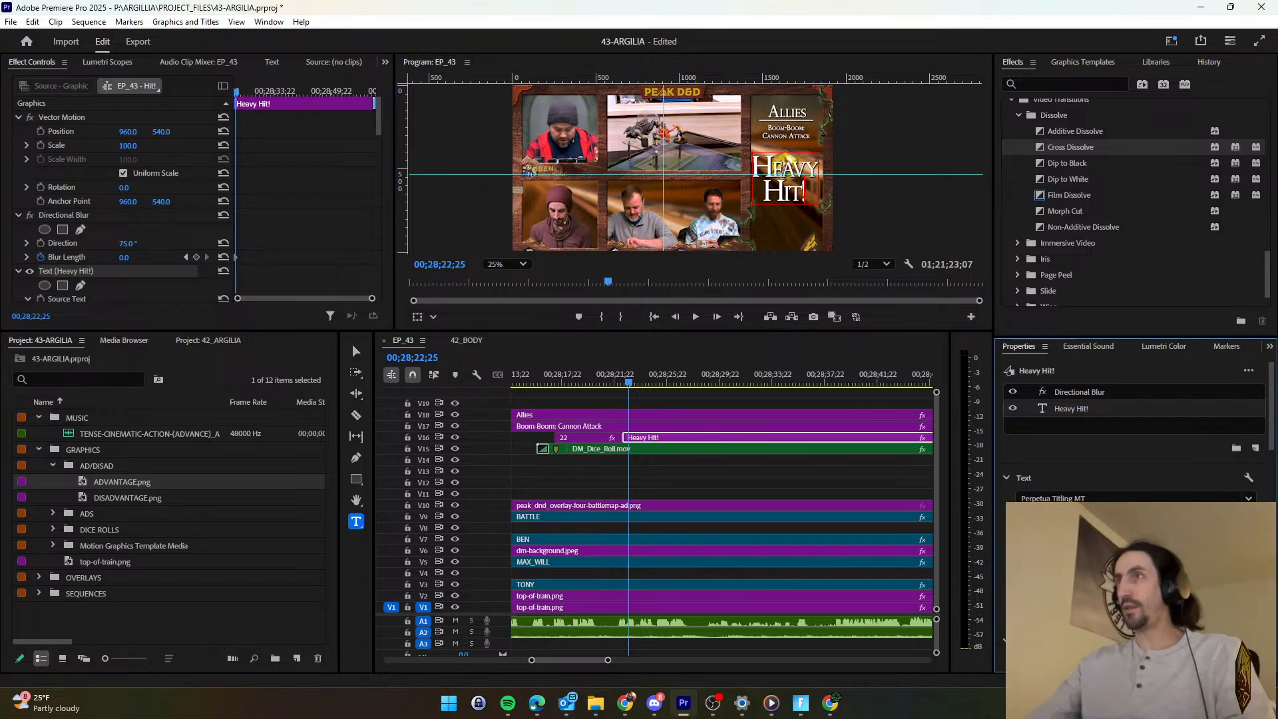
Use the Selection tool to shrink the Heavy Hit! text slightly within the side panel, and save the project.
click(356, 350)
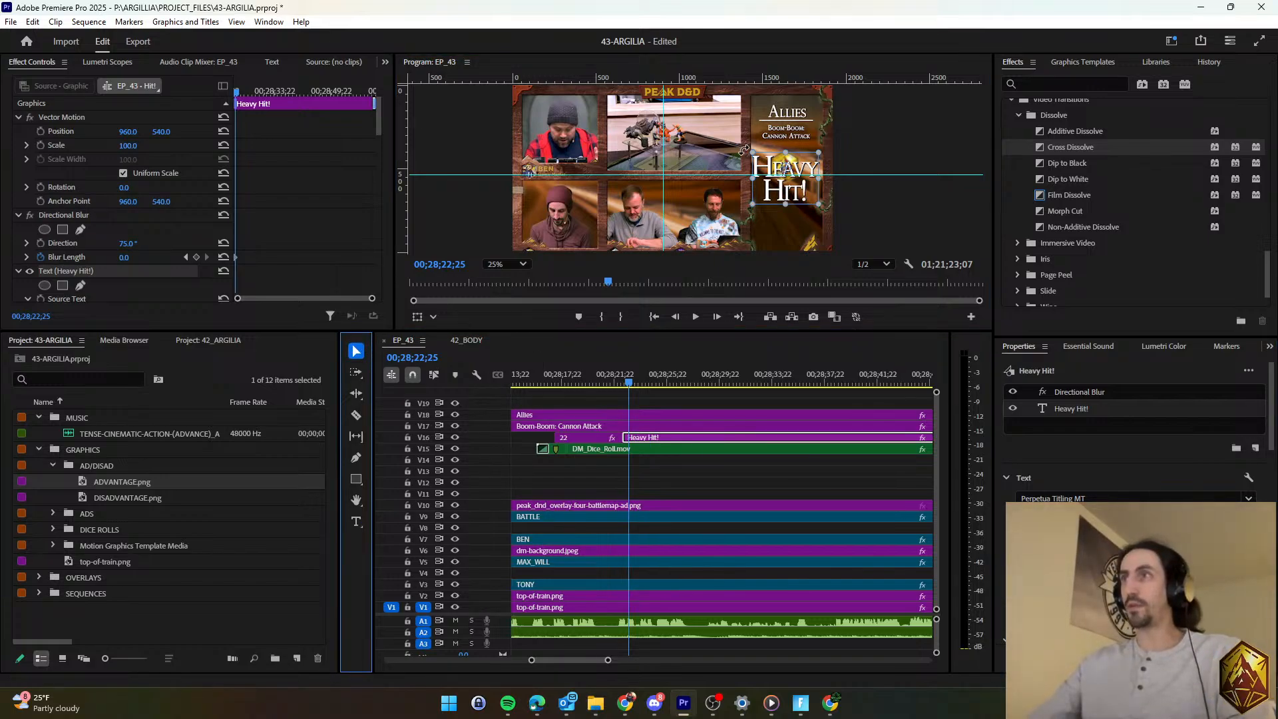
drag(743, 149, 796, 181)
click(637, 468)
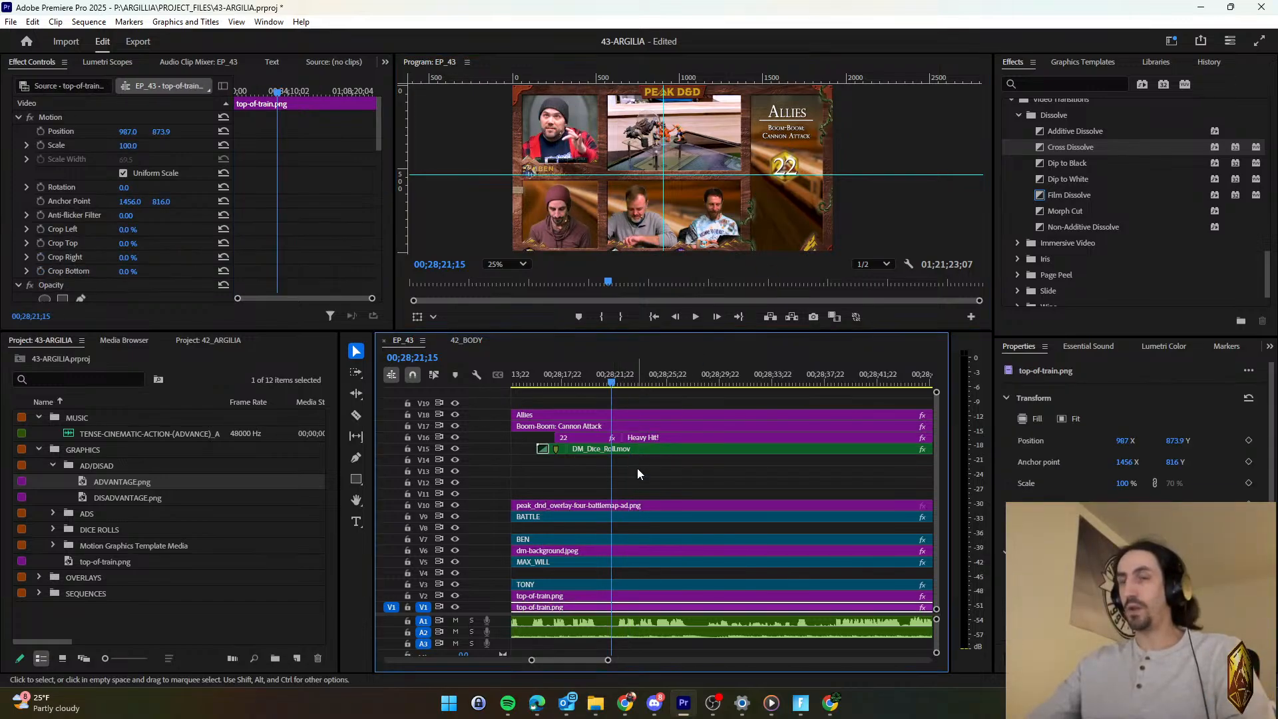
key(ctrl+s)
Play on to about 00;28;50 and extend the DM_Dice_Roll.mov clip on V15 to end together with the Heavy Hit! clip.
key(Up)
key(space)
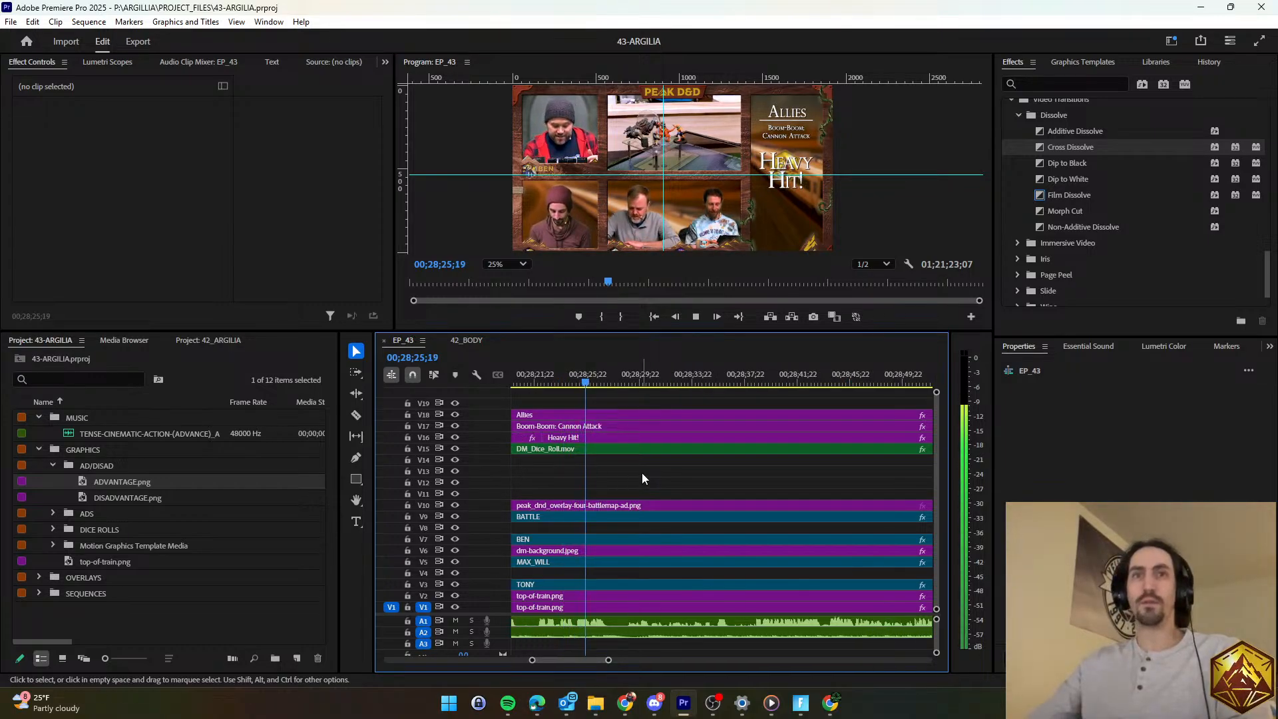
key(space)
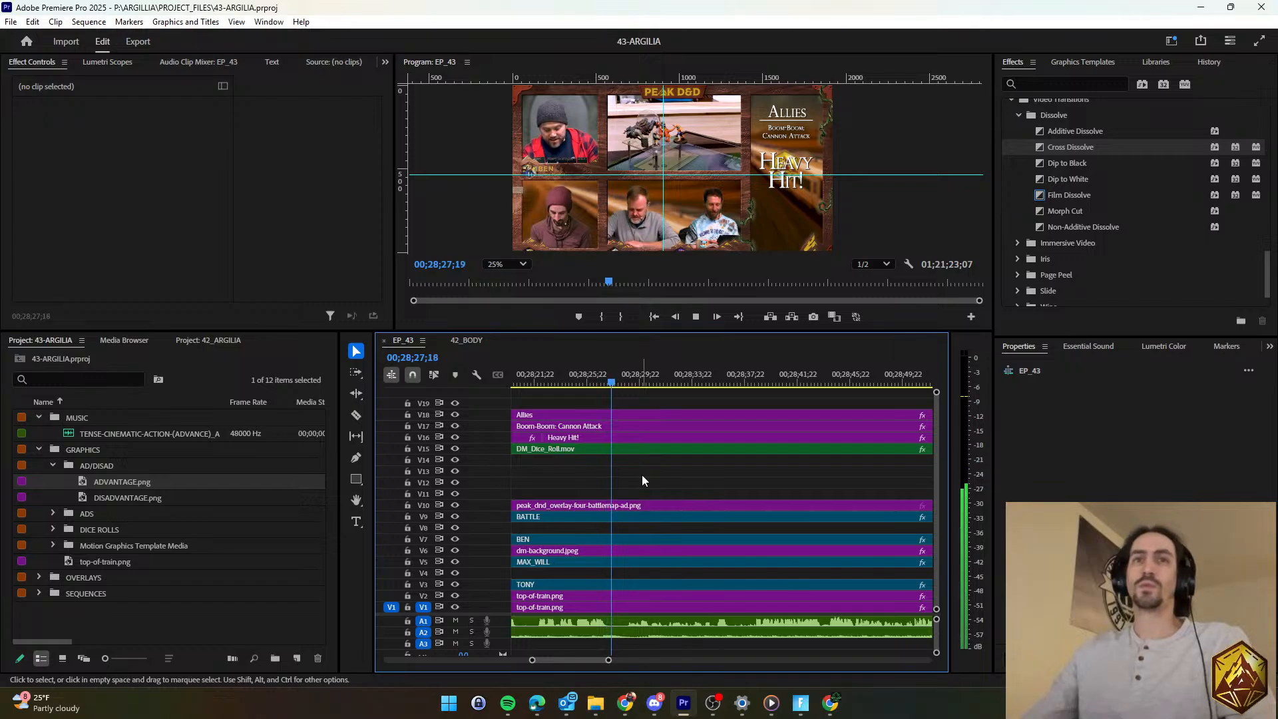
key(d)
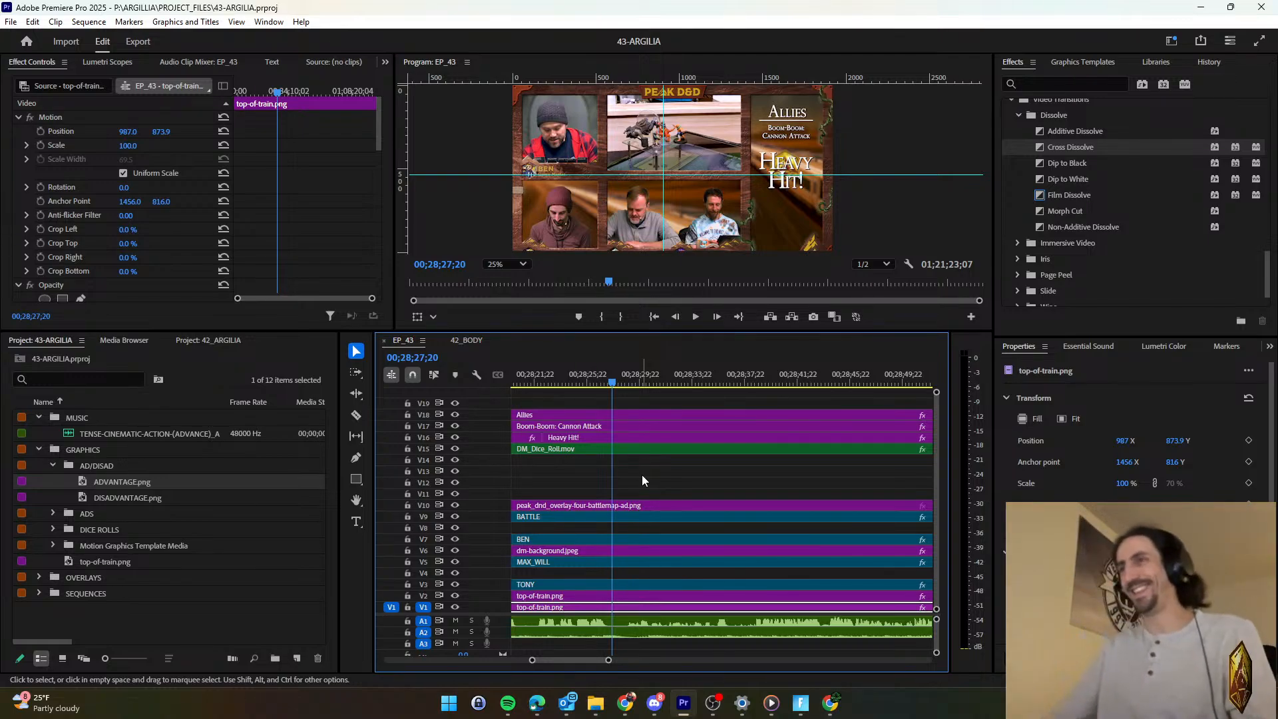
key(space)
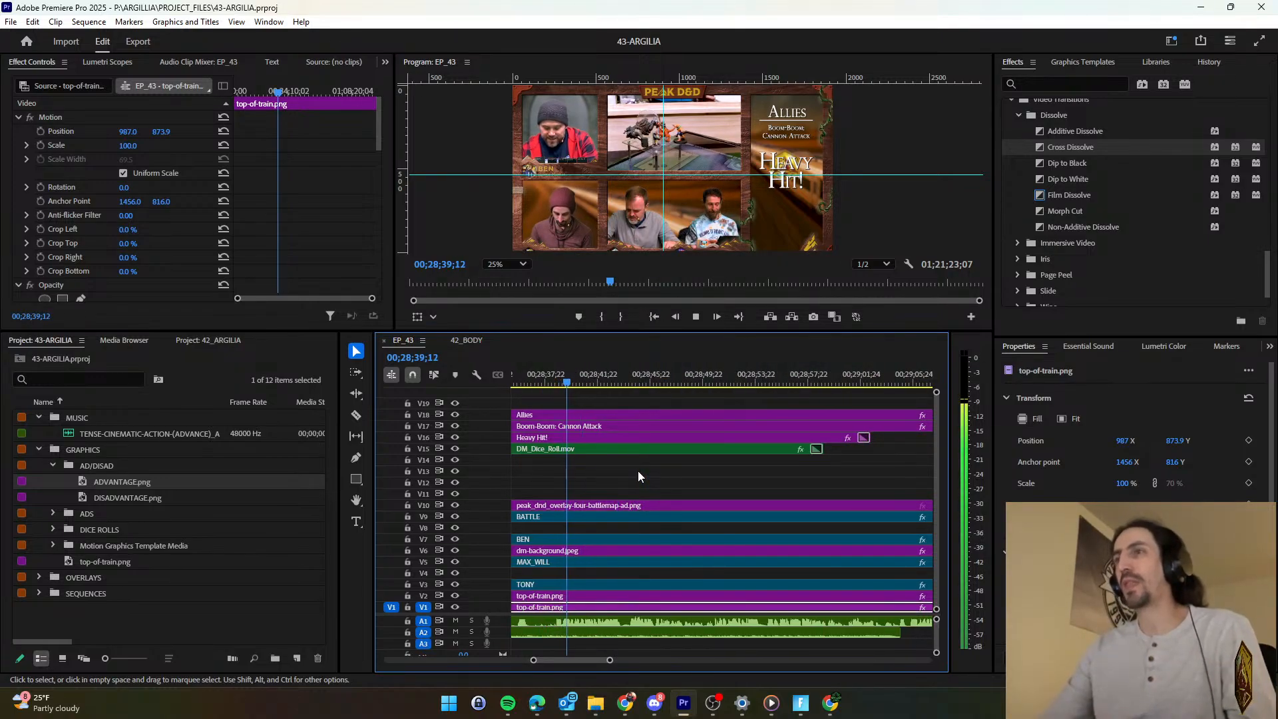
click(638, 470)
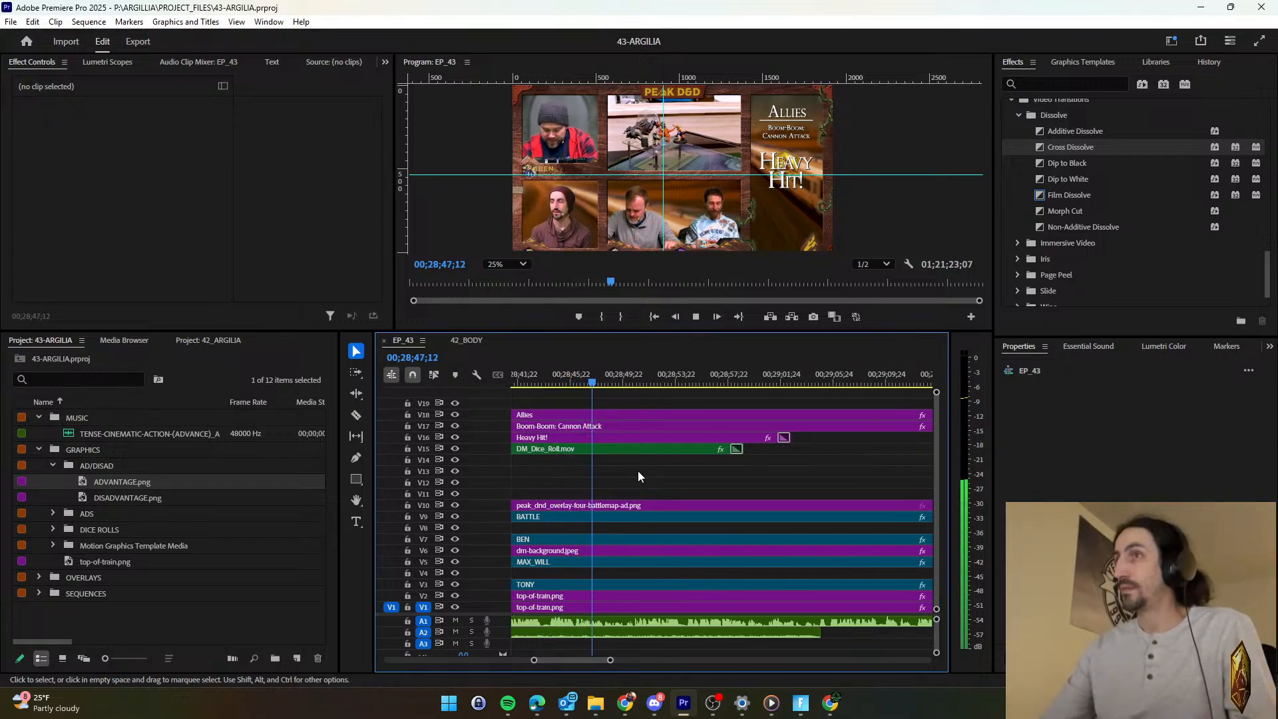
drag(741, 448, 790, 449)
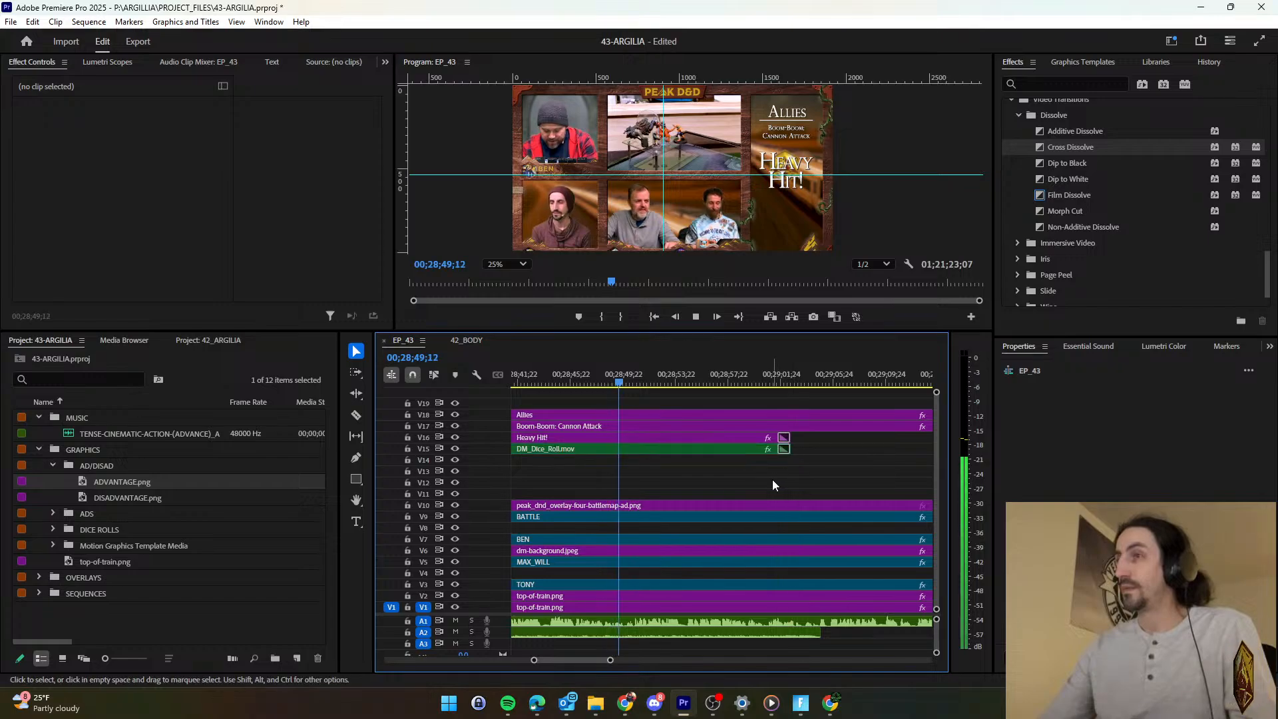
key(space)
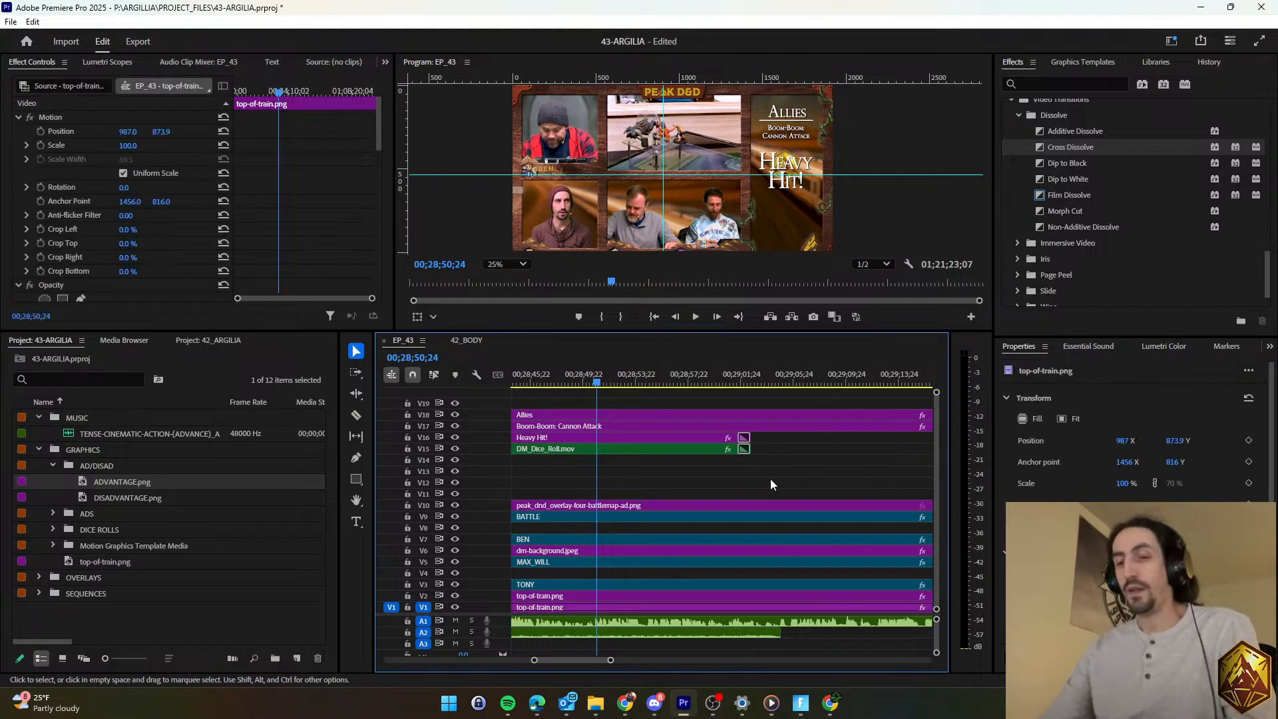
Save the project and play EP_43 on to about 00;29;01;15, near the end of the Heavy Hit! clip.
key(ctrl+s)
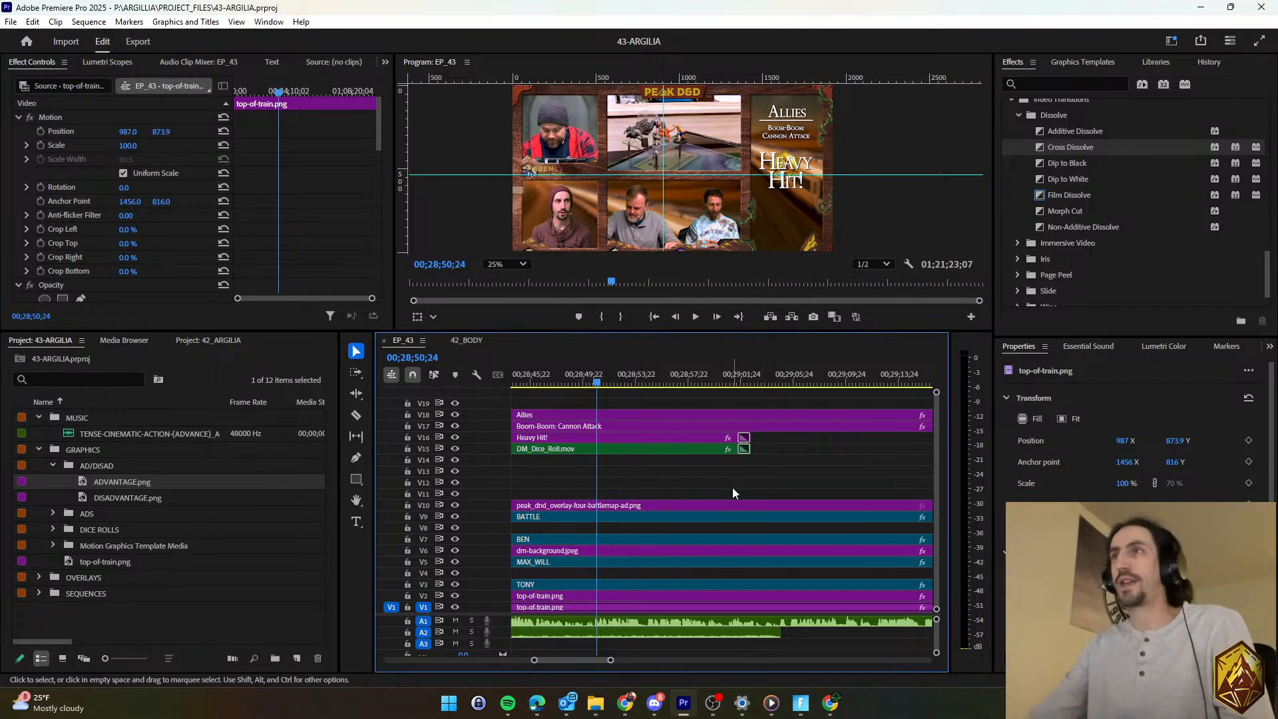
scroll(731, 490, right, 1)
scroll(731, 490, right, 1)
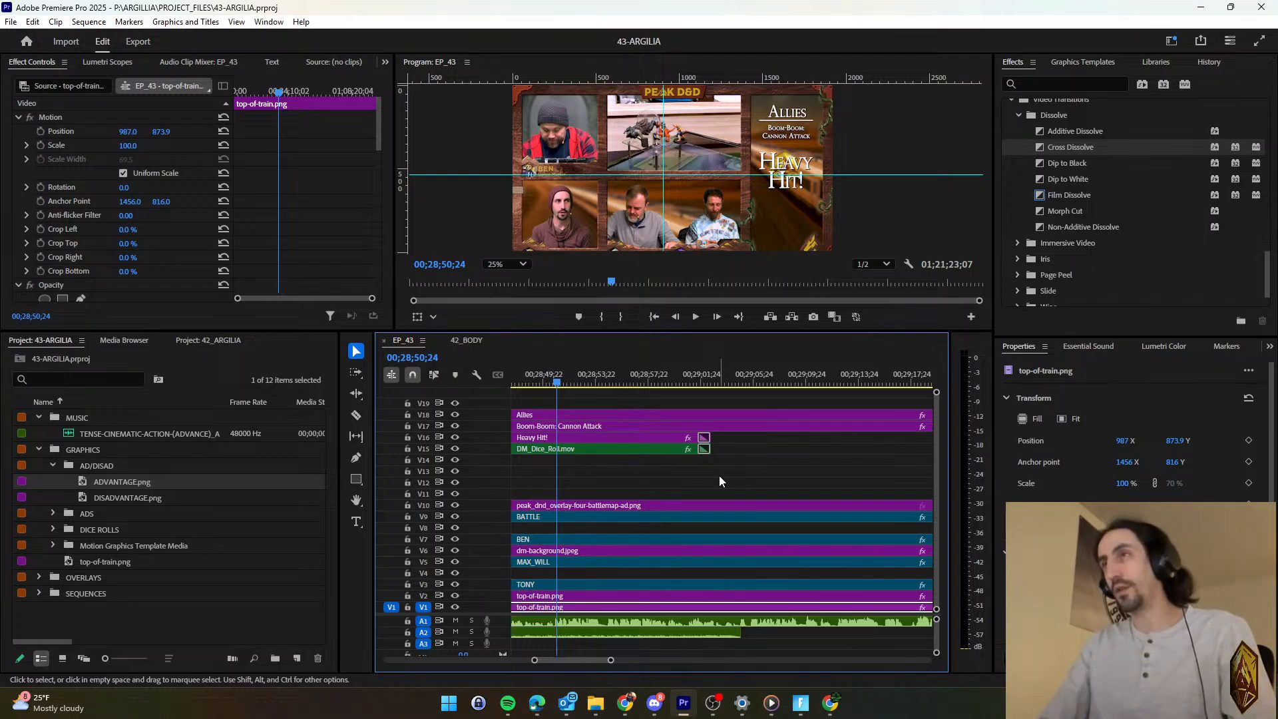
key(space)
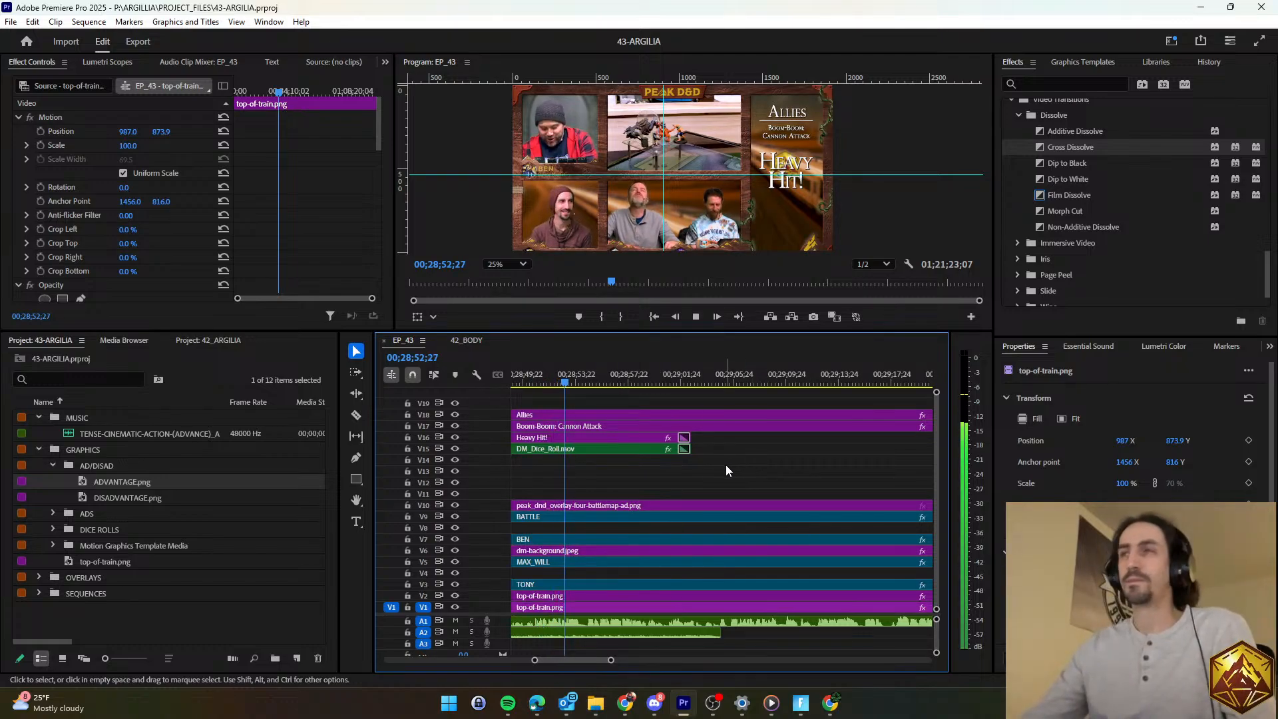
key(space)
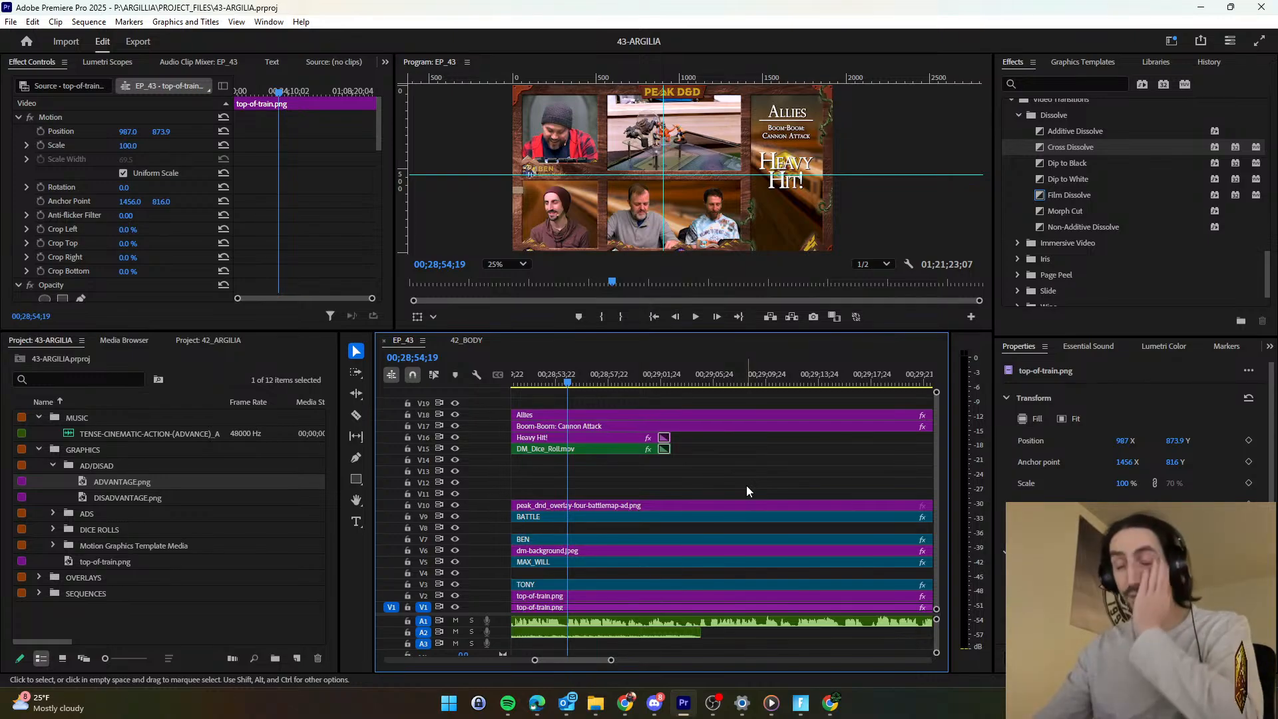
key(space)
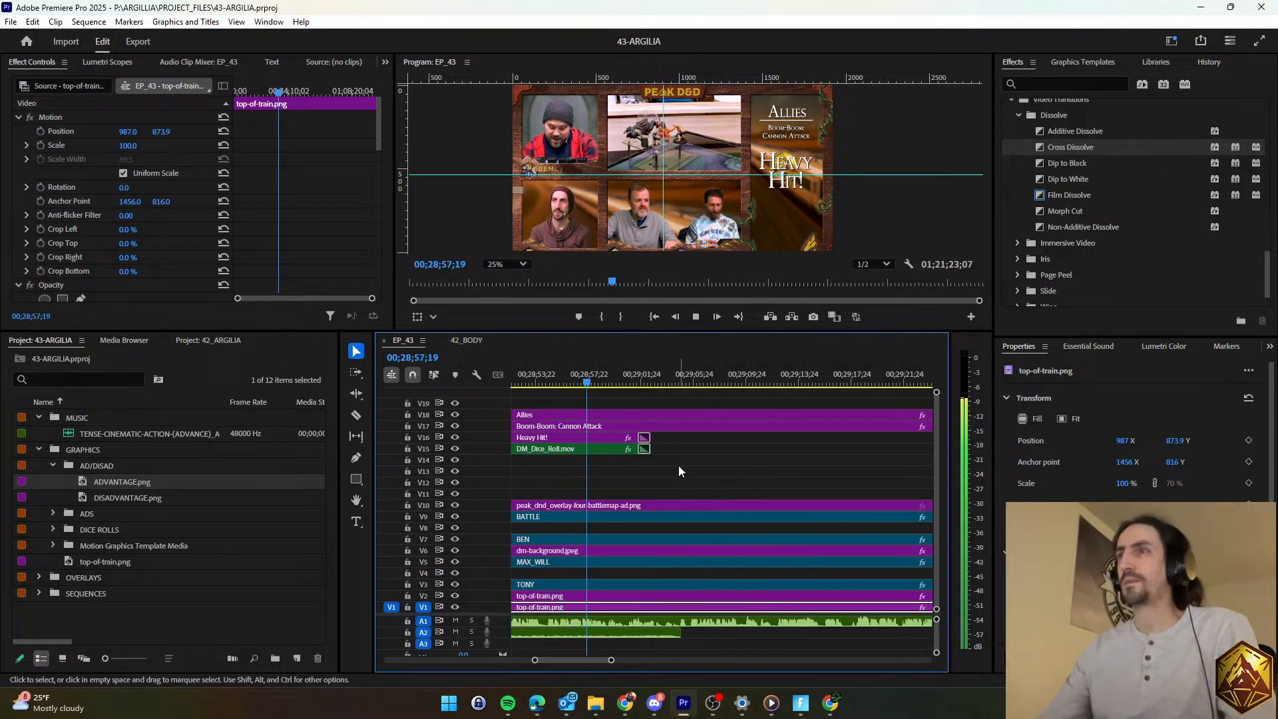
scroll(677, 465, down, 1)
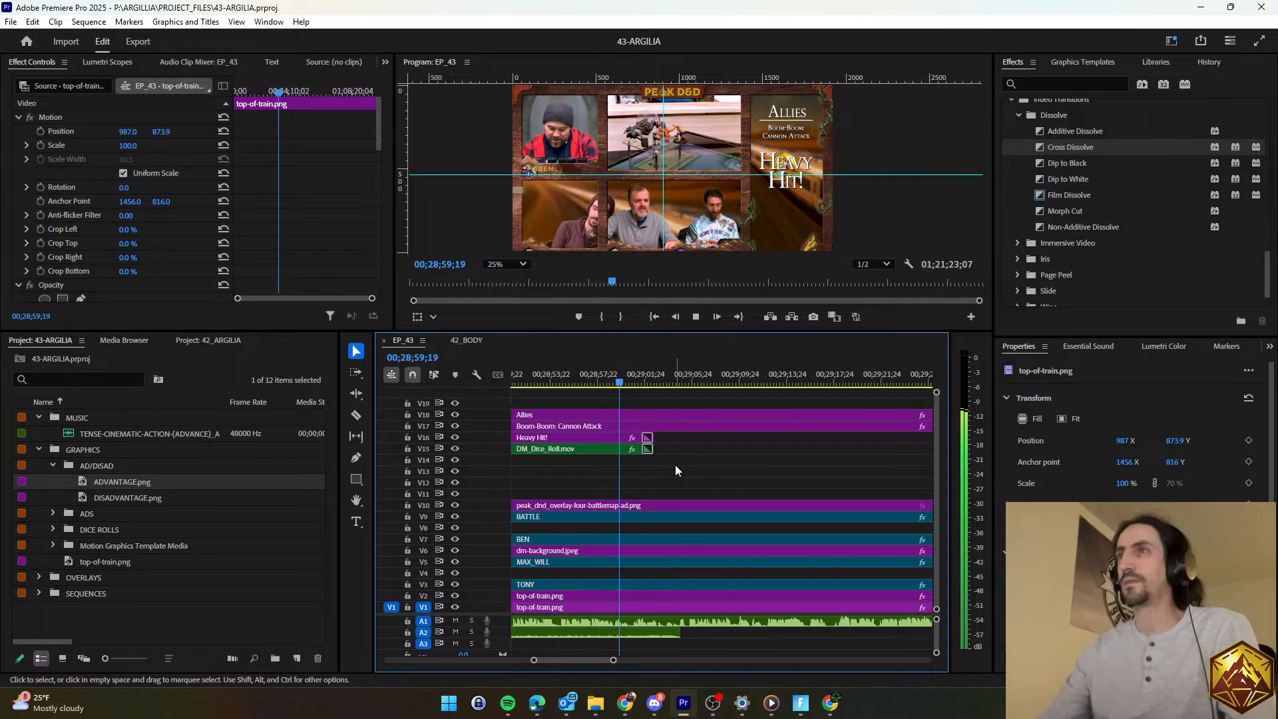
key(space)
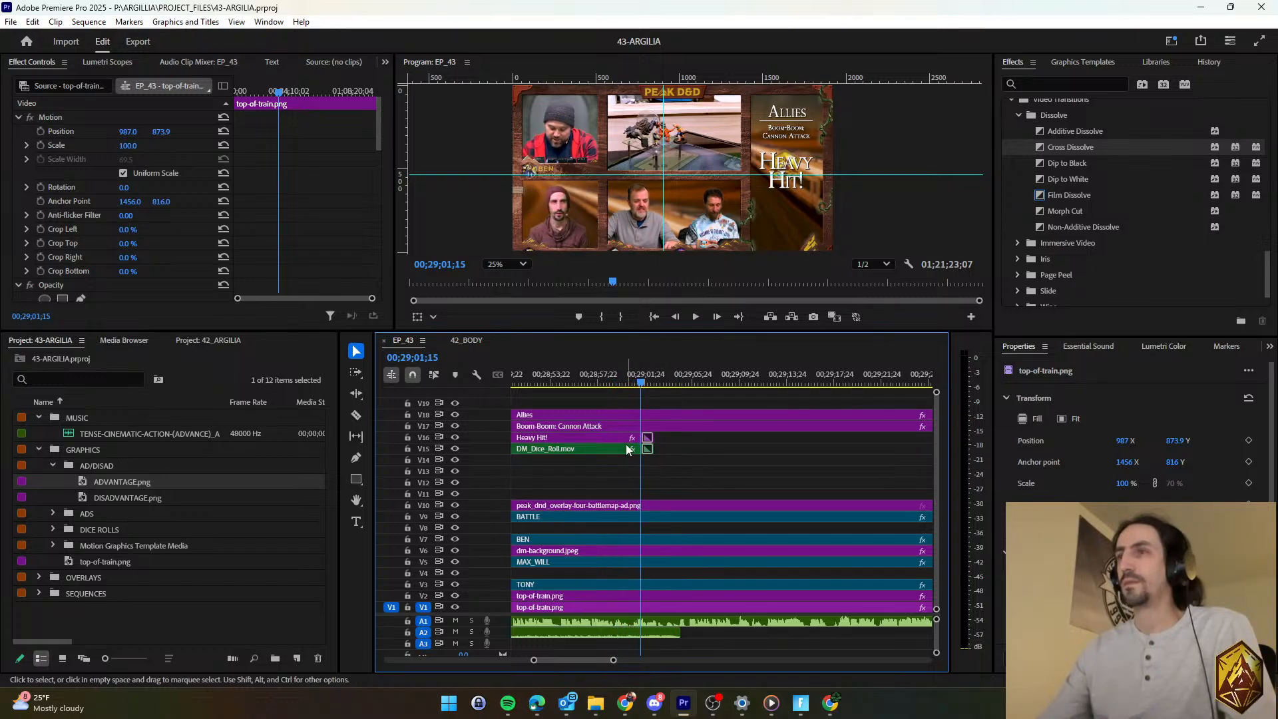
Add Blur Length keyframes to the Heavy Hit! clip at 00;29;01;15 and 00;29;02;12.
click(626, 438)
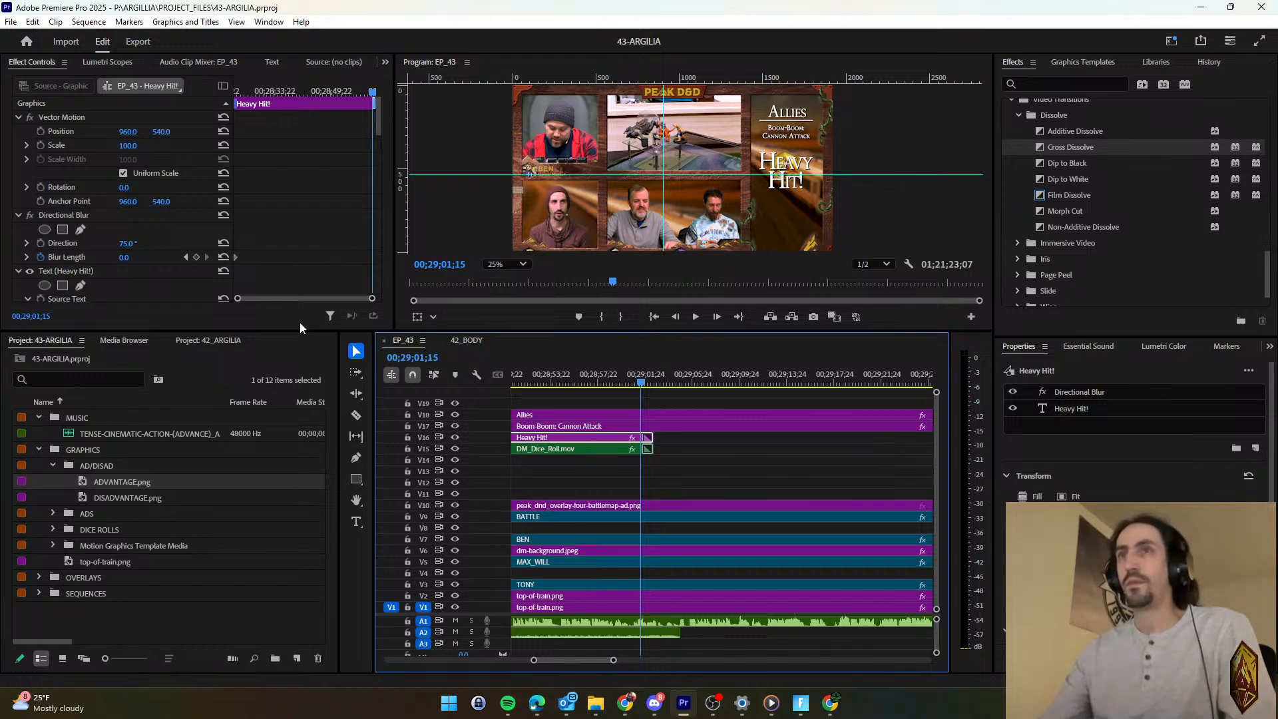
click(196, 256)
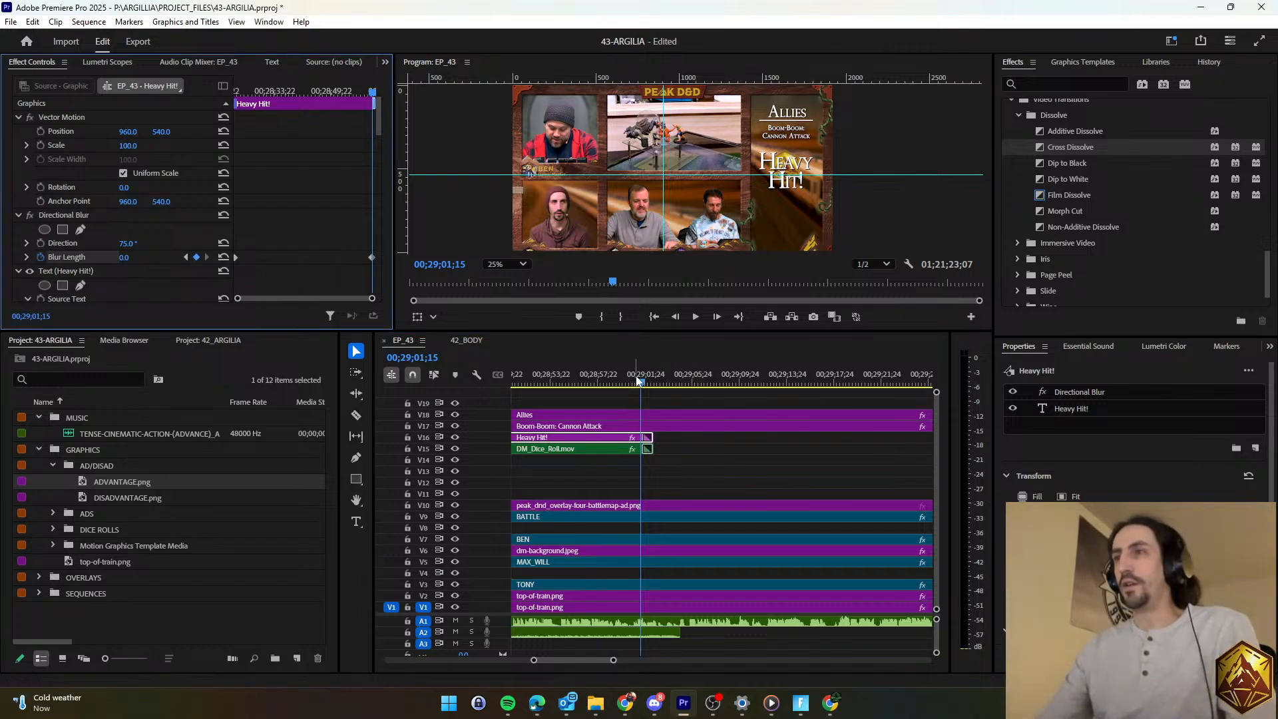
click(651, 386)
drag(650, 387, 652, 388)
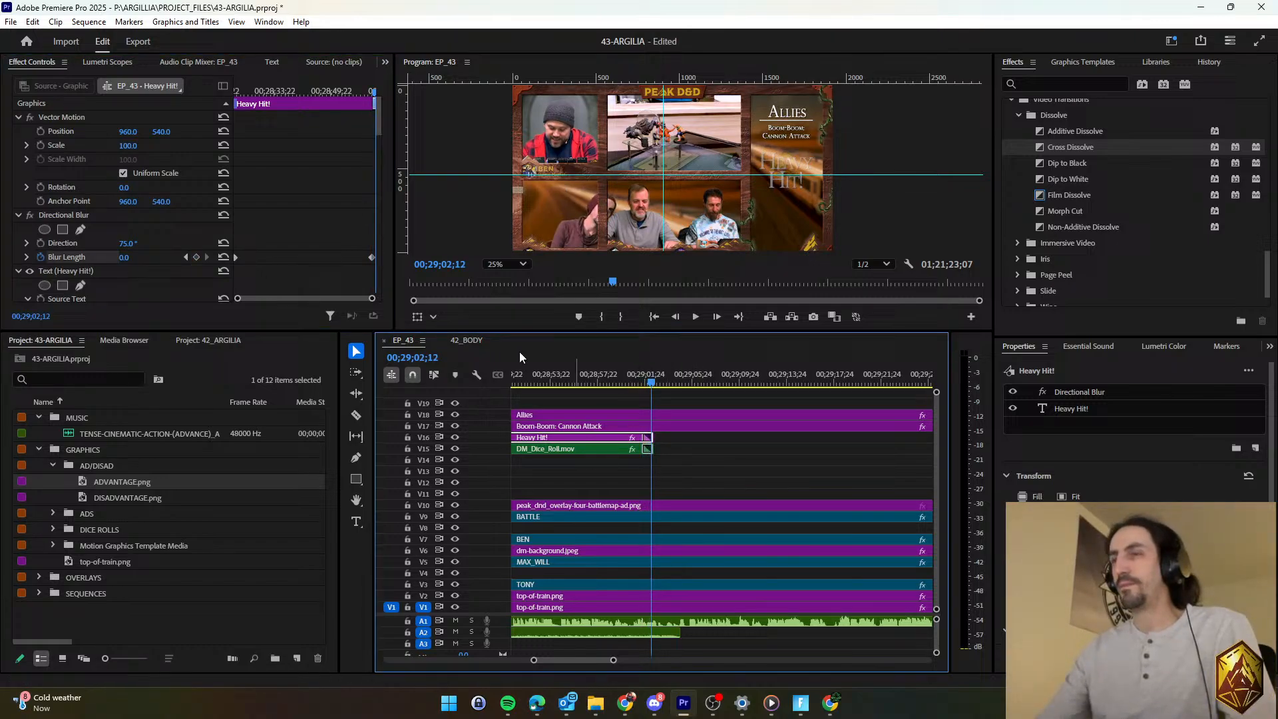
click(195, 257)
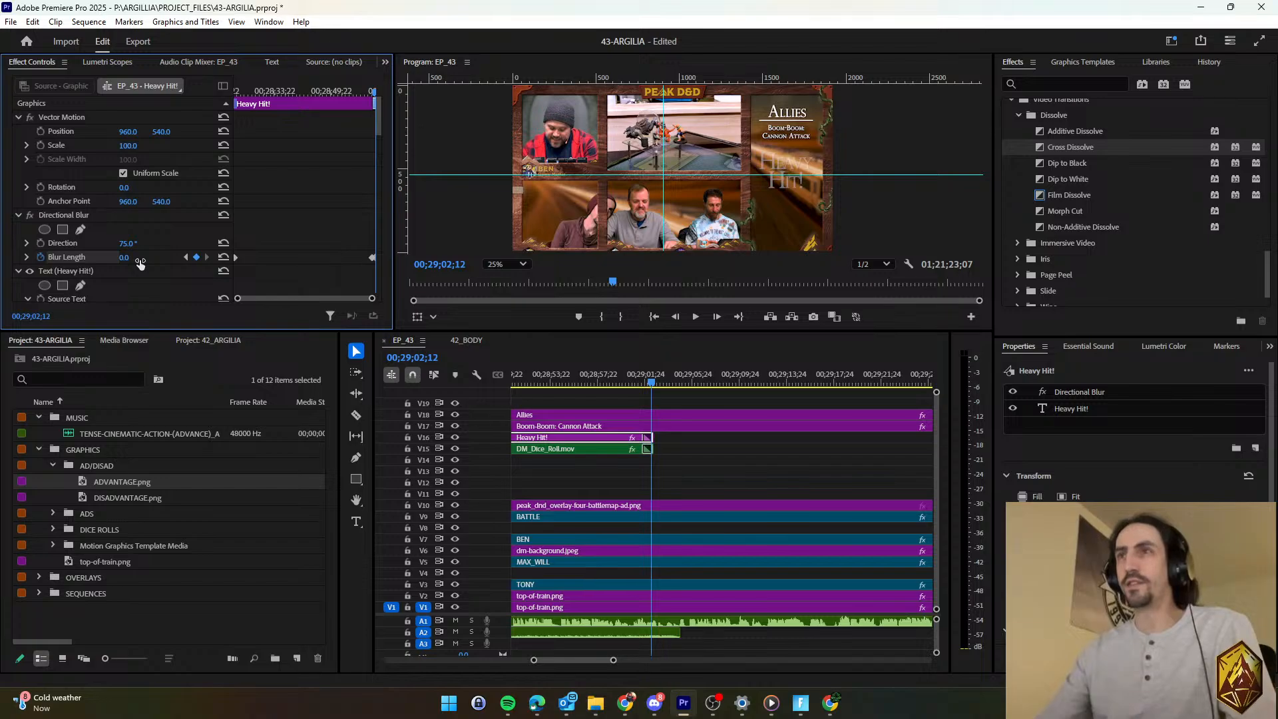
Set the Heavy Hit! clip's Blur Length to 65 at 00;29;02;12, play back the blur-out, and save the project.
click(139, 263)
text(45)
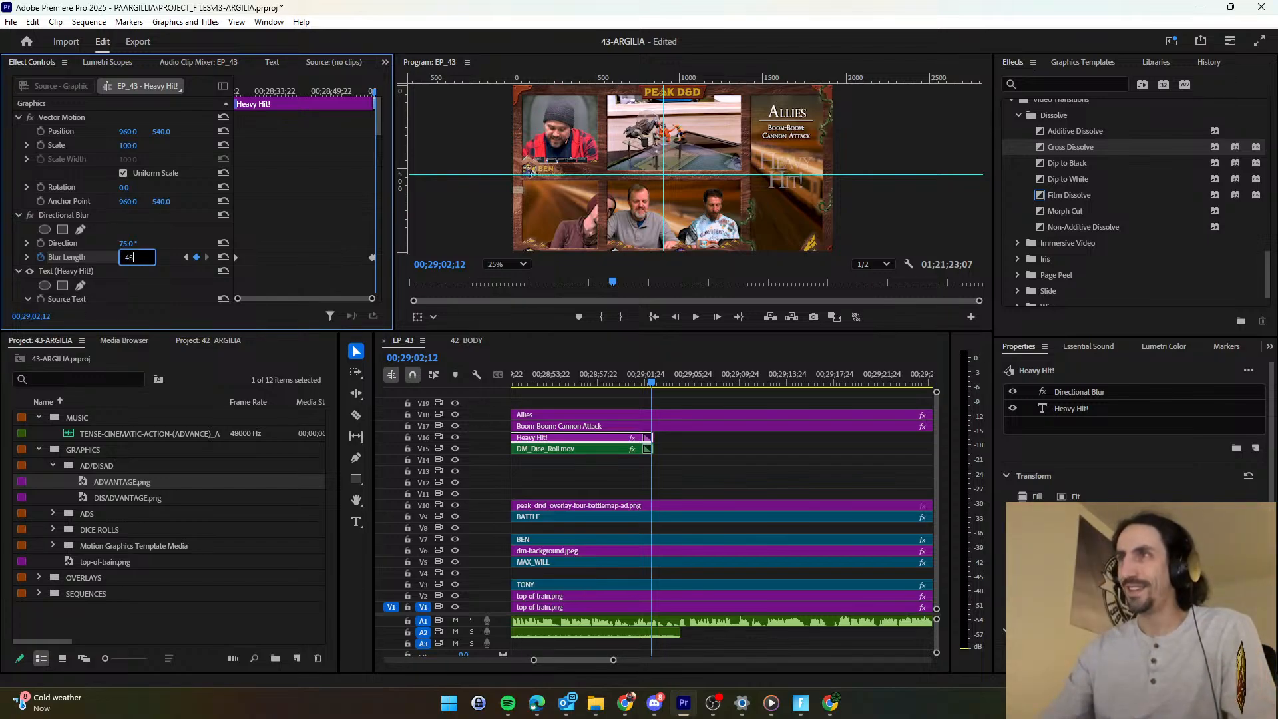
key(Return)
text(65)
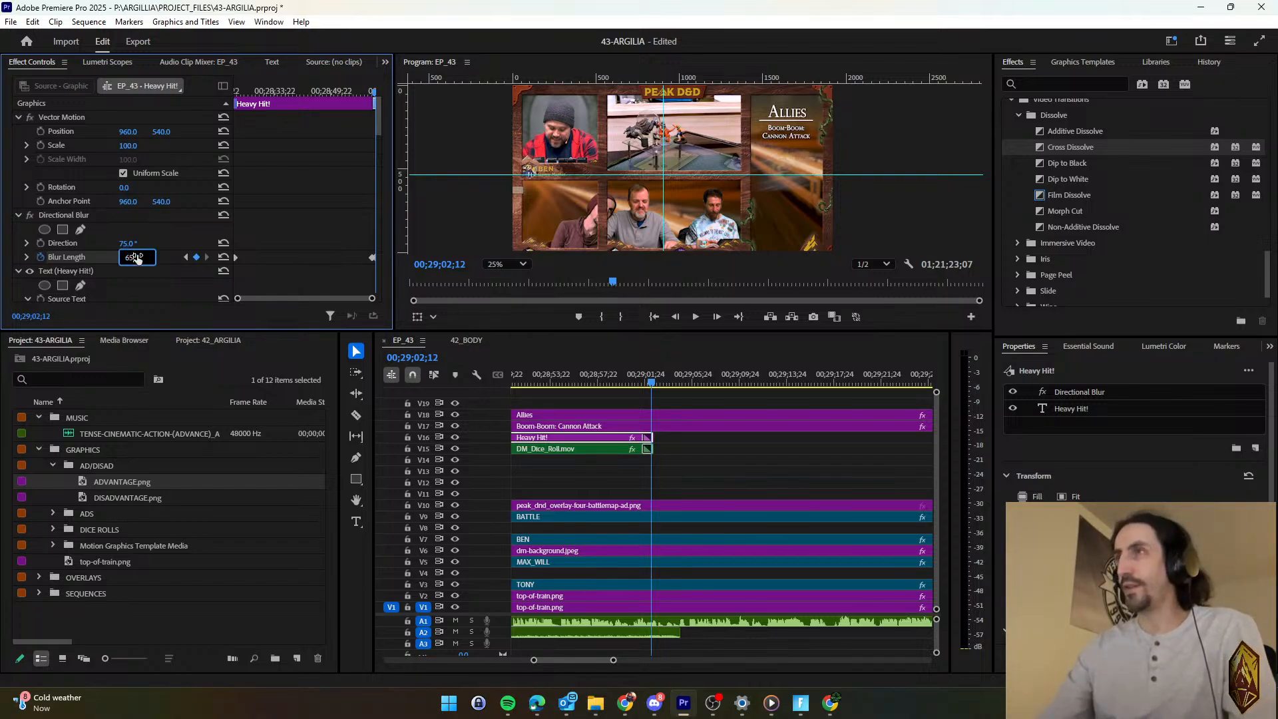
key(Return)
drag(655, 378, 641, 378)
key(space)
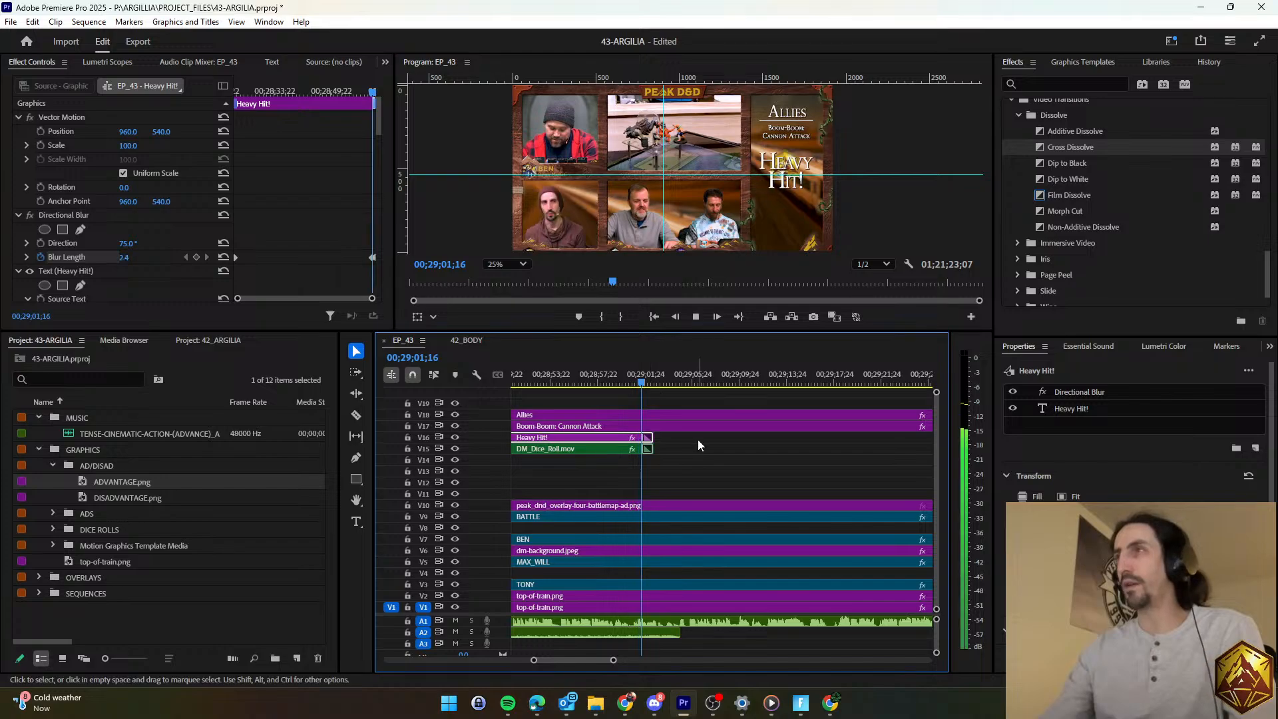
key(ctrl+s)
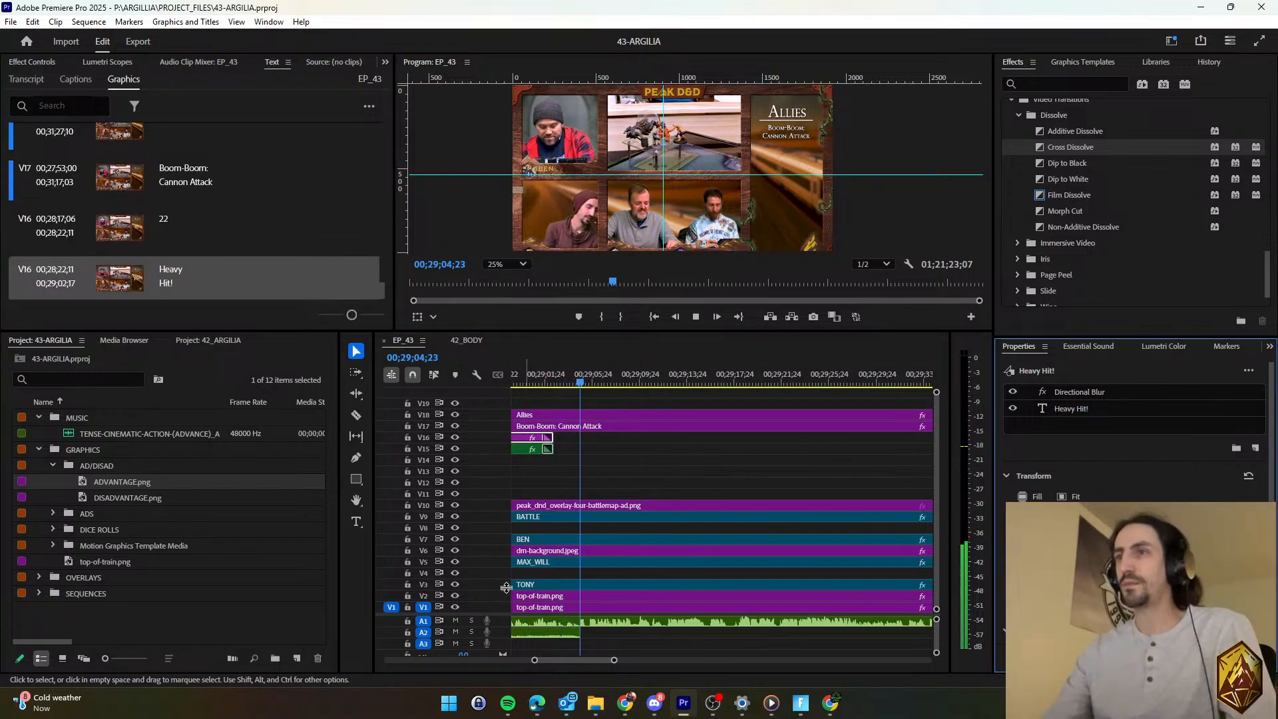
Duplicate the music clip on A2 directly after itself, add an audio transition at the join, and save the project.
click(551, 632)
key(ctrl+c)
key(ctrl+v)
drag(603, 660, 592, 657)
drag(732, 632, 692, 632)
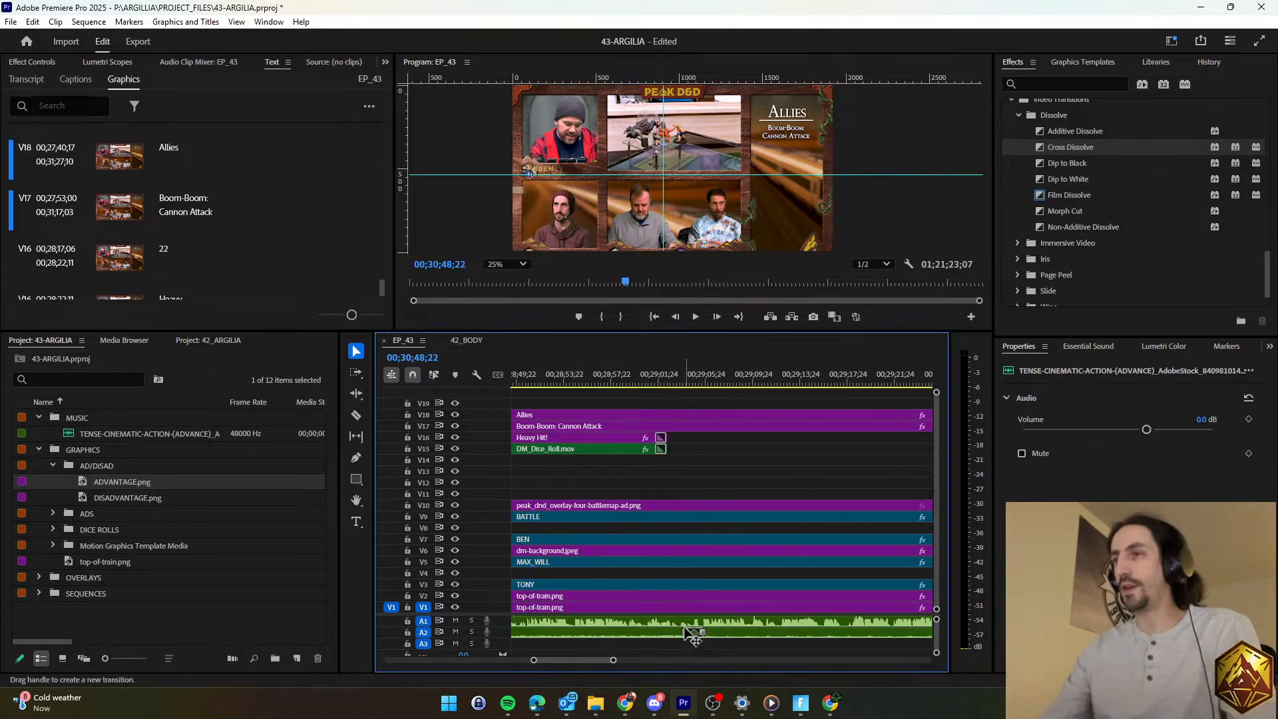
click(676, 384)
key(ctrl+s)
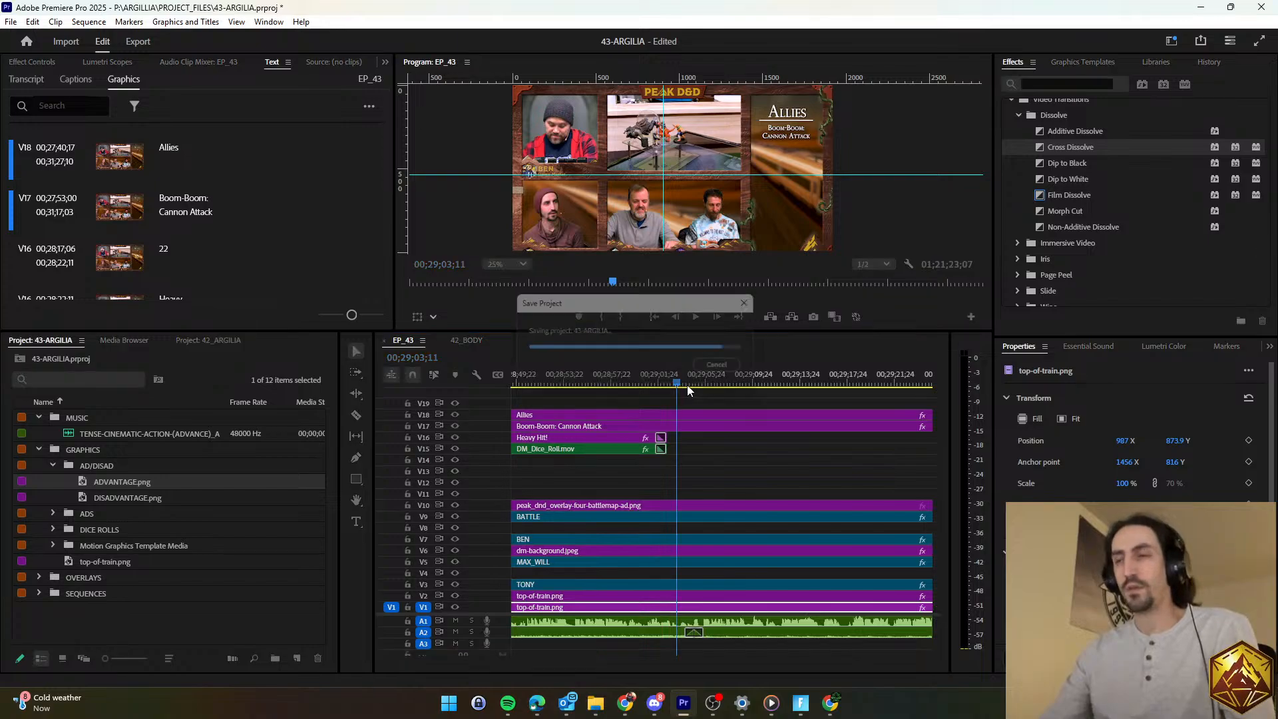
Play on to about 00;29;08;22 and extend the Heavy Hit! and DM_Dice_Roll.mov clips together to 00;29;21;26.
click(687, 453)
key(space)
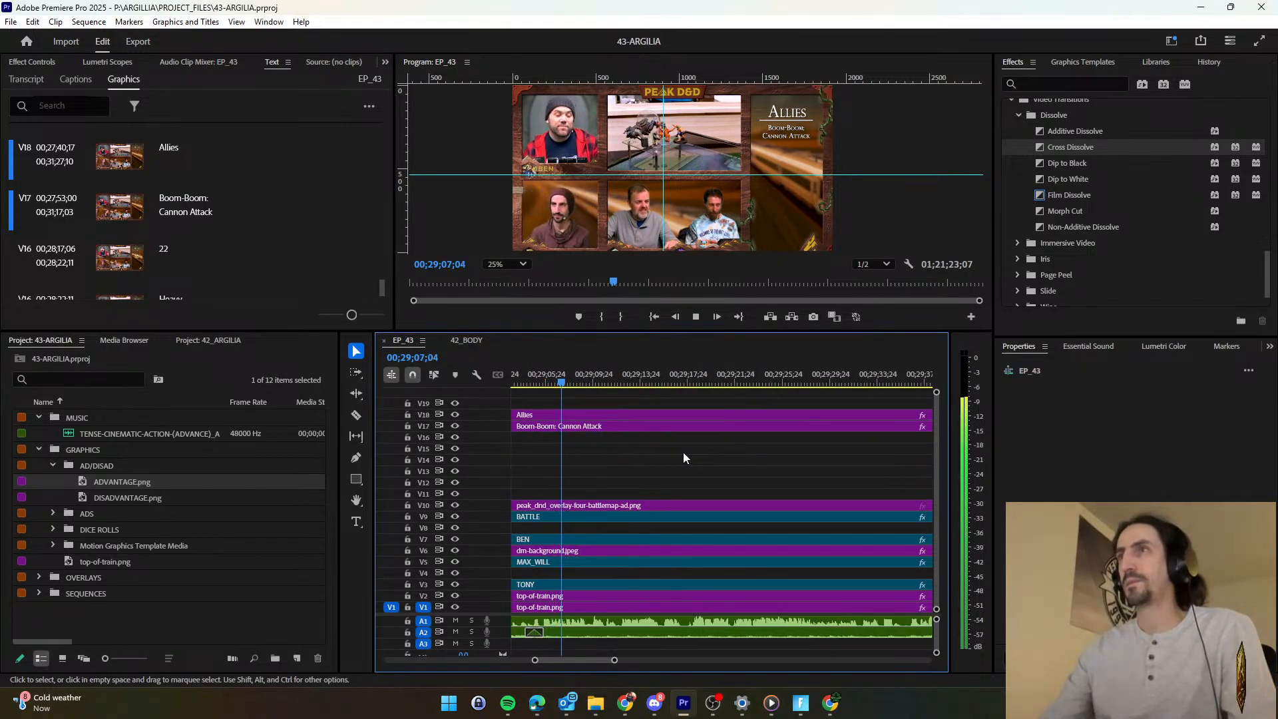
key(space)
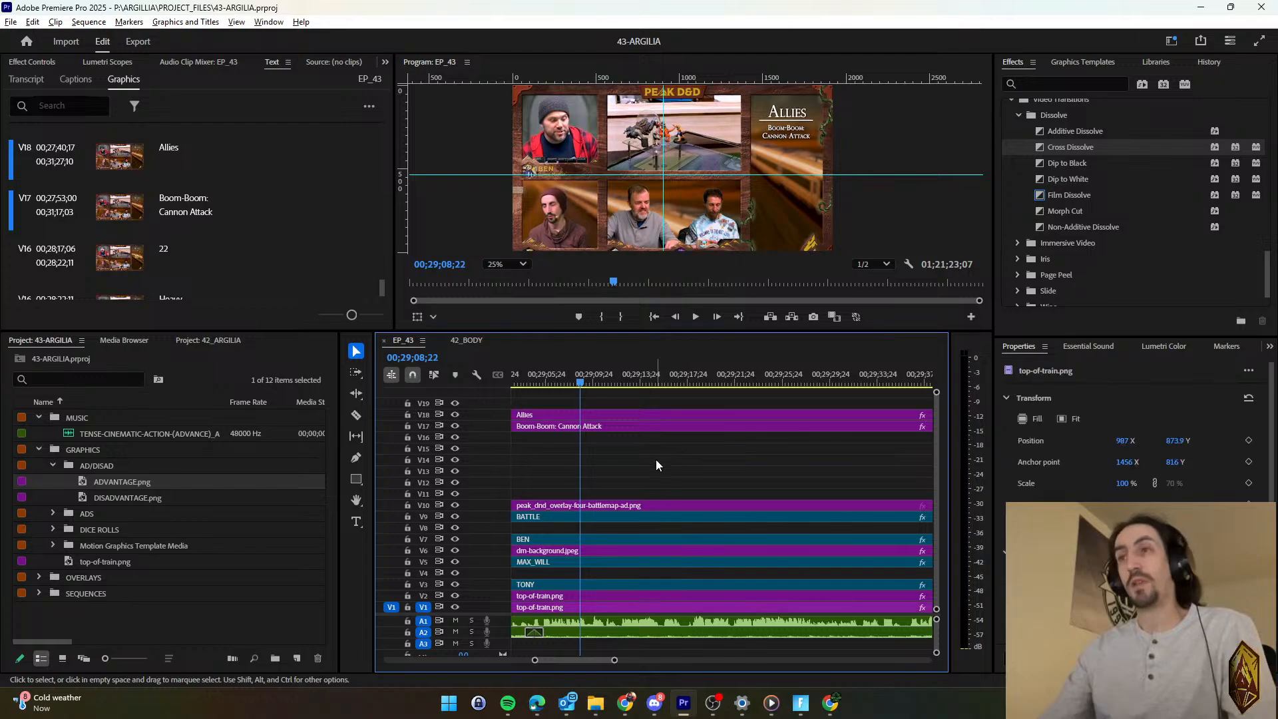
scroll(656, 460, up, 2)
drag(622, 459, 775, 440)
Play to the damage call and cut the Heavy Hit! clip on V16 at 00;29;07;21 with the Razor tool.
click(660, 457)
key(space)
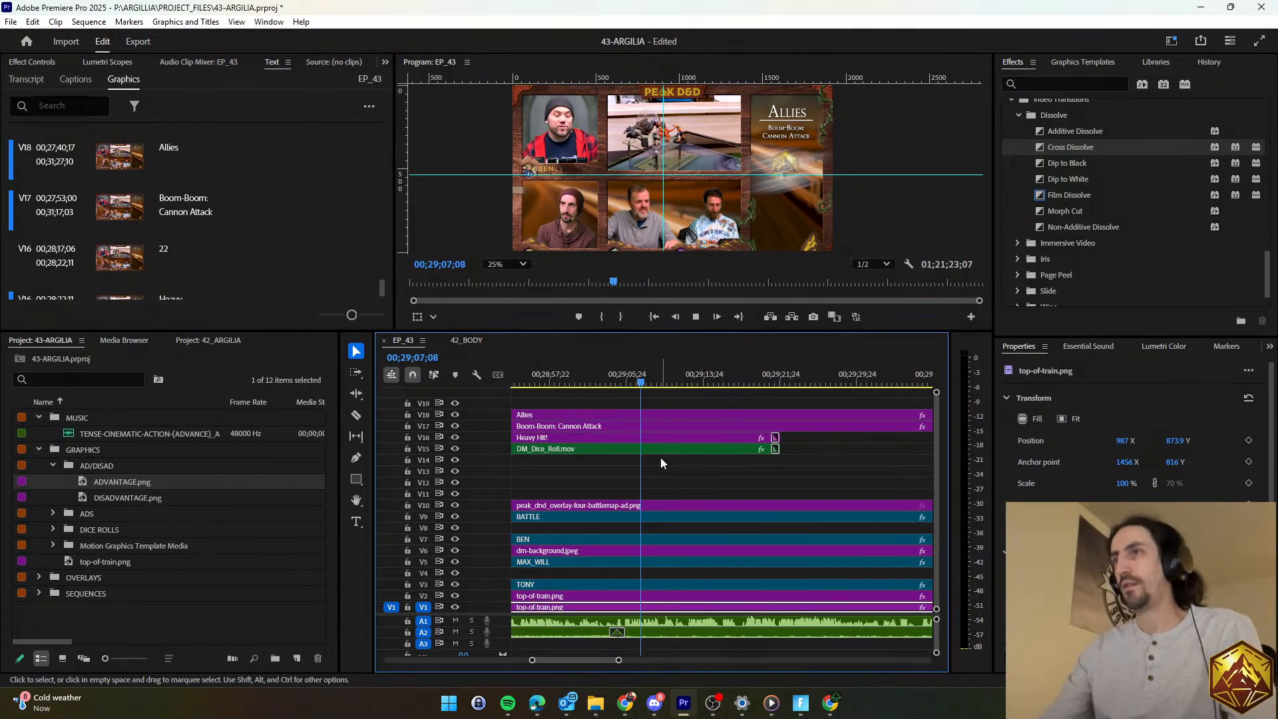
click(356, 414)
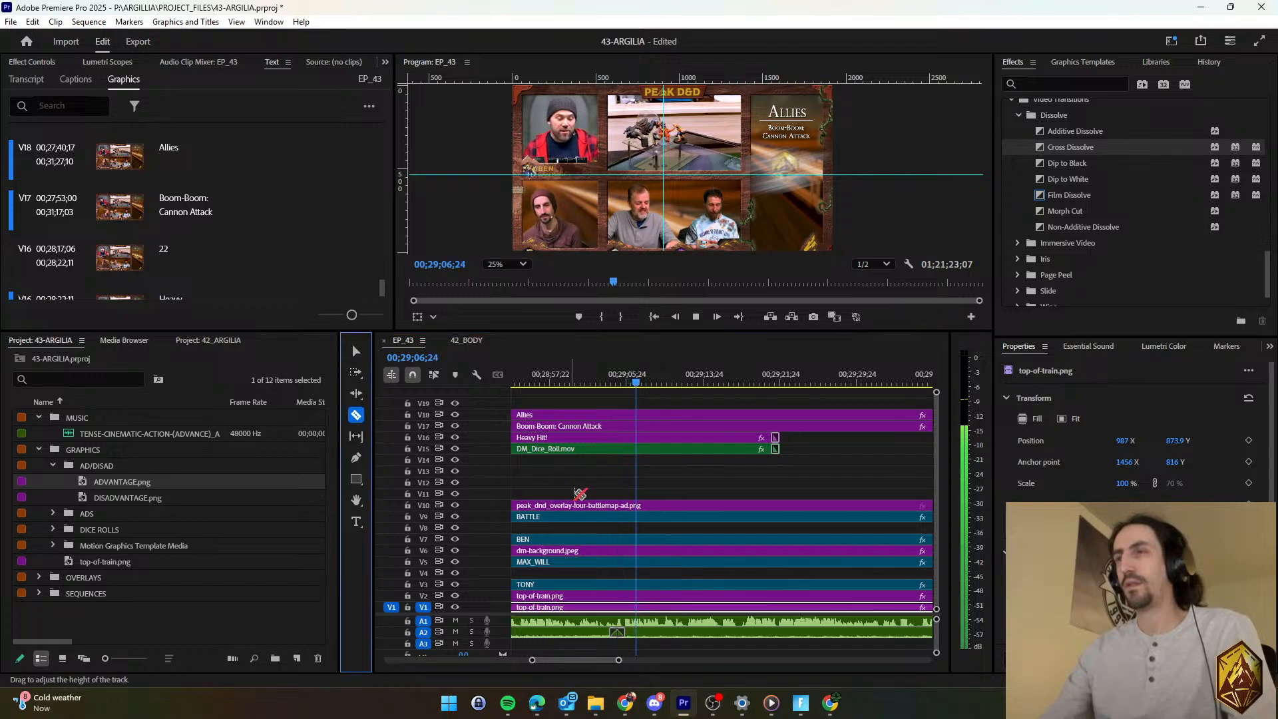
click(644, 437)
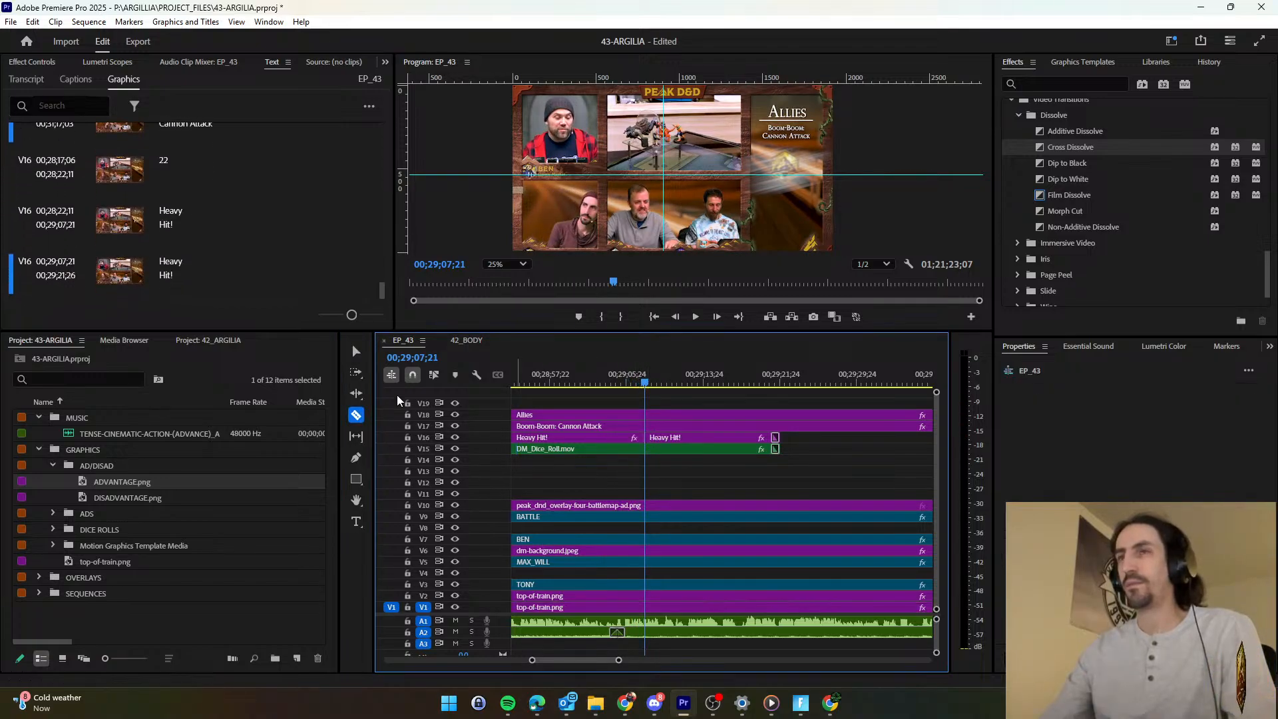
Move the closing Blur Length keyframes of the first Heavy Hit! clip to its new end at 00;29;07;21.
click(354, 351)
click(605, 440)
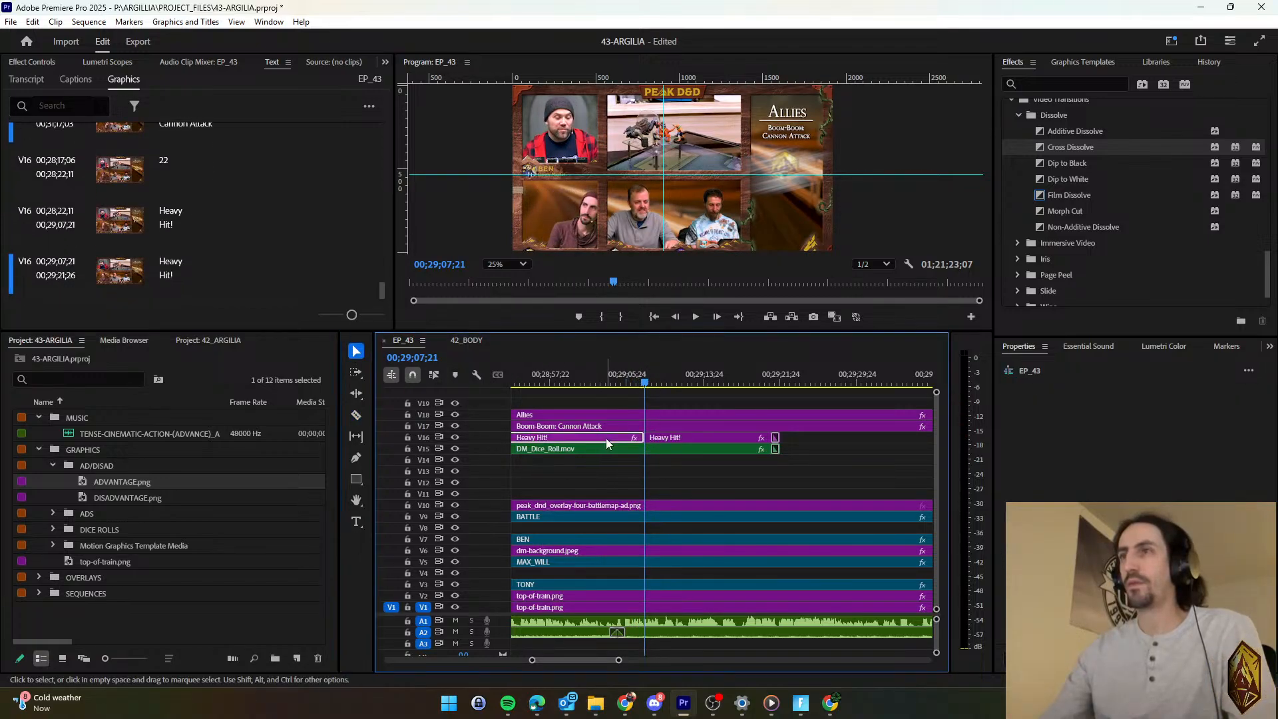
click(32, 61)
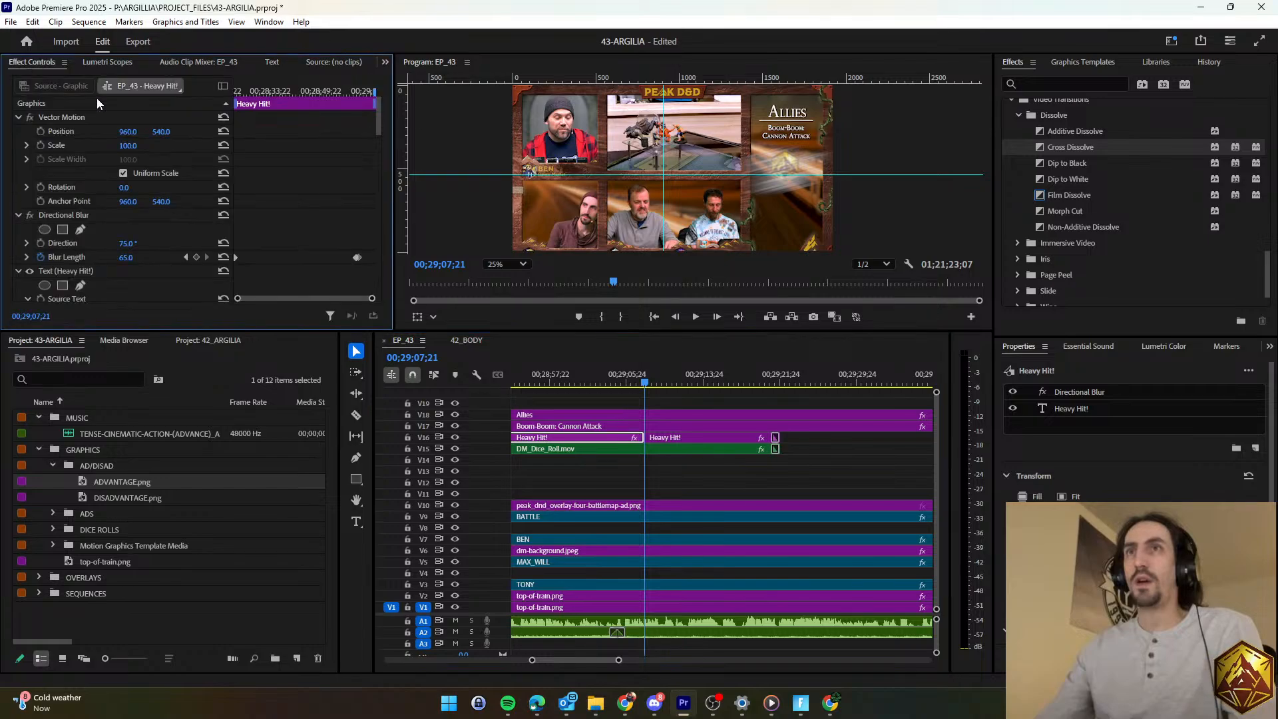
drag(356, 258, 374, 261)
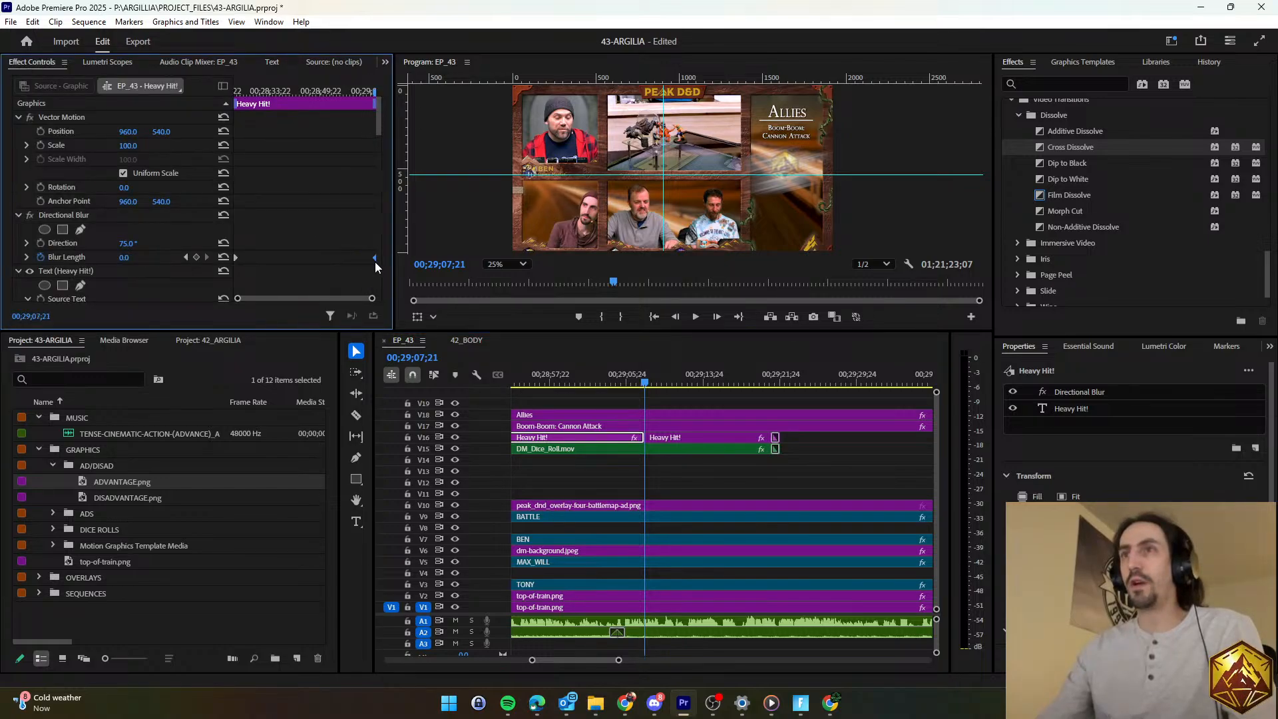
Keyframe the second Heavy Hit! clip's Blur Length at 65 on its first frame and at 0 on 00;29;08;03.
click(678, 436)
click(196, 257)
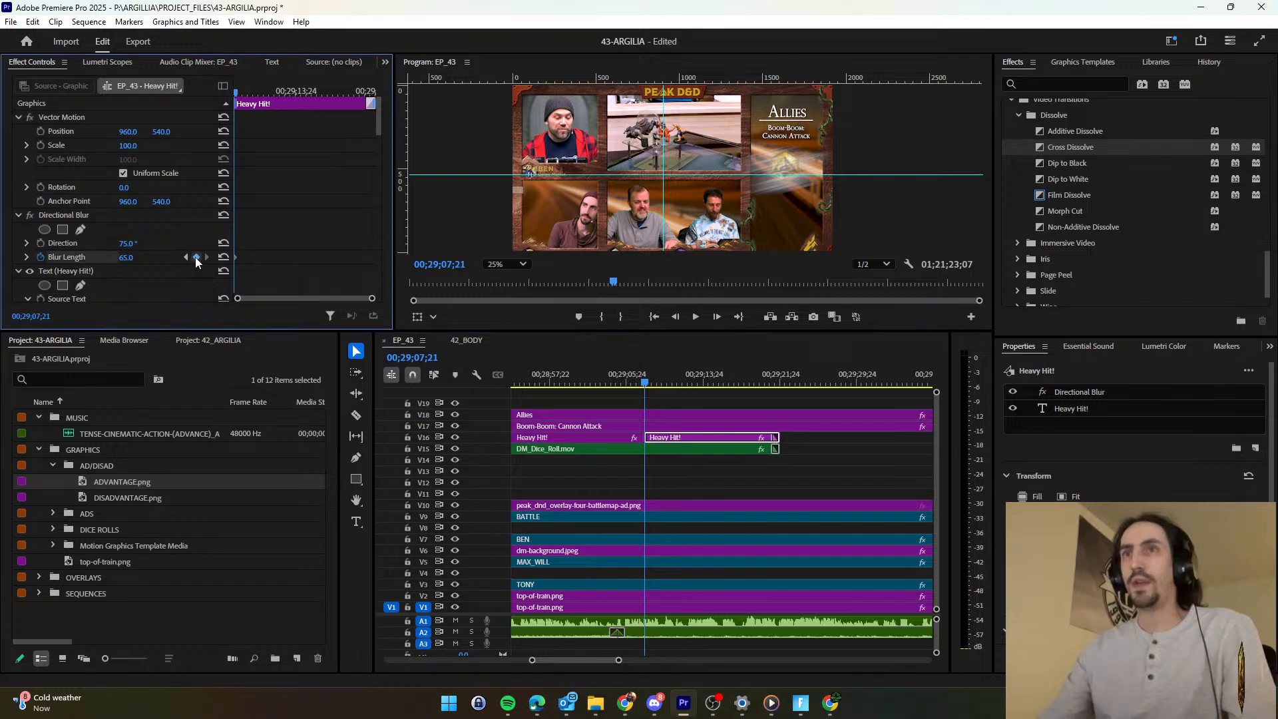
key(space)
key(space)
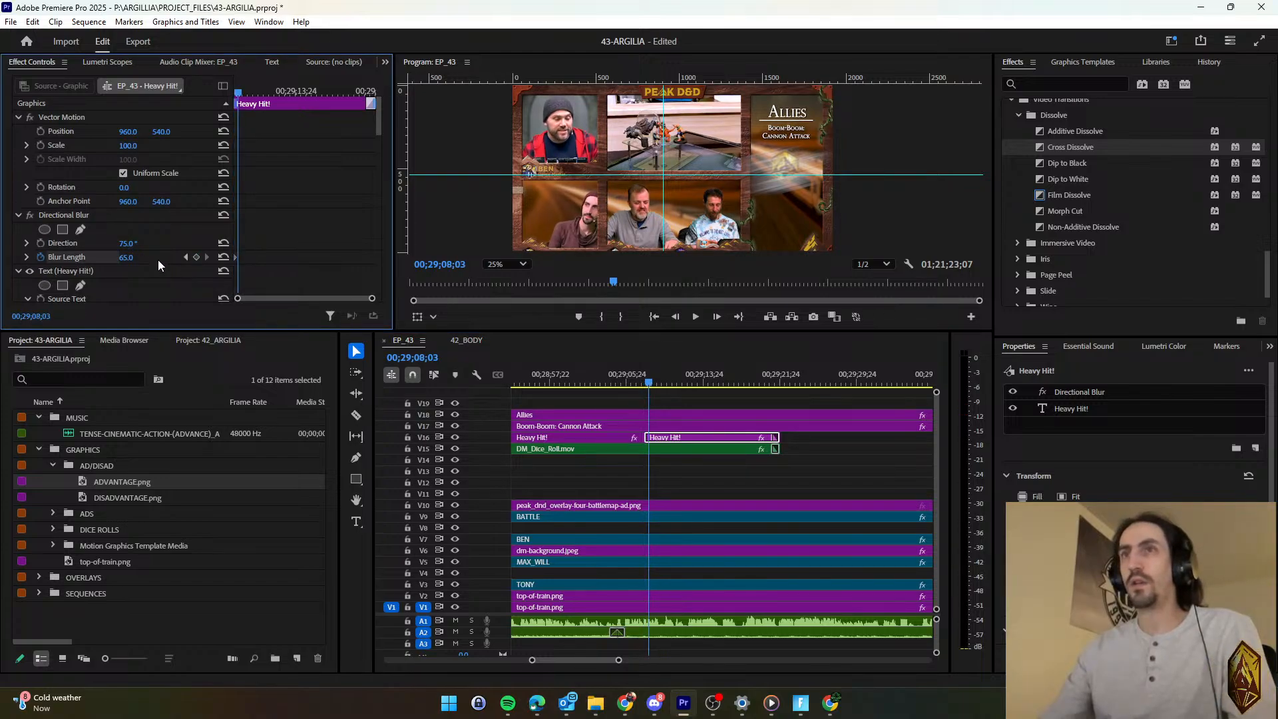
drag(133, 259, 139, 258)
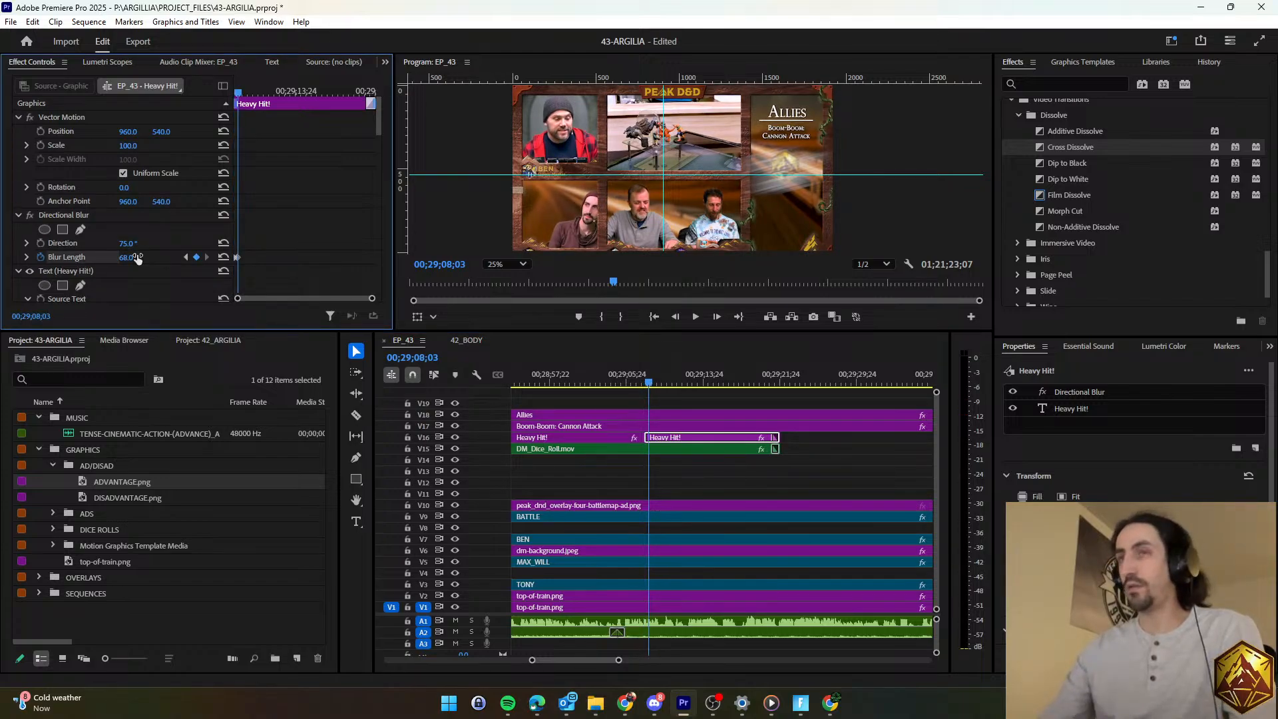
click(137, 257)
text(0)
key(Return)
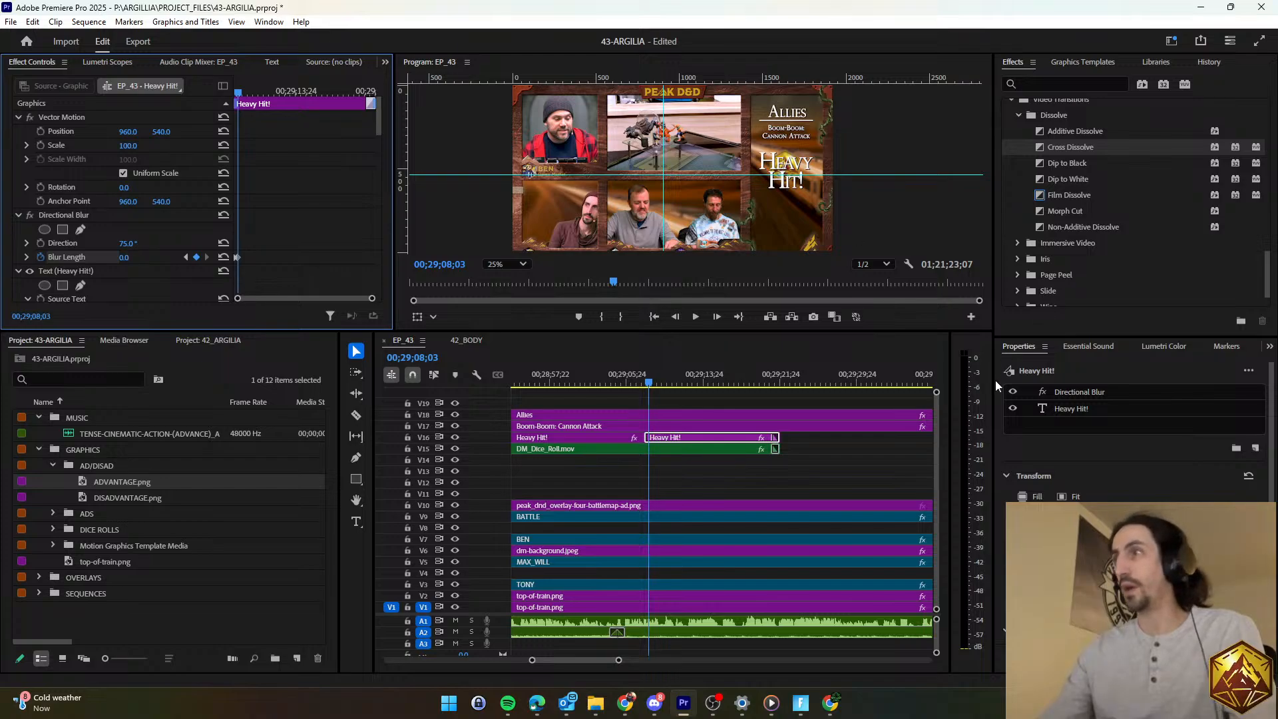
Change the second Heavy Hit! clip's text to "12 Bludgeoning Damage", with "Damage" on a second line.
click(1079, 412)
text(12)
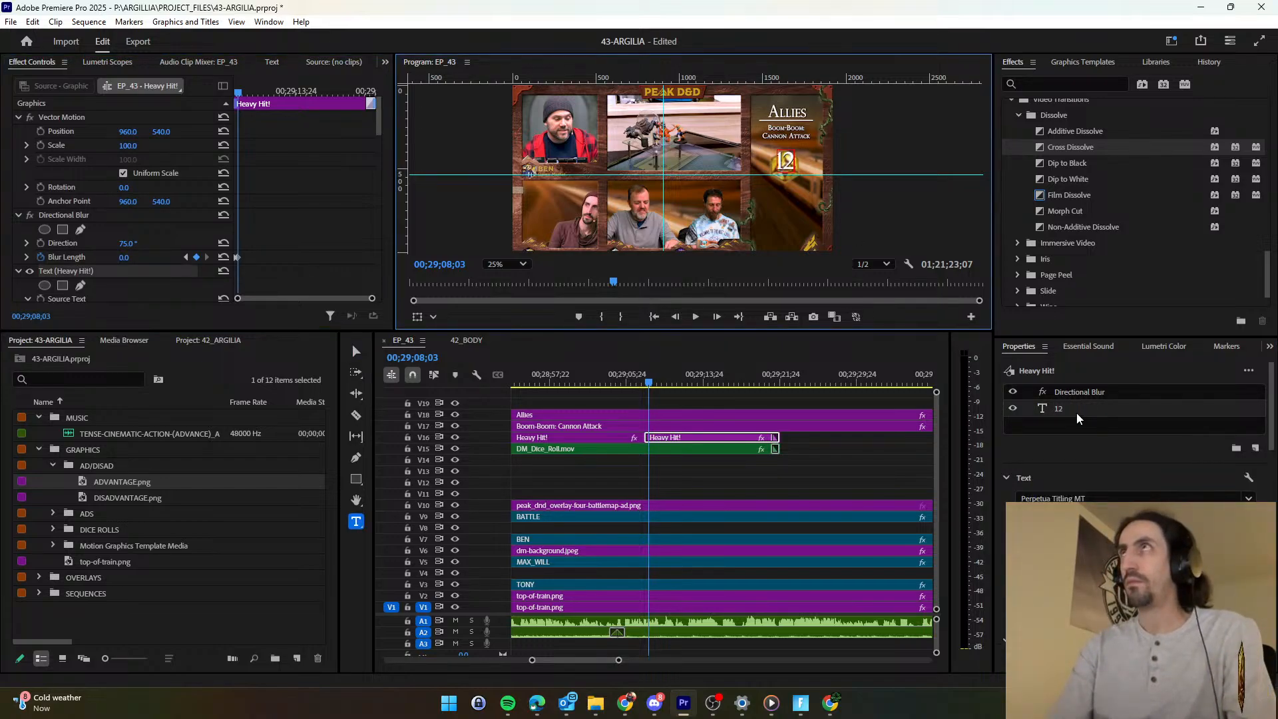
text( Blugd)
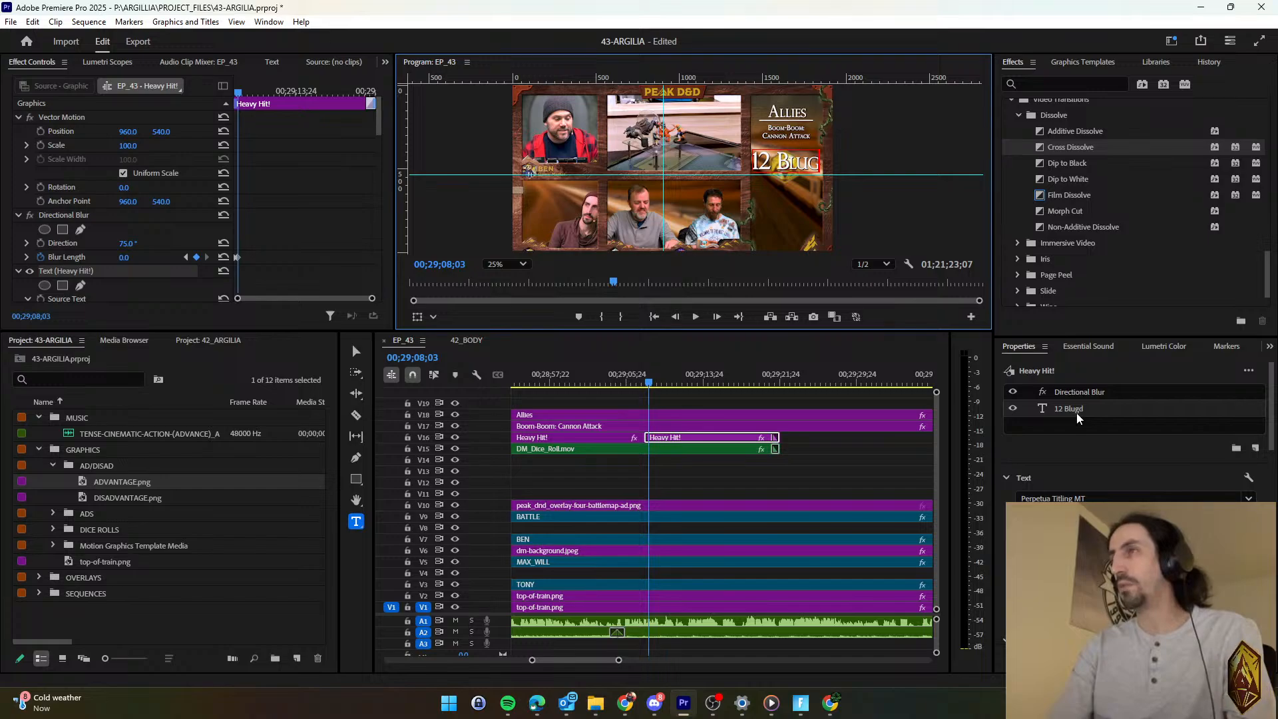
text(eoning)
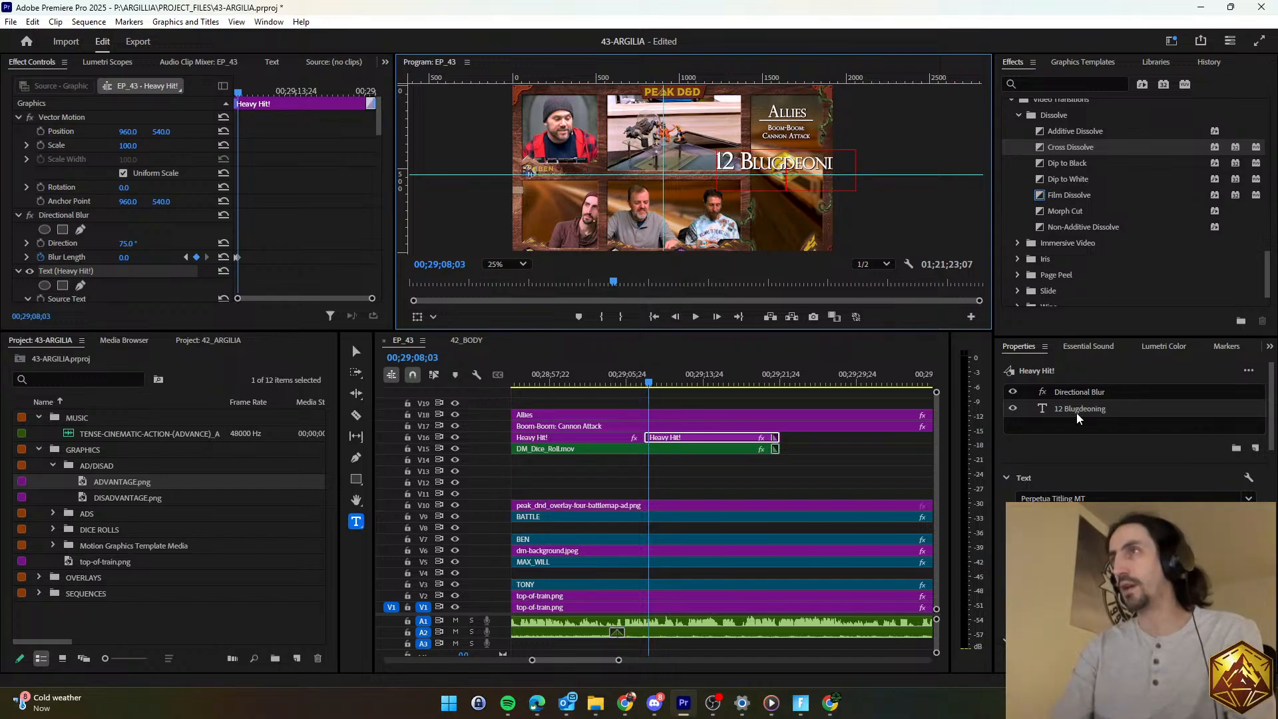
key(Return)
text(DM)
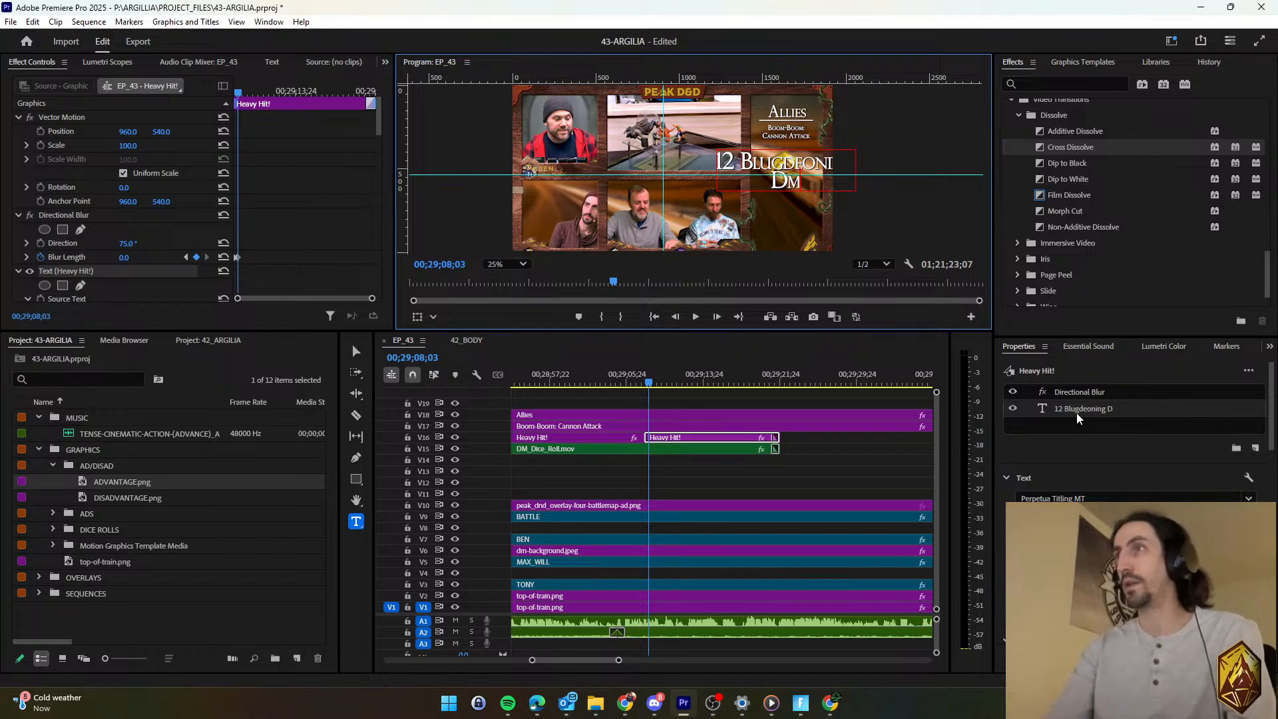
text(age)
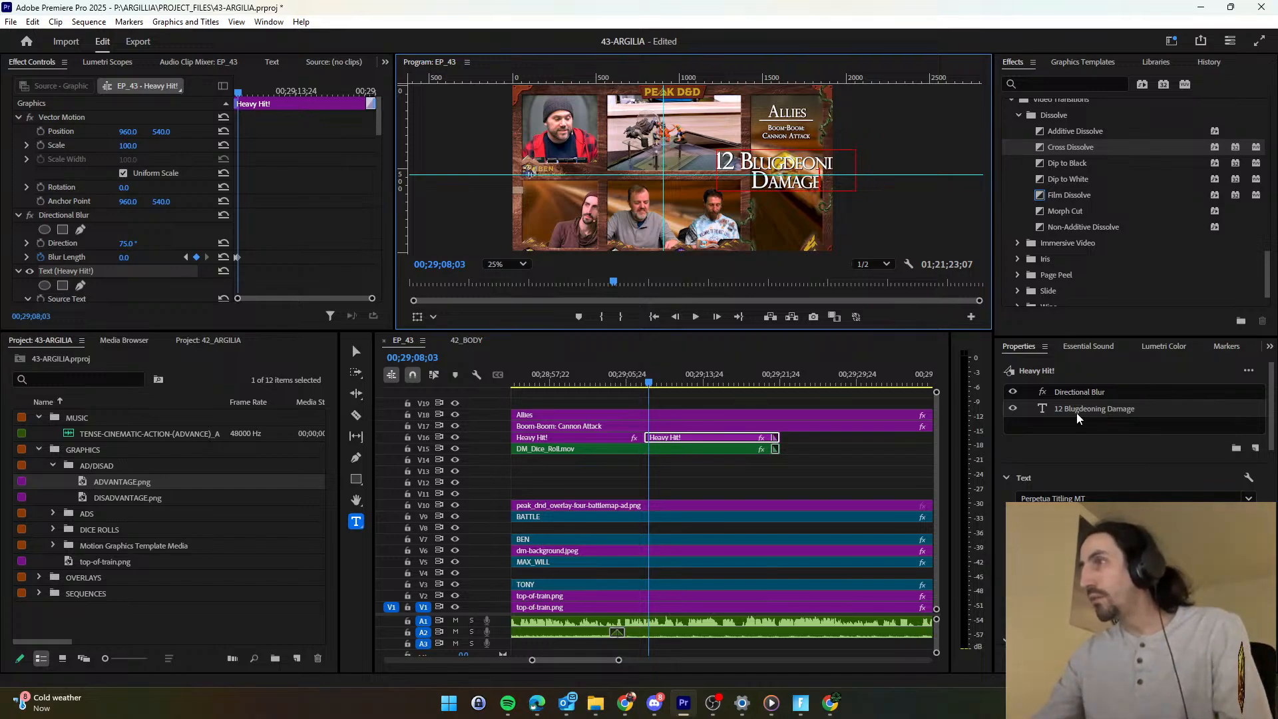
click(795, 153)
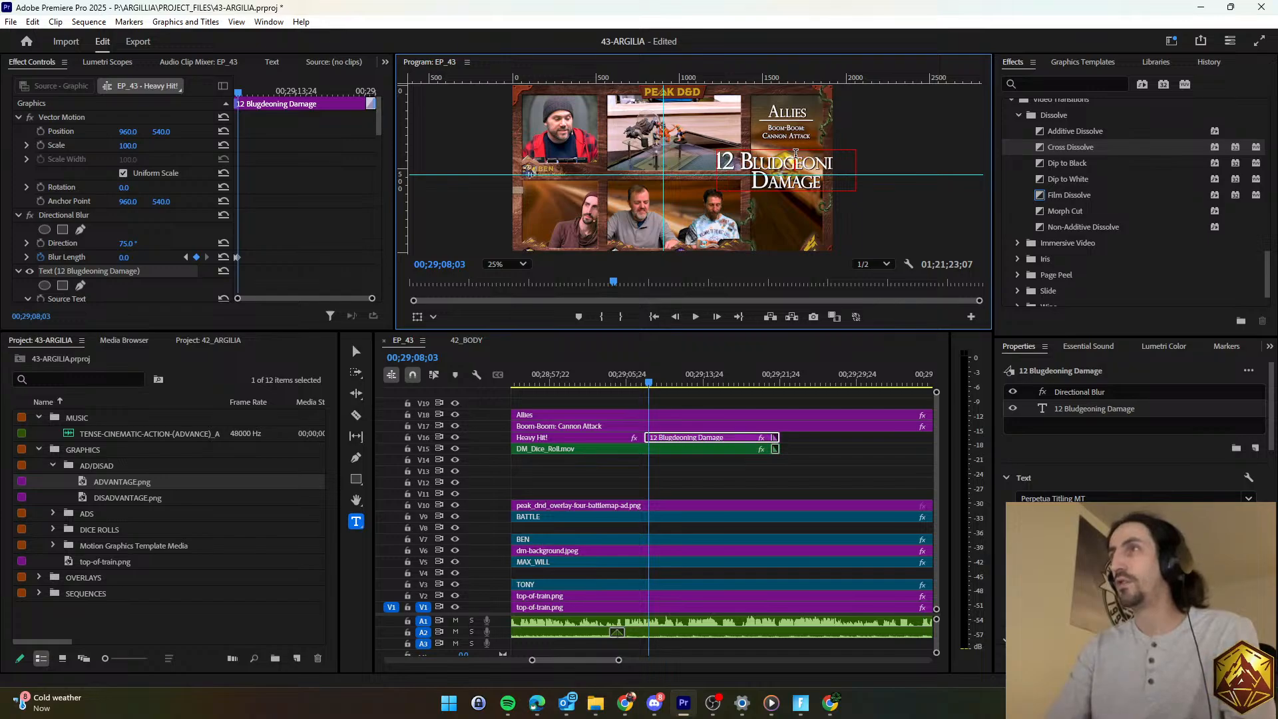
Shrink the "12 Bludgeoning Damage" text and centre it in the right-hand side panel below the Boom-Boom: Cannon Attack title.
key(Escape)
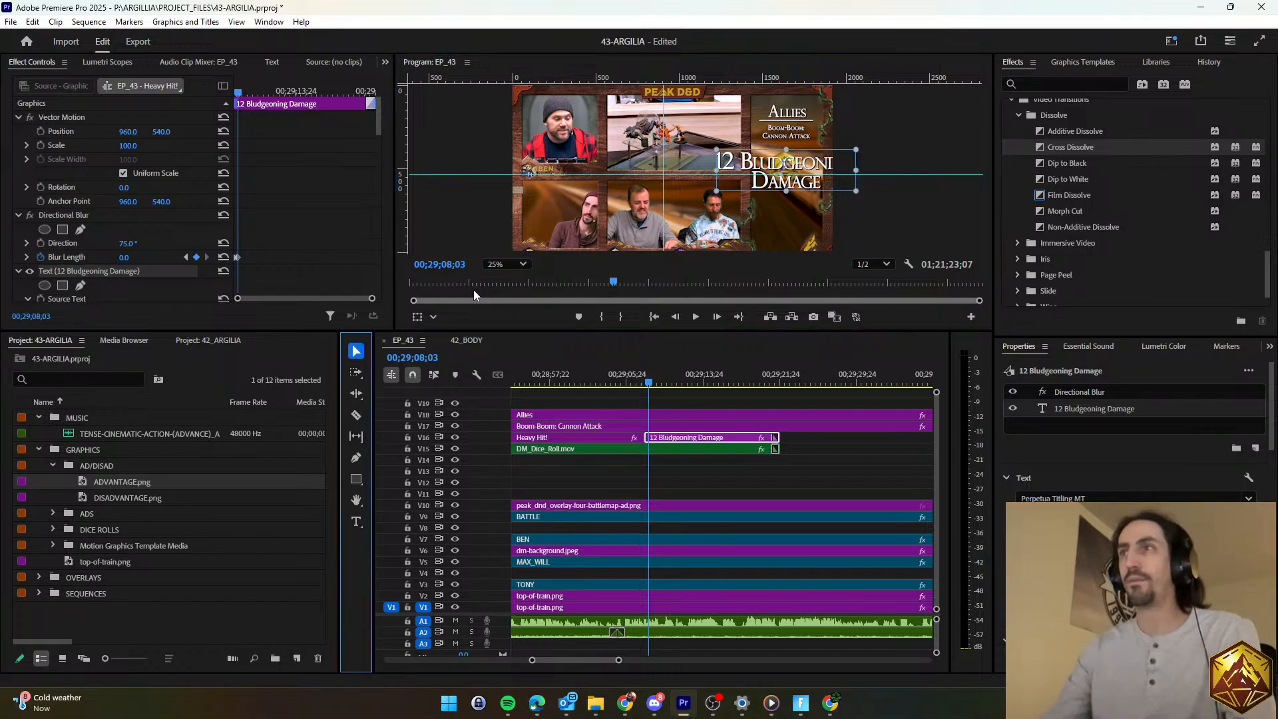
drag(786, 191, 803, 167)
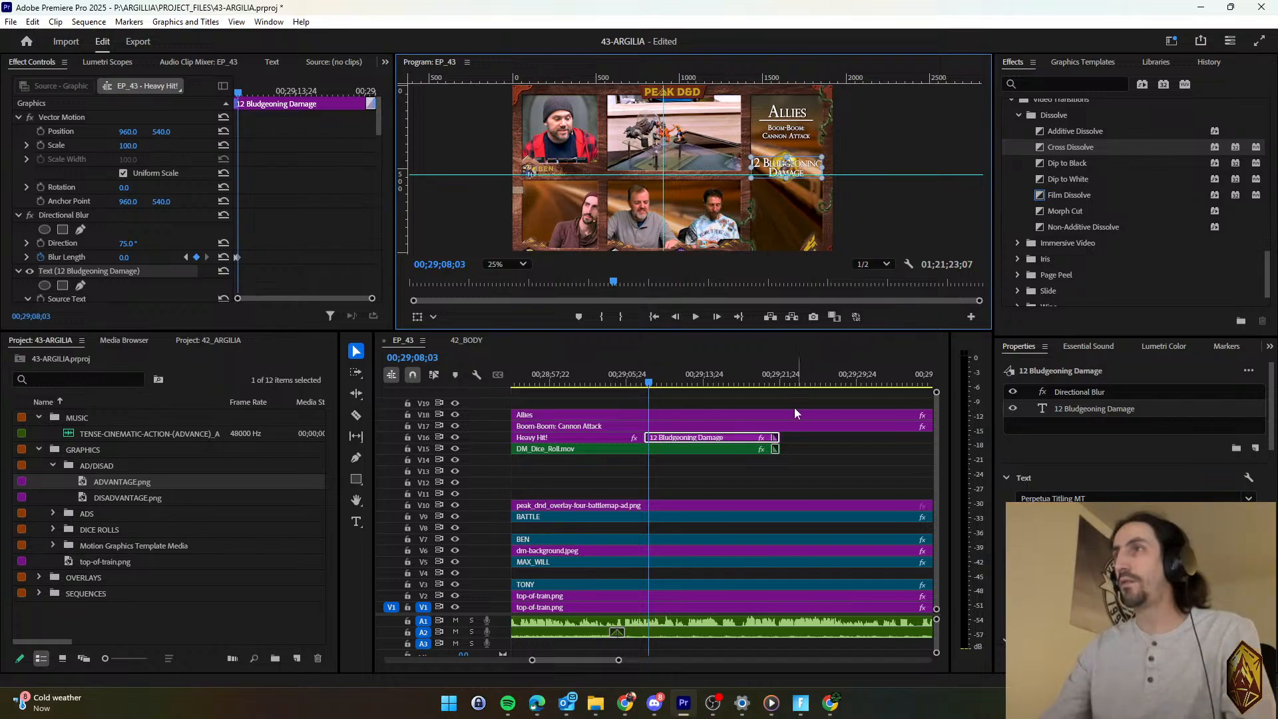
click(730, 479)
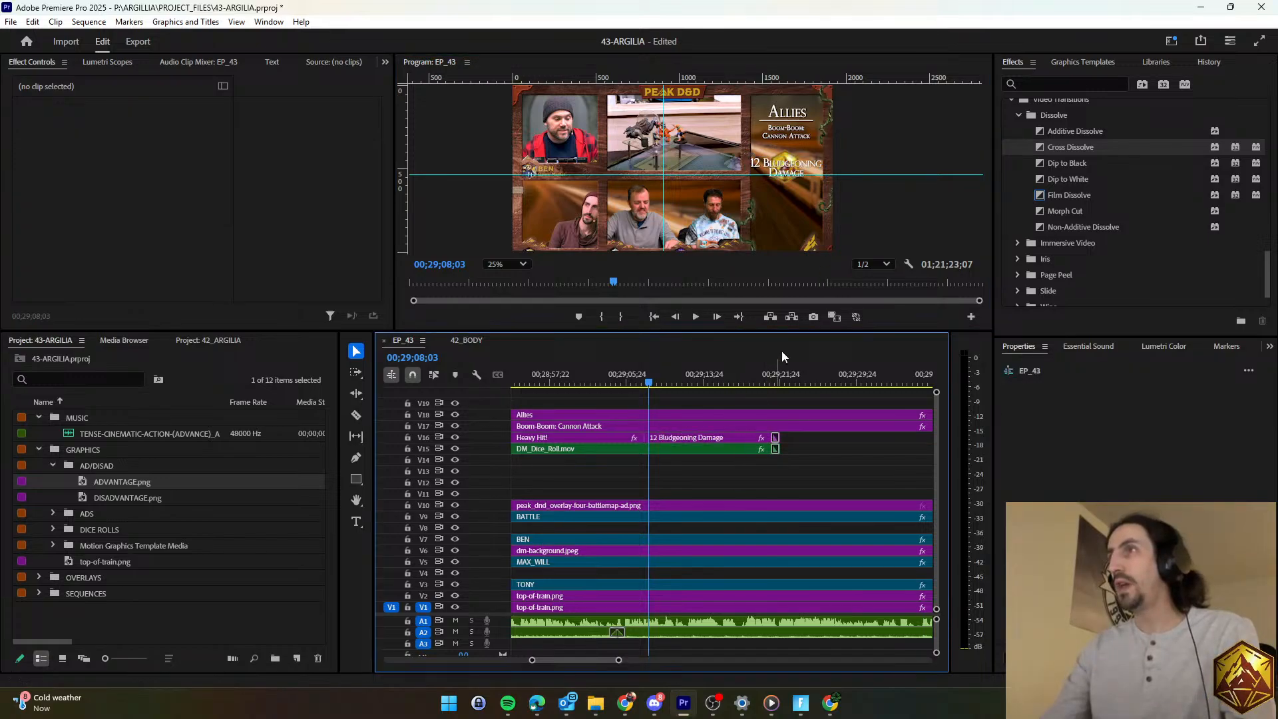
click(702, 437)
click(774, 167)
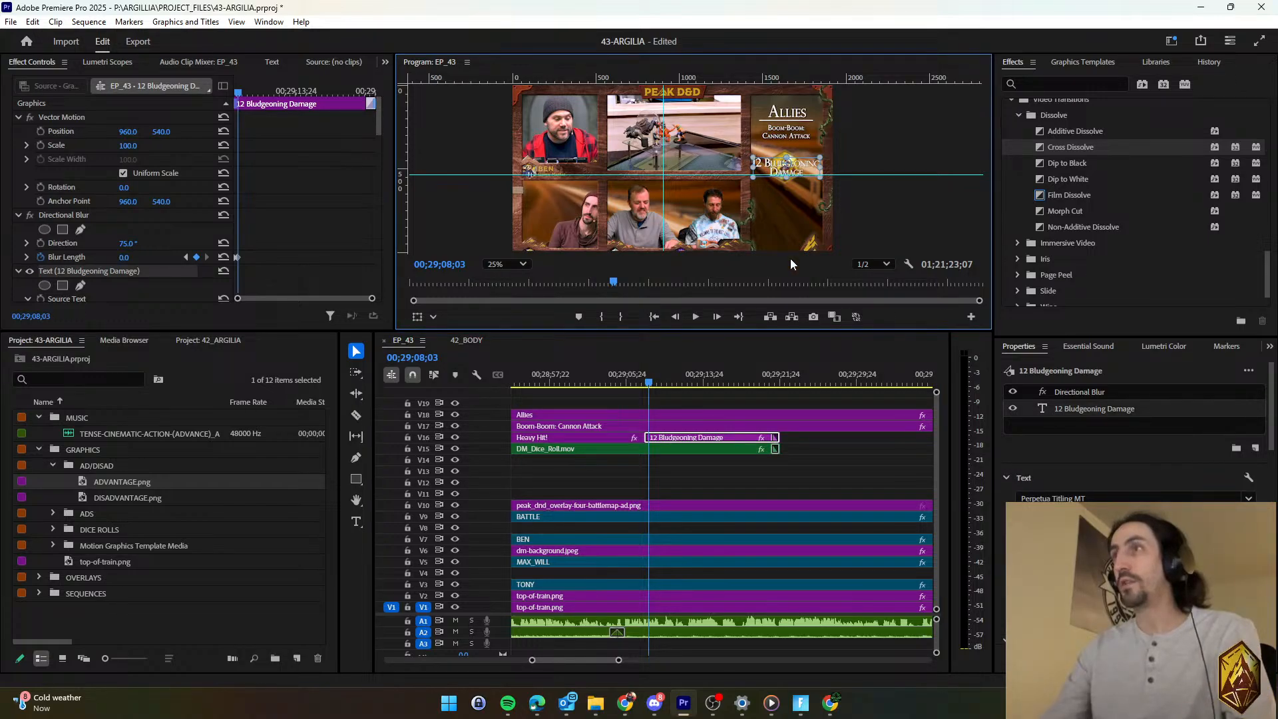
click(720, 473)
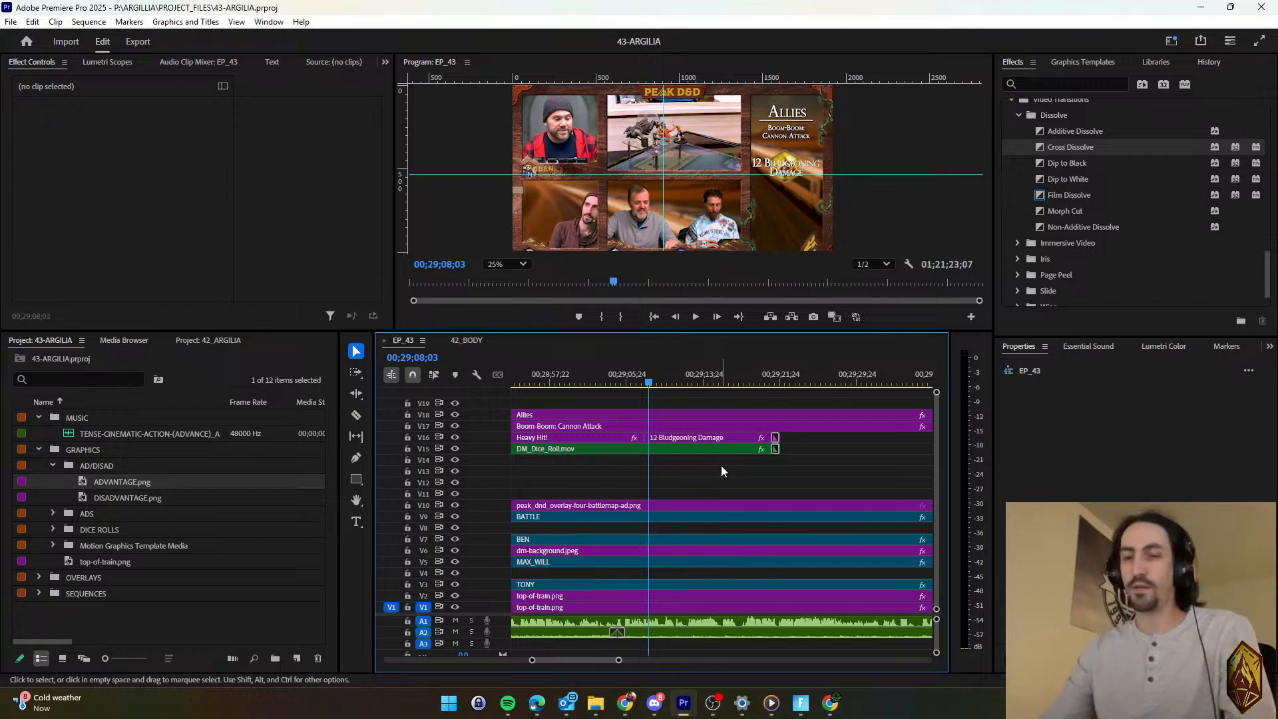
Play past the damage call and trim the ends of the 12 Bludgeoning Damage and DM_Dice_Roll.mov clips to about 00;29;14.
key(d)
key(space)
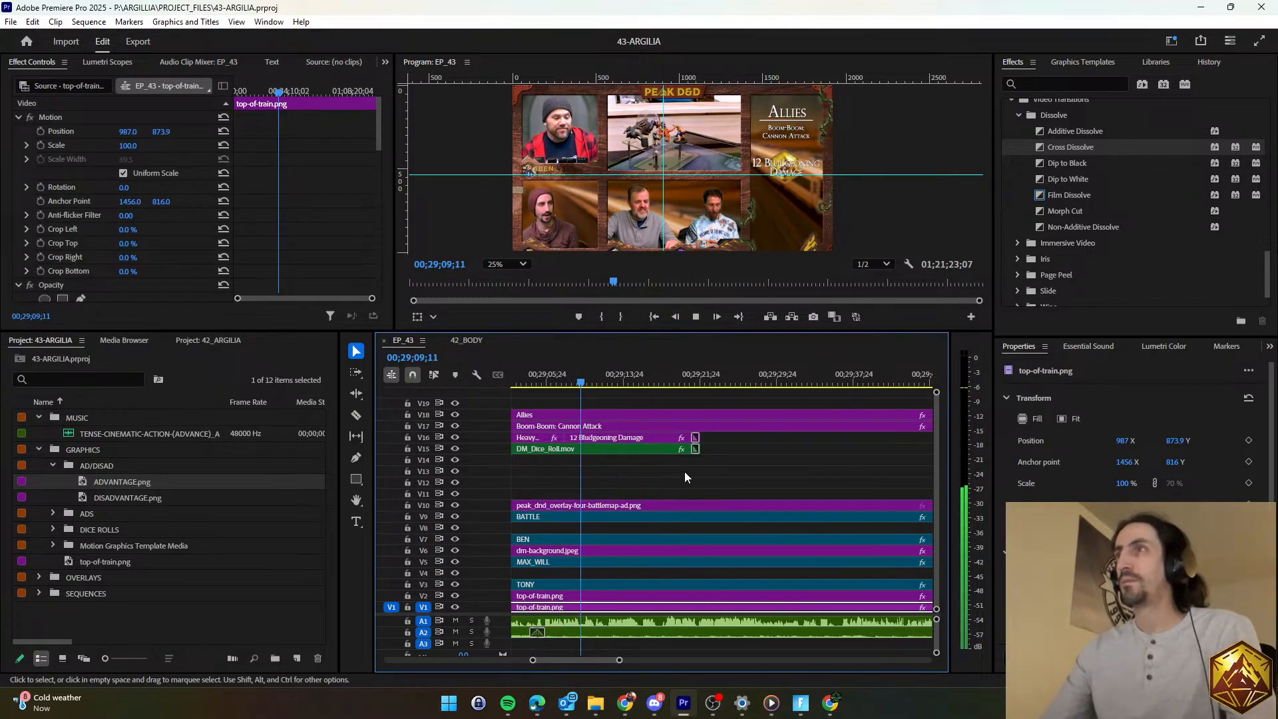
drag(653, 468, 625, 445)
key(d)
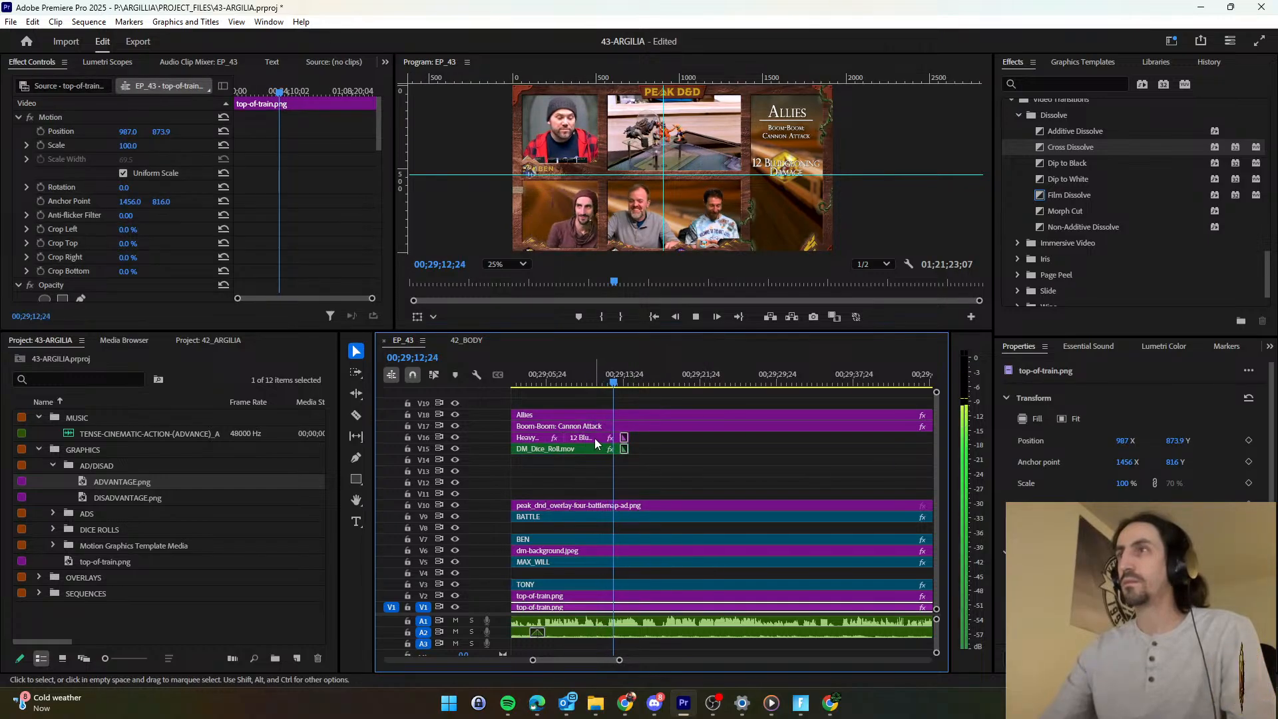
key(space)
click(620, 382)
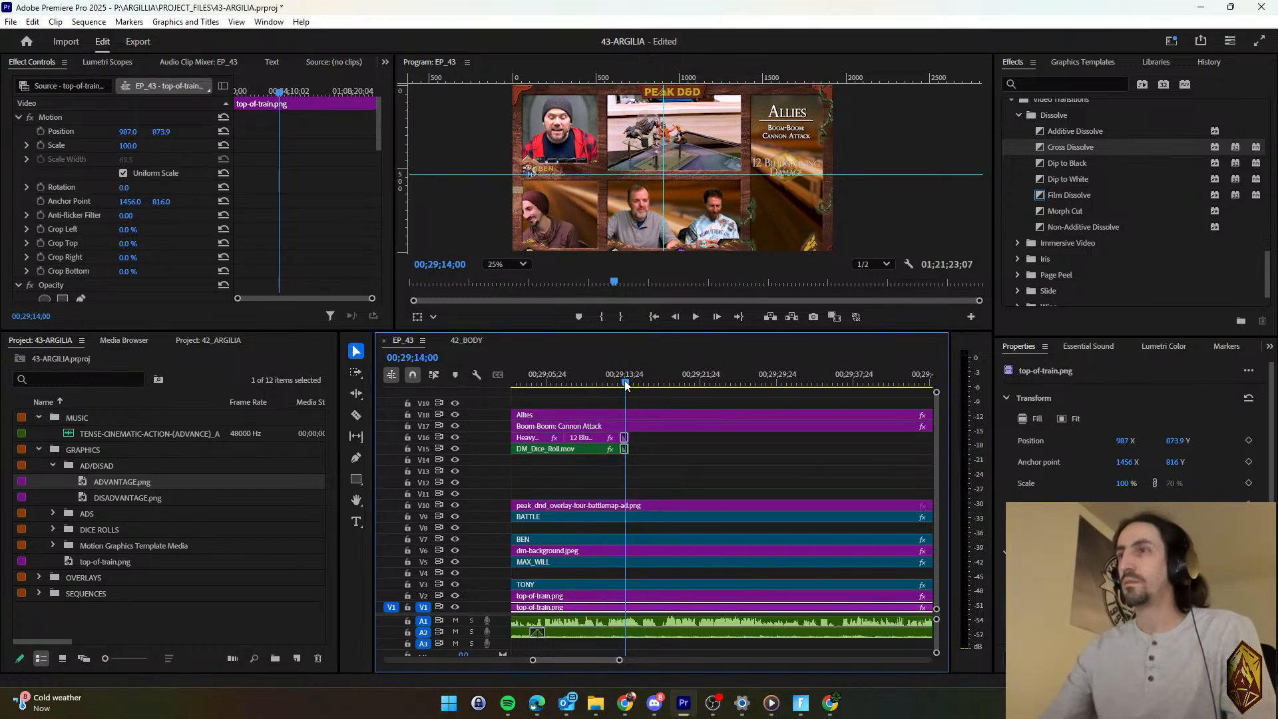
click(581, 438)
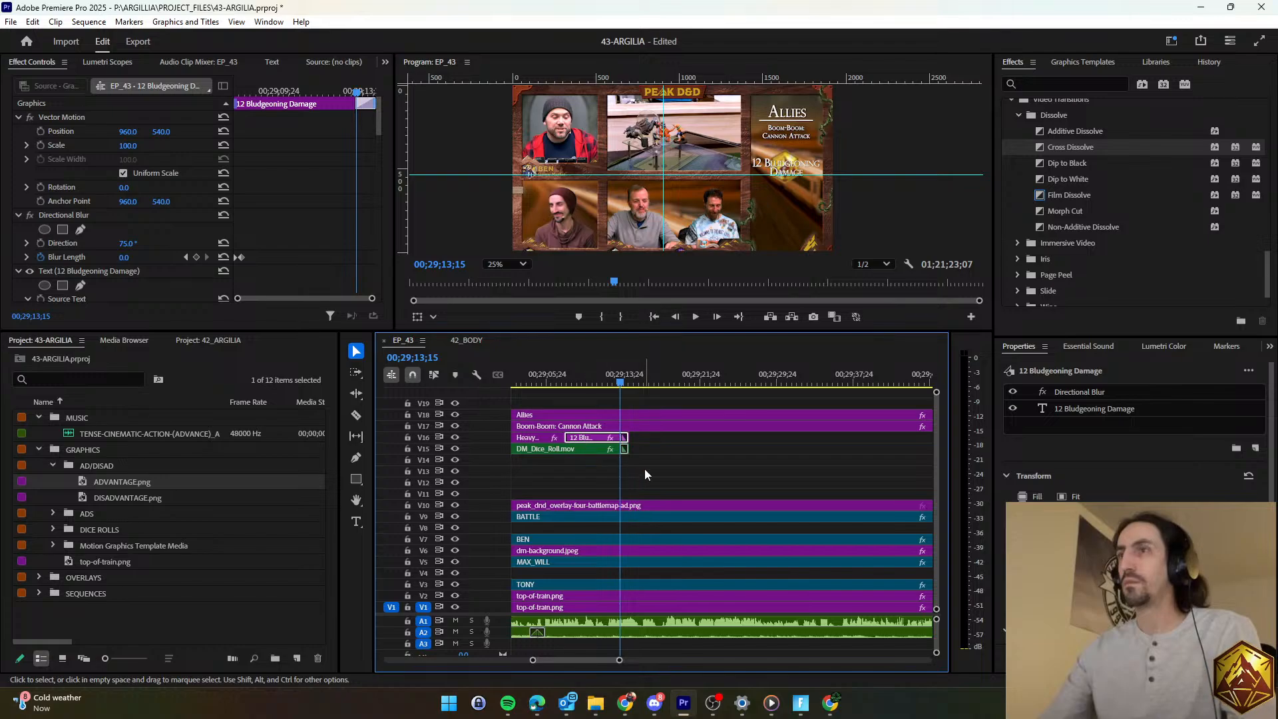
scroll(338, 260, down, 3)
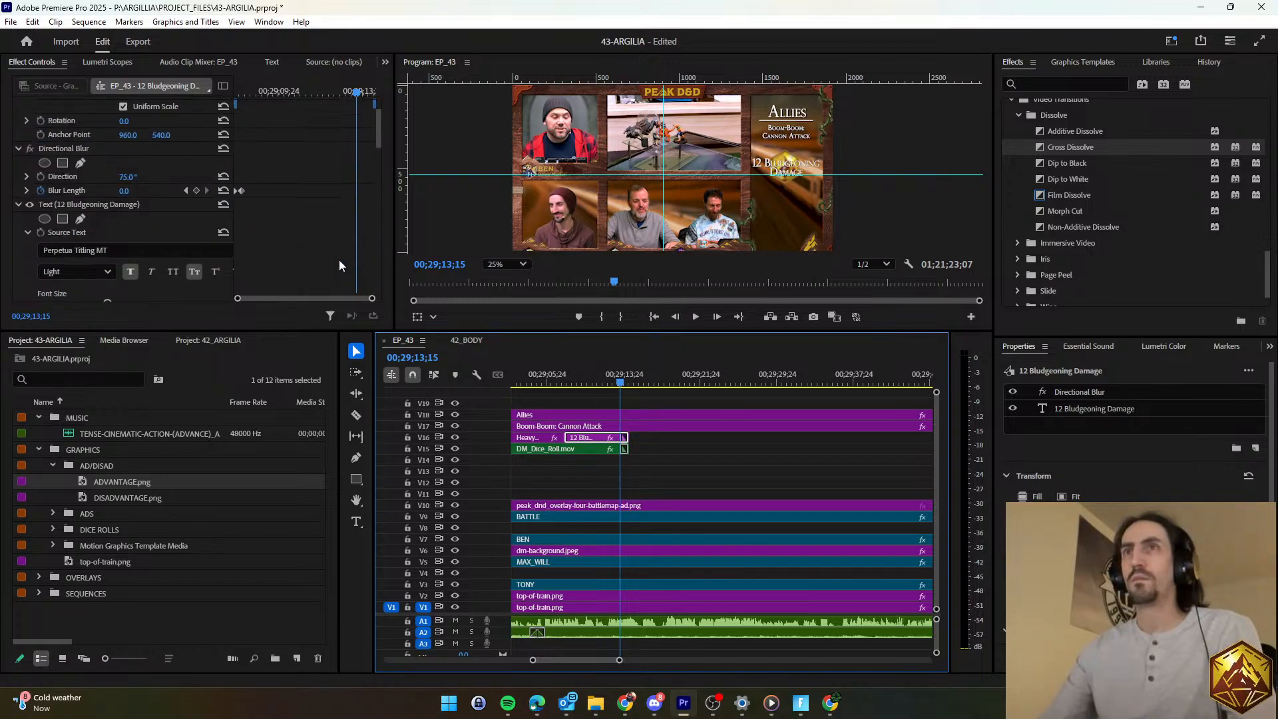
drag(649, 471, 624, 440)
drag(627, 442, 766, 455)
click(665, 465)
click(628, 438)
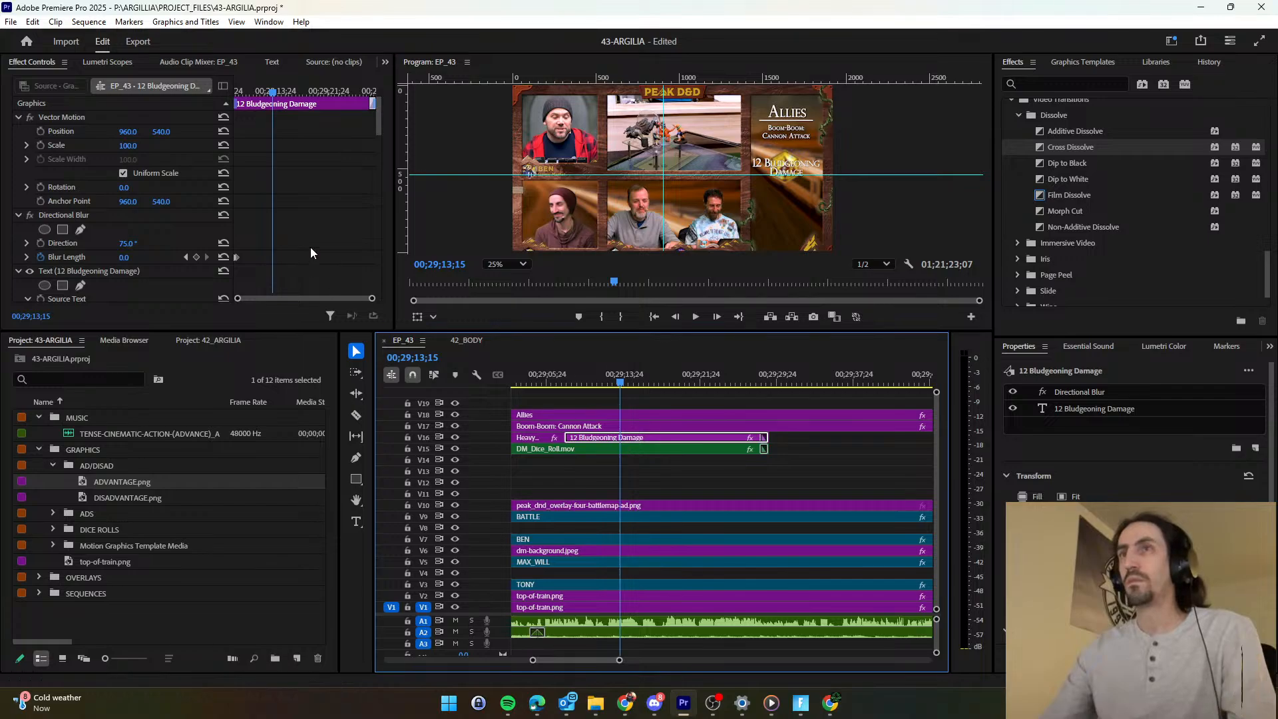
scroll(313, 242, down, 3)
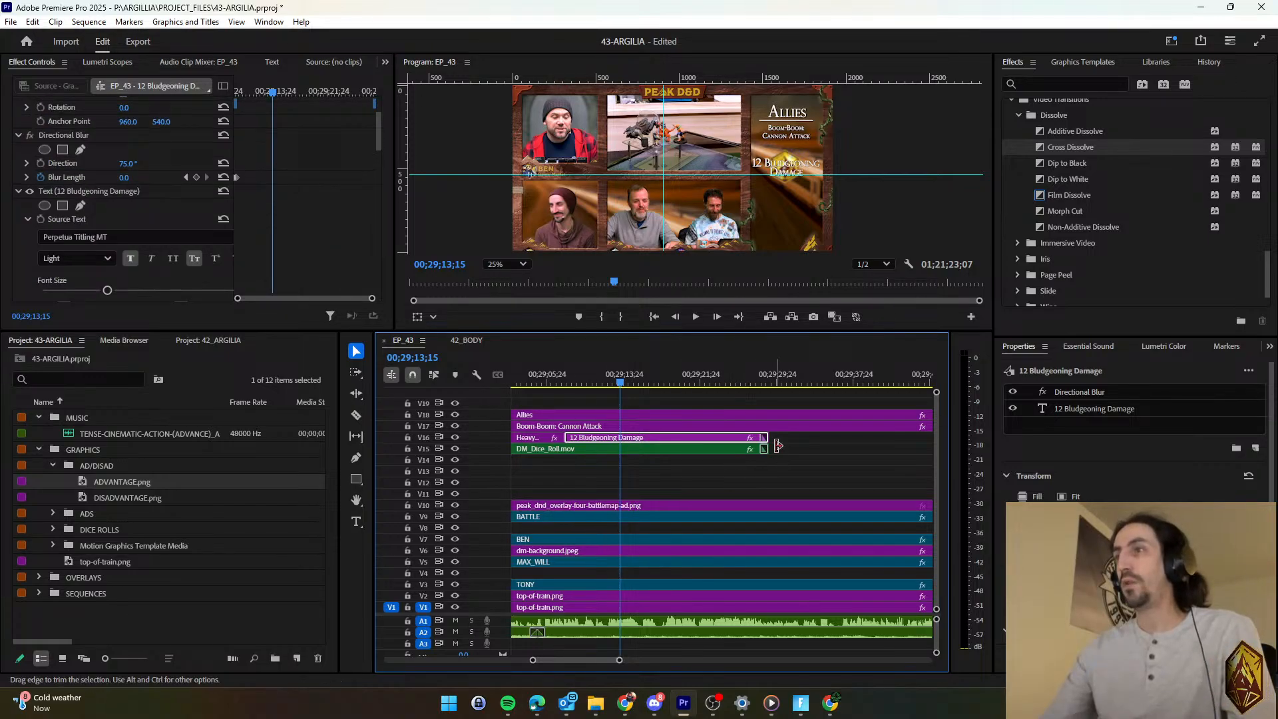
drag(775, 445, 636, 443)
Keyframe the 12 Bludgeoning Damage clip's Blur Length at 0 on 00;29;13;15 and at 65 on 00;29;14;07.
scroll(625, 476, up, 2)
click(596, 439)
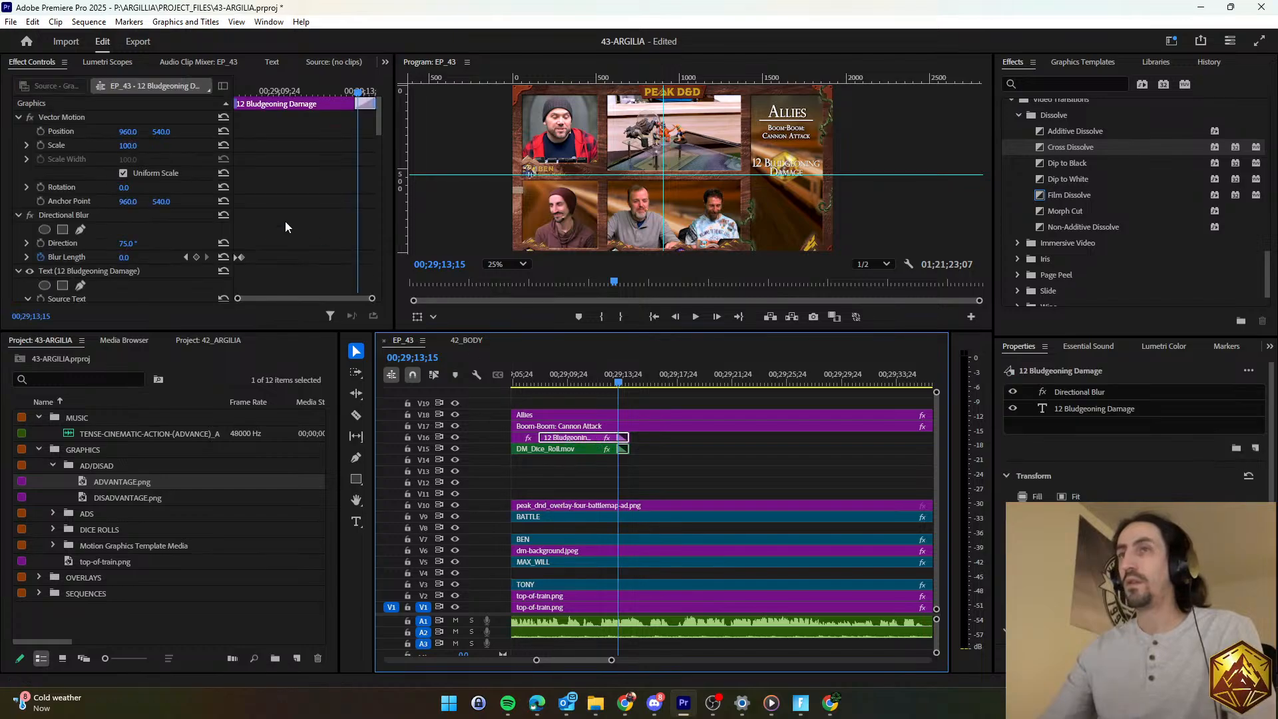
click(196, 257)
key(space)
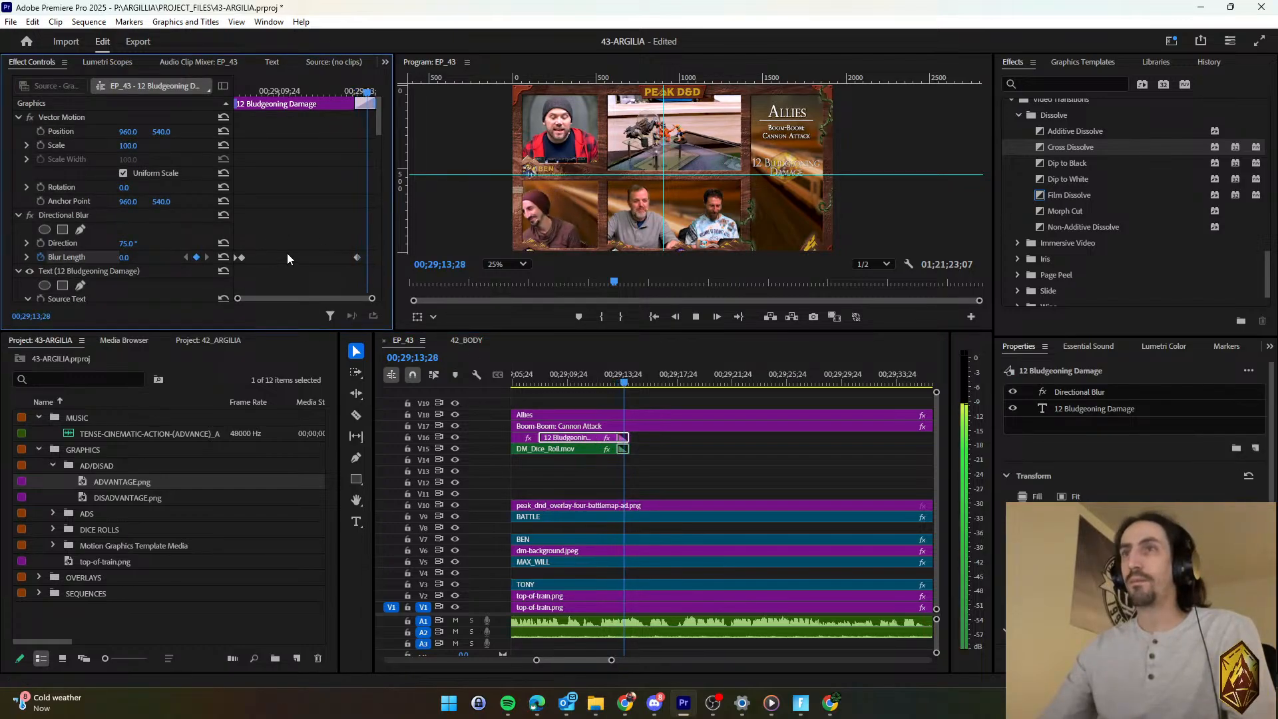
key(space)
click(130, 257)
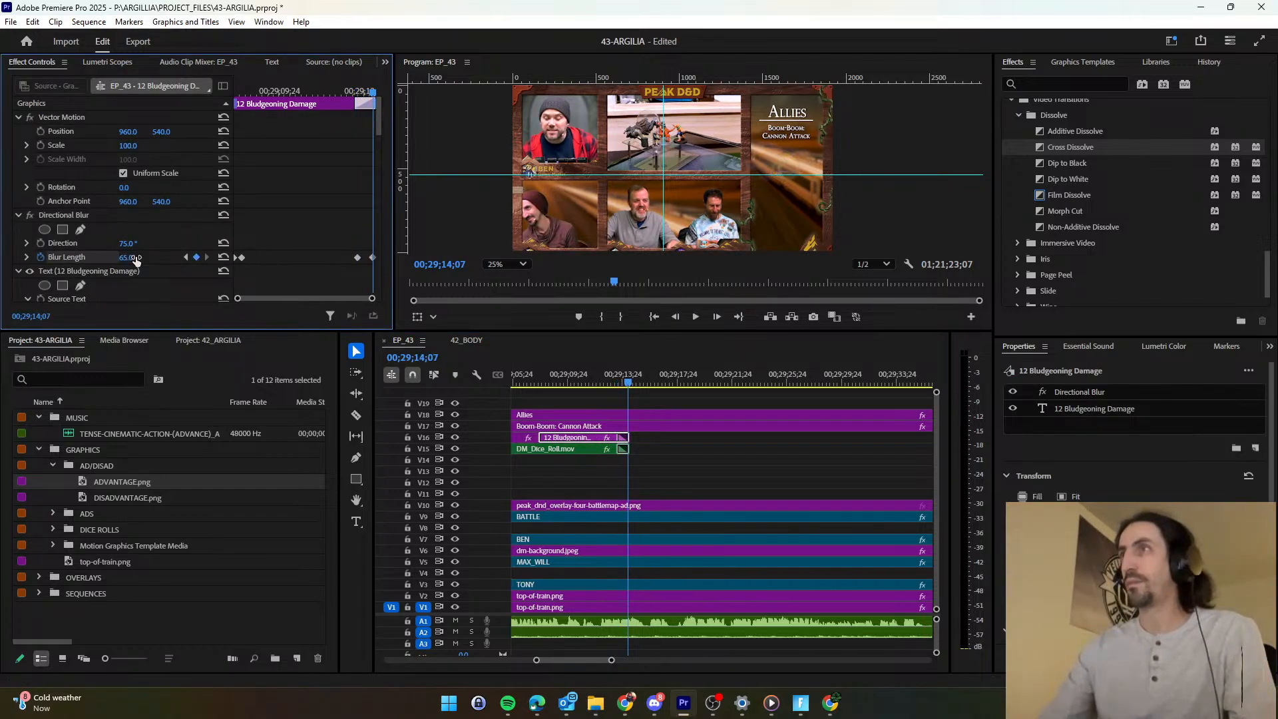
Save the project and play back the closing blur of the damage graphic.
click(685, 454)
key(shift+Right)
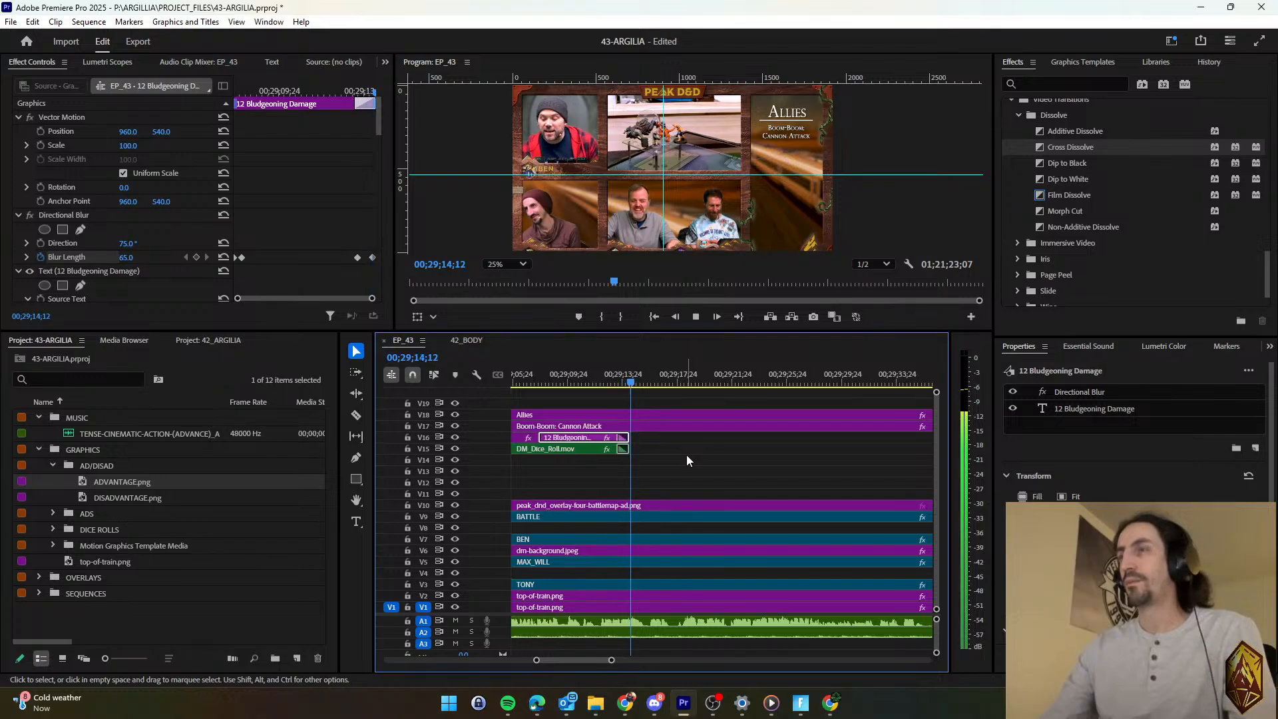
key(d)
key(ctrl+s)
key(shift+k)
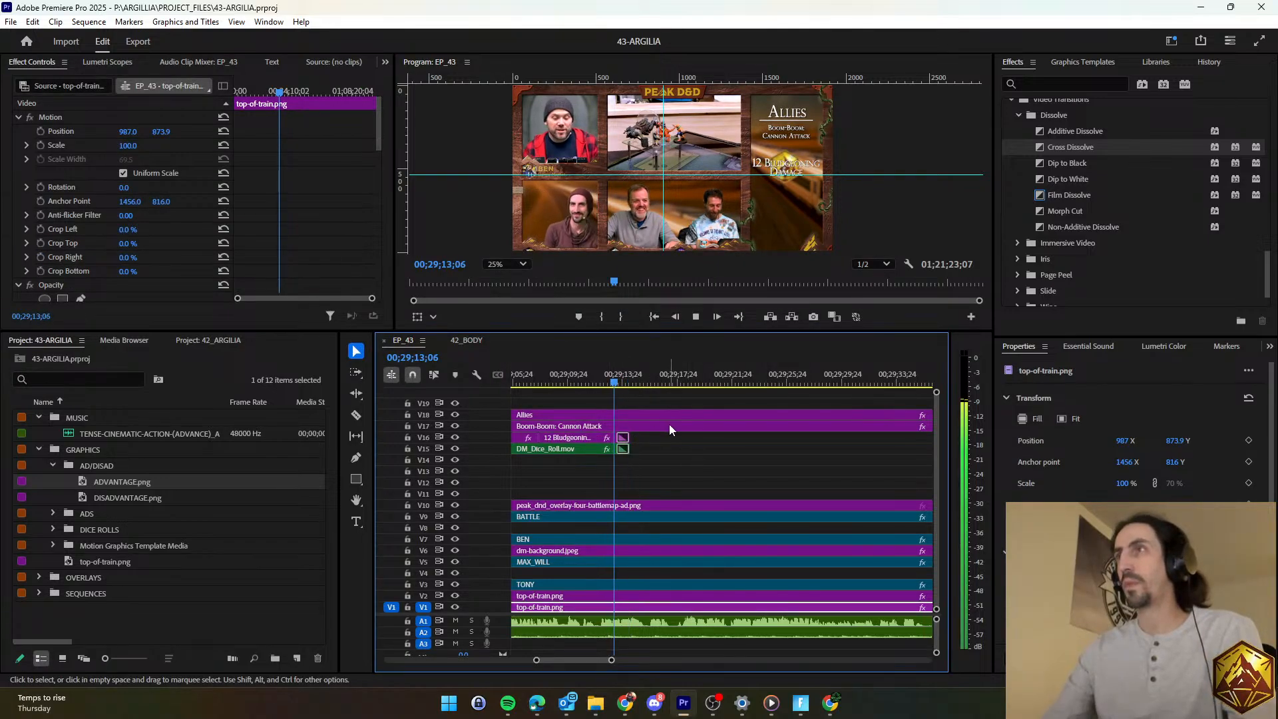
Play to the end of the turn and trim the Allies and Boom-Boom: Cannon Attack titles to end at about 00;29;16.
key(minus)
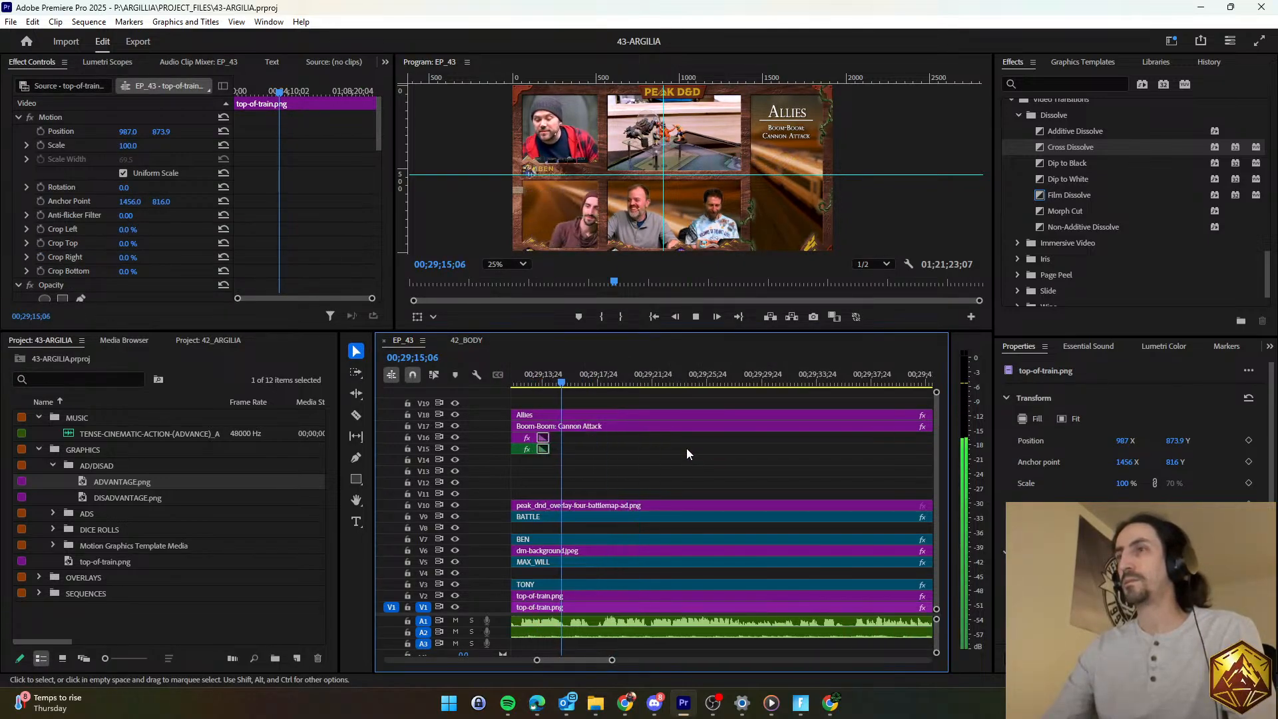
key(minus)
key(minus)
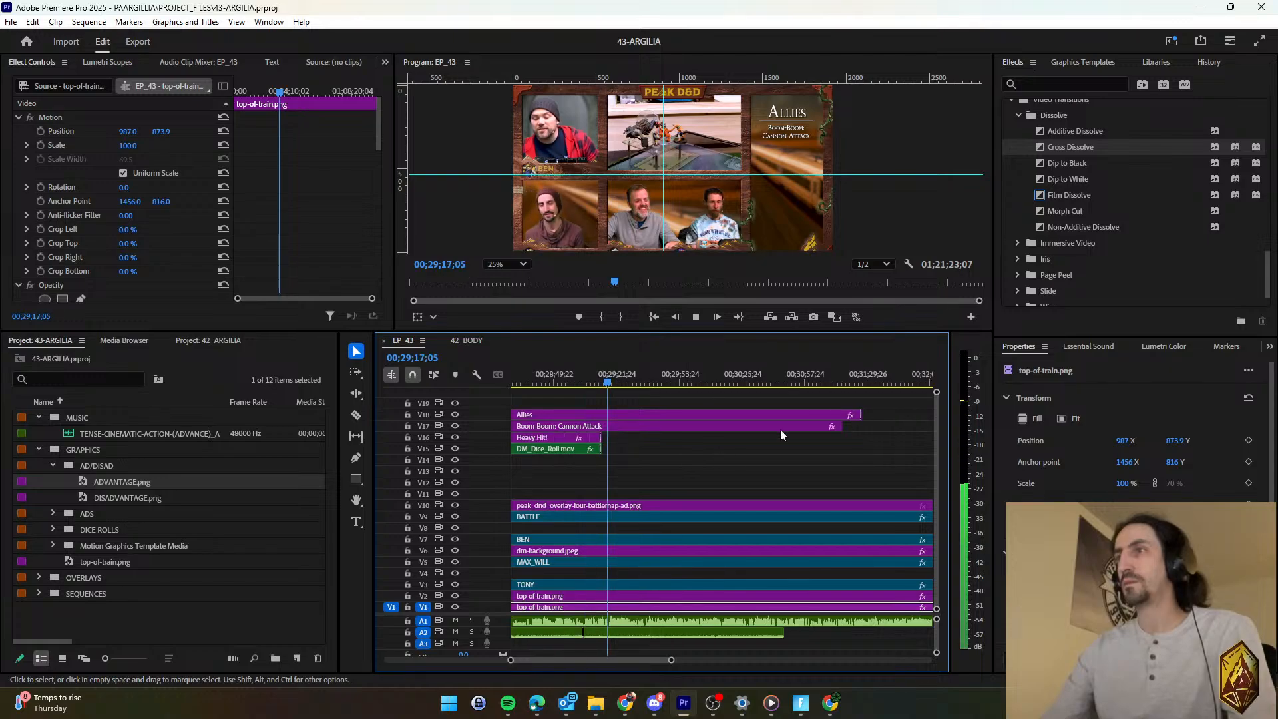
key(equal)
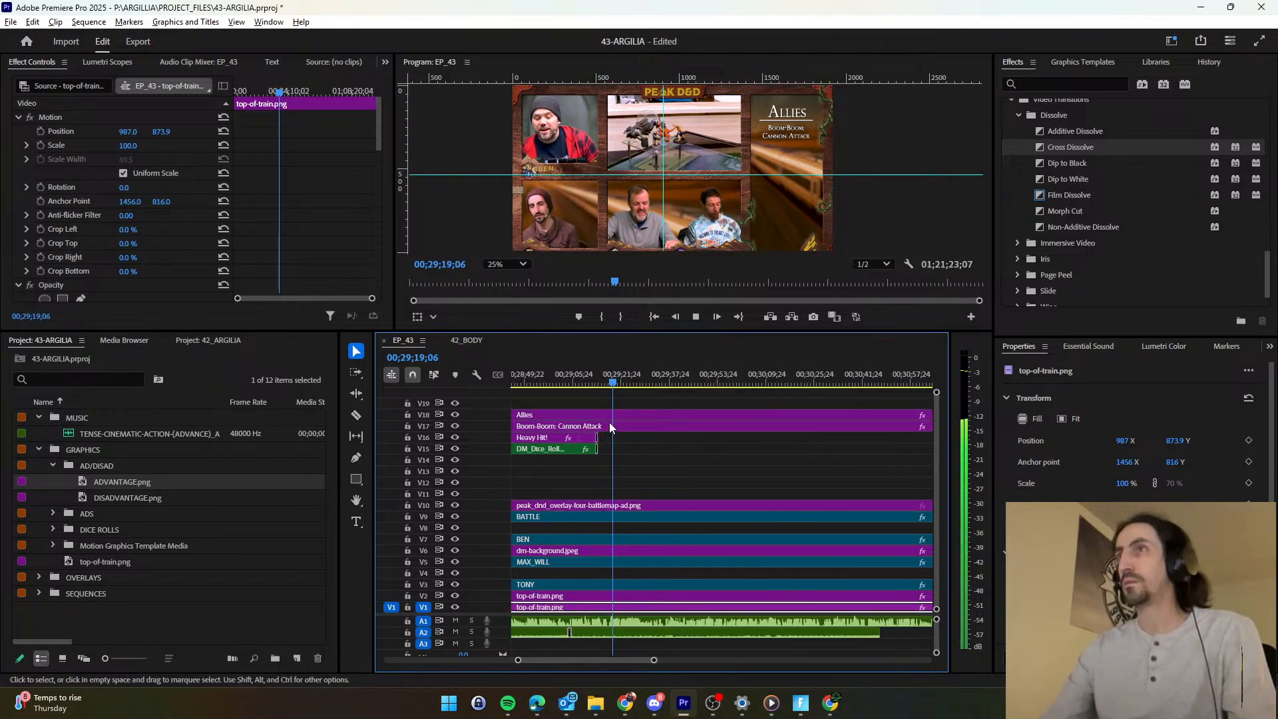
click(596, 380)
key(space)
scroll(666, 441, down, 2)
key(space)
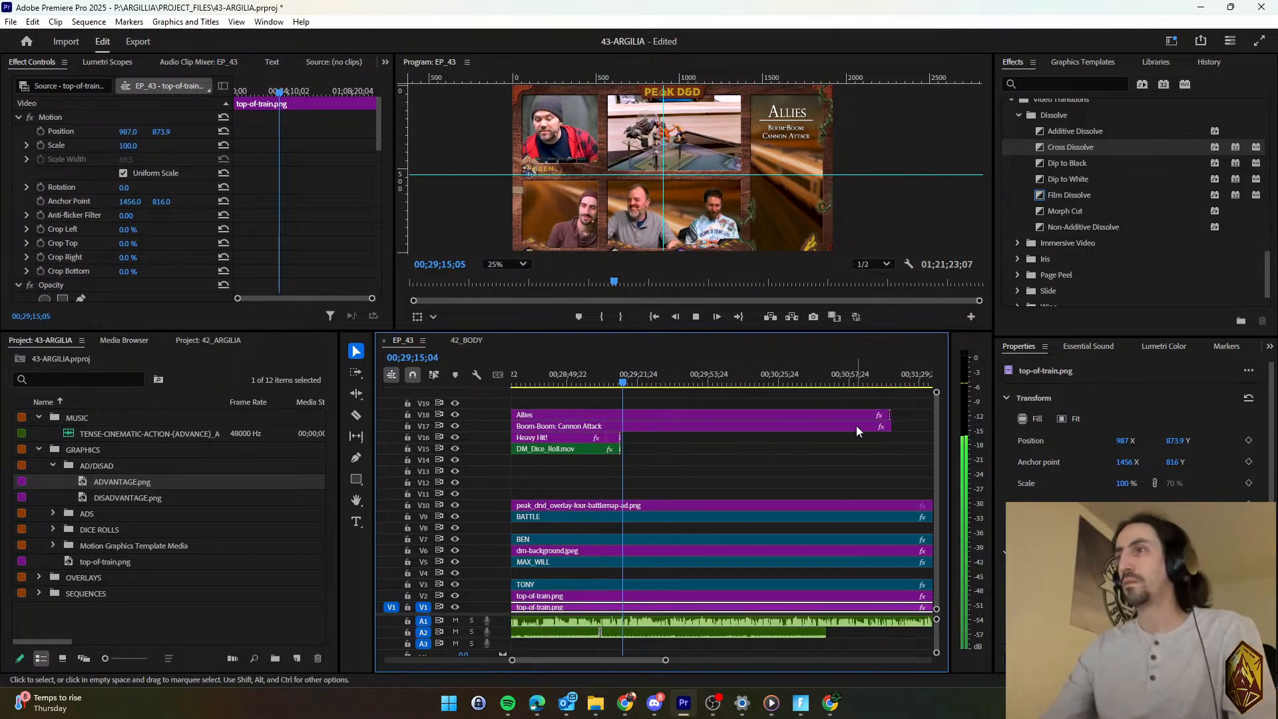
drag(903, 437, 633, 426)
key(equal)
scroll(630, 441, up, 2)
click(642, 441)
click(642, 437)
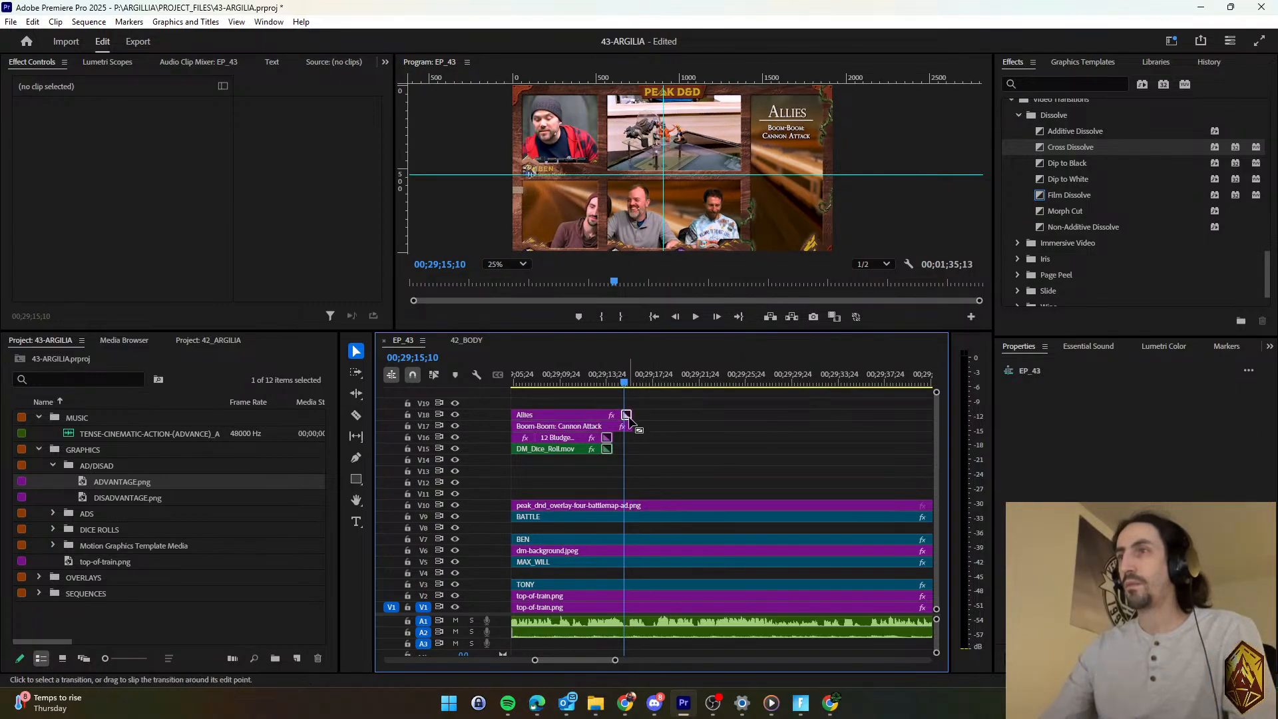
Copy the closing transition of the Allies title onto the end of the Boom-Boom: Cannon Attack title.
click(627, 416)
key(ctrl+c)
click(633, 427)
key(ctrl+v)
Keyframe the Allies title's Gaussian Blur Blurriness at 0 on 00;29;15;10 and at 100 on 00;29;15;26.
click(605, 416)
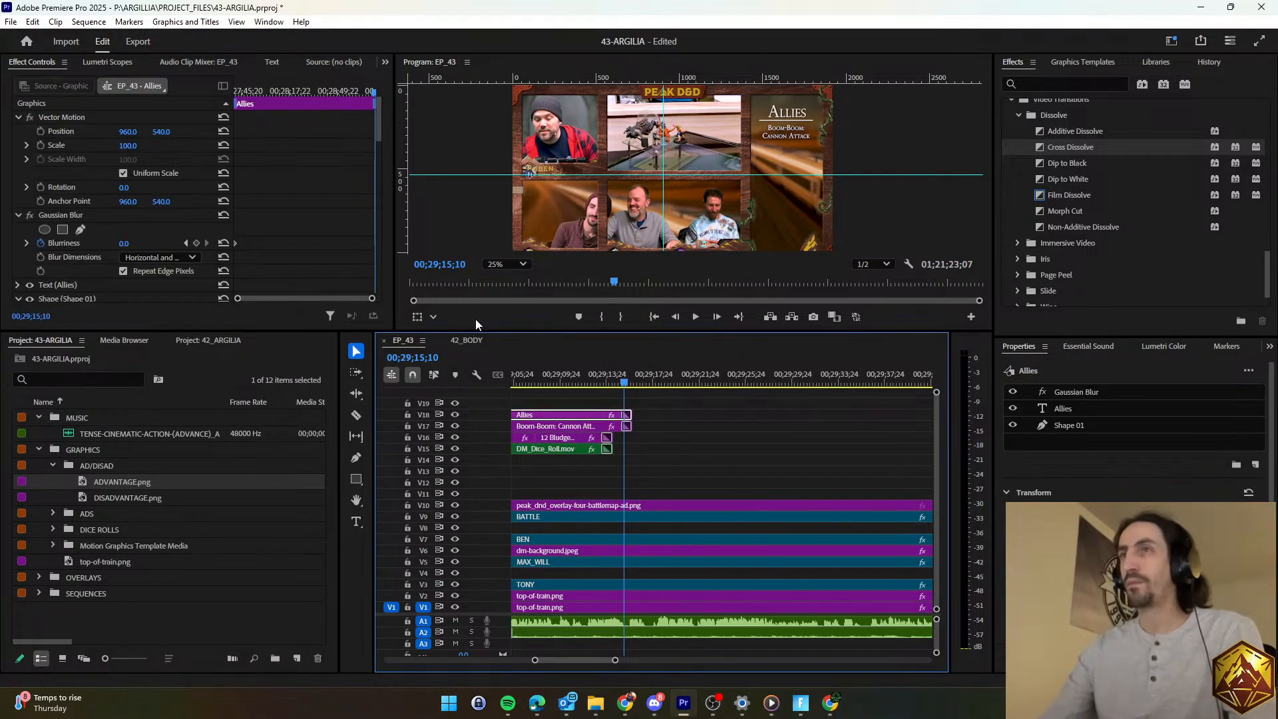
click(196, 243)
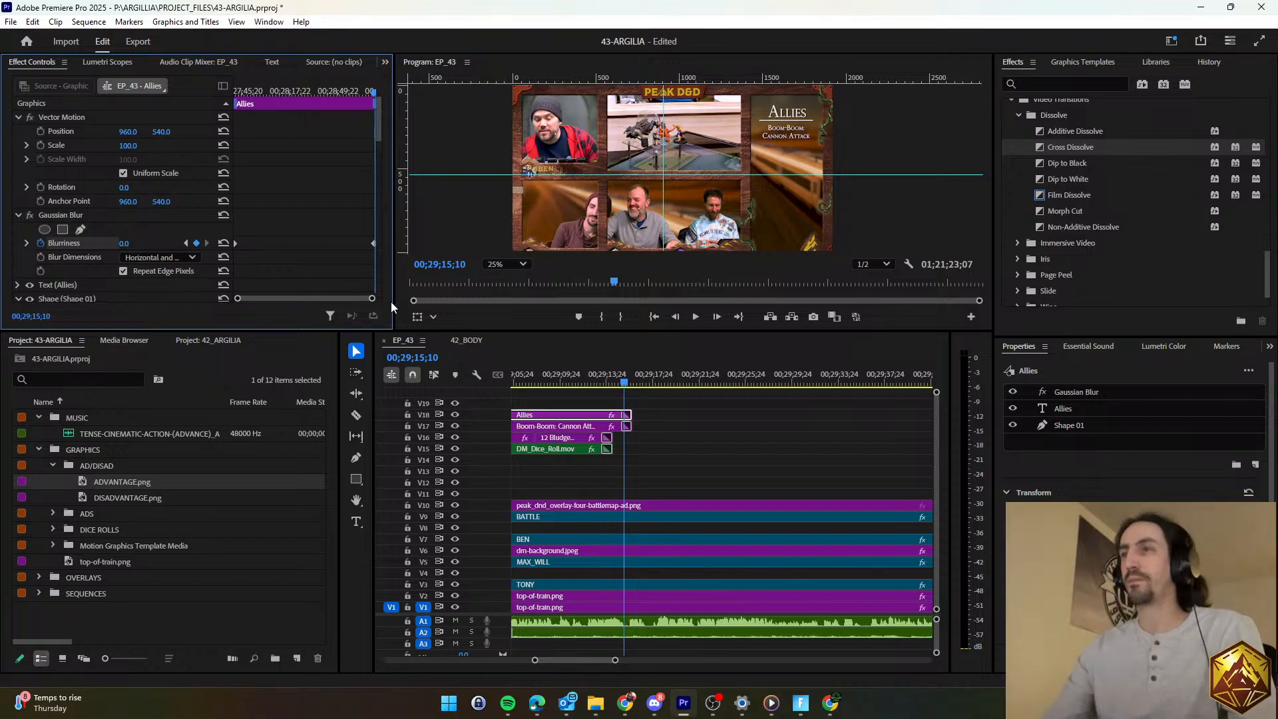
key(space)
key(space)
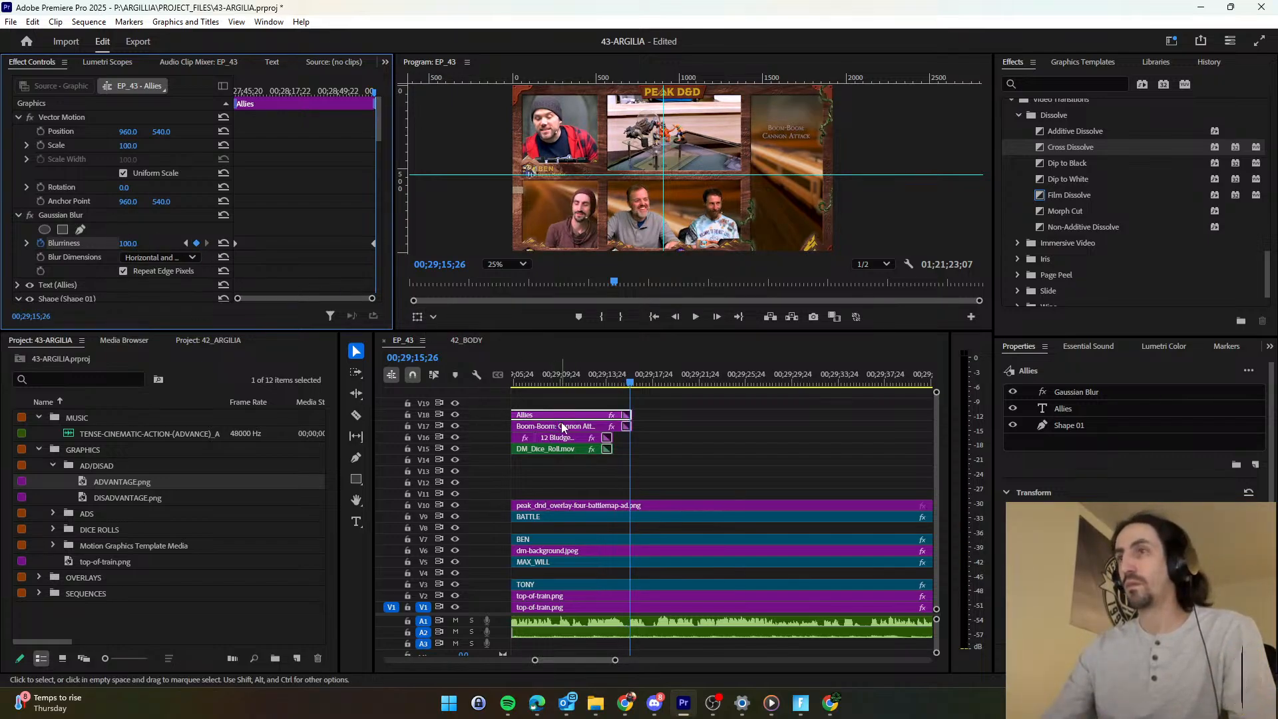
Keyframe the Boom-Boom: Cannon Attack title's Blurriness at 100 on 00;29;15;26 and 0 on 00;29;15;07, and play back the ending.
click(561, 424)
click(196, 243)
click(132, 243)
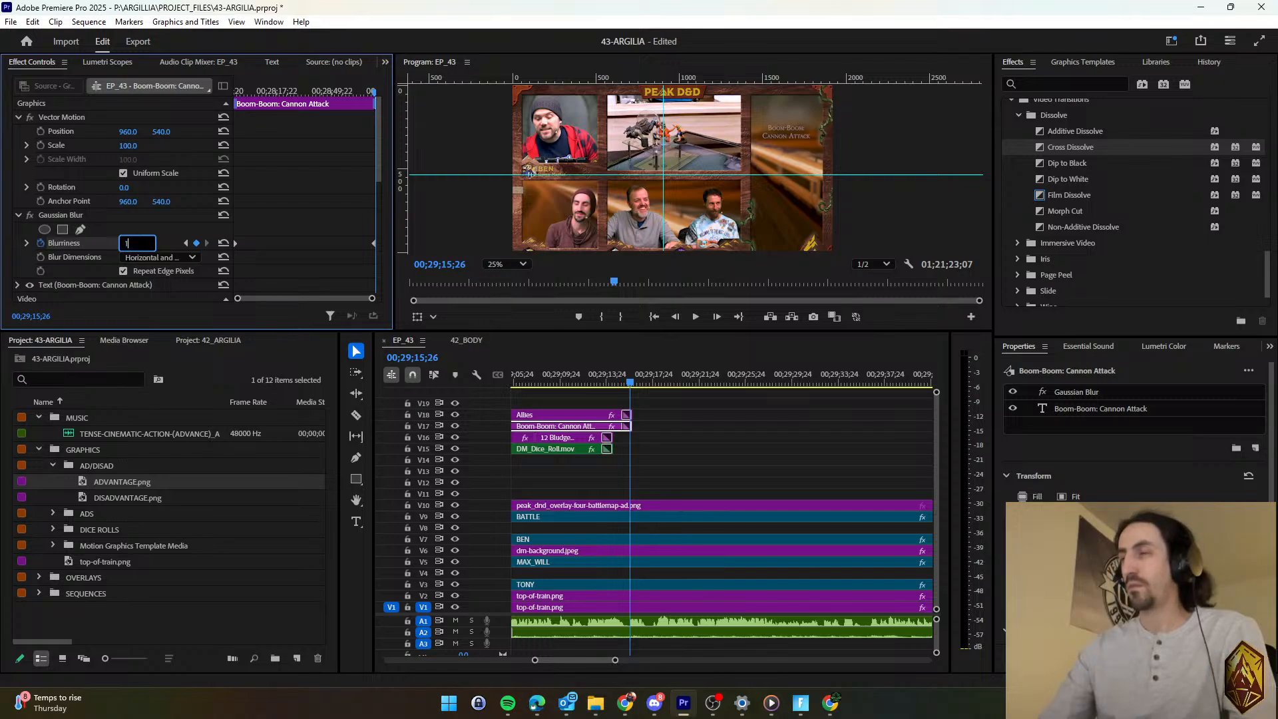
drag(632, 383, 622, 384)
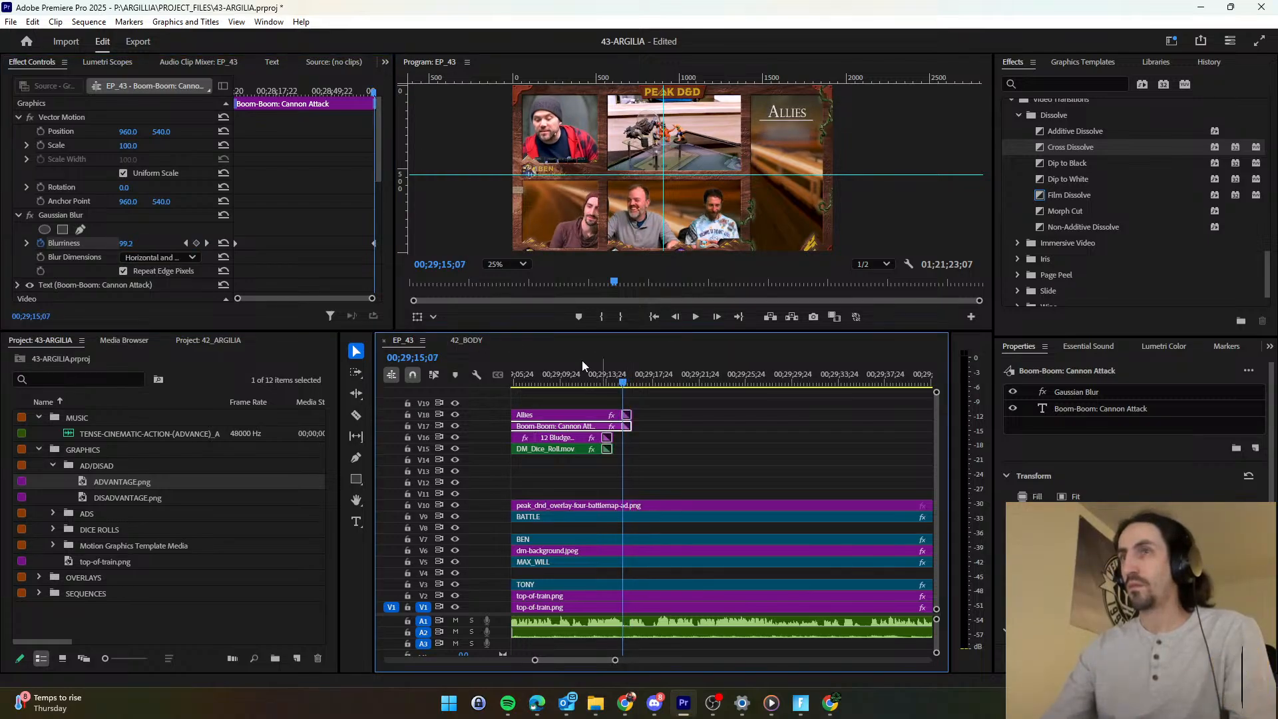
click(139, 243)
click(617, 383)
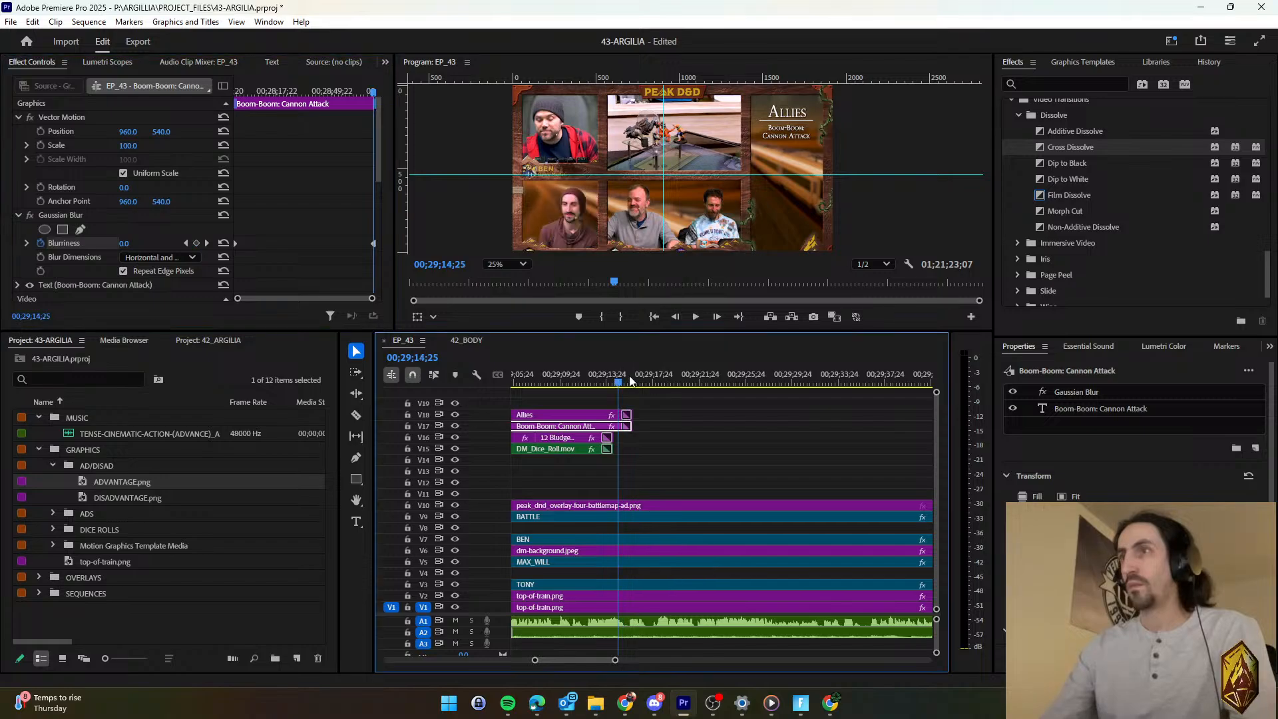
key(space)
key(space)
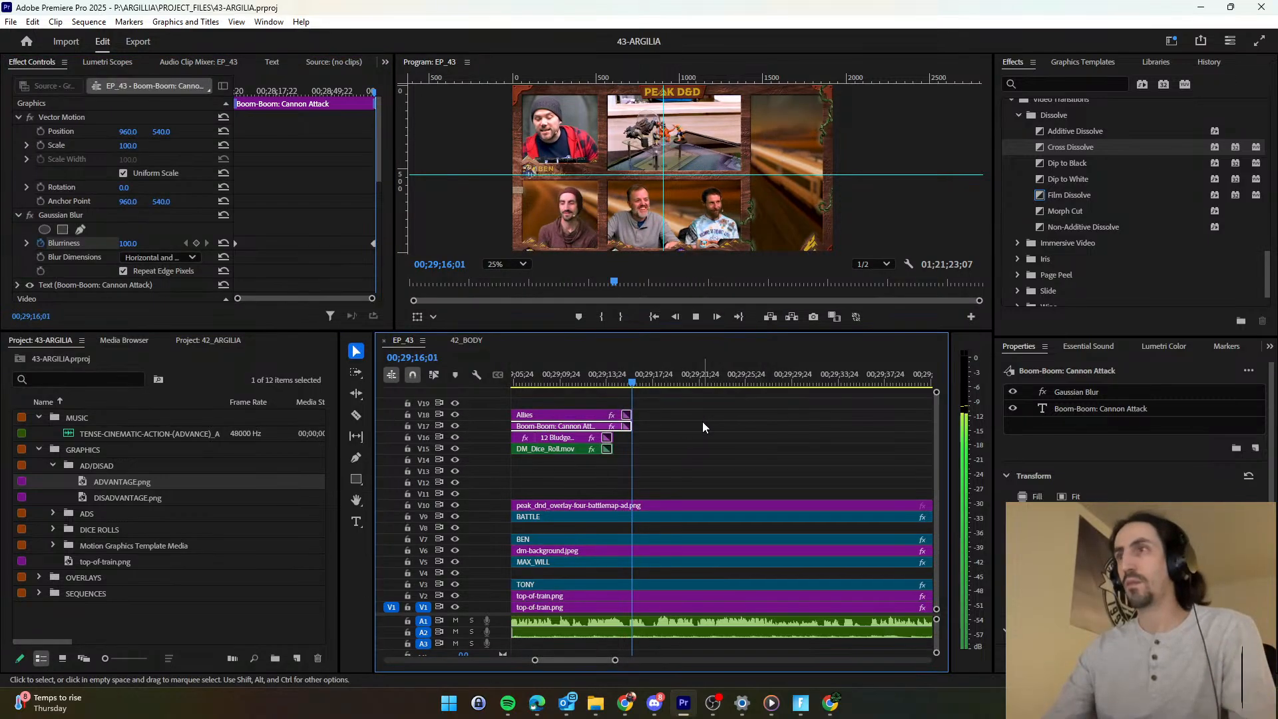
Copy the Lizardfolk and Attack Boom-Boom titles from about 00;12;16 in EP_43 and paste them after the Allies title at about 00;29;17.
click(466, 340)
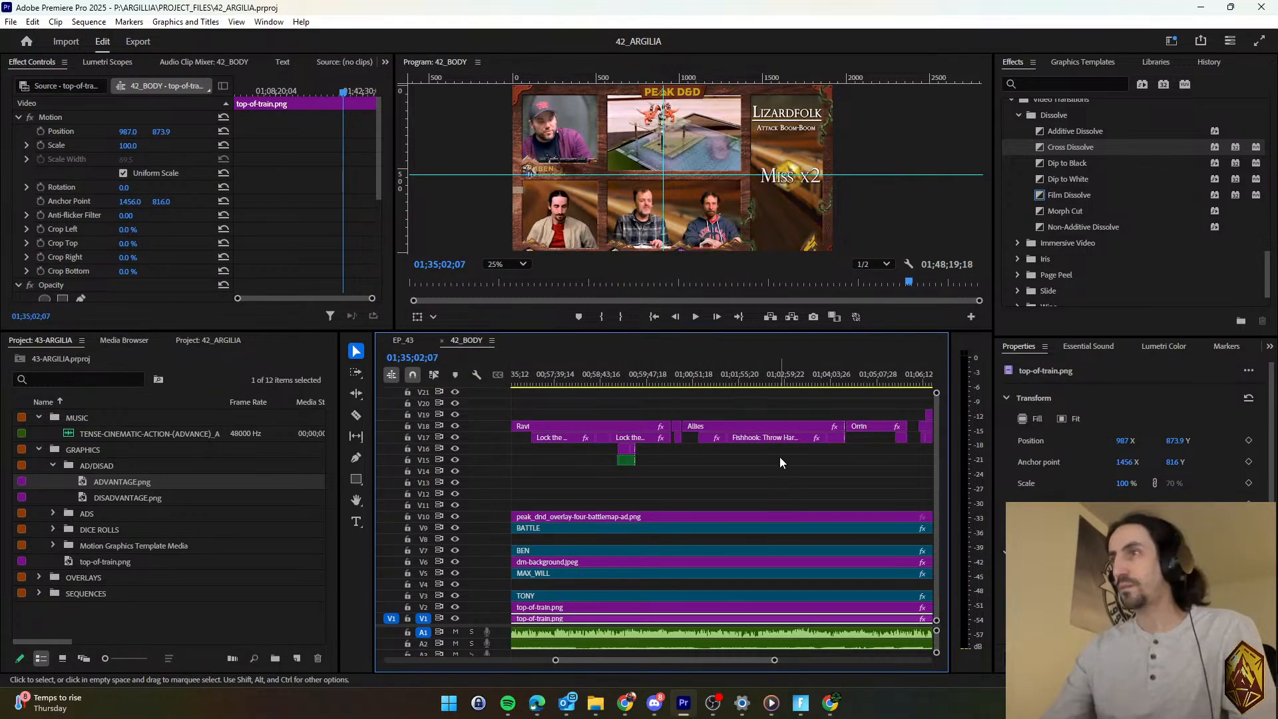
scroll(778, 457, right, 5)
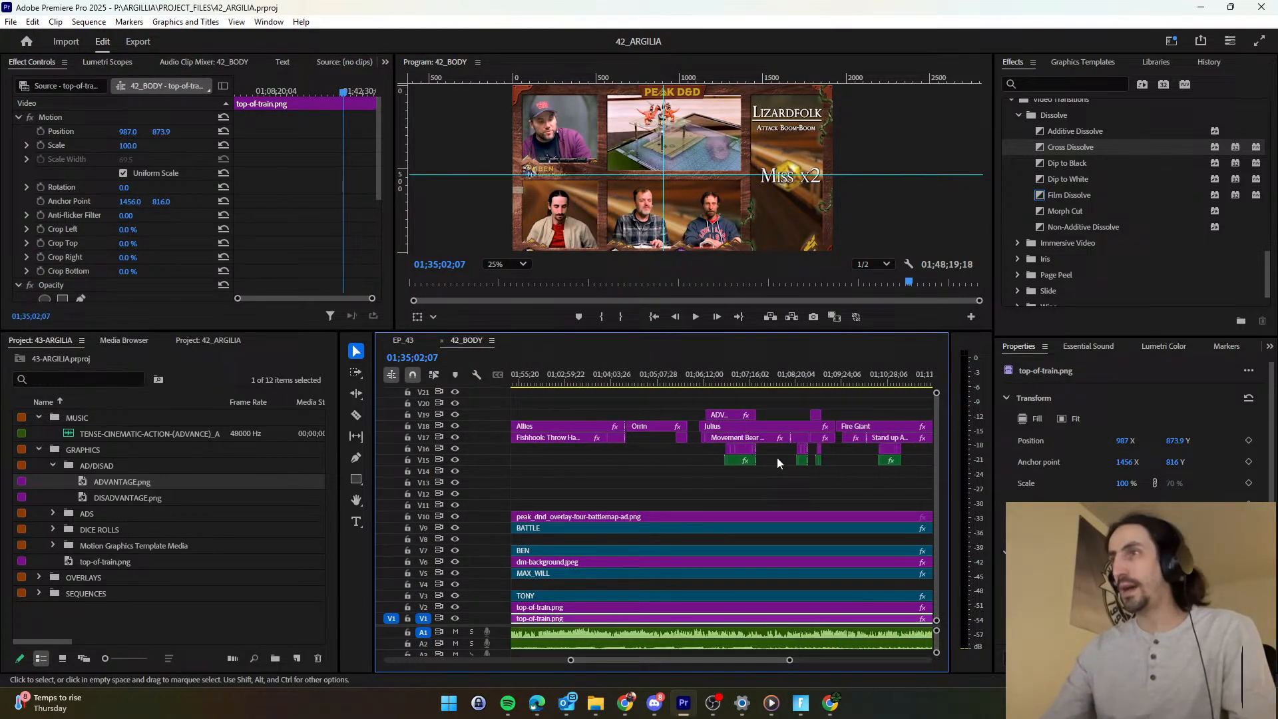
click(413, 343)
scroll(701, 476, up, 3)
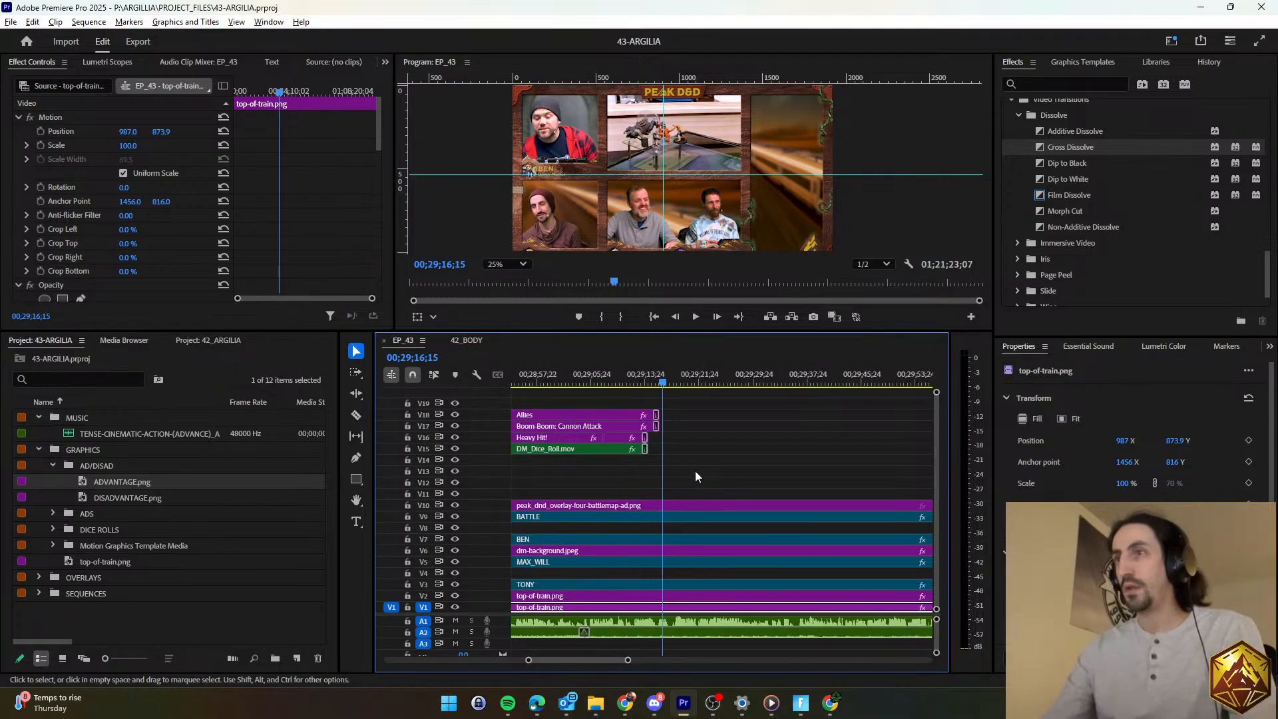
scroll(691, 459, left, 10)
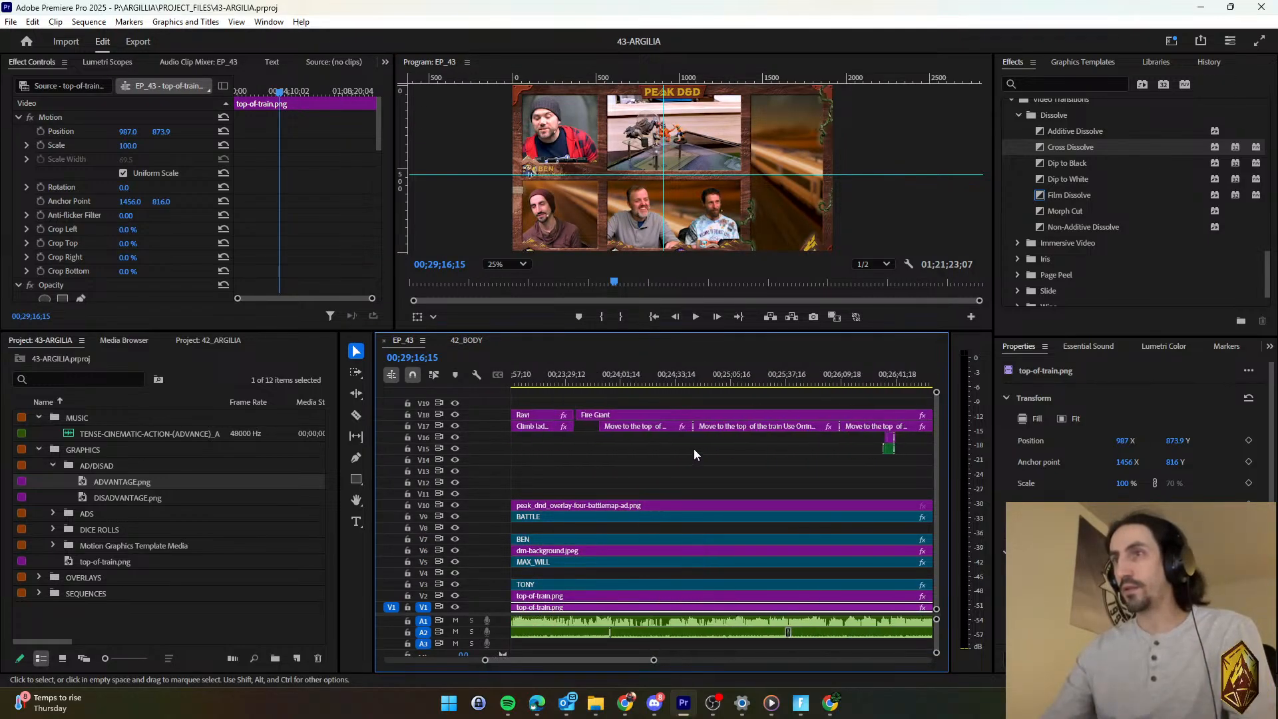
scroll(695, 453, left, 10)
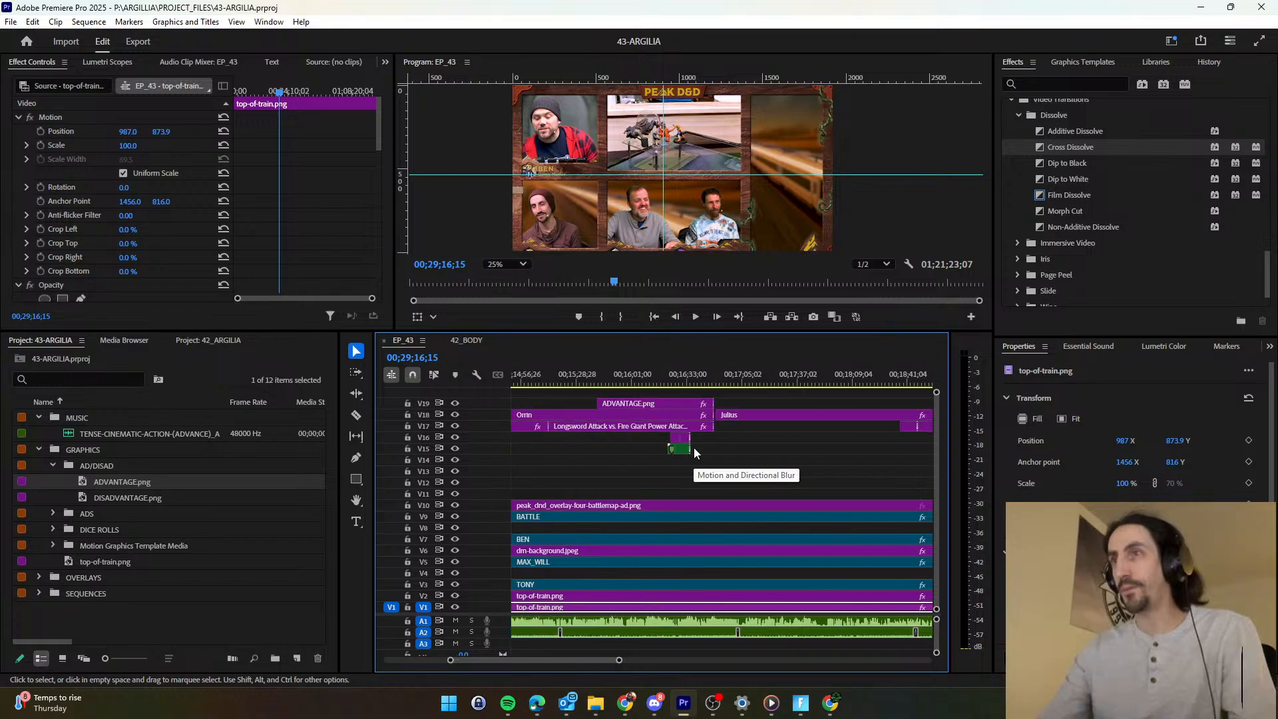
scroll(695, 449, left, 3)
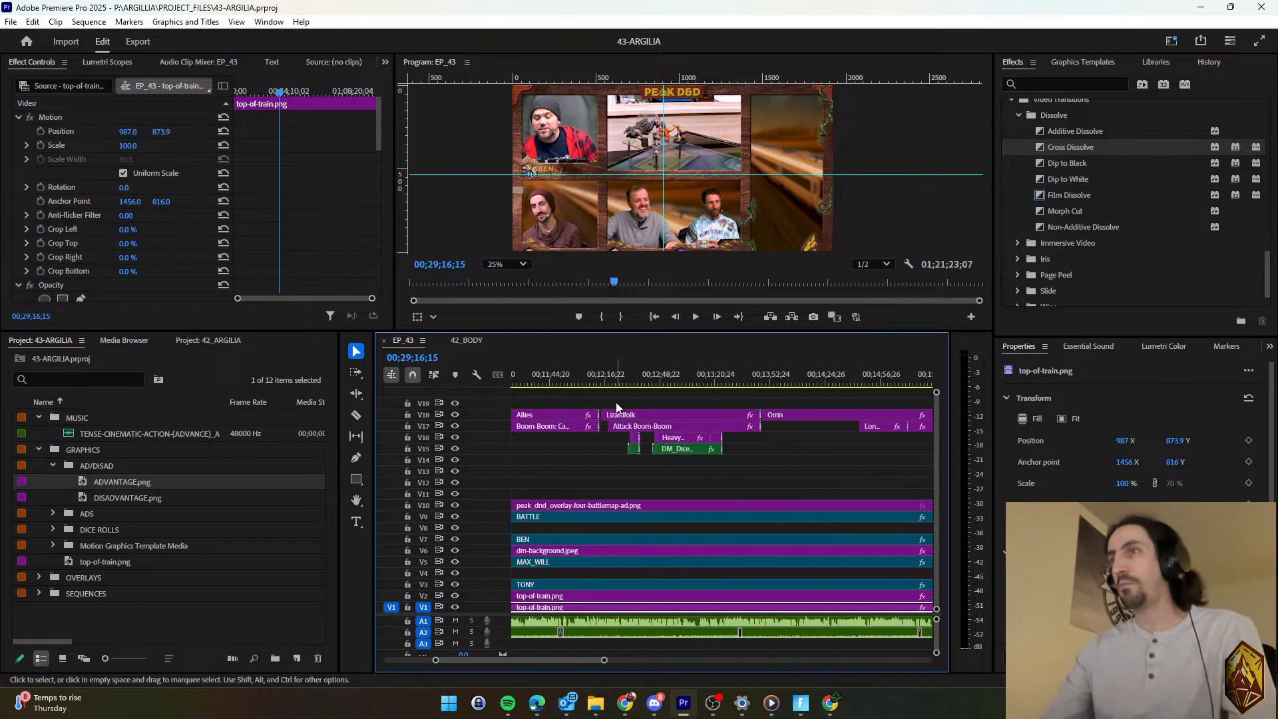
drag(616, 406, 643, 429)
key(ctrl+c)
key(ctrl+v)
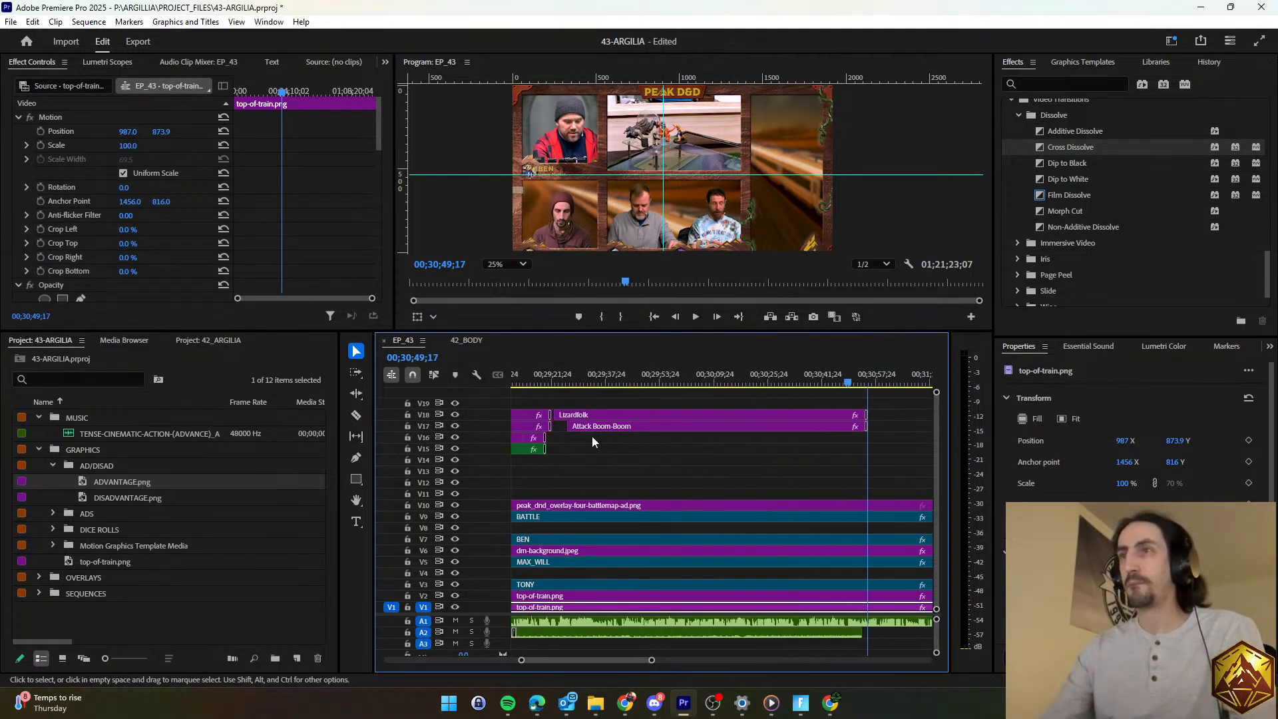
Play back from the Lizardfolk title, move the pasted Attack Boom-Boom title to start at about 00;29;50, and save the project.
click(637, 374)
key(space)
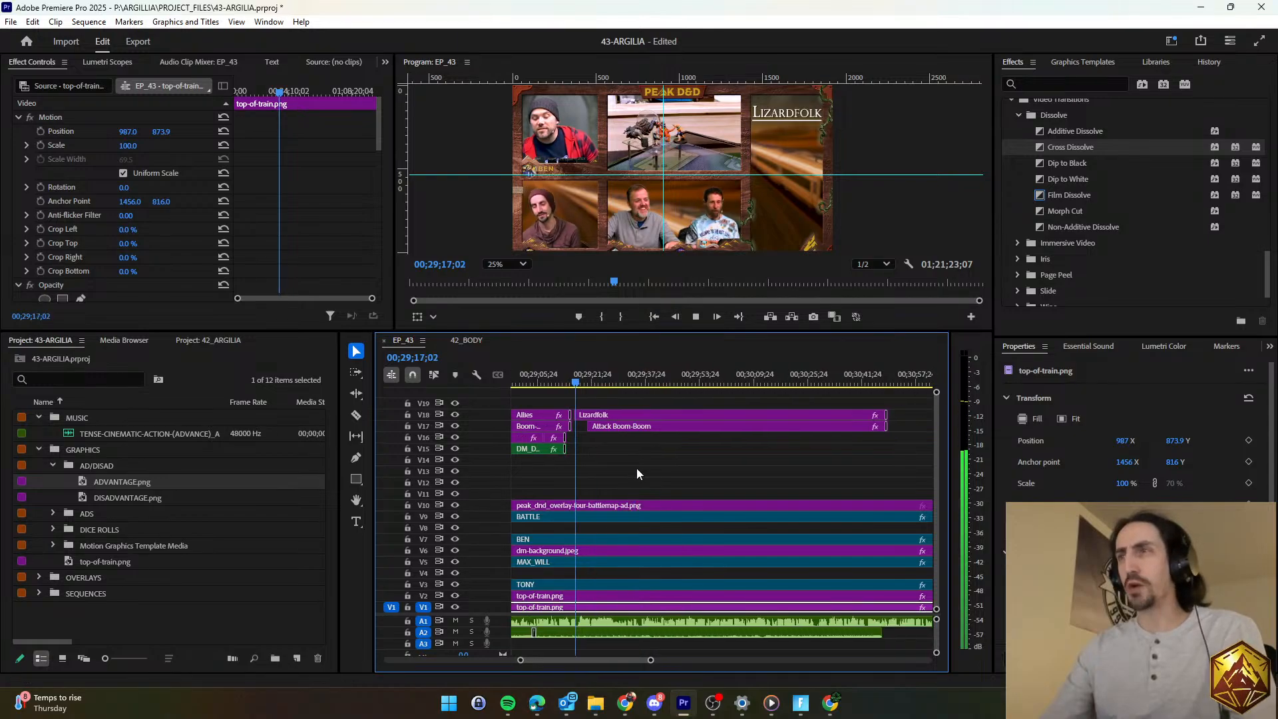
drag(649, 427, 749, 428)
click(720, 464)
key(d)
key(ctrl+s)
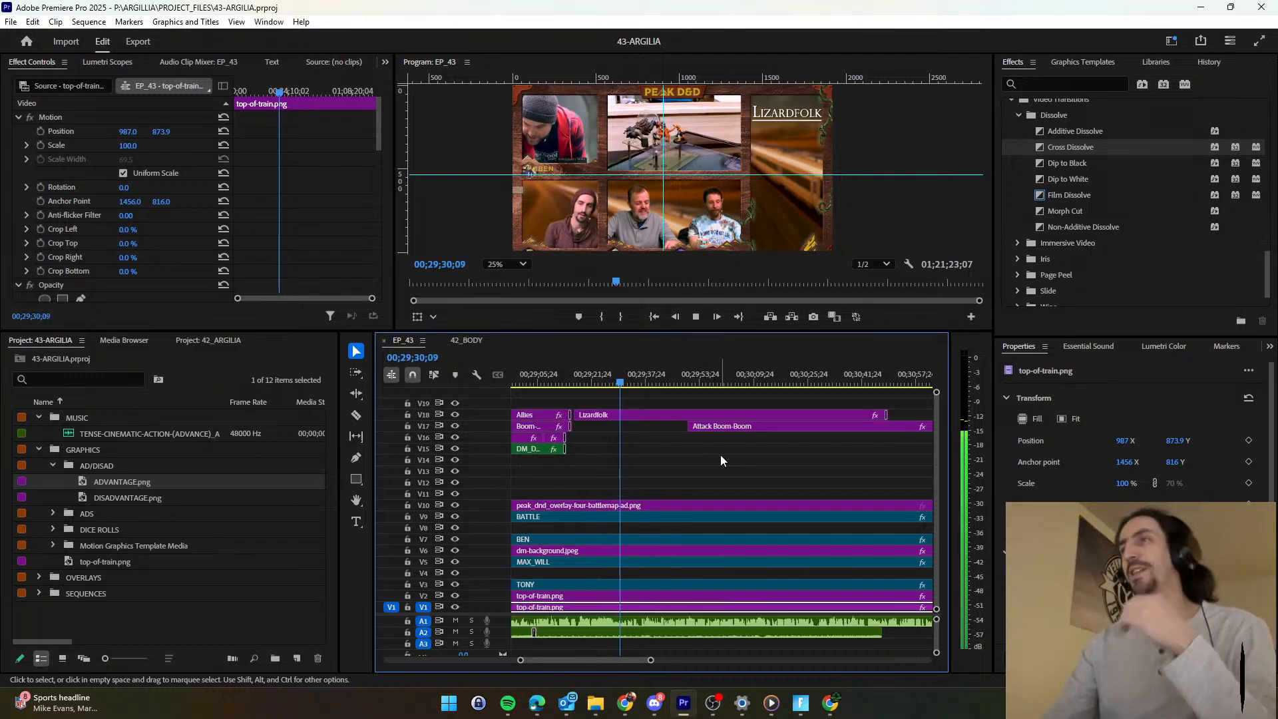
key(space)
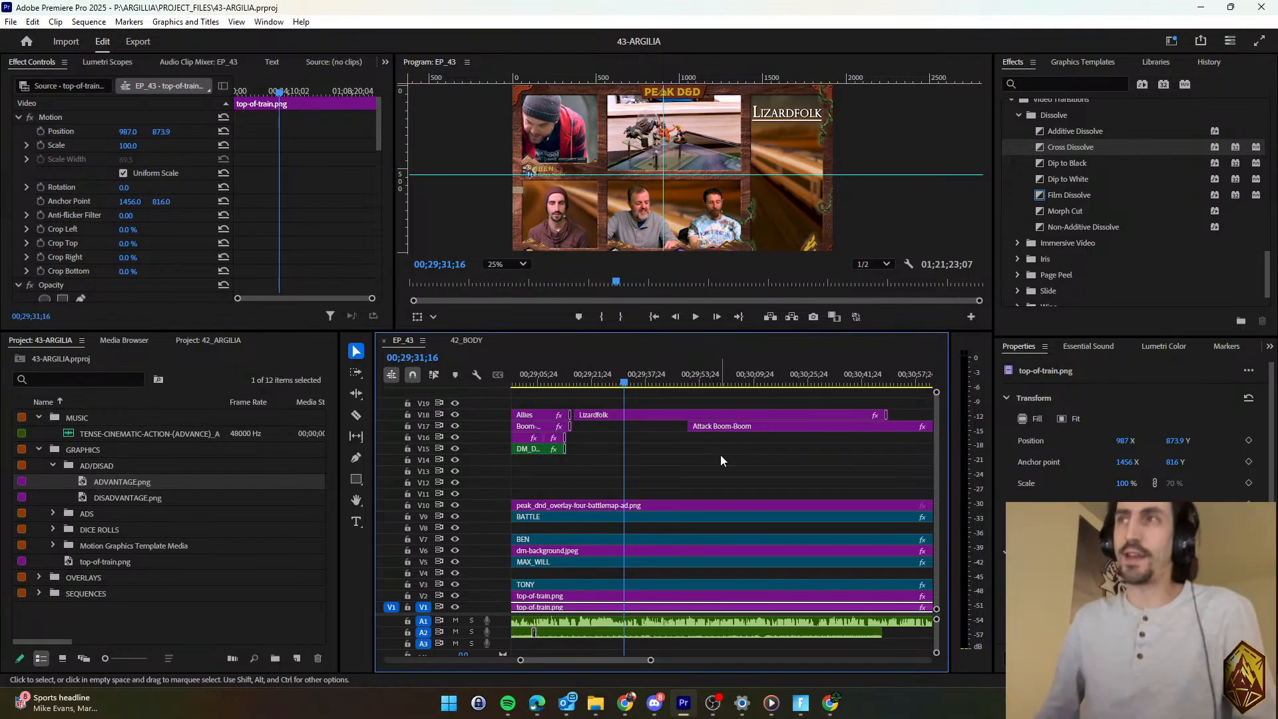
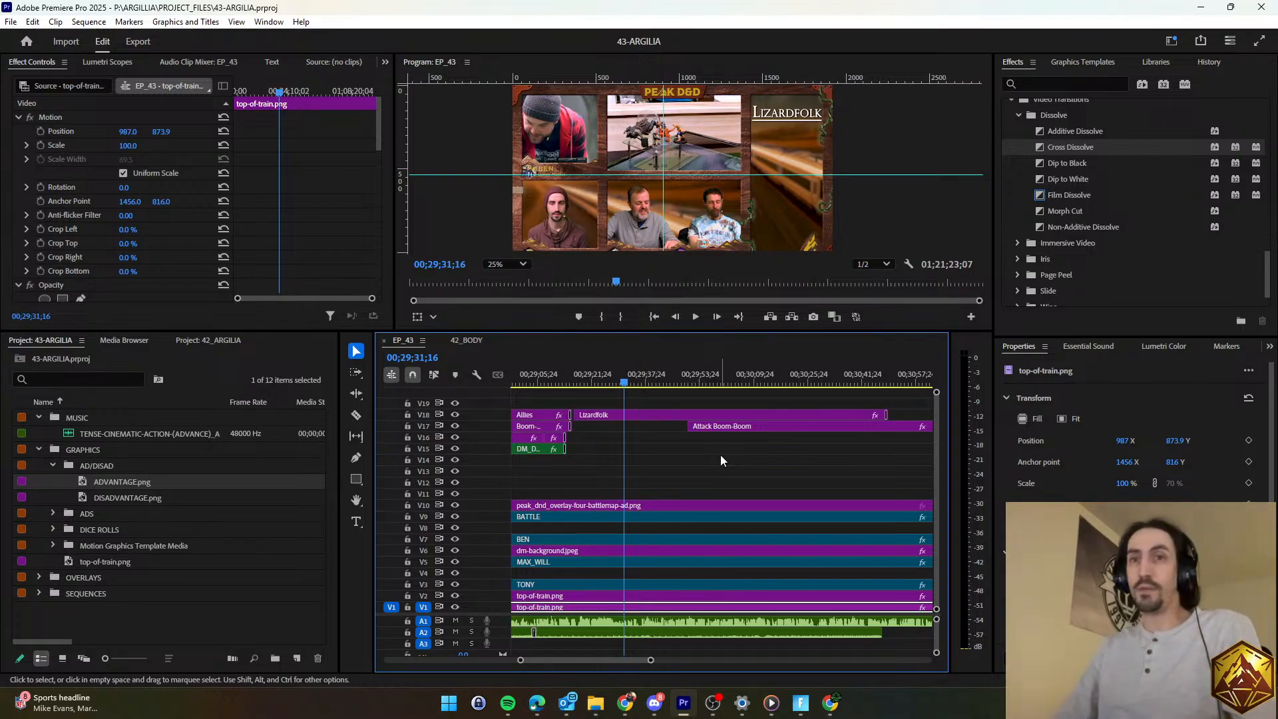
Play back the section under the Lizardfolk title between about 00;29;17 and 00;29;36 to check which turn is under way.
key(space)
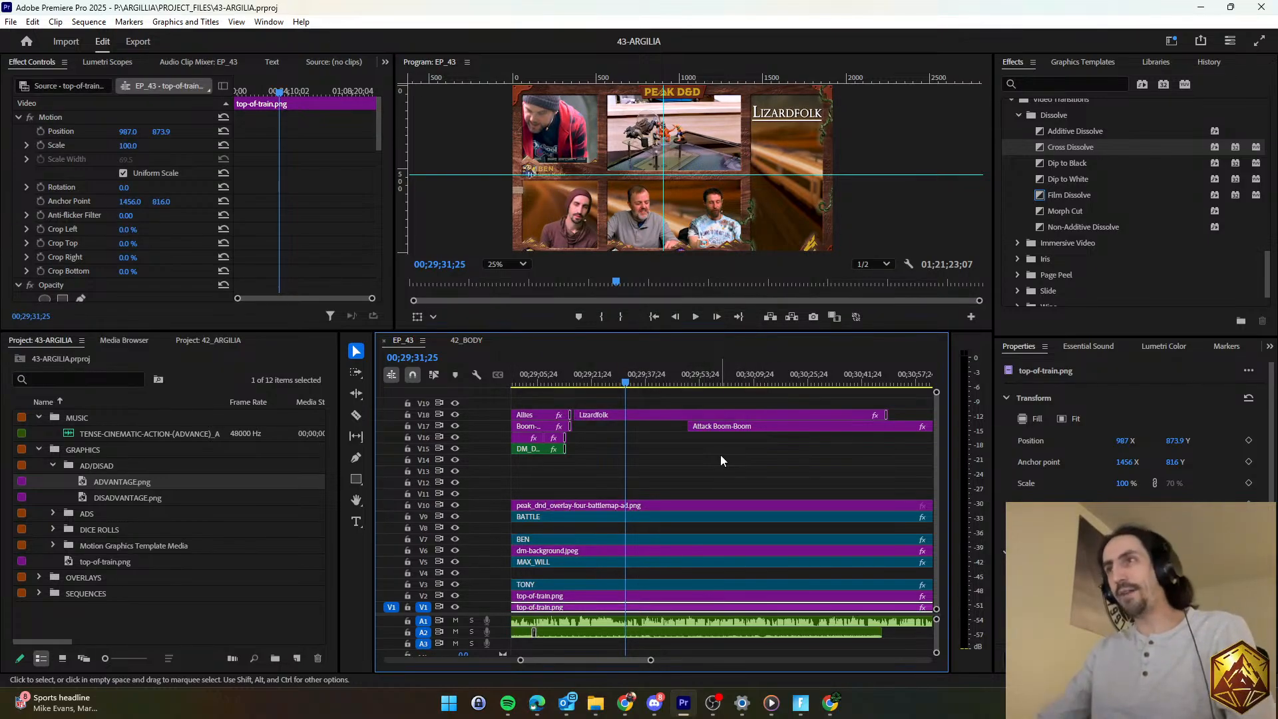
click(717, 459)
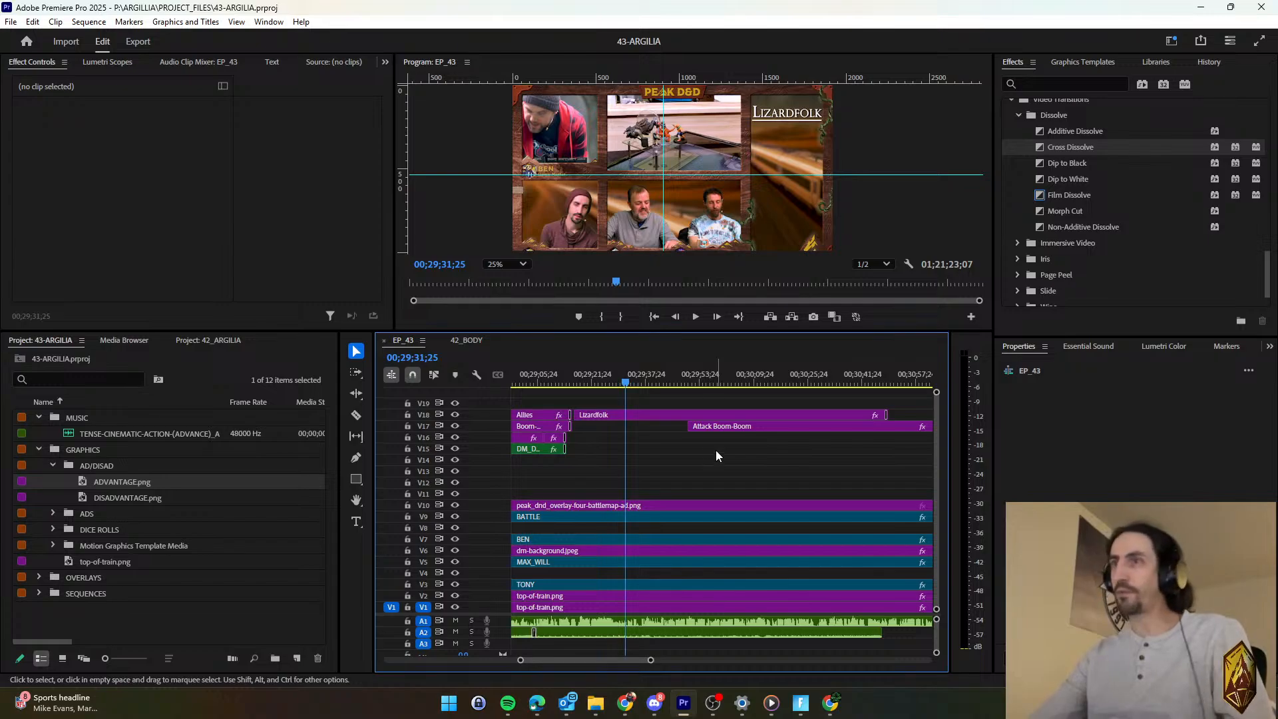
scroll(639, 446, up, 2)
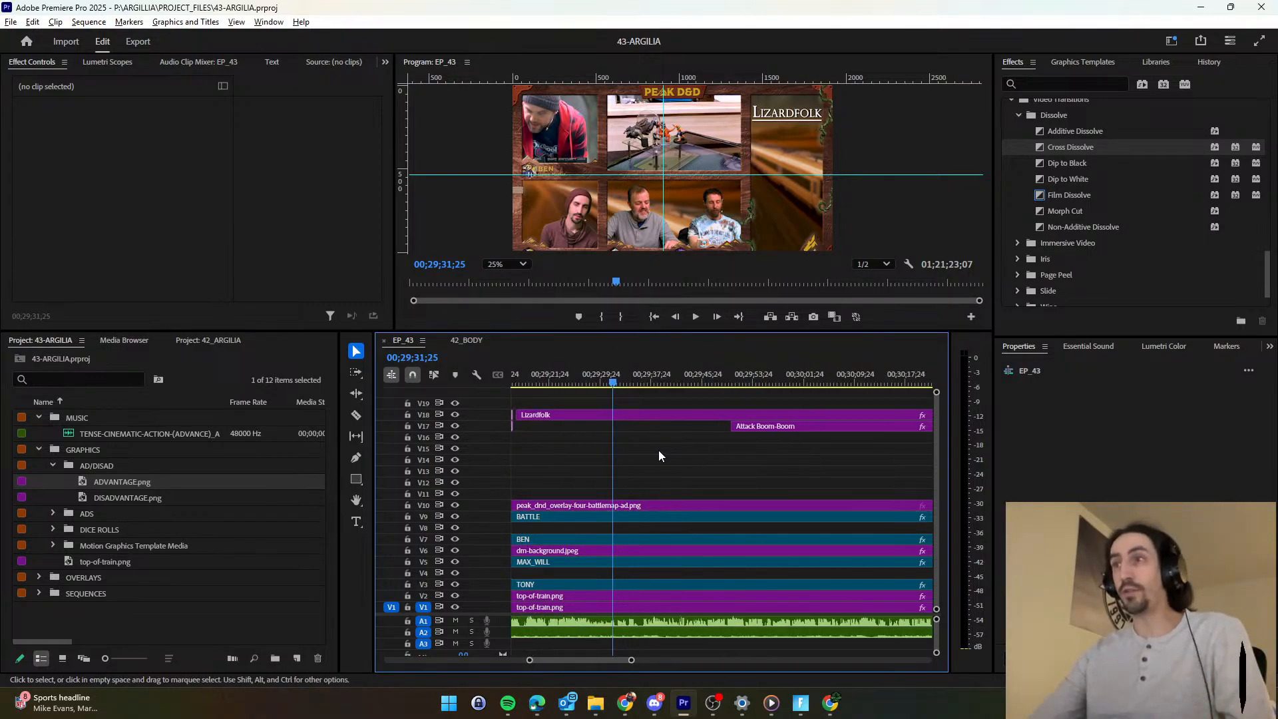
key(space)
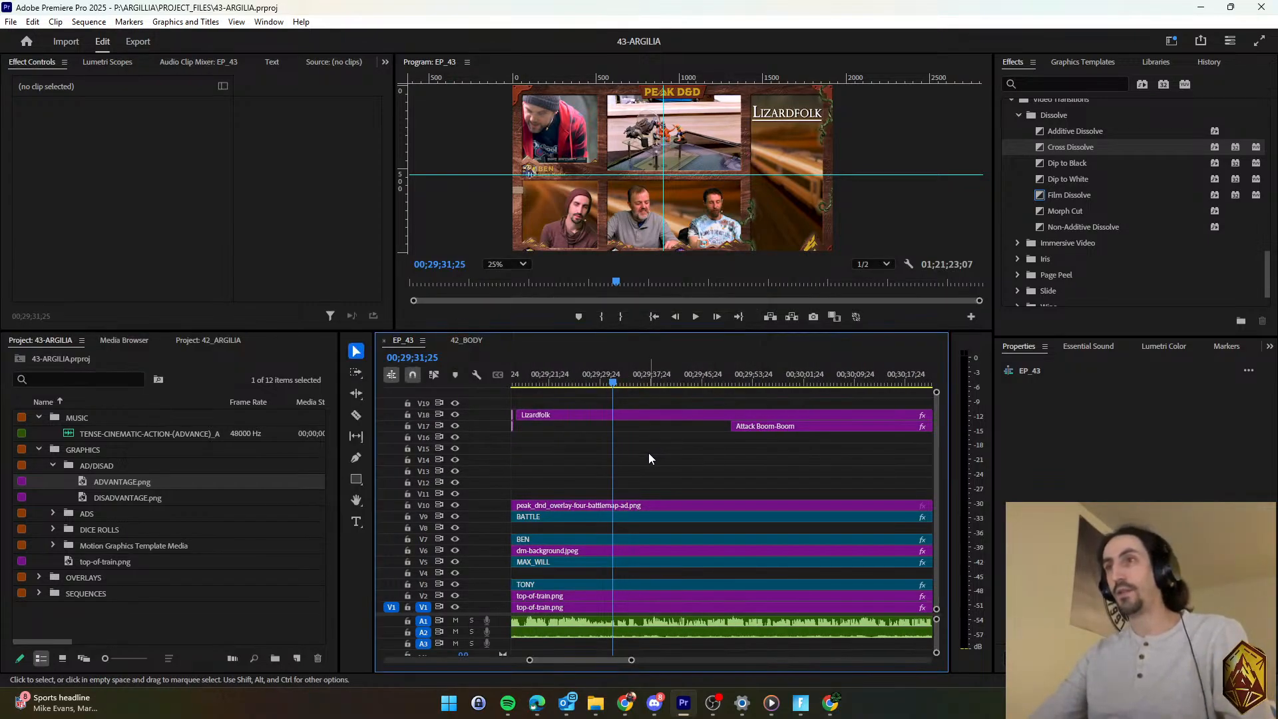
key(d)
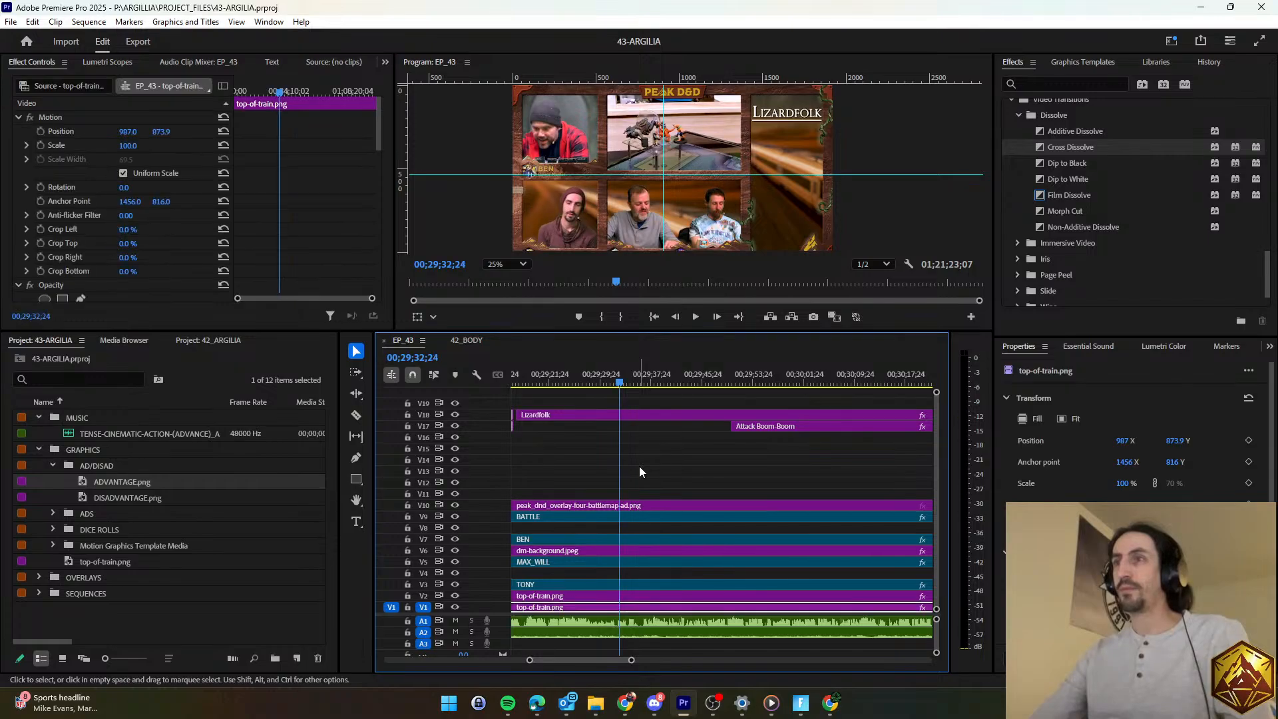
scroll(639, 470, down, 1)
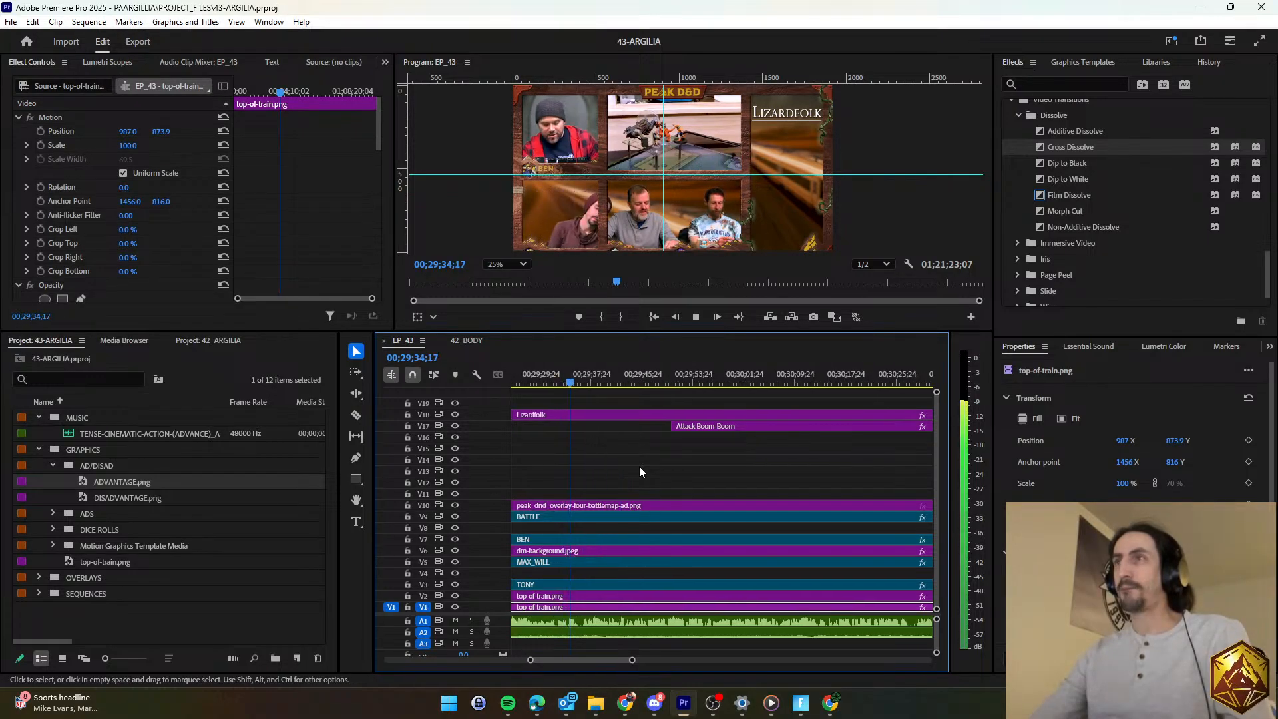
scroll(639, 470, up, 1)
scroll(639, 469, down, 2)
scroll(638, 466, up, 2)
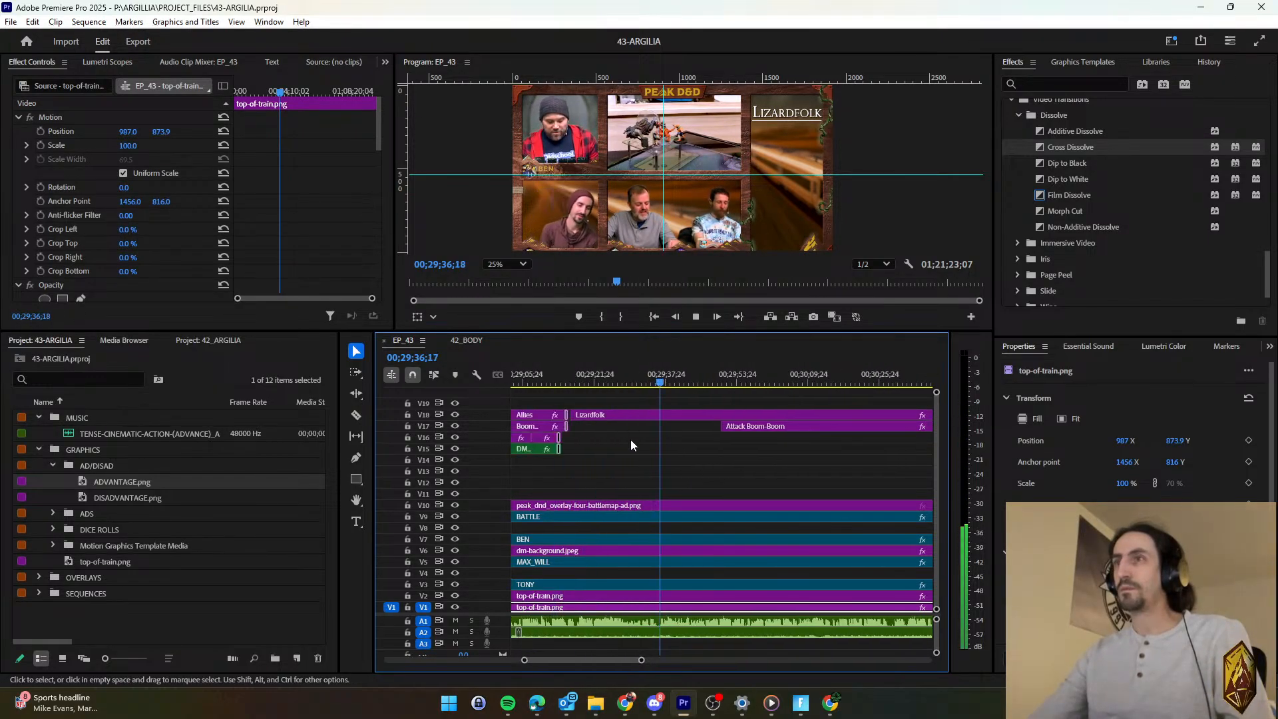
click(575, 378)
click(641, 460)
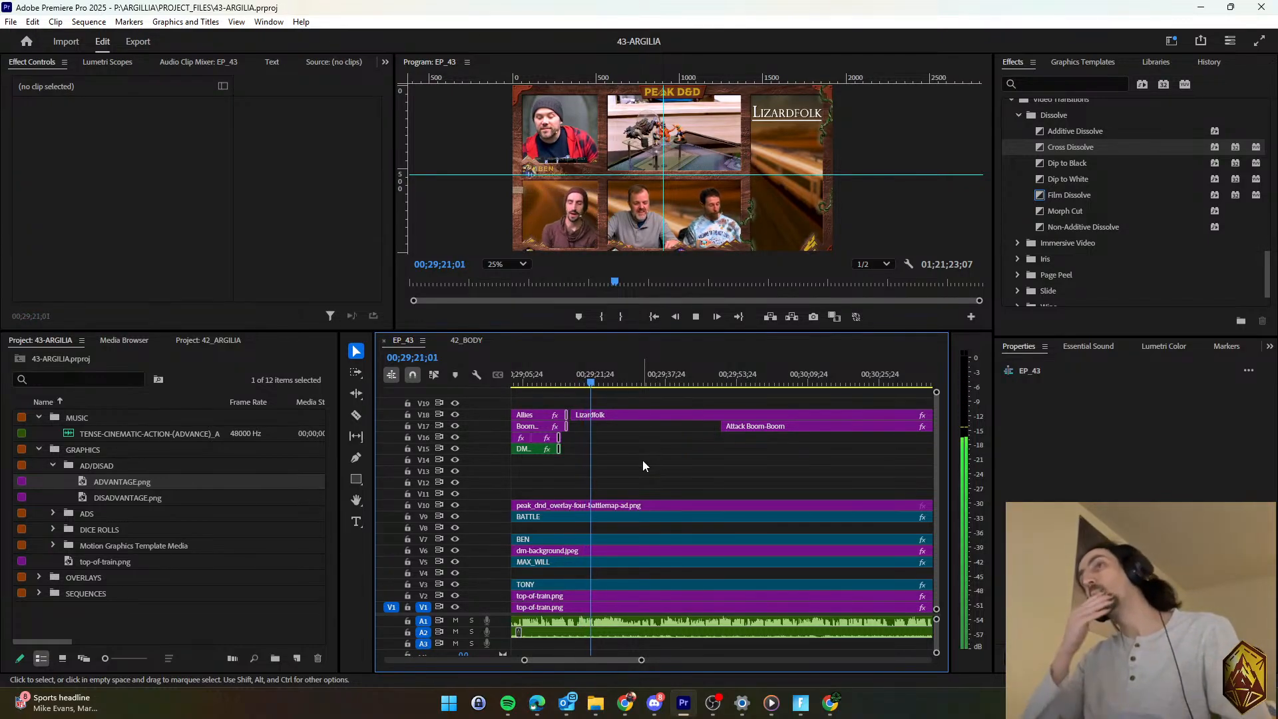
key(space)
key(d)
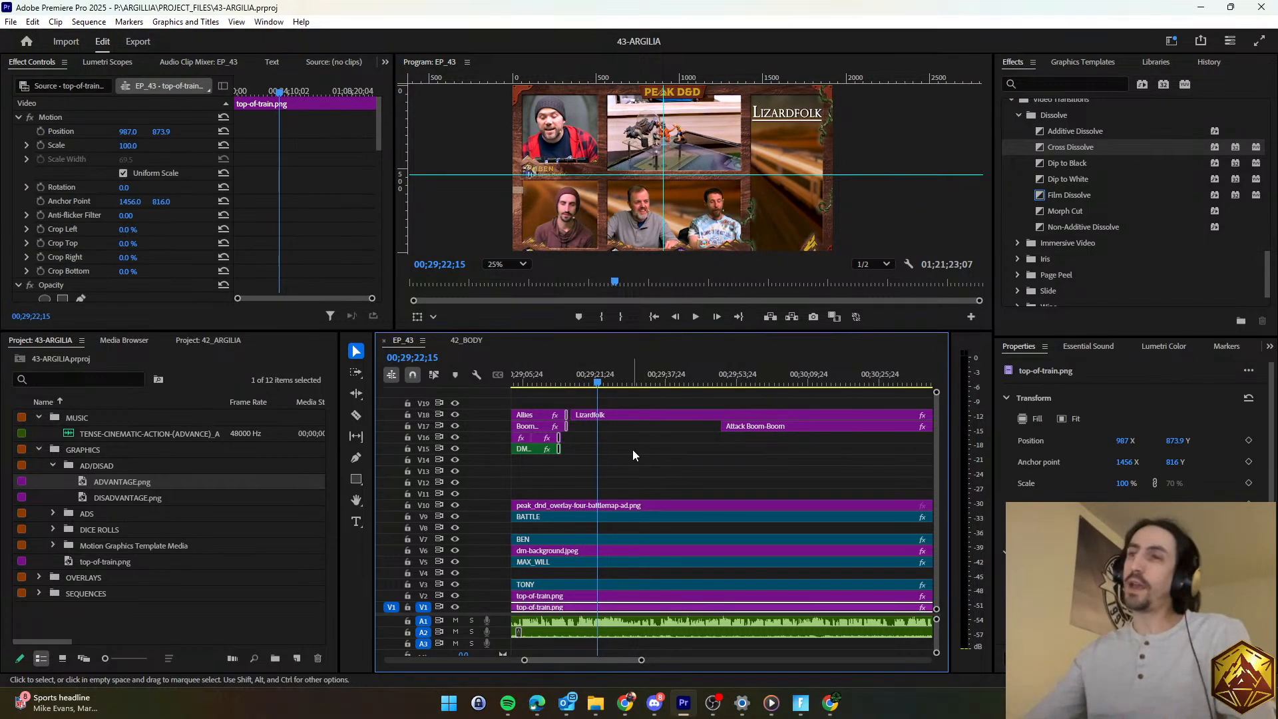
Delete the Lizardfolk and Attack Boom-Boom titles that follow the Allies title.
click(681, 414)
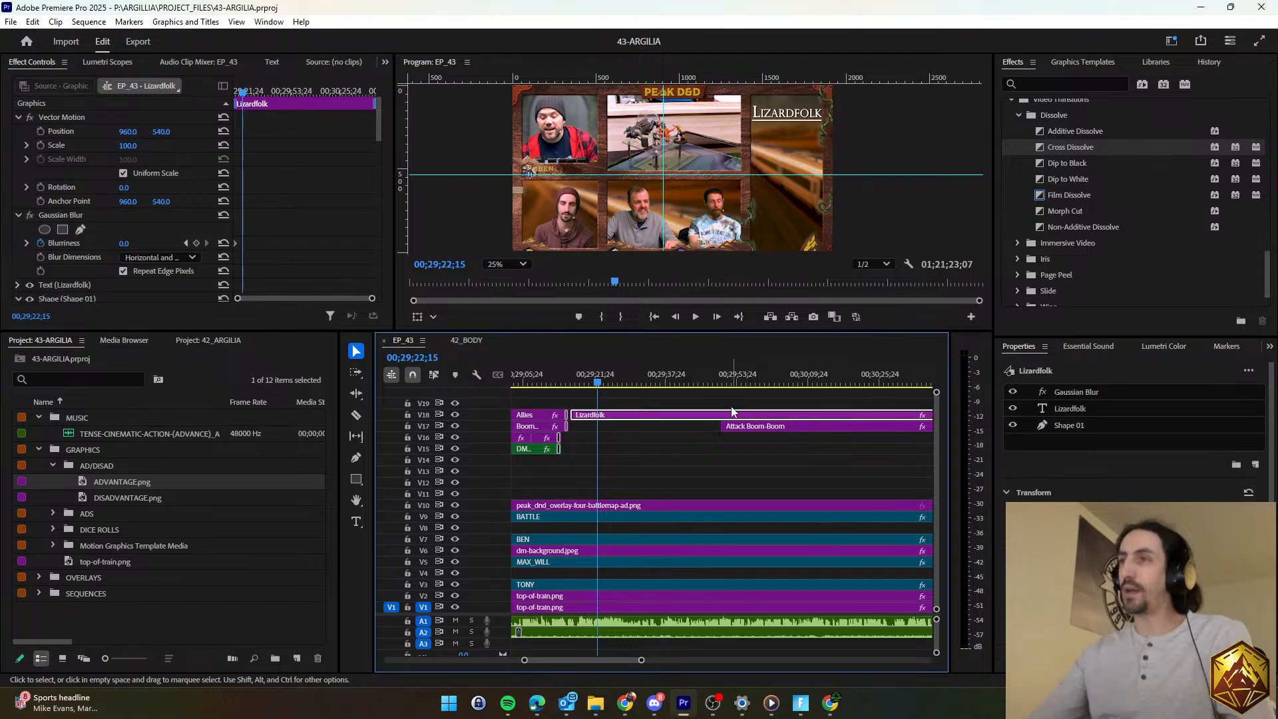
shift+click(744, 425)
key(Delete)
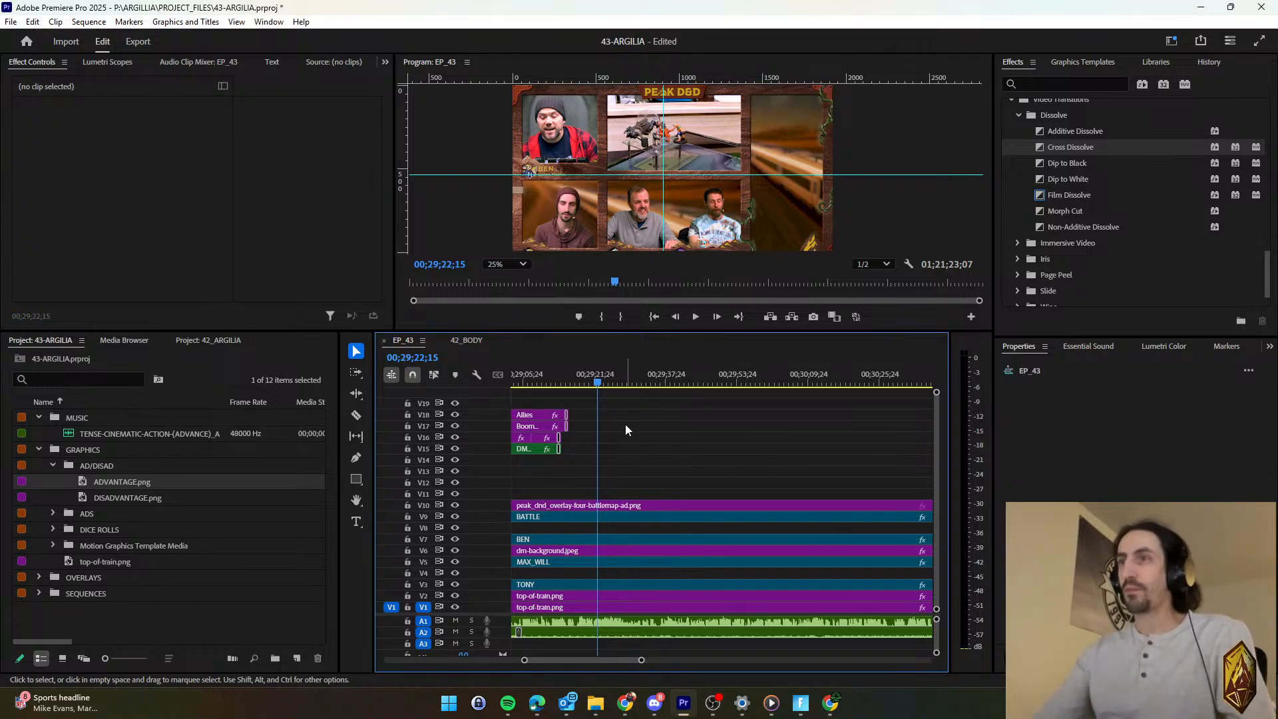
Extend the Allies and Boom-Boom: Cannon Attack titles to end at about 00;30;15, and play back the extended part up to 00;29;26;12.
drag(625, 402, 834, 425)
click(819, 459)
click(559, 382)
key(space)
key(c)
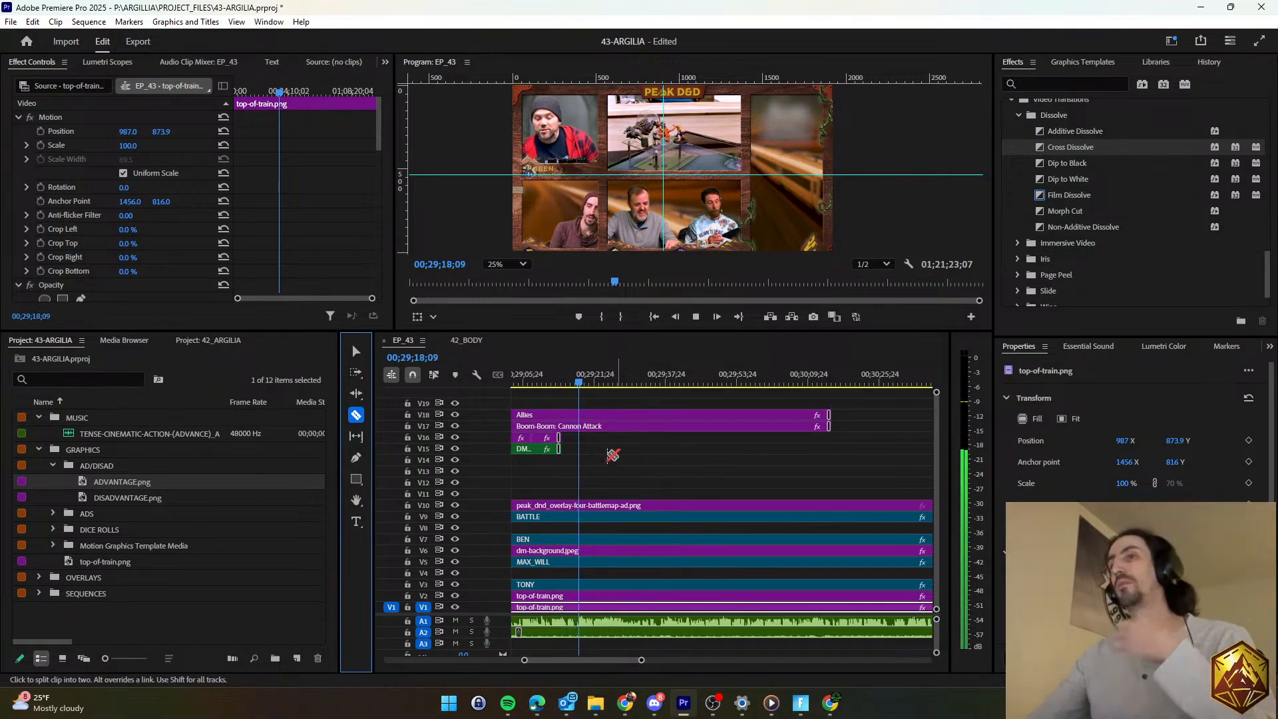
scroll(595, 442, up, 1)
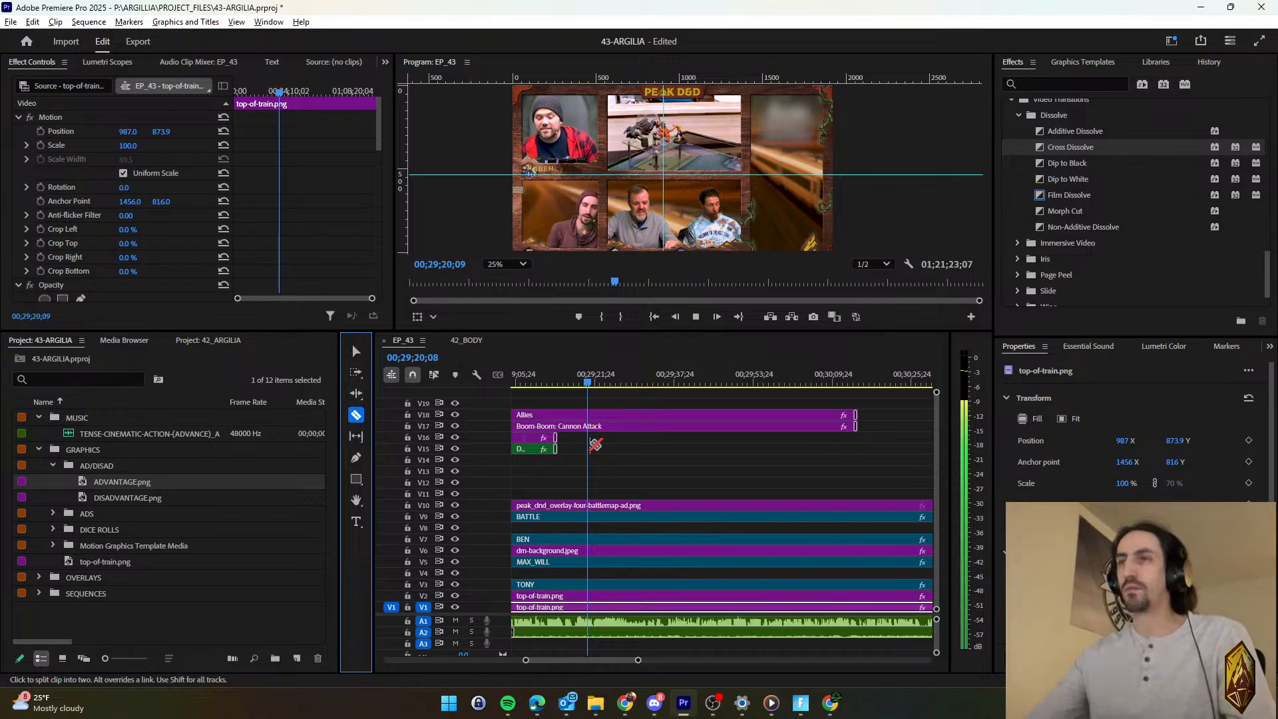
key(v)
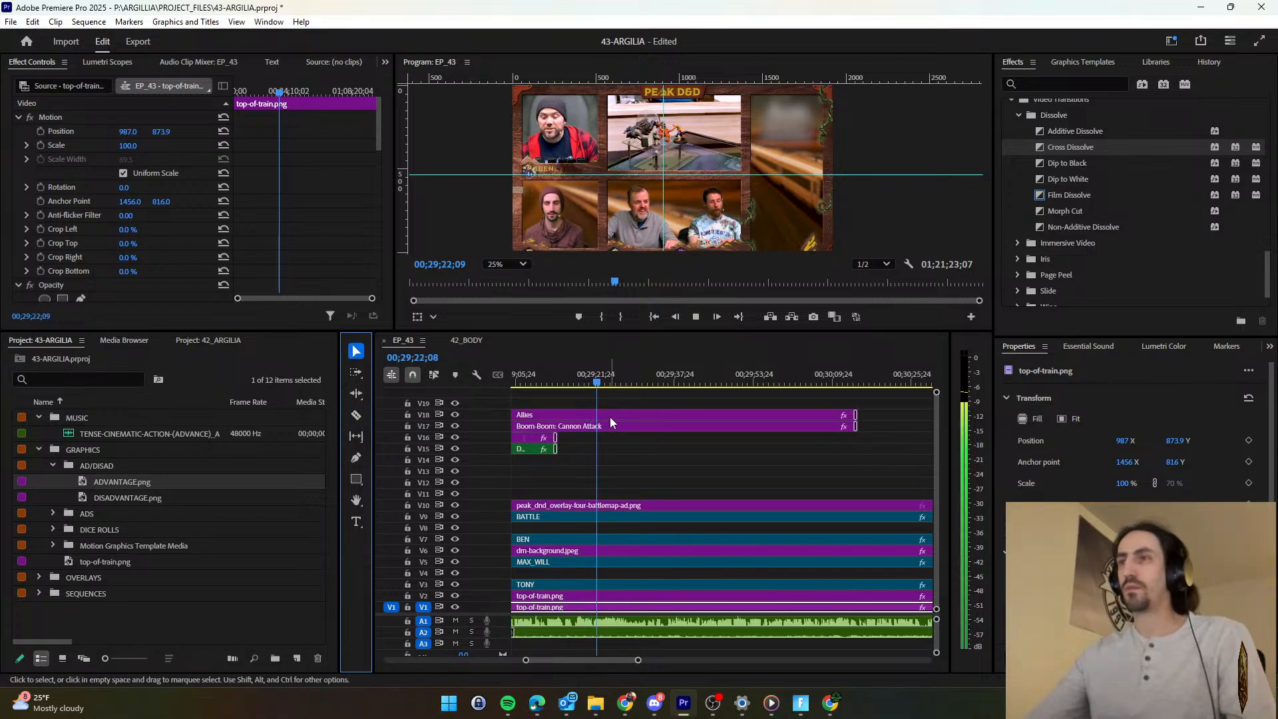
scroll(610, 422, down, 1)
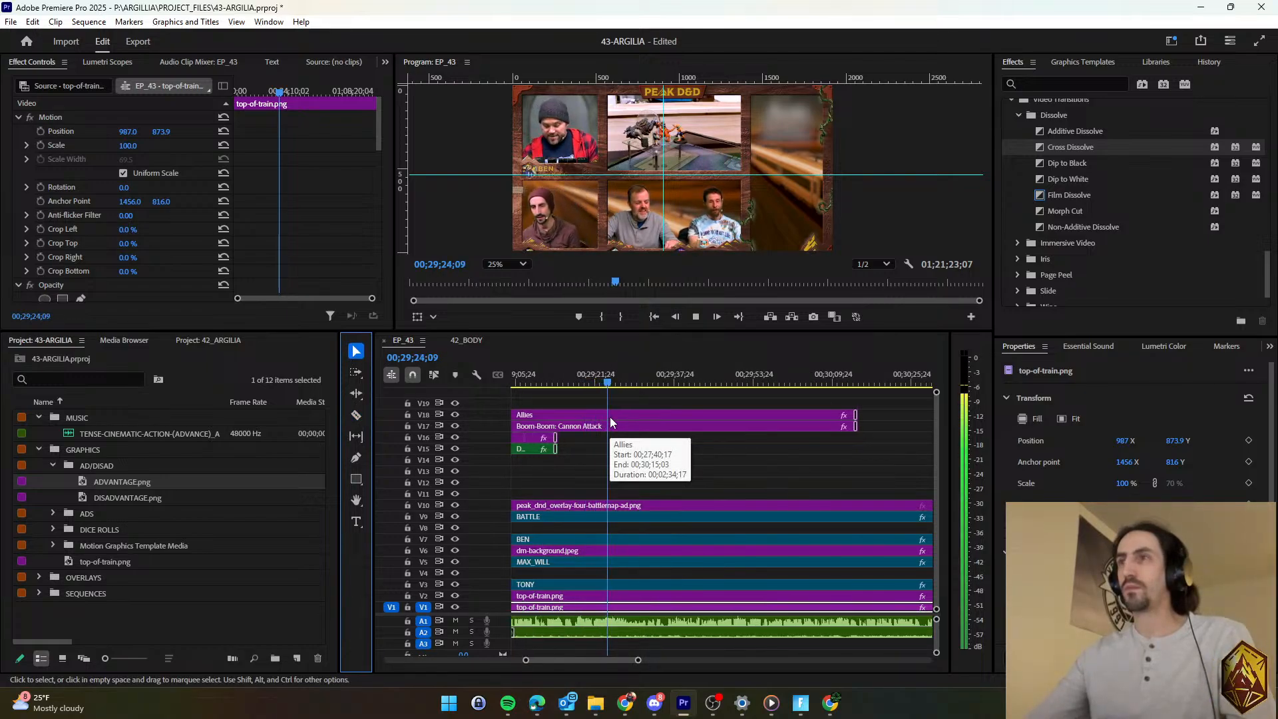
scroll(569, 393, up, 1)
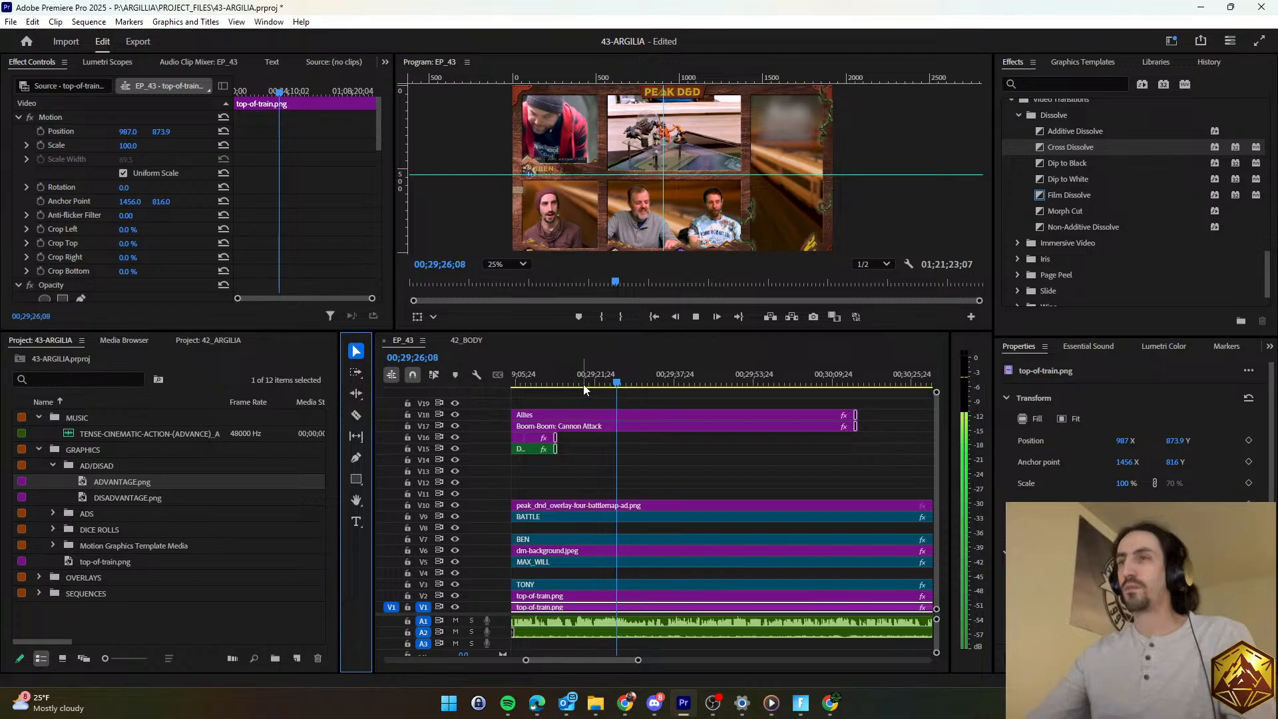
key(space)
Try splitting the Boom-Boom: Cannon Attack title at 00;29;26;12 and undo the cut.
click(356, 414)
click(618, 426)
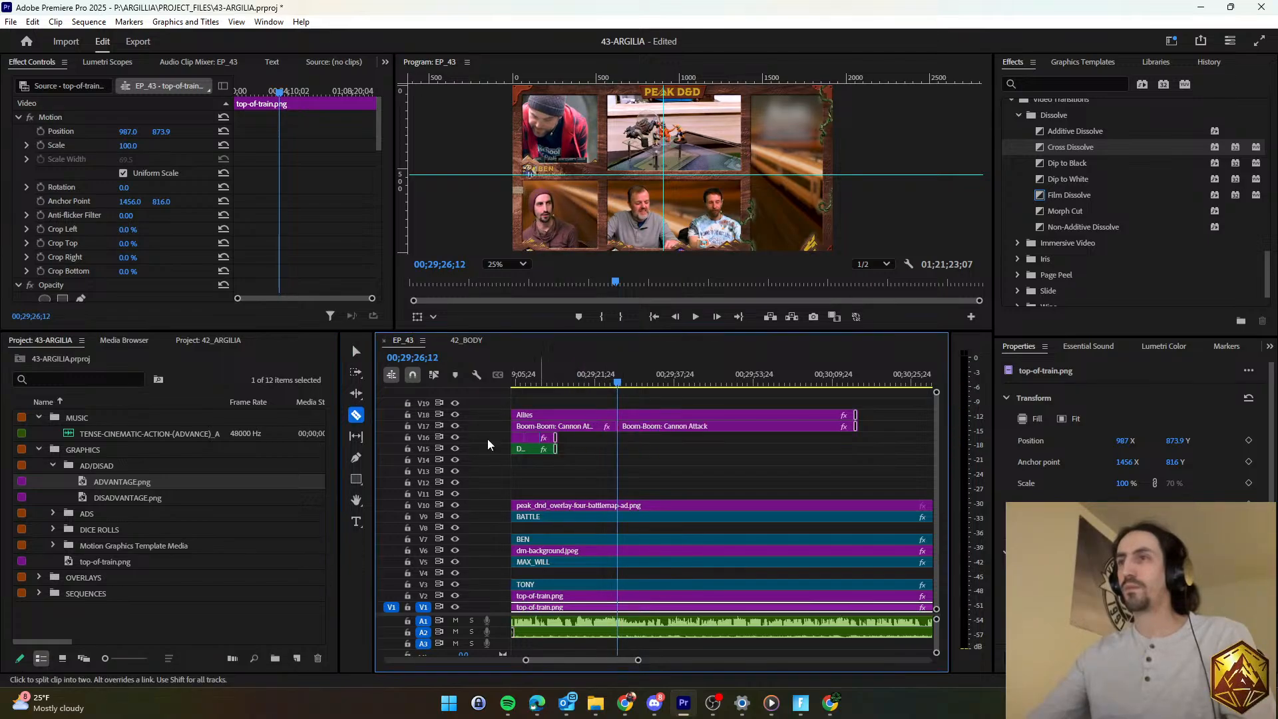
click(357, 352)
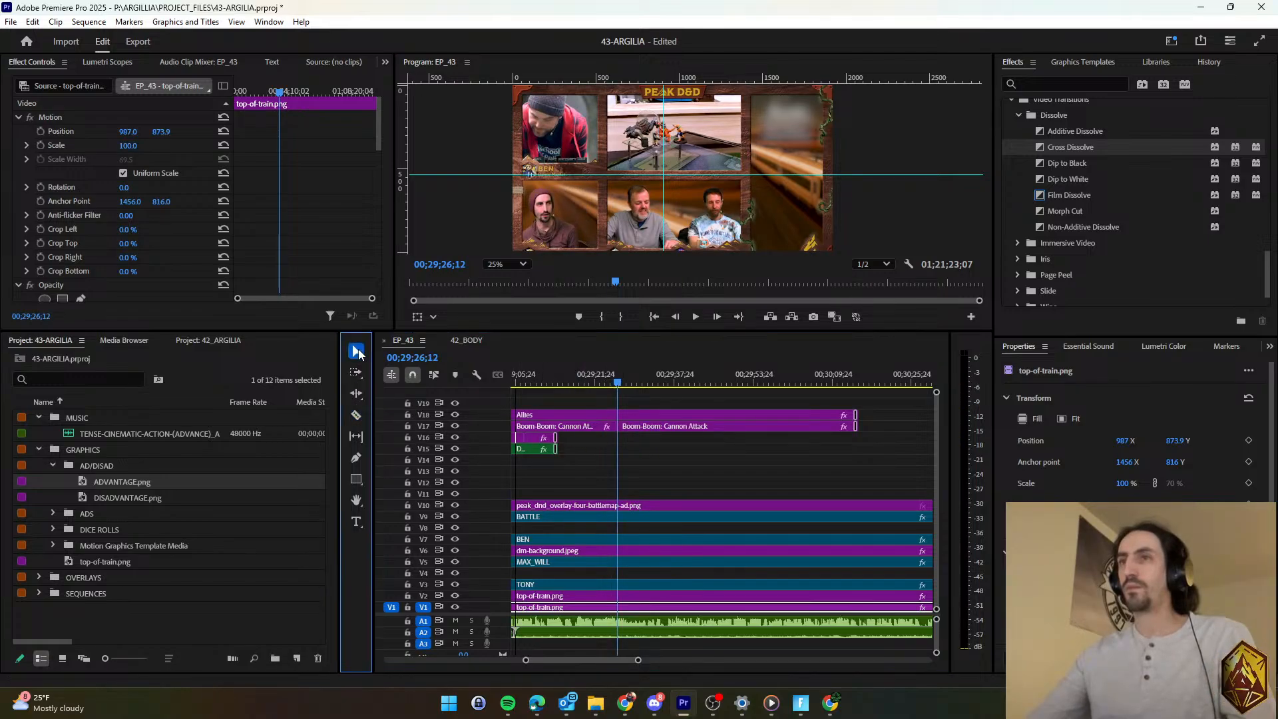
key(ctrl+z)
Shift the closing Gaussian Blur Blurriness keyframes of the Boom-Boom: Cannon Attack title to about 00;29;55.
click(591, 428)
click(316, 243)
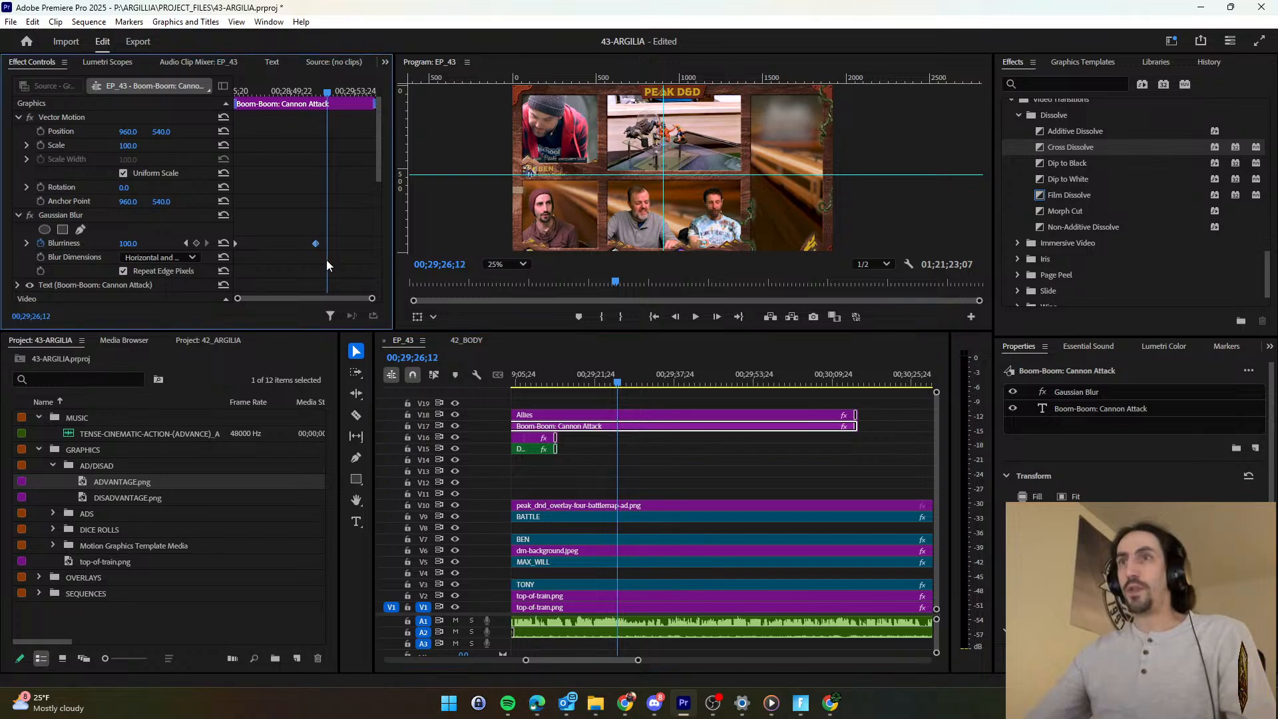
drag(237, 301, 263, 298)
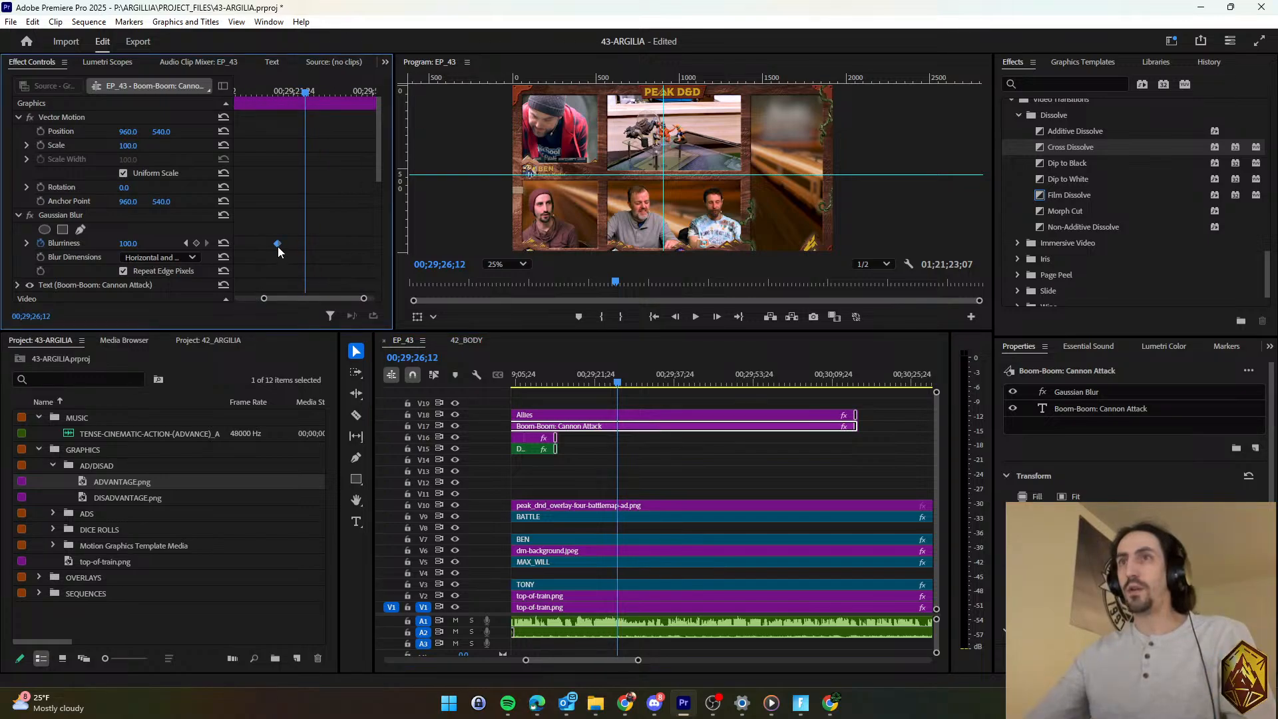
drag(278, 244, 370, 245)
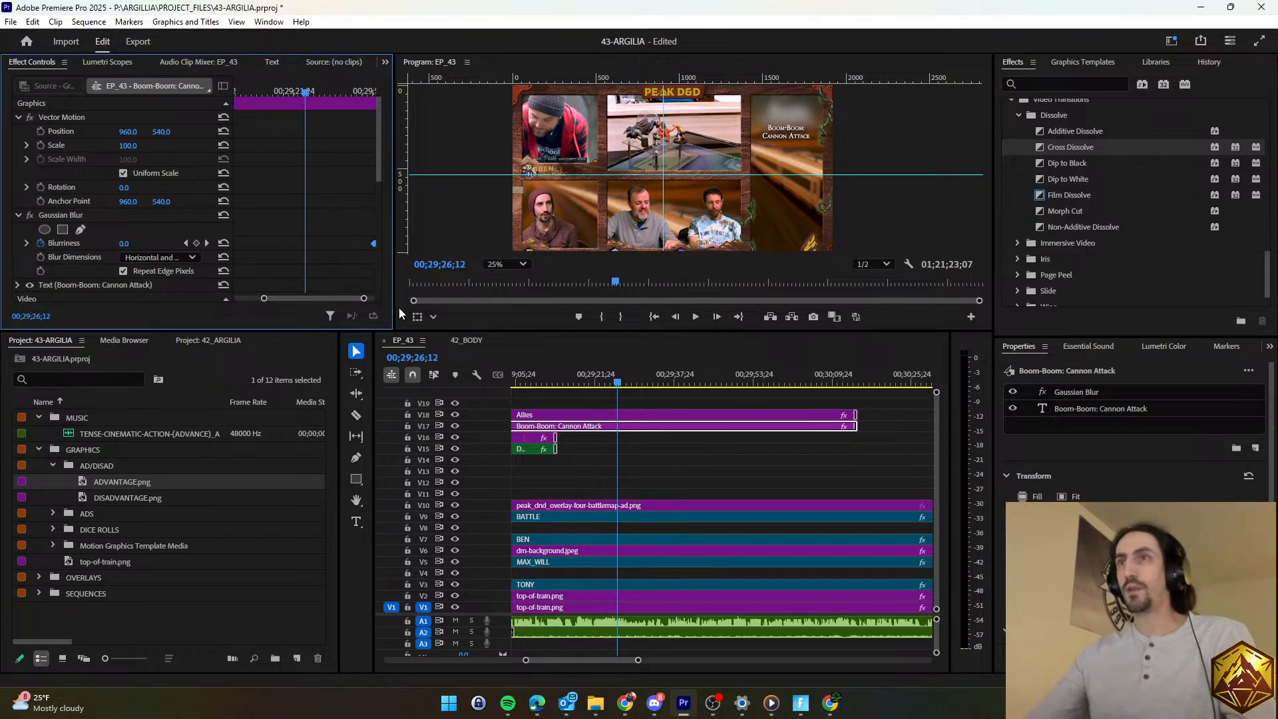
Shift the closing Gaussian Blur Blurriness keyframes of the Allies title to the end of its clip.
click(676, 415)
click(320, 244)
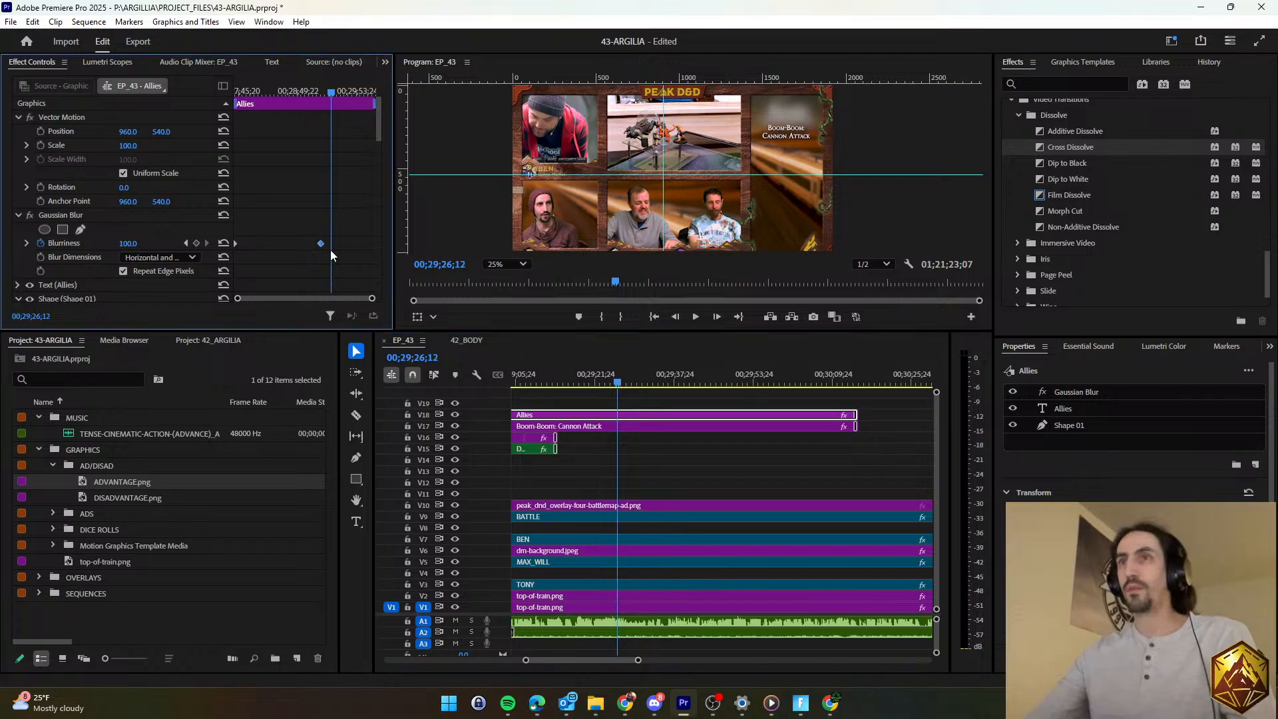
drag(349, 252, 378, 252)
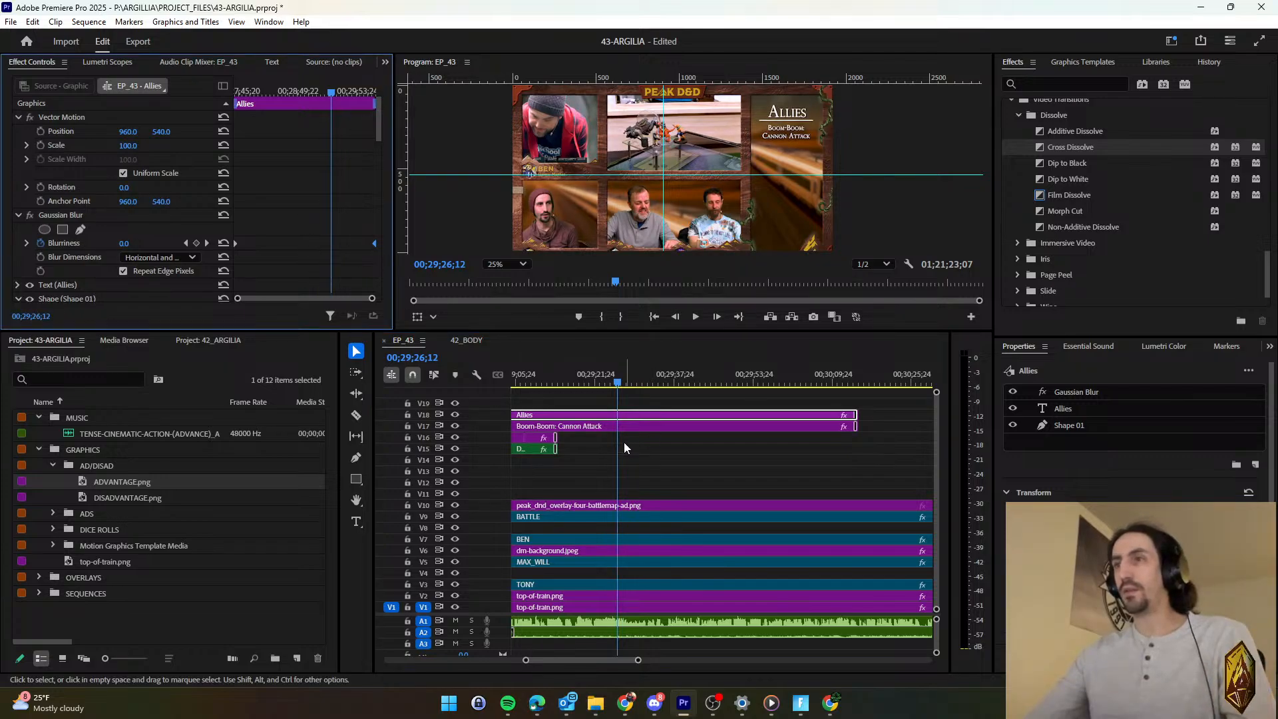
Split the Boom-Boom: Cannon Attack title at 00;29;26;12.
click(620, 423)
key(c)
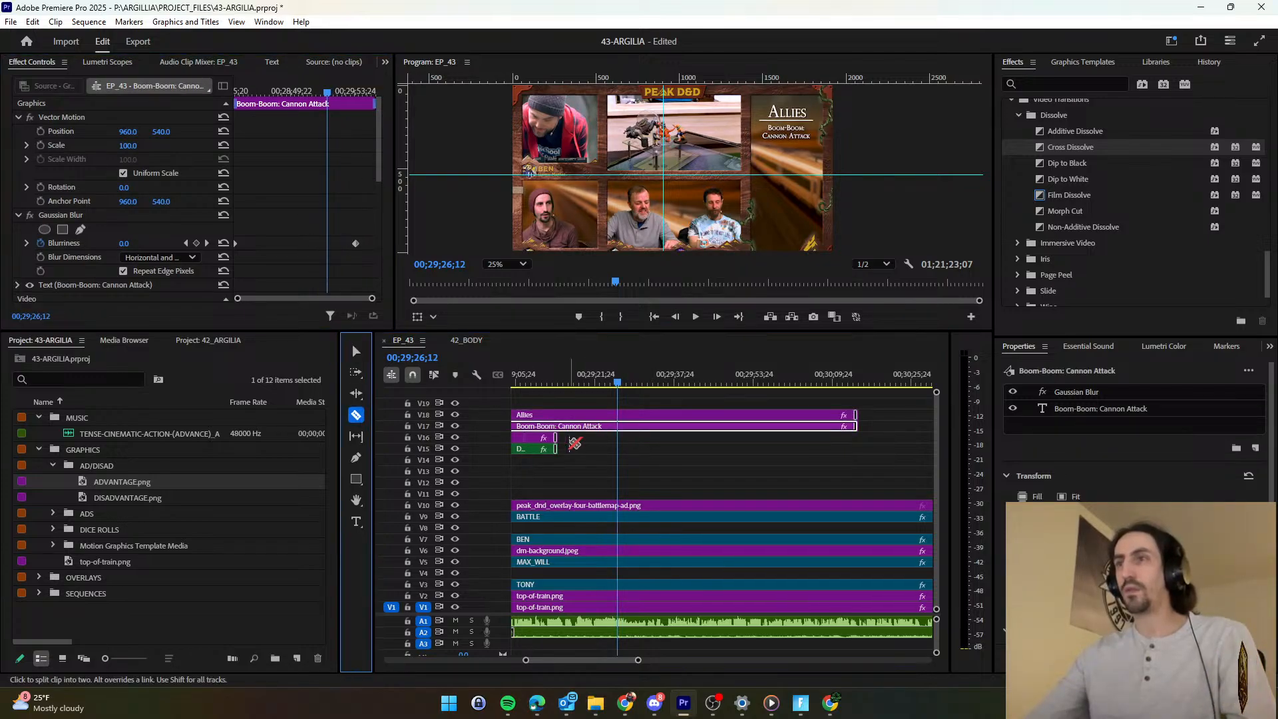
click(618, 427)
key(v)
scroll(648, 458, down, 2)
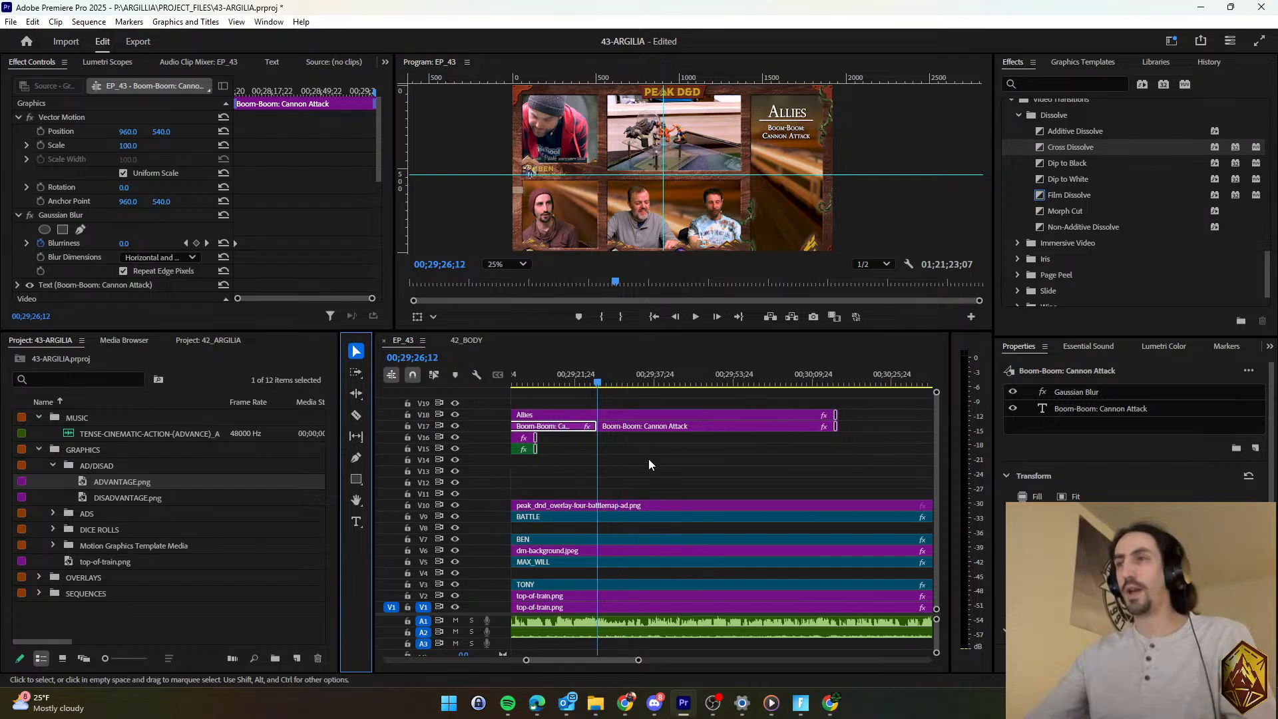
Apply the default transition at the cut between the two Boom-Boom: Cannon Attack clips.
key(space)
scroll(580, 454, up, 3)
scroll(588, 459, up, 1)
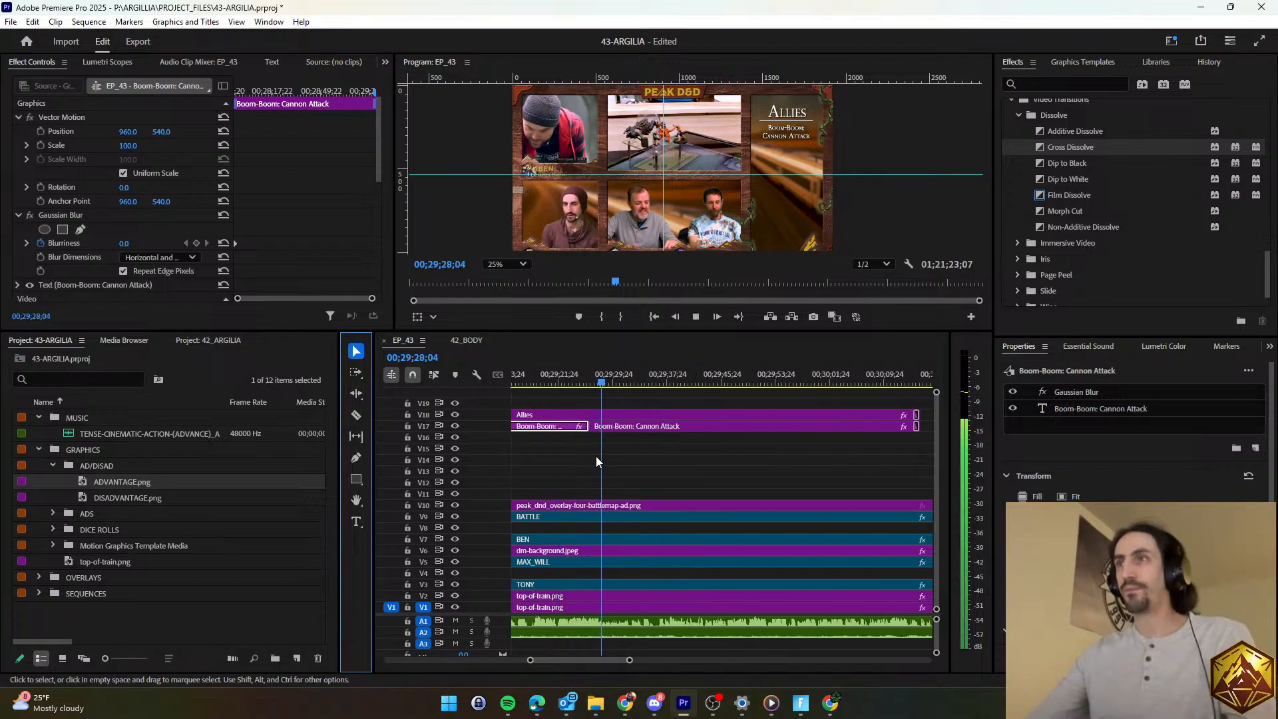
right_click(588, 426)
click(648, 473)
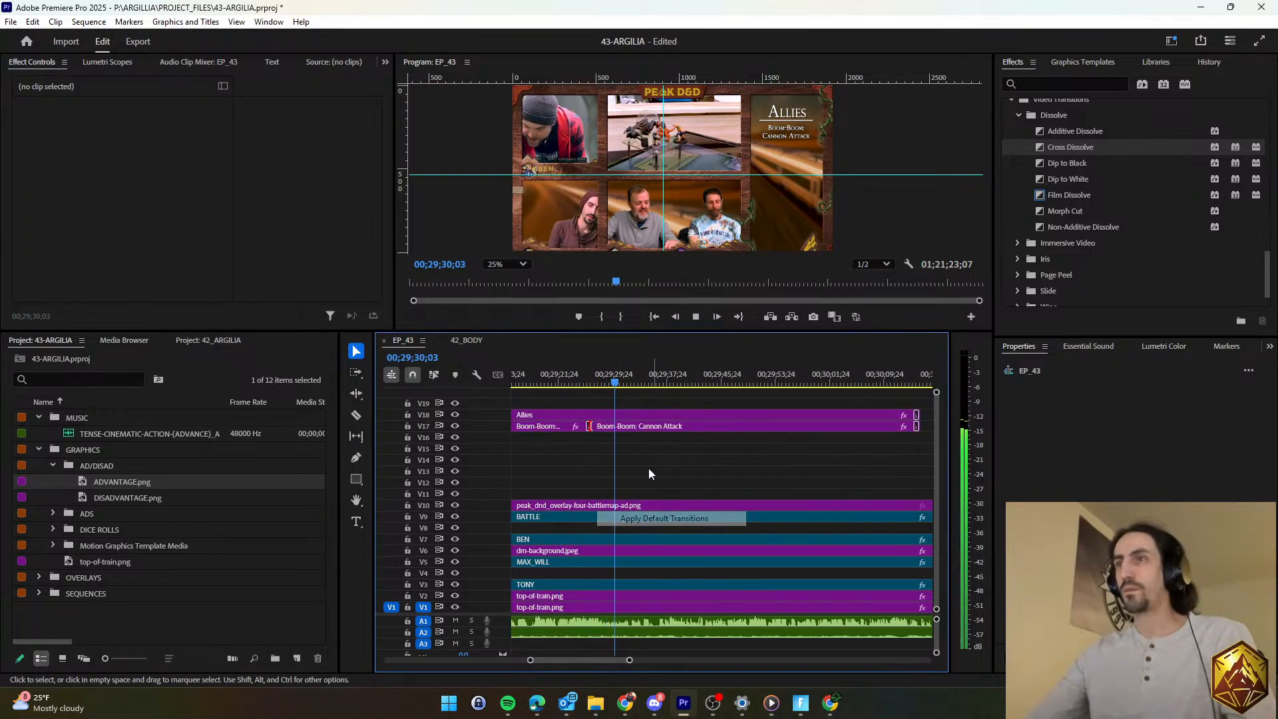
Add the text "Percy, Fishhook, & Grover Hang Back" below Boom-Boom: Cannon Attack in the second title clip.
click(788, 428)
click(1088, 412)
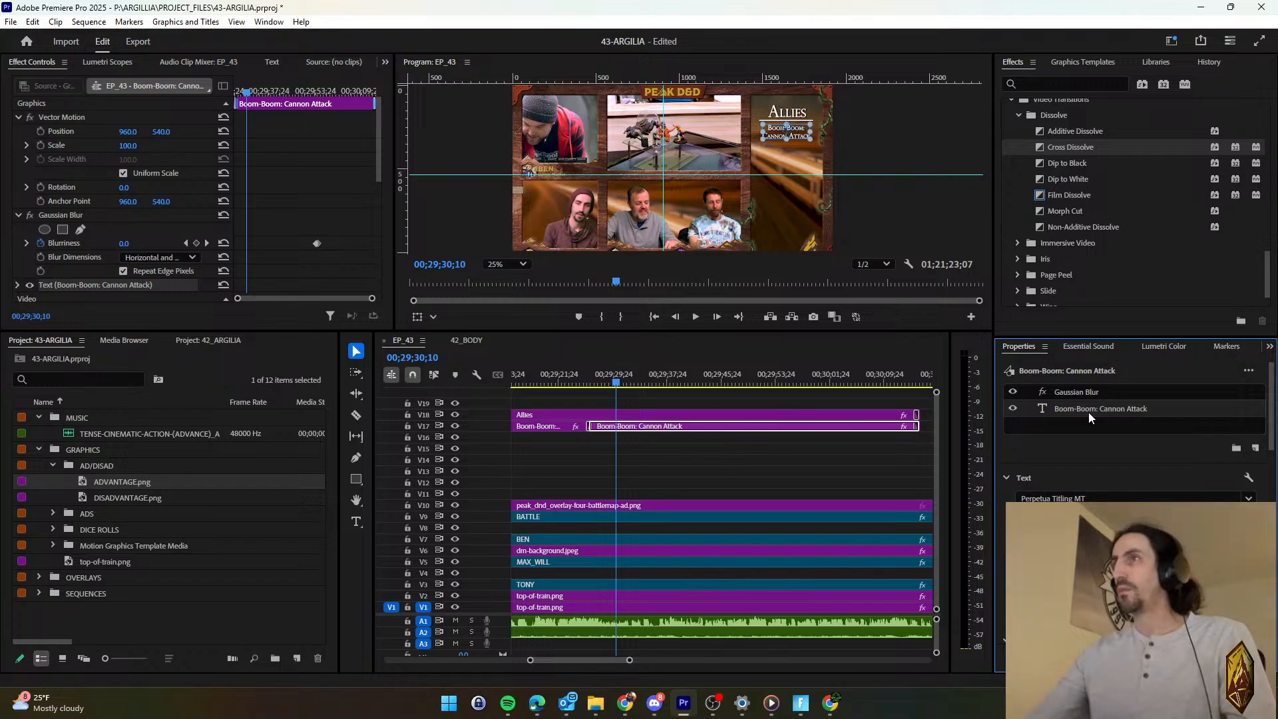
click(1084, 432)
click(1093, 409)
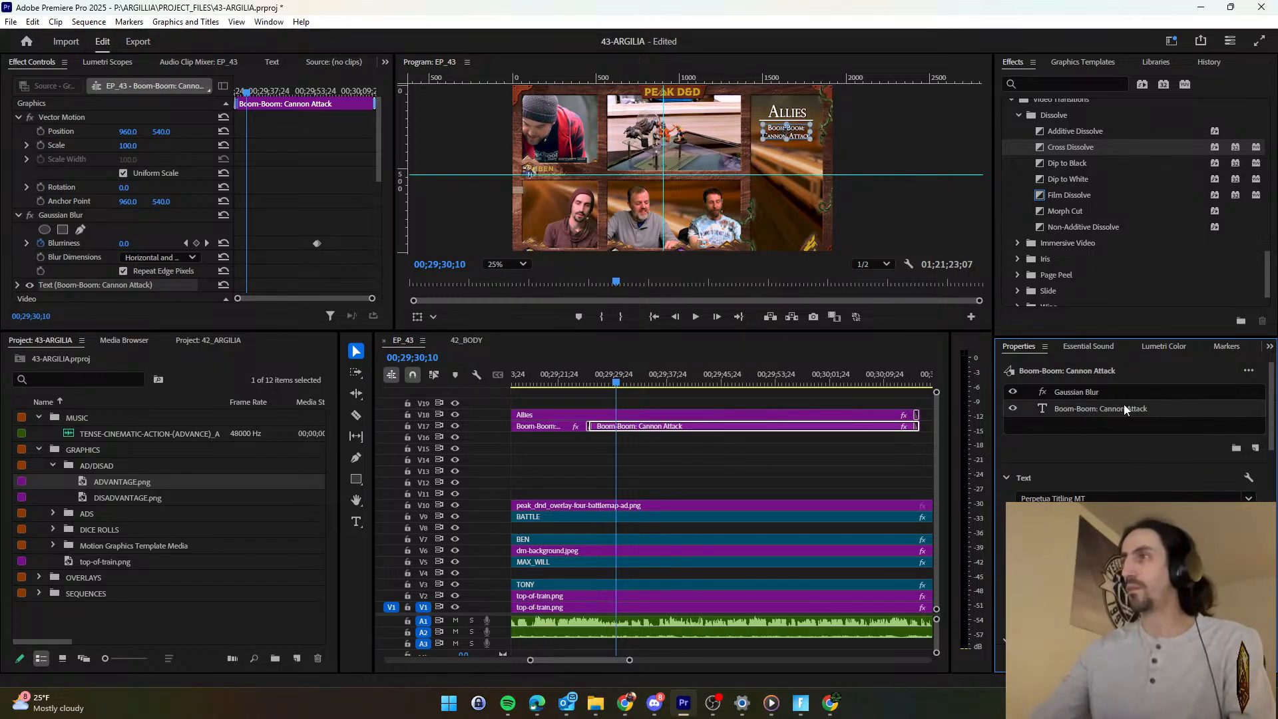
key(t)
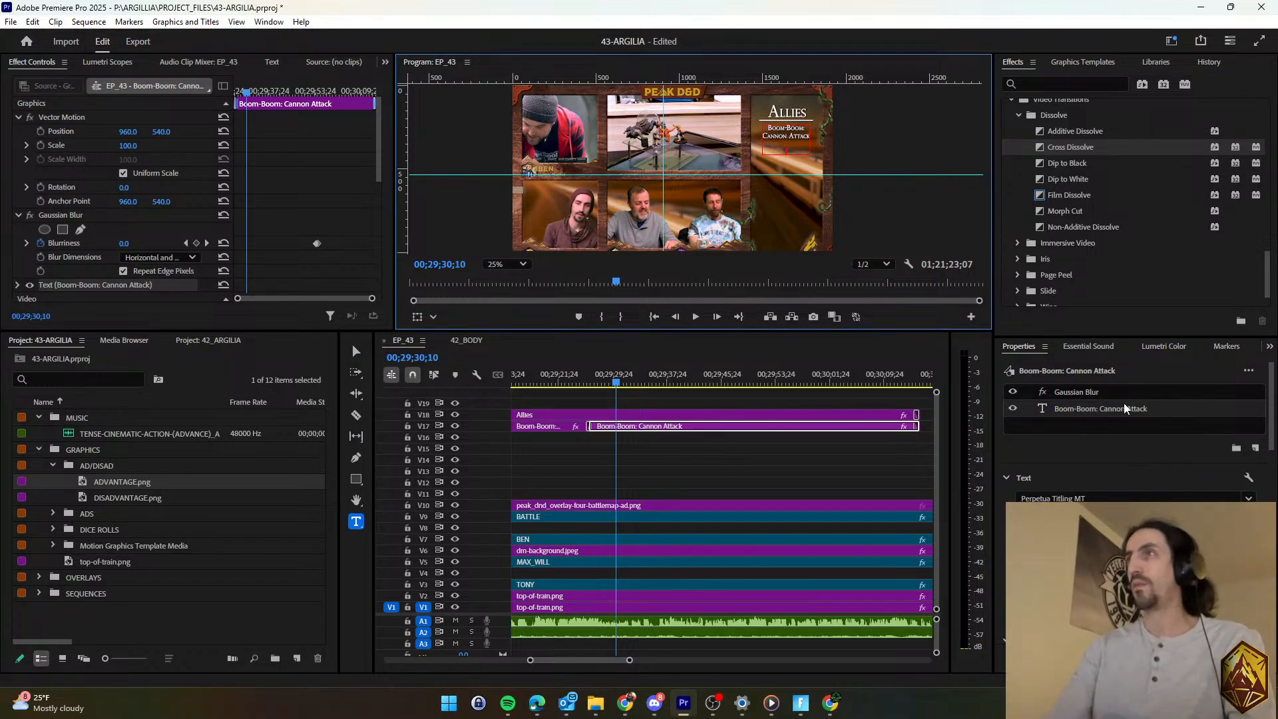
text(Per)
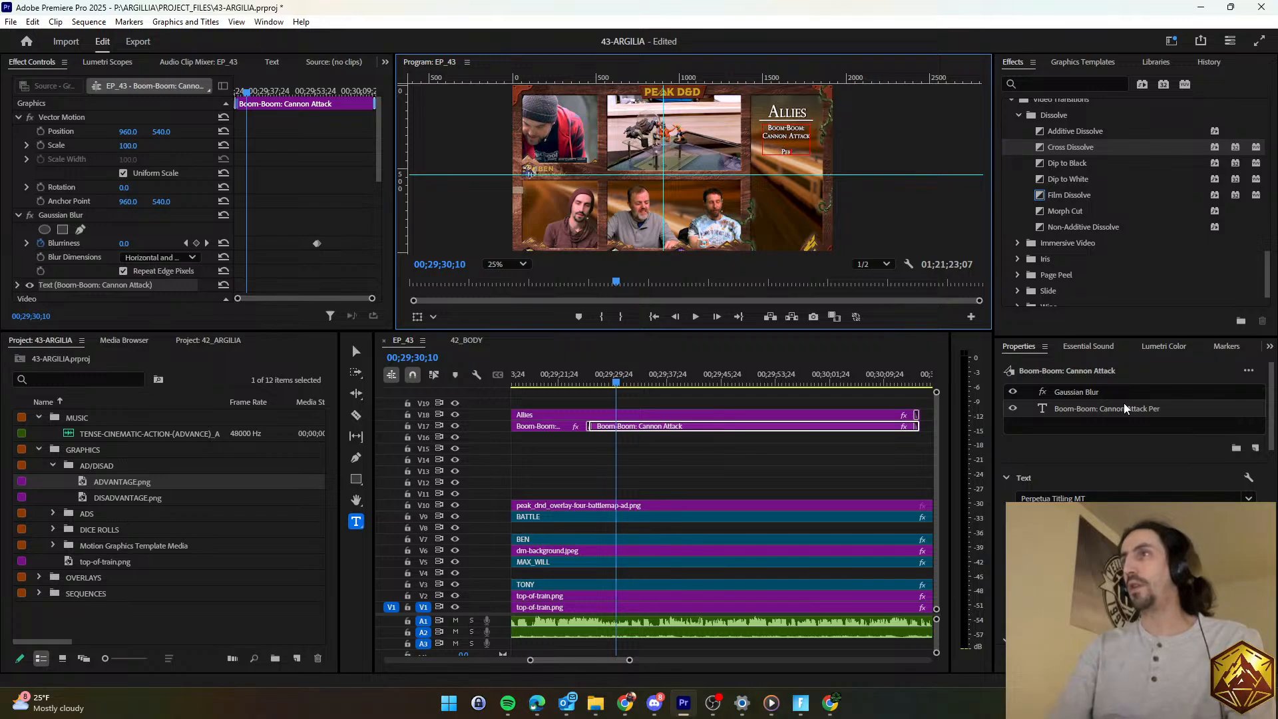
text(cy, Fishh)
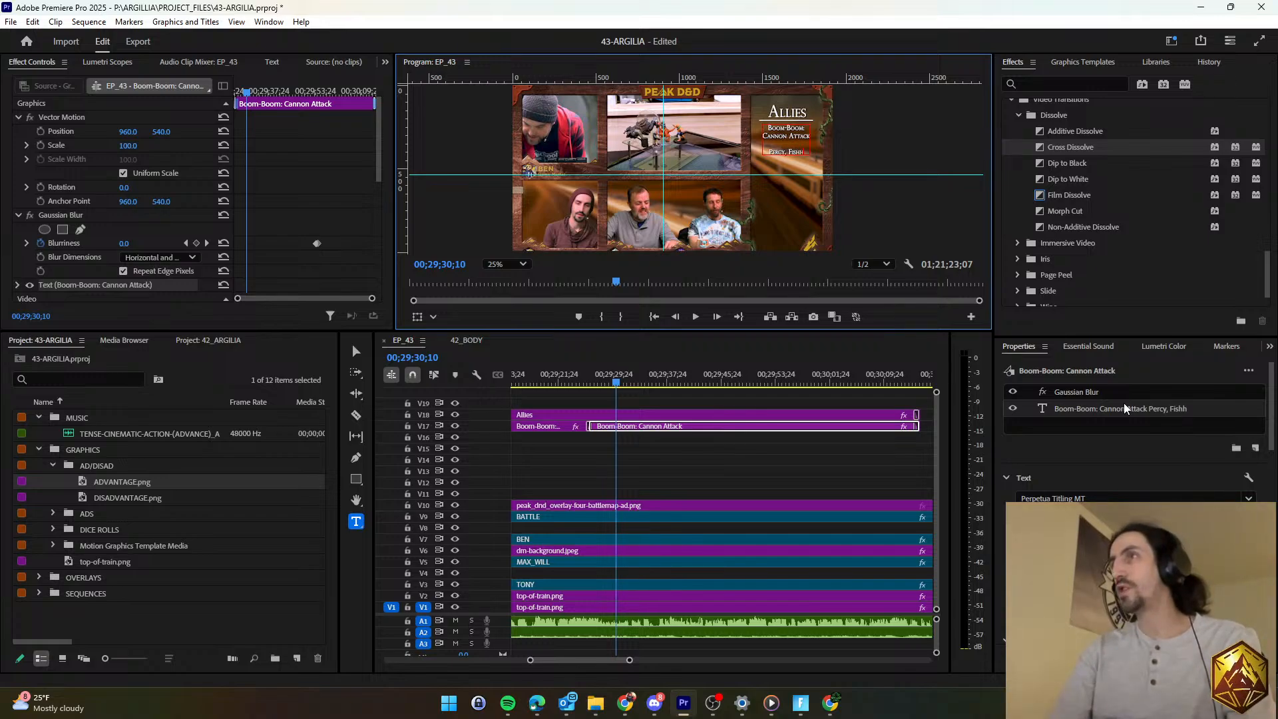
text(ook, &)
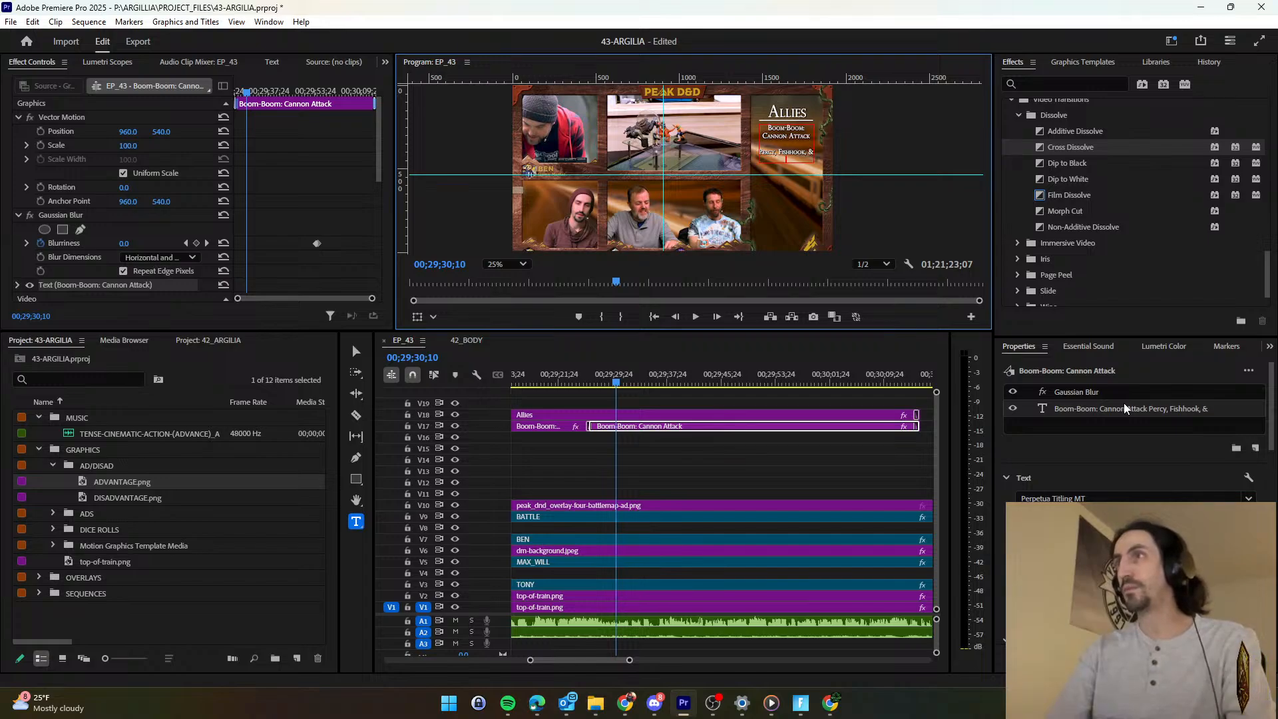
text(Grover Fa)
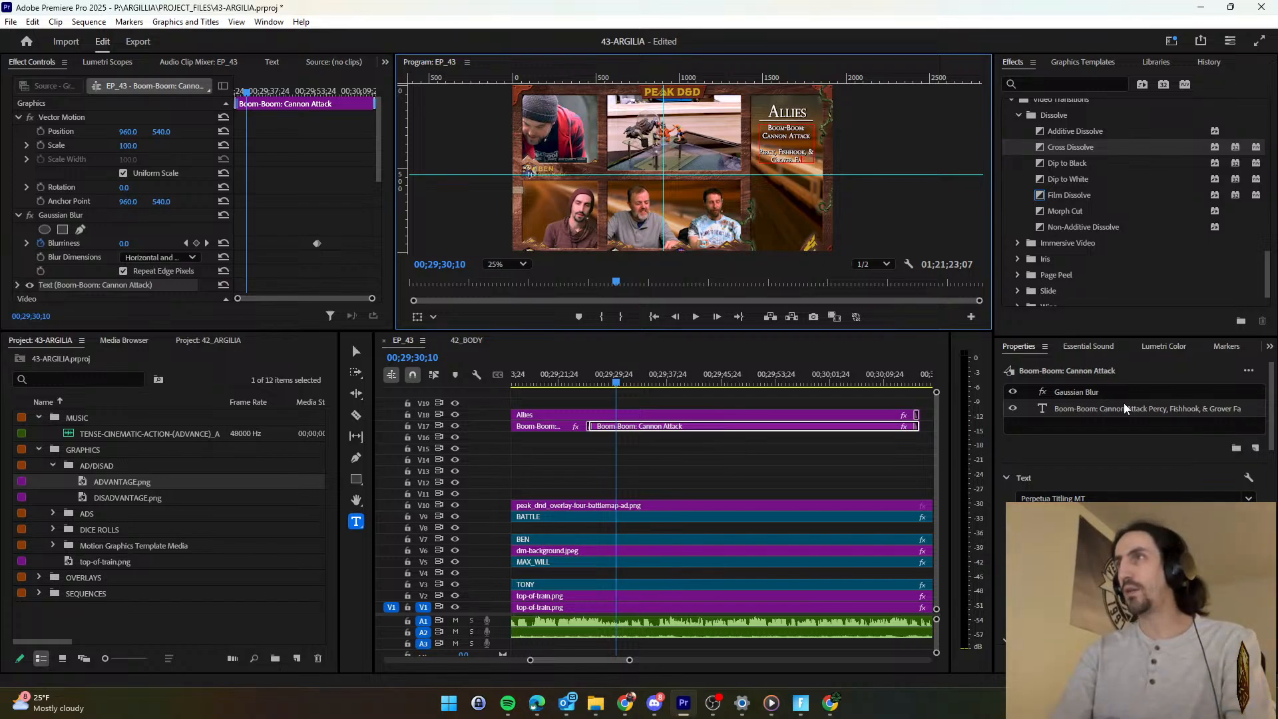
text(Han)
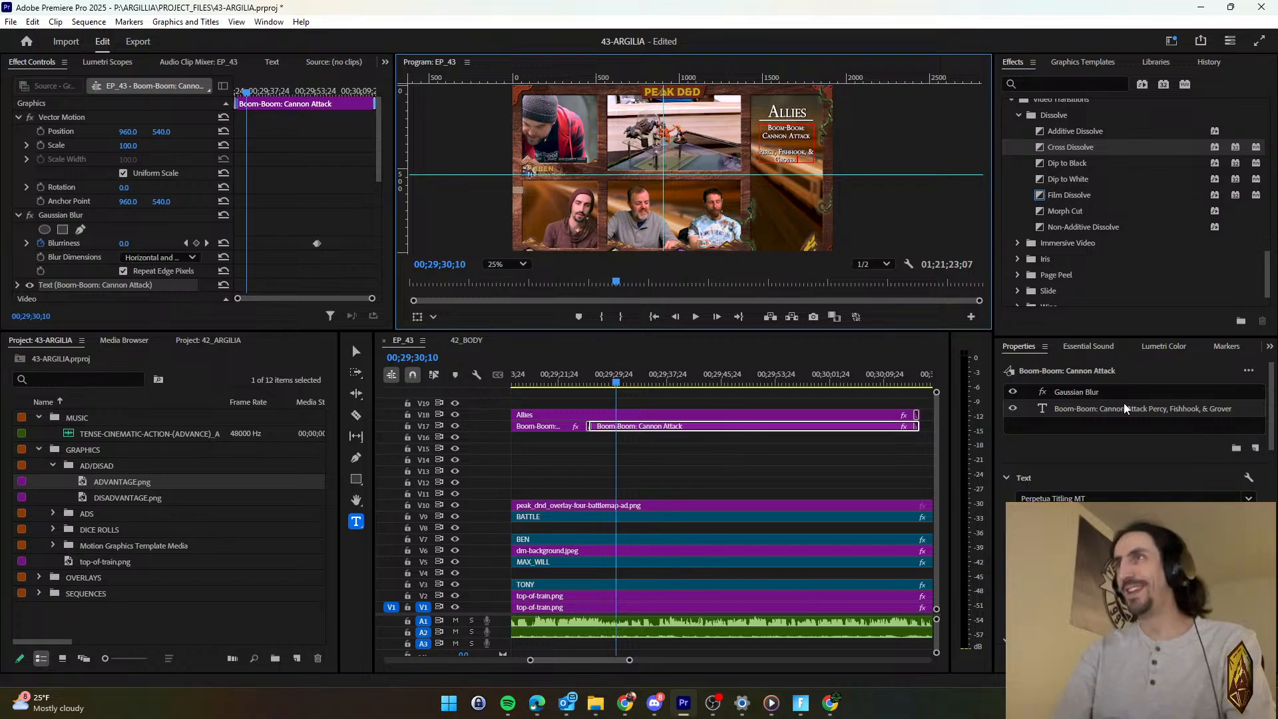
text(g Back)
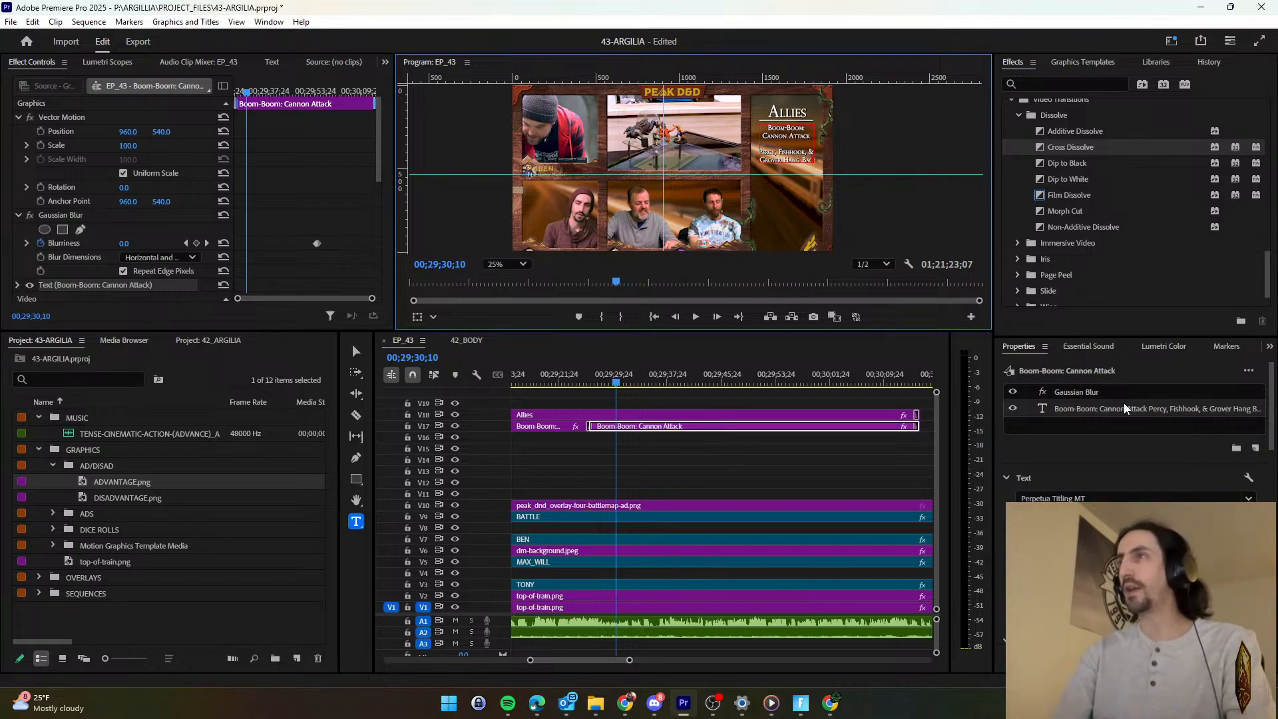
Save the project and play back the section with the extended action title, stopping at 00;29;49;07.
click(588, 386)
key(space)
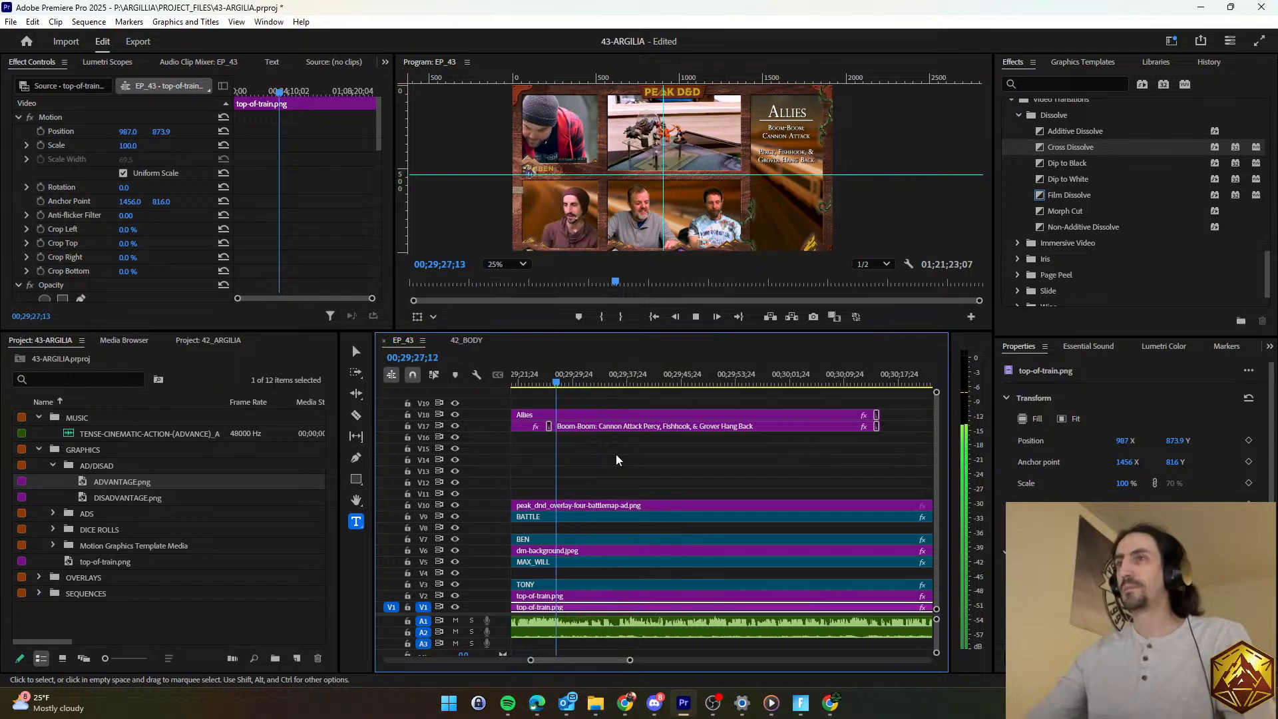
click(616, 454)
key(ctrl+s)
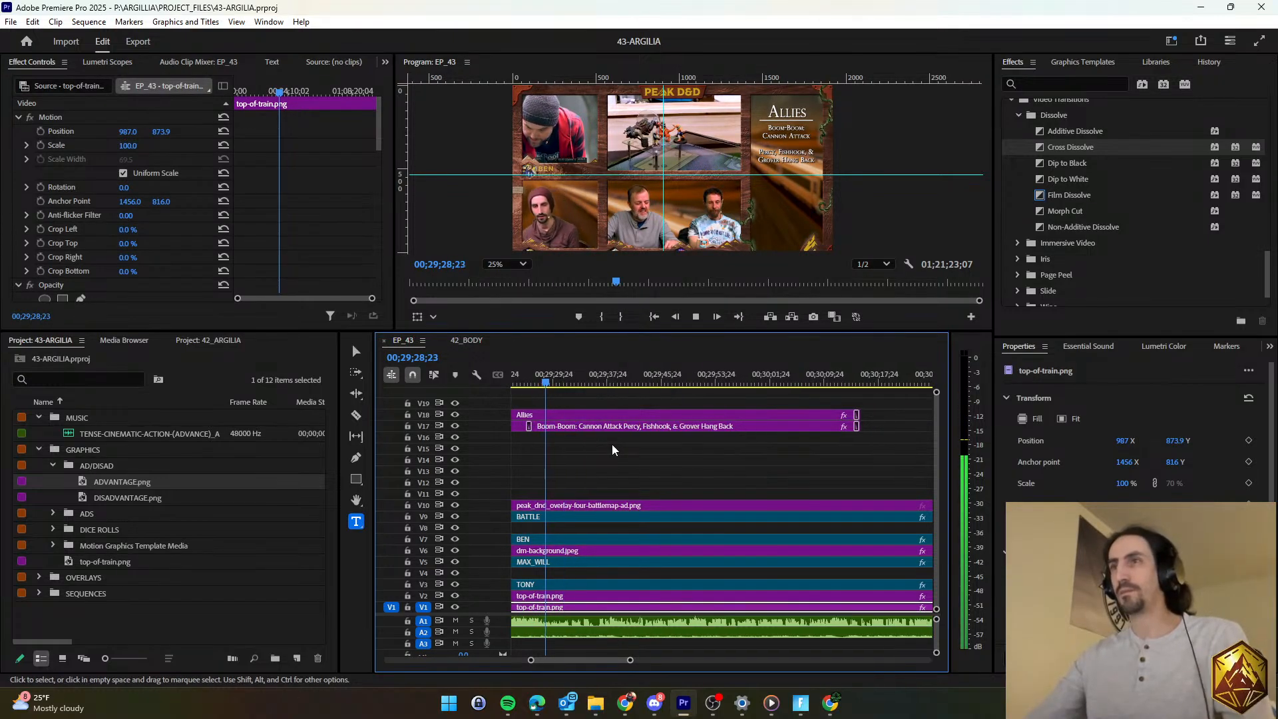
click(625, 457)
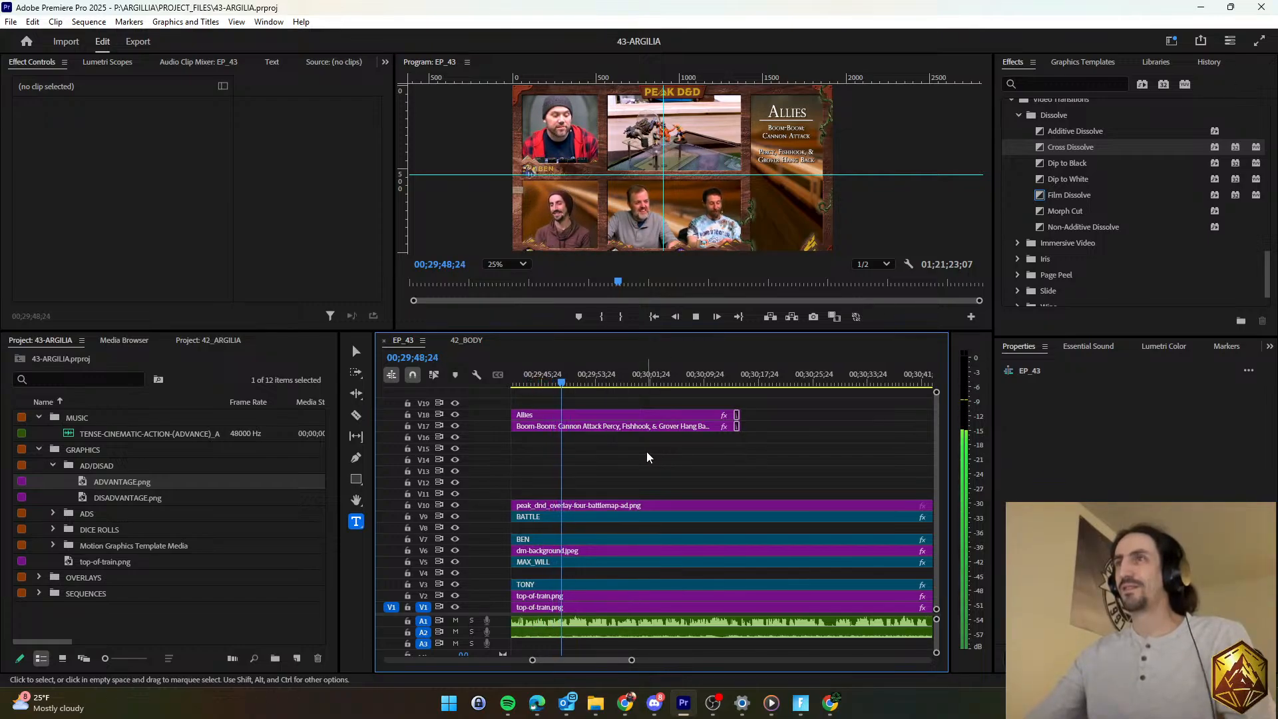
click(559, 377)
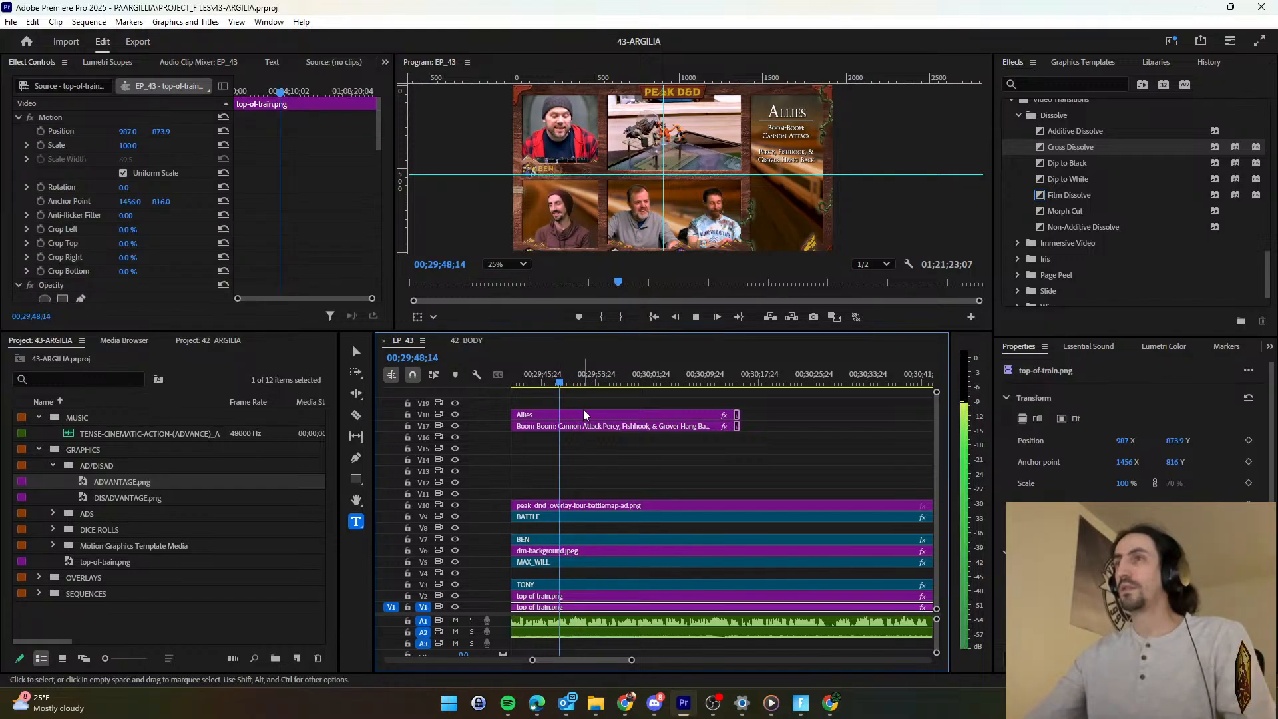
key(space)
Shift the closing Gaussian Blur Blurriness keyframes of the Allies title so that they start at 00;29;49;07.
click(588, 416)
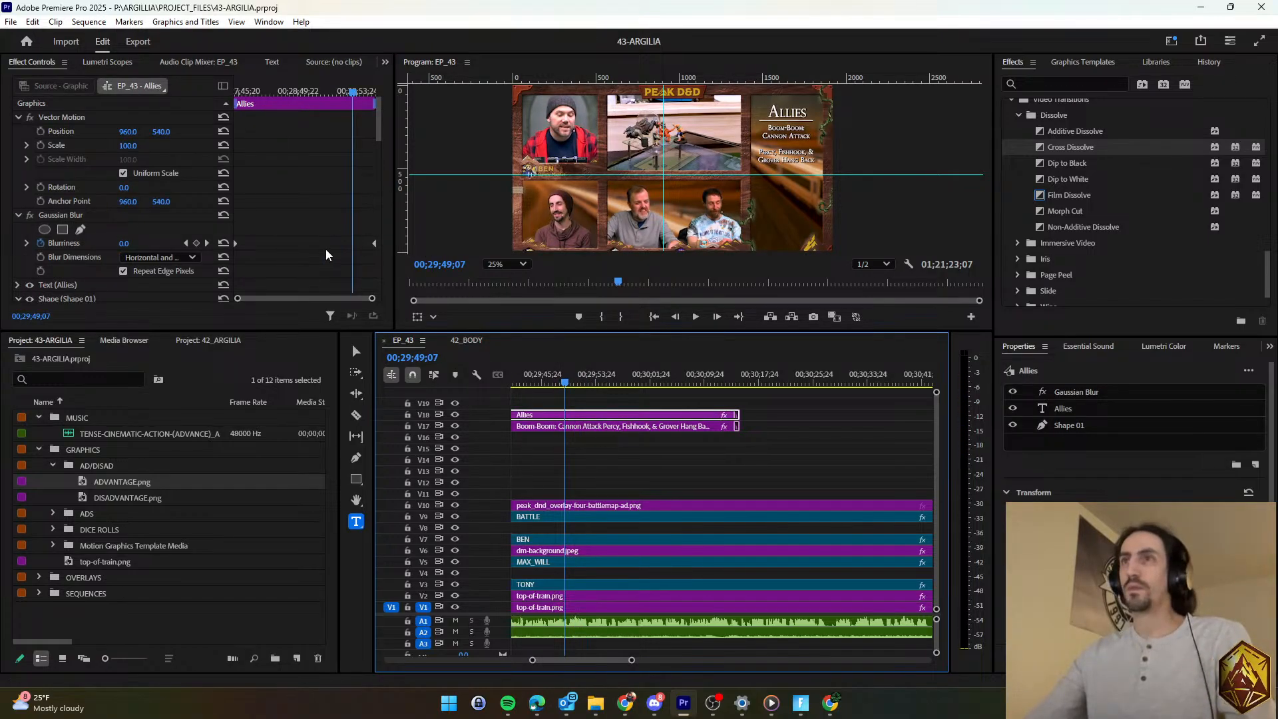
scroll(265, 307, up, 3)
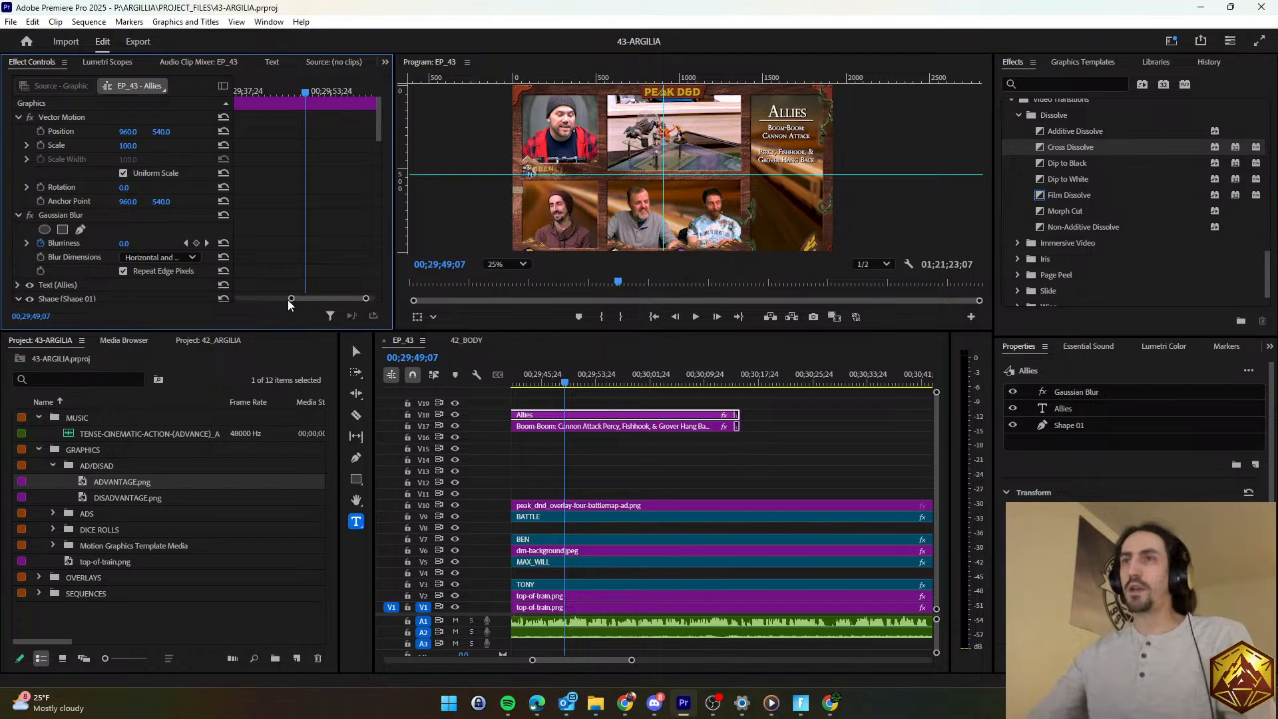
scroll(301, 297, up, 2)
scroll(307, 301, up, 1)
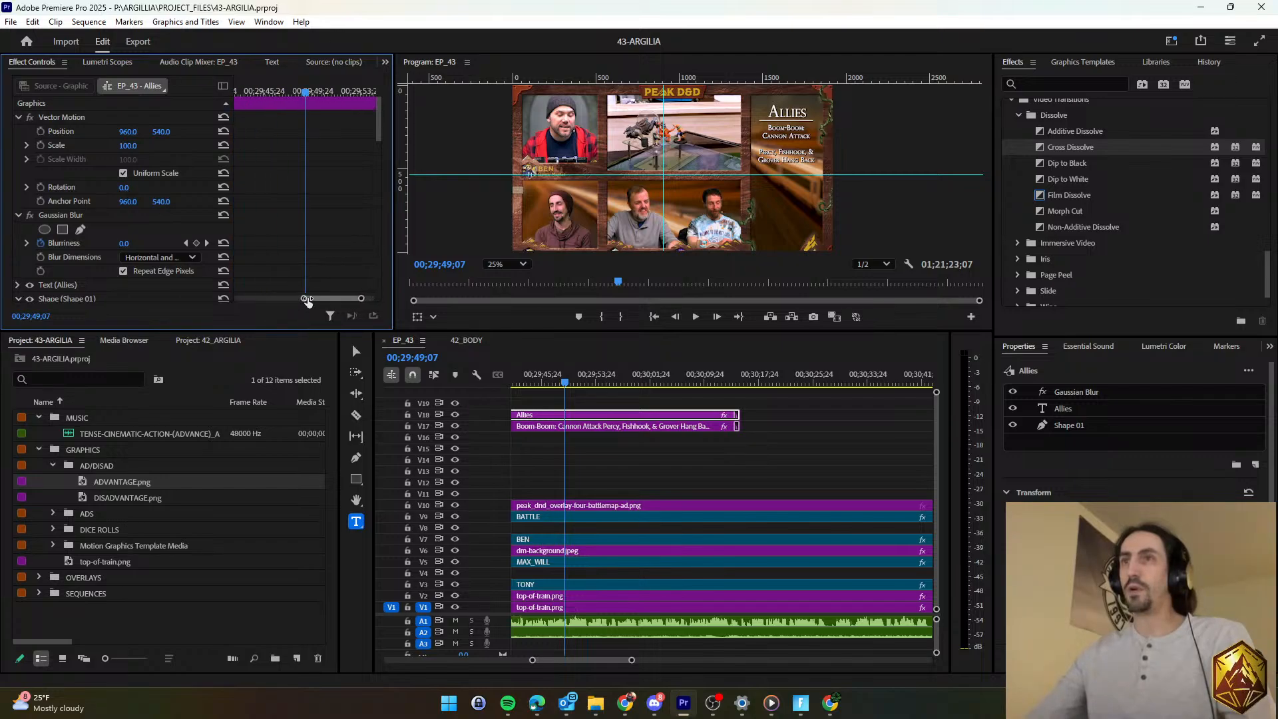
drag(307, 301, 376, 233)
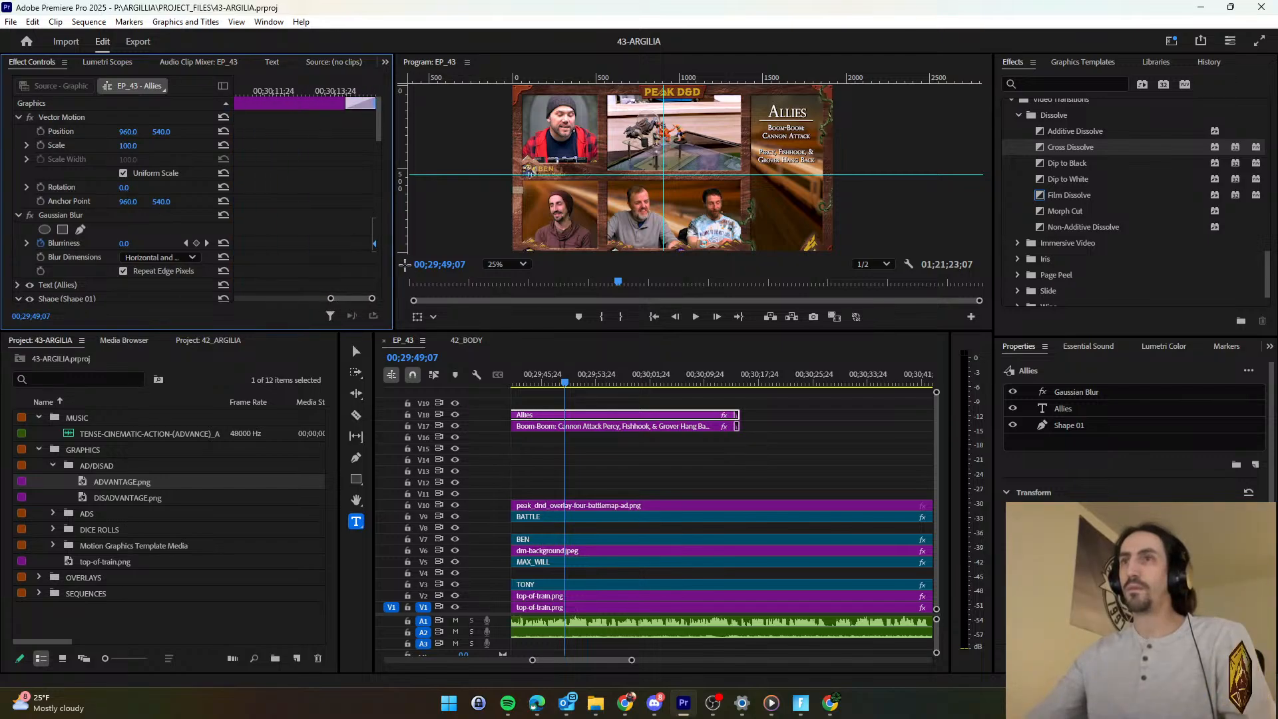
scroll(379, 250, down, 5)
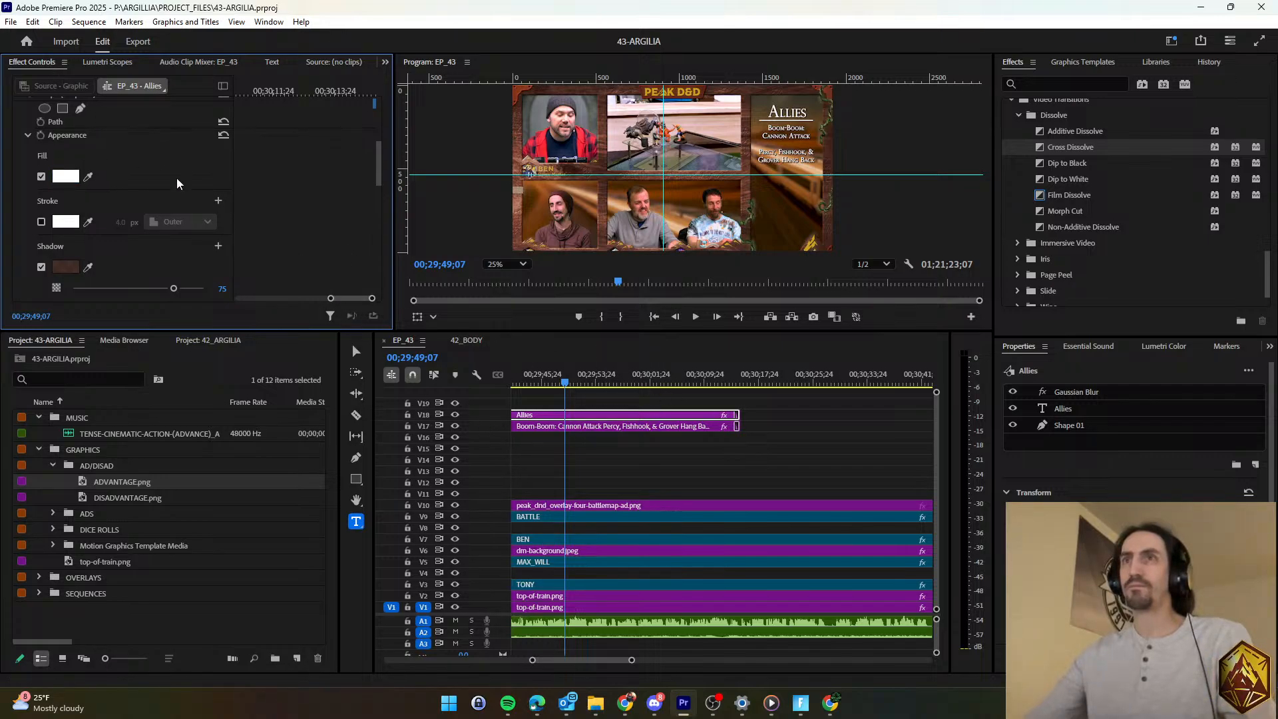
scroll(337, 234, down, 10)
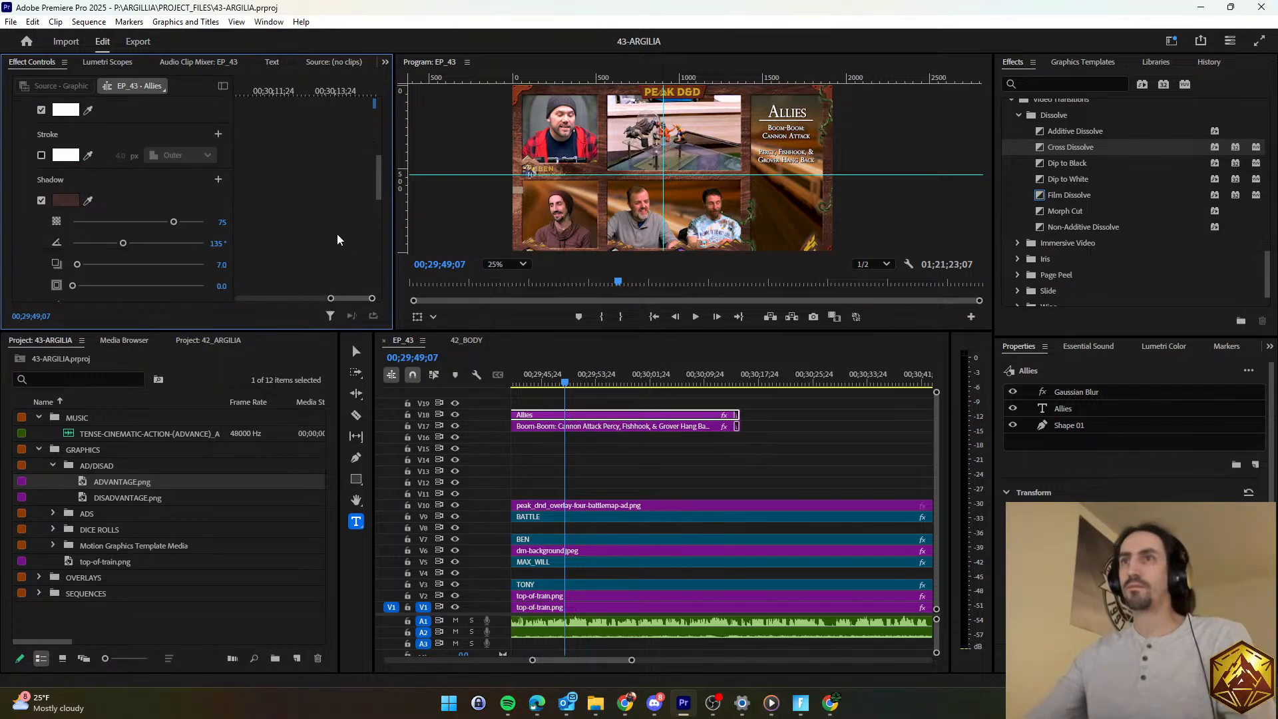
drag(376, 273, 377, 117)
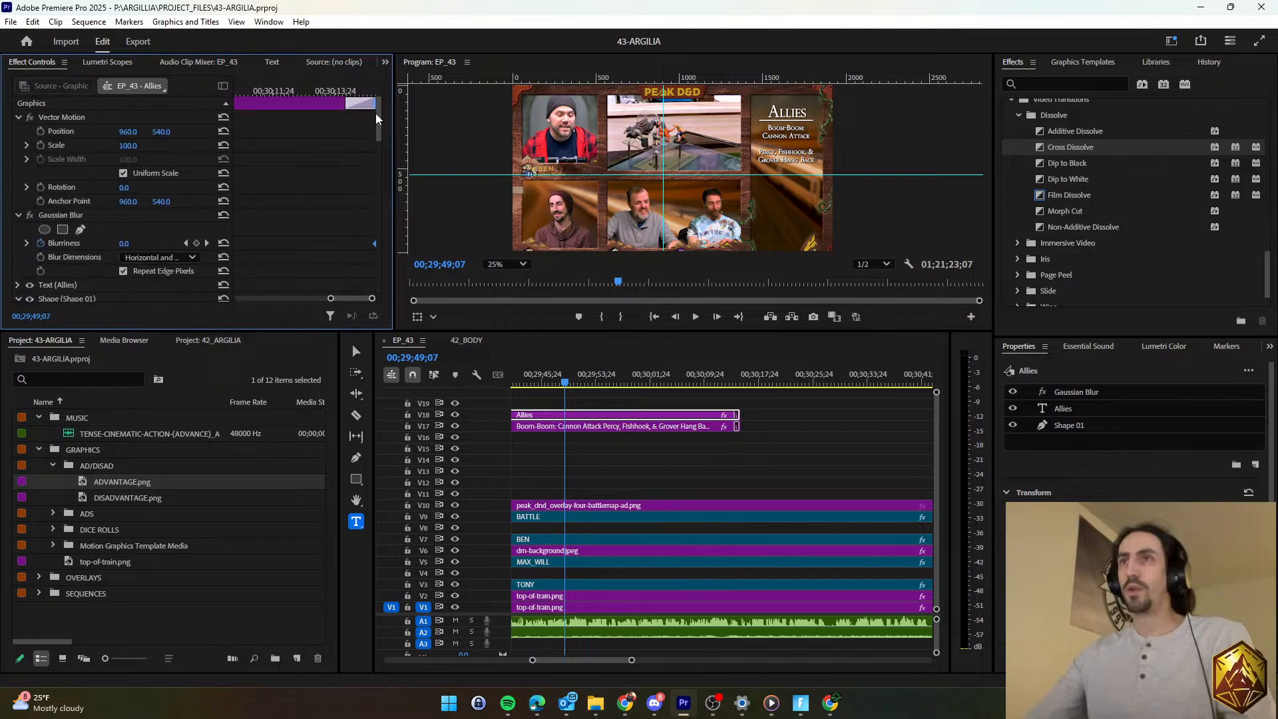
drag(373, 242, 227, 253)
drag(331, 298, 288, 298)
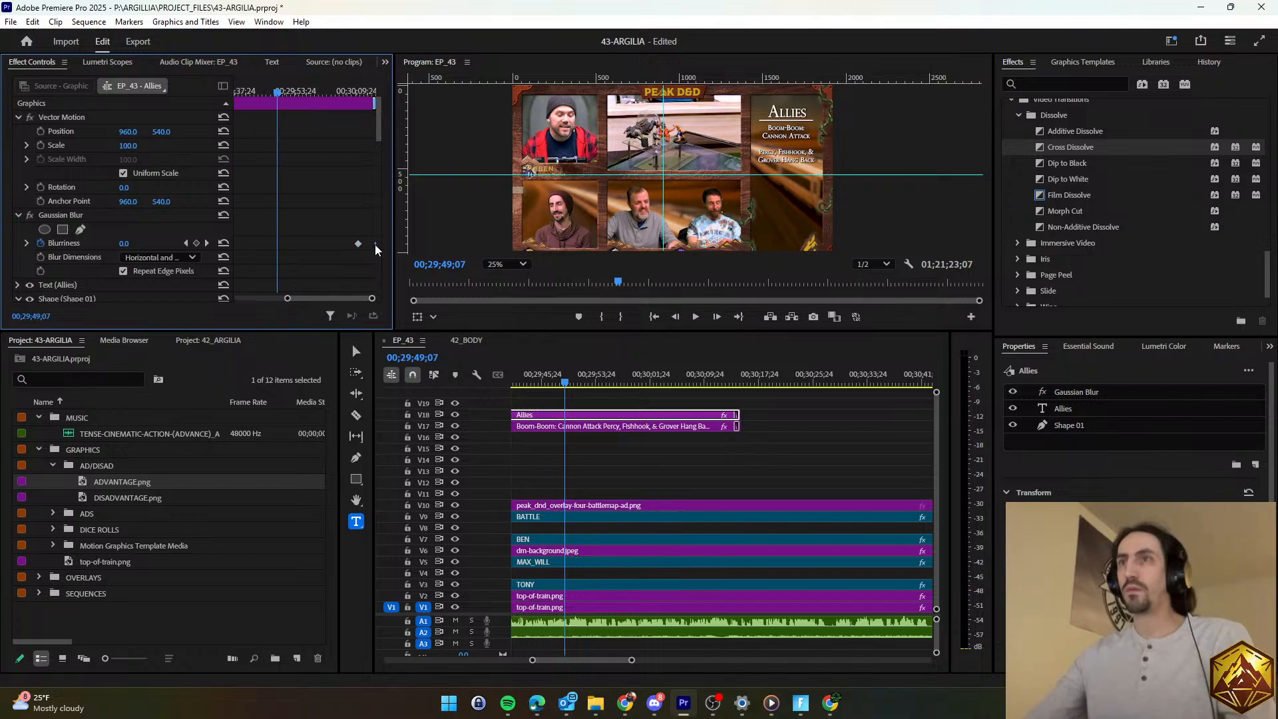
drag(375, 244, 275, 245)
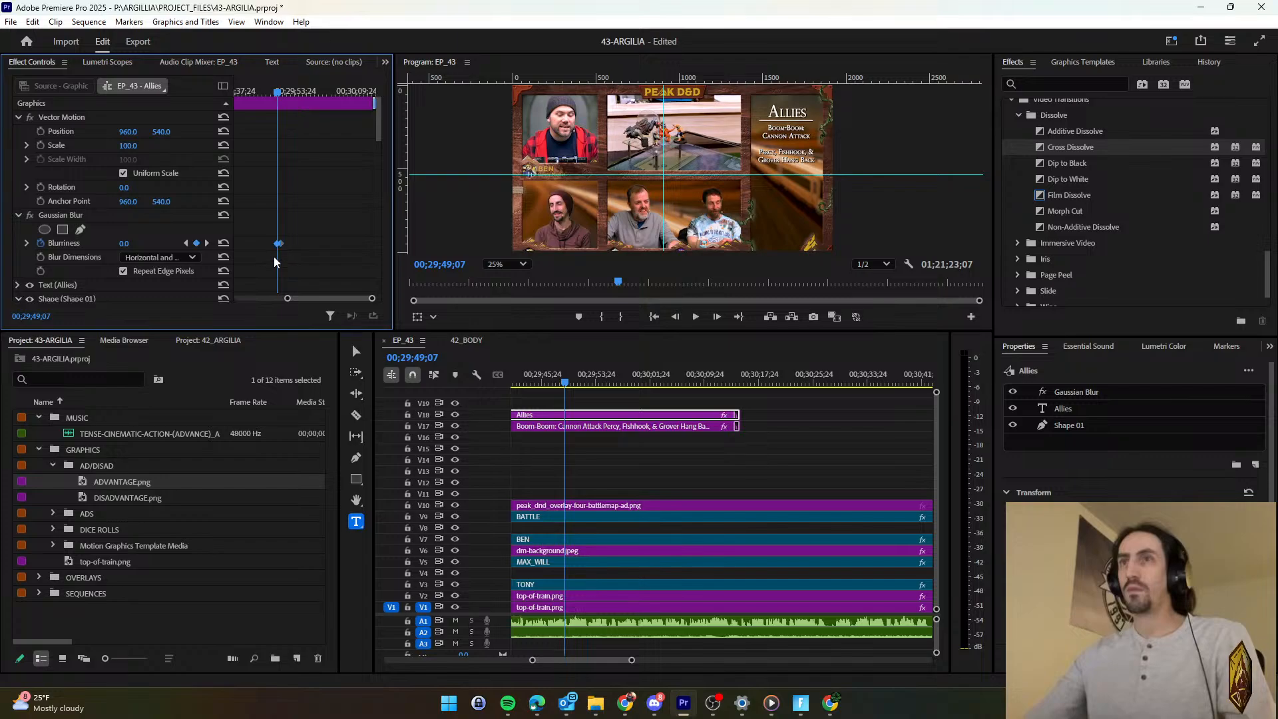
Preview the closing blur of the Allies title and return to its keyframe at 00;29;49;07.
click(309, 257)
key(space)
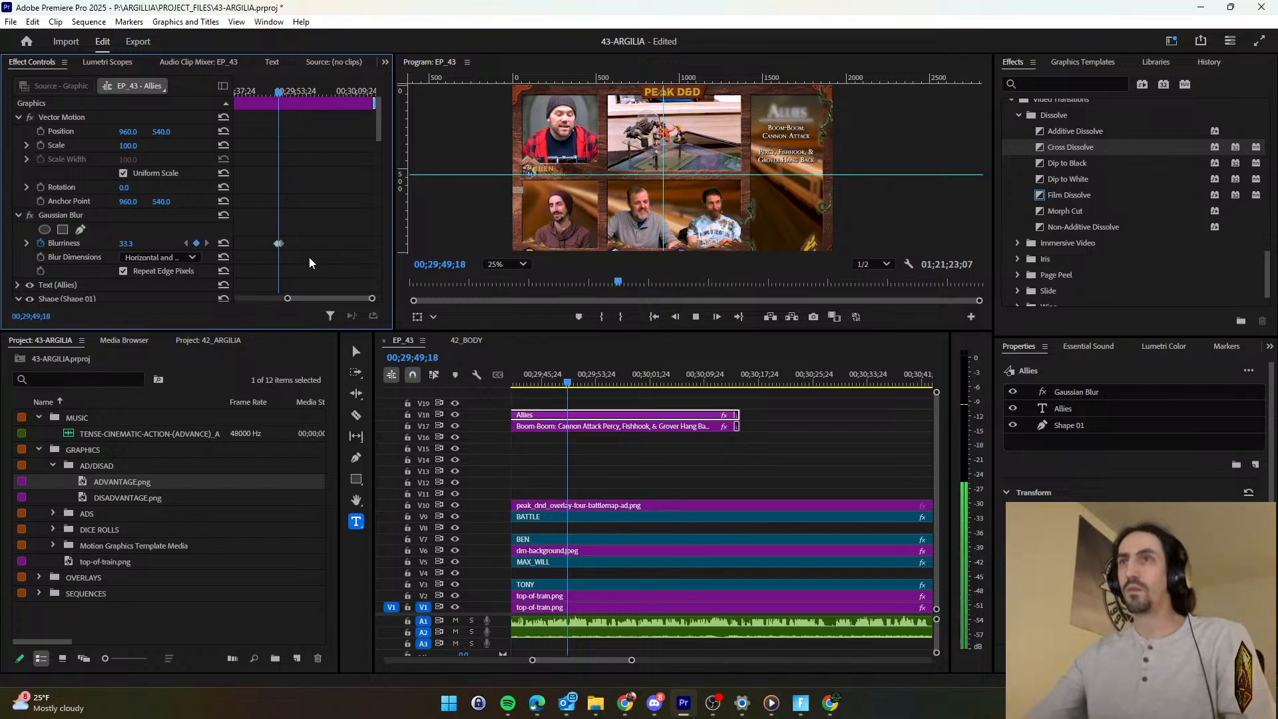
key(space)
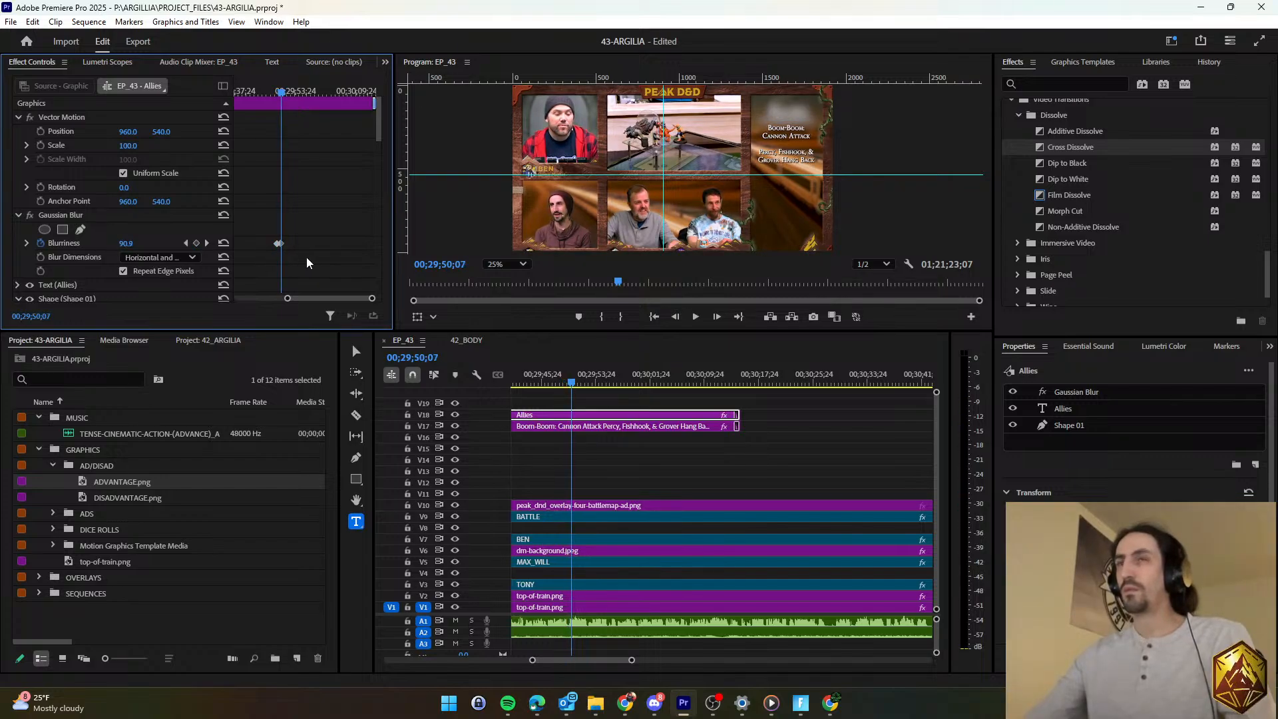
click(186, 243)
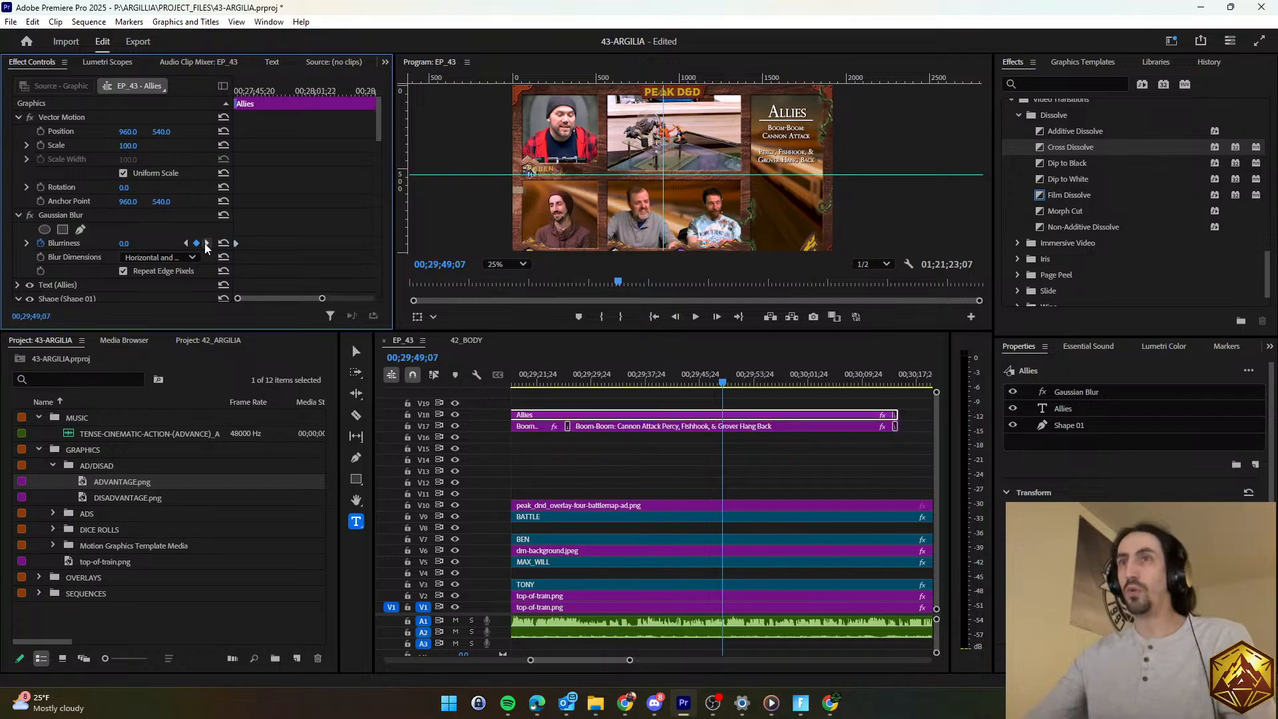
click(207, 243)
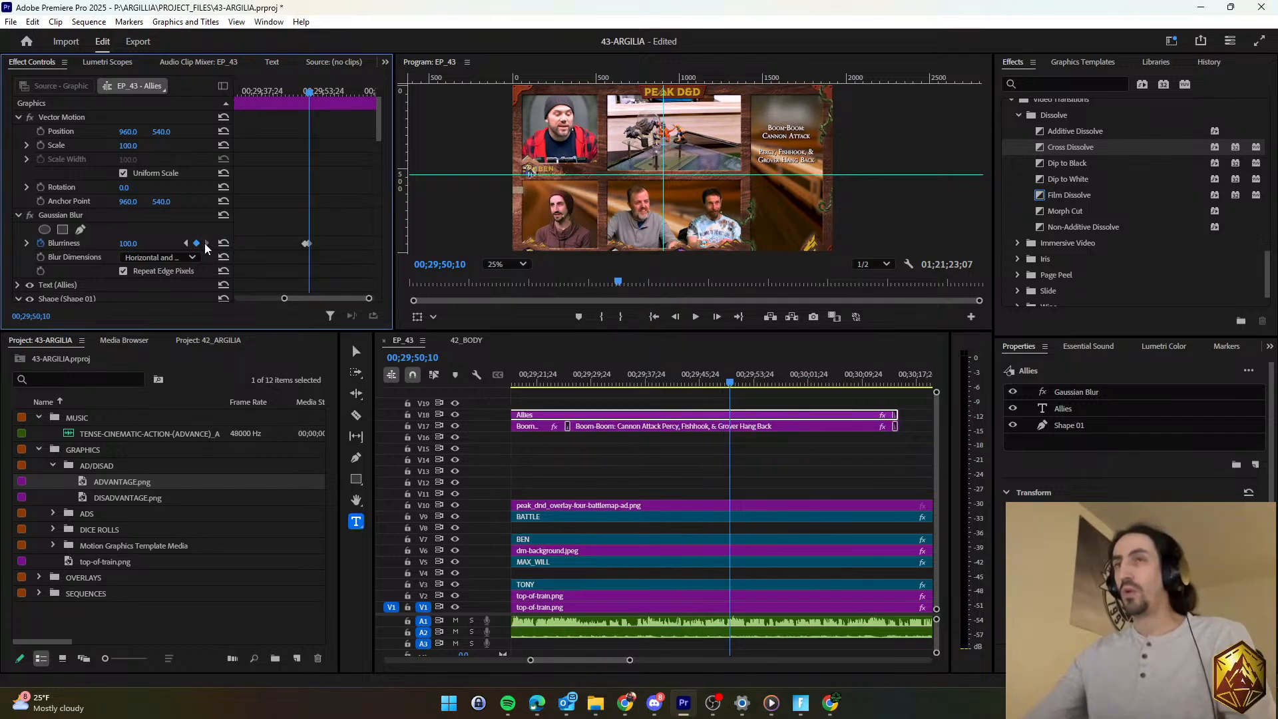
click(186, 243)
click(884, 402)
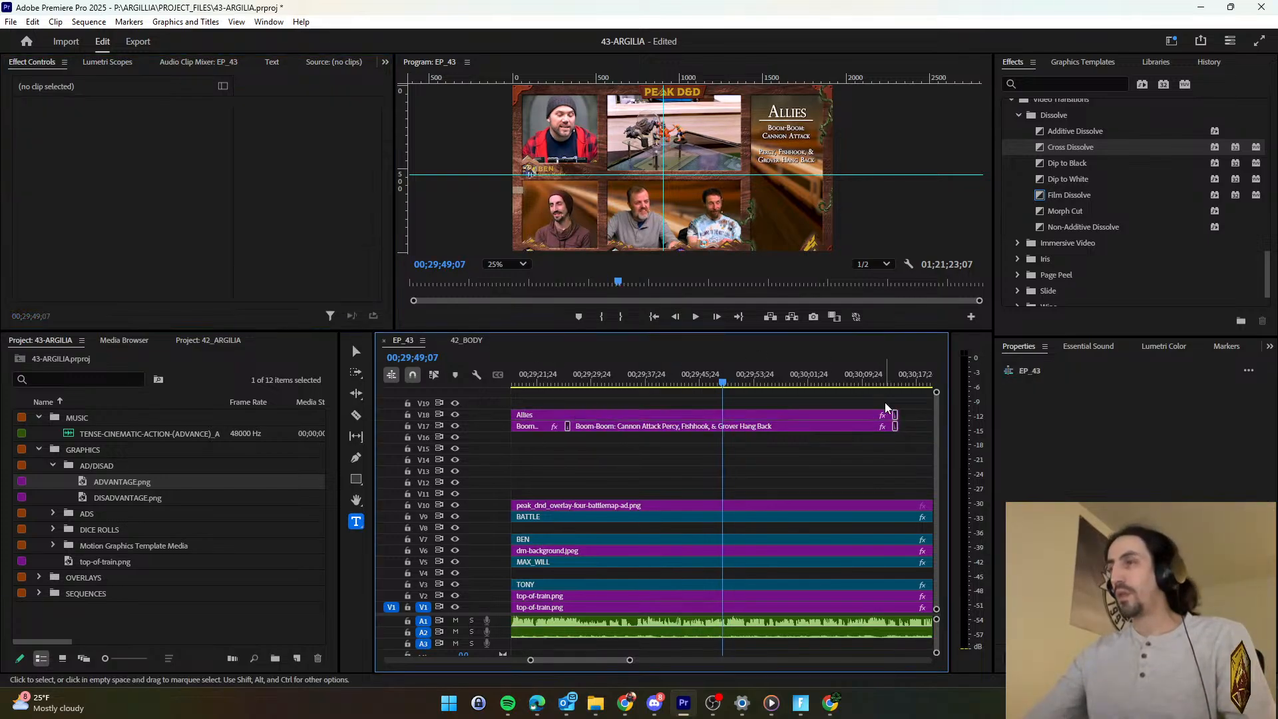
Shift the closing Blurriness keyframes of the second Boom-Boom title to start at 00;29;49;07 and preview the blur.
click(868, 426)
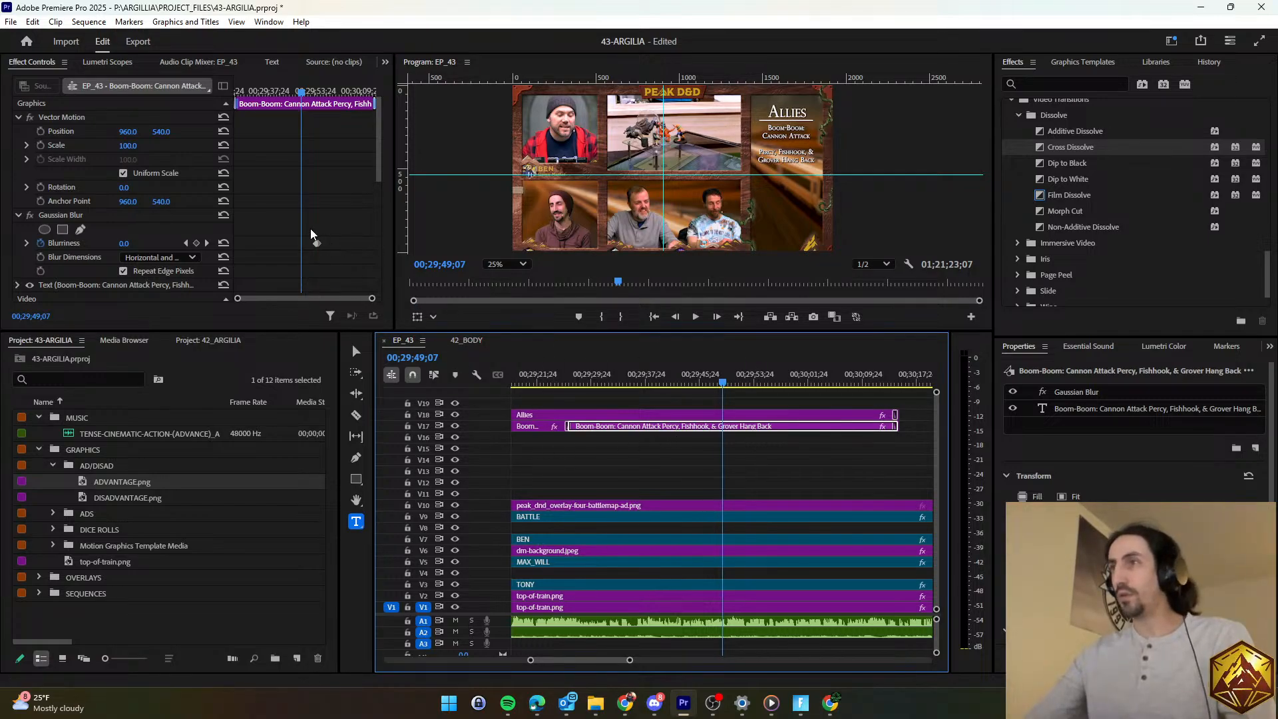
drag(316, 244, 310, 246)
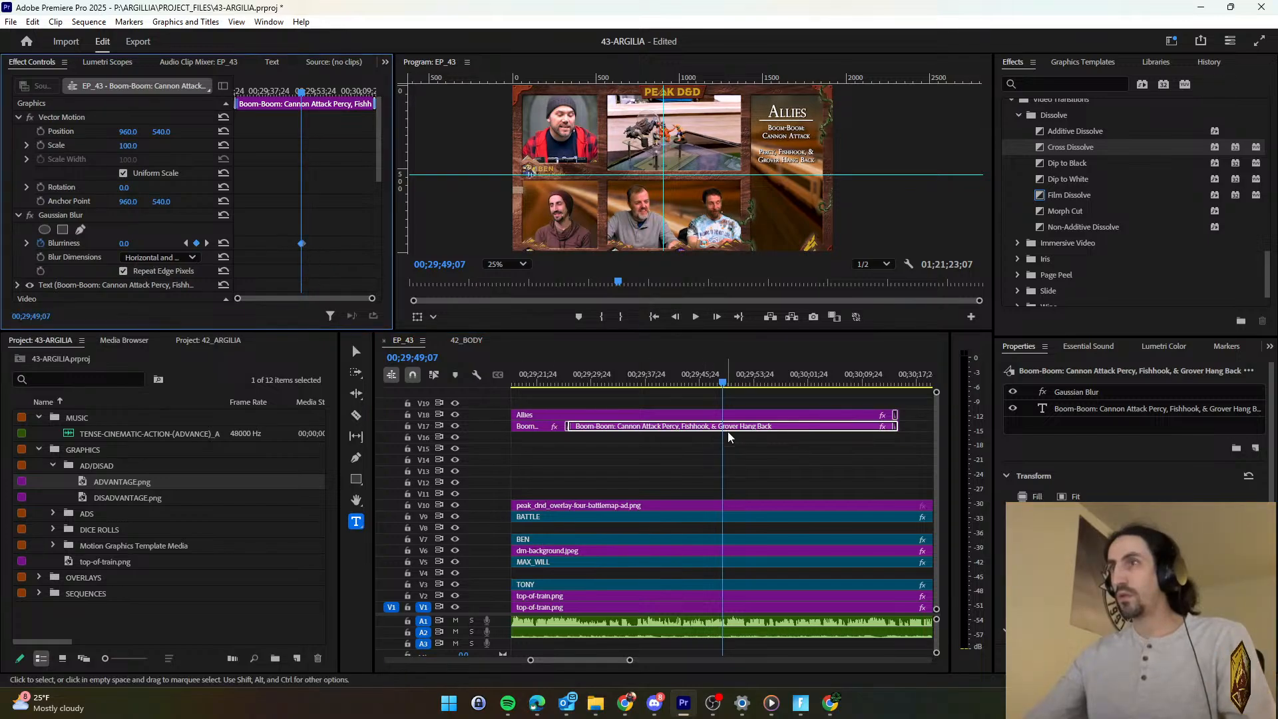
key(space)
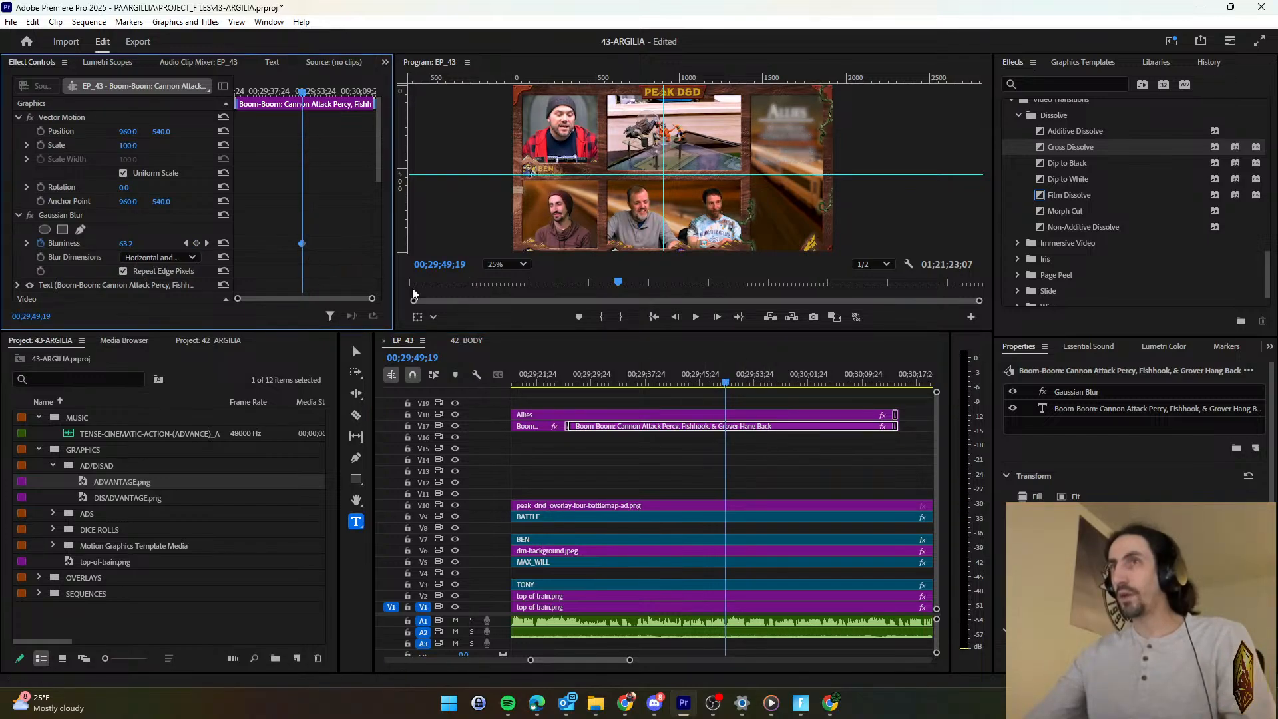
click(186, 243)
Shorten the Allies and second Boom-Boom titles together to end at about 00;29;50;10.
drag(869, 400, 732, 433)
scroll(714, 445, up, 4)
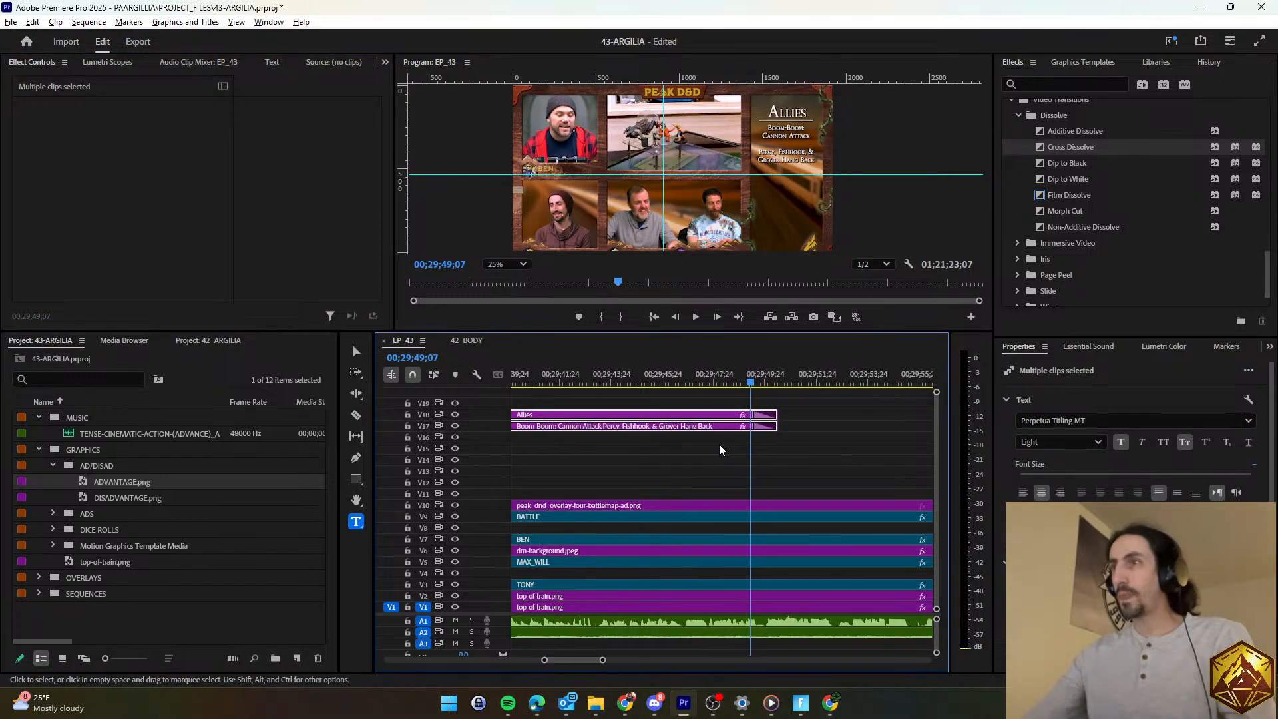
Deselect the titles and preview the timeline past the end of the Allies and Boom-Boom titles to 00;29;51;06.
scroll(726, 446, down, 3)
click(725, 456)
scroll(712, 459, down, 3)
key(space)
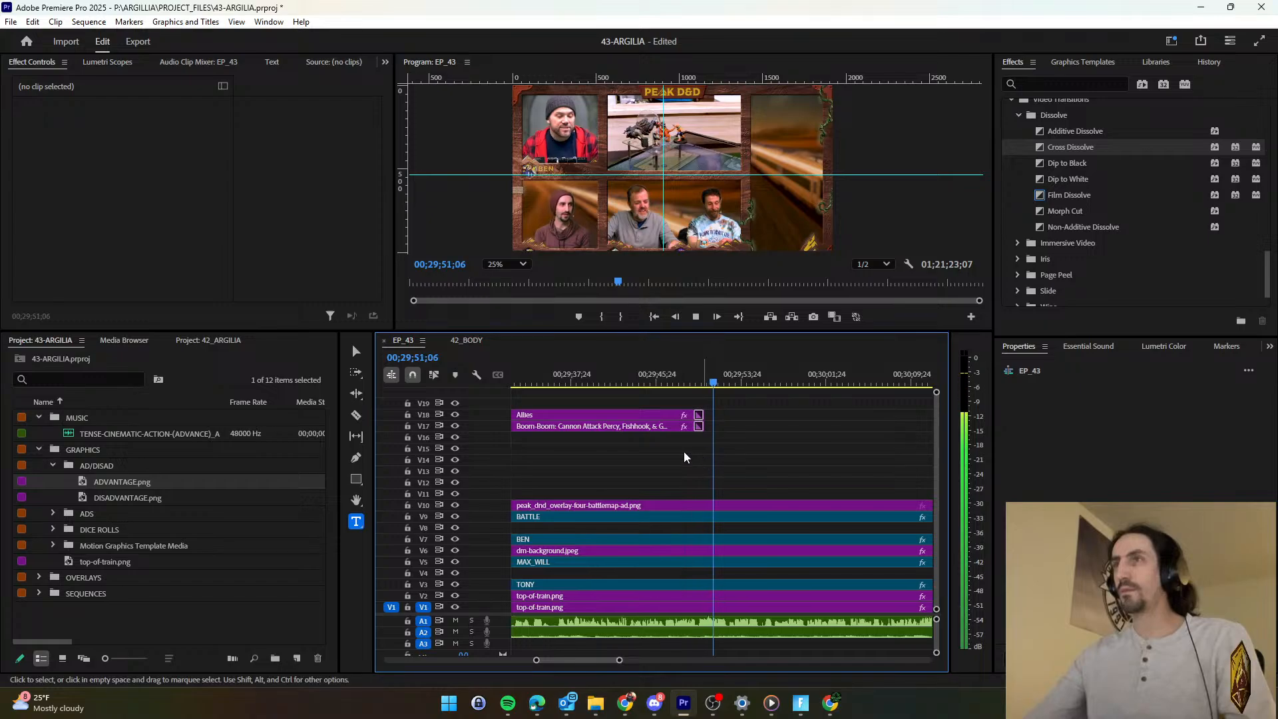
Copy the earlier Lizardfolk and Attack Boom-Boom titles from around 00;12;20 to 00;29;51;06 and save the project.
click(466, 340)
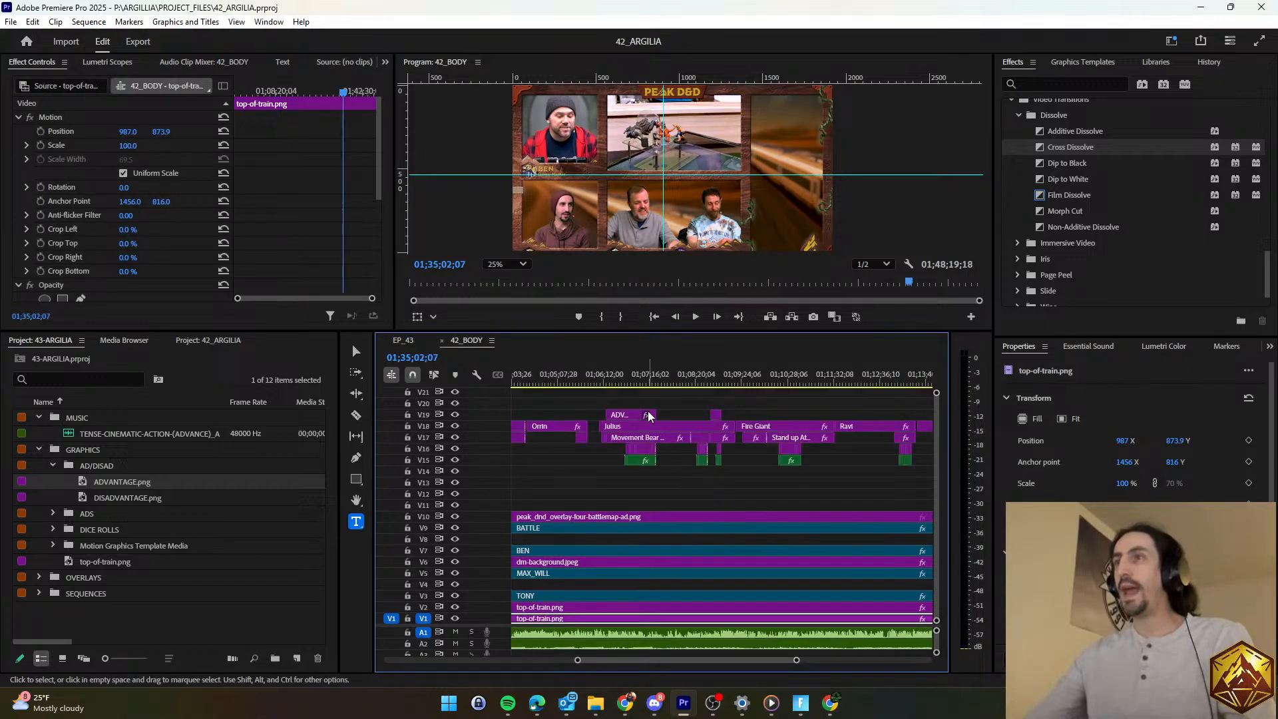
click(416, 341)
drag(594, 657, 505, 643)
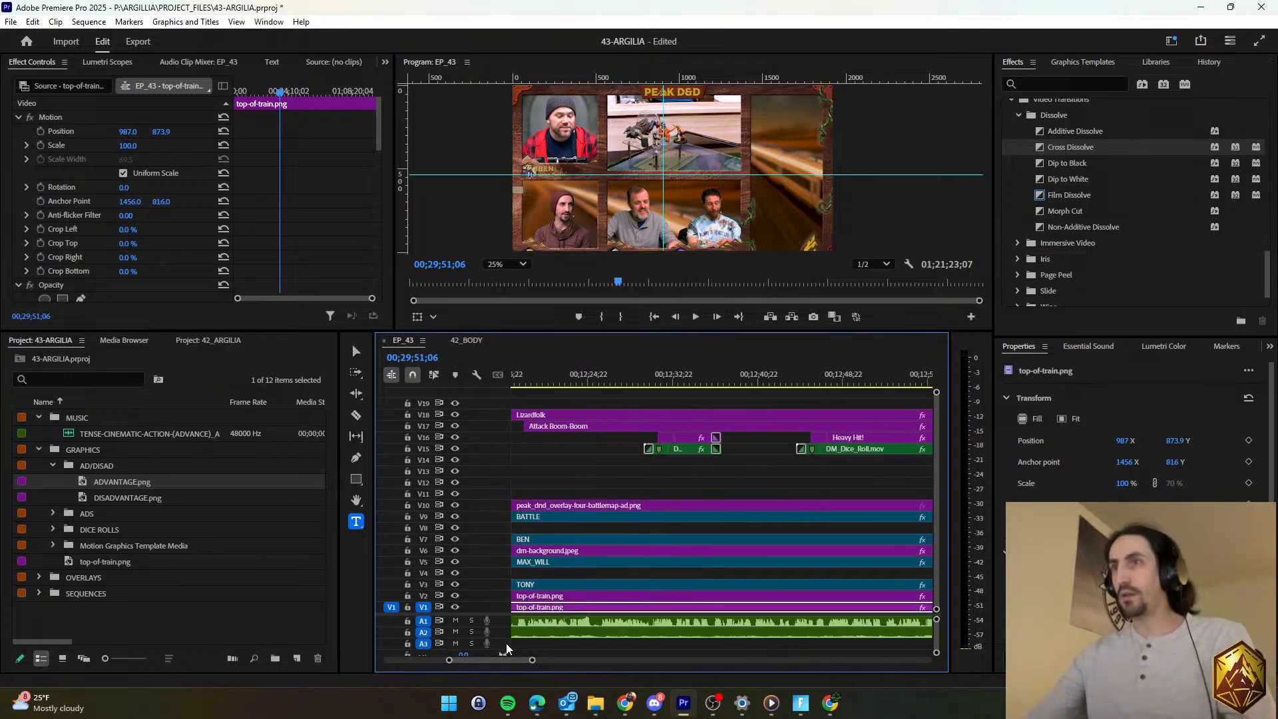
drag(595, 407, 603, 446)
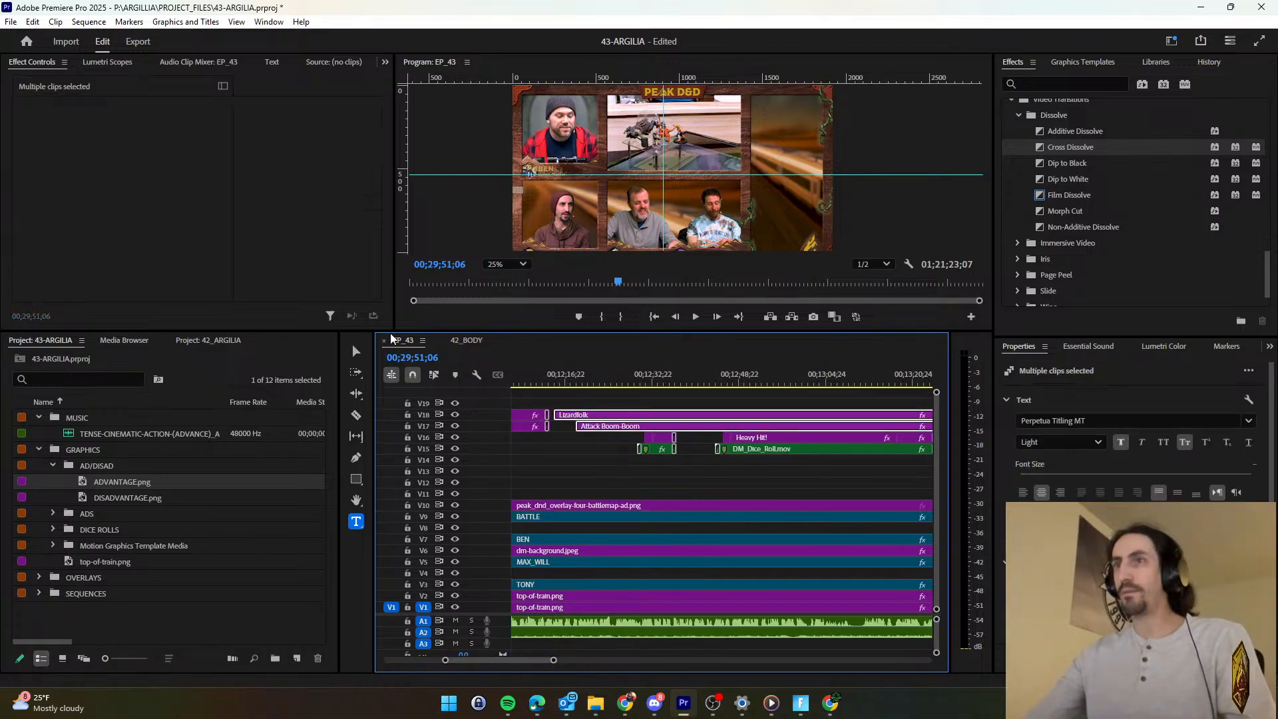
click(467, 341)
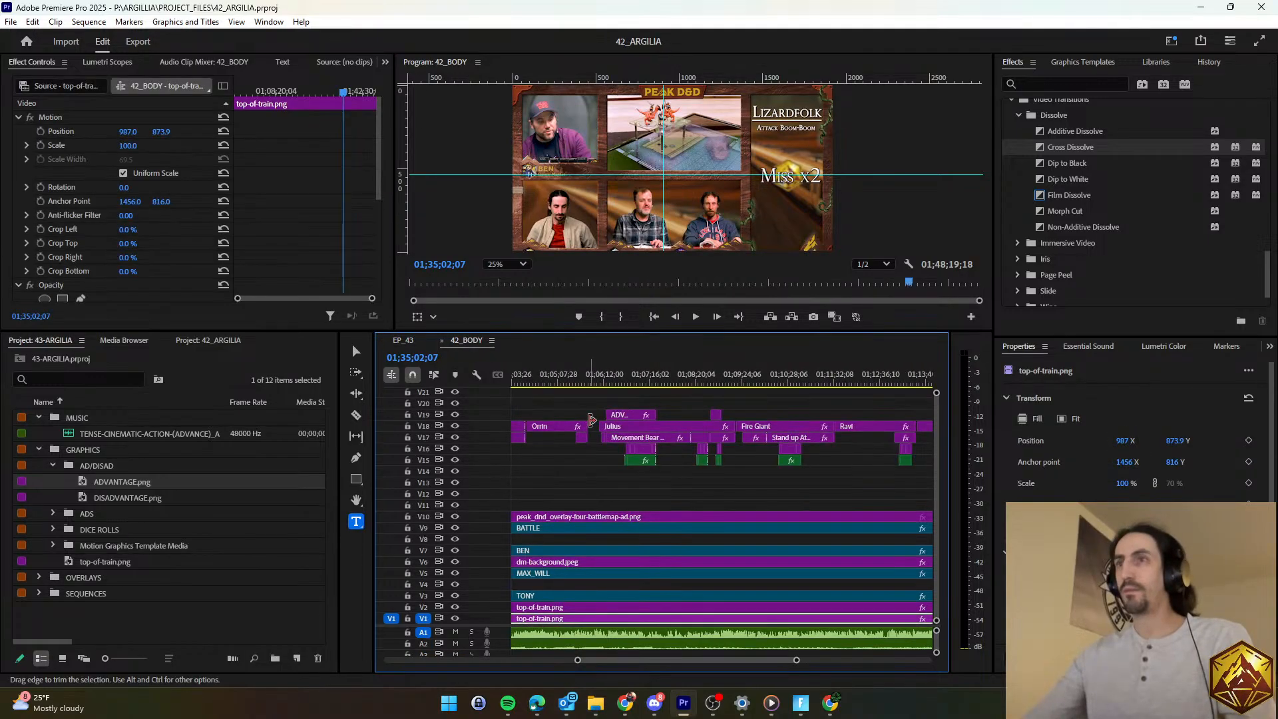
click(403, 341)
key(space)
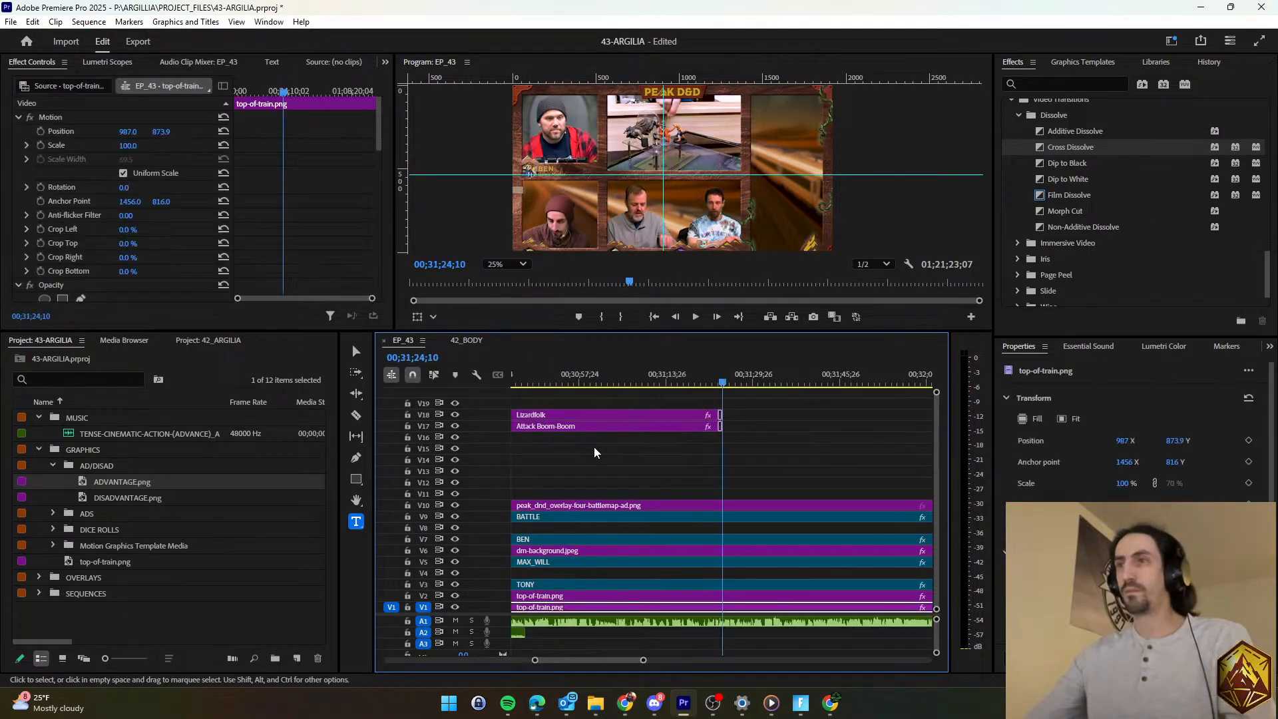
key(space)
key(ctrl+s)
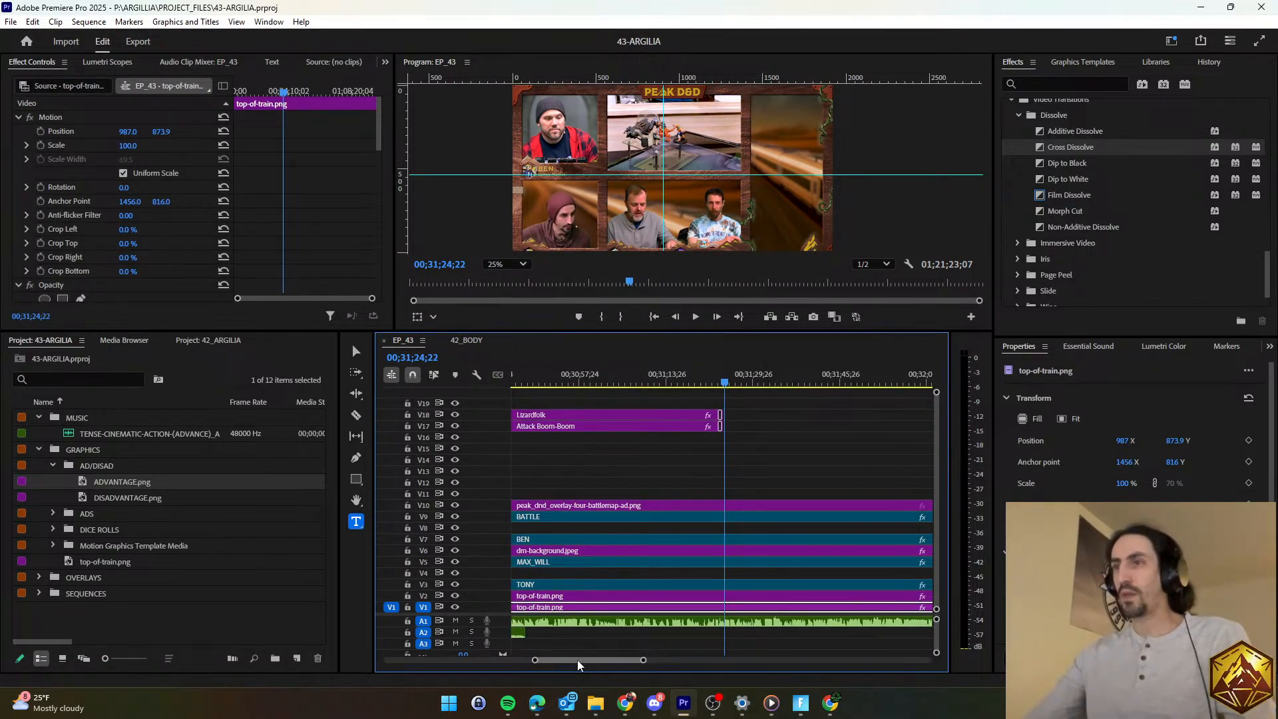
Preview the handover from the Allies titles to the copied Lizardfolk titles, starting just before 00;29;51;00.
drag(577, 660, 569, 660)
click(755, 384)
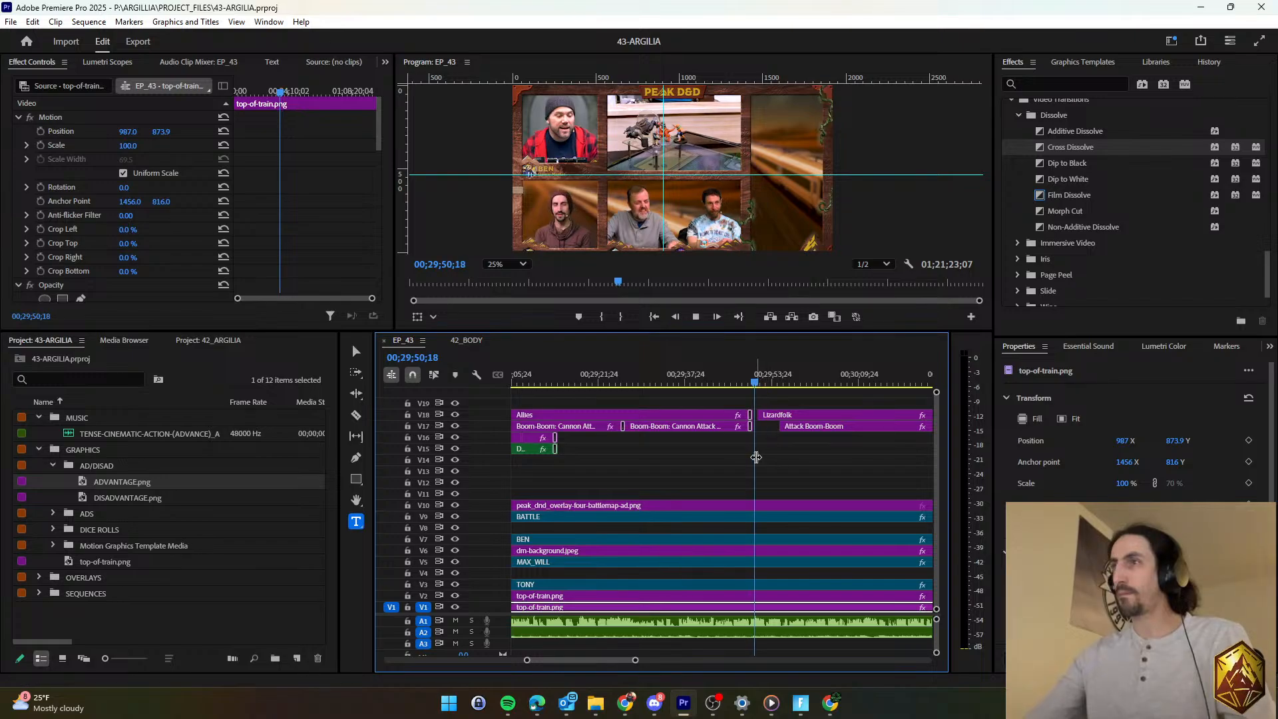
key(space)
scroll(705, 452, down, 2)
scroll(674, 440, down, 2)
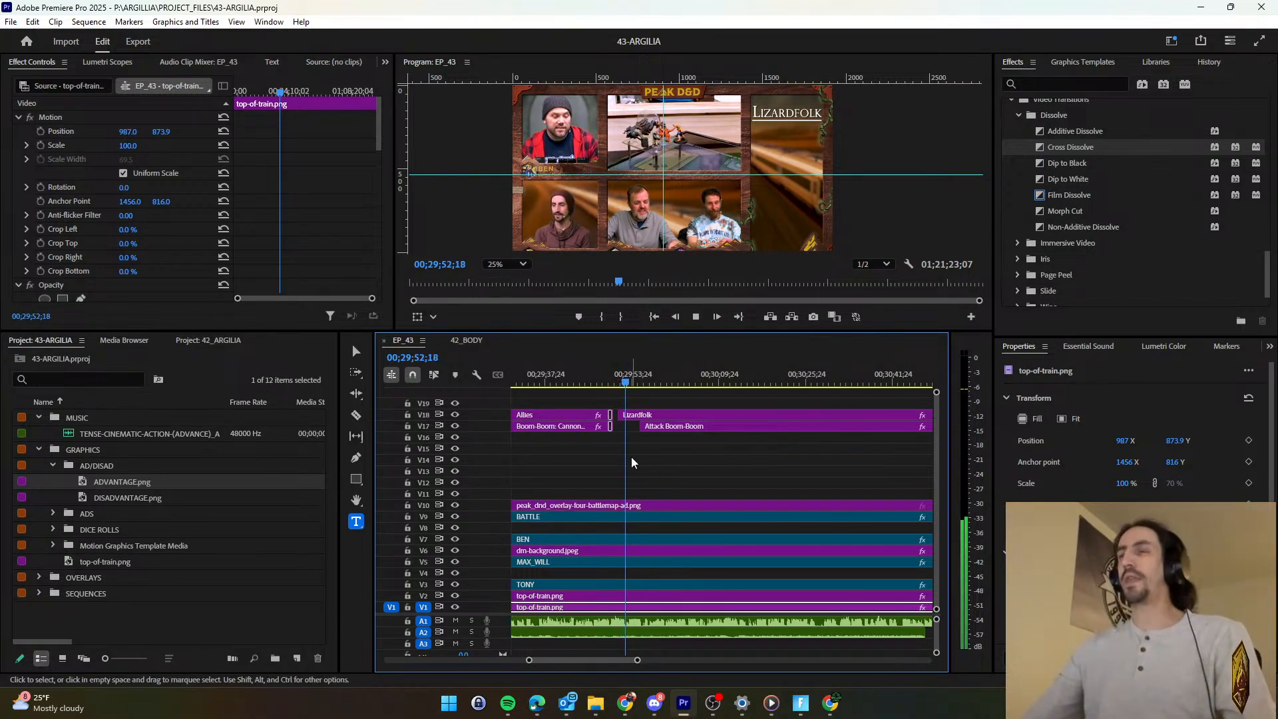
scroll(644, 454, up, 3)
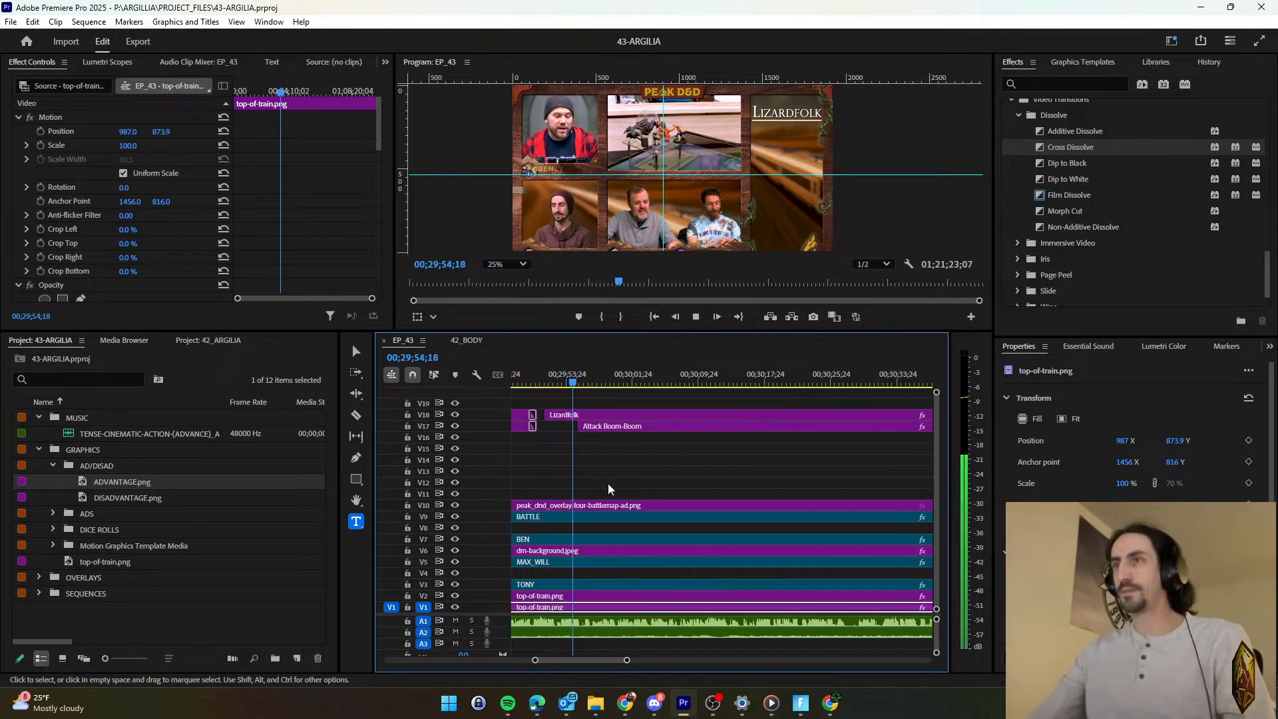
Delay the copied Attack Boom-Boom title in two moves to start at about 00;30;22 and save the project.
click(628, 477)
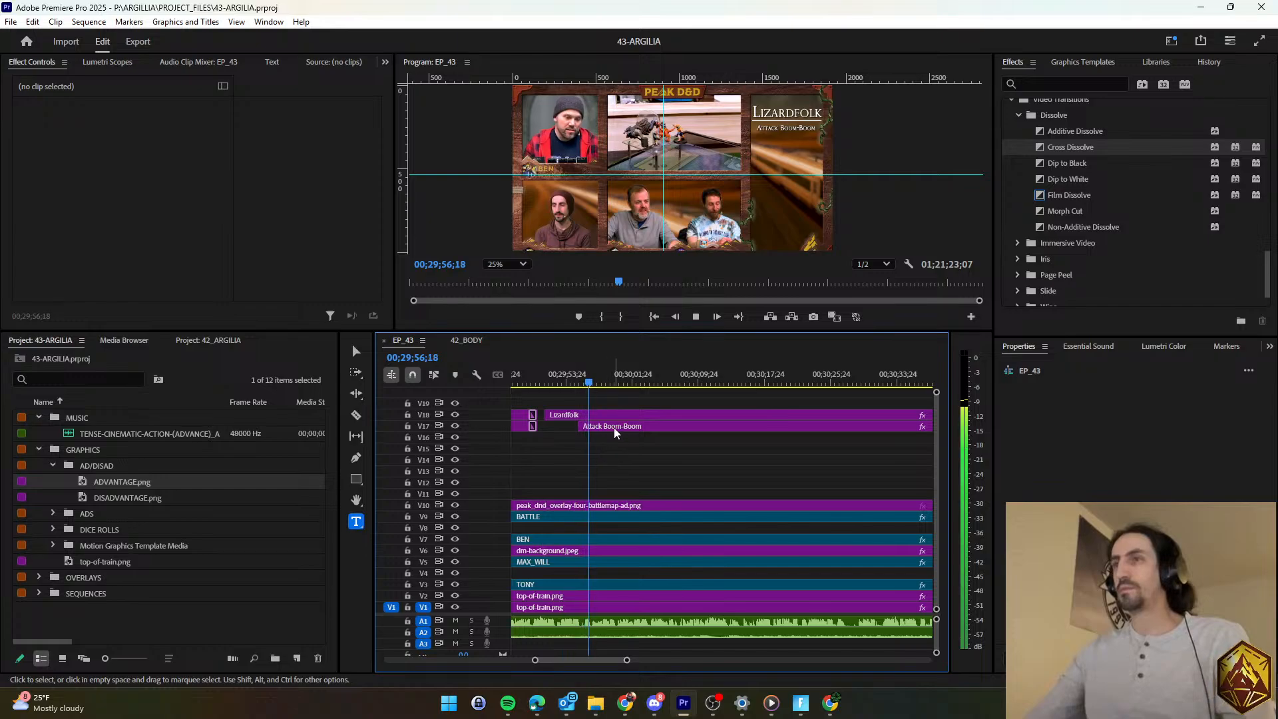
drag(614, 426, 712, 441)
click(680, 473)
scroll(674, 473, down, 2)
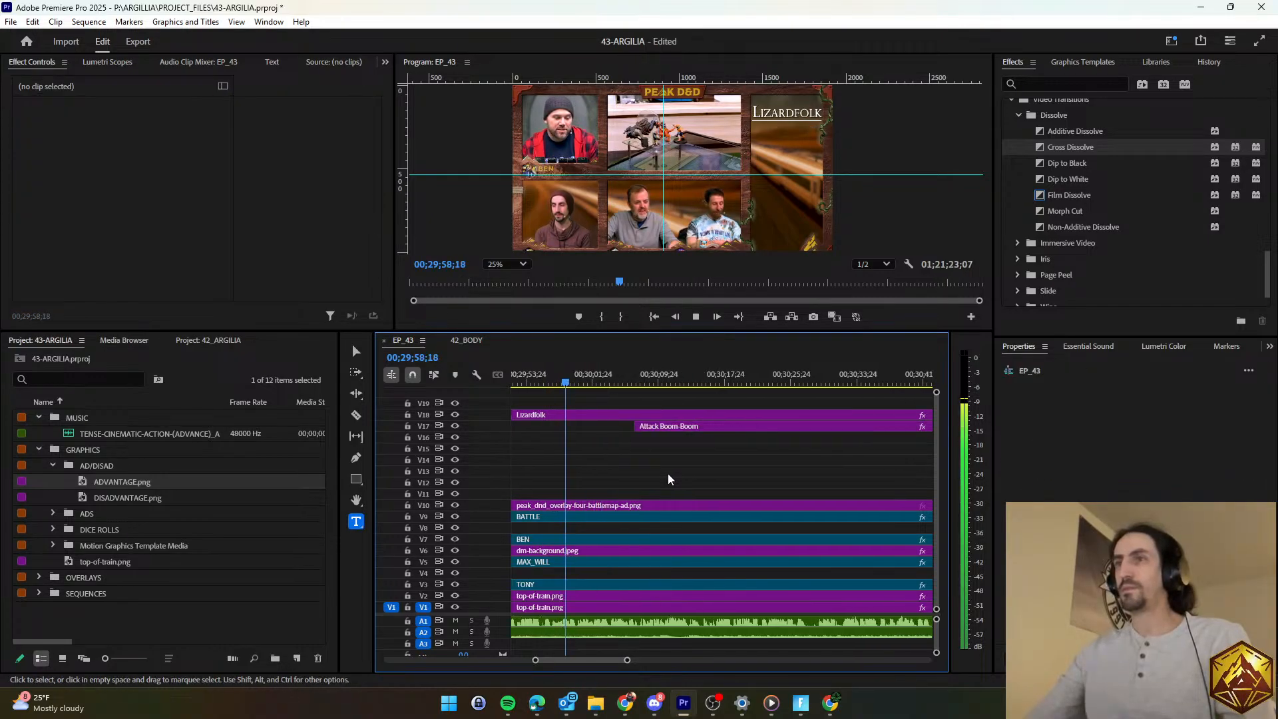
scroll(667, 473, down, 1)
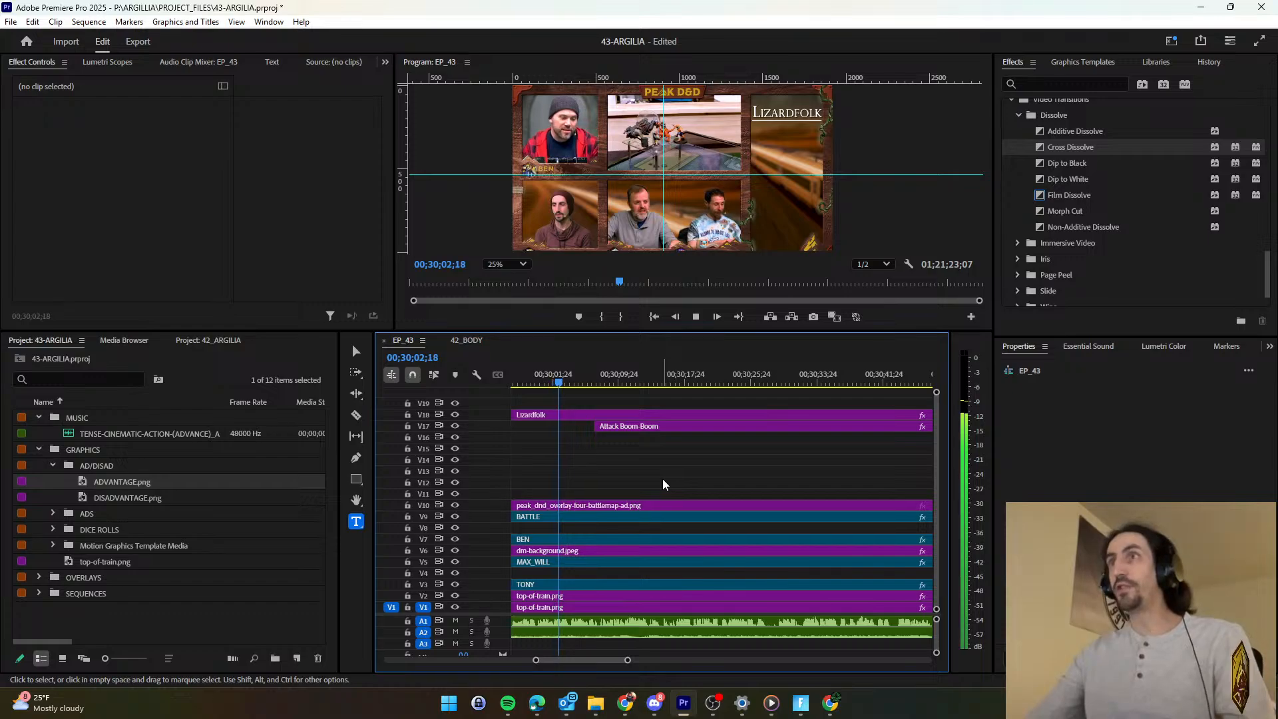
scroll(661, 477, down, 1)
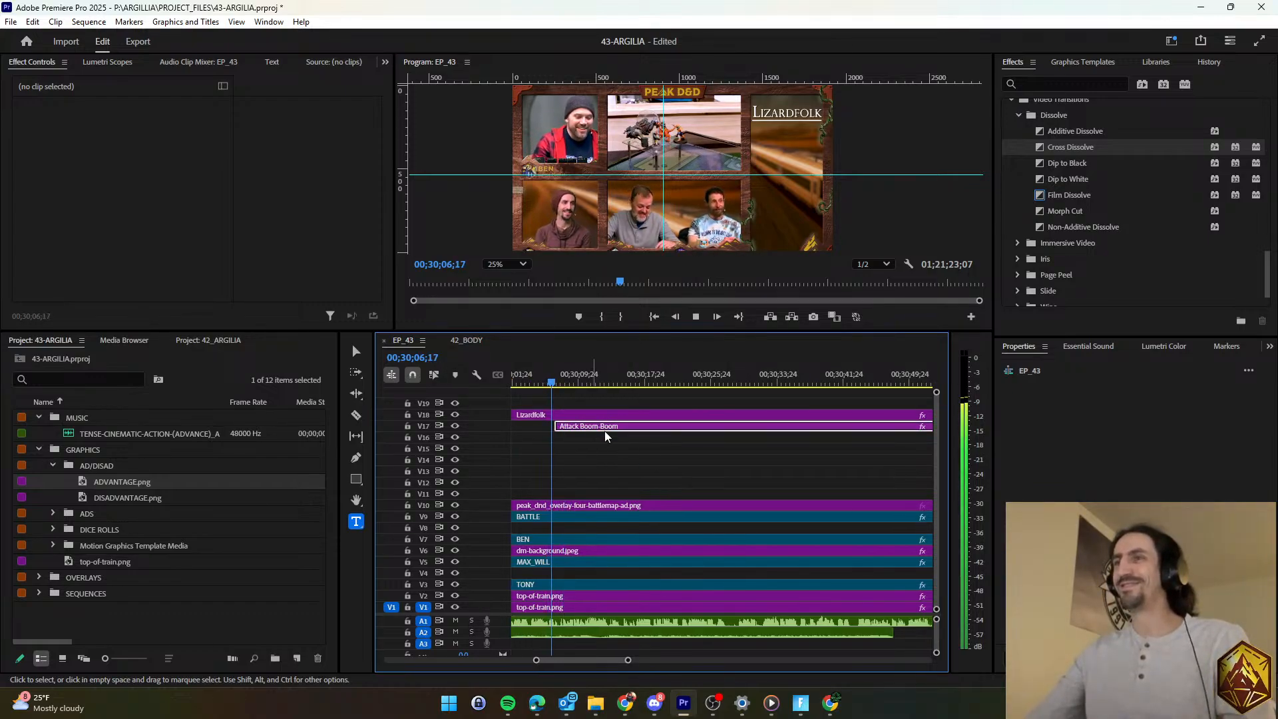
drag(604, 429, 726, 431)
click(700, 455)
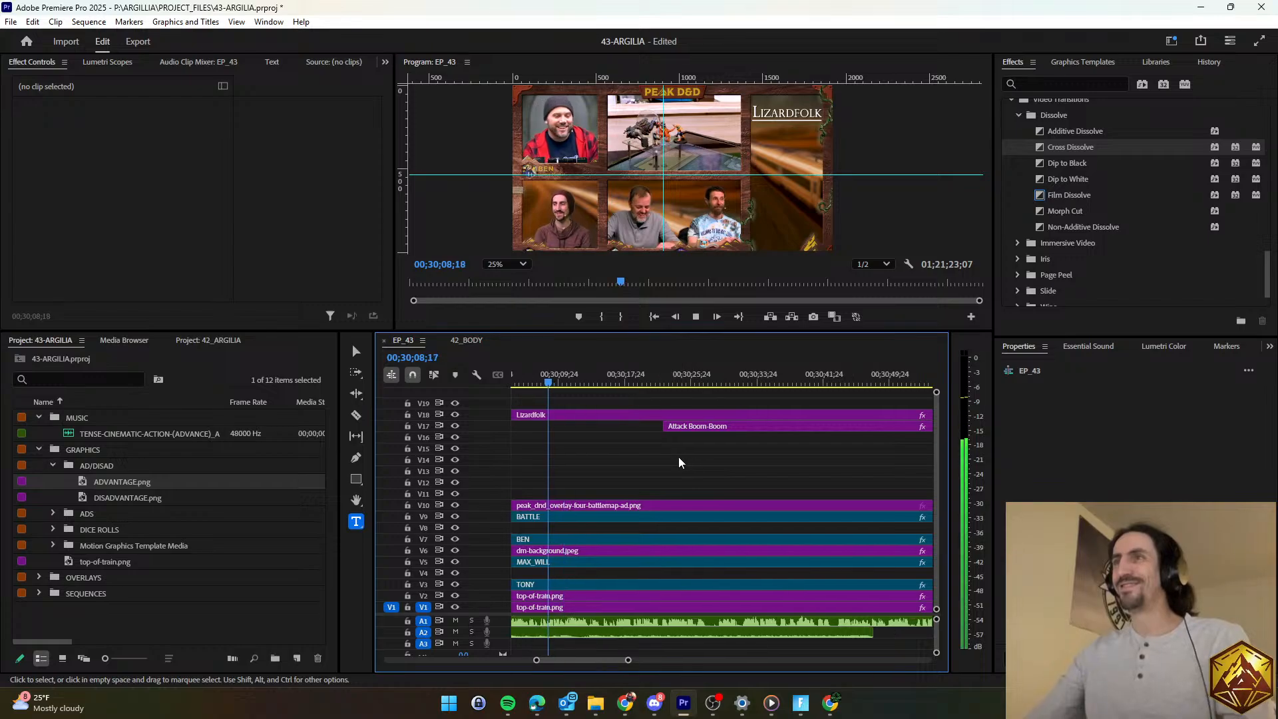
key(space)
key(ctrl+s)
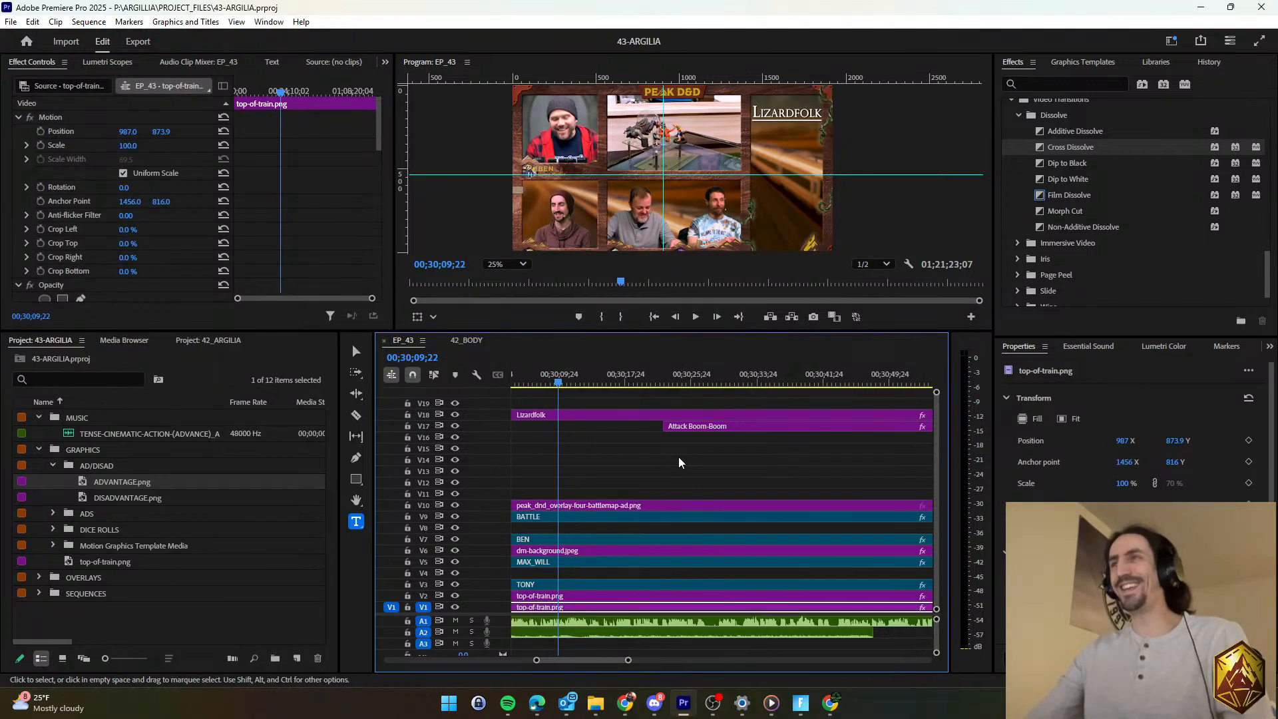
Play the Lizardfolk turn from 00;30;09;22 to check when the Attack Boom-Boom title should appear.
key(space)
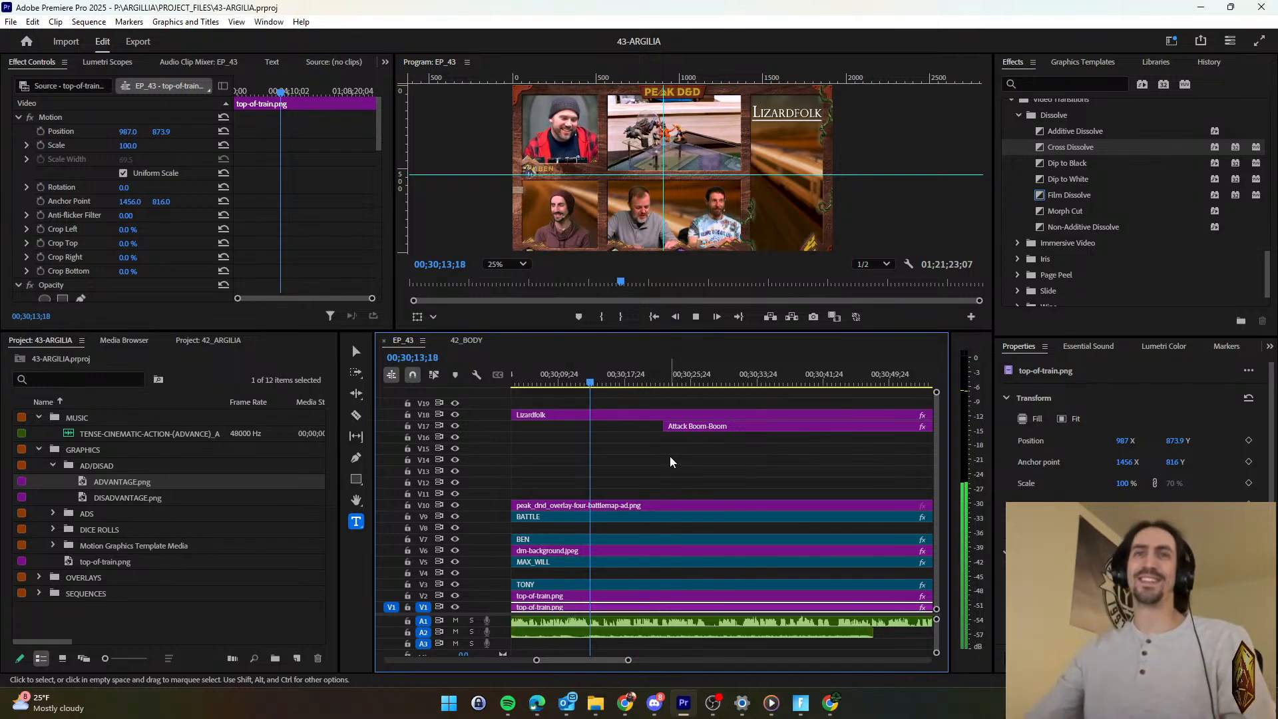
click(669, 457)
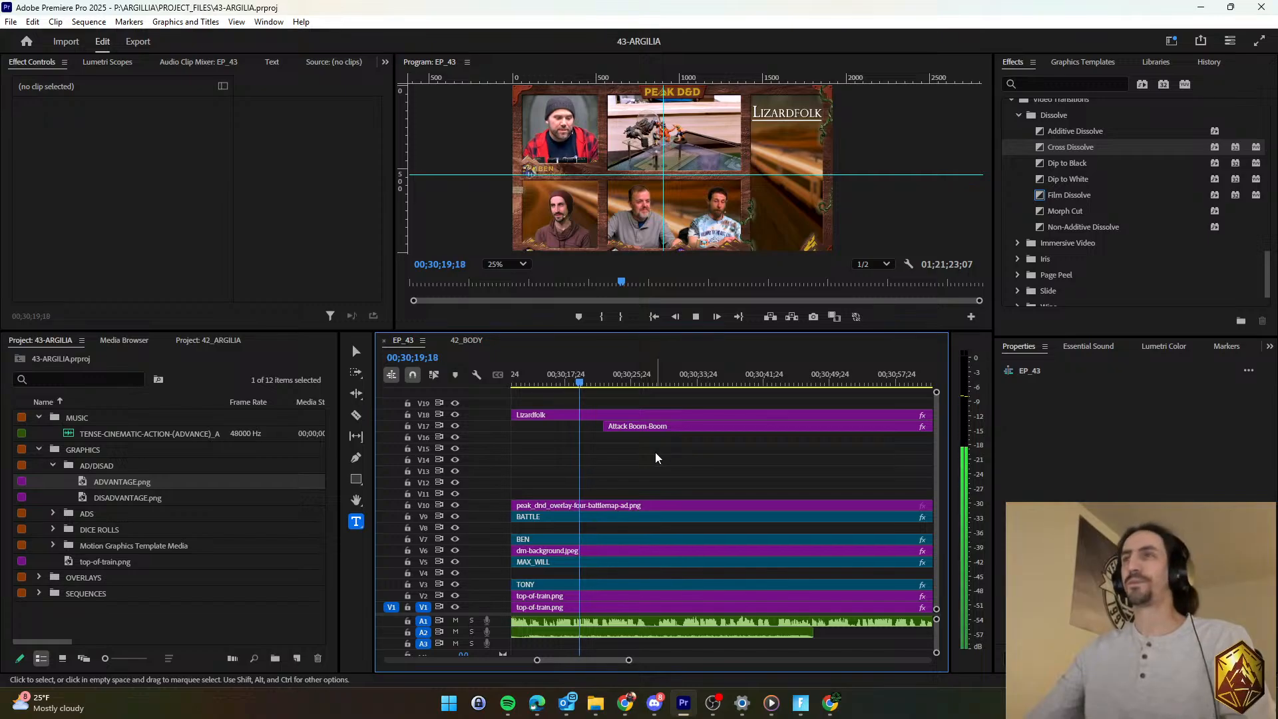
key(space)
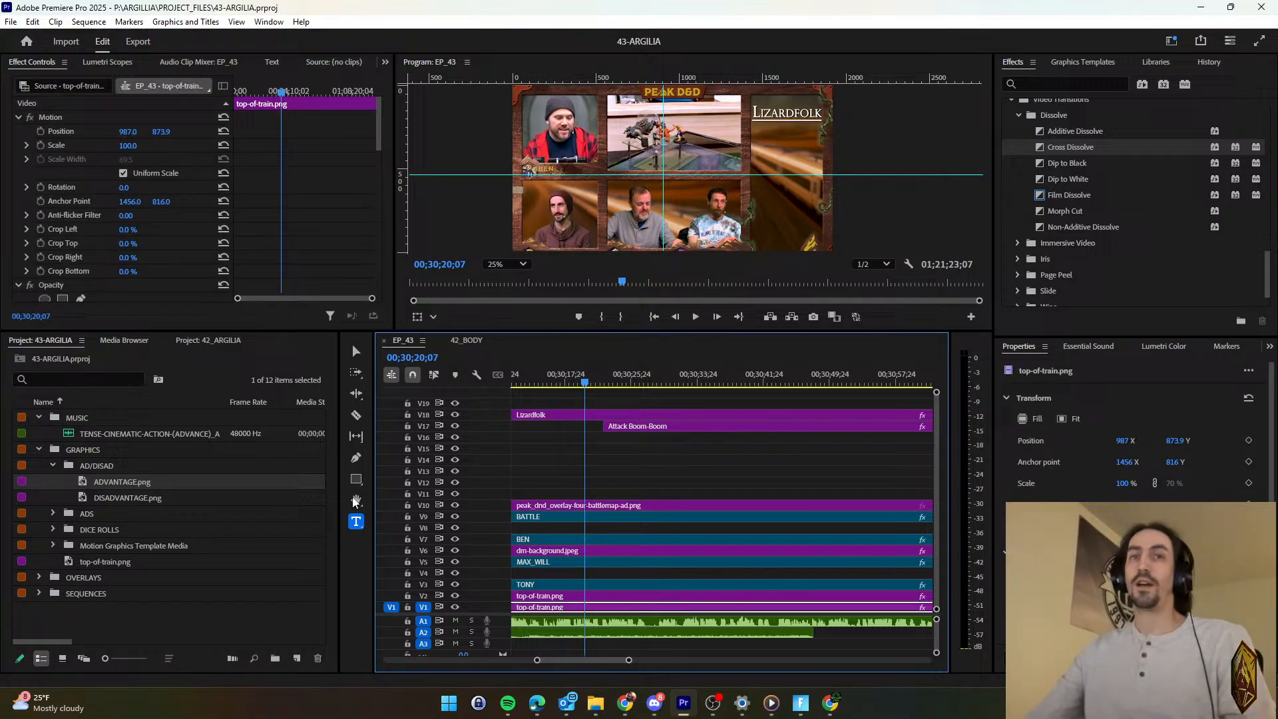
click(634, 462)
scroll(634, 466, down, 2)
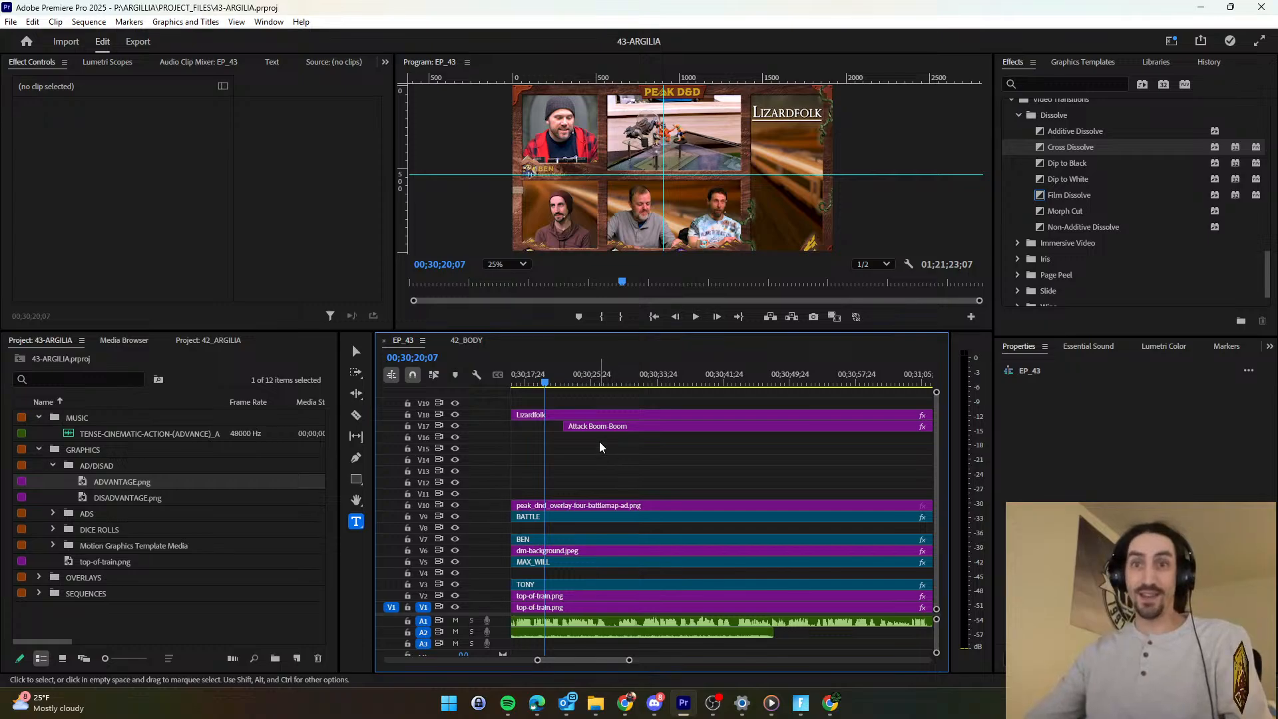
key(space)
key(space)
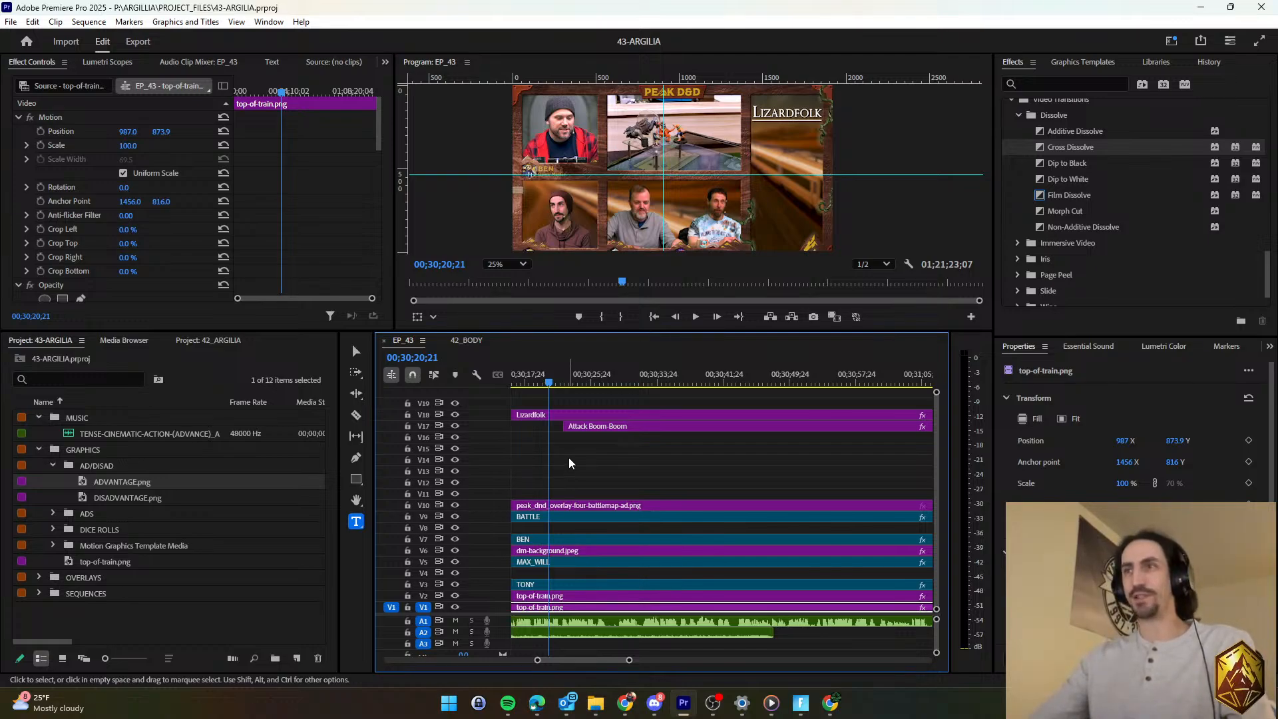
key(space)
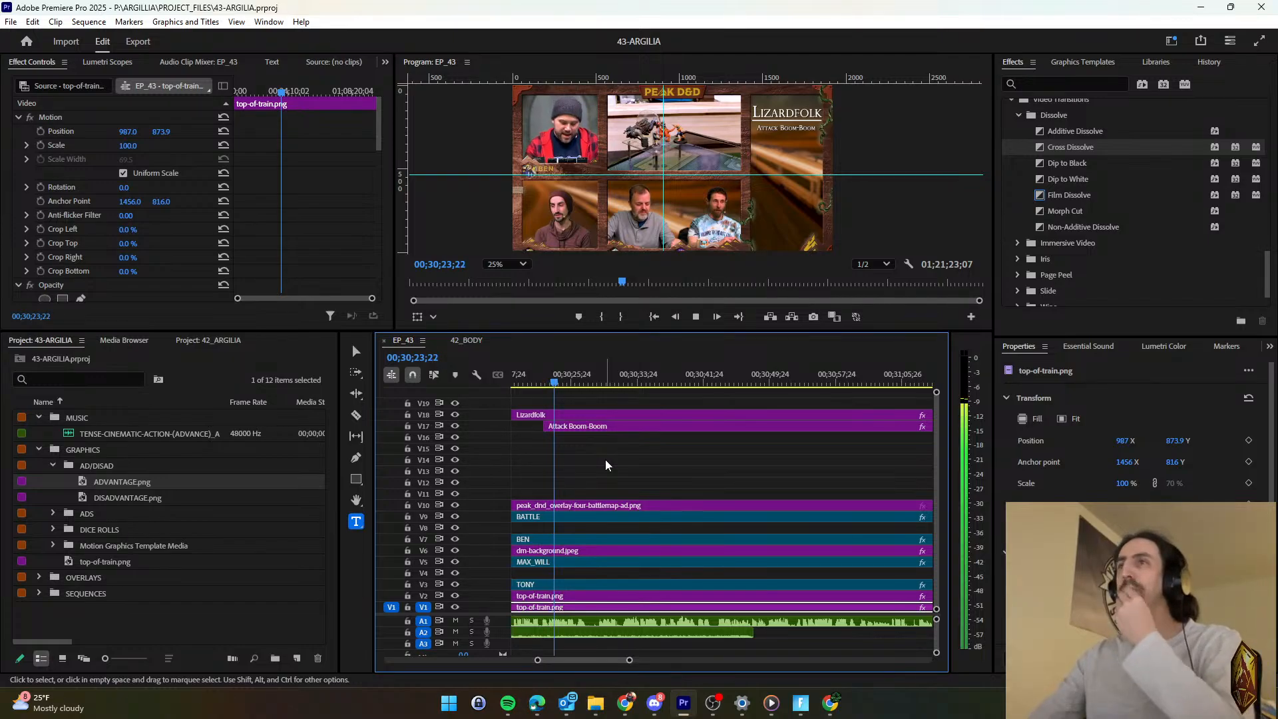
click(532, 372)
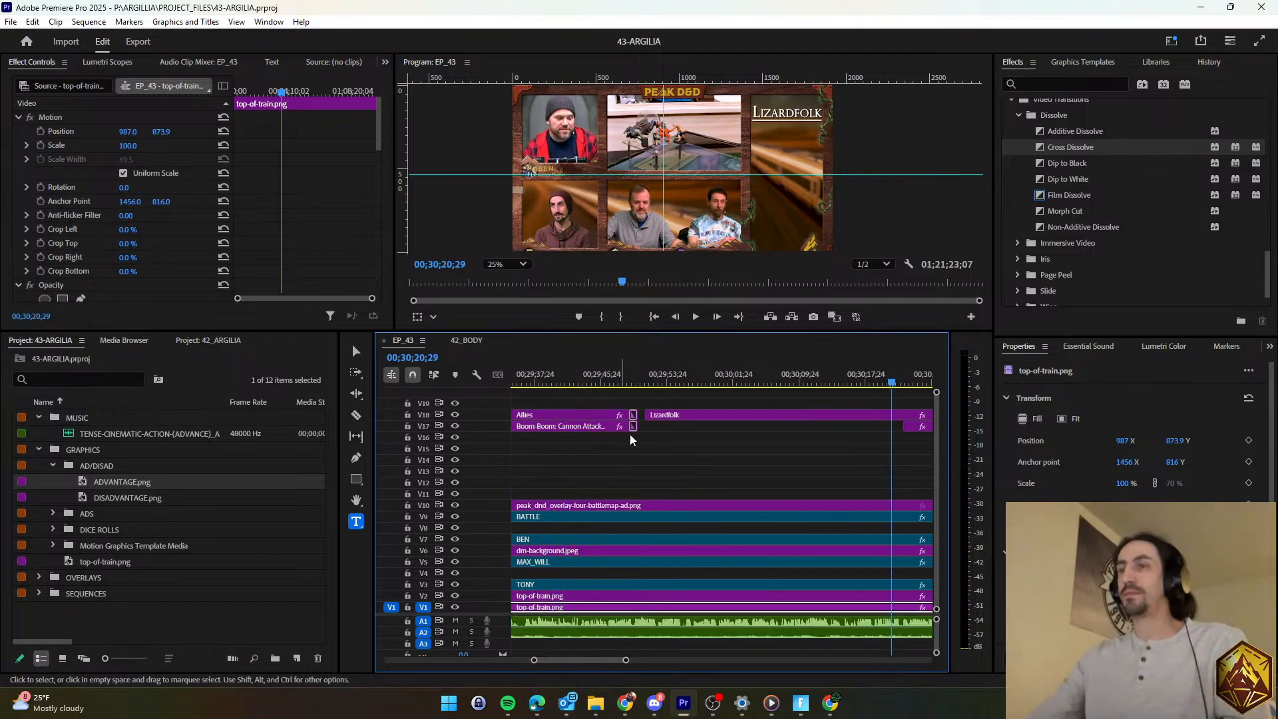
scroll(657, 456, up, 1)
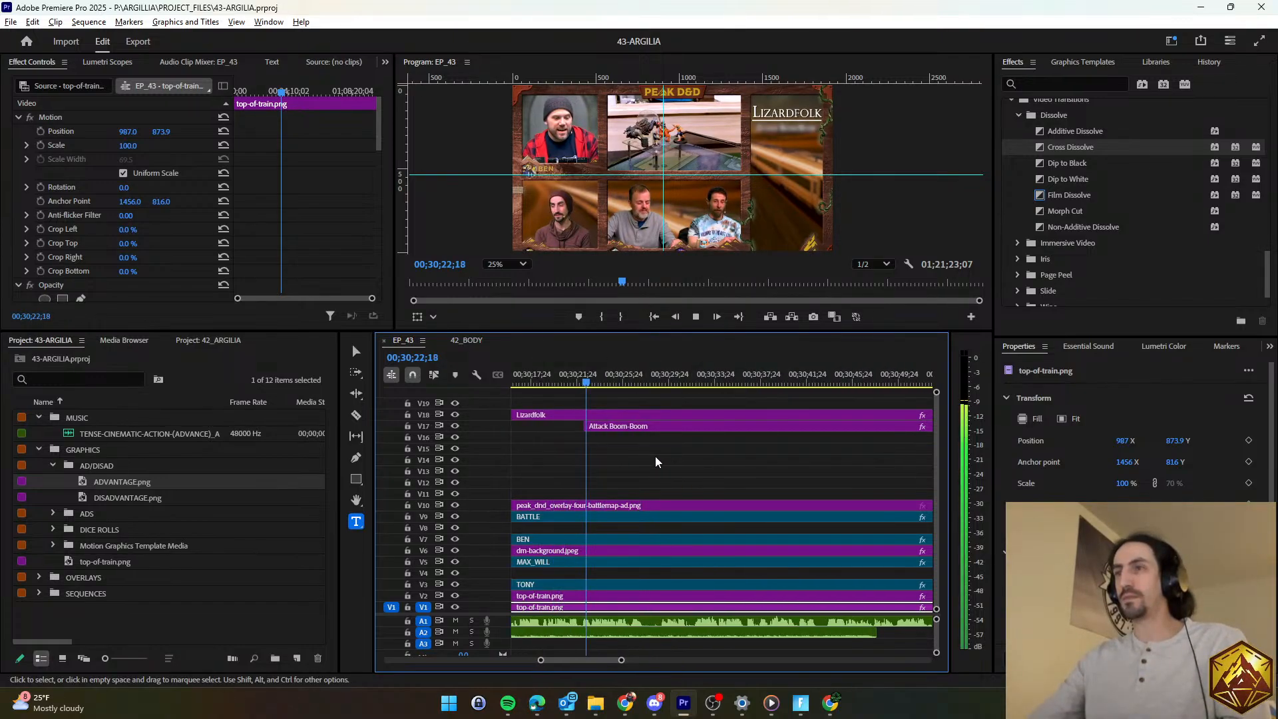
Move the Attack Boom-Boom title to start at 00;30;23;18 and play on to 00;30;26;29.
scroll(622, 443, down, 1)
drag(589, 426, 622, 428)
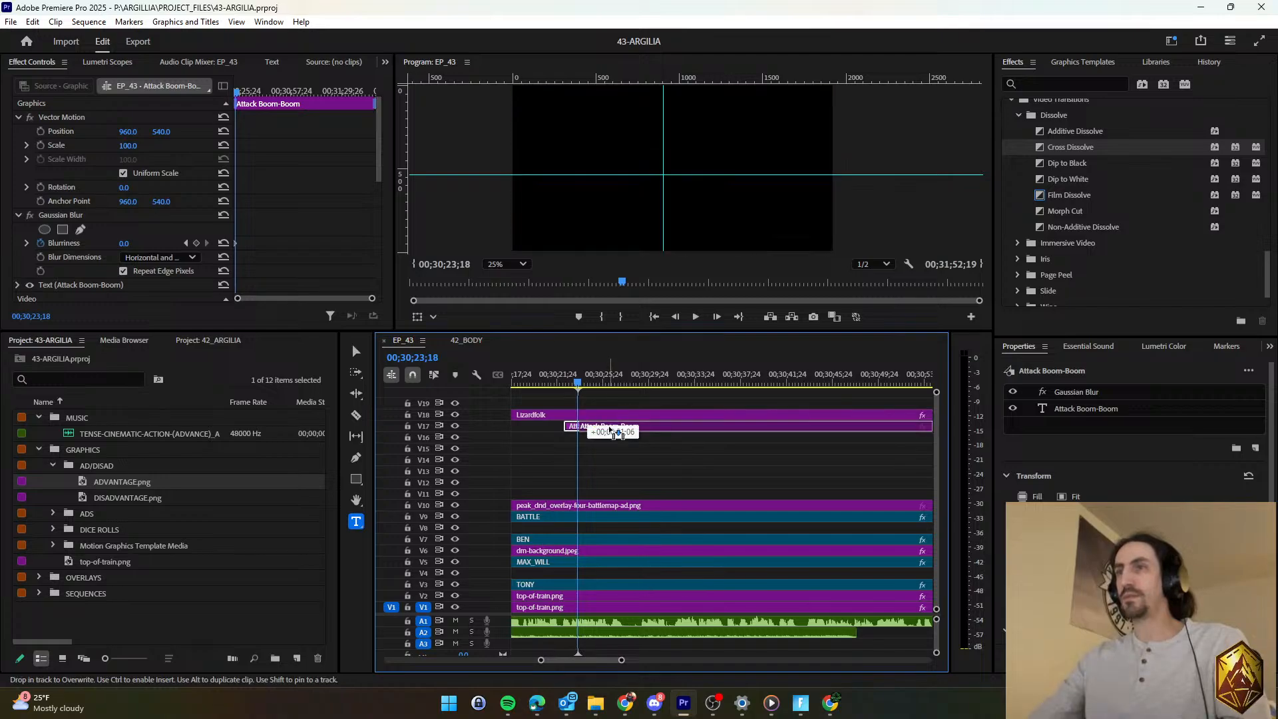
key(space)
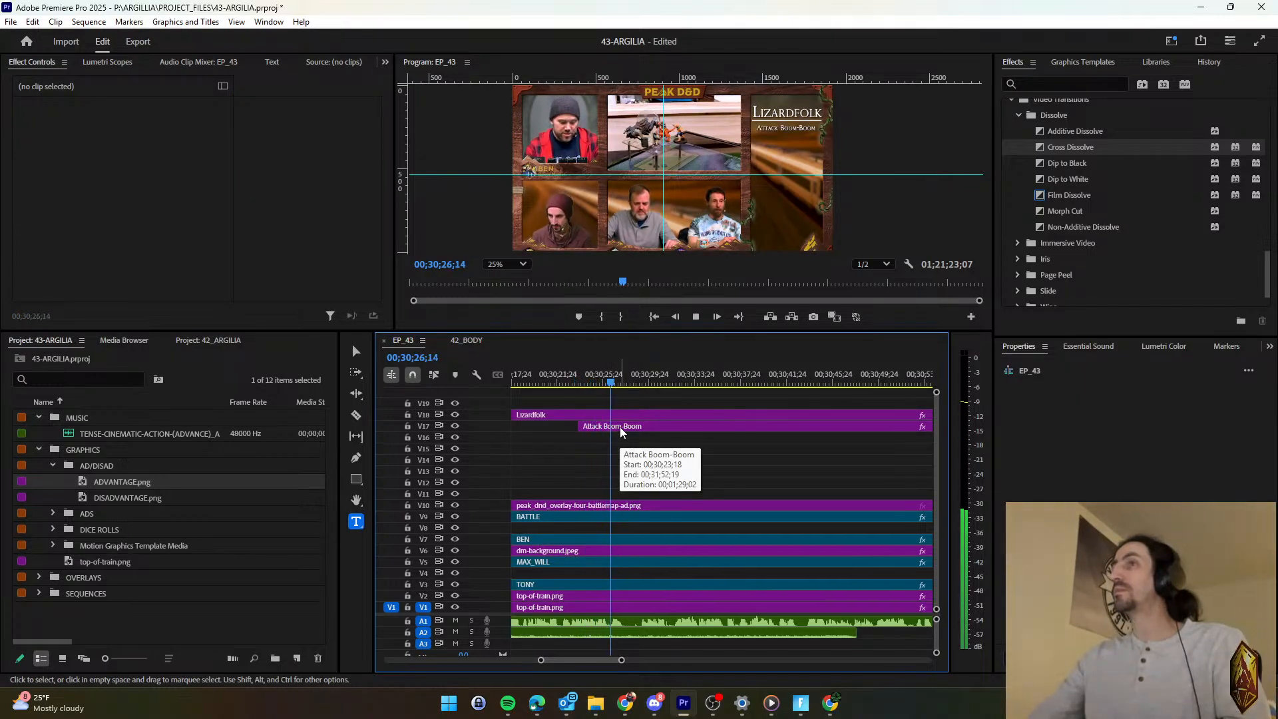
Change the Attack Boom-Boom title's text to "Claw vs. Boom-Boom" with "Spear vs. Julius" on a second line, and save the project.
click(620, 426)
click(1084, 412)
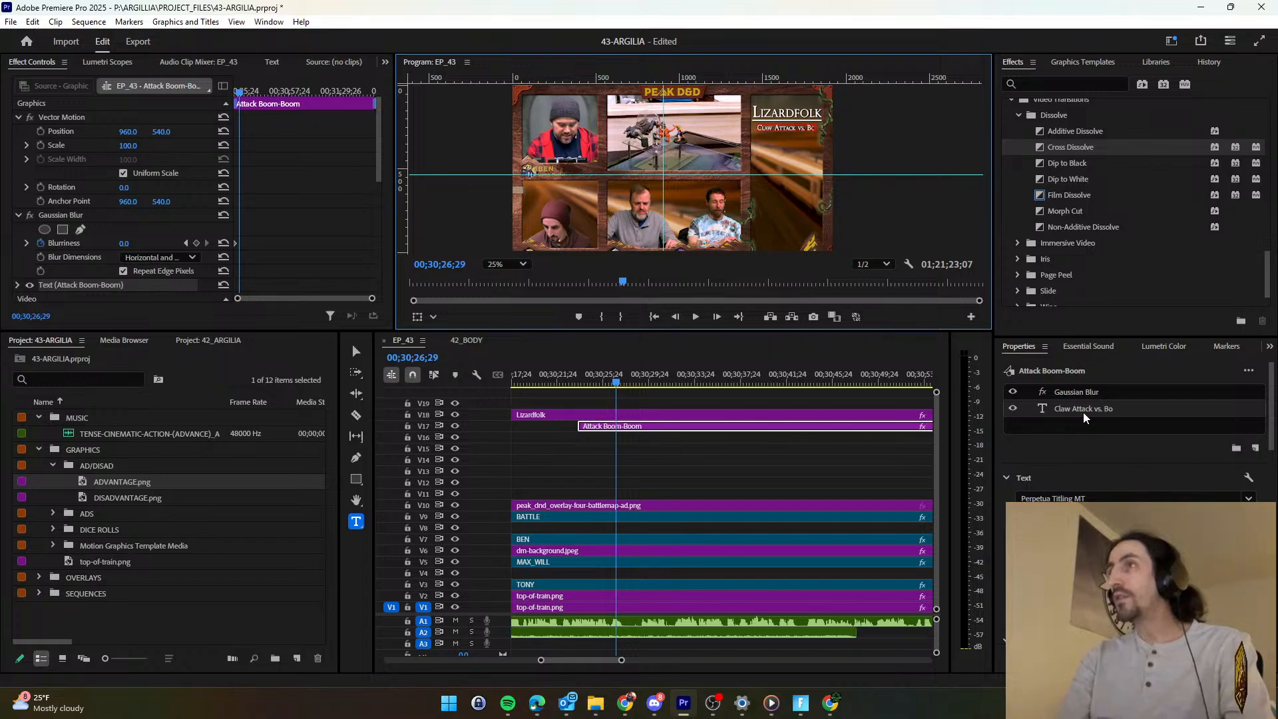
text(om-Boom)
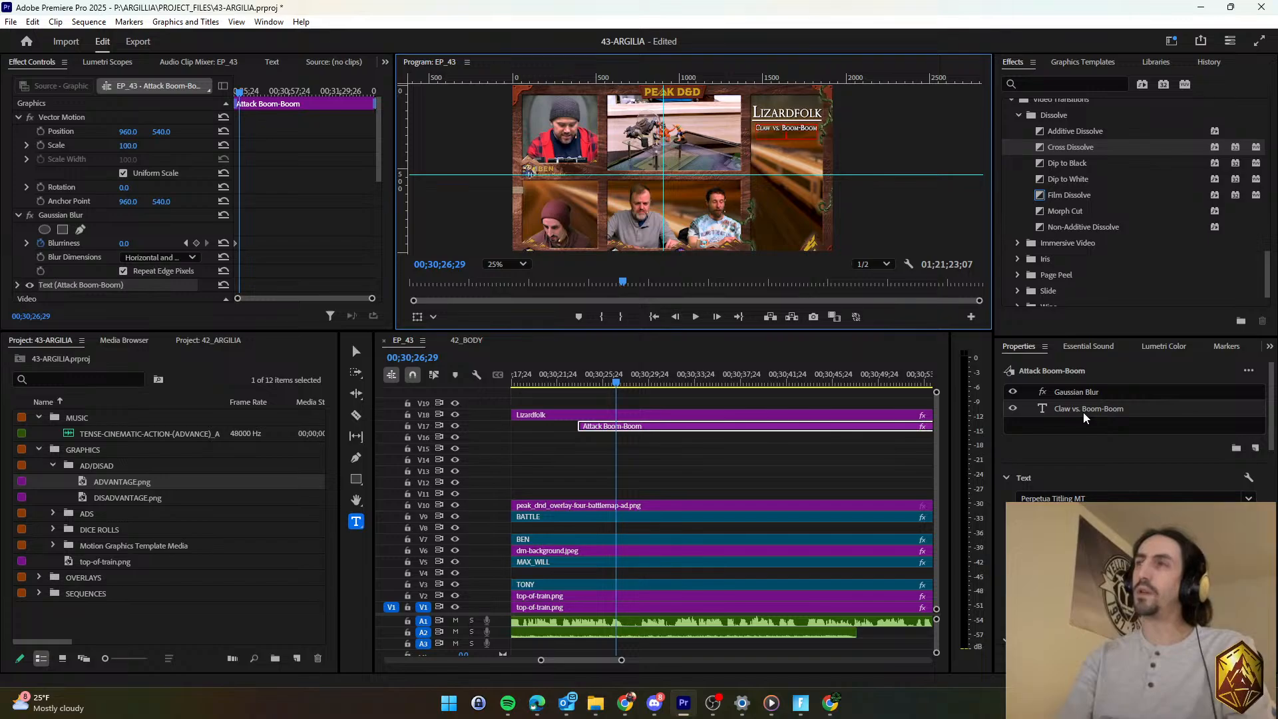
text(Spear vs. Julius)
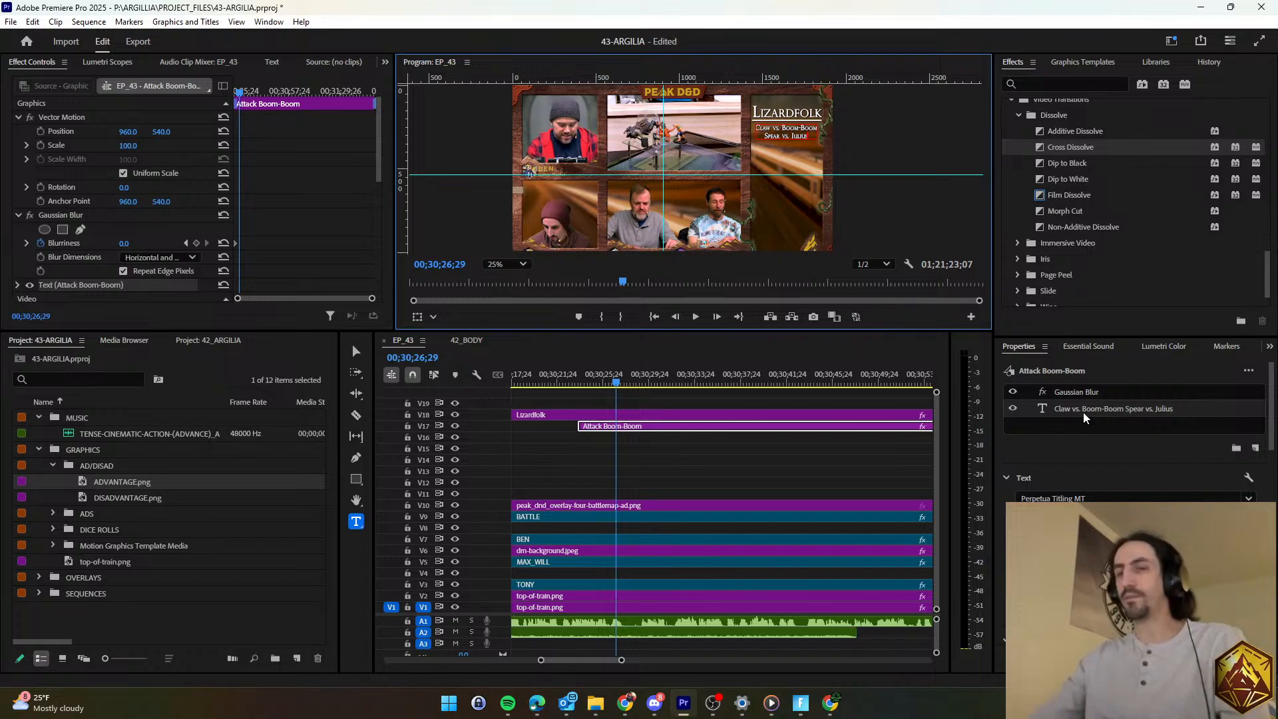
key(ctrl+s)
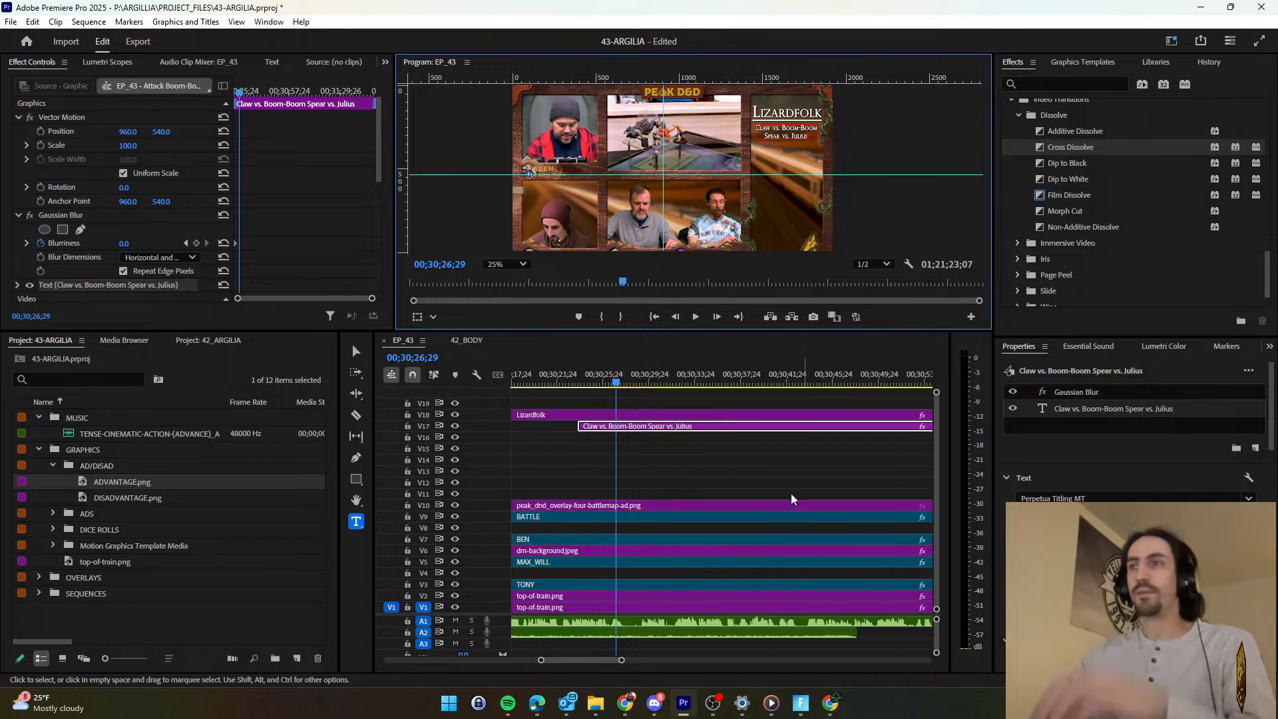
click(756, 489)
key(ctrl+s)
Play the Lizardfolk turn on to 00;30;37;08, advance the playhead to 00;30;37;18 and resume playback.
key(space)
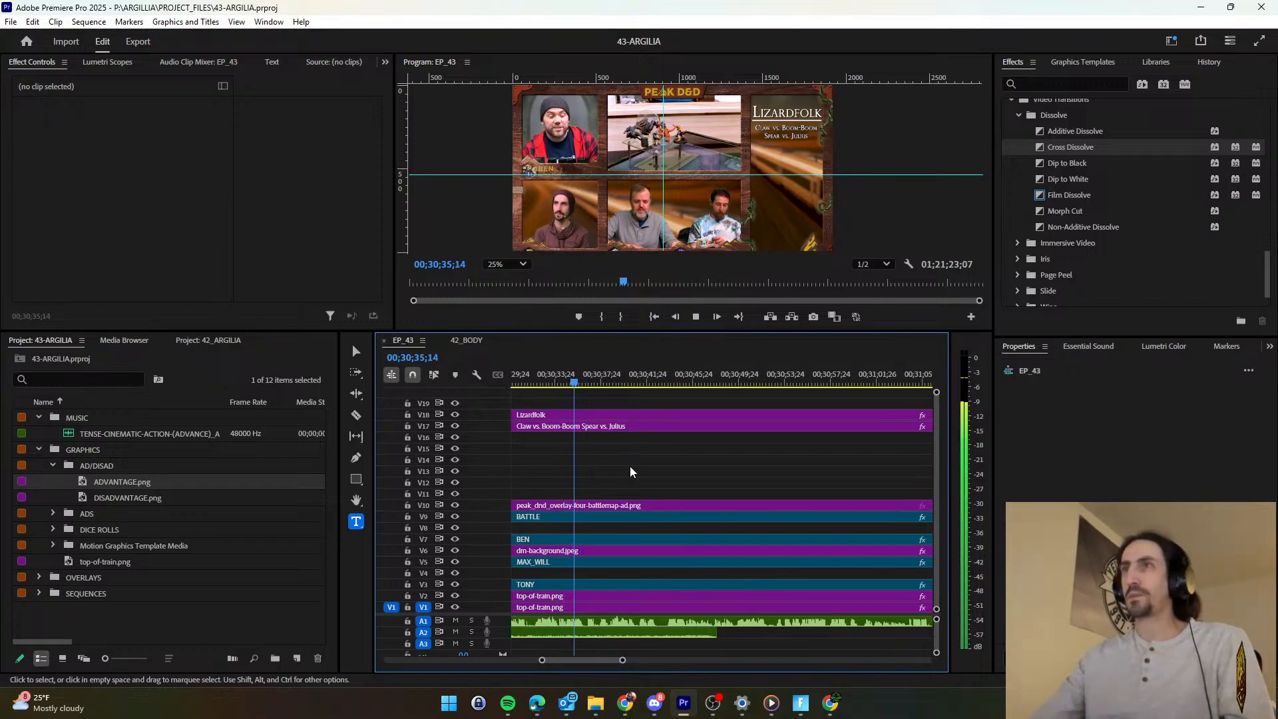
key(space)
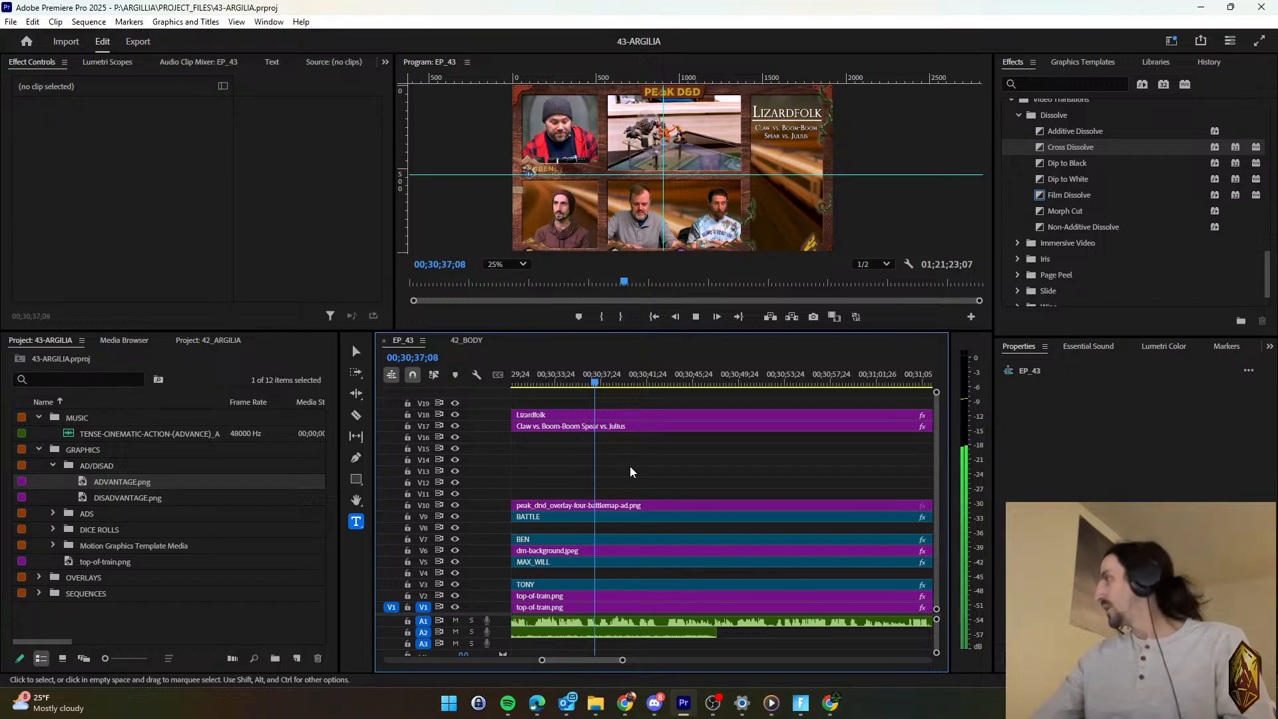
key(d)
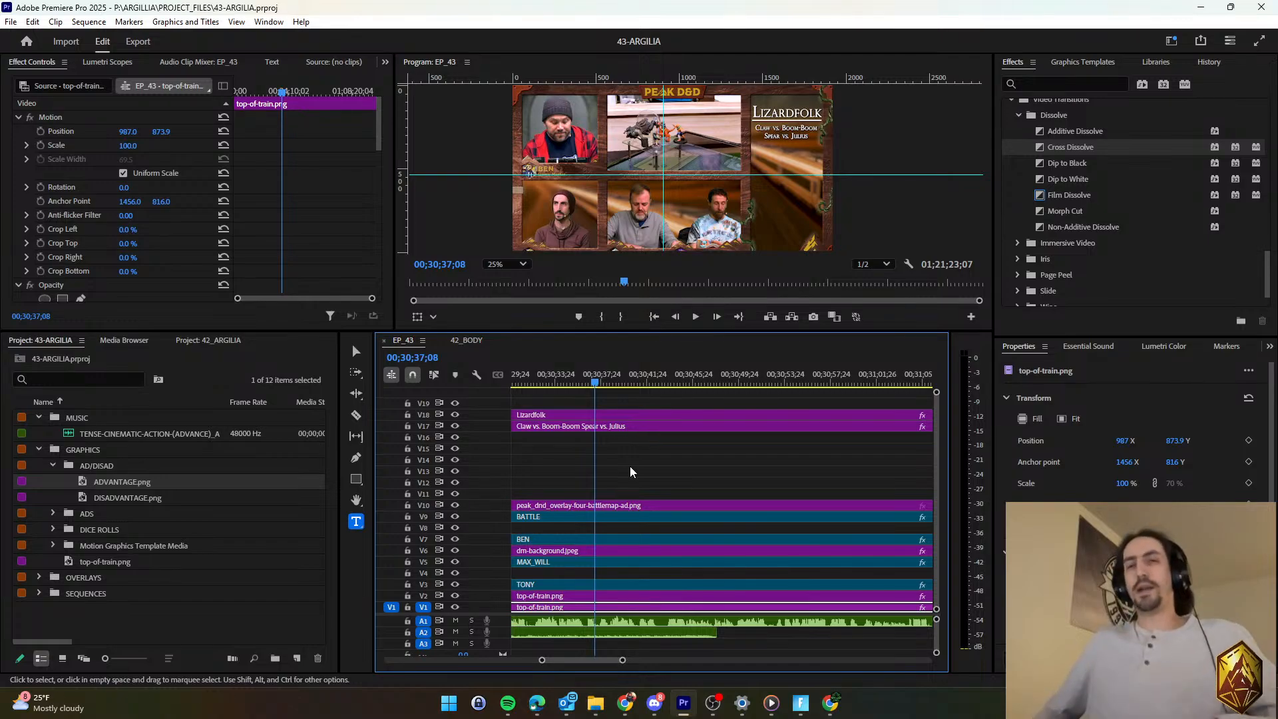
key(shift+Right)
key(shift+Right)
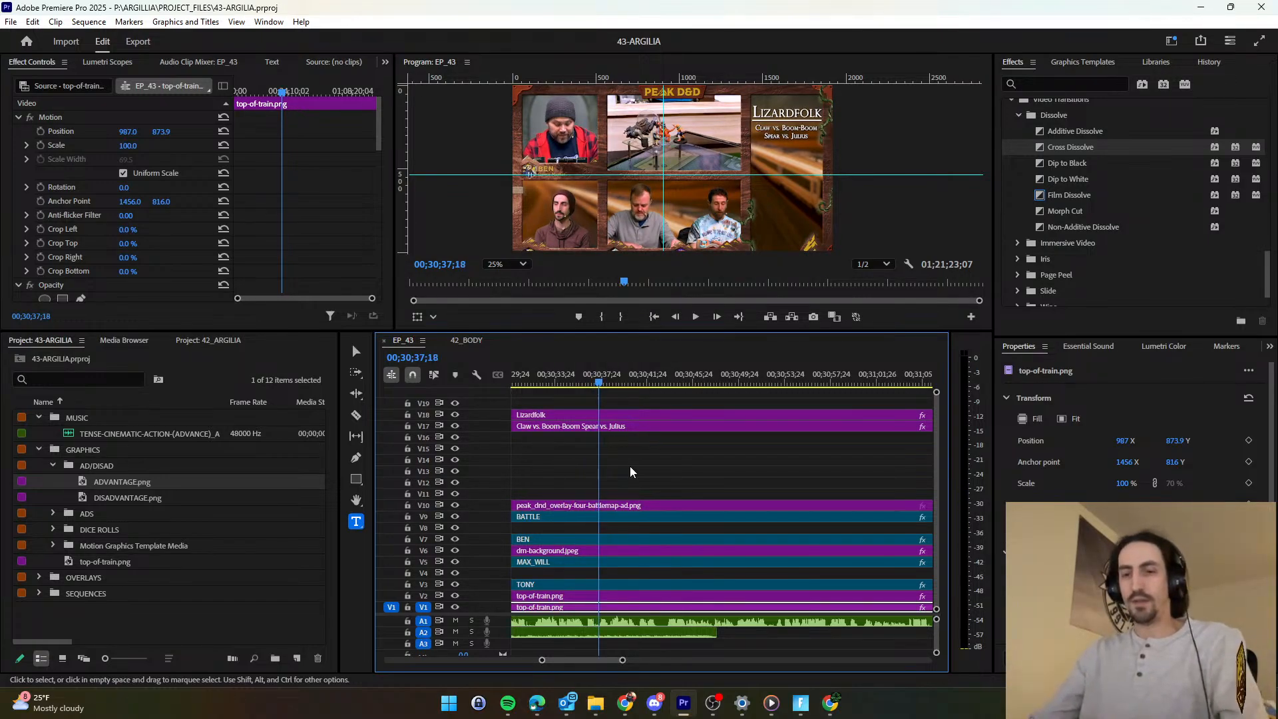
key(space)
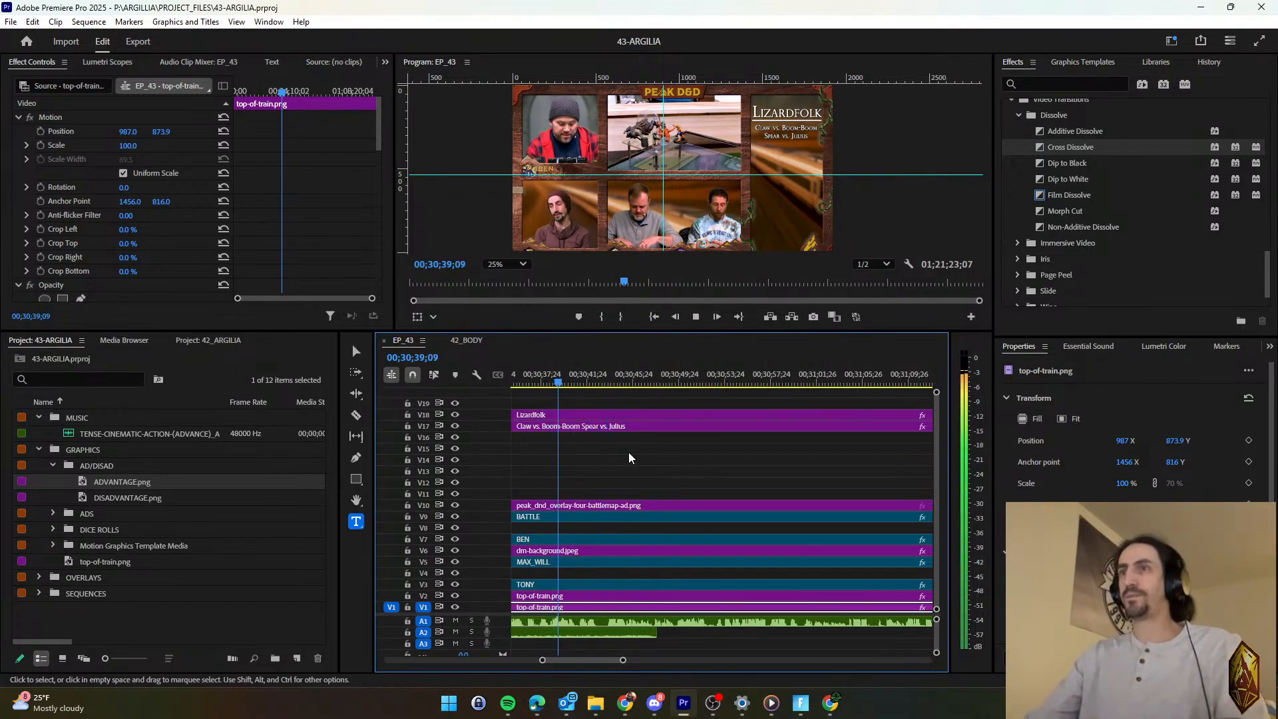
Replay the Lizardfolk turn from shortly before 00;30;36;27 and stop playback at 00;30;48;11.
click(591, 372)
key(space)
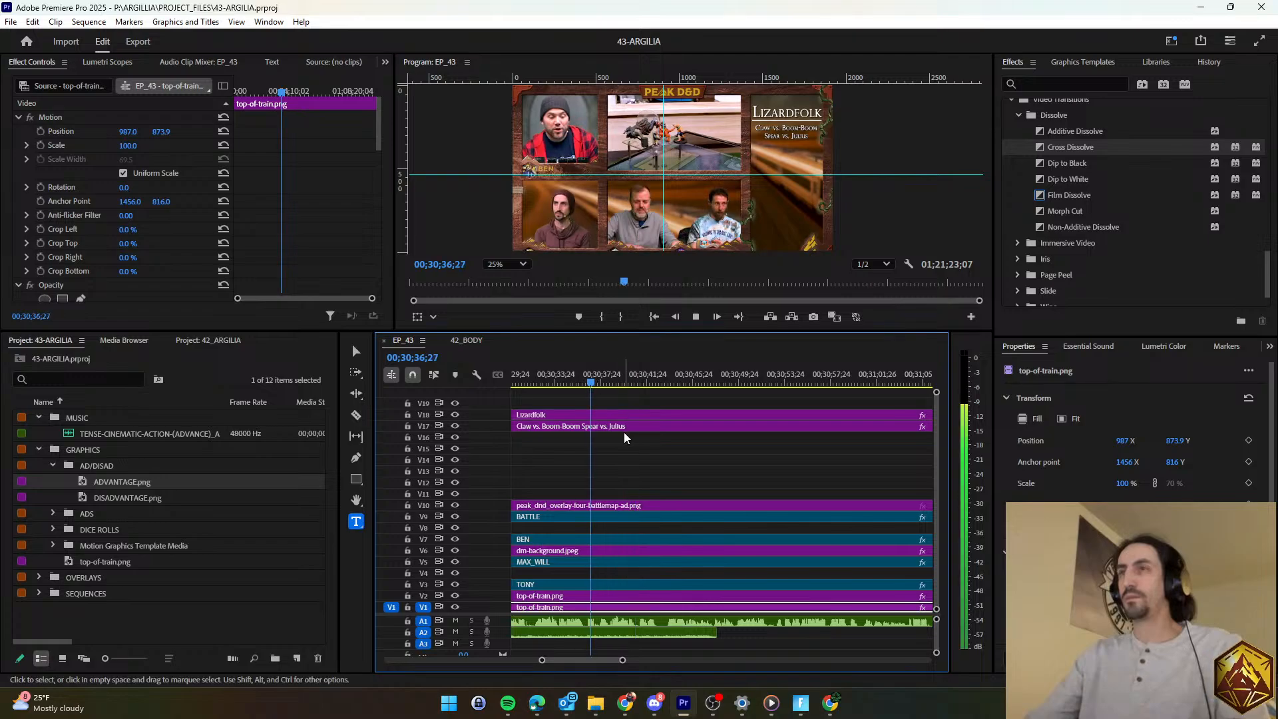
scroll(631, 436, down, 1)
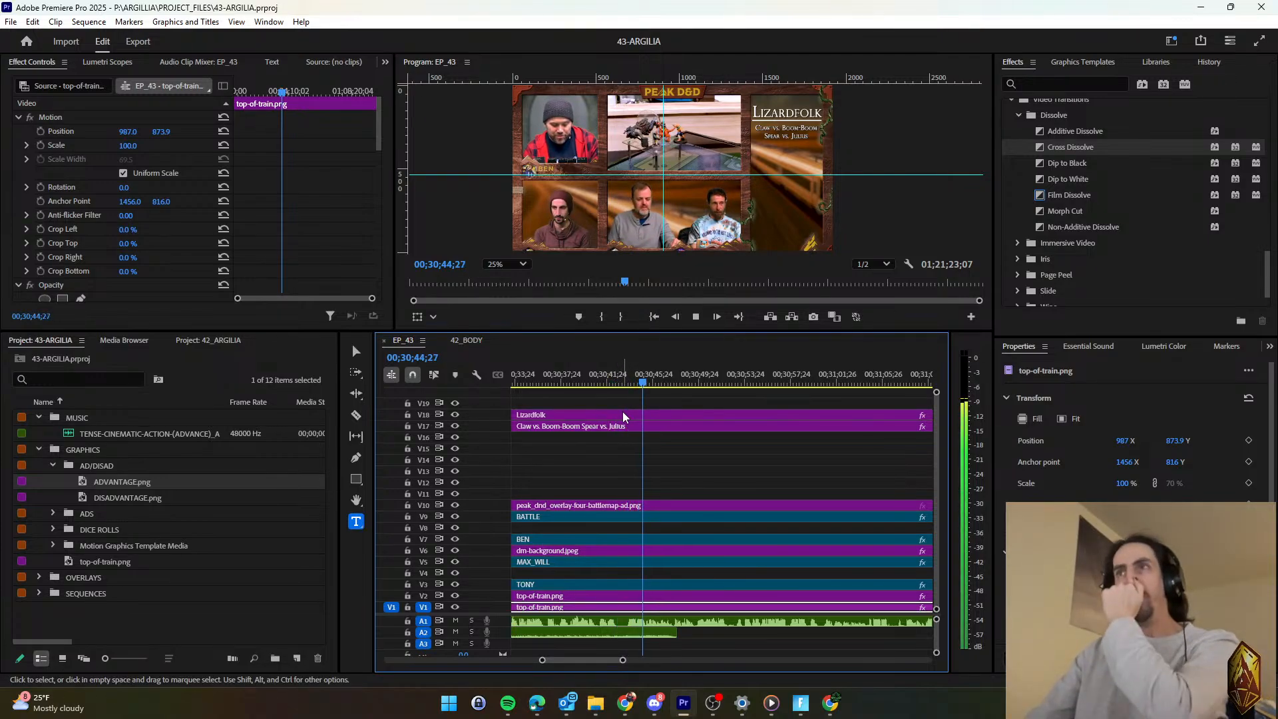
click(627, 461)
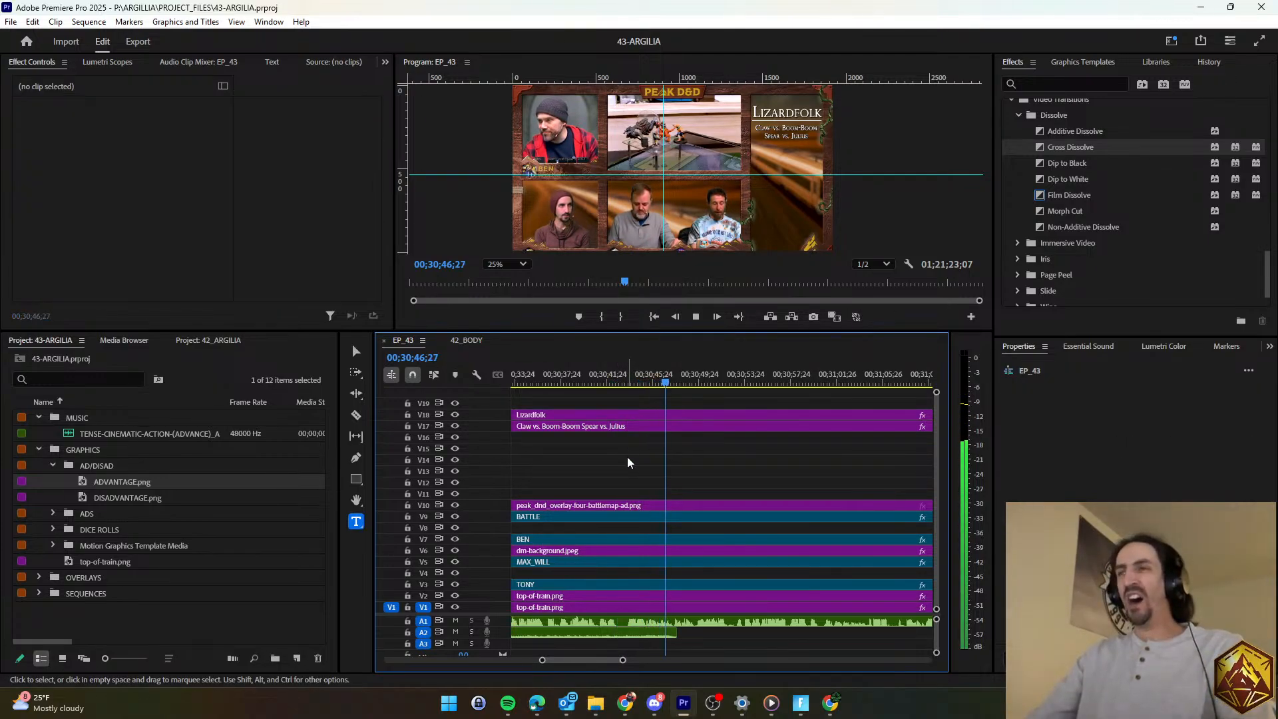
key(space)
Duplicate the TENSE-CINEMATIC-ACTION music clip on A2, butt the copy against the original's end and join them with an audio crossfade.
click(645, 631)
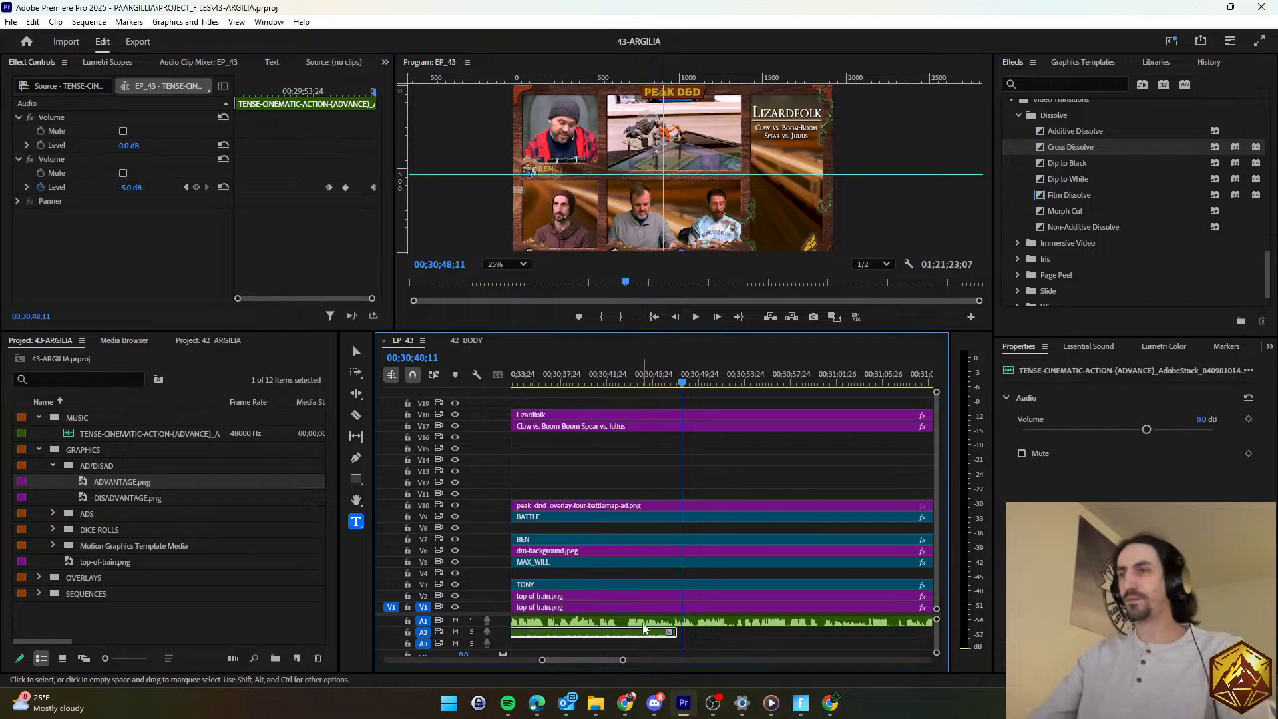
key(ctrl+c)
key(ctrl+v)
drag(624, 660, 616, 662)
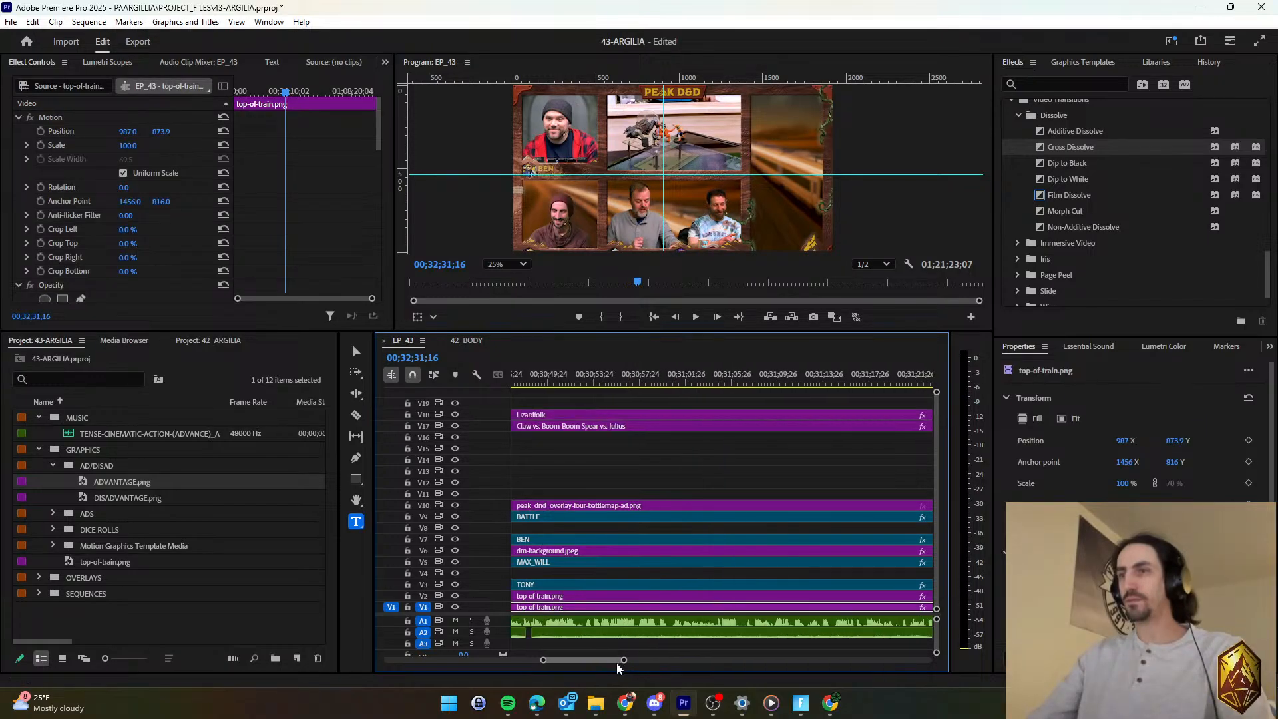
click(715, 632)
drag(718, 632, 697, 632)
Play across the music join from about 00;30;46;24 to check the crossfade, and save the project.
click(696, 374)
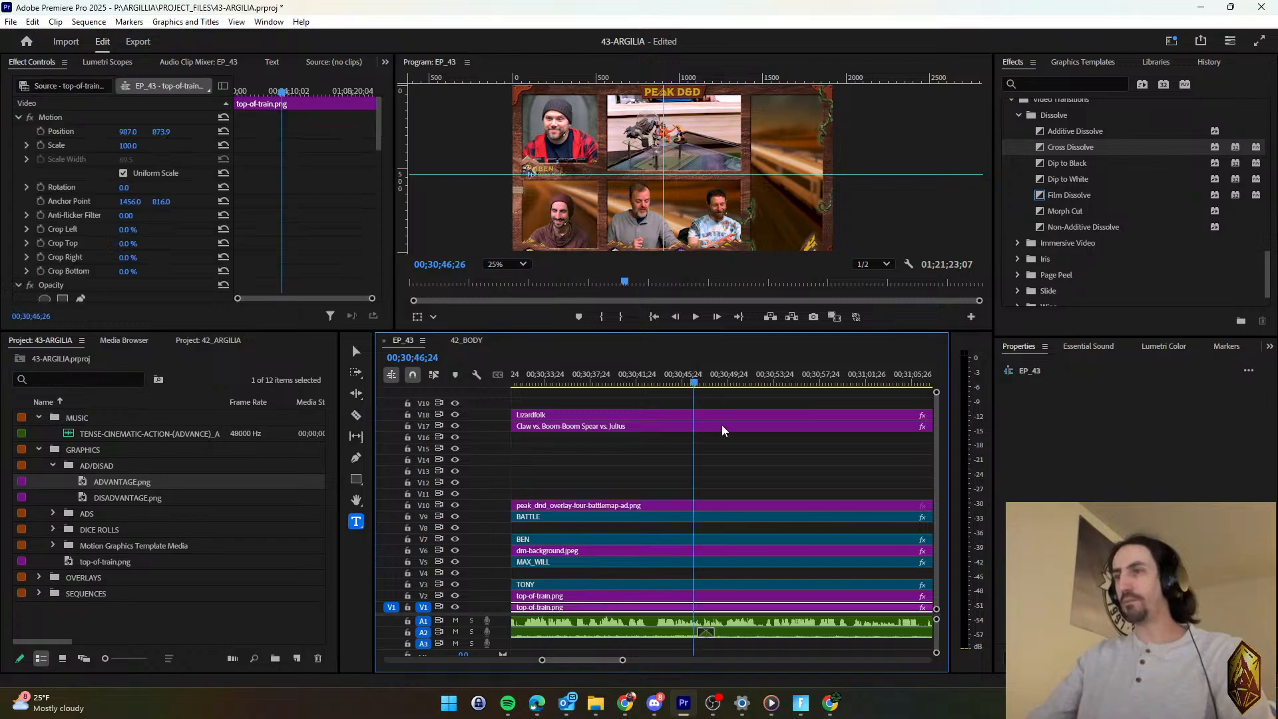
key(space)
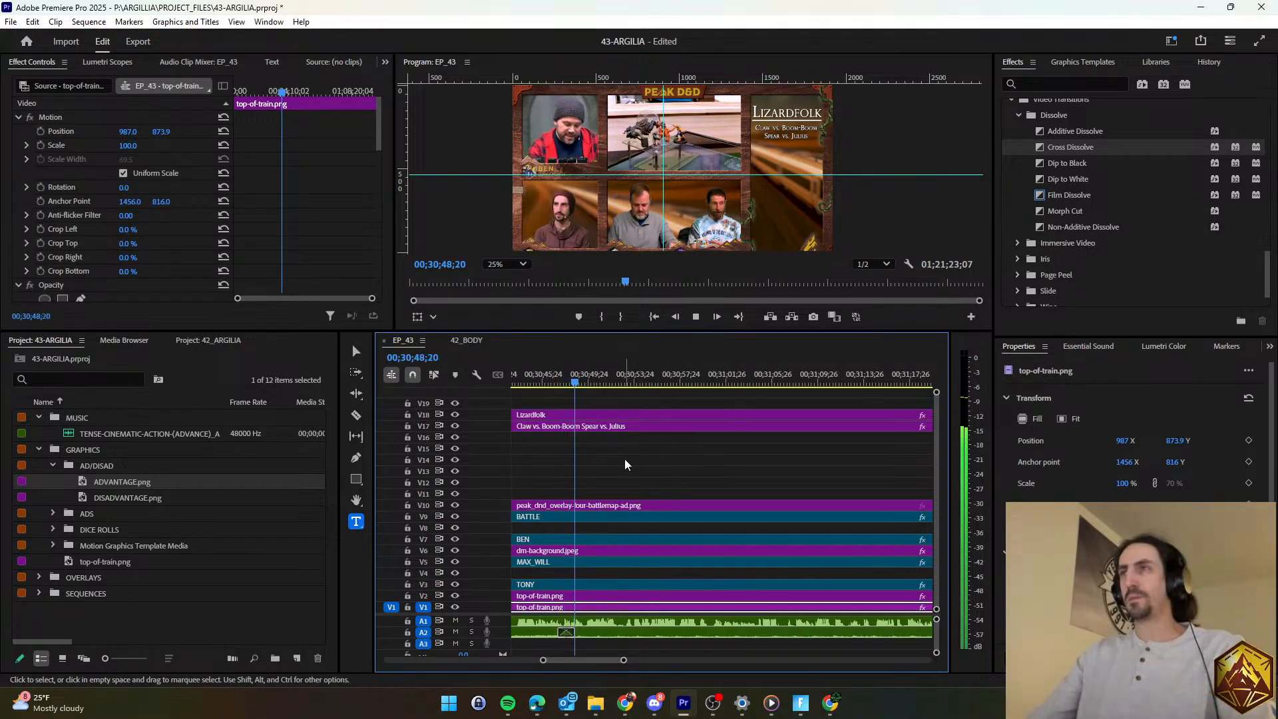
key(ctrl+s)
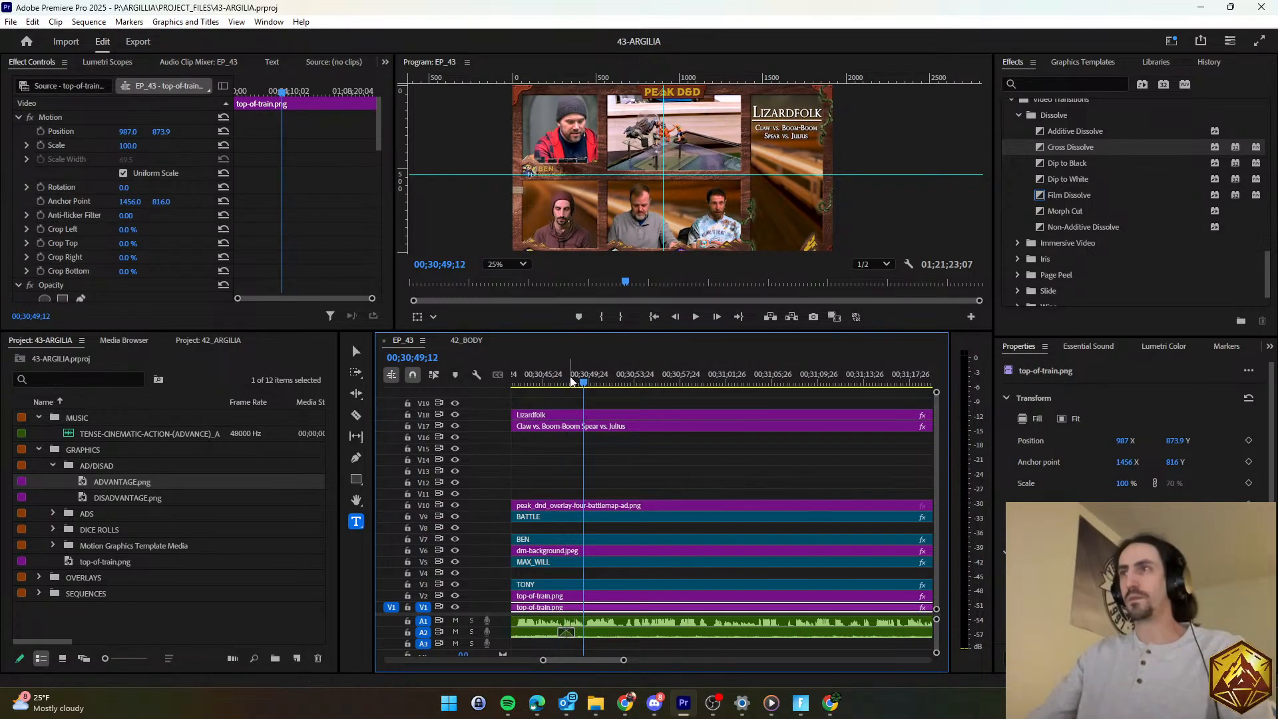
Set the playhead to 00;30;47;27 and locate the earlier DM_Dice_Roll.mov clip in the Albes turn near 00;28;17.
click(569, 380)
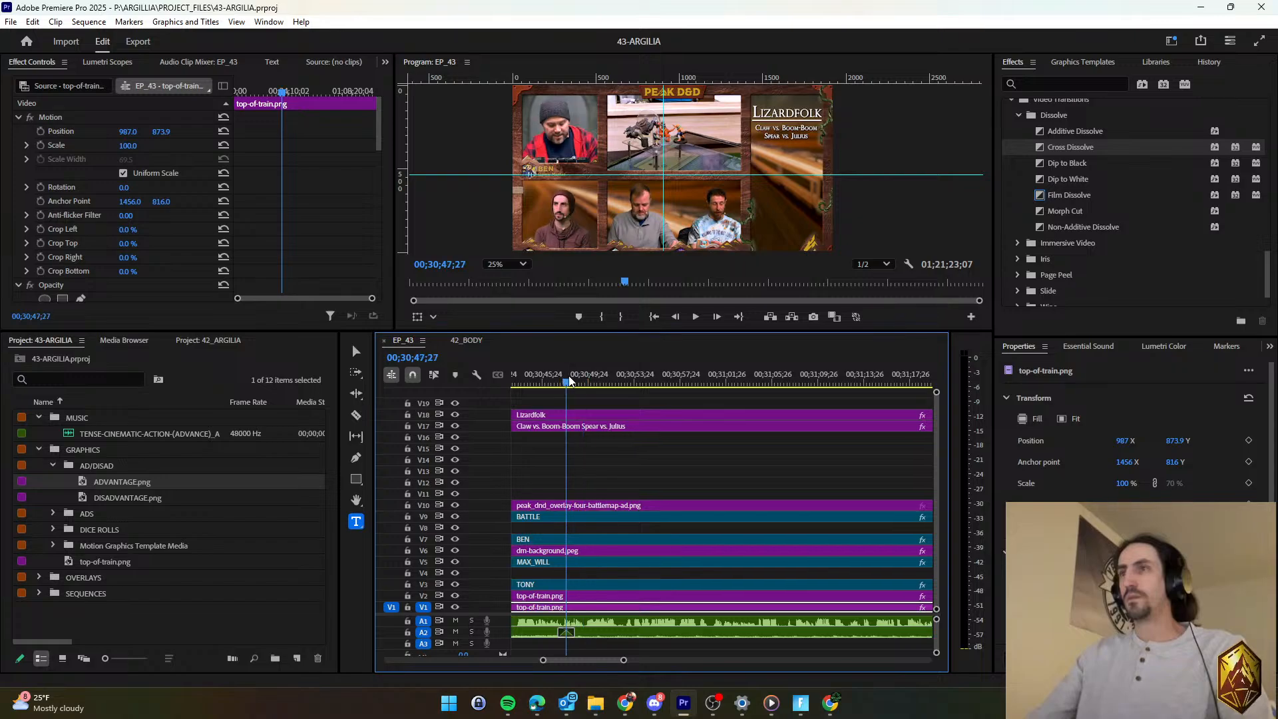
scroll(597, 460, down, 3)
scroll(603, 457, up, 10)
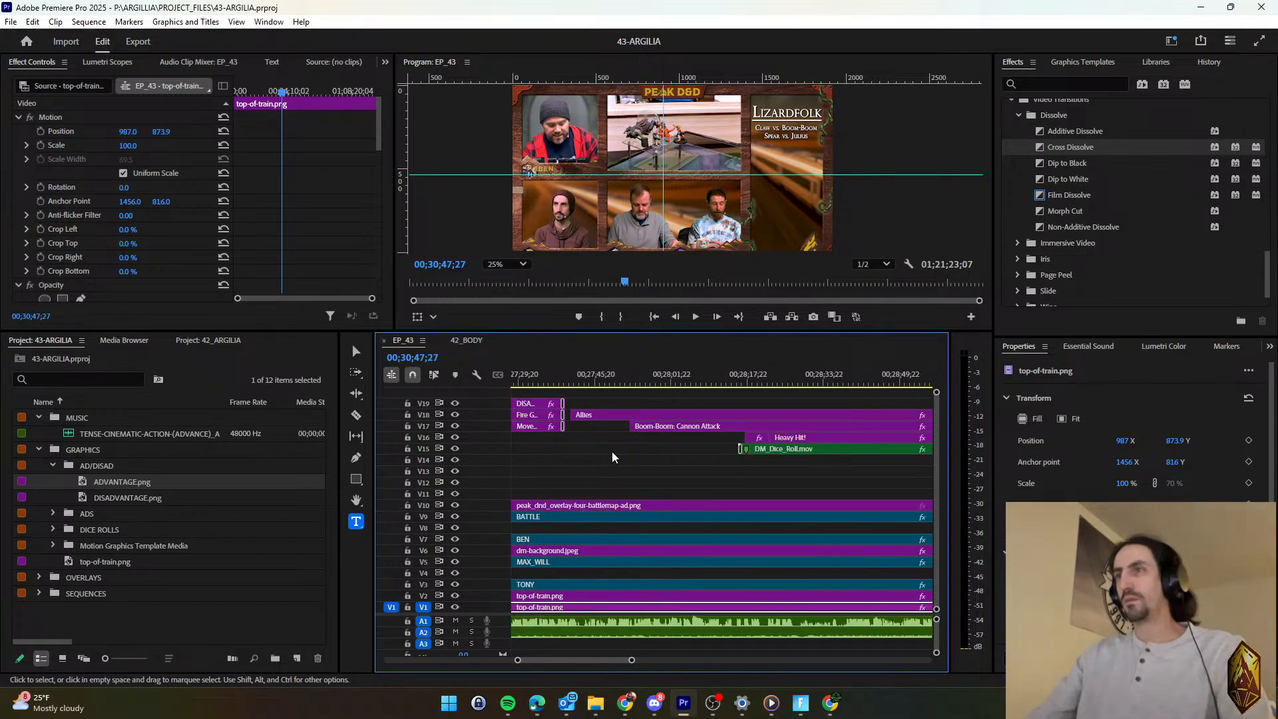
Copy the earlier dice-roll group with its roll number and result text from around 26;35 and paste it at the playhead.
scroll(612, 453, up, 4)
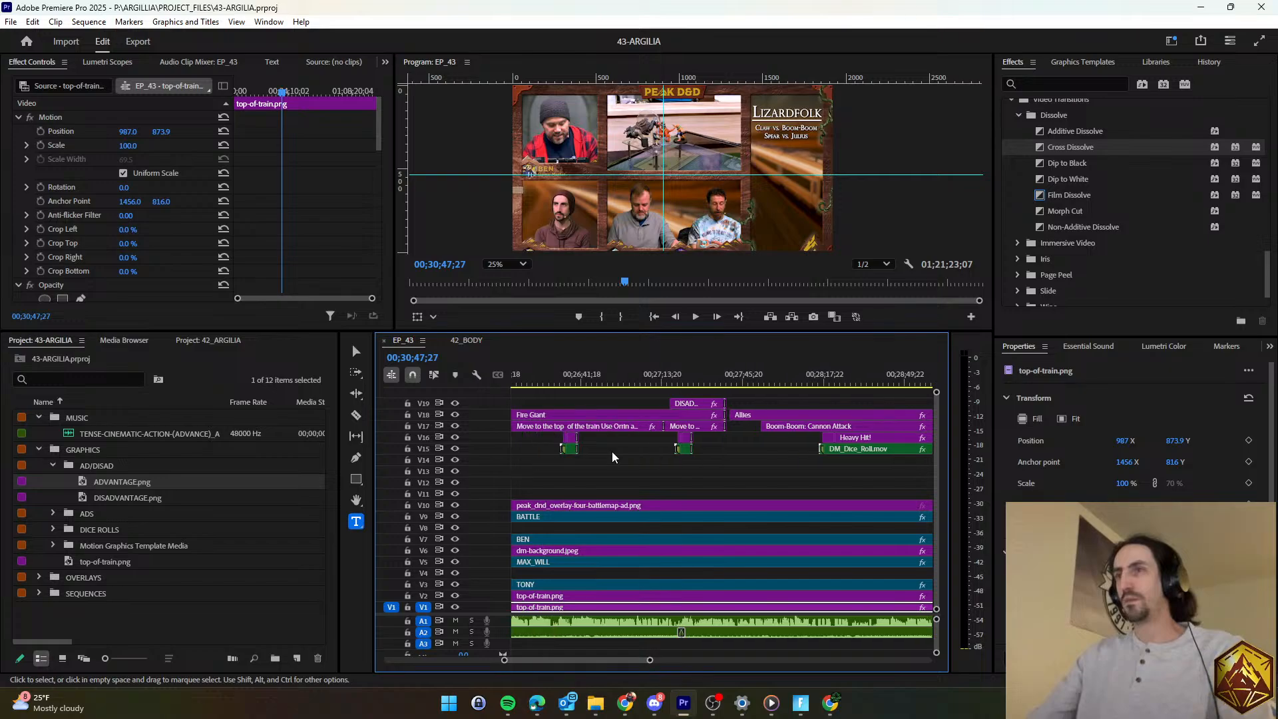
scroll(612, 451, up, 3)
alt+scroll(612, 452, up, 6)
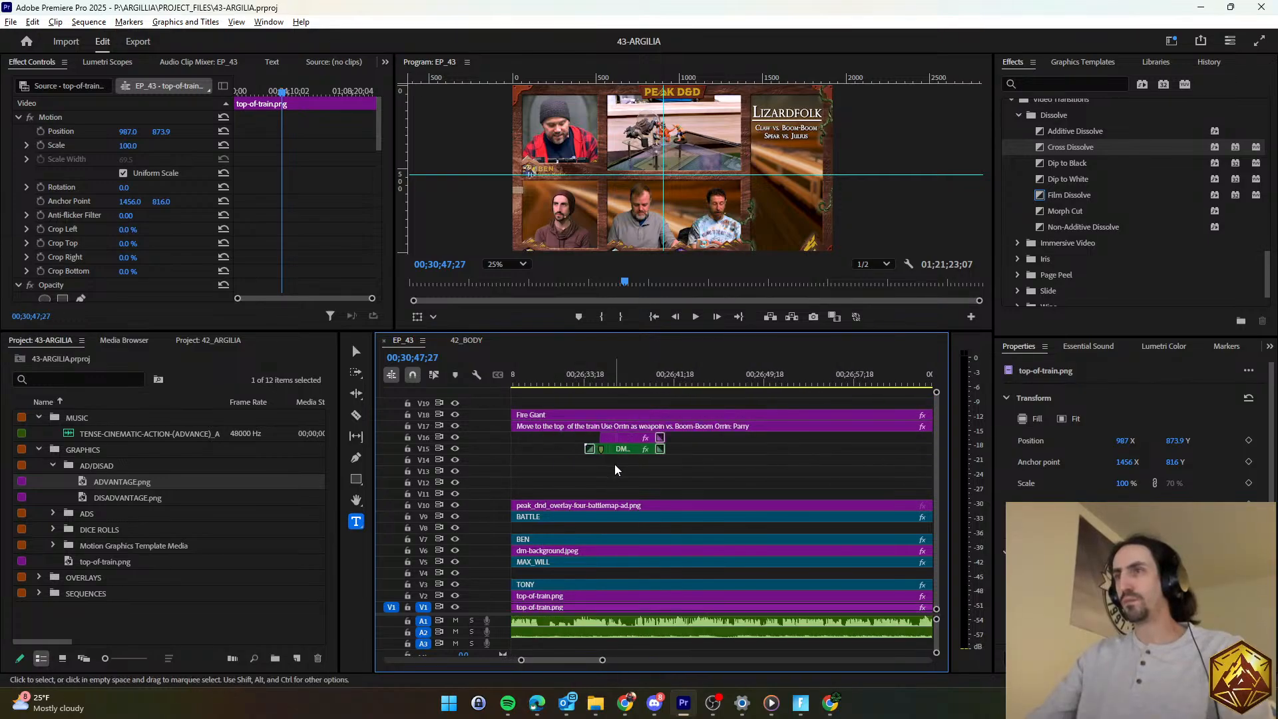
alt+scroll(628, 473, down, 3)
drag(674, 434, 585, 466)
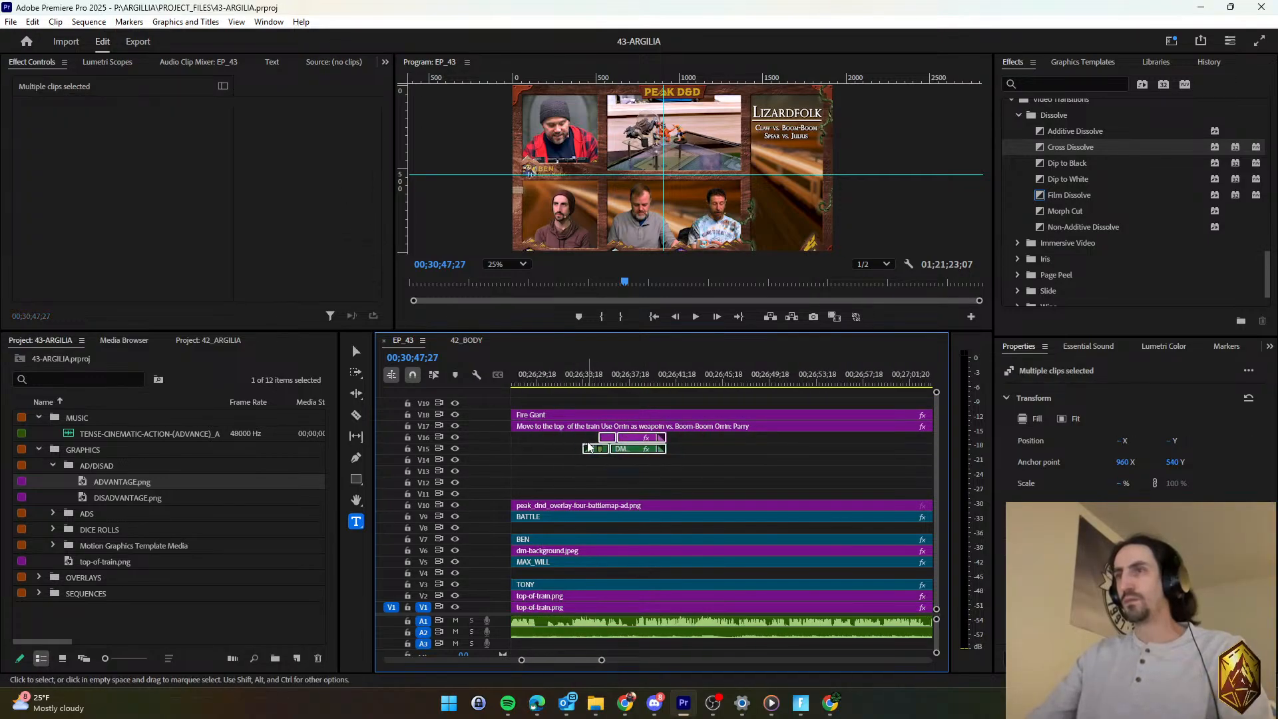
key(ctrl+c)
key(ctrl+v)
Play back the moment of the roll and shift the pasted dice-roll group about one second earlier.
alt+scroll(624, 457, up, 2)
click(644, 384)
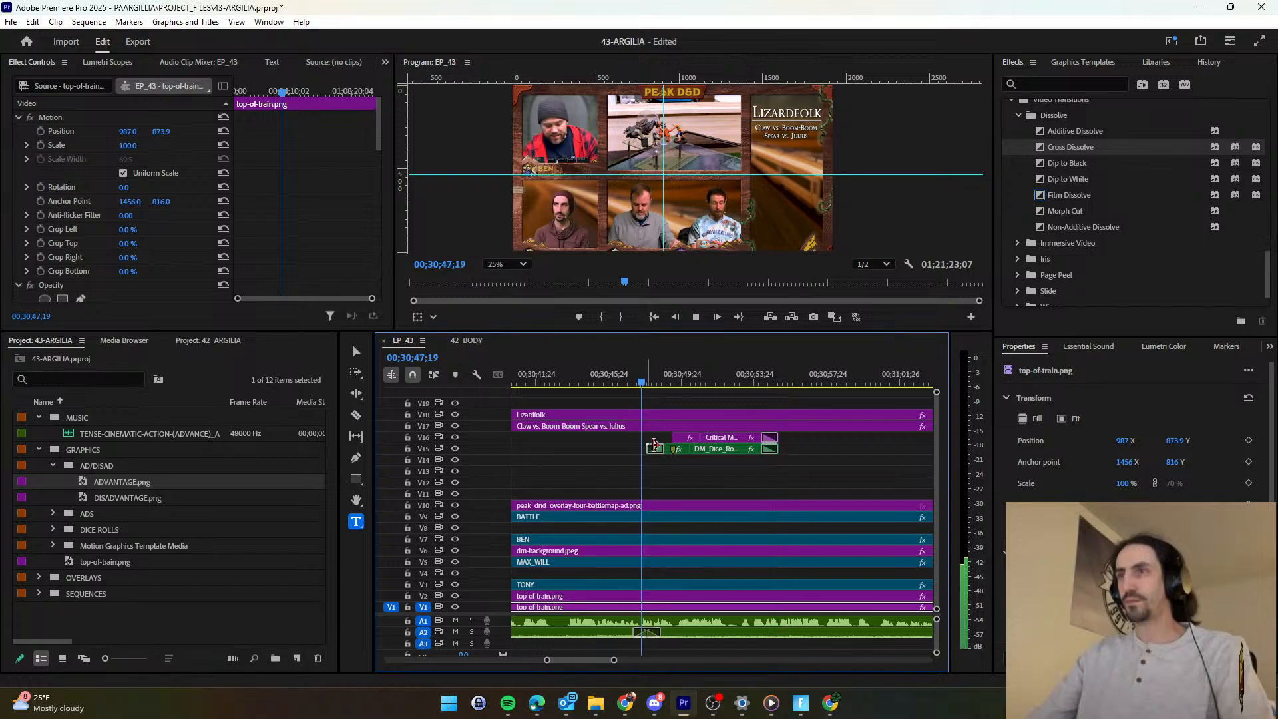
key(space)
key(space)
mouse_move(657, 435)
mouse_down()
mouse_move(708, 452)
mouse_move(672, 454)
mouse_up()
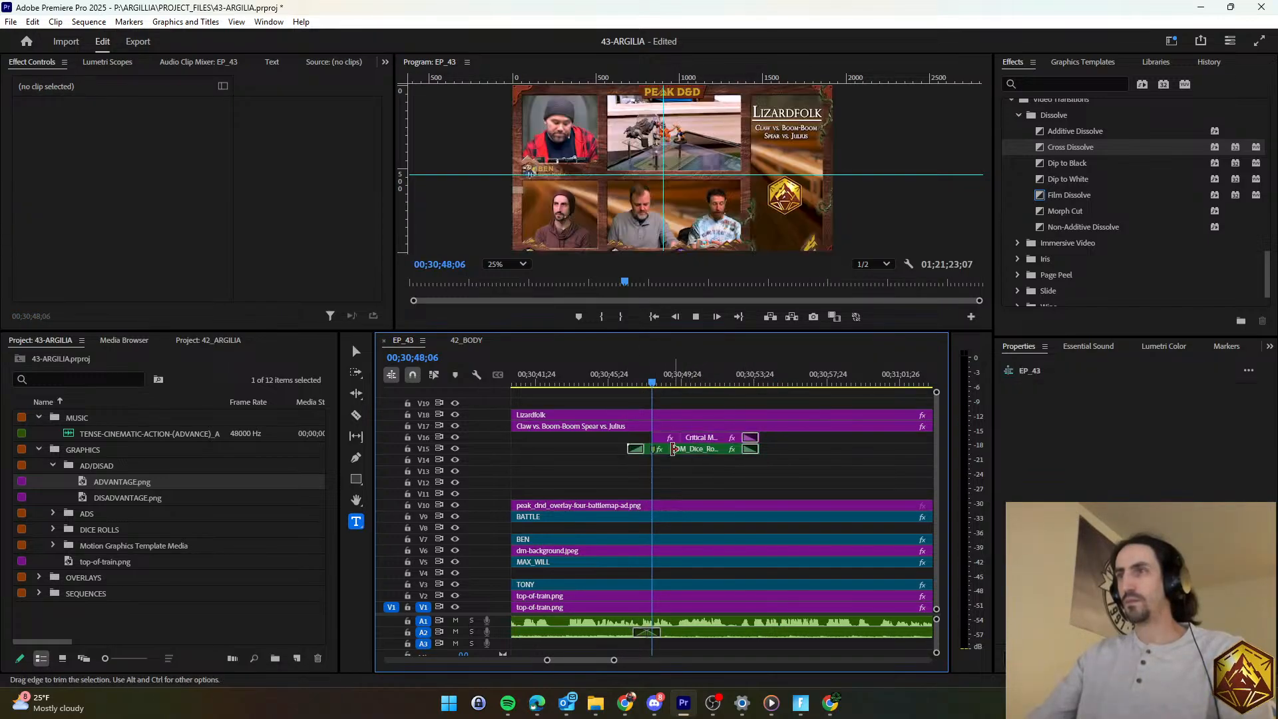
Set the vertical position of the first DM_Dice_Roll.mov clip to 477 and copy its Motion settings to the second dice clip.
click(661, 439)
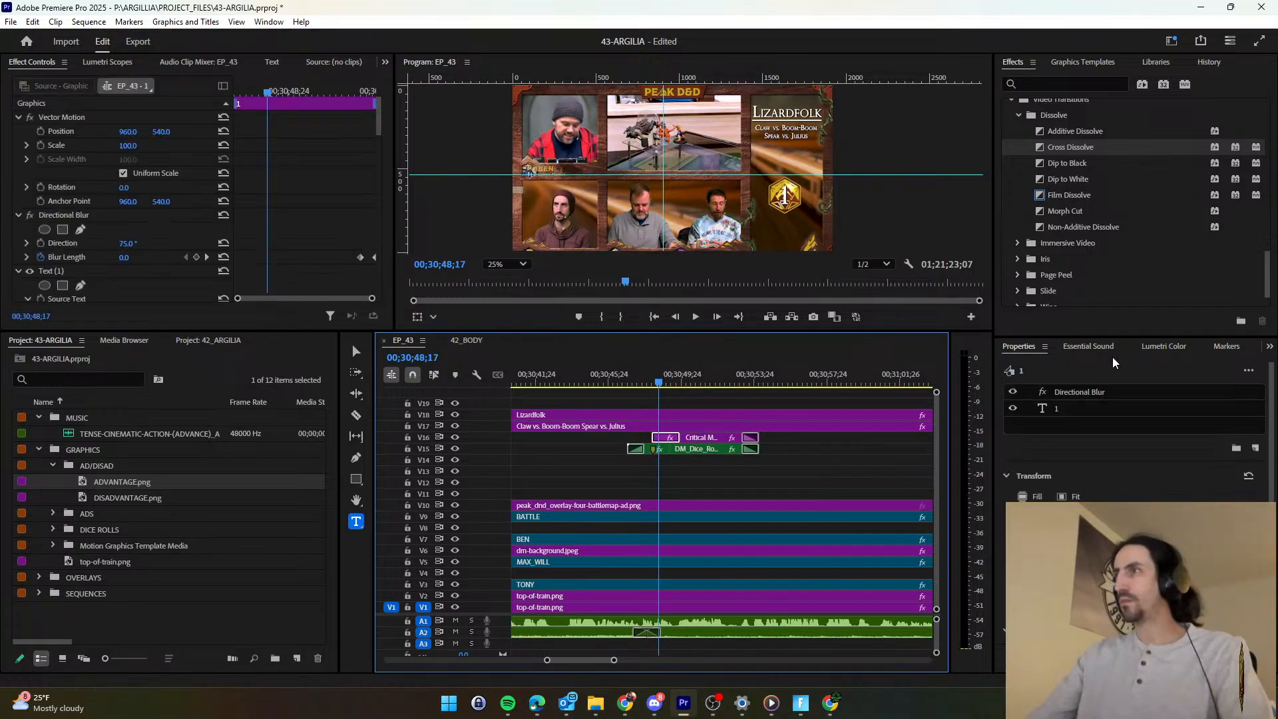
click(642, 448)
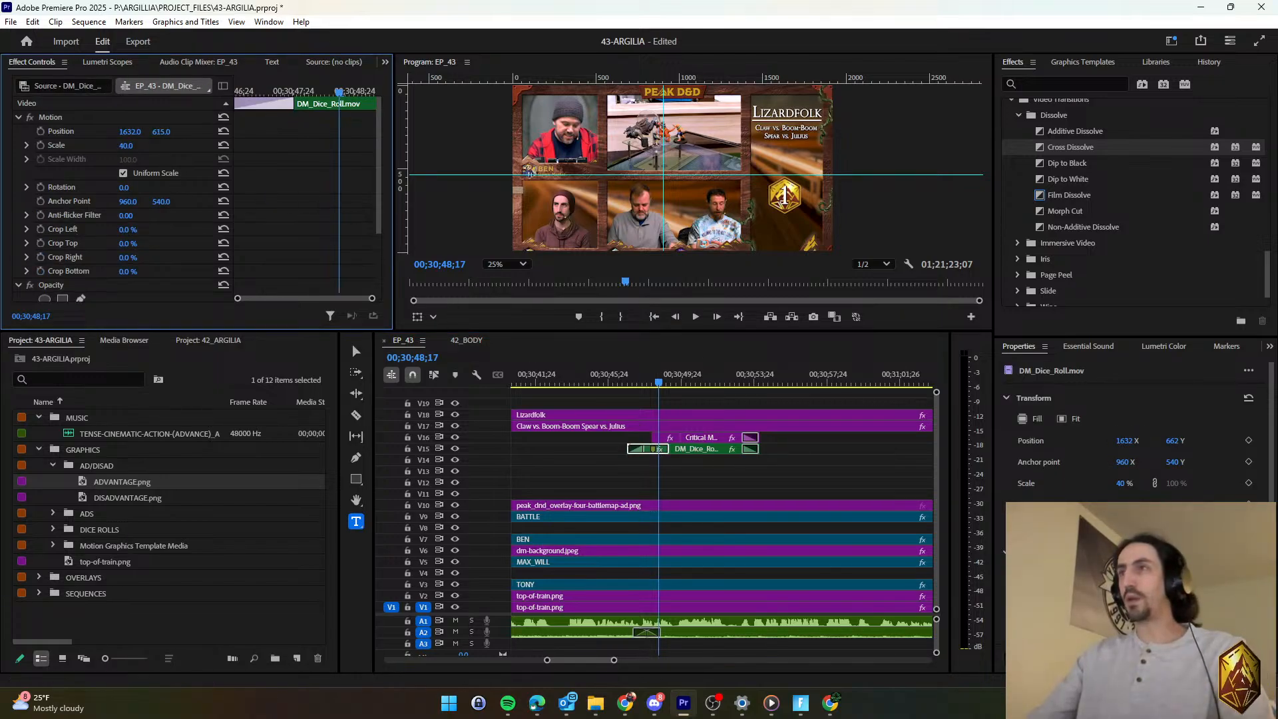
drag(161, 131, 73, 131)
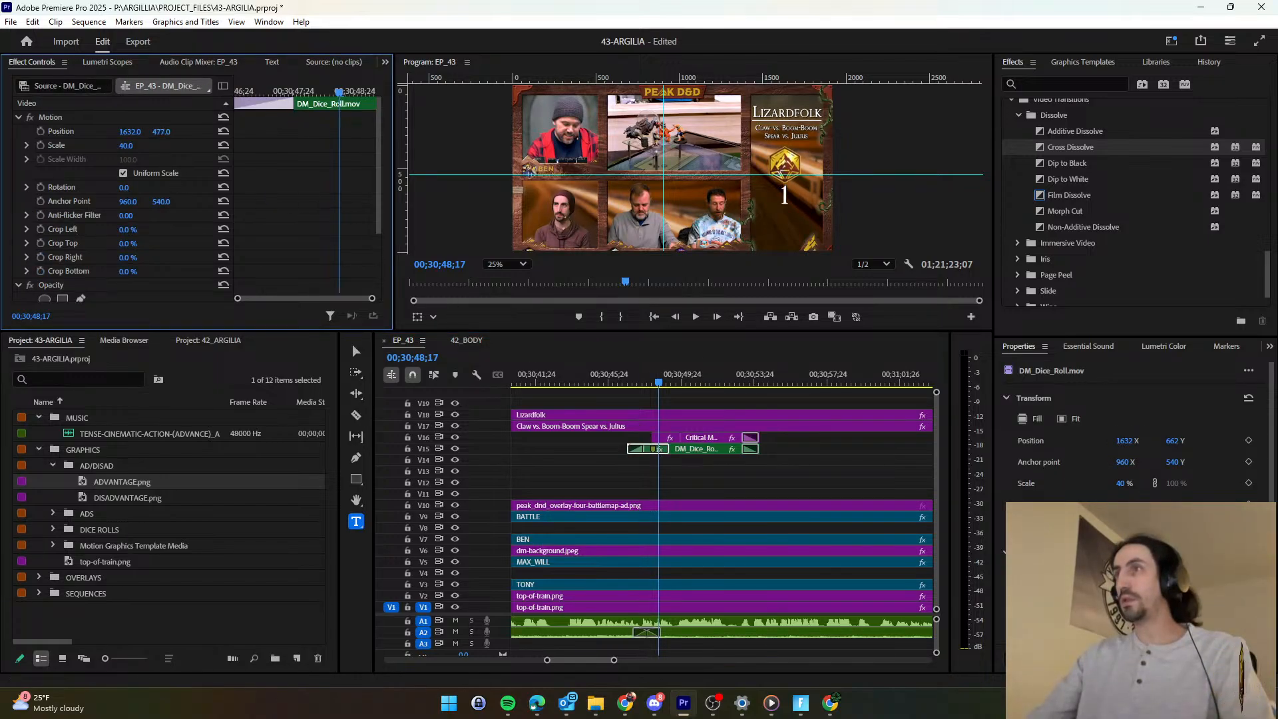
click(89, 117)
click(695, 449)
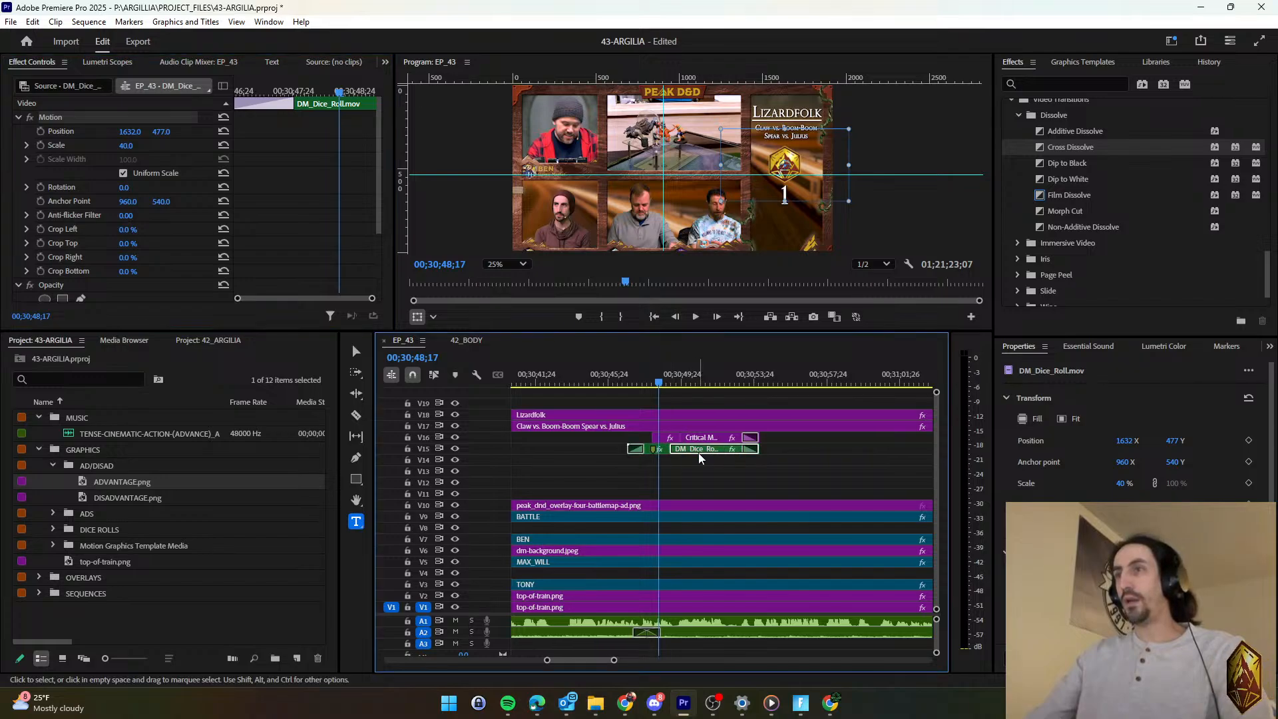
click(314, 250)
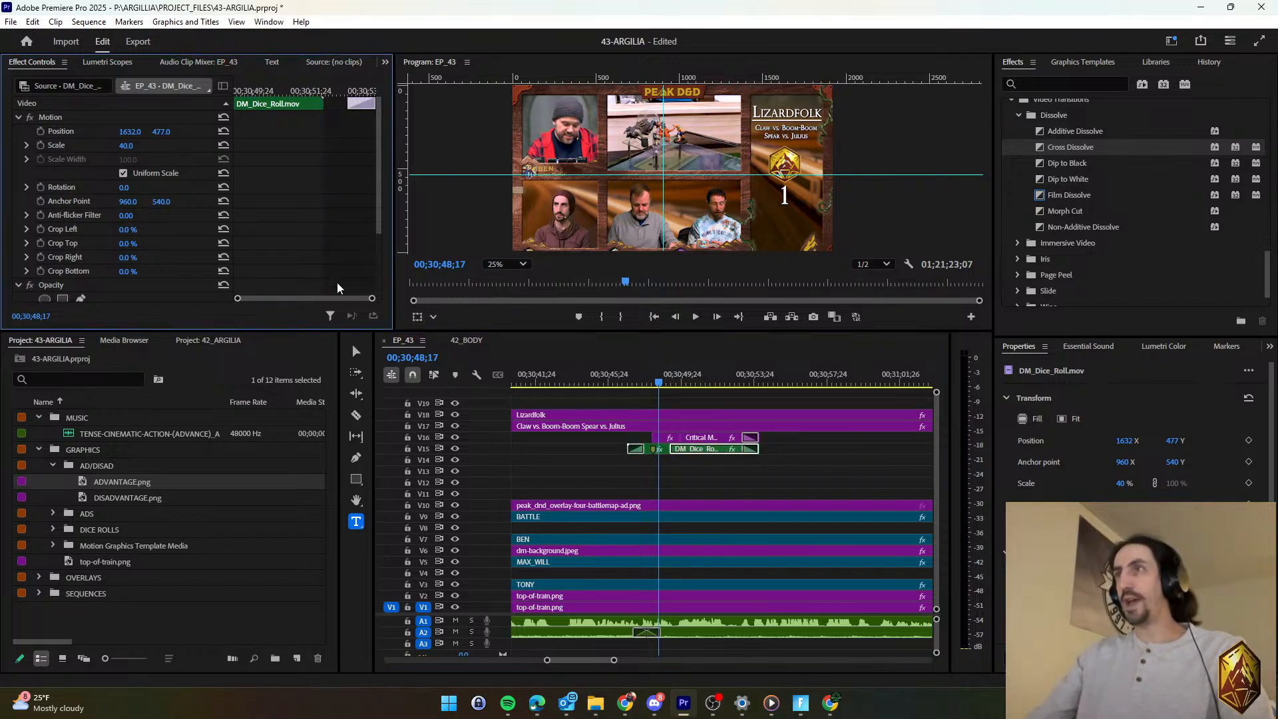
Raise the roll-number text onto the dice by setting its Transform vertical position to 491.5.
click(665, 437)
scroll(314, 250, down, 5)
scroll(313, 246, down, 8)
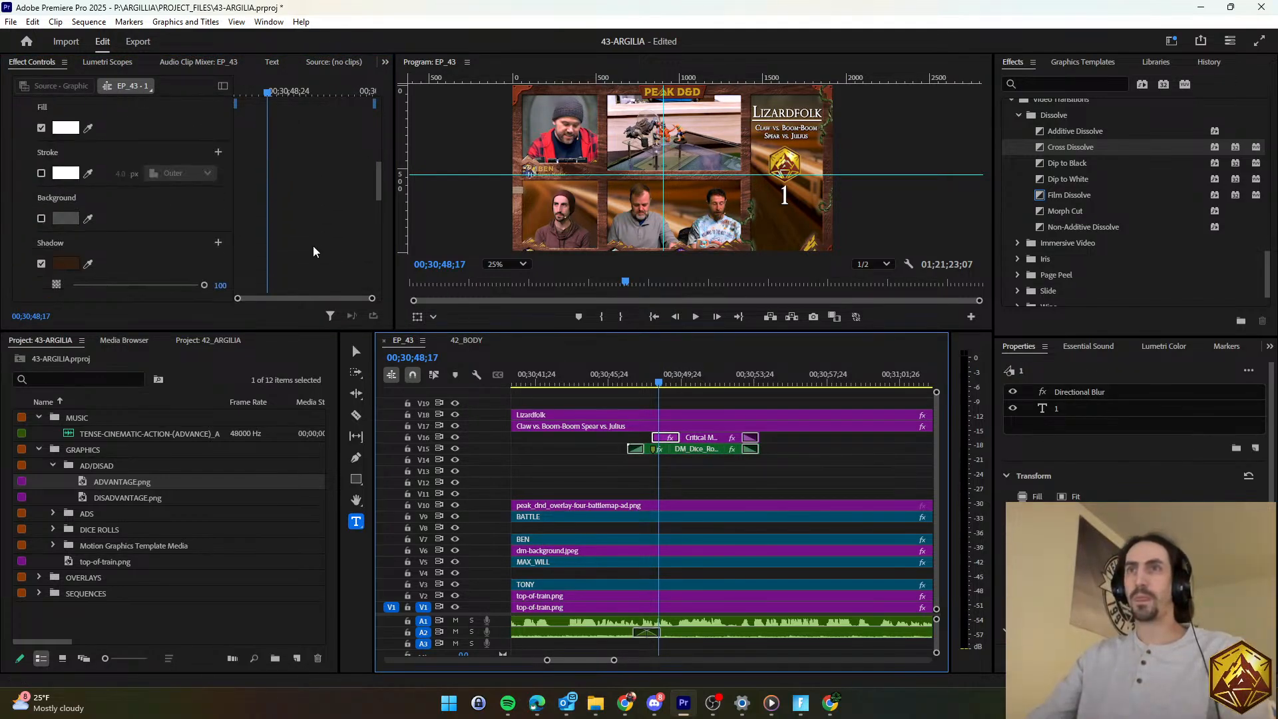
drag(161, 203, 134, 202)
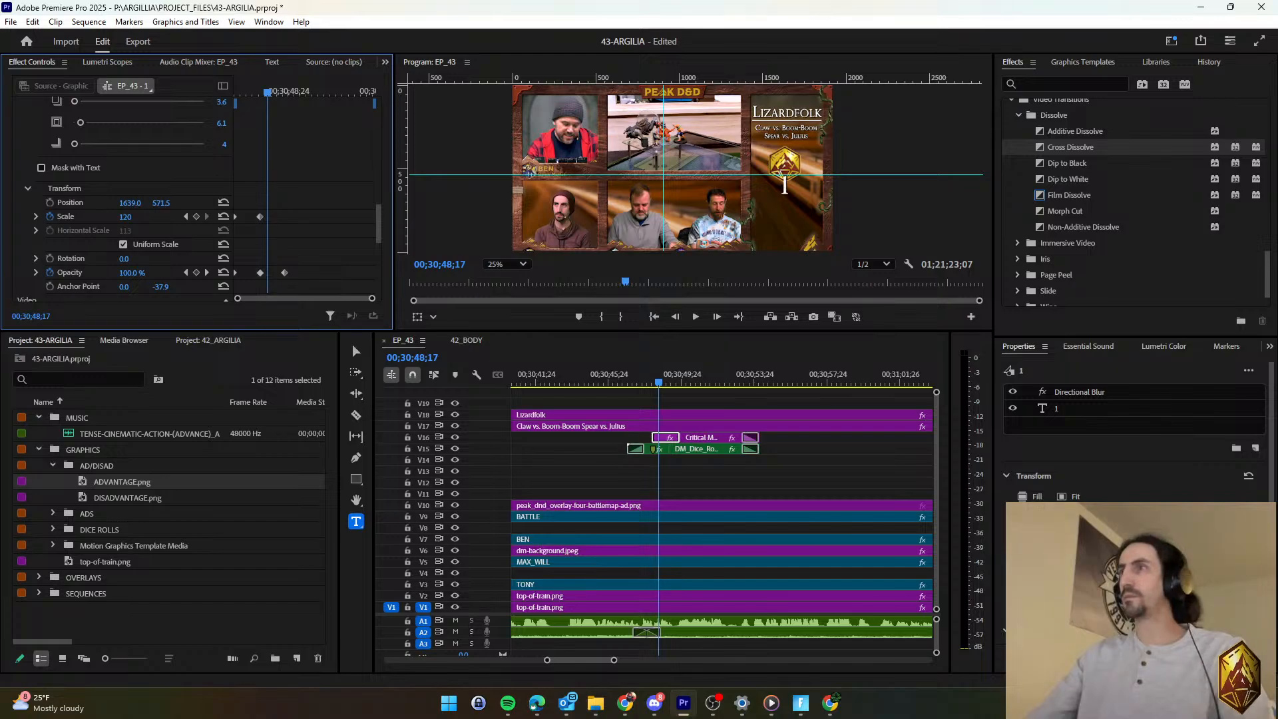
Change the roll-number text to 16 and fine-tune its vertical position on the dice to about 484.5.
click(1095, 404)
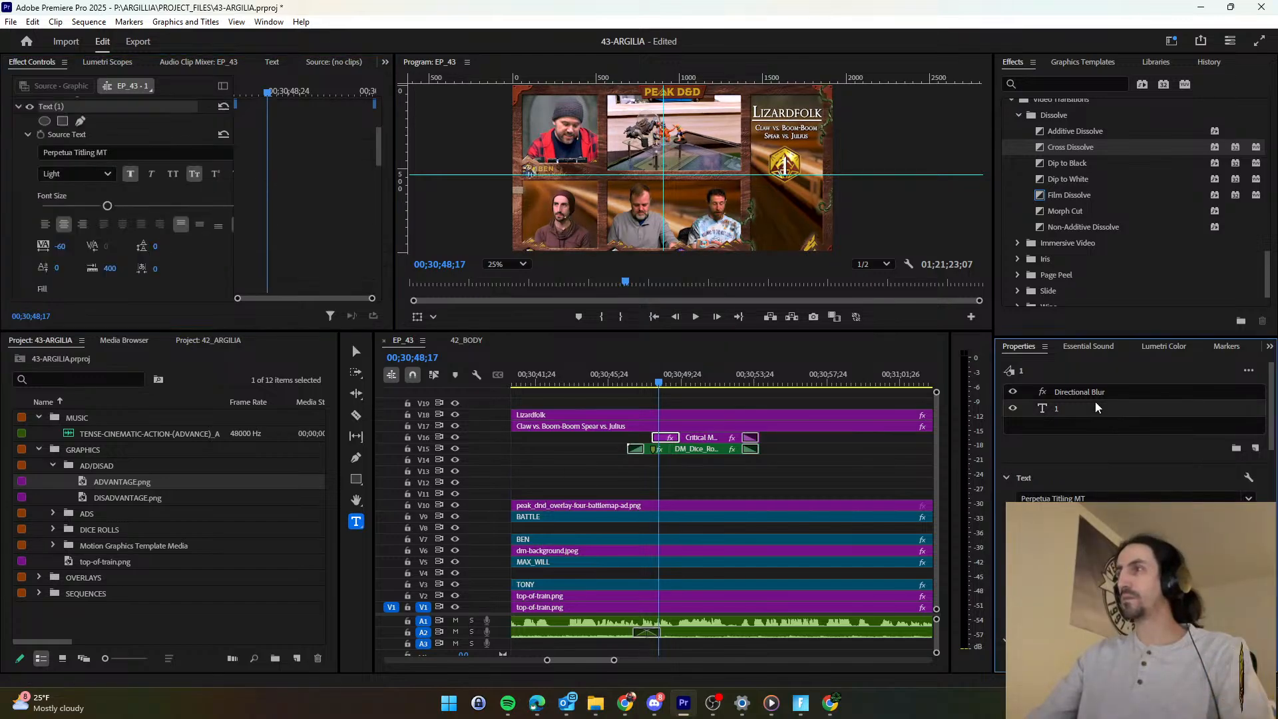
key(BackSpace)
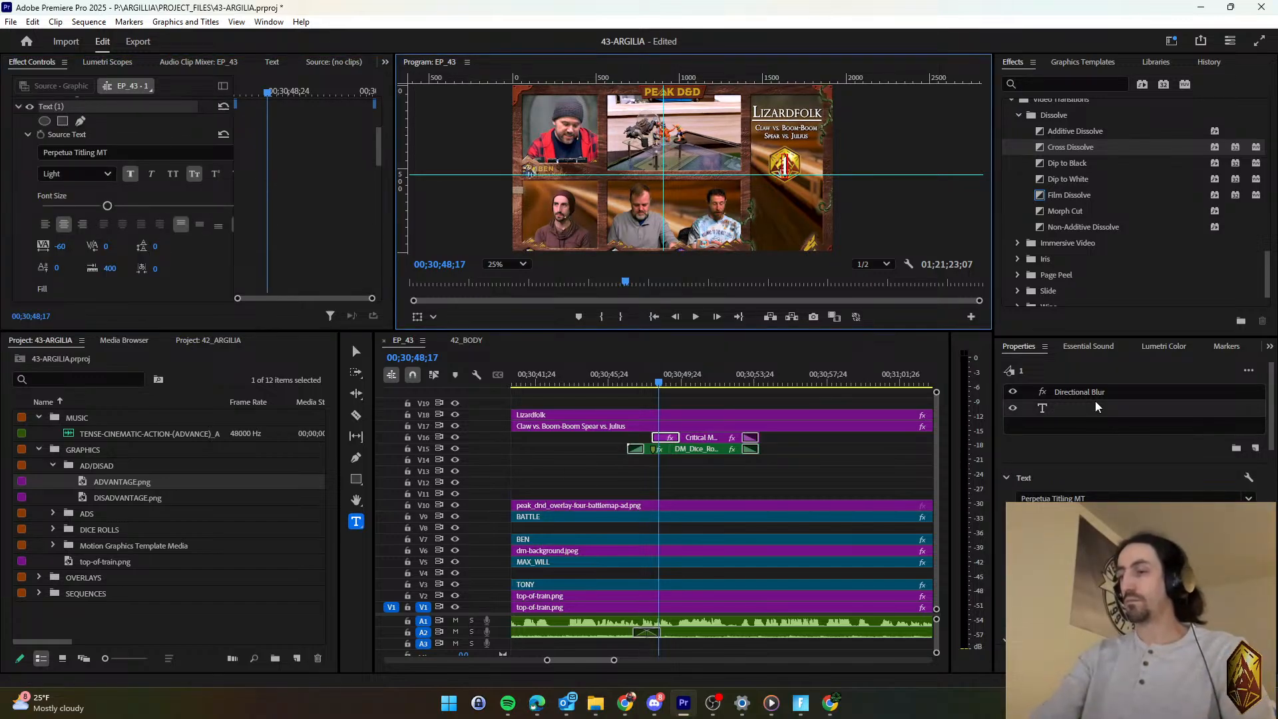
text(6)
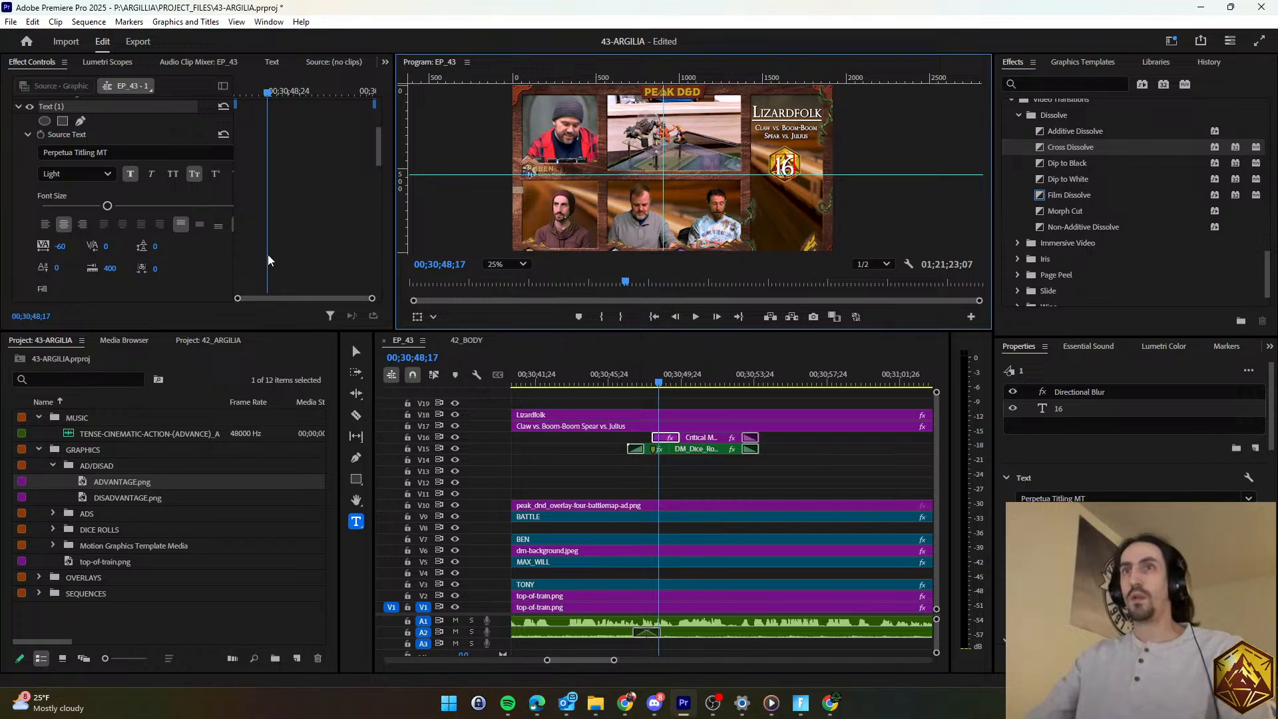
scroll(270, 260, down, 10)
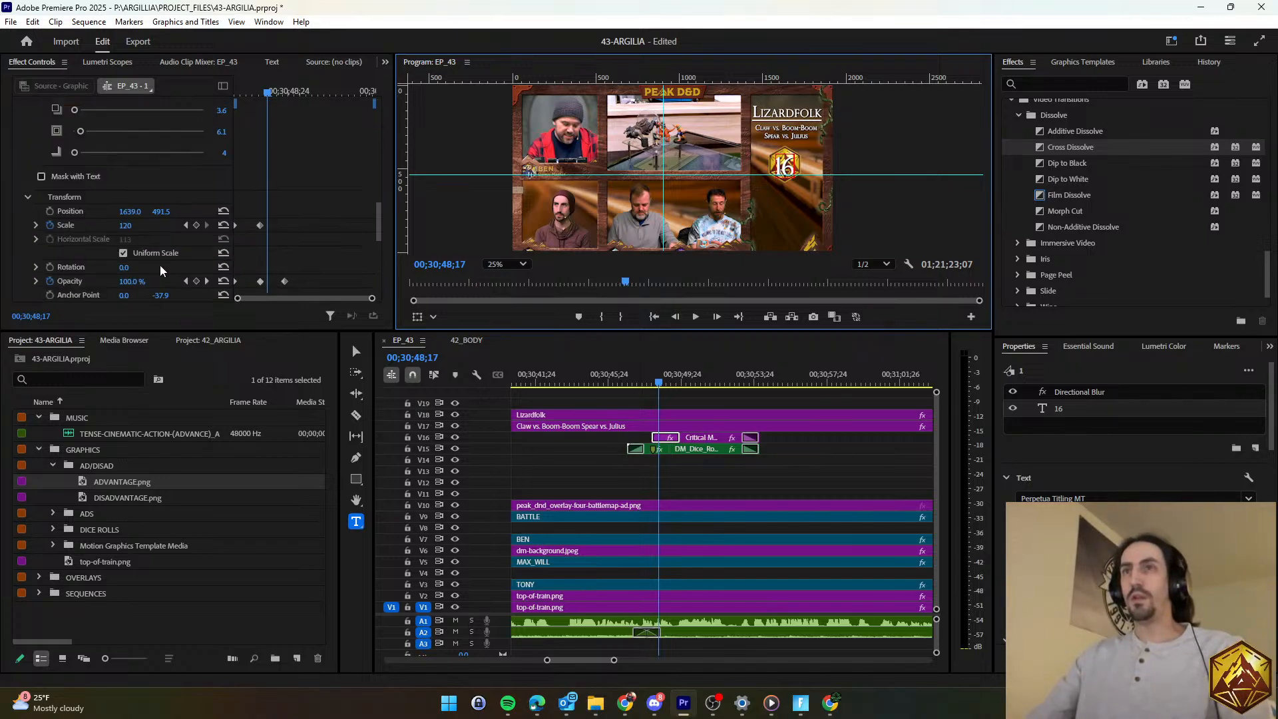
click(158, 225)
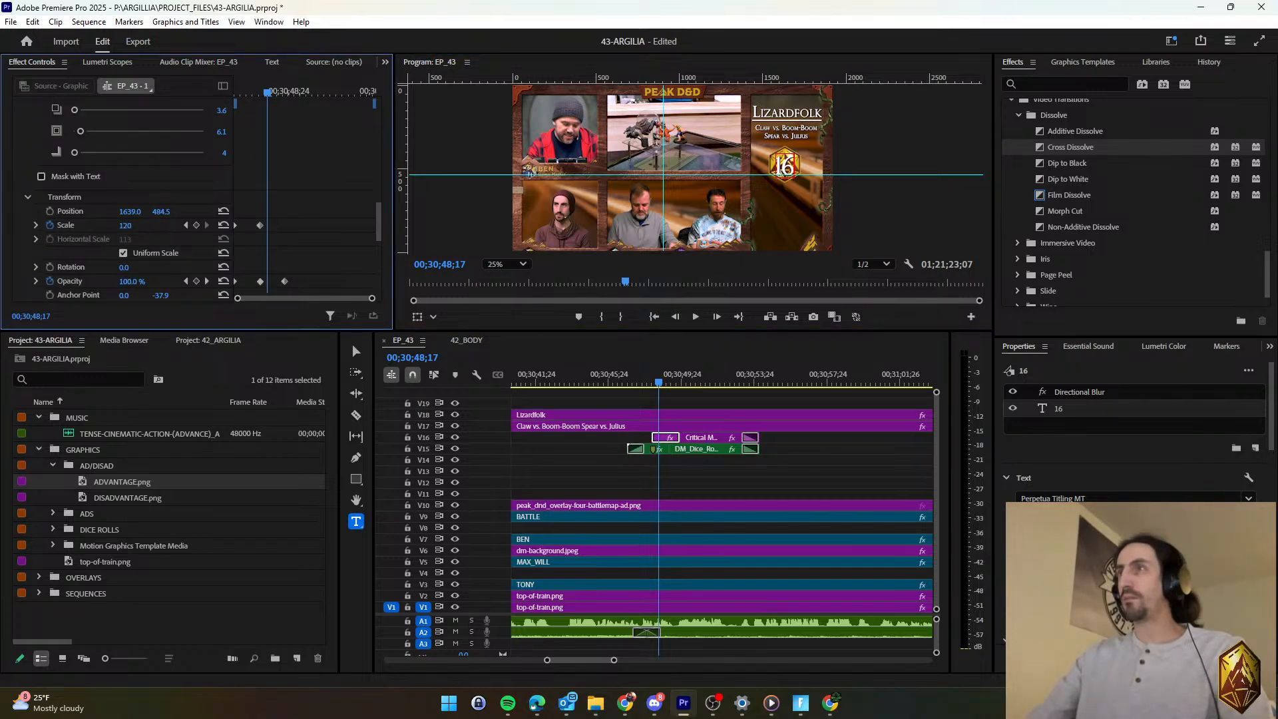
Play on to the Critical Miss! graphic and raise its text onto the dice at vertical position 421.4.
click(640, 467)
key(space)
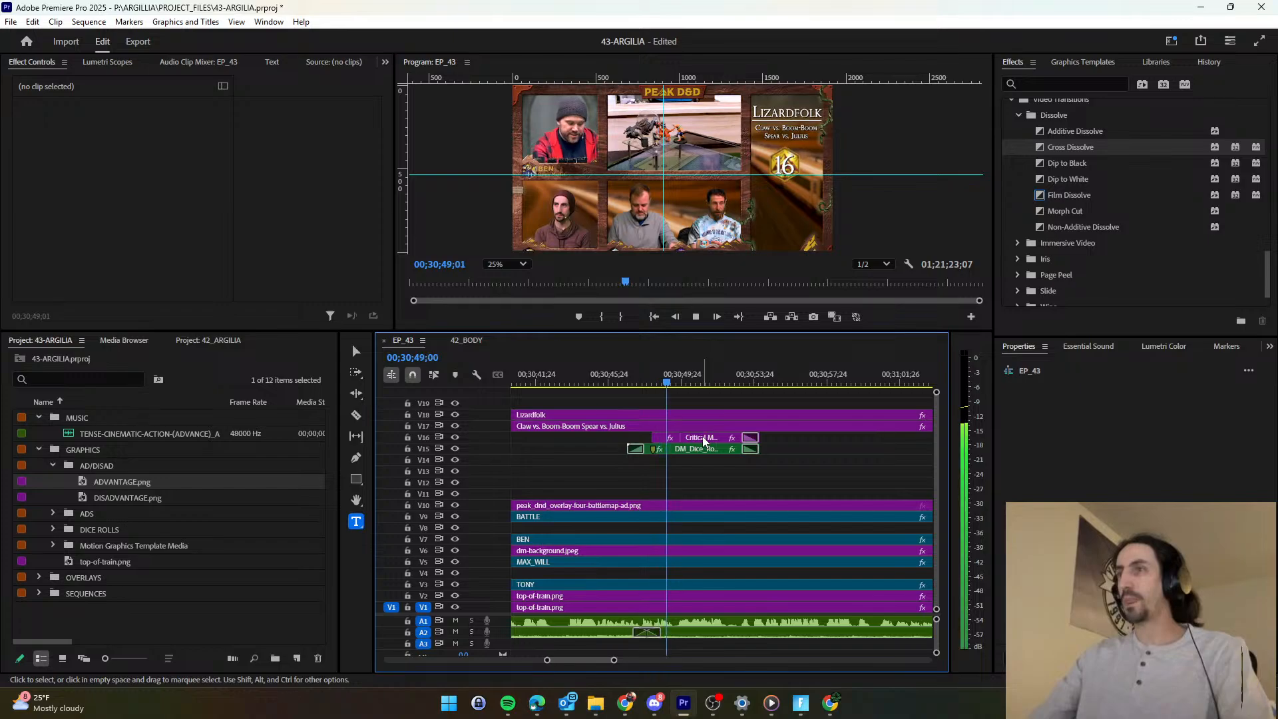
key(space)
click(701, 436)
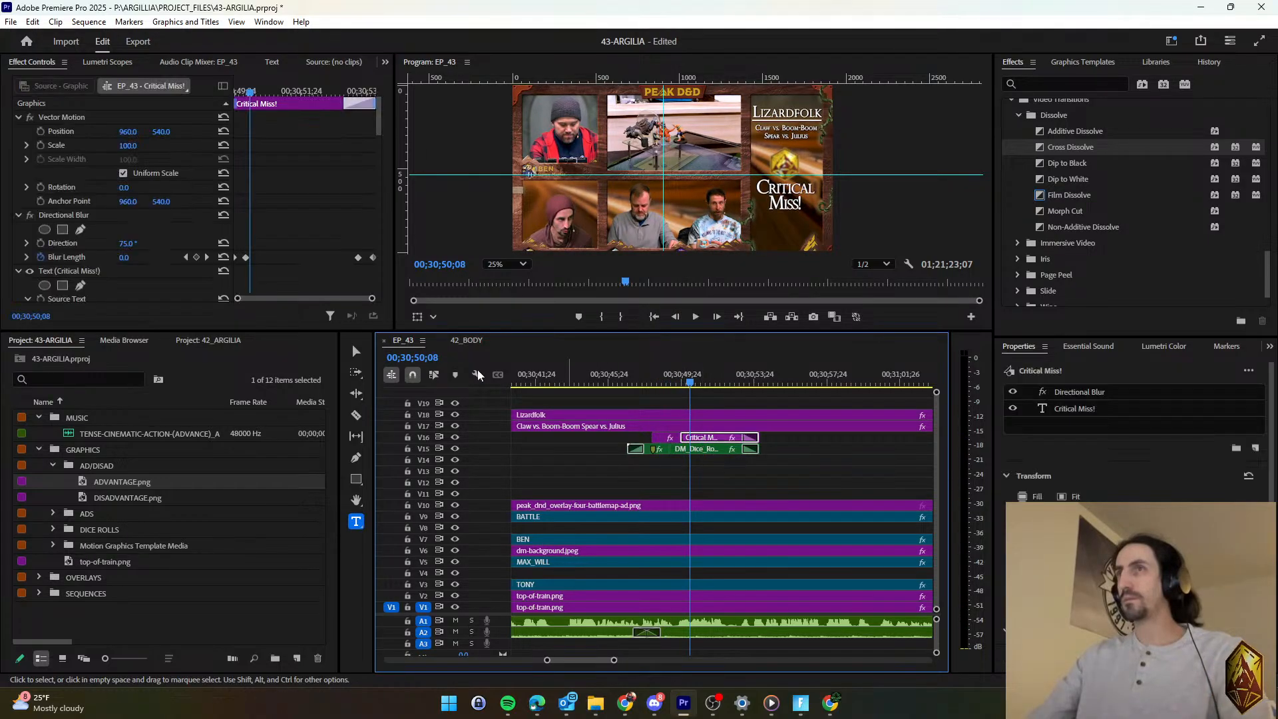
scroll(314, 194, down, 8)
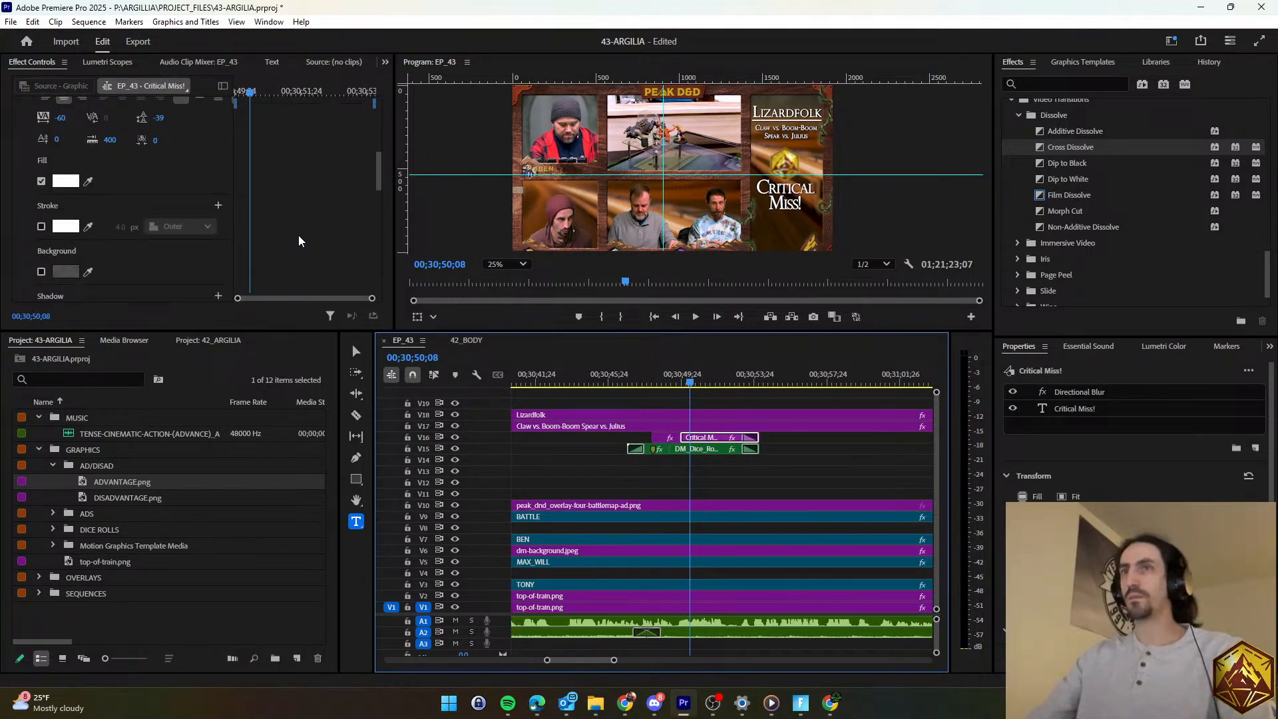
drag(161, 202, 107, 202)
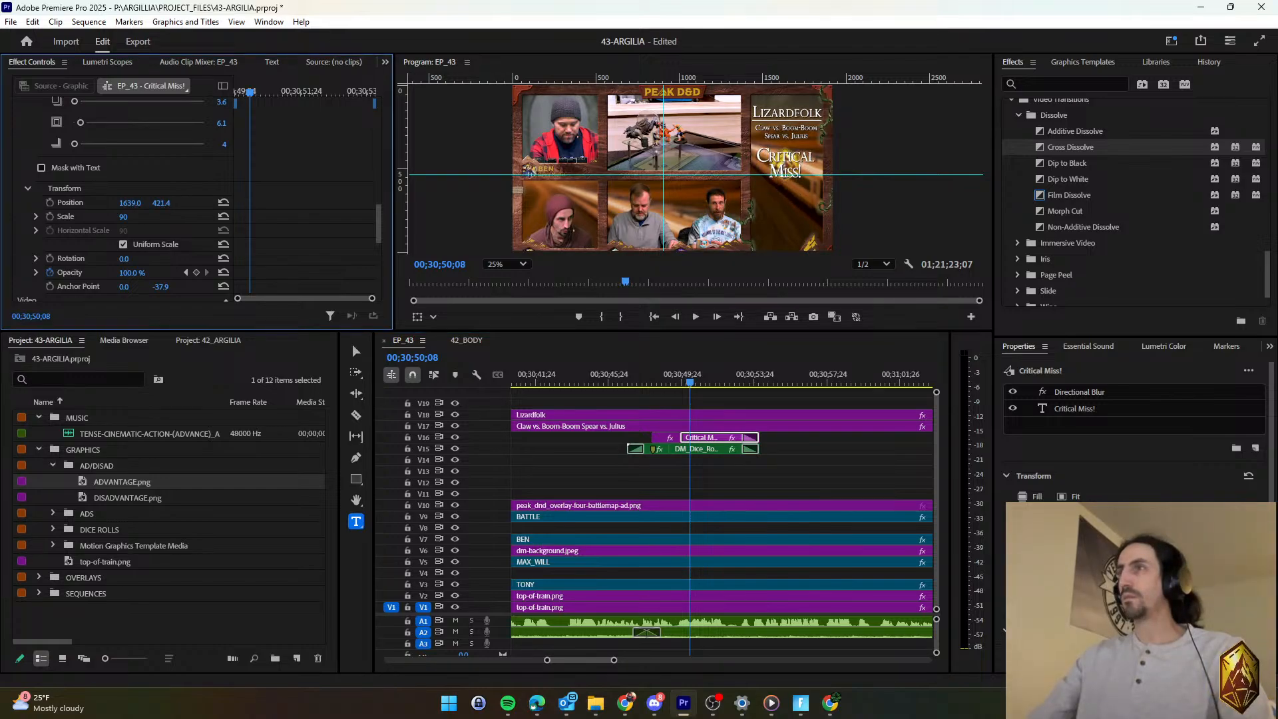
Replace the Critical Miss! text with Miss!, enlarge it and place it over the dice at vertical position about 473.
click(1110, 409)
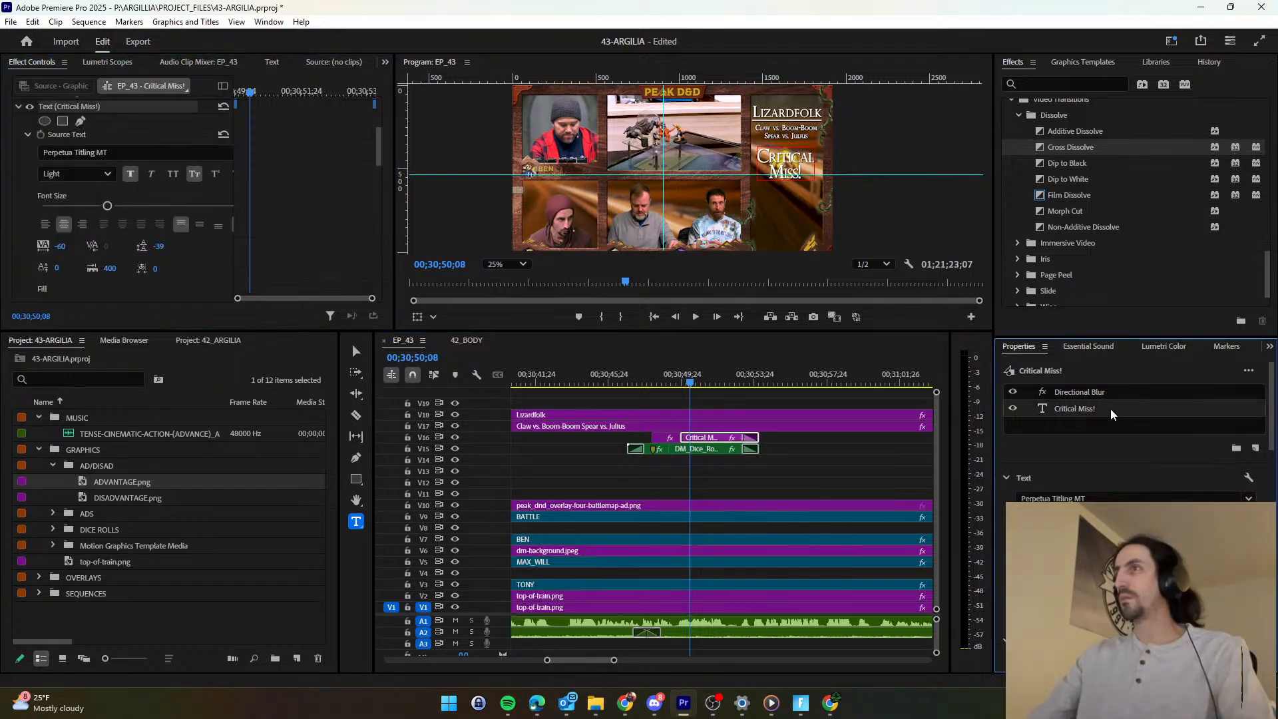
text(M9iss)
key(BackSpace)
key(BackSpace)
key(BackSpace)
key(BackSpace)
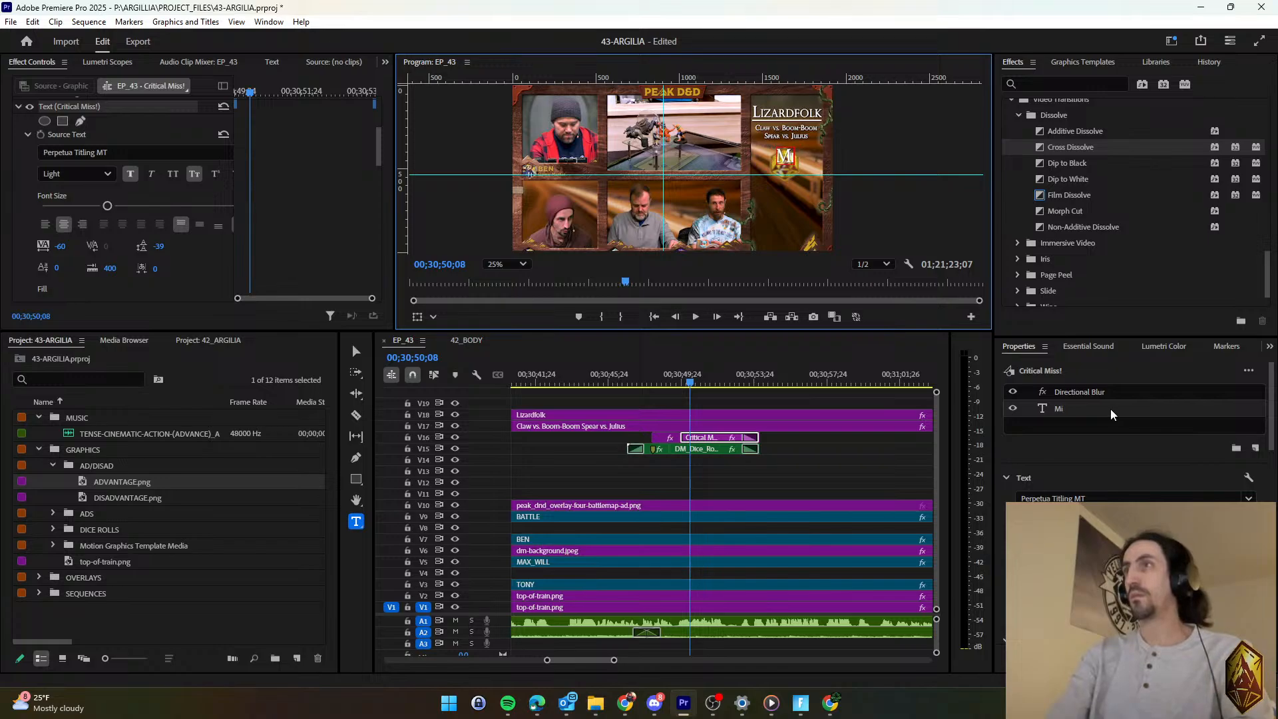
text(iss!)
scroll(264, 229, down, 10)
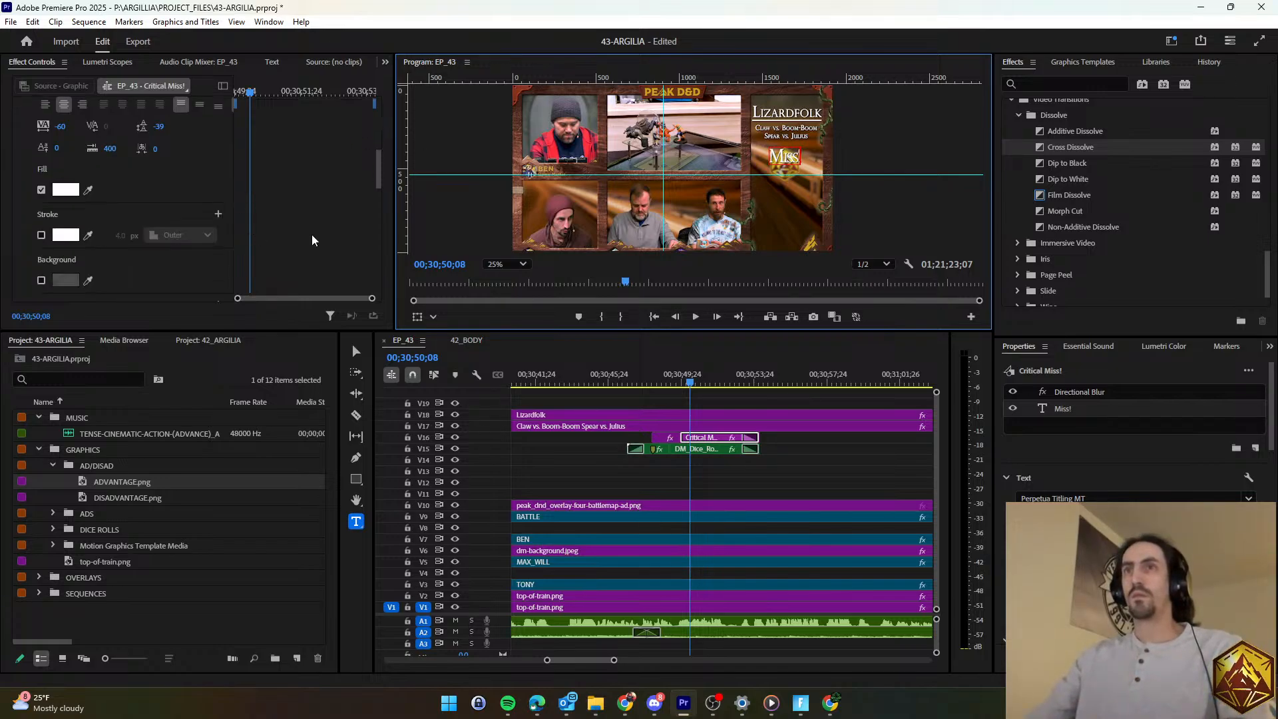
mouse_move(180, 239)
mouse_down()
mouse_move(195, 238)
mouse_move(153, 253)
mouse_move(175, 252)
mouse_up()
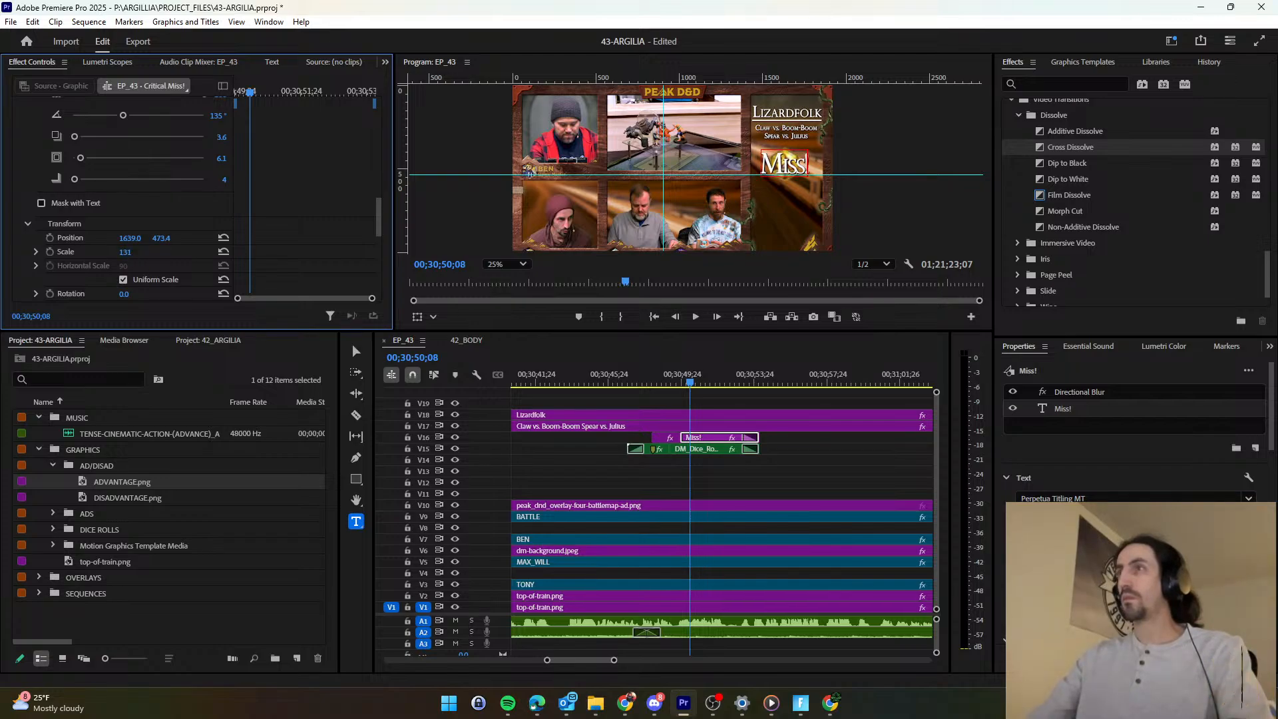
Play back the sequence from the Miss! graphic through its fade-out to review the result's timing.
click(724, 477)
key(space)
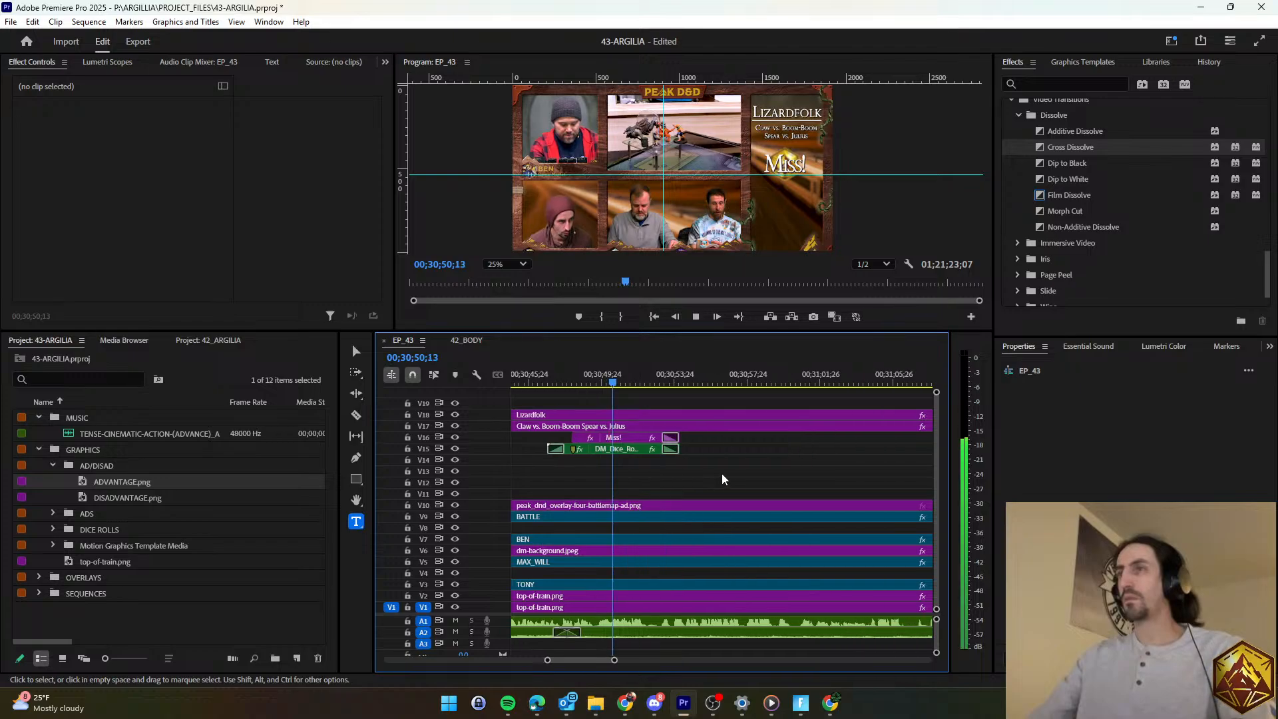
key(space)
drag(689, 456, 677, 441)
key(space)
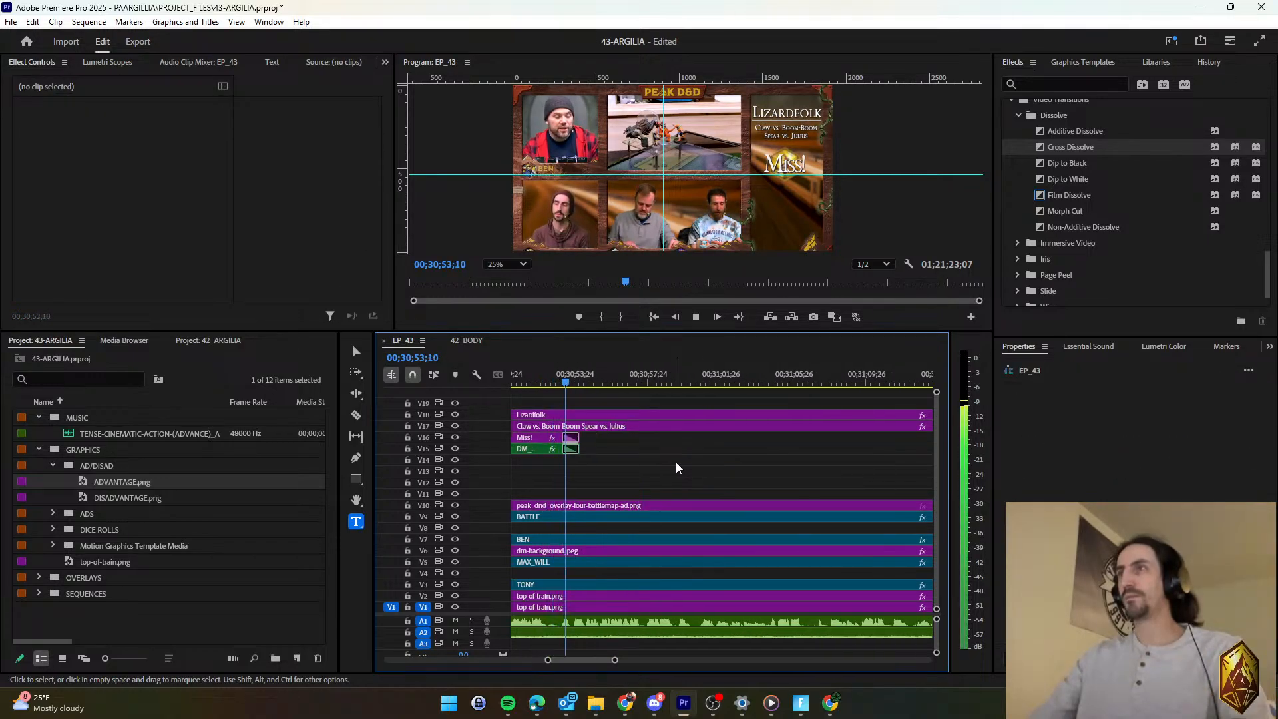
scroll(674, 461, up, 2)
scroll(674, 461, down, 2)
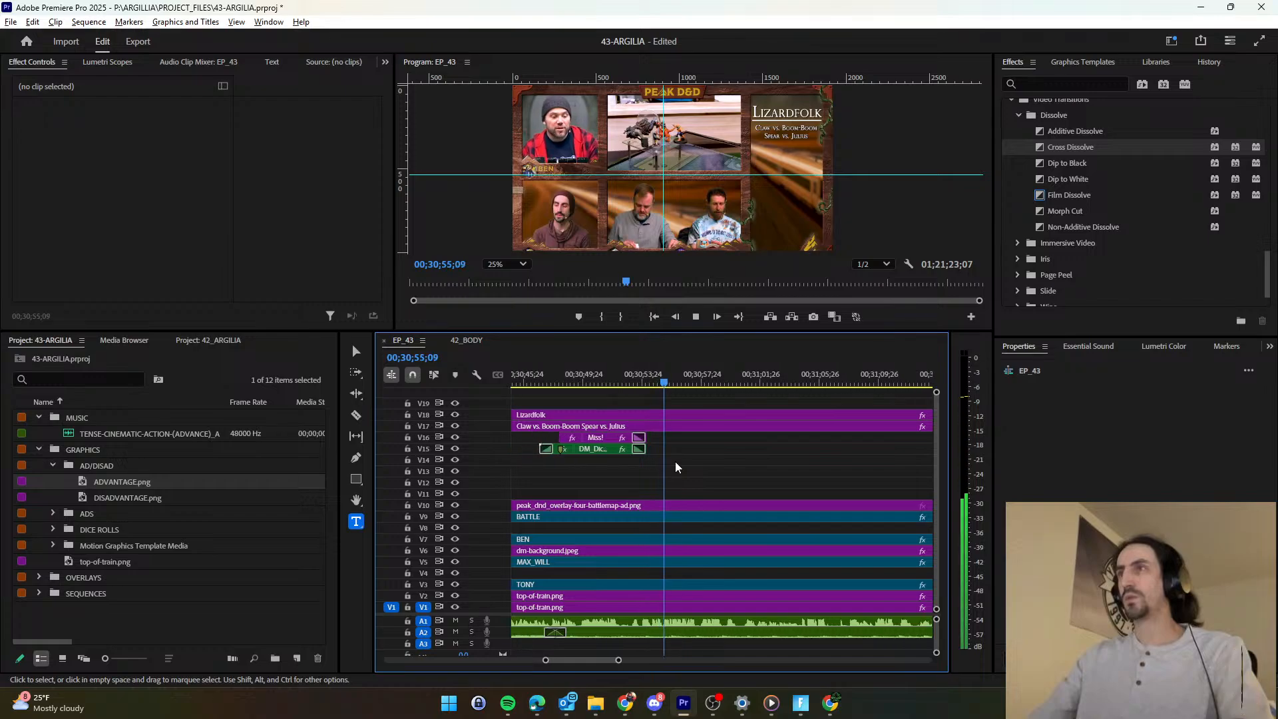
Shorten the Claw vs. Boom-Boom title on V17 to end together with the Lizardfolk title, save the project and stop playback.
scroll(675, 461, down, 2)
scroll(674, 461, down, 3)
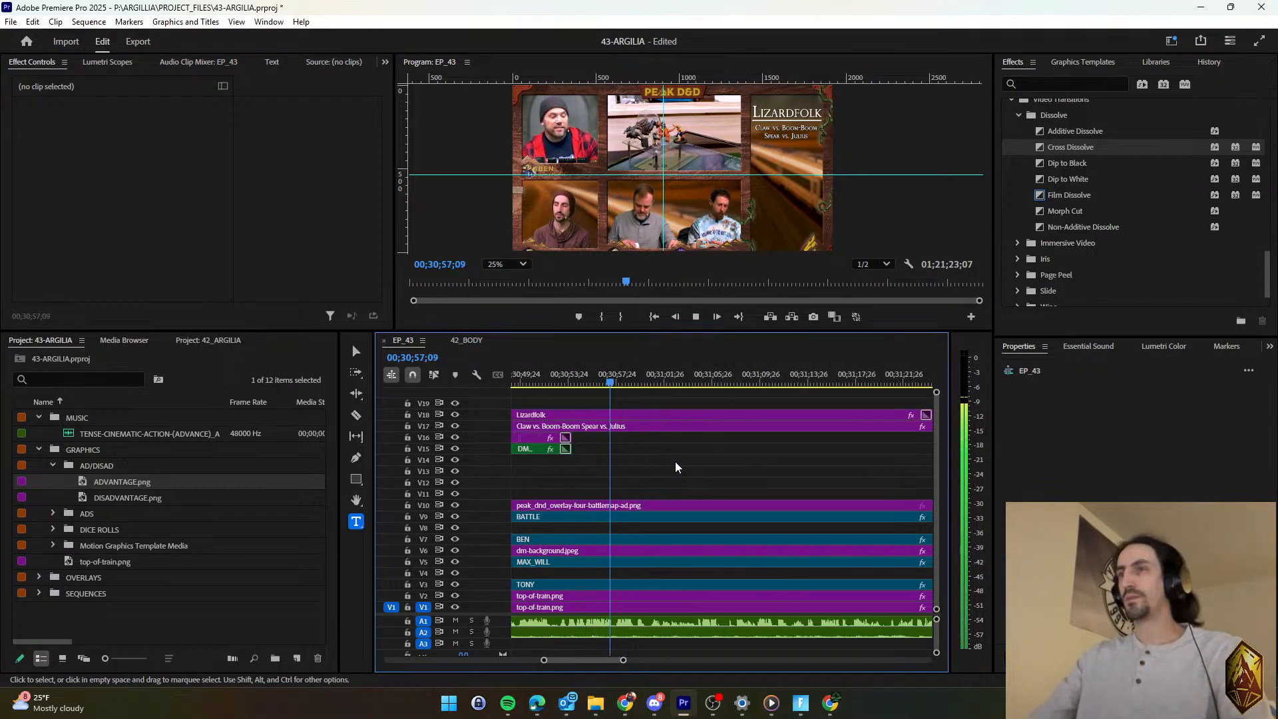
scroll(675, 461, down, 3)
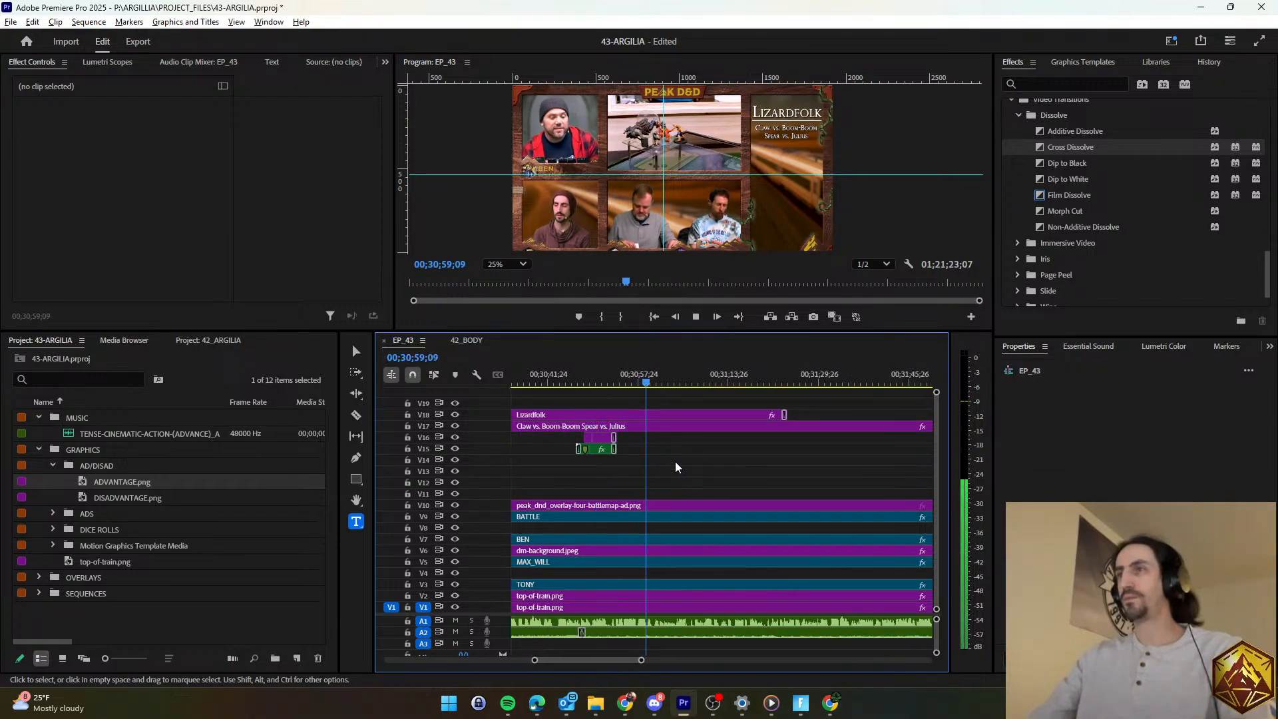
scroll(675, 461, down, 2)
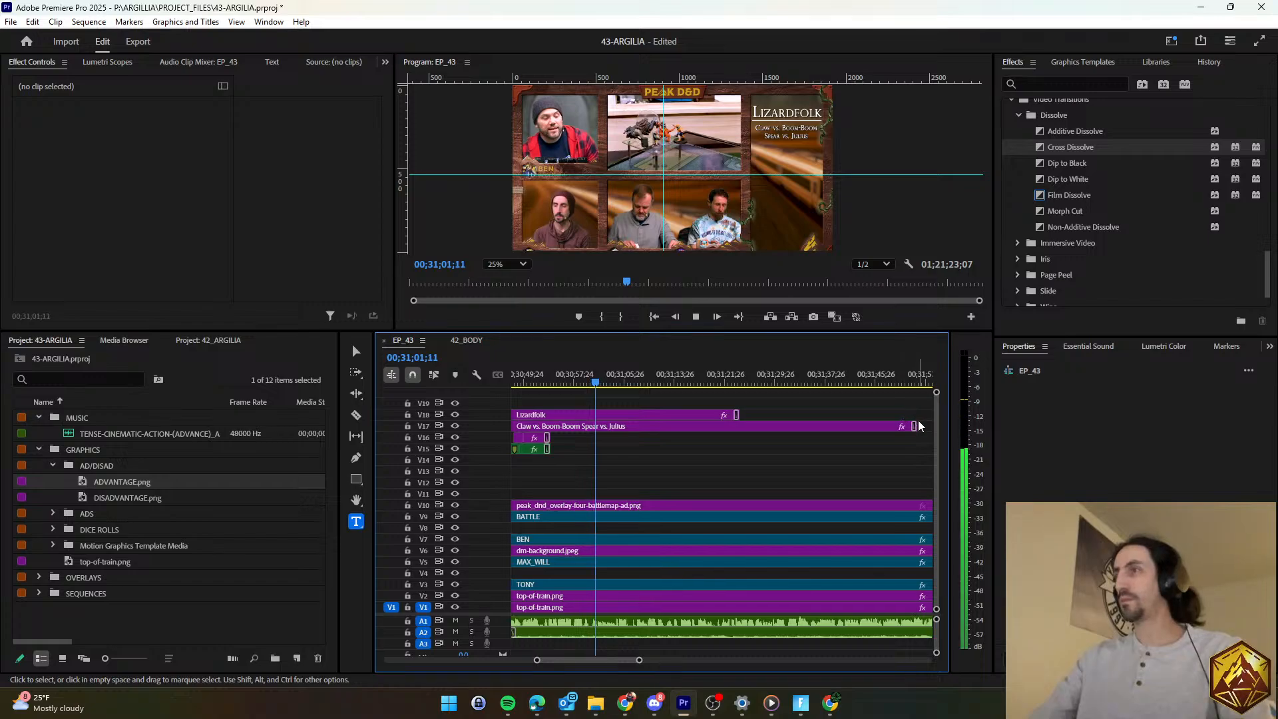
drag(917, 426, 733, 426)
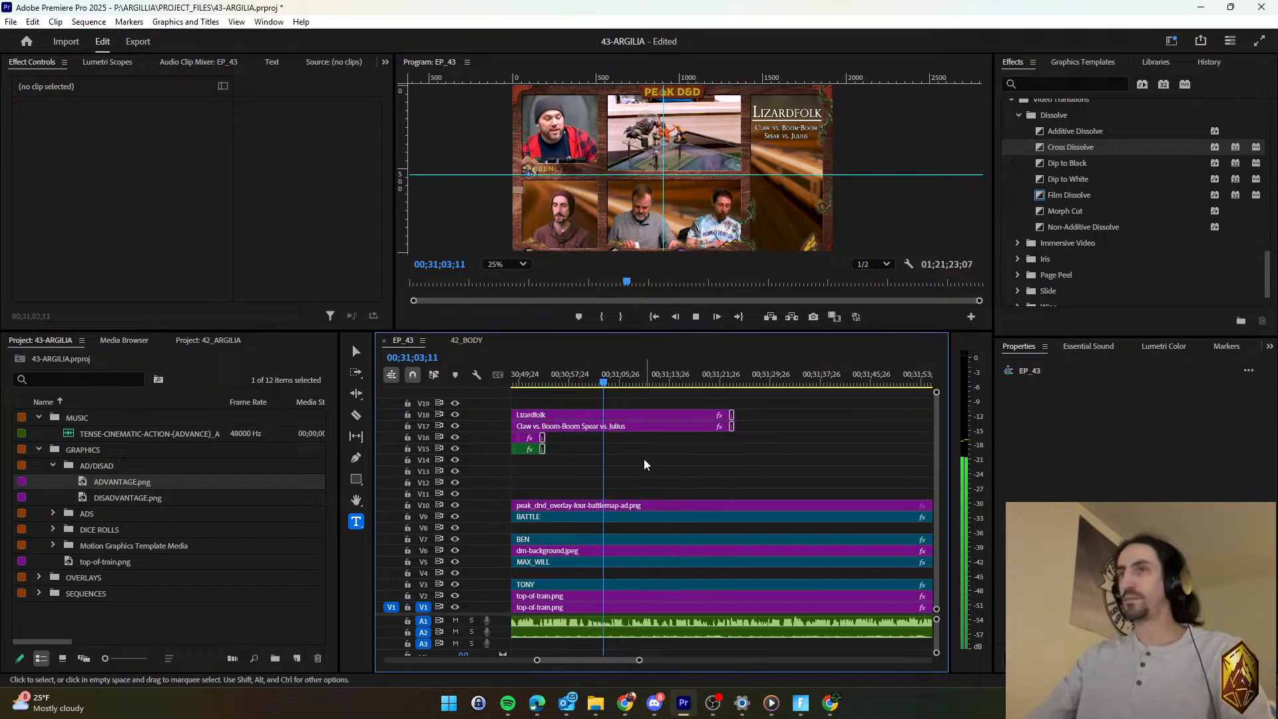
key(ctrl+s)
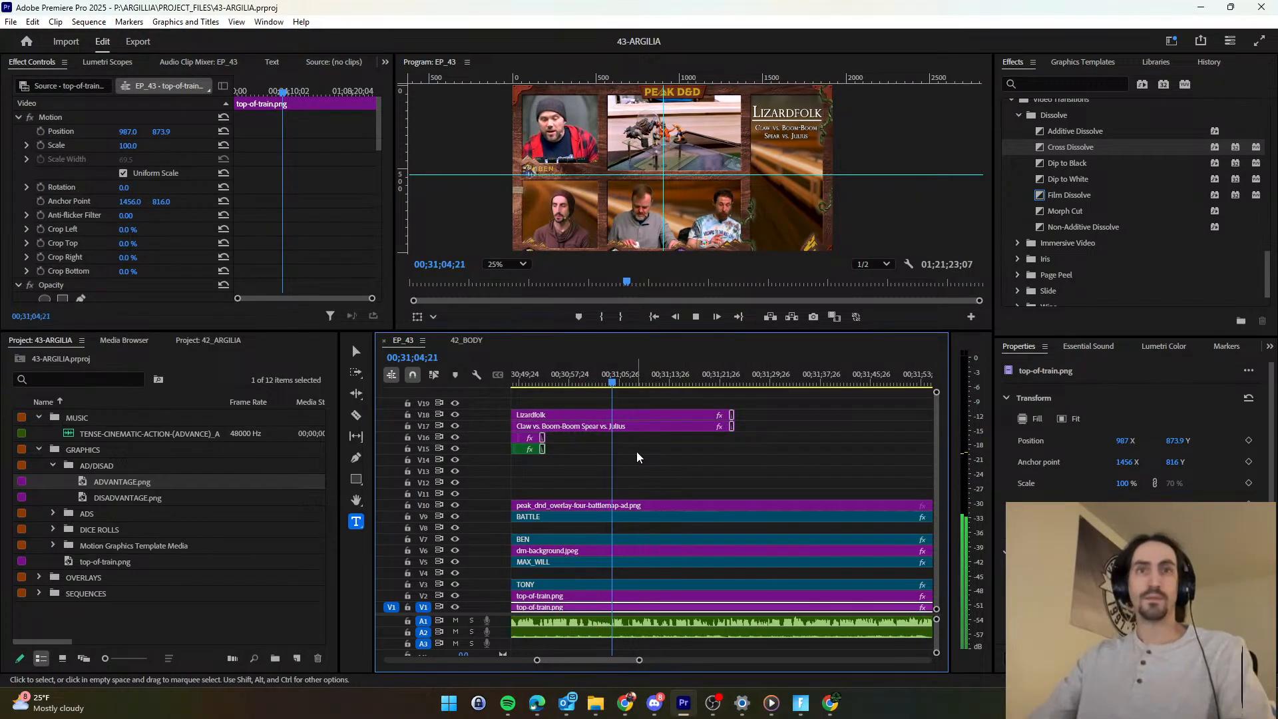
key(space)
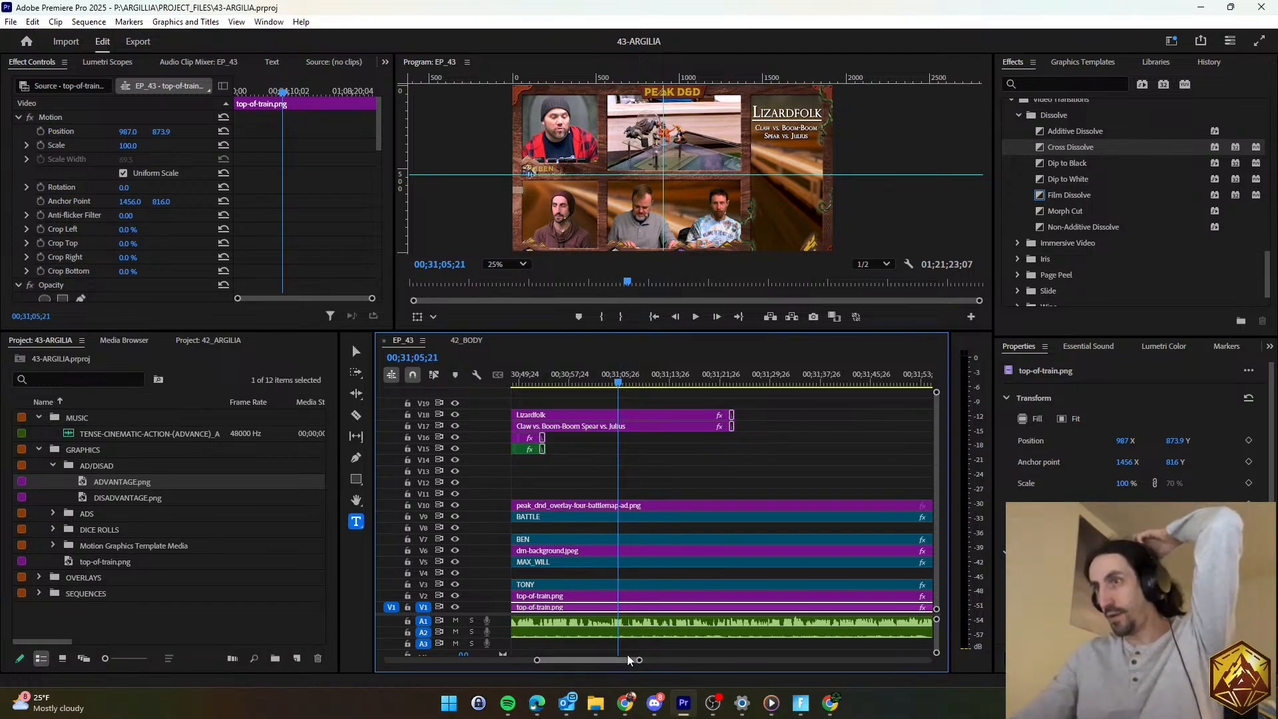
Inspect where the tense cinematic music clip on A2 starts and ends relative to the Lizardfolk titles.
click(636, 634)
drag(635, 660, 679, 663)
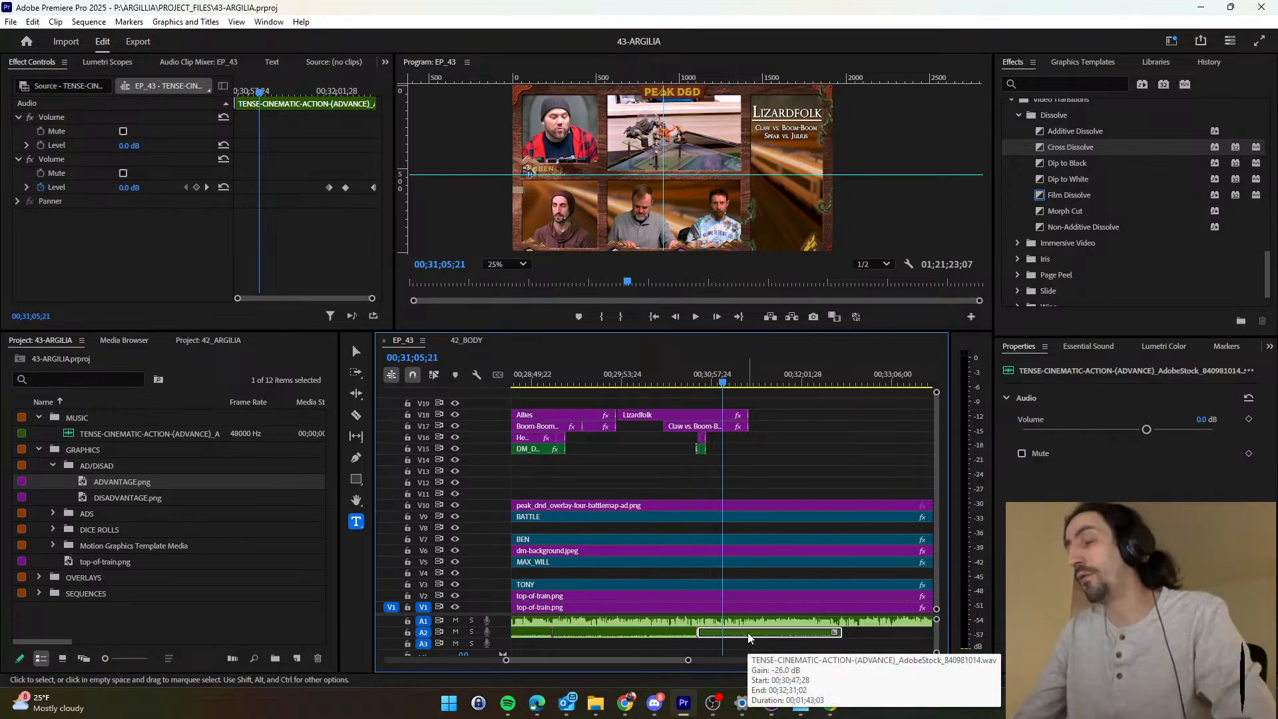
click(732, 644)
click(722, 633)
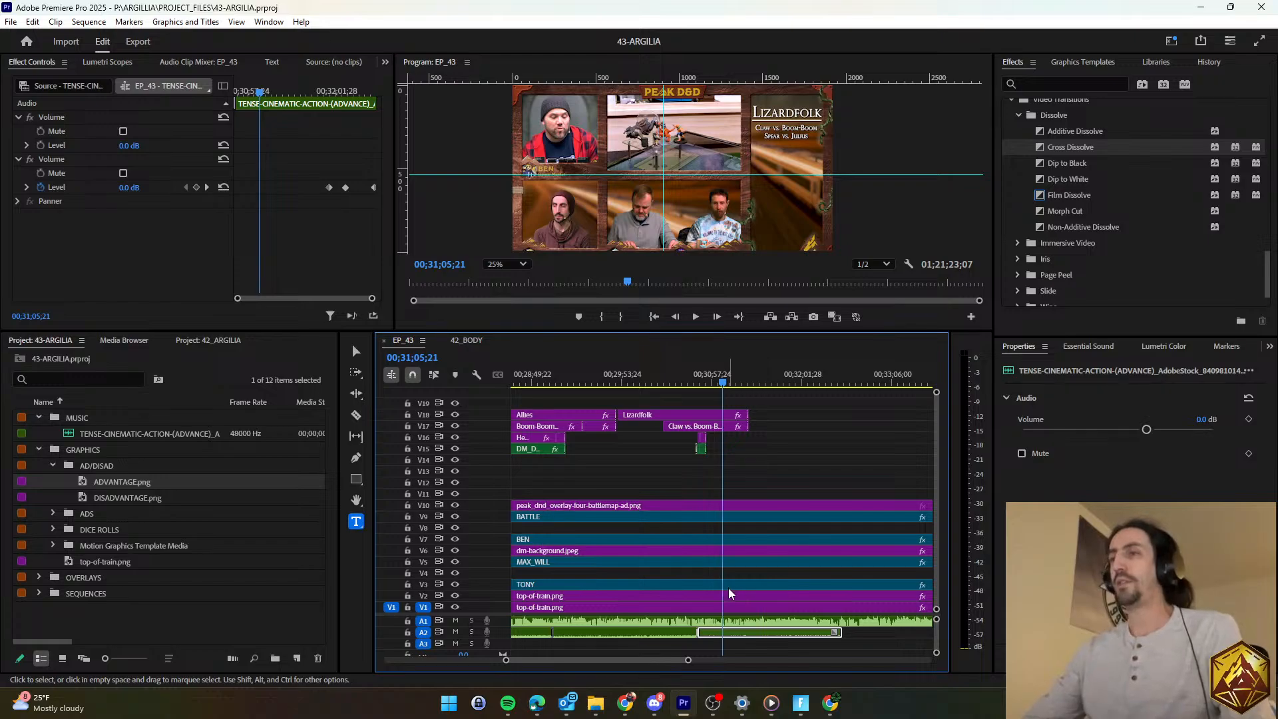
scroll(725, 588, up, 5)
scroll(725, 588, up, 3)
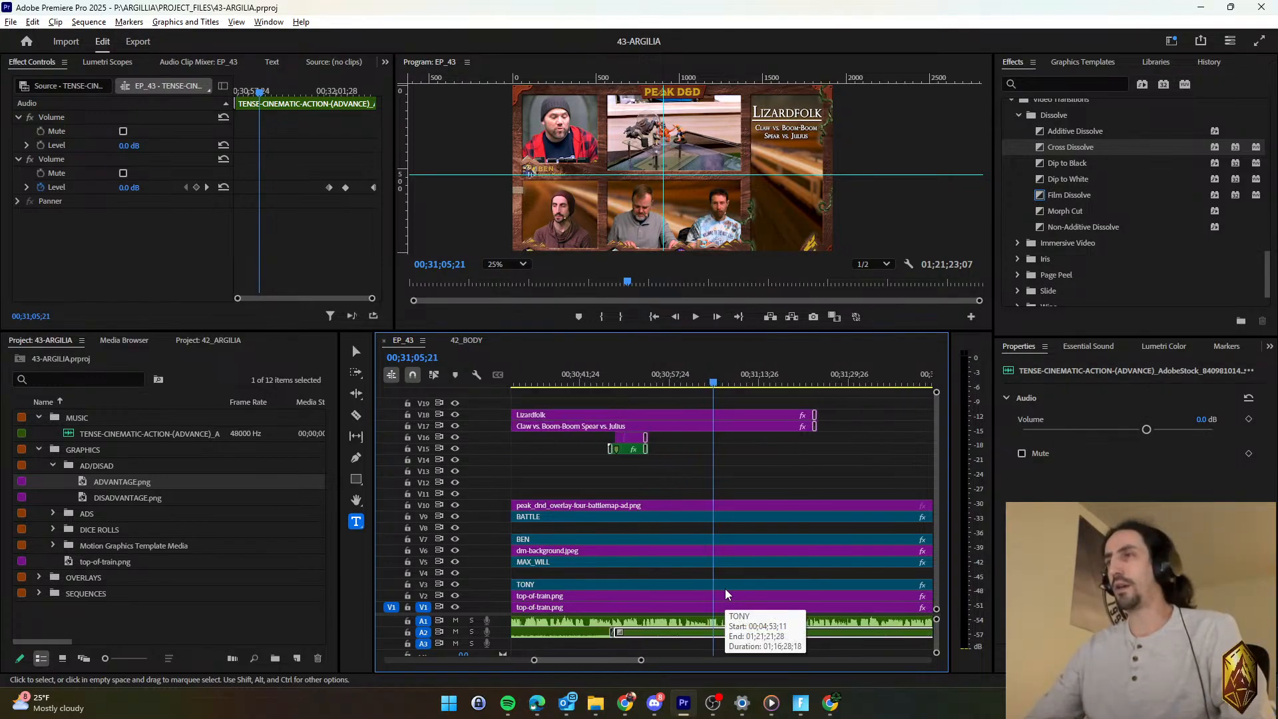
click(731, 471)
scroll(732, 469, down, 3)
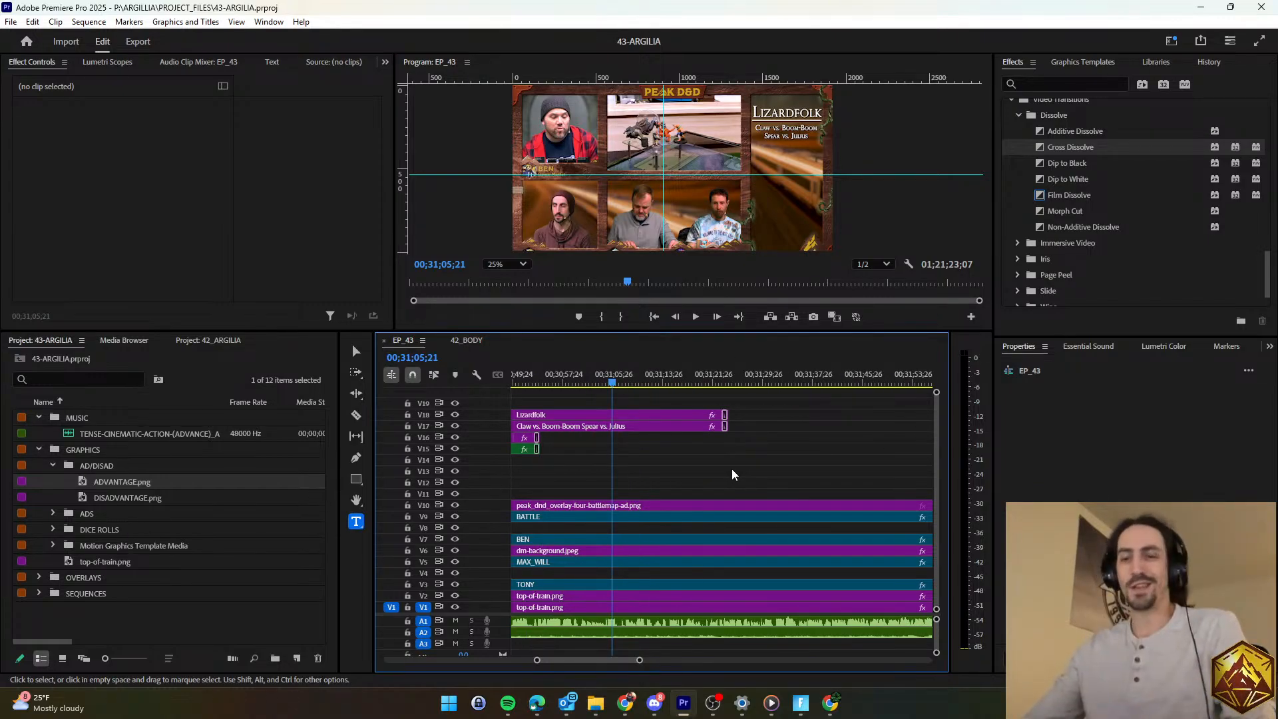
Shorten the Lizardfolk and Claw vs. Boom-Boom titles together so both end at about 00;31;05;13.
key(space)
scroll(713, 463, down, 1)
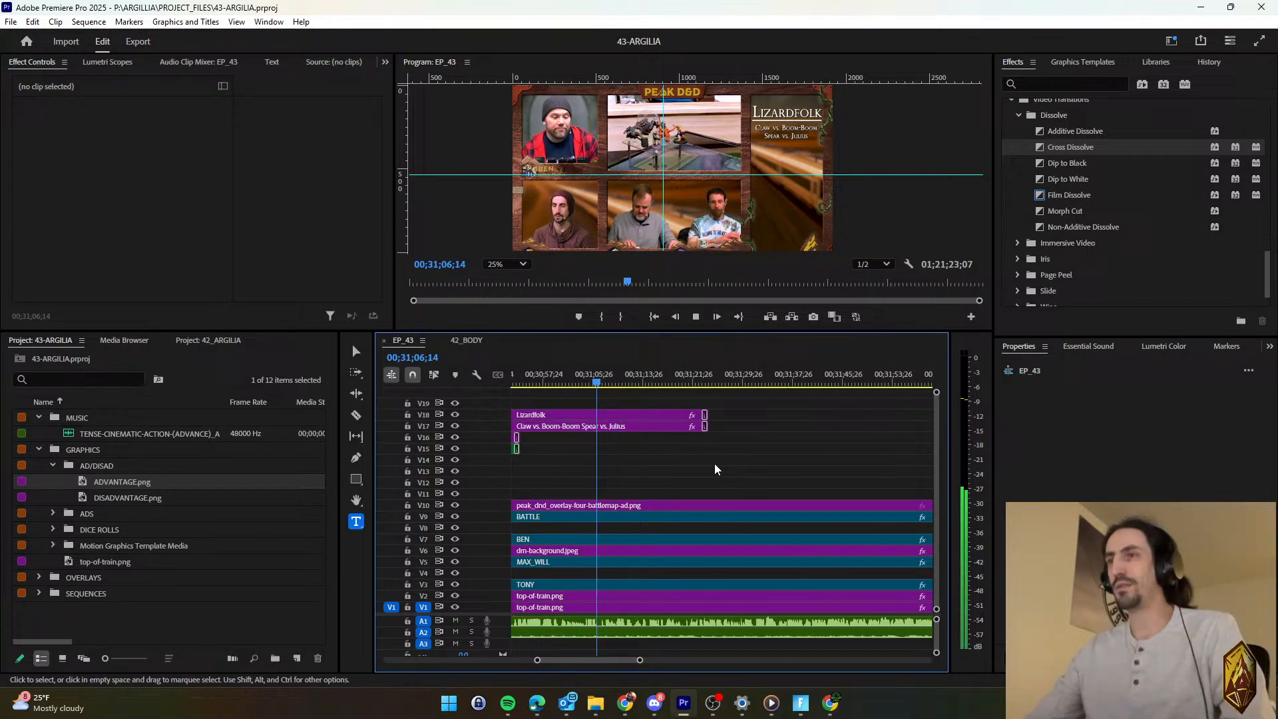
click(577, 382)
scroll(634, 434, up, 2)
drag(764, 433, 725, 407)
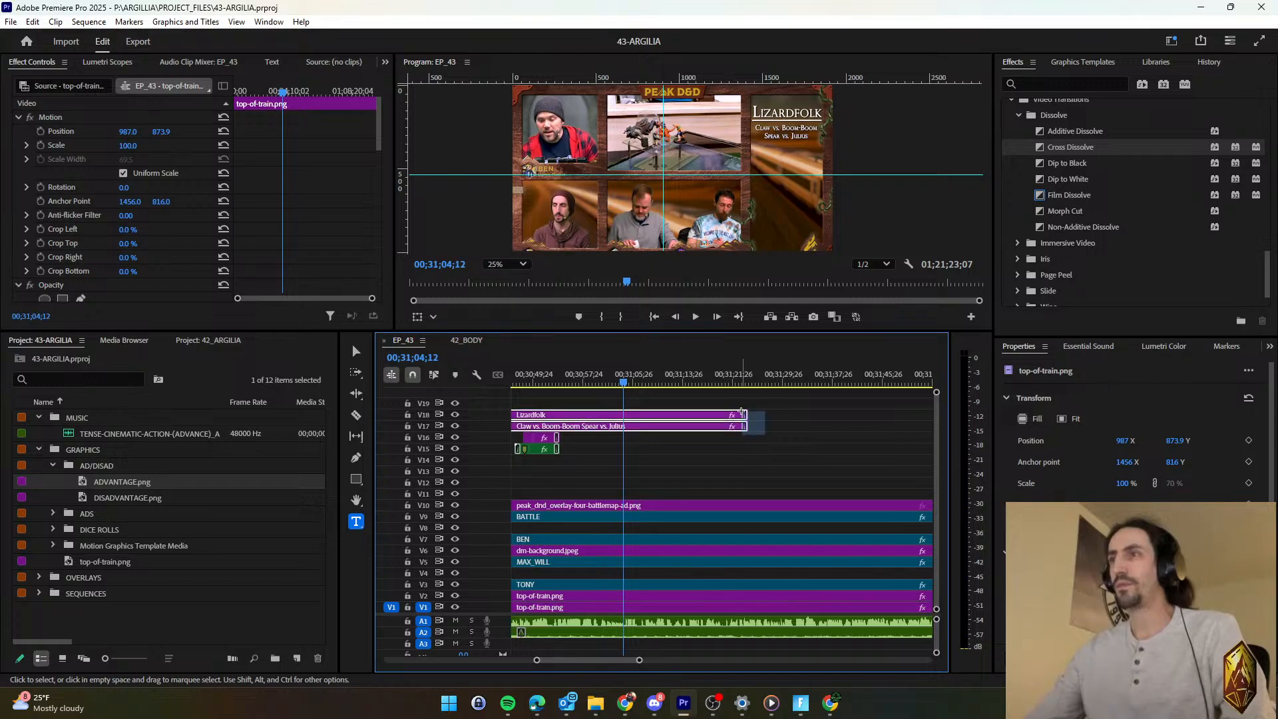
click(662, 415)
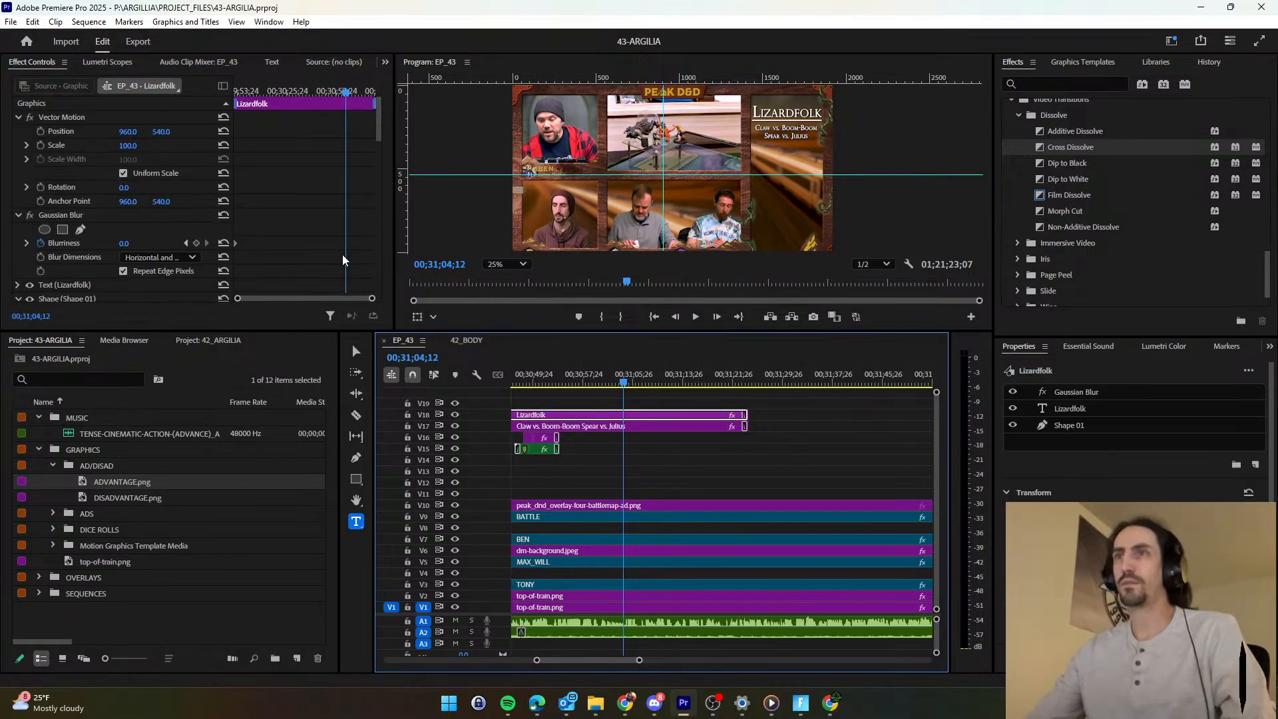
scroll(344, 254, down, 5)
scroll(349, 253, up, 2)
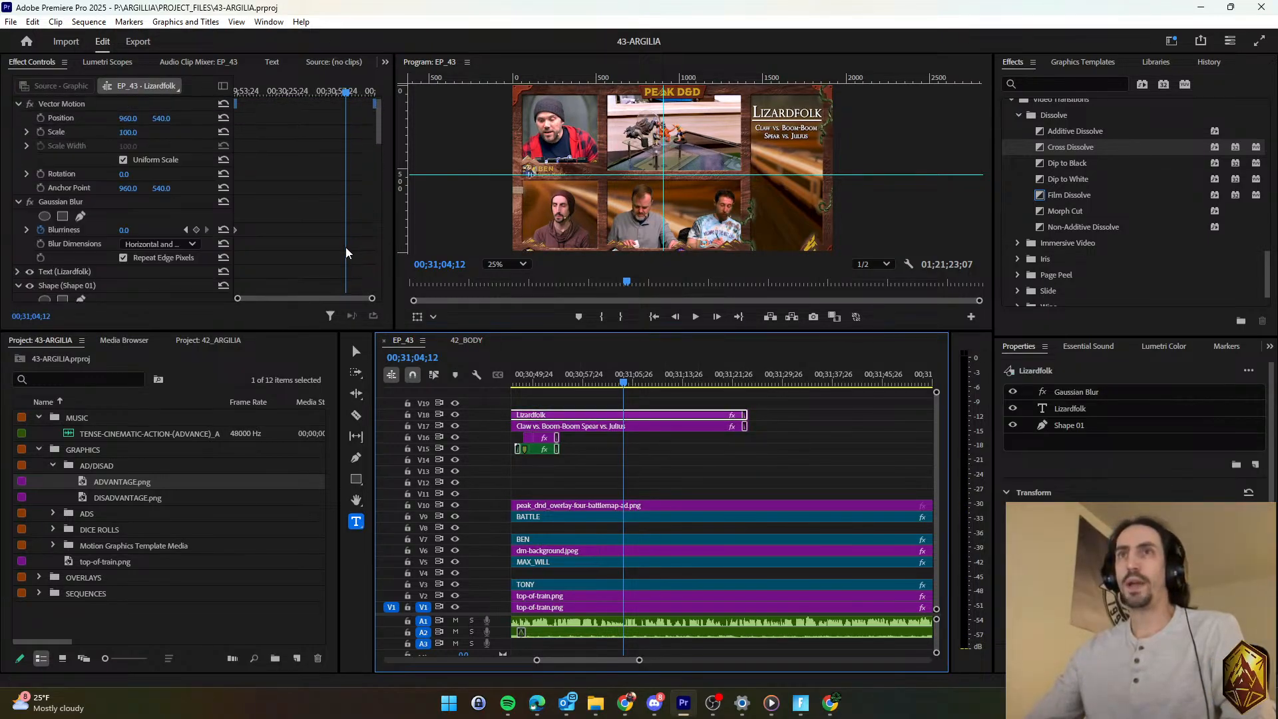
scroll(665, 438, up, 1)
shift+click(752, 426)
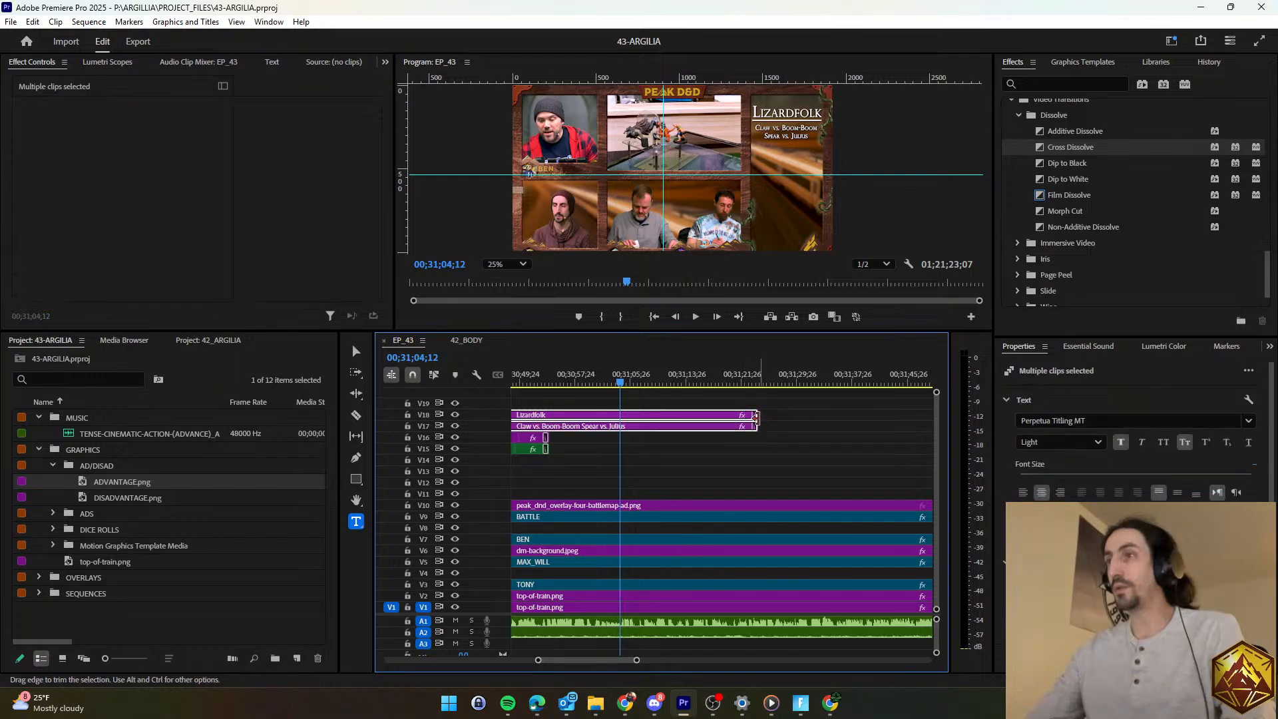
drag(755, 423, 618, 449)
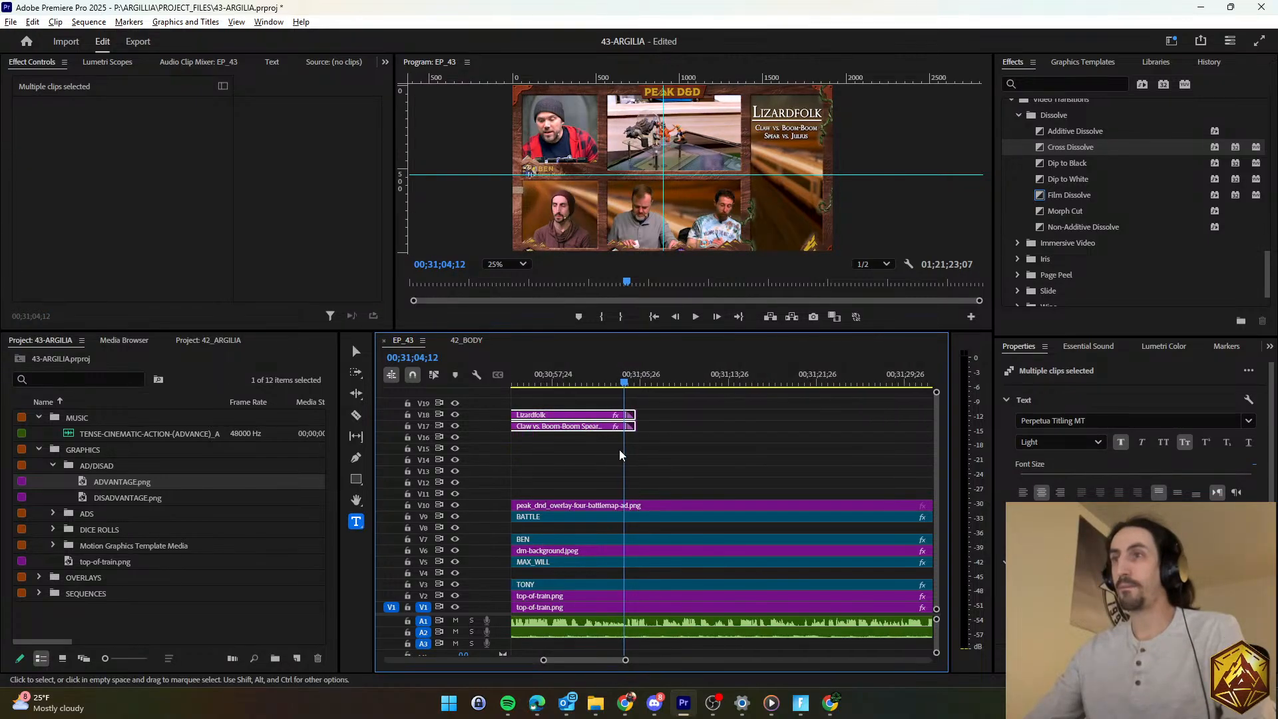
Add a Gaussian Blur Blurriness keyframe of 0 to the Lizardfolk title at 00;31;04;18, near the start of its fade-out.
scroll(619, 449, up, 2)
click(594, 414)
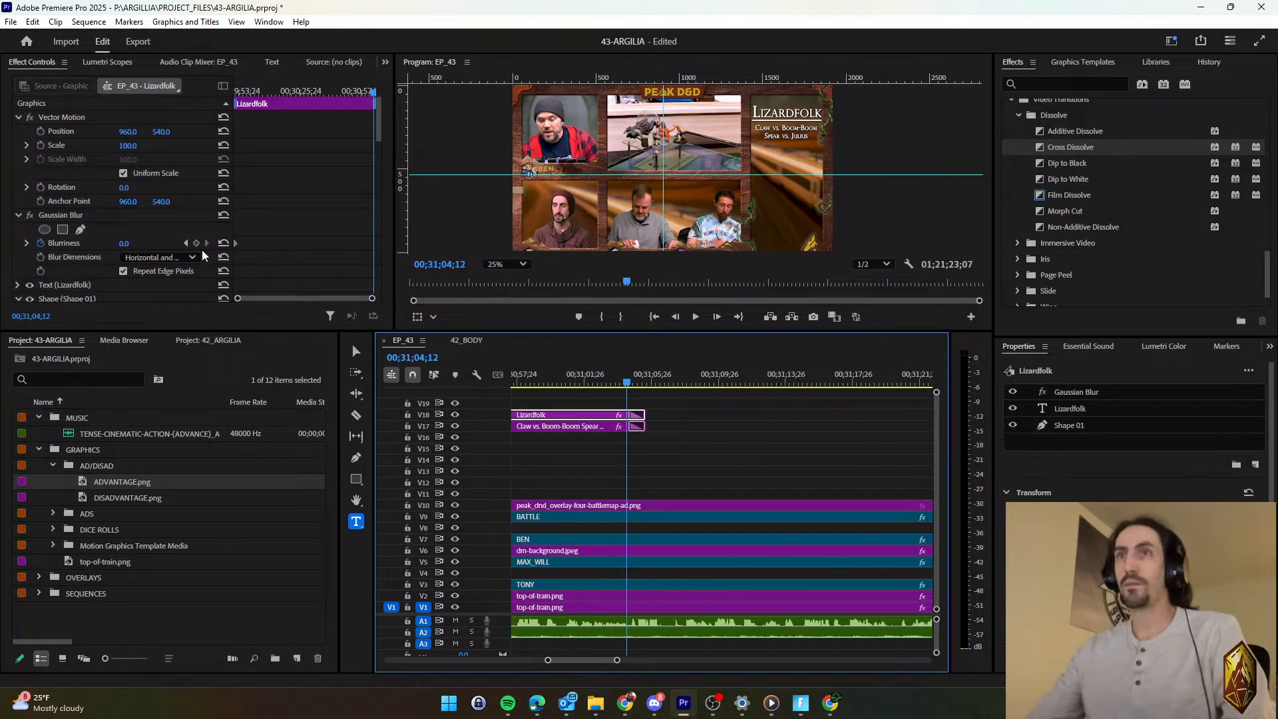
click(186, 243)
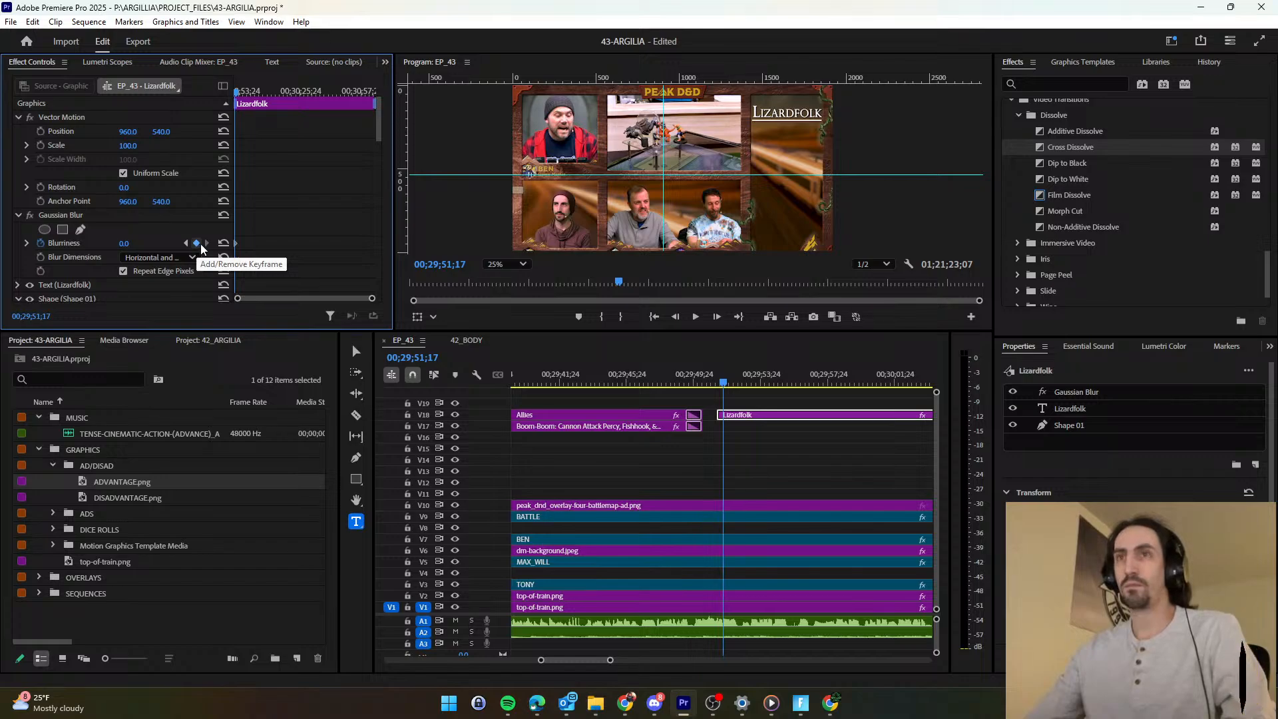
scroll(752, 455, down, 2)
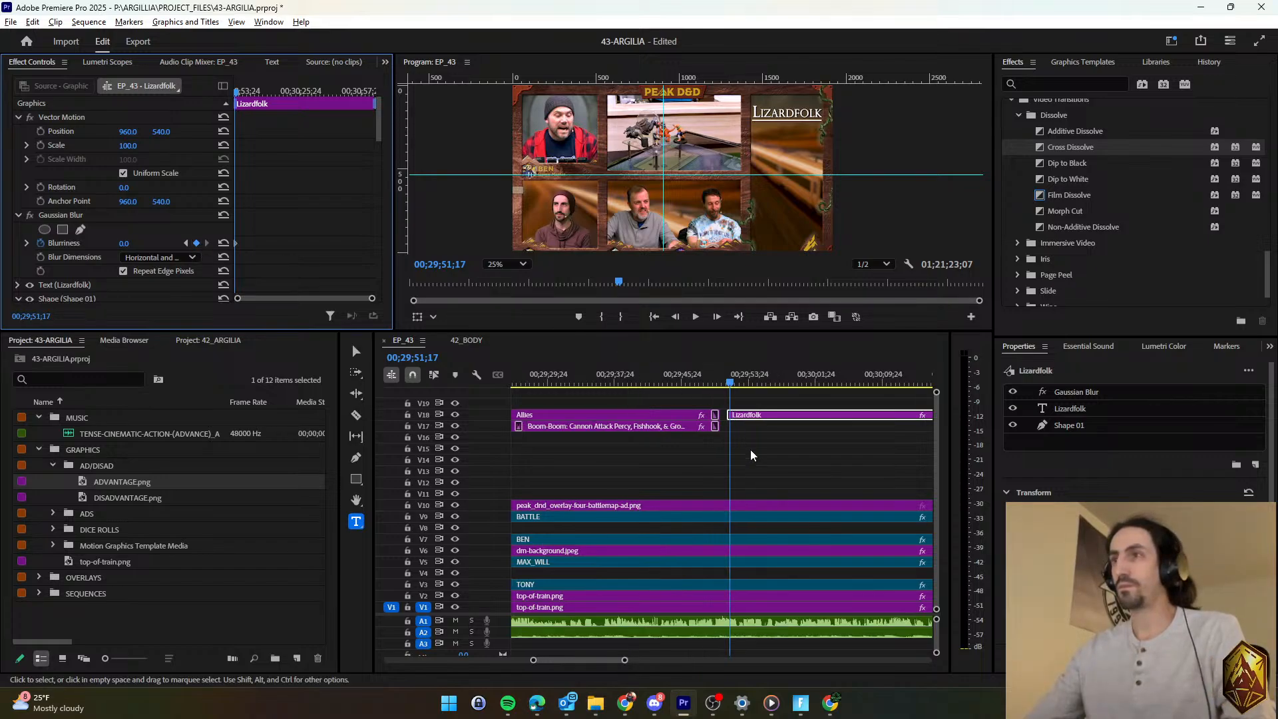
scroll(659, 658, down, 5)
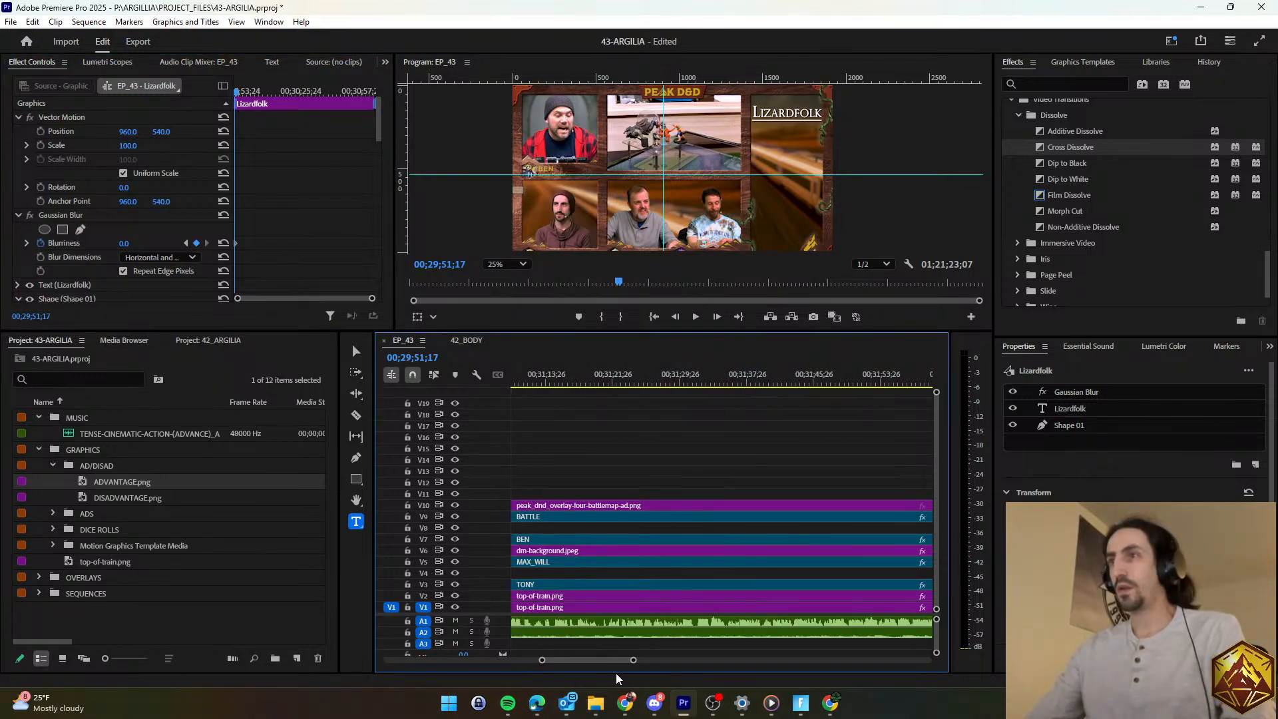
scroll(617, 672, up, 2)
click(803, 383)
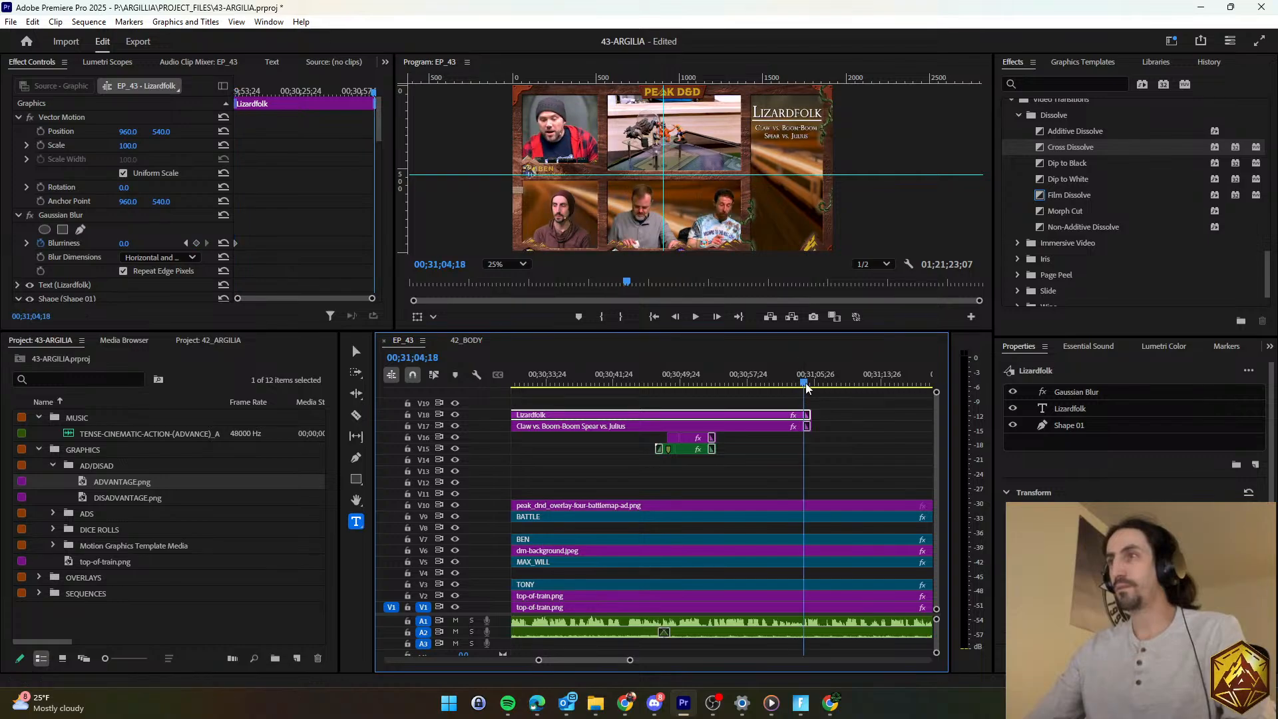
click(196, 243)
scroll(720, 456, up, 3)
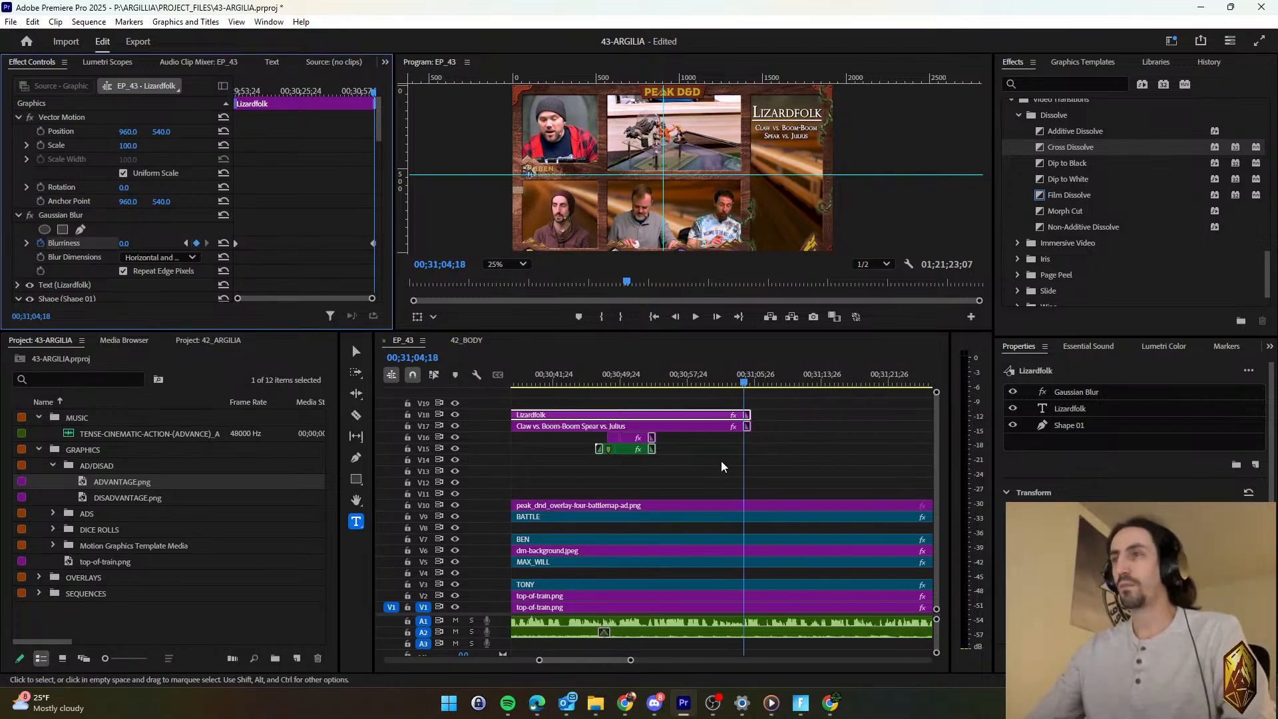
Add a Blurriness keyframe of 100 at 00;31;05;13, the end of the Lizardfolk title.
scroll(702, 457, up, 2)
click(633, 383)
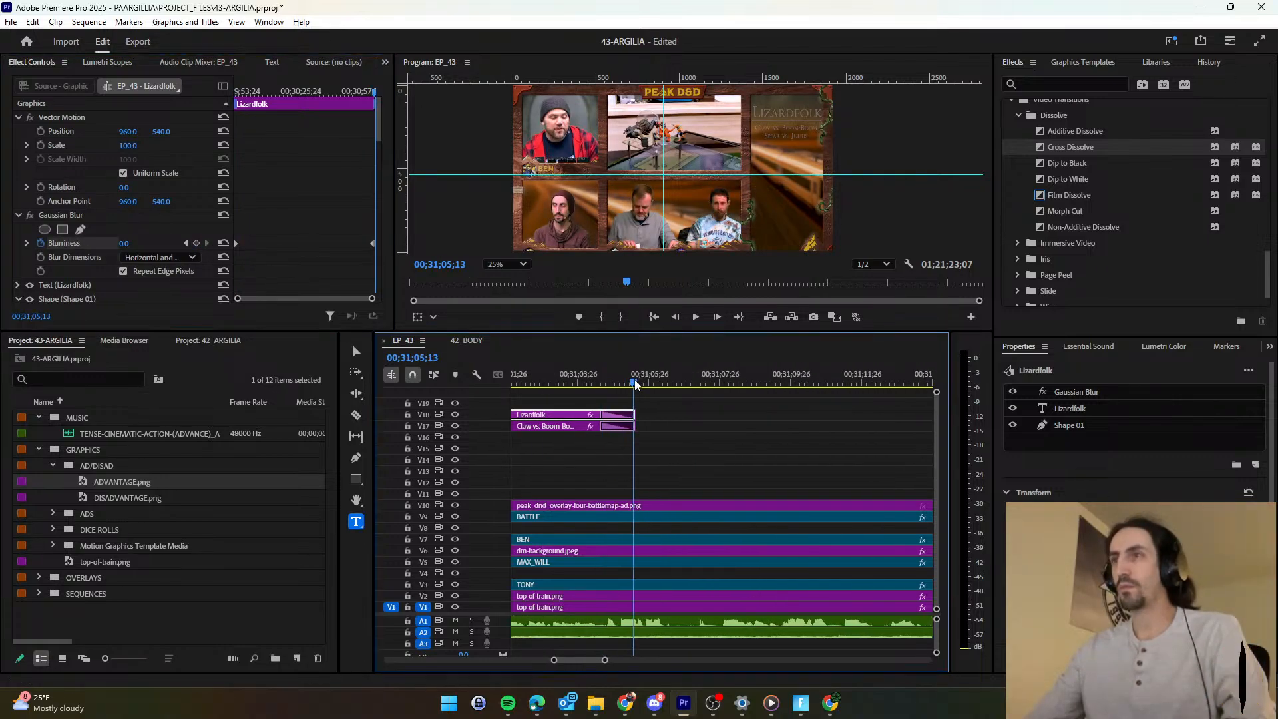
click(196, 242)
click(136, 241)
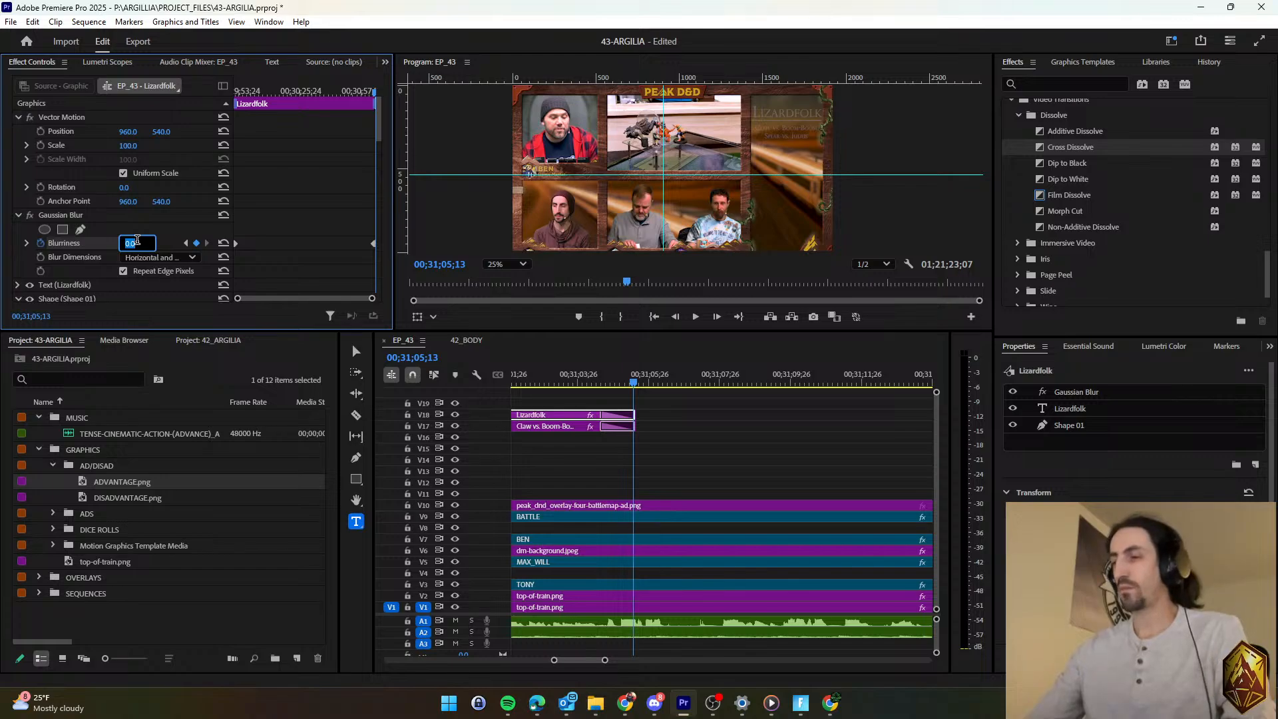
text(100)
key(Return)
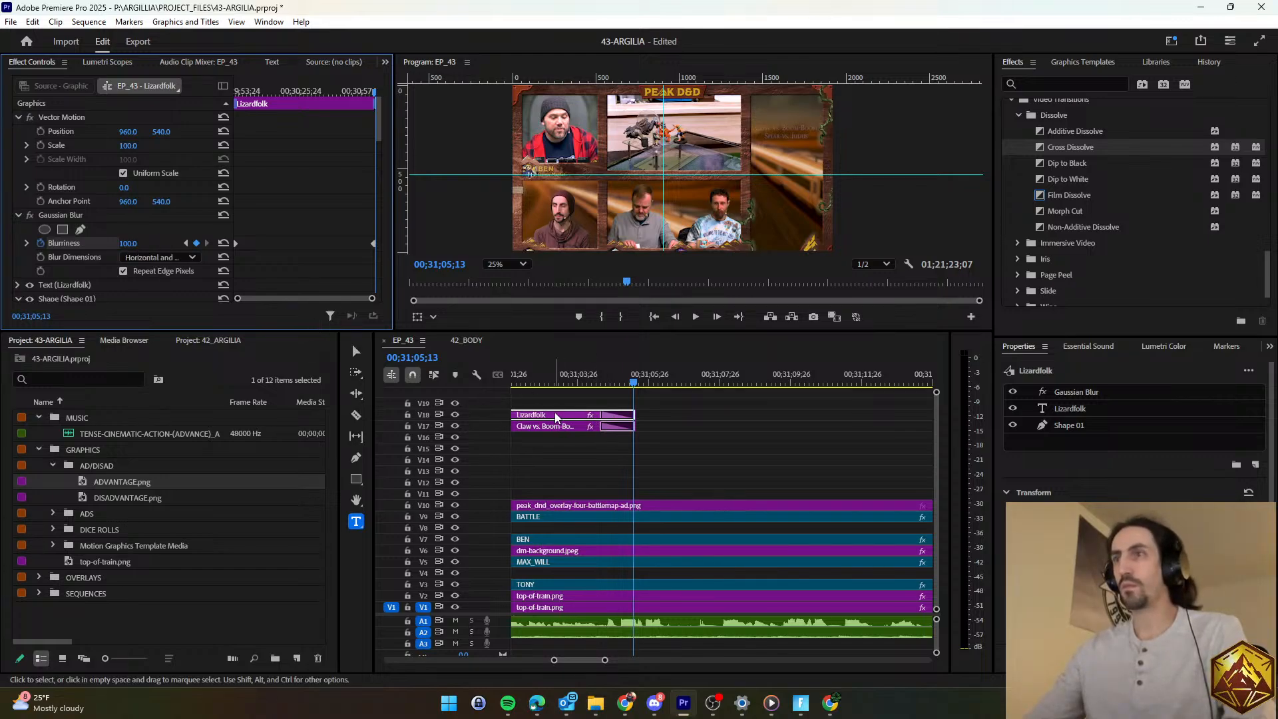
Add a Gaussian Blur Blurriness keyframe of 100 to the Claw vs. Boom-Boom title at 00;31;05;13.
click(556, 426)
click(196, 243)
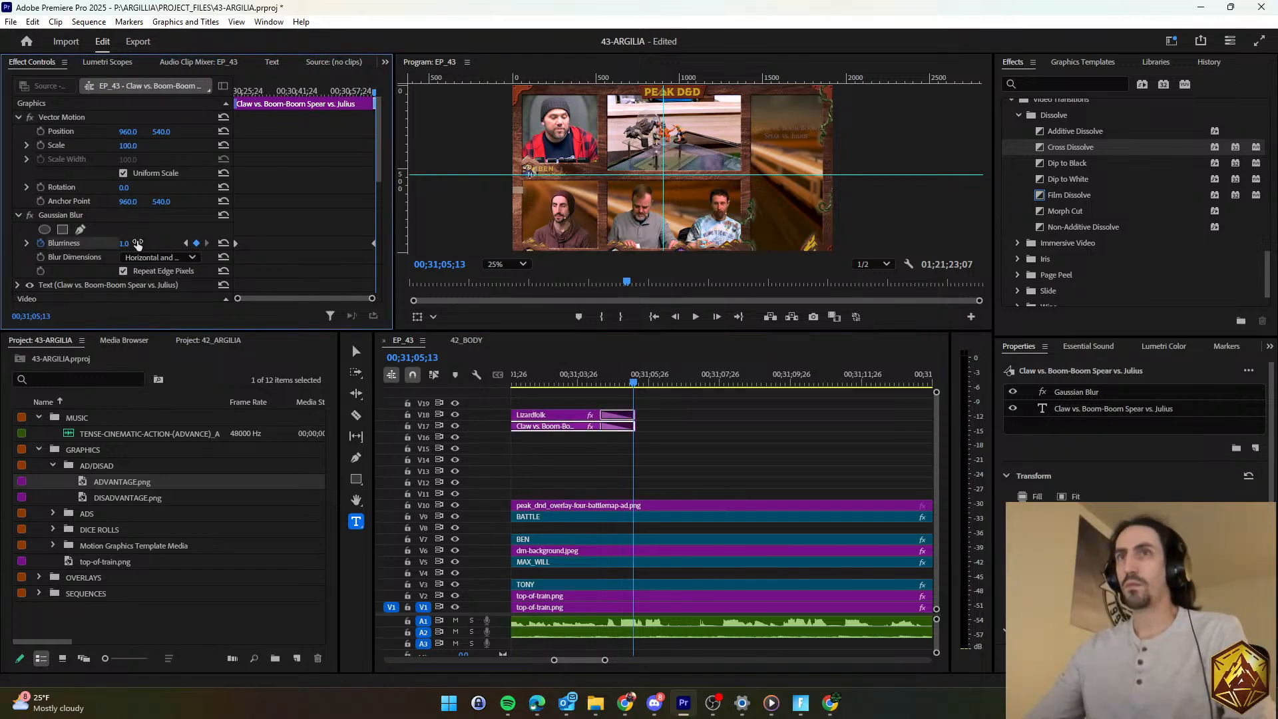
click(136, 242)
text(10)
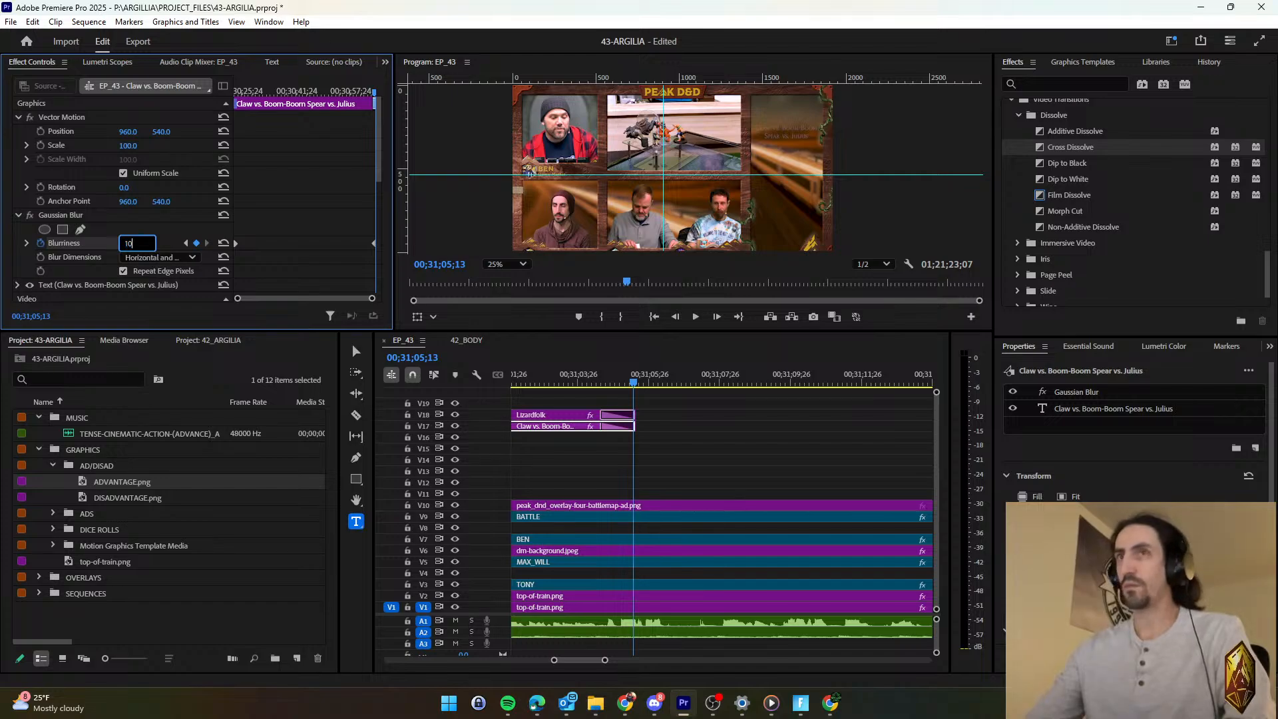
text(0)
key(Return)
Set the Claw vs. Boom-Boom title's Blurriness to 0 at 00;31;04;18 and play back the blurred fade-out.
drag(634, 389, 601, 386)
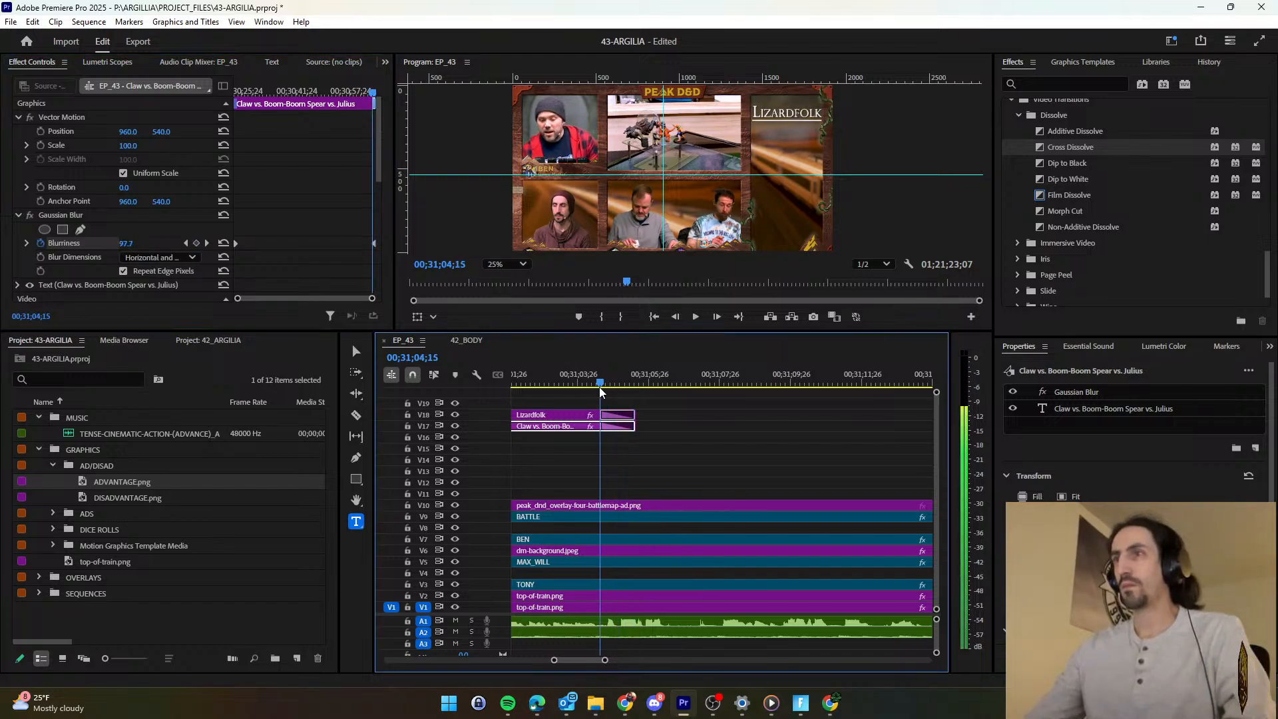
click(131, 242)
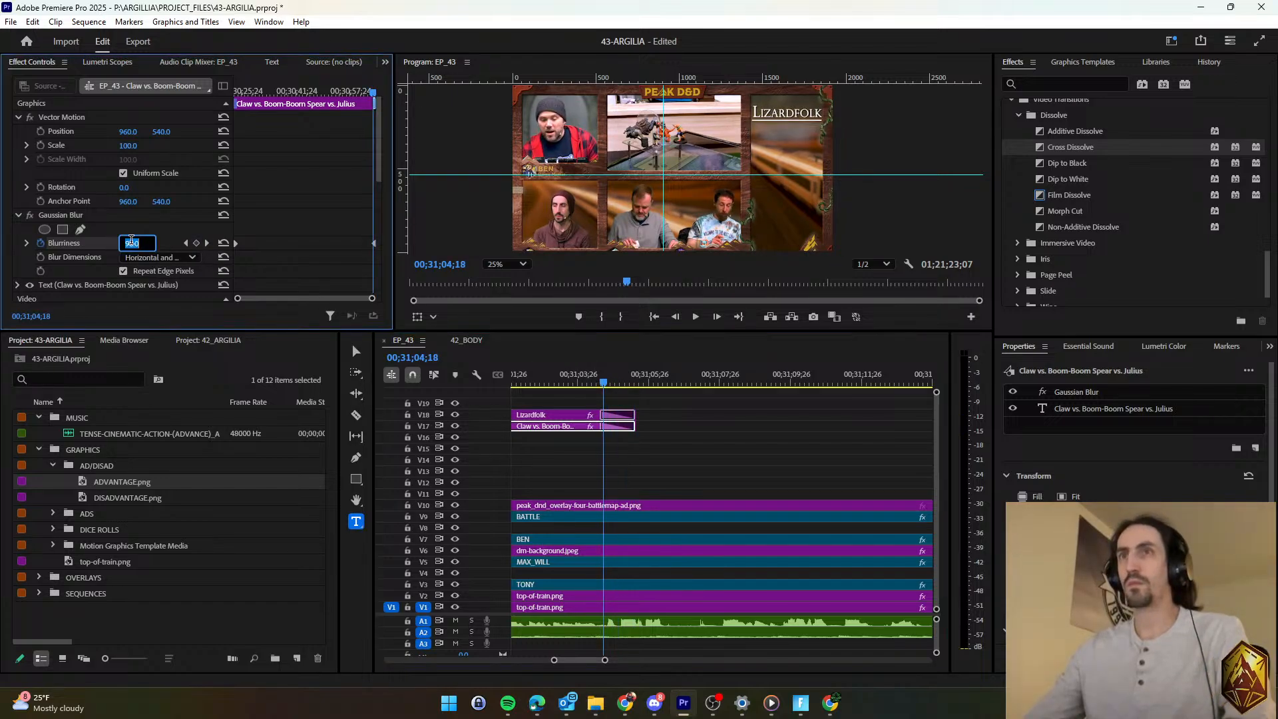
text(0)
key(Return)
key(space)
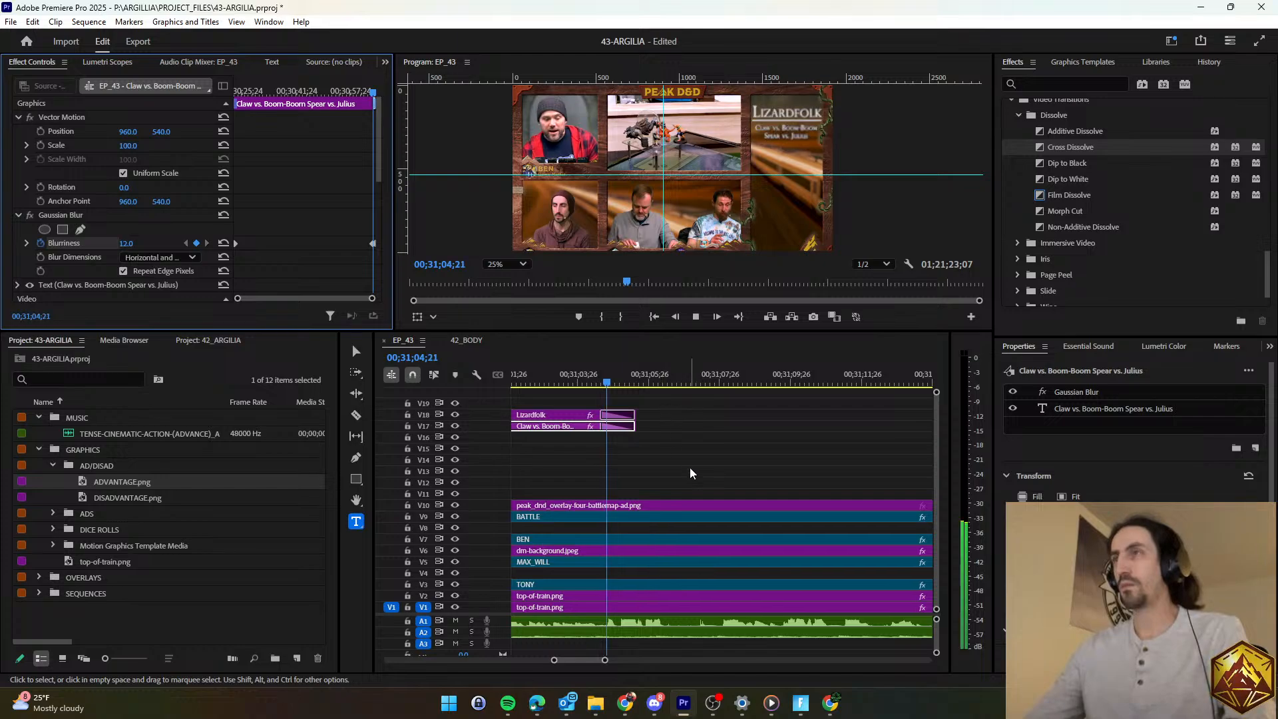
key(space)
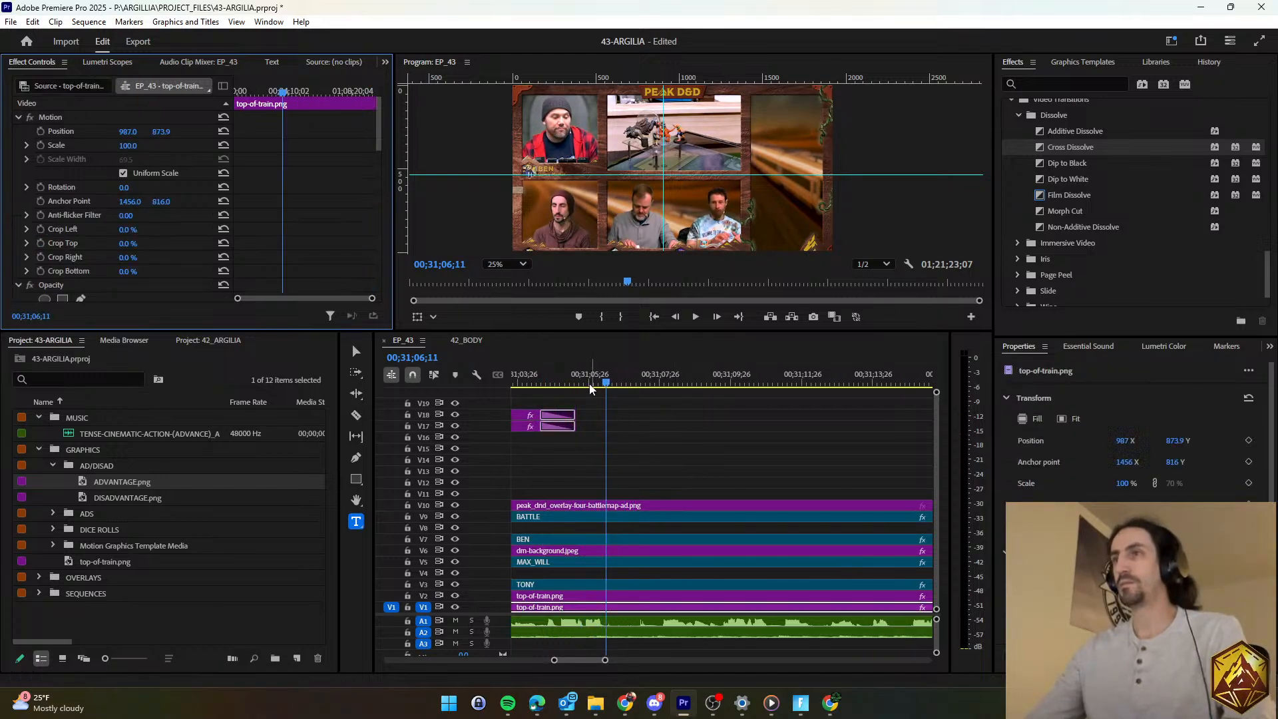
Copy the Orrin title from the 42_BODY sequence and paste it on V18 of EP_43, shortly after the Lizardfolk title ends.
click(582, 386)
click(466, 340)
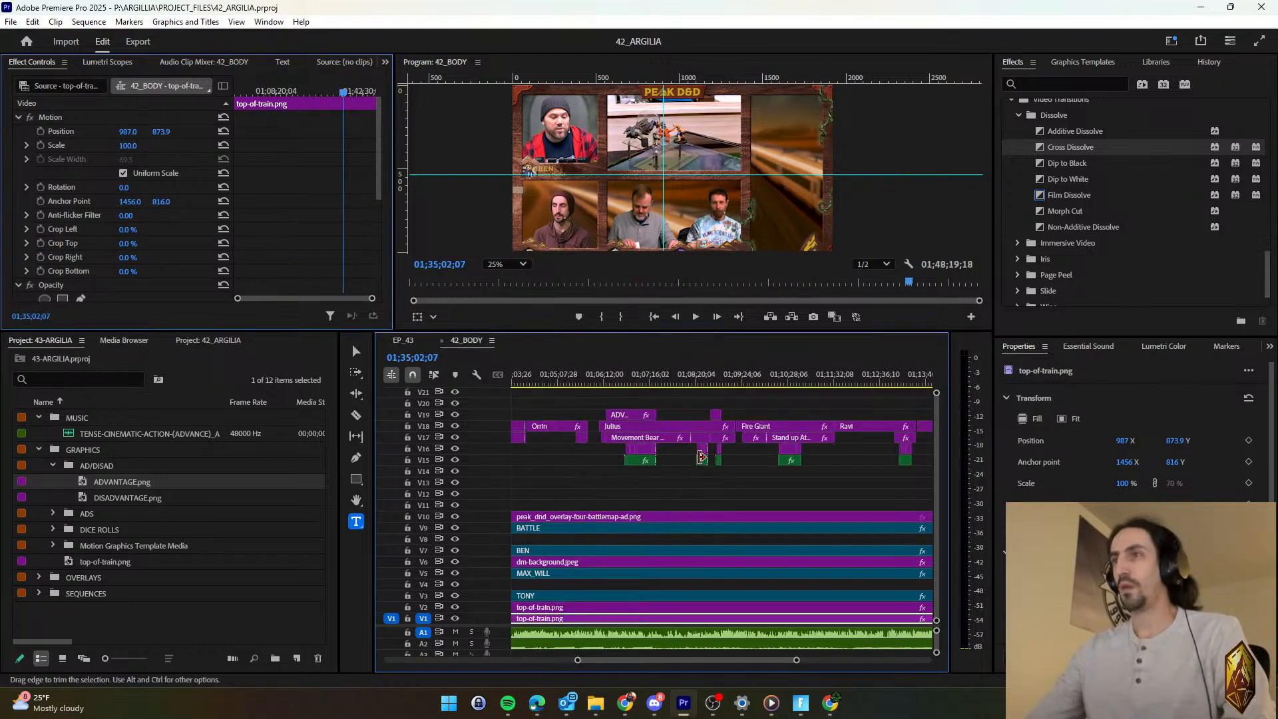
scroll(701, 457, down, 10)
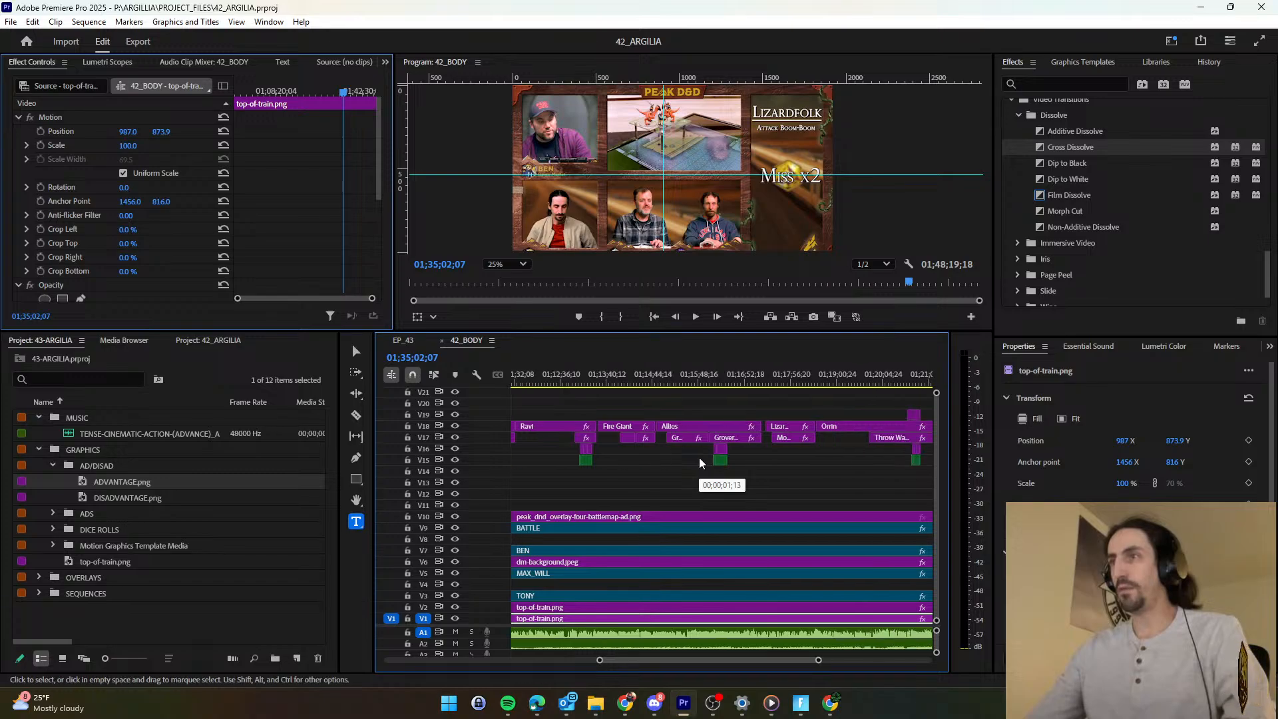
drag(692, 411, 738, 443)
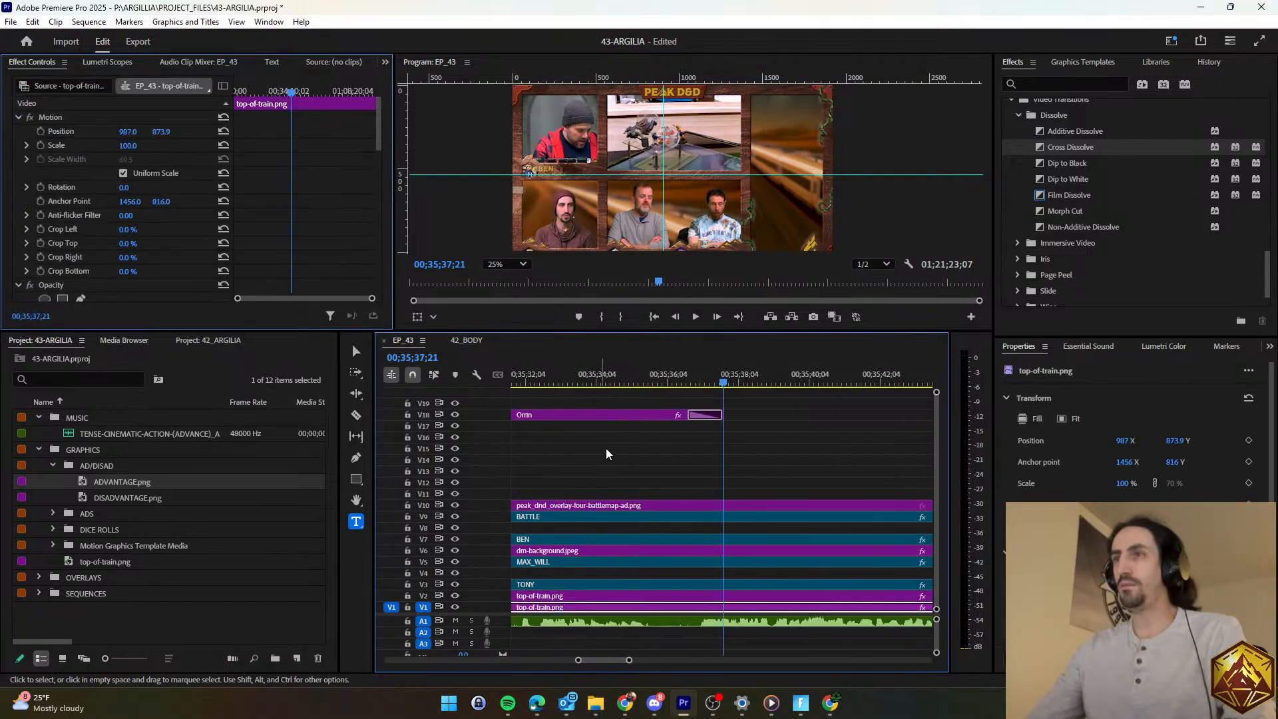
drag(616, 660, 591, 663)
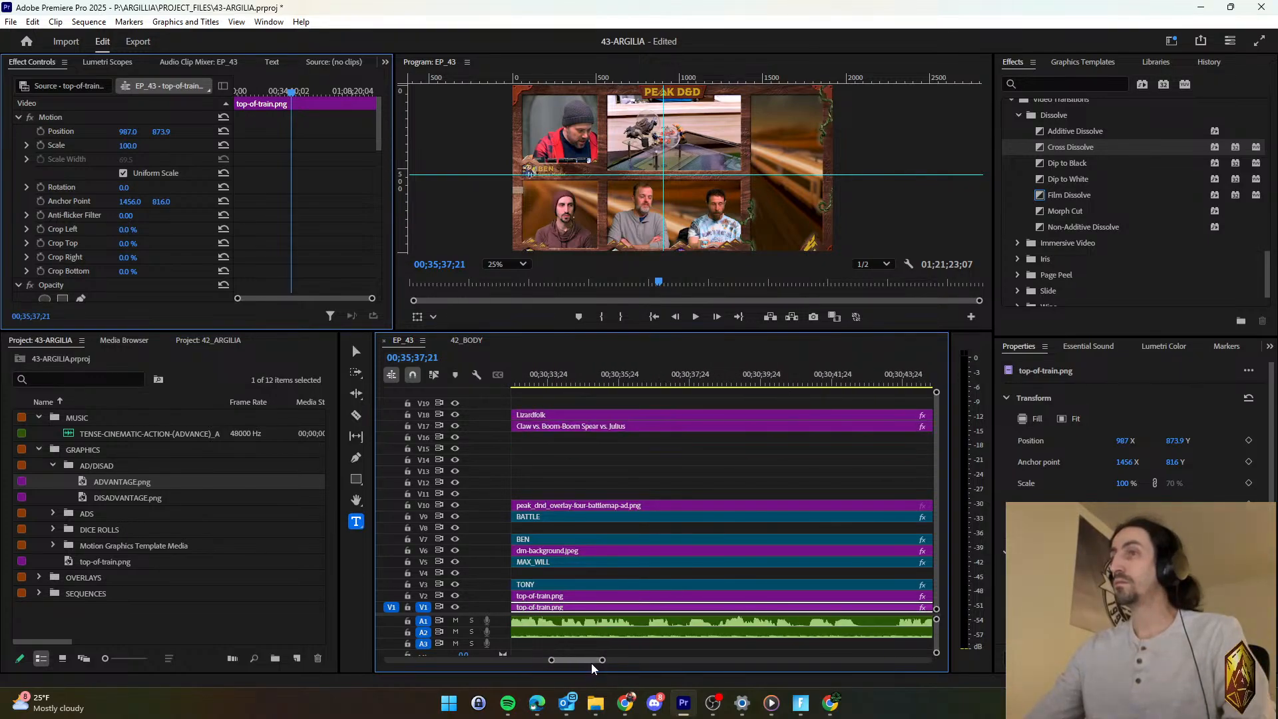
scroll(696, 580, down, 6)
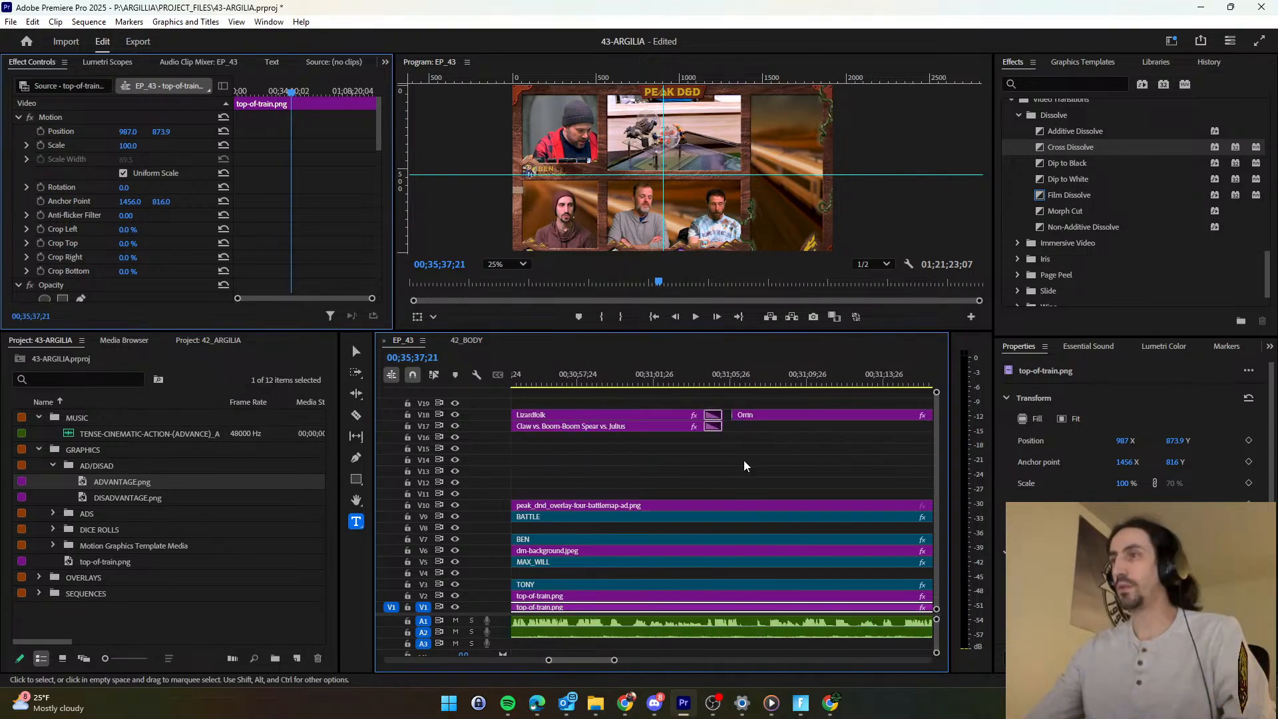
Play back EP_43 from the start of the Orrin title, save the project and continue playback.
click(731, 385)
key(space)
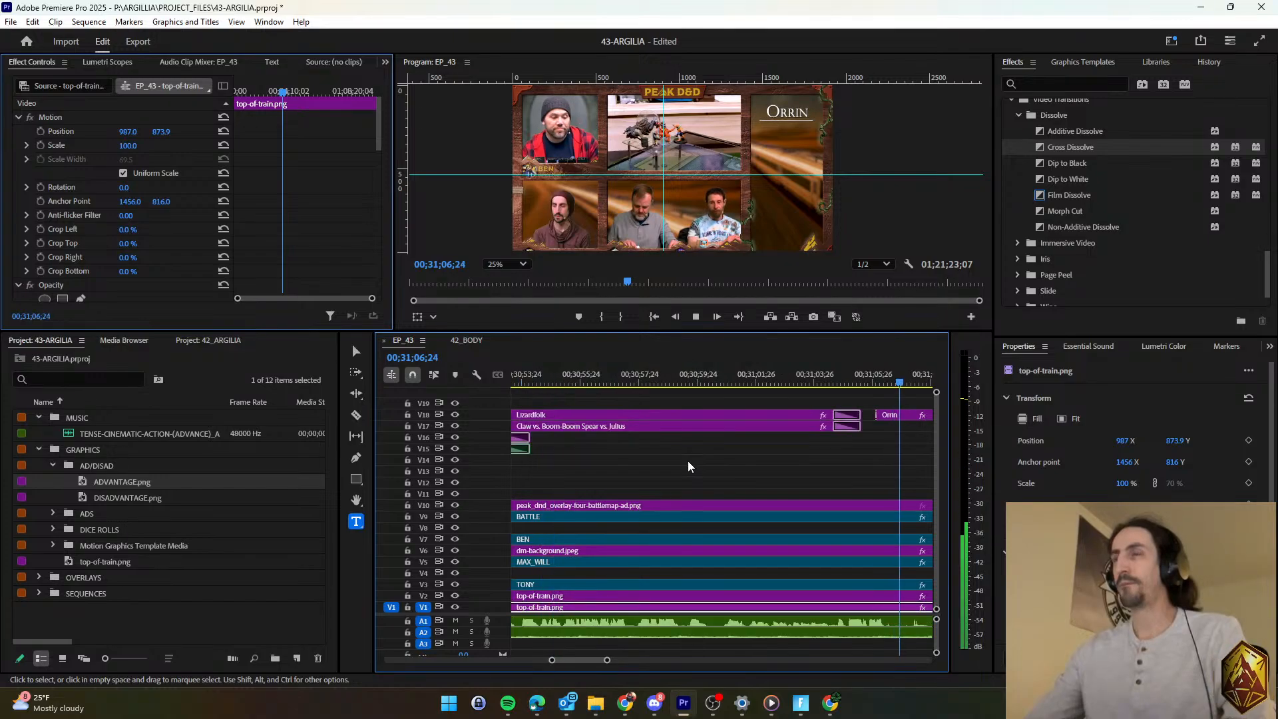
click(685, 461)
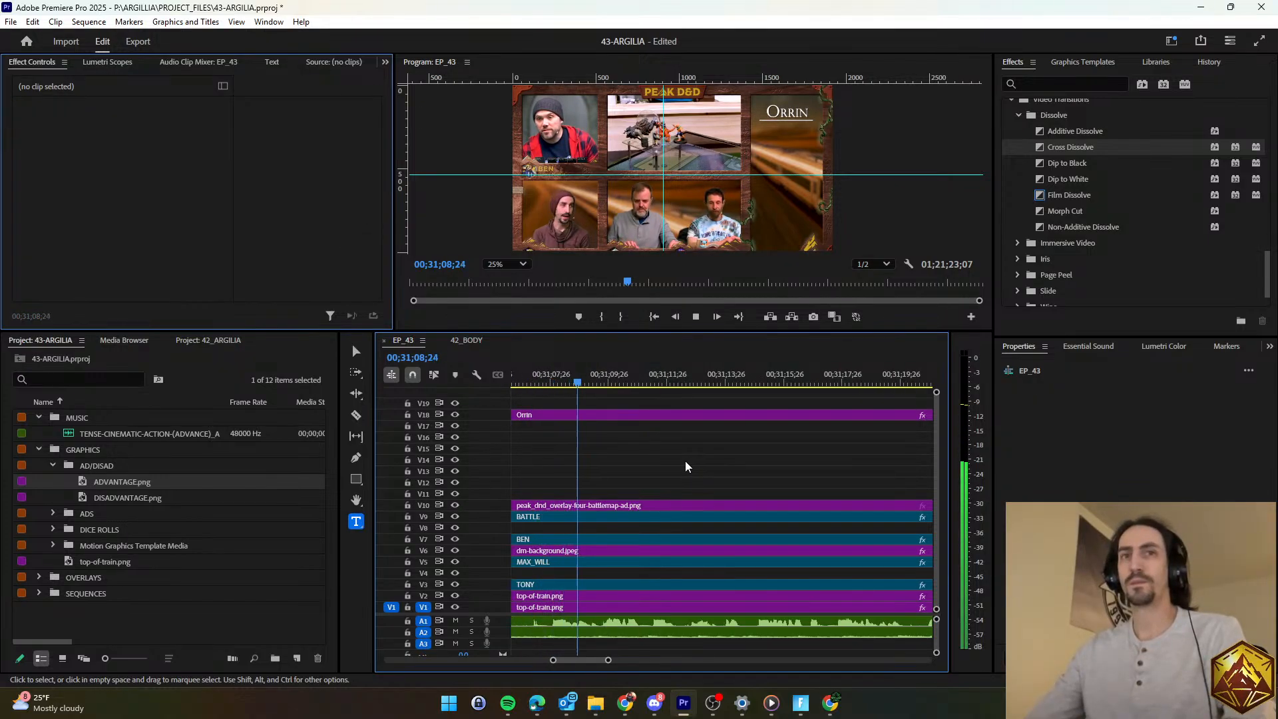
scroll(684, 460, down, 1)
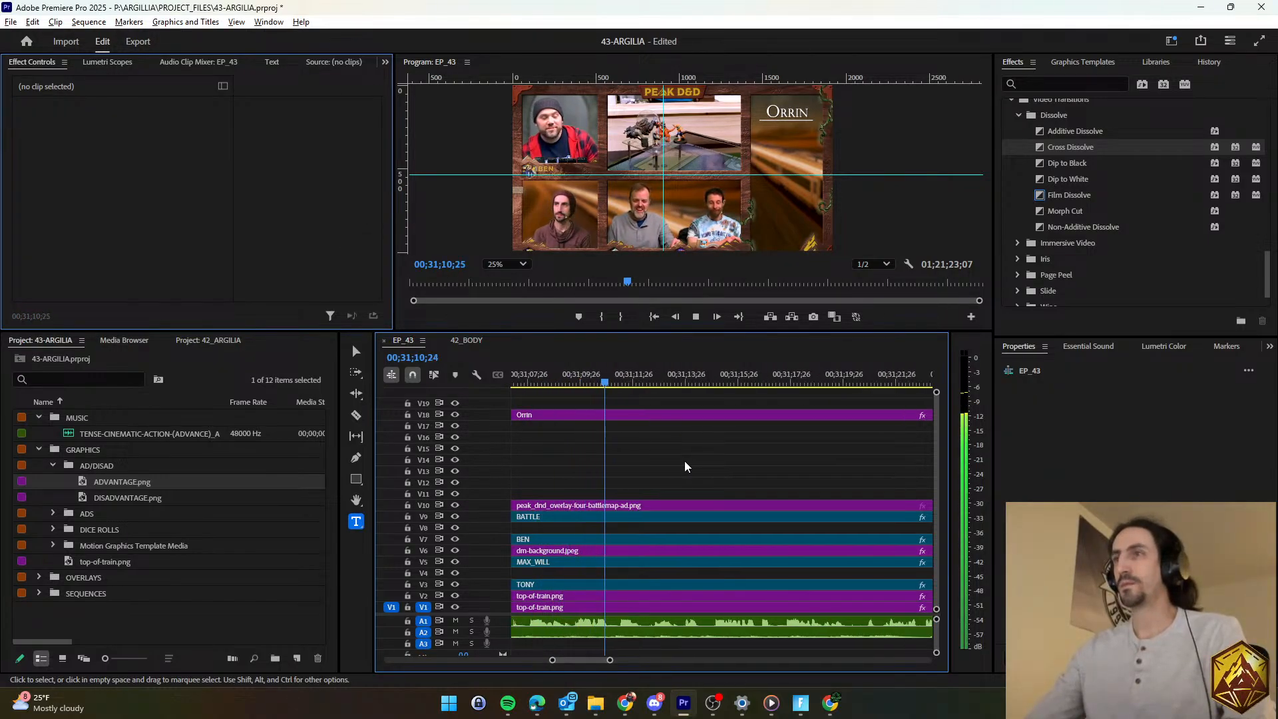
scroll(684, 461, down, 4)
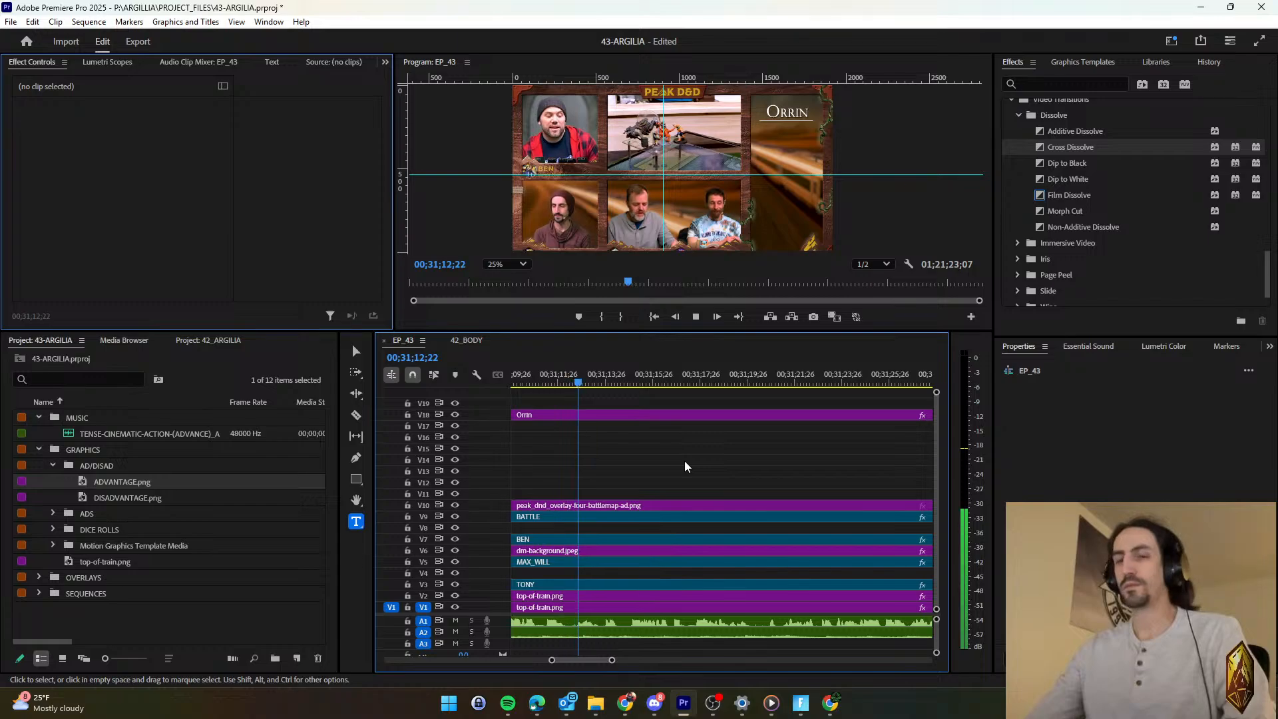
key(space)
key(ctrl+s)
key(space)
click(684, 450)
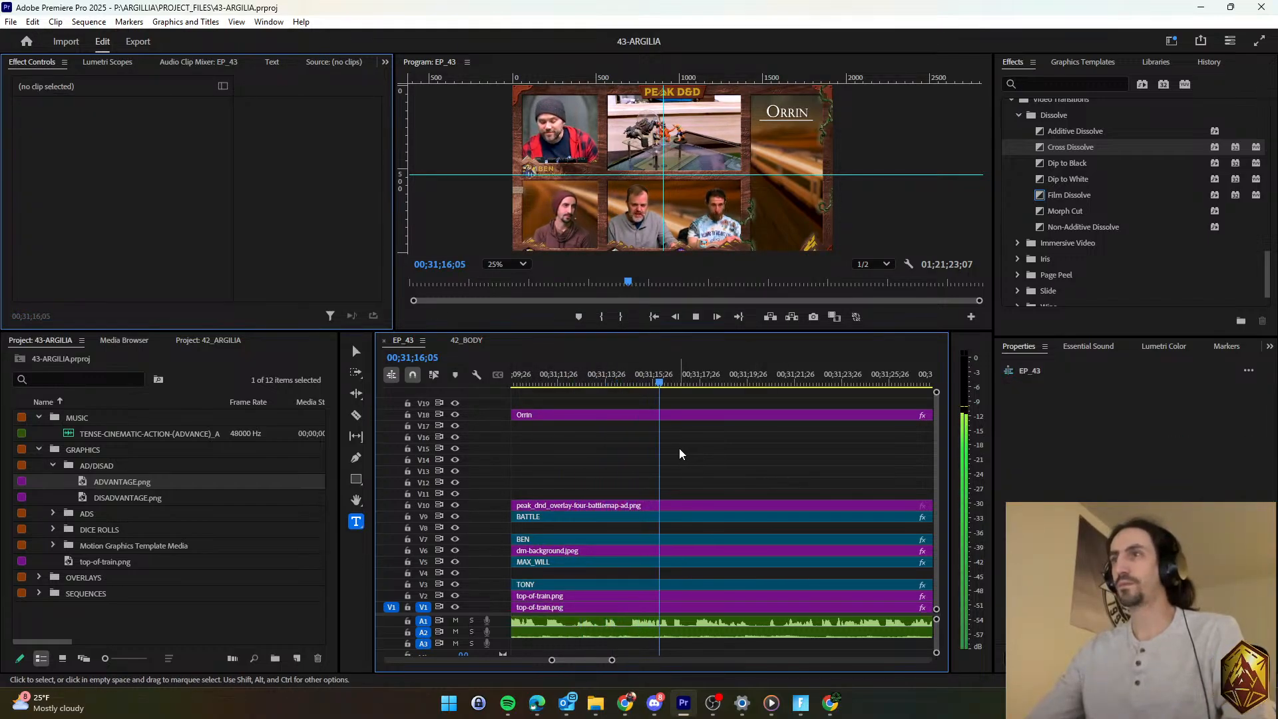
Move the Throw Water Balloon at Fire Giant title on V17 earlier so it starts at the playhead, 00;31;17;21.
scroll(679, 448, down, 2)
scroll(679, 449, down, 3)
key(space)
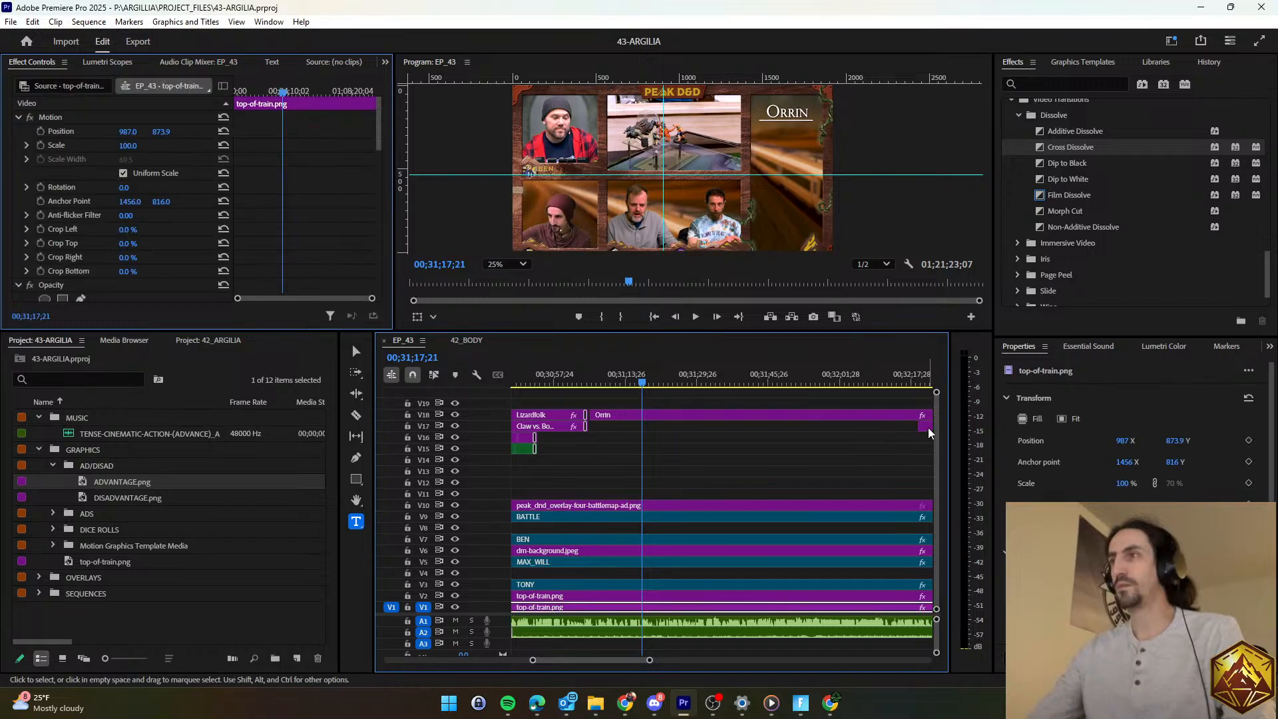
drag(928, 427, 623, 431)
click(636, 449)
Replace the text of the Throw Water Balloon at Fire Giant title with "Stand up".
key(space)
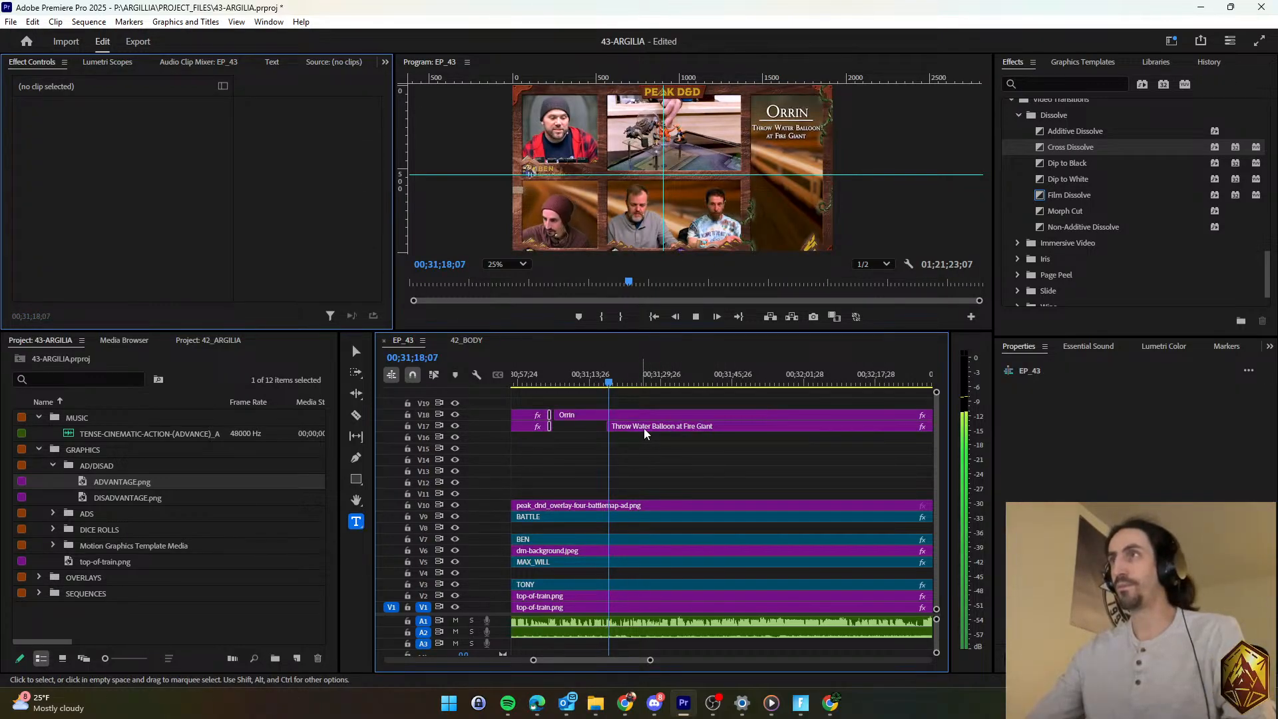
click(644, 428)
key(space)
click(1104, 410)
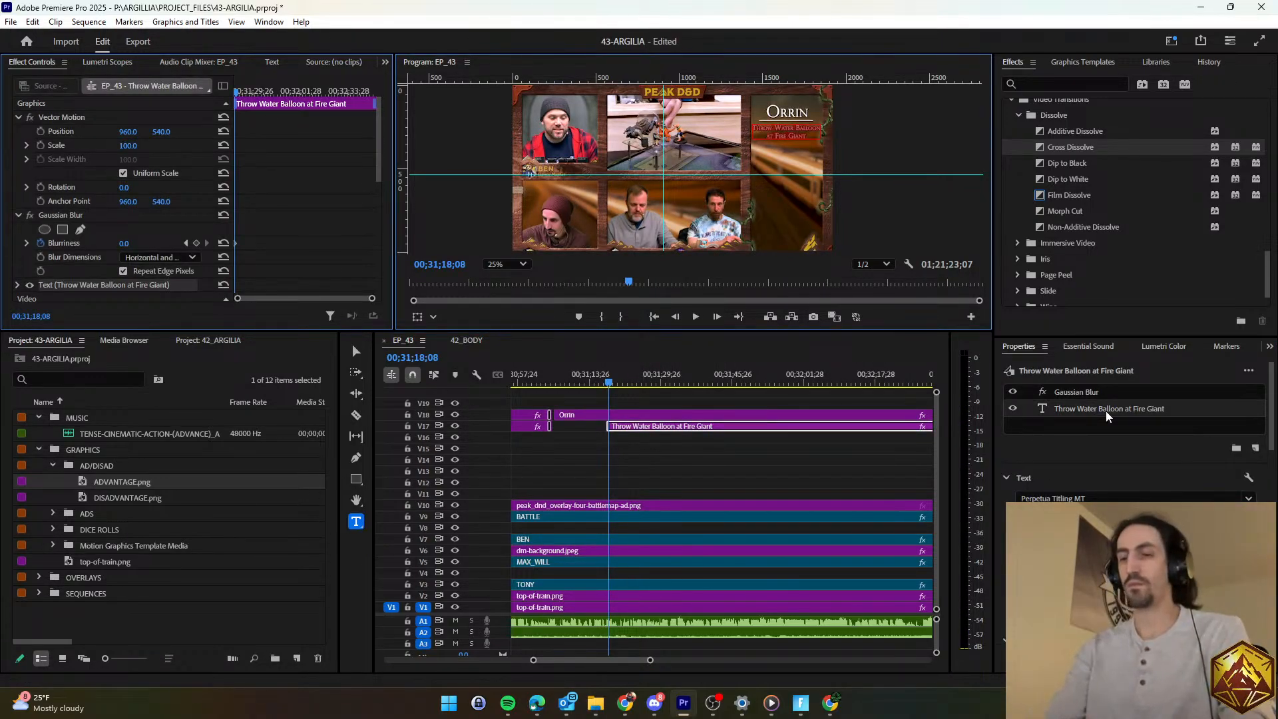
text(s)
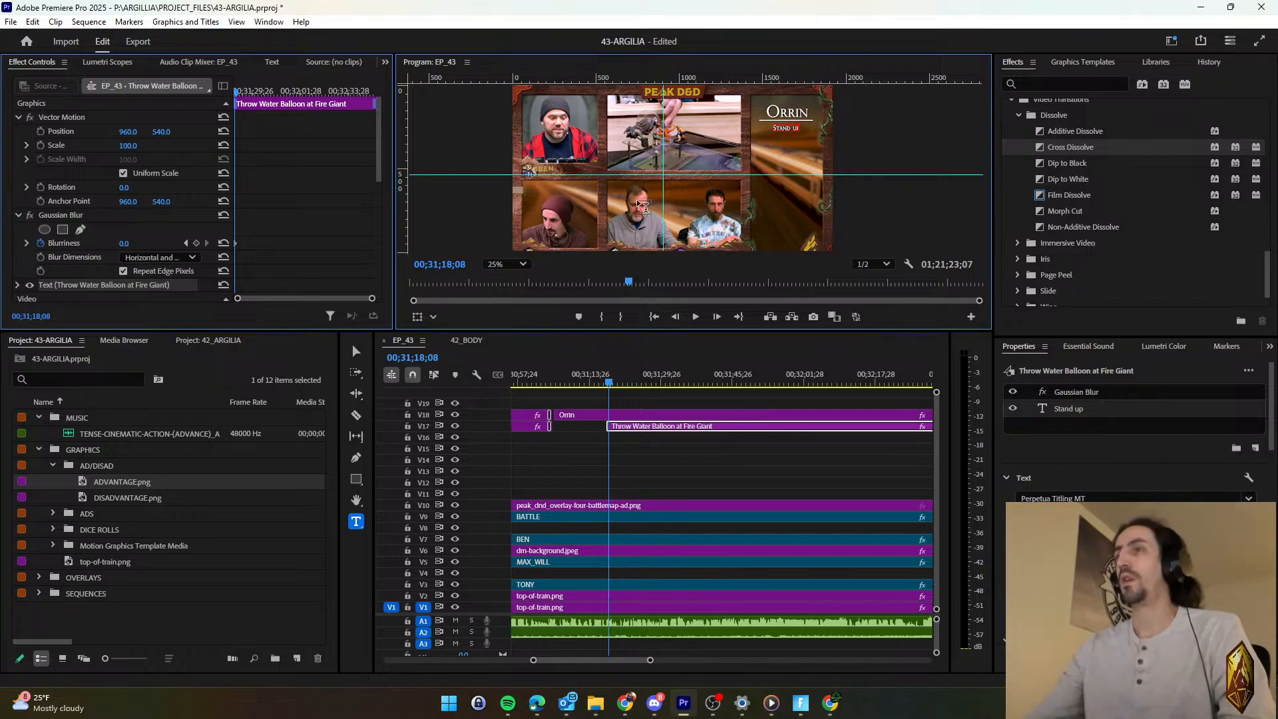
click(721, 472)
Play back EP_43 under the Stand up title, save the project and resume playback.
key(space)
scroll(678, 472, up, 4)
scroll(677, 469, down, 5)
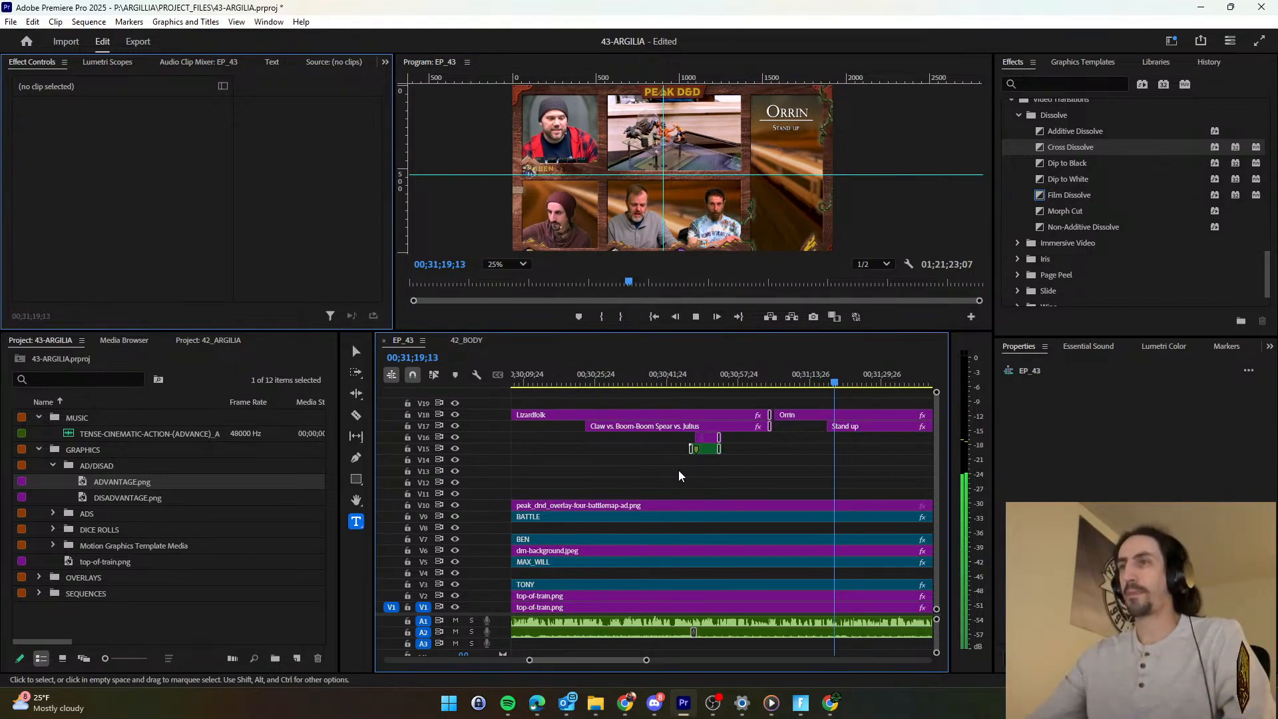
scroll(677, 470, down, 3)
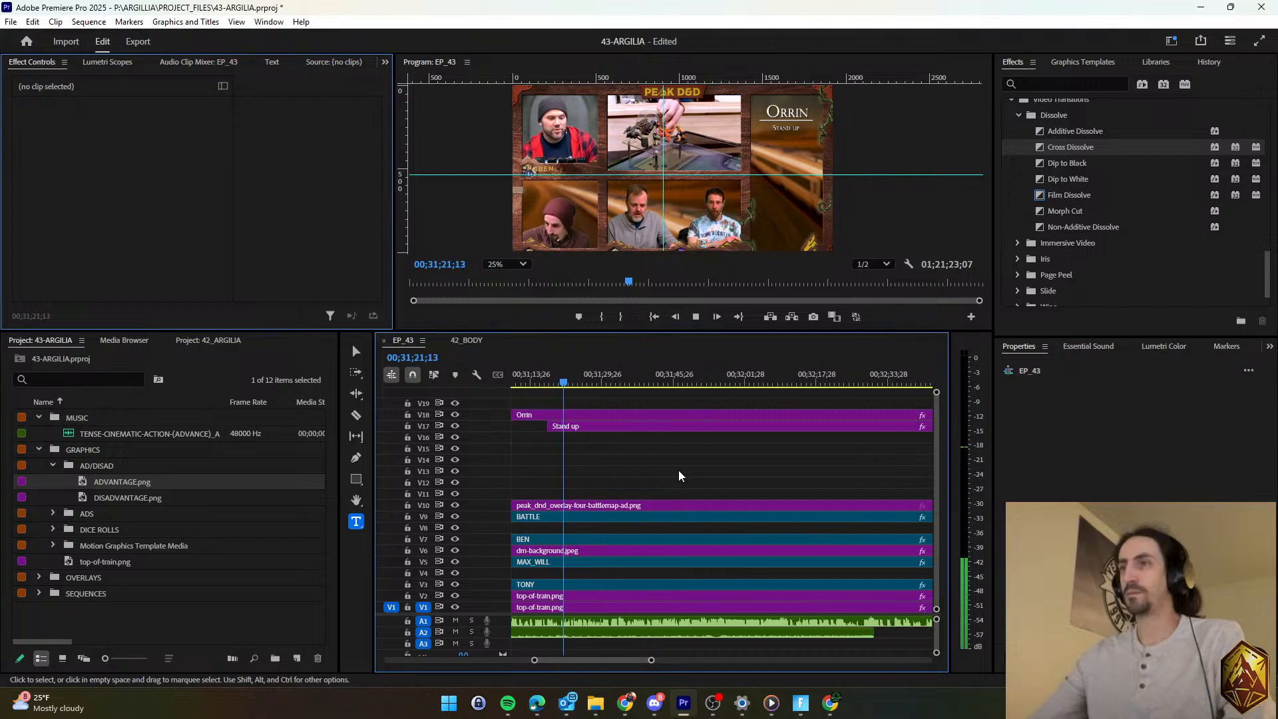
scroll(670, 466, up, 5)
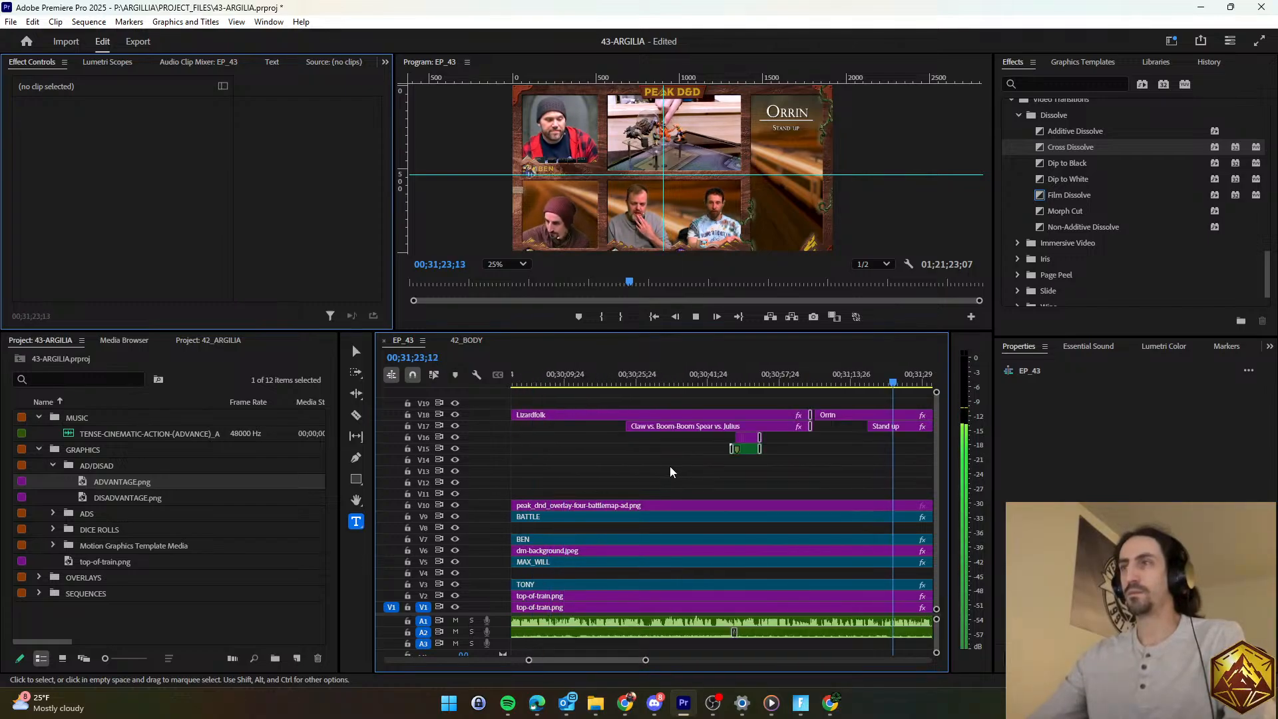
scroll(670, 466, down, 5)
key(space)
key(ctrl+s)
key(space)
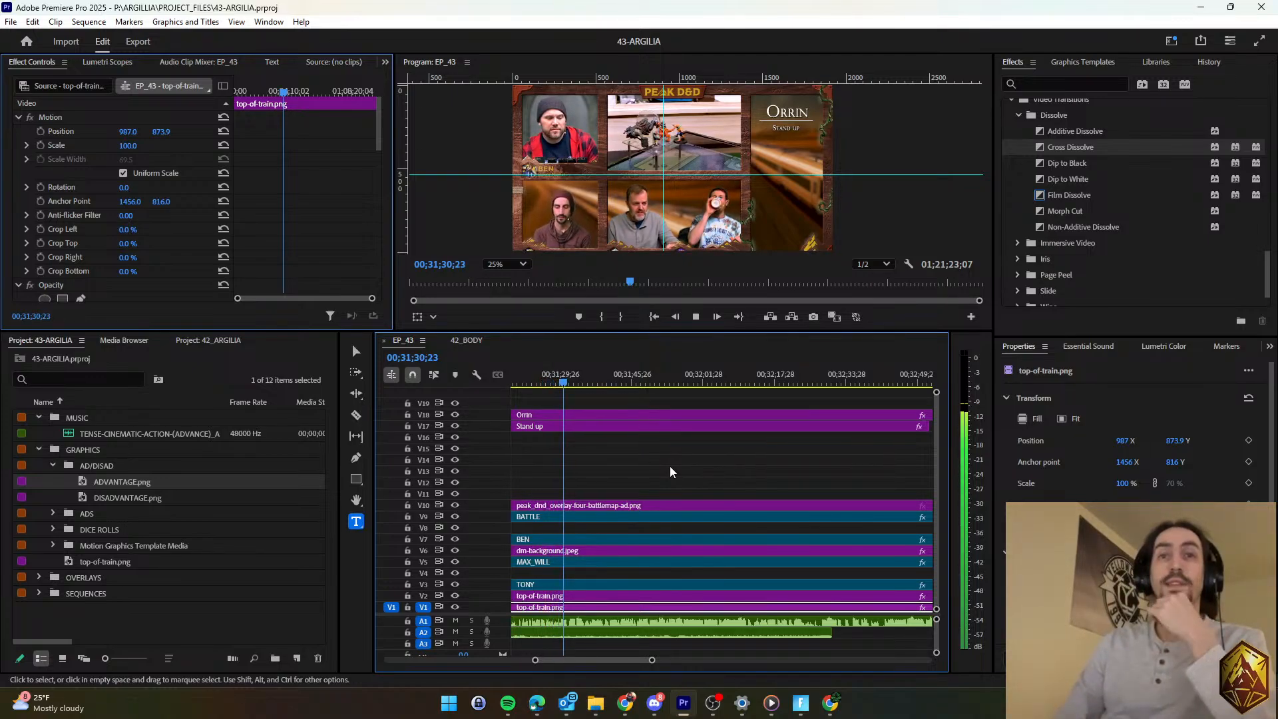
Review the rest of Orrin's turn from about 00;31;31 to find where the next action begins.
key(space)
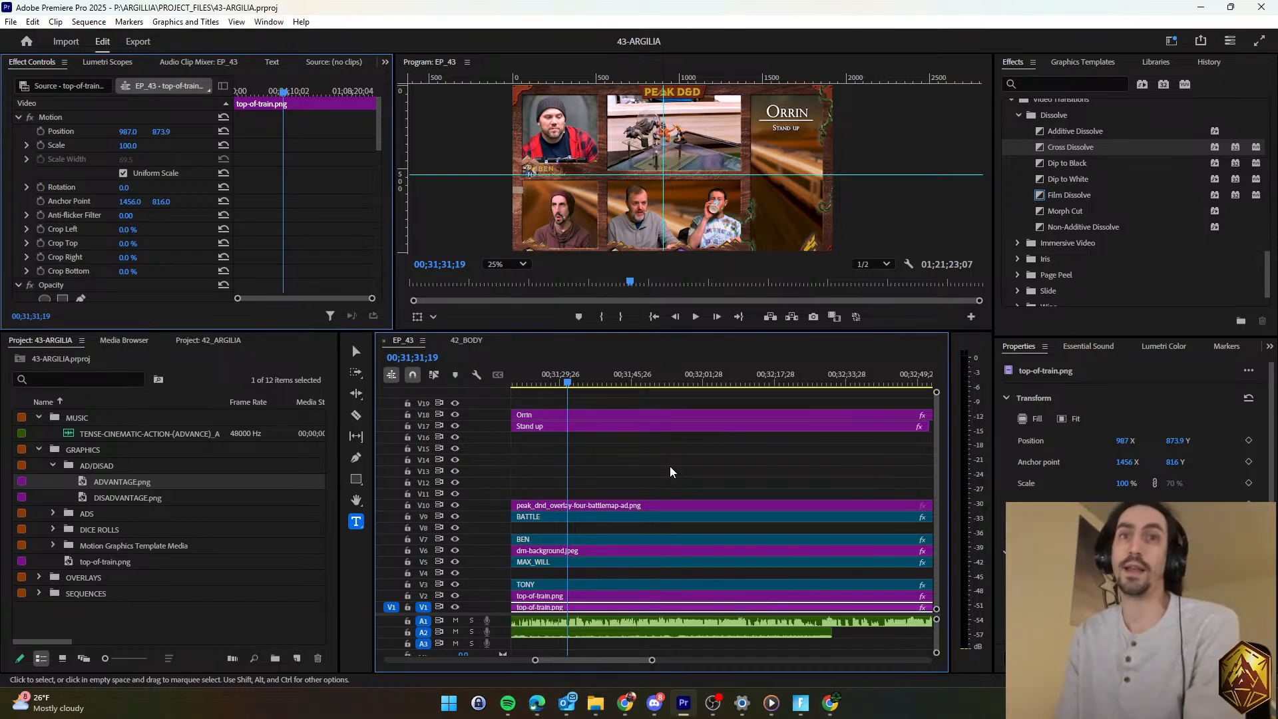
key(space)
key(space)
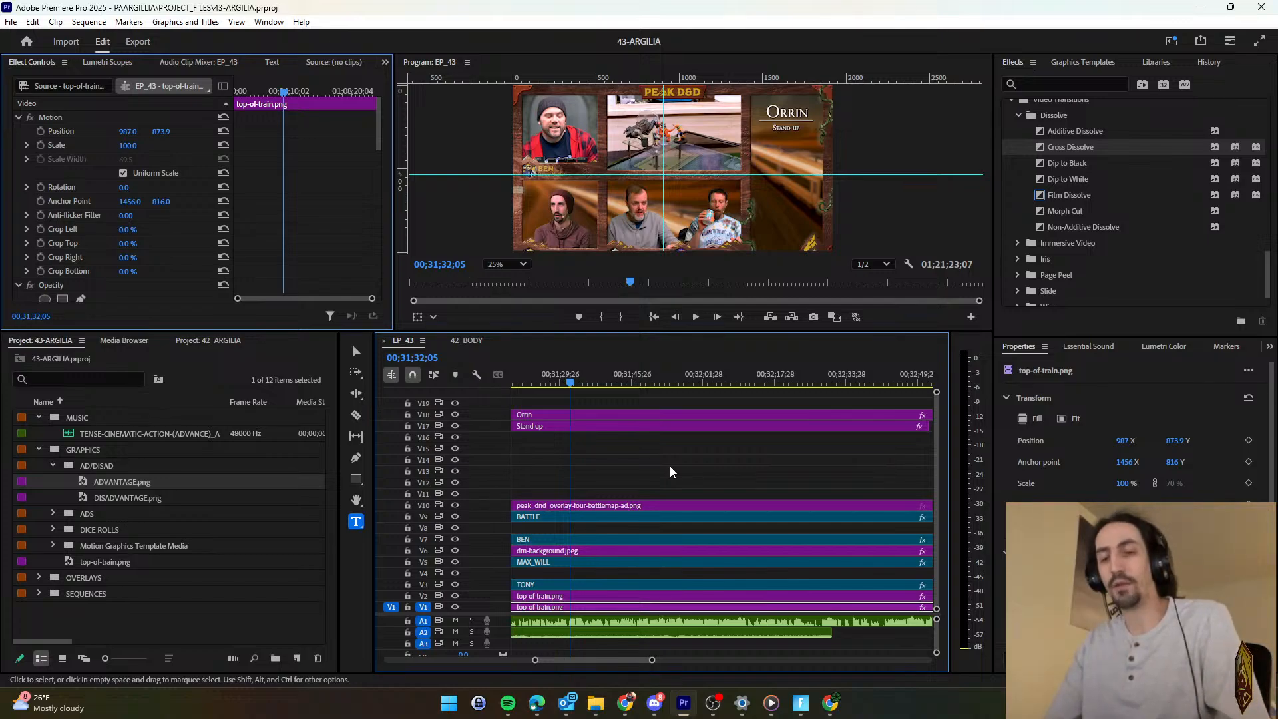
key(space)
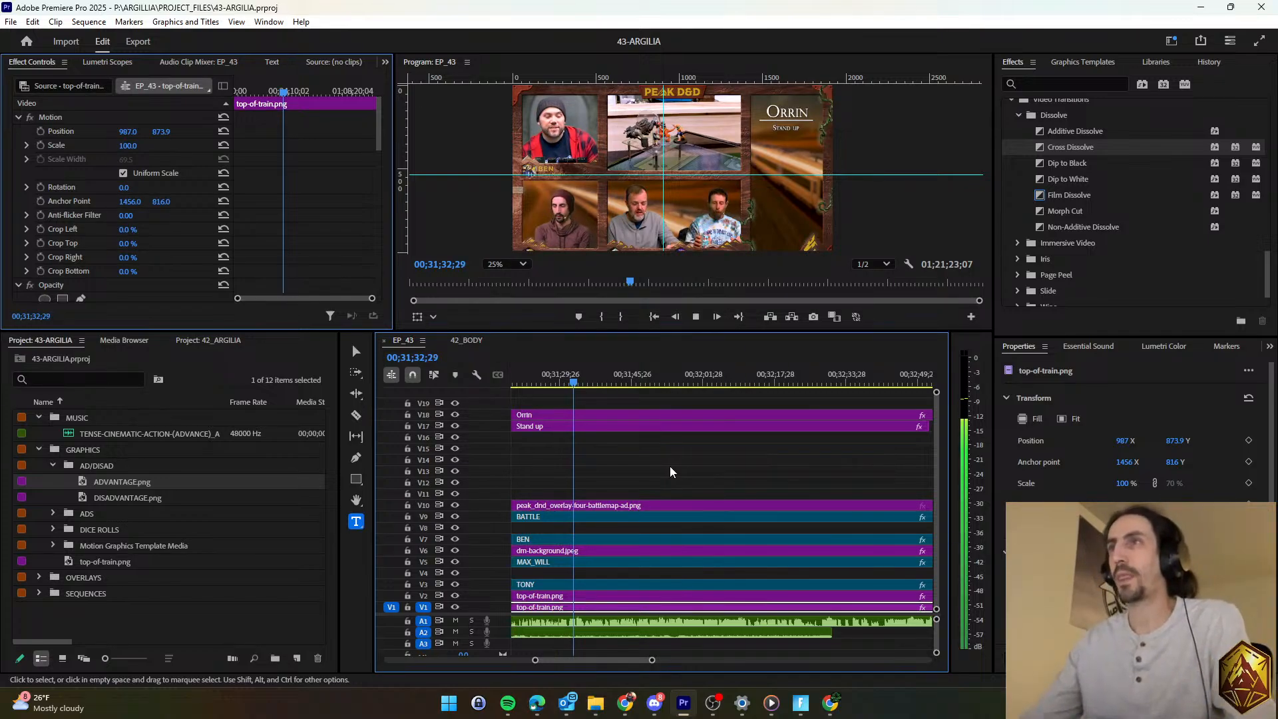
scroll(653, 468, down, 1)
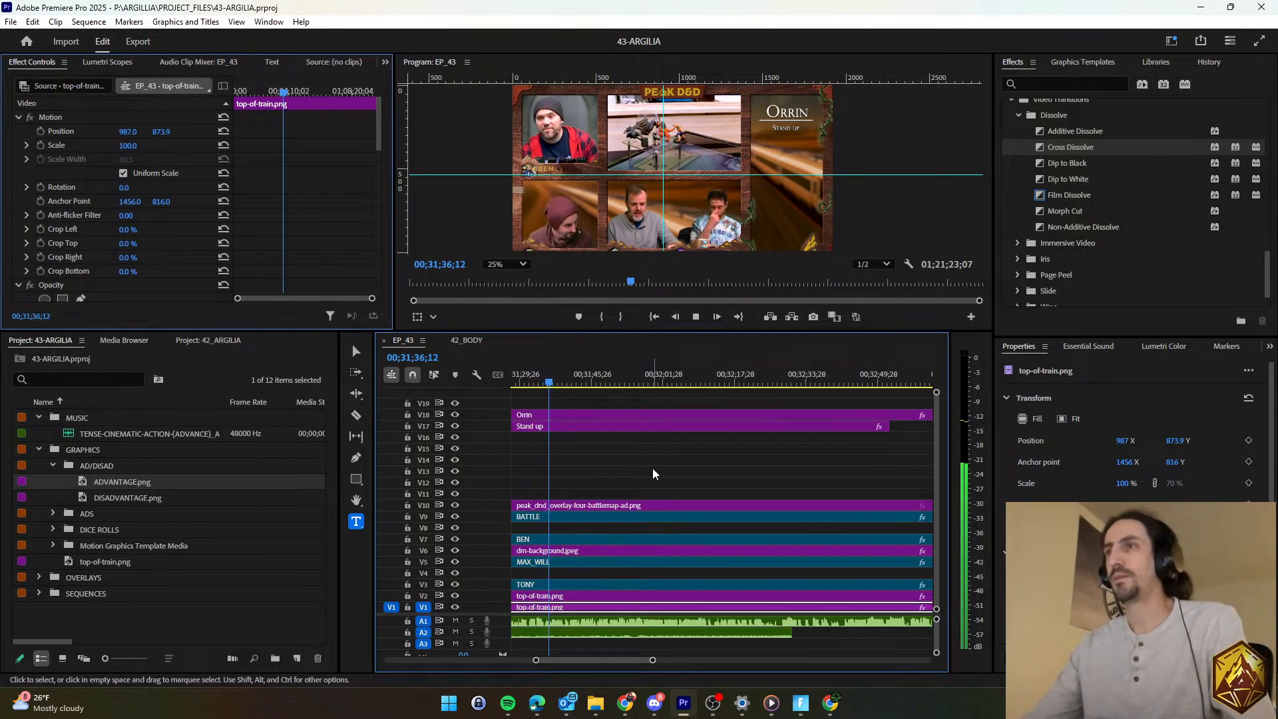
scroll(652, 468, down, 1)
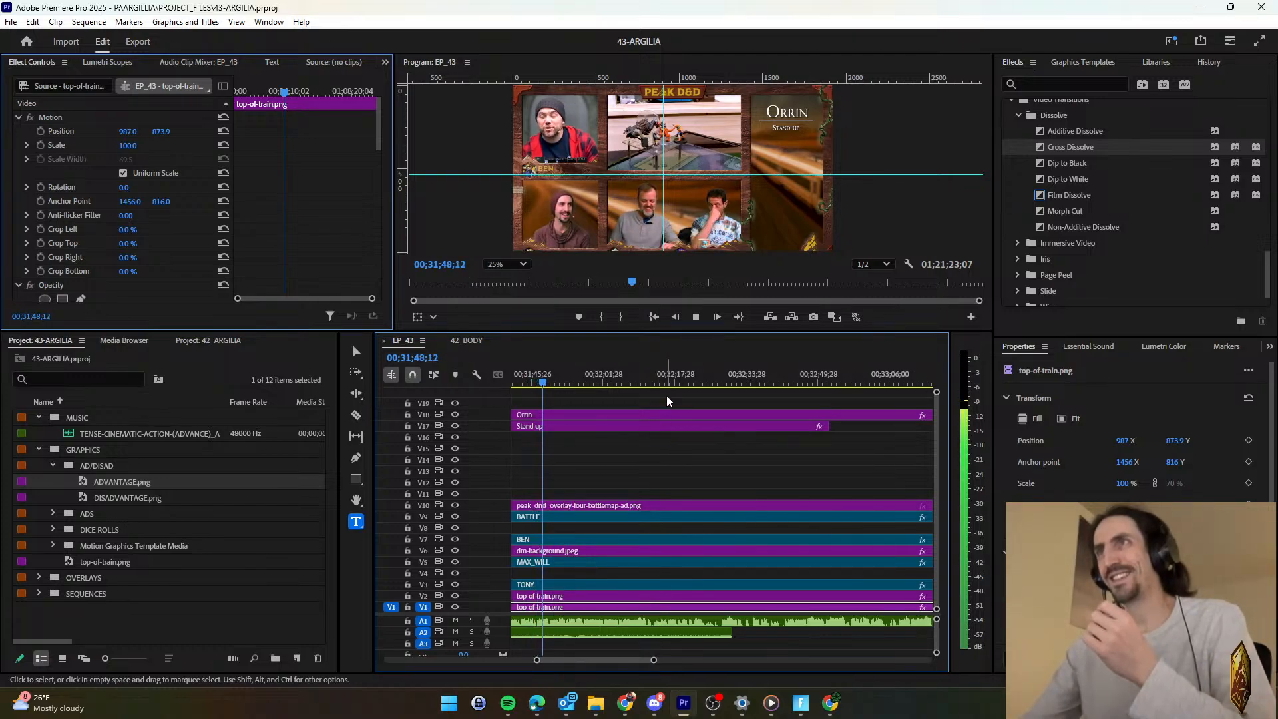
click(649, 477)
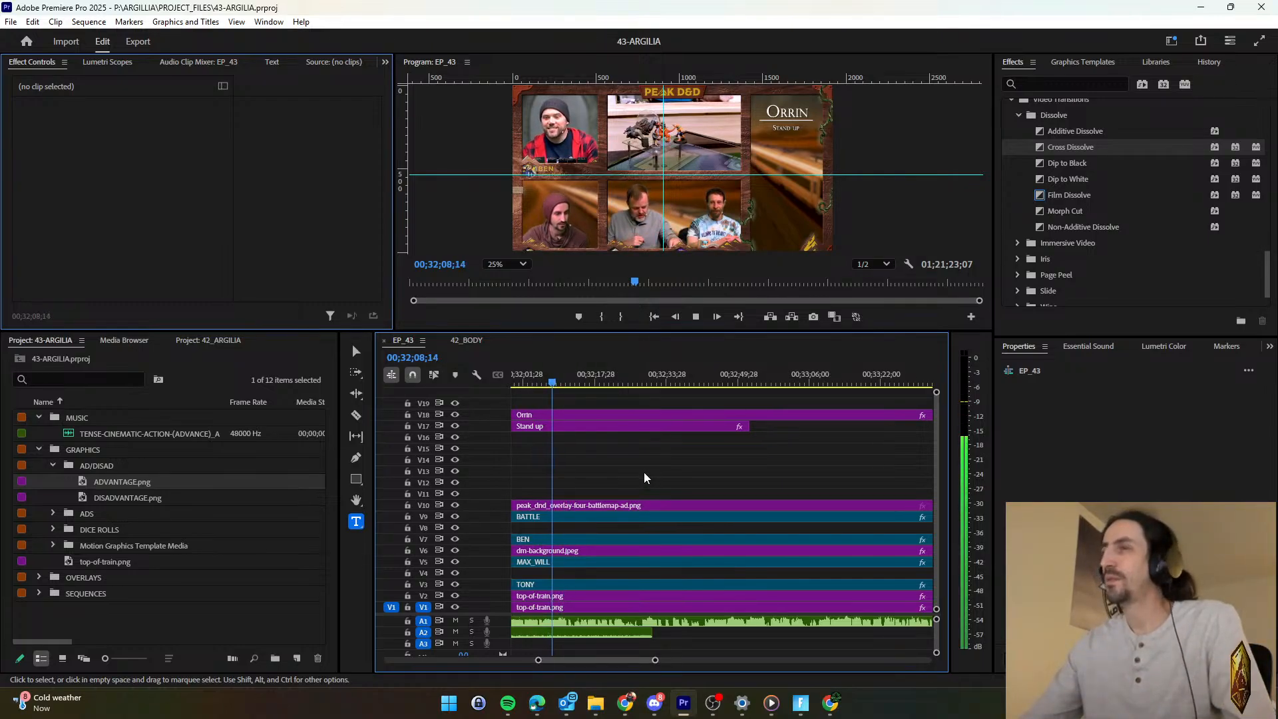
Split the Stand up title on V17 near 00;32;09;21 and apply the default transition at the cut.
click(356, 414)
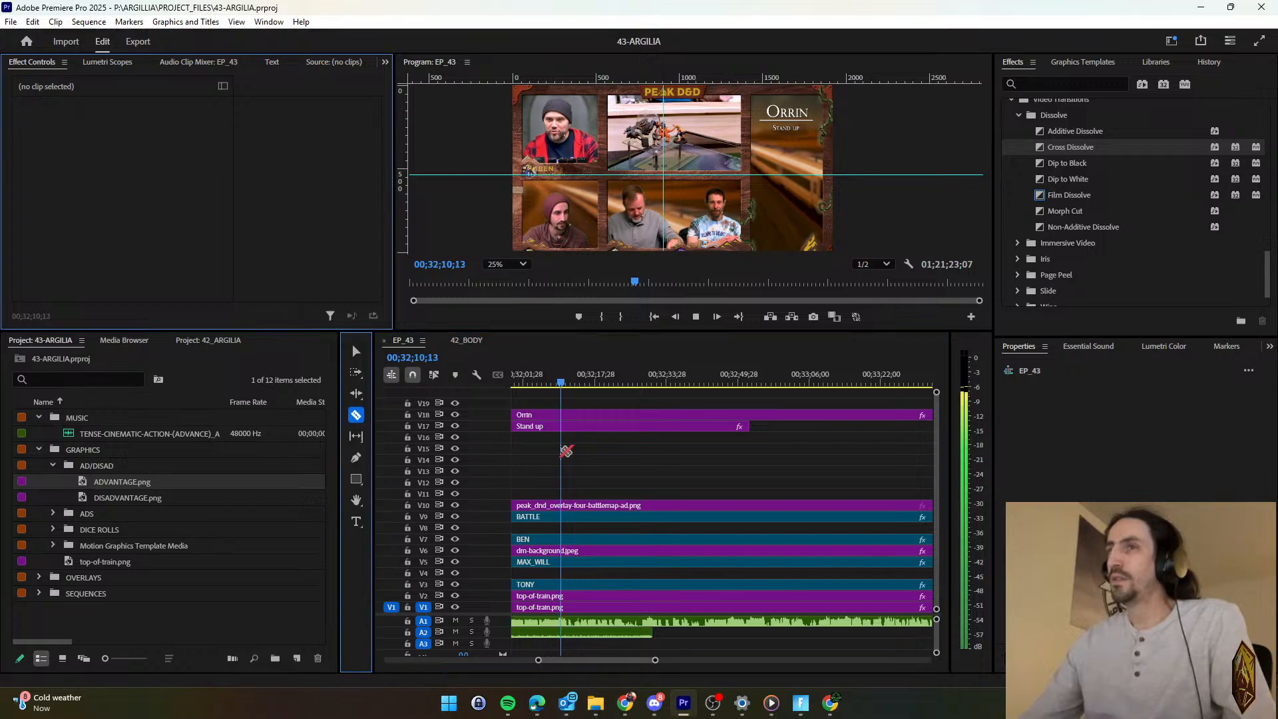
click(548, 381)
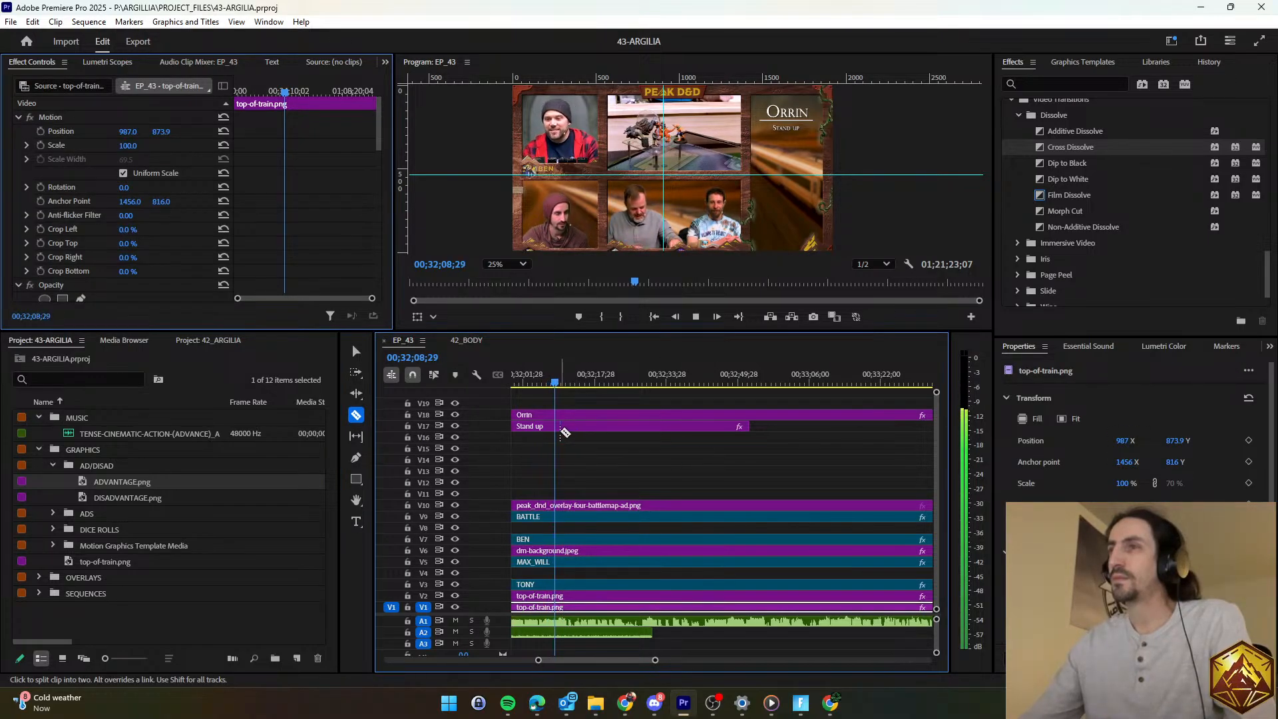
click(561, 428)
key(v)
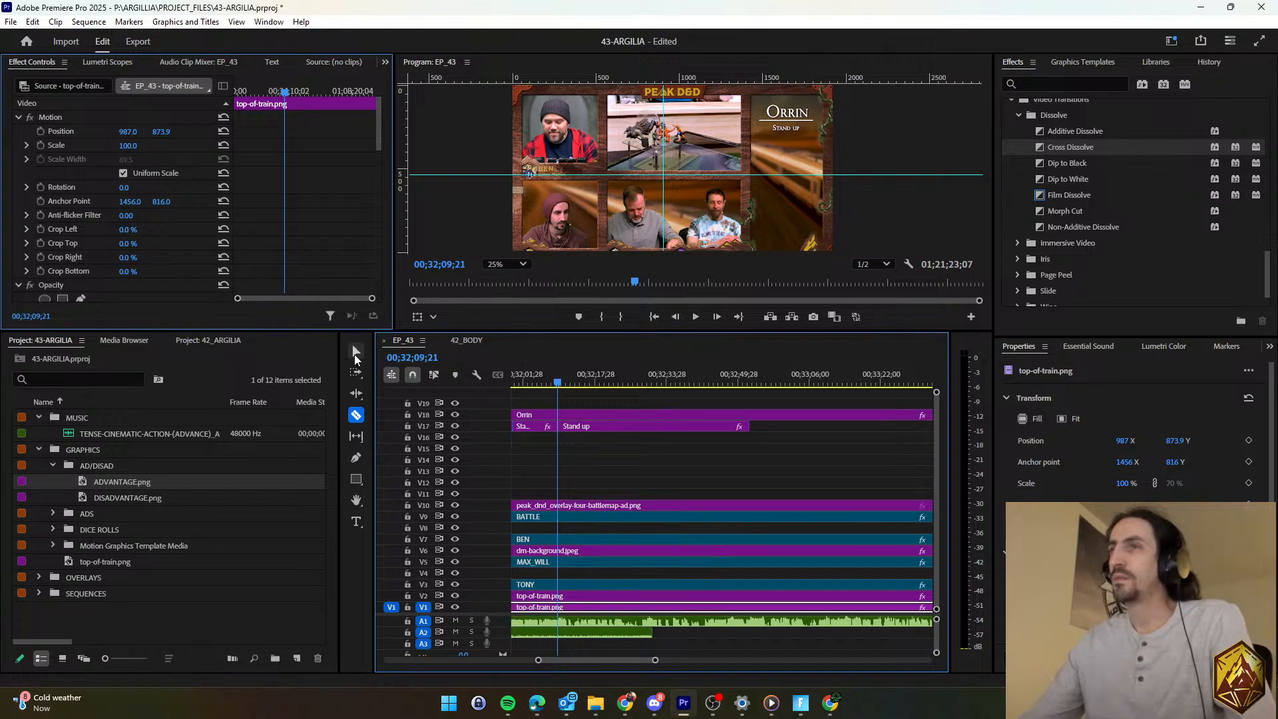
right_click(557, 427)
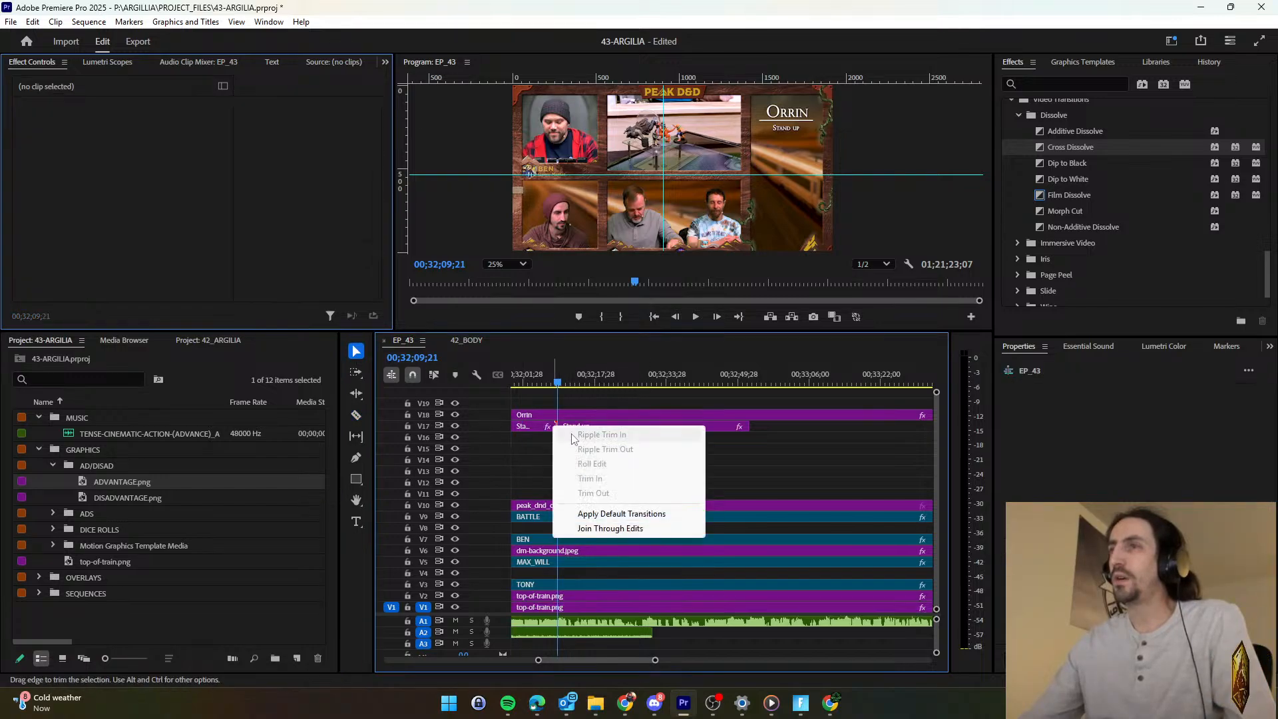
click(609, 514)
key(space)
Add "Longsword Attack" as a second line to the Stand up title after the cut.
click(600, 425)
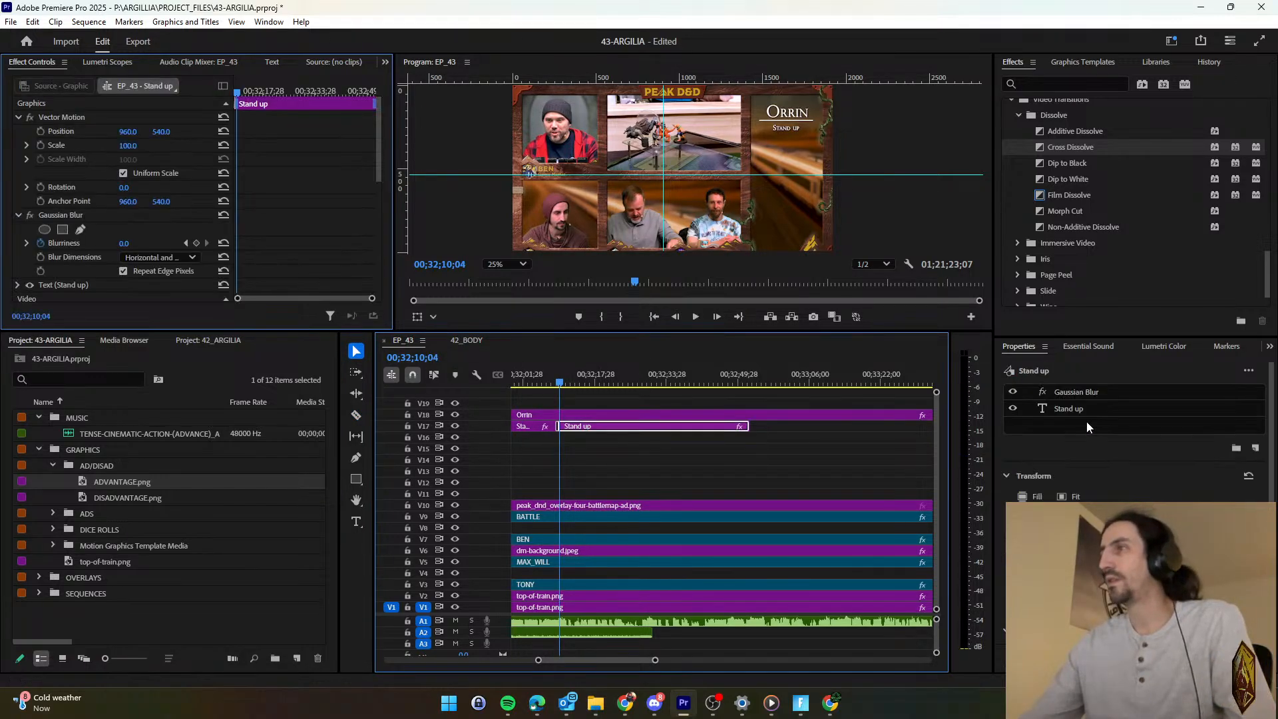
click(1089, 407)
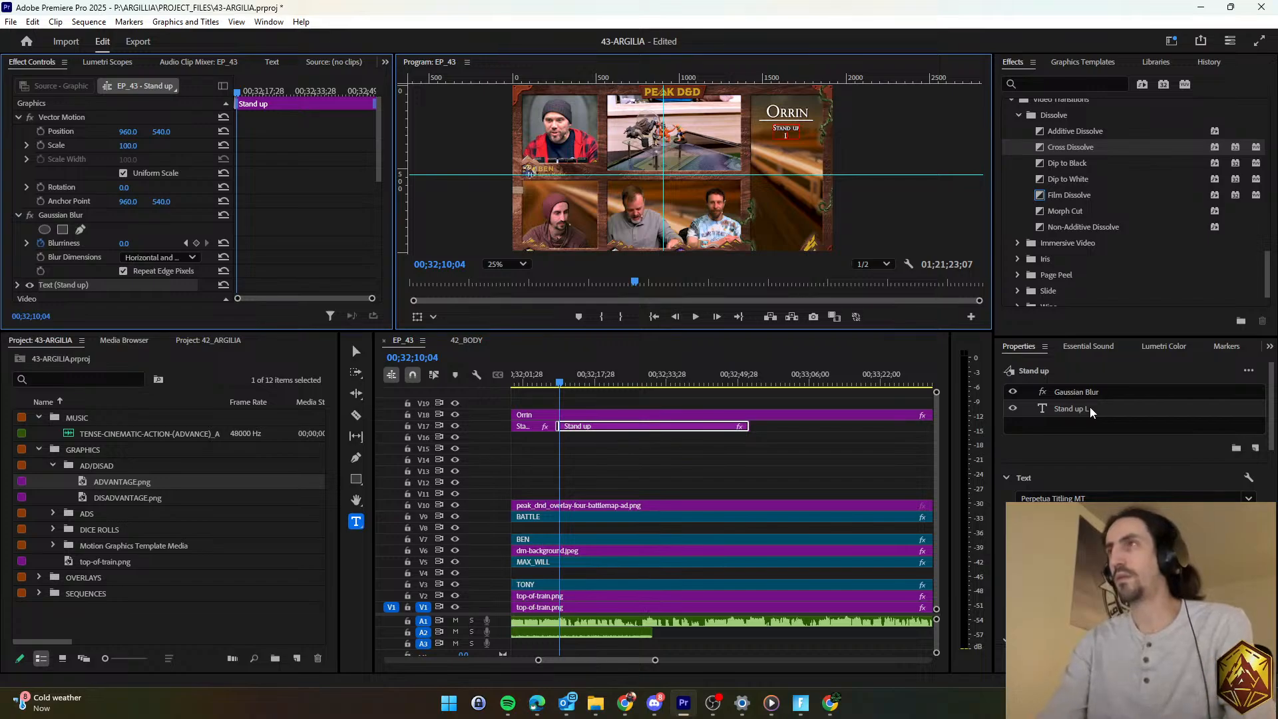
key(Return)
text(Lc)
text(ngs)
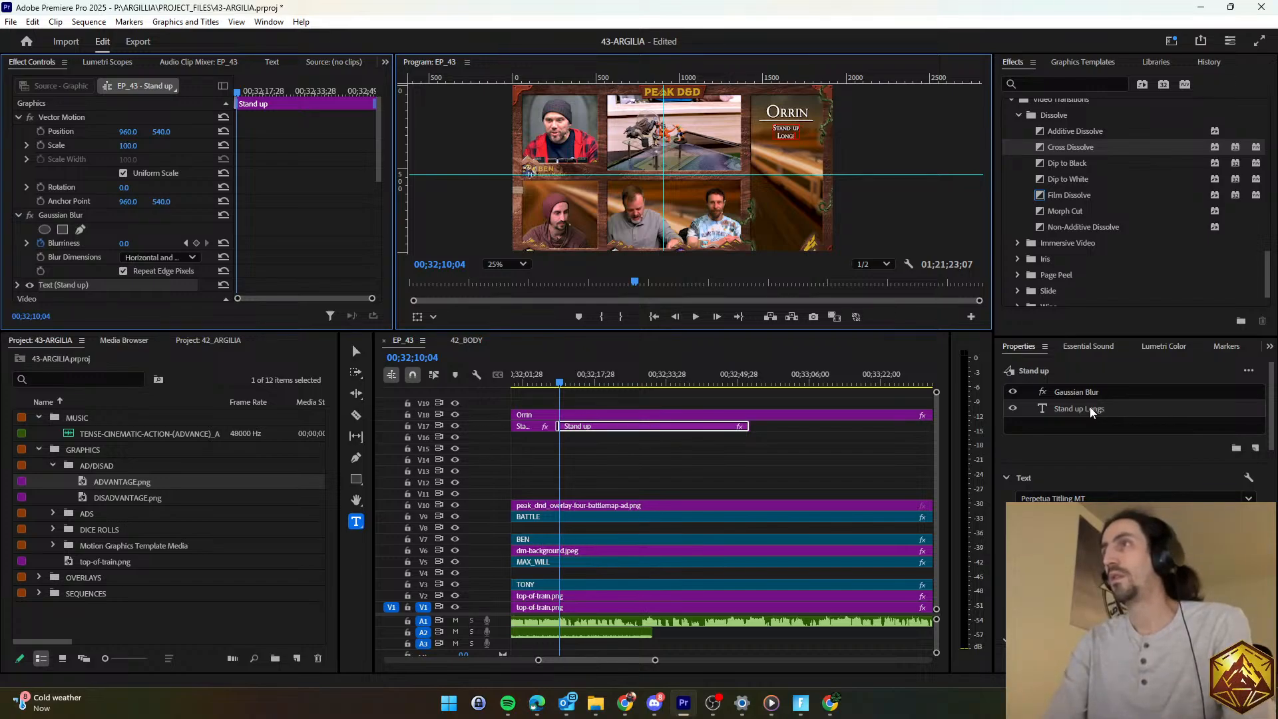
text(word Attack)
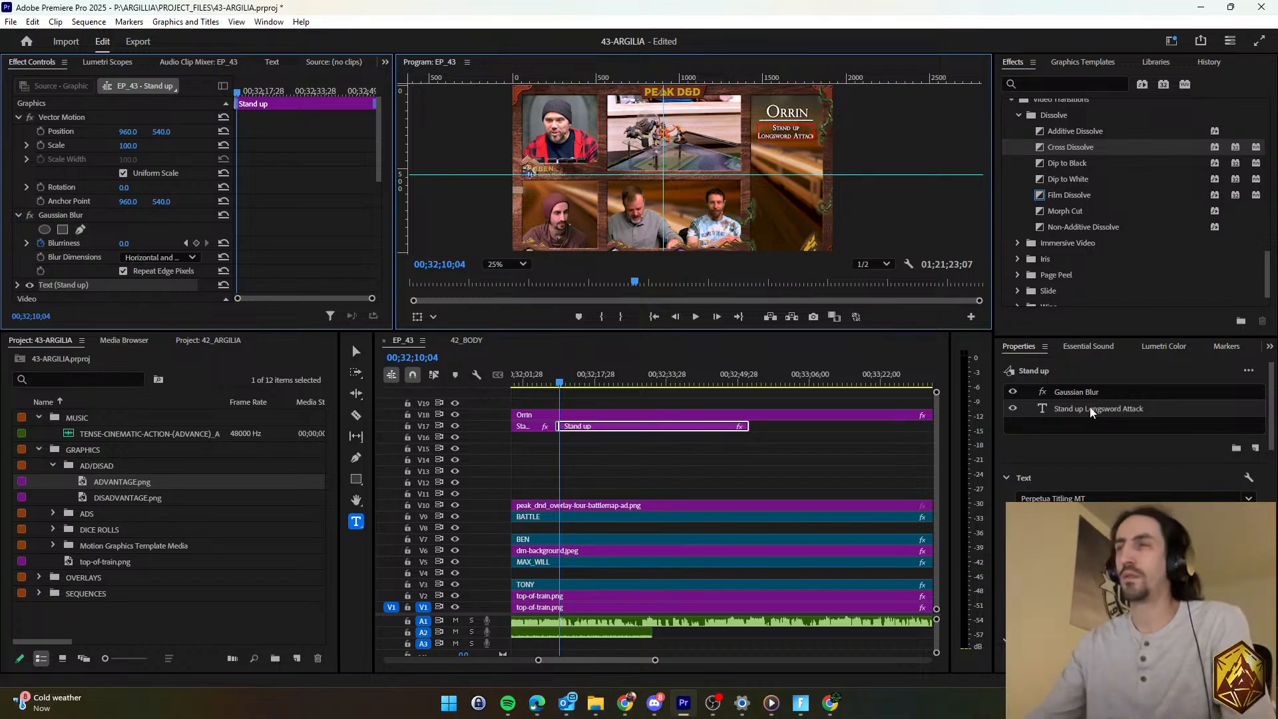
click(693, 465)
Play back the Stand up Longsword Attack title briefly and save the project.
key(space)
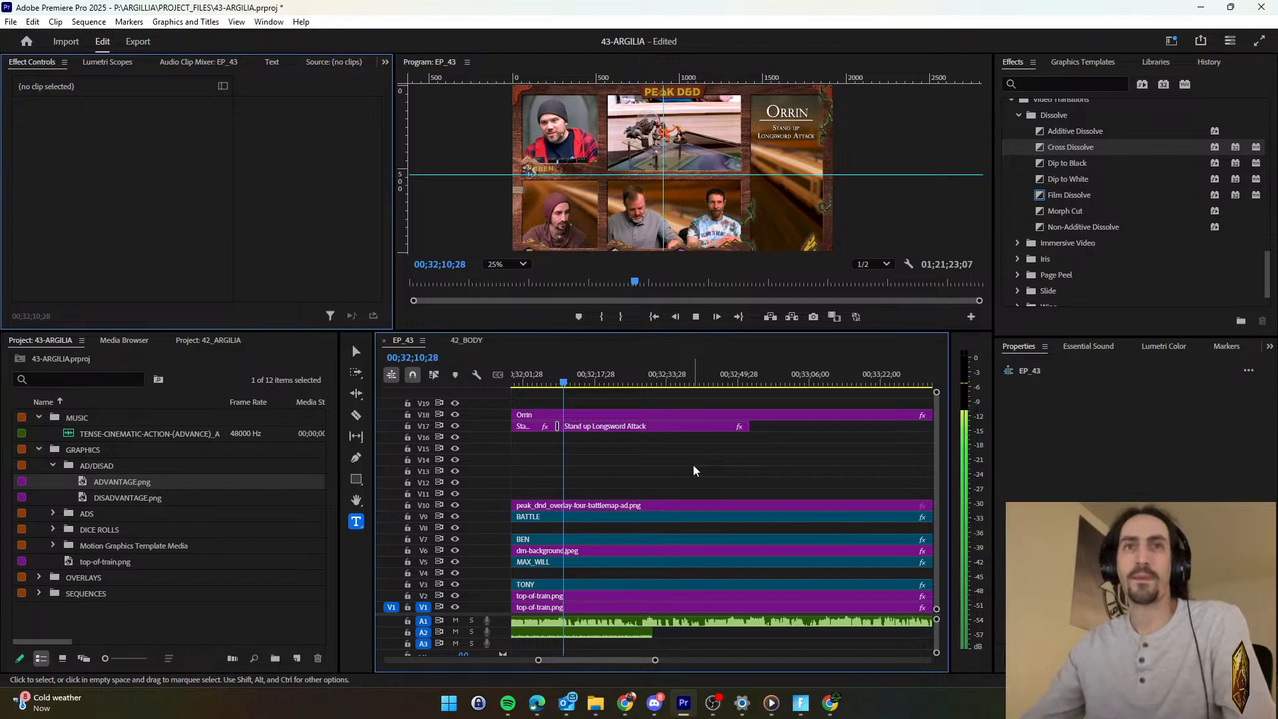
key(space)
key(d)
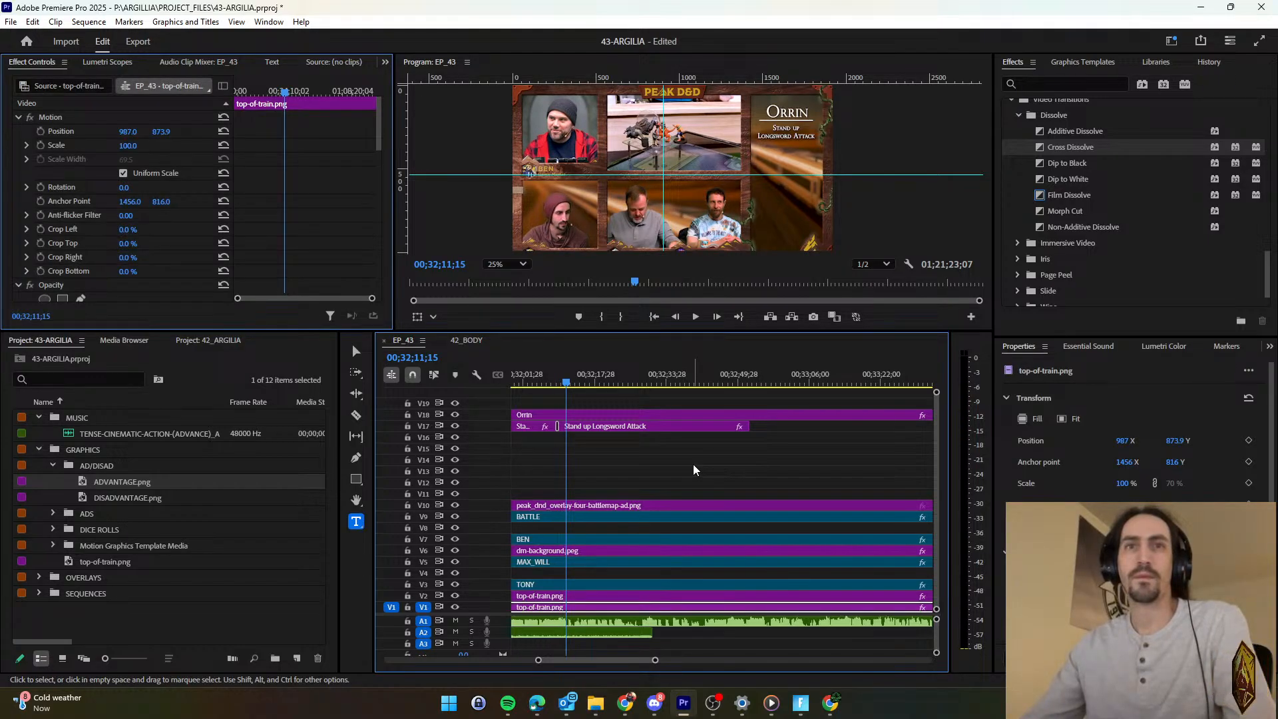
key(space)
key(space)
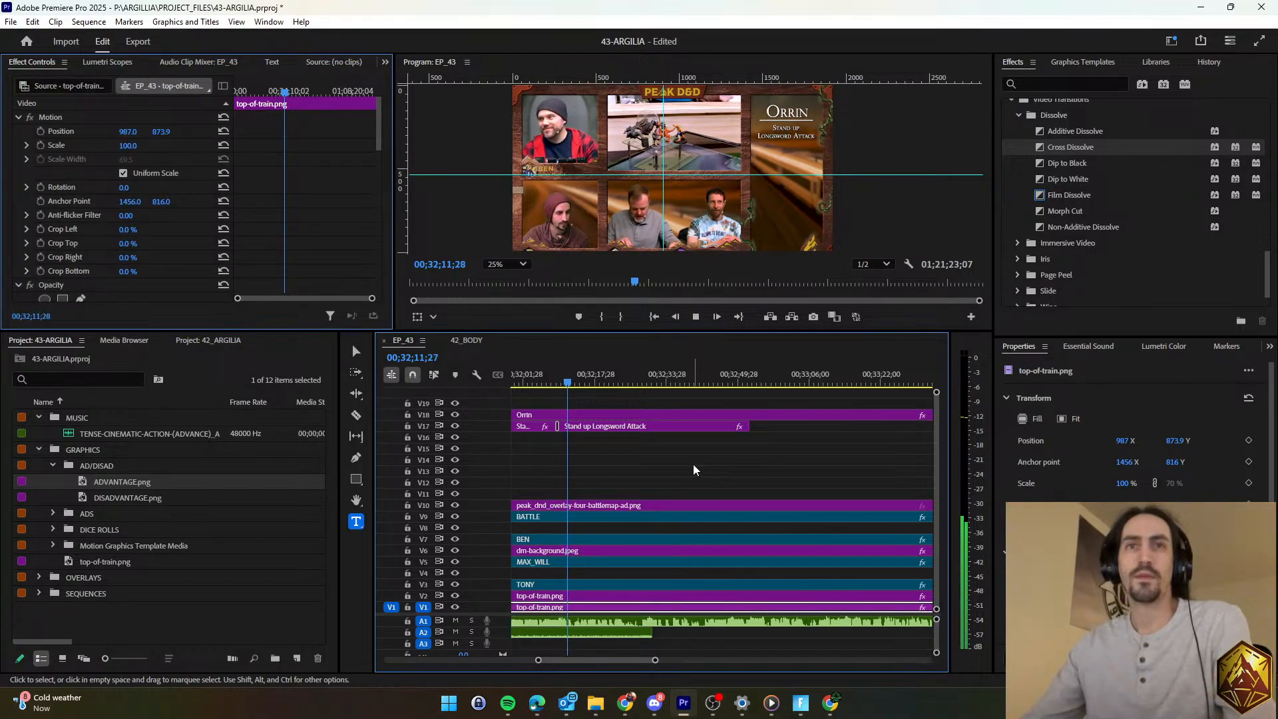
key(ctrl+s)
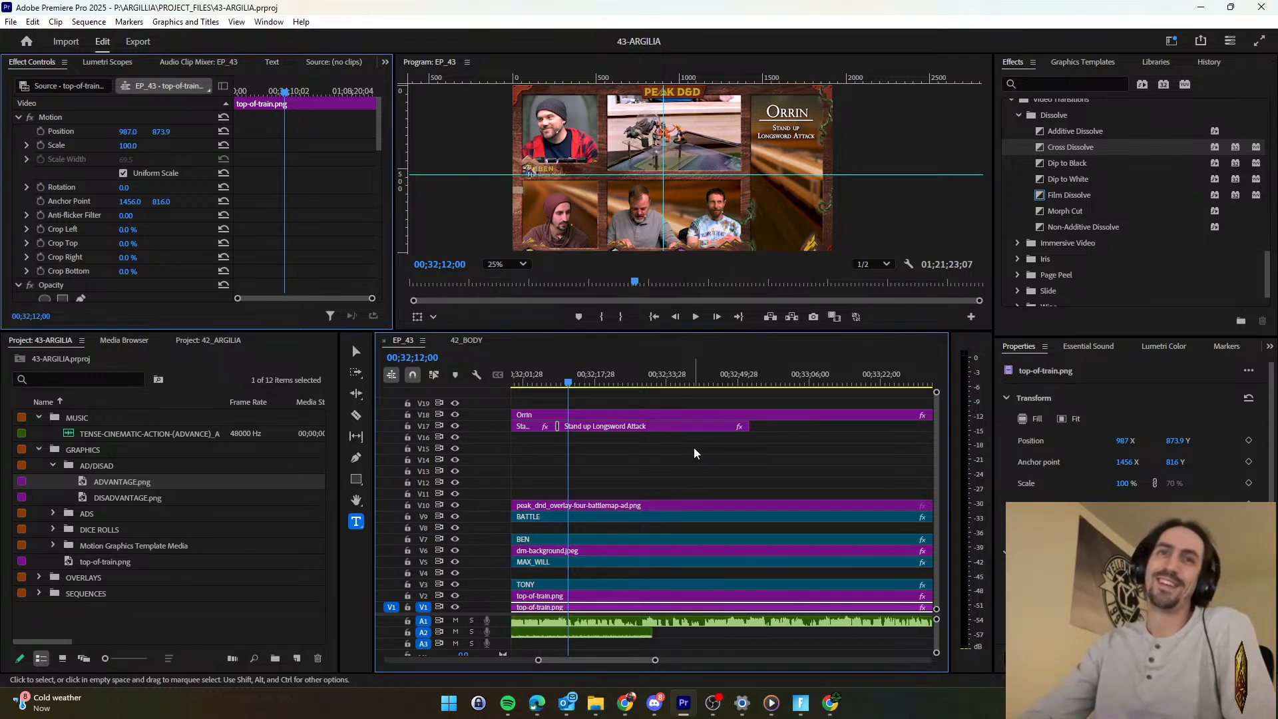
Replay EP_43 from 00;32;12;00 to about 00;32;21 and examine the timing of Orrin's longsword attack.
click(687, 474)
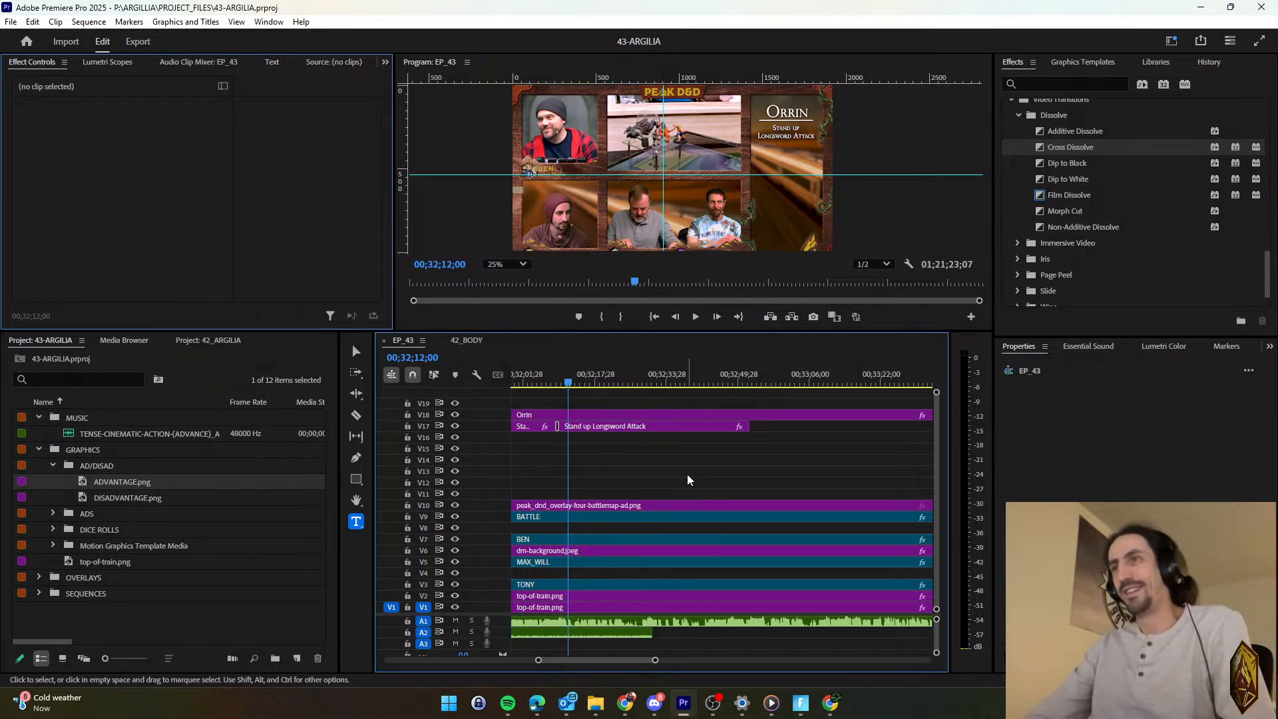
scroll(611, 478, up, 3)
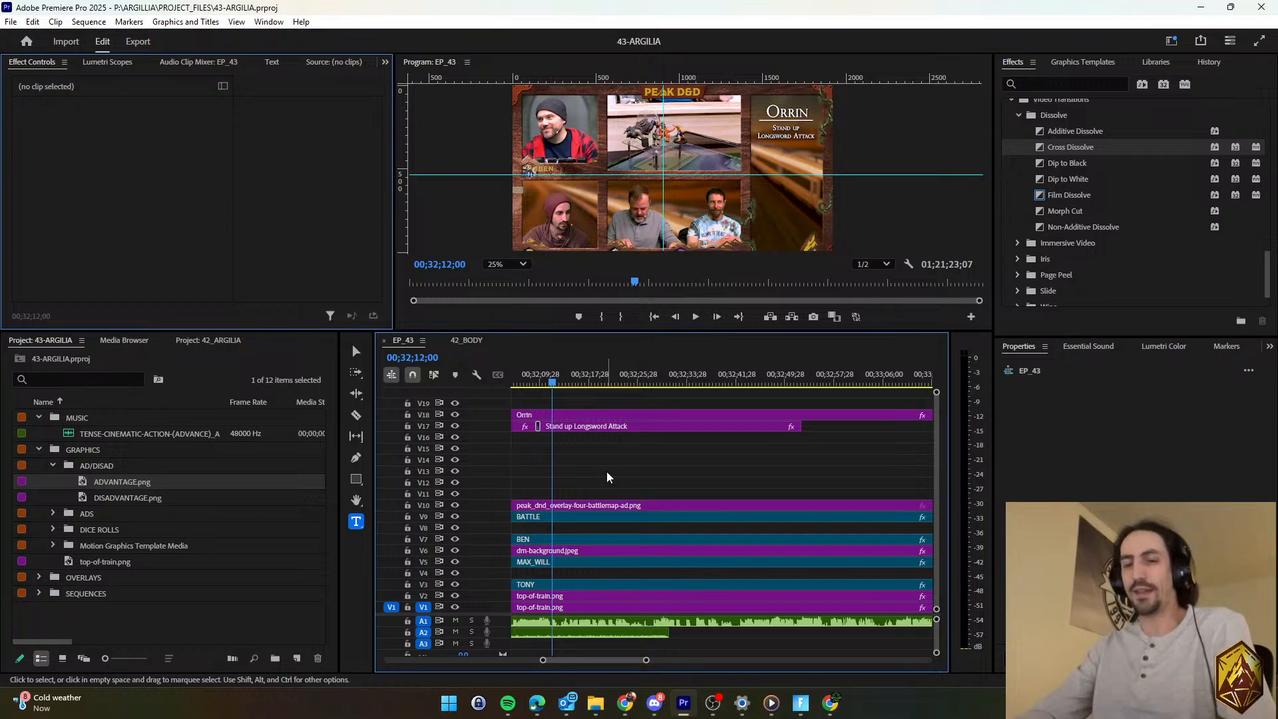
key(space)
key(d)
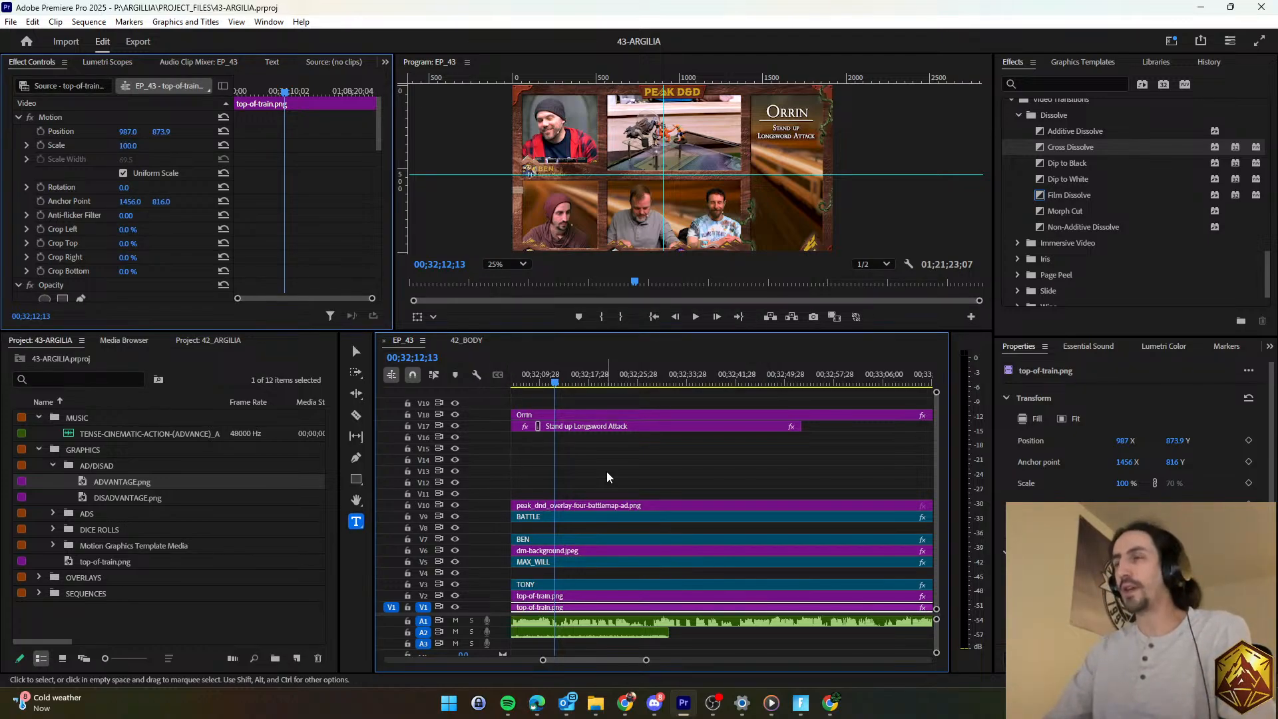
key(space)
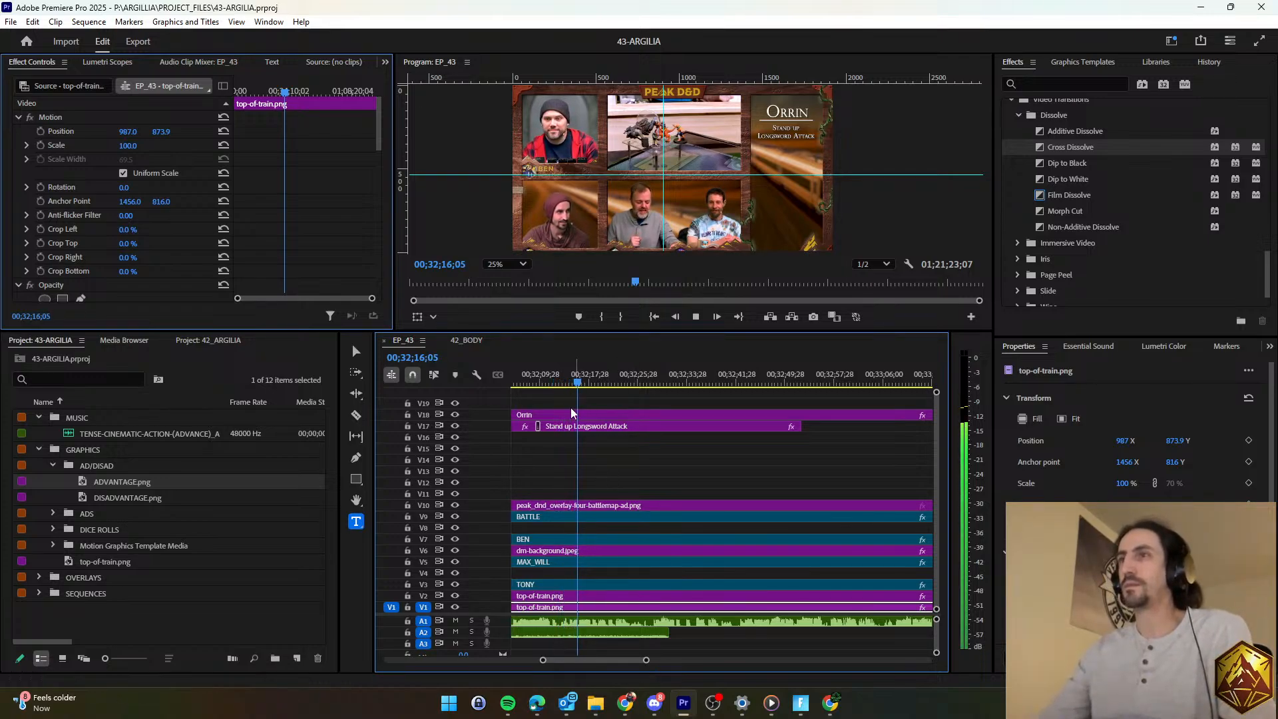
key(space)
click(609, 446)
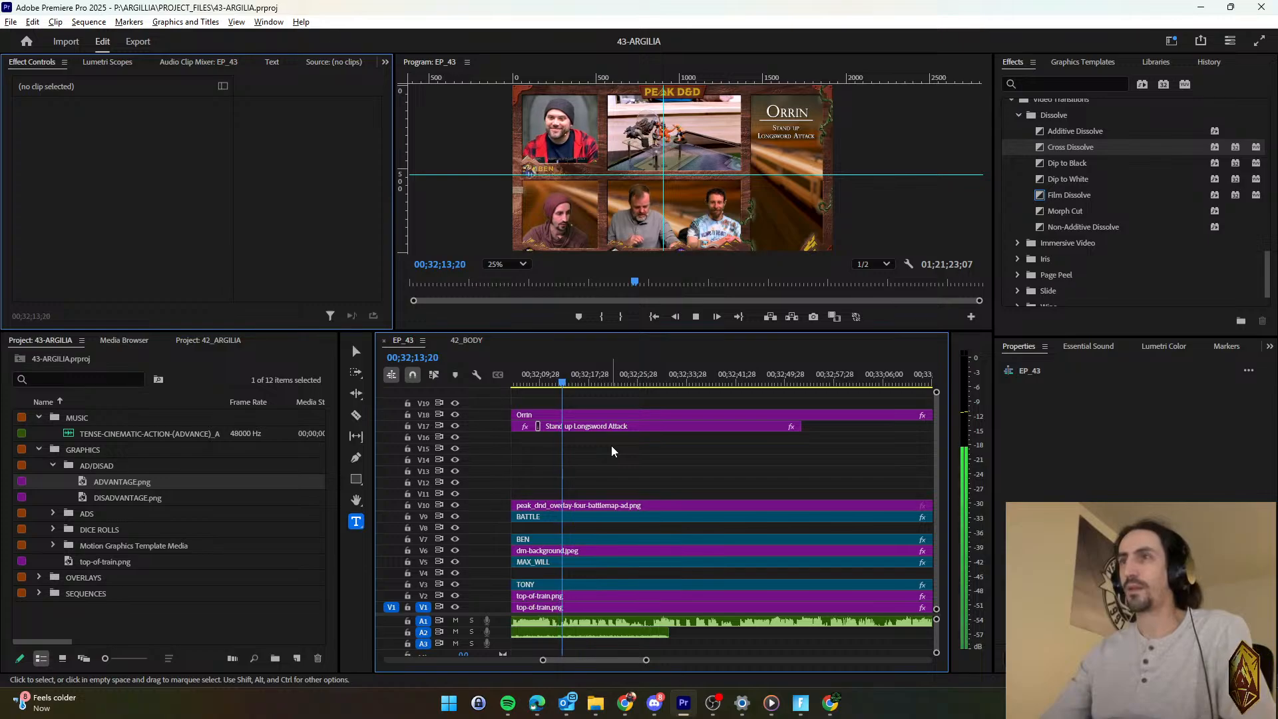
scroll(611, 445, up, 1)
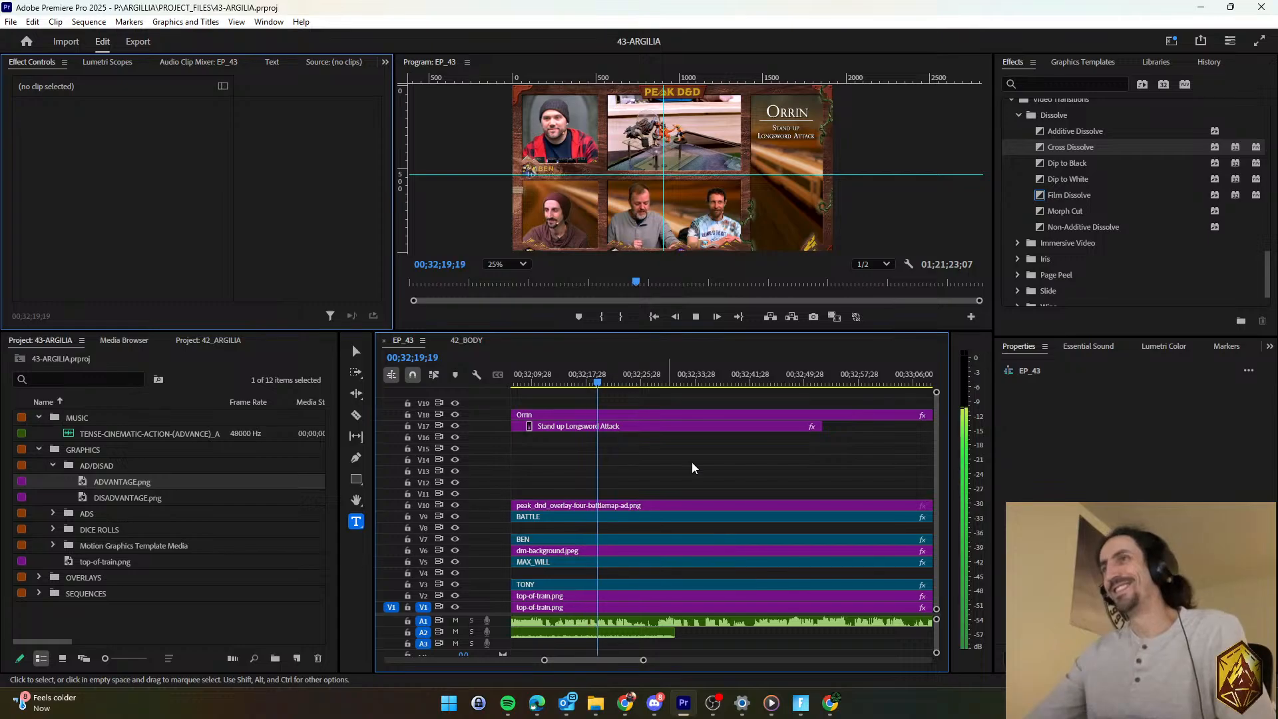
key(space)
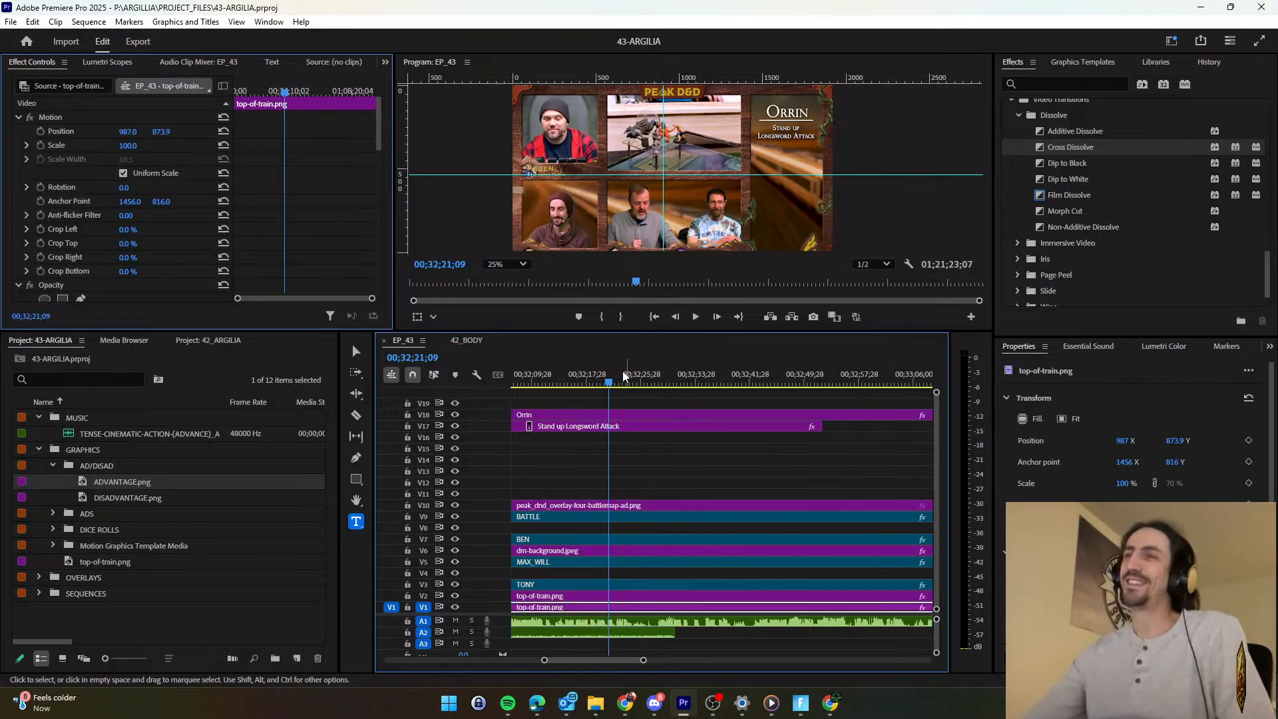
click(592, 381)
click(601, 454)
key(space)
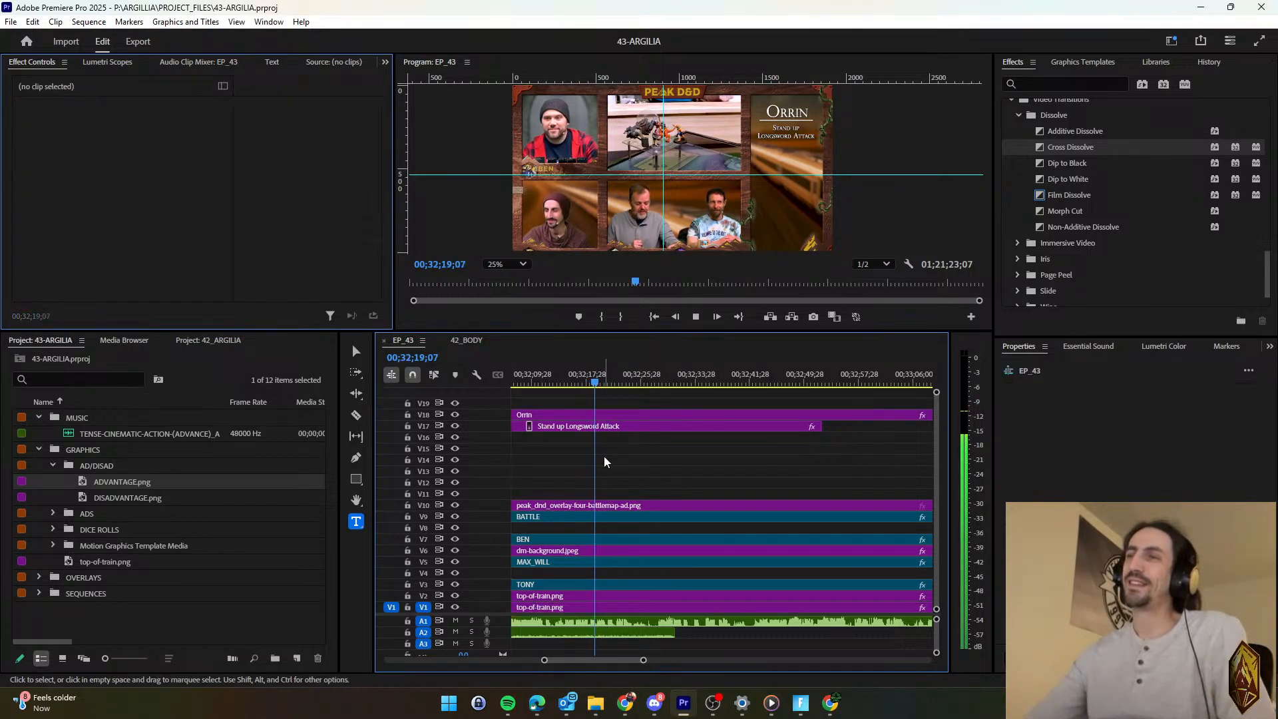
key(space)
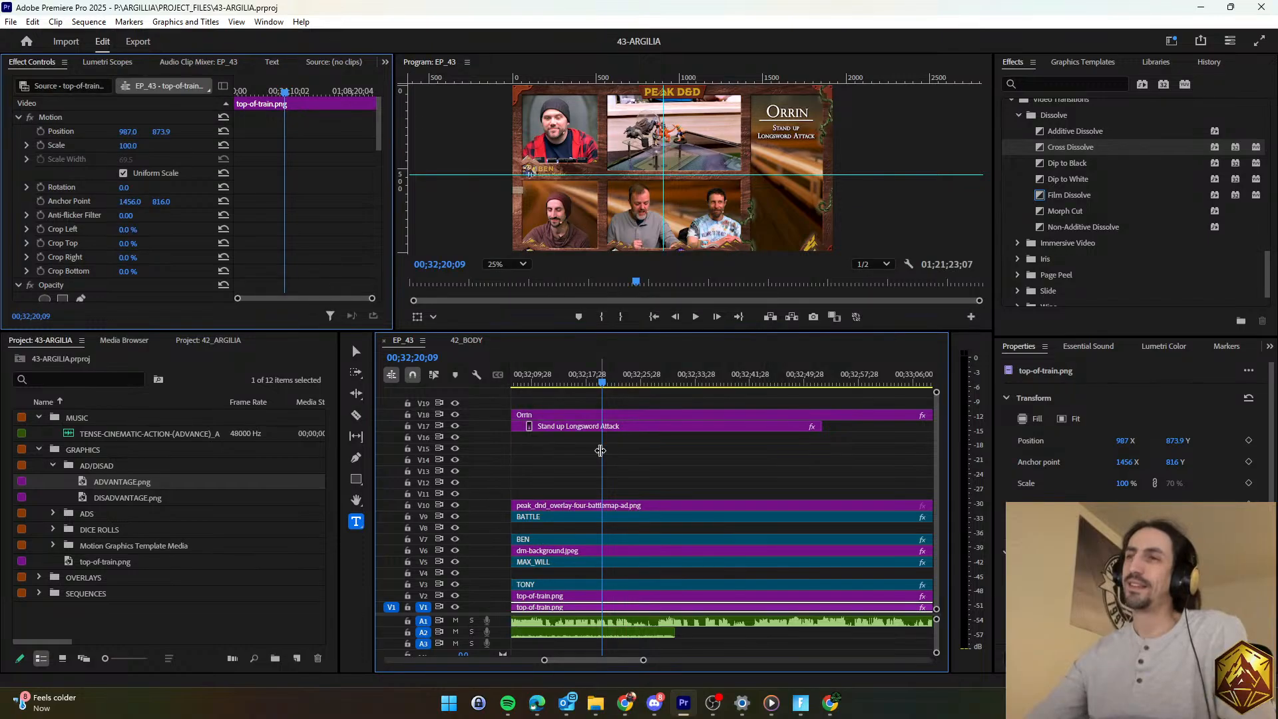
Copy the earlier ADVANTAGE.png clip on V19 and paste it at 00;32;20;09 over Orrin's longsword attack.
drag(599, 662, 519, 637)
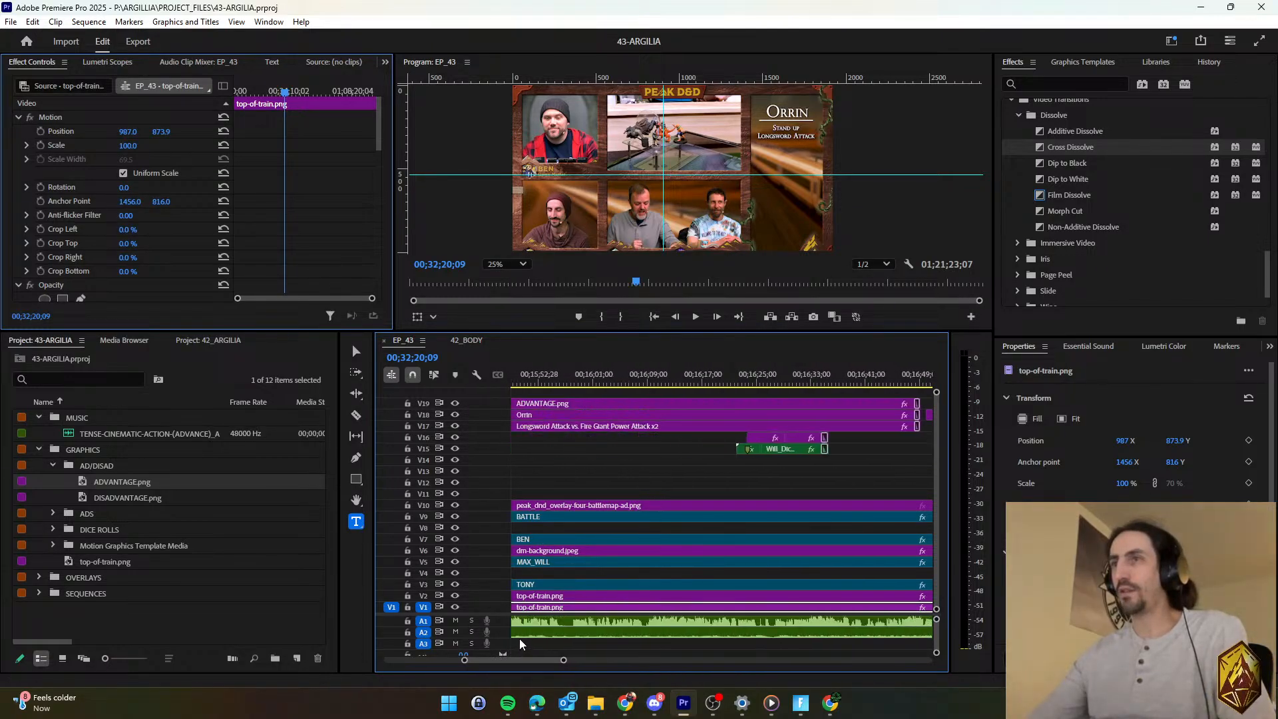
click(586, 404)
key(ctrl+c)
key(ctrl+v)
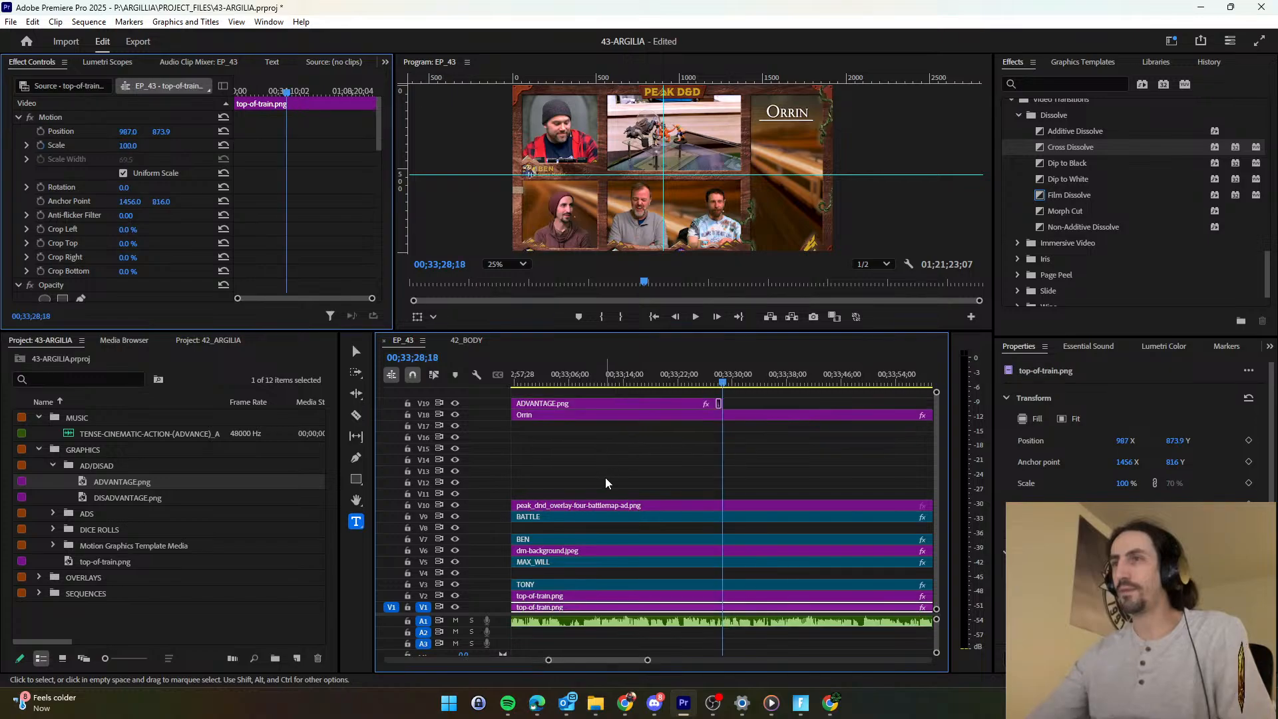
scroll(622, 444, up, 5)
Replay the sequence from 00;32;19;12 and examine the ADVANTAGE graphic's timing and Orrin's following action.
click(592, 375)
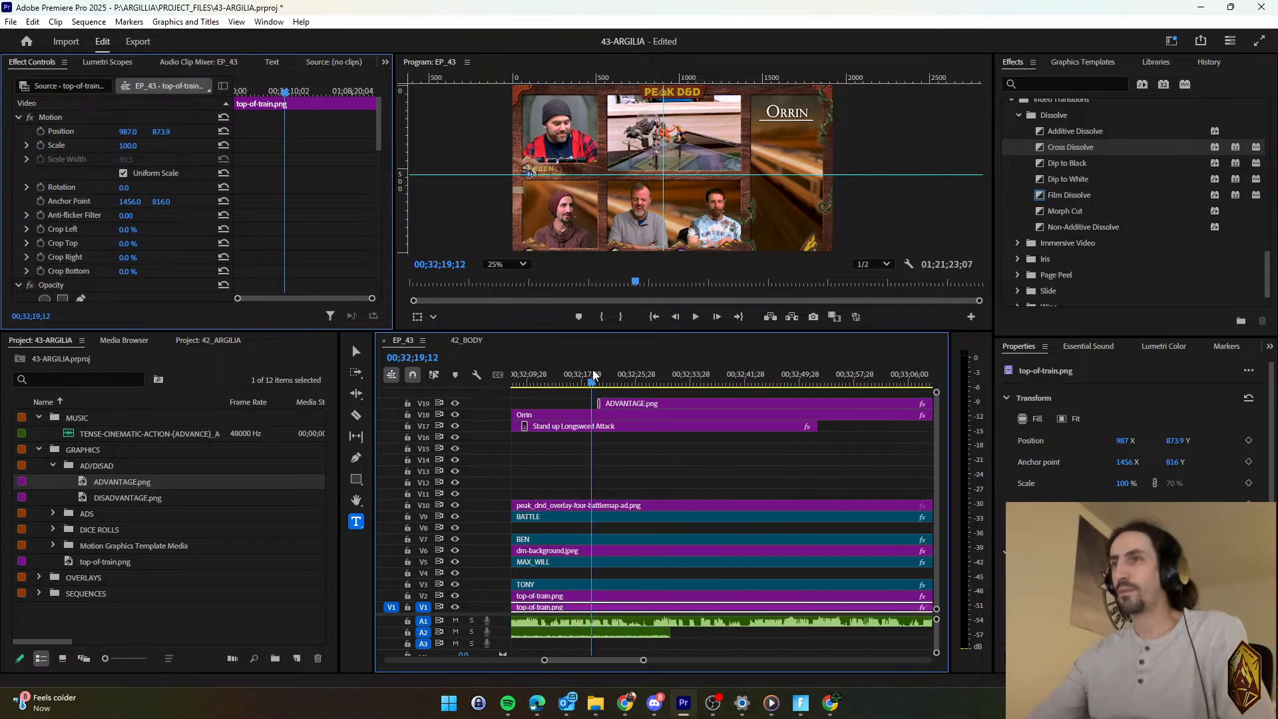
key(space)
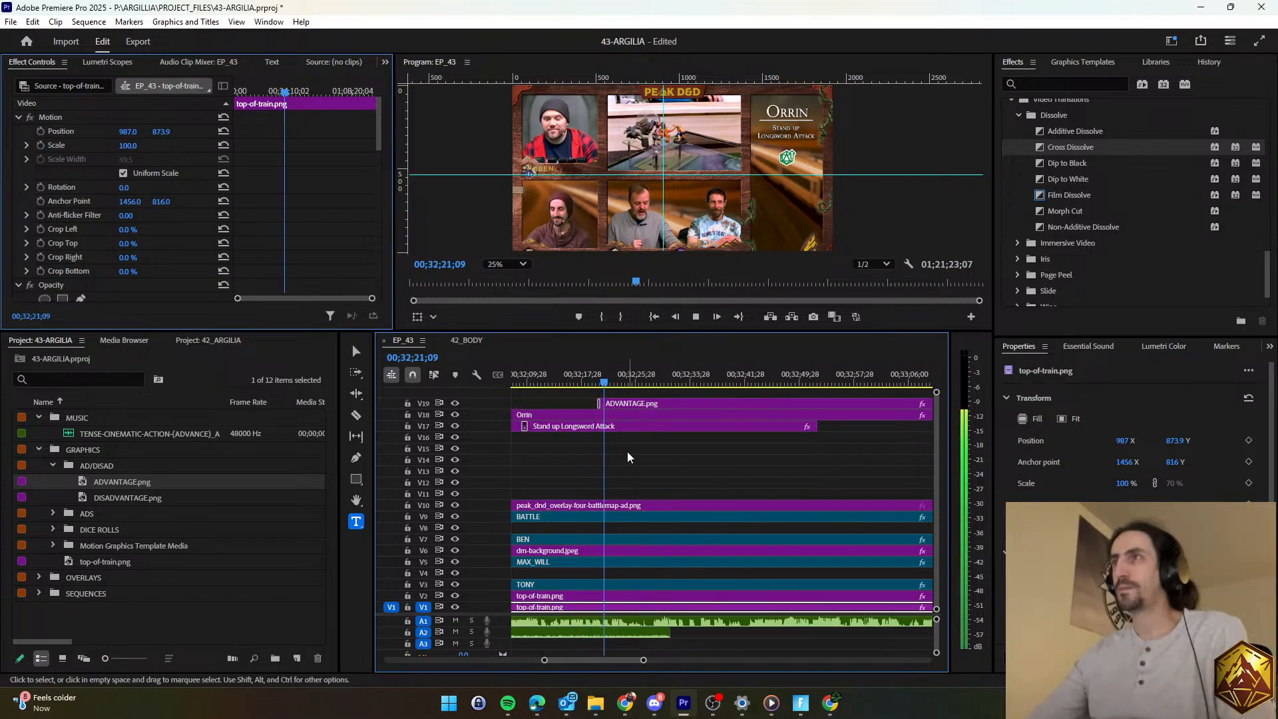
scroll(625, 433, down, 1)
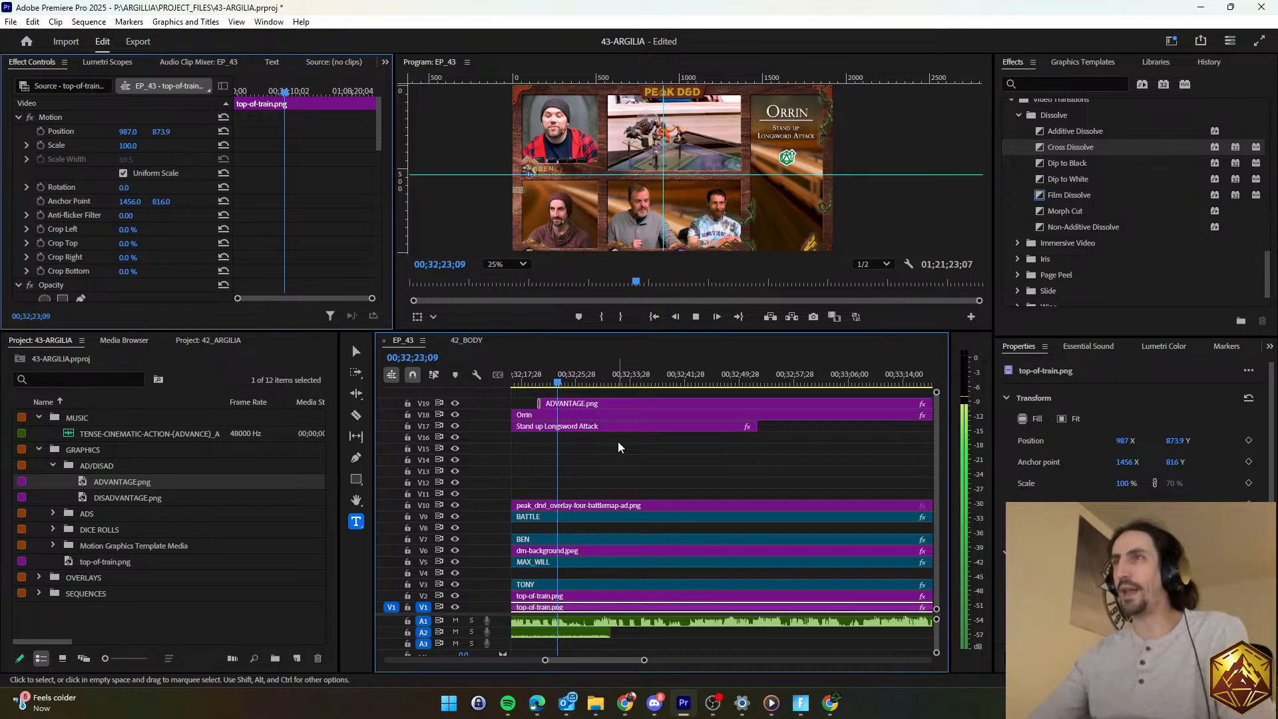
scroll(618, 445, down, 1)
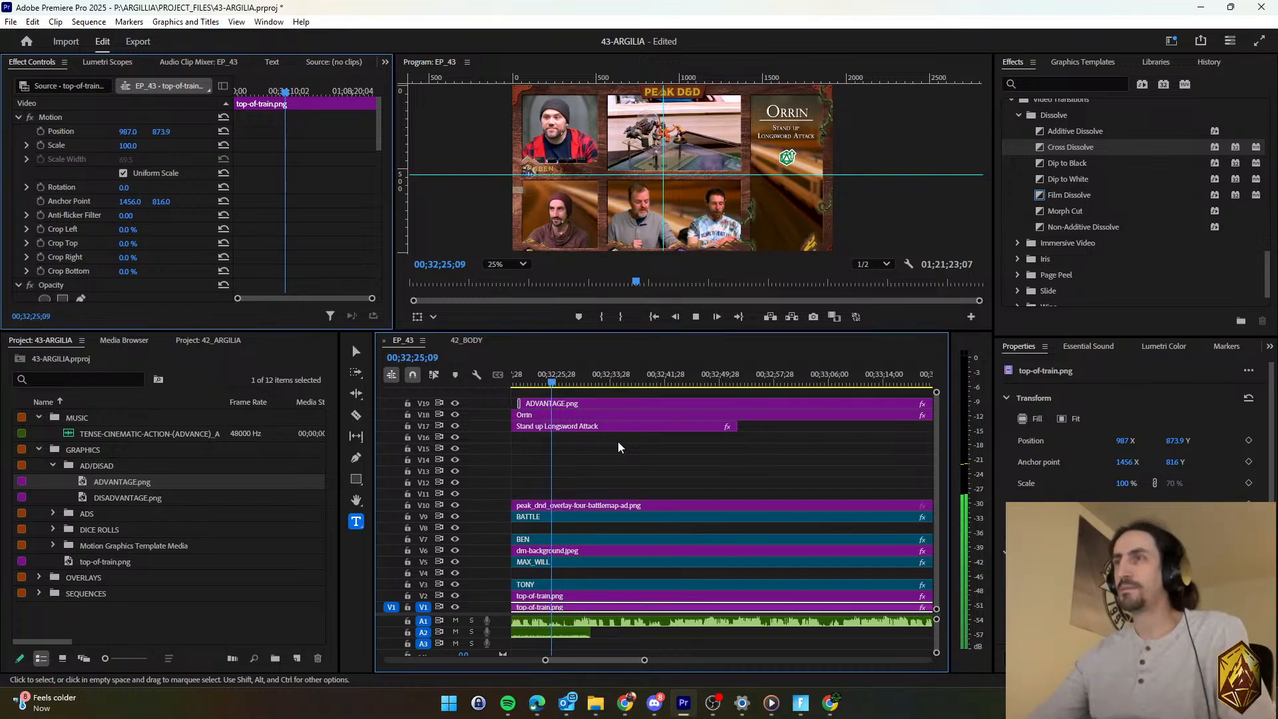
scroll(618, 442, down, 1)
scroll(618, 442, down, 1)
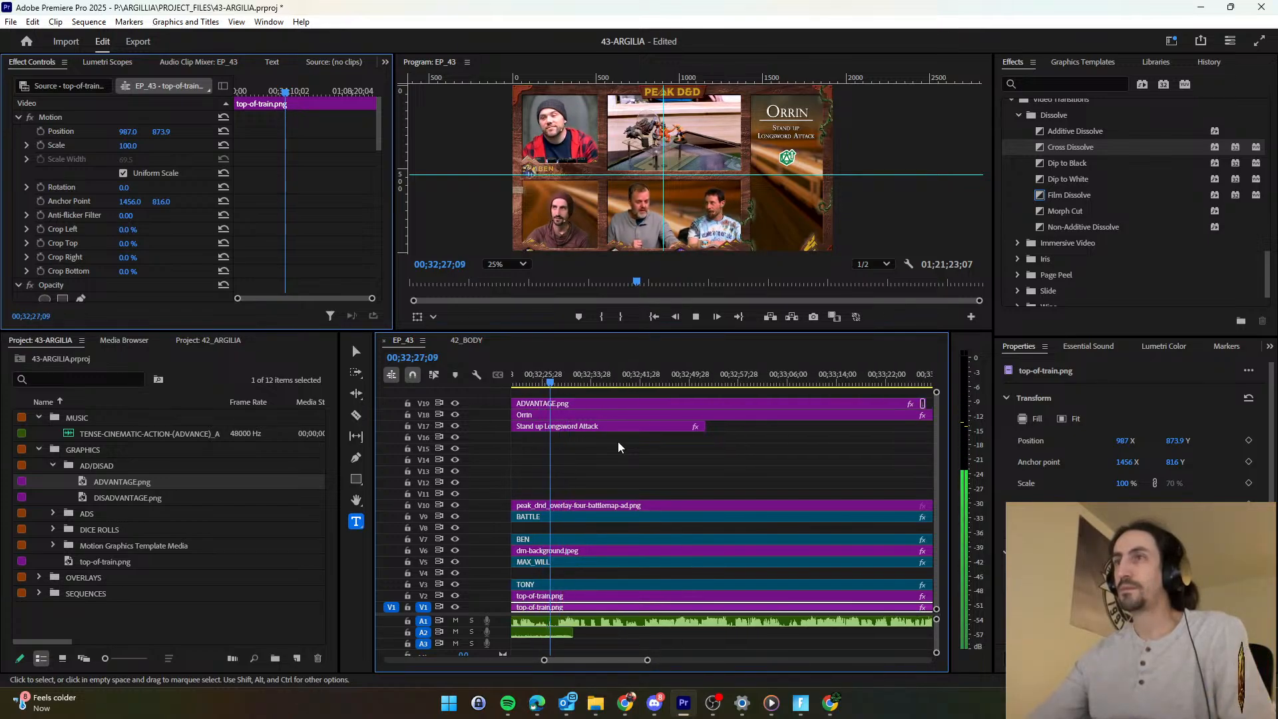
scroll(617, 441, down, 1)
click(618, 442)
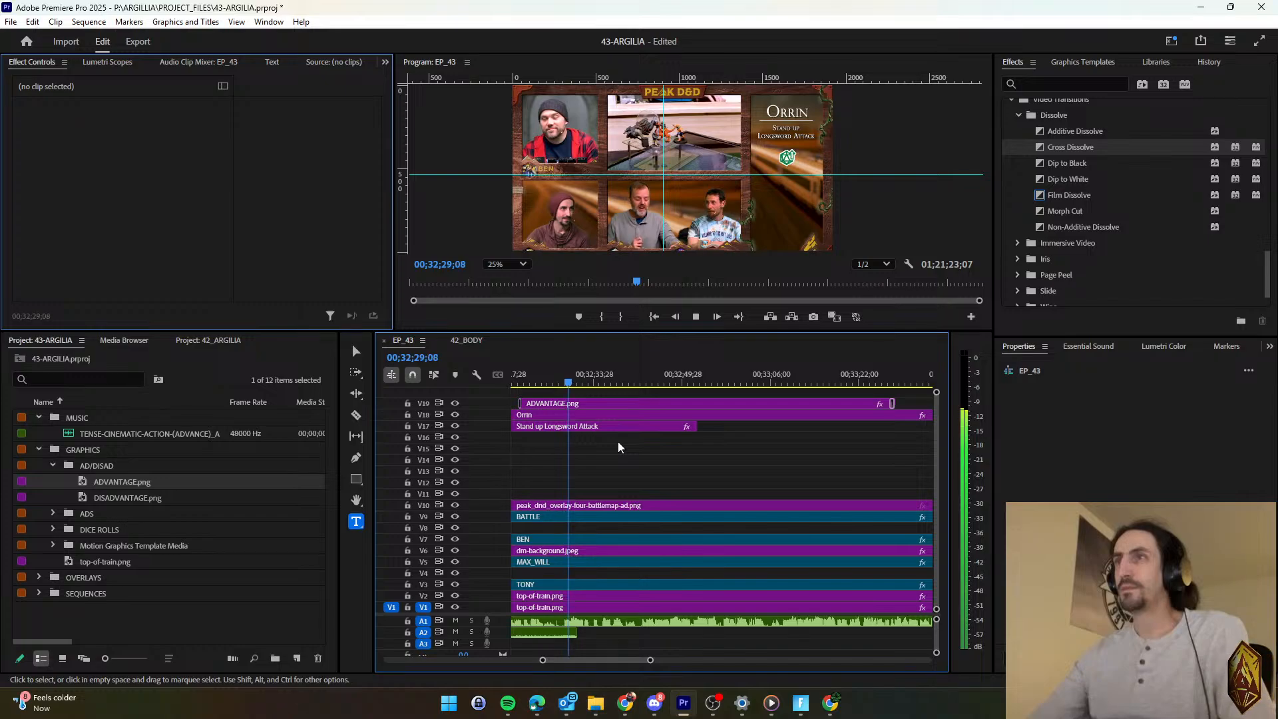
scroll(618, 442, down, 2)
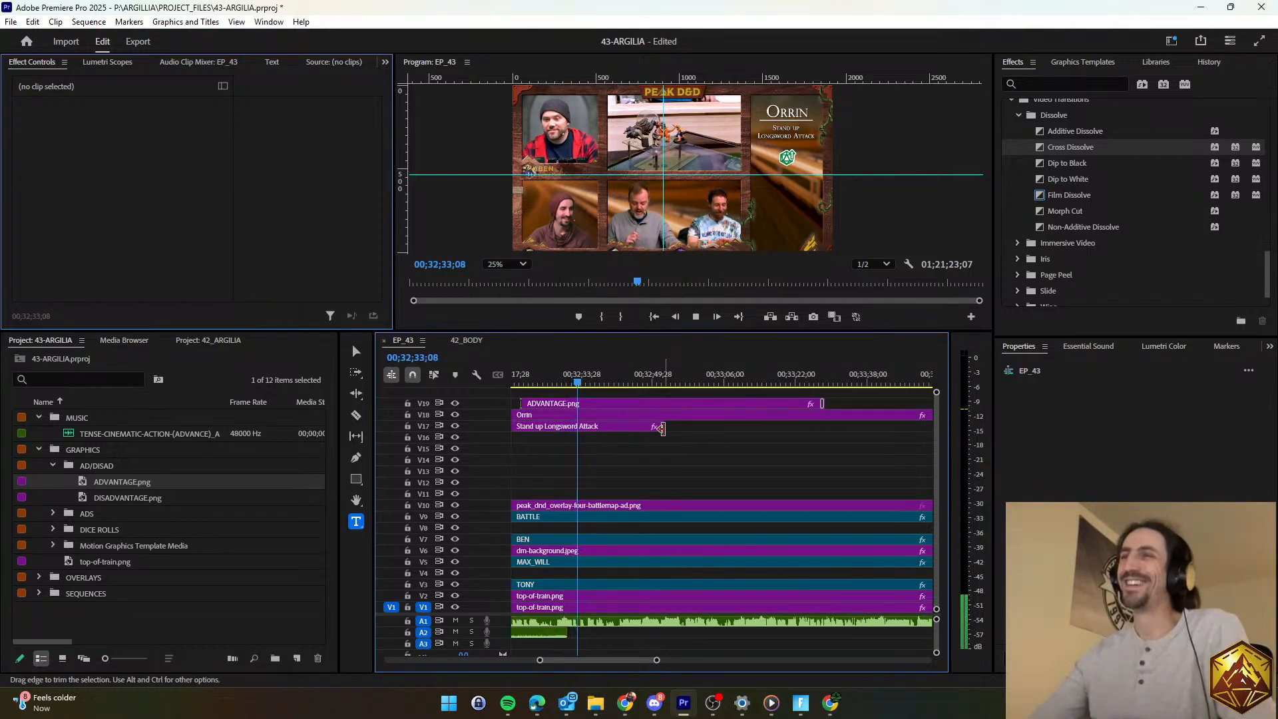
Split the Stand up Longsword Attack title on V17 near 00;32;40;25 and apply the default transition at the cut.
click(356, 415)
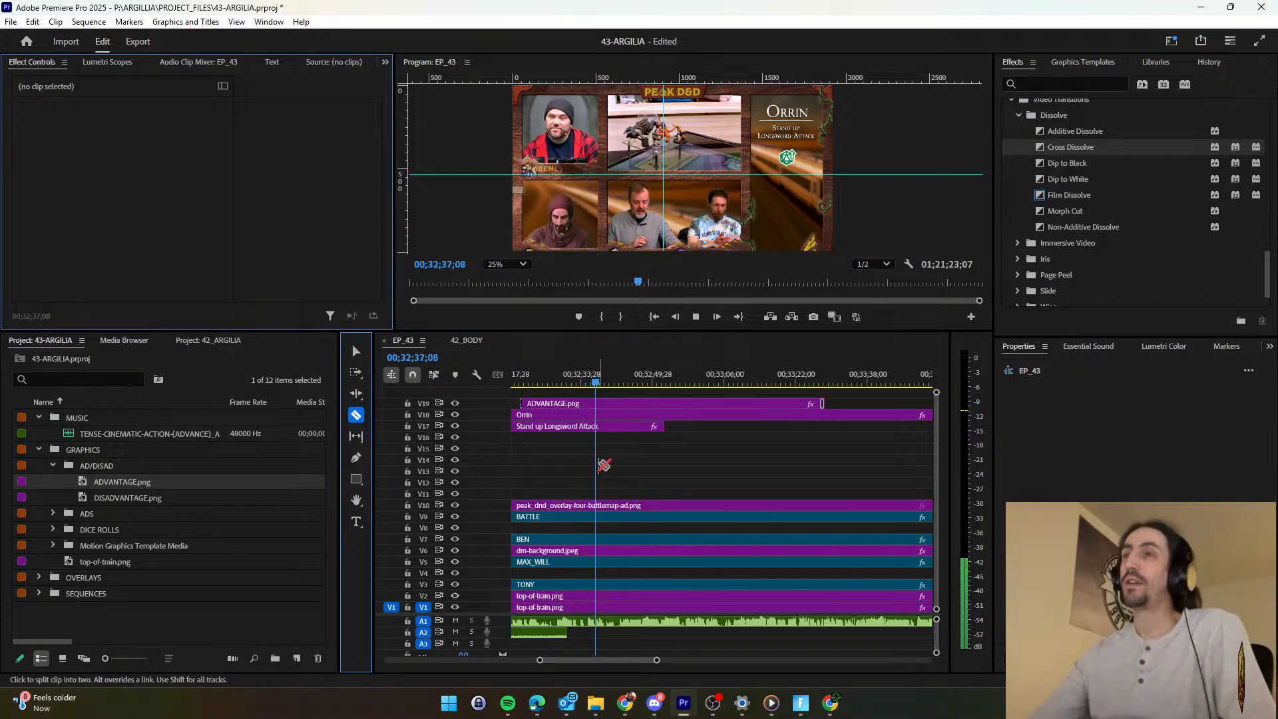
key(space)
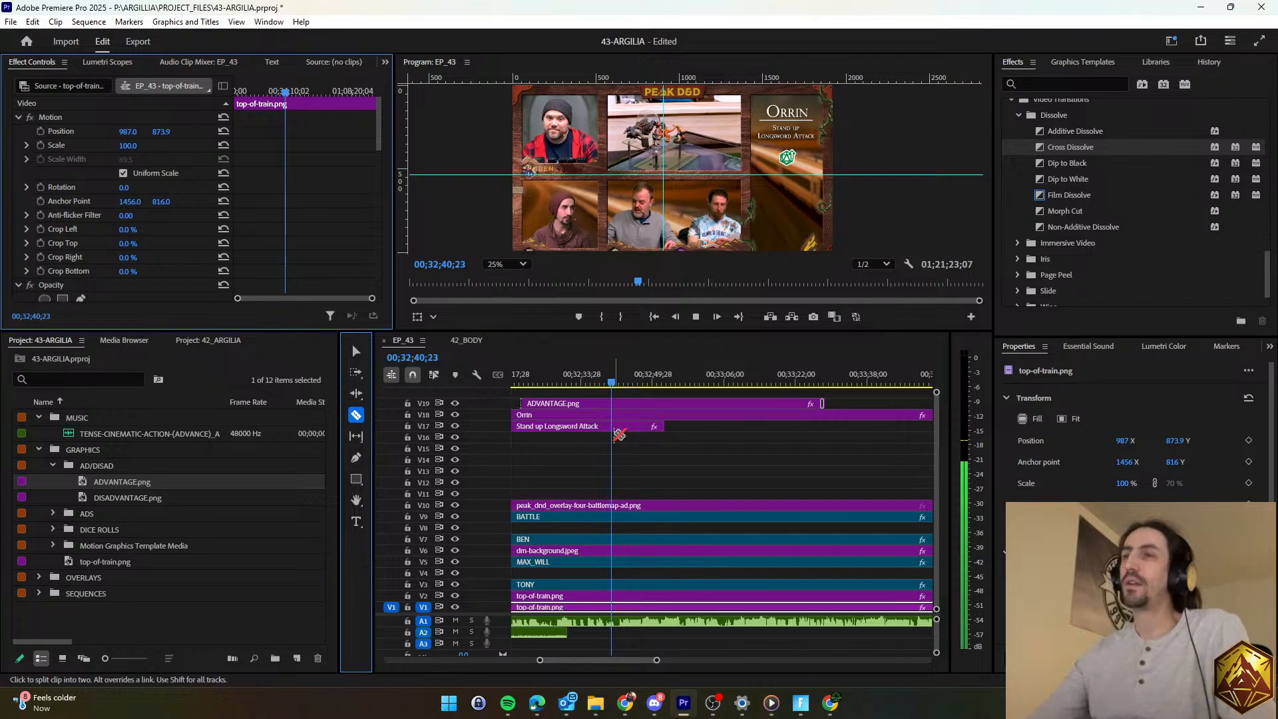
click(616, 429)
key(v)
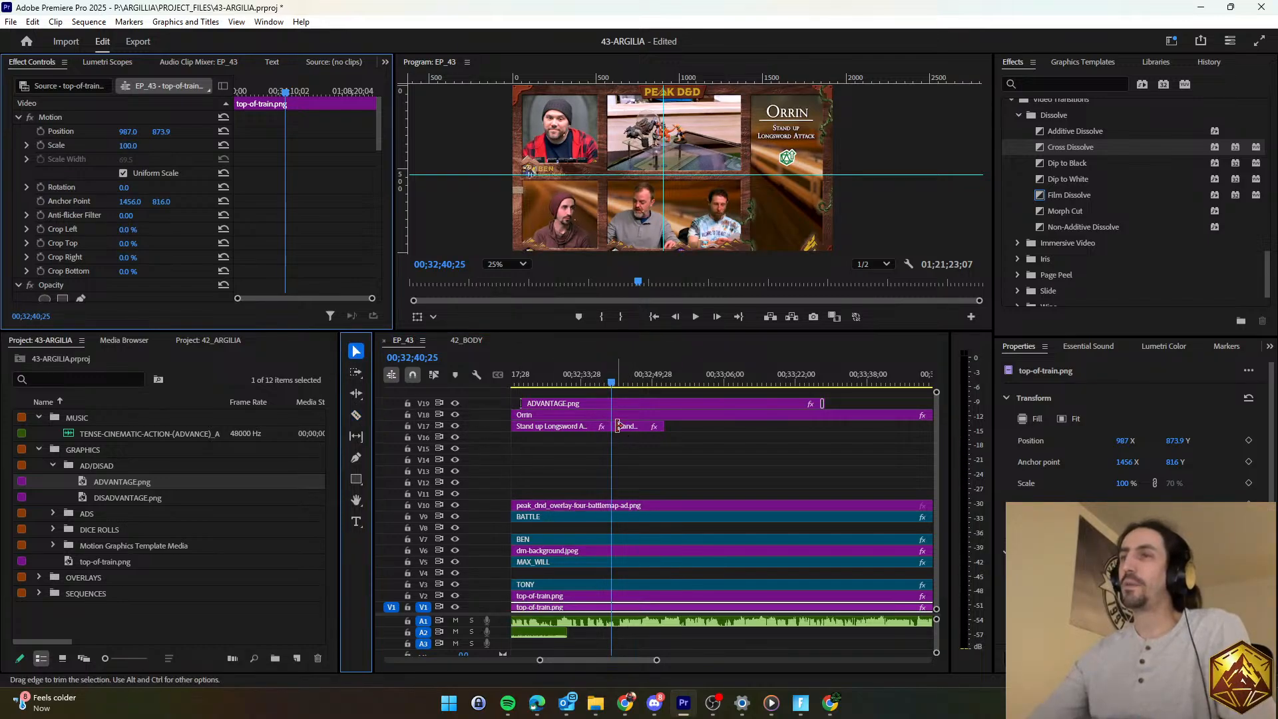
right_click(612, 424)
click(692, 515)
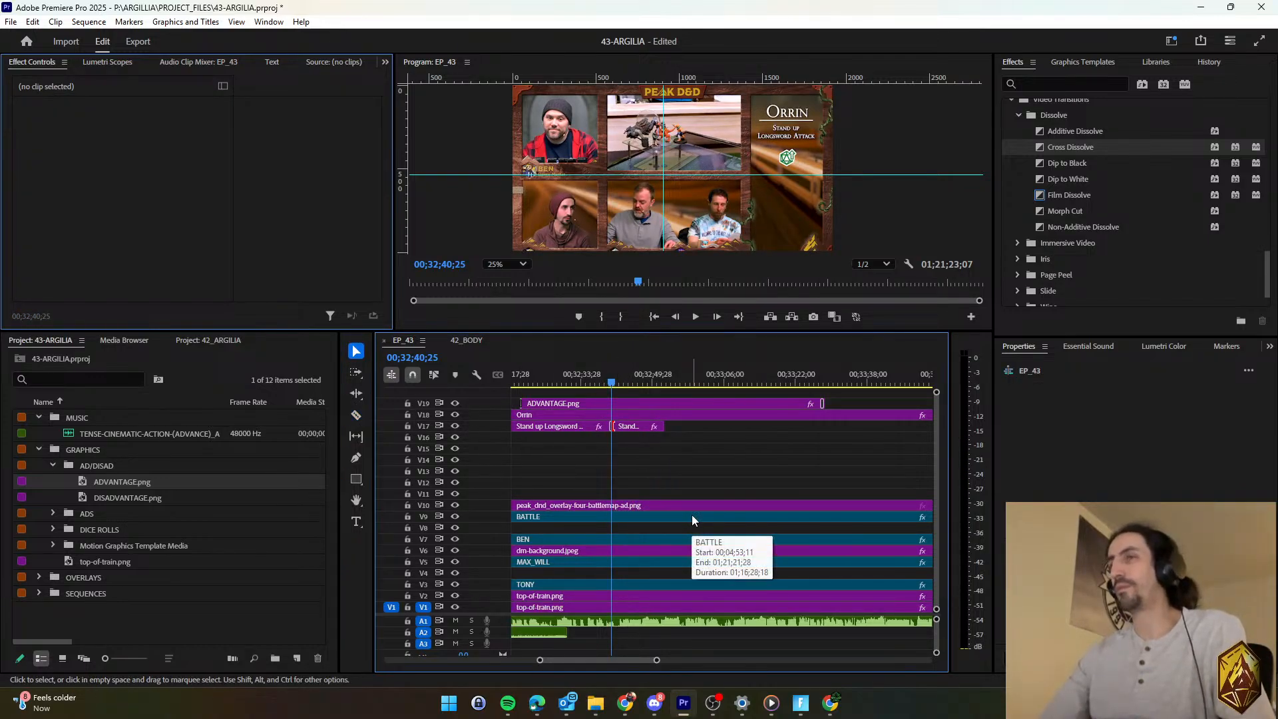
Add "Trip Manuever" as a third line to the Stand up Longsword Attack title after the new cut.
click(632, 430)
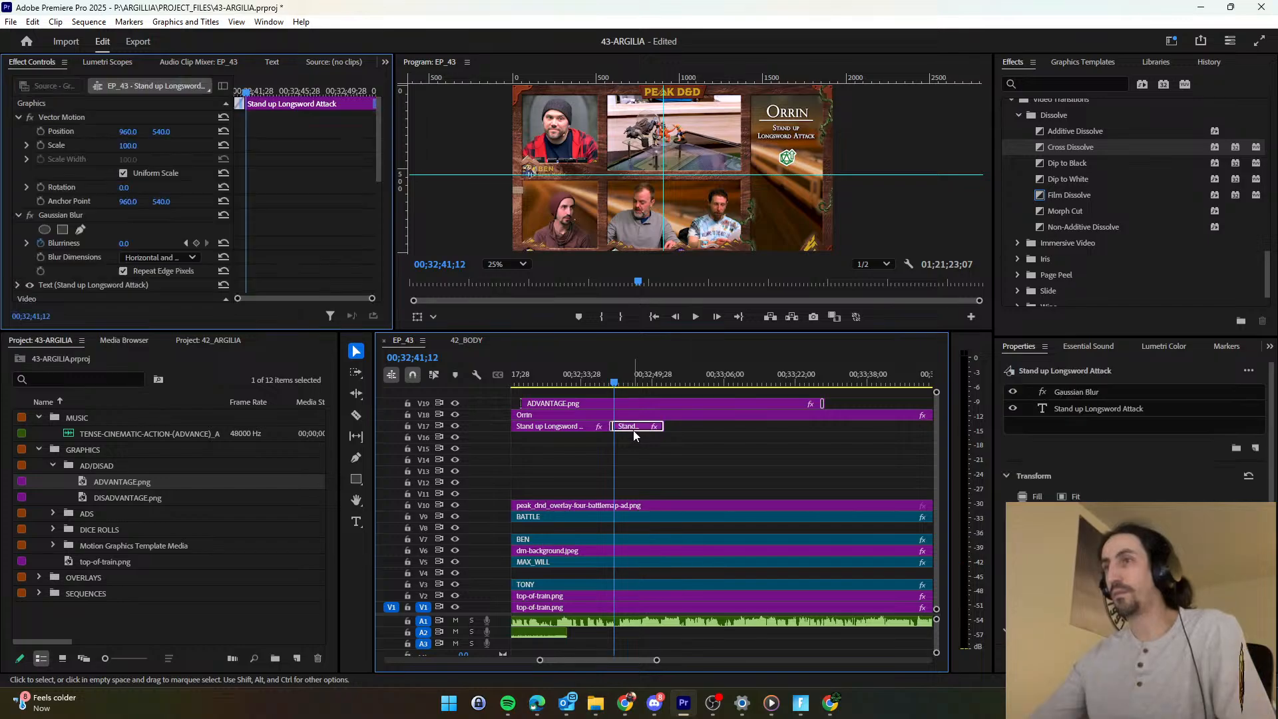
click(1100, 408)
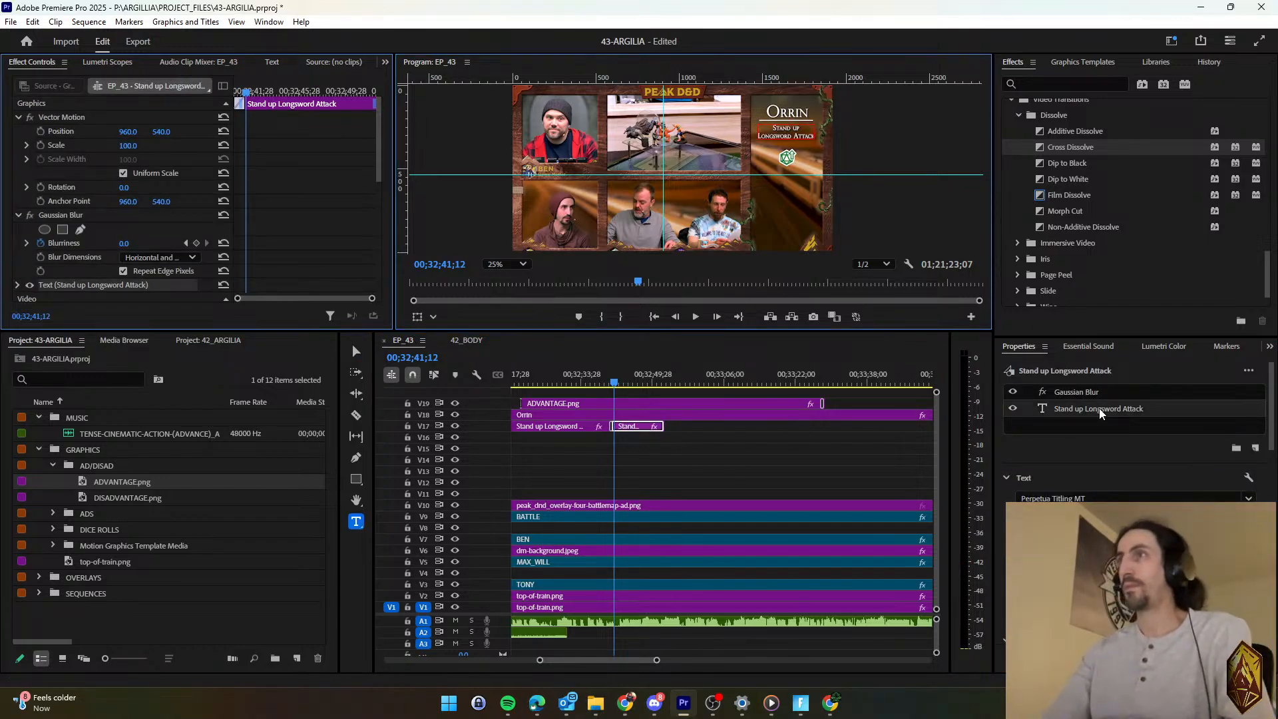
text(Trip)
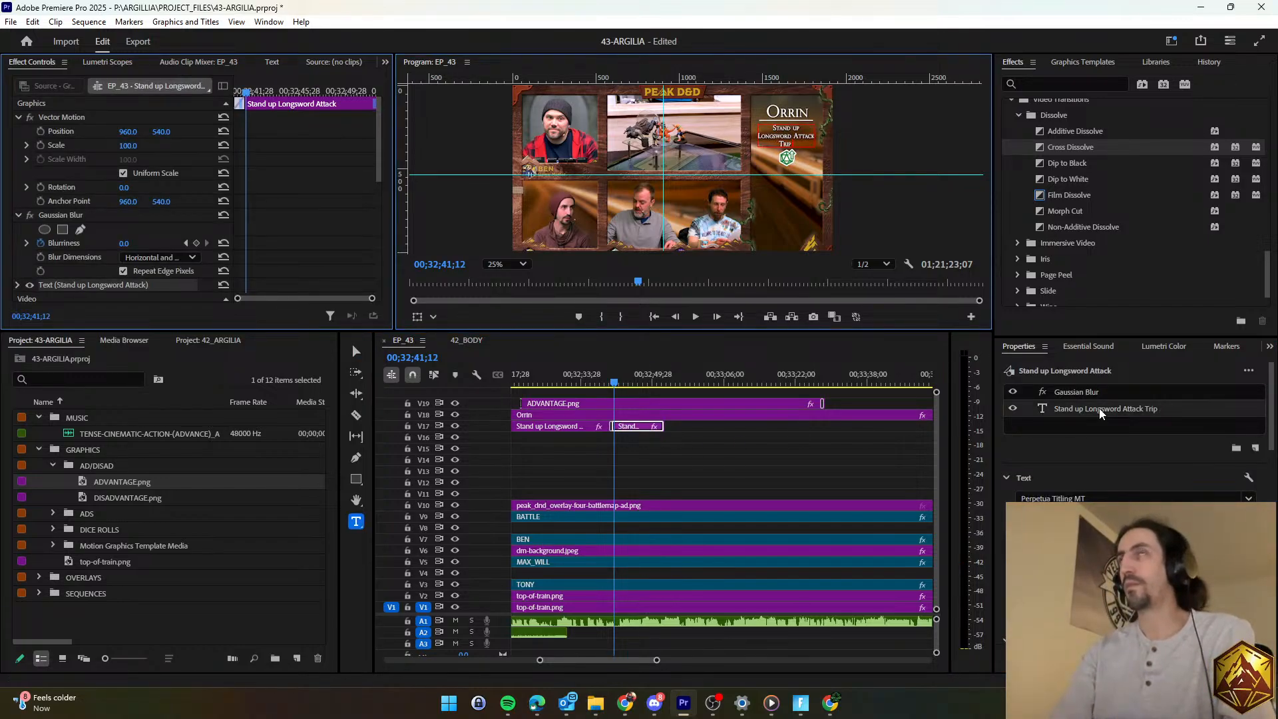
text( Ma)
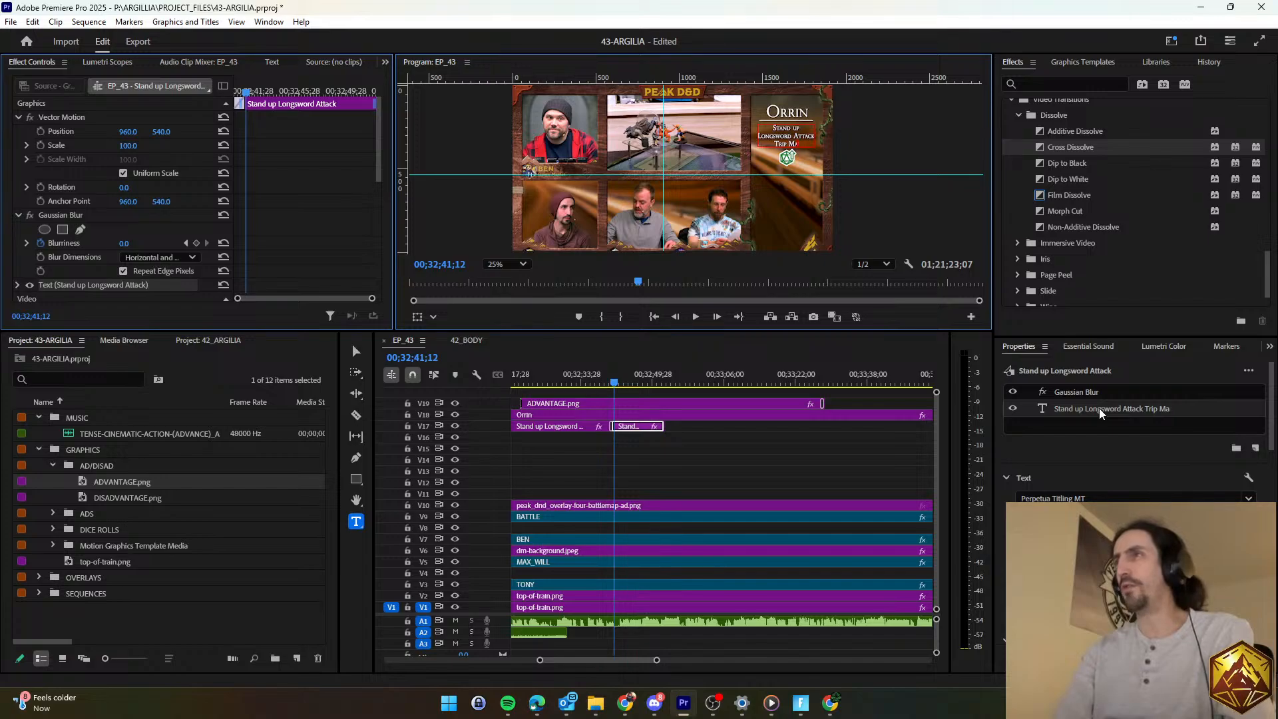
text(nuever)
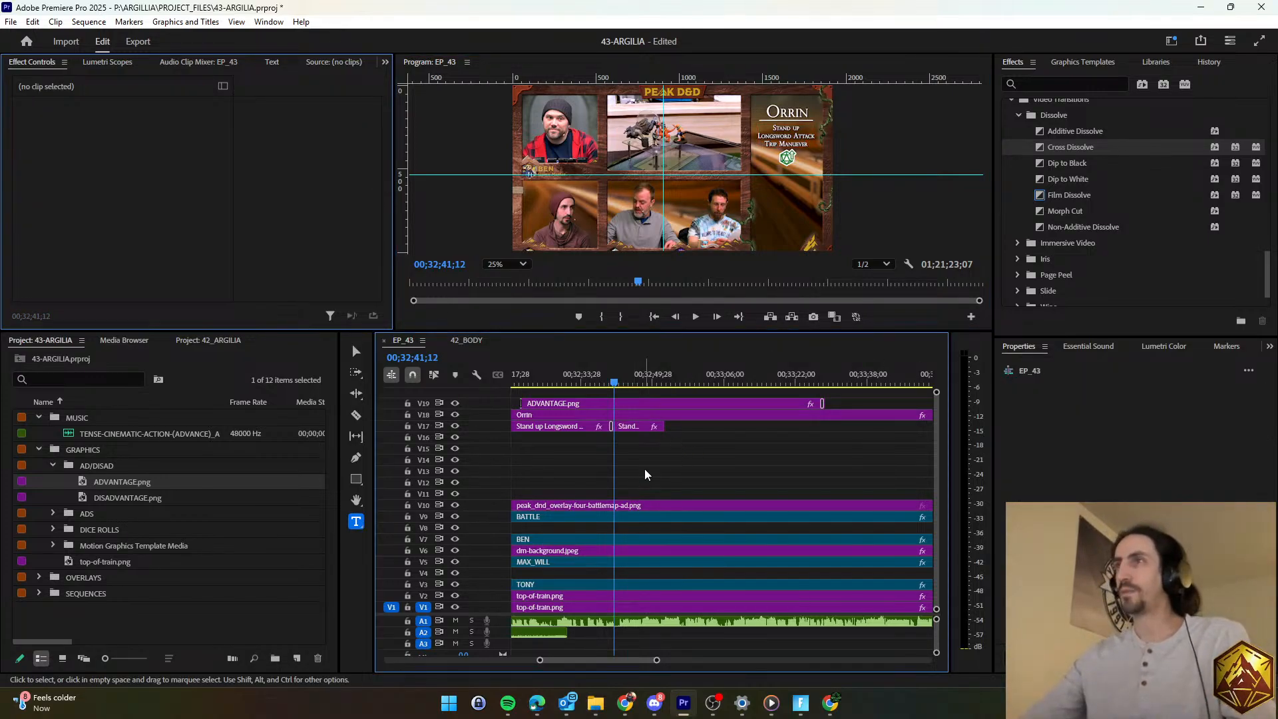
Play on to 00;32;44;00, copy the TENSE-CINEMATIC-ACTION music clip on A2 and paste it there twice in succession.
key(space)
scroll(632, 468, down, 1)
scroll(592, 461, down, 1)
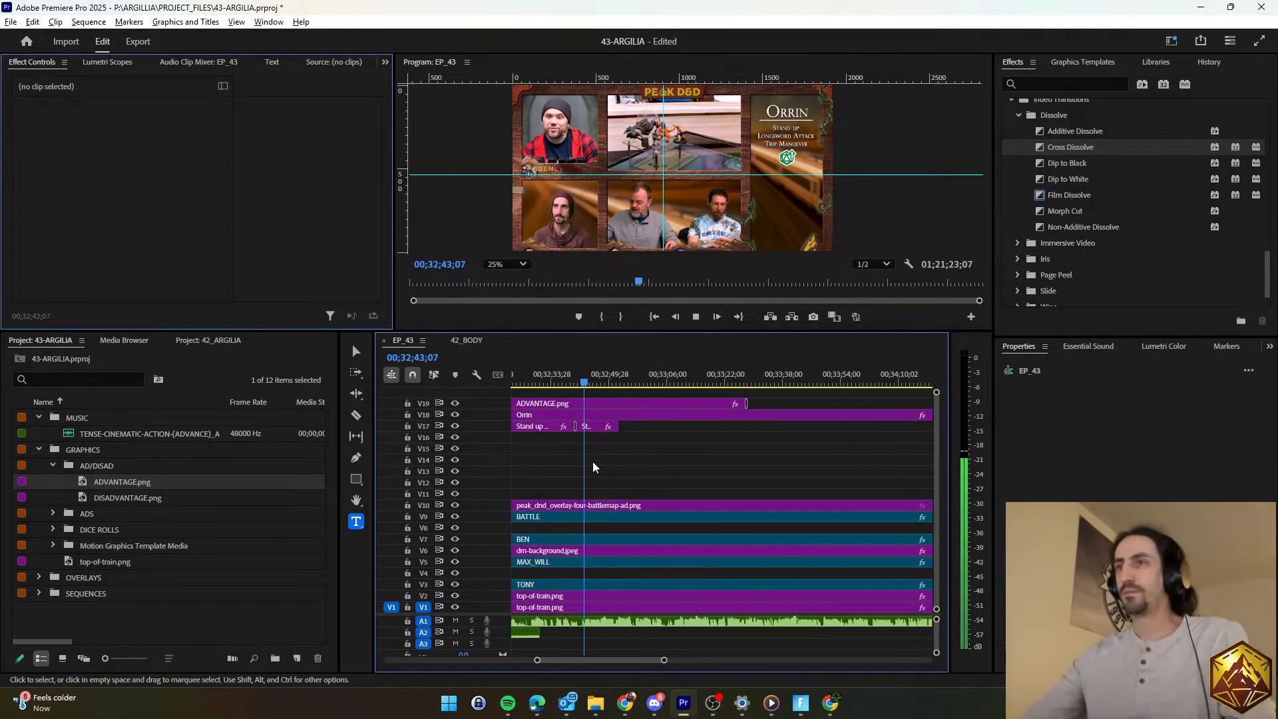
scroll(592, 461, up, 1)
key(space)
click(543, 630)
key(ctrl+c)
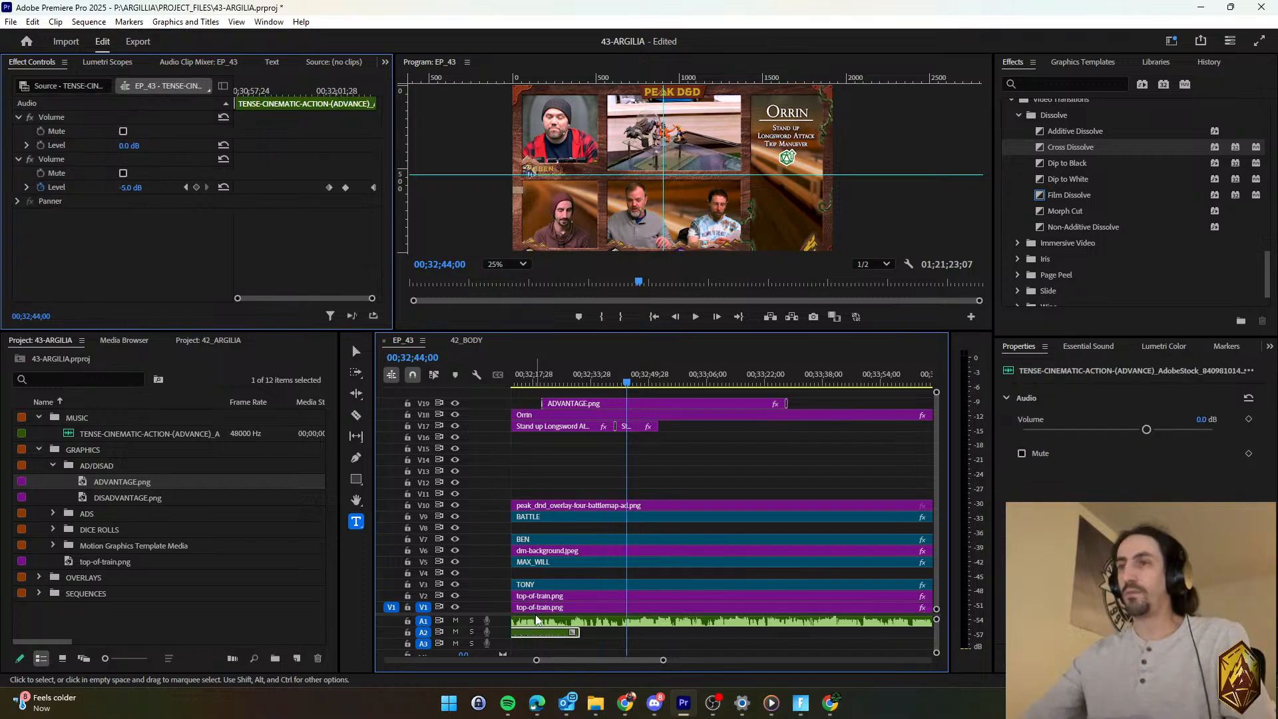
key(ctrl+v)
key(ctrl+v)
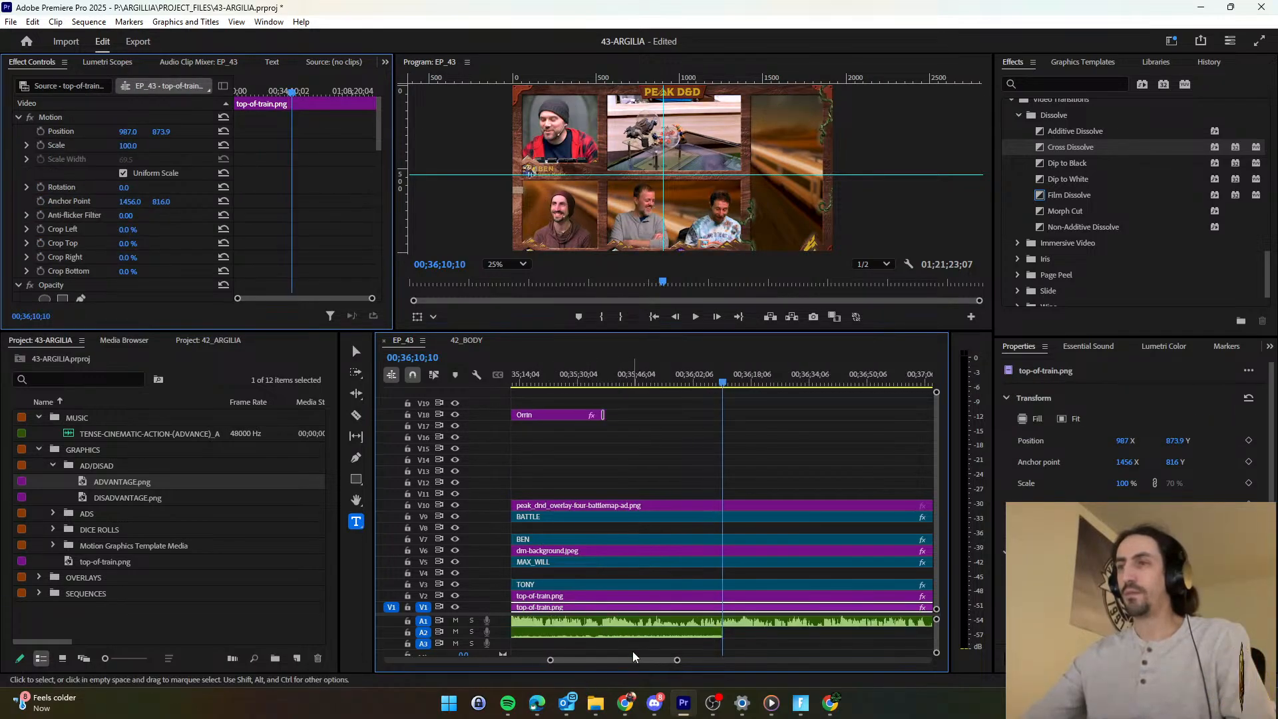
Close the gap before the pasted music on A2 and crossfade the first join near 00;32;30 over 00;00;07;21.
scroll(642, 651, down, 1)
scroll(643, 651, up, 8)
scroll(646, 649, down, 3)
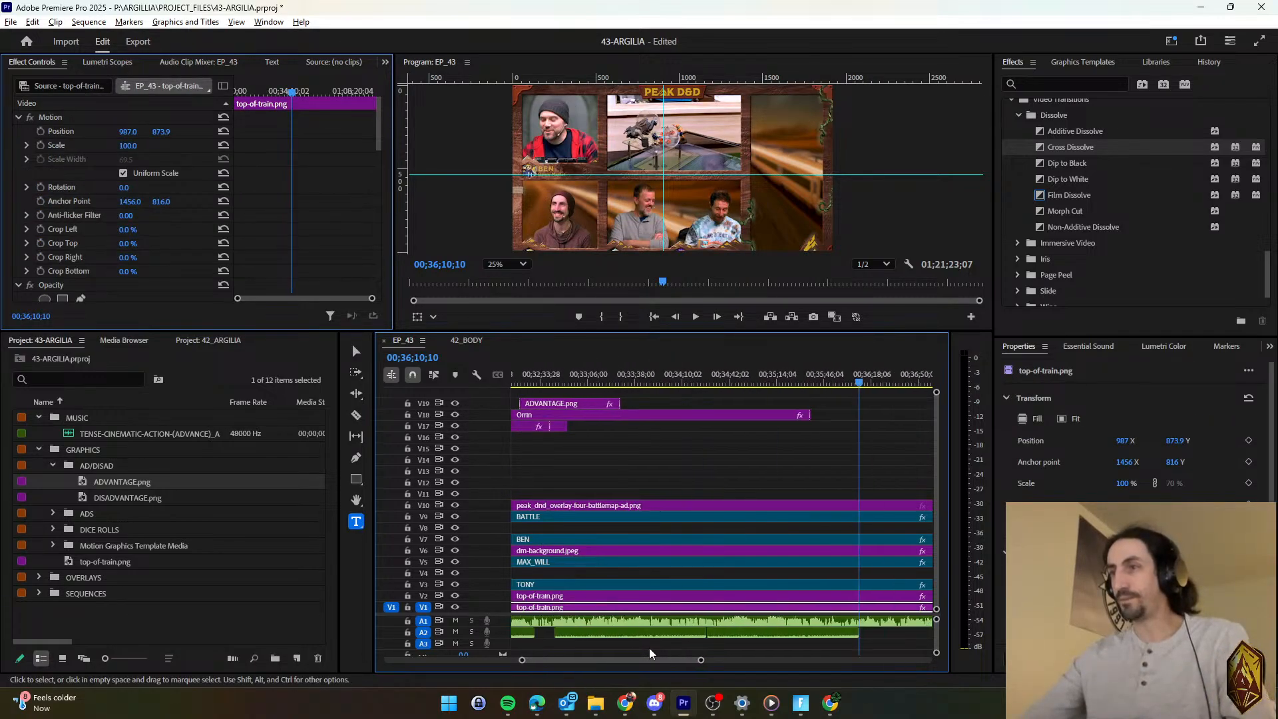
drag(709, 651, 621, 633)
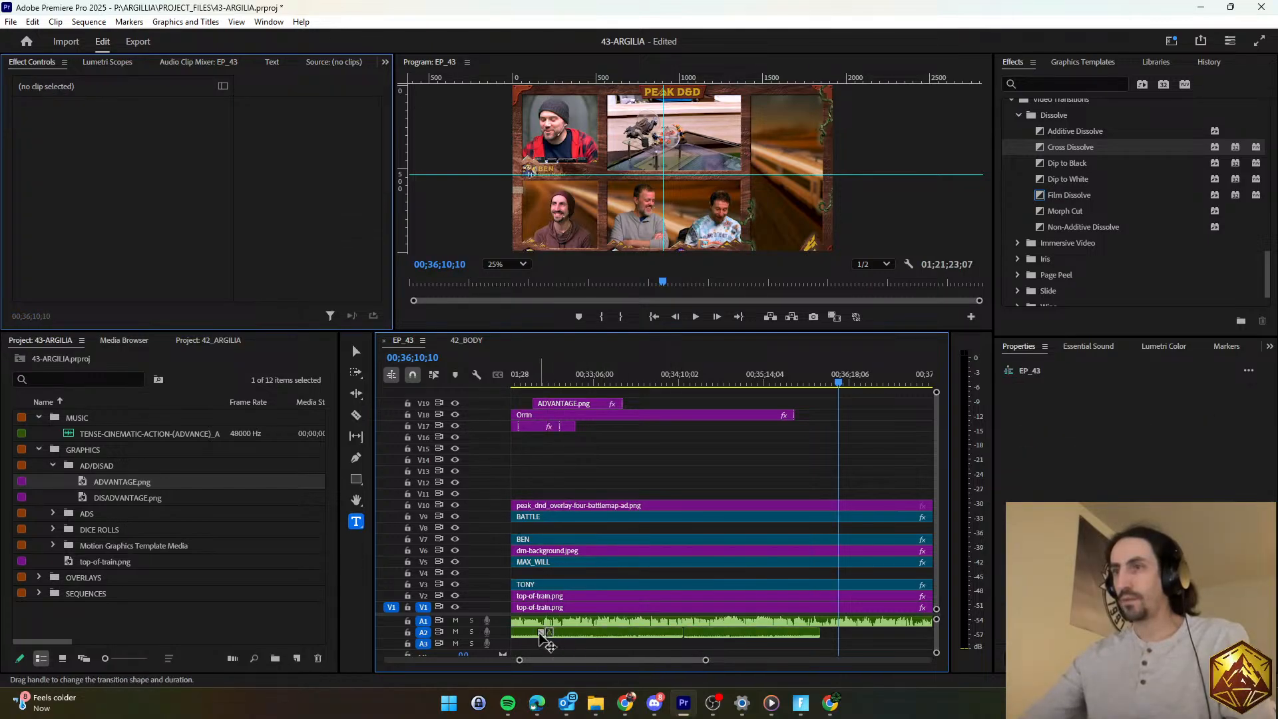
scroll(539, 645, up, 5)
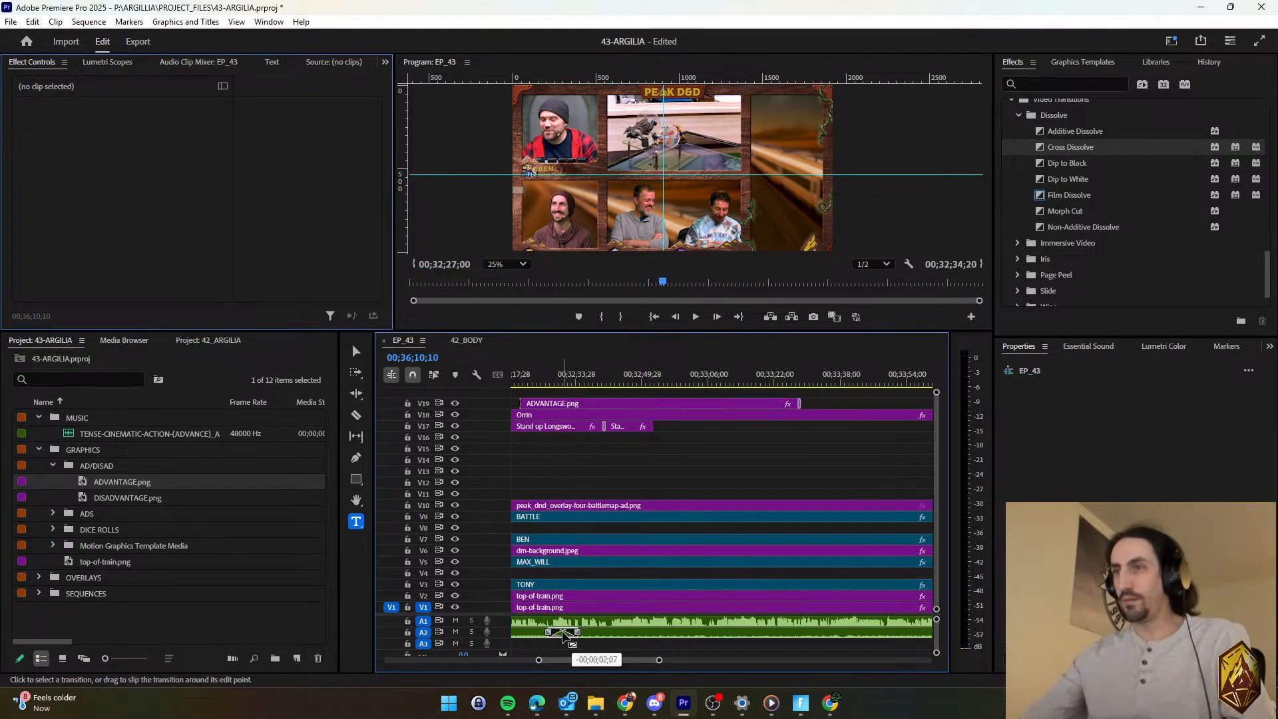
click(573, 632)
scroll(629, 644, down, 3)
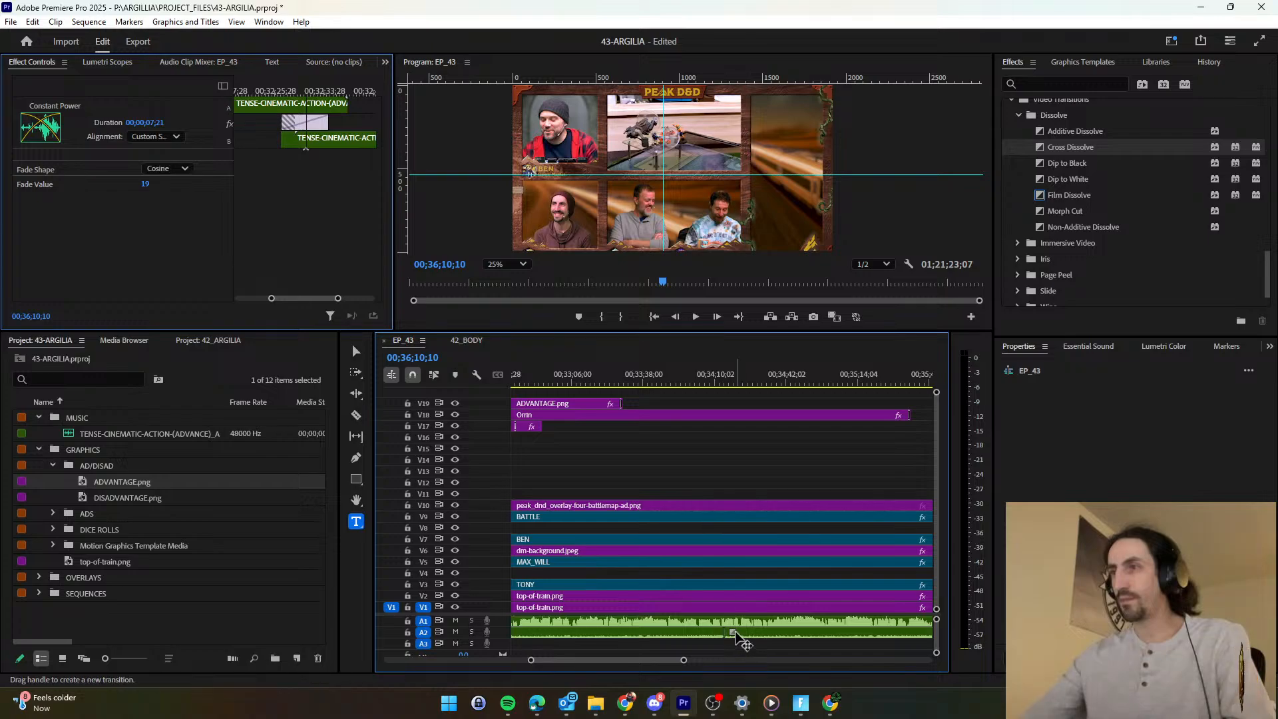
Crossfade the second music join on A2 near 00;34;13 with a transition of about 00;00;03;08.
click(722, 638)
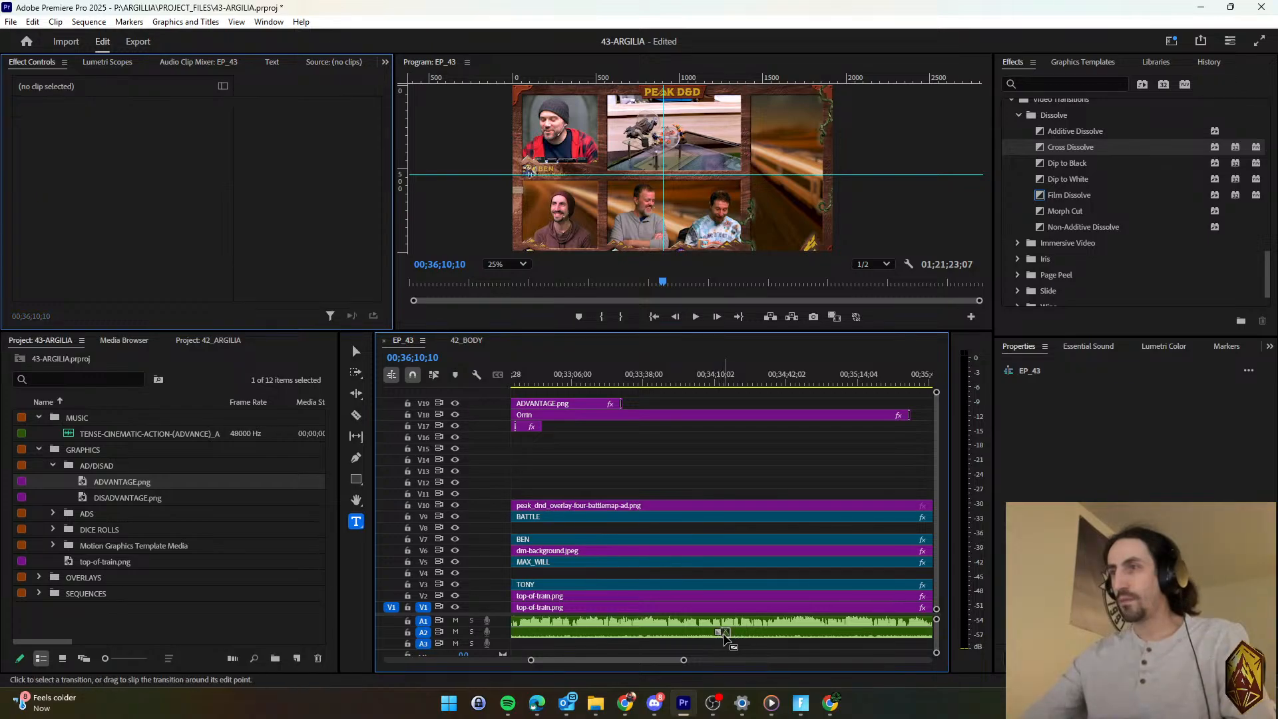
click(722, 634)
scroll(723, 633, up, 2)
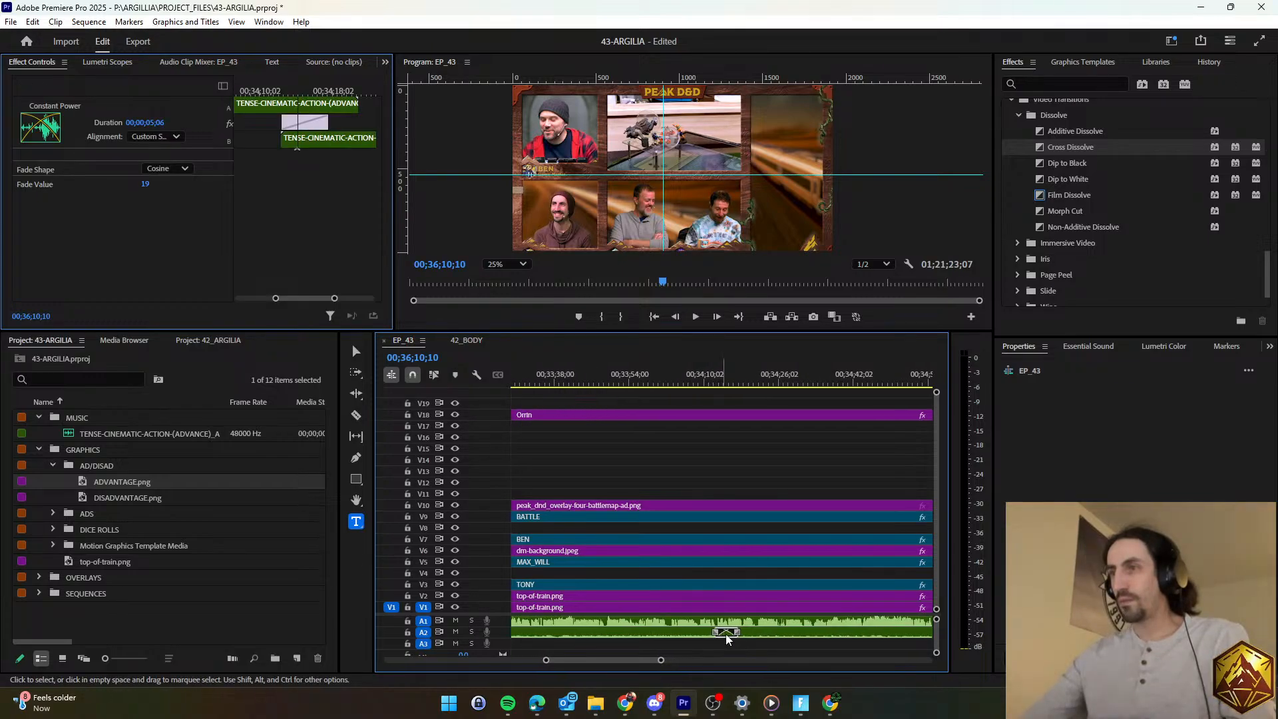
drag(721, 635, 723, 638)
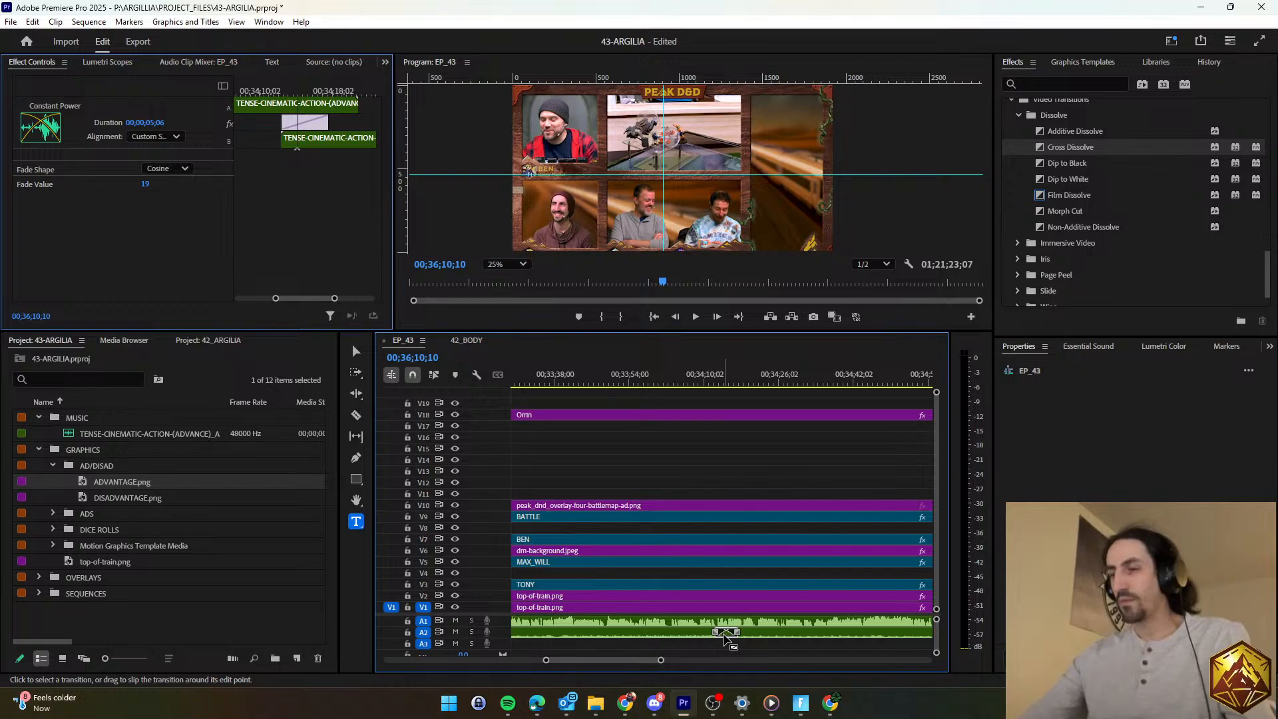
click(723, 637)
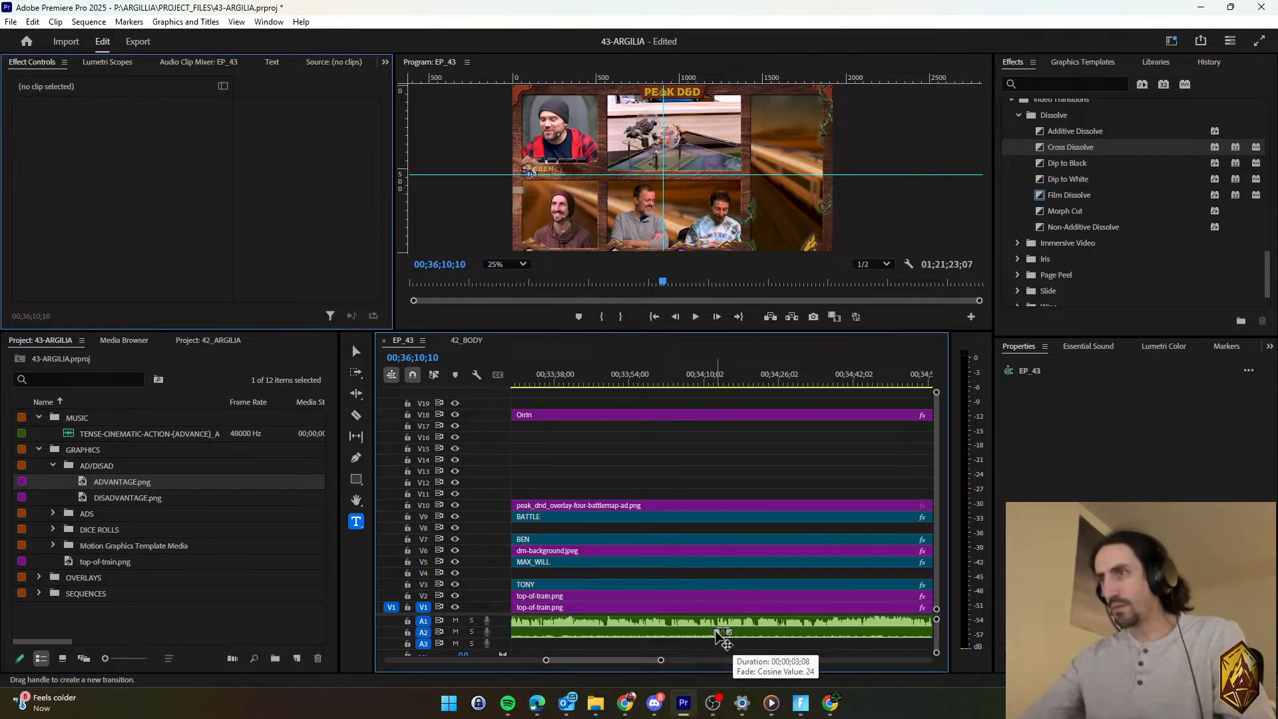
Play EP_43 from 00;32;22;25 through the first music crossfade and the cut to the Trip Manuever title to check both.
scroll(715, 632, down, 2)
scroll(643, 586, up, 4)
click(616, 375)
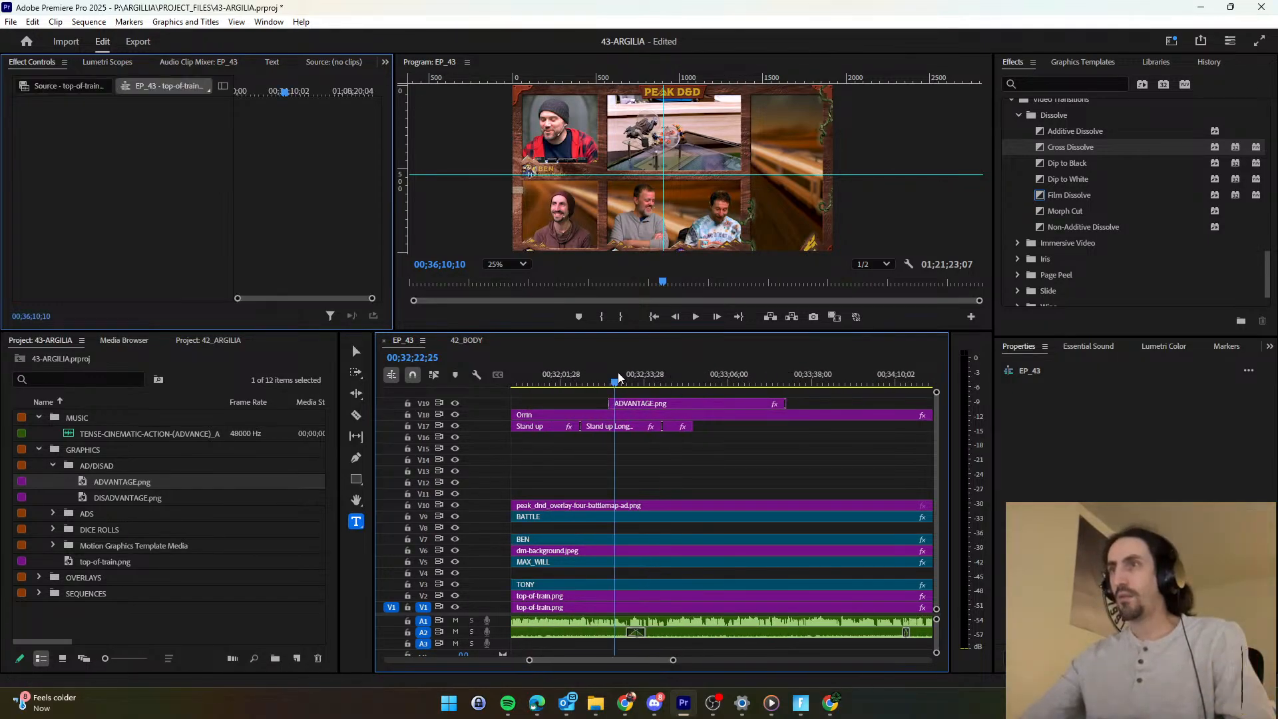
key(space)
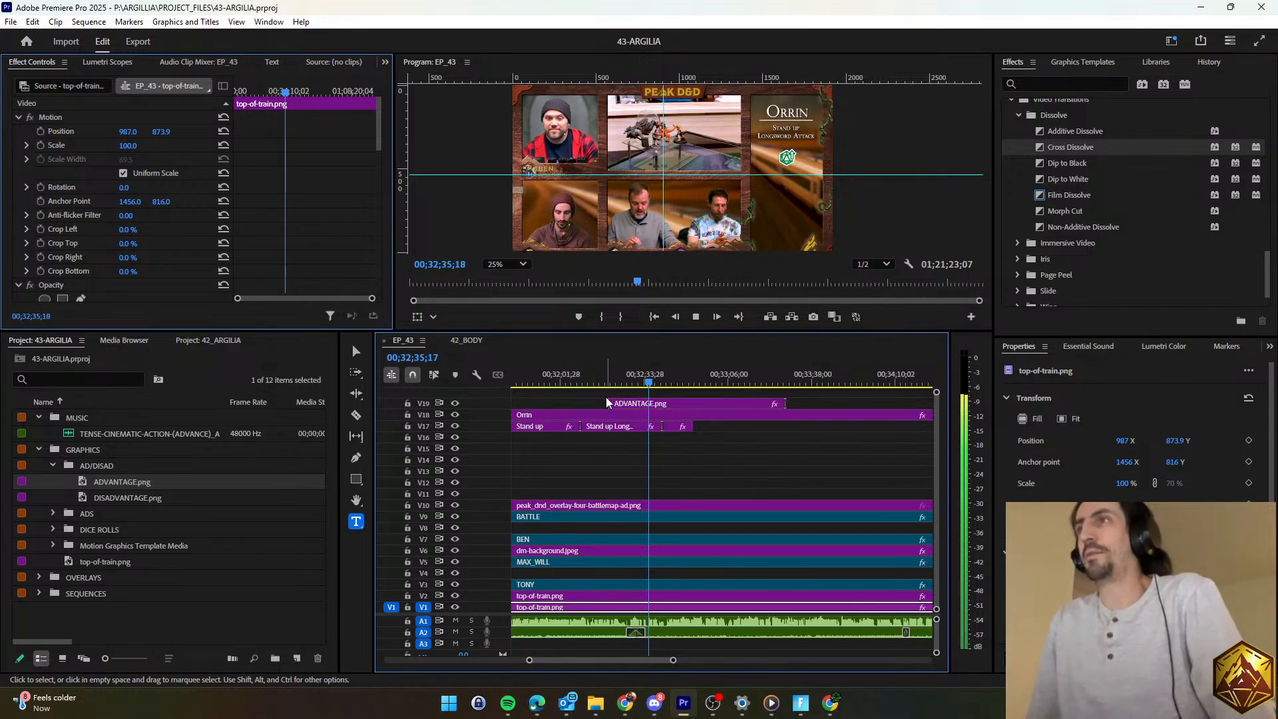
key(space)
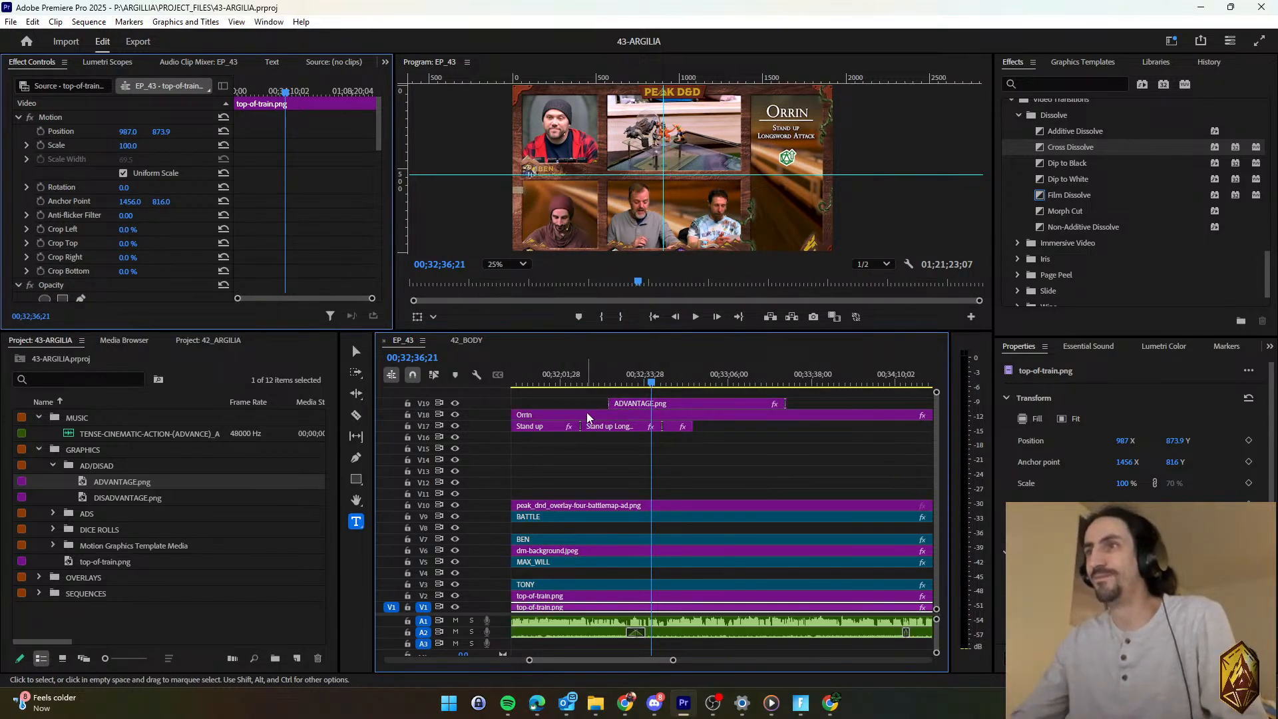
key(space)
key(minus)
key(minus)
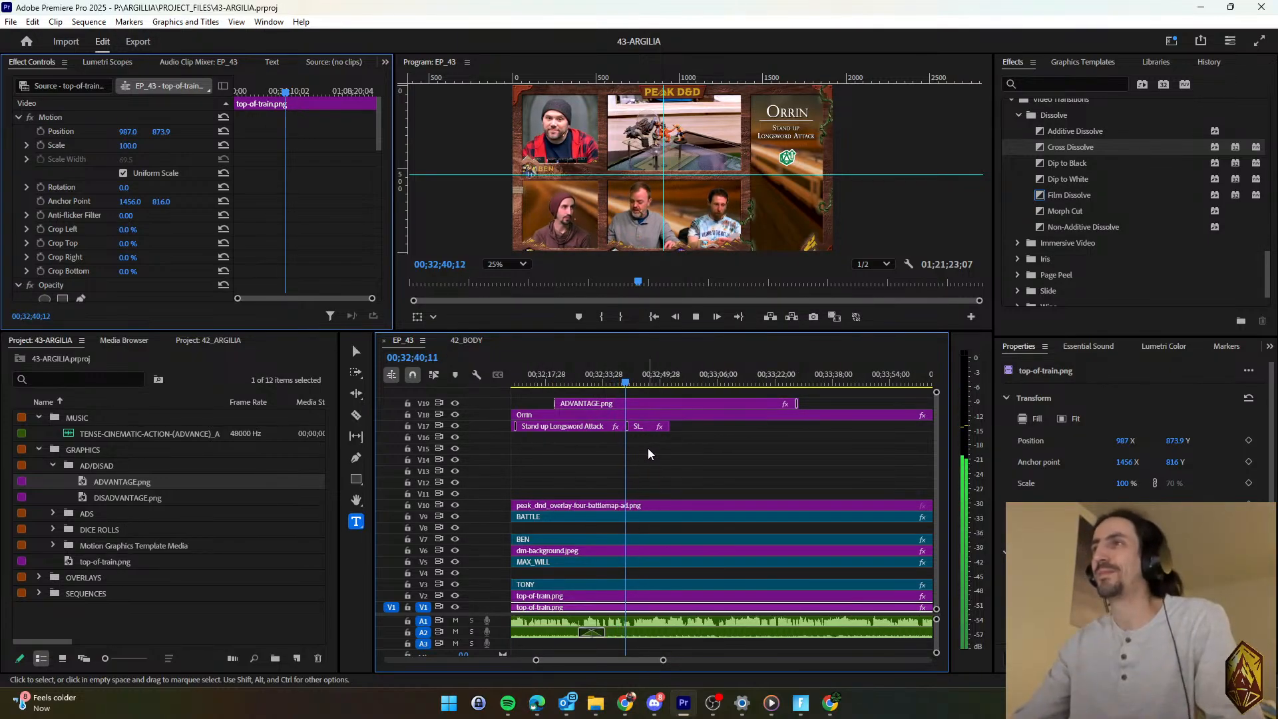
click(675, 466)
scroll(675, 470, down, 1)
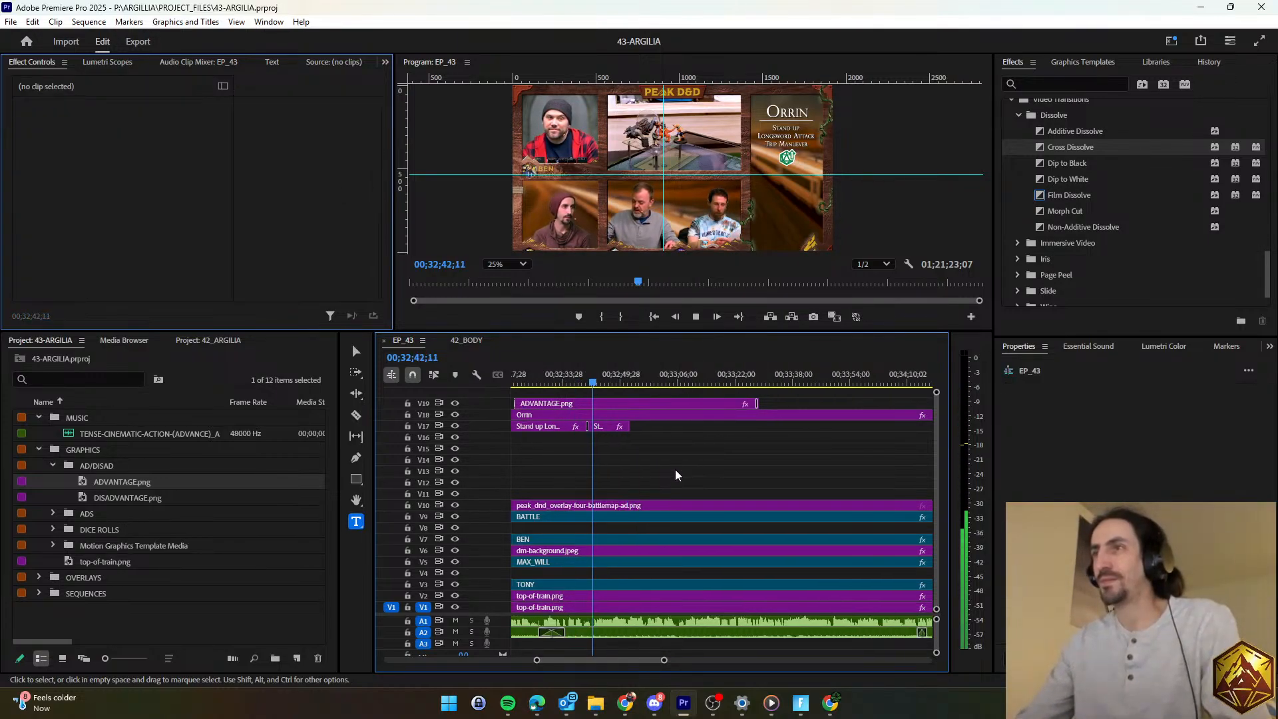
scroll(674, 469, down, 3)
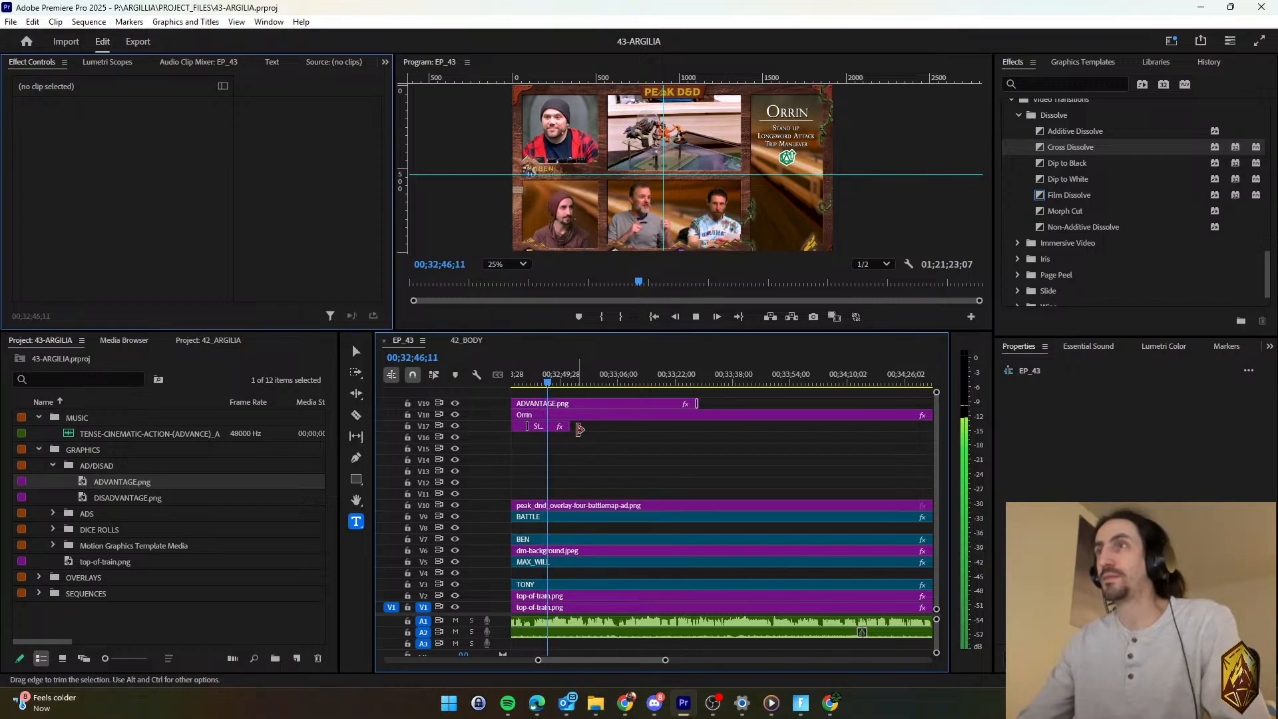
Extend the "Stand up Longsword Attack Trip Manuever" title on V17 to the end of the Orrin title, and save the project.
drag(580, 429, 774, 430)
key(minus)
key(minus)
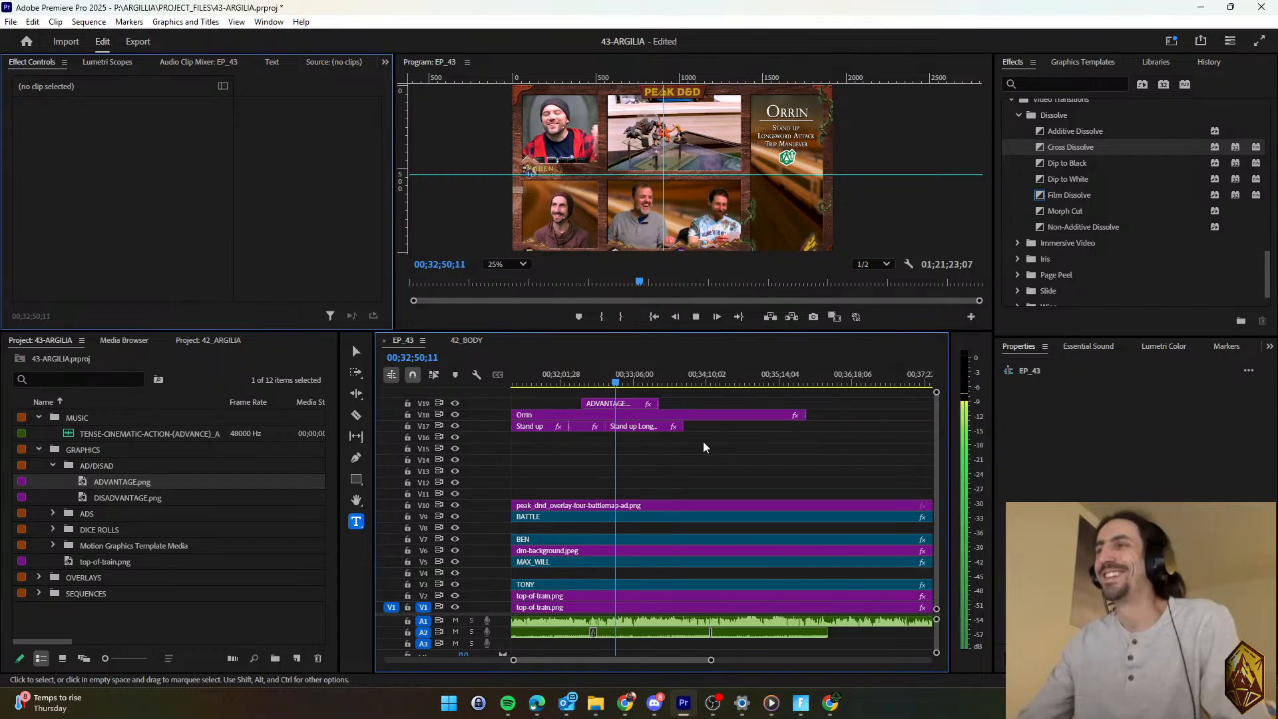
drag(685, 426, 811, 440)
key(equal)
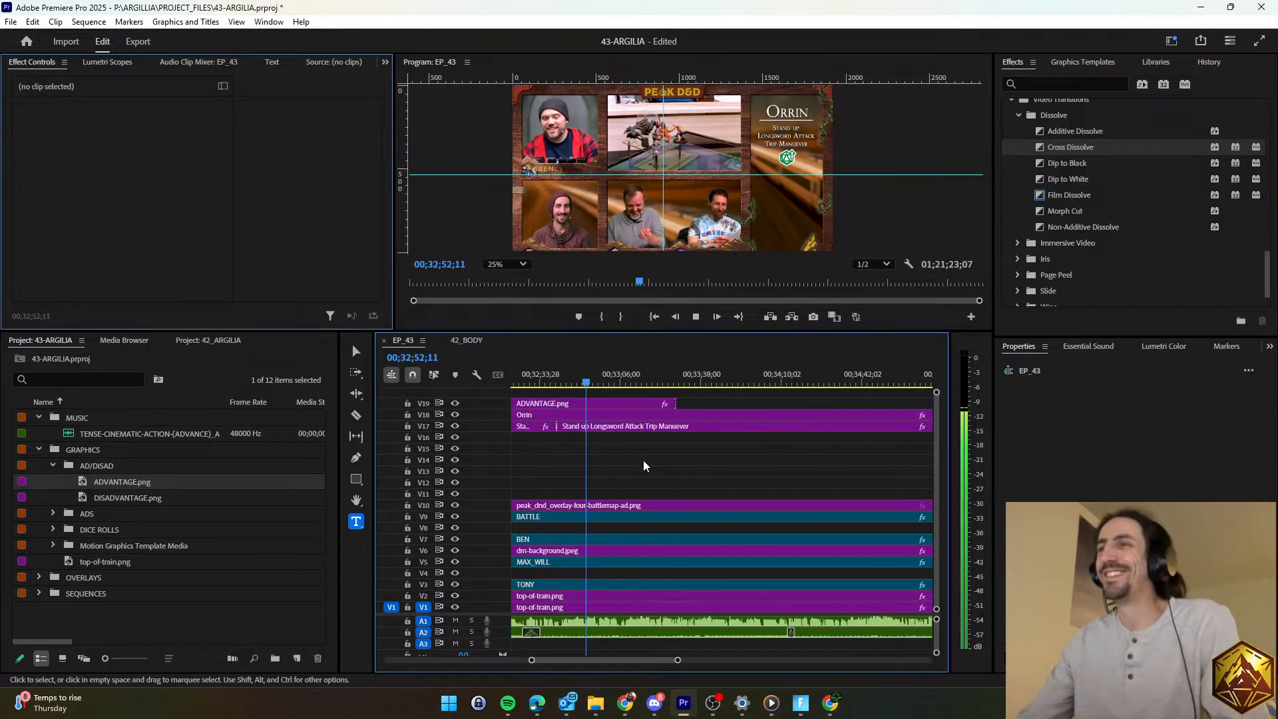
key(minus)
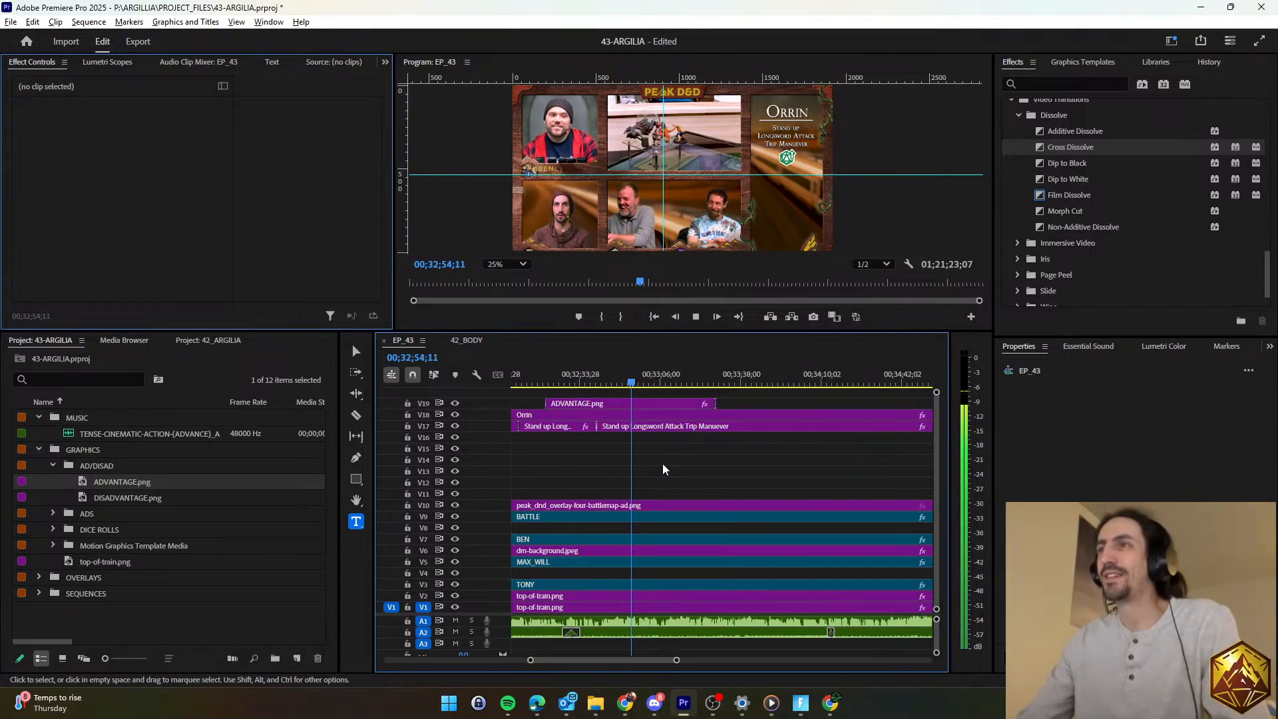
key(ctrl+s)
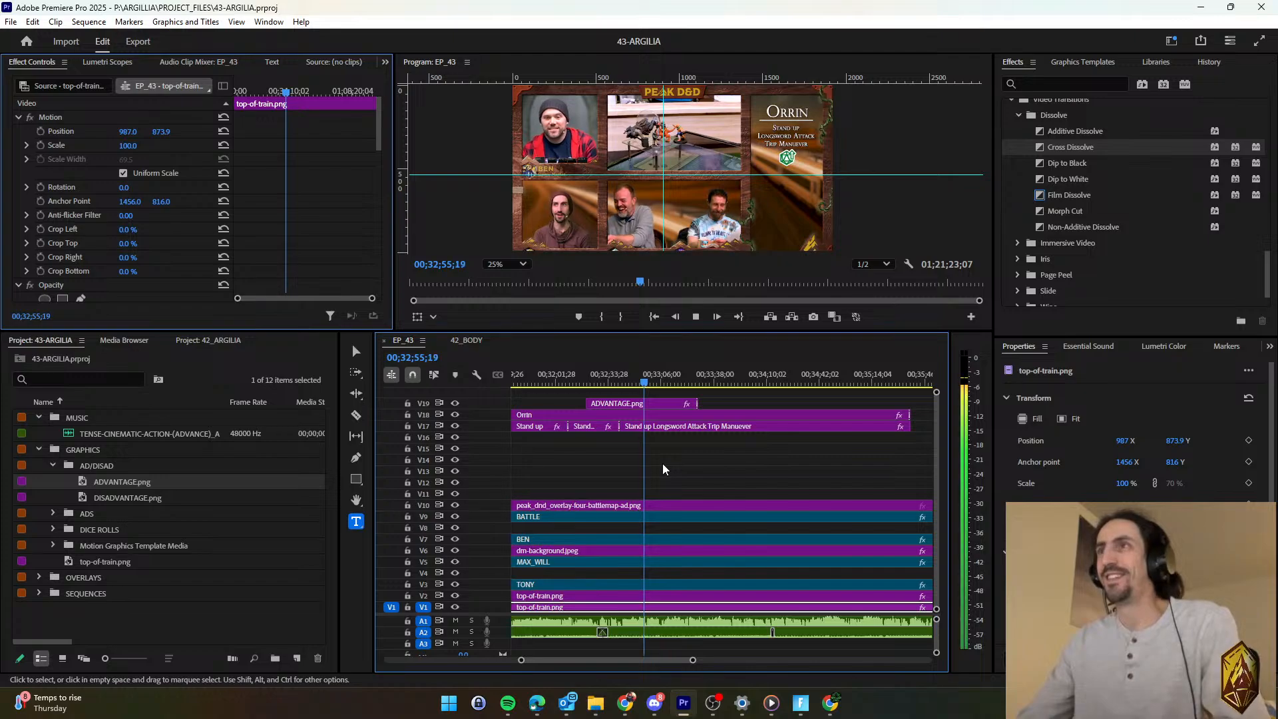
Play on to find the next roll and cue the playhead at about 00;33;11;18.
scroll(662, 463, down, 3)
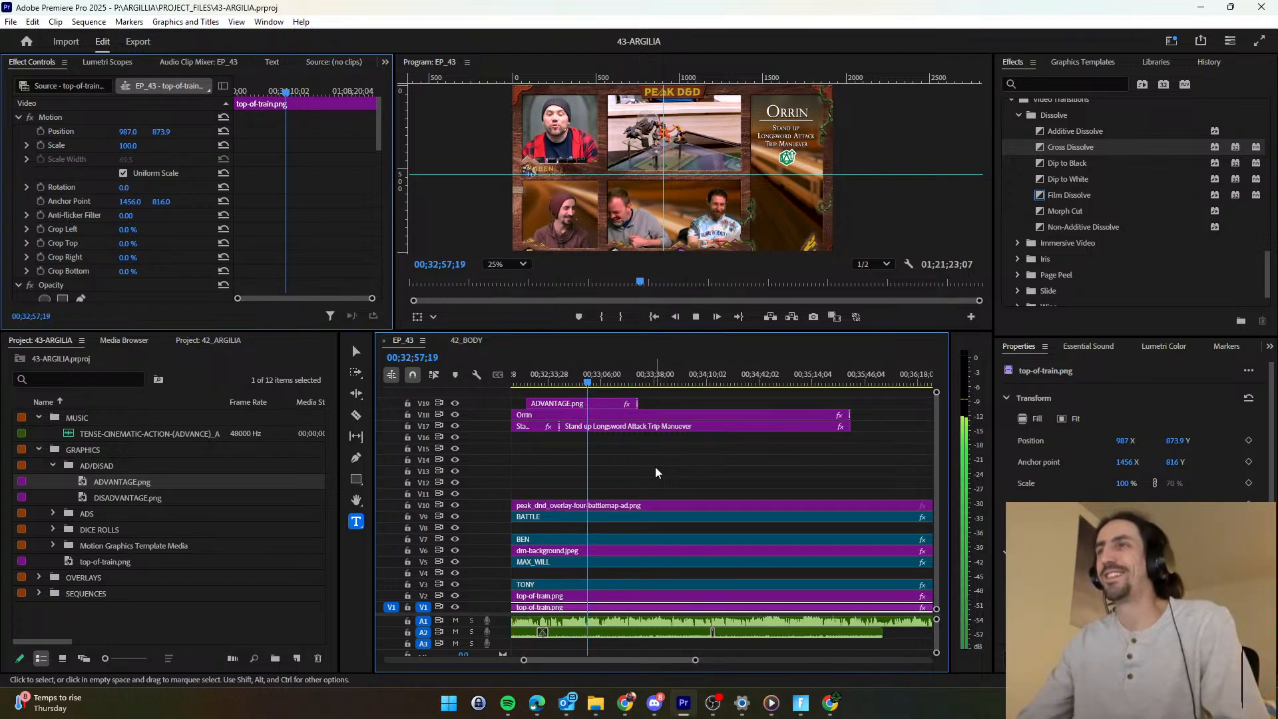
click(656, 471)
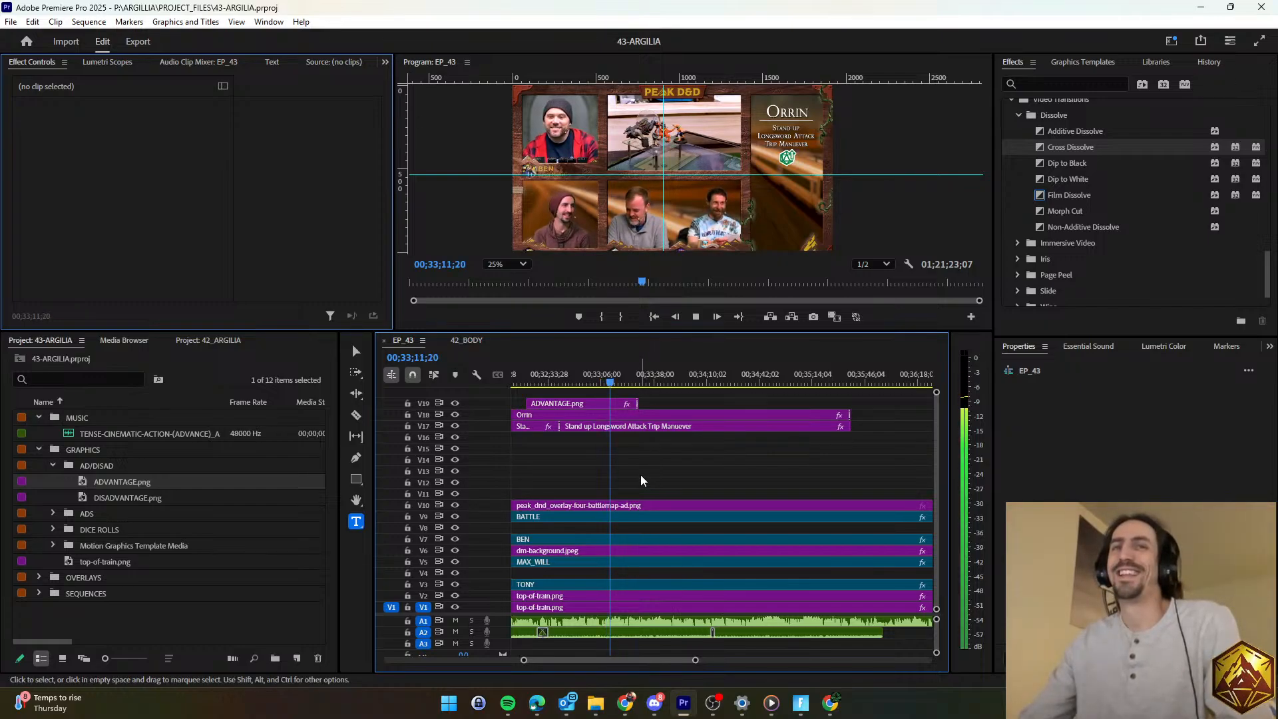
click(607, 384)
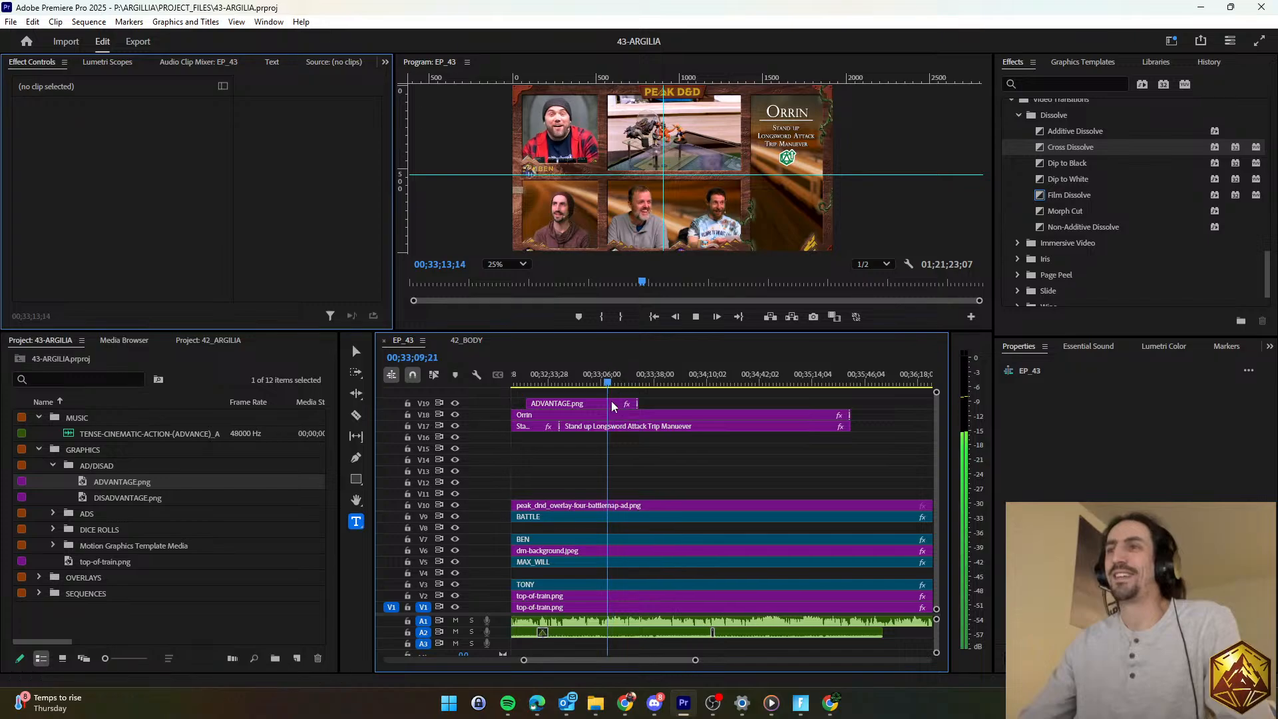
key(space)
key(d)
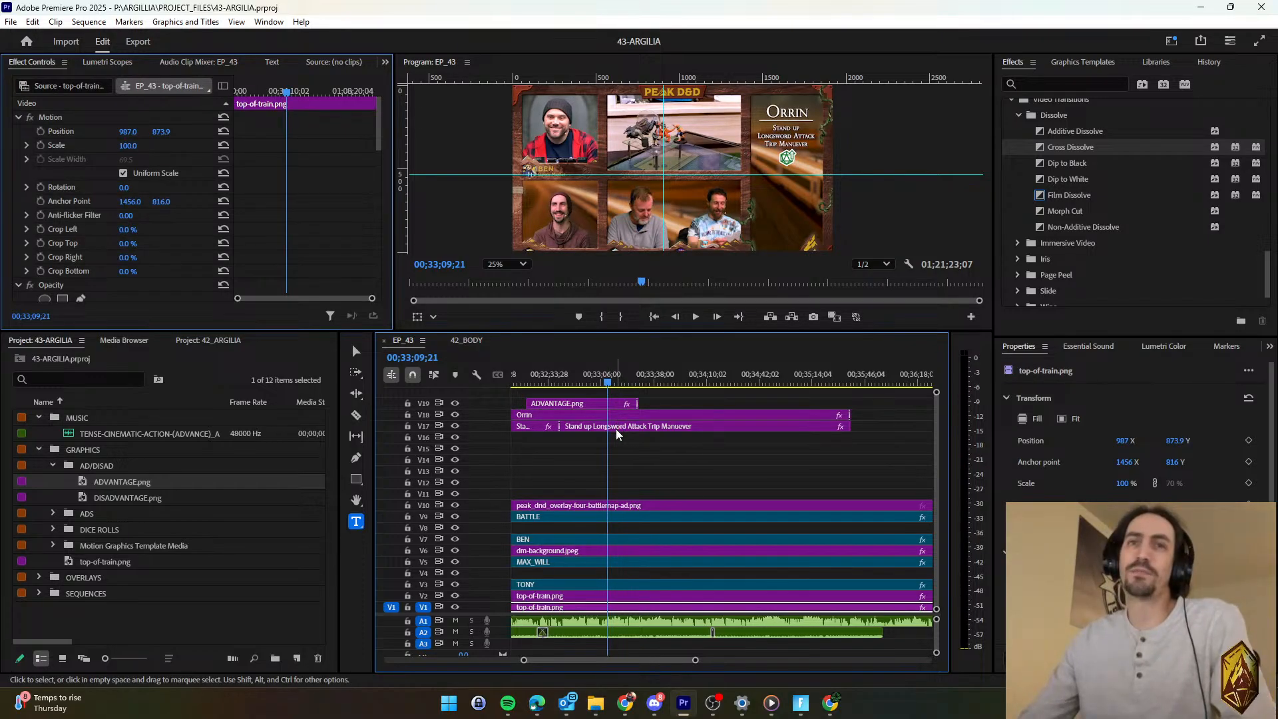
click(636, 449)
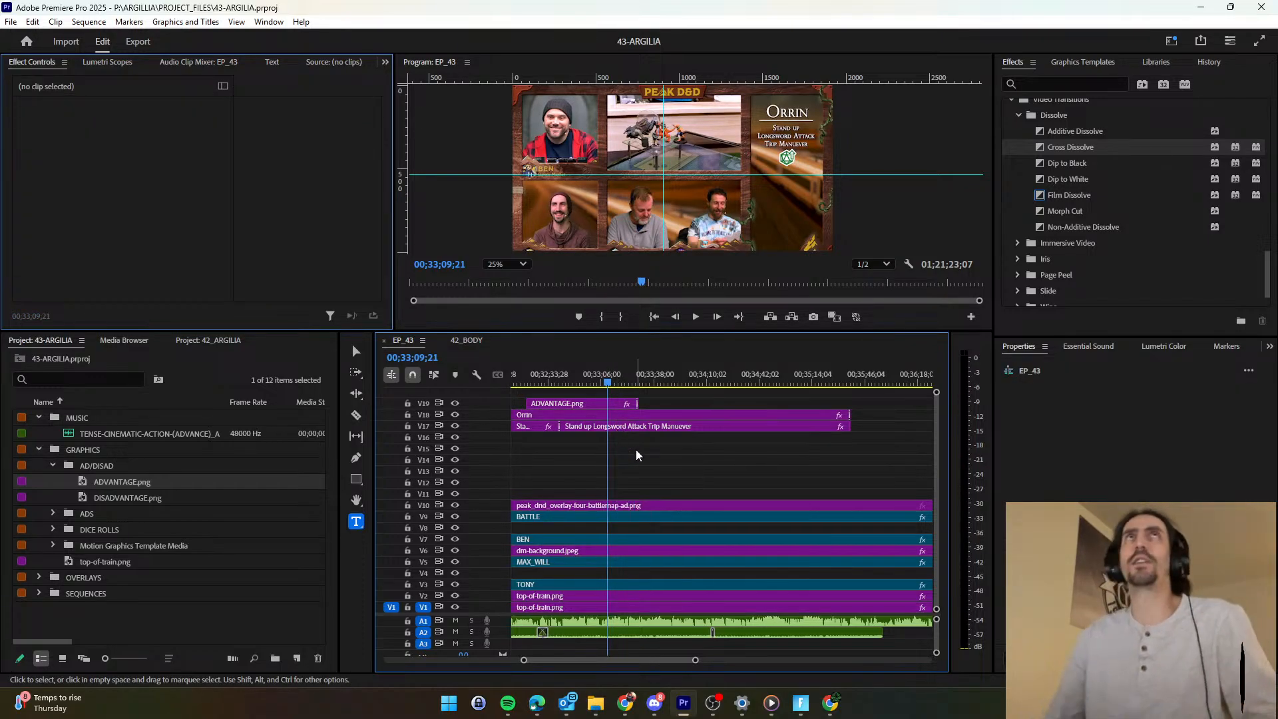
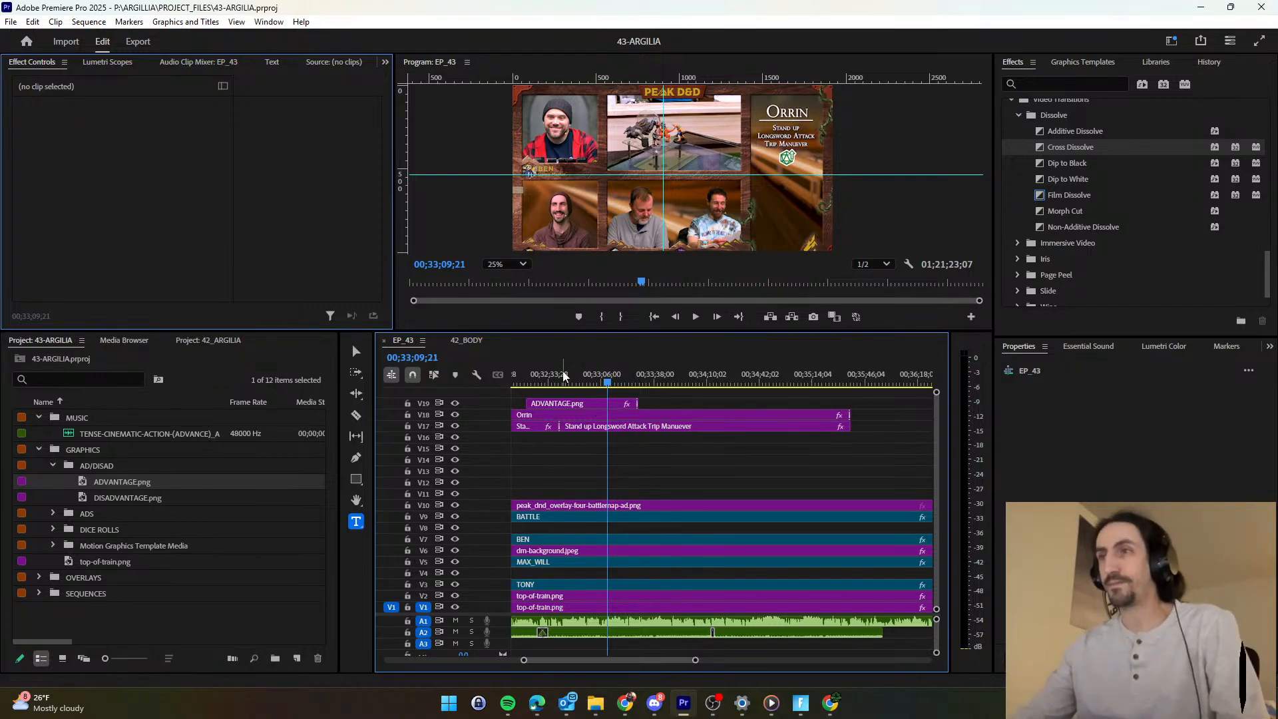
key(space)
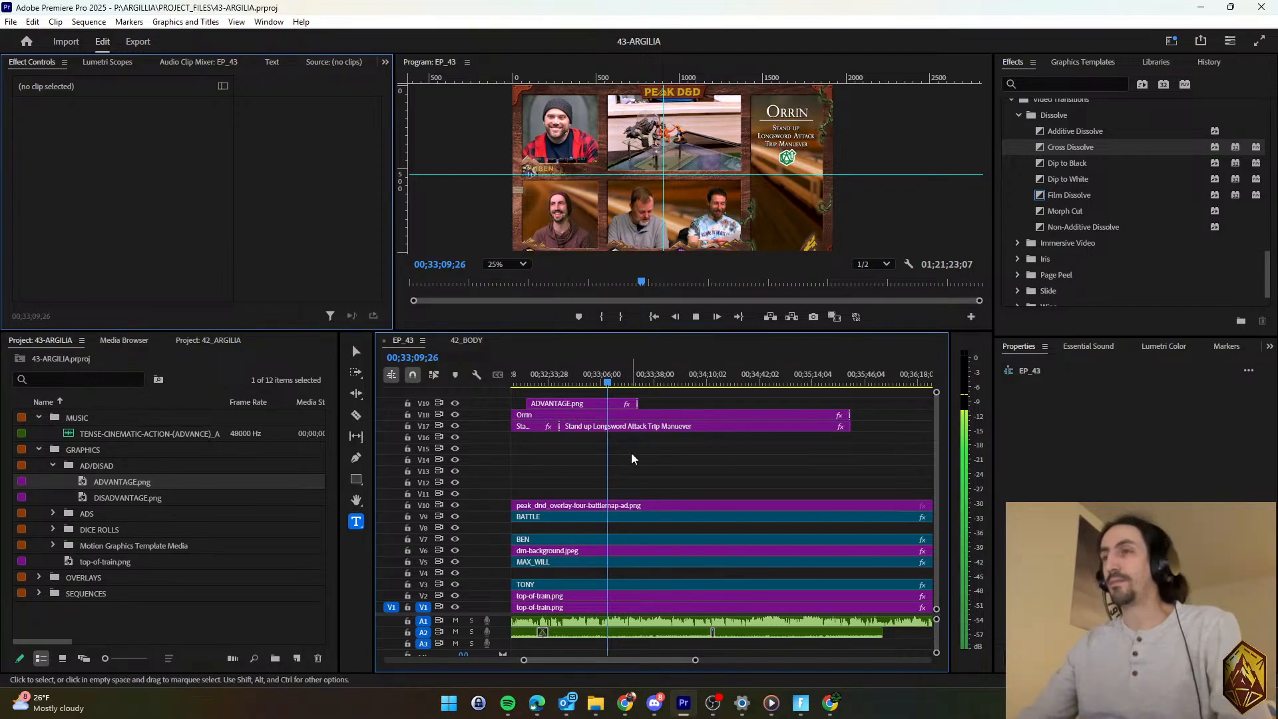
key(space)
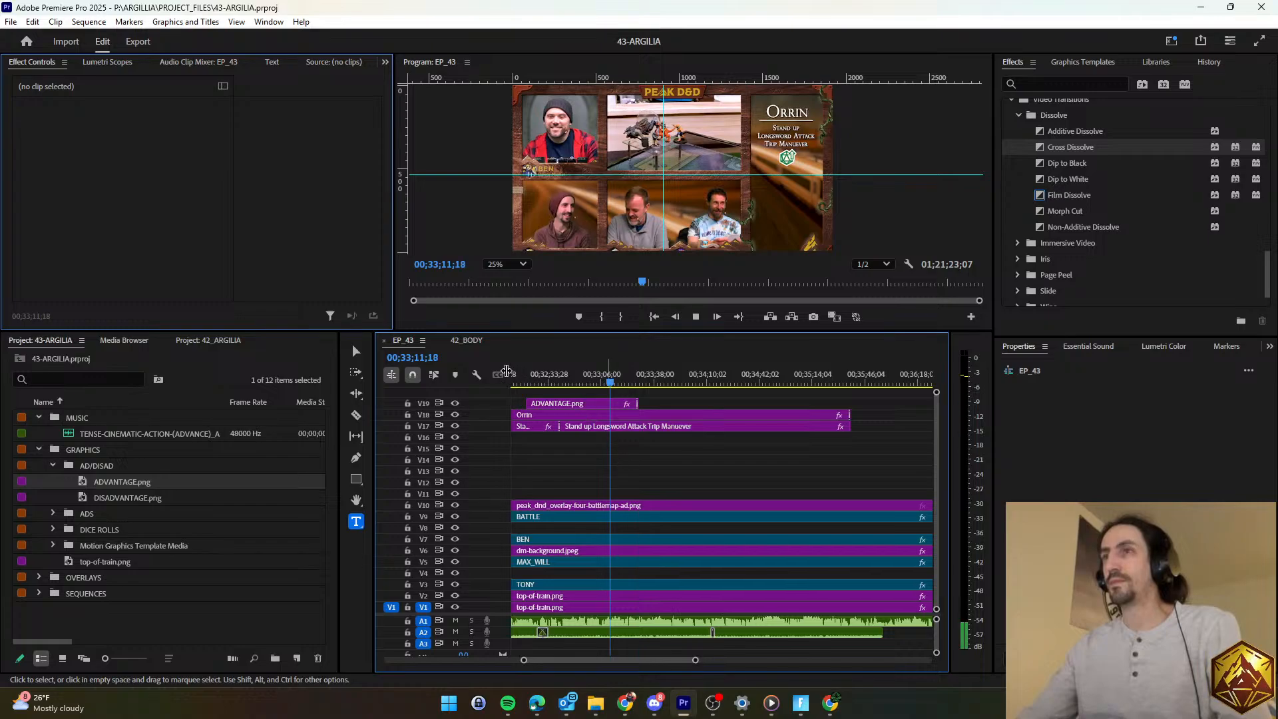
Copy the Will dice-roll clips and their number graphics beneath ADVANTAGE.png in 42_BODY, and paste them into EP_43 at the cued roll.
click(465, 340)
scroll(620, 457, left, 5)
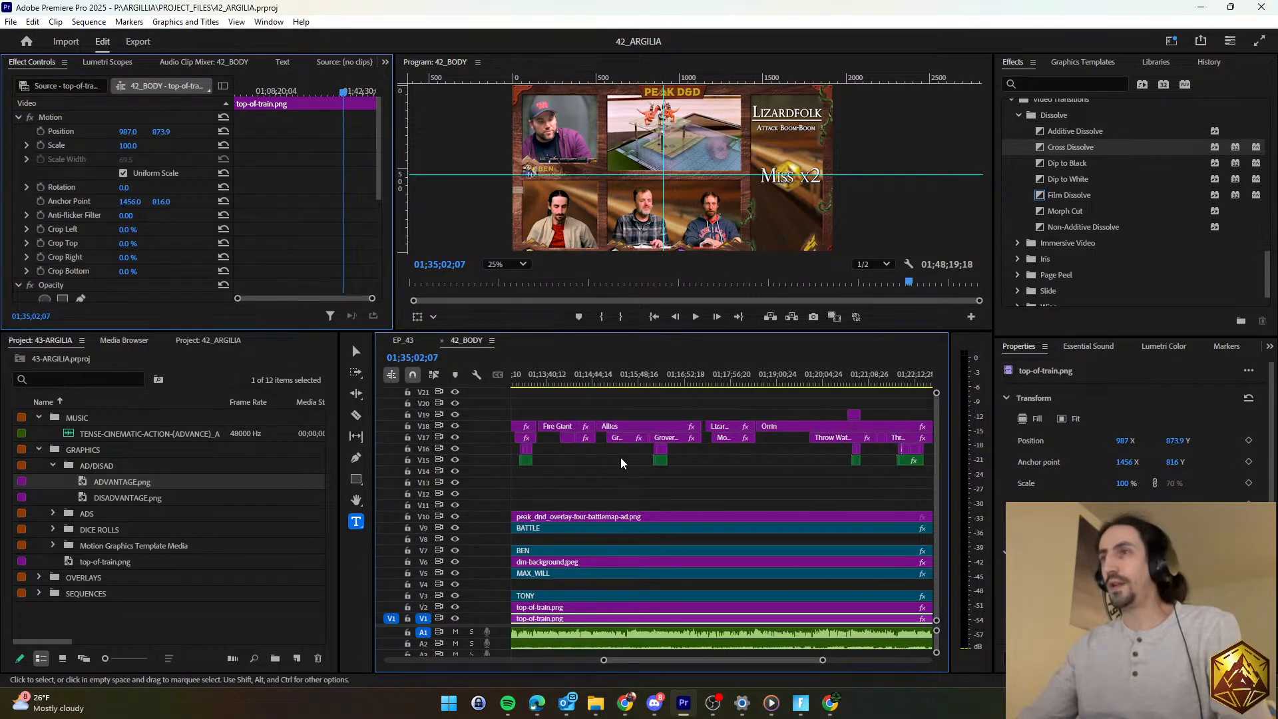
scroll(621, 452, left, 10)
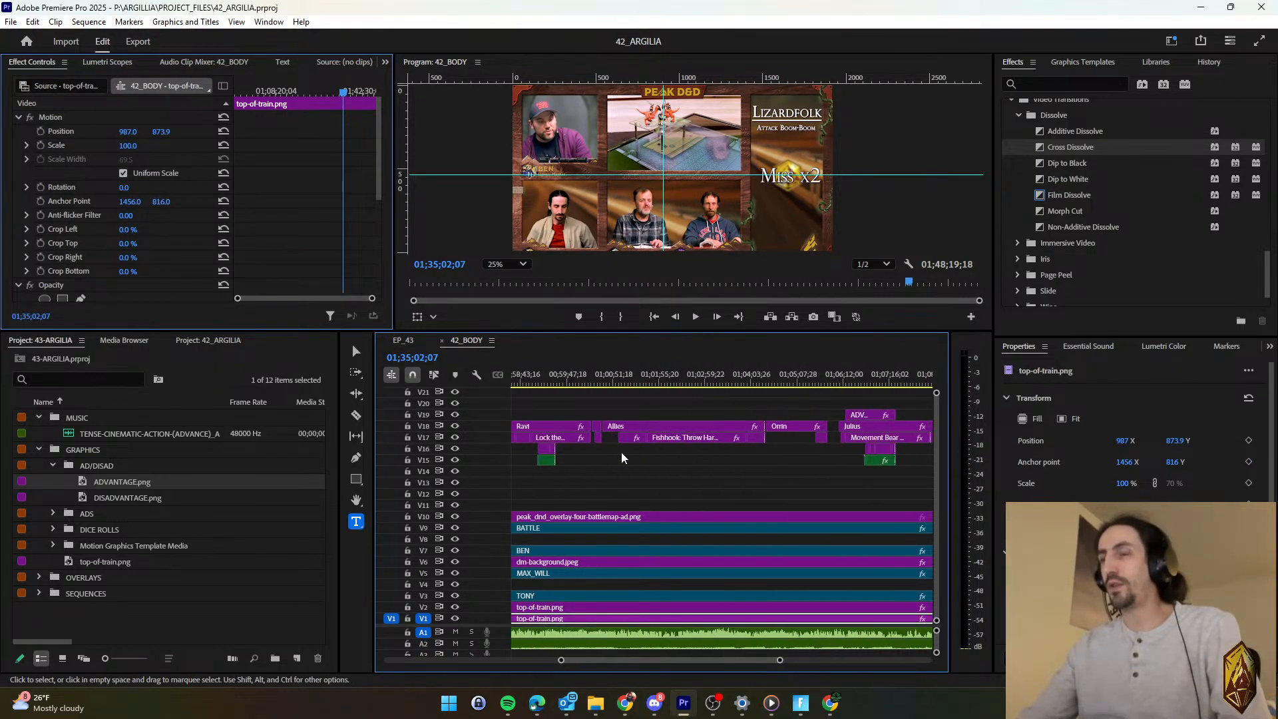
scroll(780, 456, right, 10)
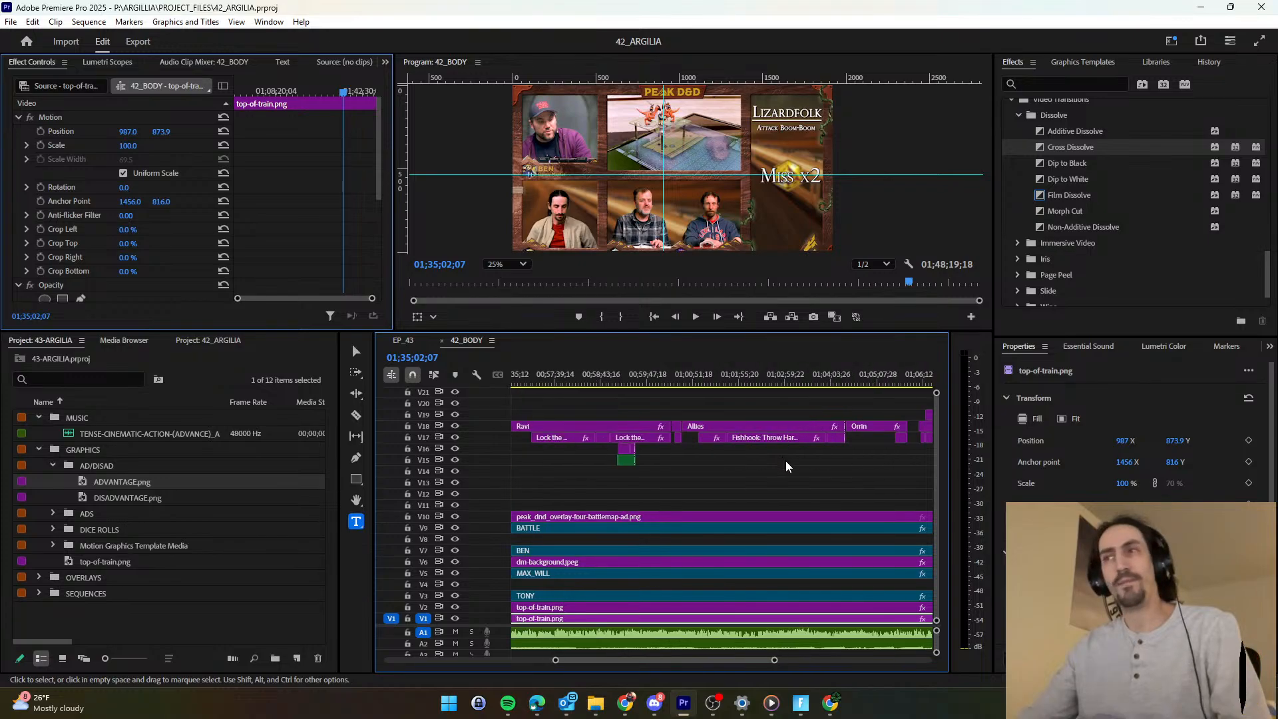
scroll(786, 467, right, 8)
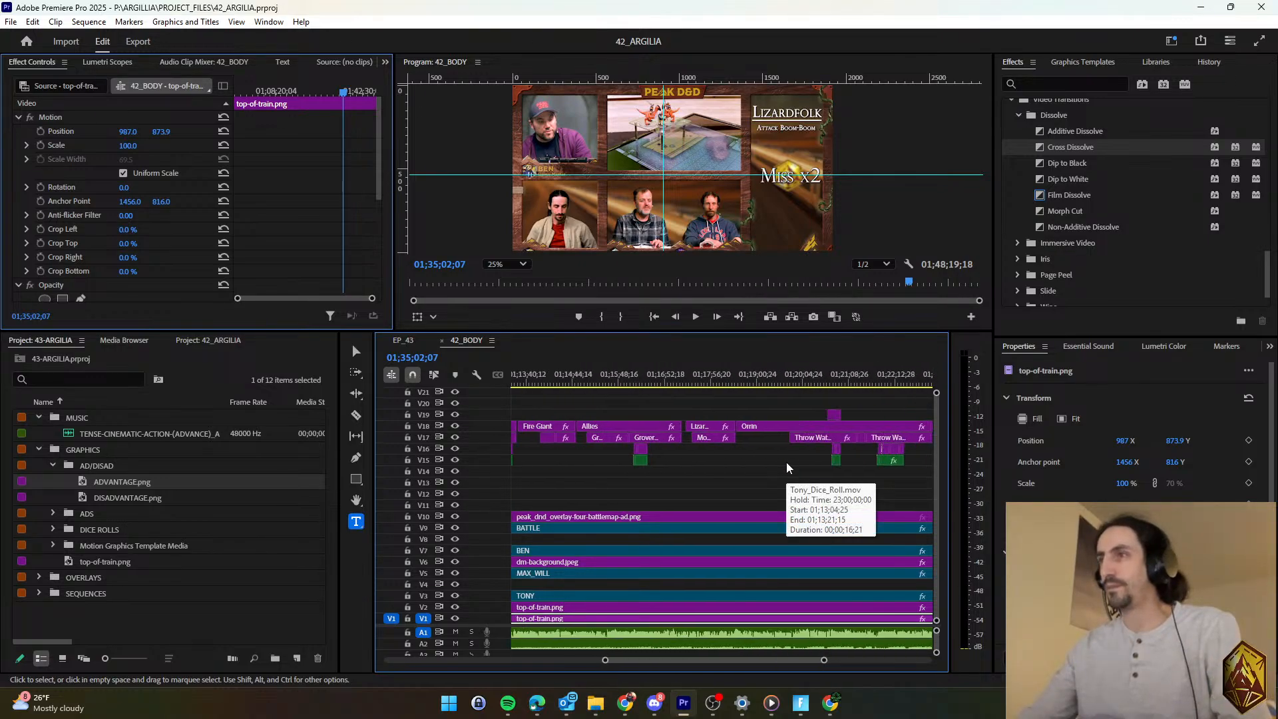
scroll(788, 477, right, 3)
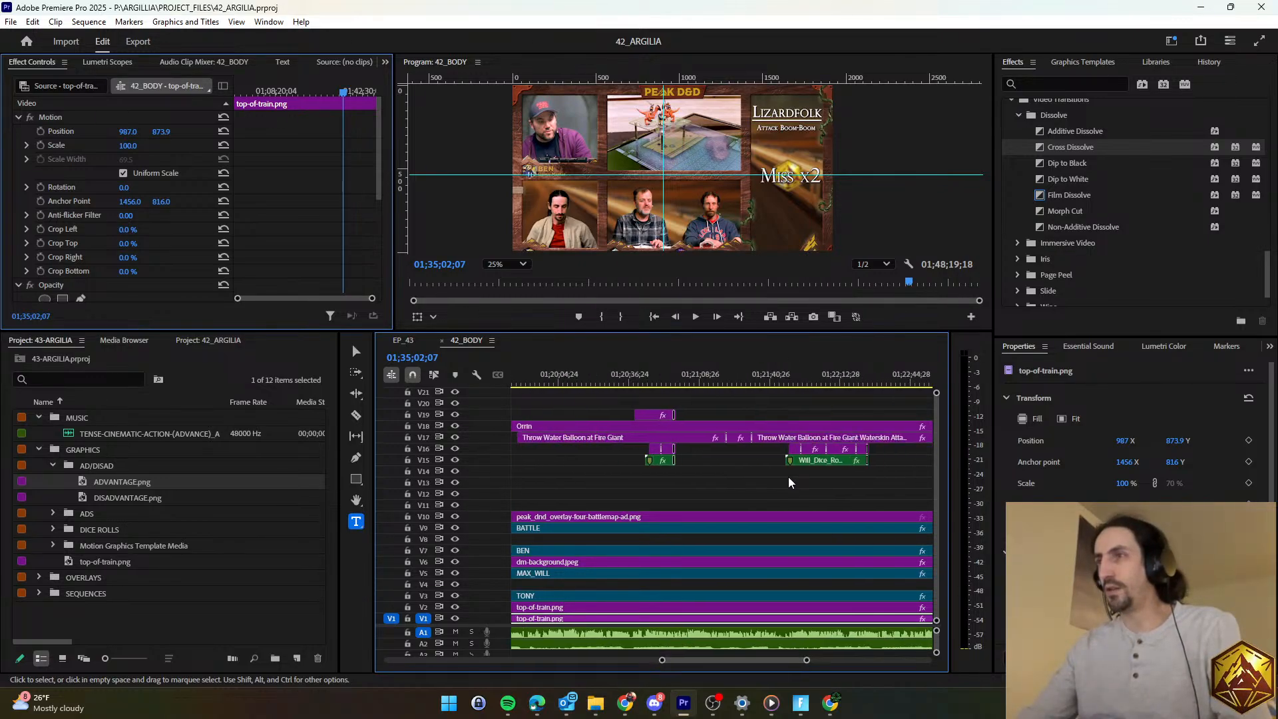
scroll(716, 493, left, 2)
scroll(654, 478, up, 1)
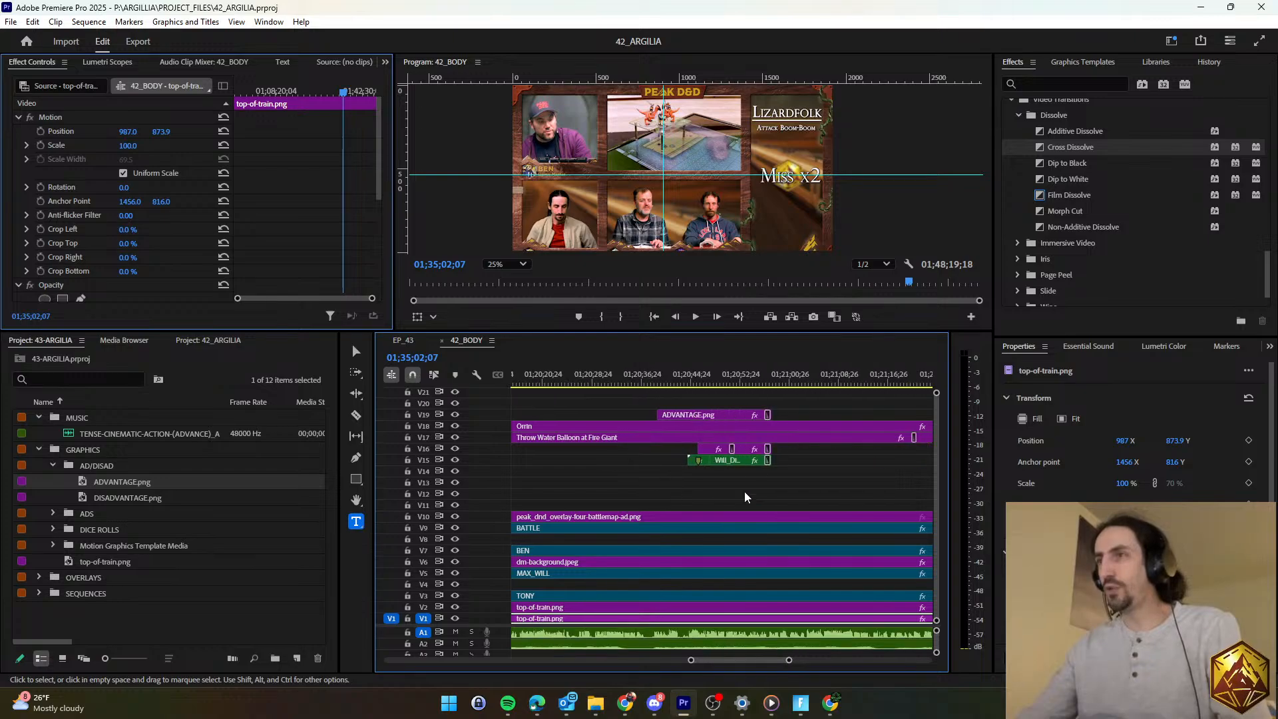
drag(776, 480, 677, 451)
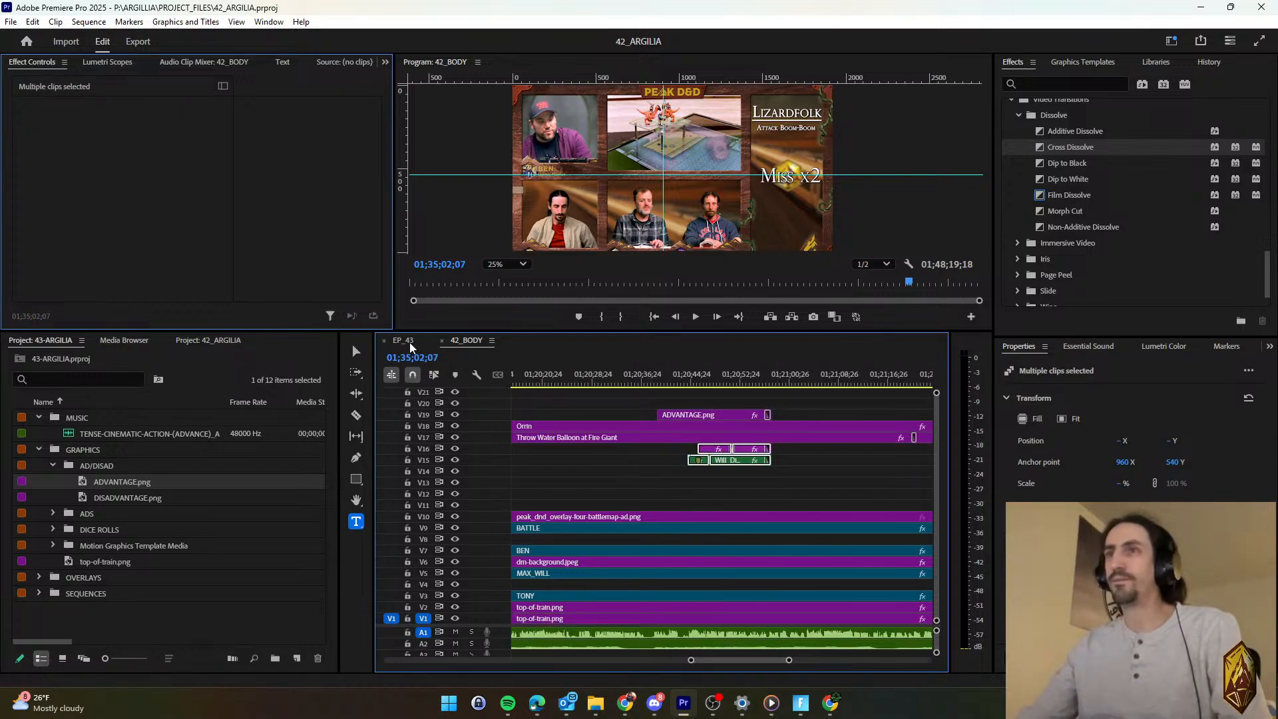
key(ctrl+shift+comma)
key(ctrl+v)
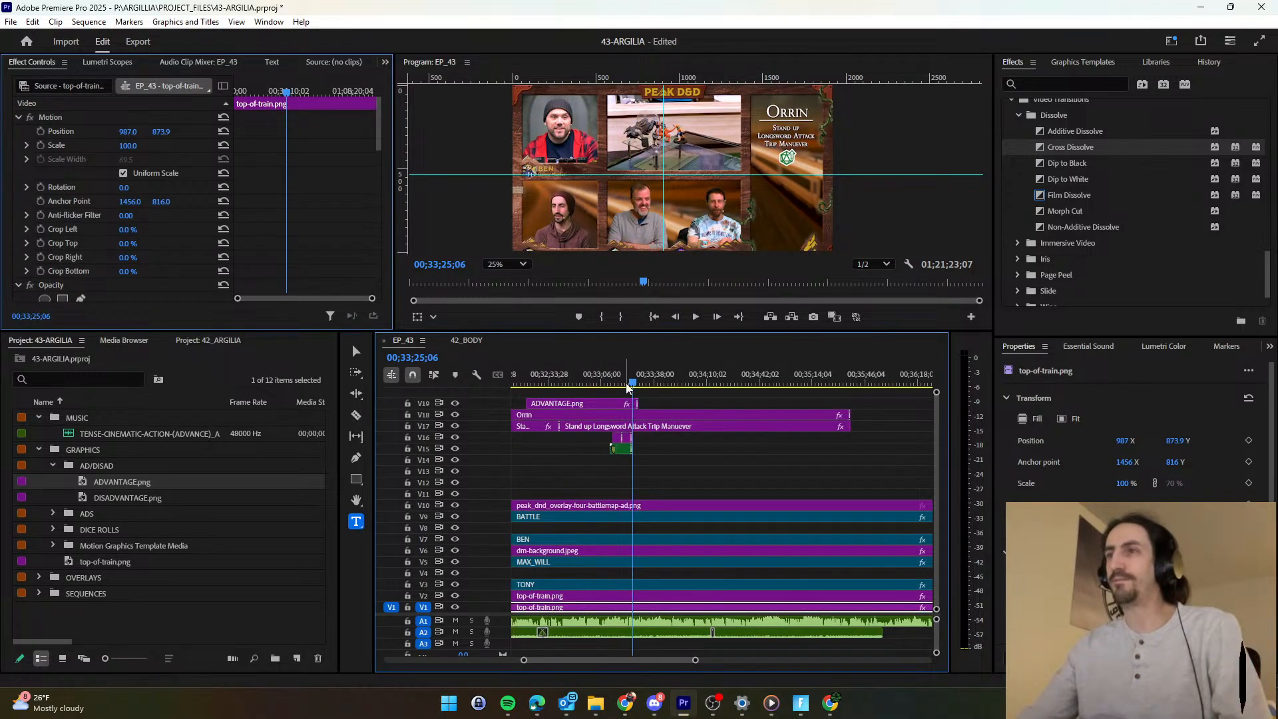
Play the pasted dice roll to check its timing and its placement under the titles, and save the project.
key(space)
scroll(629, 450, up, 2)
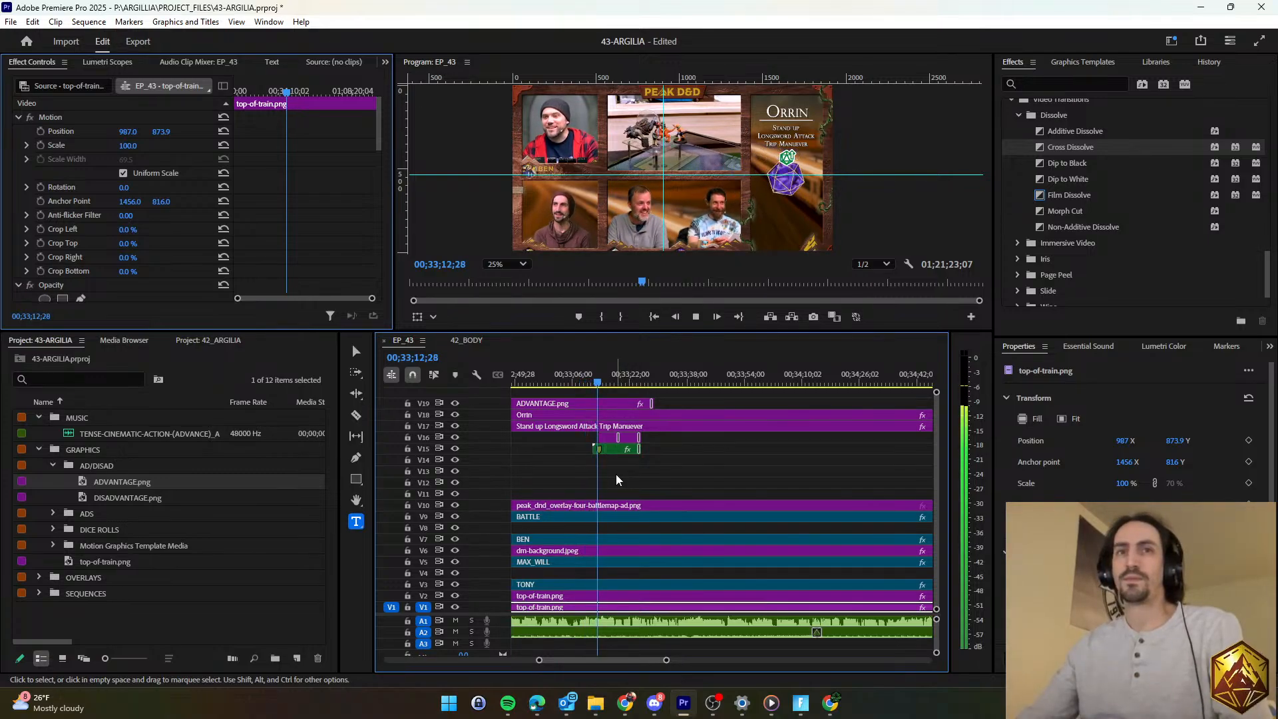
key(space)
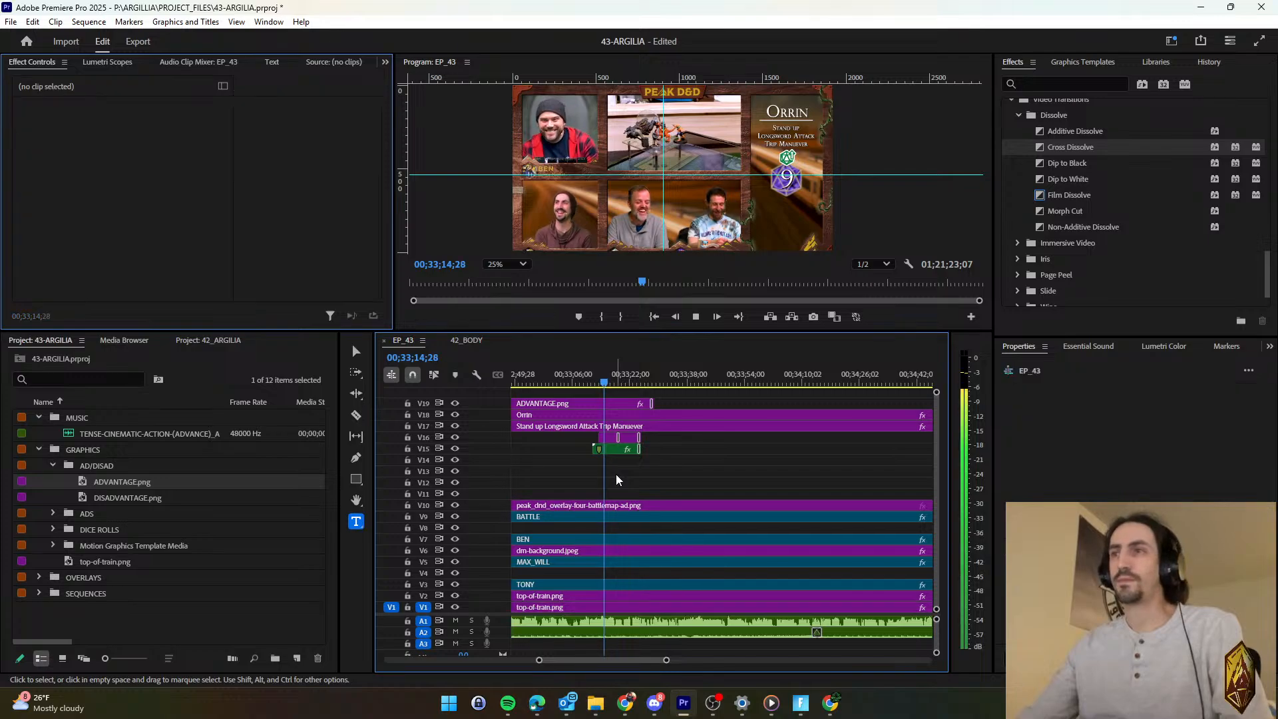
key(ctrl+s)
click(616, 473)
key(equal)
key(equal)
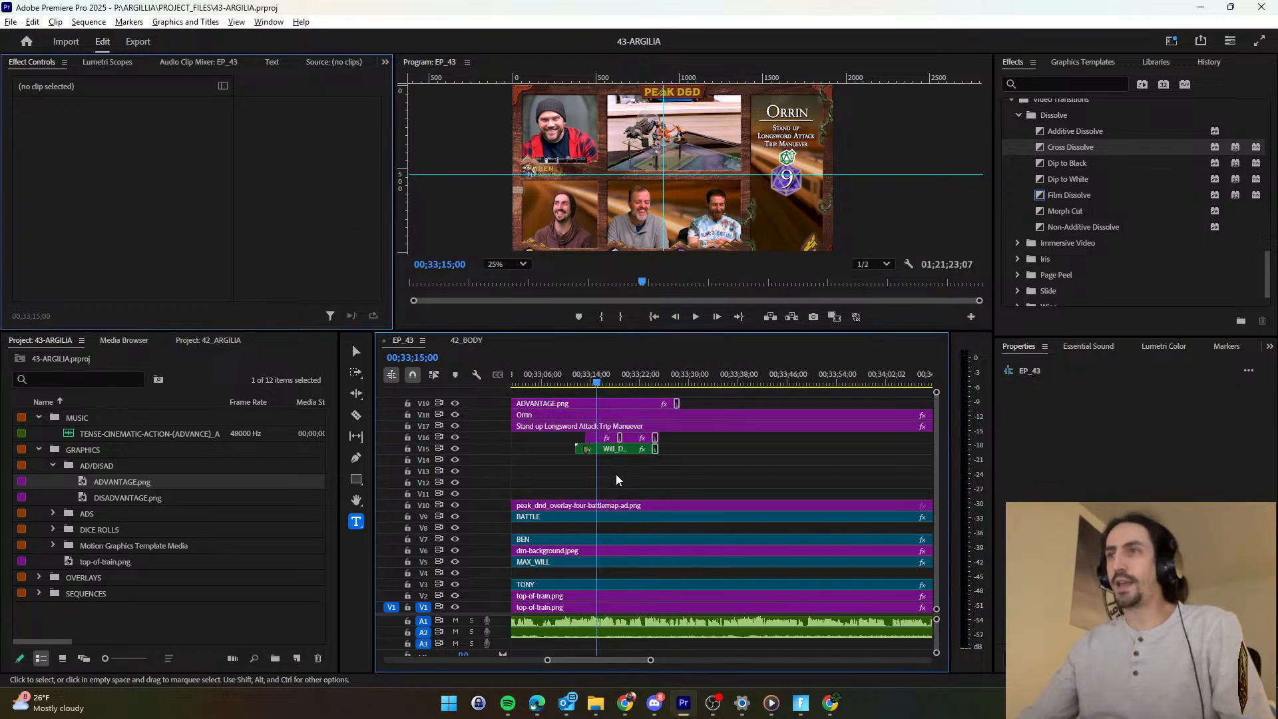
scroll(616, 473, up, 3)
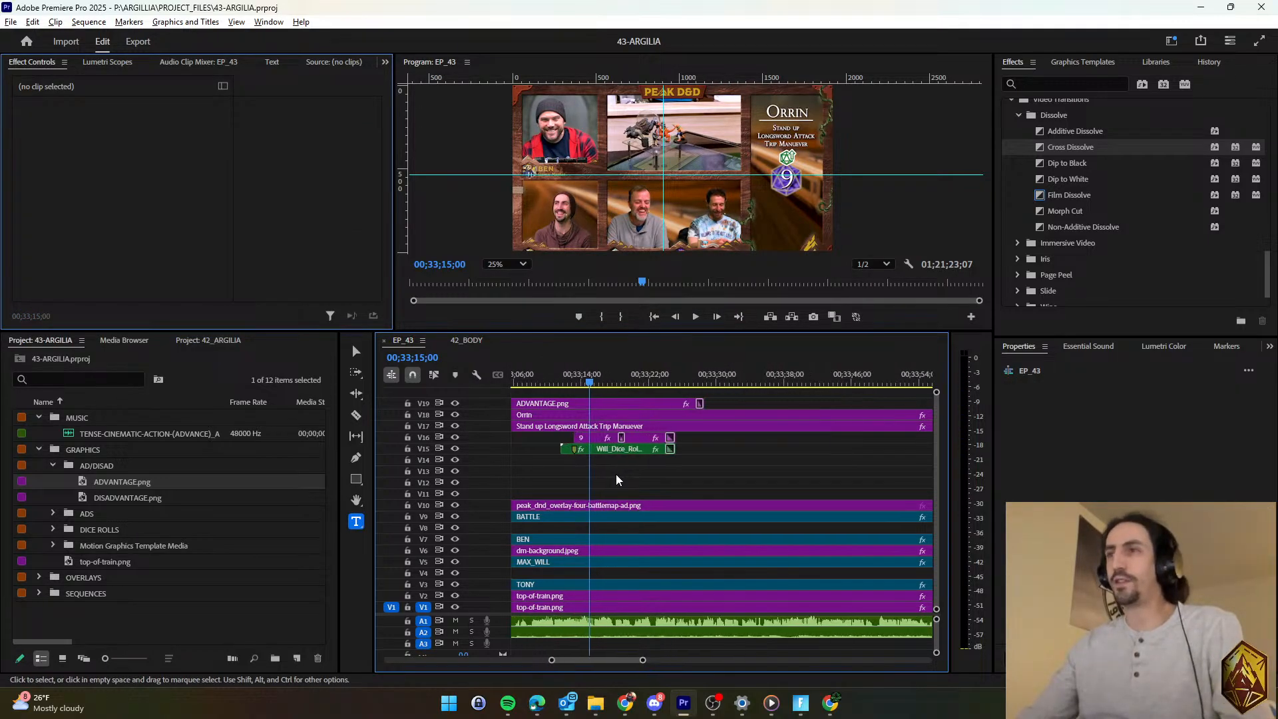
scroll(616, 474, down, 2)
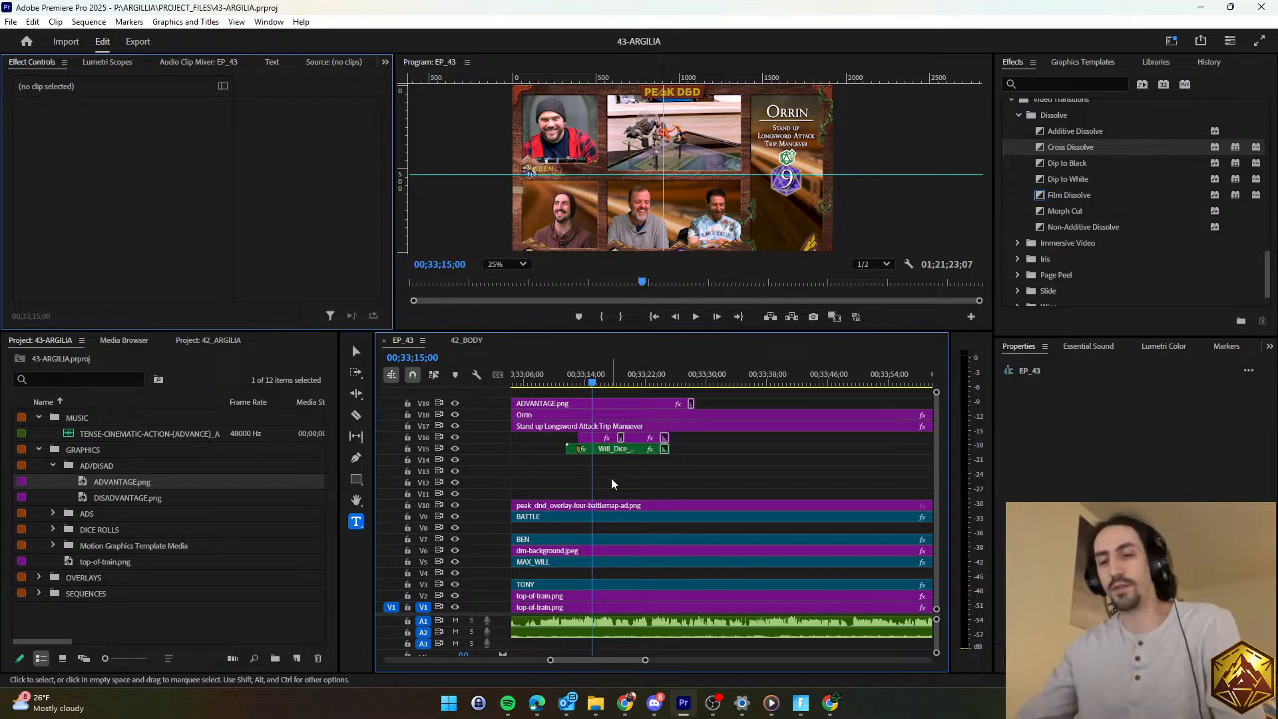
Replay the roll from 00;33;11;16 and shift the pasted dice clips and number graphics on V15 and V16 slightly earlier.
click(566, 375)
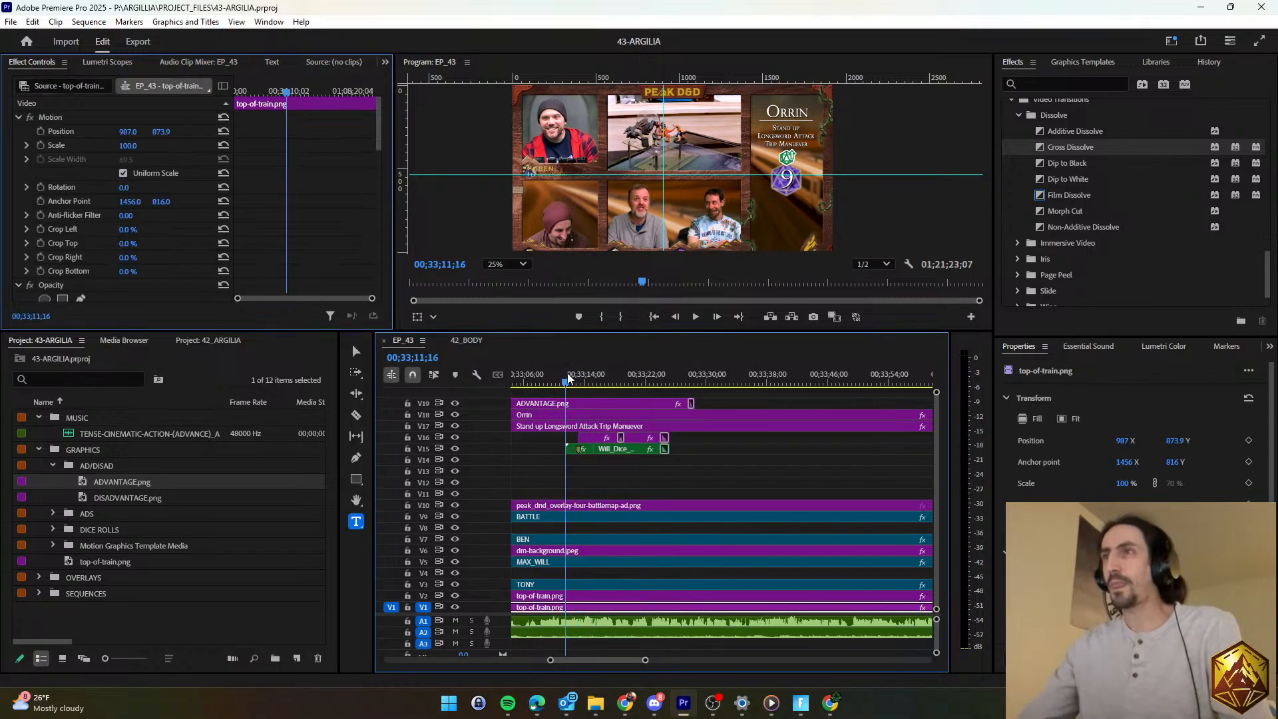
key(space)
drag(676, 468, 593, 438)
key(space)
key(space)
Lower the first Will_Dice_Roll.mov clip on V15 to a vertical position of 618.7.
click(593, 438)
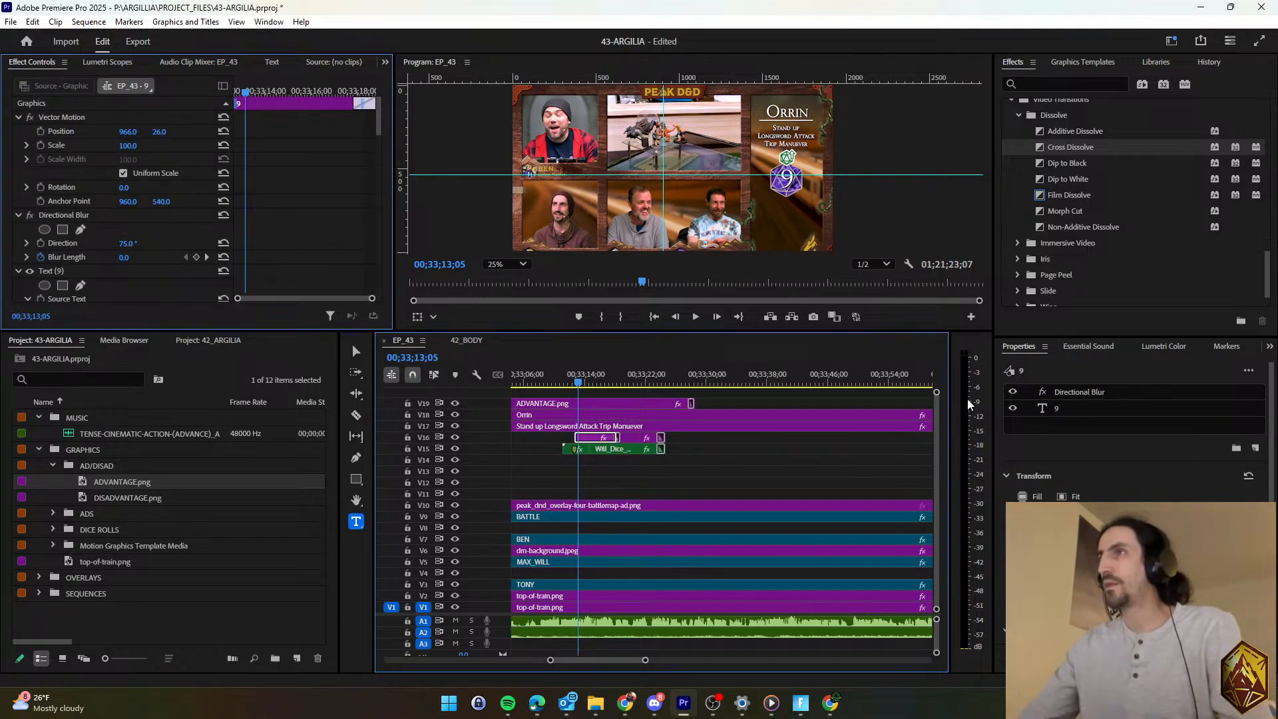
click(575, 449)
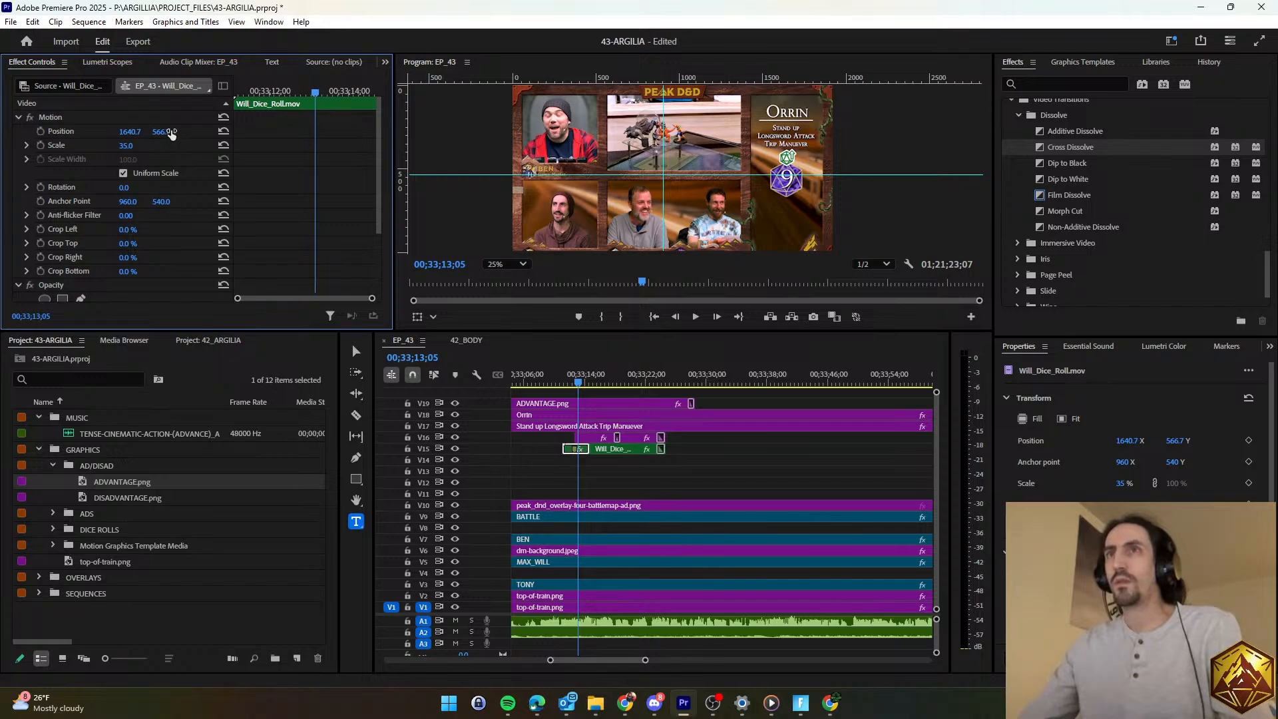
drag(171, 134, 205, 134)
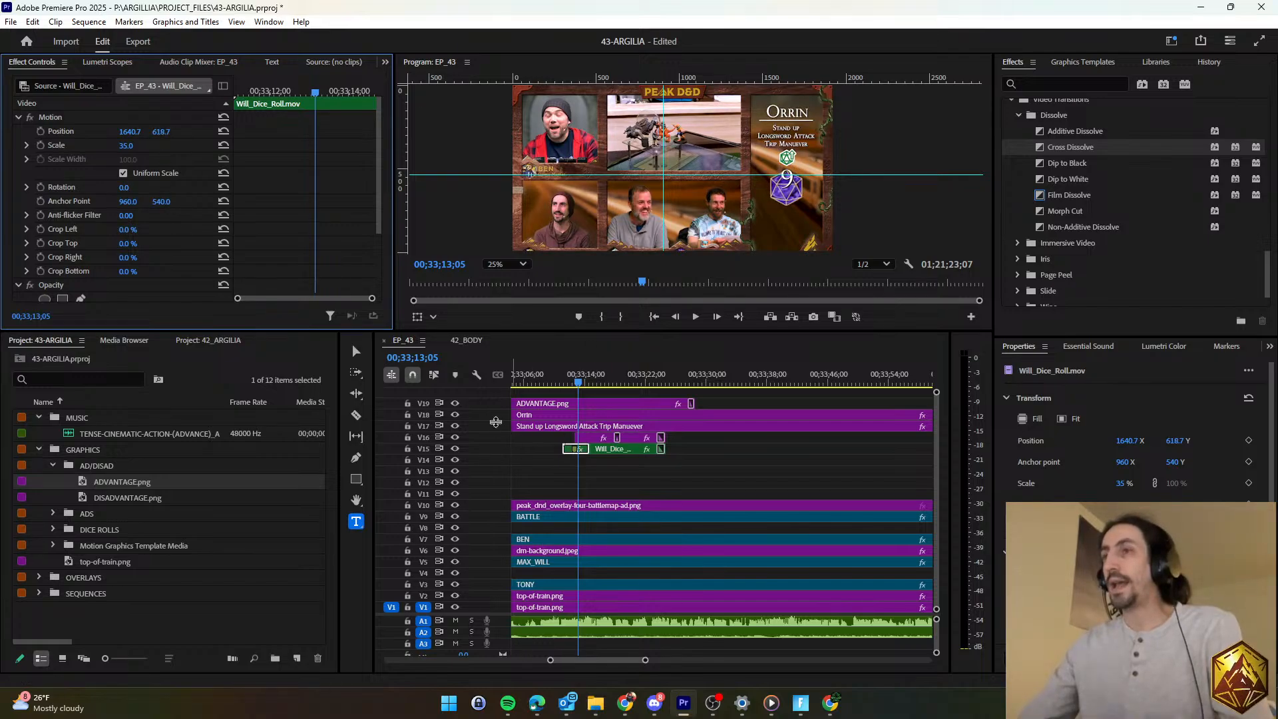
Copy the Motion settings of the first Will_Dice_Roll.mov clip on V15 and paste them onto the second one.
click(129, 121)
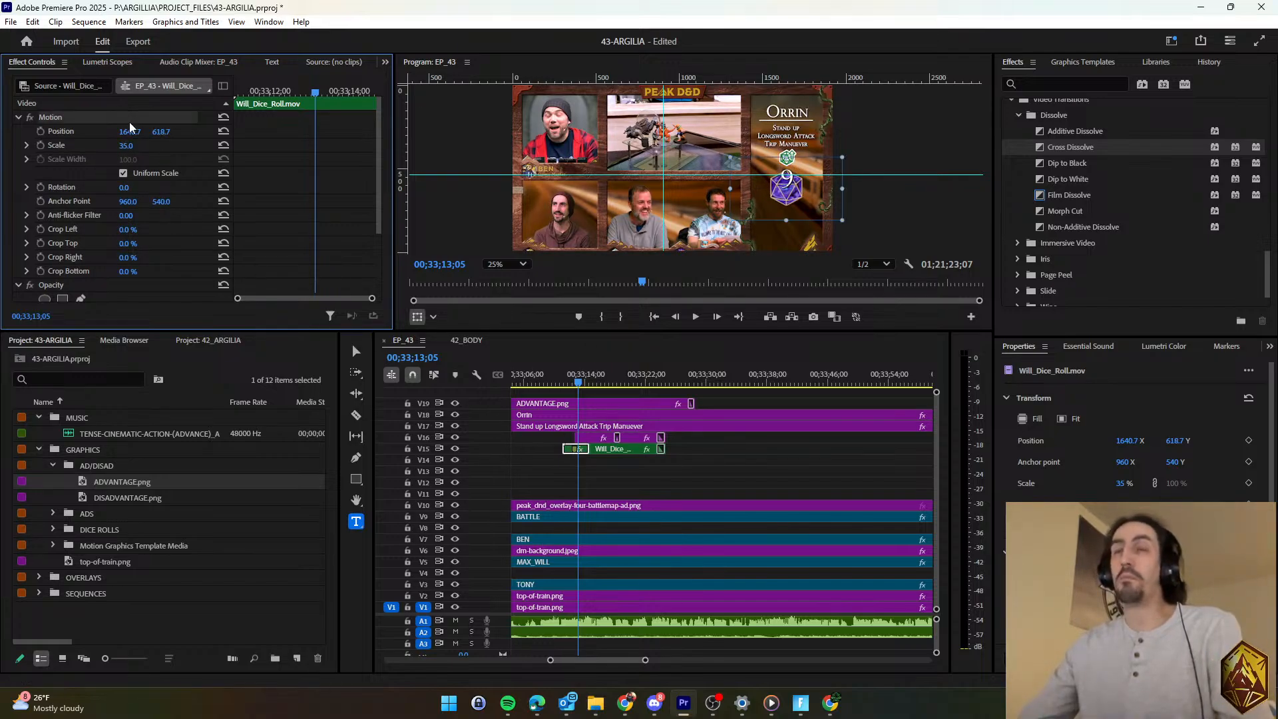
click(611, 448)
click(262, 225)
key(ctrl+v)
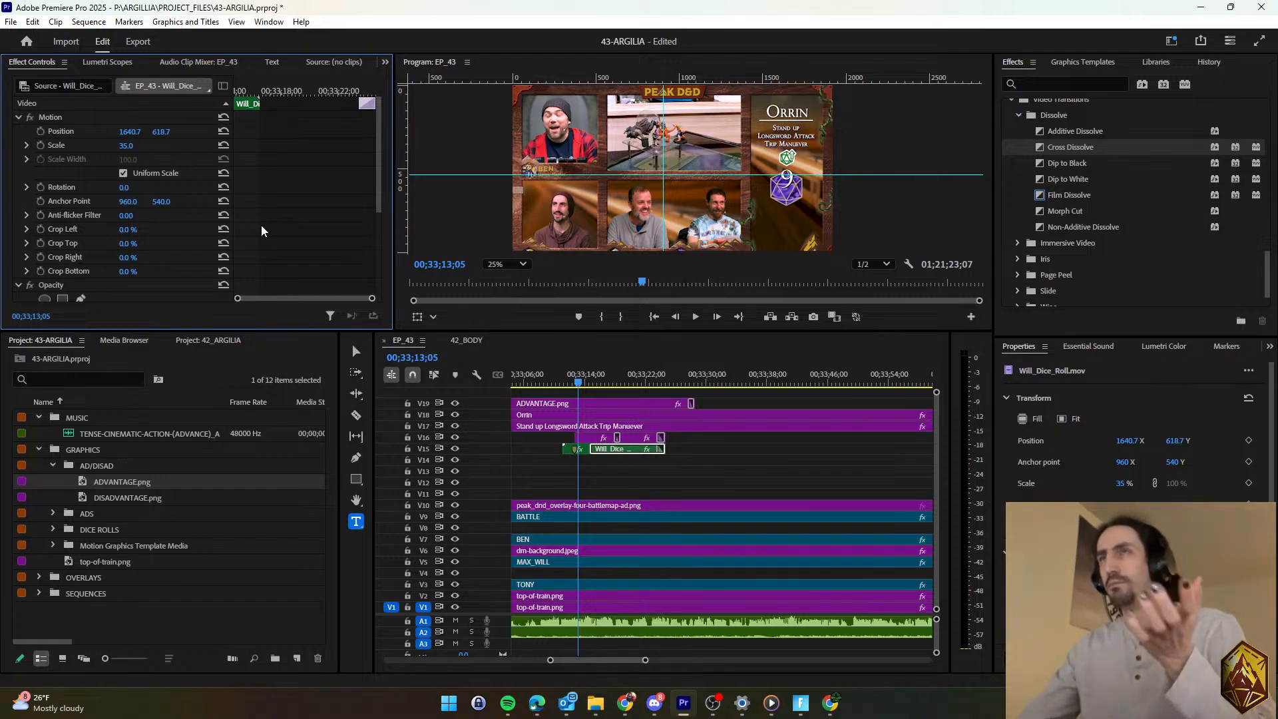
Lower the text of the 9 graphic on V16 to a vertical position of 1032.0 and change it to 16.
click(585, 437)
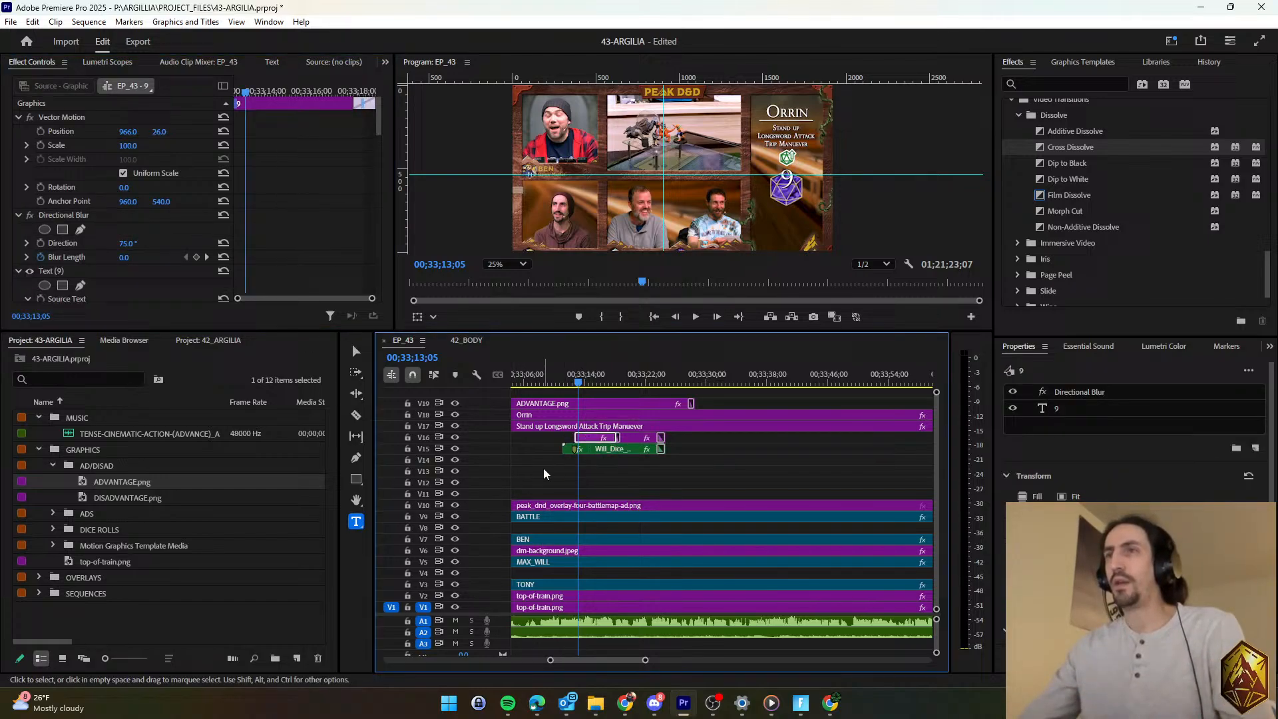
click(350, 218)
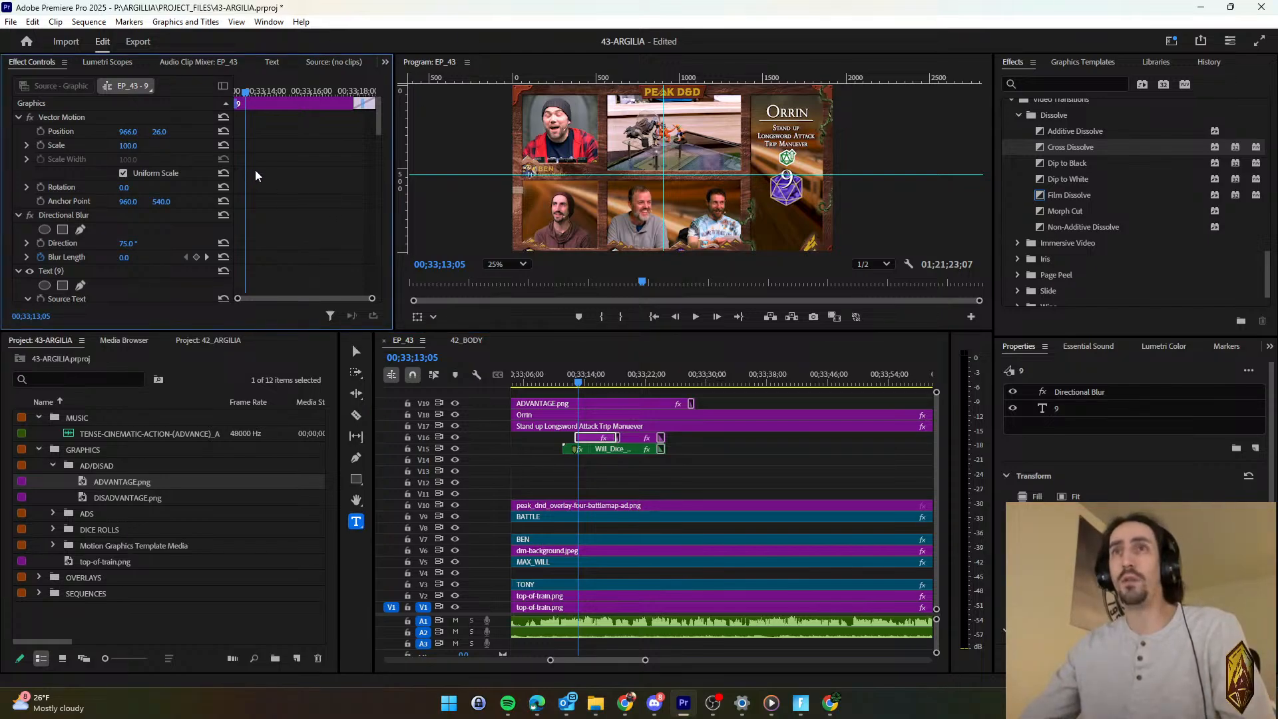
scroll(253, 176, down, 5)
drag(381, 147, 385, 231)
drag(163, 171, 208, 171)
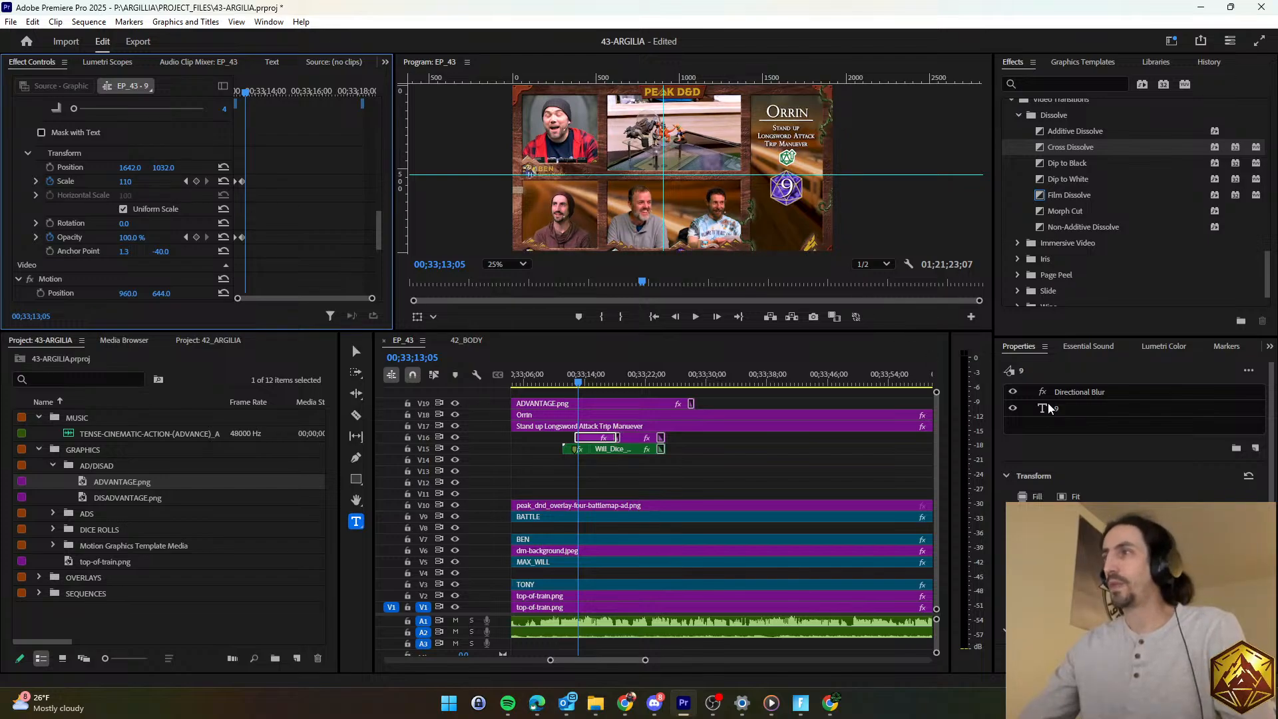
click(1063, 412)
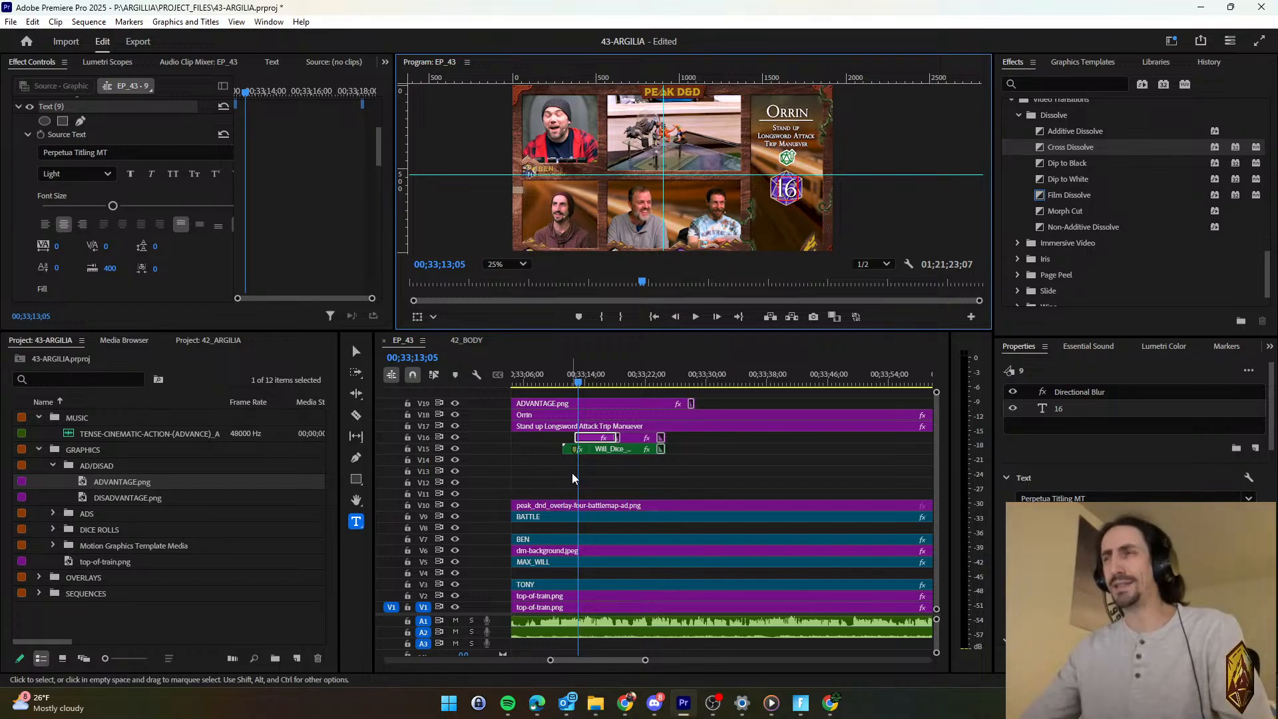
click(592, 478)
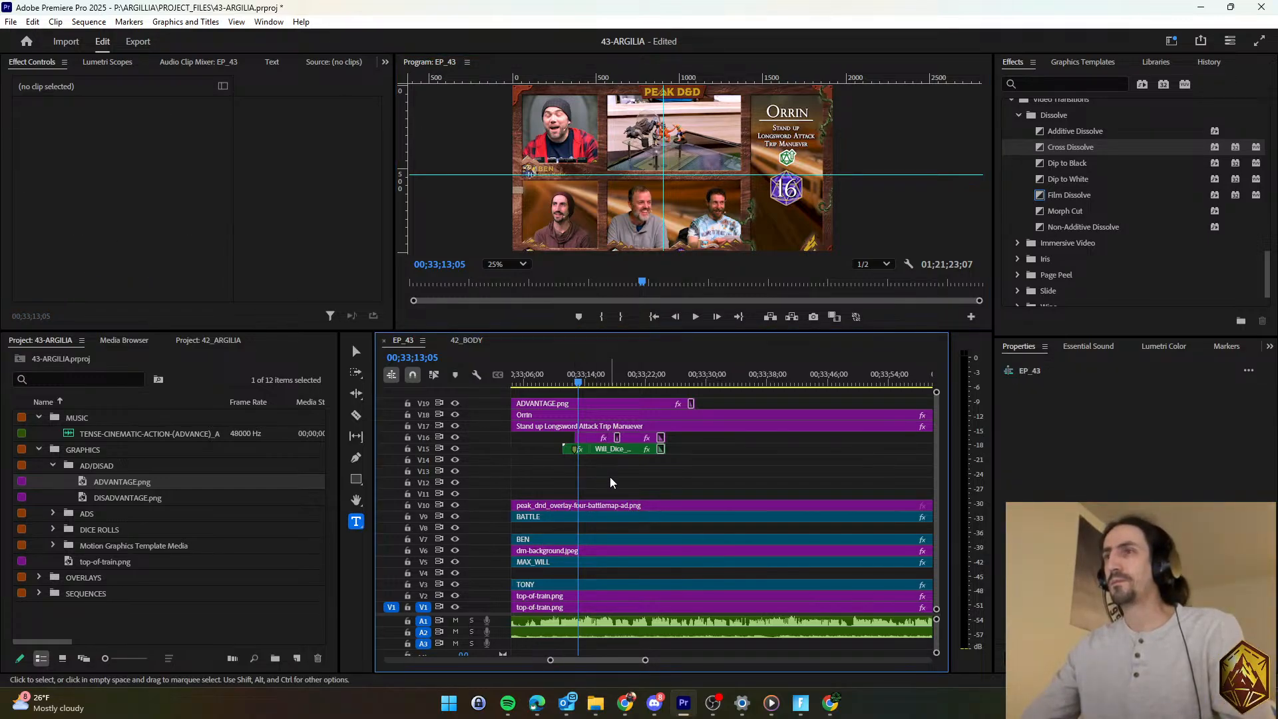
Remove the second number graphic on V16 and extend the 16 graphic and Will_Dice_Roll.mov clip to about 00;33;37.
key(space)
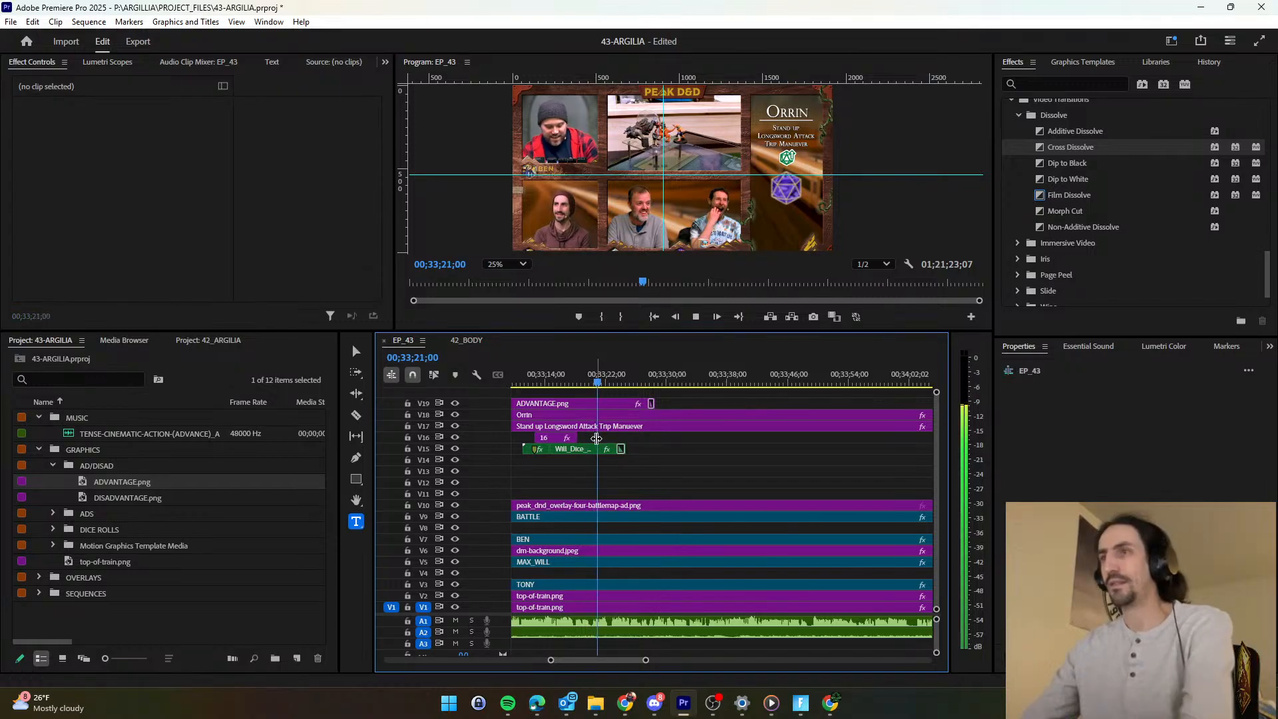
drag(596, 438, 722, 453)
Replay the end of the roll and cut the 16 graphic on V16 at about 00;33;23;22.
click(609, 379)
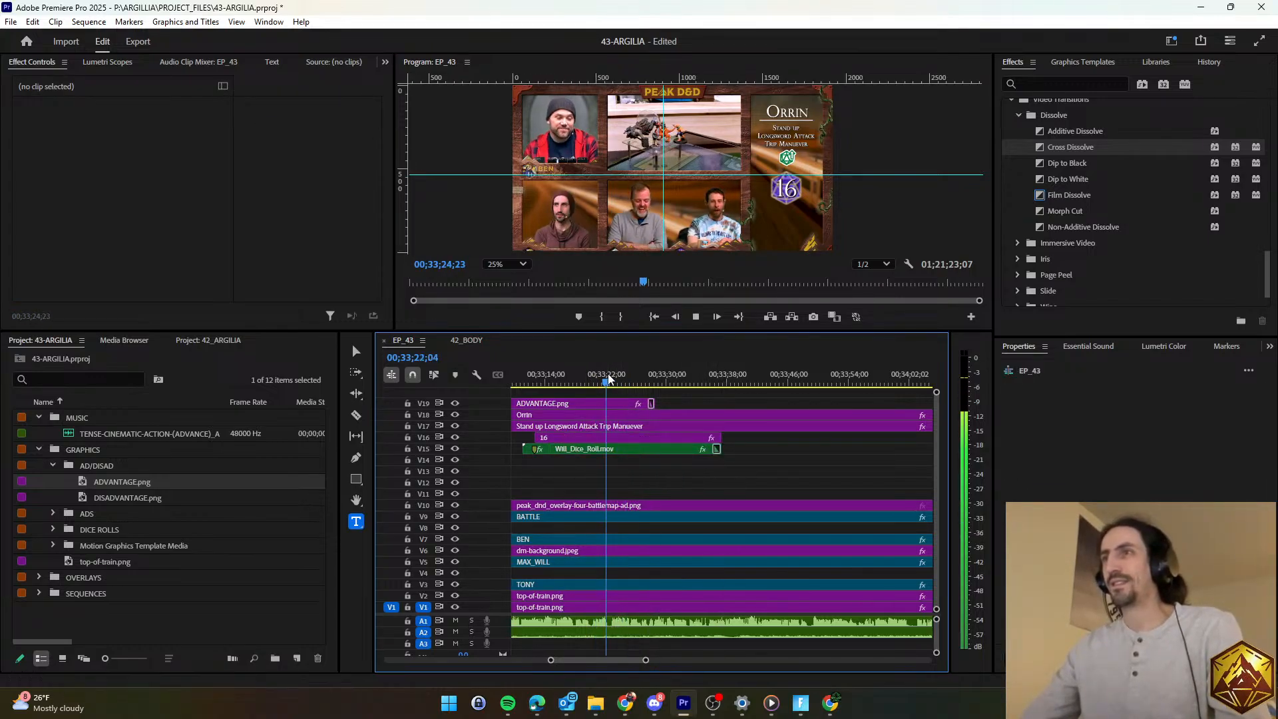
key(d)
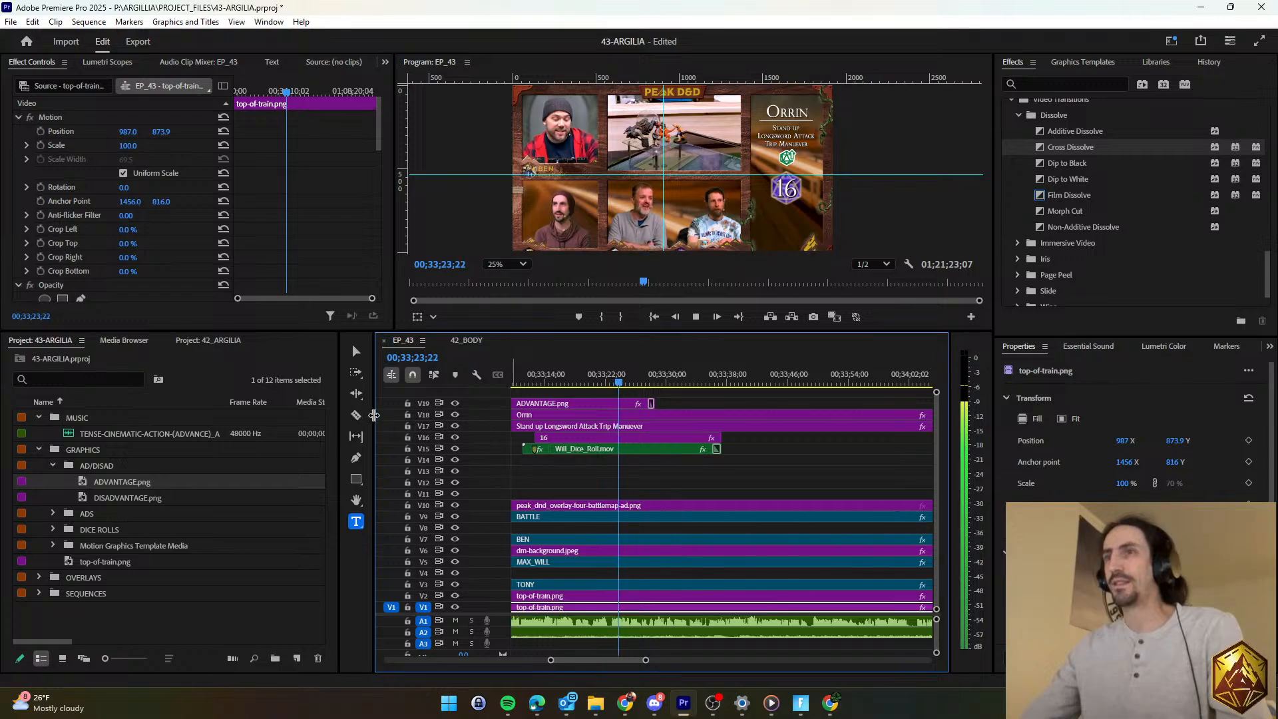
click(356, 415)
click(619, 439)
key(v)
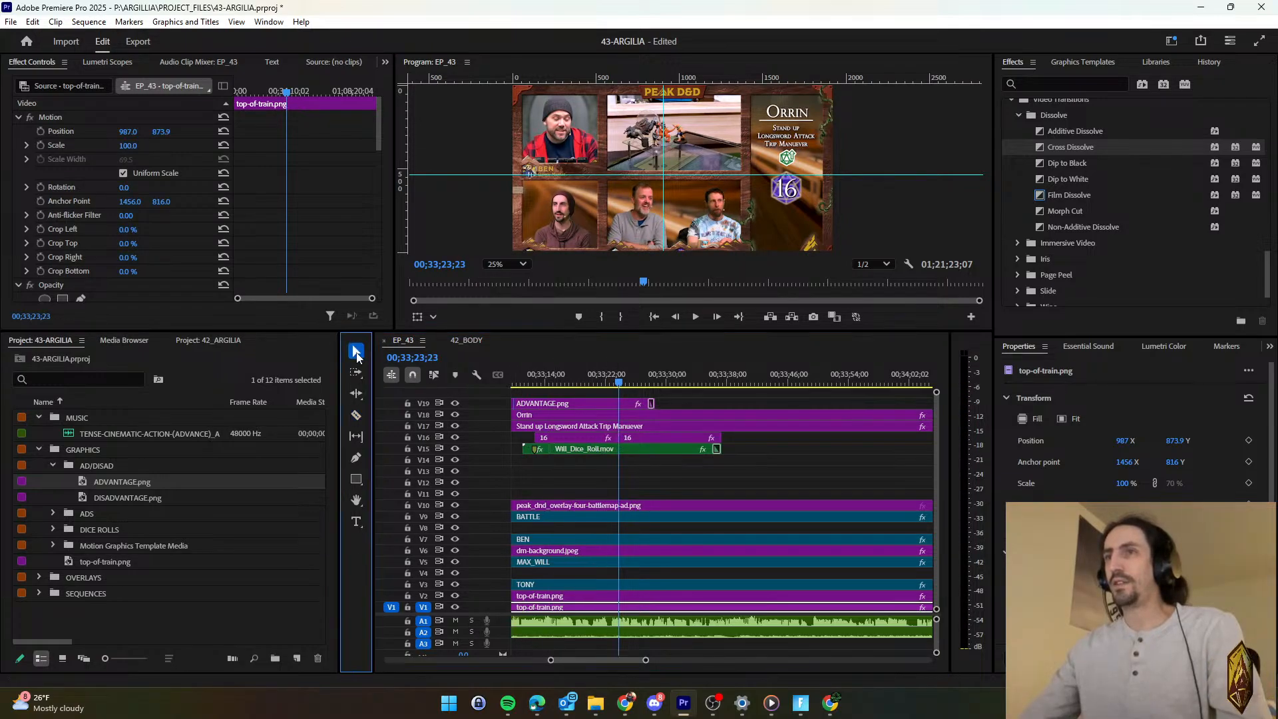
Keyframe the first 16 graphic's directional Blur Length from 0 at 00;33;23;07 to 45 at 00;33;23;21.
scroll(626, 438, up, 2)
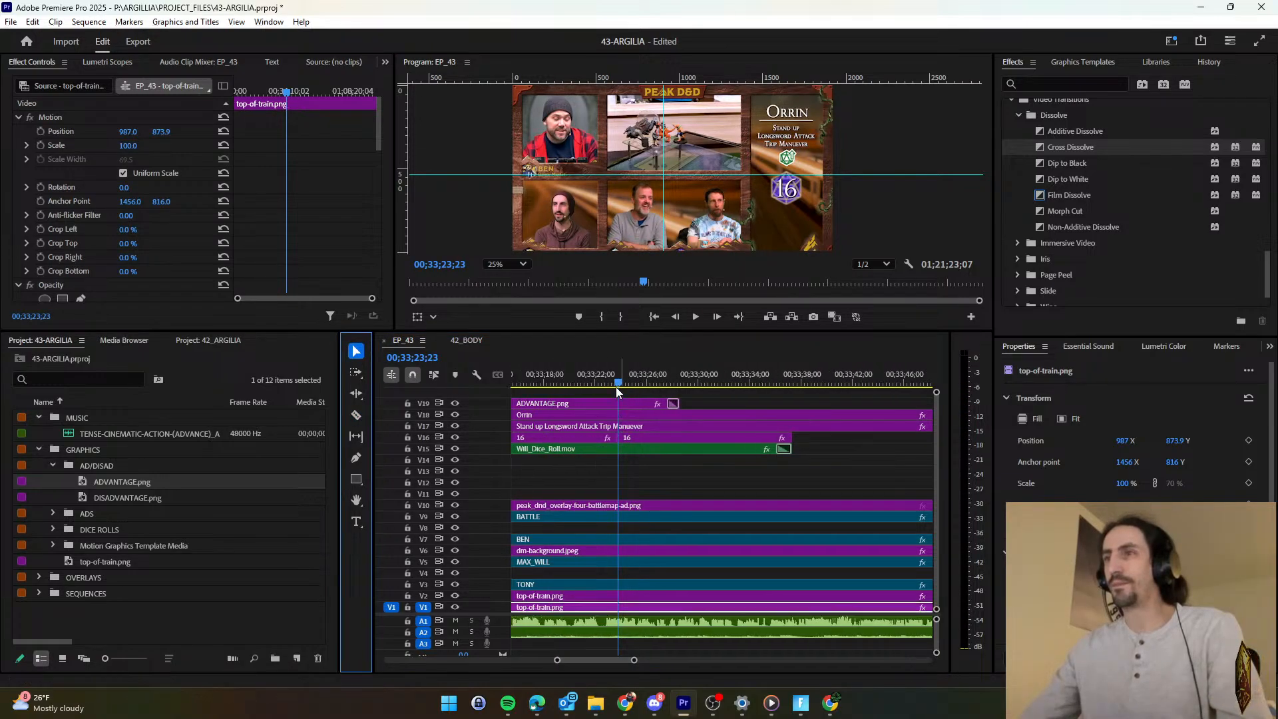
drag(616, 386, 611, 386)
click(562, 437)
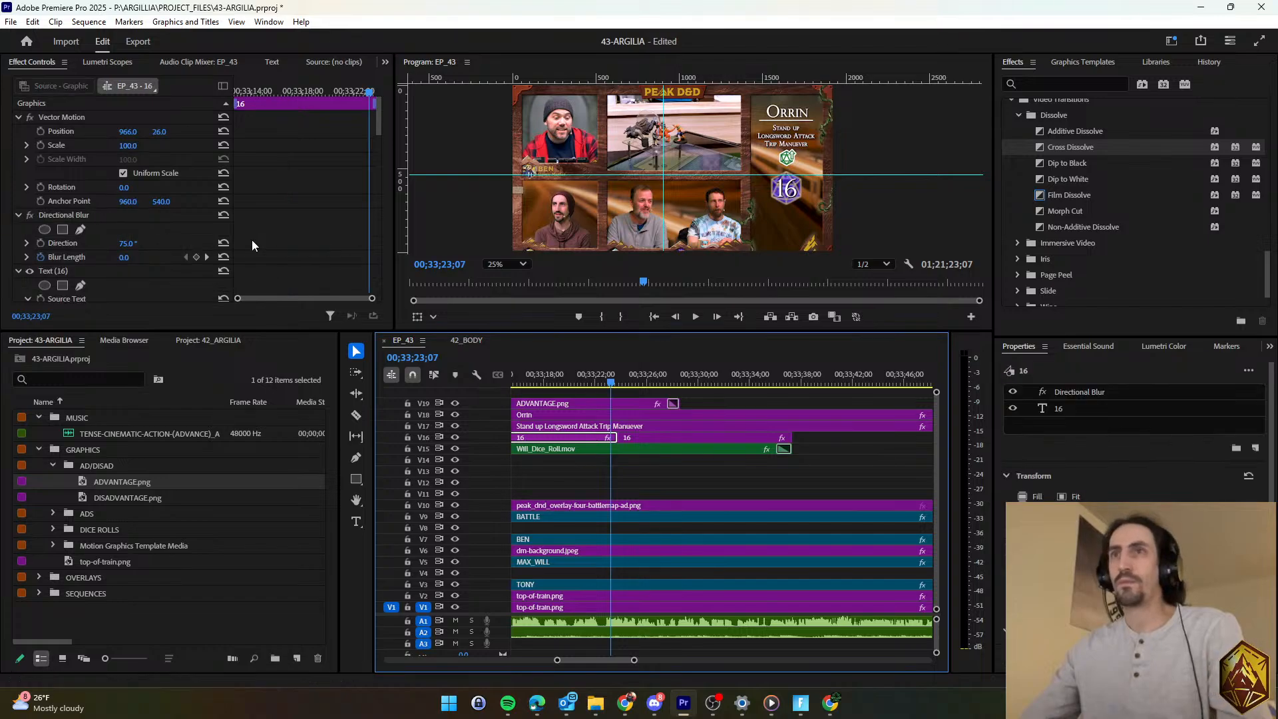
click(197, 257)
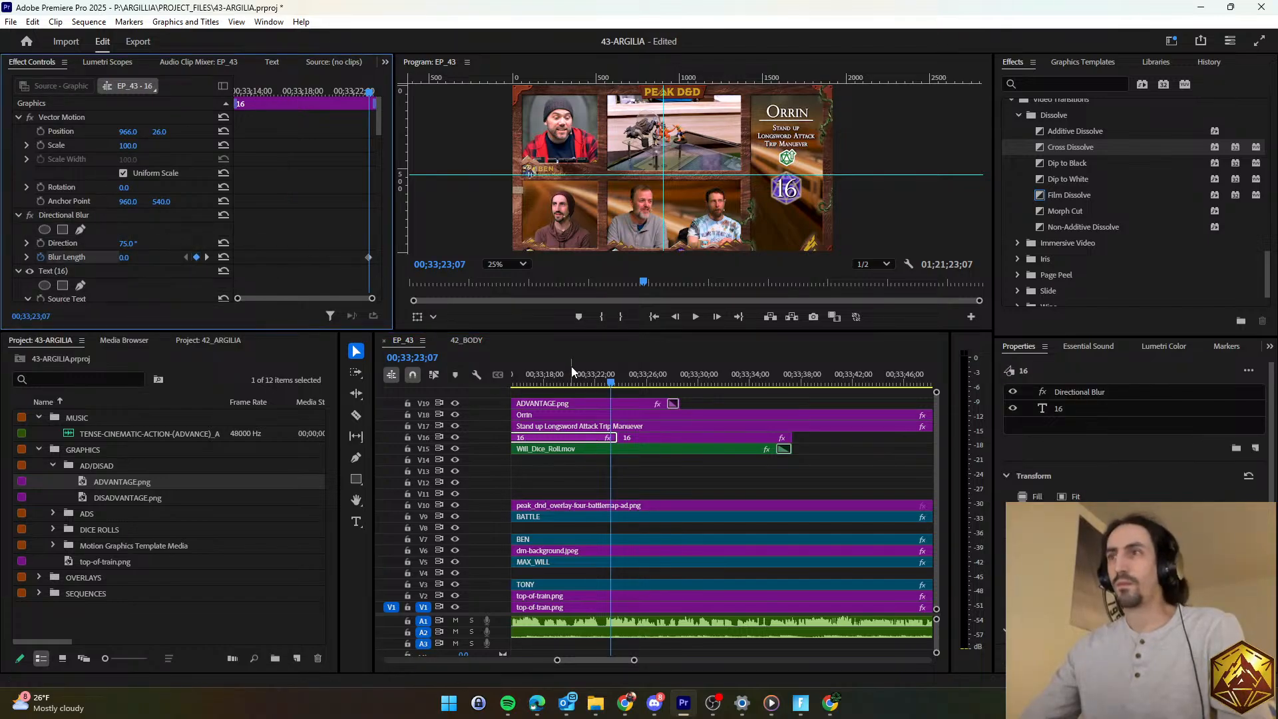
drag(612, 385, 617, 386)
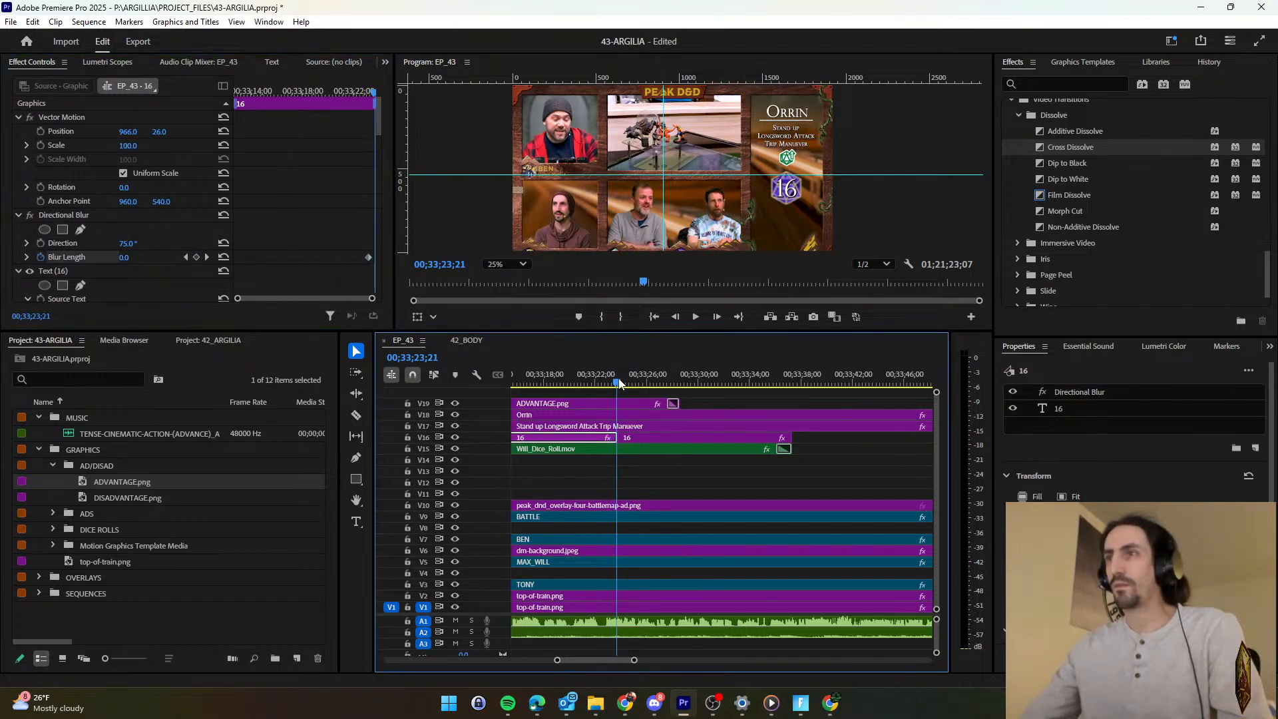
click(134, 259)
text(45)
key(Return)
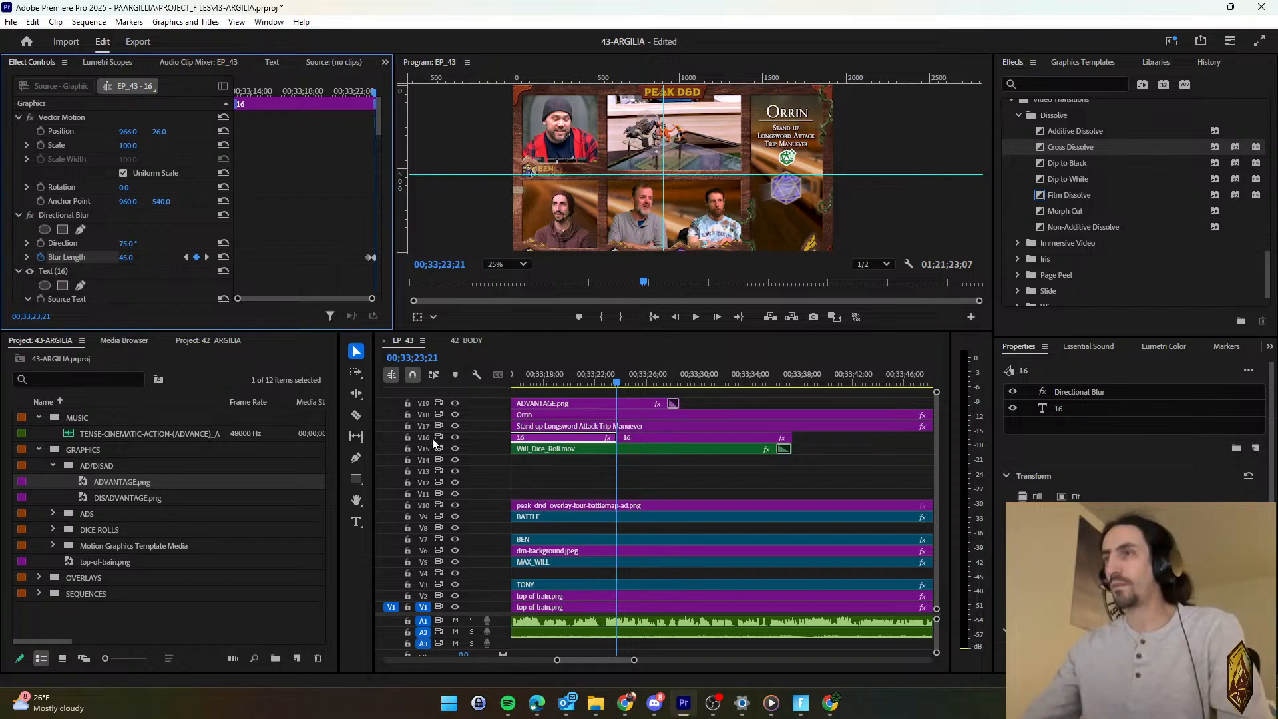
Keyframe the second 16 graphic's directional Blur Length from 45 at its start to 0 at 00;33;24;00.
click(629, 438)
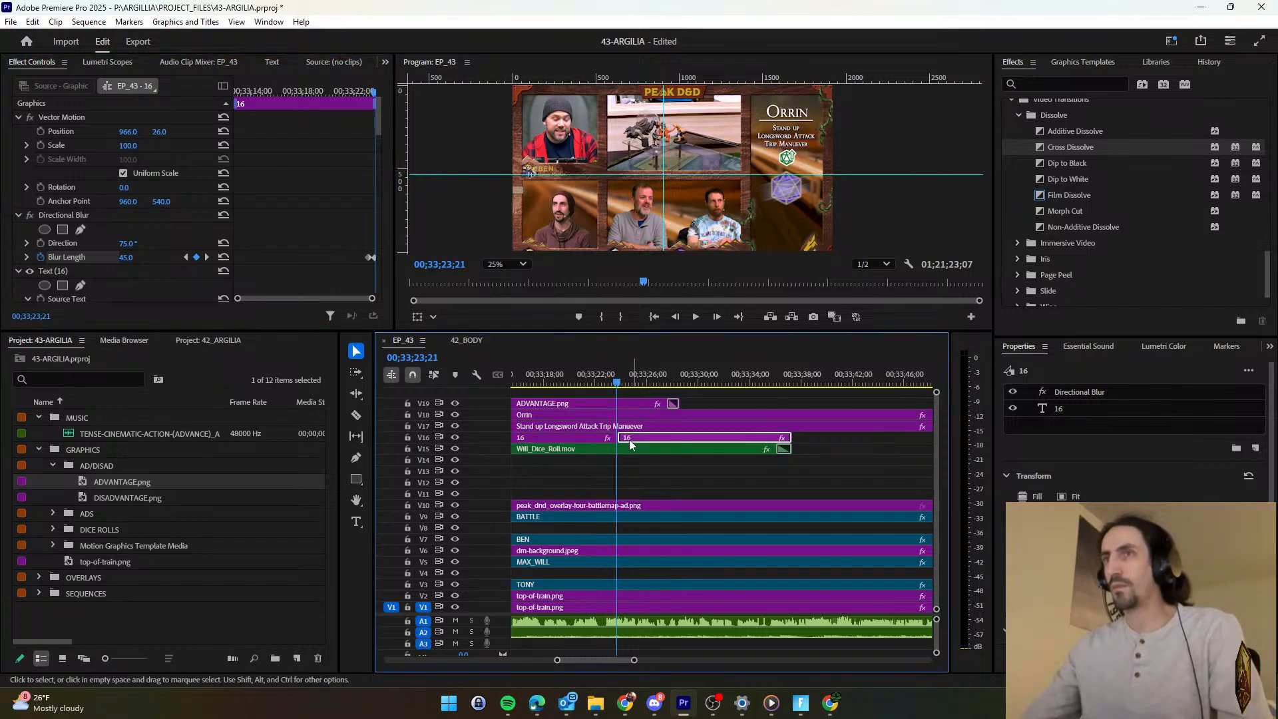
click(196, 256)
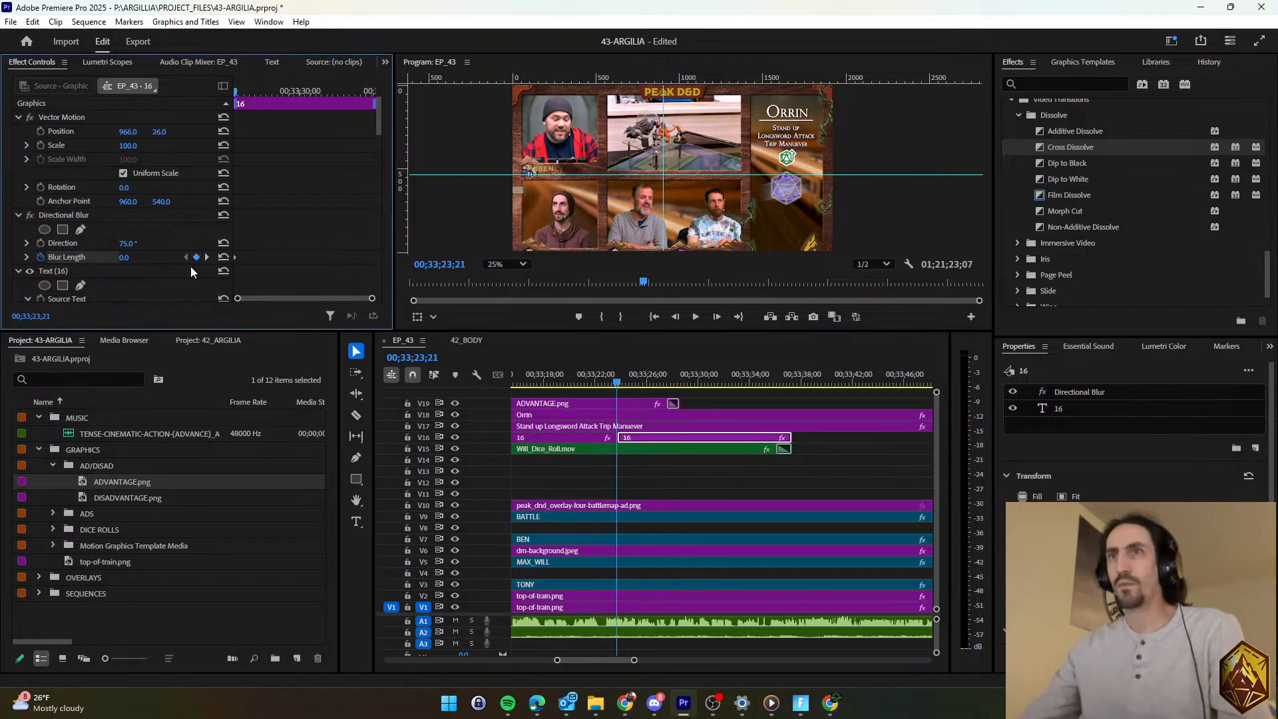
click(136, 256)
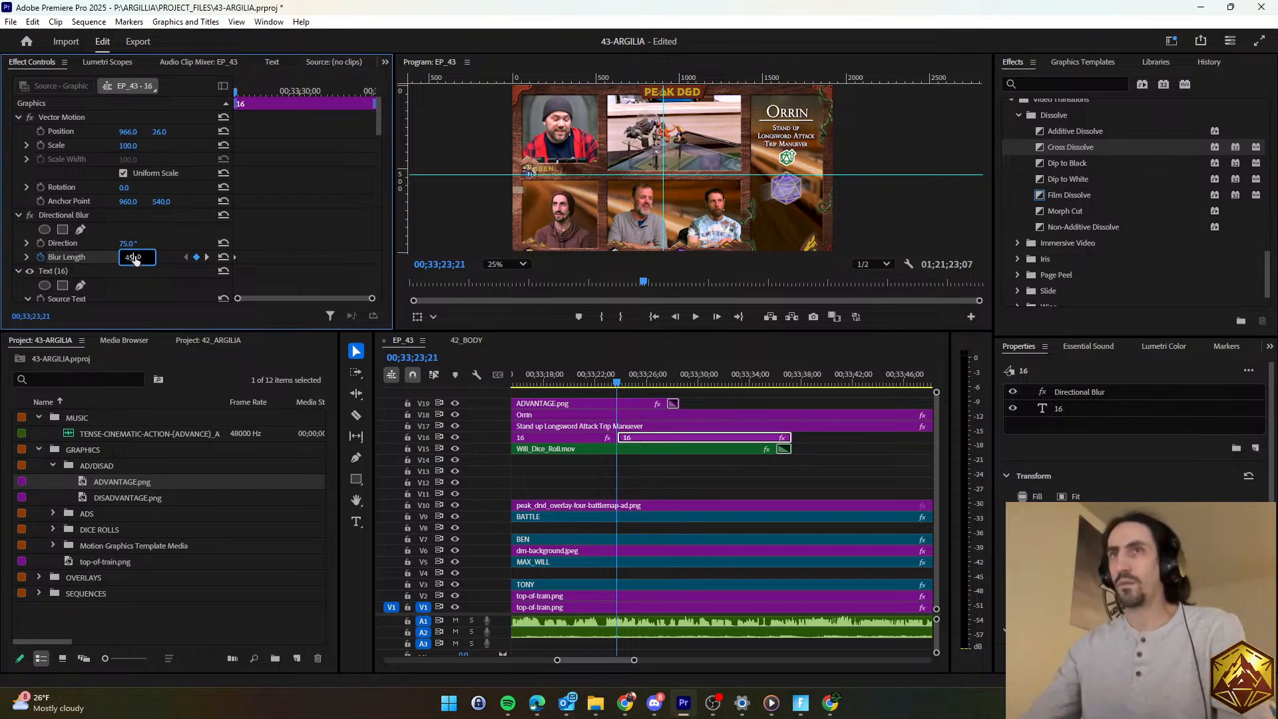
text(45)
key(Return)
key(space)
key(space)
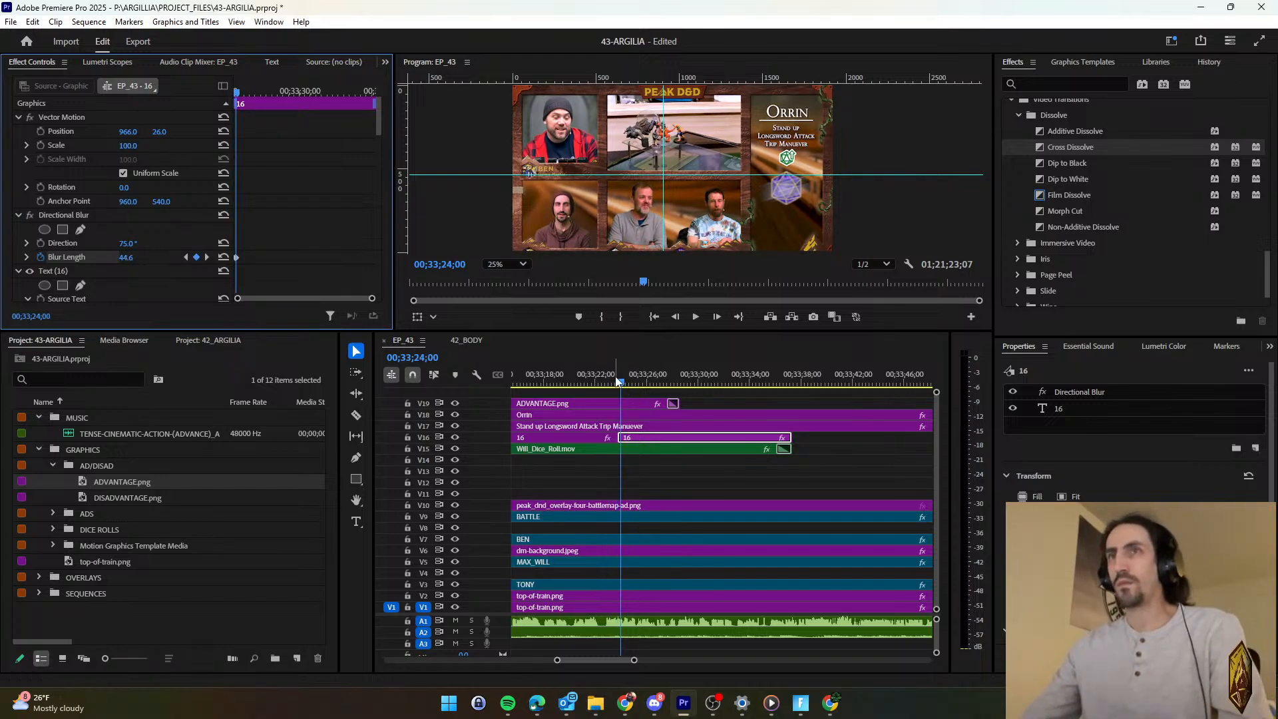
click(126, 257)
text(0)
key(Return)
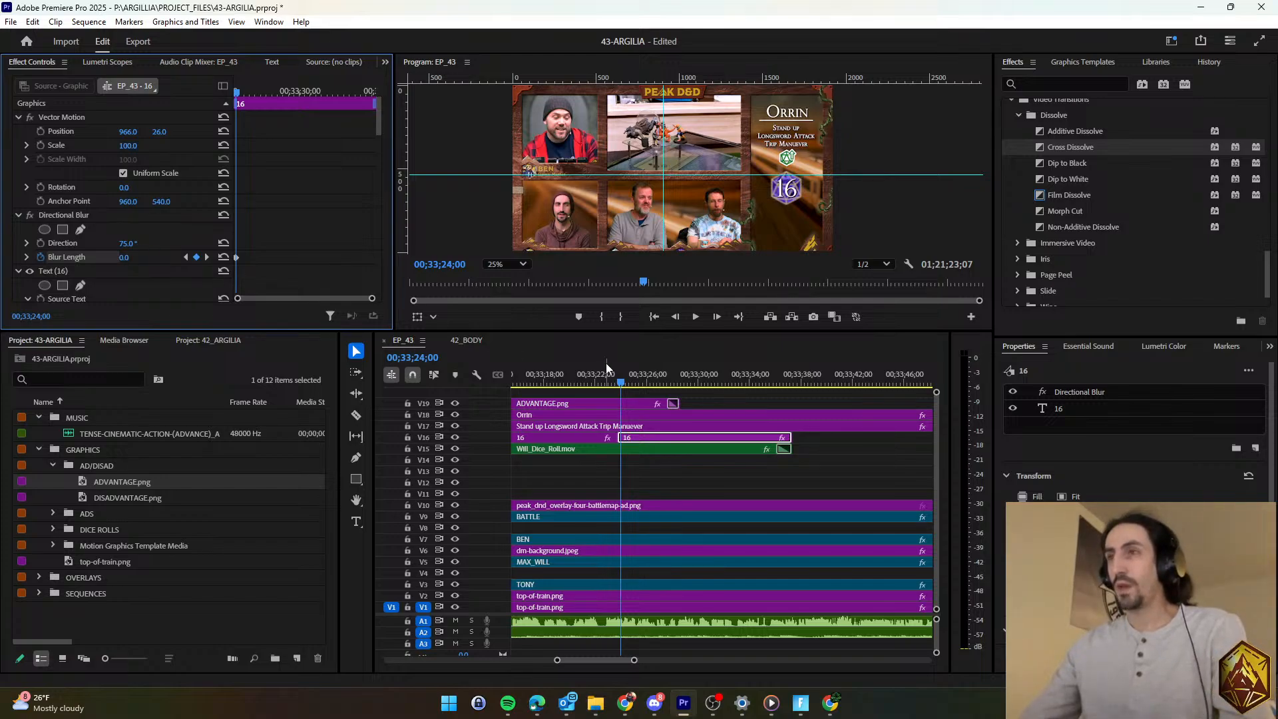
Play on to 00;33;24;16 and change the text of the second 16 graphic on V16 to Hit!
key(d)
key(space)
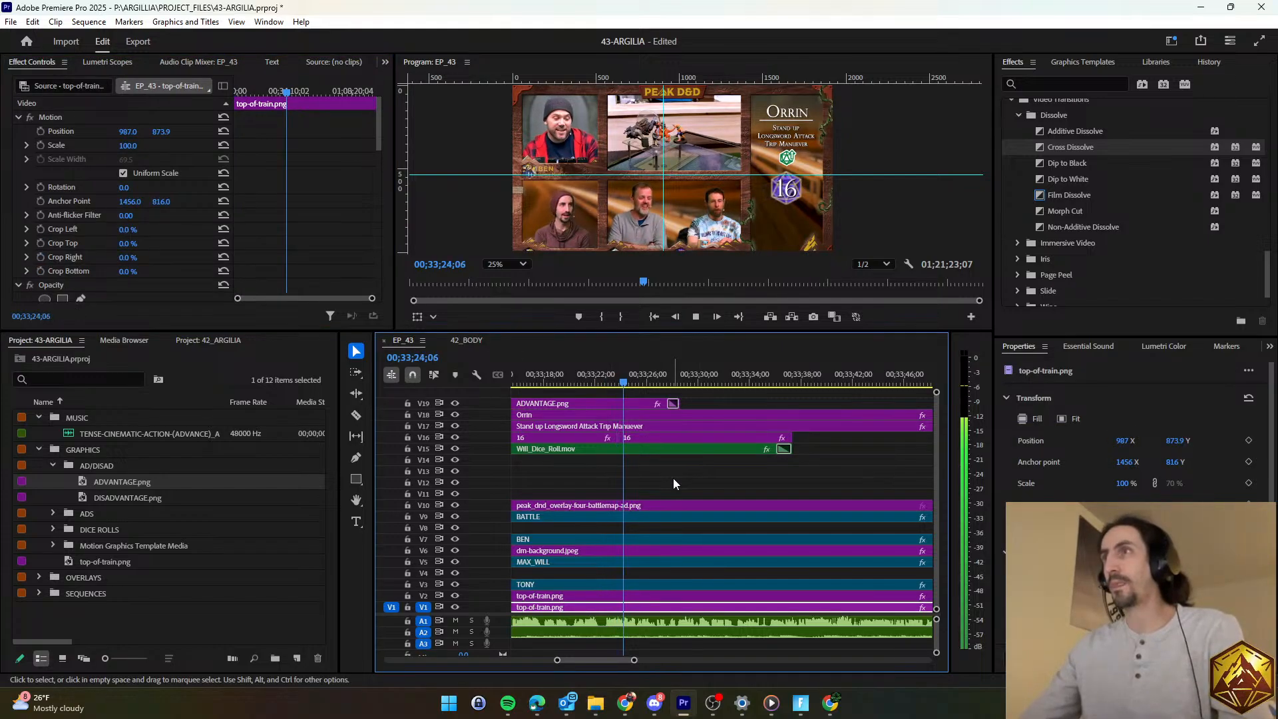
key(space)
click(705, 438)
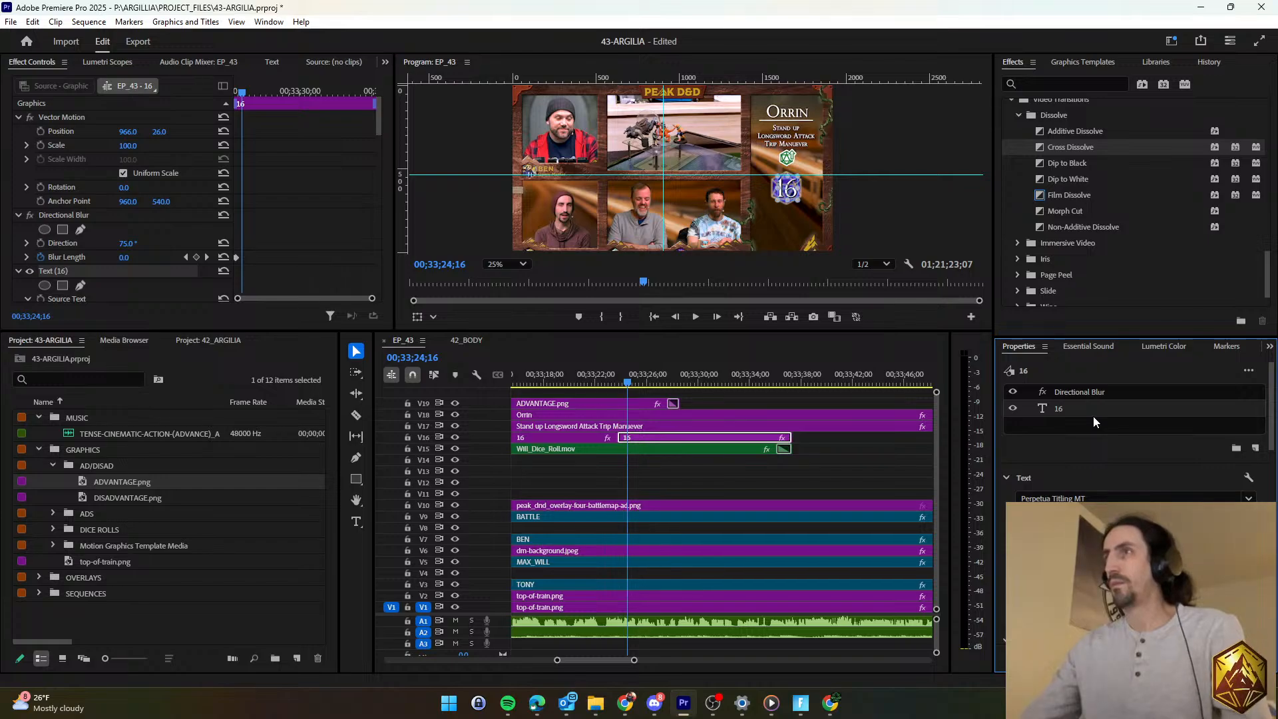
double_click(1098, 413)
text(Hit!)
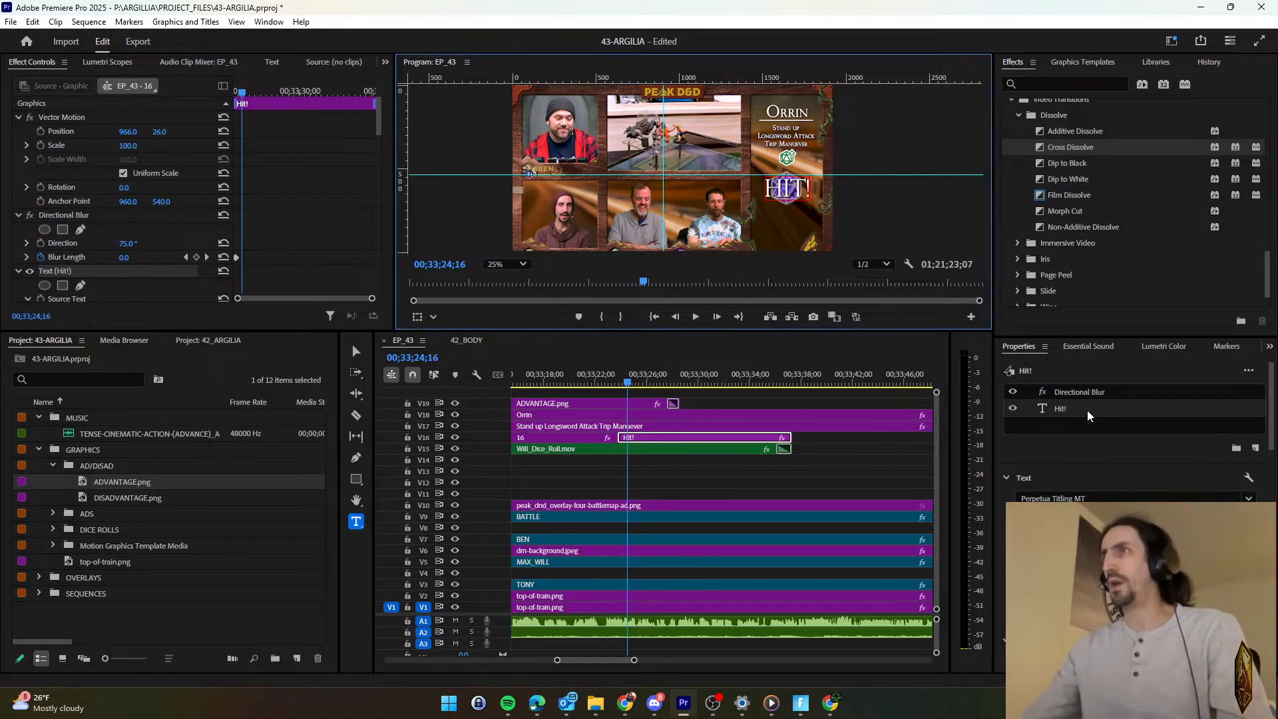
Set the Hit! text in small caps and enlarge it over the dice to a scale of about 124.
click(1089, 416)
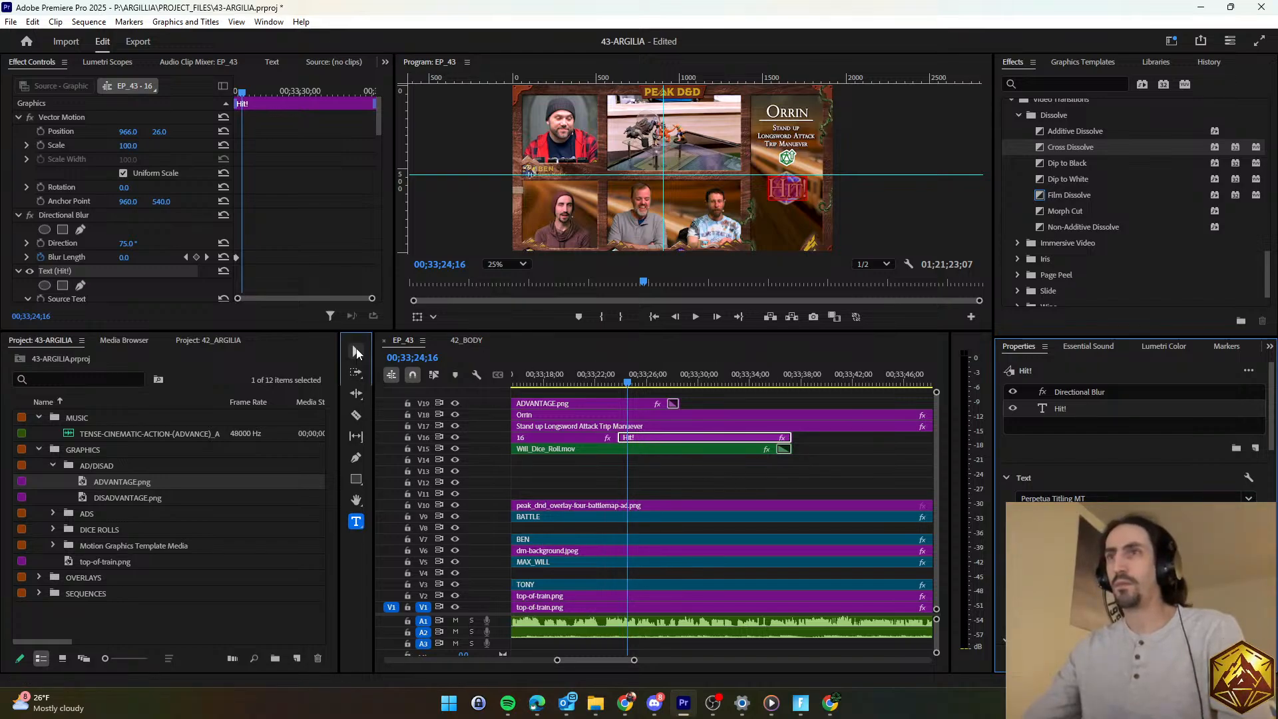
click(356, 351)
click(804, 195)
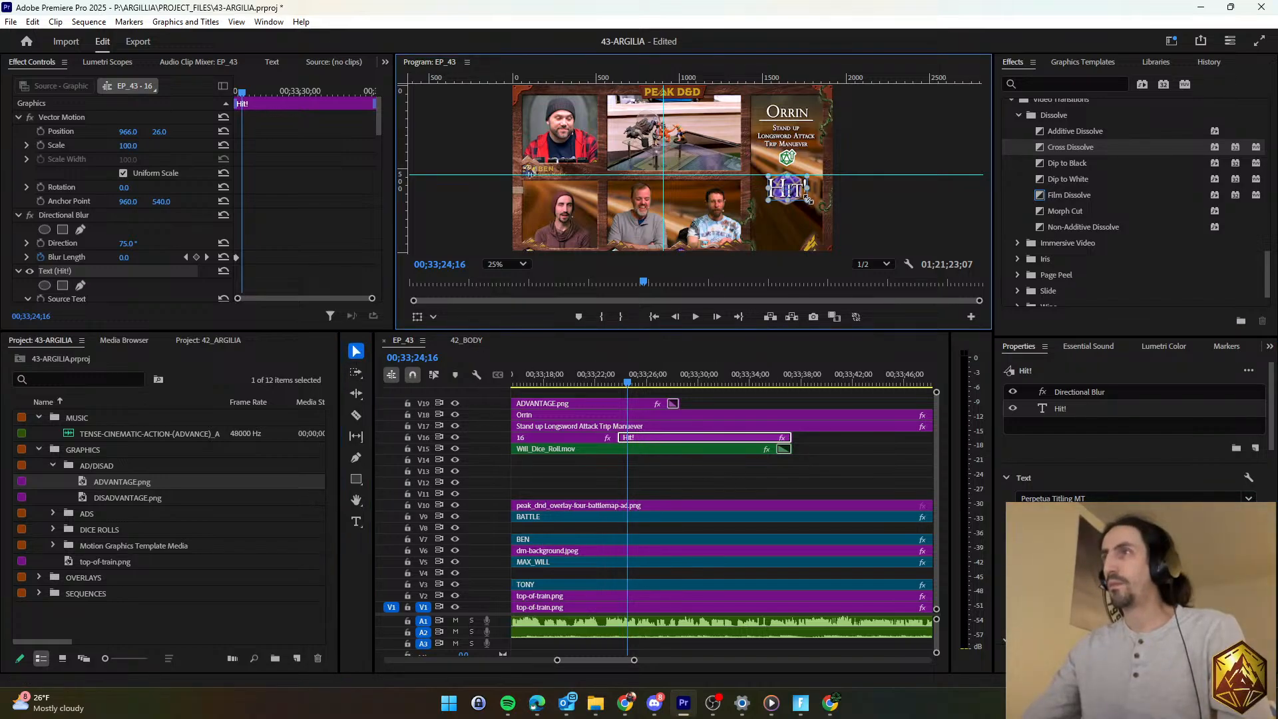
click(690, 464)
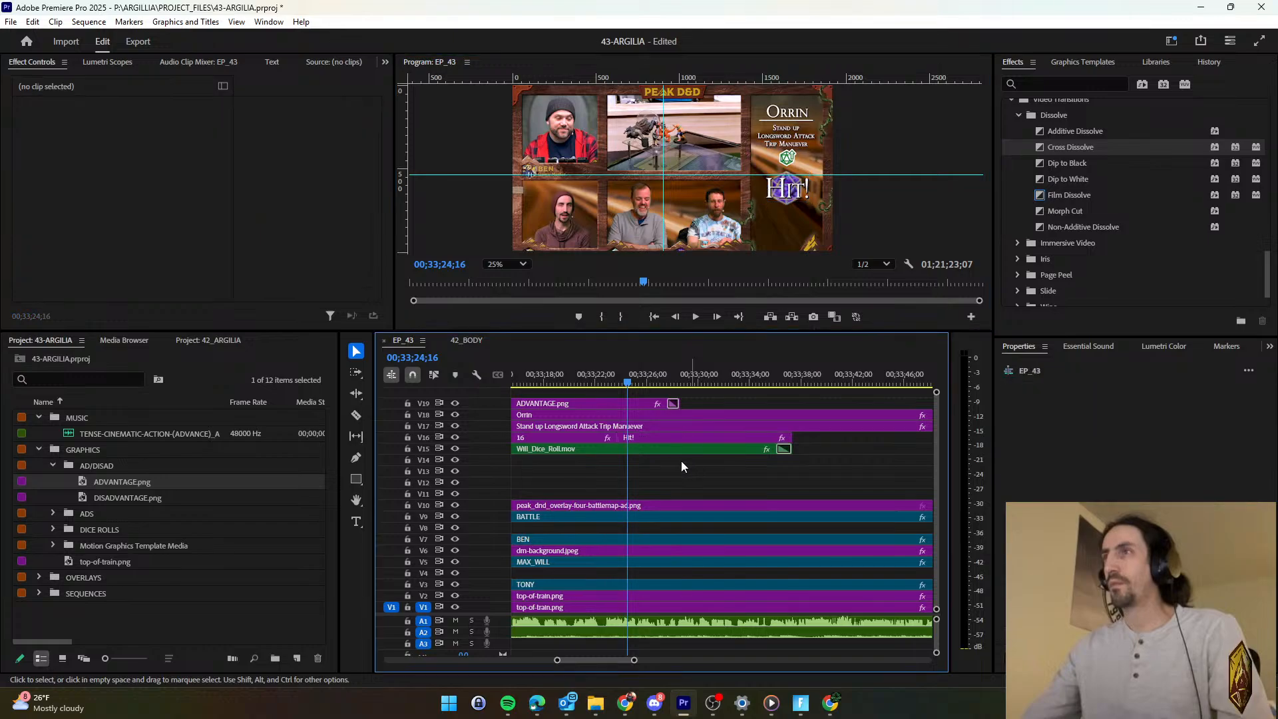
Turn off Scale animation for the Hit! text and delete its existing scale keyframes.
click(692, 437)
scroll(317, 232, down, 2)
scroll(317, 228, down, 5)
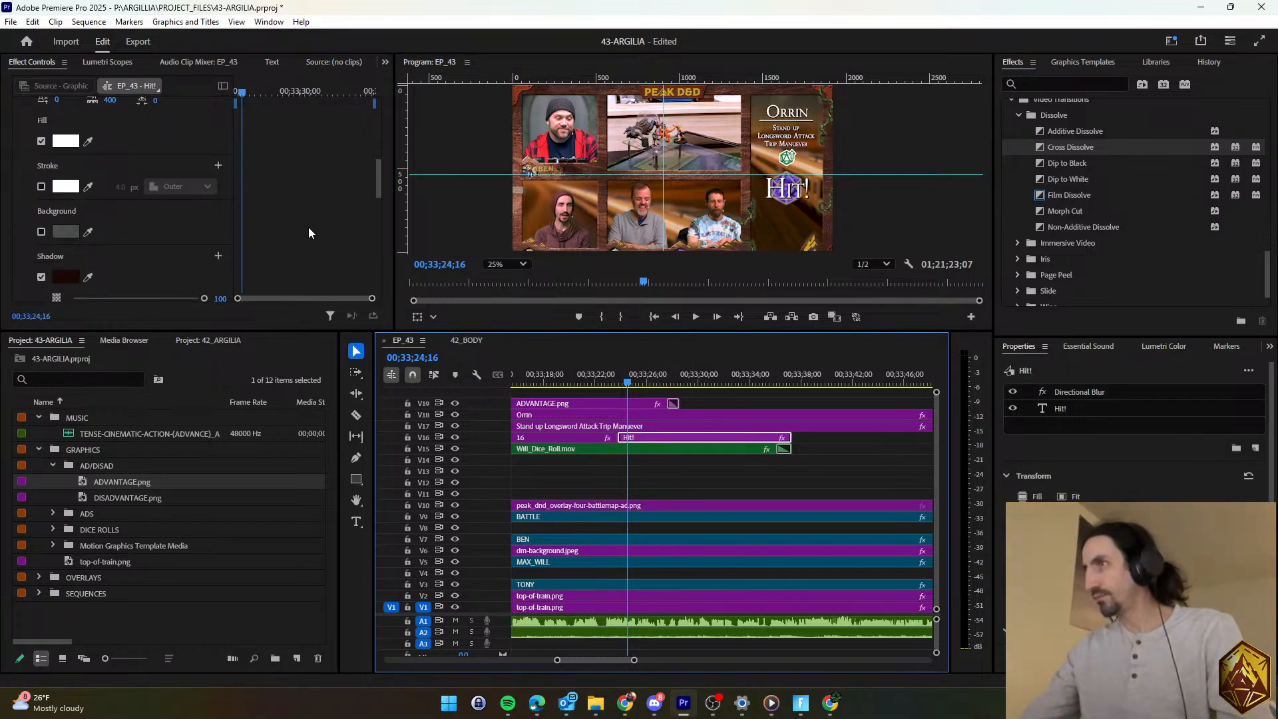
scroll(327, 229, down, 8)
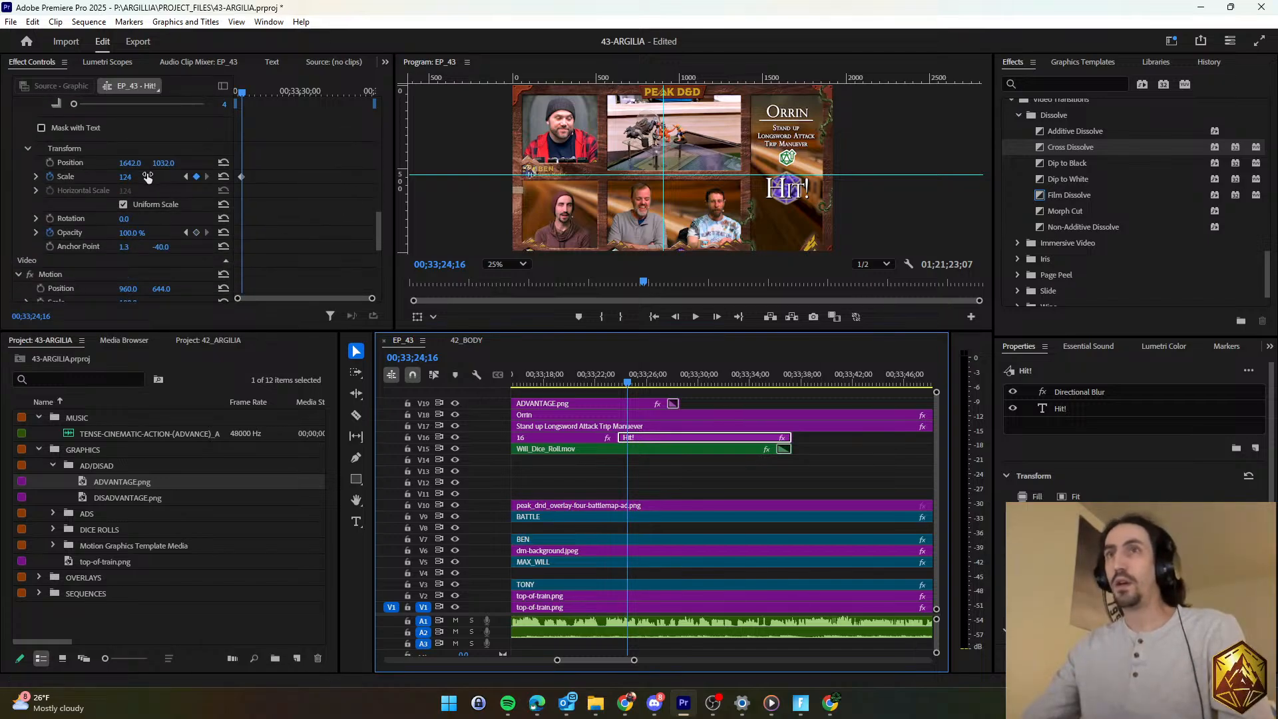
click(51, 177)
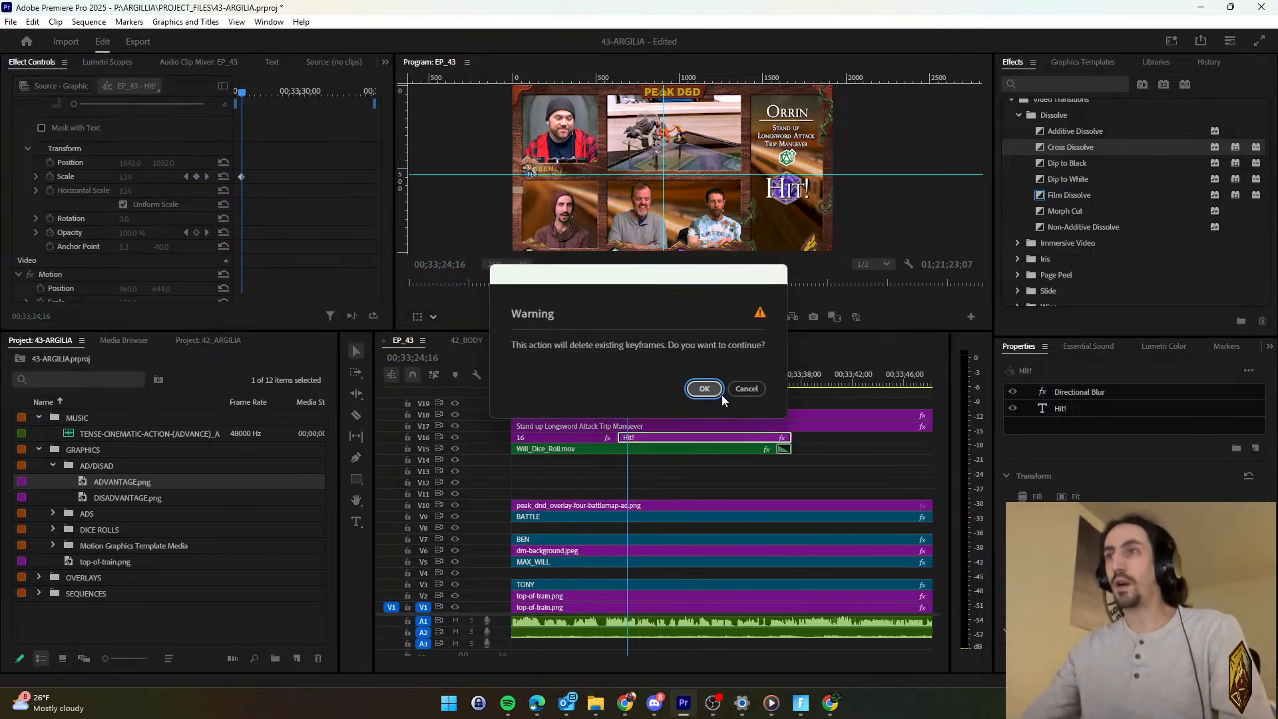
click(692, 390)
click(1081, 410)
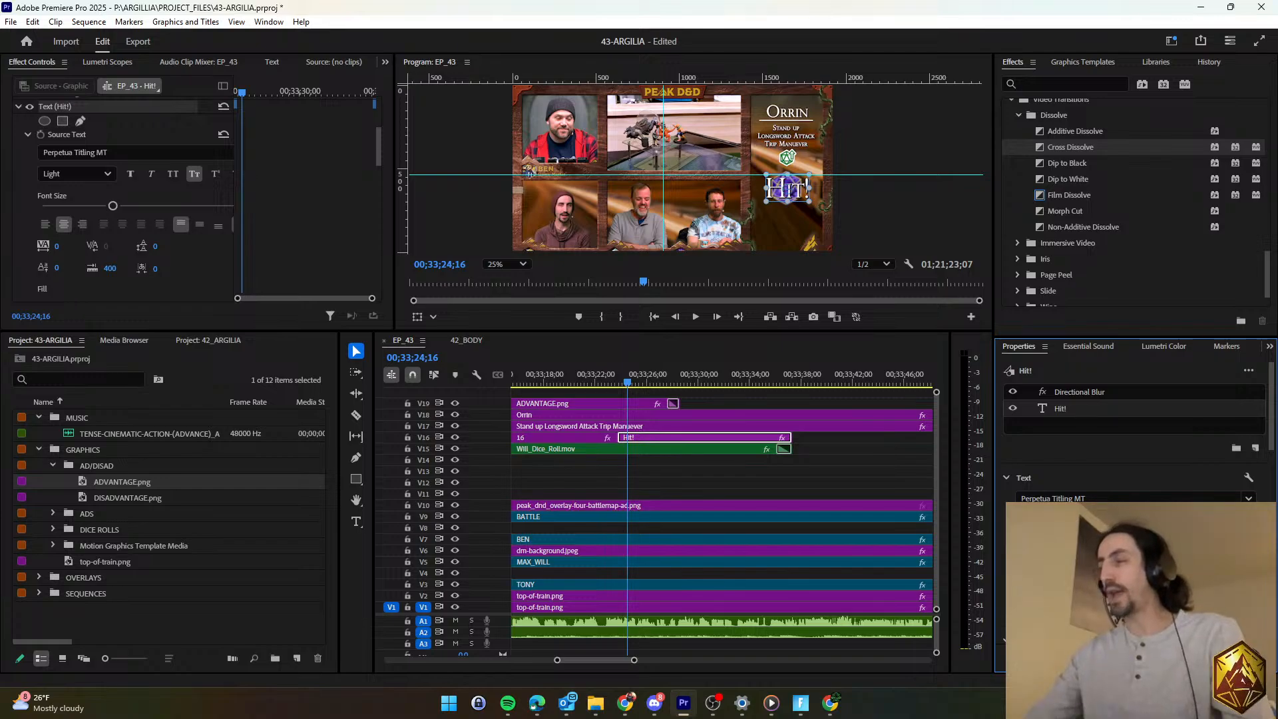
click(702, 476)
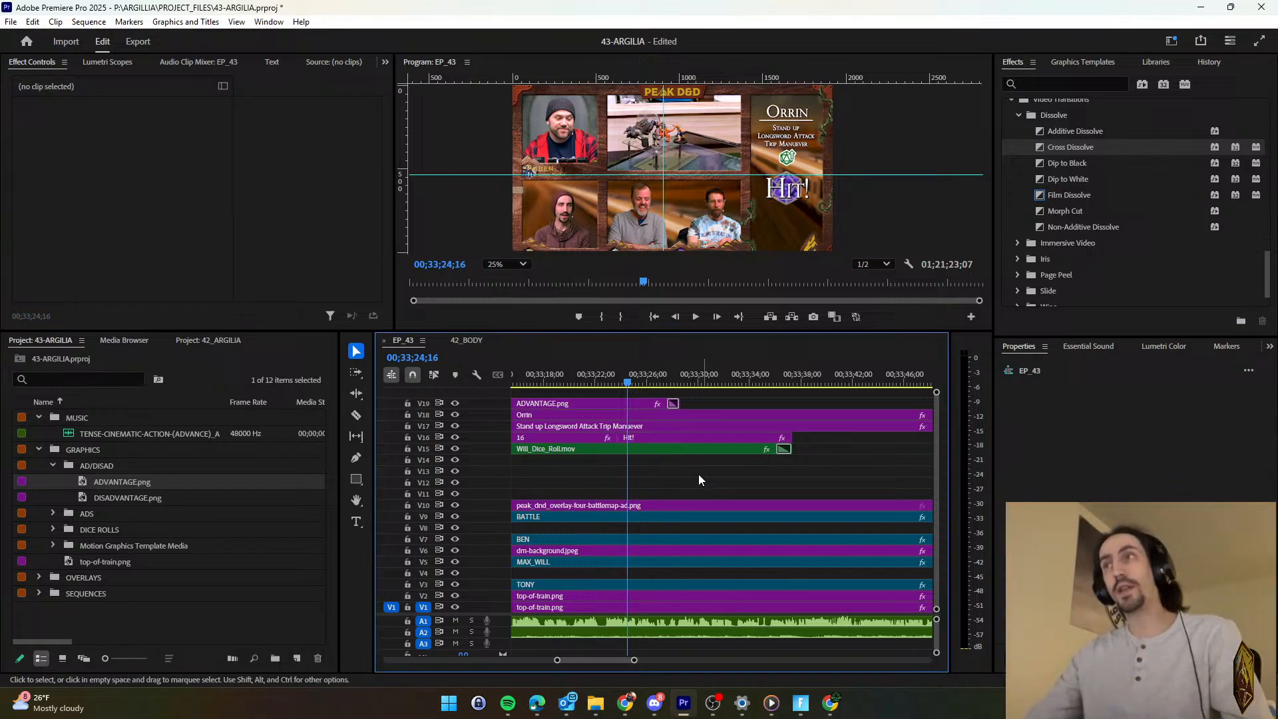
Play the transition to Hit! and extend ADVANTAGE.png on V19 to about 00;33;41.
click(612, 383)
key(space)
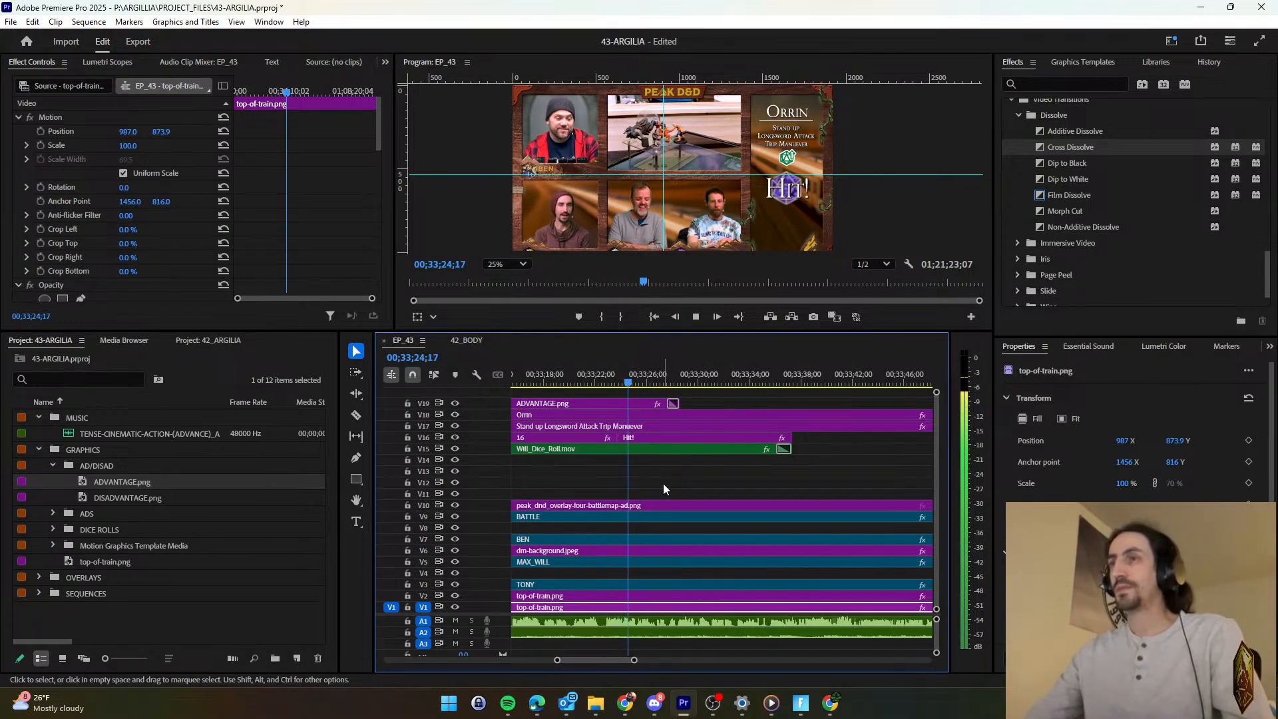
drag(657, 403, 822, 405)
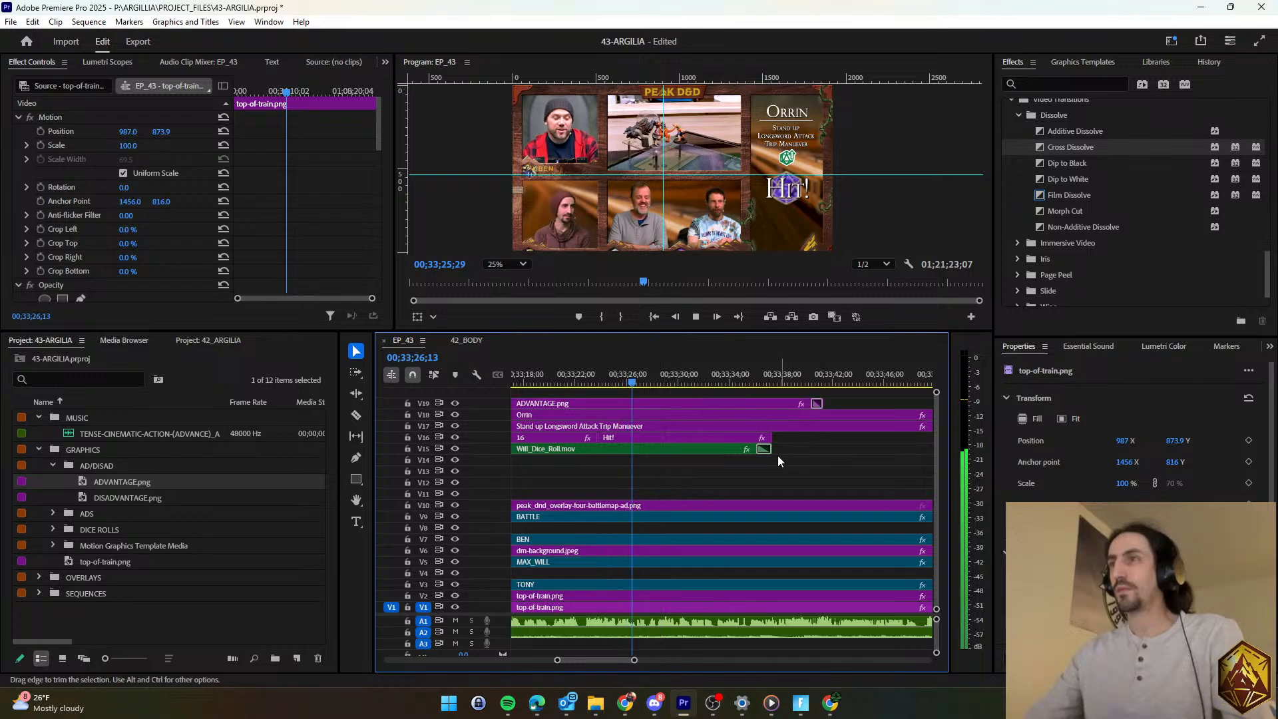
key(space)
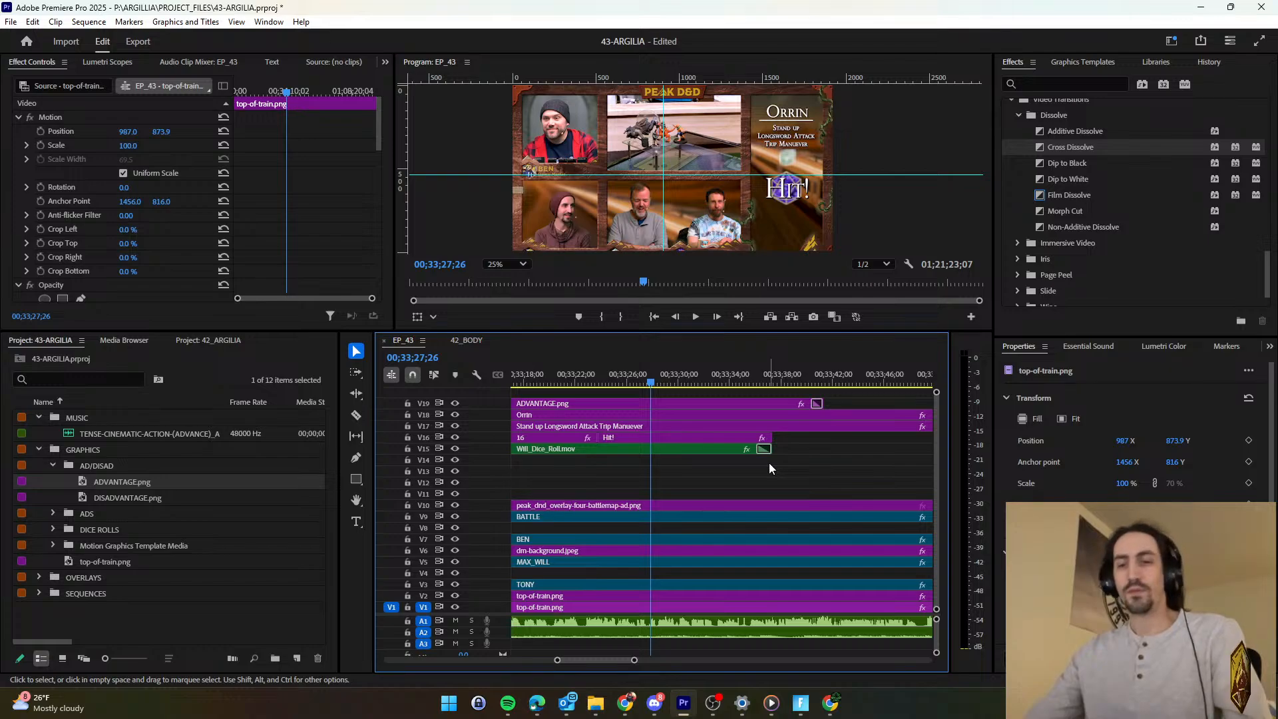
Save the project and delete the two closing Gaussian Blur Blurriness keyframes of ADVANTAGE.png around 00;33;27;26.
key(ctrl+s)
click(756, 467)
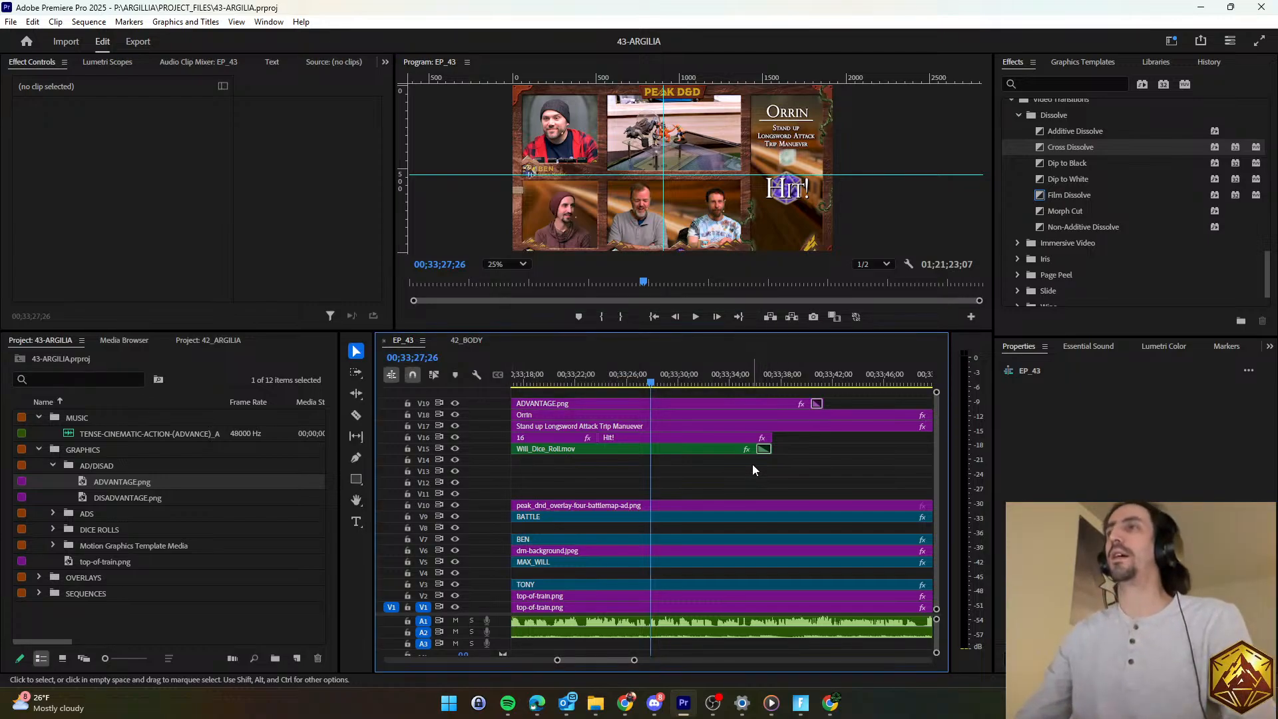
scroll(748, 460, right, 2)
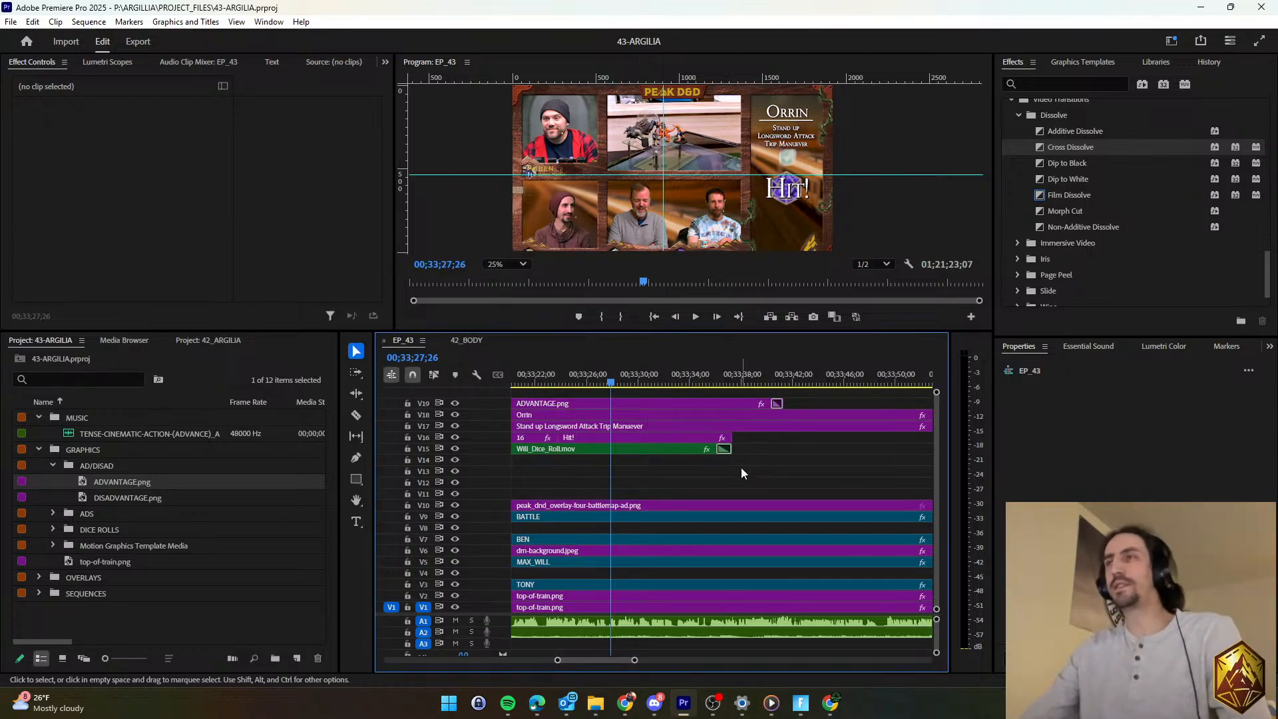
scroll(739, 467, right, 1)
click(622, 405)
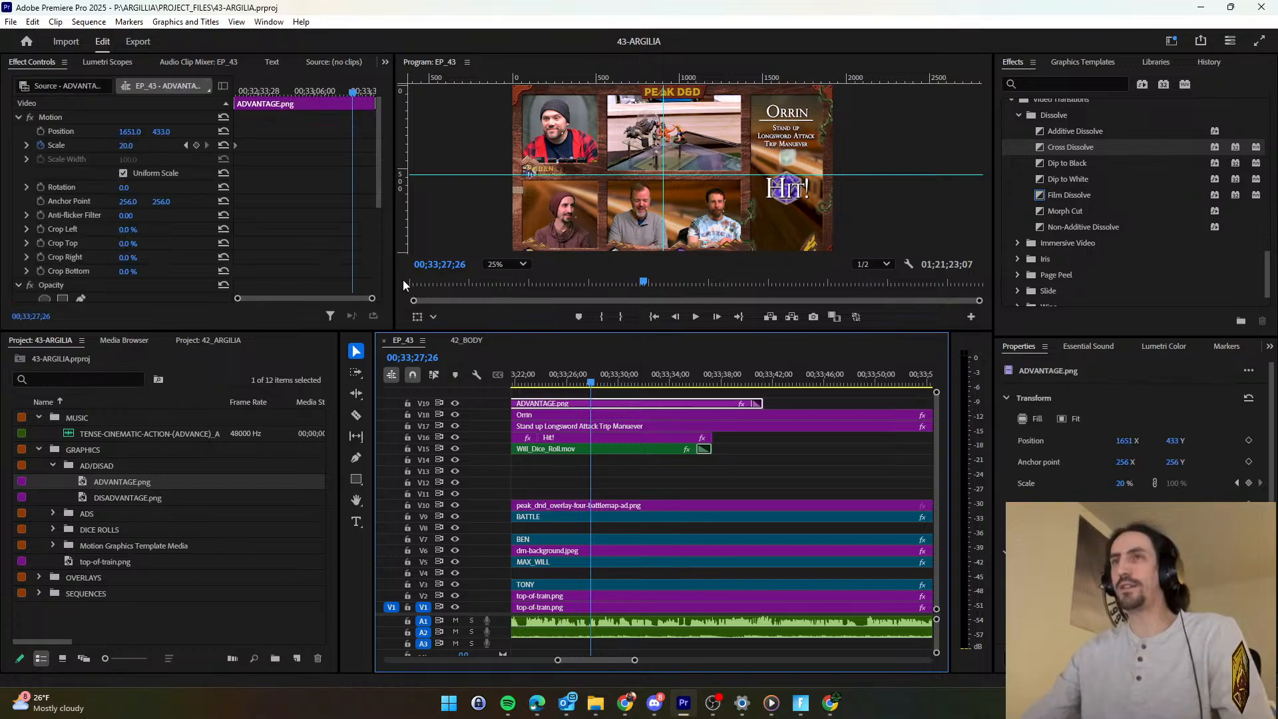
scroll(341, 231, down, 5)
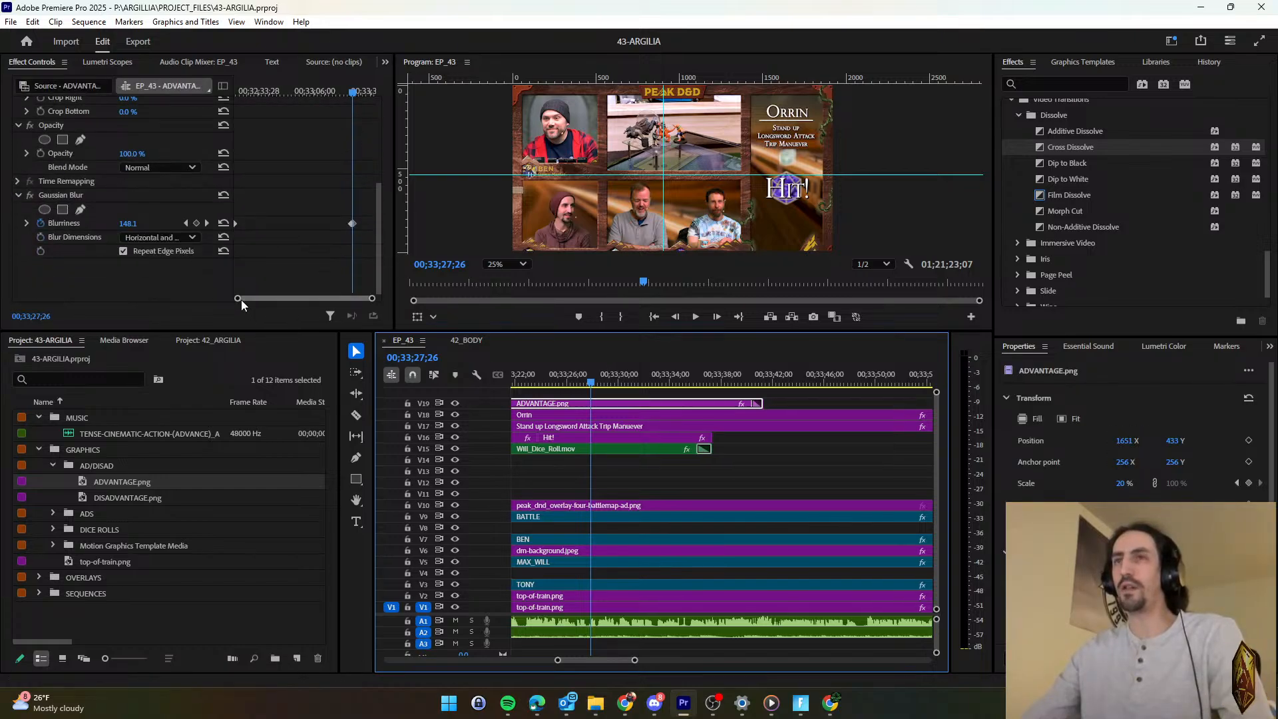
drag(239, 298, 259, 305)
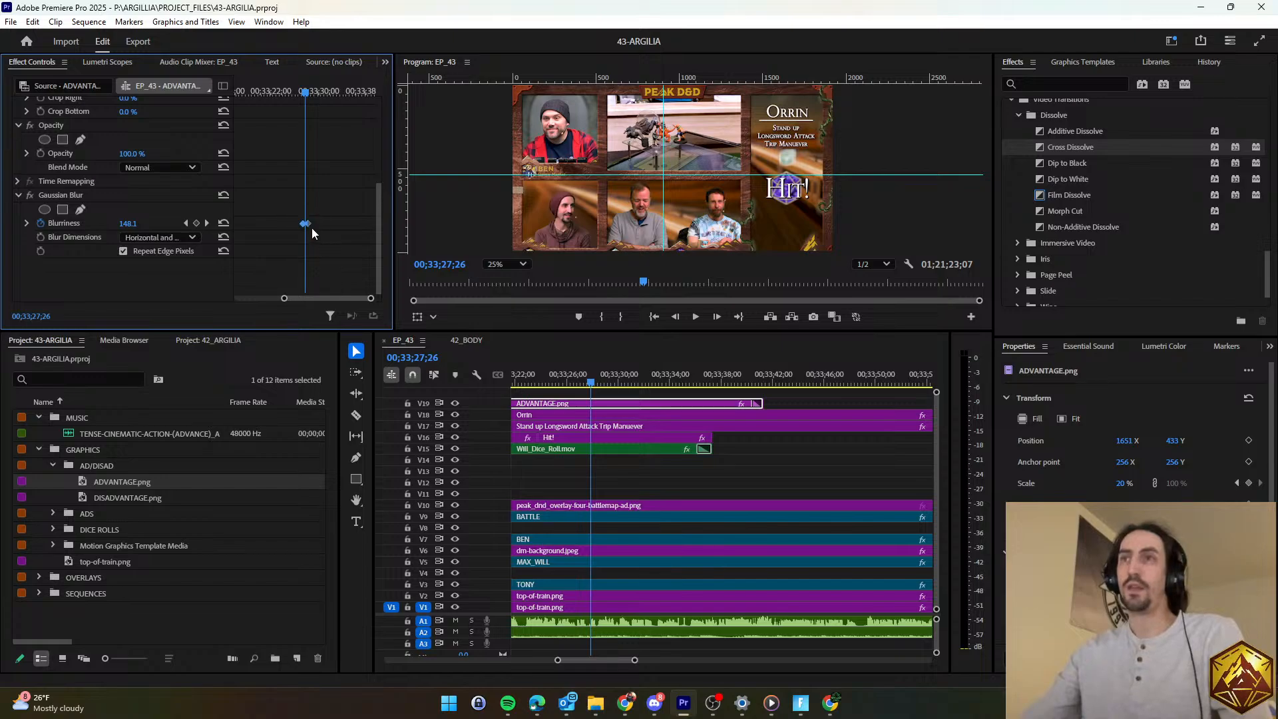
key(Delete)
click(668, 477)
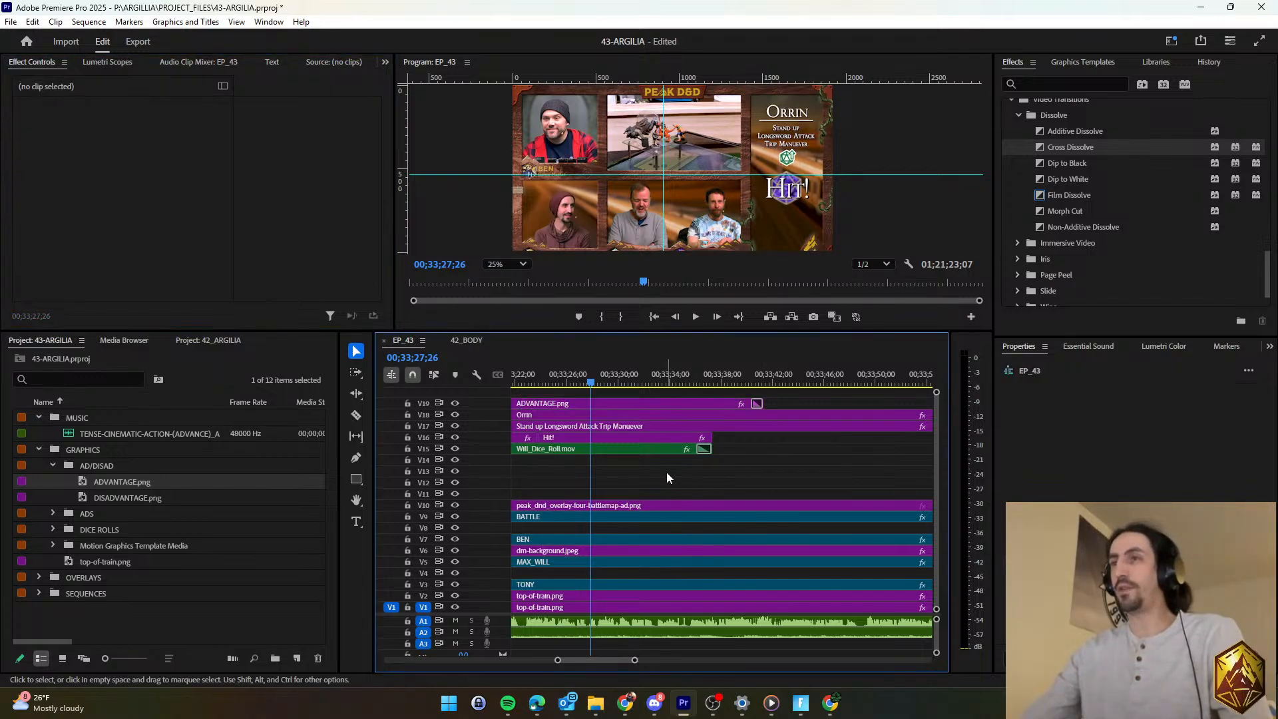
Play on and extend the Hit! graphic, Will_Dice_Roll.mov and ADVANTAGE.png in stages to about 00;33;58.
key(space)
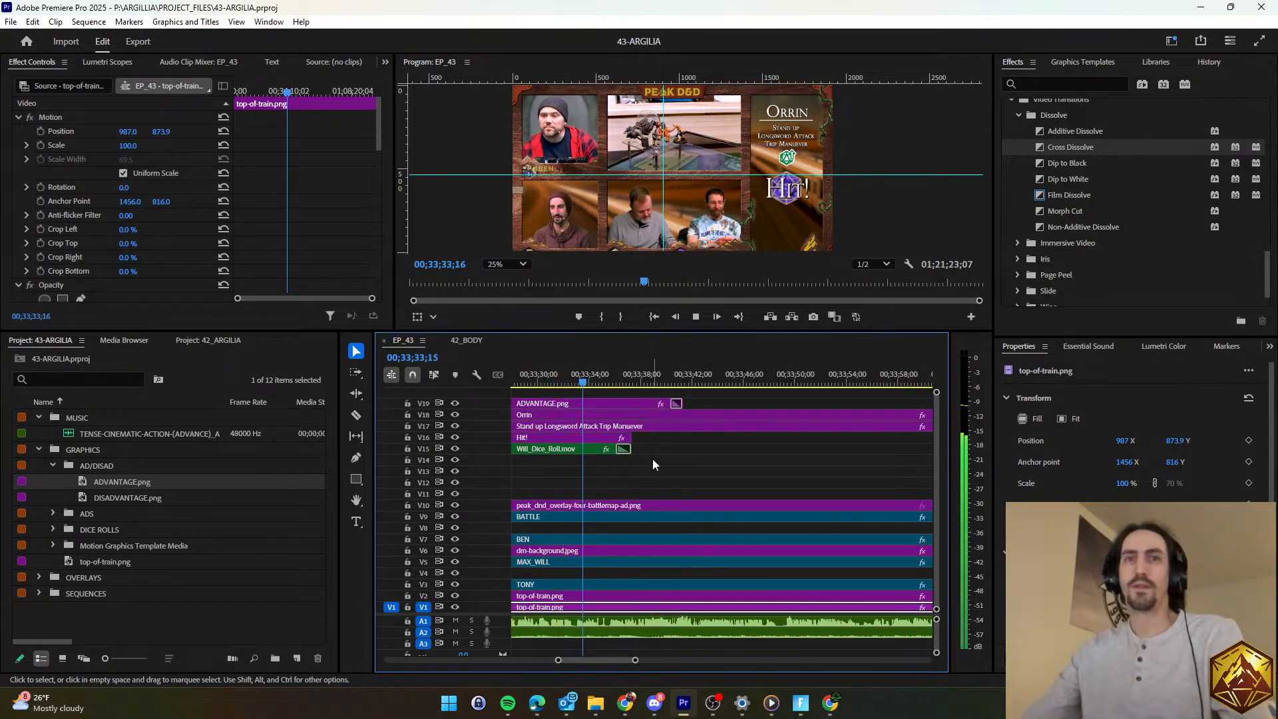
click(652, 457)
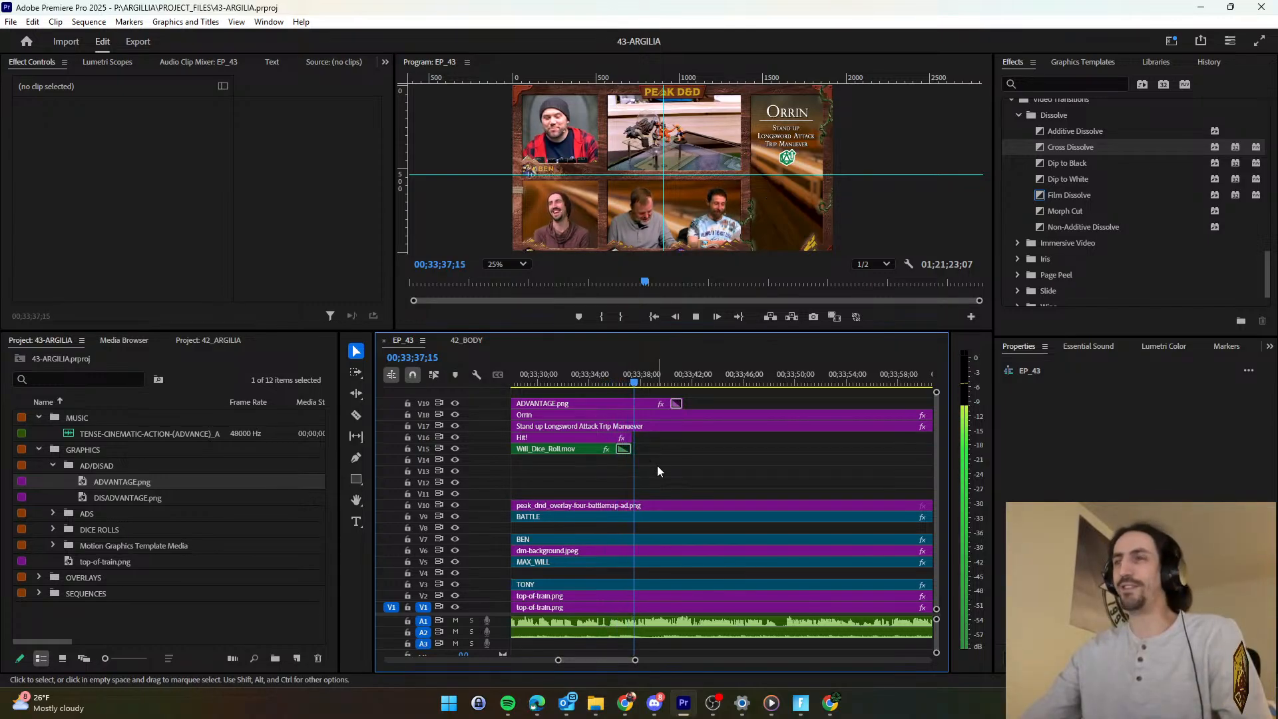
drag(657, 465, 624, 438)
drag(629, 444, 714, 449)
click(719, 474)
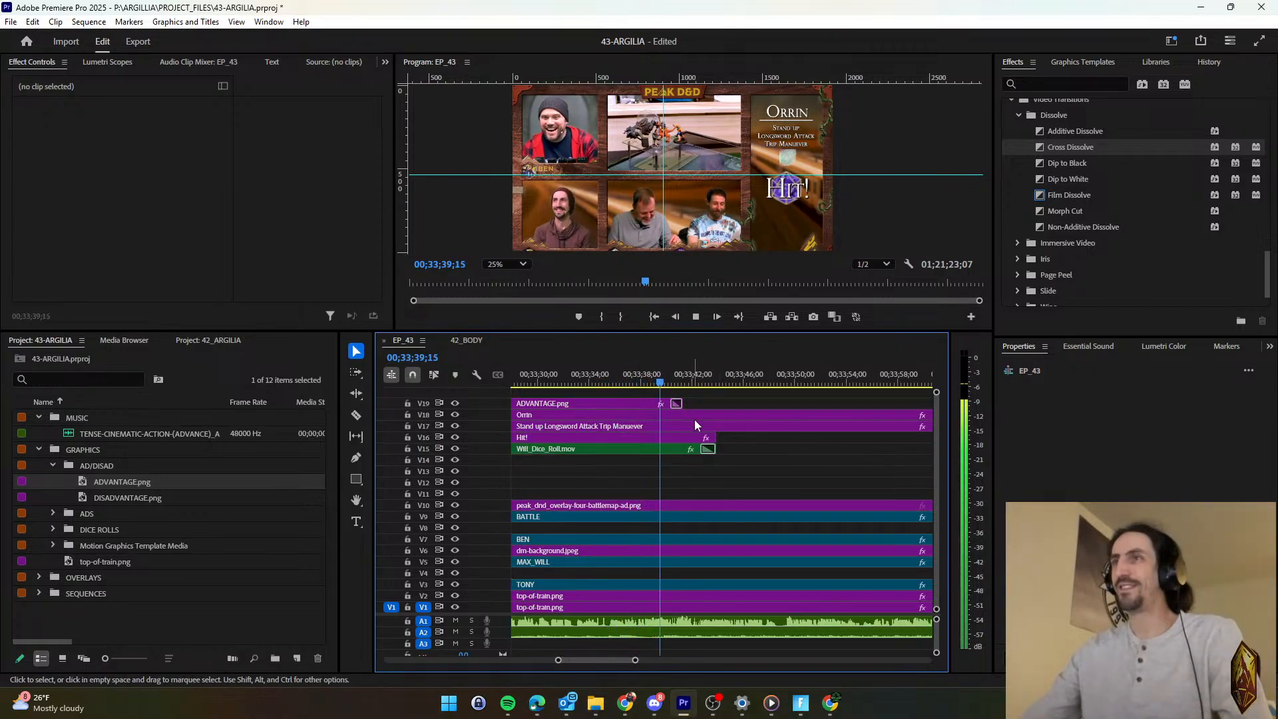
scroll(705, 481, down, 2)
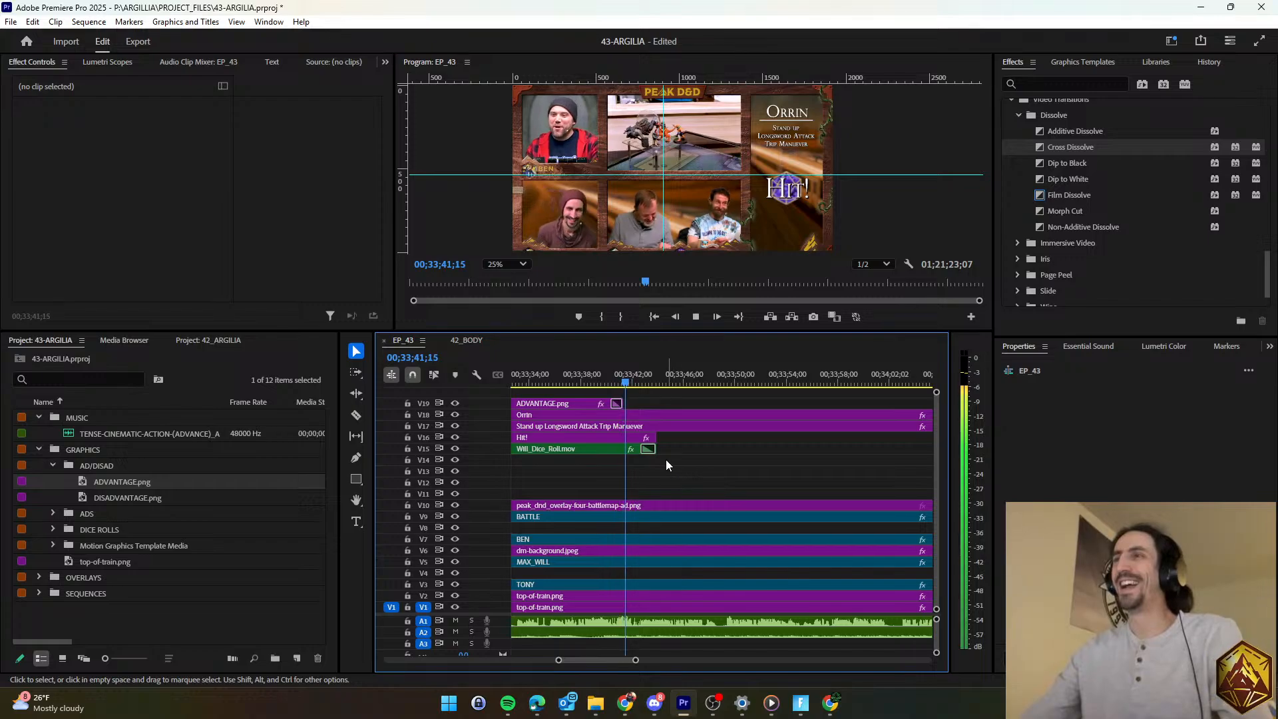
drag(622, 404, 768, 403)
scroll(706, 459, down, 1)
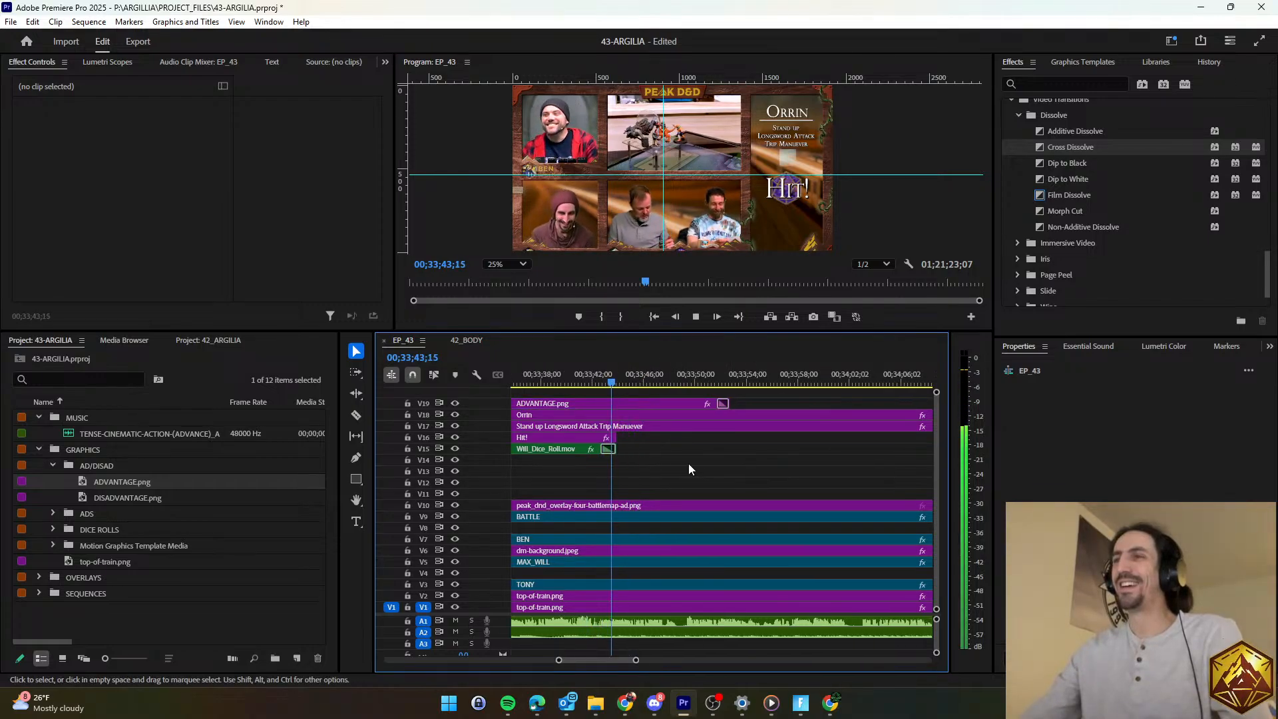
drag(686, 464, 801, 446)
click(724, 472)
click(770, 468)
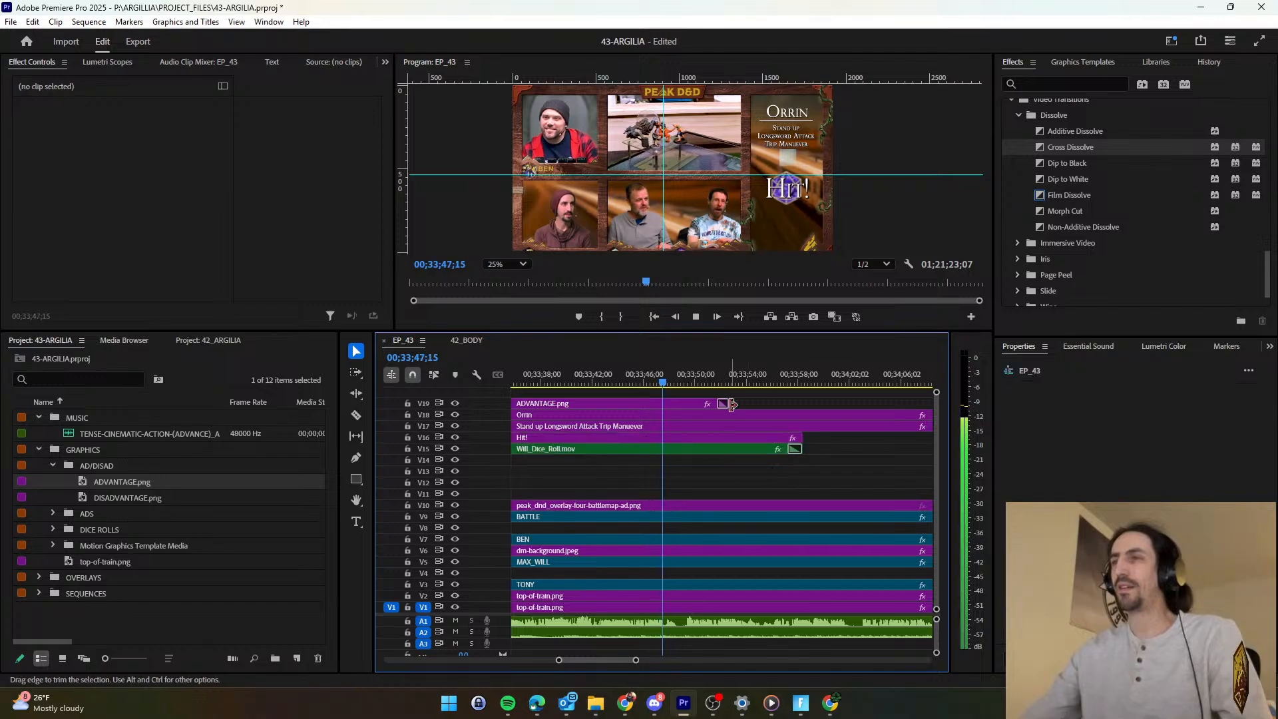
drag(732, 404, 801, 404)
scroll(722, 454, down, 2)
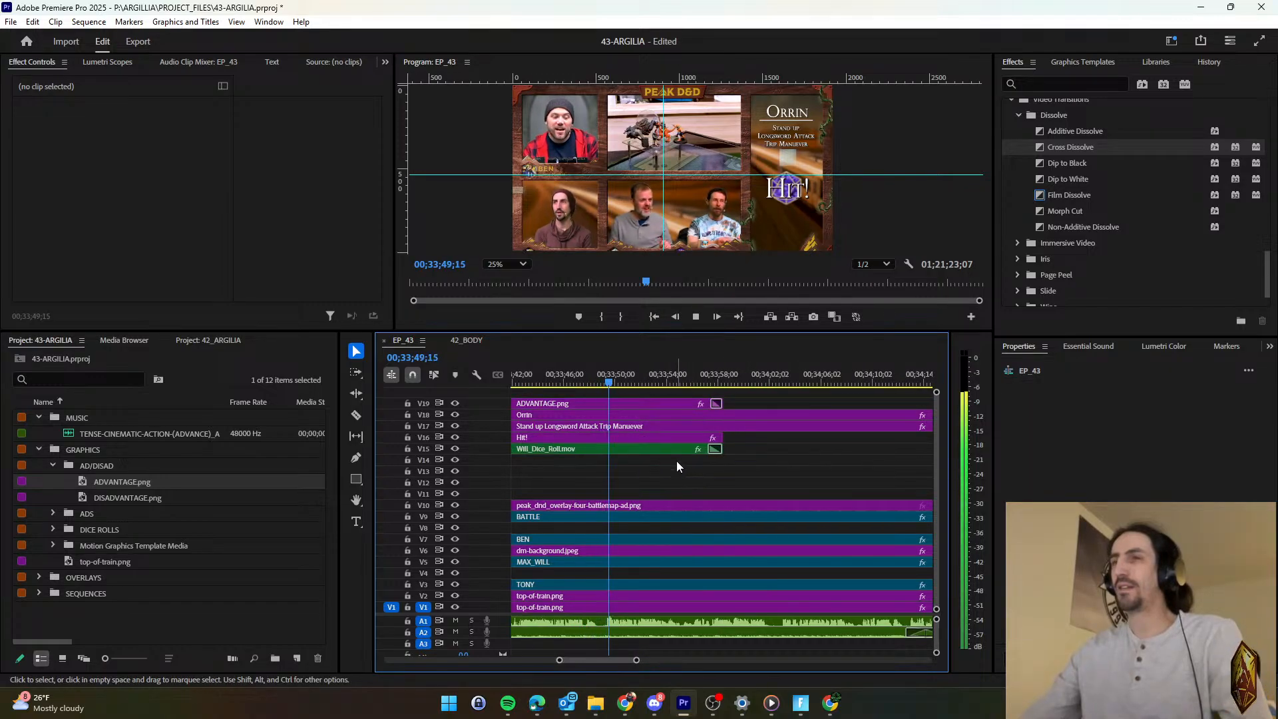
scroll(673, 464, down, 1)
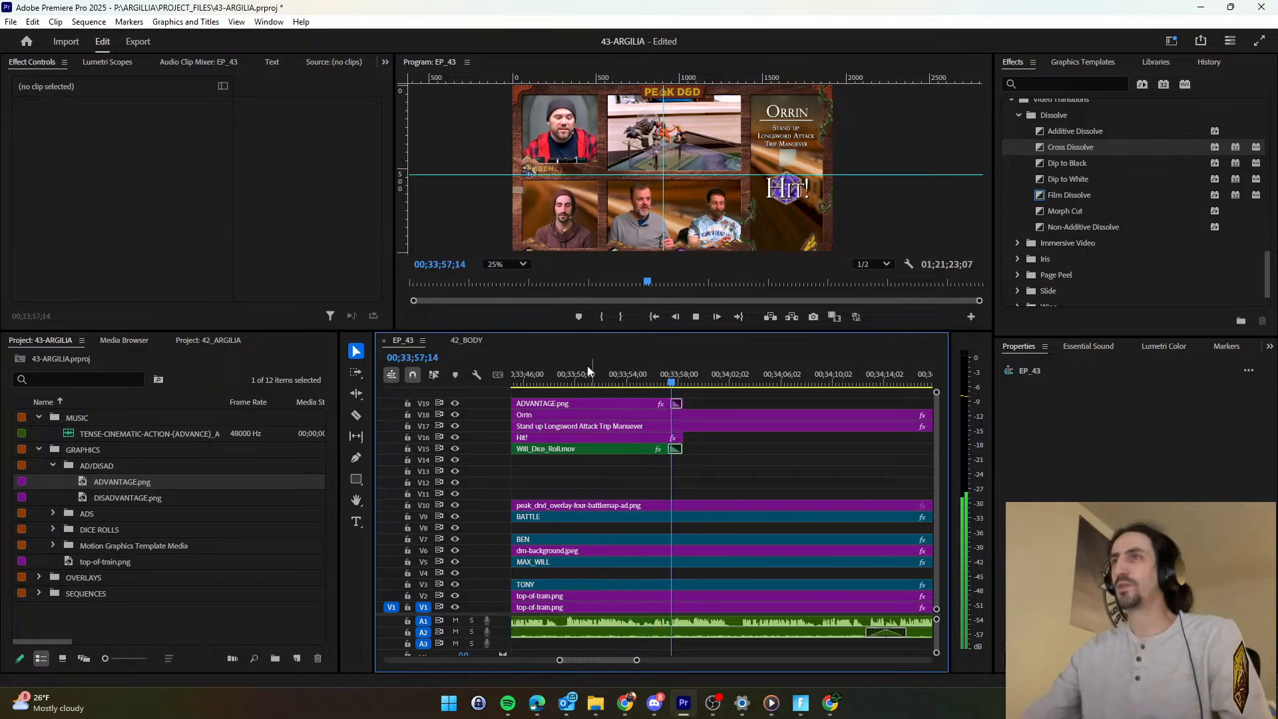
Continue playback and extend the Hit! graphic, Will_Dice_Roll.mov and ADVANTAGE.png further, to about 00;34;39.
drag(707, 460, 844, 444)
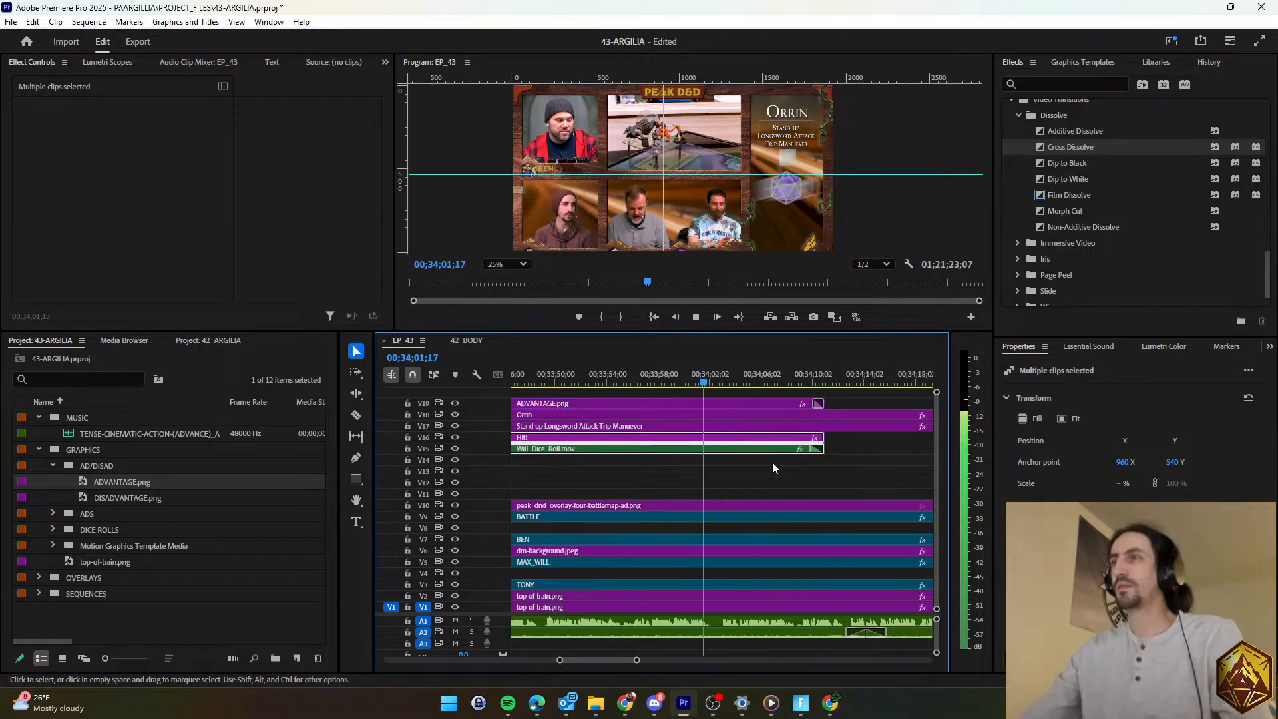
scroll(771, 462, down, 3)
scroll(714, 465, down, 4)
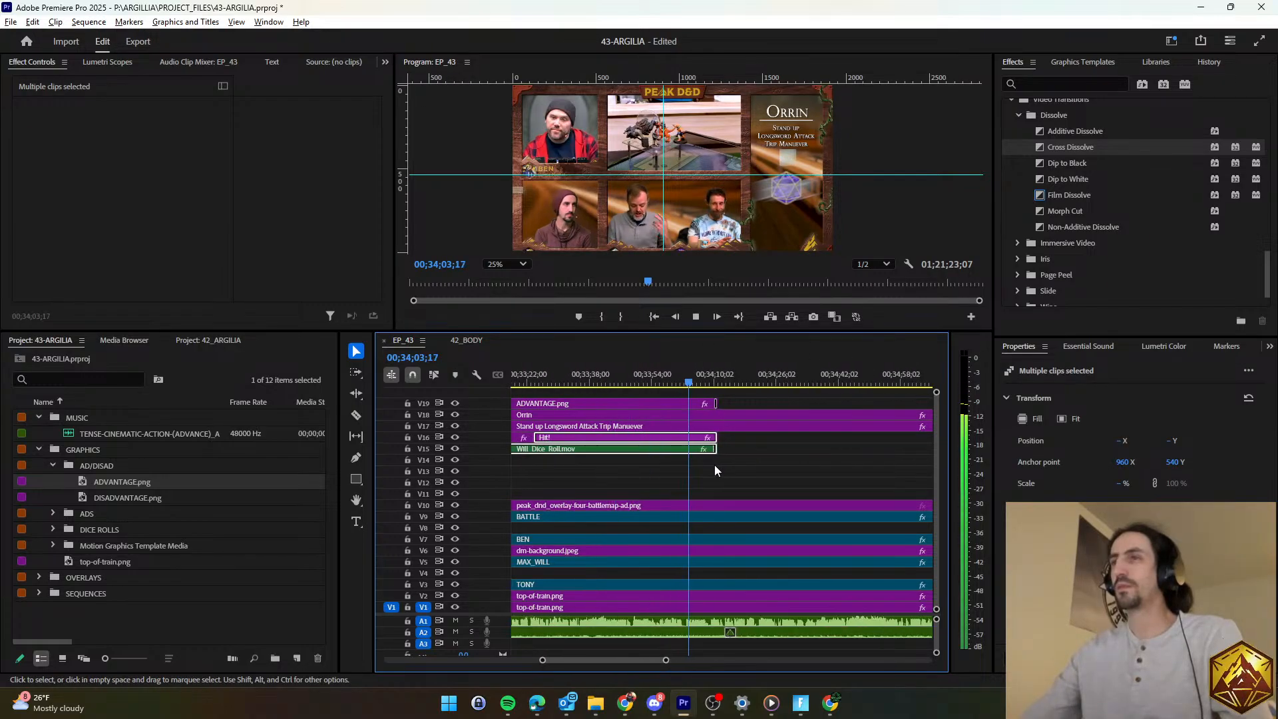
scroll(714, 465, down, 1)
click(673, 463)
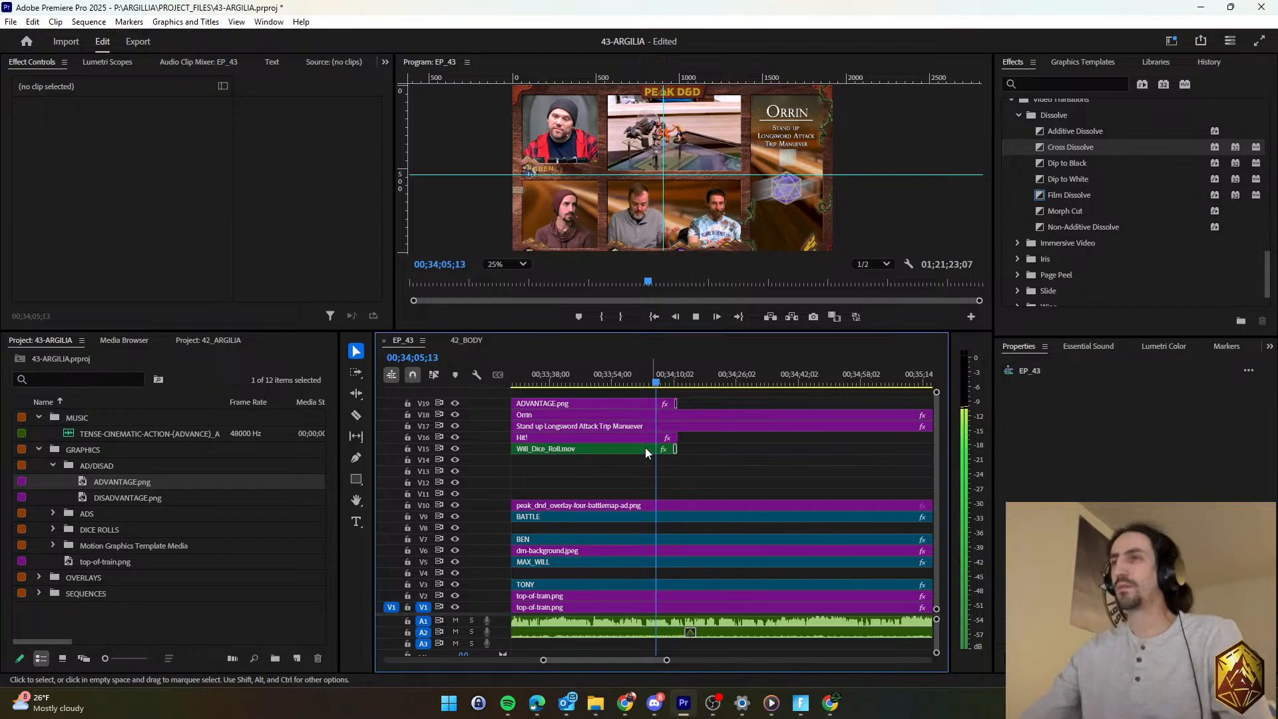
click(645, 449)
click(694, 474)
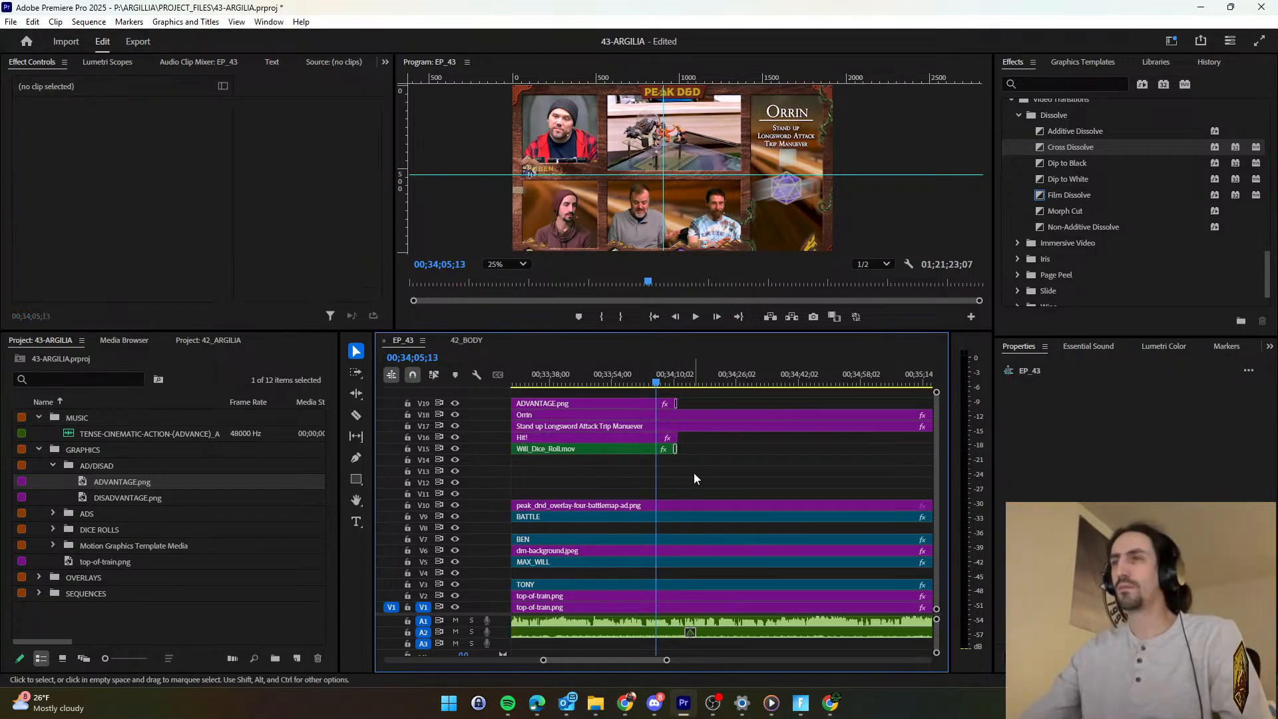
key(space)
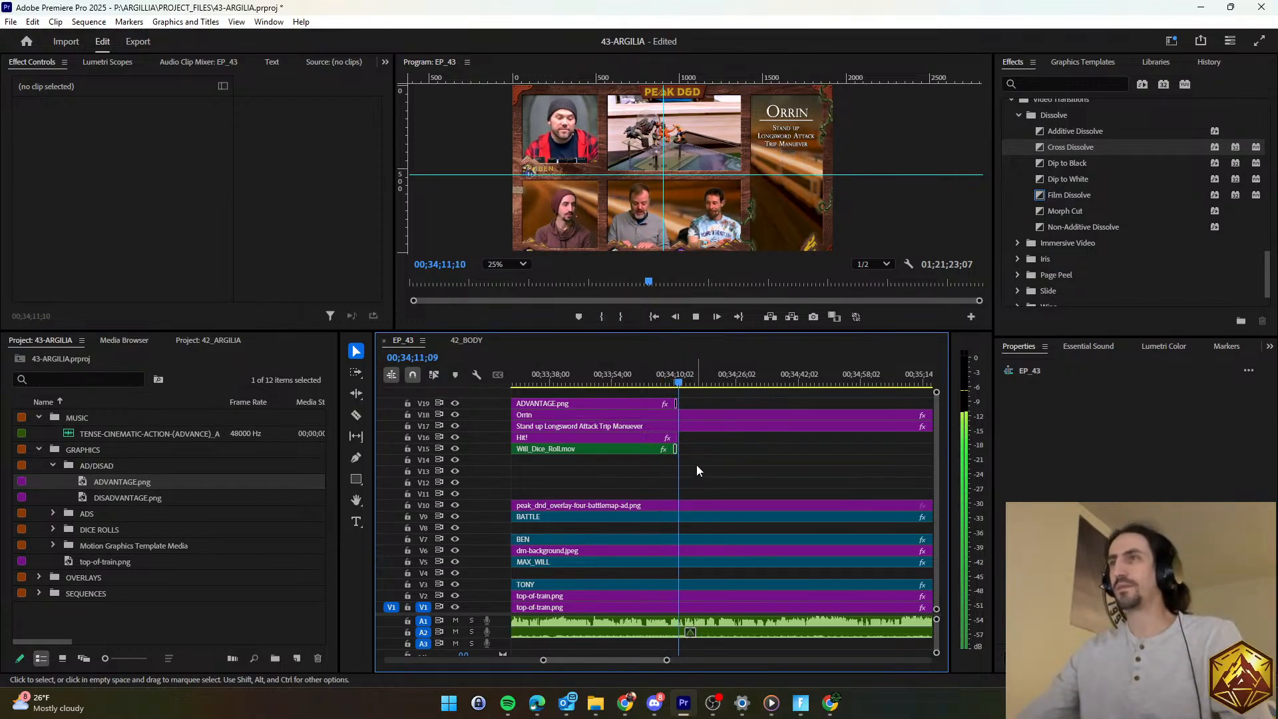
drag(695, 459, 785, 447)
click(784, 462)
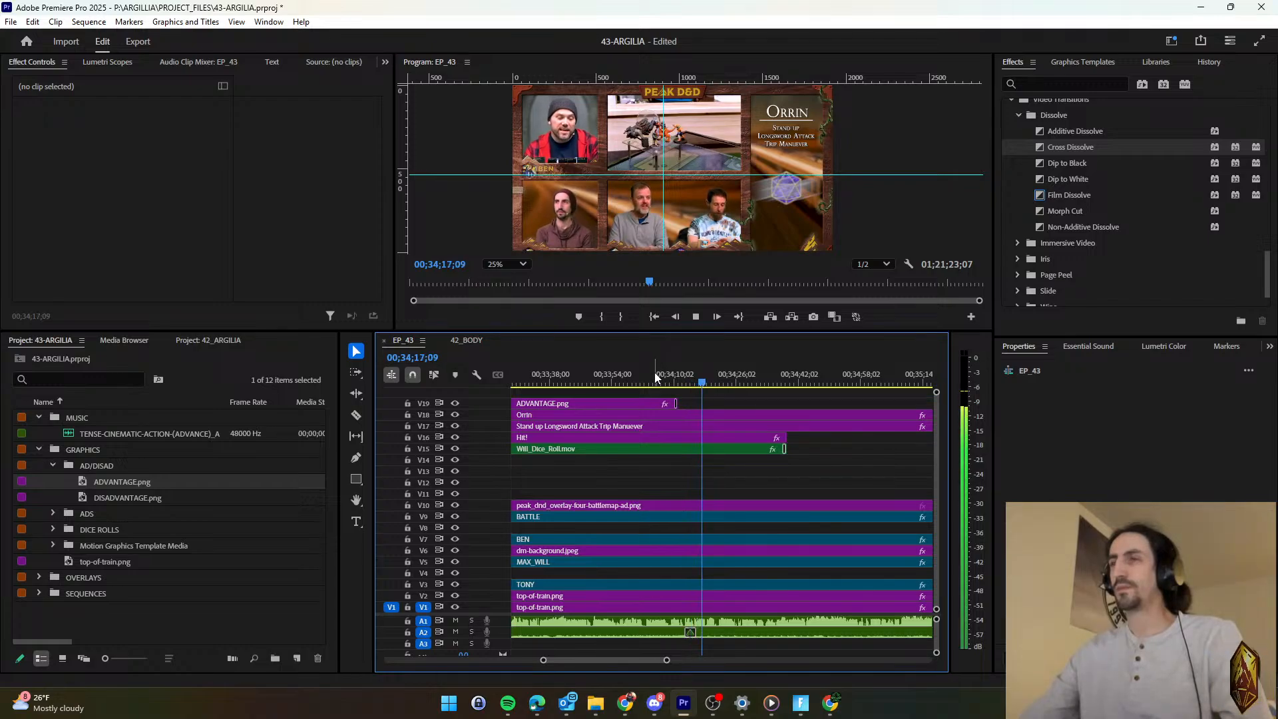
drag(676, 403, 785, 404)
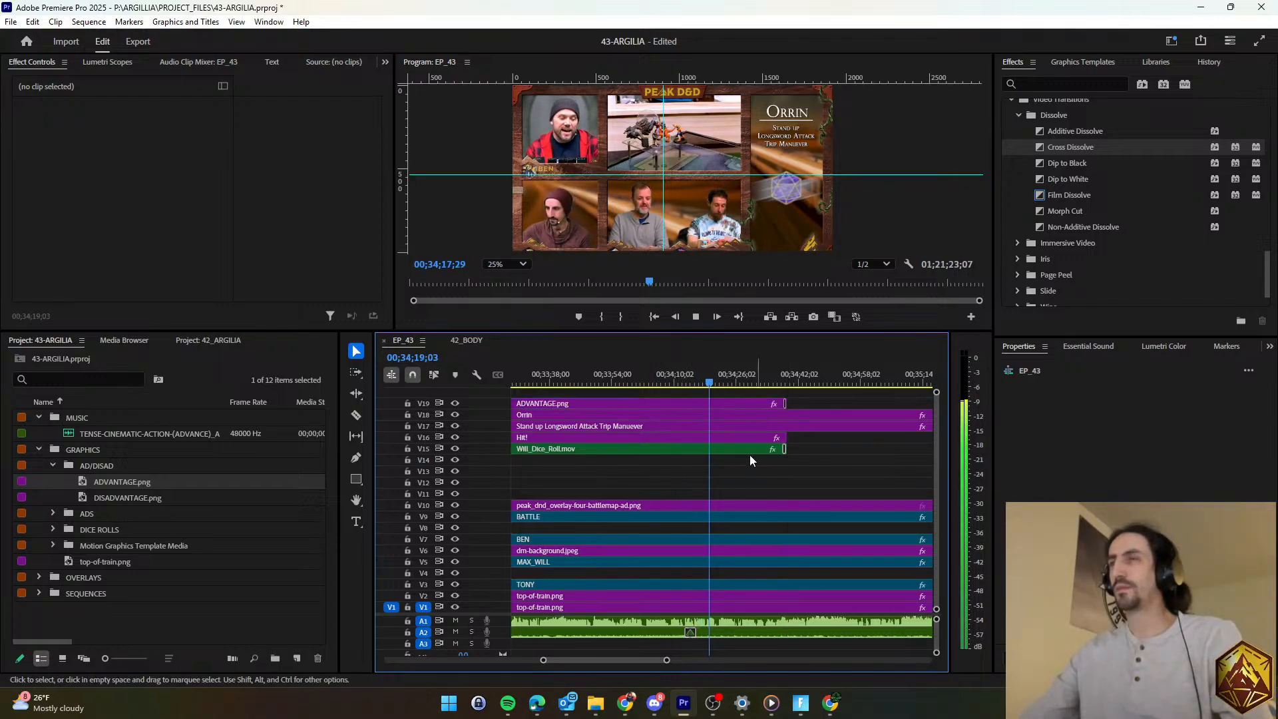
scroll(705, 493, down, 3)
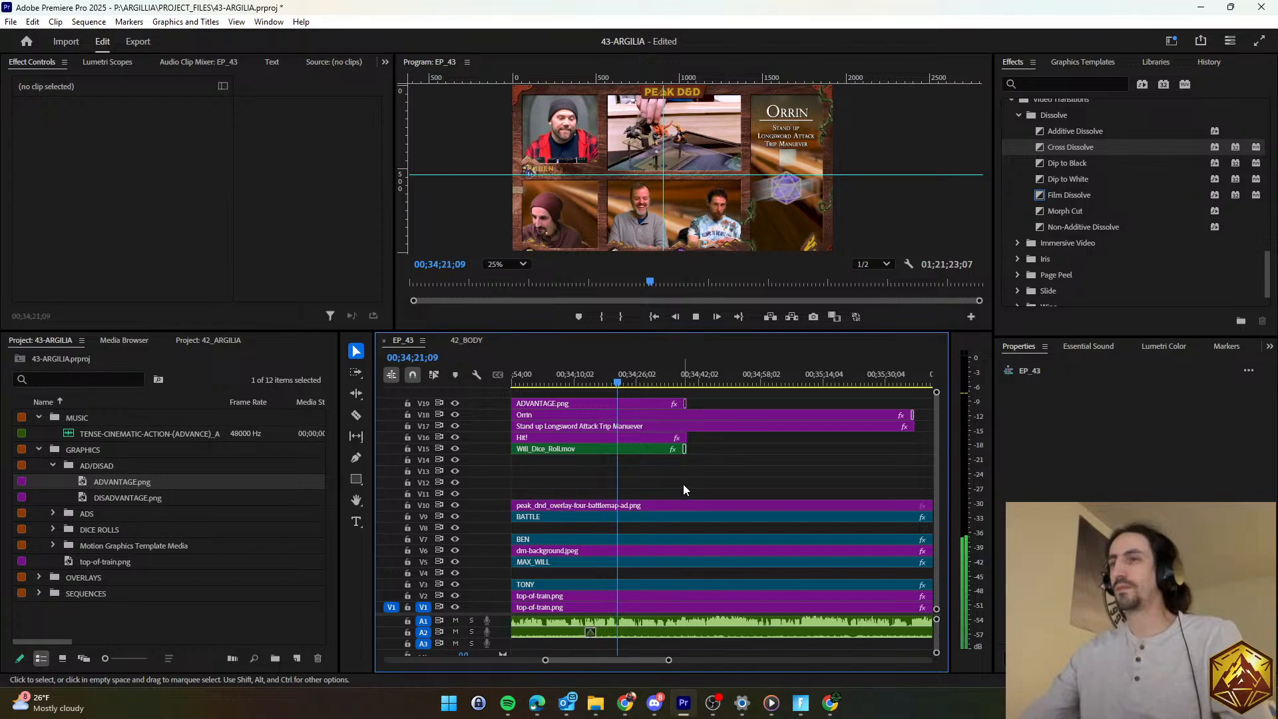
scroll(683, 485, right, 1)
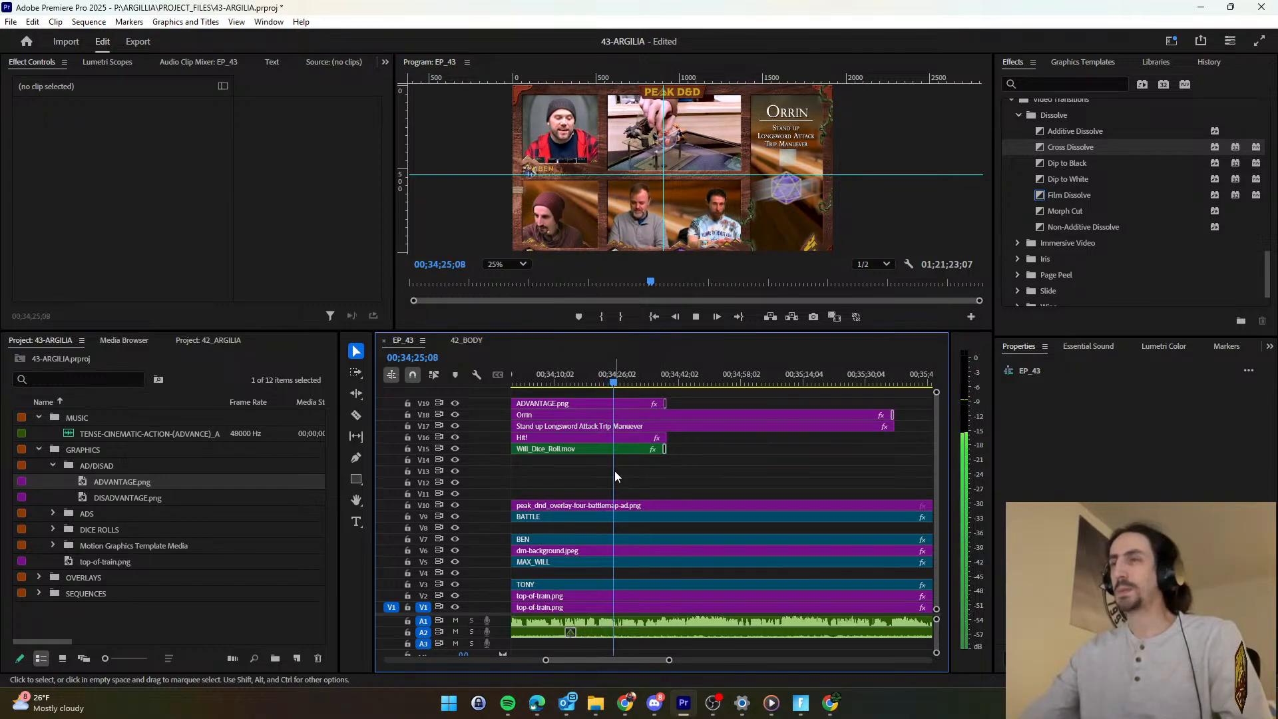
Replay the section from about 00;33;58 and split the Hit! graphic on V16 at 00;34;00;16.
scroll(637, 467, up, 4)
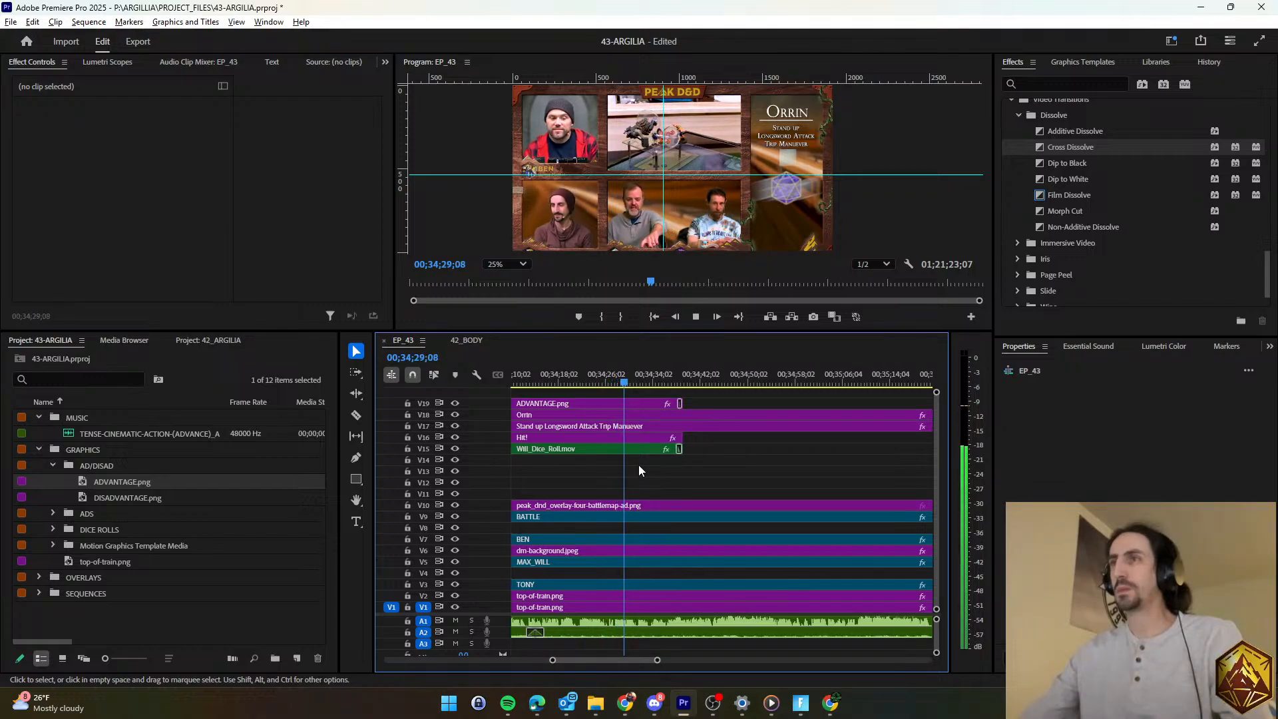
scroll(632, 449, down, 4)
click(598, 373)
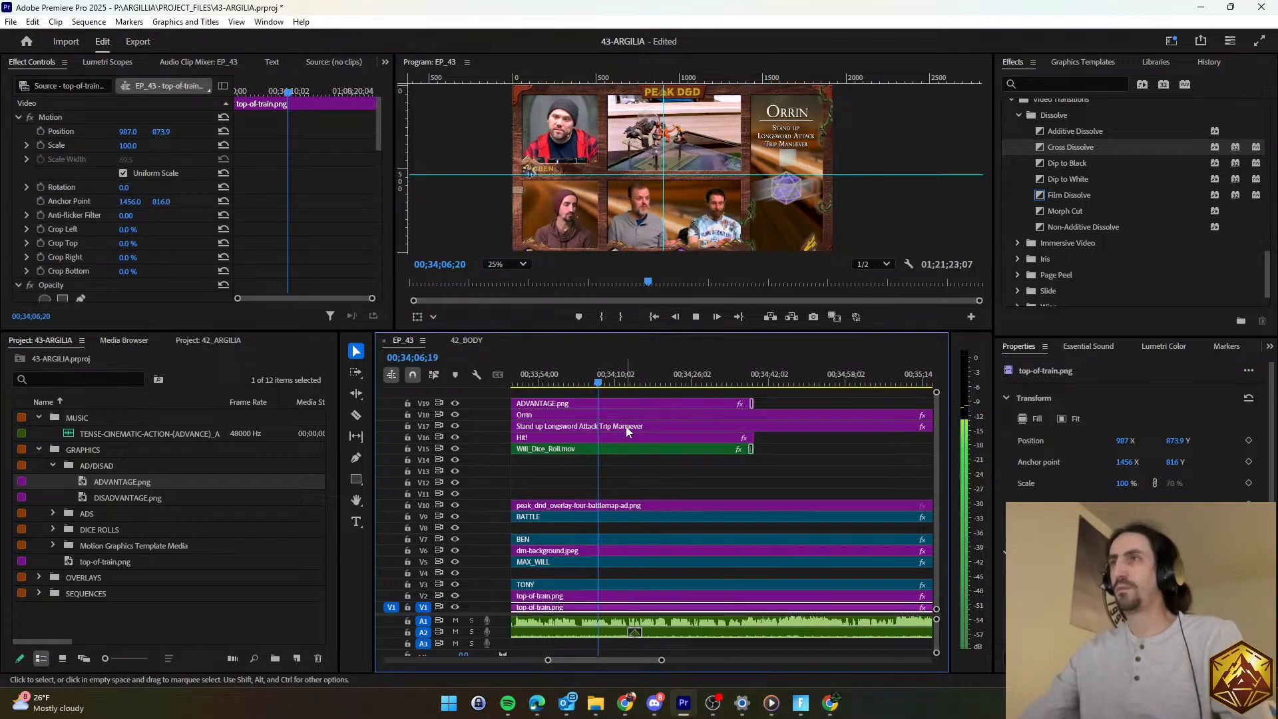
click(552, 378)
scroll(620, 461, up, 1)
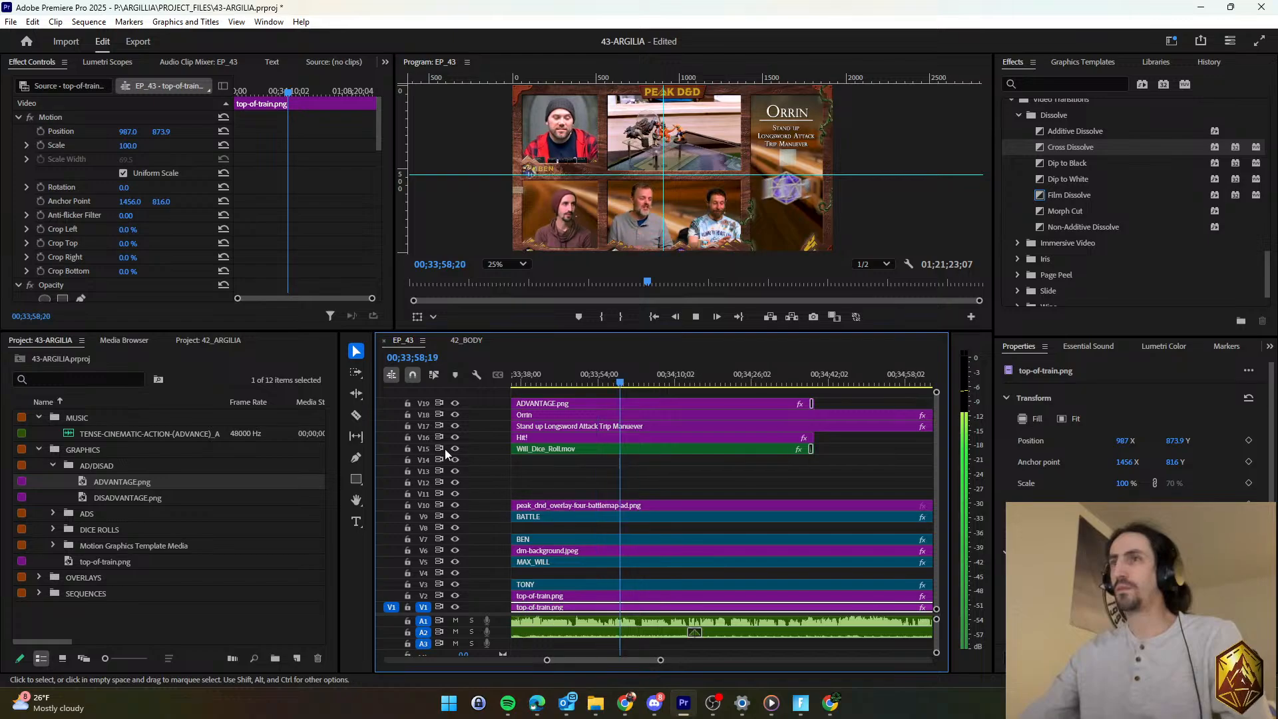
click(356, 415)
scroll(649, 447, up, 1)
click(638, 437)
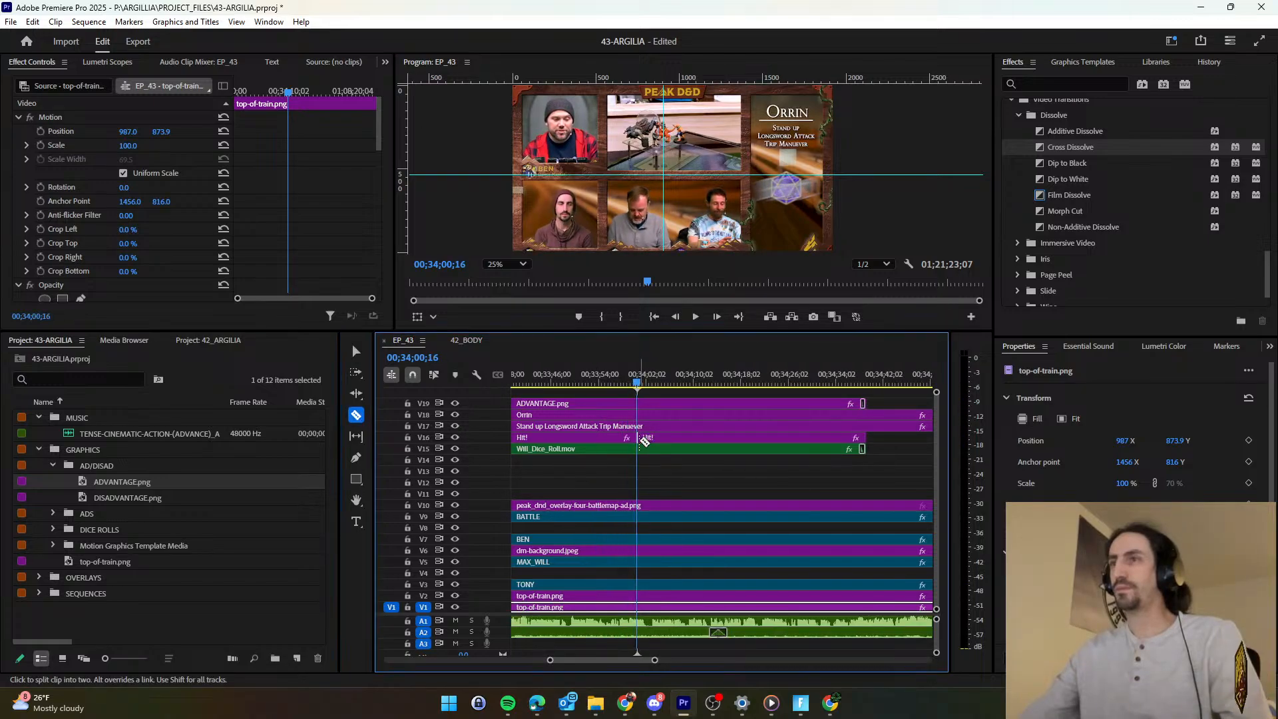
key(v)
Move the closing Blur Length keyframes of the first Hit! graphic to the end of that clip.
scroll(599, 426, up, 1)
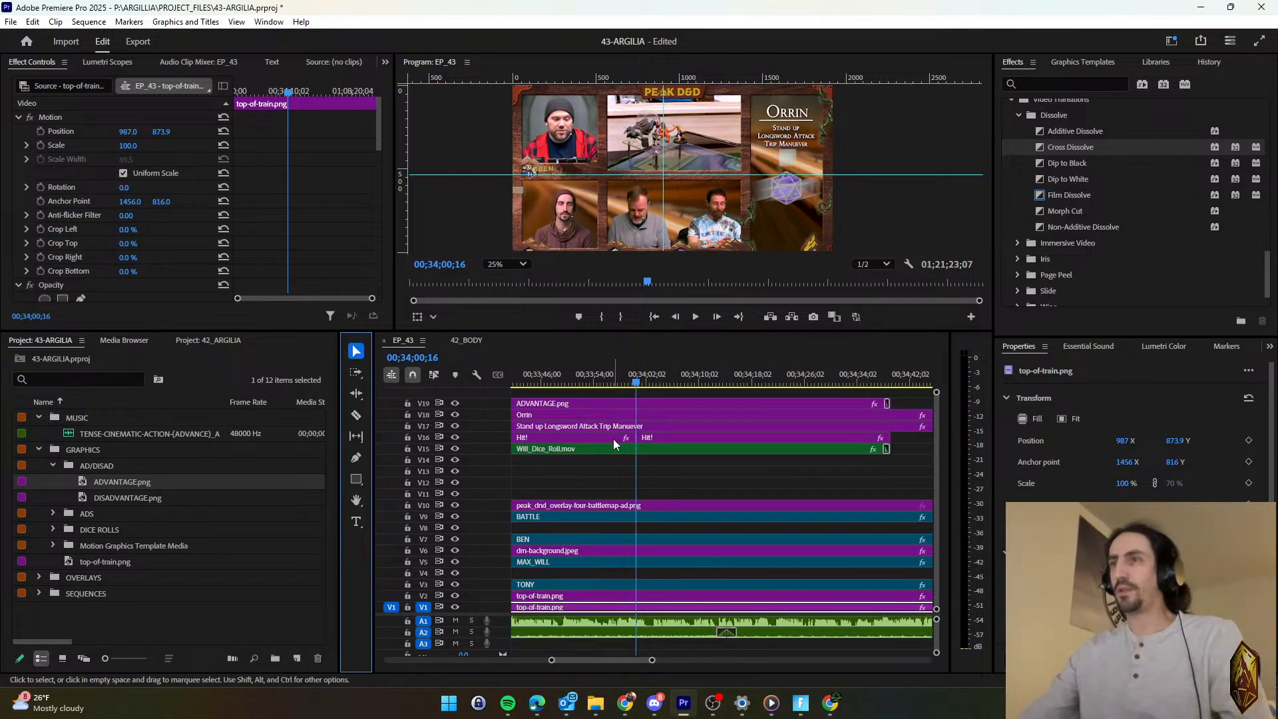
click(612, 438)
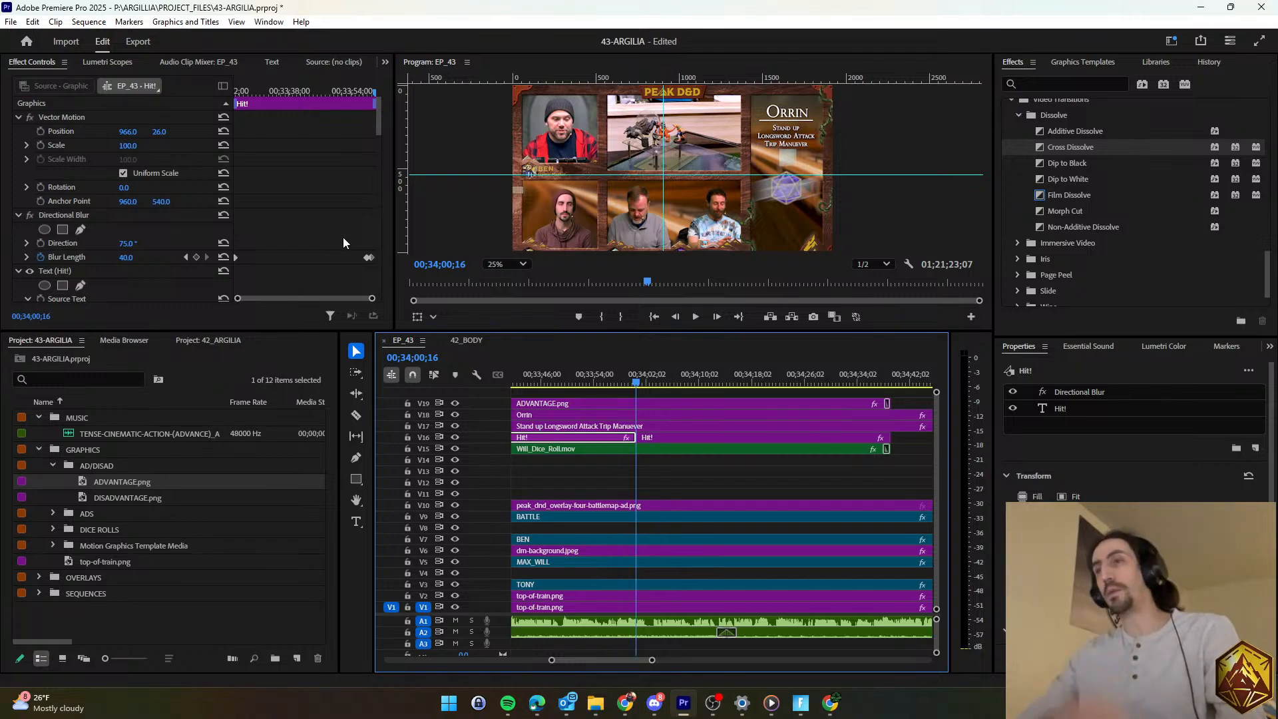
drag(366, 257, 382, 275)
key(ctrl+z)
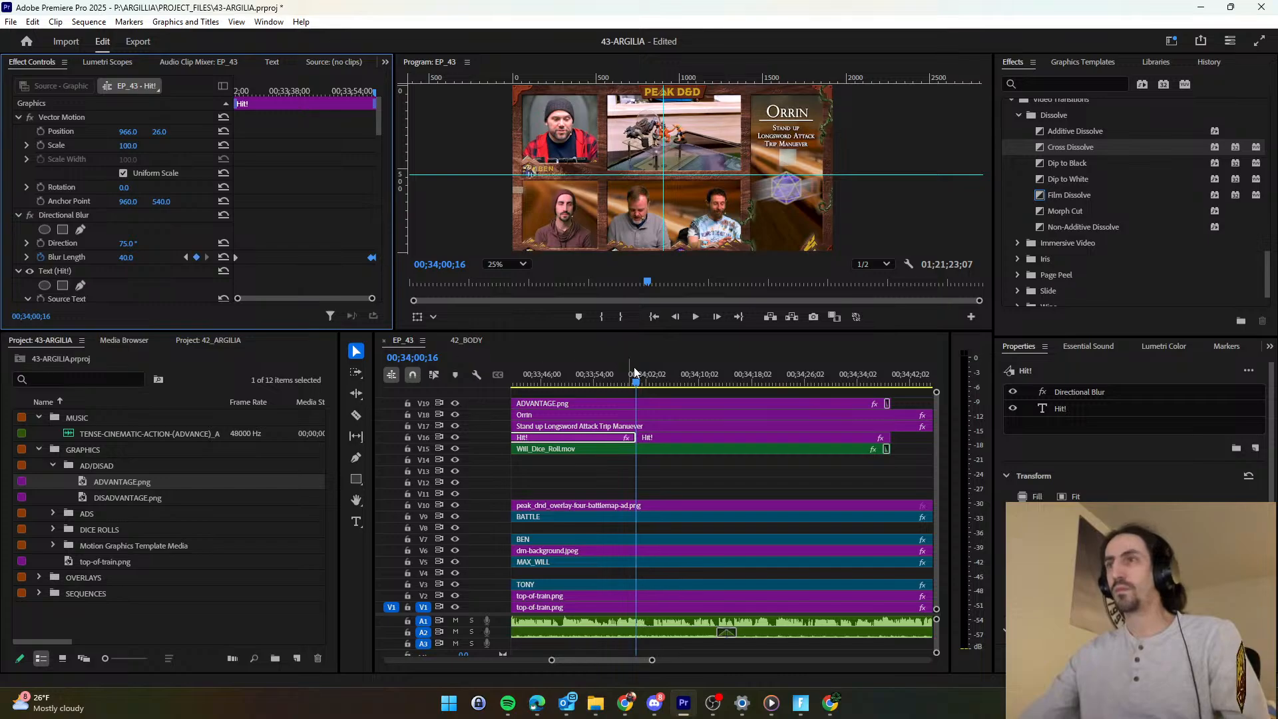
Set the second Hit! graphic's Directional Blur Length to 0 near its start, at 00;34;00;26.
click(658, 439)
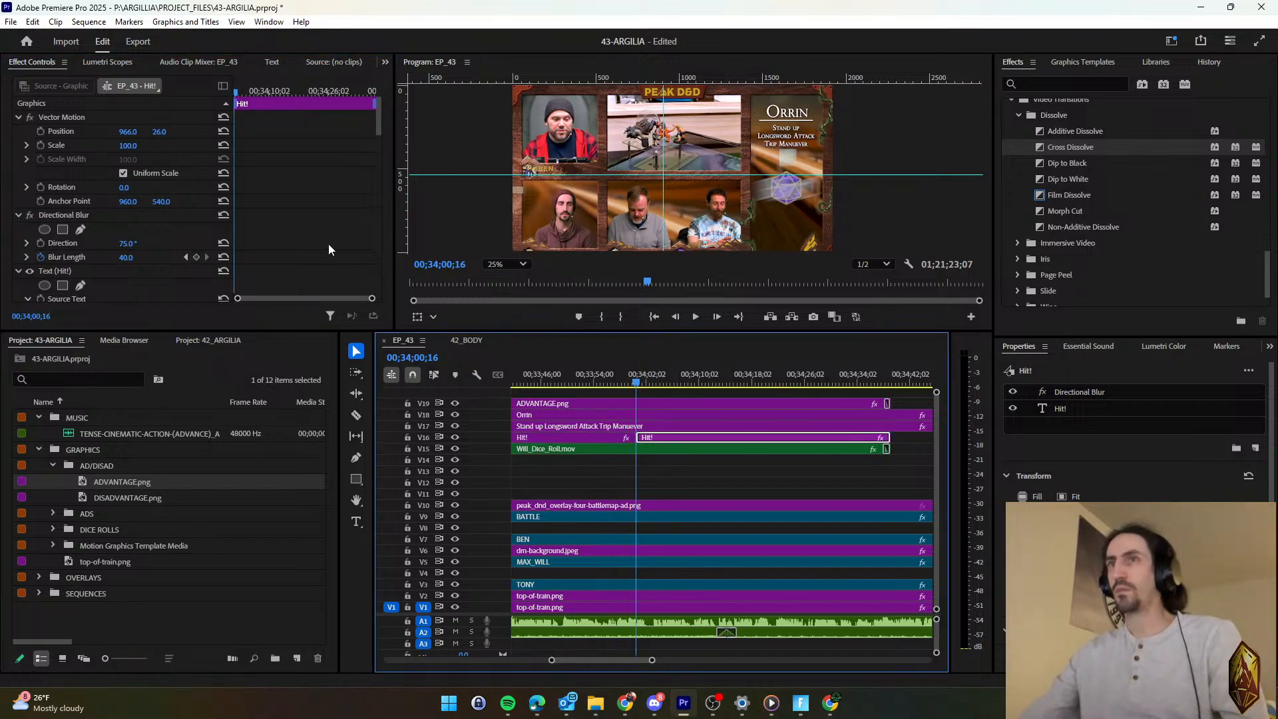
click(206, 258)
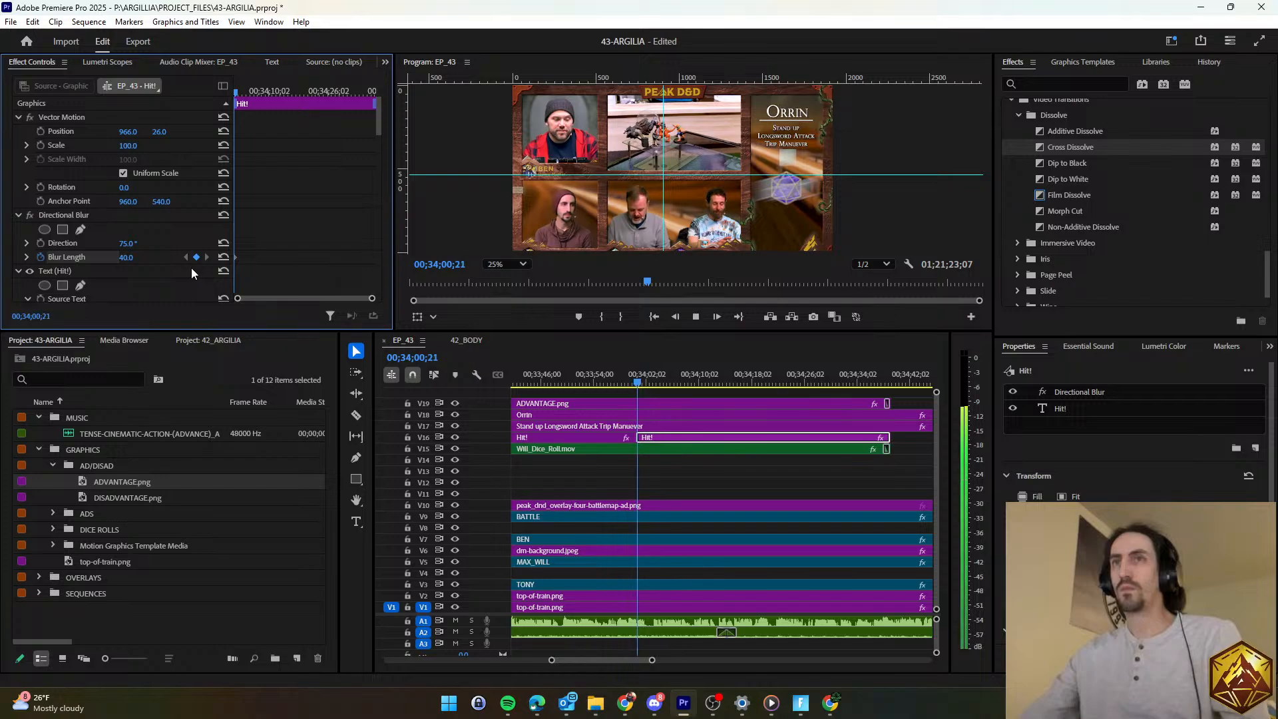
click(128, 257)
text(0)
key(Return)
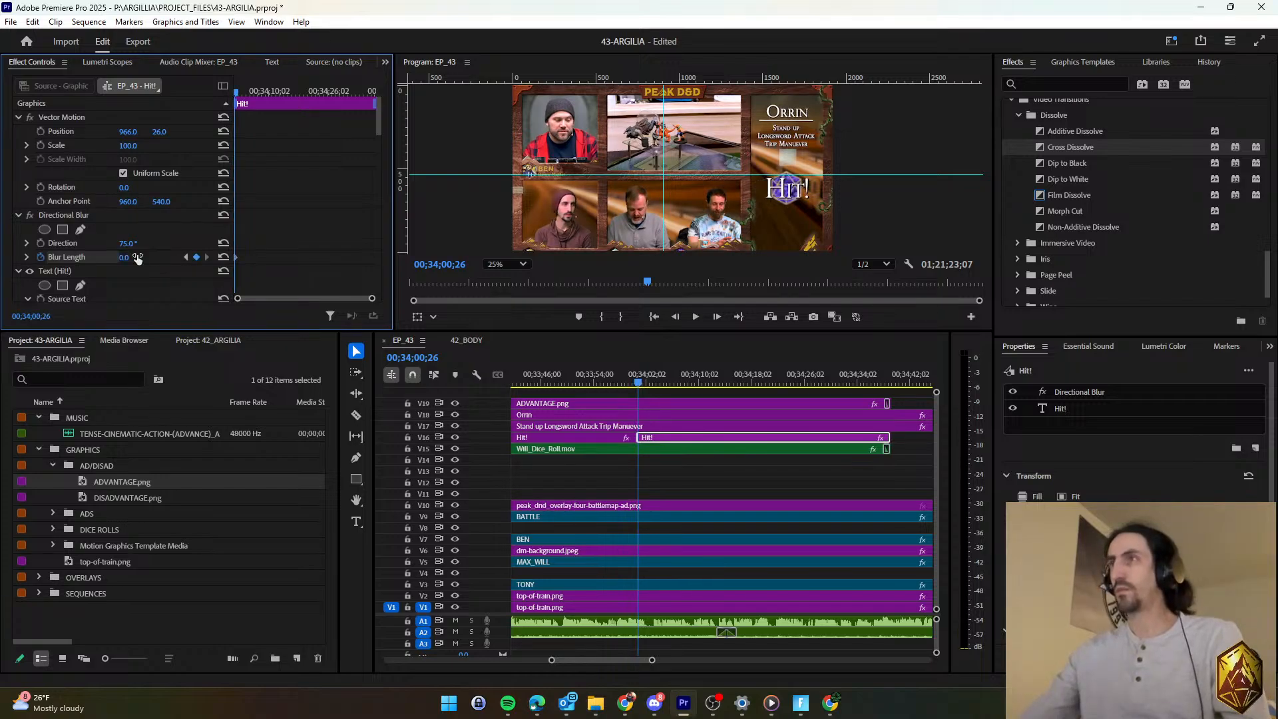
Replace the text of the second Hit! graphic with "2 Slashing Damage".
double_click(1079, 409)
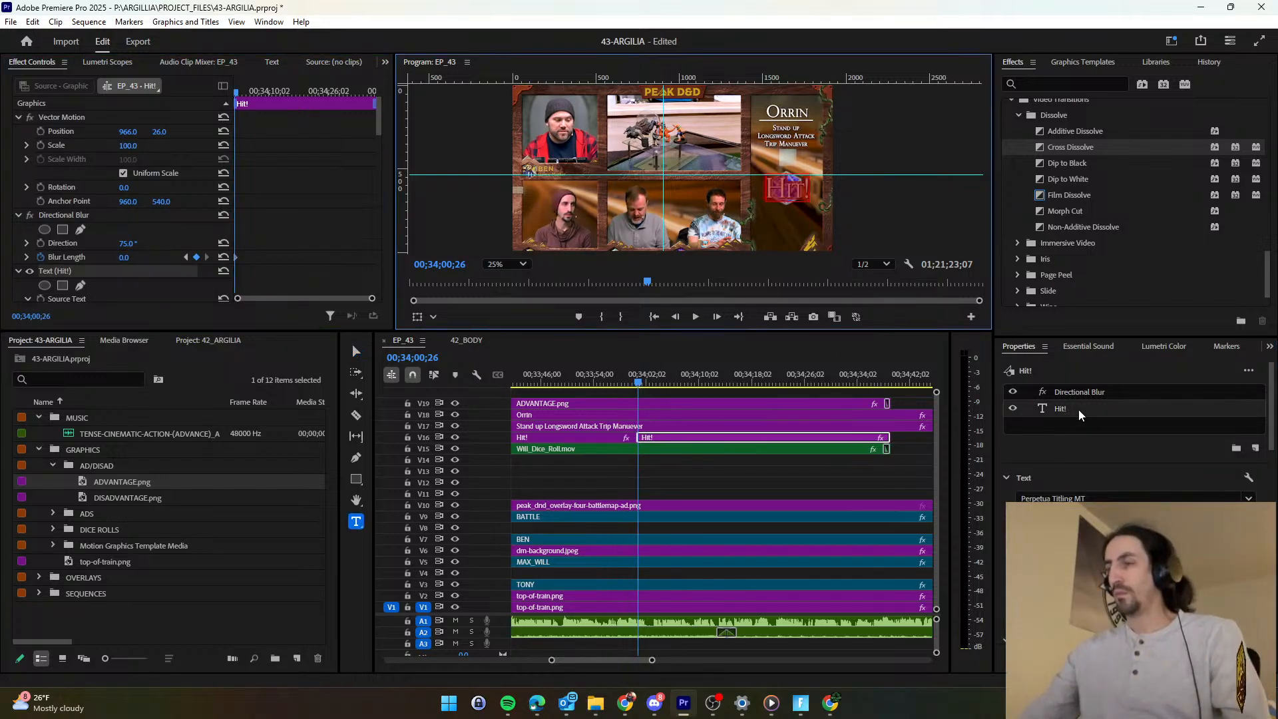
text(2 Sla)
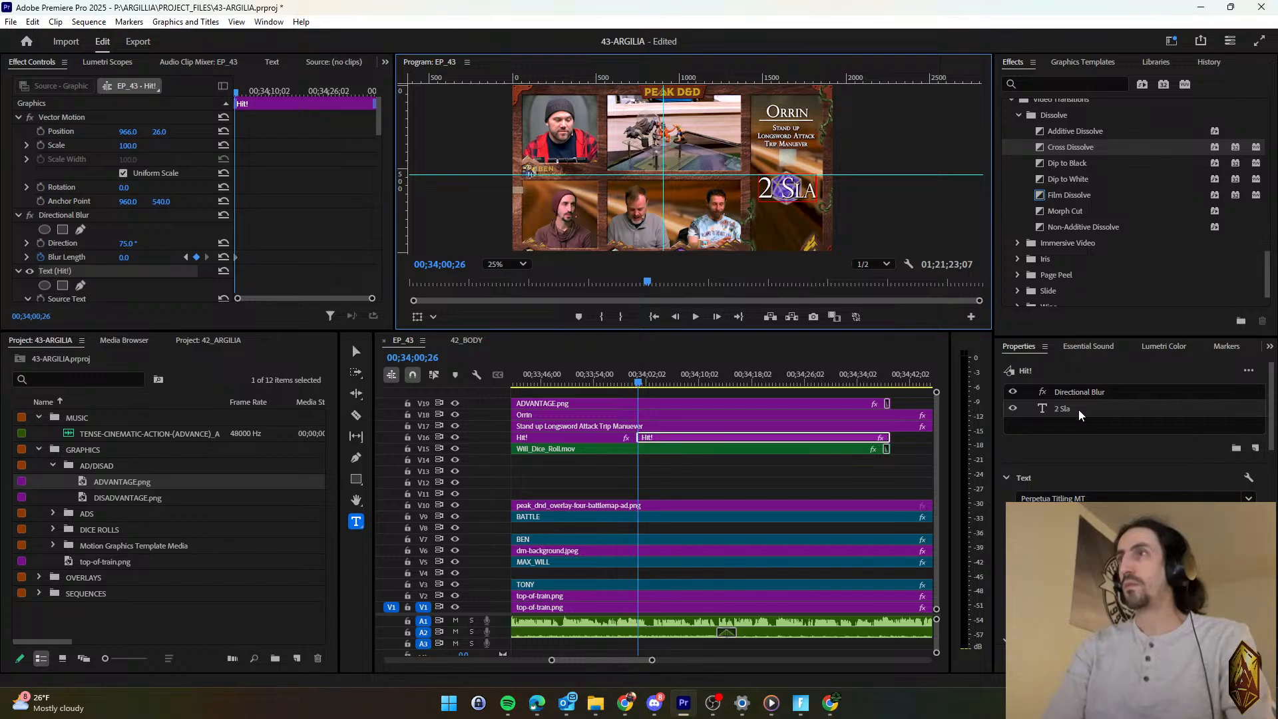
text(shing dam)
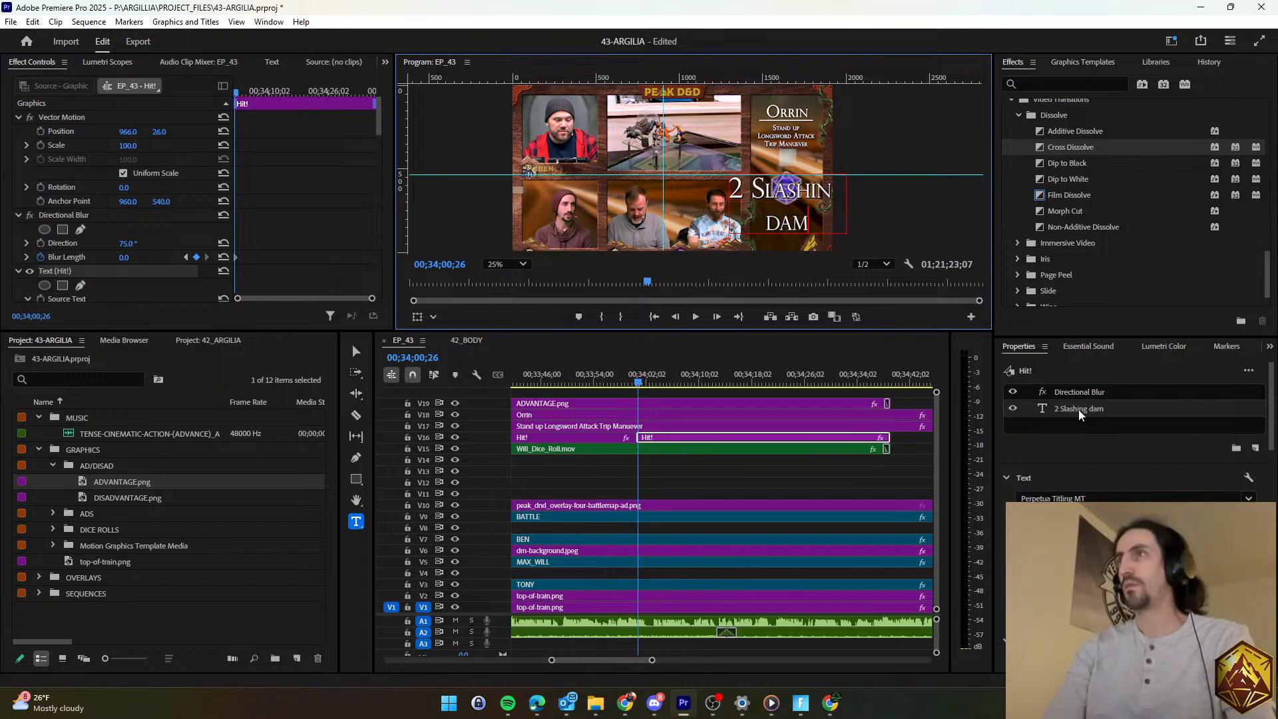
text(age)
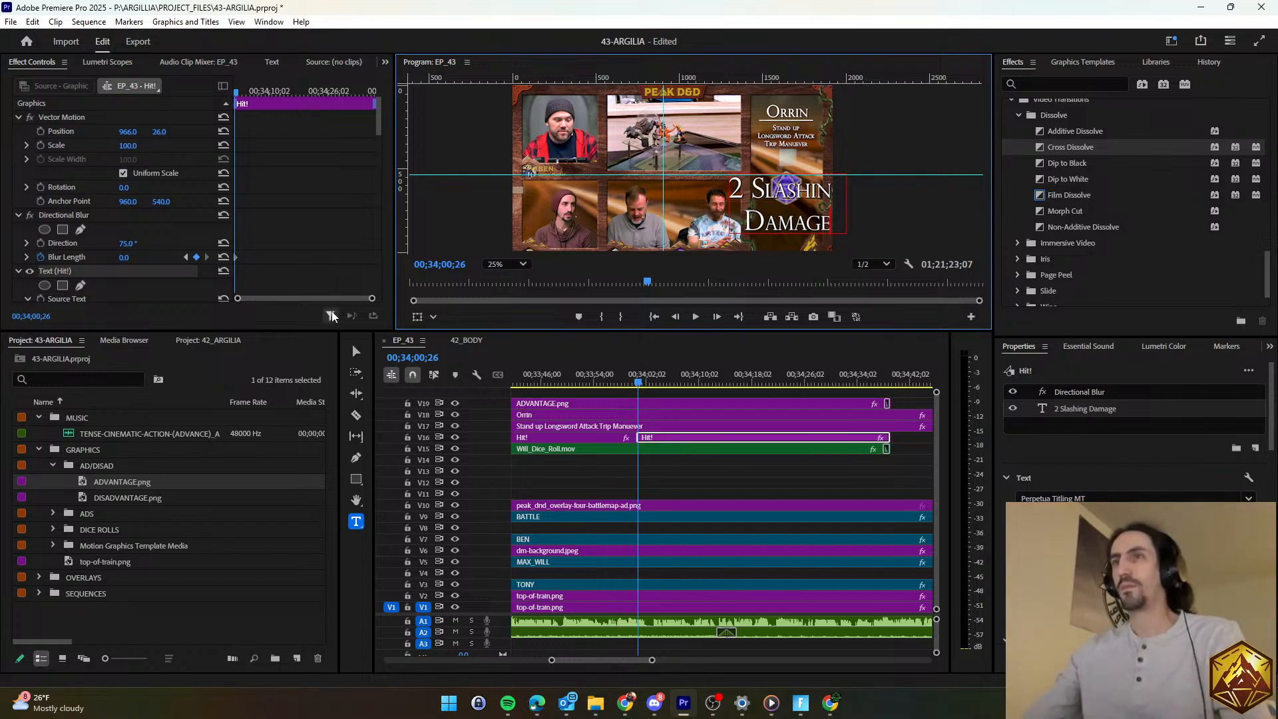
key(Escape)
Tighten the line spacing of the 2 Slashing Damage text and scale it down to fit inside the side panel over the die.
click(1128, 417)
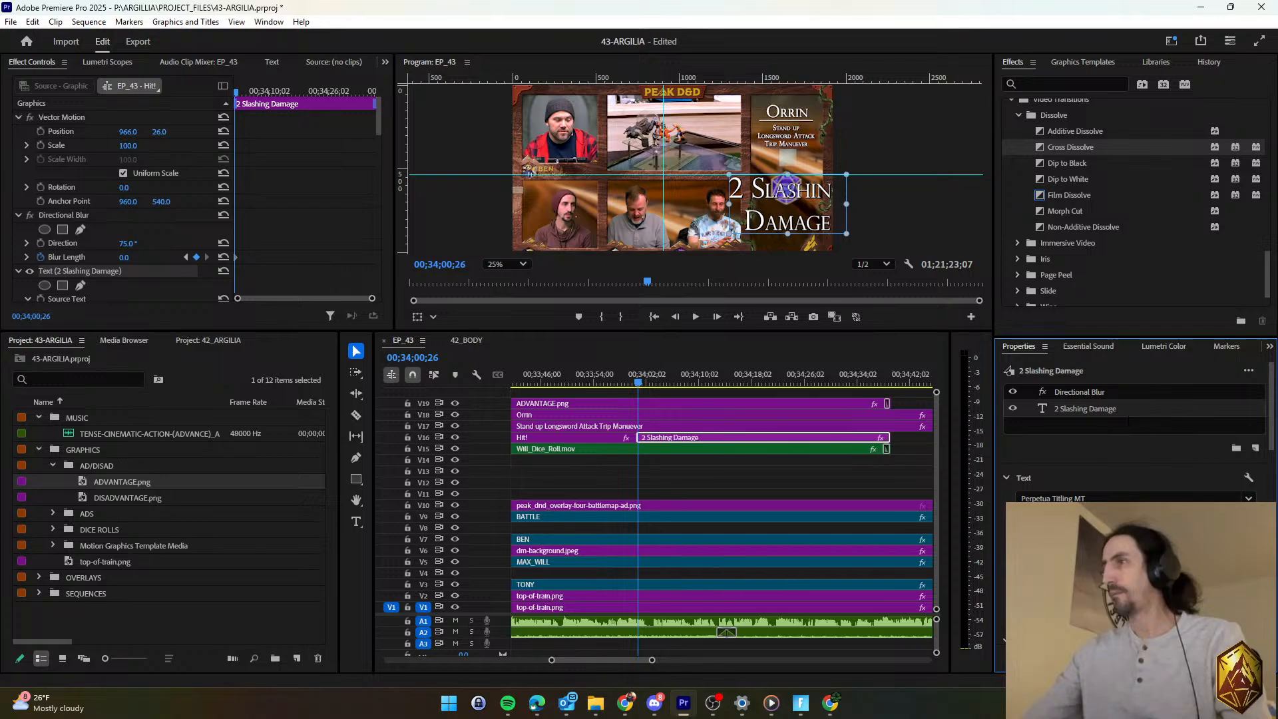
drag(1189, 574, 1154, 573)
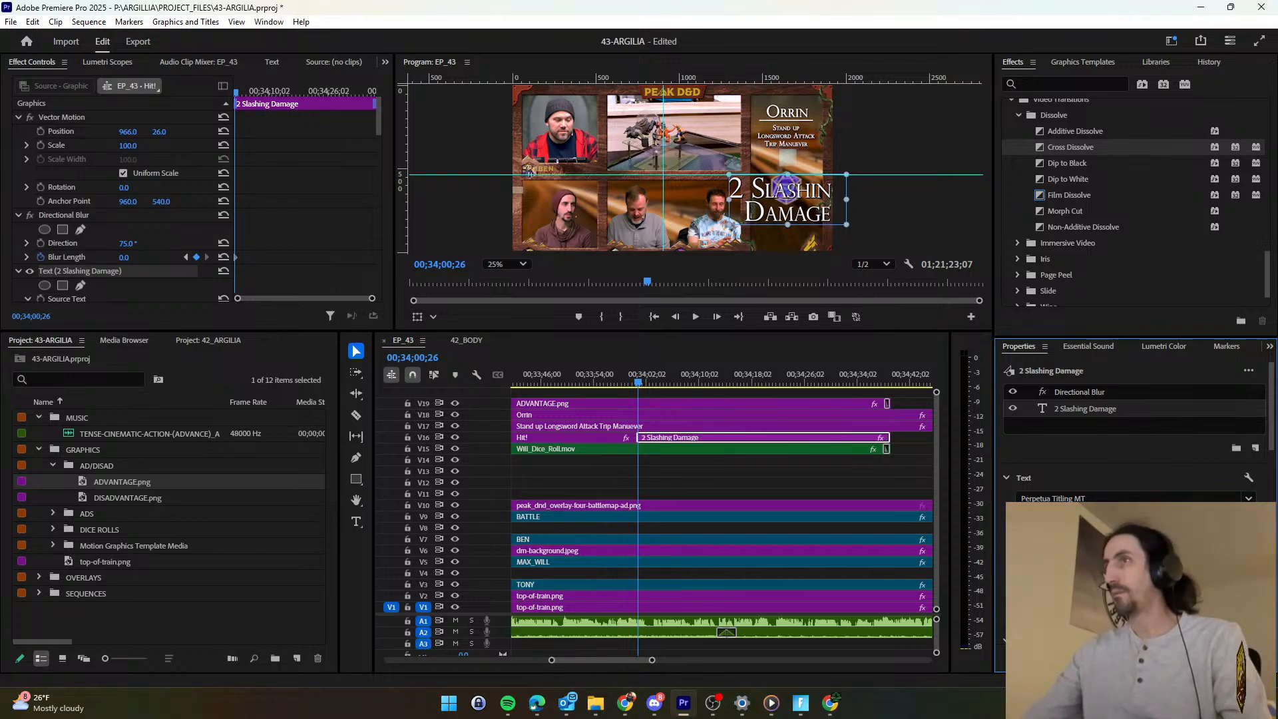
drag(753, 175, 790, 198)
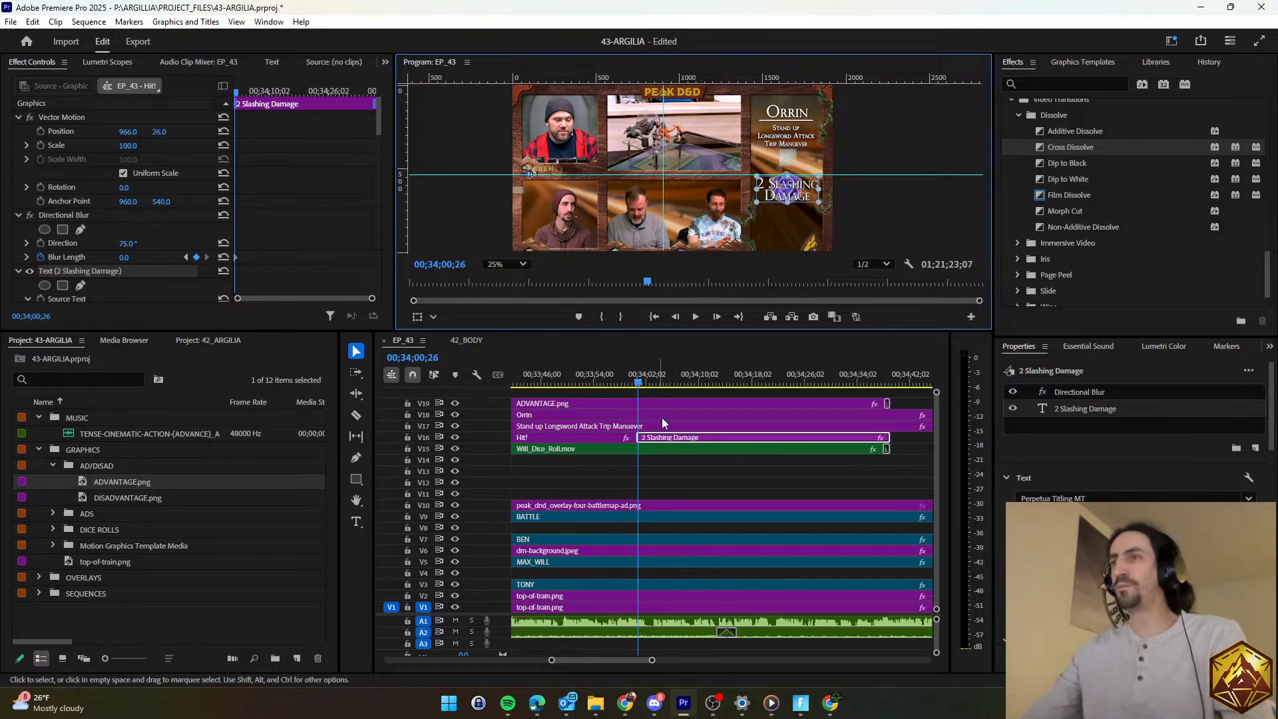
click(721, 469)
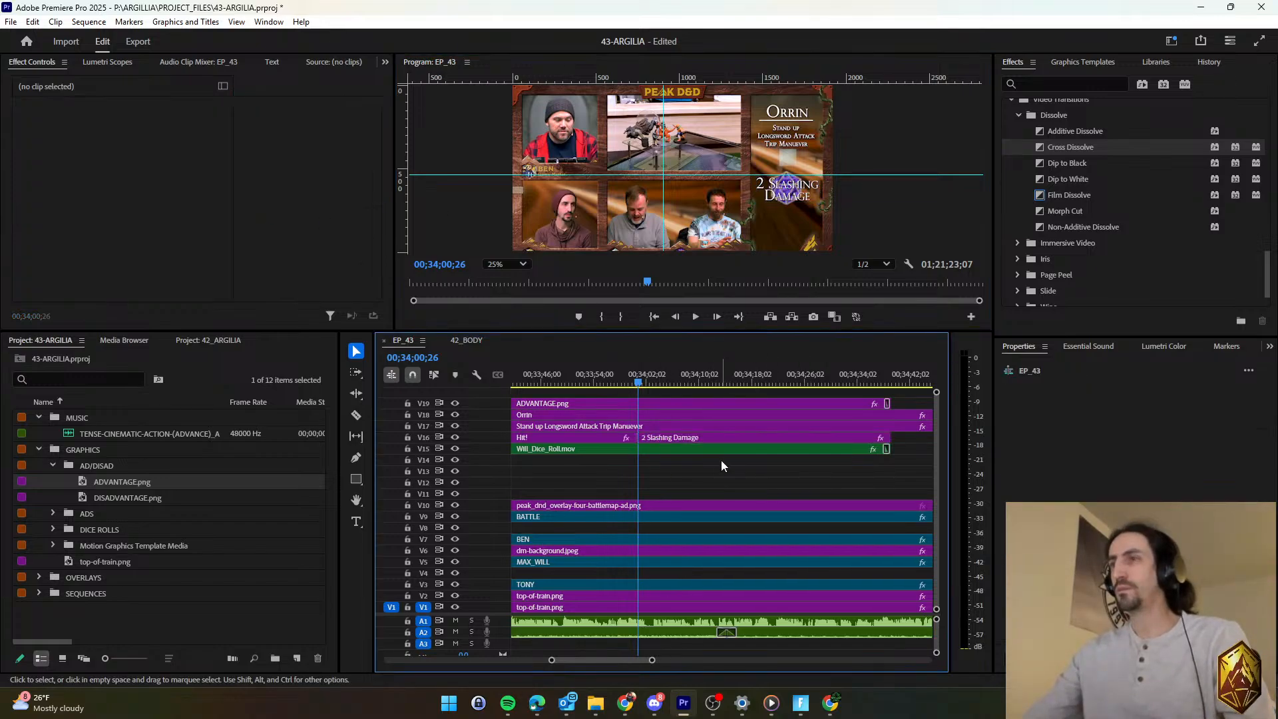
Replay from about 00;34;00 and trim the ends of the 2 Slashing Damage graphic and Will_Dice_Roll.mov back to about 00;34;08.
click(632, 376)
key(space)
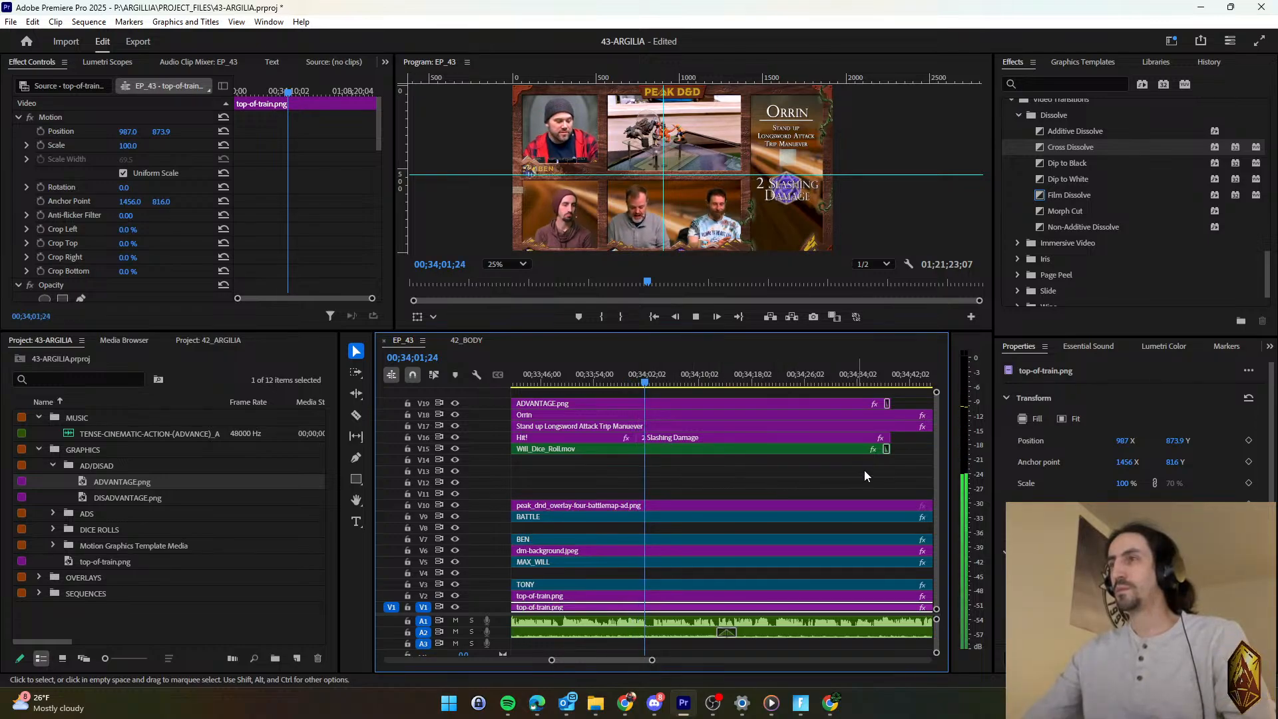
drag(900, 449, 696, 442)
click(685, 468)
scroll(688, 466, up, 3)
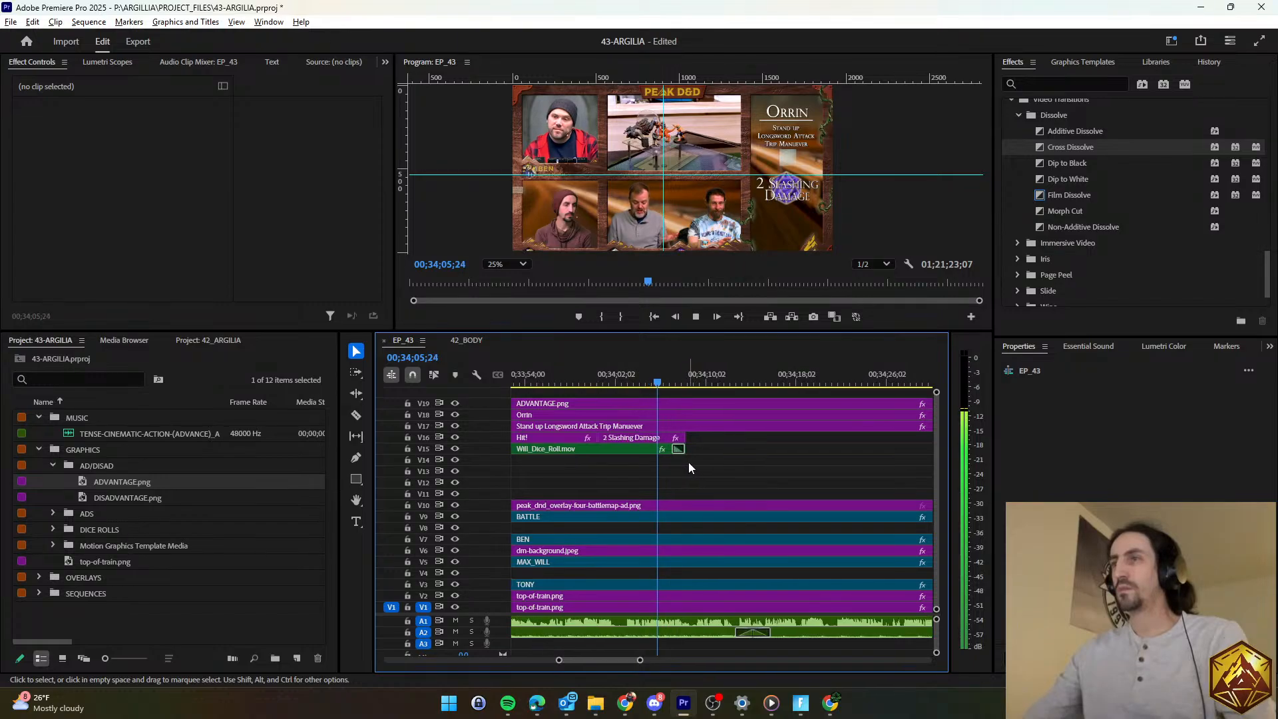
key(space)
Copy the closing Cross Dissolve of Will_Dice_Roll.mov onto the end of the 2 Slashing Damage graphic.
click(676, 447)
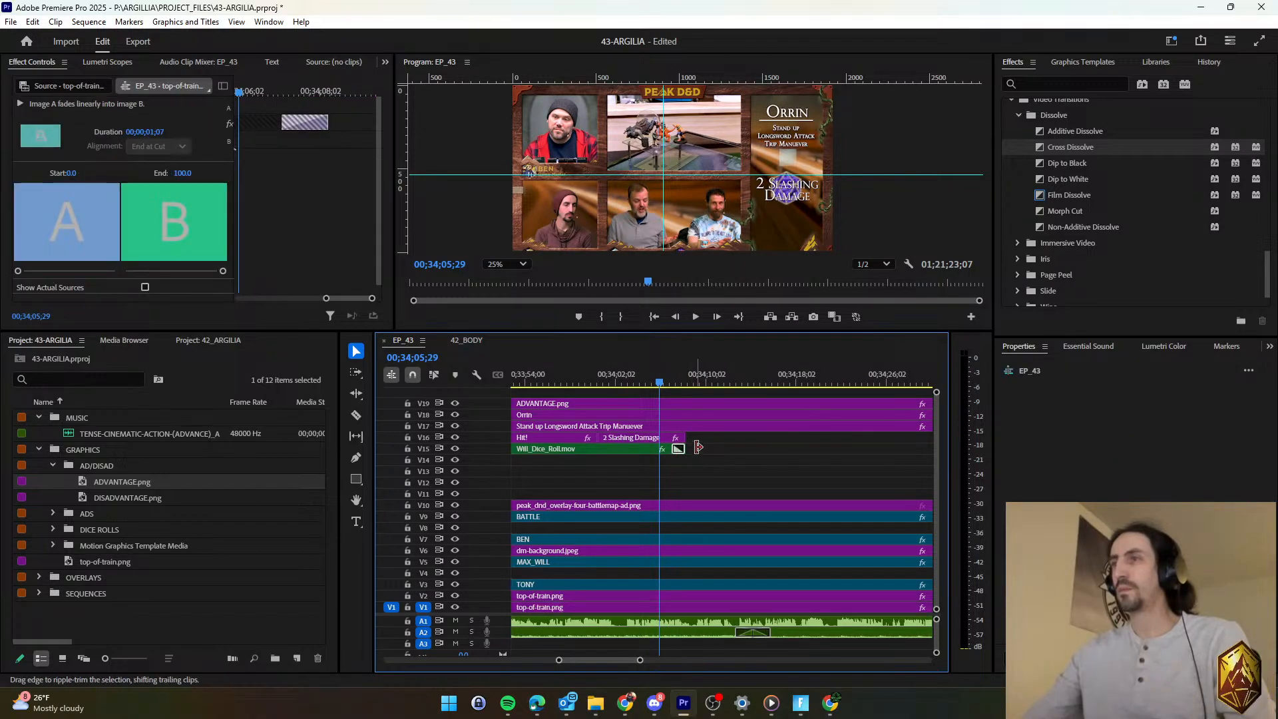
key(ctrl+c)
click(685, 438)
key(ctrl+v)
Keyframe the 2 Slashing Damage graphic's Blur Length at 0 at 00;34;07;01 and 65 at its end, 00;34;08;04.
key(space)
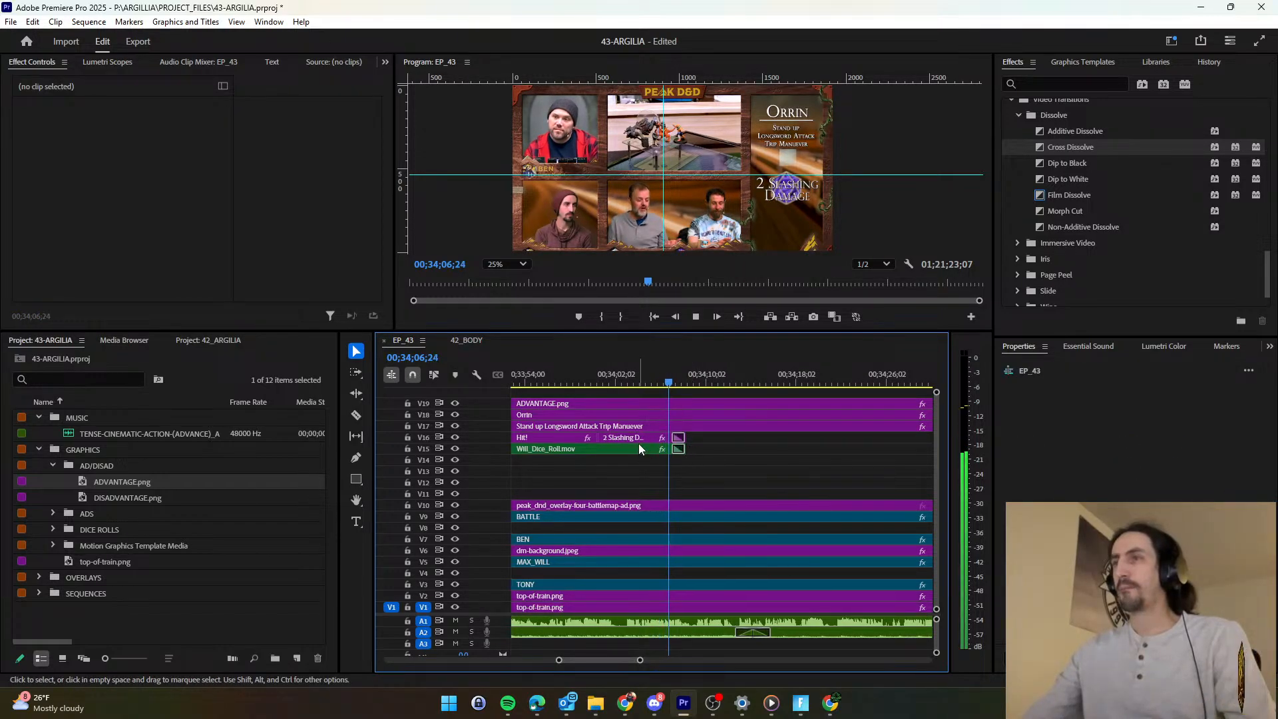
key(space)
click(634, 437)
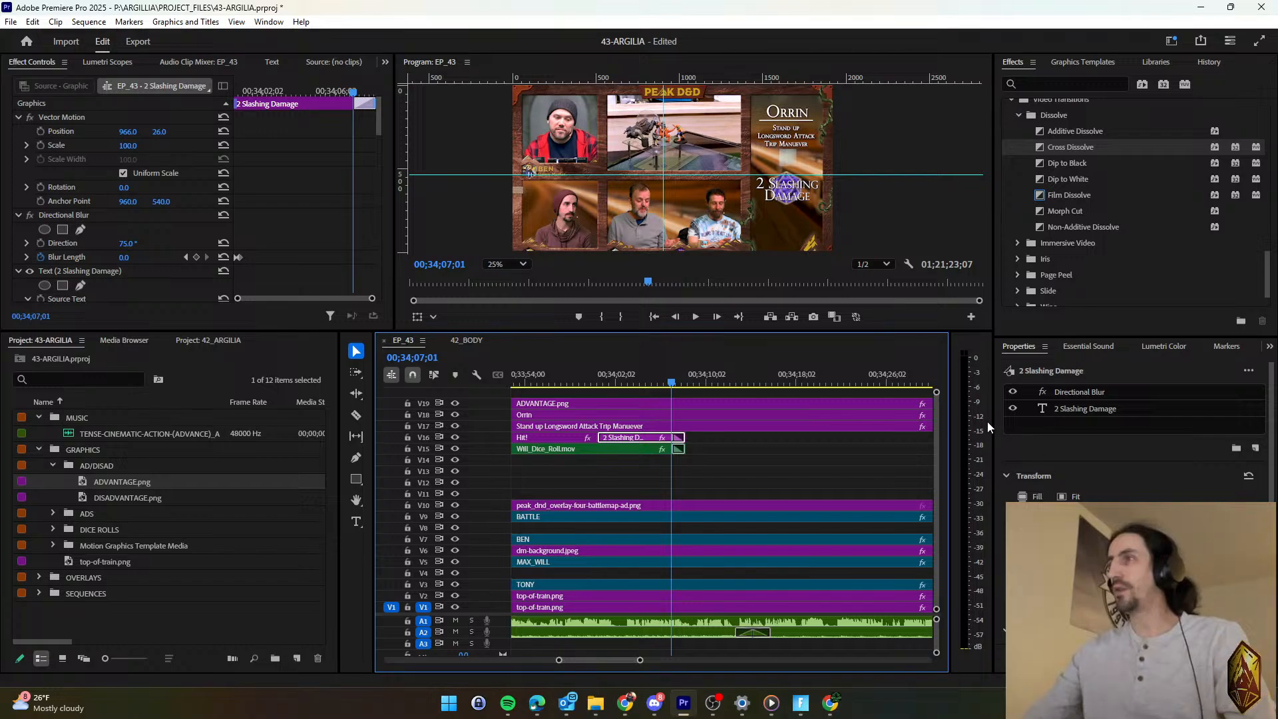
click(195, 257)
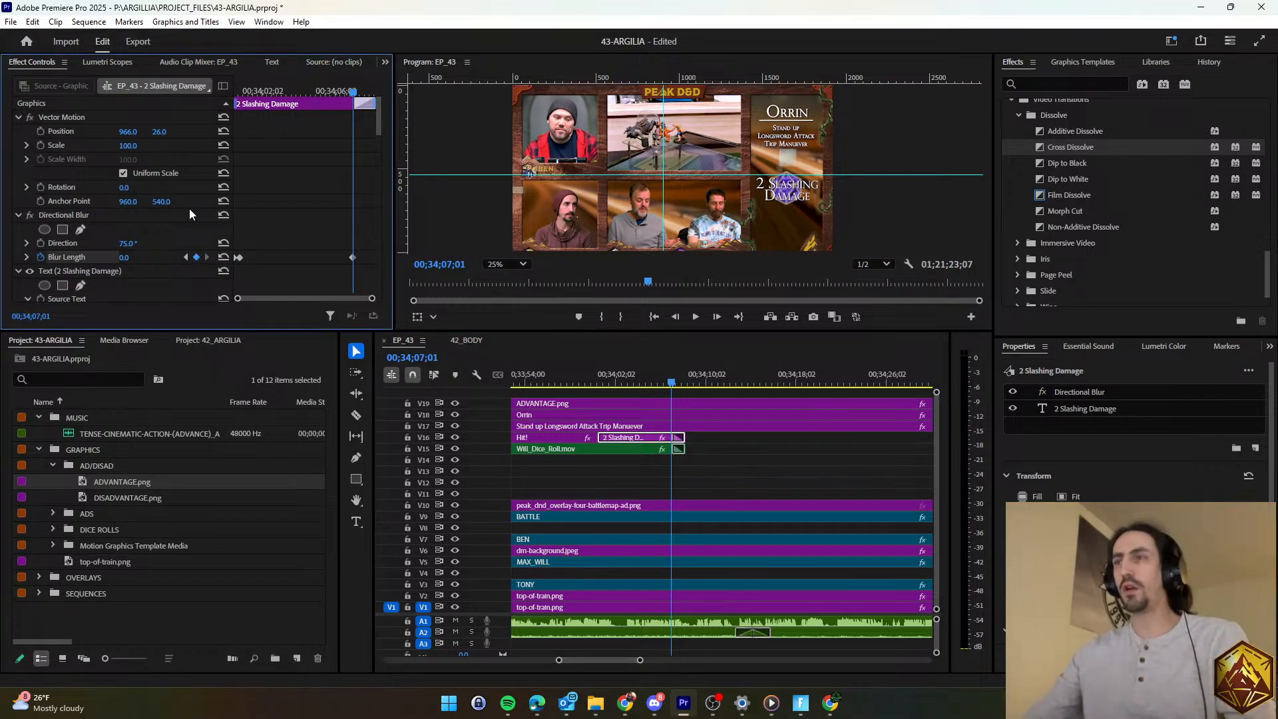
key(space)
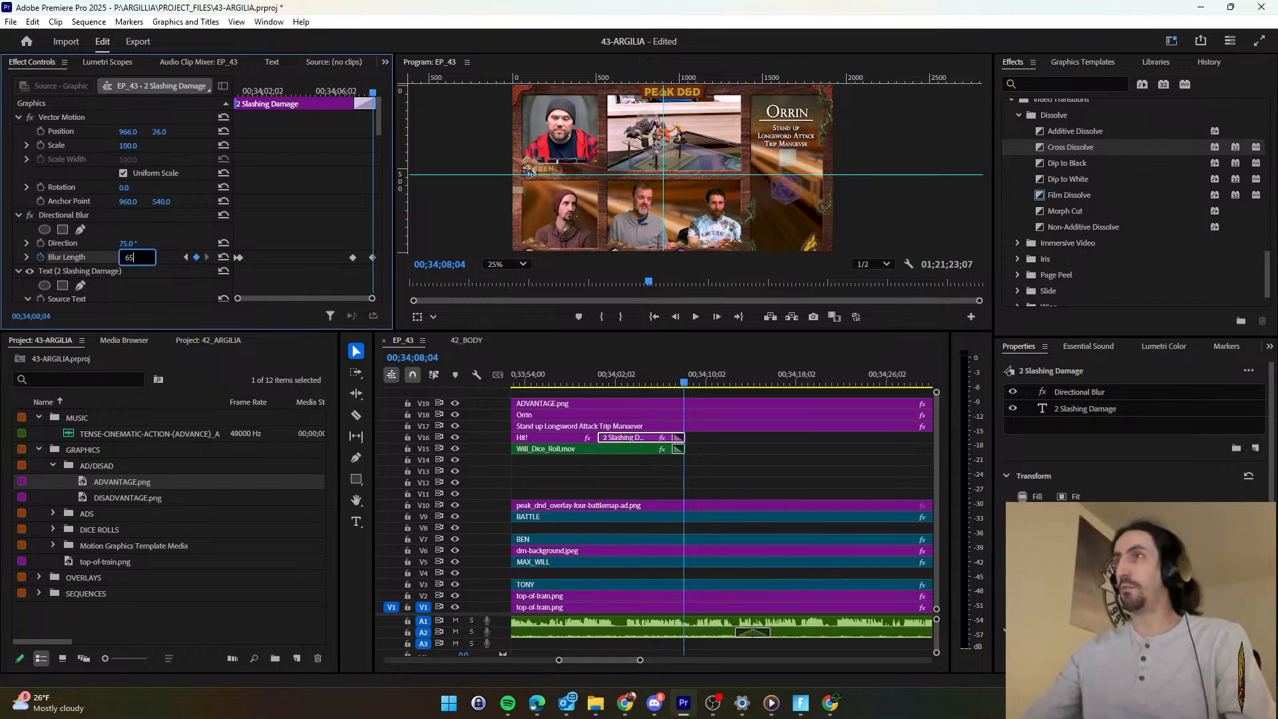
key(Return)
Trim the end of ADVANTAGE.png on V19 back to about 00;34;08, in line with the damage and dice-roll clips.
scroll(813, 433, down, 3)
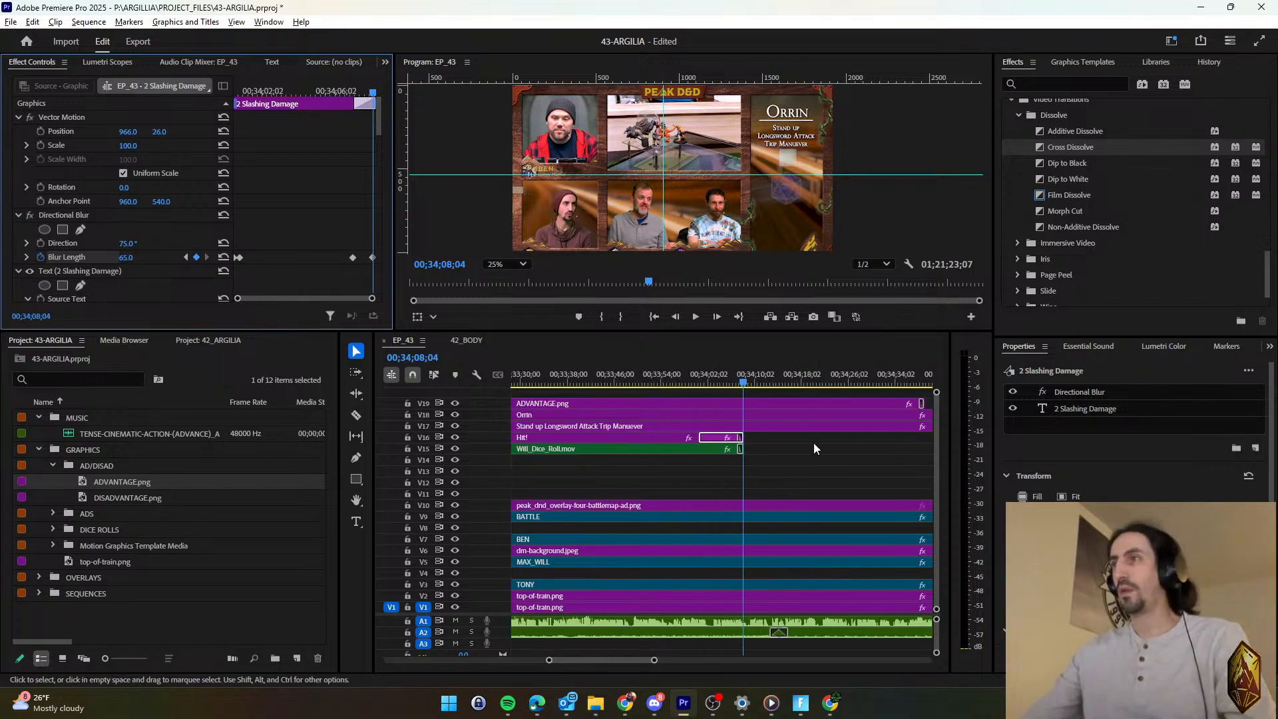
click(900, 403)
drag(903, 403, 758, 412)
click(756, 417)
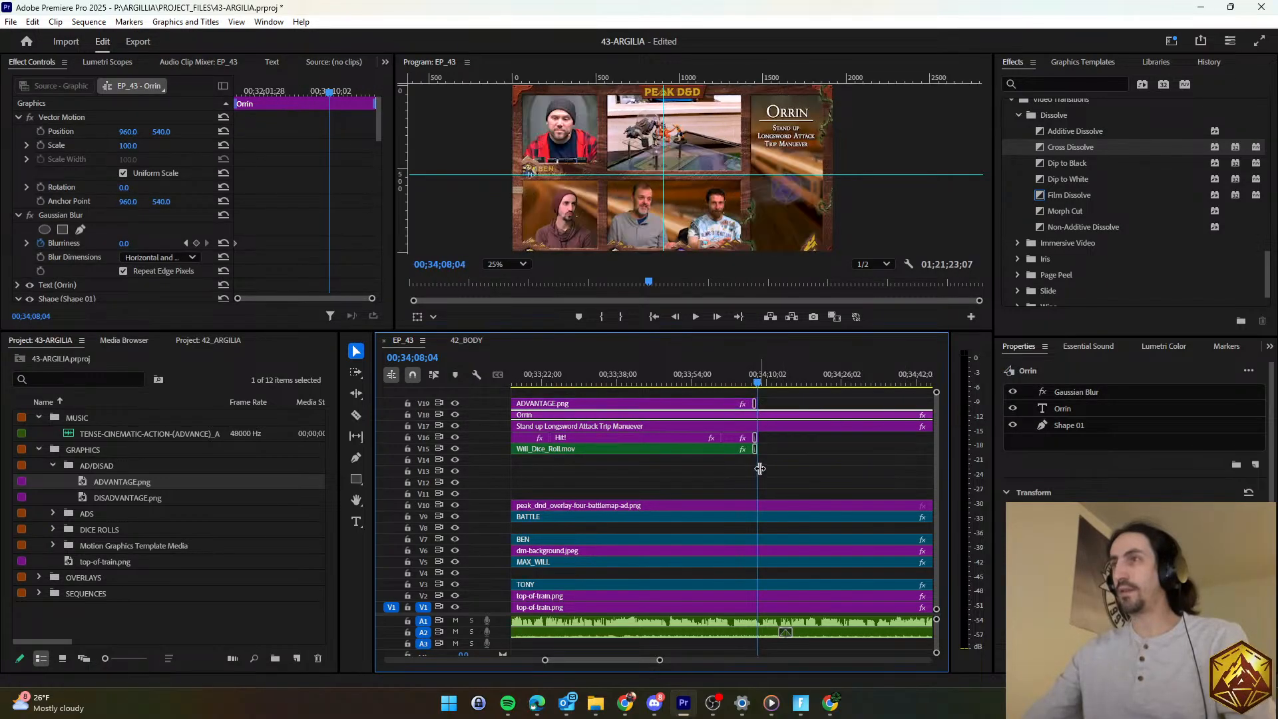
click(752, 490)
Move the closing Gaussian Blur Blurriness keyframes of ADVANTAGE.png to the end of the trimmed clip.
click(752, 381)
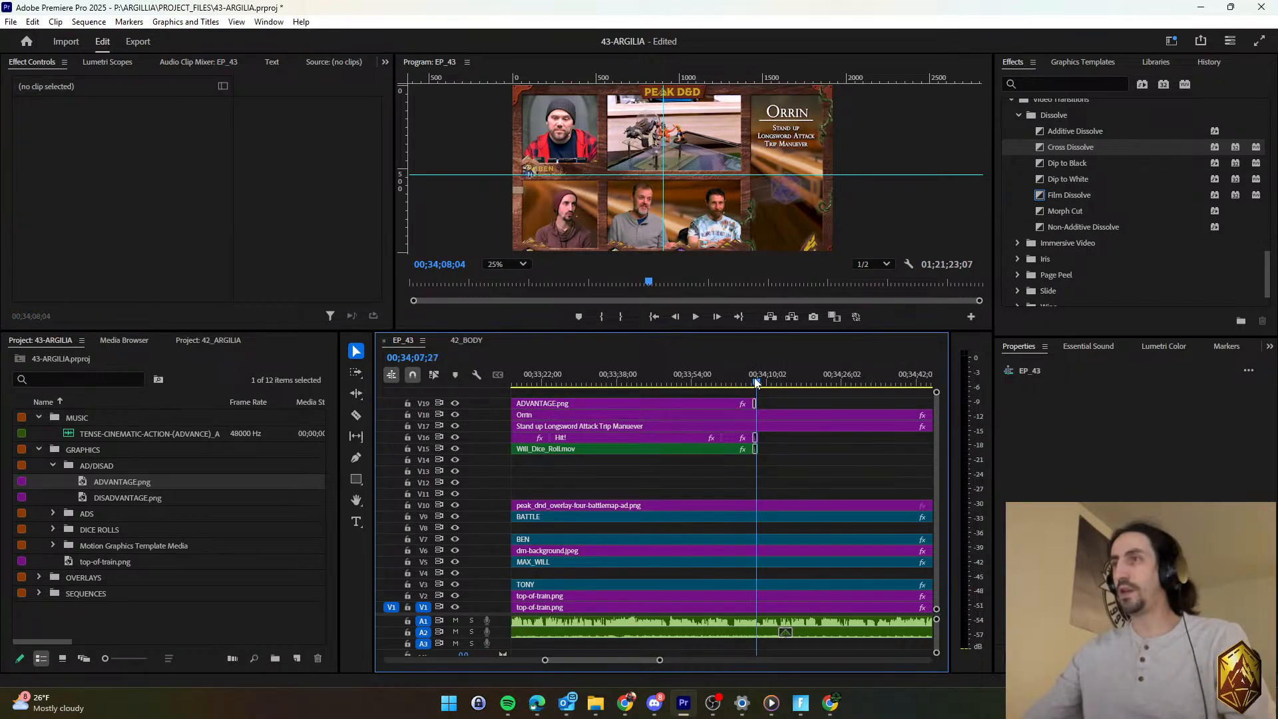
drag(752, 381, 755, 381)
click(716, 402)
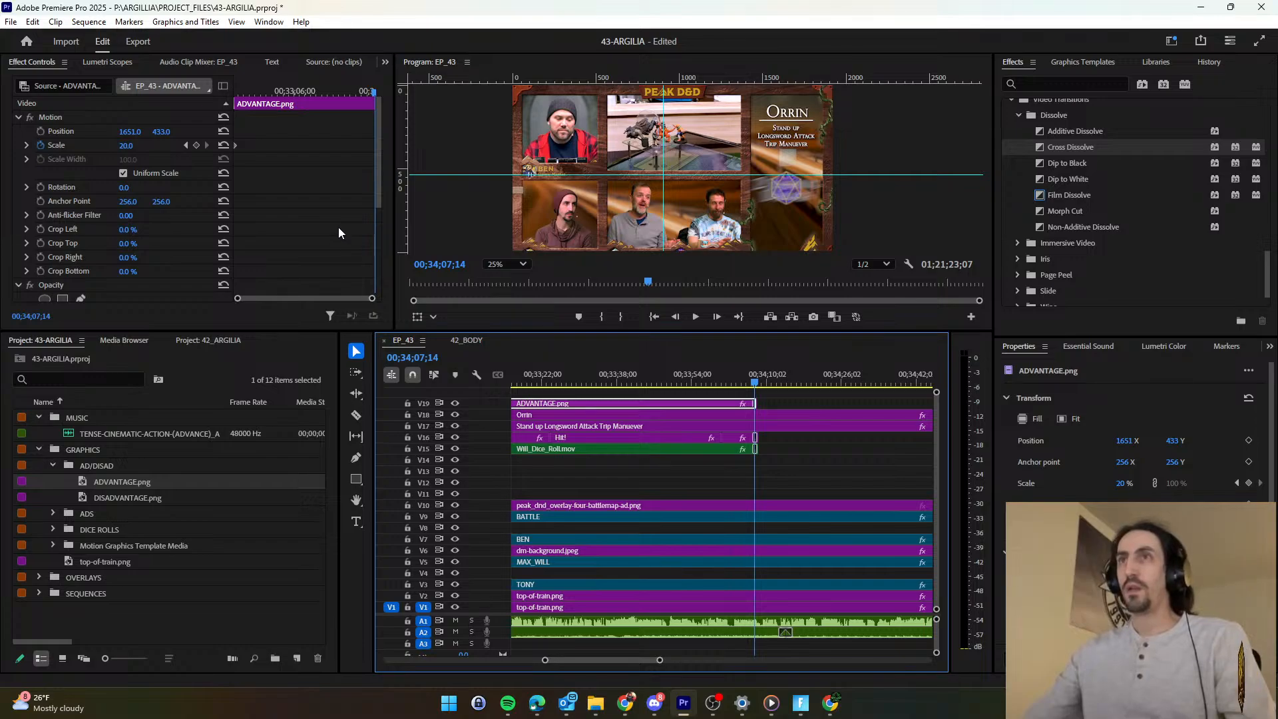
scroll(343, 217, down, 5)
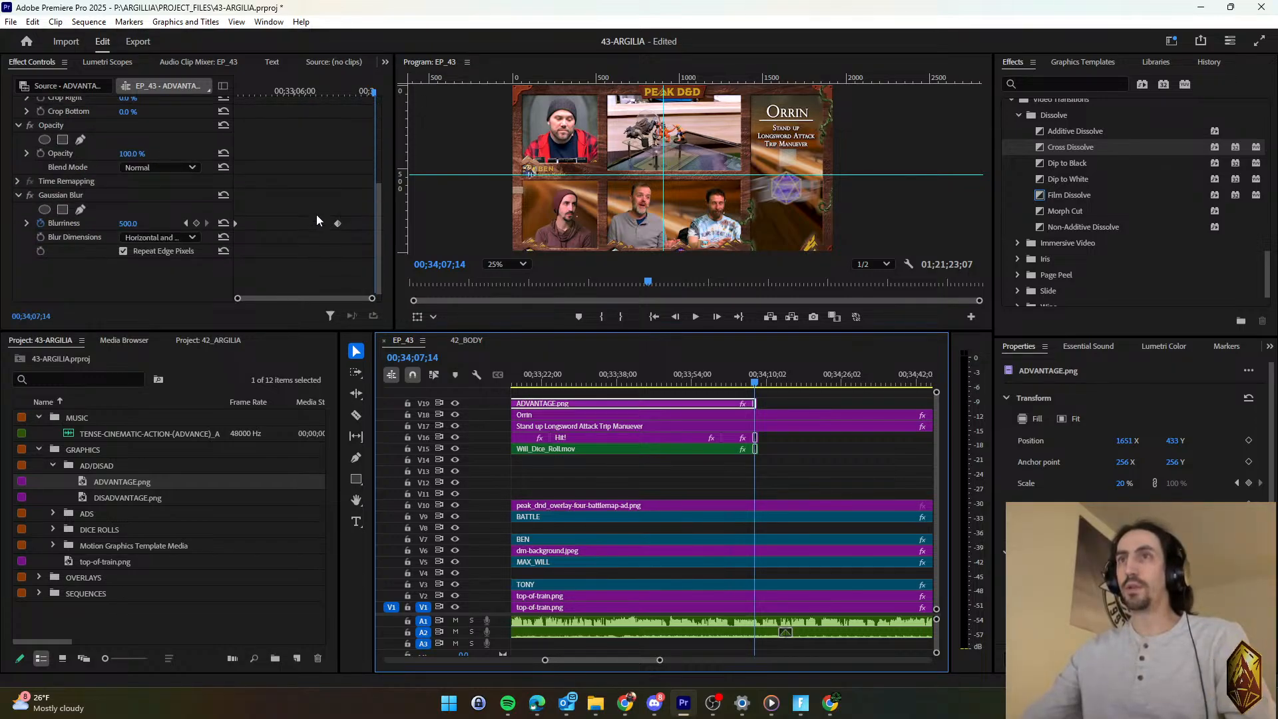
drag(321, 209, 381, 245)
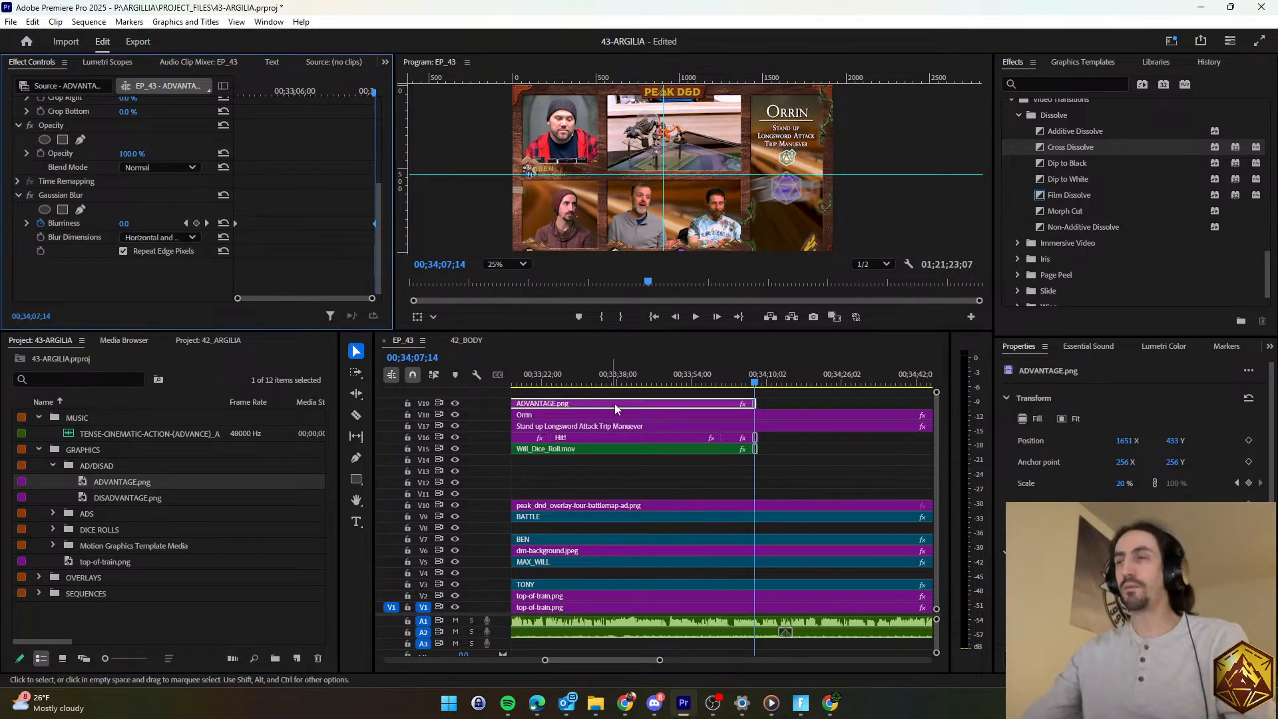
Replay the ending of the advantage, damage and dice-roll graphics around 00;34;07 and save the project.
key(equal)
key(equal)
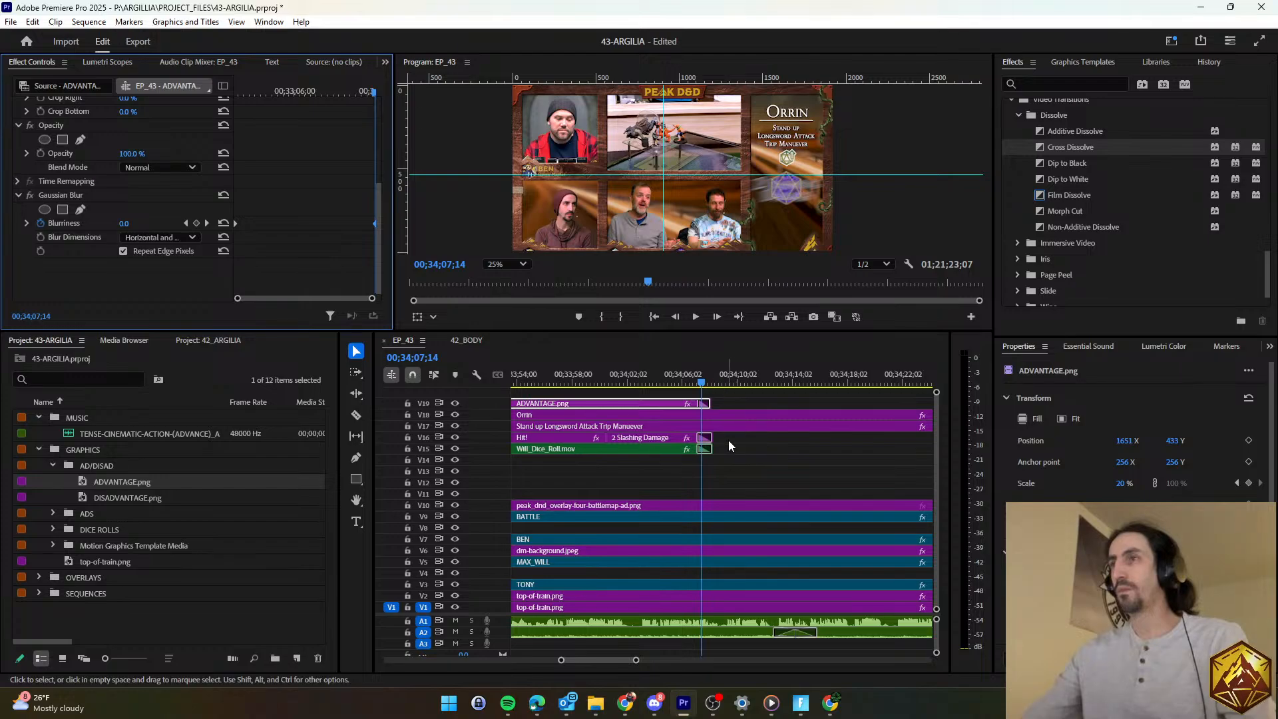
click(732, 464)
key(space)
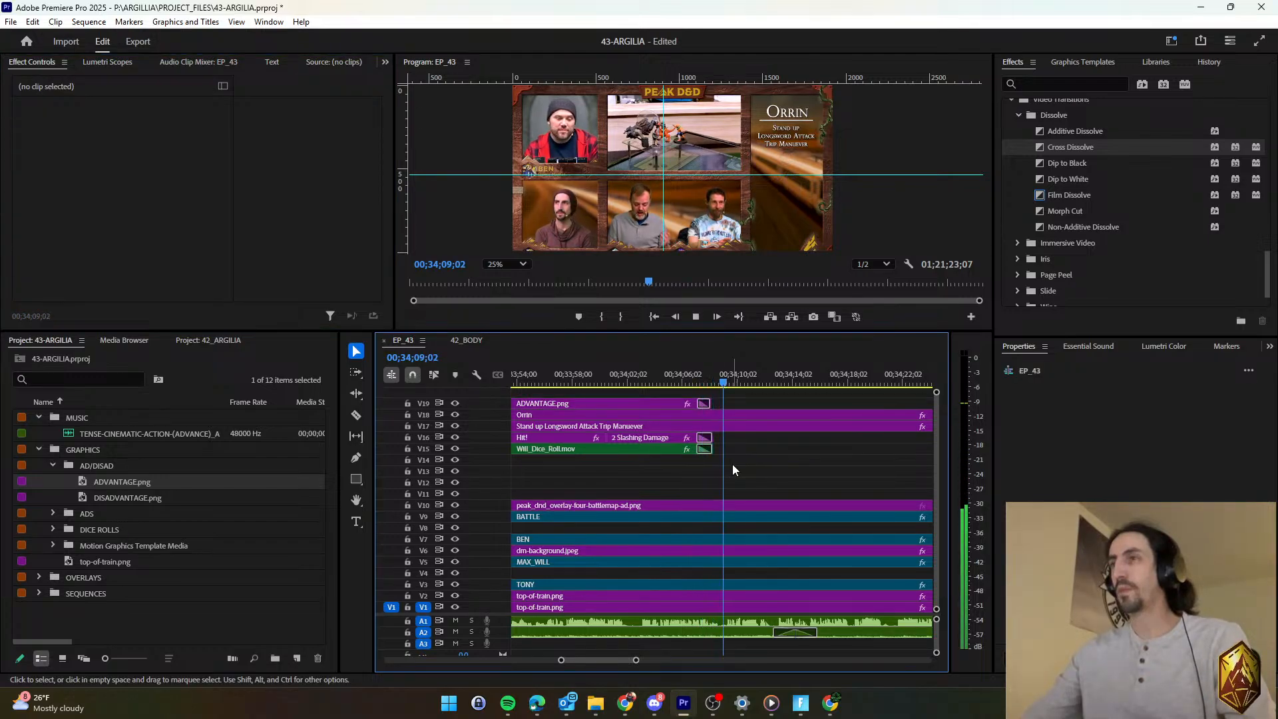
scroll(732, 464, down, 7)
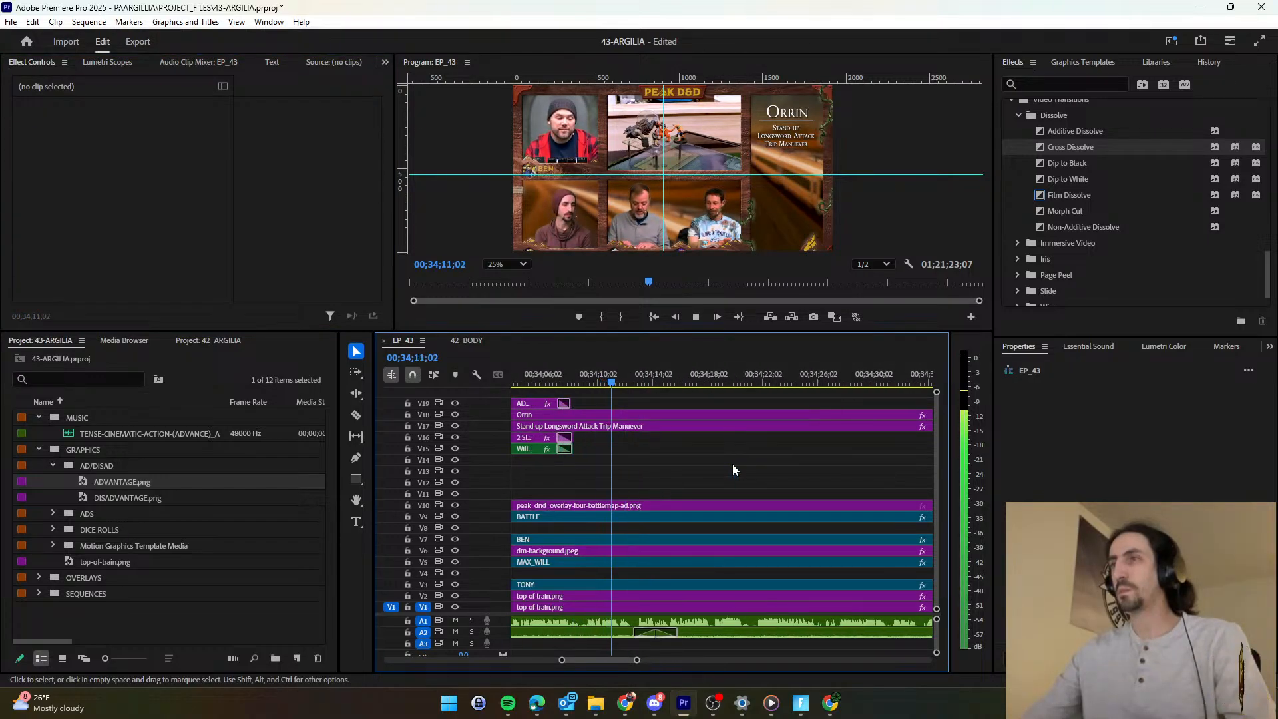
scroll(730, 464, up, 4)
click(628, 376)
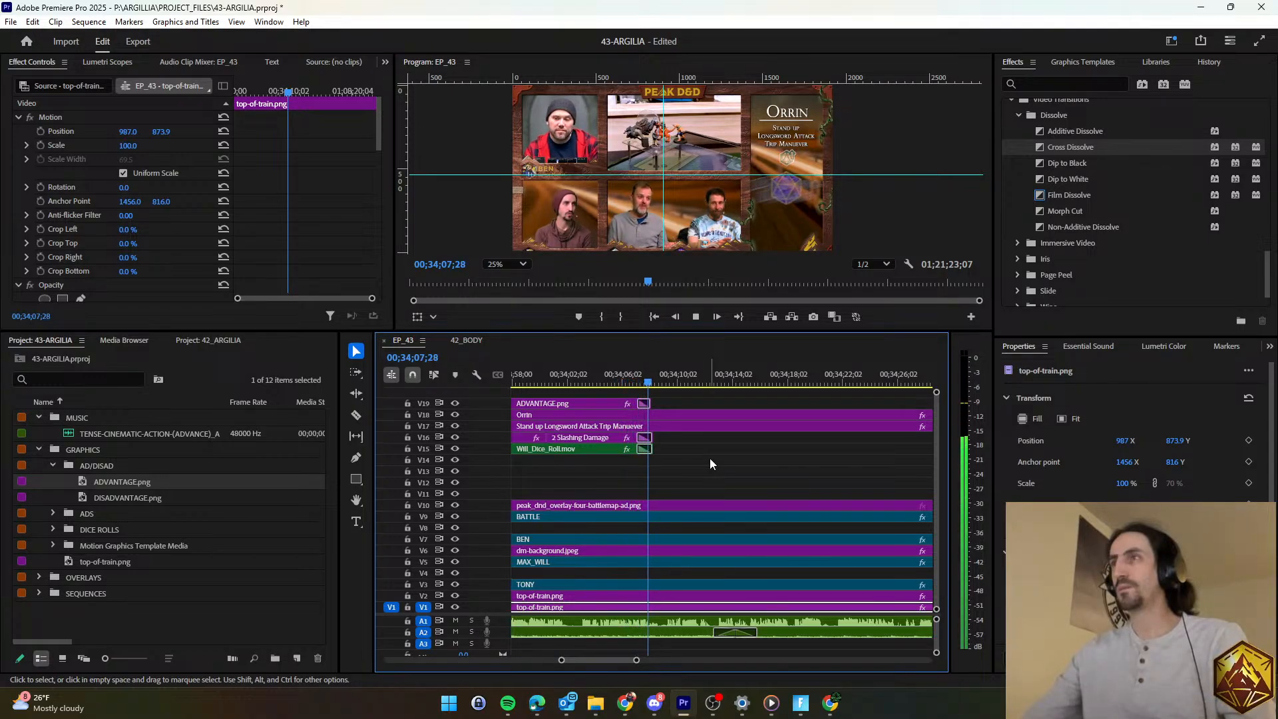
key(space)
key(ctrl+s)
key(space)
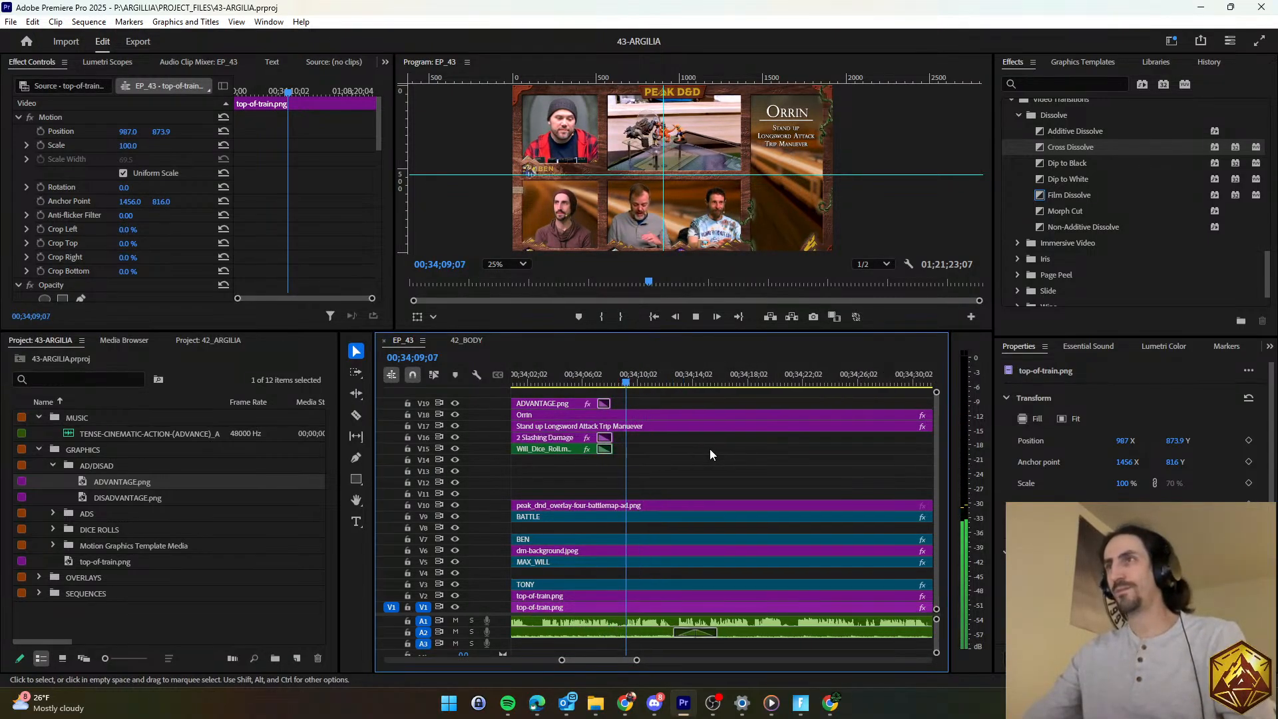
Review the footage from about 00;34;09 to 00;34;42 for the next action on Orrin's turn.
click(717, 462)
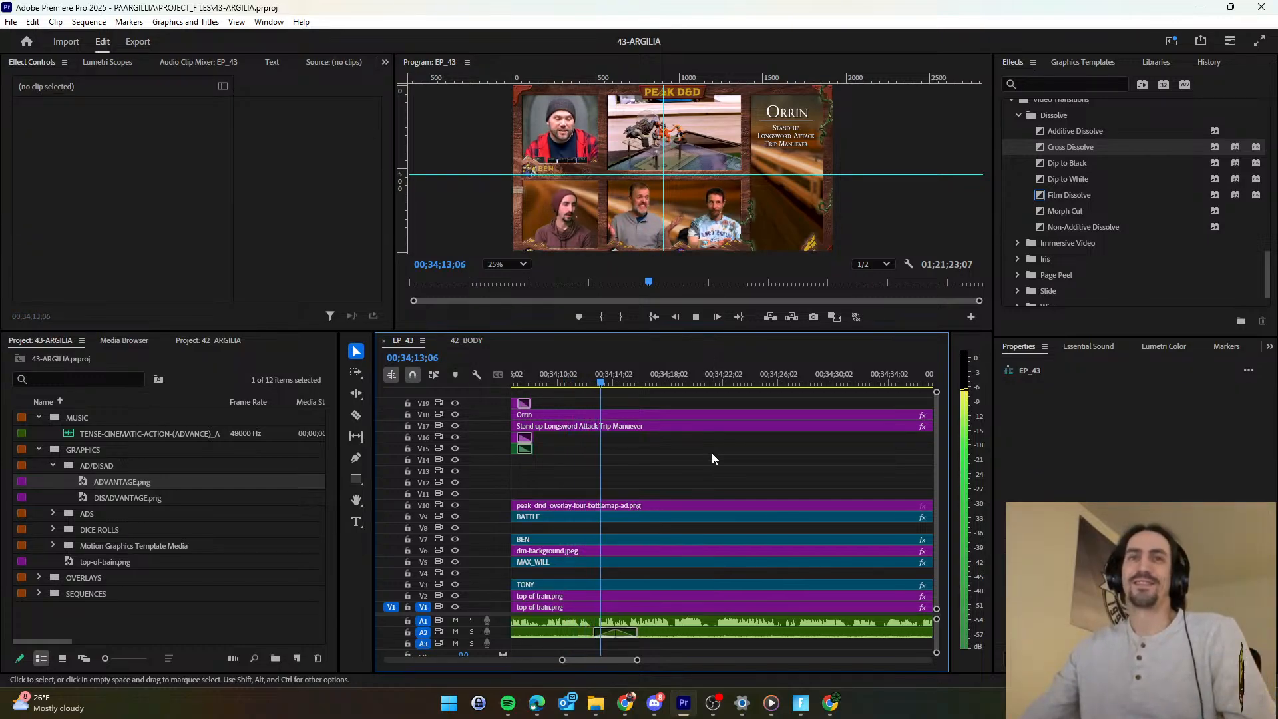
key(space)
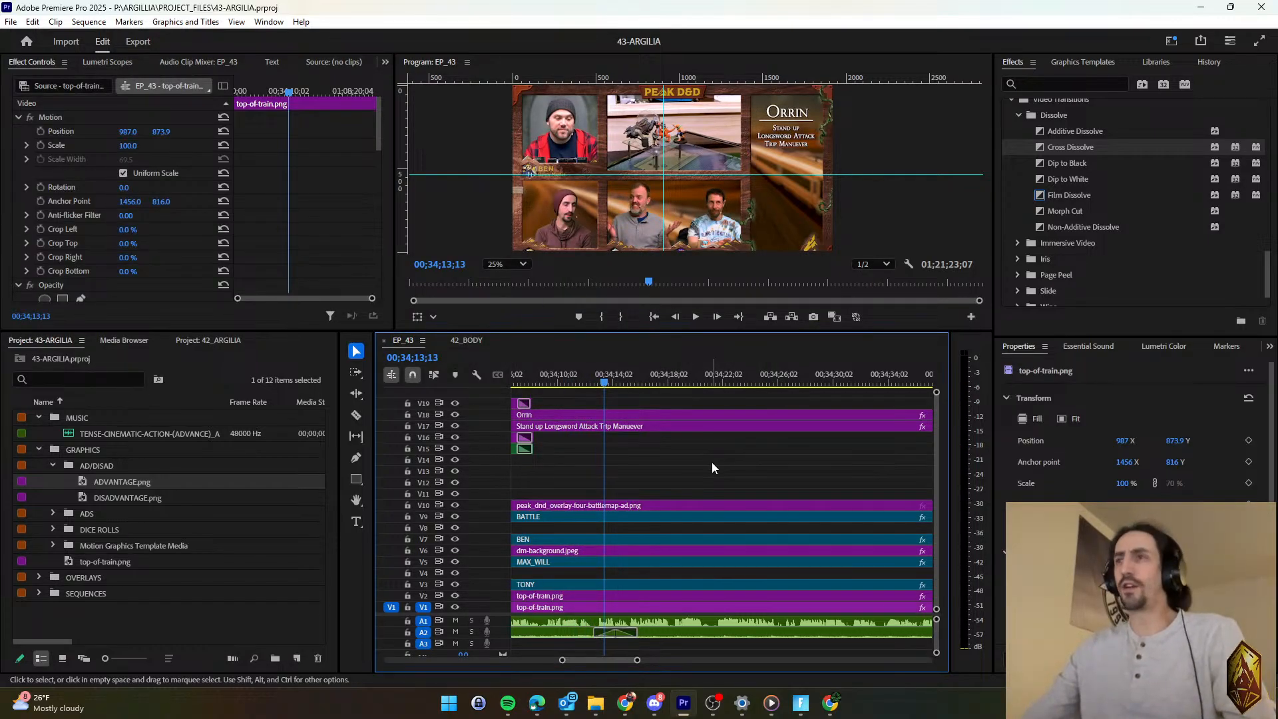
key(space)
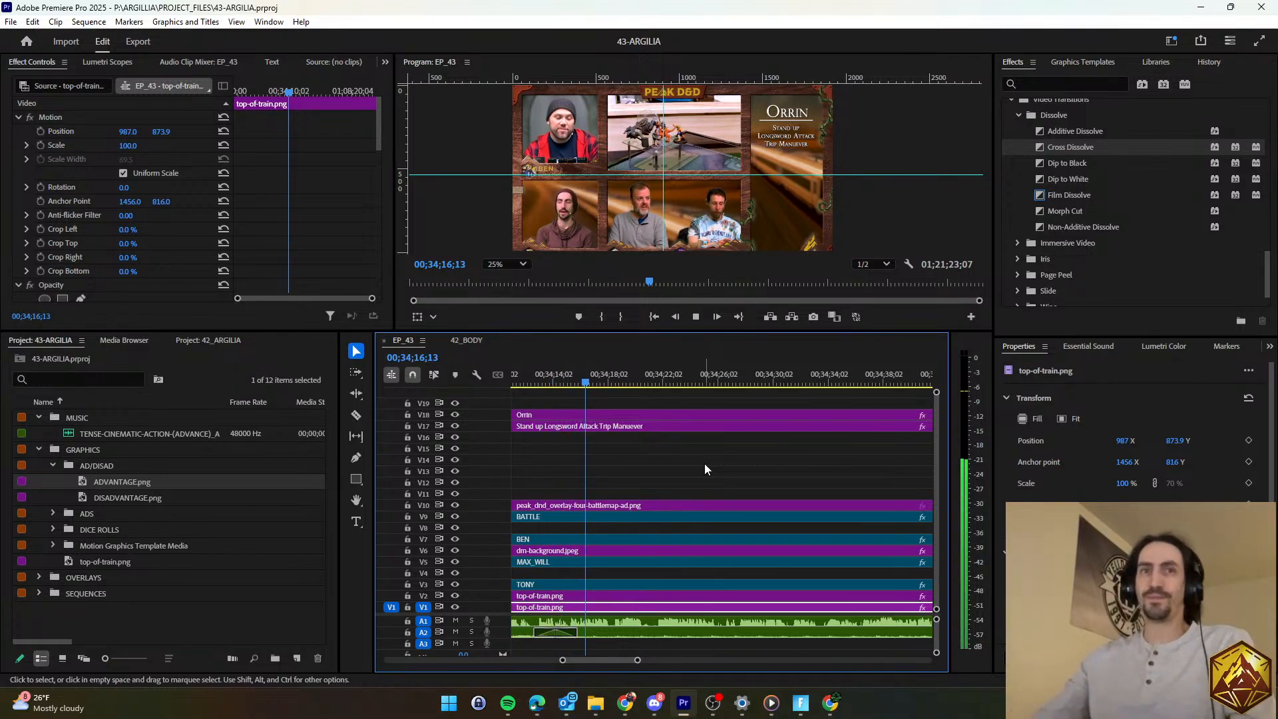
click(701, 466)
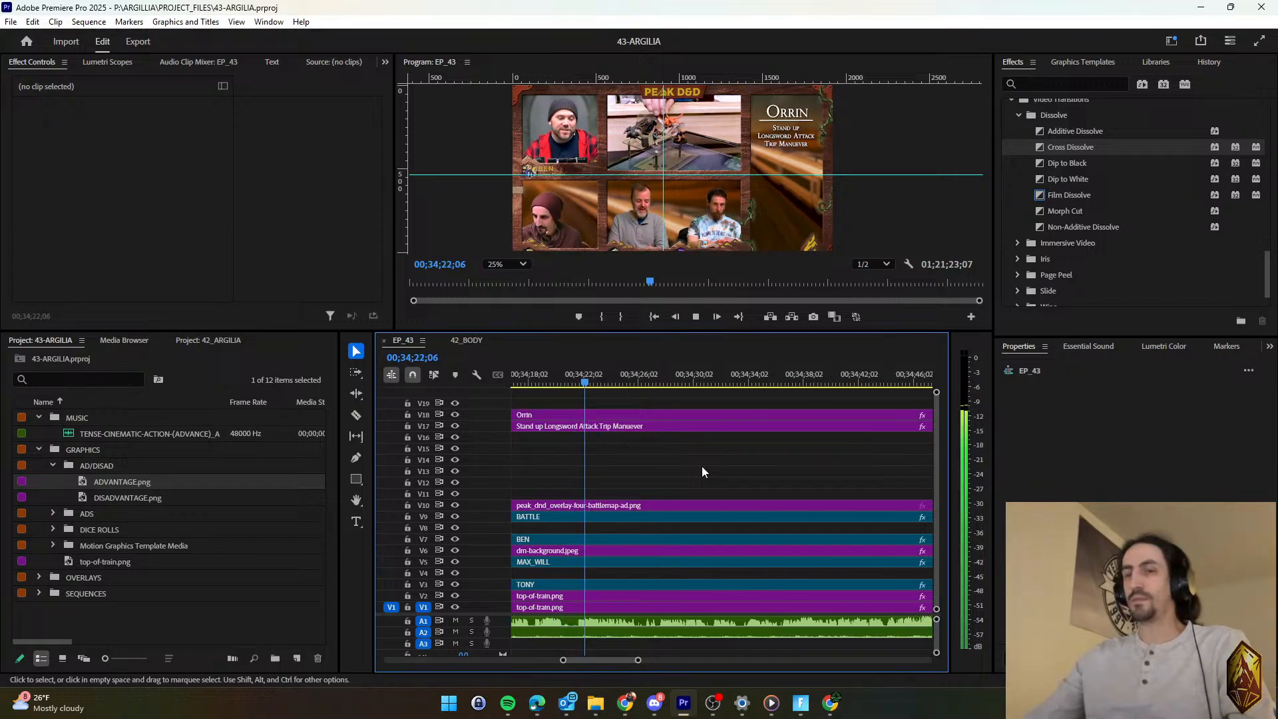
key(space)
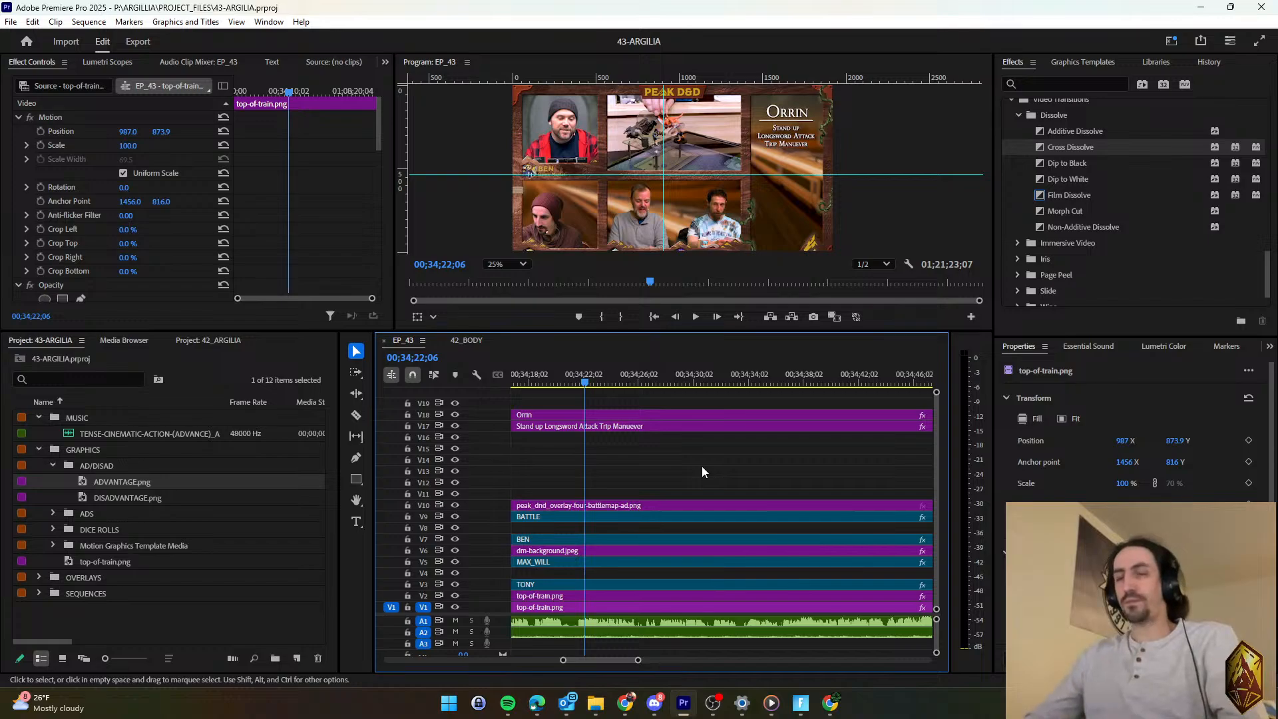
key(space)
key(space)
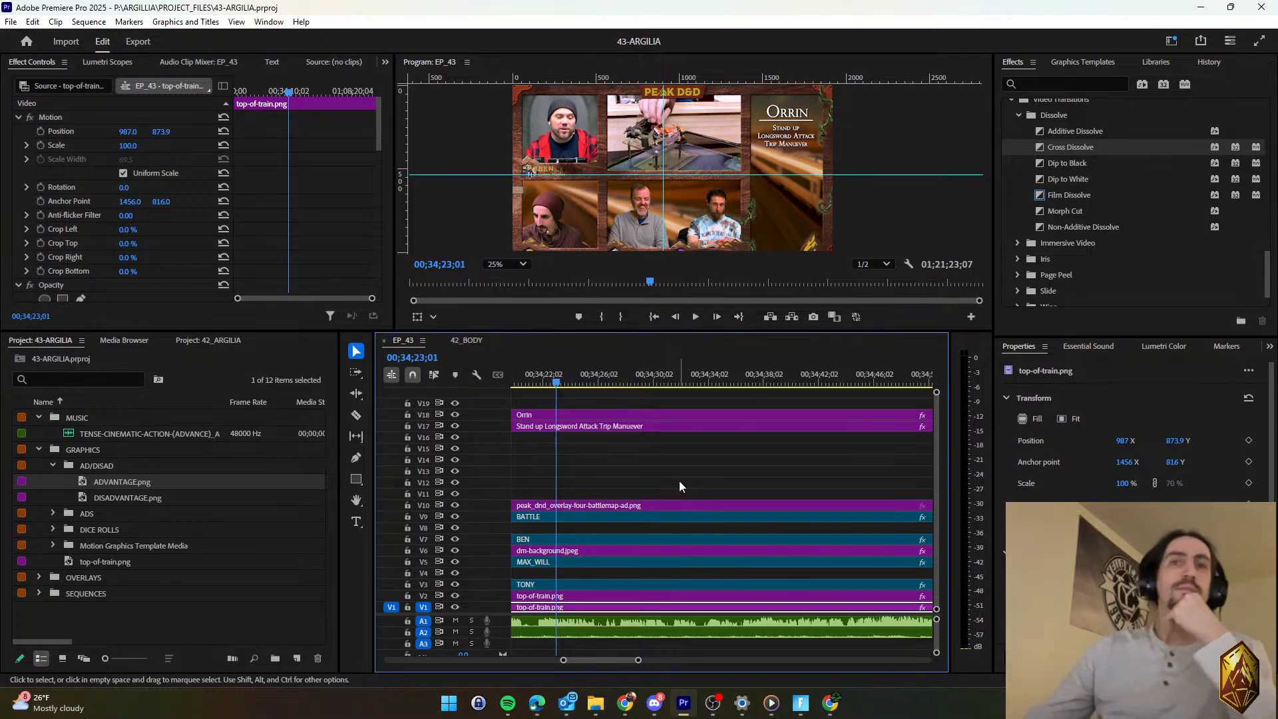
key(space)
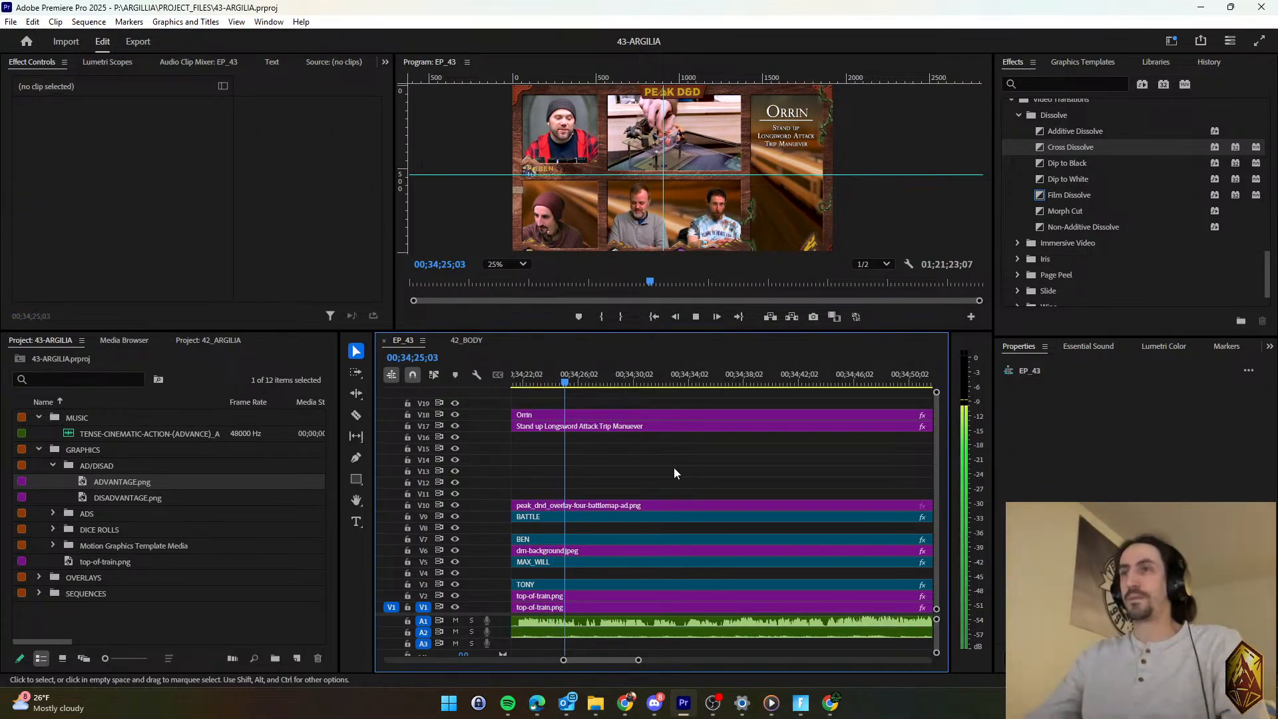
key(space)
scroll(673, 472, down, 1)
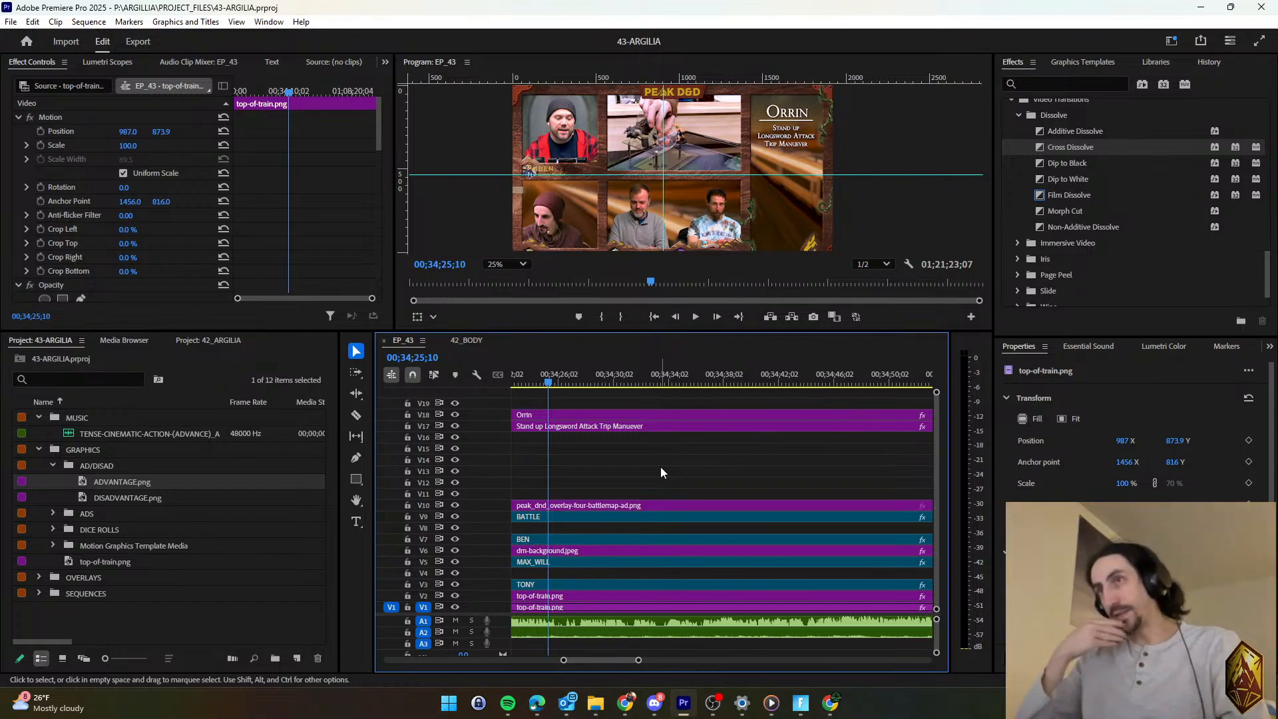
key(space)
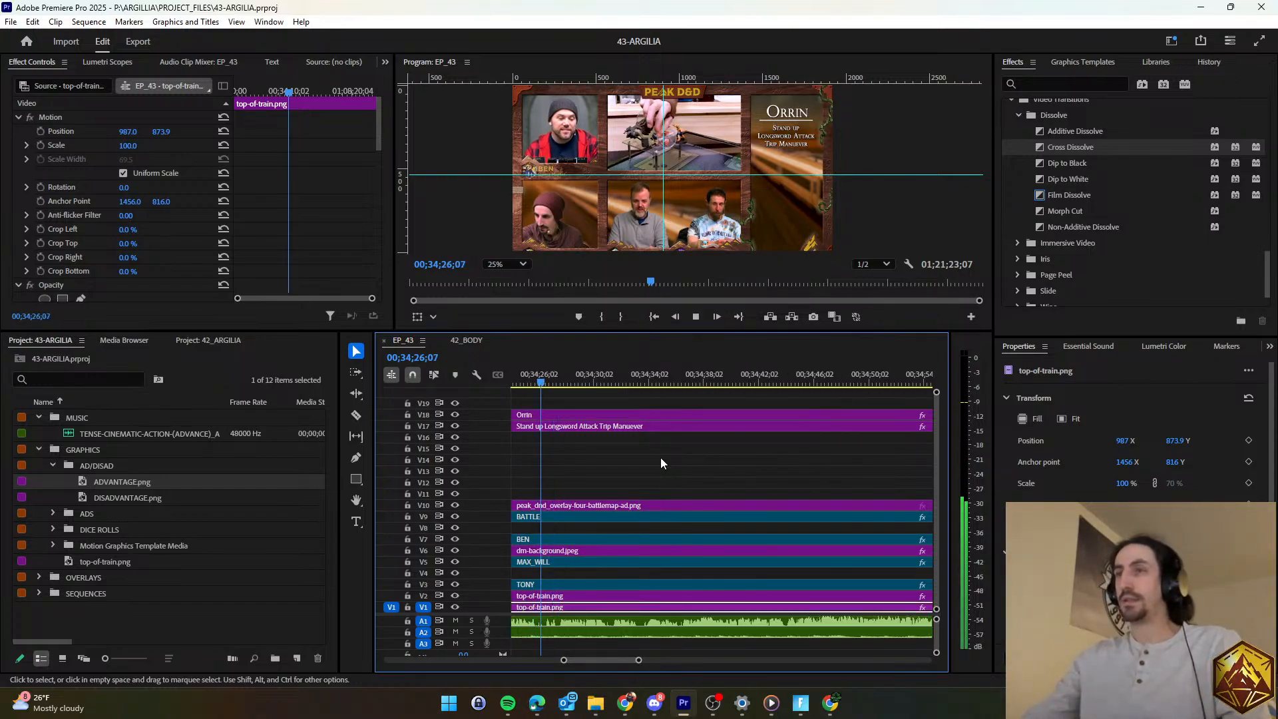
click(660, 457)
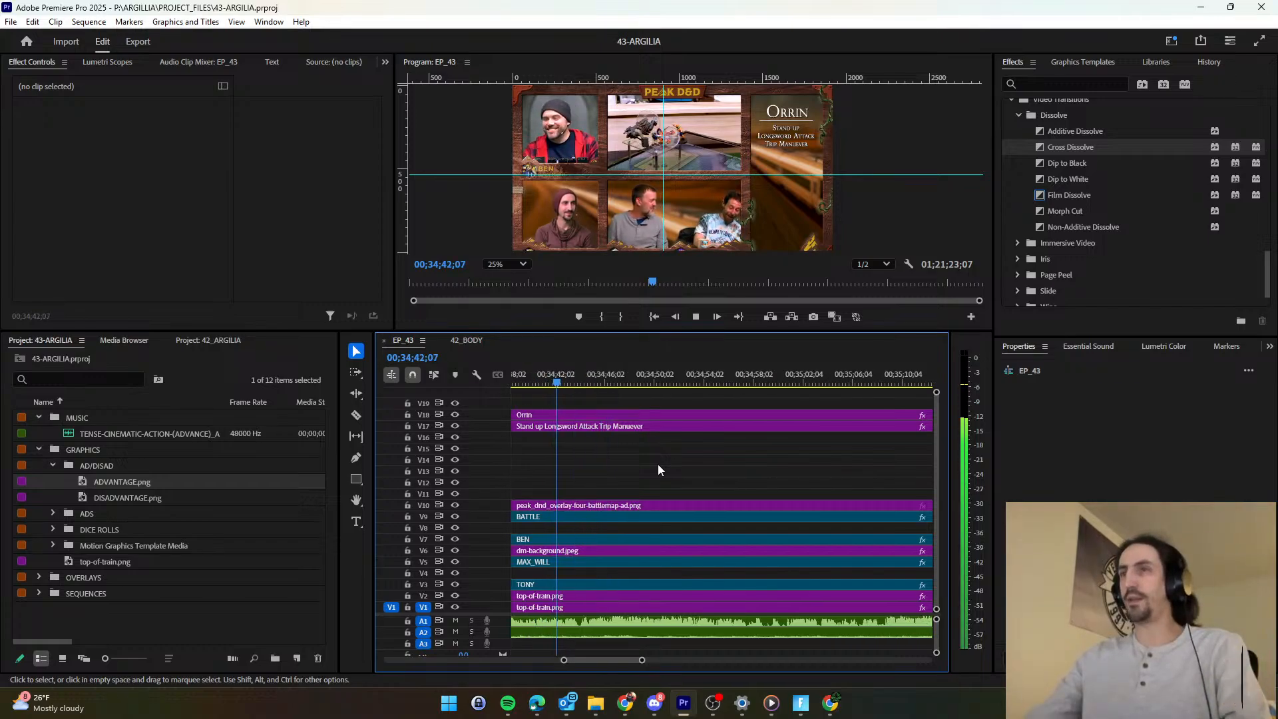
Split the Stand up Longsword Attack Trip Manuever title on V17 at 00;34;43;03.
click(356, 414)
key(space)
click(574, 426)
click(539, 382)
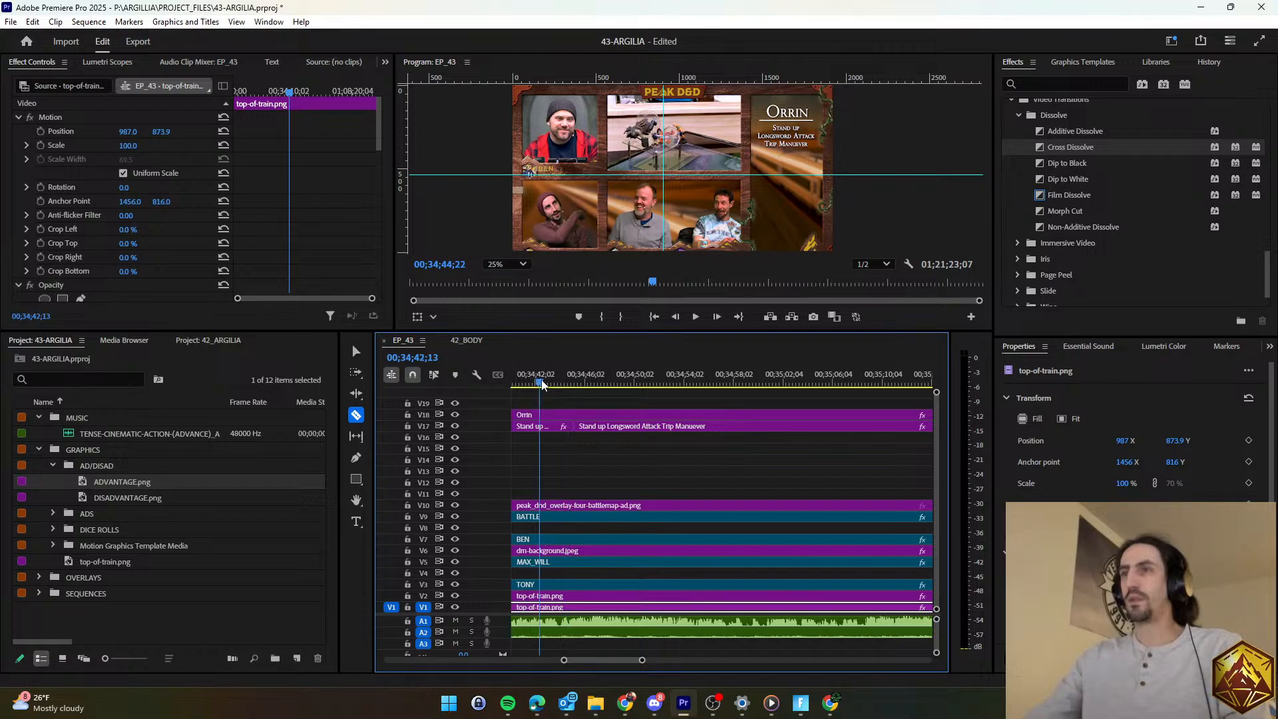
click(547, 383)
key(ctrl+z)
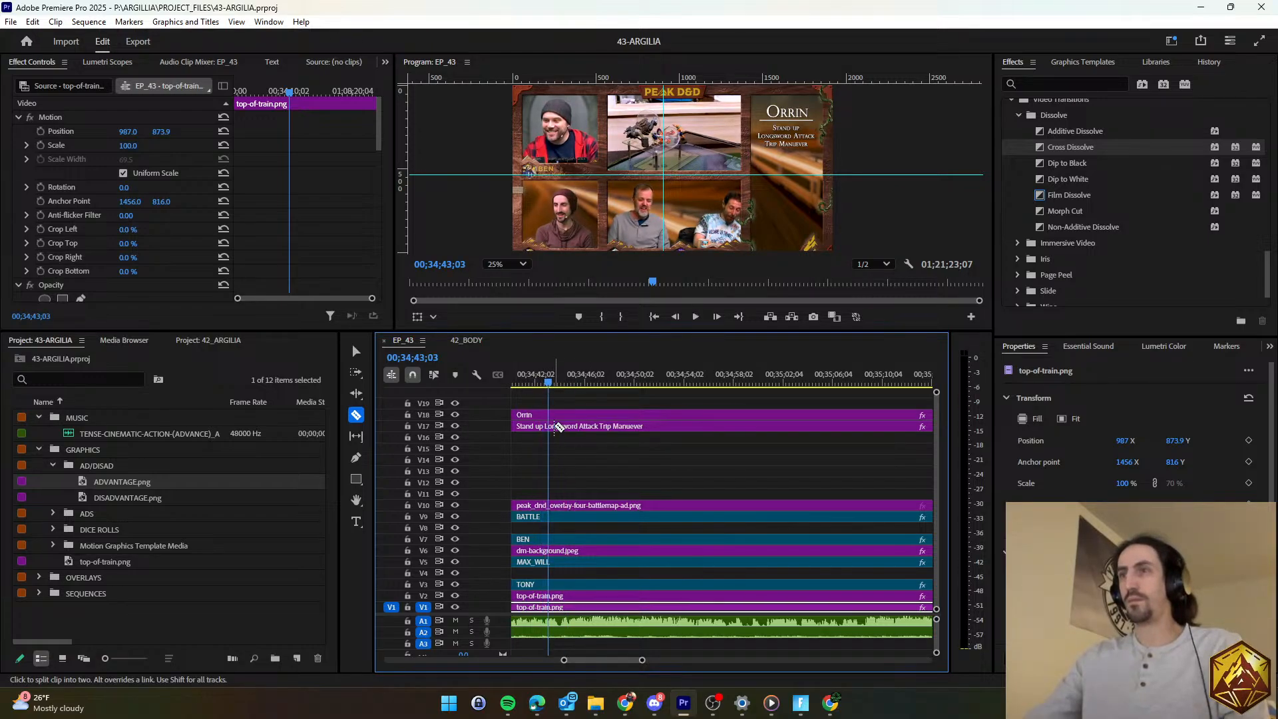
click(547, 426)
key(ctrl+z)
click(547, 427)
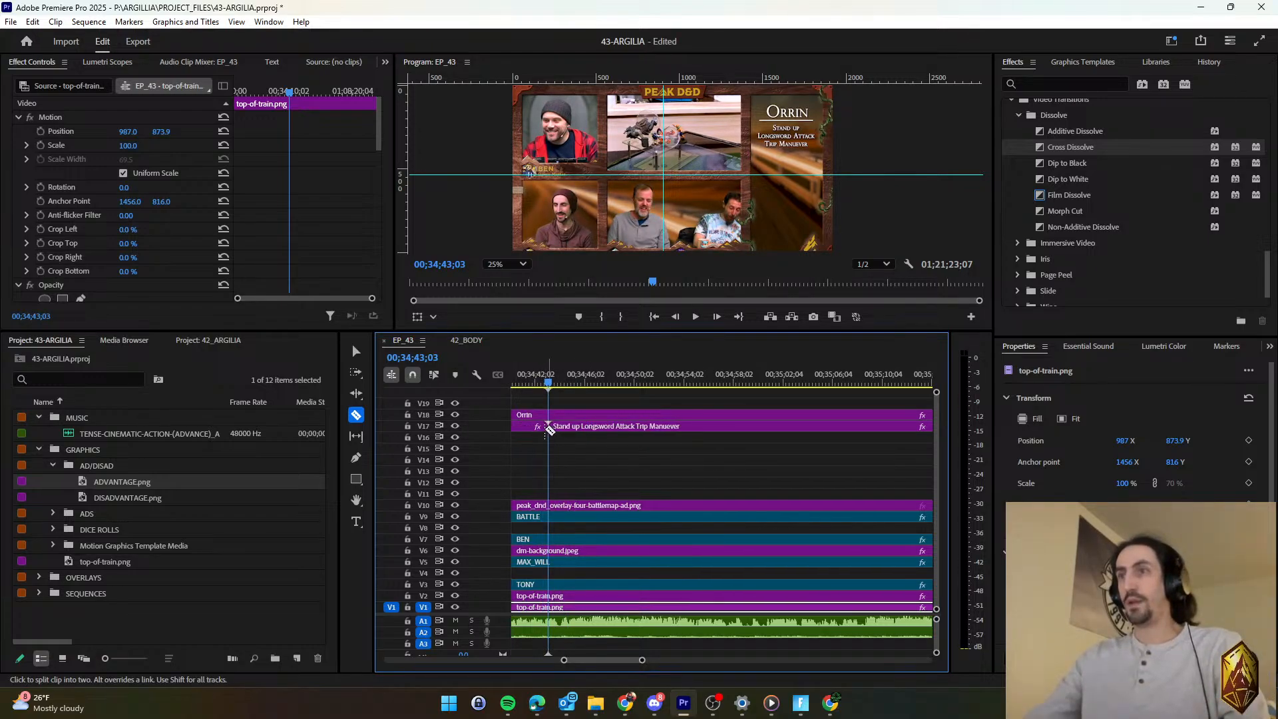
Apply the default transition at the new cut in the V17 action title.
click(360, 357)
right_click(548, 426)
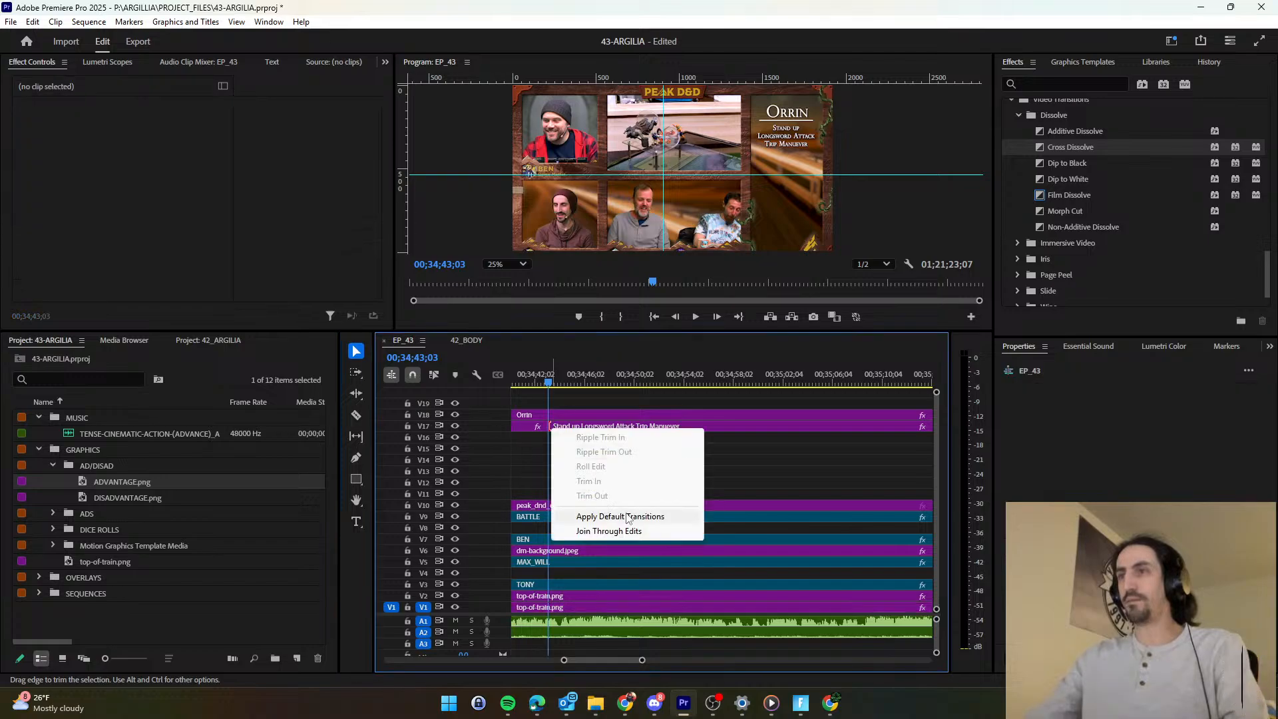
click(622, 517)
Add the lines Inspiring Presence and +2hp to the text of the V17 action title after the cut.
key(space)
click(612, 426)
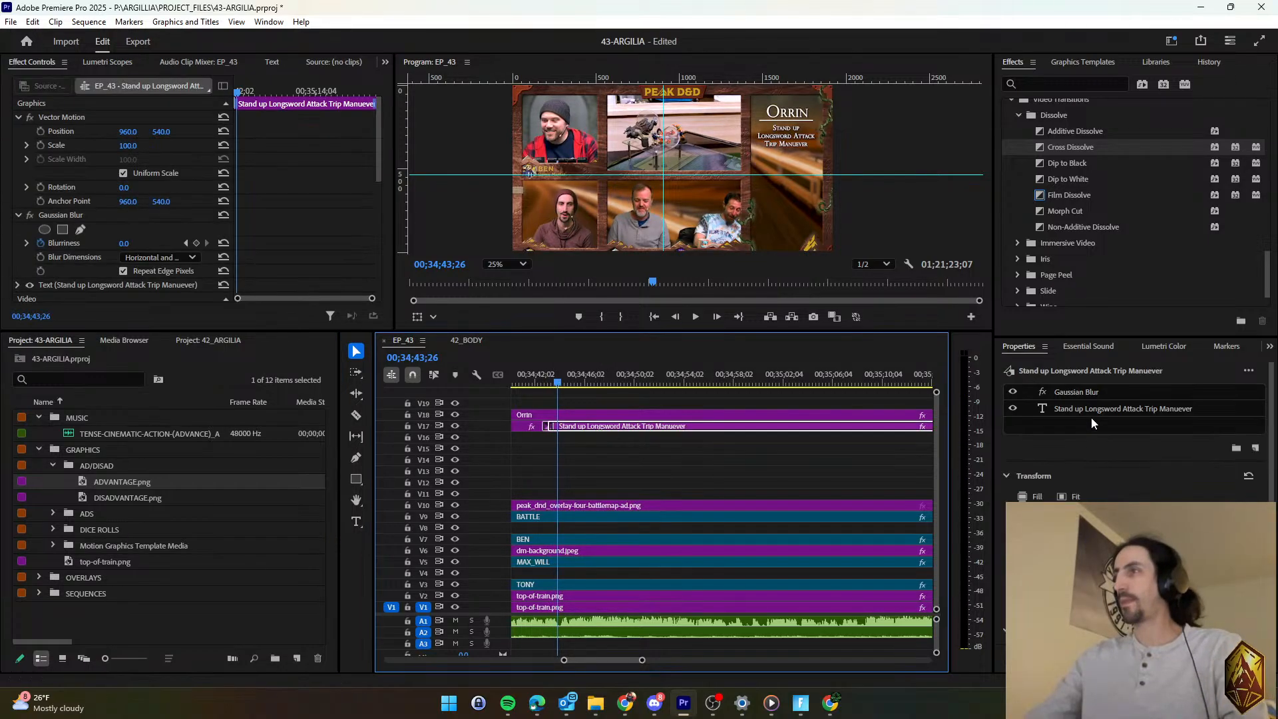
click(1090, 408)
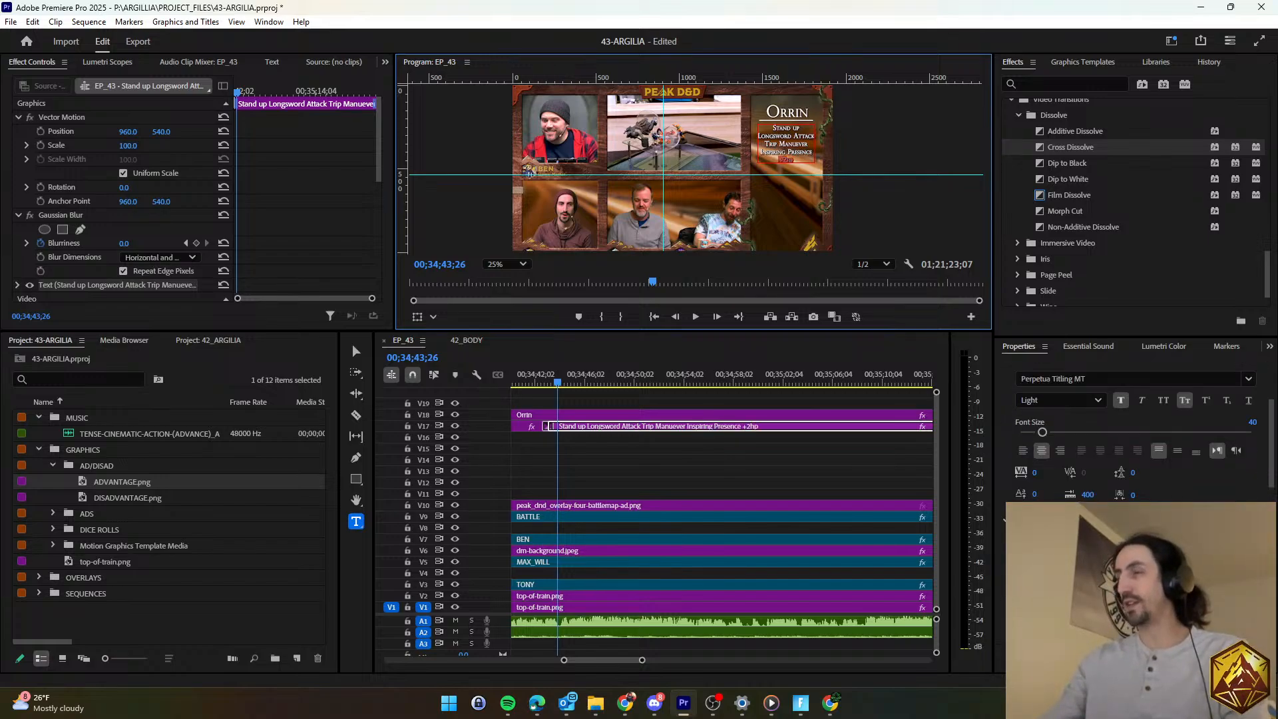
Colour the +2hp text of the action title green (07AC60) and save the project.
click(1036, 540)
click(666, 329)
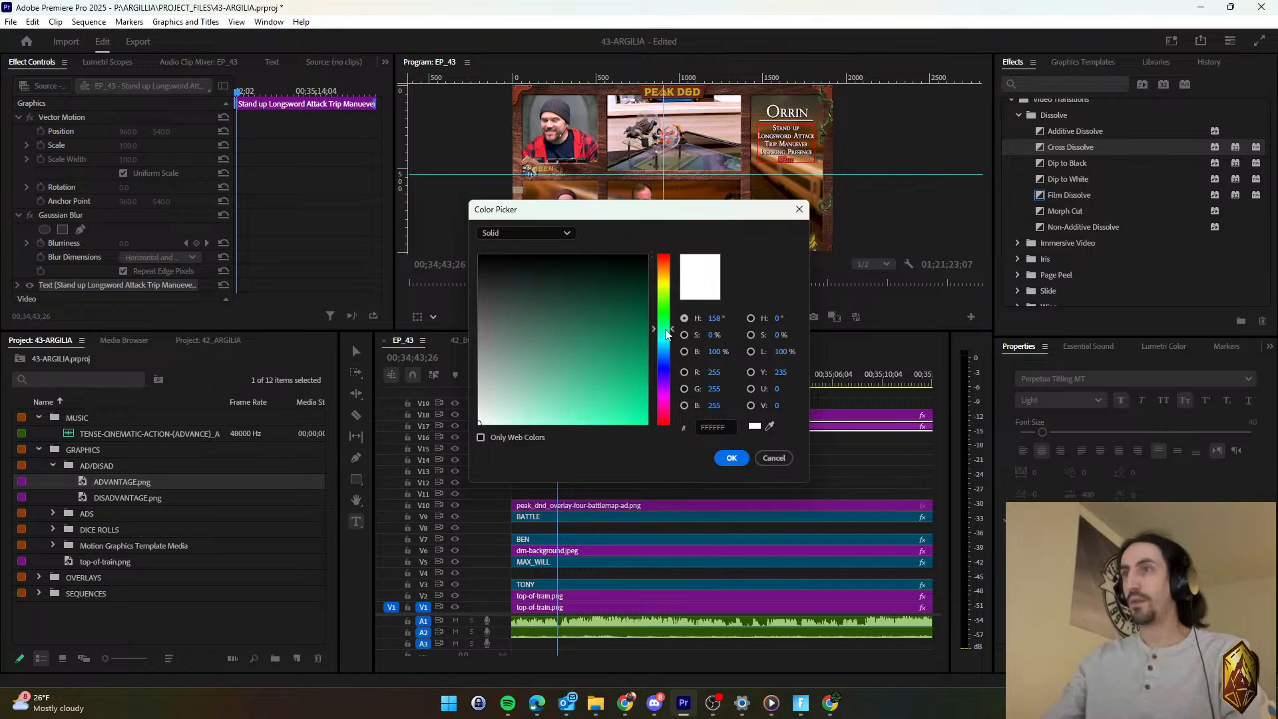
click(641, 362)
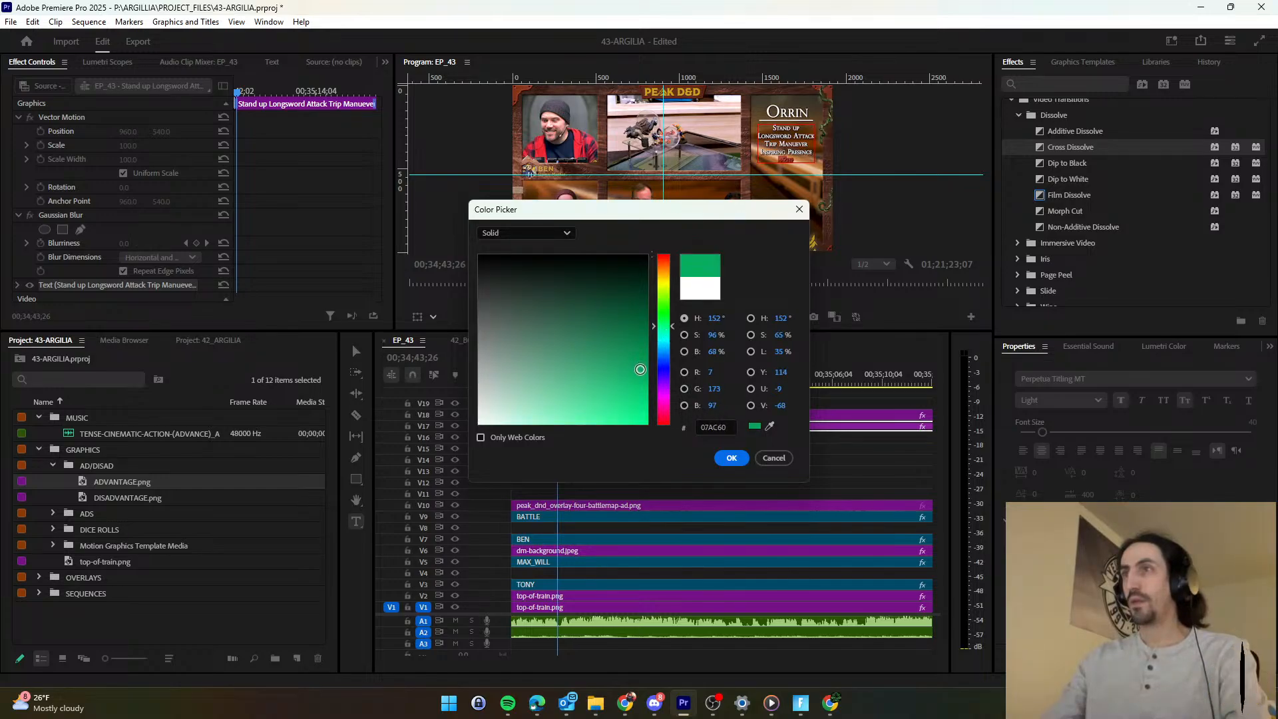
click(731, 459)
click(662, 456)
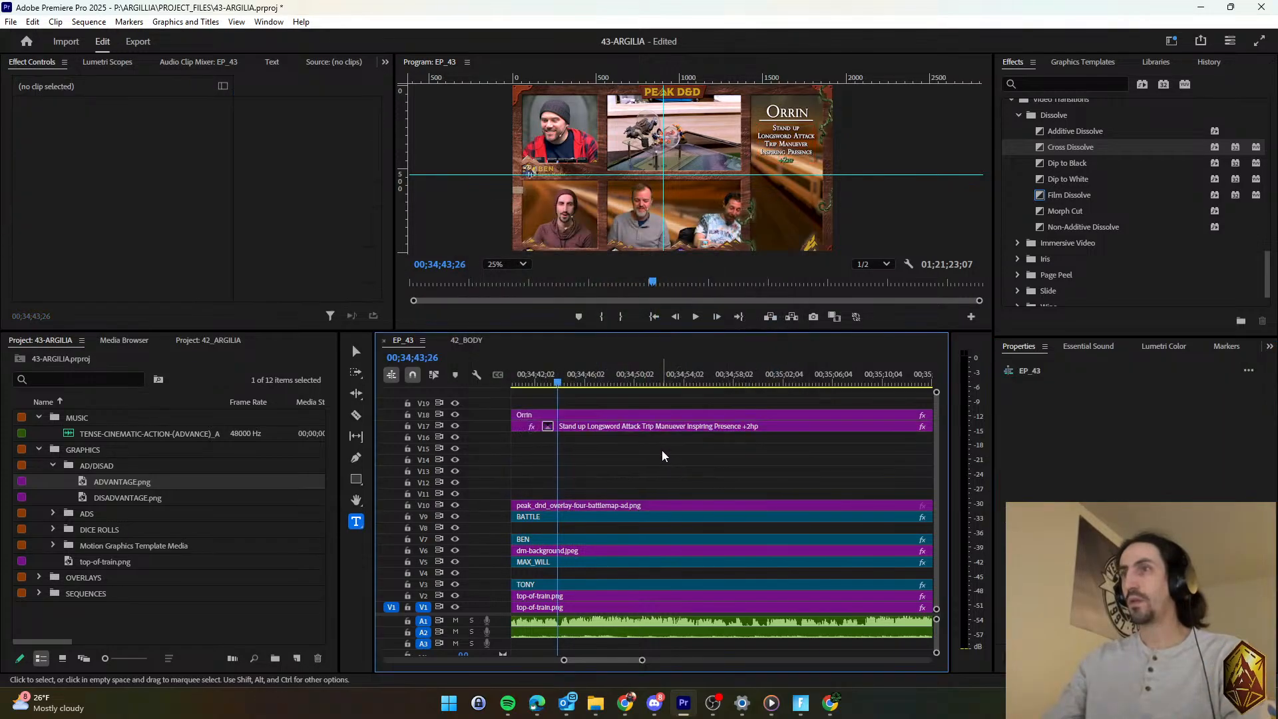
key(ctrl+s)
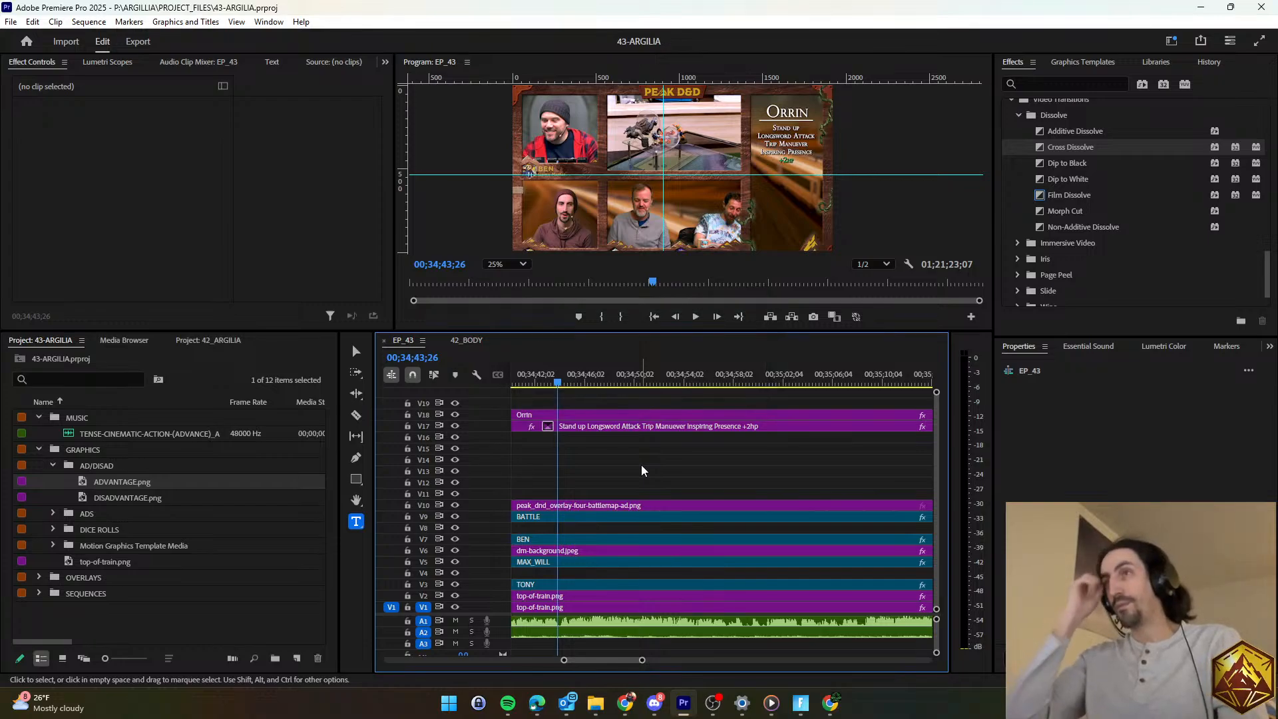
Add one-second default dissolves to the ends of the Orrin title on V18 and the action title on V17.
key(space)
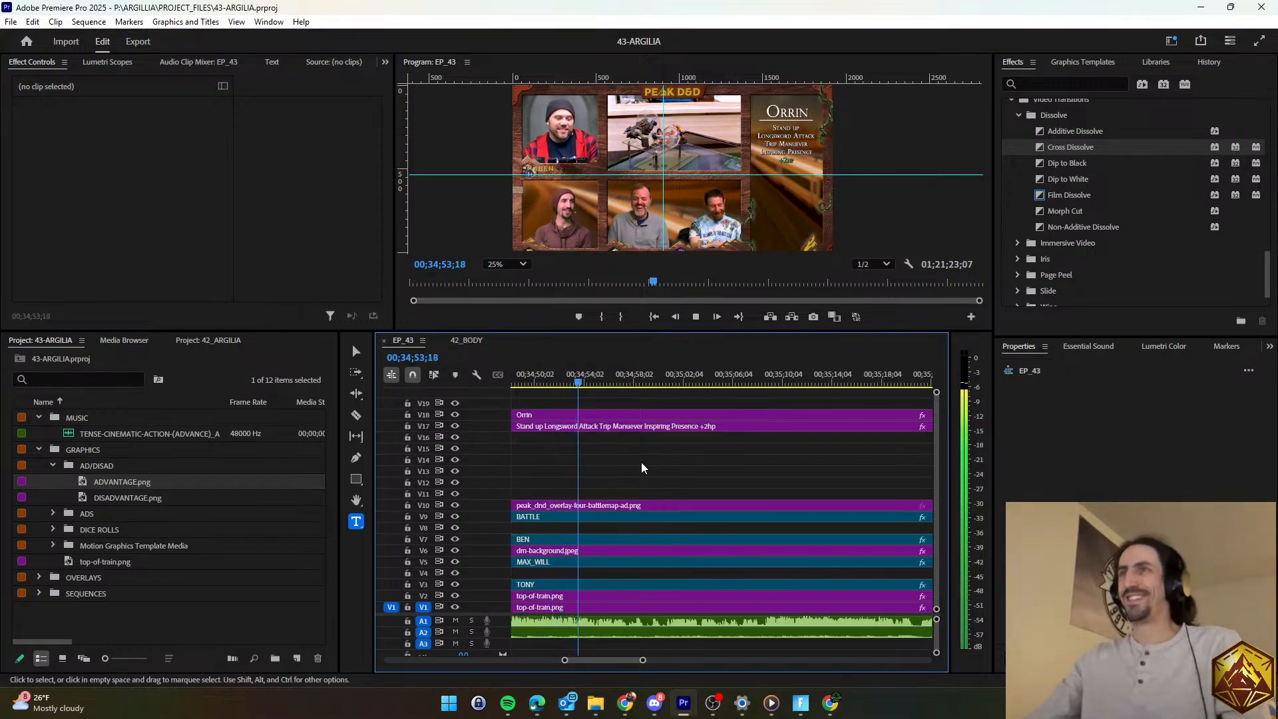
key(space)
key(d)
key(space)
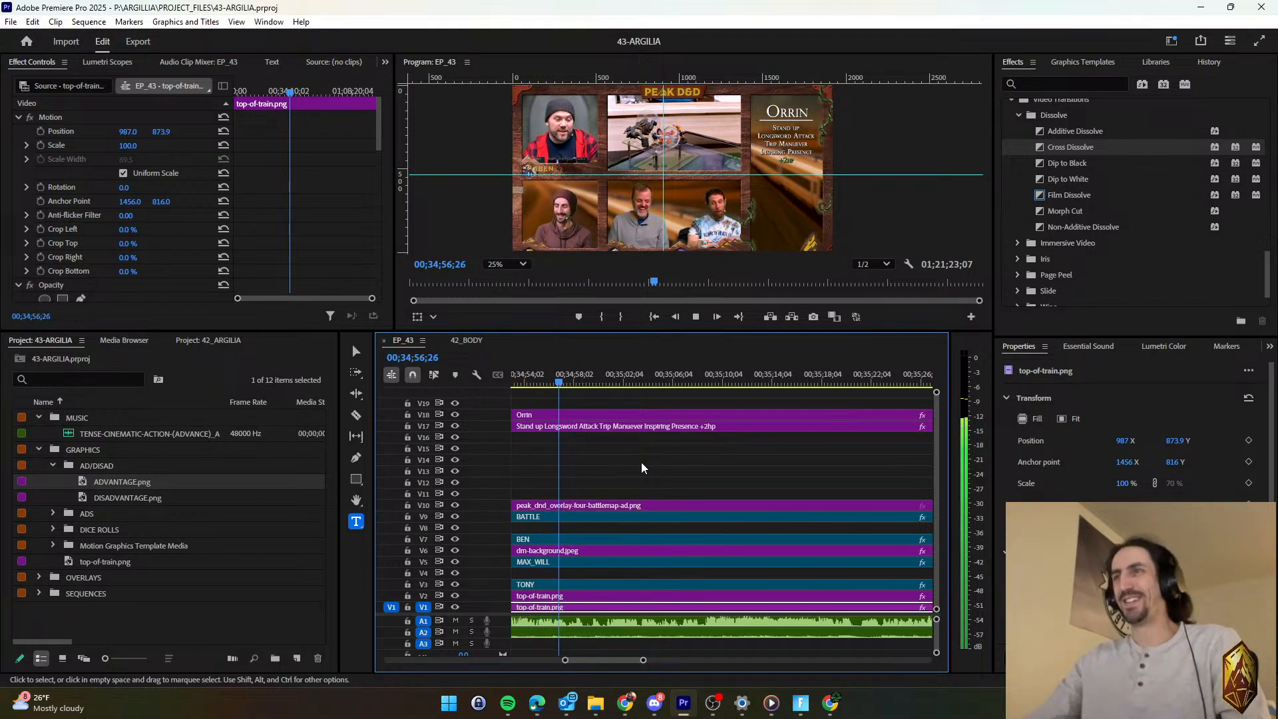
scroll(641, 464, down, 5)
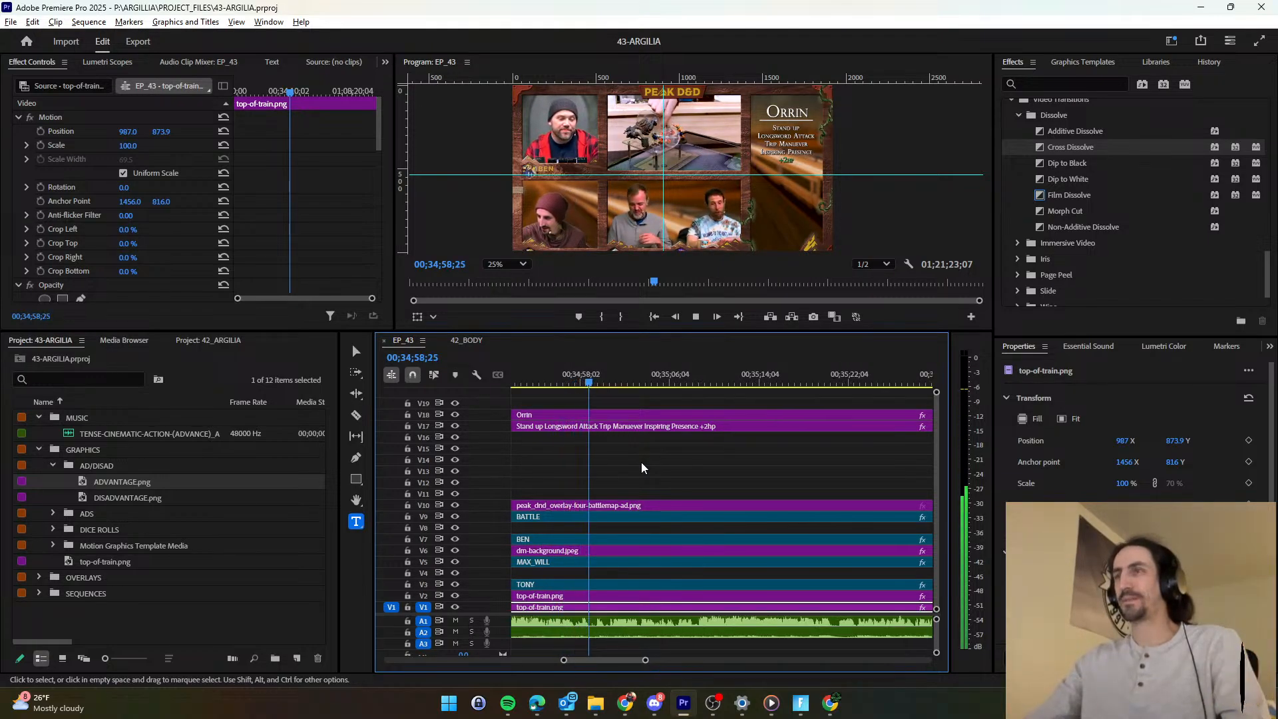
click(843, 417)
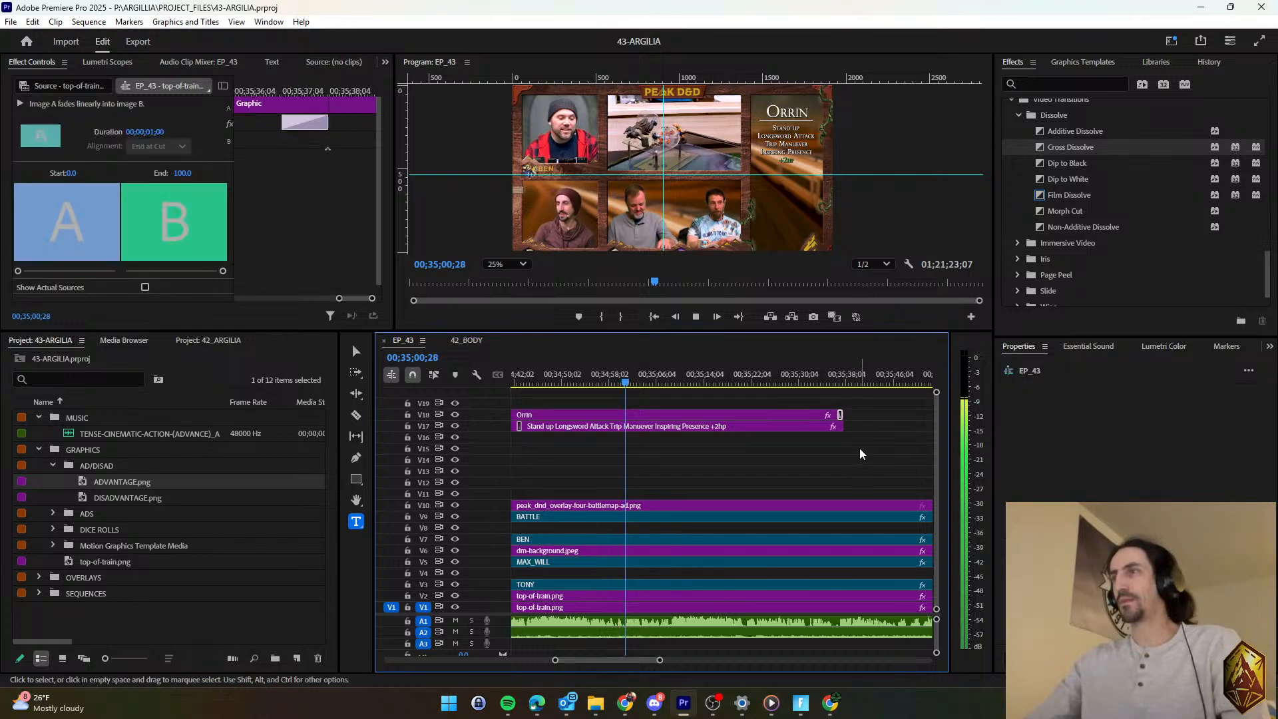
click(853, 426)
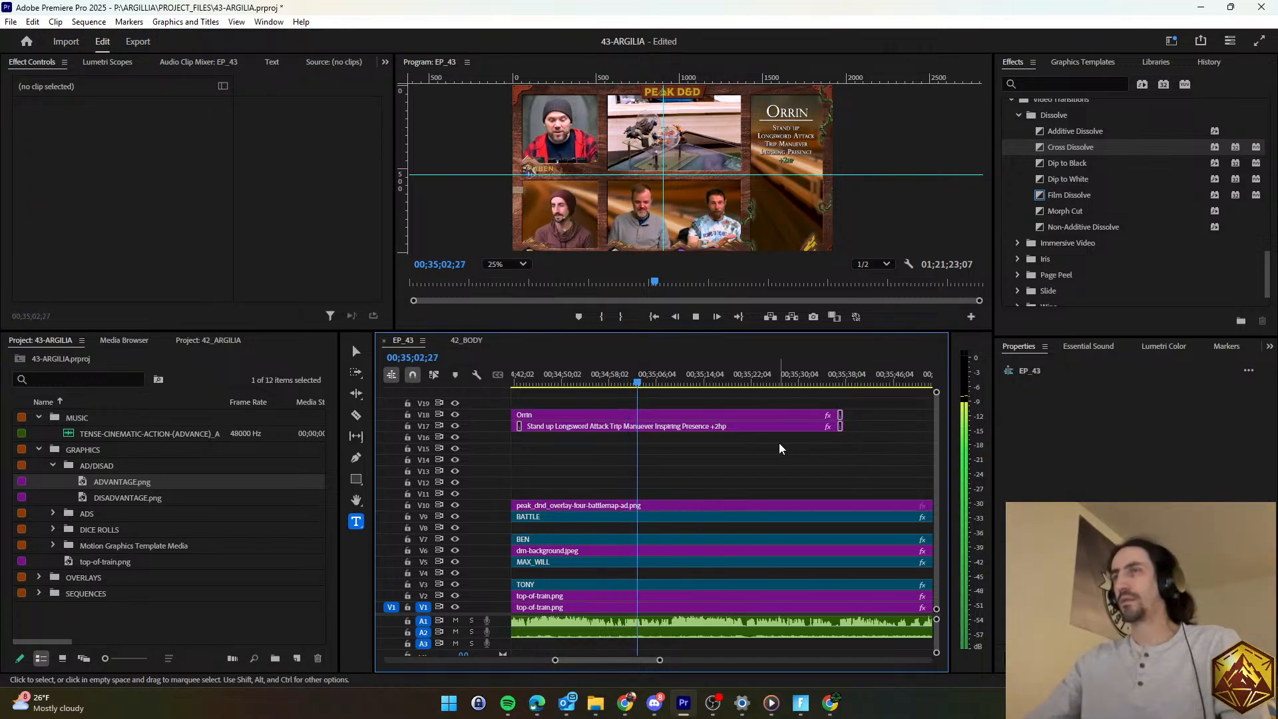
Trim the ends of the Orrin title and the action title on V18 and V17 back to about 00;35;07.
scroll(779, 441, up, 3)
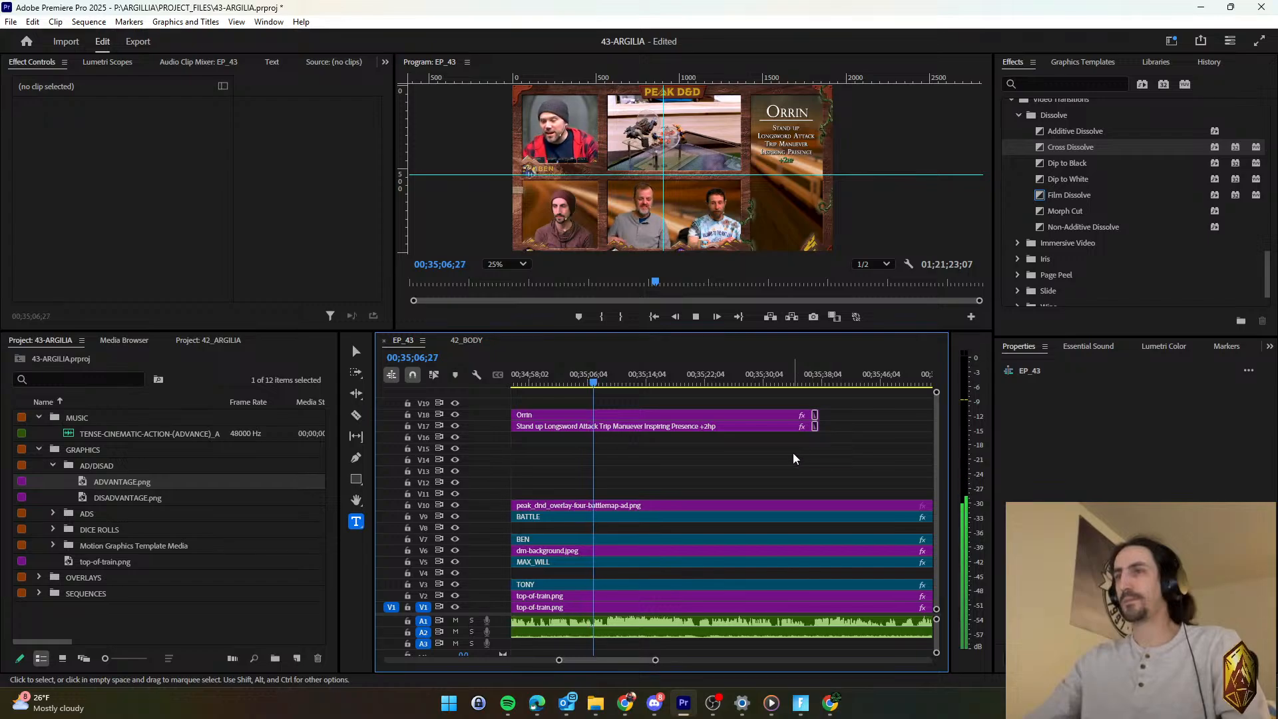
click(575, 378)
click(756, 460)
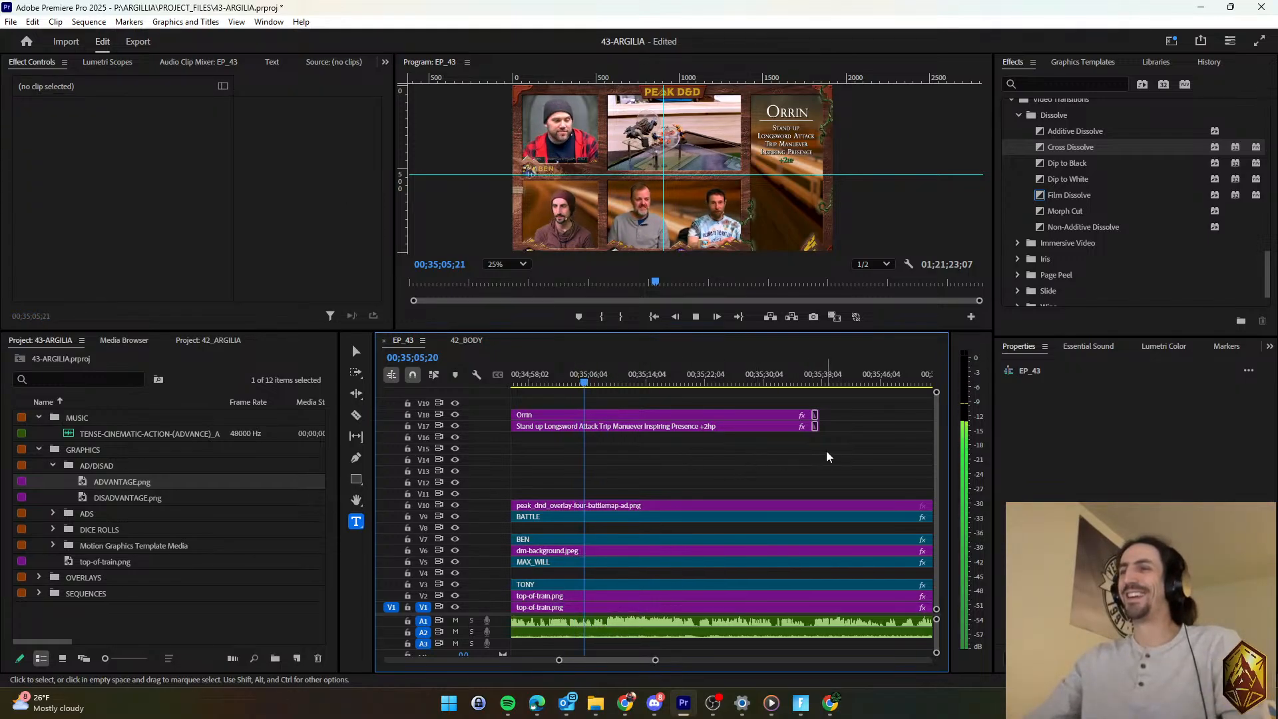
key(space)
drag(832, 448, 605, 427)
click(580, 463)
key(equal)
key(equal)
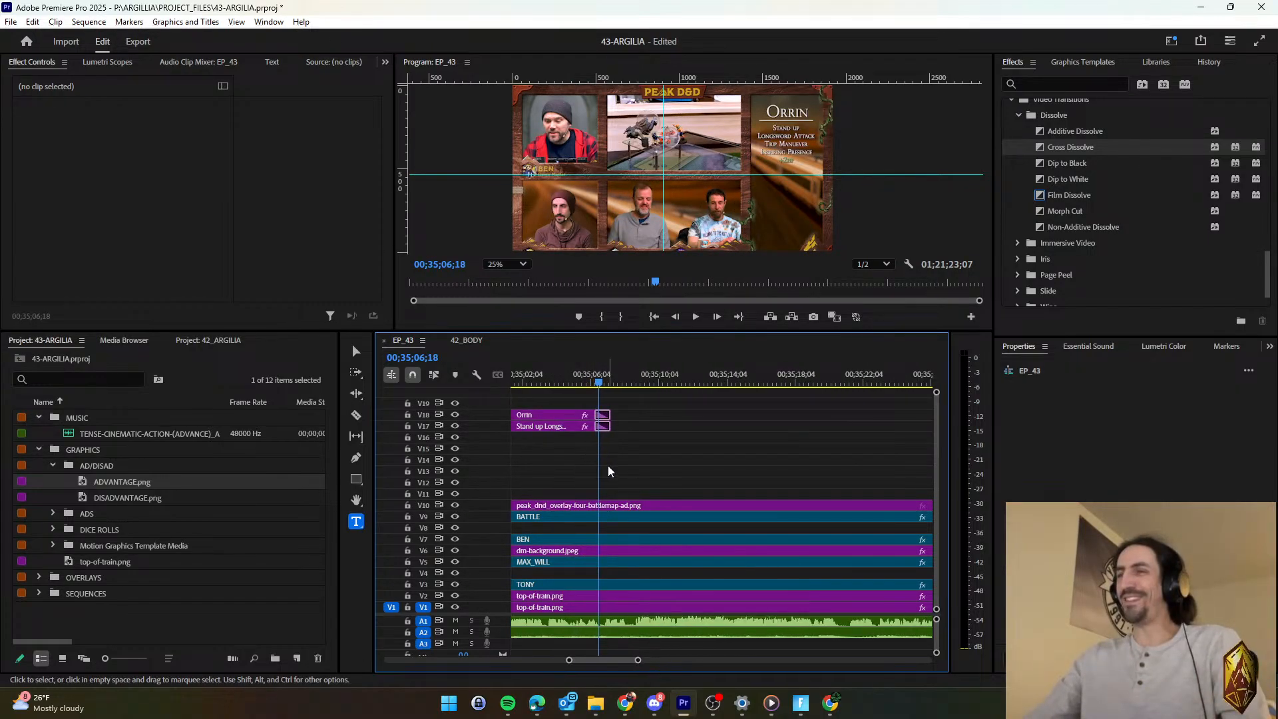
Add Gaussian Blur Blurriness keyframes of 0 at 00;35;06;18 to both the Orrin title and the action title.
click(567, 418)
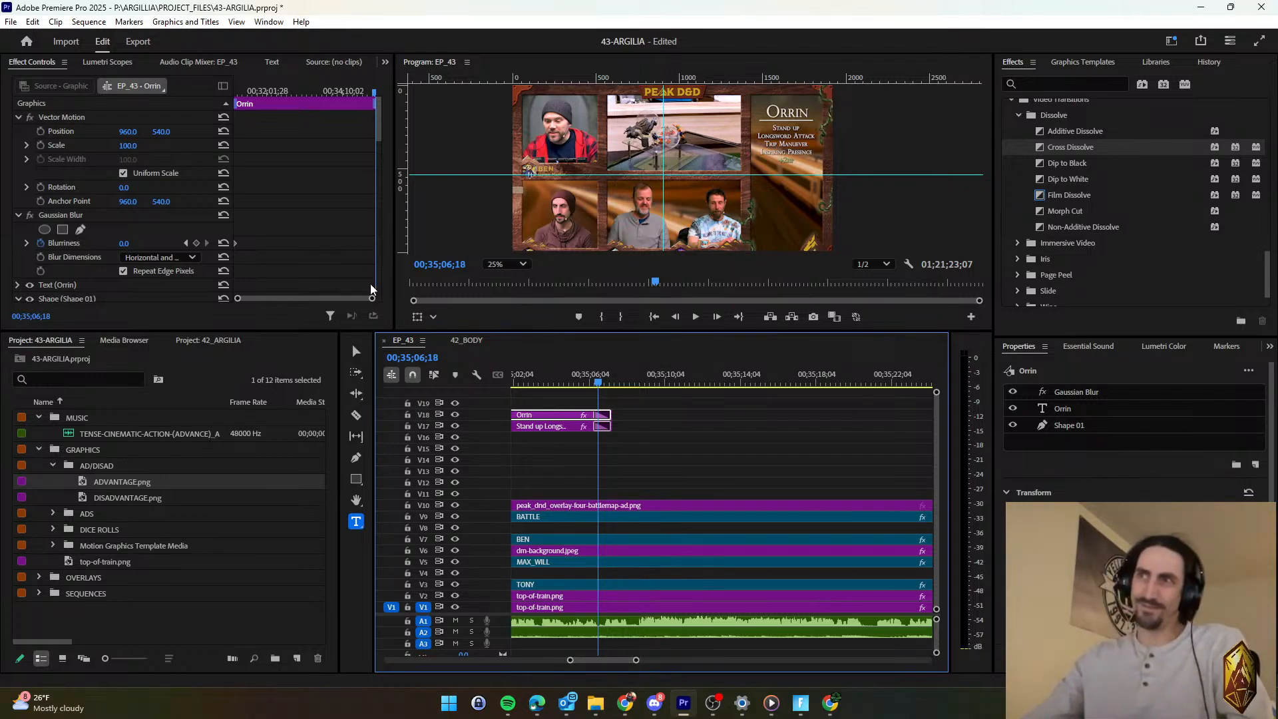
click(197, 244)
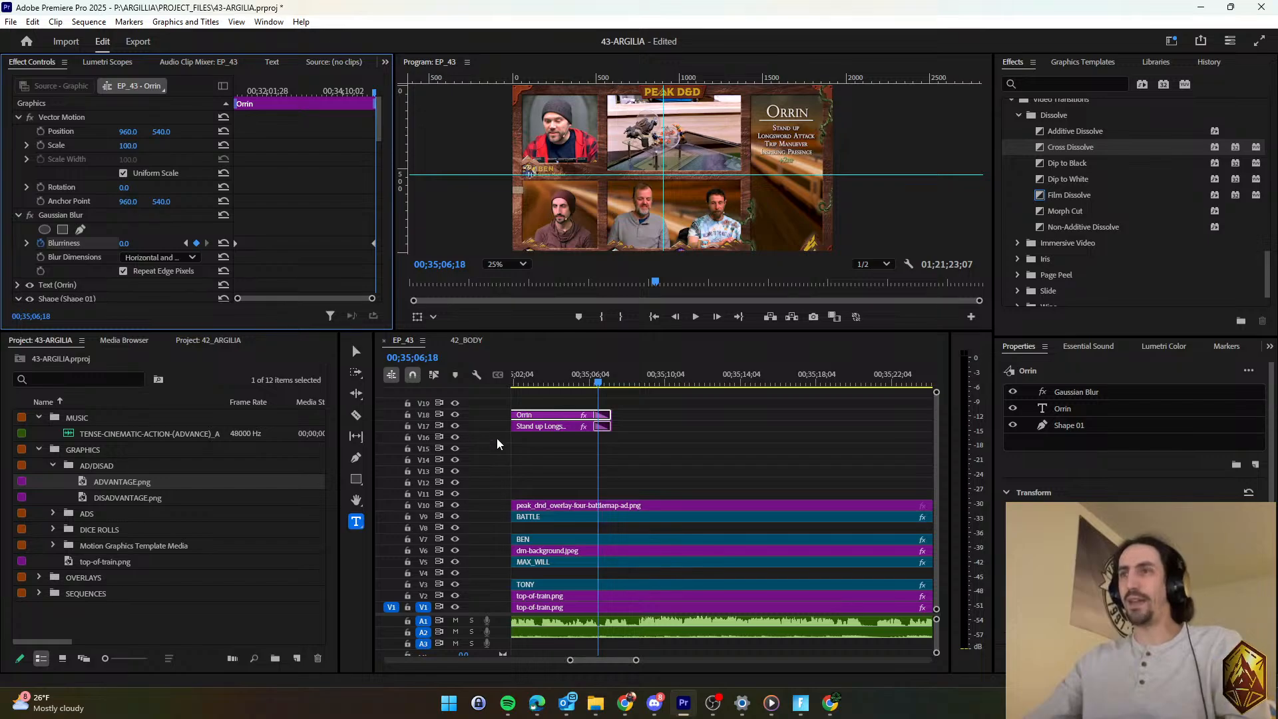
click(542, 426)
click(260, 321)
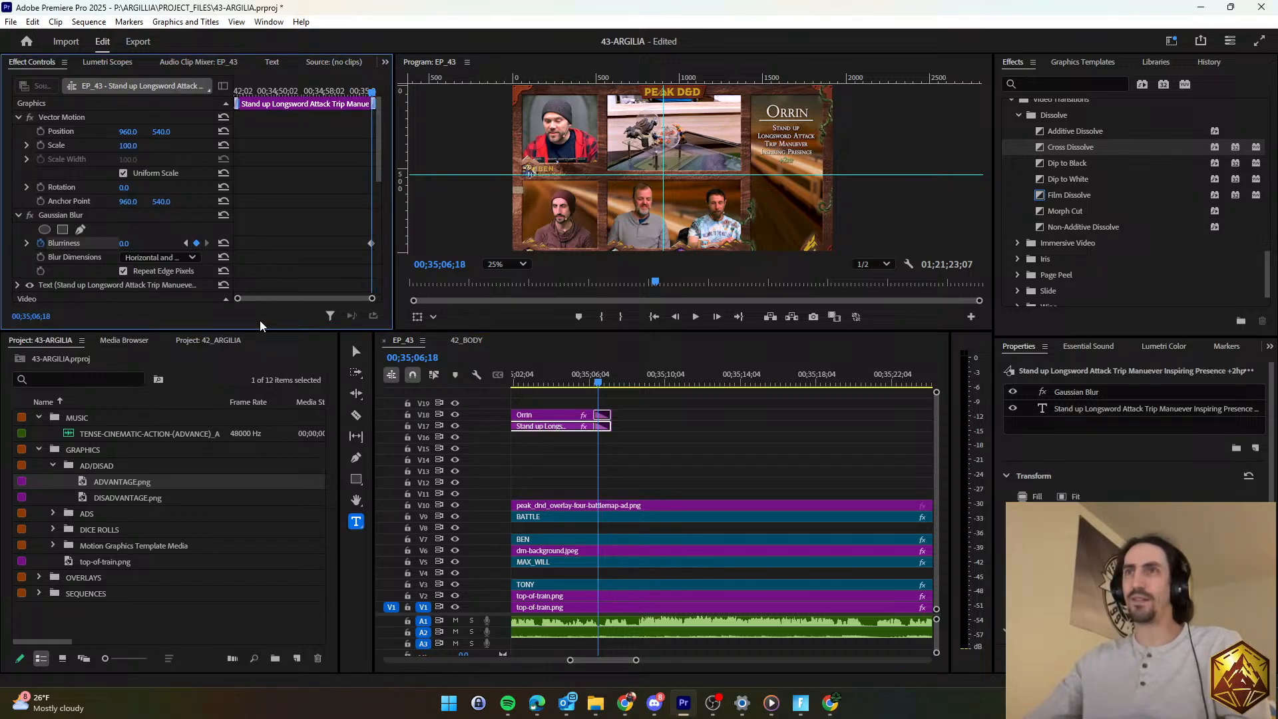
Keyframe the Orrin title's Gaussian Blur Blurriness at 100 at its end, 00;35;07;07.
click(576, 416)
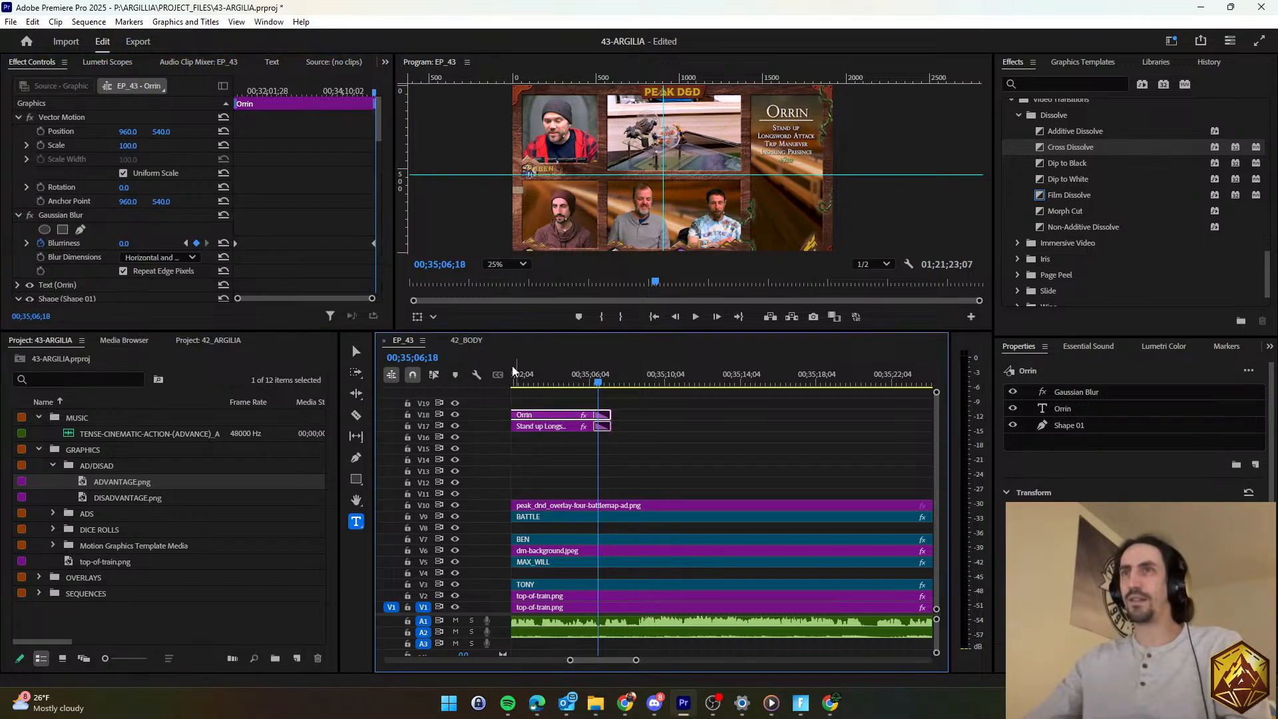
drag(596, 384, 610, 384)
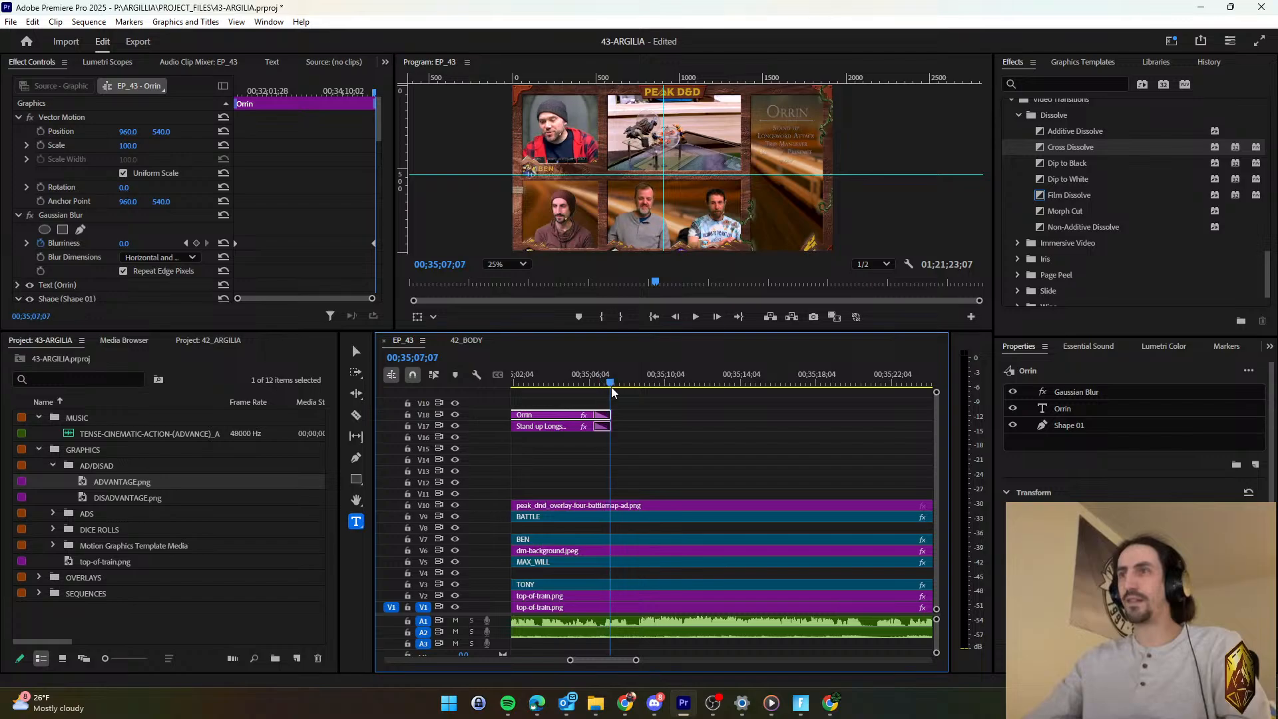
click(196, 242)
click(125, 243)
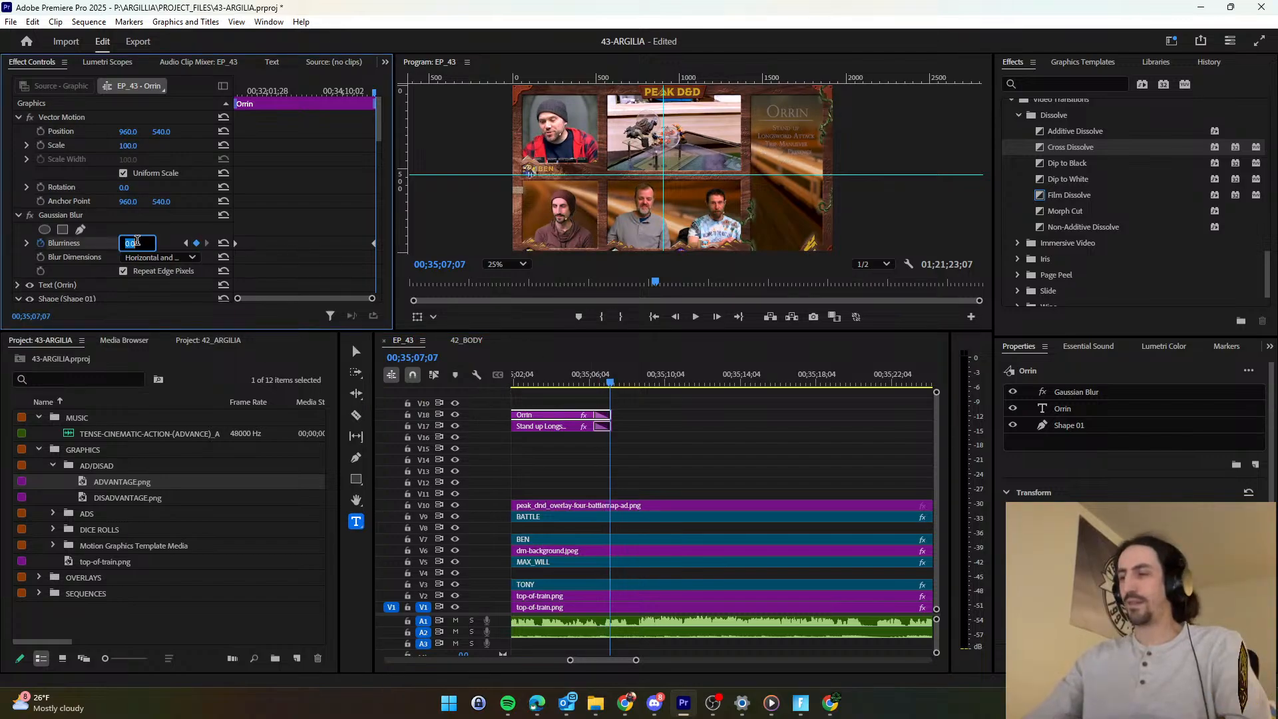
text(100)
key(Return)
Keyframe the action title's Gaussian Blur Blurriness at 100 at 00;35;07;07 and play past the titles' end.
click(553, 426)
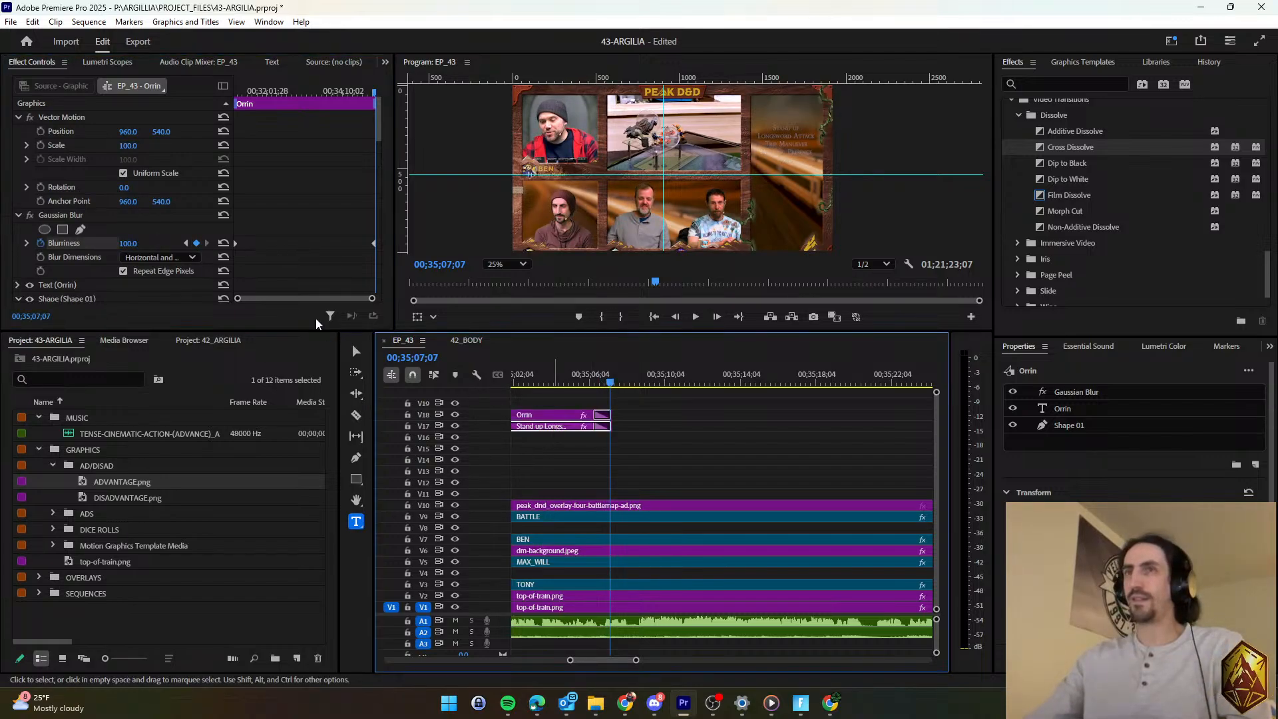
click(124, 243)
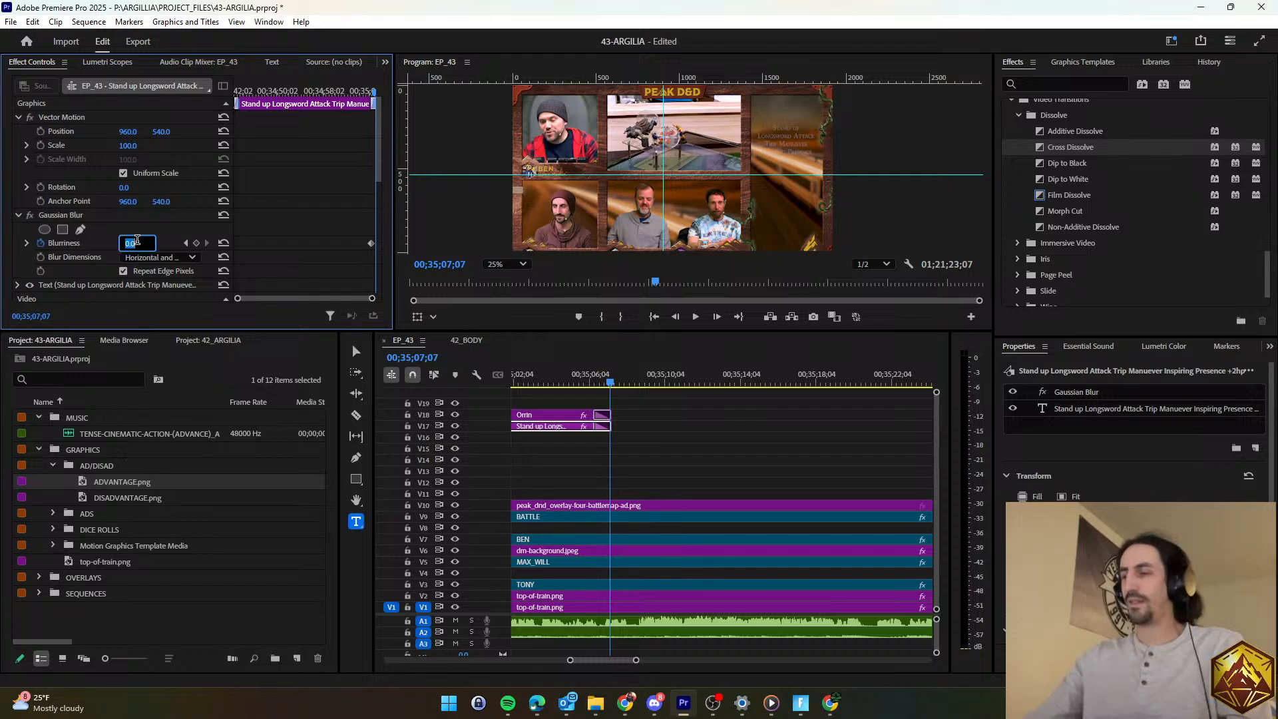
text(100)
key(Return)
click(658, 450)
key(space)
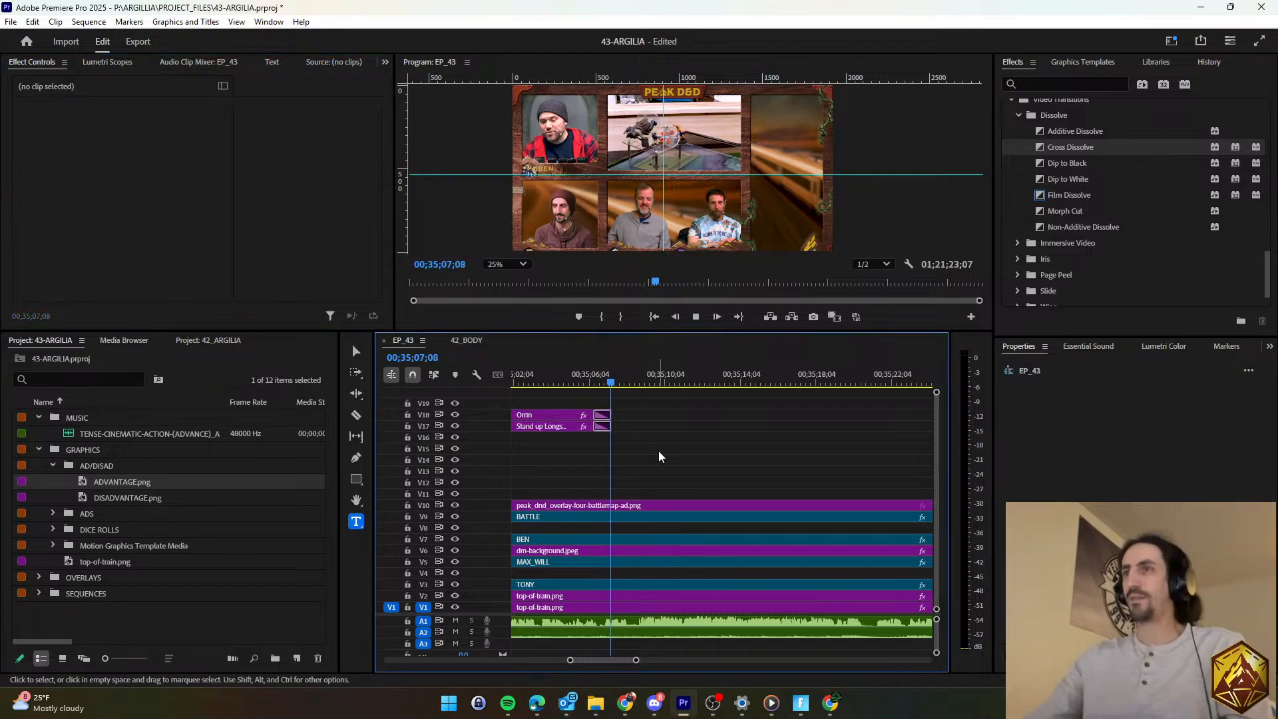
key(space)
Copy the Julius turn title and the Jump up to Train Roof action title from 42_BODY into EP_43 at 00;35;07;24.
click(469, 340)
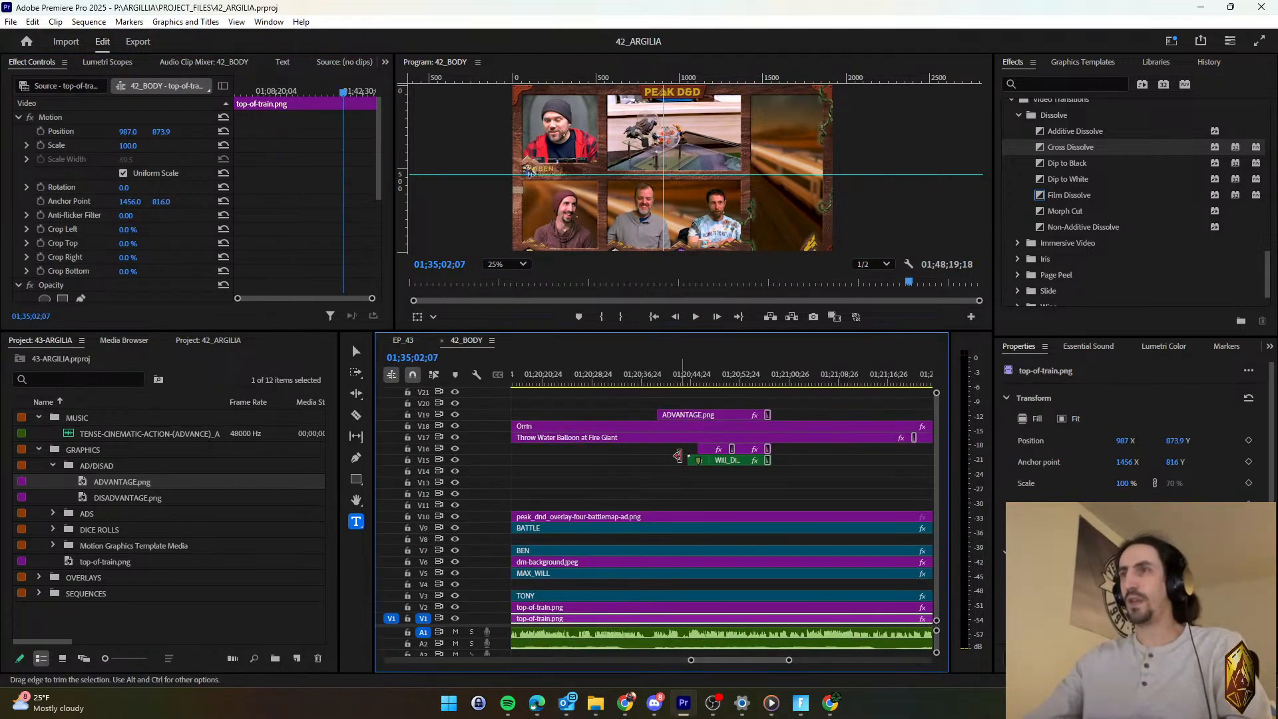
scroll(744, 464, down, 8)
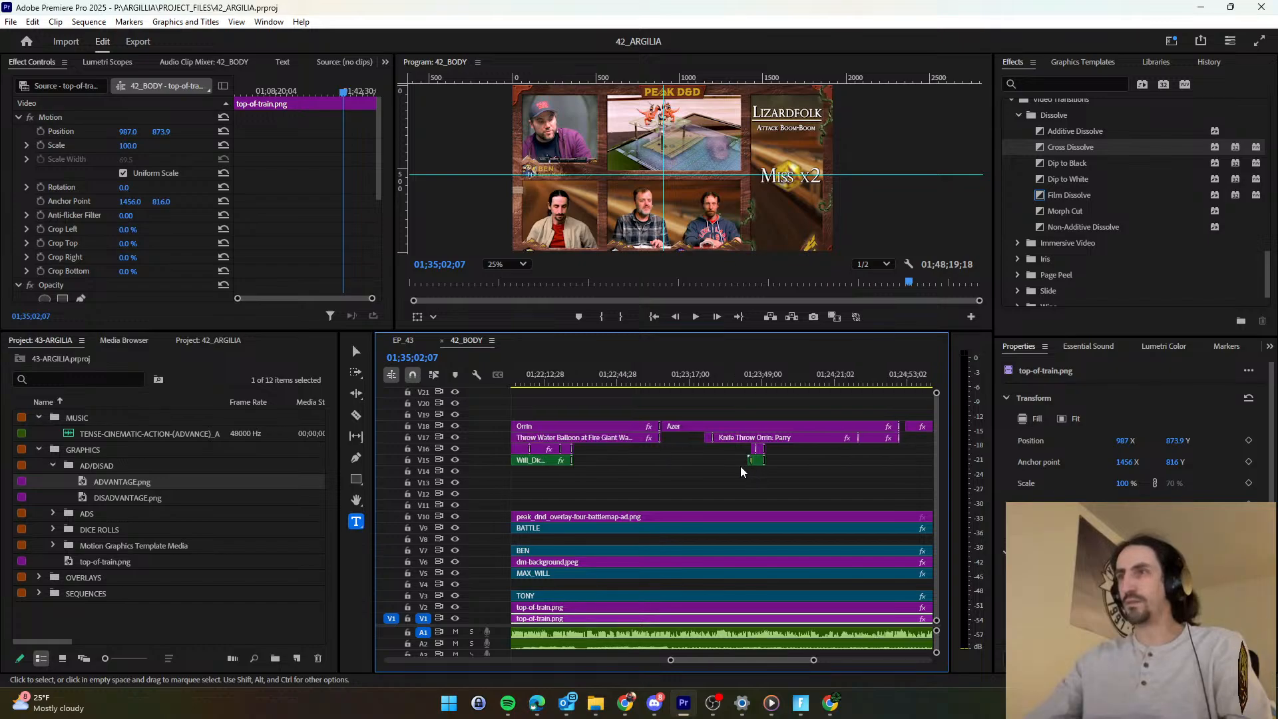
drag(707, 419, 765, 463)
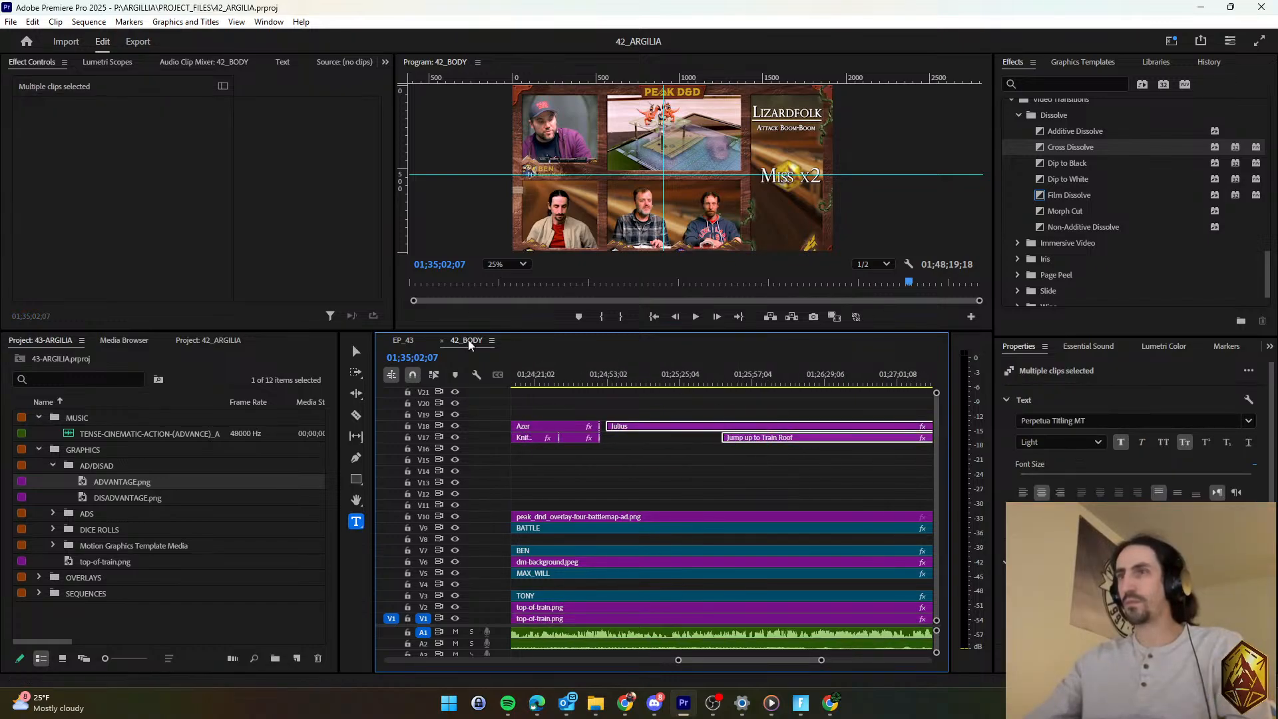
click(406, 340)
click(599, 414)
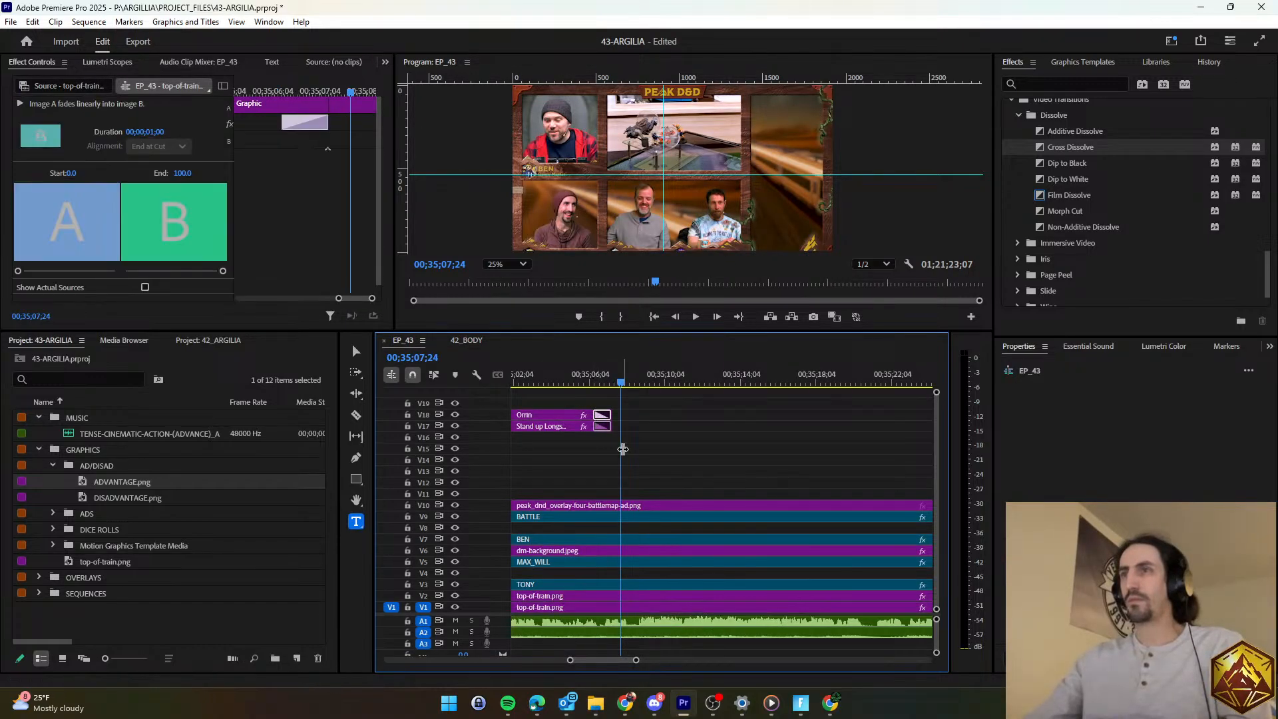
key(Down)
scroll(622, 447, up, 10)
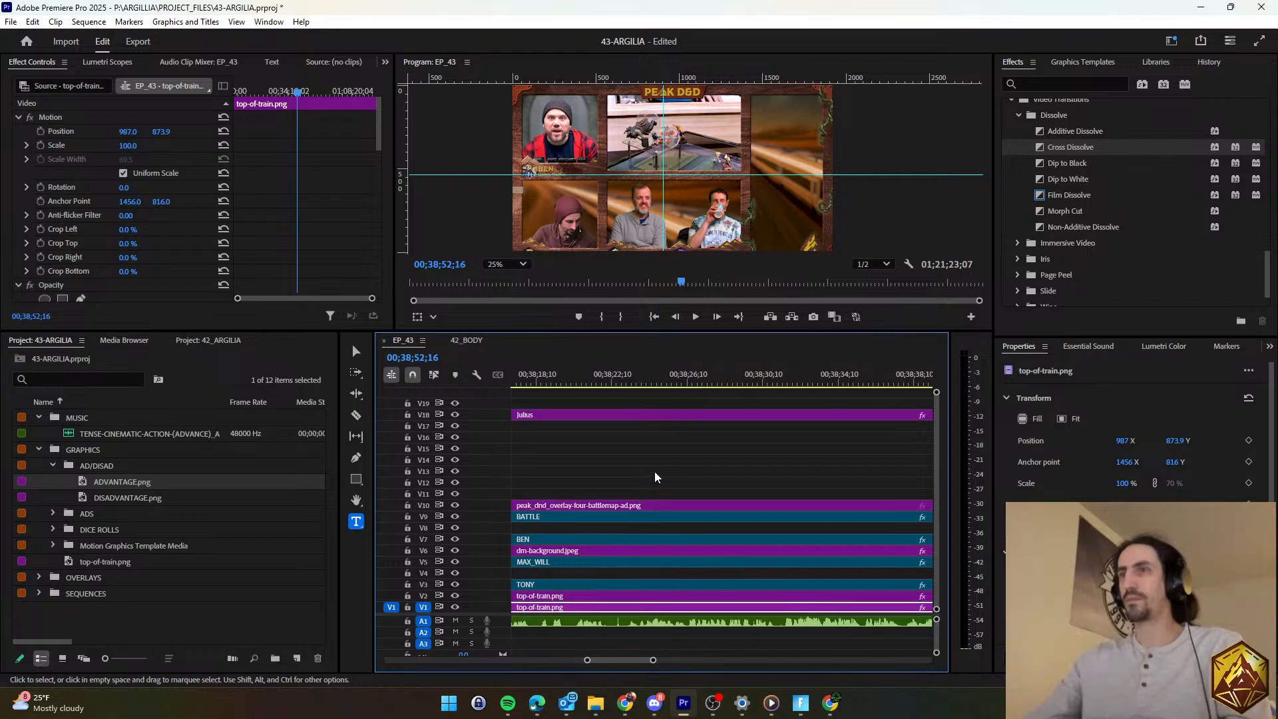
scroll(644, 472, up, 8)
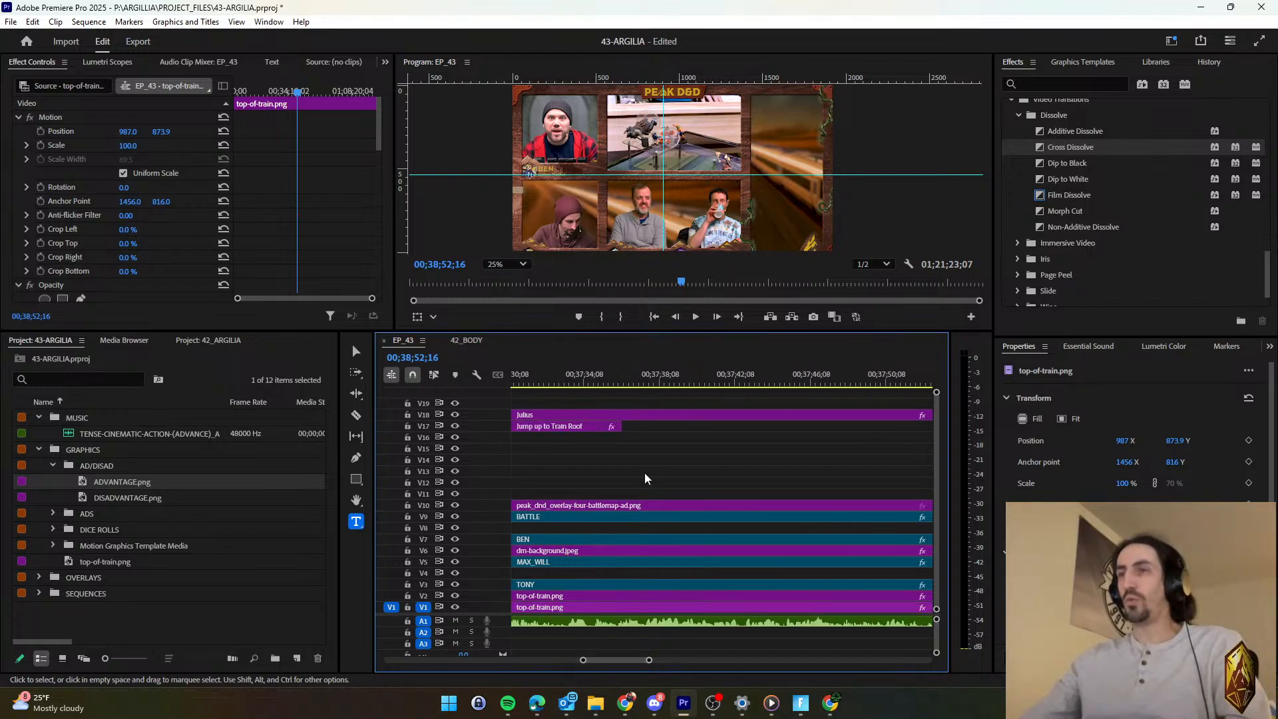
scroll(644, 478, up, 7)
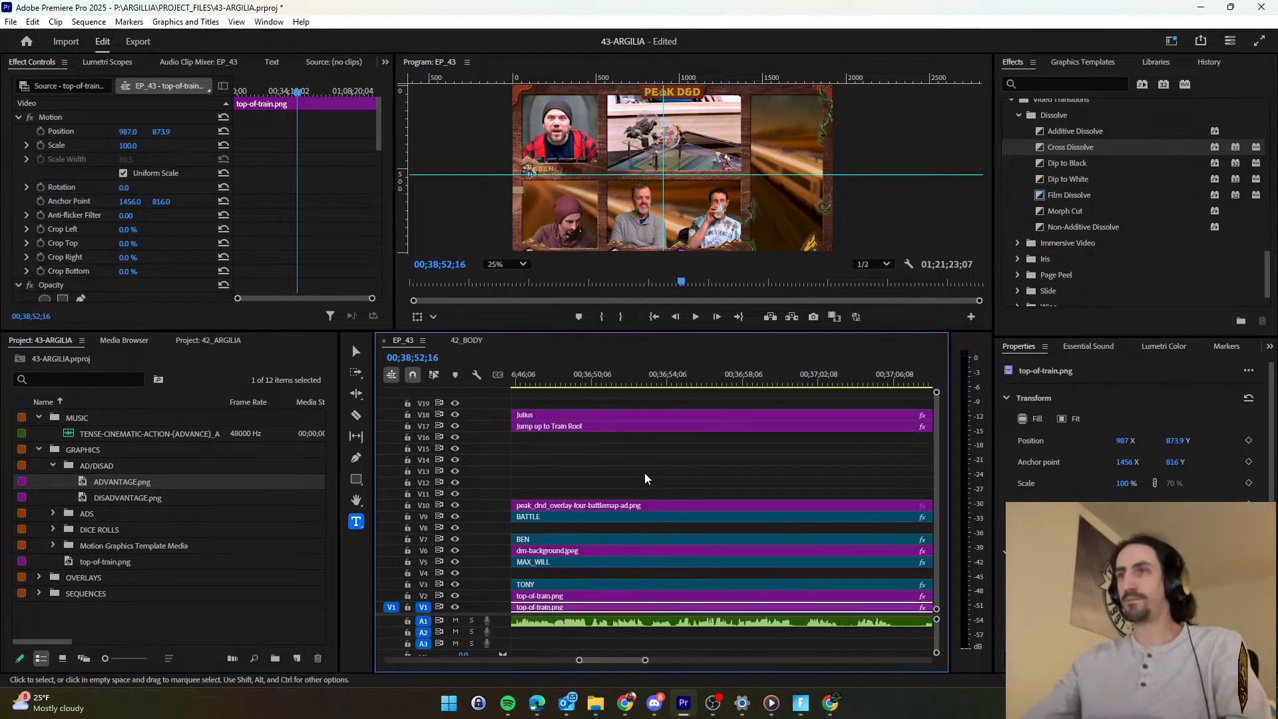
scroll(644, 474, up, 8)
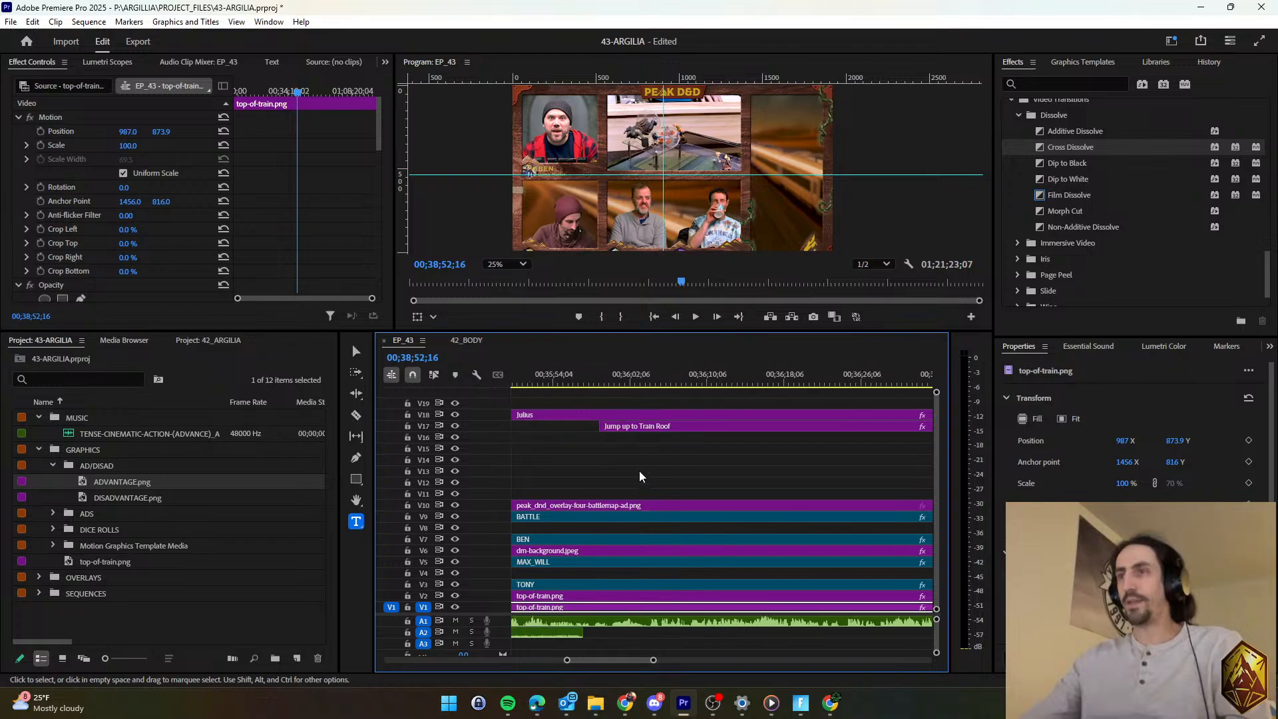
scroll(638, 465, up, 8)
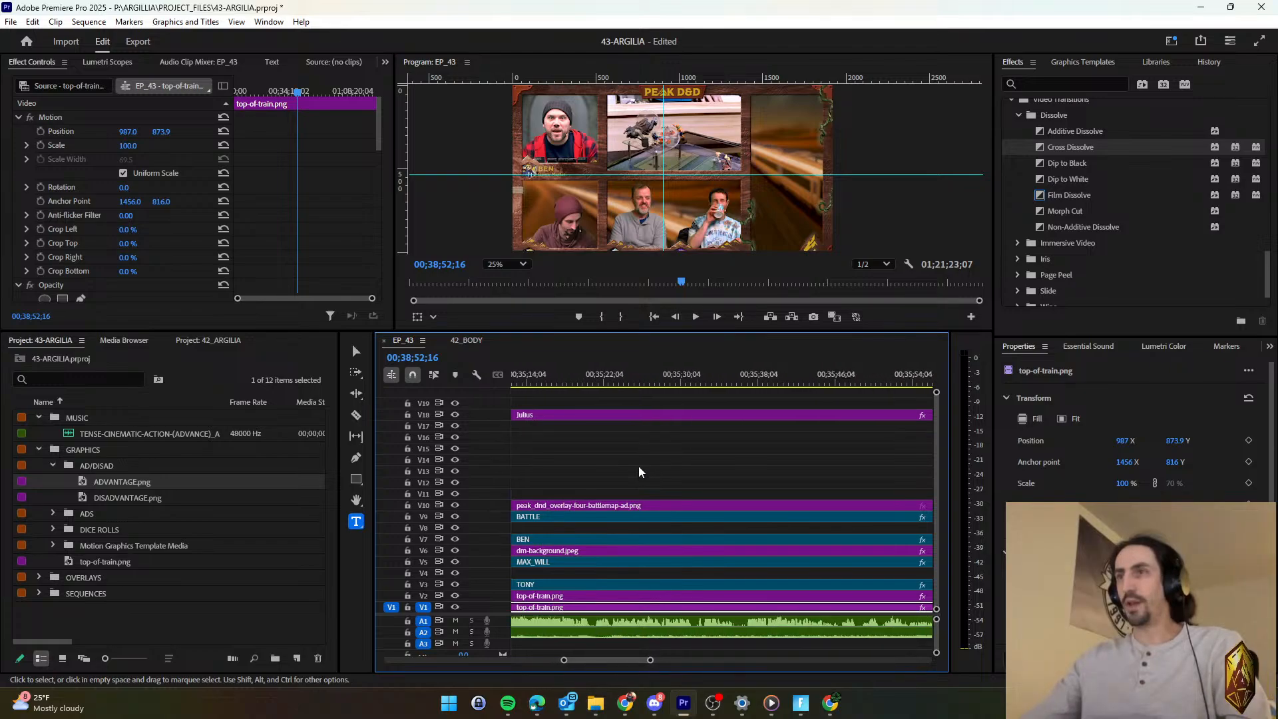
Play back the start of the Julius title and save the project.
click(663, 380)
key(space)
scroll(678, 449, up, 3)
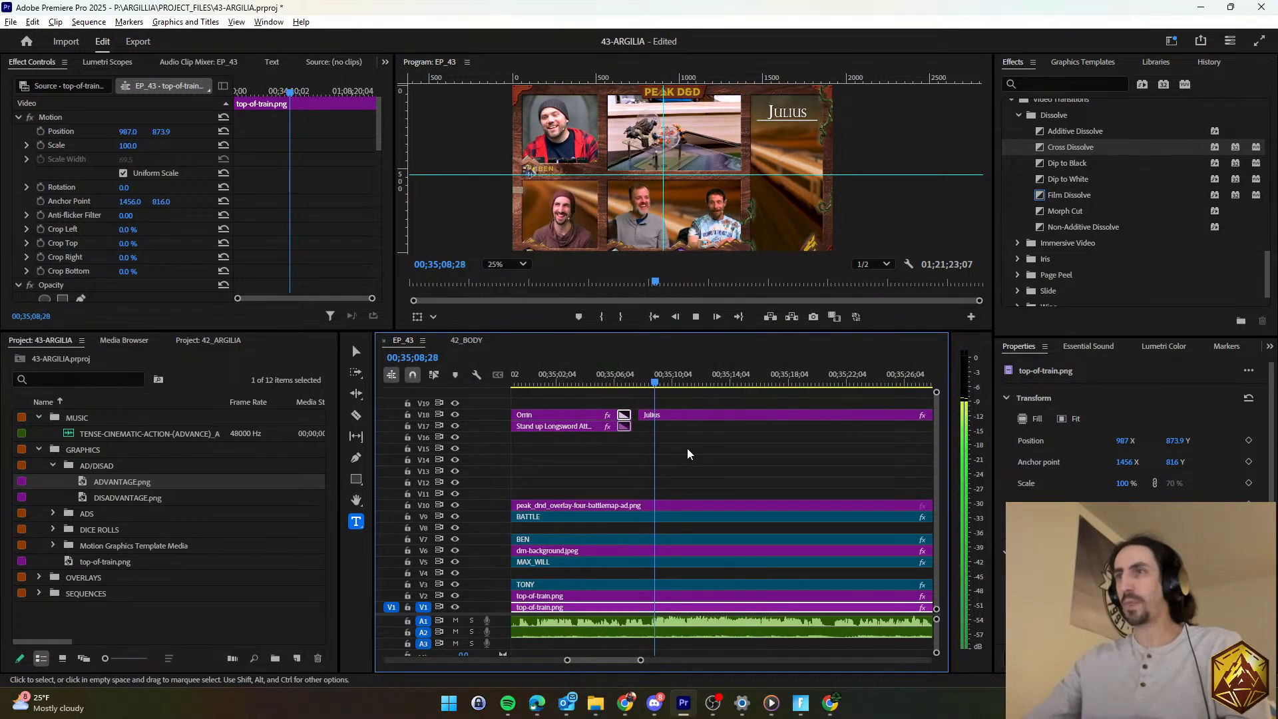
click(696, 453)
scroll(698, 455, down, 3)
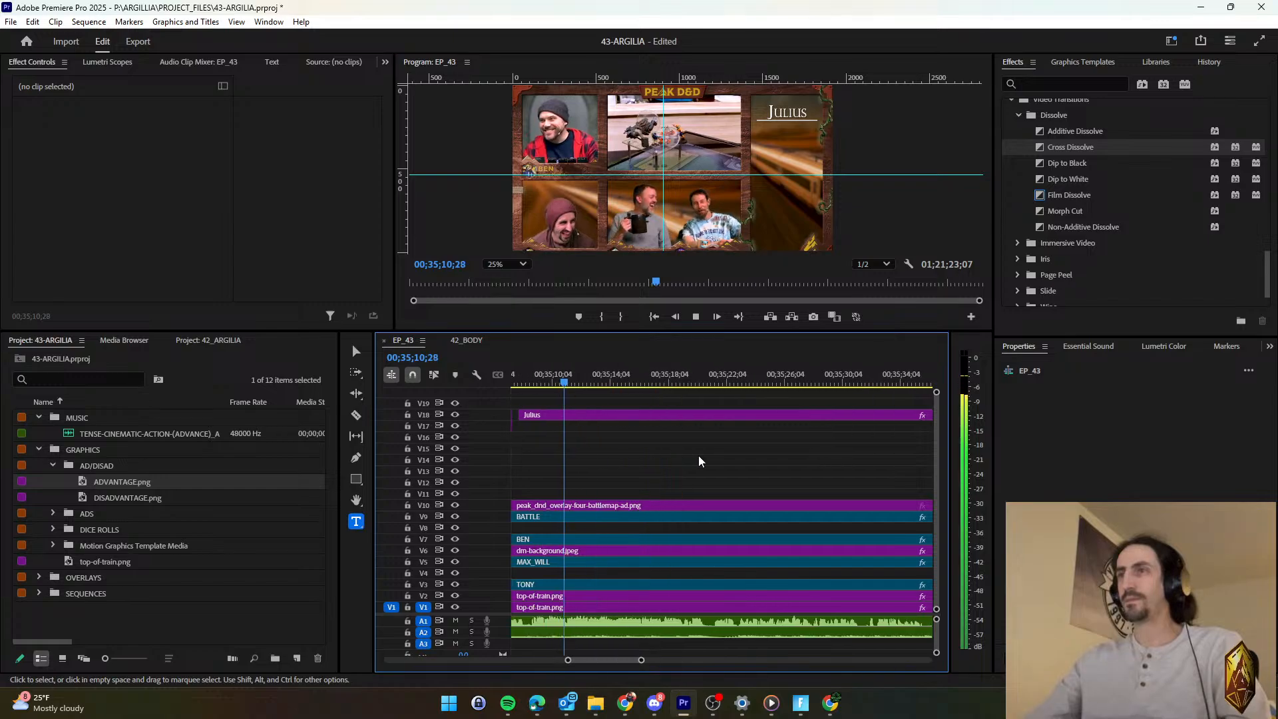
scroll(697, 455, up, 2)
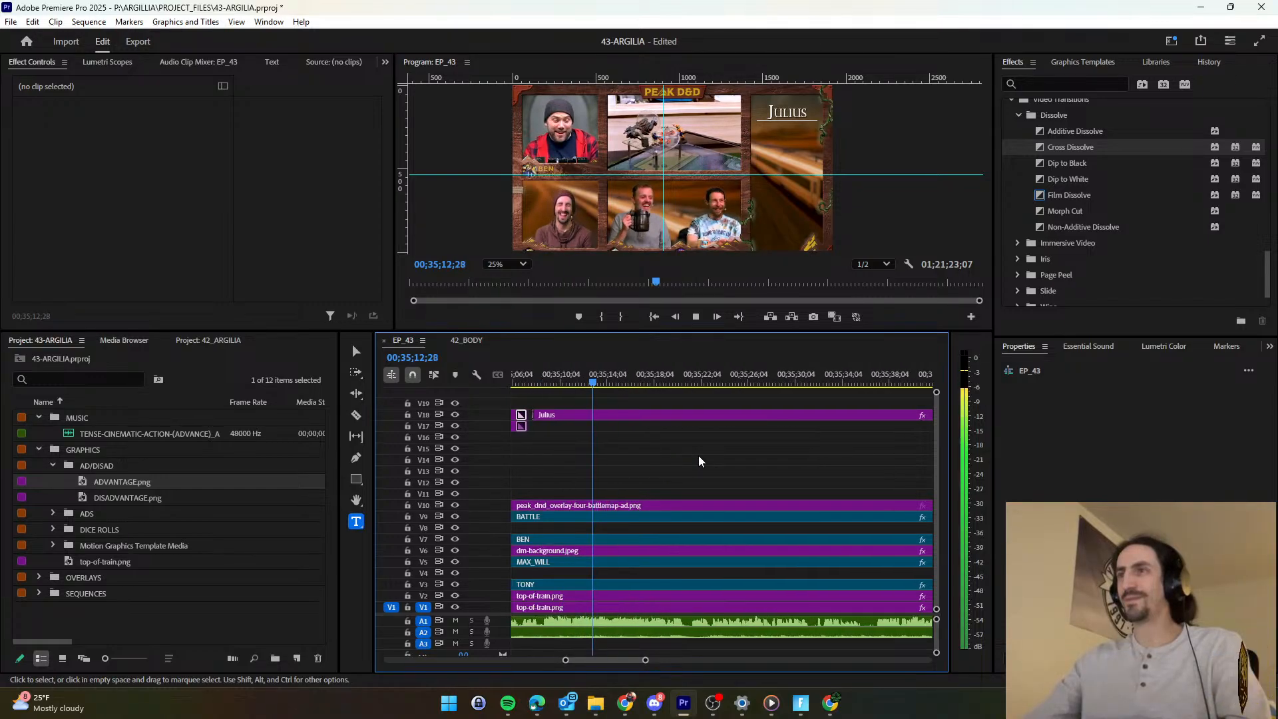
key(d)
key(ctrl+s)
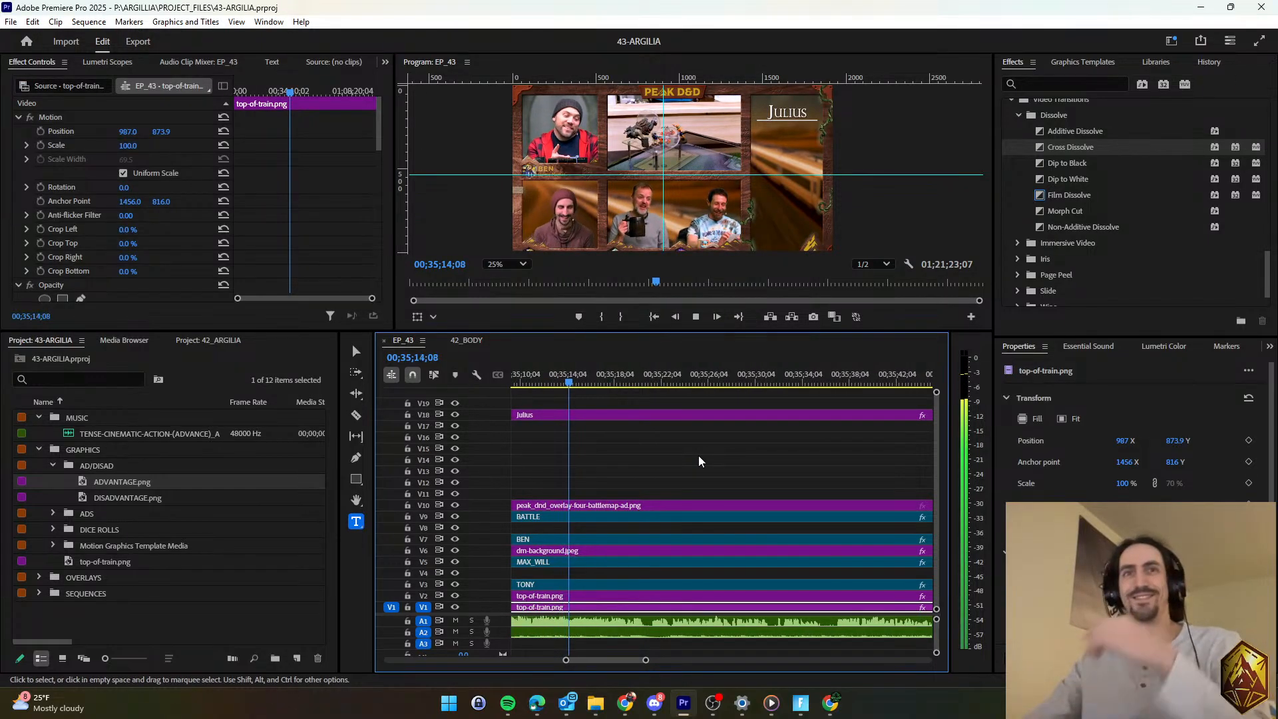
Play on through Julius's turn and move the Jump up to Train Roof title on V17 to start at about 00;35;45;25.
click(699, 463)
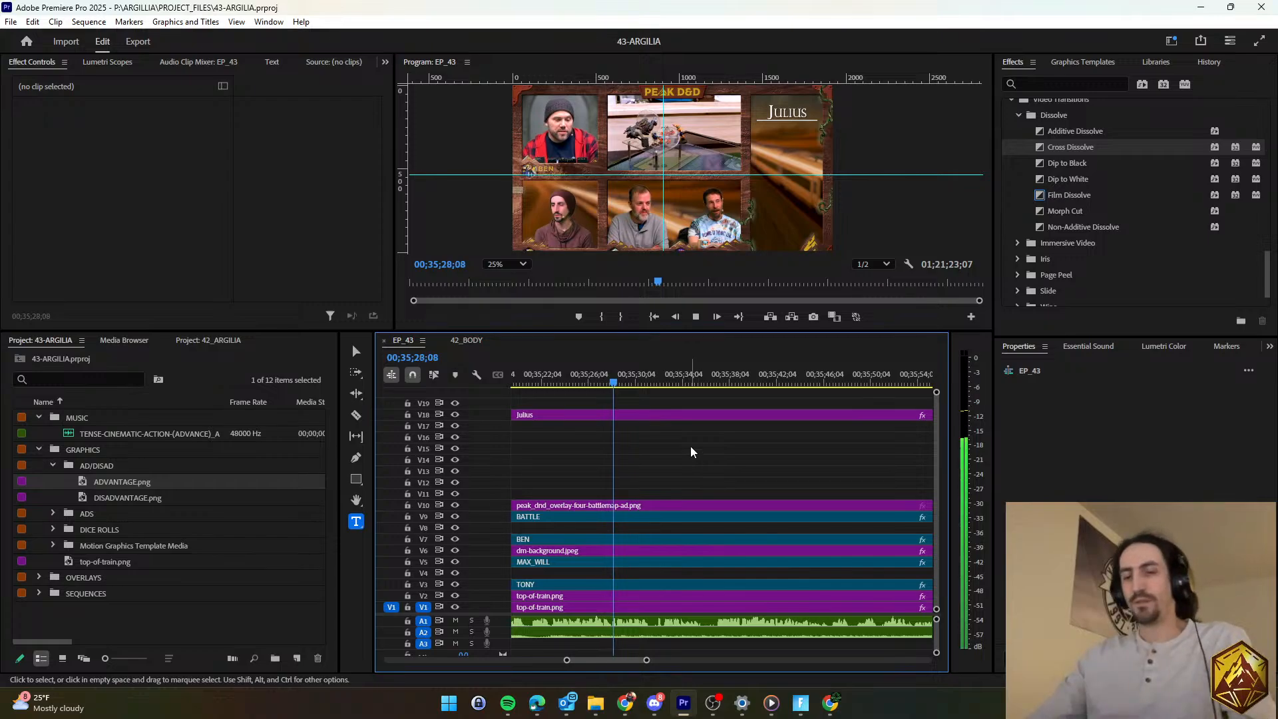
key(space)
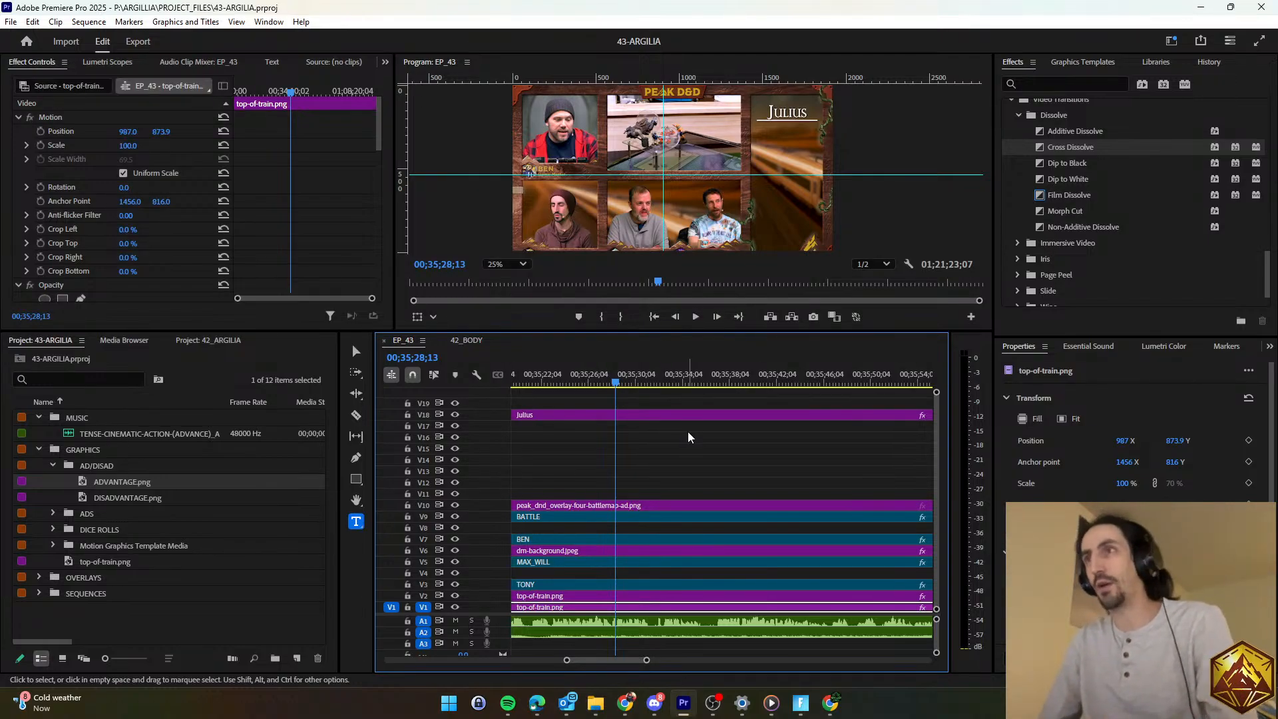
key(space)
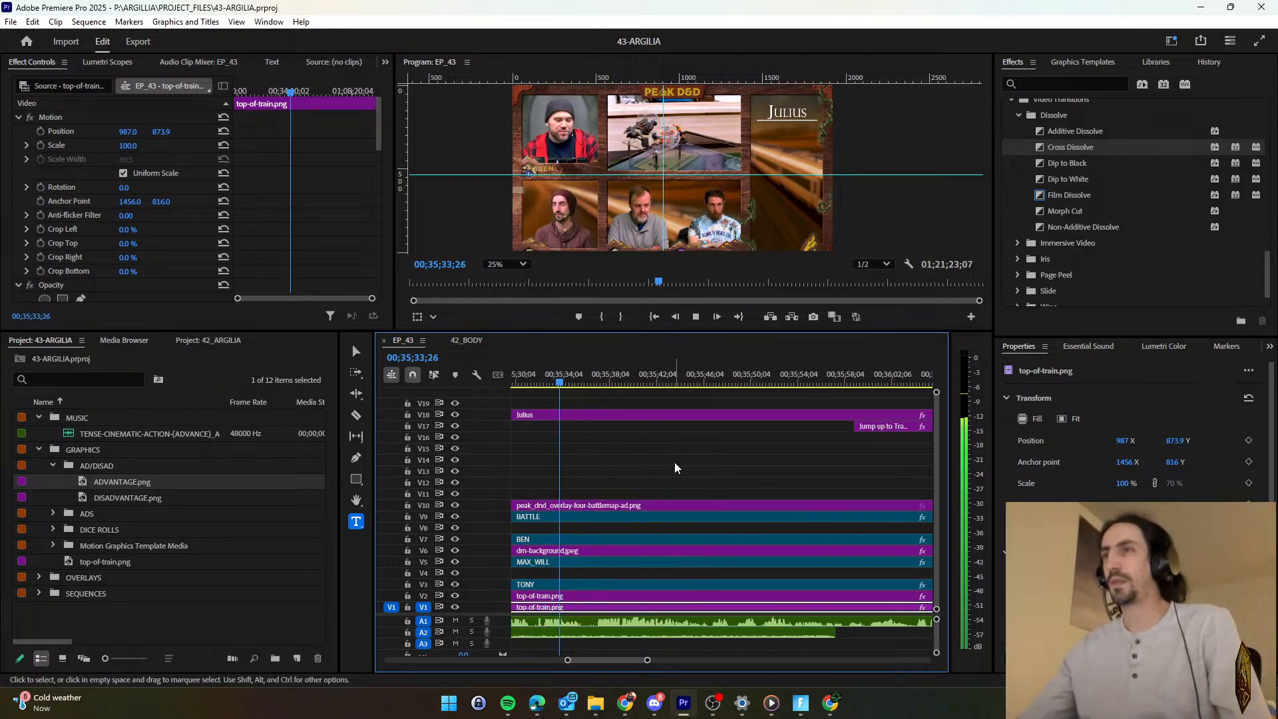
click(672, 460)
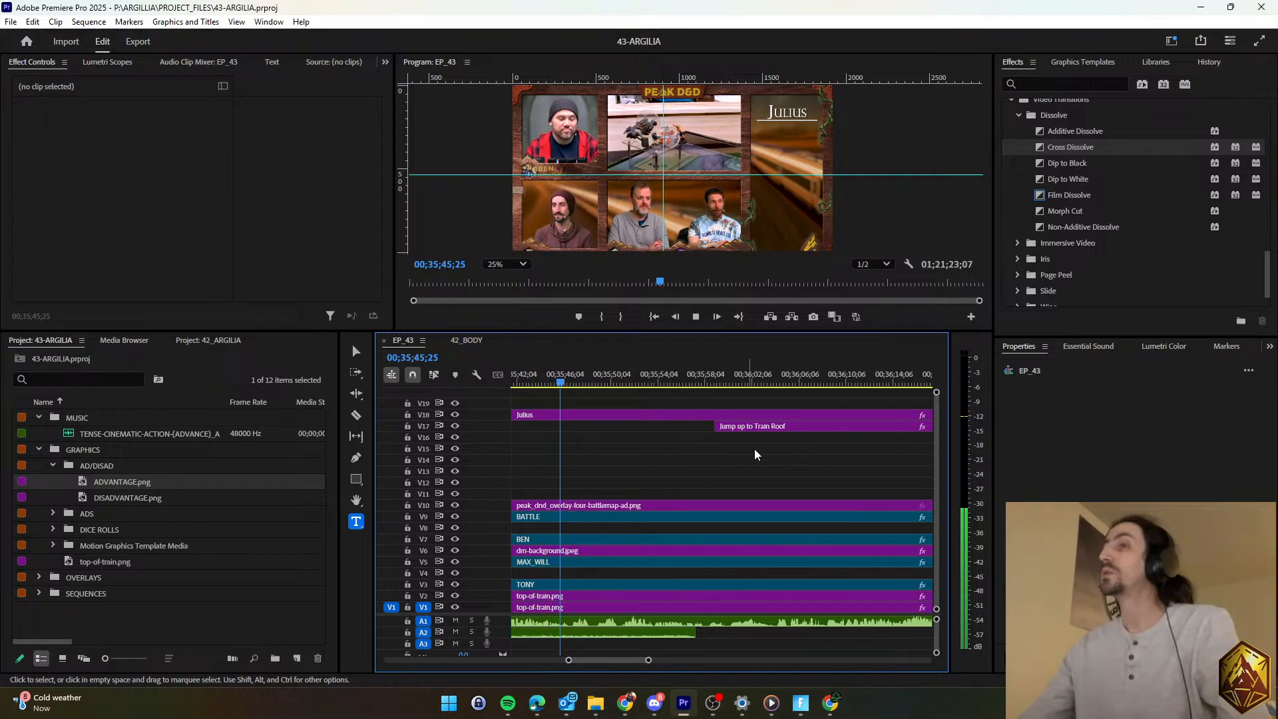
drag(760, 426, 589, 432)
Replace the Jump up to Train Roof title's text with "Claw Attacks vs. Giant & Lizardfolk".
click(1077, 407)
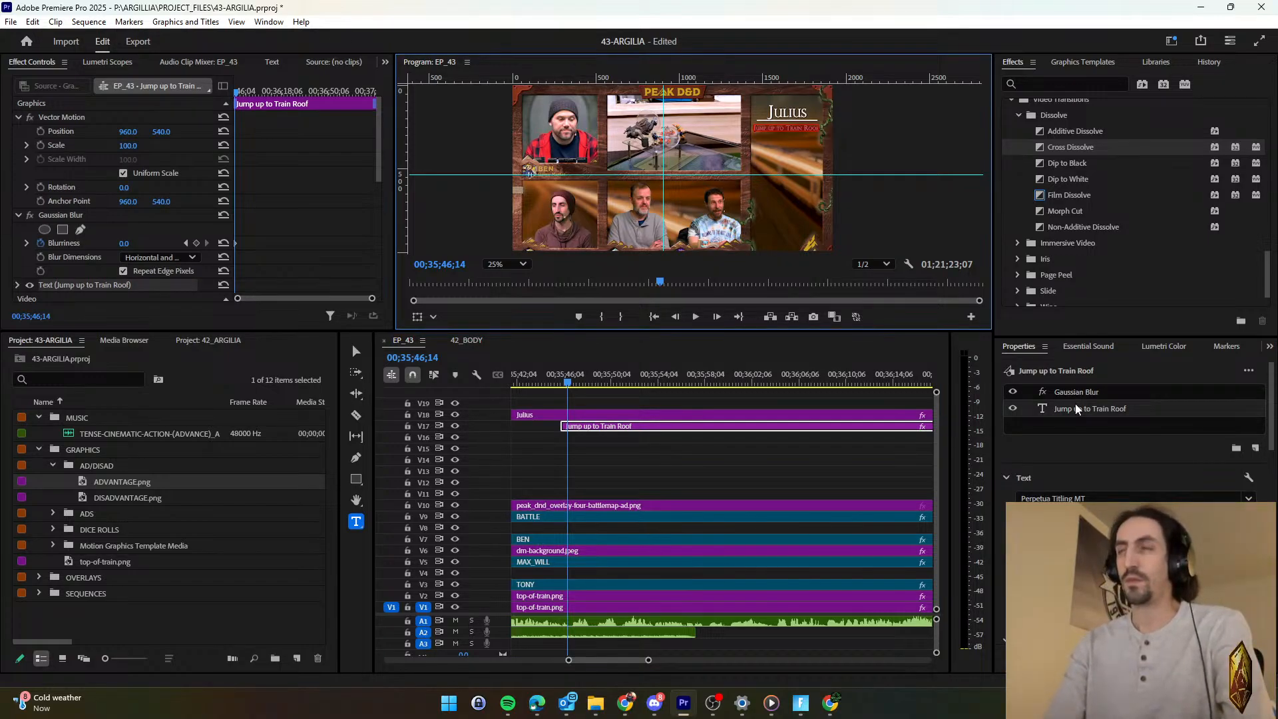
text(Claw)
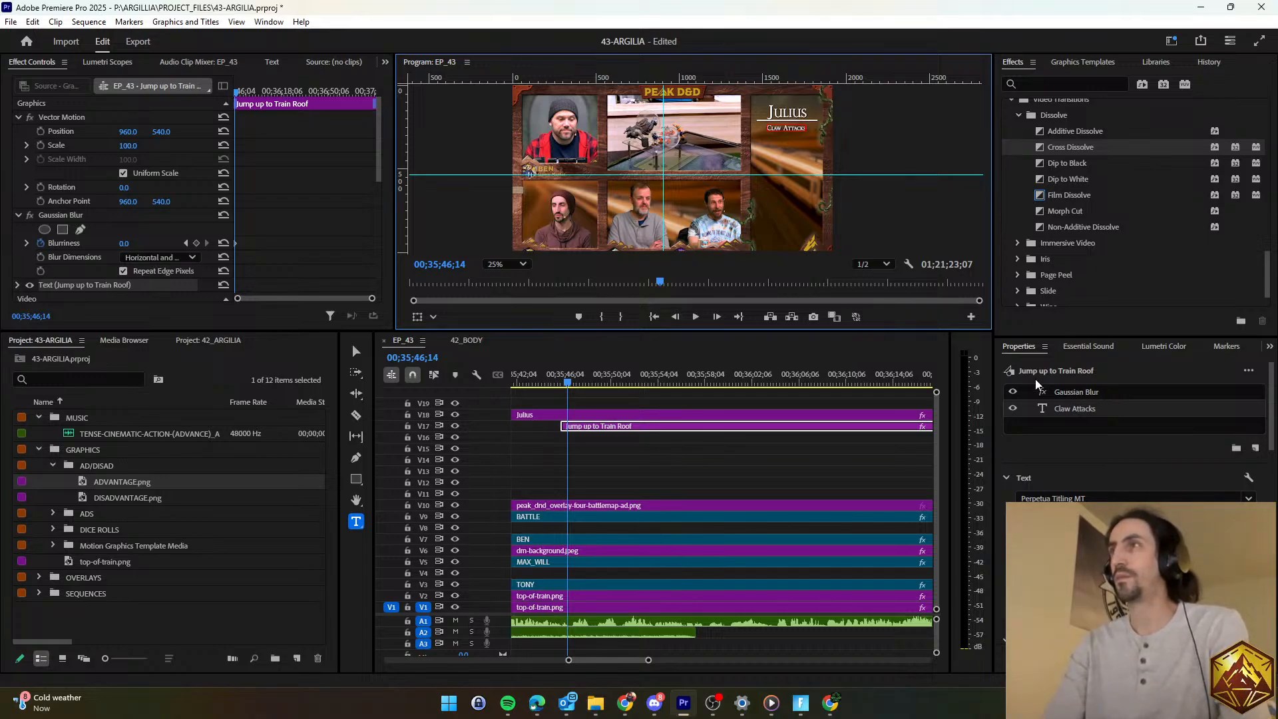
text(Attacks vs. Giant and L)
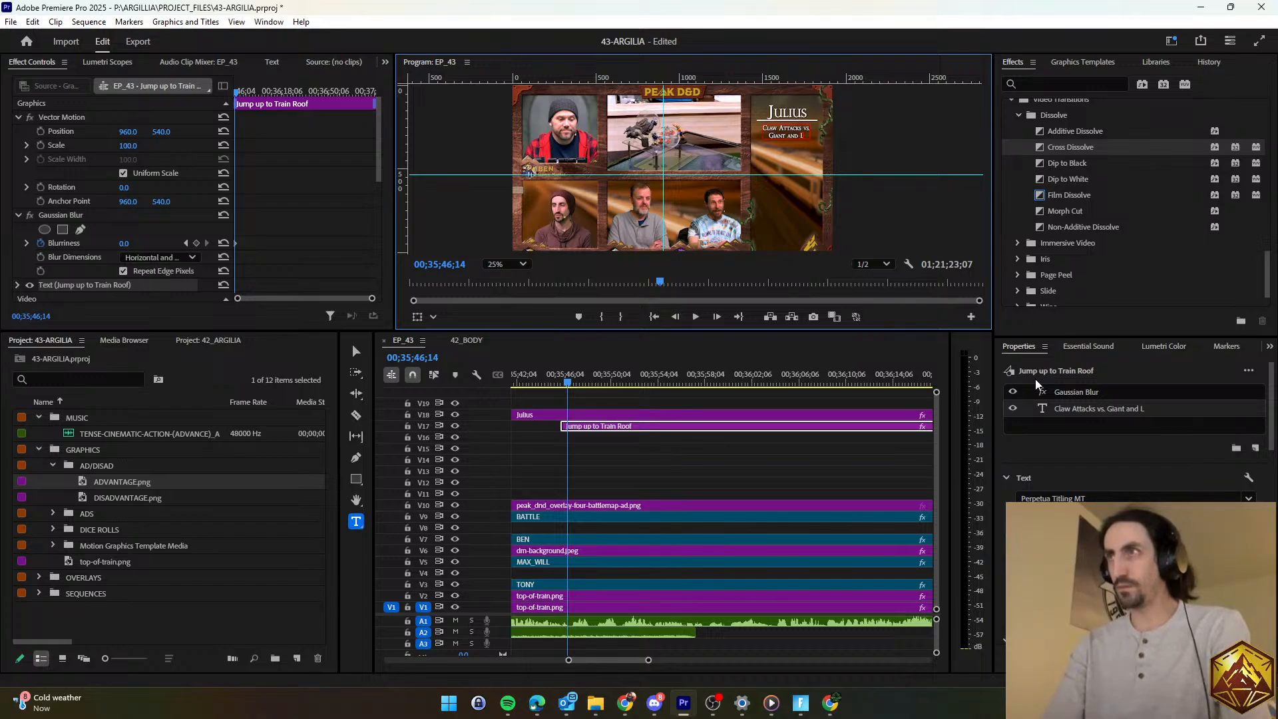
key(BackSpace)
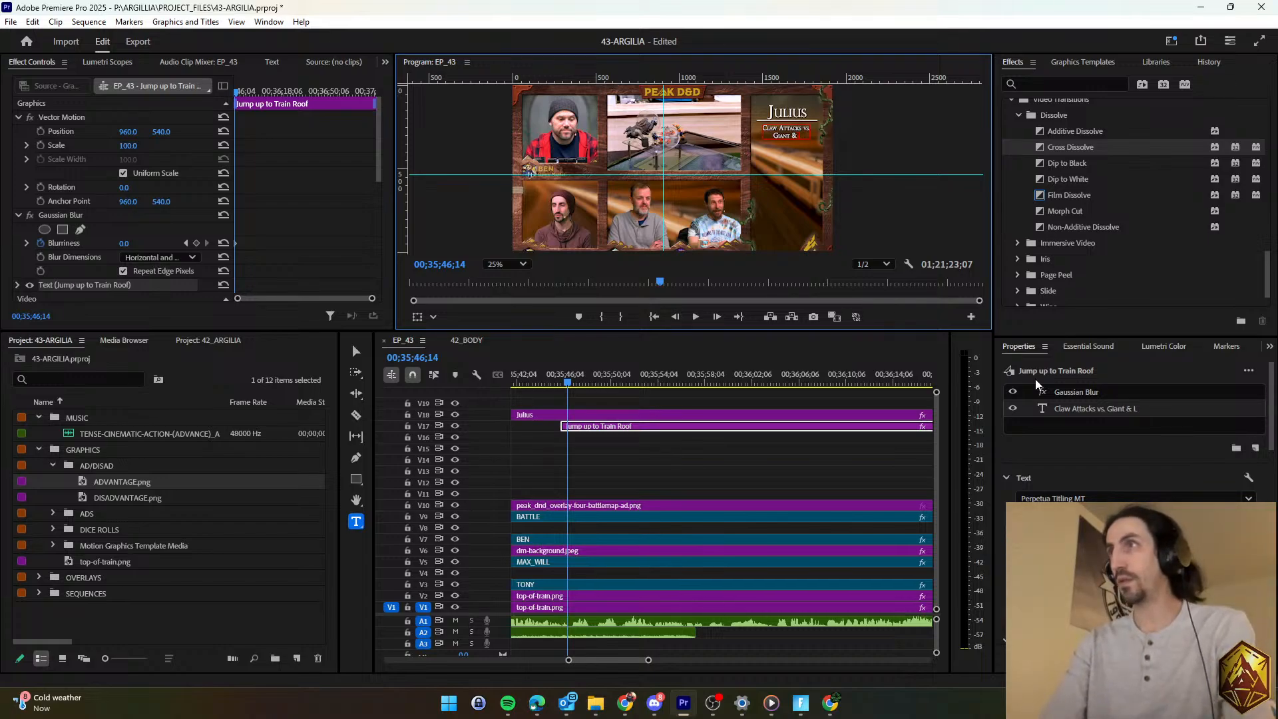
text(Lizardfolk)
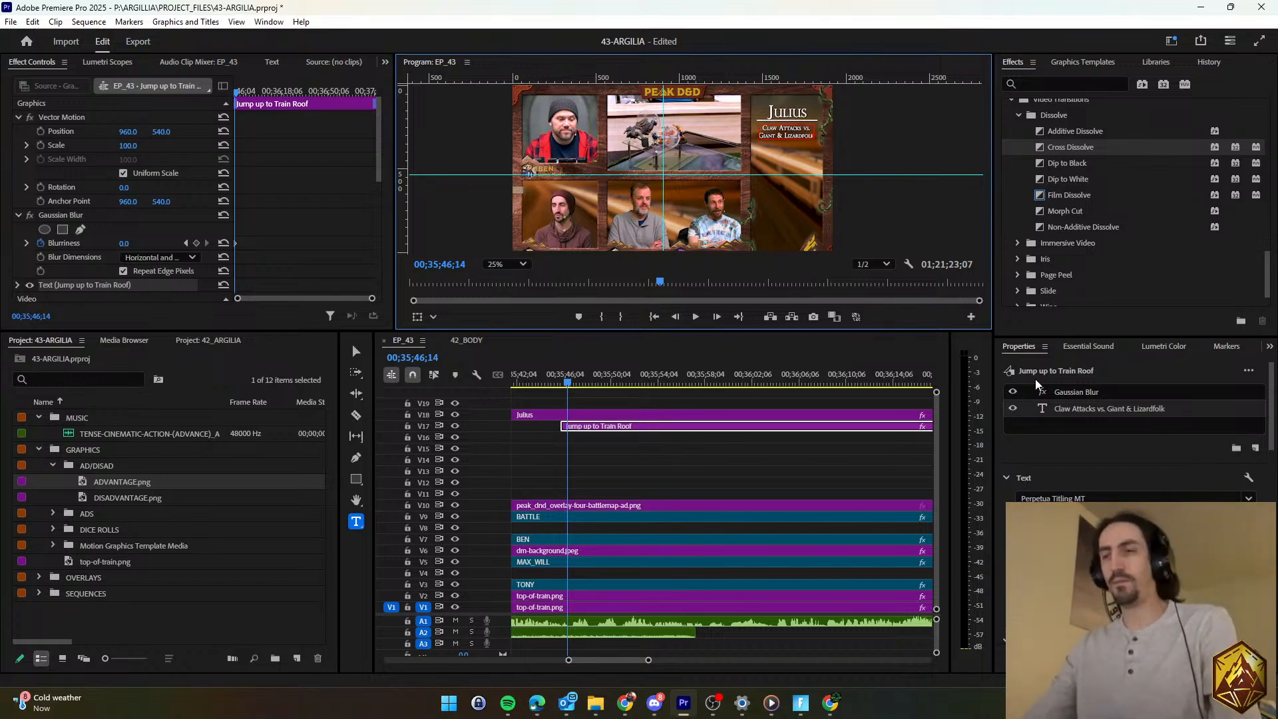
Copy the ADVANTAGE.png graphic from Orrin's turn into Julius's turn on V19 at 00;35;53;08.
click(669, 467)
key(space)
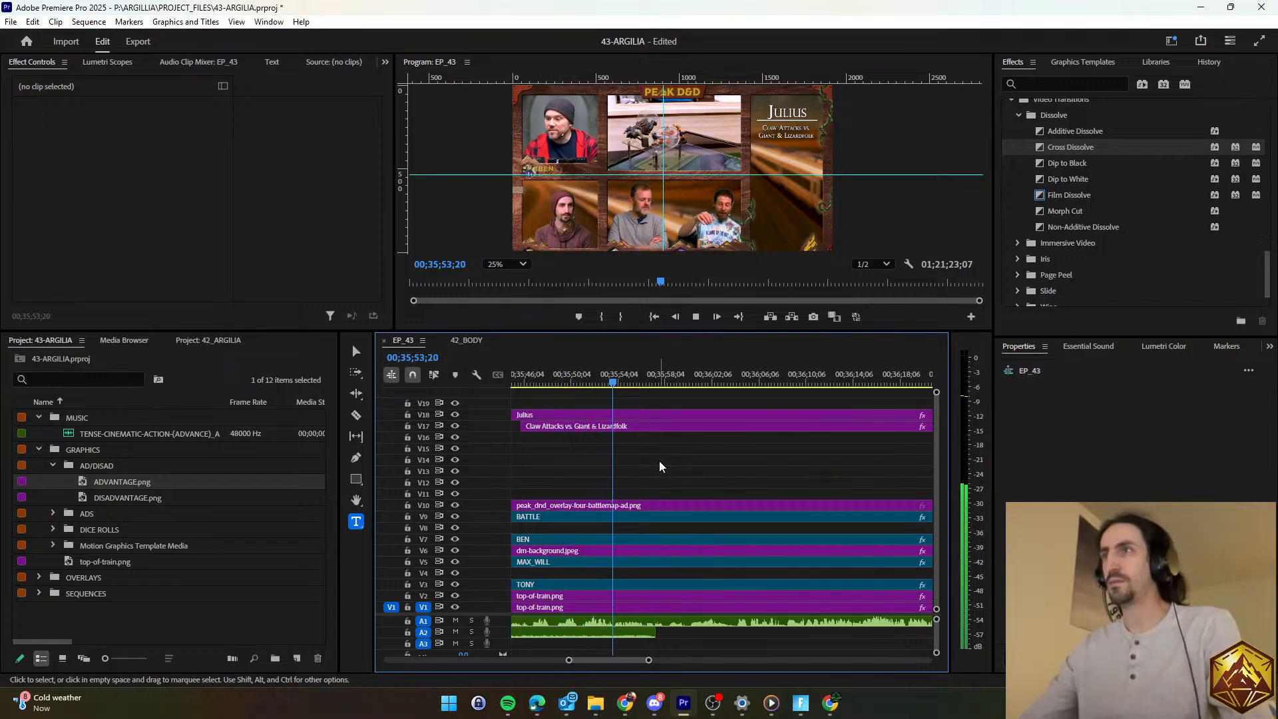
click(612, 377)
key(space)
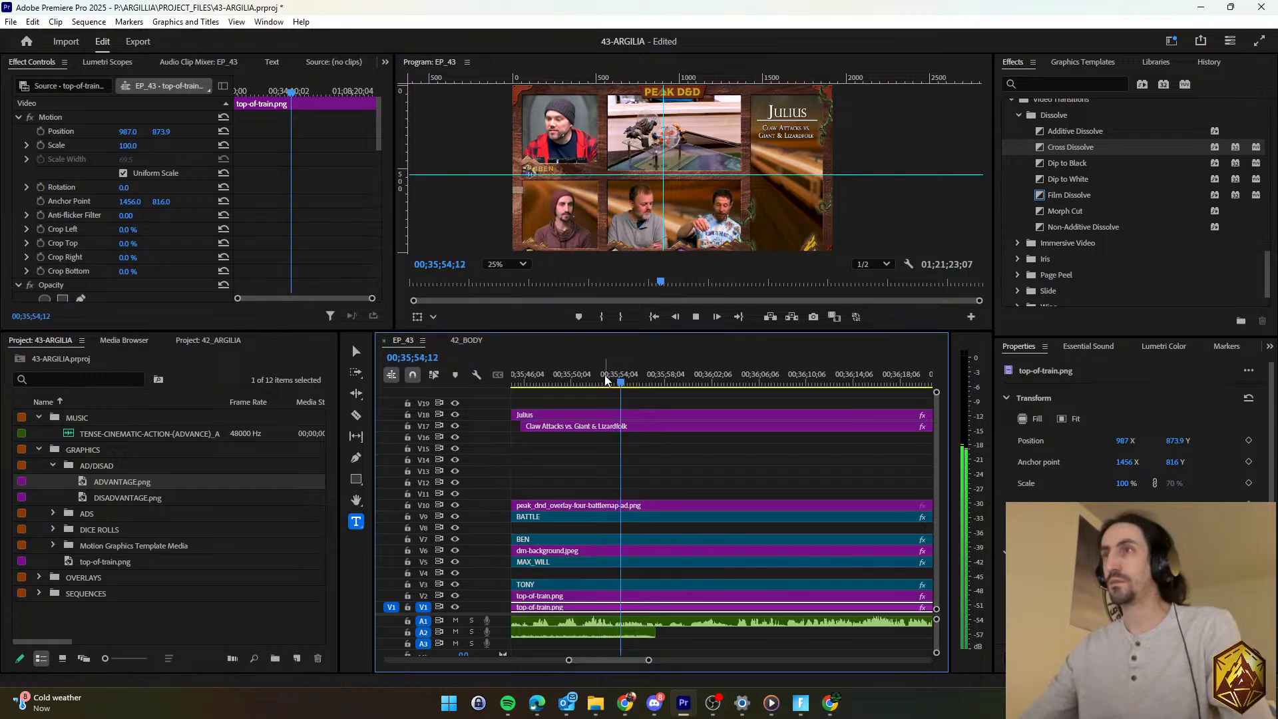
click(605, 378)
key(space)
key(space)
scroll(641, 441, down, 3)
scroll(643, 439, up, 10)
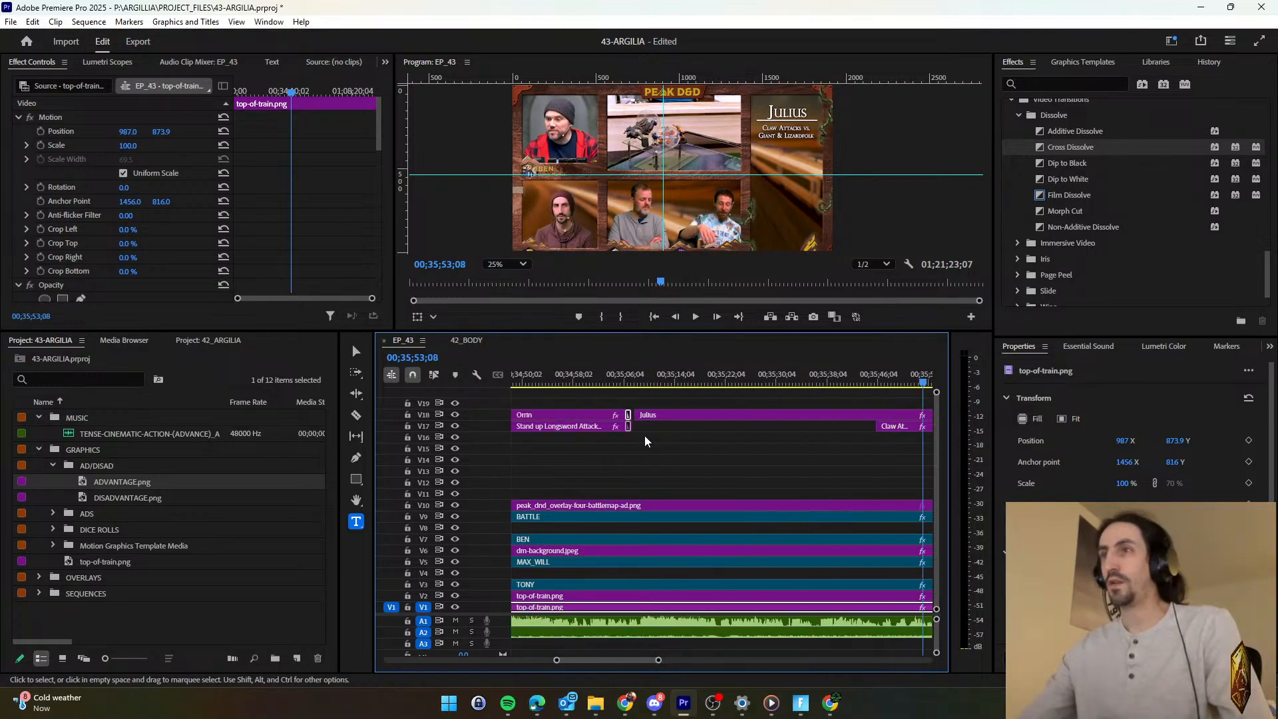
click(579, 404)
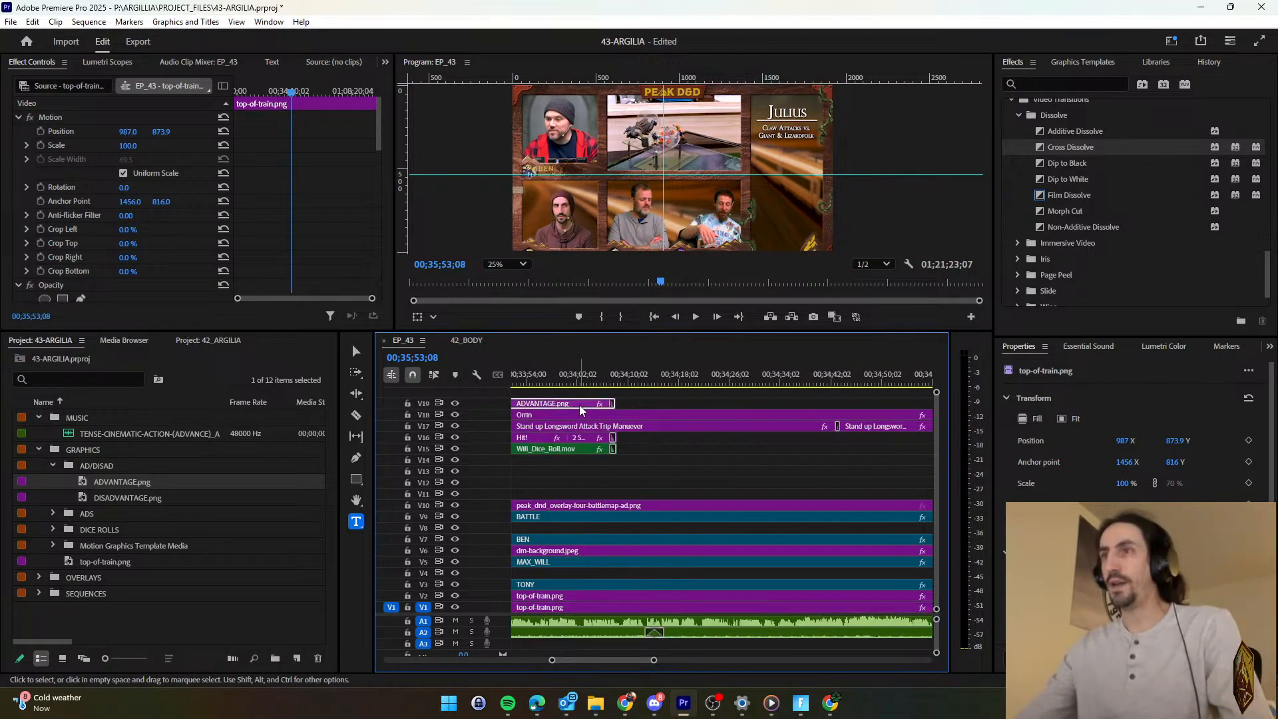
key(ctrl+c)
key(ctrl+v)
scroll(610, 460, up, 1)
scroll(608, 452, up, 8)
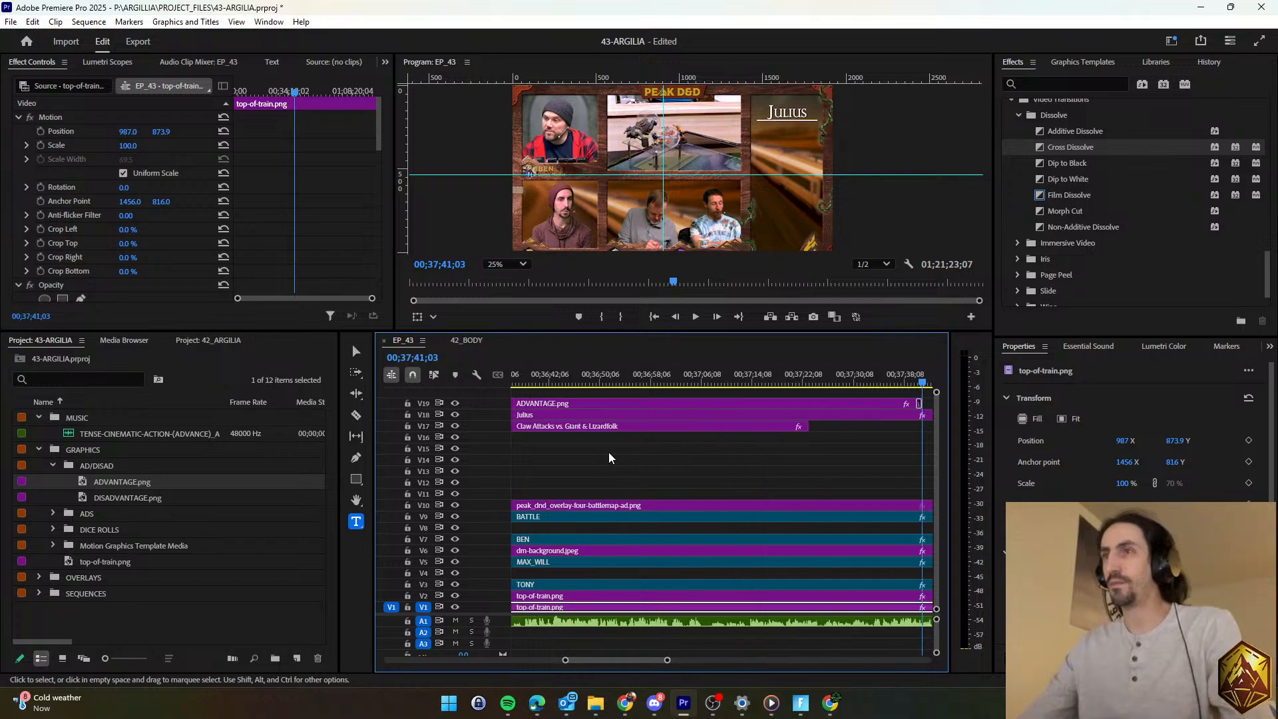
Play back the pasted ADVANTAGE.png graphic from just before 00;35;53 to check its timing and placement.
click(597, 380)
key(space)
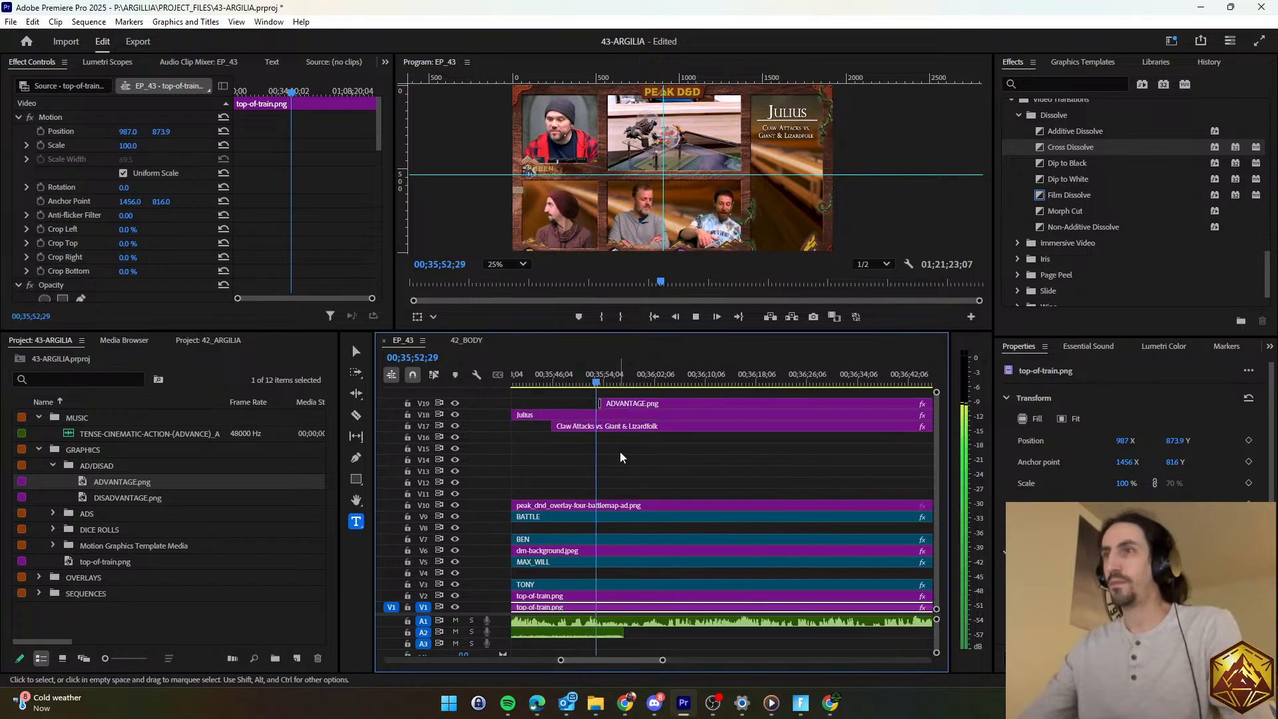
click(625, 403)
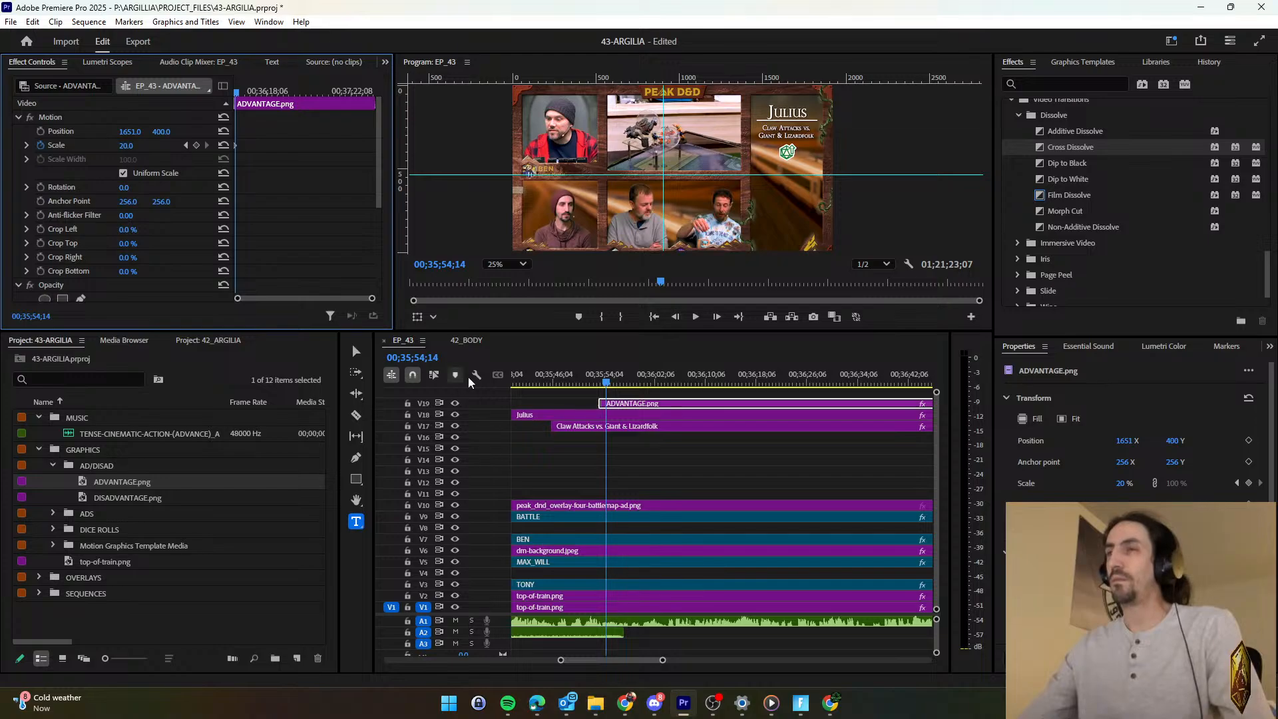
click(679, 457)
key(space)
Extend the battle music on A2 with three pasted copies of the TENSE-CINEMATIC-ACTION clip, up to 00;41;08;06.
scroll(635, 454, down, 3)
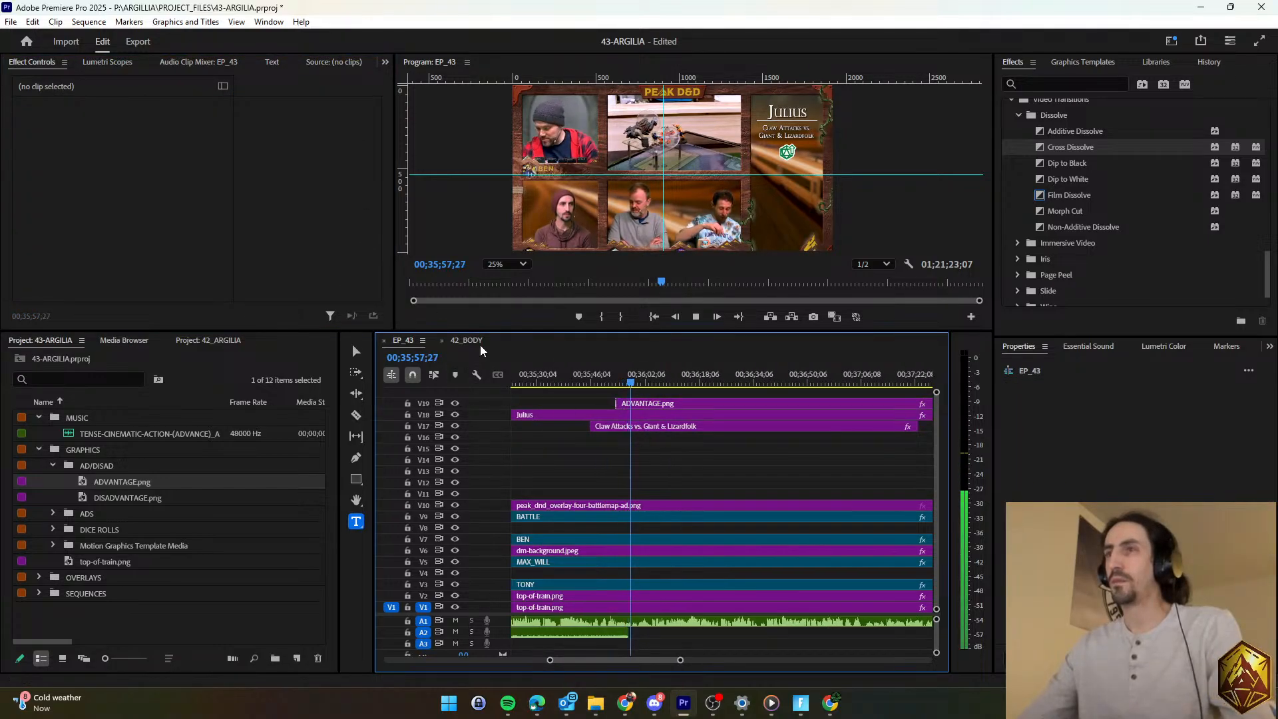
click(589, 629)
key(ctrl+c)
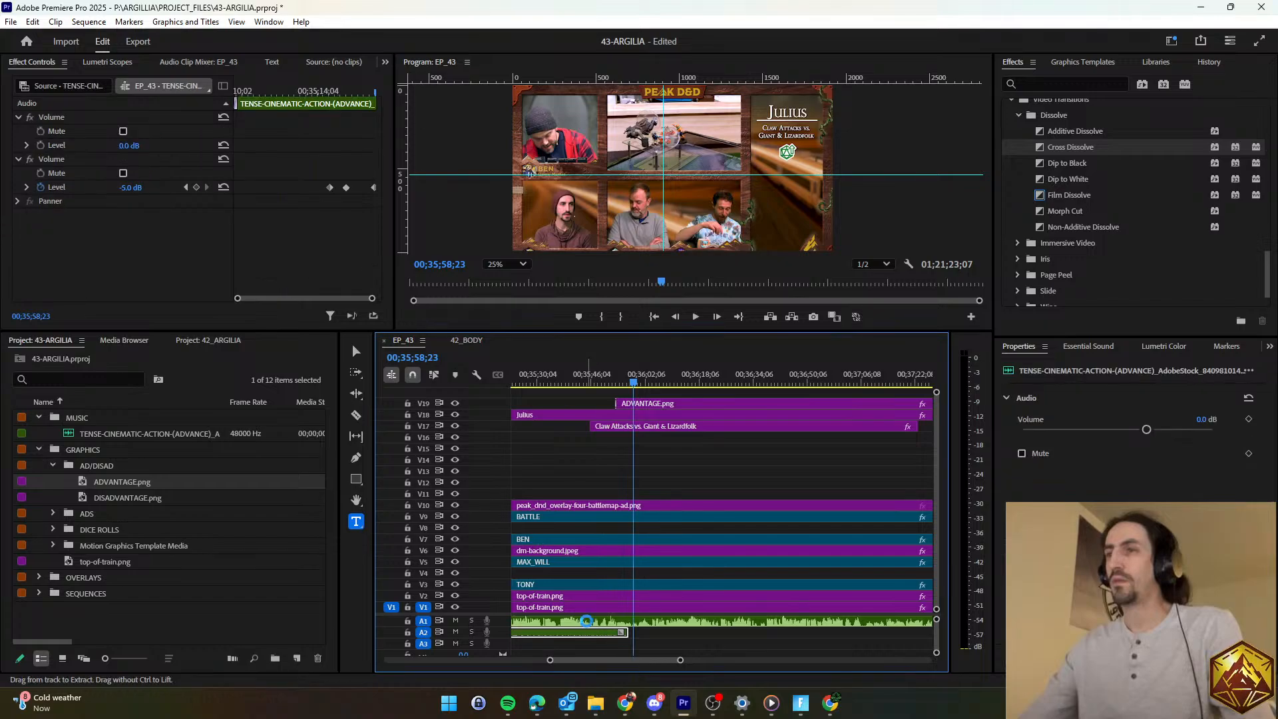
key(ctrl+v)
key(ctrl+v)
key(ctrl+v)
scroll(583, 616, down, 3)
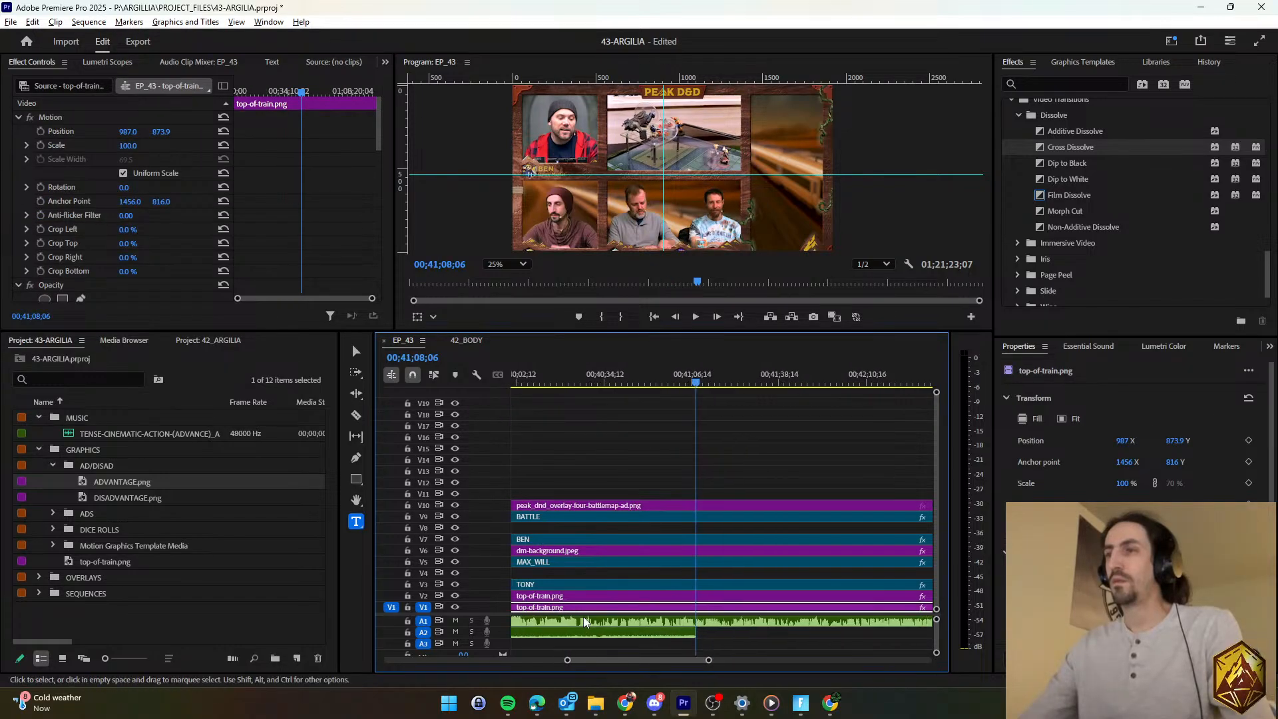
Add audio crossfades at the joins between the TENSE-CINEMATIC-ACTION music clips on A2 and save the project.
scroll(866, 647, down, 1)
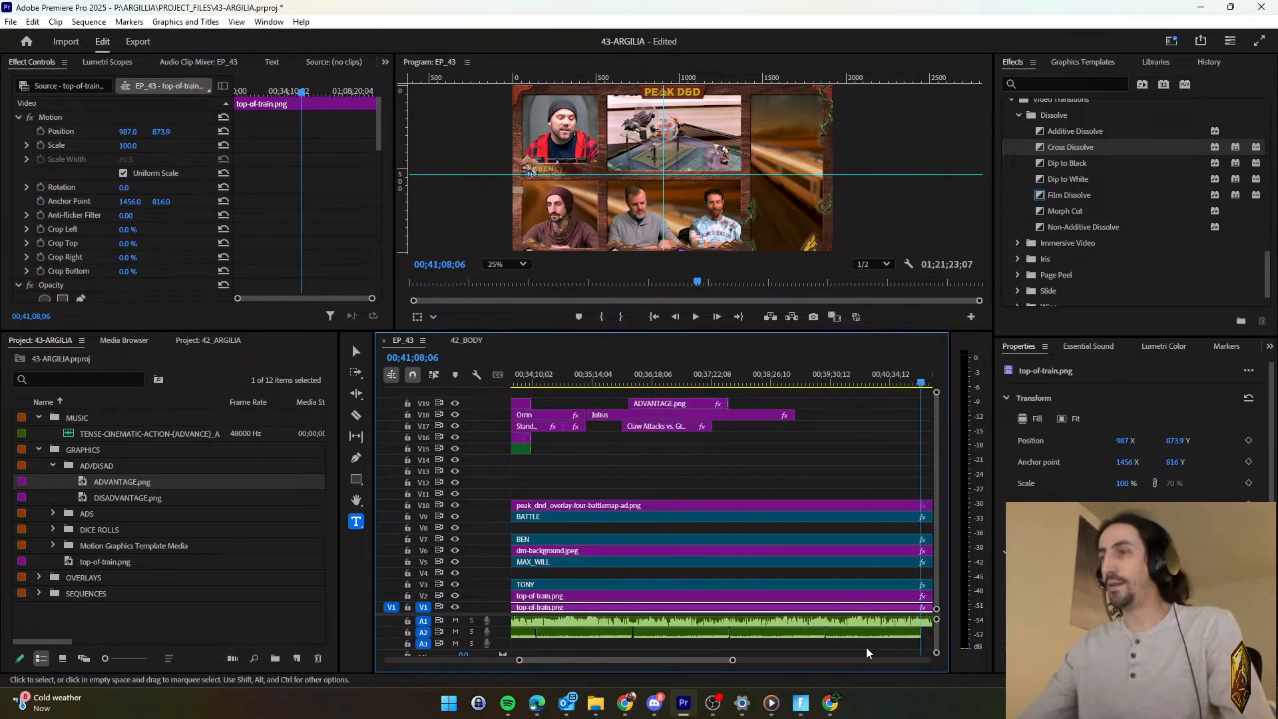
drag(866, 647, 629, 634)
scroll(627, 596, up, 2)
scroll(624, 593, up, 2)
click(646, 643)
scroll(754, 615, down, 2)
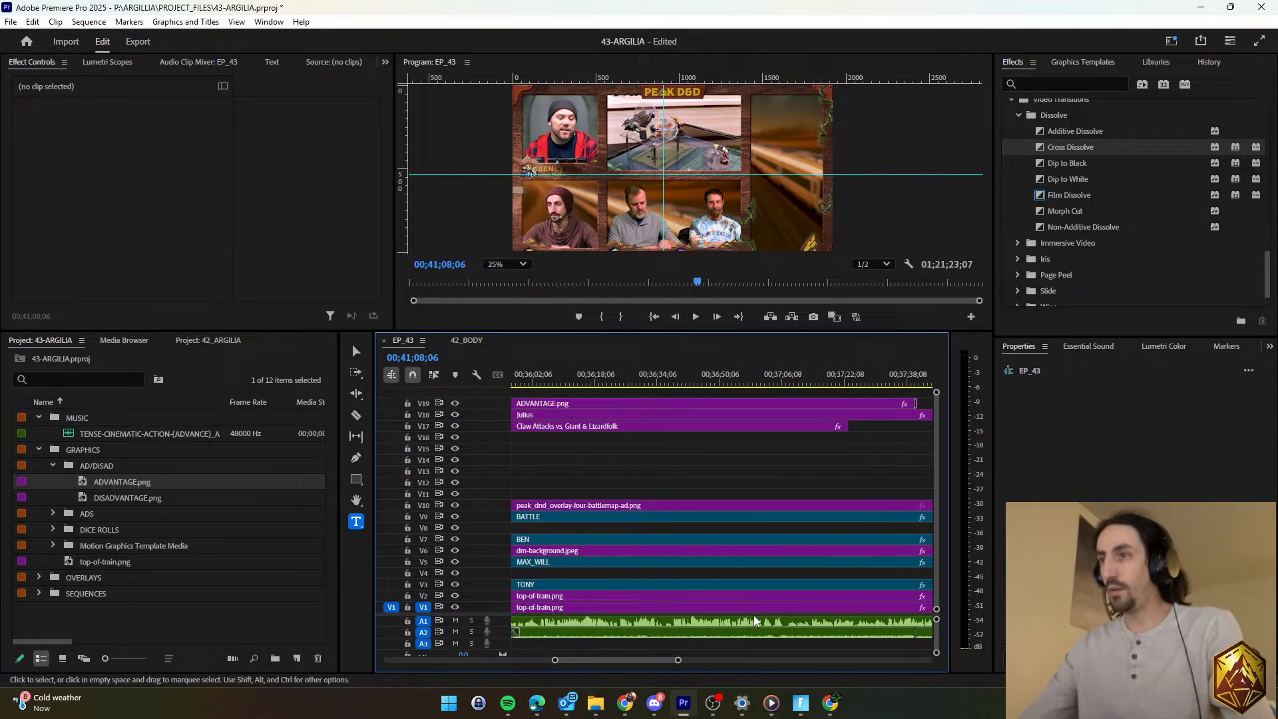
scroll(753, 621, down, 3)
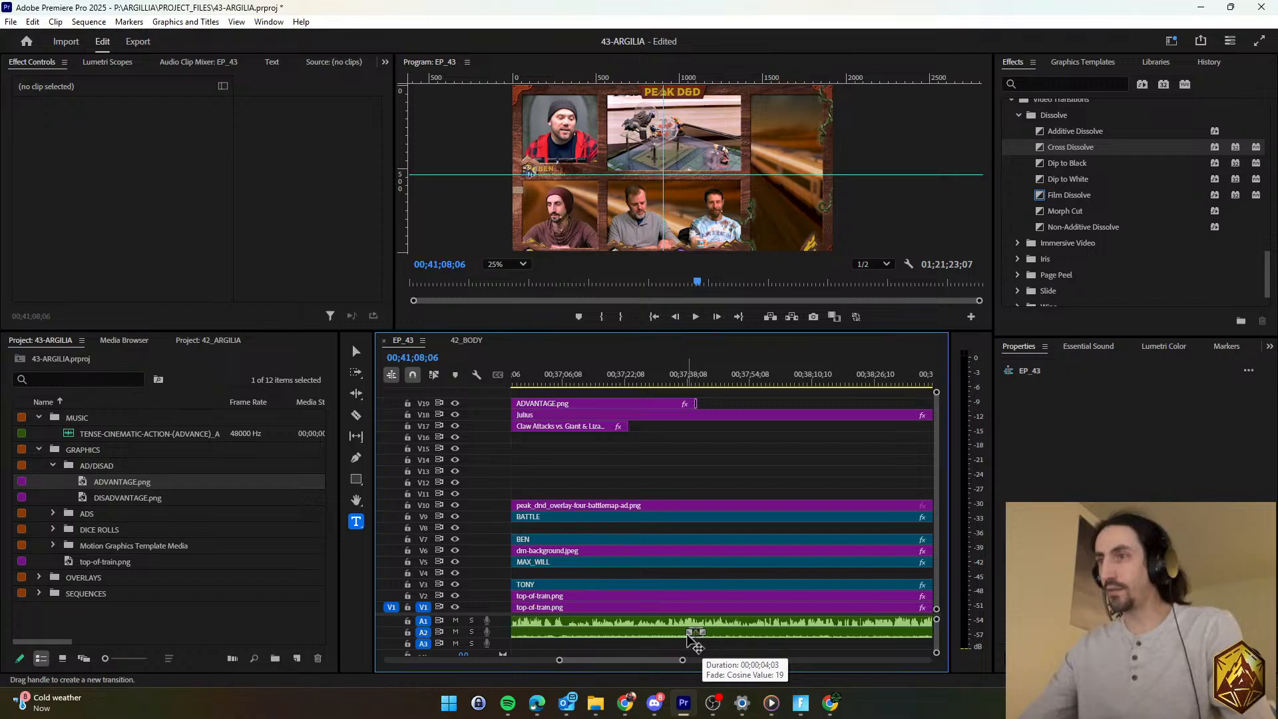
scroll(785, 607, down, 4)
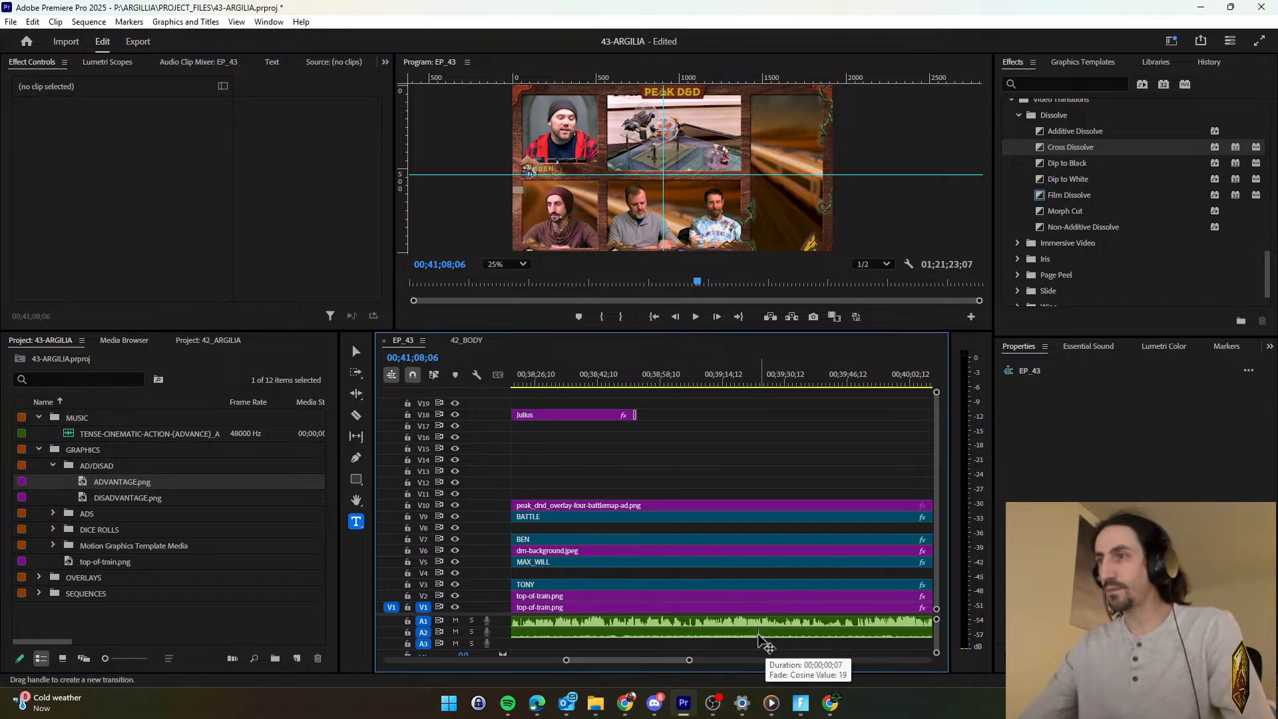
scroll(695, 600, up, 8)
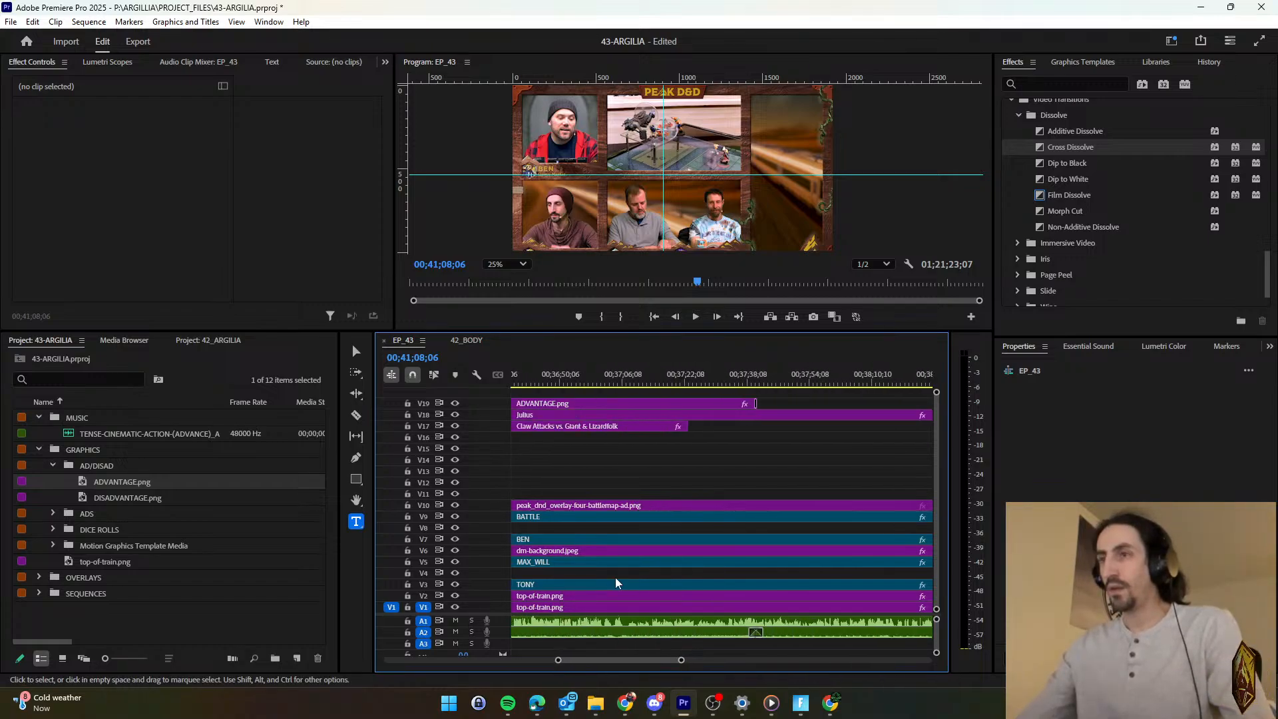
scroll(615, 583, up, 1)
key(ctrl+s)
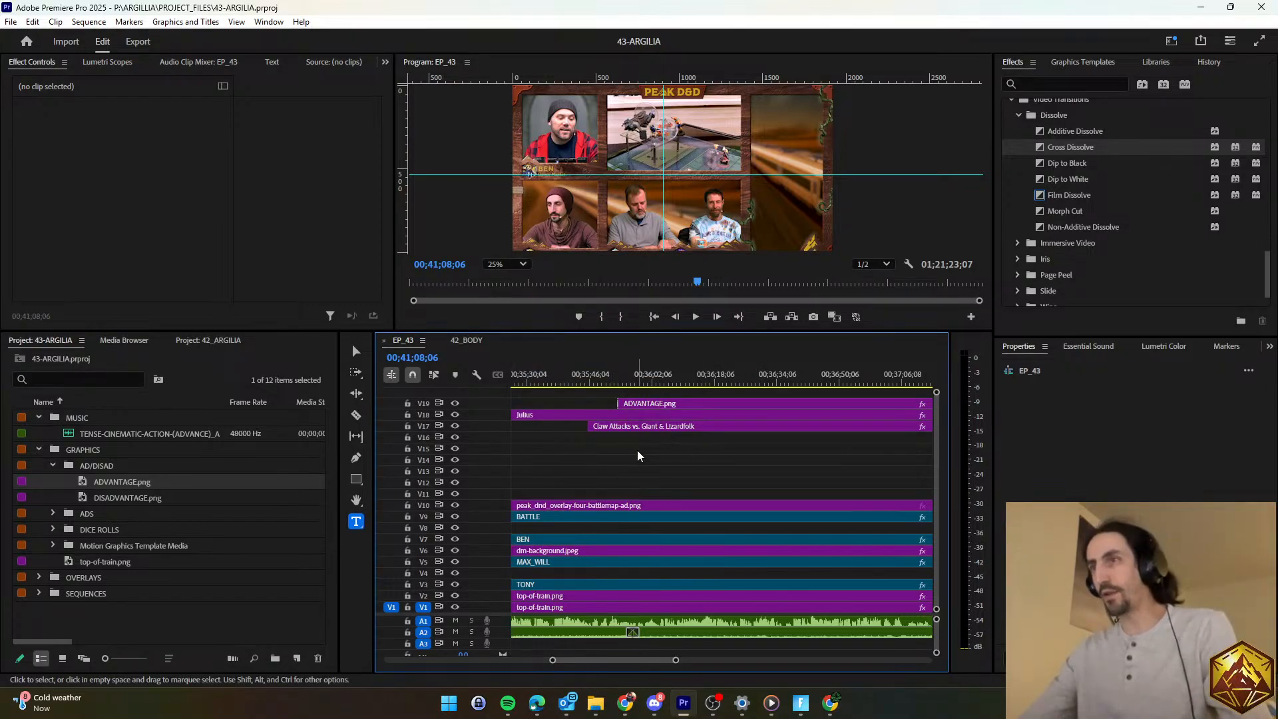
Play Julius's Claw Attacks section and park the playhead at 00;36;01;21 for the dice roll.
scroll(635, 446, up, 4)
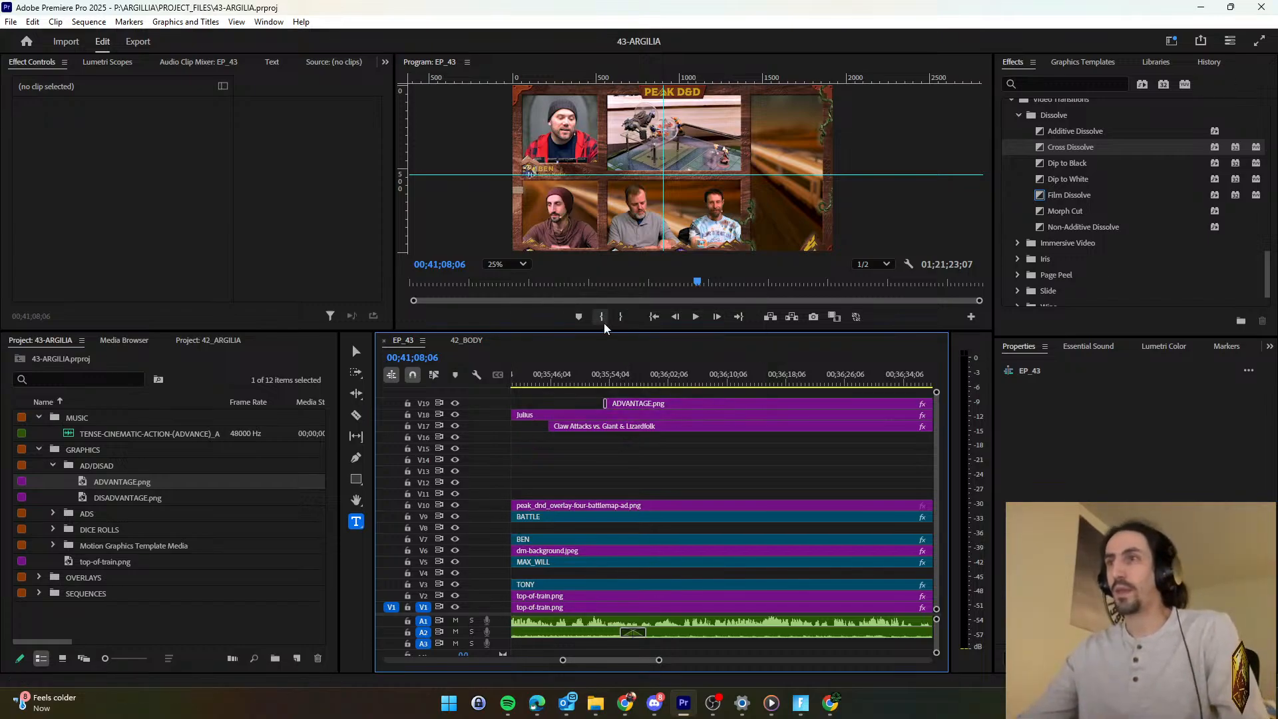
click(611, 376)
key(space)
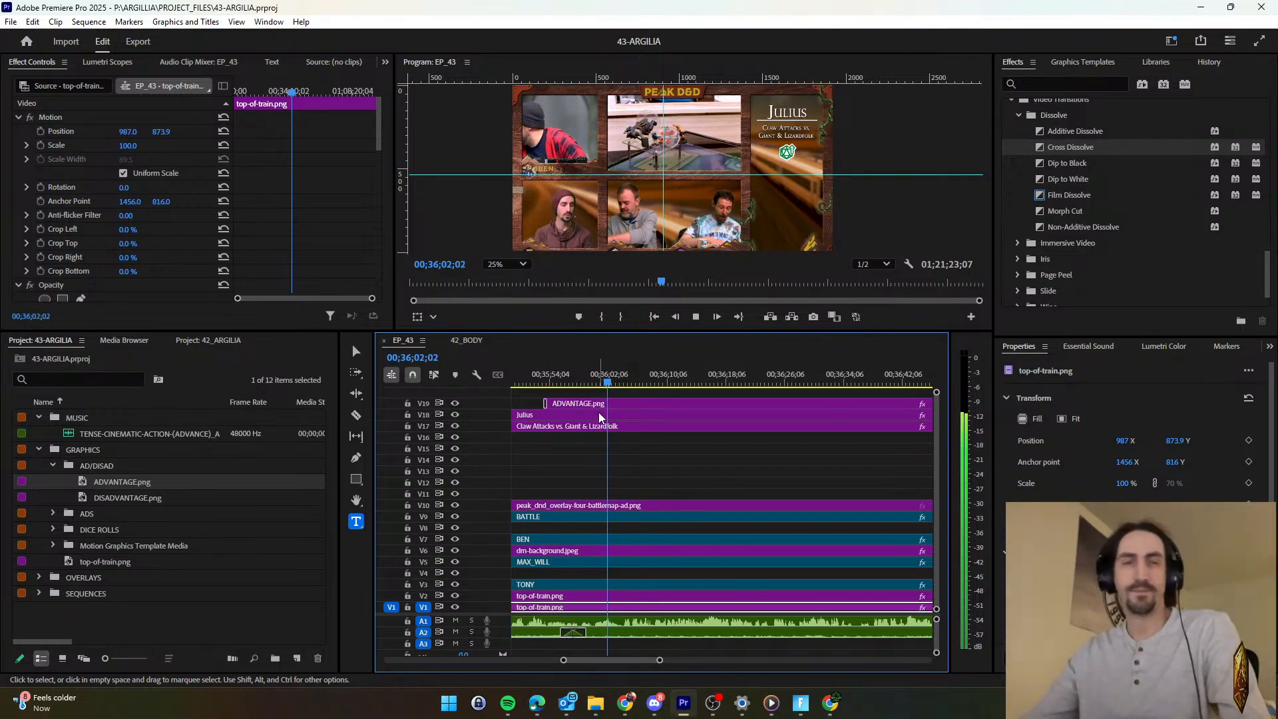
click(613, 382)
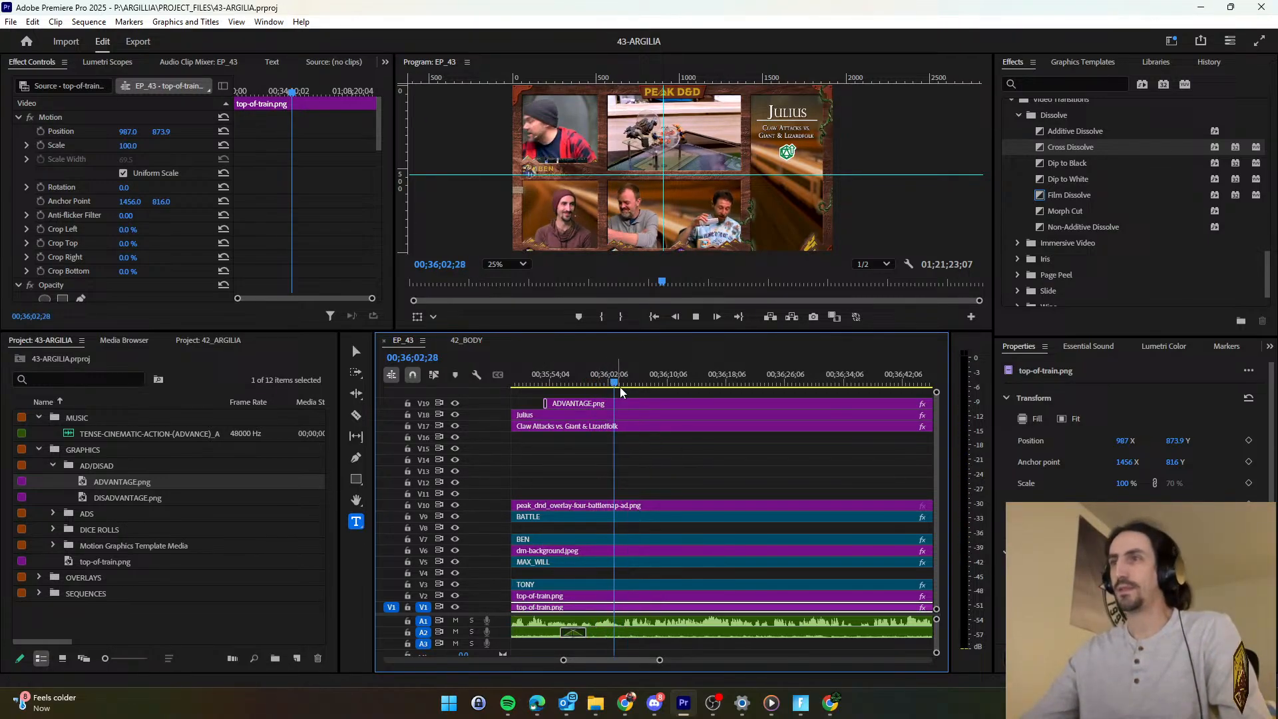
click(637, 454)
key(space)
Look through Julius's turn in the 42_BODY sequence for a reusable dice-roll graphic.
click(468, 340)
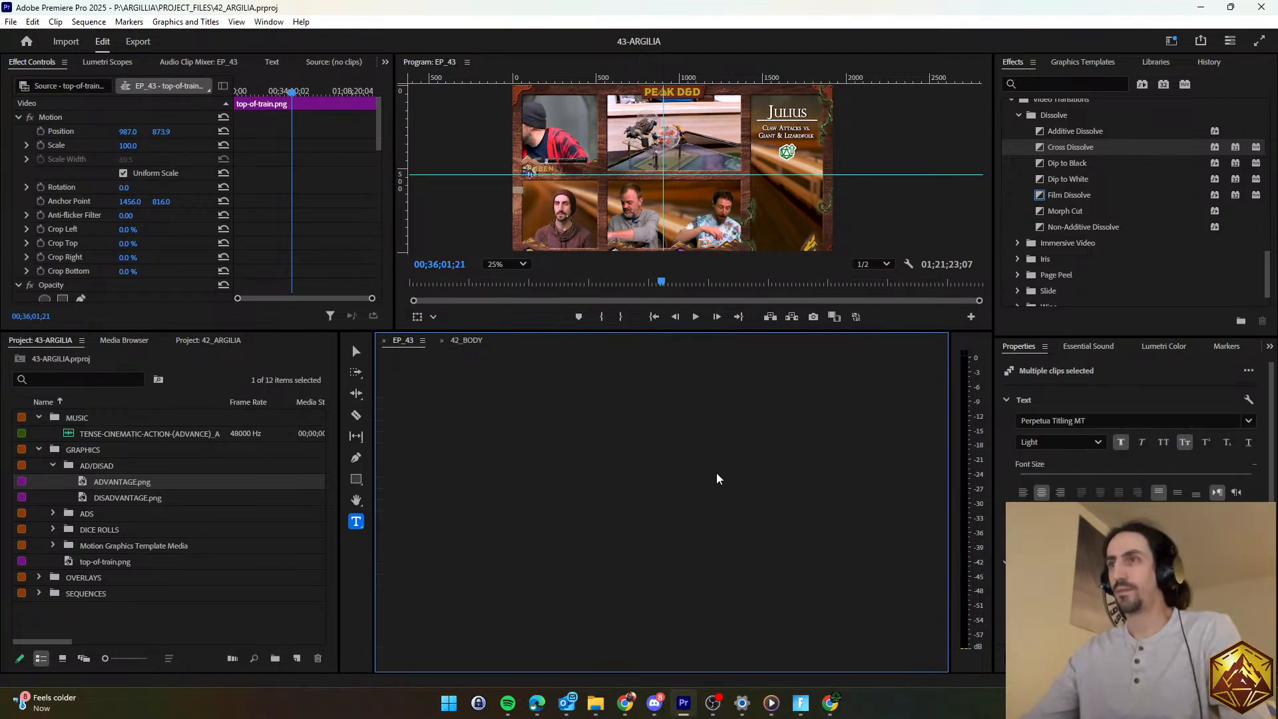
scroll(714, 480, down, 10)
scroll(765, 479, up, 5)
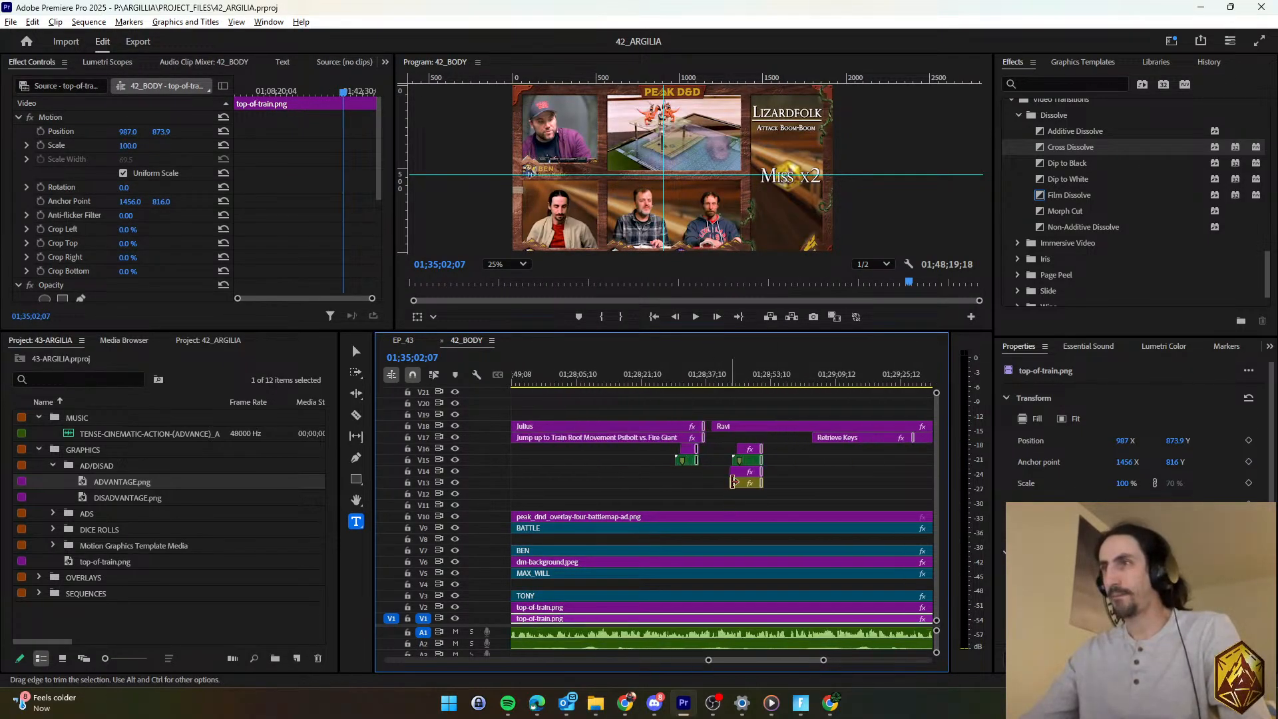
scroll(665, 473, up, 3)
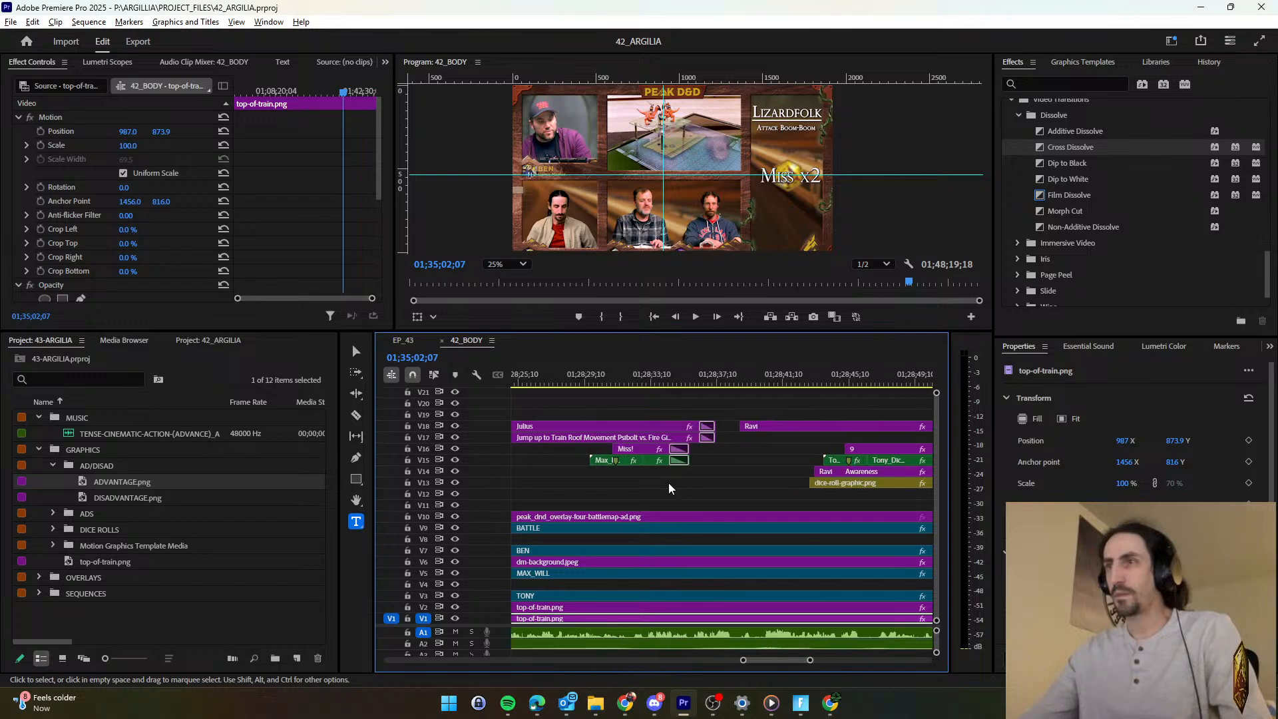
click(700, 474)
scroll(601, 481, down, 3)
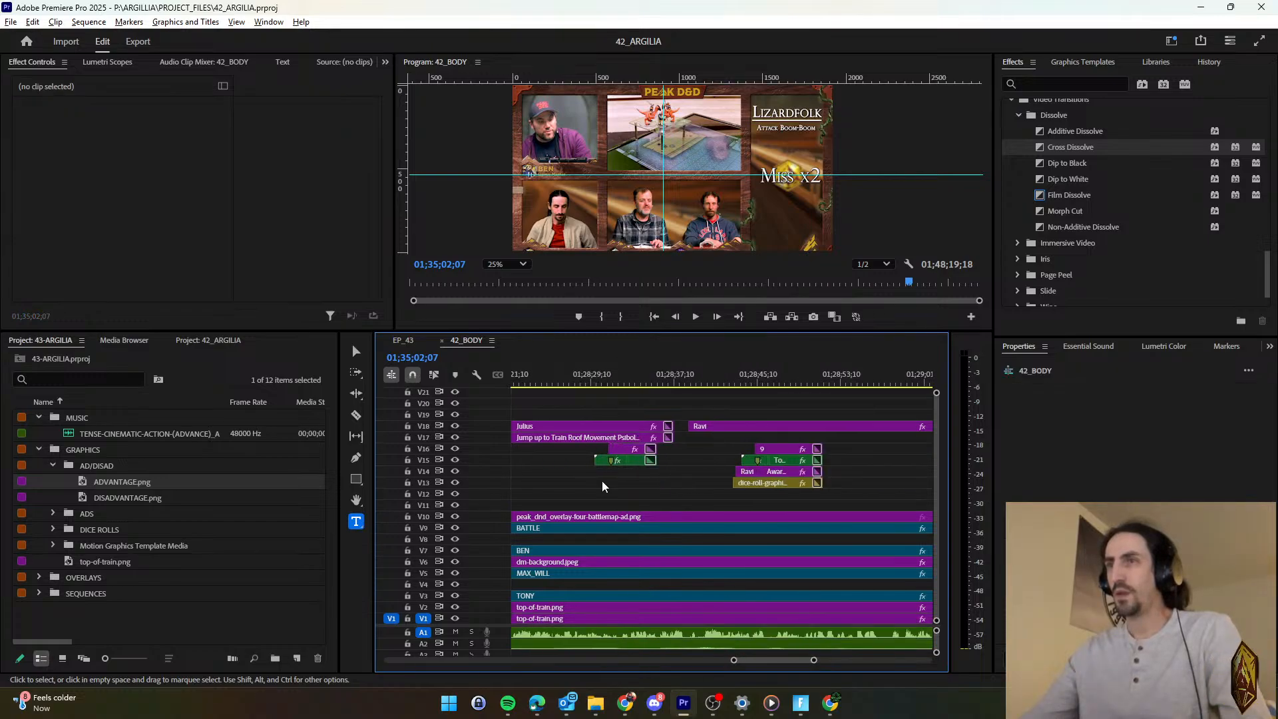
drag(749, 661, 593, 655)
Copy Julius's earlier Max_Dice_Roll.mov, Brutal Hit! and 7 Psychic Damage clips in EP_43 and paste them on V15 and V16 at 00;36;01;21.
key(shift+3)
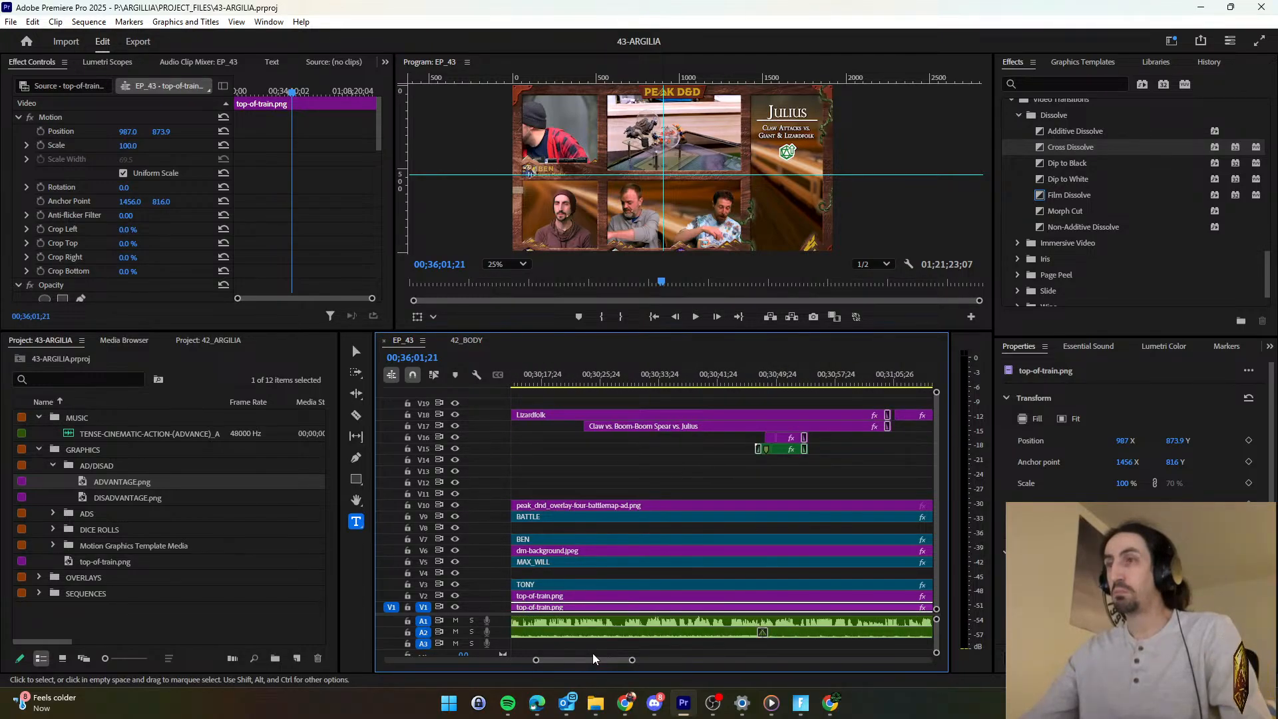
drag(593, 653, 535, 653)
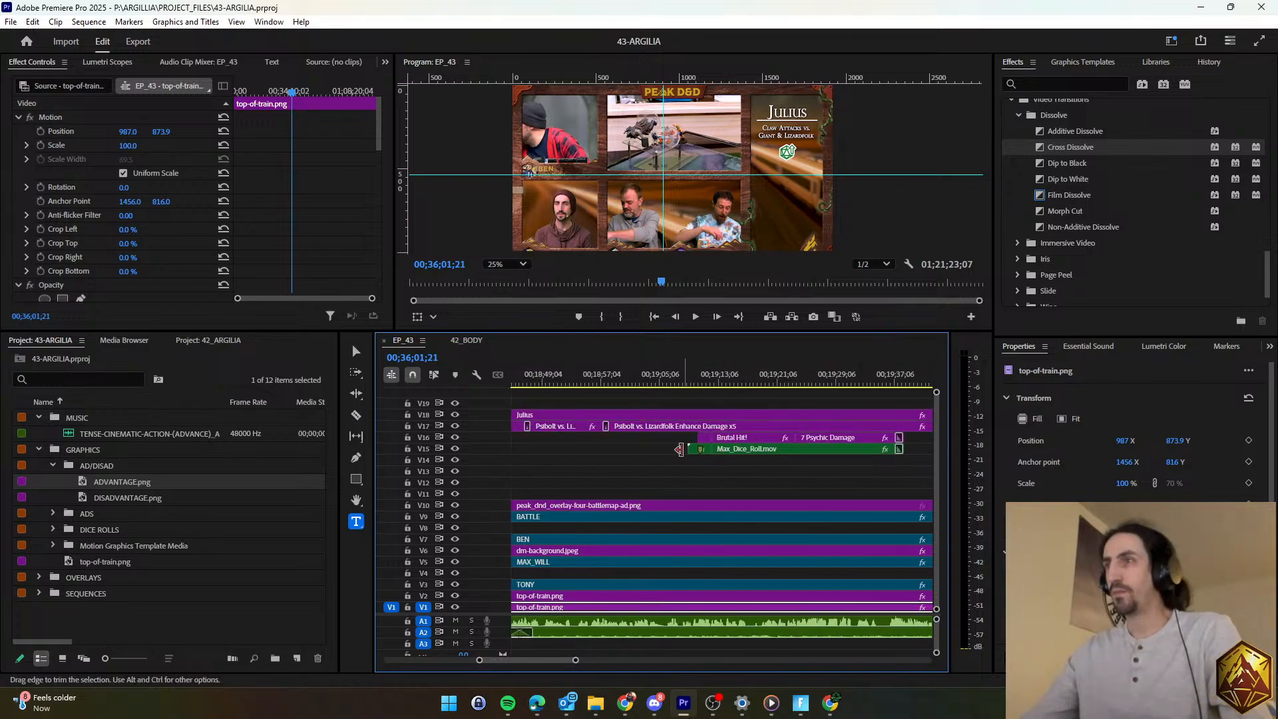
drag(672, 438, 826, 489)
key(ctrl+c)
key(ctrl+v)
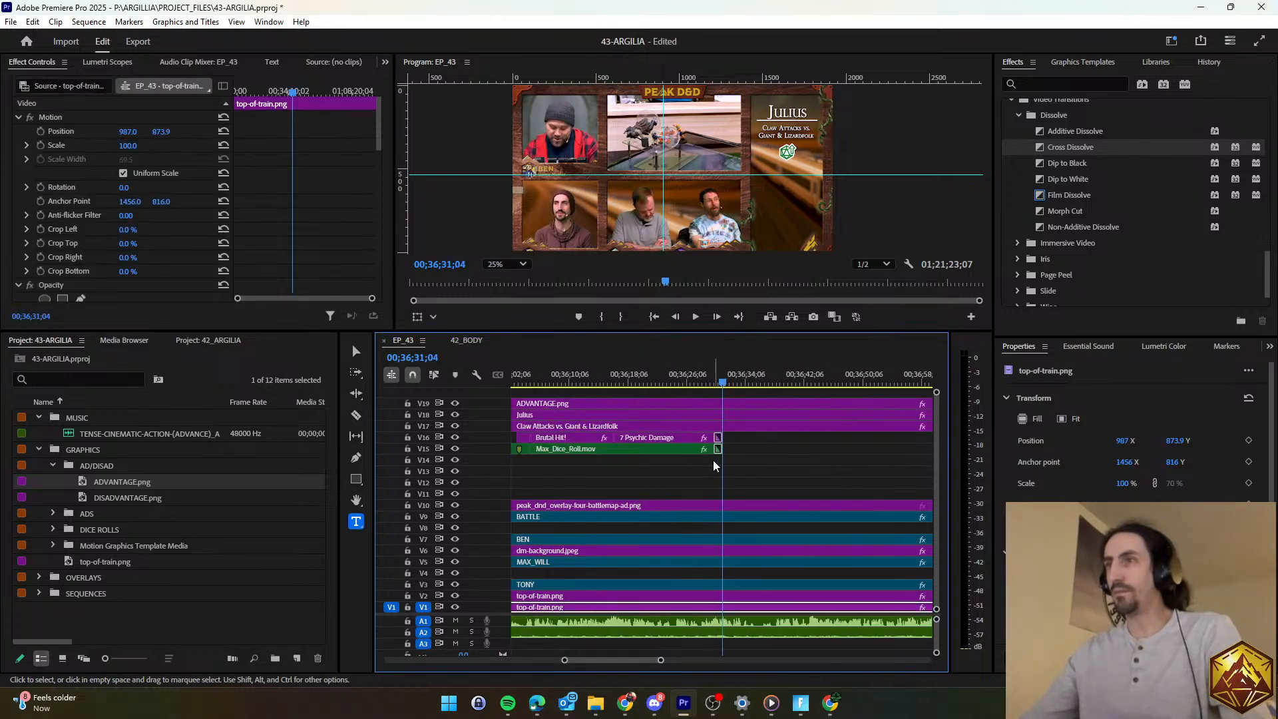
Play back the pasted dice roll from its start and stop at 00;36;03;10 to check its timing.
scroll(631, 450, up, 4)
click(642, 384)
key(space)
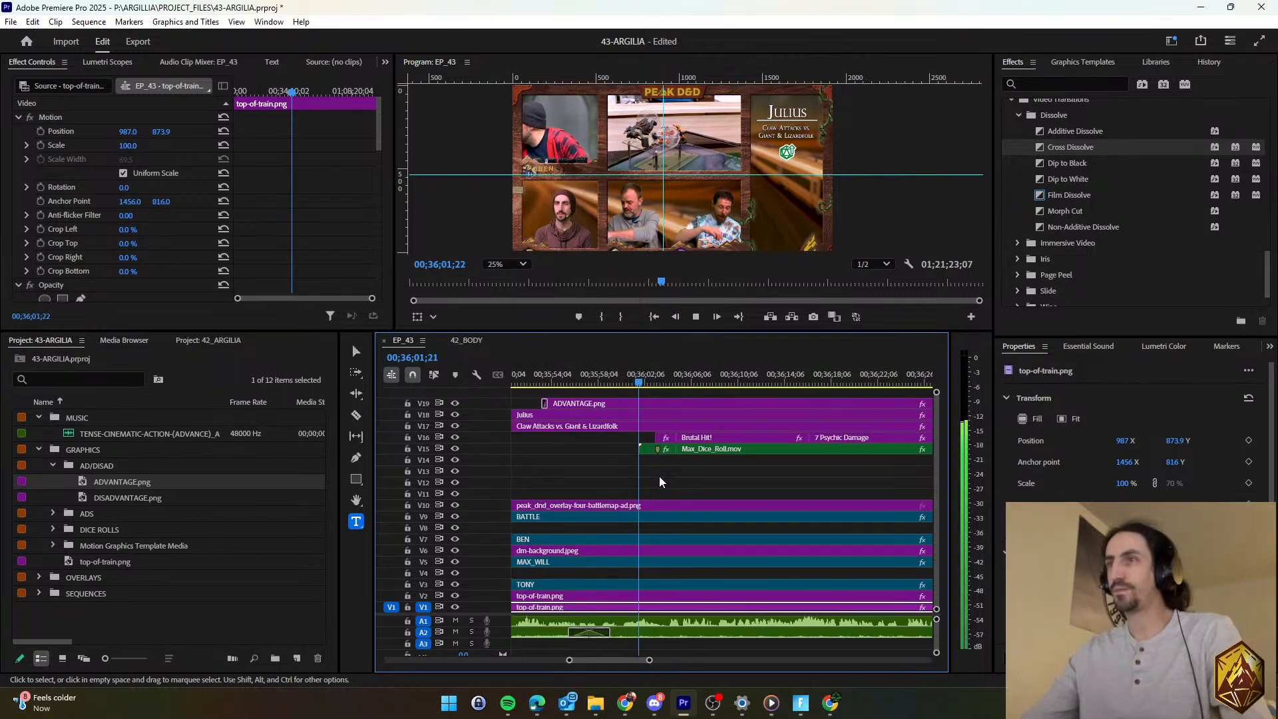
key(=)
key(space)
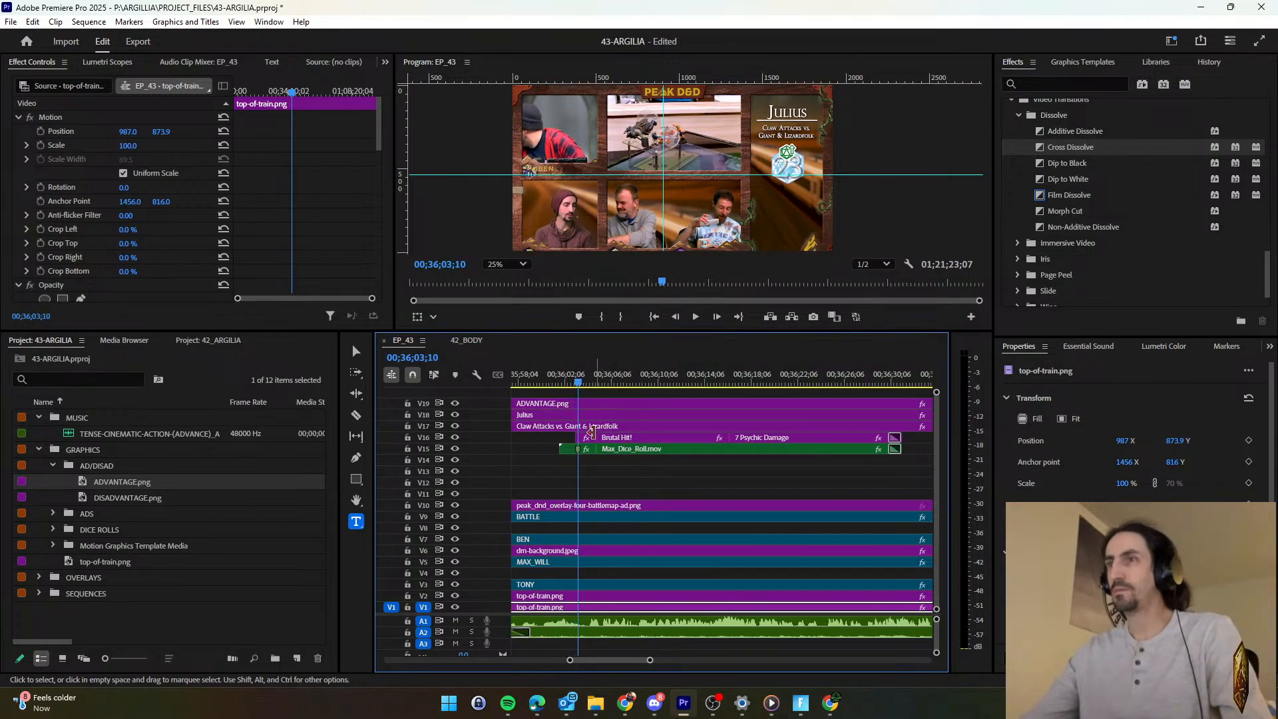
Select the pasted roll number title on V16, just before Brutal Hit!, to access its text settings.
click(580, 449)
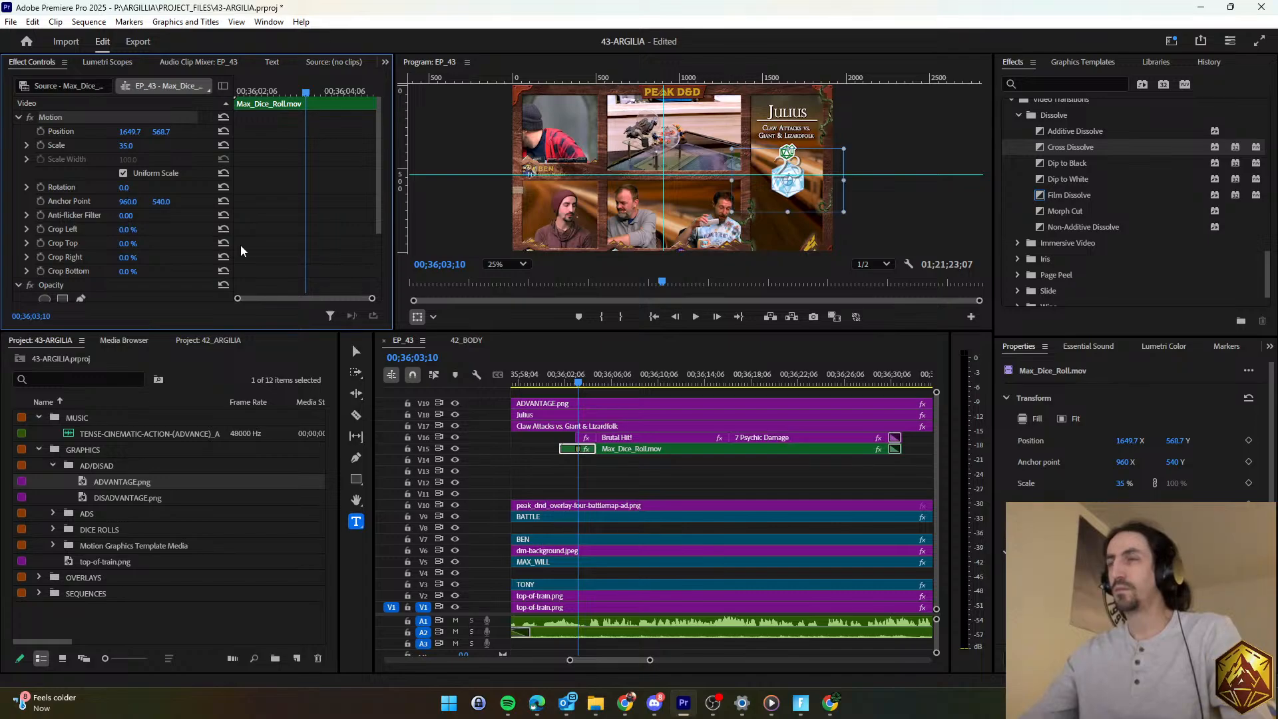
click(650, 448)
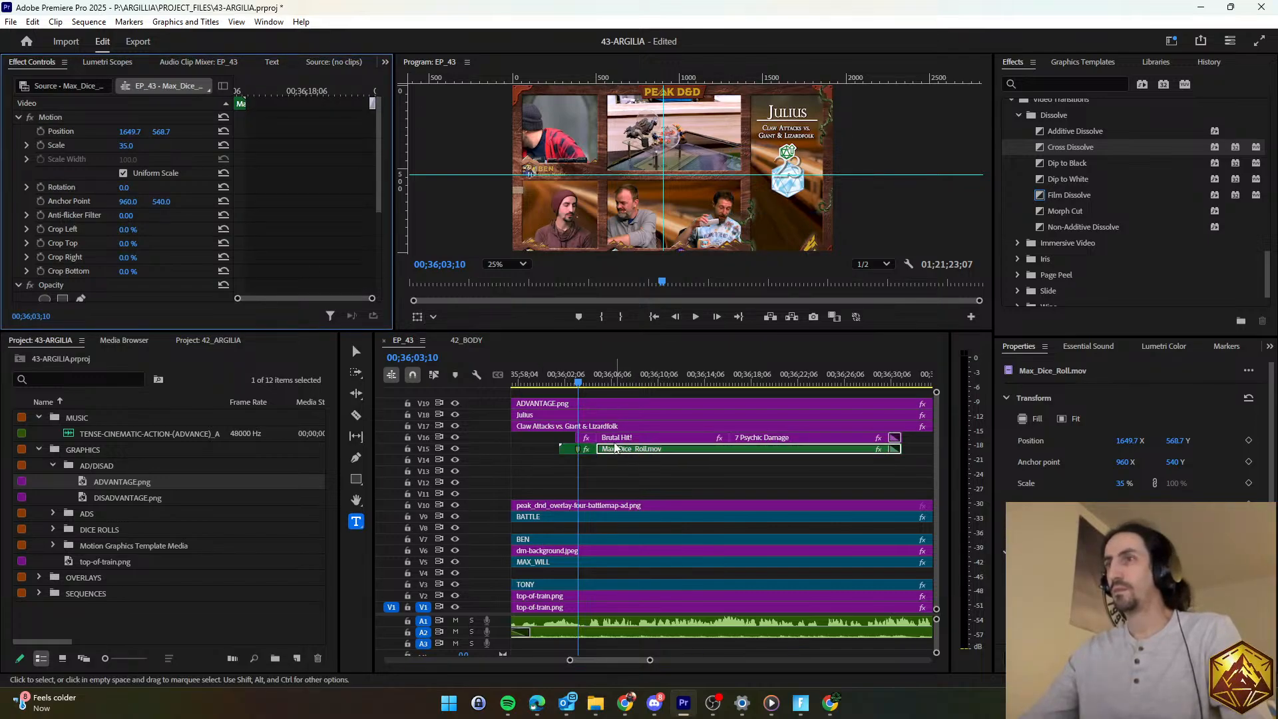
click(585, 437)
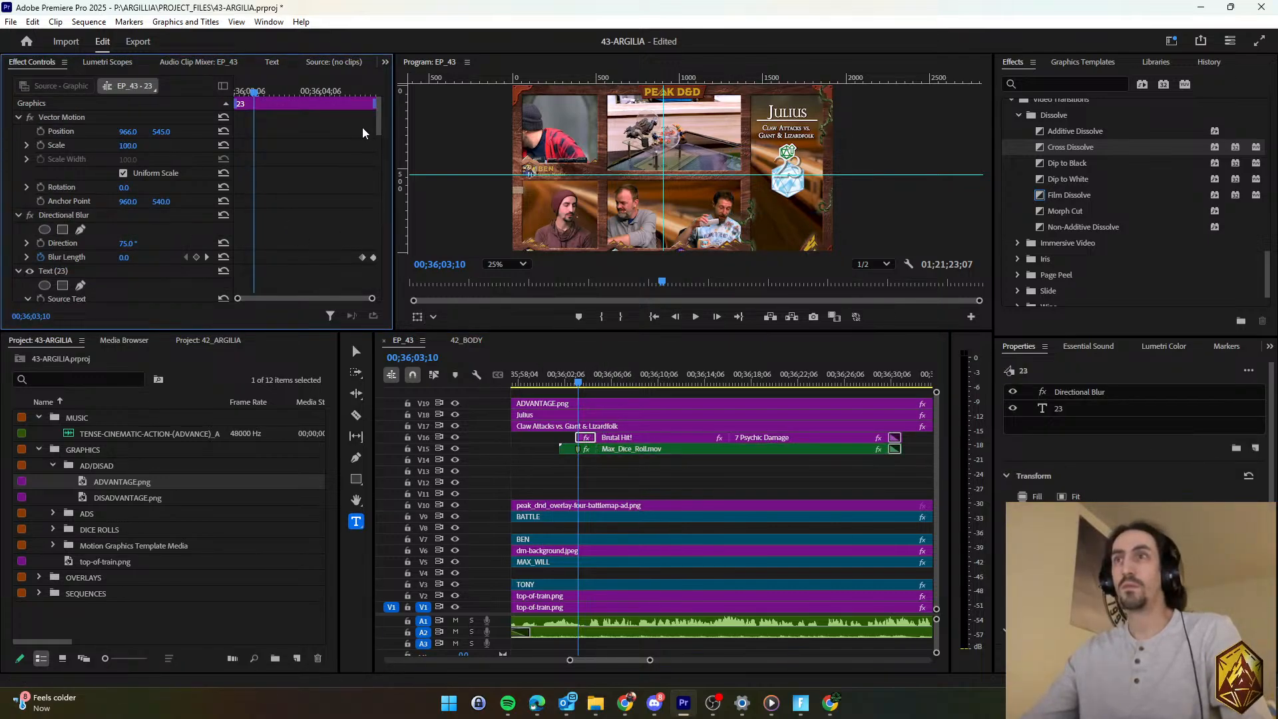
Lower the number text "23" onto the dice graphic and change it to 17.
scroll(249, 236, down, 15)
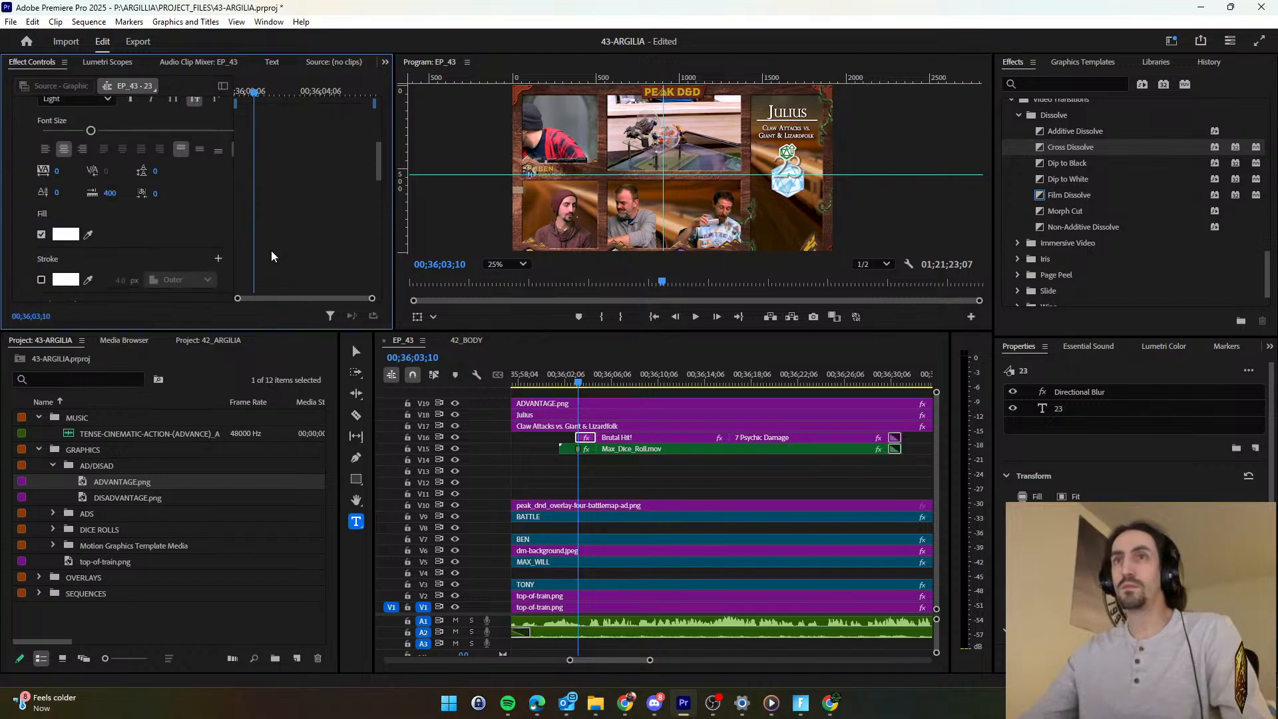
scroll(260, 259, down, 4)
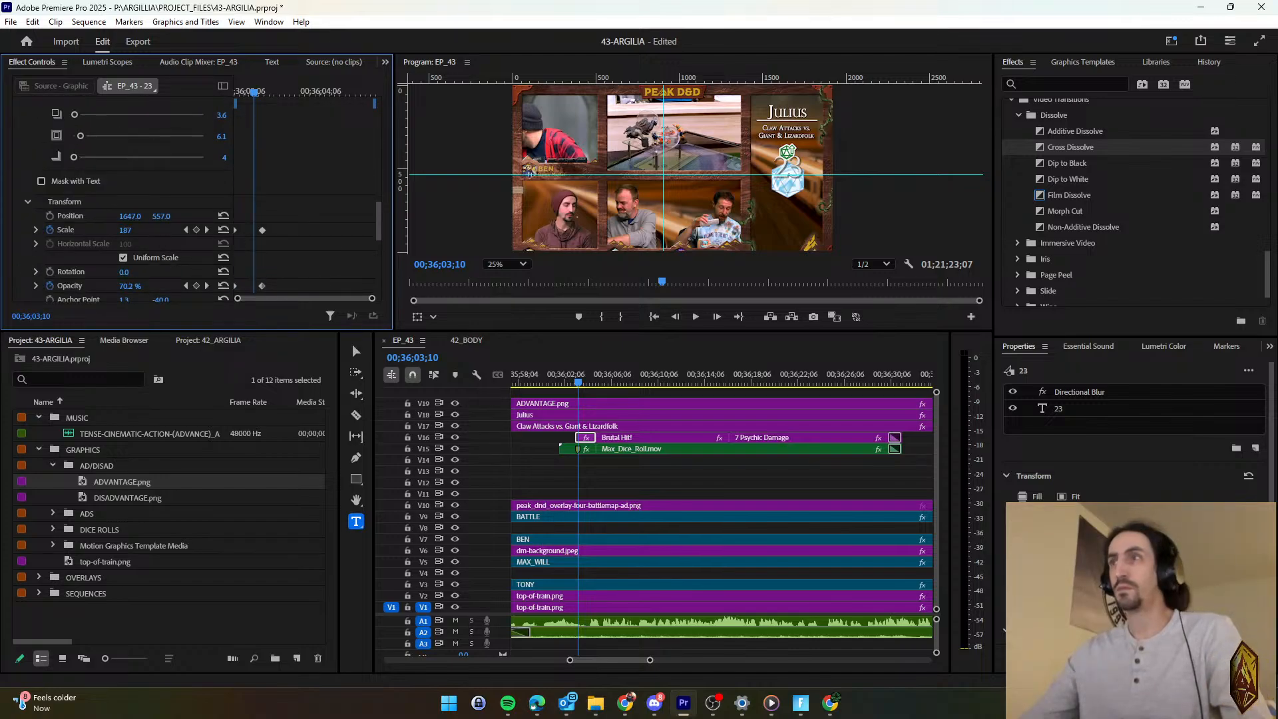
drag(162, 216, 186, 215)
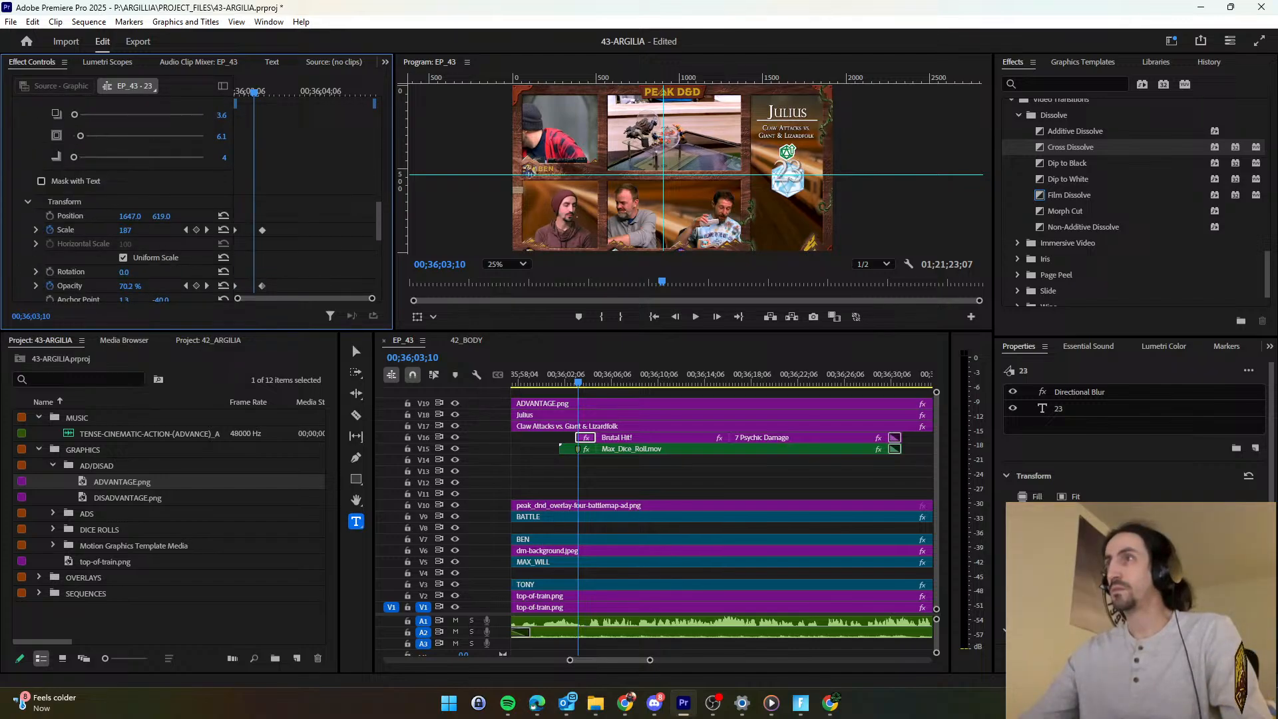
click(1064, 408)
text(17)
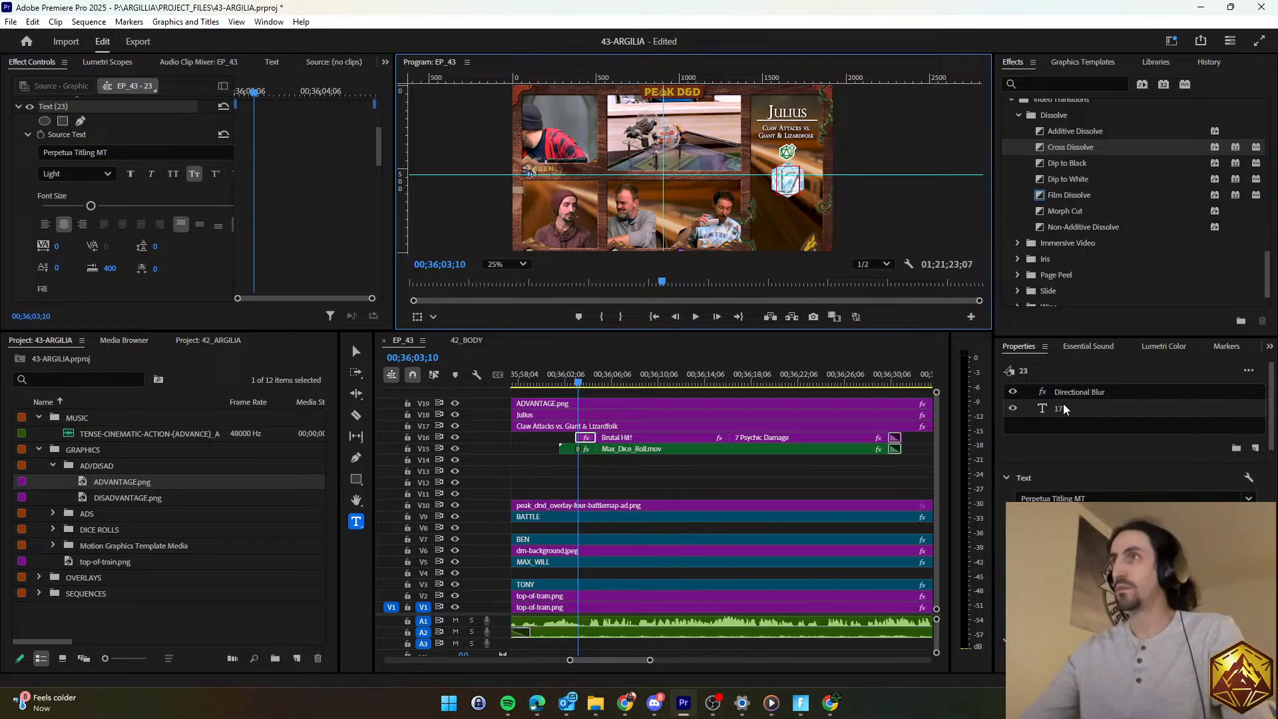
Play the roll reveal and shift the 17 text to horizontal position 1651 to centre it on the die.
click(673, 477)
key(space)
key(space)
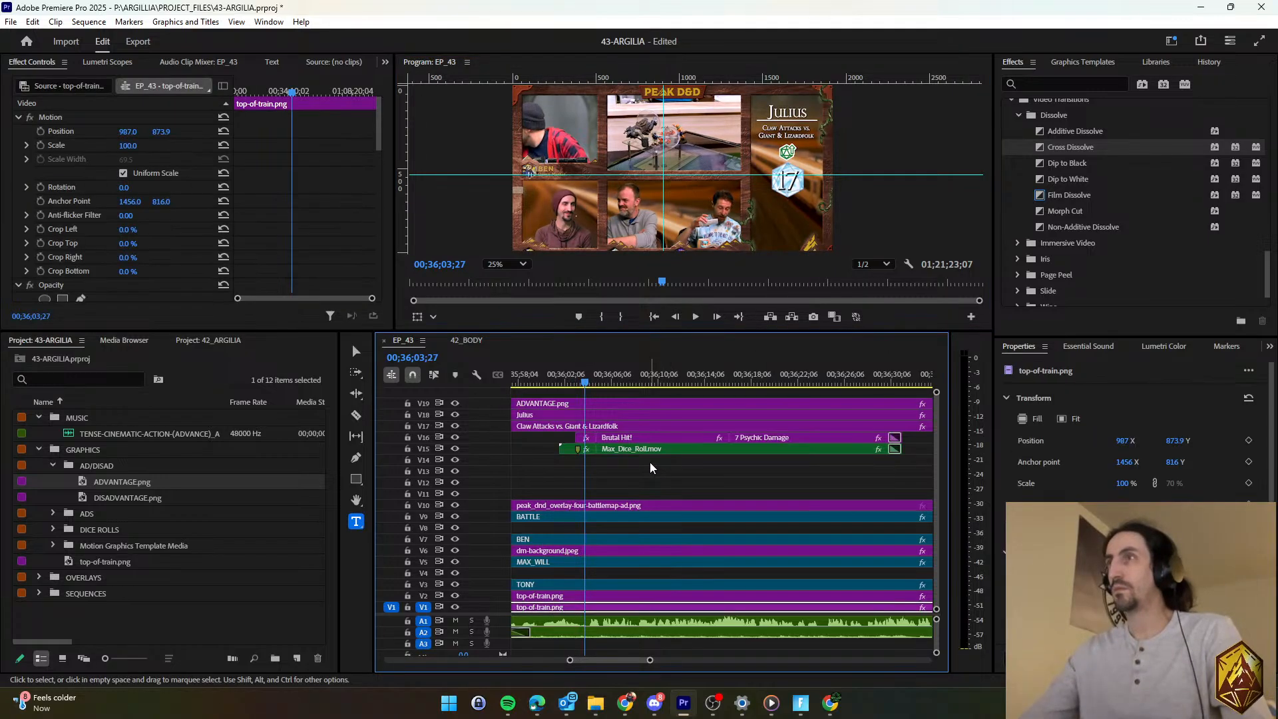
click(592, 439)
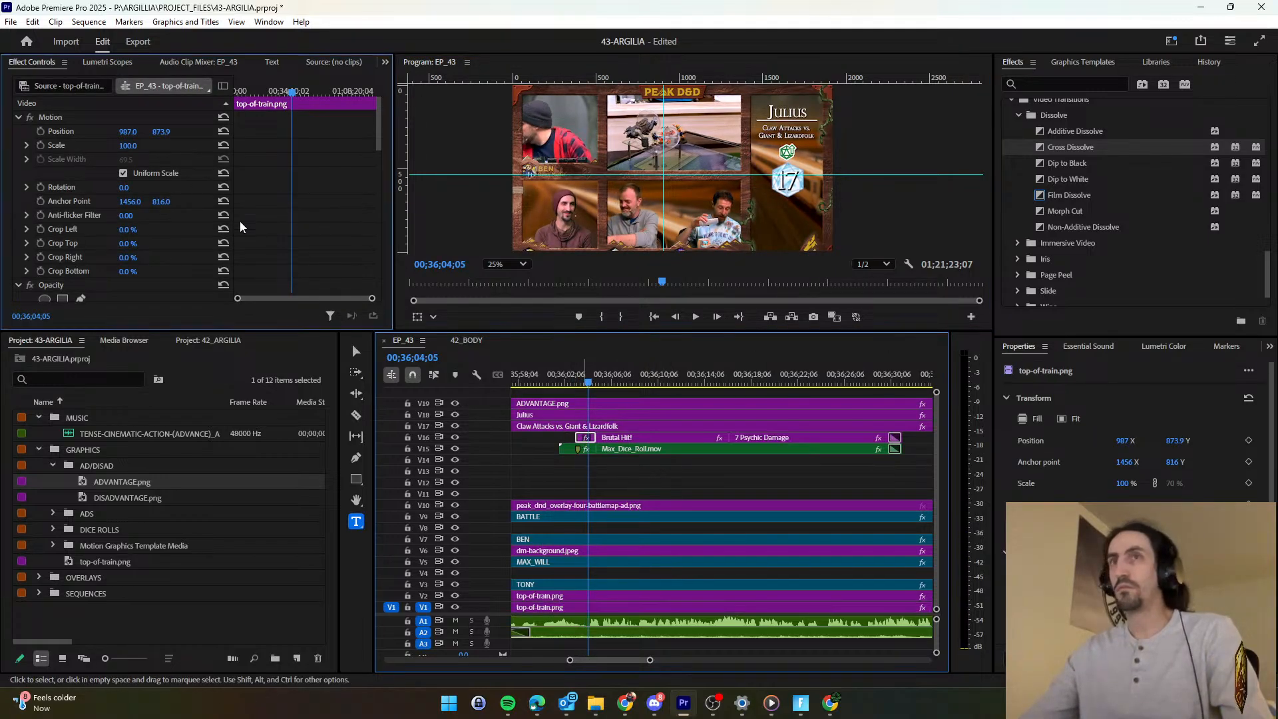
click(262, 214)
scroll(281, 232, down, 10)
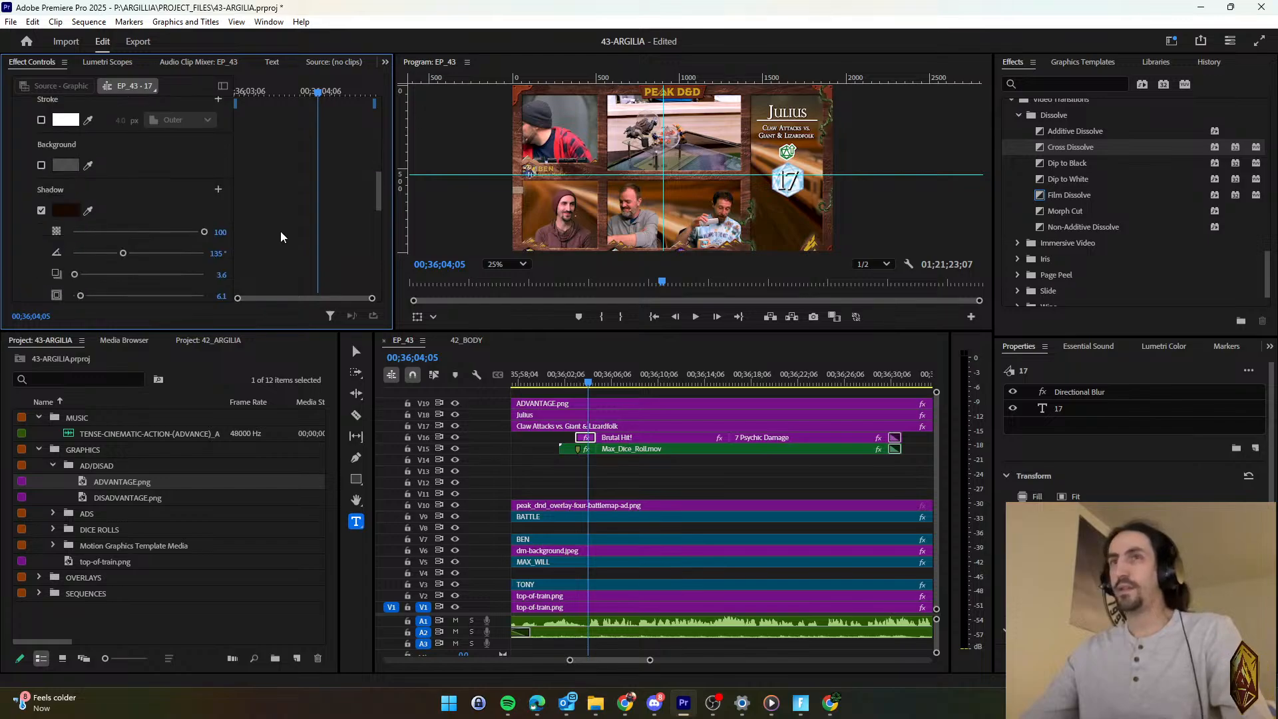
scroll(281, 237, down, 2)
drag(124, 177, 127, 177)
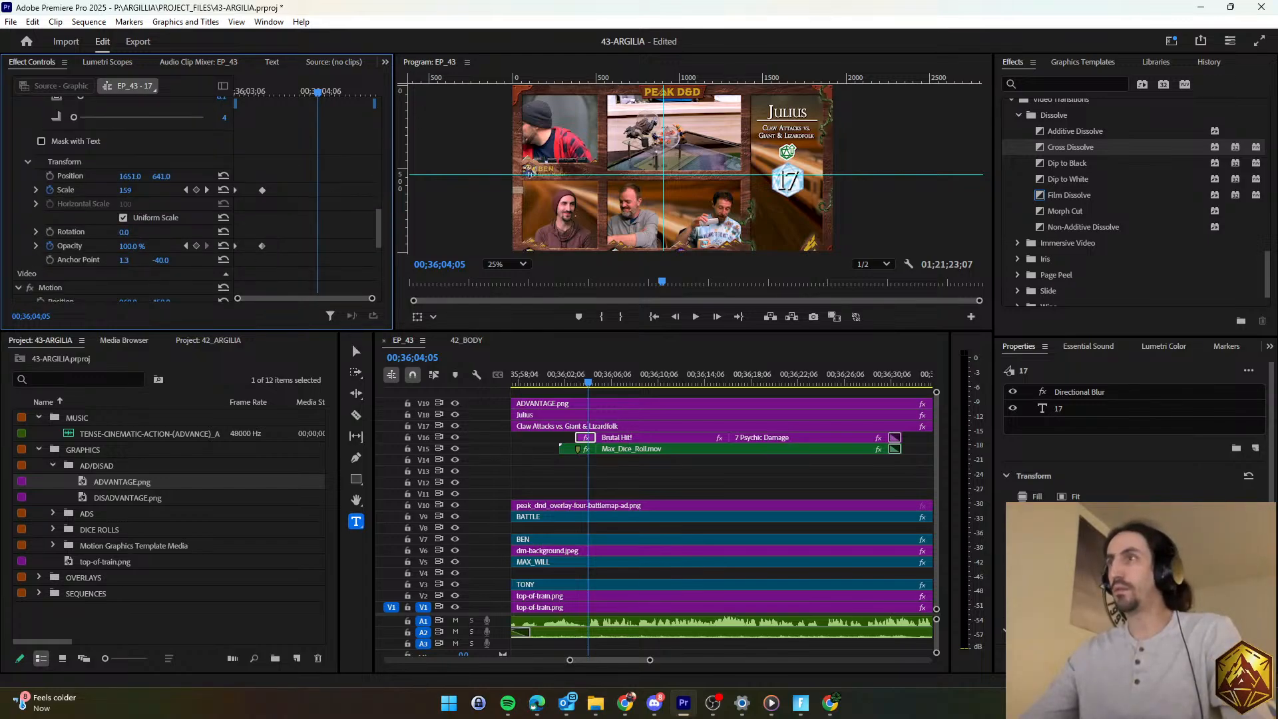
Play on to the Brutal Hit! graphic and change its text to "Hit!".
click(660, 473)
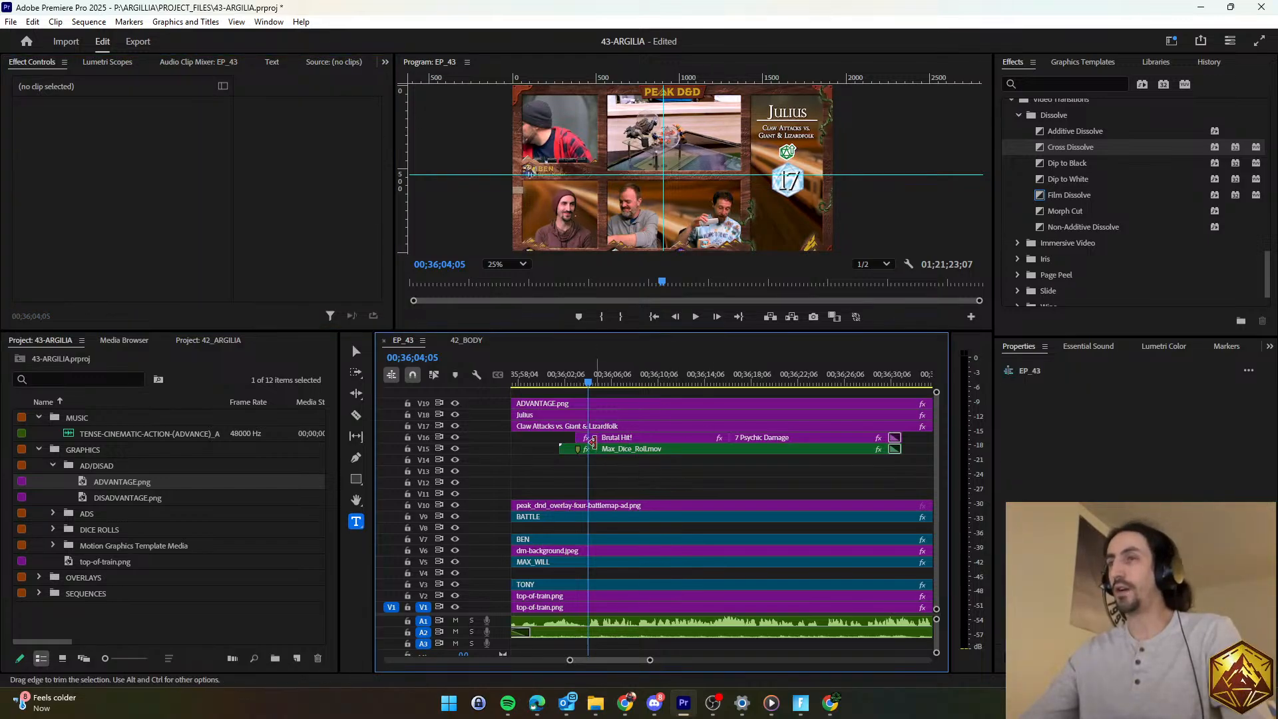
key(space)
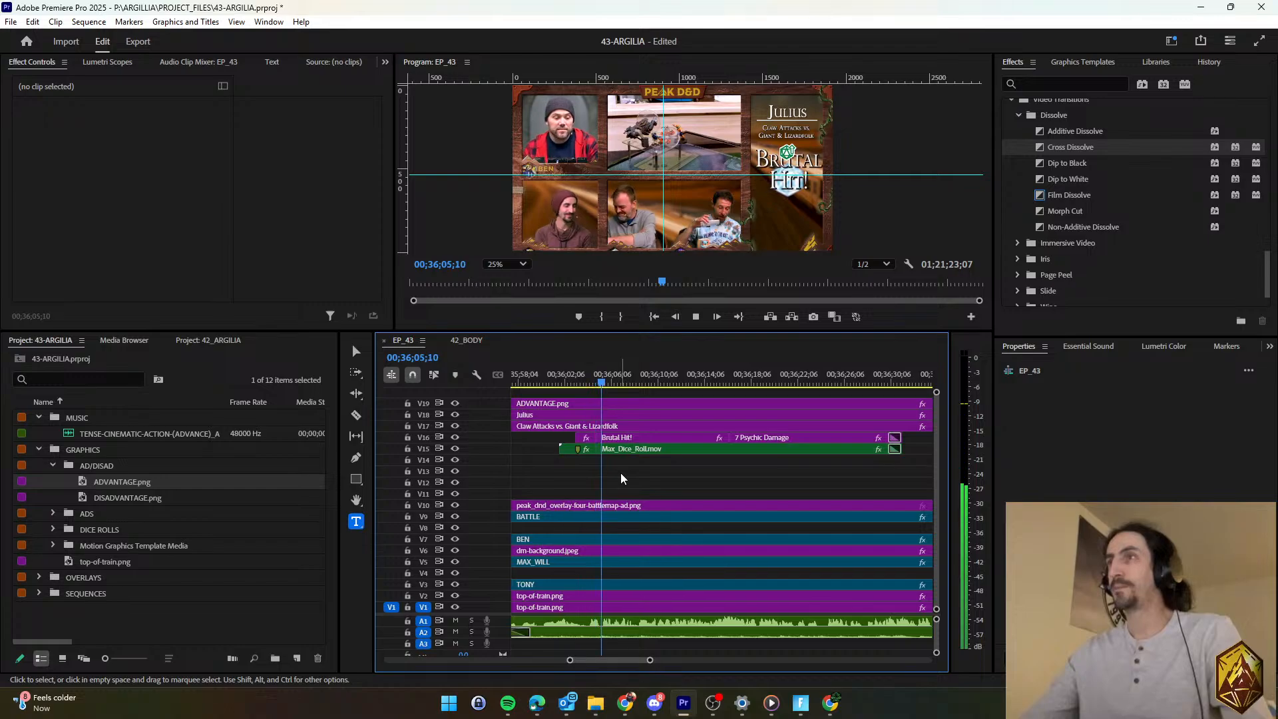
key(space)
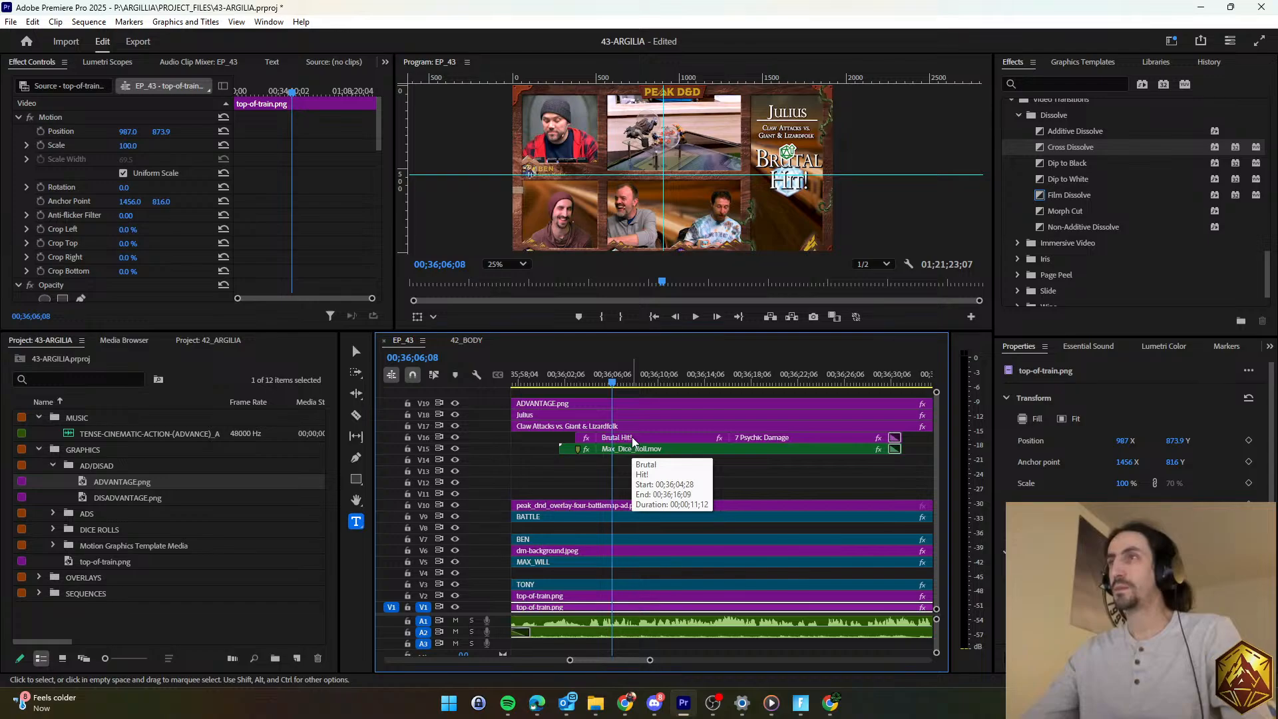
key(space)
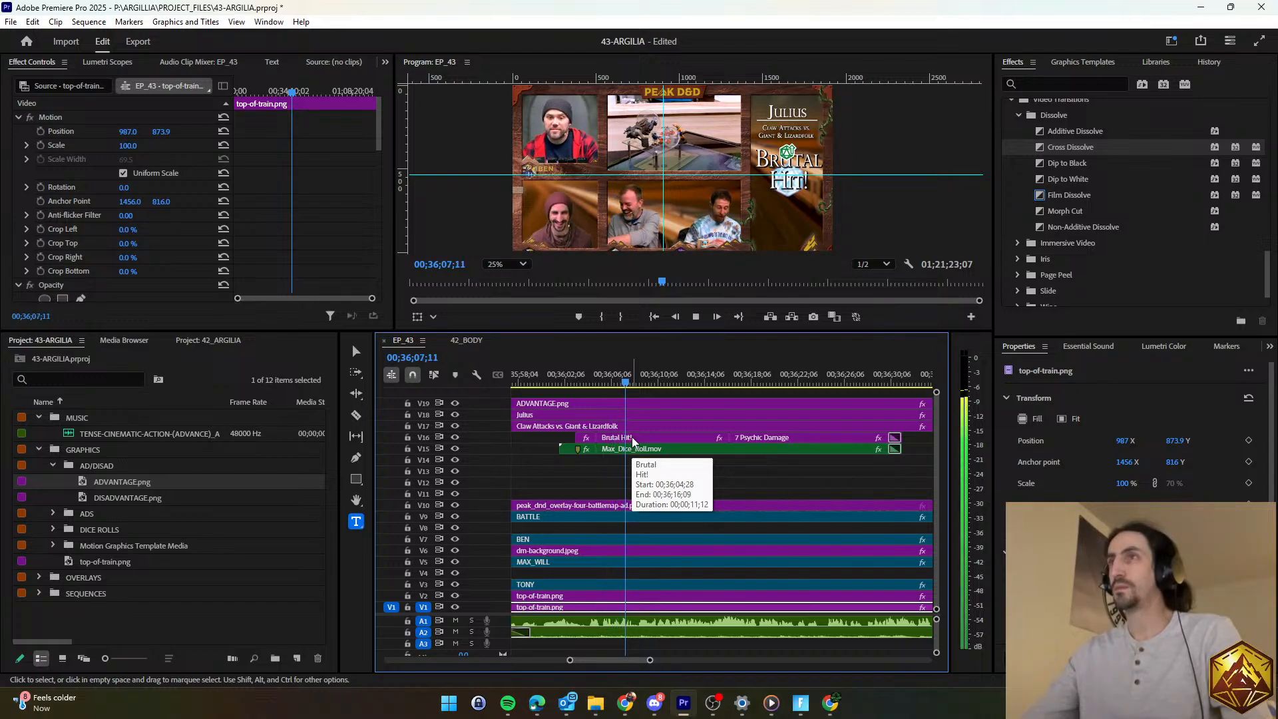
click(633, 436)
click(1088, 406)
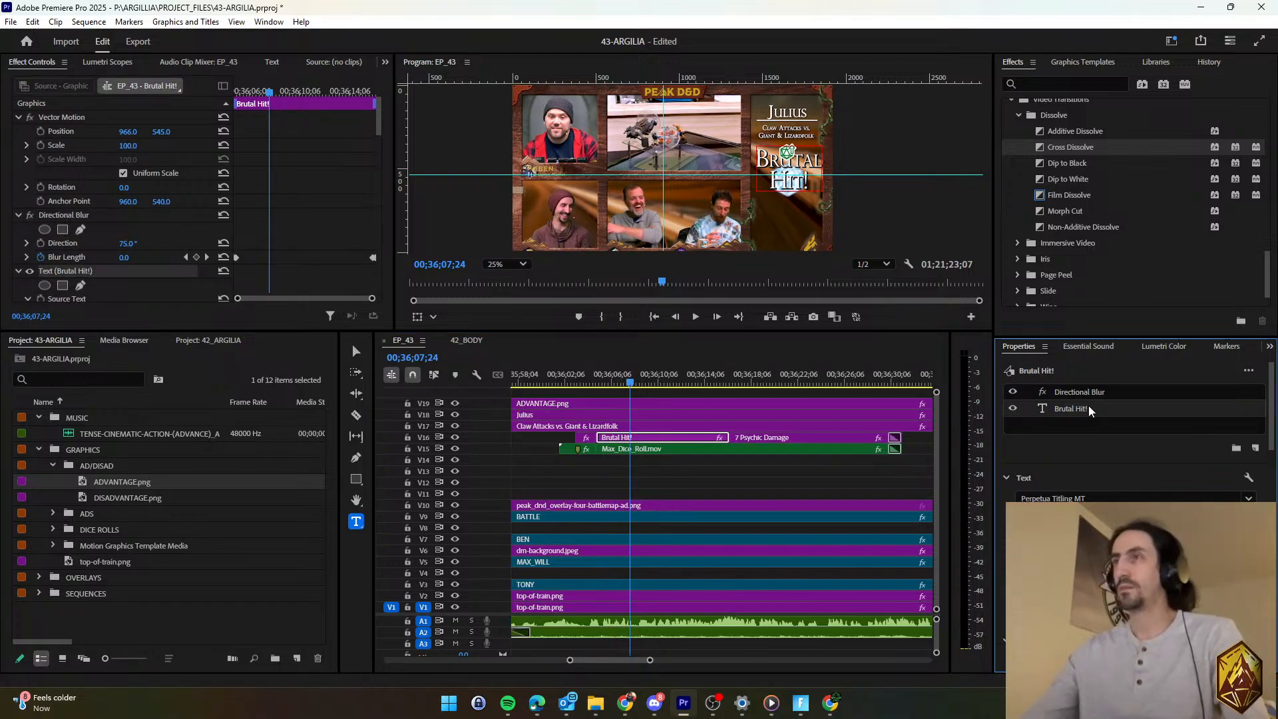
text(Hi)
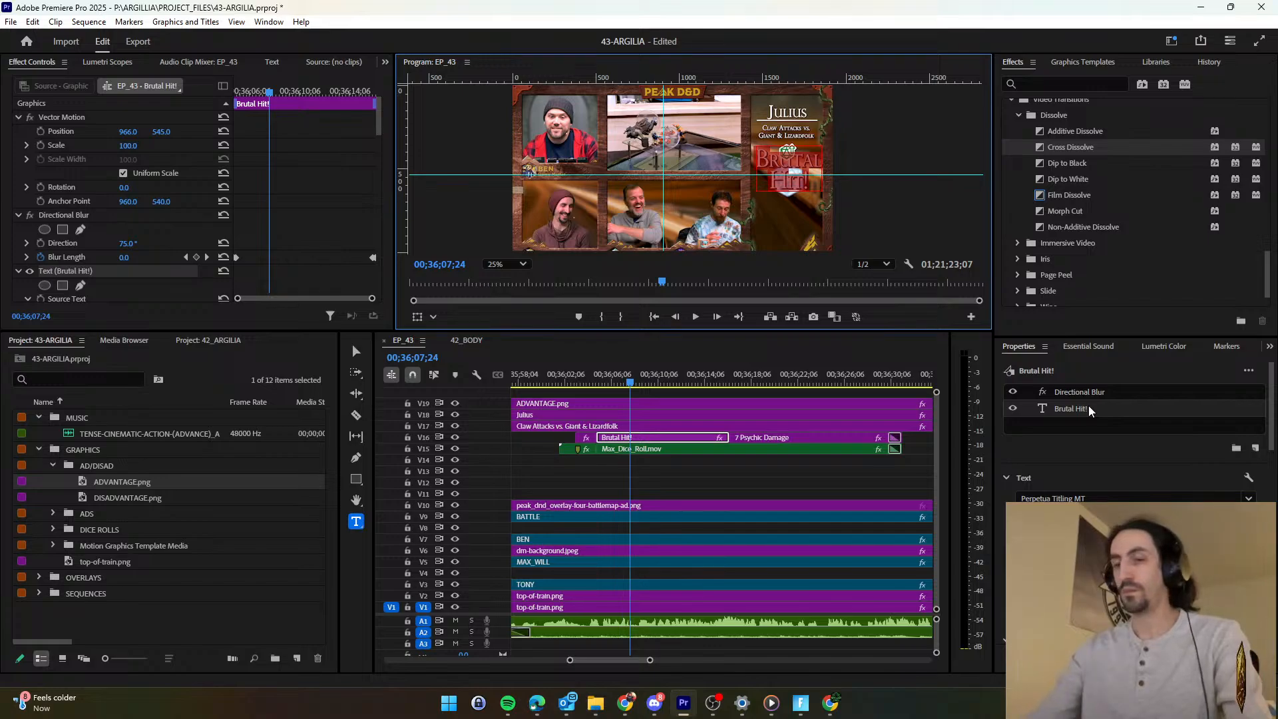
text(t!)
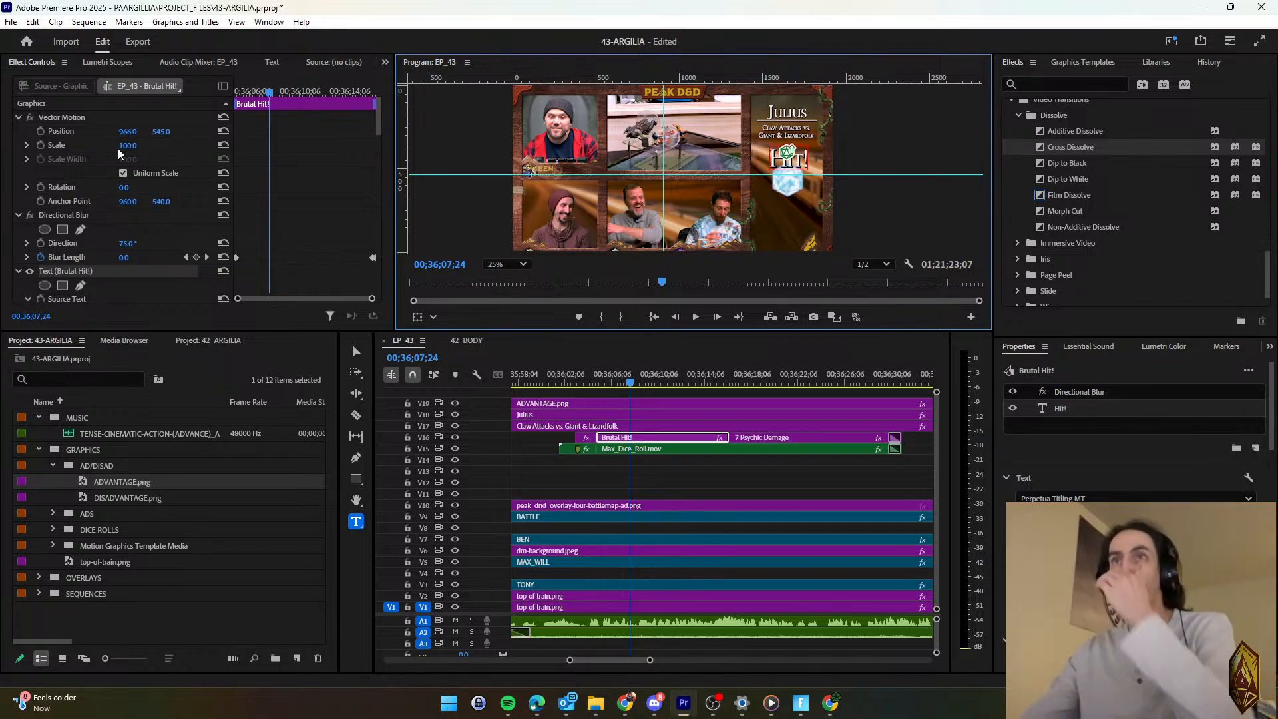
Lower the Hit! text within its graphic so that it sits over the die.
scroll(295, 216, down, 10)
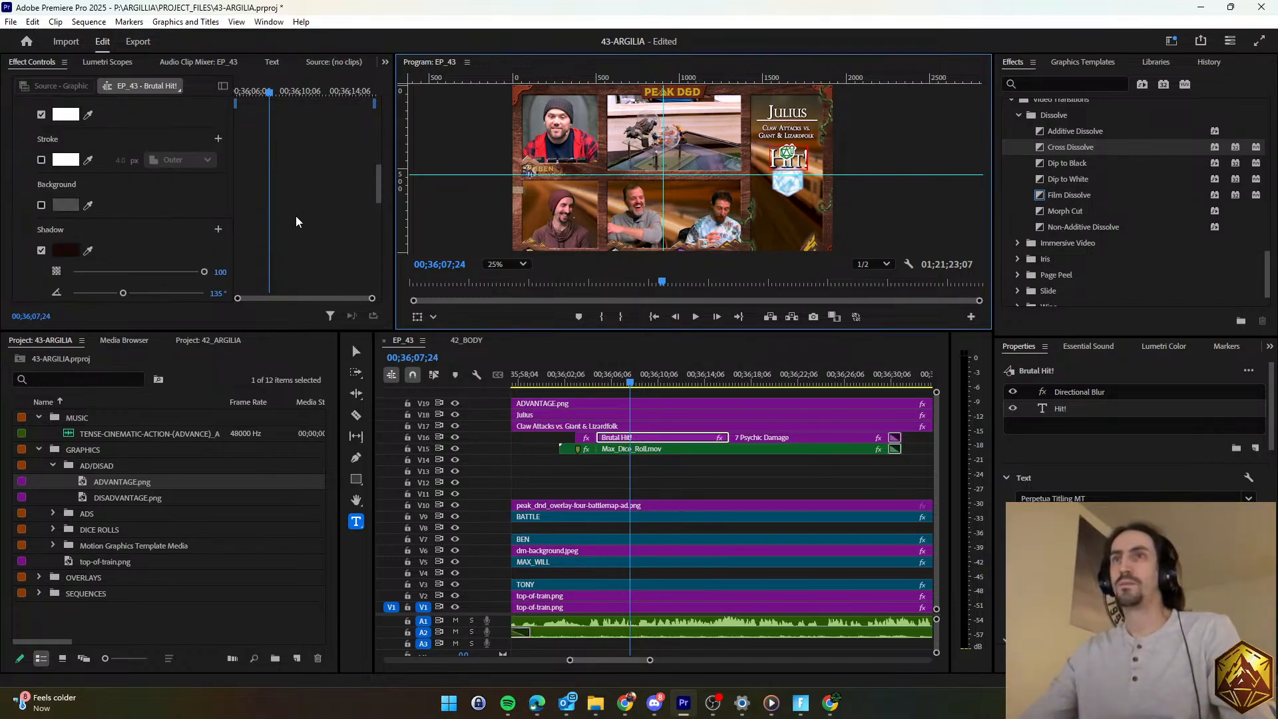
scroll(276, 219, down, 4)
click(173, 210)
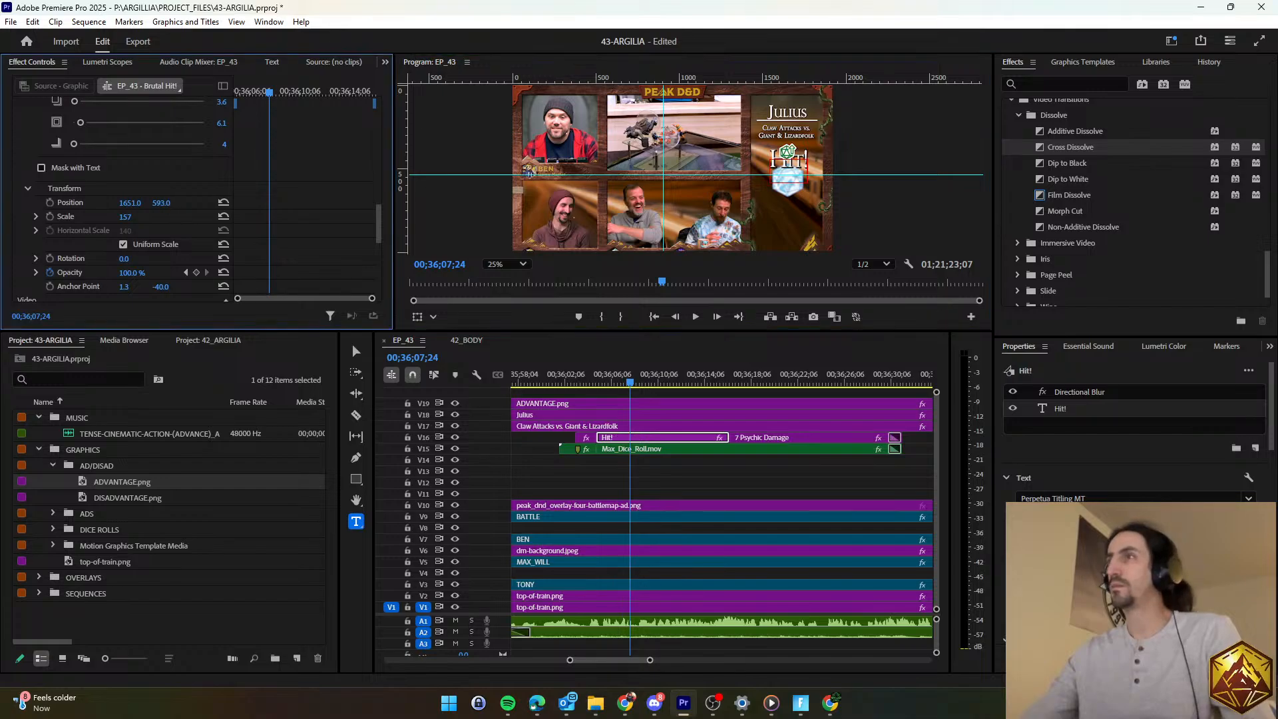
click(714, 471)
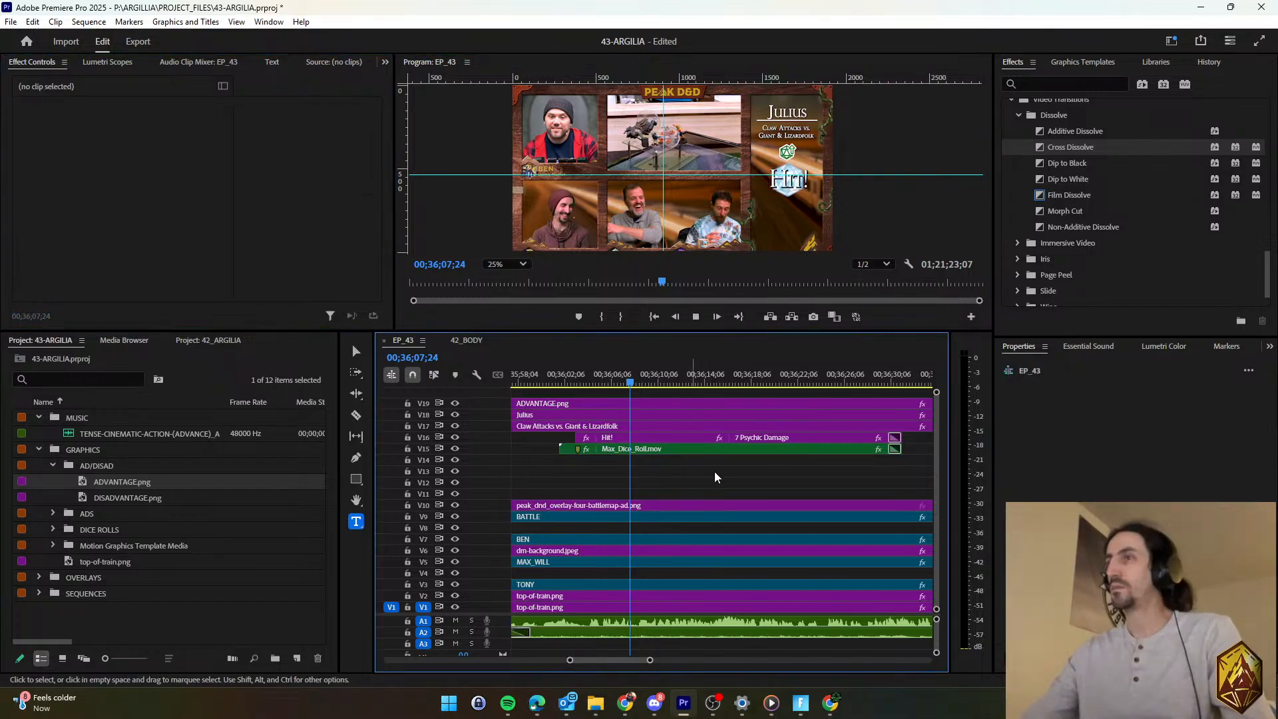
Play to 00;36;12;09 and move the Hit! graphic's closing Blur Length keyframes to that time.
key(space)
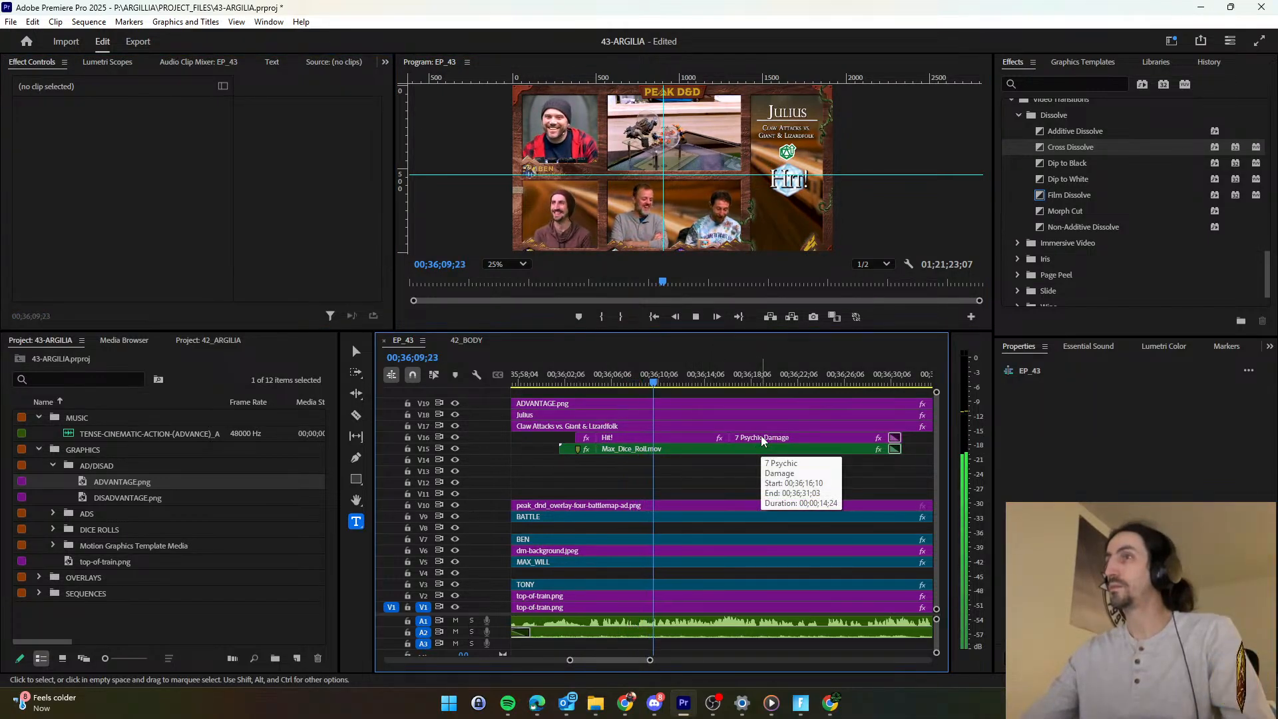
scroll(735, 473, right, 2)
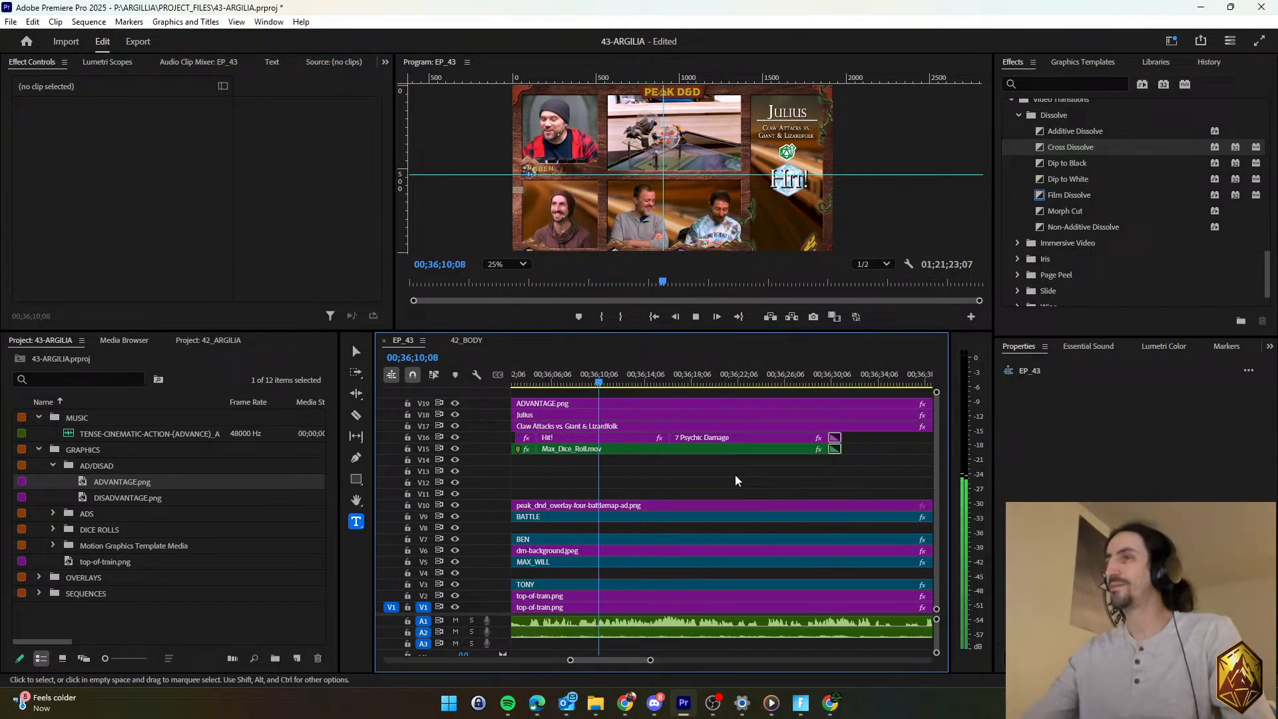
key(space)
click(644, 437)
scroll(321, 197, down, 4)
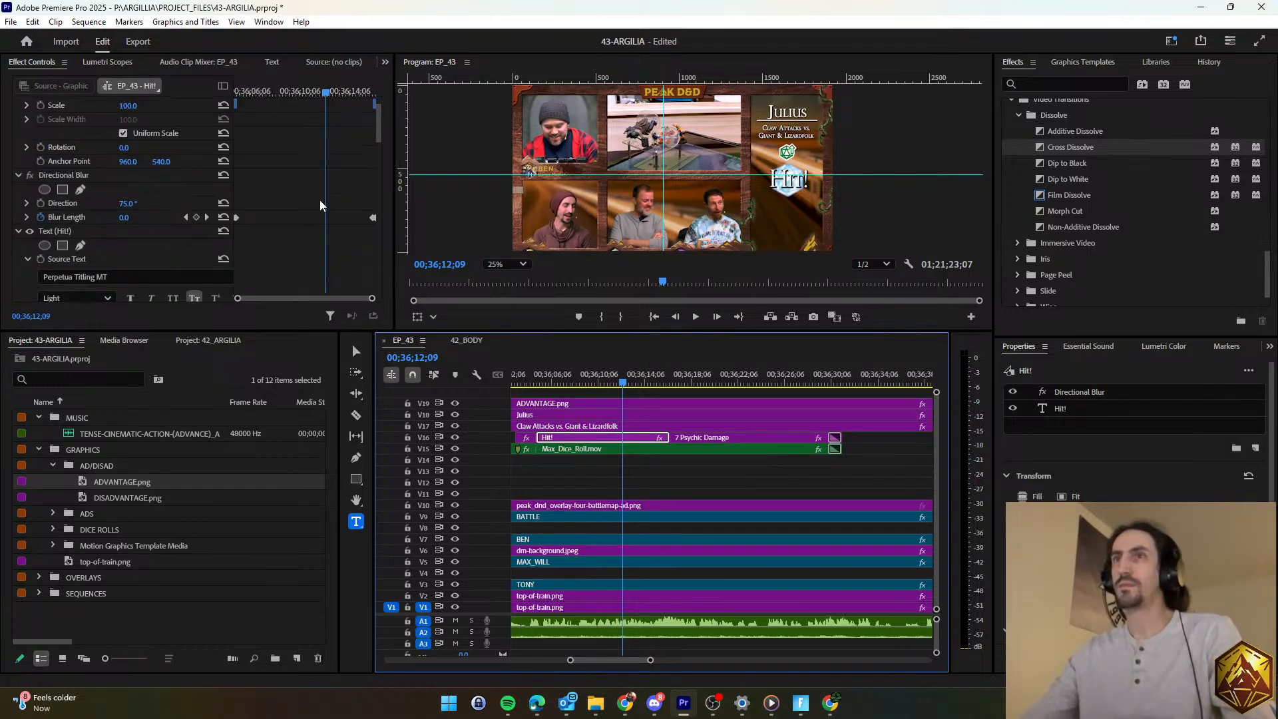
drag(347, 189, 326, 205)
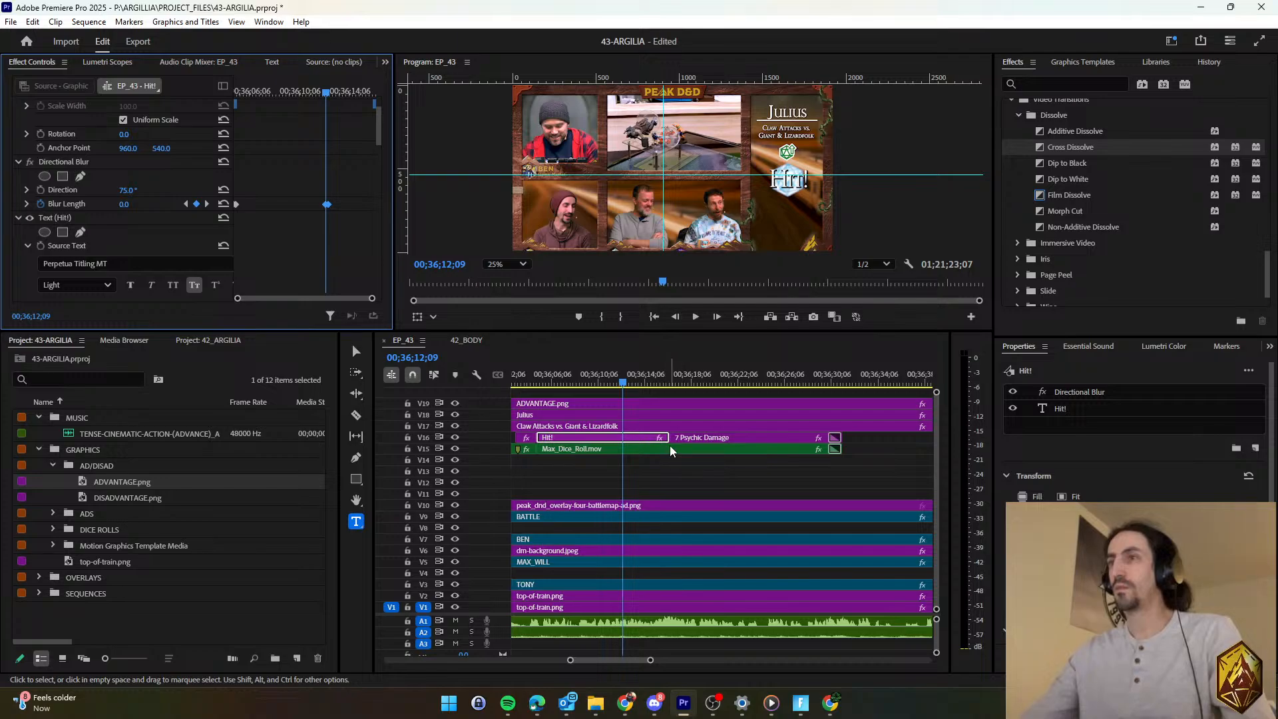
click(206, 205)
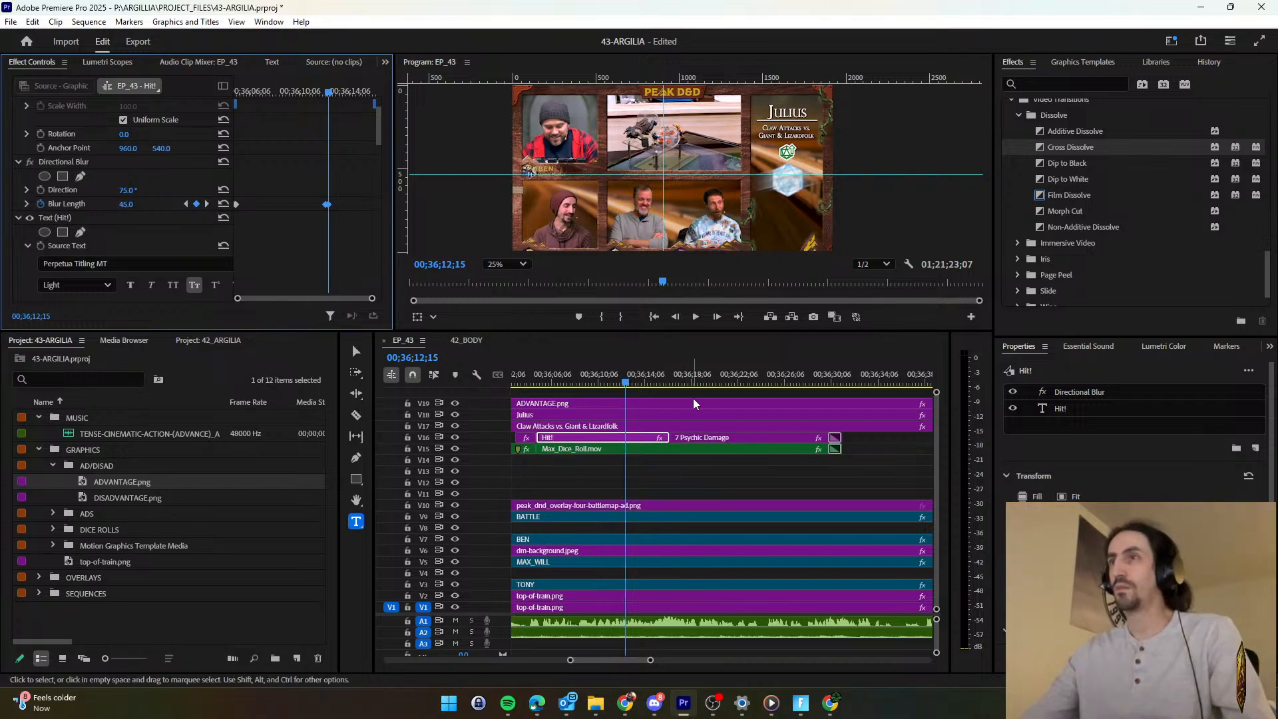
Move the 7 Psychic Damage clip to start at 00;36;12;15 and lower the graphic to vertical position 610.
drag(690, 436, 643, 438)
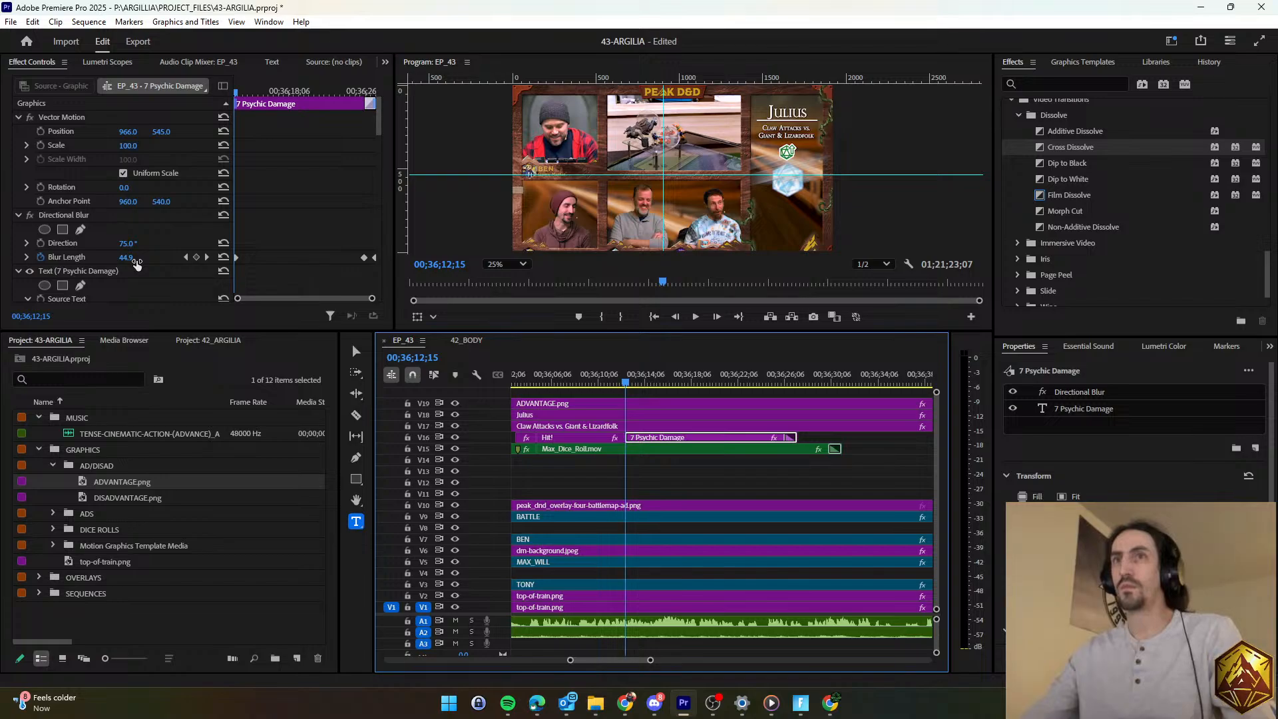
click(1074, 414)
click(784, 466)
key(space)
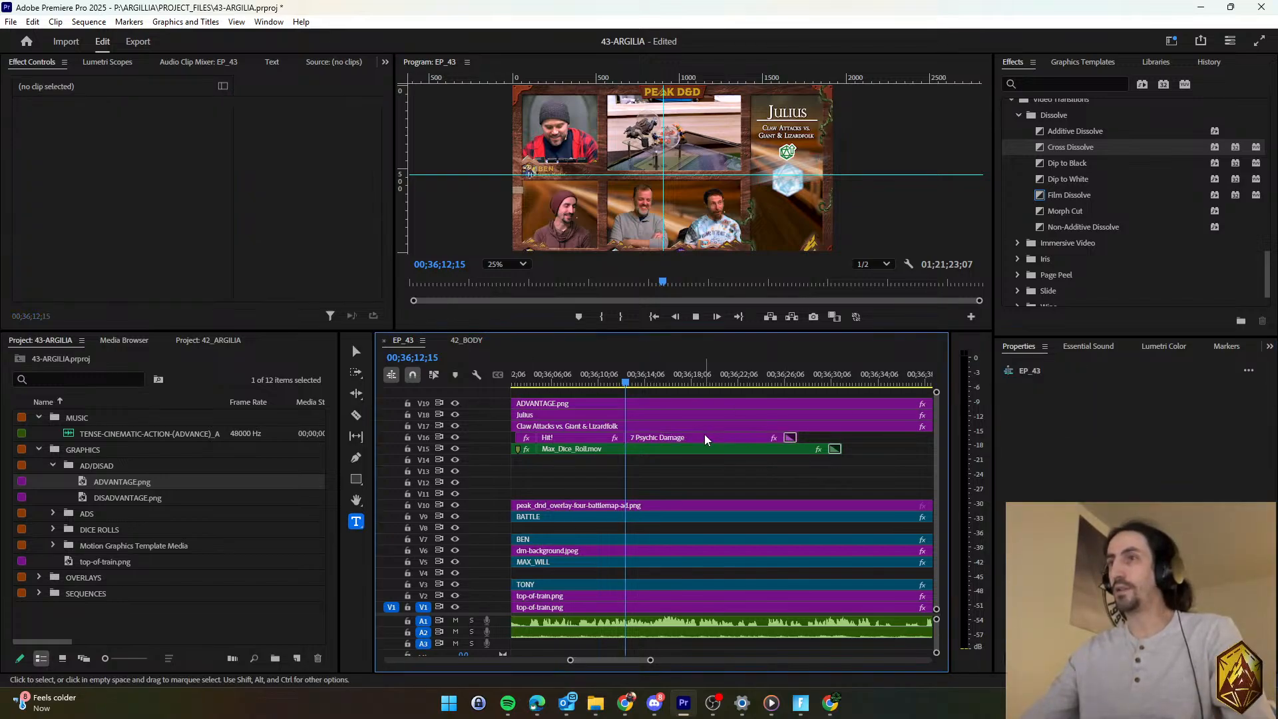
key(space)
click(704, 436)
drag(181, 138, 251, 138)
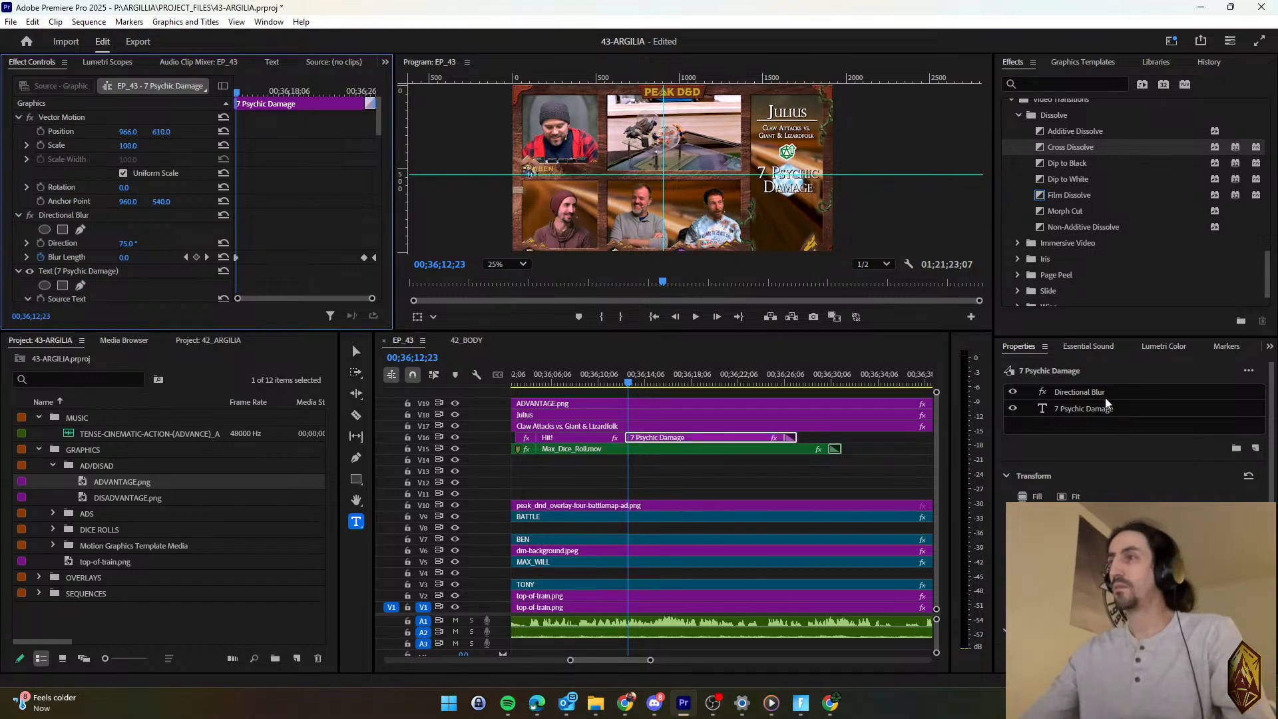
Play on to 00;36;21;12 and move the 7 Psychic Damage clip to start there.
key(space)
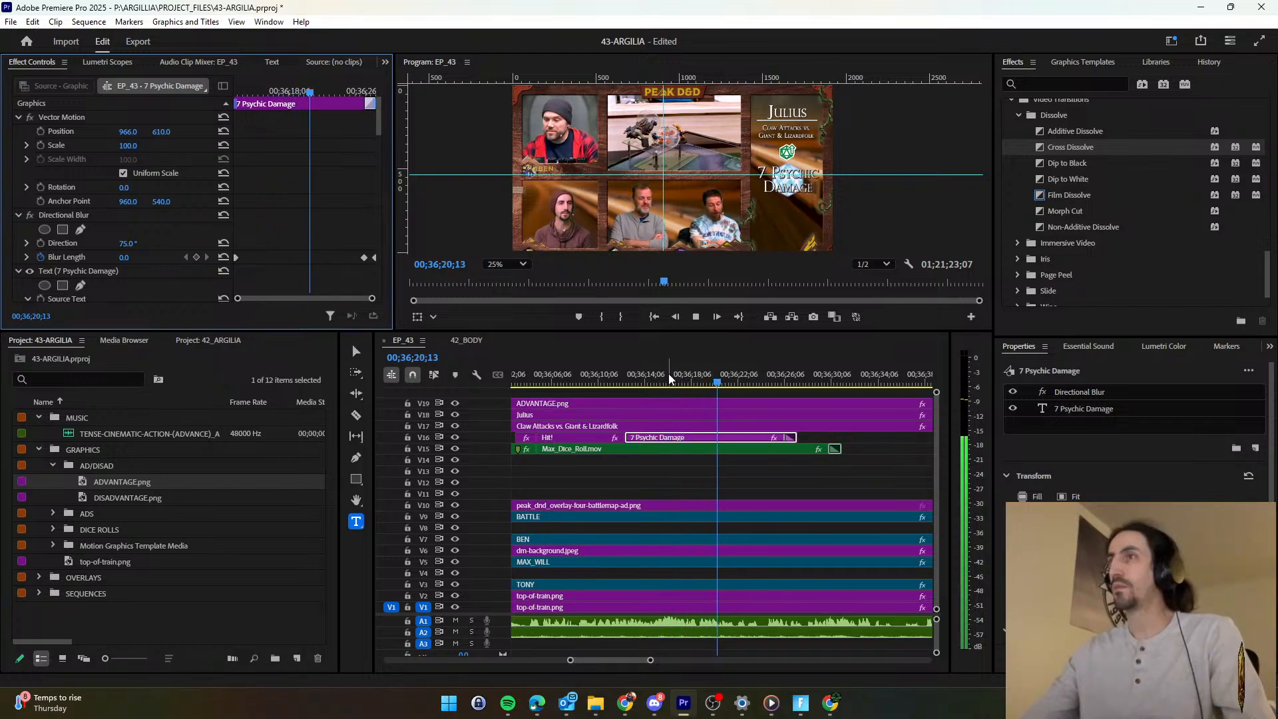
key(space)
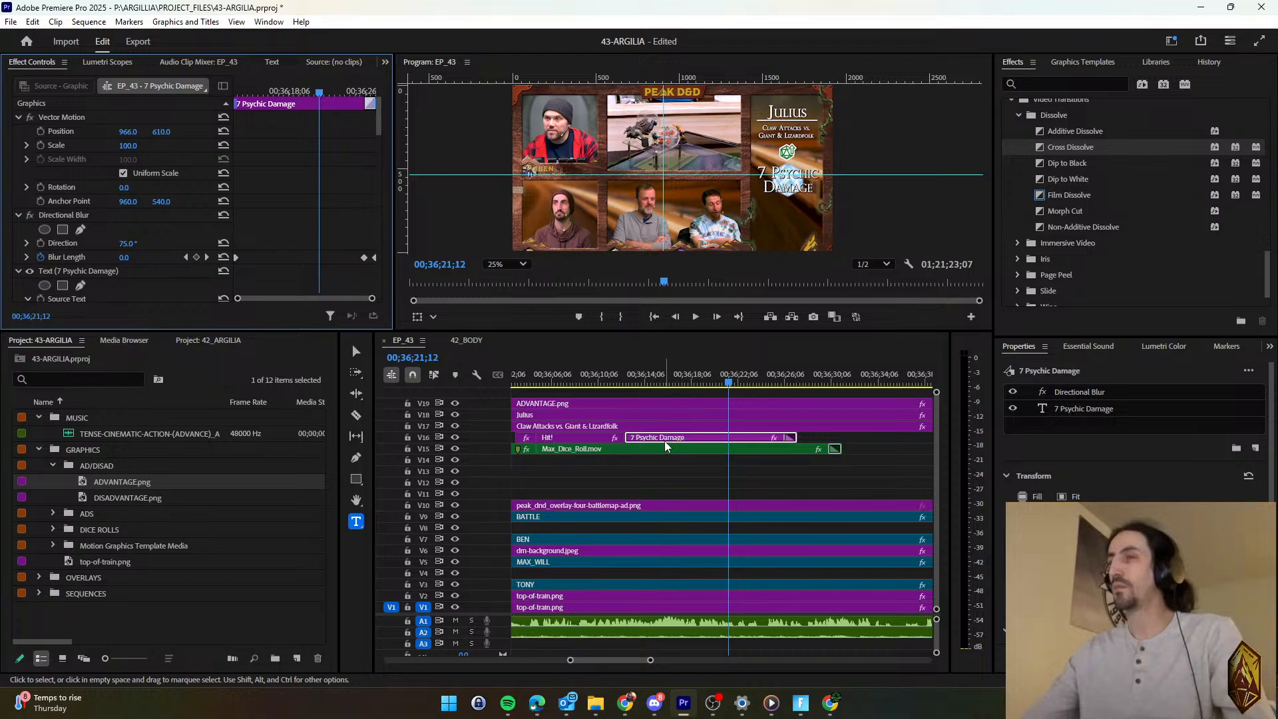
drag(664, 440, 768, 440)
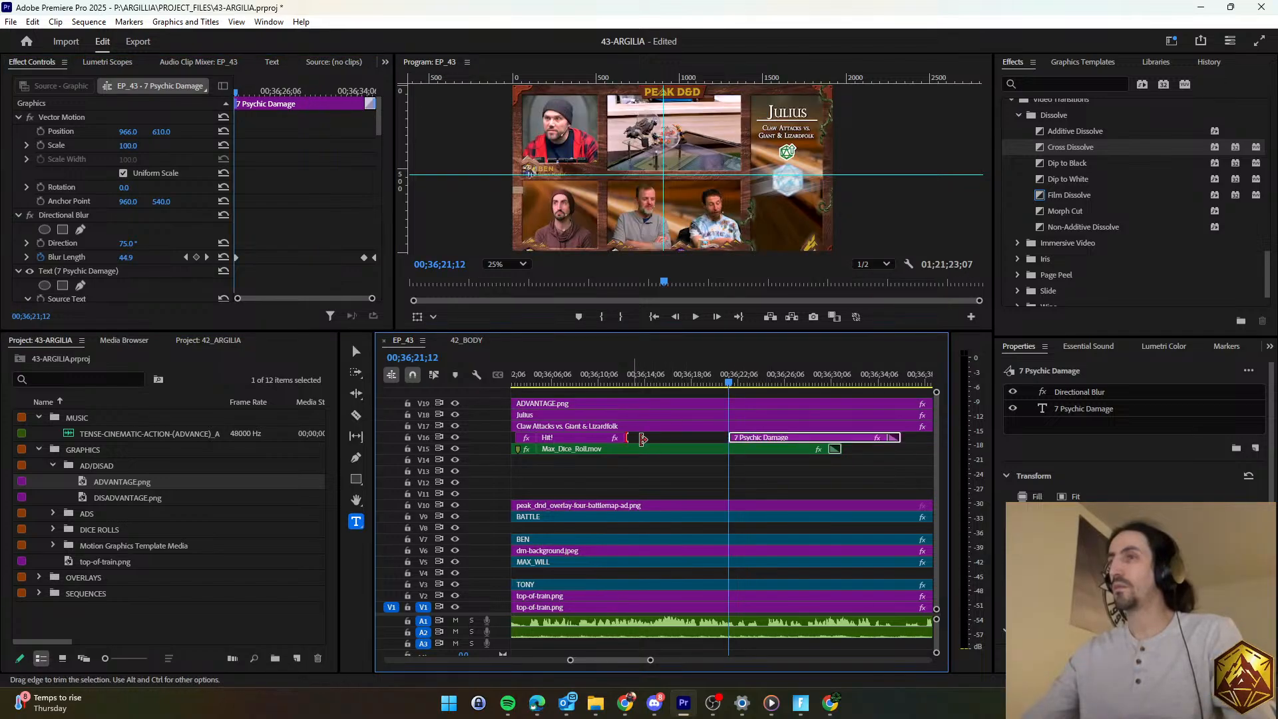
Extend the Hit! clip to 00;36;21;12 and move its closing Blur Length keyframes to the clip's new end.
drag(624, 437, 728, 437)
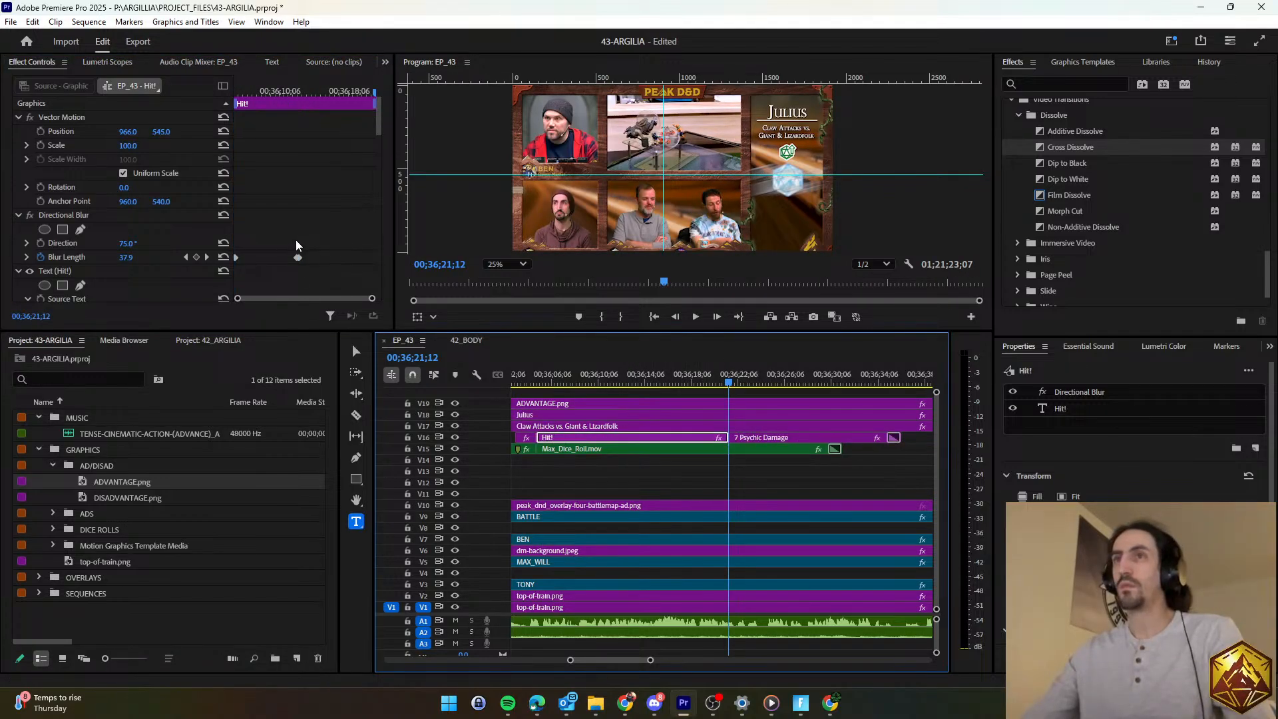
click(307, 274)
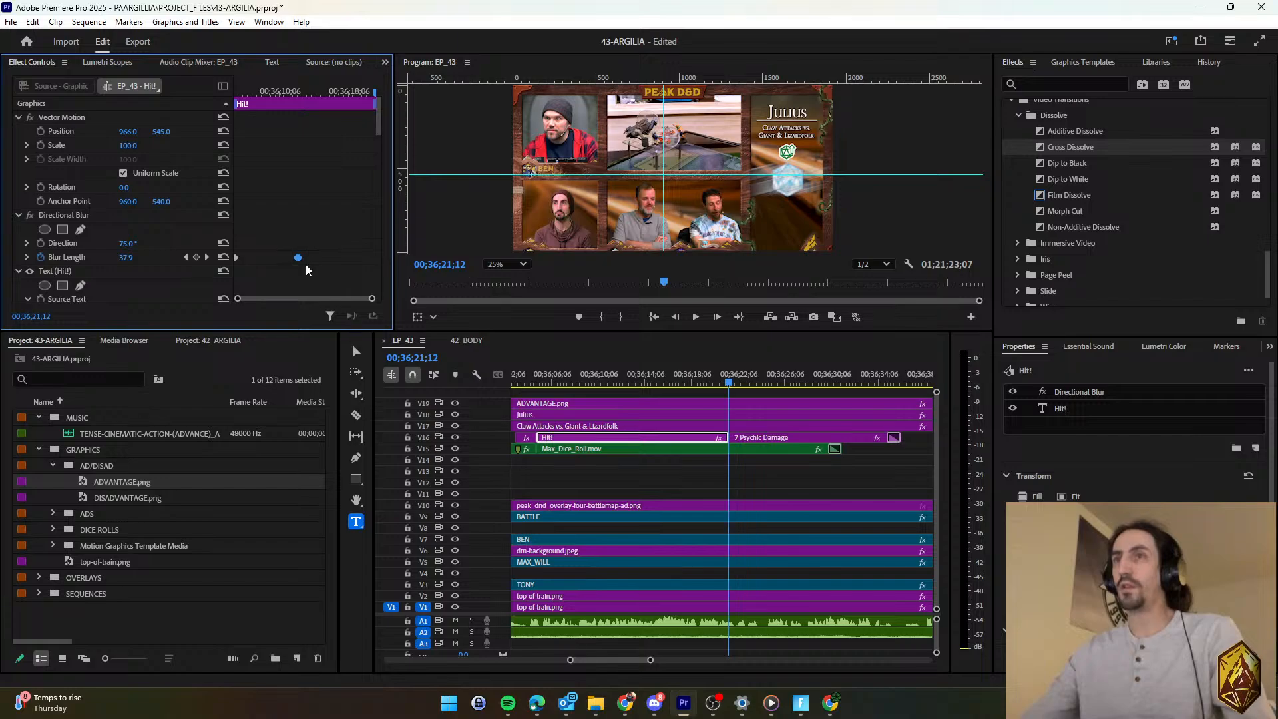
drag(299, 257, 375, 258)
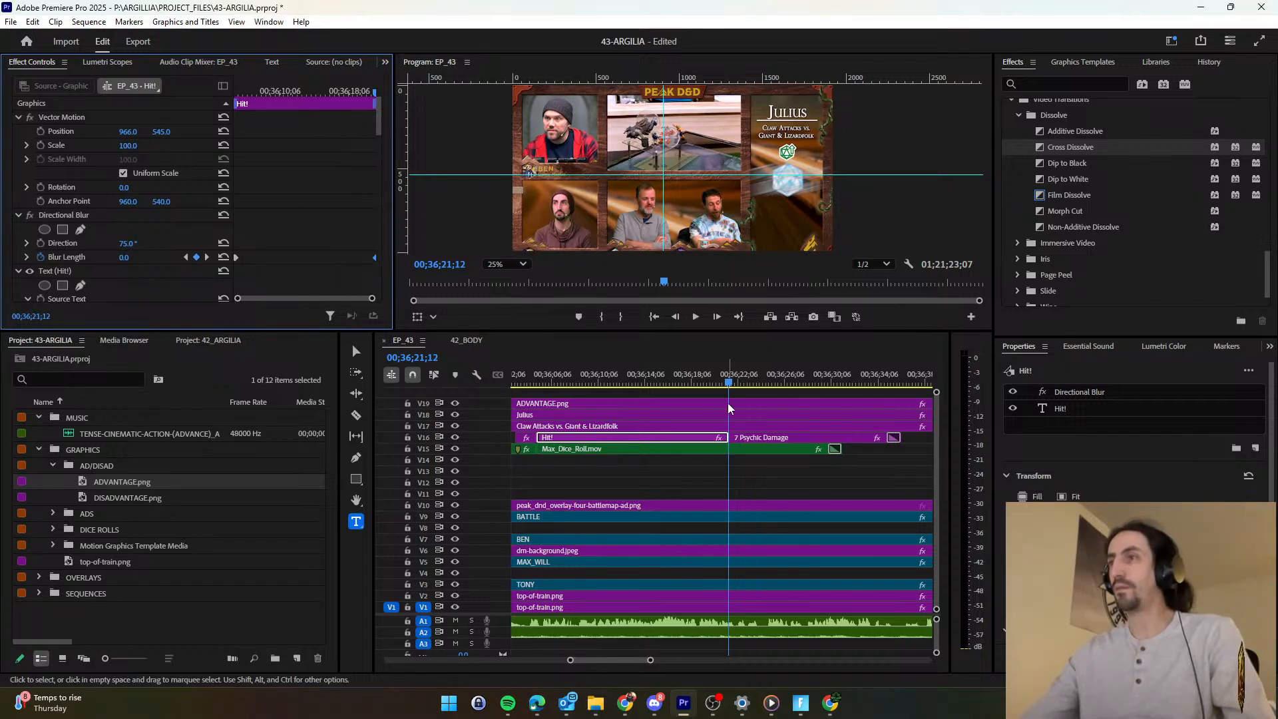
Replace the 7 Psychic Damage graphic's text with "3 Piercing" and "2 Cold" on two lines.
click(731, 382)
key(space)
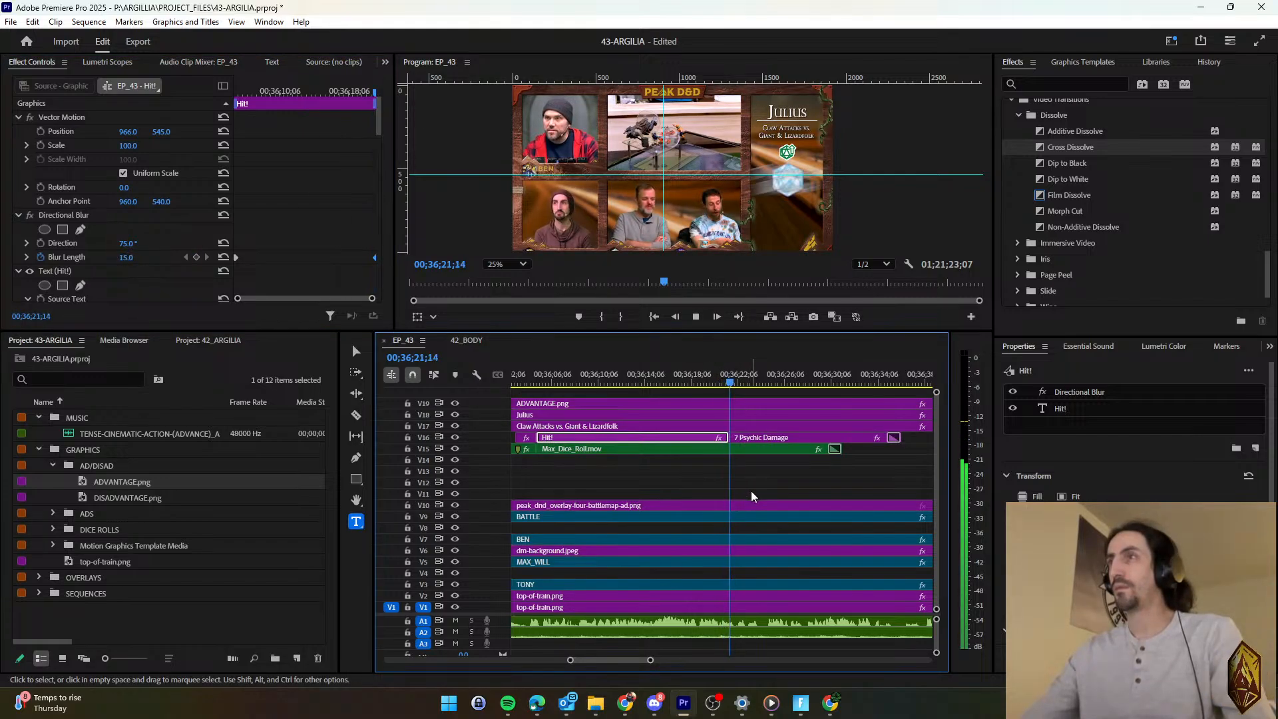
click(765, 437)
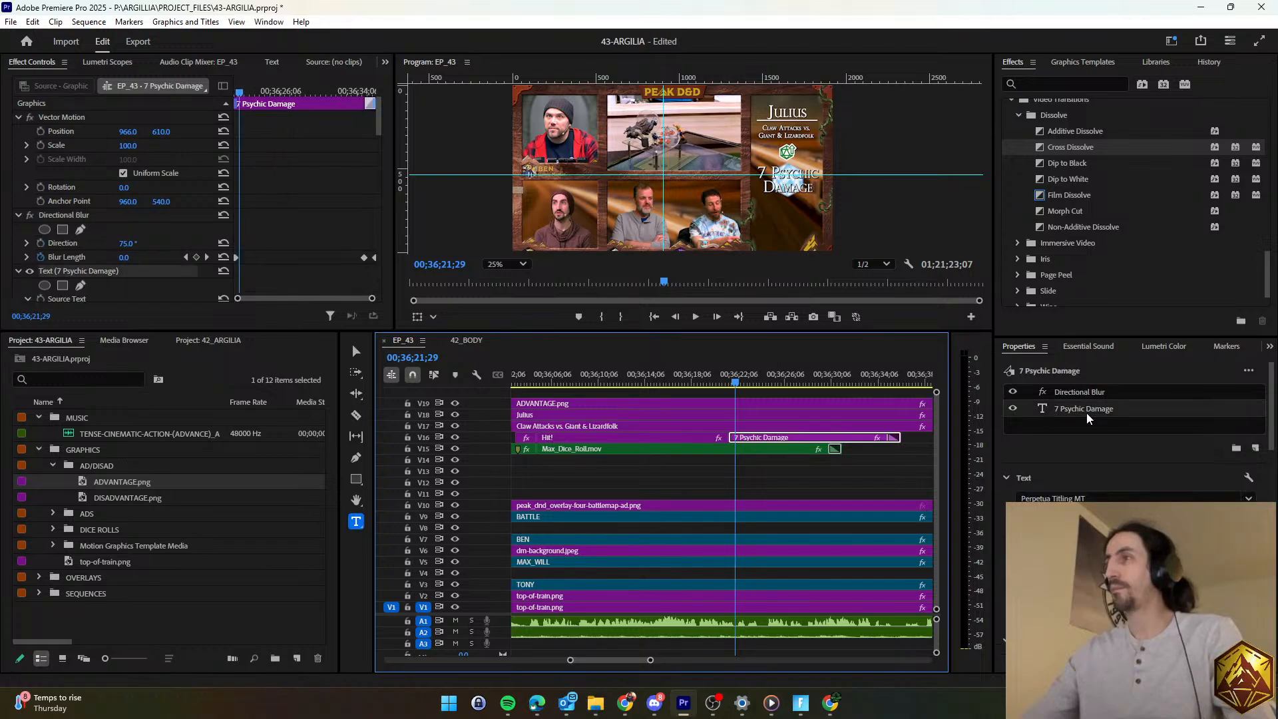
click(1086, 412)
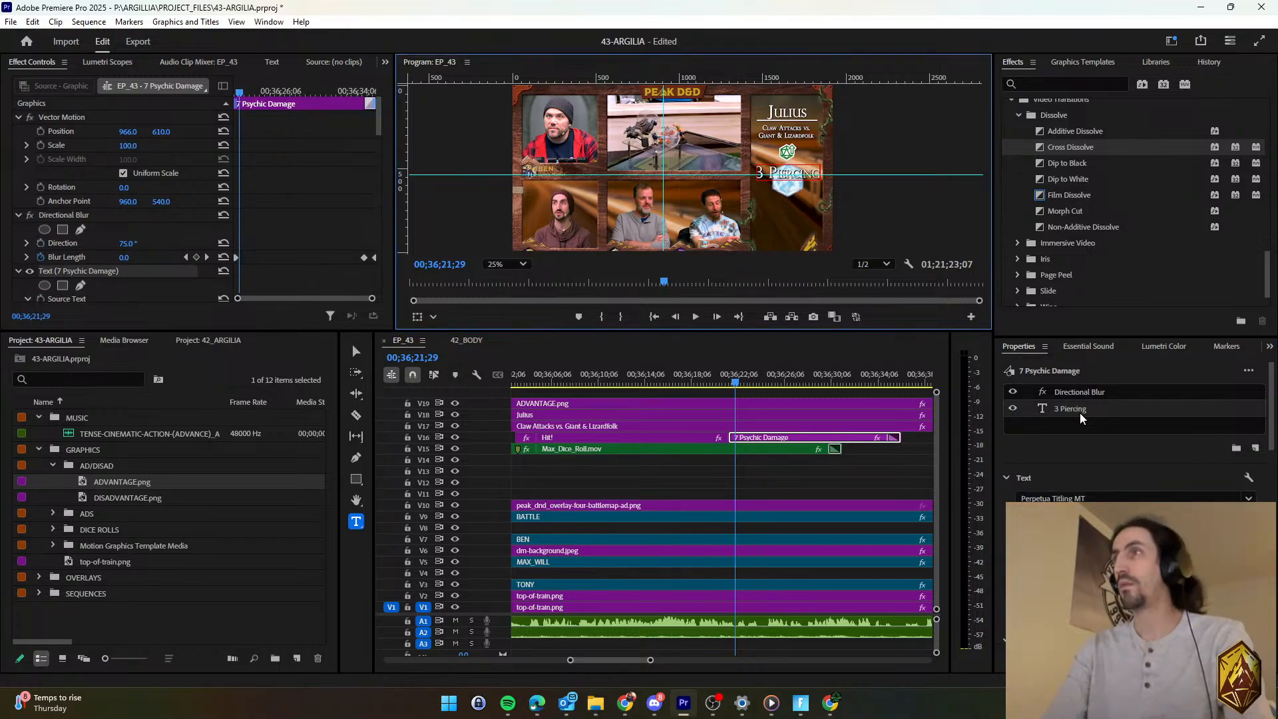
text(ld)
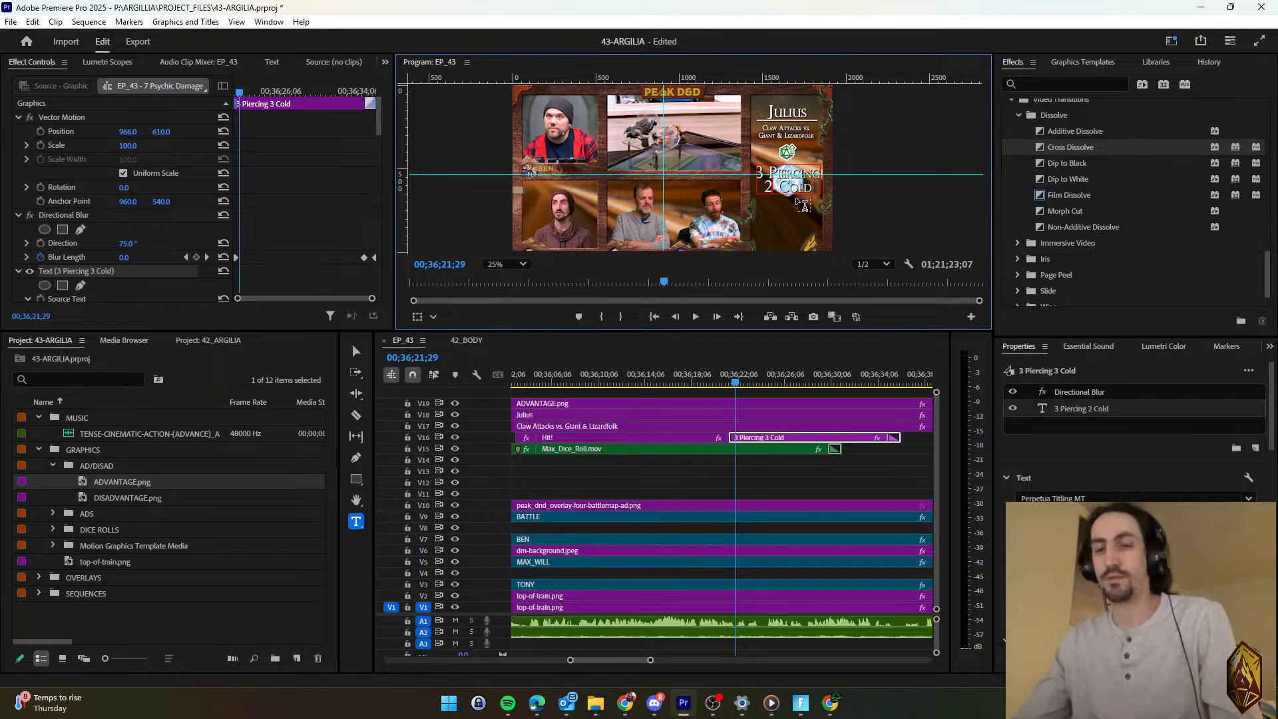
Play from 00;36;20;27 to 00;36;26;26 to check the change from Hit! to the damage text, and save the project.
click(722, 374)
key(space)
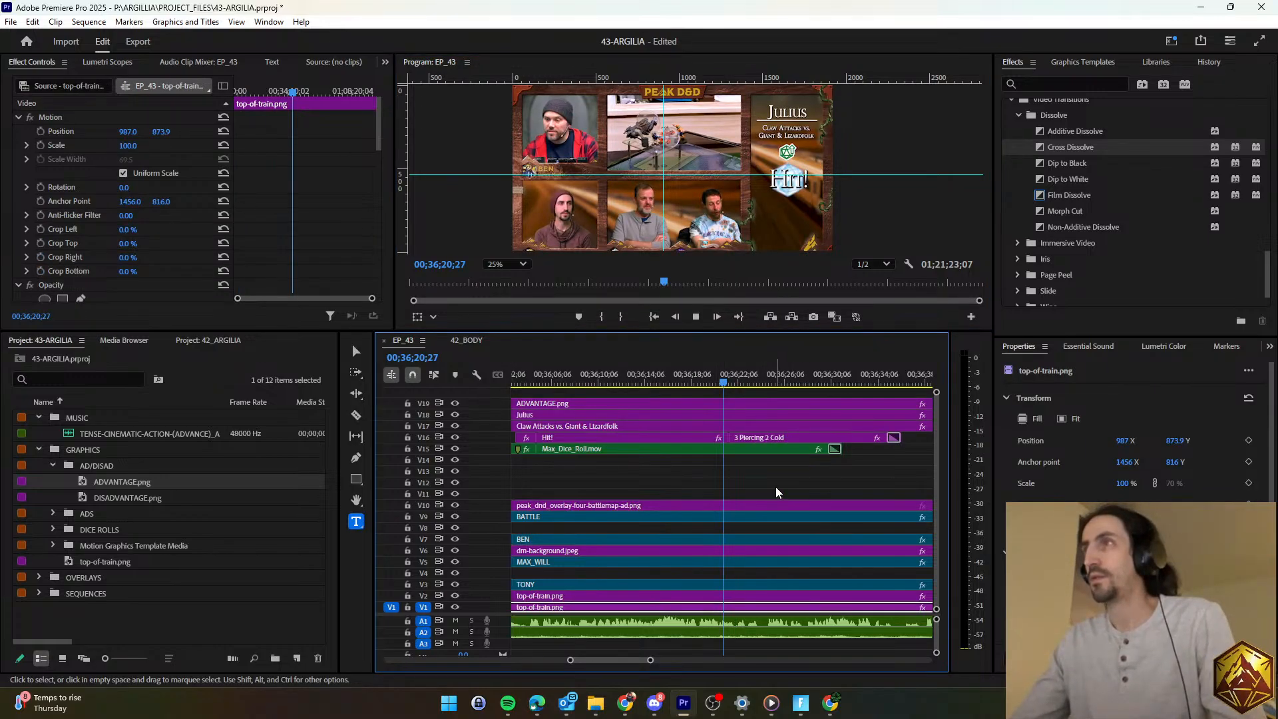
scroll(698, 482, down, 1)
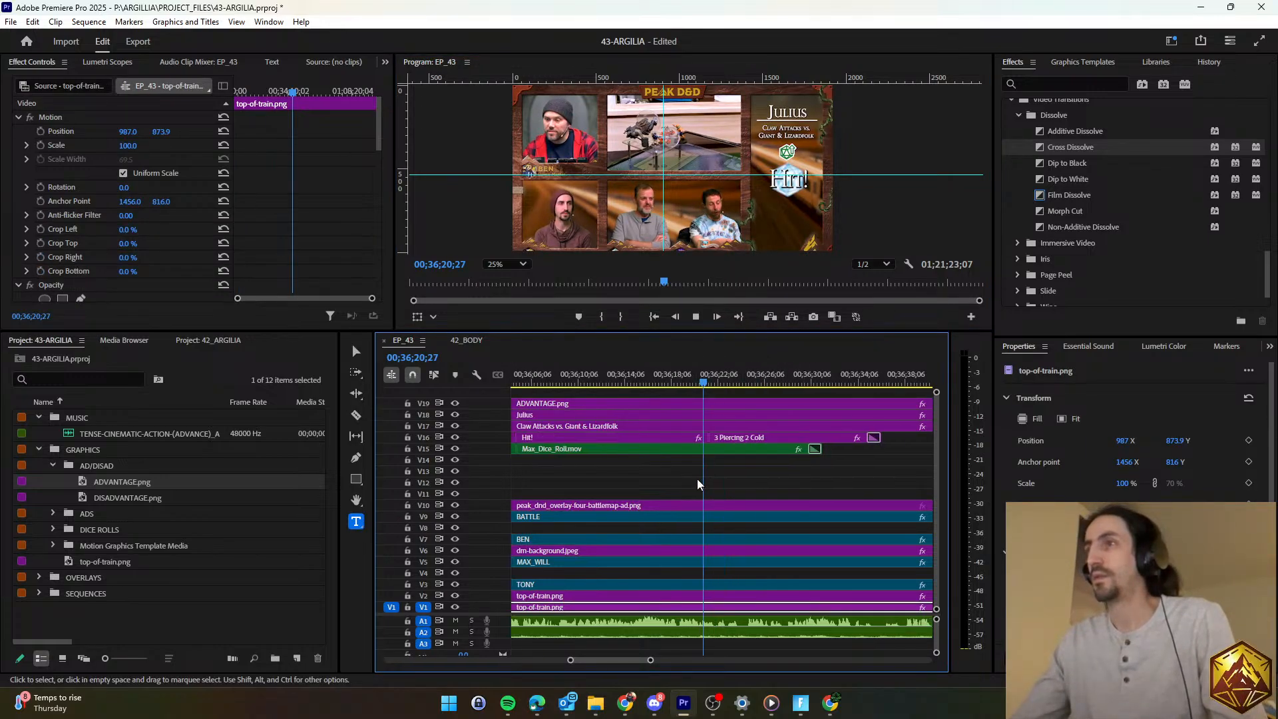
scroll(697, 477, down, 3)
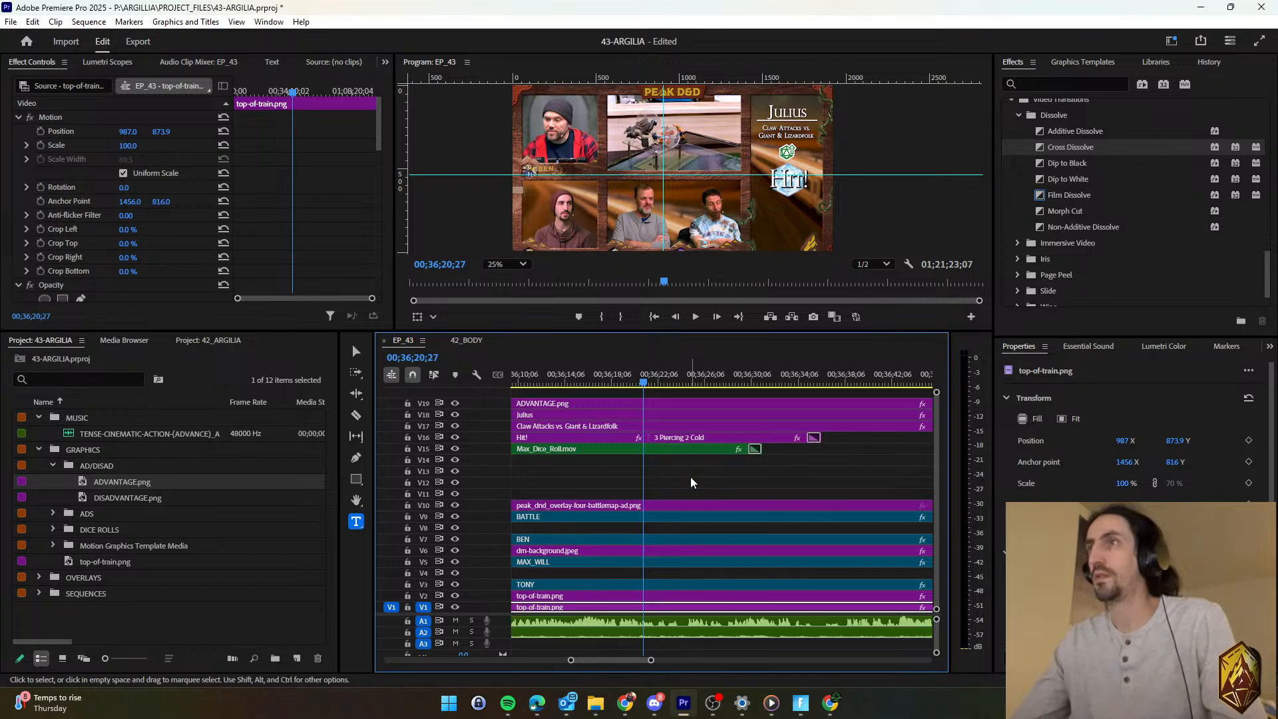
key(space)
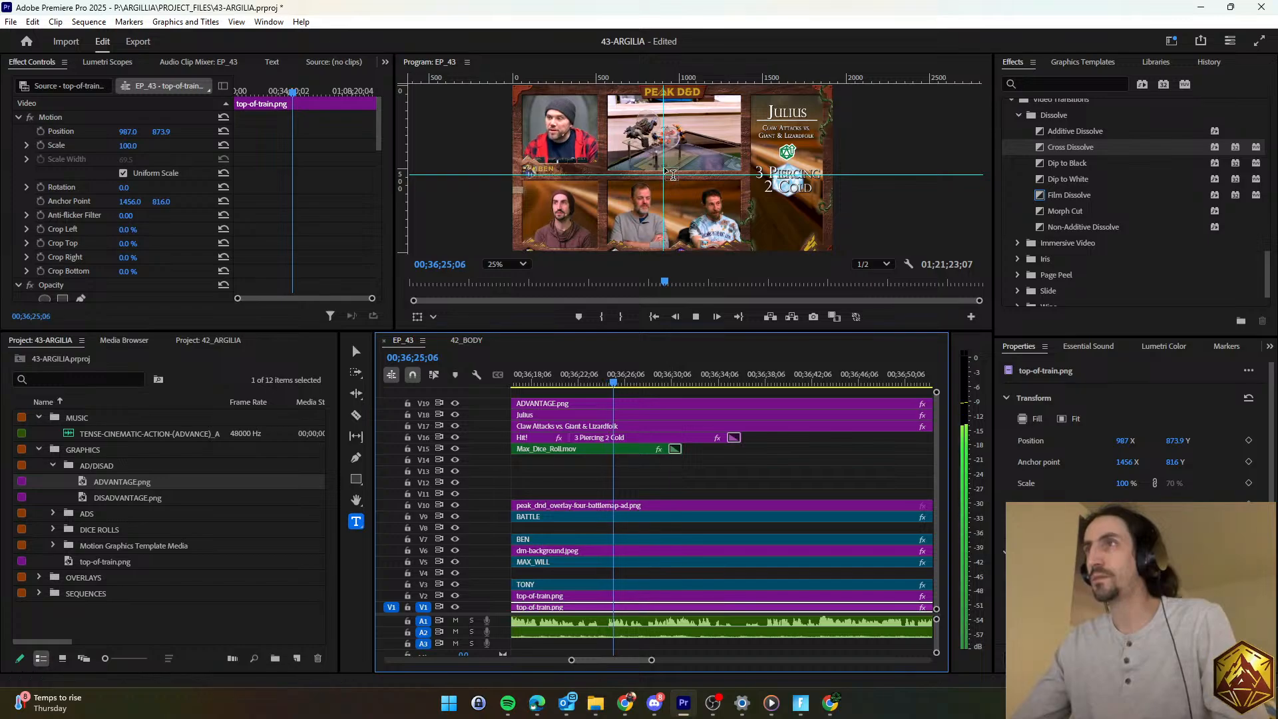
key(space)
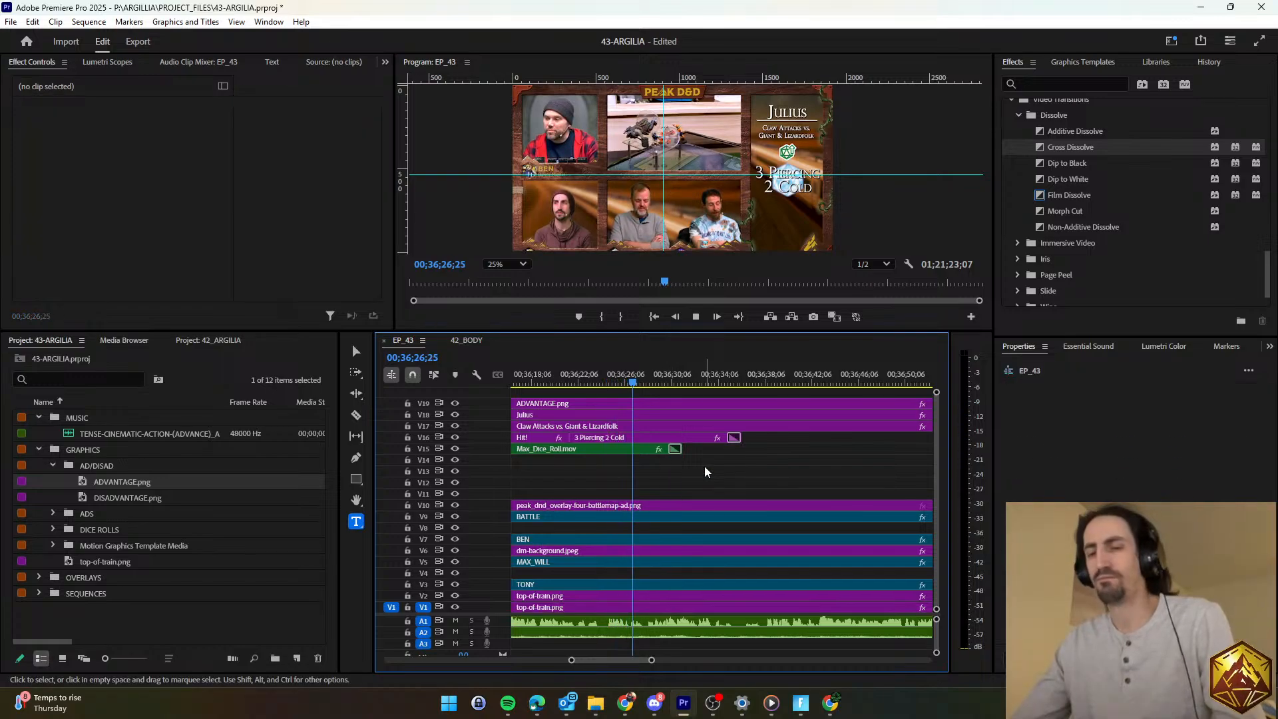
click(356, 351)
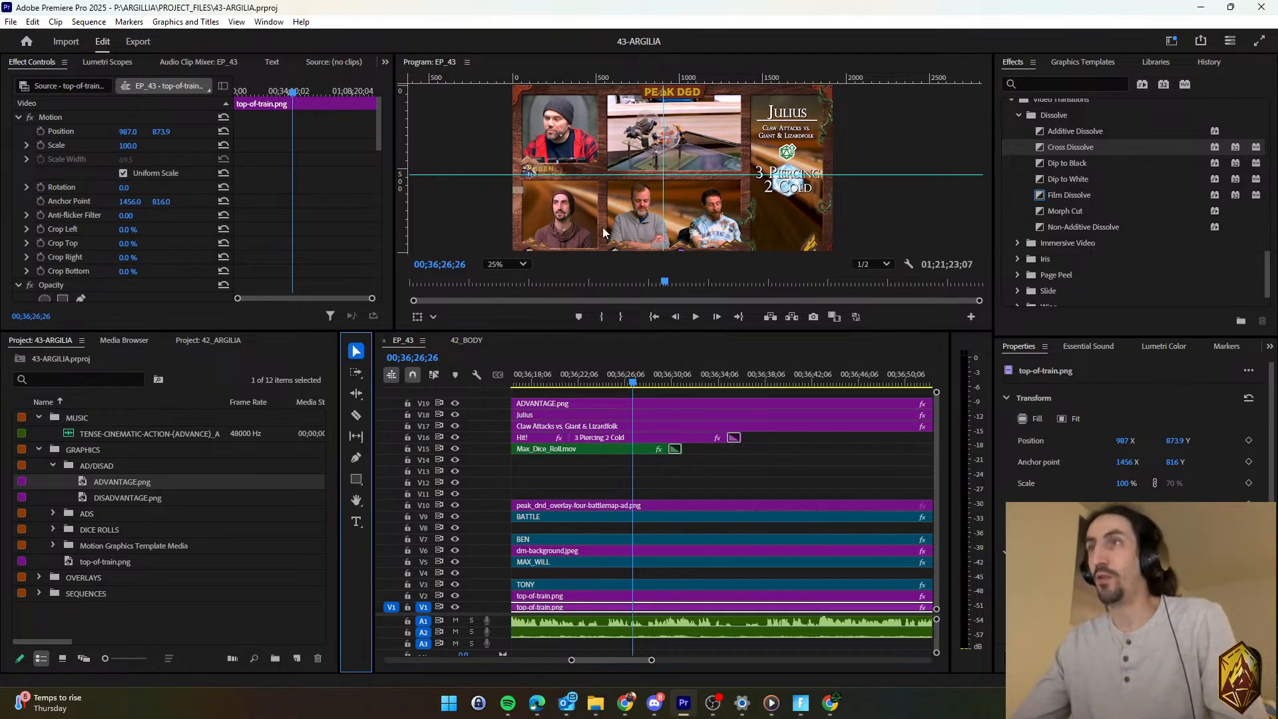
drag(664, 154, 619, 160)
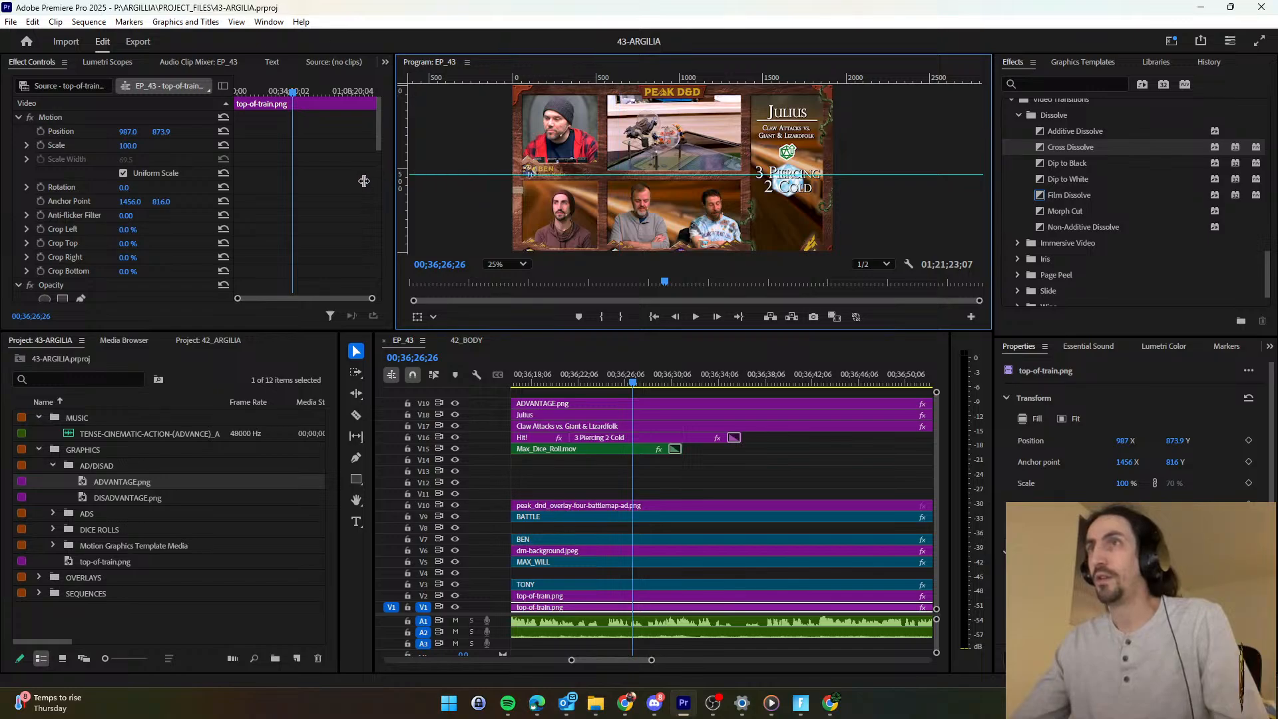
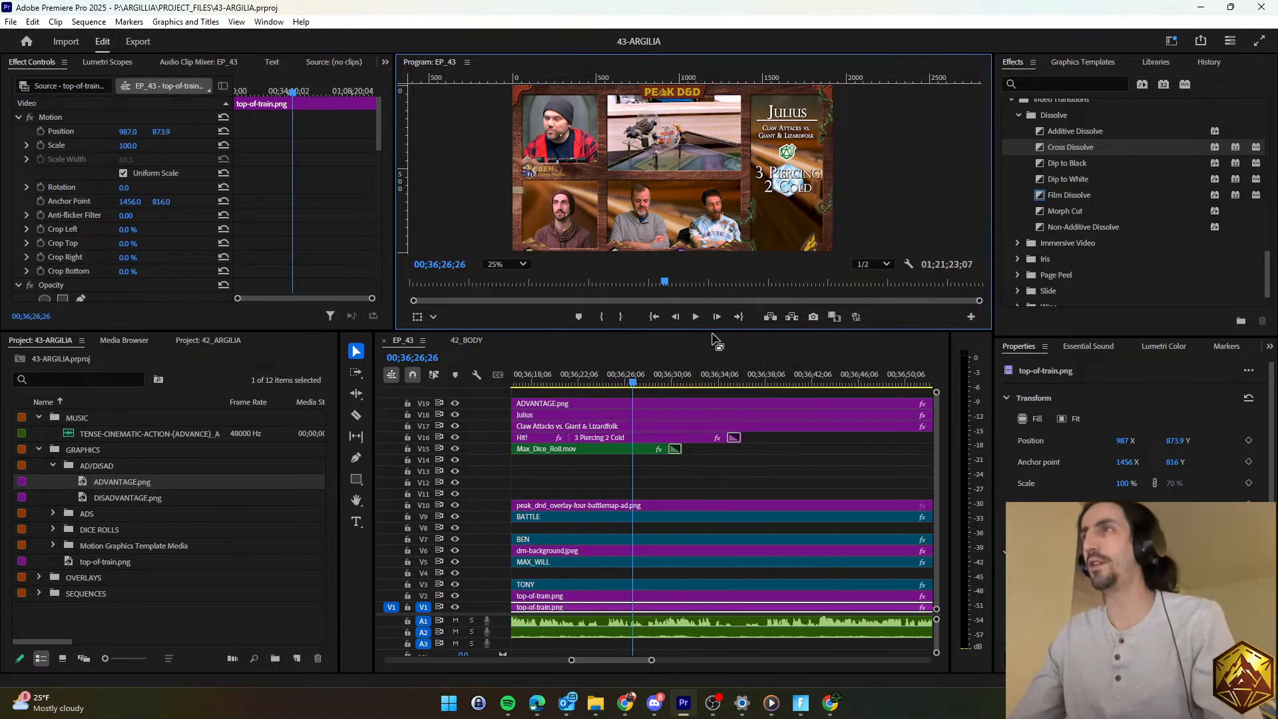
Play on to 00;36;34;21 and extend the Max_Dice_Roll.mov clip to end together with the 3 Piercing 2 Cold clip.
click(700, 460)
scroll(695, 492, down, 2)
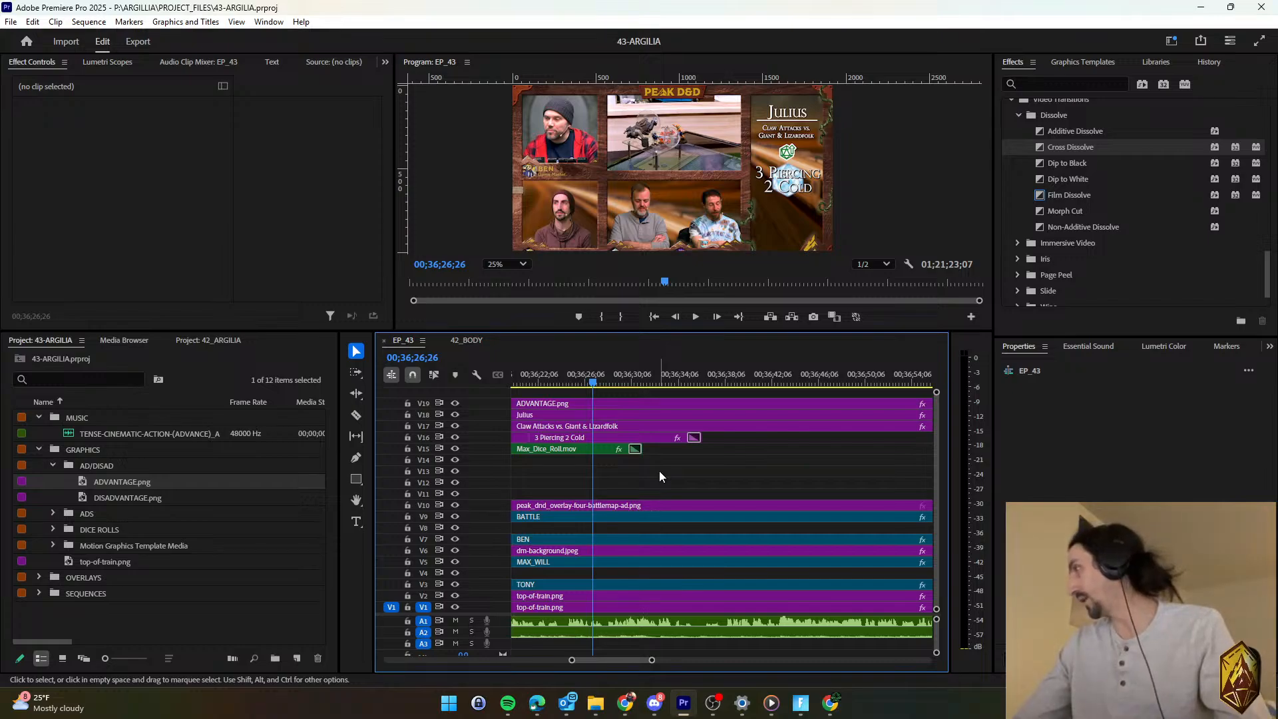
key(space)
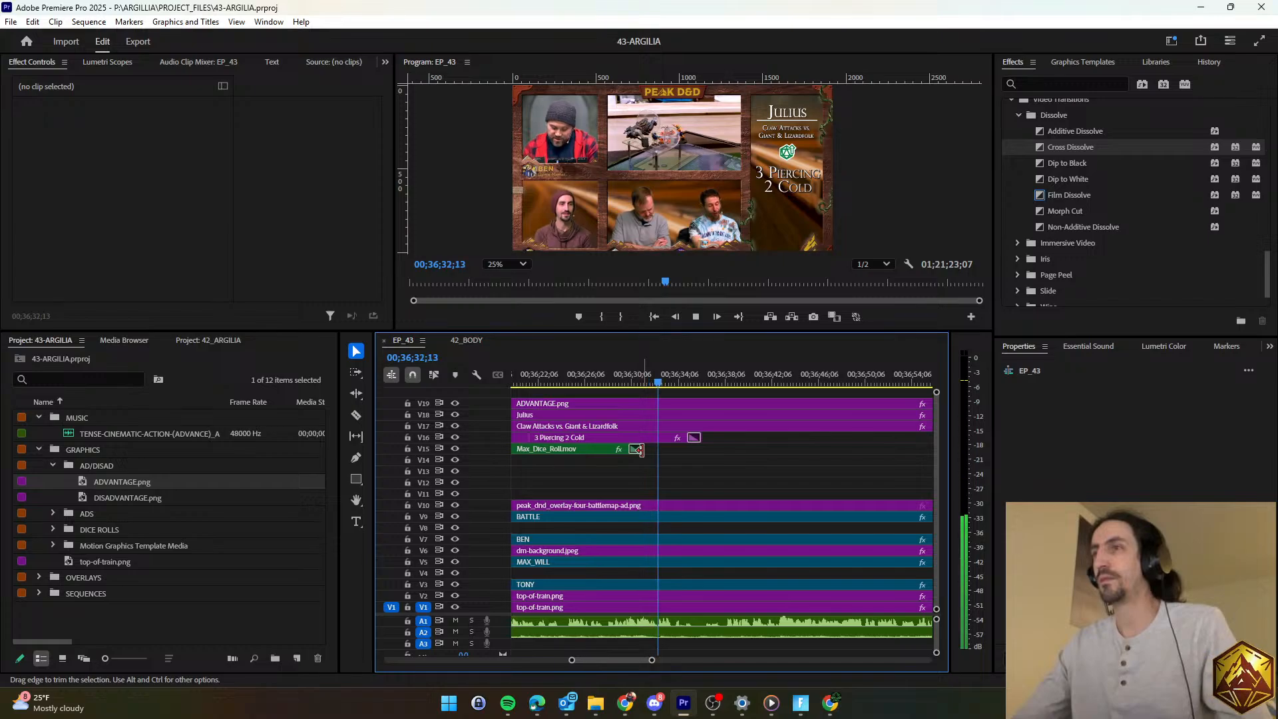
drag(636, 449, 679, 449)
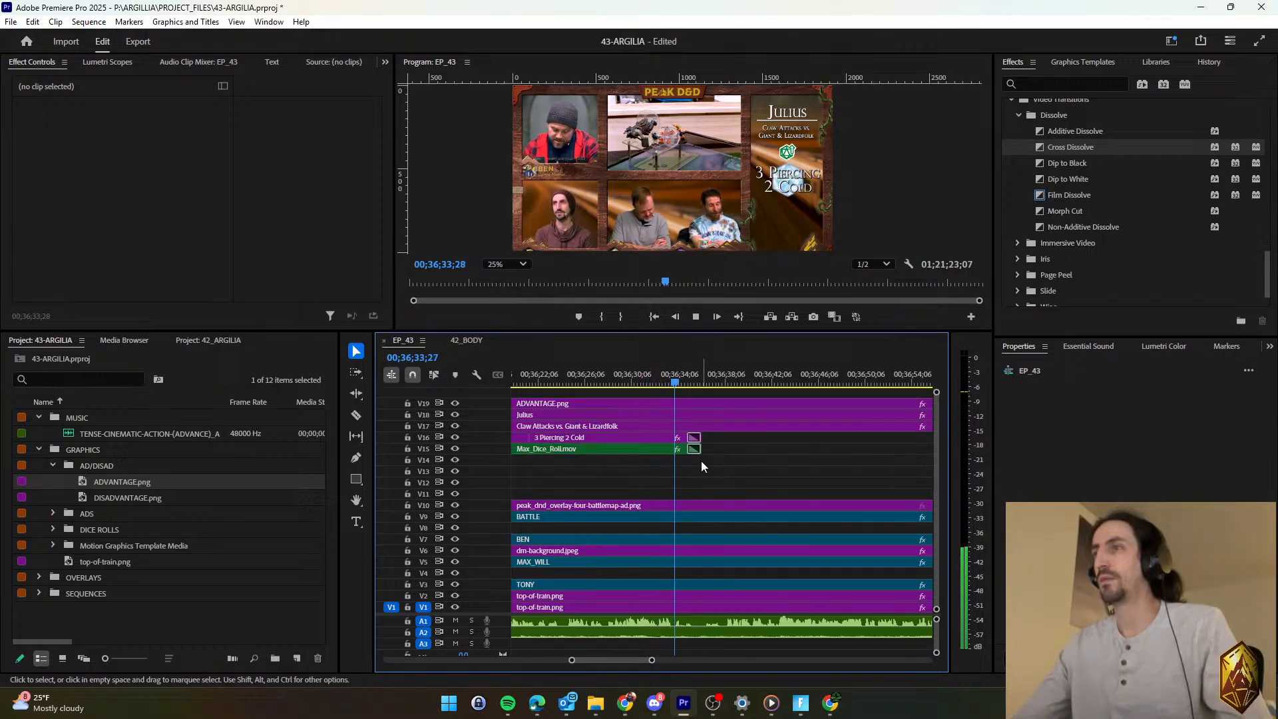
key(space)
Change the damage graphic's second line to "3 Cold".
click(665, 437)
click(1086, 411)
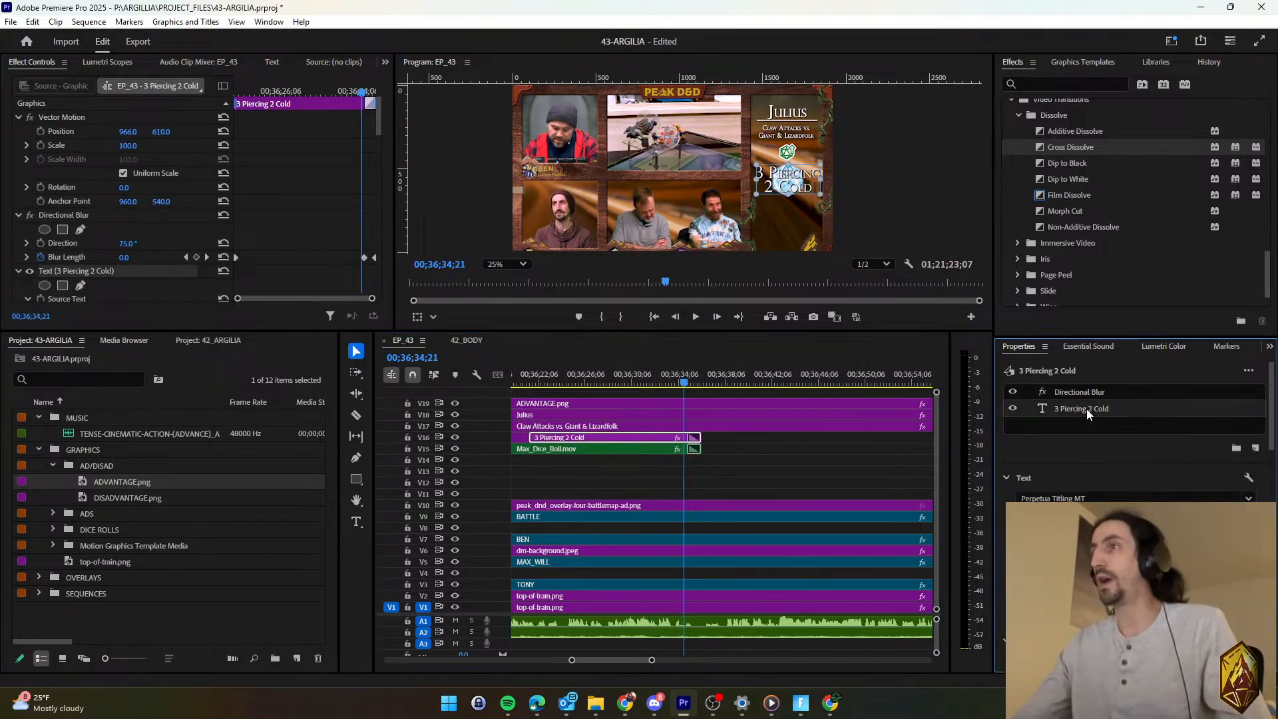
double_click(782, 188)
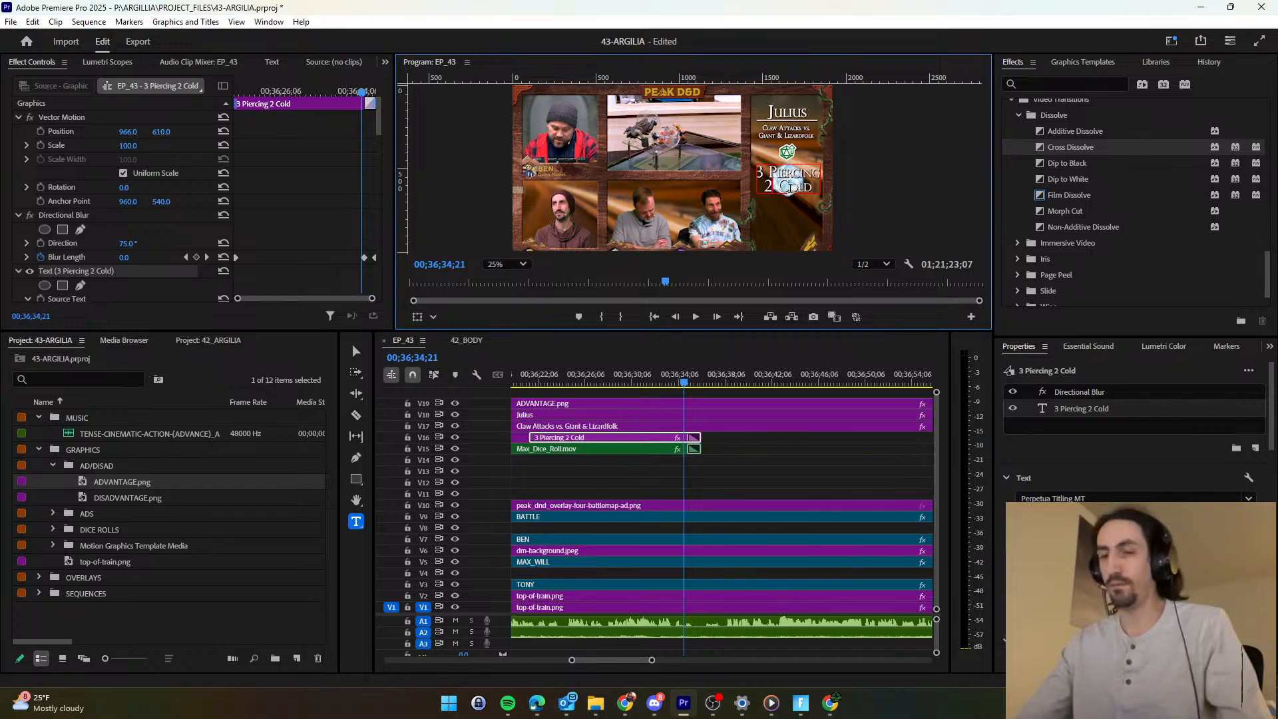
click(686, 477)
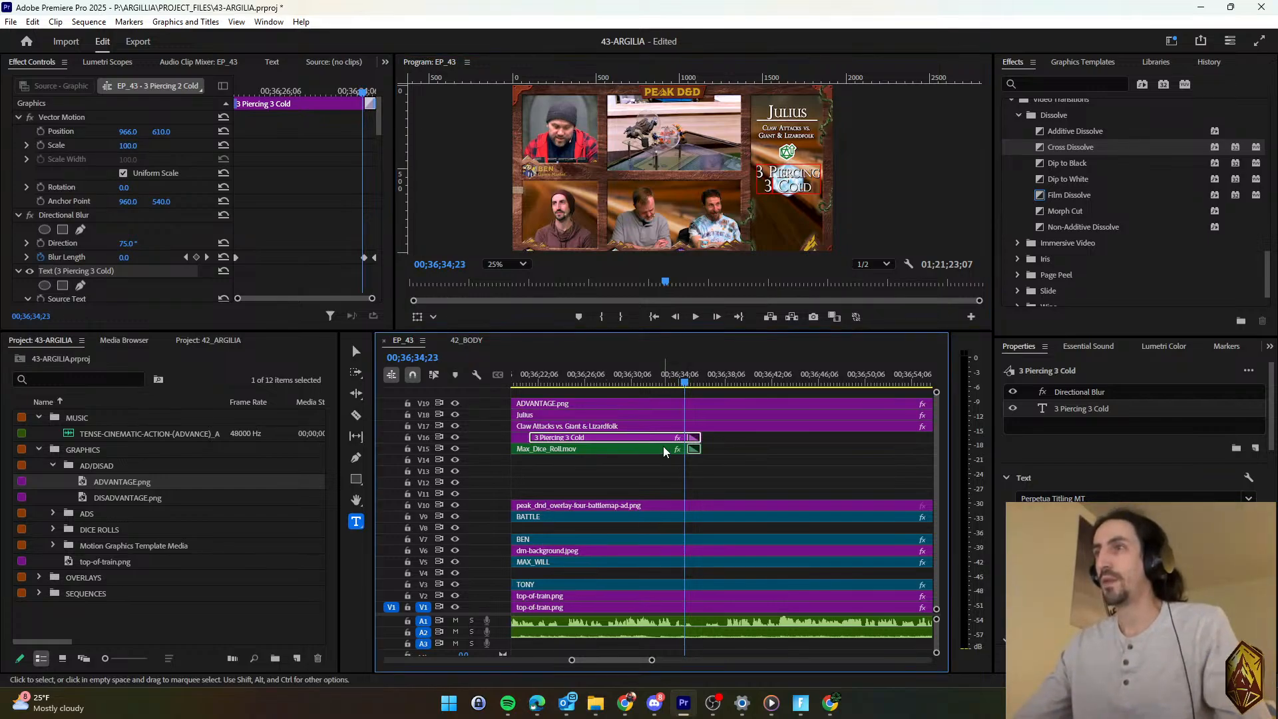
click(686, 380)
click(666, 432)
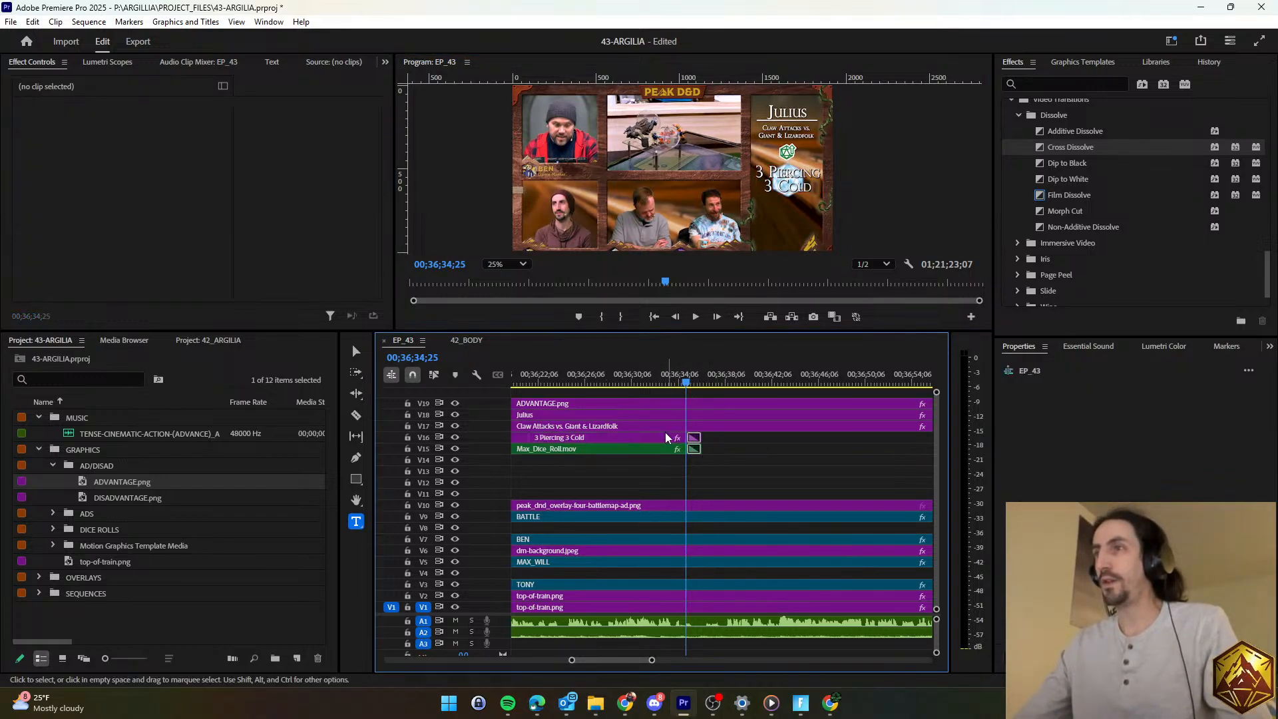
click(663, 434)
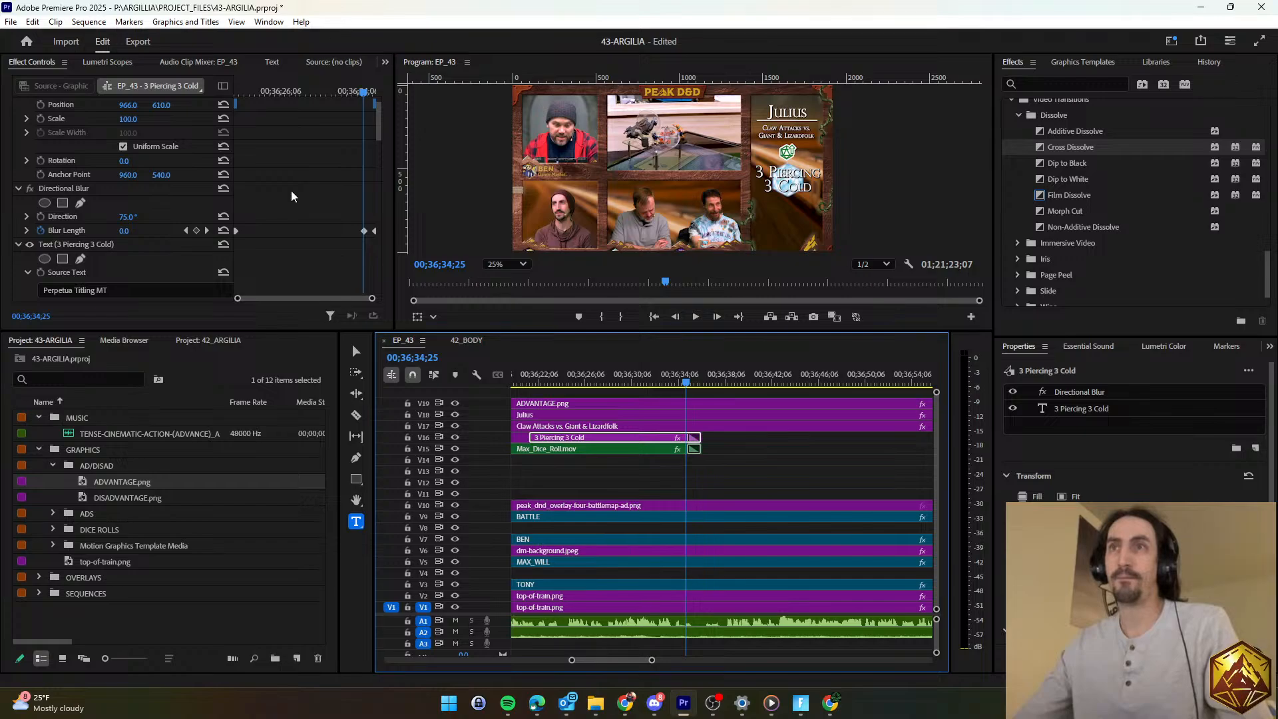
Play the sequence on from 00;36;34;25 past the end of the damage and dice-roll clips to review what follows.
scroll(699, 470, down, 2)
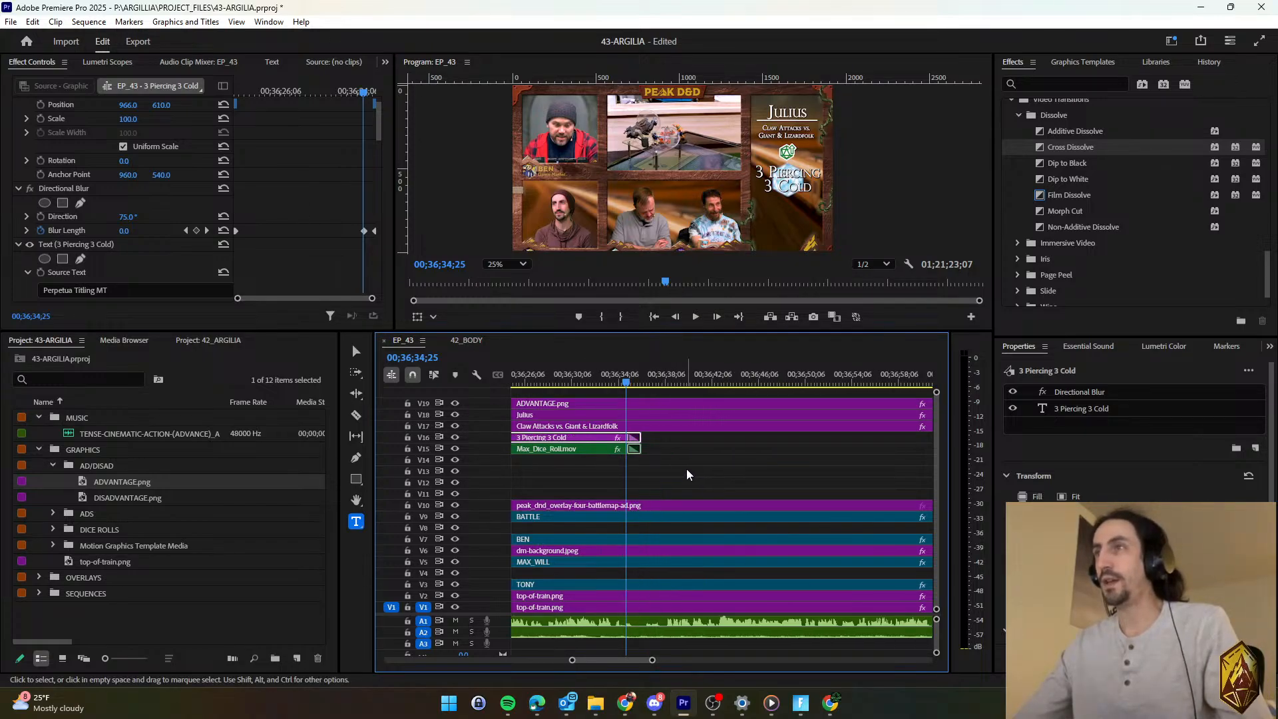
key(space)
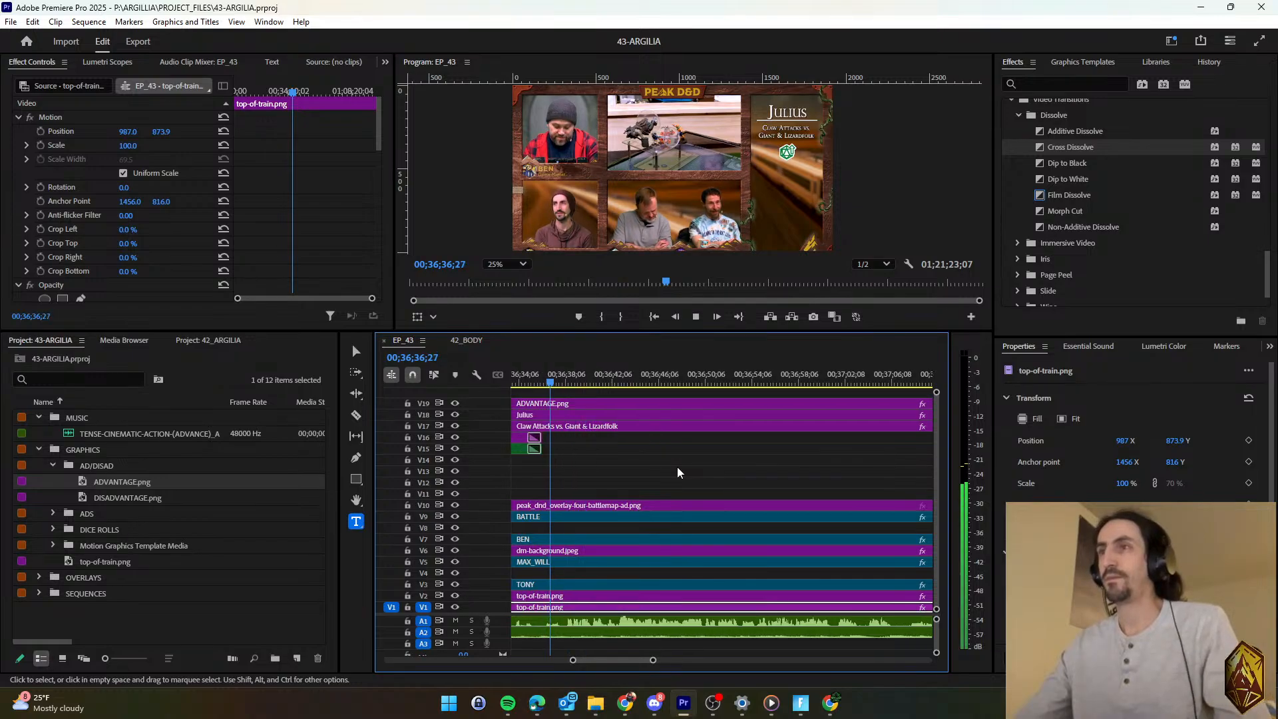
click(677, 468)
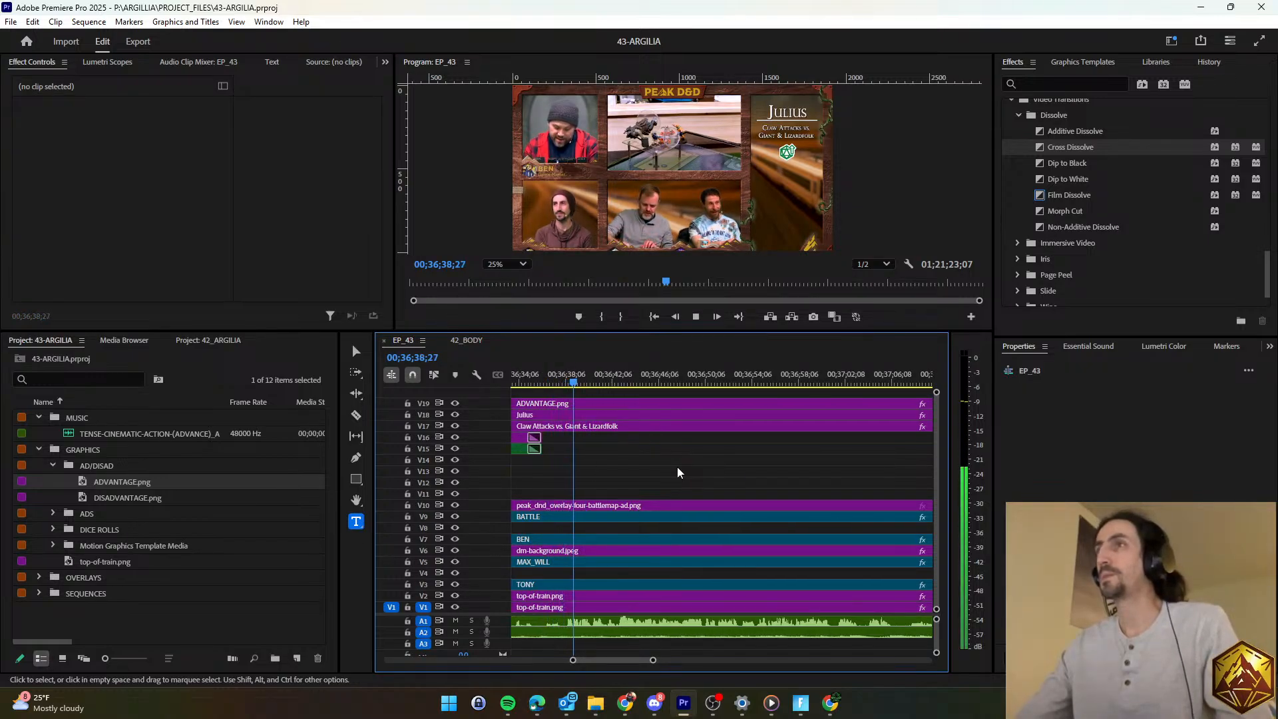
scroll(678, 468, down, 1)
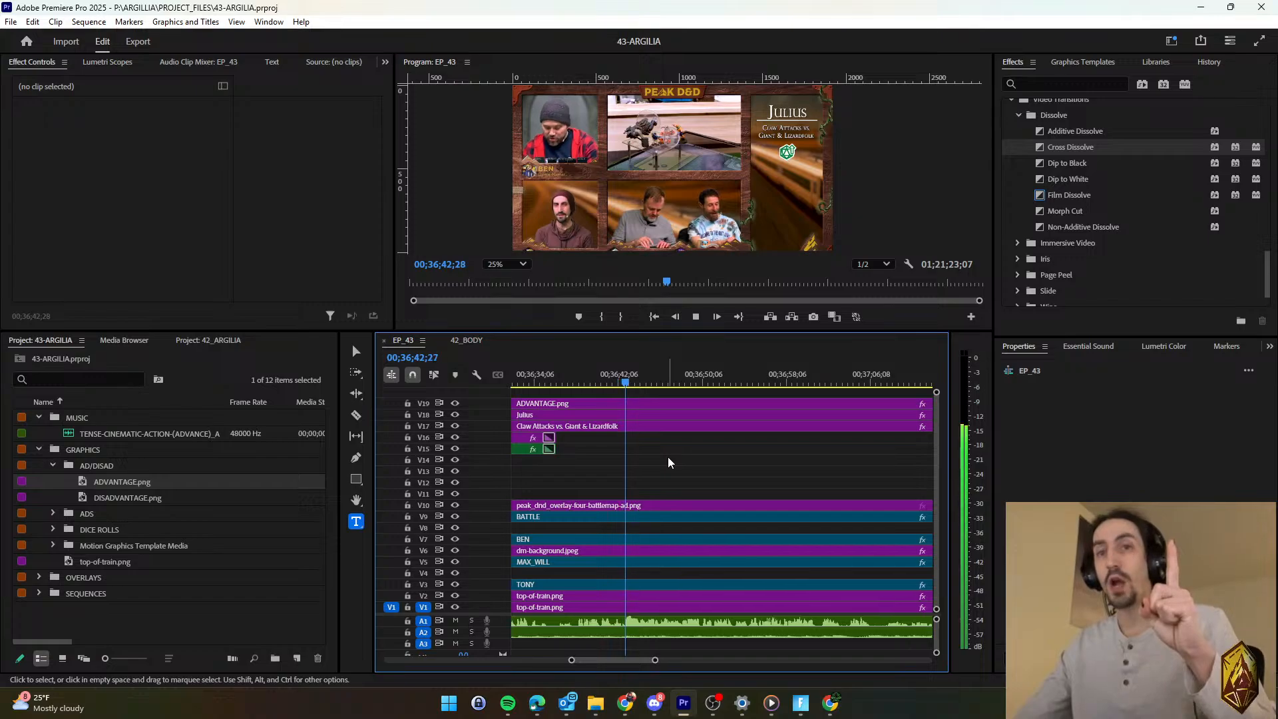
key(space)
key(d)
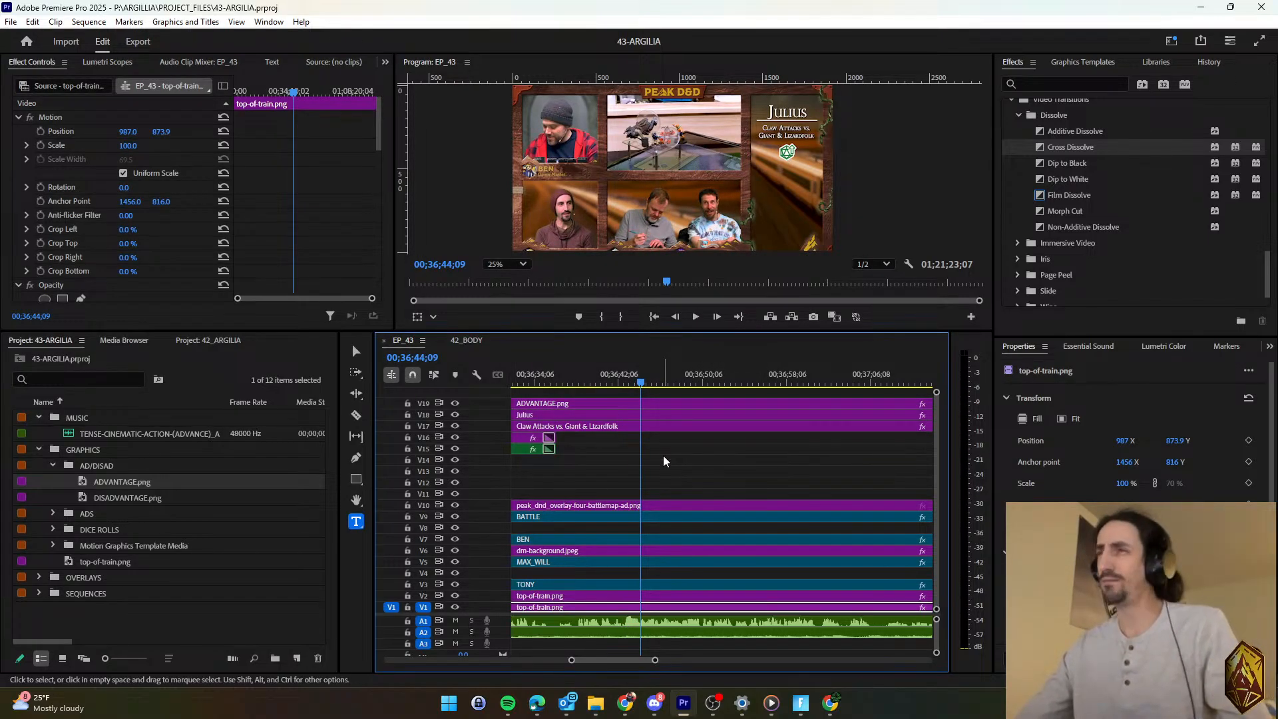
key(space)
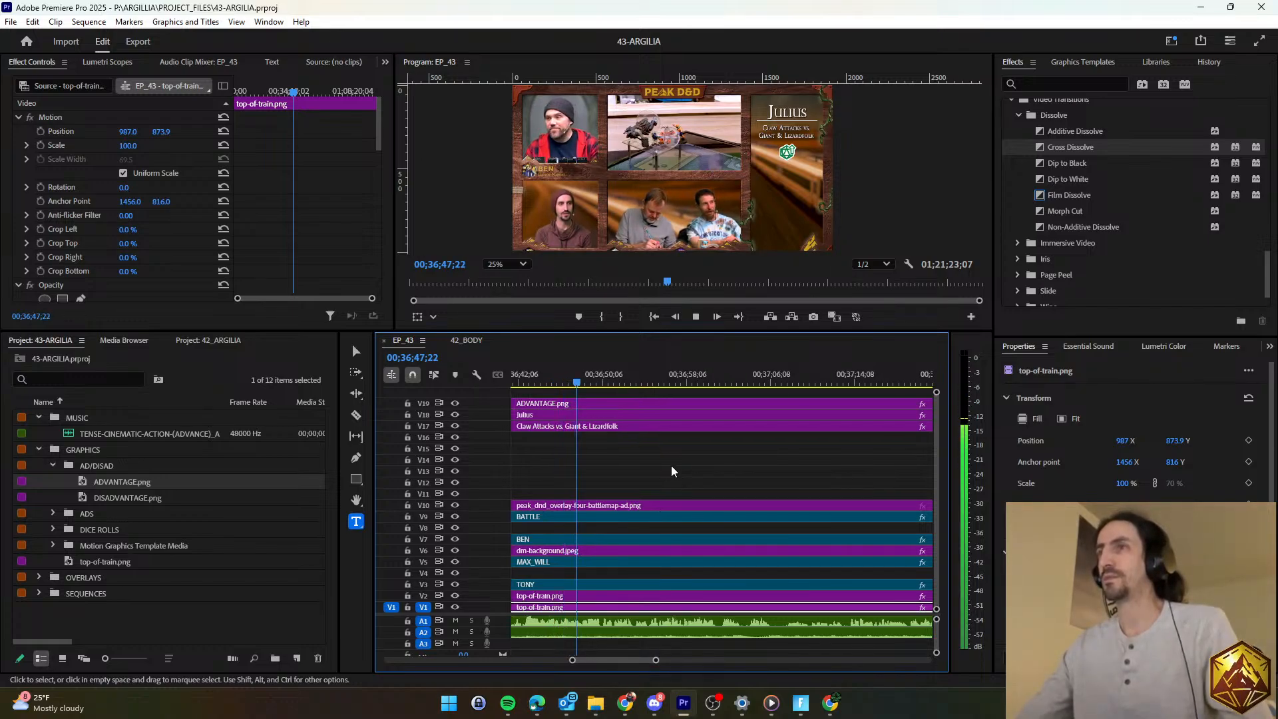
Shorten the ADVANTAGE.png clip to end together with the 3 Piercing 3 Cold clip, and save the project.
scroll(671, 465, down, 3)
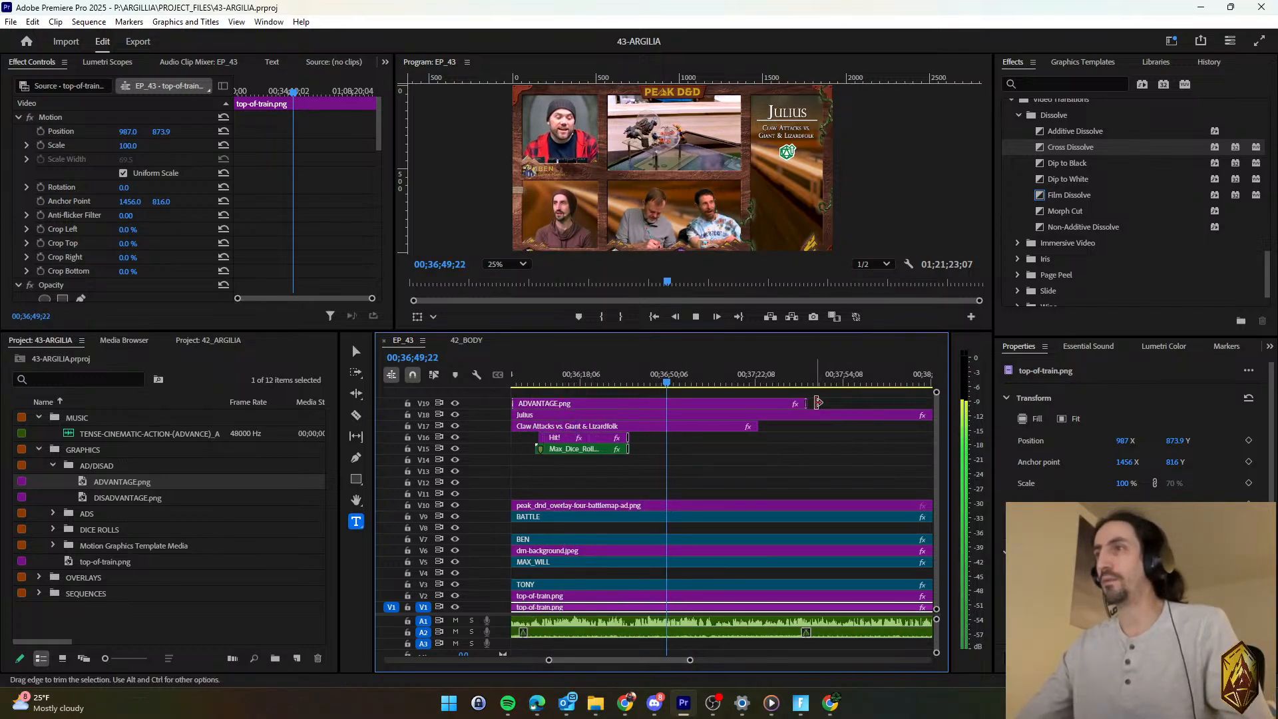
drag(806, 404, 632, 407)
scroll(699, 474, up, 2)
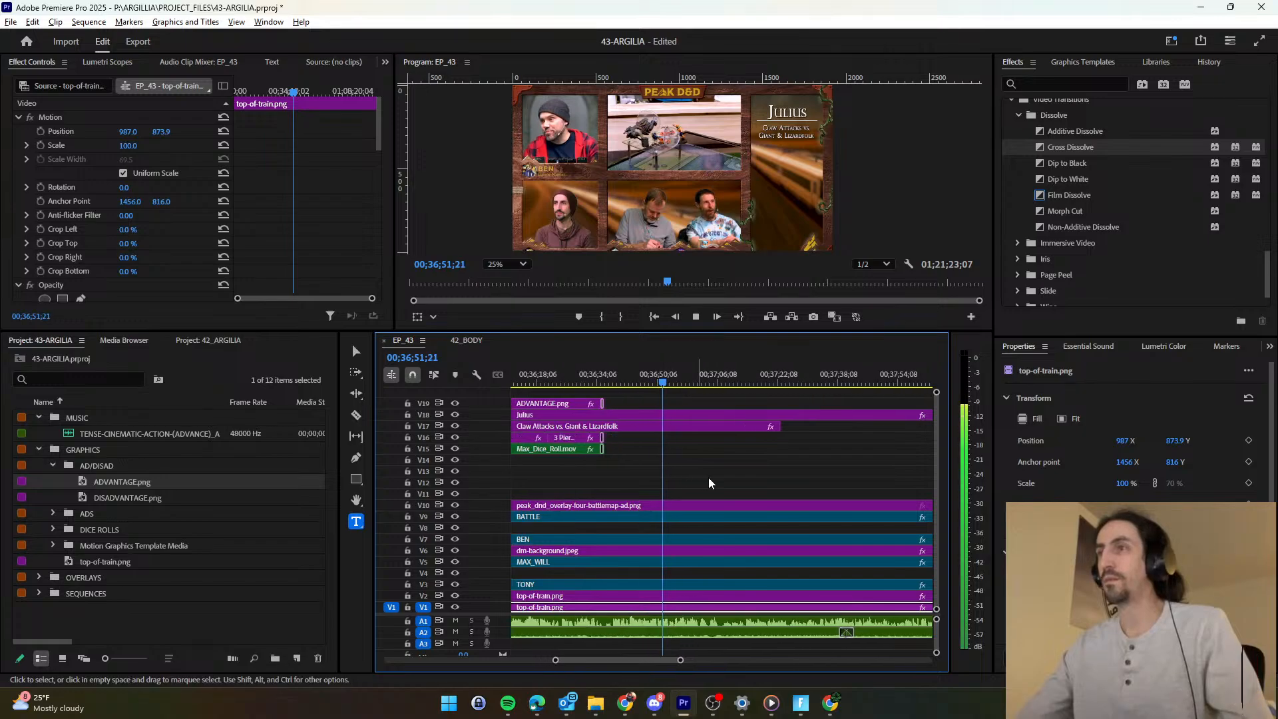
scroll(708, 477, down, 3)
key(space)
key(ctrl+s)
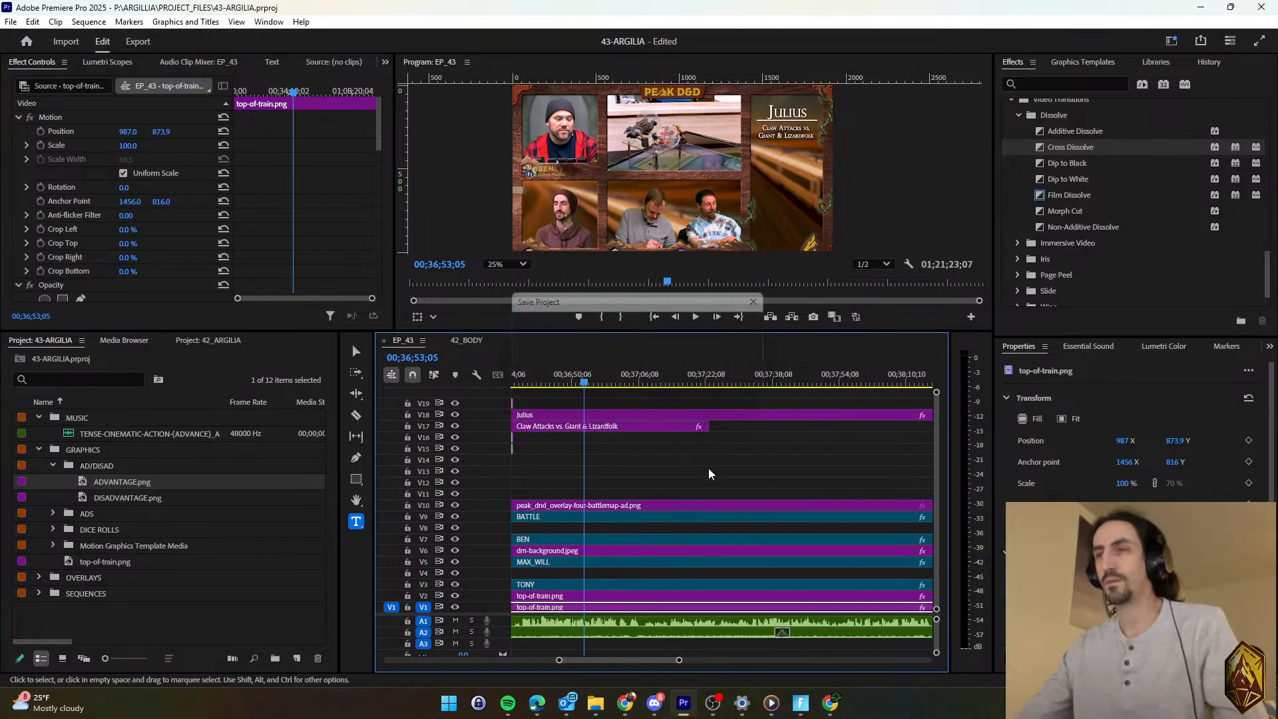
Extend the Claw Attacks vs. Giant & Lizardfolk clip to end together with the character-name title above it.
key(space)
scroll(687, 458, down, 2)
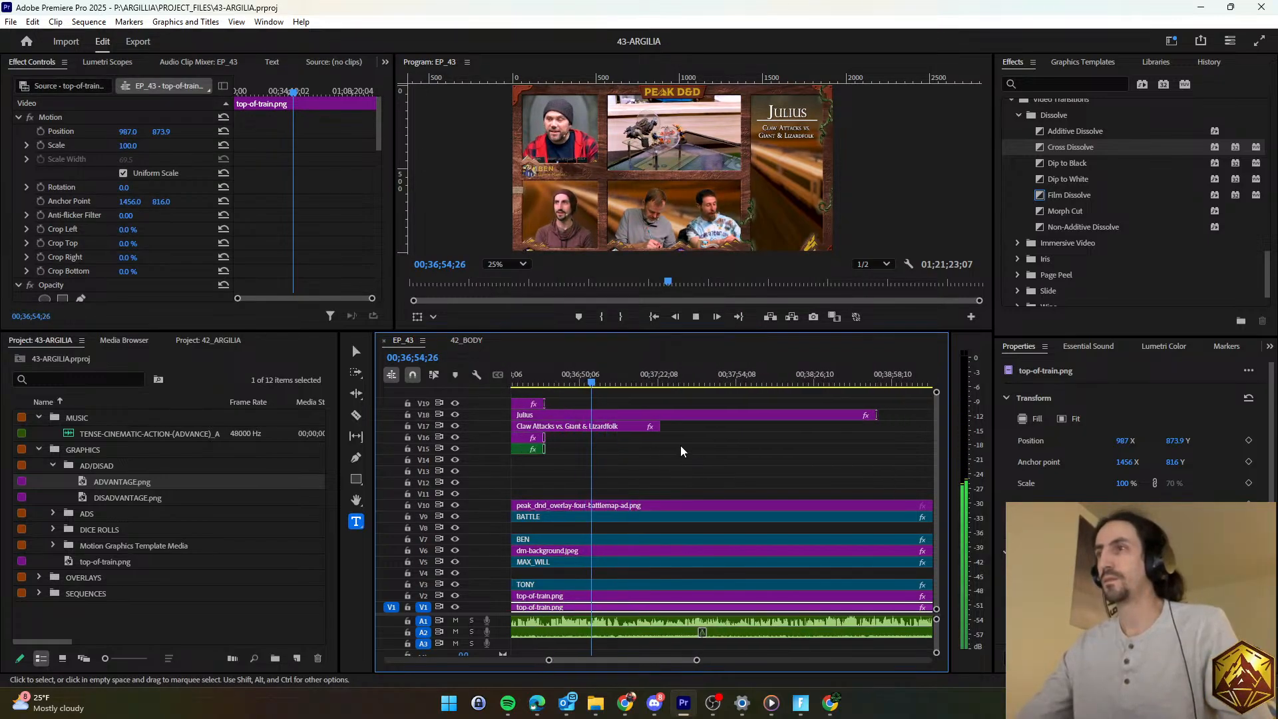
drag(659, 426, 879, 433)
click(686, 454)
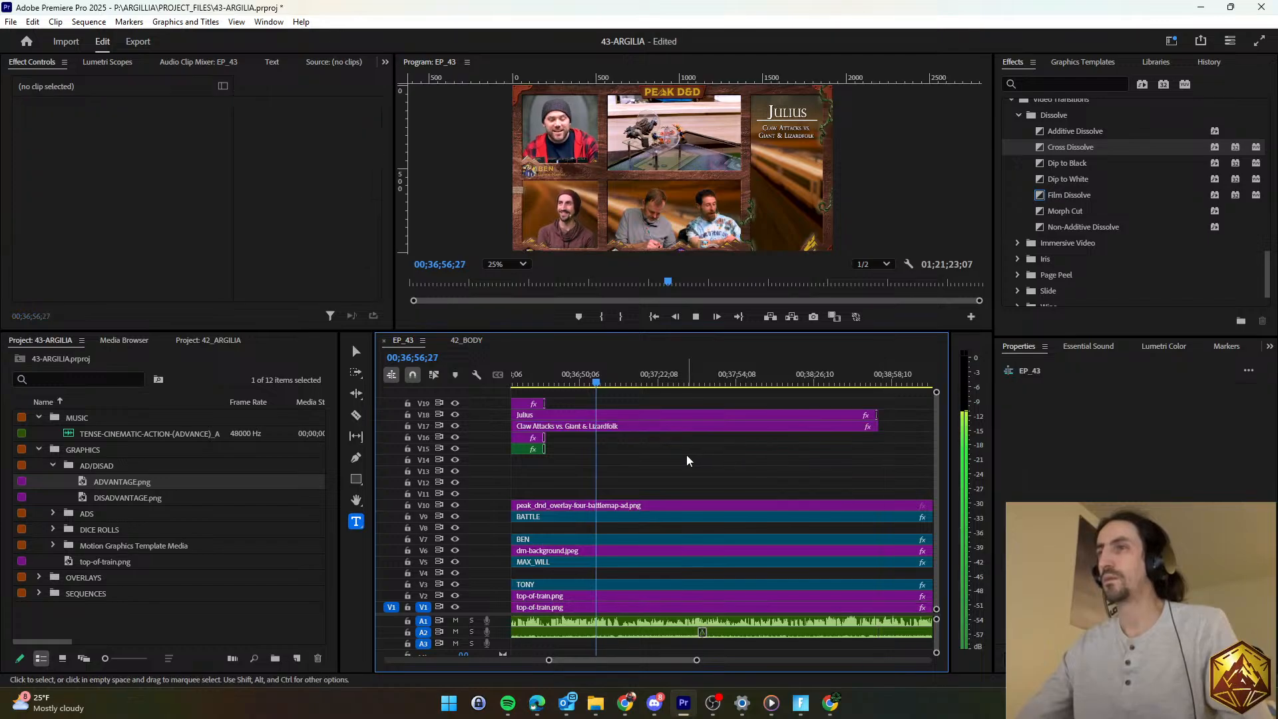
Play on to 00;37;03;12 and stop the playhead there.
scroll(686, 454, up, 2)
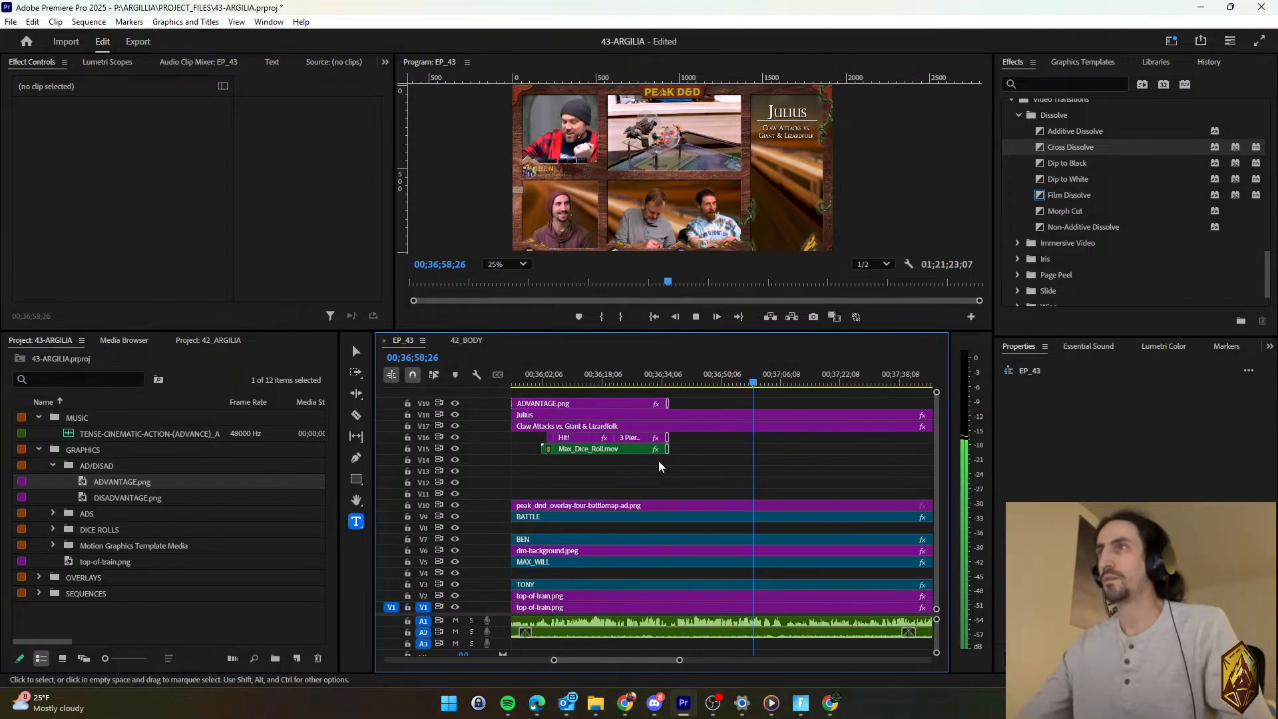
drag(698, 460, 525, 438)
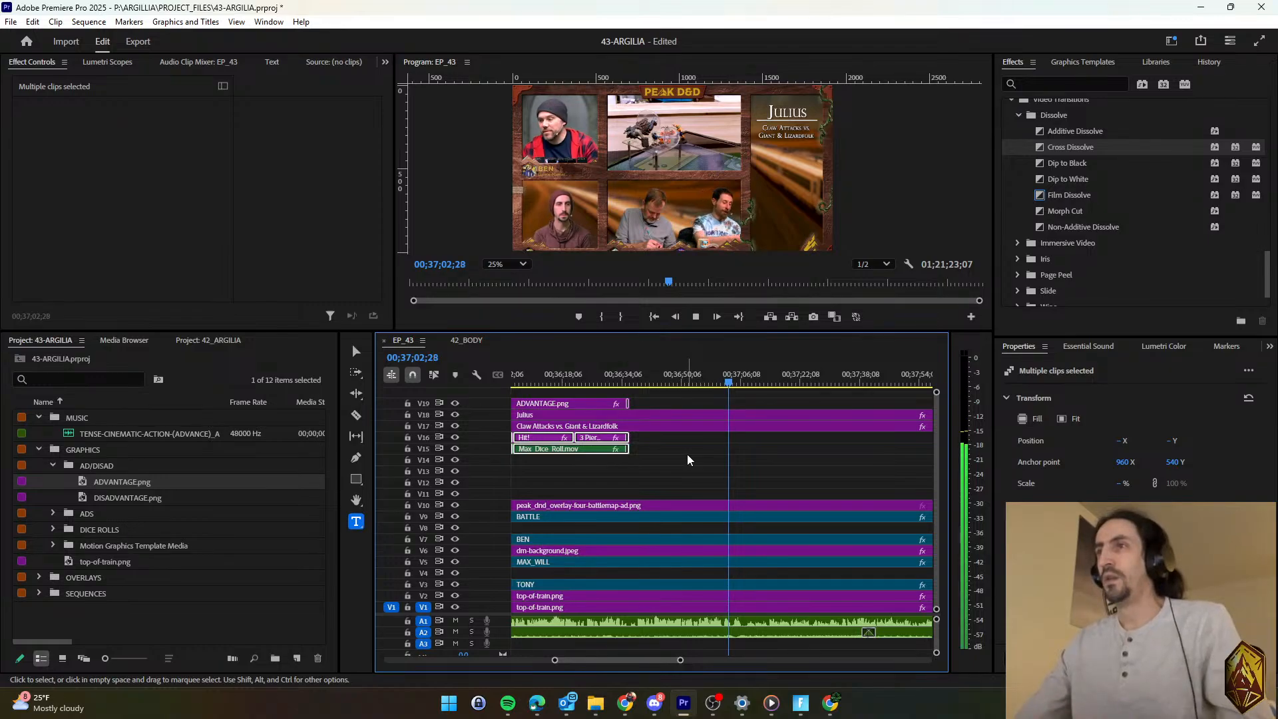
key(space)
click(576, 403)
drag(576, 403, 789, 414)
key(ctrl+z)
Copy the ADVANTAGE.png clip and paste the duplicate on the same track at 00;37;03;12.
click(600, 402)
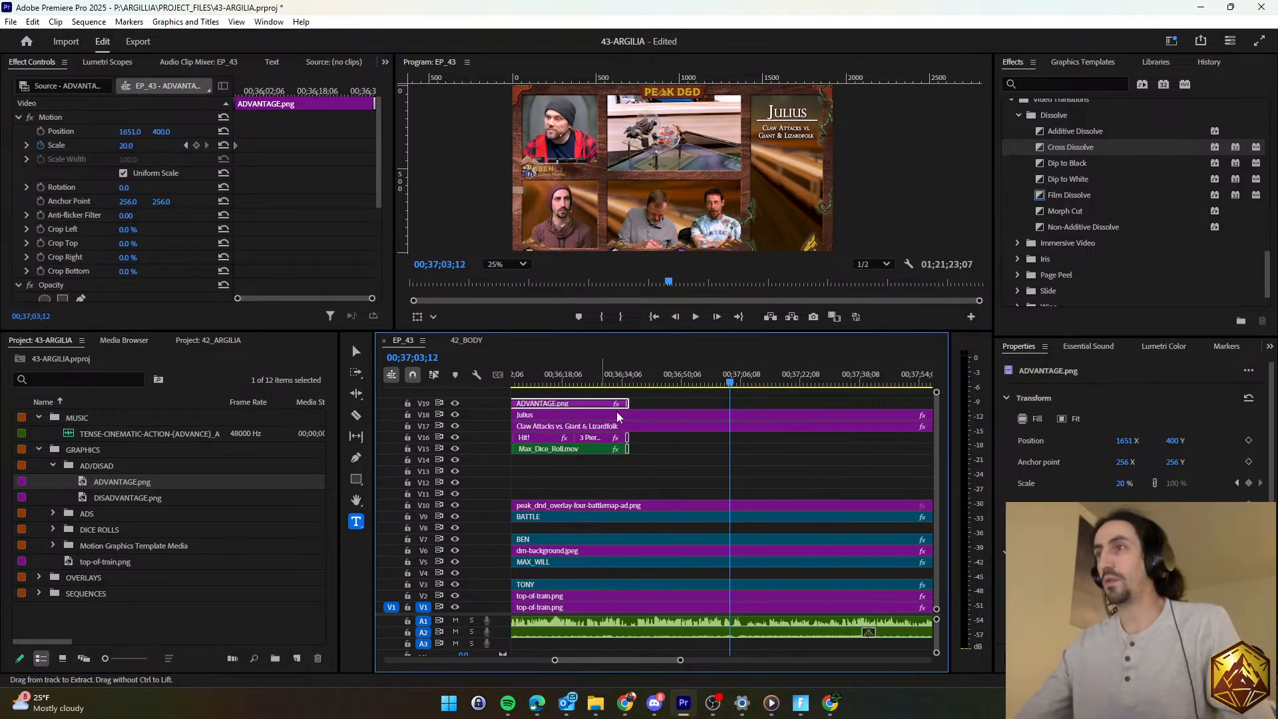
key(ctrl+c)
key(ctrl+v)
key(space)
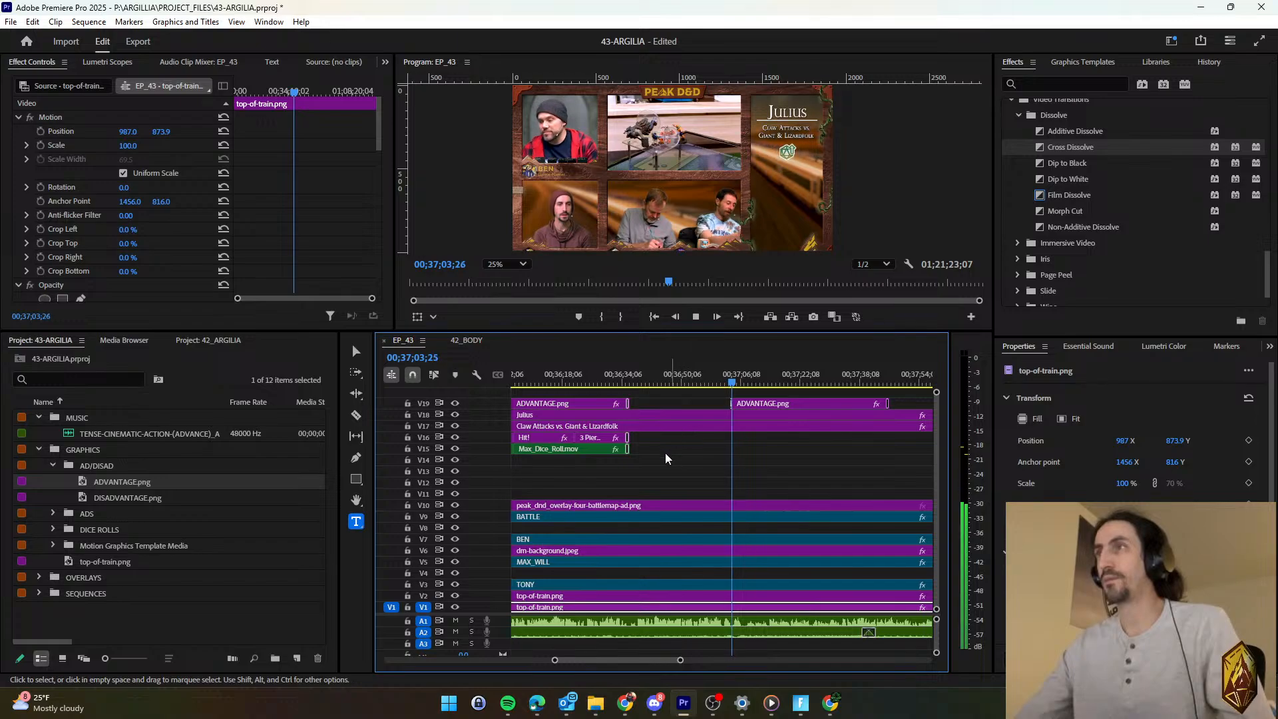
Duplicate the dice-roll, roll-number, Hit! and 3 Piercing 3 Cold clips beneath the second ADVANTAGE.png clip.
scroll(597, 472, up, 2)
drag(629, 470, 540, 436)
key(Delete)
scroll(732, 455, down, 3)
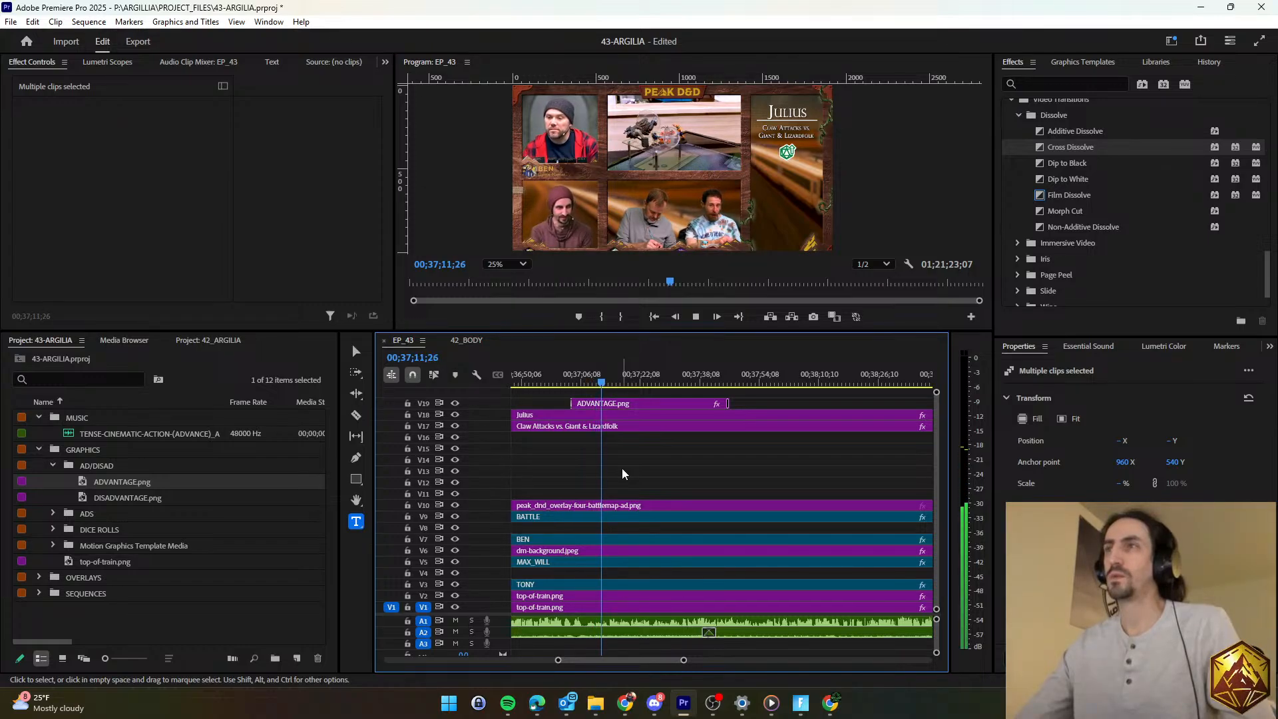
key(ctrl+z)
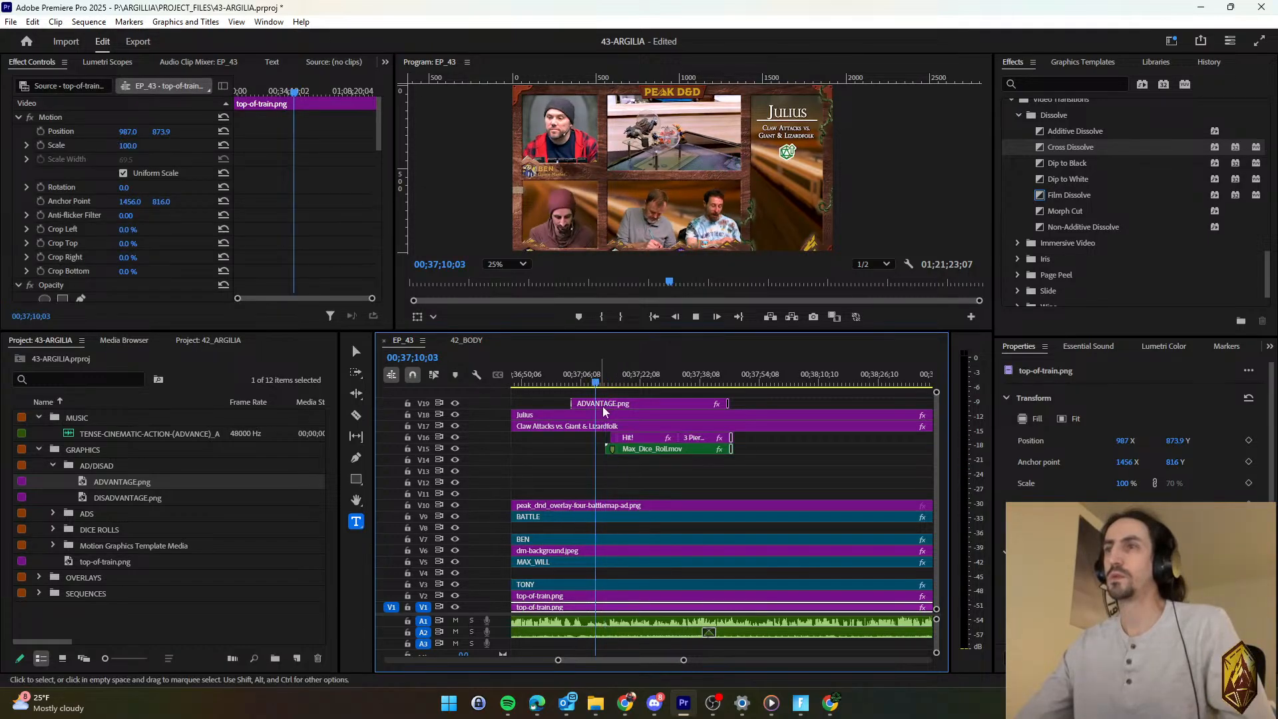
drag(809, 465, 614, 455)
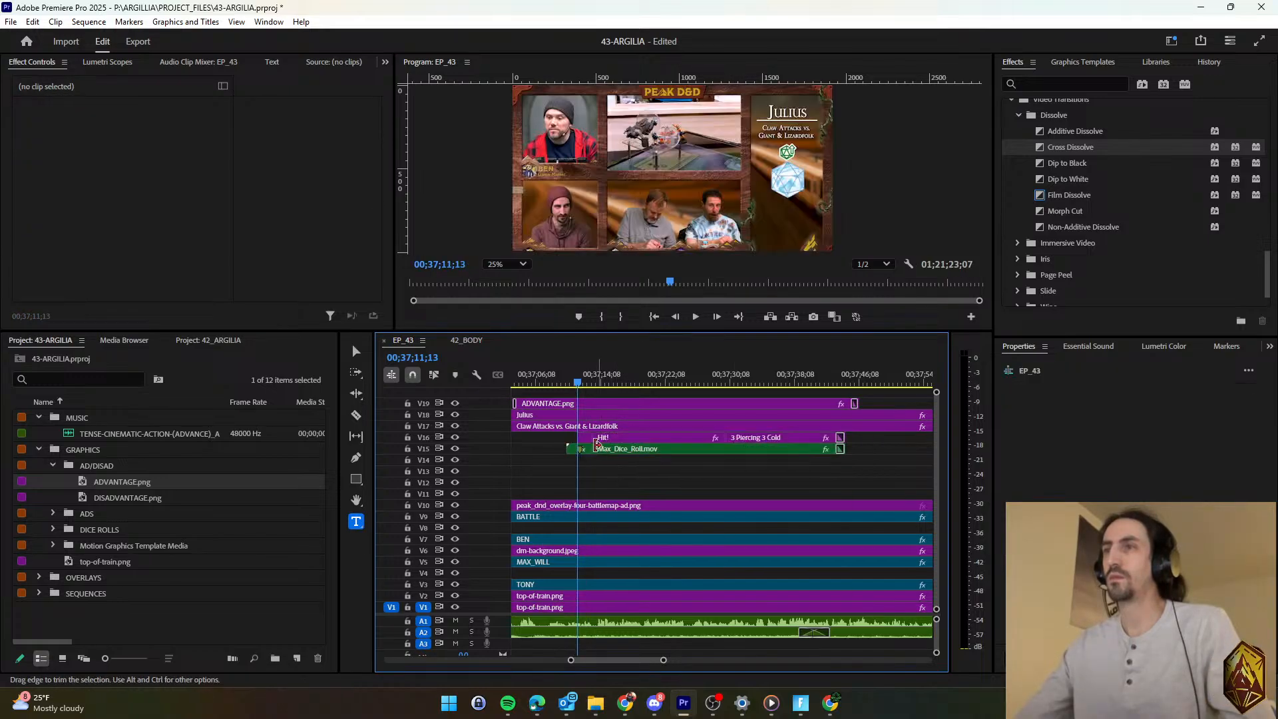
Change the duplicated roll-number text beneath the second ADVANTAGE.png clip to 20.
click(583, 437)
click(1075, 409)
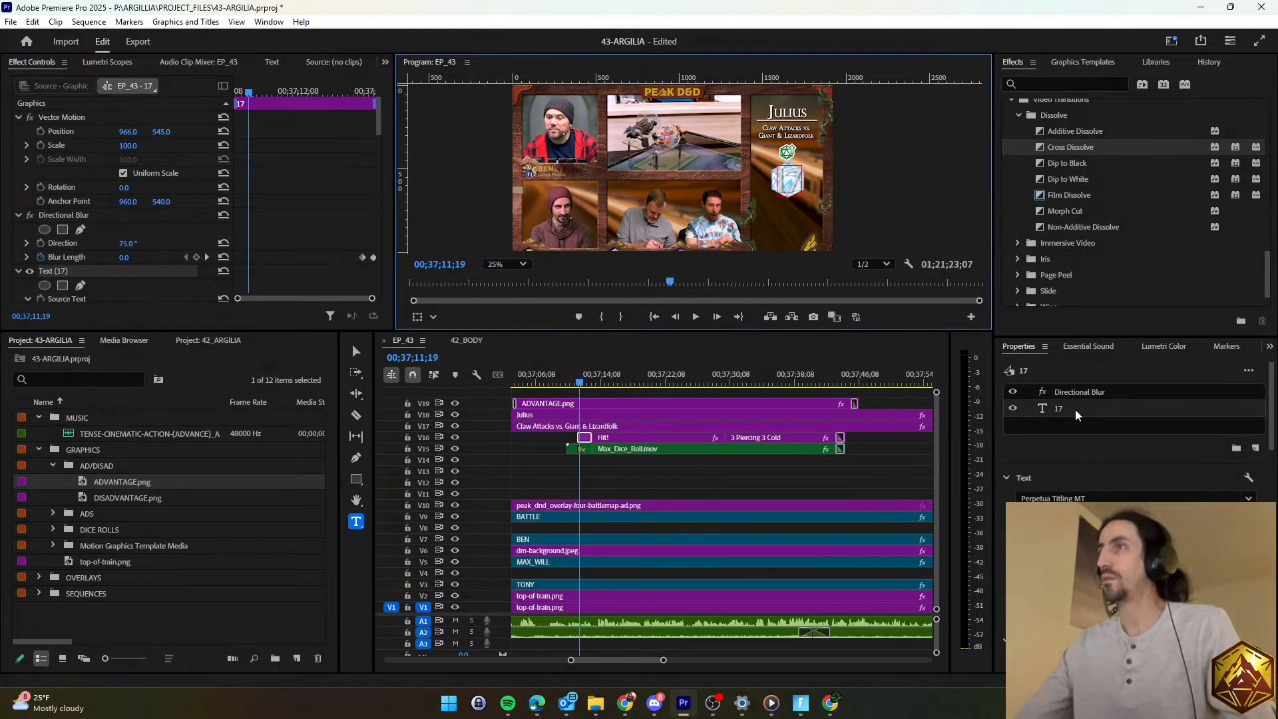
click(788, 478)
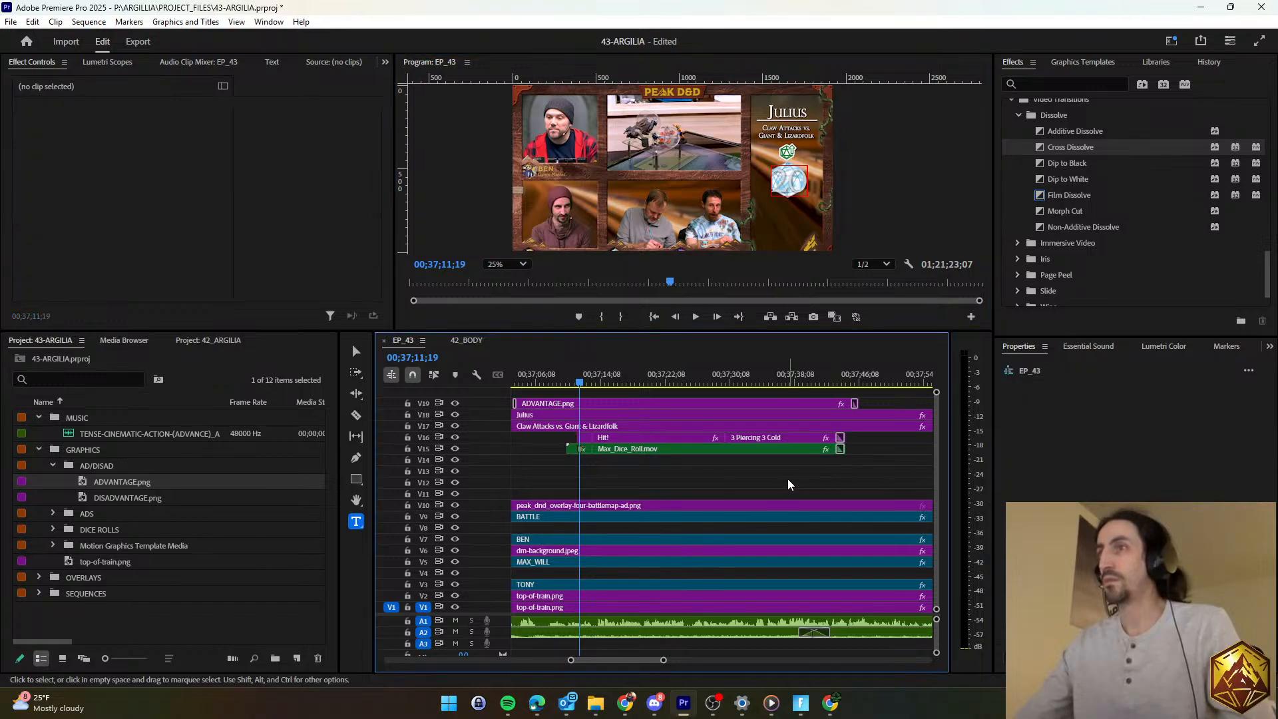
Shift the duplicated dice-roll, 20, Hit! and damage clips slightly later so the 20 starts at about 00;37;12;05.
key(space)
drag(632, 464, 619, 439)
click(607, 465)
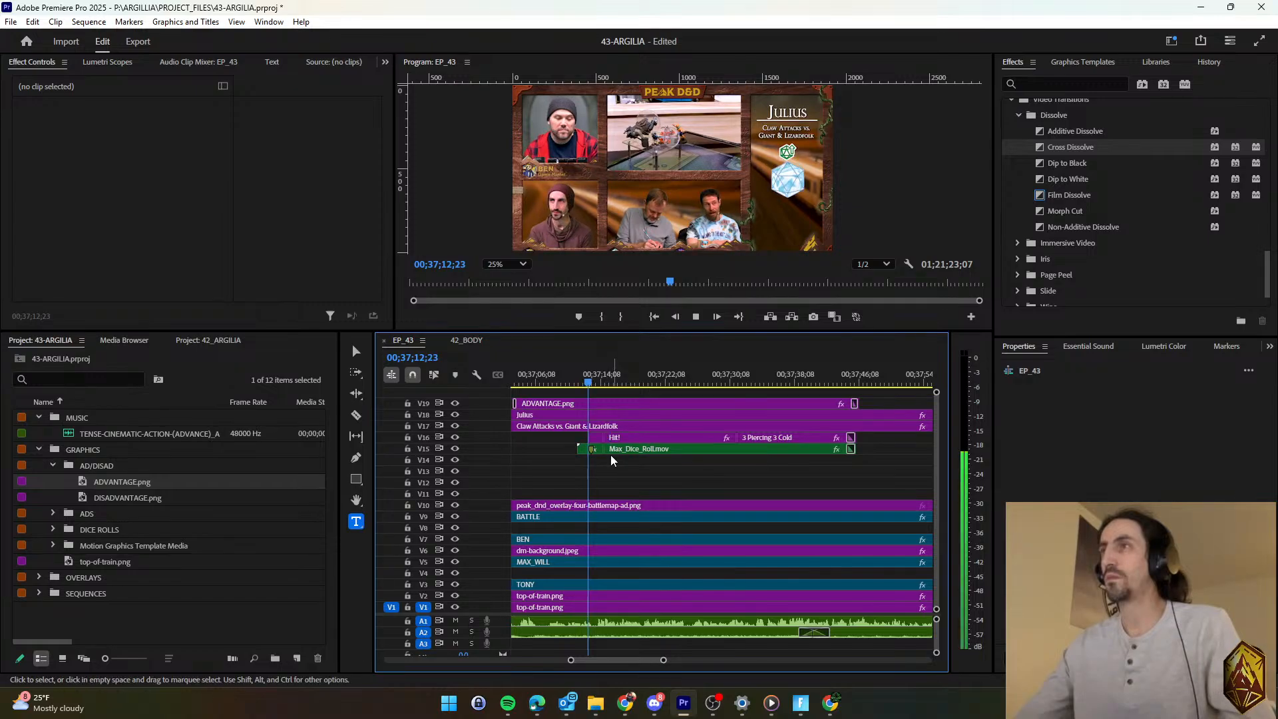
key(d)
key(space)
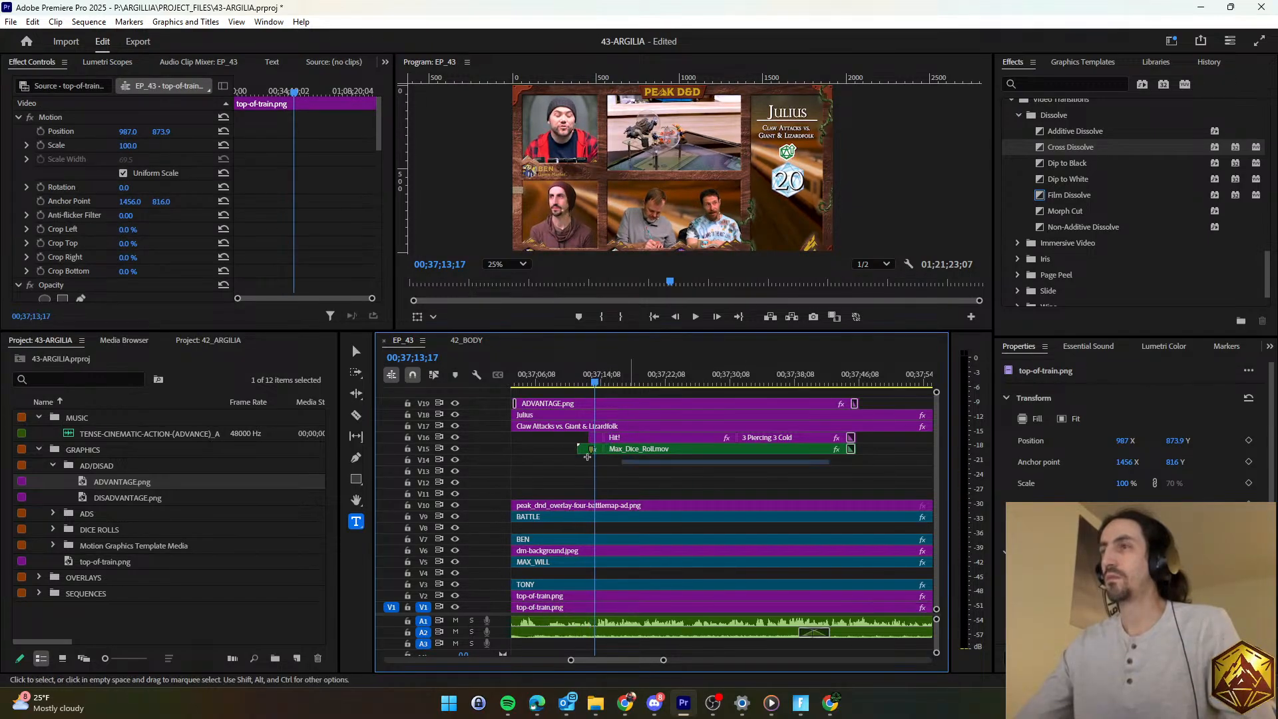
click(643, 449)
drag(644, 441, 637, 441)
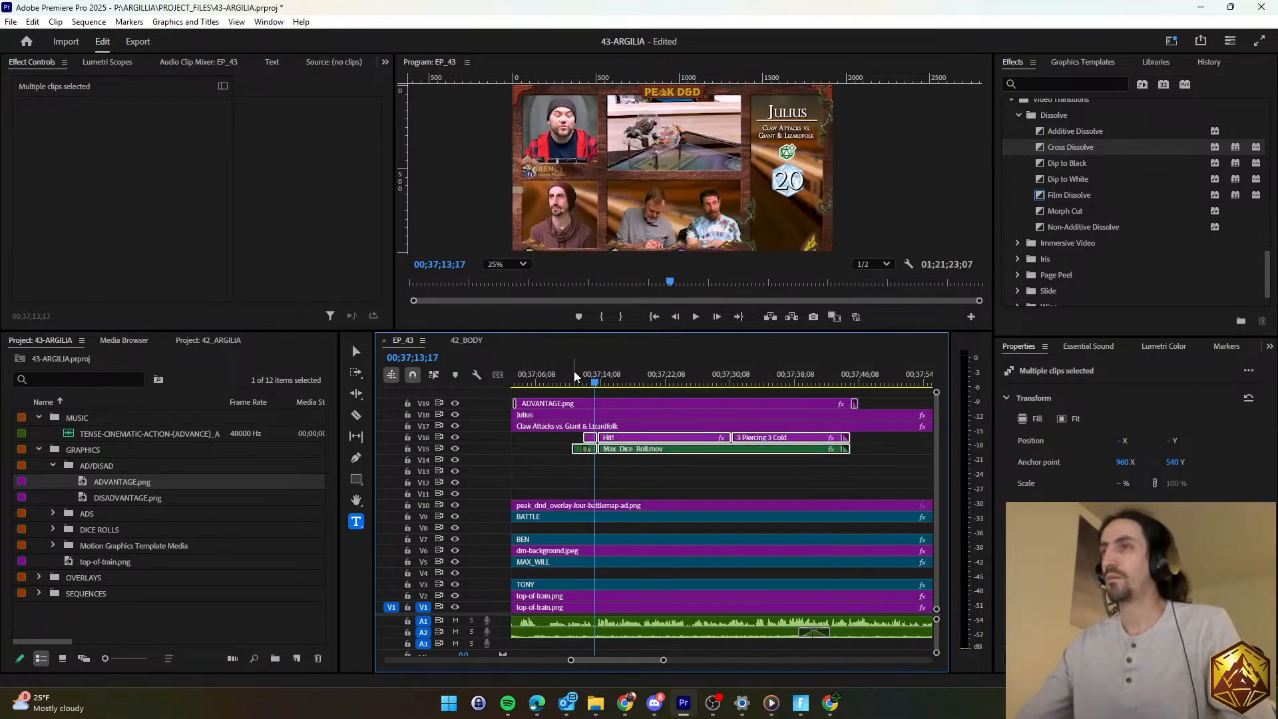
key(Up)
click(636, 469)
key(space)
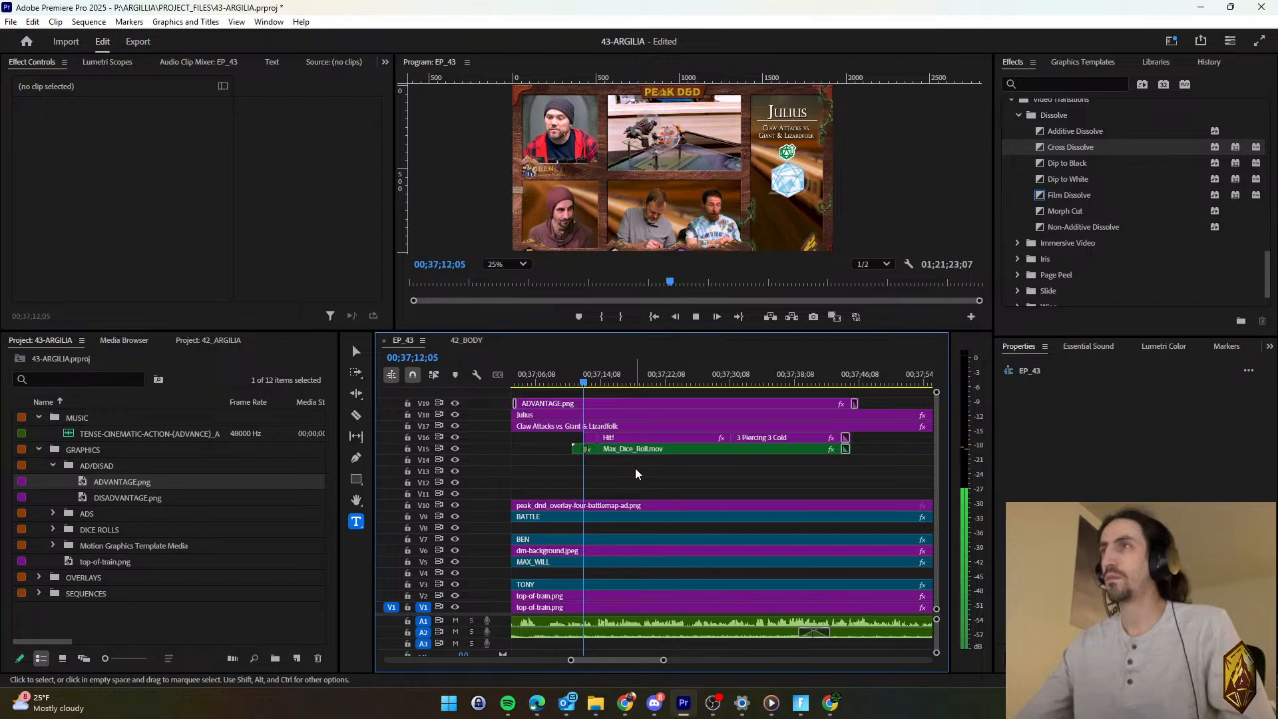
Set the 20 text's scale keyframe at 00;37;12;15 to 150 and its horizontal position to 1647, and save the project.
click(588, 437)
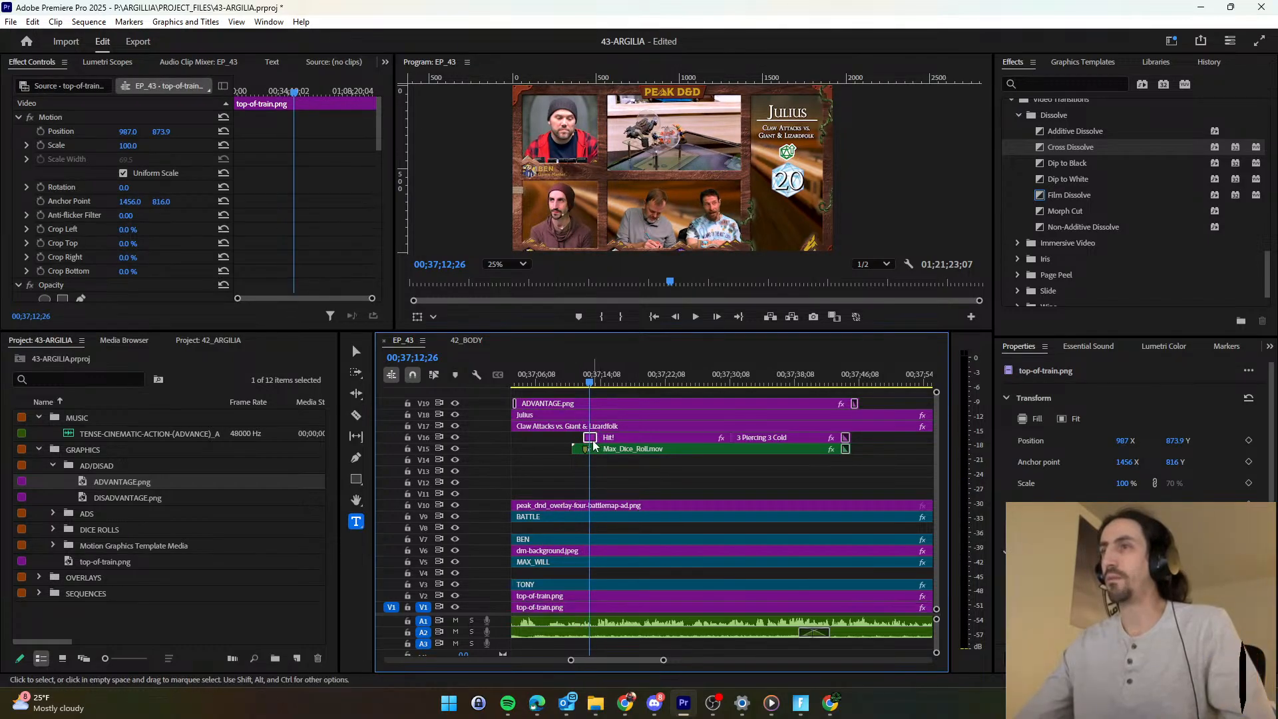
drag(379, 125, 377, 247)
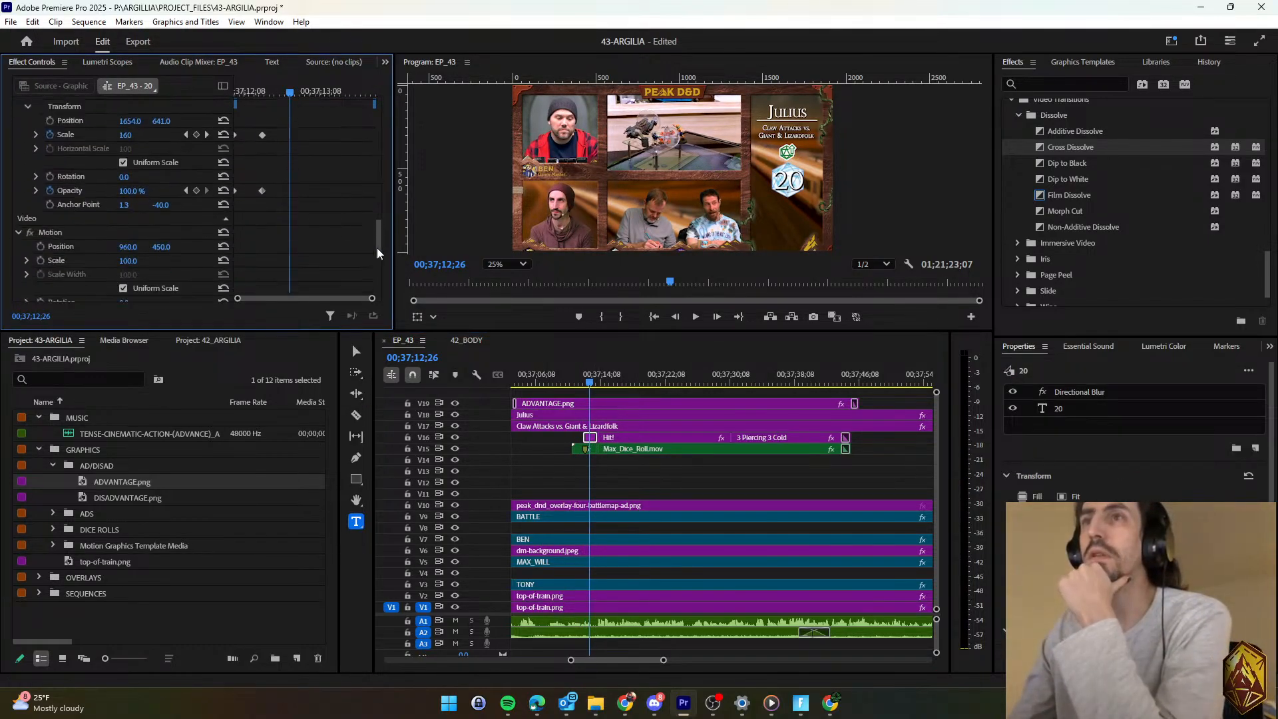
click(186, 134)
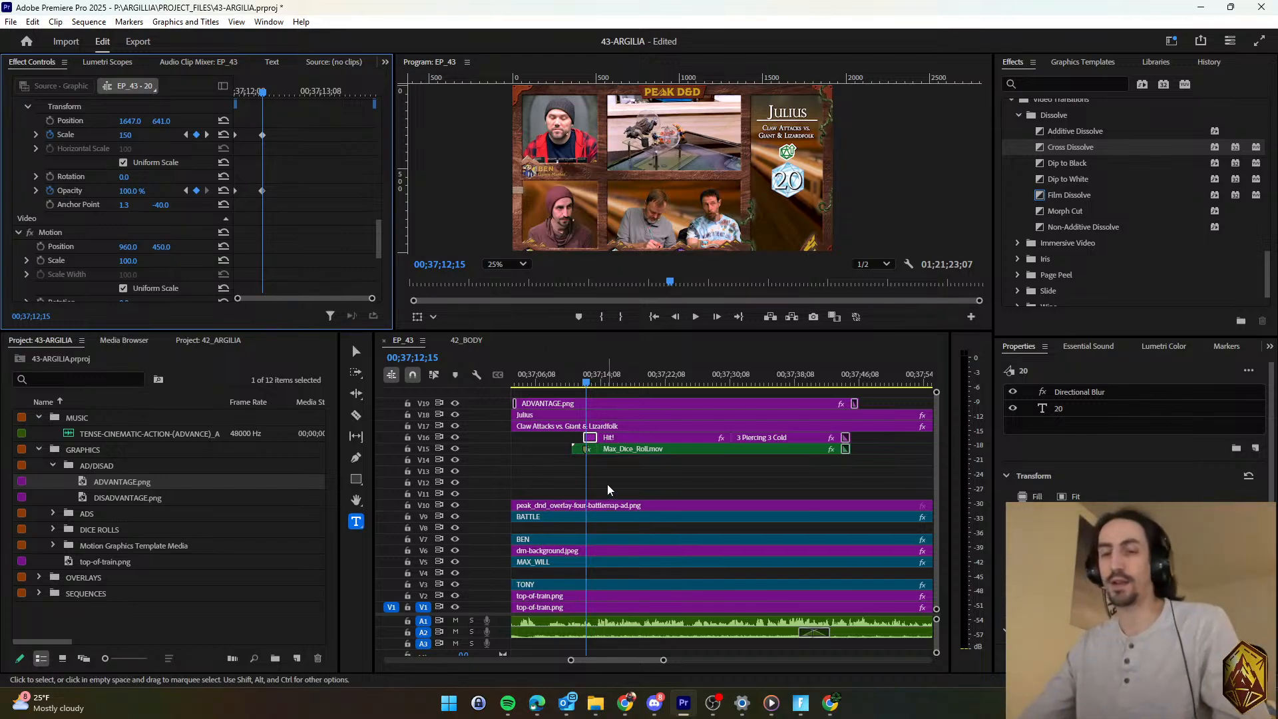
key(ctrl+s)
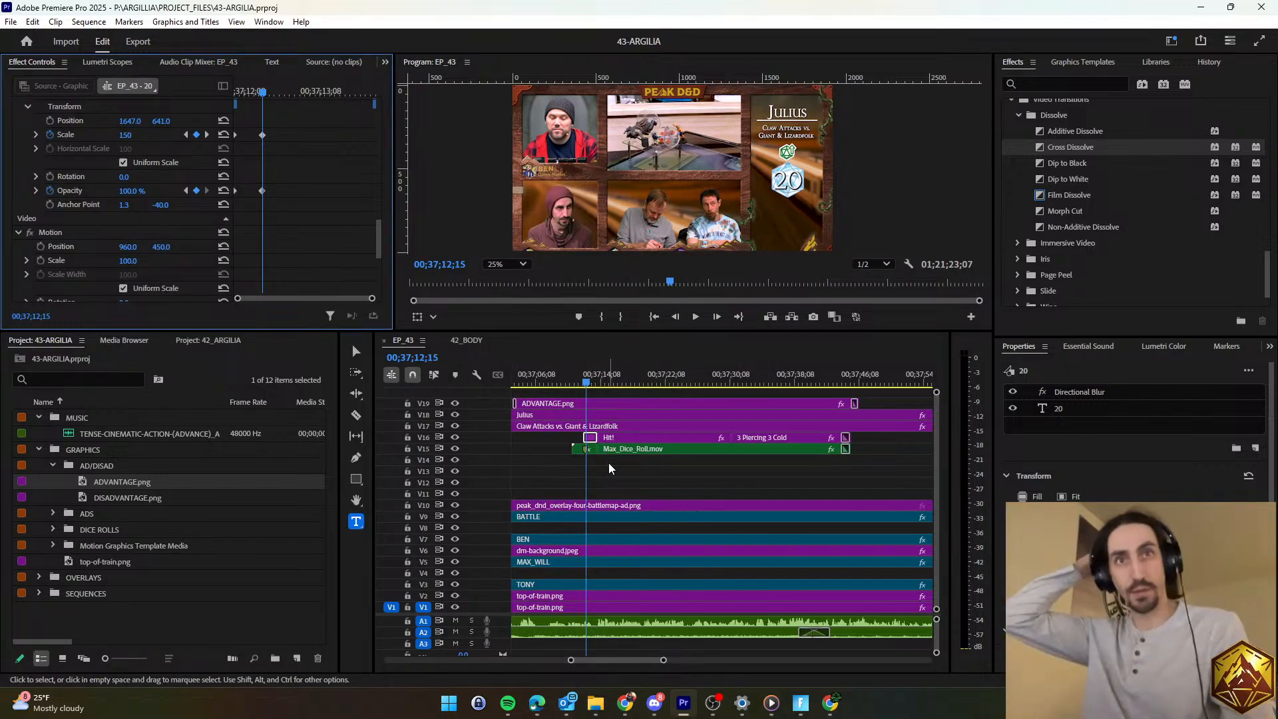
Move the Hit! clip's closing Blur Length keyframes earlier so the blur-out starts at 00;37;21;21.
key(space)
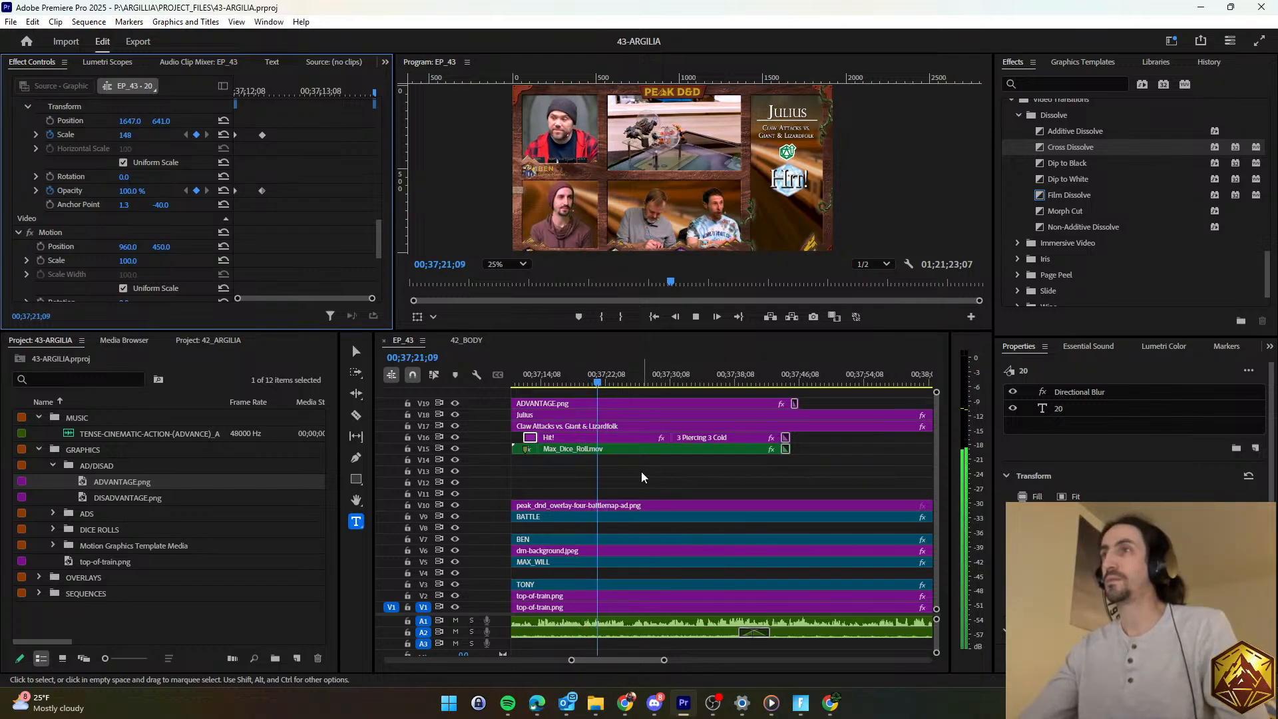
click(631, 440)
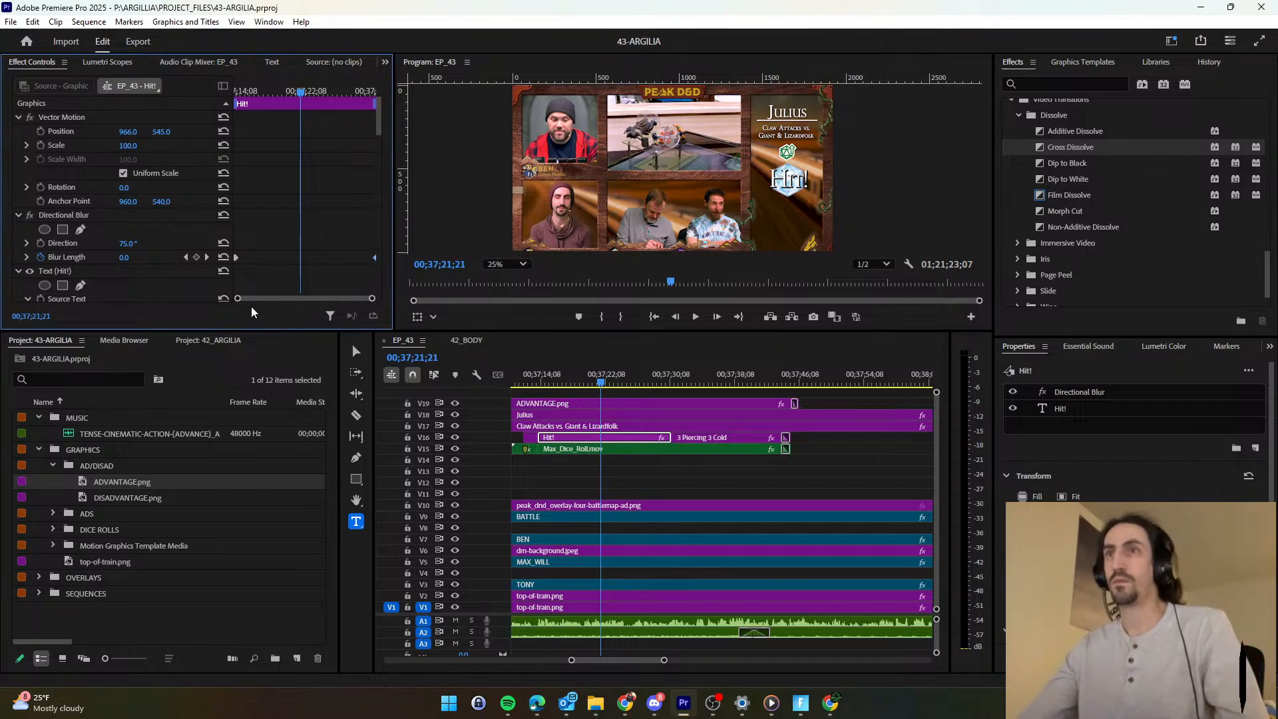
drag(237, 299, 253, 301)
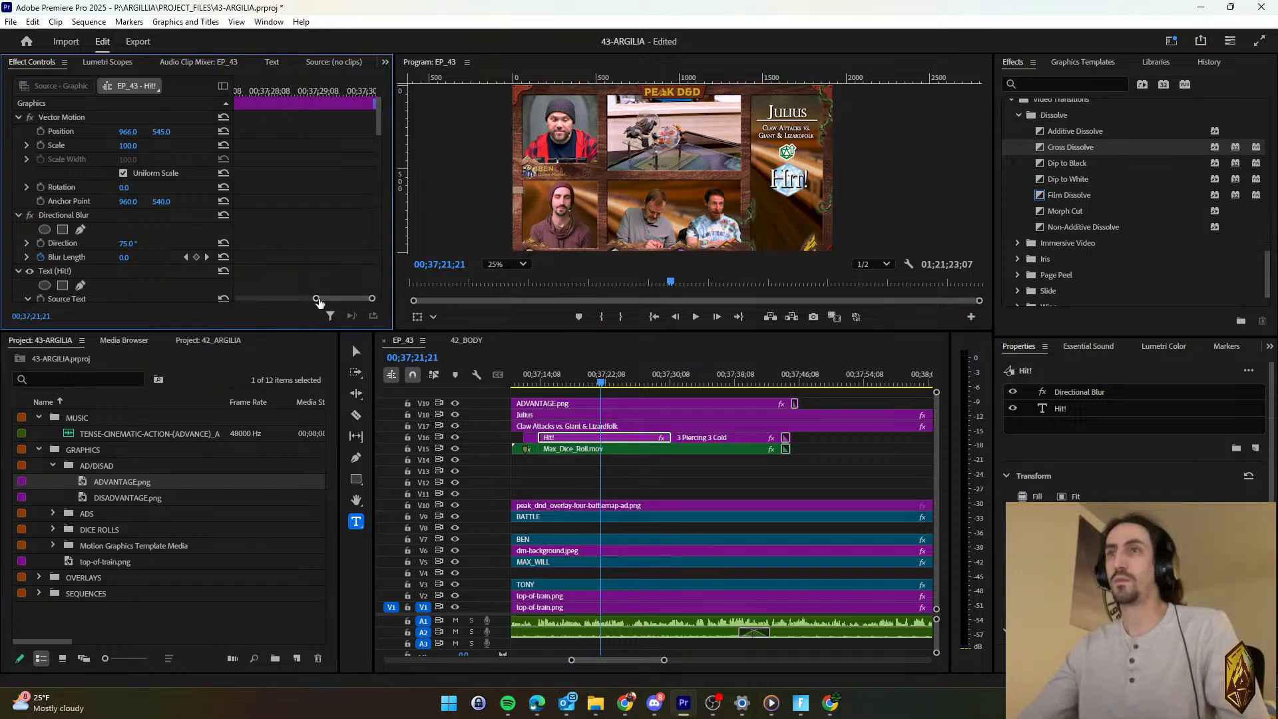
drag(272, 301, 253, 301)
scroll(373, 268, down, 5)
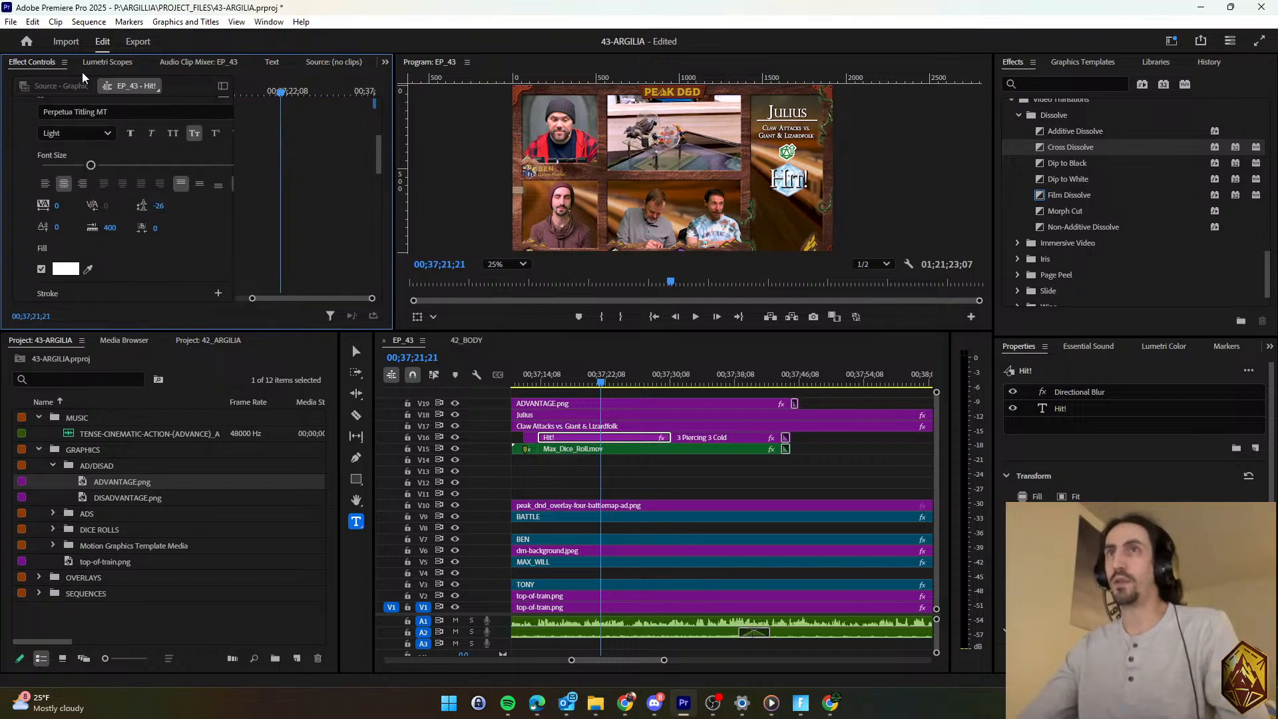
scroll(333, 213, down, 2)
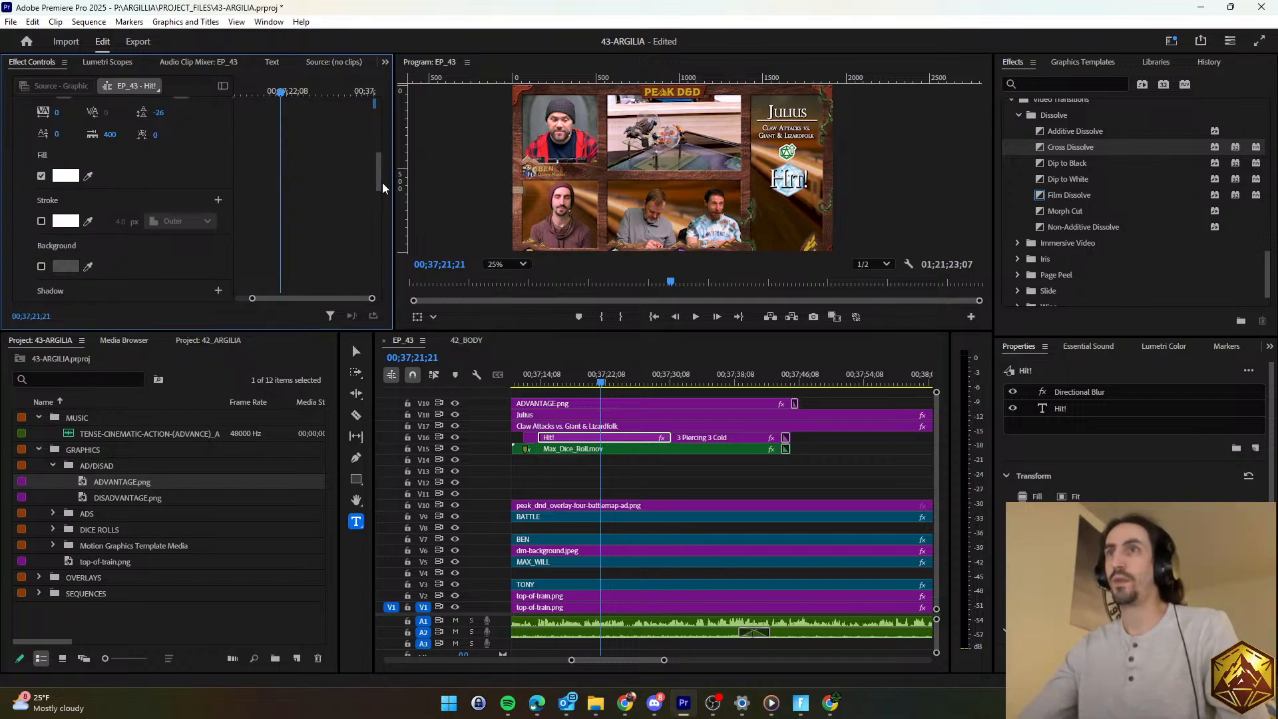
drag(382, 182, 388, 143)
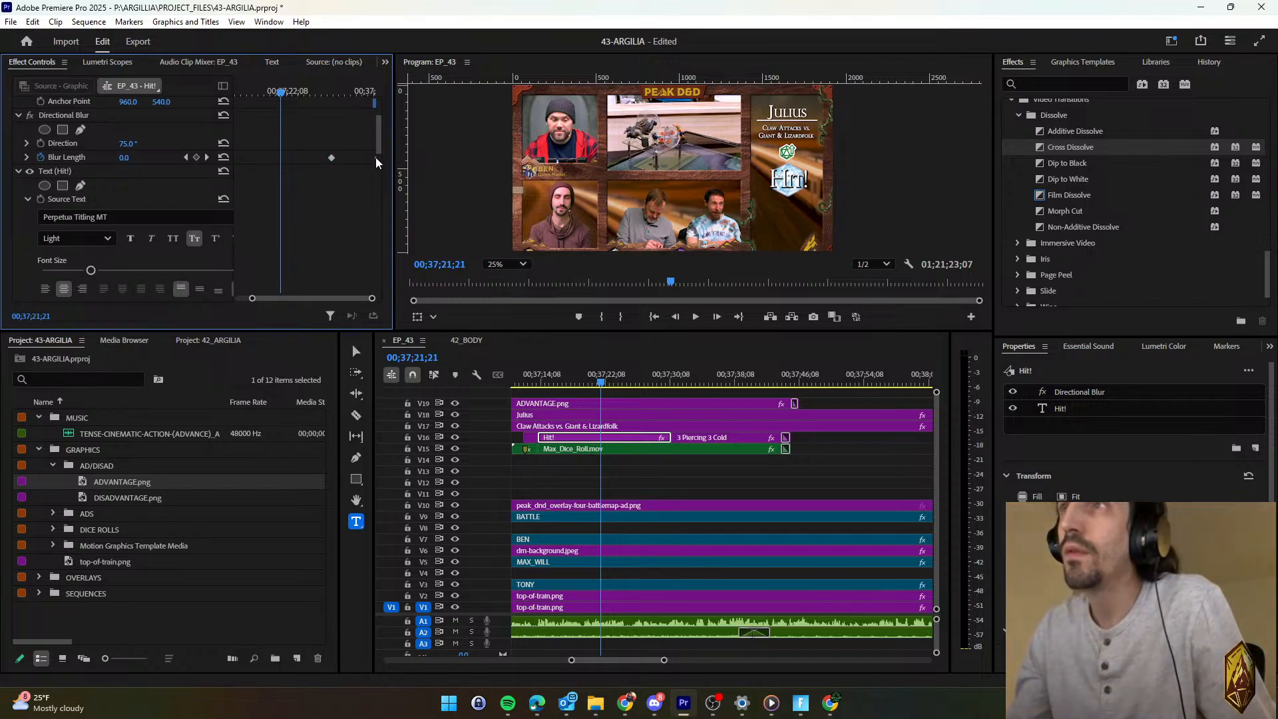
drag(375, 157, 335, 160)
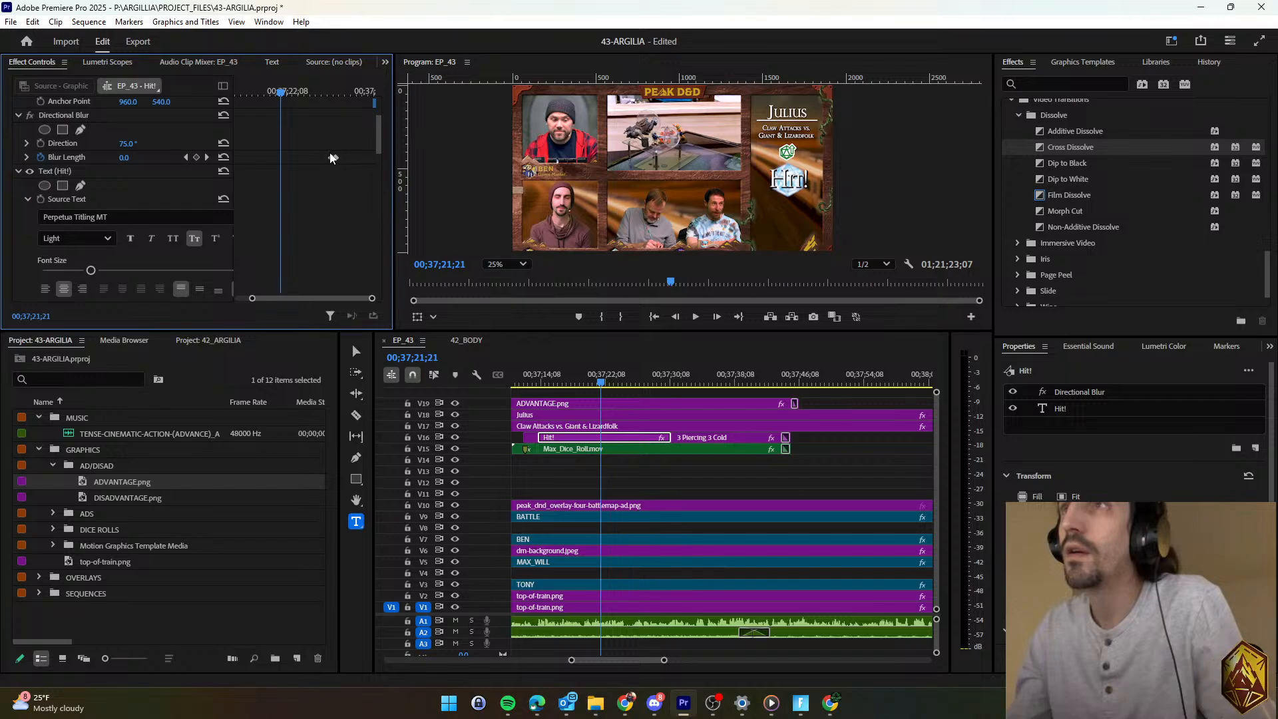
drag(317, 150, 282, 159)
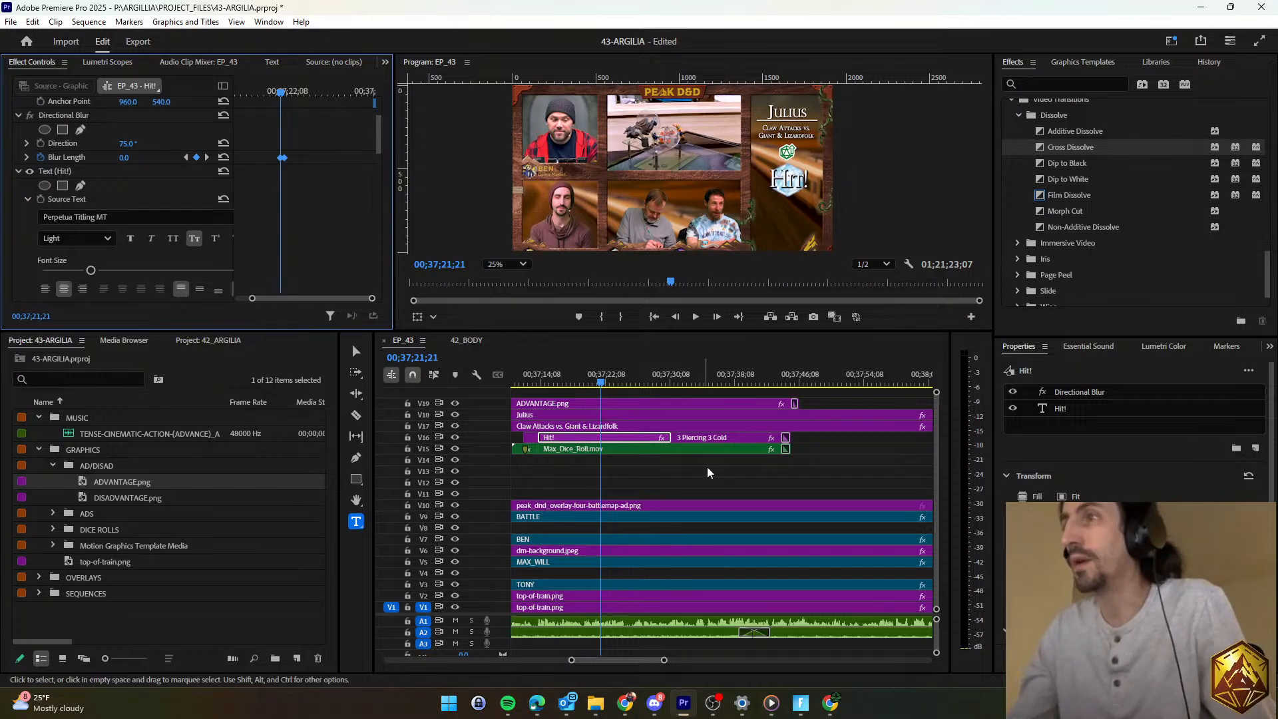
Move the 3 Piercing 3 Cold clip to start at 00;37;22;03, cutting Hit! short, and trim the dice roll to end with it.
click(207, 158)
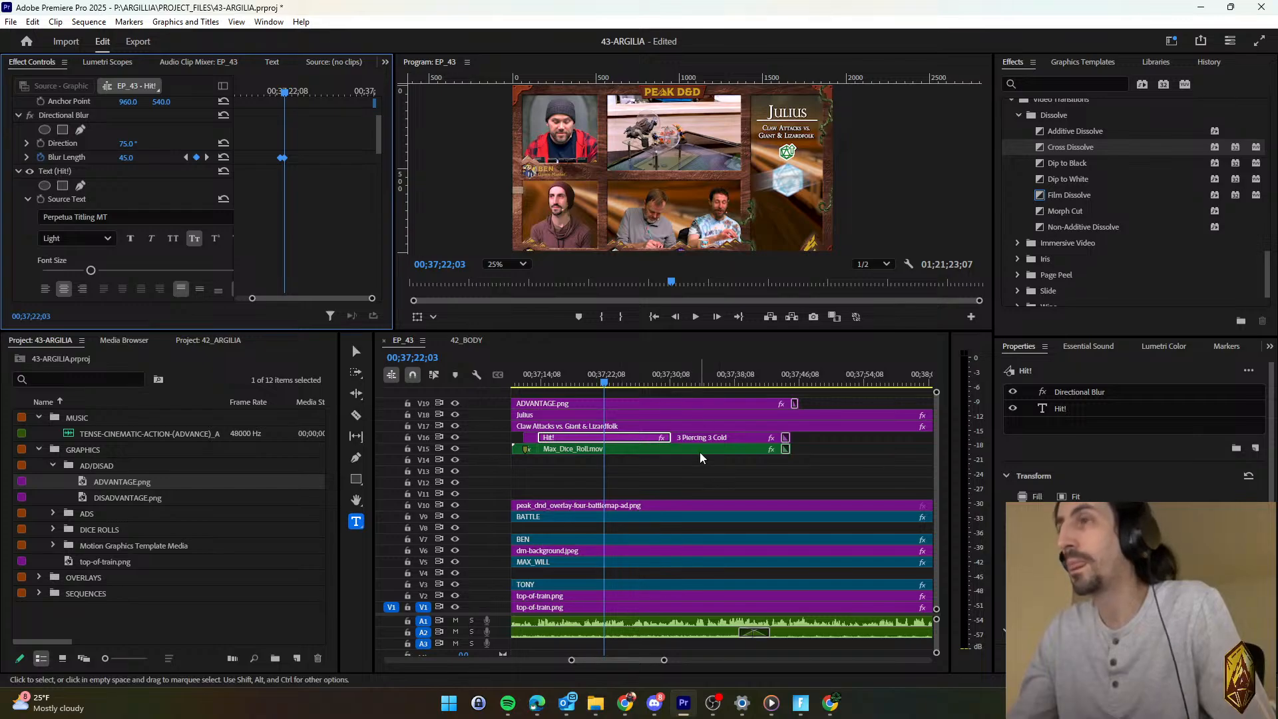
drag(700, 434, 633, 438)
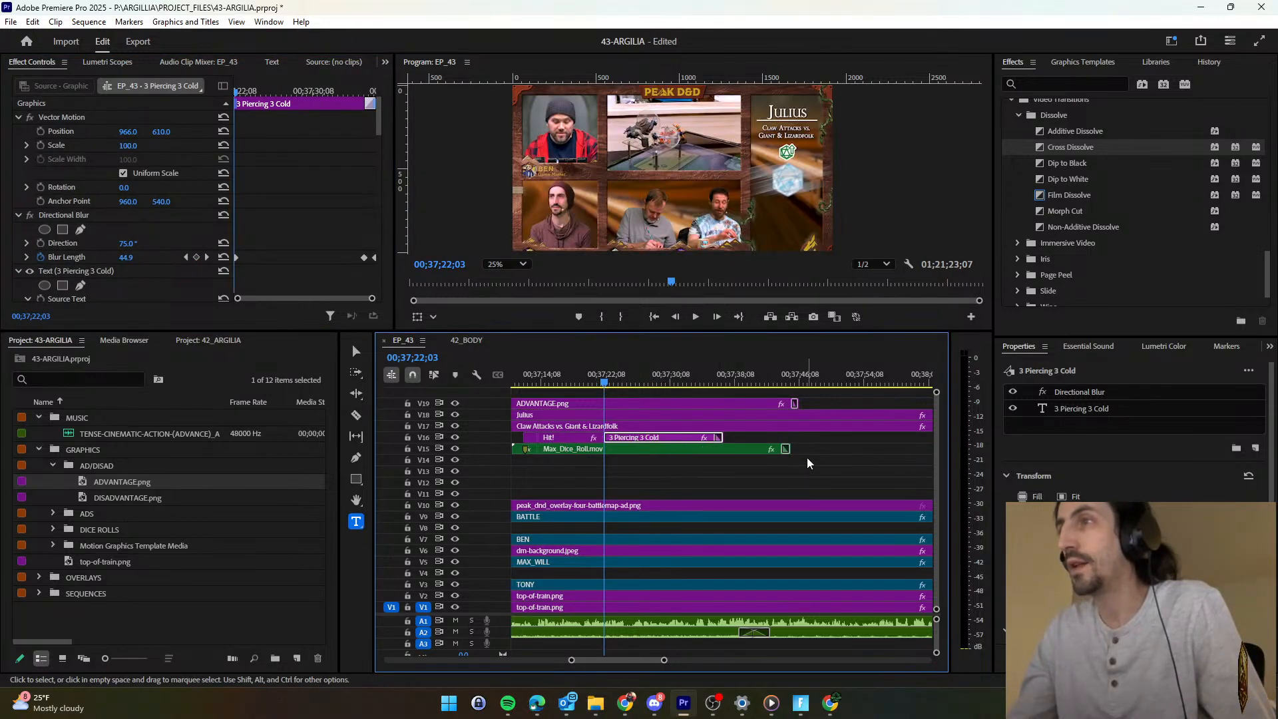
drag(787, 449, 722, 448)
click(672, 469)
Move the 3 Piercing 3 Cold clip's closing Blur Length keyframes earlier so the blur-out starts at 00;37;27;18.
key(space)
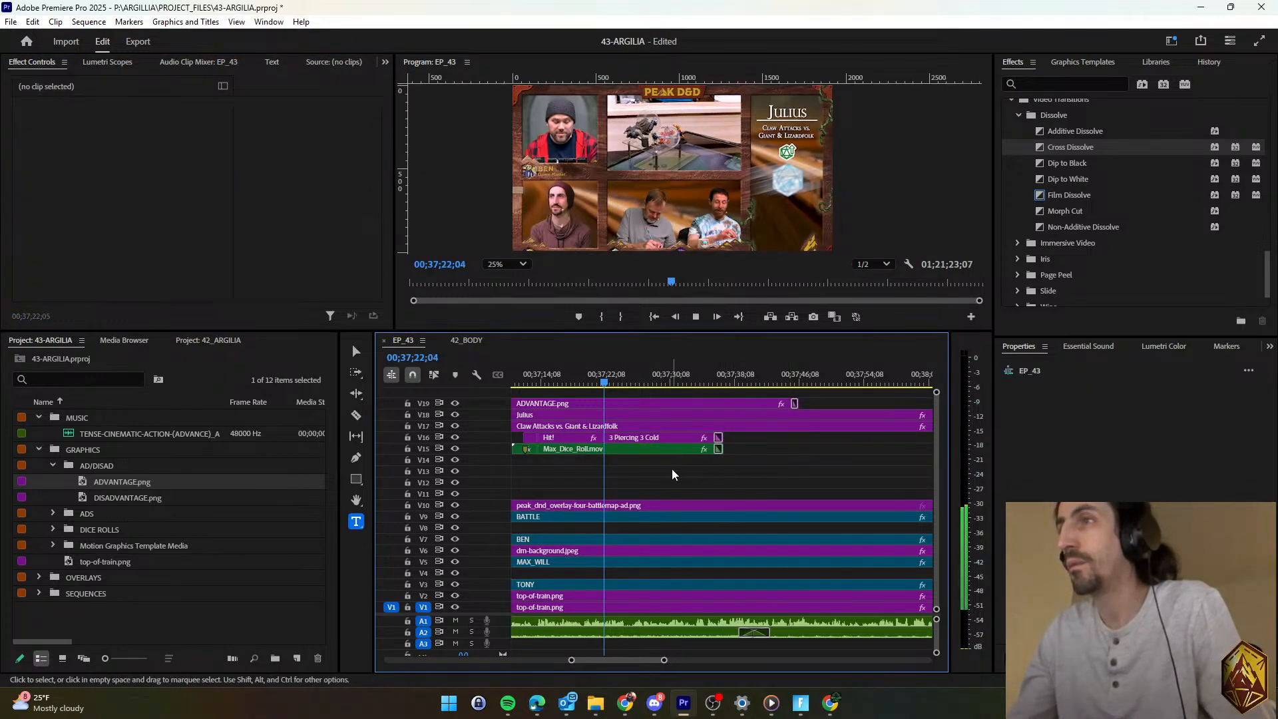
scroll(669, 469, down, 1)
scroll(666, 468, up, 2)
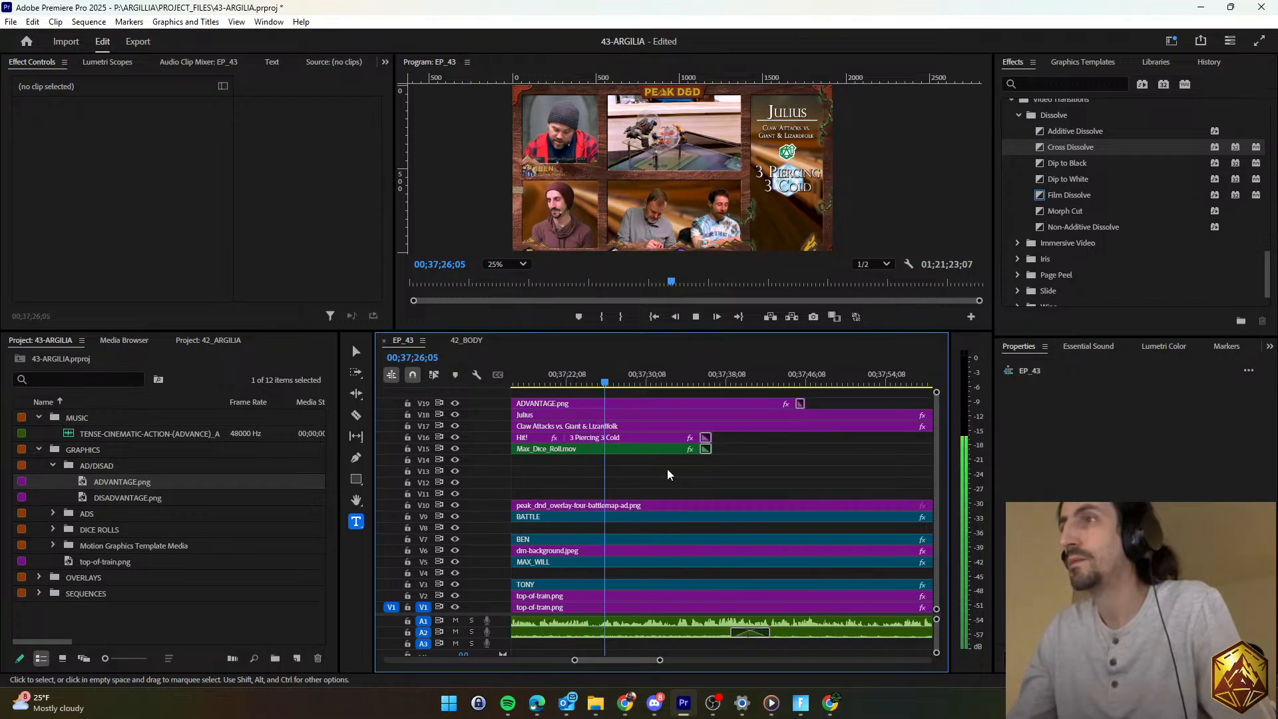
click(663, 439)
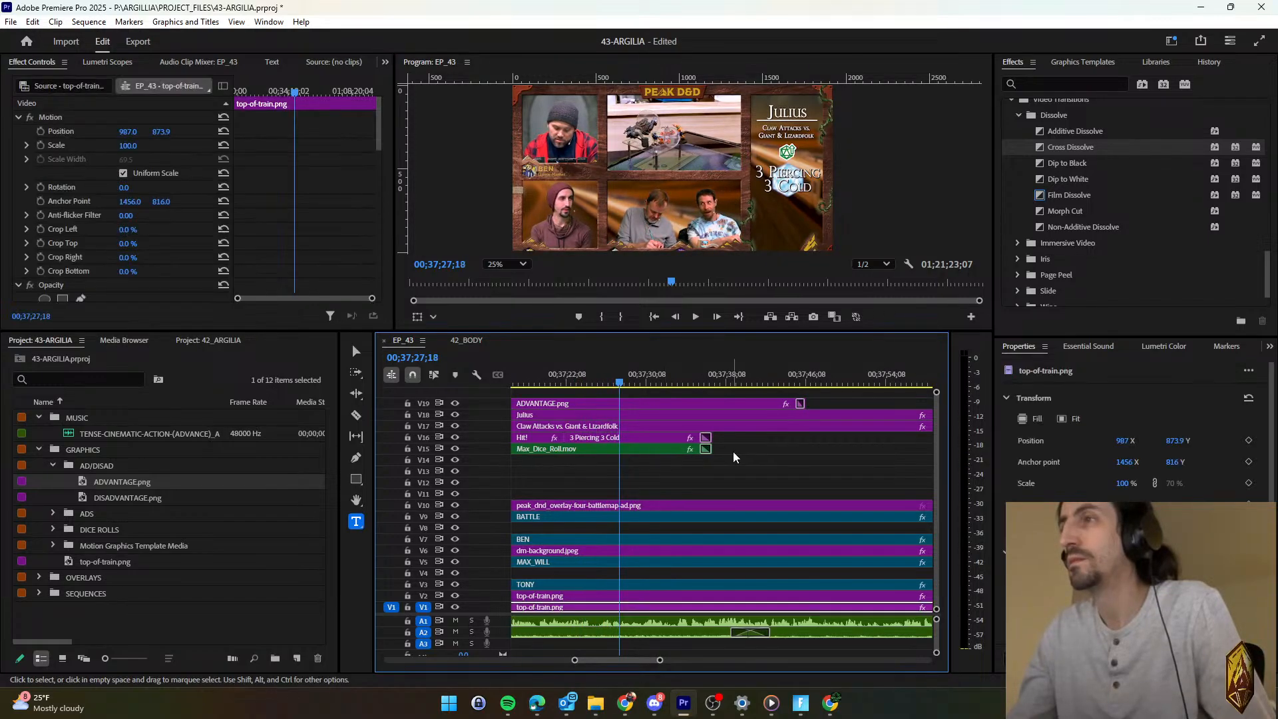
click(351, 226)
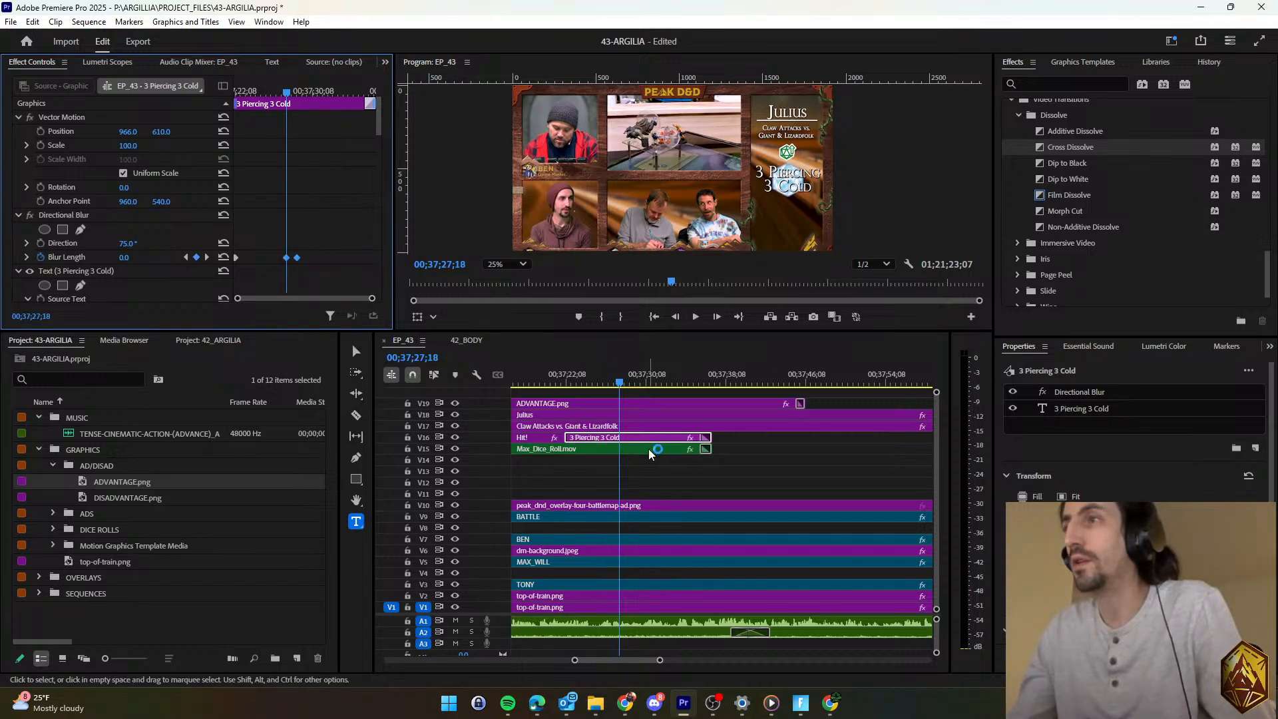
click(680, 447)
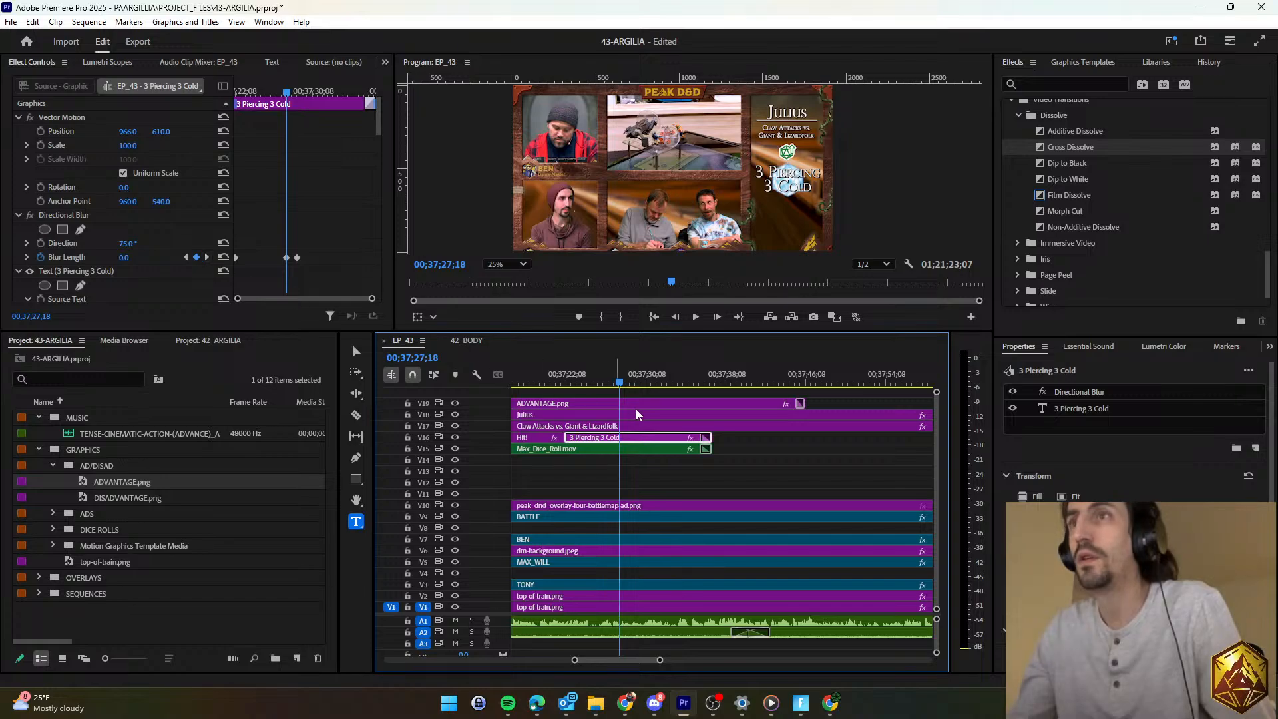
Trim the 3 Piercing 3 Cold and dice-roll clips to end at the final blur keyframe, 00;37;28;22, and save the project.
click(206, 257)
drag(785, 460, 684, 428)
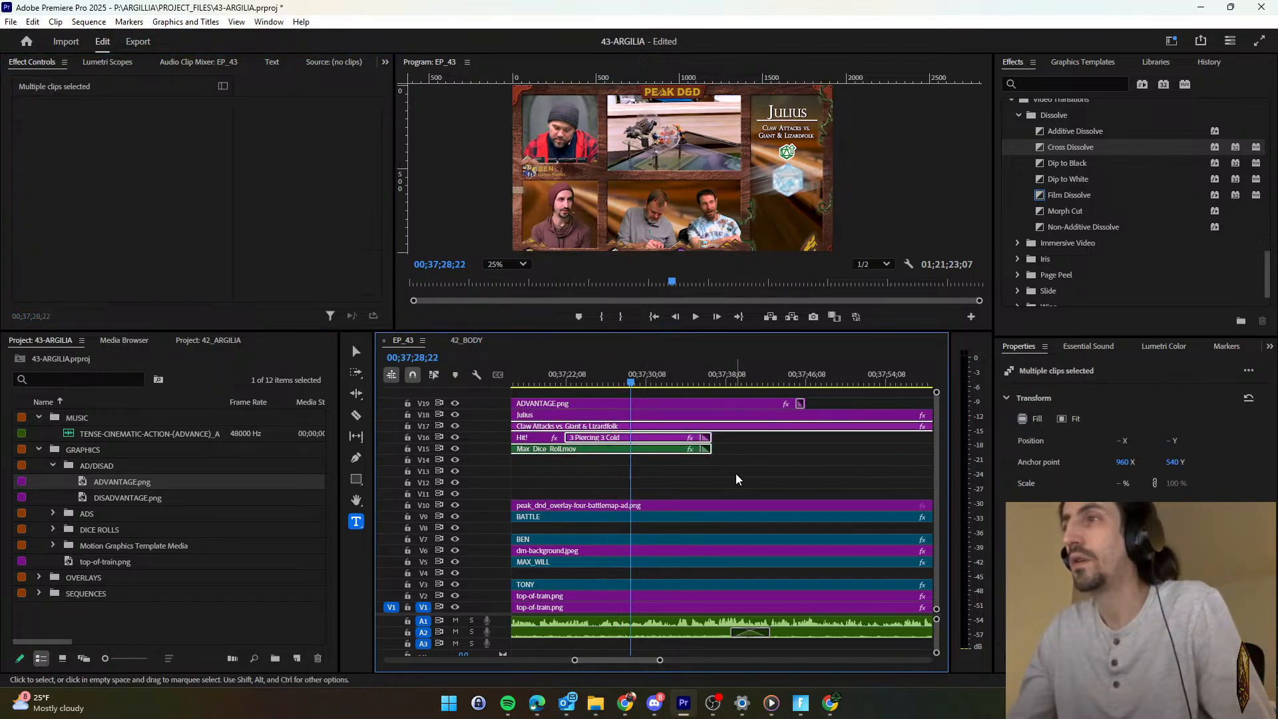
click(736, 474)
drag(735, 469, 630, 440)
click(666, 454)
key(shift+k)
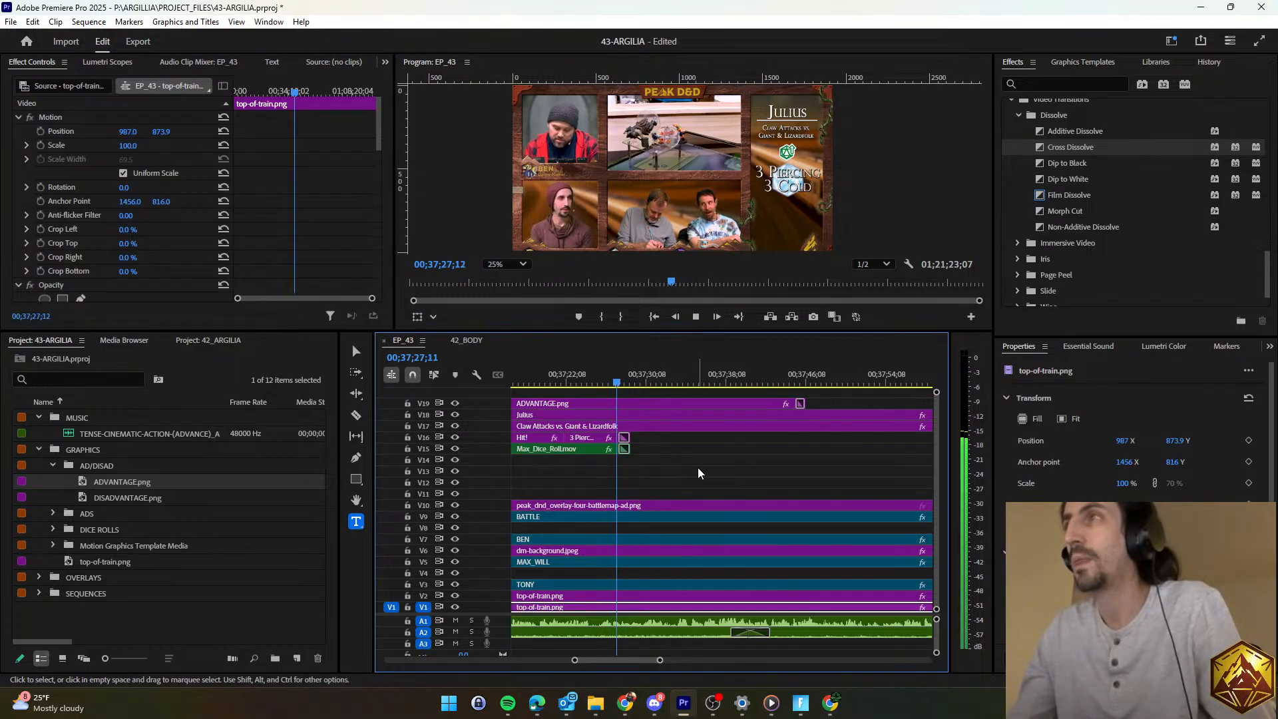
key(ctrl+s)
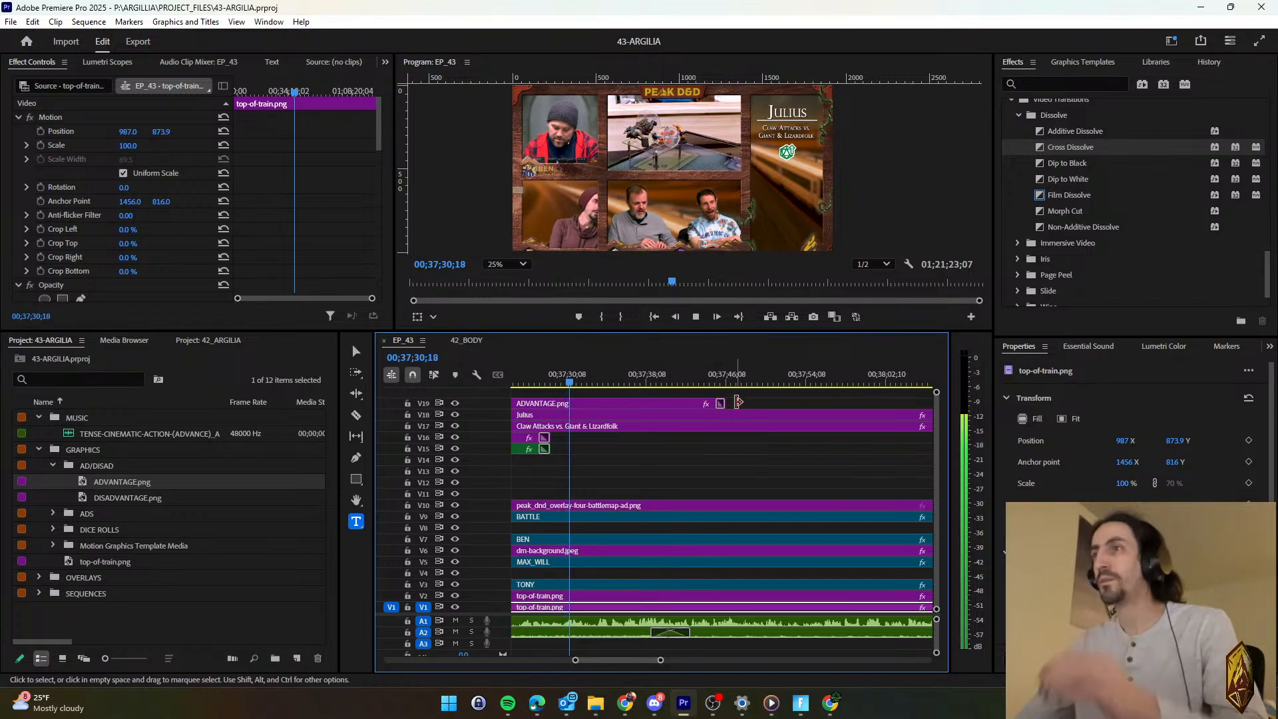
Shorten the second ADVANTAGE.png clip to end together with the damage and dice-roll clips, and save the project.
drag(737, 402, 552, 400)
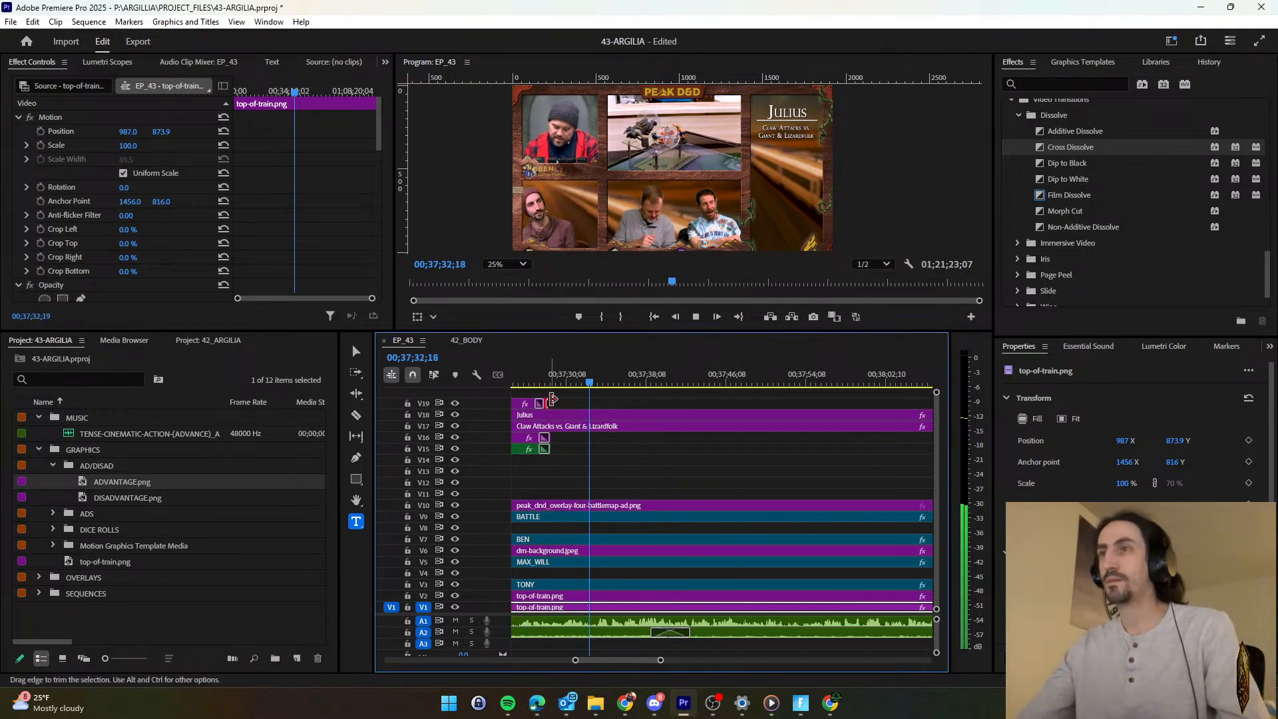
key(Delete)
key(ctrl+s)
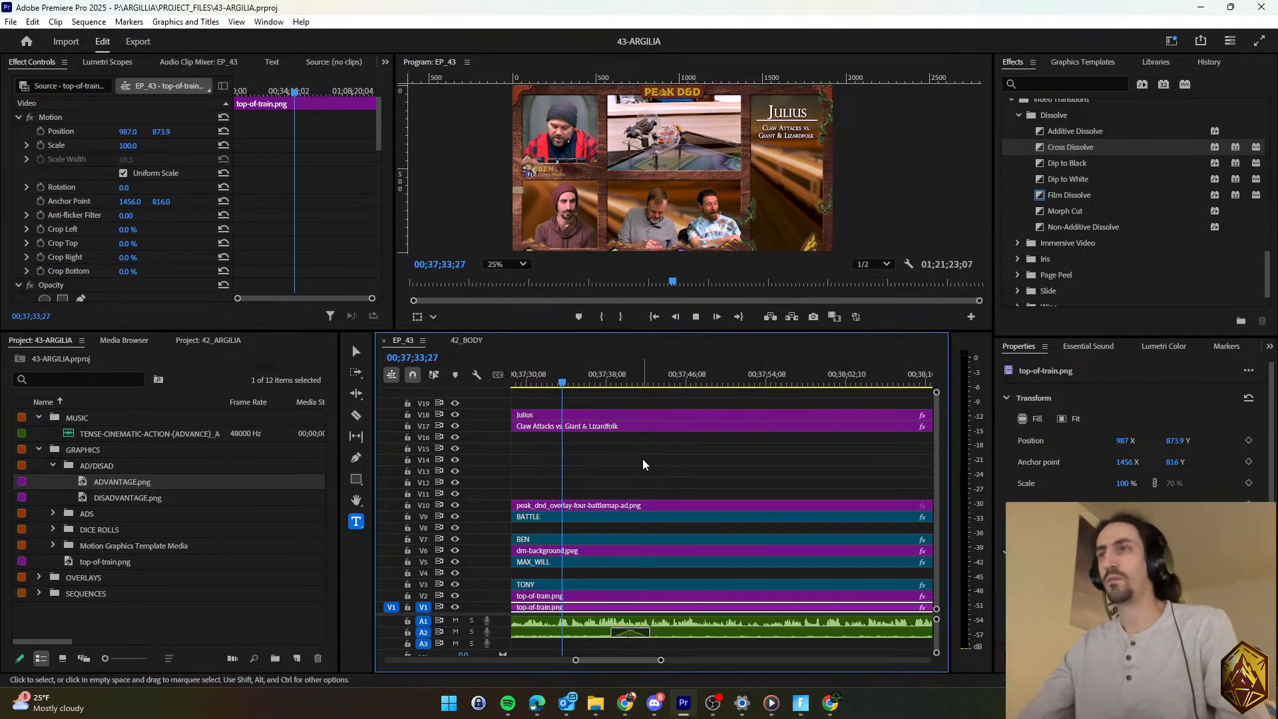
scroll(688, 457, down, 1)
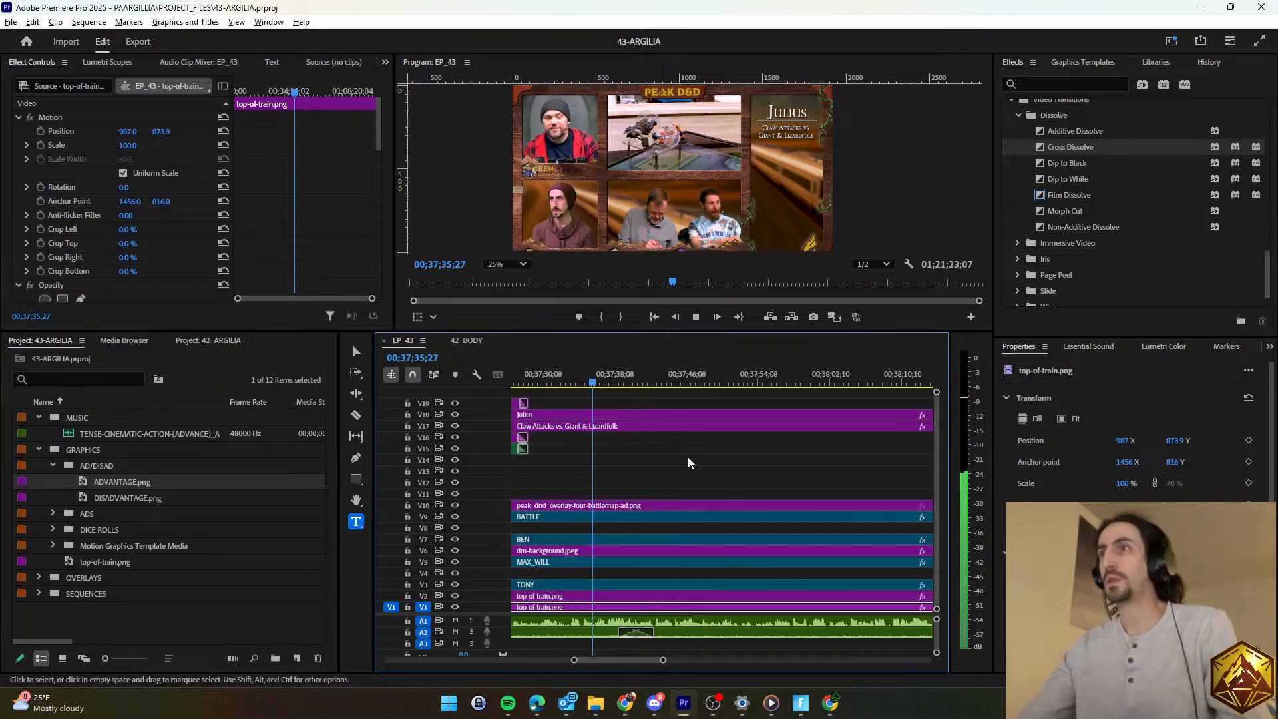
scroll(688, 457, down, 1)
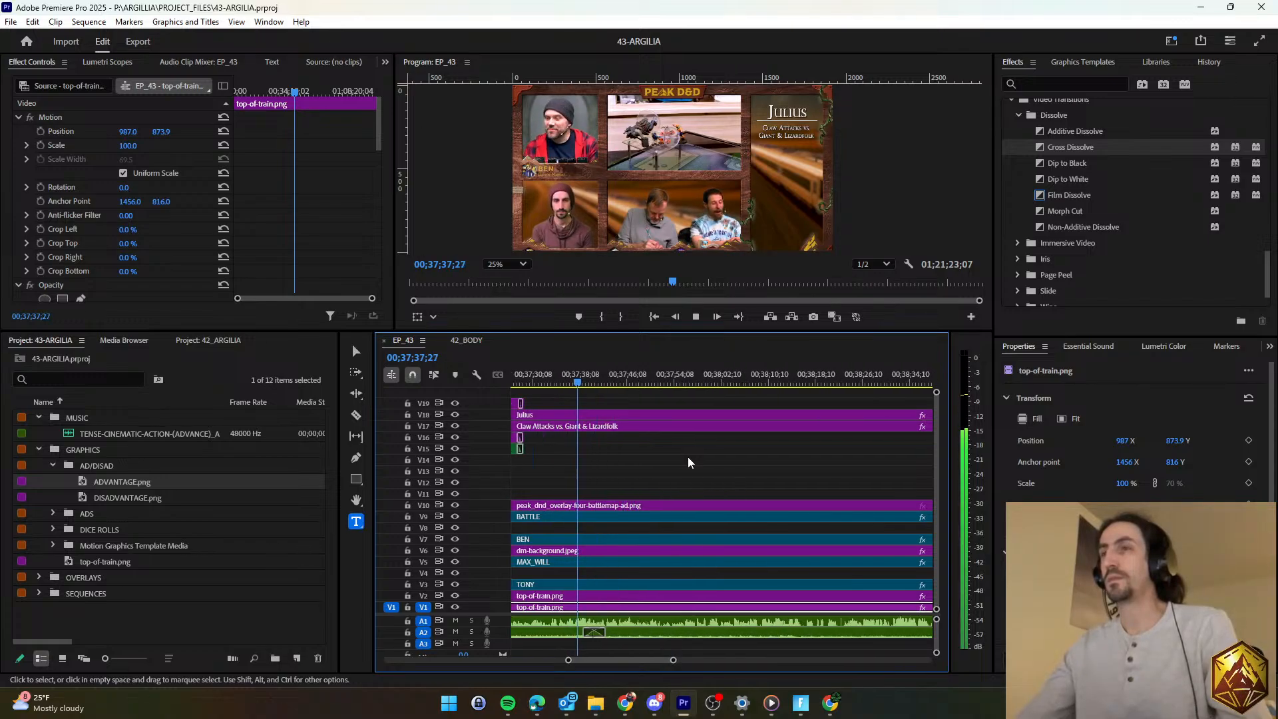
Play the sequence up to 00;37;51;03 to find where the next claw attack roll begins.
click(688, 456)
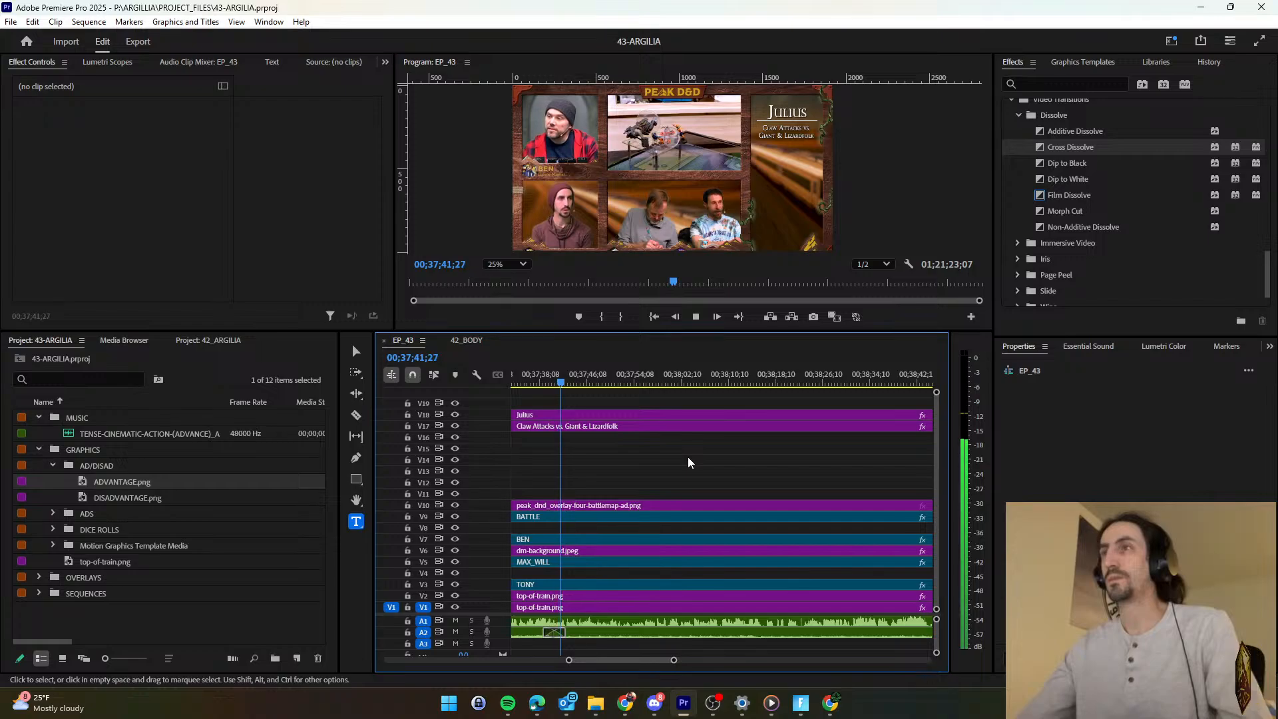
scroll(688, 462, up, 2)
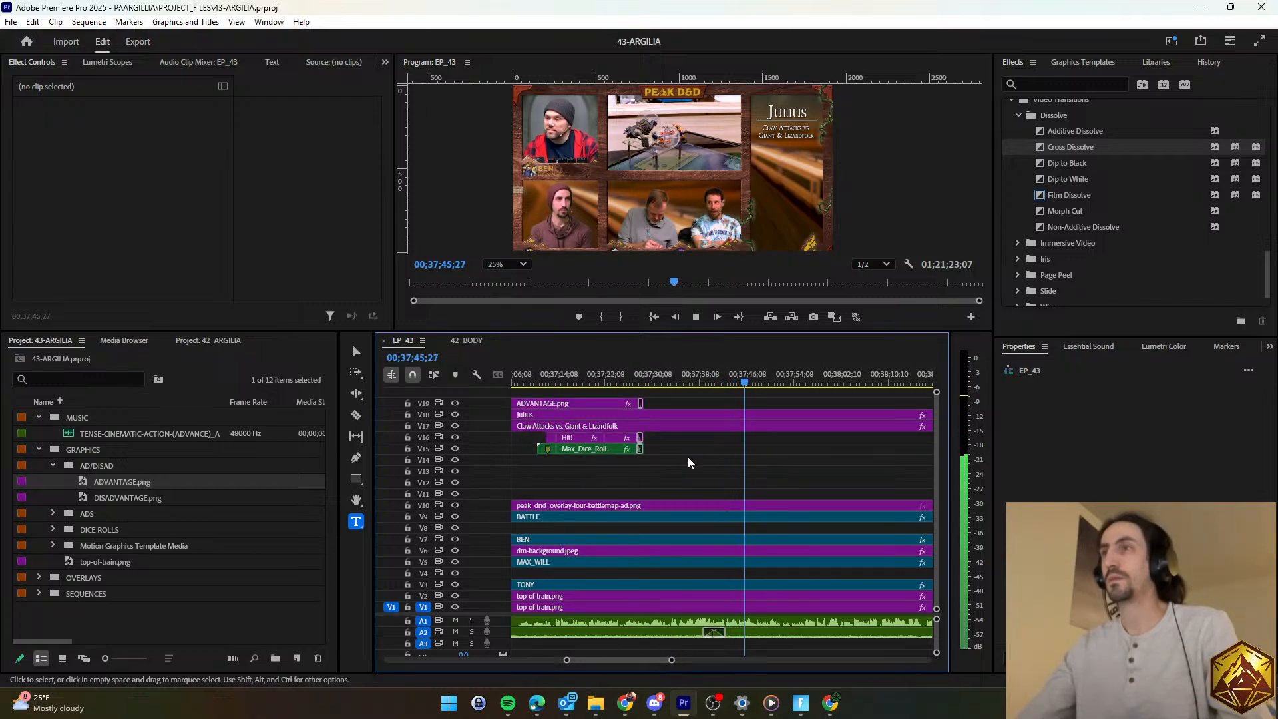
key(d)
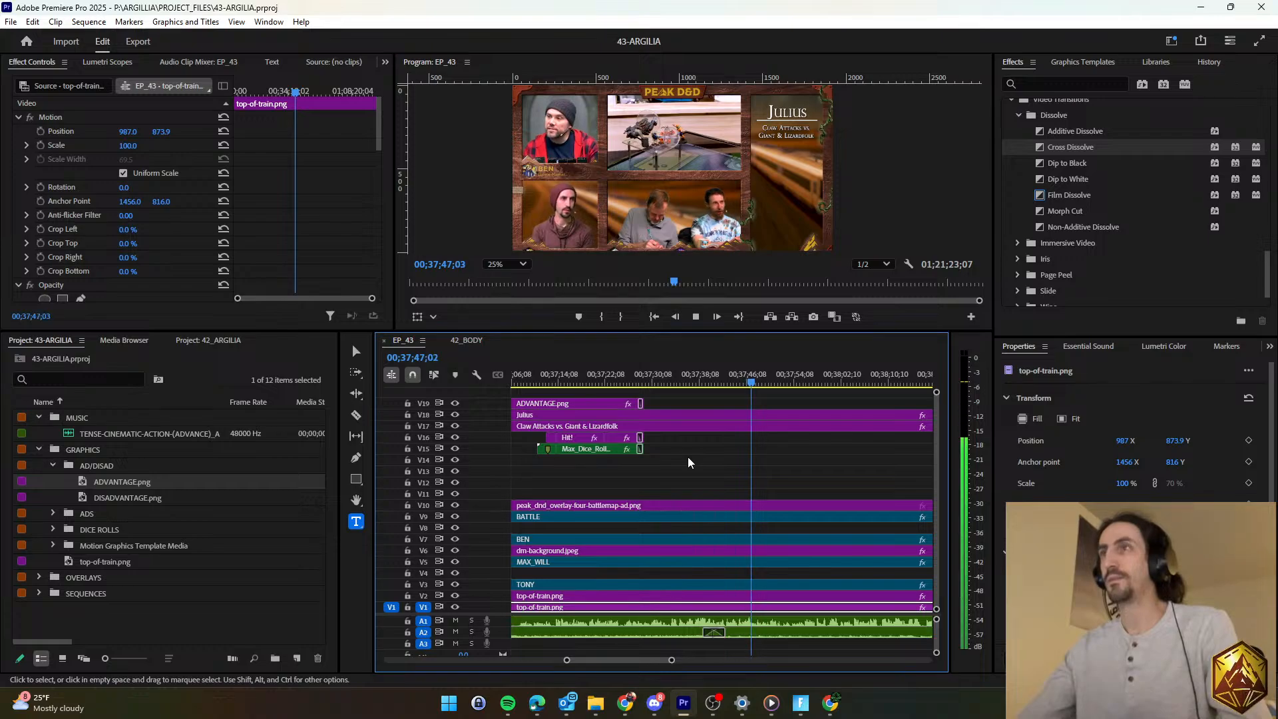
scroll(688, 461, down, 5)
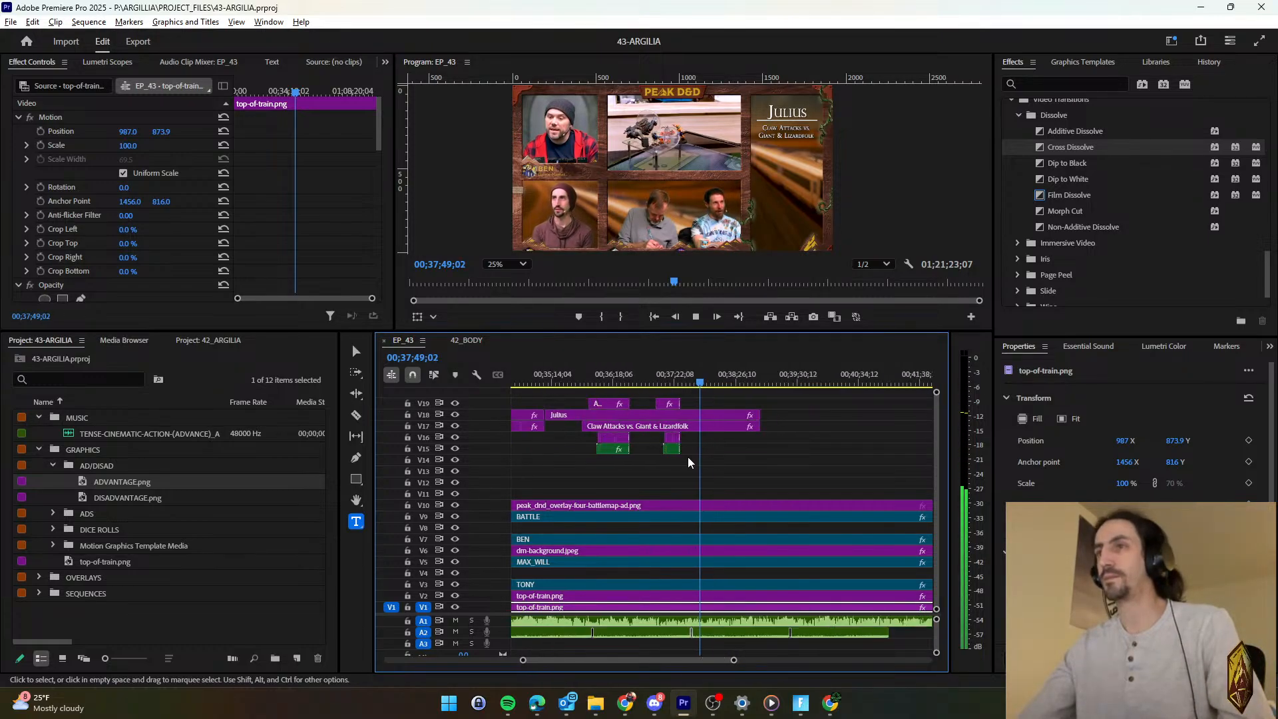
scroll(688, 455, up, 3)
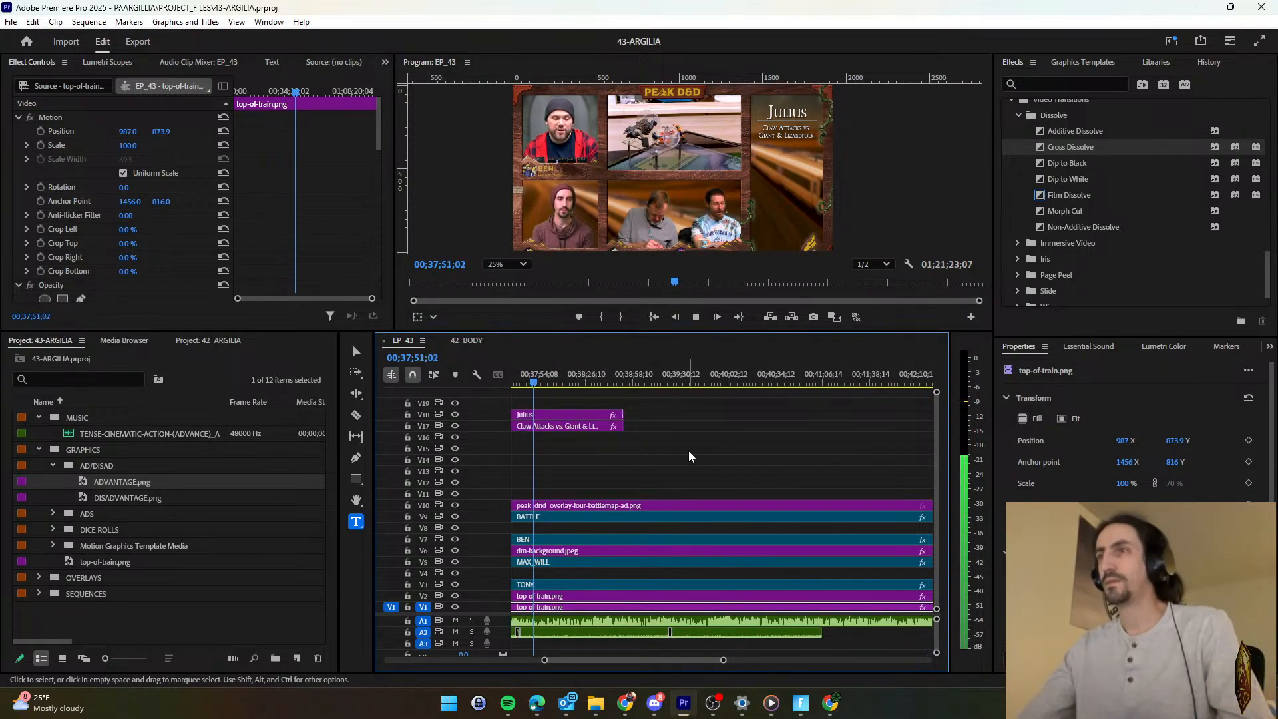
key(space)
Copy the Fire Giant section's DISADVANTAGE.png clip to 00;37;51;03 and set its vertical position to 391.
drag(679, 659, 628, 636)
scroll(611, 446, up, 2)
click(651, 408)
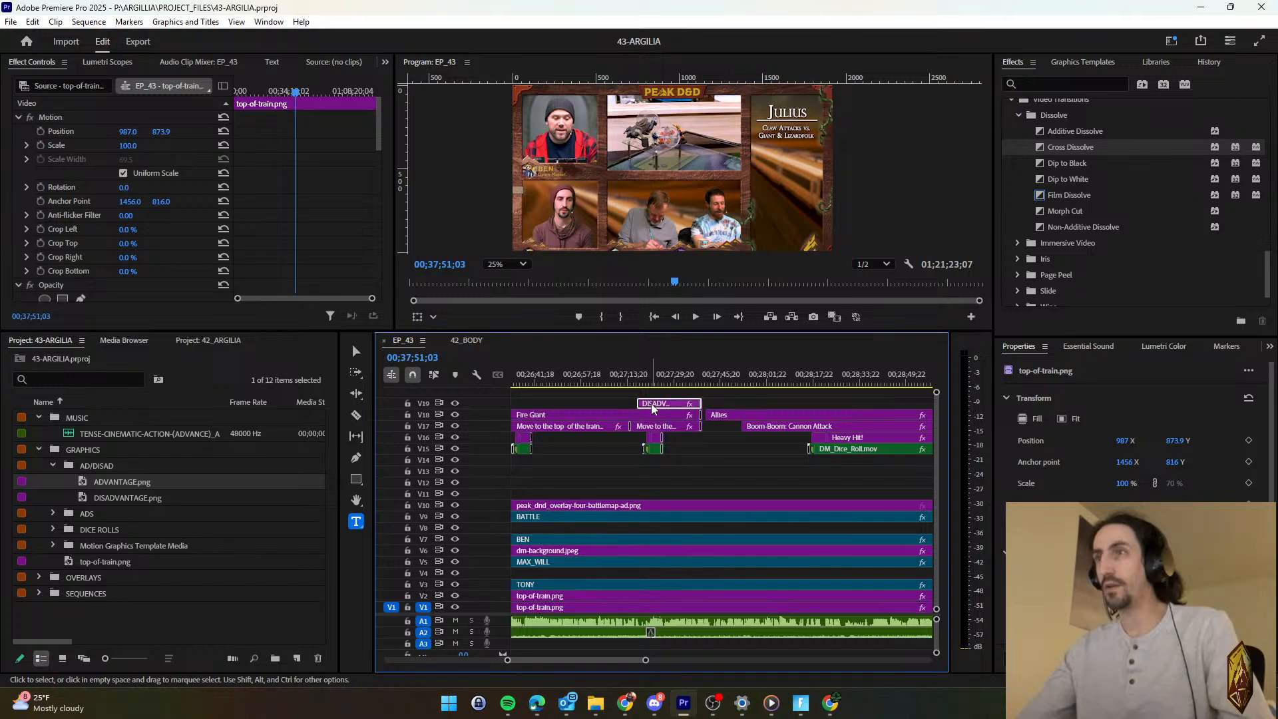
key(ctrl+c)
key(ctrl+v)
click(658, 380)
key(space)
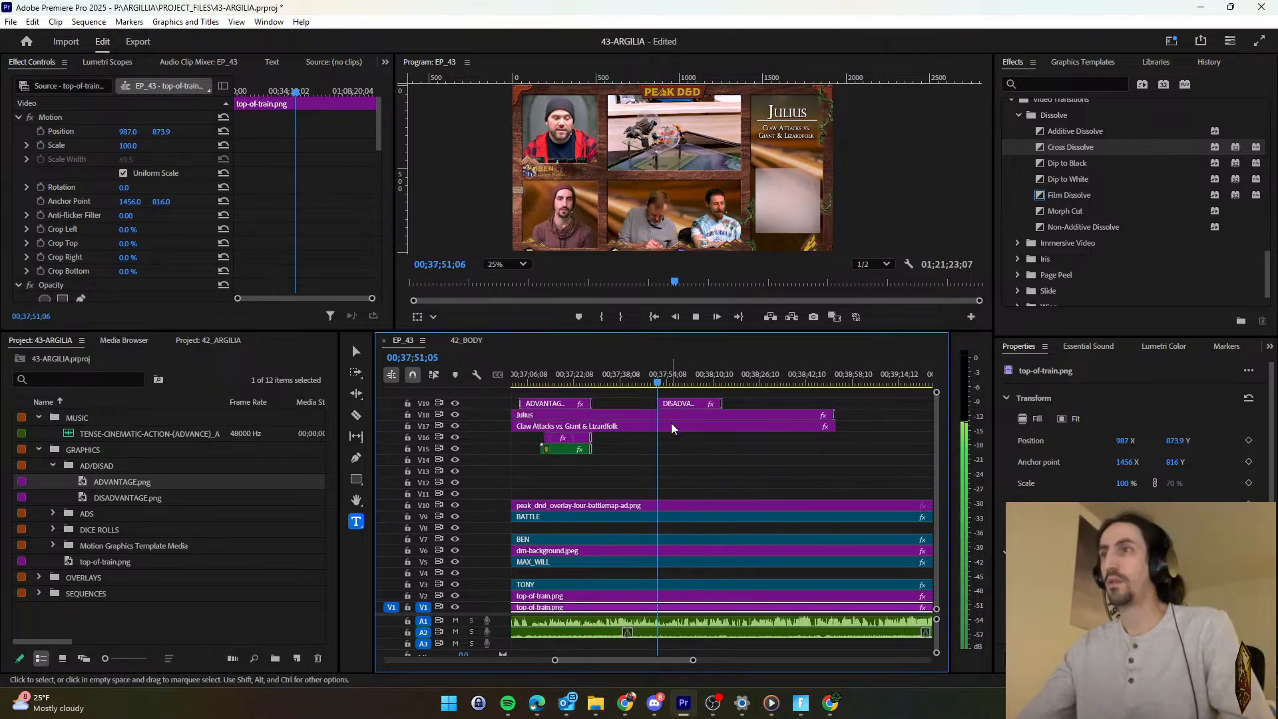
click(679, 404)
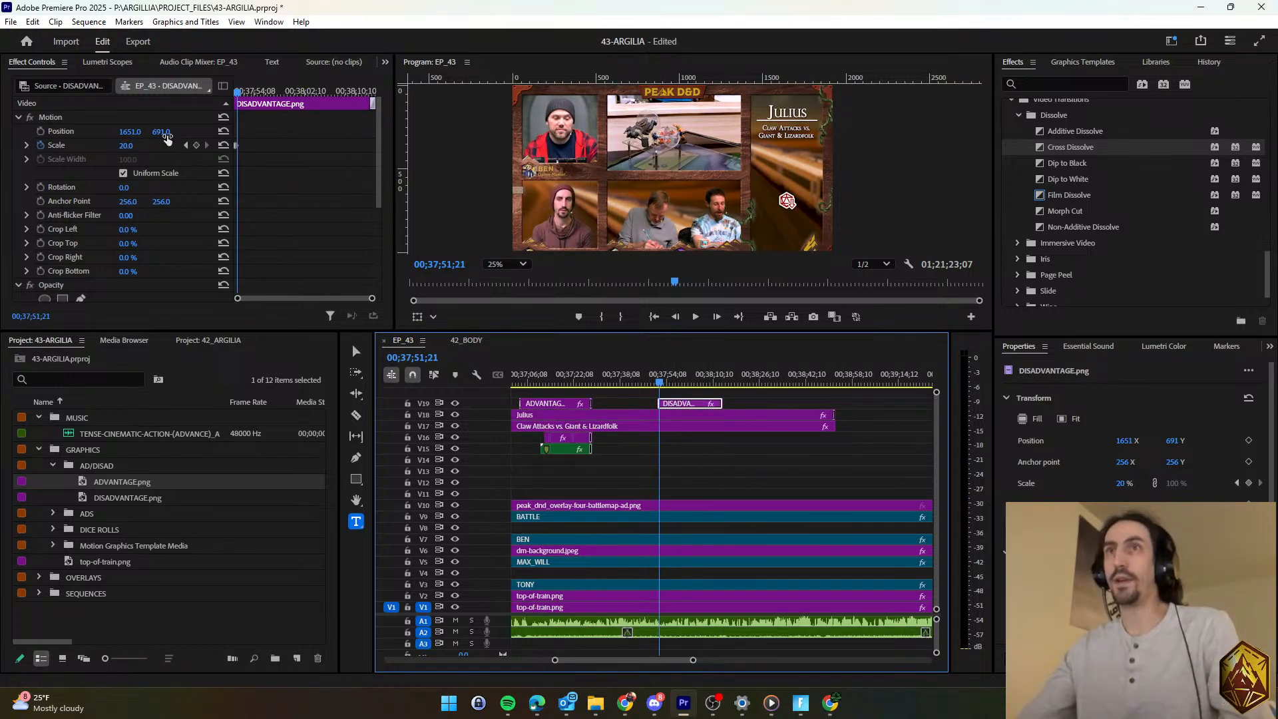
drag(166, 136, 66, 135)
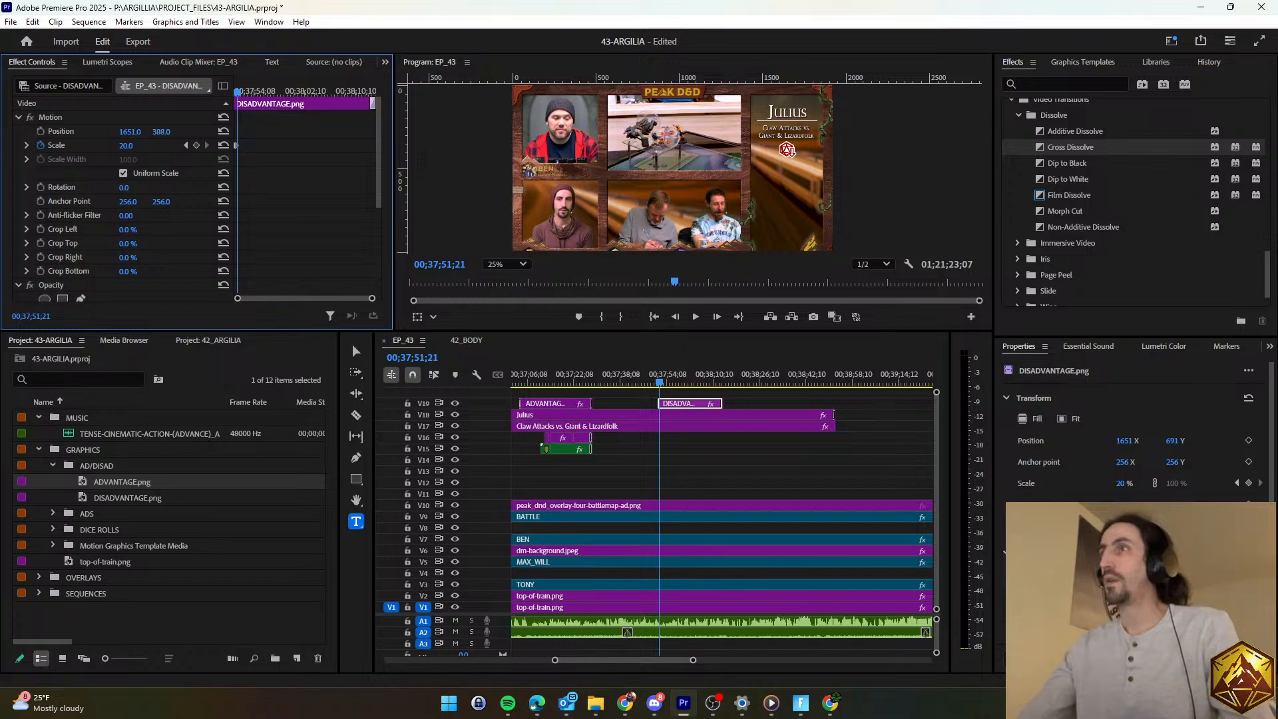
Copy the previous claw attack's dice-roll, roll-number, Hit! and 3 Piercing 3 Cold clips.
scroll(717, 471, up, 10)
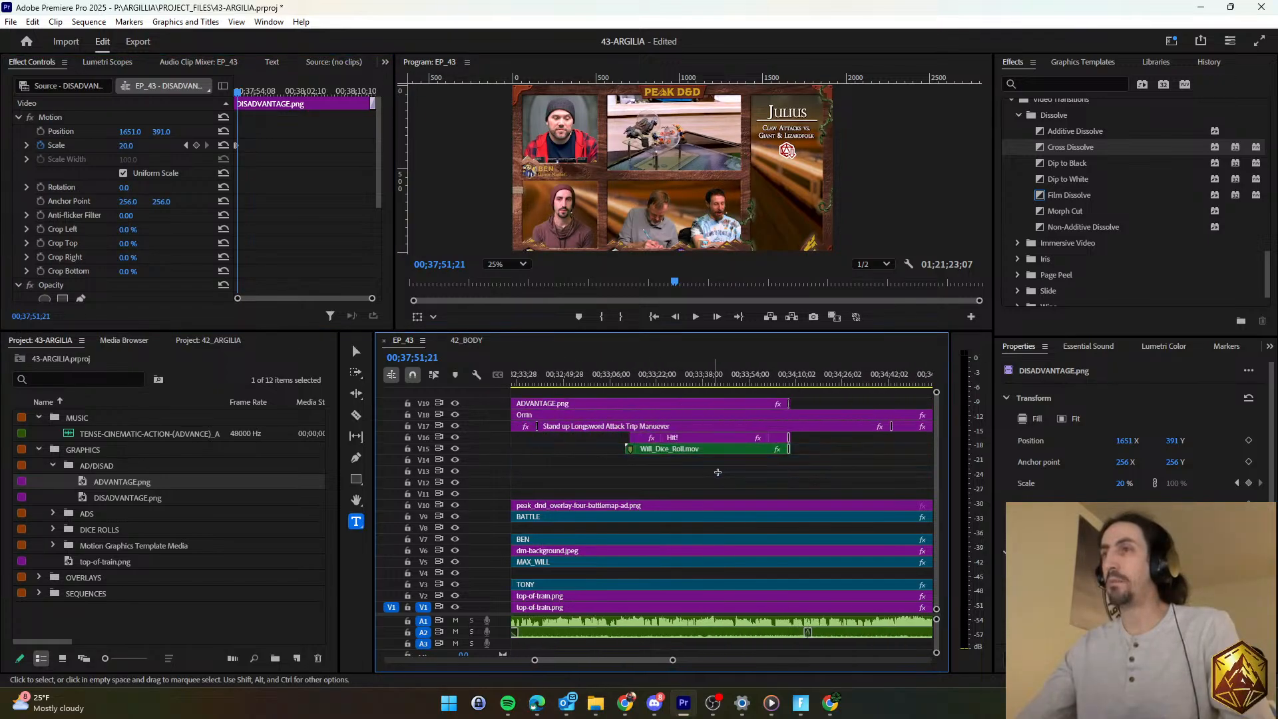
scroll(882, 455, down, 10)
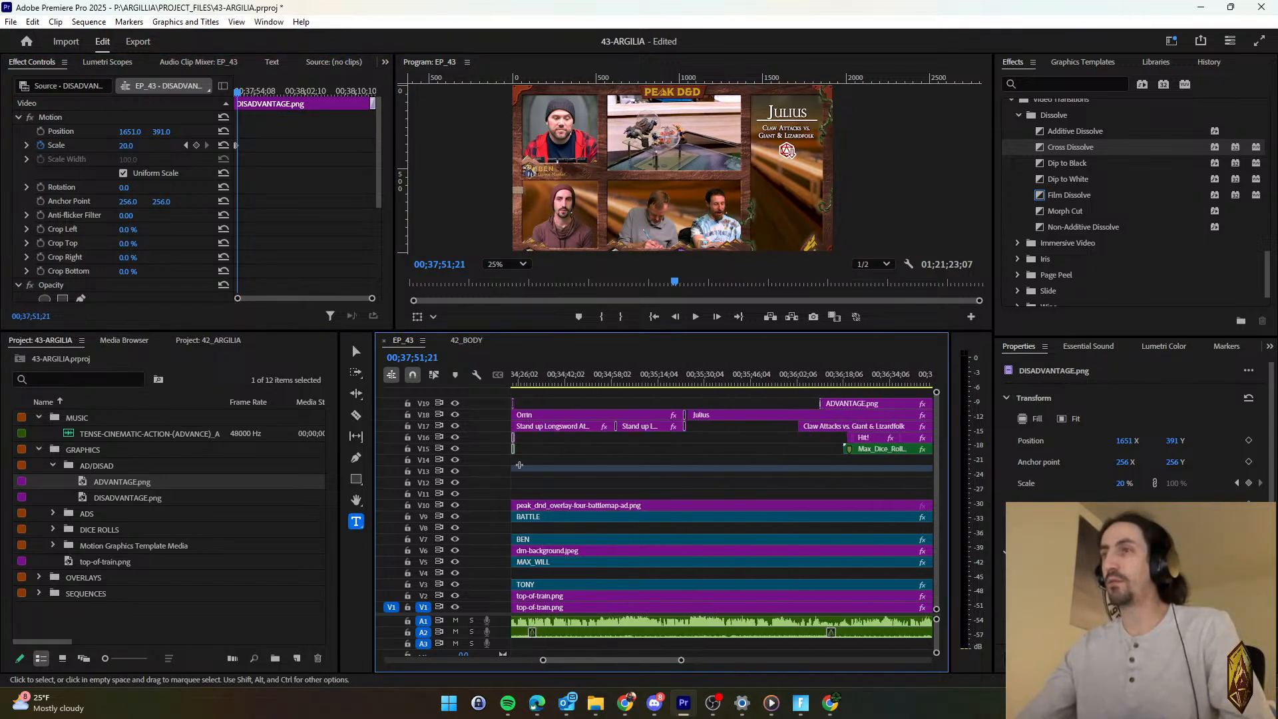
drag(950, 480, 551, 436)
scroll(685, 453, up, 2)
scroll(766, 459, up, 3)
Play on to the disadvantage roll and paste the copied roll, hit and damage clips at about 00;37;59;21.
key(space)
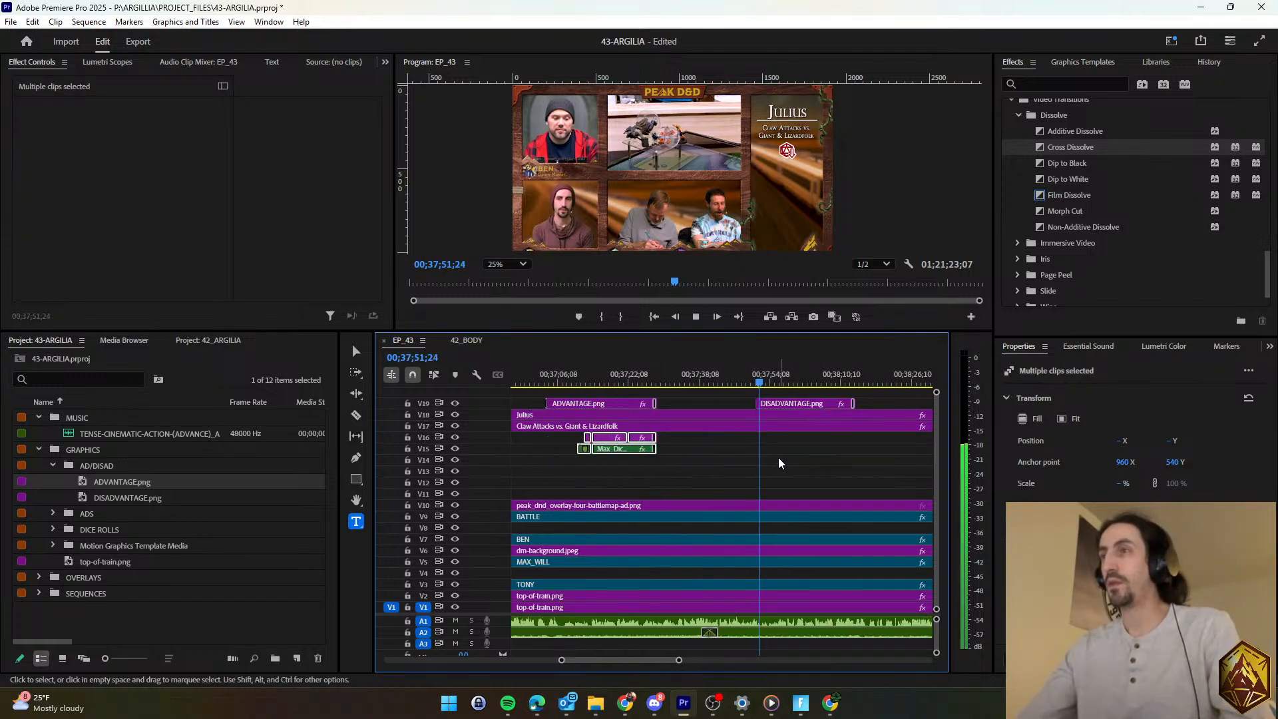
scroll(777, 460, down, 2)
scroll(705, 458, up, 1)
scroll(705, 459, down, 1)
scroll(705, 457, up, 1)
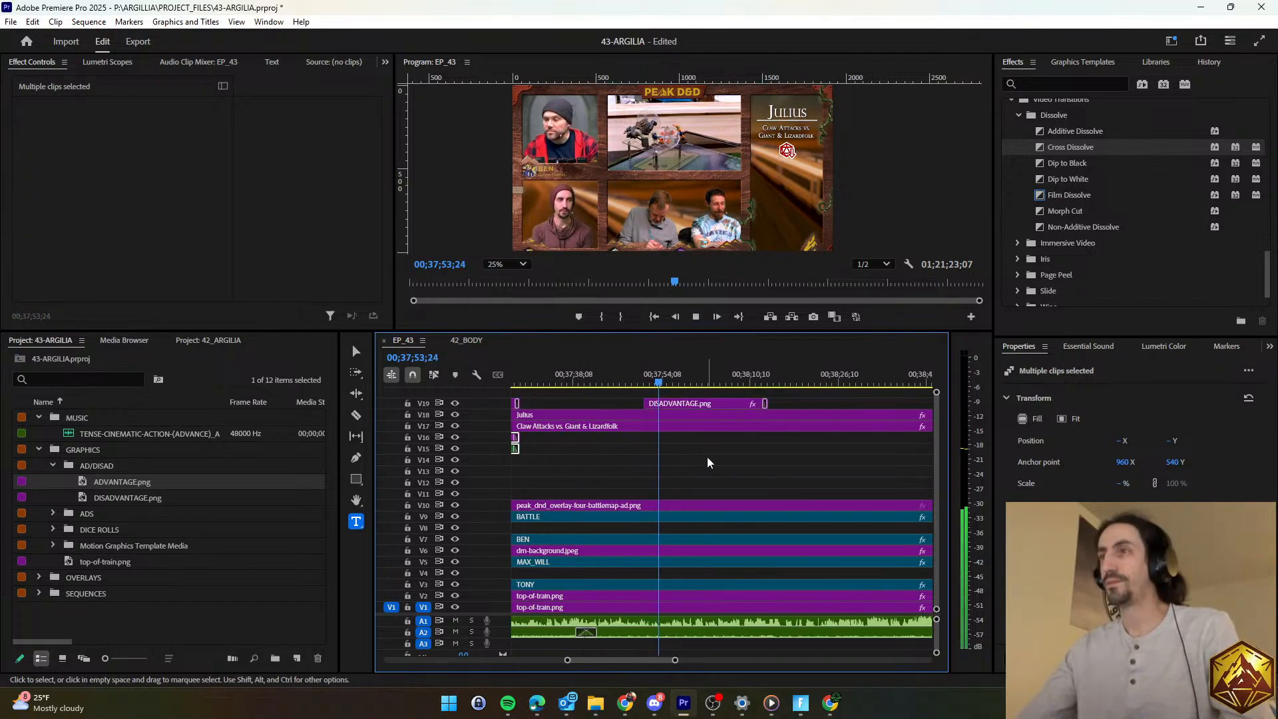
scroll(707, 457, down, 1)
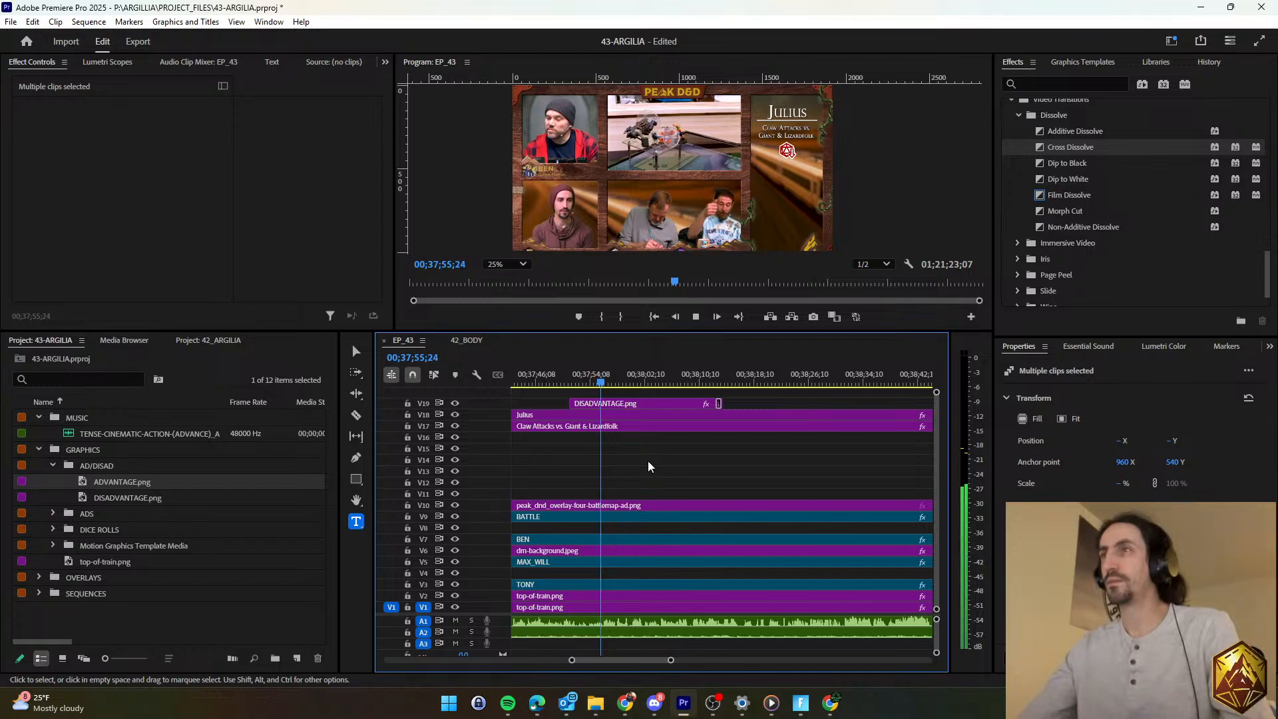
click(648, 466)
scroll(648, 466, down, 1)
scroll(649, 461, down, 1)
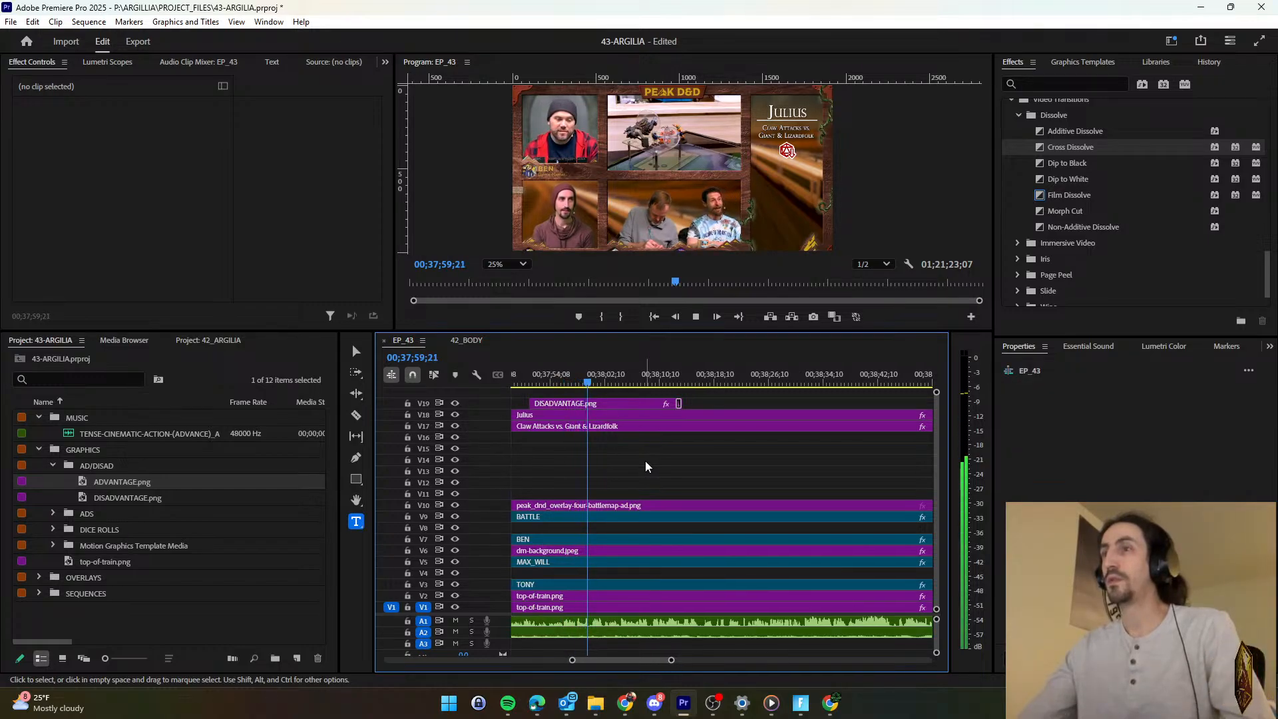
key(space)
key(ctrl+v)
scroll(614, 467, up, 1)
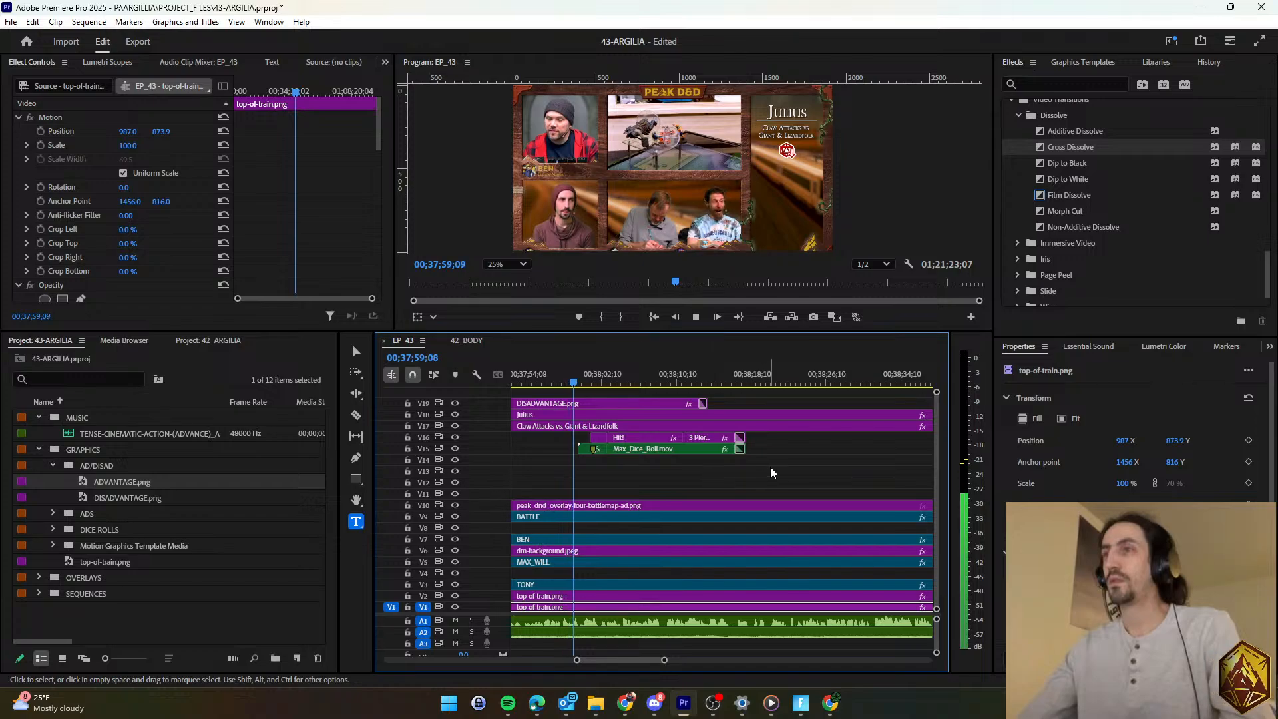
Shift the pasted dice-roll, number, Hit! and damage clips together slightly earlier in the sequence.
drag(770, 466, 566, 439)
drag(647, 449, 630, 450)
click(592, 466)
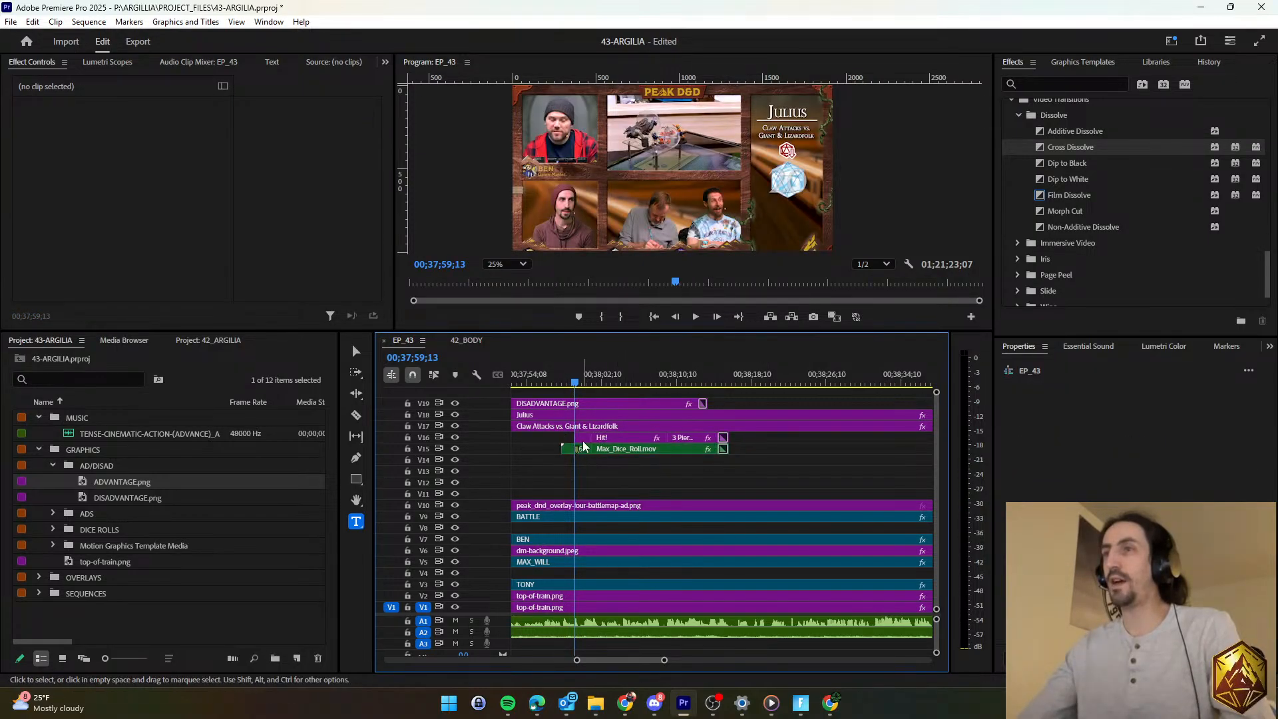
Change the pasted roll number from 20 to 9 and extend DISADVANTAGE.png to end with the dice-roll clip.
key(space)
key(space)
click(583, 438)
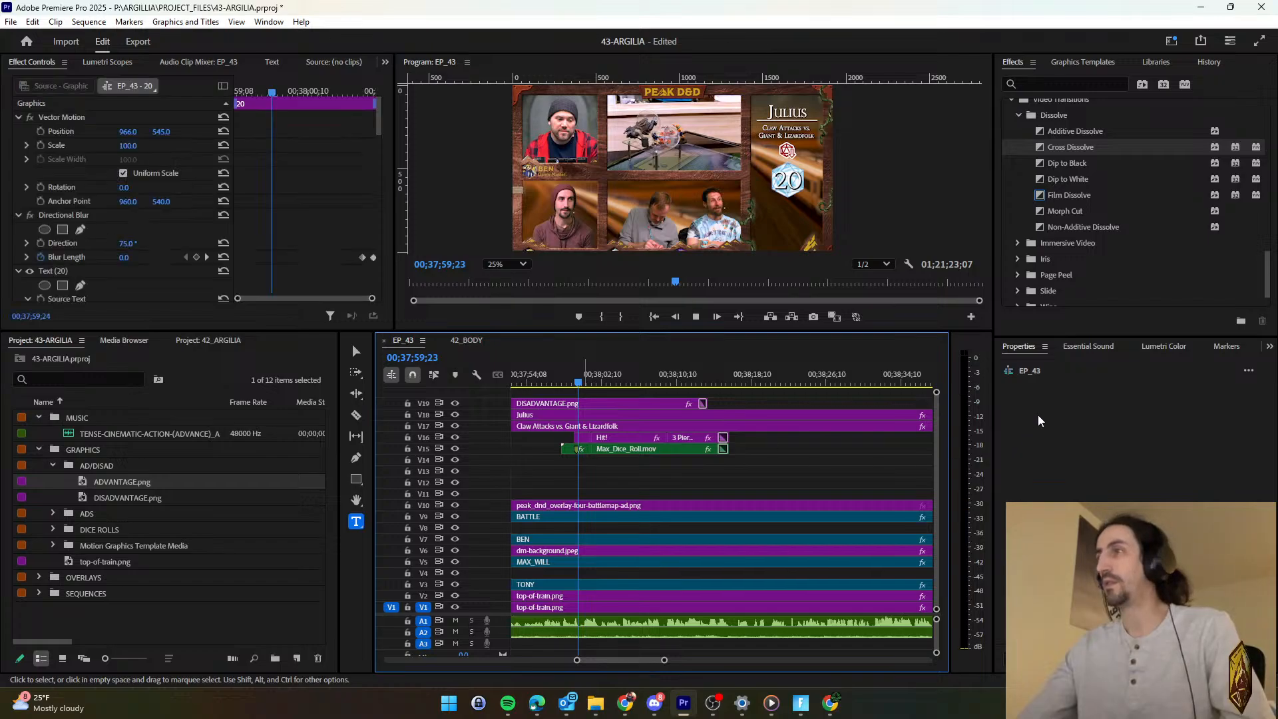
click(1065, 408)
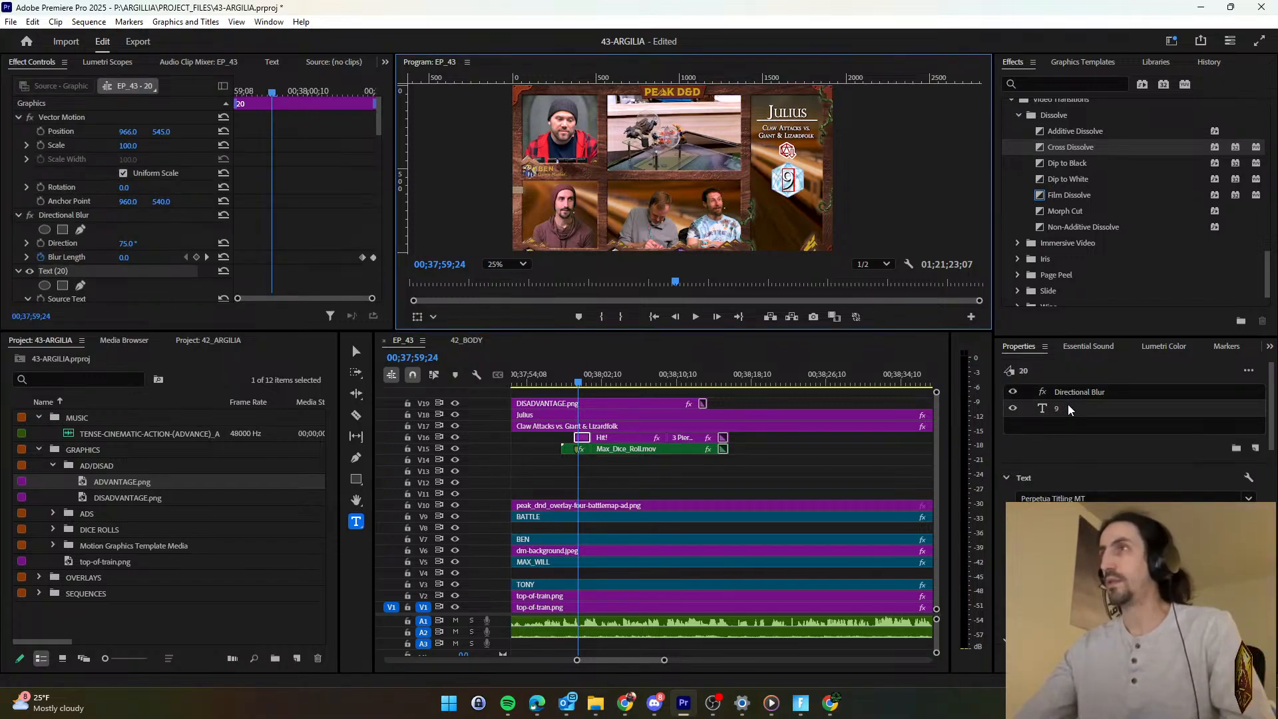
drag(702, 404, 724, 402)
Play on to the Hit! clip after the 9 and change its text to Miss!
key(space)
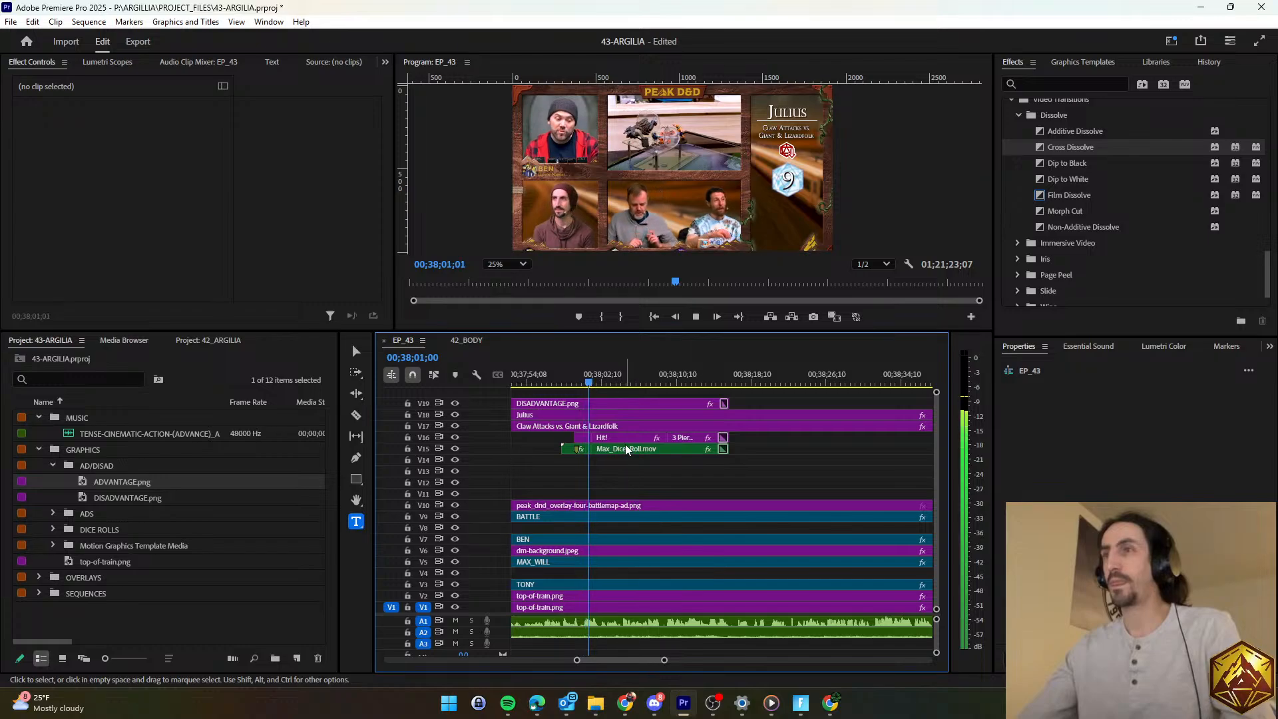
key(space)
double_click(1105, 410)
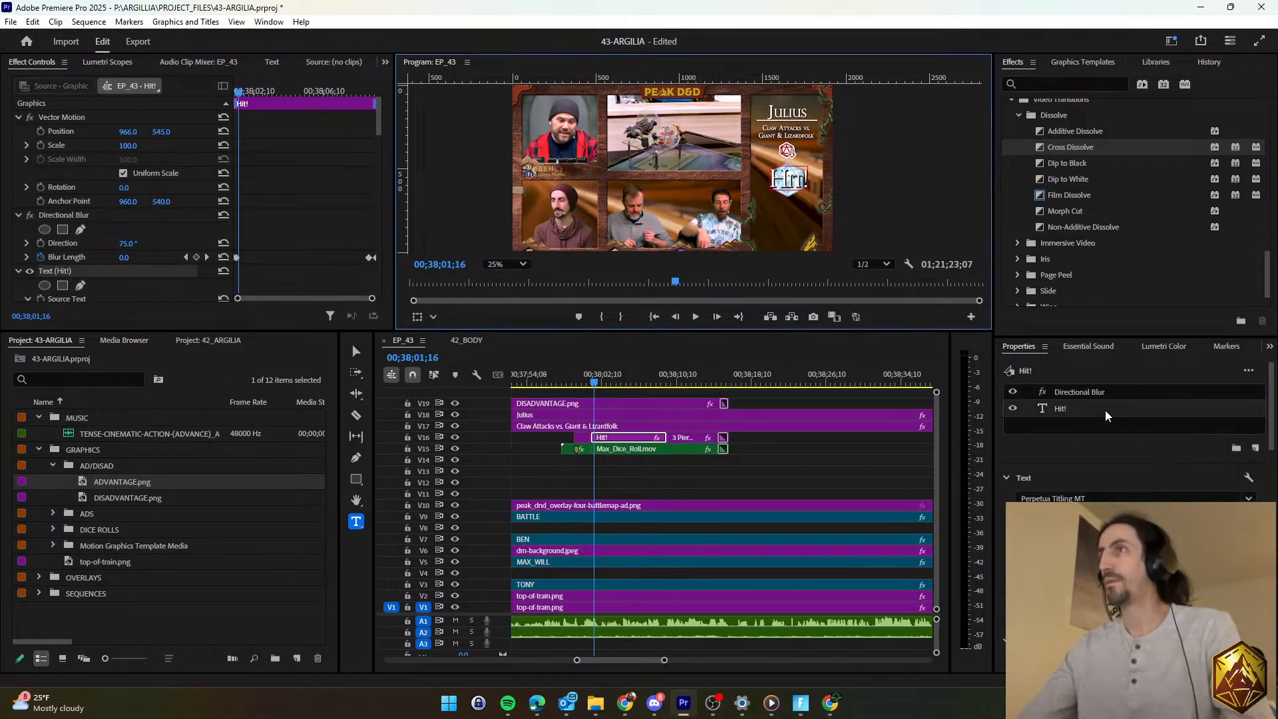
text(Miss!)
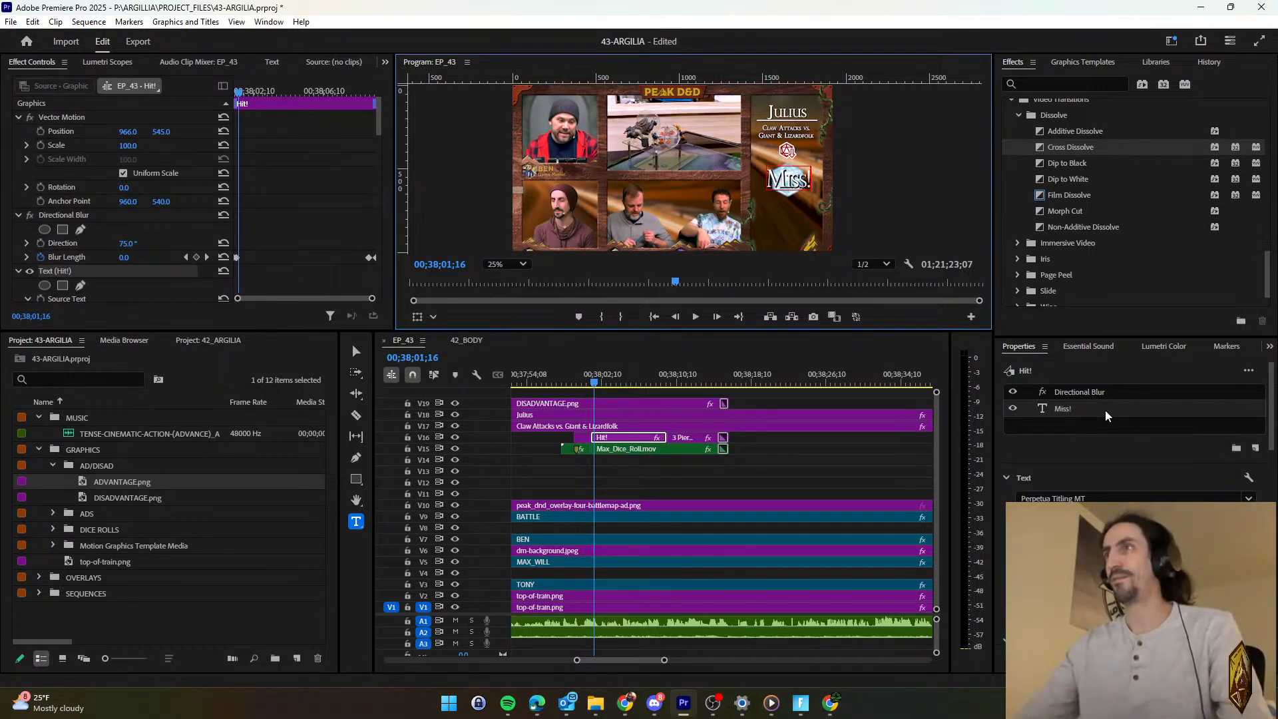
click(645, 461)
Move the Miss! clip's closing Blur Length keyframes to 00;38;04;15 and trim the Miss! and dice-roll clips to end there.
key(space)
key(=)
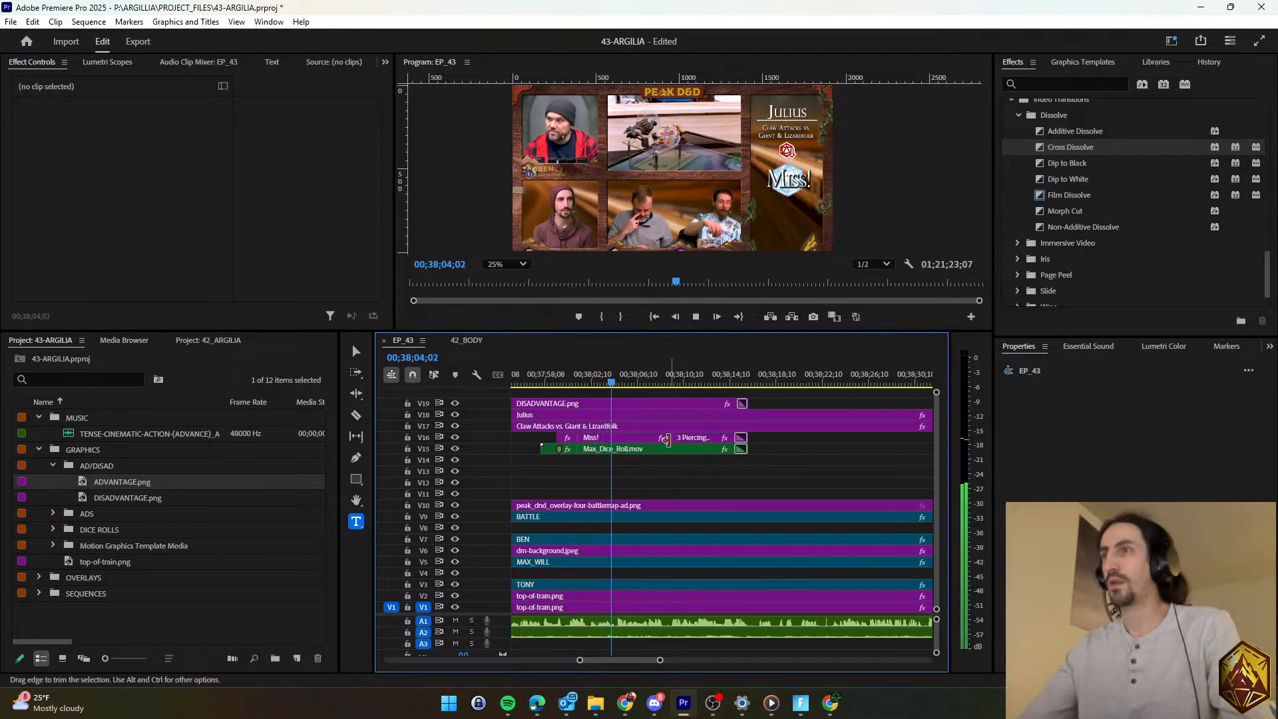
key(space)
click(602, 437)
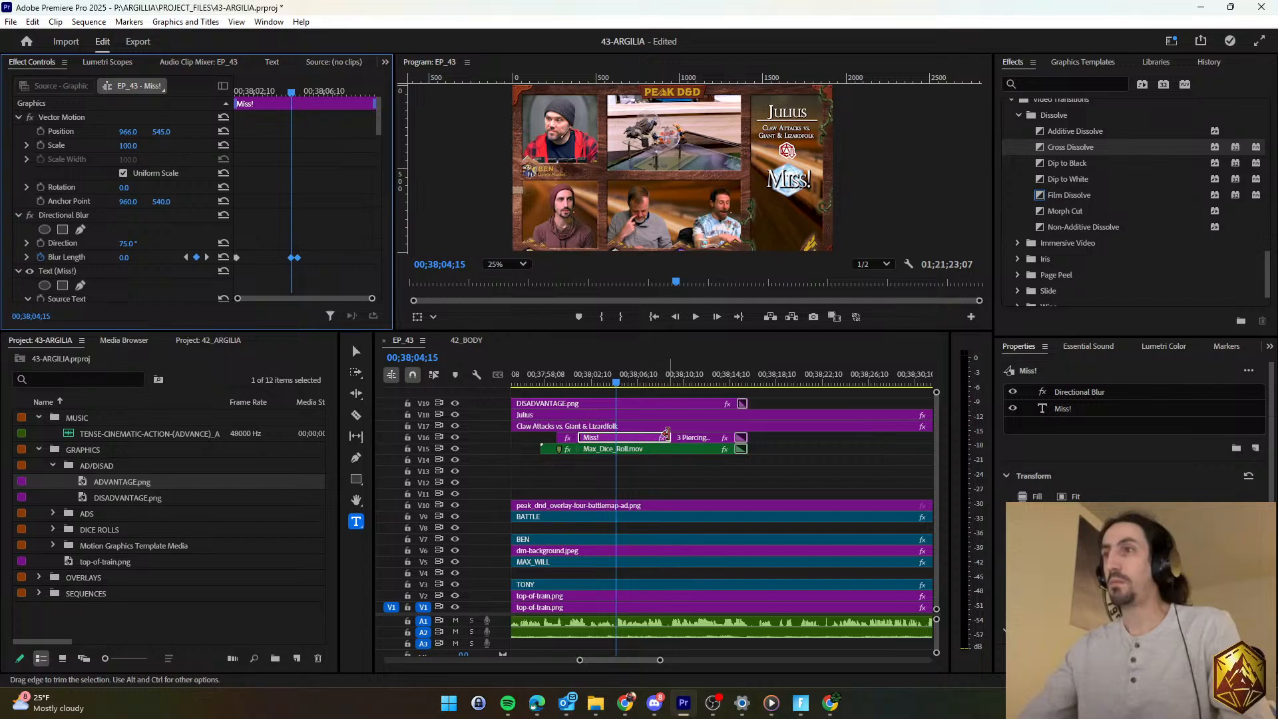
drag(668, 437, 617, 438)
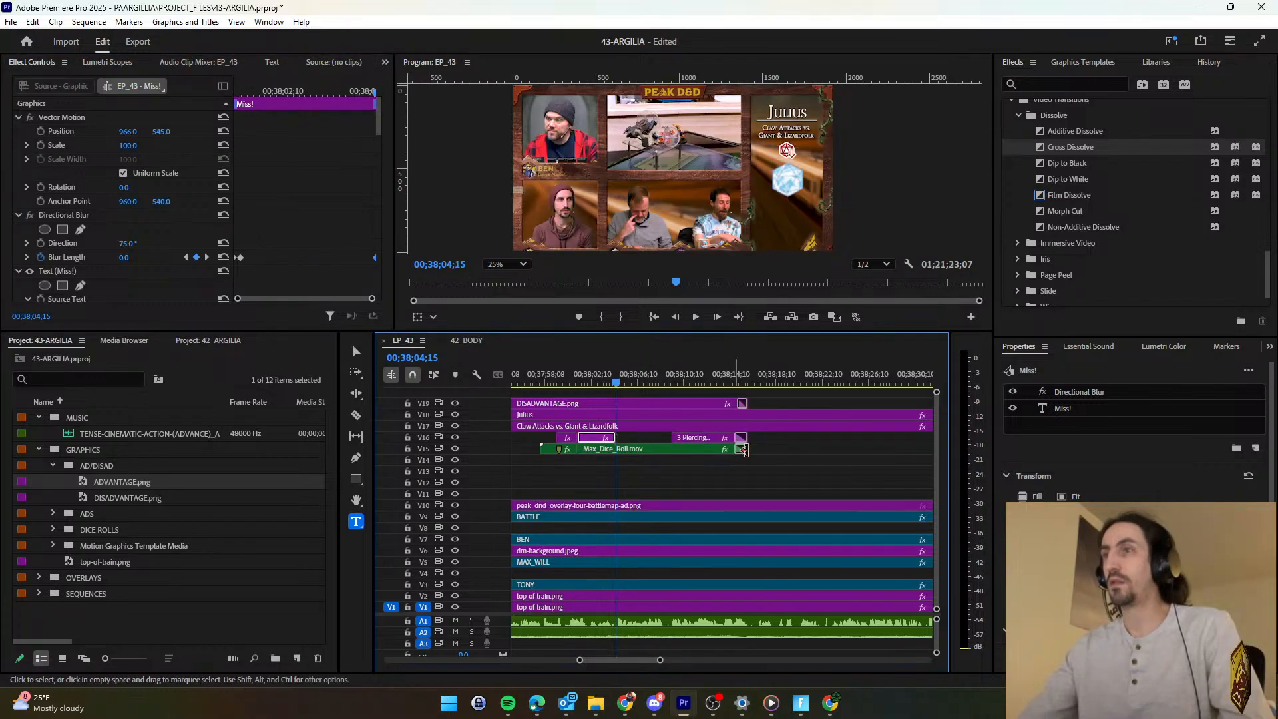
drag(749, 449, 616, 450)
Delete the leftover 3 Piercing 3 Cold clip and copy the dice roll's closing dissolve onto the end of Miss!
click(696, 437)
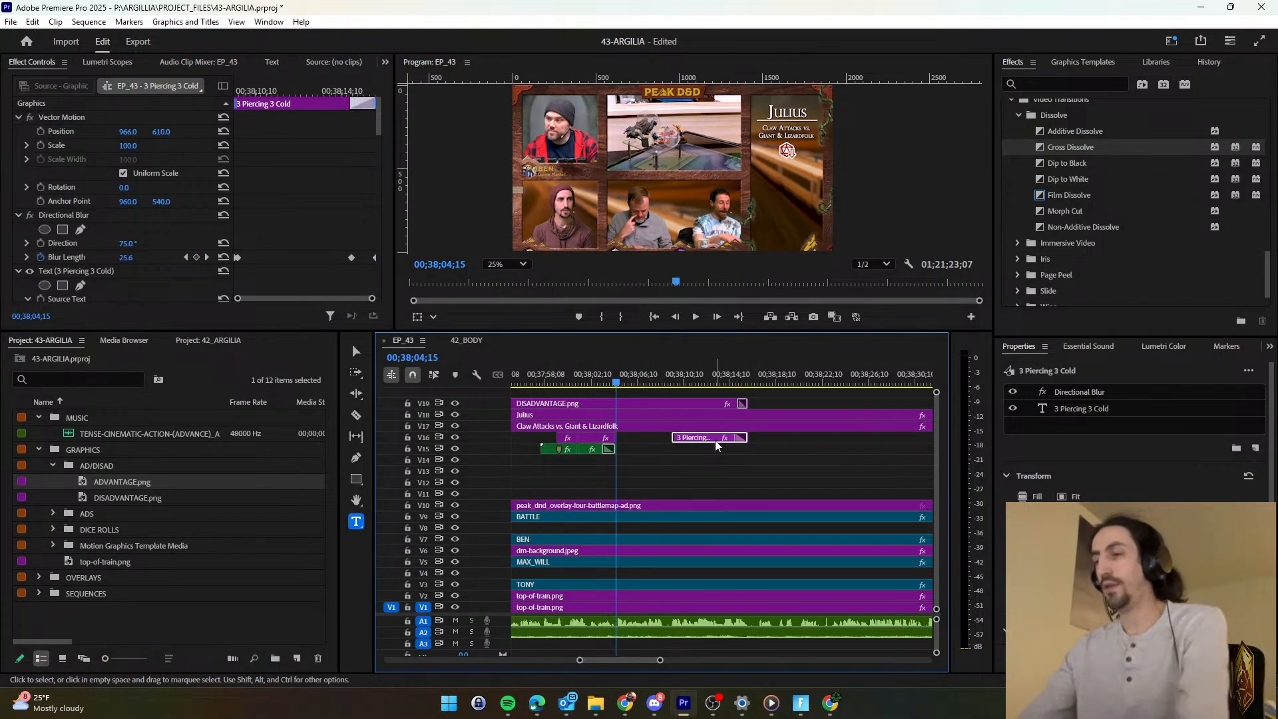
key(Delete)
click(608, 448)
key(ctrl+c)
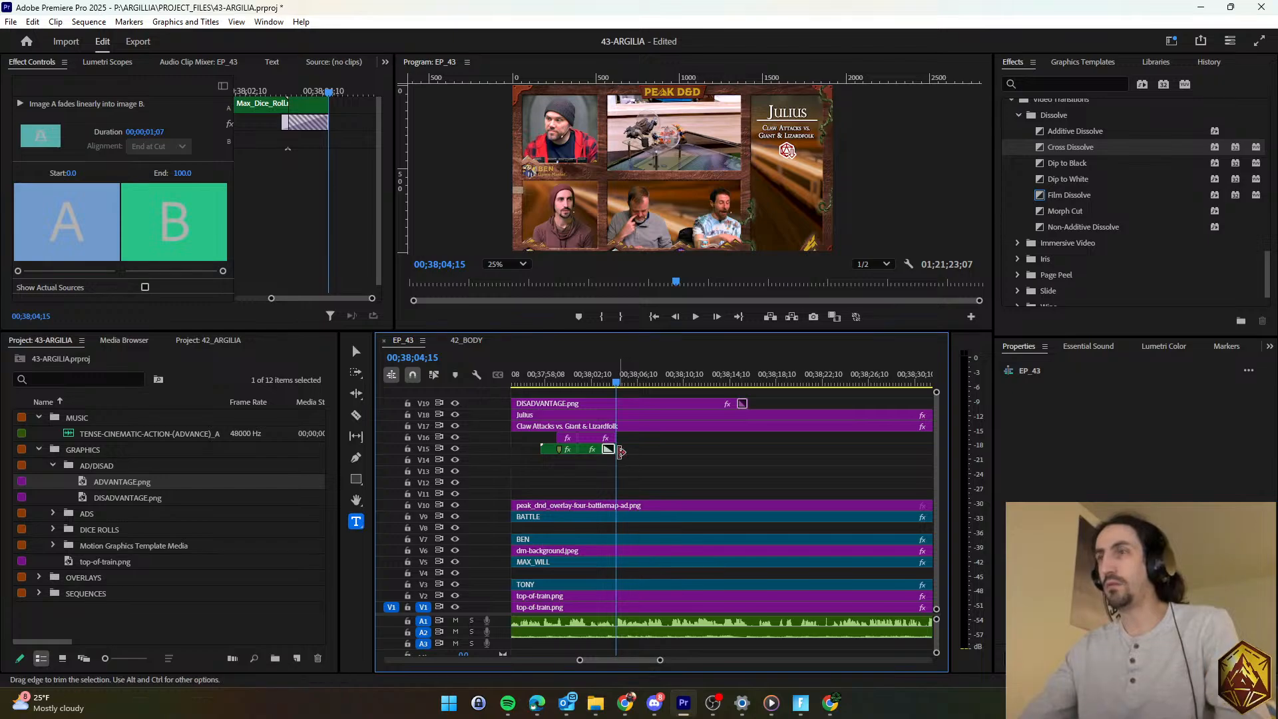
click(618, 438)
key(ctrl+v)
Shorten DISADVANTAGE.png to end together with the Miss! and dice-roll clips.
key(shift+space)
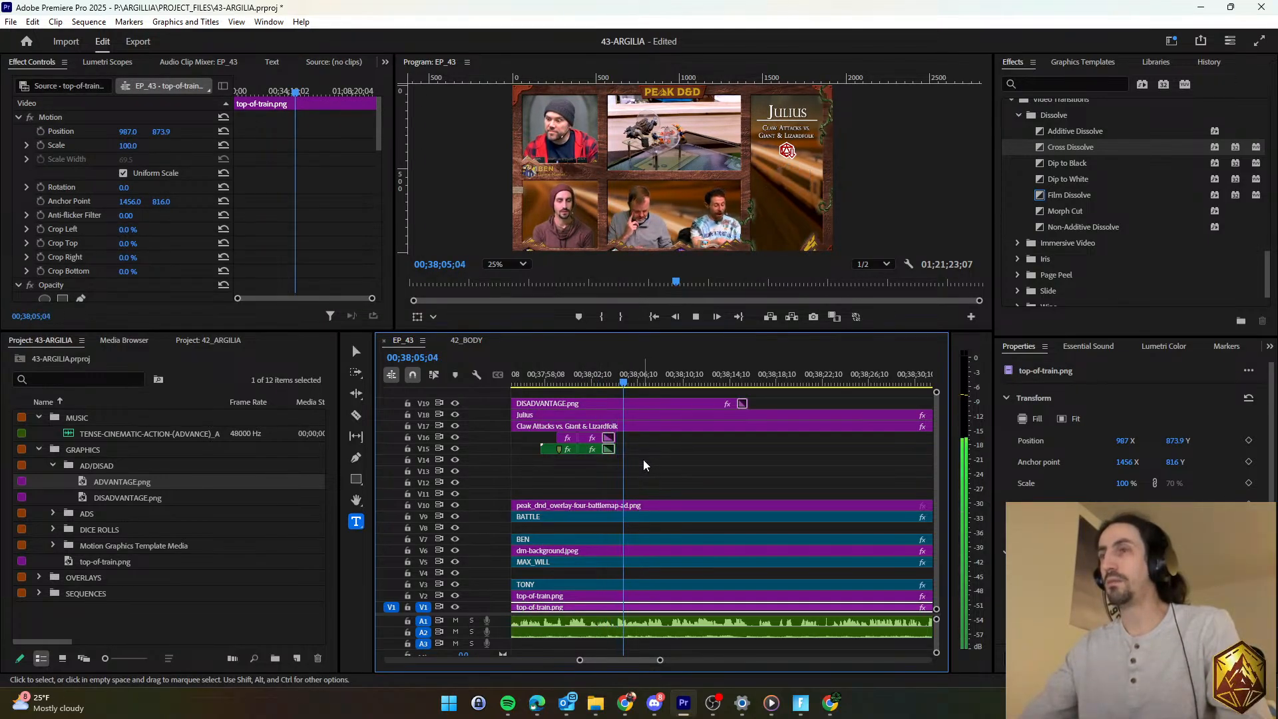
key(space)
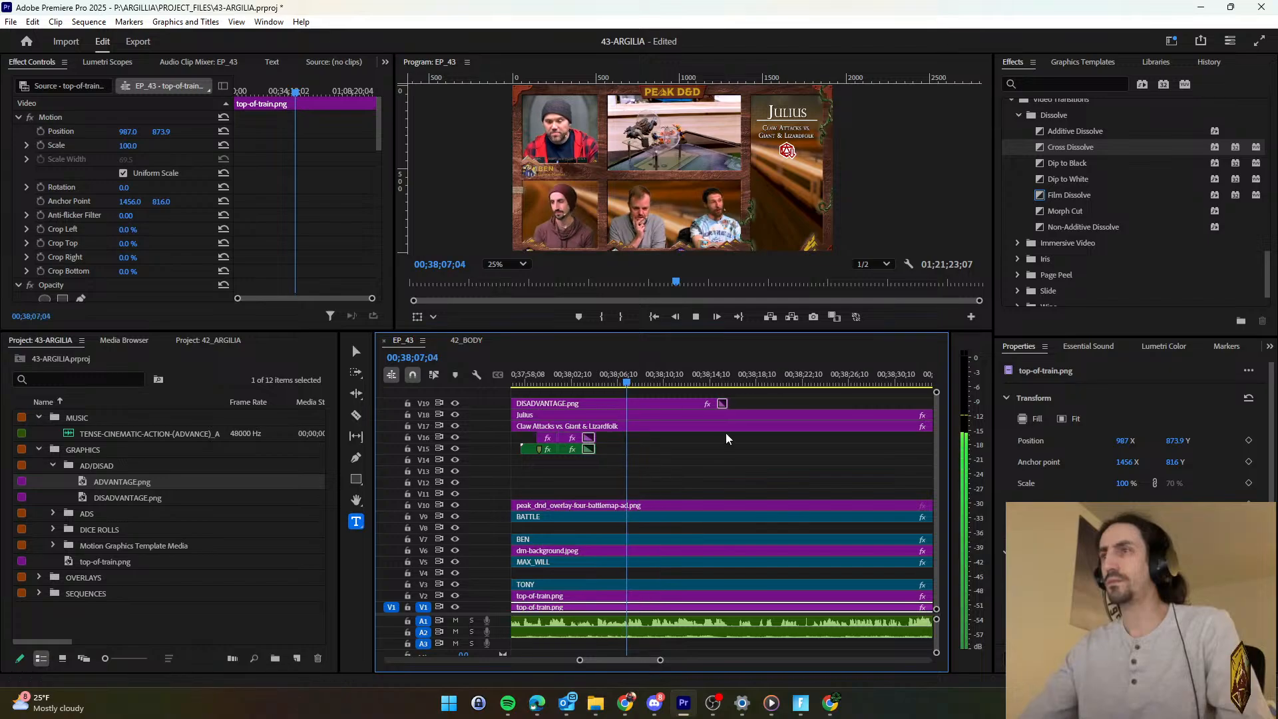
drag(738, 403, 595, 406)
Rearrange the Miss! clip's closing Blur Length keyframes so the blur-out starts at 00;38;03;27 and finishes at the clip's end.
click(591, 378)
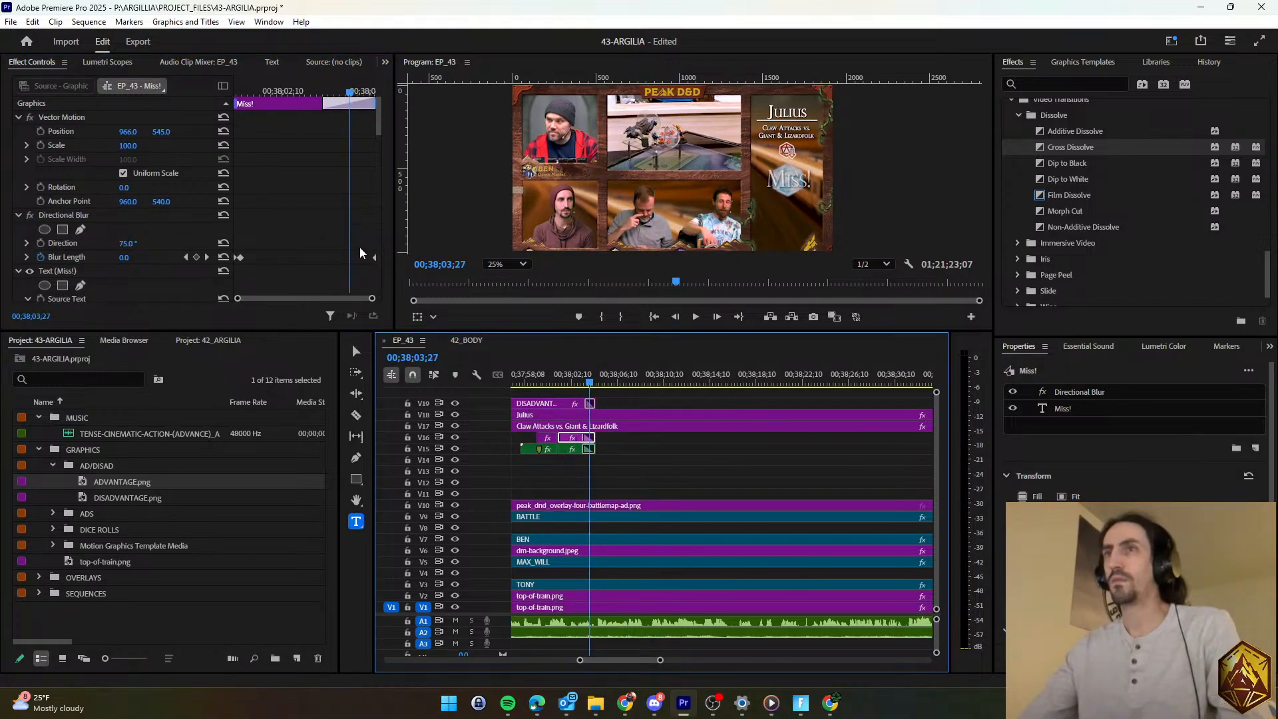
click(375, 265)
drag(374, 258, 352, 259)
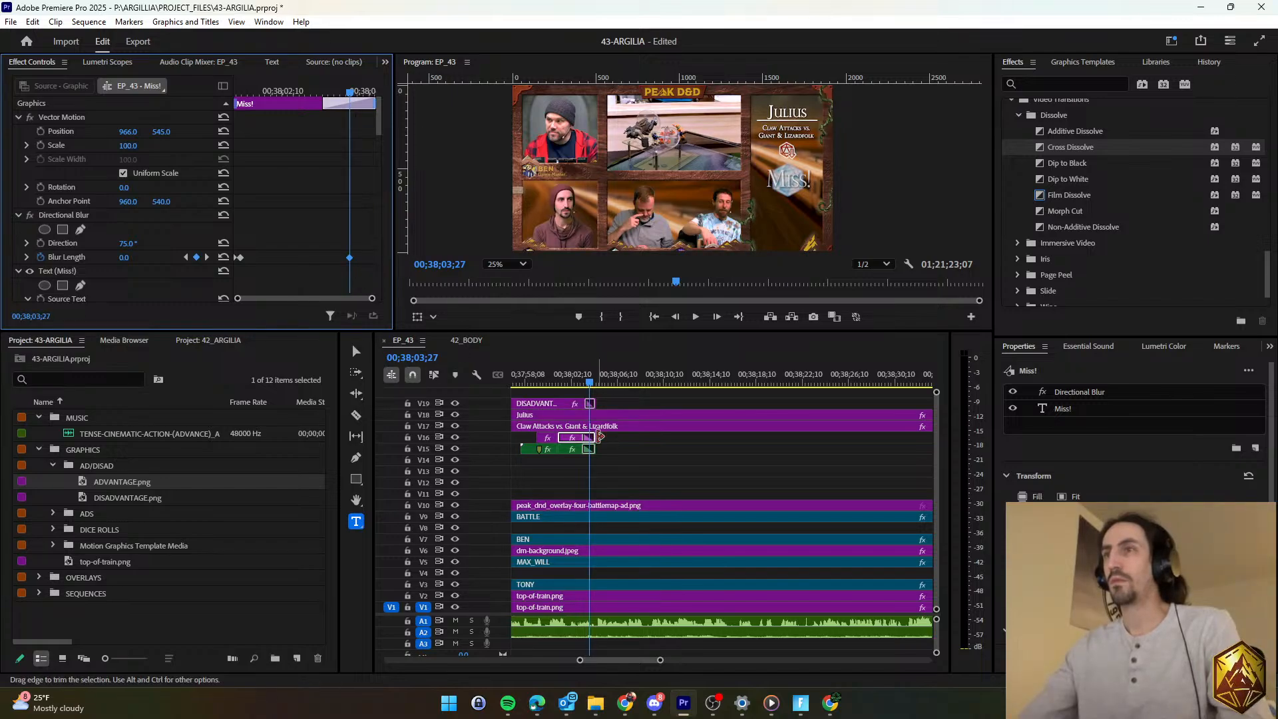
drag(593, 437, 617, 437)
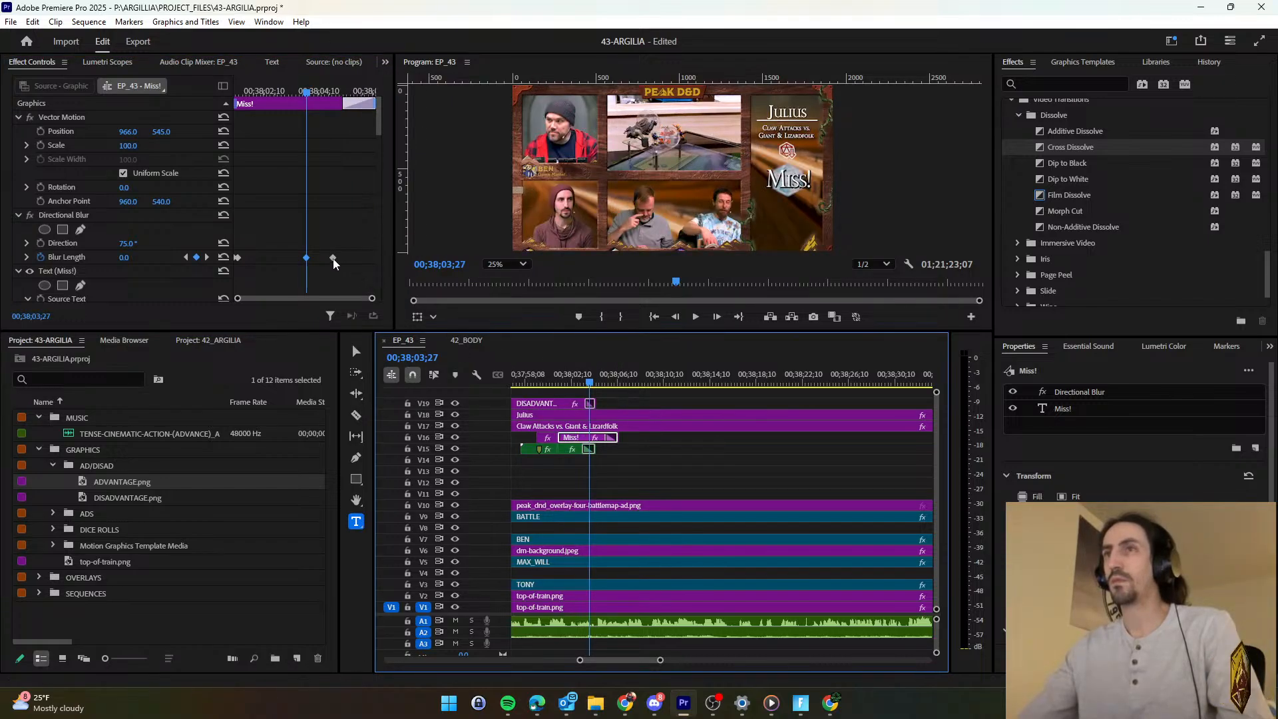
drag(333, 257, 313, 263)
drag(616, 437, 594, 437)
drag(339, 251, 351, 260)
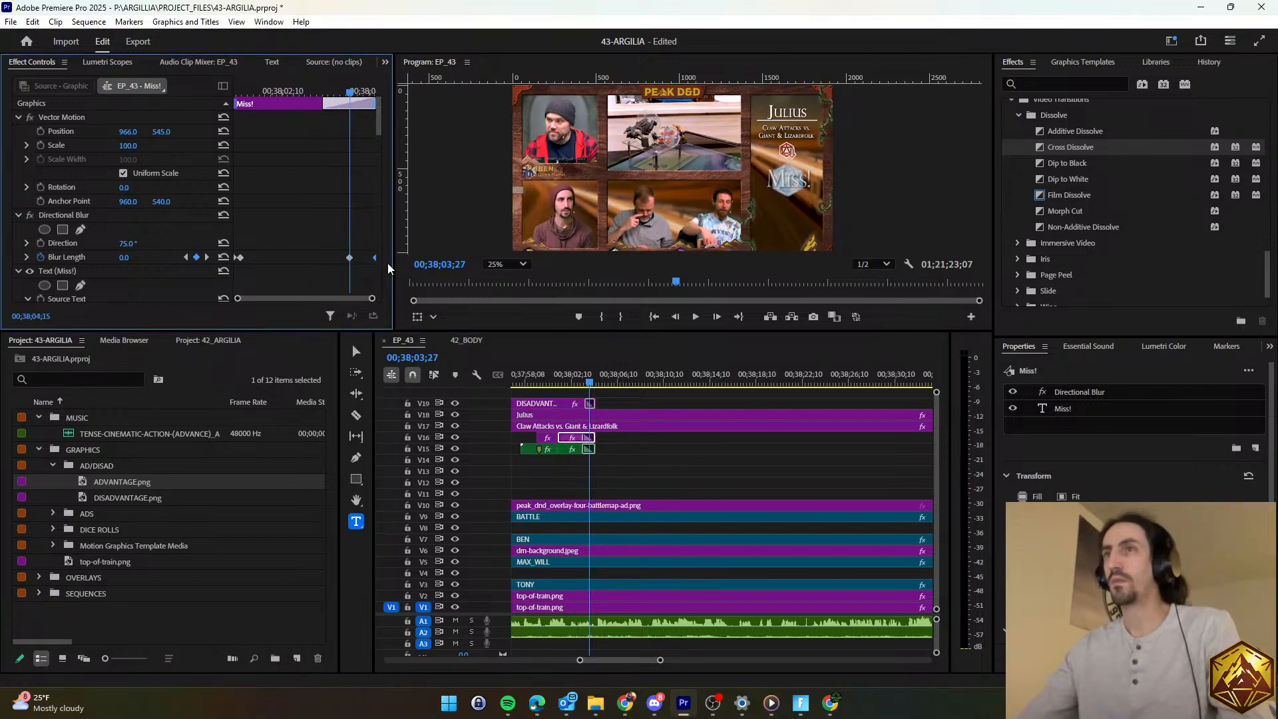
Set the Miss! clip's Blur Length keyframe at 00;38;03;27 to 65 and save the project.
click(626, 457)
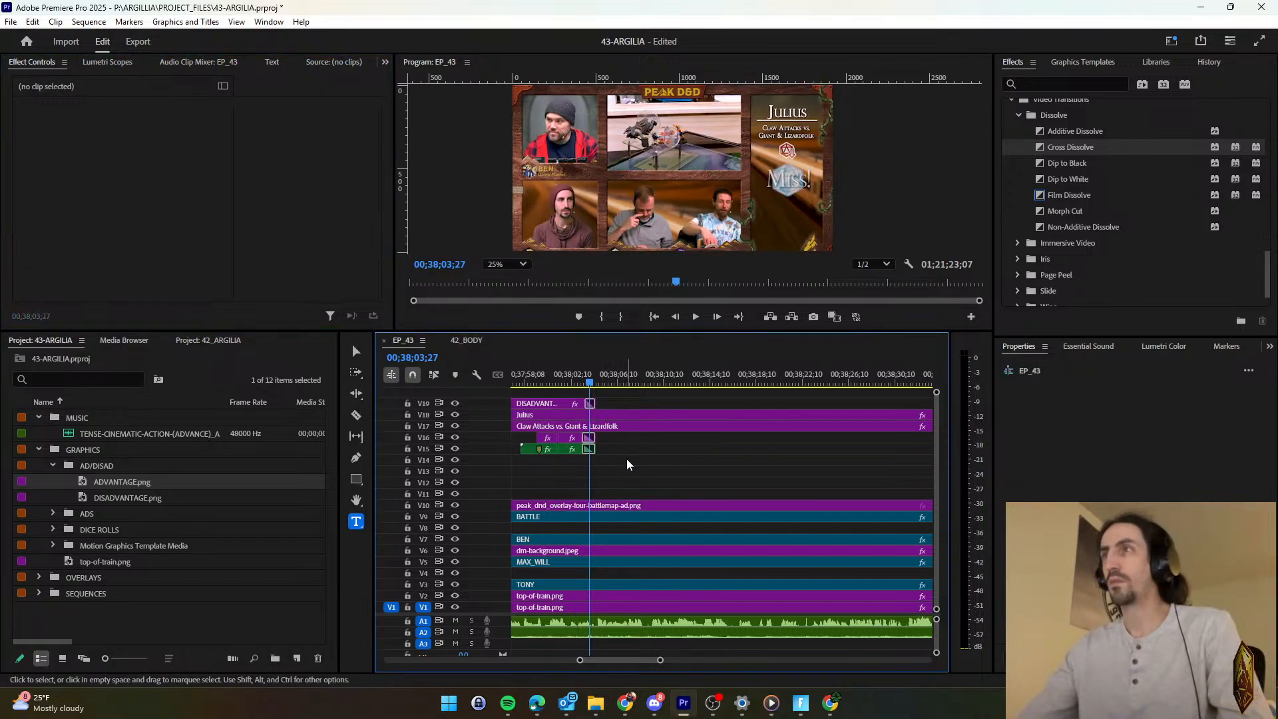
click(574, 440)
click(262, 259)
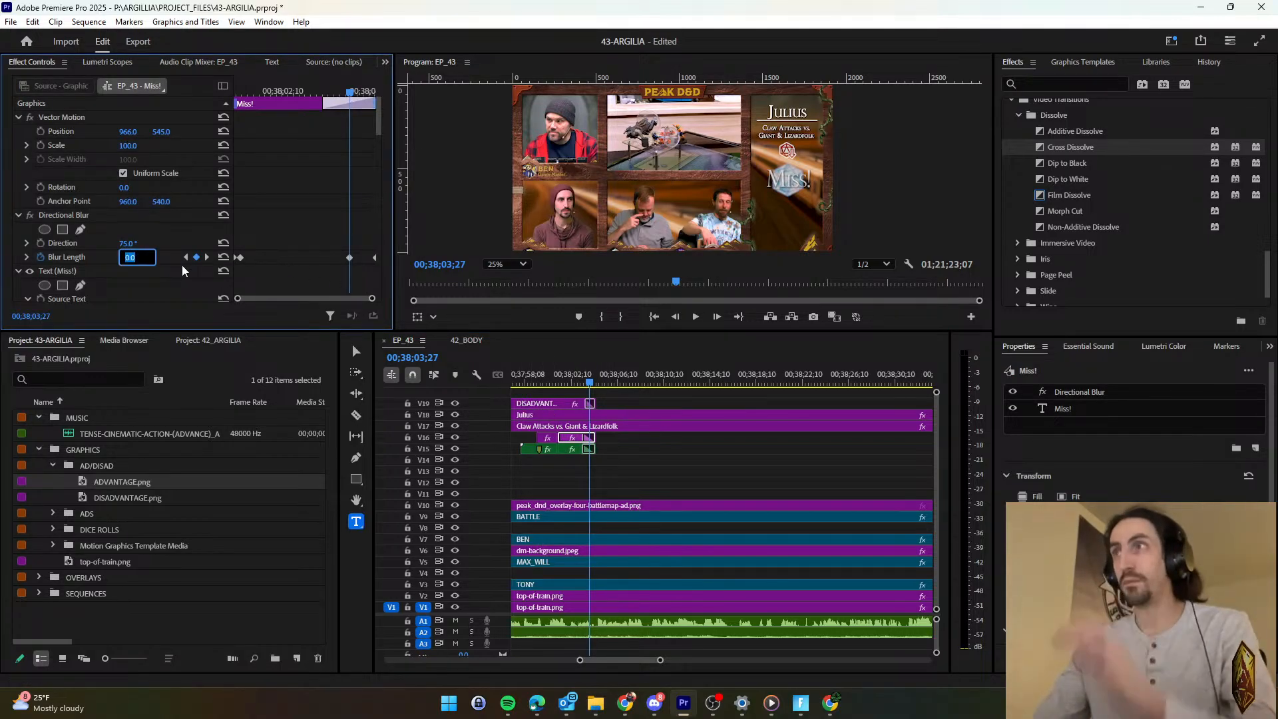
text(65)
key(Return)
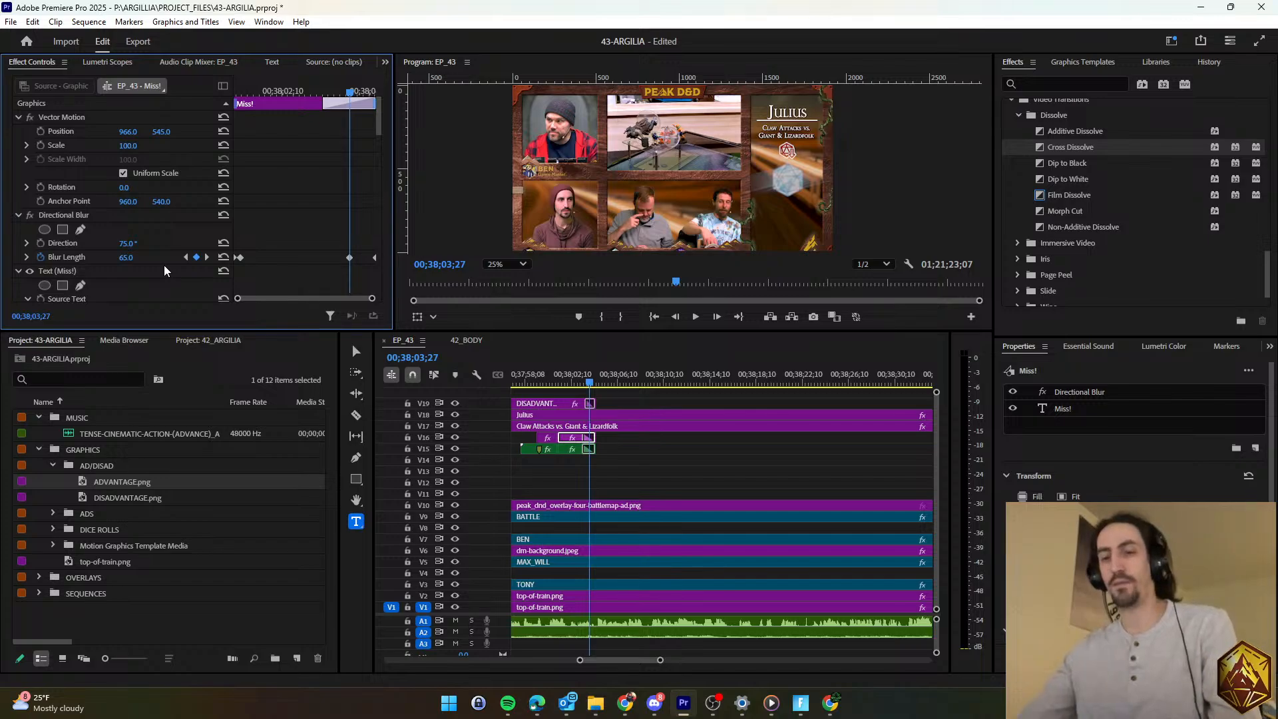
key(ctrl+s)
Play back the Miss! blur animation and reset its Blur Length keyframe at 00;38;03;27 to 0.
key(space)
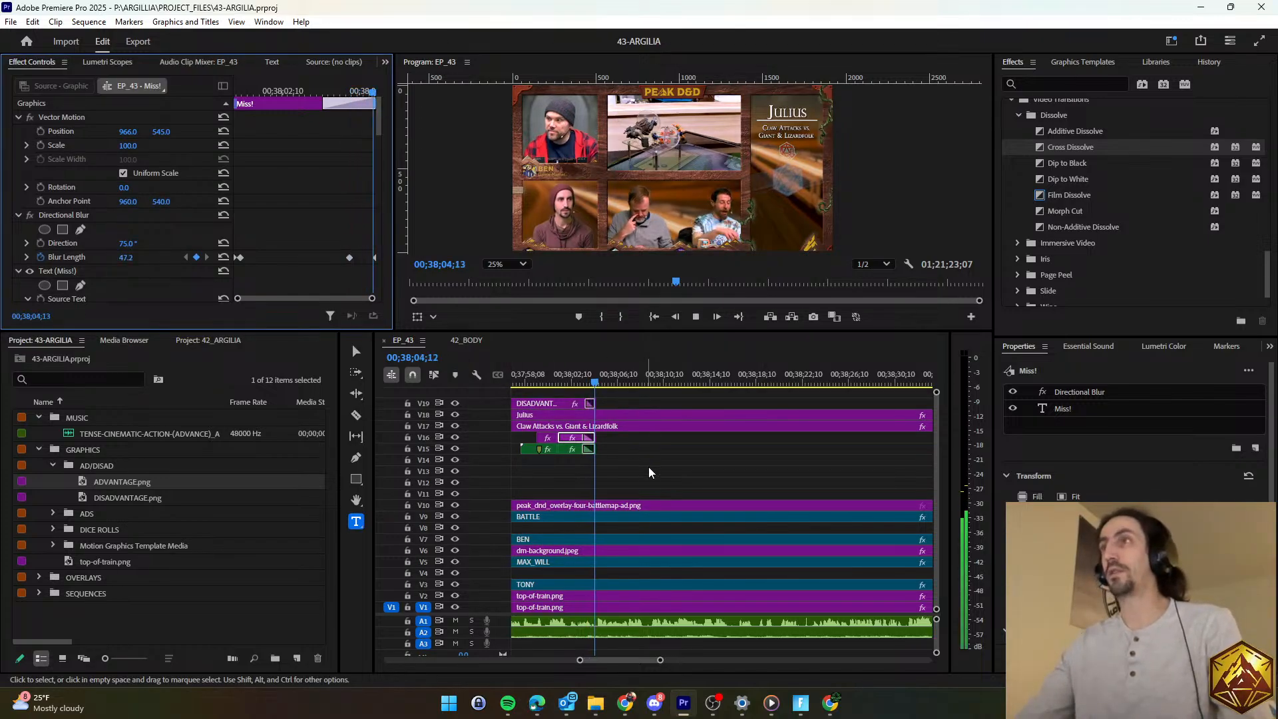
click(557, 365)
key(space)
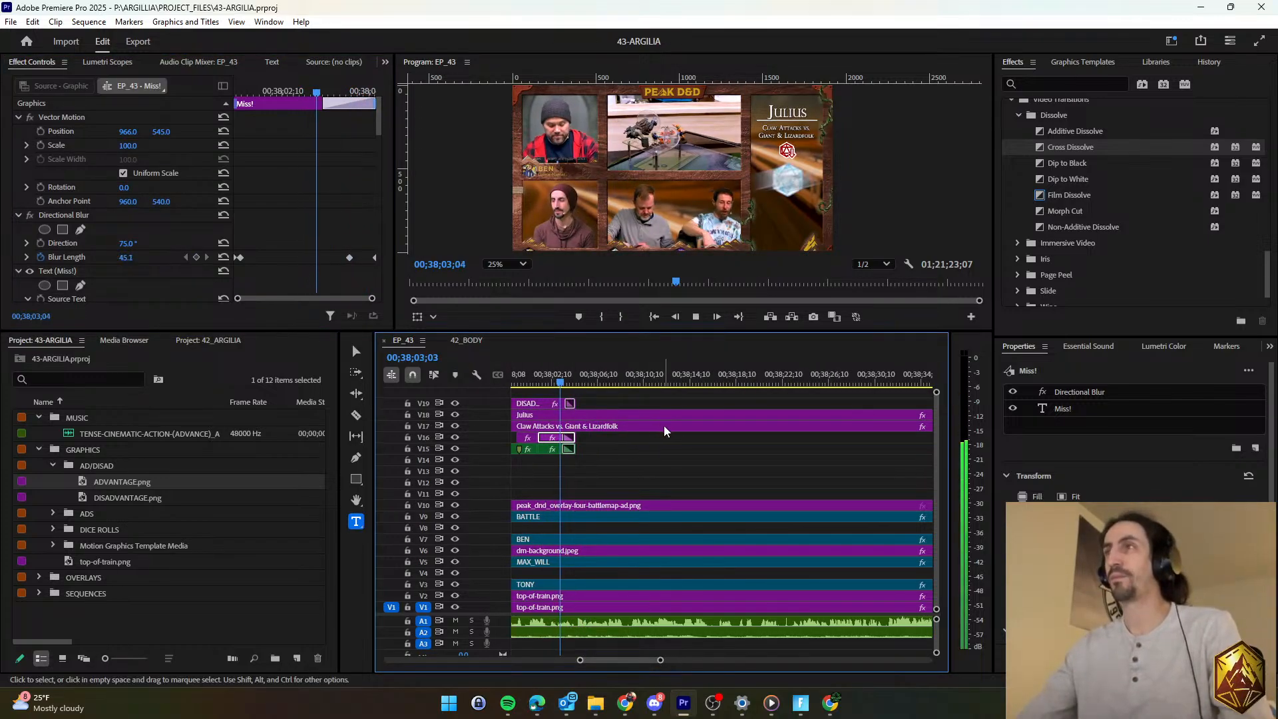
scroll(673, 442, up, 2)
click(591, 370)
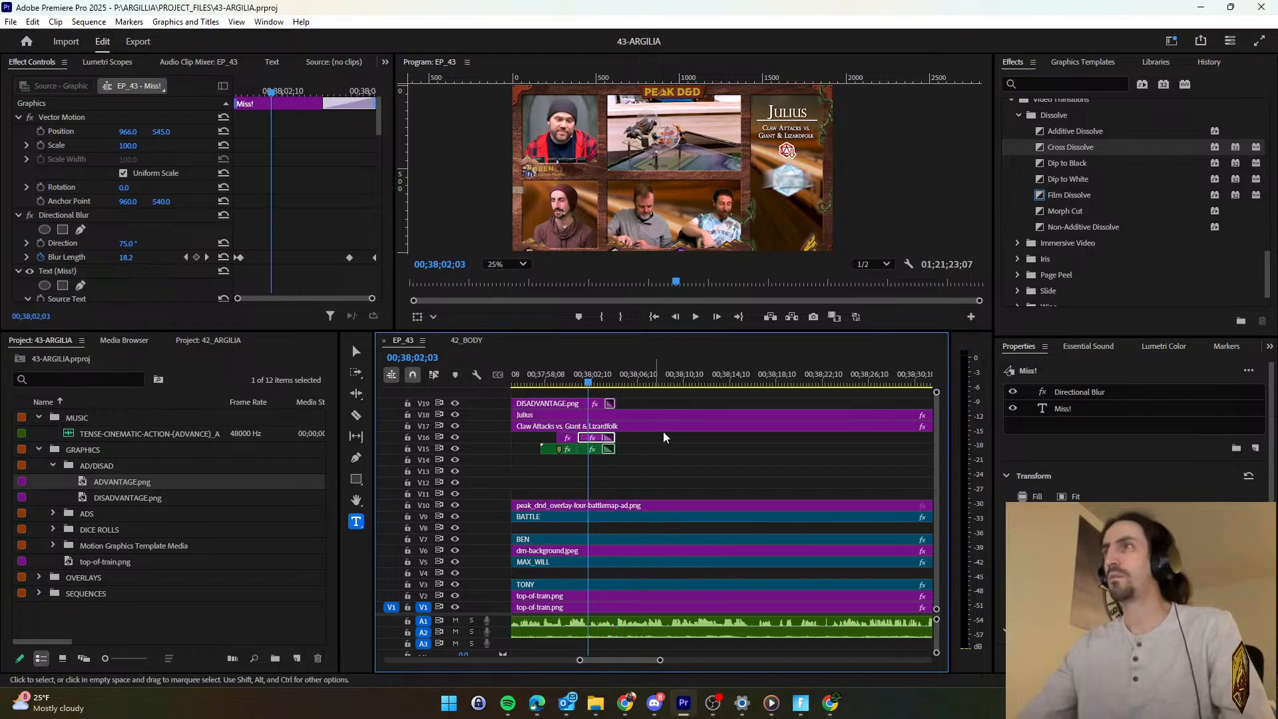
key(space)
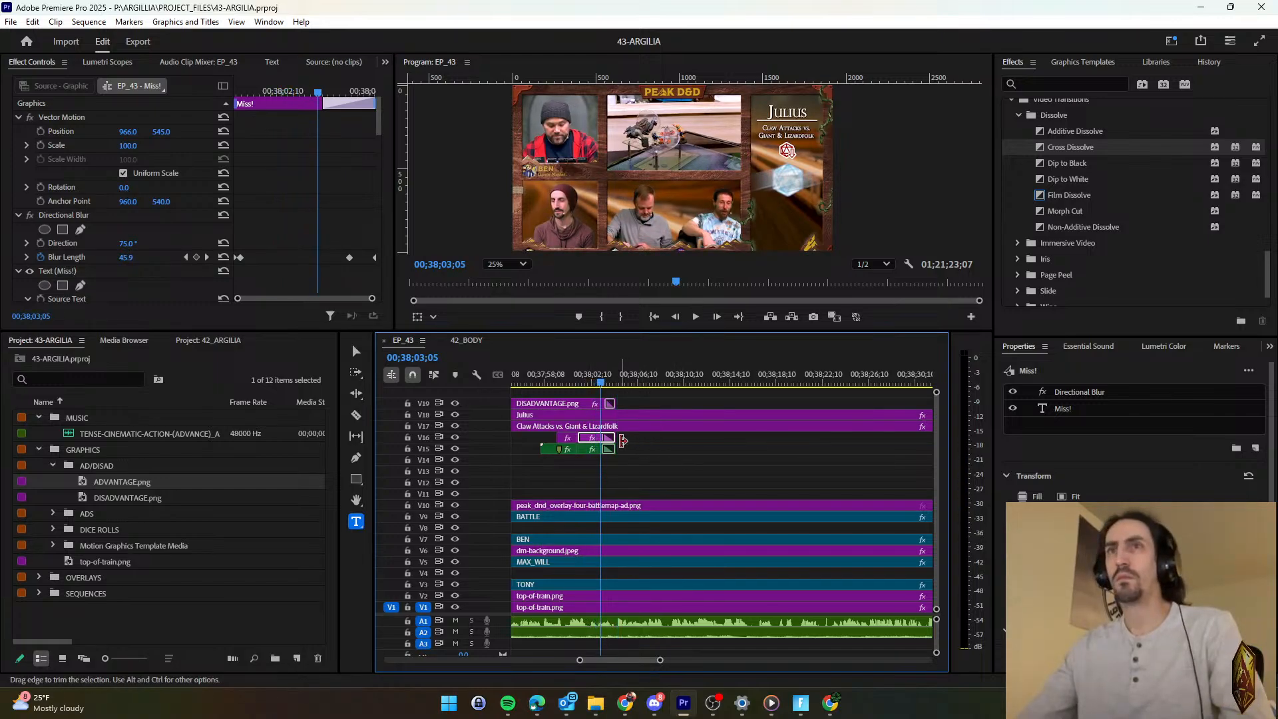
click(186, 257)
click(206, 257)
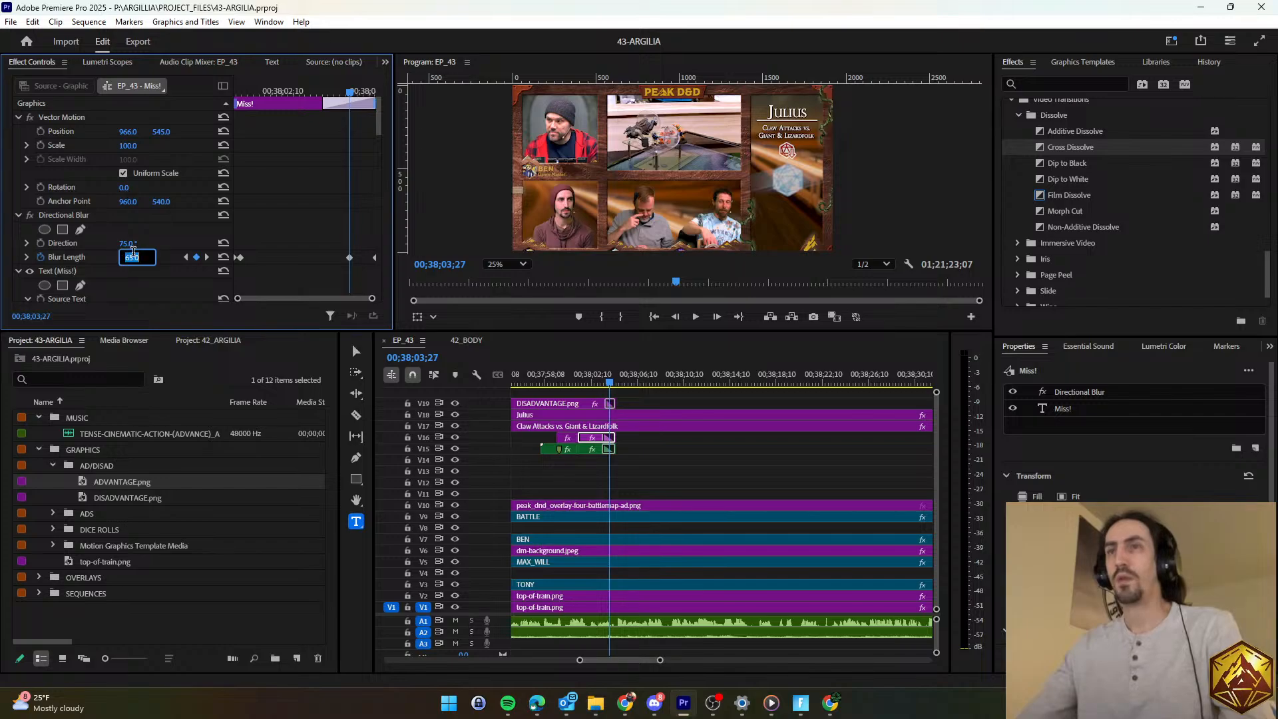
key(Return)
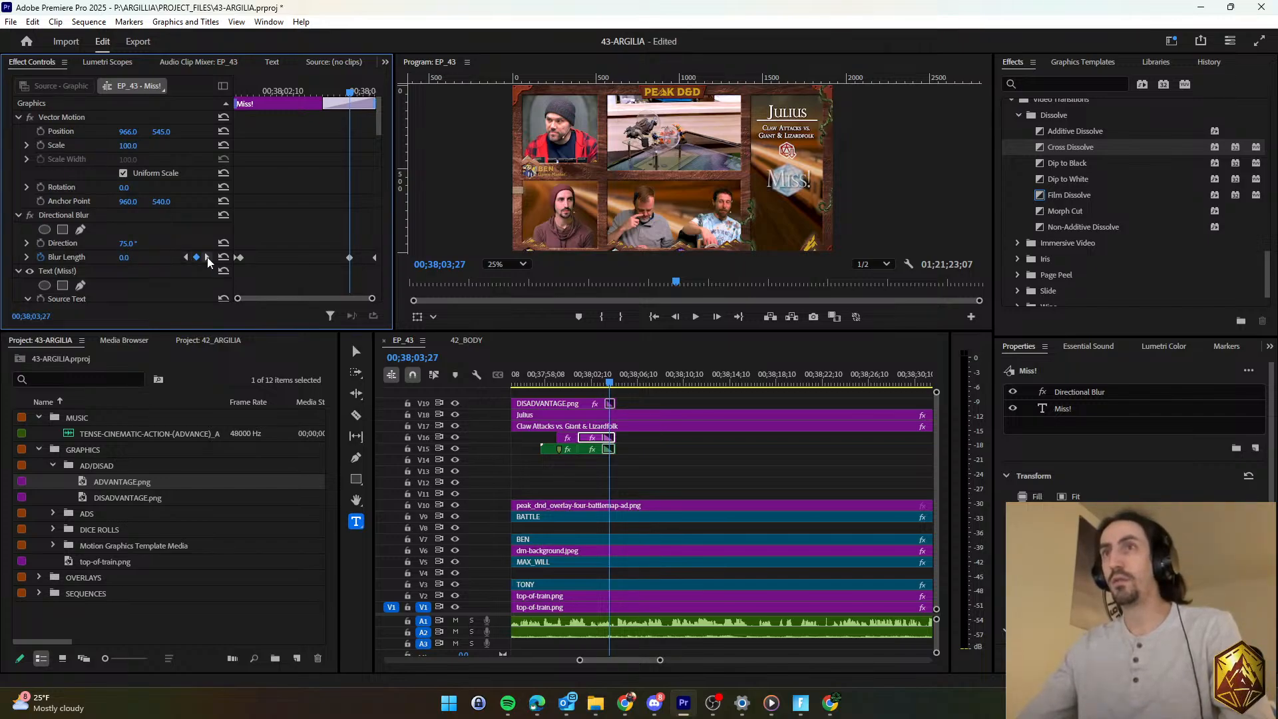
Open the Miss! clip's closing Blur Length value at 00;38;04;15 and save the project.
key(space)
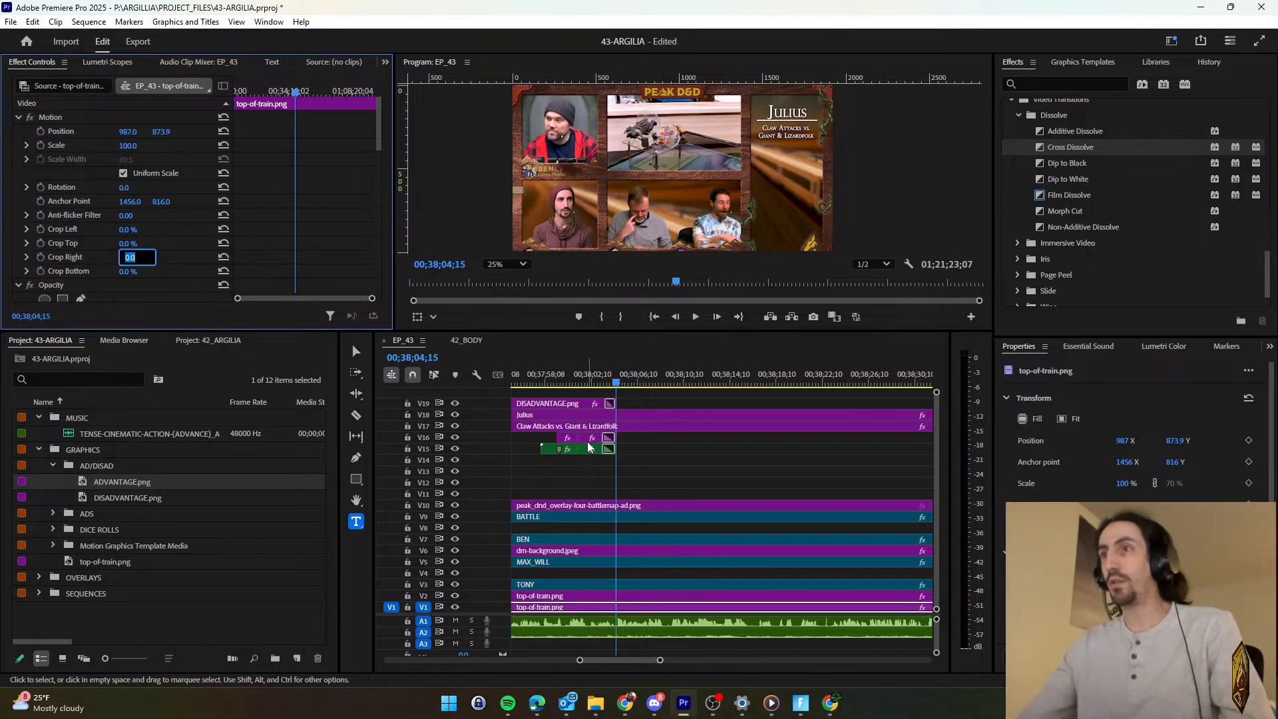
click(587, 439)
click(137, 256)
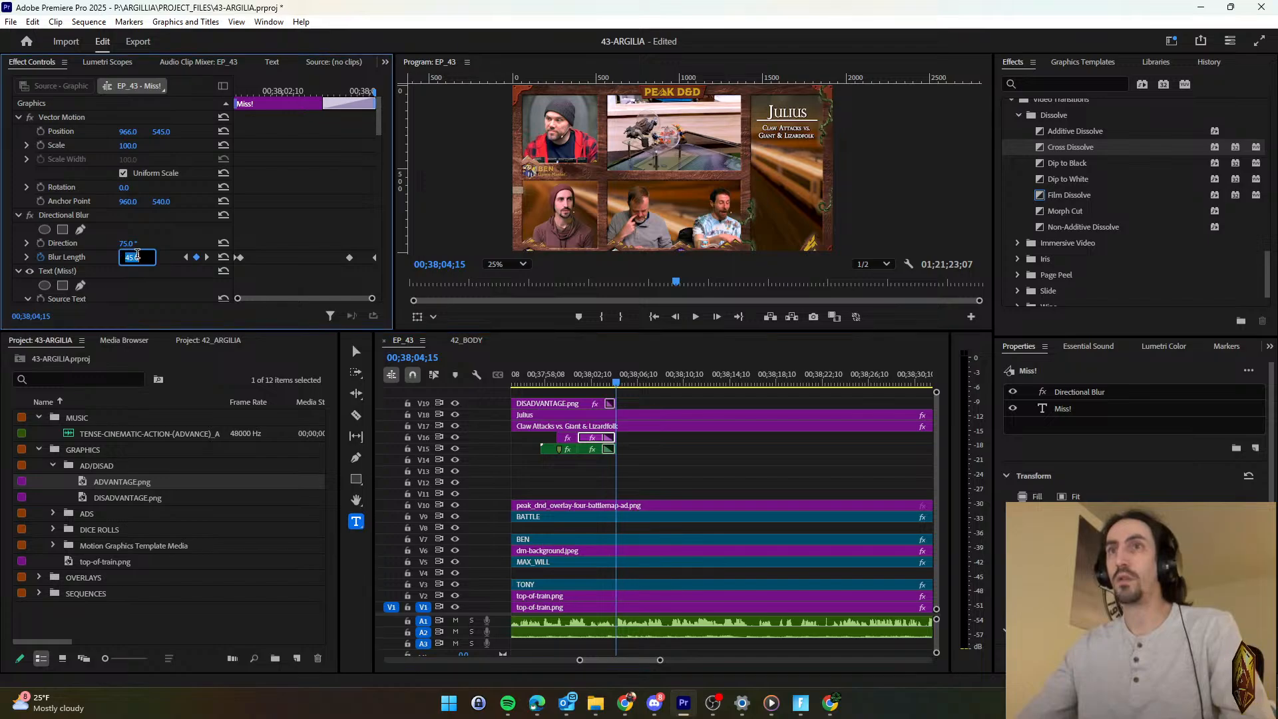
key(space)
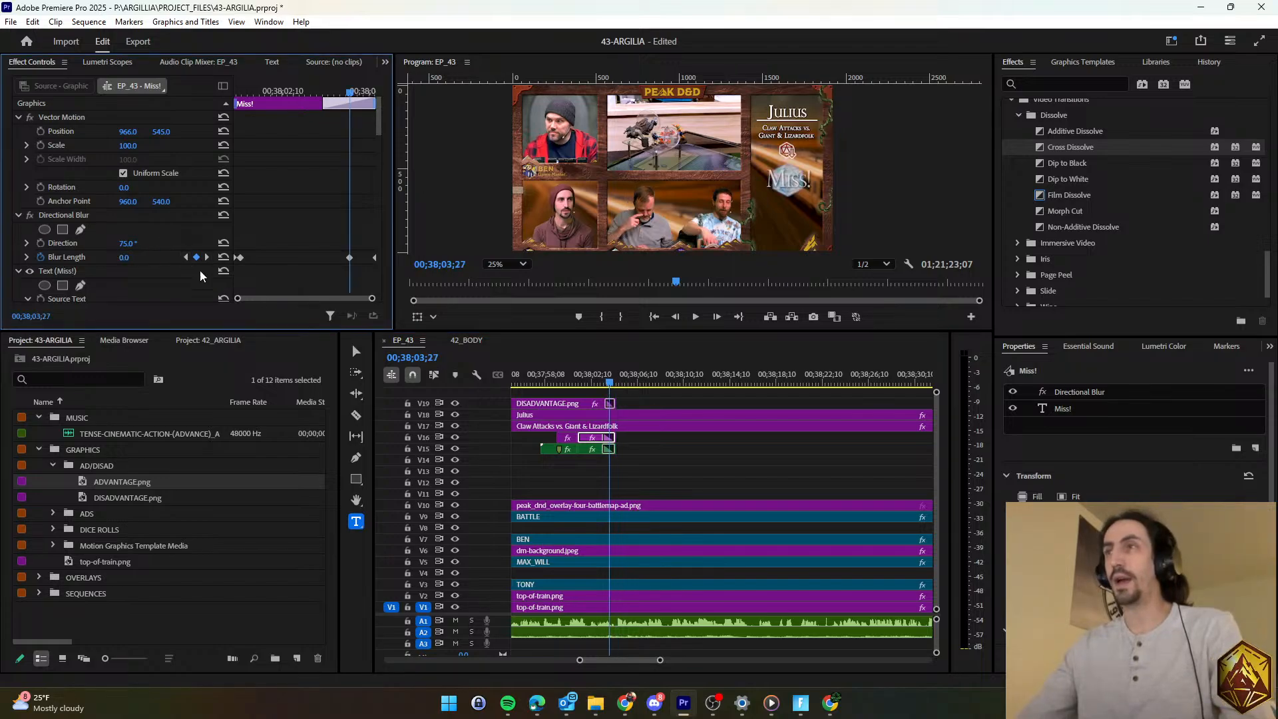
key(ctrl+s)
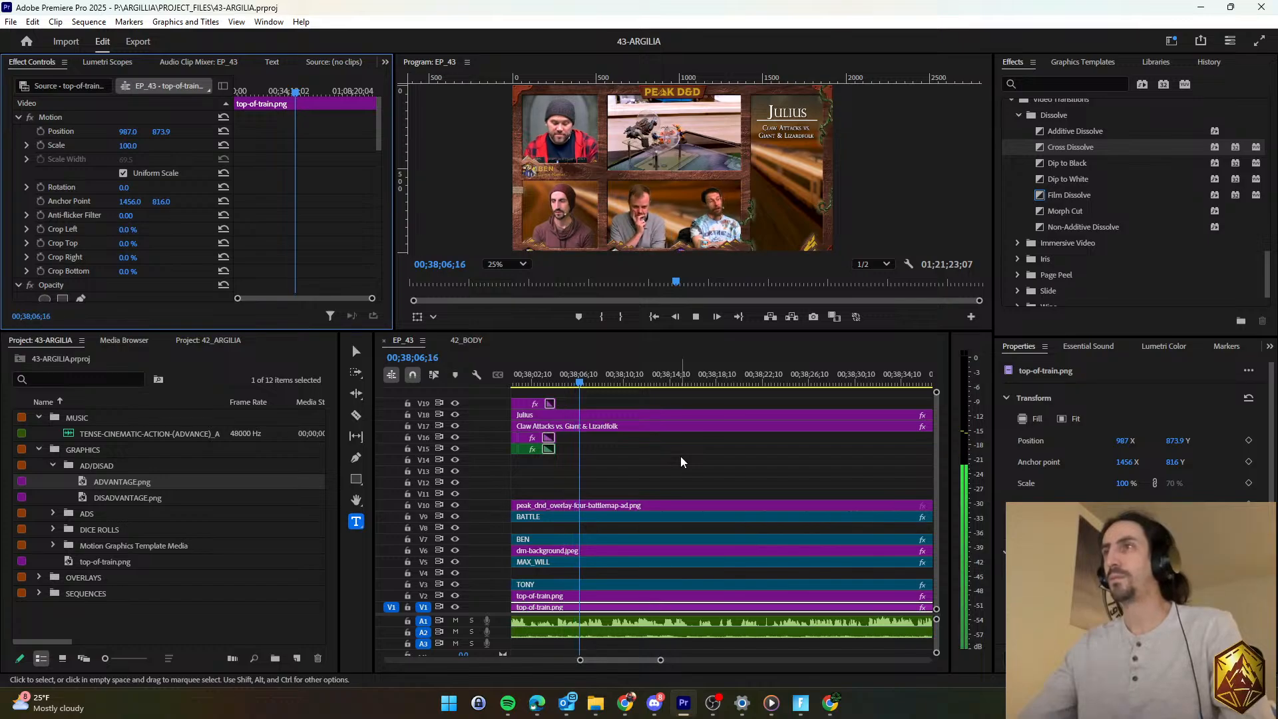
Shorten the Julius and Claw Attacks vs. Giant & Lizardfolk titles together so both end shortly after 00;38;10;10.
key(space)
key(minus)
key(minus)
key(minus)
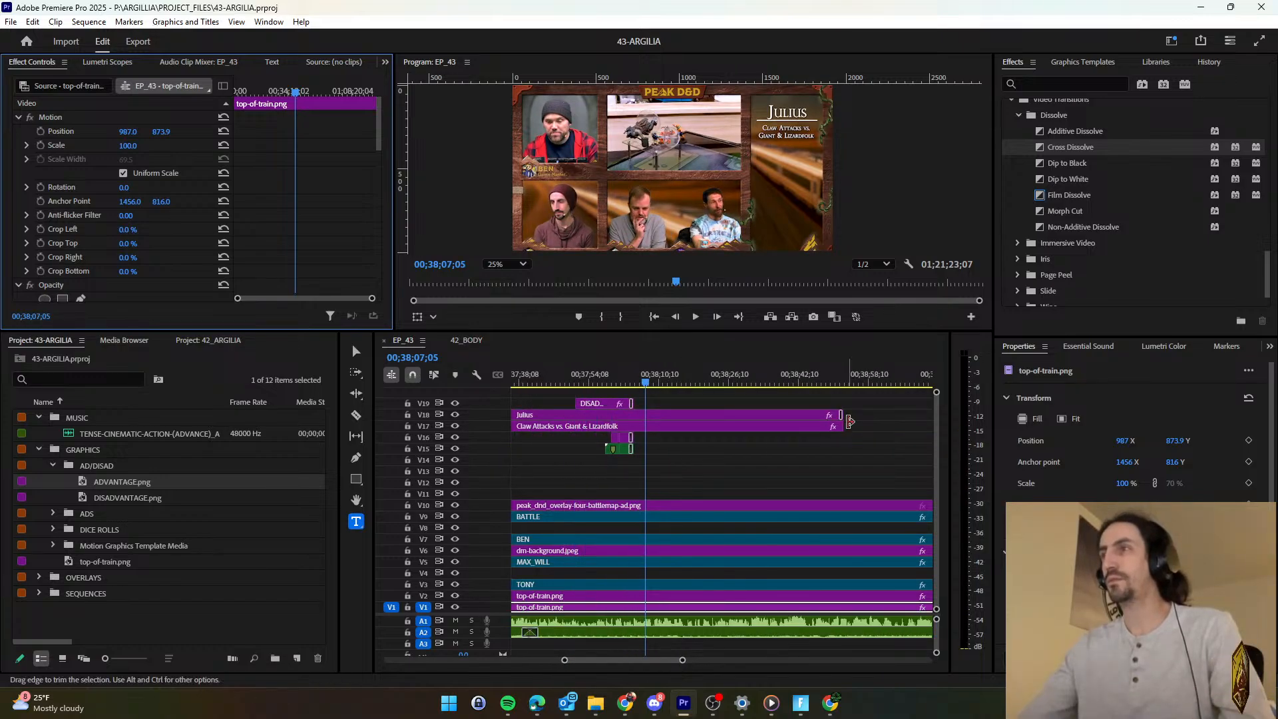
click(849, 414)
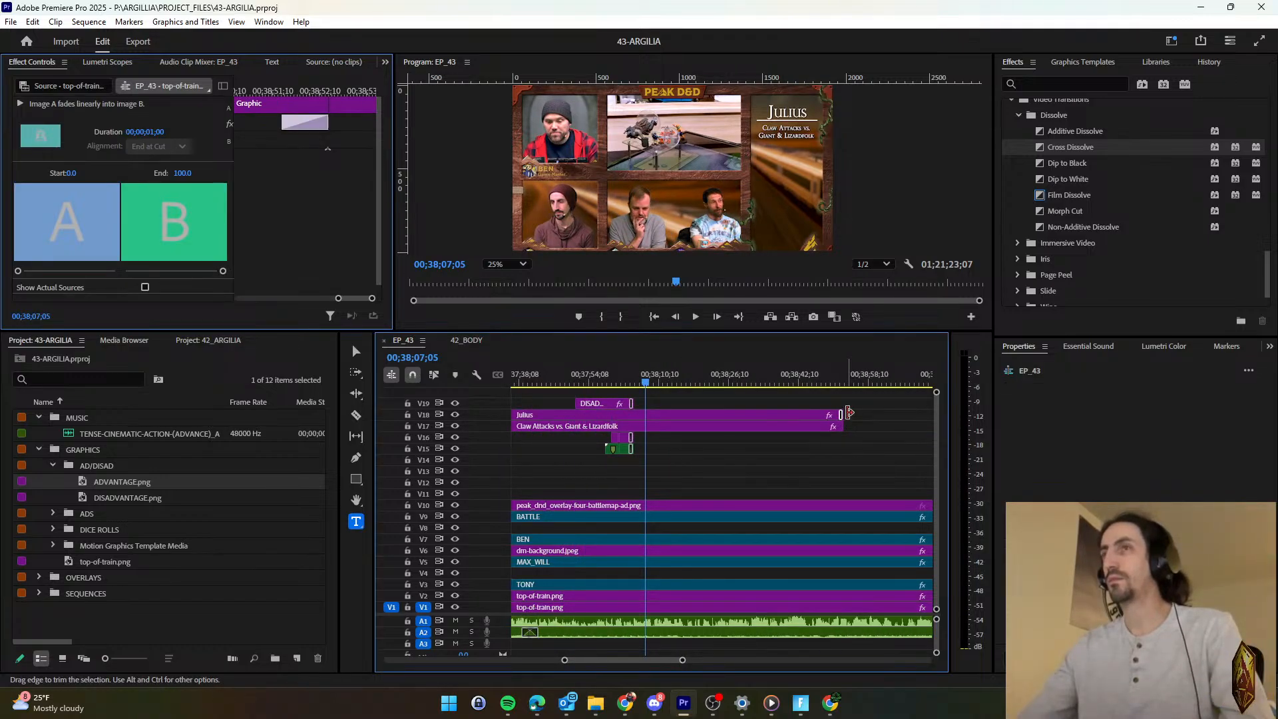
click(811, 413)
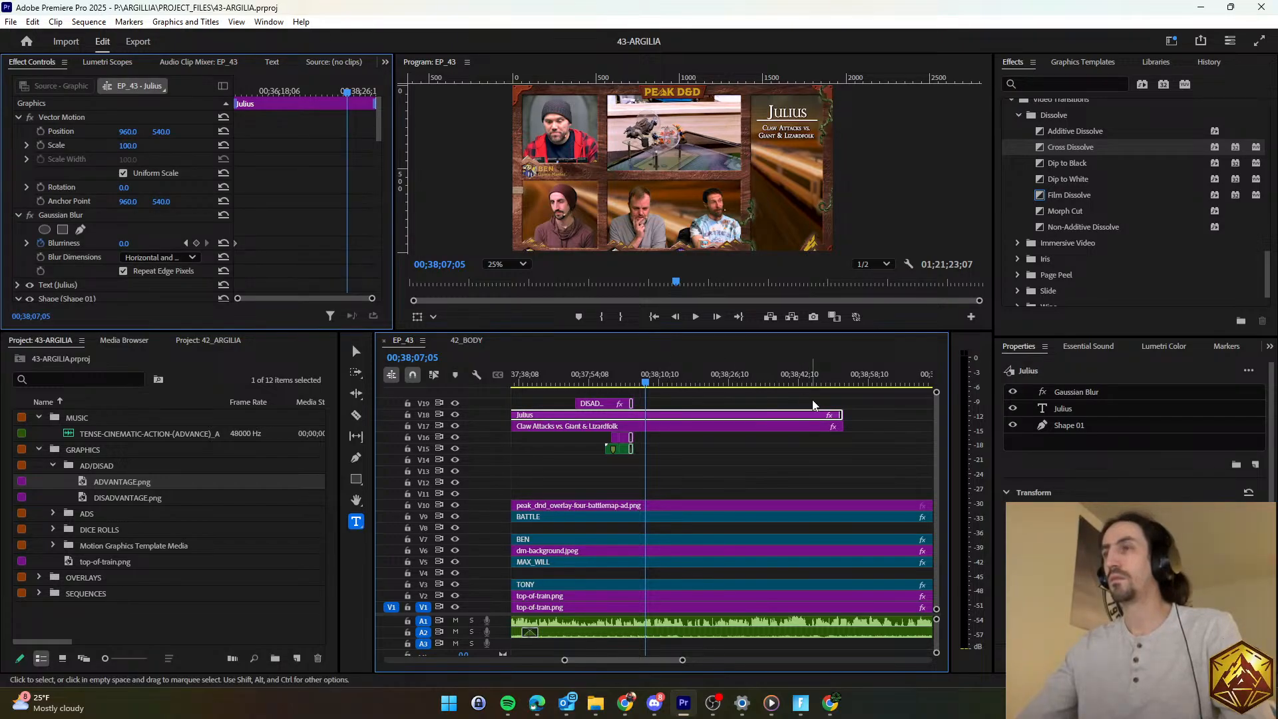
click(847, 415)
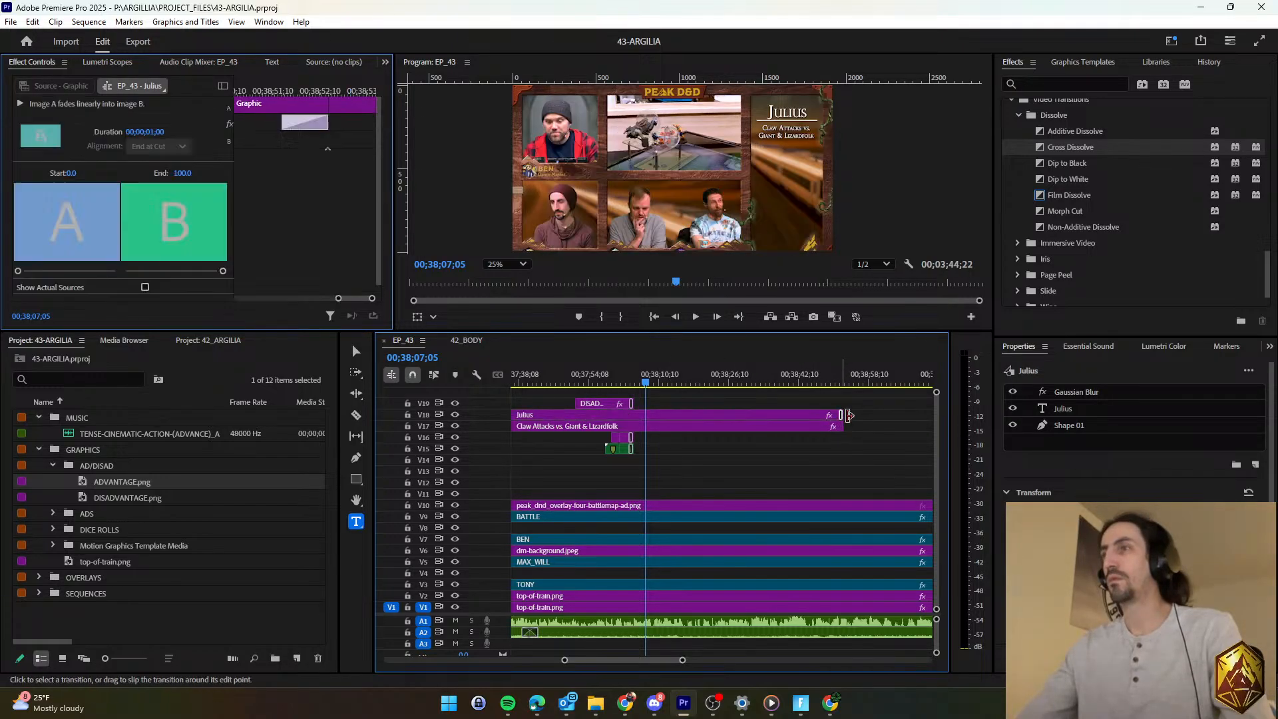
click(850, 426)
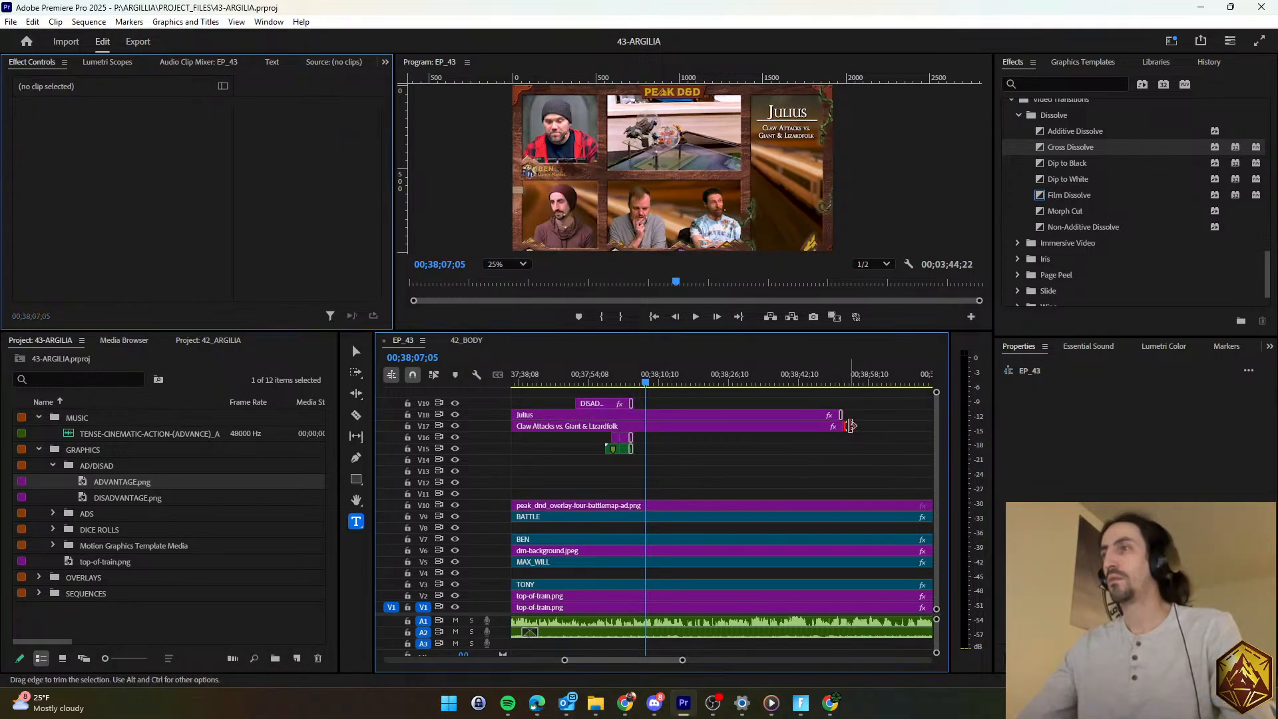
drag(851, 426, 660, 426)
click(669, 454)
scroll(669, 459, up, 5)
Play the ending of the Julius and Claw Attacks titles and trim both to end at about 00;38;08;00.
key(space)
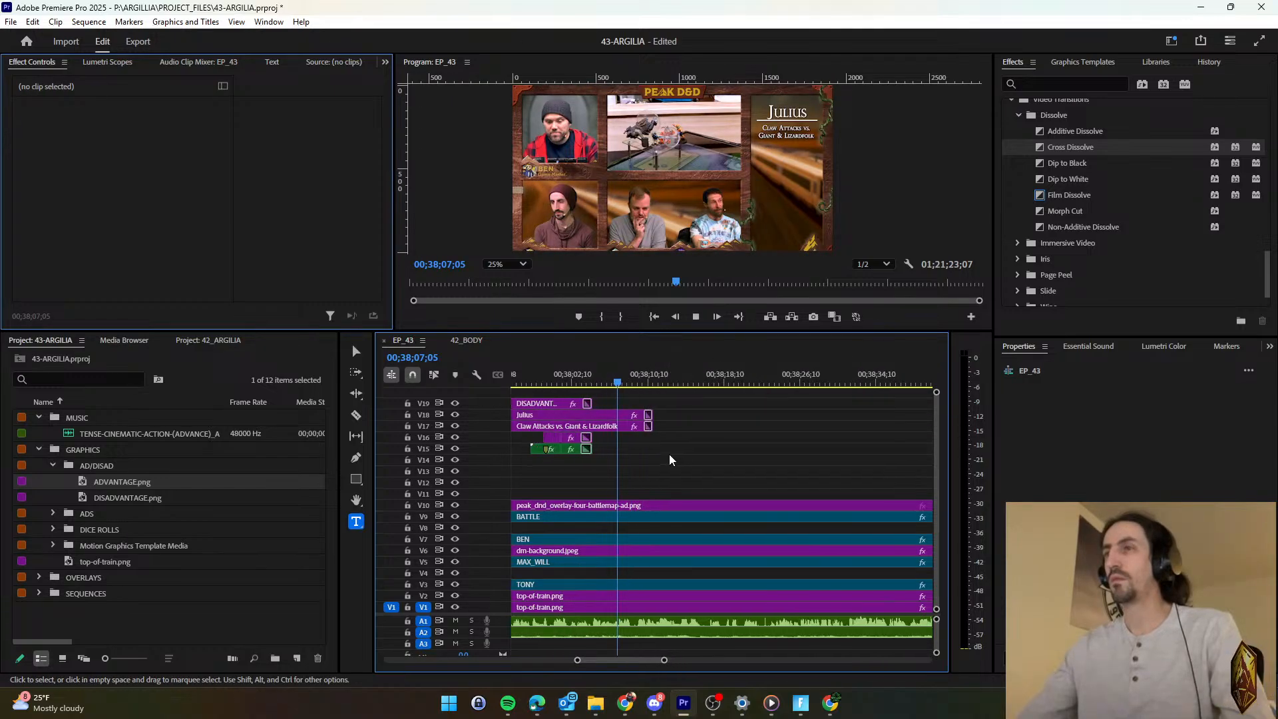
scroll(652, 460, up, 1)
click(629, 378)
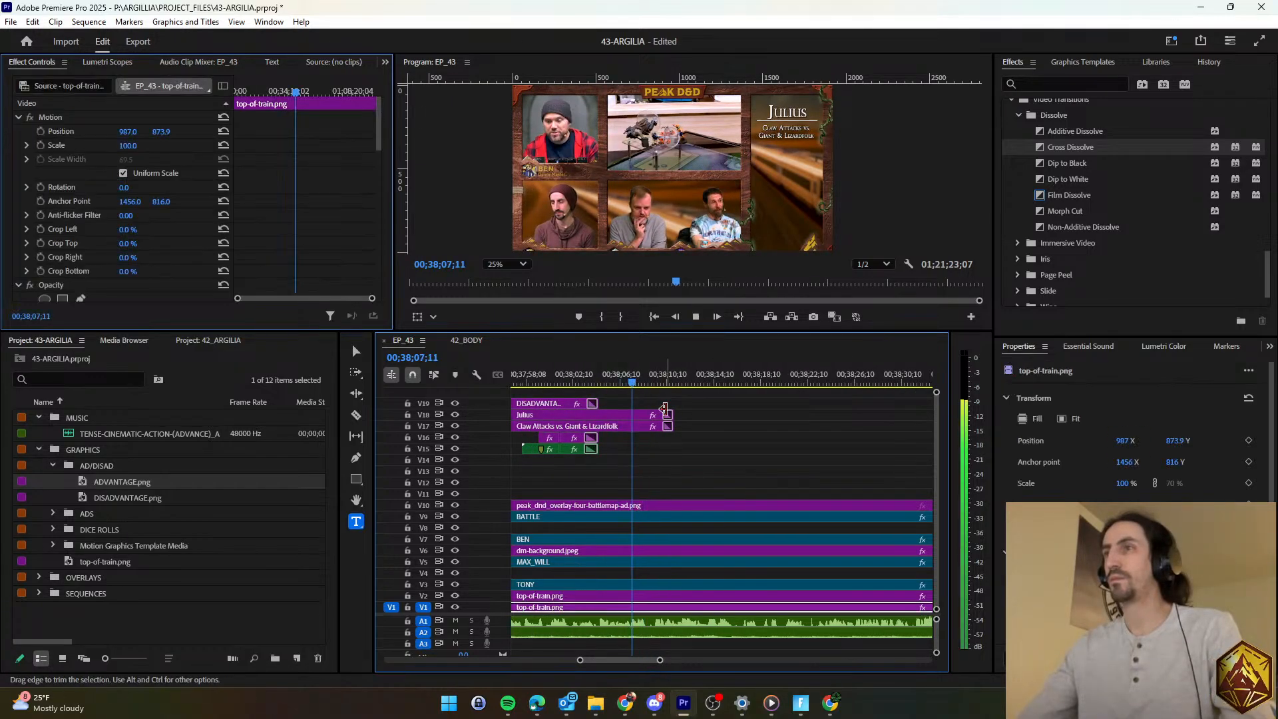
click(628, 370)
key(space)
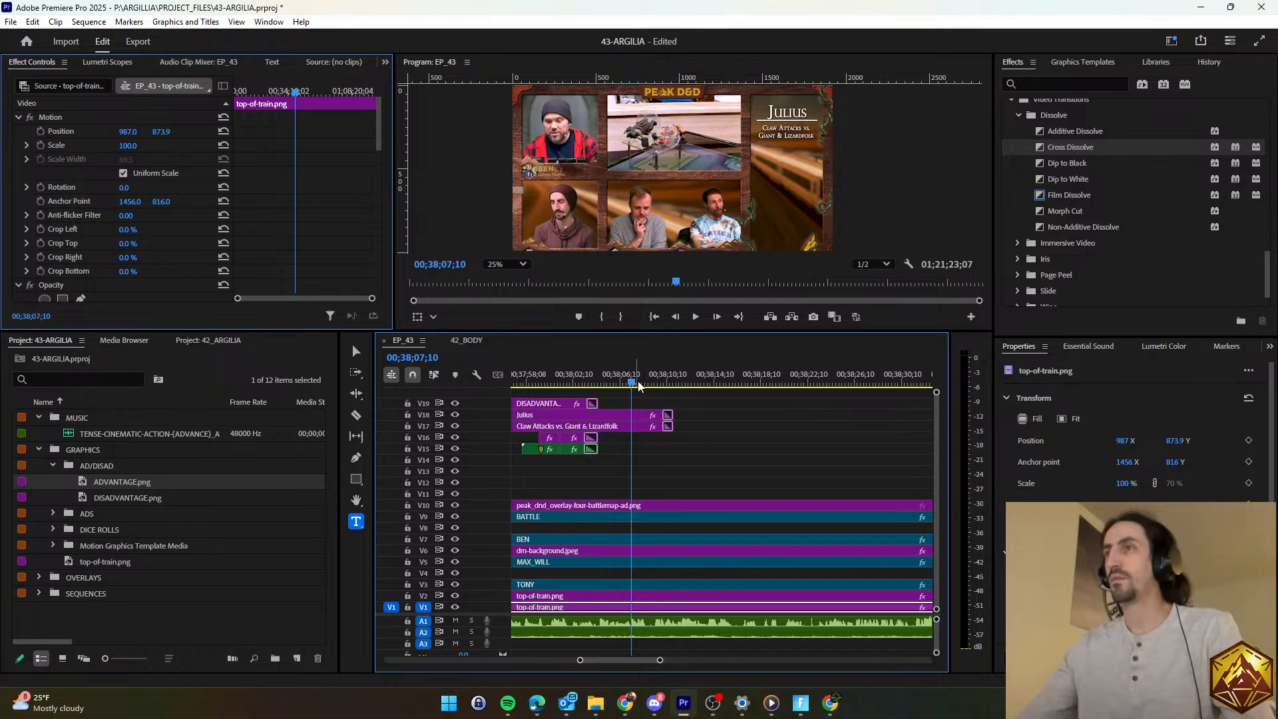
click(622, 379)
key(space)
key(space)
drag(665, 398, 603, 385)
Add Gaussian Blur Blurriness keyframes of 0 at 00;38;07;02 on the Julius and Claw Attacks titles.
alt+scroll(645, 440, up, 3)
click(580, 416)
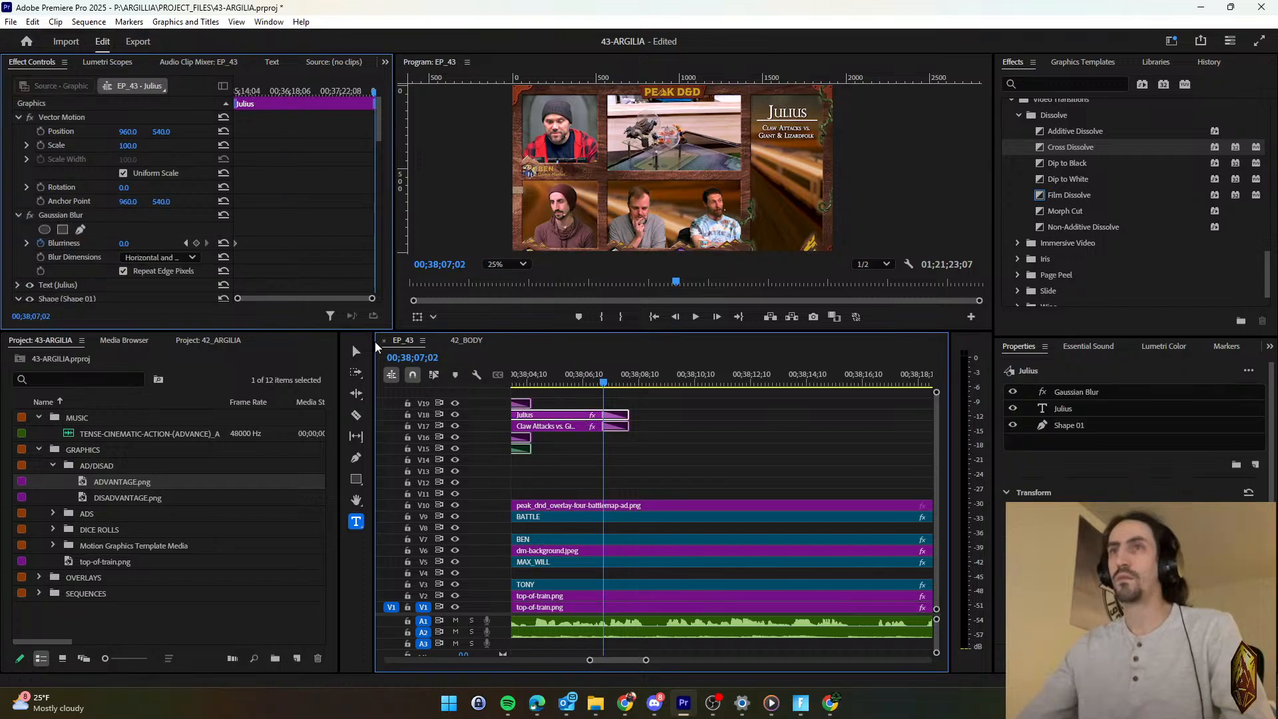
click(196, 190)
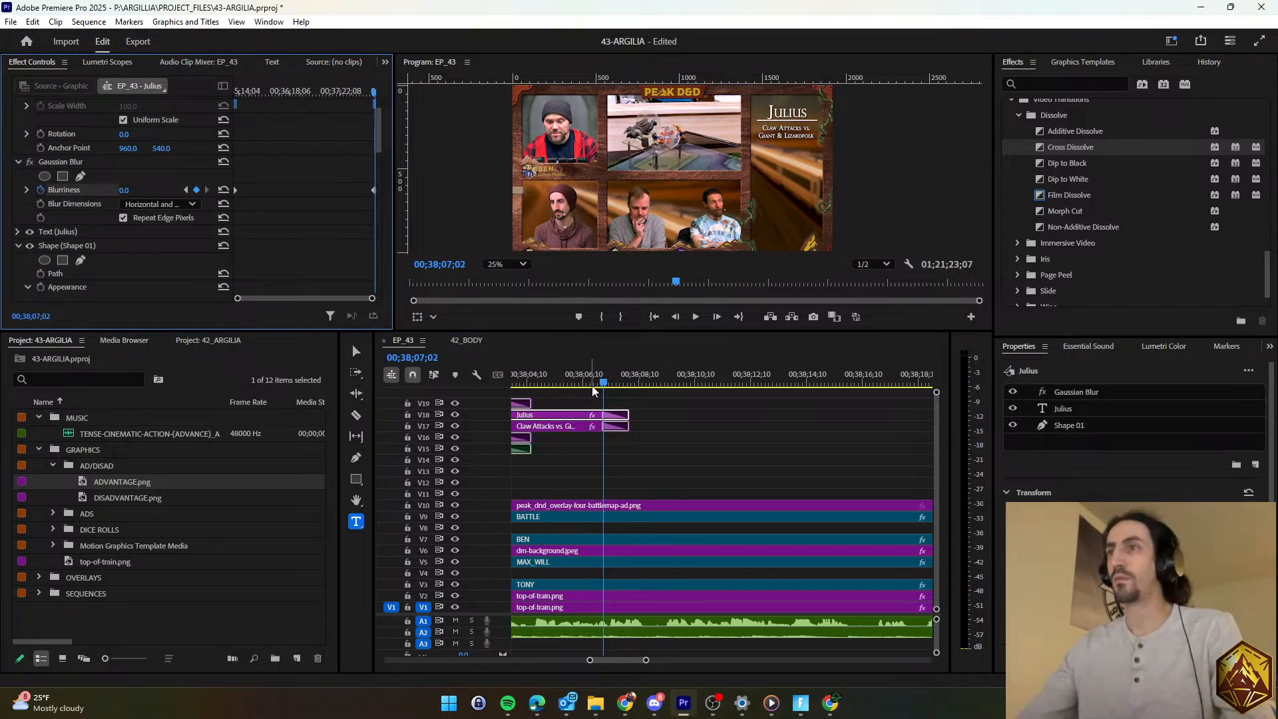
click(579, 426)
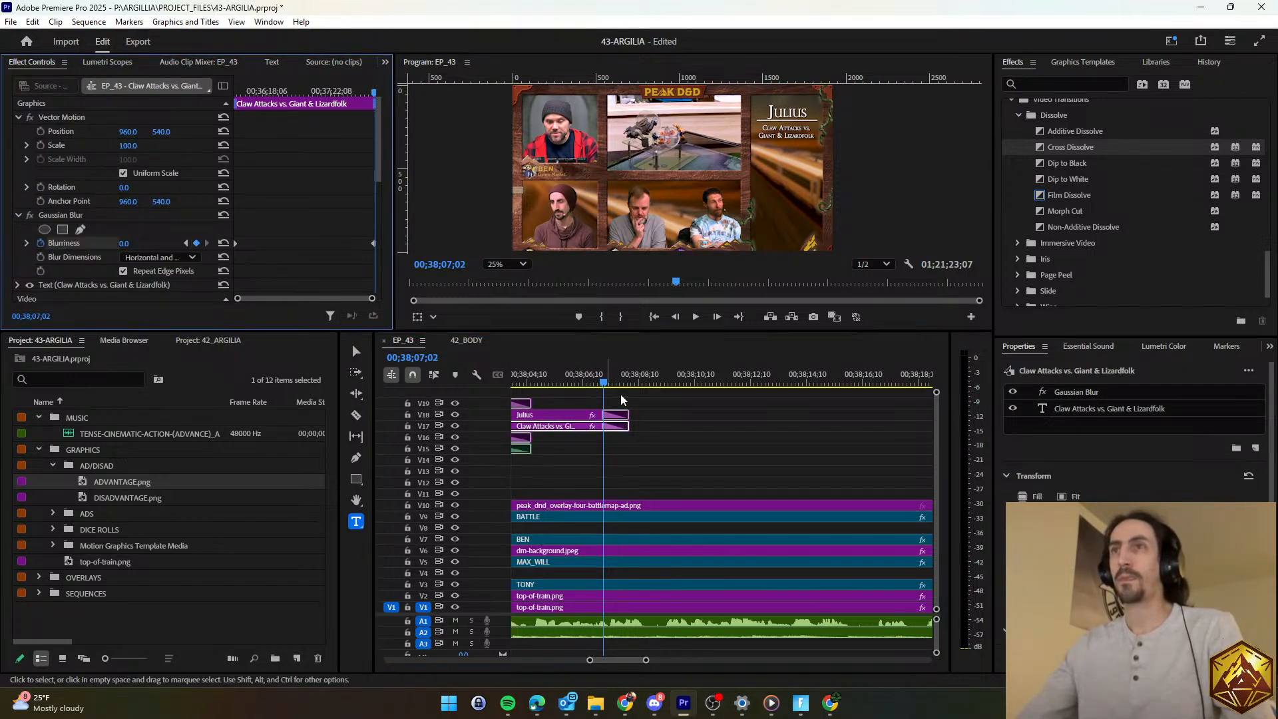
Set Blurriness keyframes of 100 at 00;38;07;27 on the Claw Attacks and Julius titles and preview the blur-out.
drag(603, 382, 626, 384)
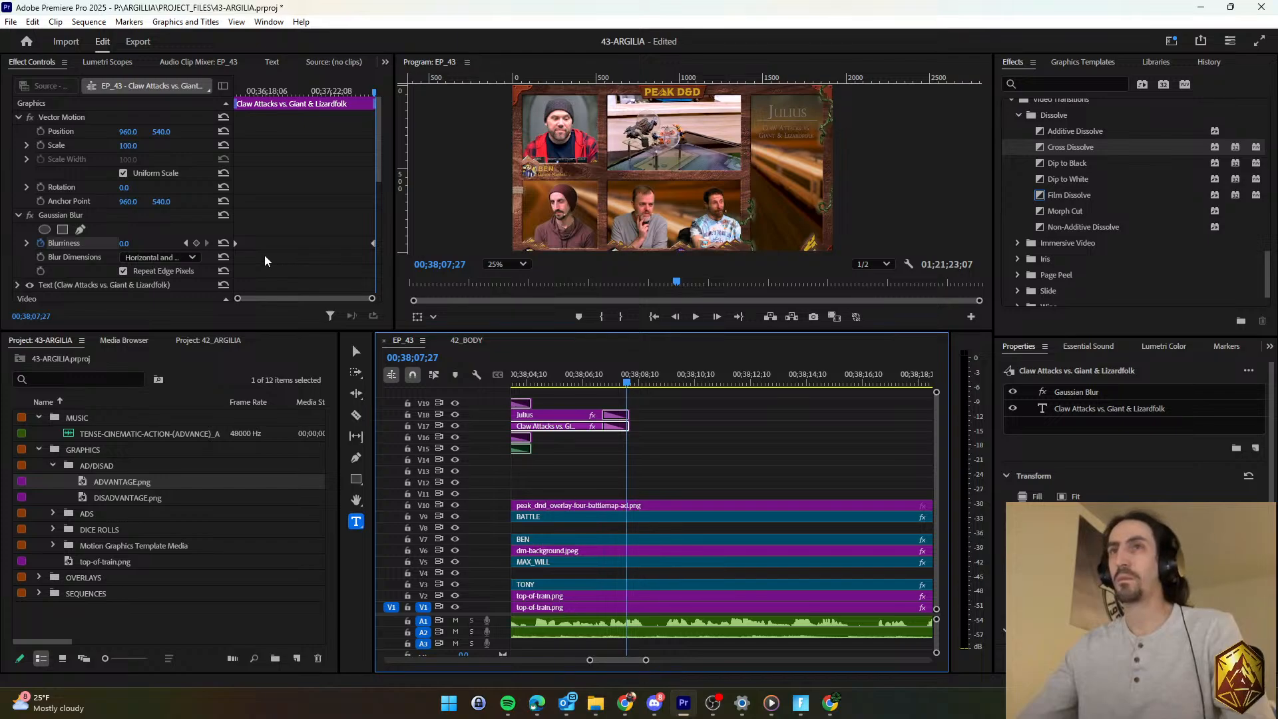
click(196, 243)
click(136, 242)
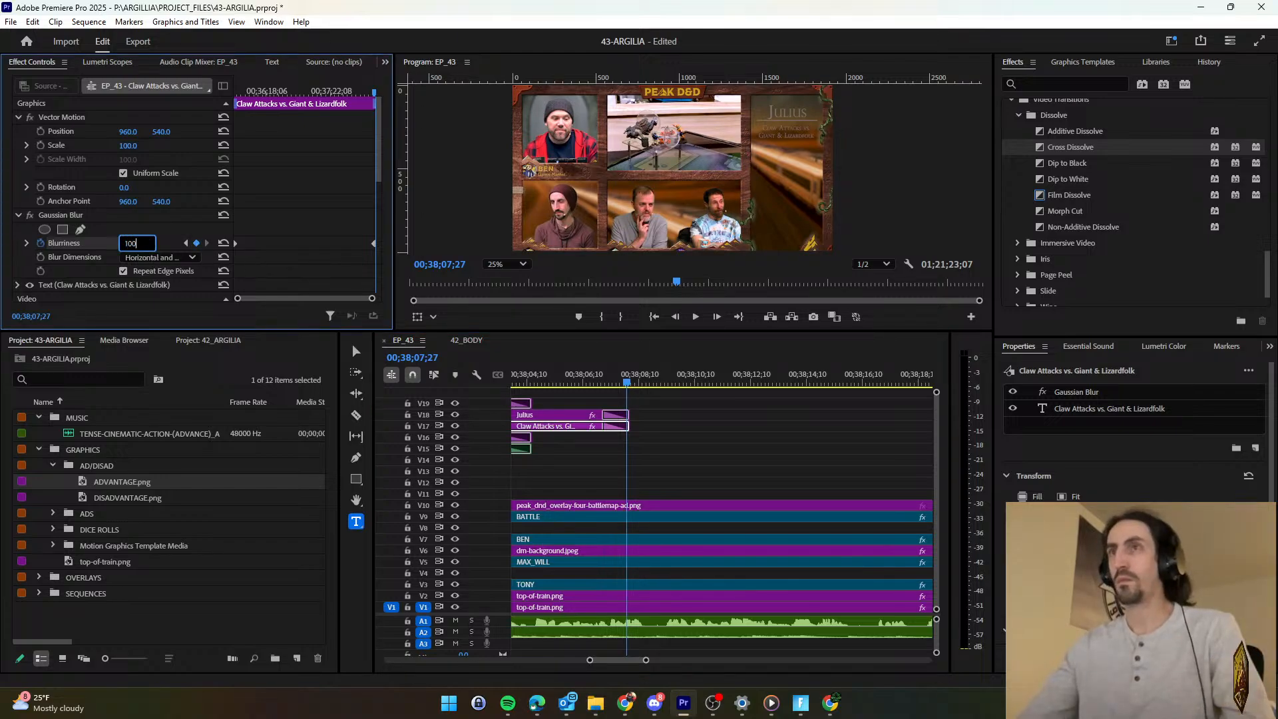
click(583, 416)
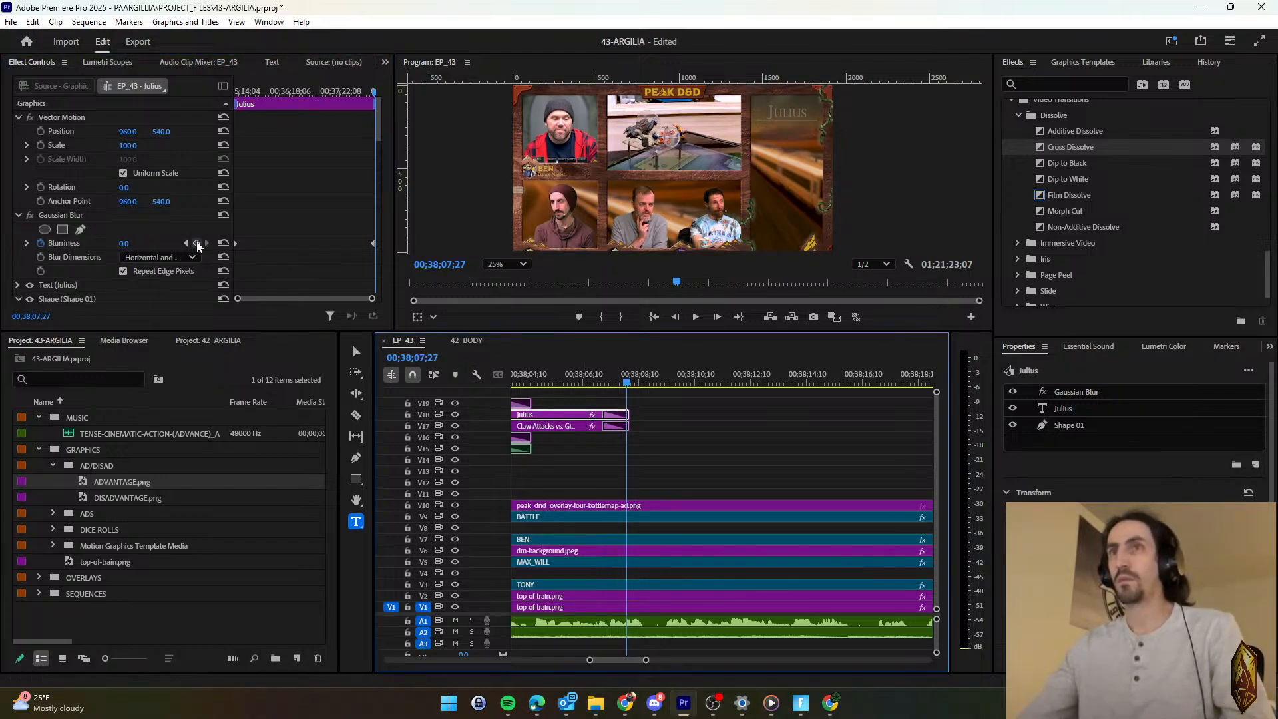
click(131, 243)
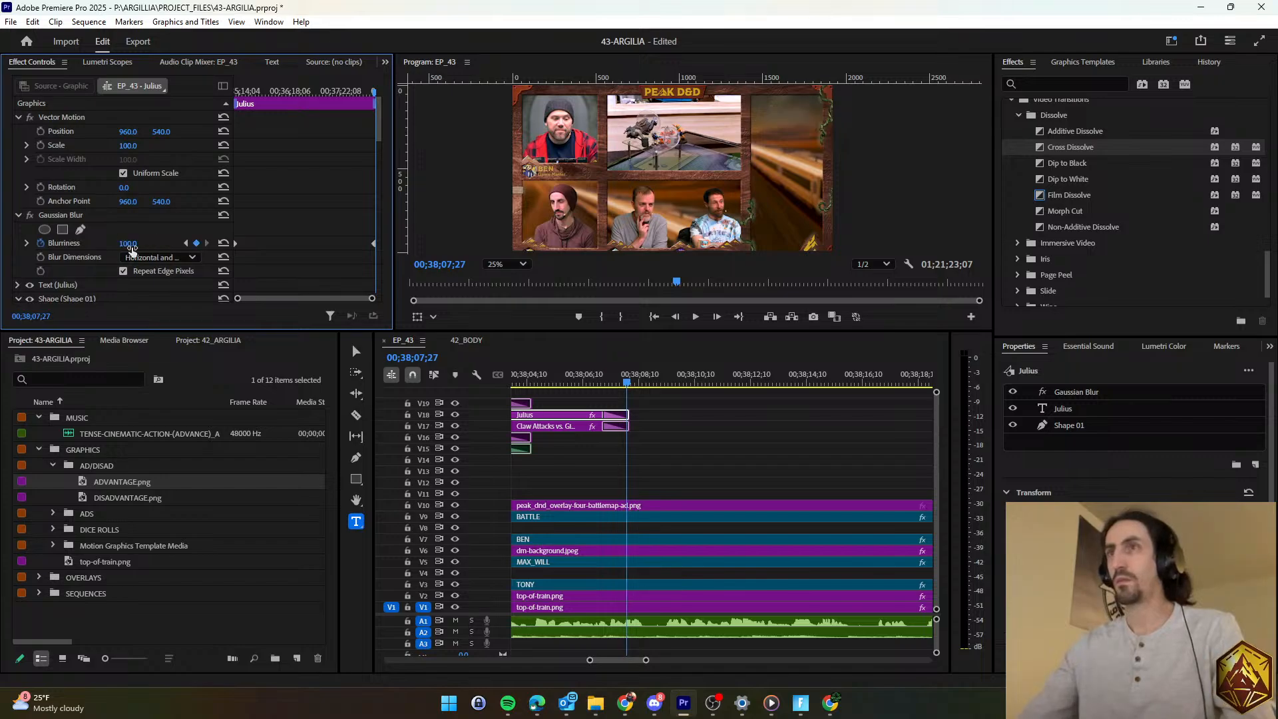
click(597, 374)
key(space)
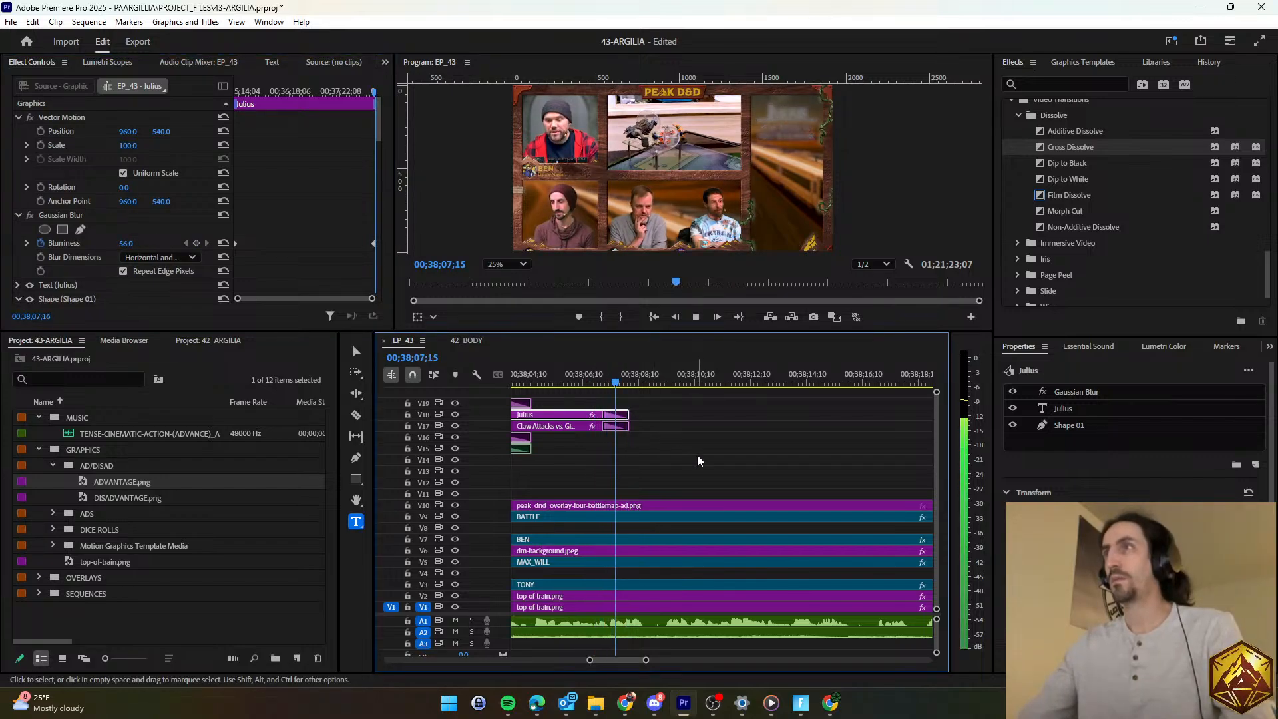
key(space)
Copy the Ravi title and the first "Climb ladder to the top of the train" title from around 00;20;49 in the sequence.
click(679, 605)
key(minus)
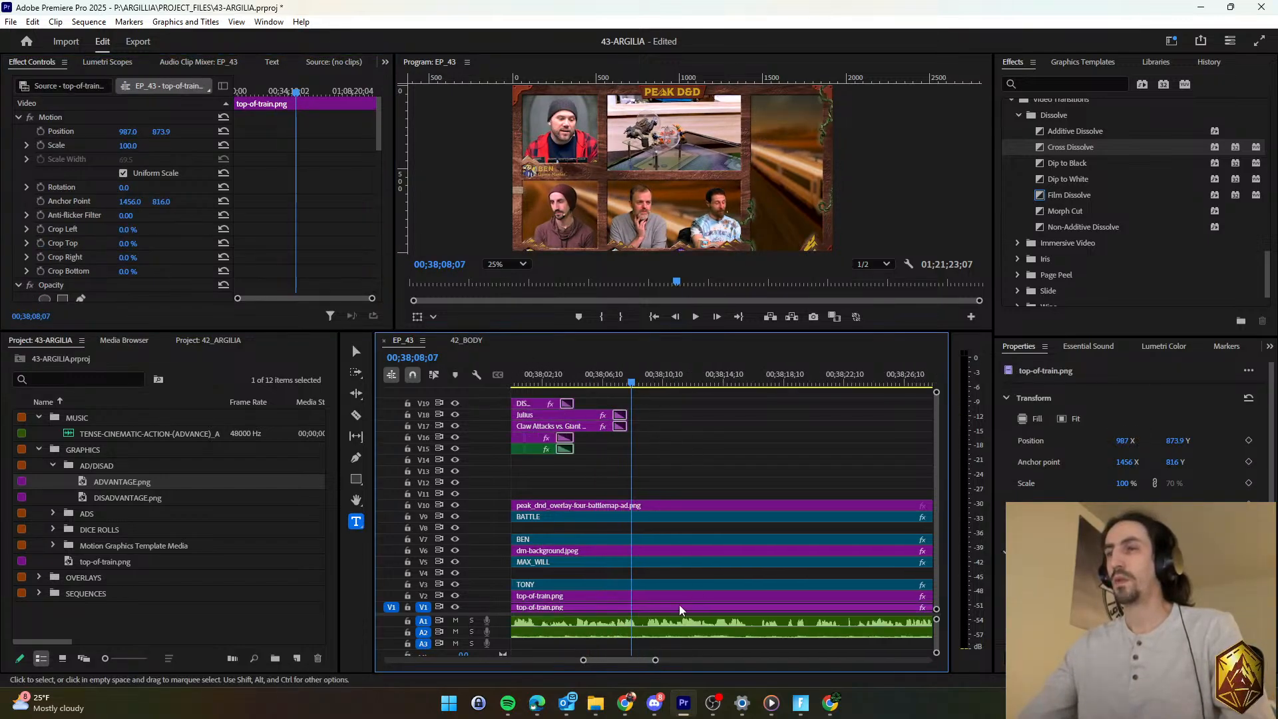
drag(630, 662, 541, 650)
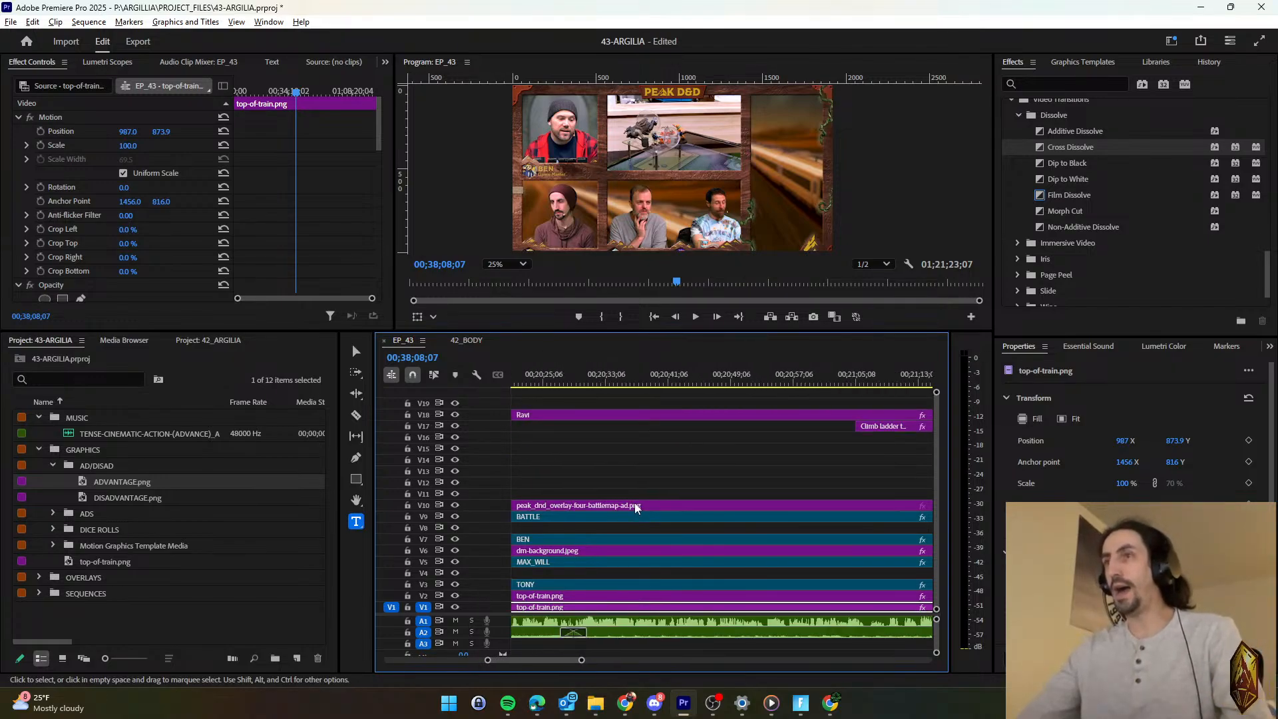
key(minus)
key(minus)
key(minus)
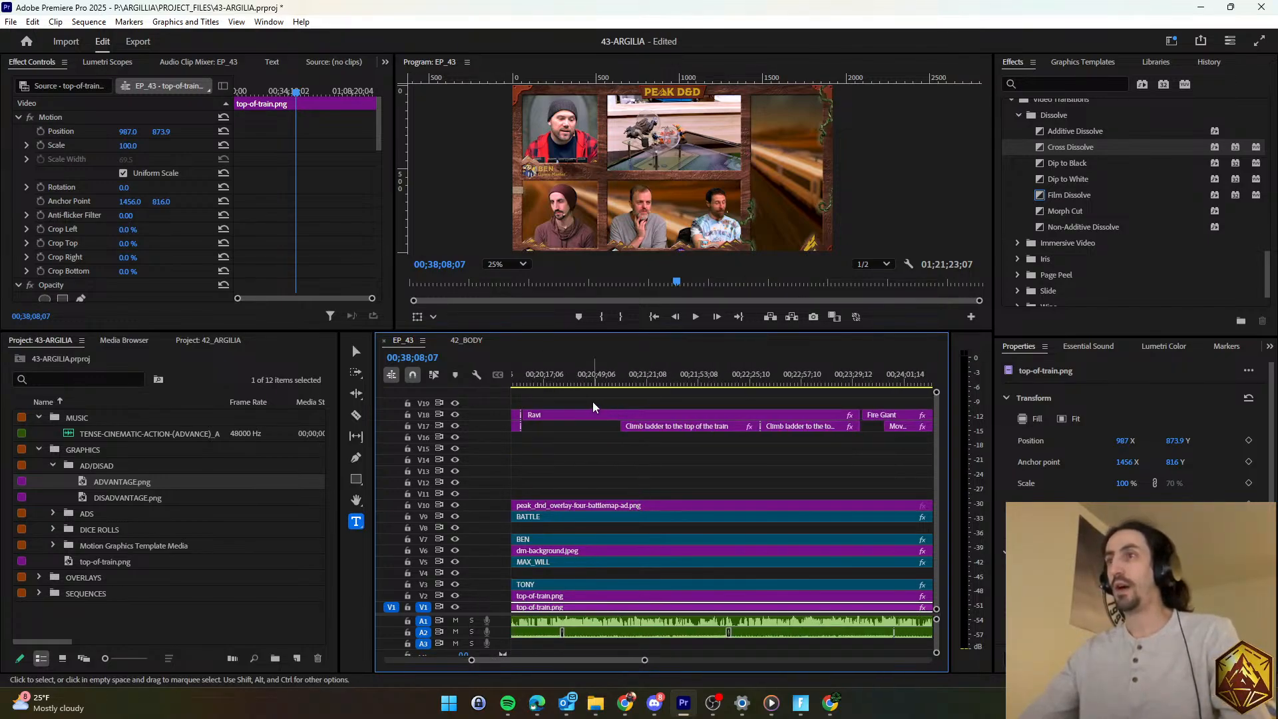
drag(595, 408, 663, 447)
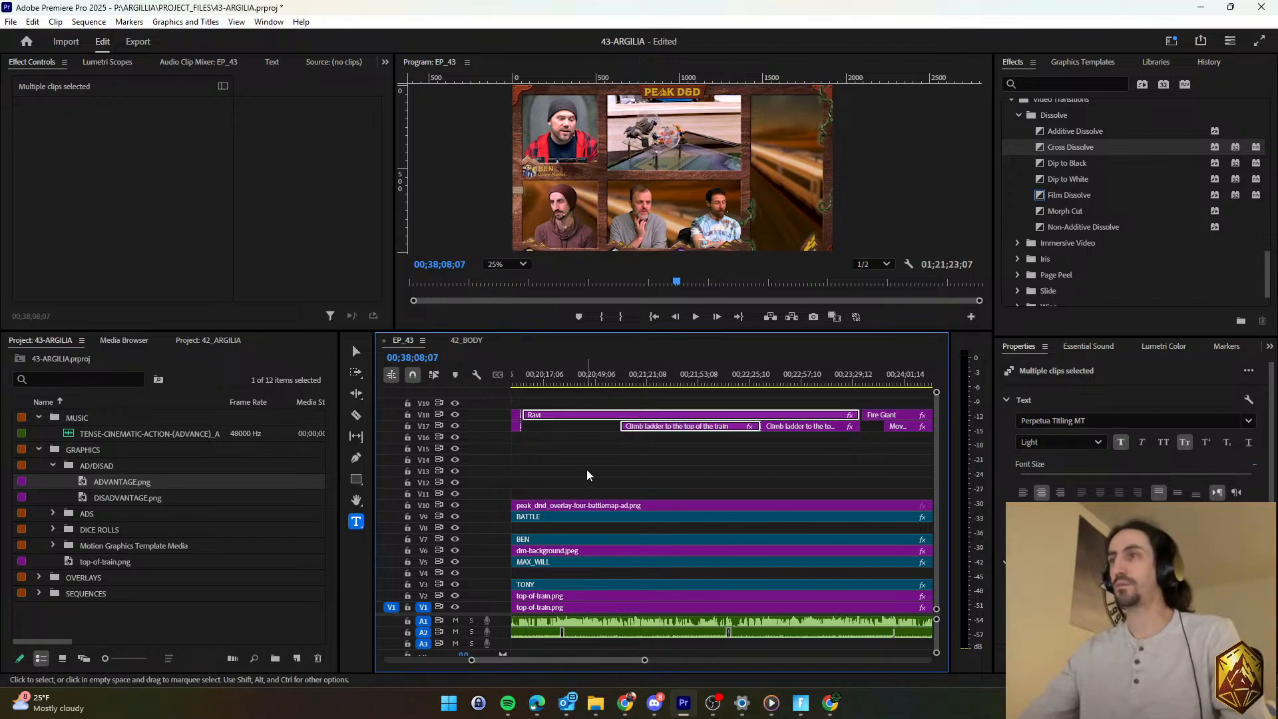
Paste the copied Ravi and ladder titles at 00;38;08;07, play back from their start, and save the project.
key(ctrl+v)
scroll(568, 442, up, 2)
scroll(610, 452, up, 5)
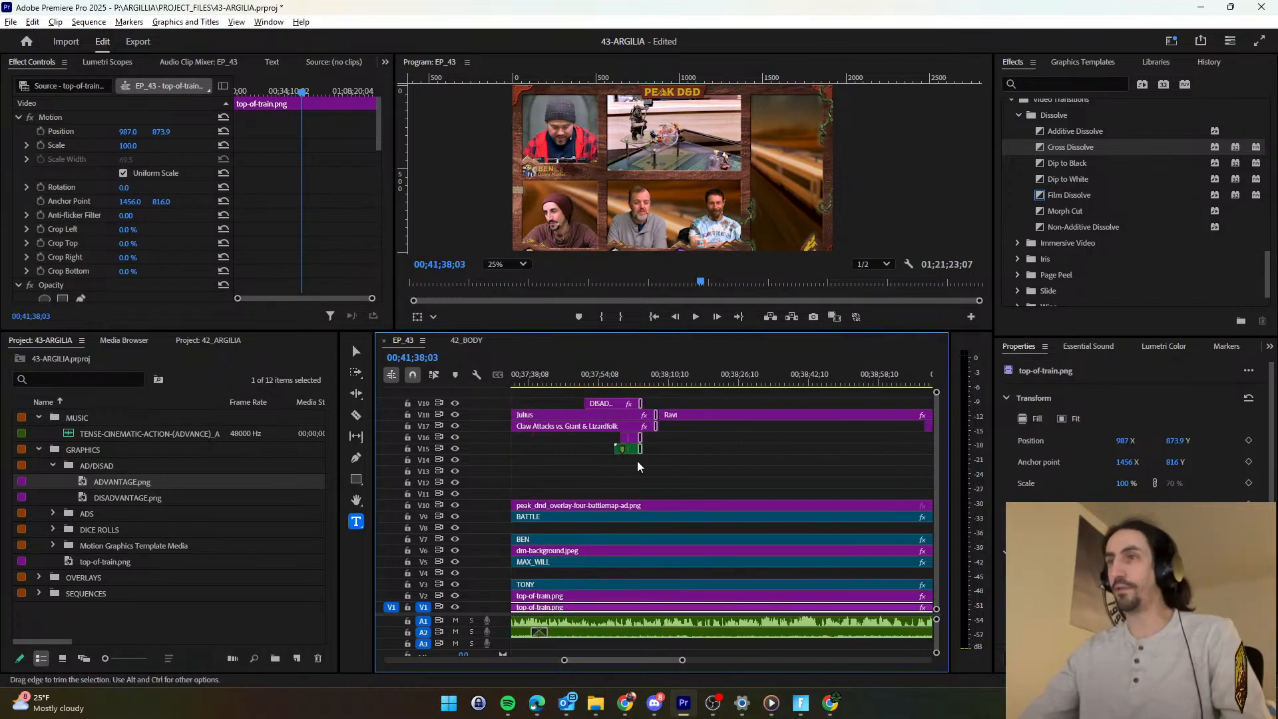
click(660, 384)
key(space)
key(ctrl+s)
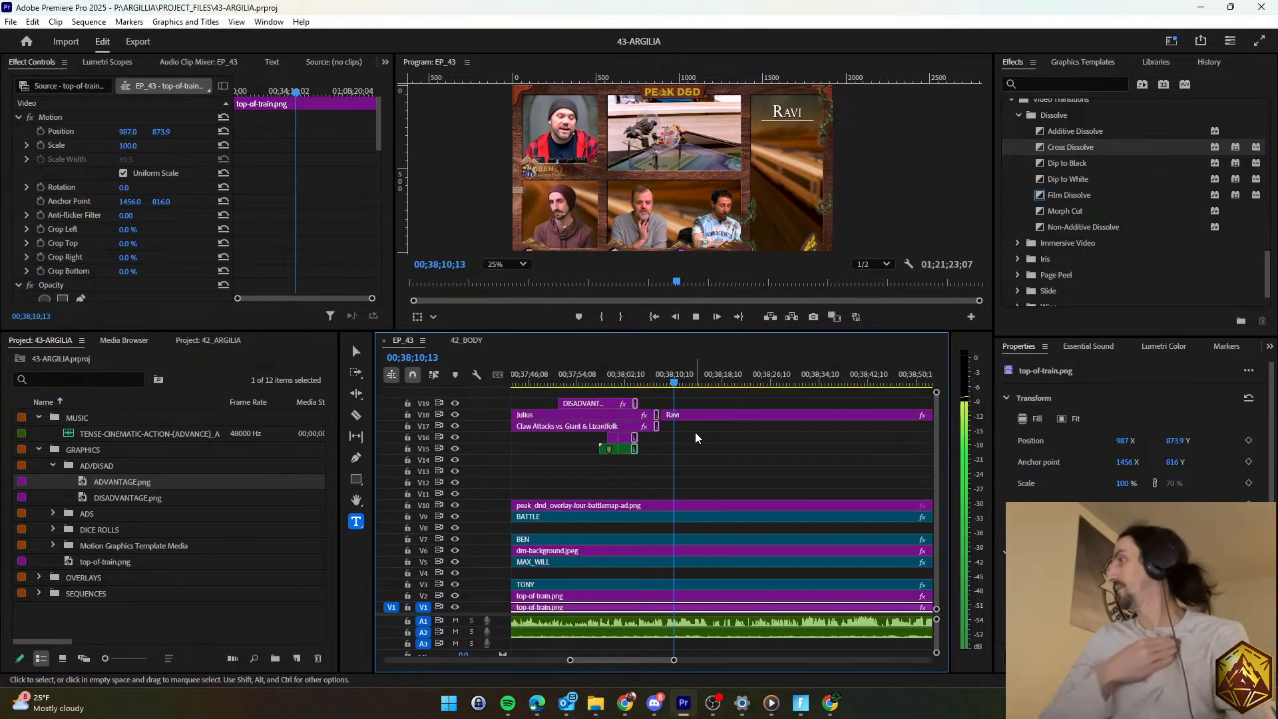
Move the "Climb ladder to the top of the train" title earlier so that it starts at about 00;38;23 under the Ravi title.
scroll(695, 432, down, 1)
scroll(692, 434, up, 1)
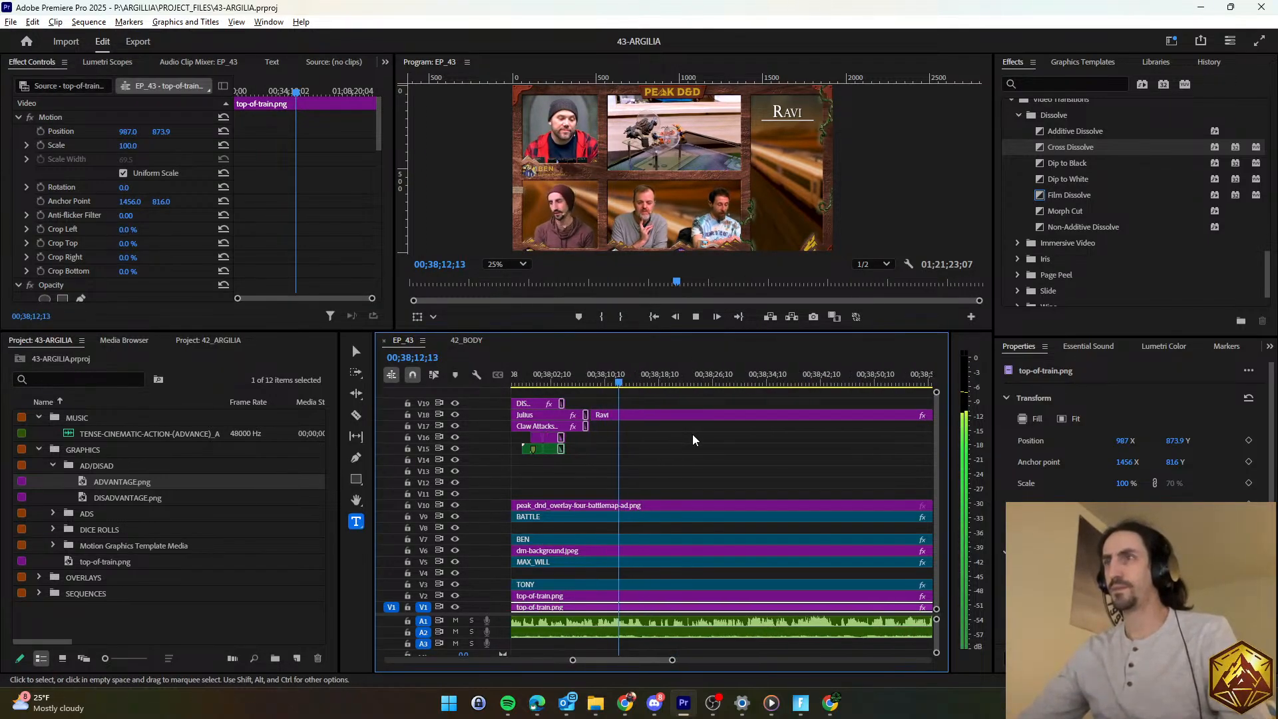
scroll(686, 440, up, 1)
scroll(684, 441, down, 1)
scroll(682, 440, down, 3)
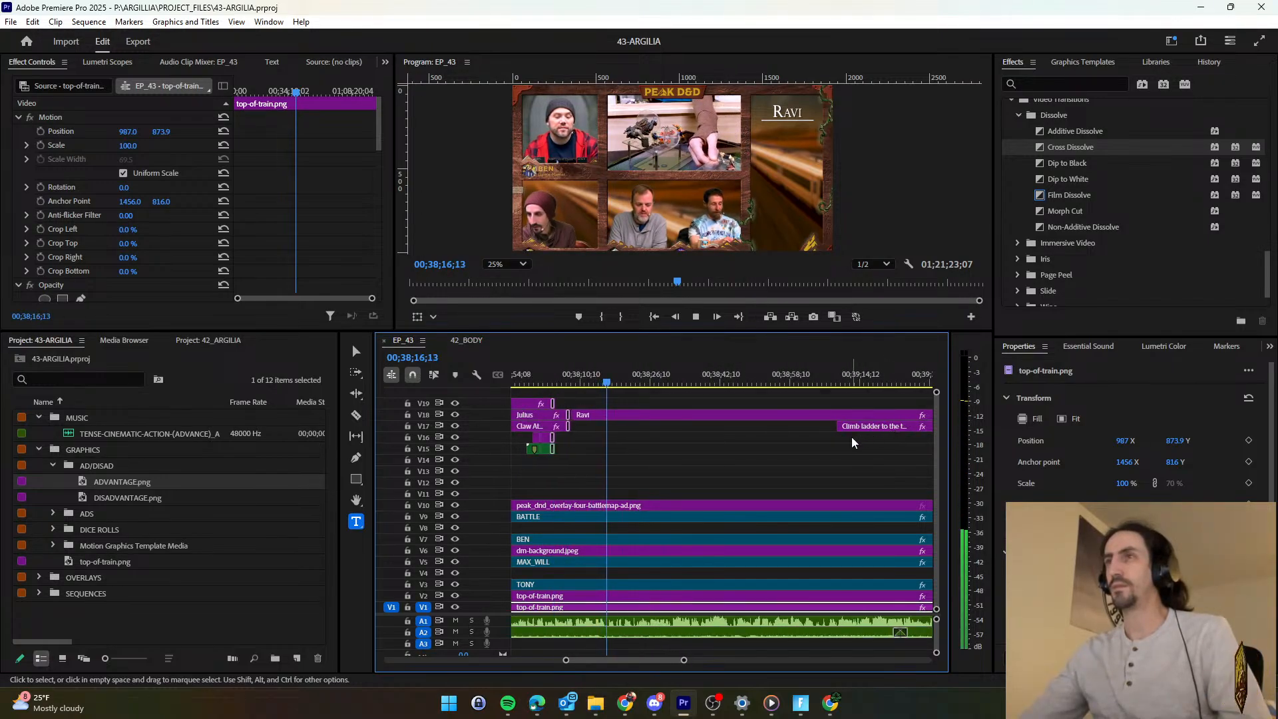
scroll(859, 435, down, 2)
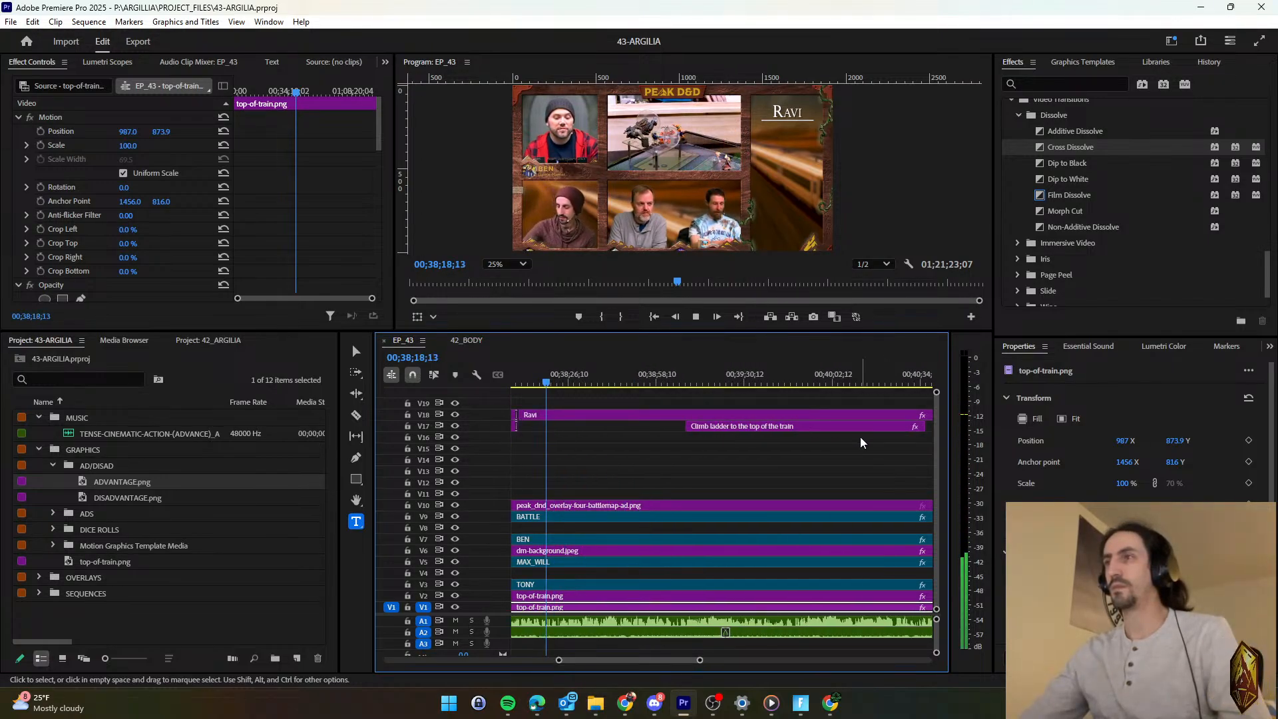
scroll(649, 460, up, 3)
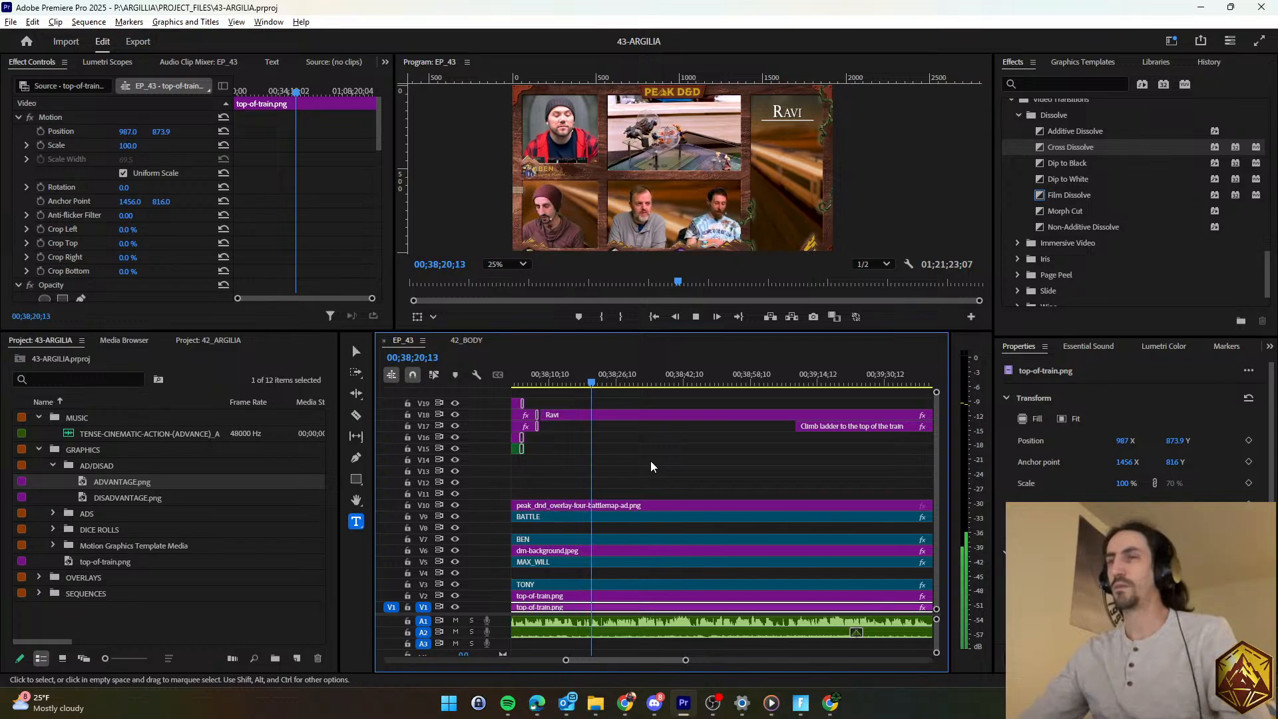
scroll(650, 460, down, 1)
drag(784, 430, 640, 429)
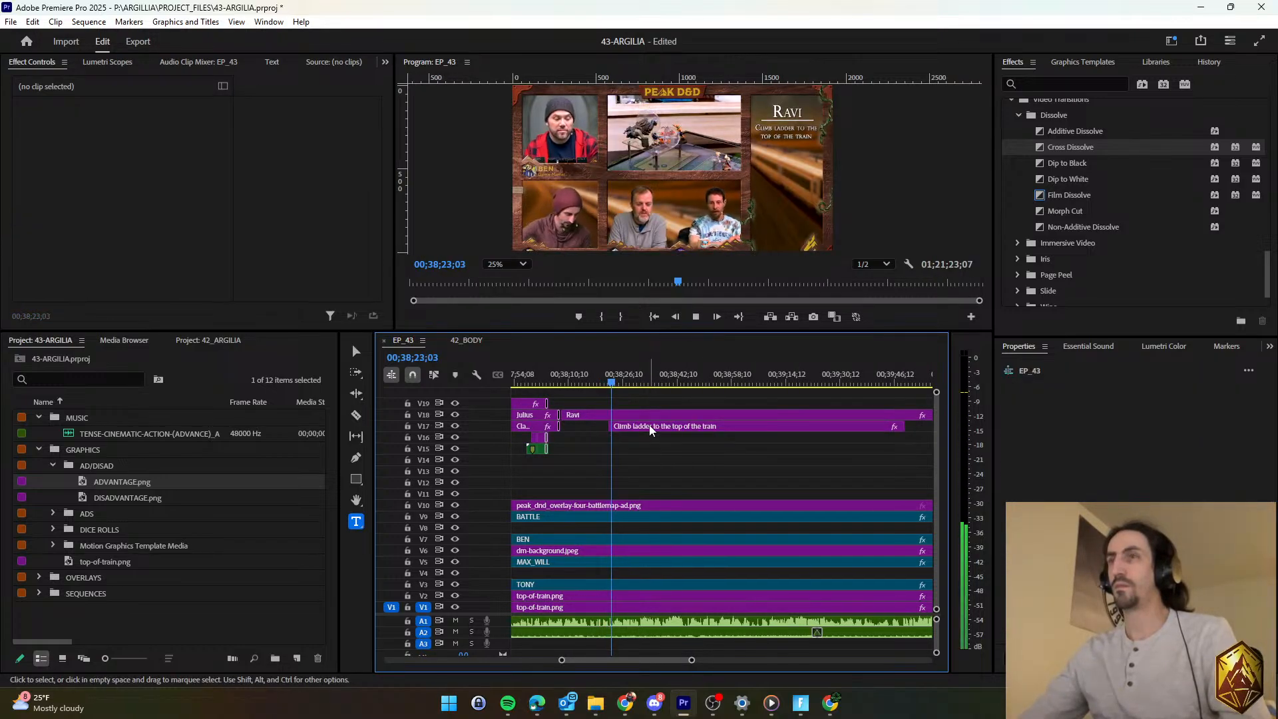
Replace the ladder title's text with "Lightning Bolt" and resume playback.
key(space)
double_click(1077, 405)
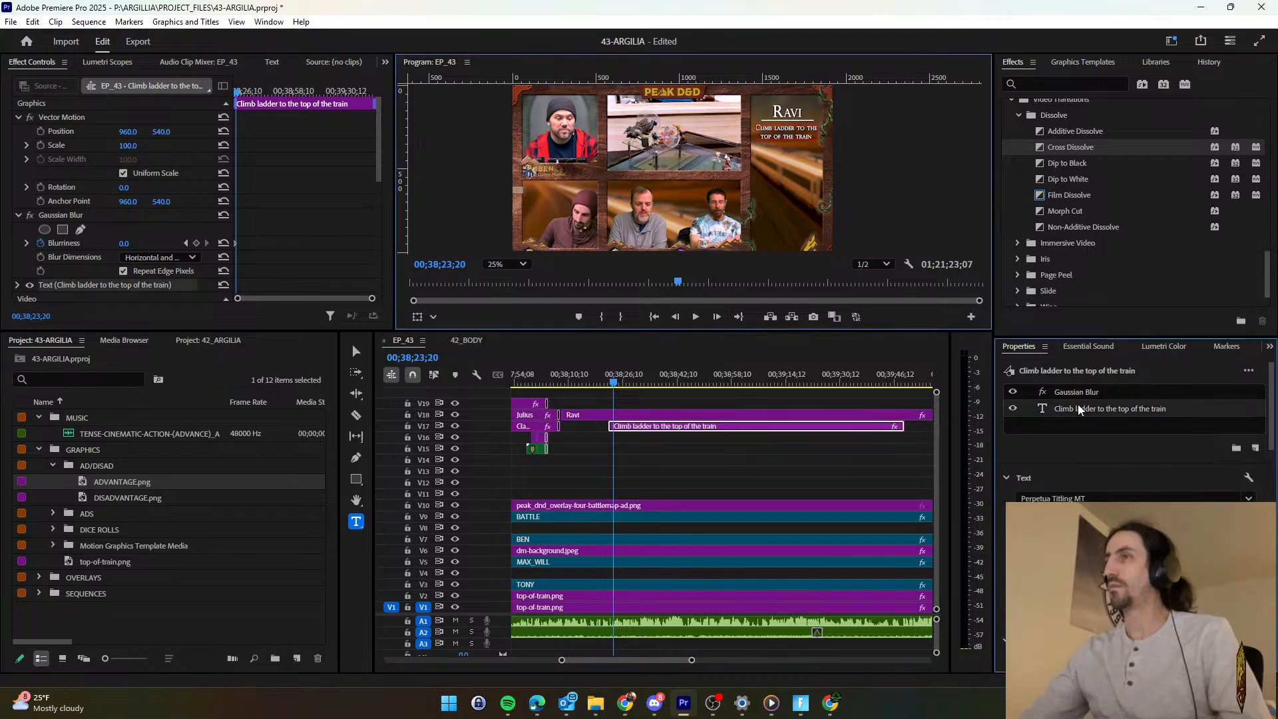
text(Lightnin)
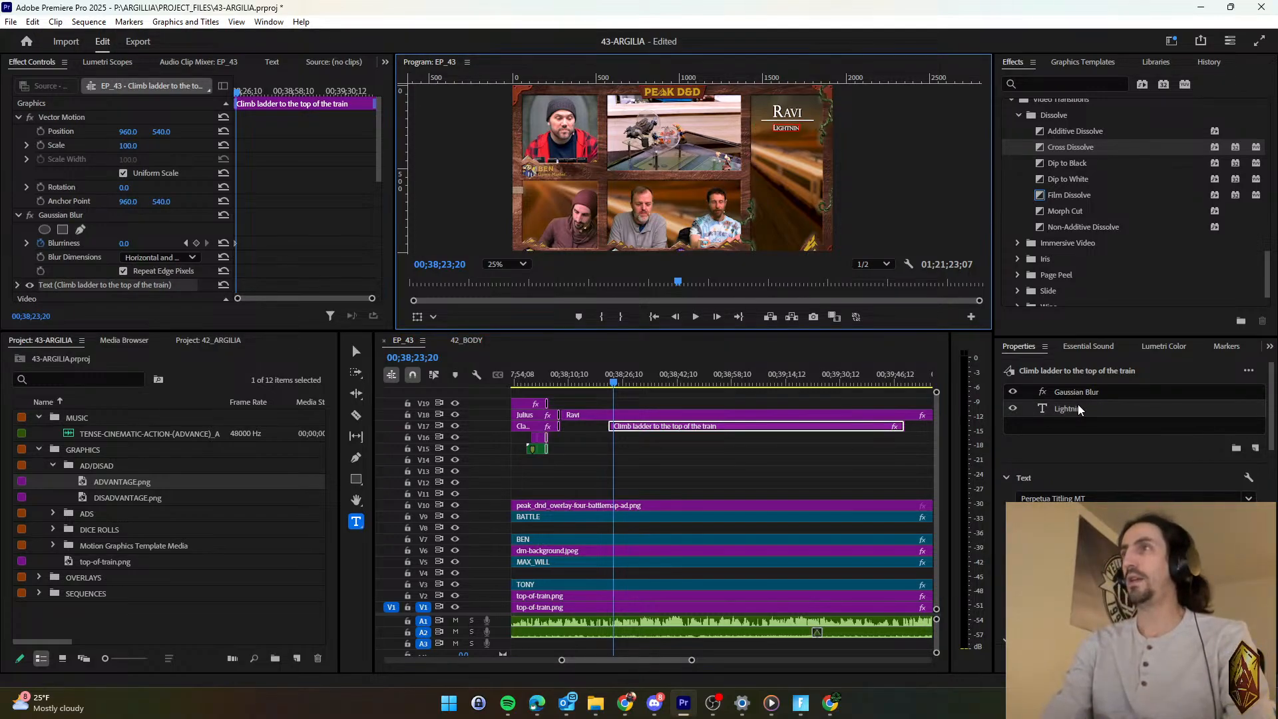
text(g Bolt)
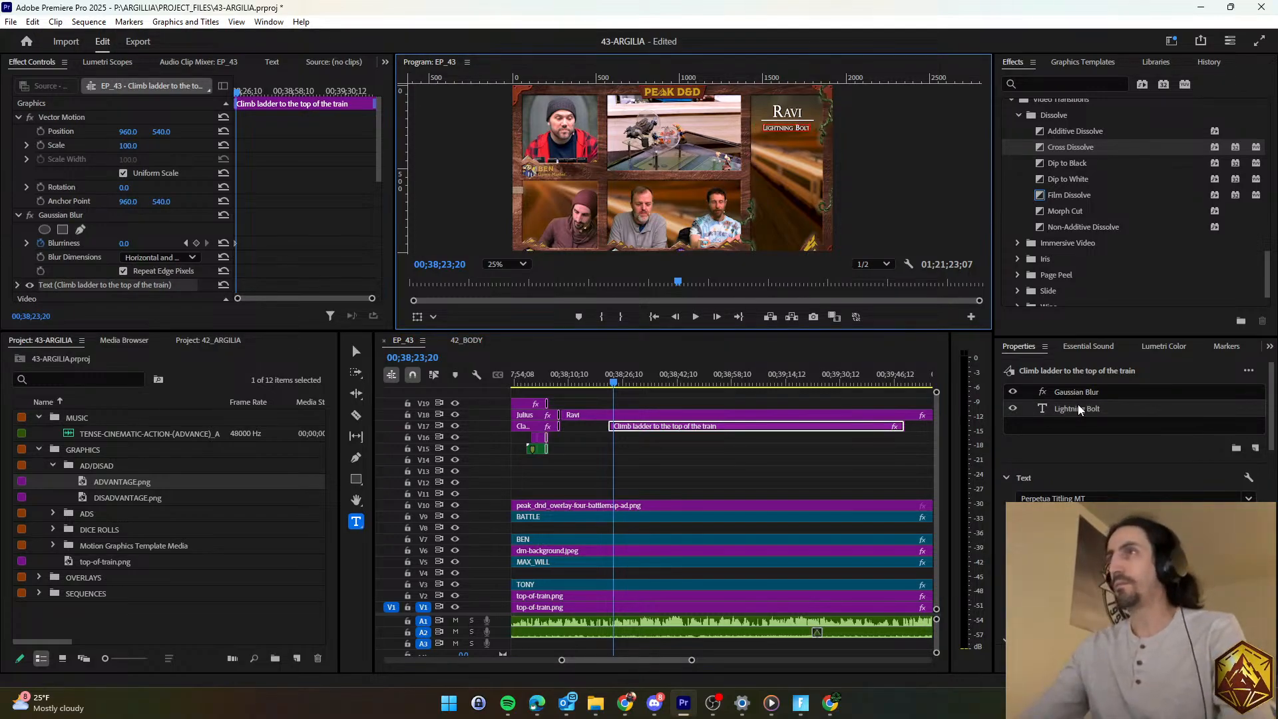
click(728, 450)
key(space)
Extend the end of the Lightning Bolt title to match the end of the Ravi title, and save the project.
scroll(727, 450, down, 3)
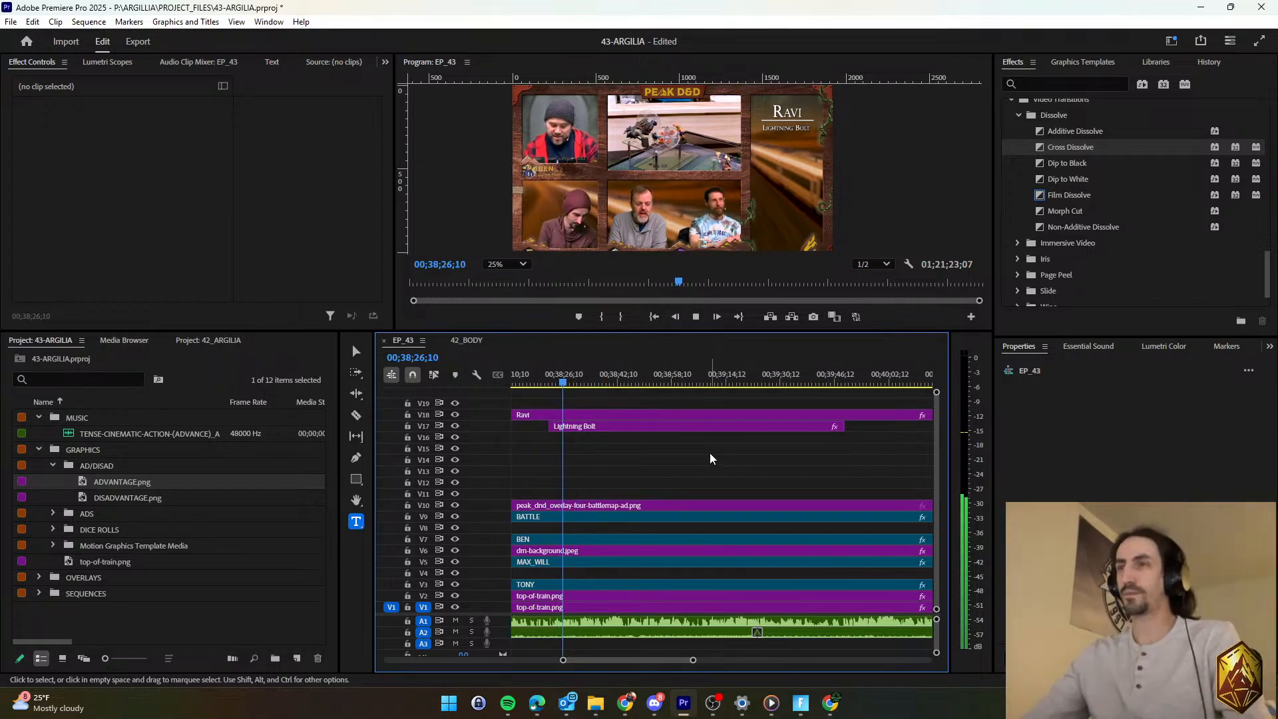
scroll(709, 454, down, 5)
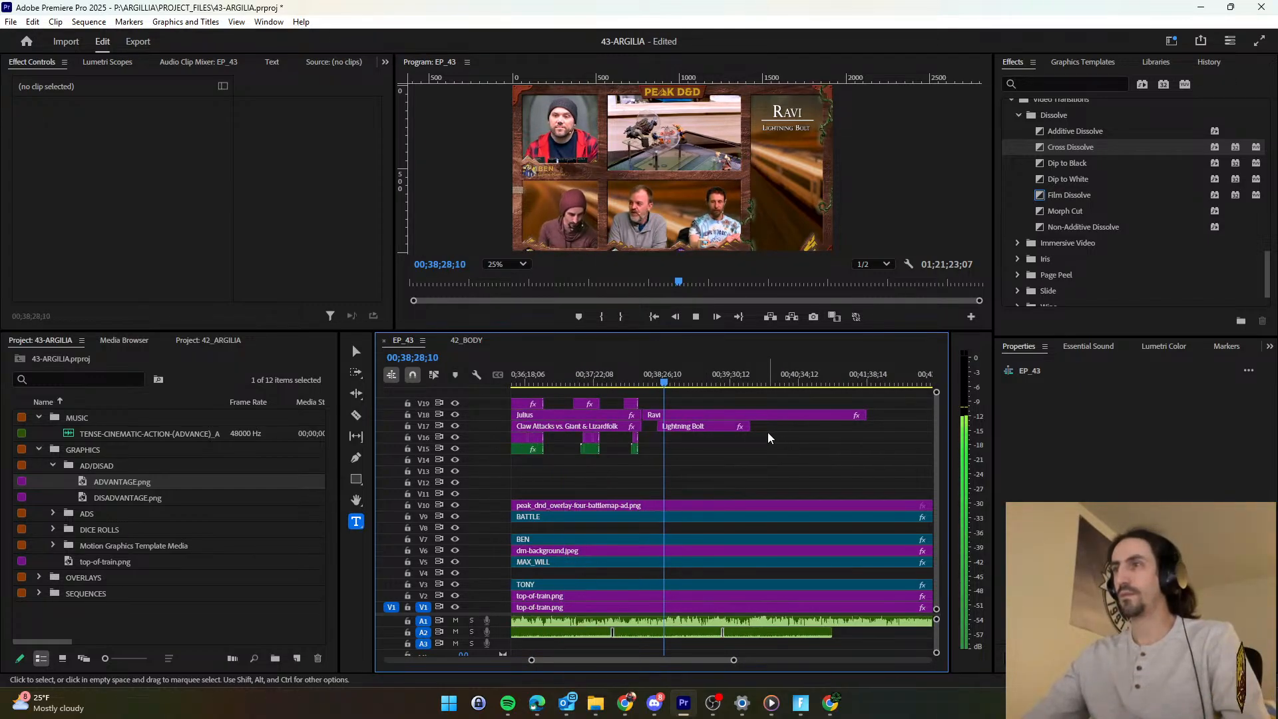
drag(748, 426, 865, 427)
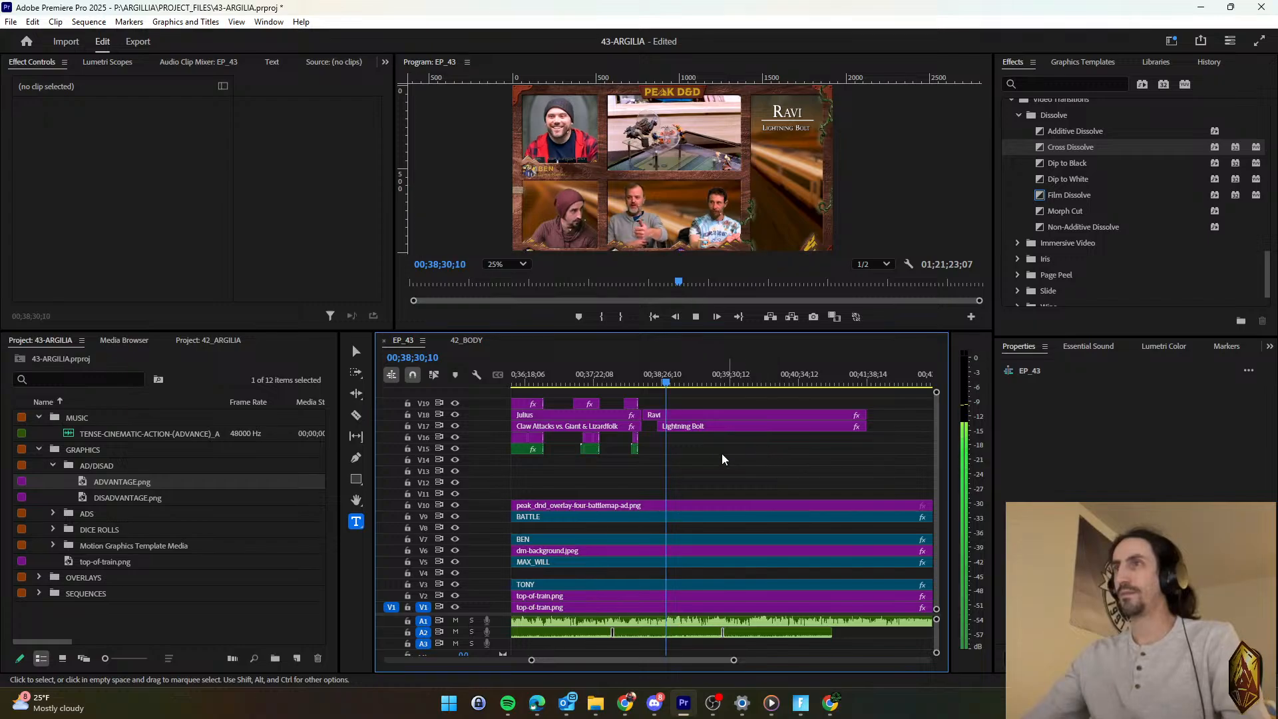
scroll(680, 461, up, 6)
scroll(669, 461, up, 2)
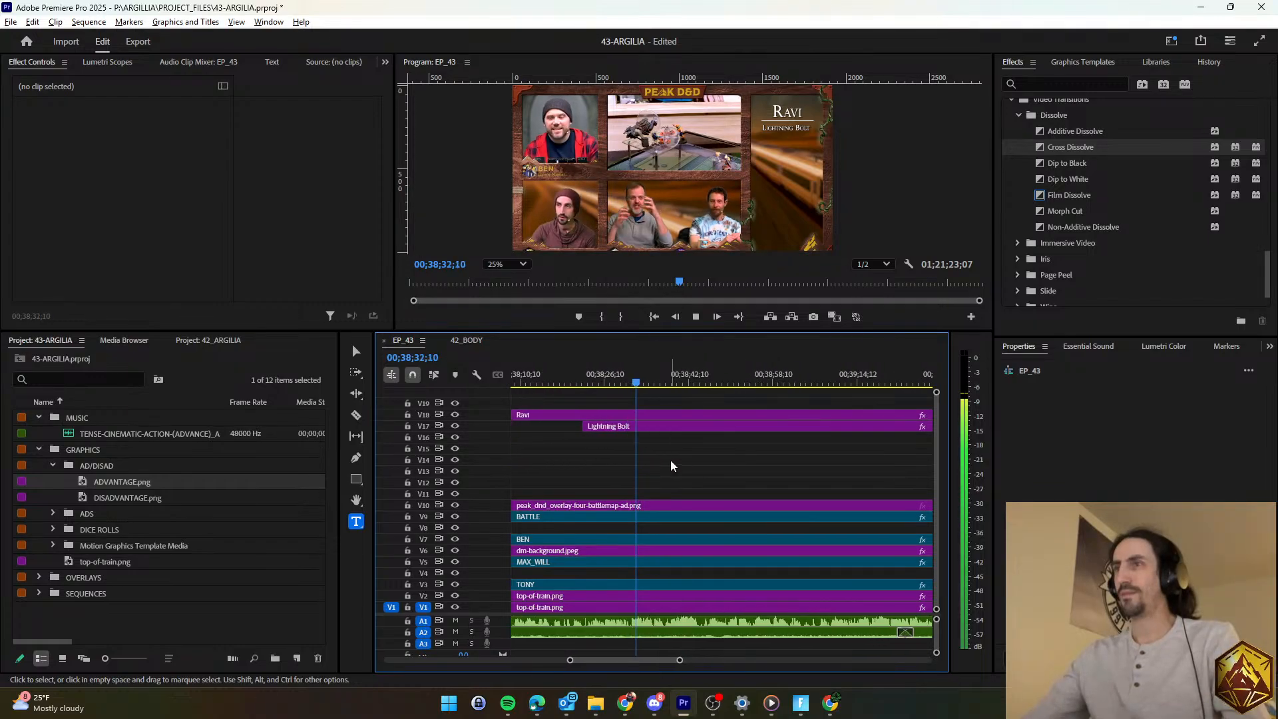
key(d)
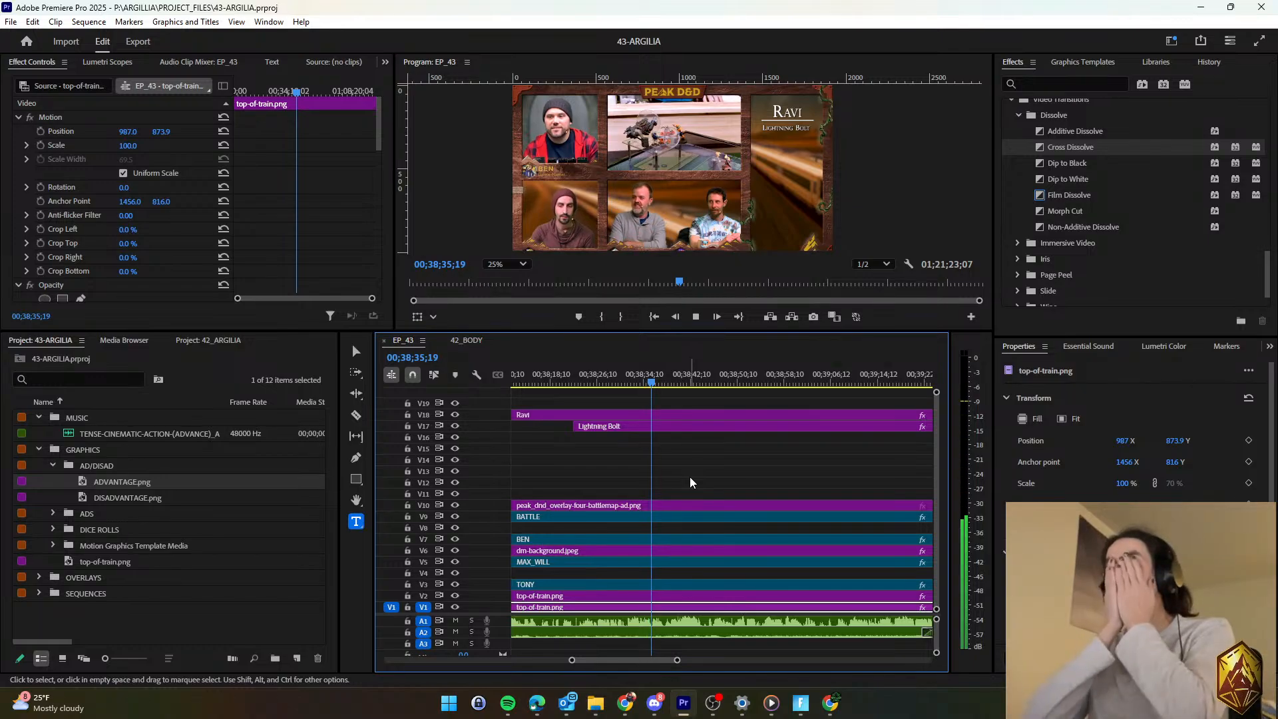
click(689, 476)
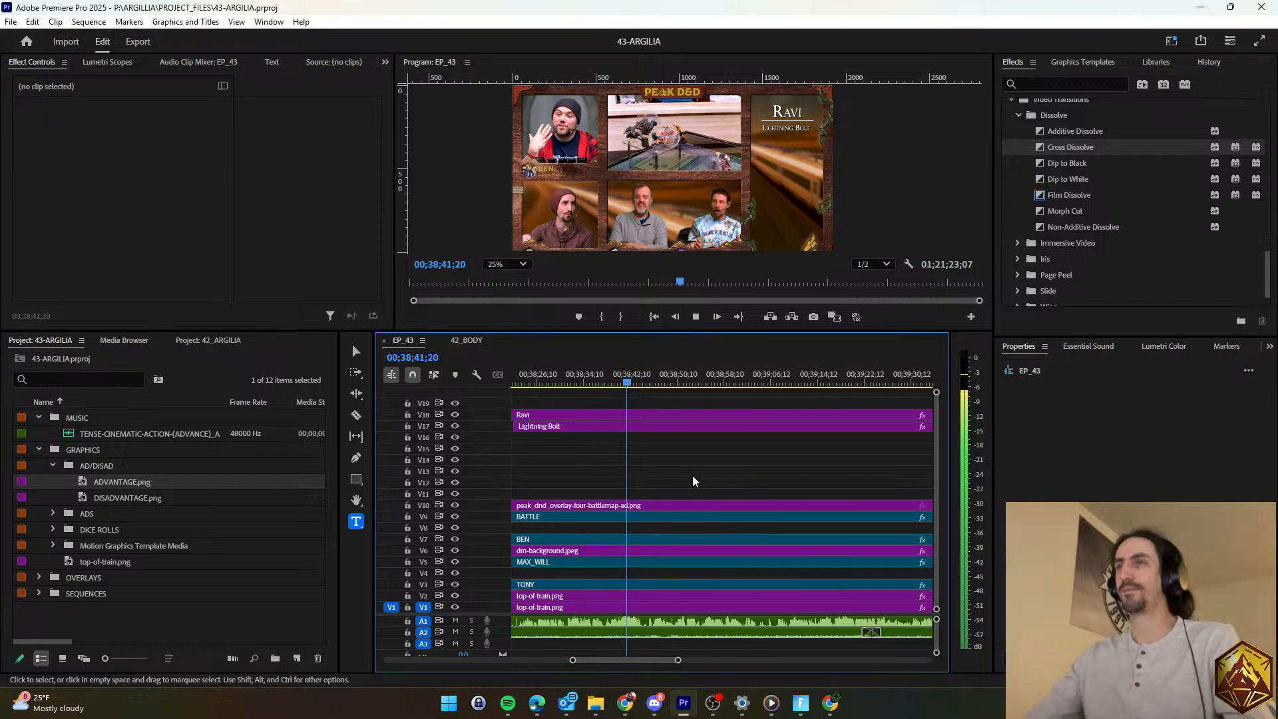
key(ctrl+s)
key(space)
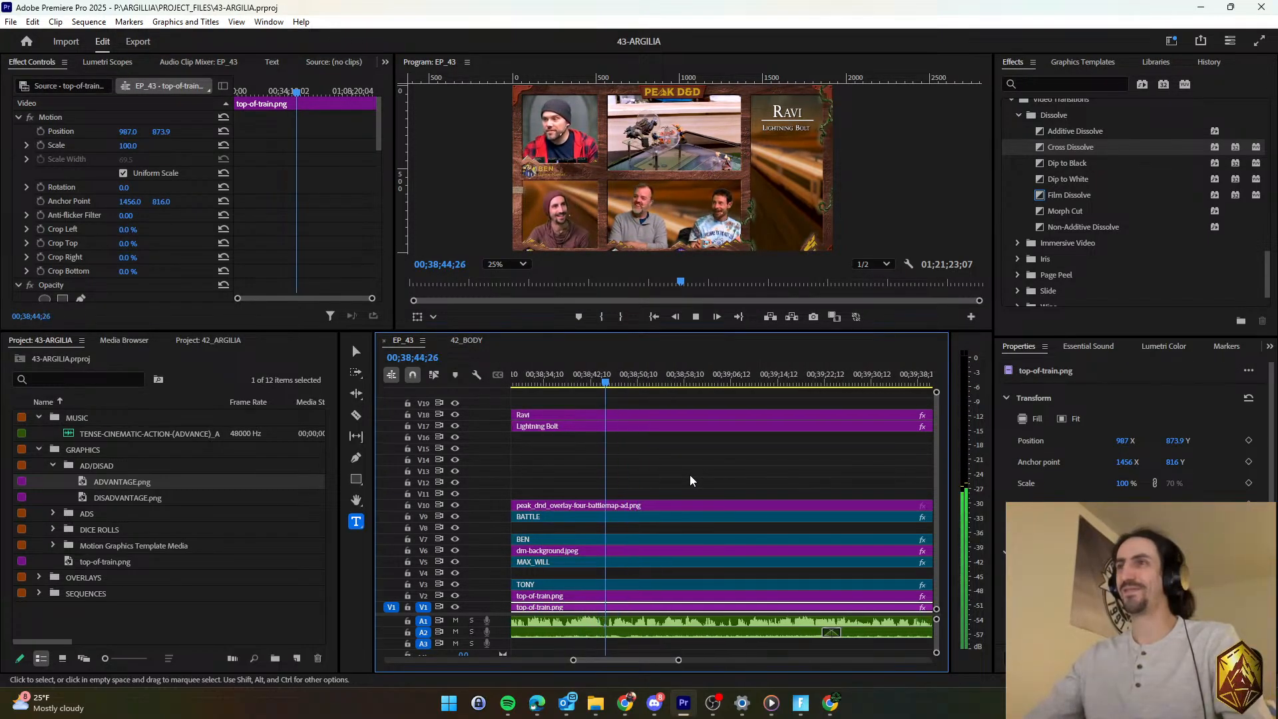
Play through Ravi's turn from about 00;38;44 to 00;39;32 to examine the timing of the Lightning Bolt action.
key(minus)
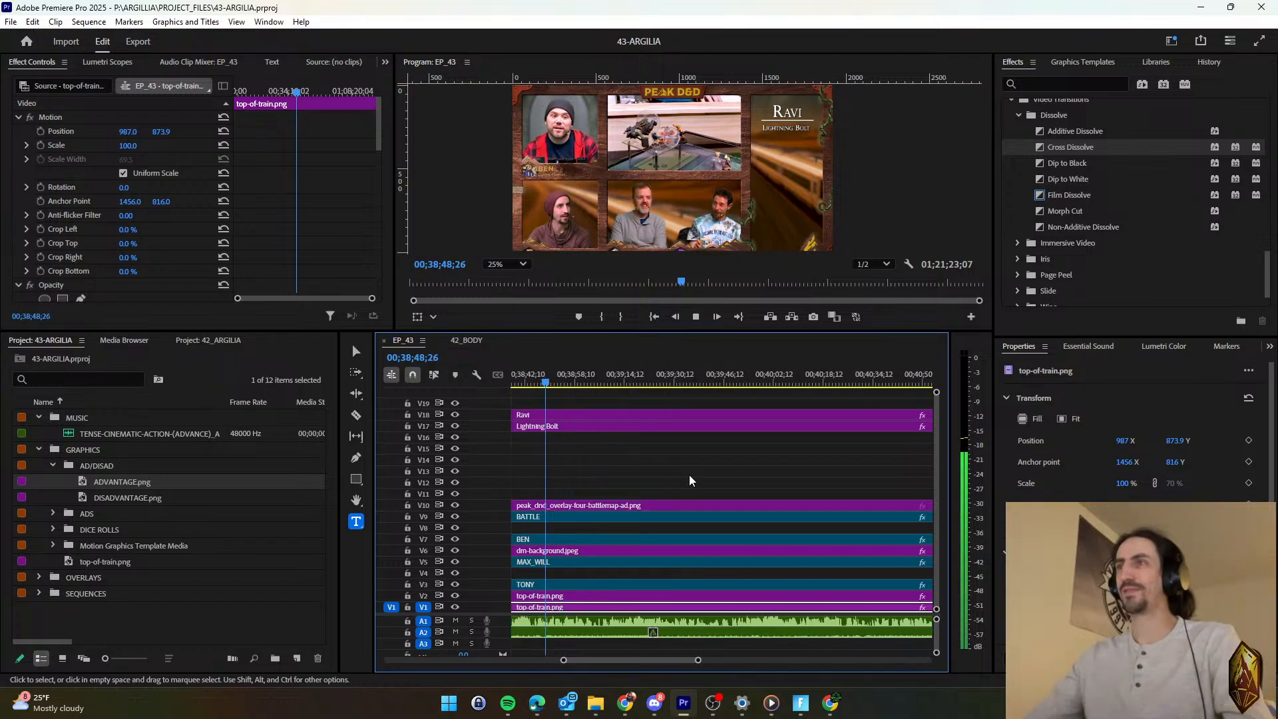
click(688, 473)
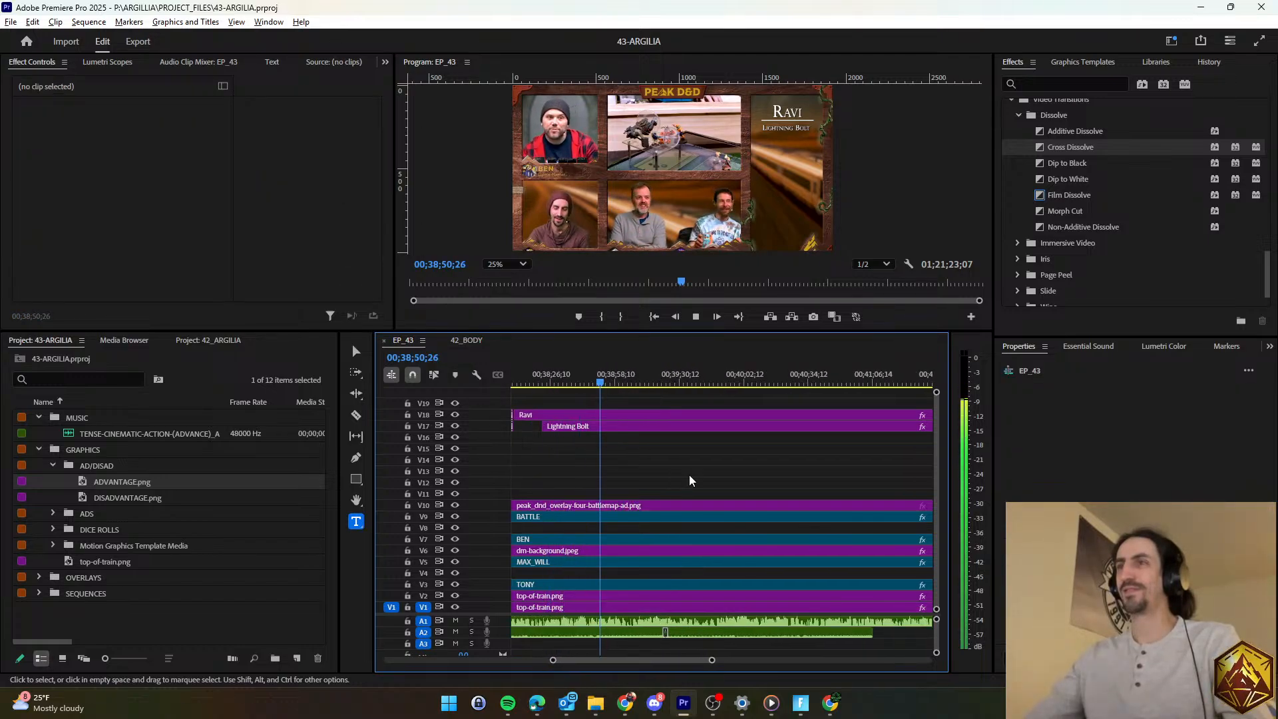
key(minus)
key(equal)
key(equal)
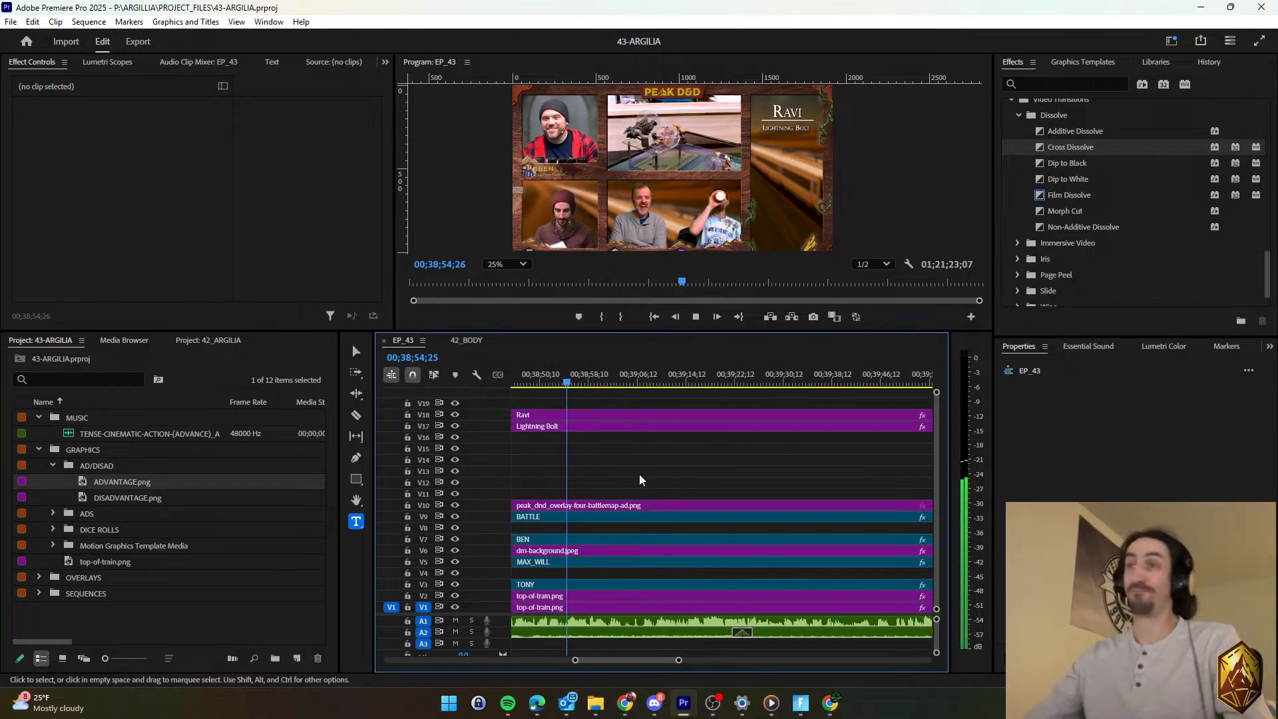
key(space)
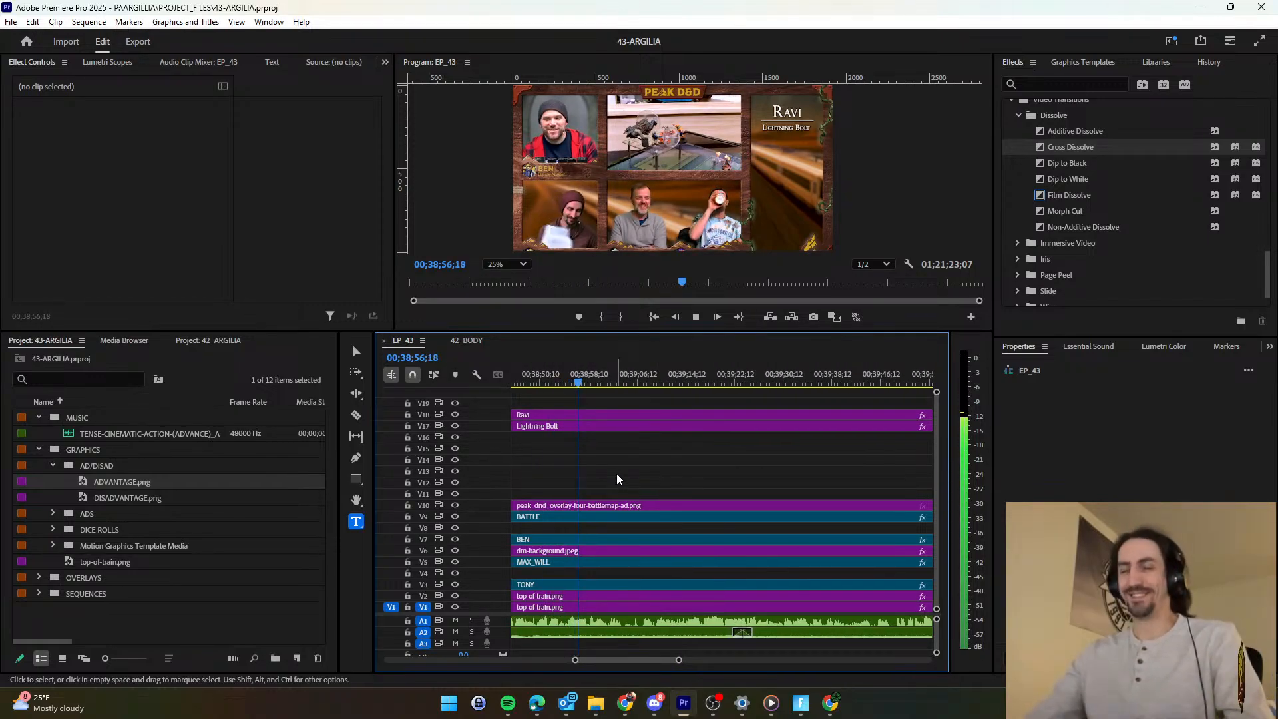
key(d)
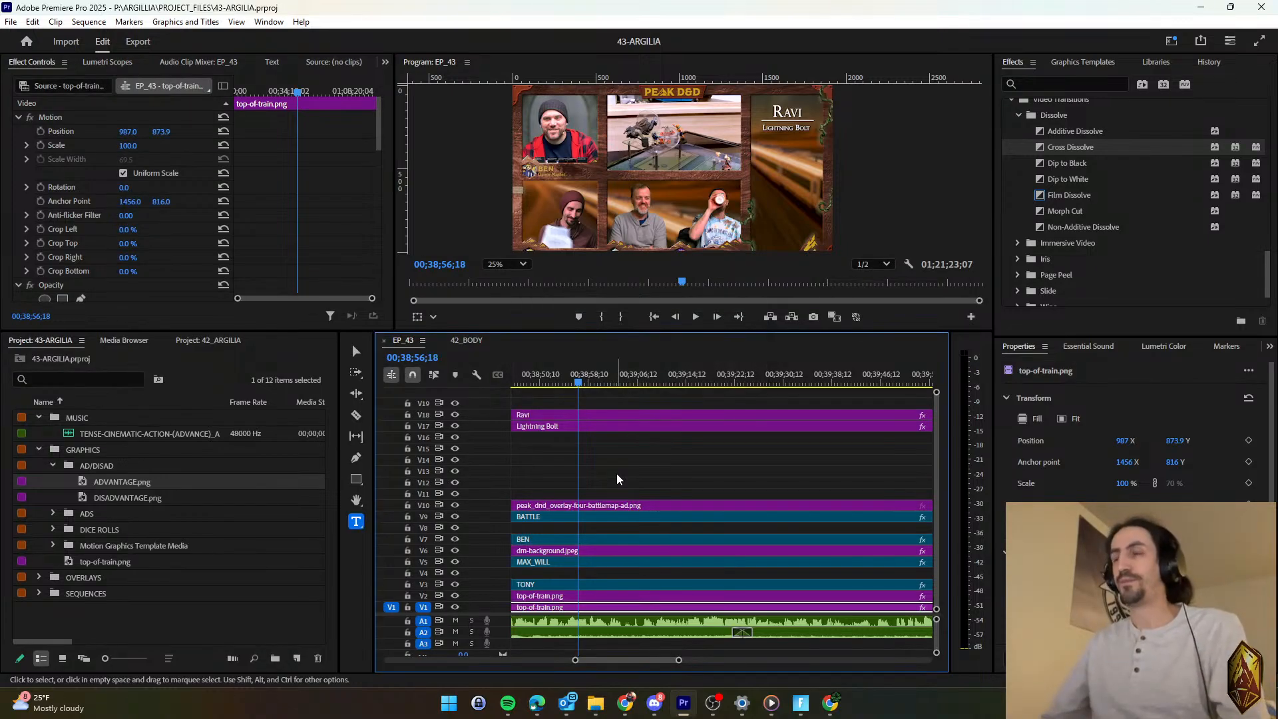
key(space)
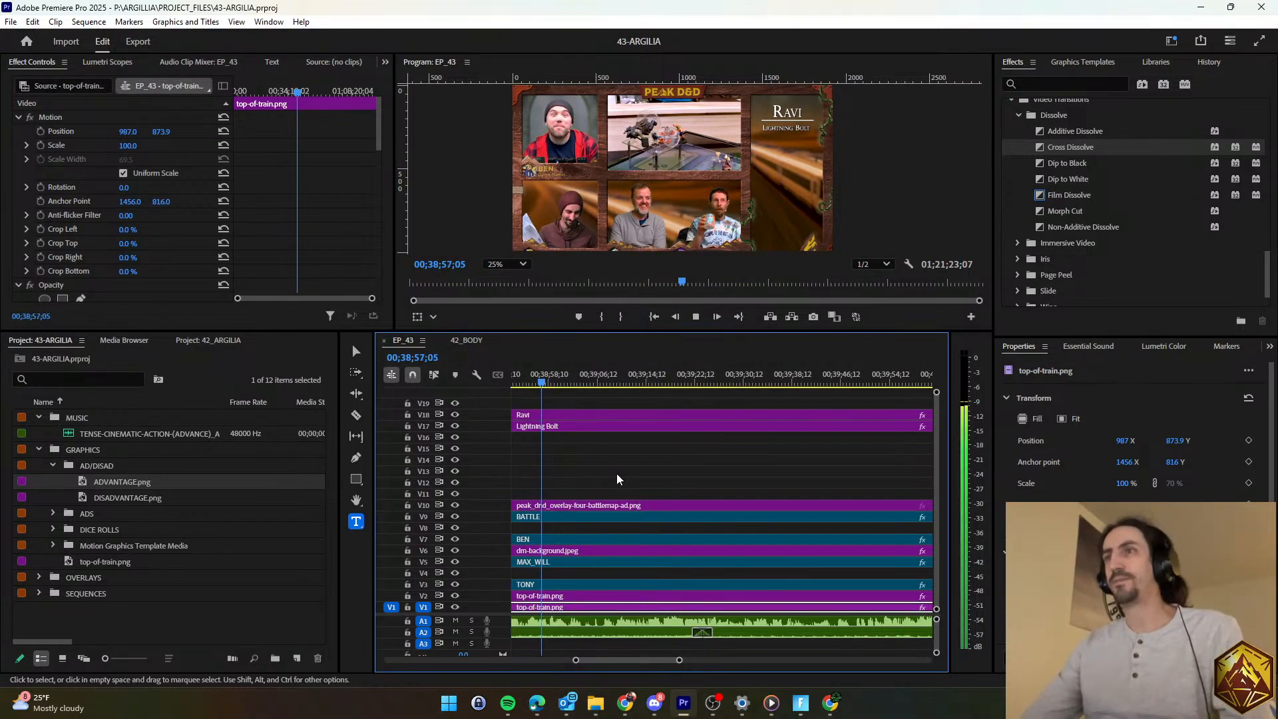
click(719, 486)
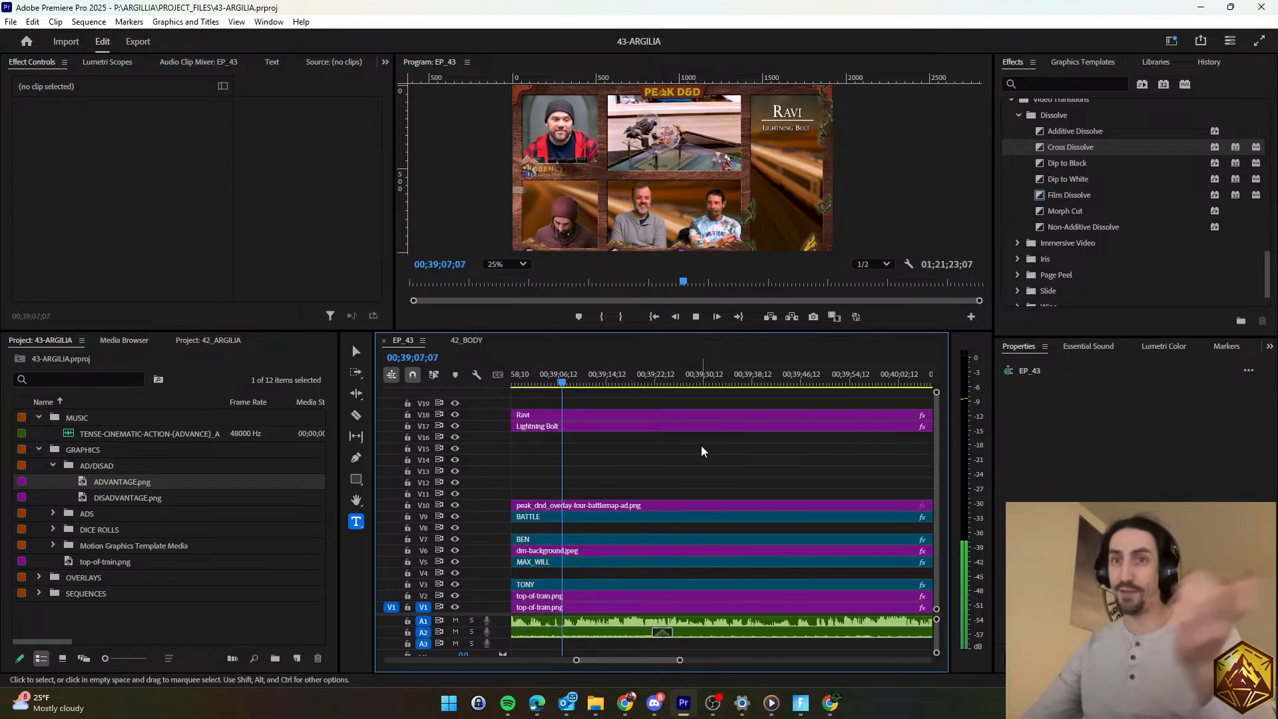
key(space)
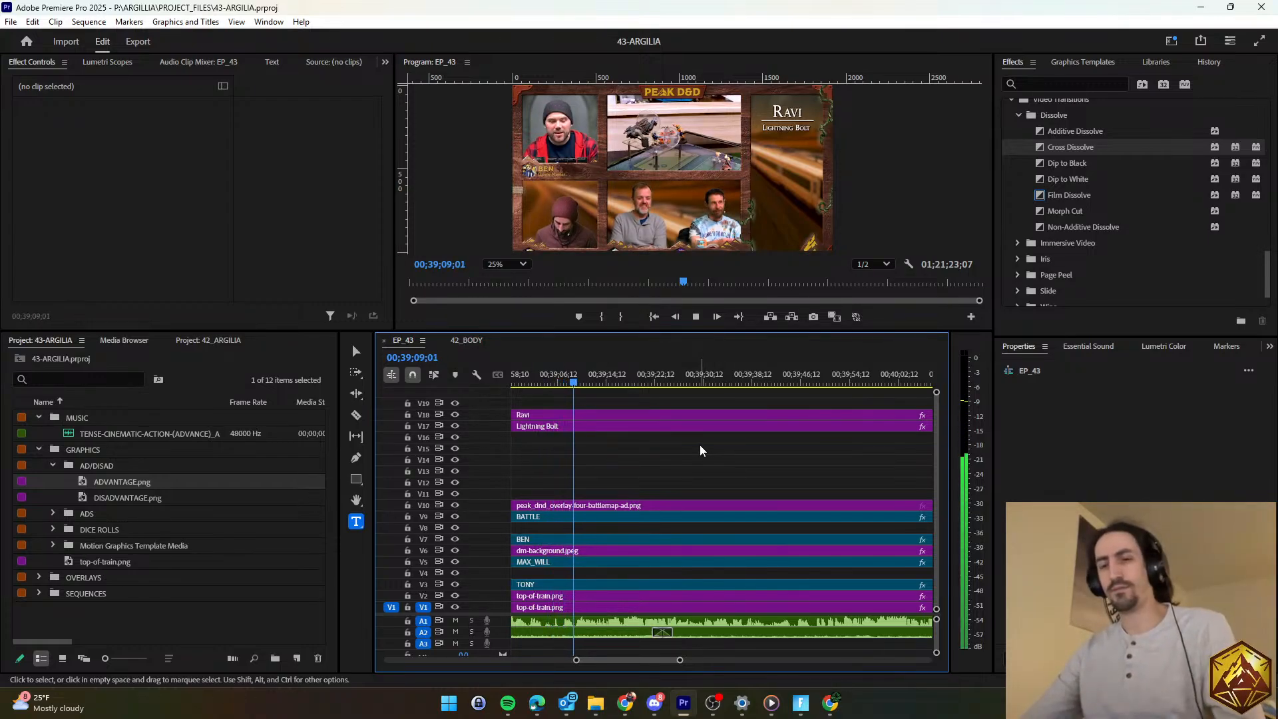
key(space)
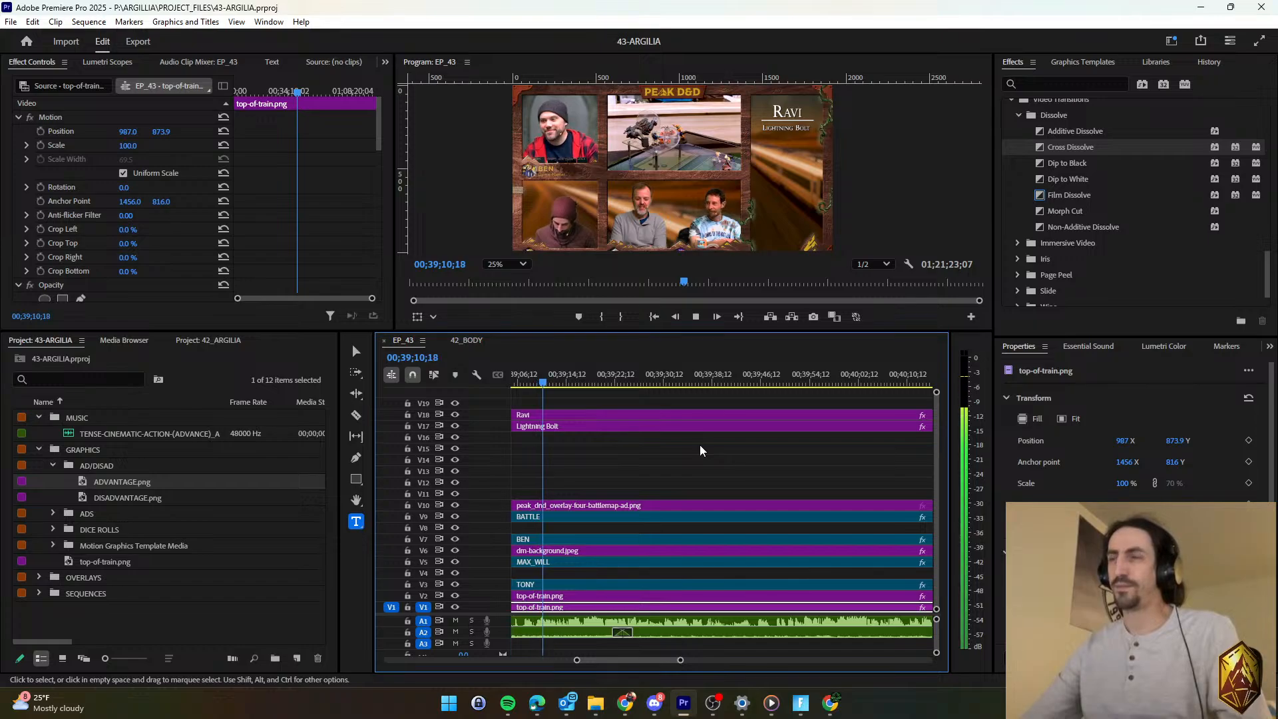
click(700, 451)
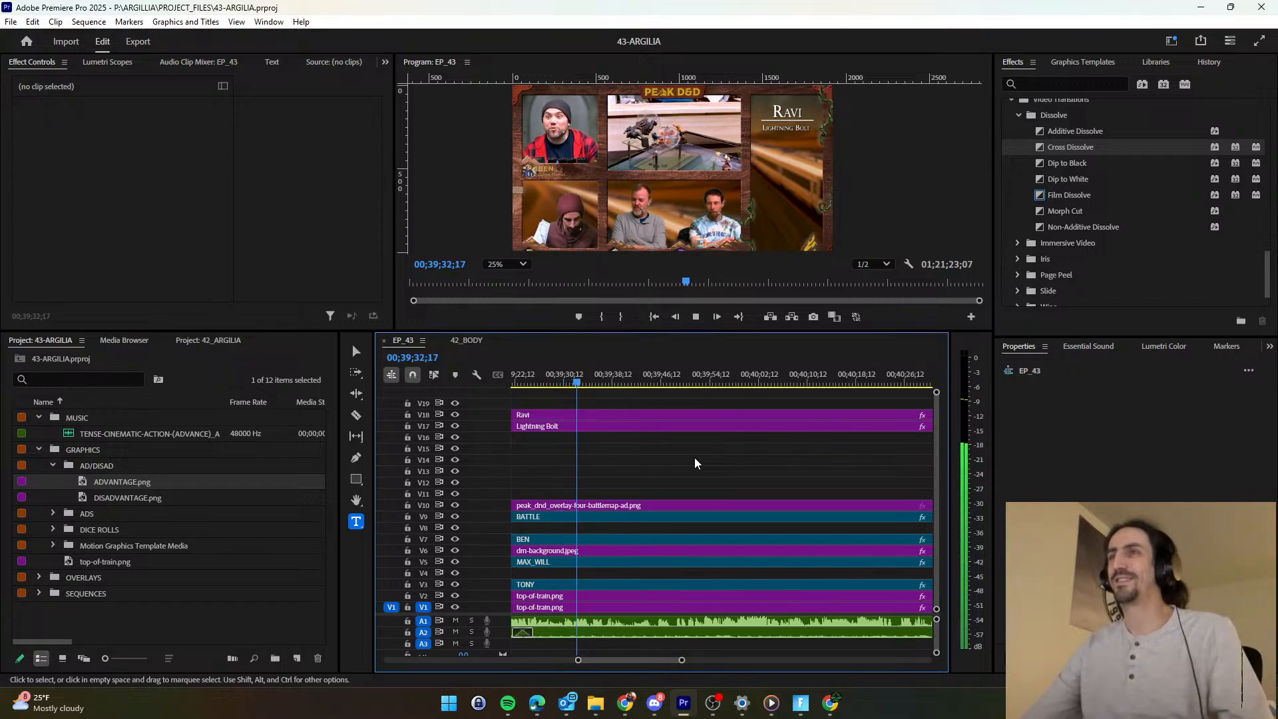
Examine the ADVANTAGE graphic on Julius's turn and the extent of the Ravi and Lightning Bolt titles while playback continues.
key(minus)
key(minus)
key(minus)
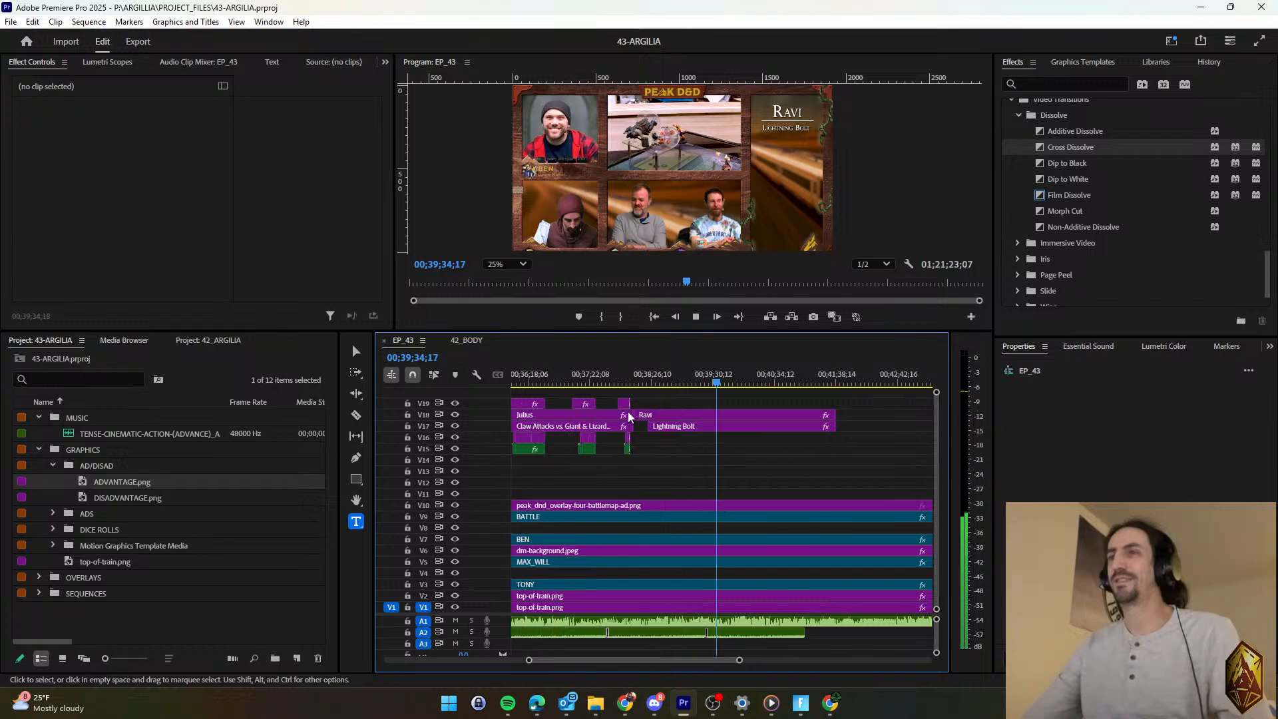
click(539, 404)
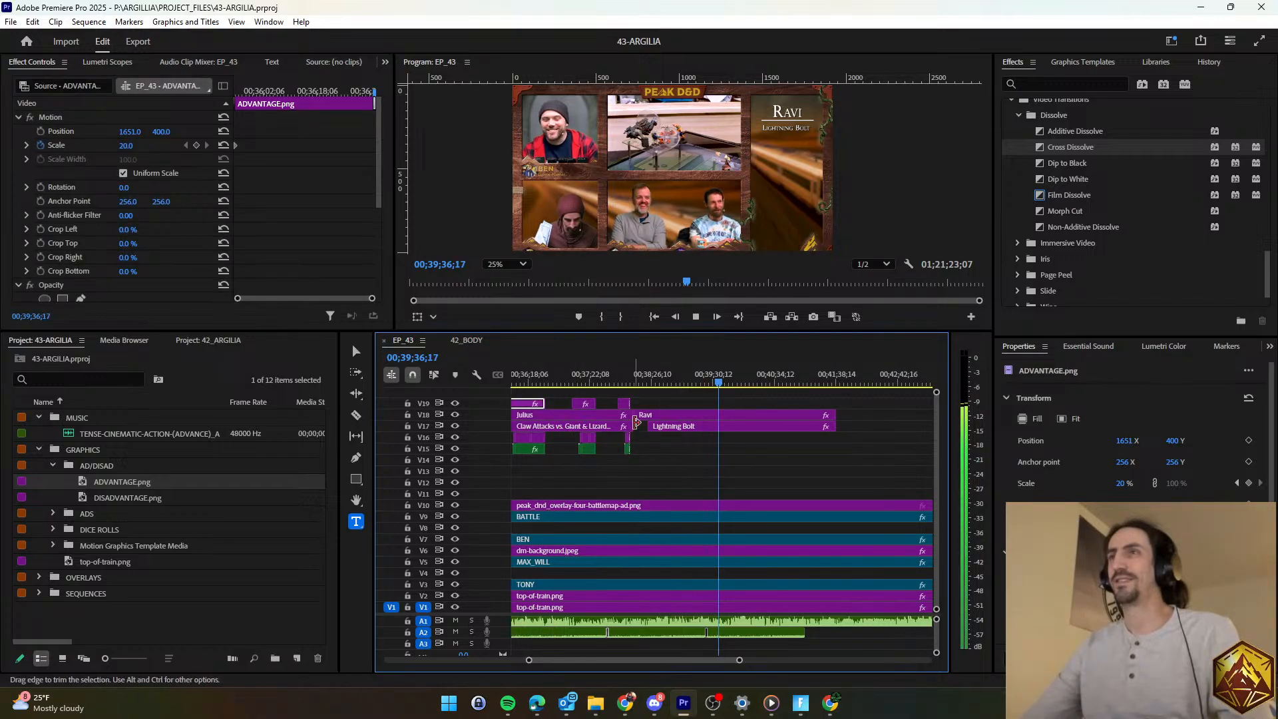
key(equal)
key(equal)
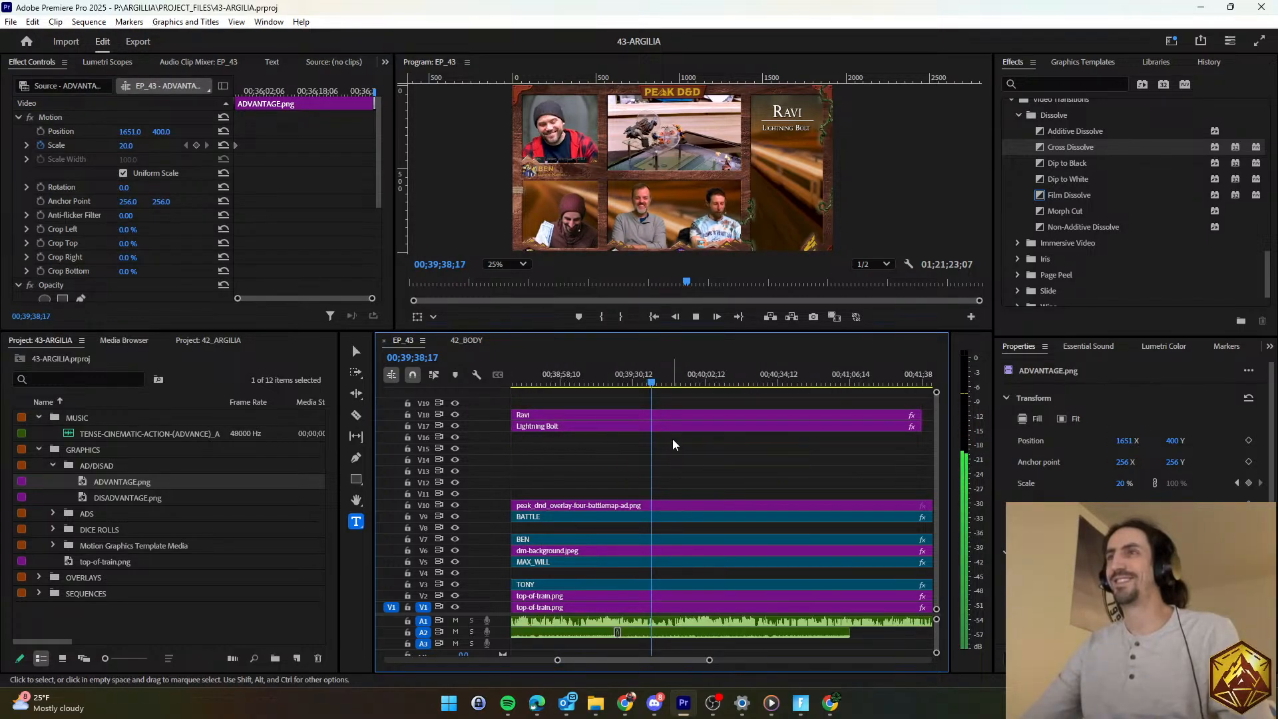
scroll(672, 436, up, 1)
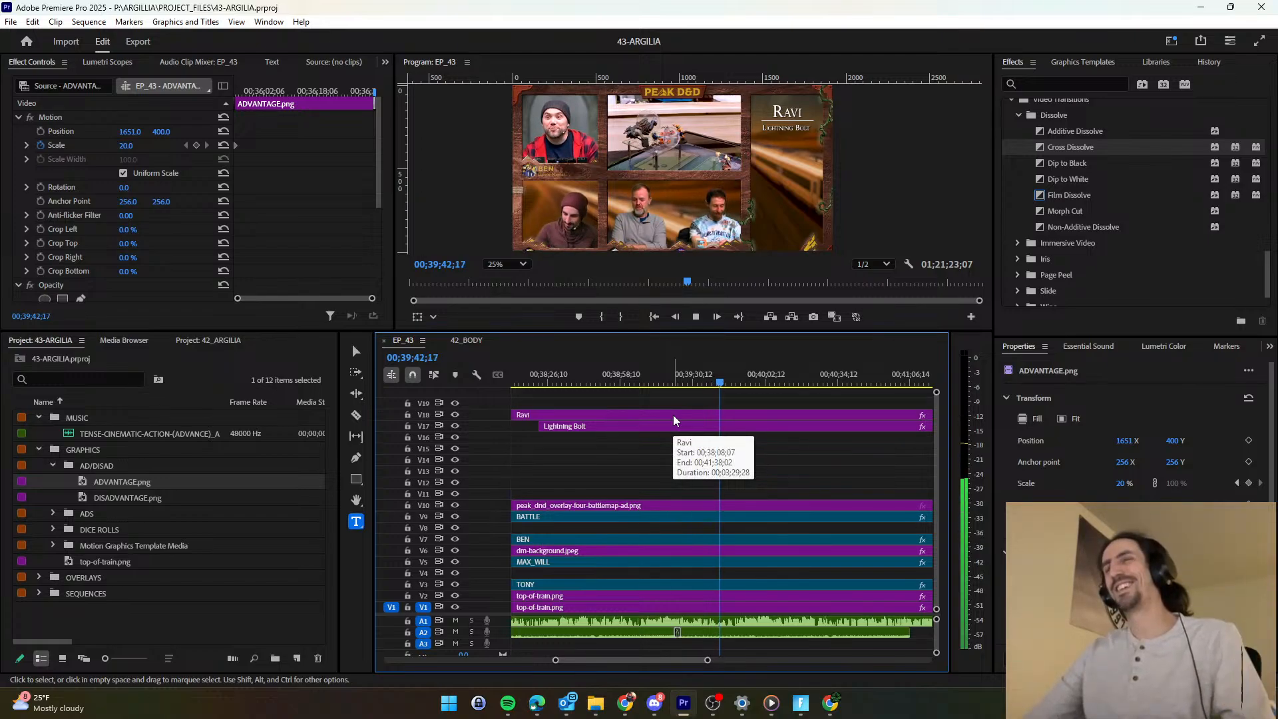
scroll(701, 434, down, 6)
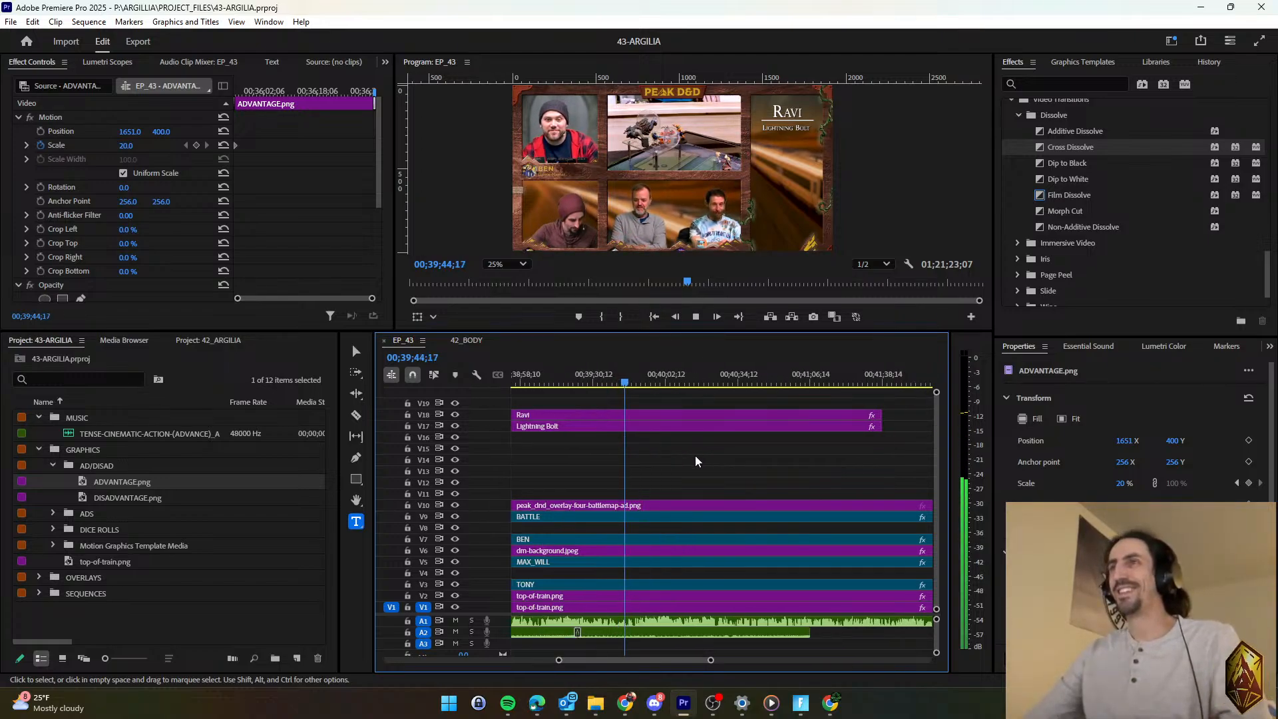
scroll(695, 456, down, 1)
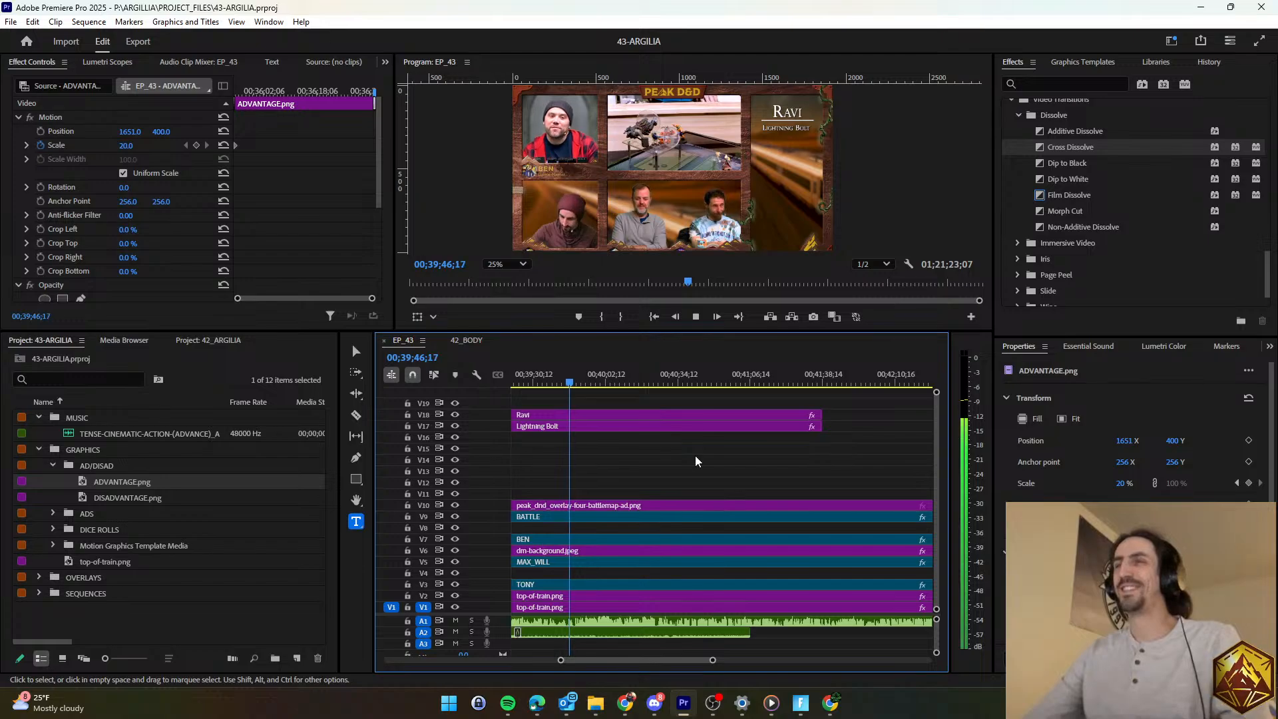
scroll(723, 447, down, 1)
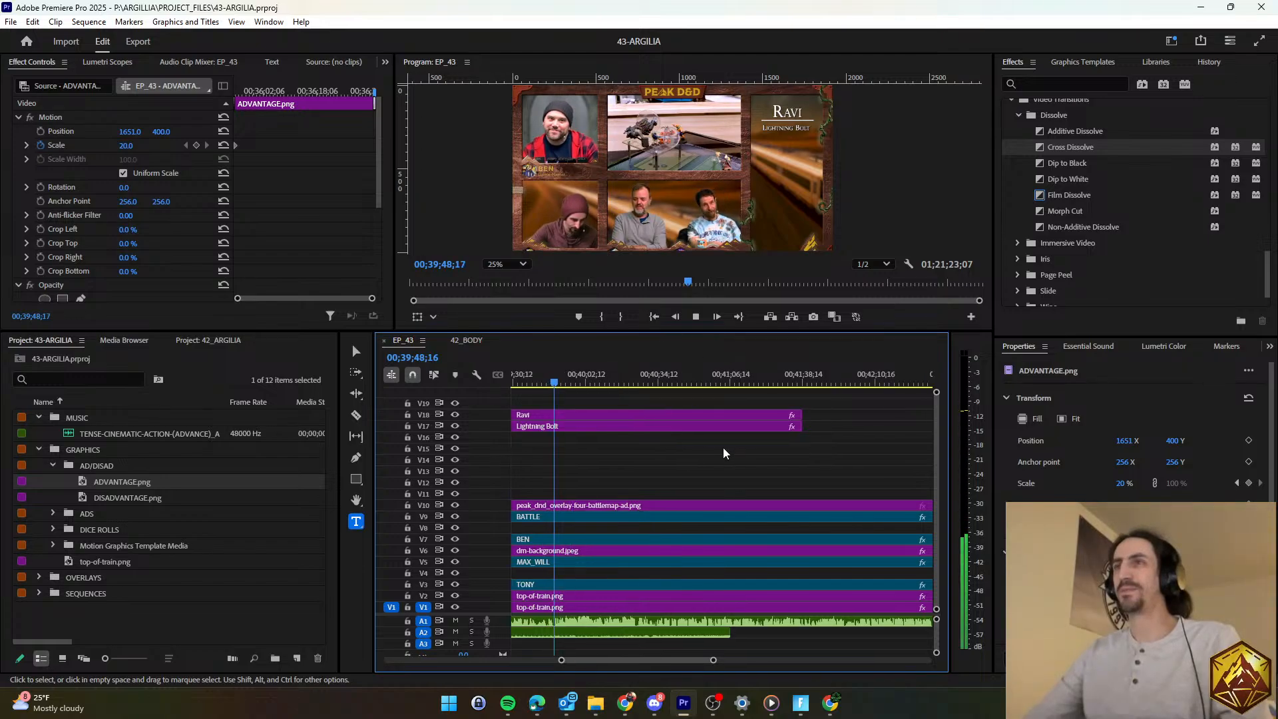
Play through Ravi's turn and split the Lightning Bolt title at about 00;40;26;09.
click(700, 455)
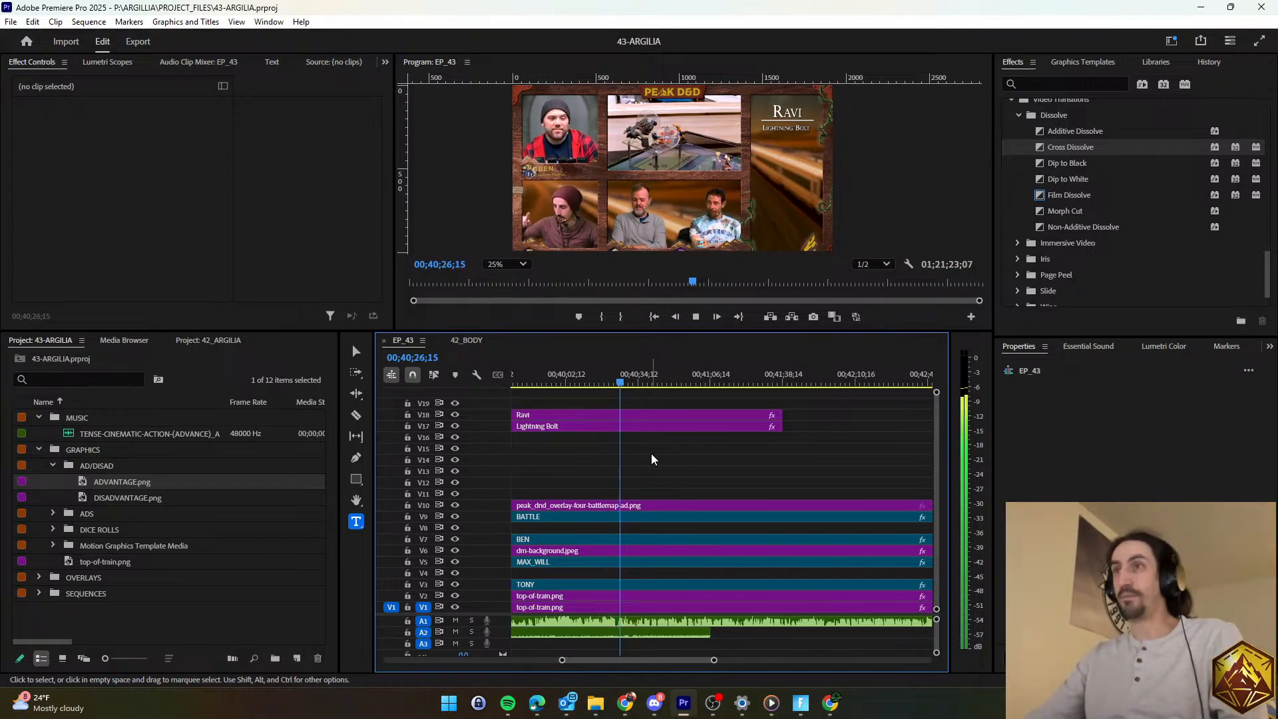
key(space)
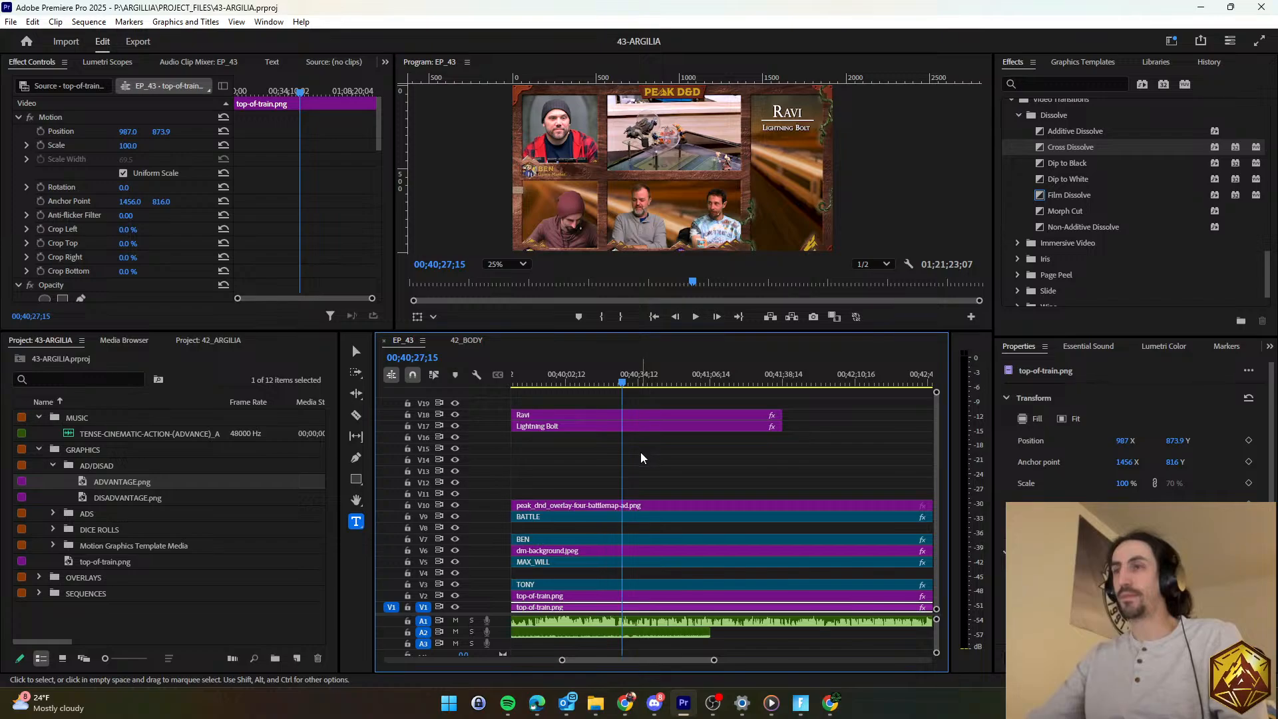
click(611, 375)
key(space)
click(356, 414)
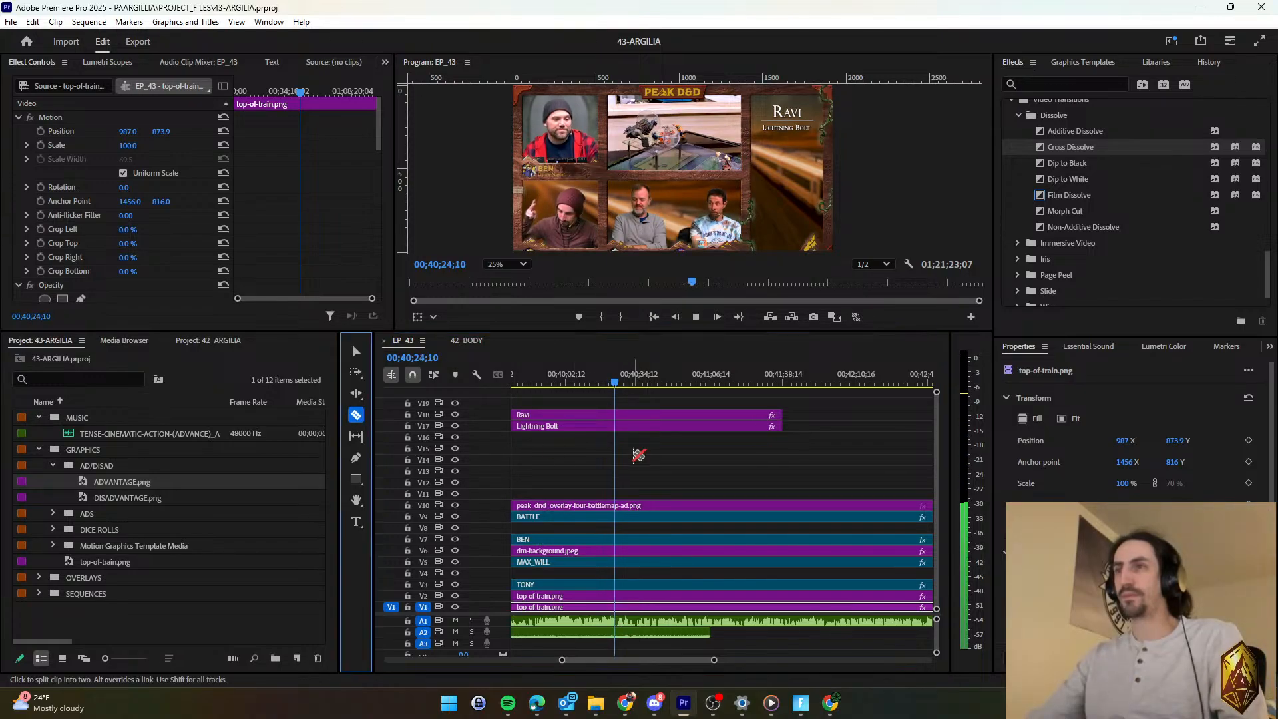
key(space)
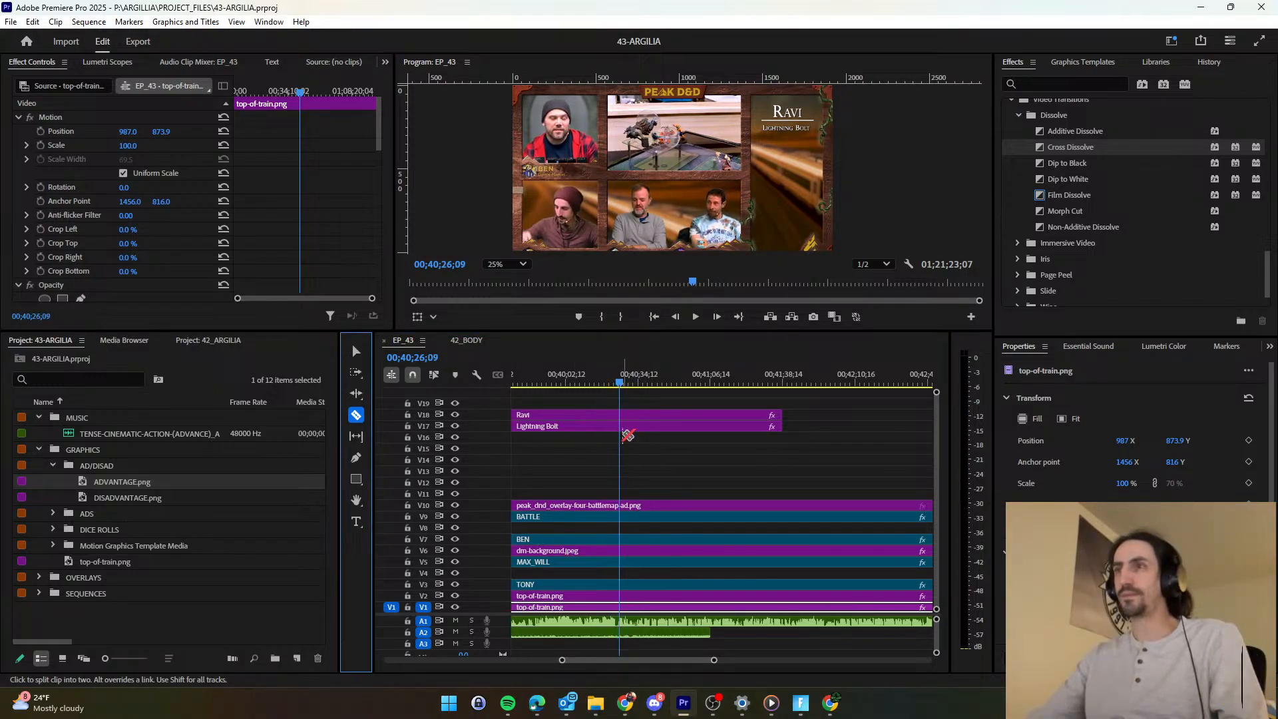
click(624, 429)
Apply the default transition at the cut between the two Lightning Bolt titles and resume playback.
click(357, 352)
right_click(624, 425)
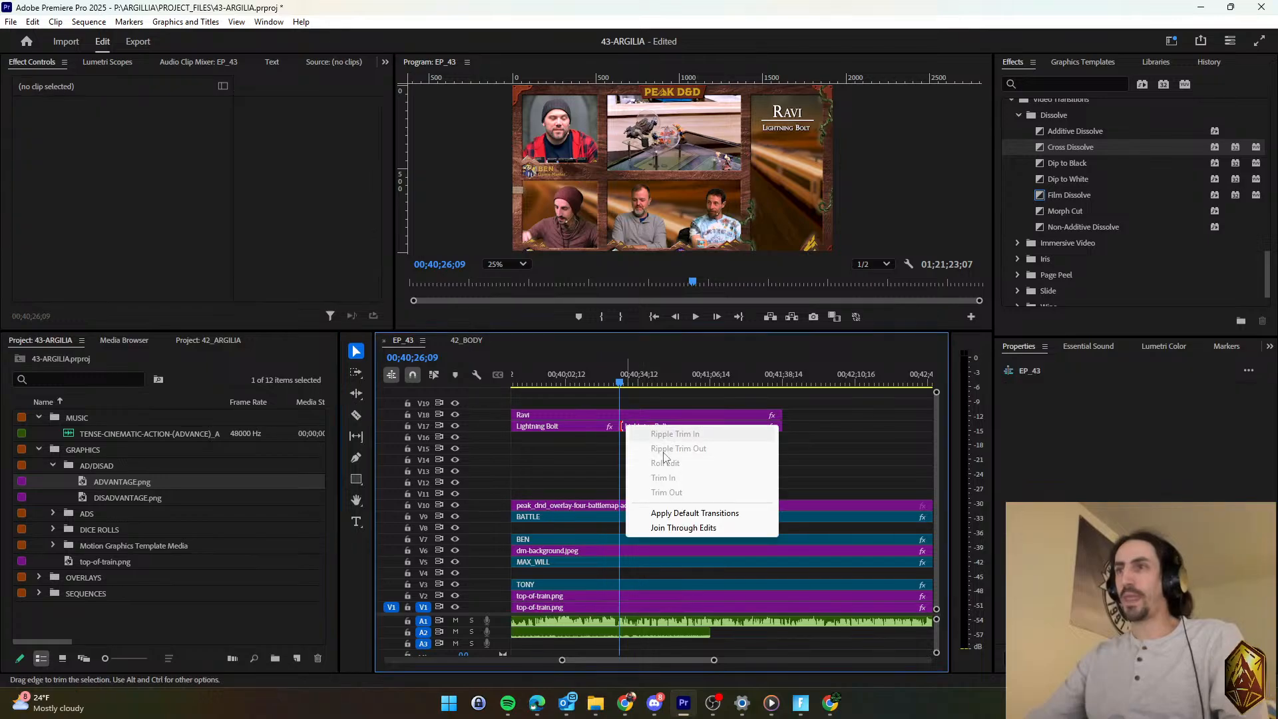
click(676, 516)
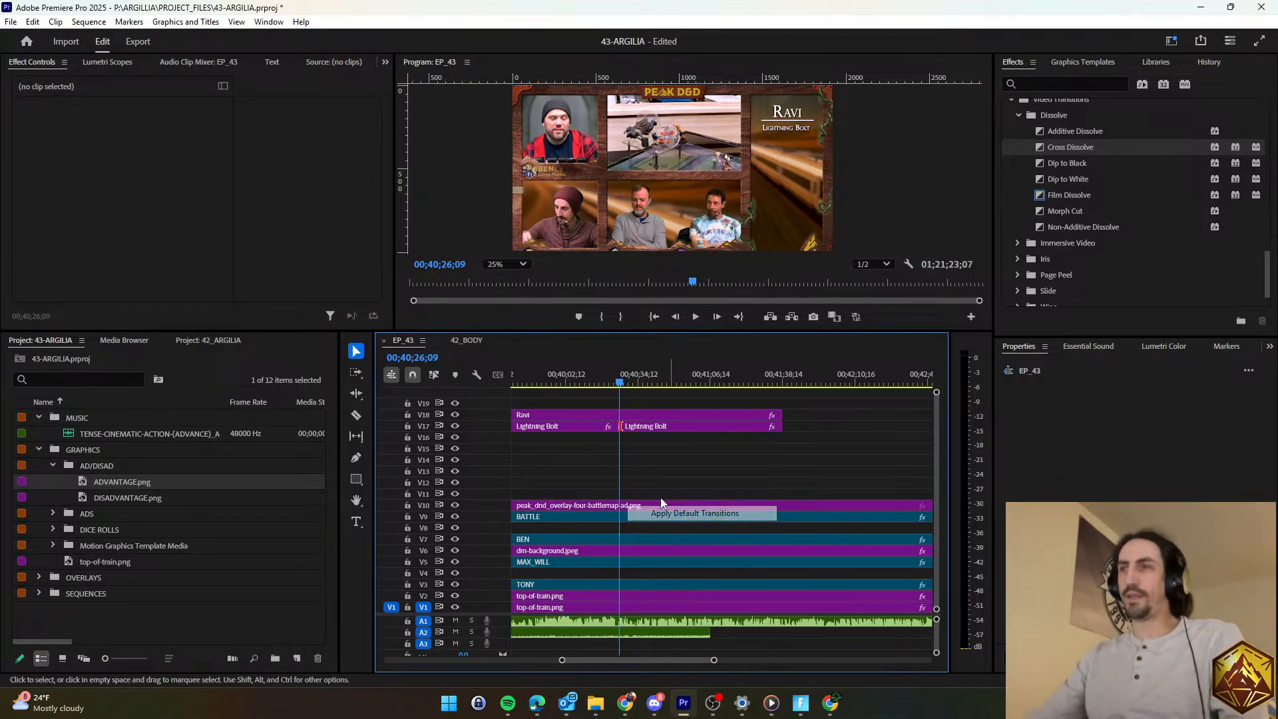
key(=)
key(space)
Change the second Lightning Bolt title's text to "Movement Lightning Bolt Enhance Damage x2" and resume playback.
click(644, 431)
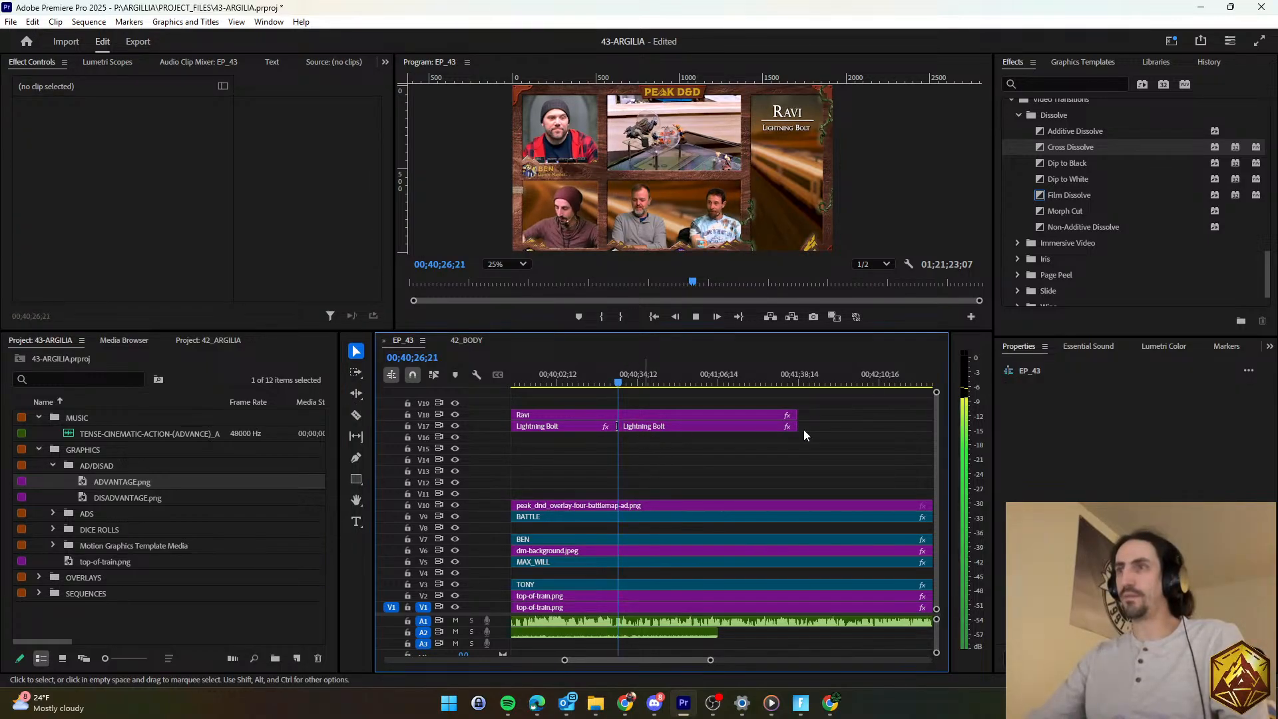
click(1068, 407)
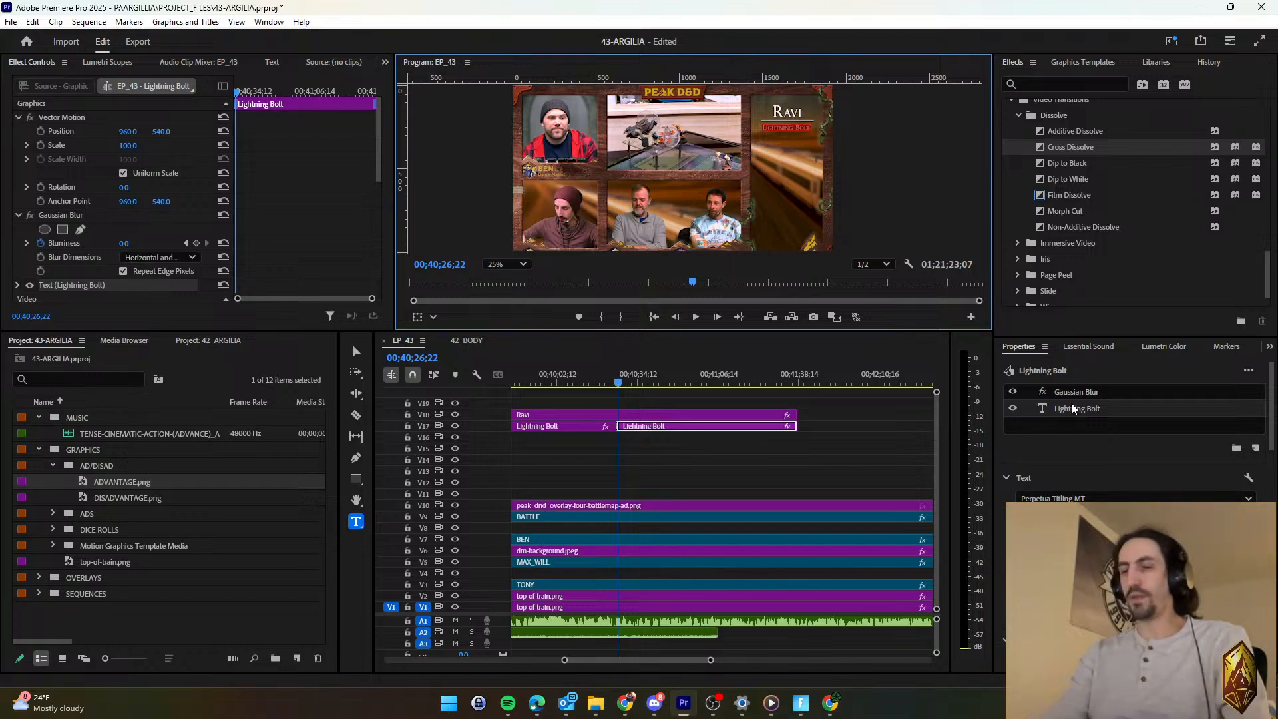
text(Movement)
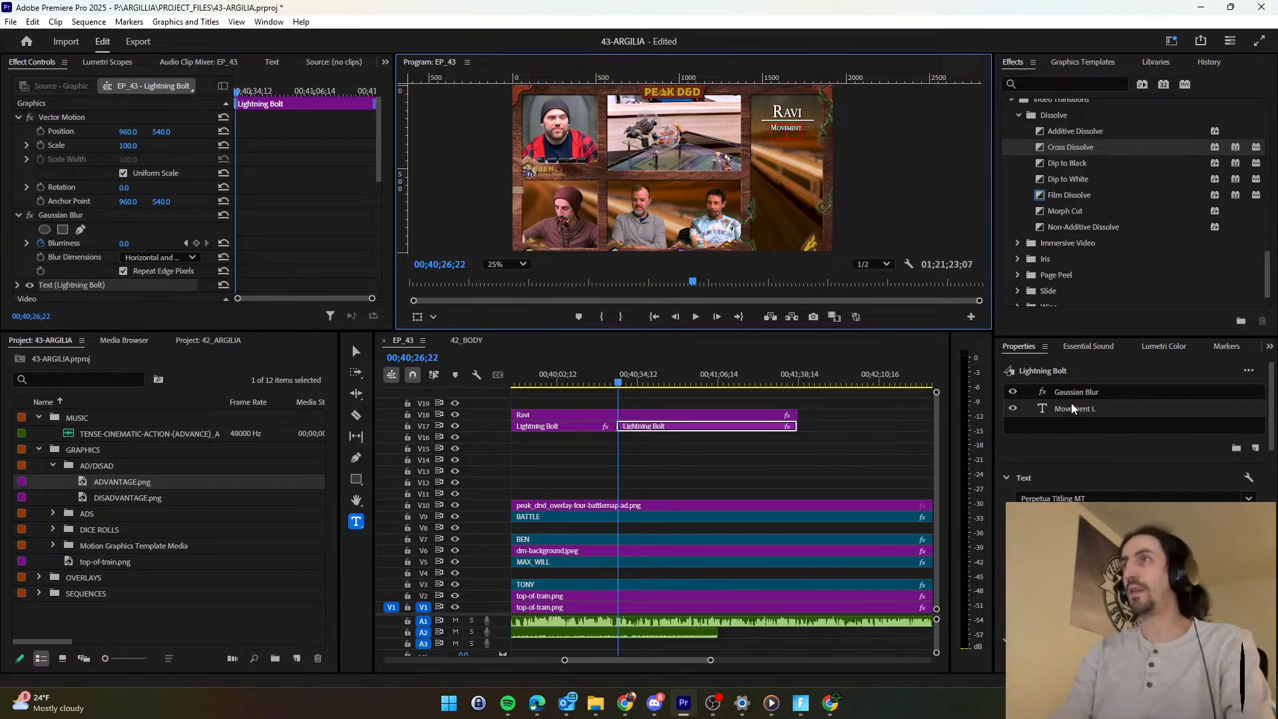
text( Lightning Bolt En)
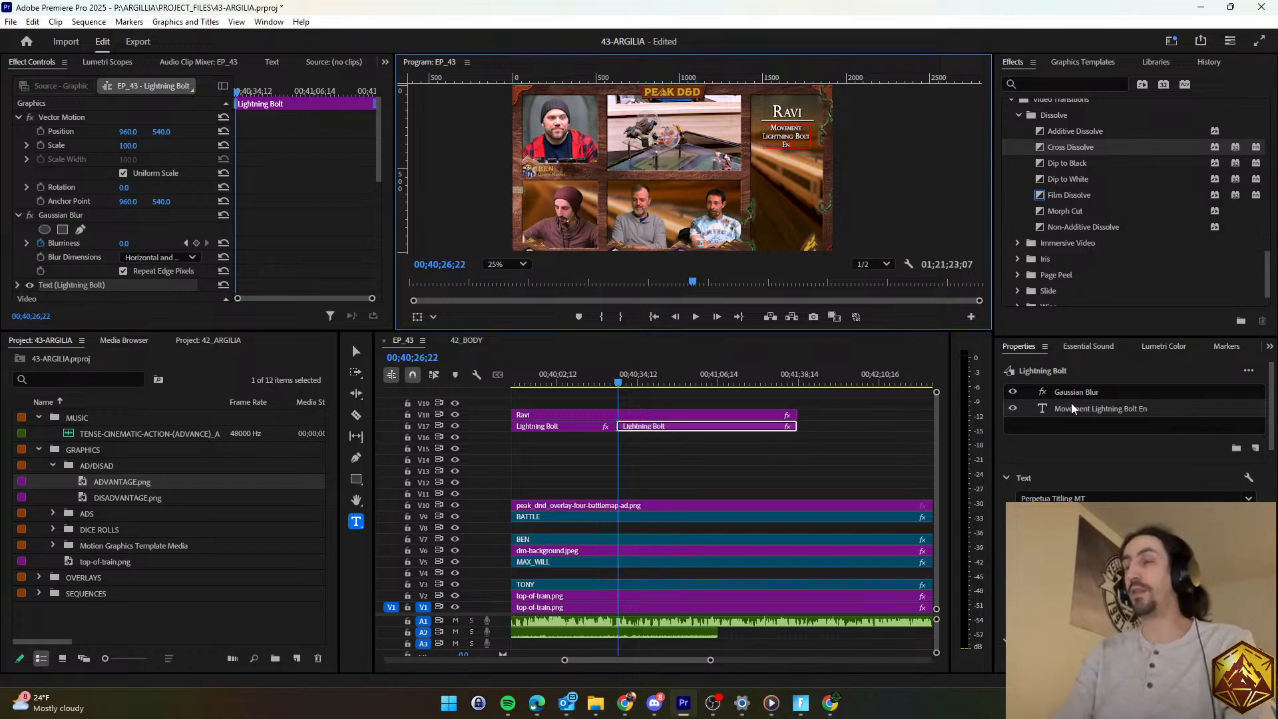
text(hanchance Damg)
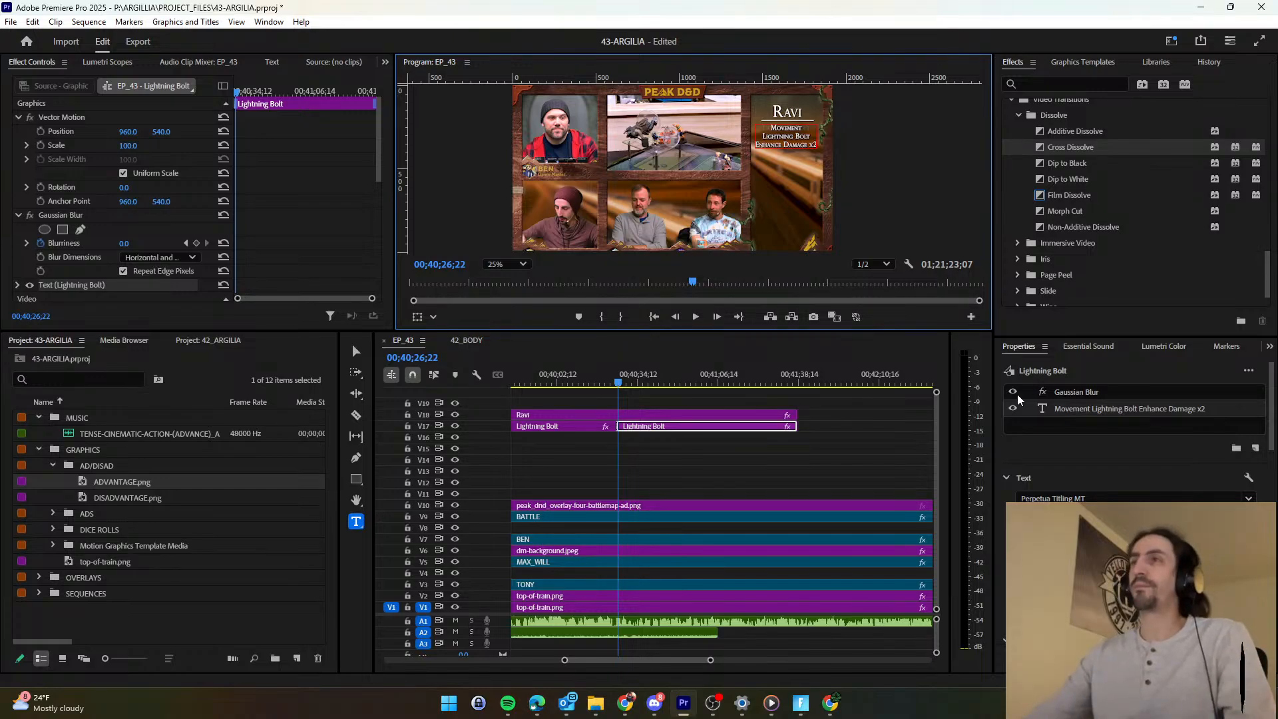
click(653, 467)
key(space)
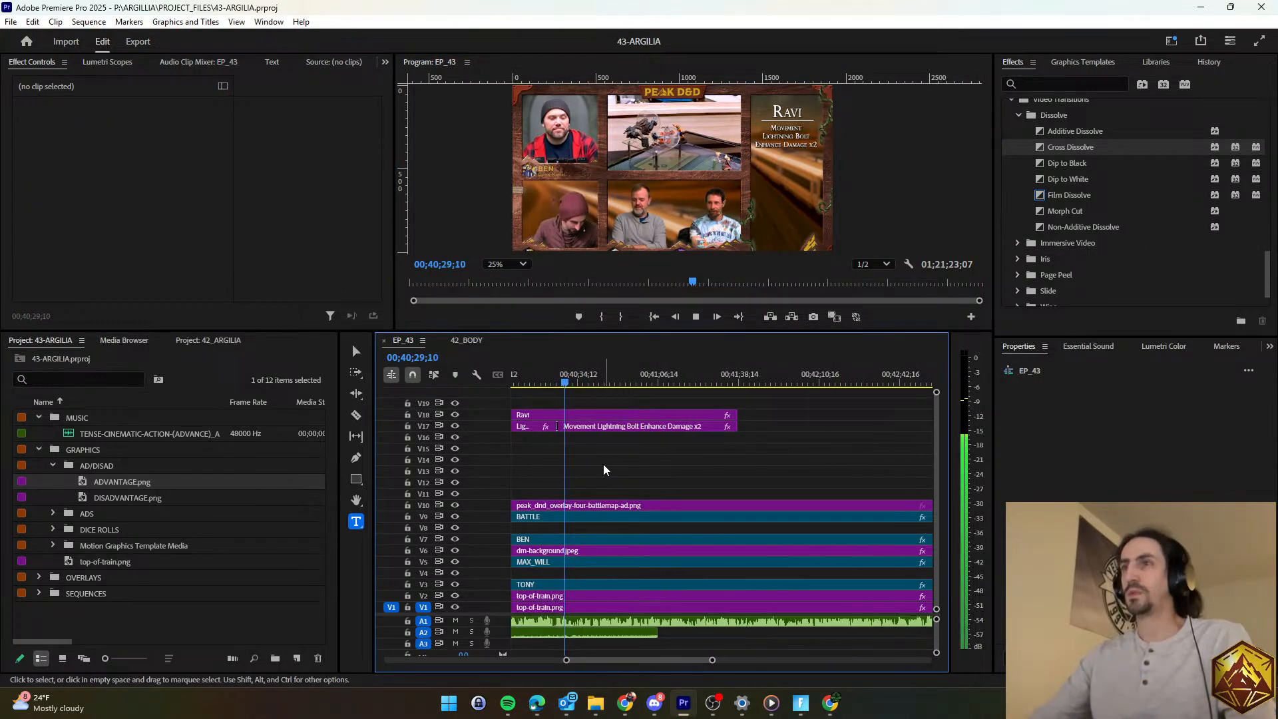
Paste the ADVANTAGE graphic on V19 and move it to just after the start of the Movement Lightning Bolt title.
key(space)
key(ctrl+v)
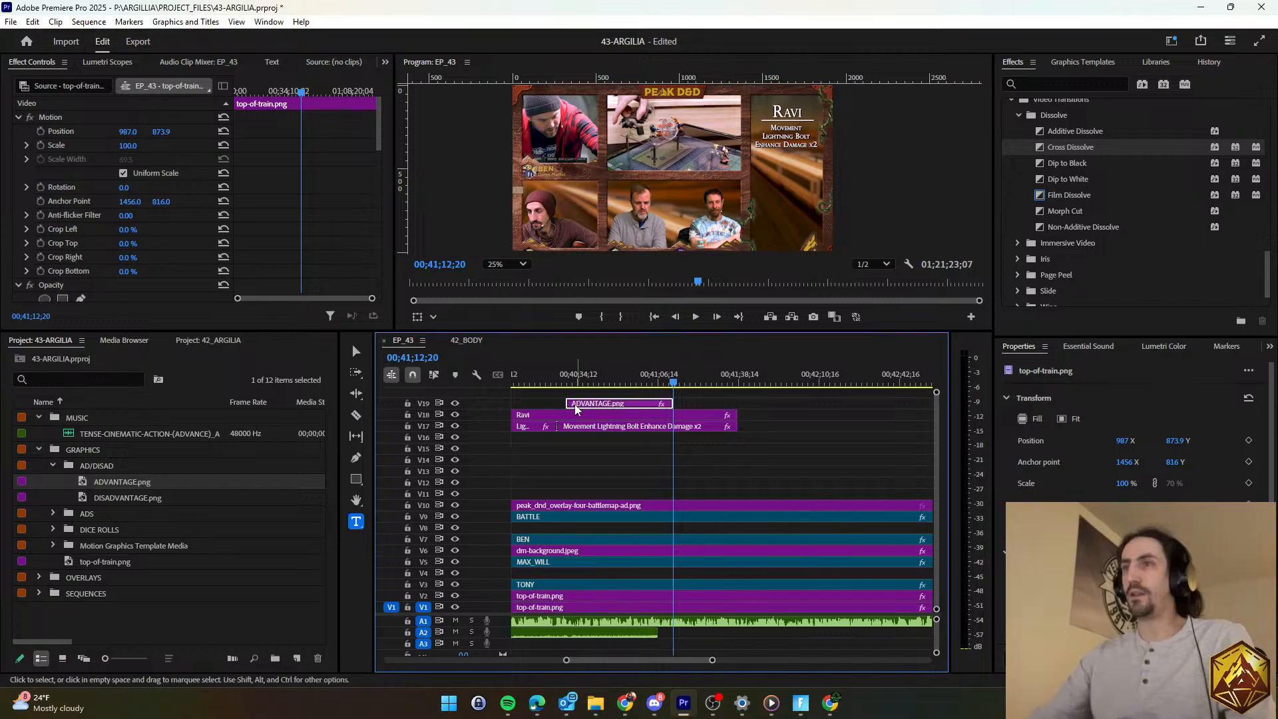
drag(577, 409, 572, 406)
click(571, 456)
scroll(571, 454, up, 3)
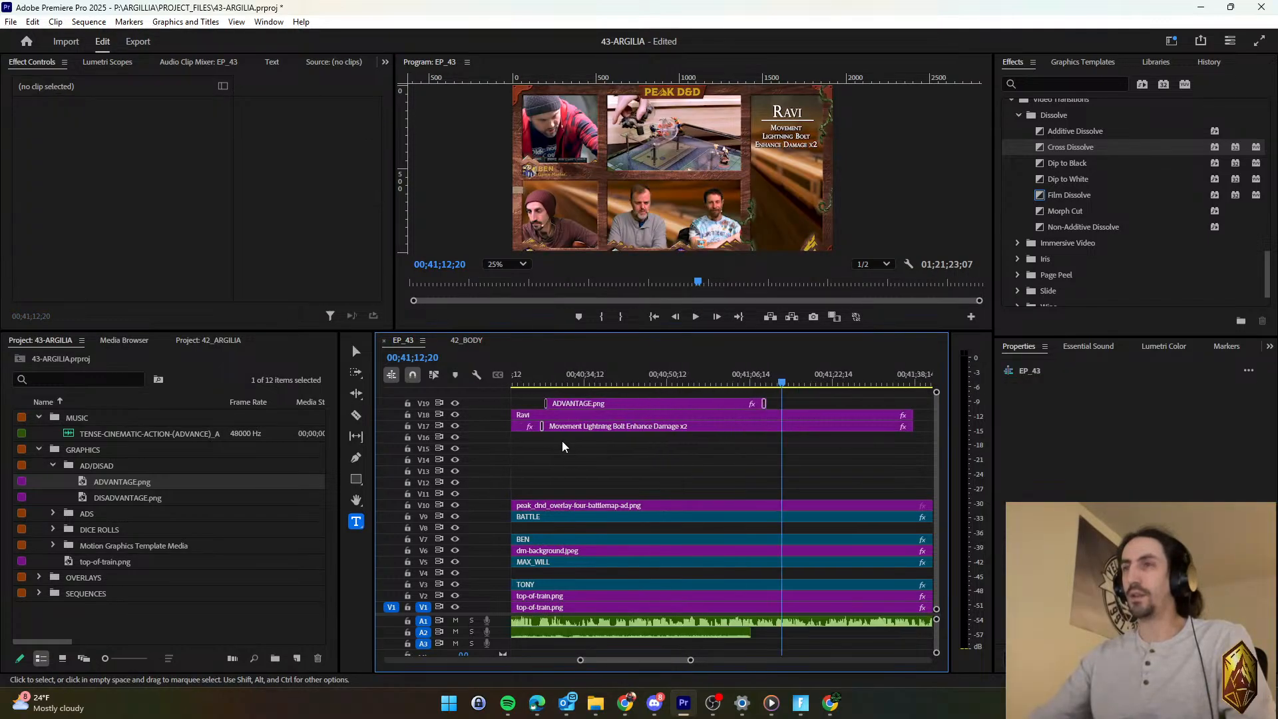
Lower Ravi's ADVANTAGE graphic beneath the title text by setting its vertical position to 441.
click(543, 382)
key(space)
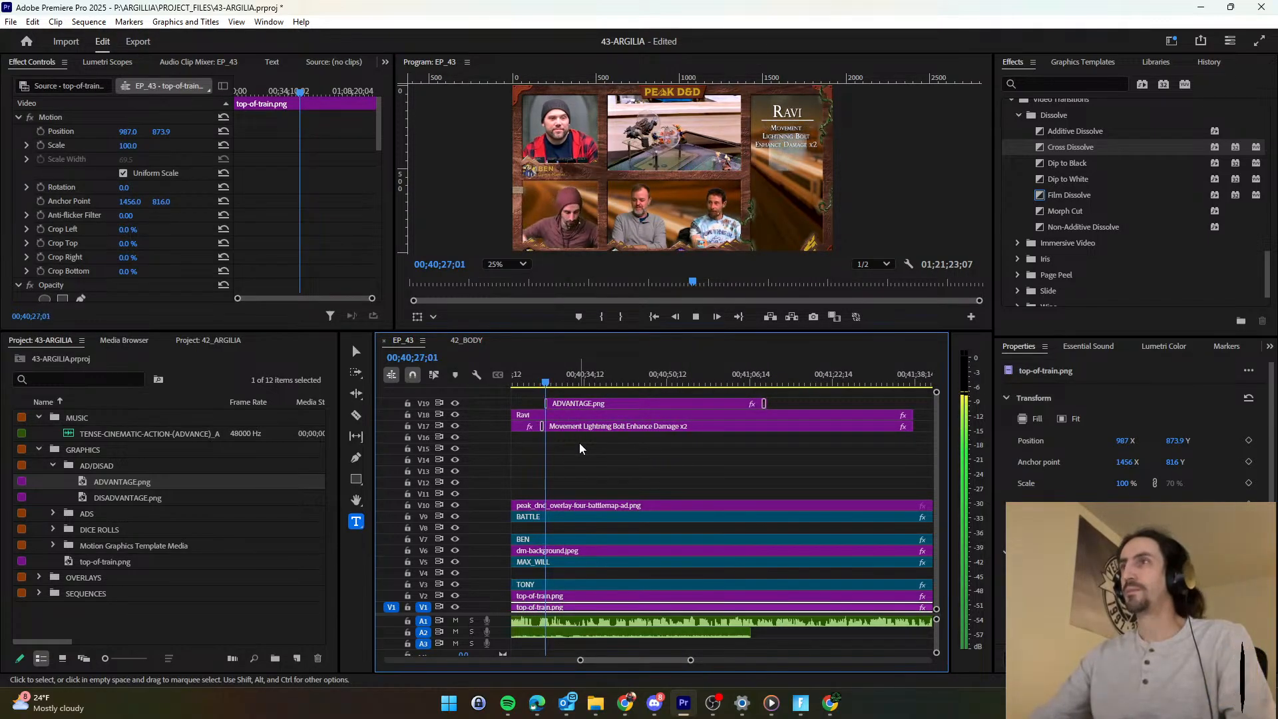
click(573, 406)
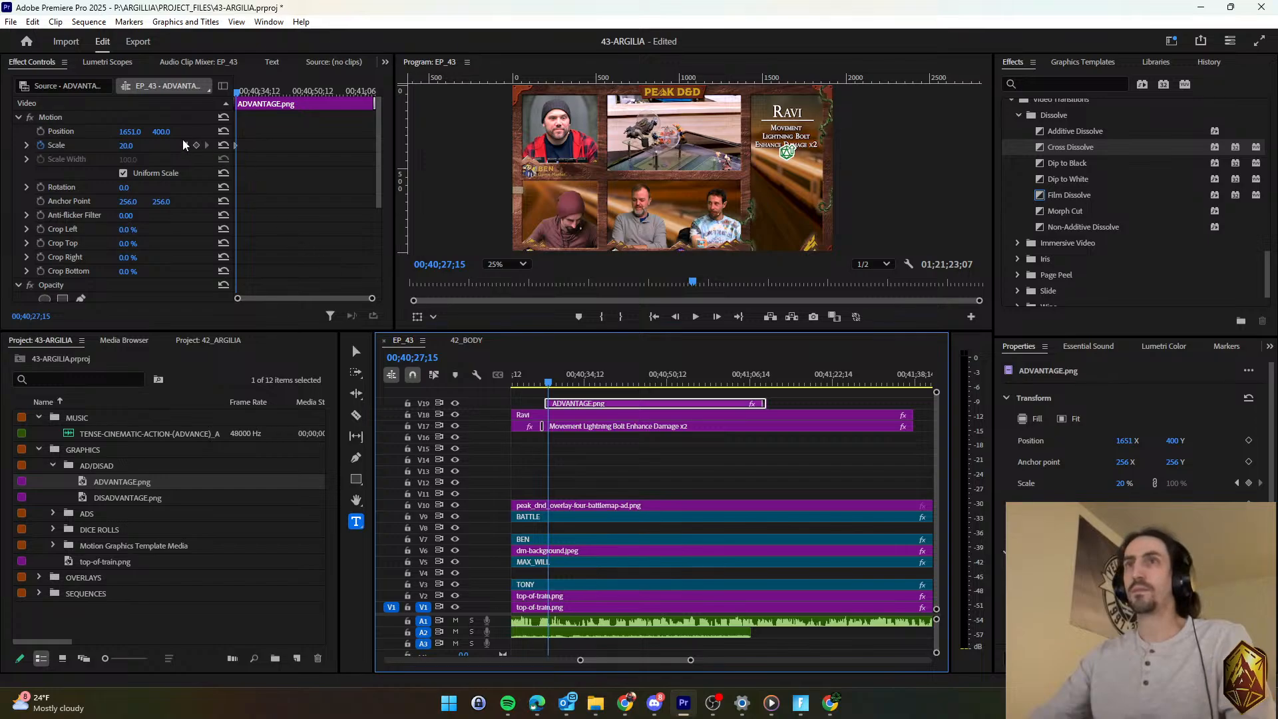
drag(161, 131, 169, 131)
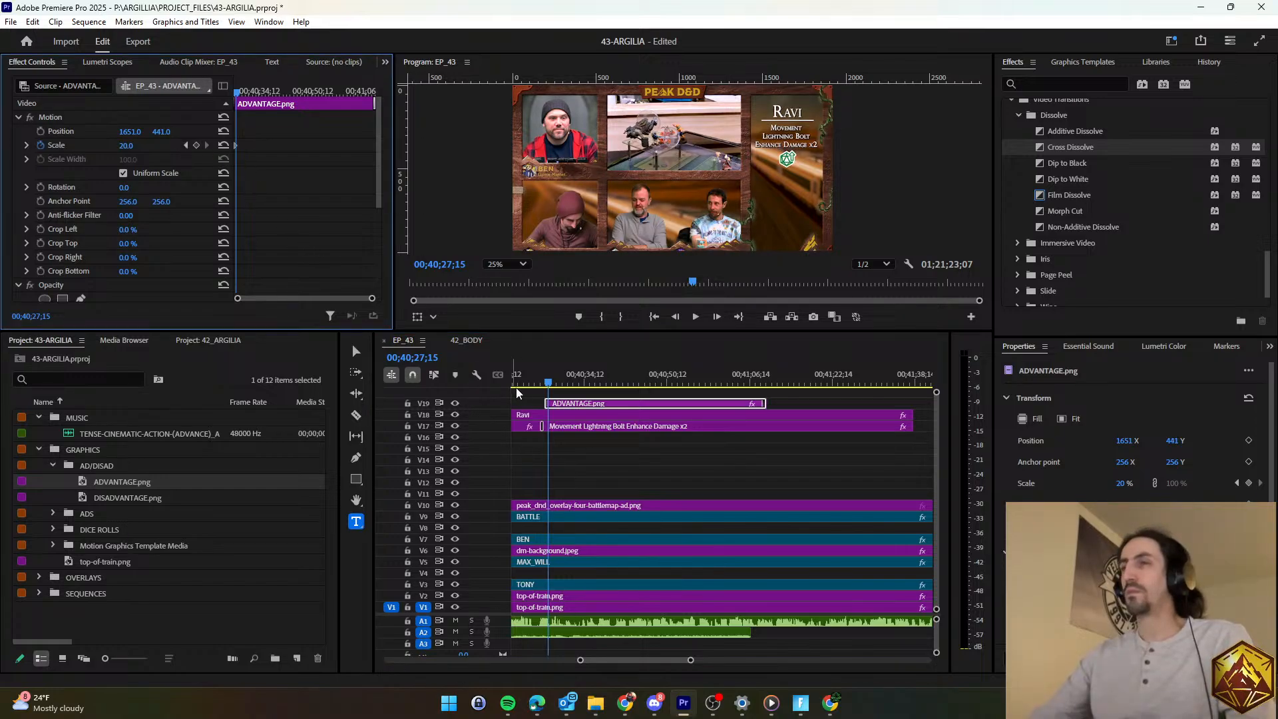
Extend the end of Ravi's ADVANTAGE graphic by a few seconds and save the project.
click(609, 447)
key(space)
drag(764, 404, 783, 406)
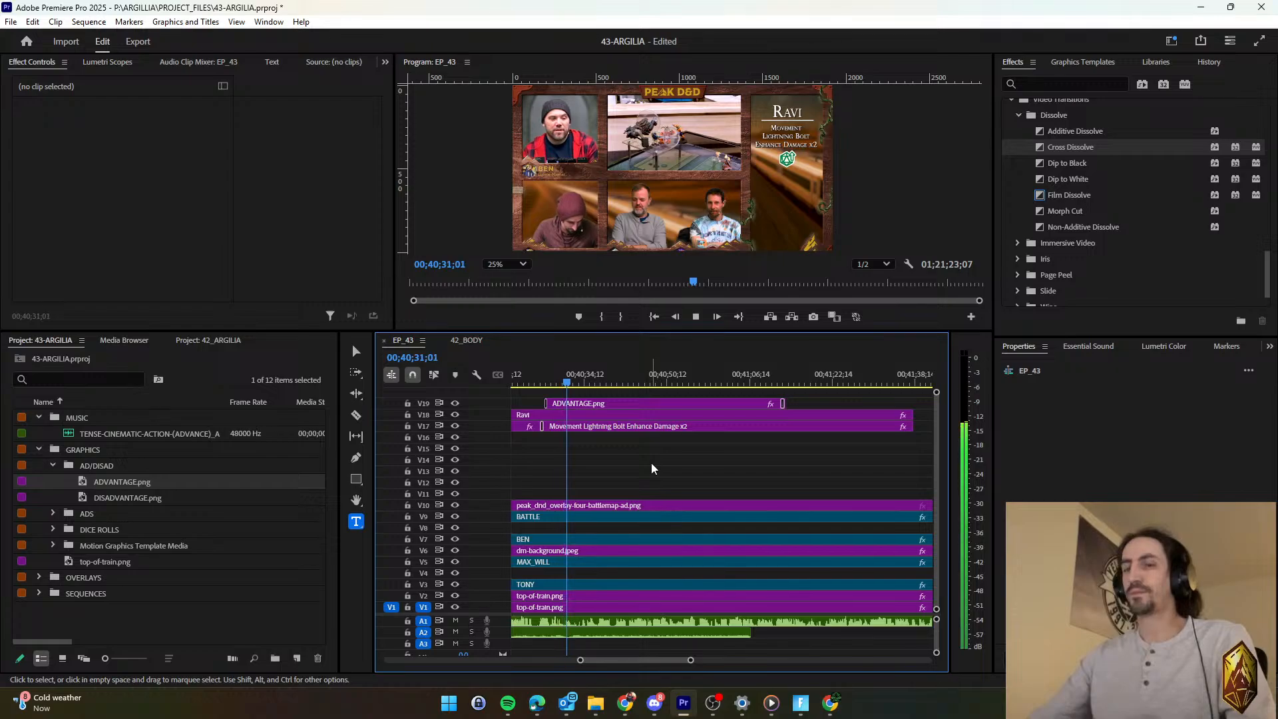
key(ctrl+s)
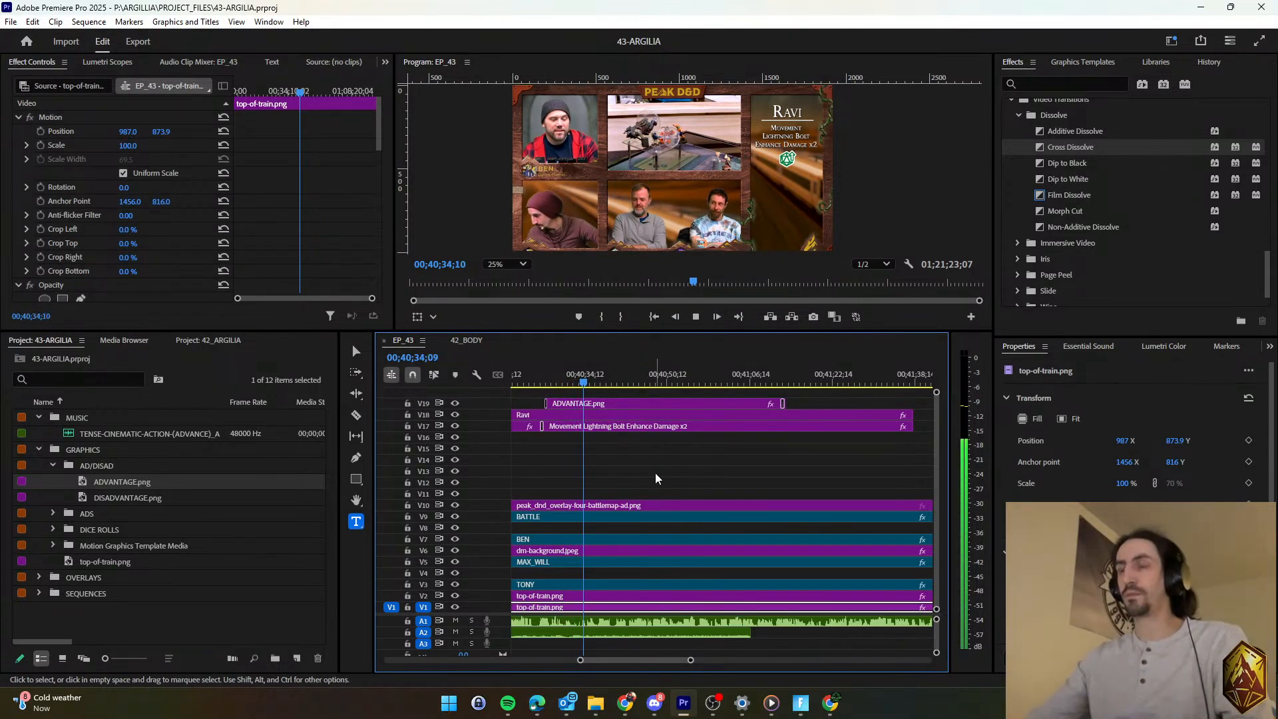
Replay Ravi's turn around 00;40;36 to 00;40;39 to find the moment of the dice roll.
click(652, 469)
scroll(655, 466, down, 1)
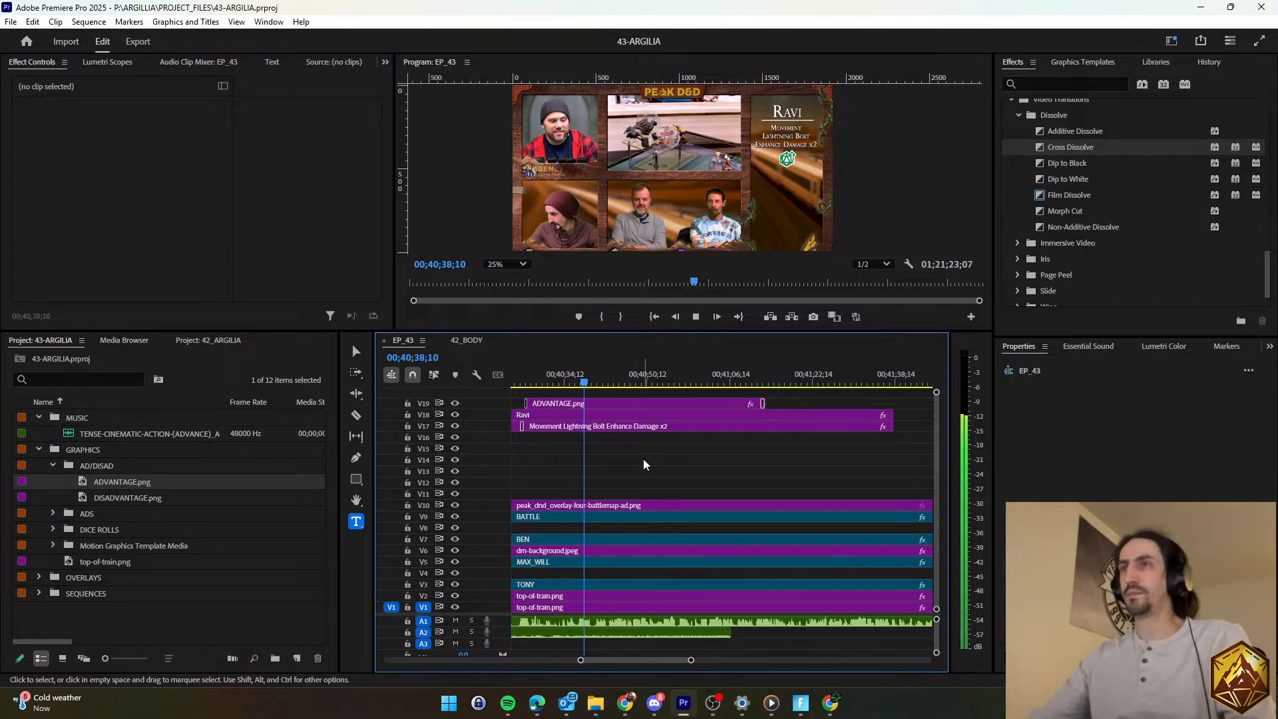
click(581, 372)
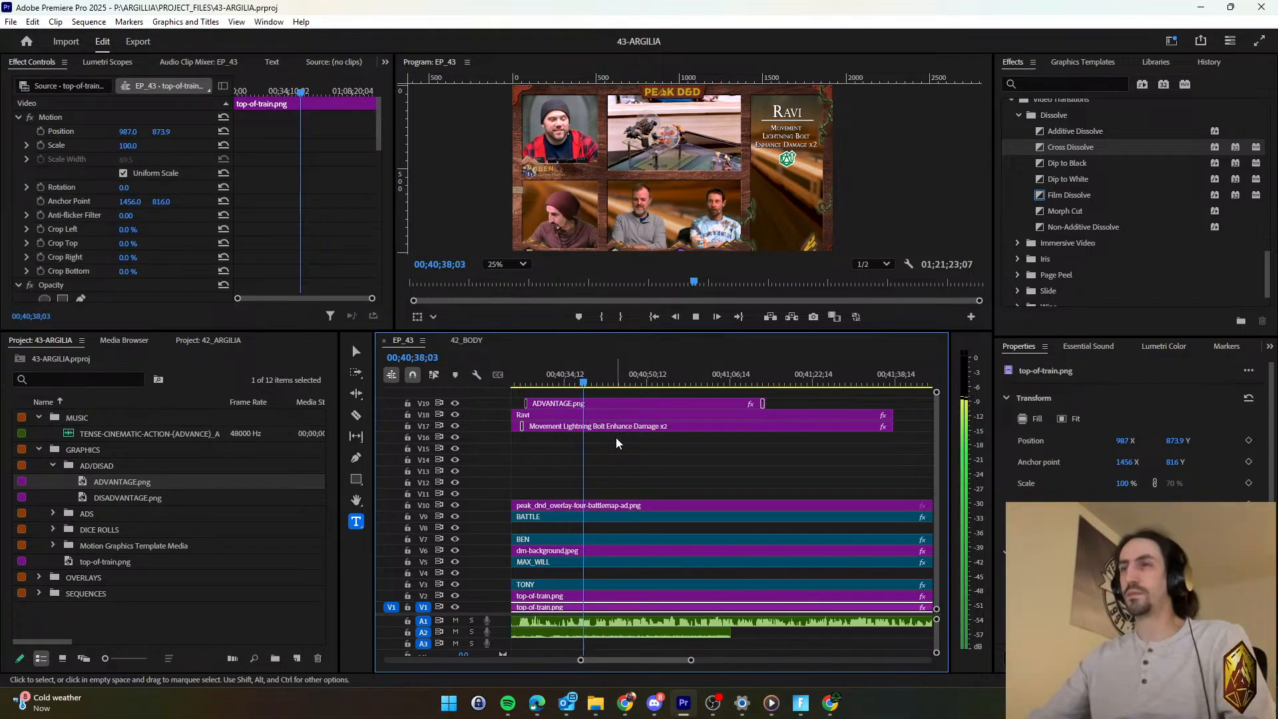
key(space)
click(579, 380)
key(space)
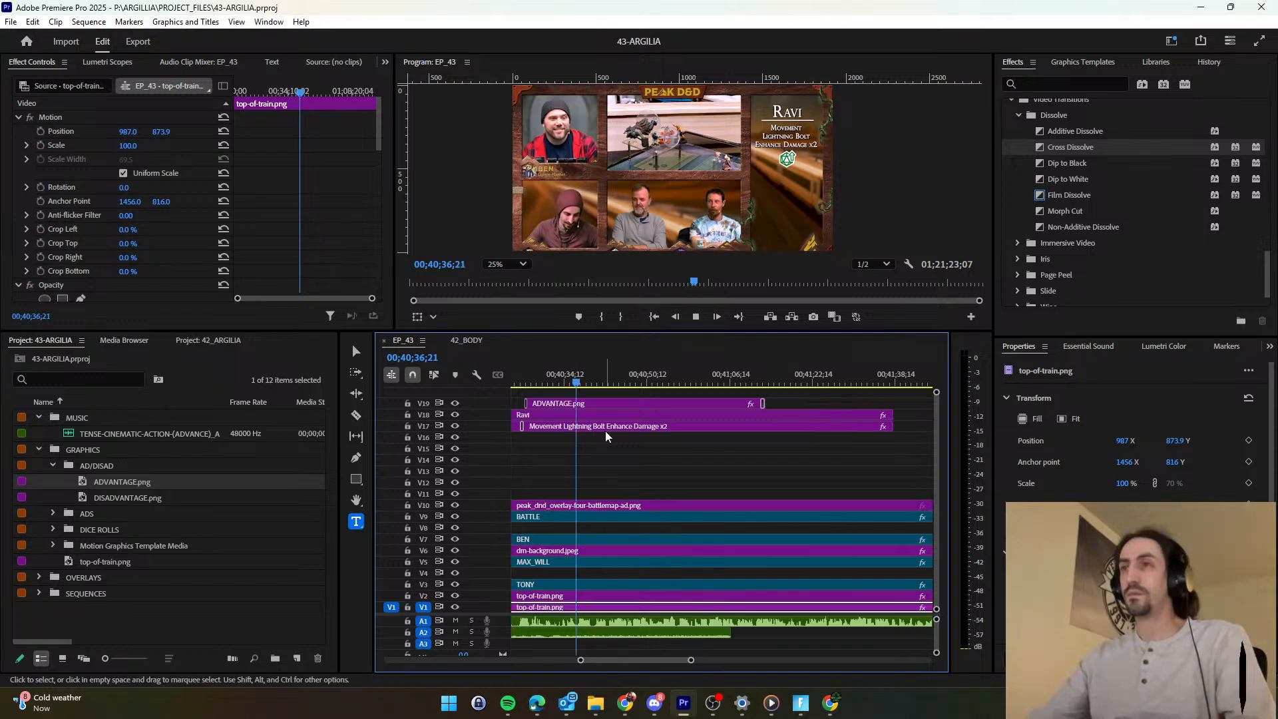
click(609, 440)
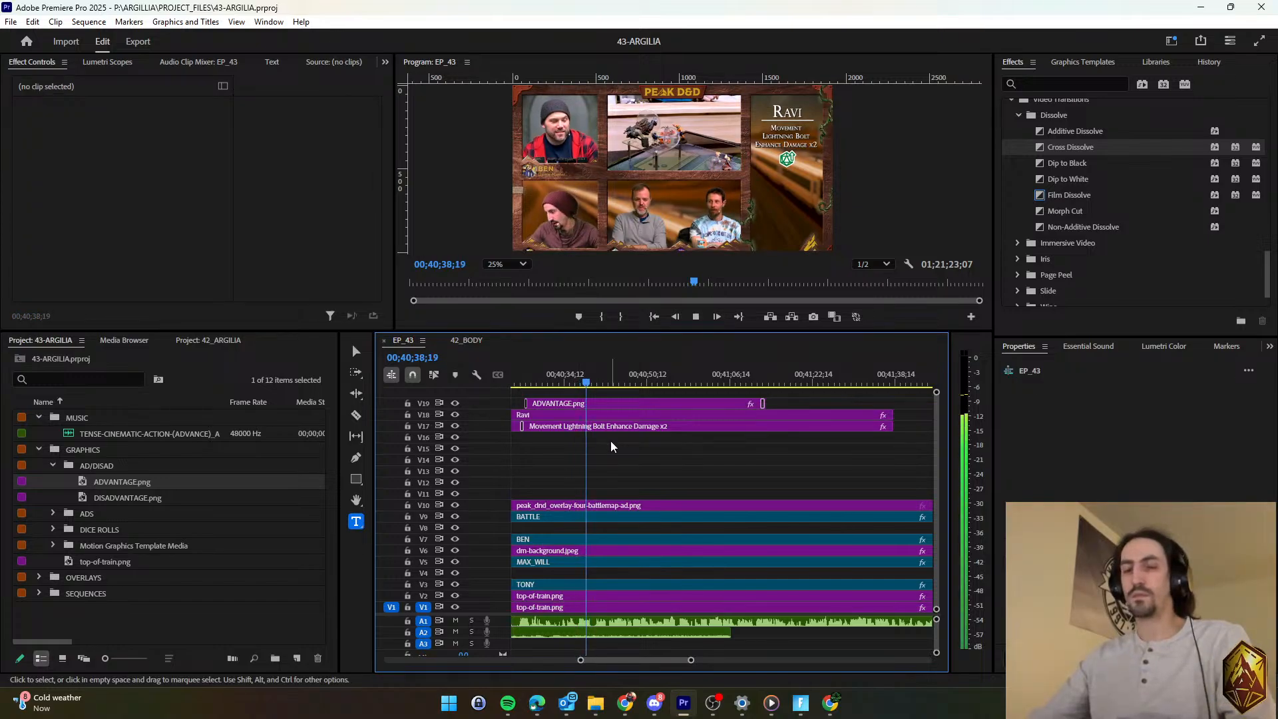
key(space)
In the 42_BODY sequence, find Ravi's Lightning Bolt turn near 01;13;00 and copy its dice-roll video and result titles.
key(shift+3)
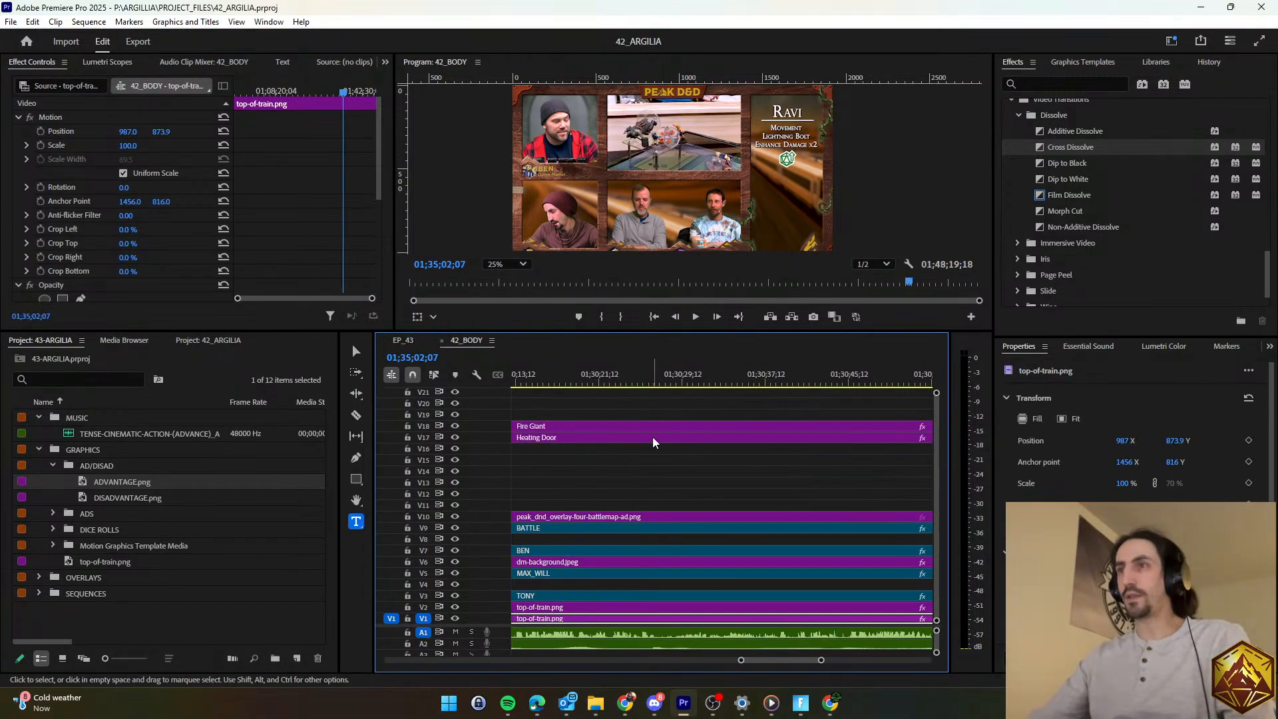
drag(761, 661, 751, 659)
scroll(729, 536, down, 2)
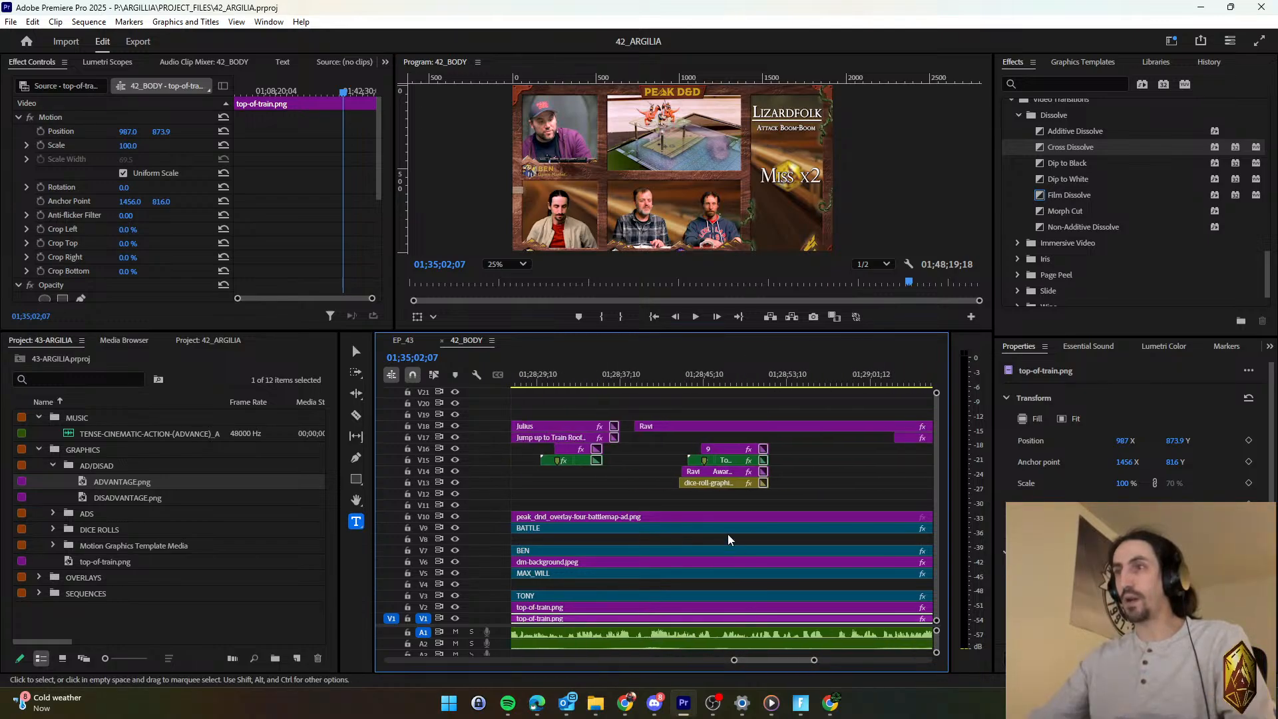
scroll(715, 510, up, 3)
scroll(738, 506, down, 8)
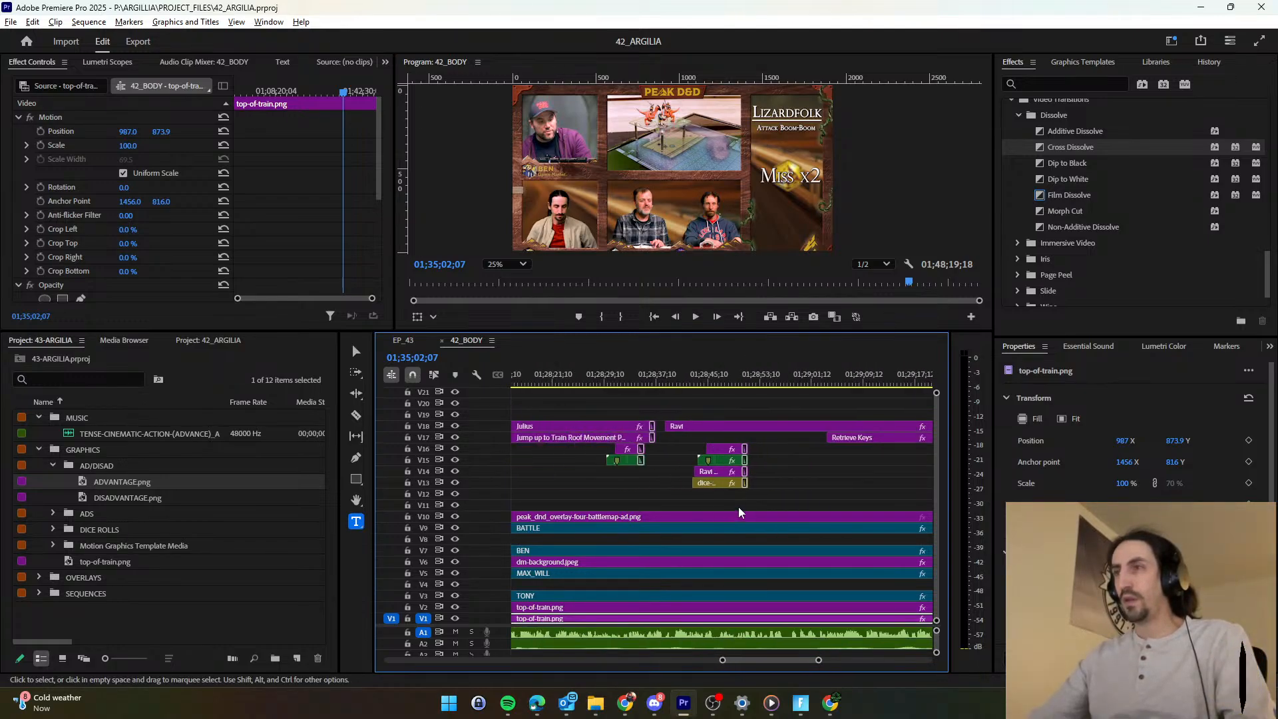
scroll(742, 505, down, 8)
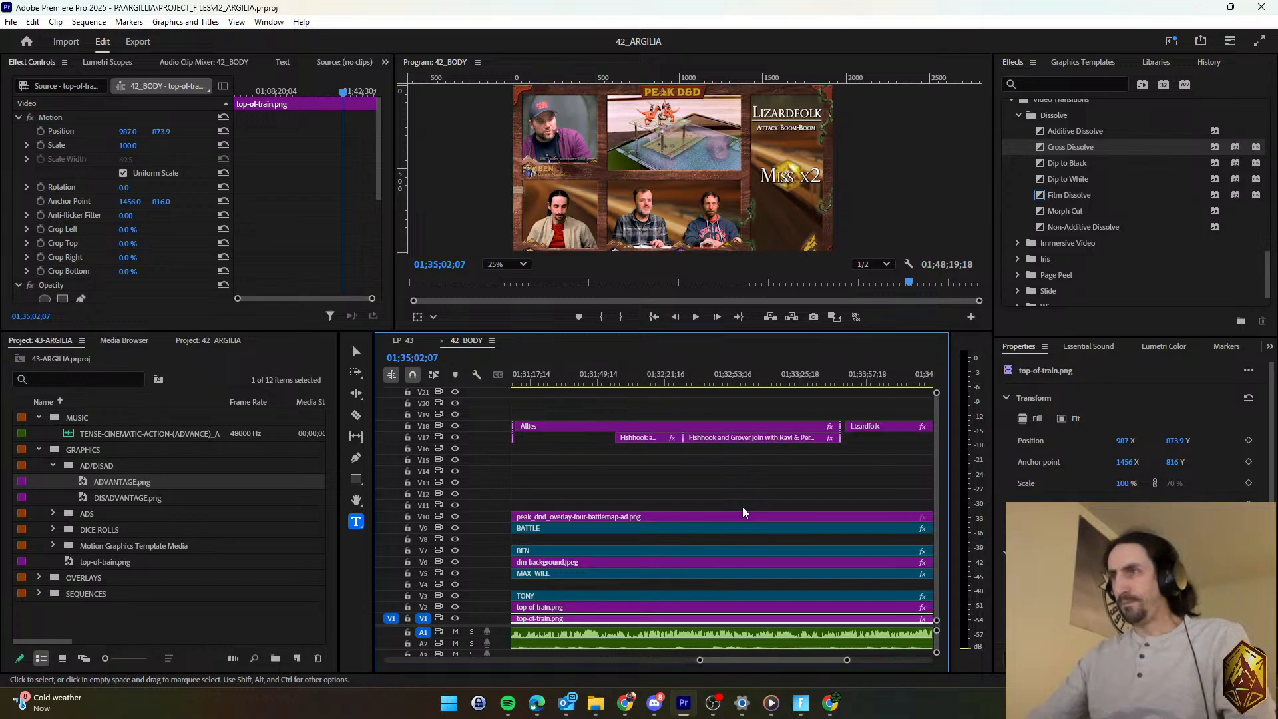
scroll(742, 509, down, 5)
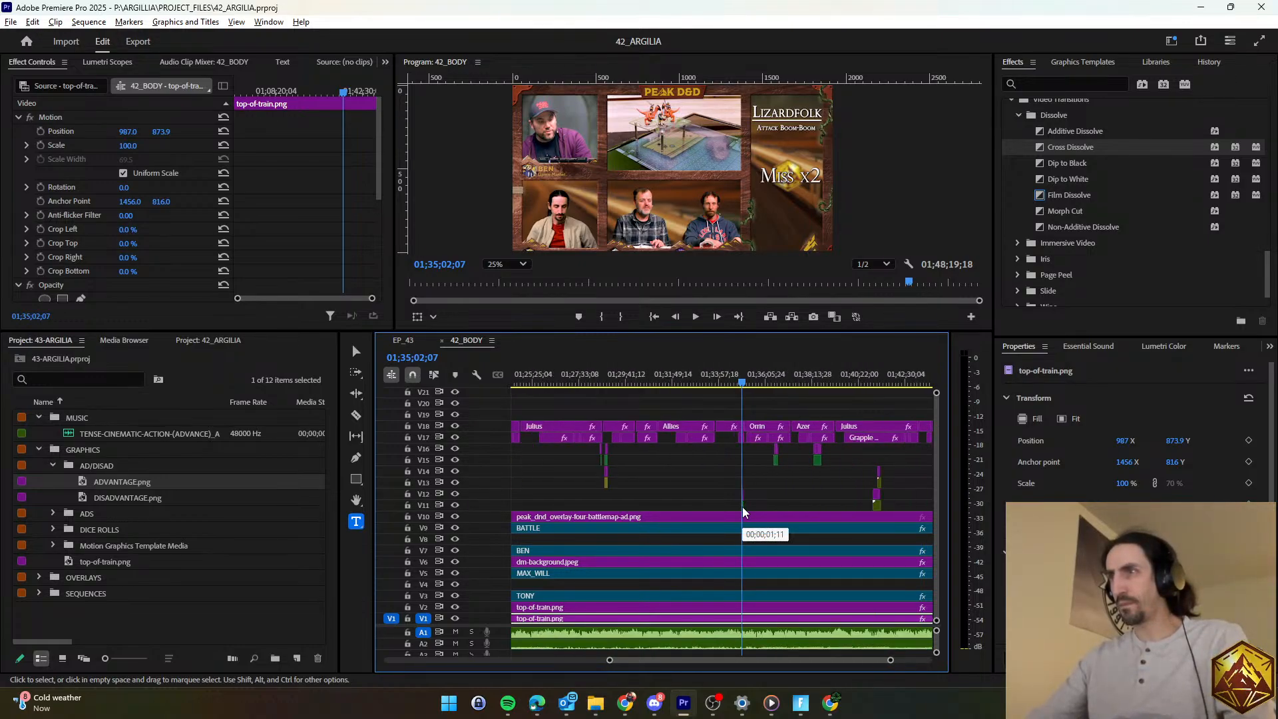
scroll(658, 485, down, 4)
scroll(659, 484, up, 10)
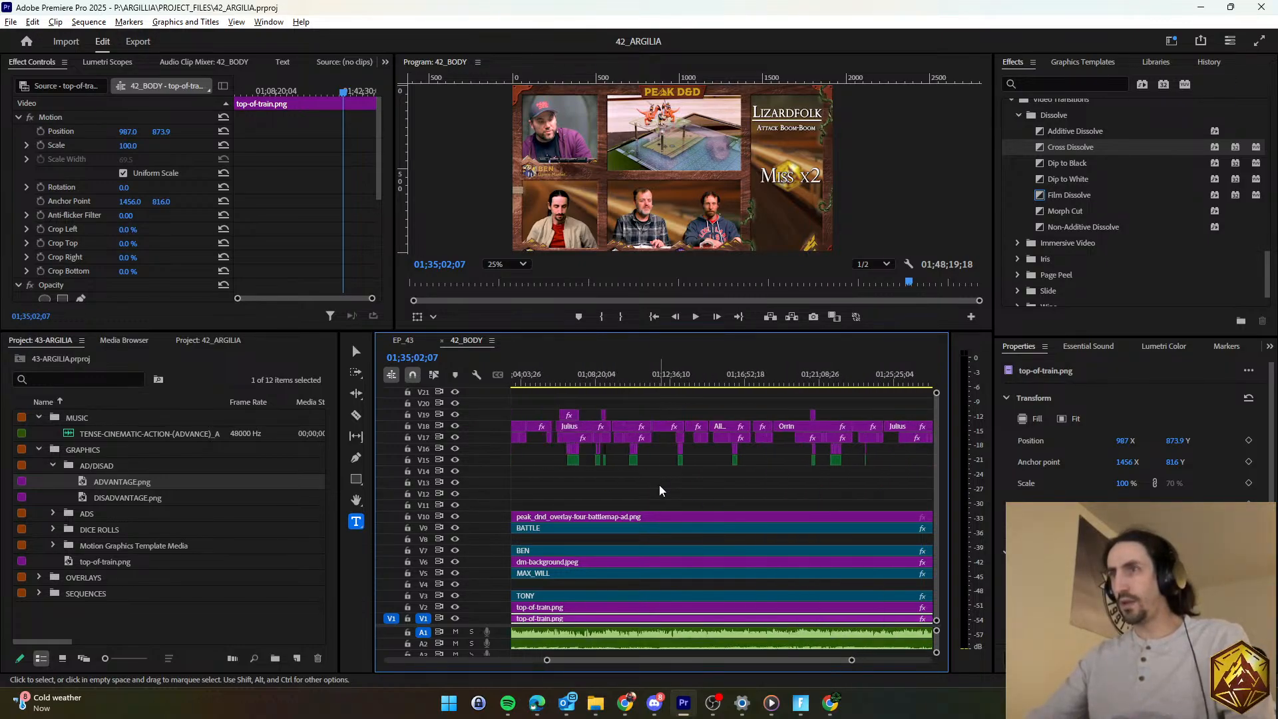
scroll(711, 486, up, 2)
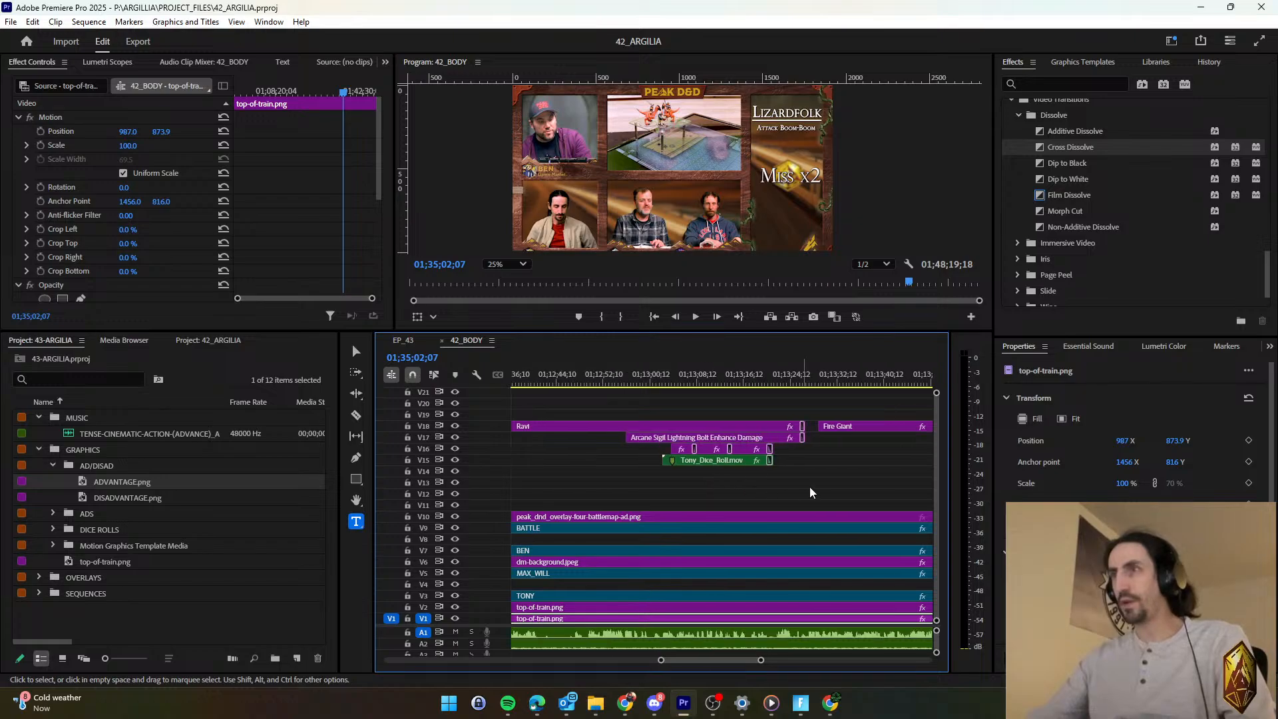
drag(809, 486, 653, 449)
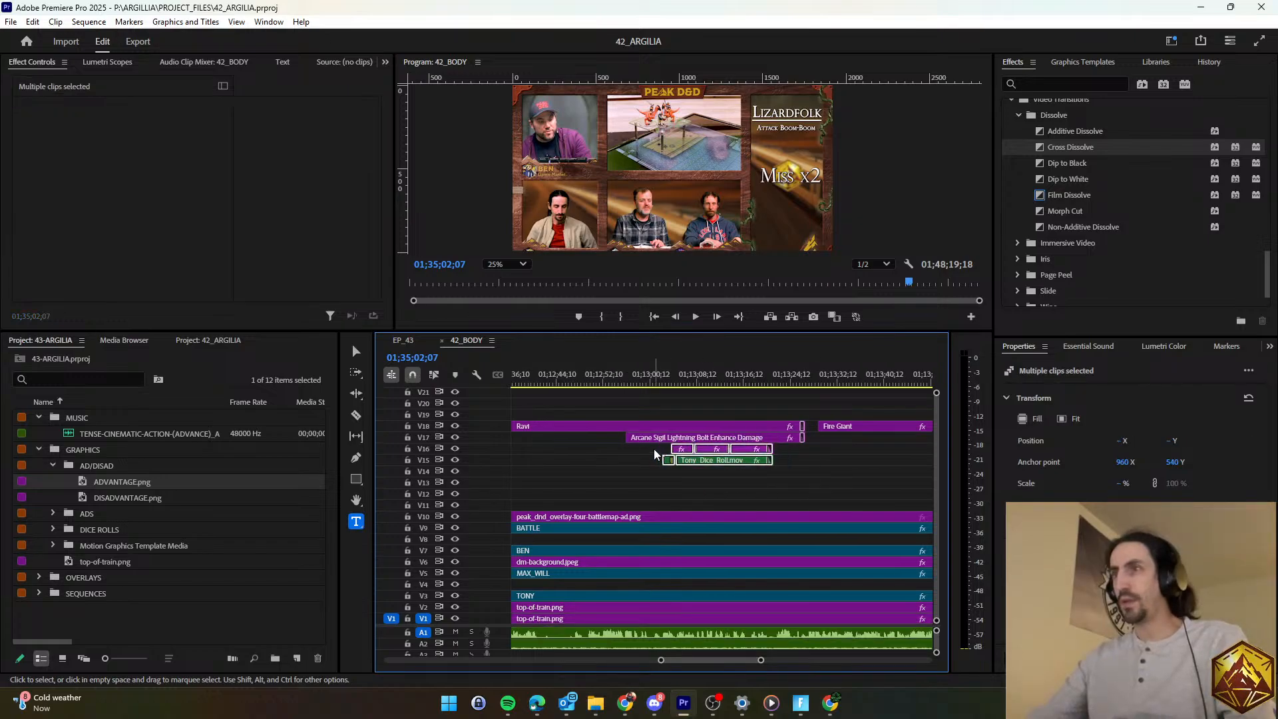
Paste the copied dice-roll graphics on V15 and V16 in EP_43 at about 00;40;39 and play them back.
click(408, 340)
key(ctrl+v)
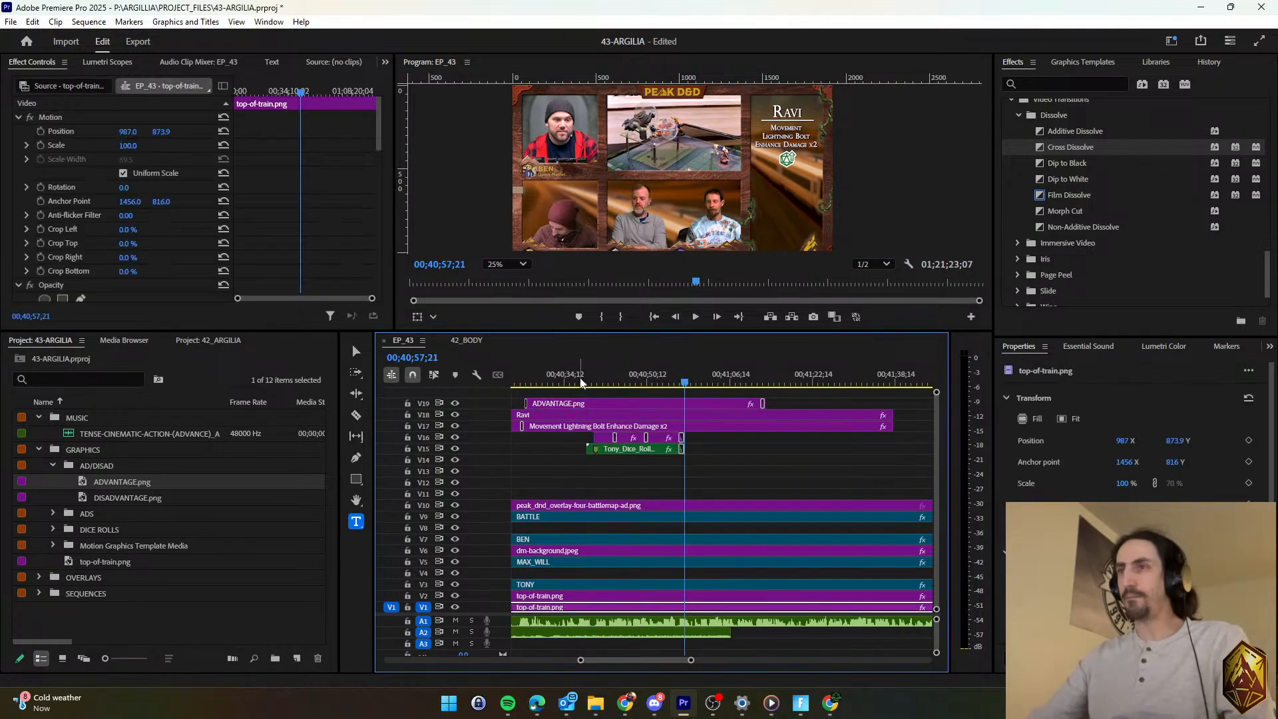
click(579, 378)
key(=)
key(space)
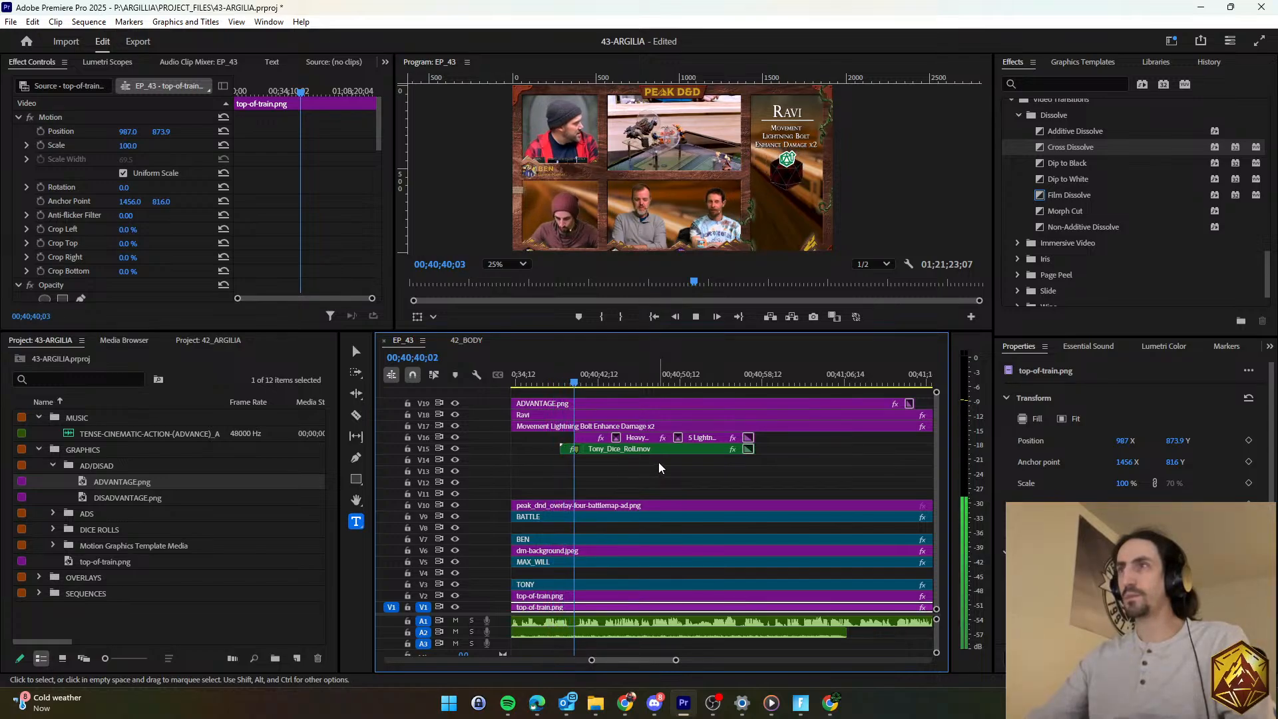
Replay the start of Ravi's dice roll and move the dice-roll clip with its result titles about one second earlier.
key(space)
click(563, 376)
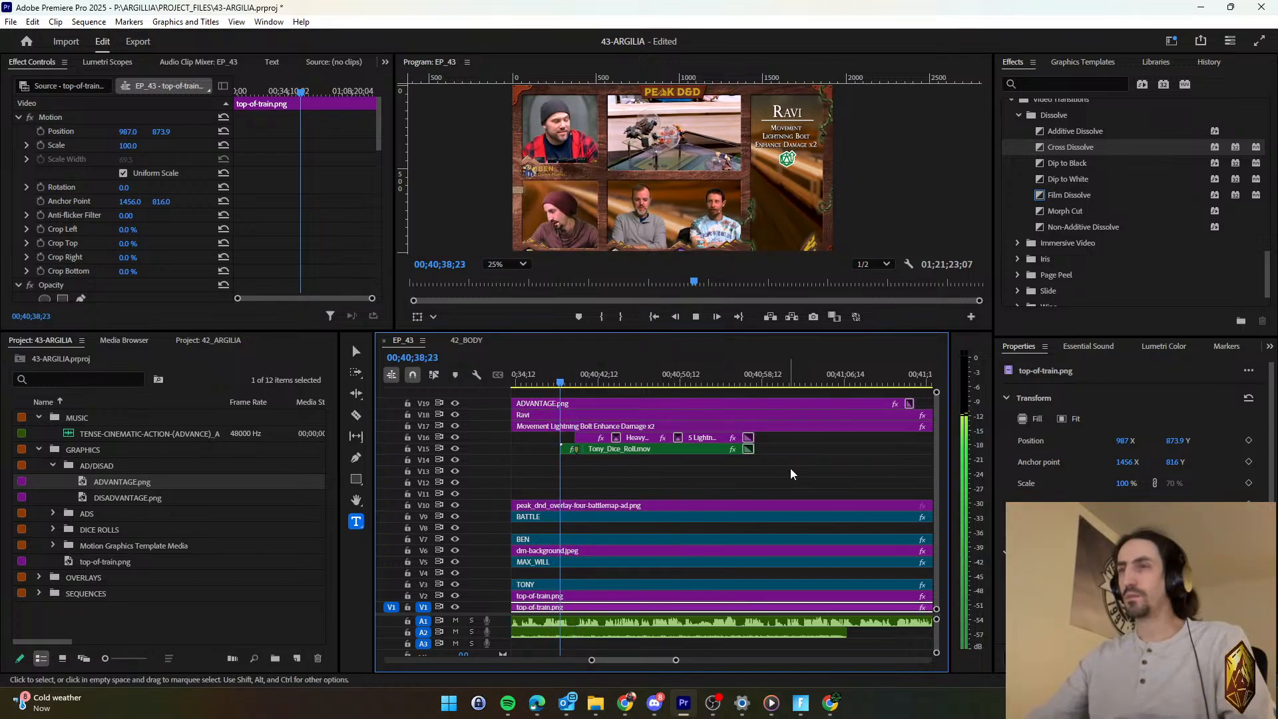
click(624, 450)
drag(624, 450, 583, 457)
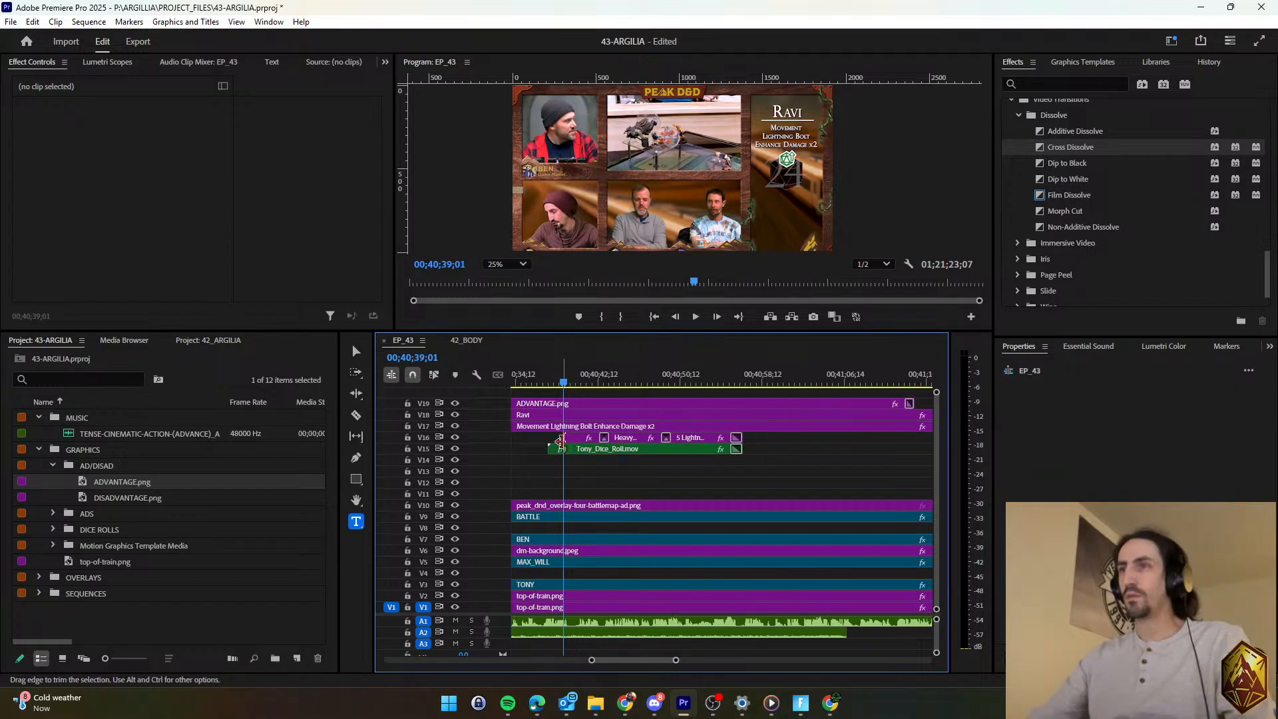
Lower both Tony_Dice_Roll.mov clips on V15 to a vertical position of 633.7, copying the Motion settings from the first to the second.
click(571, 448)
drag(161, 132, 213, 131)
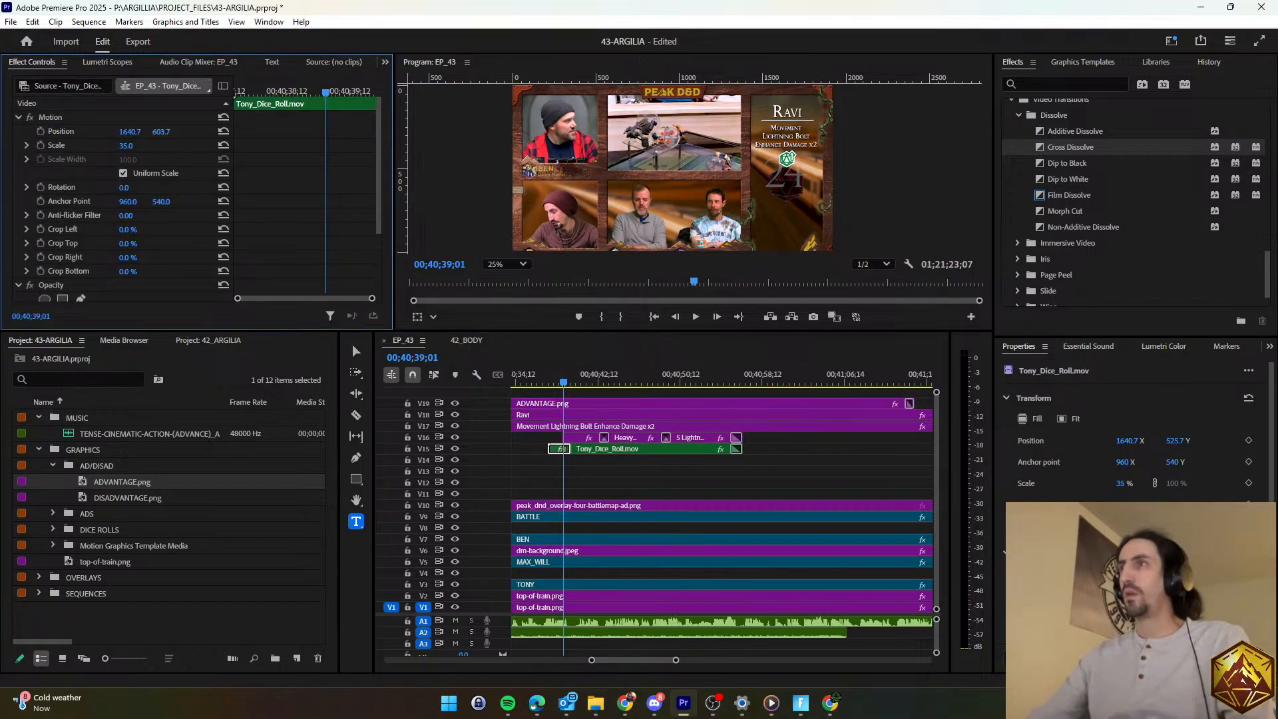
click(165, 117)
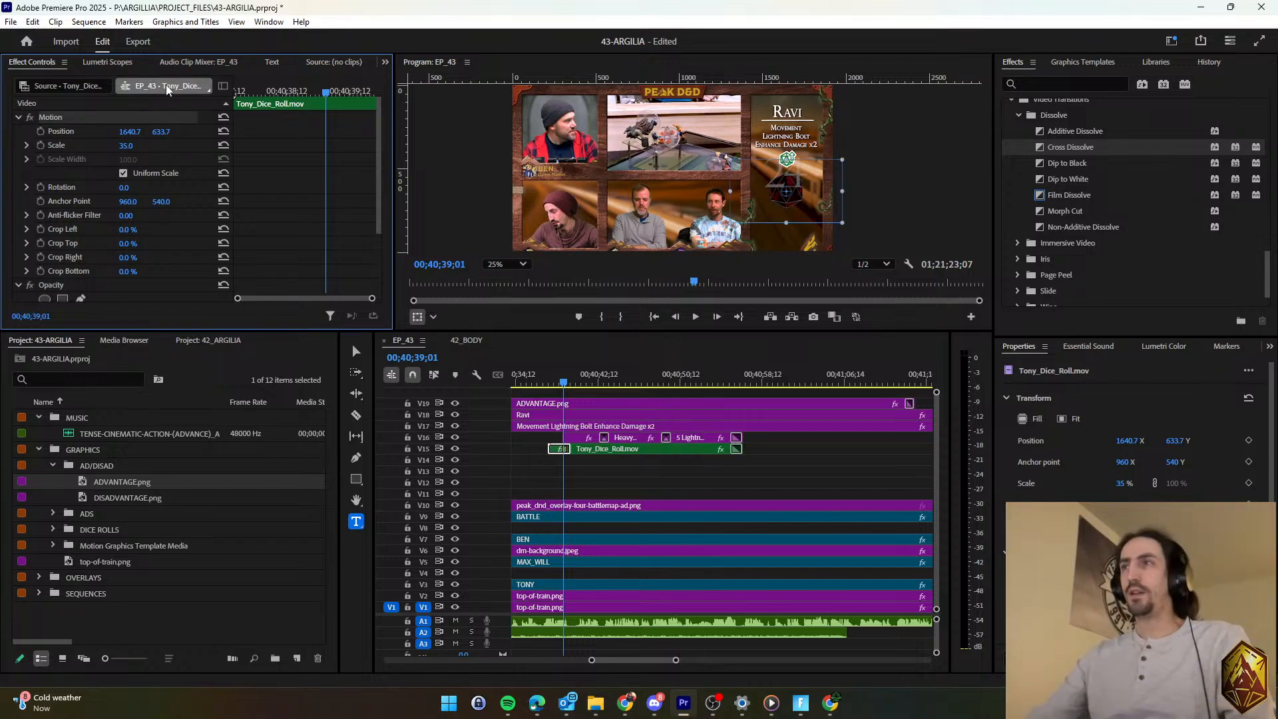
click(601, 448)
click(343, 267)
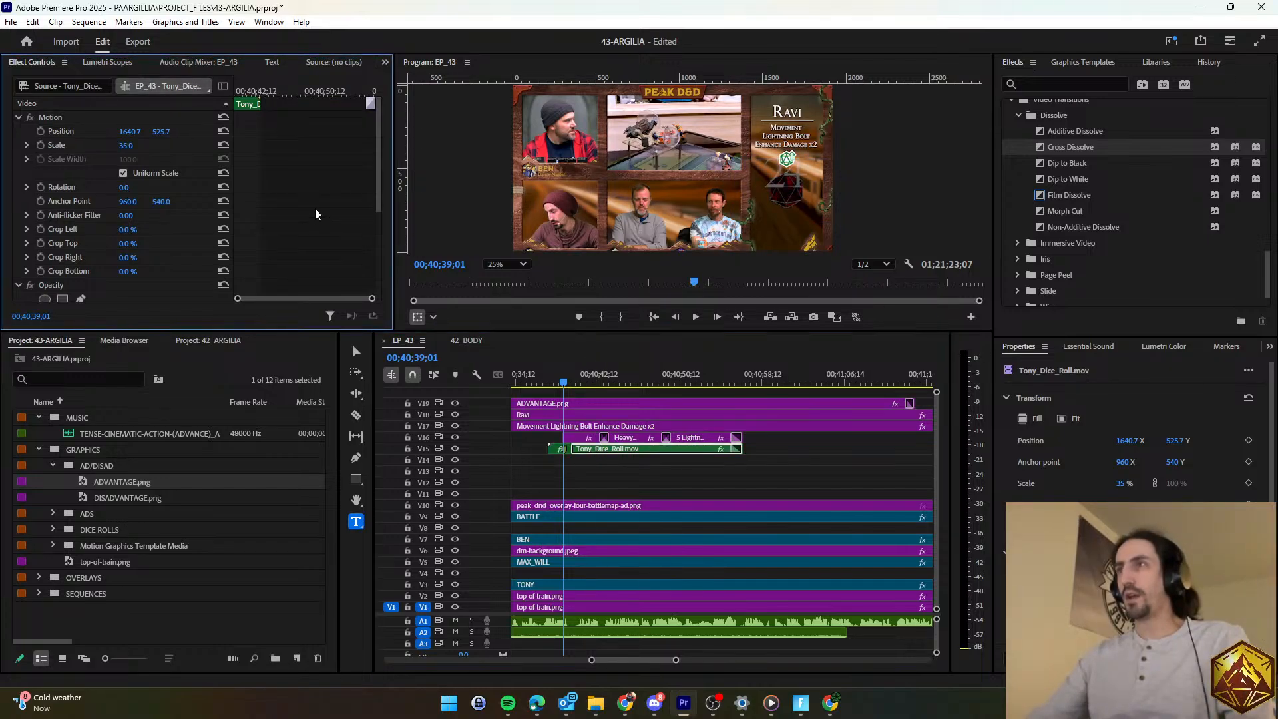
Lower the text of the 24 roll-result title to a vertical position of about 938 so it sits over the die.
click(571, 437)
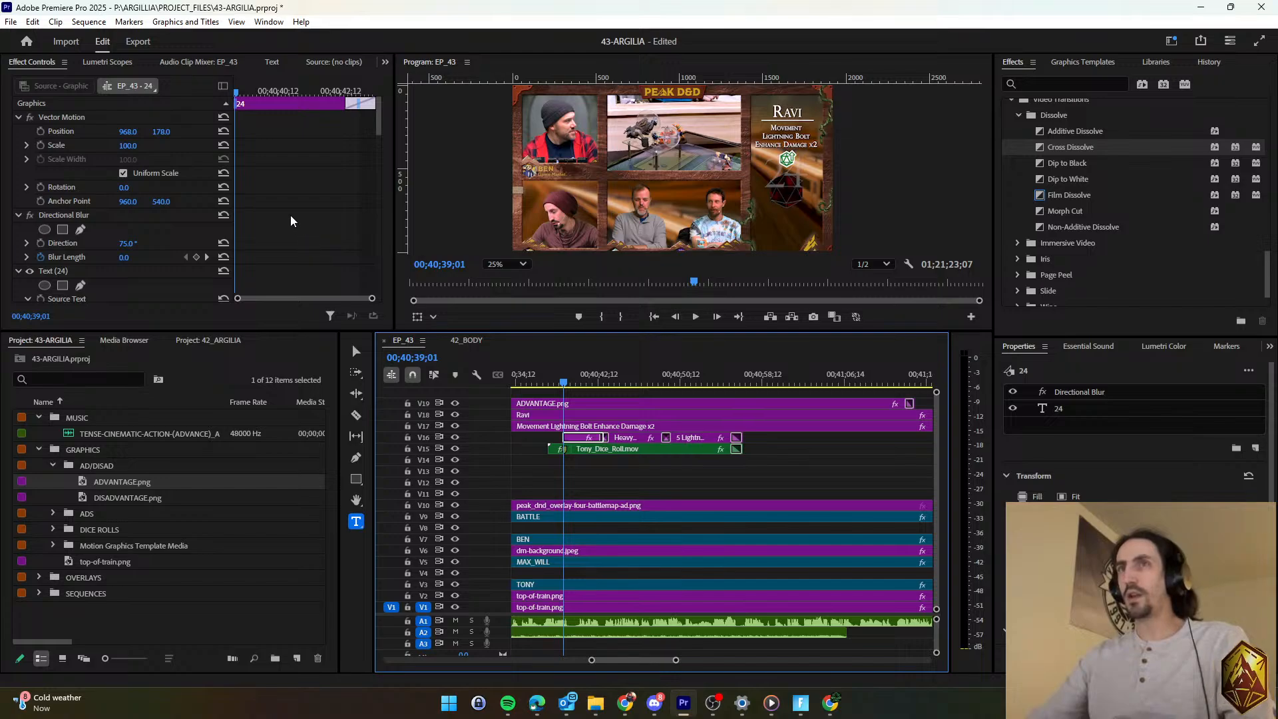
scroll(287, 213, down, 6)
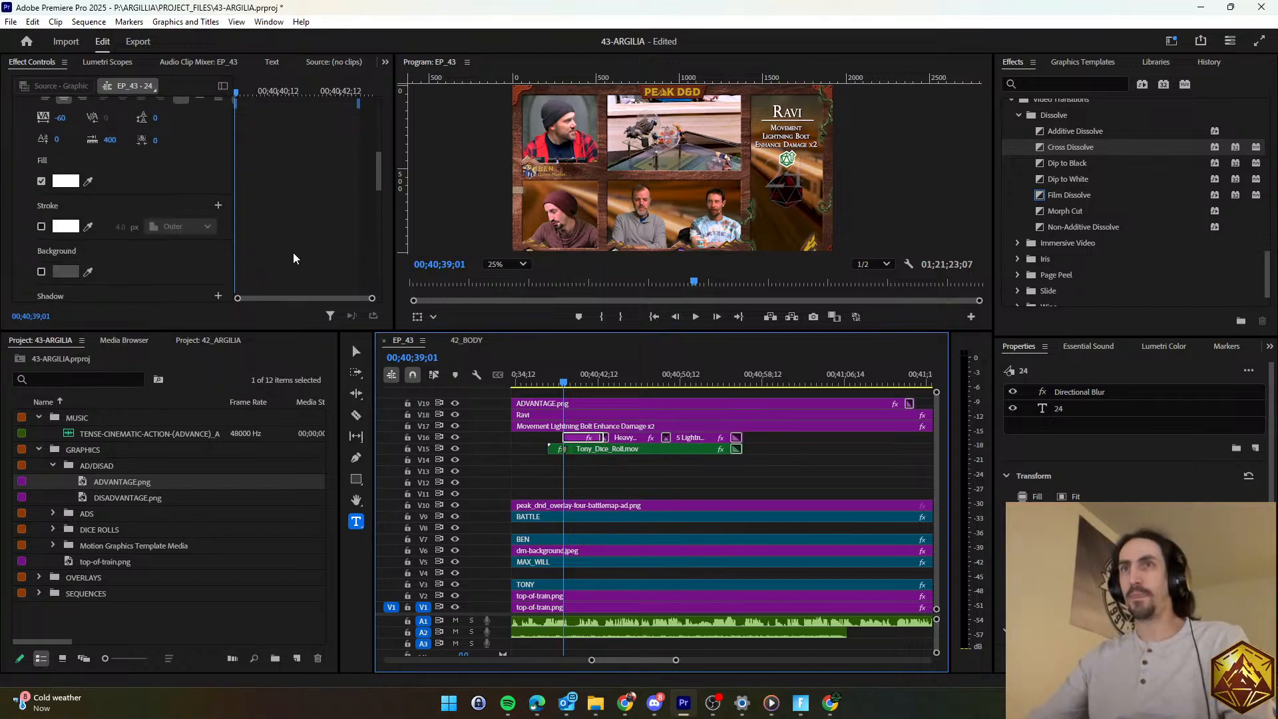
scroll(293, 256, down, 8)
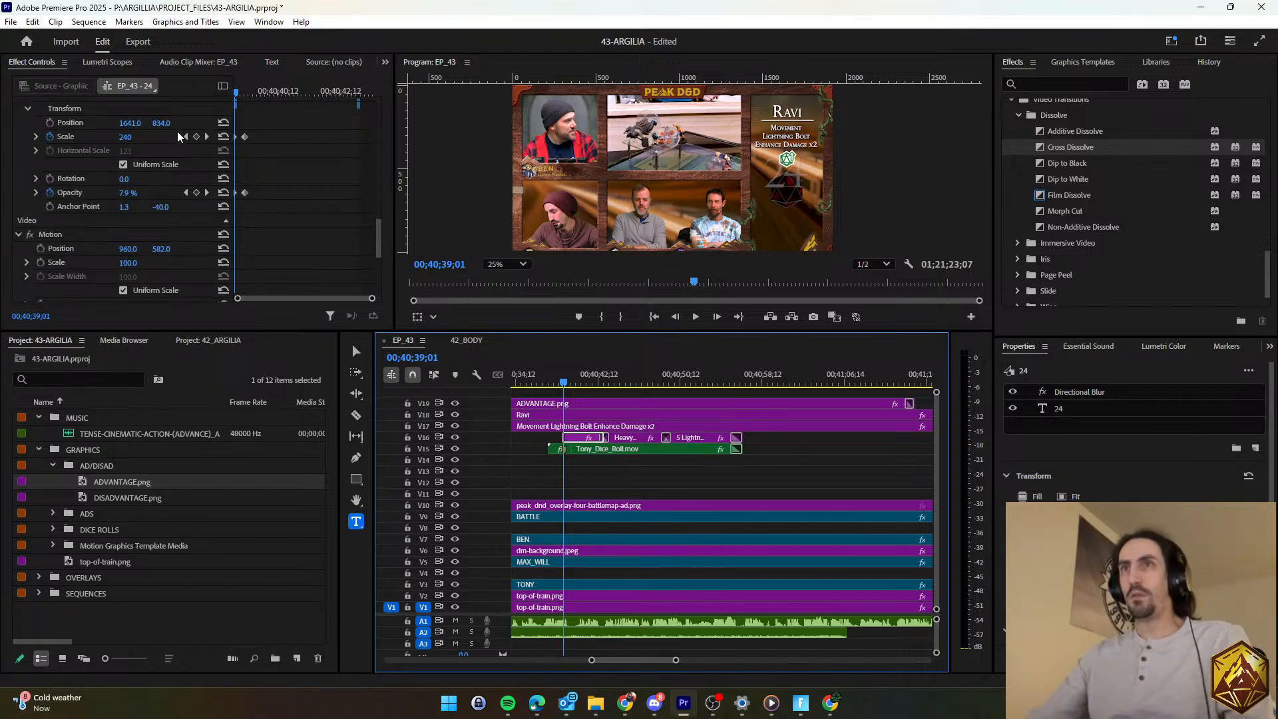
drag(163, 123, 173, 123)
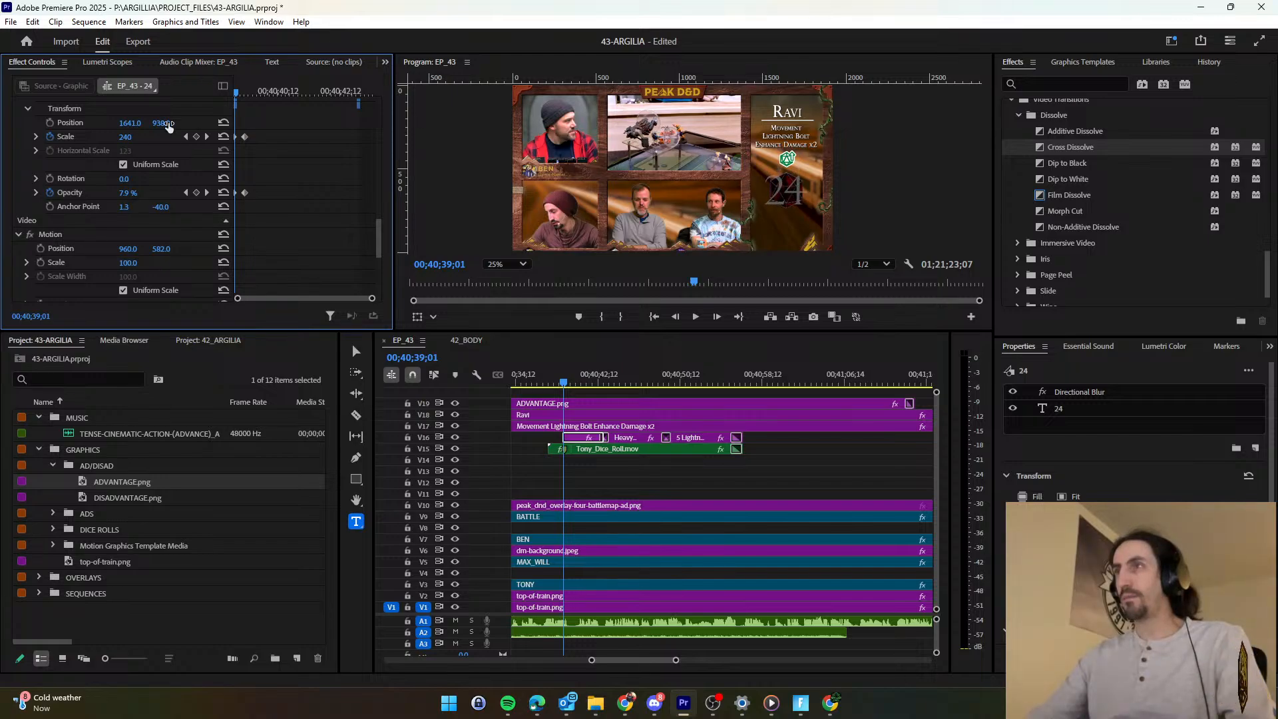
Change the roll-result title's text to 22 and save the project.
click(1103, 413)
double_click(1099, 412)
text(22)
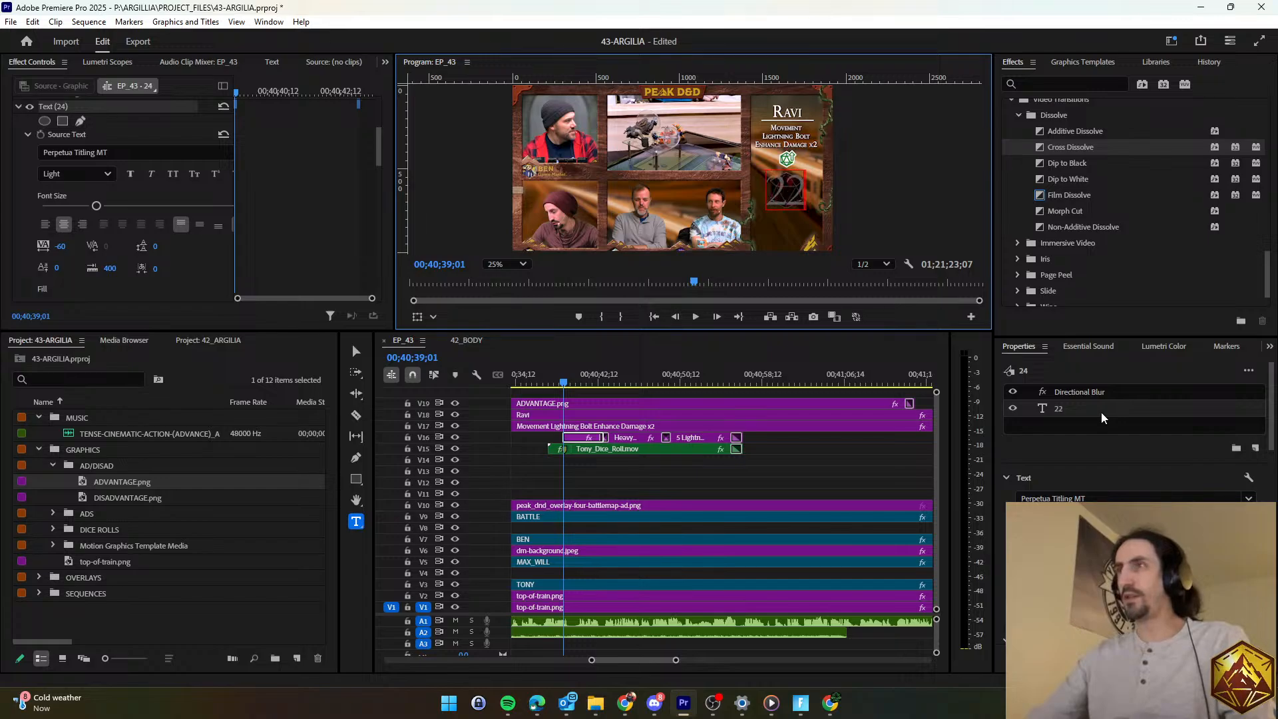
click(592, 463)
key(ctrl+s)
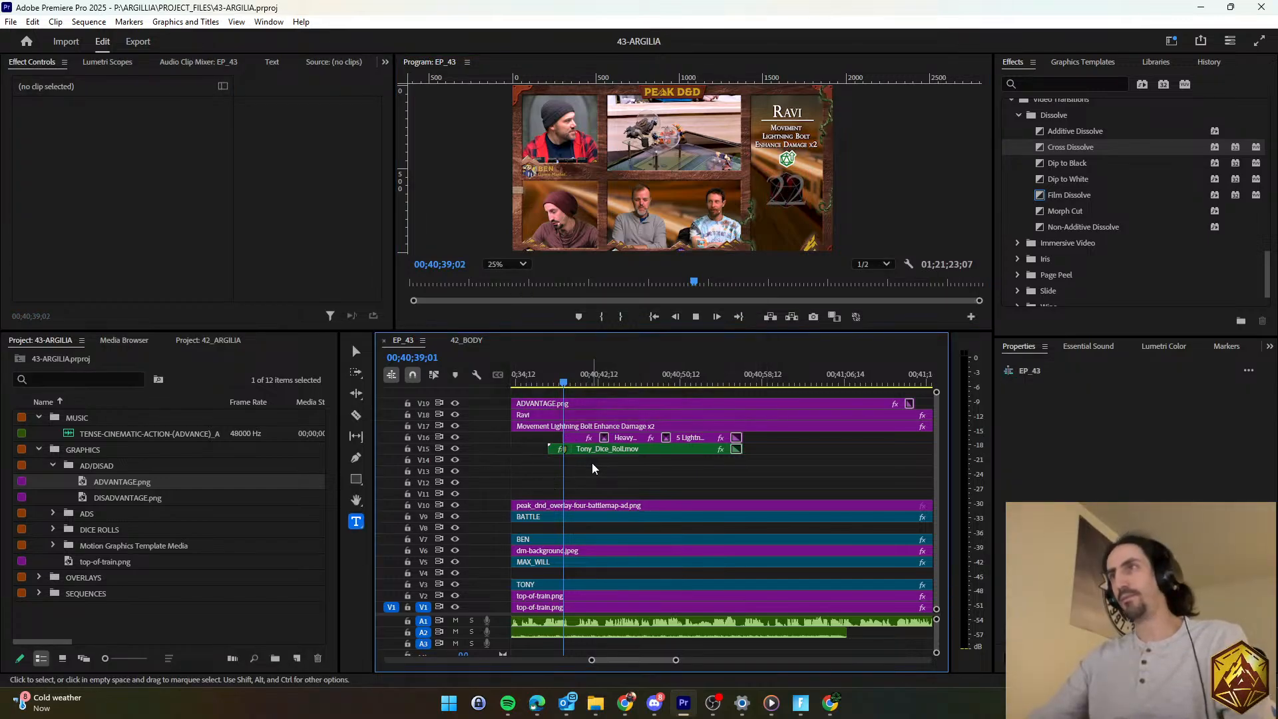
Play the 22 result and delete the dissolve between the 22 and Heavy Hit! titles on V16.
key(space)
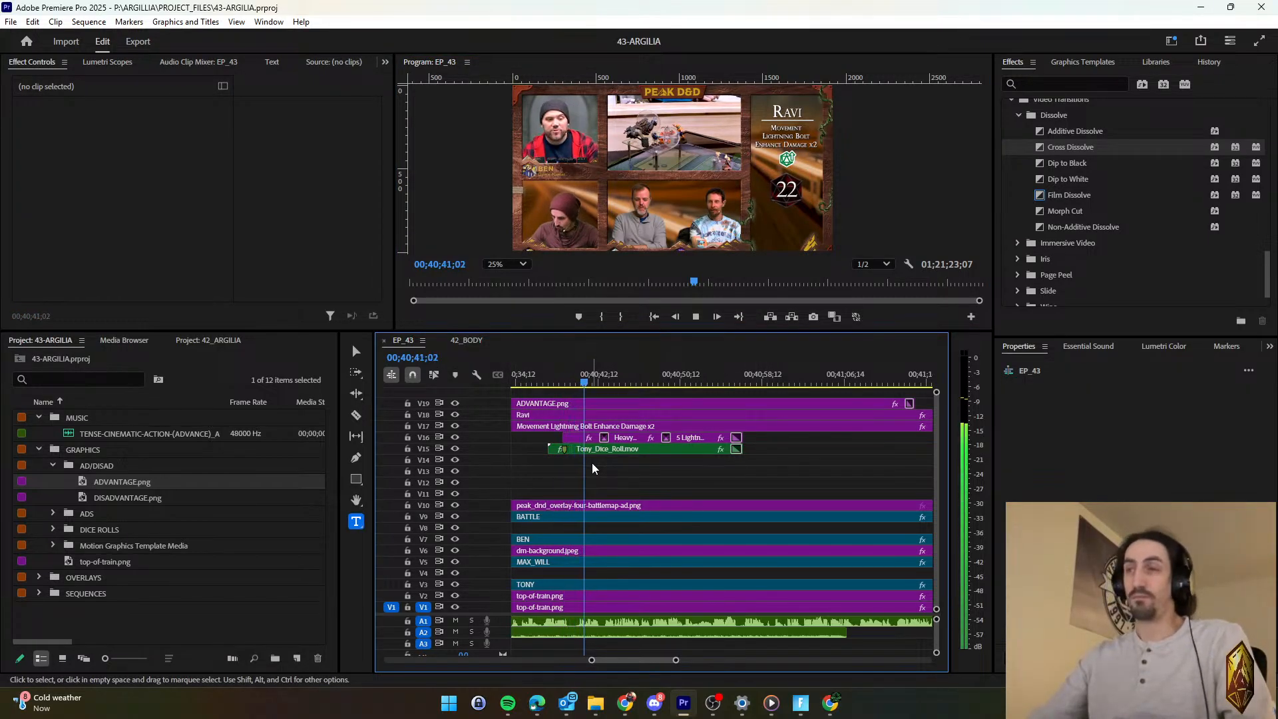
key(space)
key(d)
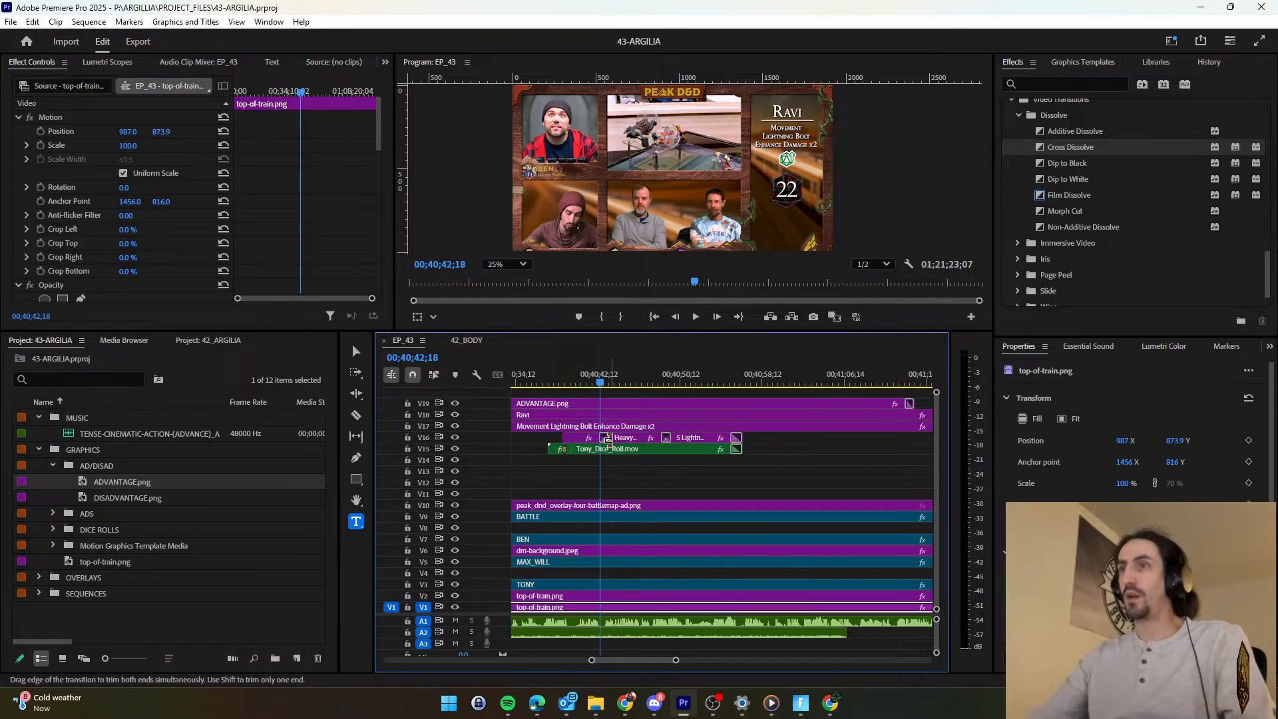
click(605, 439)
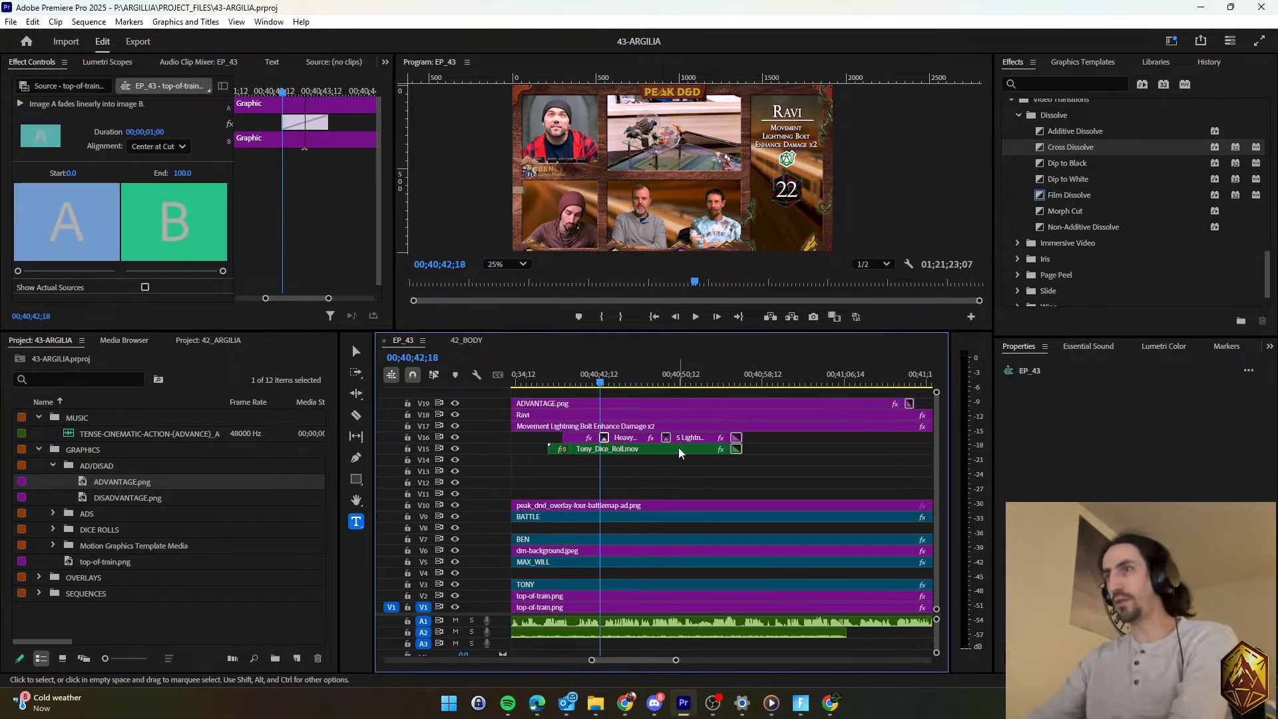
key(Delete)
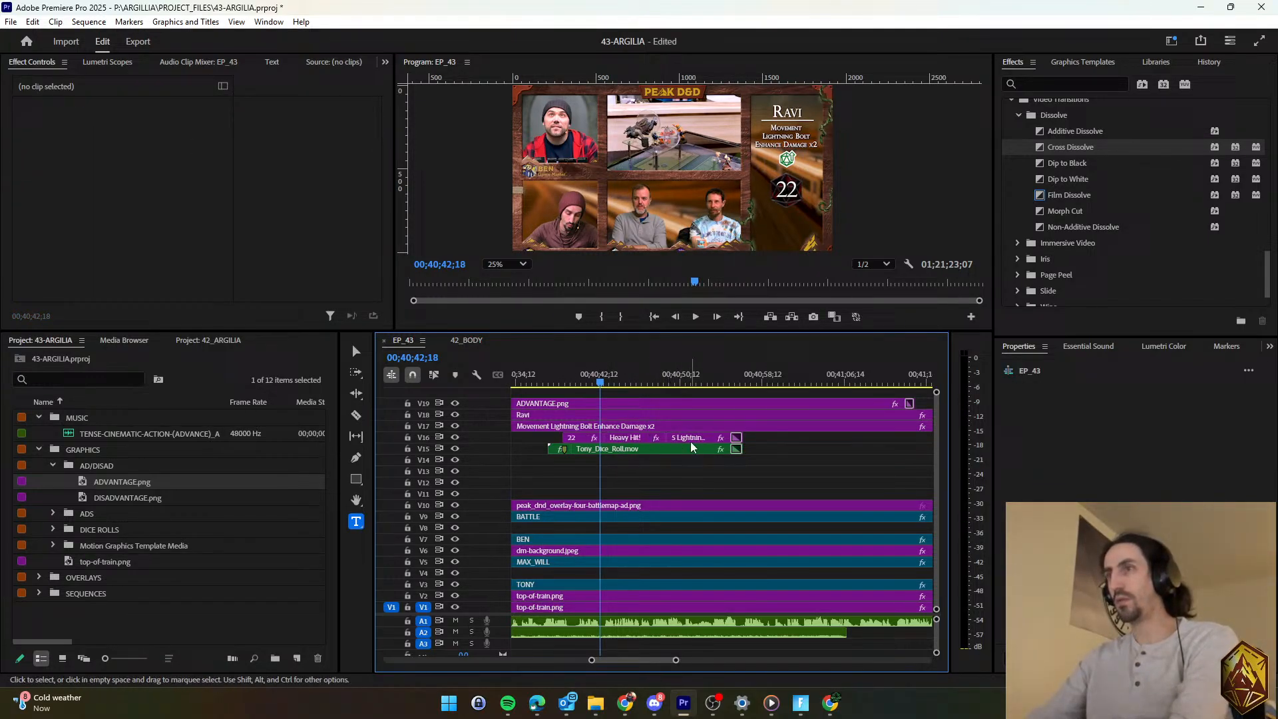
Move the 5 Lightning Damage title later and shift the cut between 22 and Heavy Hit! to about 00;40;43;28.
key(space)
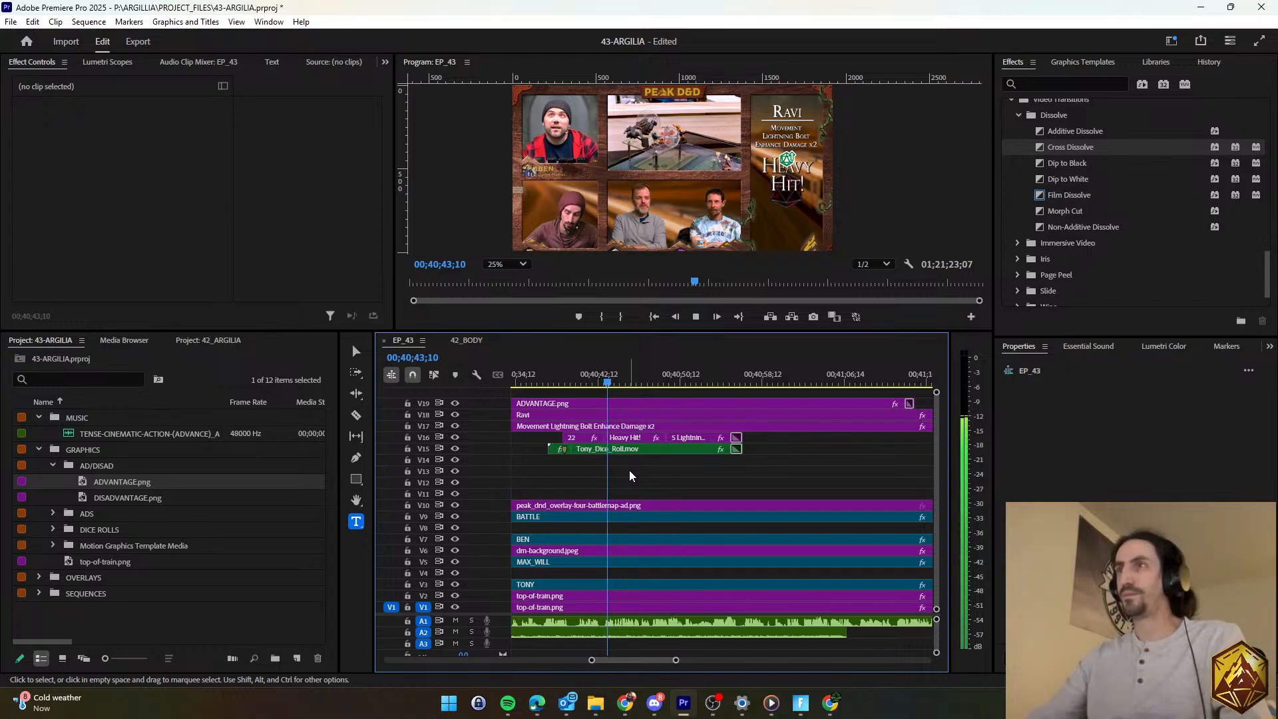
key(space)
click(692, 437)
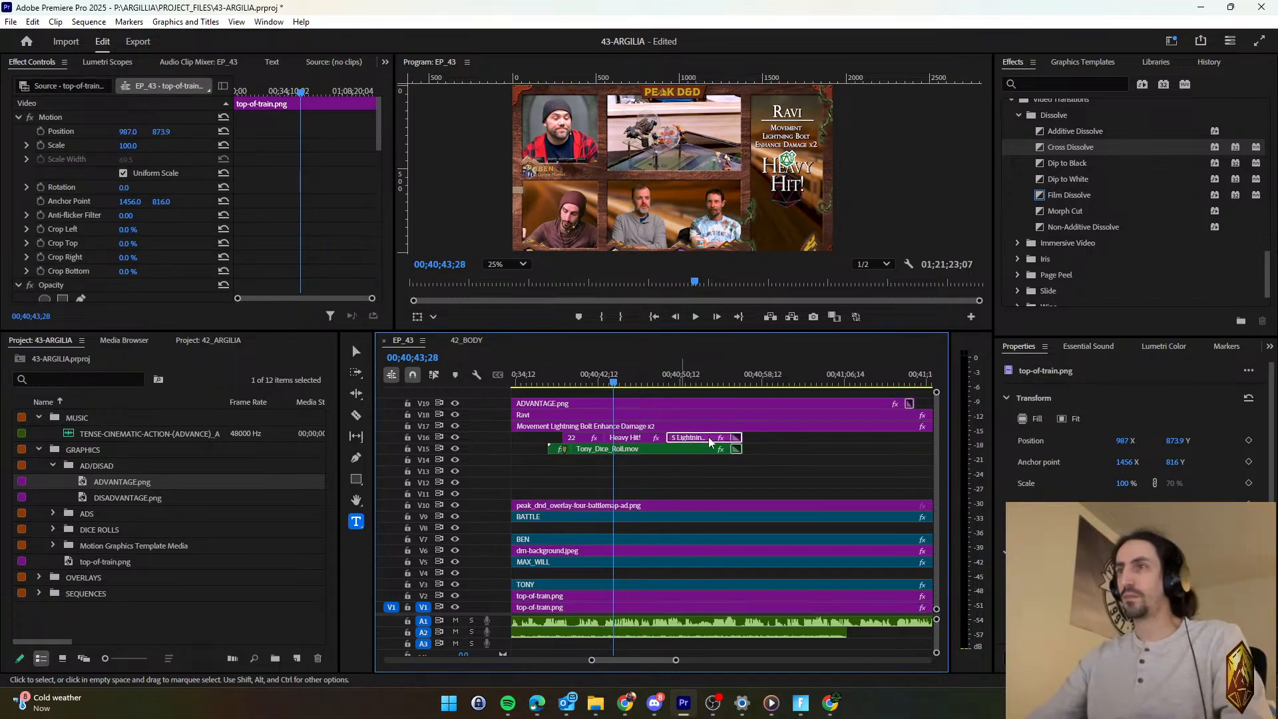
drag(708, 437, 736, 437)
drag(603, 437, 611, 438)
click(609, 437)
Keyframe the 22 title's Blur Length from 0 at 00;40;43;16 to 45 at 00;40;43;26.
scroll(608, 475, up, 2)
drag(616, 382, 610, 382)
click(600, 440)
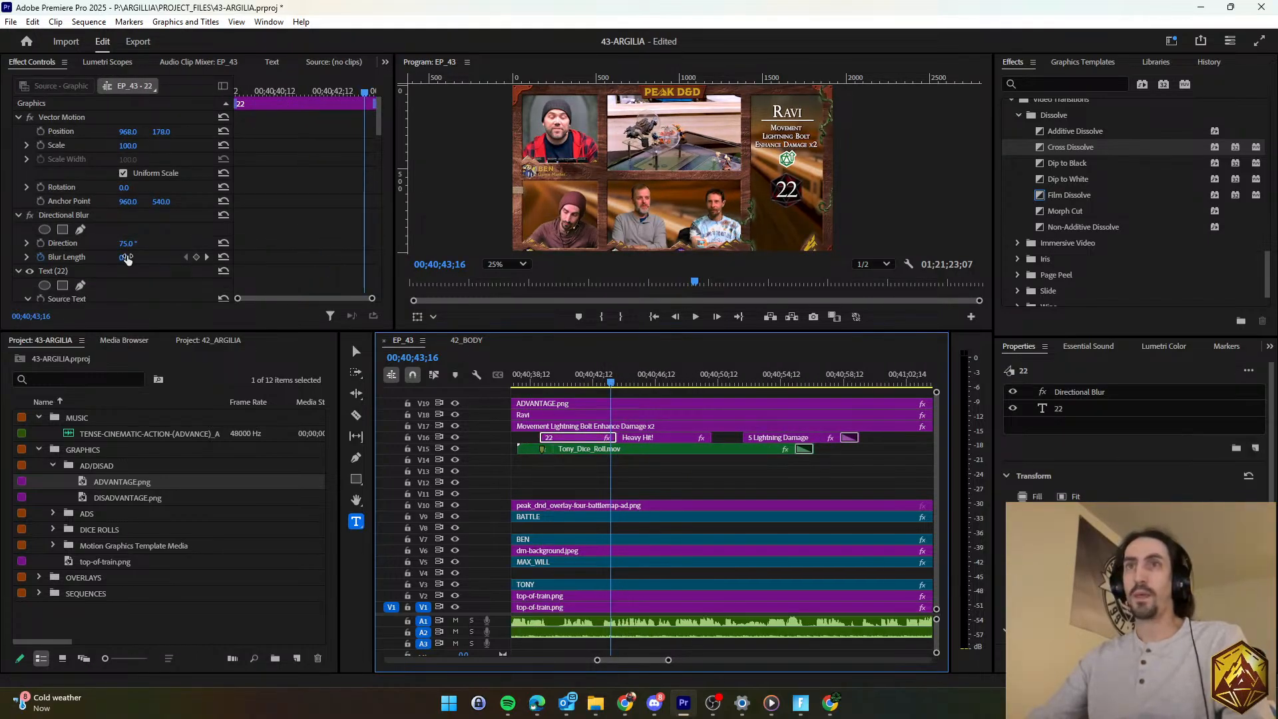
click(196, 257)
drag(612, 381, 616, 381)
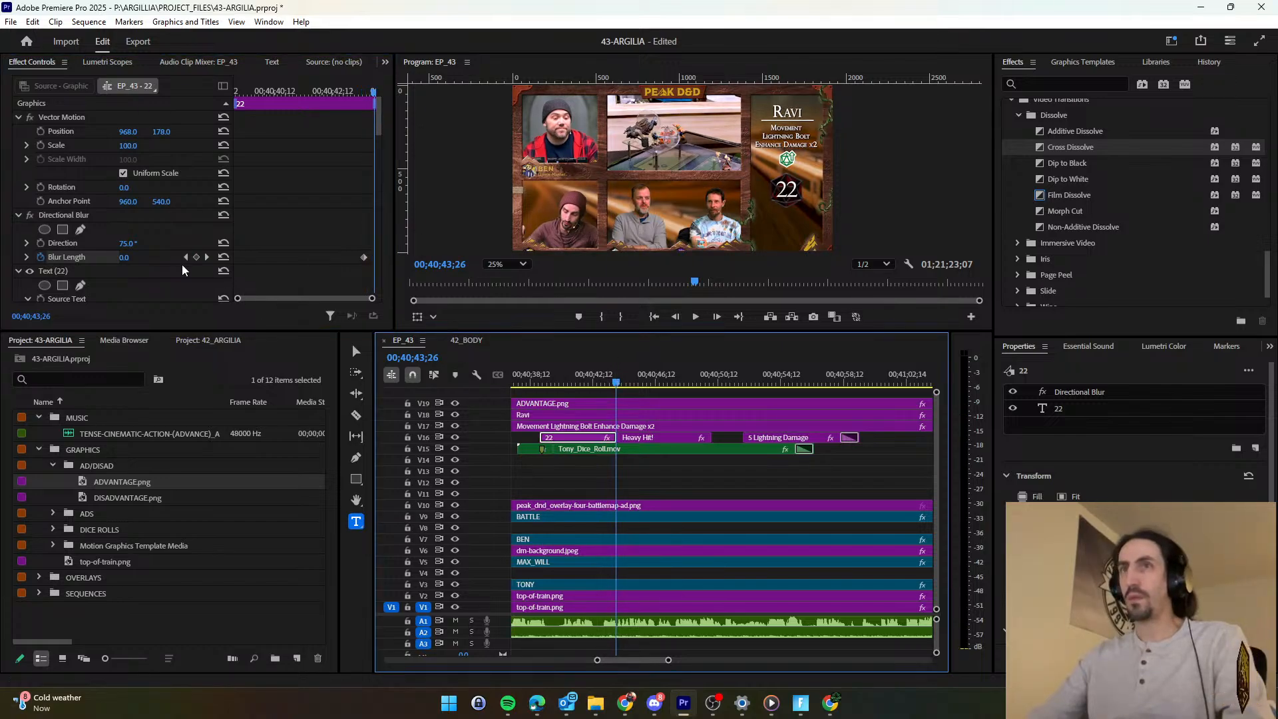
click(131, 257)
text(45)
key(Return)
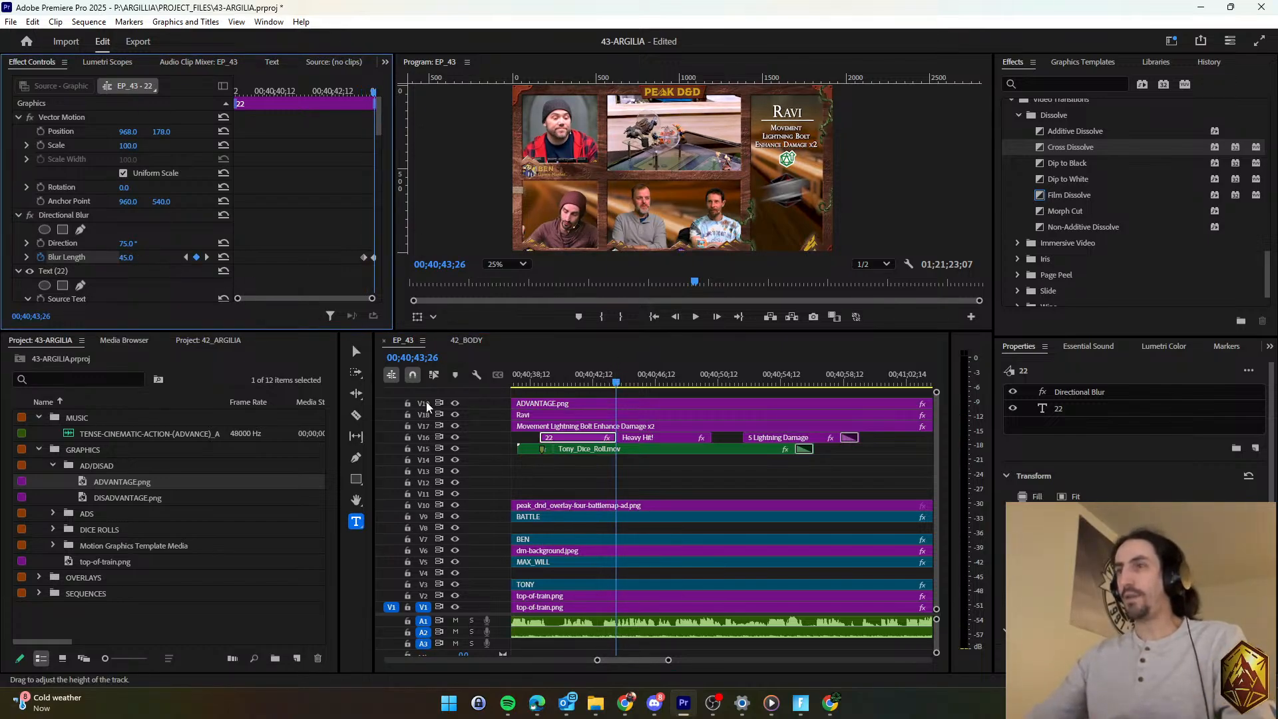
Lower the Heavy Hit! title's text to a vertical position of 867.
drag(615, 385, 618, 383)
click(633, 443)
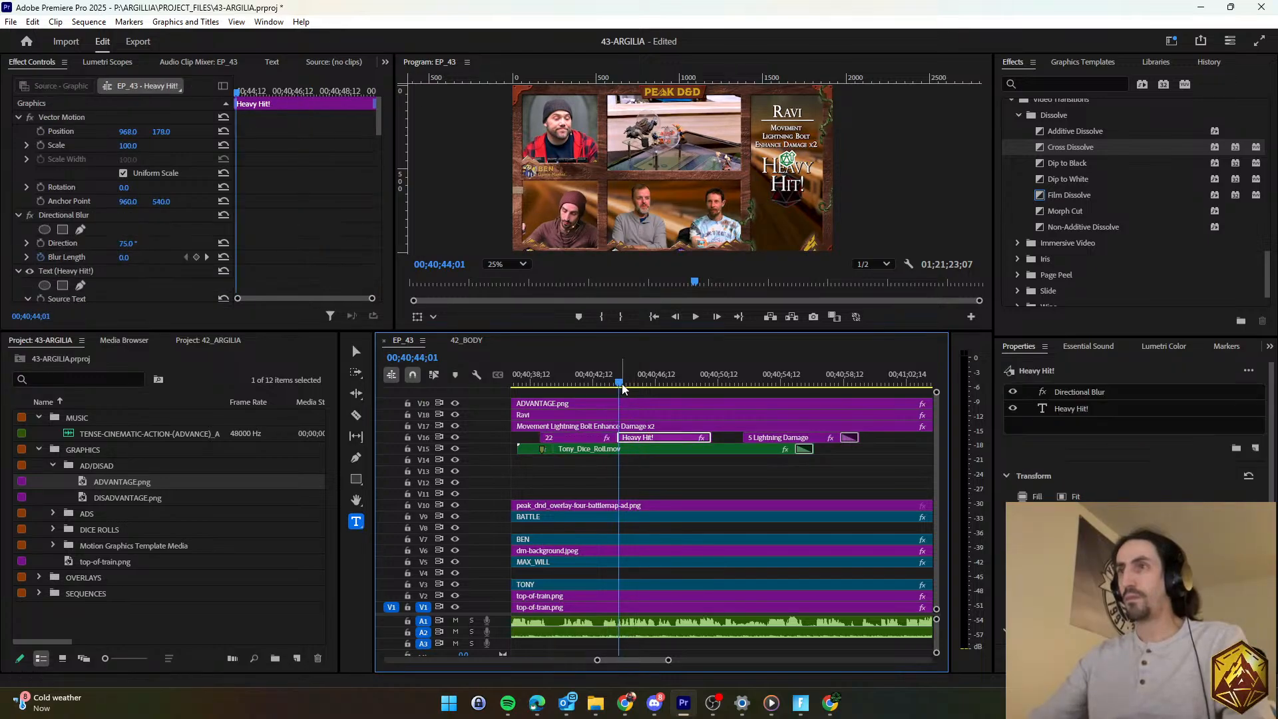
scroll(333, 217, down, 10)
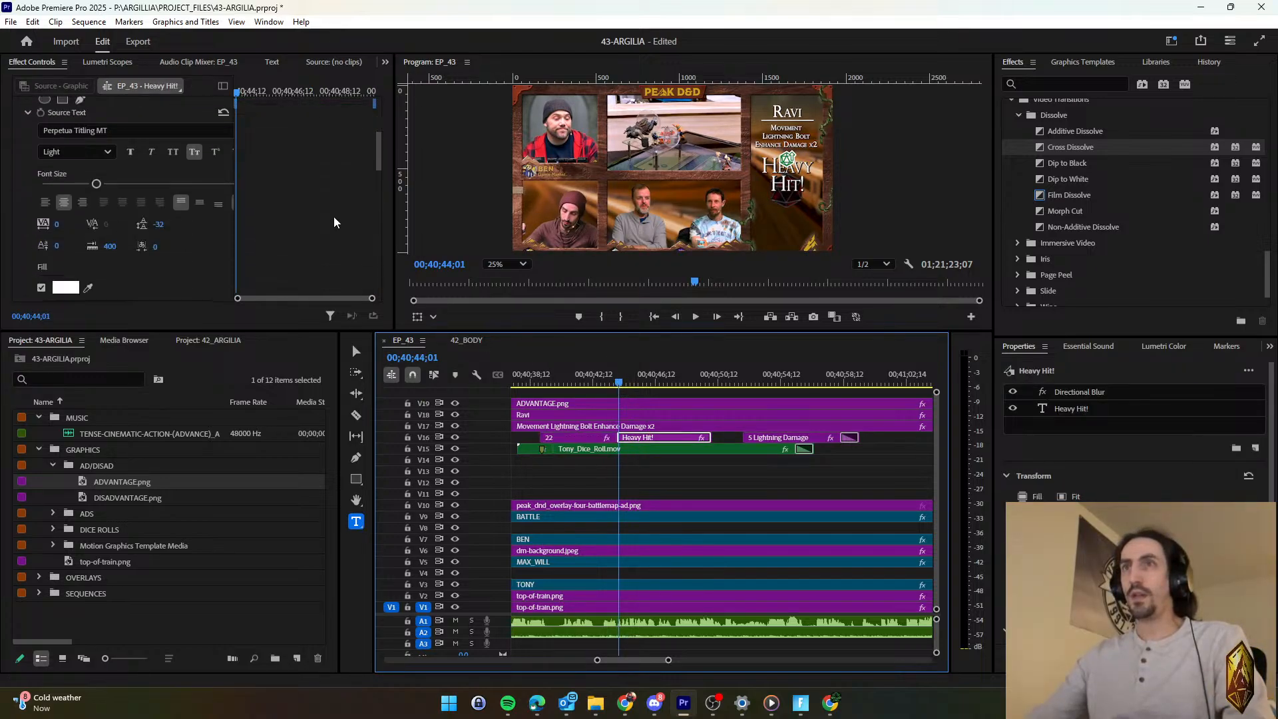
scroll(331, 230, down, 4)
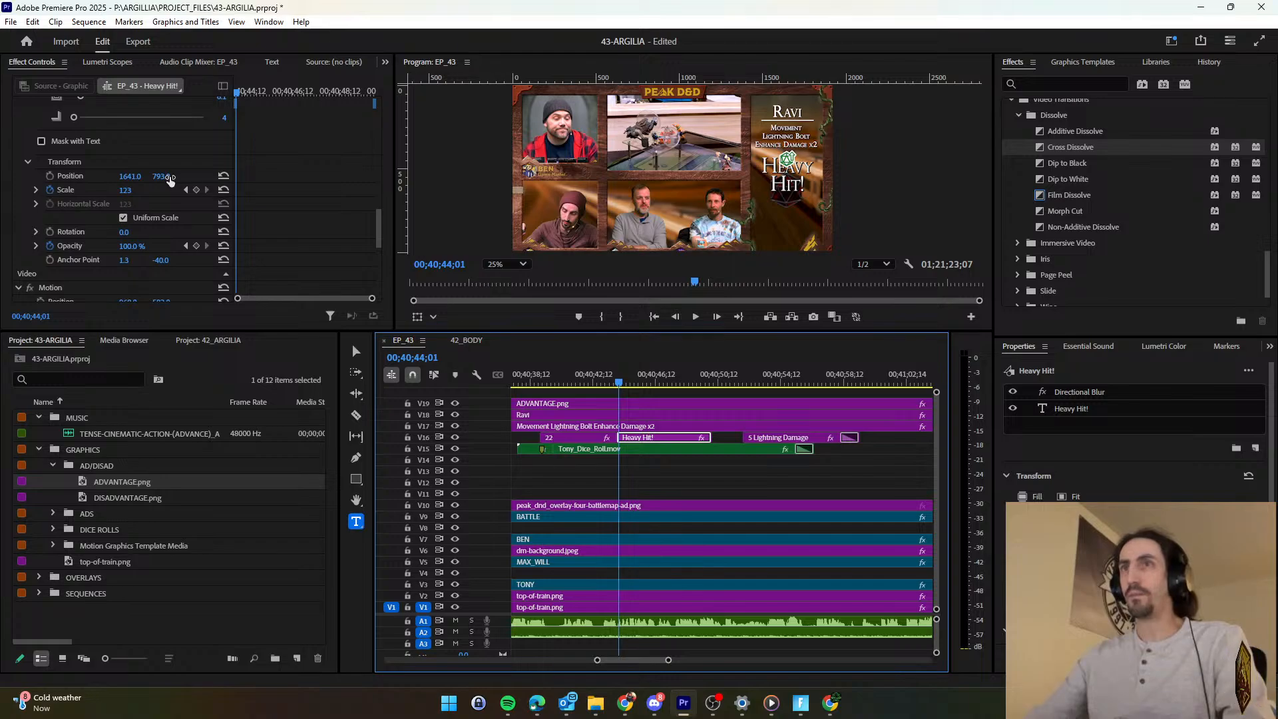
drag(166, 177, 216, 176)
Keyframe the Heavy Hit! title's Blur Length from 45 at its start, 00;40;43;28, to 0 at 00;40;44;01.
scroll(612, 467, up, 4)
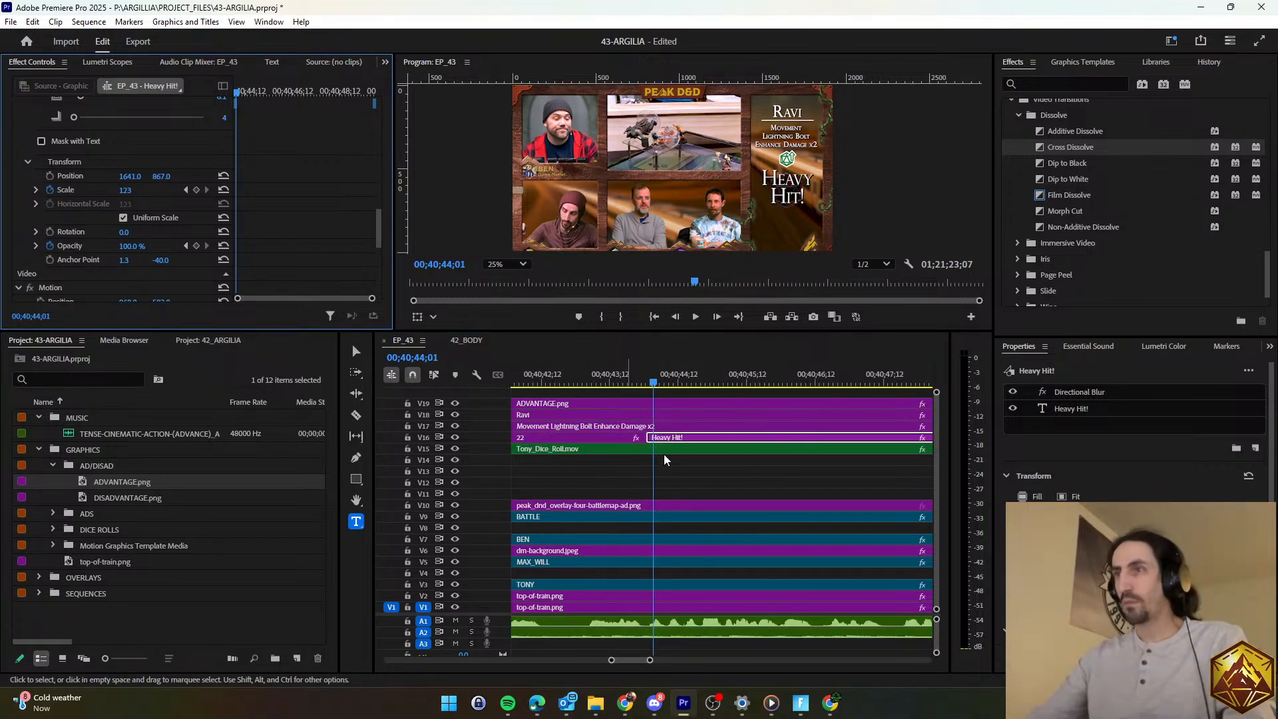
drag(379, 230, 377, 124)
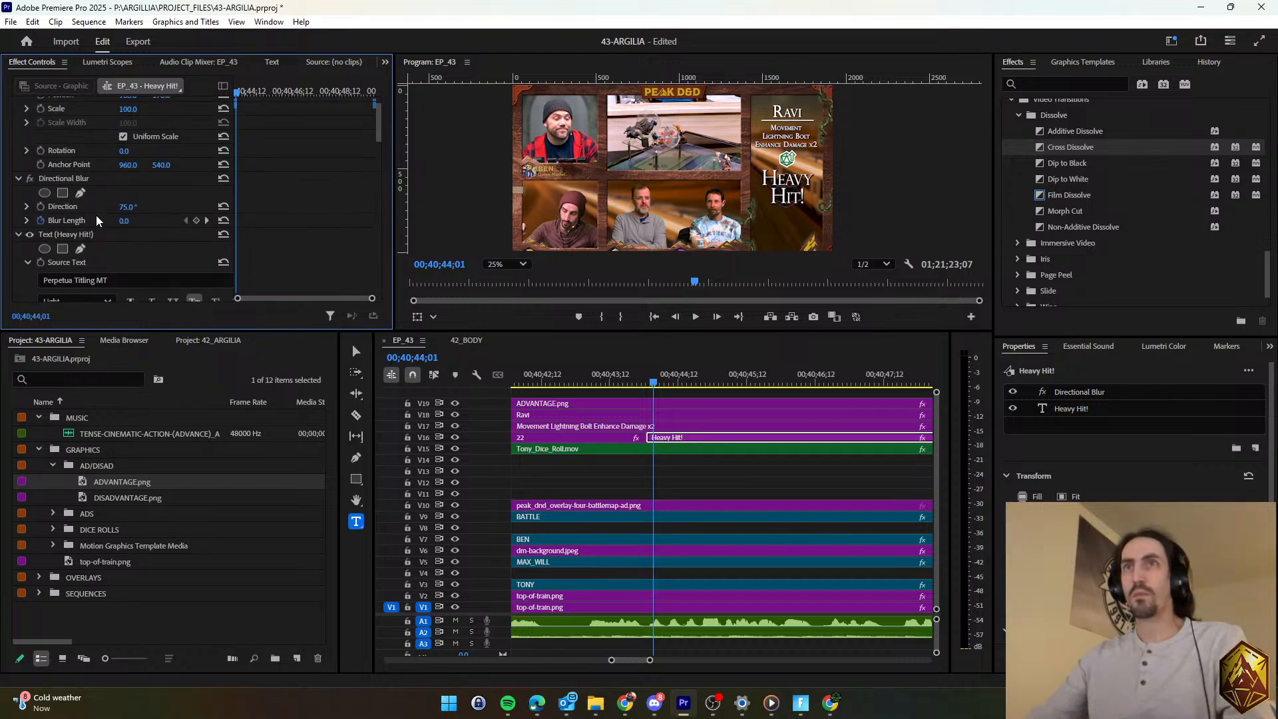
click(195, 220)
click(236, 96)
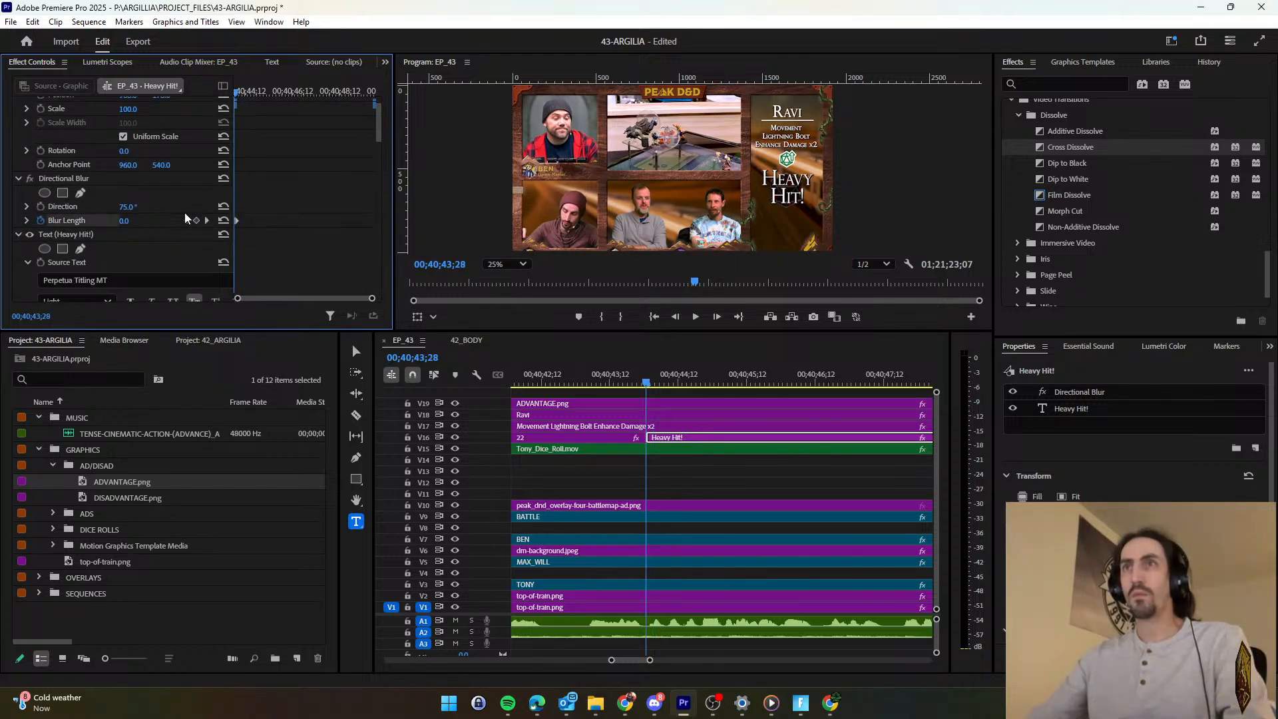
click(141, 217)
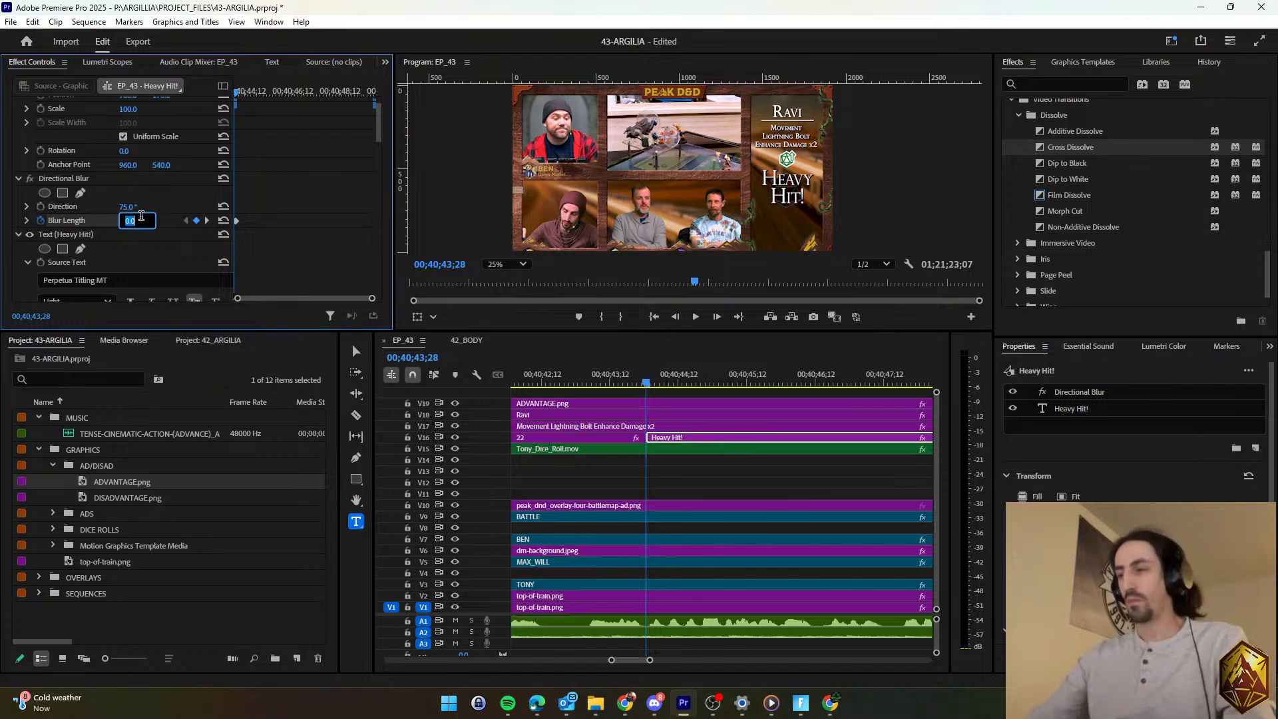
text(45)
key(Return)
Play the change from 22 to Heavy Hit! and move the 5 Lightning Damage title to start at 00;40;47;06.
click(632, 380)
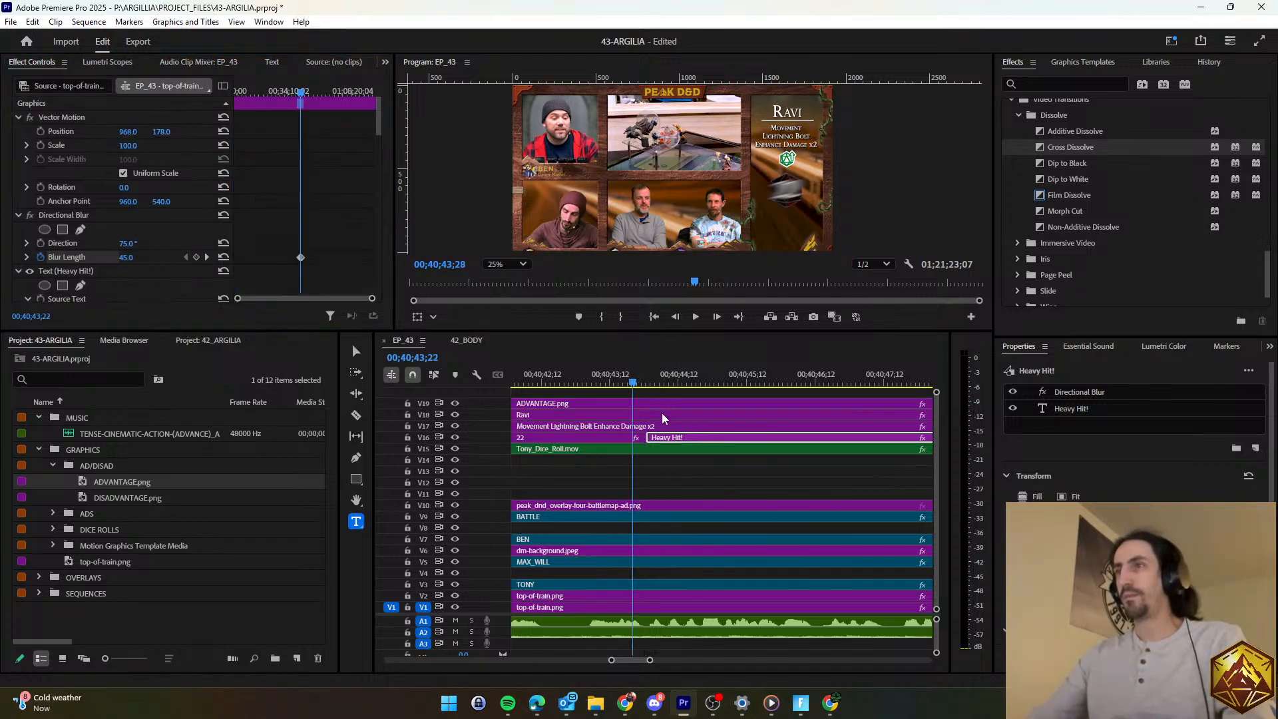
key(space)
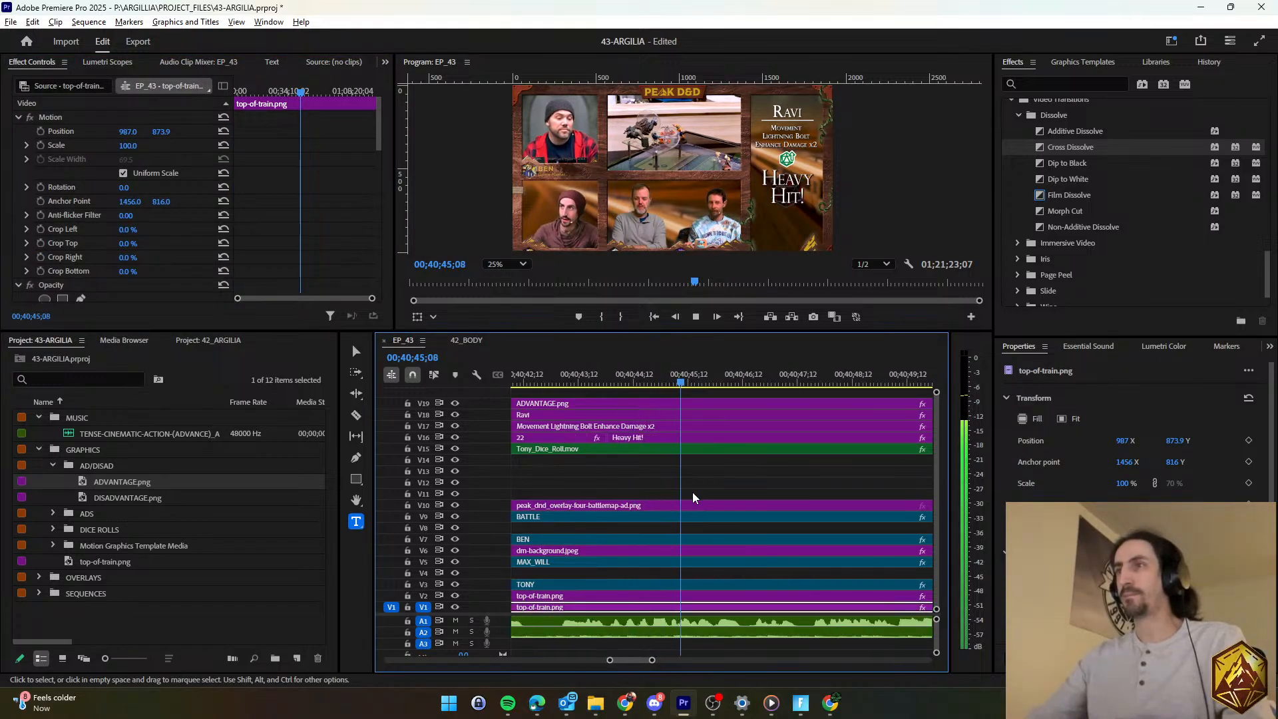
key(space)
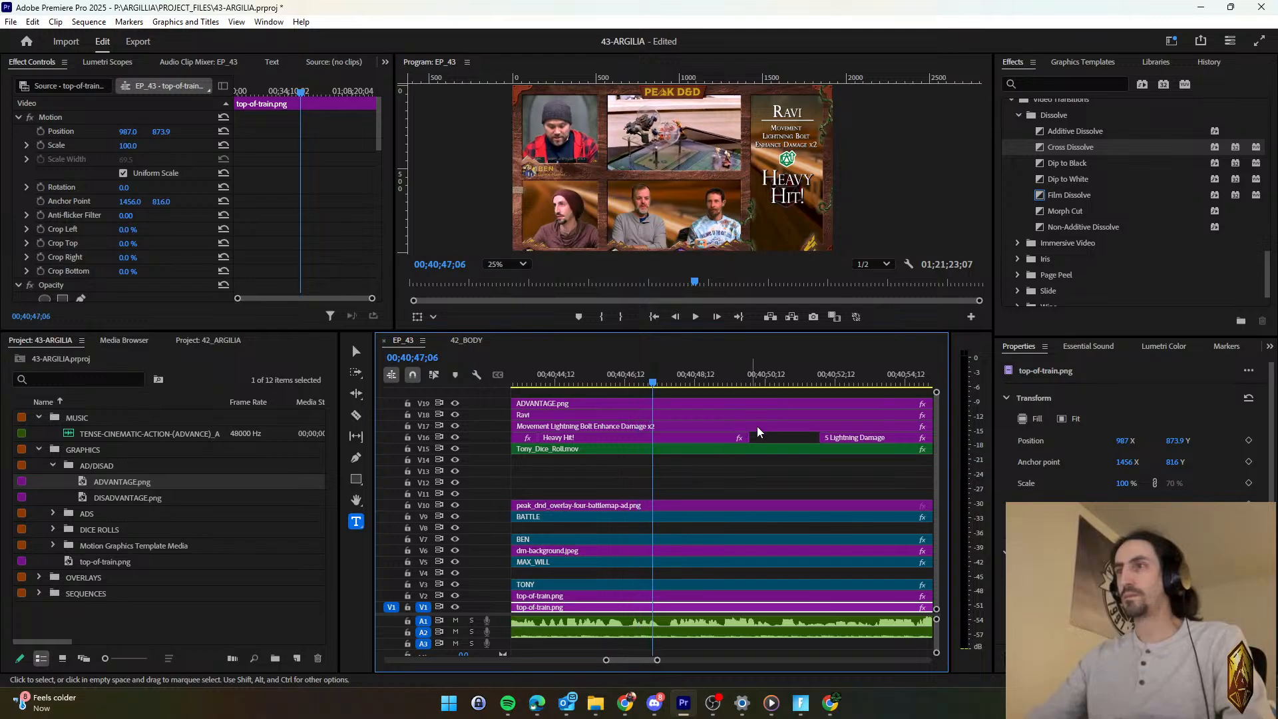
click(840, 439)
drag(840, 439, 673, 439)
key(=)
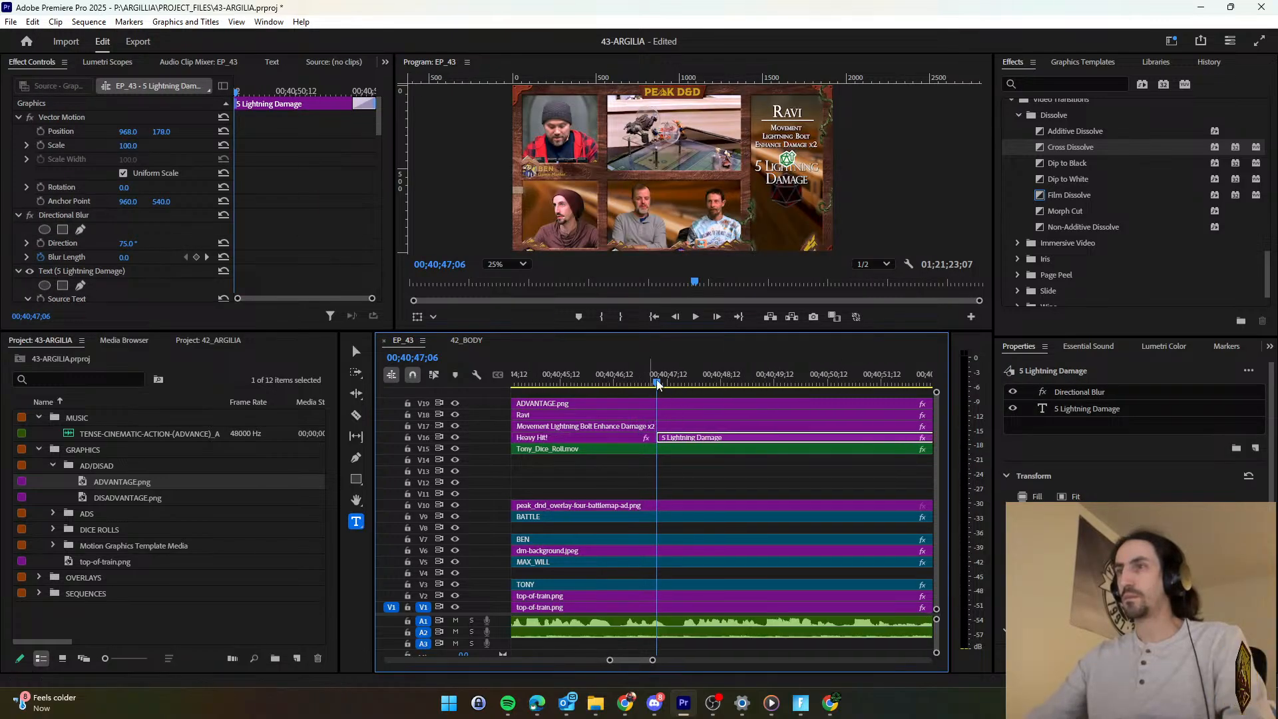
Keyframe the Heavy Hit! title's closing Blur Length from 0 shortly before its end to 45 at 00;40;47;05.
click(654, 381)
drag(654, 381, 646, 381)
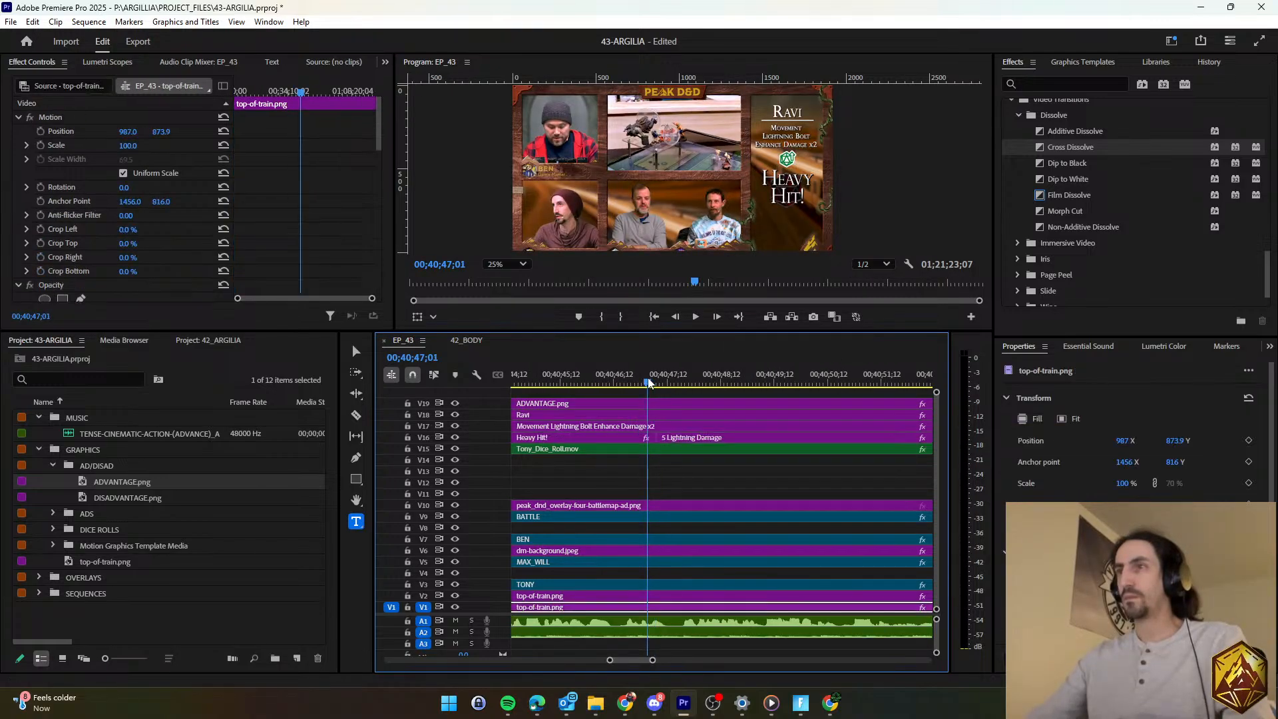
click(269, 268)
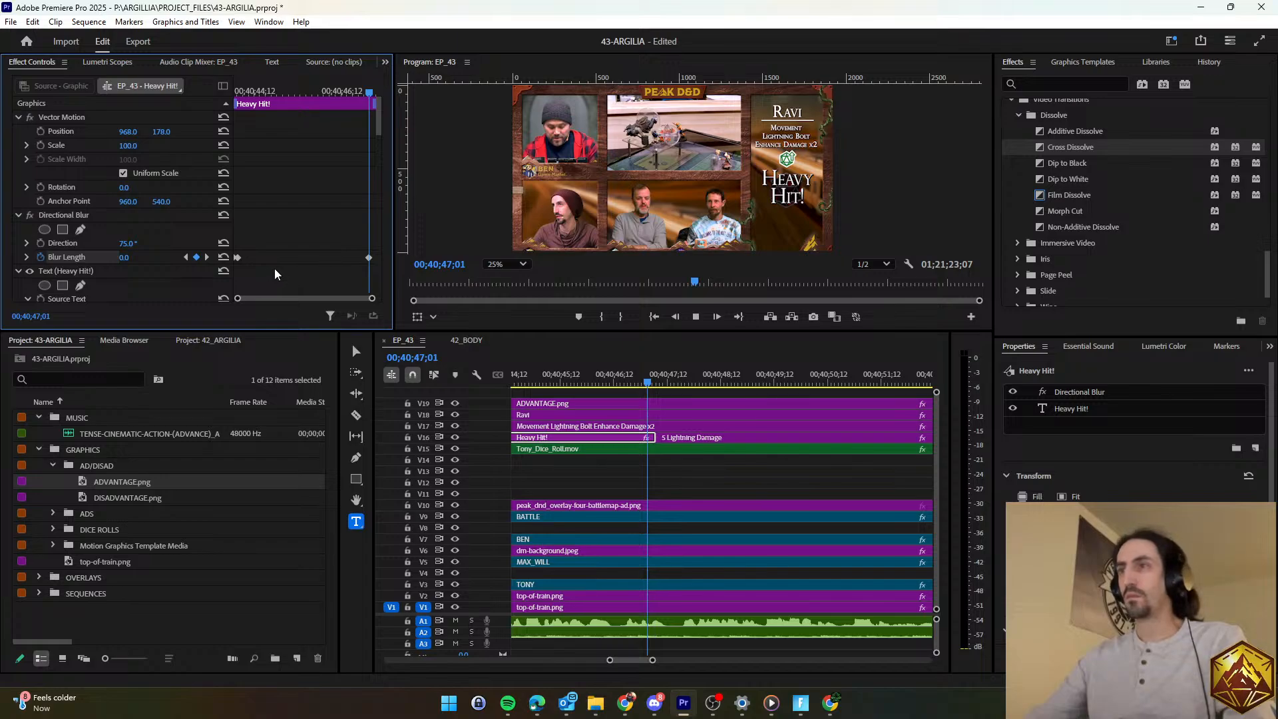
key(space)
key(space)
drag(663, 382, 657, 384)
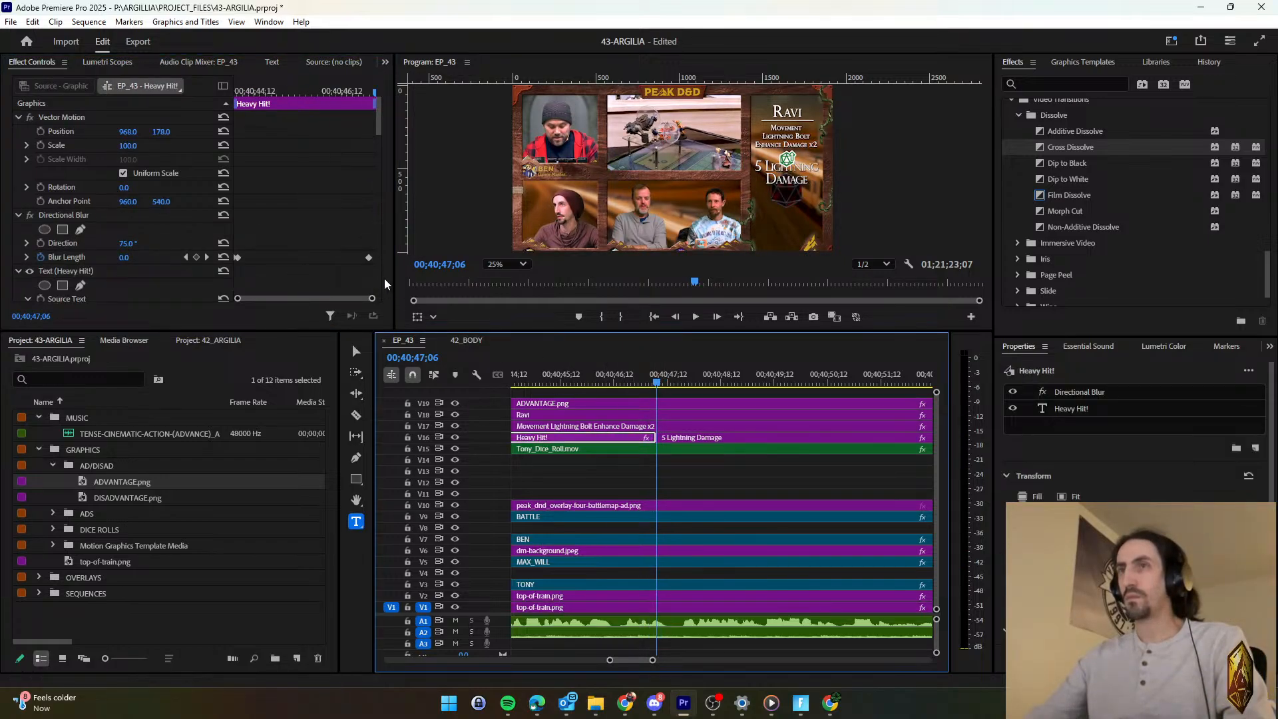
click(369, 257)
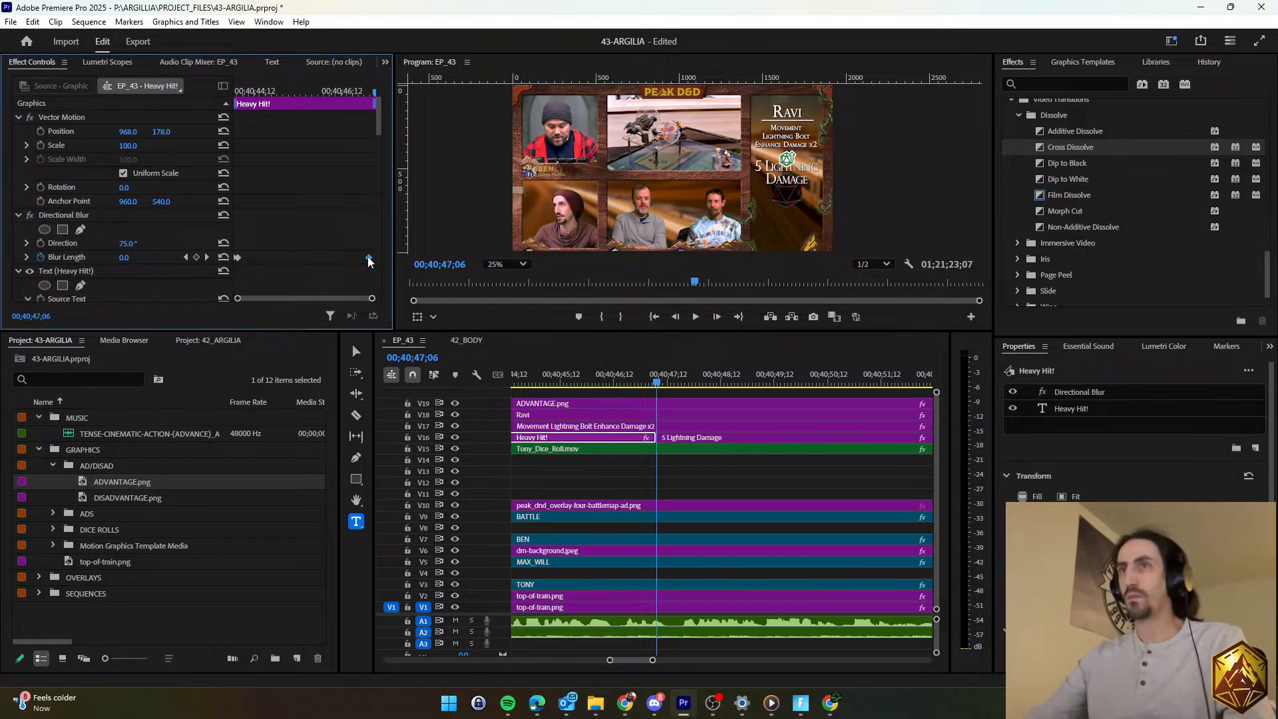
click(656, 381)
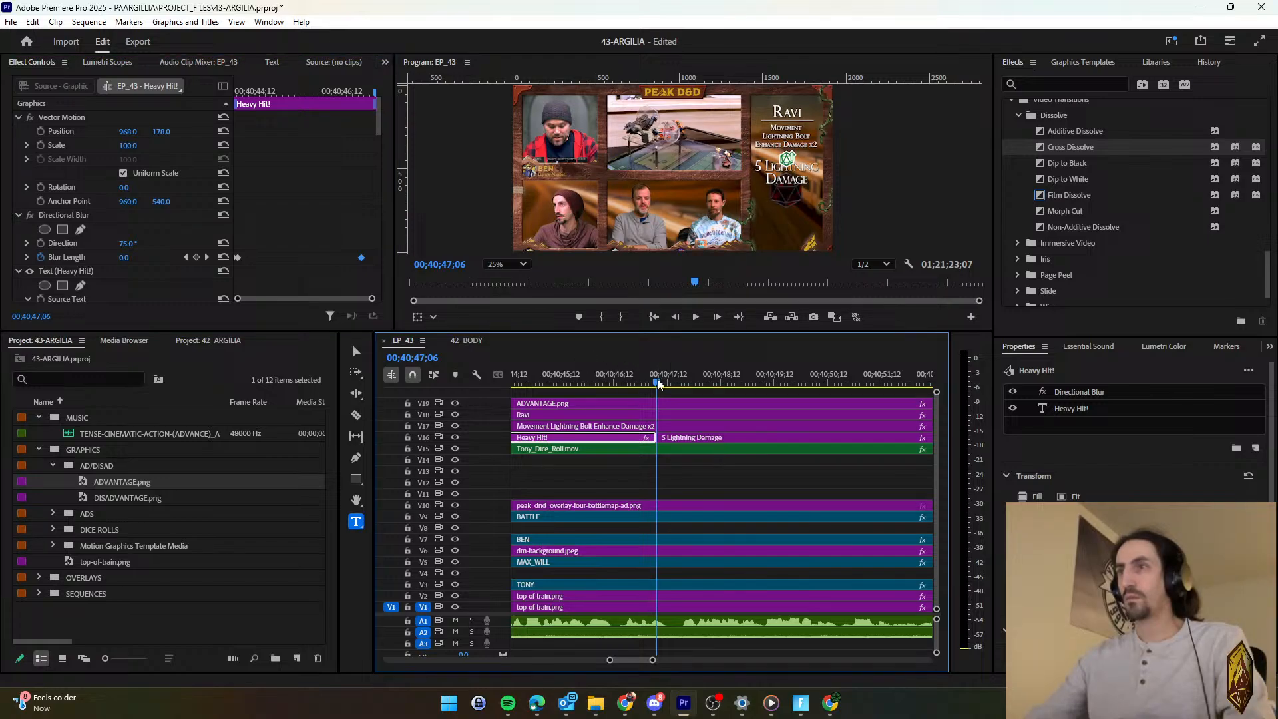
click(138, 257)
text(45)
key(Return)
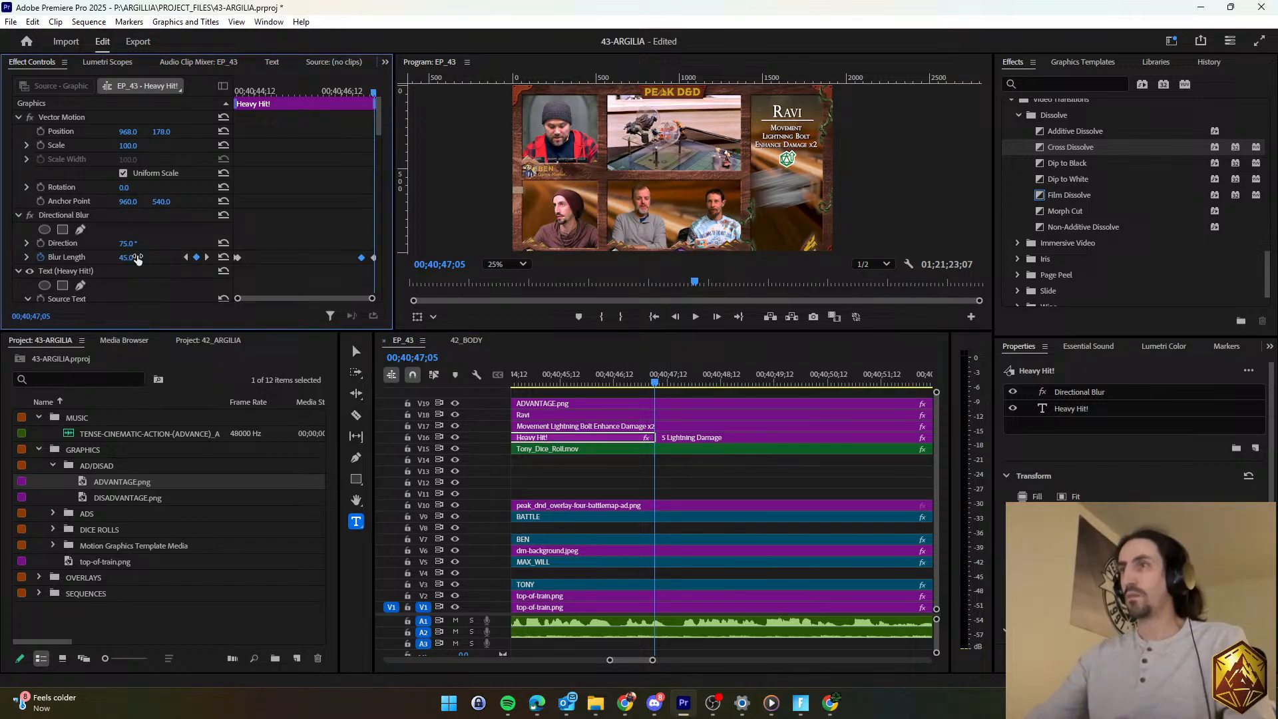
Keyframe the 5 Lightning Damage title's Blur Length from 45 at its start, 00;40;47;07, to 0 at 00;40;47;15.
key(Right)
key(Right)
click(681, 434)
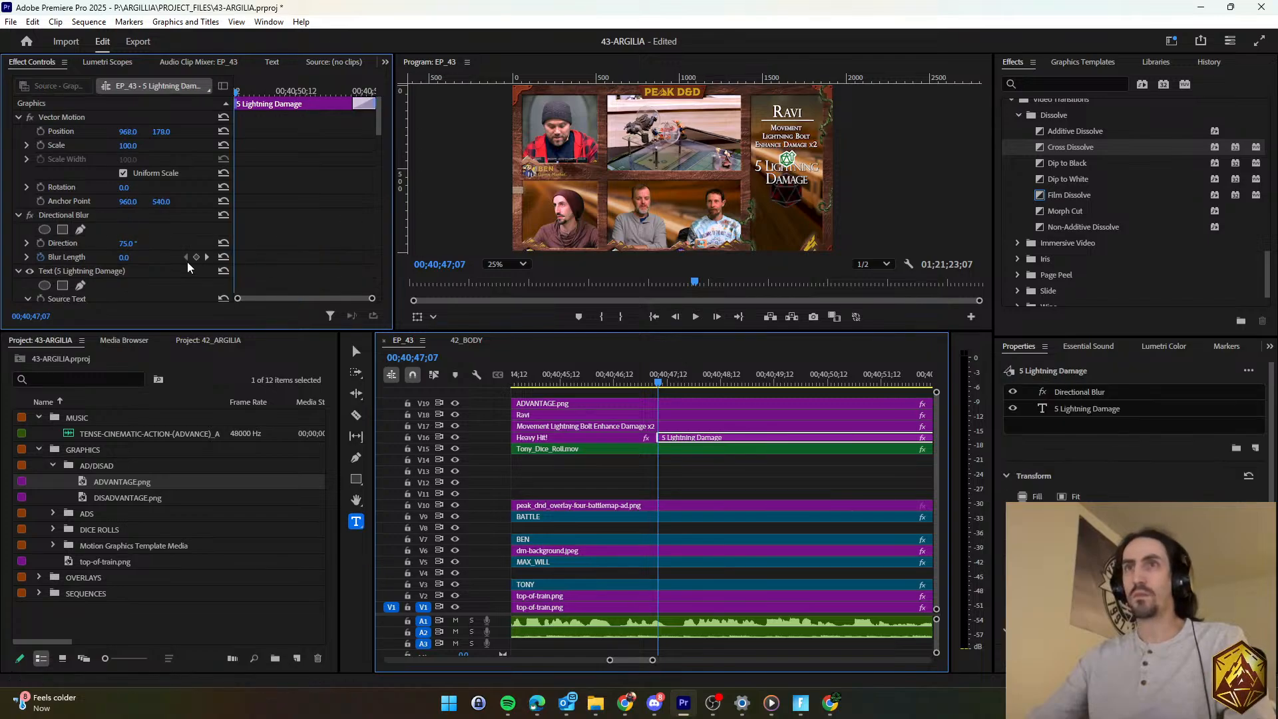
click(133, 258)
key(Return)
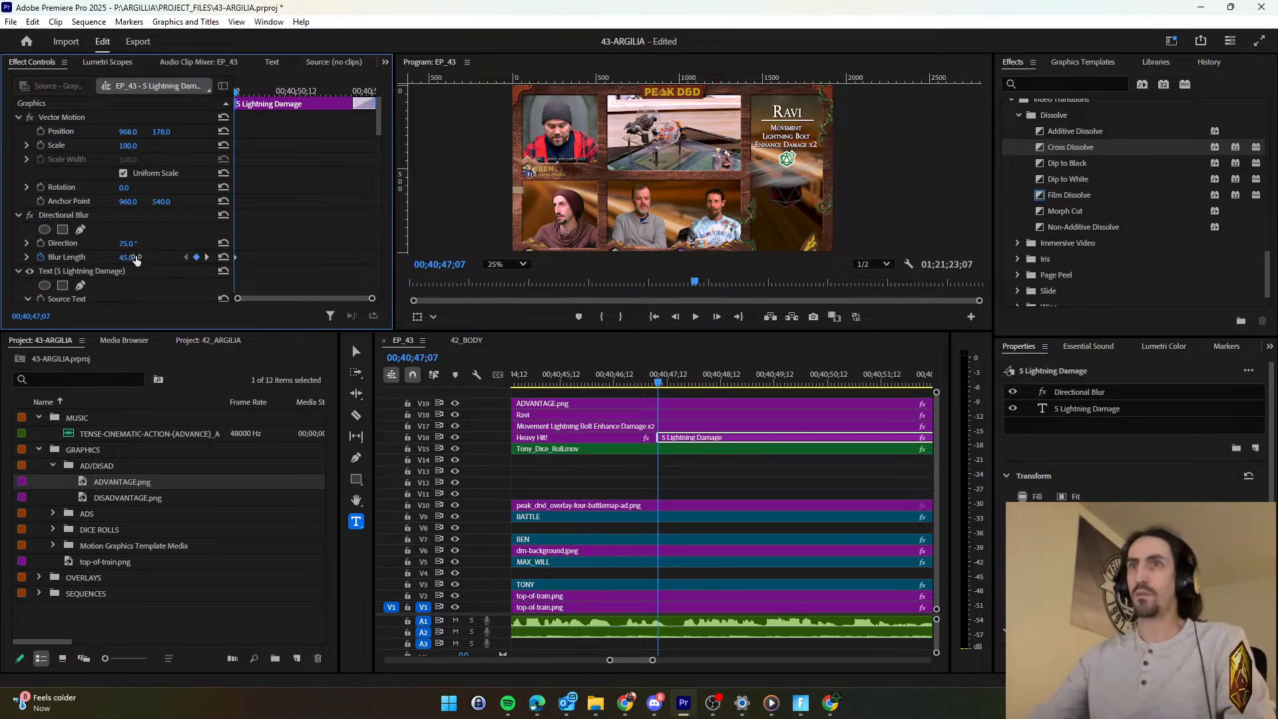
key(space)
key(space)
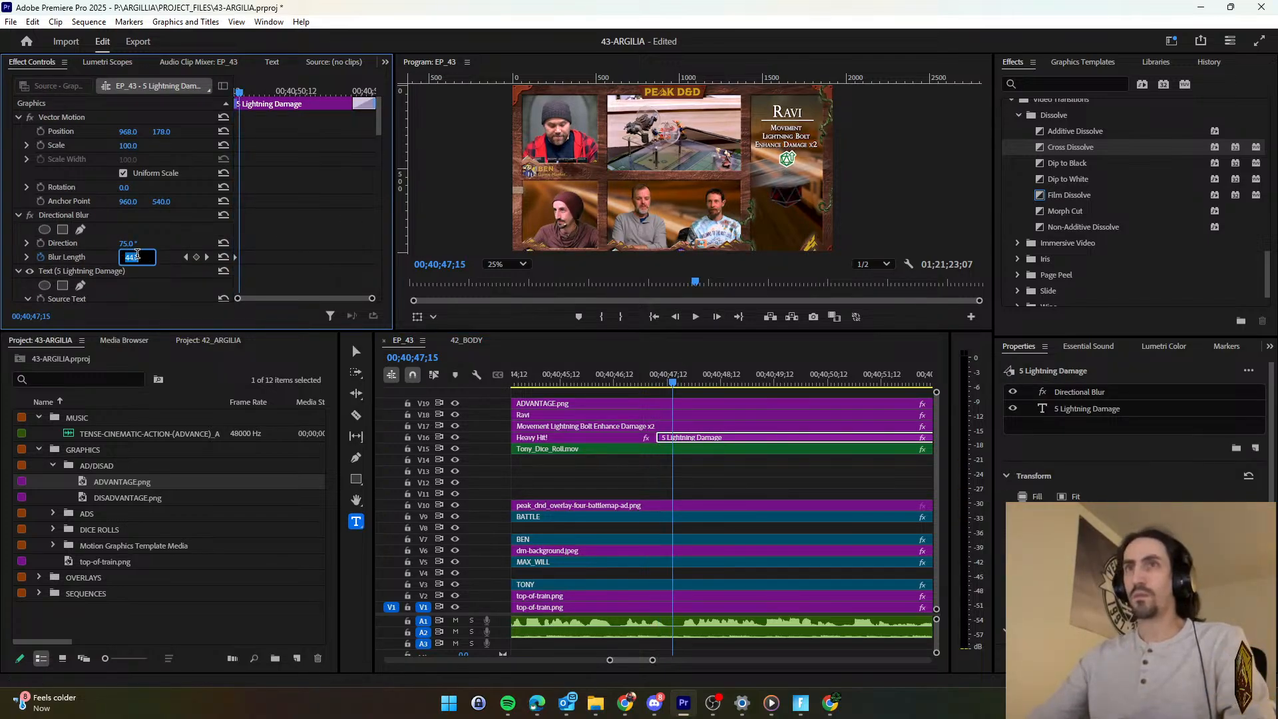
text(0)
key(Return)
Play the change from Heavy Hit! to 5 Lightning Damage and lower the damage text to a vertical position of 901.3.
click(622, 375)
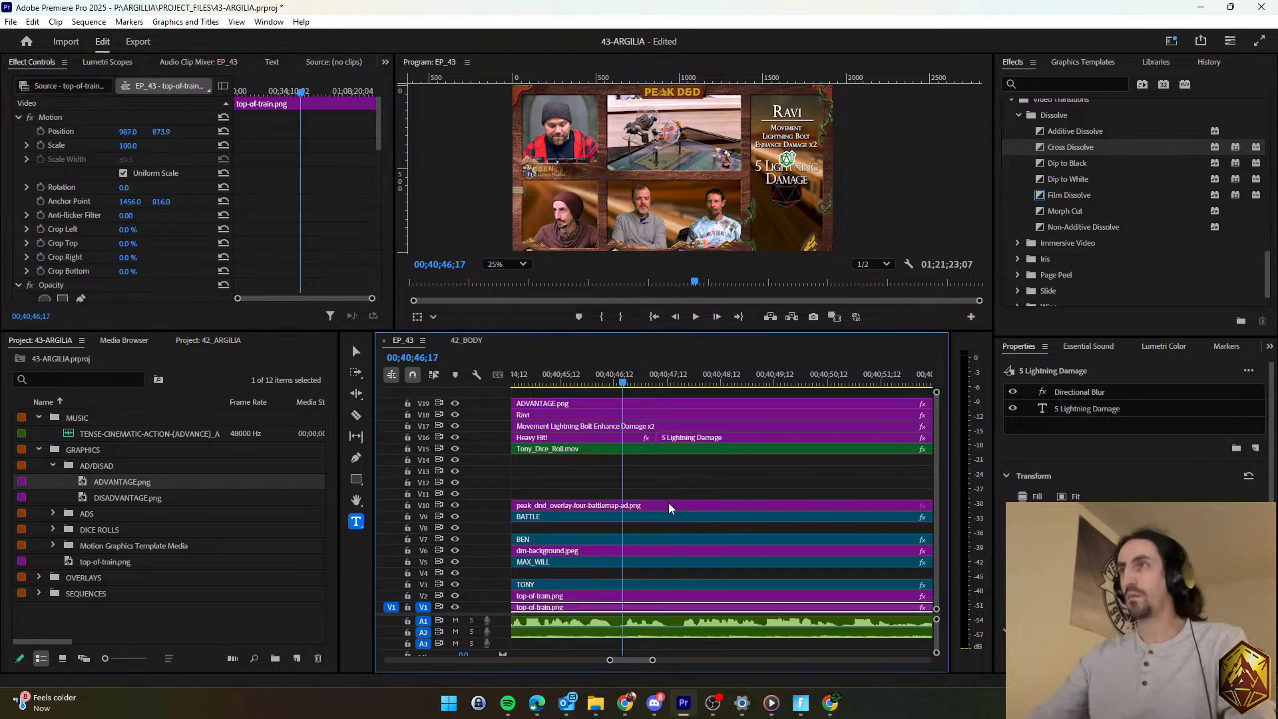
key(space)
key(space)
click(772, 437)
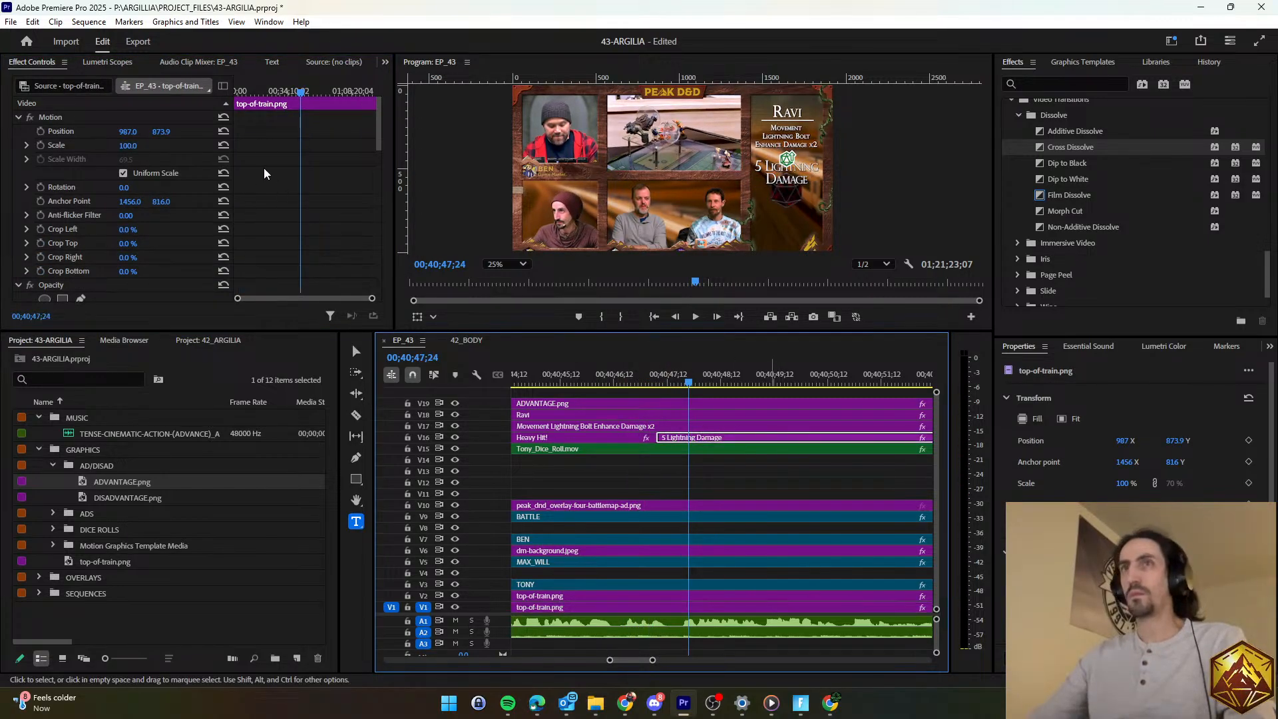
scroll(322, 233, down, 5)
scroll(322, 231, down, 8)
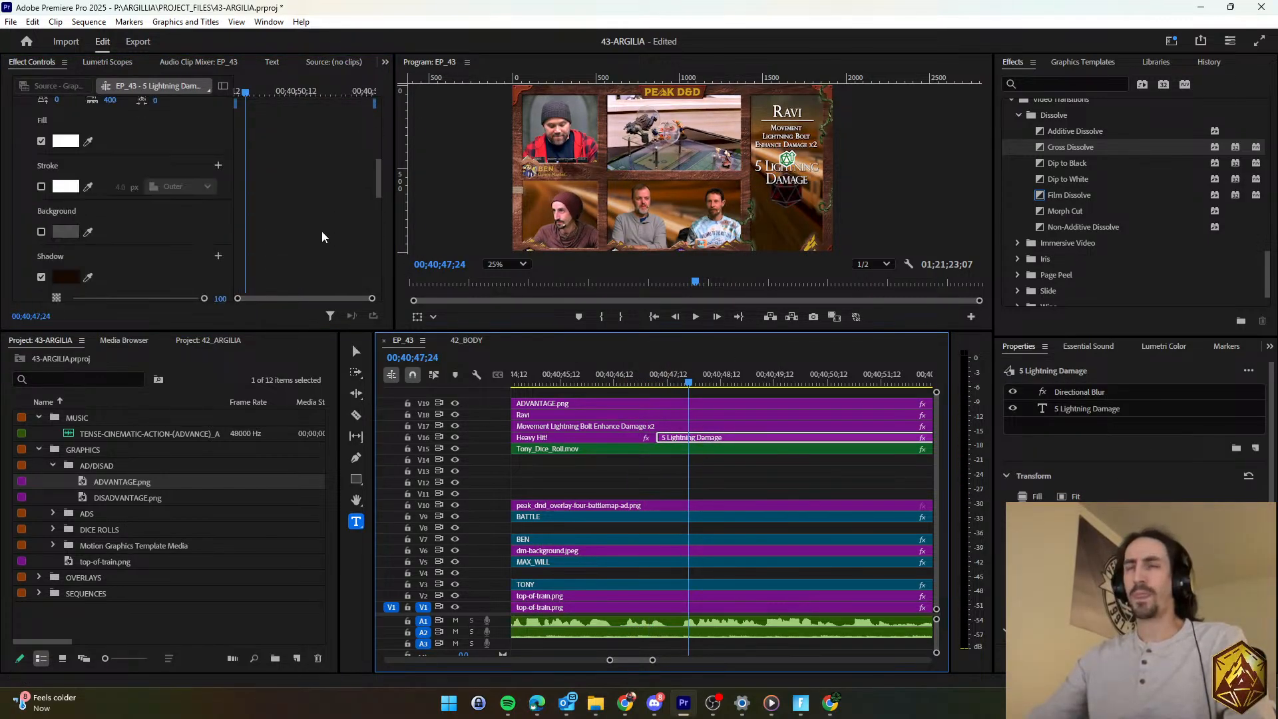
drag(163, 175, 163, 176)
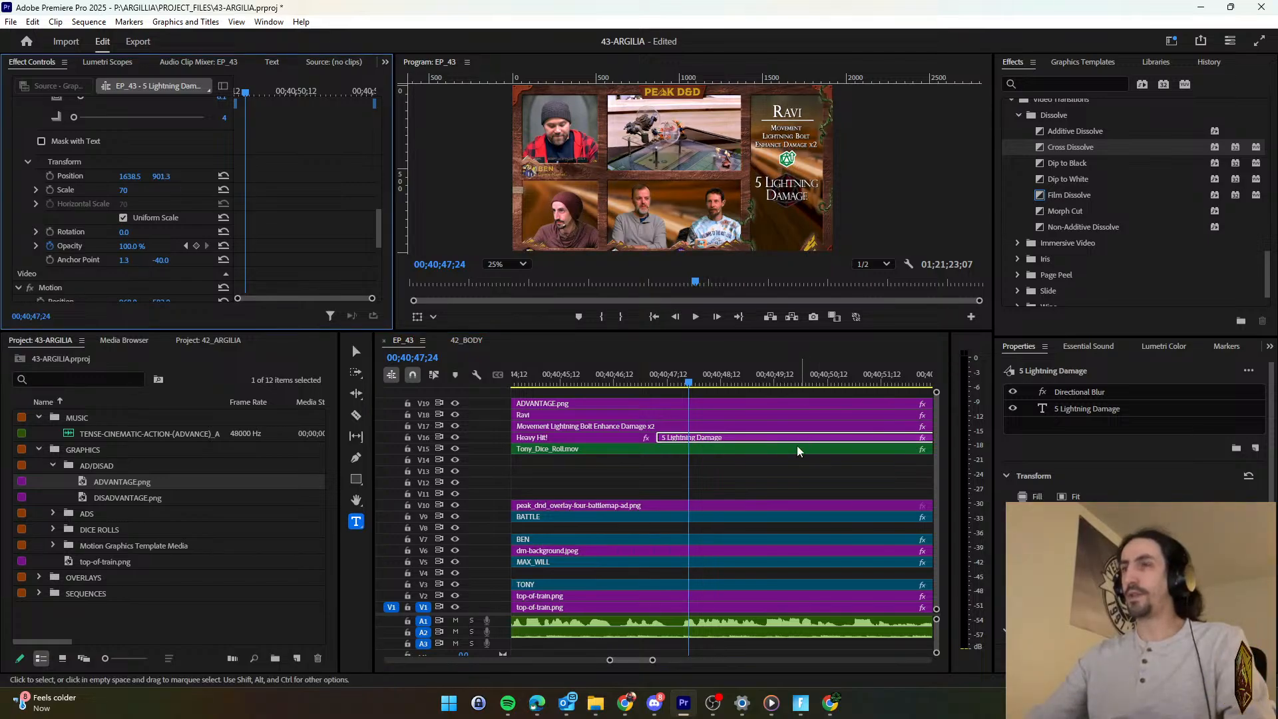
Play on past the damage title and shorten Tony_Dice_Roll.mov to end together with the 5 Lightning Damage title.
scroll(692, 465, down, 2)
key(space)
scroll(669, 453, down, 5)
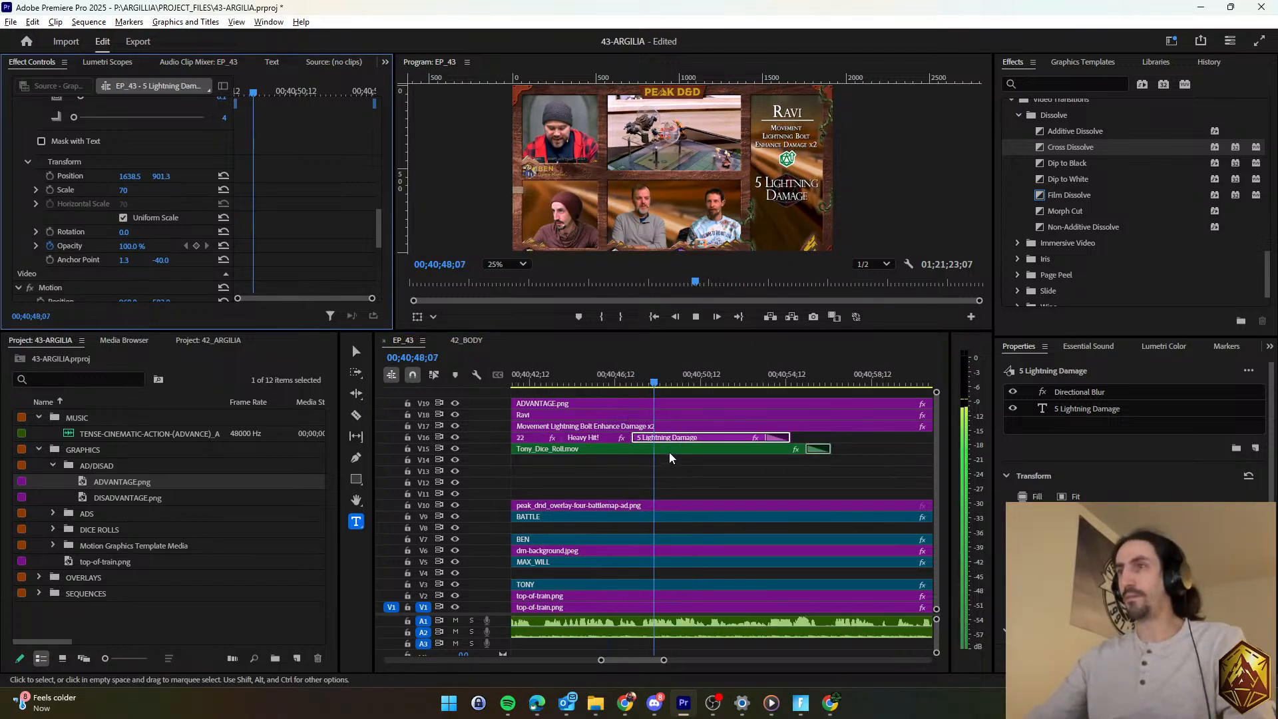
scroll(669, 452, down, 2)
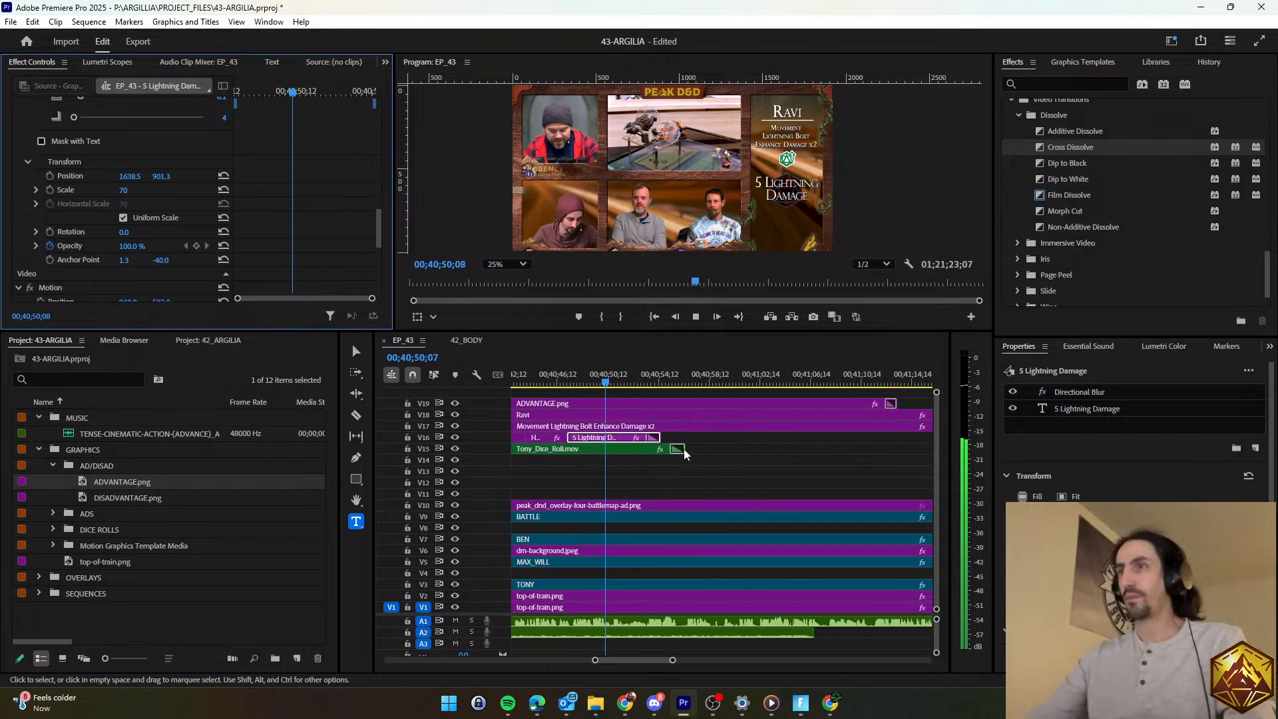
click(674, 461)
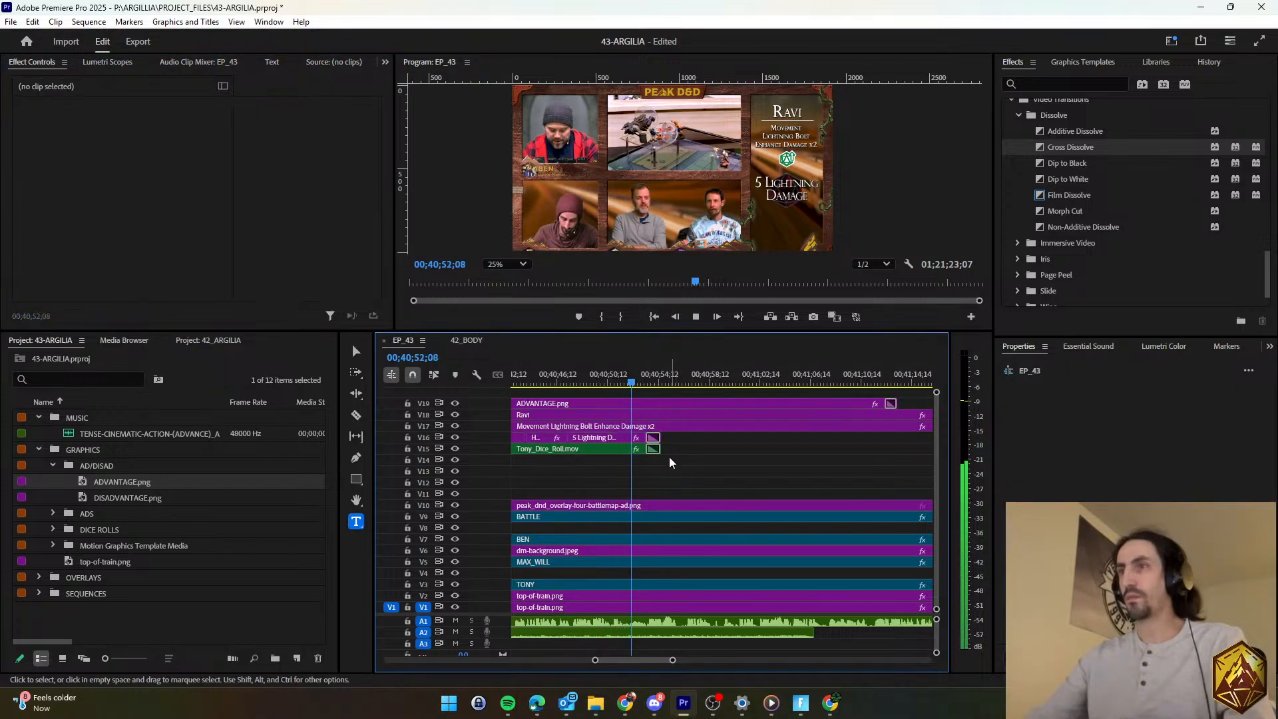
Keyframe the 5 Lightning Damage title's closing Blur Length from 0 at 00;40;53;11 to 65 at 00;40;54;15.
click(609, 436)
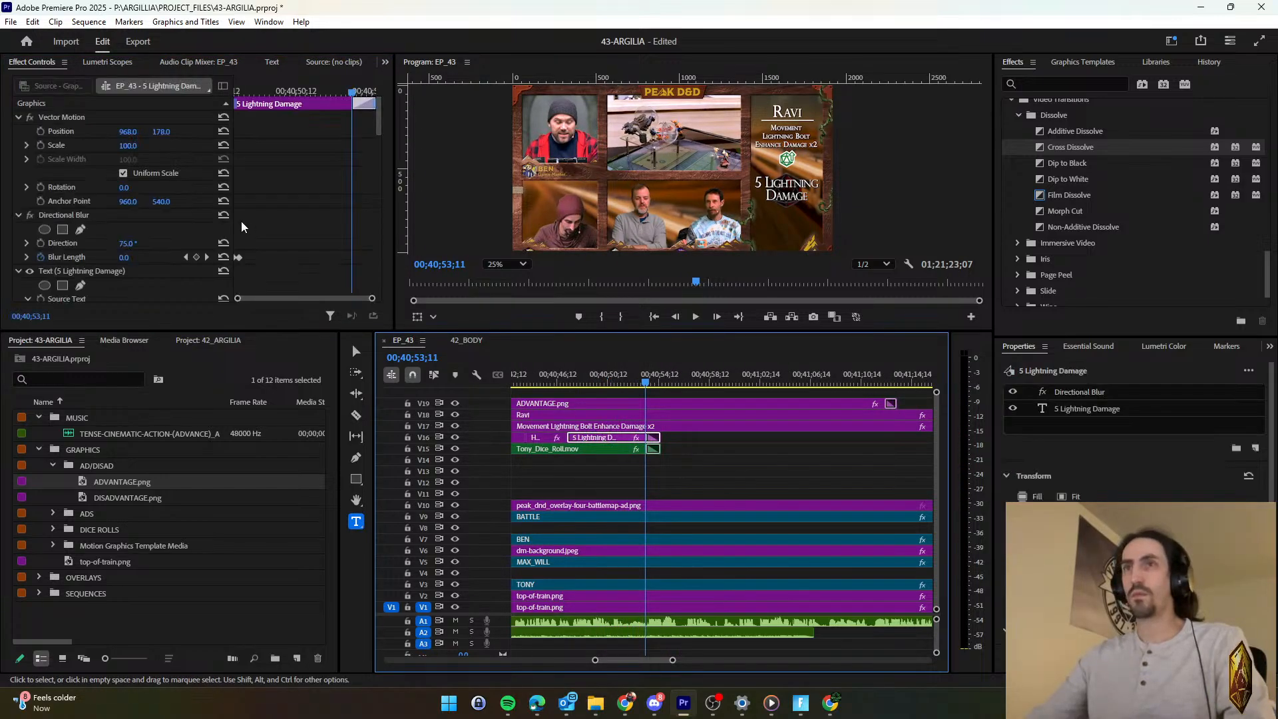
click(190, 260)
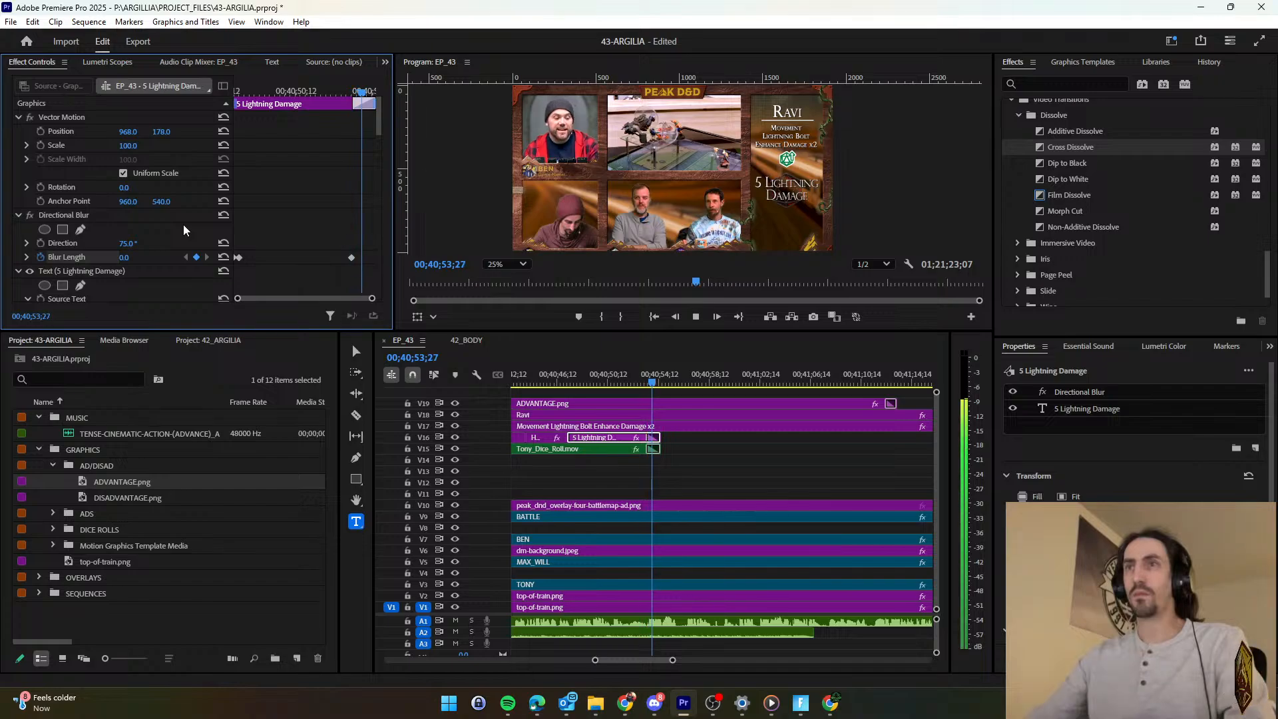
key(space)
click(136, 257)
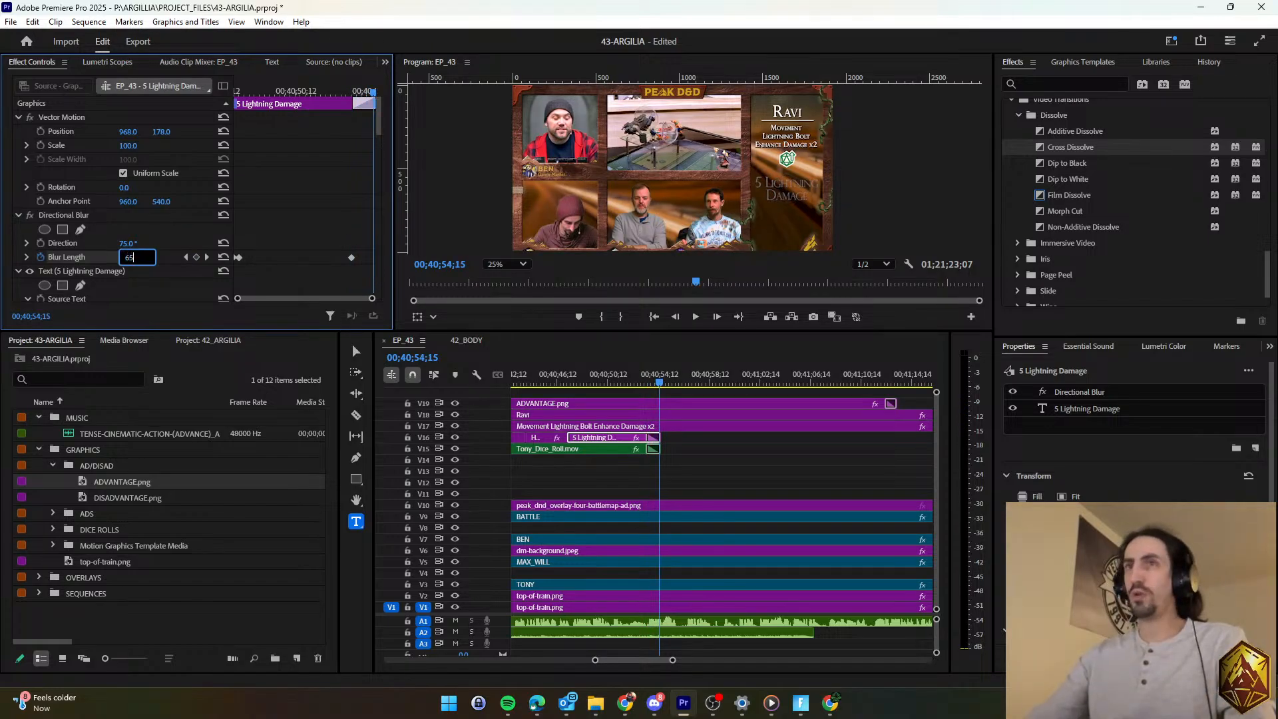
click(757, 469)
Shorten ADVANTAGE.png to end together with the 5 Lightning Damage title, and save the project.
click(654, 386)
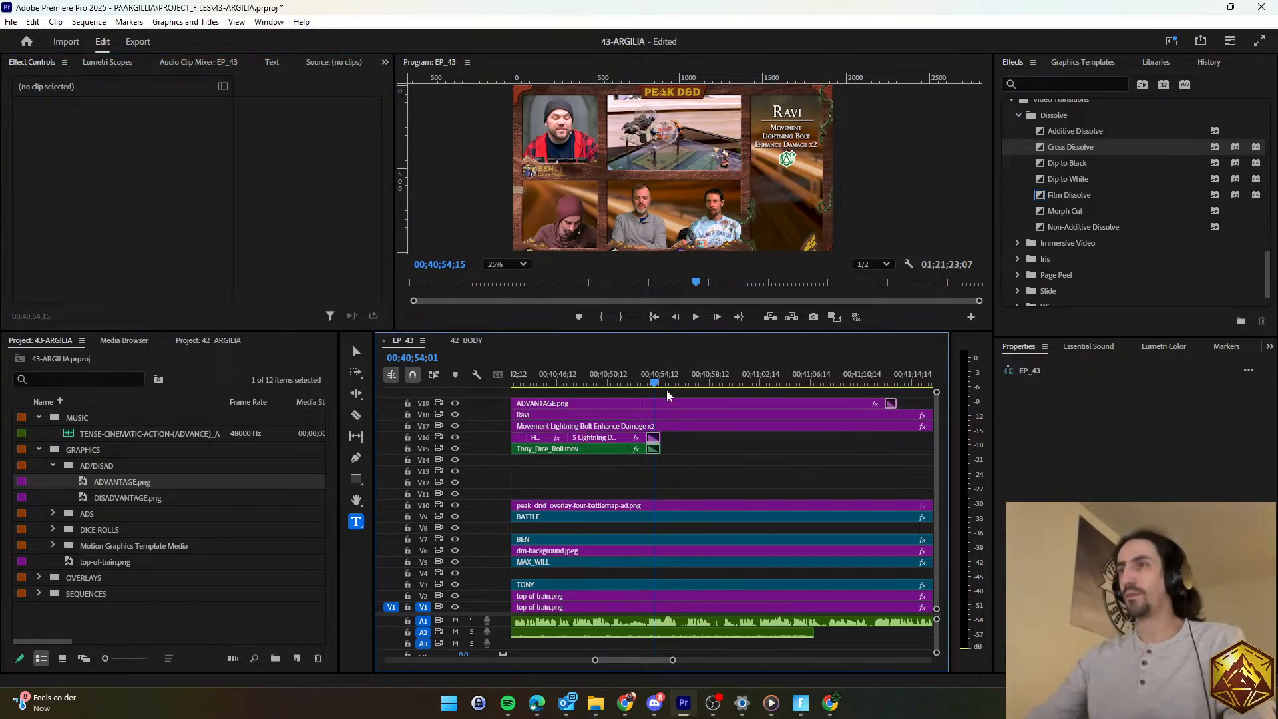
key(space)
drag(895, 404, 660, 406)
scroll(728, 470, down, 6)
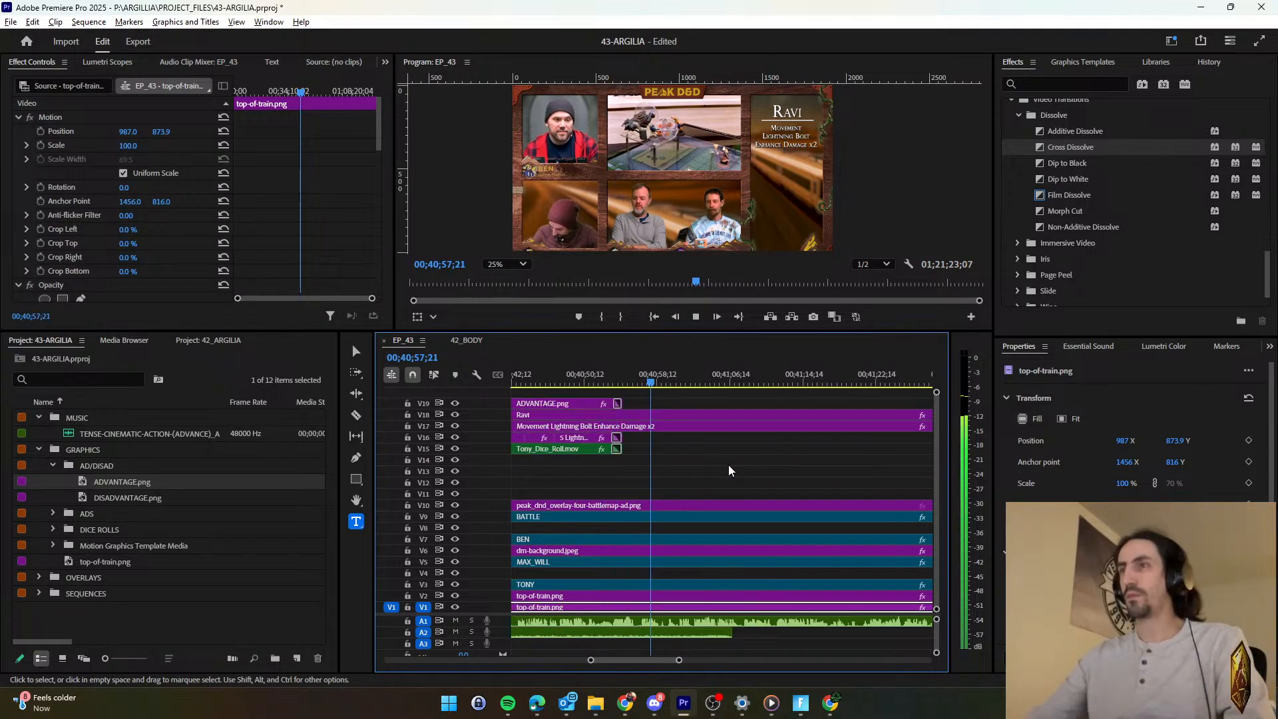
scroll(728, 471, down, 3)
scroll(728, 470, down, 2)
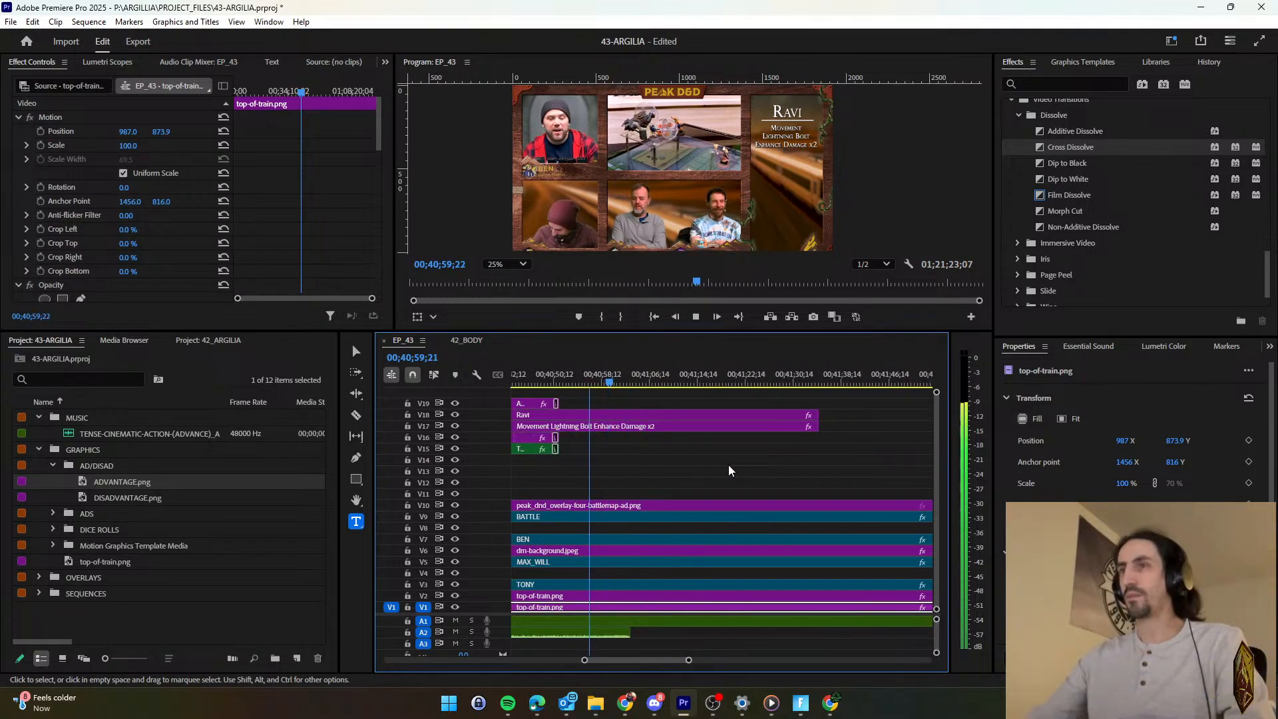
key(ctrl+s)
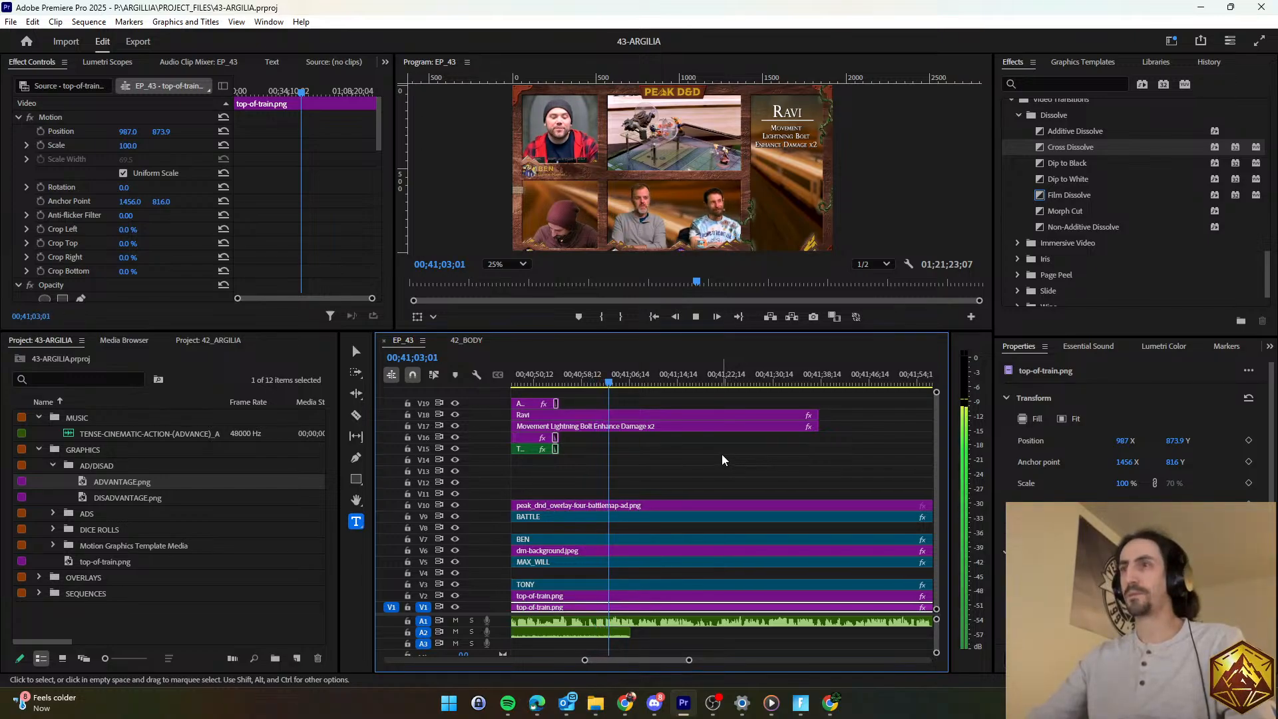
Review playback around 00;41;02 and trim the Ravi and Movement Lightning Bolt Enhance Damage x2 titles to end at about 00;41;03.
click(607, 375)
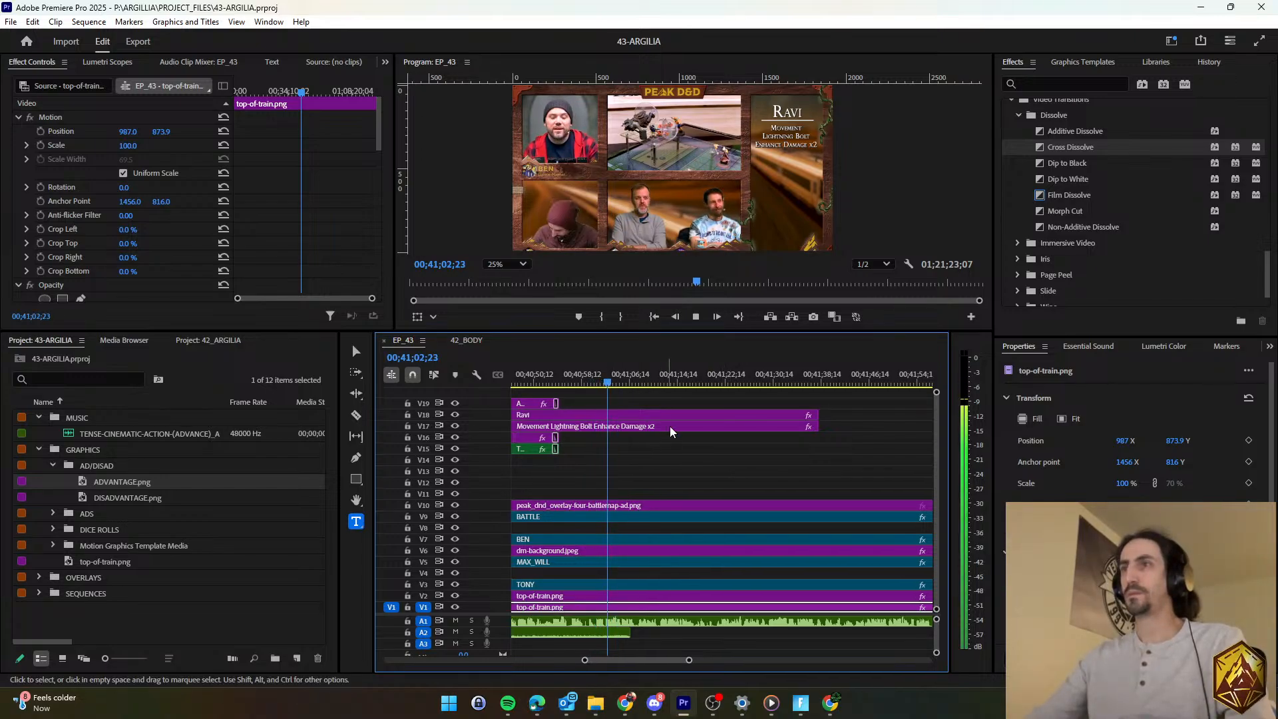
click(595, 377)
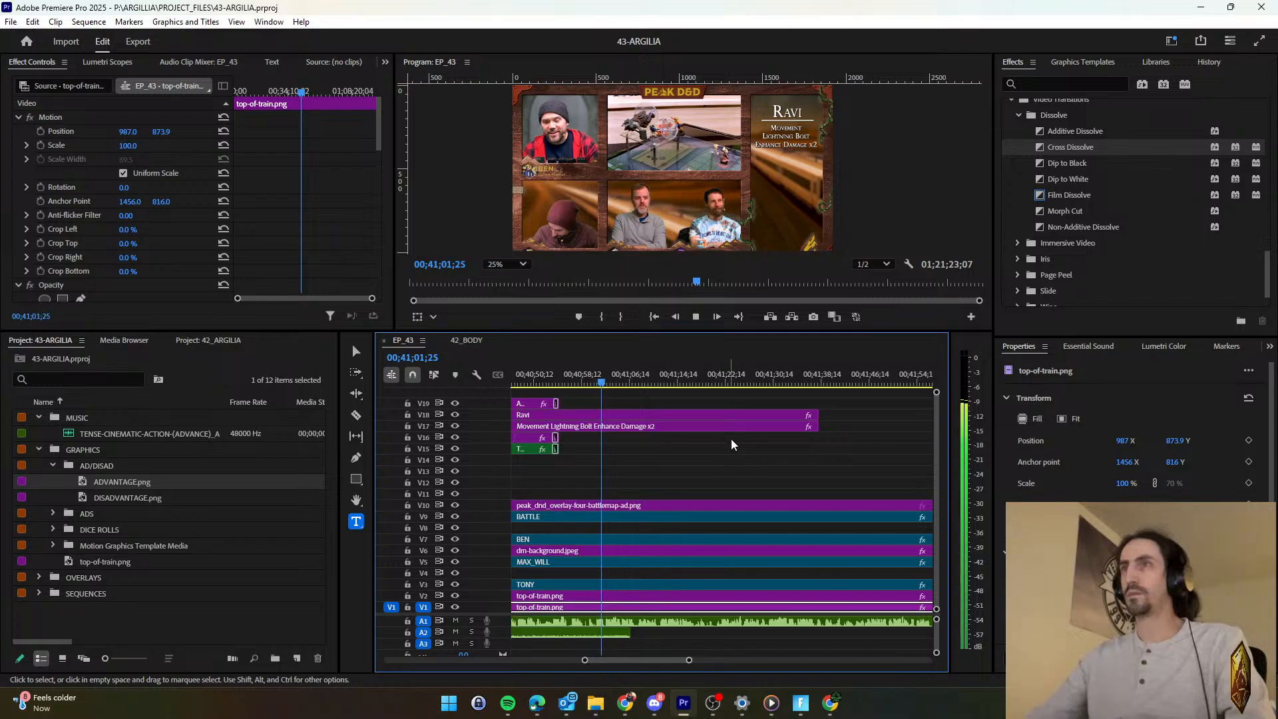
key(space)
drag(822, 455, 666, 434)
drag(612, 434, 609, 436)
key(=)
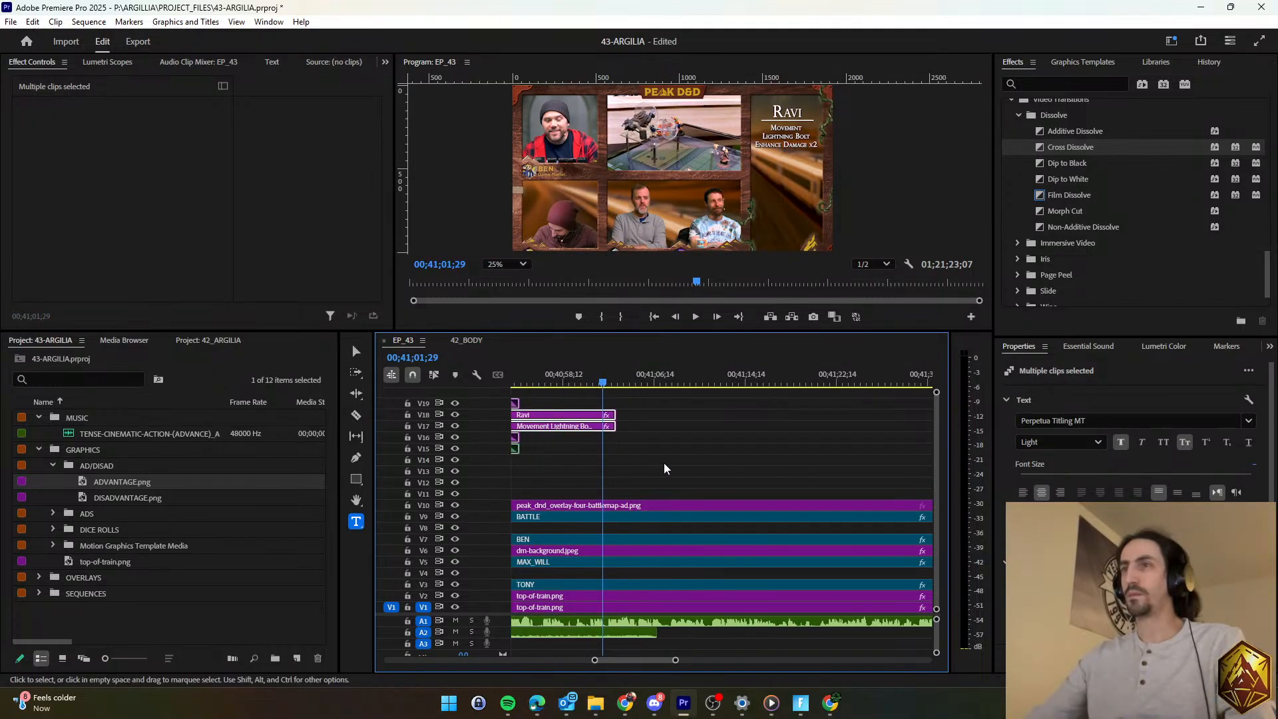
Add a Cross Dissolve to the ends of the Ravi and Movement Lightning Bolt Enhance Damage x2 titles.
click(774, 458)
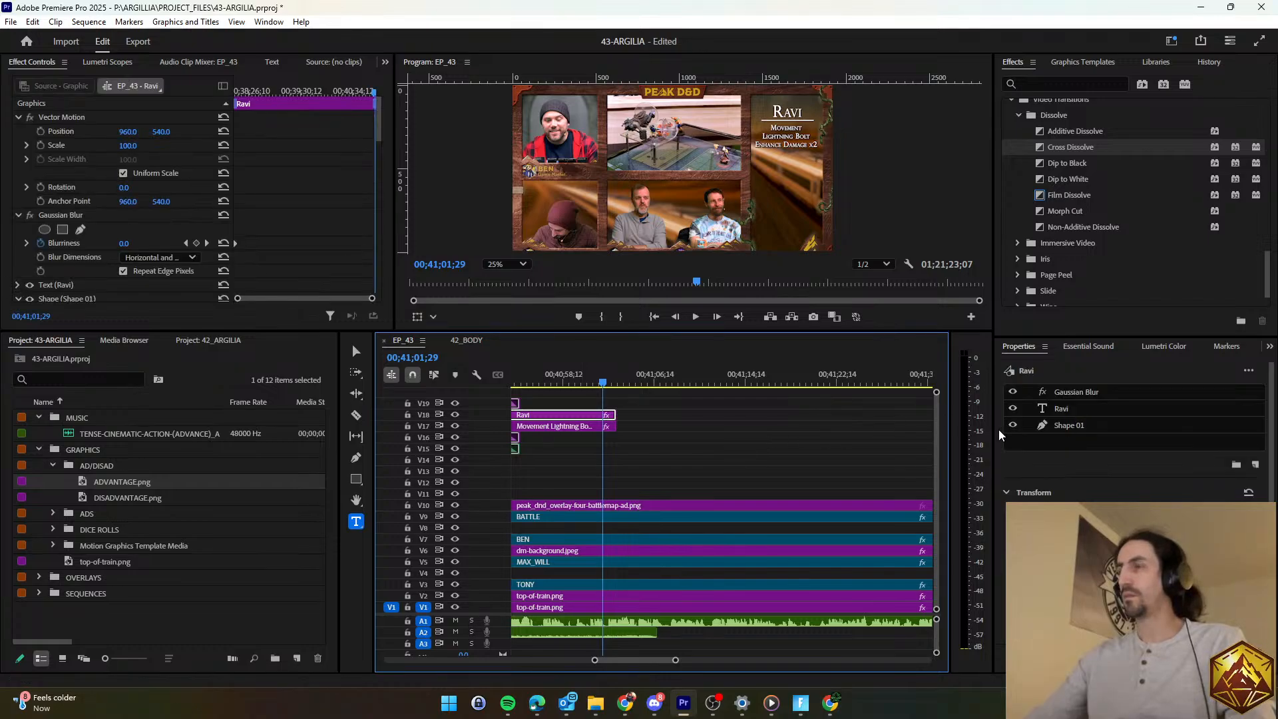
scroll(1090, 246, down, 1)
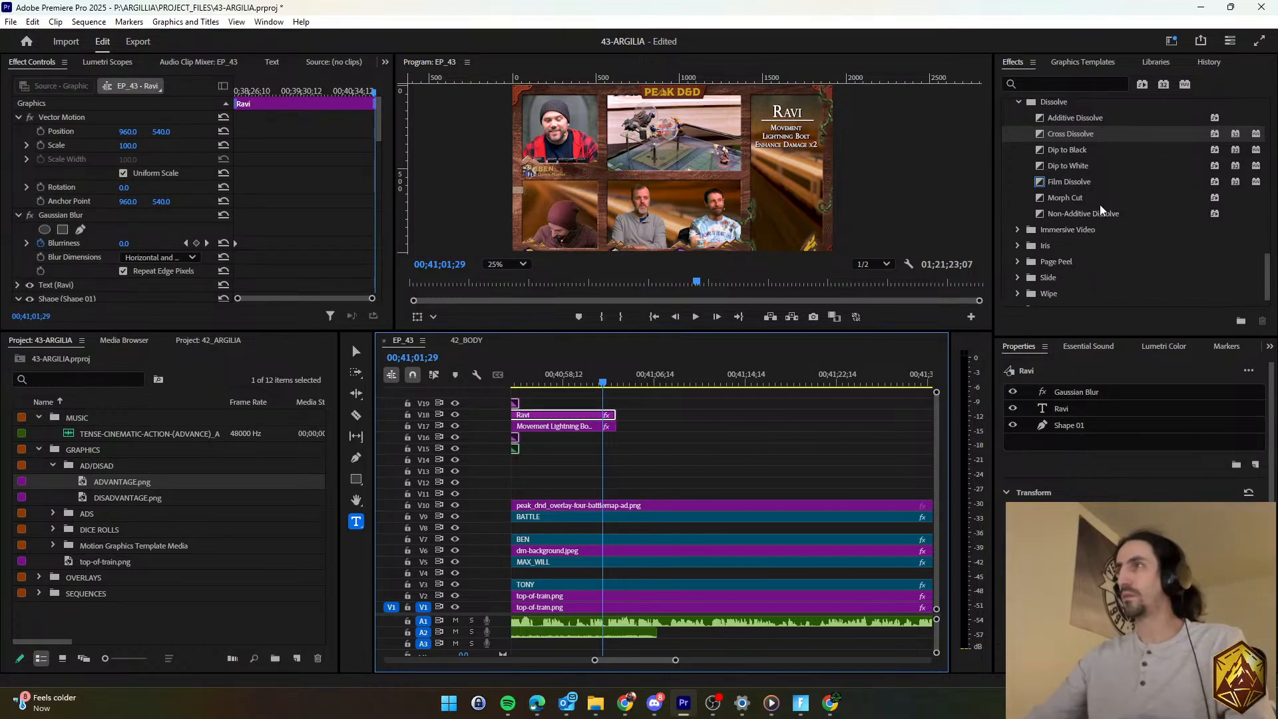
drag(1075, 133, 599, 423)
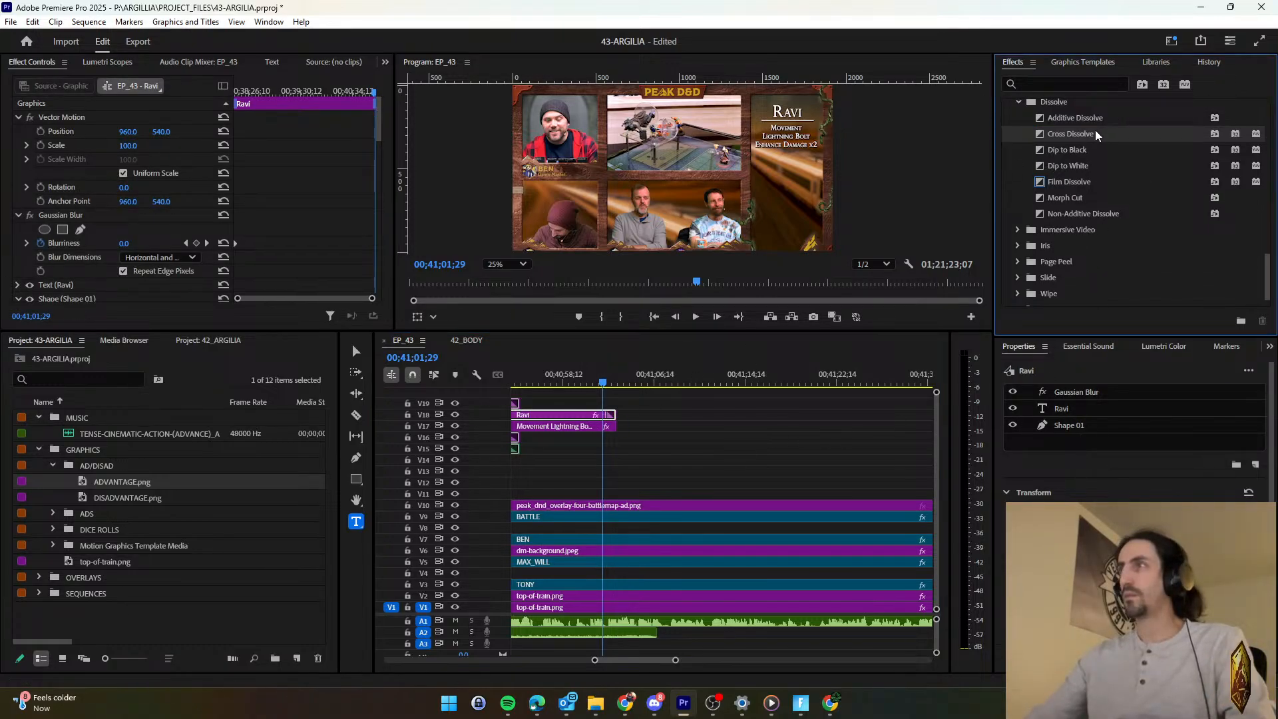
drag(1091, 134, 692, 430)
drag(608, 429, 609, 429)
key(equal)
key(equal)
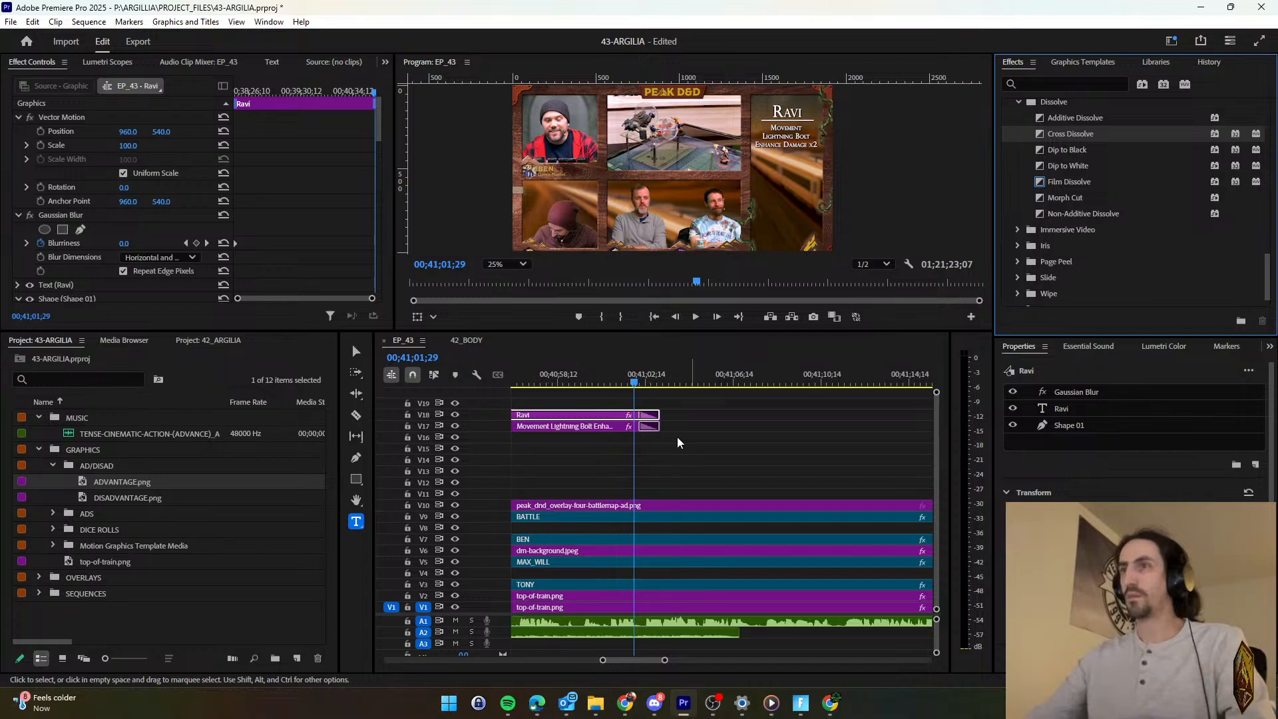
Add a Gaussian Blur Blurriness keyframe of 0 at 00;41;02;05 on both the Ravi and Movement Lightning Bolt titles.
drag(637, 378, 642, 381)
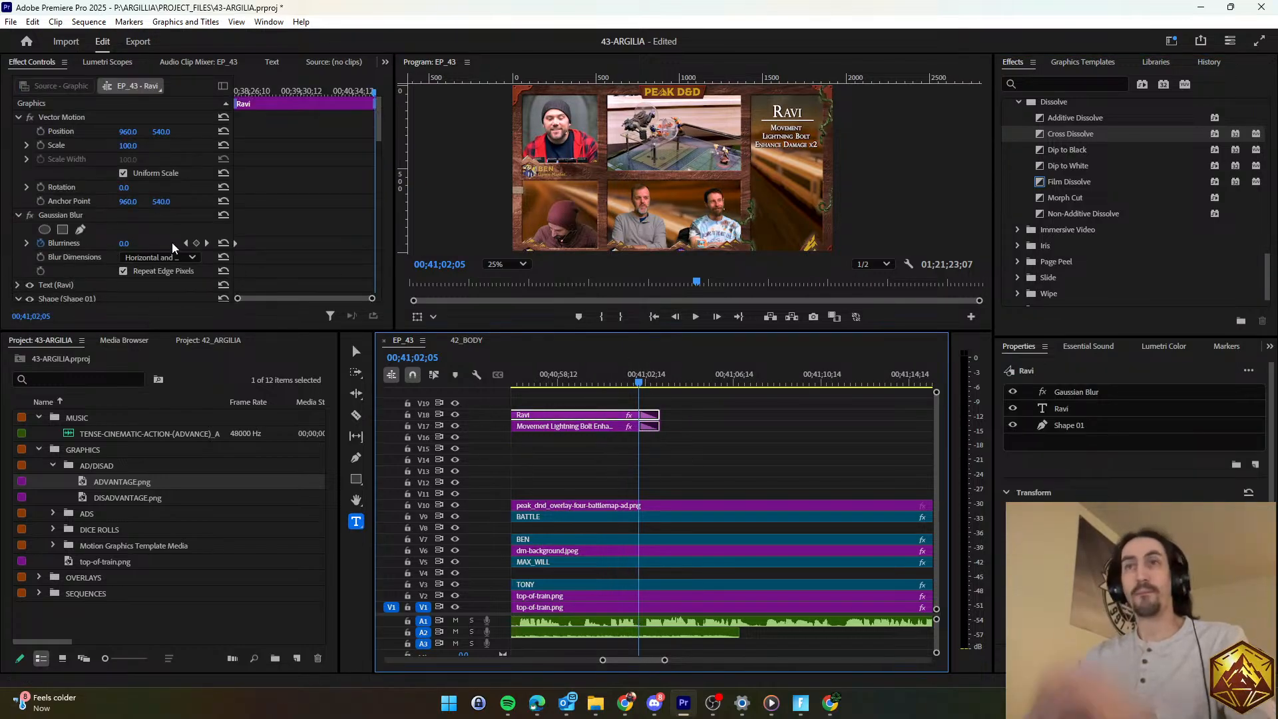
click(196, 243)
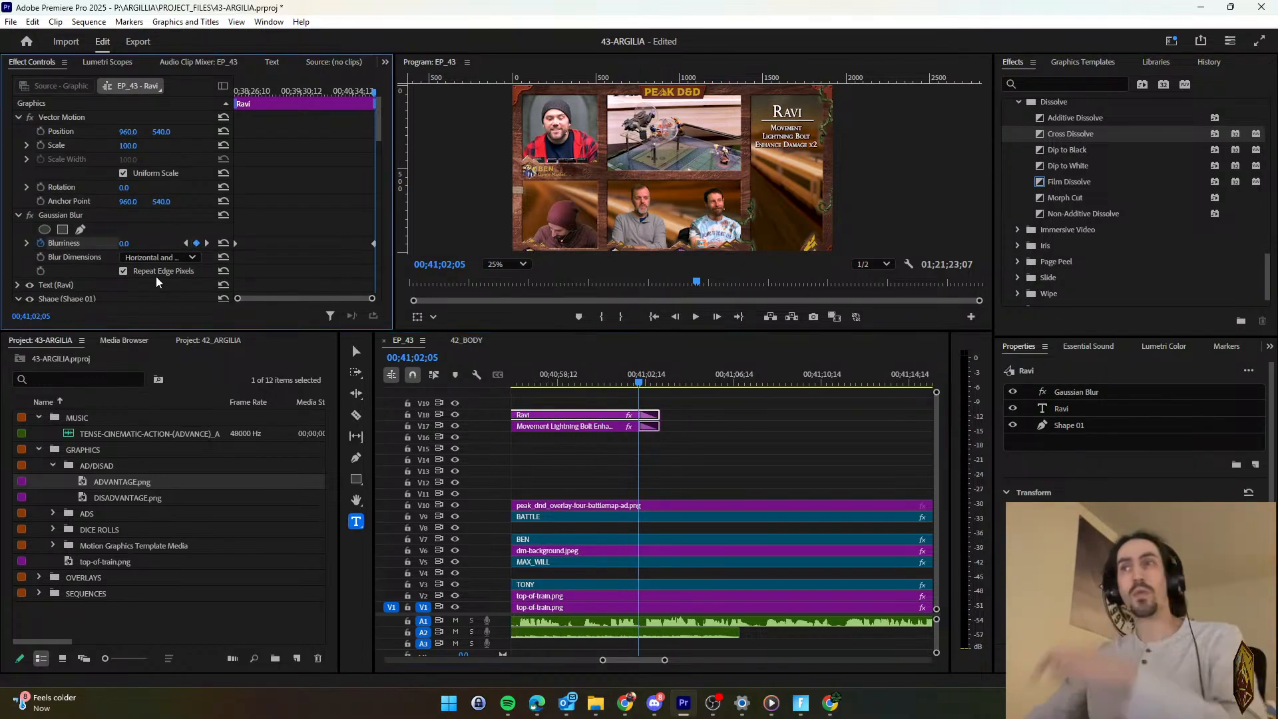
click(625, 427)
click(196, 243)
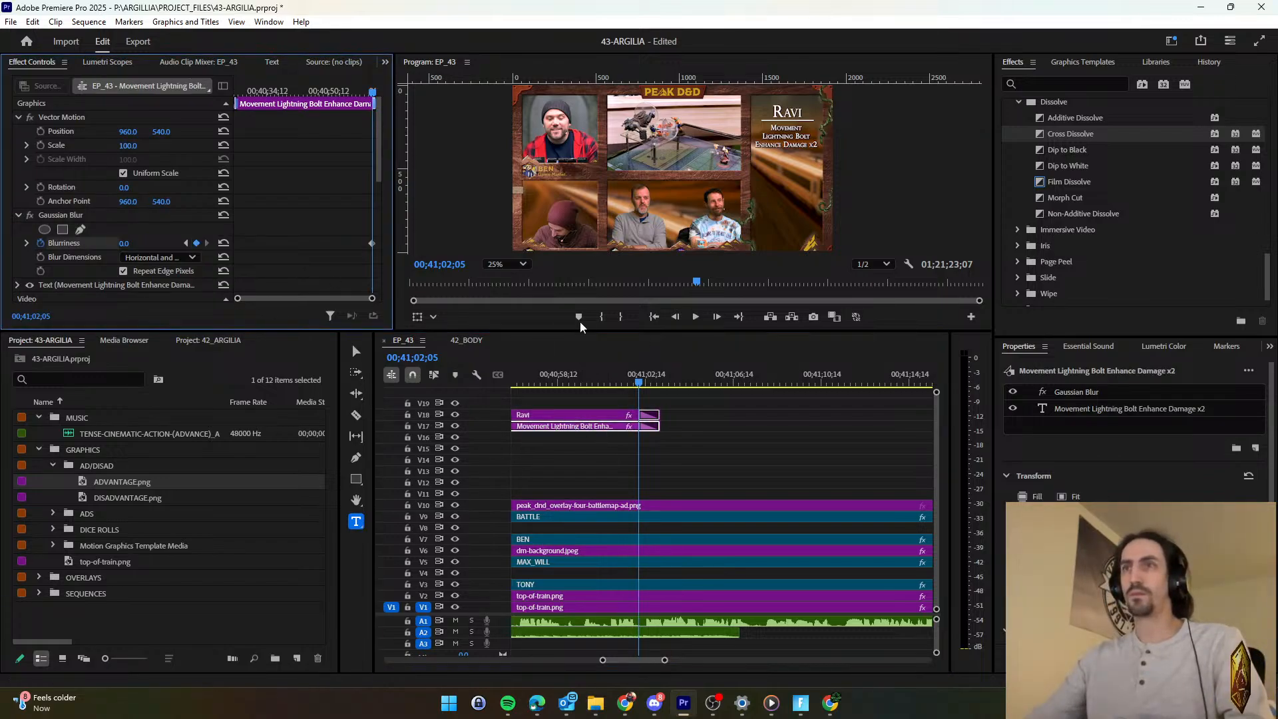
Set the Gaussian Blur Blurriness to 100 at 00;41;02;29 on the Movement Lightning Bolt and Ravi titles, and play the fade-out.
drag(640, 384, 656, 384)
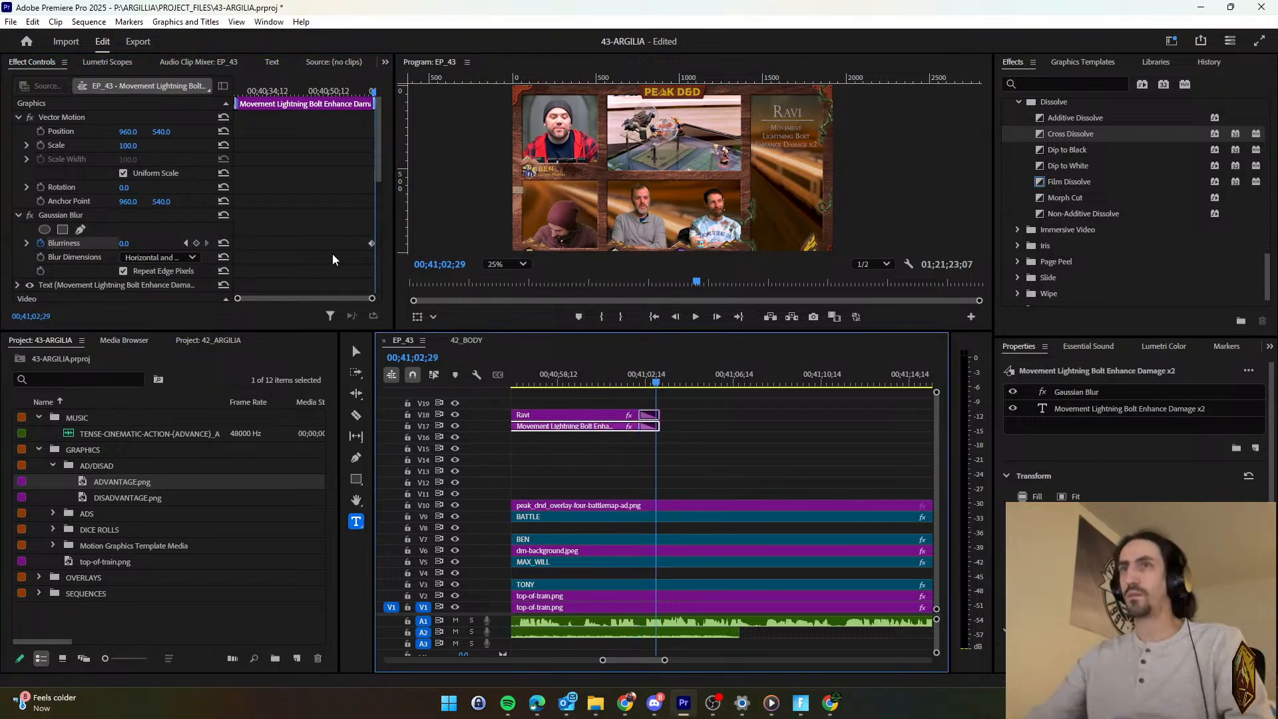
click(133, 243)
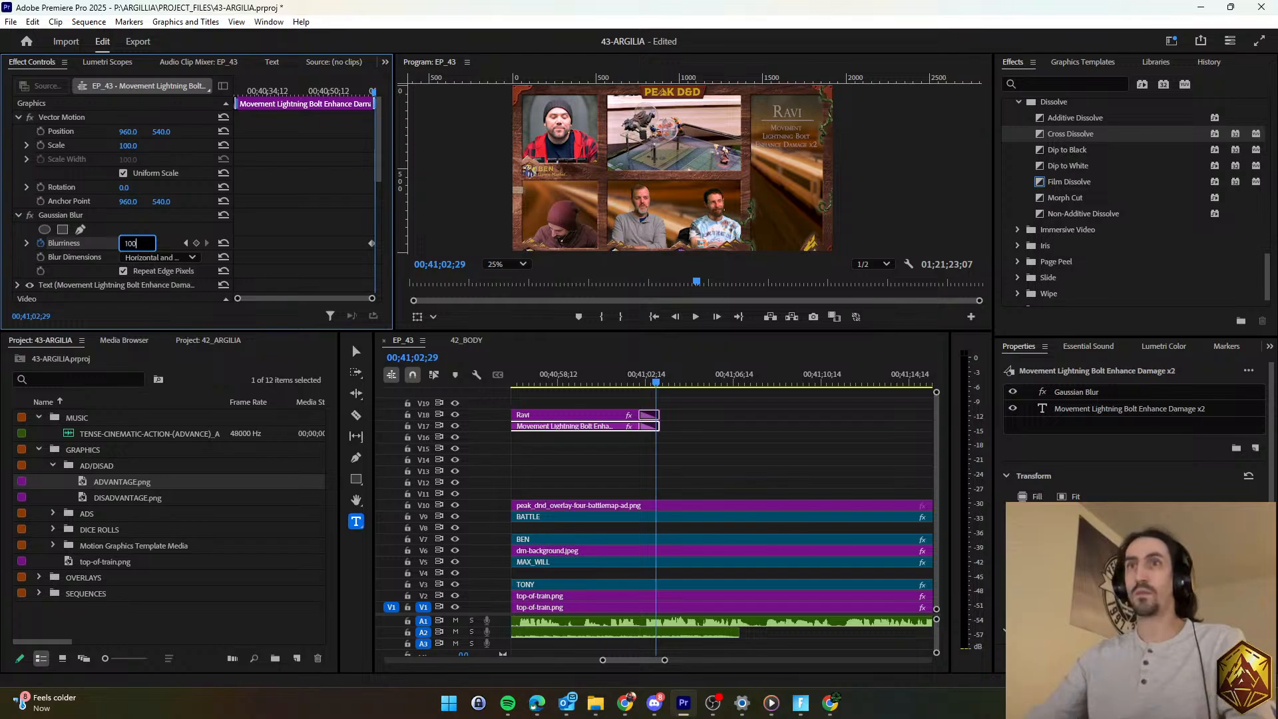
text(100)
key(Return)
click(580, 416)
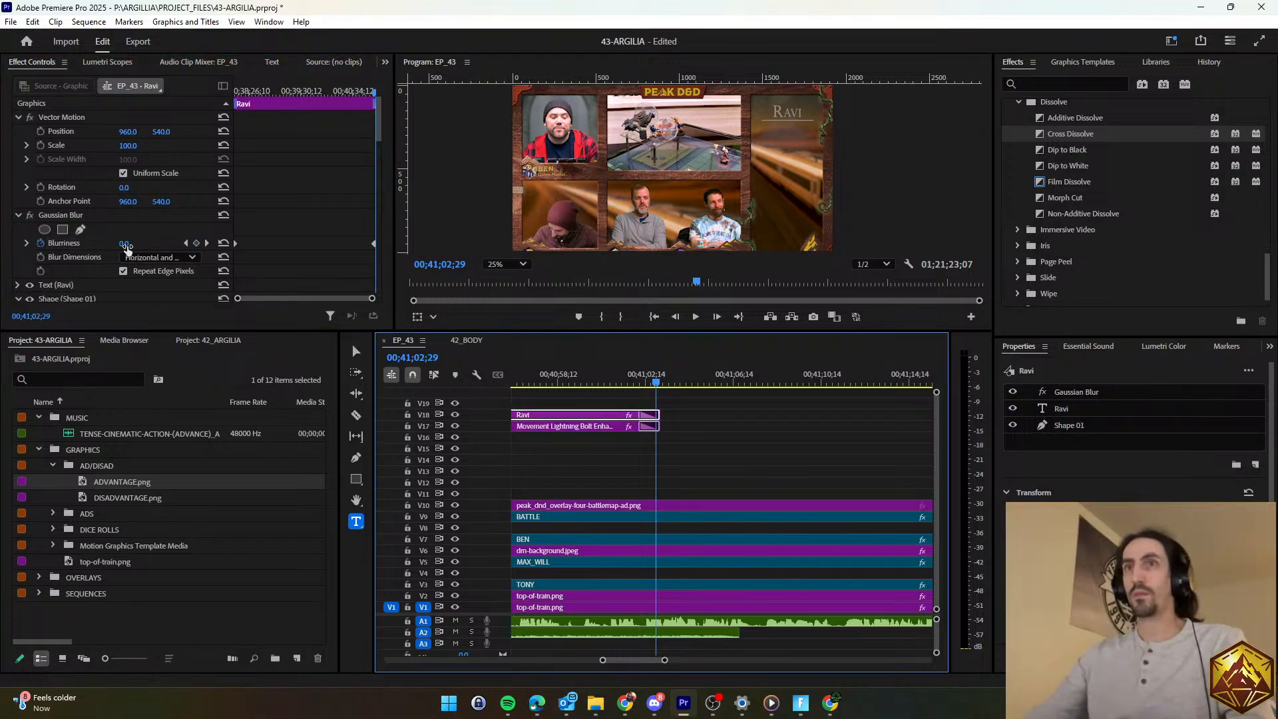
click(127, 244)
text(100)
key(Return)
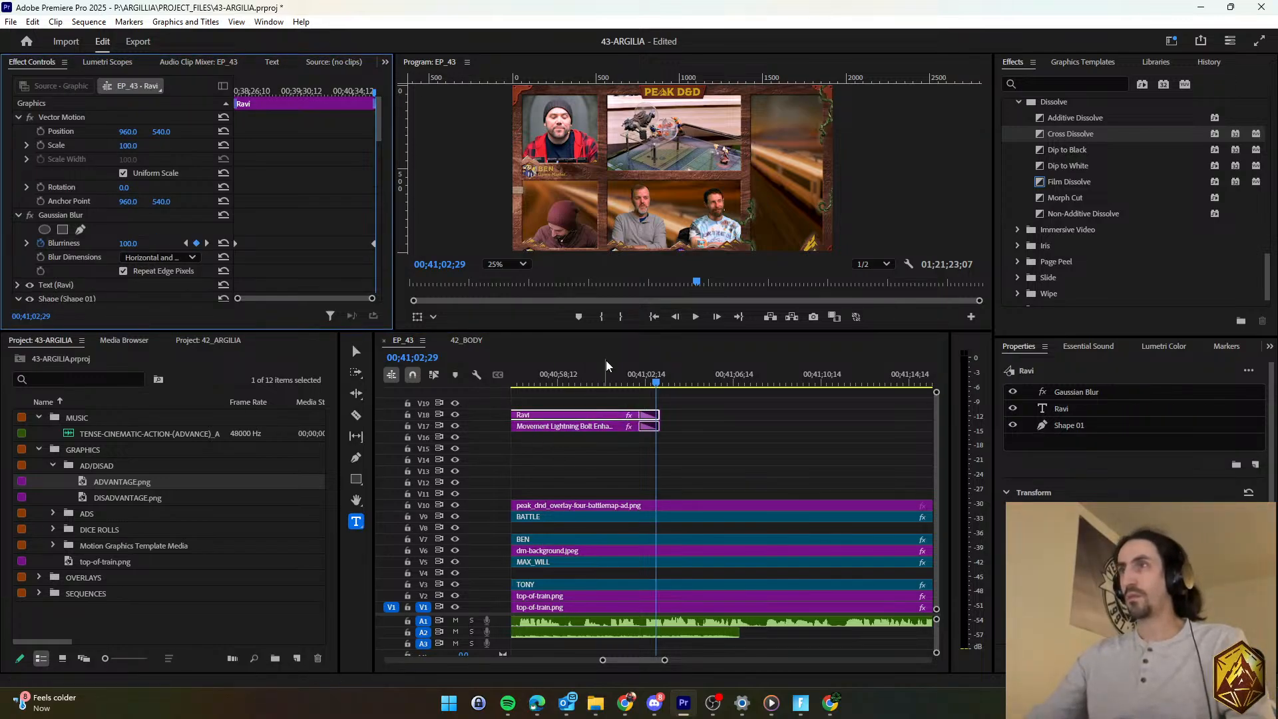
key(space)
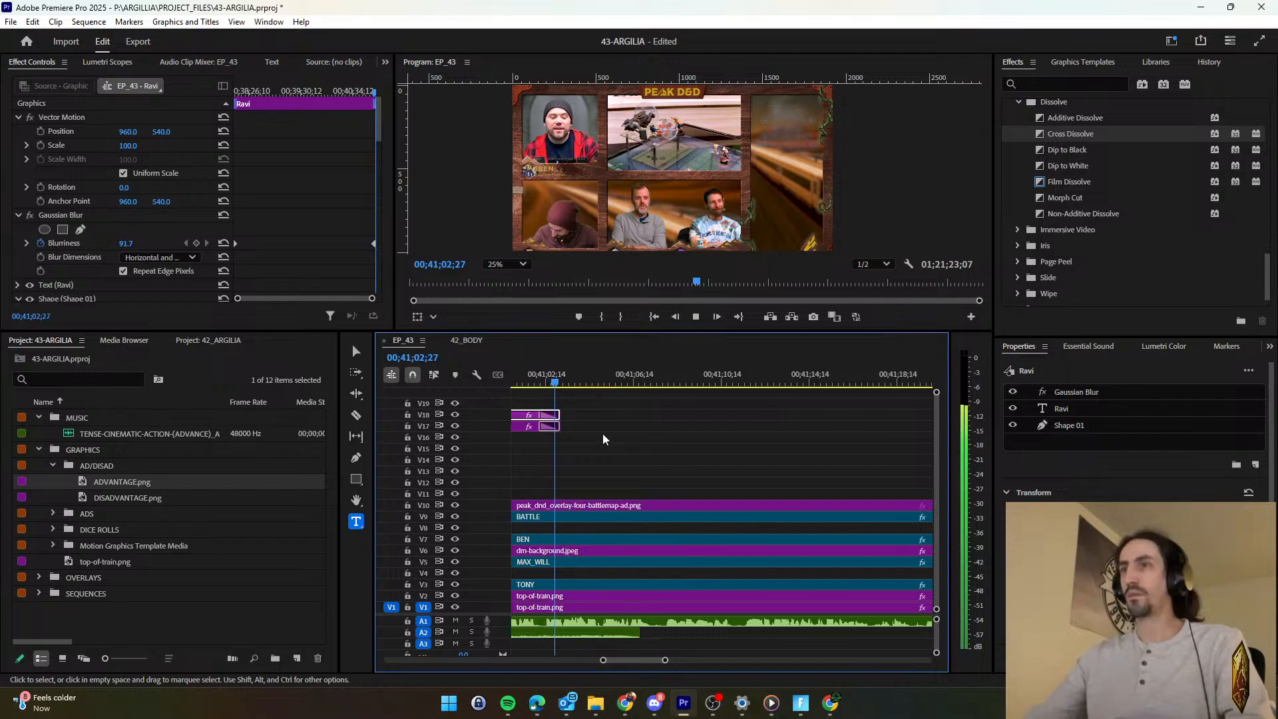
Copy the Fire Giant title from the 42_BODY sequence and paste it into EP_43 on V18 after Ravi's turn.
click(466, 341)
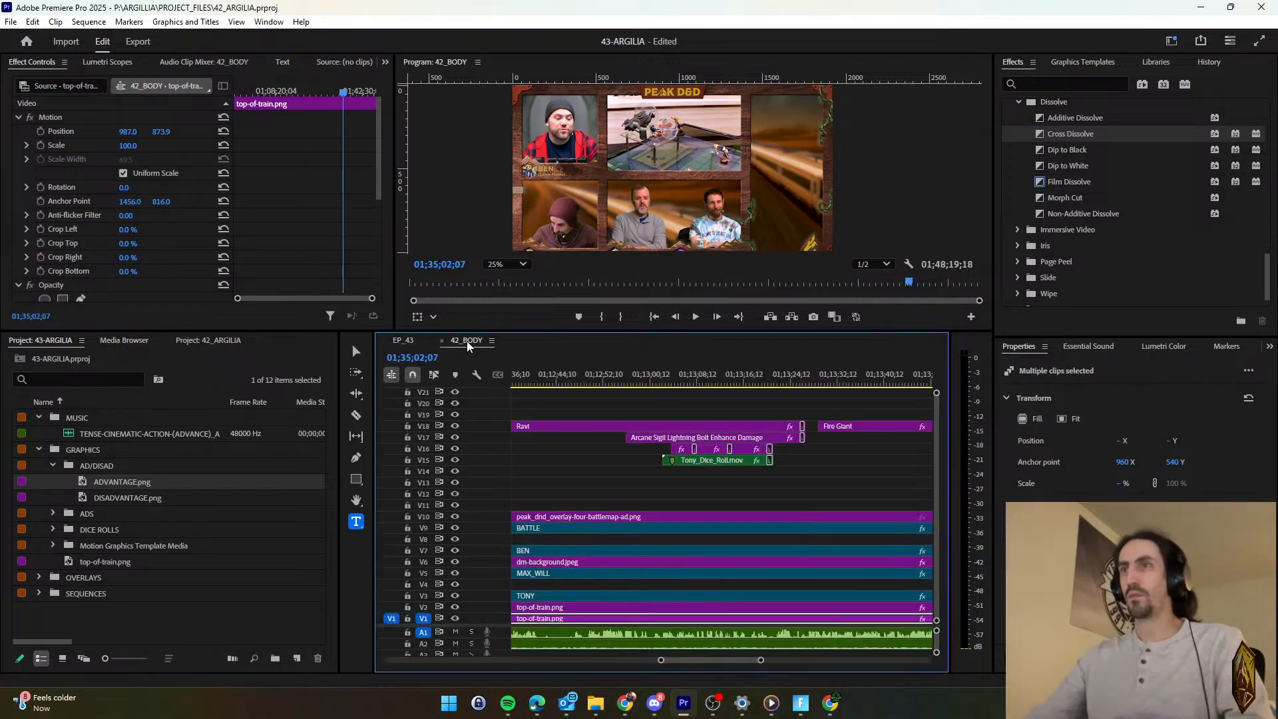
scroll(699, 490, down, 1)
scroll(812, 437, down, 3)
drag(679, 414, 722, 442)
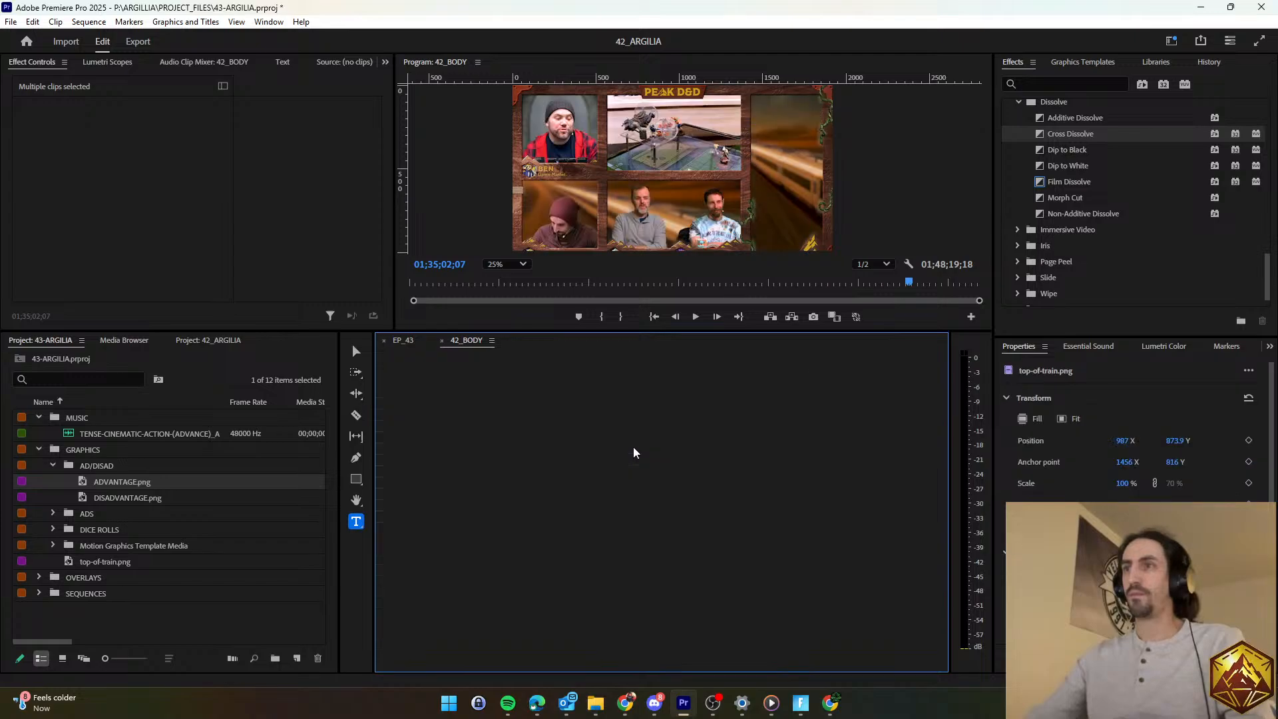
click(629, 444)
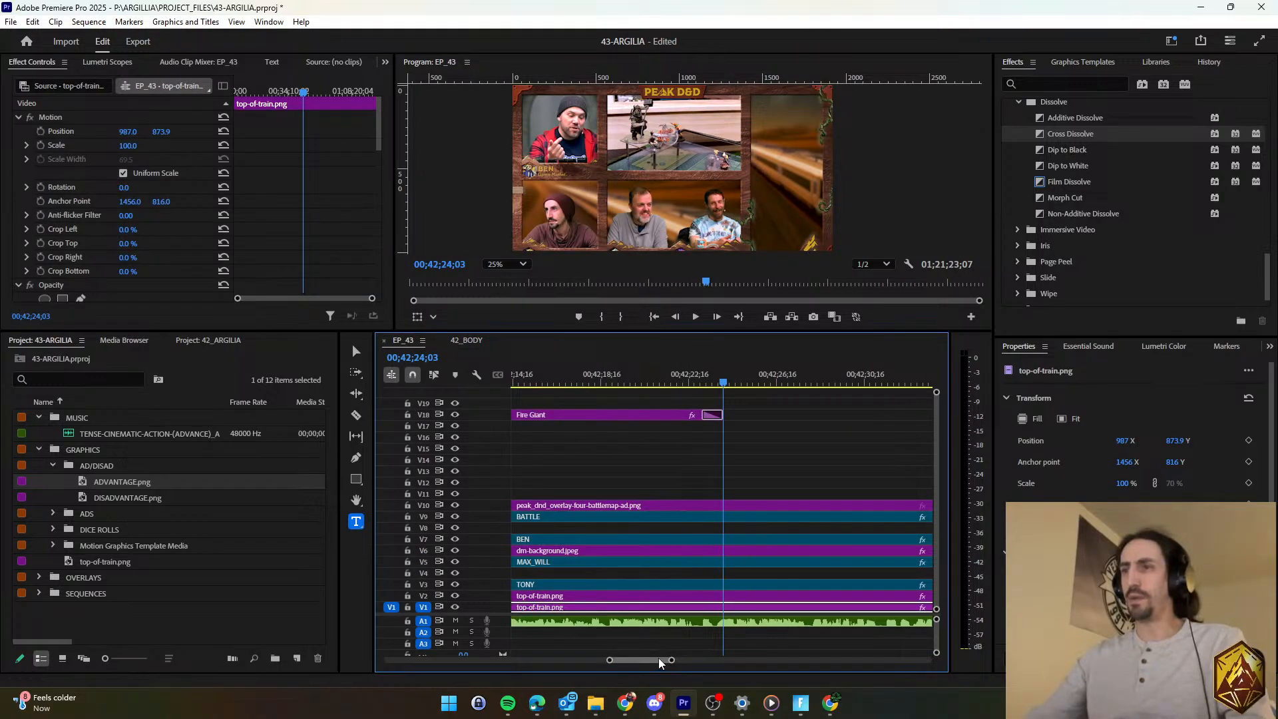
Play EP_43 from the start of the Fire Giant title and save the project.
drag(658, 657, 649, 660)
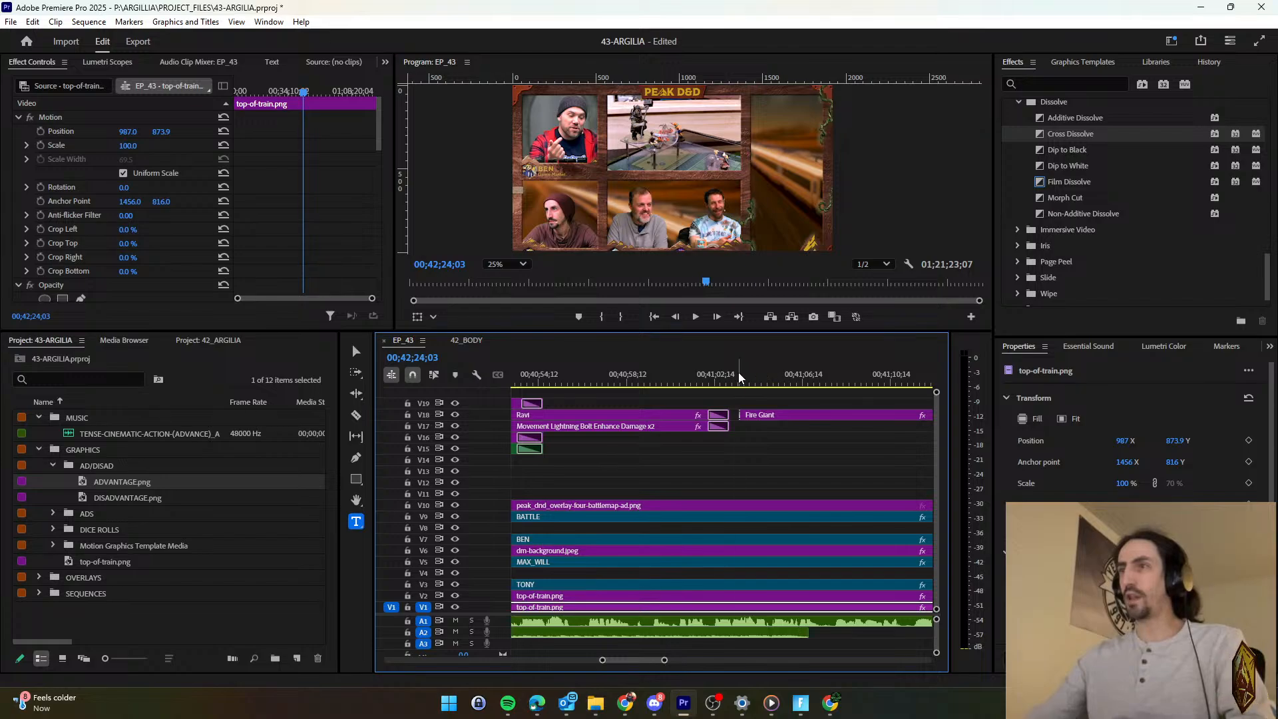
click(739, 376)
key(space)
key(ctrl+s)
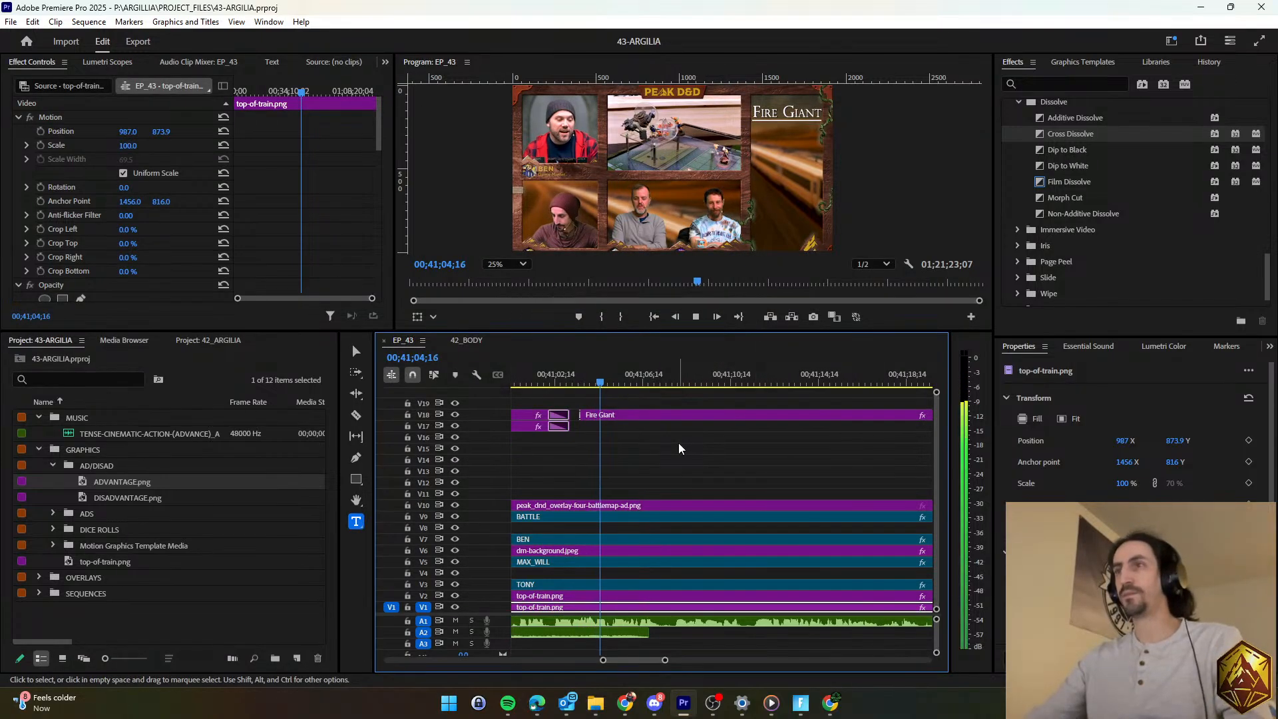
Copy the TENSE-CINEMATIC-ACTION music clip on A2 and paste copies after the existing music to cover the Fire Giant's turn.
key(minus)
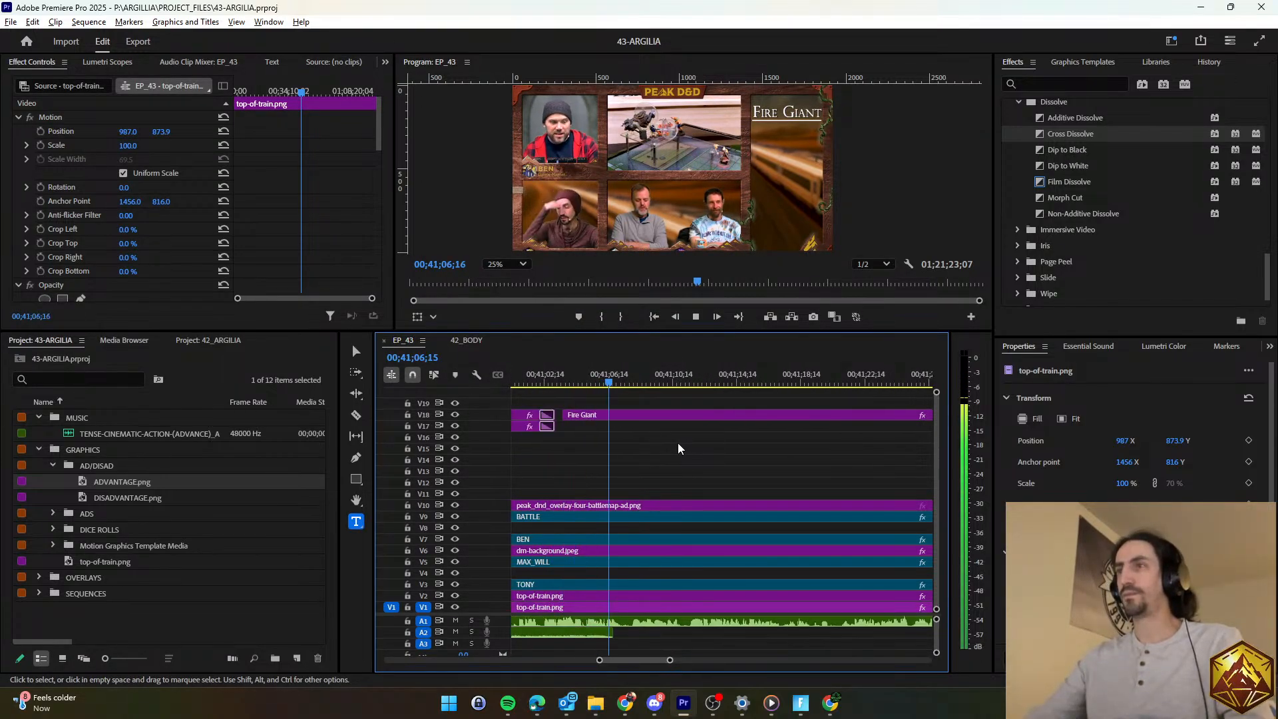
scroll(677, 448, down, 10)
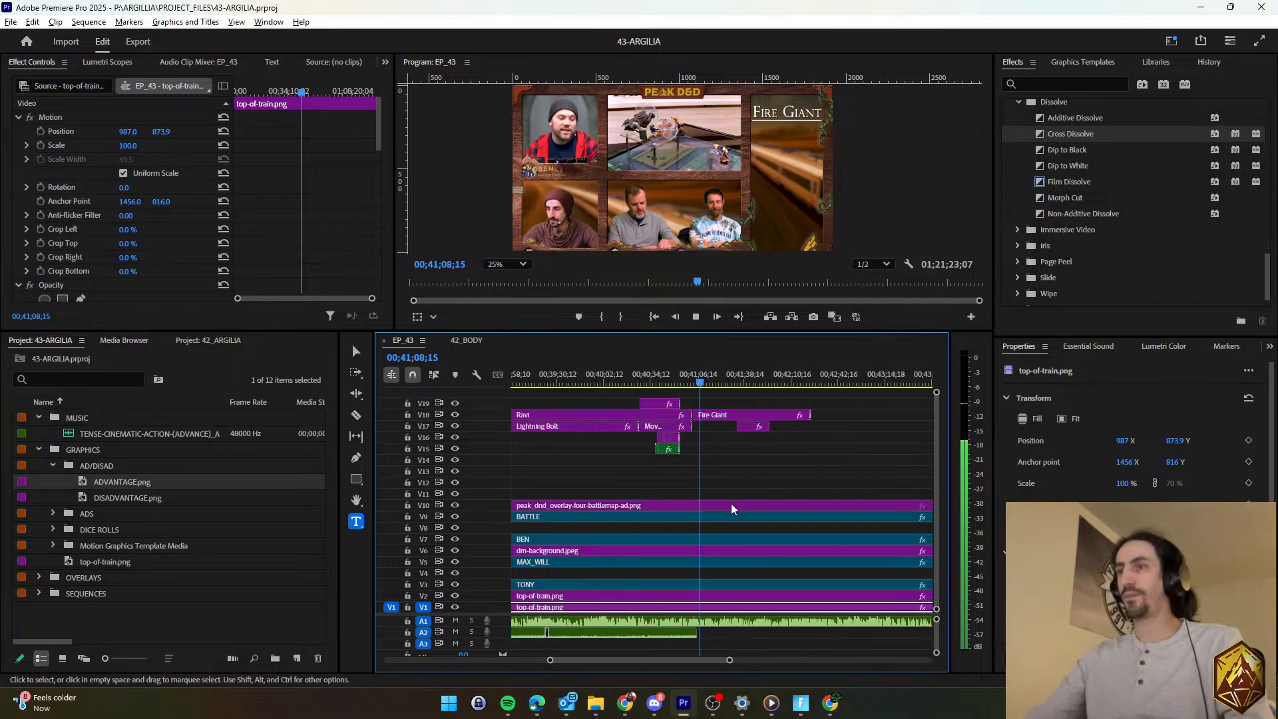
click(627, 632)
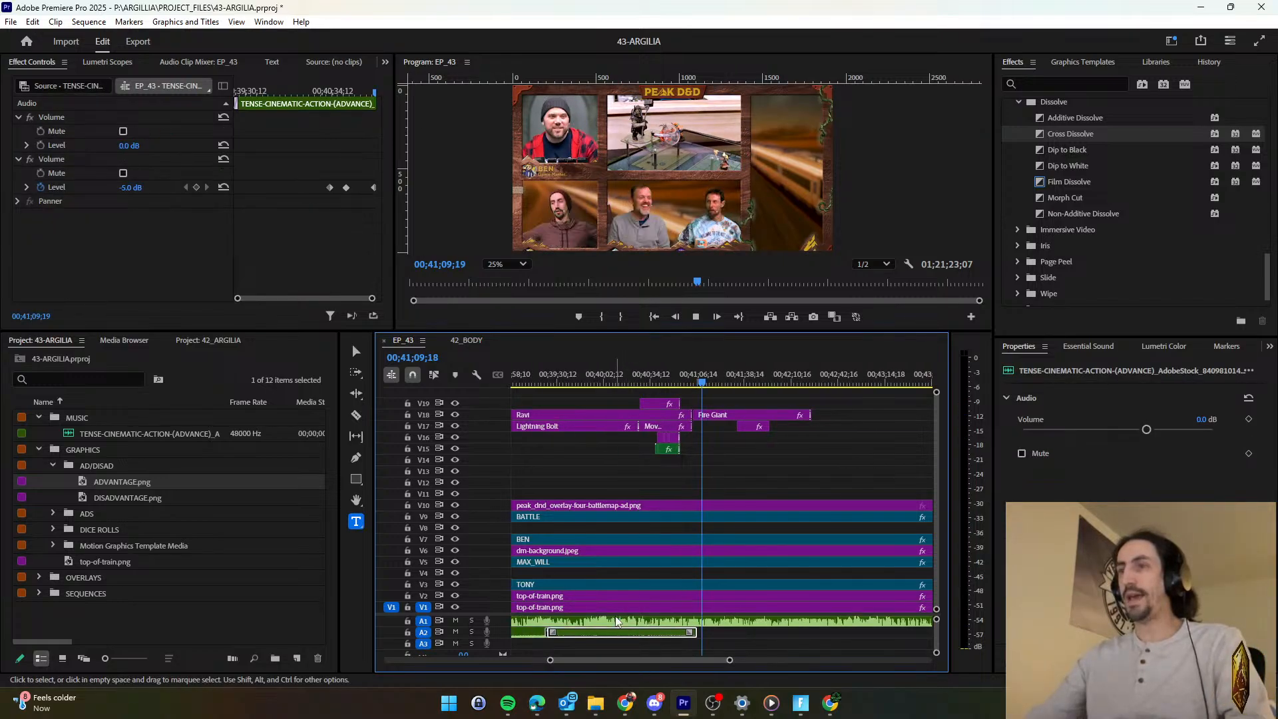
key(ctrl+c)
key(ctrl+v)
key(ctrl+v)
key(ctrl+v)
key(ctrl+v)
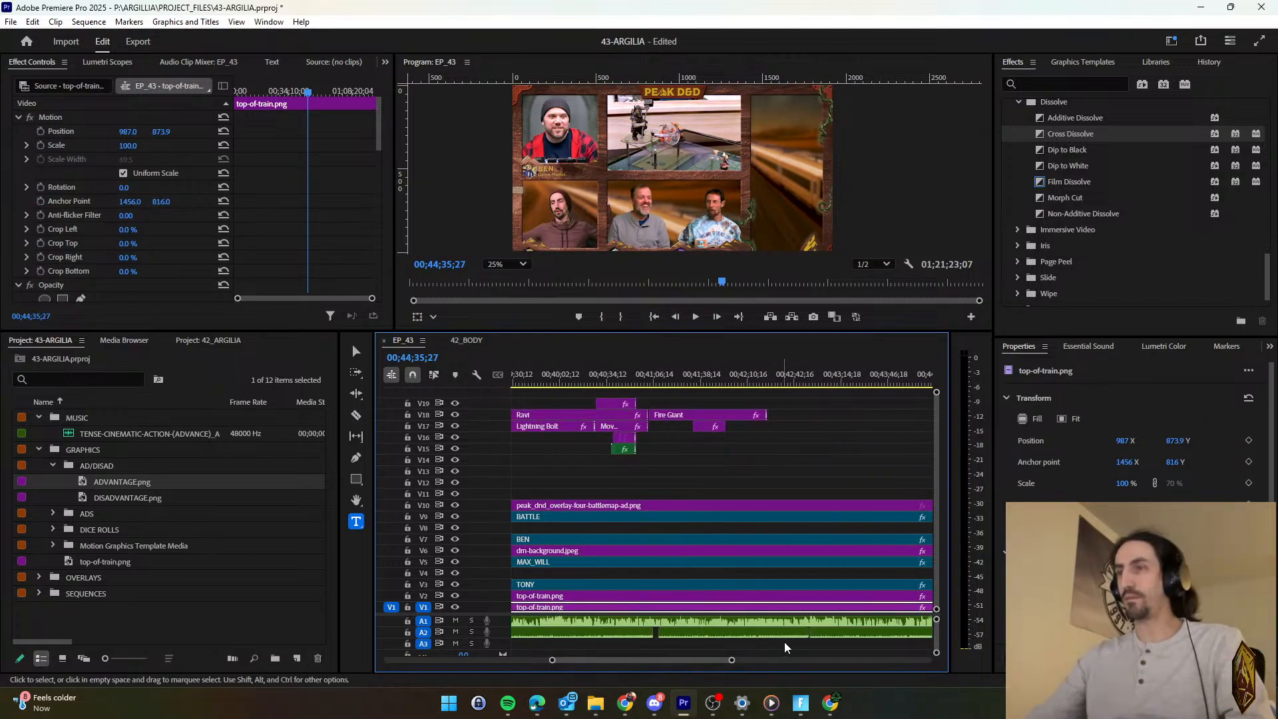
Close the gap before the pasted music clips on A2 and place the audio crossfades across both joins.
click(786, 632)
shift+click(828, 632)
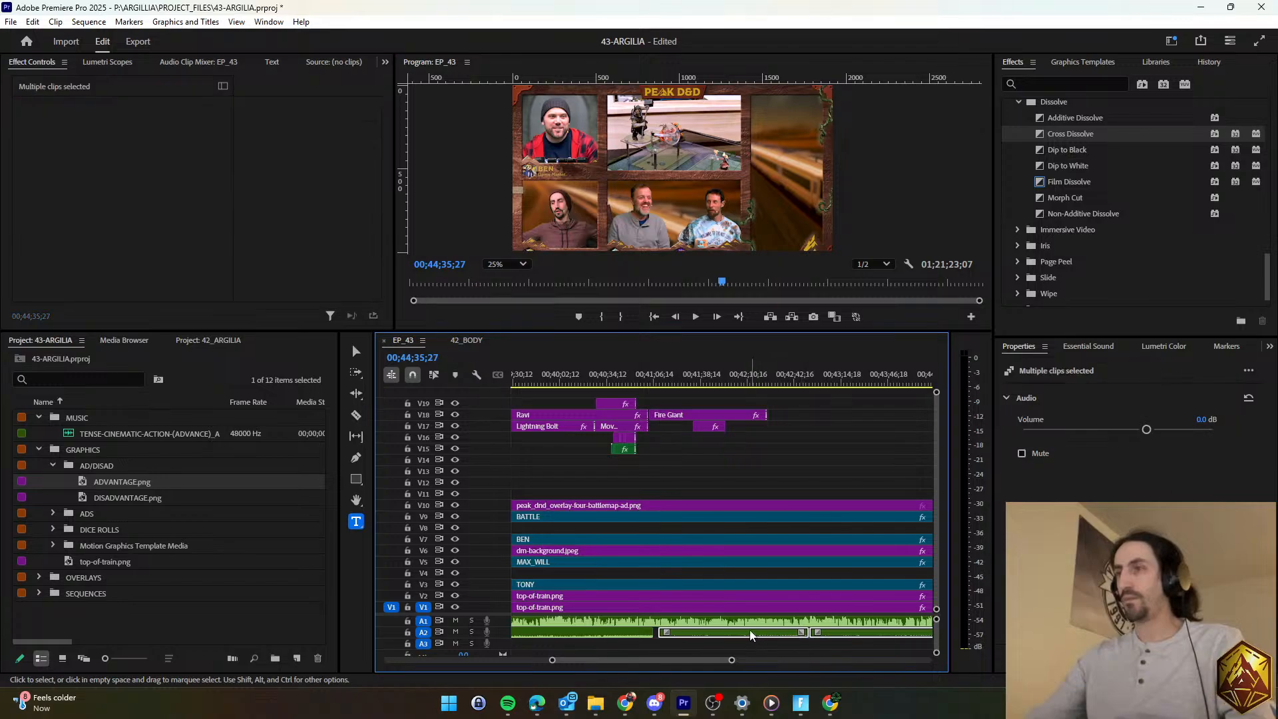
click(682, 641)
scroll(669, 640, up, 2)
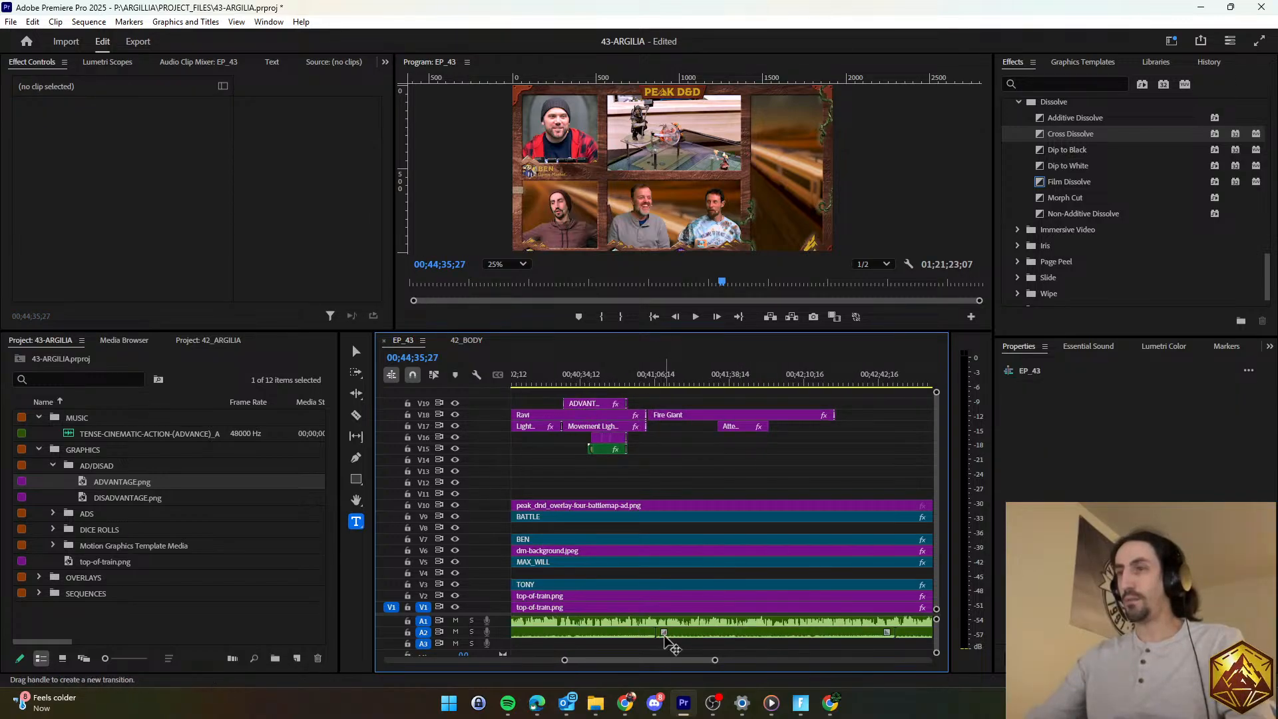
drag(664, 635, 655, 635)
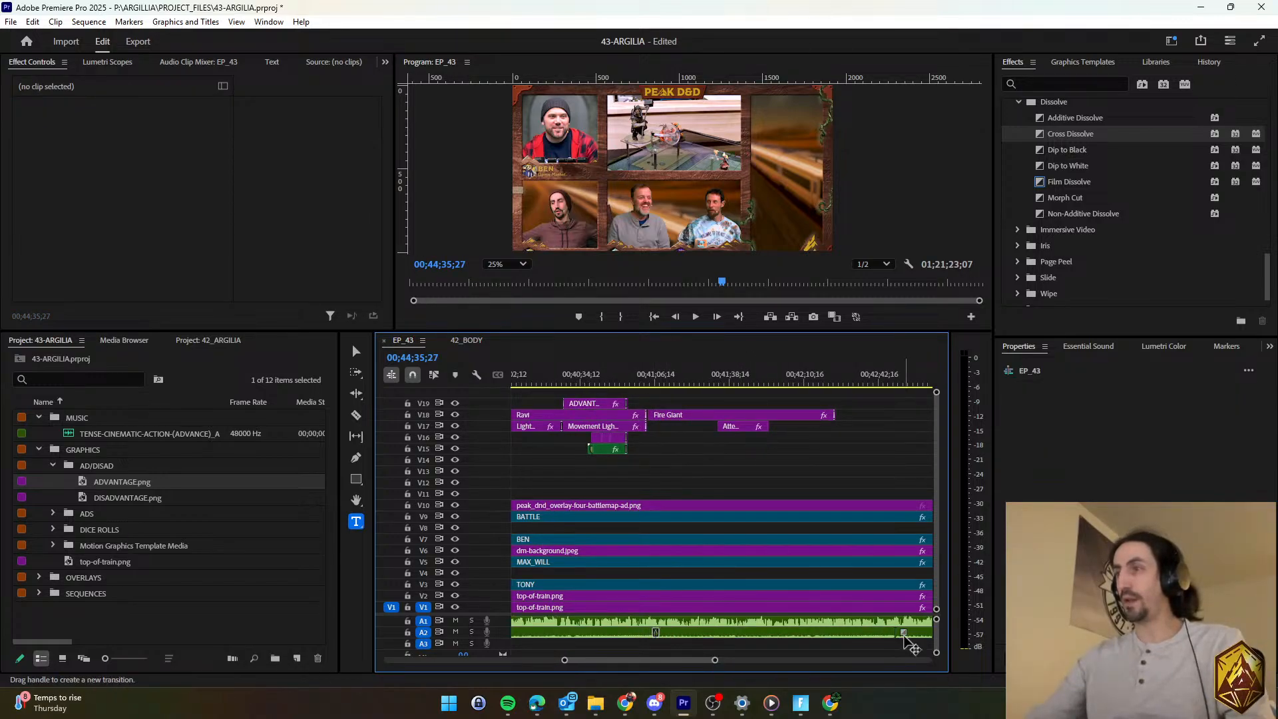
drag(903, 636, 895, 635)
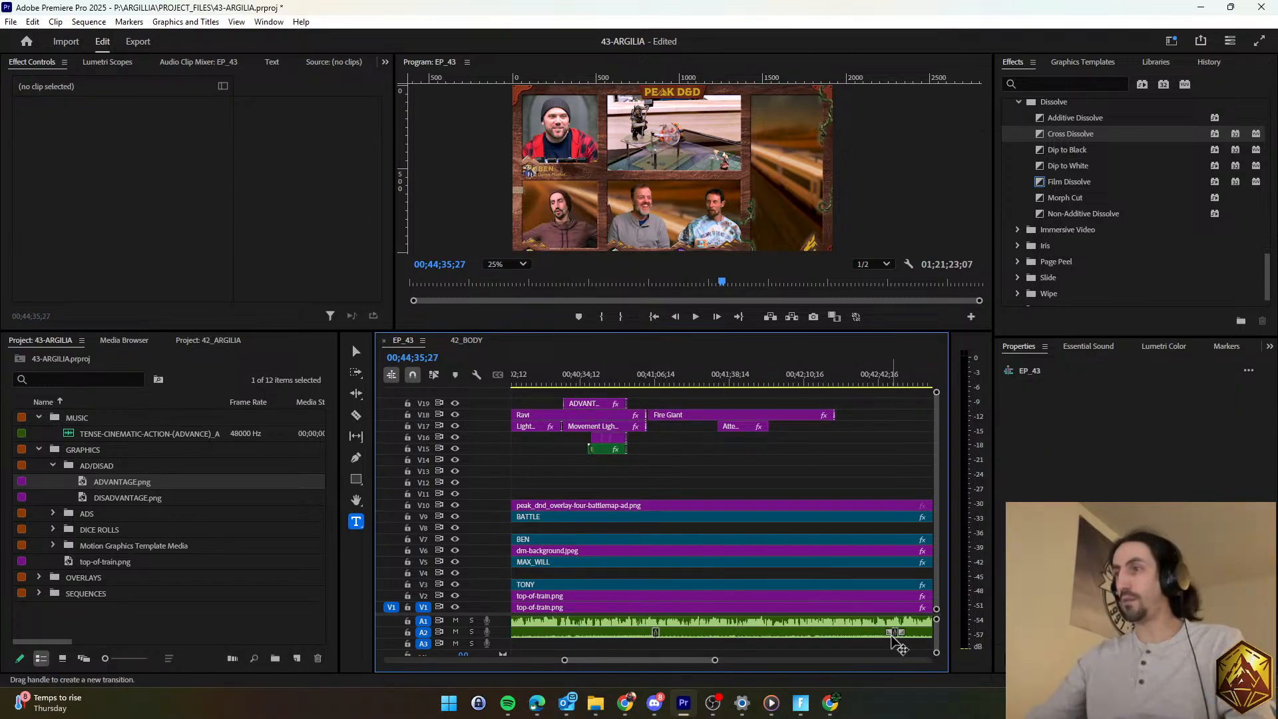
Play from the end of Ravi's turn into the Fire Giant title to find where the giant's action is announced.
click(645, 373)
scroll(686, 429, up, 2)
key(space)
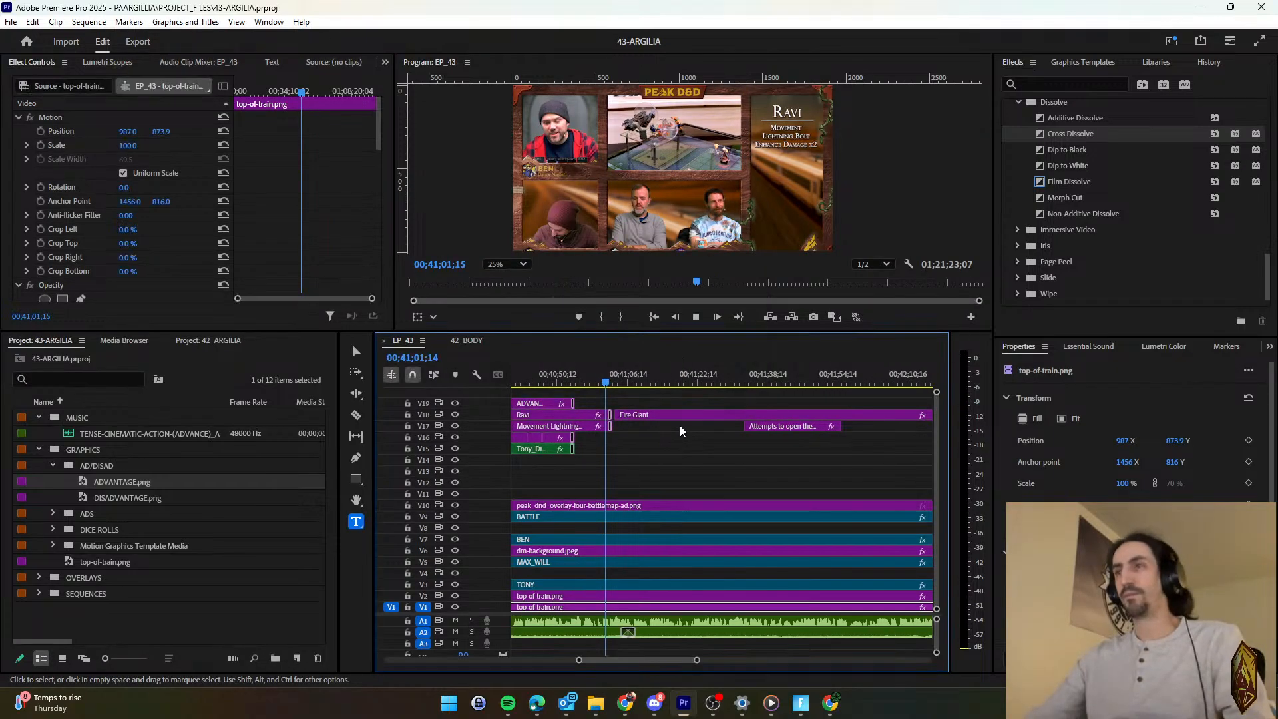
scroll(674, 437, up, 2)
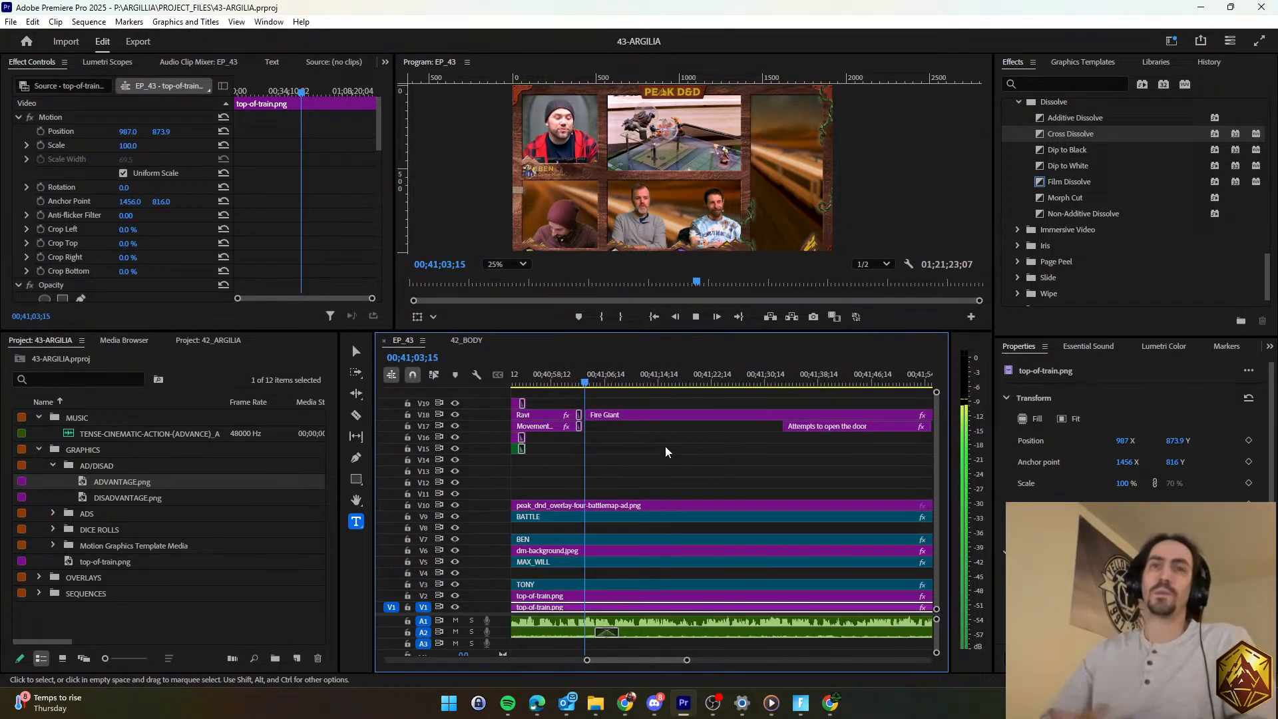
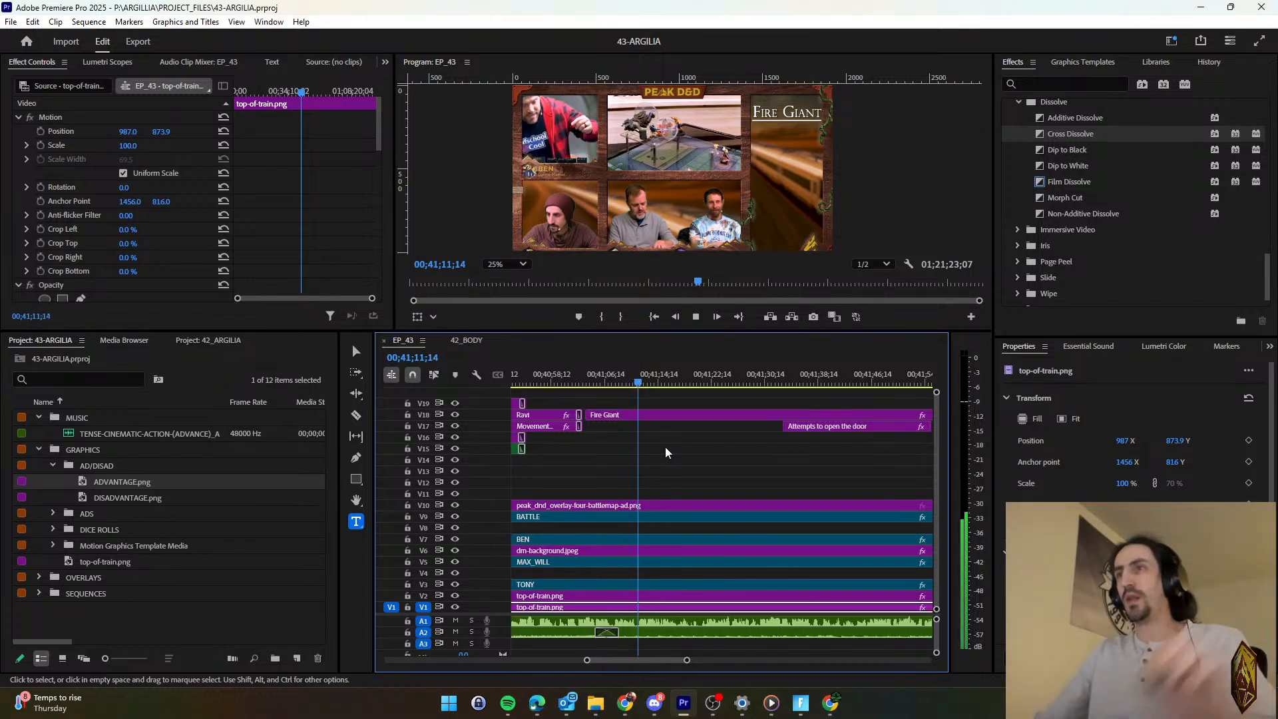
key(space)
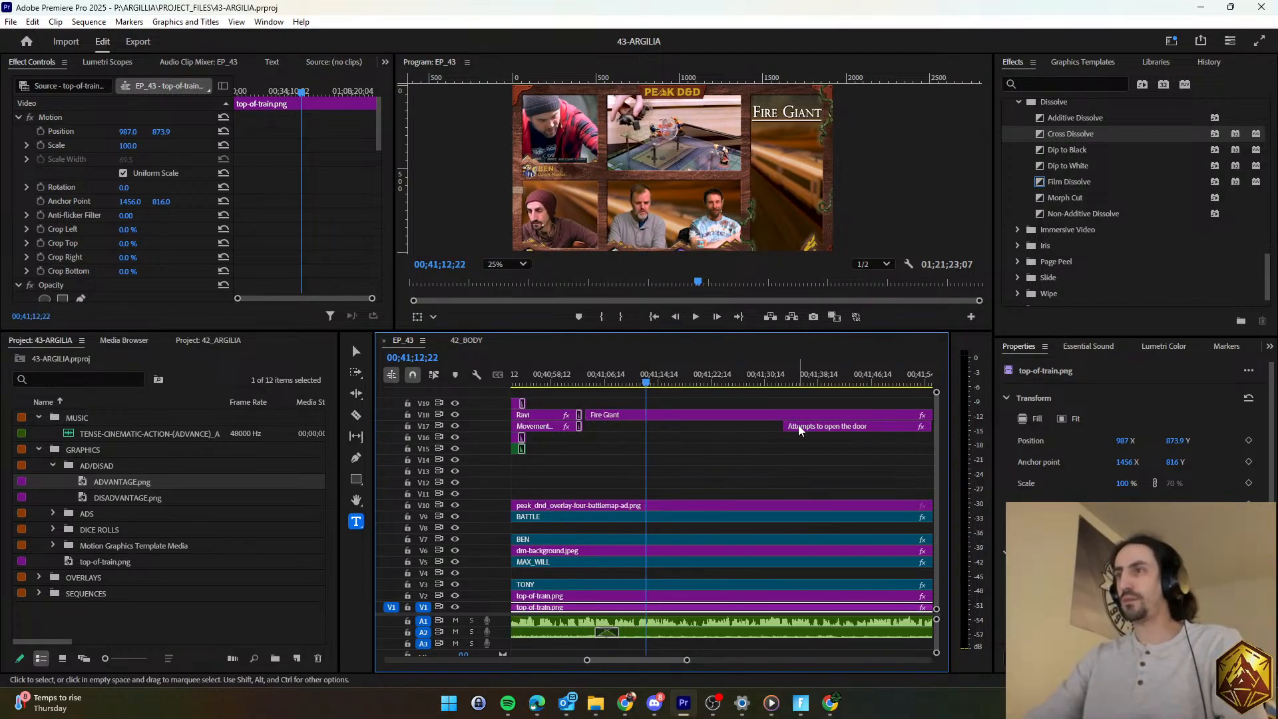
Move the Attempts to open the door title earlier on V17 to start at about 00;41;11 beneath the Fire Giant title.
drag(799, 431, 644, 411)
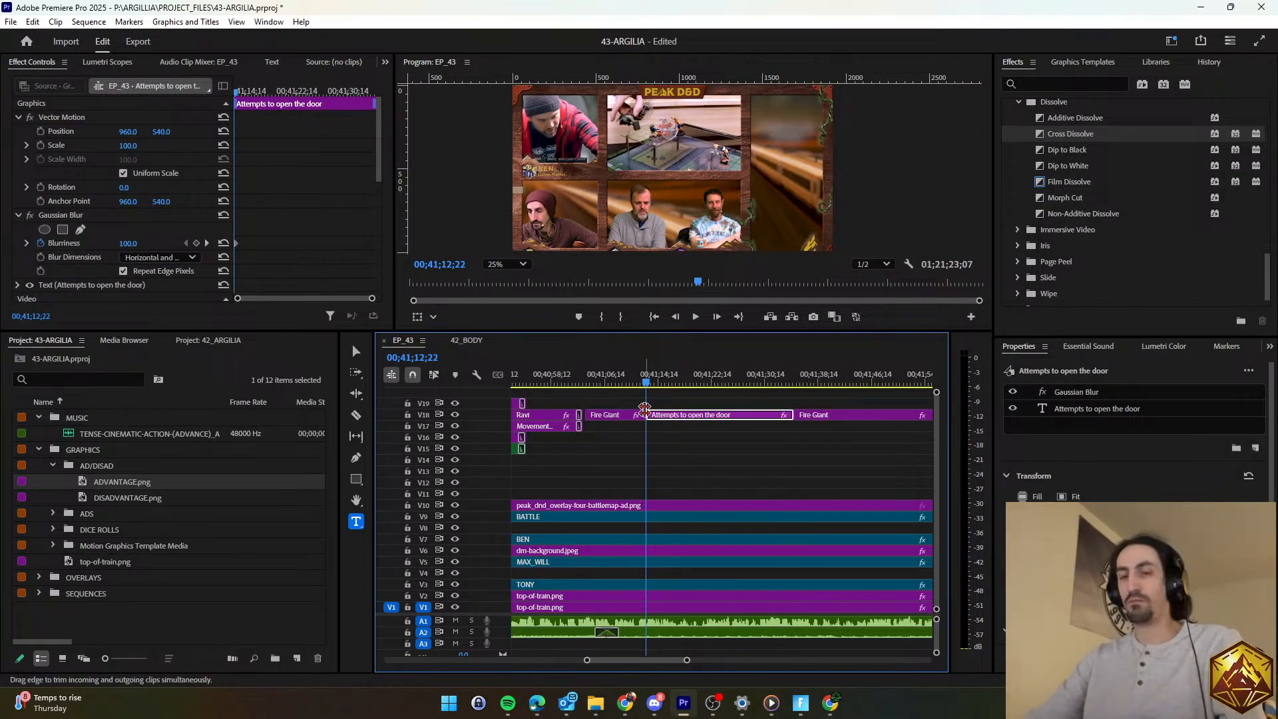
key(ctrl+z)
key(space)
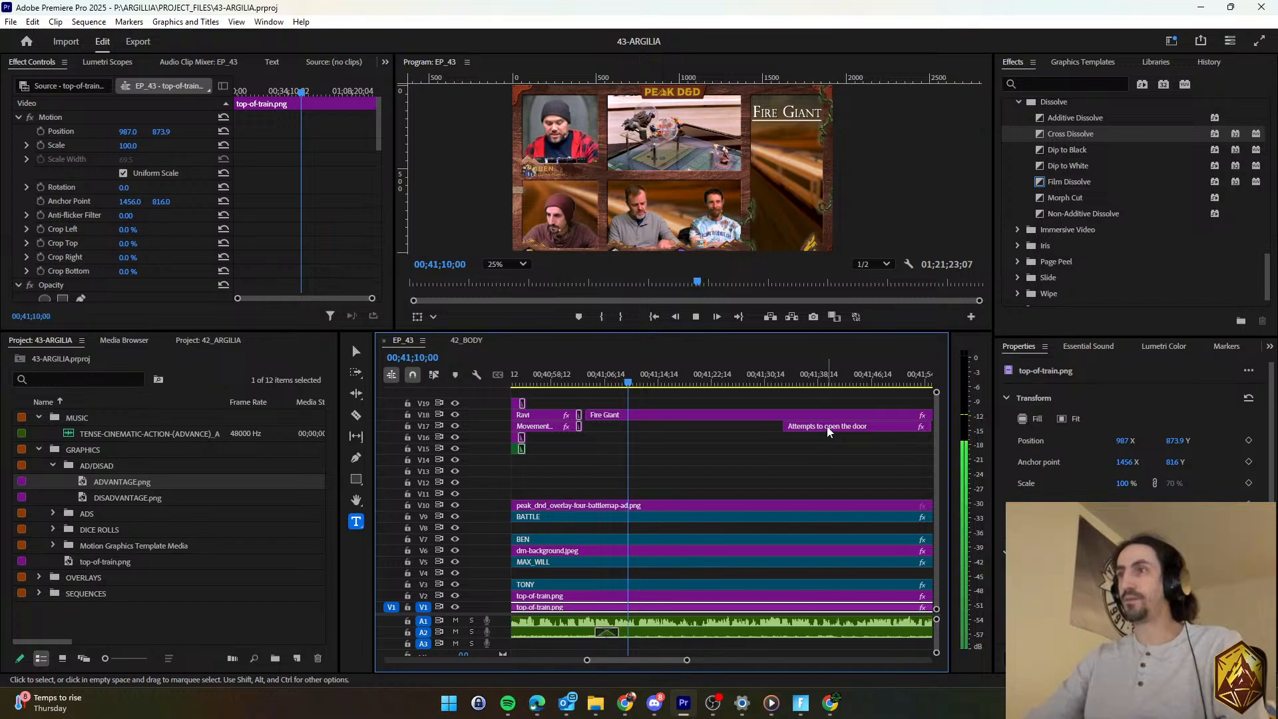
drag(827, 431, 672, 426)
key(space)
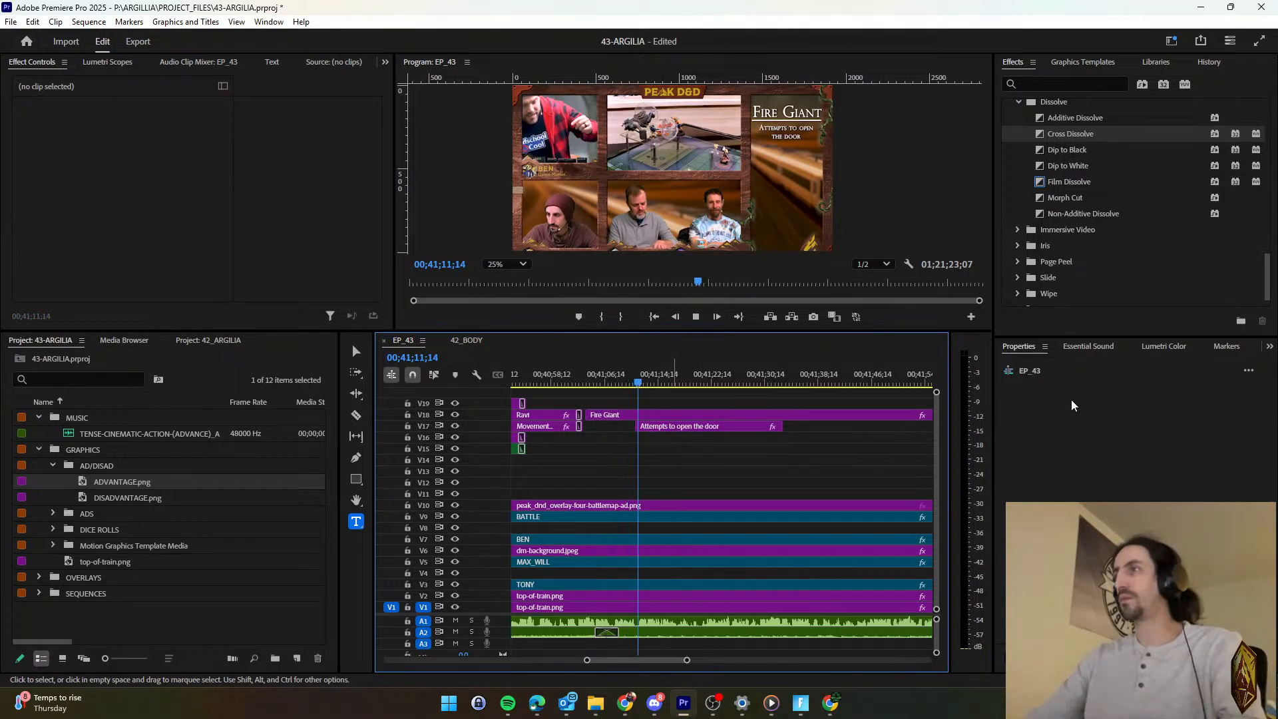
Replace the text of the Attempts to open the door title with "Stand up" and resume playback.
key(space)
click(1084, 402)
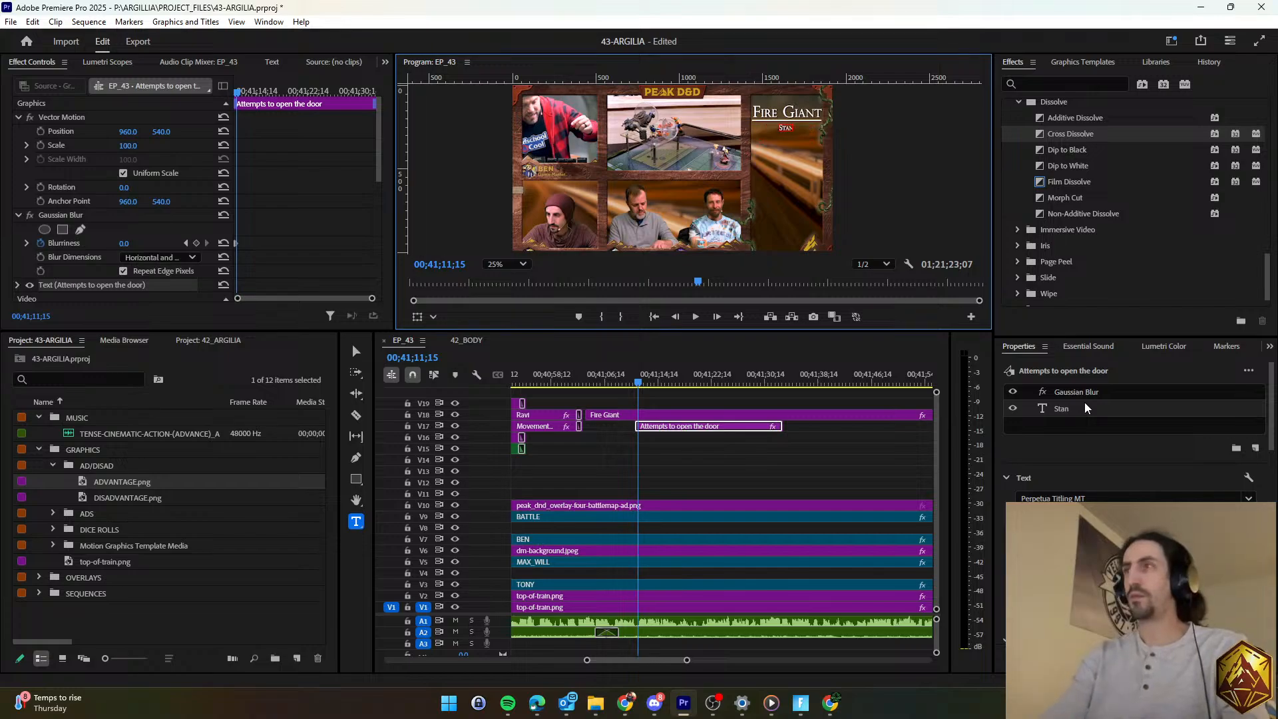
click(824, 458)
key(space)
key(minus)
scroll(811, 457, down, 3)
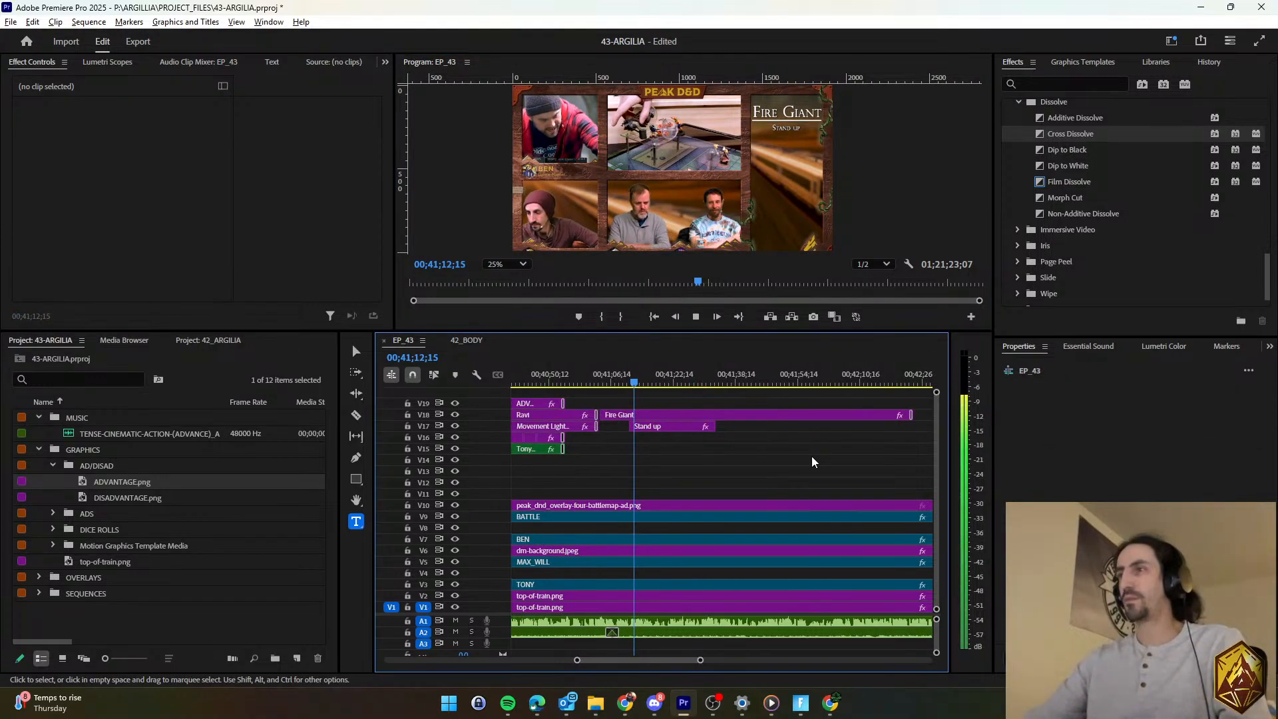
Extend the Stand up title to the end of the Fire Giant title and add a Cross Dissolve to its end.
drag(682, 426, 876, 419)
key(ctrl+d)
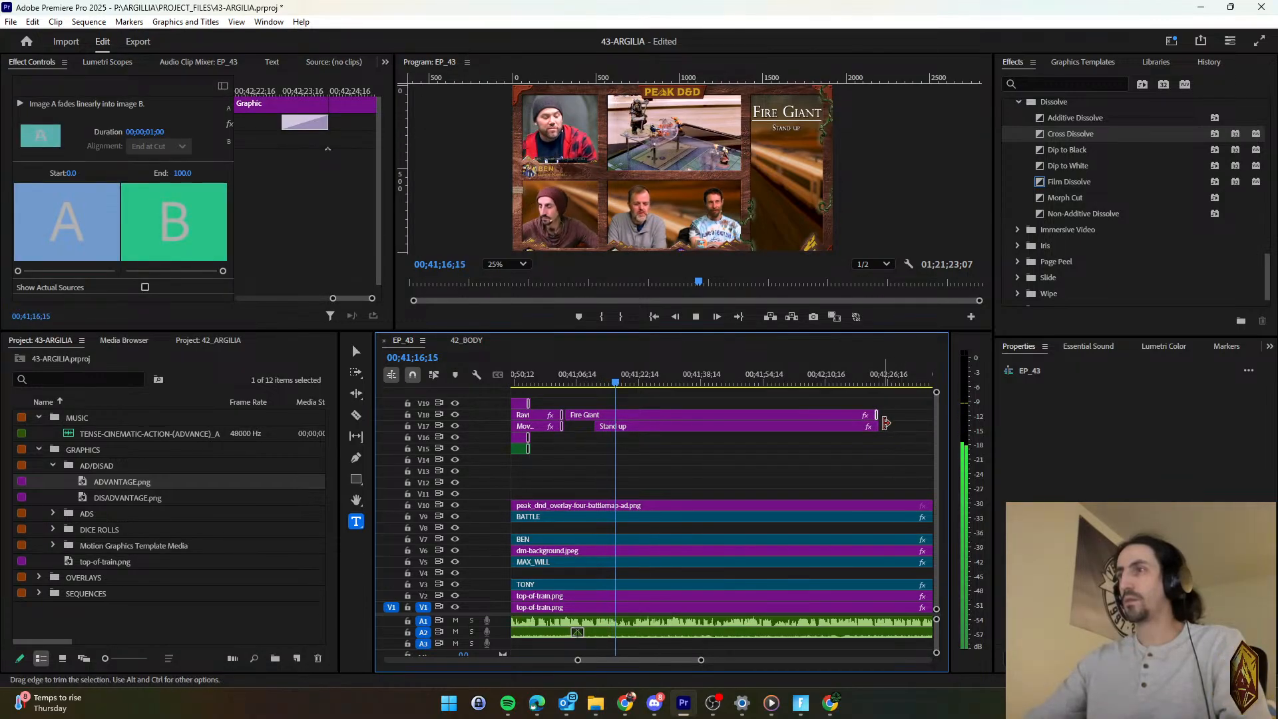
click(821, 435)
key(equal)
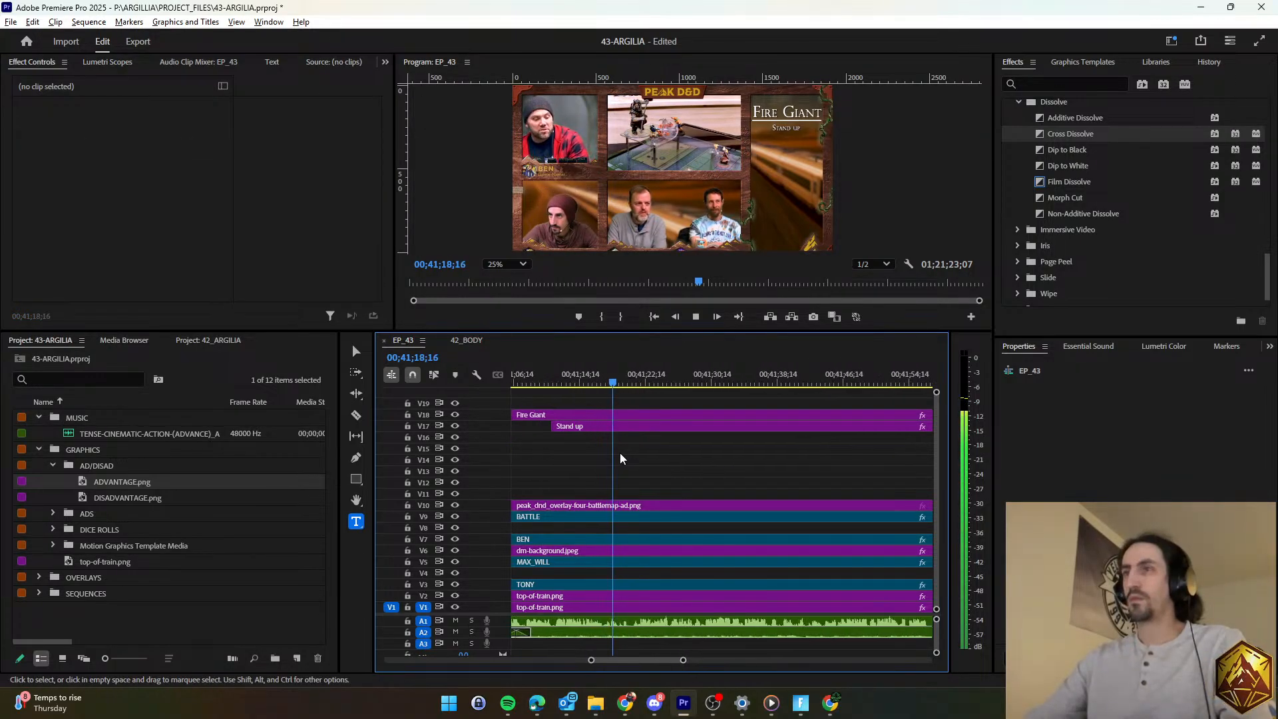
key(minus)
scroll(641, 458, down, 1)
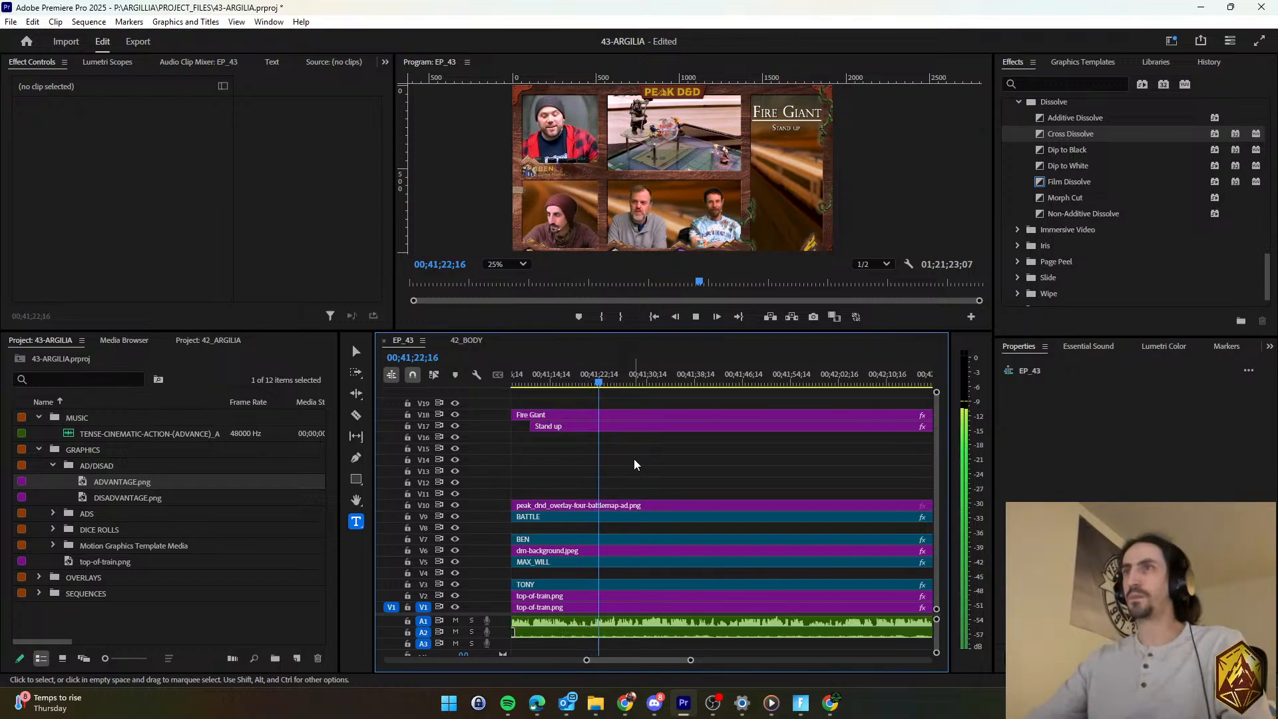
Shorten the Fire Giant and Stand up titles together so both end at about 00;41;36.
key(minus)
drag(890, 403, 670, 419)
click(912, 442)
click(659, 454)
key(equal)
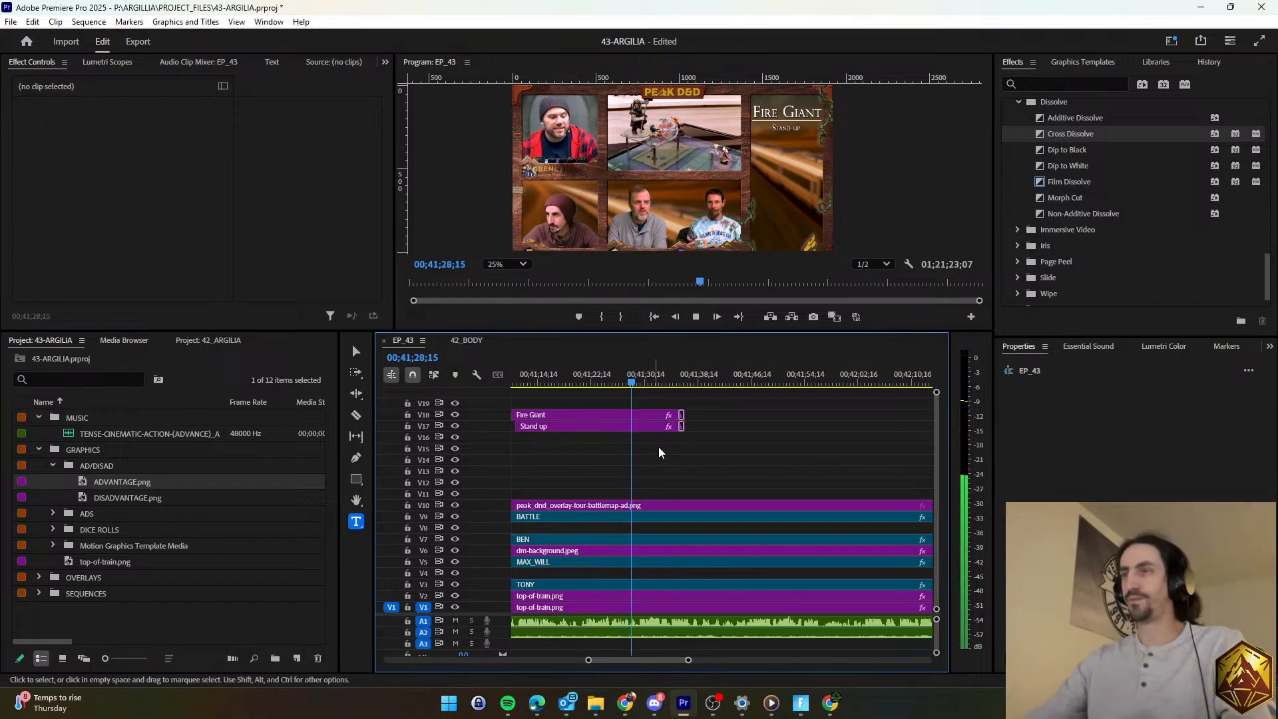
Extend the Fire Giant and Stand up titles together so both end at about 00;42;07.
click(661, 414)
scroll(673, 454, down, 1)
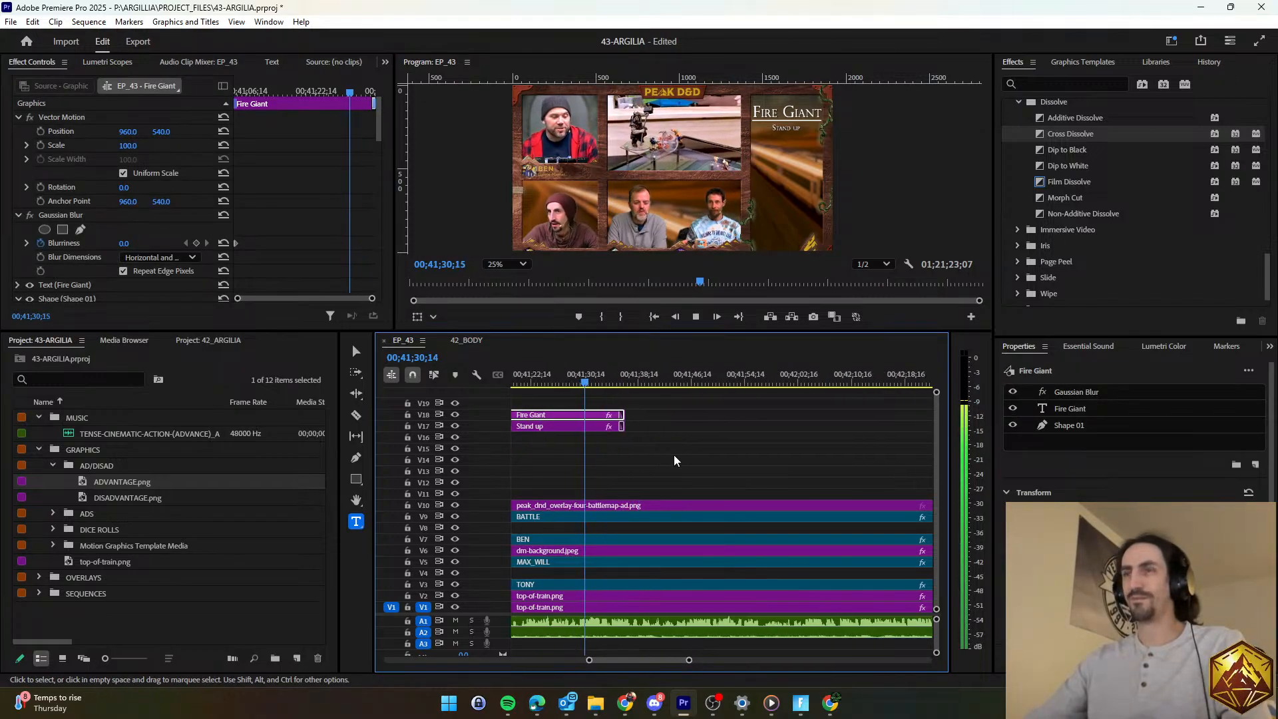
click(656, 441)
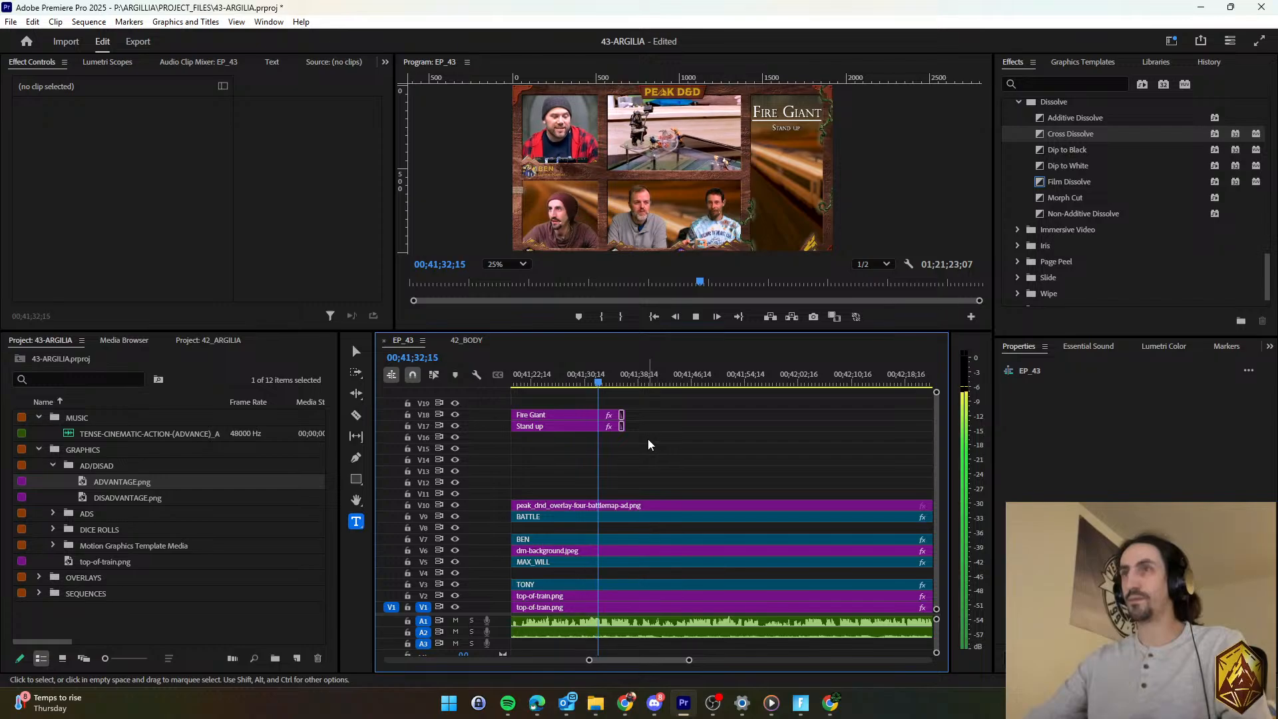
drag(621, 420, 659, 420)
click(681, 460)
scroll(681, 460, down, 1)
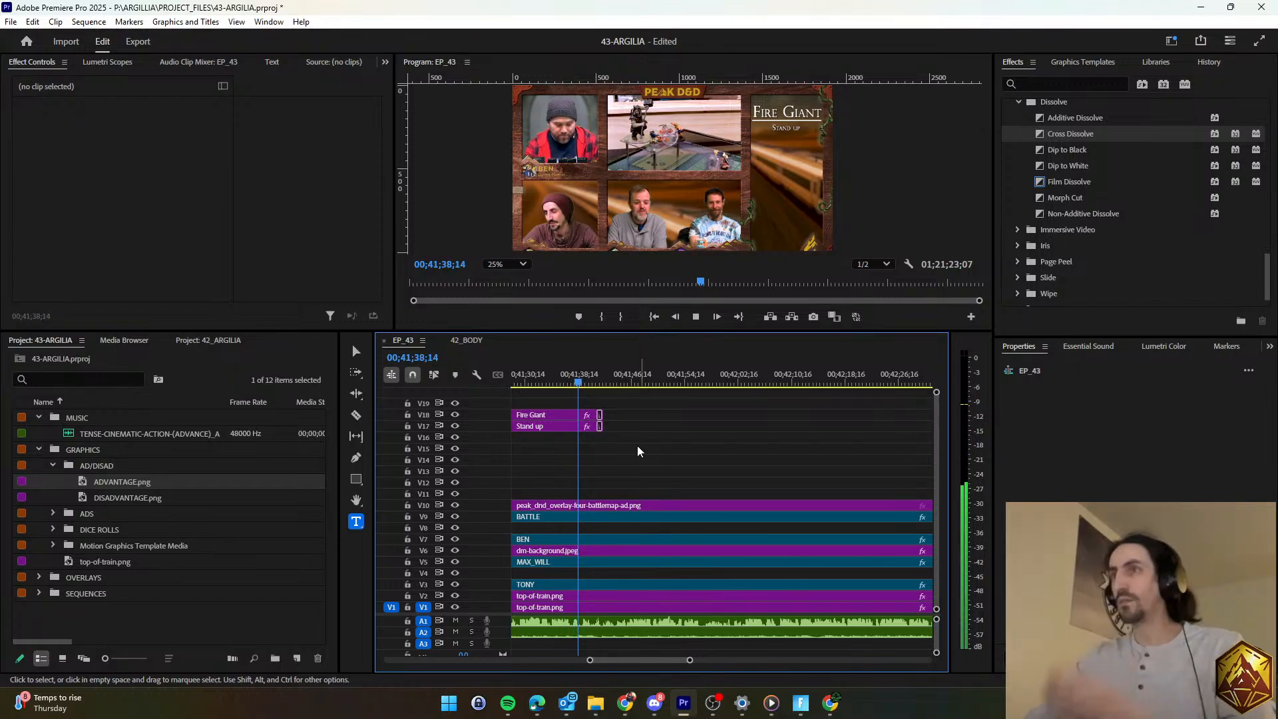
drag(637, 445, 769, 418)
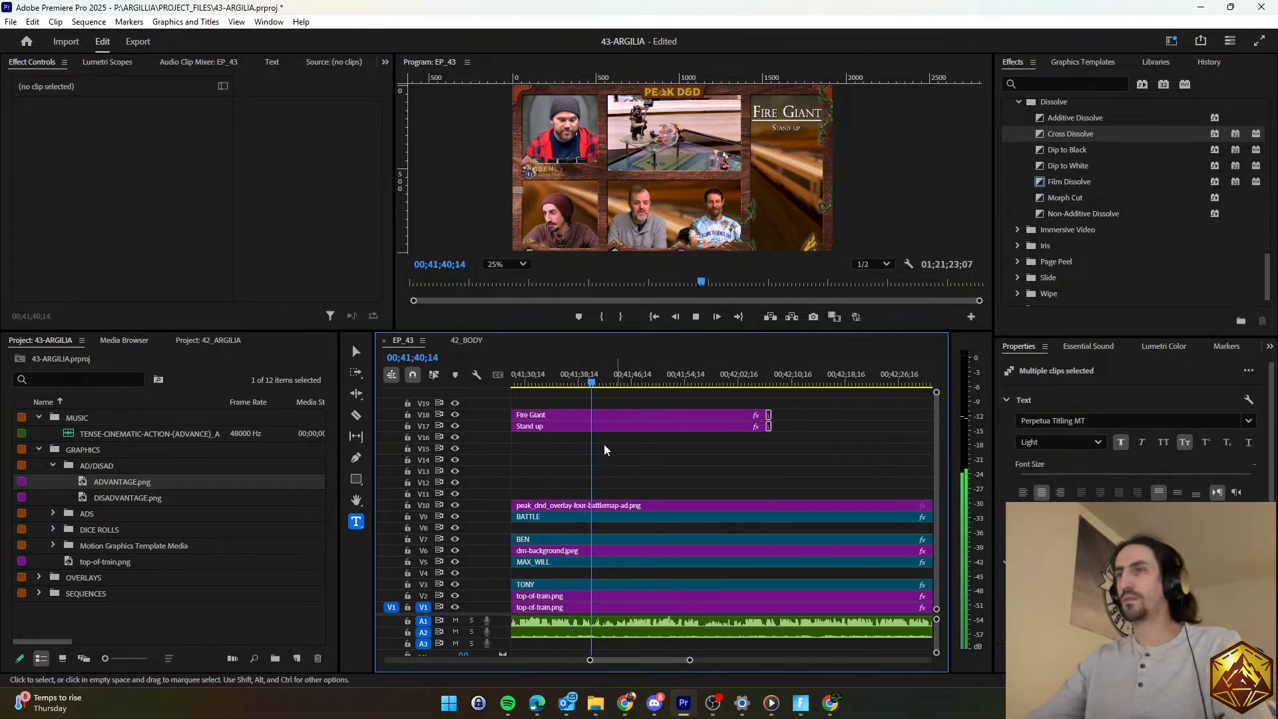
Replay the announcement of the giant's attack and split the Stand up title on V17 at about 00;41;47 with the Razor tool.
click(586, 607)
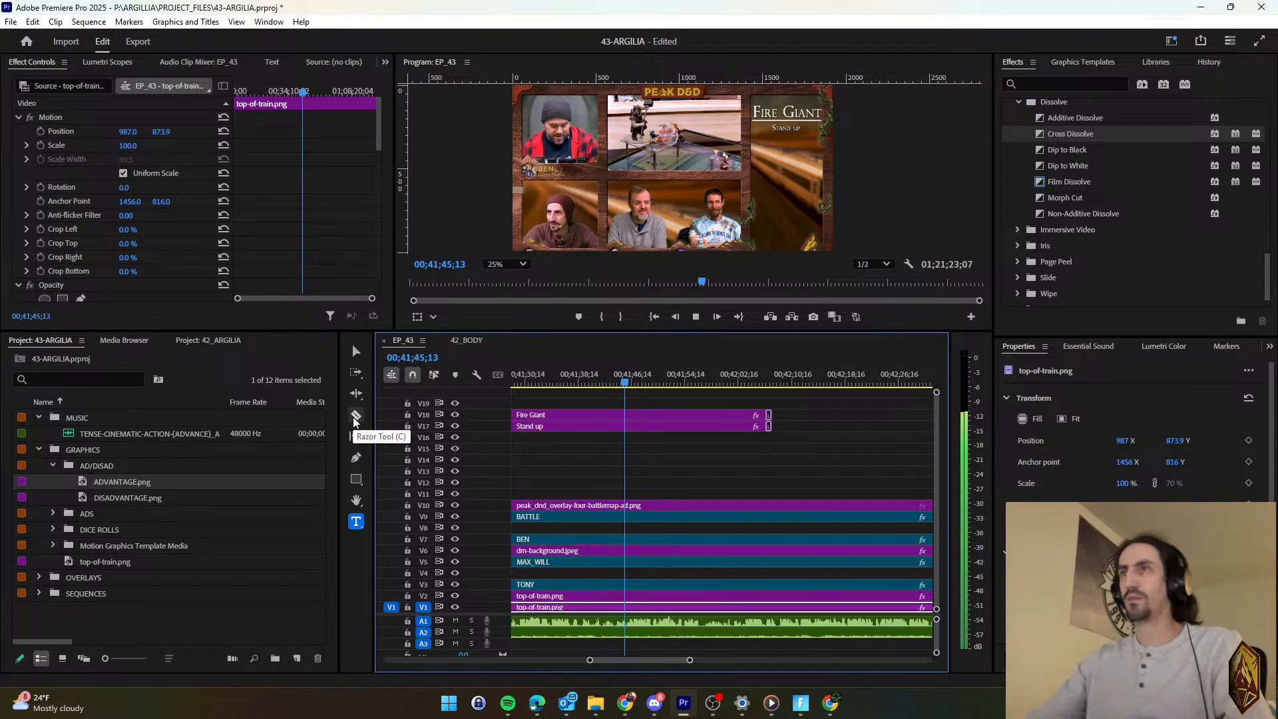
click(619, 377)
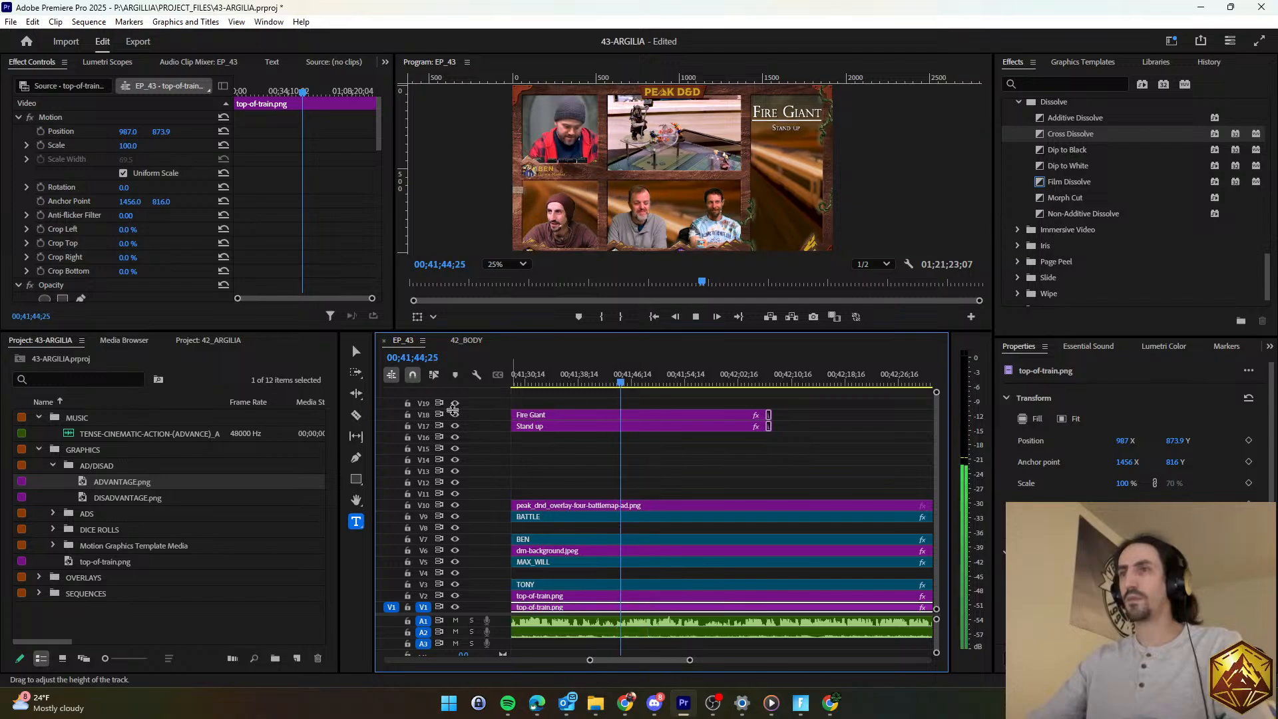
click(356, 415)
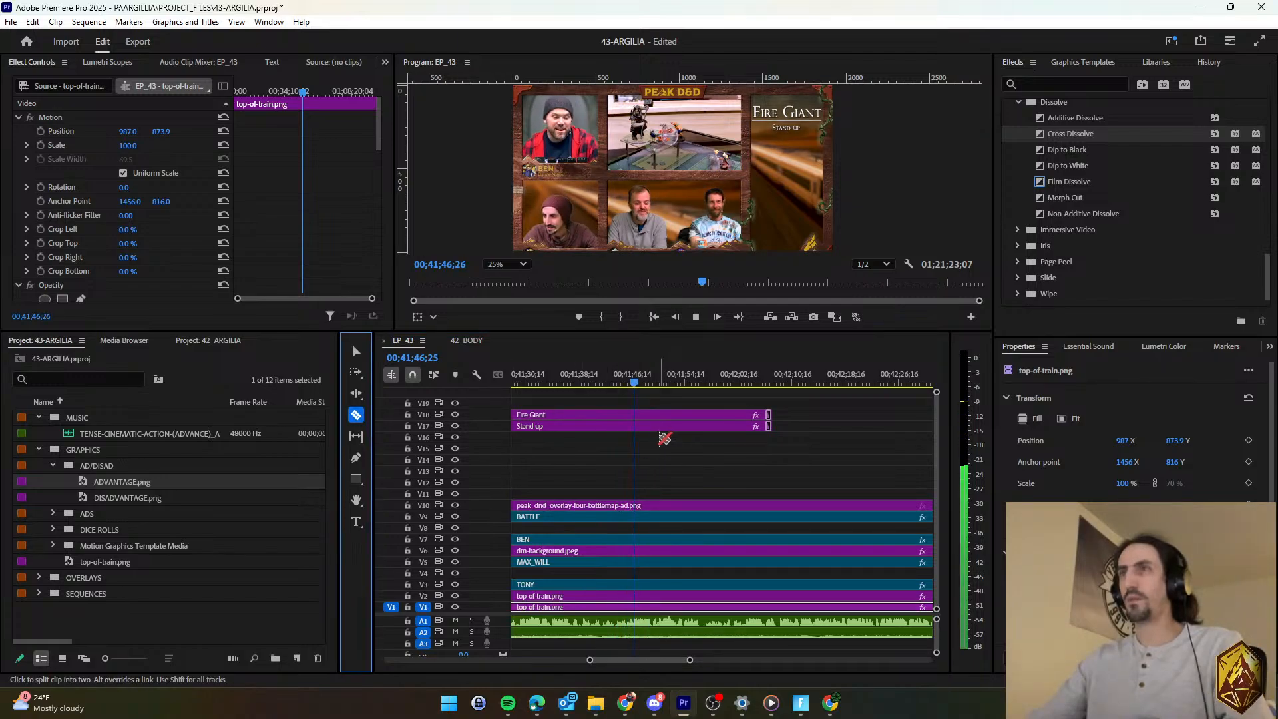
click(640, 426)
key(v)
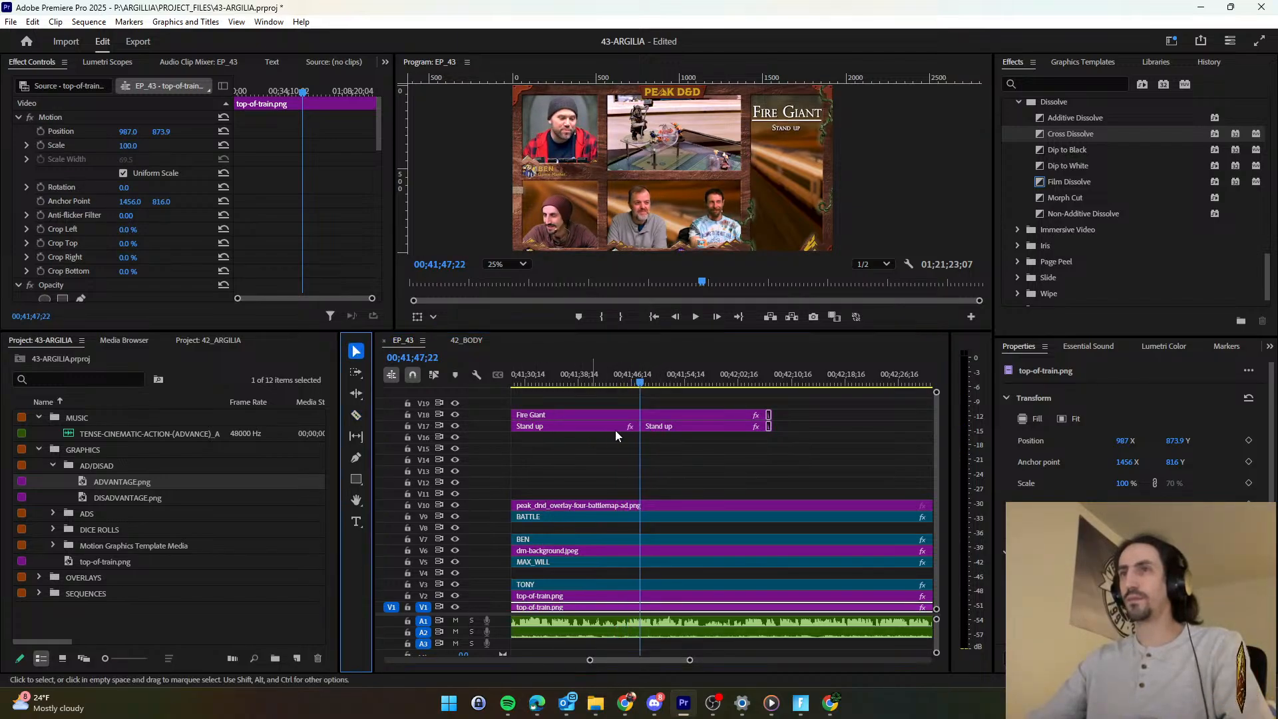
Add the default transition at the cut between the two Stand up clips and select the second clip.
right_click(649, 430)
key(Escape)
click(650, 430)
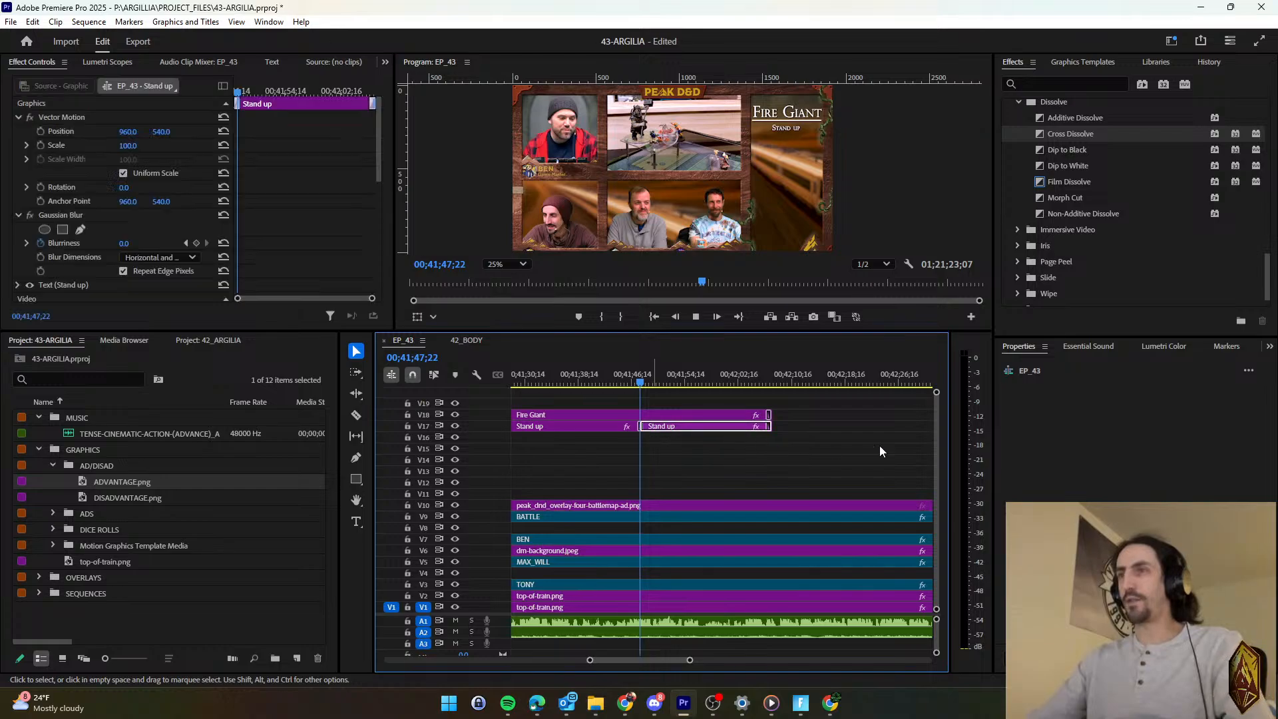
Add a second line reading "Hammer vs. Boom-Boom" below "Stand up" in the second title clip on V17.
click(1105, 410)
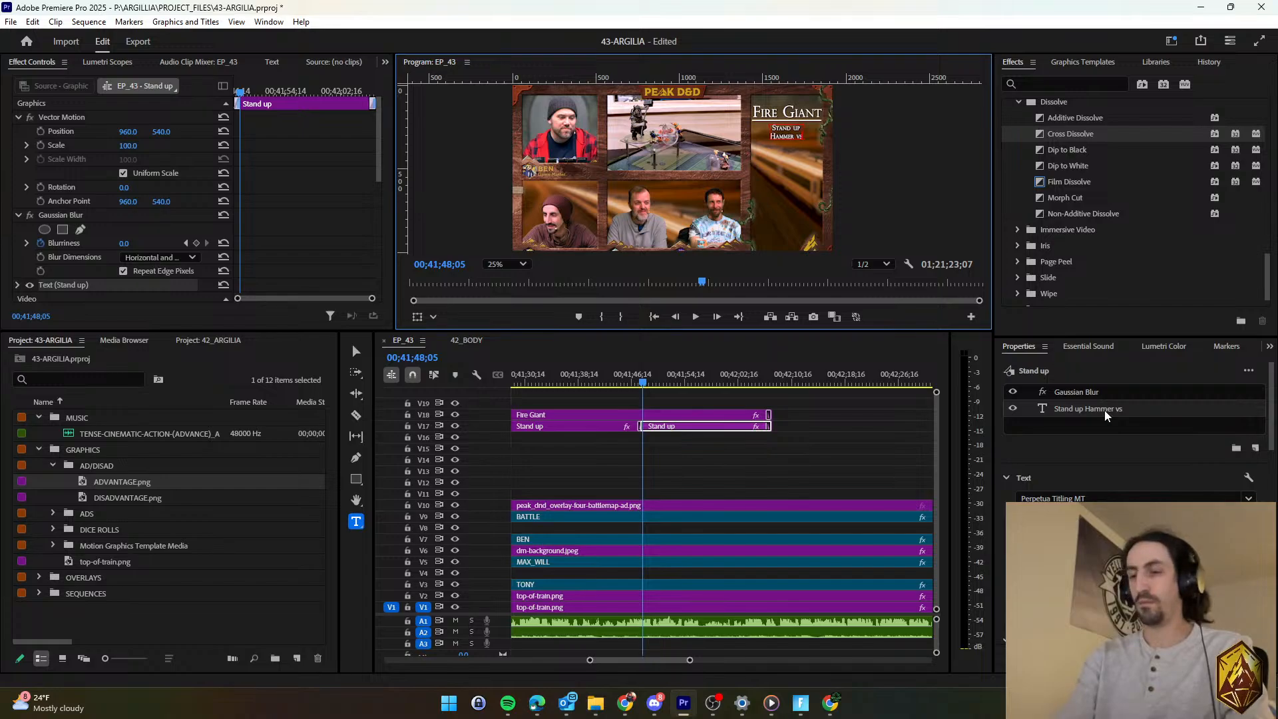
text(-B)
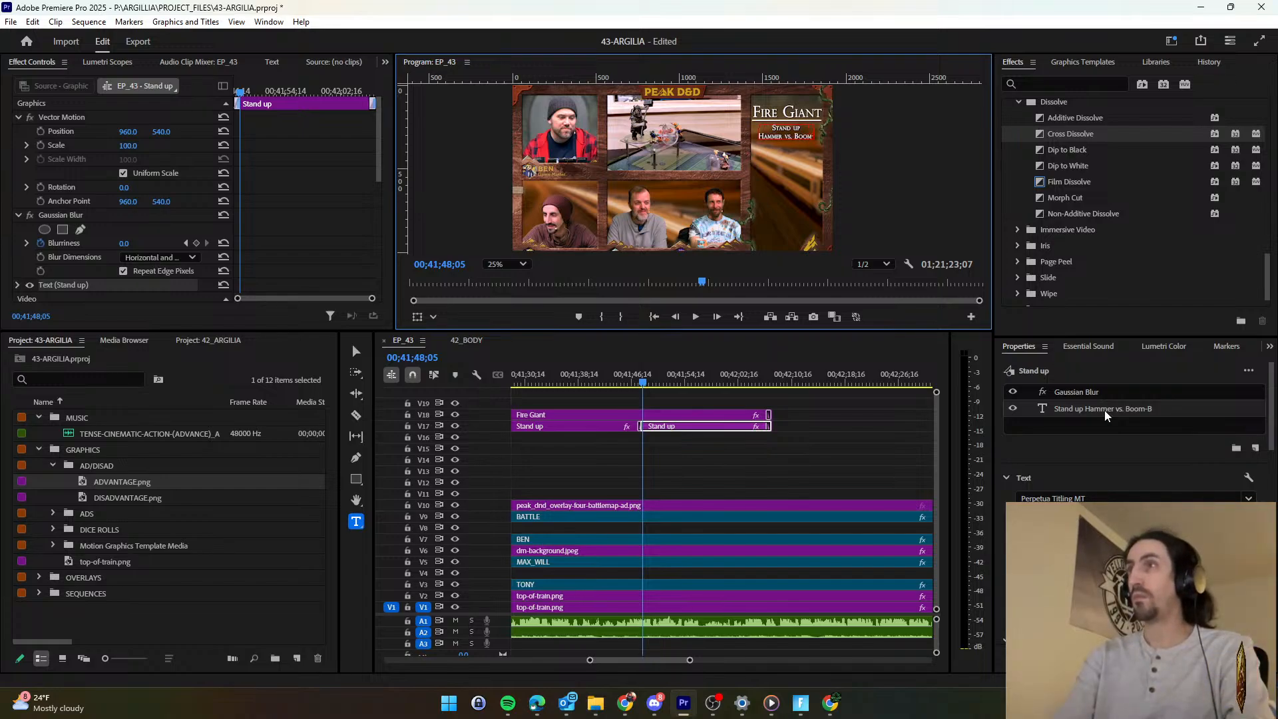
text(oom)
click(825, 466)
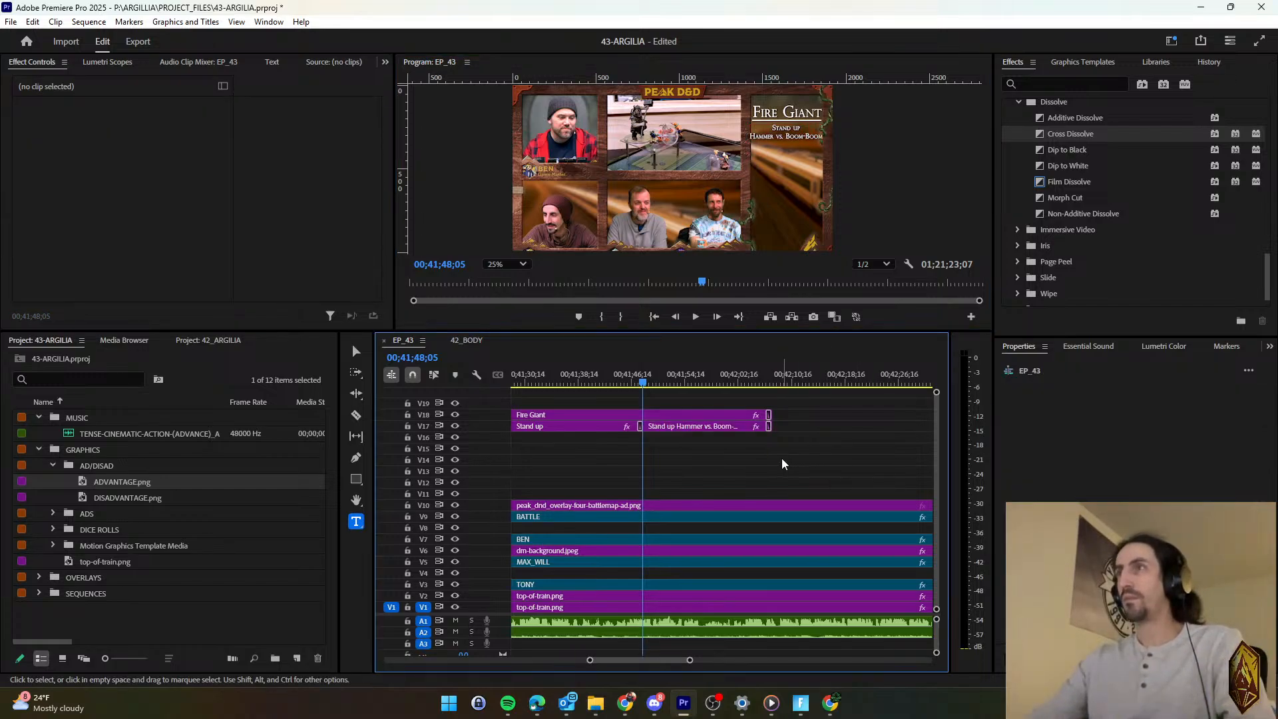
Try to adjust the text formatting of the "Hammer vs. Boom-Boom" line in the second title clip on V17, and save the project.
click(706, 425)
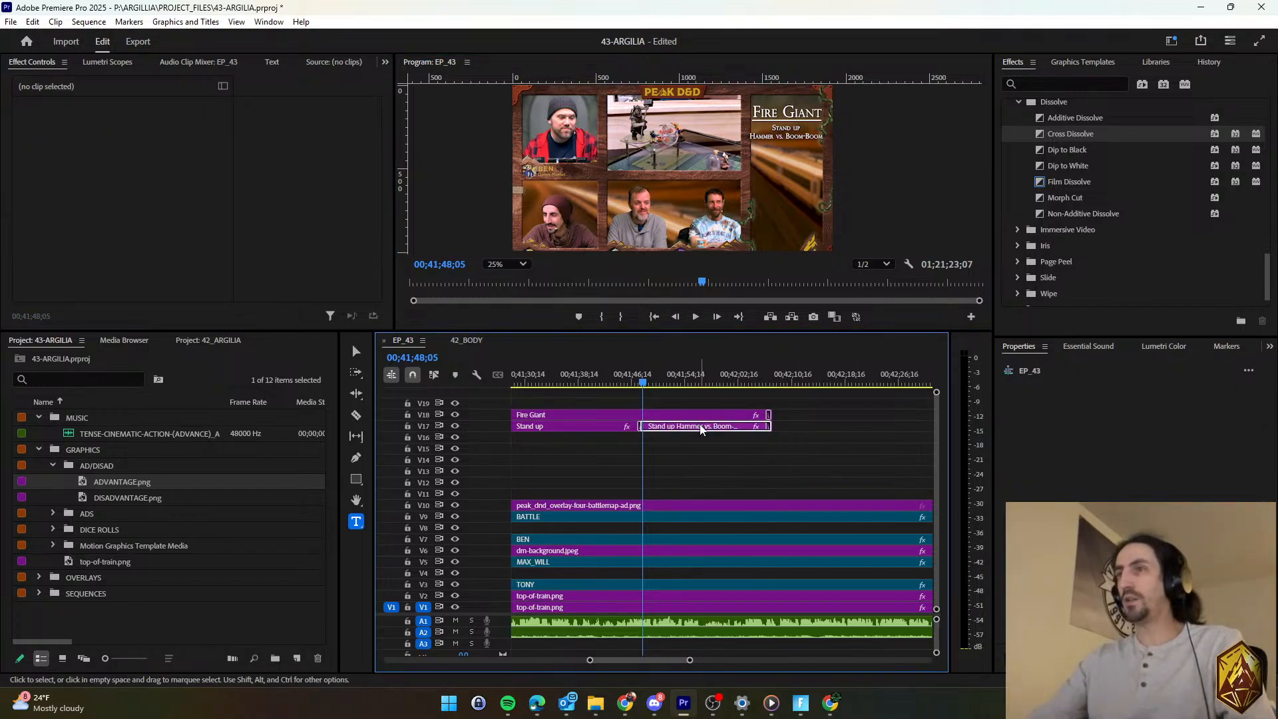
click(781, 136)
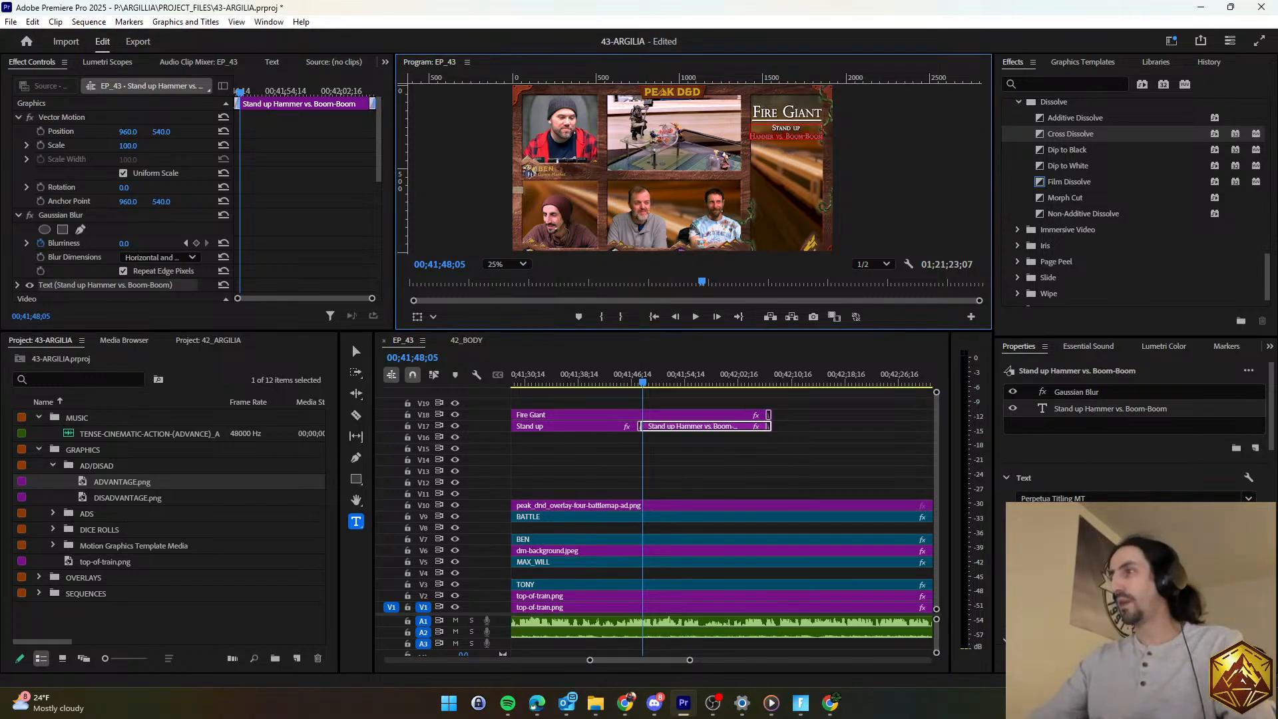
click(1118, 572)
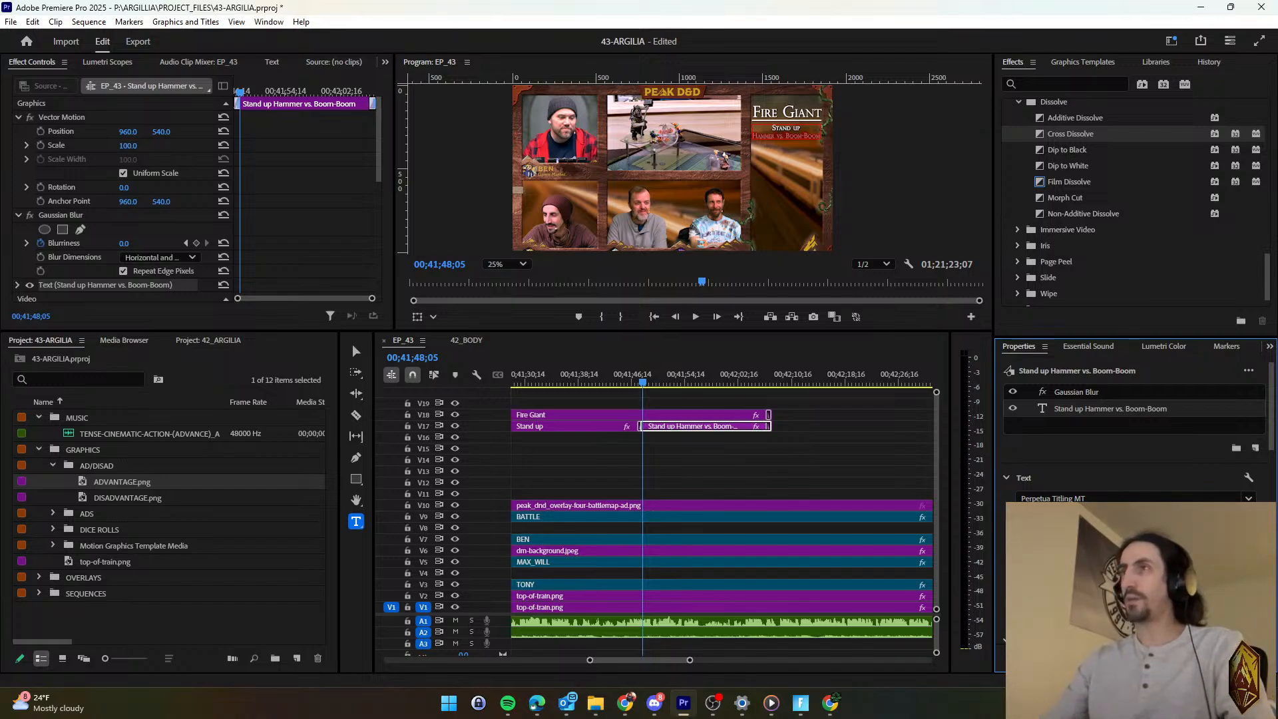
click(760, 461)
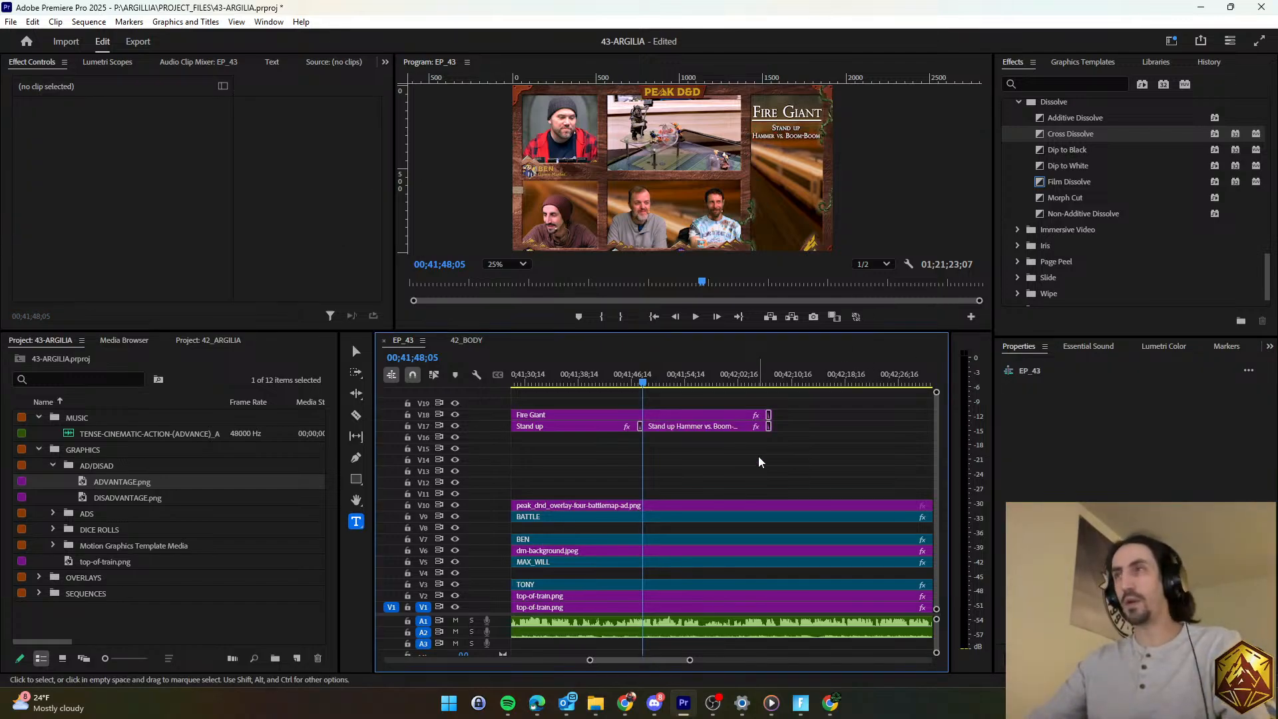
key(ctrl+s)
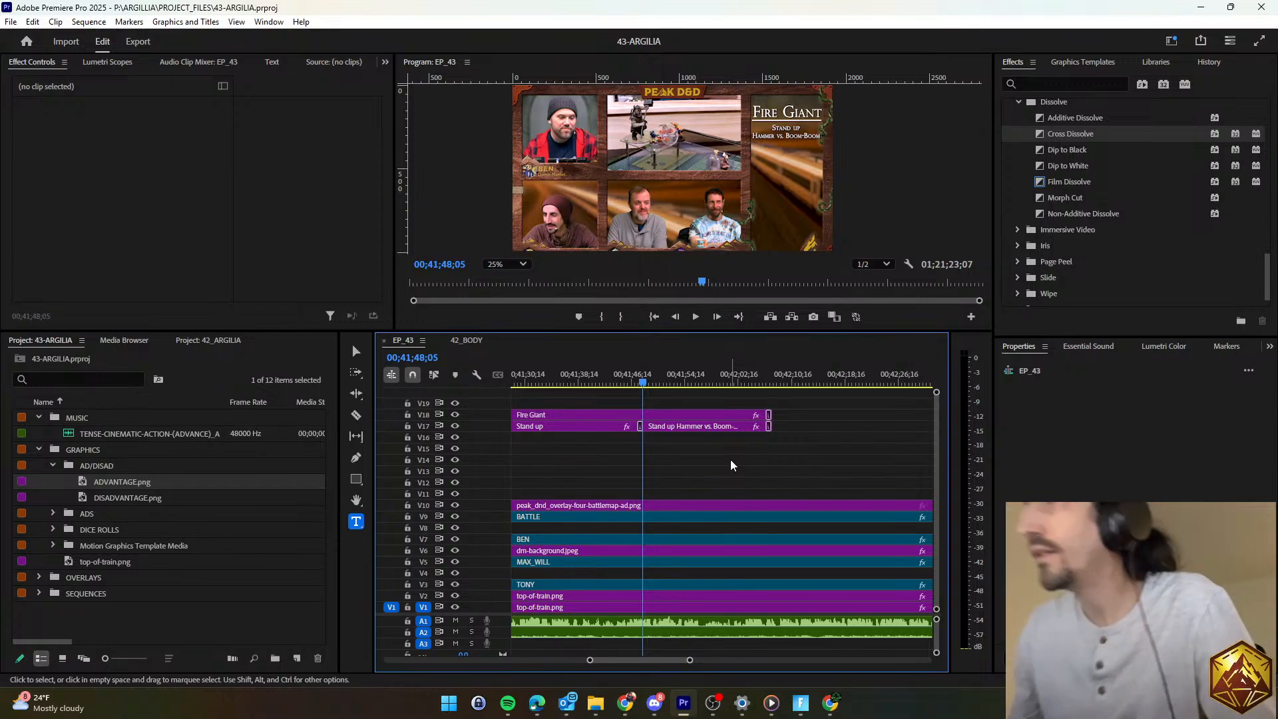
Play on through the giant's attack, extend the Fire Giant and "Stand up Hammer vs. Boom-Boom" titles to about 00;42;58, and save the project.
key(space)
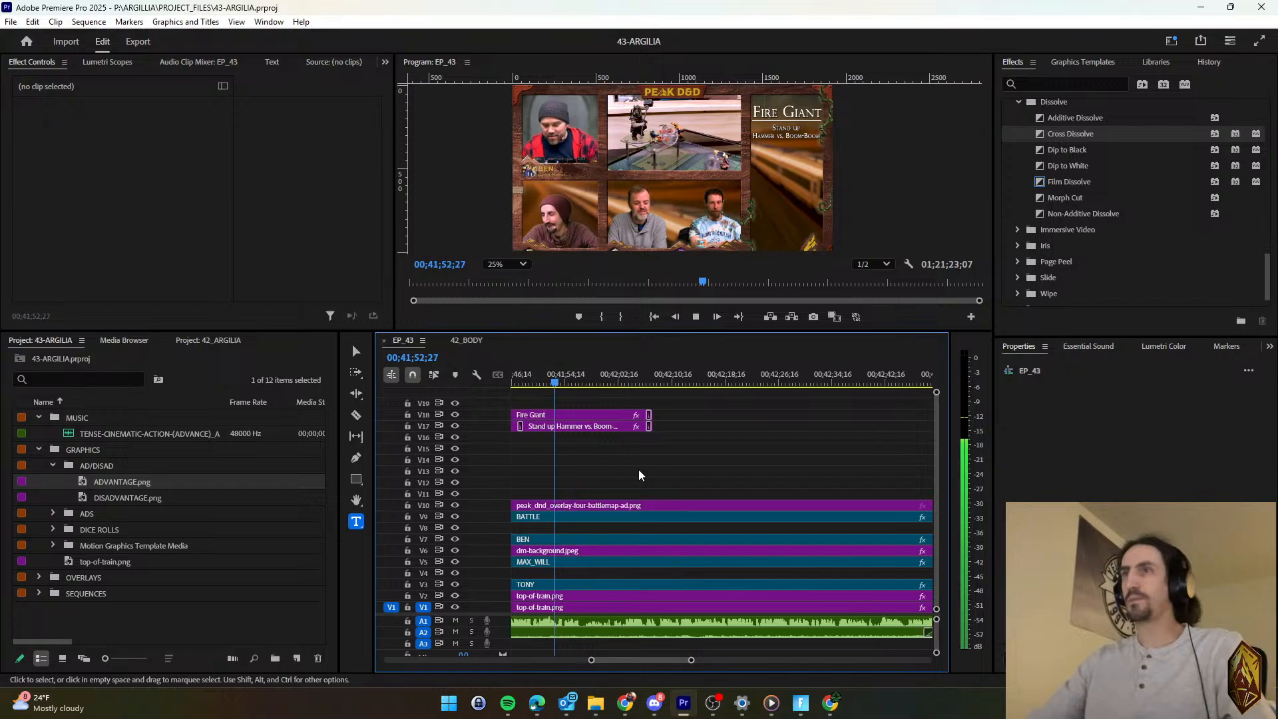
key(d)
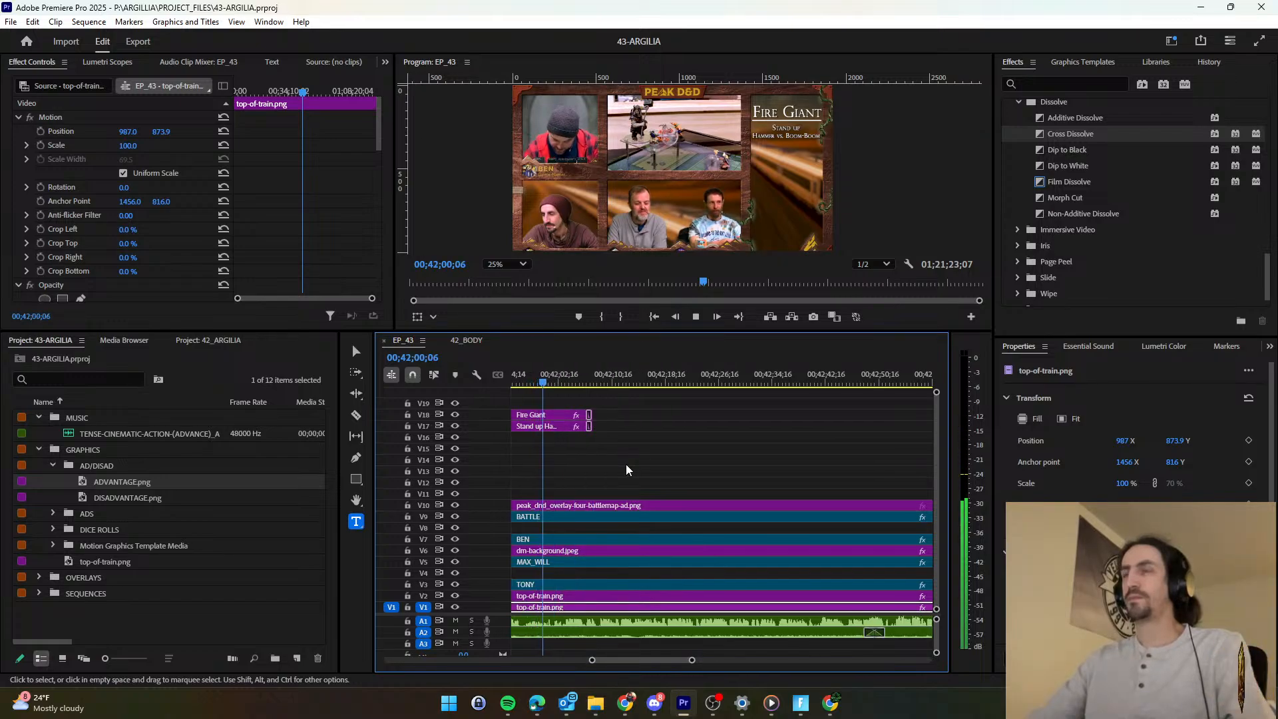
drag(612, 455, 931, 453)
click(847, 465)
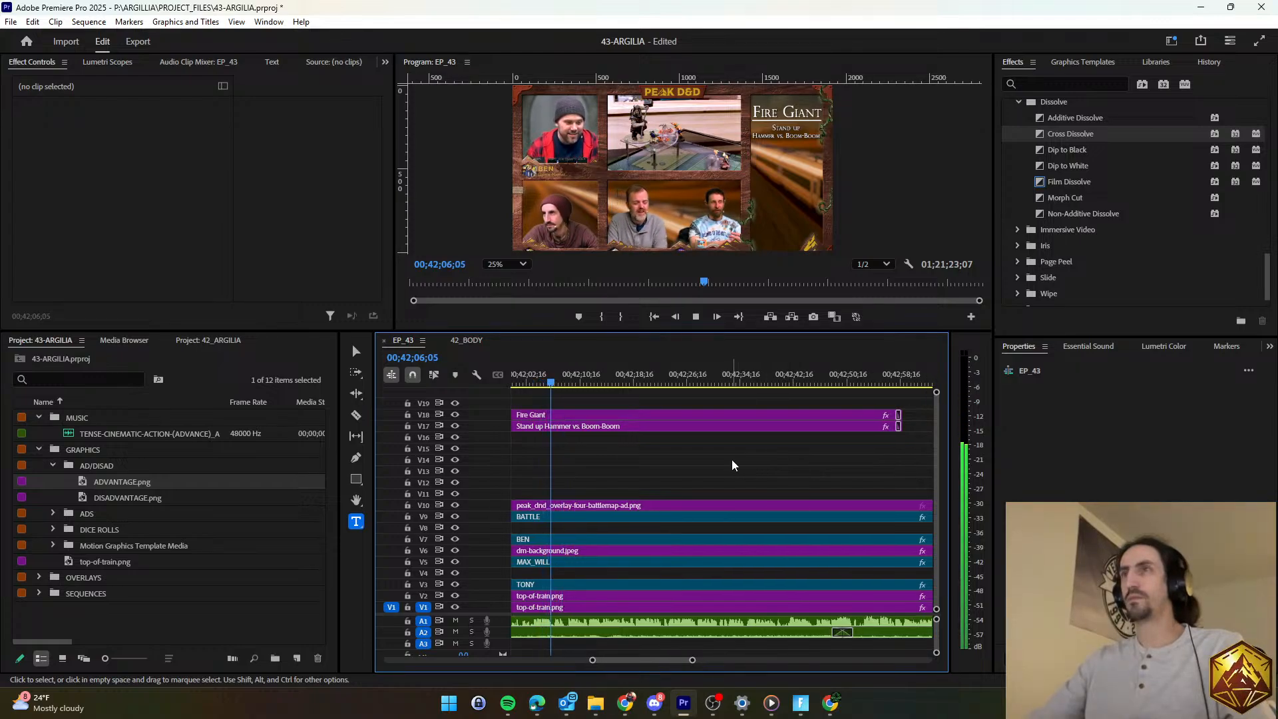
scroll(732, 461, down, 1)
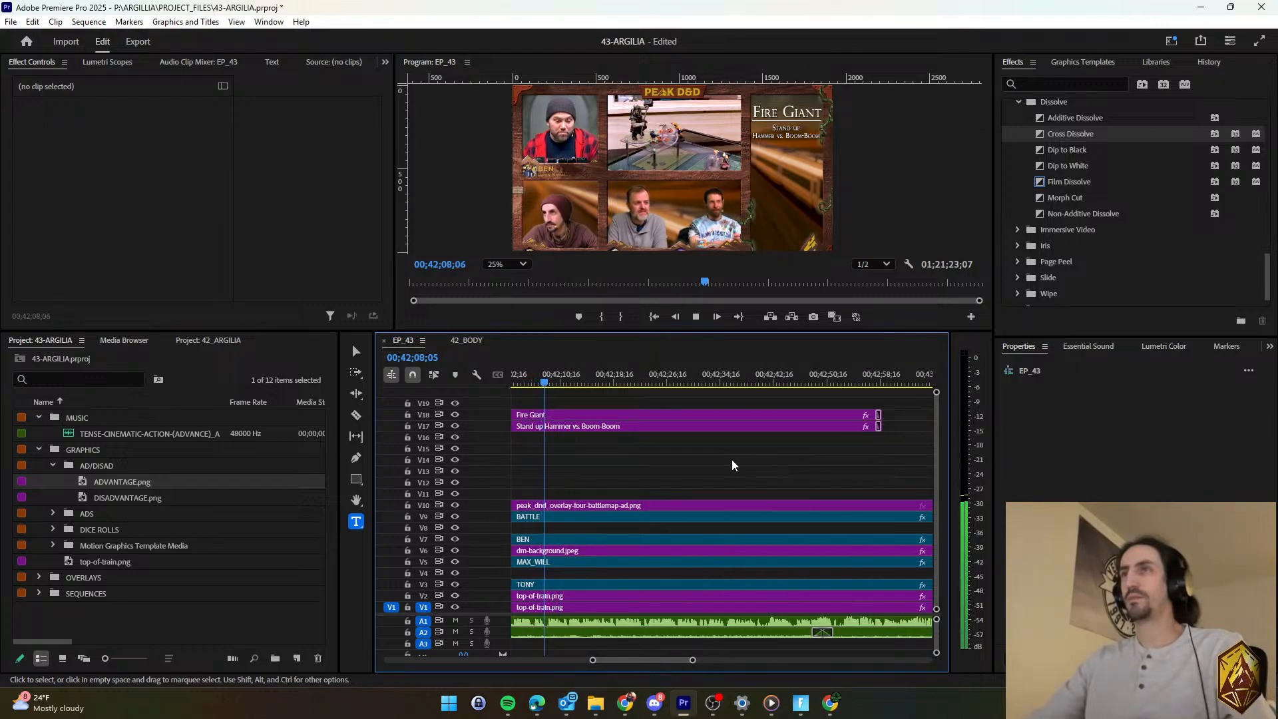
key(space)
key(ctrl+s)
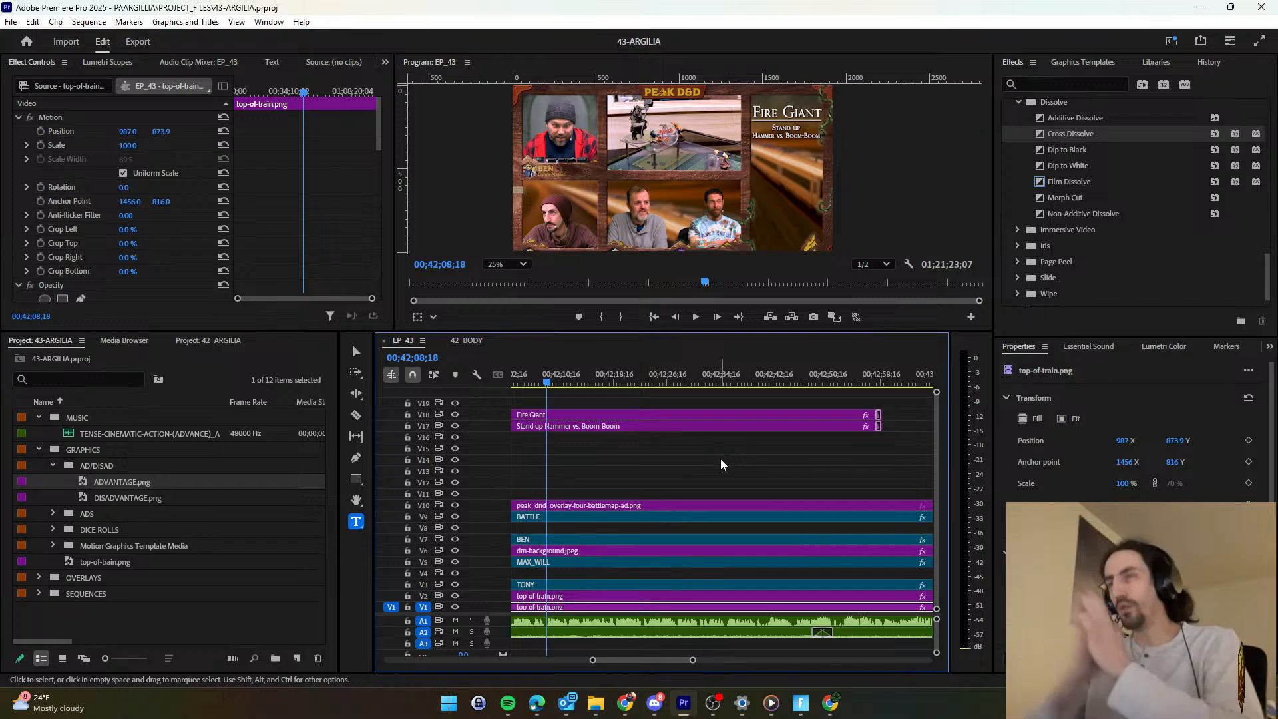